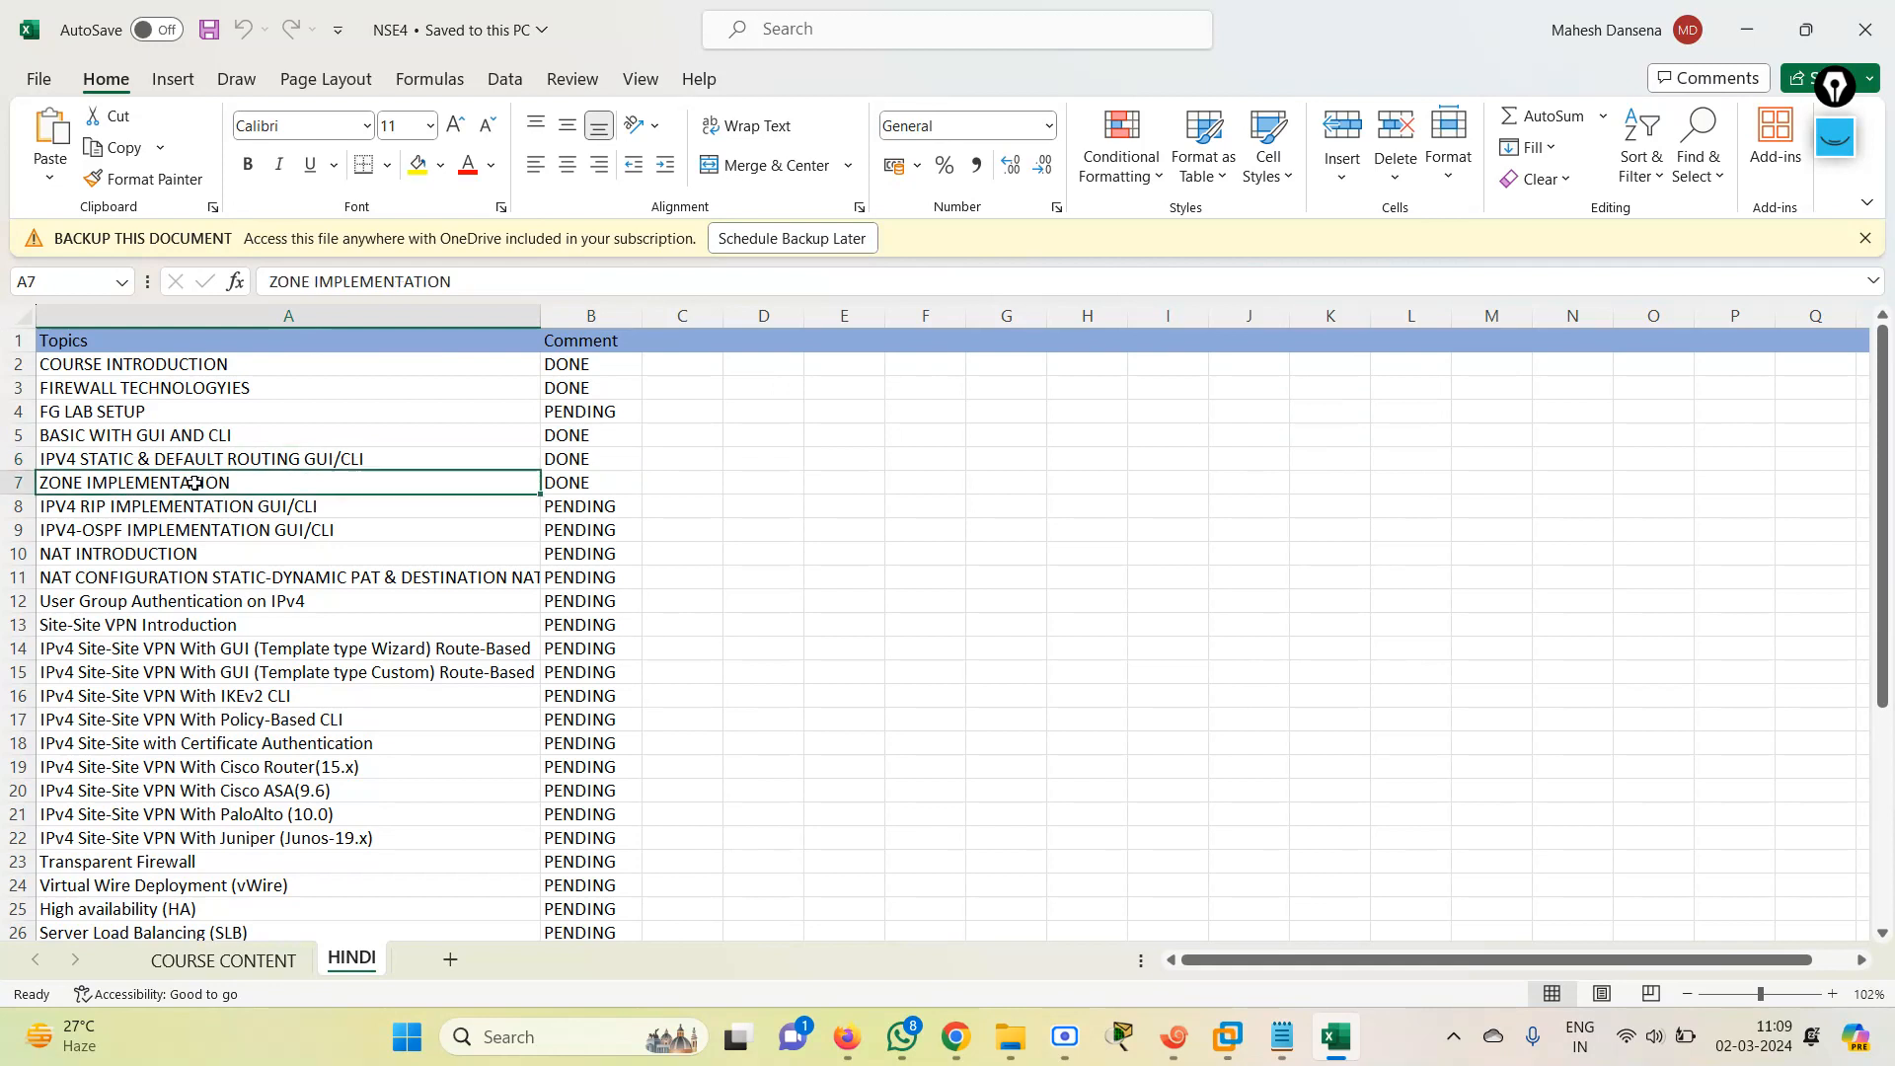
Check the RIP topic in the course list and switch to the EVE topology in the browser.
{"action": "key", "text": "Up"}
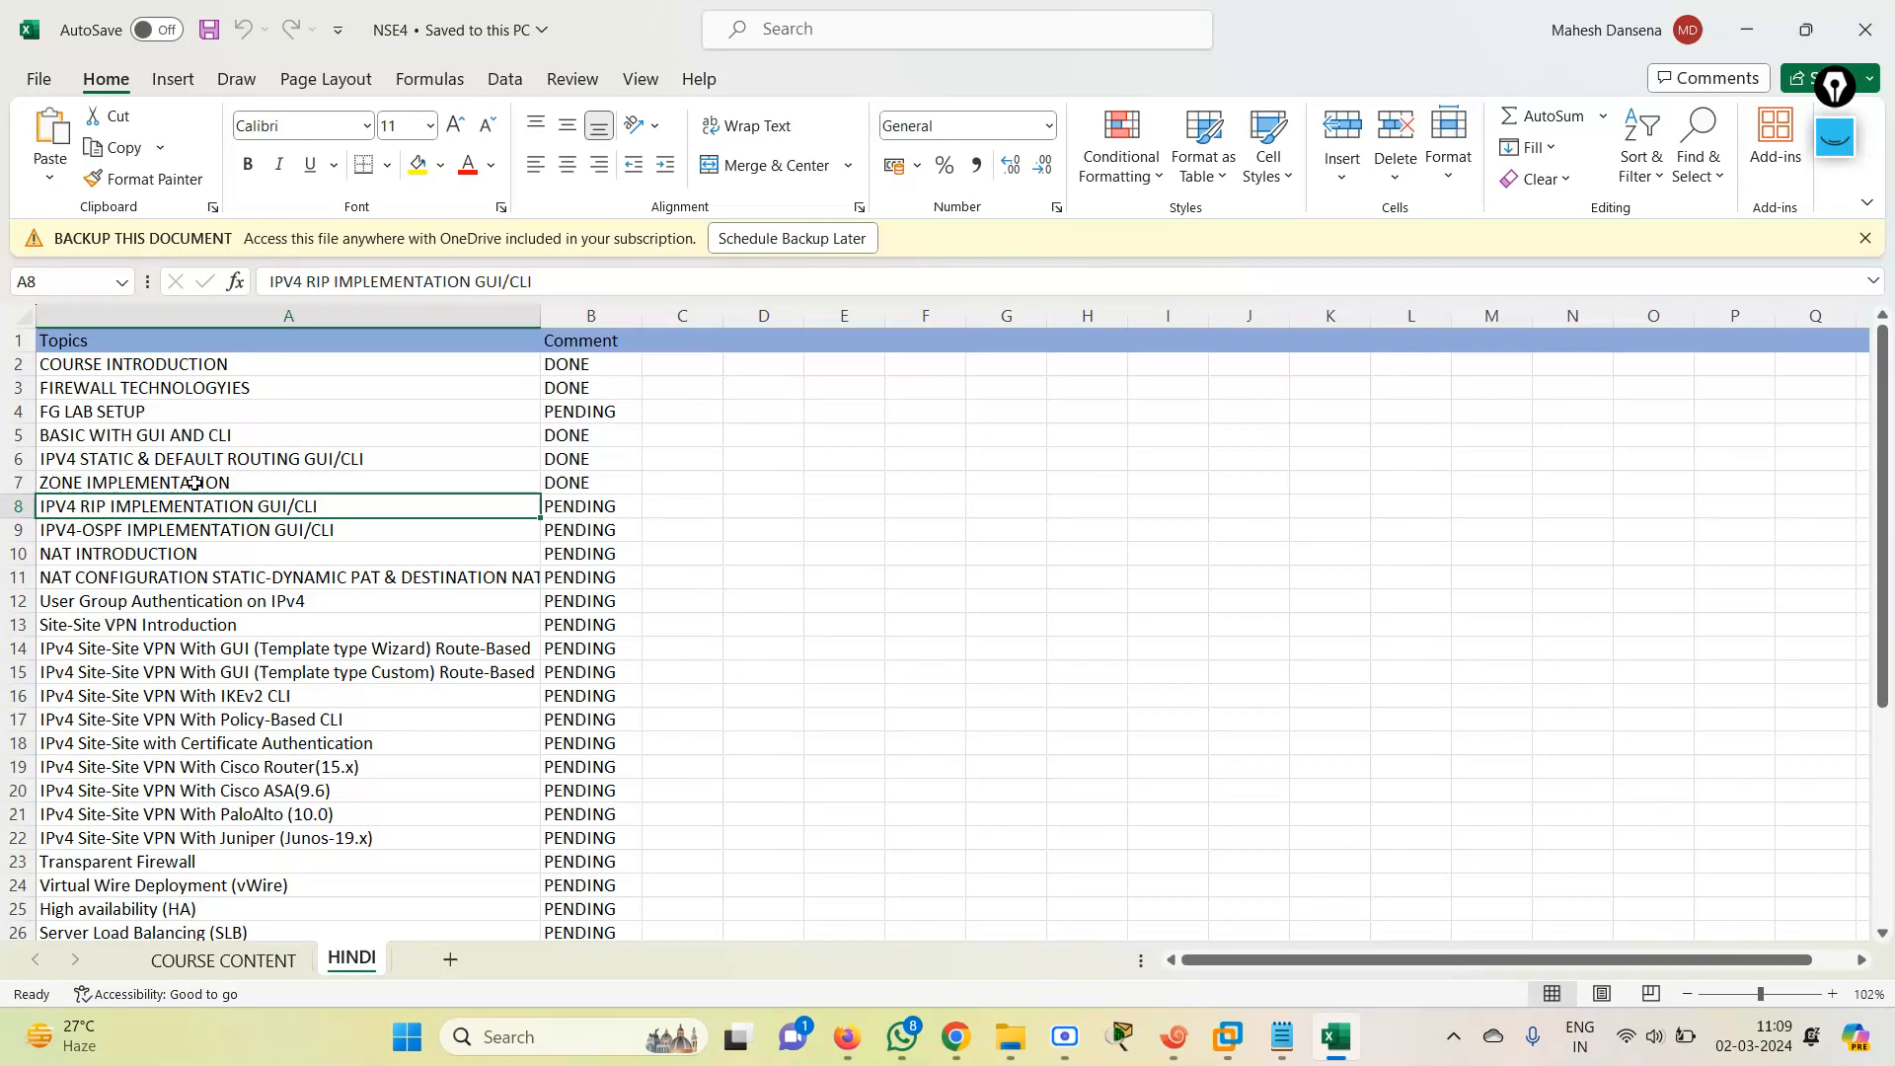
{"action": "key", "text": "Down"}
{"action": "key", "text": "Up"}
{"action": "key", "text": "super"}
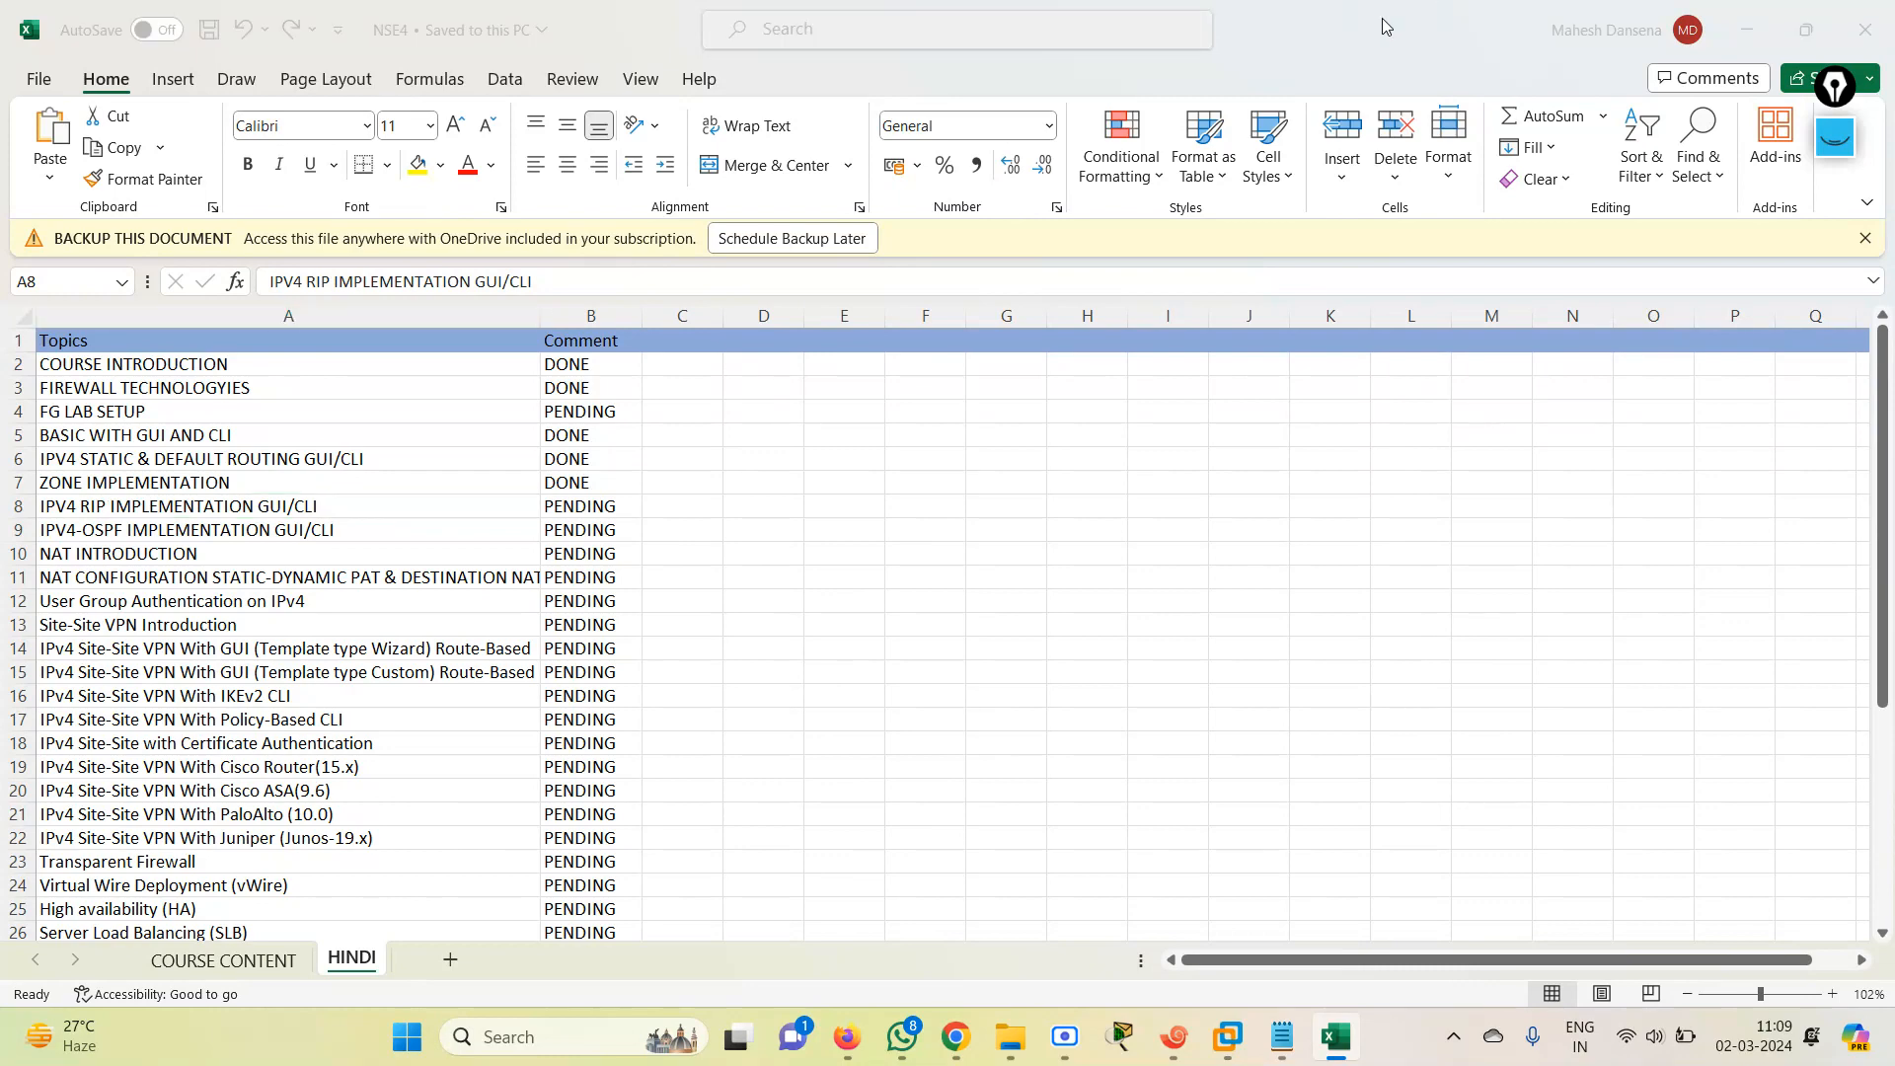
{"action": "left_click", "coordinate": [1744, 32]}
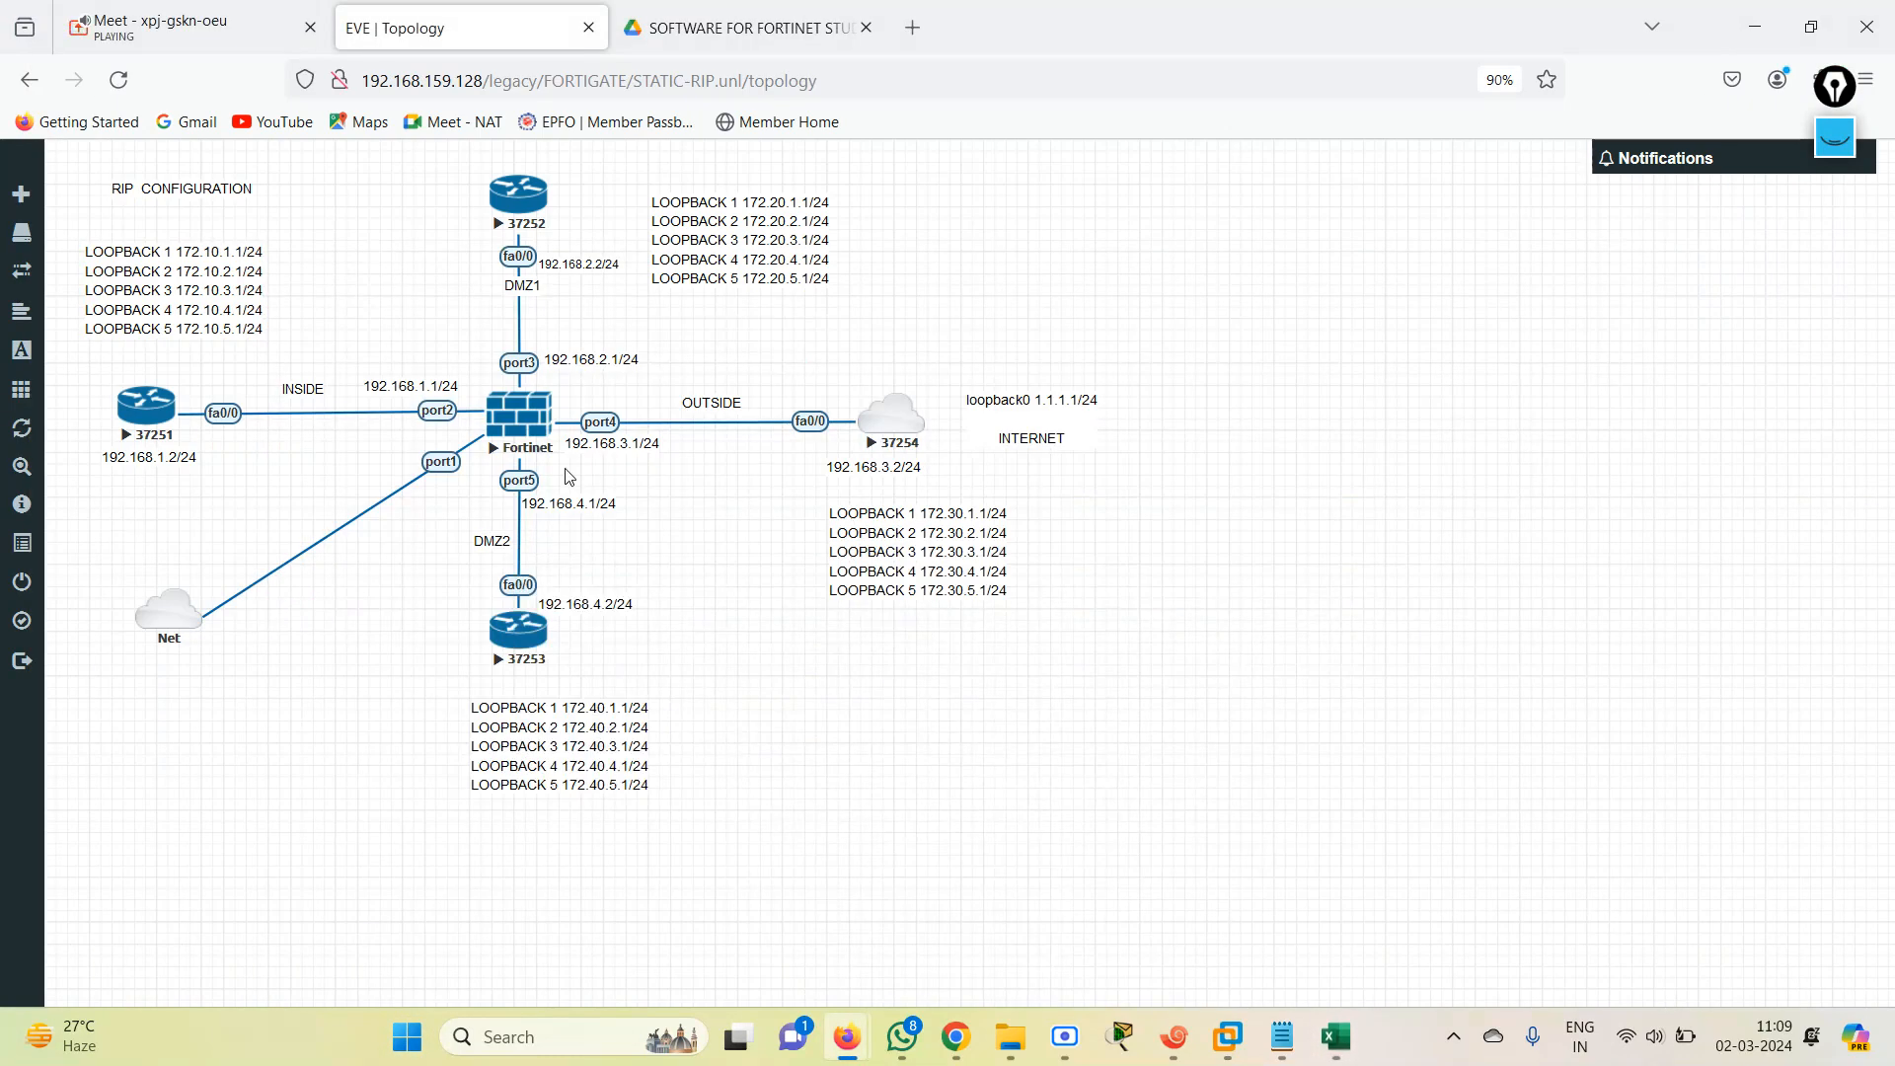
Reposition the loopback address labels above router 37251 and below the 37254 internet node.
{"action": "left_click_drag", "start_coordinate": [173, 309], "coordinate": [173, 329]}
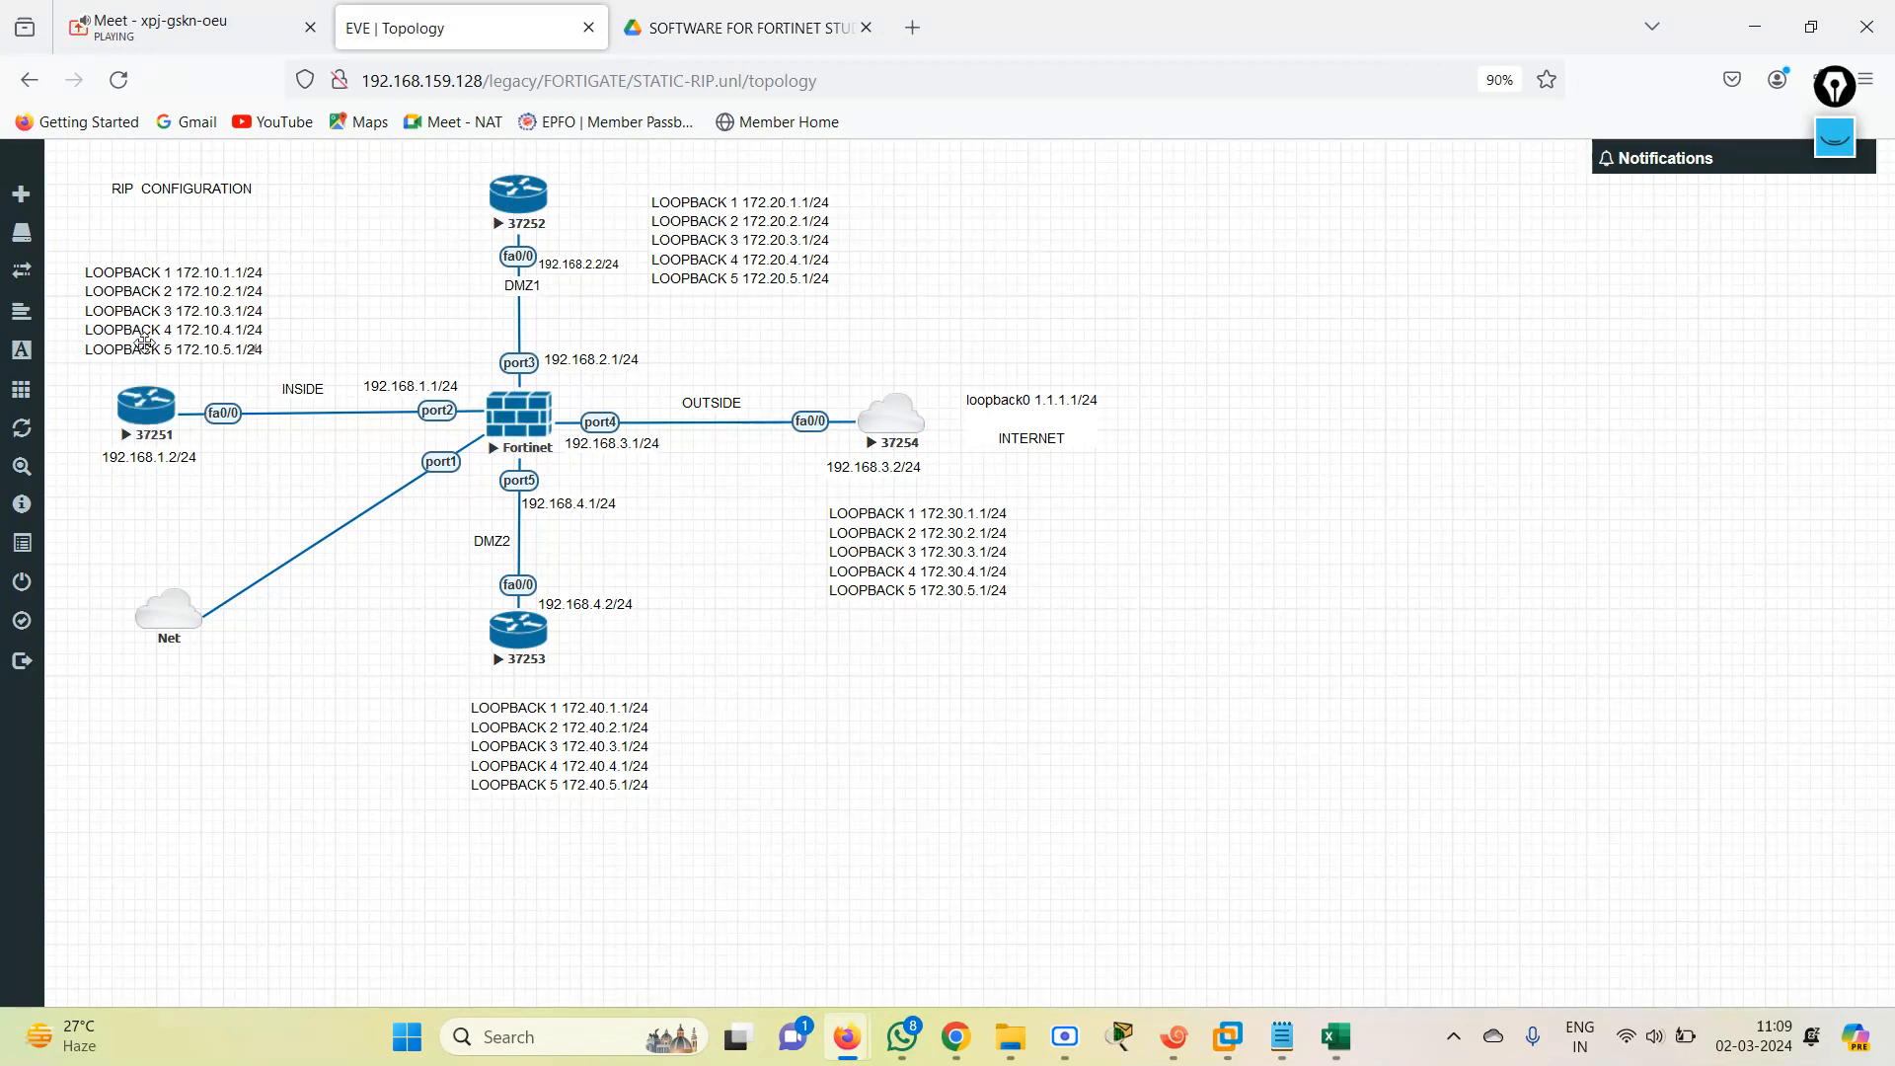
{"action": "left_click_drag", "start_coordinate": [150, 339], "coordinate": [157, 323]}
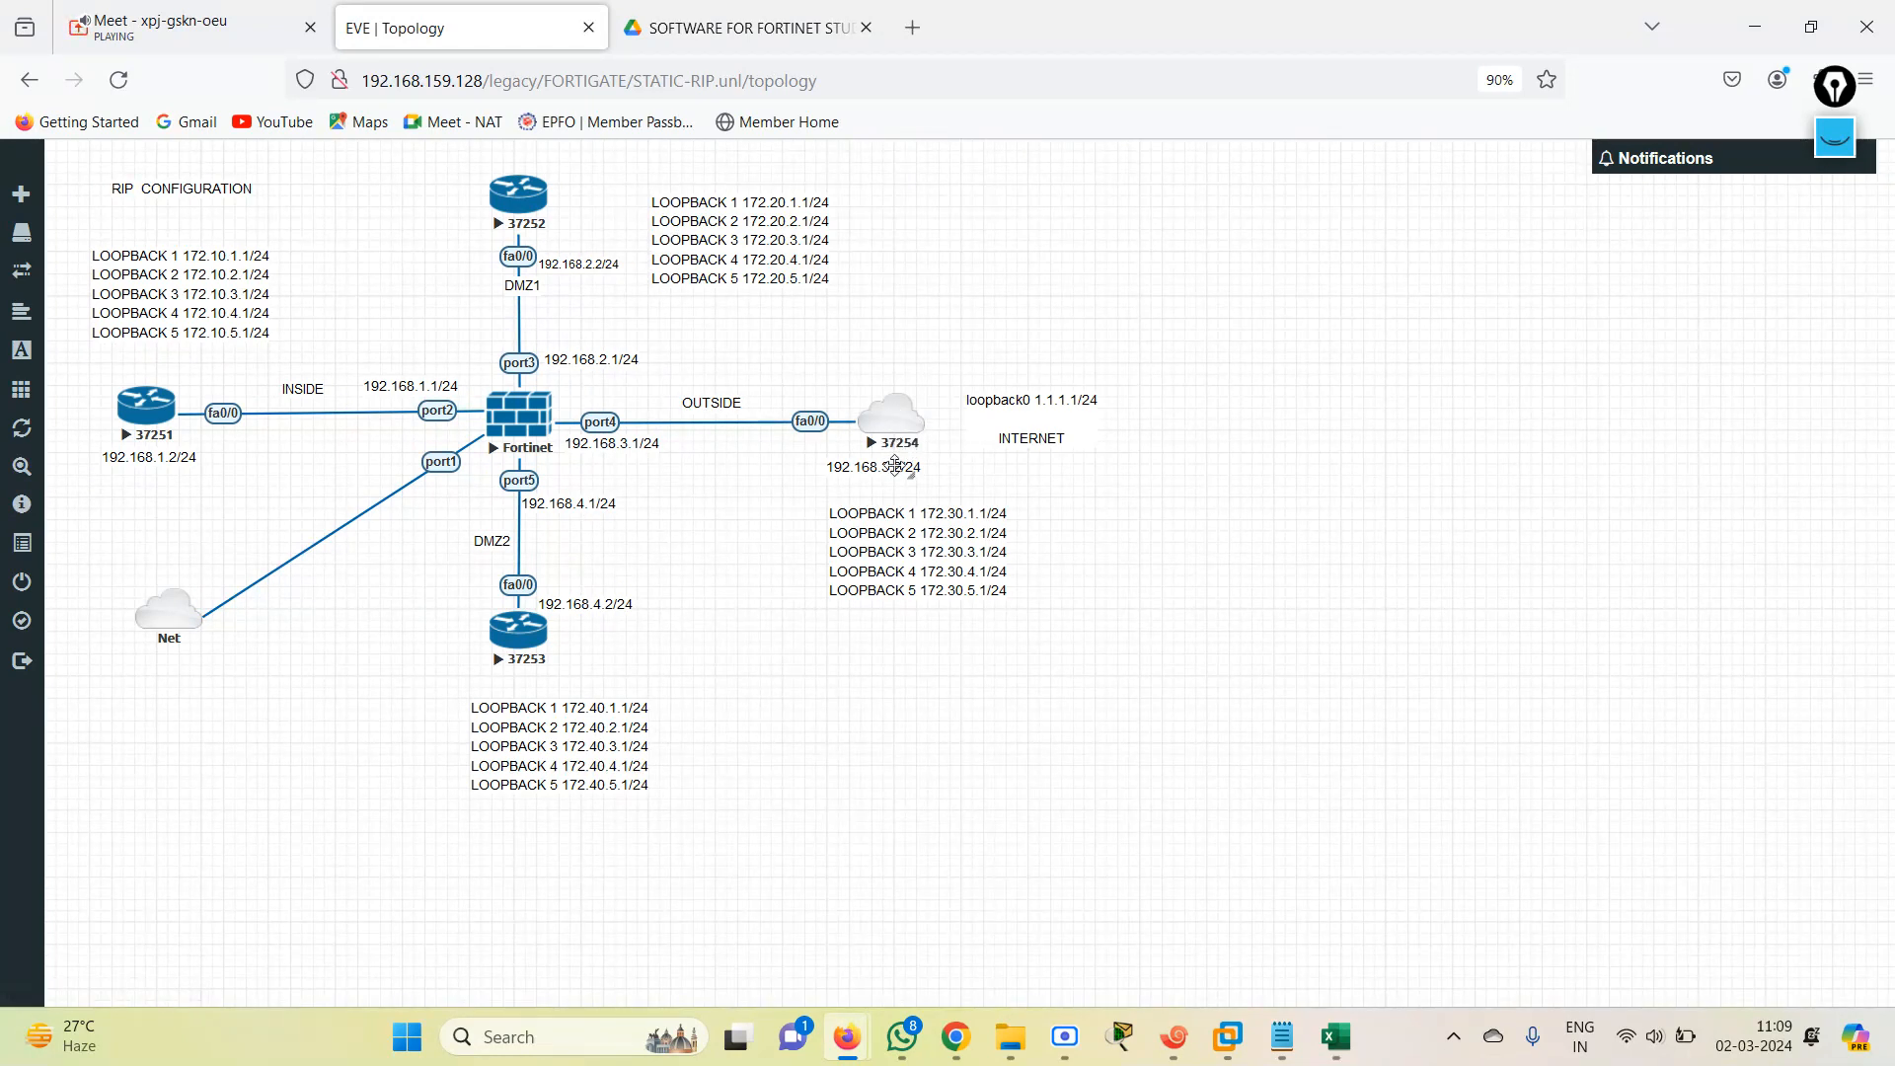
{"action": "left_click_drag", "start_coordinate": [892, 548], "coordinate": [891, 544]}
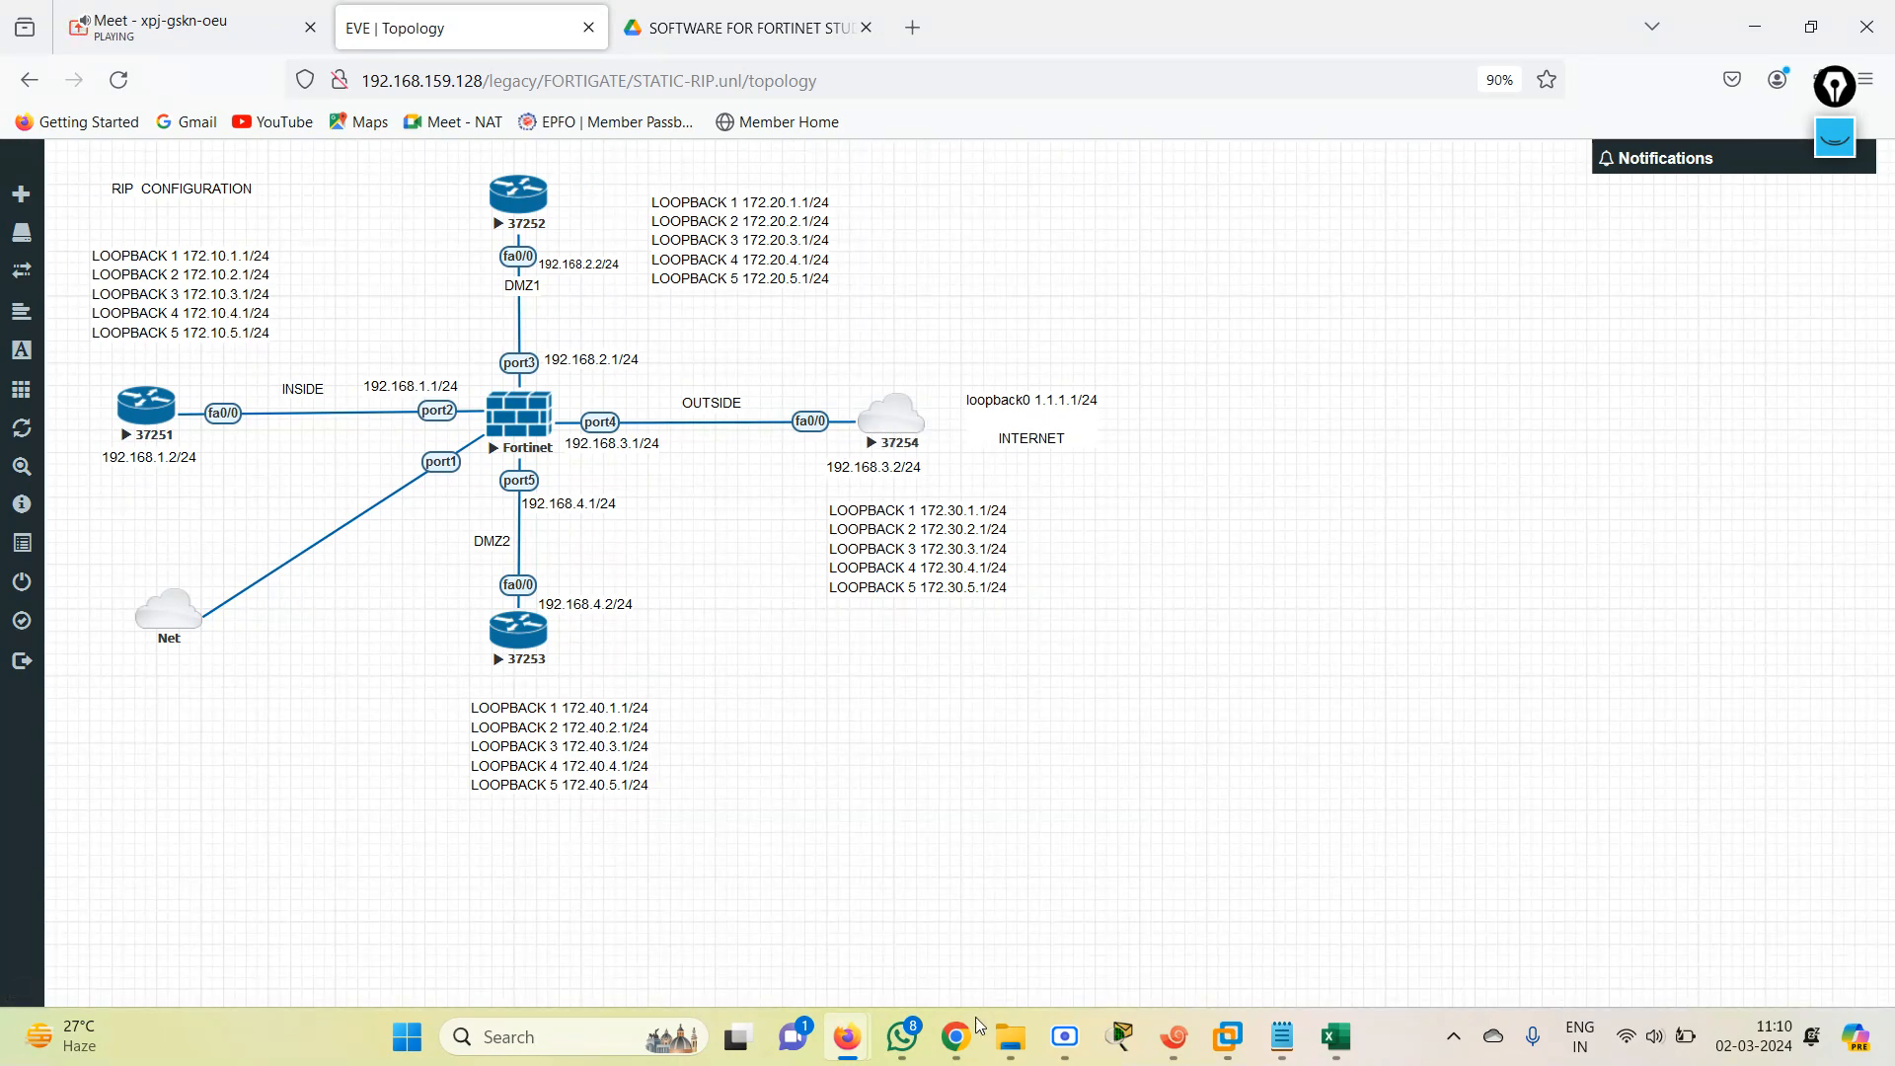
Switch to Xshell and enter privileged mode with EN in the R1 session.
{"action": "left_click", "coordinate": [1189, 1054]}
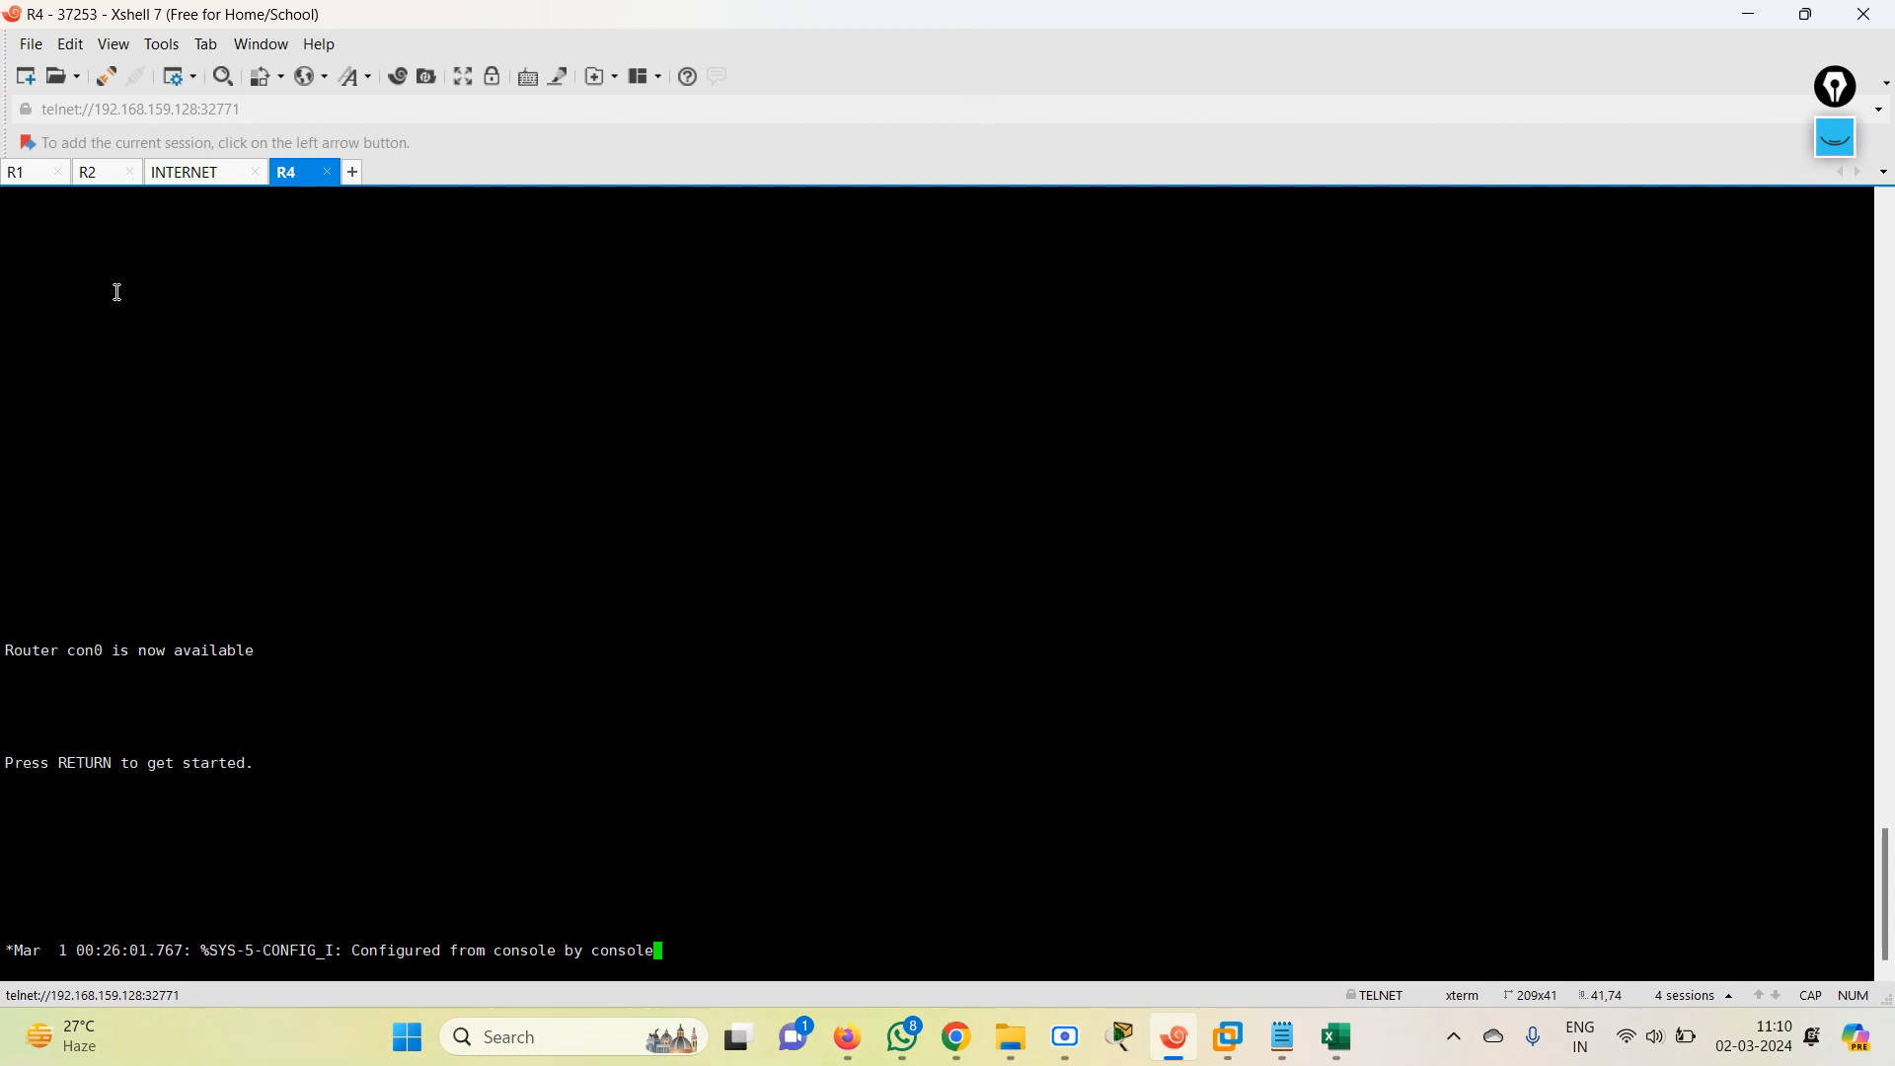
{"action": "left_click", "coordinate": [20, 175]}
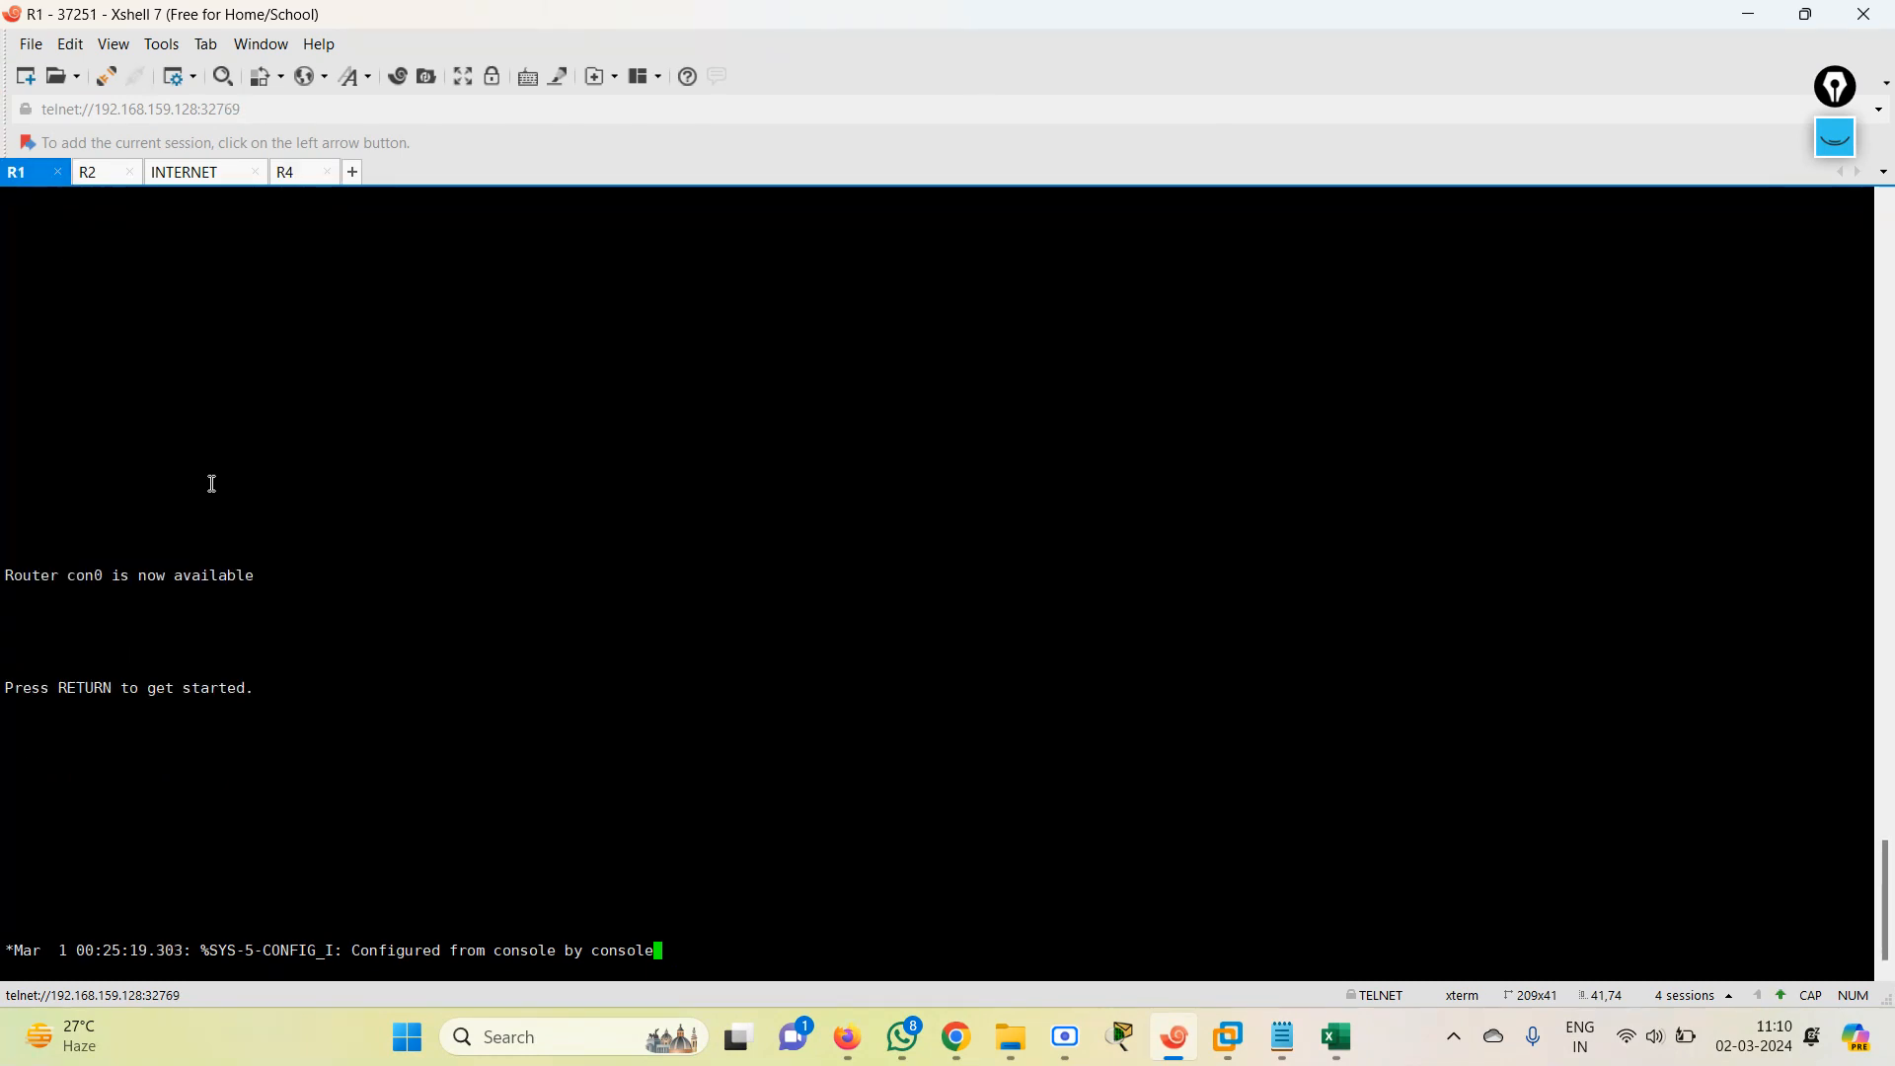
{"action": "key", "text": "Return"}
{"action": "key", "text": "Return"}
{"action": "key", "text": "Return"}
{"action": "key", "text": "Return"}
{"action": "key", "text": "Return"}
{"action": "key", "text": "Return"}
{"action": "key", "text": "Return"}
{"action": "key", "text": "Return"}
{"action": "key", "text": "Return"}
{"action": "key", "text": "Return"}
{"action": "key", "text": "Return"}
{"action": "key", "text": "Return"}
{"action": "type", "text": "EN"}
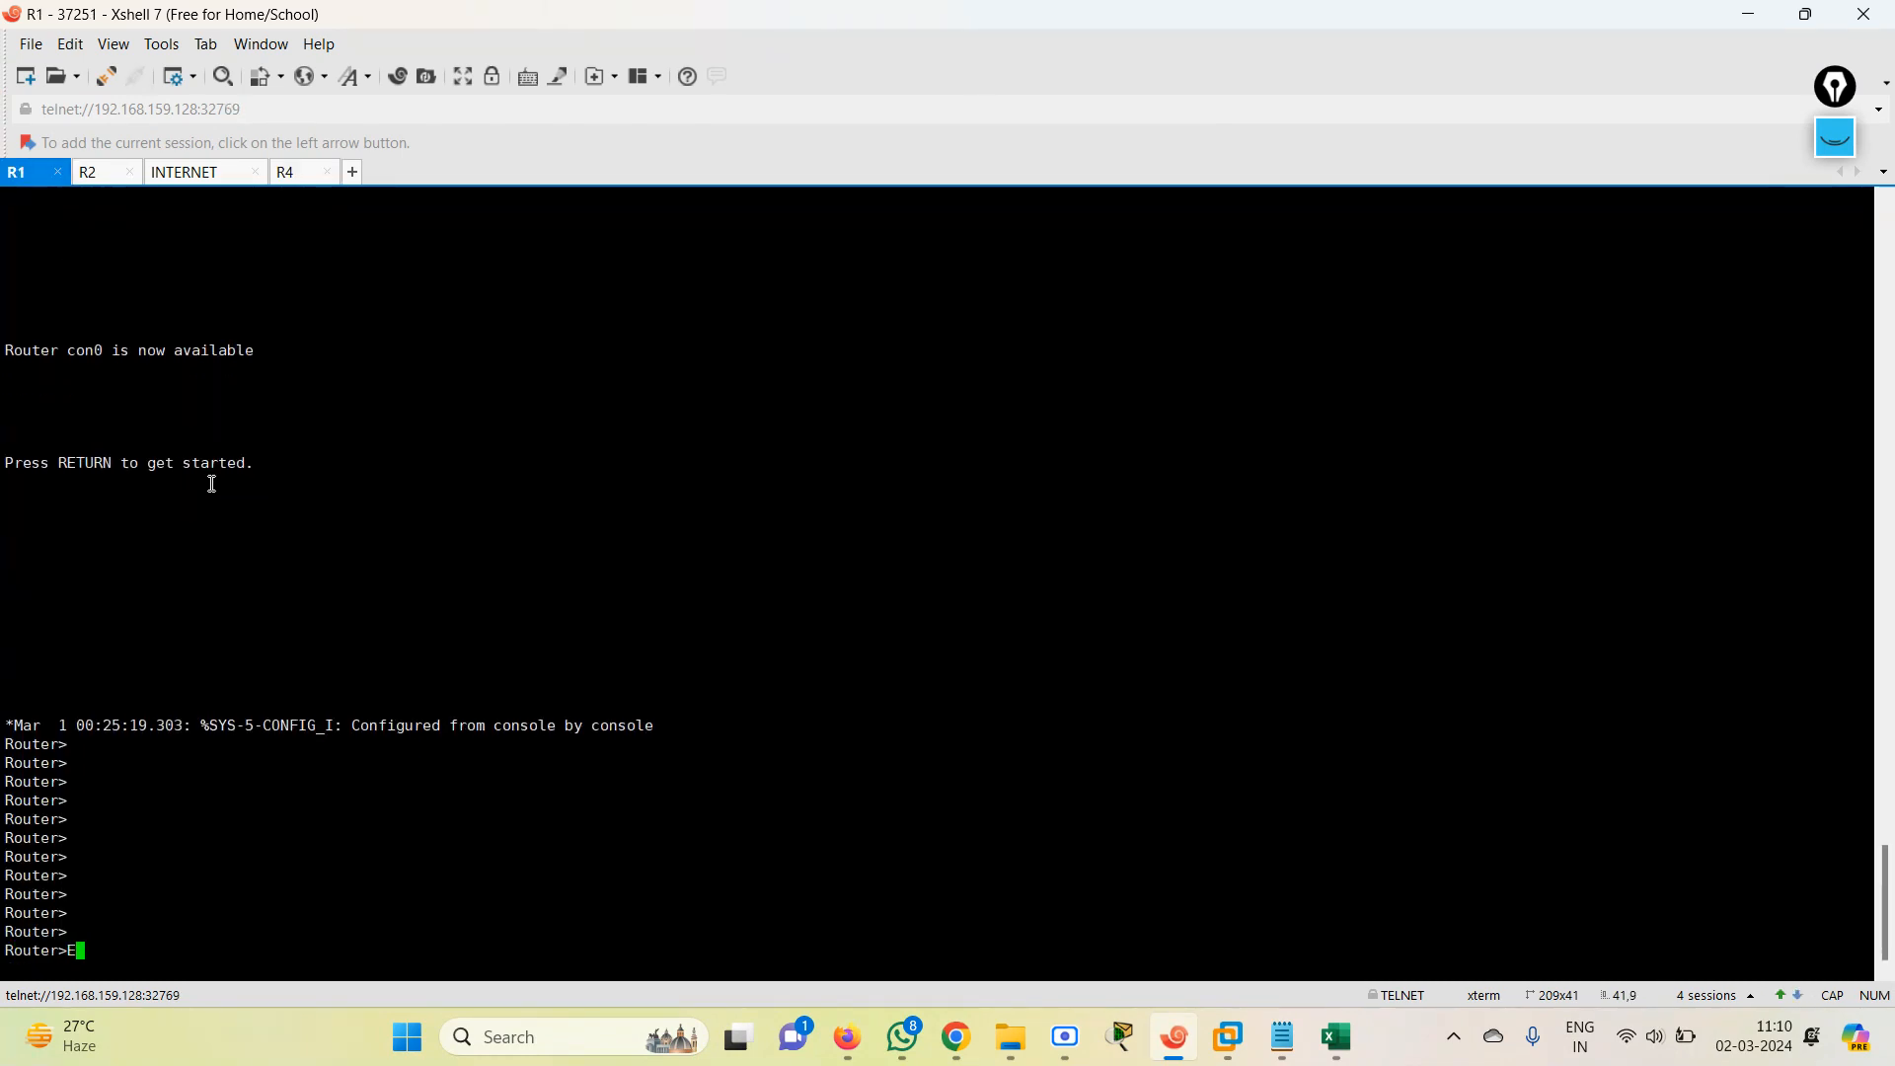
{"action": "key", "text": "Return"}
List R1's interfaces and IP addresses with show IP INT BR.
{"action": "type", "text": "SH"}
{"action": "key", "text": "Tab"}
{"action": "type", "text": "IP"}
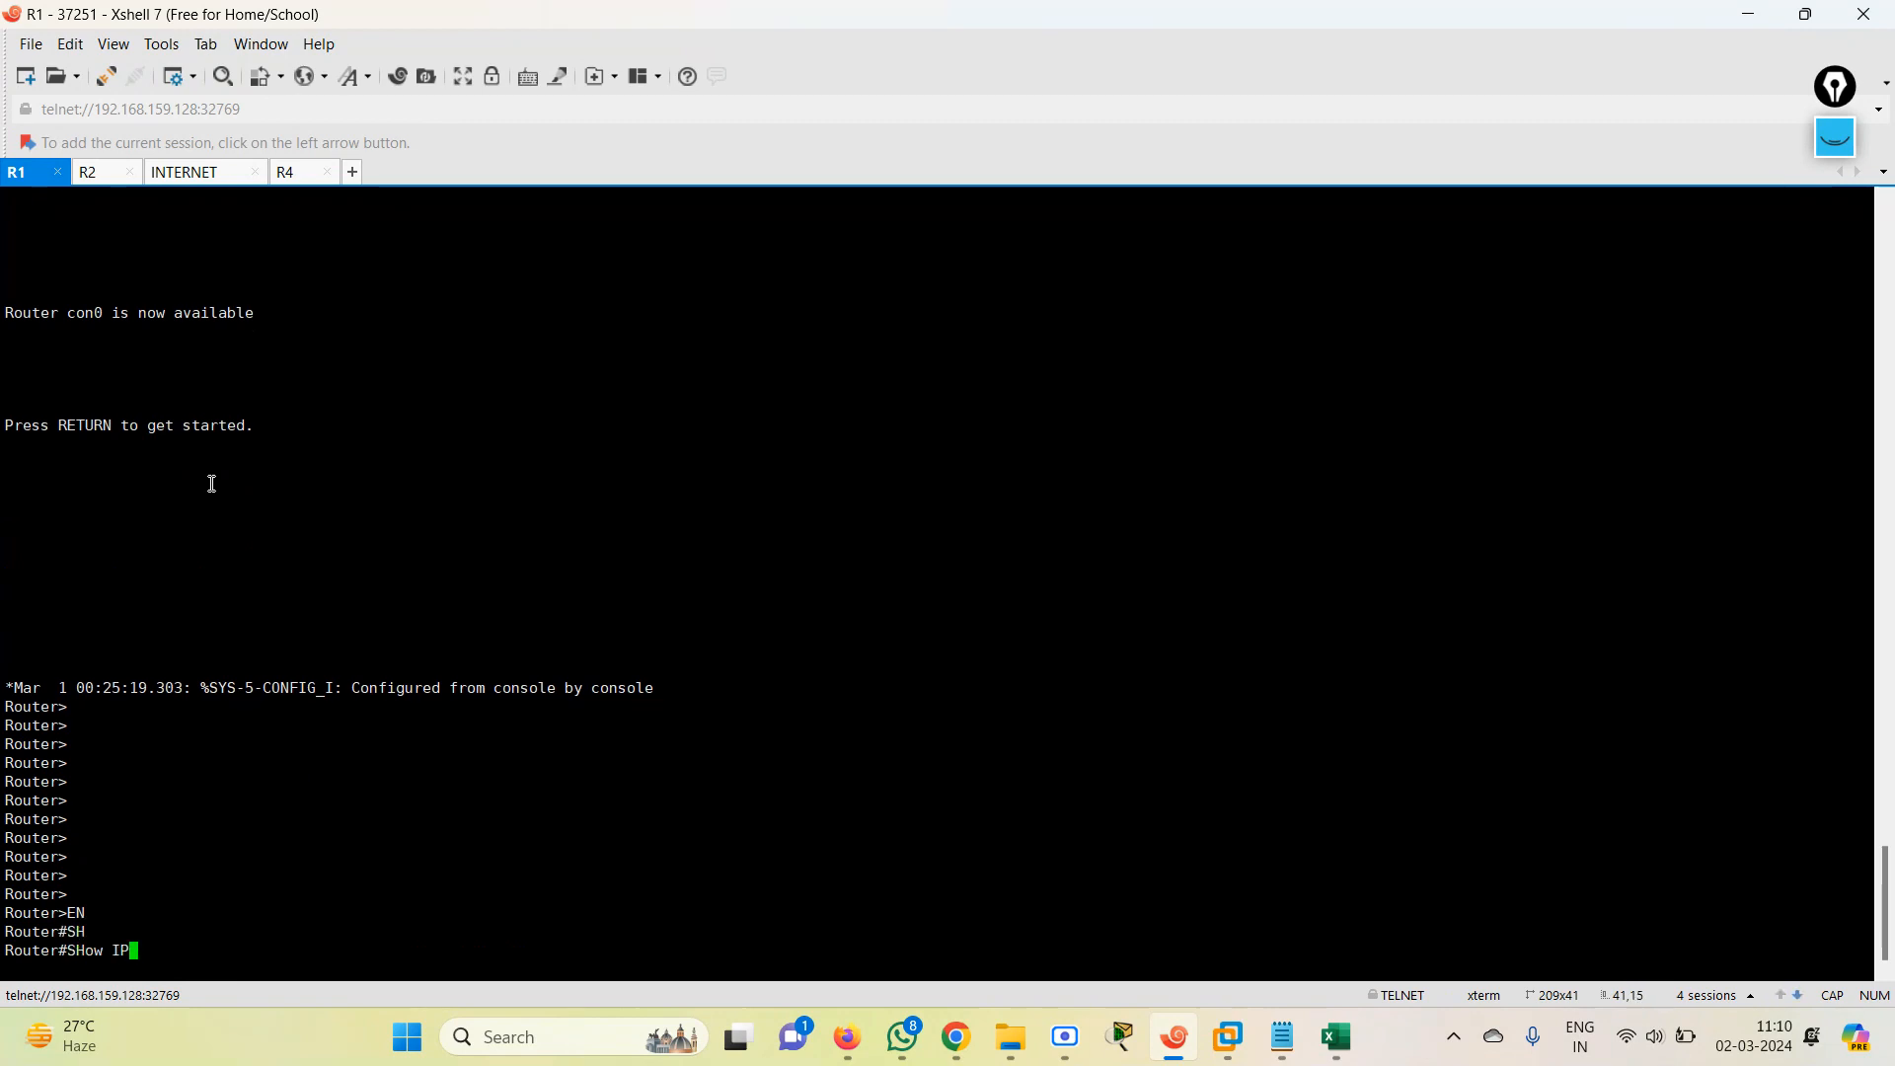
{"action": "type", "text": " INT BR"}
{"action": "key", "text": "Return"}
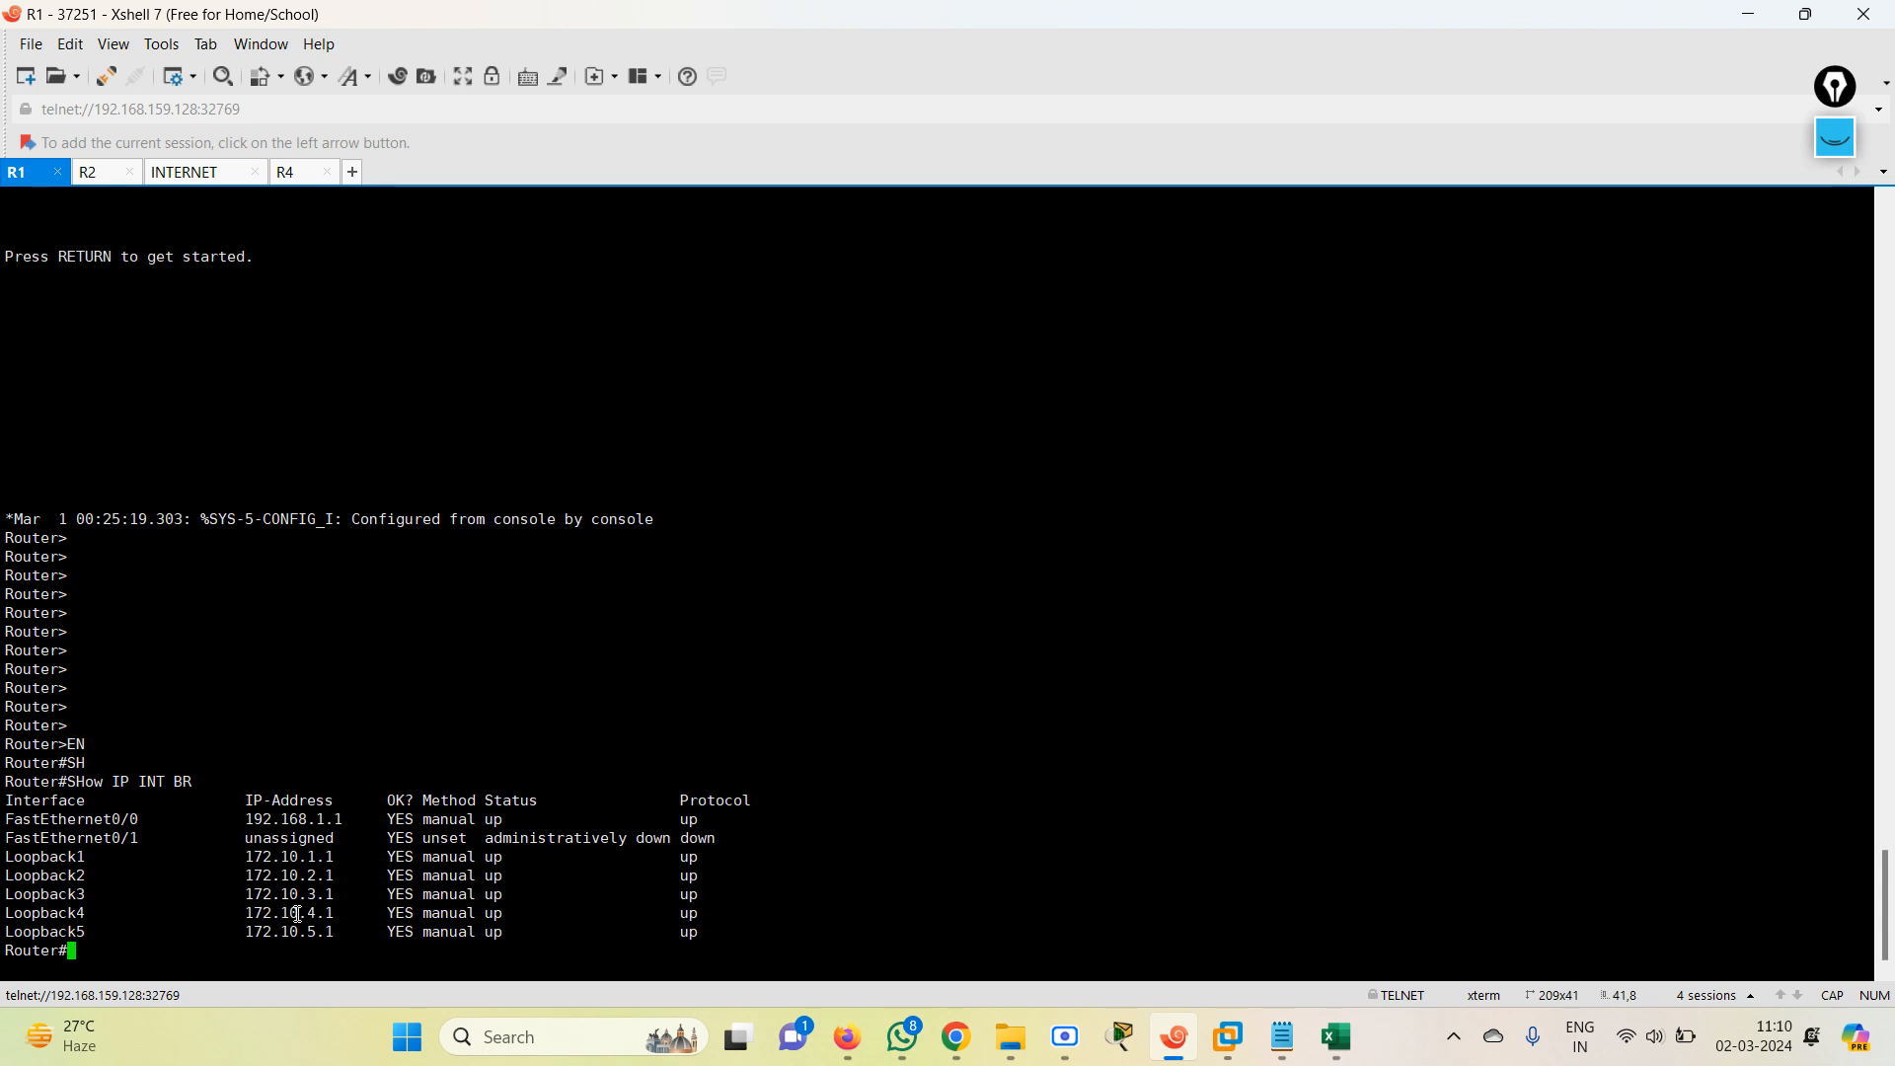
Return to the EVE topology and reposition the loopback labels of routers 37252 and 37253.
{"action": "mouse_move", "coordinate": [1809, 27]}
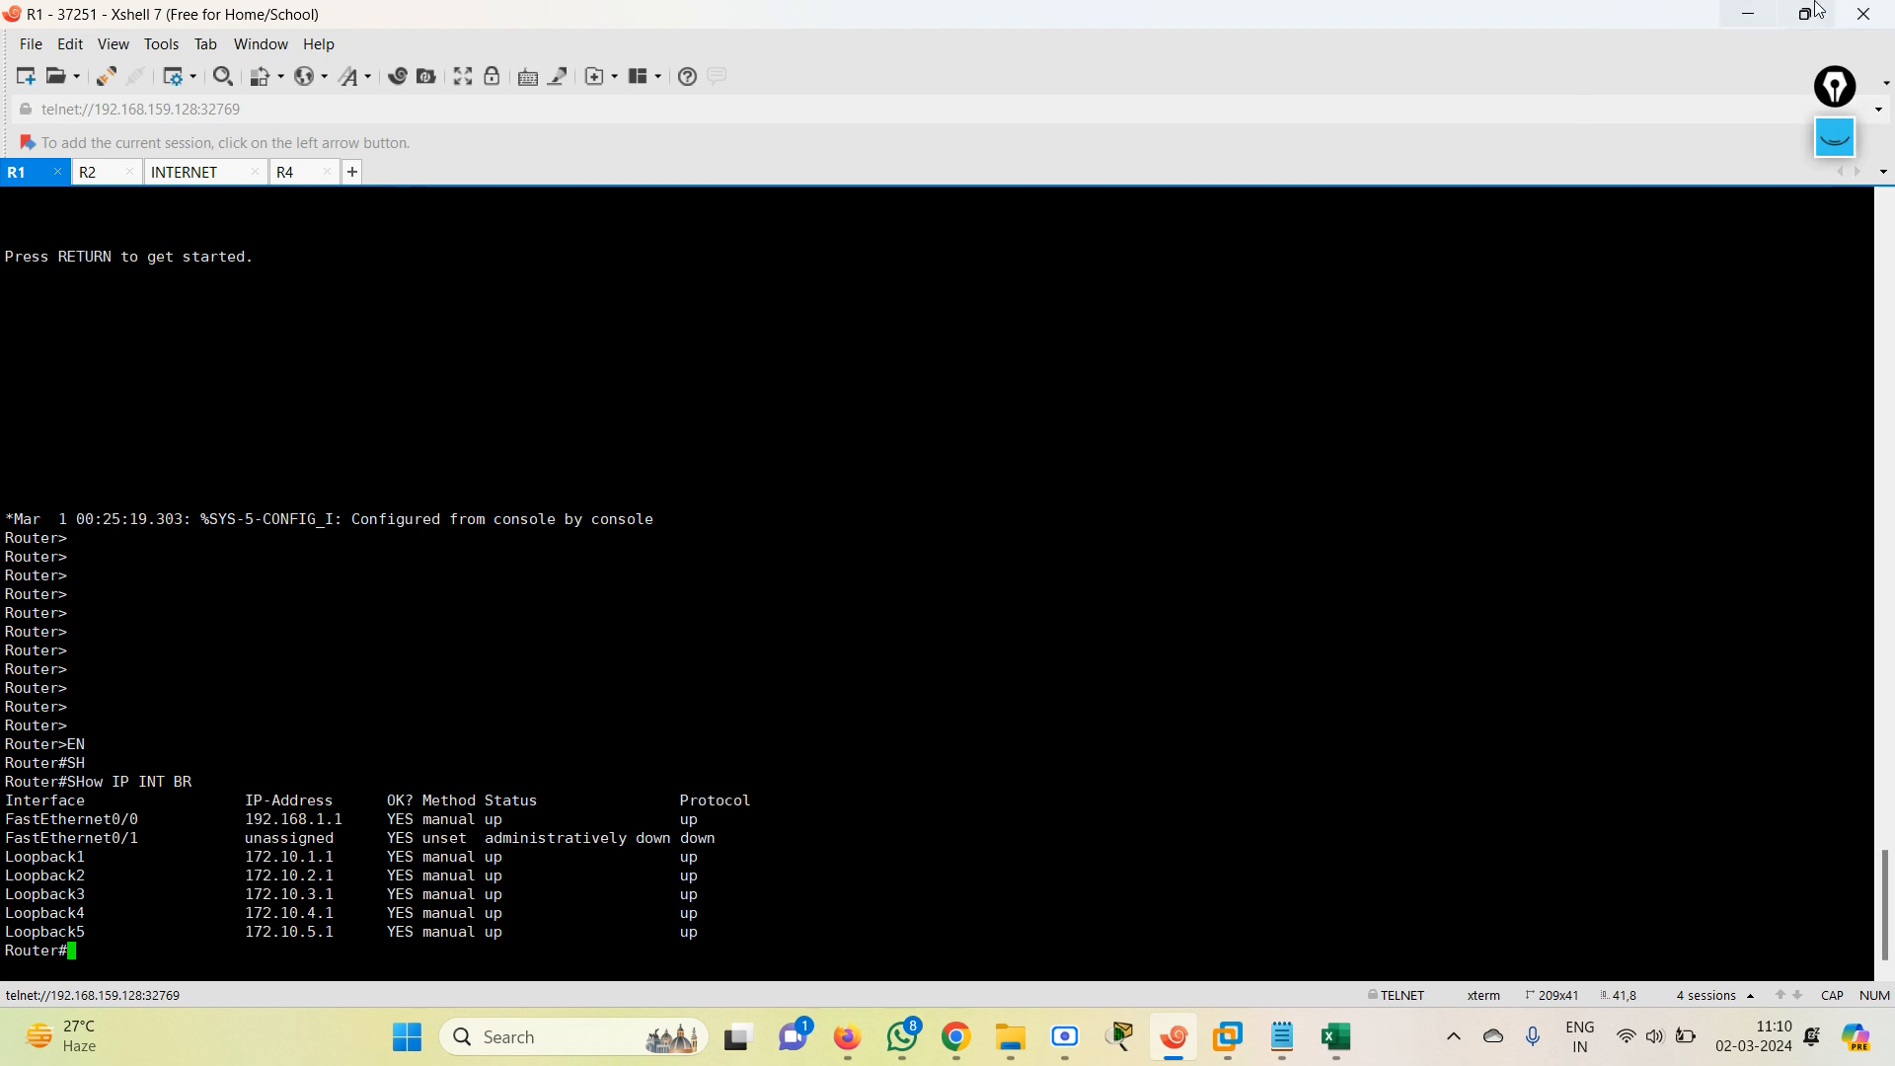
{"action": "left_click", "coordinate": [1747, 16]}
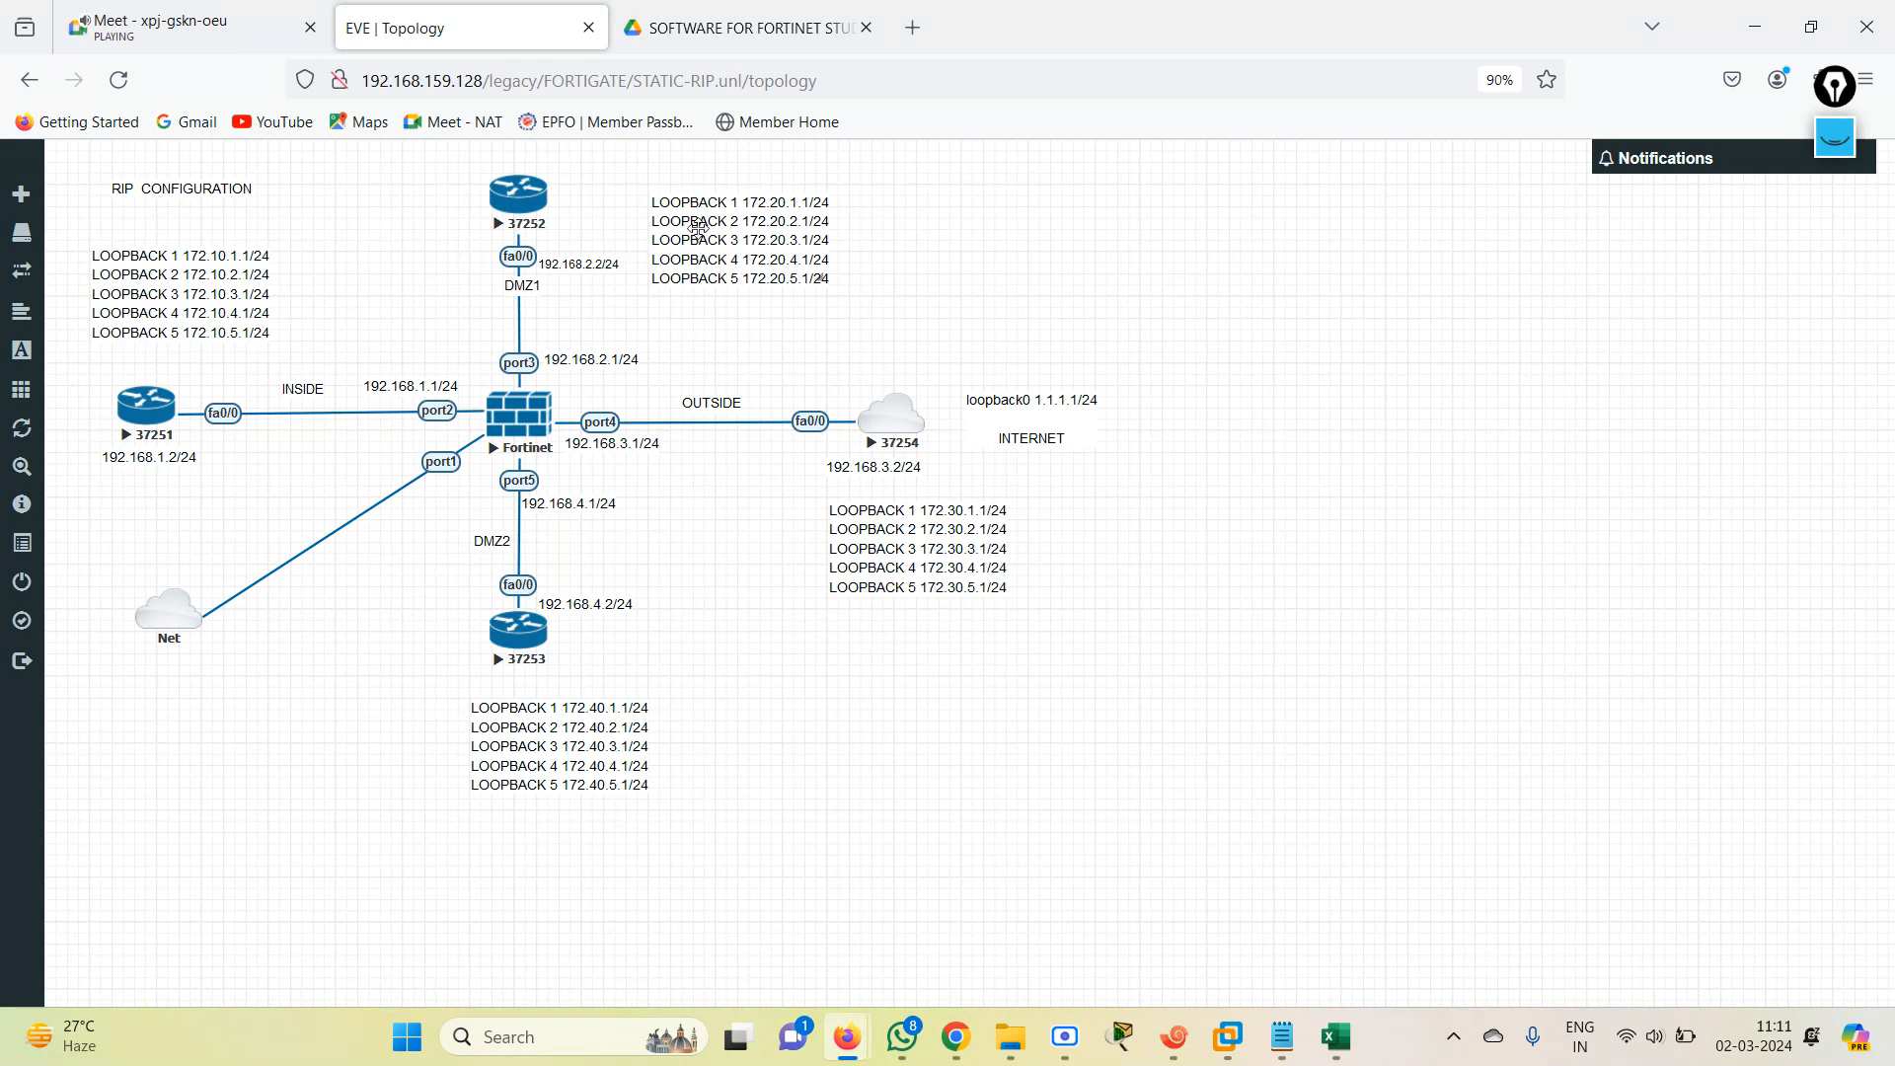
{"action": "left_click_drag", "start_coordinate": [715, 229], "coordinate": [704, 196]}
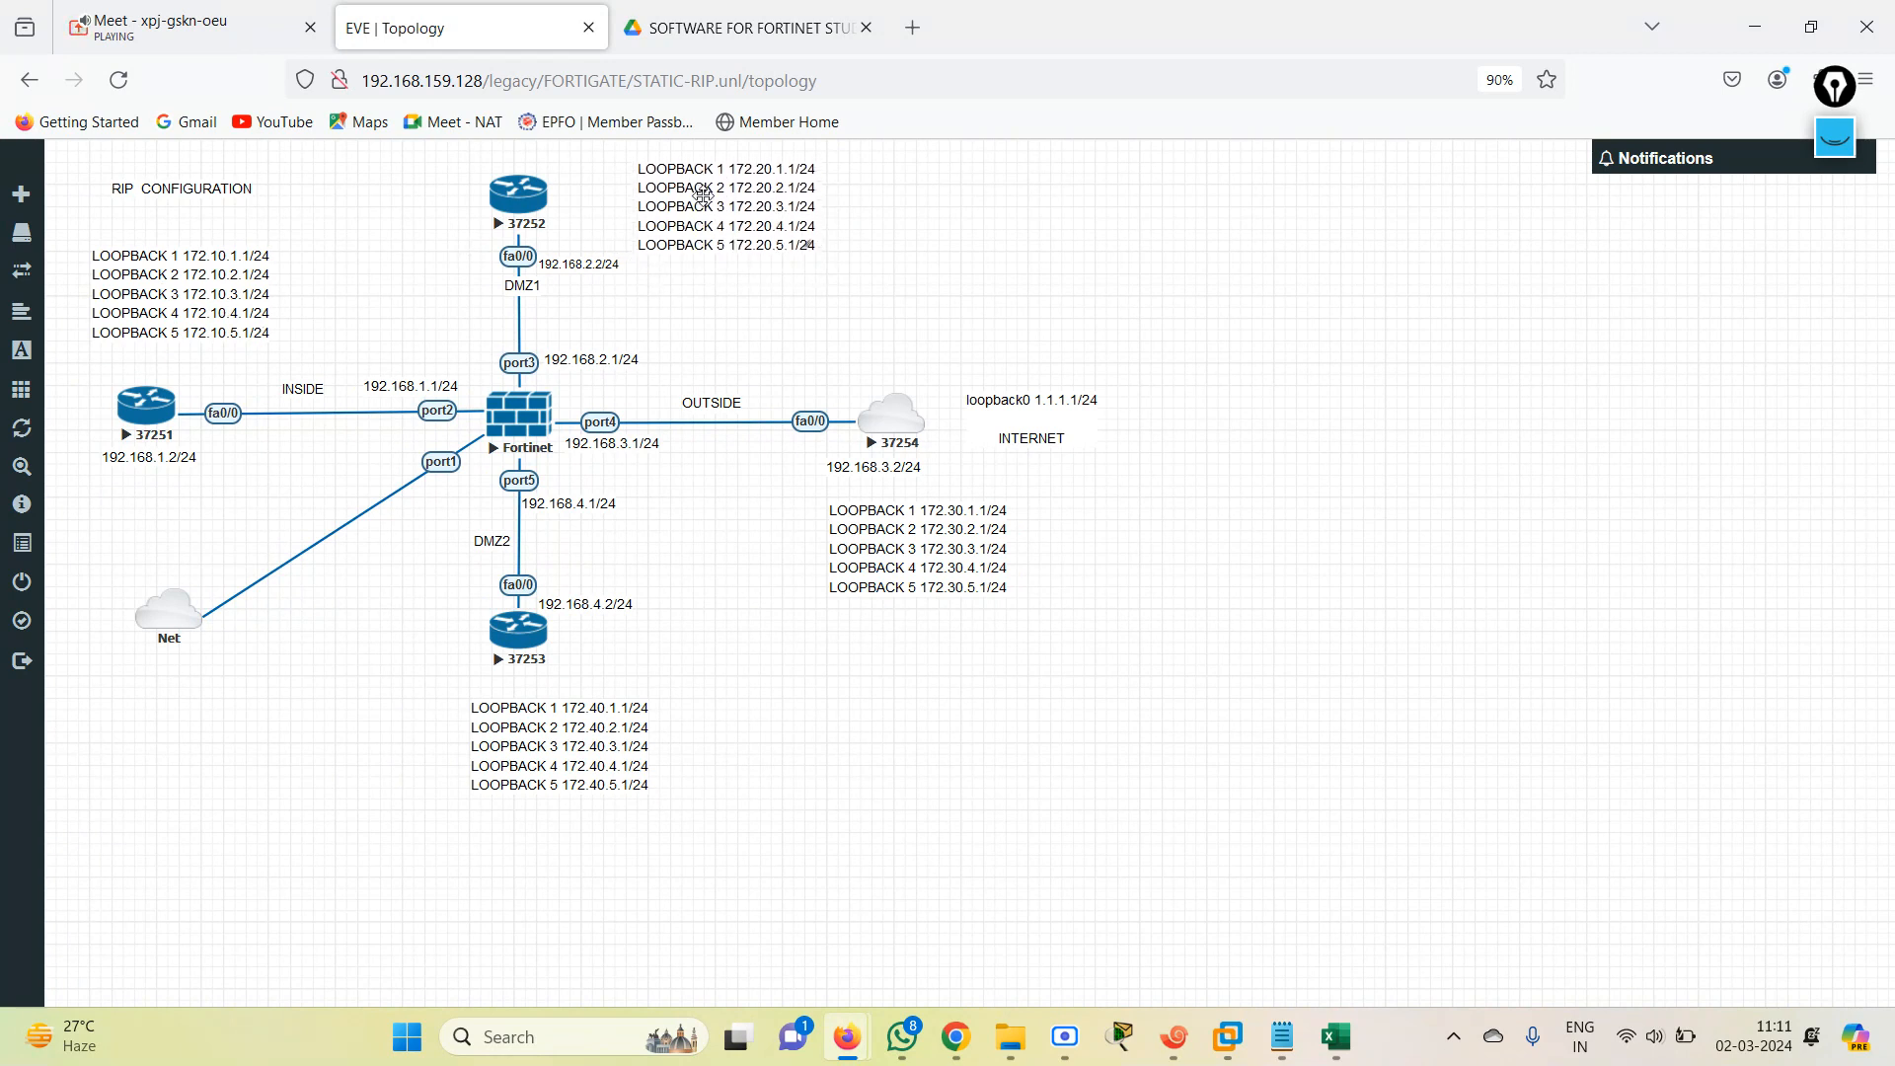
{"action": "left_click_drag", "start_coordinate": [540, 756], "coordinate": [609, 764]}
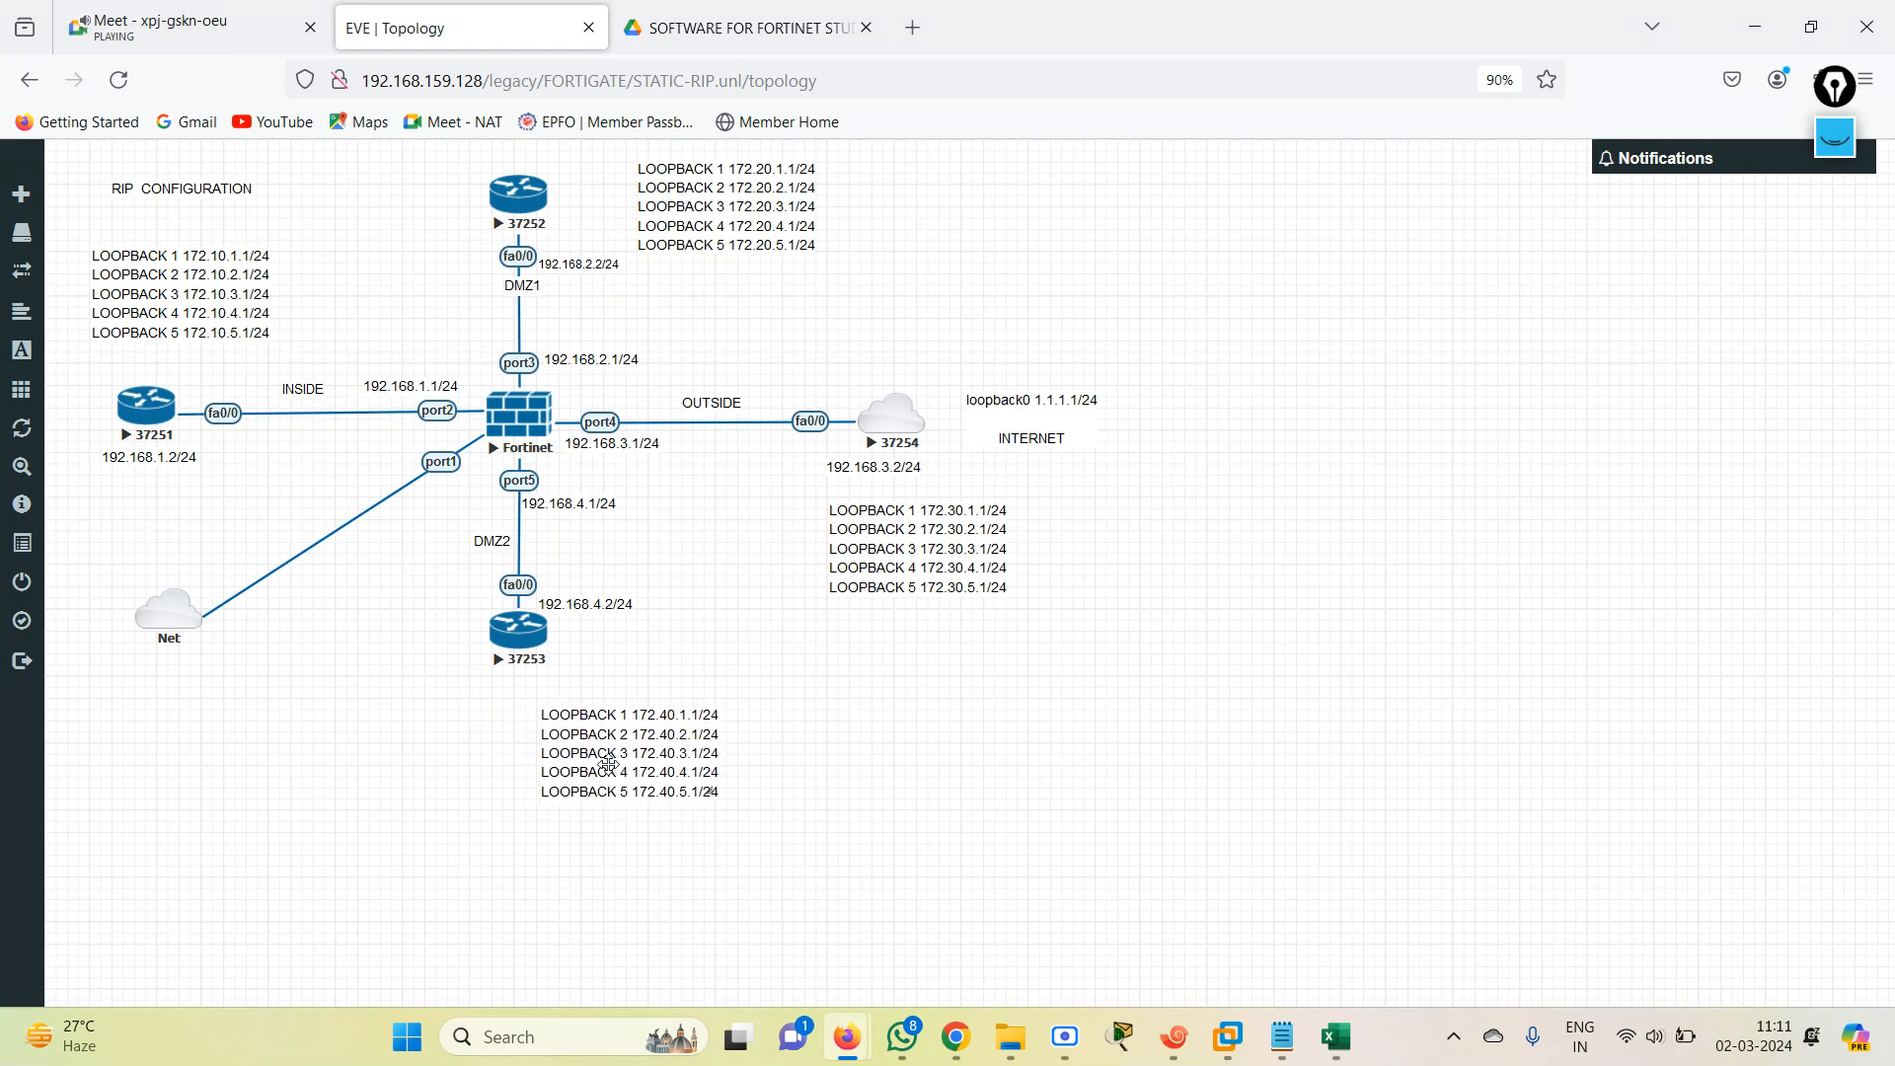
{"action": "left_click", "coordinate": [407, 1052]}
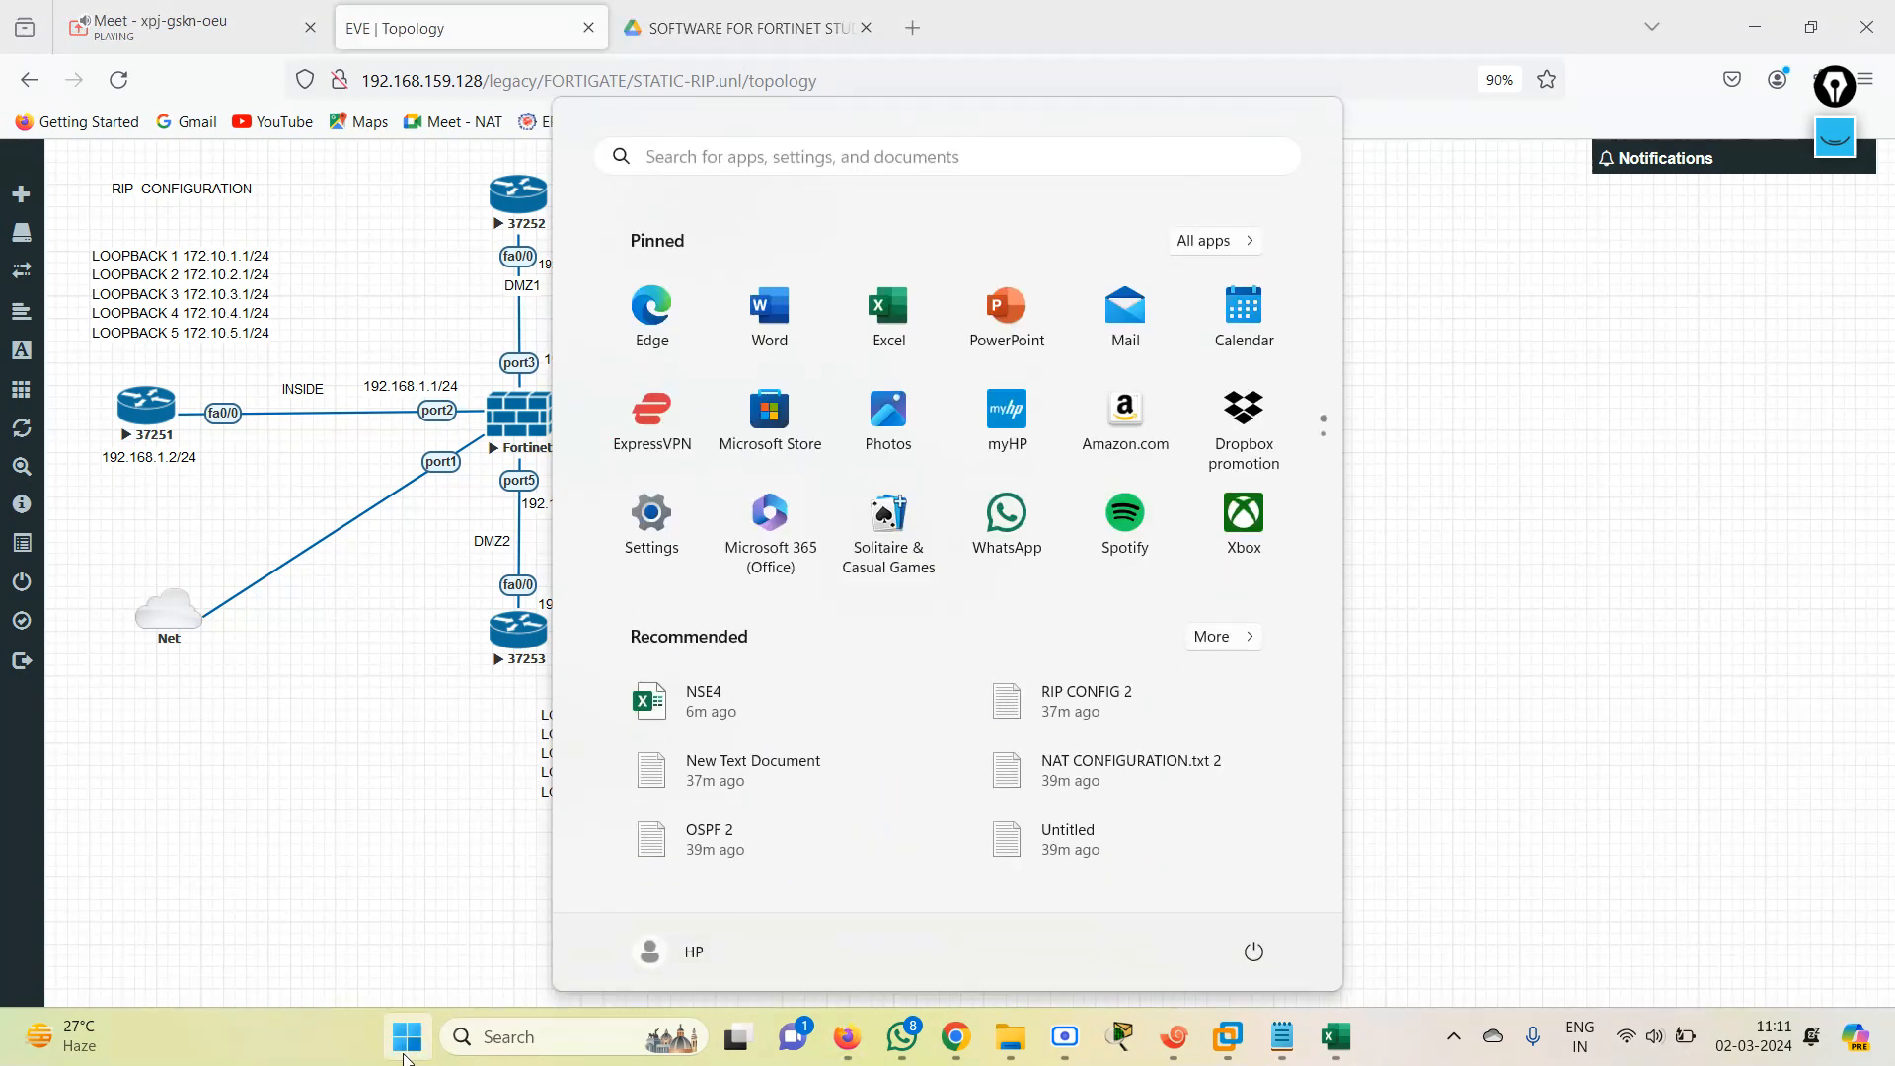
{"action": "left_click", "coordinate": [252, 856]}
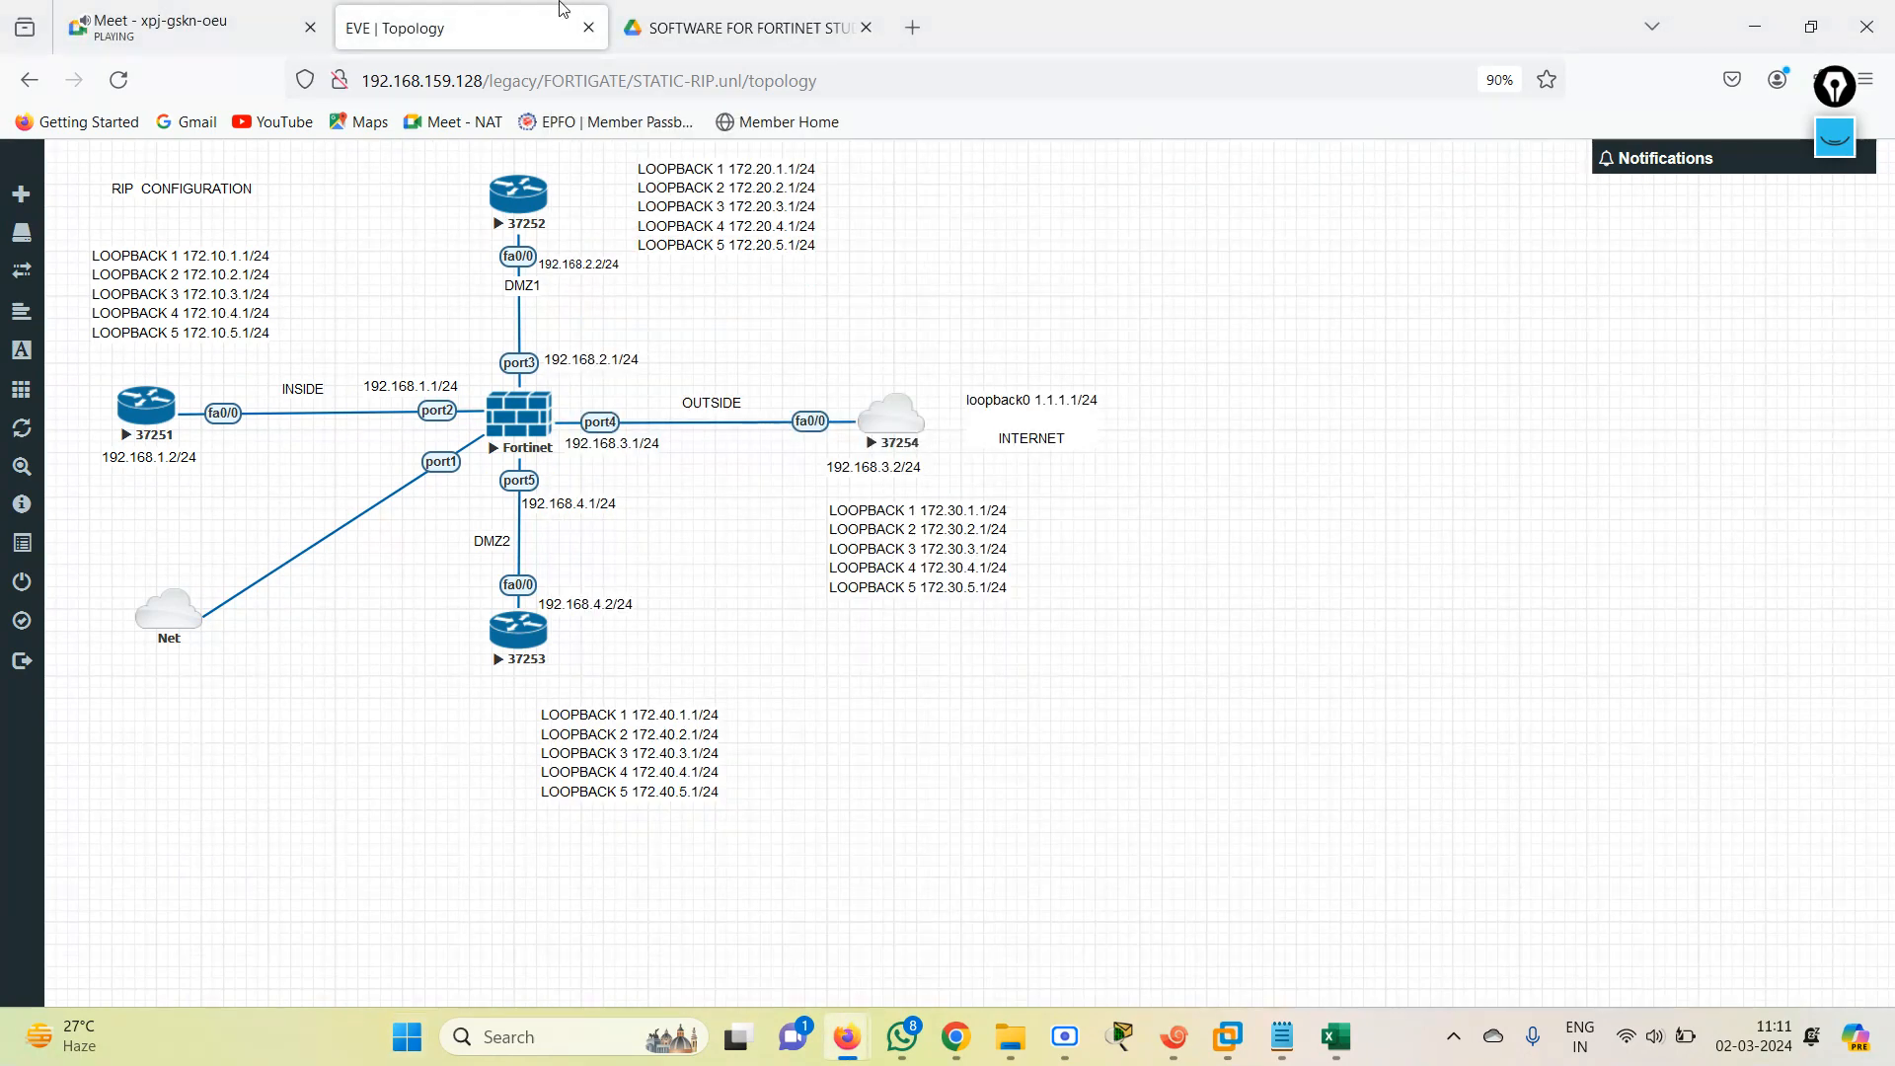
Check the Google Meet call and view the pending request to join.
{"action": "left_click", "coordinate": [254, 10]}
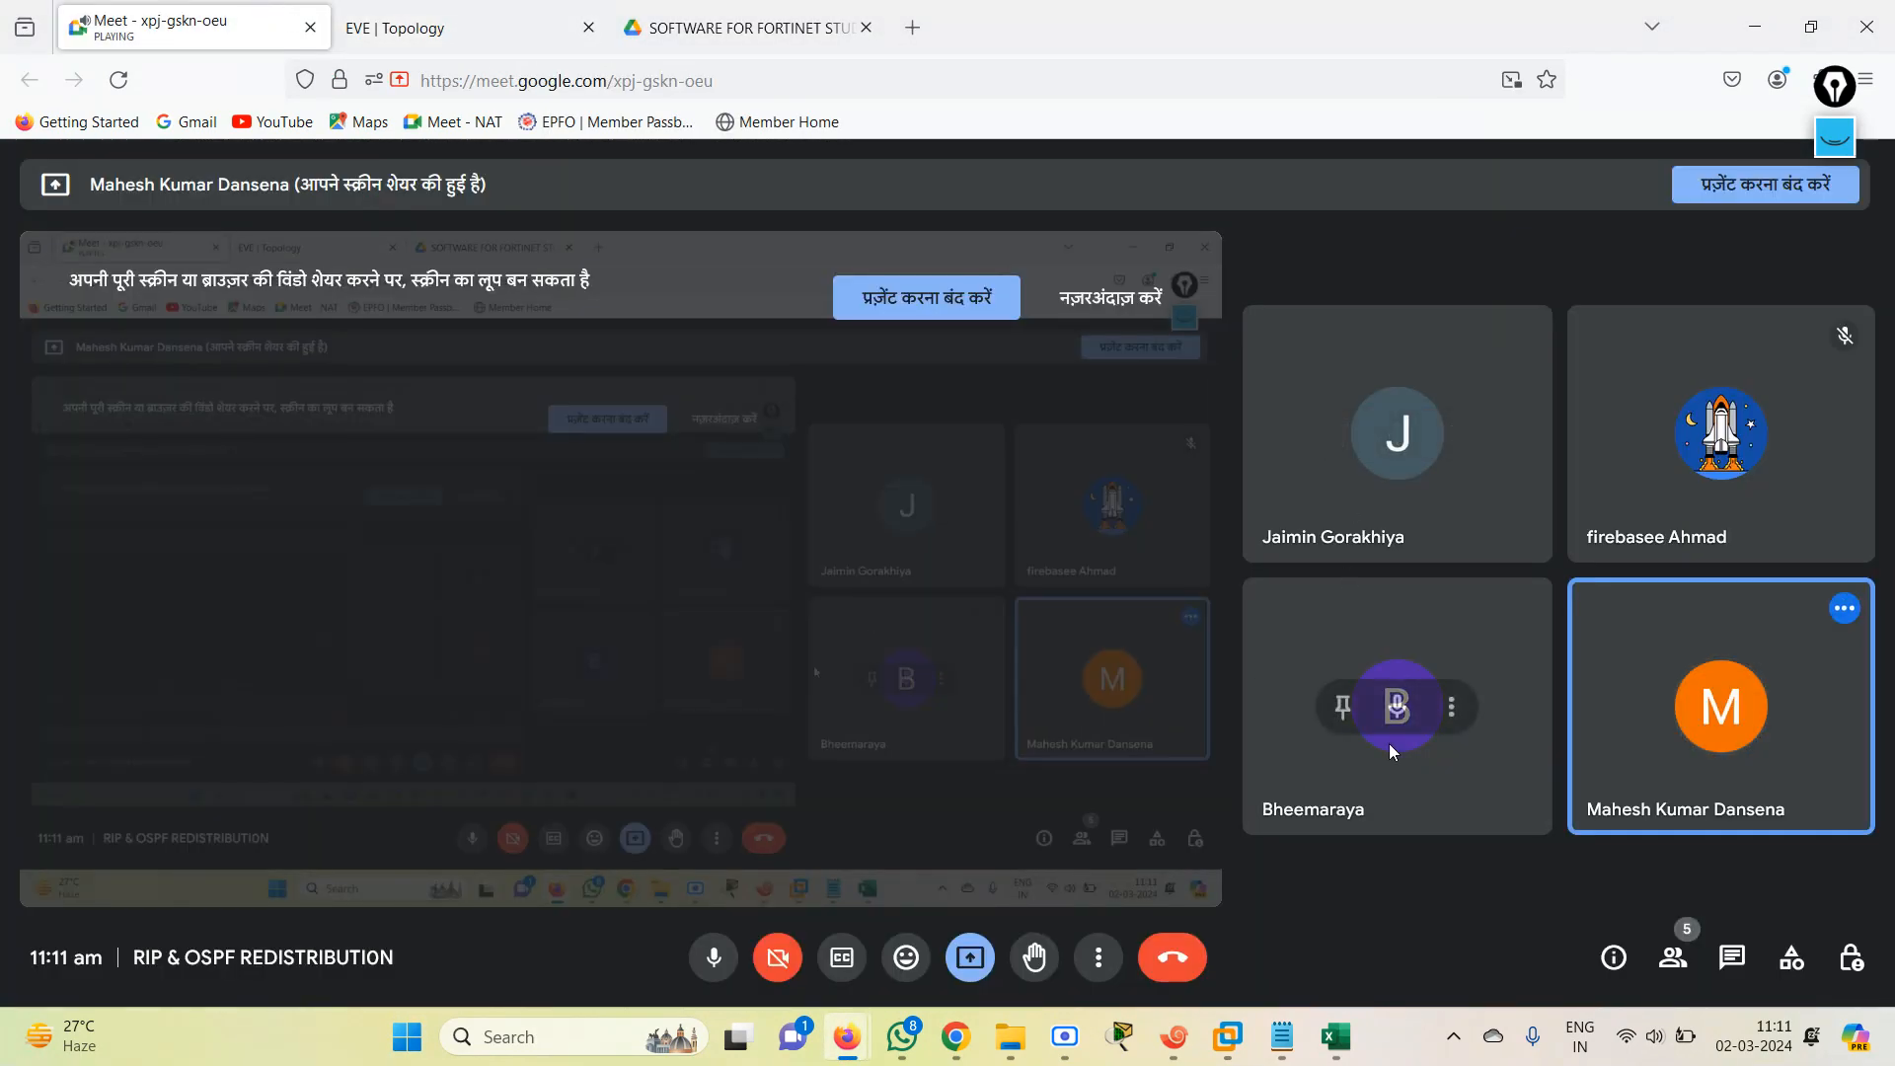
{"action": "left_click", "coordinate": [483, 14]}
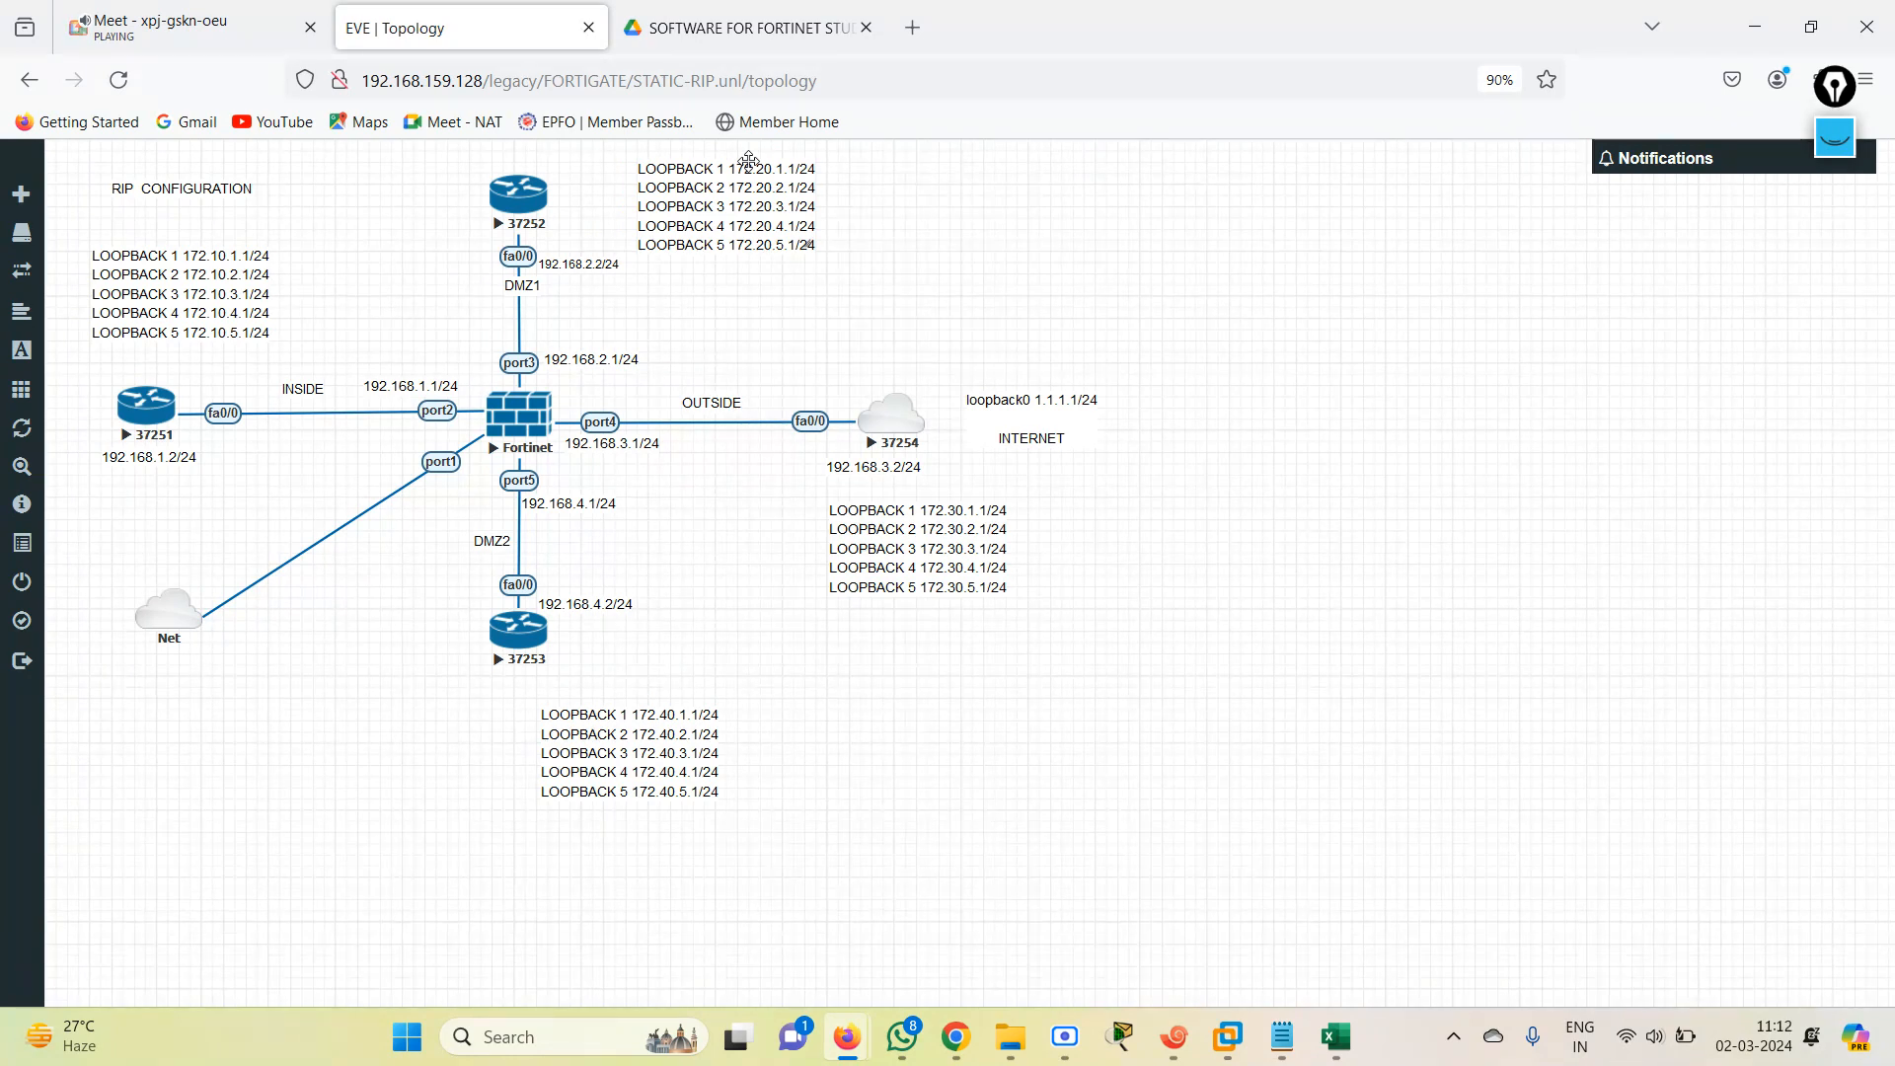
{"action": "left_click", "coordinate": [188, 28]}
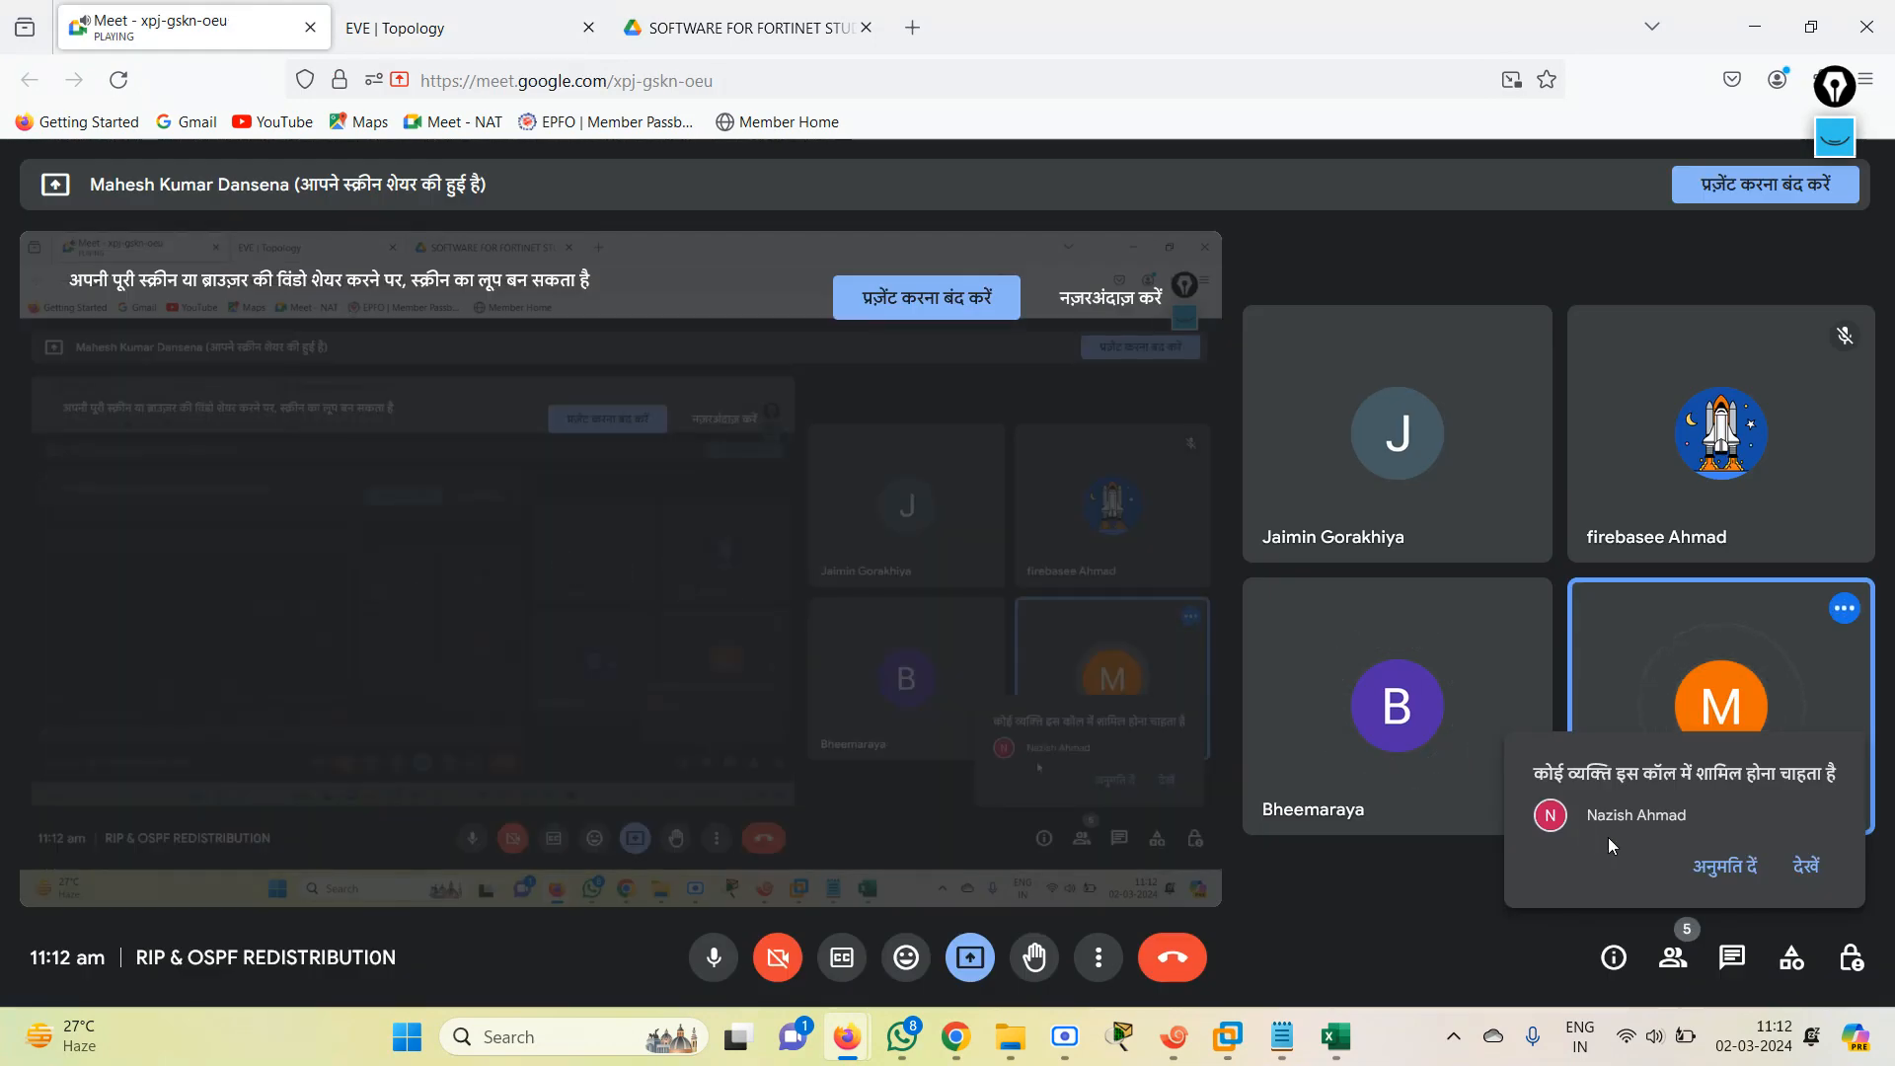
{"action": "left_click", "coordinate": [1806, 865]}
Return to the EVE topology and place the 172.40.x.1/24 loopback label directly beneath router 37253.
{"action": "left_click", "coordinate": [555, 12]}
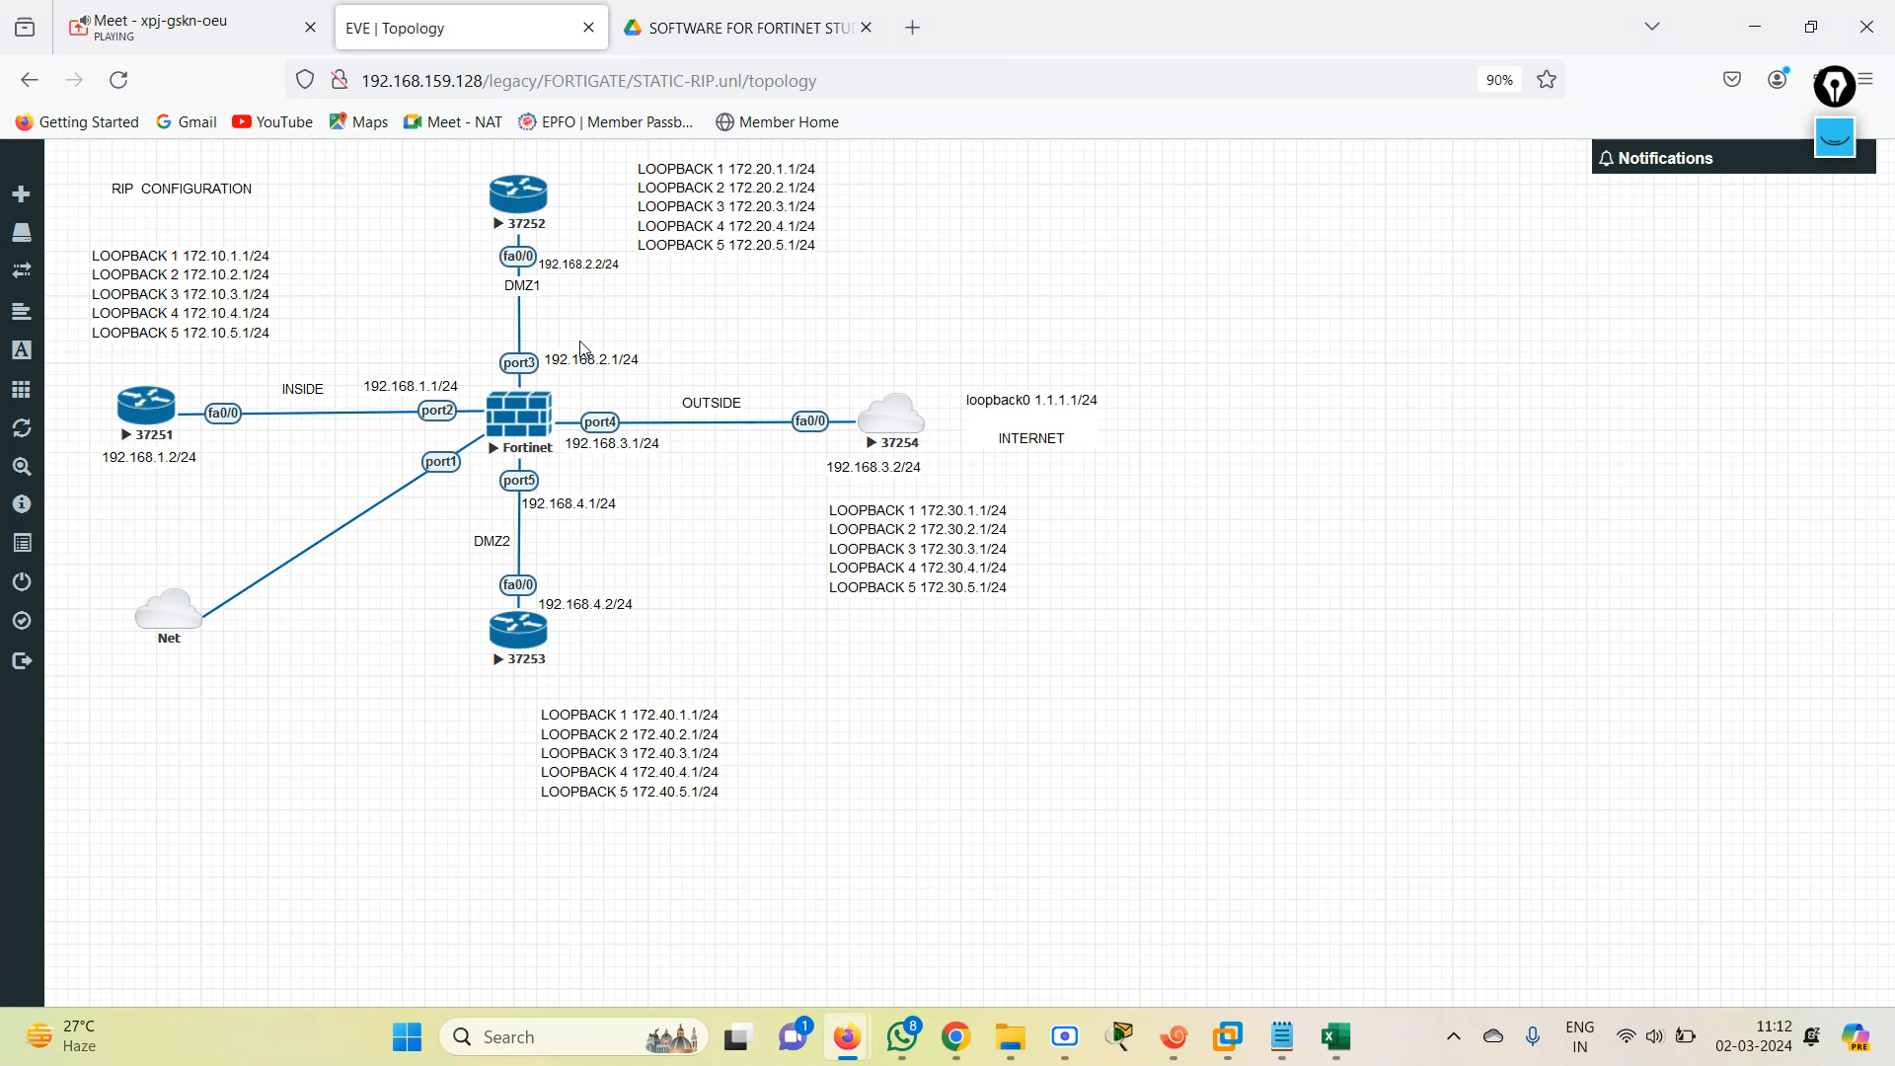
{"action": "left_click_drag", "start_coordinate": [644, 762], "coordinate": [548, 740]}
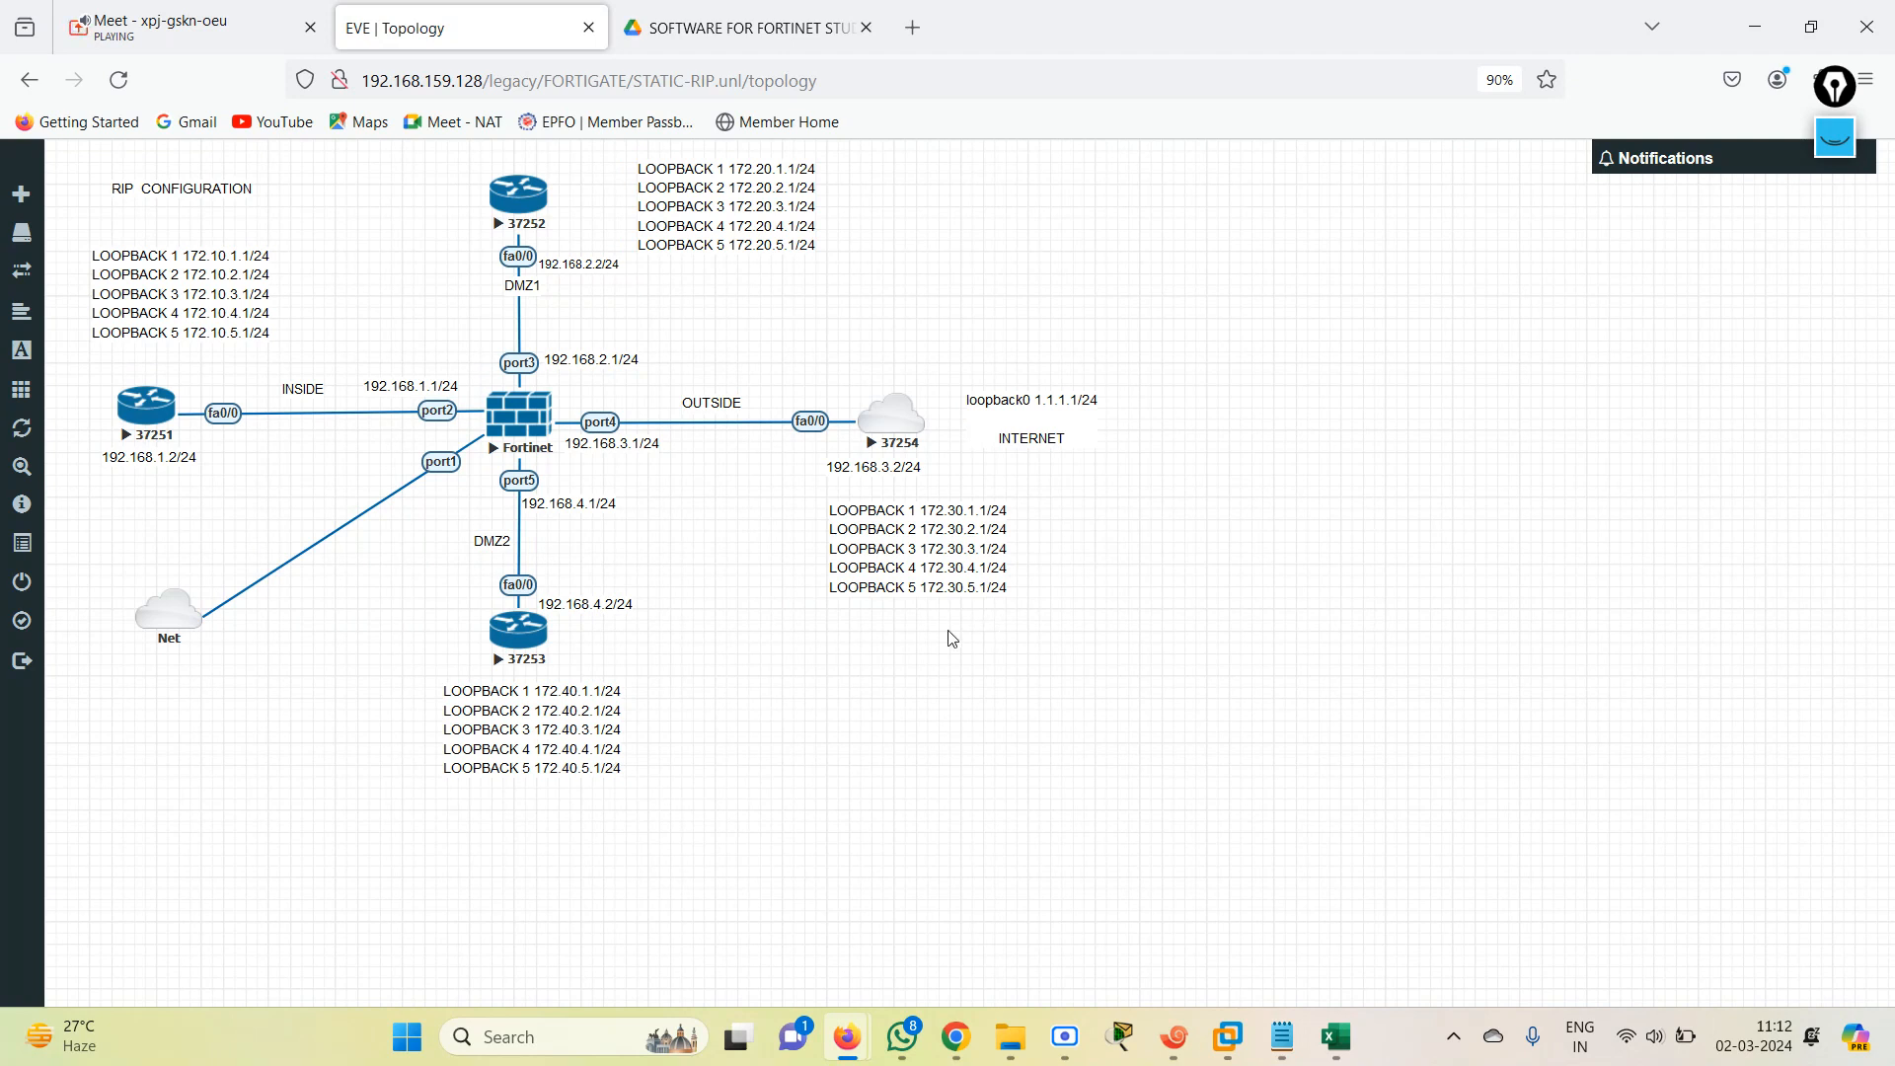
Switch to Xshell and enter privileged mode with EN in the R2 session.
{"action": "left_click", "coordinate": [1173, 1036]}
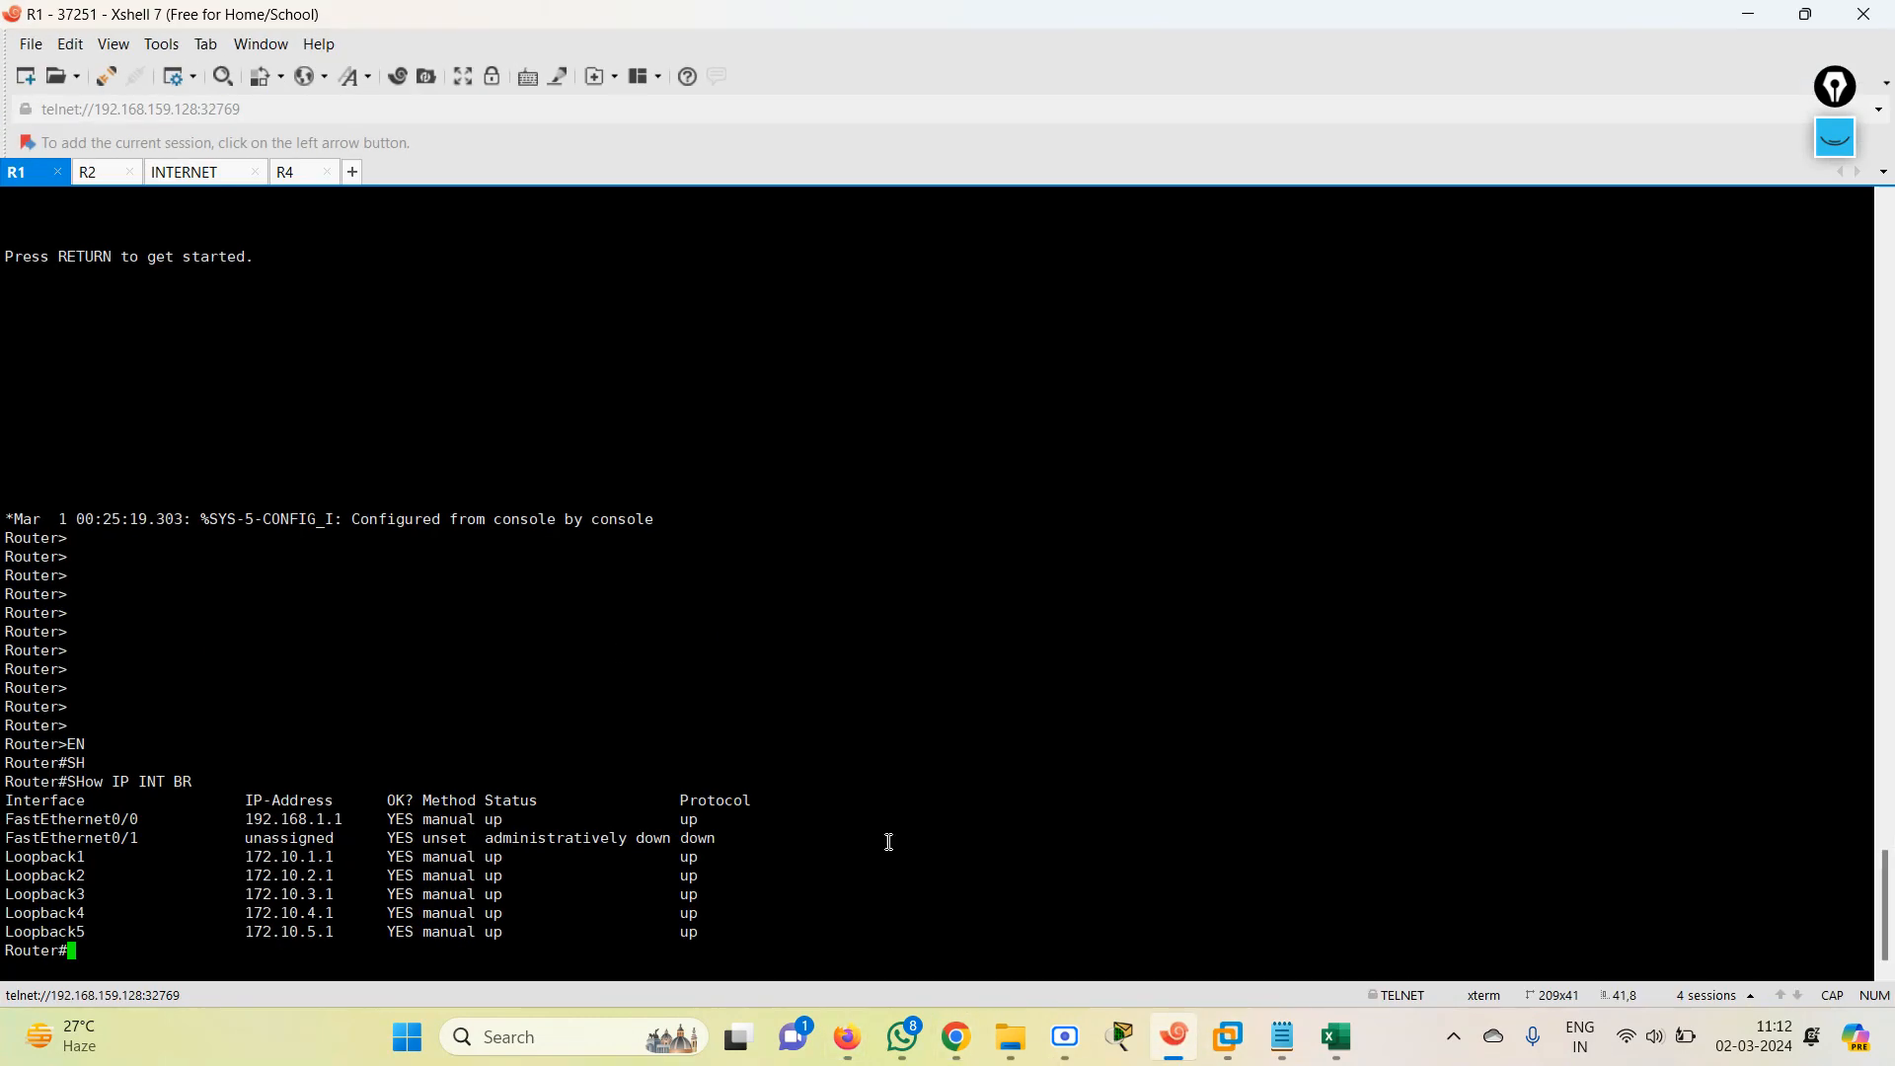
{"action": "left_click", "coordinate": [103, 173]}
{"action": "key", "text": "Return"}
{"action": "key", "text": "Return"}
{"action": "key", "text": "Return"}
{"action": "key", "text": "Return"}
{"action": "key", "text": "Return"}
{"action": "type", "text": "EN"}
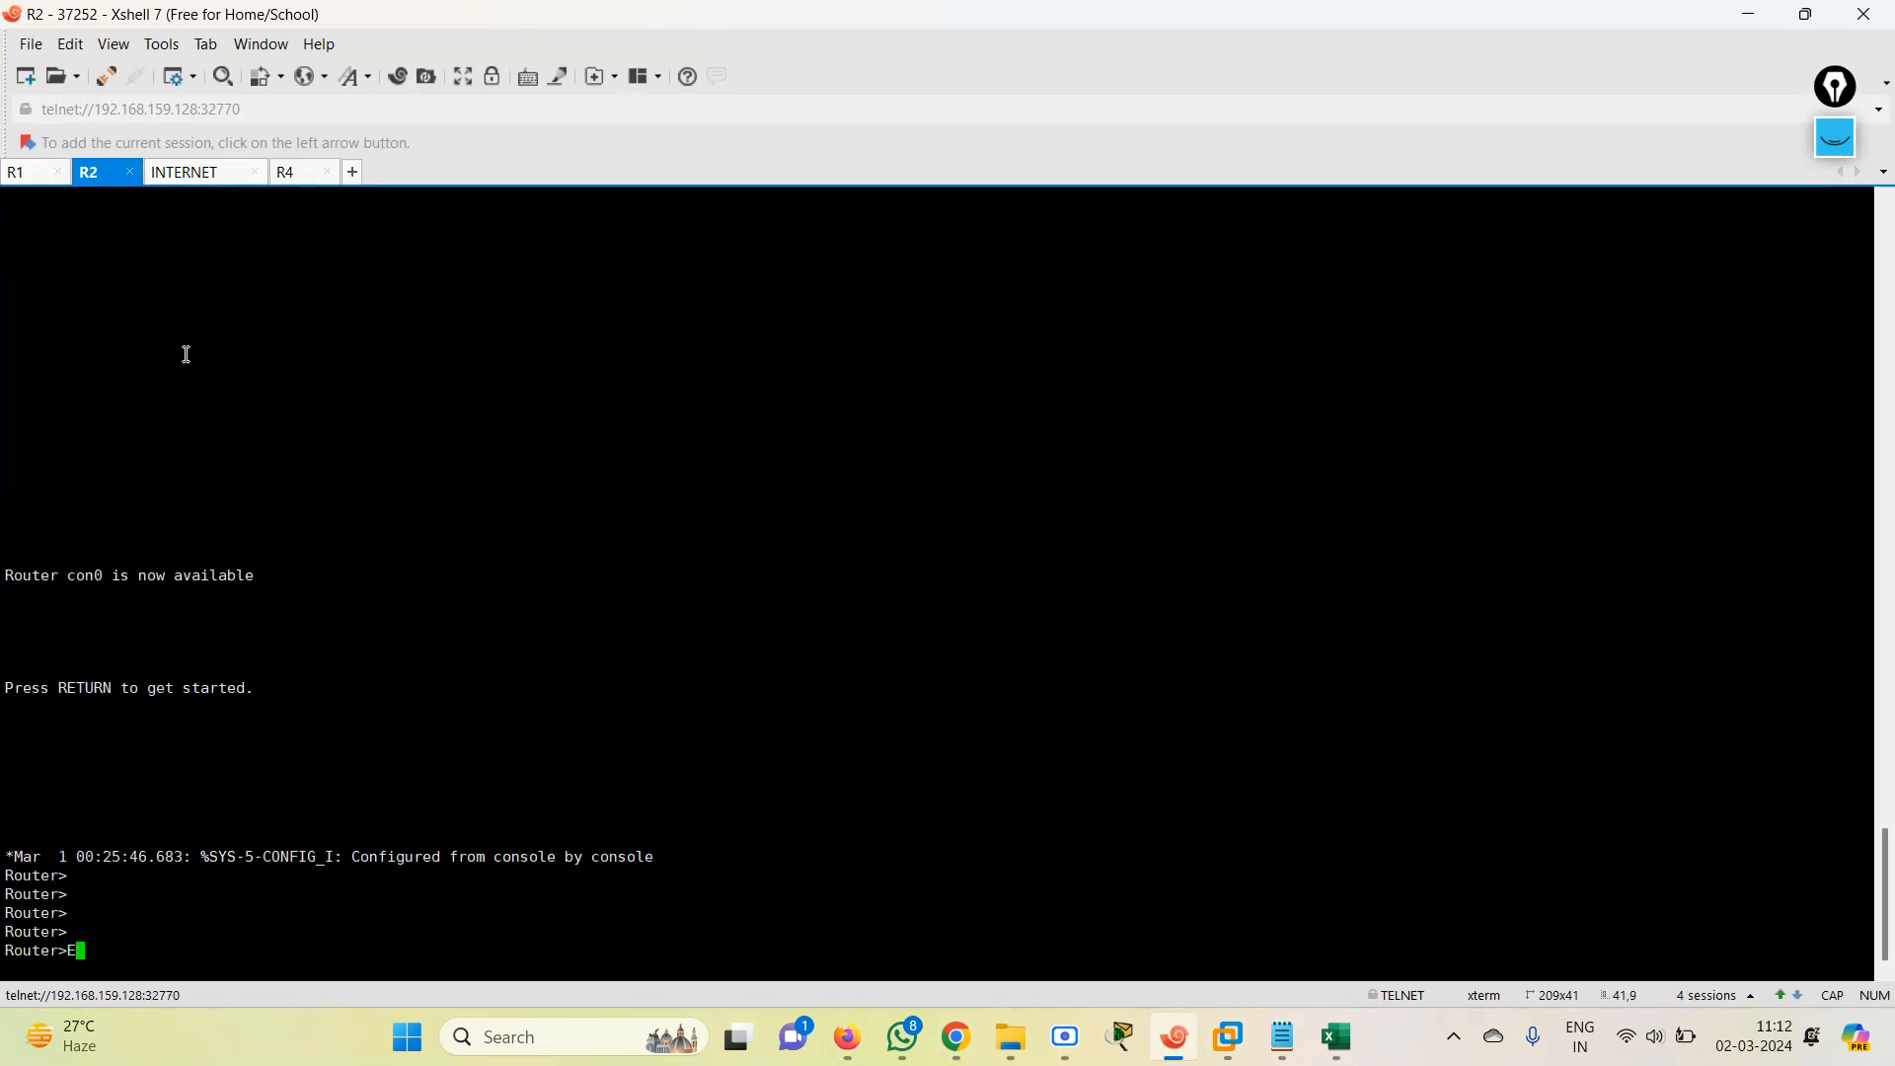
{"action": "key", "text": "Return"}
List R2's interfaces and IP addresses with show IP INT BR.
{"action": "type", "text": "SH"}
{"action": "key", "text": "Tab"}
{"action": "type", "text": "IP INT BR"}
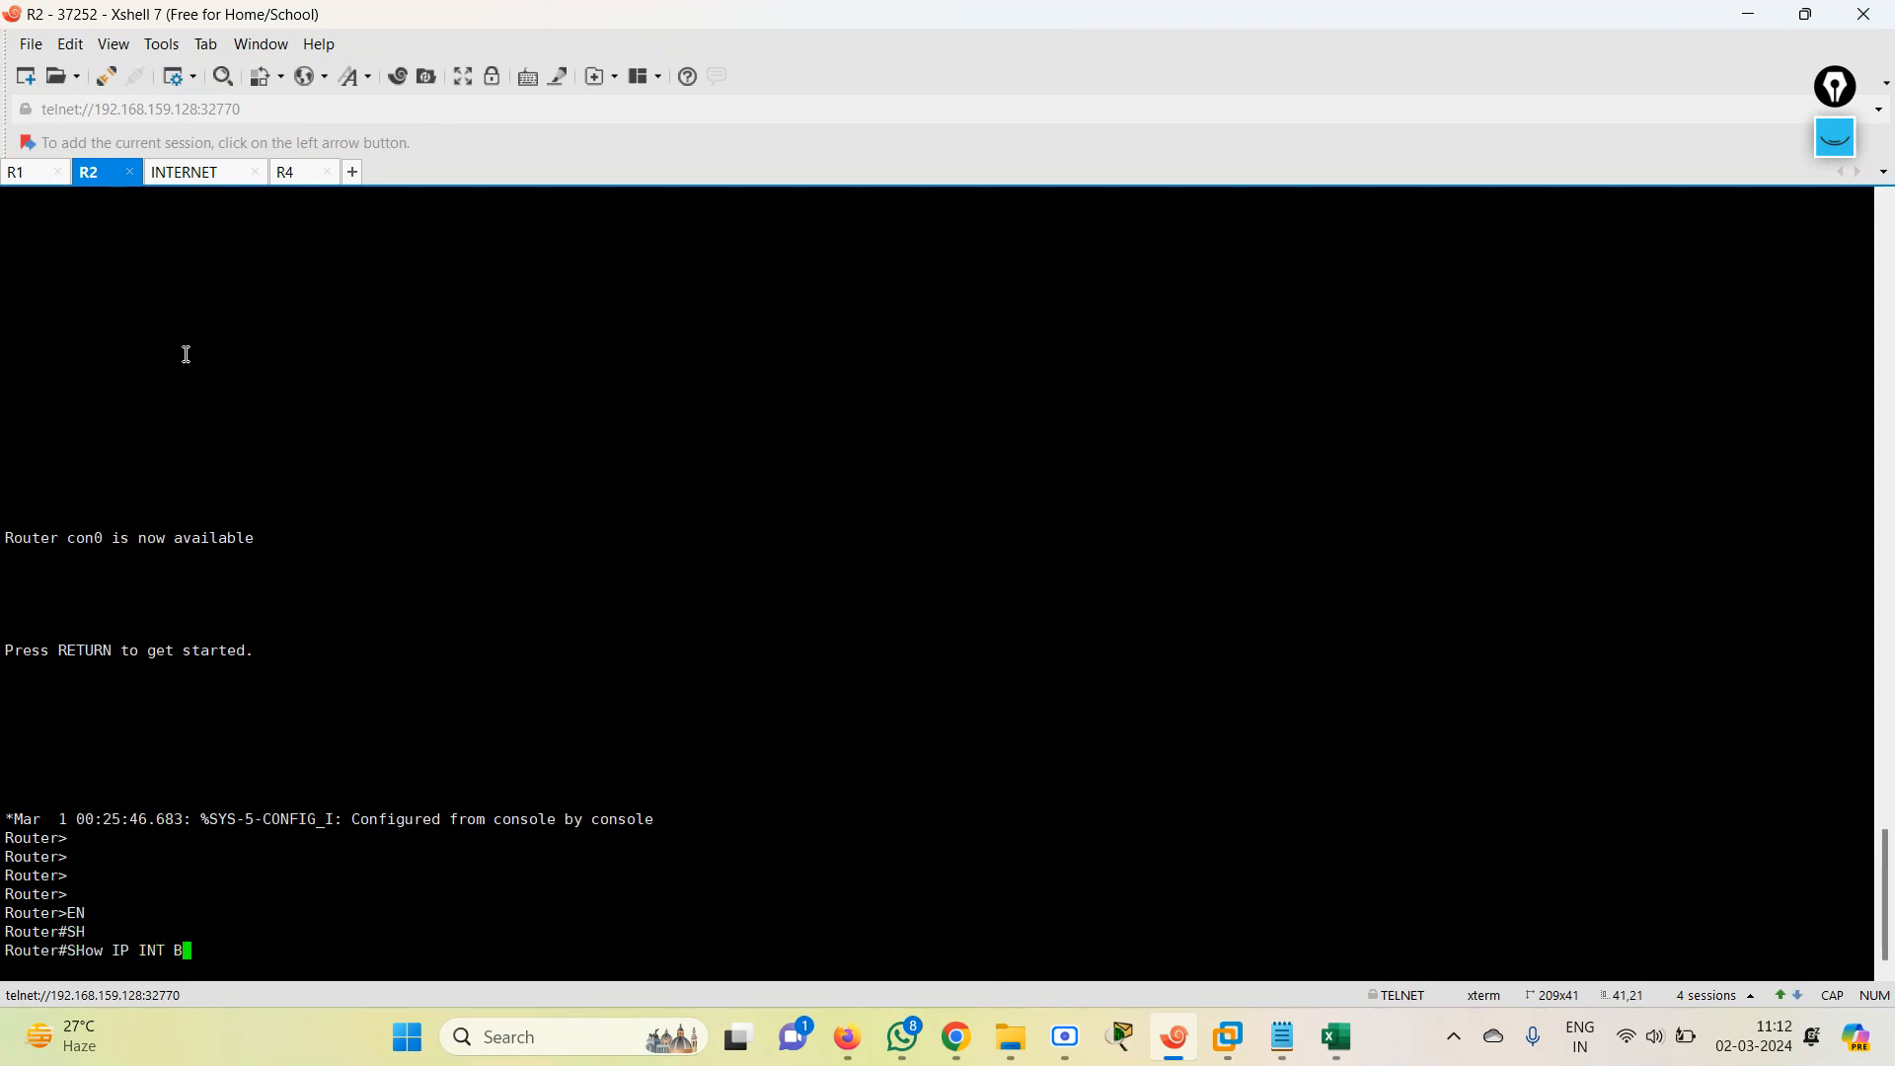
{"action": "key", "text": "Return"}
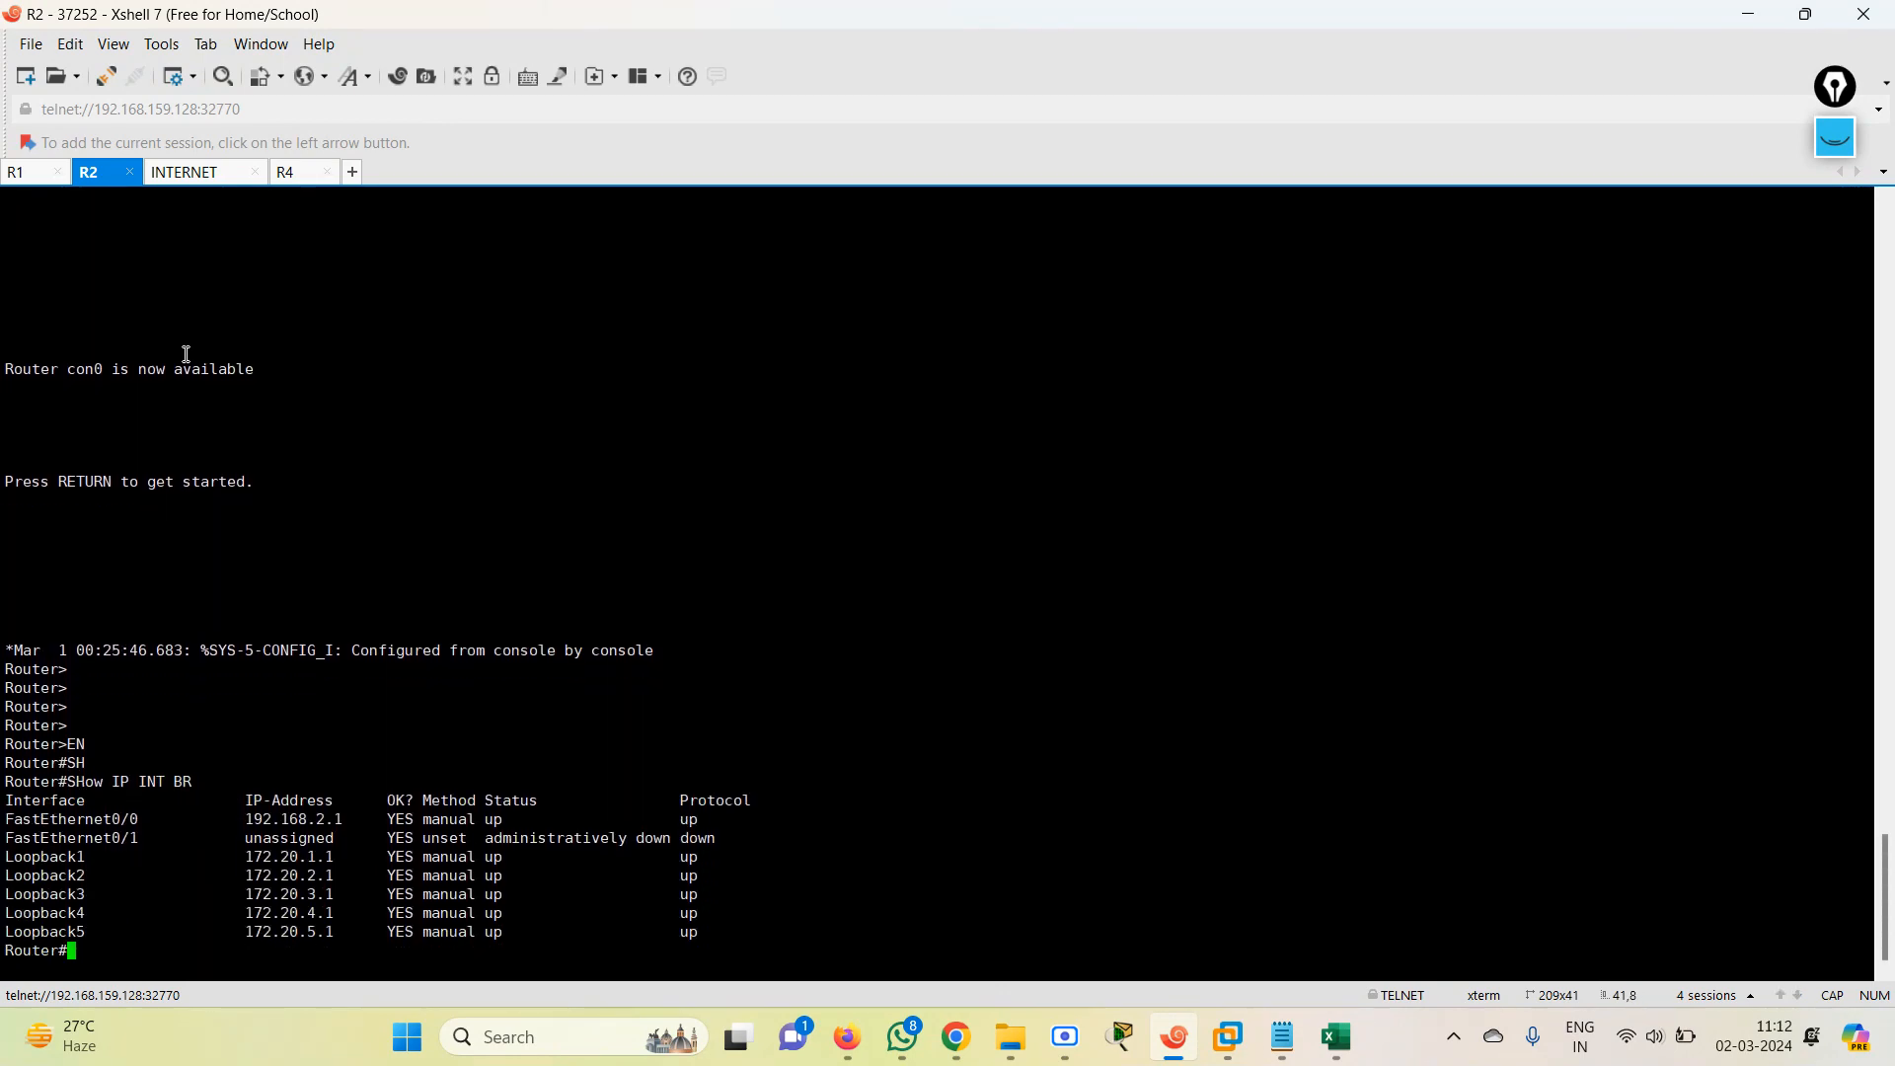
Display R2's routing table with show IP ROUte and highlight the directly connected loopback routes.
{"action": "type", "text": "SH"}
{"action": "key", "text": "Tab"}
{"action": "type", "text": "IP ROU"}
{"action": "key", "text": "Tab"}
{"action": "key", "text": "Return"}
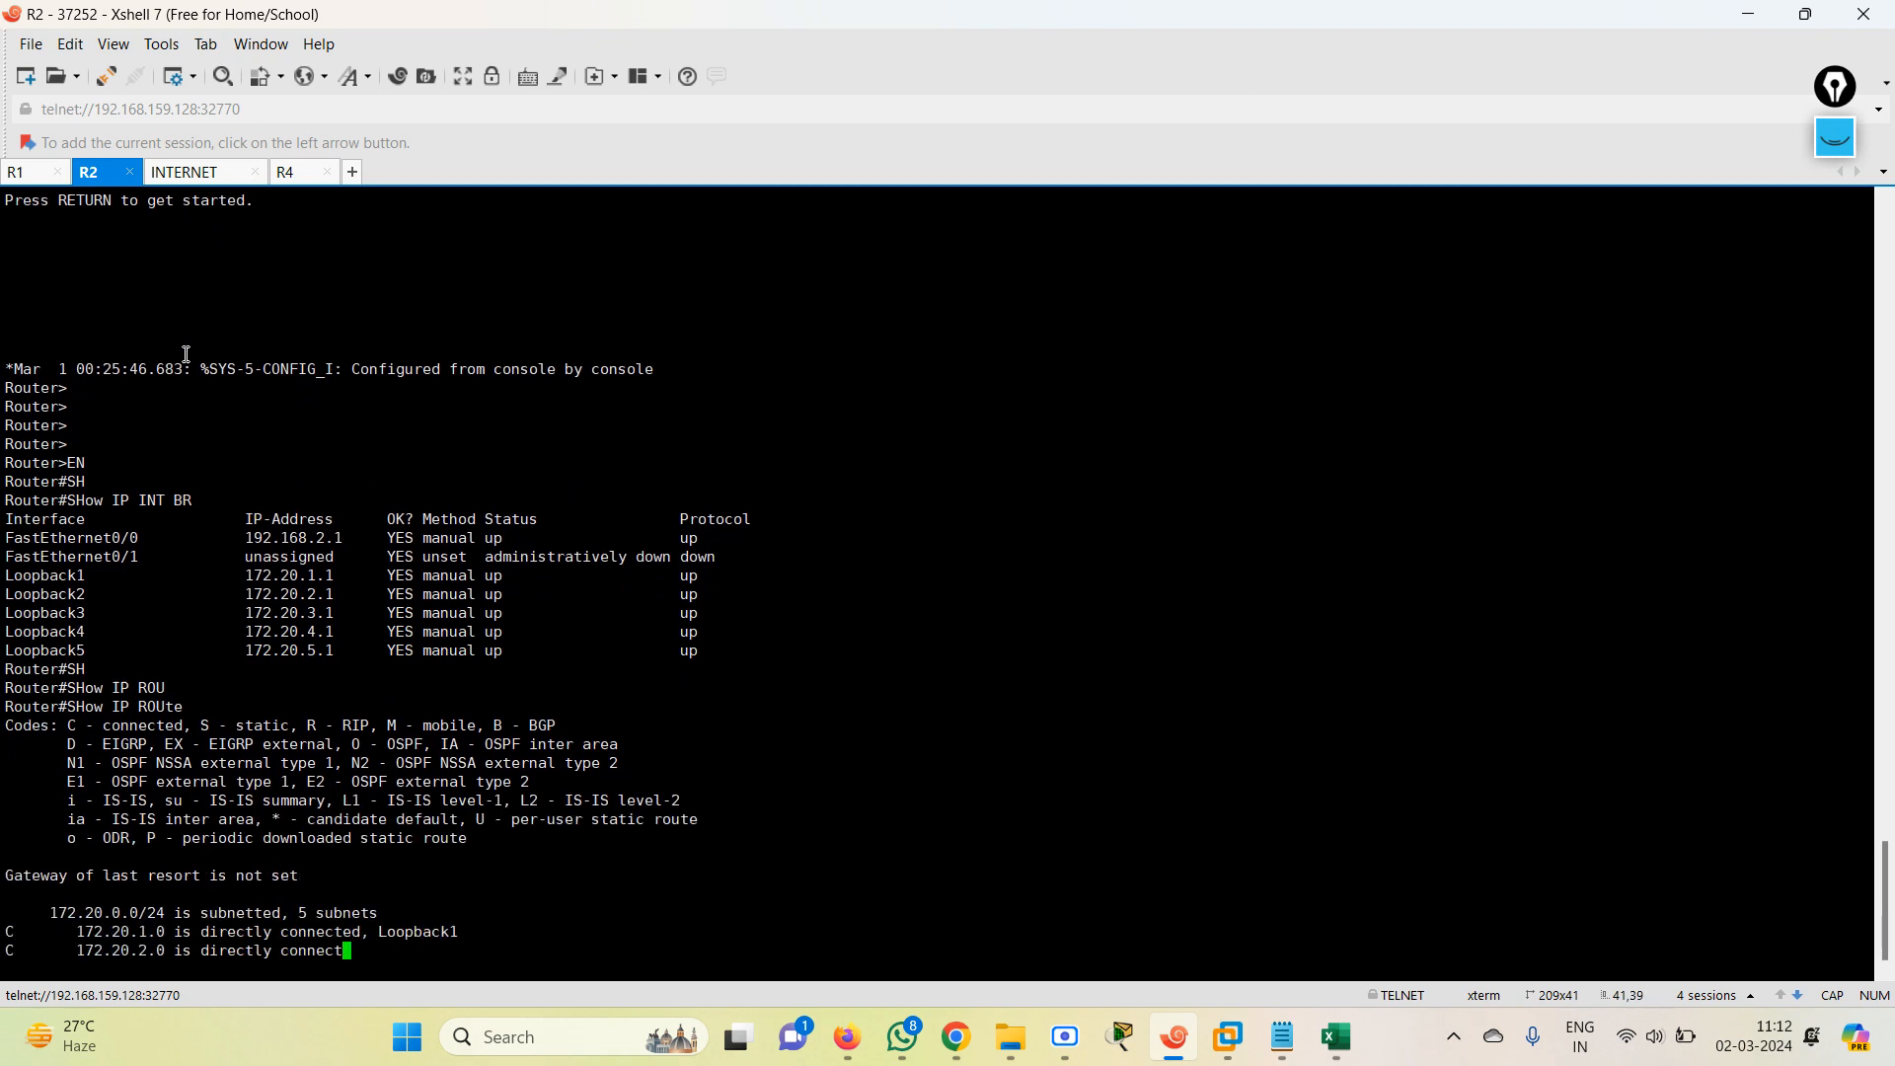
{"action": "left_click_drag", "start_coordinate": [5, 839], "coordinate": [529, 905]}
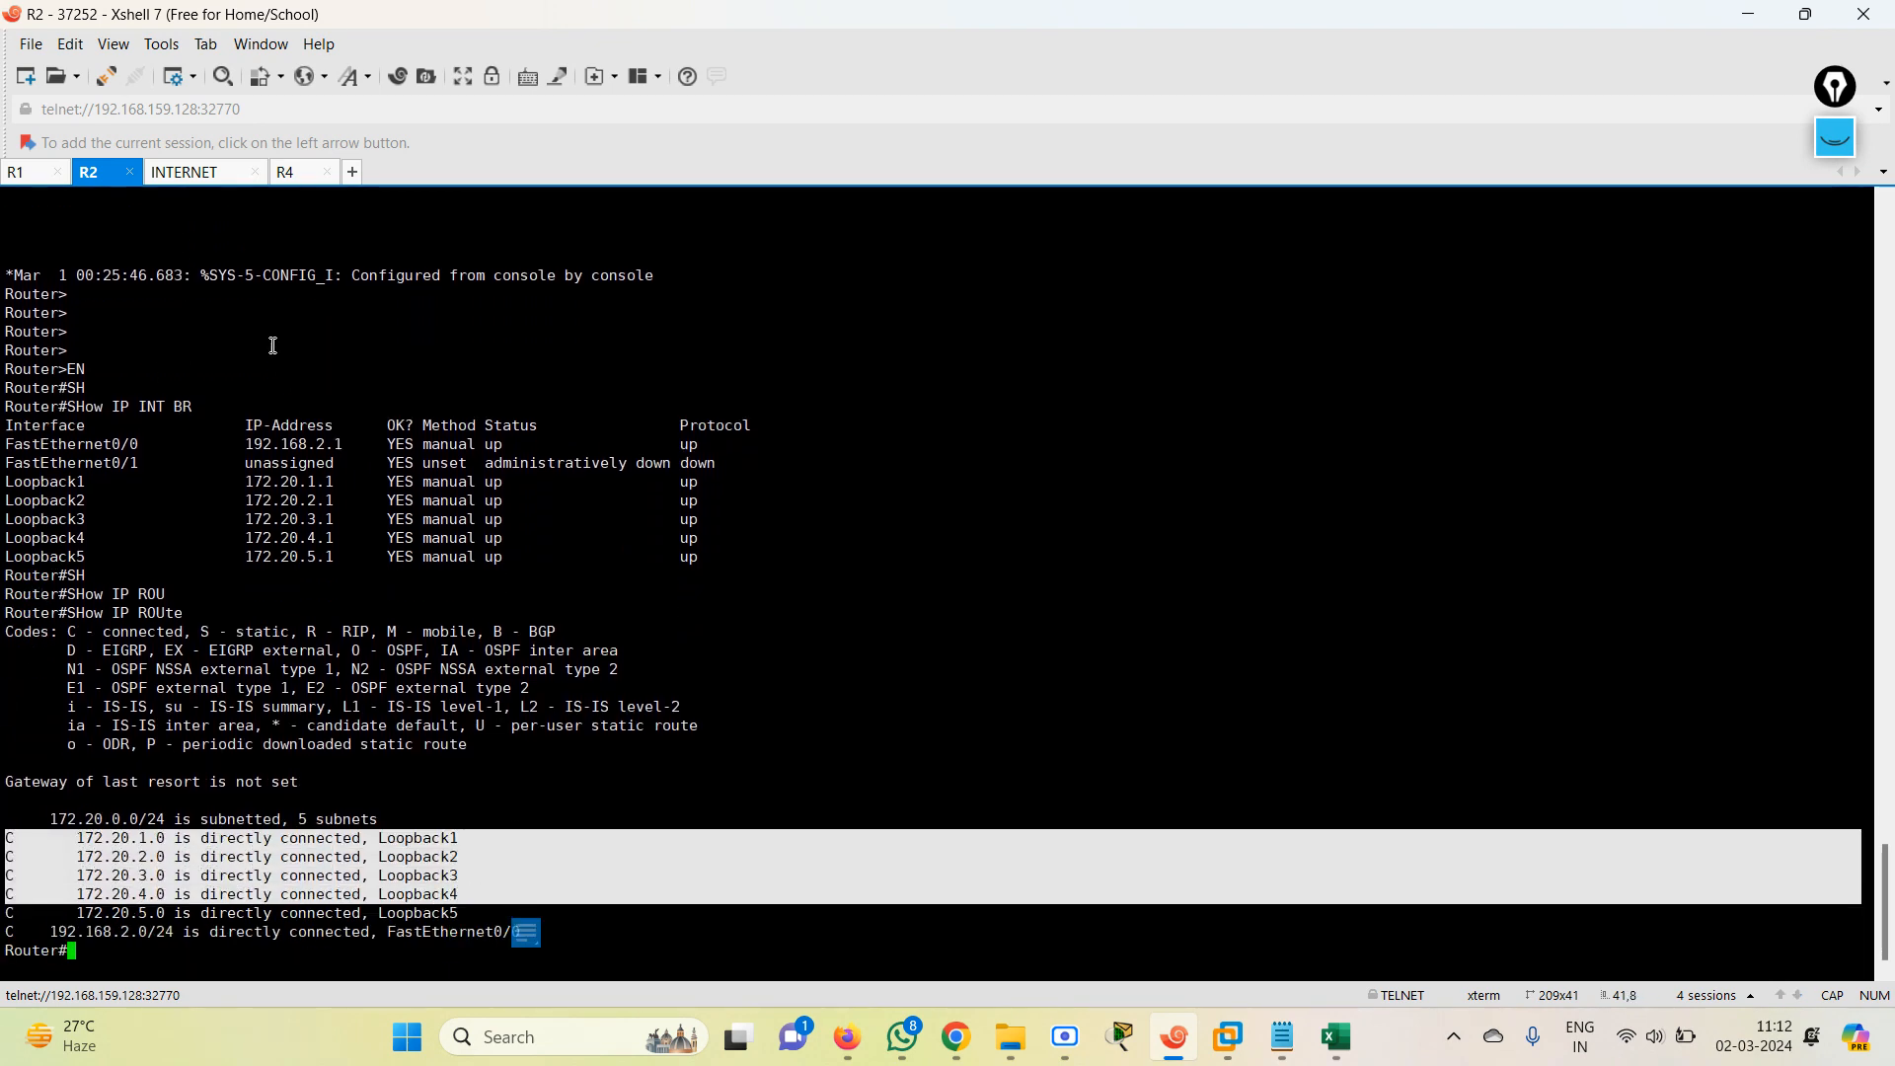
Enter privileged mode with EN in the INTERNET router session.
{"action": "left_click", "coordinate": [187, 174]}
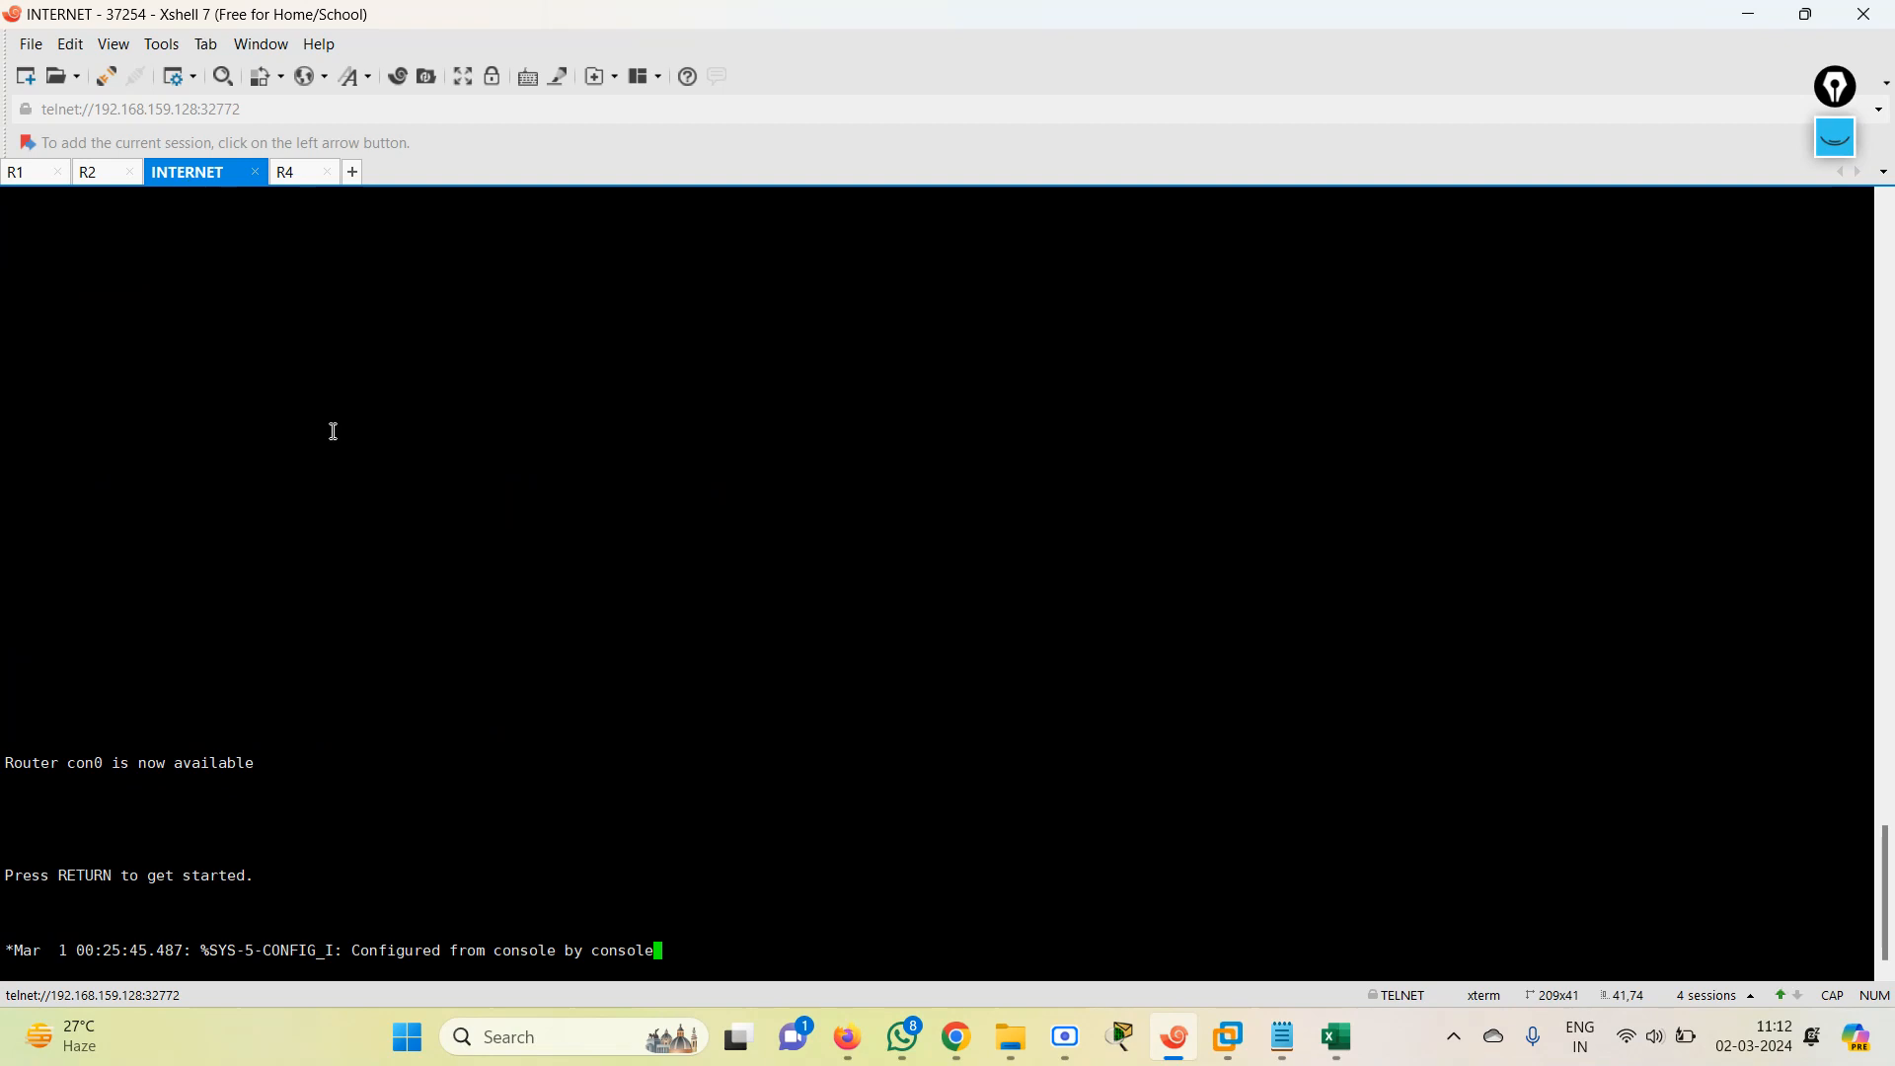
{"action": "key", "text": "Return"}
{"action": "key", "text": "Return"}
{"action": "key", "text": "Return"}
{"action": "key", "text": "Return"}
{"action": "key", "text": "Return"}
{"action": "key", "text": "Return"}
{"action": "key", "text": "Return"}
{"action": "key", "text": "Return"}
{"action": "type", "text": "EN"}
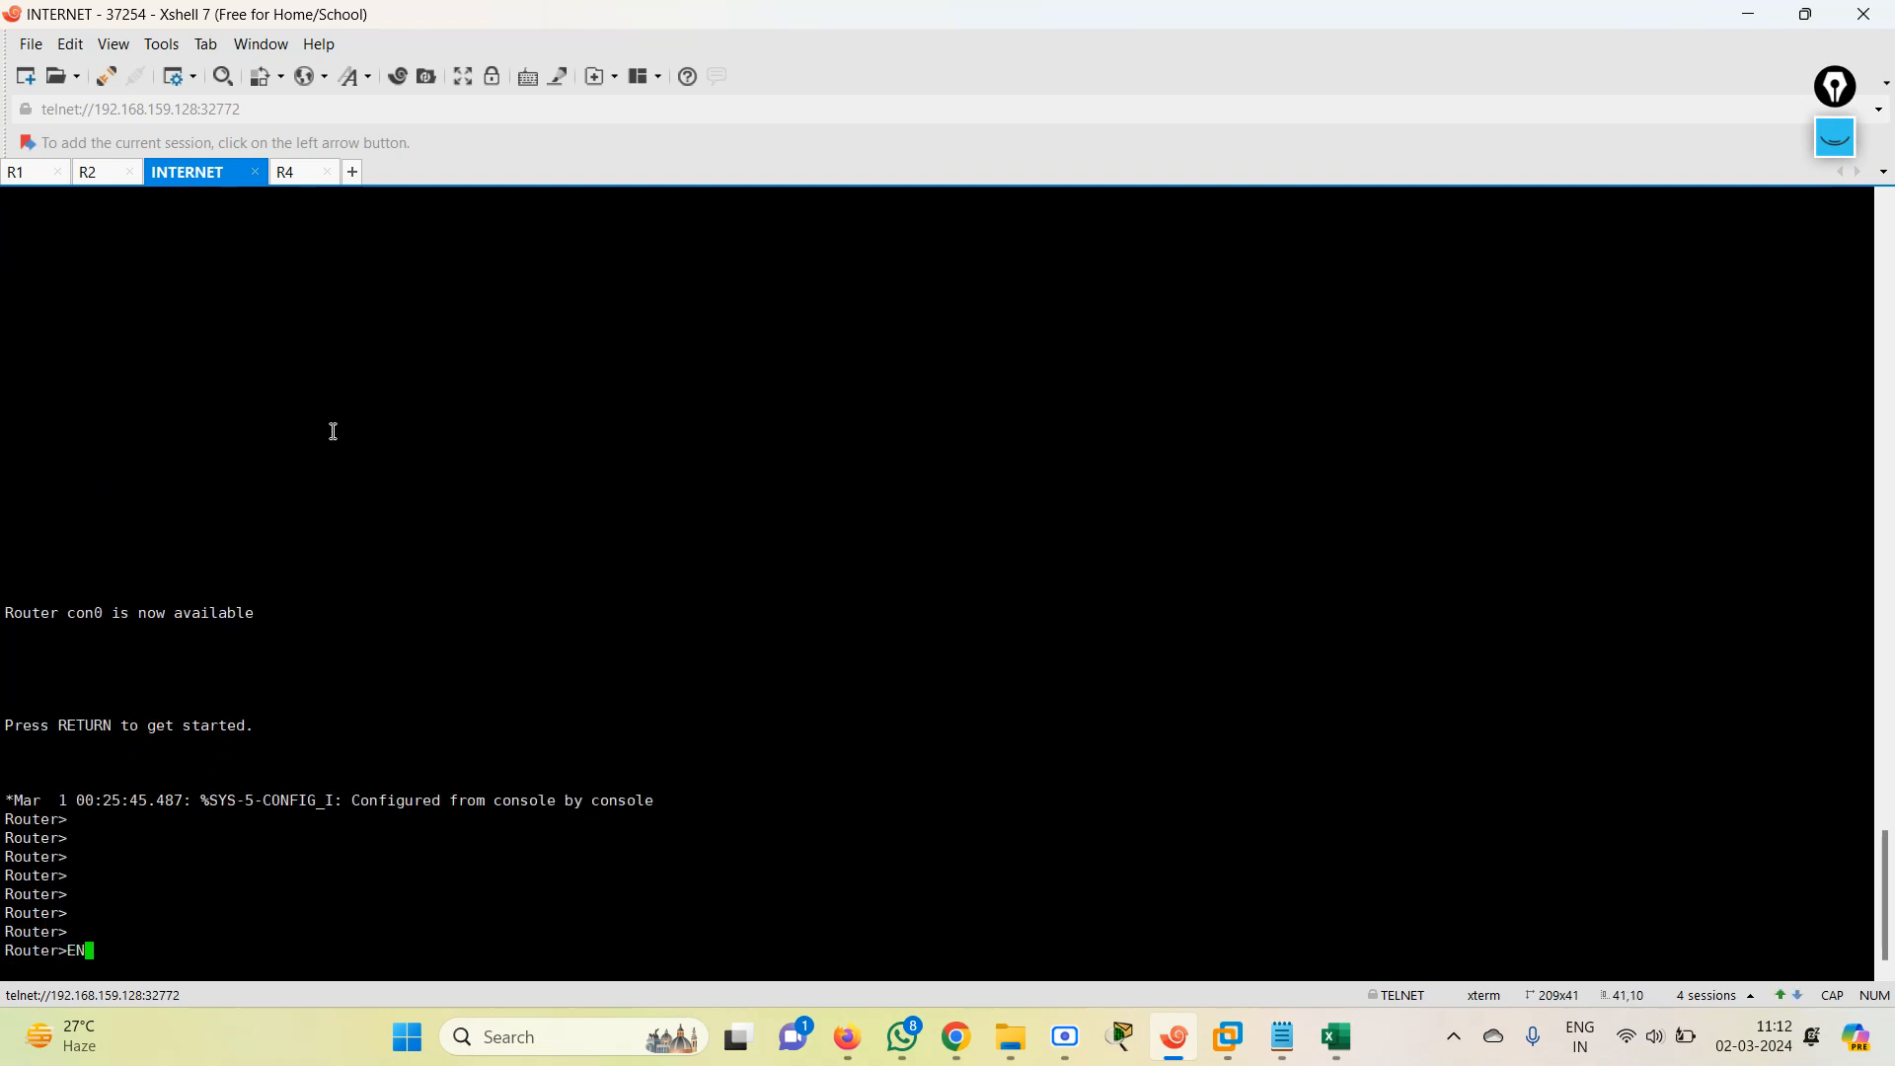
{"action": "key", "text": "Return"}
List the INTERNET router's interfaces with SH IP INT BR and examine the loopback and FastEthernet rows.
{"action": "type", "text": "SHI"}
{"action": "key", "text": "BackSpace"}
{"action": "key", "text": "Tab"}
{"action": "type", "text": "IP INT BR"}
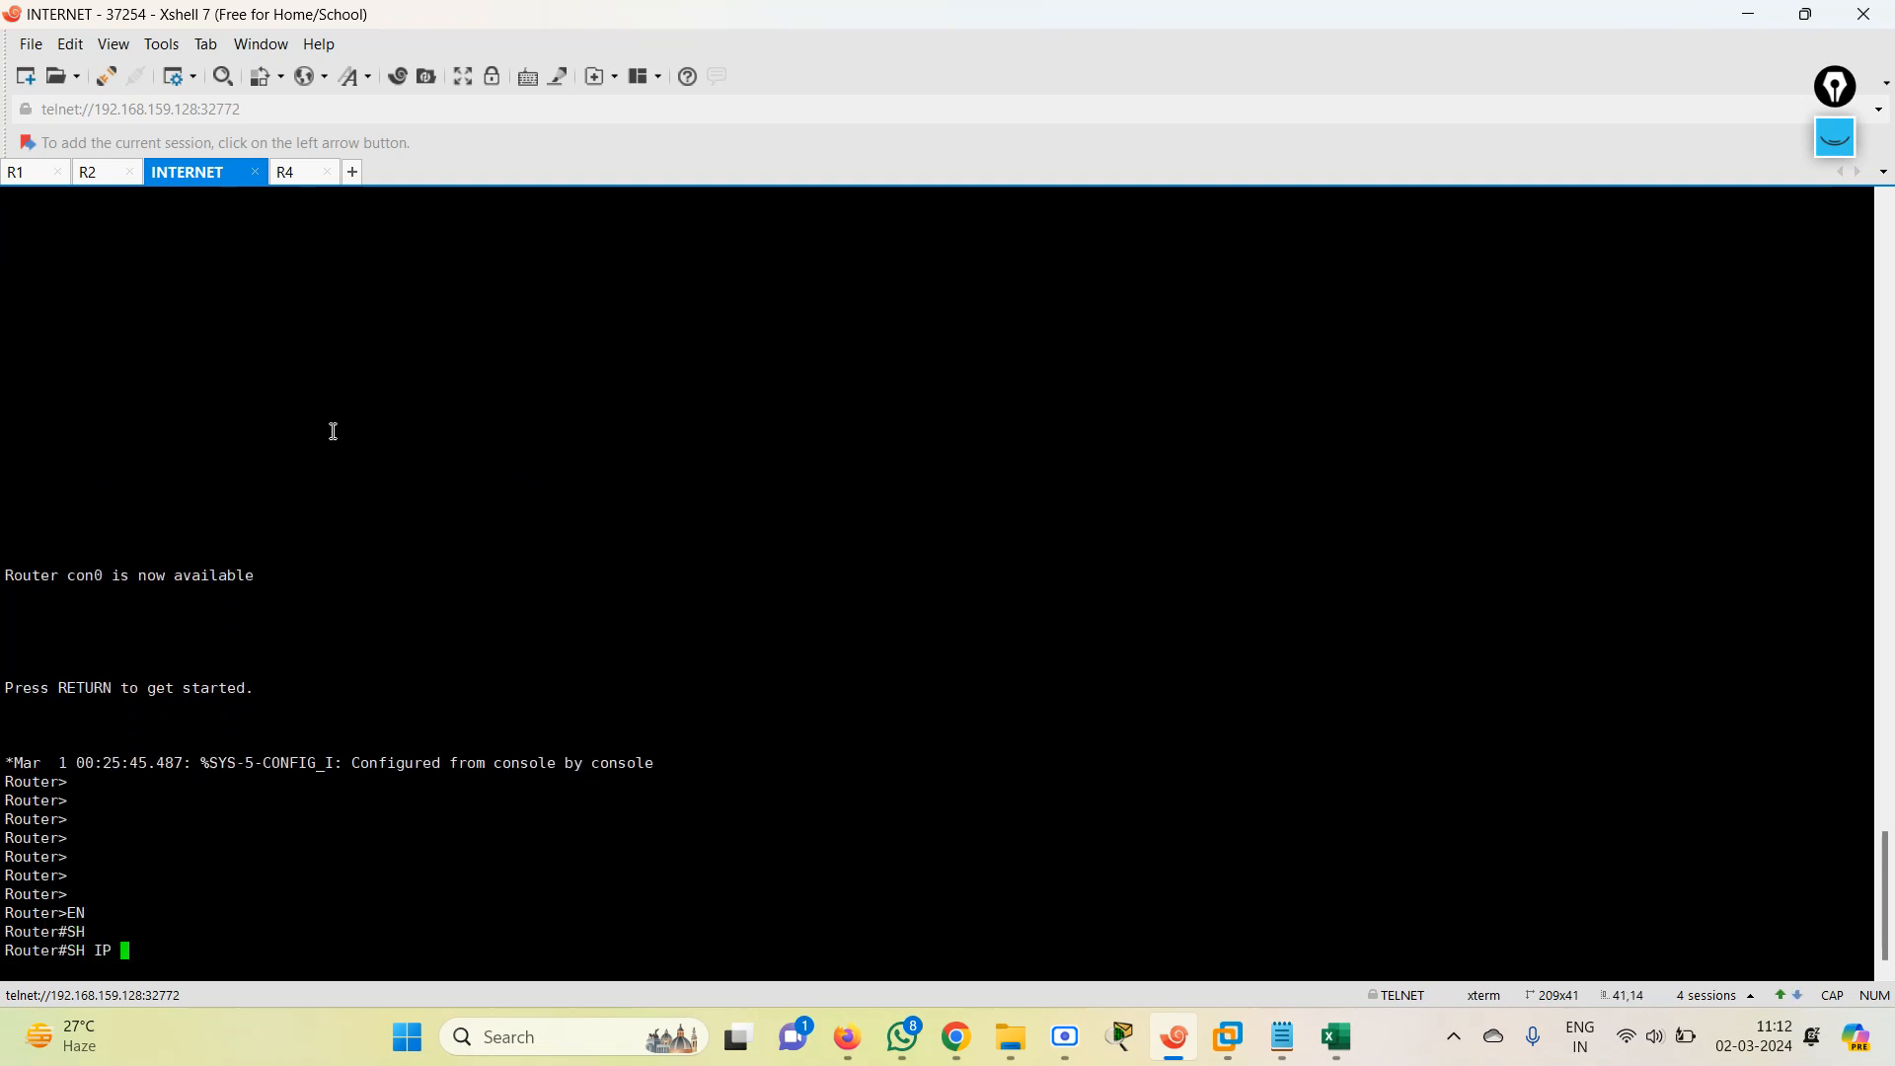
{"action": "key", "text": "Return"}
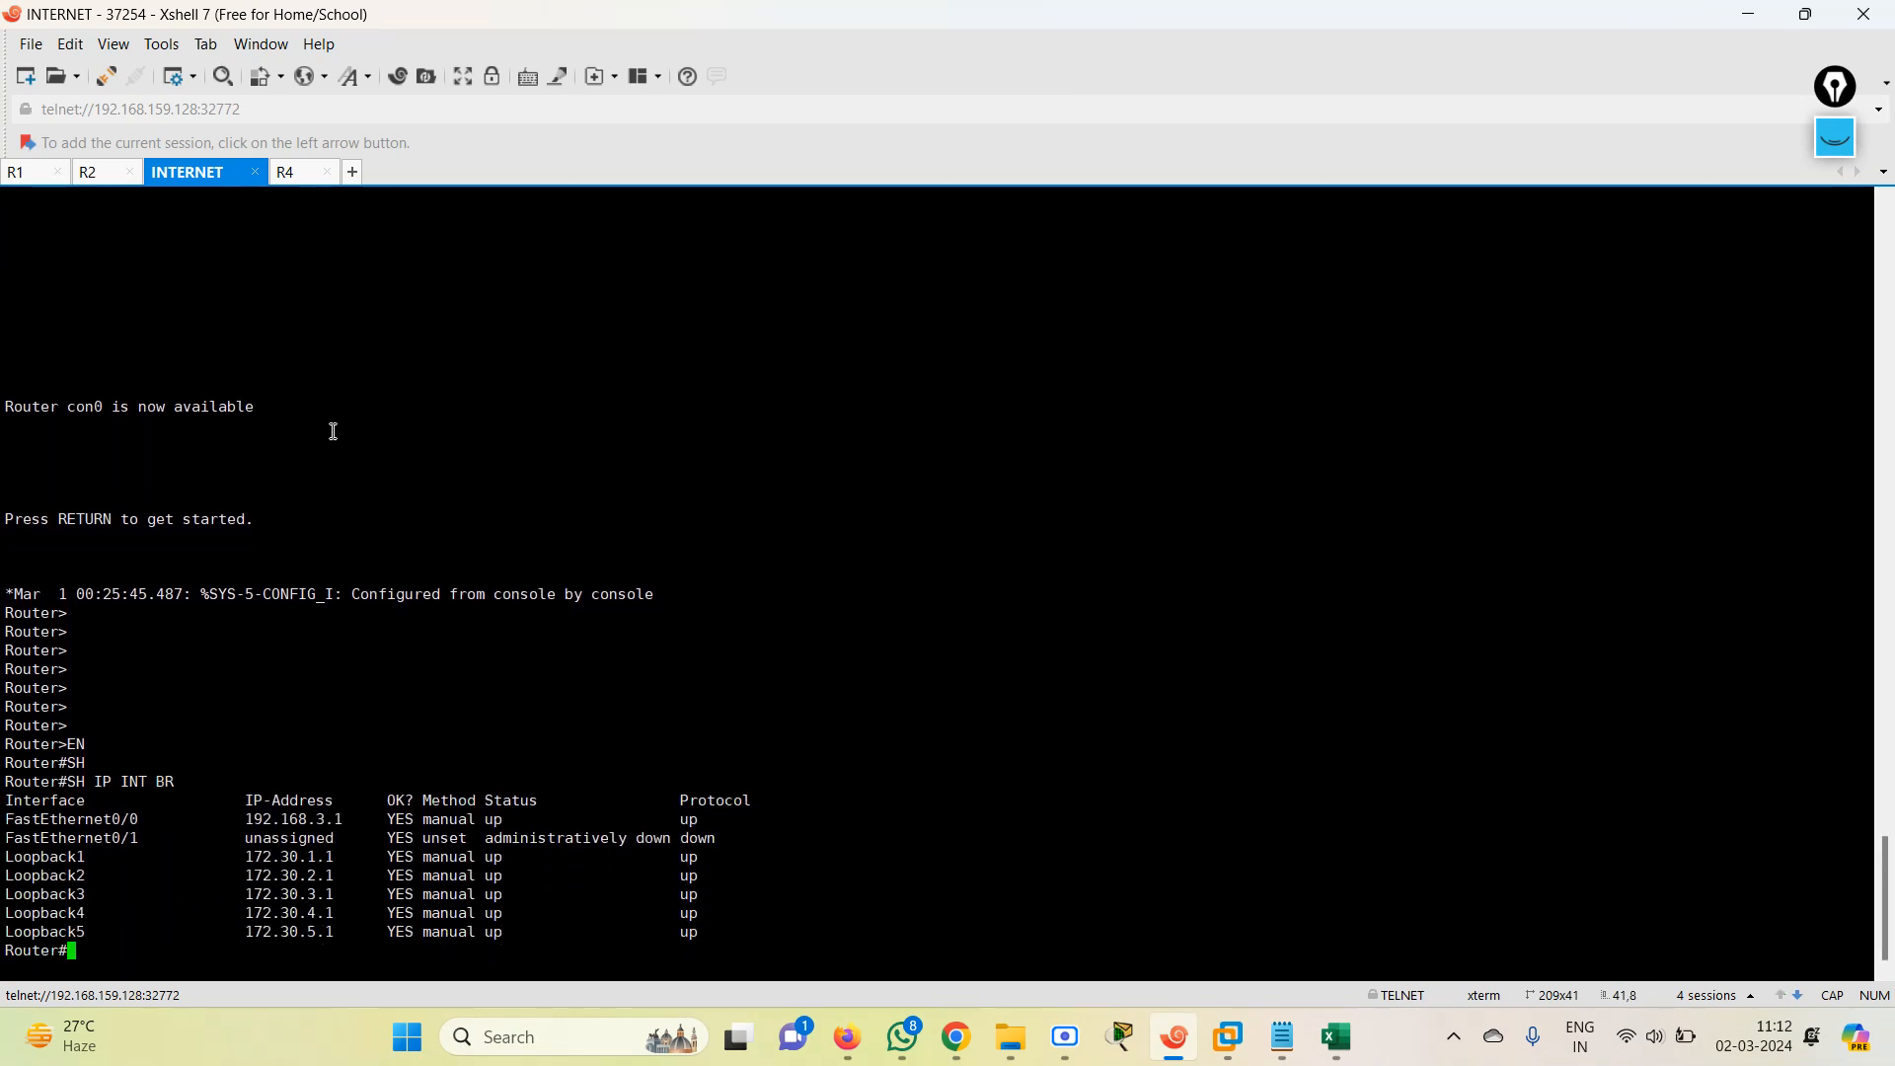
{"action": "left_click_drag", "start_coordinate": [195, 849], "coordinate": [705, 916]}
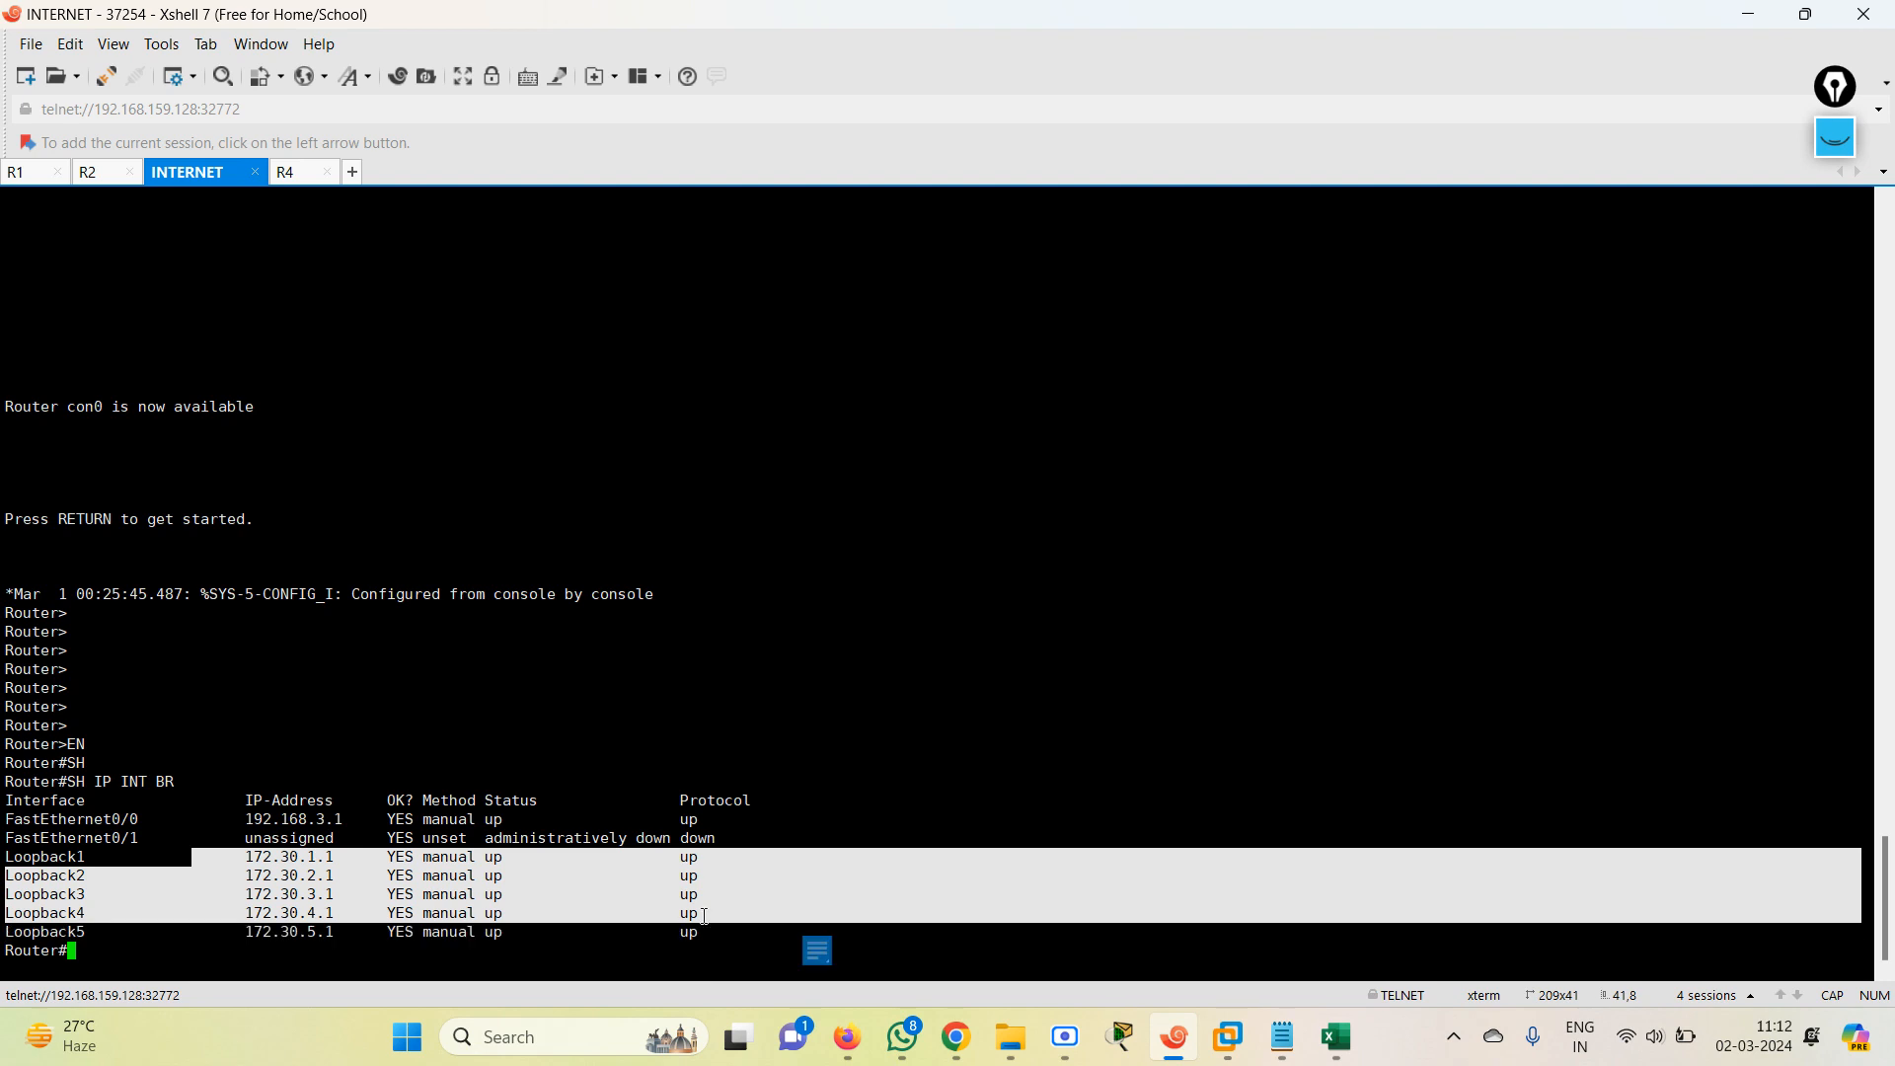
{"action": "left_click_drag", "start_coordinate": [277, 807], "coordinate": [786, 834]}
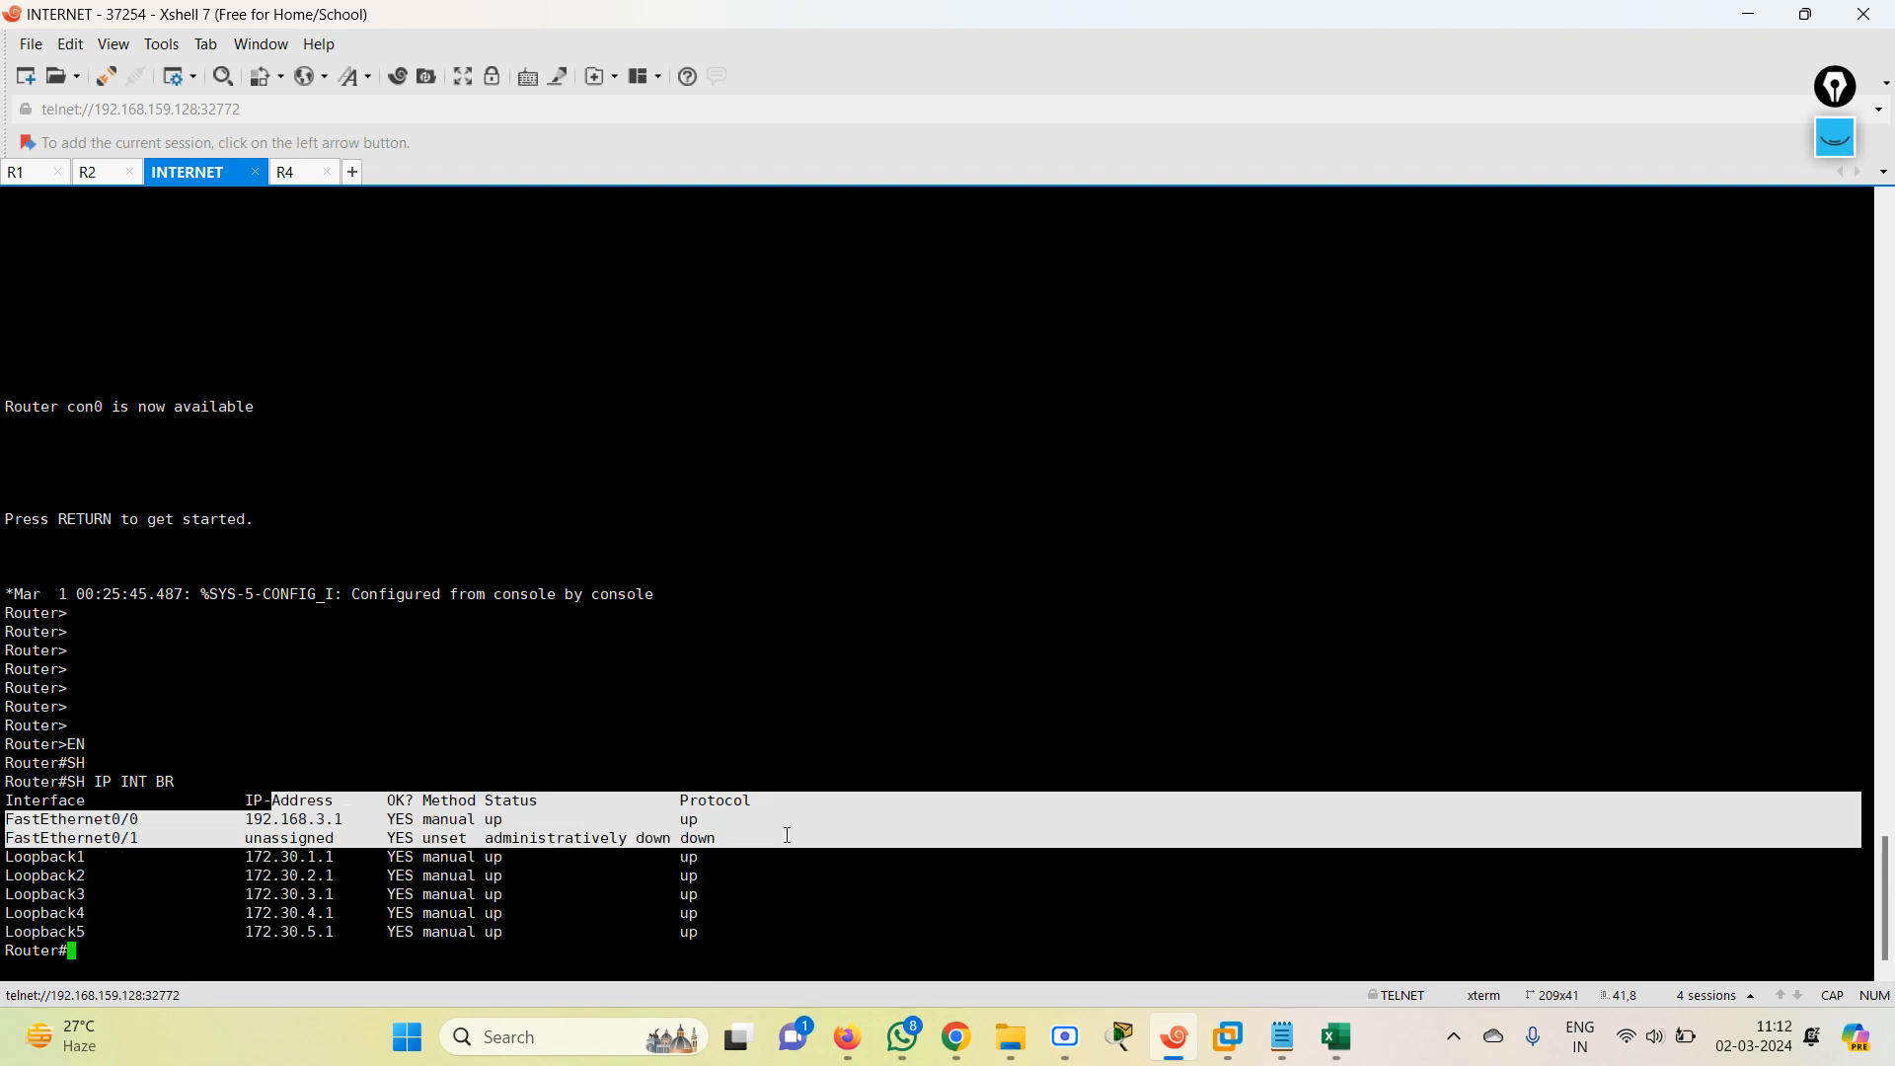
{"action": "left_click", "coordinate": [566, 964]}
{"action": "key", "text": "Return"}
{"action": "key", "text": "Return"}
{"action": "key", "text": "Return"}
{"action": "key", "text": "Return"}
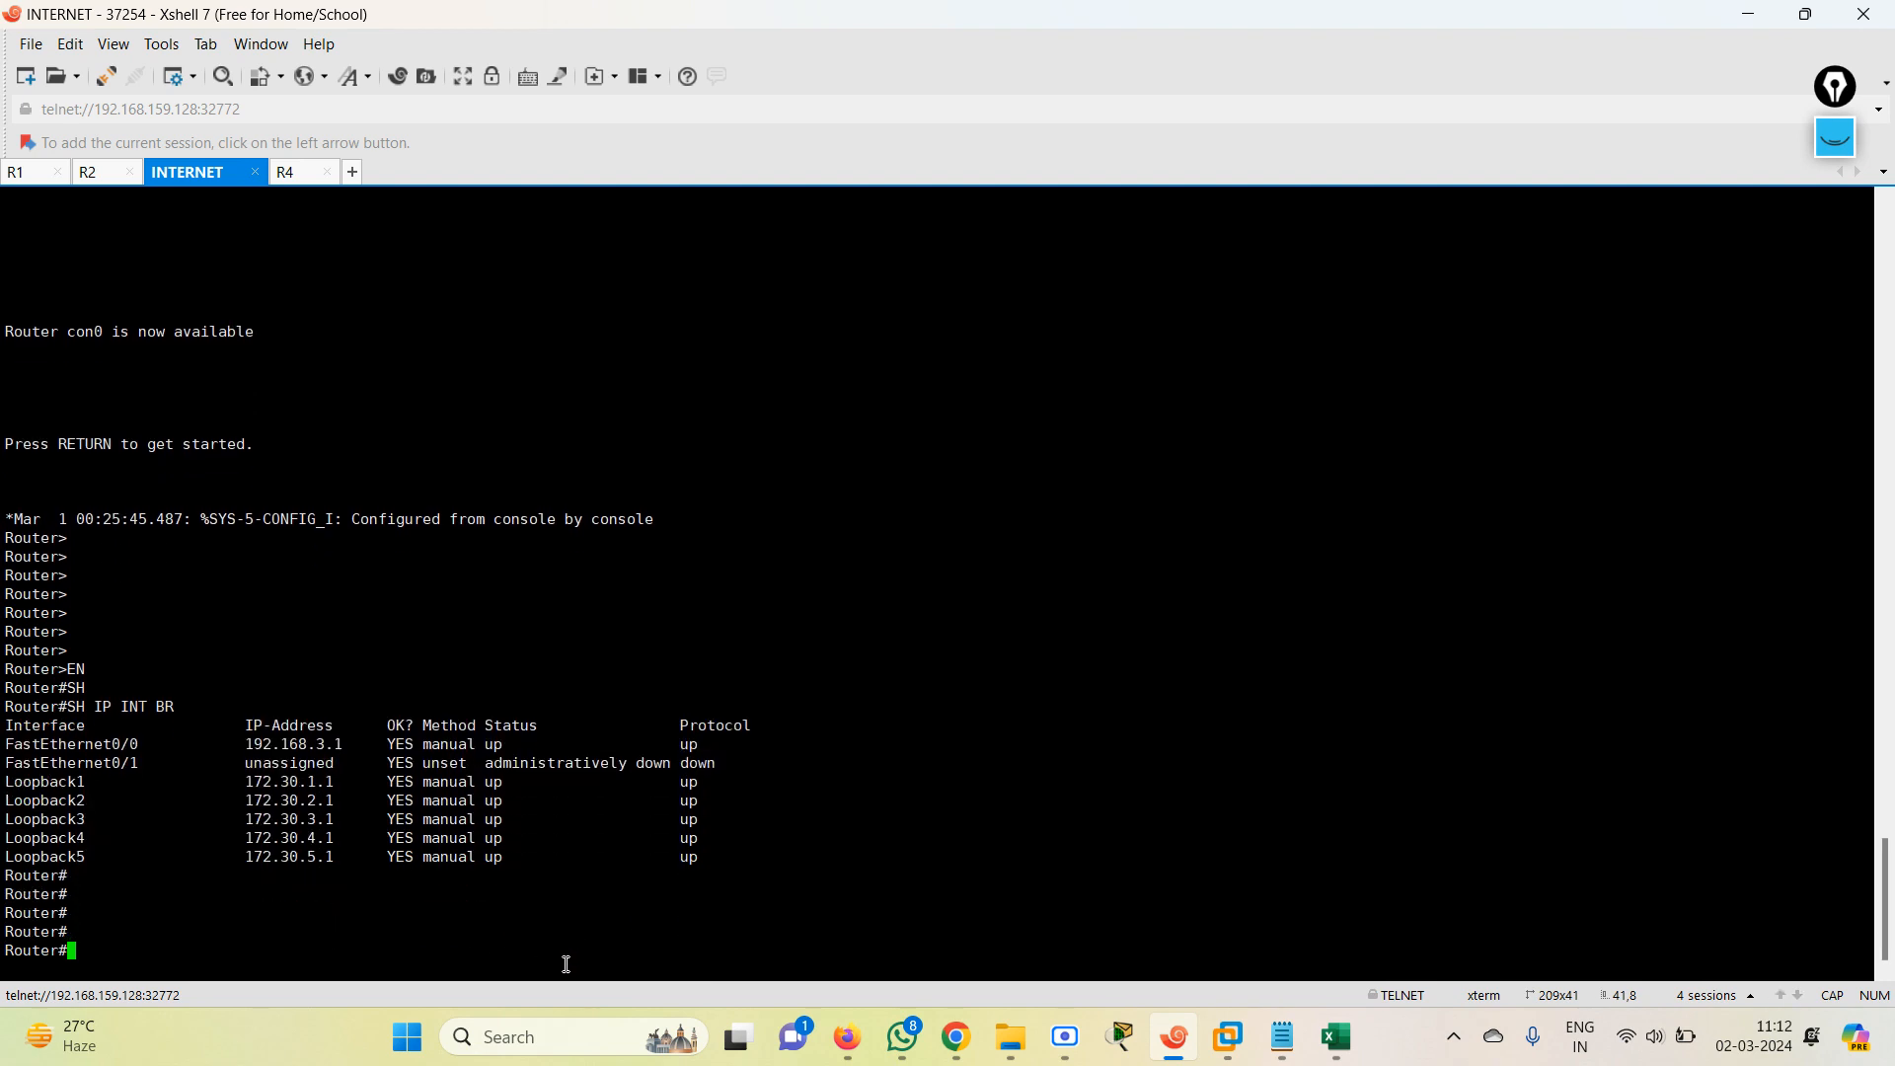
Enter global configuration mode on the INTERNET router with CONF TE and create interface Loopback 100.
{"action": "type", "text": "CONF TE"}
{"action": "key", "text": "Return"}
{"action": "type", "text": "INterface"}
{"action": "type", "text": "FL"}
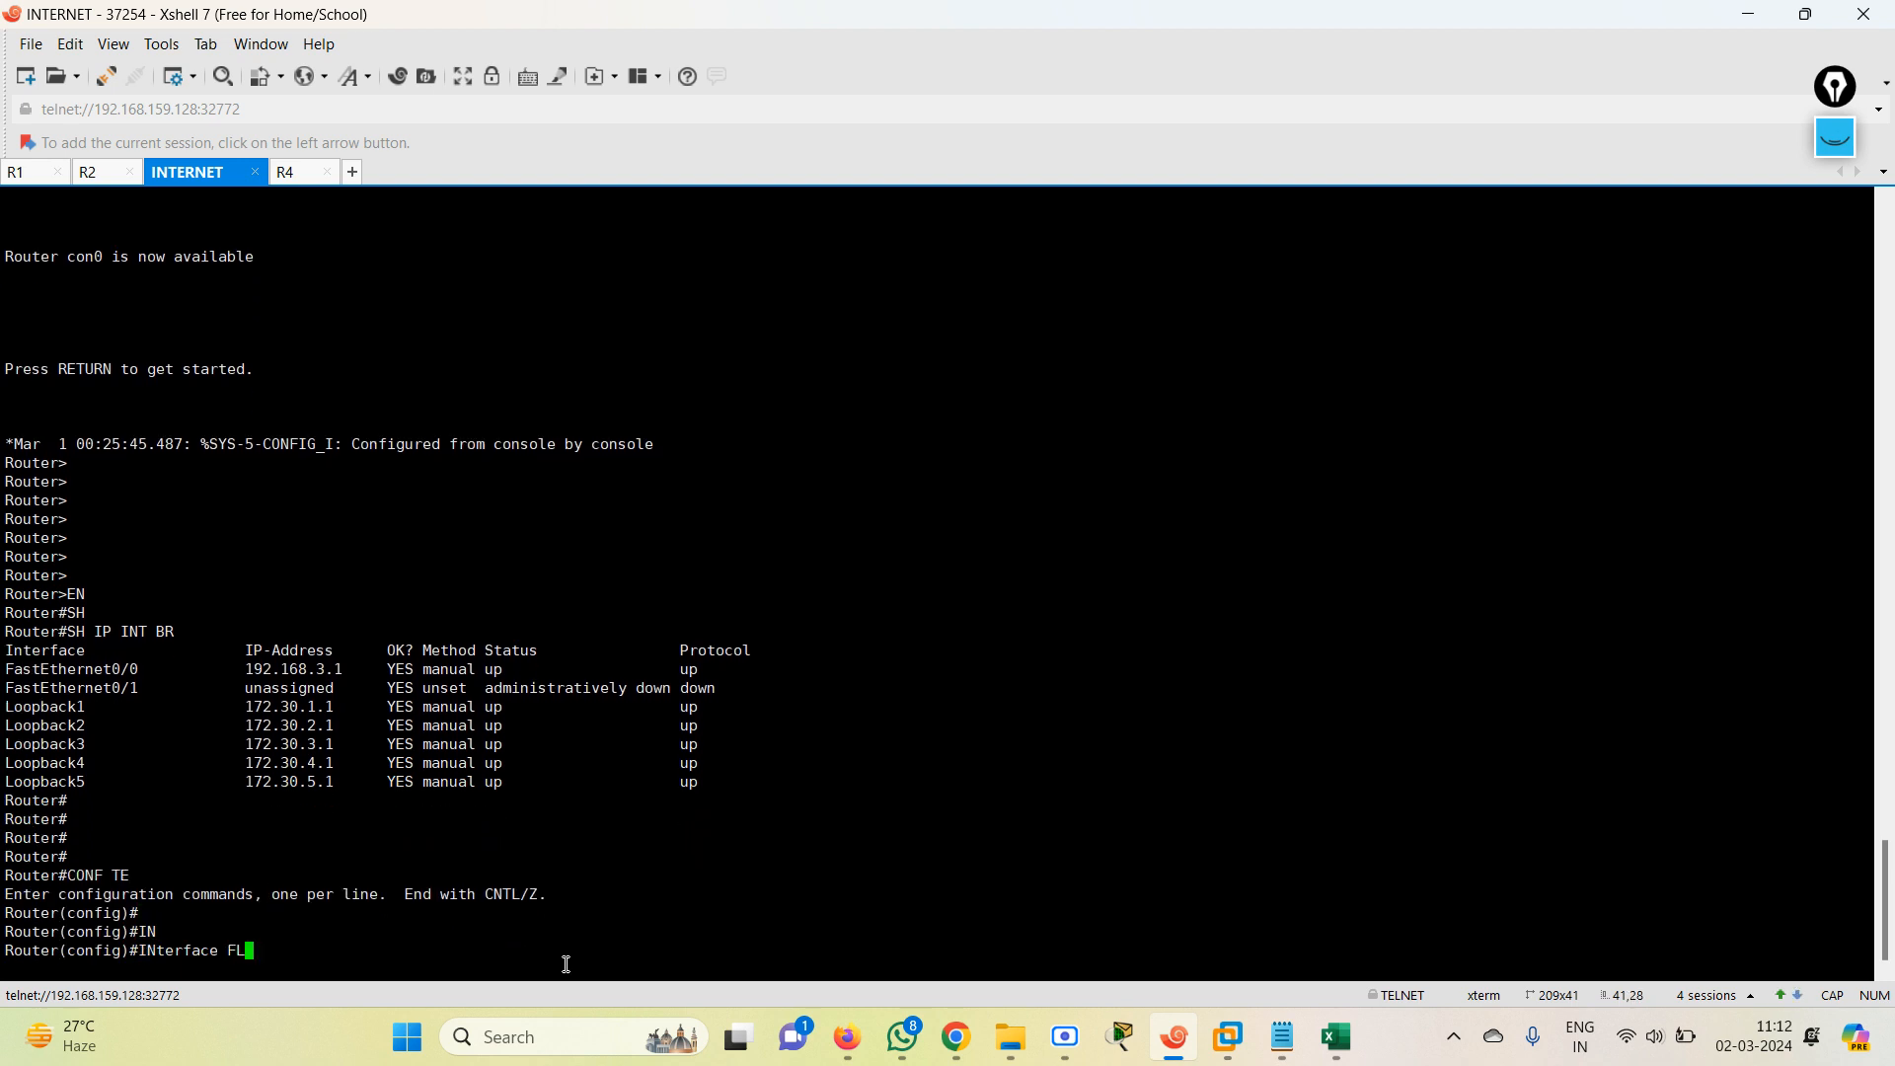
{"action": "type", "text": "LO"}
{"action": "key", "text": "Tab"}
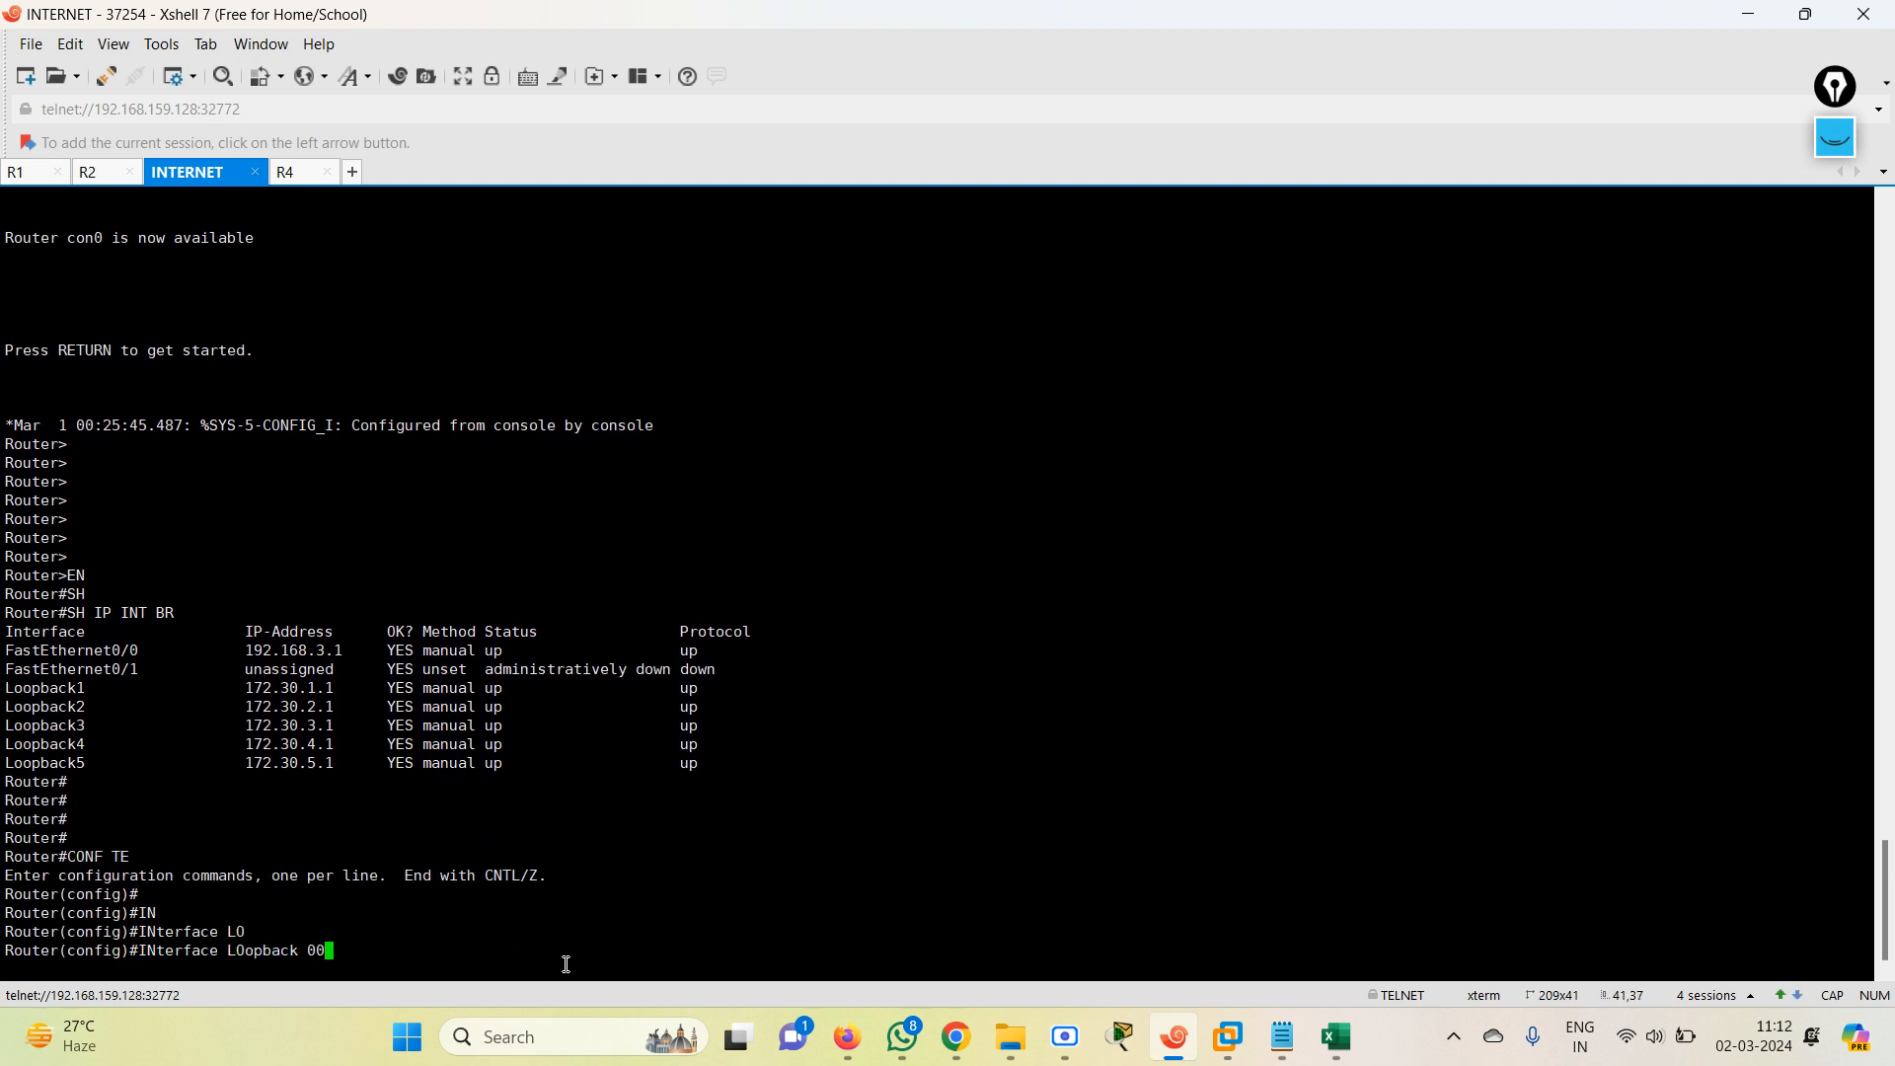
{"action": "type", "text": "100"}
{"action": "key", "text": "Return"}
Assign IP address 1.1.1.1 with mask 255.255.255.0 to Loopback 100 and end the configuration session.
{"action": "type", "text": "IN"}
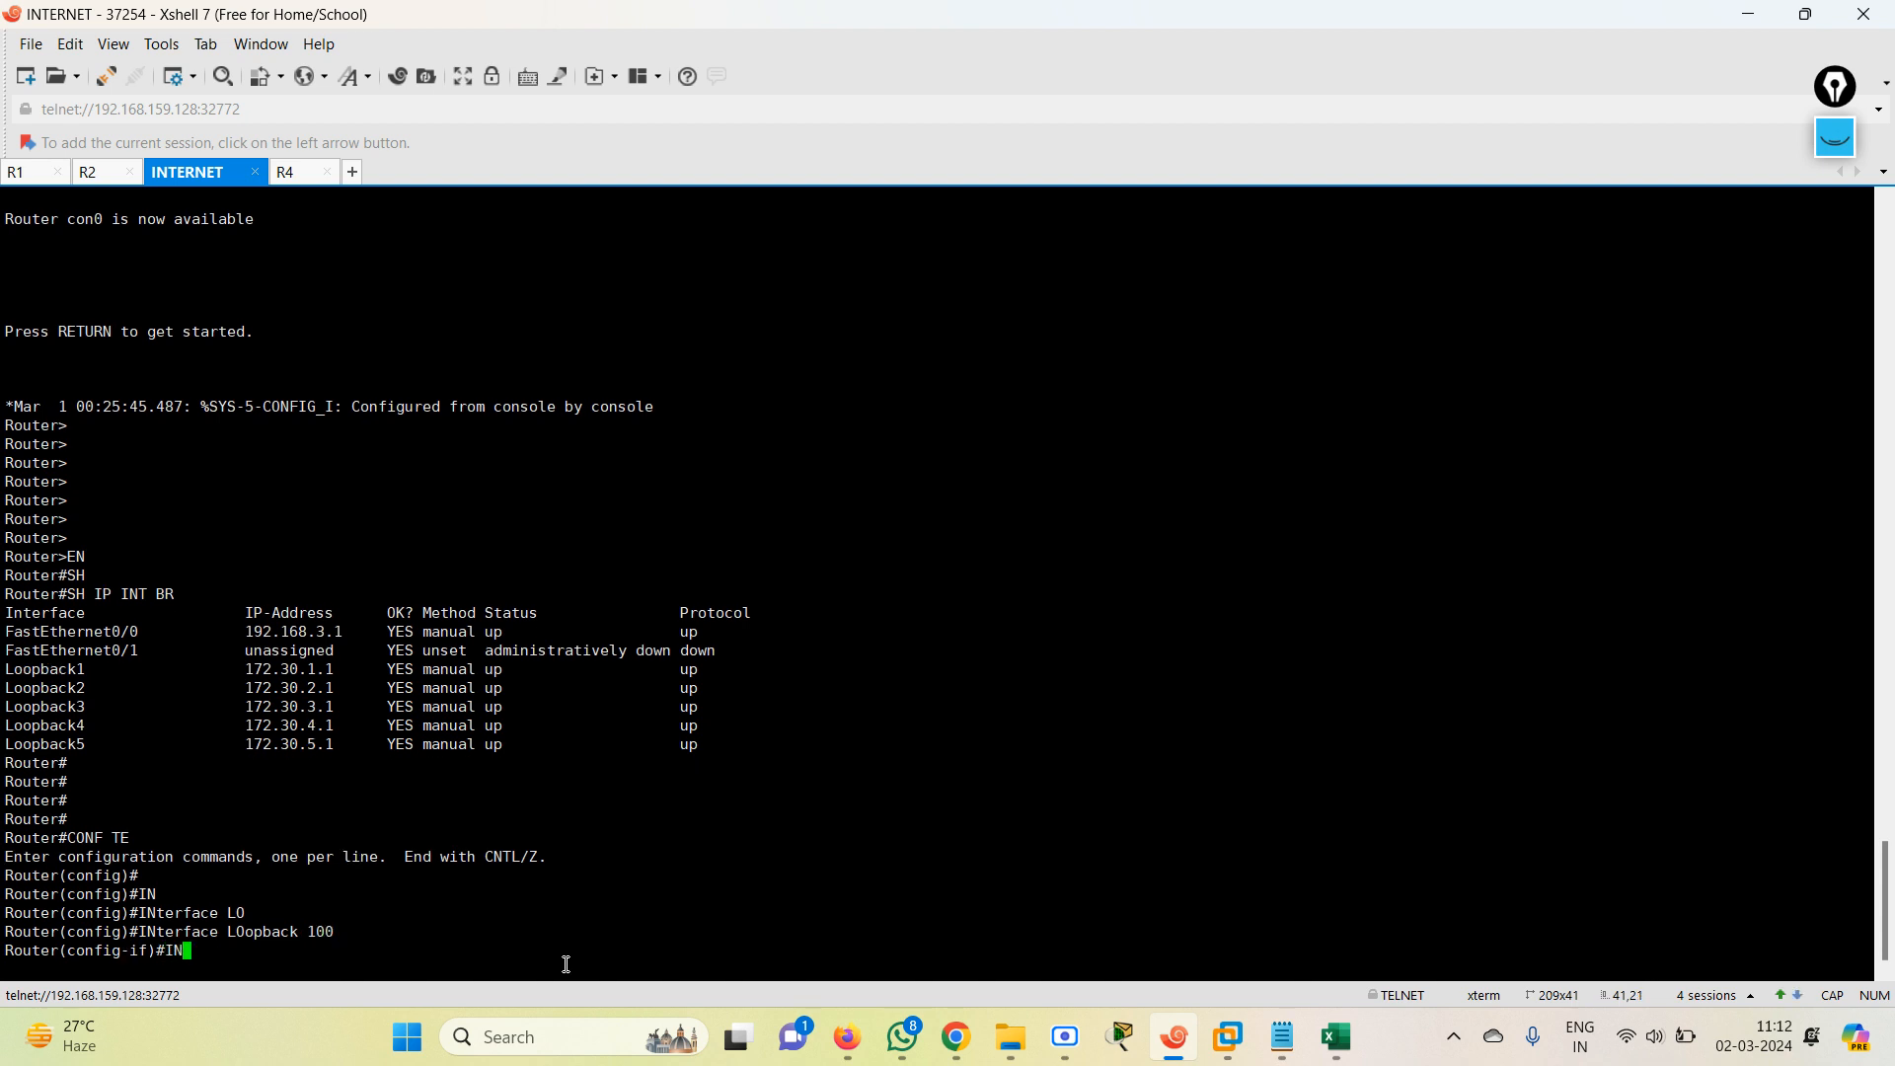
{"action": "key", "text": "Tab"}
{"action": "type", "text": "P "}
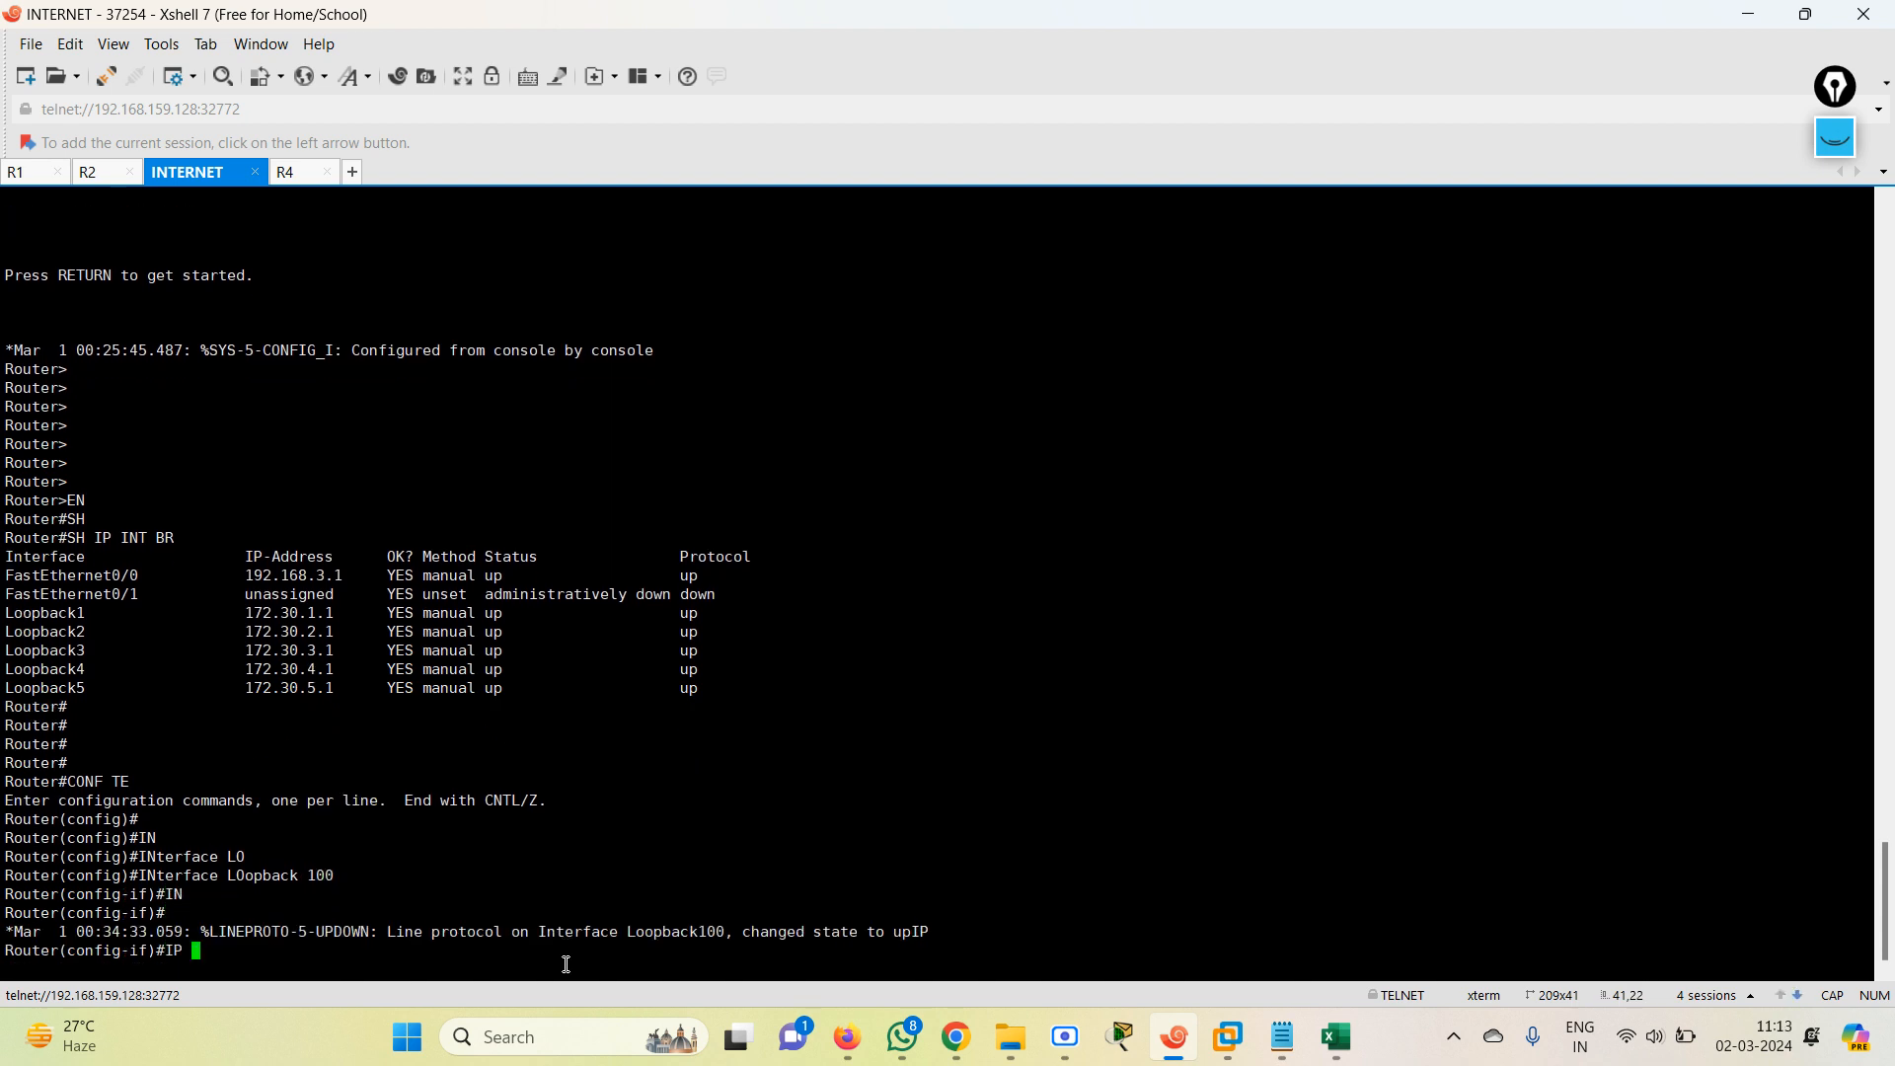
{"action": "type", "text": "ADD"}
{"action": "key", "text": "Tab"}
{"action": "type", "text": "1"}
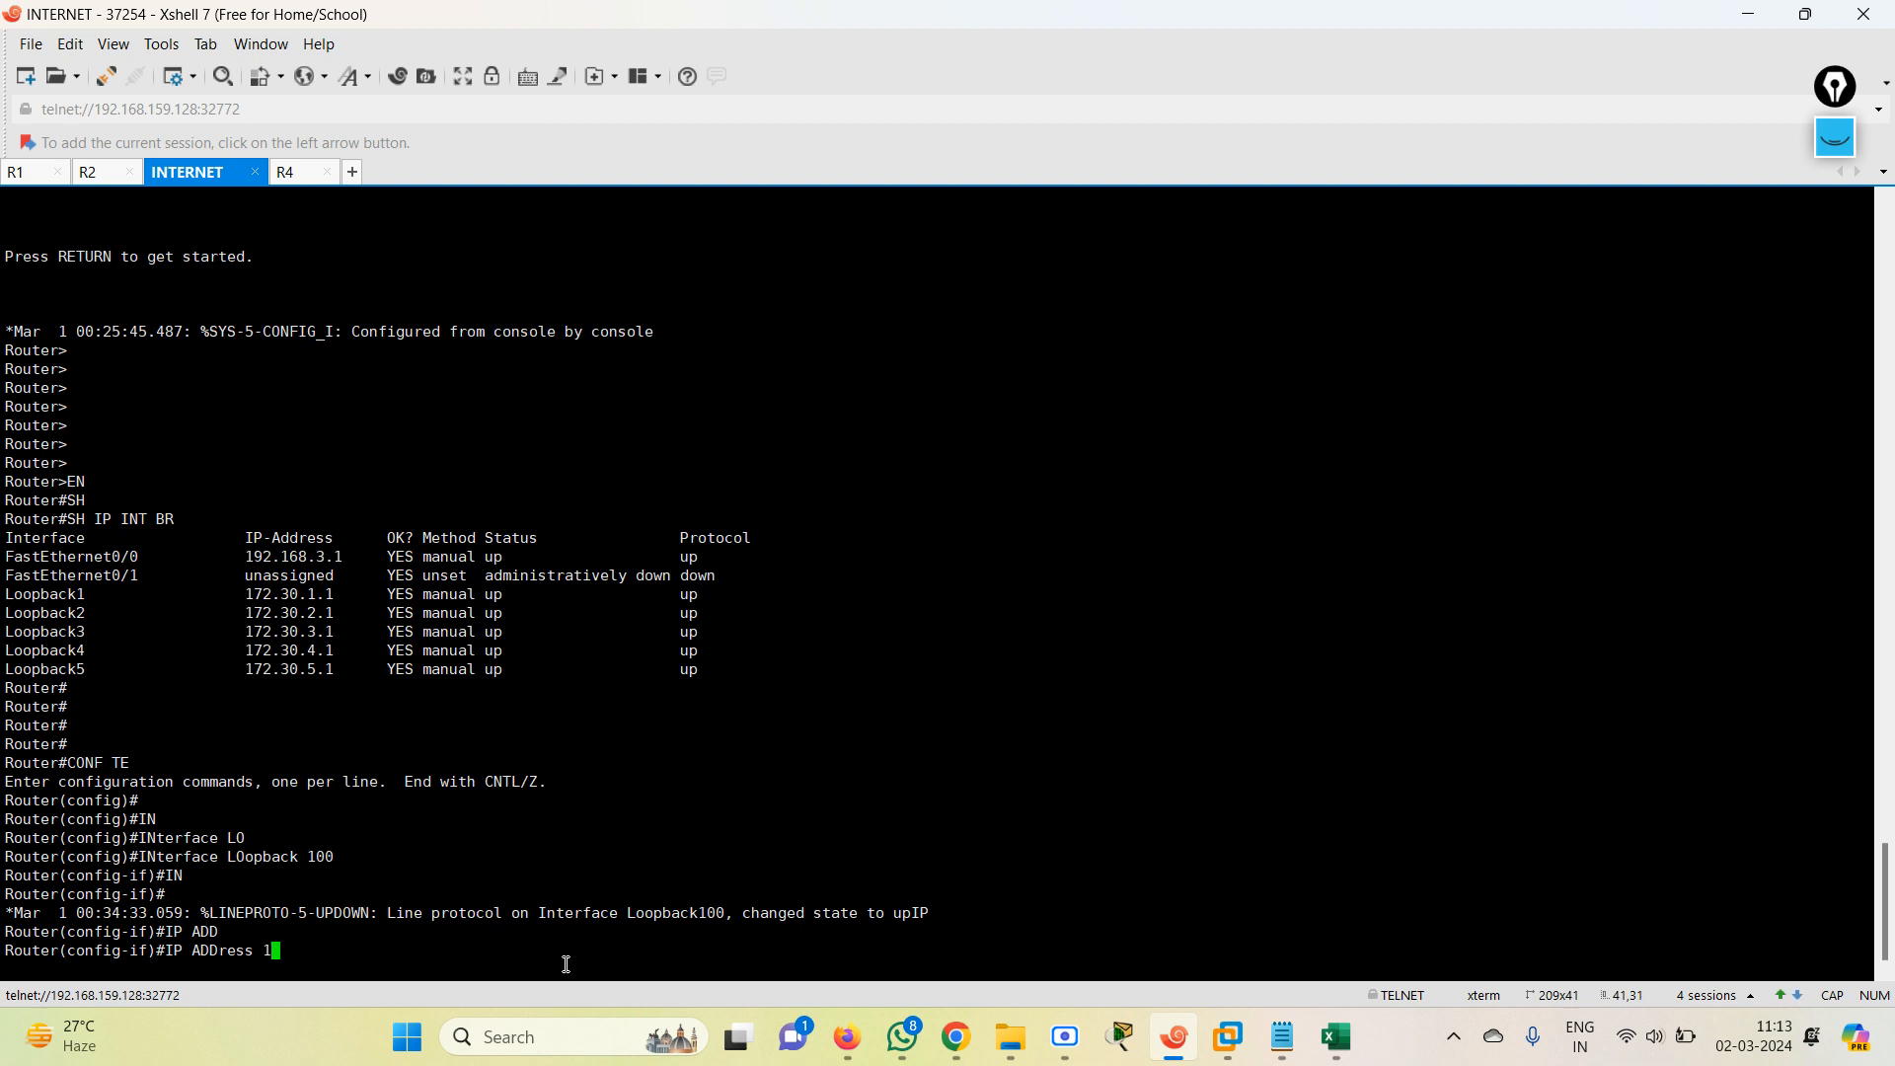
{"action": "type", "text": ".1.1.1 255.255.255.0"}
{"action": "key", "text": "Return"}
{"action": "type", "text": "NO"}
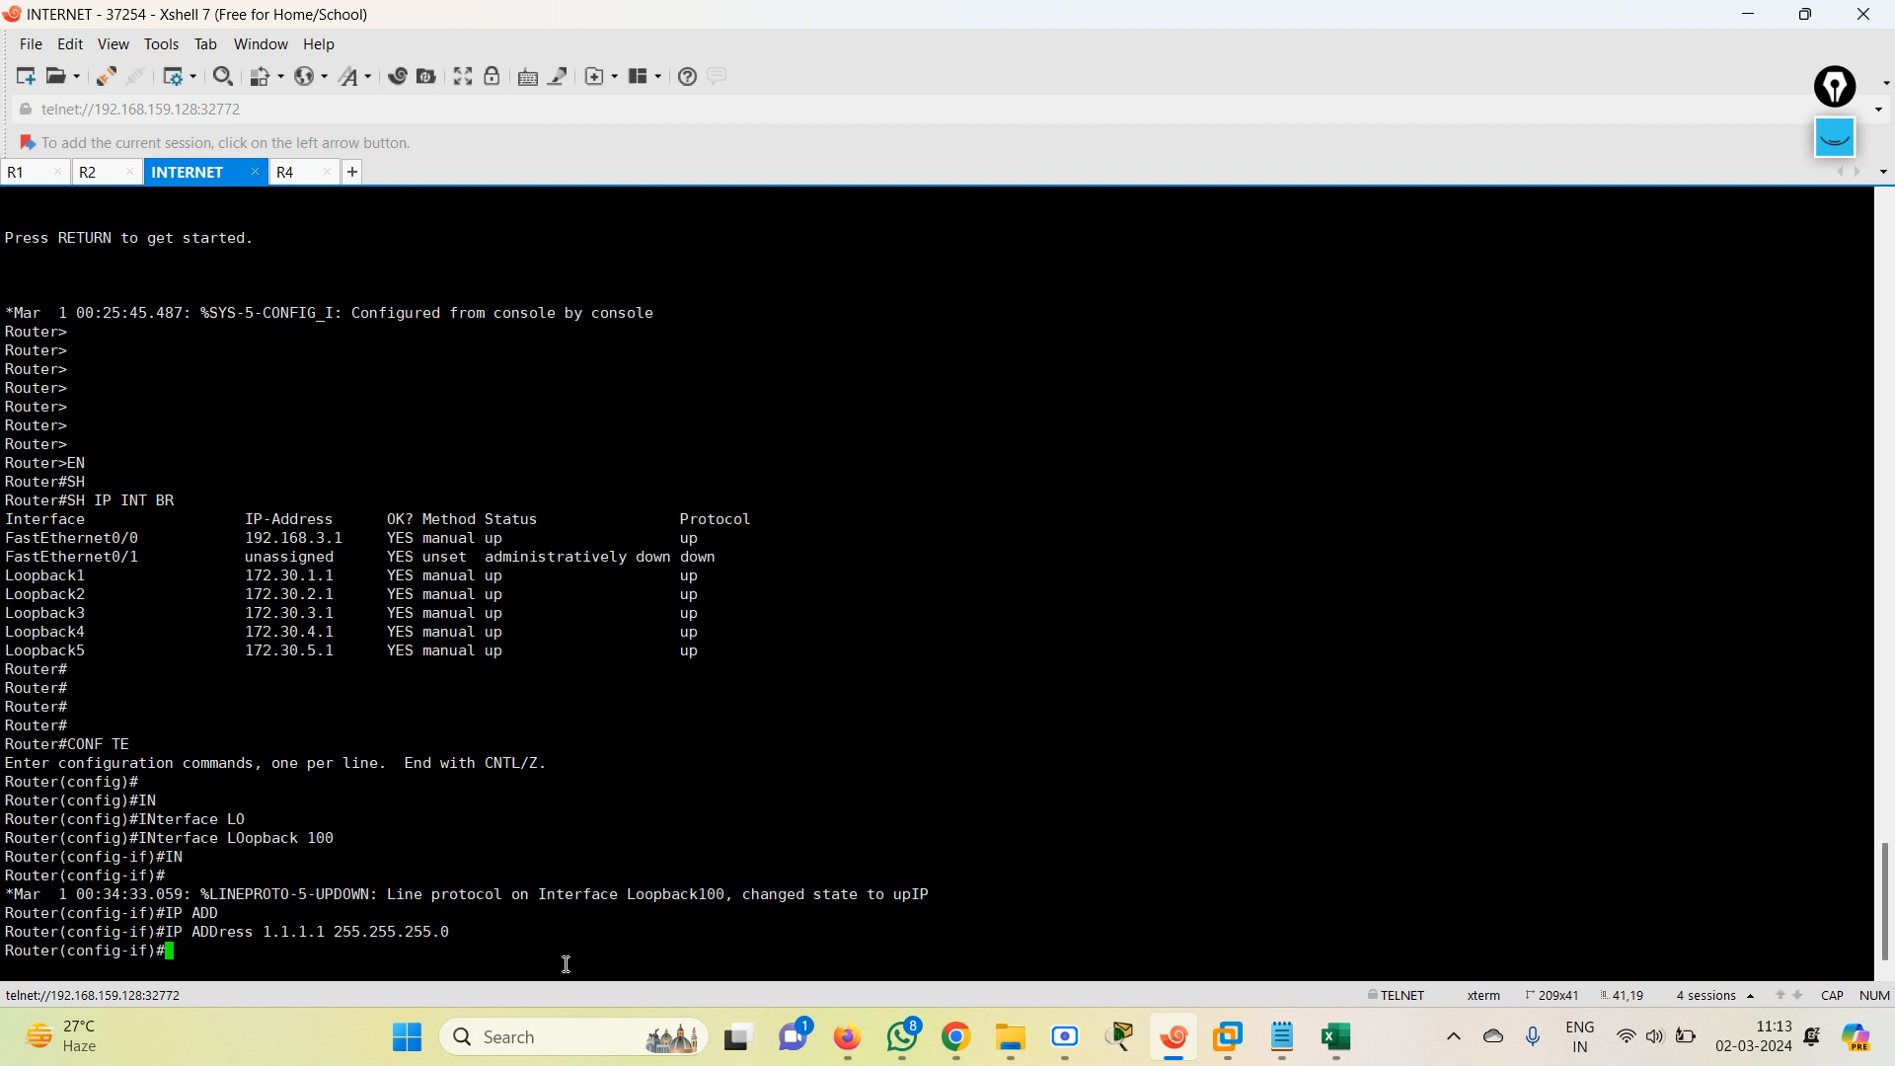
{"action": "key", "text": "Return"}
{"action": "key", "text": "Return"}
{"action": "key", "text": "Return"}
{"action": "key", "text": "Return"}
{"action": "key", "text": "Return"}
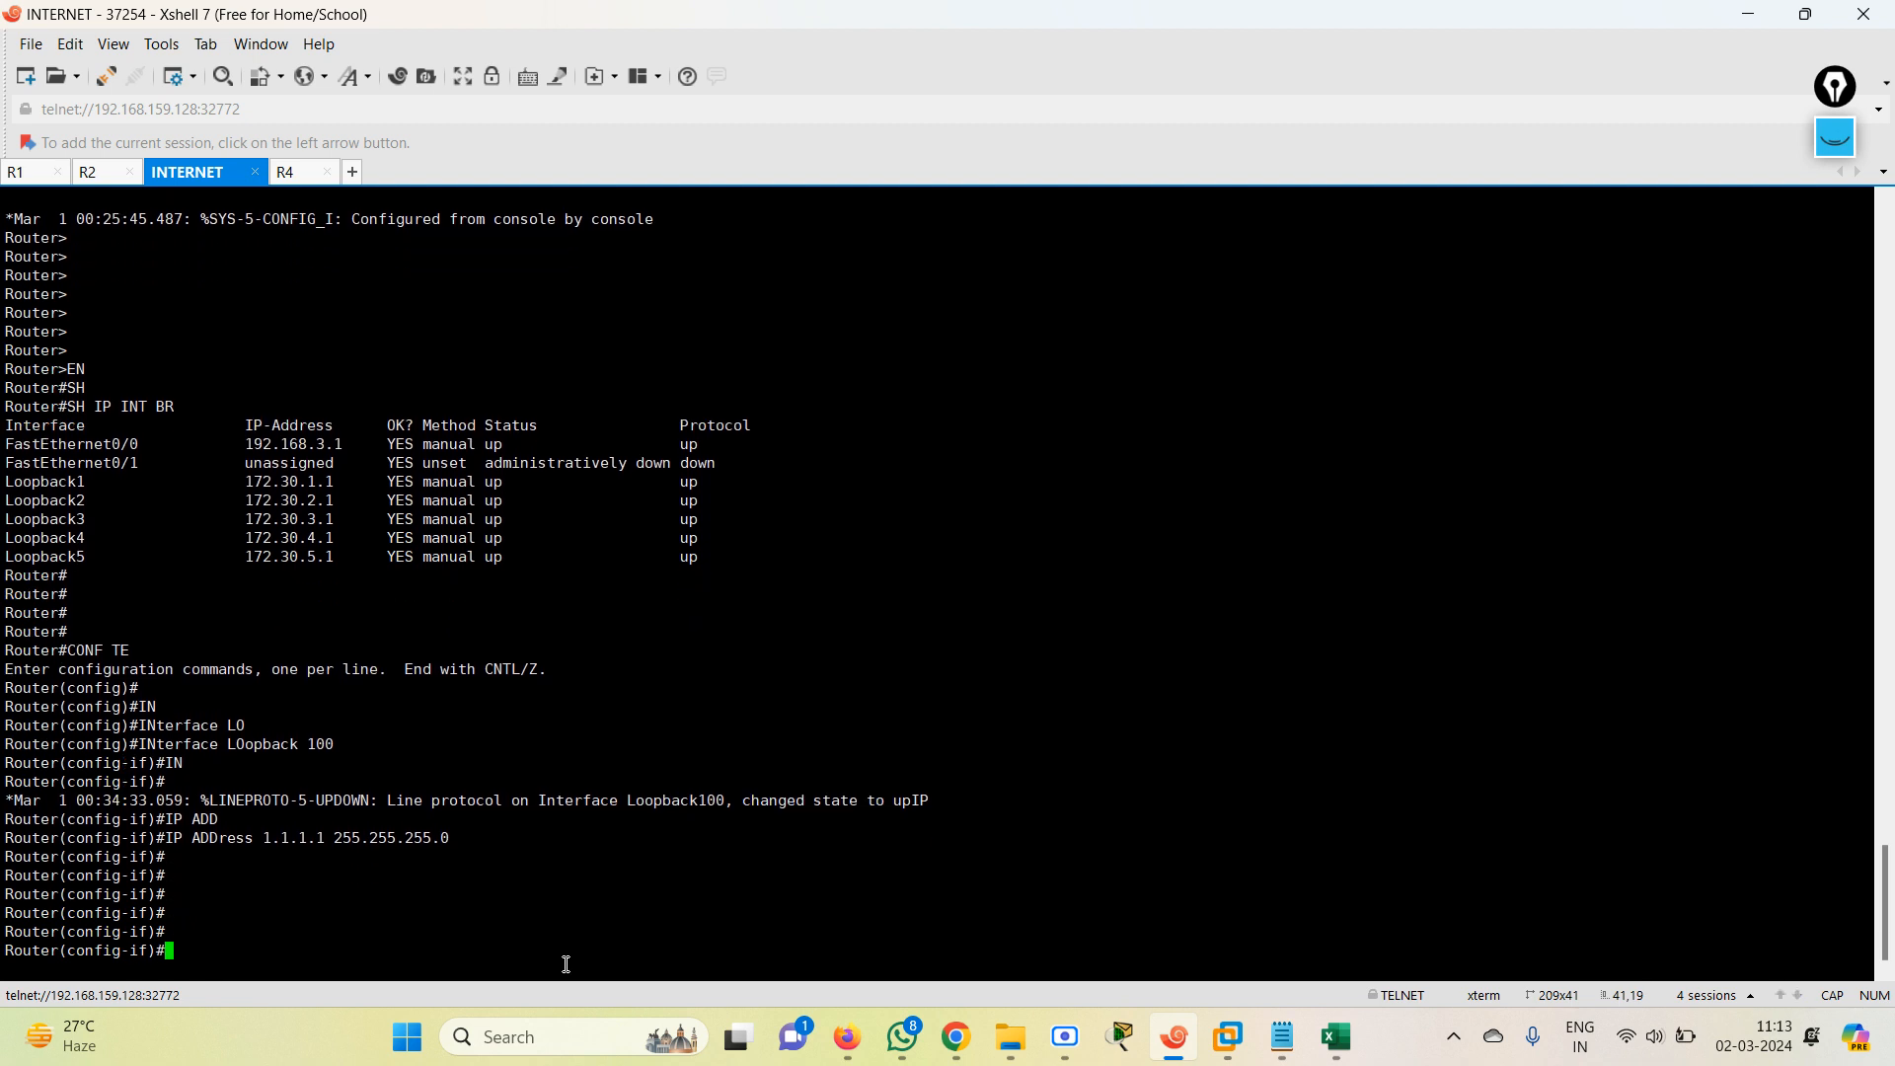
{"action": "type", "text": "END"}
{"action": "key", "text": "Return"}
{"action": "key", "text": "Return"}
{"action": "key", "text": "Return"}
{"action": "key", "text": "Return"}
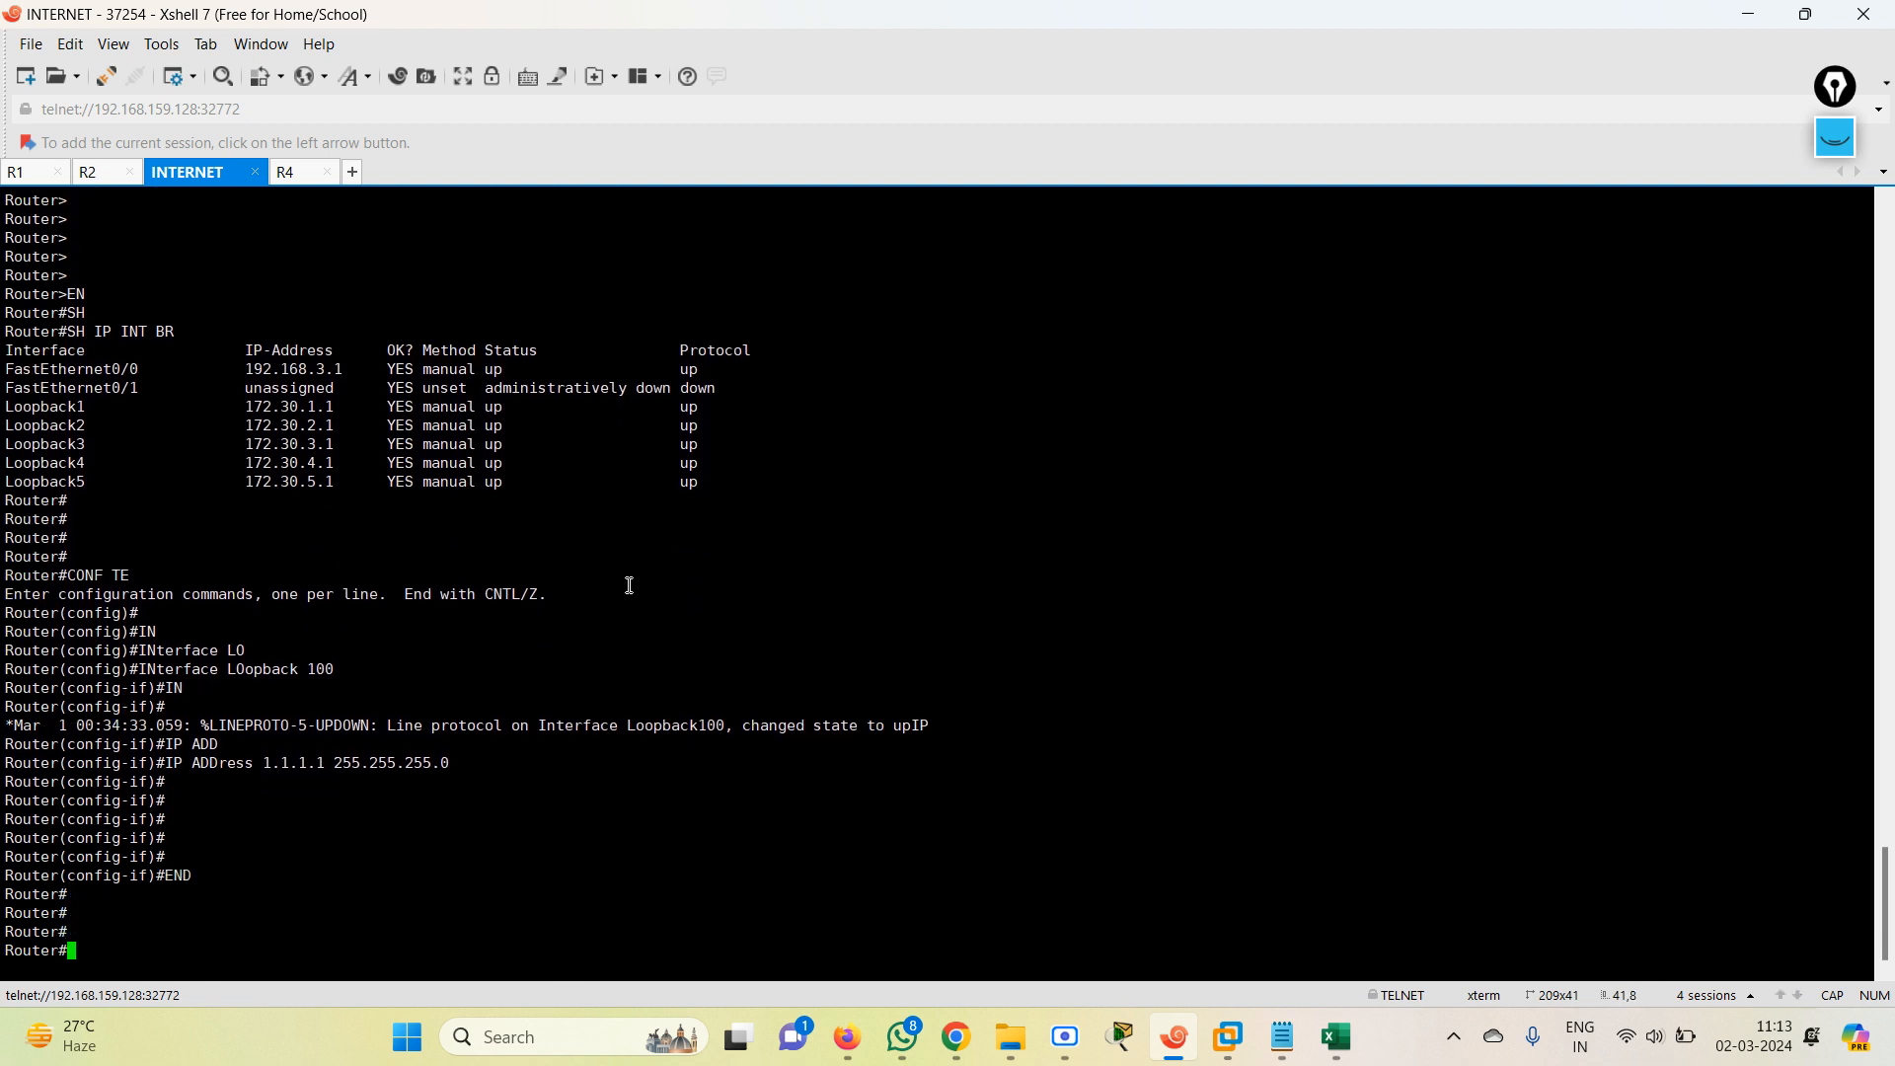
Enter privileged mode in the R4 session and list its interfaces with SHow IP INT BR.
{"action": "left_click", "coordinate": [296, 172]}
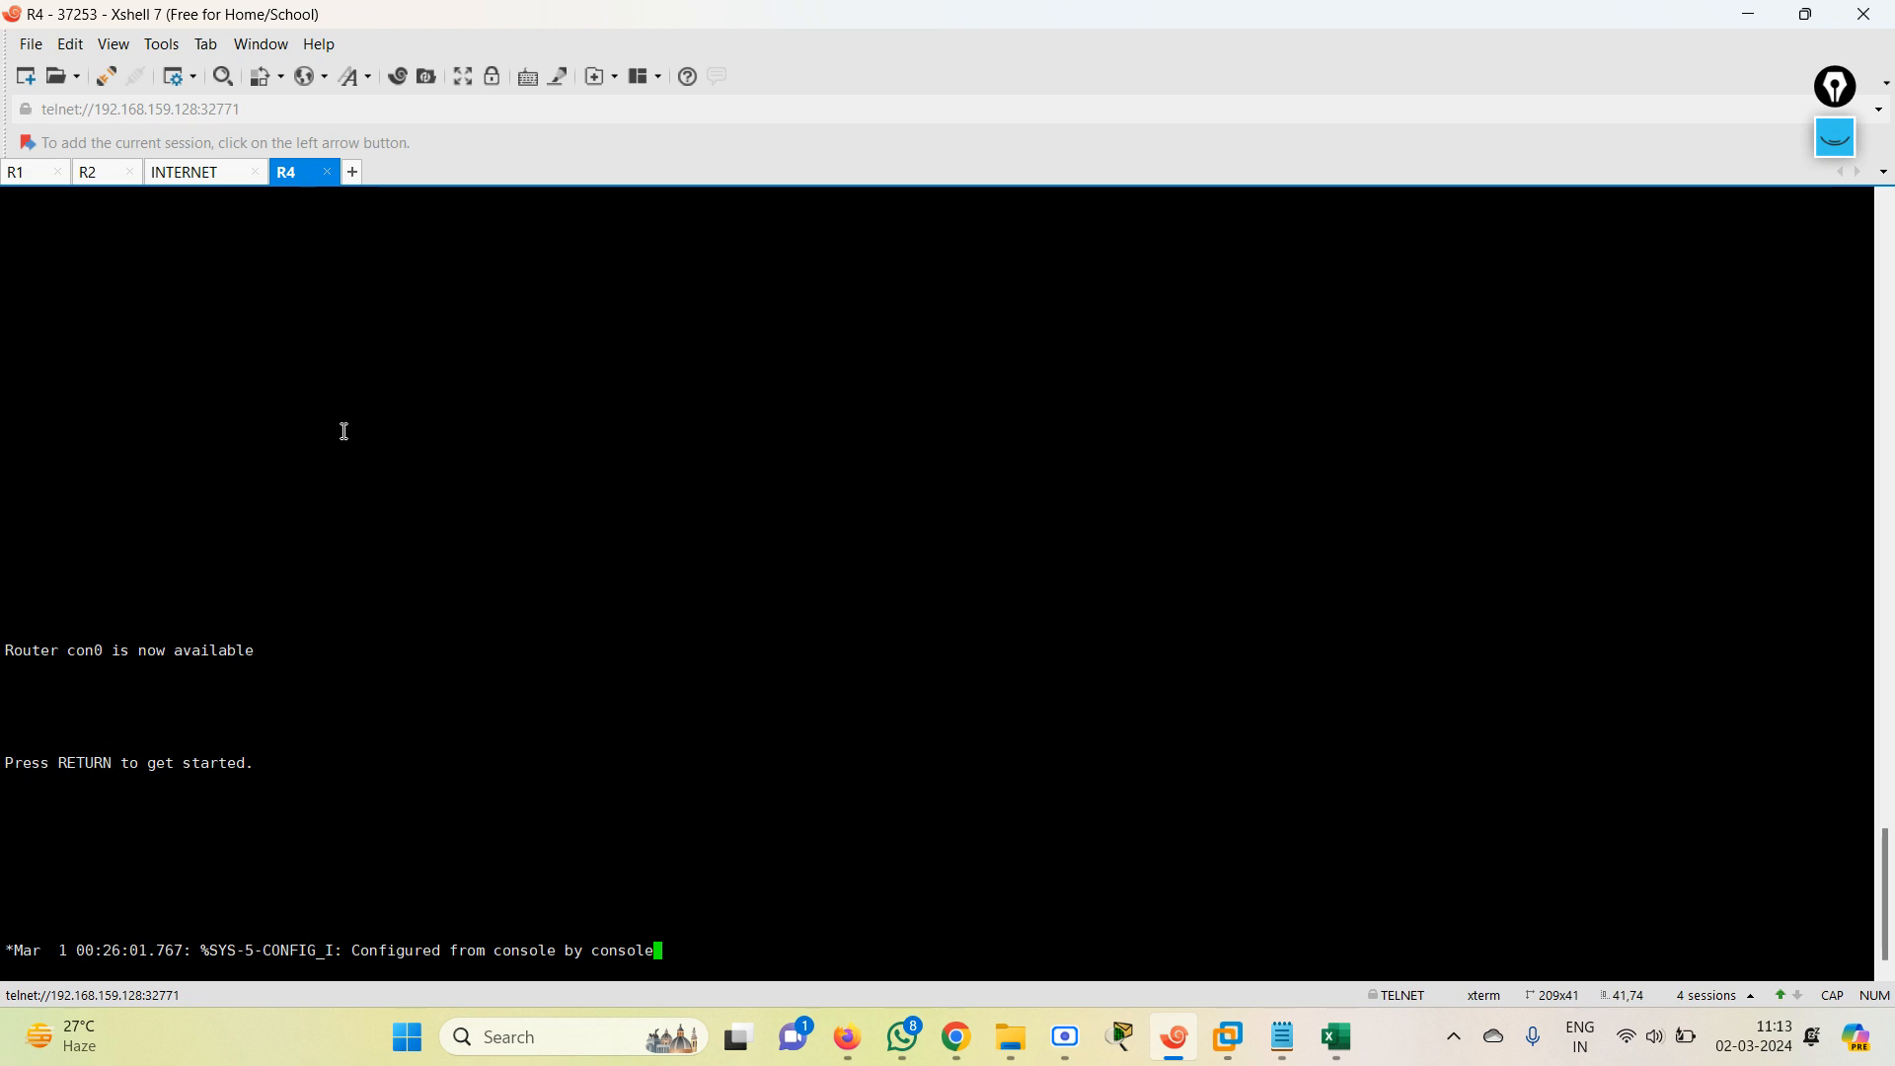
{"action": "key", "text": "Return"}
{"action": "key", "text": "Return"}
{"action": "key", "text": "Return"}
{"action": "key", "text": "Return"}
{"action": "key", "text": "Return"}
{"action": "key", "text": "Return"}
{"action": "key", "text": "Return"}
{"action": "key", "text": "Return"}
{"action": "key", "text": "Return"}
{"action": "key", "text": "Return"}
{"action": "key", "text": "Return"}
{"action": "key", "text": "Return"}
{"action": "key", "text": "Return"}
{"action": "key", "text": "Return"}
{"action": "key", "text": "Return"}
{"action": "key", "text": "Return"}
{"action": "key", "text": "Return"}
{"action": "key", "text": "Return"}
{"action": "key", "text": "Return"}
{"action": "key", "text": "Return"}
{"action": "type", "text": "EN"}
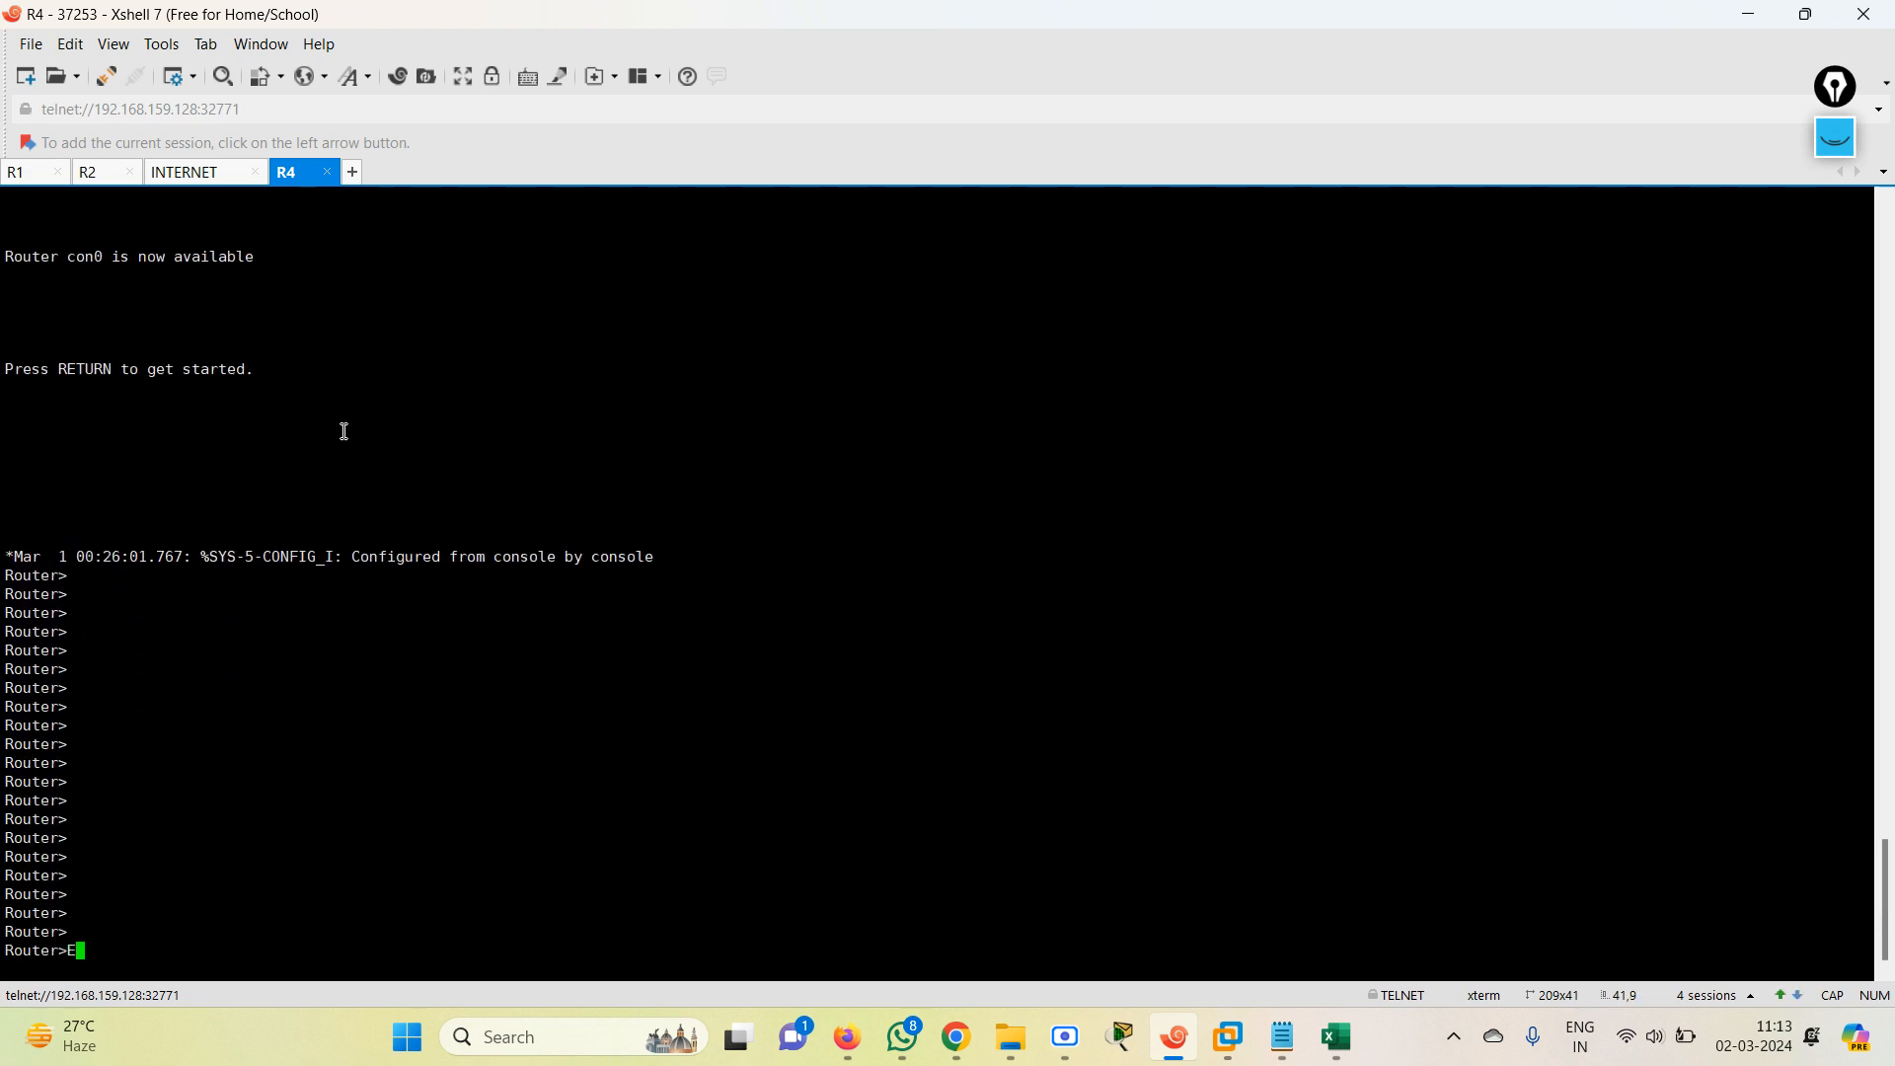
{"action": "key", "text": "Return"}
{"action": "type", "text": "SH"}
{"action": "key", "text": "Tab"}
{"action": "type", "text": "IP INT BR"}
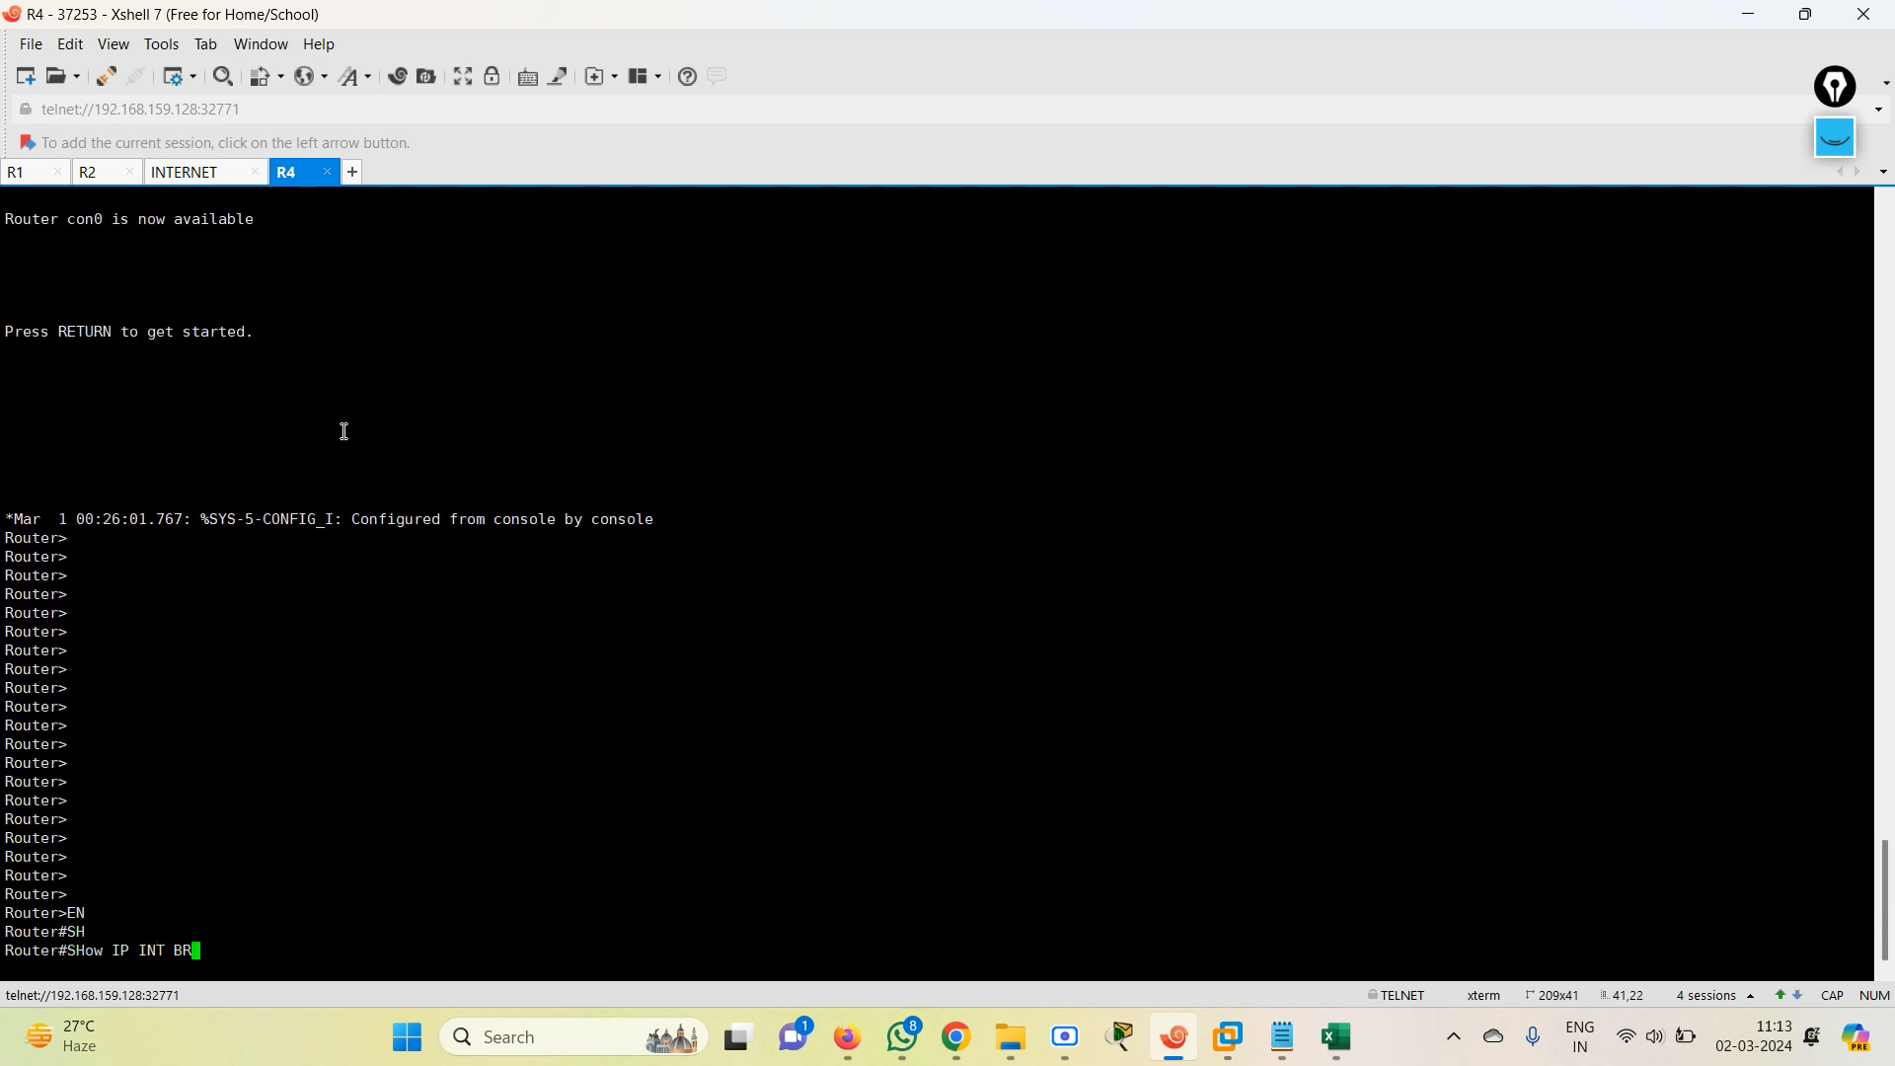
{"action": "key", "text": "Return"}
Display R4's routing table with SH IP ROUte.
{"action": "key", "text": "Return"}
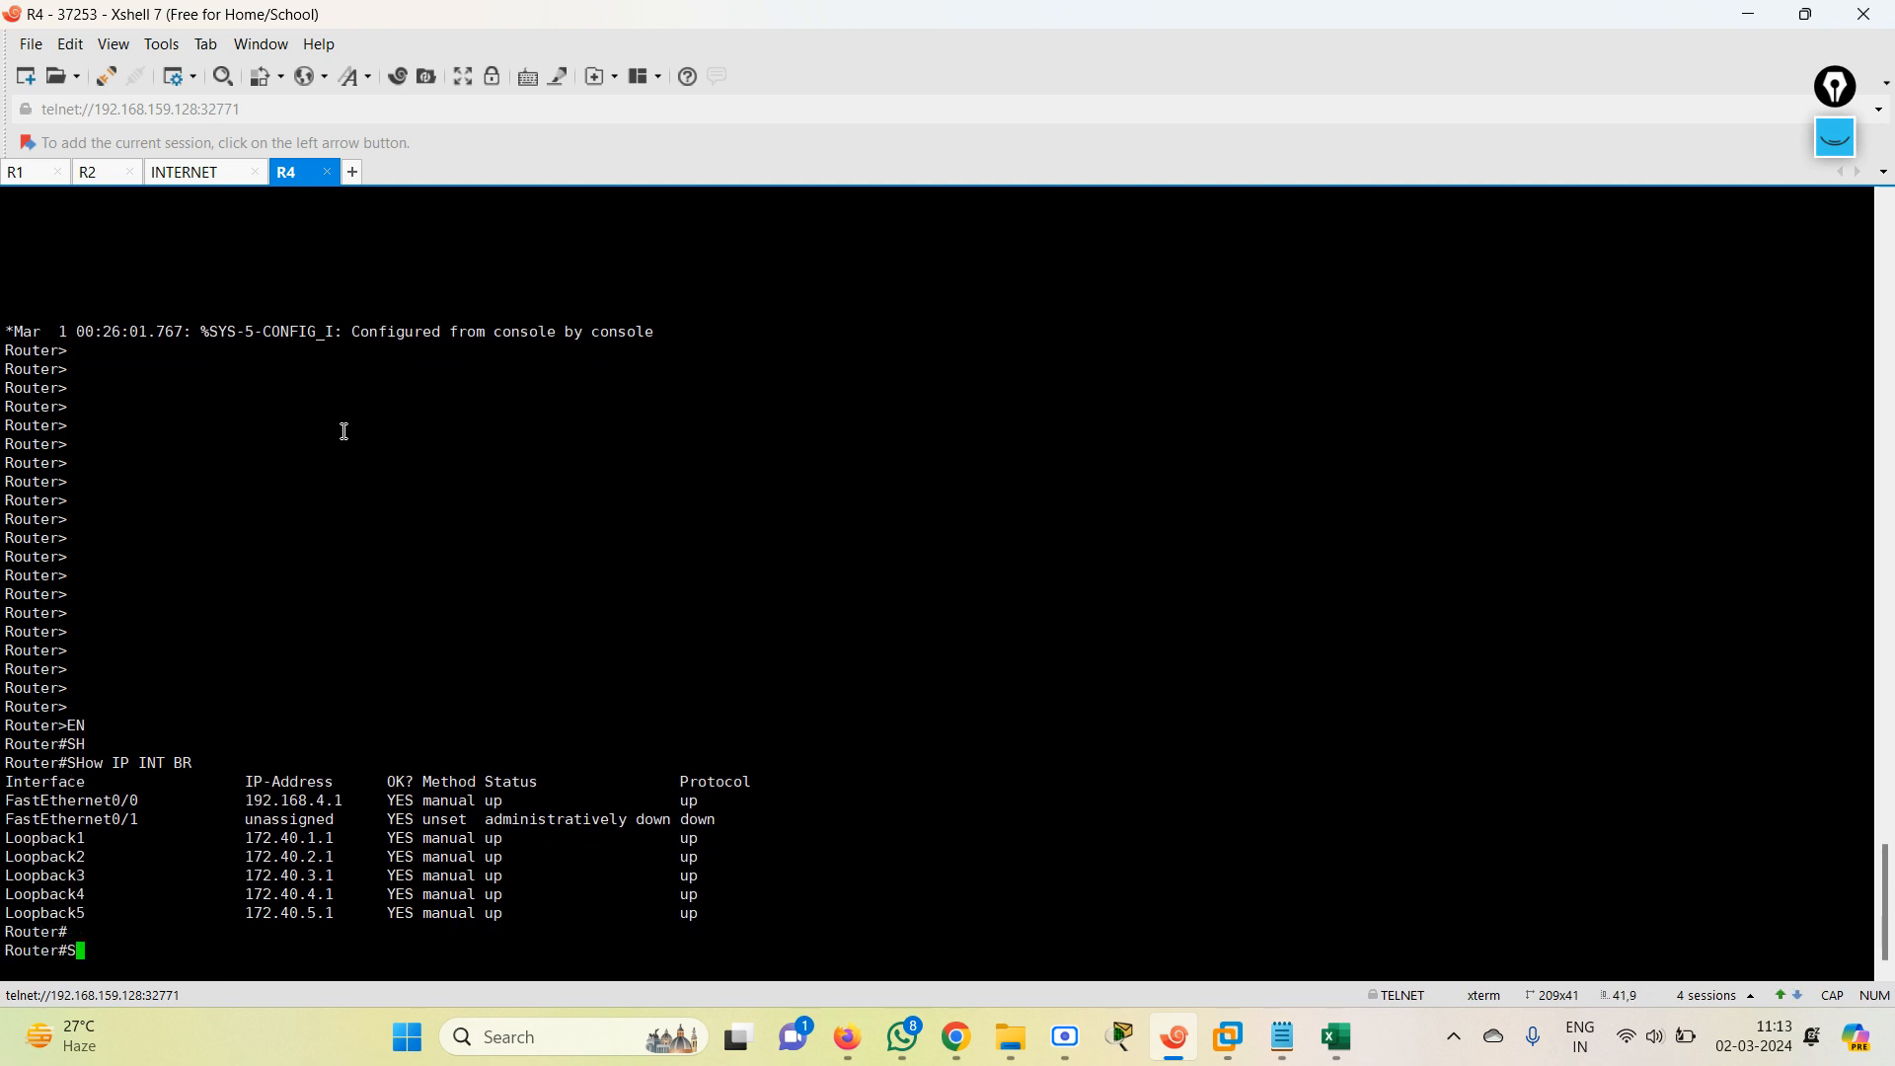
{"action": "type", "text": "SH IP ROU"}
{"action": "key", "text": "Tab"}
{"action": "key", "text": "Return"}
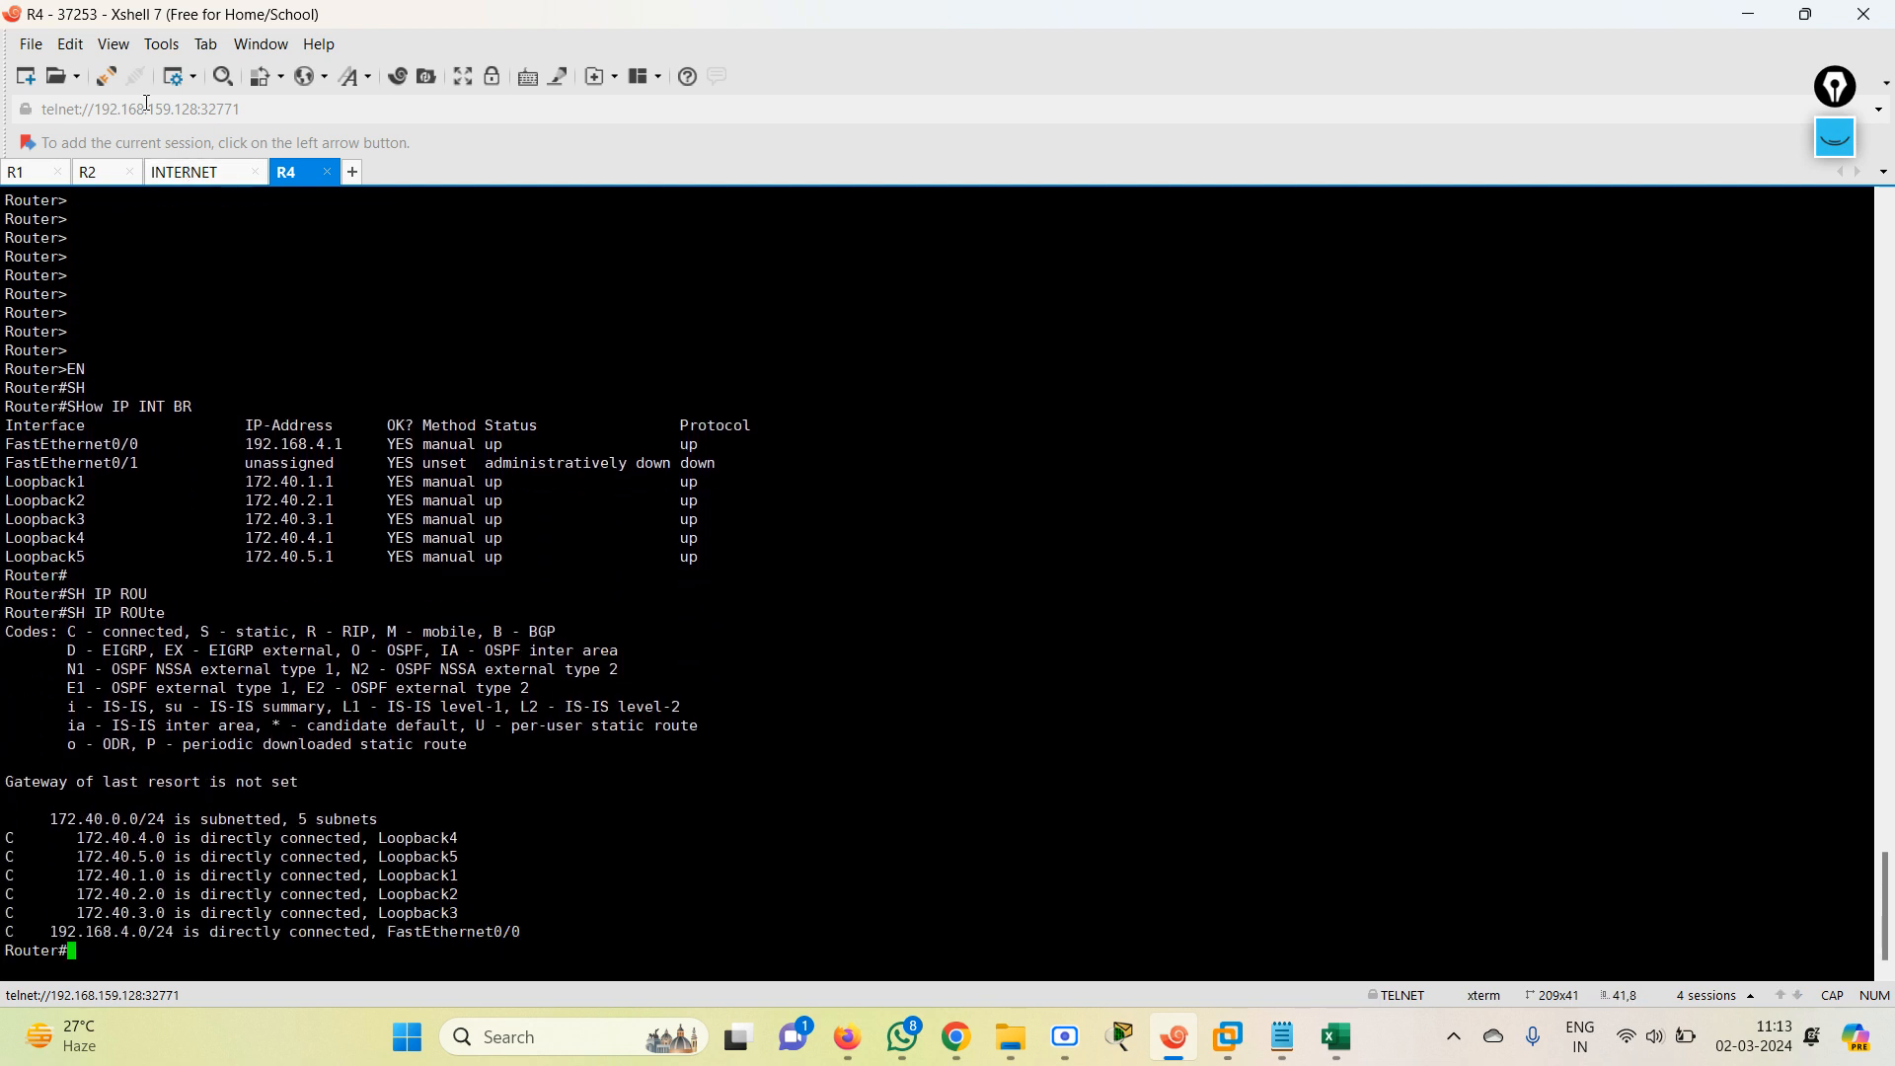
Go to the R1 session and check the RIP lab topology in the EVE browser window.
{"action": "left_click", "coordinate": [22, 178]}
{"action": "key", "text": "Return"}
{"action": "key", "text": "Return"}
{"action": "key", "text": "Return"}
{"action": "key", "text": "Return"}
{"action": "key", "text": "Return"}
{"action": "key", "text": "Return"}
{"action": "key", "text": "Return"}
{"action": "key", "text": "Return"}
{"action": "key", "text": "Return"}
{"action": "key", "text": "Return"}
{"action": "key", "text": "Return"}
{"action": "key", "text": "Return"}
{"action": "key", "text": "Return"}
{"action": "key", "text": "Return"}
{"action": "key", "text": "Return"}
{"action": "key", "text": "Return"}
{"action": "key", "text": "Return"}
{"action": "key", "text": "Return"}
{"action": "key", "text": "Return"}
{"action": "key", "text": "Return"}
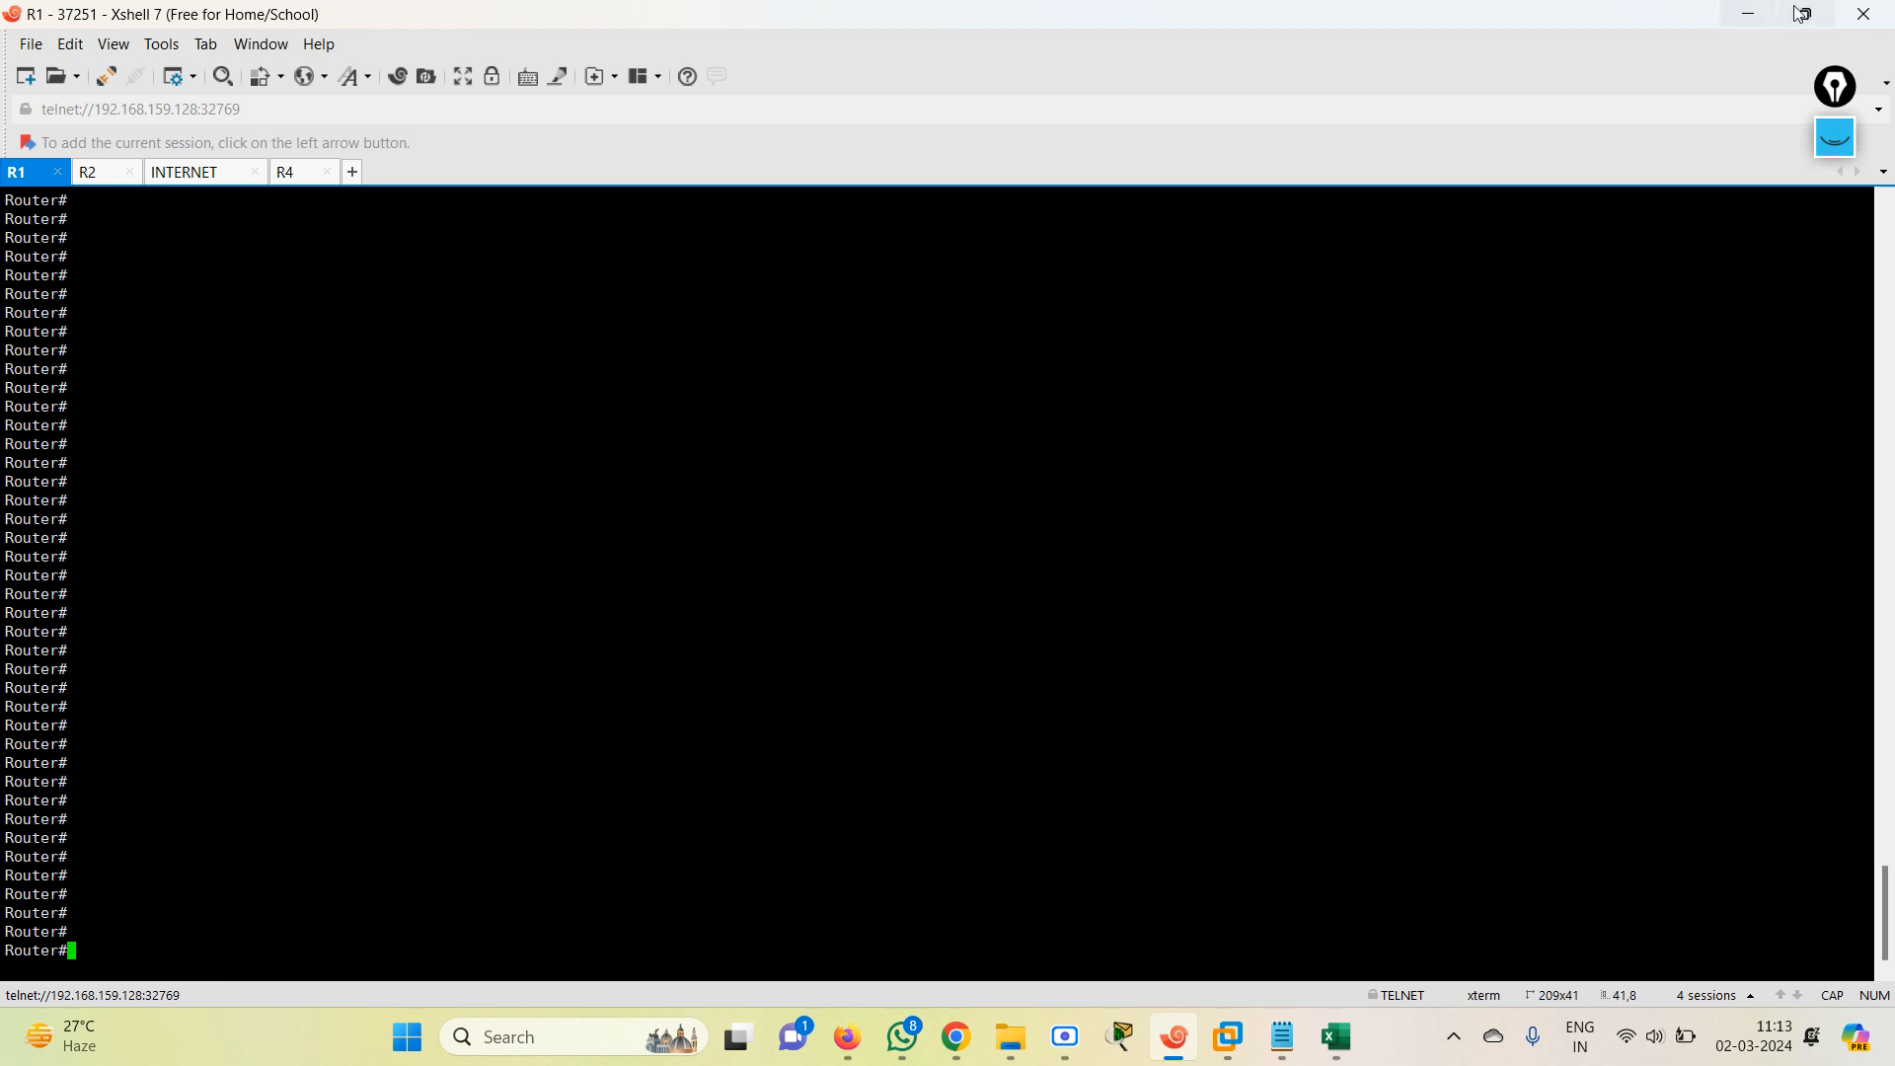
{"action": "left_click", "coordinate": [1740, 15]}
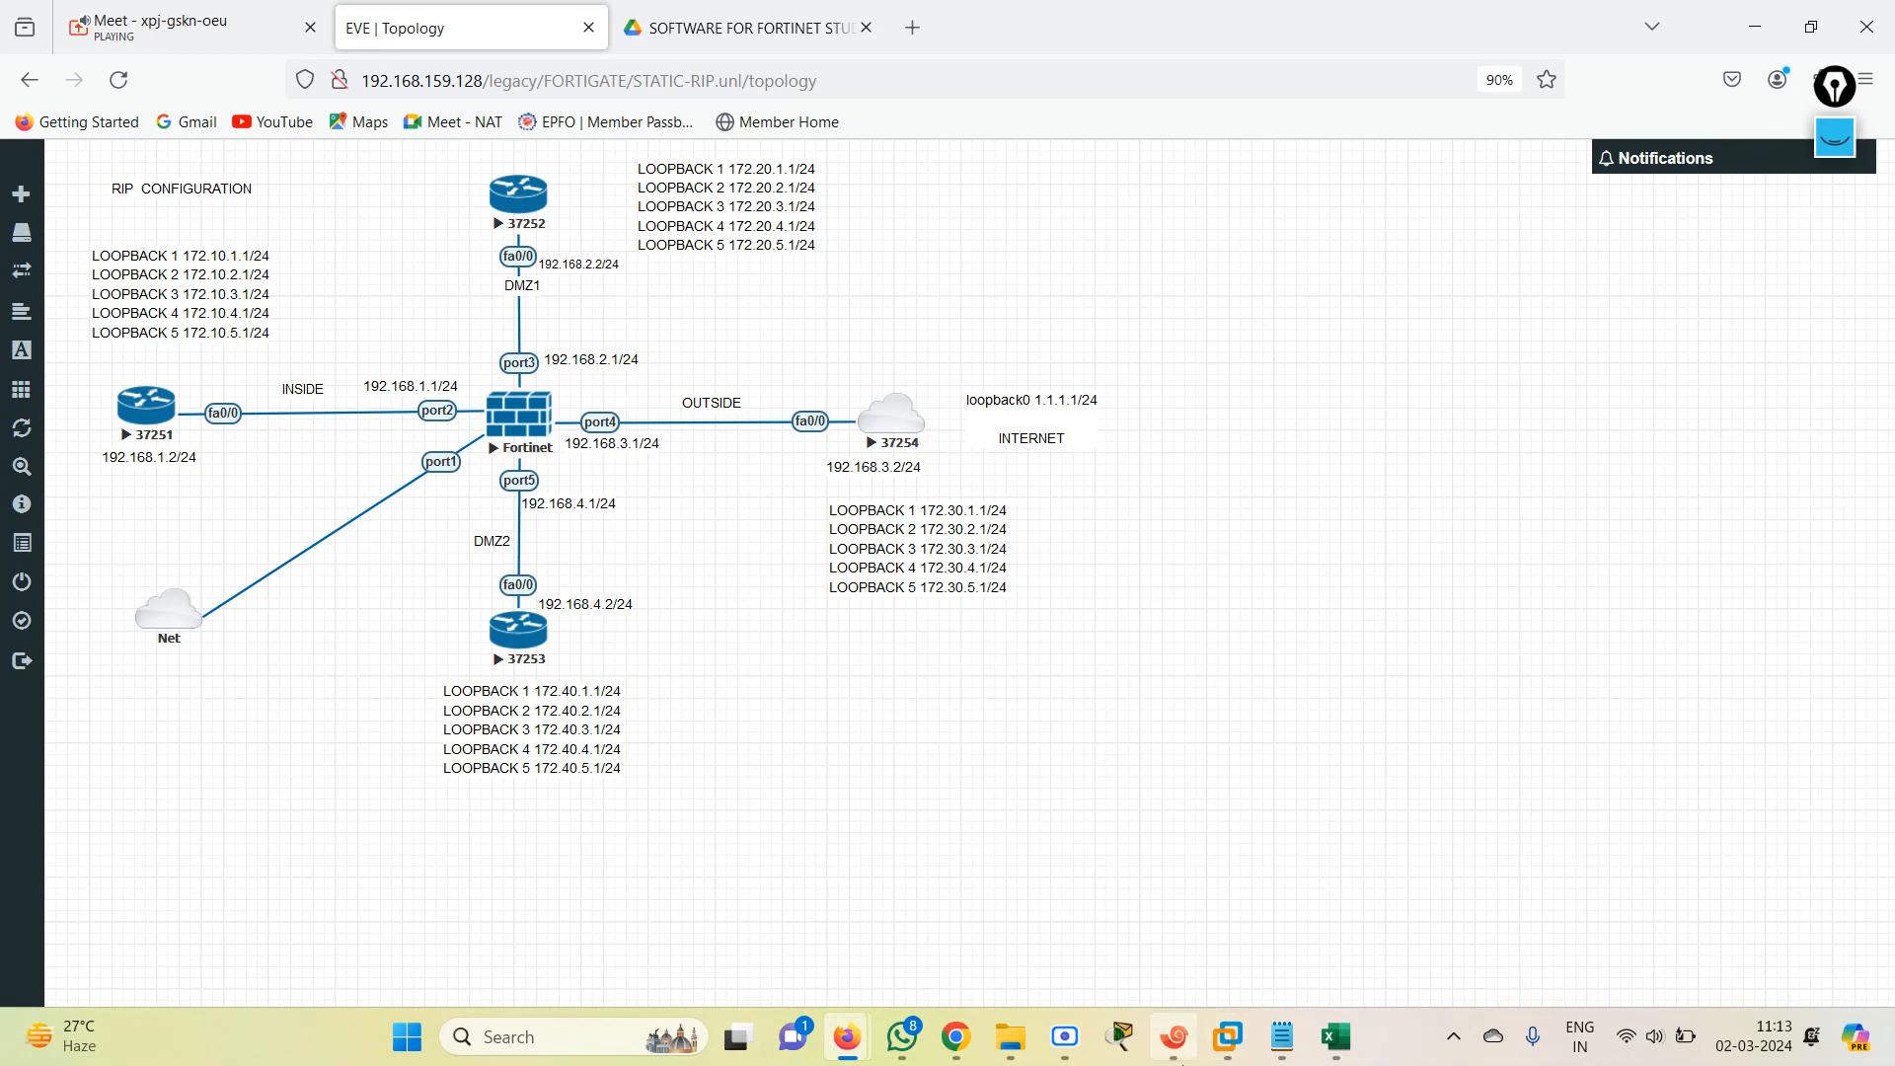
Return to R1's session in Xshell, enter global configuration mode and start the RIP process with ROUteR RIp.
{"action": "left_click", "coordinate": [1174, 1036]}
{"action": "type", "text": "CONF TE"}
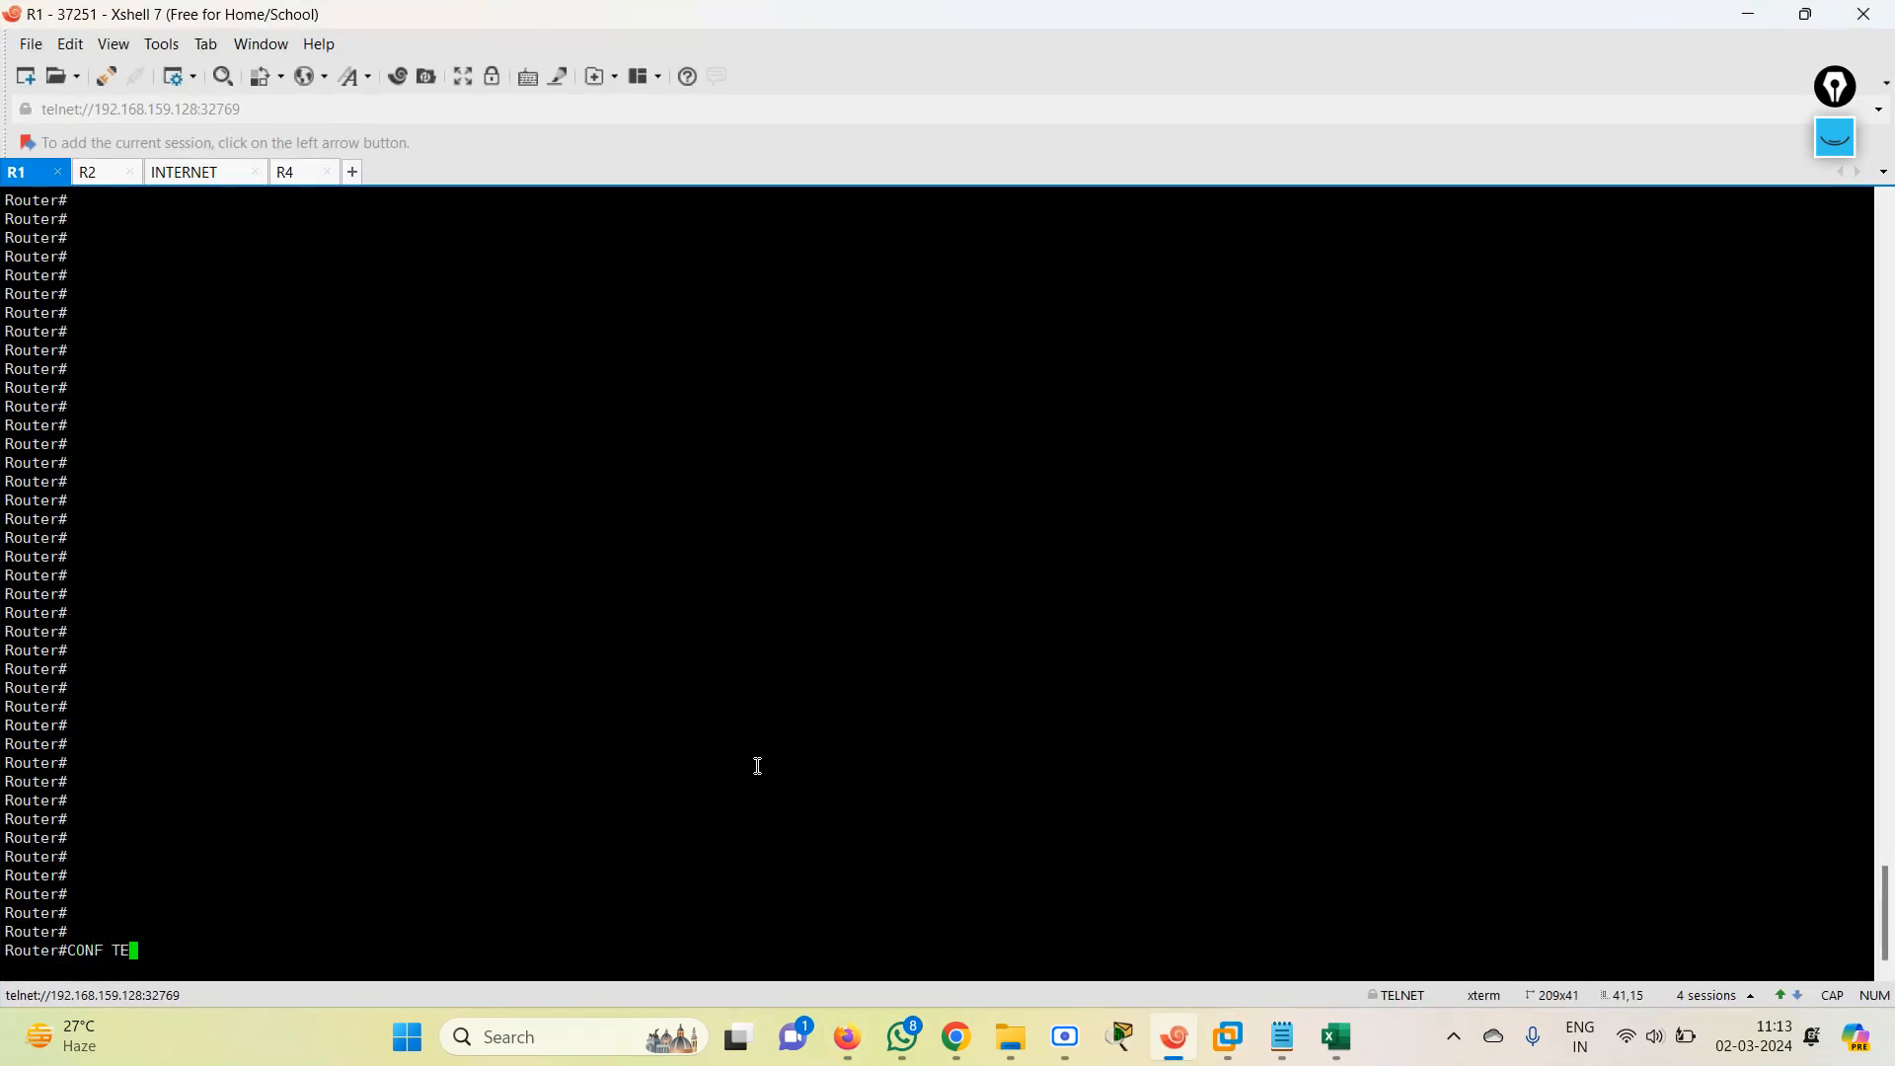
{"action": "key", "text": "Return"}
{"action": "type", "text": "IP "}
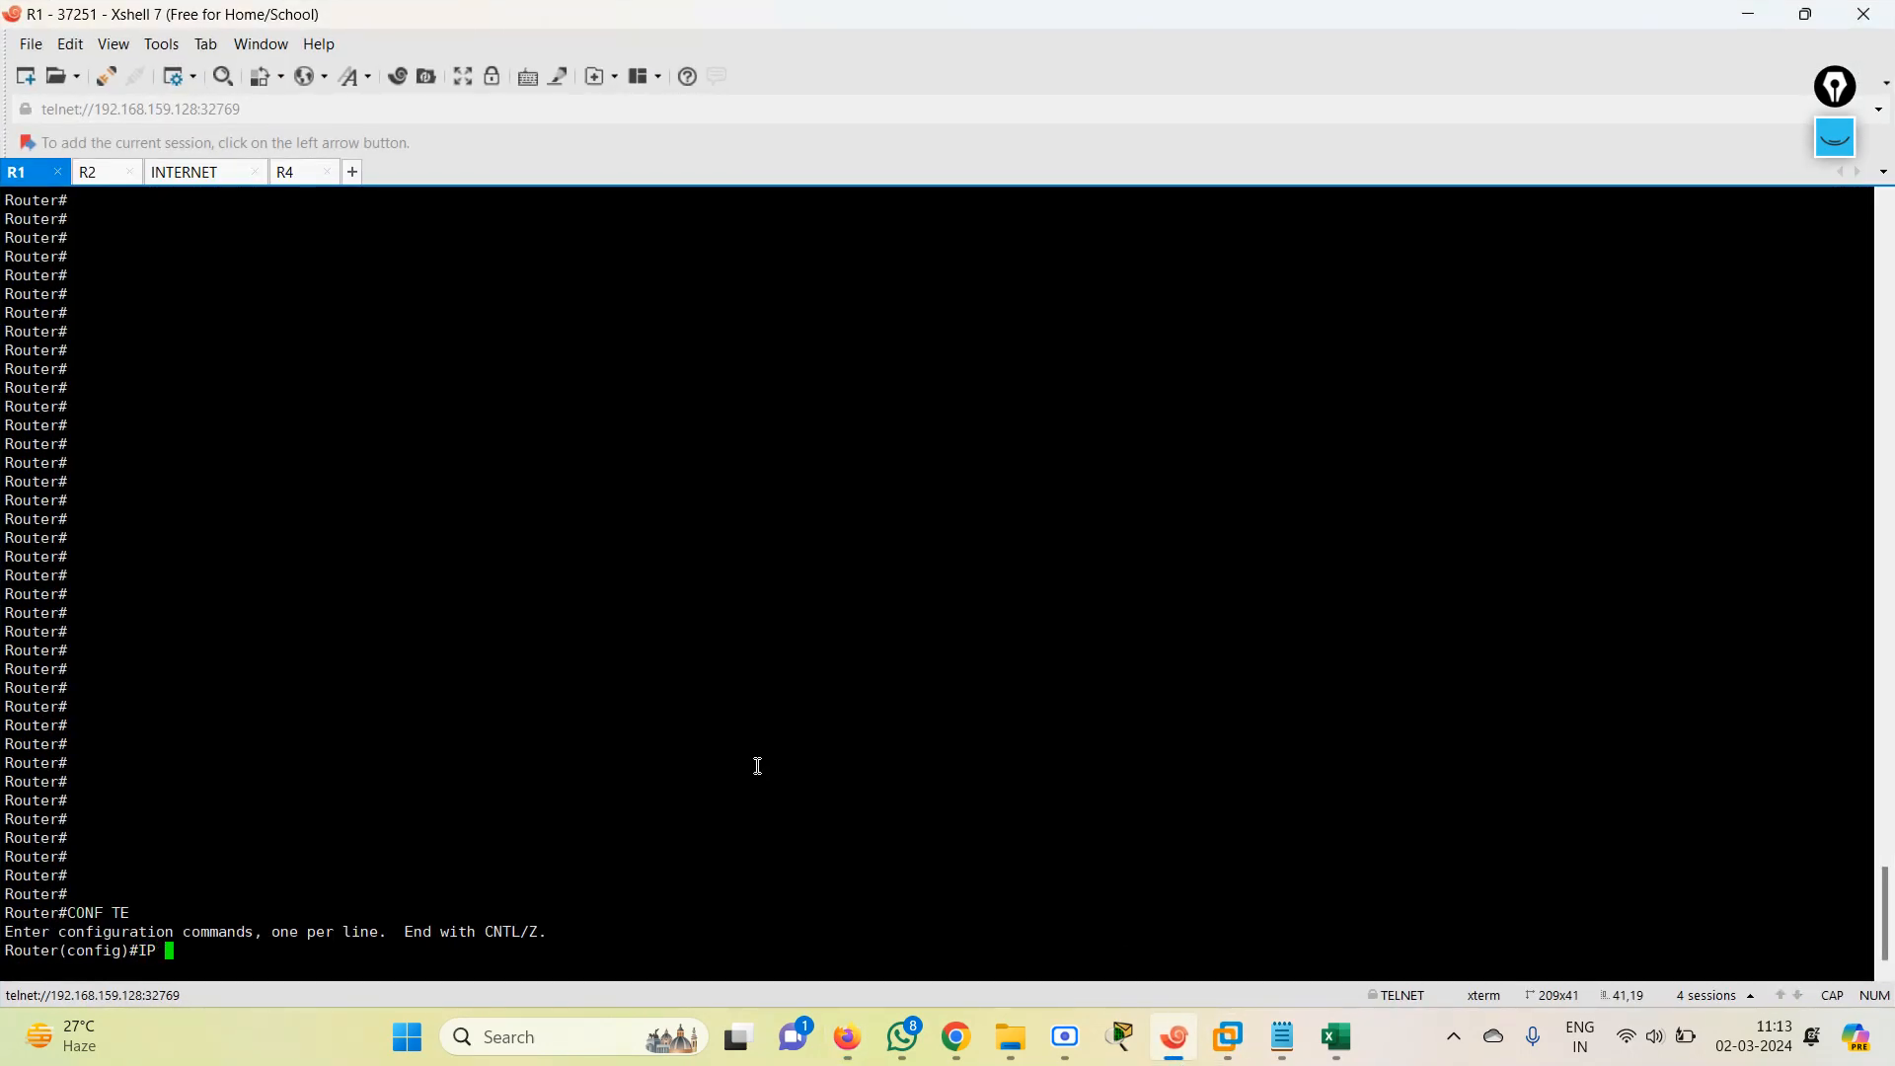
{"action": "type", "text": "ROU"}
{"action": "key", "text": "Tab"}
{"action": "type", "text": "t"}
{"action": "key", "text": "BackSpace"}
{"action": "key", "text": "BackSpace"}
{"action": "key", "text": "BackSpace"}
{"action": "key", "text": "BackSpace"}
{"action": "key", "text": "BackSpace"}
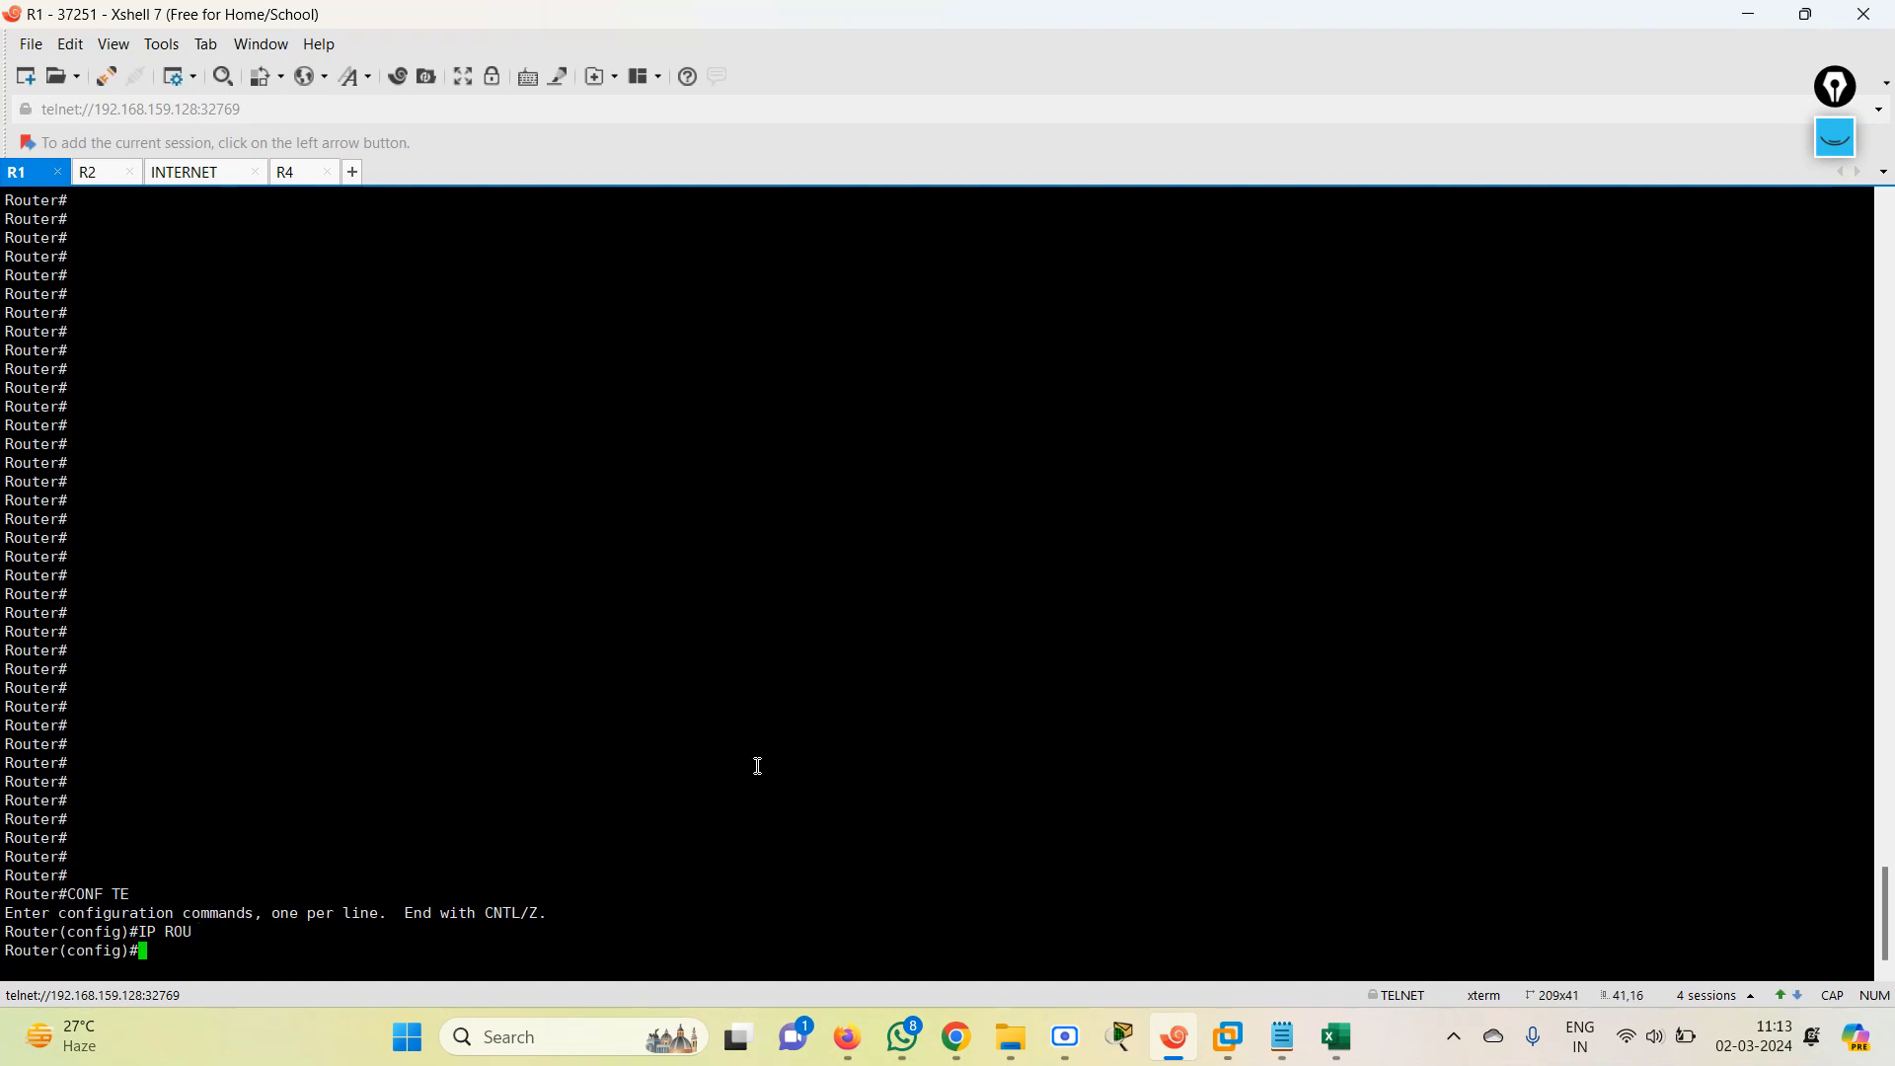
{"action": "type", "text": "ROU"}
{"action": "key", "text": "Tab"}
{"action": "type", "text": "teR"}
{"action": "key", "text": "Tab"}
{"action": "type", "text": "RI"}
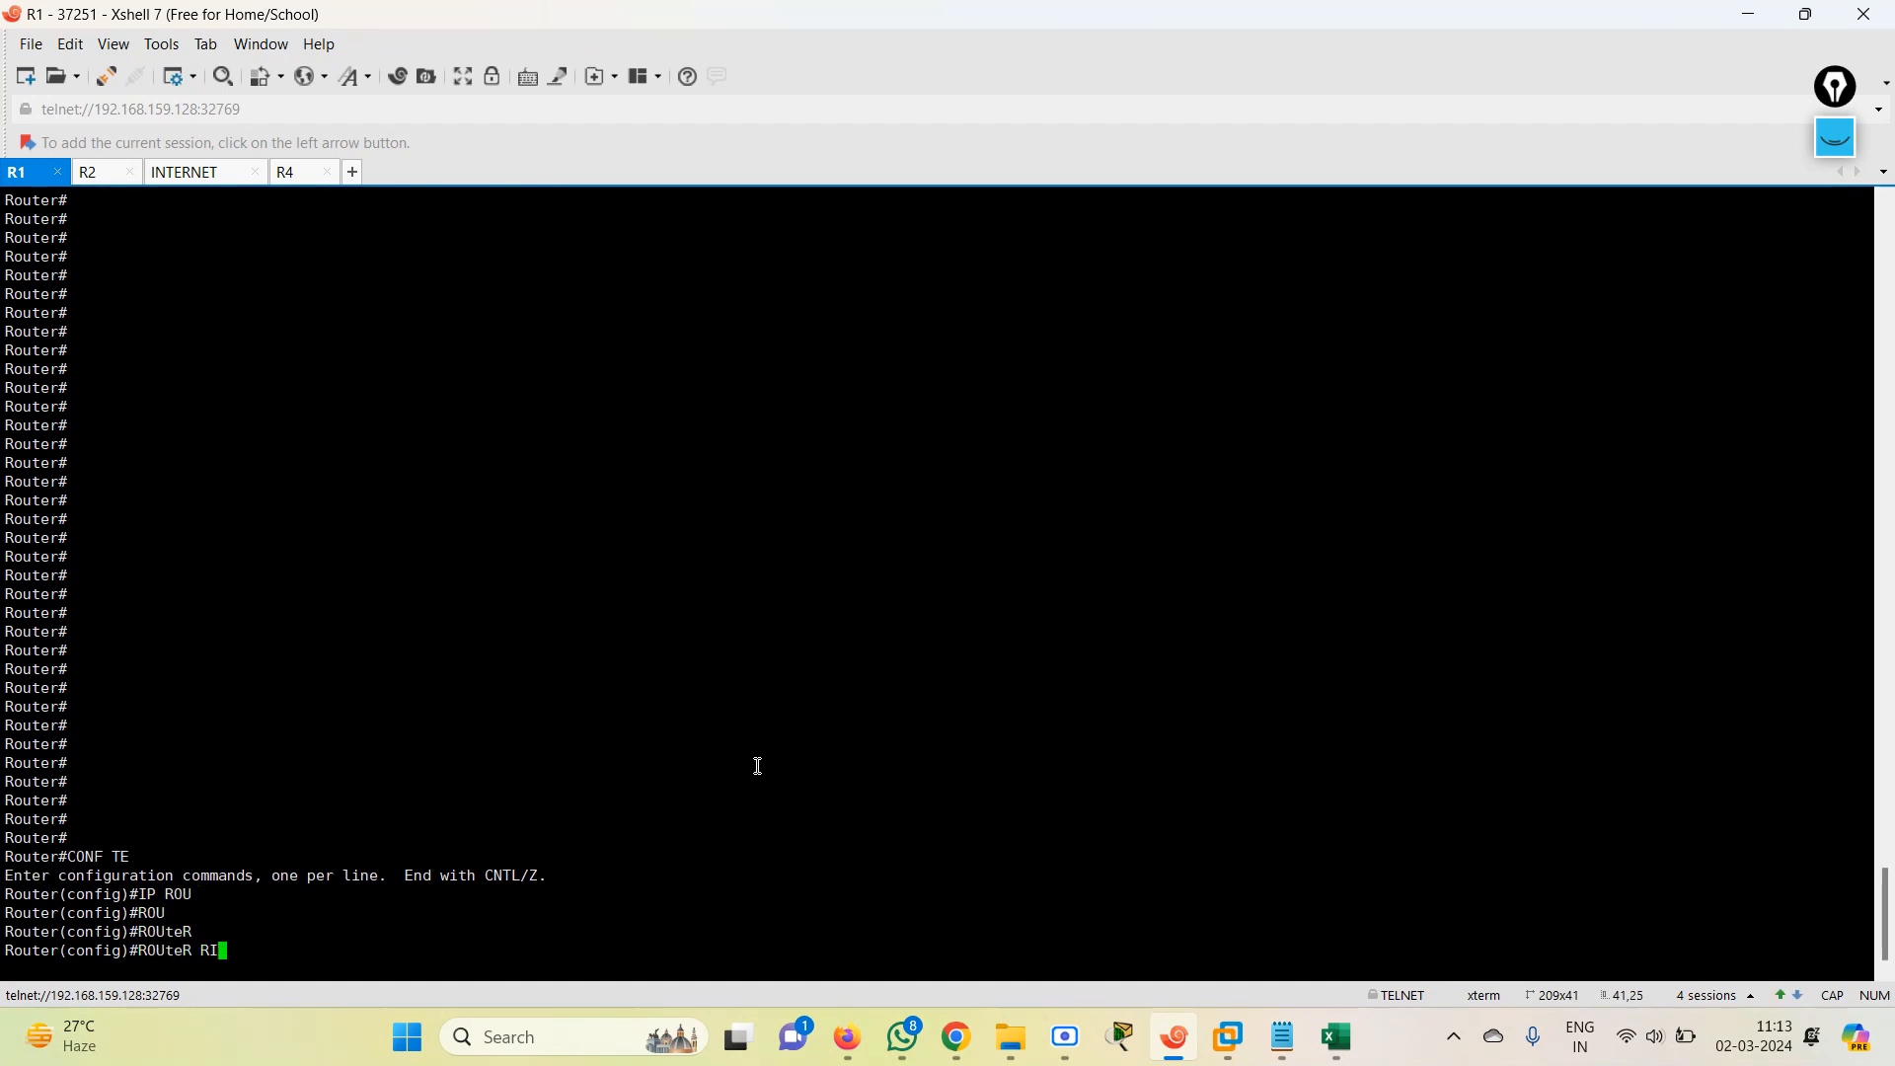
{"action": "key", "text": "Tab"}
{"action": "key", "text": "Return"}
Set RIP to version 2 on R1 and disable automatic summarization with NO AUto-summary.
{"action": "type", "text": "VER"}
{"action": "key", "text": "Tab"}
{"action": "type", "text": "2"}
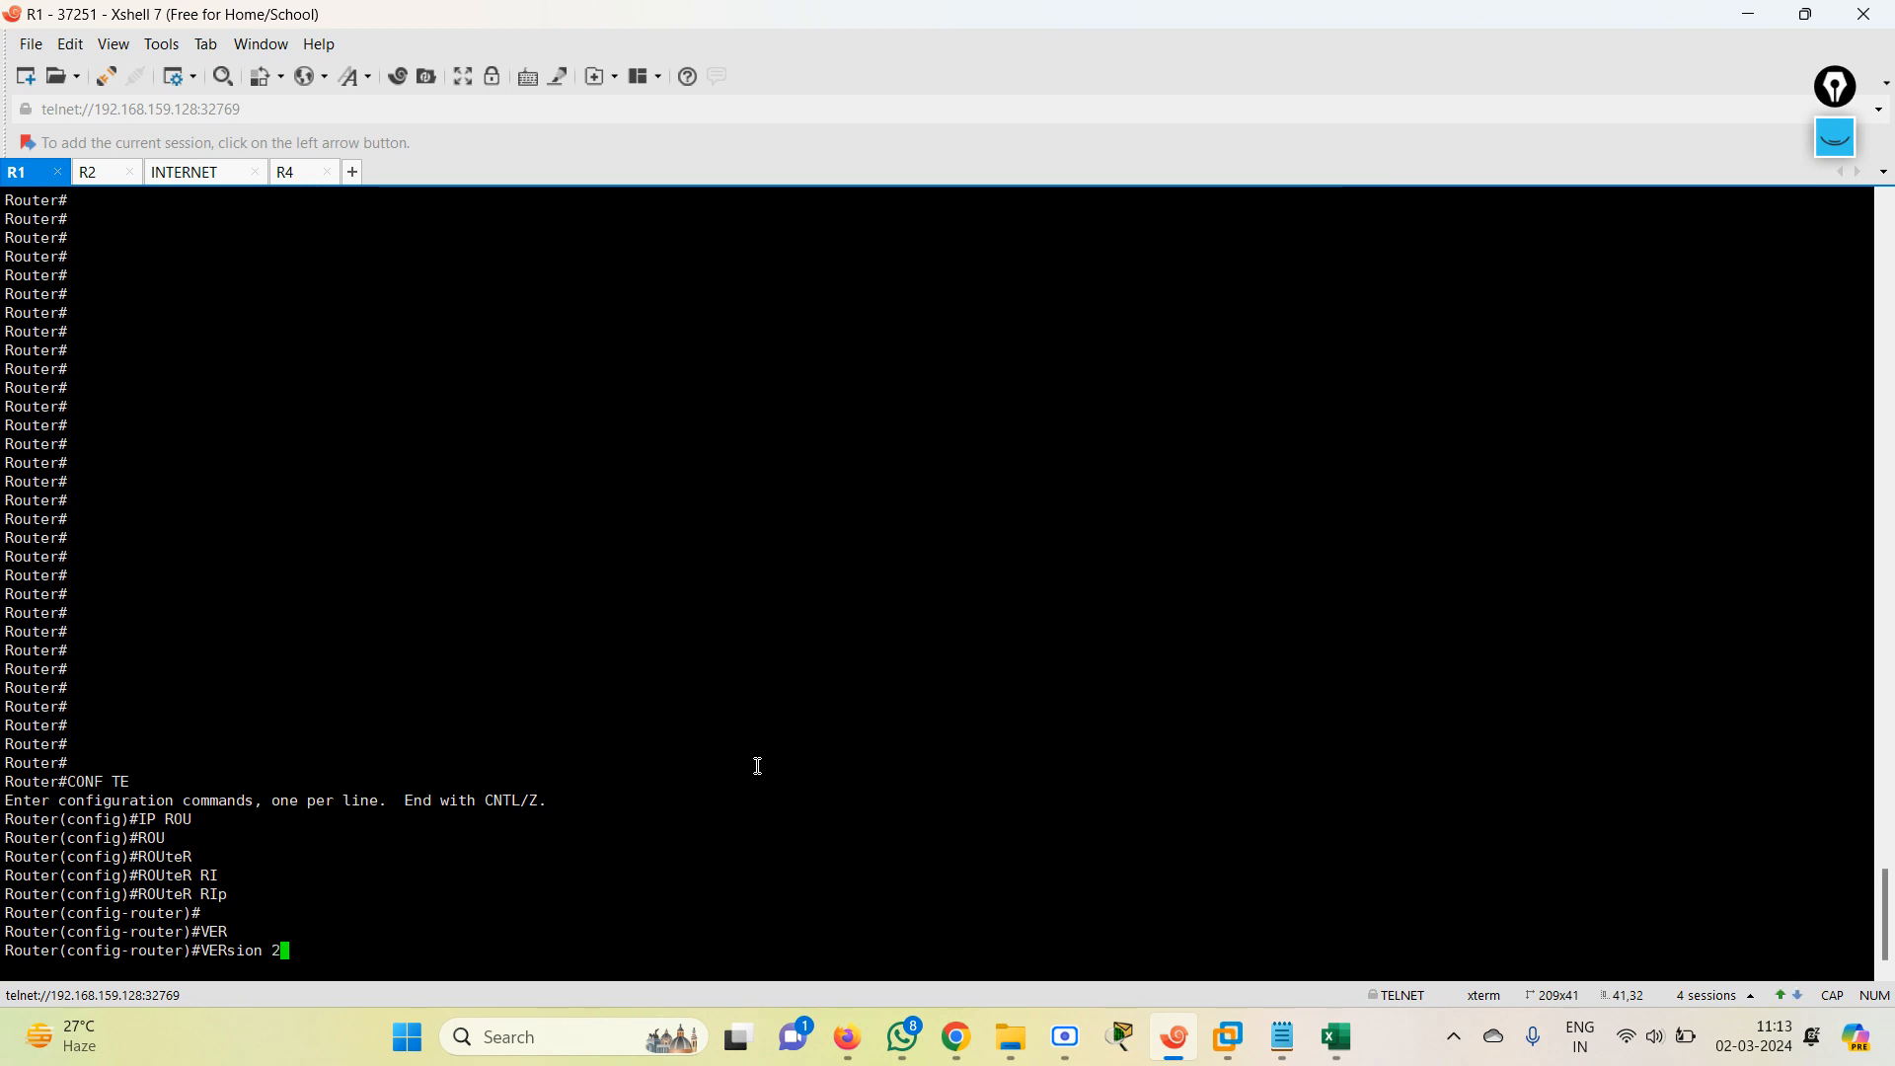
{"action": "key", "text": "Return"}
{"action": "type", "text": "NO "}
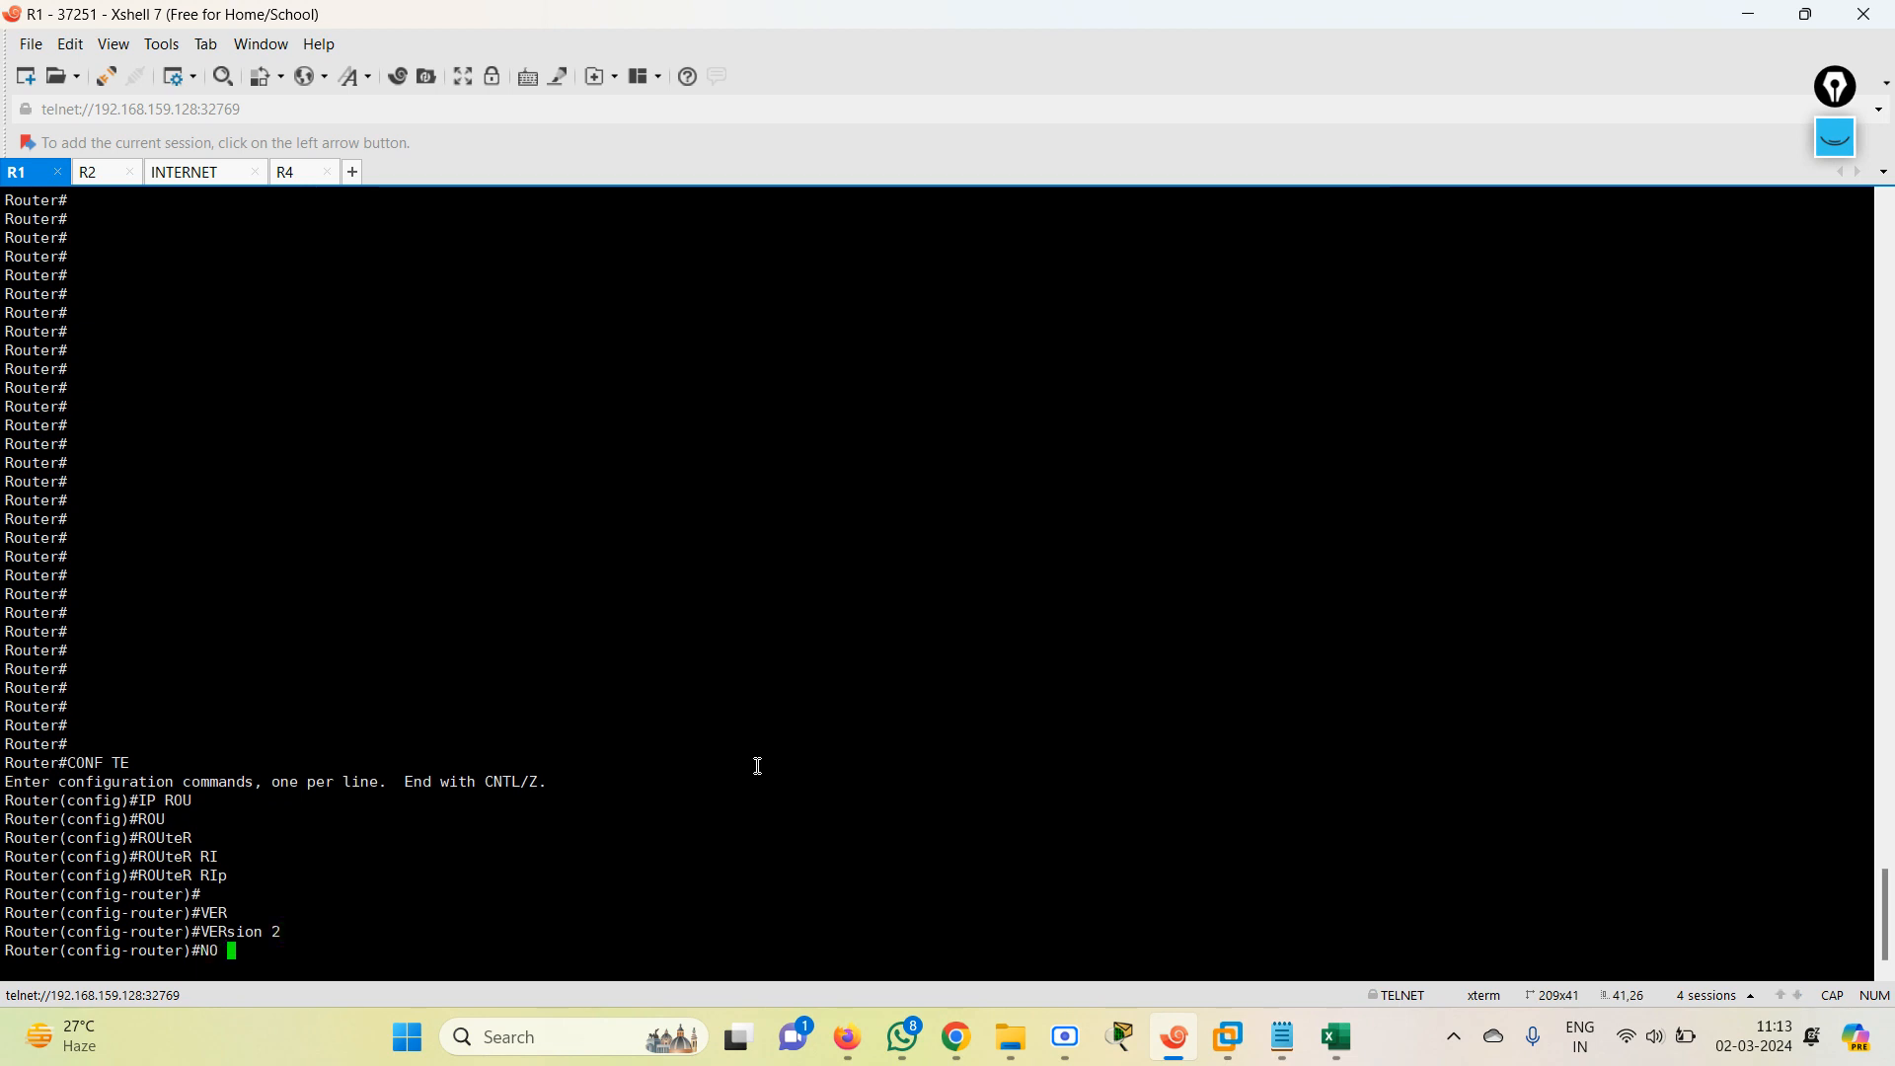
{"action": "type", "text": "AU"}
{"action": "key", "text": "Tab"}
{"action": "key", "text": "Return"}
Advertise all of R1's networks in RIP with NETwork 0.0.0.0 and end the configuration session.
{"action": "type", "text": "NET"}
{"action": "key", "text": "Tab"}
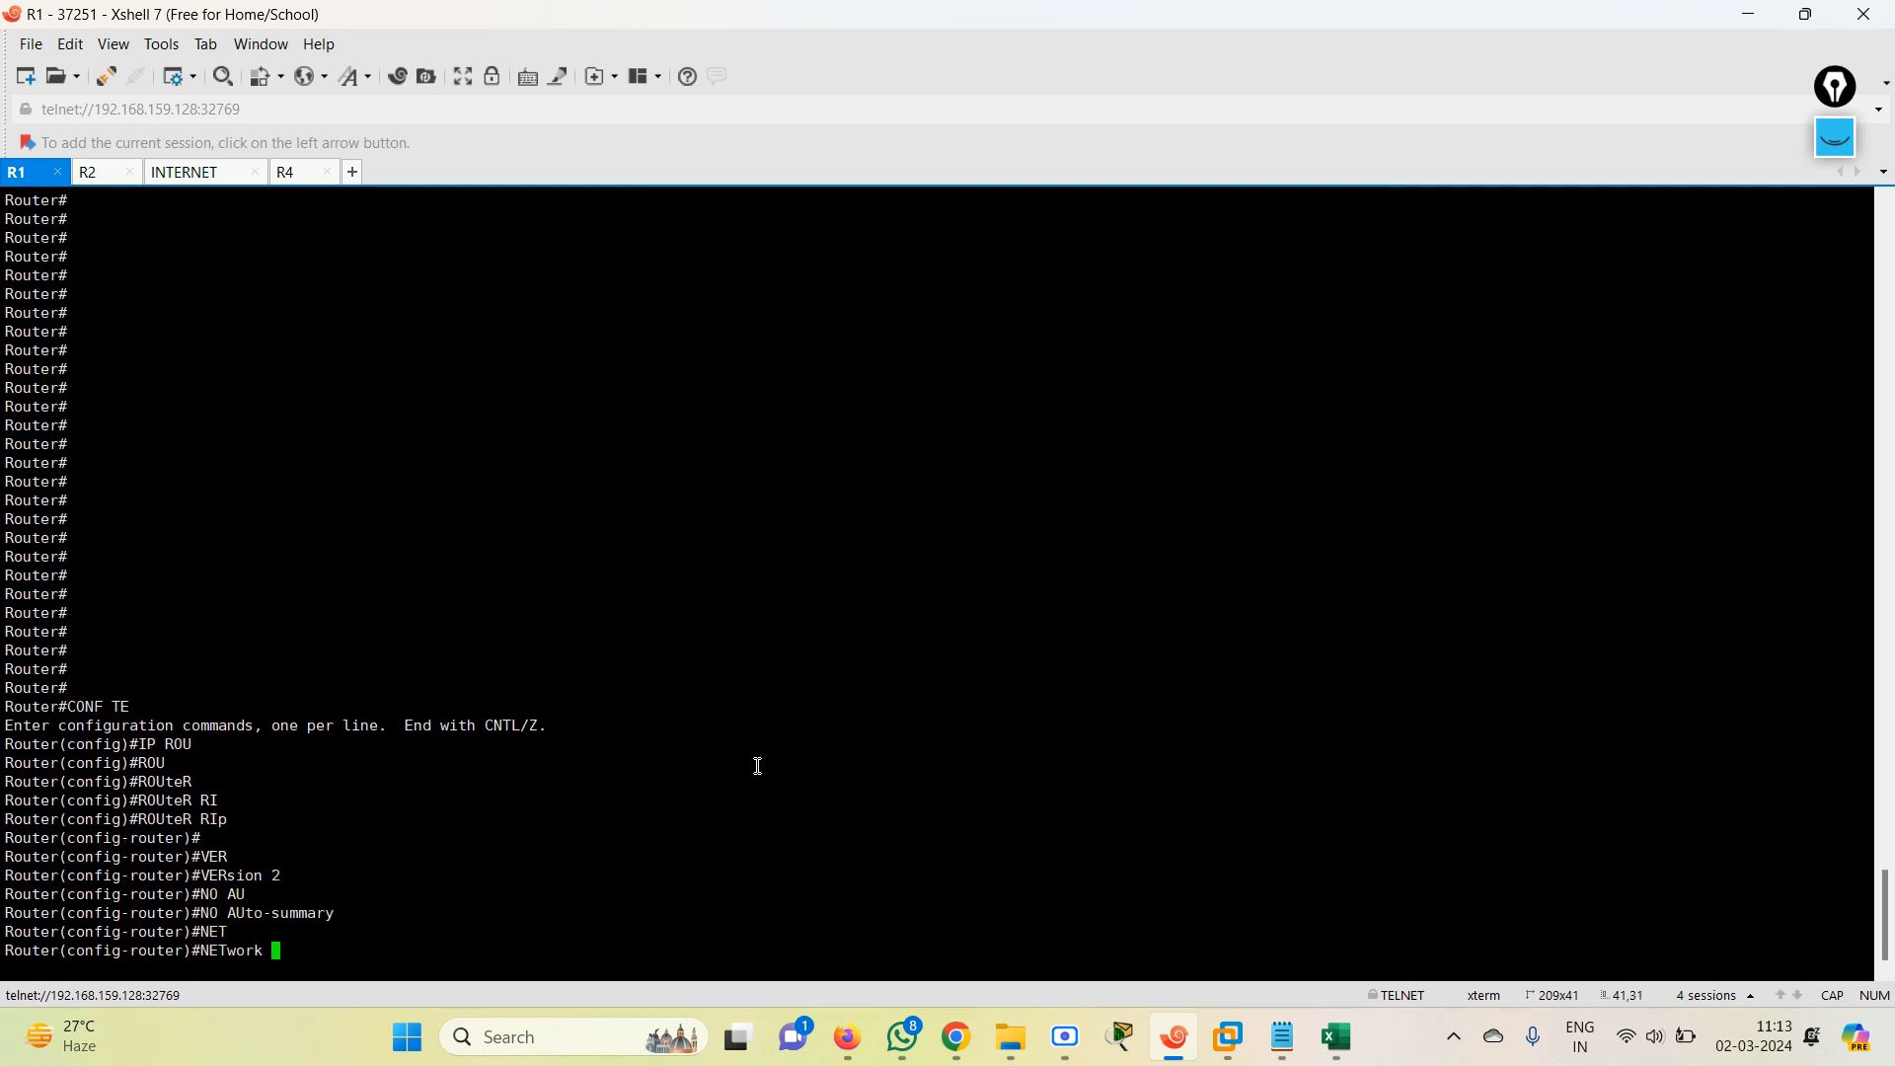
{"action": "type", "text": "0.0.0.0"}
{"action": "key", "text": "Return"}
{"action": "key", "text": "Return"}
{"action": "key", "text": "Return"}
{"action": "key", "text": "Return"}
{"action": "type", "text": "END"}
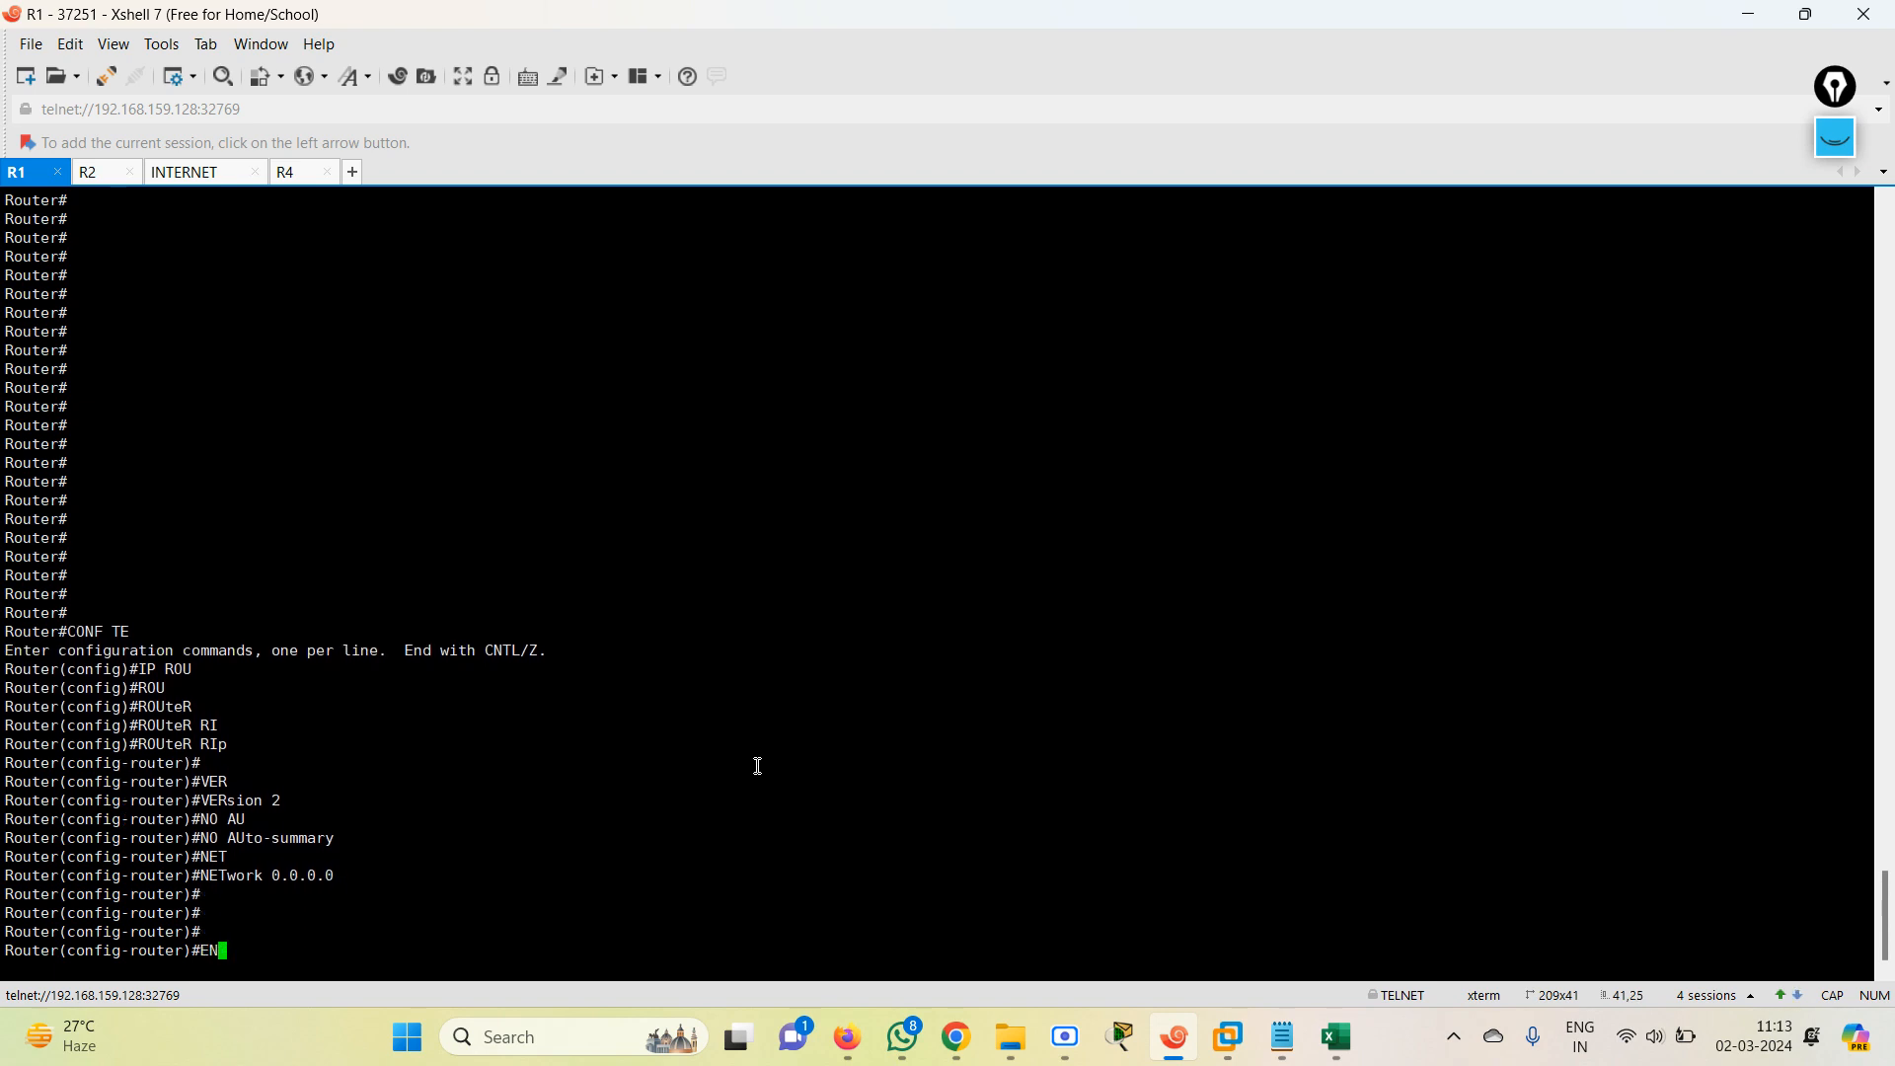
{"action": "key", "text": "Return"}
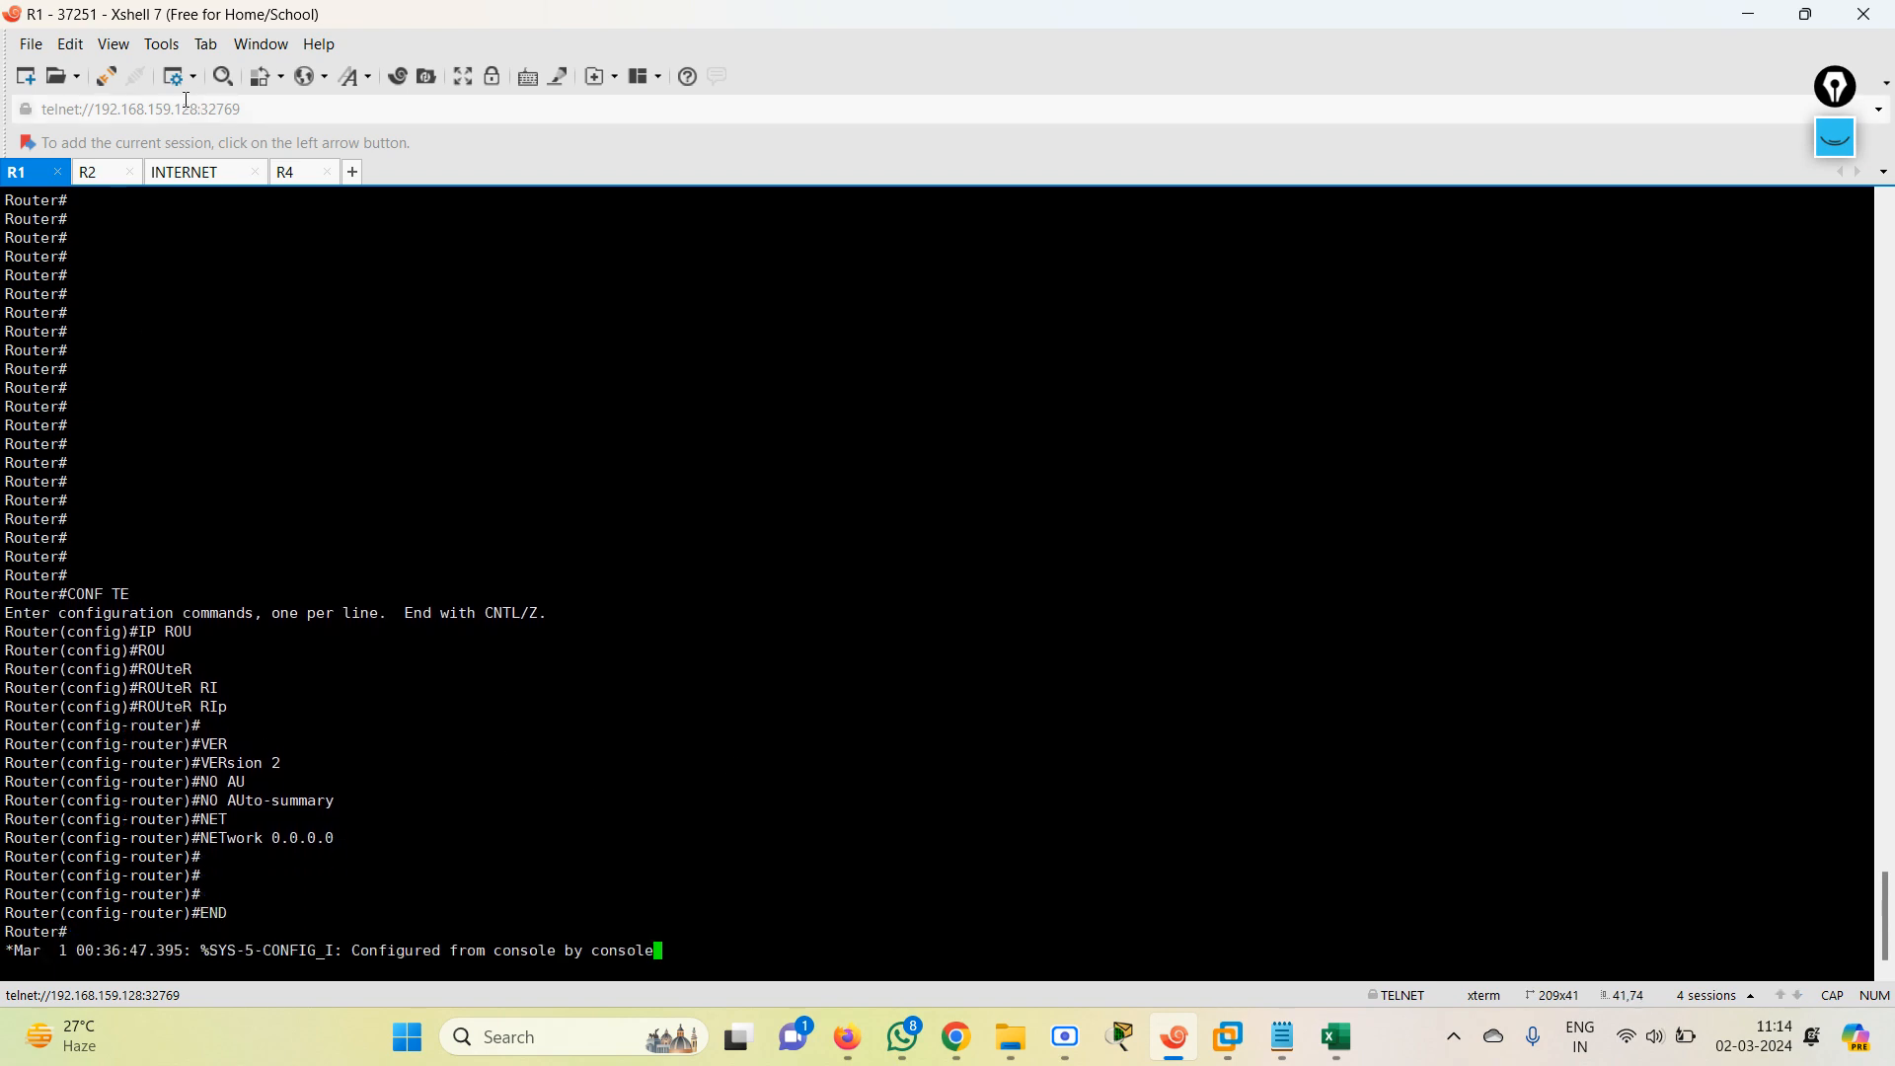
Enter global configuration mode in the R2 session and start the RIP process with ROUTER Rip.
{"action": "left_click", "coordinate": [108, 174]}
{"action": "key", "text": "Return"}
{"action": "key", "text": "Return"}
{"action": "key", "text": "Return"}
{"action": "key", "text": "Return"}
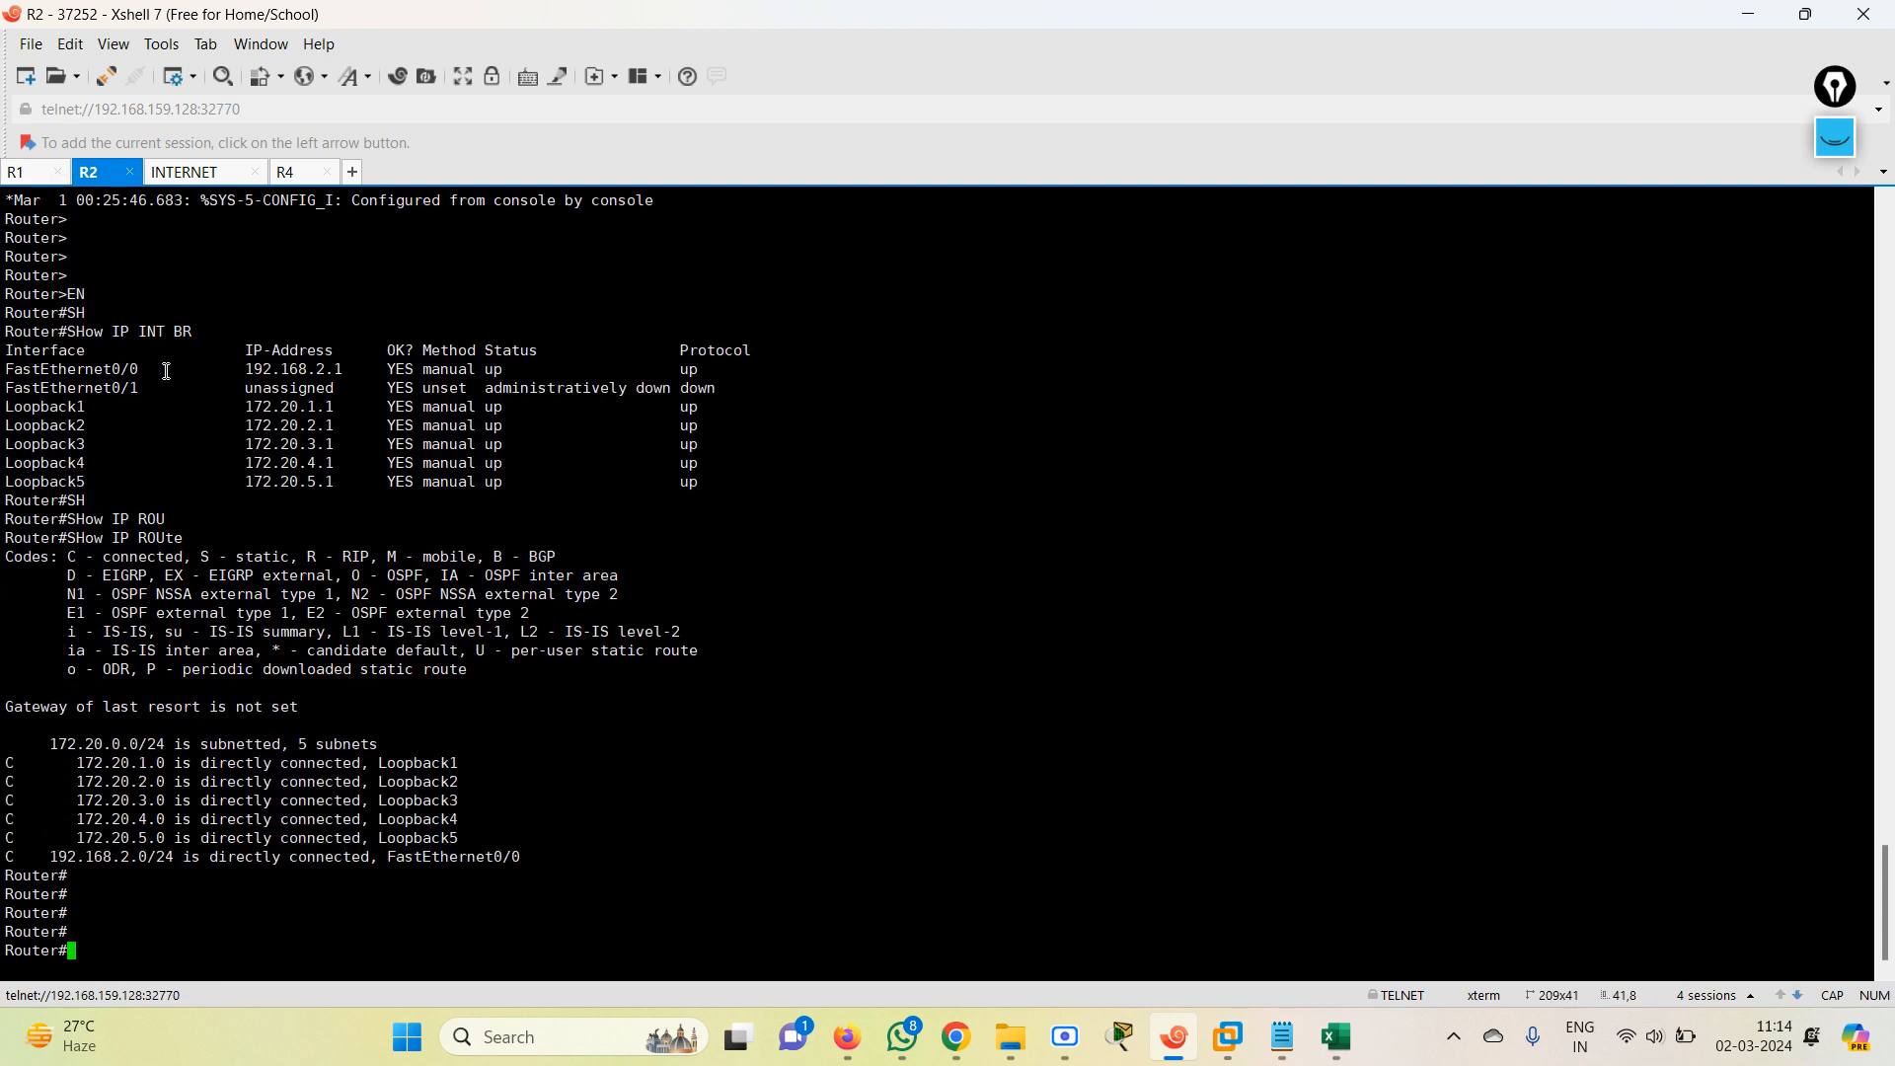
{"action": "type", "text": "CONF TE"}
{"action": "key", "text": "Return"}
{"action": "type", "text": "ROUTER"}
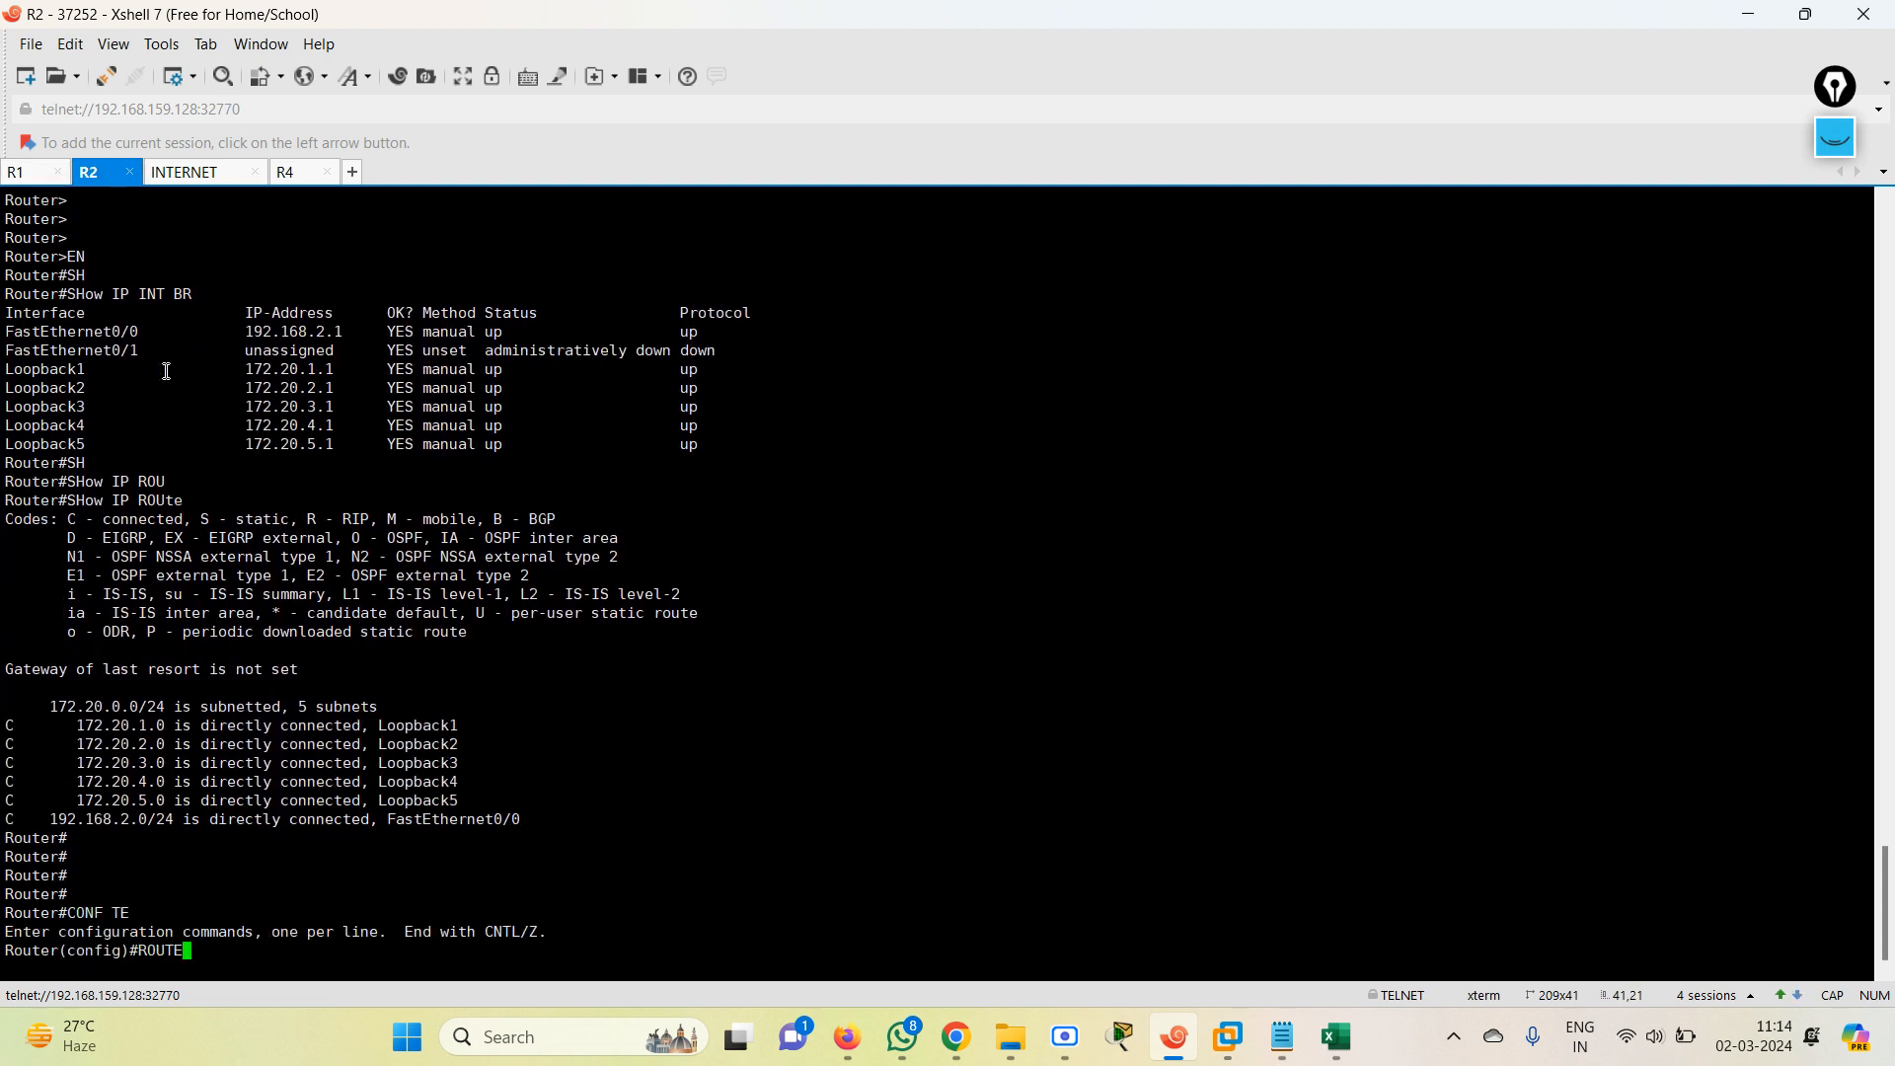
{"action": "key", "text": "Tab"}
{"action": "type", "text": "R"}
{"action": "key", "text": "Tab"}
{"action": "key", "text": "Return"}
Set RIP to version 2 on R2 and disable automatic summarization with NO AUto-summary.
{"action": "type", "text": "VER"}
{"action": "key", "text": "Tab"}
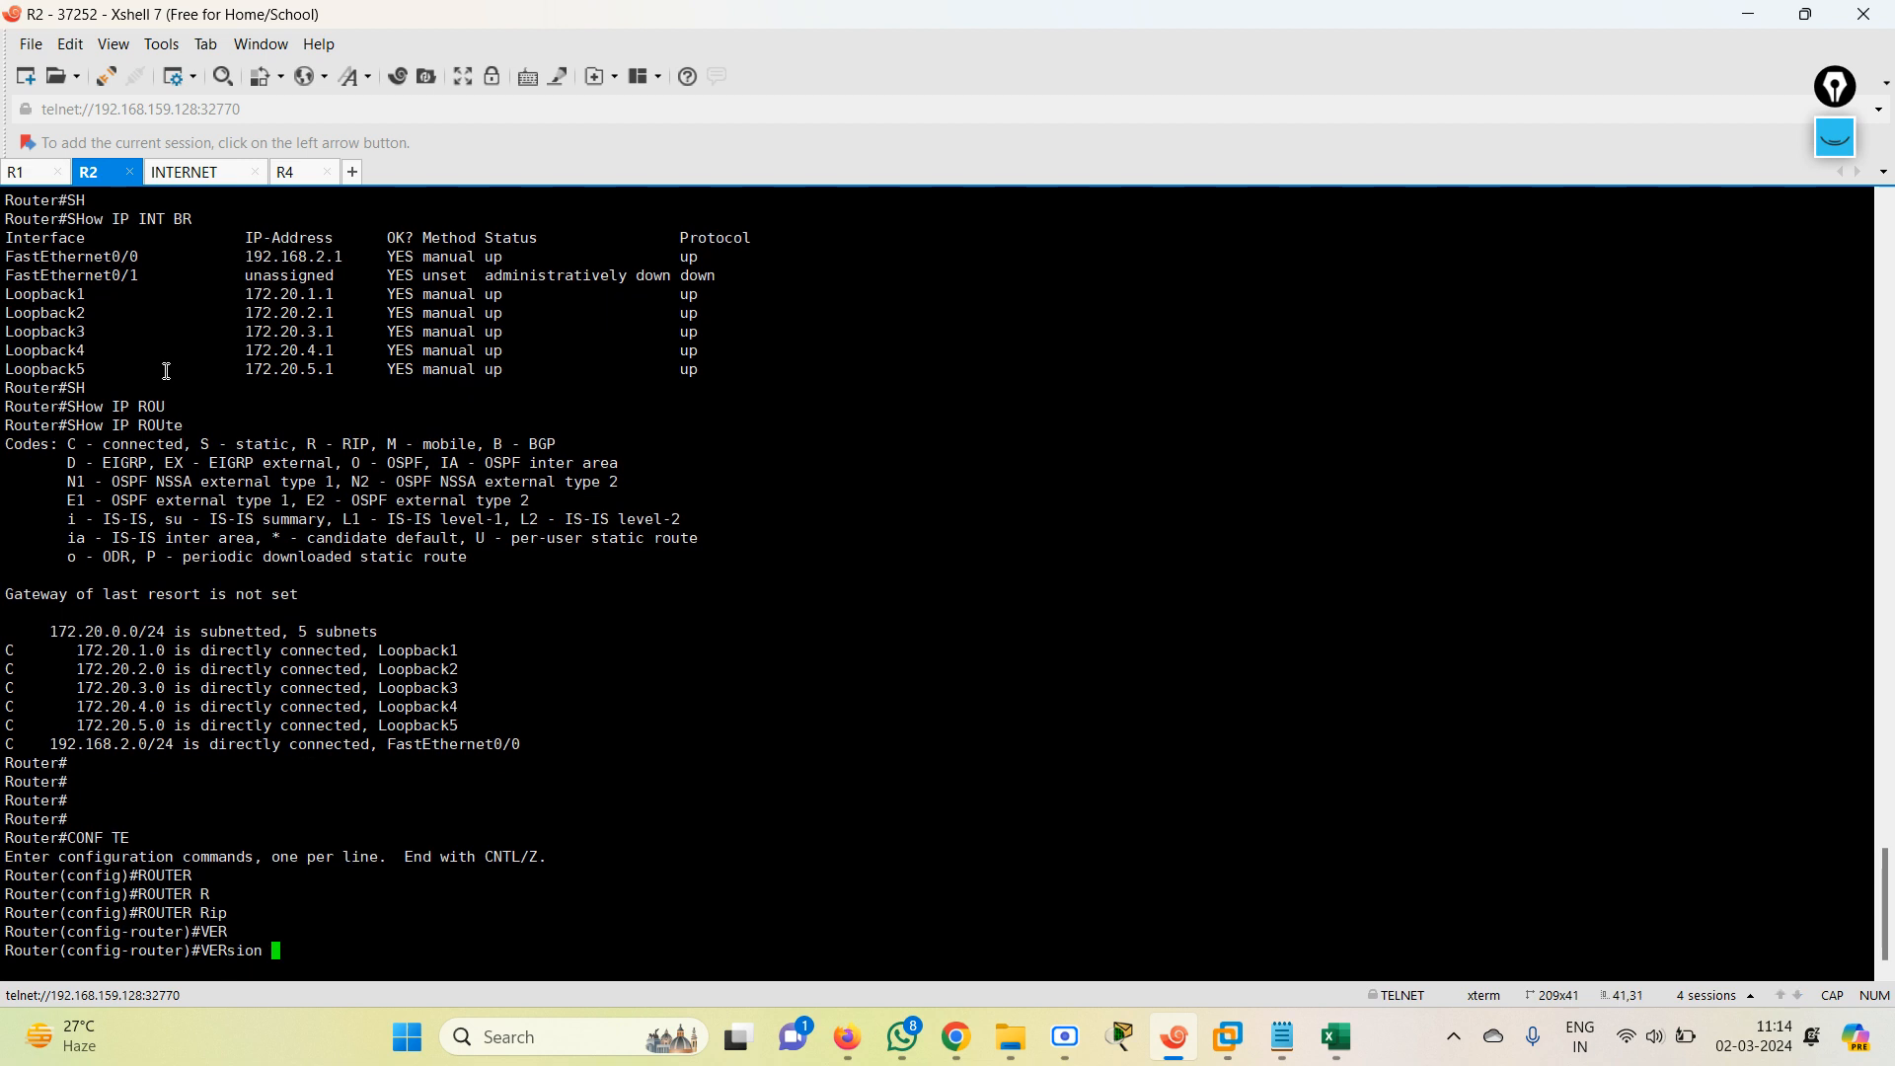
{"action": "type", "text": "2"}
{"action": "key", "text": "Return"}
{"action": "type", "text": "NO AU"}
{"action": "key", "text": "Tab"}
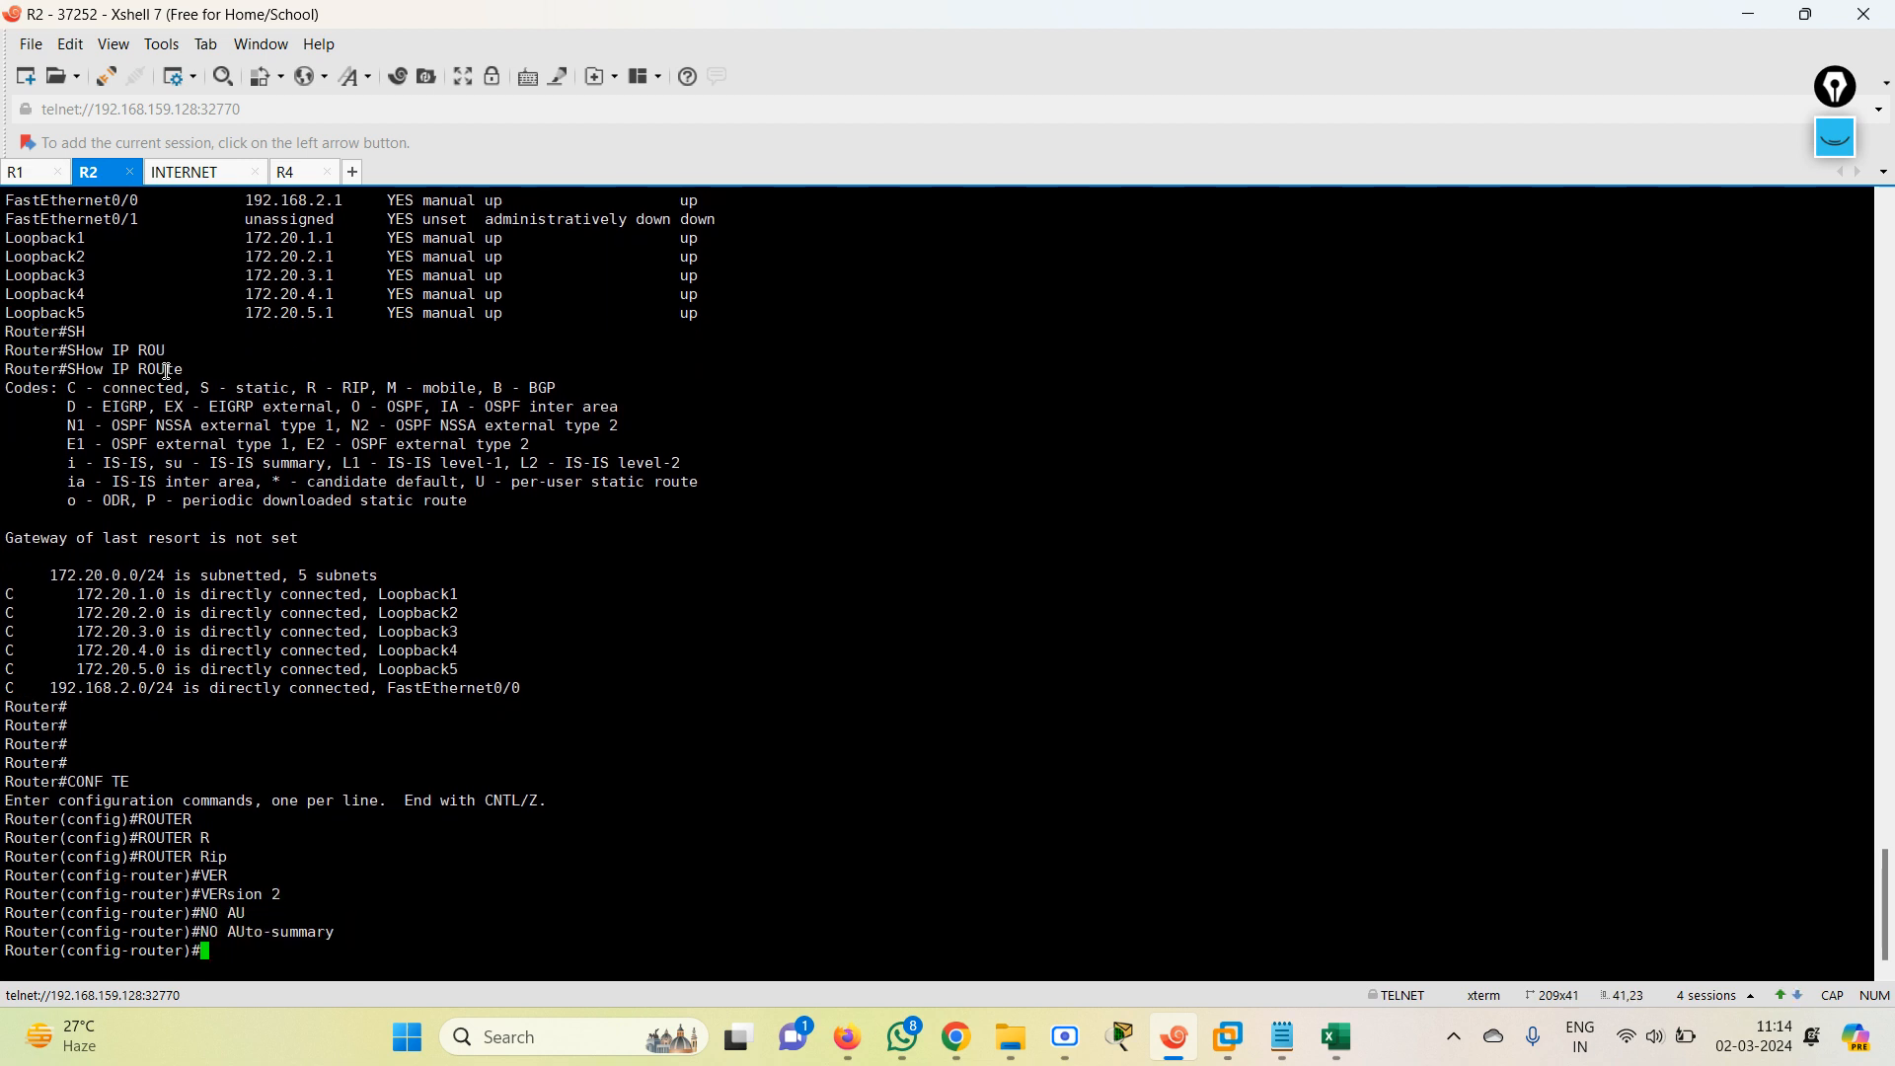
{"action": "key", "text": "Return"}
Advertise all of R2's networks in RIP with NETwork 0.0.0.0.
{"action": "type", "text": "NET"}
{"action": "key", "text": "Tab"}
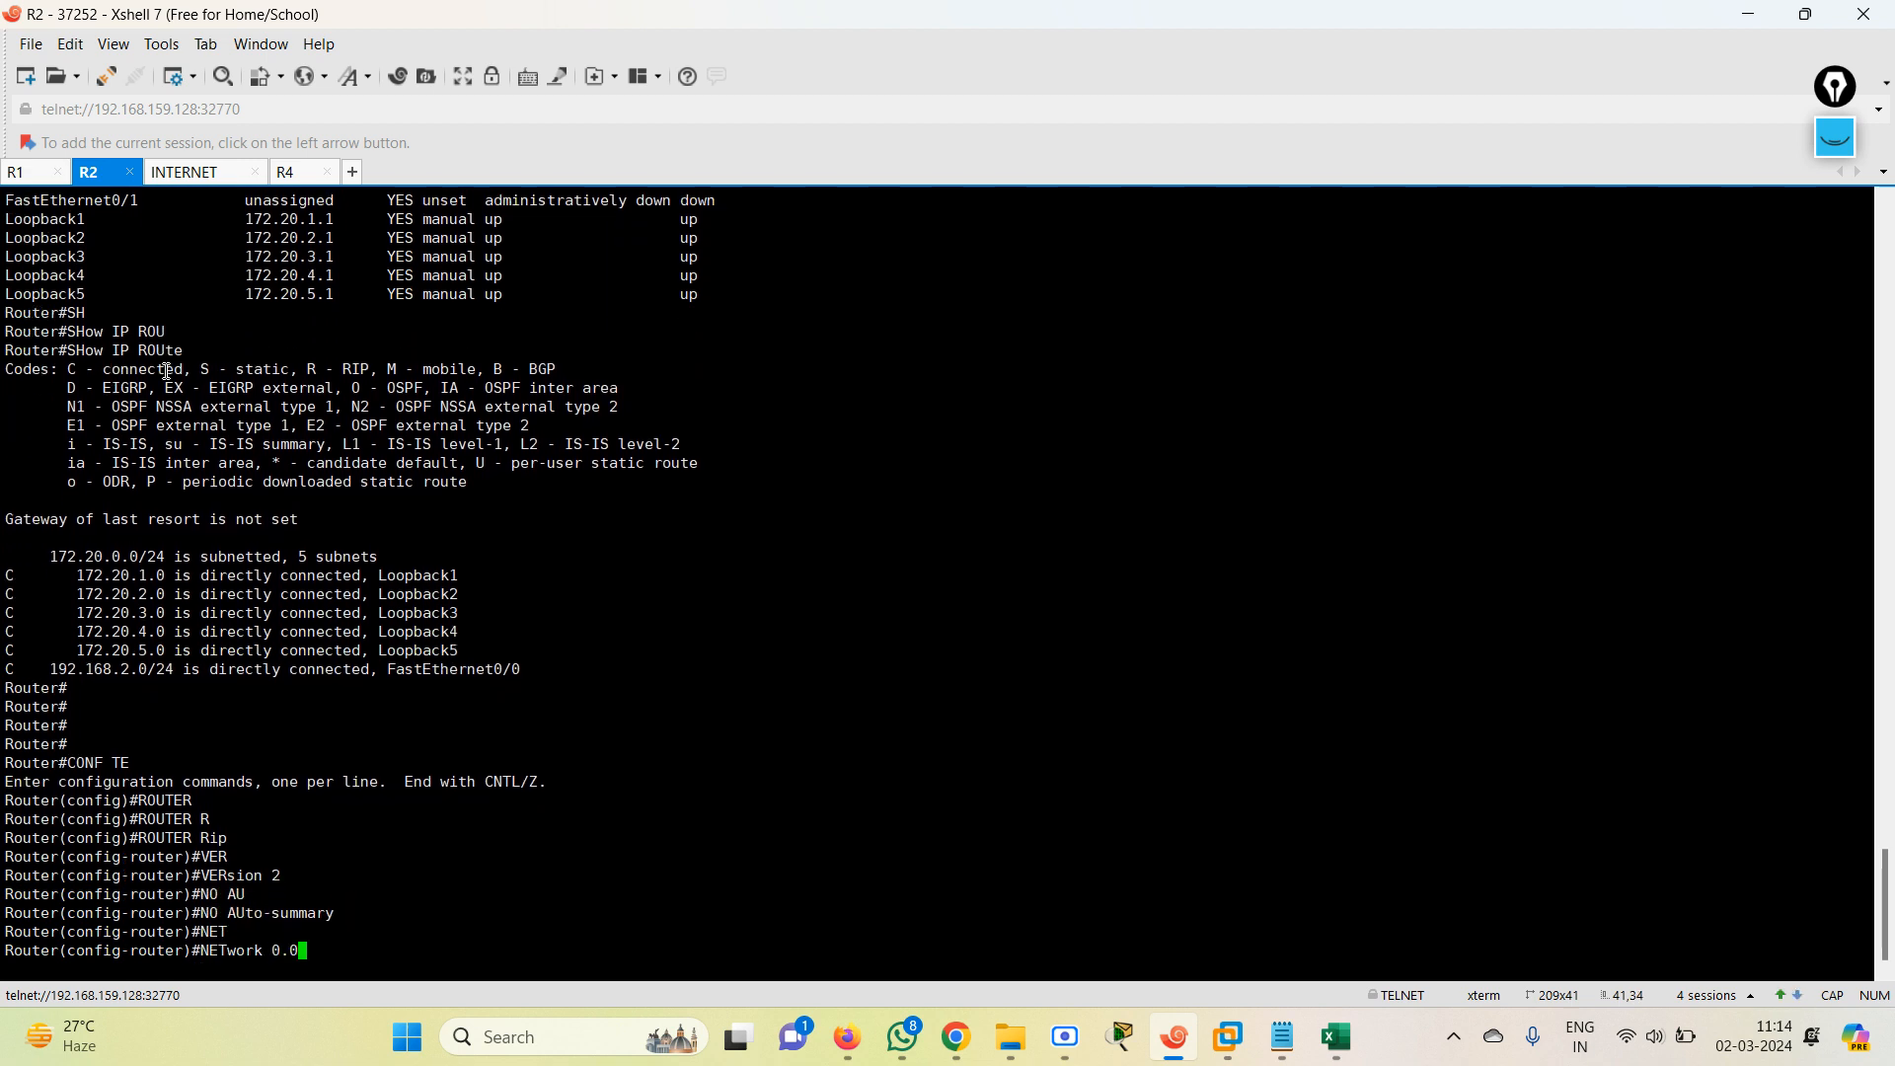
{"action": "type", "text": "0.0.0.0"}
{"action": "key", "text": "Return"}
{"action": "key", "text": "Return"}
{"action": "key", "text": "Return"}
{"action": "key", "text": "Return"}
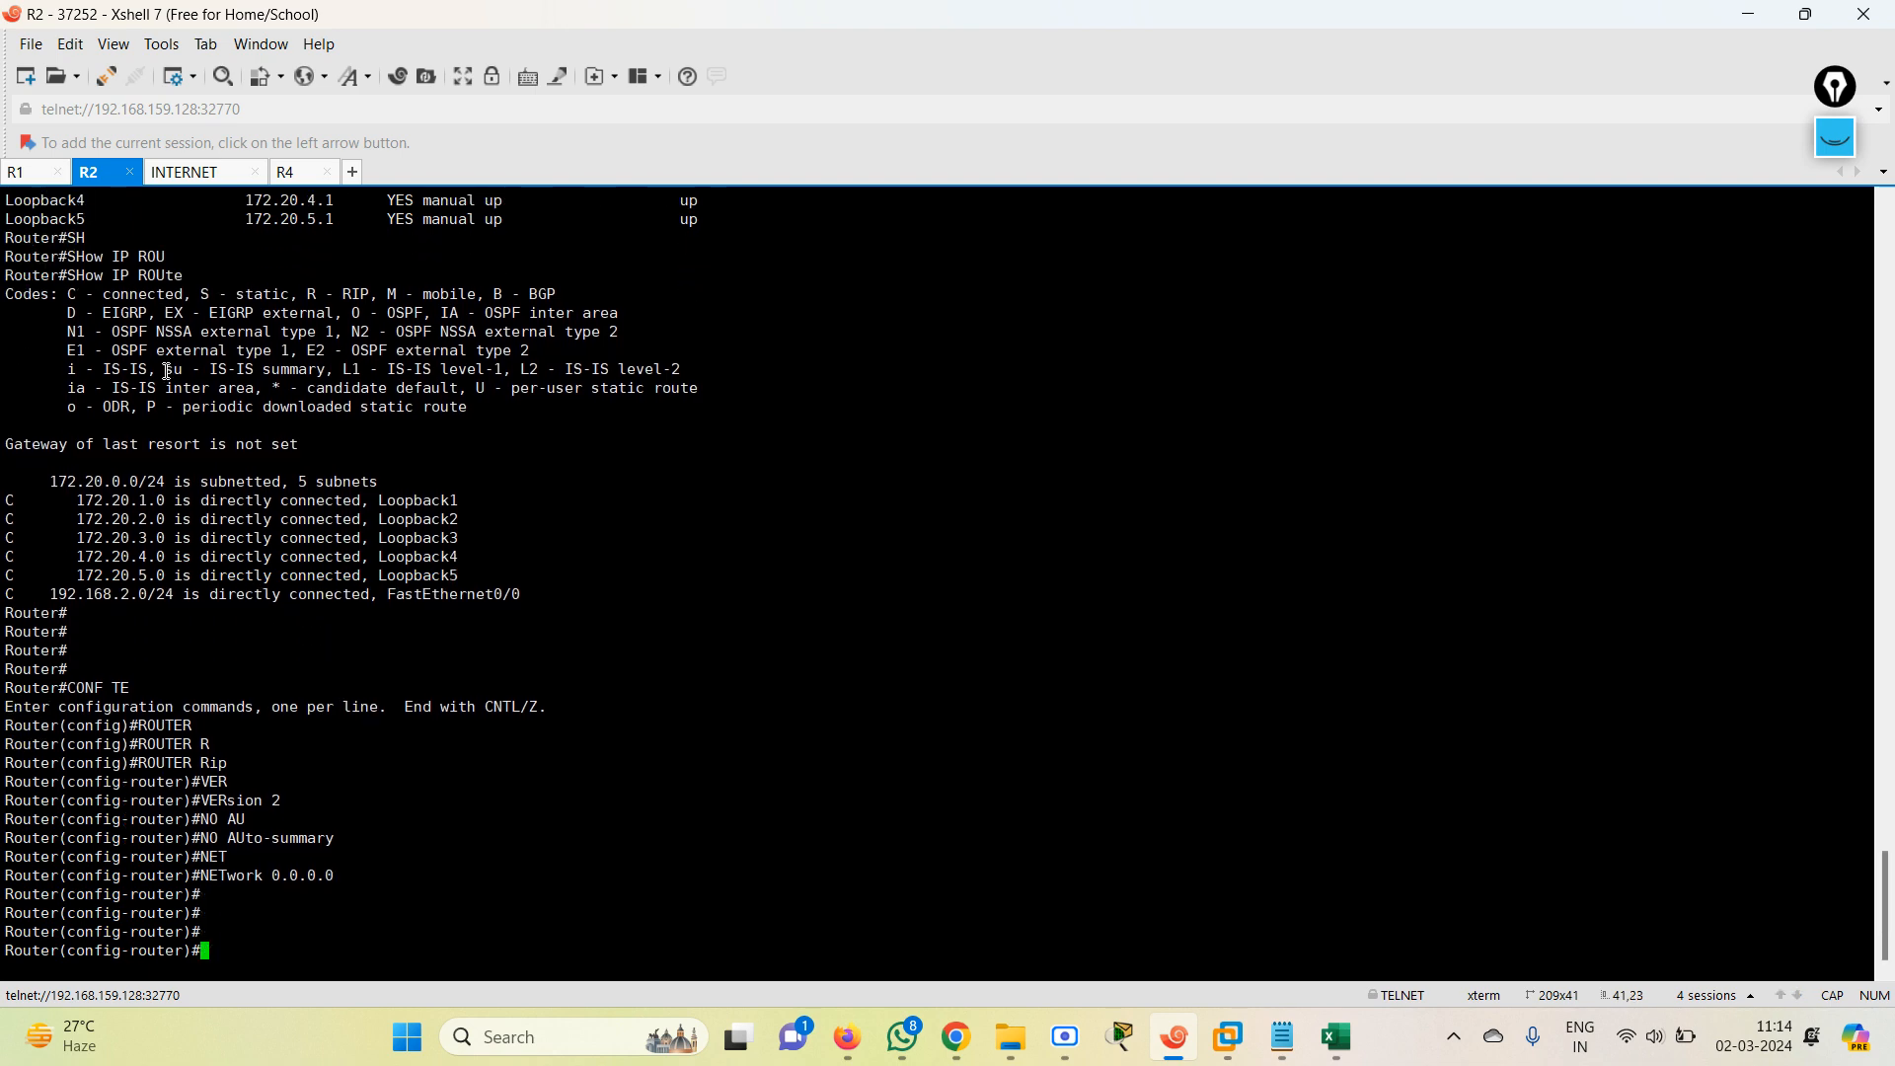
Check the topology in the EVE browser window, and enter global configuration mode in Xshell's INTERNET router session.
{"action": "left_click", "coordinate": [1747, 14]}
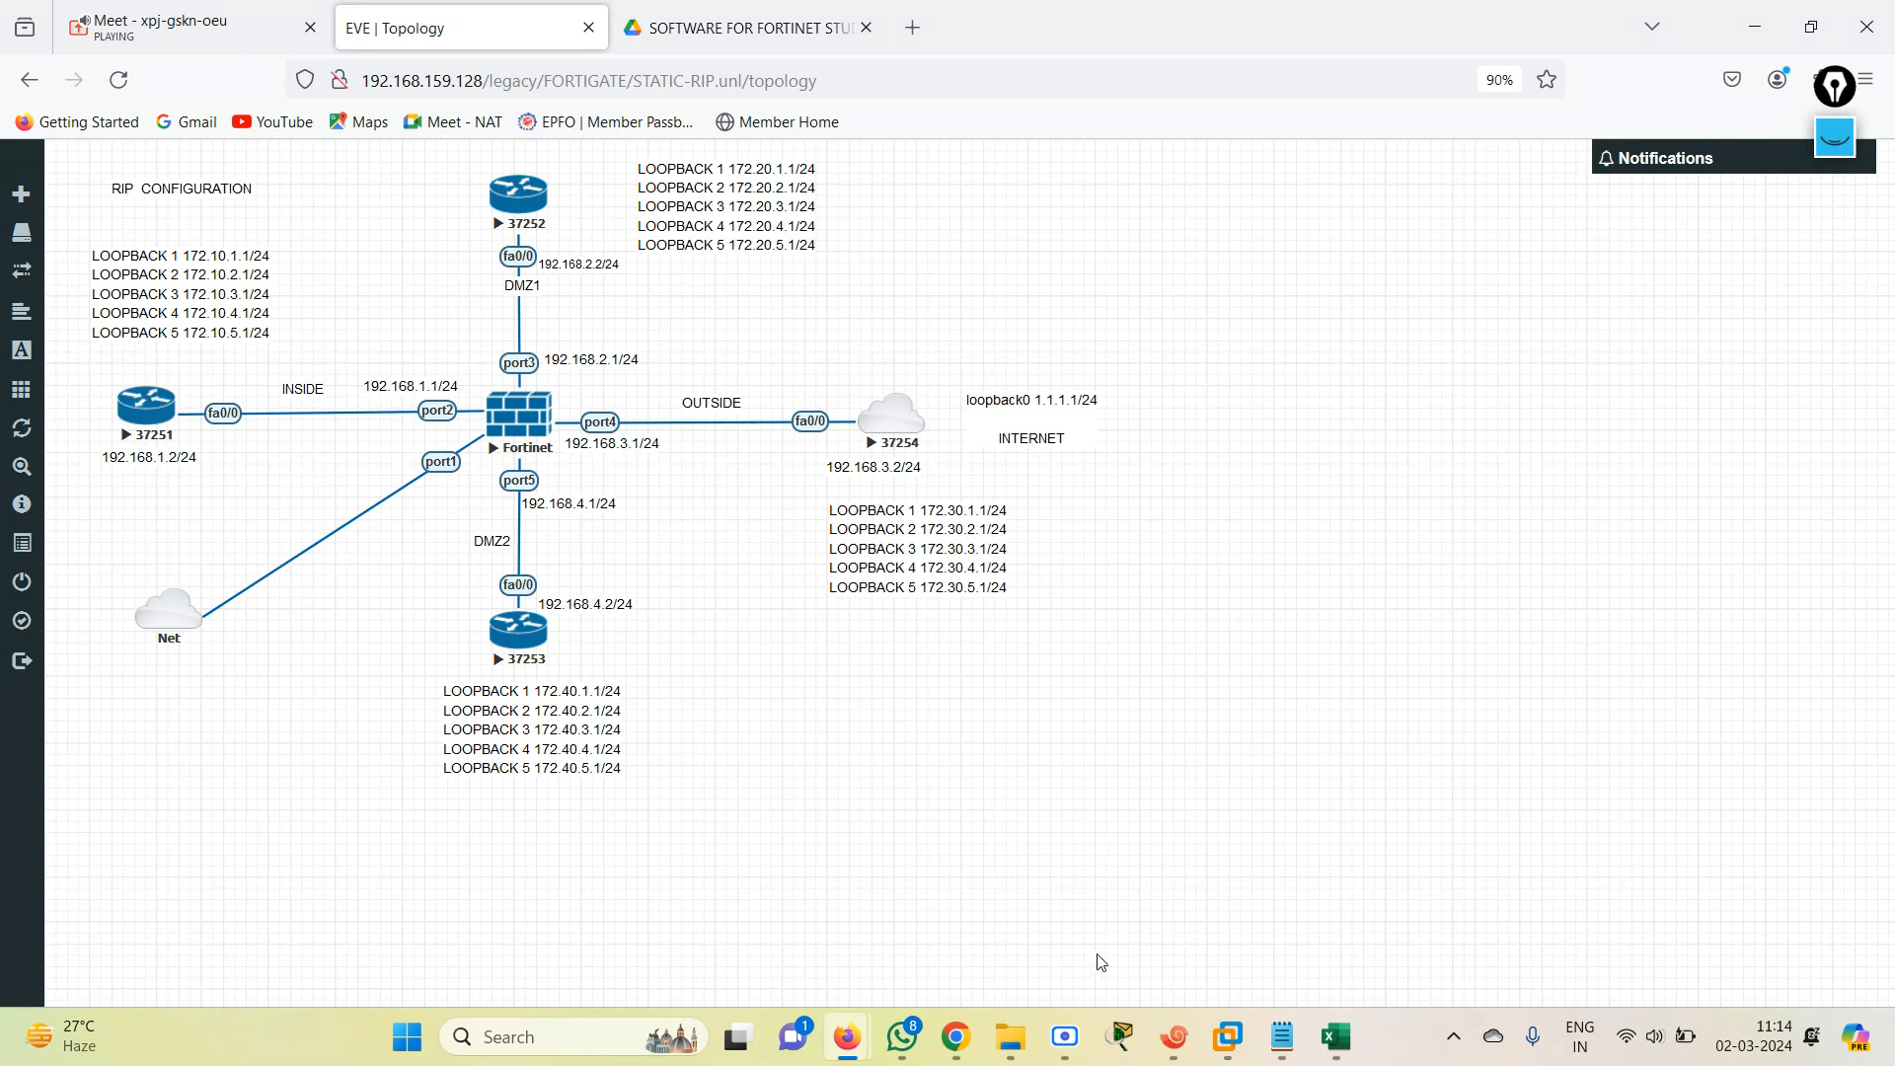
{"action": "left_click", "coordinate": [1175, 1037]}
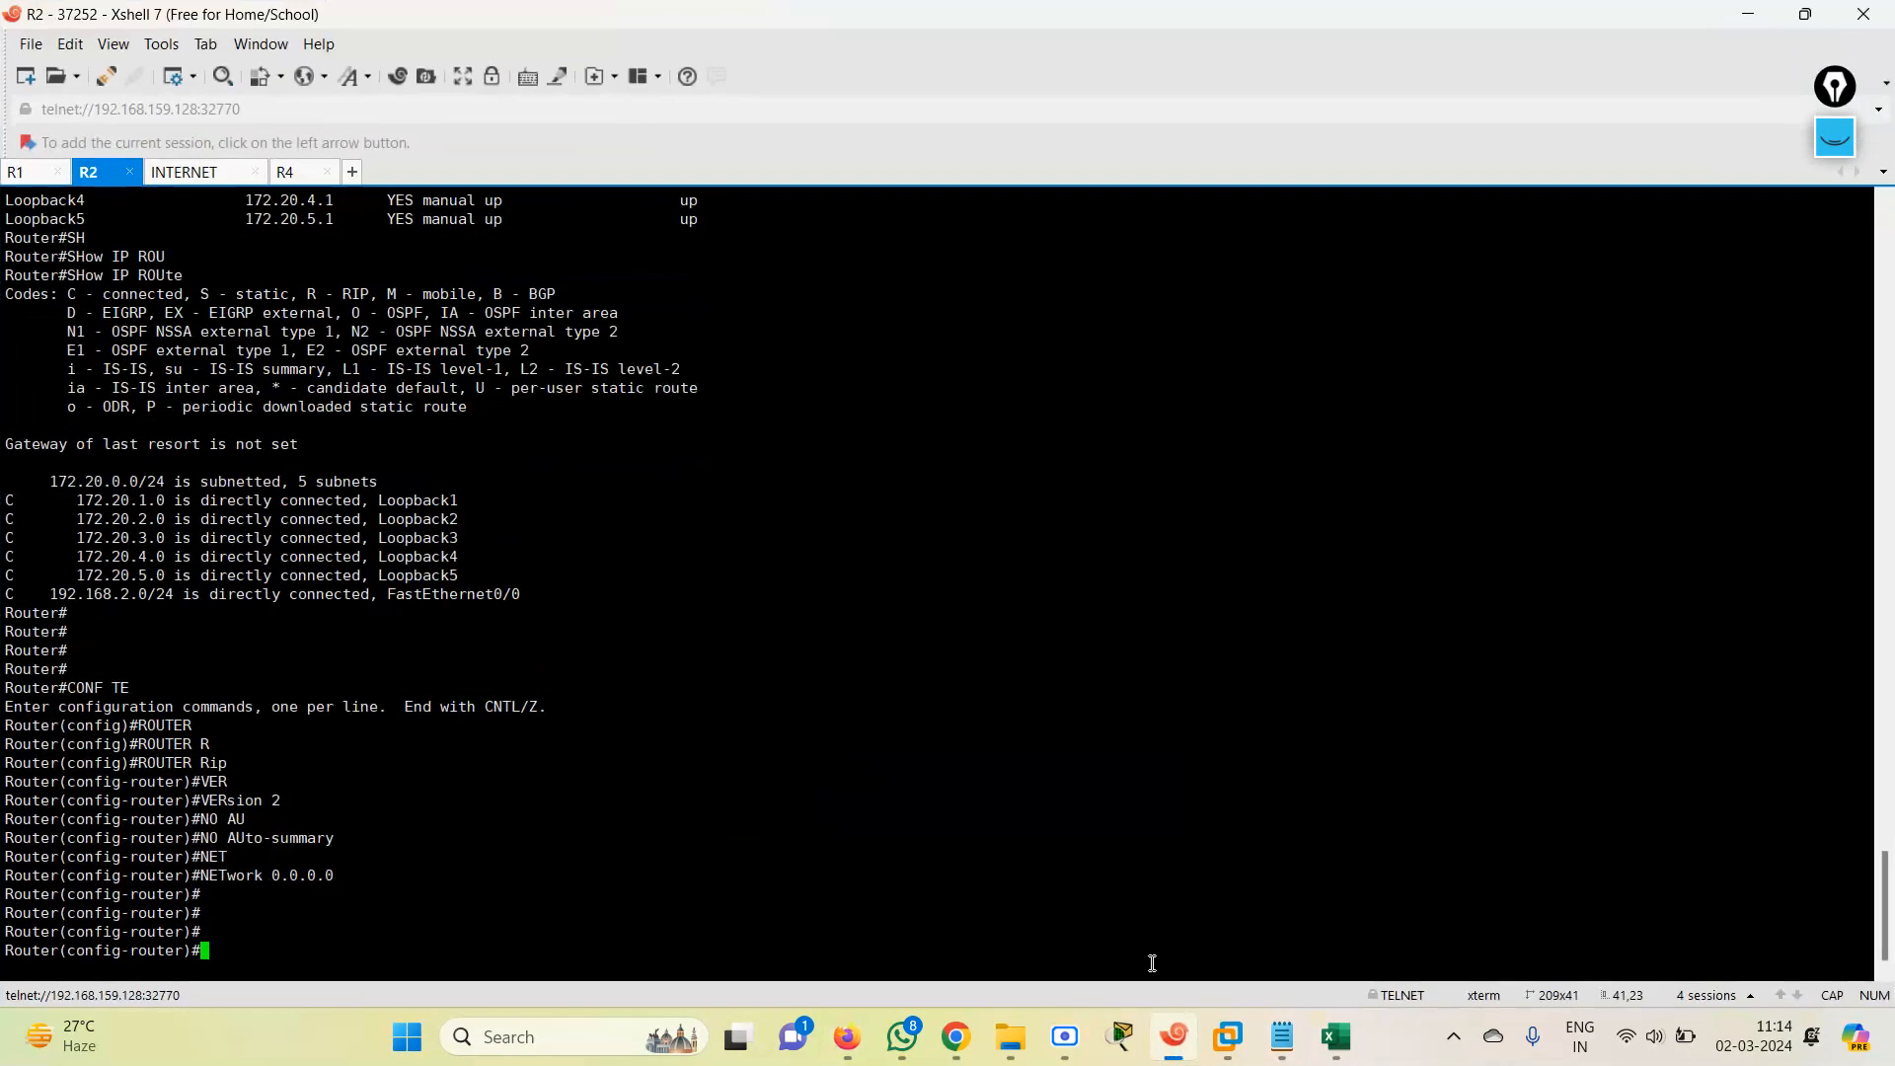
{"action": "left_click", "coordinate": [195, 175]}
{"action": "key", "text": "Return"}
{"action": "key", "text": "Return"}
{"action": "key", "text": "Return"}
{"action": "key", "text": "Return"}
{"action": "key", "text": "Return"}
{"action": "key", "text": "Return"}
{"action": "key", "text": "Return"}
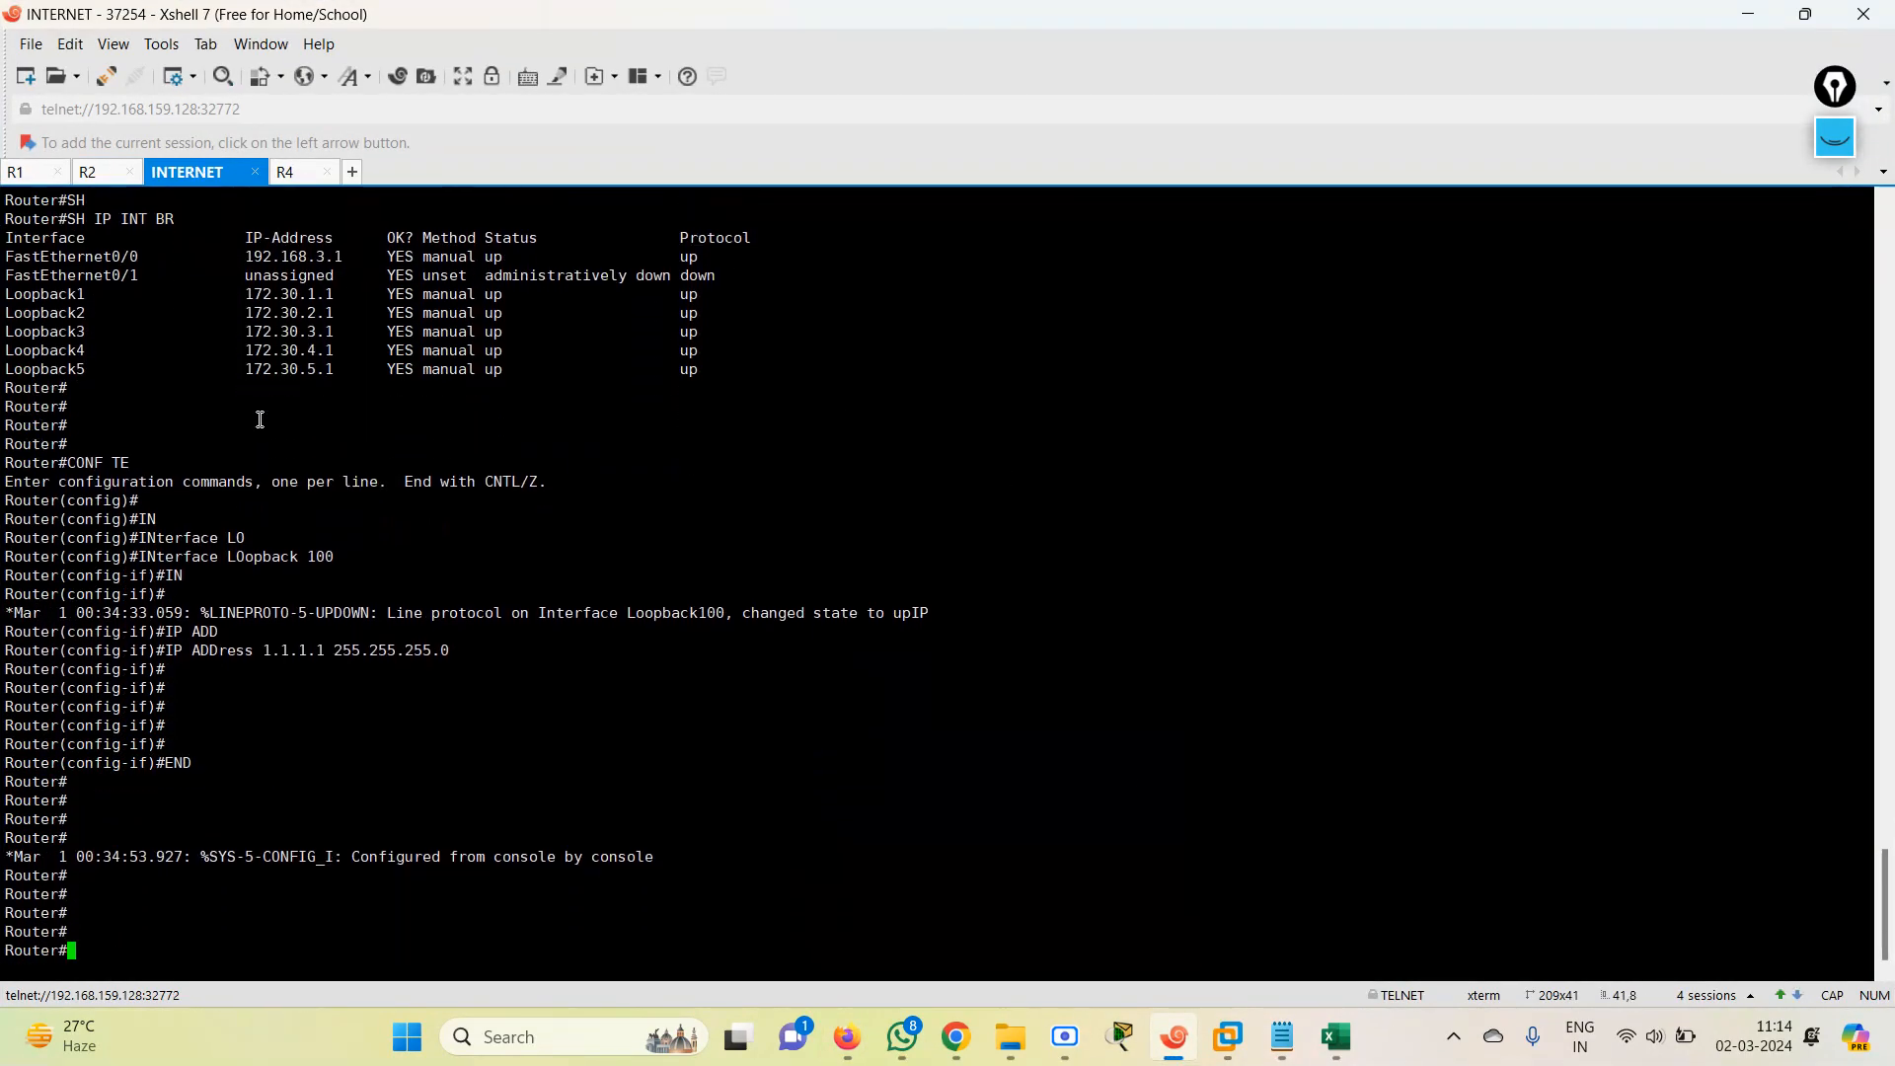
{"action": "type", "text": "CONF TE"}
{"action": "key", "text": "Return"}
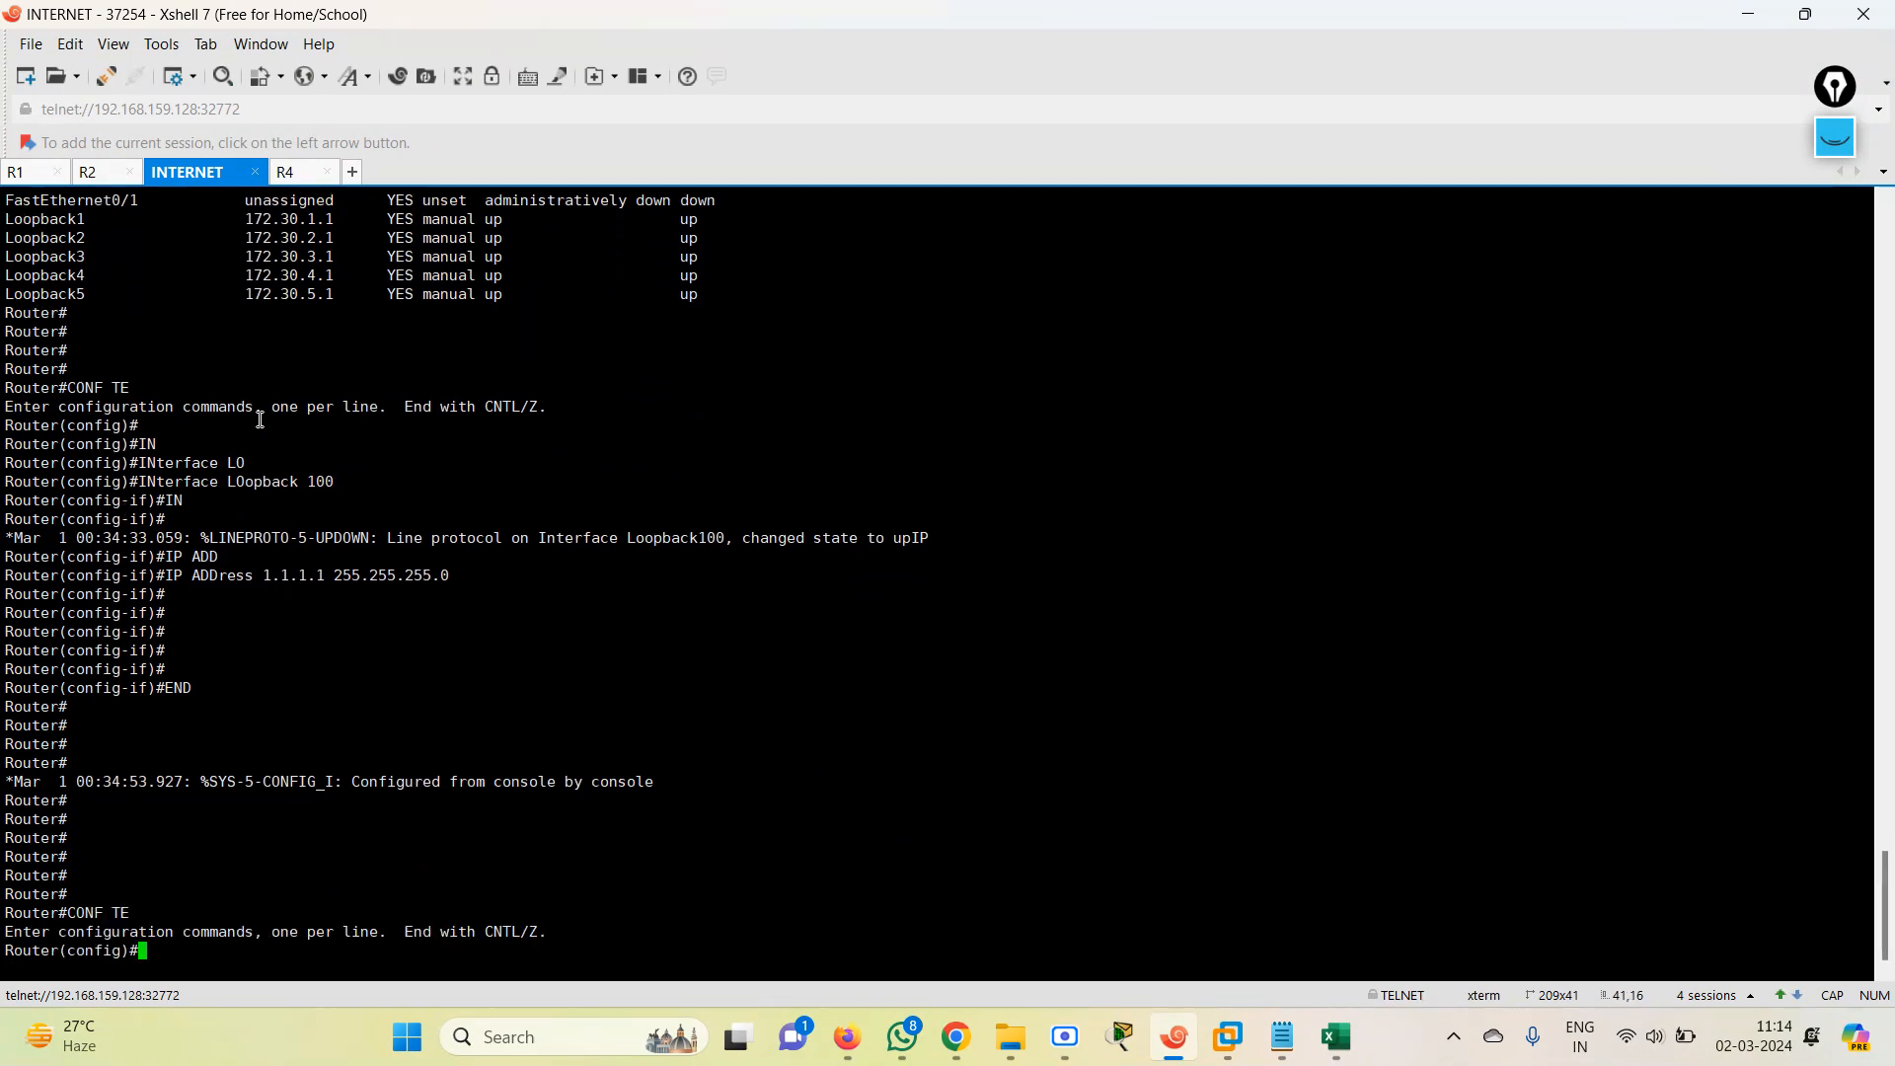
Start the RIP process on the INTERNET router with ROUteR RIp.
{"action": "type", "text": "IP R"}
{"action": "key", "text": "BackSpace"}
{"action": "key", "text": "BackSpace"}
{"action": "key", "text": "BackSpace"}
{"action": "type", "text": "ROU"}
{"action": "key", "text": "Tab"}
{"action": "type", "text": "RI"}
{"action": "key", "text": "Tab"}
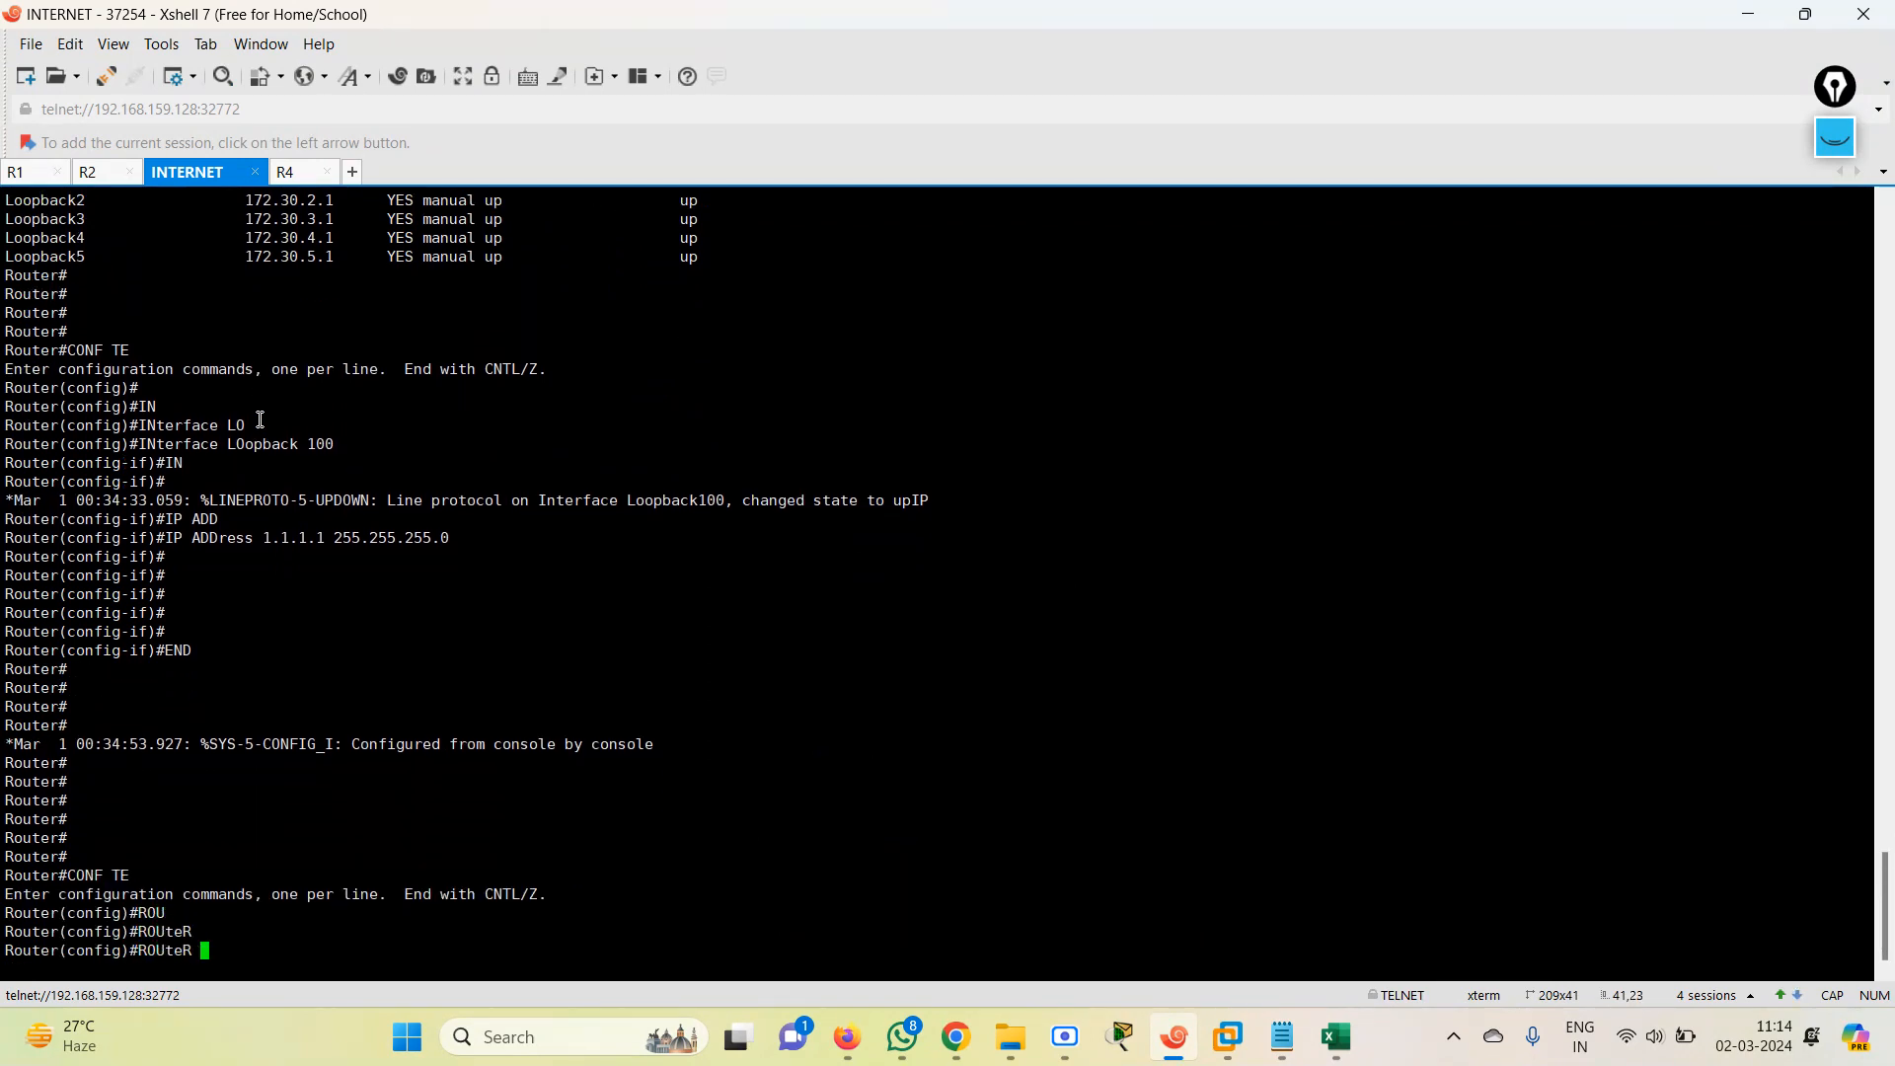
{"action": "key", "text": "Return"}
Set RIP to version 2 on the INTERNET router and disable automatic summarization with NO AUto-summary.
{"action": "type", "text": "VER"}
{"action": "key", "text": "Tab"}
{"action": "type", "text": "2"}
{"action": "key", "text": "Return"}
{"action": "type", "text": "NO AU"}
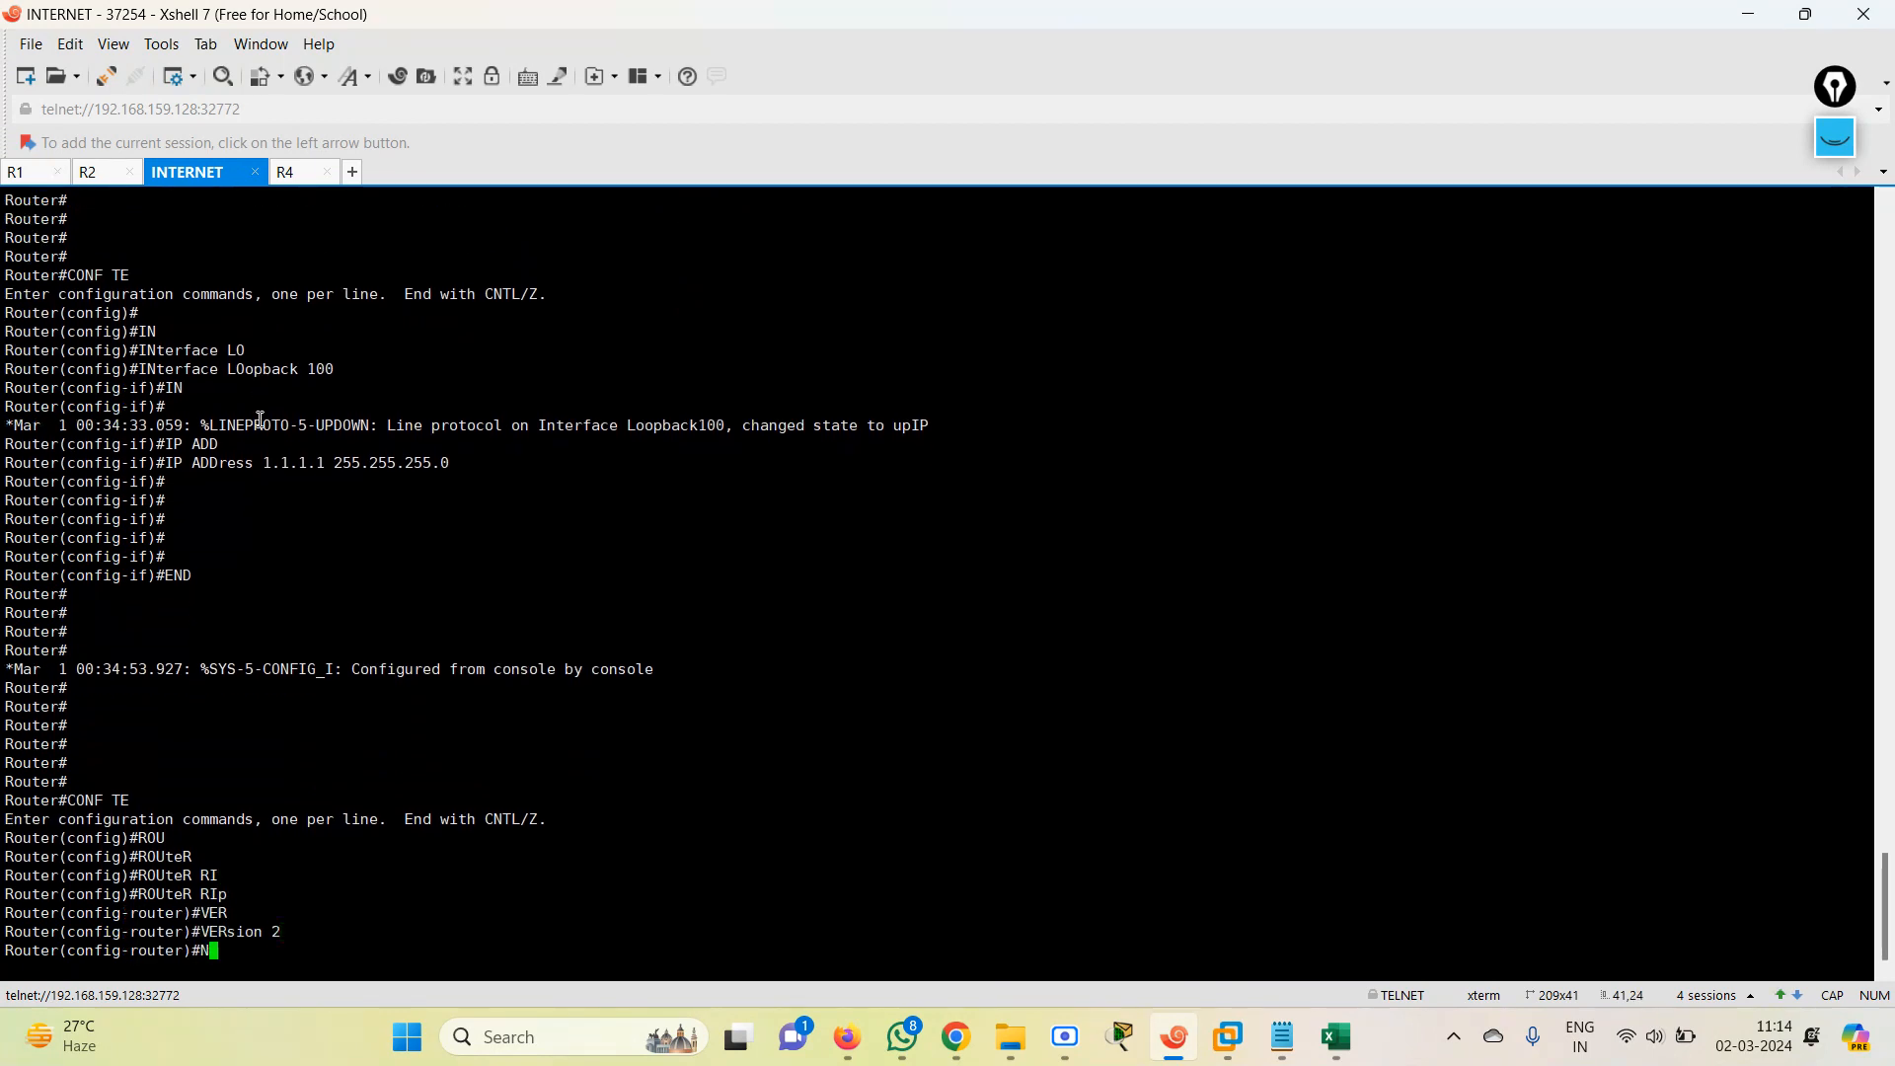
{"action": "key", "text": "Tab"}
{"action": "key", "text": "Return"}
Advertise all of the INTERNET router's networks in RIP with NETwork 0.0.0.0.
{"action": "type", "text": "NE"}
{"action": "key", "text": "Tab"}
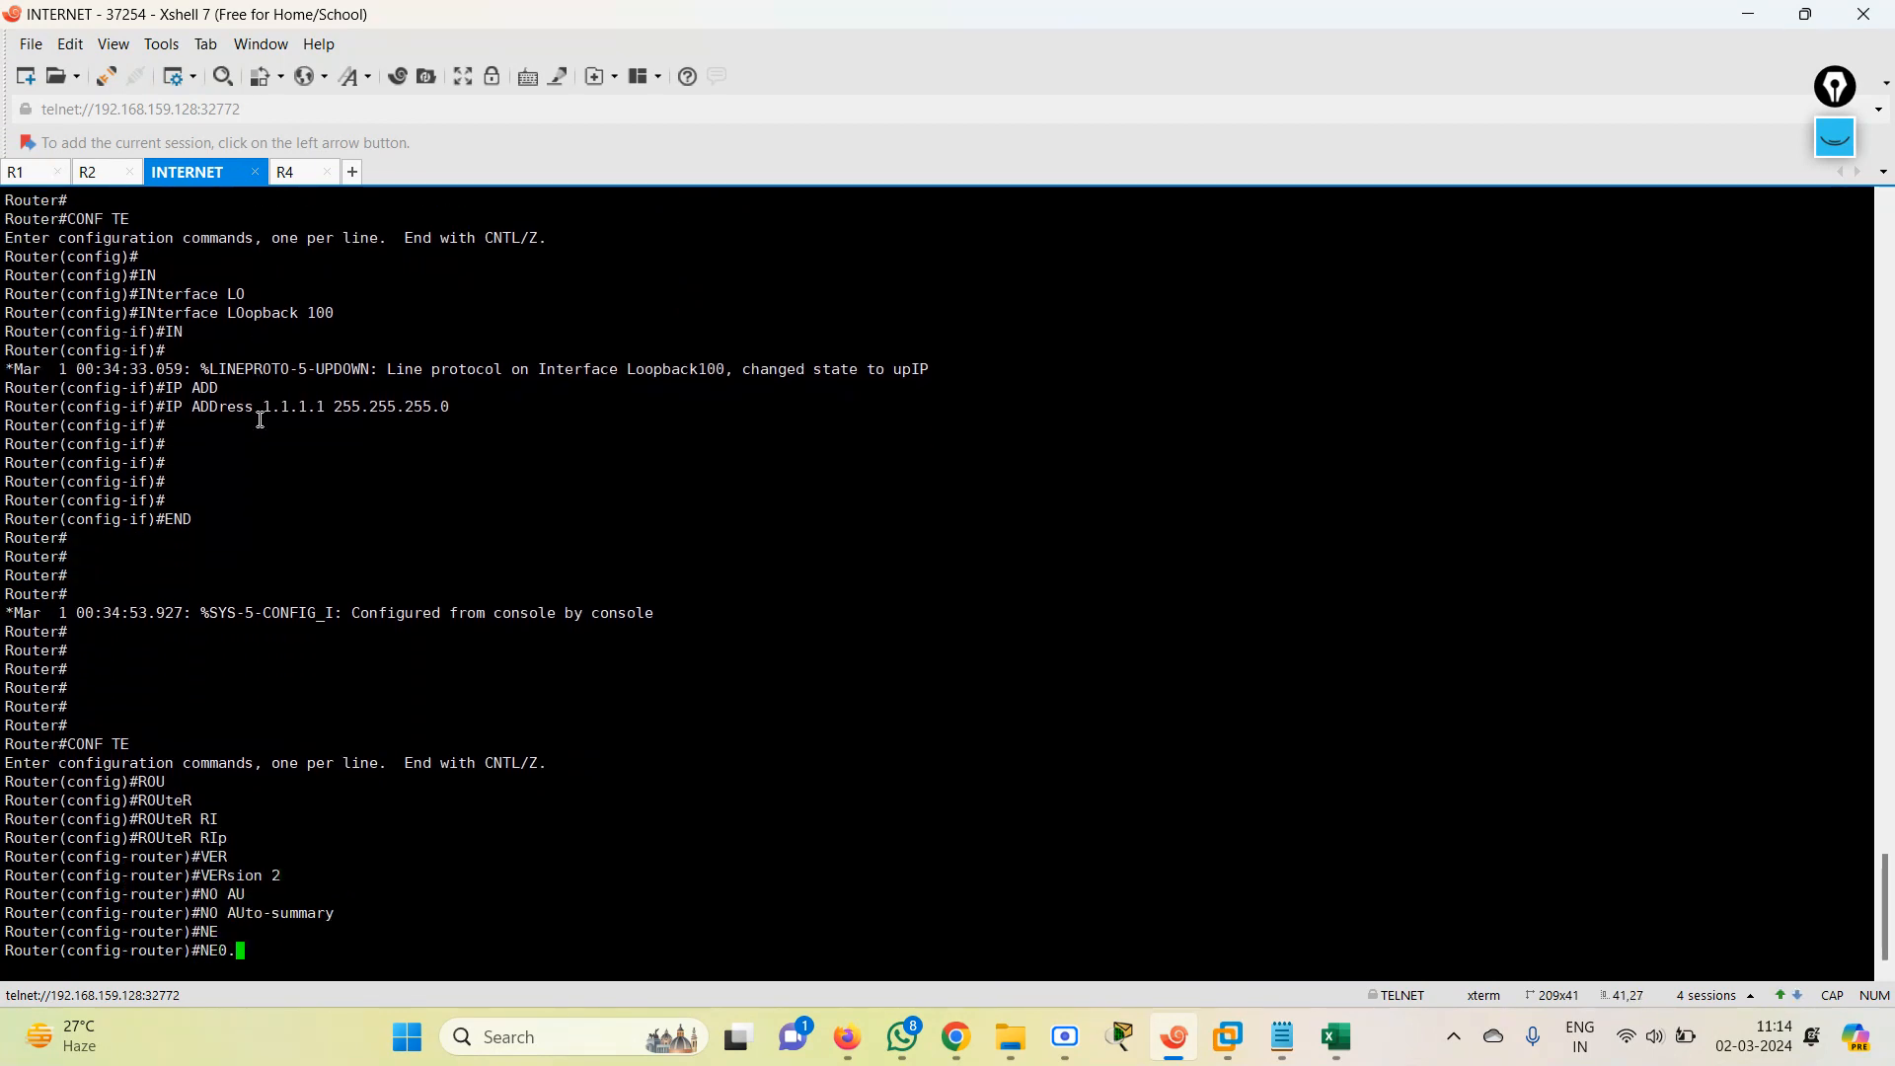
{"action": "key", "text": "BackSpace"}
{"action": "key", "text": "BackSpace"}
{"action": "key", "text": "BackSpace"}
{"action": "key", "text": "BackSpace"}
{"action": "key", "text": "BackSpace"}
{"action": "type", "text": "T"}
{"action": "key", "text": "Tab"}
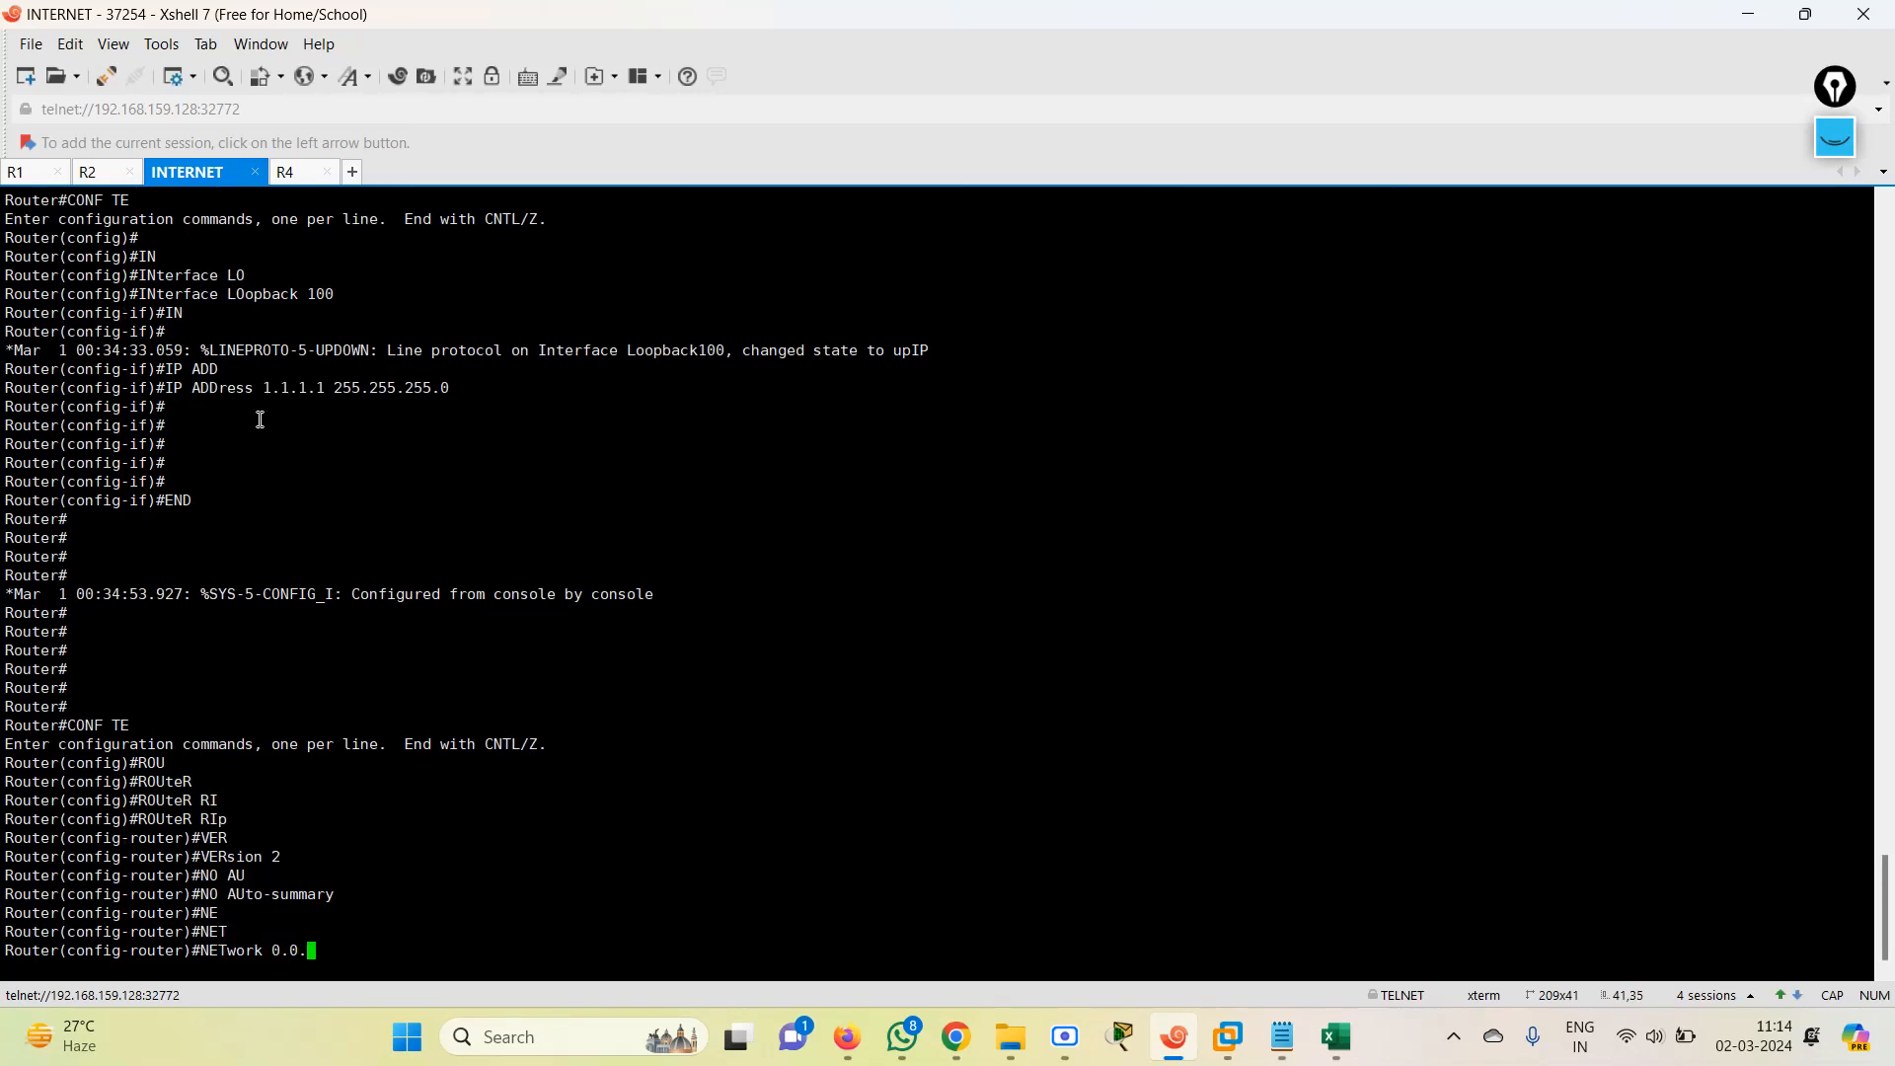
{"action": "type", "text": "0.0.0.0"}
{"action": "key", "text": "Return"}
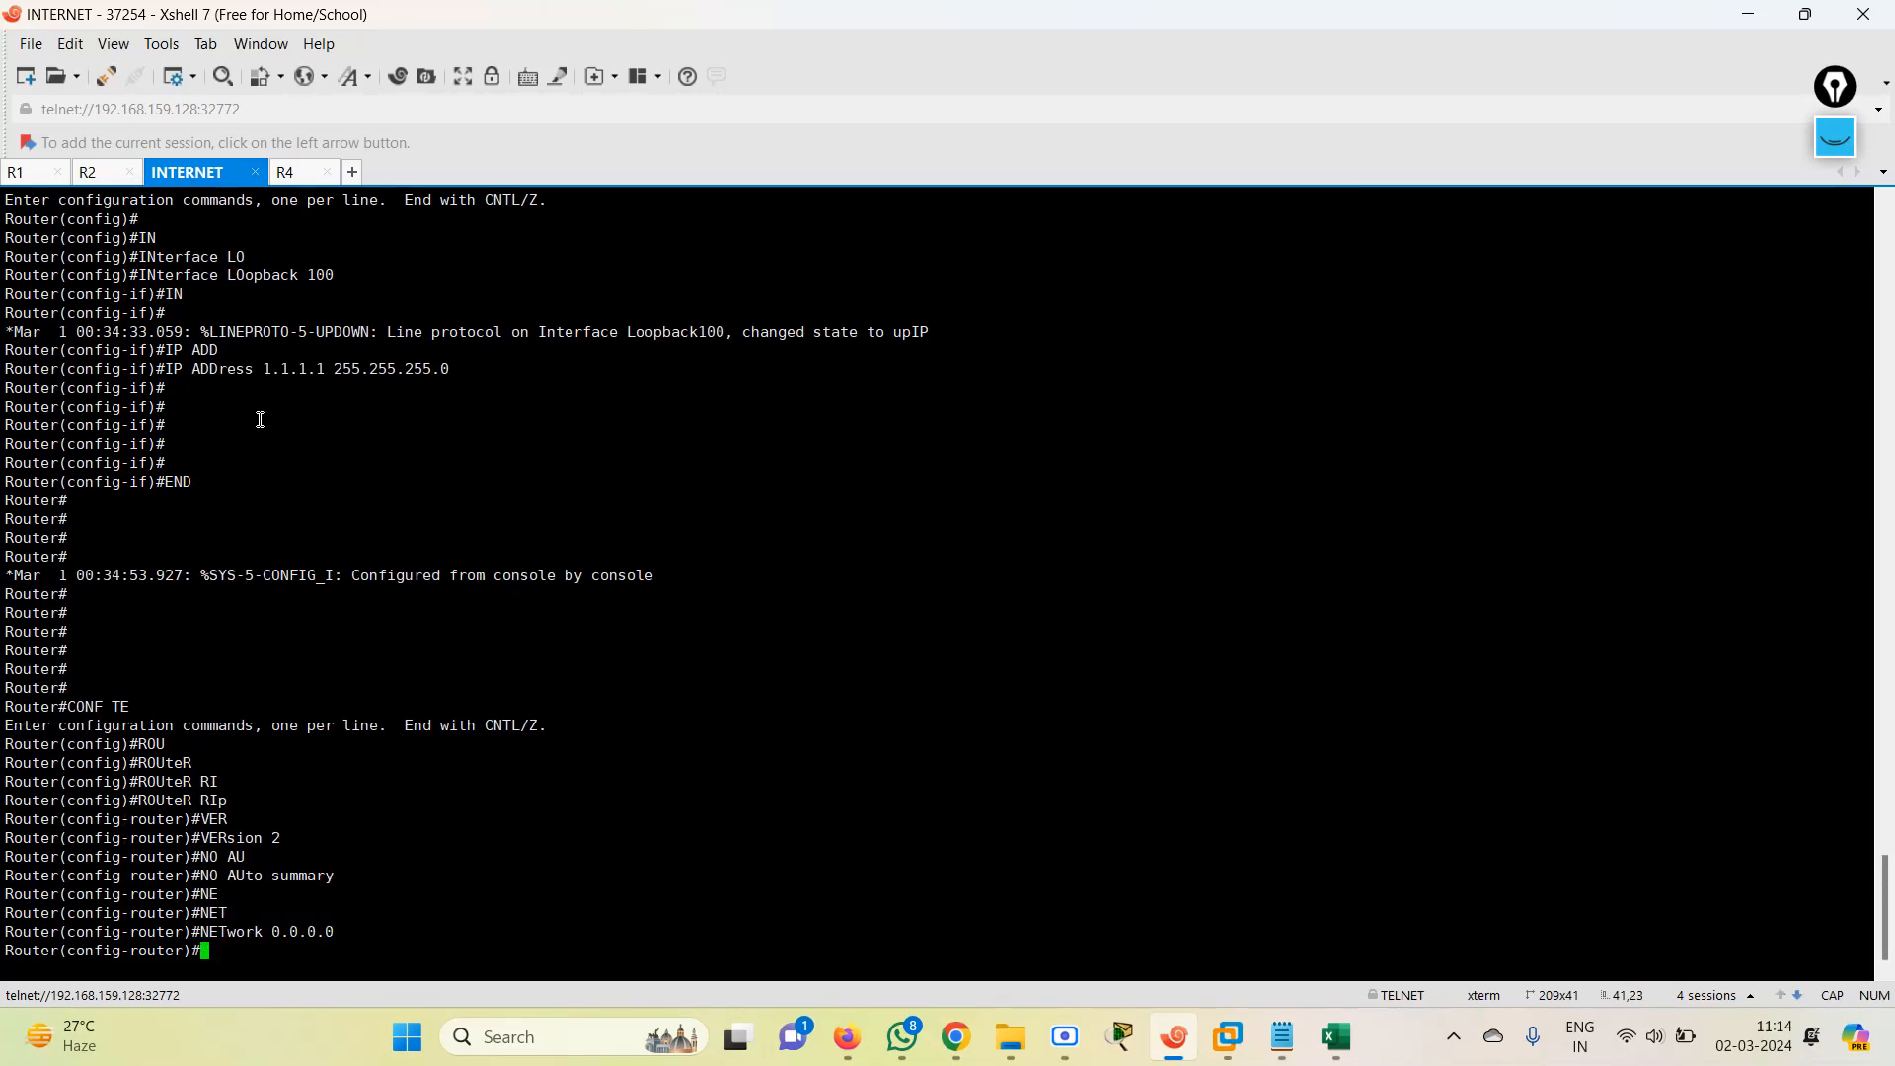
Enter global configuration mode in the R4 session with CONF TE.
{"action": "left_click", "coordinate": [288, 172]}
{"action": "key", "text": "Return"}
{"action": "key", "text": "Return"}
{"action": "key", "text": "Return"}
{"action": "type", "text": "CONF TE"}
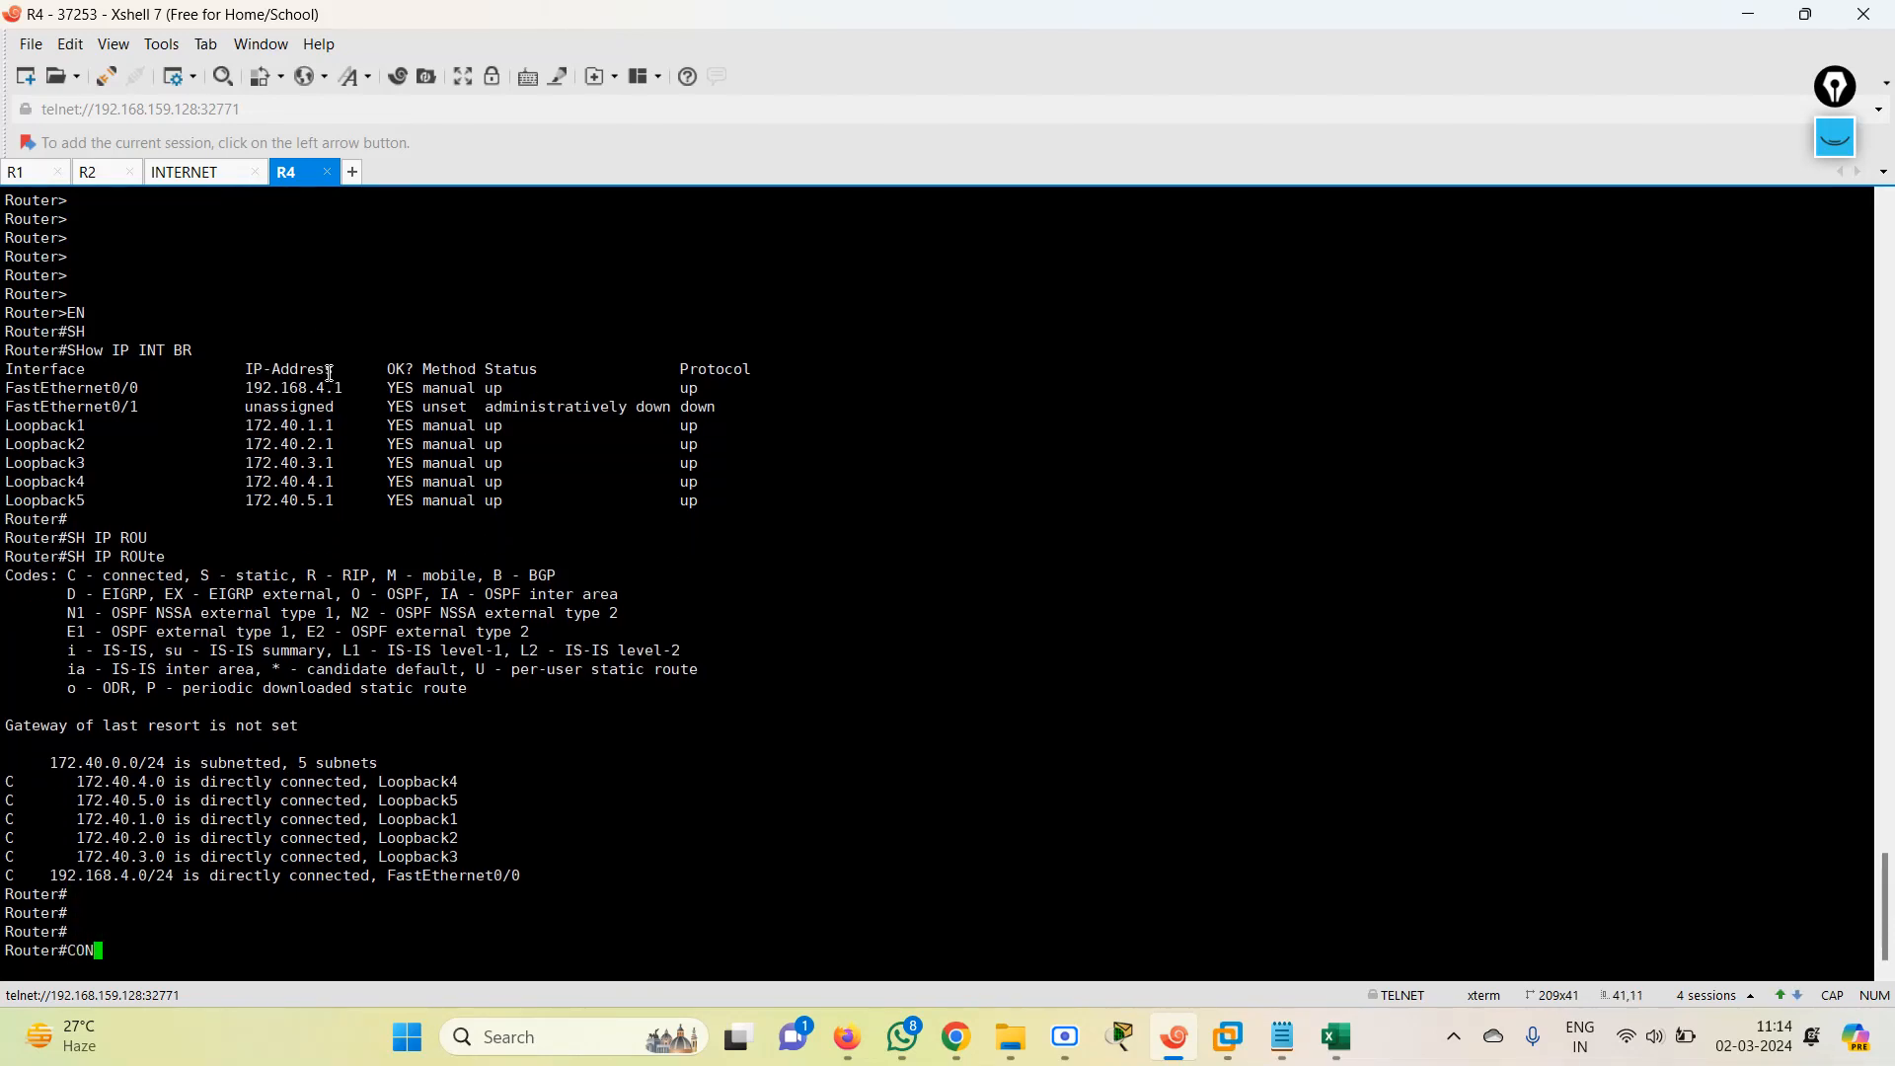
{"action": "key", "text": "Return"}
Start the RIP process on R4 with ROUTER Rip.
{"action": "type", "text": "NO"}
{"action": "key", "text": "BackSpace"}
{"action": "key", "text": "BackSpace"}
{"action": "key", "text": "BackSpace"}
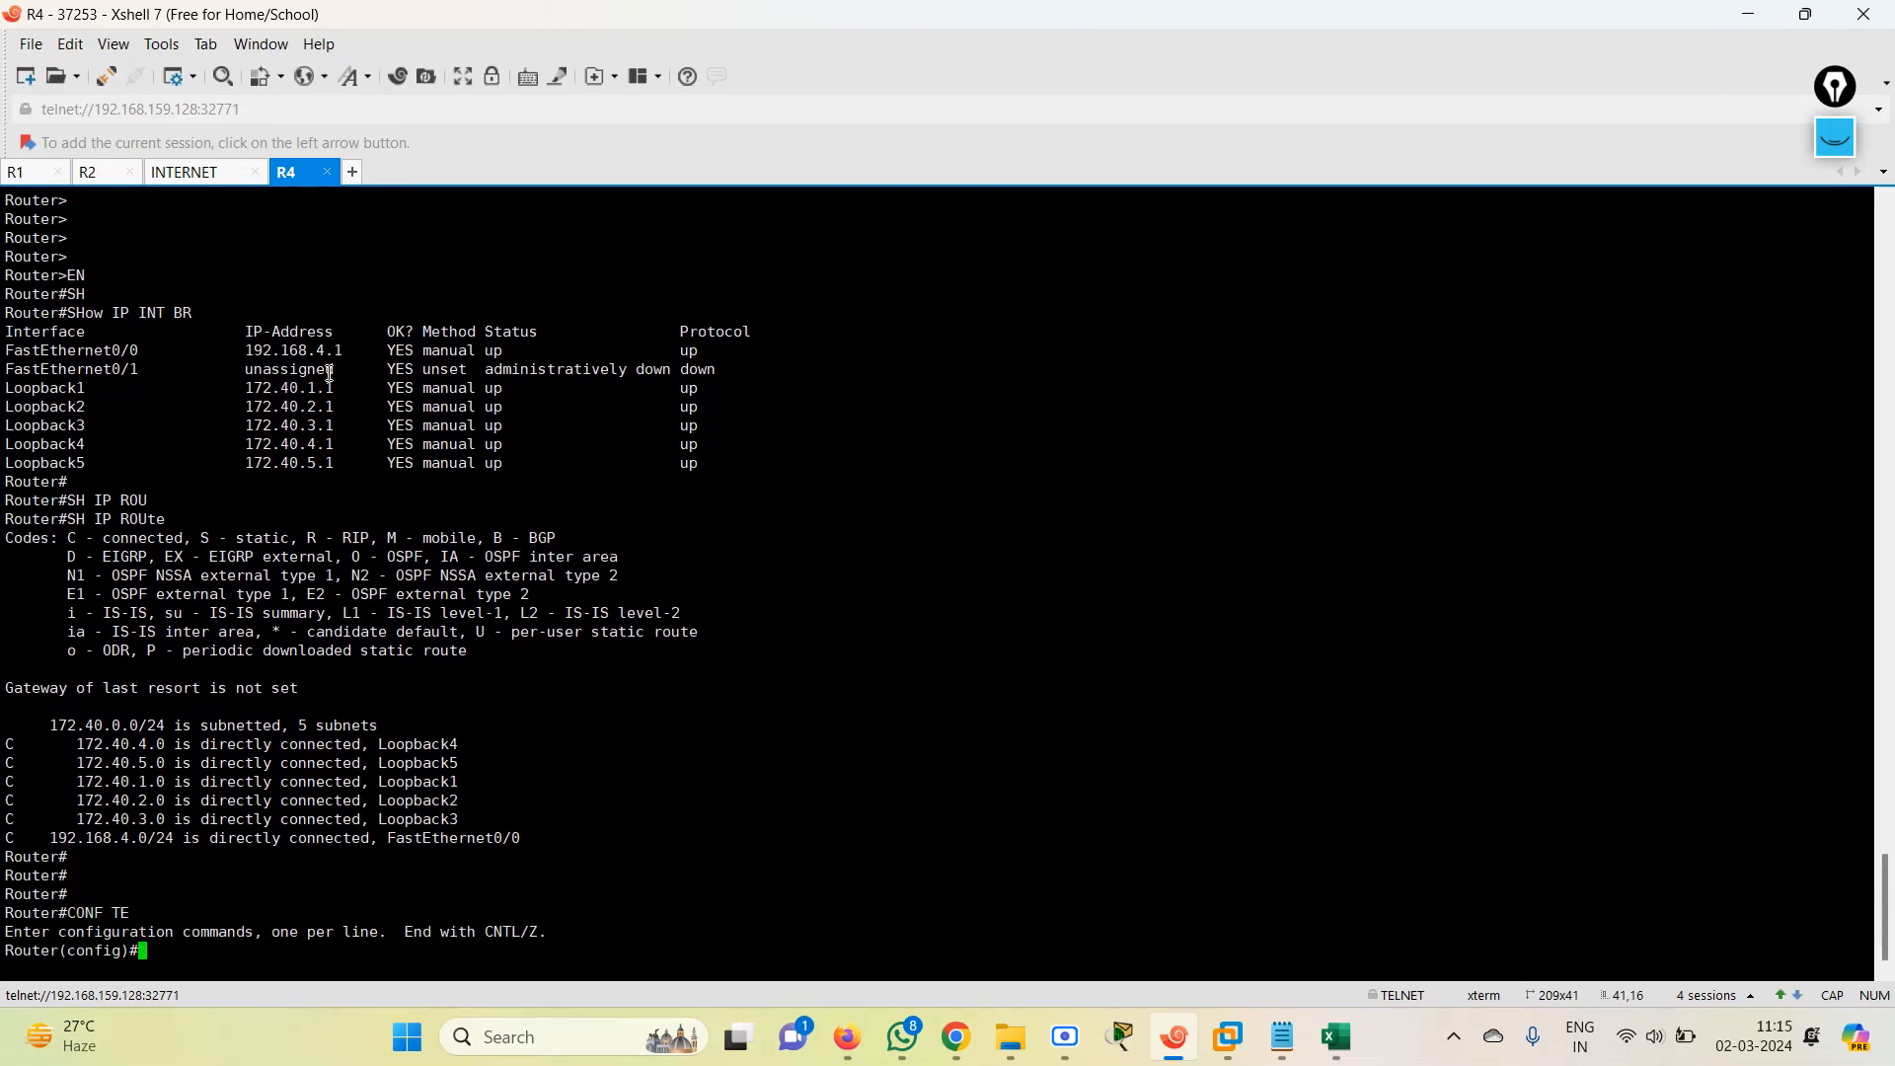
{"action": "type", "text": "ROUTER"}
{"action": "key", "text": "Tab"}
{"action": "type", "text": "R"}
{"action": "key", "text": "Tab"}
{"action": "key", "text": "Return"}
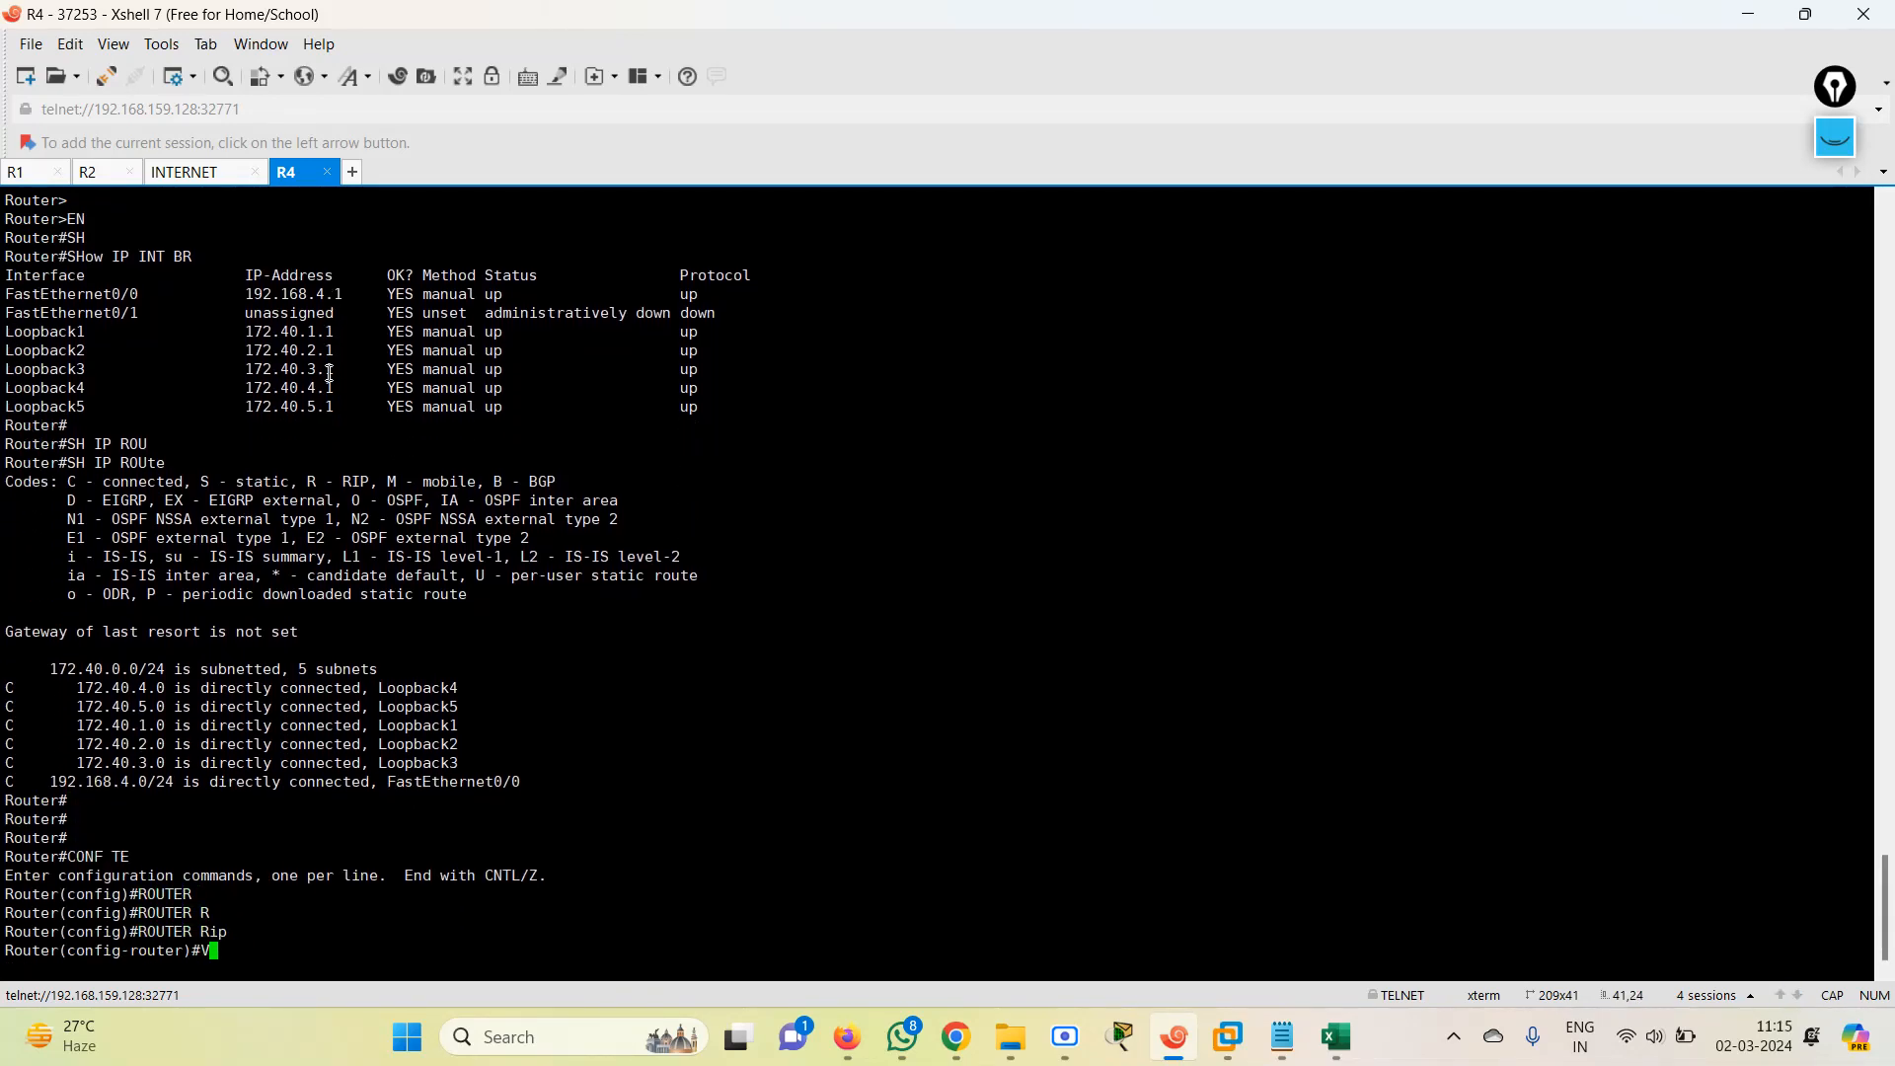
Set RIP to version 2 on R4 and disable automatic summarization with NO AUto-summary.
{"action": "type", "text": "VER"}
{"action": "key", "text": "Tab"}
{"action": "type", "text": "2"}
{"action": "key", "text": "Return"}
{"action": "type", "text": "NO "}
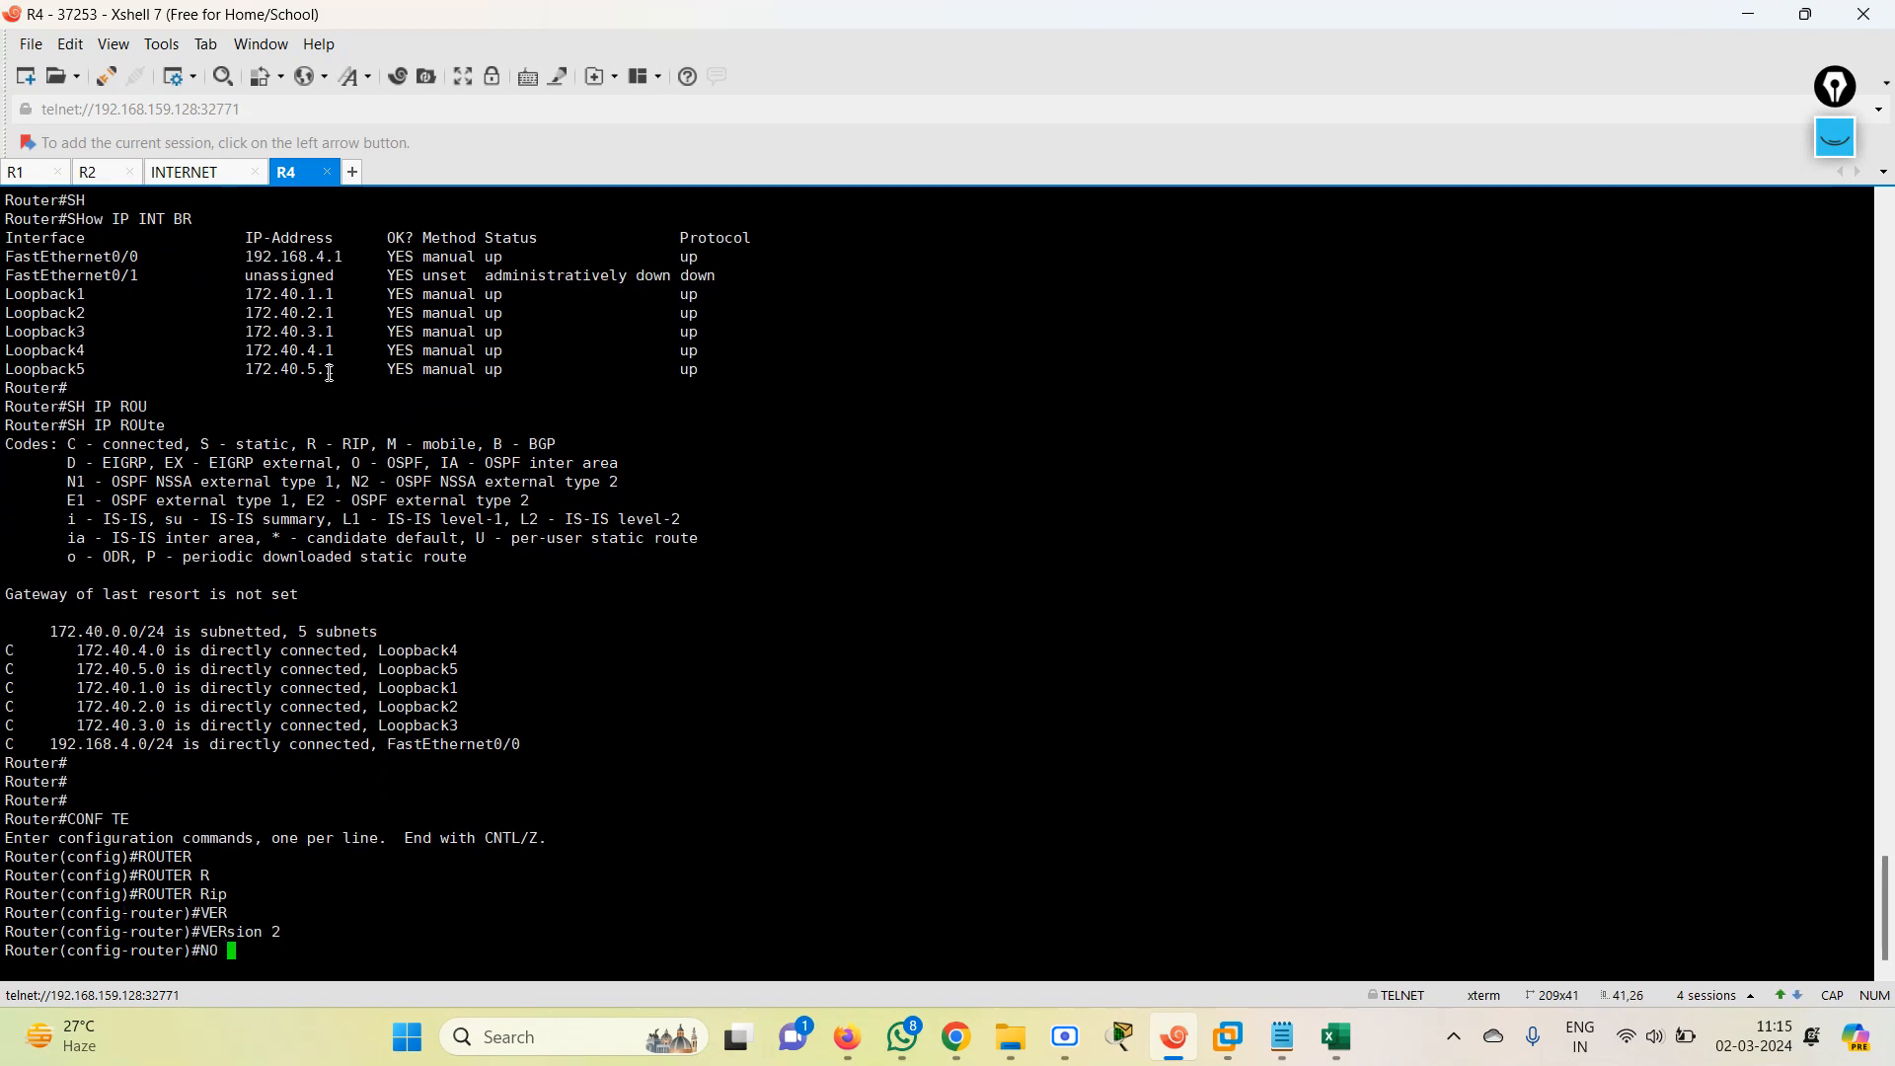
{"action": "type", "text": "AU"}
{"action": "key", "text": "Tab"}
{"action": "key", "text": "Return"}
{"action": "key", "text": "Return"}
{"action": "key", "text": "Return"}
Advertise all of R4's networks in RIP with NETwork 0.0.0.0 and leave configuration mode with END.
{"action": "type", "text": "NET"}
{"action": "key", "text": "Tab"}
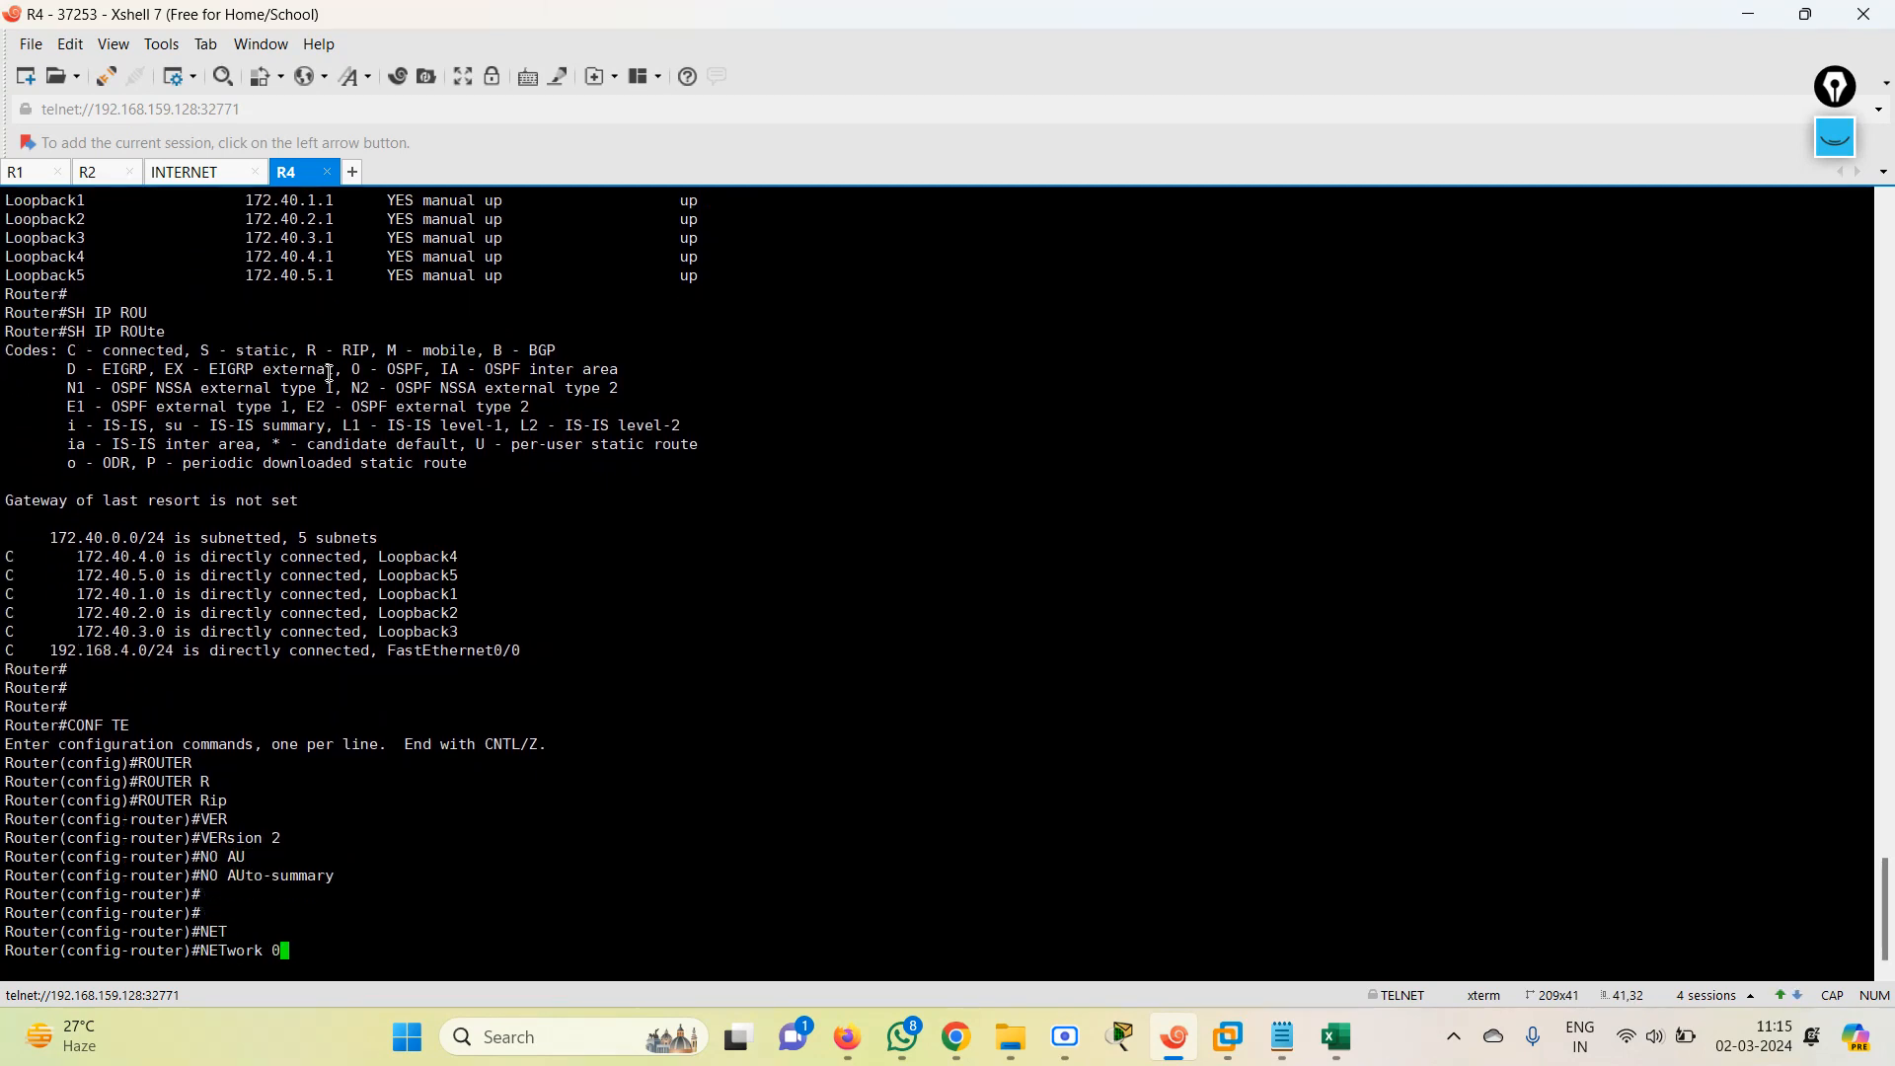
{"action": "type", "text": "0.0.0.0"}
{"action": "key", "text": "Return"}
{"action": "type", "text": "END"}
{"action": "key", "text": "Return"}
{"action": "key", "text": "Return"}
{"action": "key", "text": "Return"}
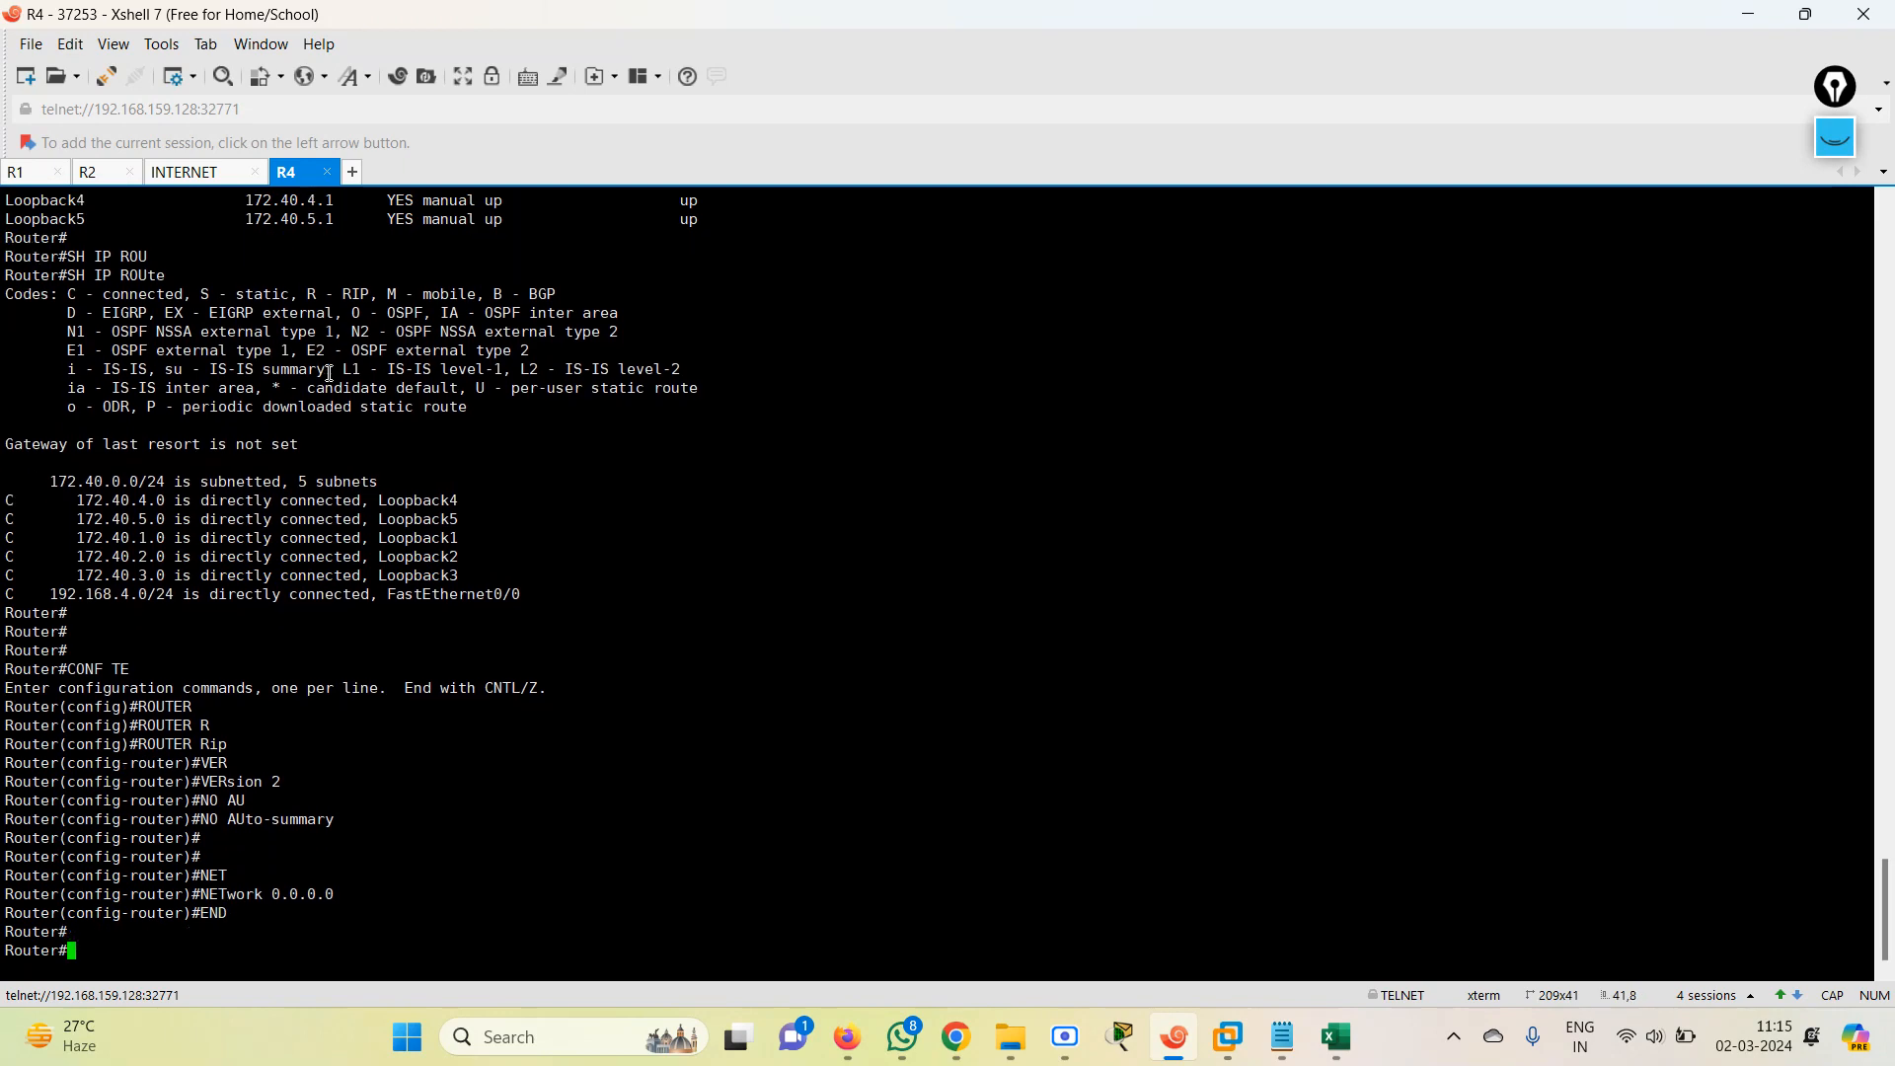
Switch to the EVE topology in Firefox and open the Fortinet node's telnet console in Xshell.
{"action": "left_click", "coordinate": [1748, 13]}
{"action": "left_click", "coordinate": [531, 447]}
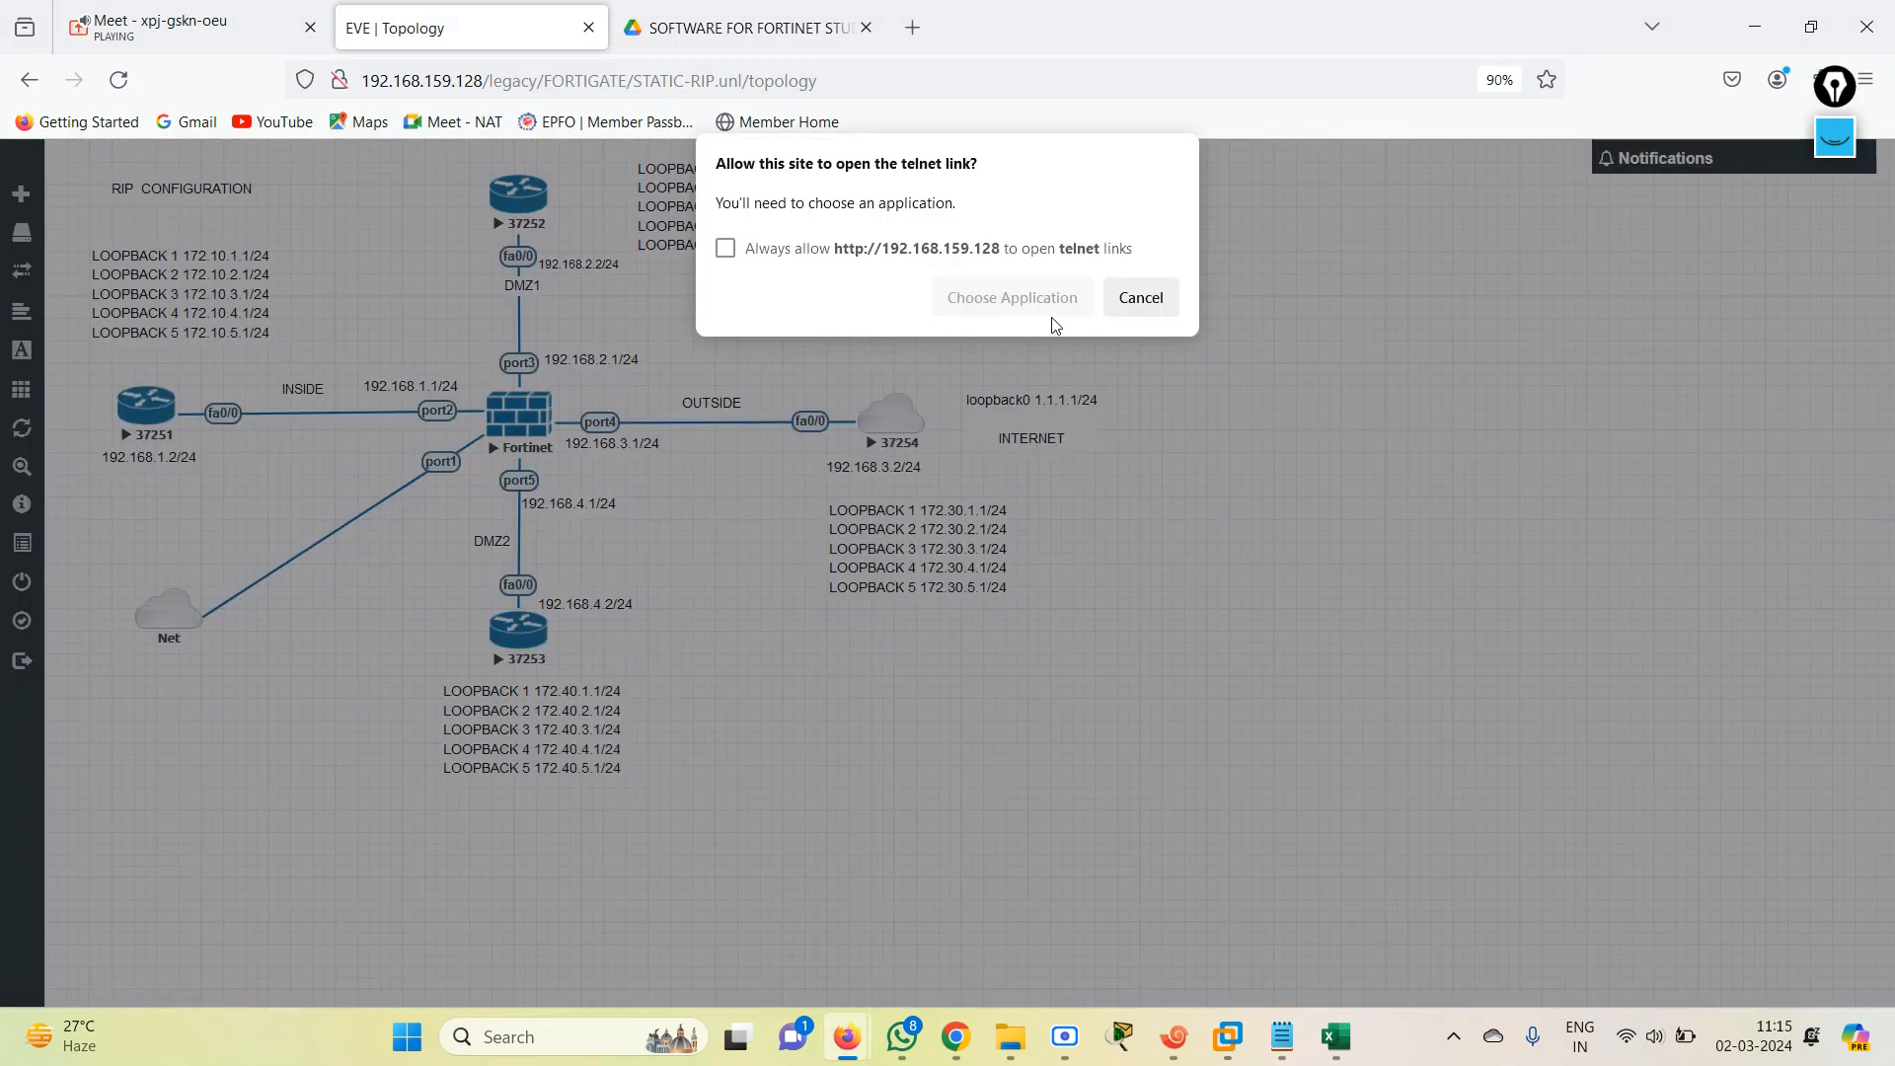
{"action": "left_click", "coordinate": [1031, 306]}
{"action": "left_click", "coordinate": [1026, 481]}
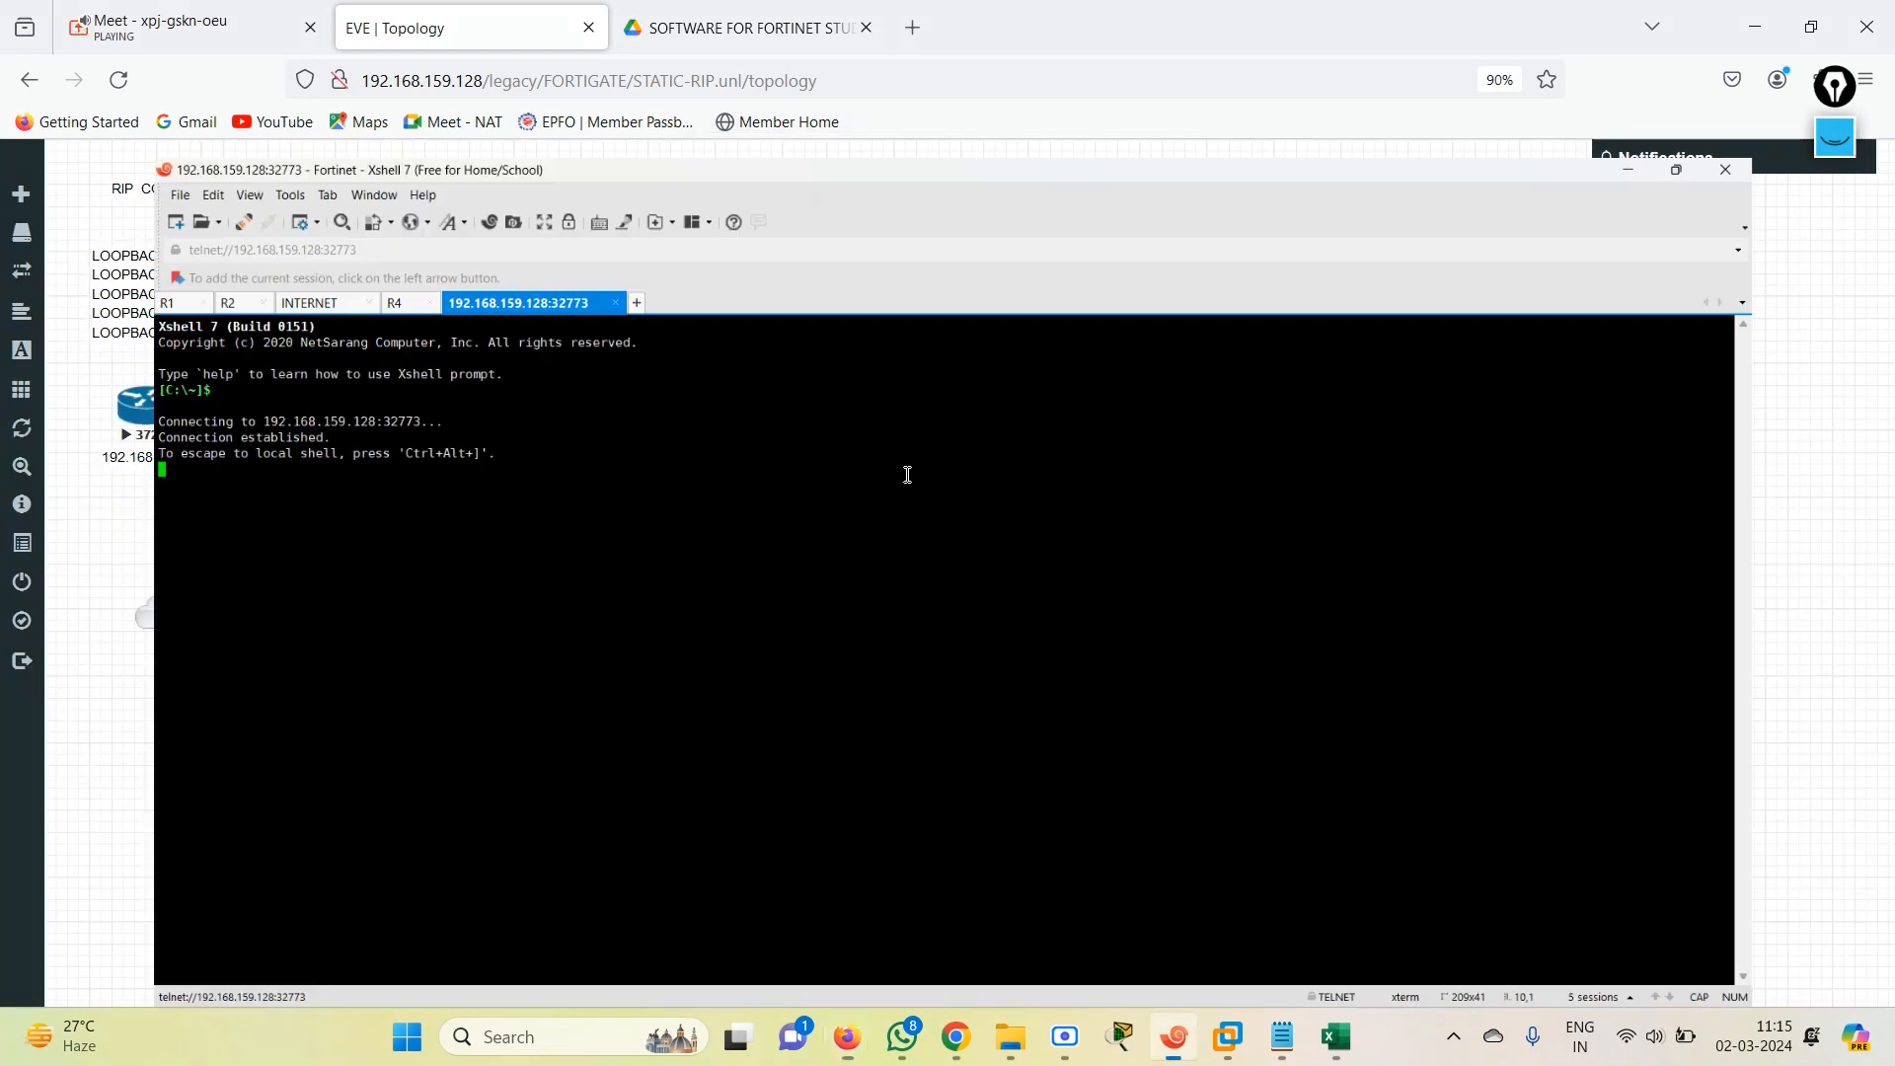
Rename the Fortinet session tab as FW and bring up its login prompt.
{"action": "right_click", "coordinate": [405, 172]}
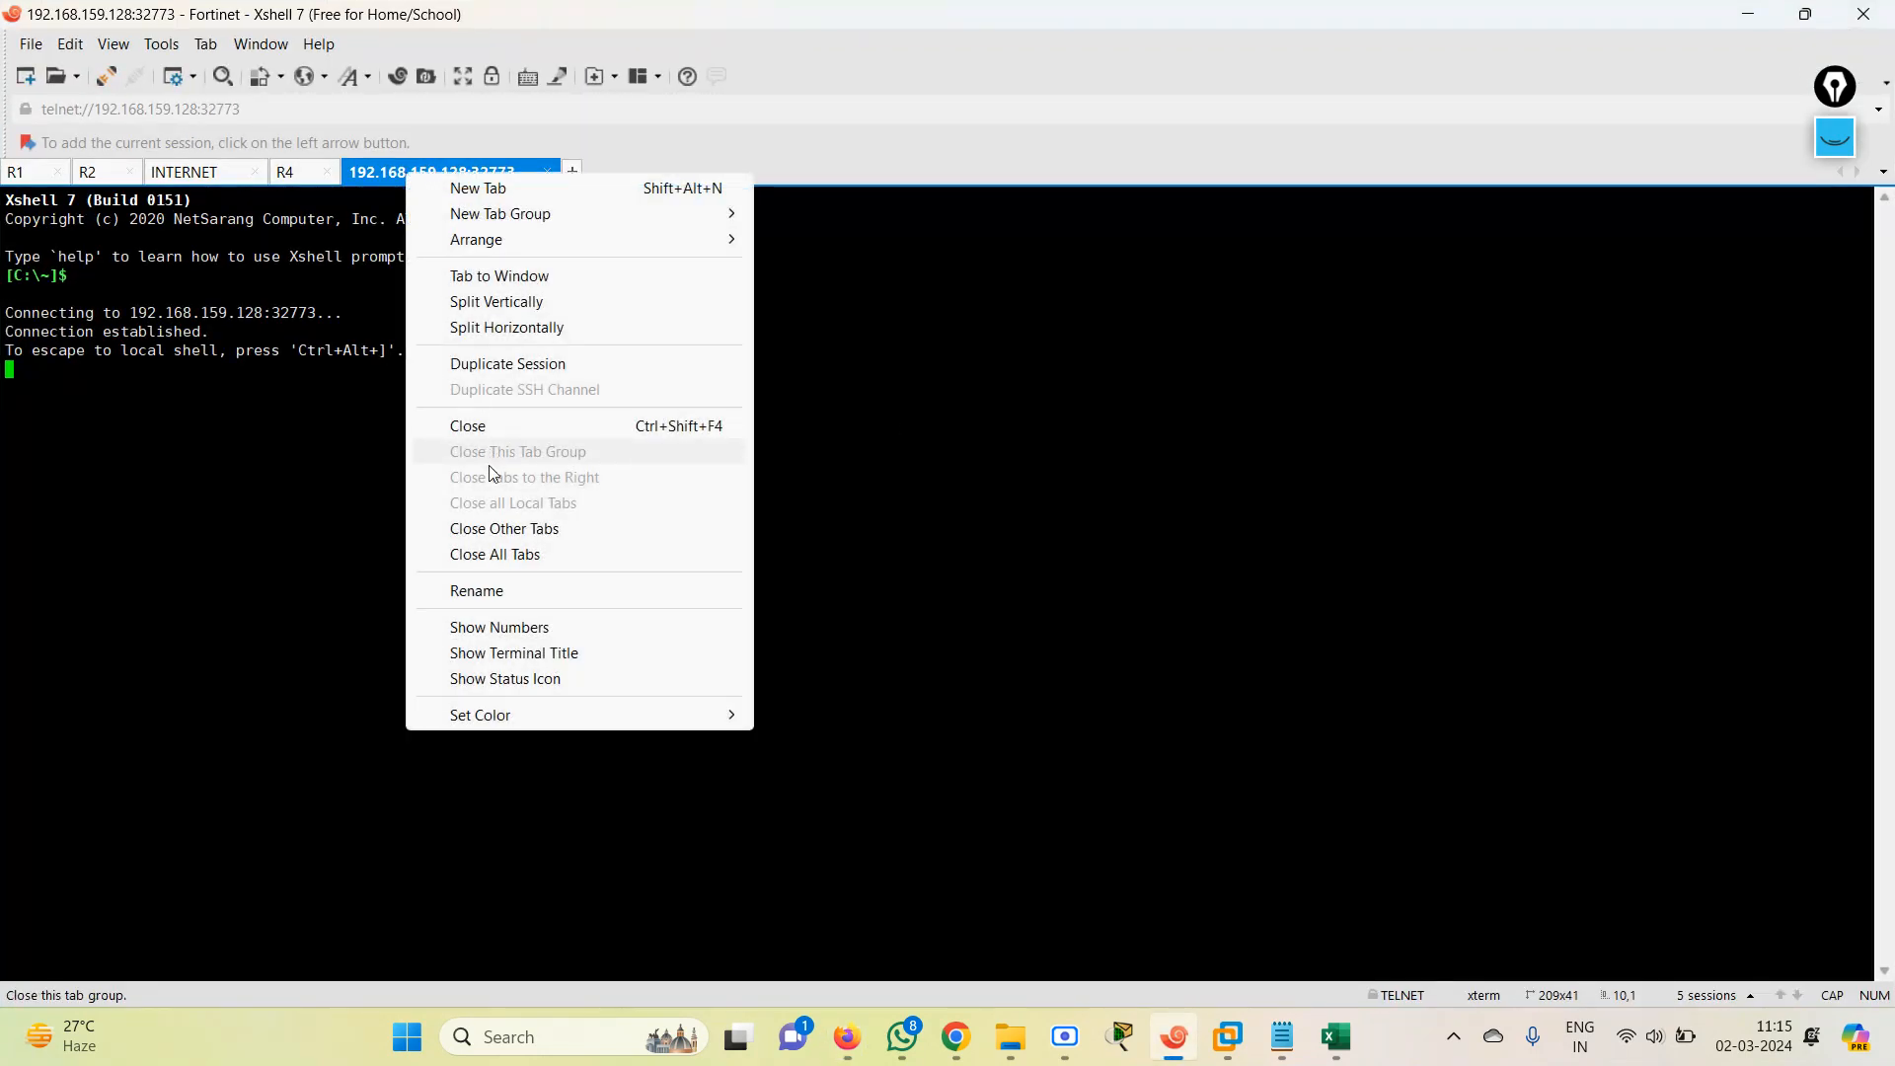
{"action": "left_click", "coordinate": [487, 590]}
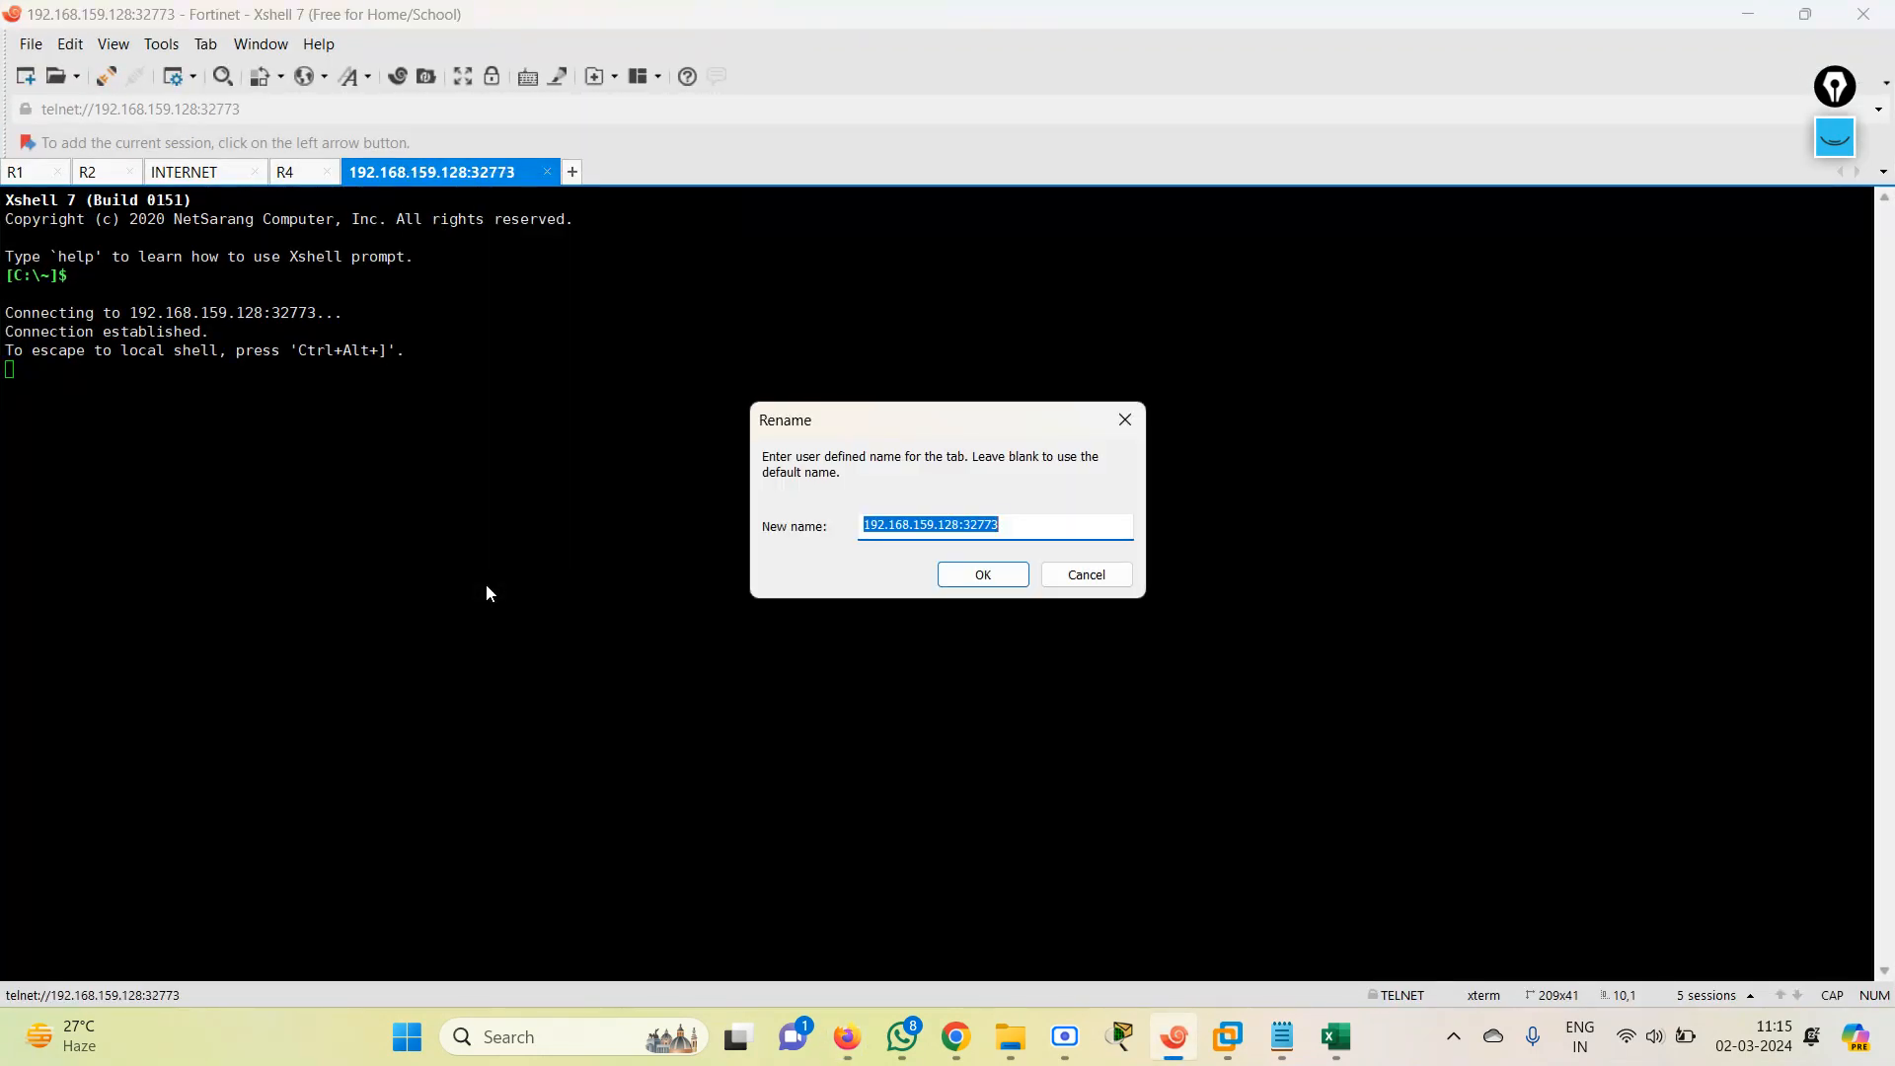
{"action": "type", "text": "FW"}
{"action": "key", "text": "Return"}
Log in to the FortiGate console as admin, then enter and confirm a new account password.
{"action": "key", "text": "Return"}
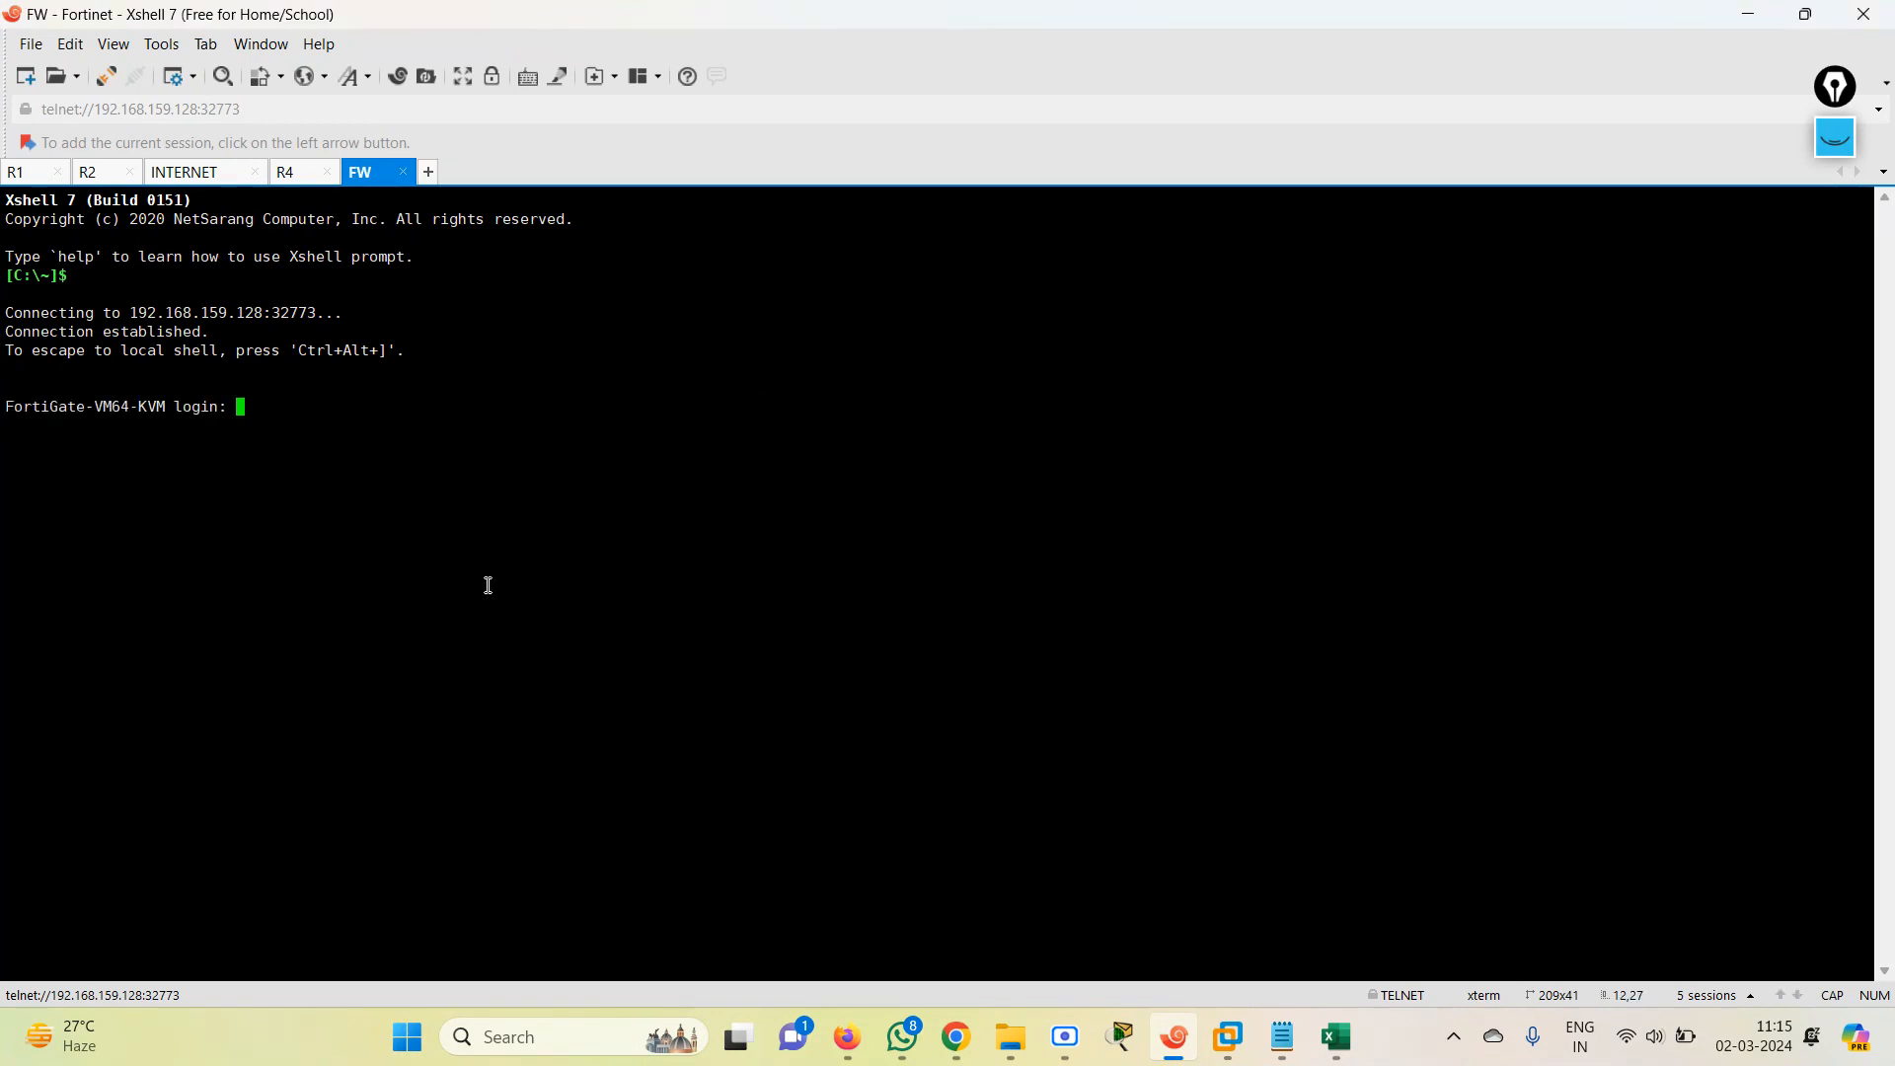
{"action": "type", "text": "admin"}
{"action": "key", "text": "Return"}
{"action": "key", "text": "Return"}
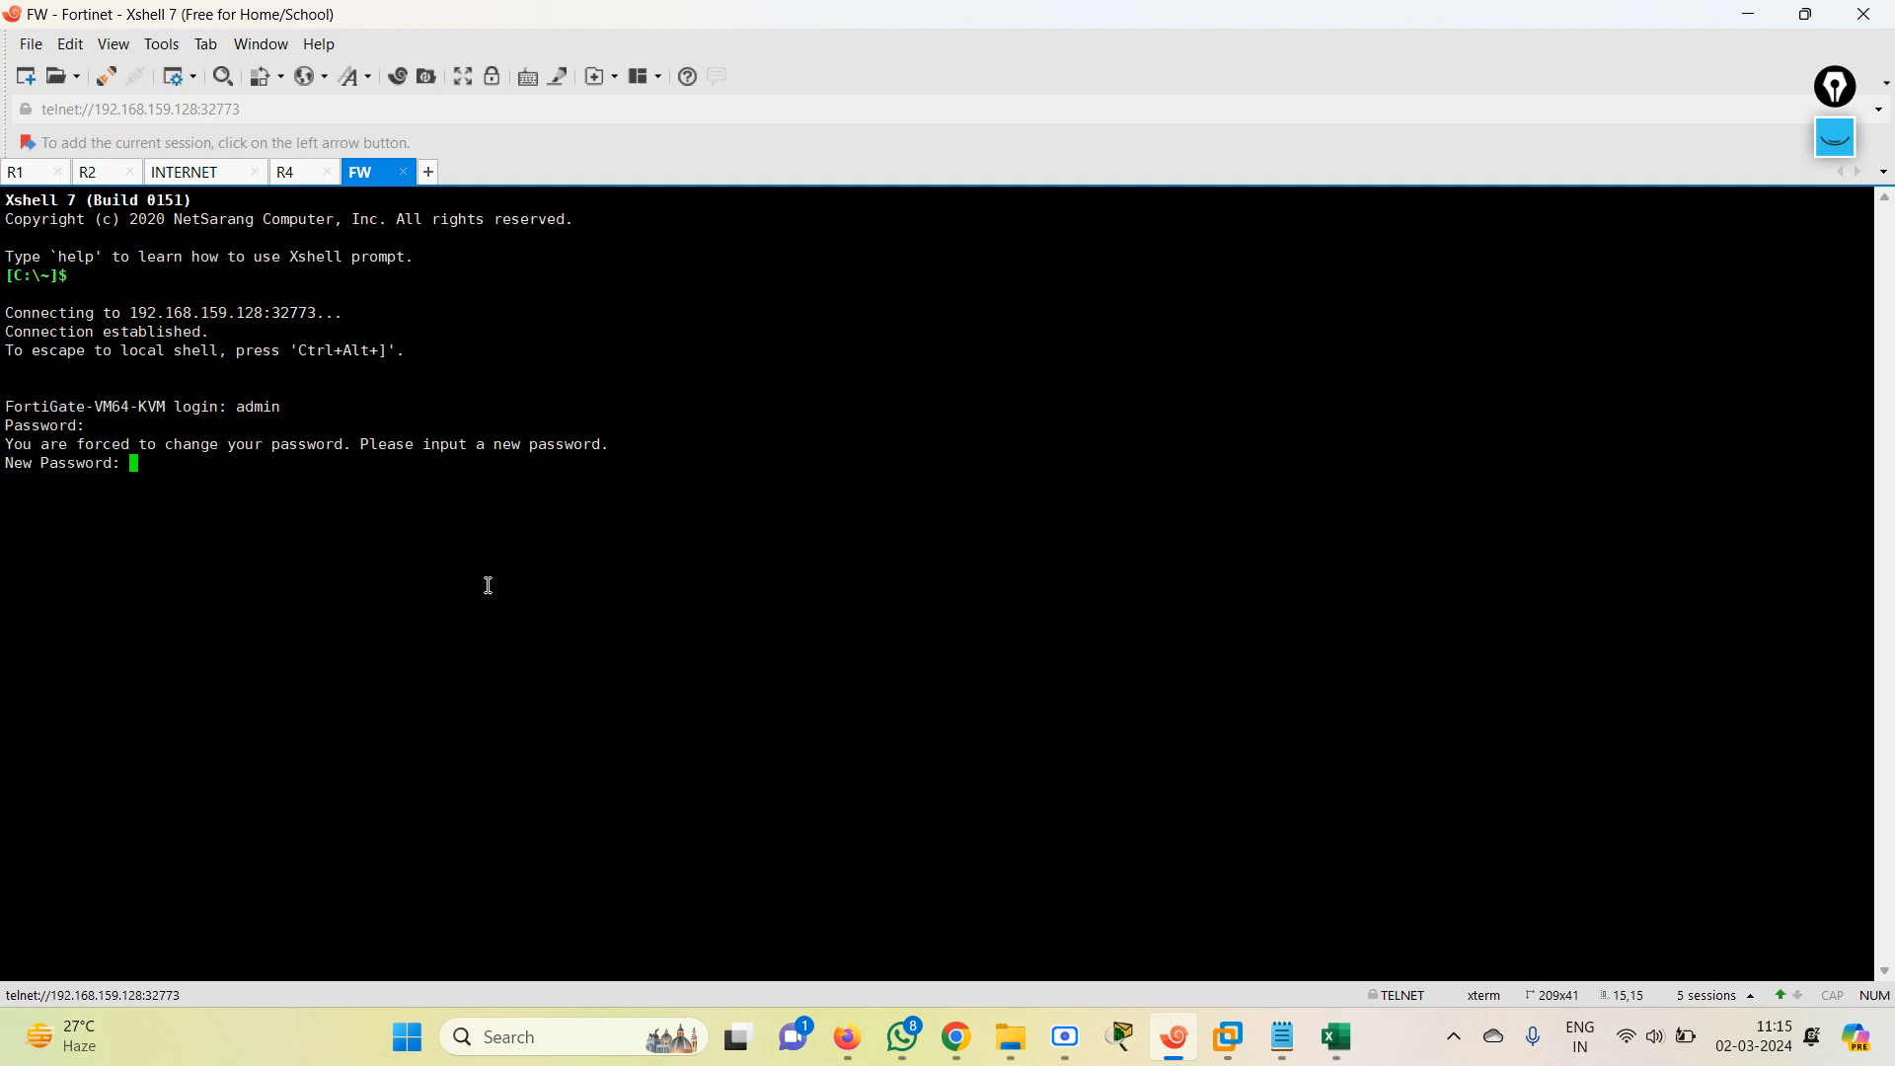
{"action": "key", "text": "Return"}
Enter the firewall's interface settings with config system interface and place a smaller Xshell window beside the firewall in the topology.
{"action": "key", "text": "Return"}
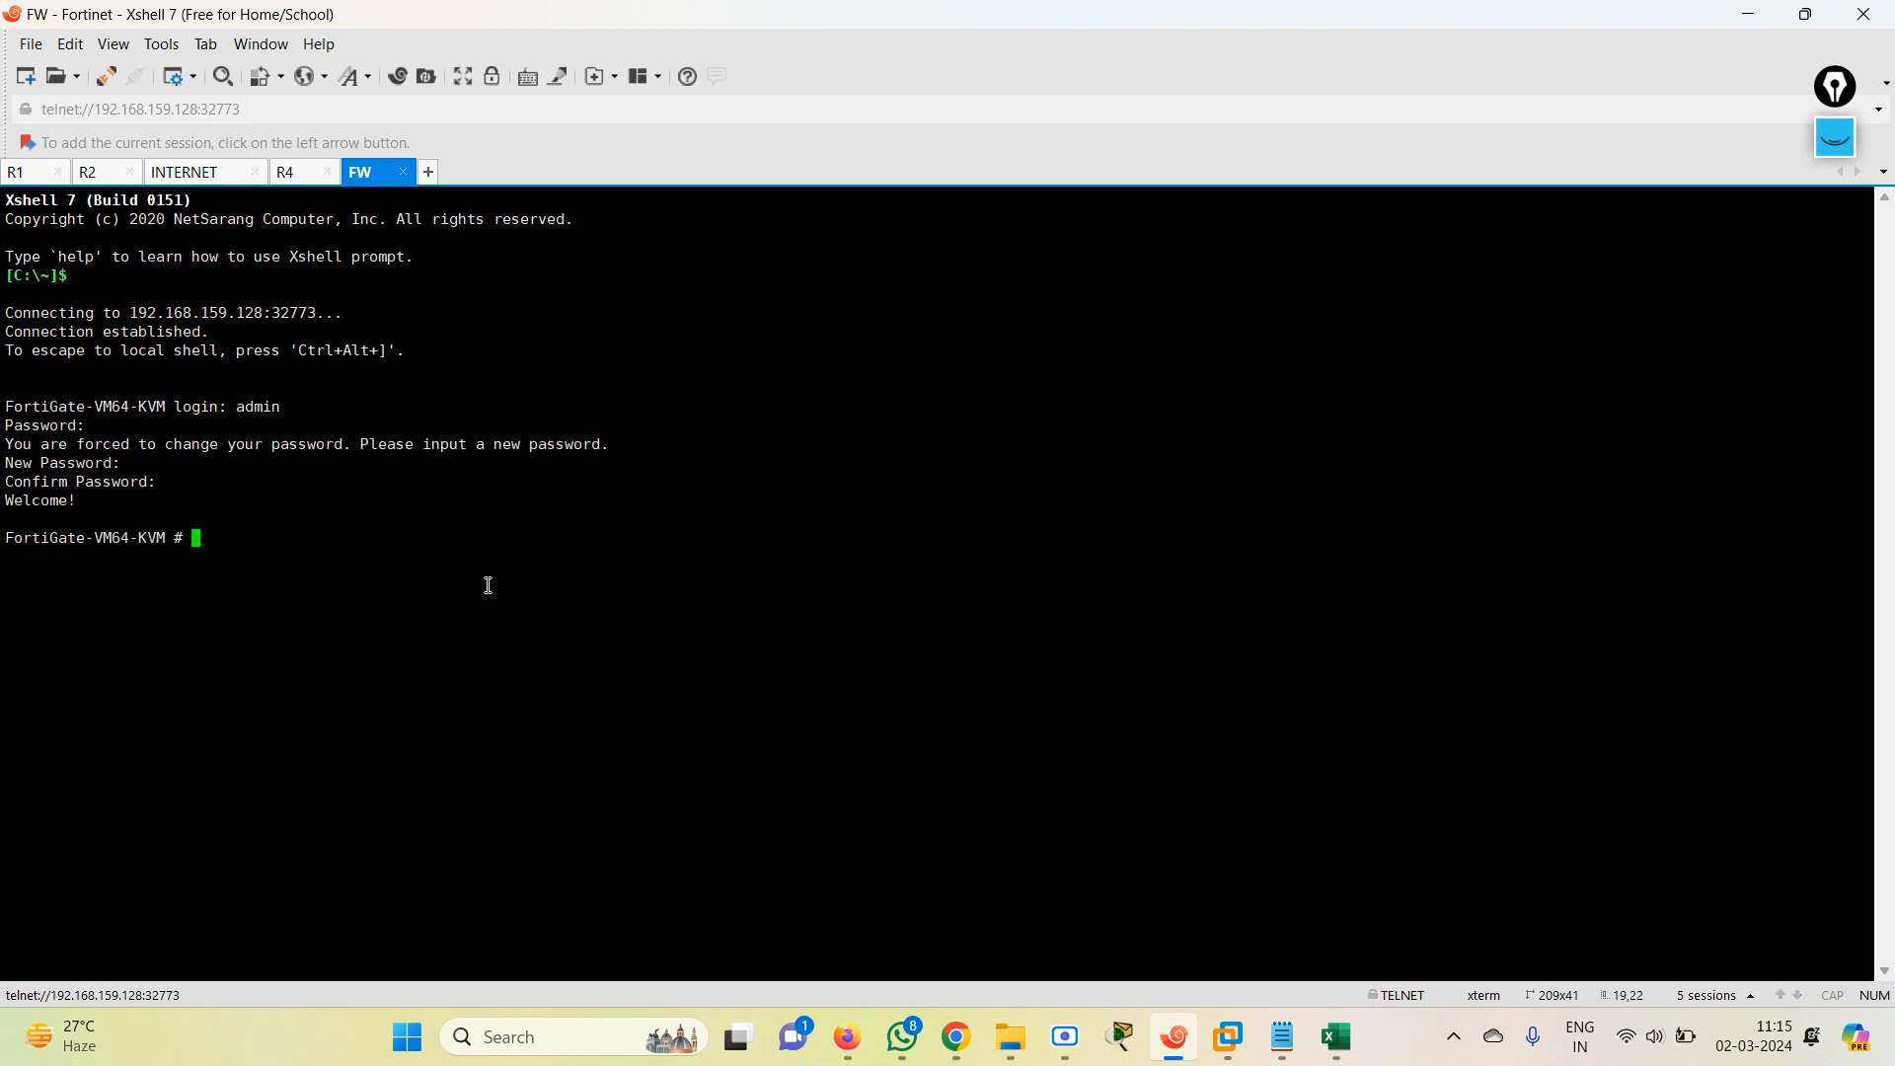
{"action": "type", "text": "config system interface"}
{"action": "key", "text": "Return"}
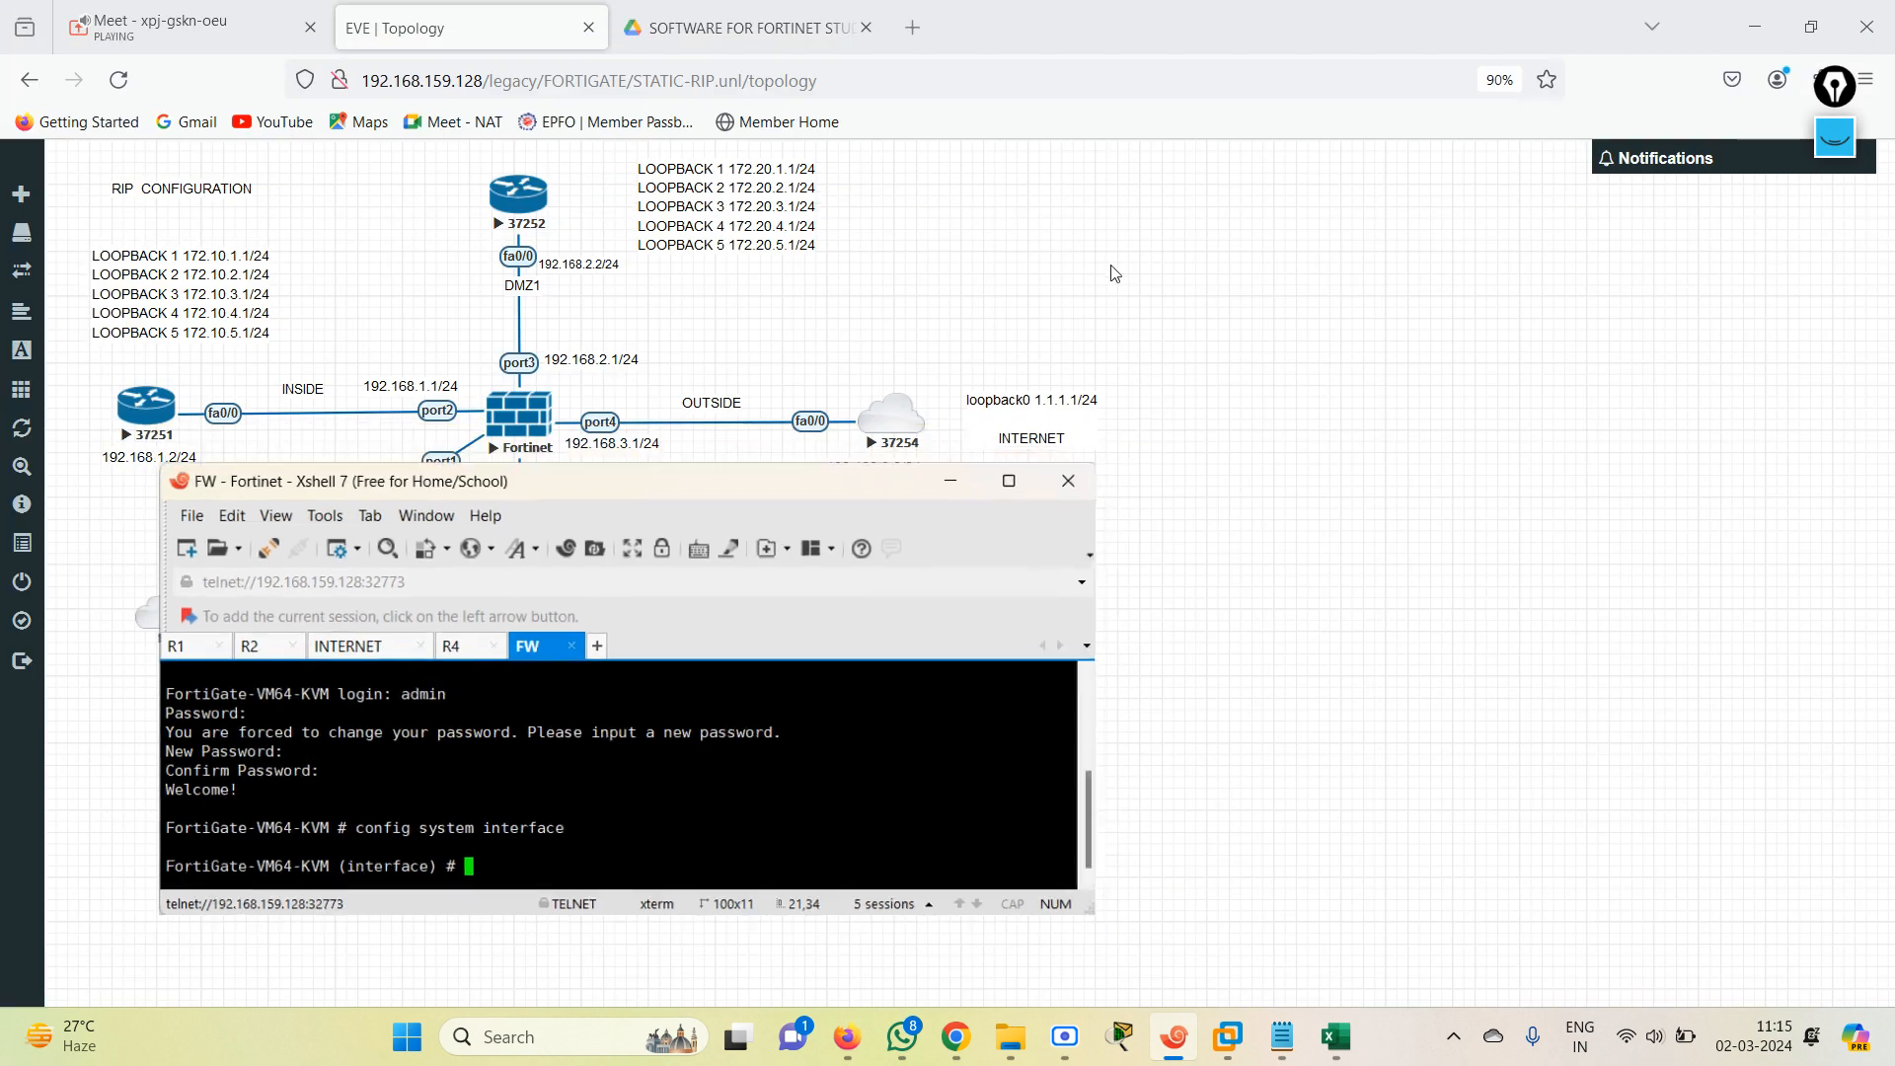
{"action": "left_click", "coordinate": [1806, 14]}
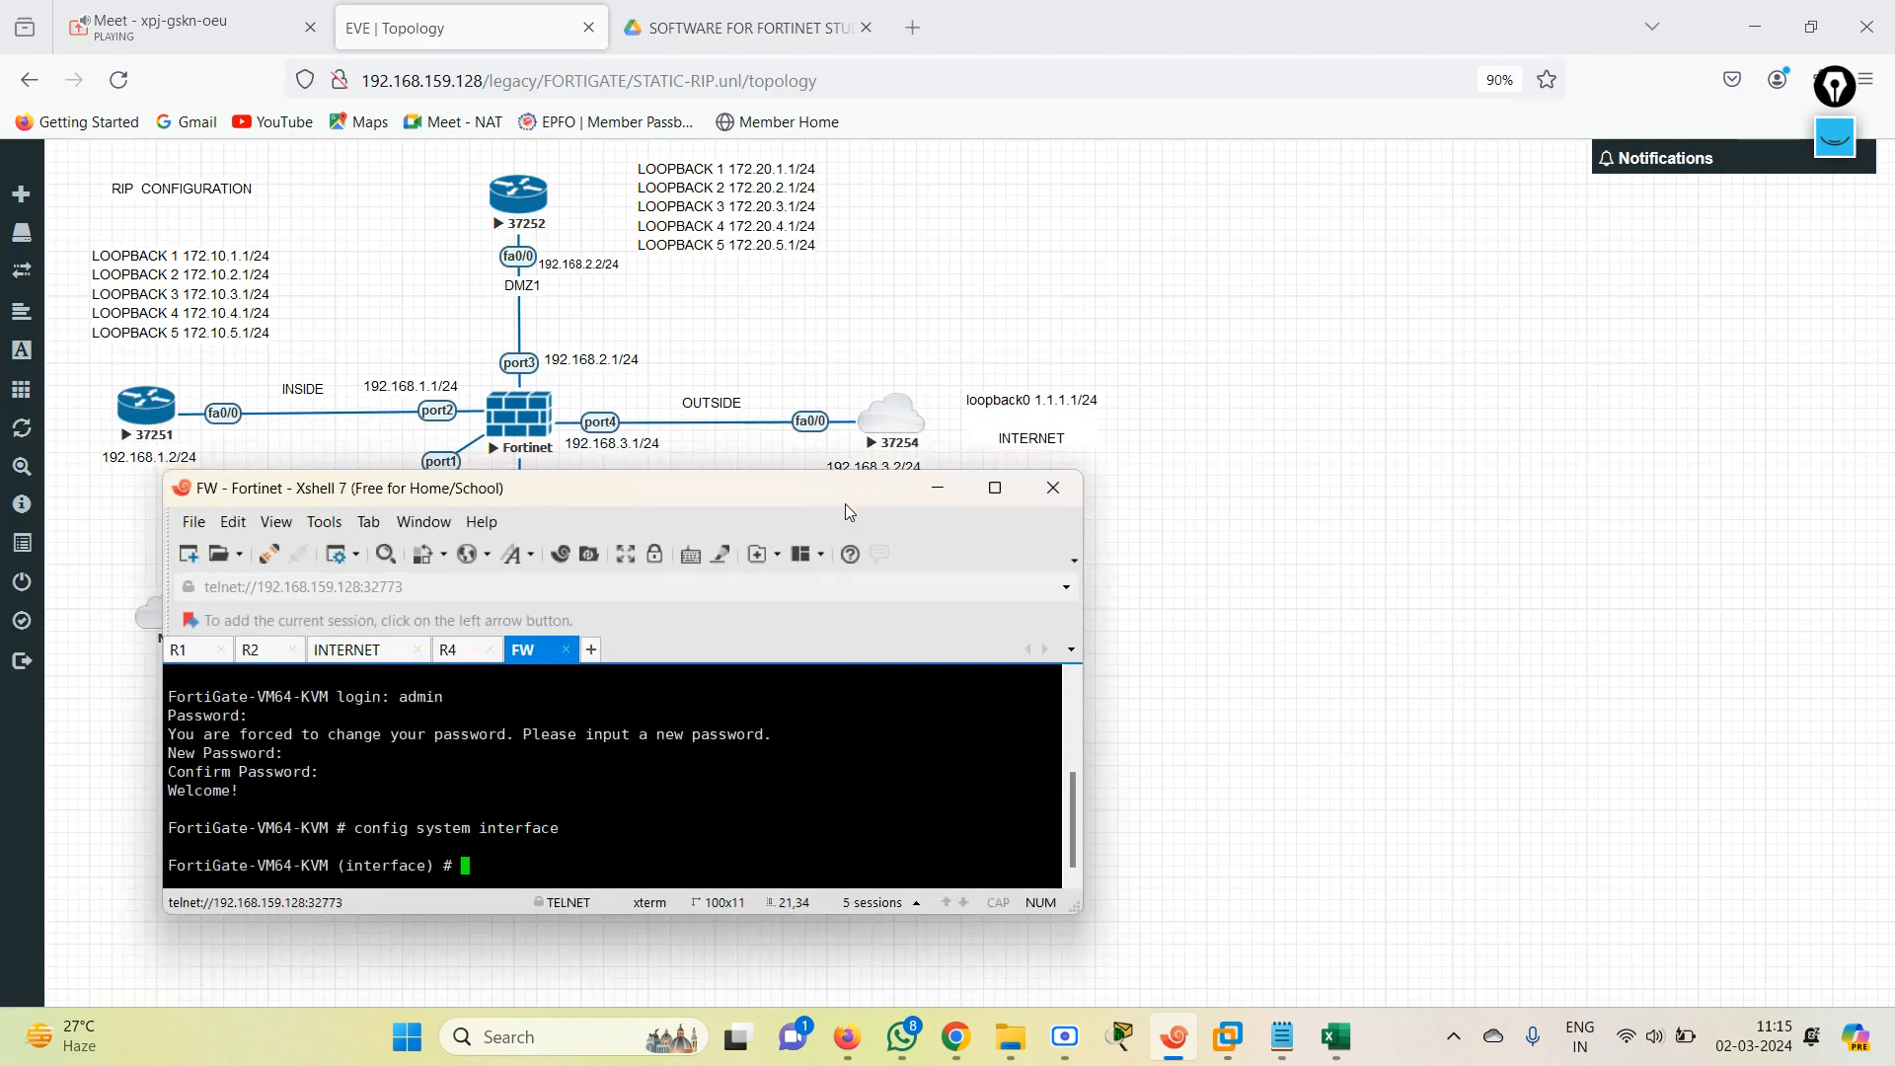
{"action": "left_click_drag", "start_coordinate": [777, 501], "coordinate": [1431, 187]}
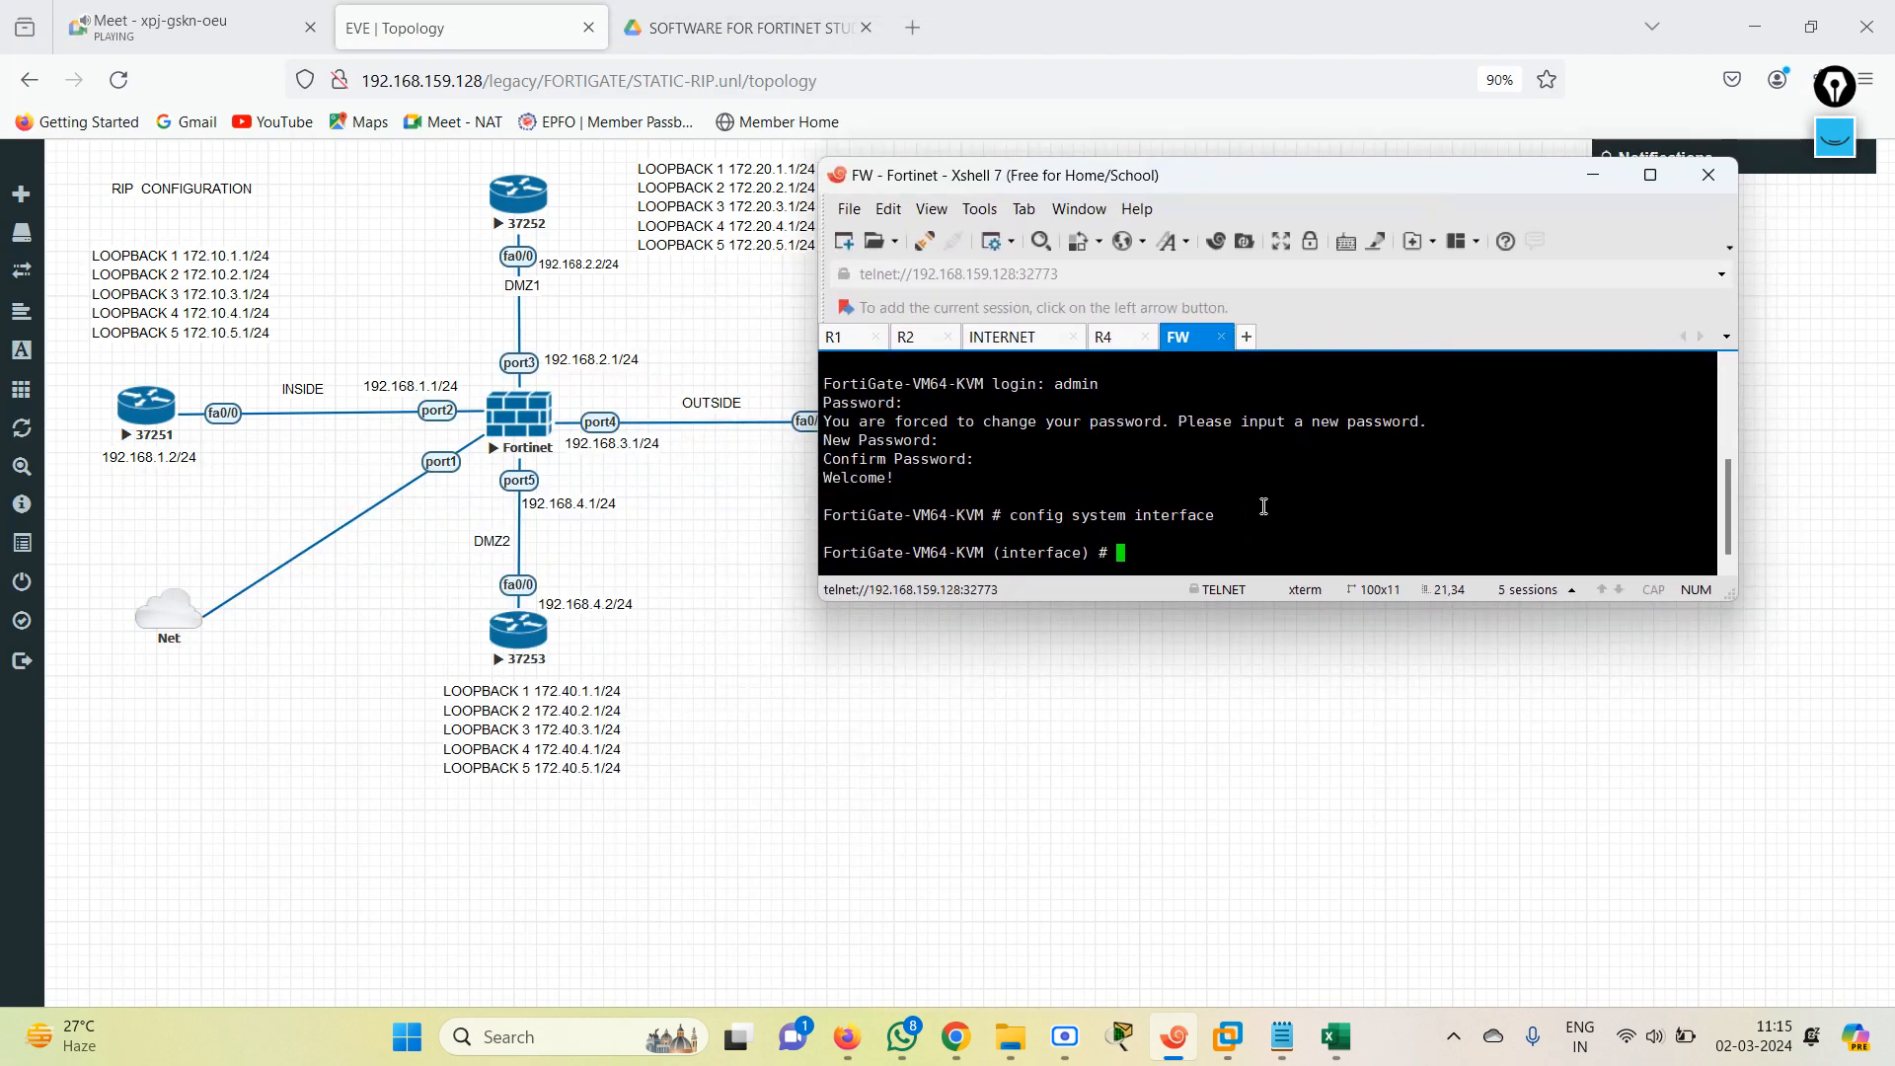
Leave the interface configuration with end and try to list the firewall's interfaces with show ip int br.
{"action": "key", "text": "Return"}
{"action": "key", "text": "Return"}
{"action": "key", "text": "Return"}
{"action": "key", "text": "Return"}
{"action": "key", "text": "Return"}
{"action": "key", "text": "Return"}
{"action": "key", "text": "Return"}
{"action": "key", "text": "Return"}
{"action": "key", "text": "Return"}
{"action": "key", "text": "Return"}
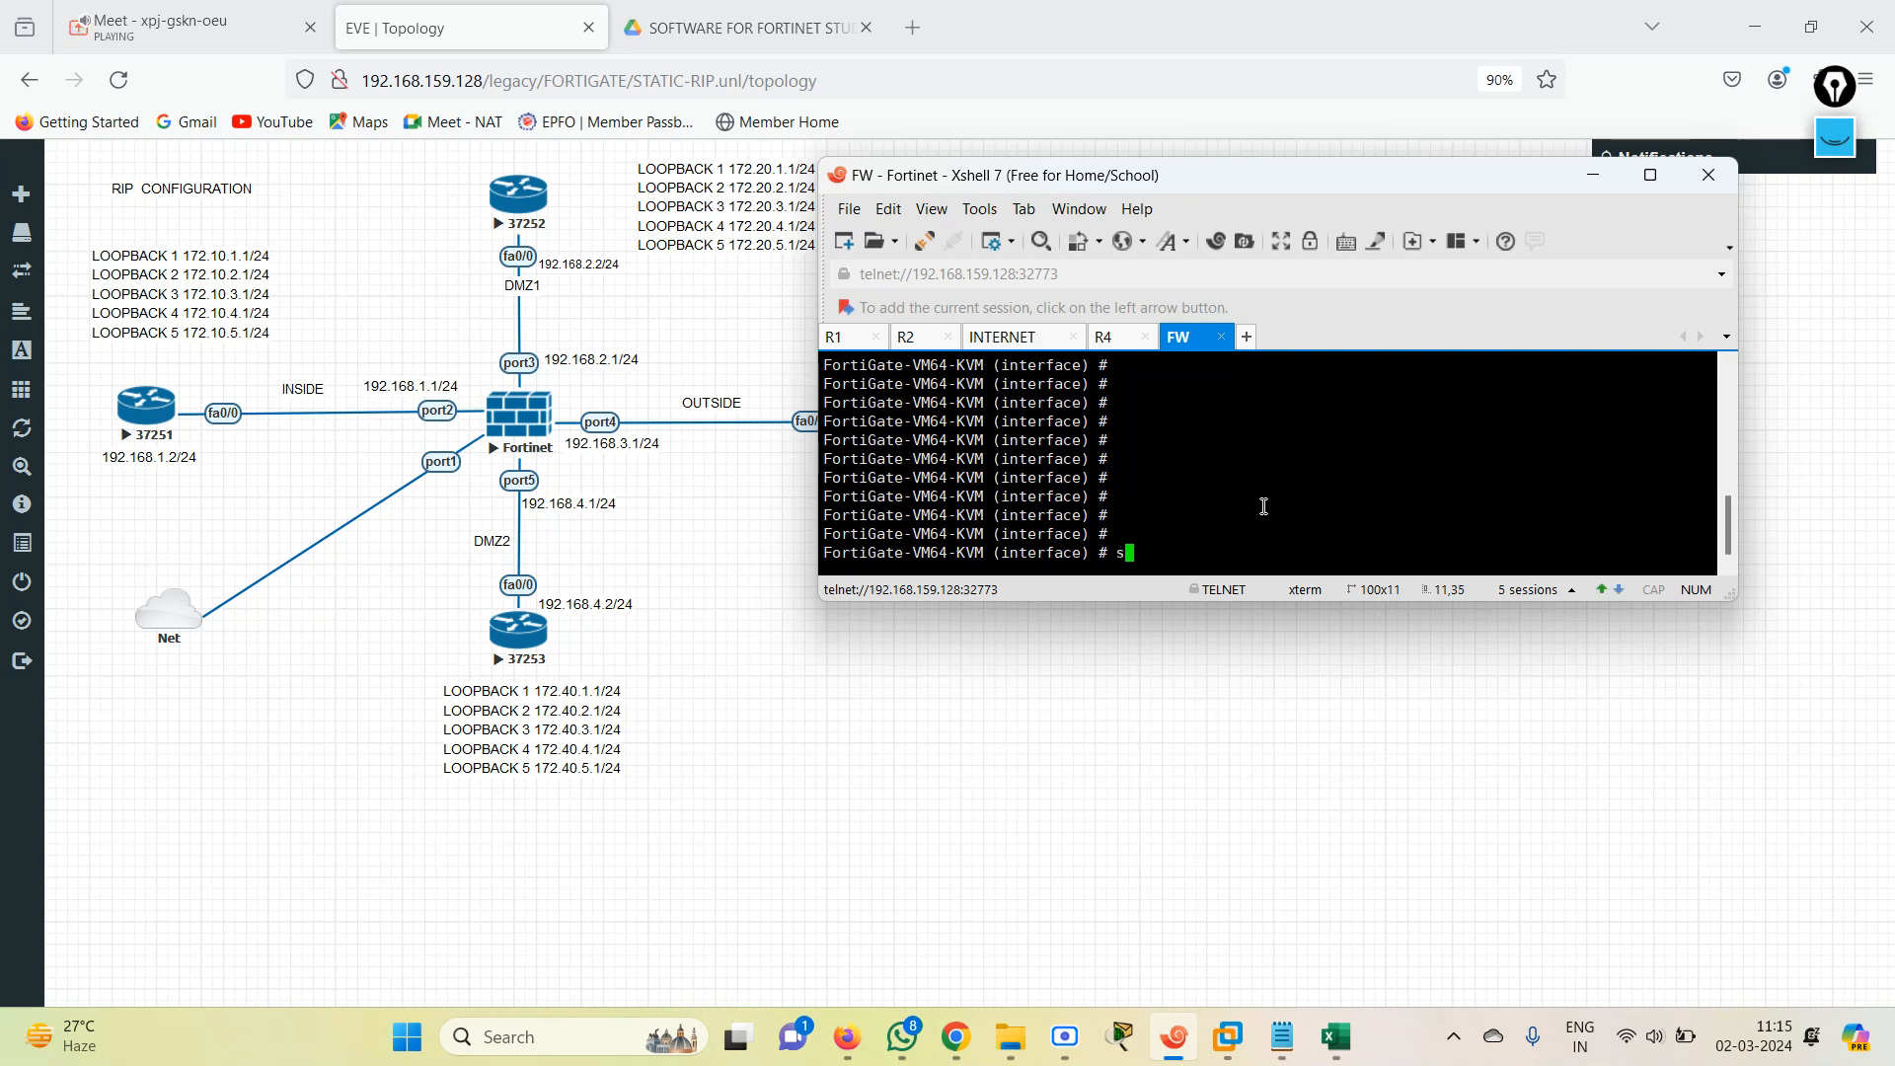
{"action": "key", "text": "Return"}
{"action": "type", "text": "show ip int br"}
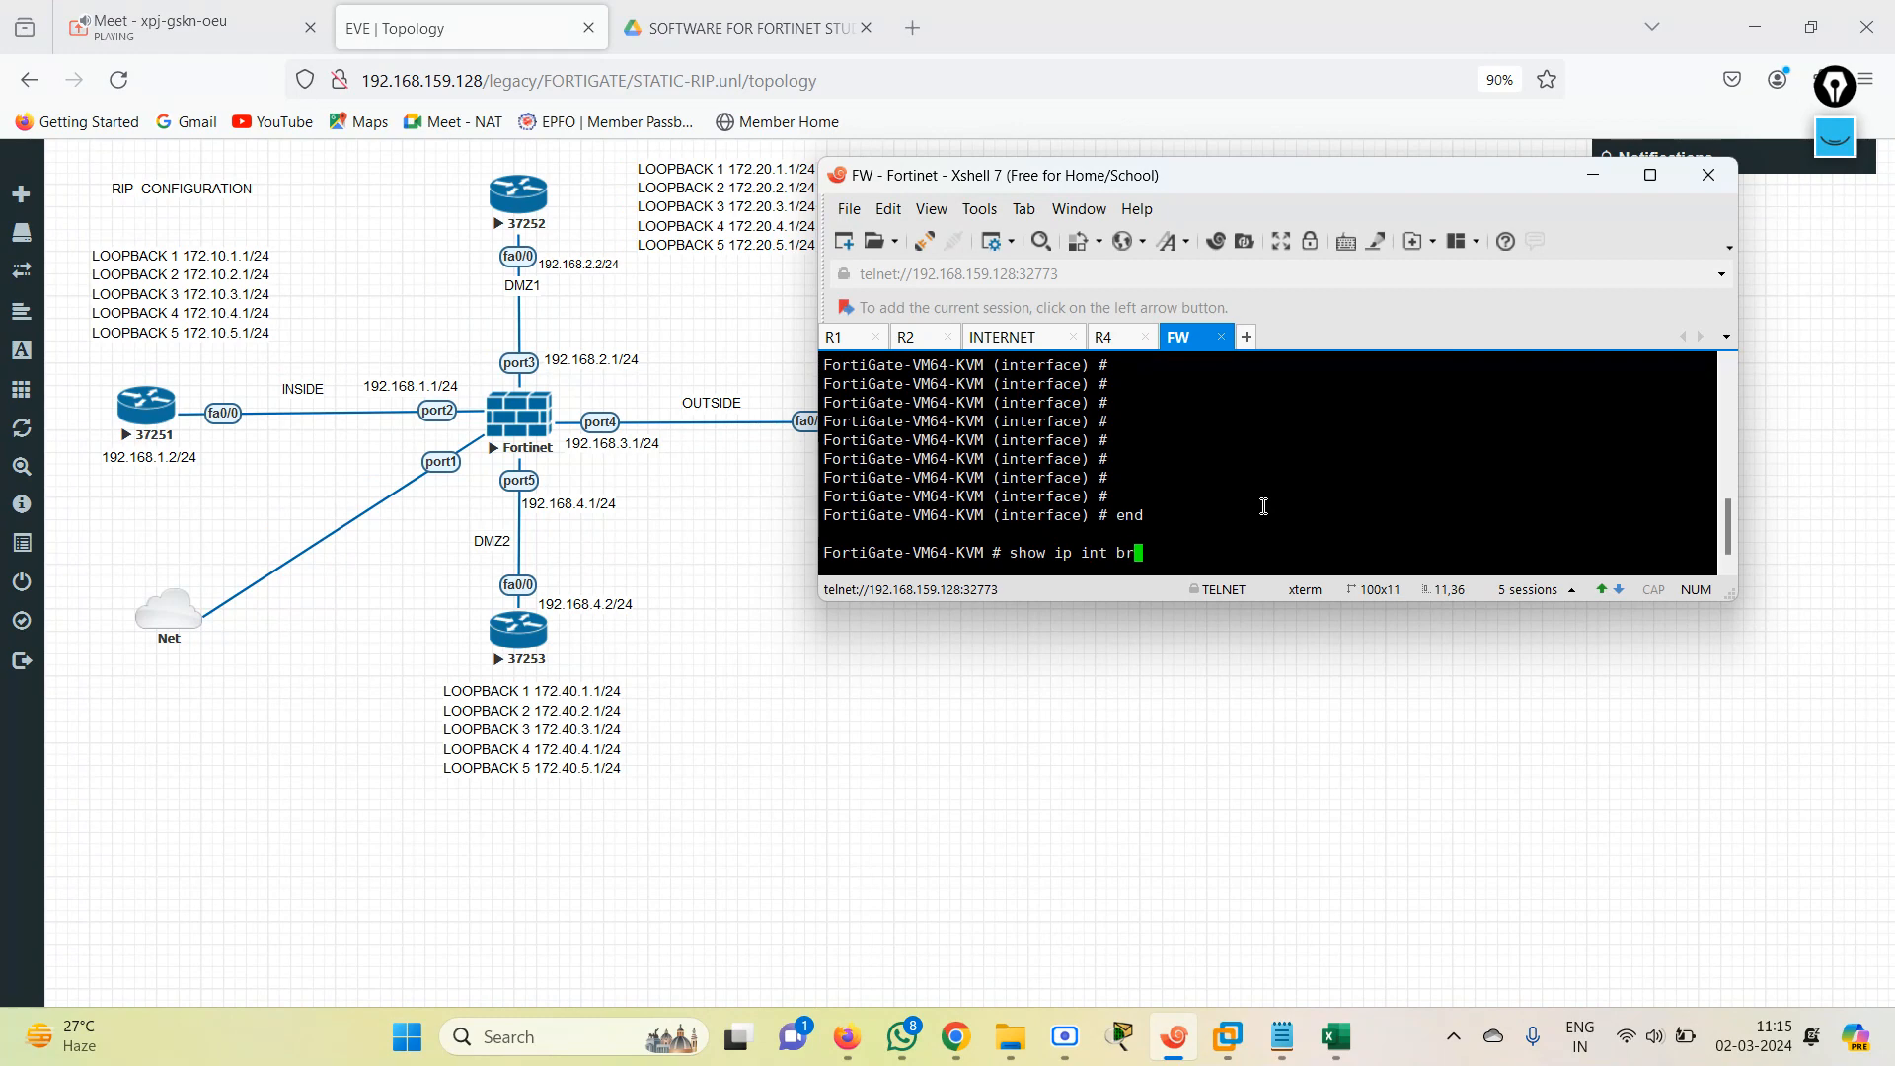
{"action": "key", "text": "Return"}
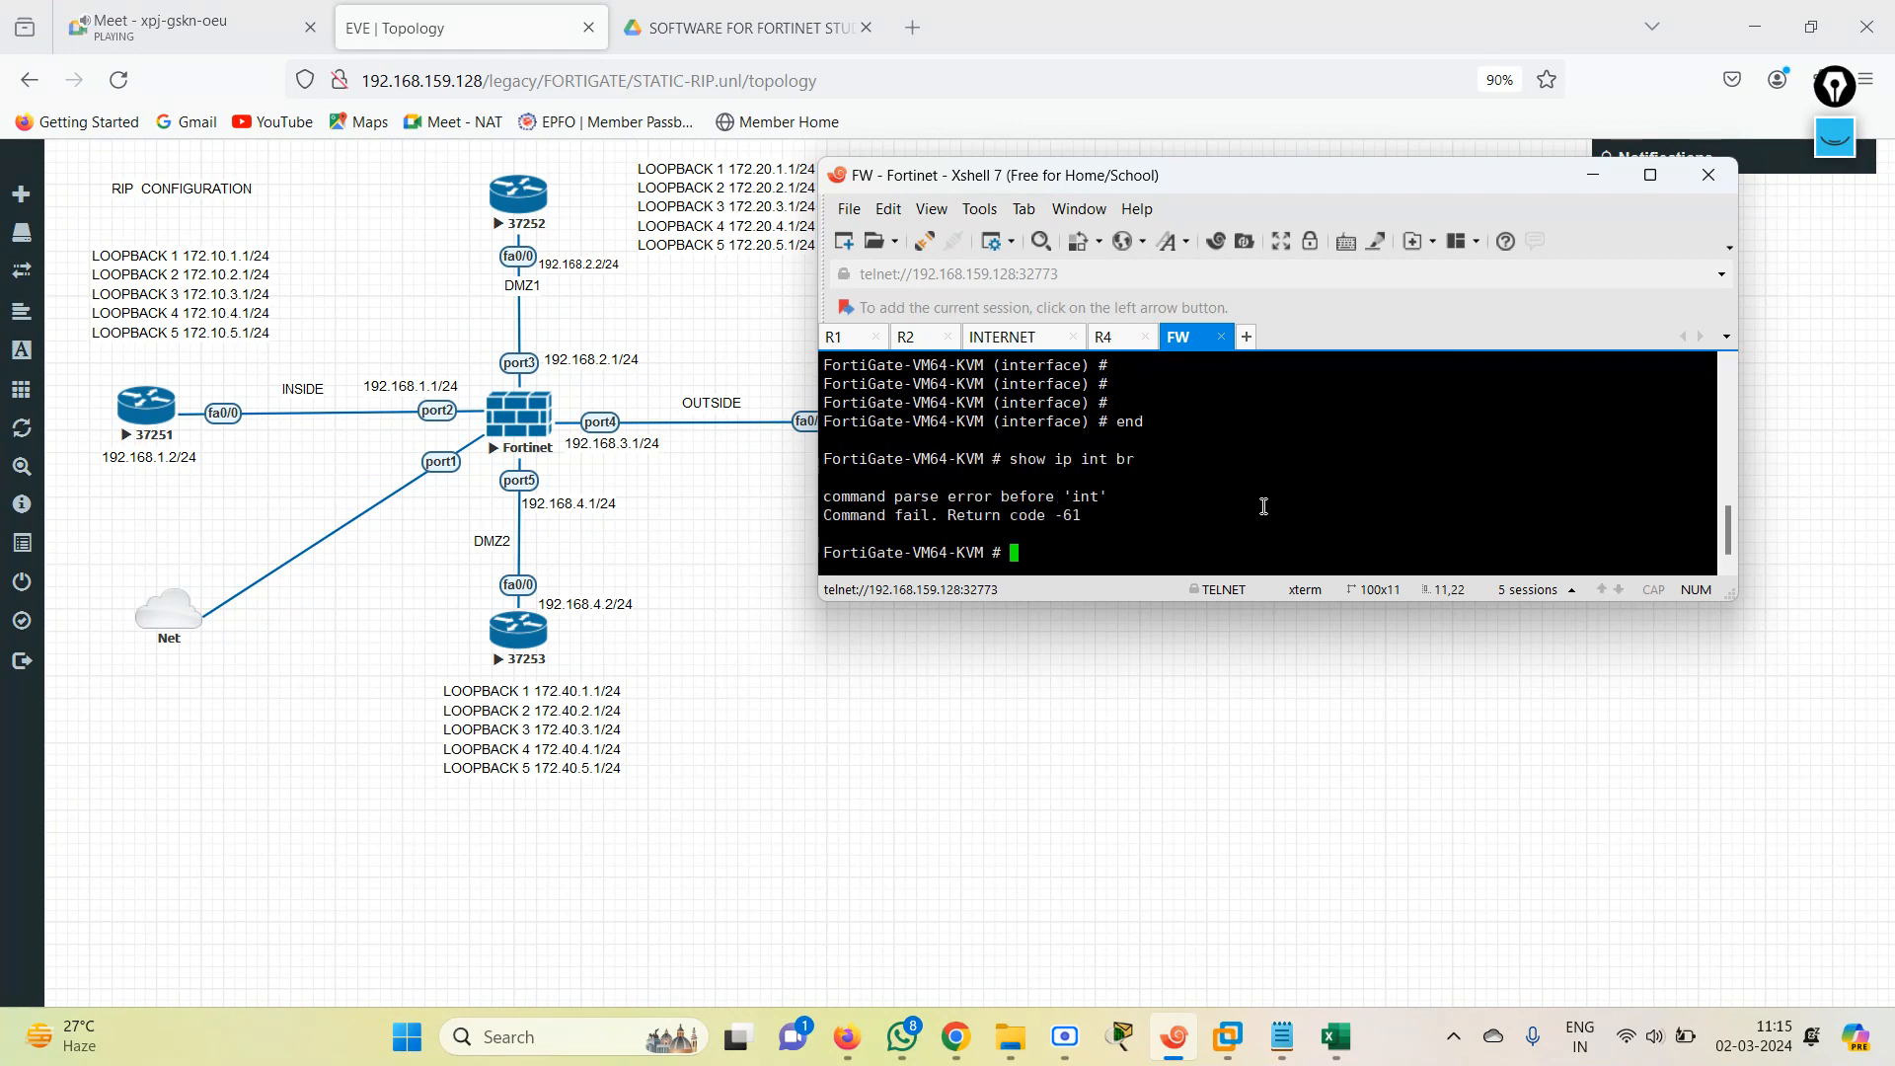
List the firewall's interfaces and their addresses with show system interface ?
{"action": "type", "text": "sh"}
{"action": "key", "text": "BackSpace"}
{"action": "key", "text": "BackSpace"}
{"action": "type", "text": "config"}
{"action": "key", "text": "BackSpace"}
{"action": "key", "text": "BackSpace"}
{"action": "key", "text": "BackSpace"}
{"action": "key", "text": "BackSpace"}
{"action": "key", "text": "BackSpace"}
{"action": "key", "text": "BackSpace"}
{"action": "key", "text": "BackSpace"}
{"action": "type", "text": "show system interface"}
{"action": "key", "text": "question"}
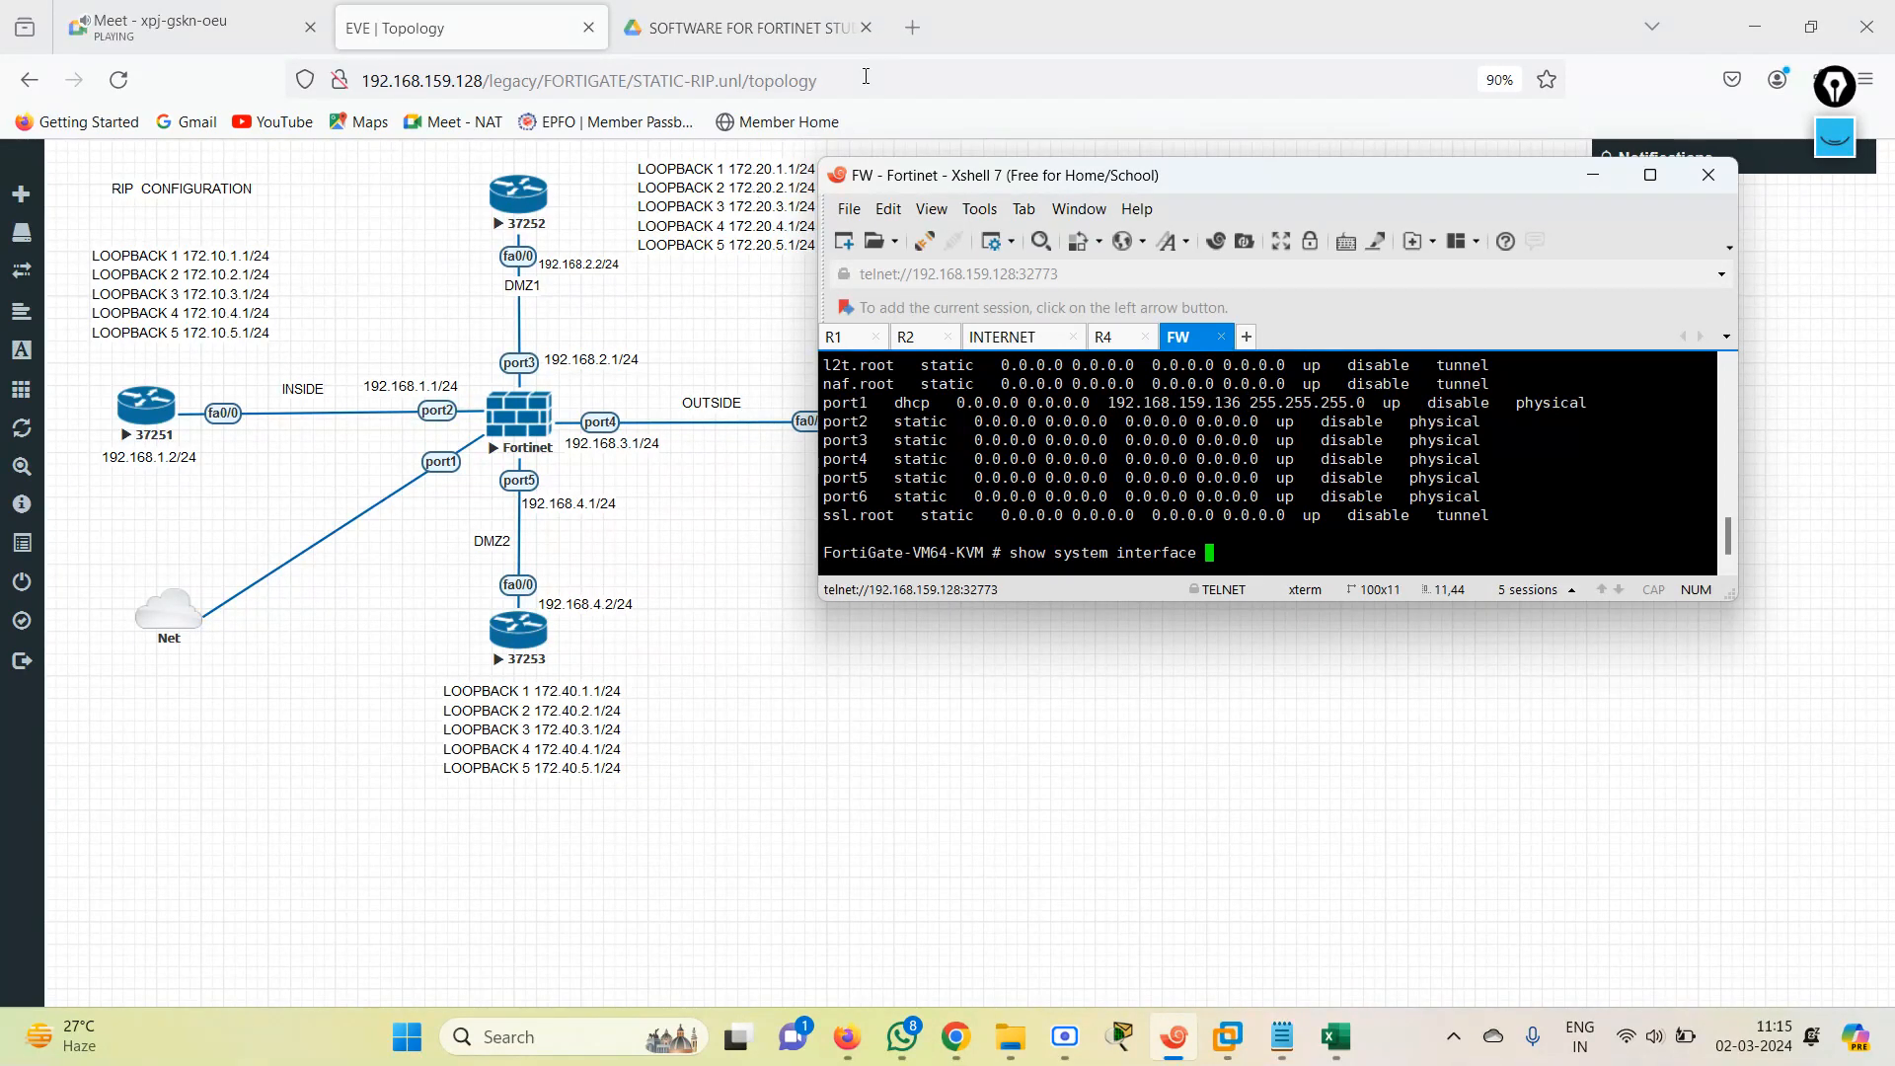
Move the Google Drive tab to the front in Firefox and open 192.168.159.136 in a new tab.
{"action": "left_click", "coordinate": [825, 40]}
{"action": "left_click_drag", "start_coordinate": [825, 40], "coordinate": [188, 29]}
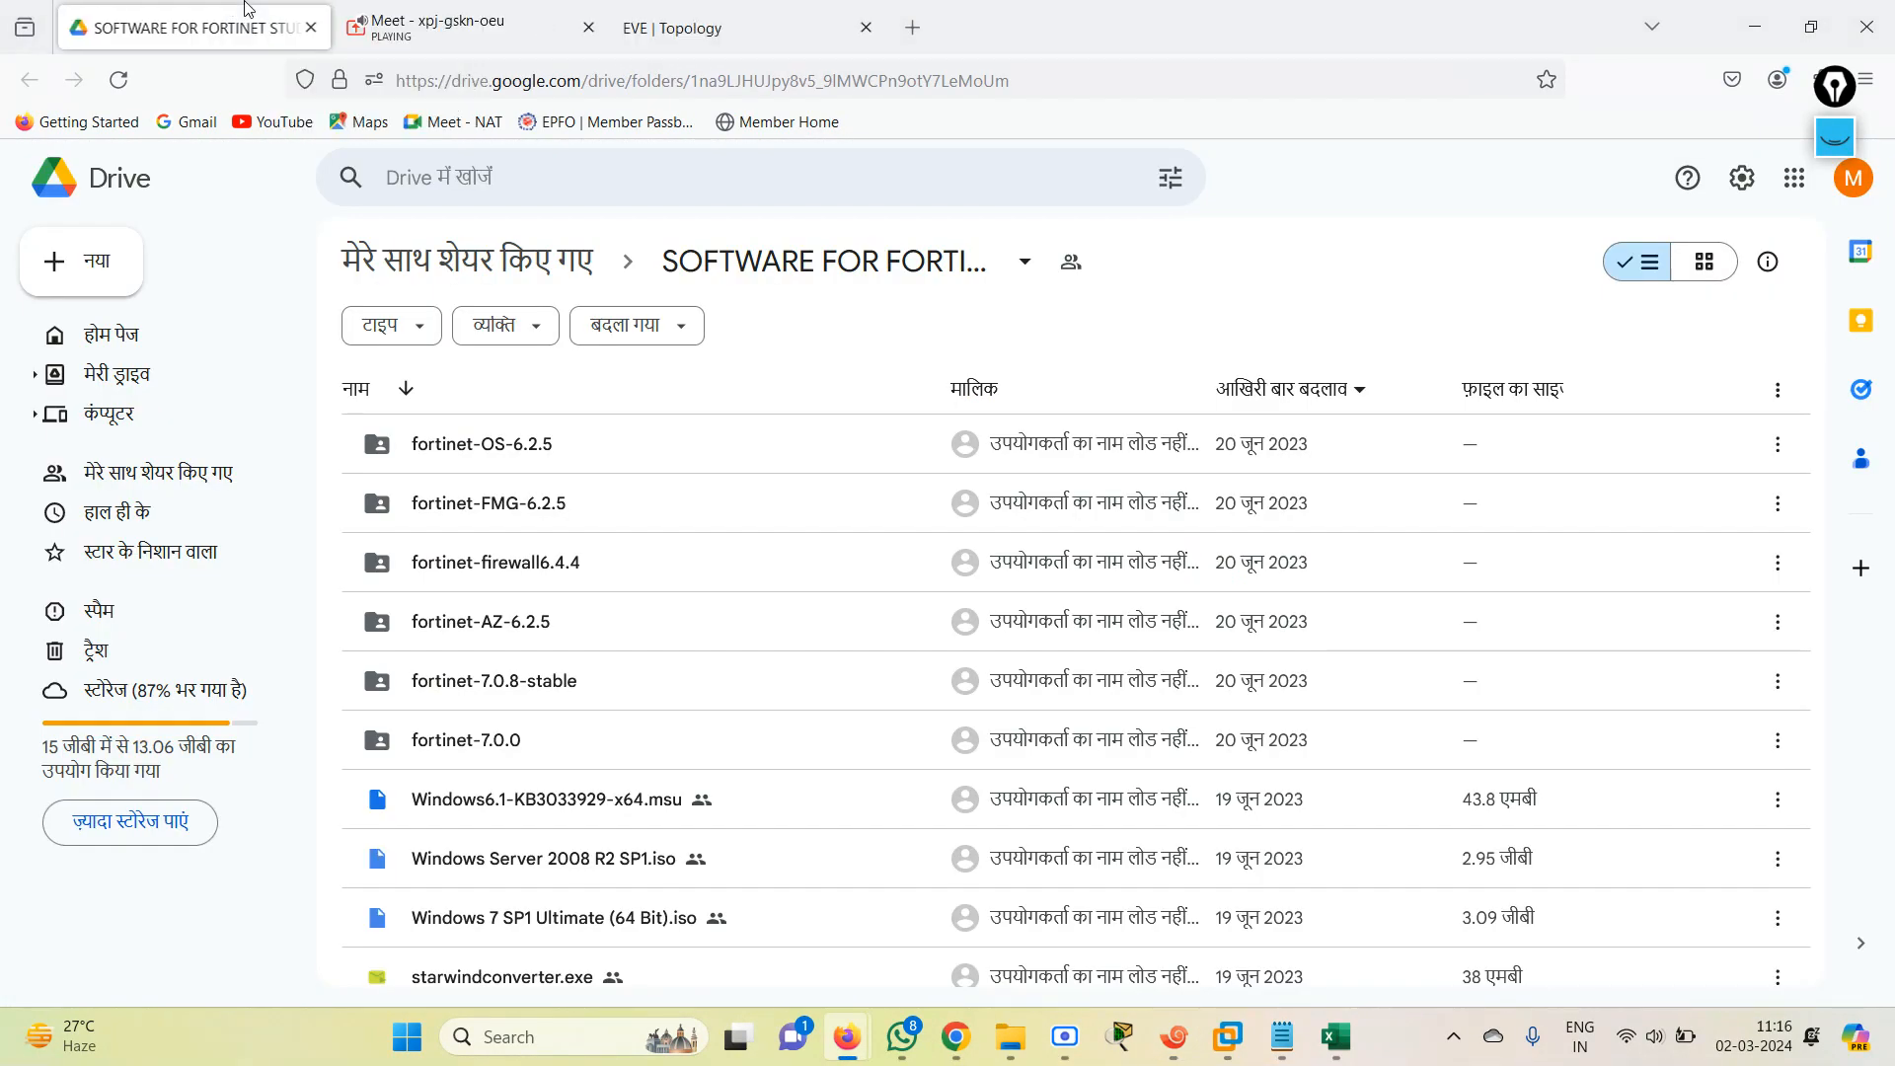
{"action": "left_click", "coordinate": [671, 46]}
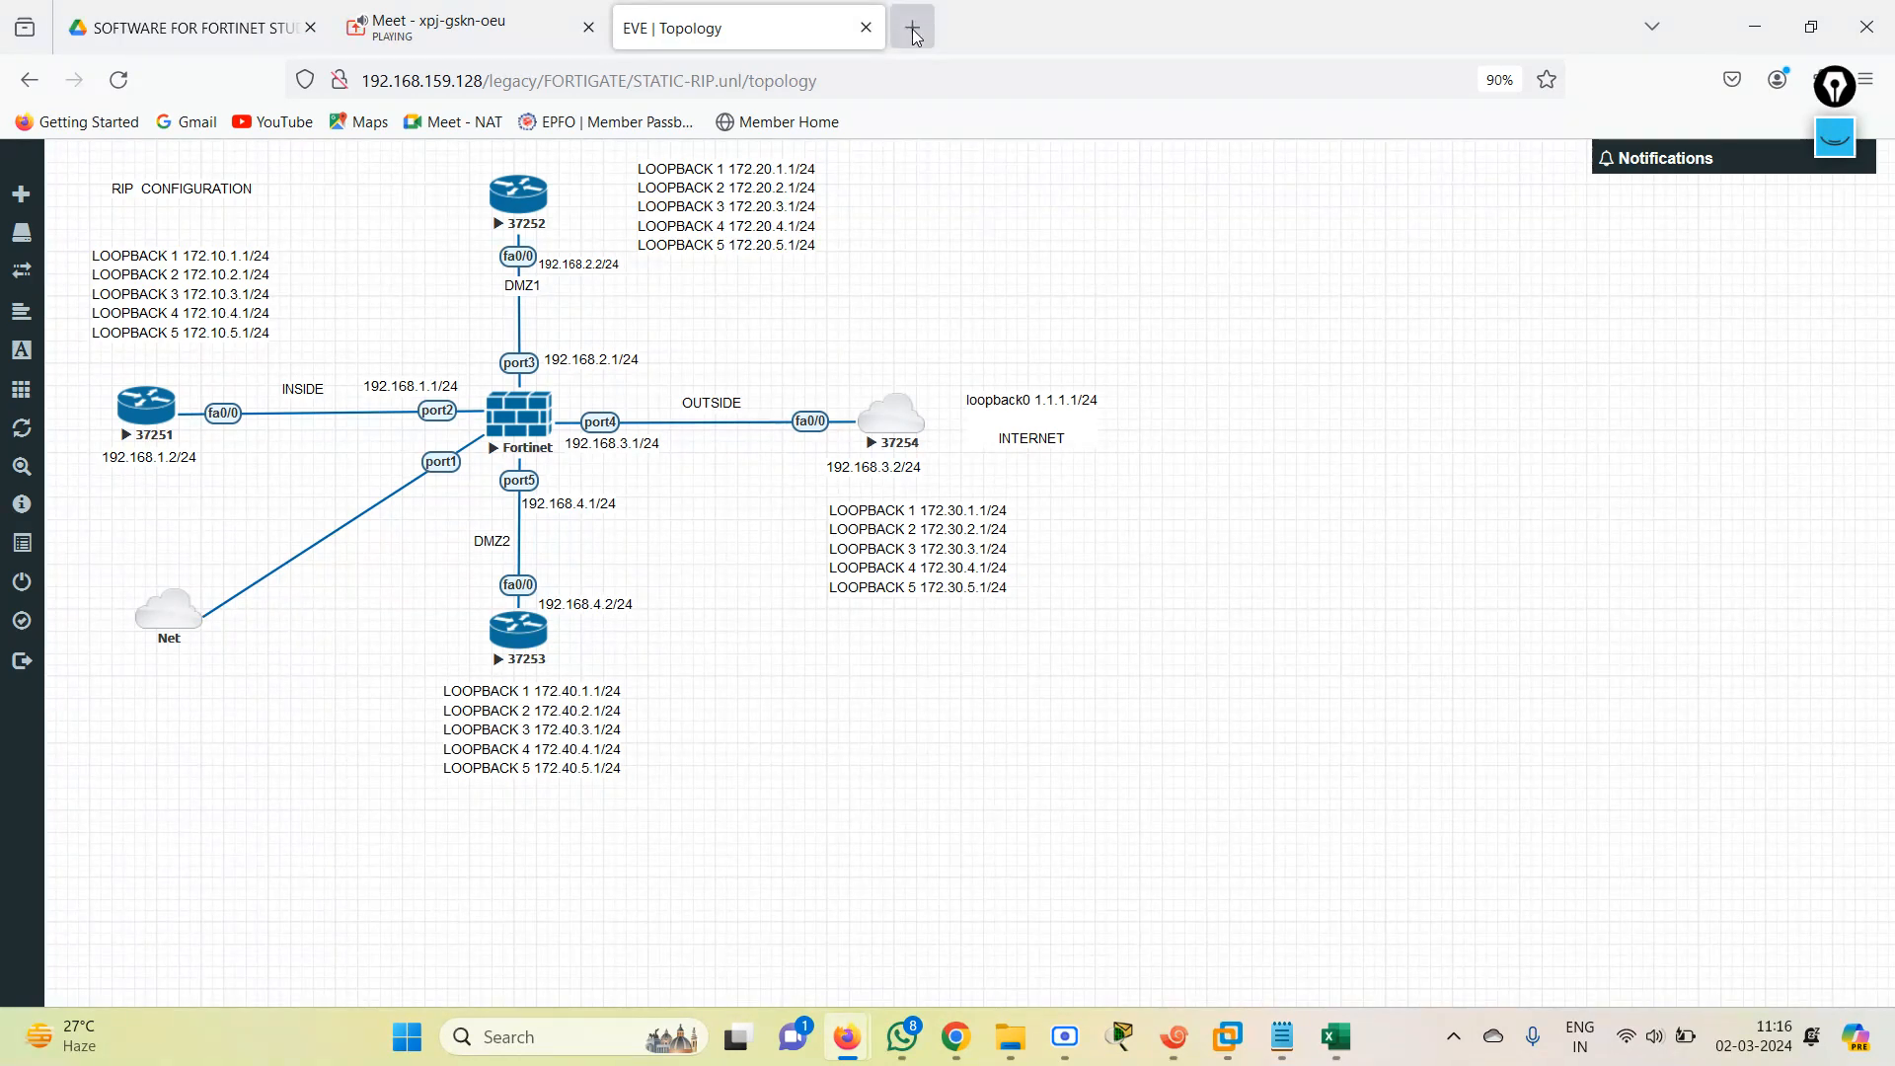
{"action": "left_click", "coordinate": [913, 27]}
{"action": "type", "text": "192.168.159.136/"}
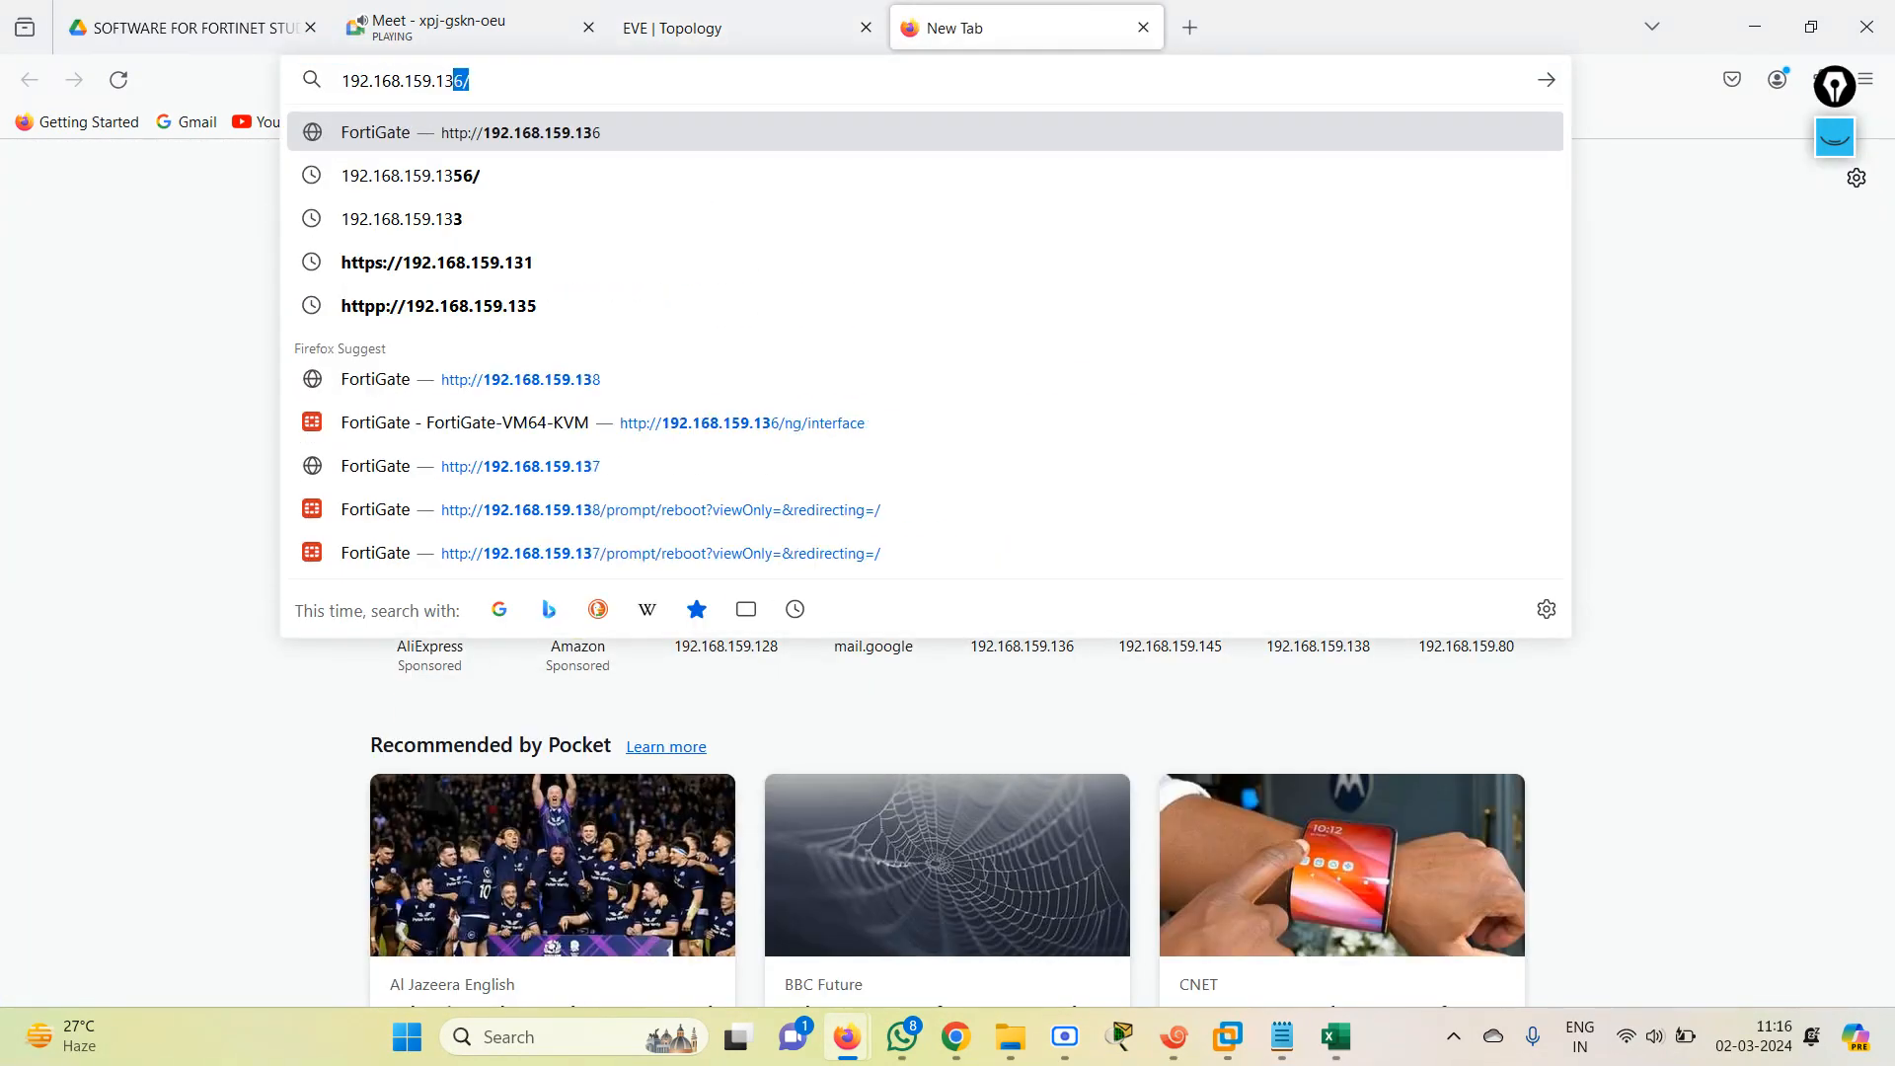
{"action": "key", "text": "Return"}
Log in to the FortiGate web interface as admin with the account password.
{"action": "type", "text": "admin"}
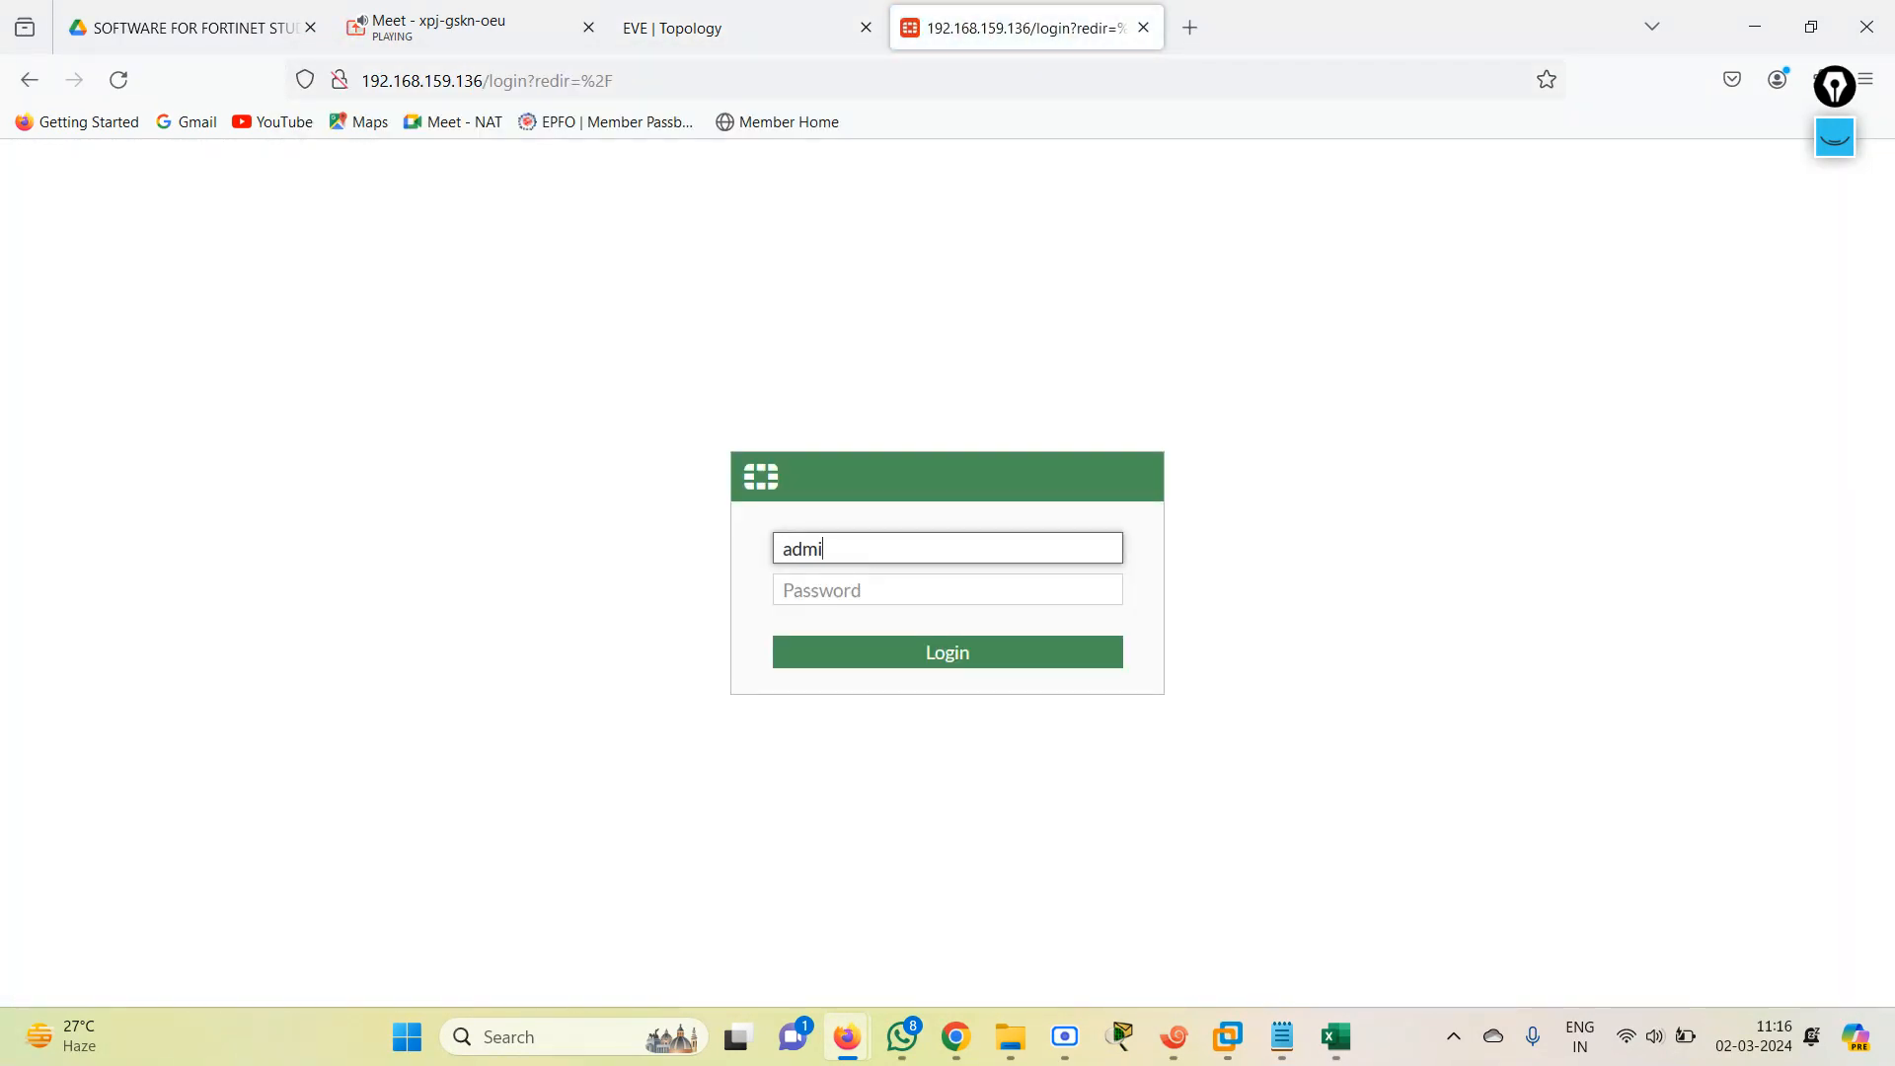
{"action": "key", "text": "Tab"}
{"action": "type", "text": "•••••"}
{"action": "key", "text": "Return"}
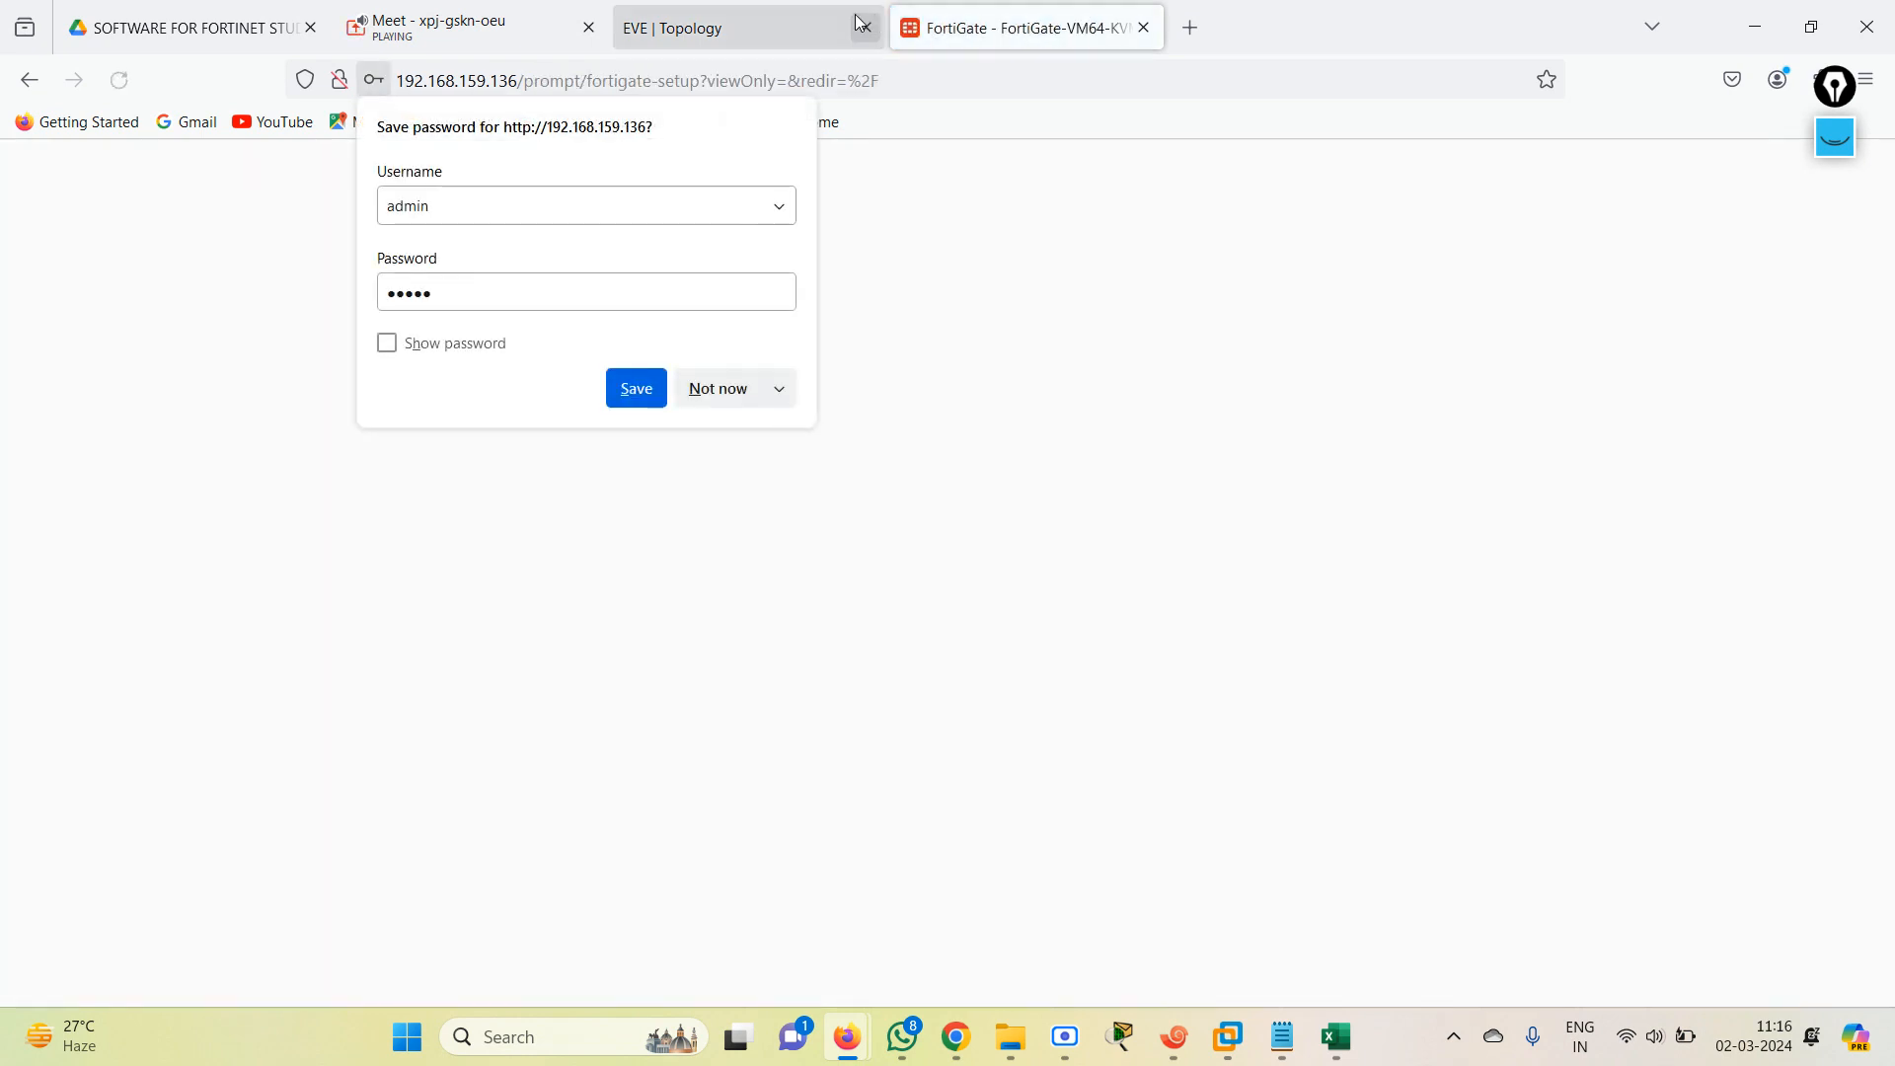
Decline saving the login password in the browser and dismiss the FortiGate setup prompts.
{"action": "left_click", "coordinate": [735, 388]}
{"action": "left_click", "coordinate": [1004, 696]}
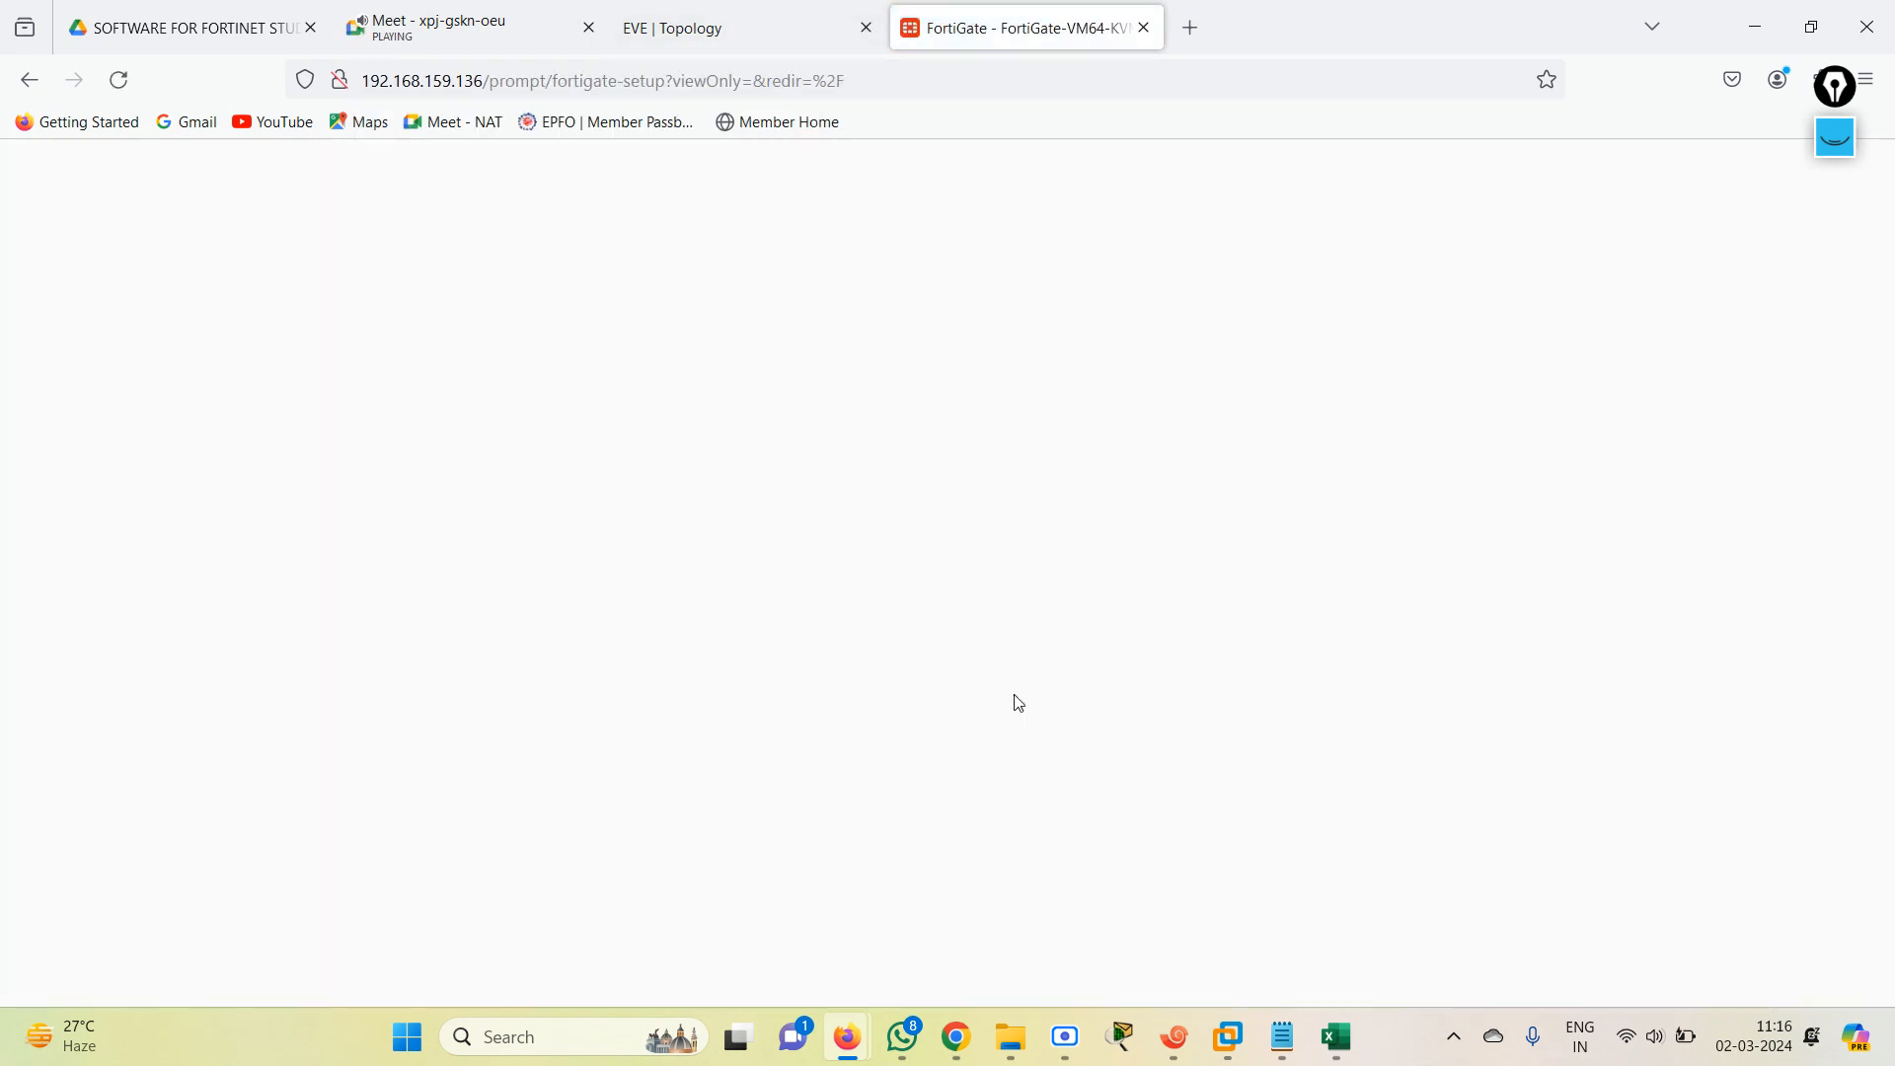
{"action": "left_click", "coordinate": [1044, 886]}
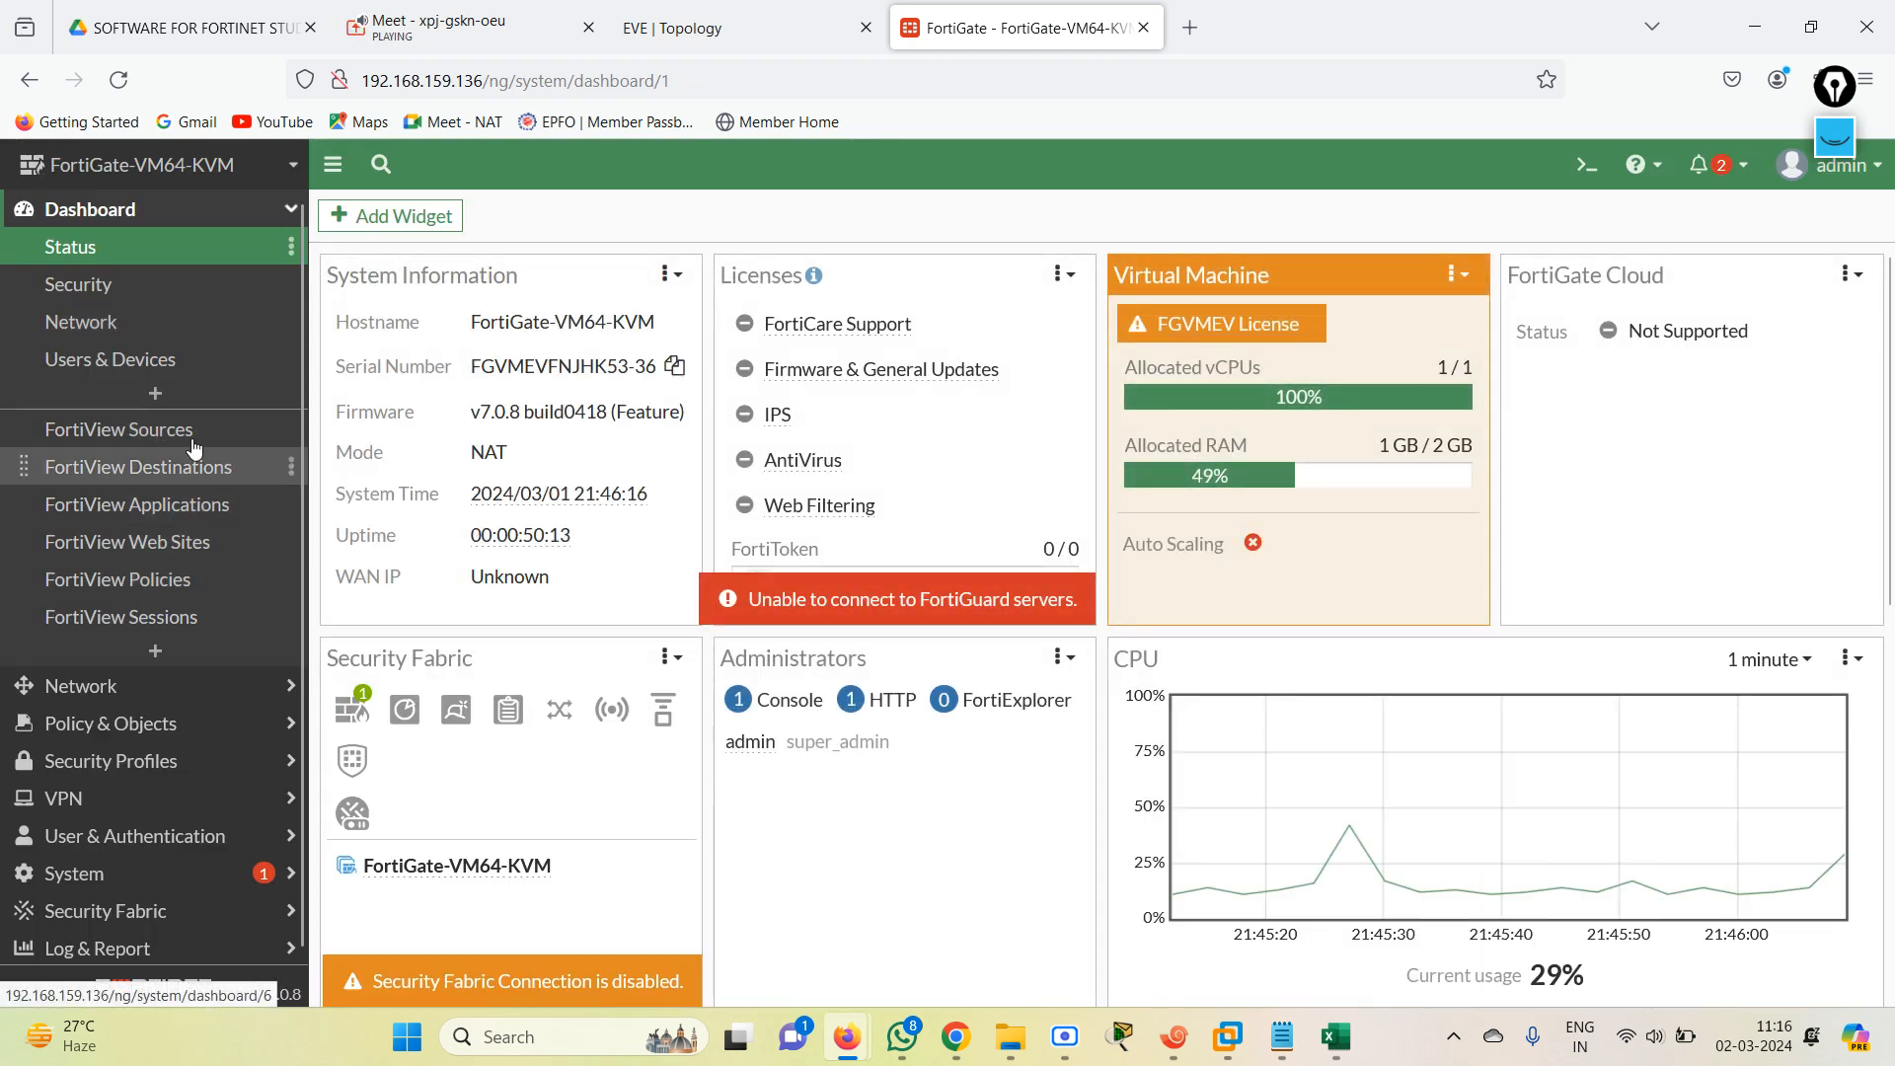
Change port1's addressing mode to Manual in the network interface settings, then save it and accept the connection warning.
{"action": "left_click", "coordinate": [109, 688]}
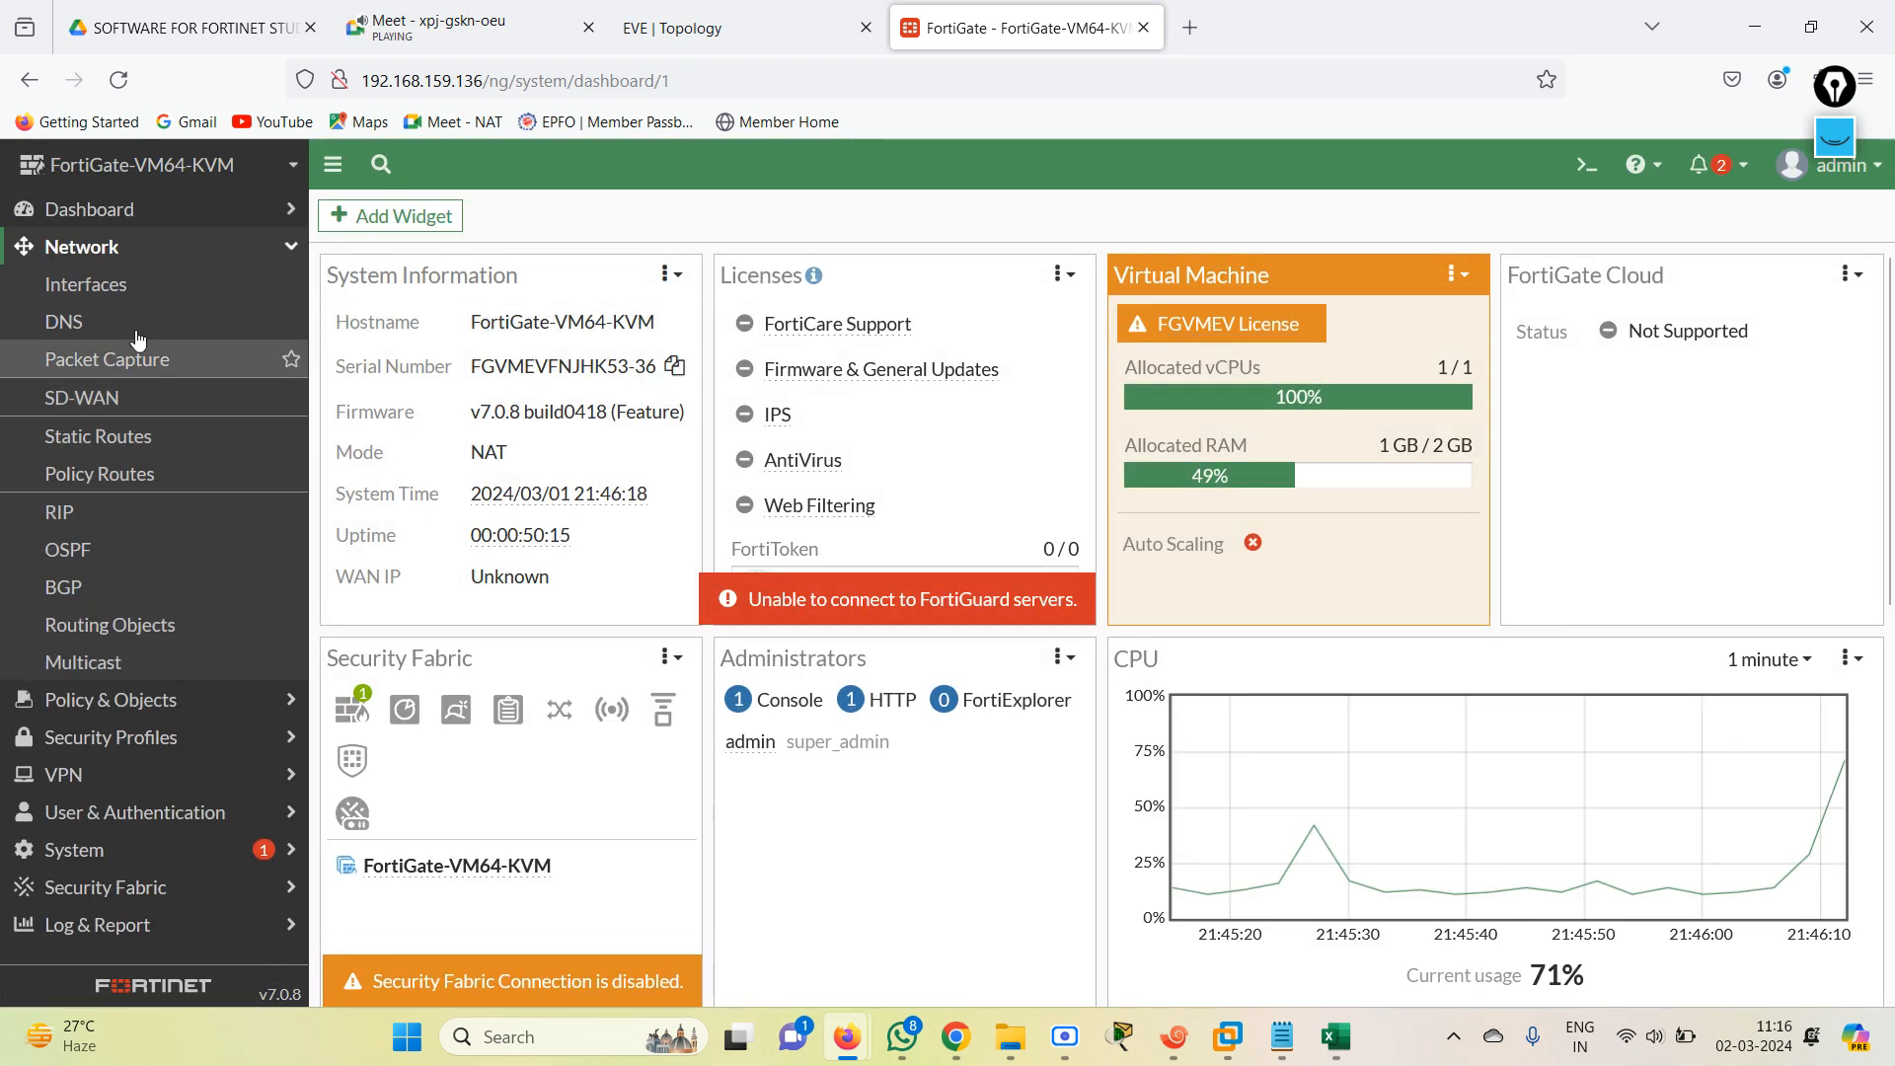
{"action": "left_click", "coordinate": [128, 285]}
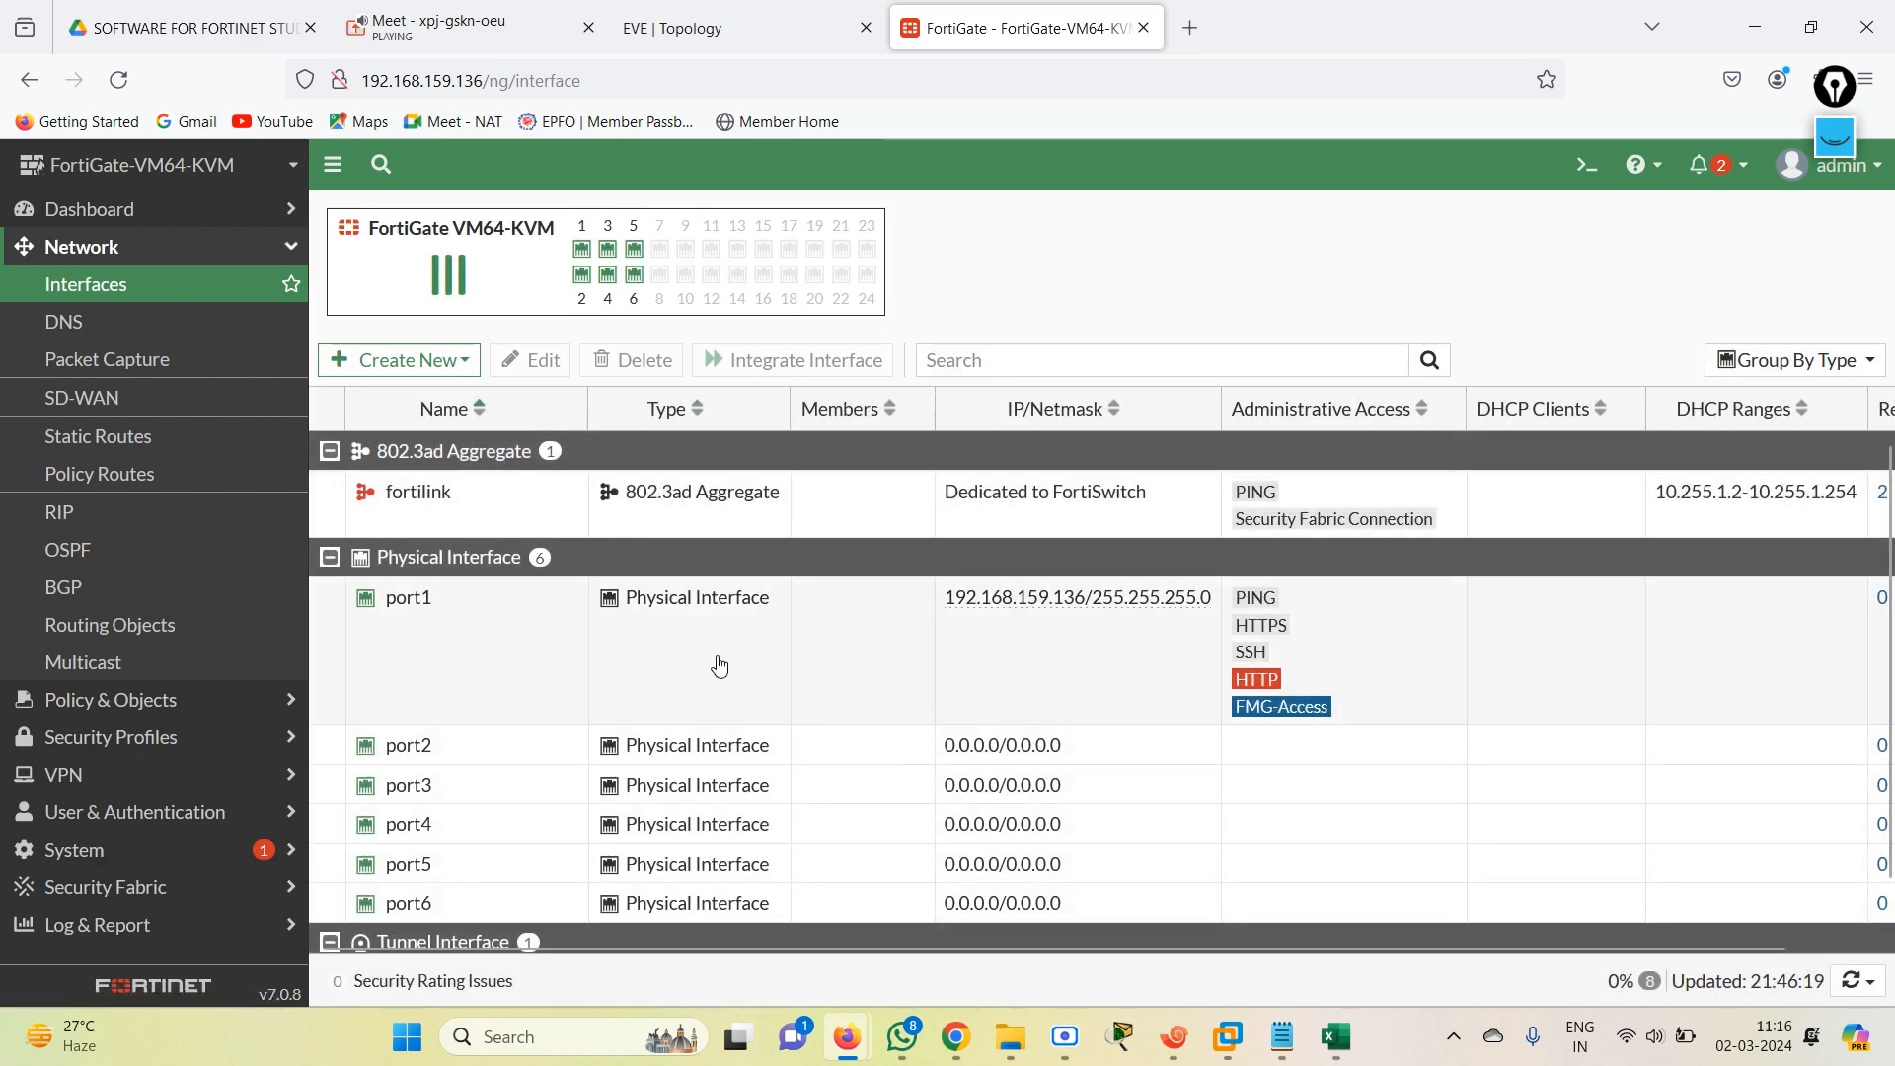
{"action": "double_click", "coordinate": [689, 655]}
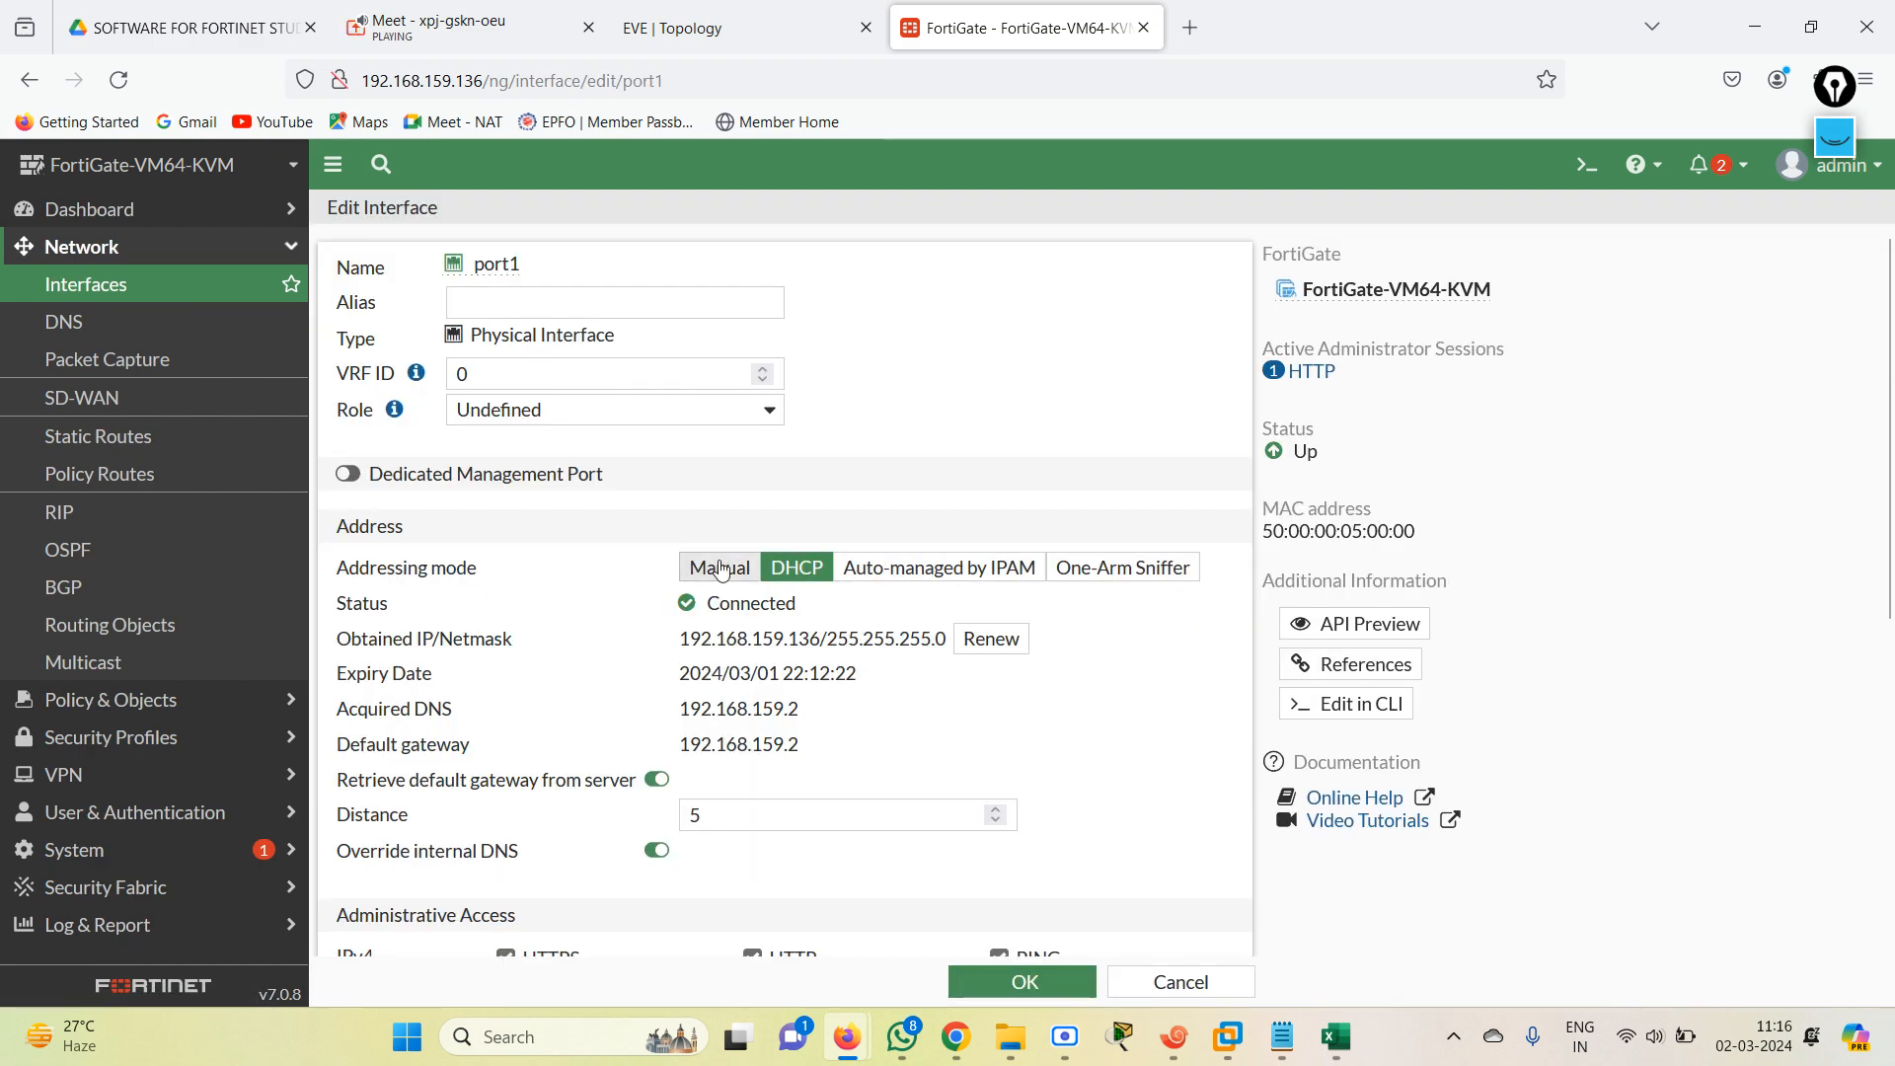
{"action": "left_click", "coordinate": [720, 568]}
{"action": "left_click", "coordinate": [1026, 981]}
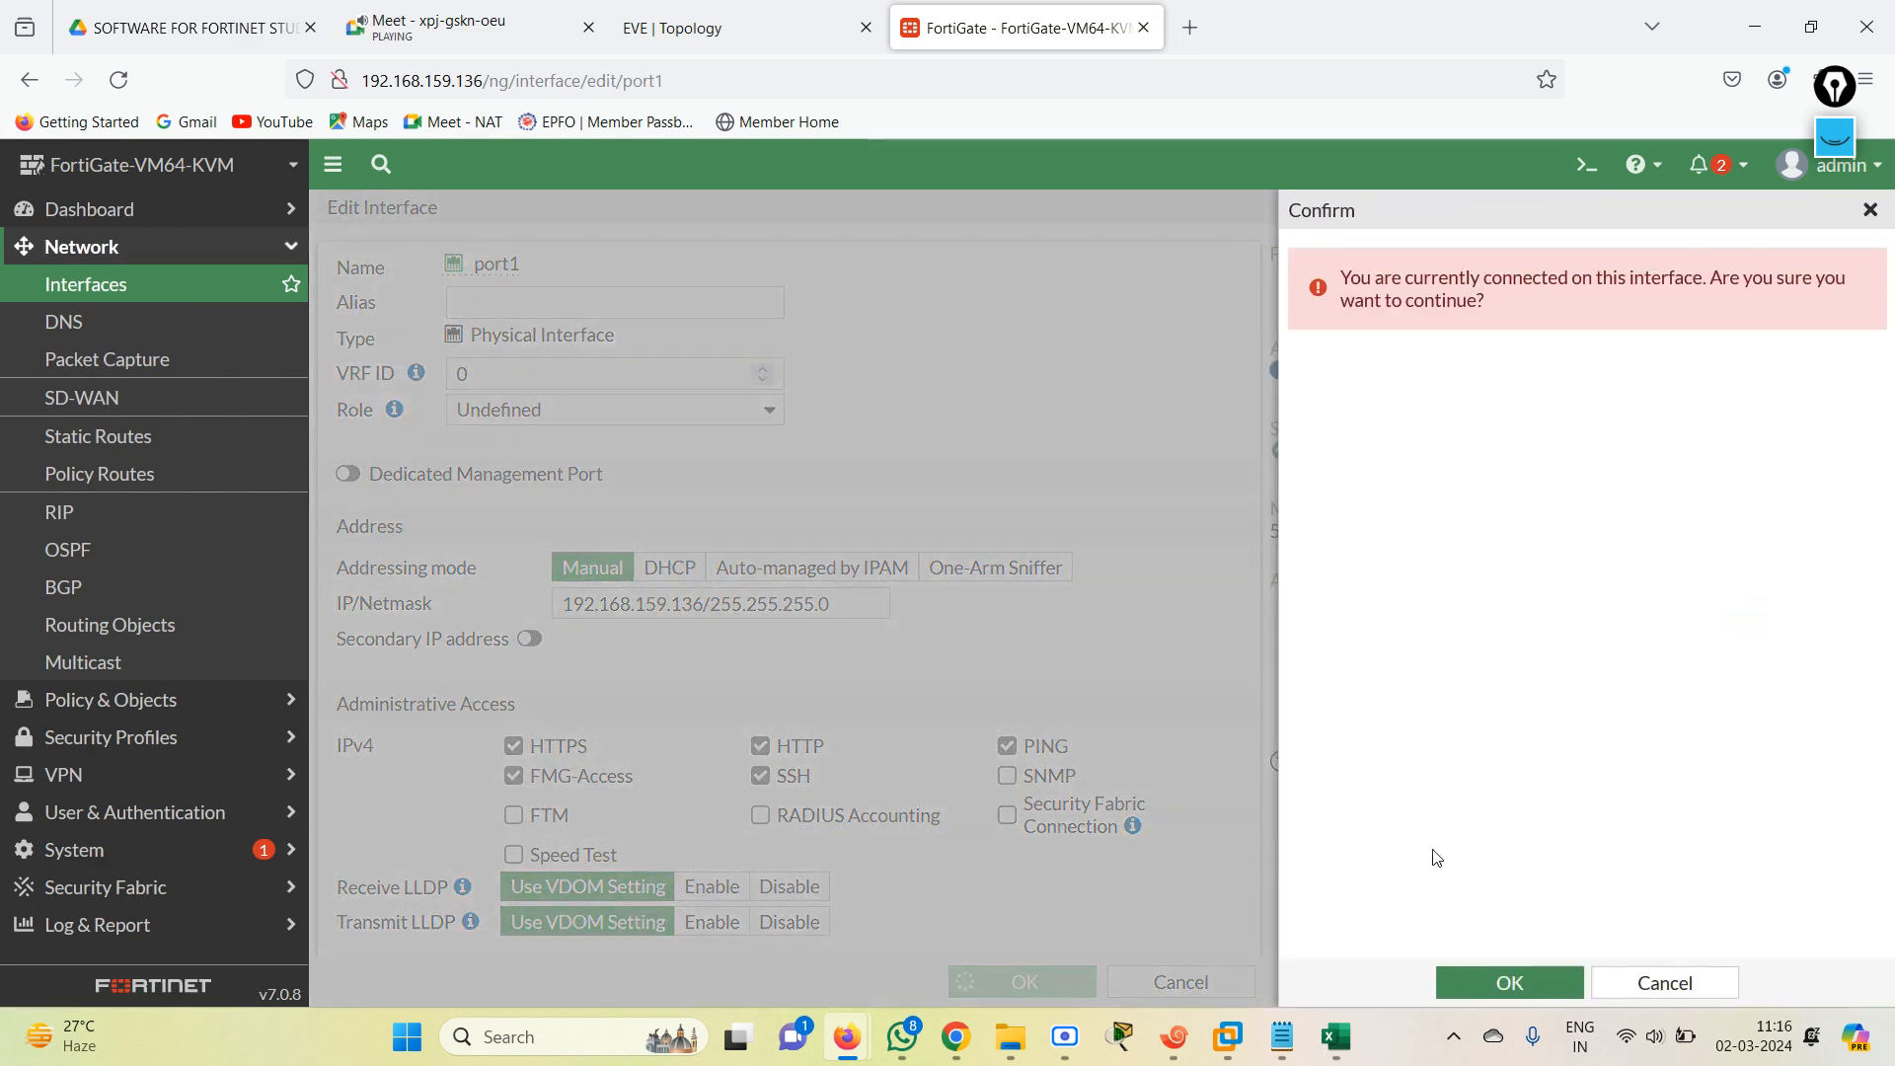
{"action": "left_click", "coordinate": [1510, 981]}
Switch to the firewall's Xshell session, enter config system interface and open port2 for editing.
{"action": "left_click", "coordinate": [716, 52]}
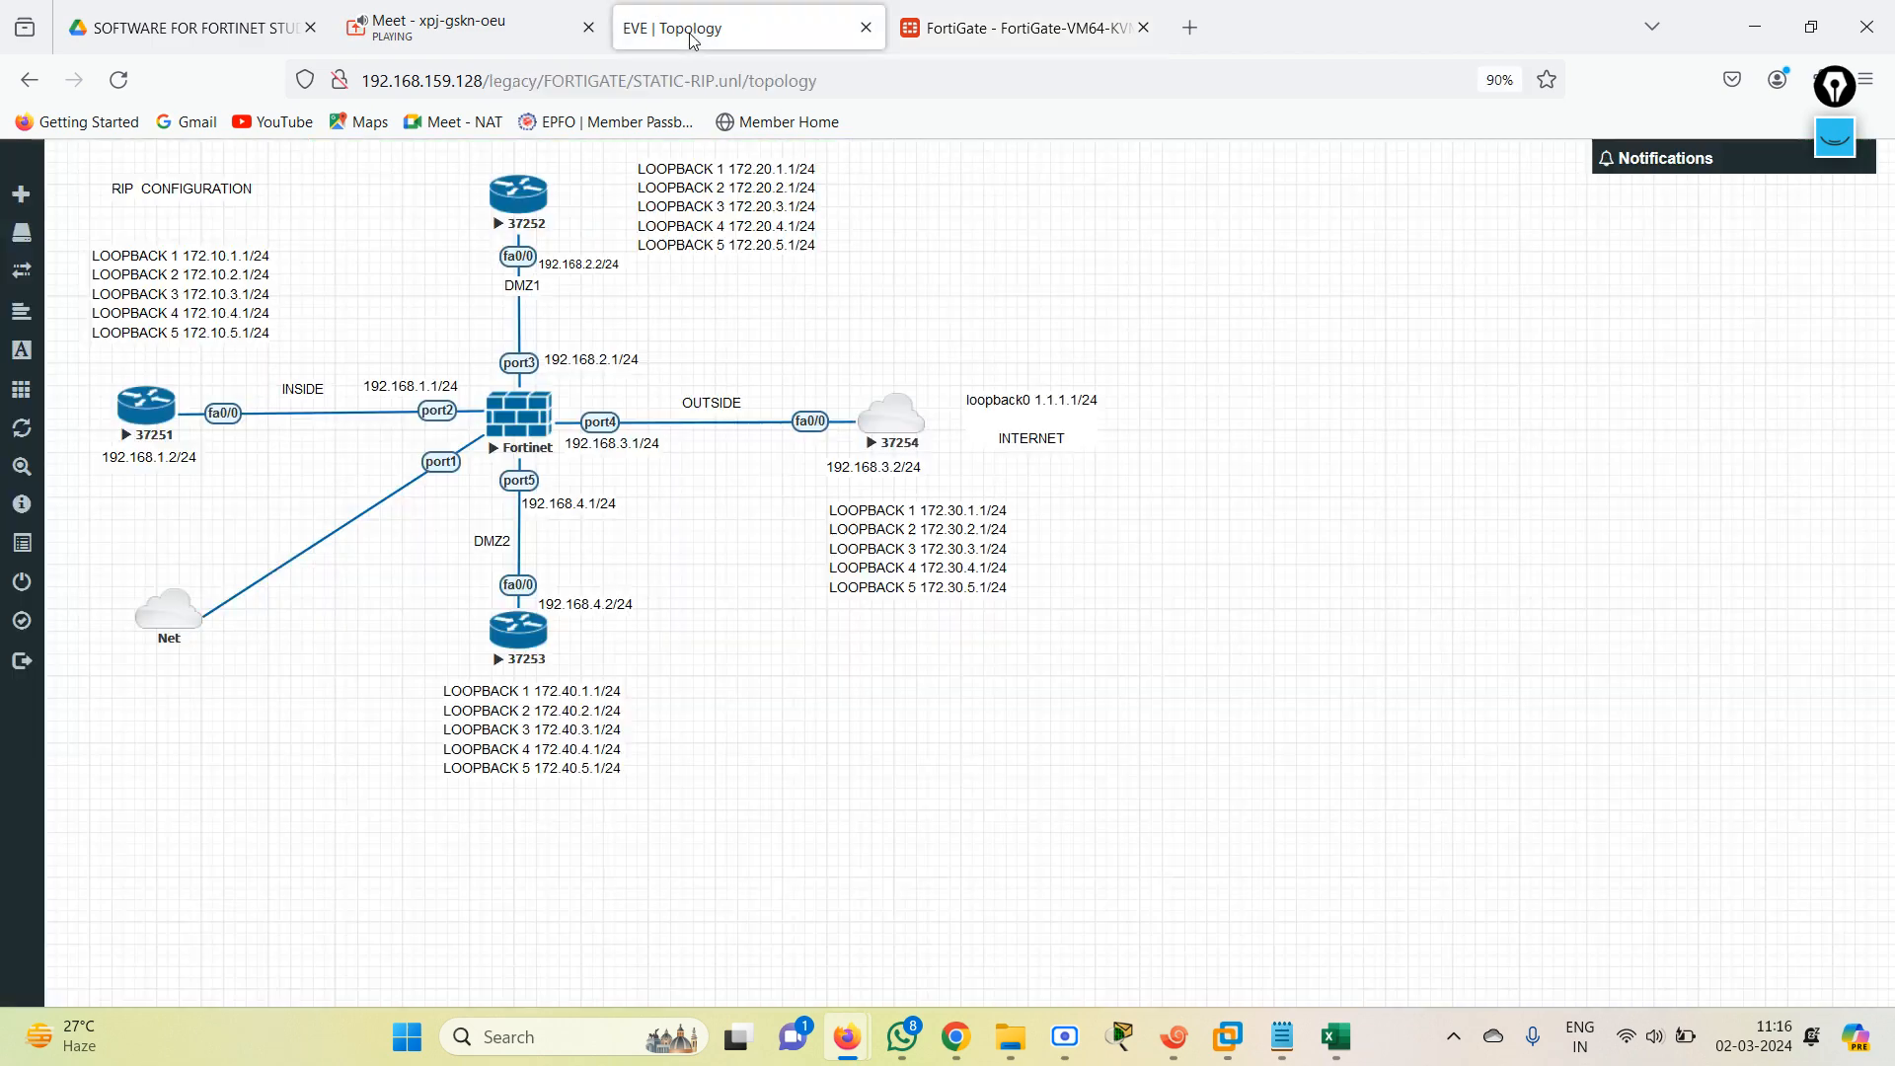
{"action": "left_click", "coordinate": [1174, 1036]}
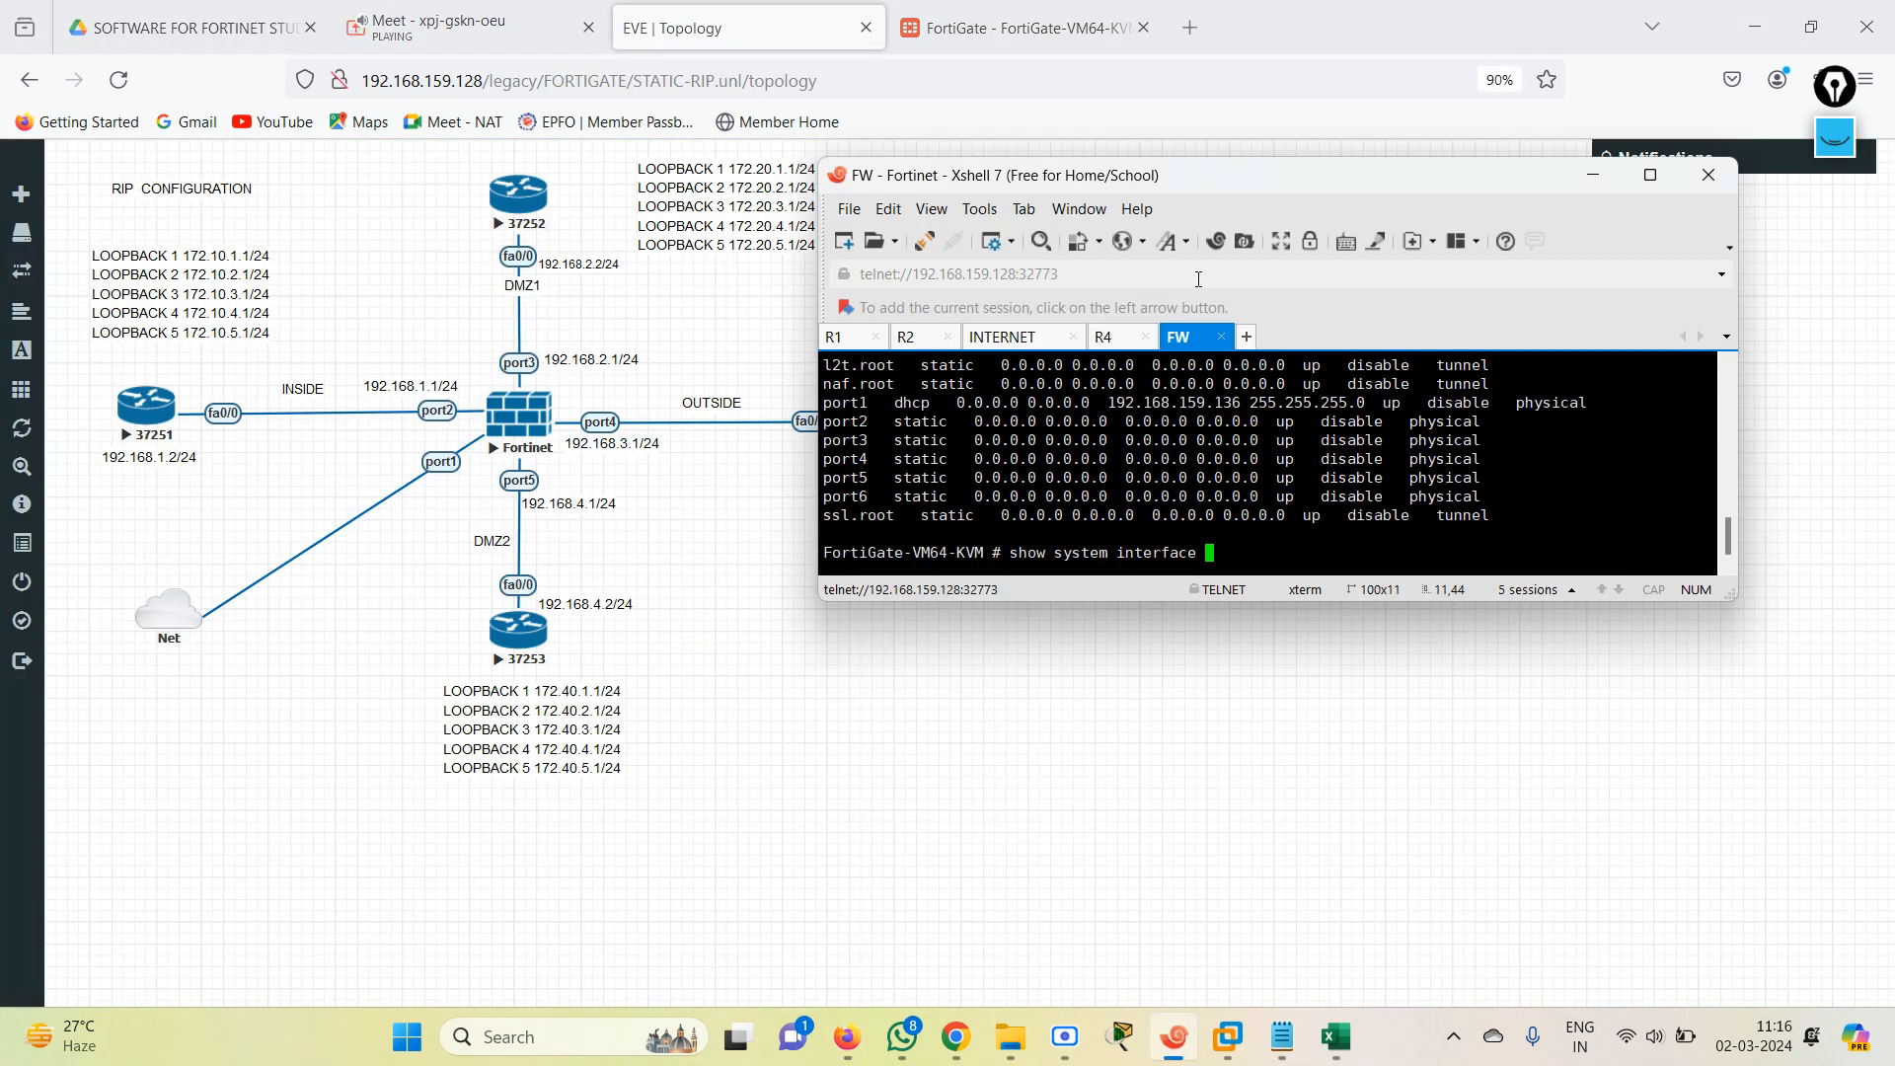
{"action": "key", "text": "BackSpace"}
{"action": "key", "text": "BackSpace"}
{"action": "key", "text": "BackSpace"}
{"action": "key", "text": "BackSpace"}
{"action": "key", "text": "BackSpace"}
{"action": "key", "text": "BackSpace"}
{"action": "key", "text": "BackSpace"}
{"action": "key", "text": "BackSpace"}
{"action": "key", "text": "BackSpace"}
{"action": "key", "text": "BackSpace"}
{"action": "key", "text": "BackSpace"}
{"action": "key", "text": "BackSpace"}
{"action": "key", "text": "BackSpace"}
{"action": "key", "text": "BackSpace"}
{"action": "key", "text": "BackSpace"}
{"action": "key", "text": "BackSpace"}
{"action": "key", "text": "BackSpace"}
{"action": "key", "text": "BackSpace"}
{"action": "key", "text": "BackSpace"}
{"action": "key", "text": "BackSpace"}
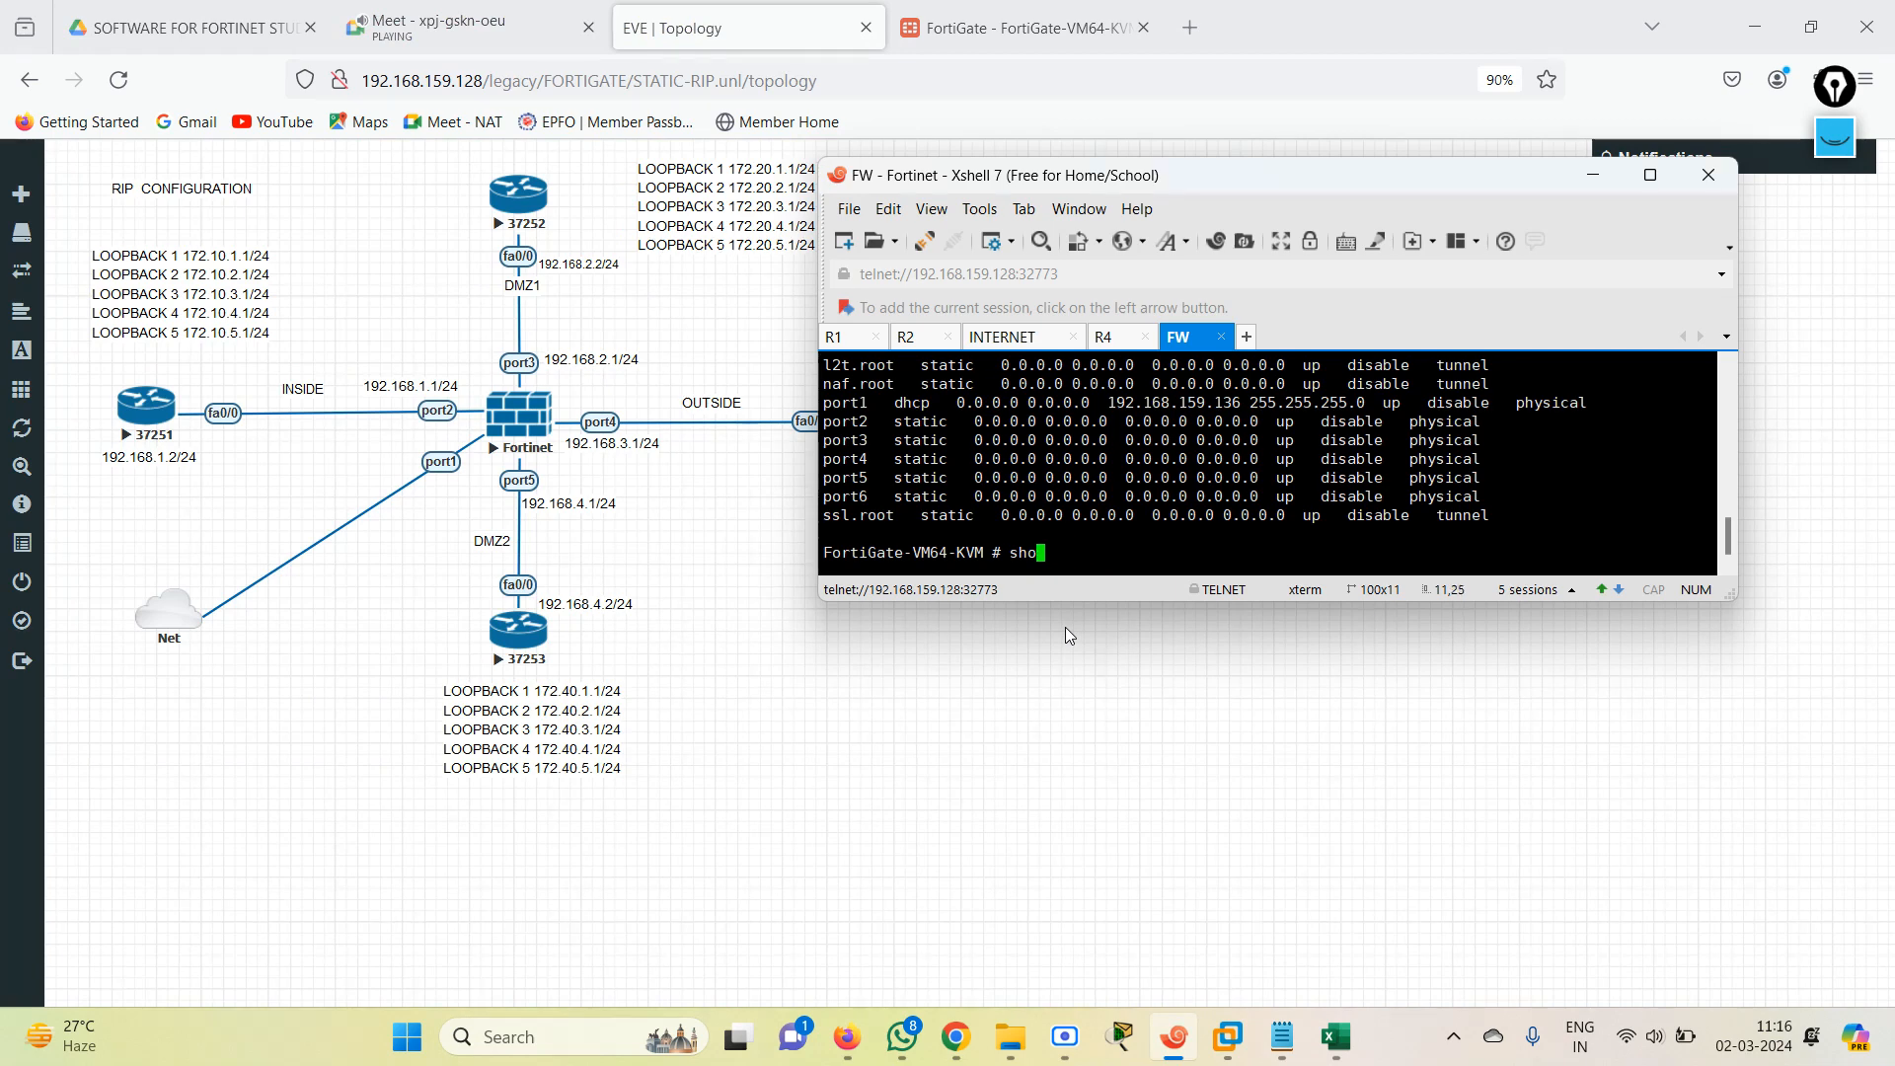
{"action": "type", "text": "config system interface"}
{"action": "key", "text": "Return"}
{"action": "type", "text": "ed"}
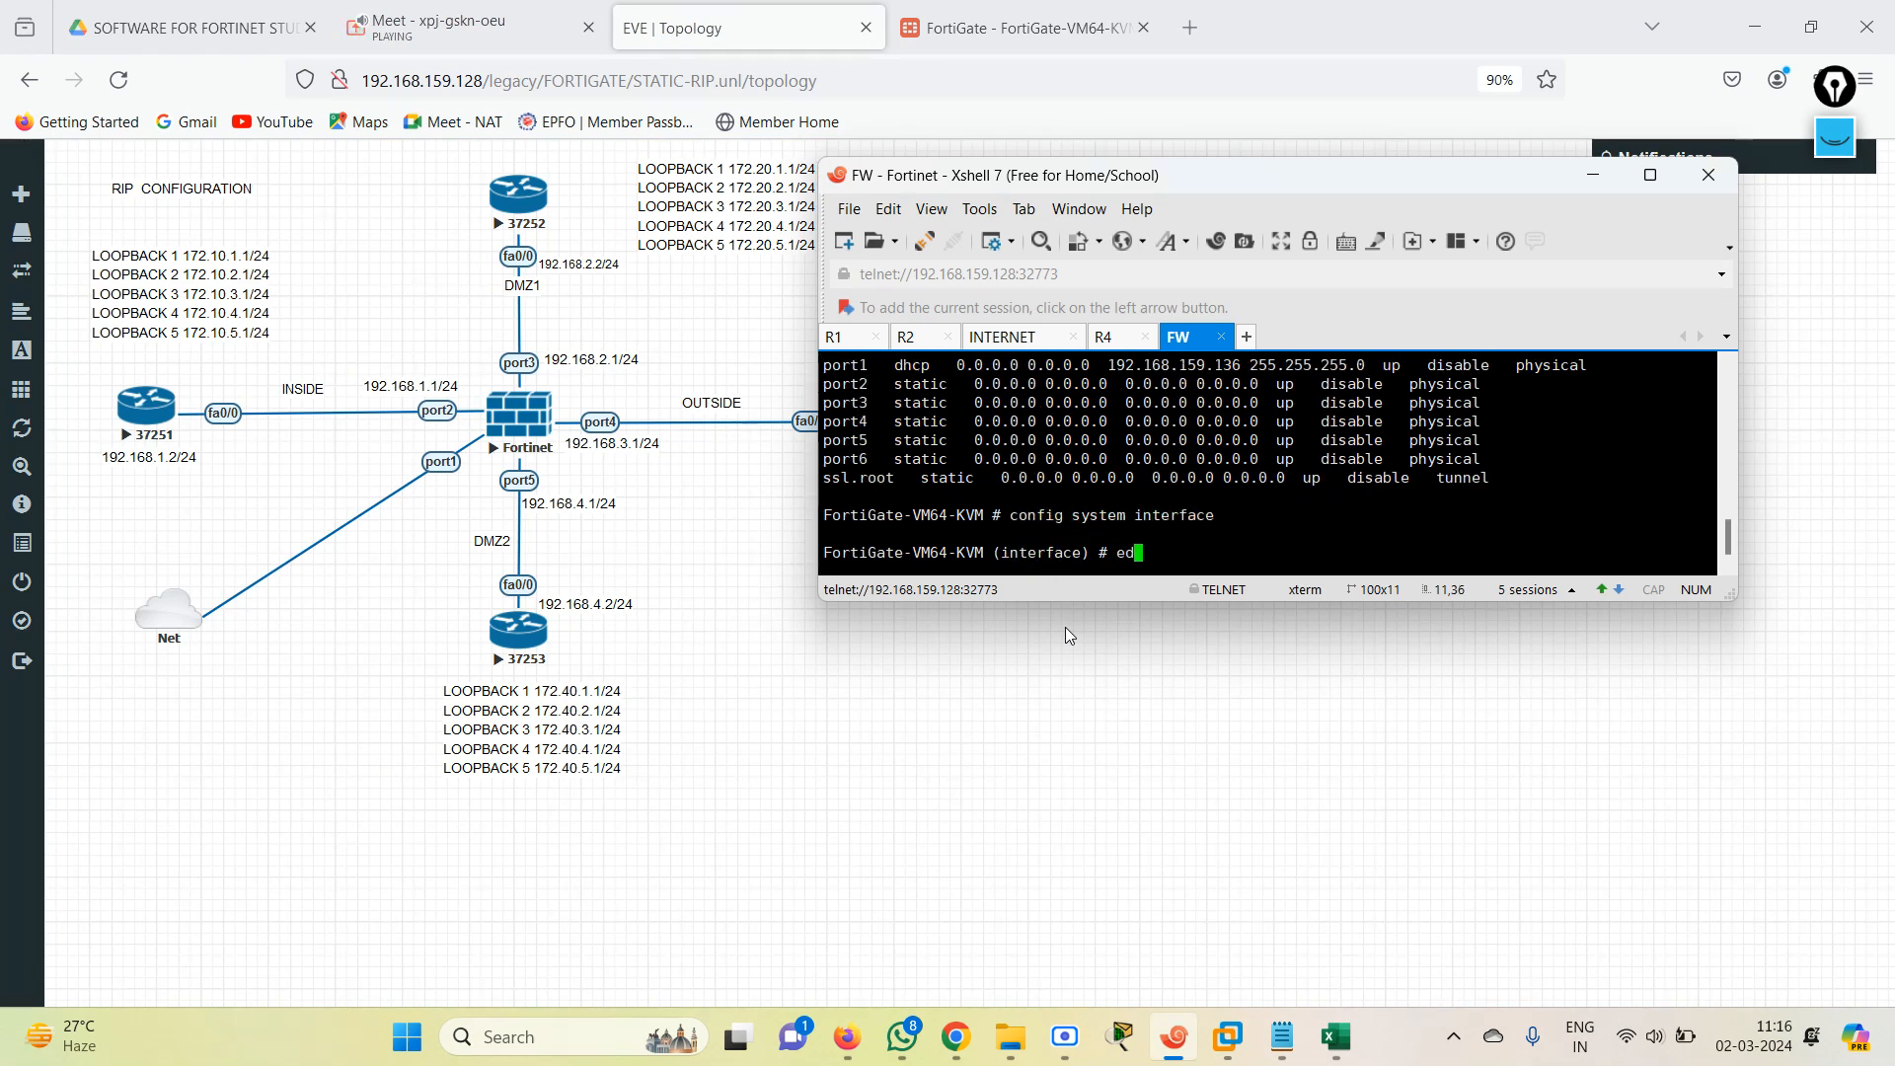
{"action": "type", "text": "it port2"}
{"action": "key", "text": "Return"}
Set port2 to static mode and allow ping, https and http access on it.
{"action": "key", "text": "Return"}
{"action": "type", "text": "set "}
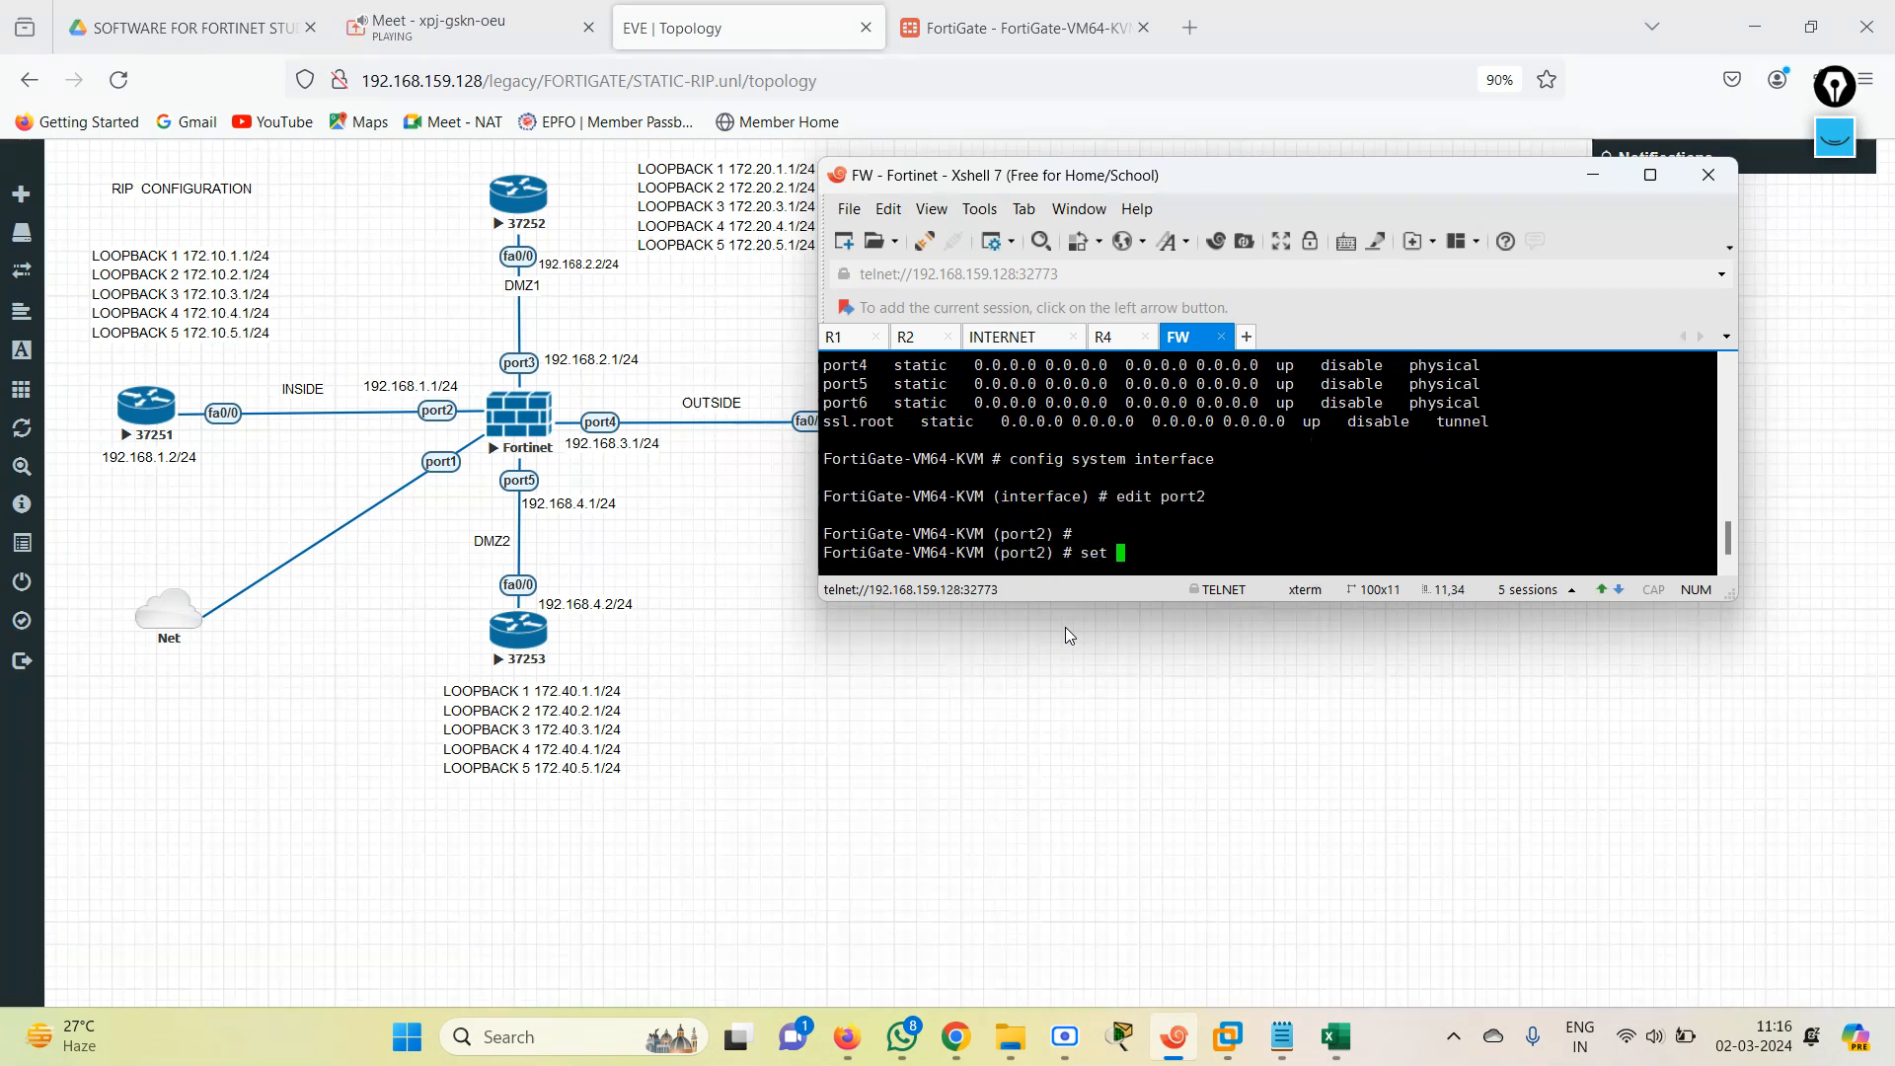
{"action": "type", "text": "mode static"}
{"action": "key", "text": "Return"}
{"action": "type", "text": "set allowaccess "}
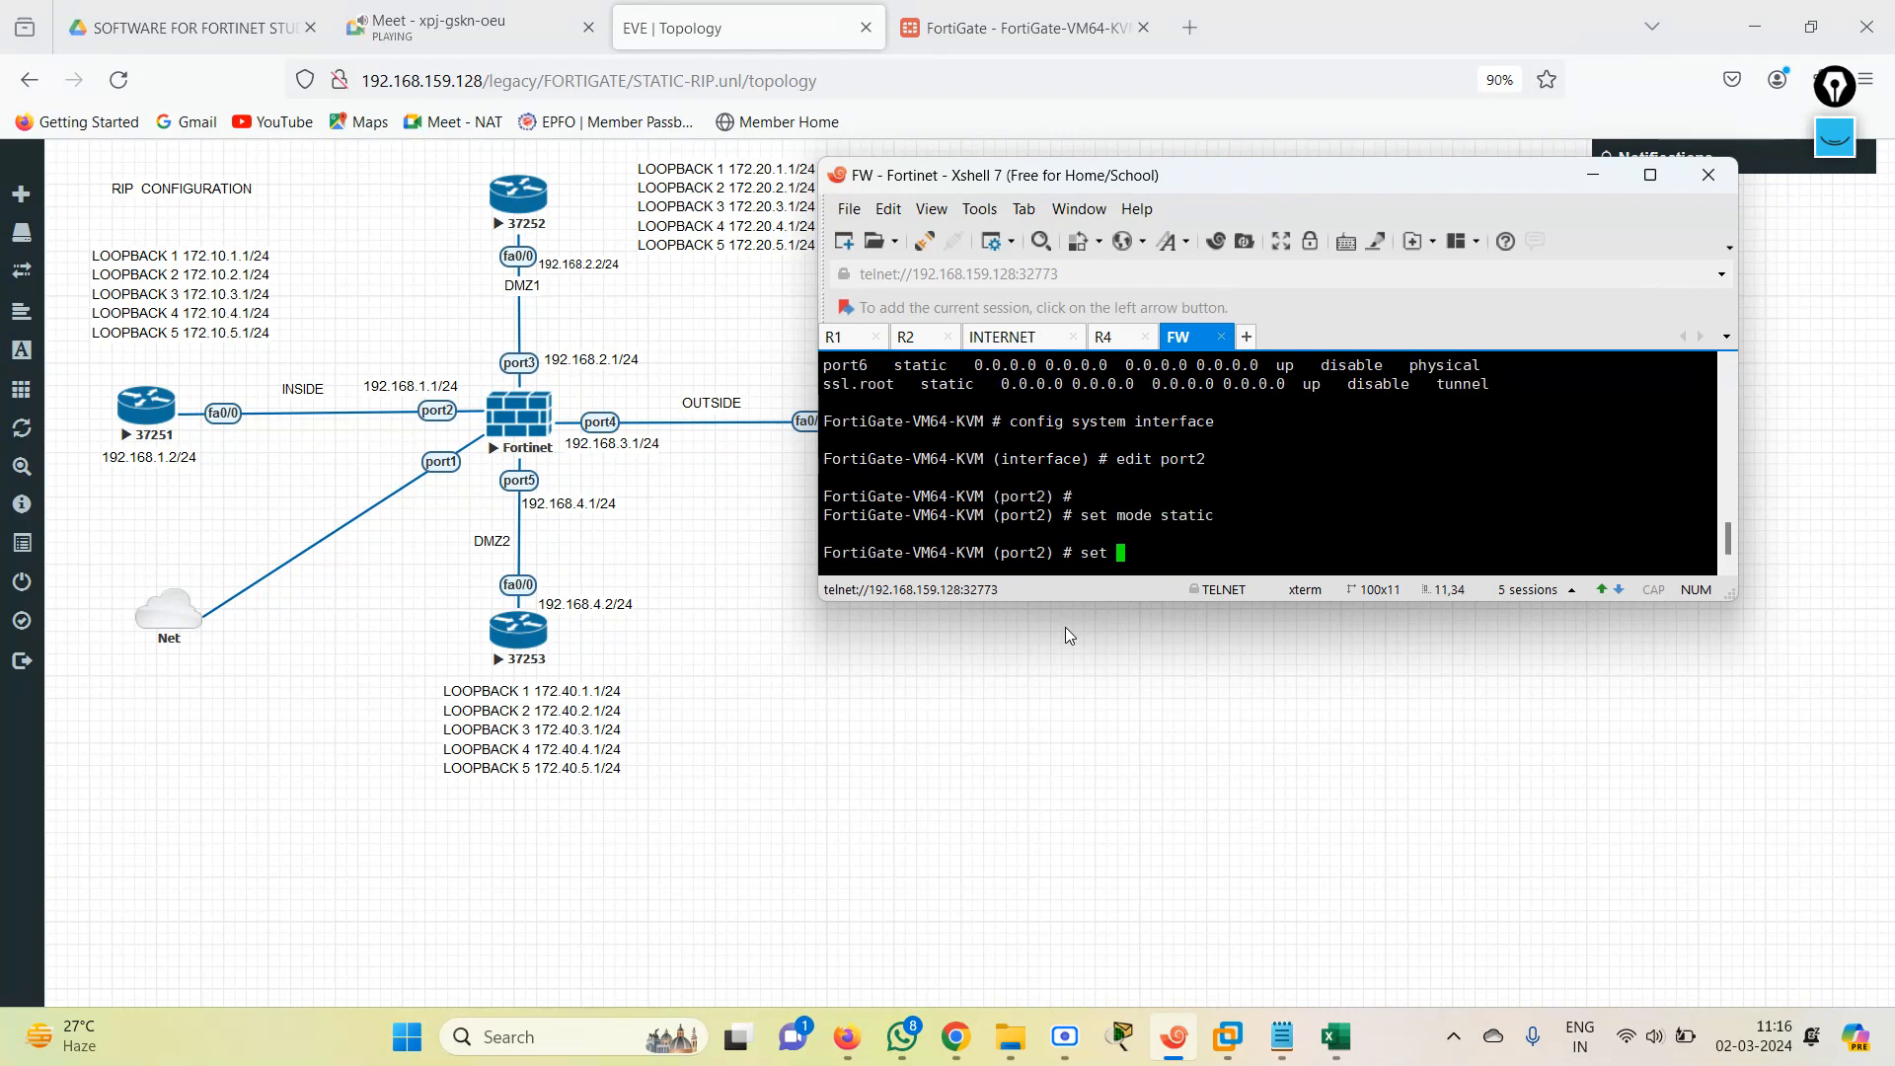
{"action": "type", "text": "ping  https http"}
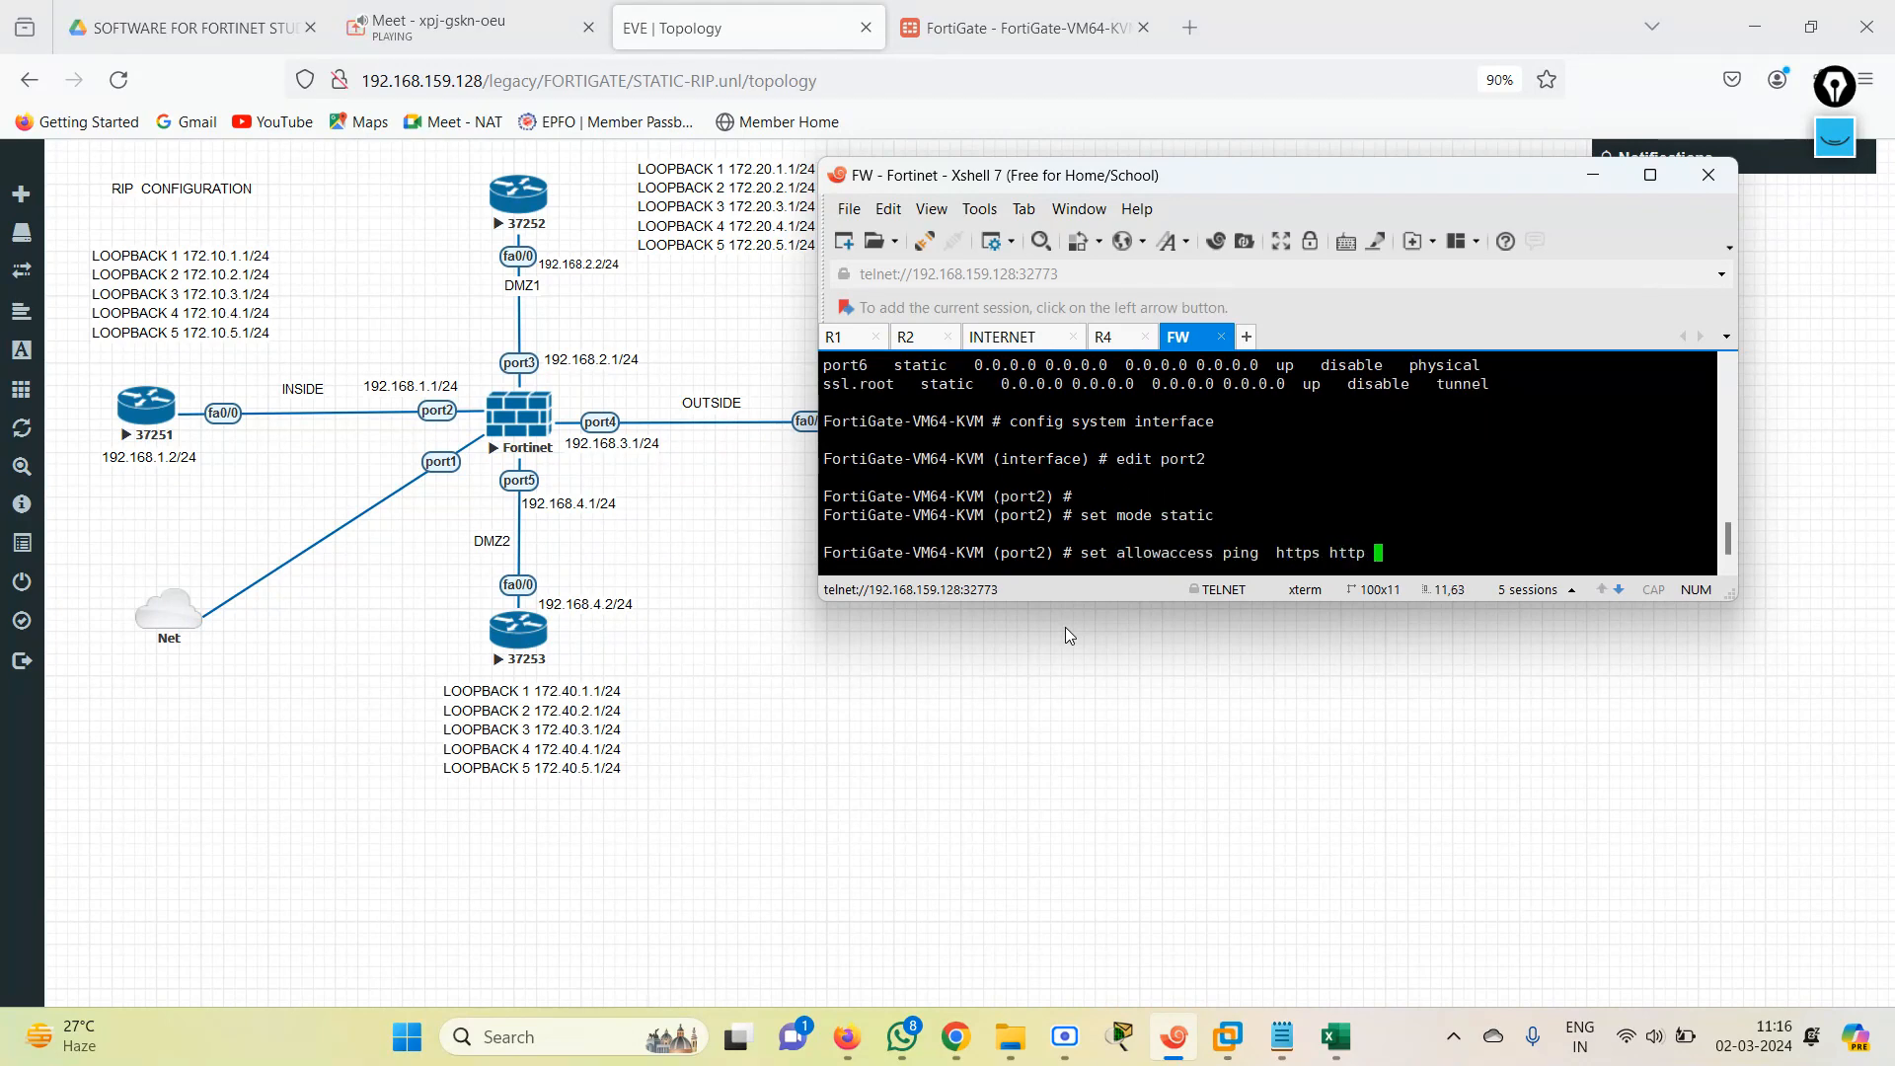
{"action": "key", "text": "Return"}
{"action": "key", "text": "Return"}
{"action": "key", "text": "Return"}
Set port2's IP address to 192.168.1.1/24.
{"action": "type", "text": "set i"}
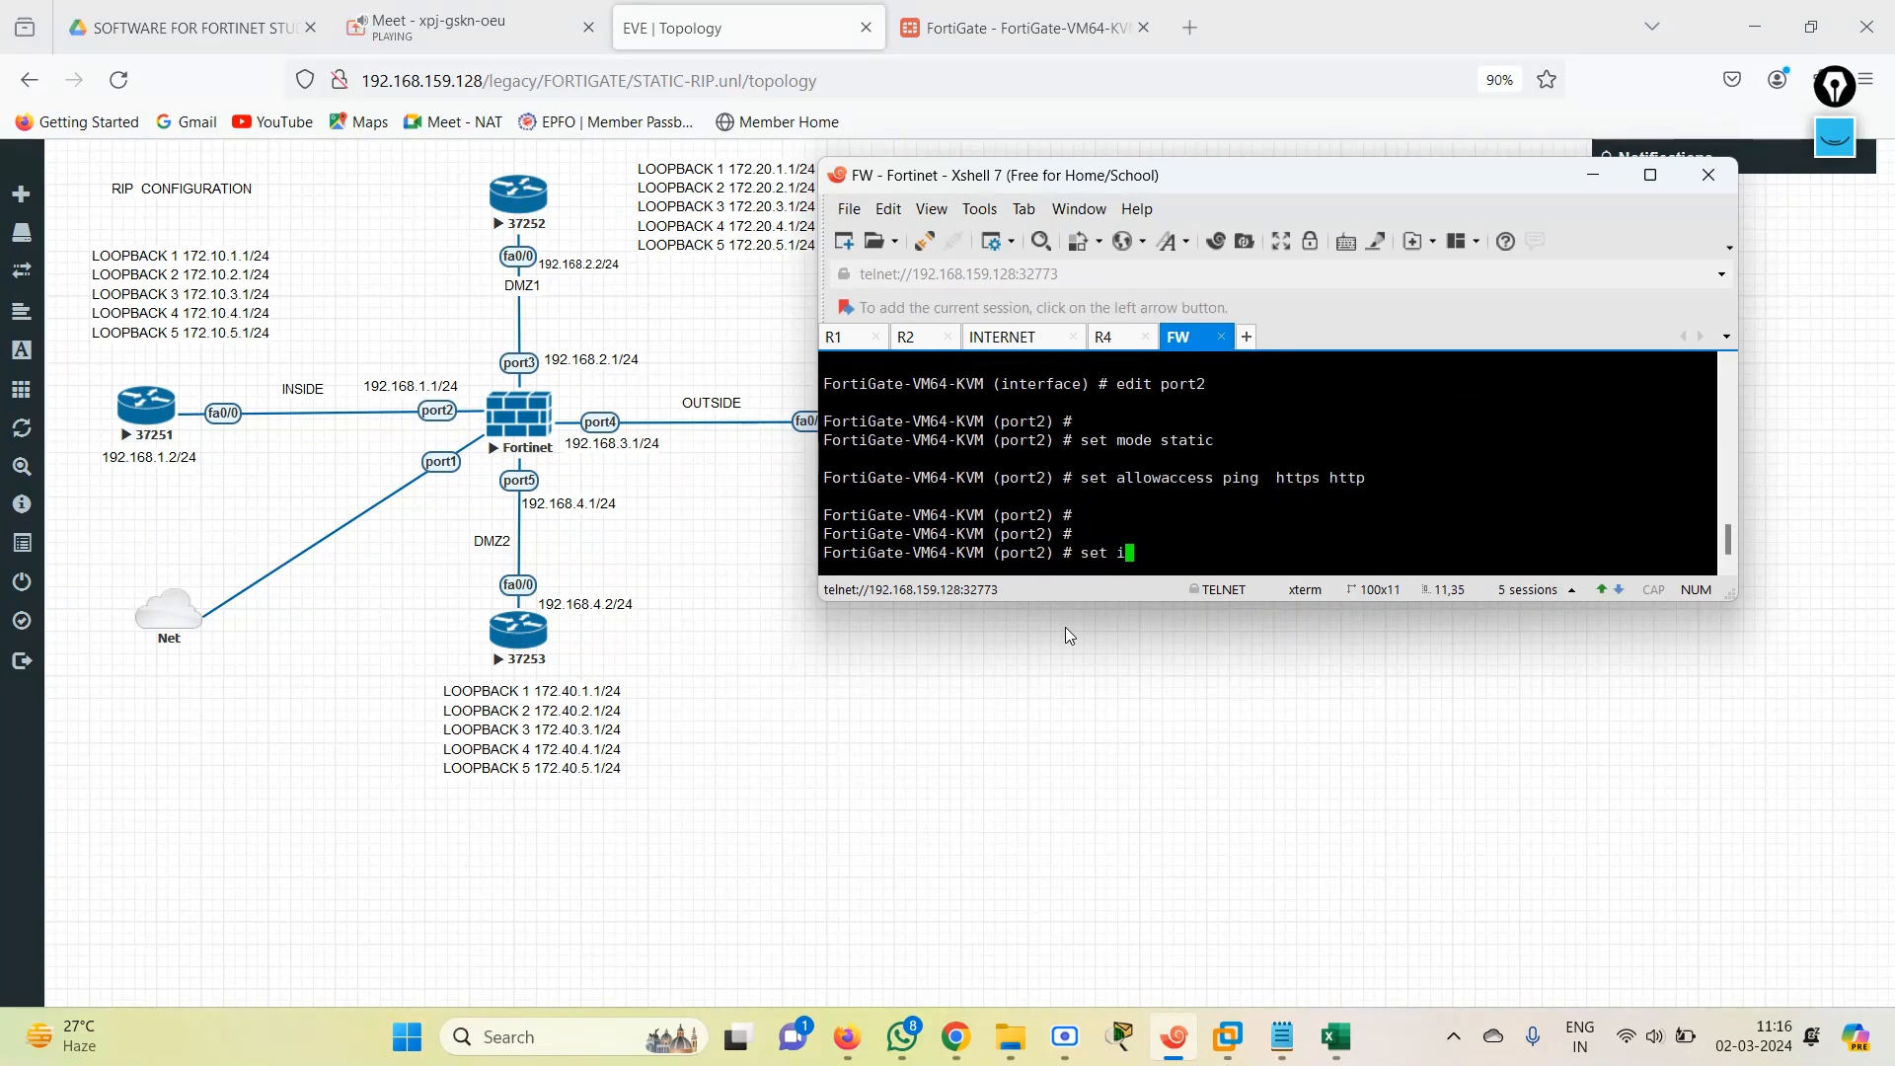
{"action": "type", "text": "p 192.168.1.1/24"}
{"action": "key", "text": "Return"}
{"action": "key", "text": "Return"}
{"action": "key", "text": "Return"}
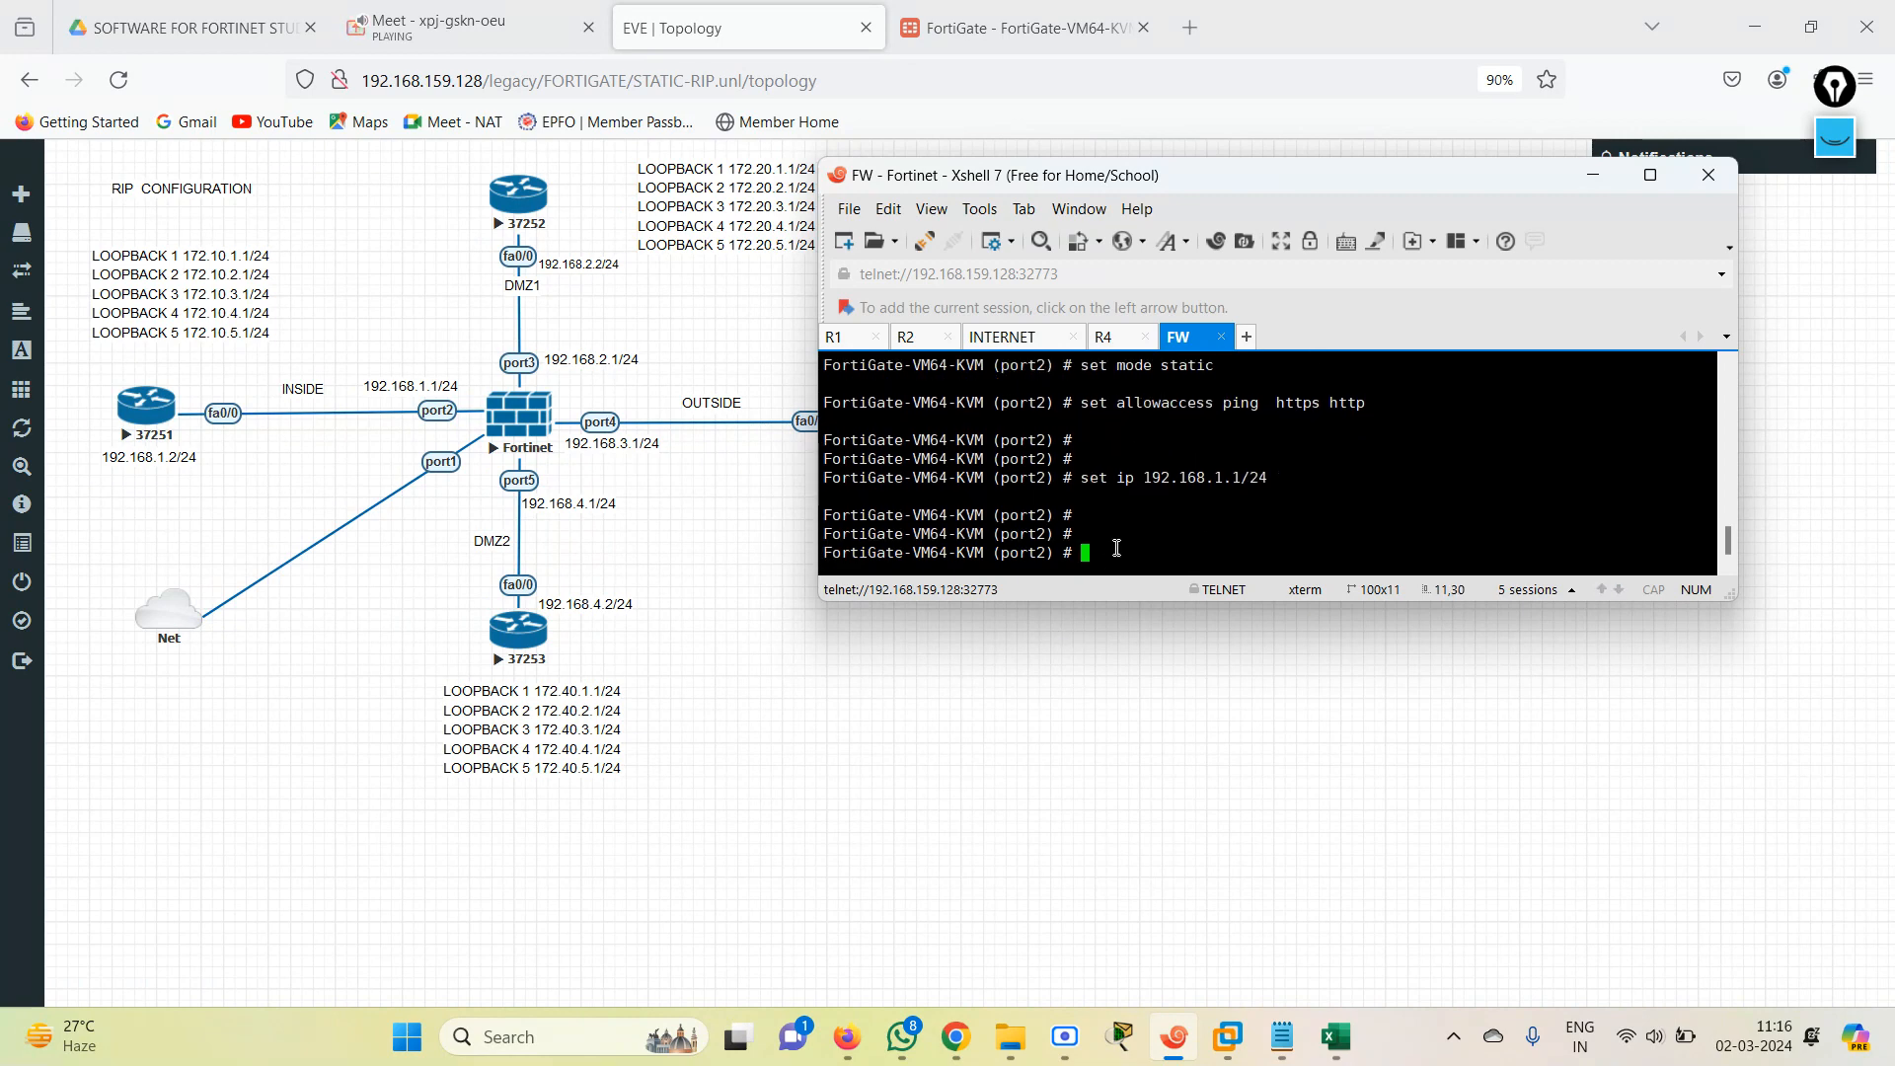
Finish port2 with the next command and open port3 for editing.
{"action": "type", "text": "ne"}
{"action": "key", "text": "BackSpace"}
{"action": "key", "text": "BackSpace"}
{"action": "type", "text": "edit port1"}
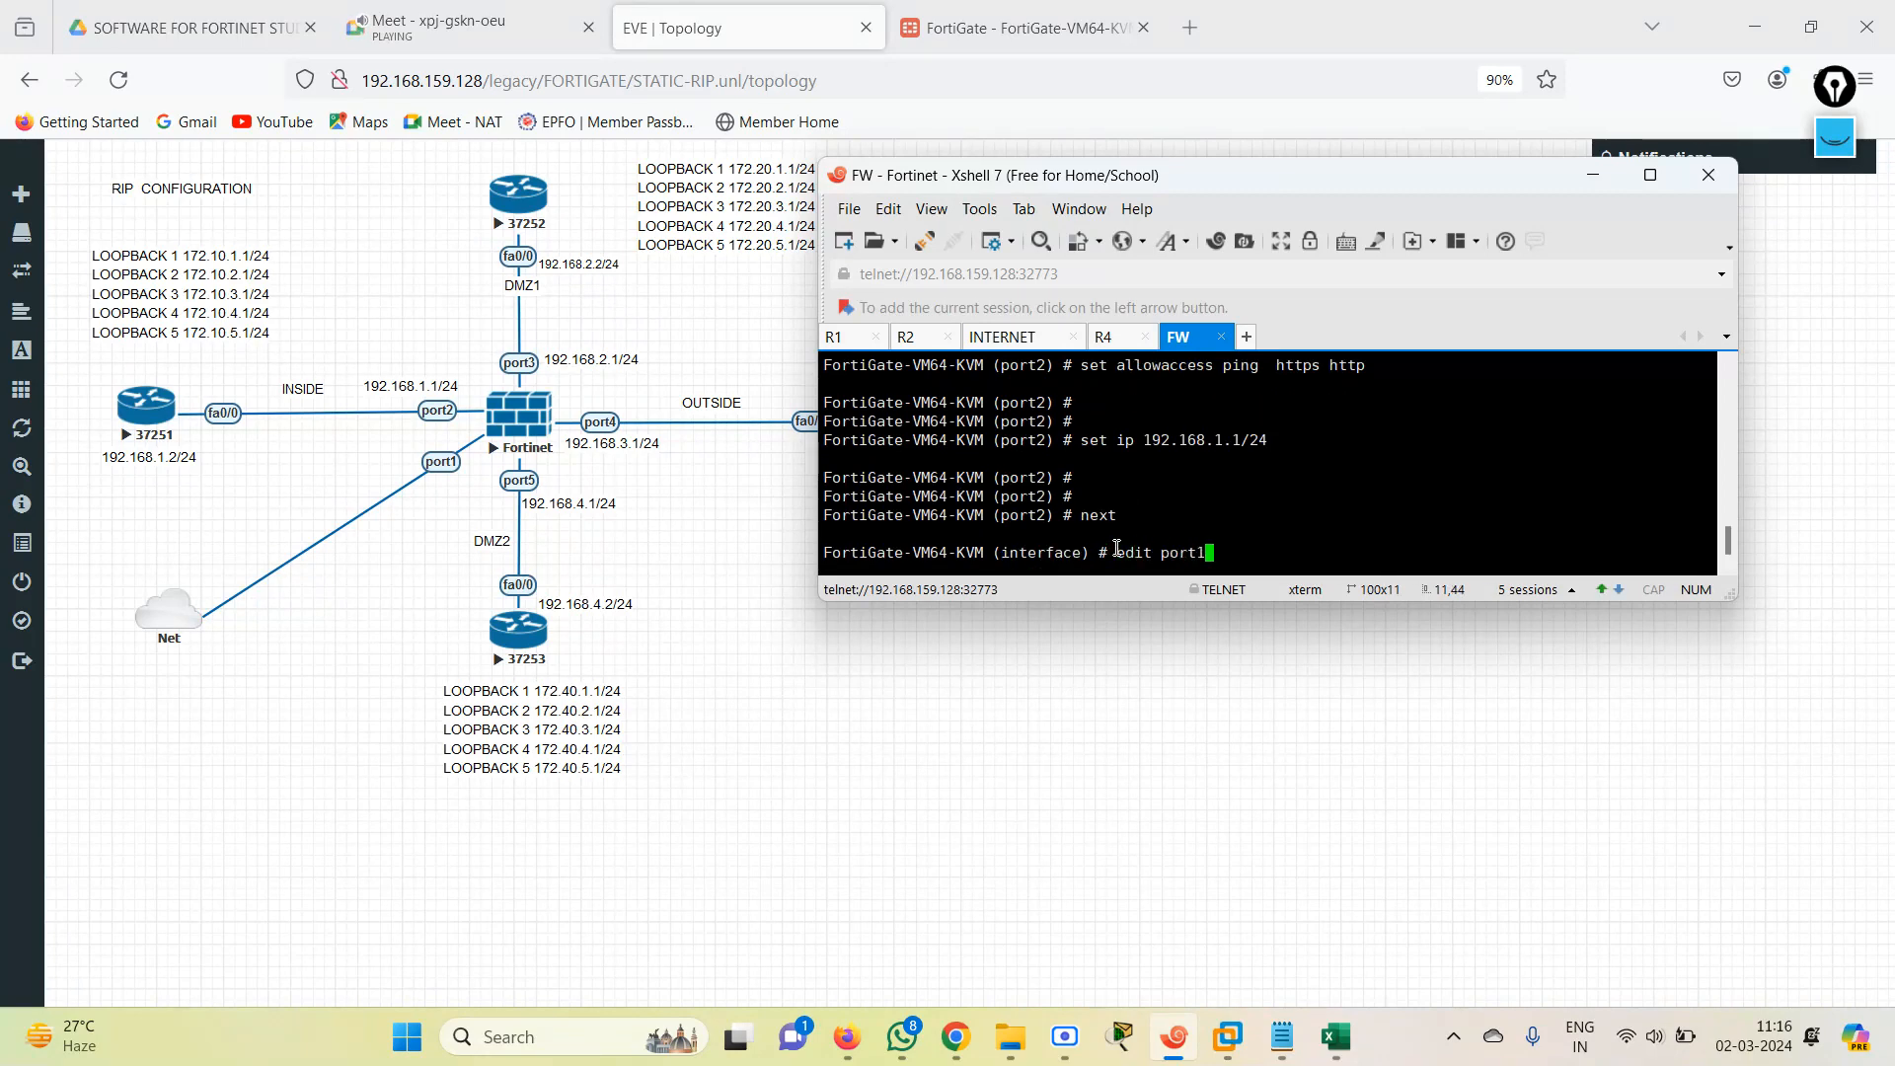
{"action": "key", "text": "BackSpace"}
{"action": "type", "text": "3"}
{"action": "key", "text": "Return"}
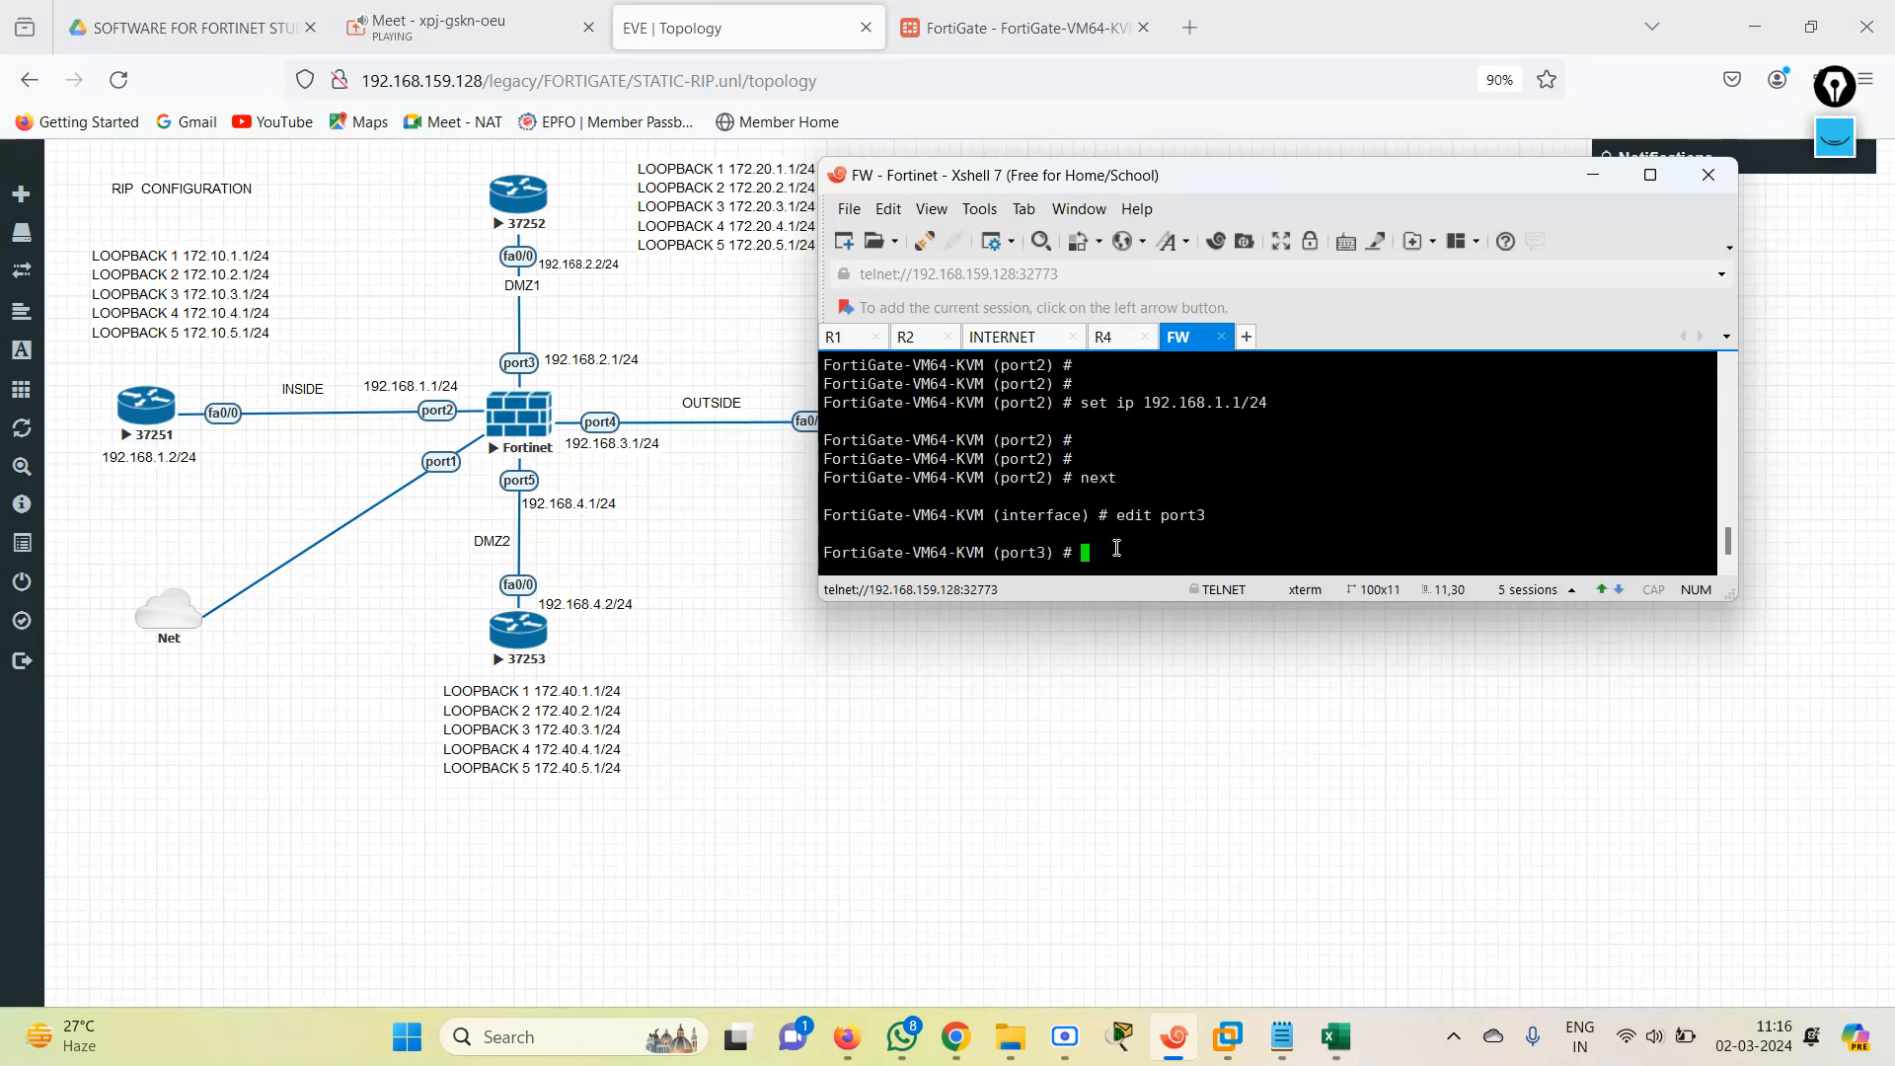
{"action": "key", "text": "Return"}
{"action": "type", "text": "se al"}
{"action": "key", "text": "Tab"}
{"action": "type", "text": "p"}
{"action": "key", "text": "BackSpace"}
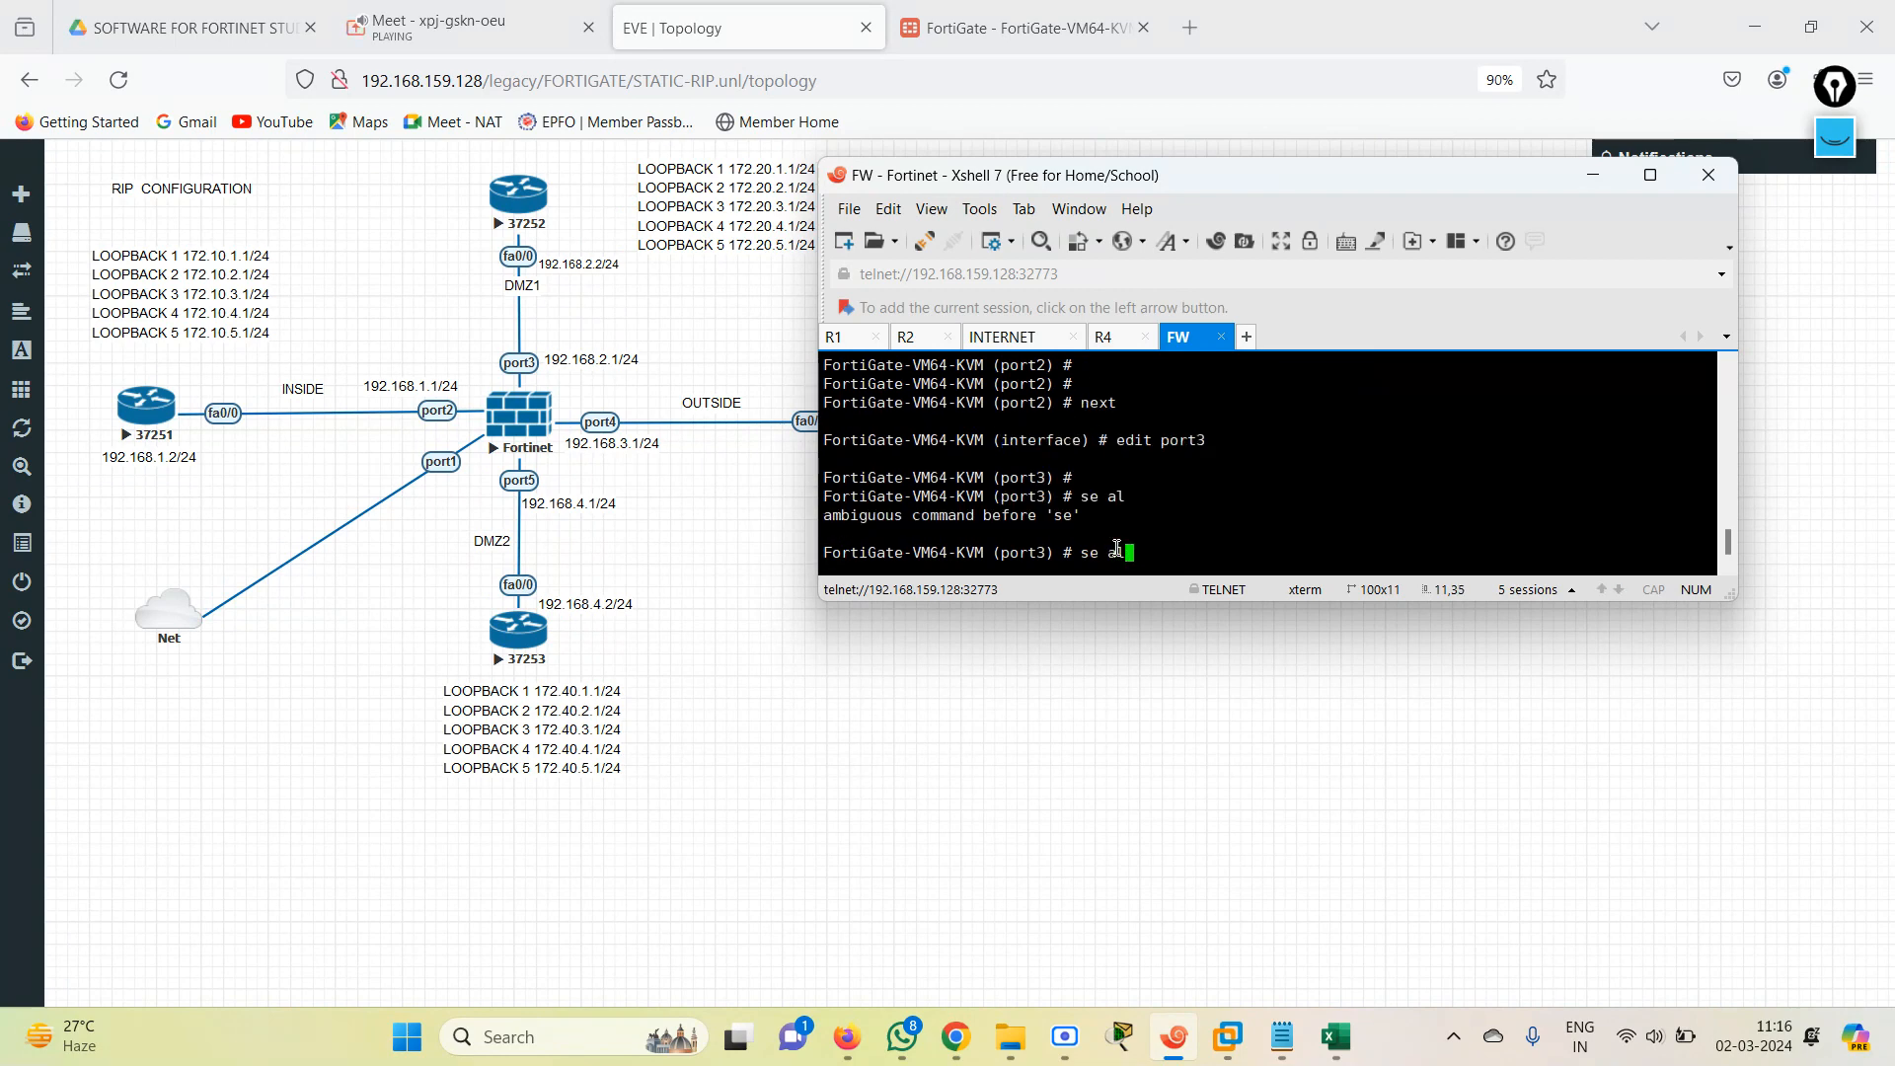
{"action": "key", "text": "Tab"}
{"action": "key", "text": "BackSpace"}
{"action": "key", "text": "BackSpace"}
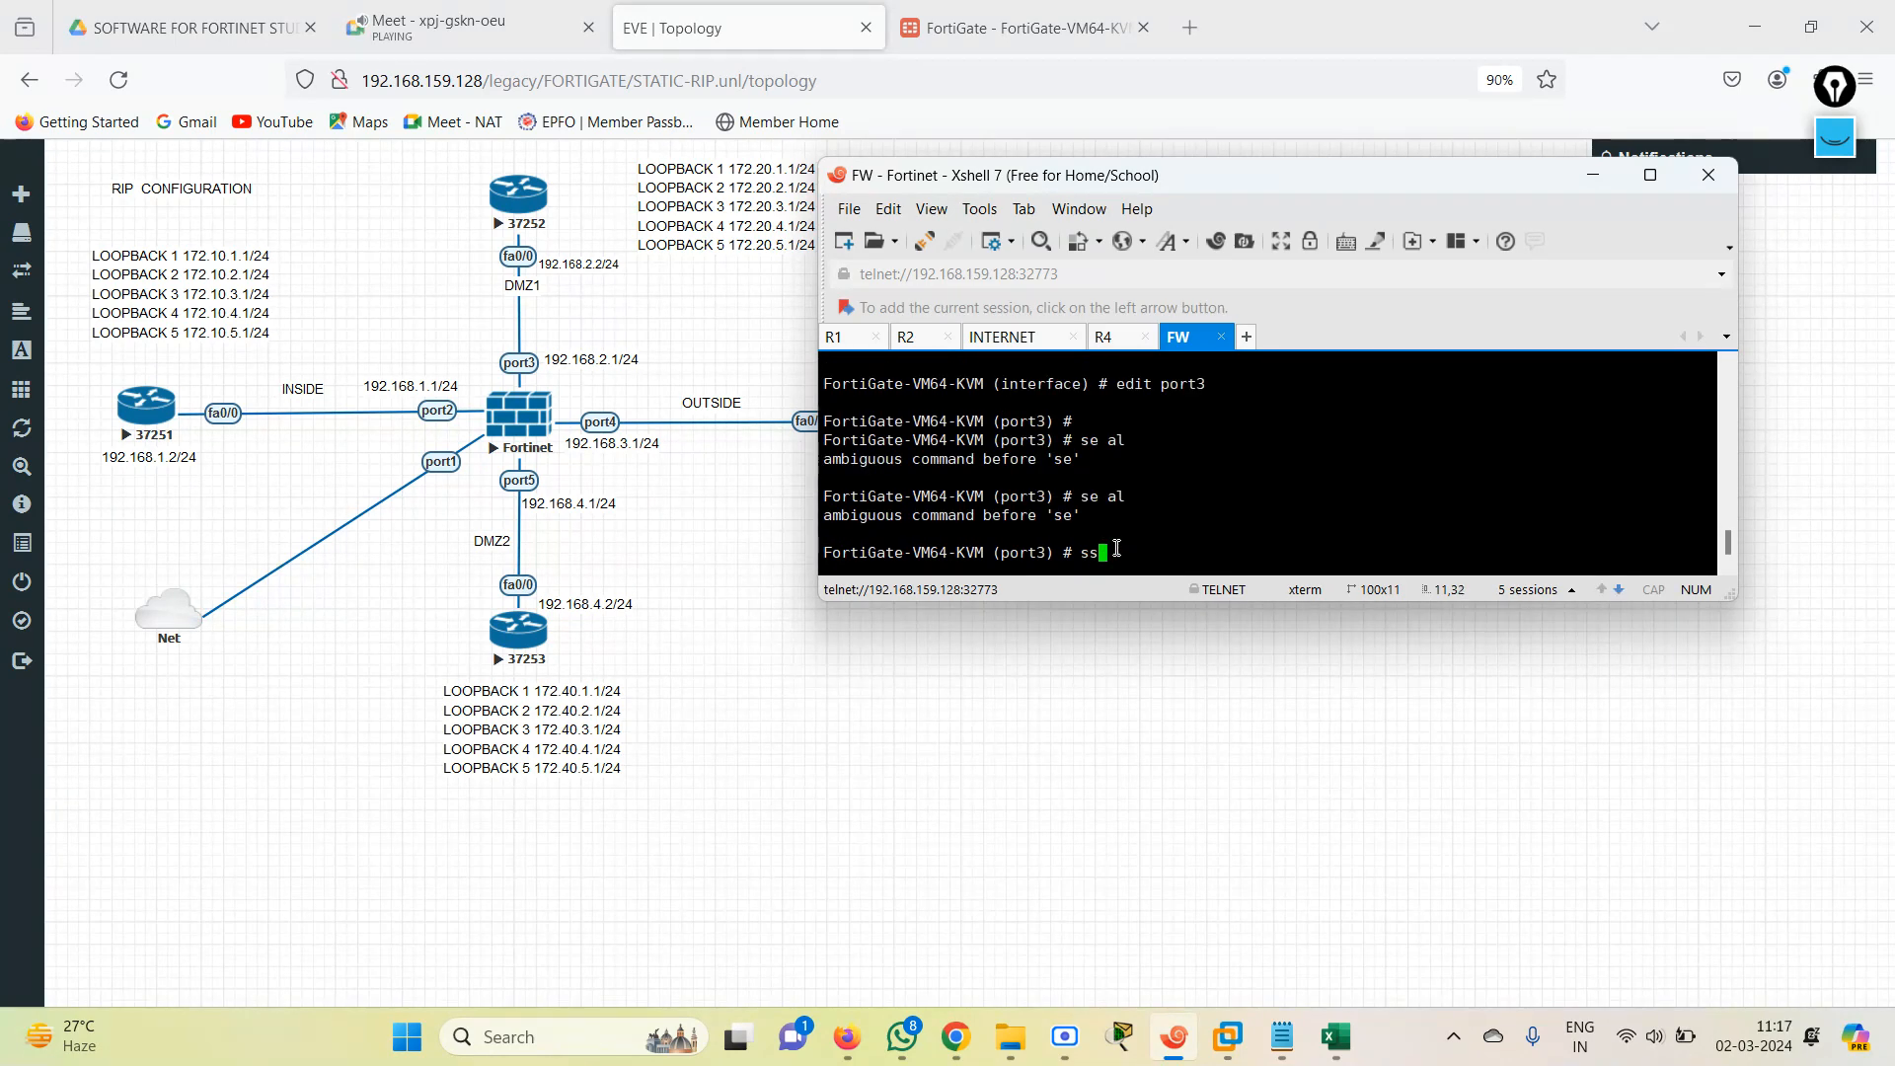
Set port3 to static mode and allow only ping access on it.
{"action": "type", "text": "et mode  static"}
{"action": "key", "text": "Return"}
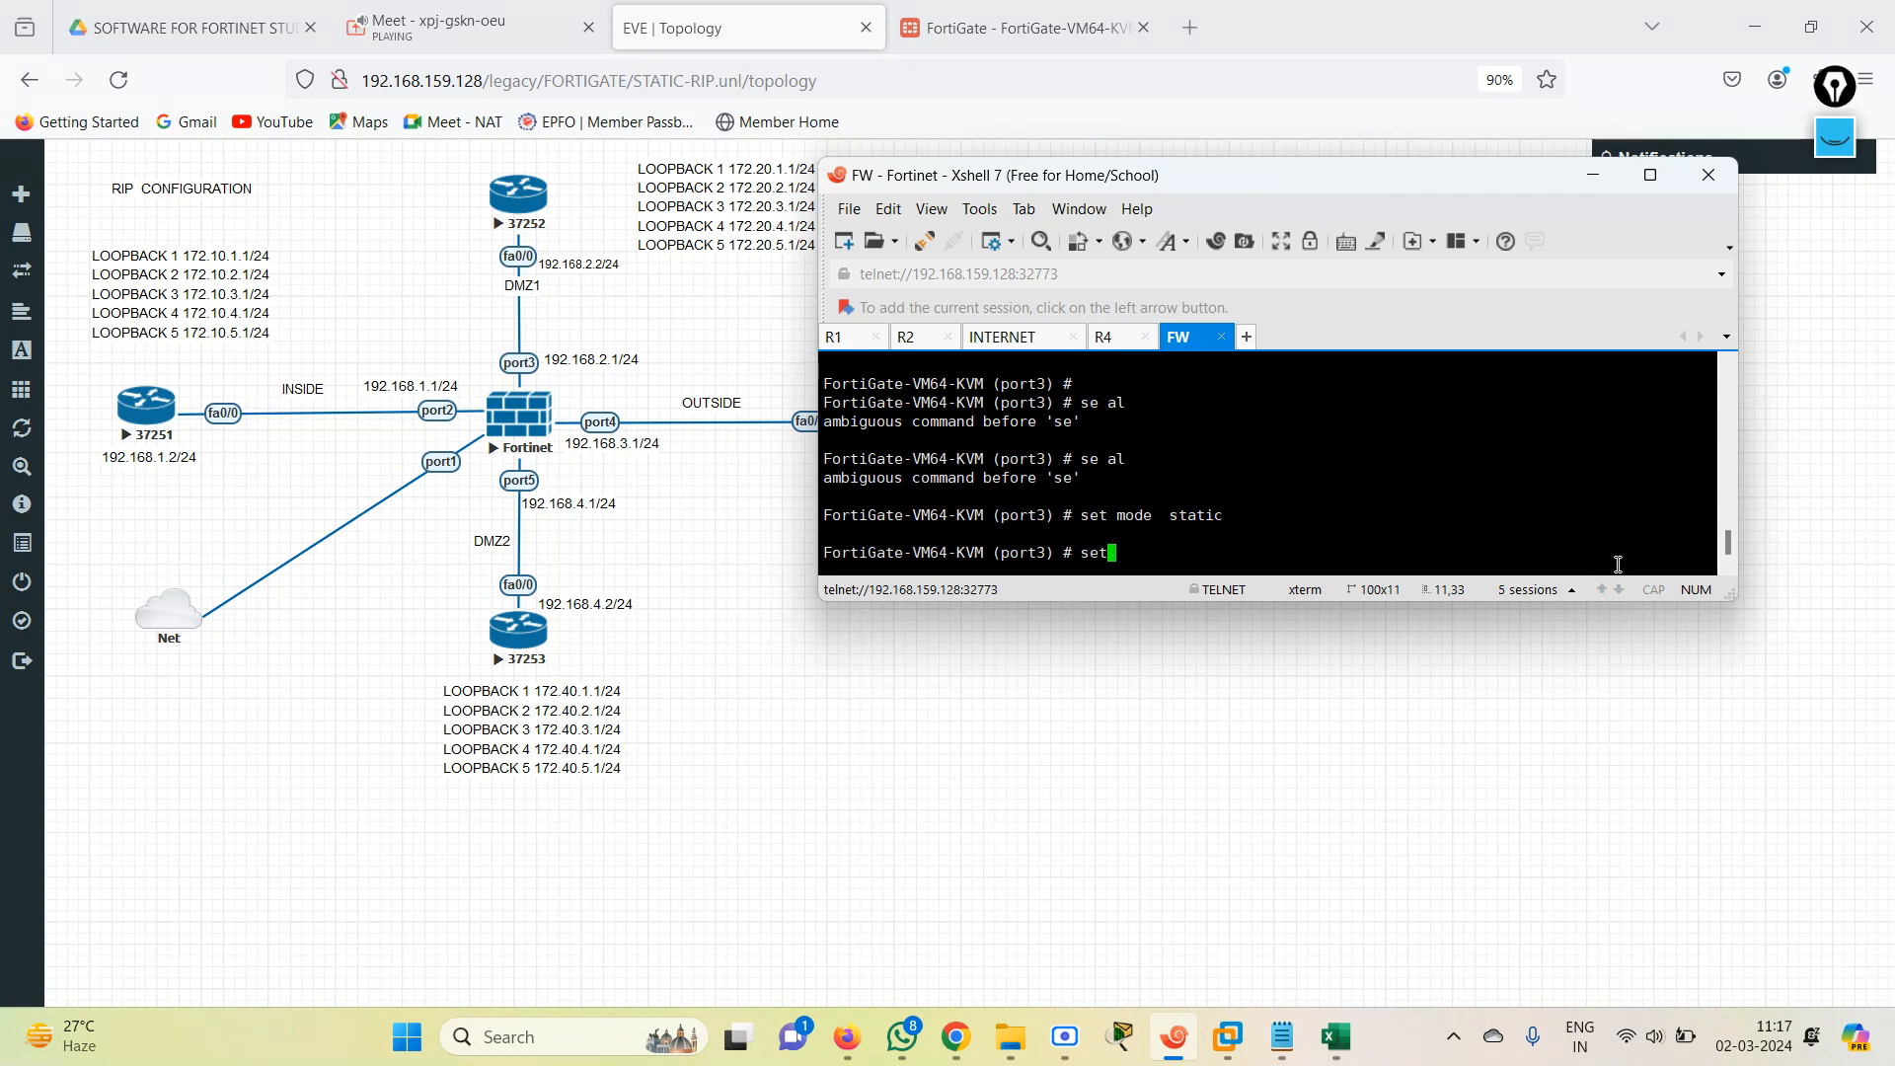
{"action": "key", "text": "BackSpace"}
{"action": "key", "text": "BackSpace"}
{"action": "key", "text": "BackSpace"}
{"action": "type", "text": "set al"}
{"action": "key", "text": "Tab"}
{"action": "type", "text": "ping"}
{"action": "key", "text": "Return"}
{"action": "key", "text": "Return"}
{"action": "key", "text": "Return"}
Set port3's IP address to 192.168.2.1/24 and finish the port with the next command.
{"action": "type", "text": "set i"}
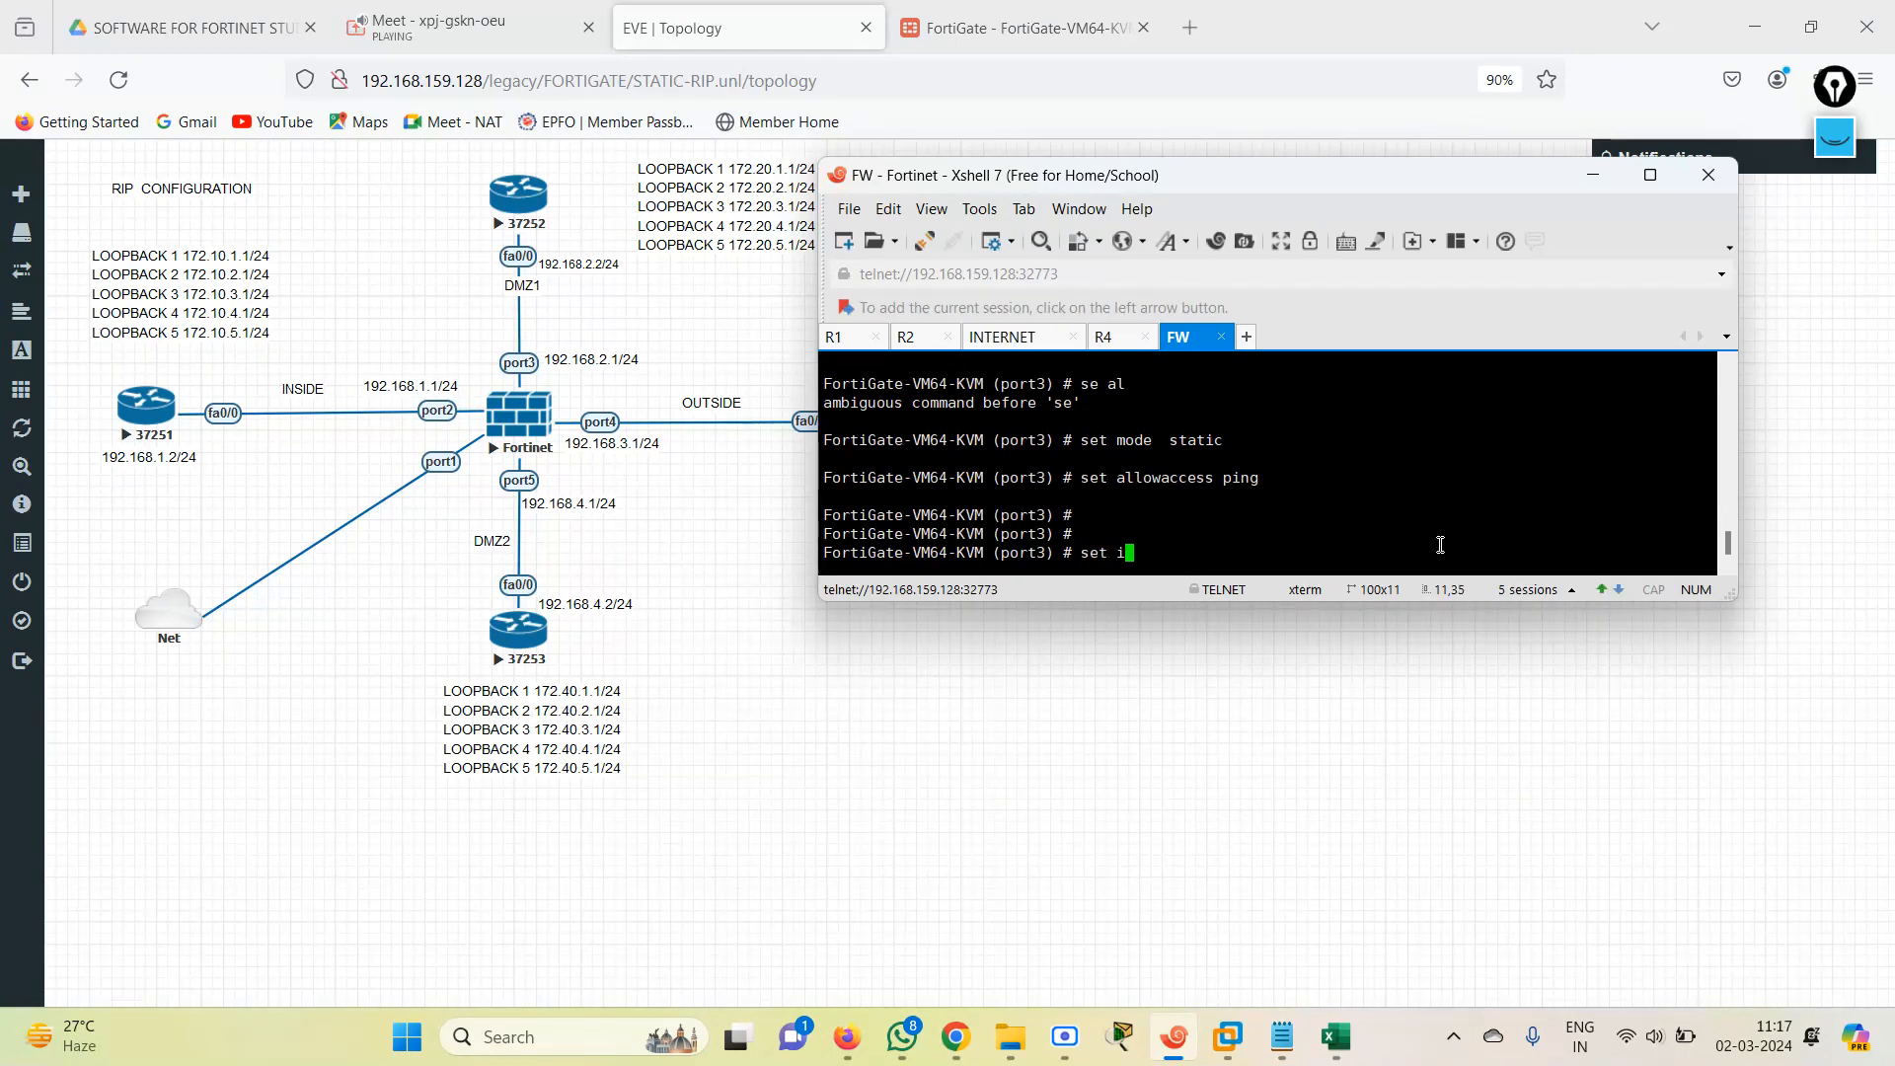
{"action": "type", "text": "p "}
{"action": "type", "text": "192.16"}
{"action": "type", "text": "8.2.1/24"}
{"action": "key", "text": "Return"}
{"action": "type", "text": "next"}
{"action": "key", "text": "Return"}
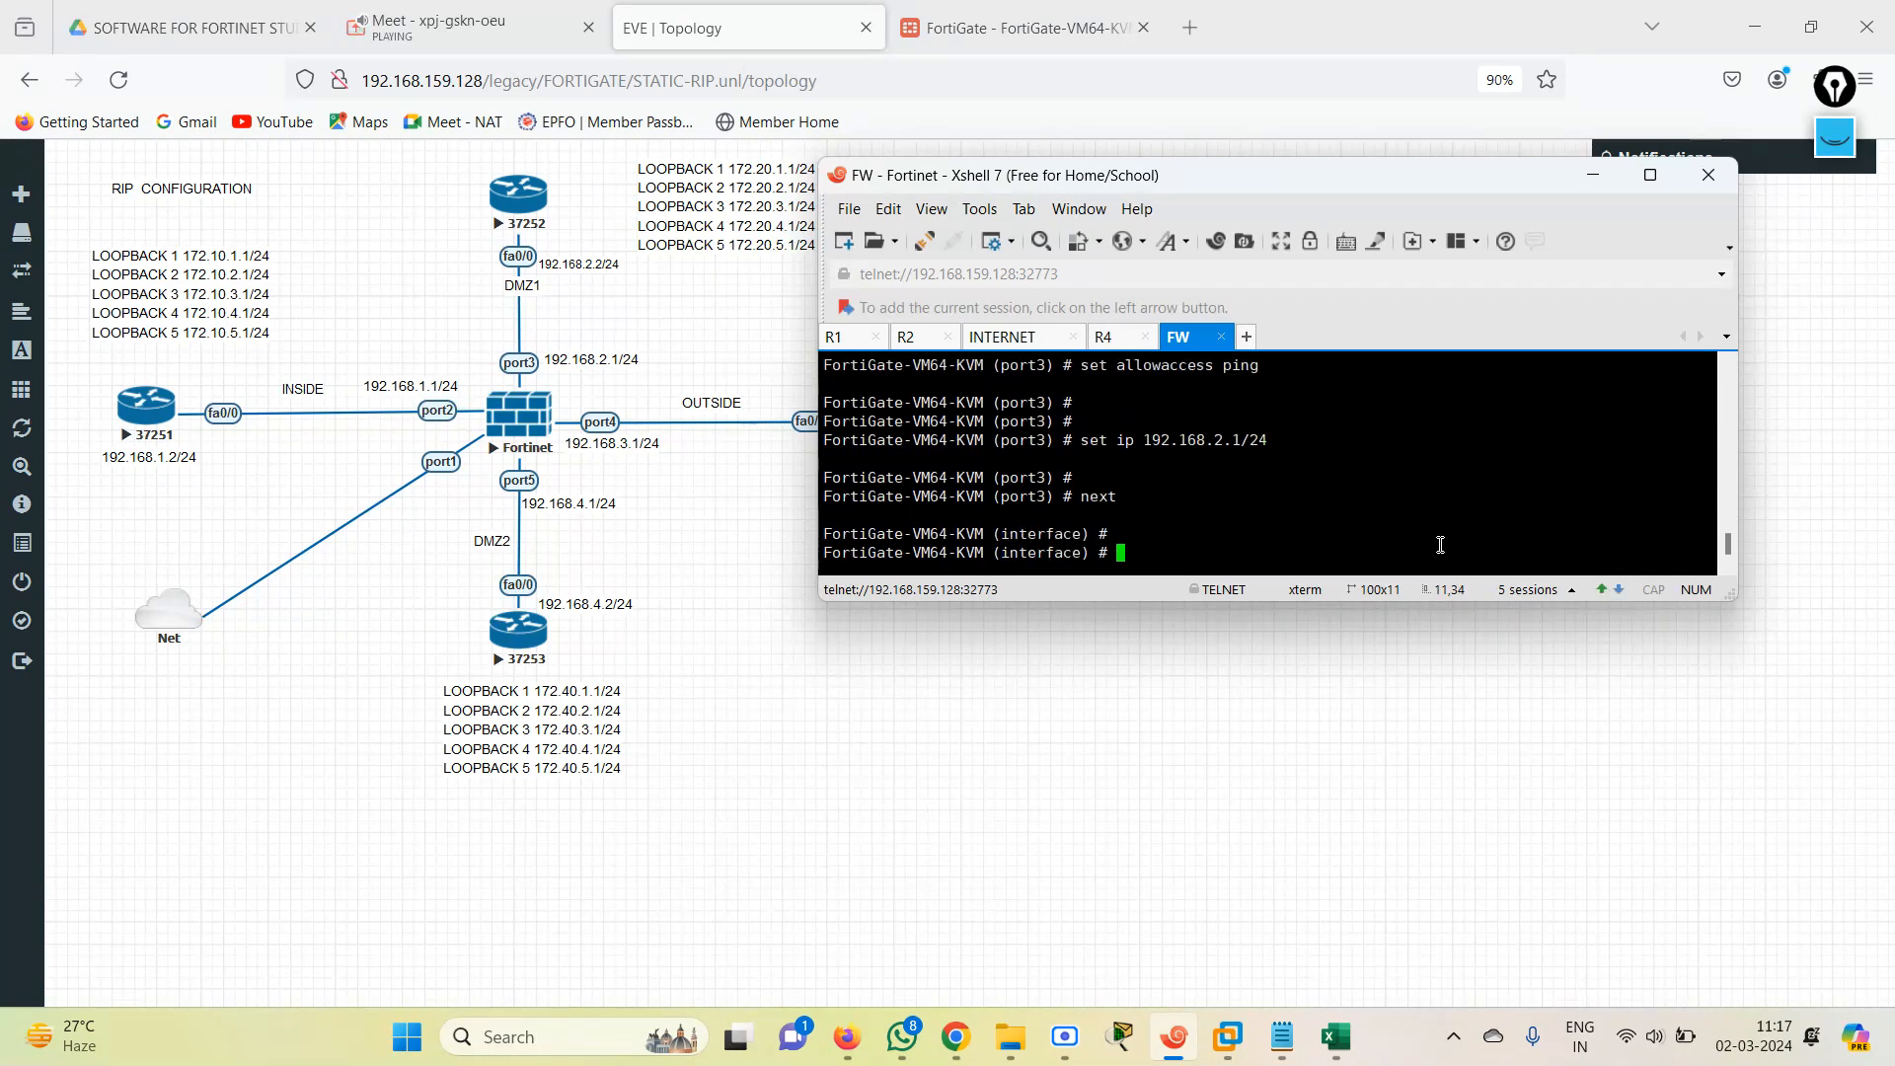
Open port4 for editing, set it to static mode and allow ping access.
{"action": "type", "text": "edit port3"}
{"action": "type", "text": "4"}
{"action": "key", "text": "Return"}
{"action": "type", "text": "set mode "}
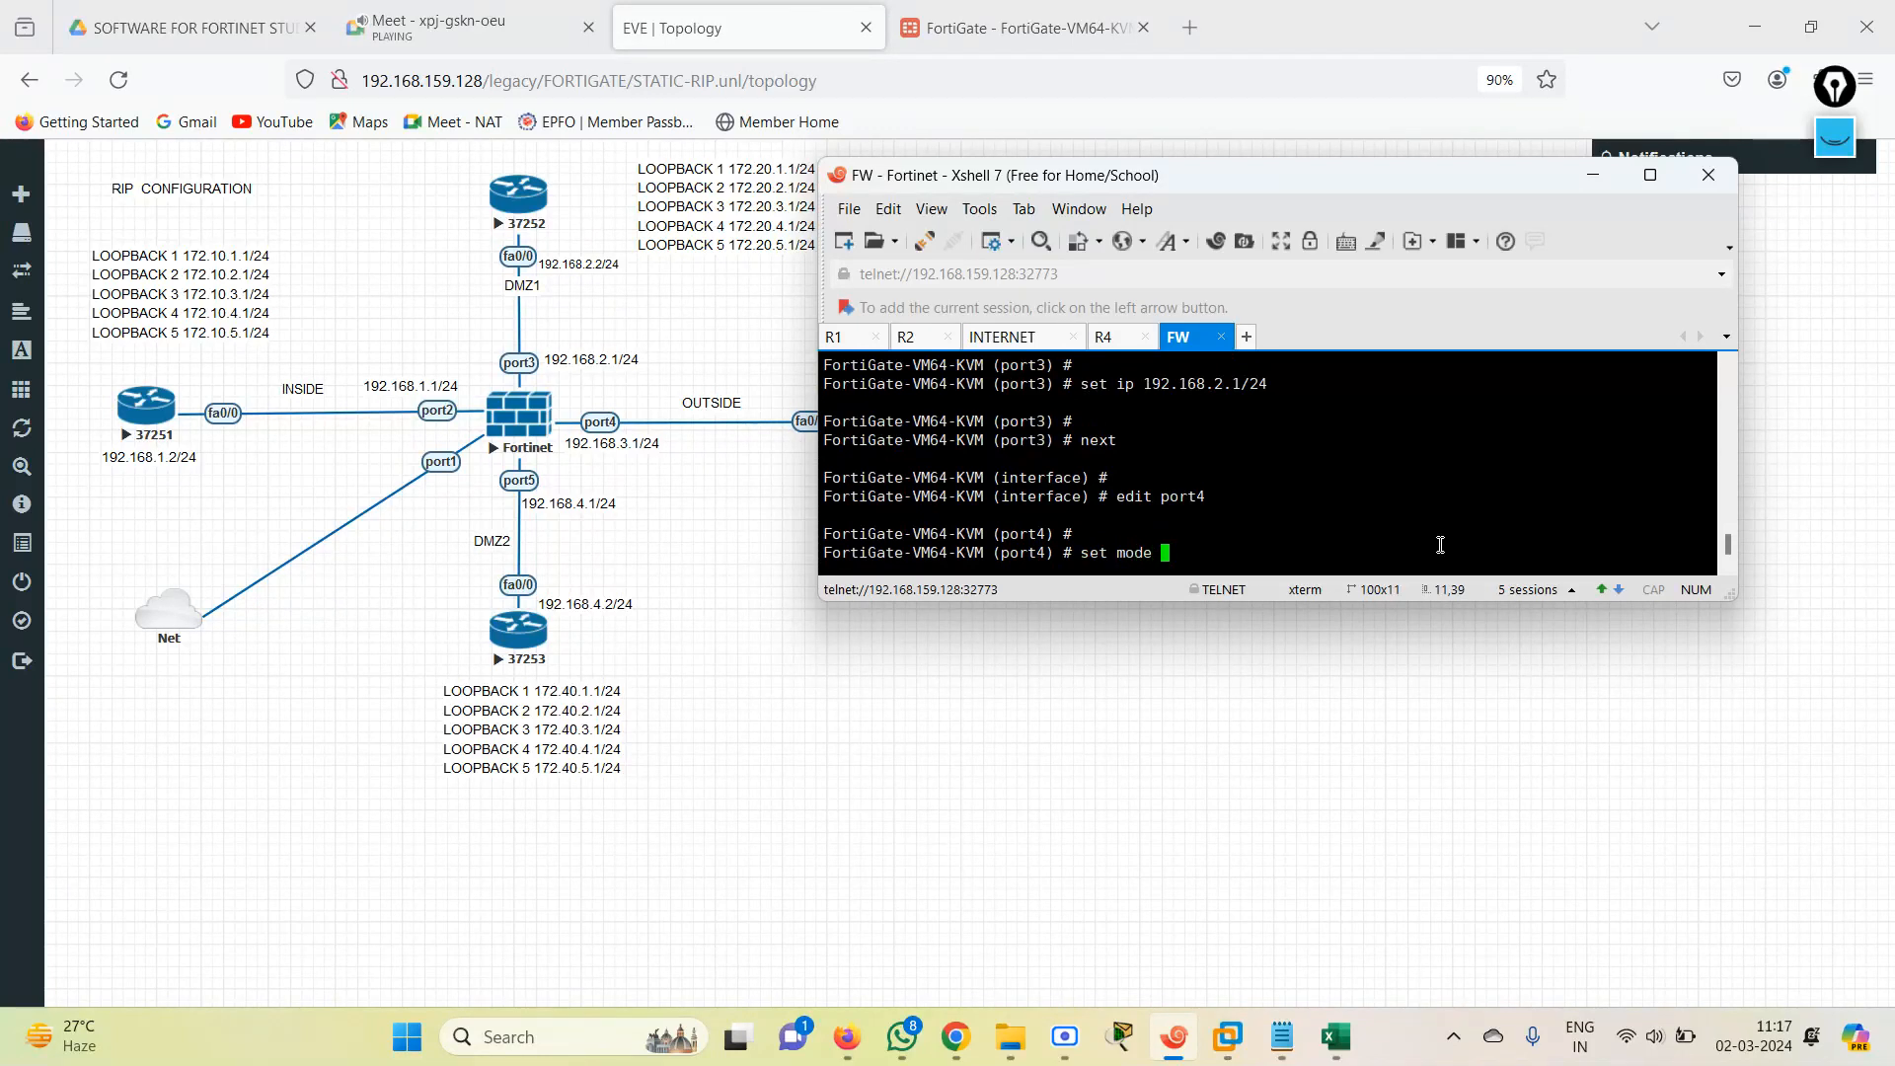
{"action": "type", "text": "static"}
{"action": "key", "text": "Return"}
{"action": "type", "text": "set allowaccess ping"}
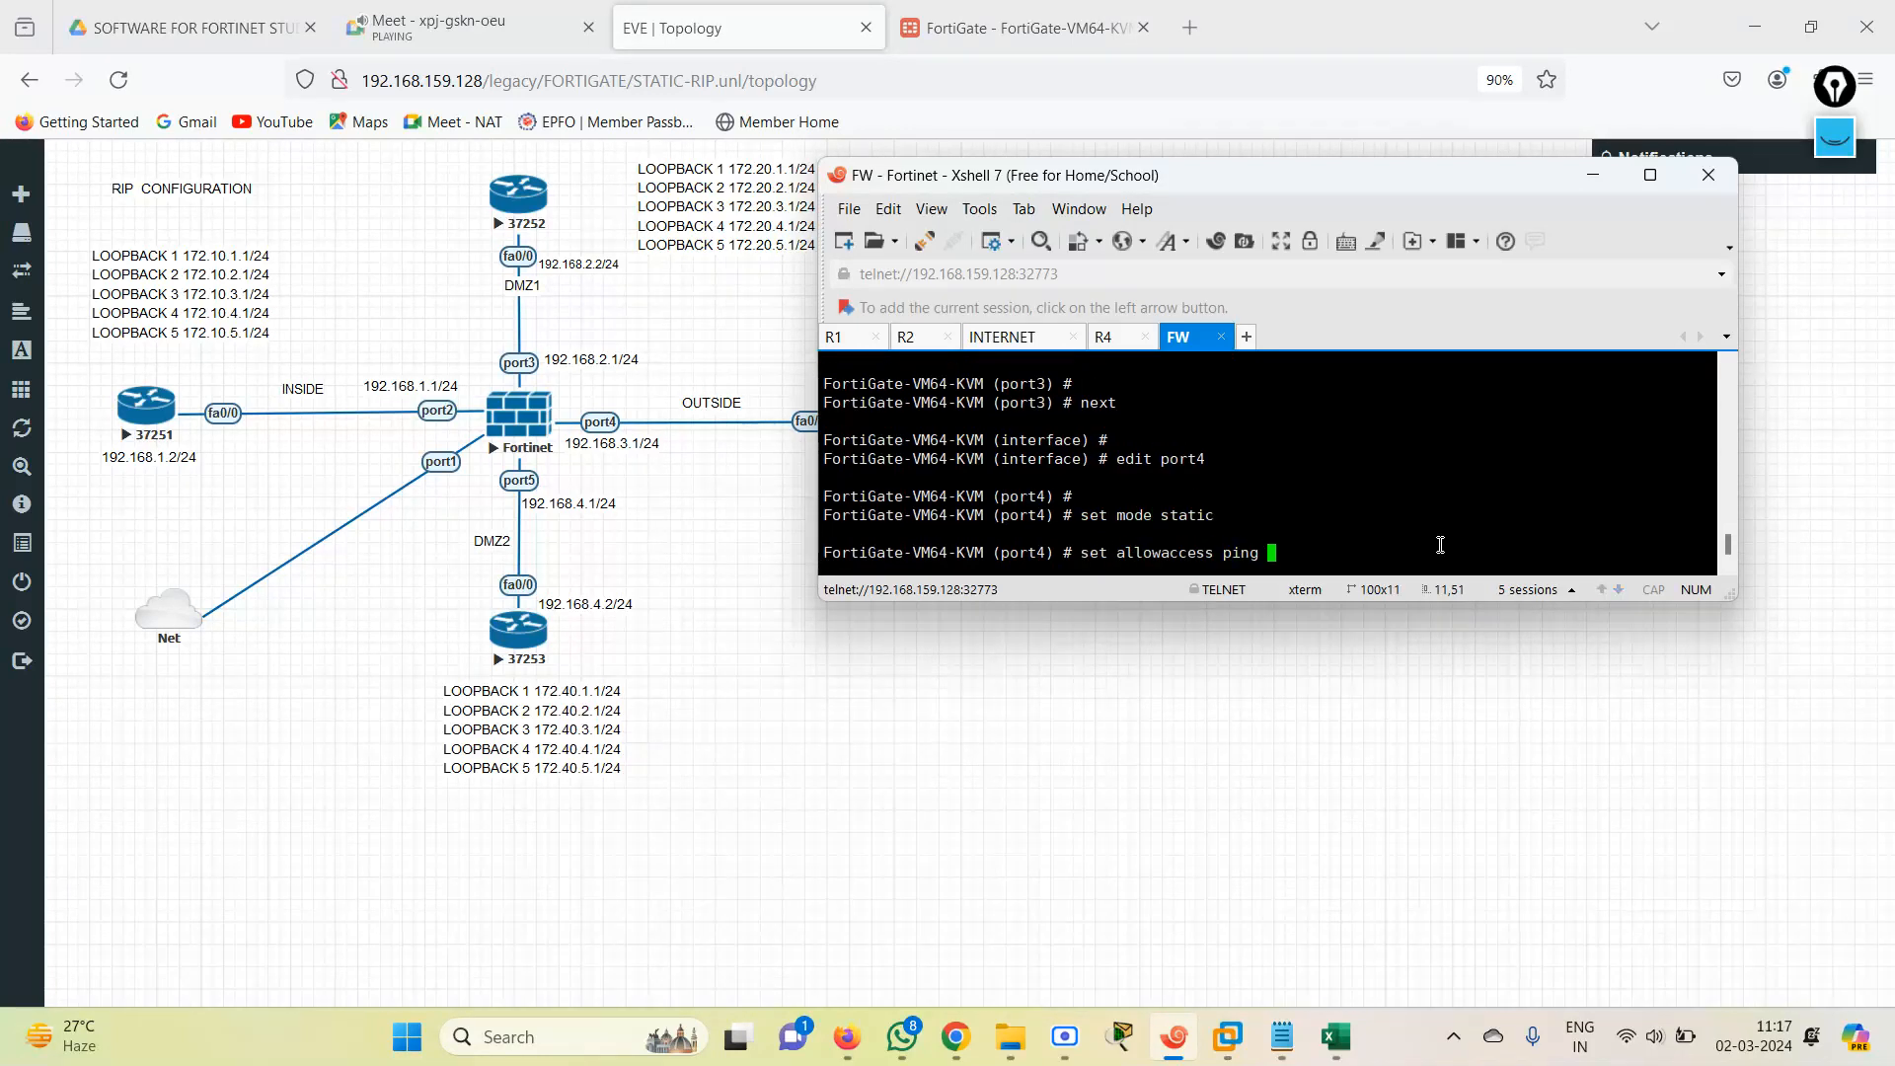
{"action": "key", "text": "Return"}
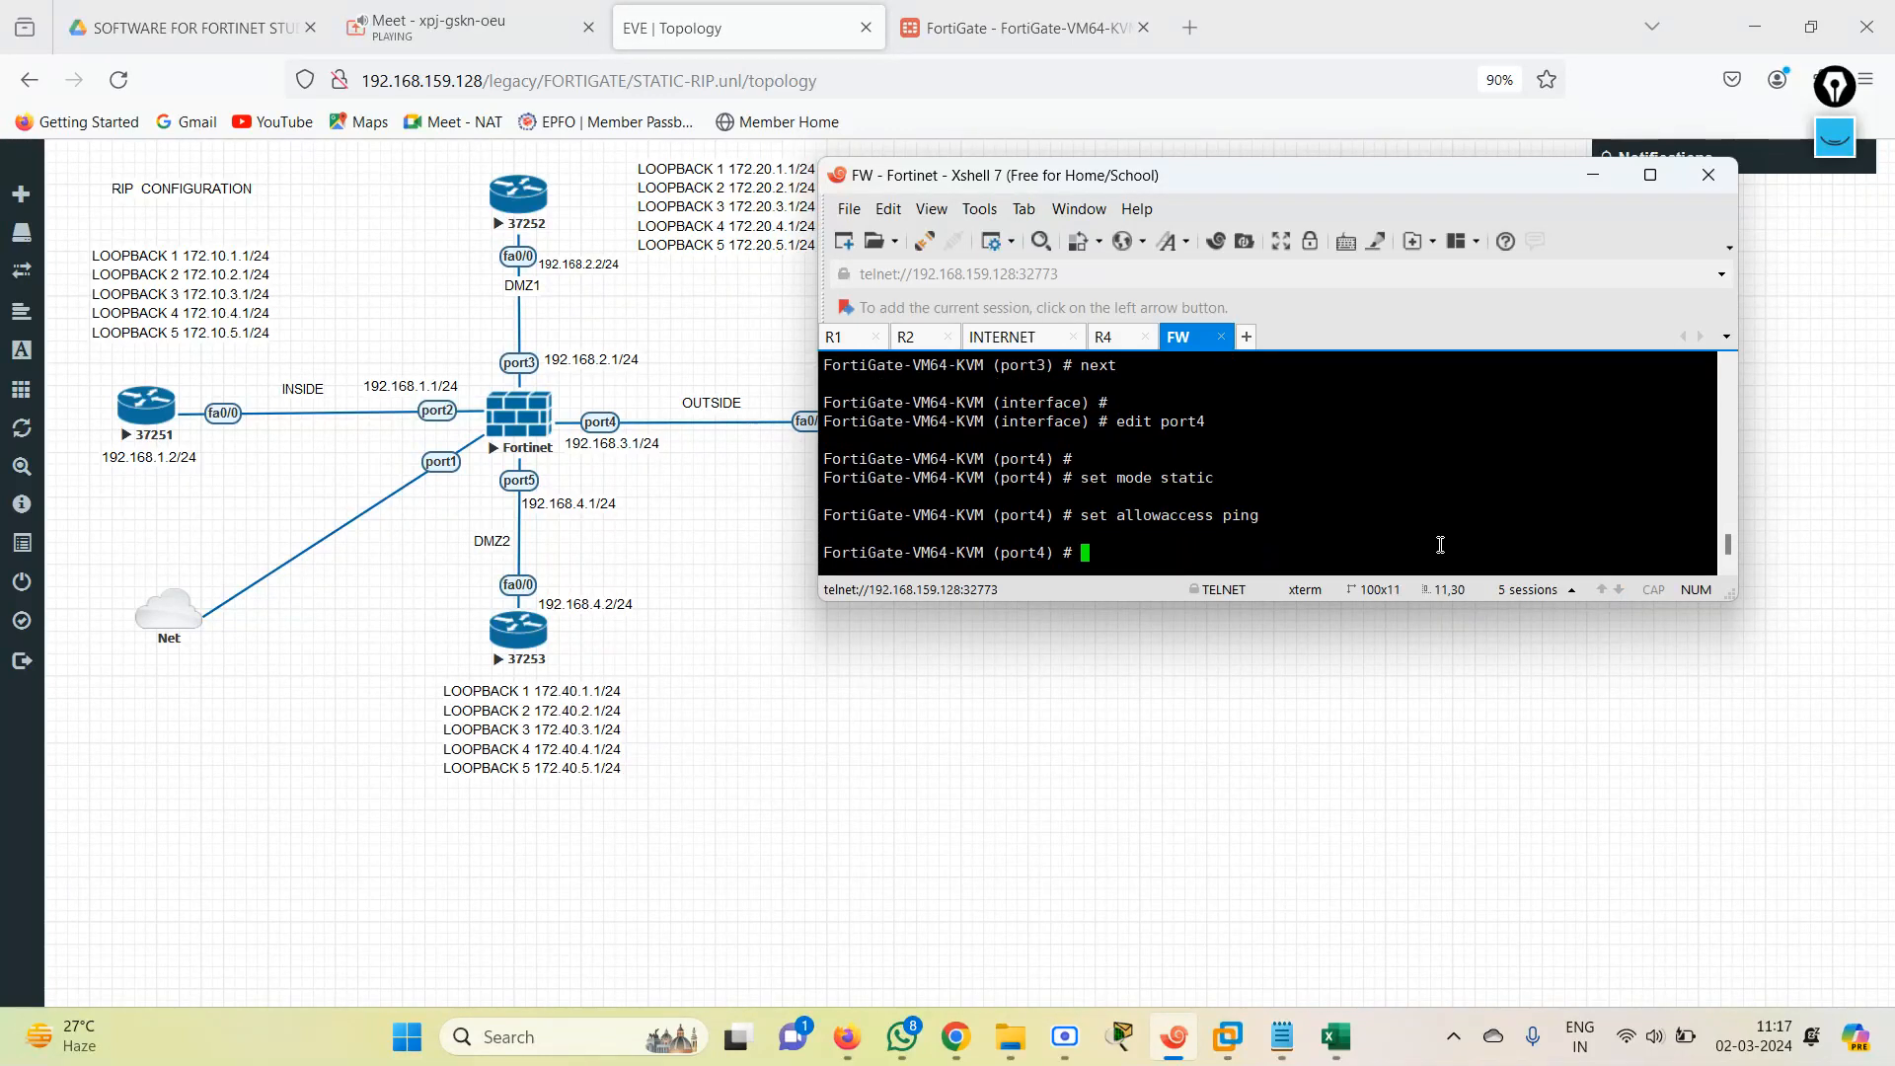
Set port4's IP address to 192.168.3.1/24 and finish the port with the next command.
{"action": "type", "text": "n"}
{"action": "key", "text": "BackSpace"}
{"action": "type", "text": "set ip 192.168.3.1/24"}
{"action": "key", "text": "Return"}
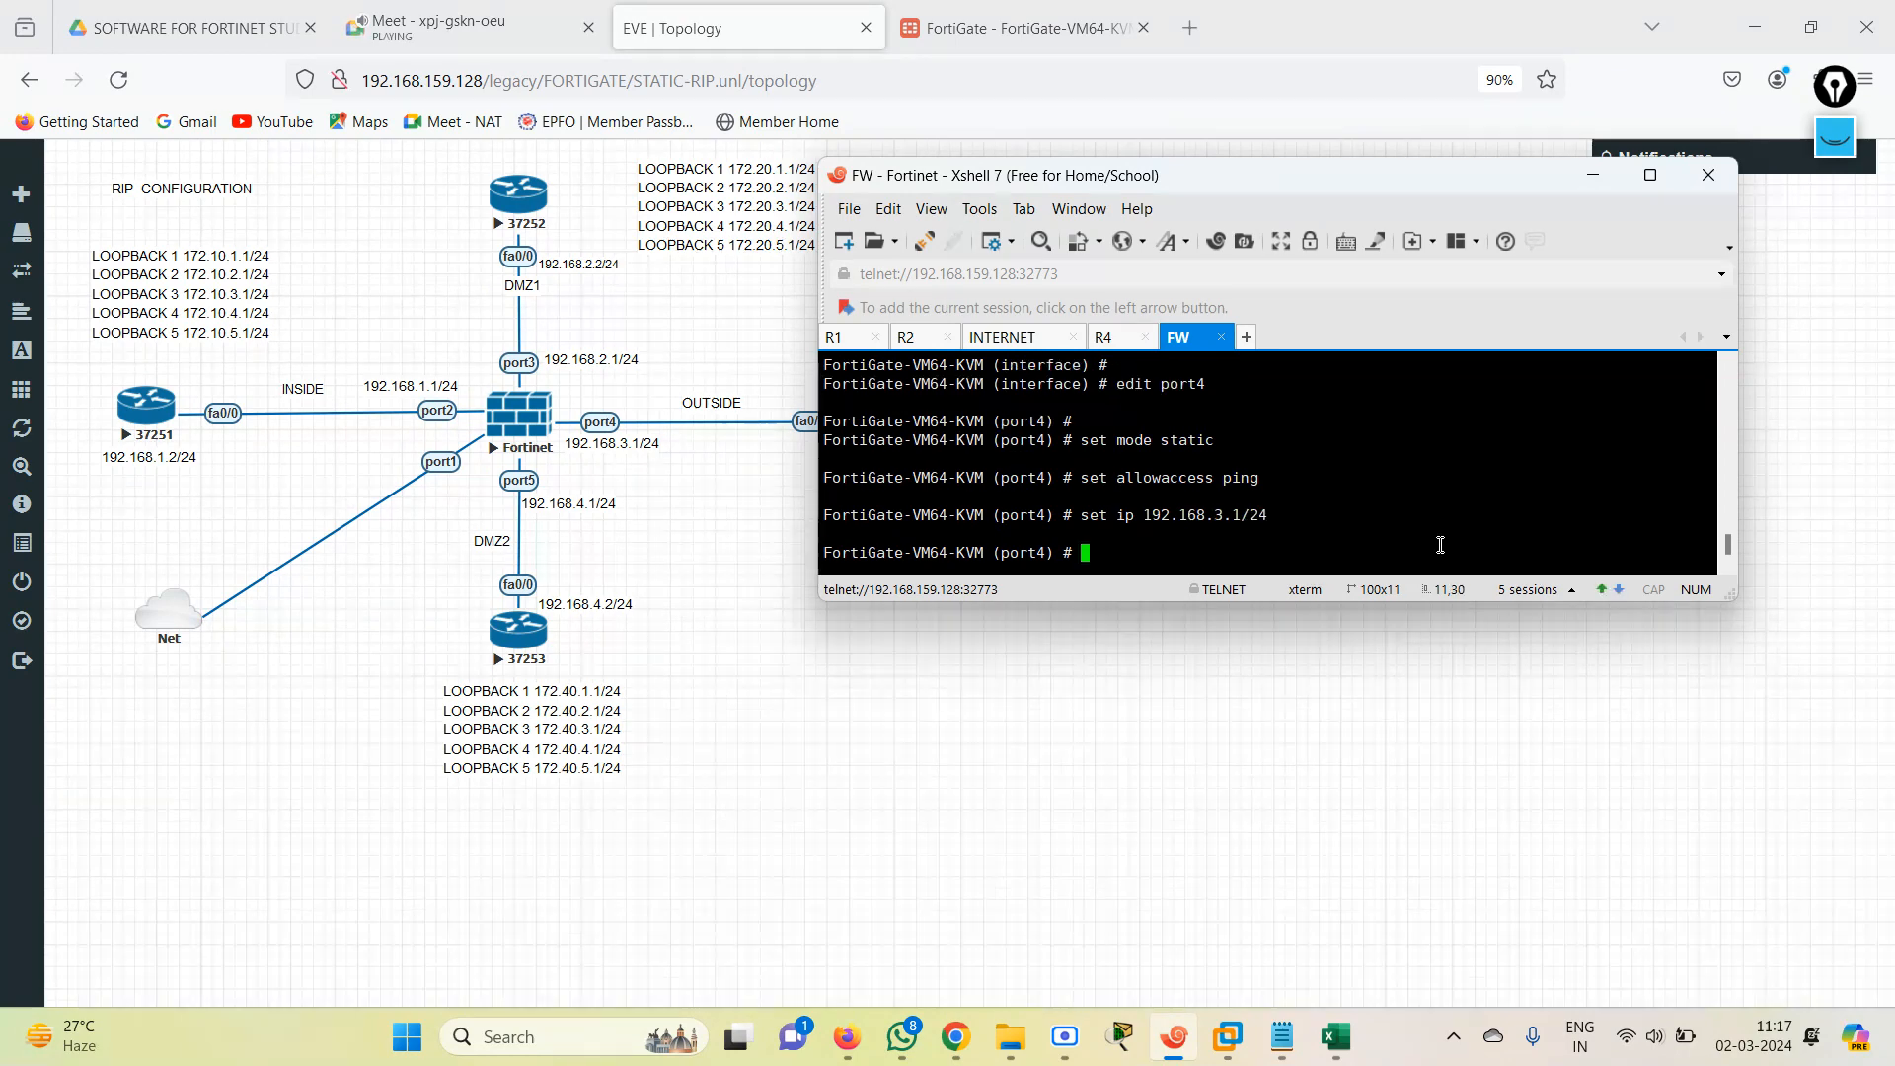
{"action": "type", "text": "next"}
{"action": "key", "text": "Return"}
Open port5 for editing, set it to static mode and allow ping access.
{"action": "type", "text": "edit port"}
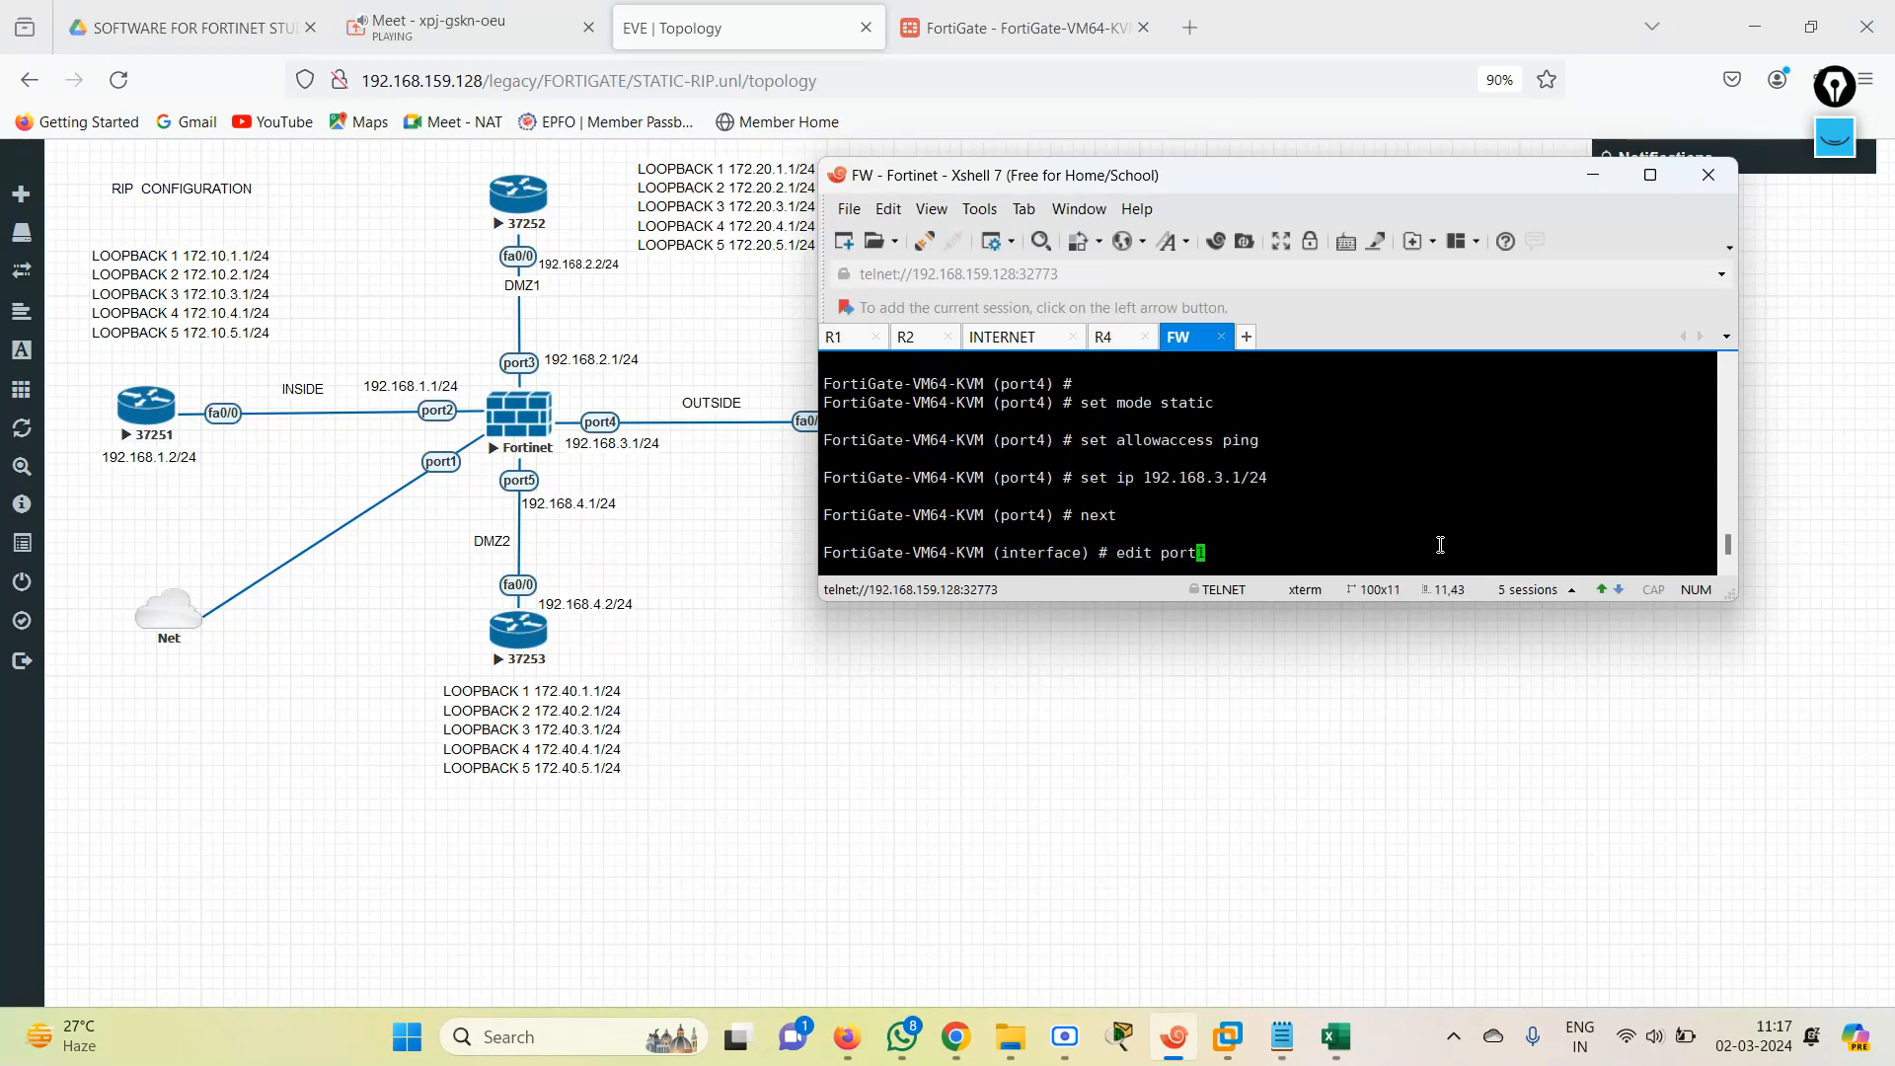
{"action": "type", "text": "3"}
{"action": "key", "text": "Return"}
{"action": "type", "text": "se"}
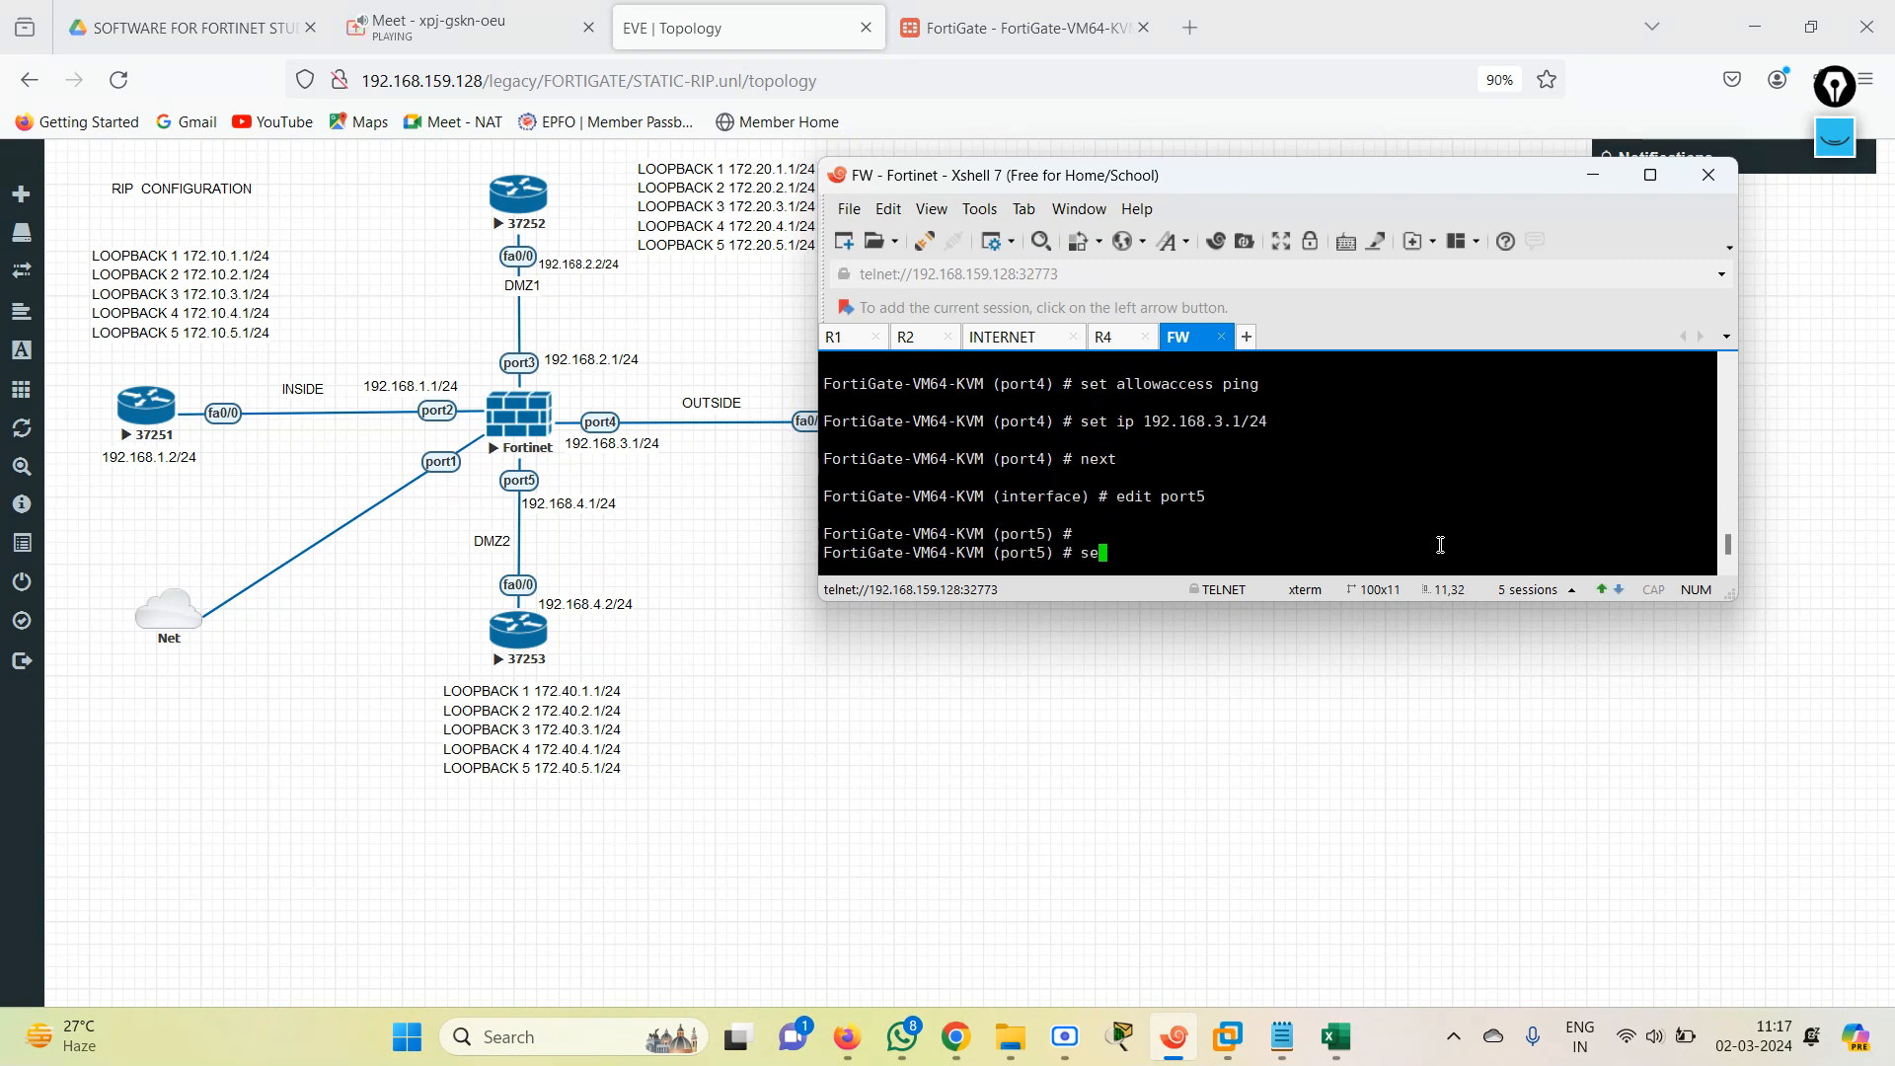
{"action": "type", "text": "t amode static"}
{"action": "key", "text": "Return"}
{"action": "type", "text": "set allowaccess ping"}
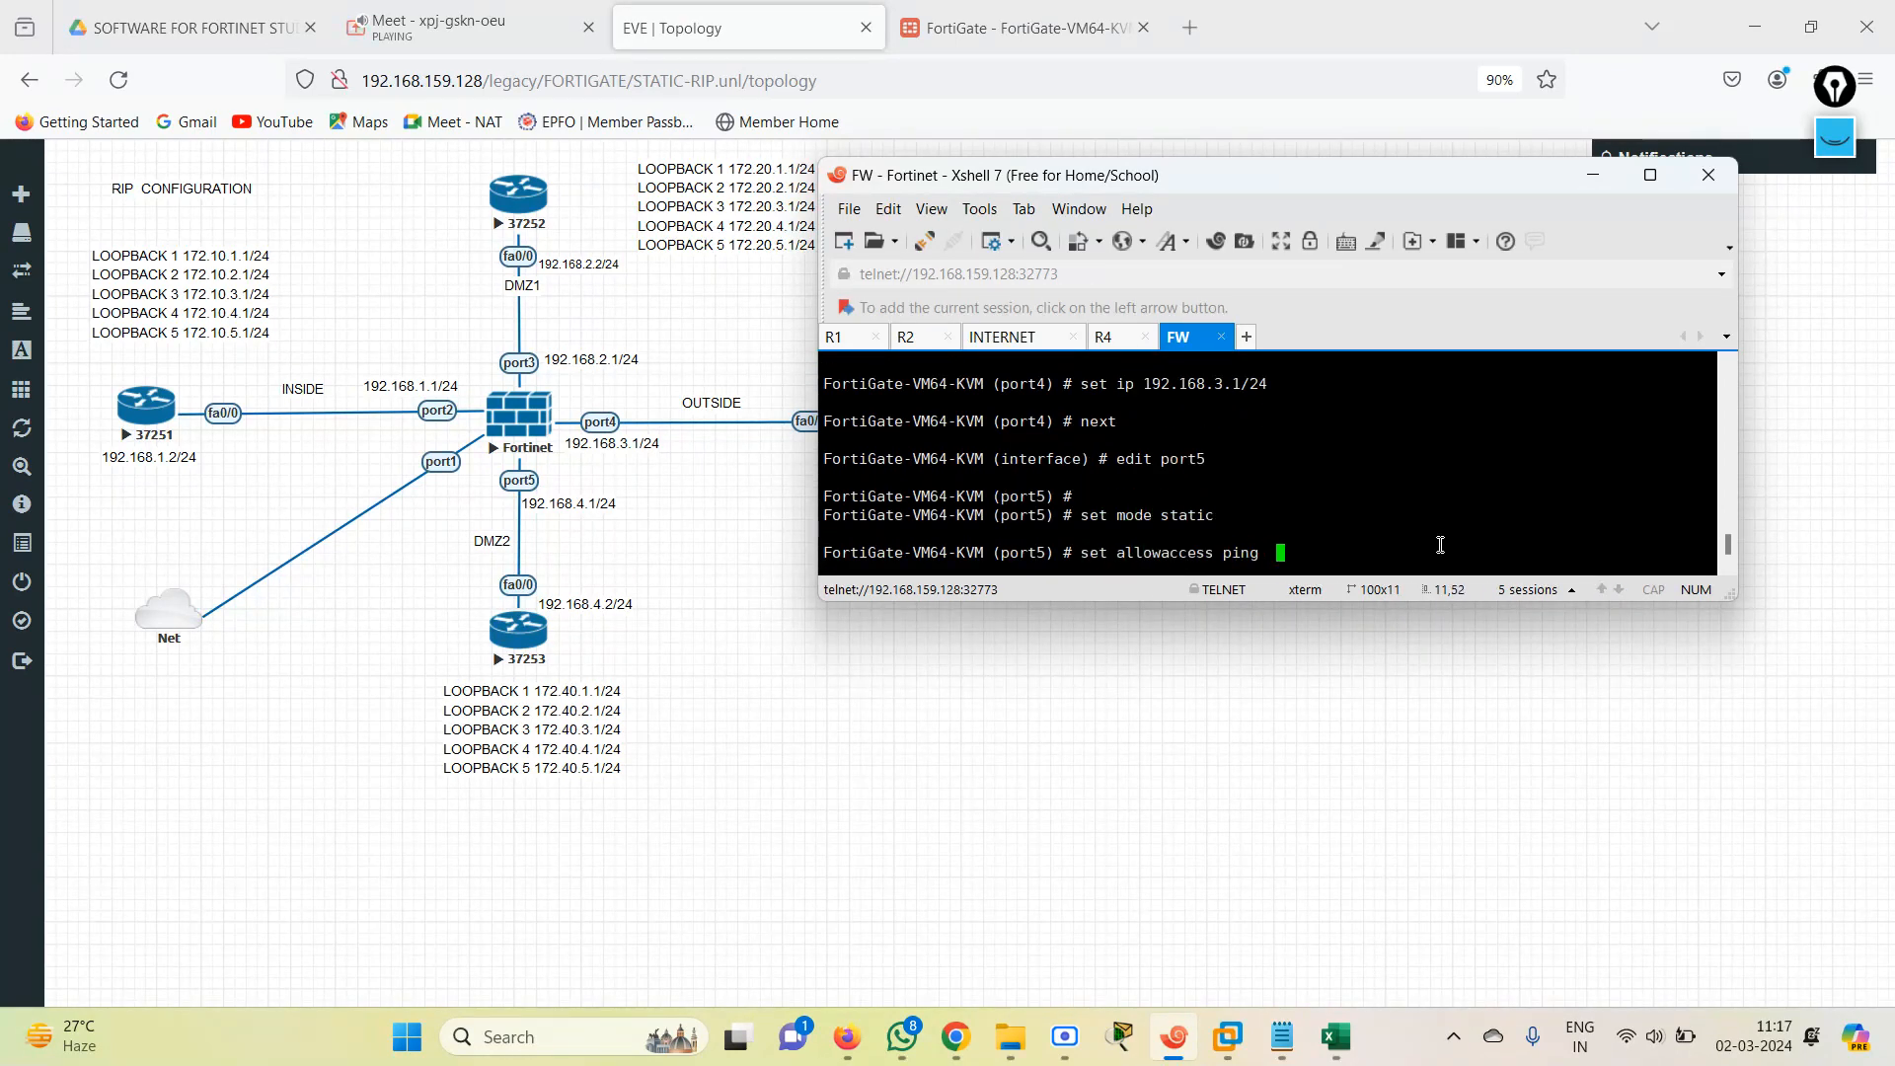
{"action": "key", "text": "Return"}
Set port5's IP address to 192.168.4.1/24 and leave the interface configuration with end.
{"action": "type", "text": "next"}
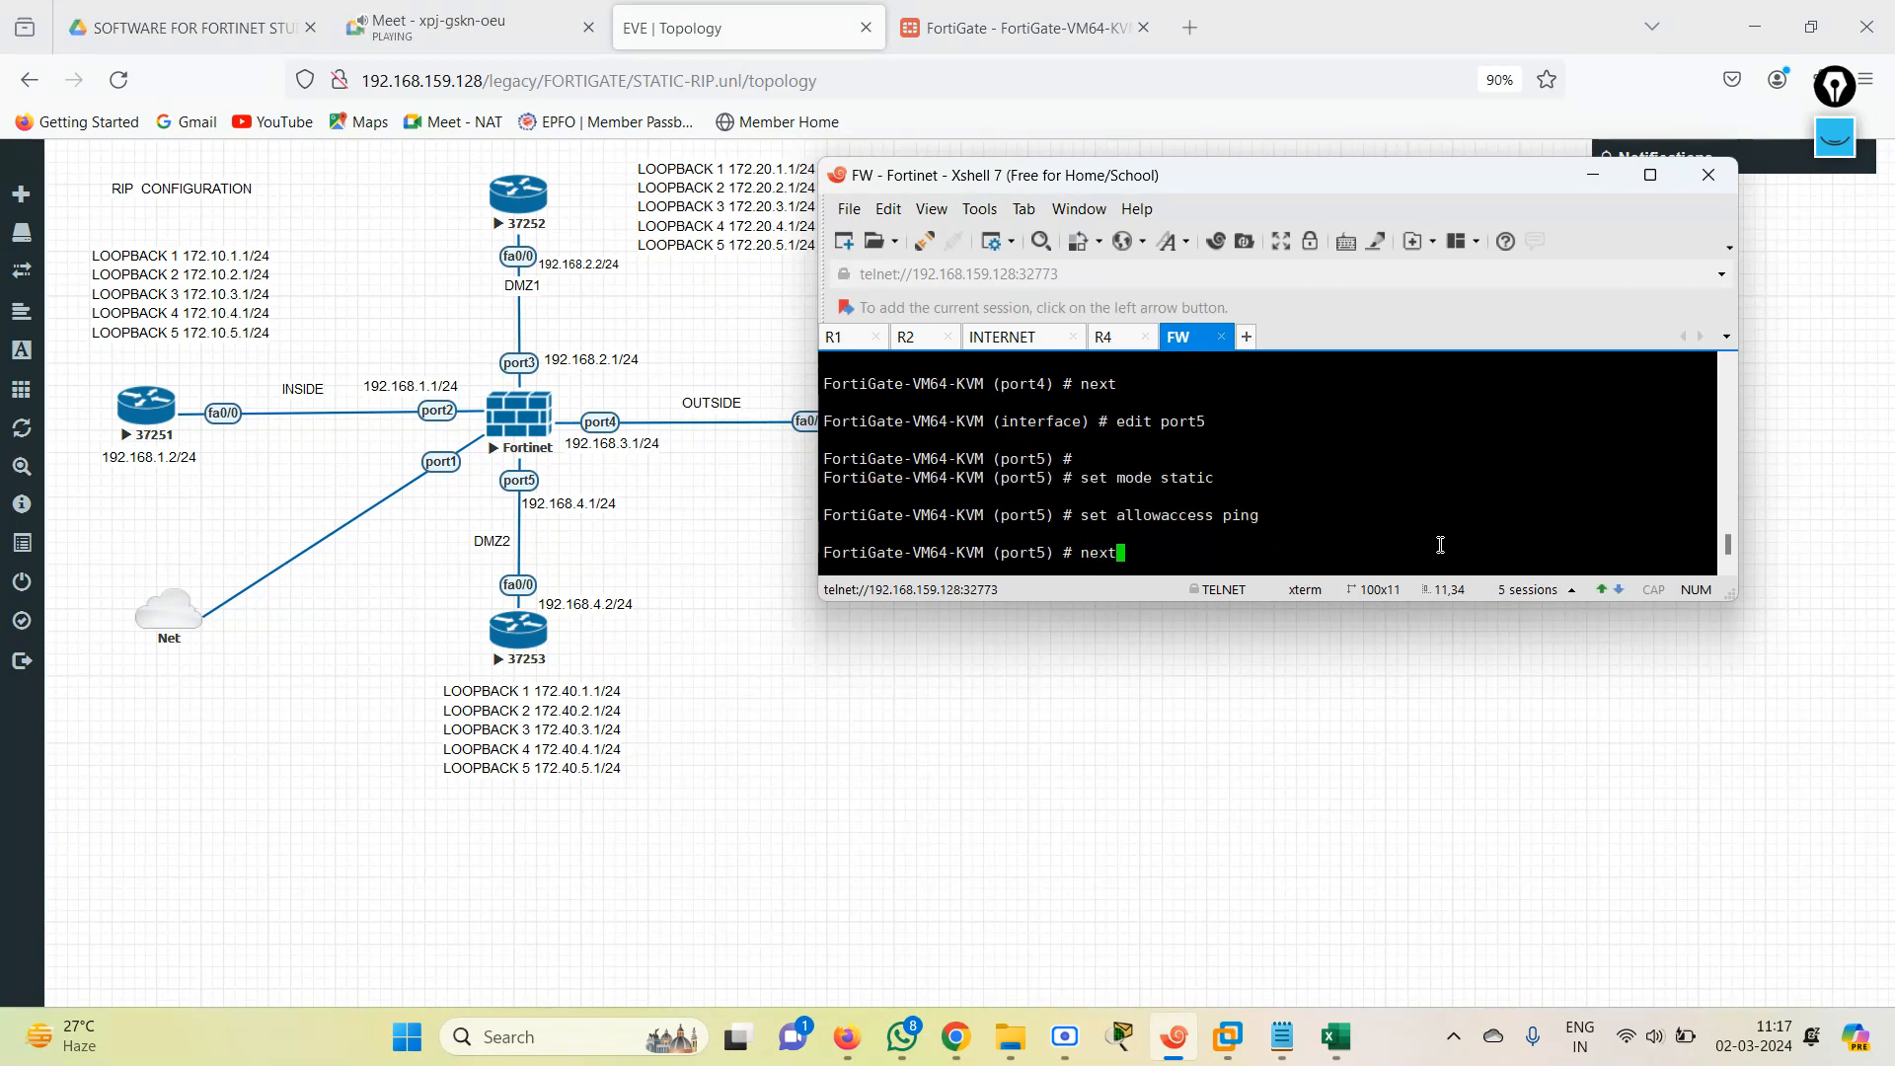
{"action": "key", "text": "BackSpace"}
{"action": "type", "text": "set ip 192.168"}
{"action": "key", "text": "BackSpace"}
{"action": "key", "text": "BackSpace"}
{"action": "type", "text": "4.1/24"}
{"action": "key", "text": "Return"}
{"action": "key", "text": "Return"}
{"action": "key", "text": "Return"}
{"action": "type", "text": "end"}
{"action": "key", "text": "Return"}
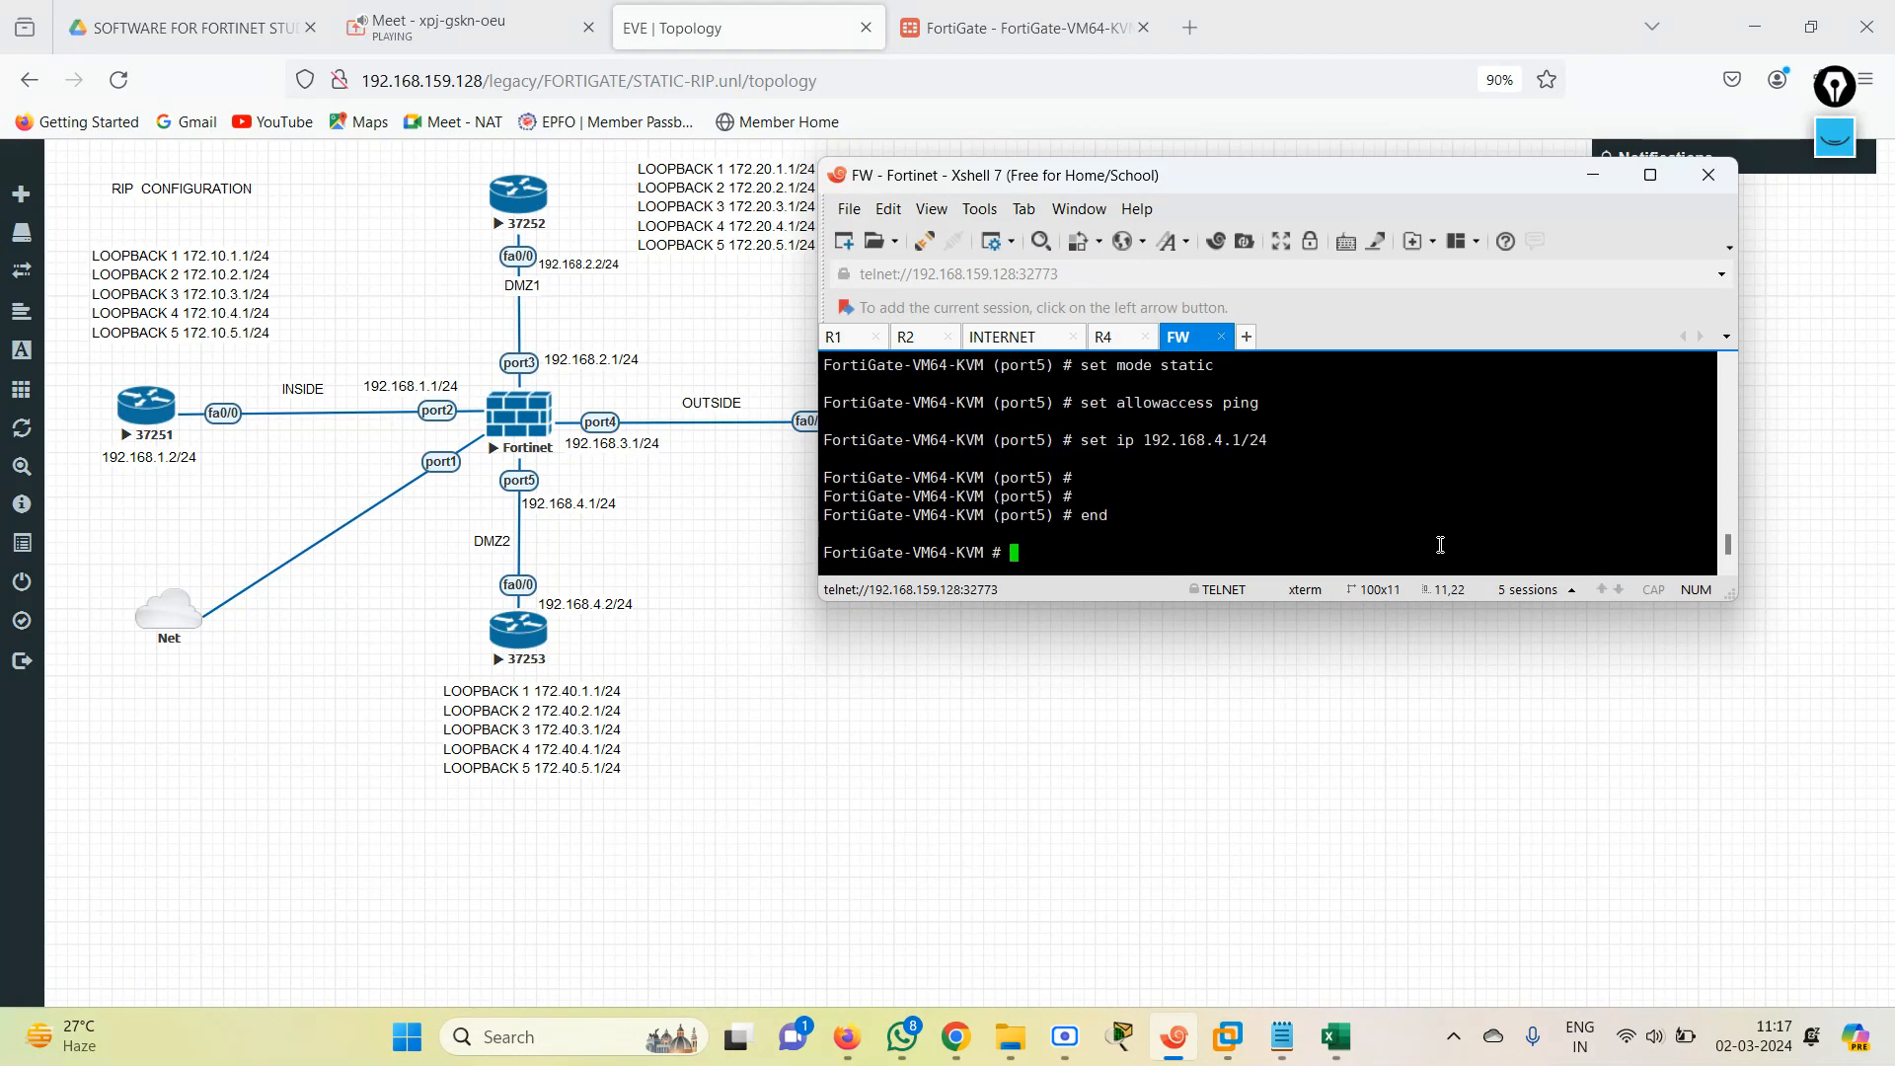
List the firewall's configured interfaces with show system interface ? to check their addresses.
{"action": "type", "text": "end"}
{"action": "key", "text": "Return"}
{"action": "type", "text": "show system interface"}
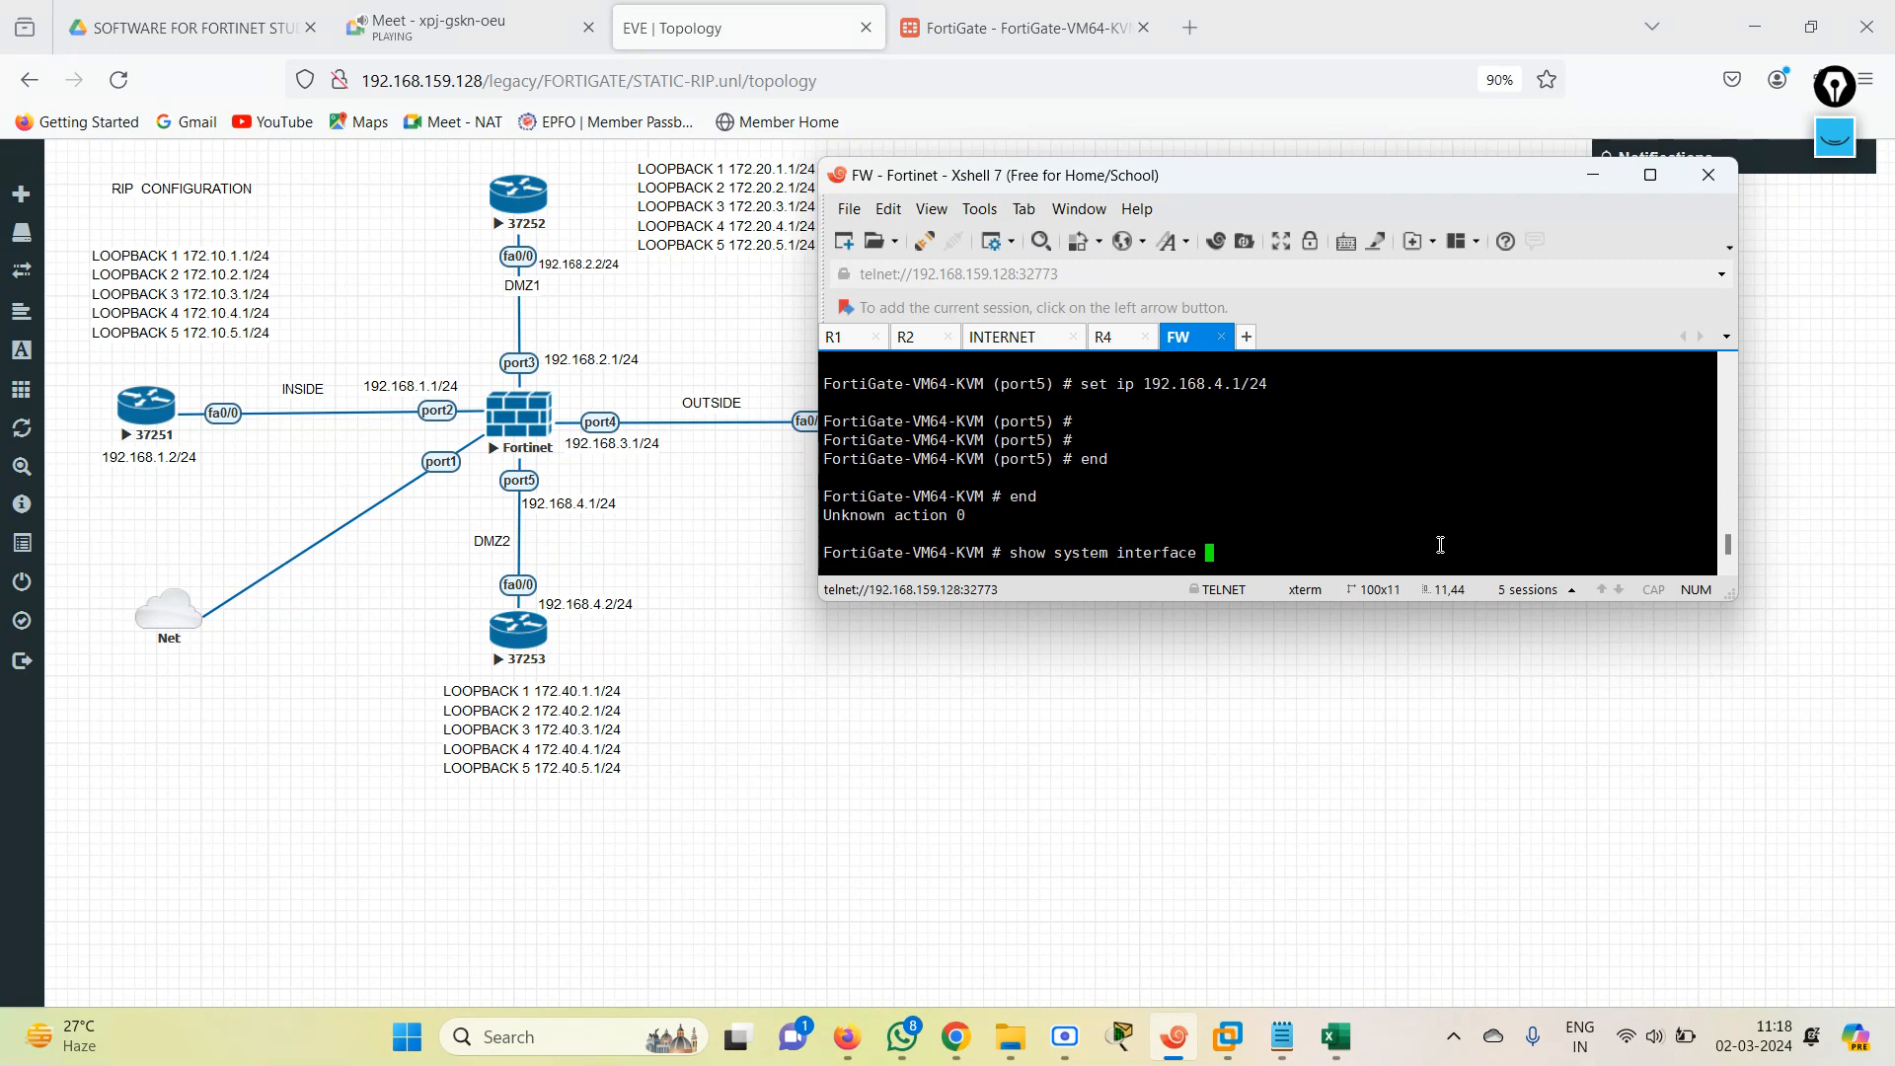
{"action": "key", "text": "question"}
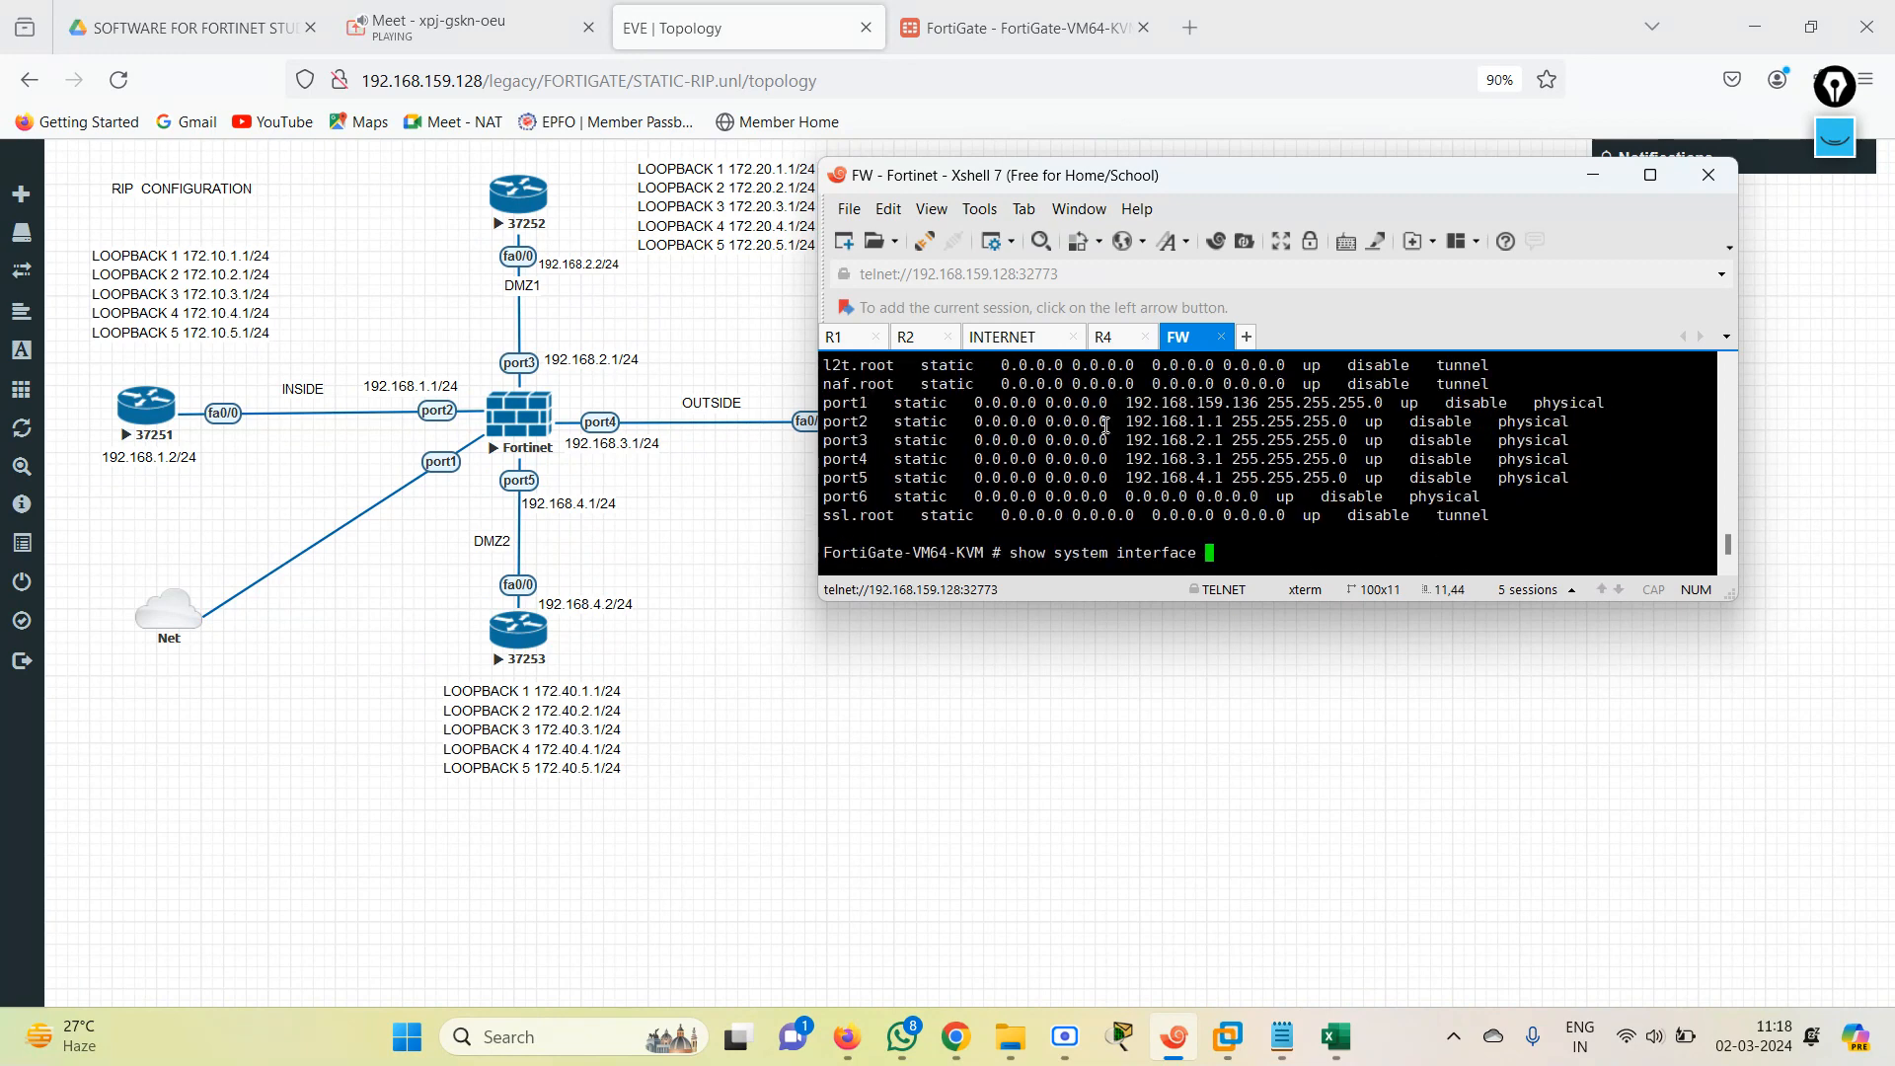
Switch to the FortiGate web interface in Firefox, reload the Interfaces page and review each port's address and access.
{"action": "left_click", "coordinate": [1017, 28]}
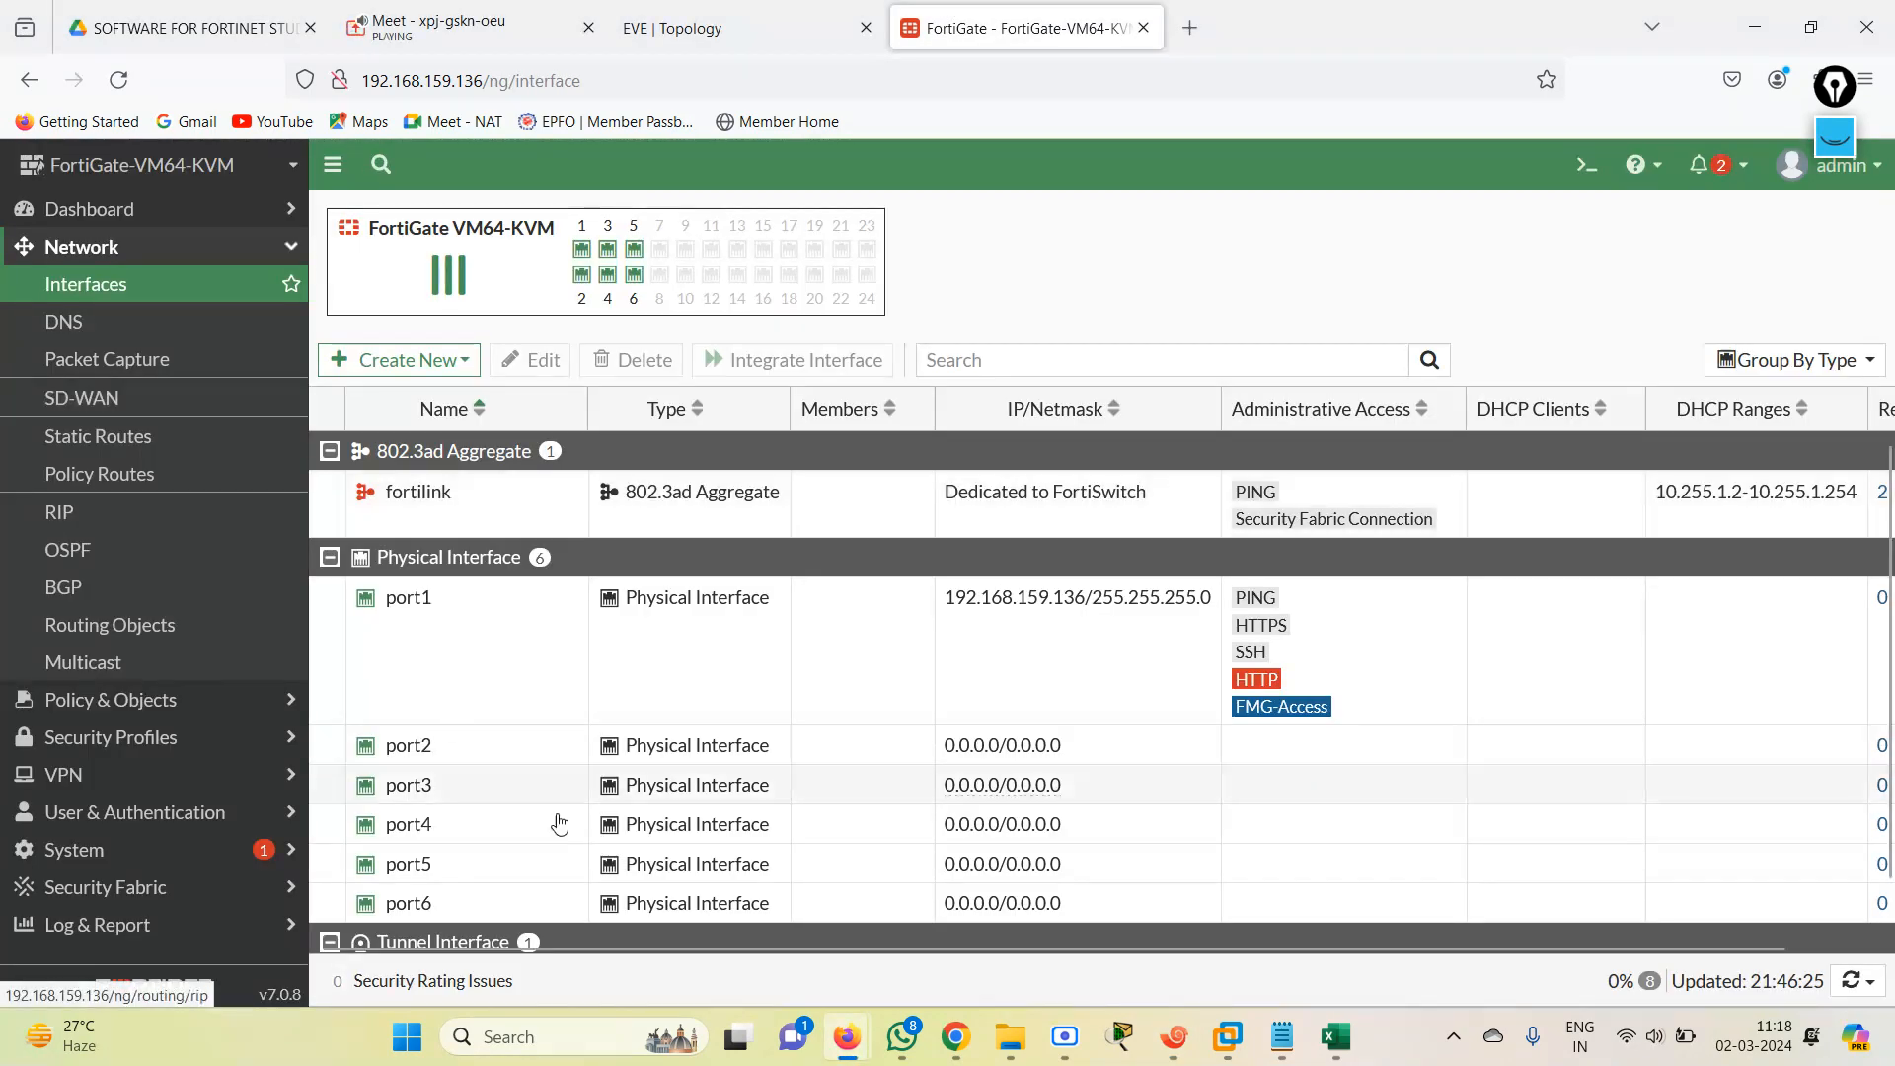
{"action": "left_click", "coordinate": [118, 79]}
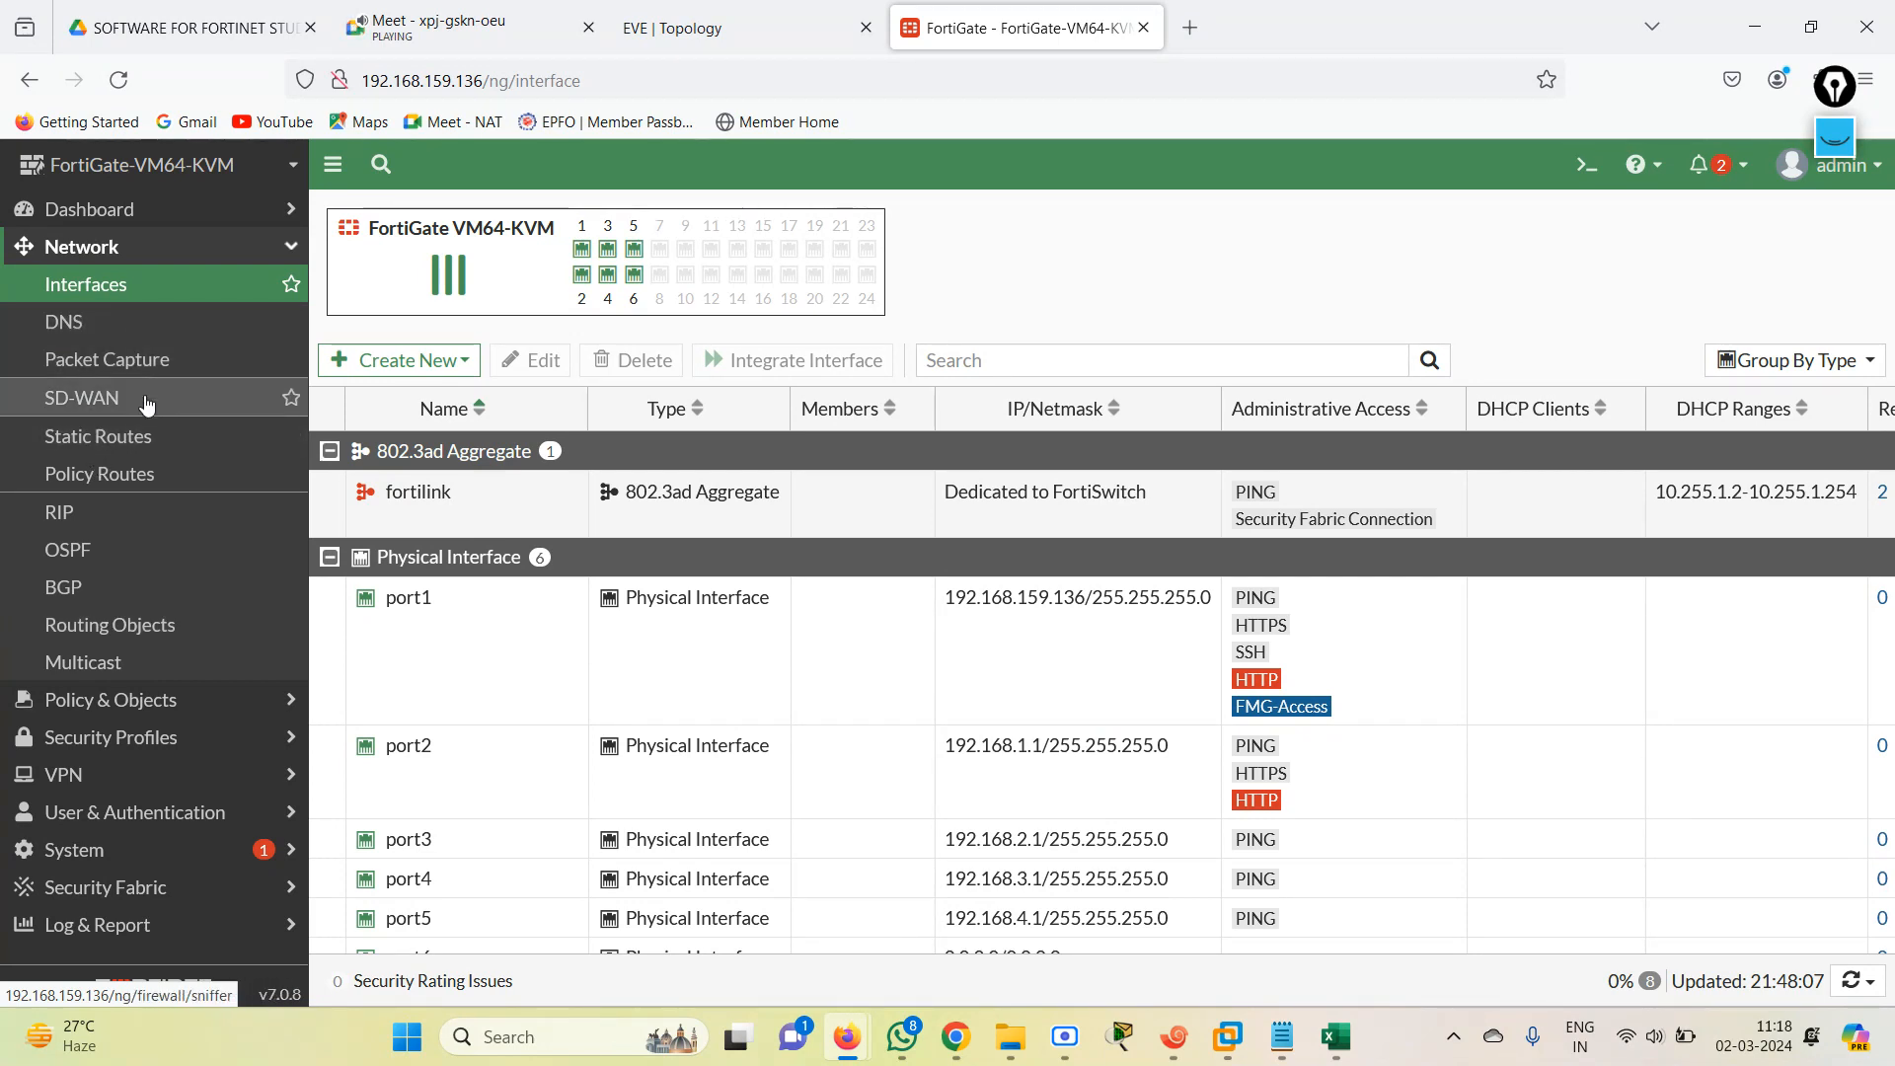
{"action": "left_click", "coordinate": [135, 246]}
{"action": "left_click", "coordinate": [135, 246]}
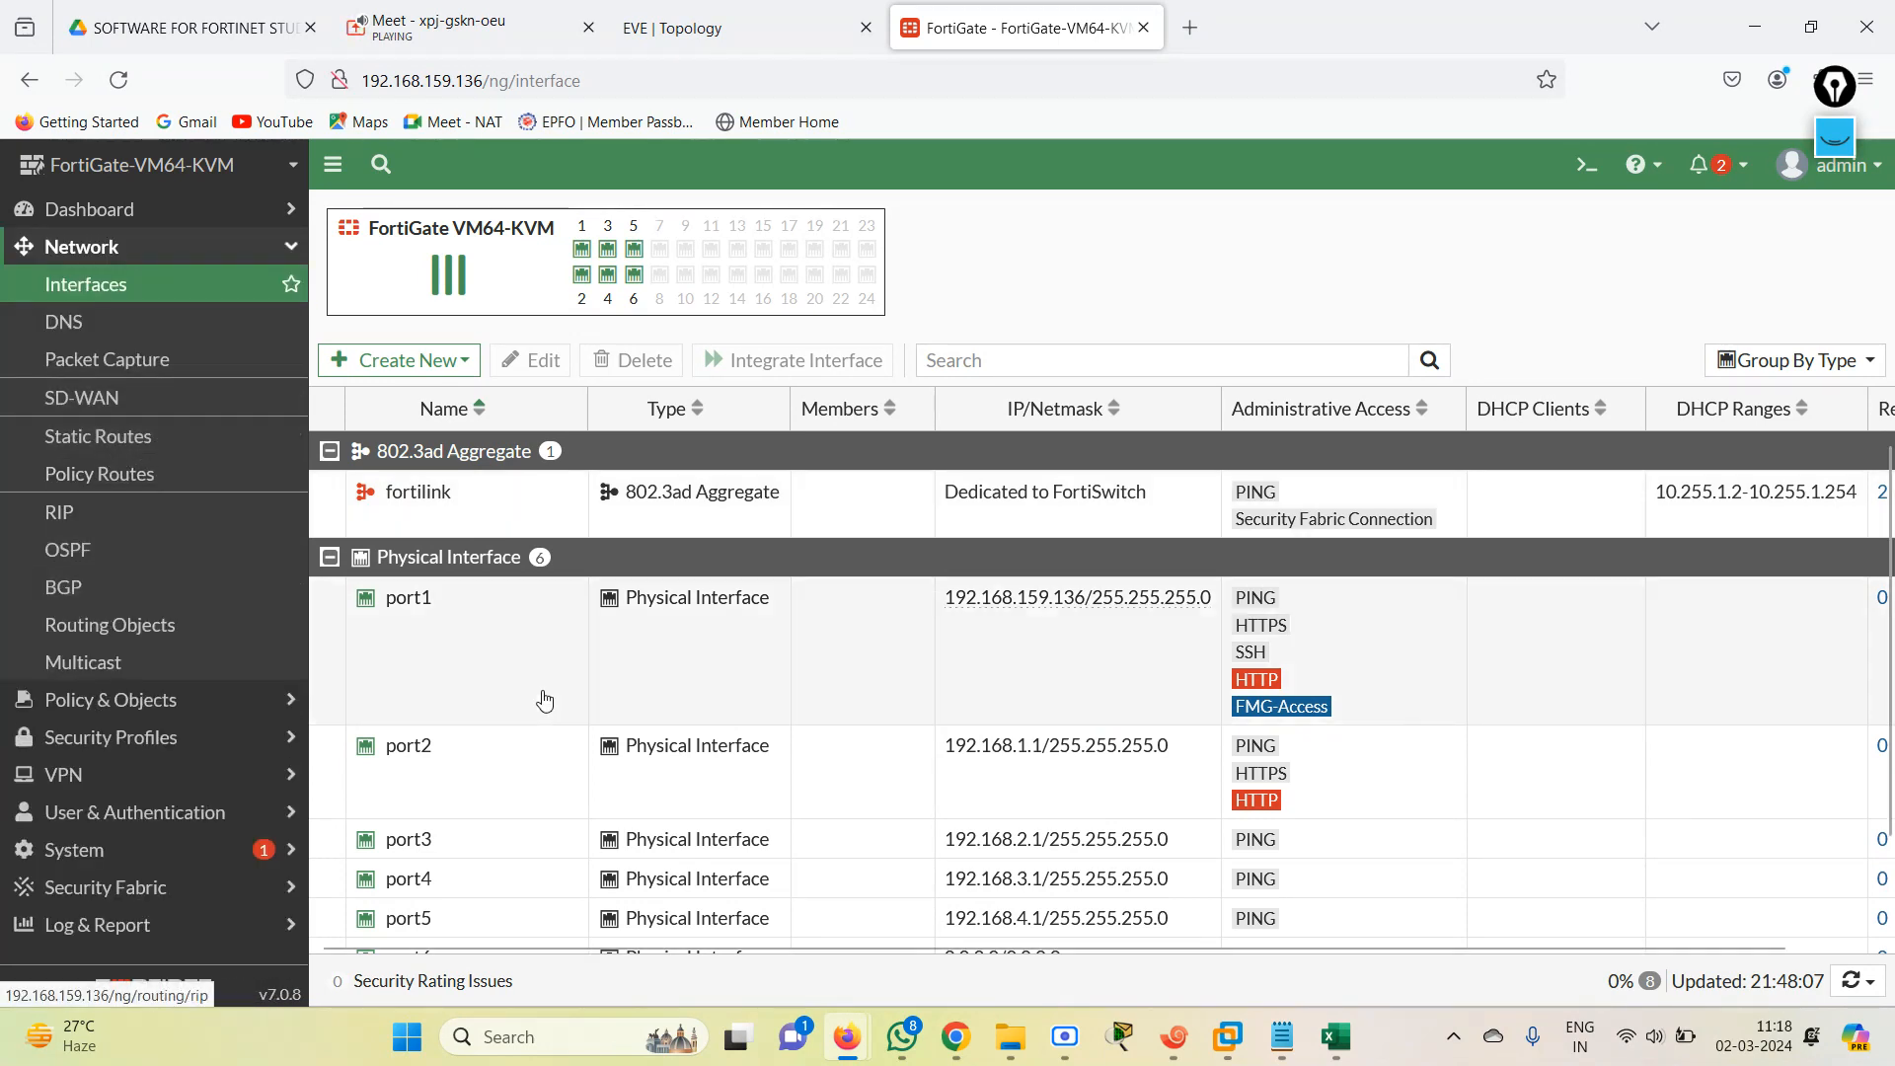
{"action": "scroll", "coordinate": [1886, 674], "scroll_direction": "down", "scroll_amount": 2}
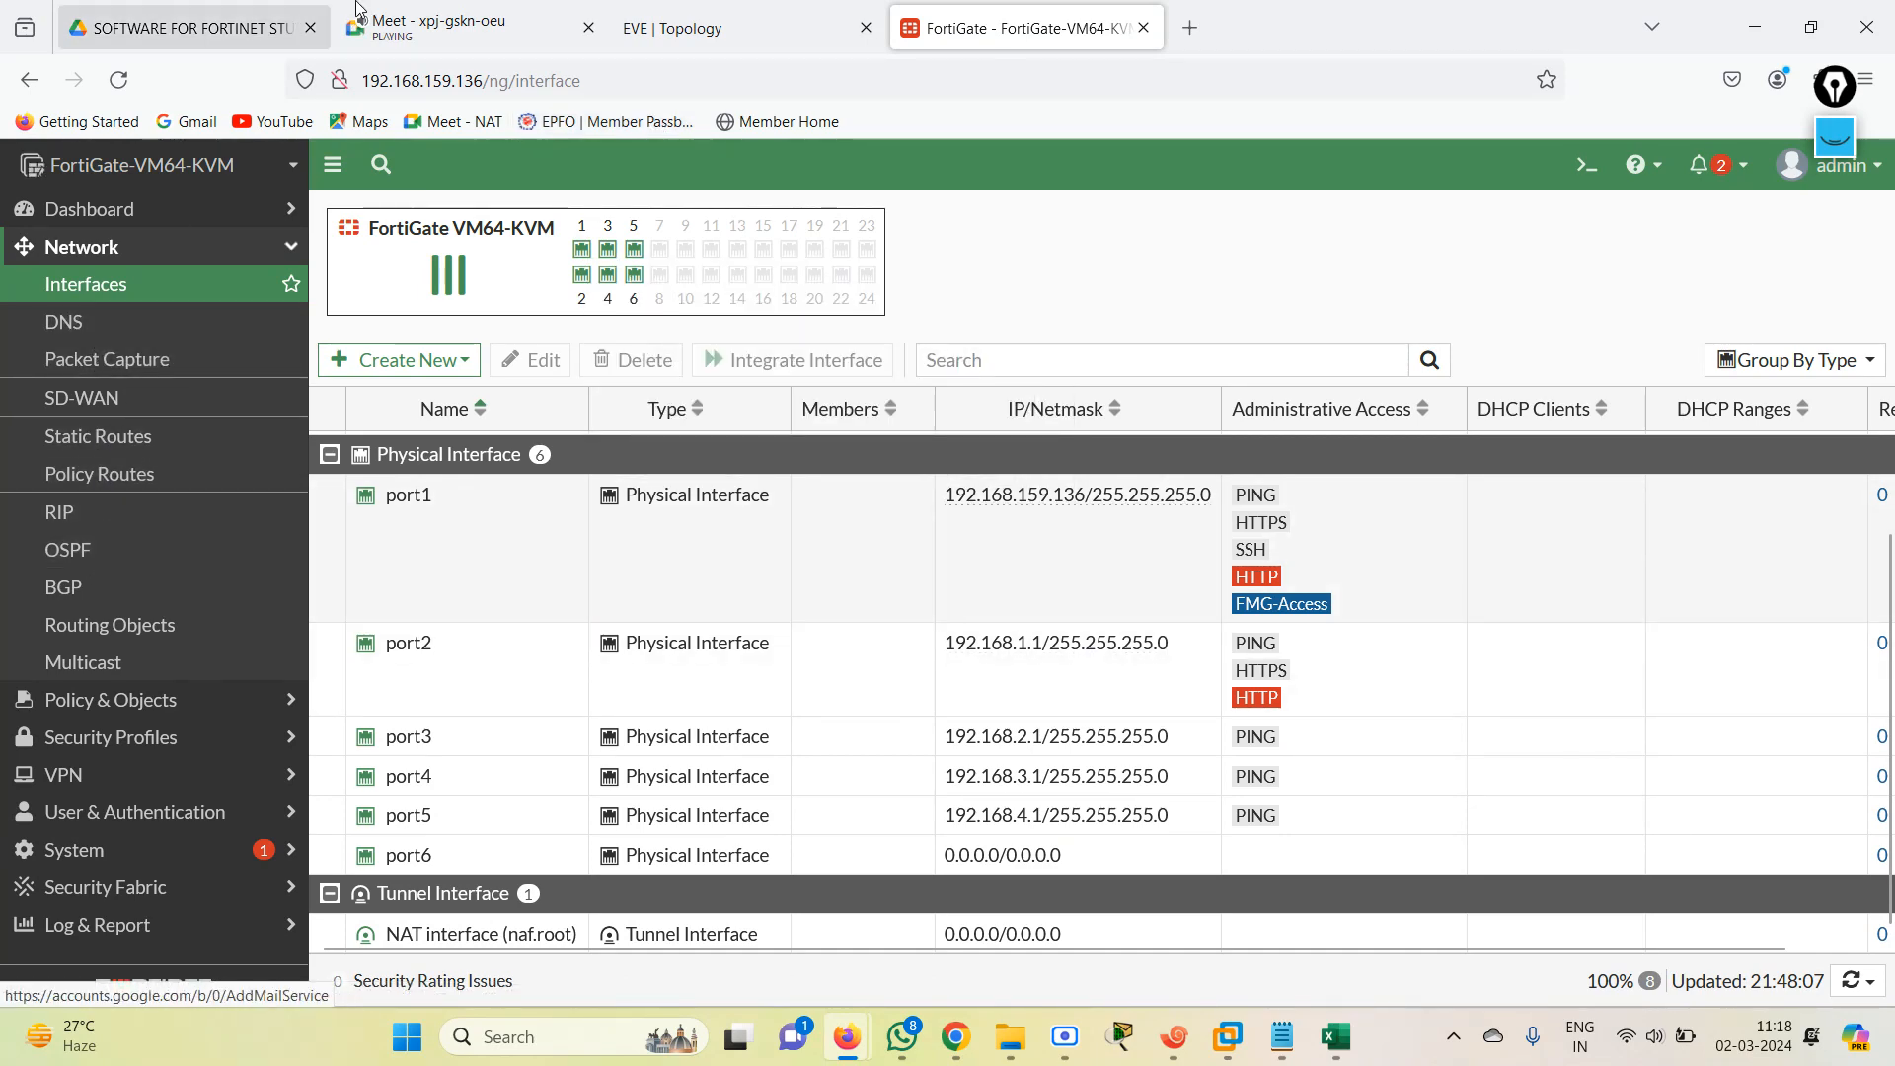
Create a default static route for 0.0.0.0/0 through gateway 192.168.3.2 on port4, checking the gateway in the EVE topology.
{"action": "left_click", "coordinate": [706, 10]}
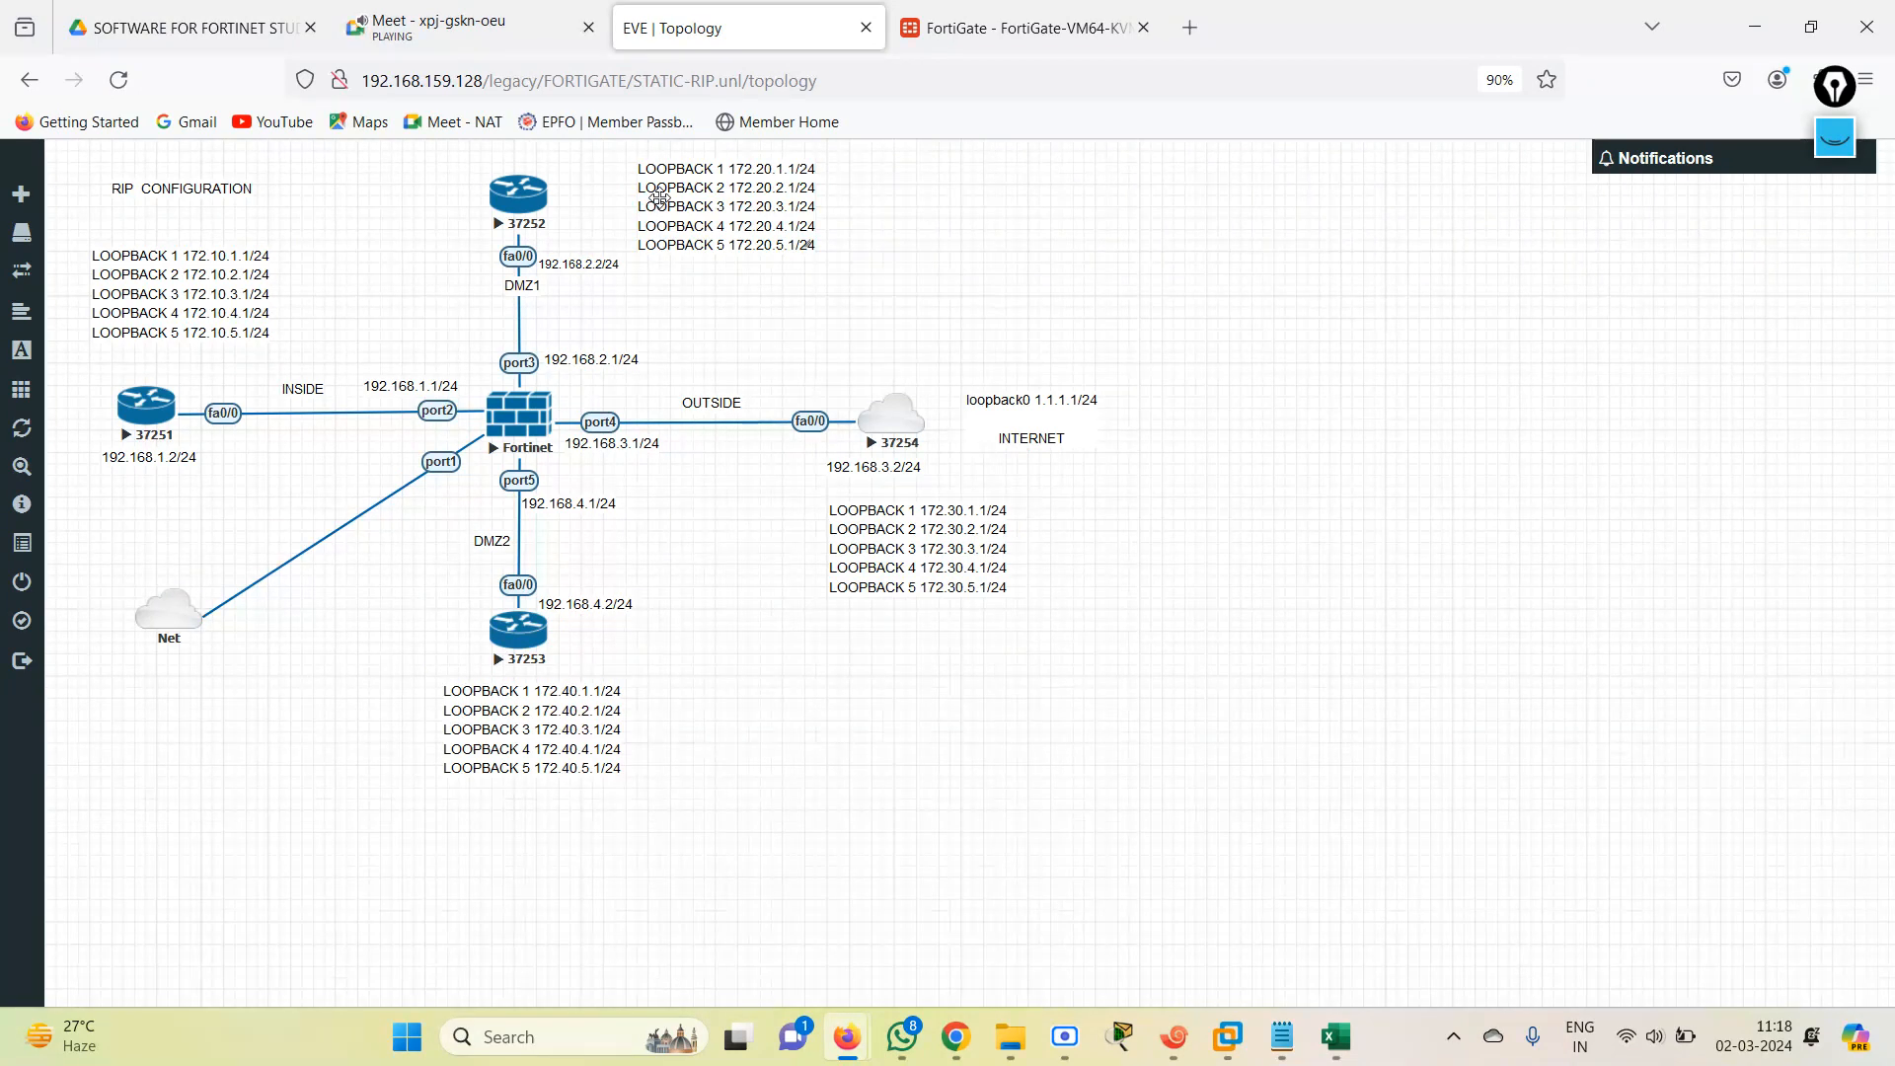
{"action": "left_click", "coordinate": [1016, 28]}
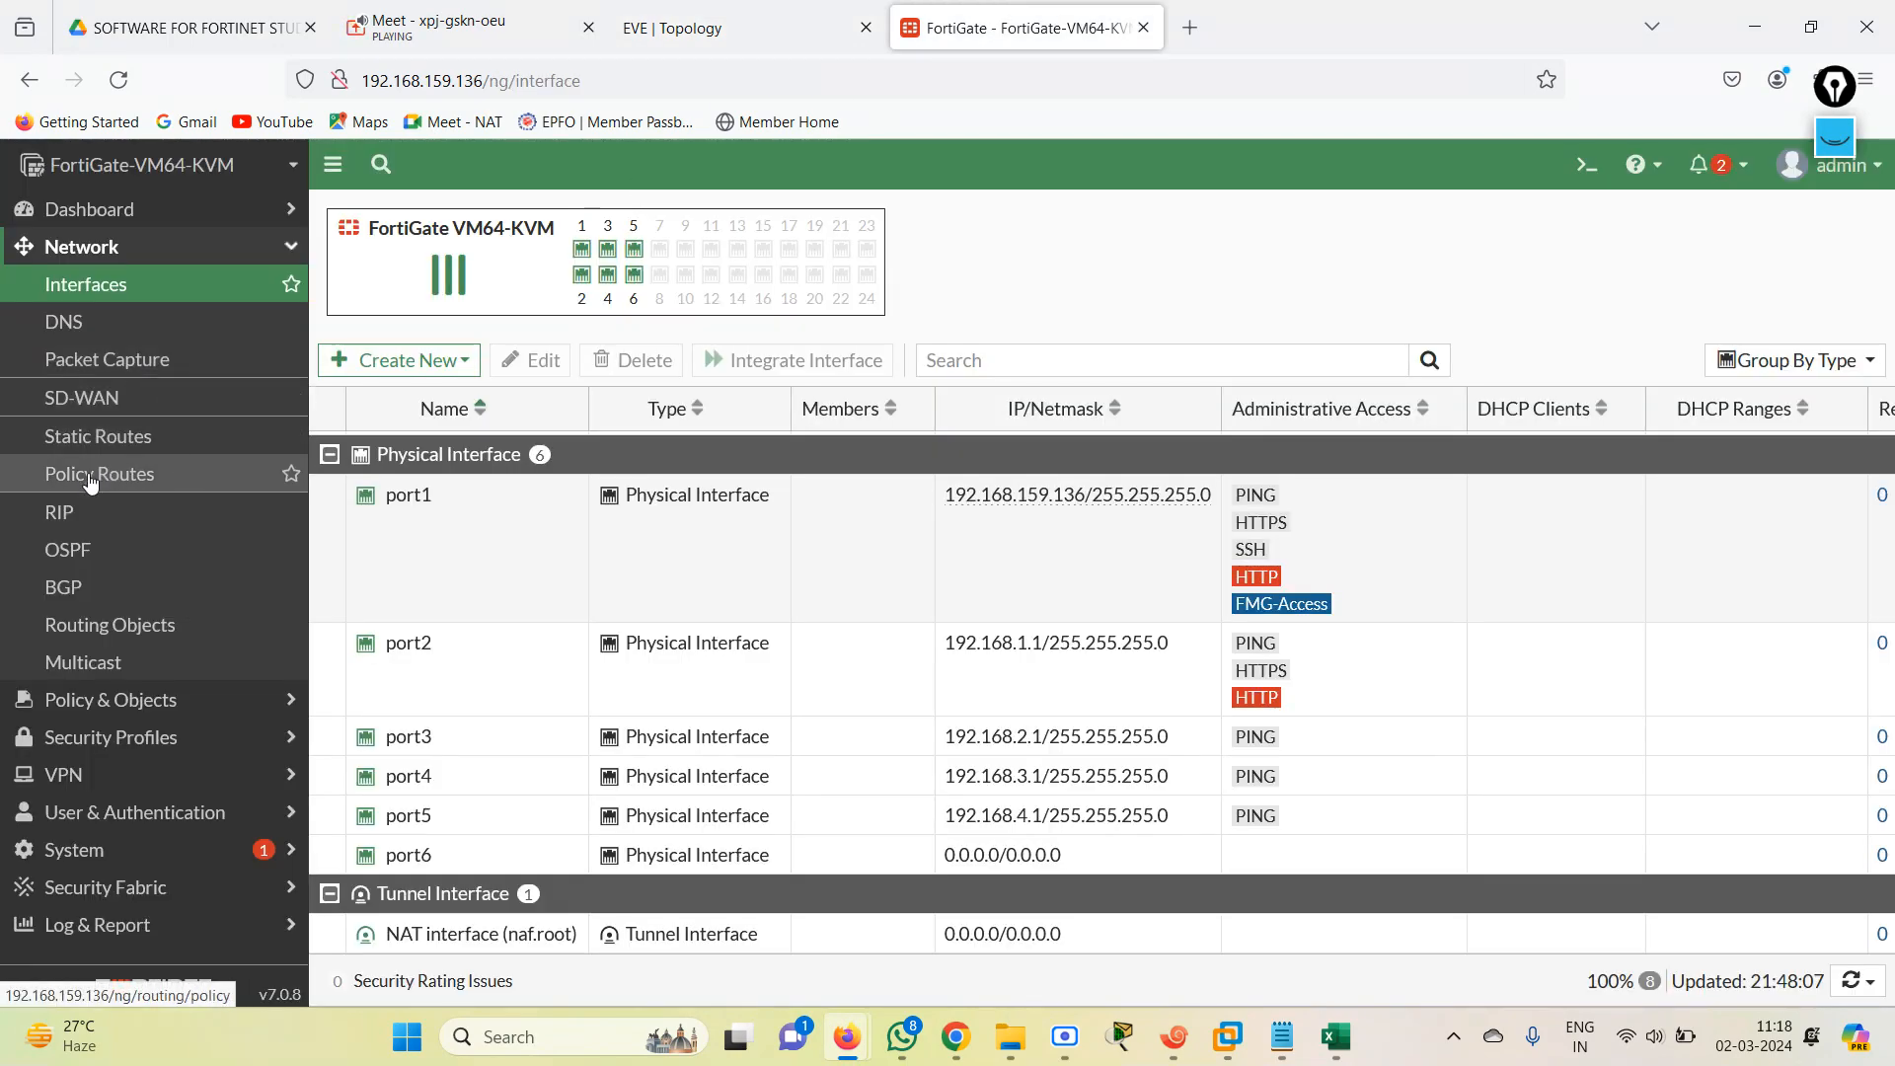
{"action": "left_click", "coordinate": [133, 438]}
{"action": "left_click", "coordinate": [383, 215]}
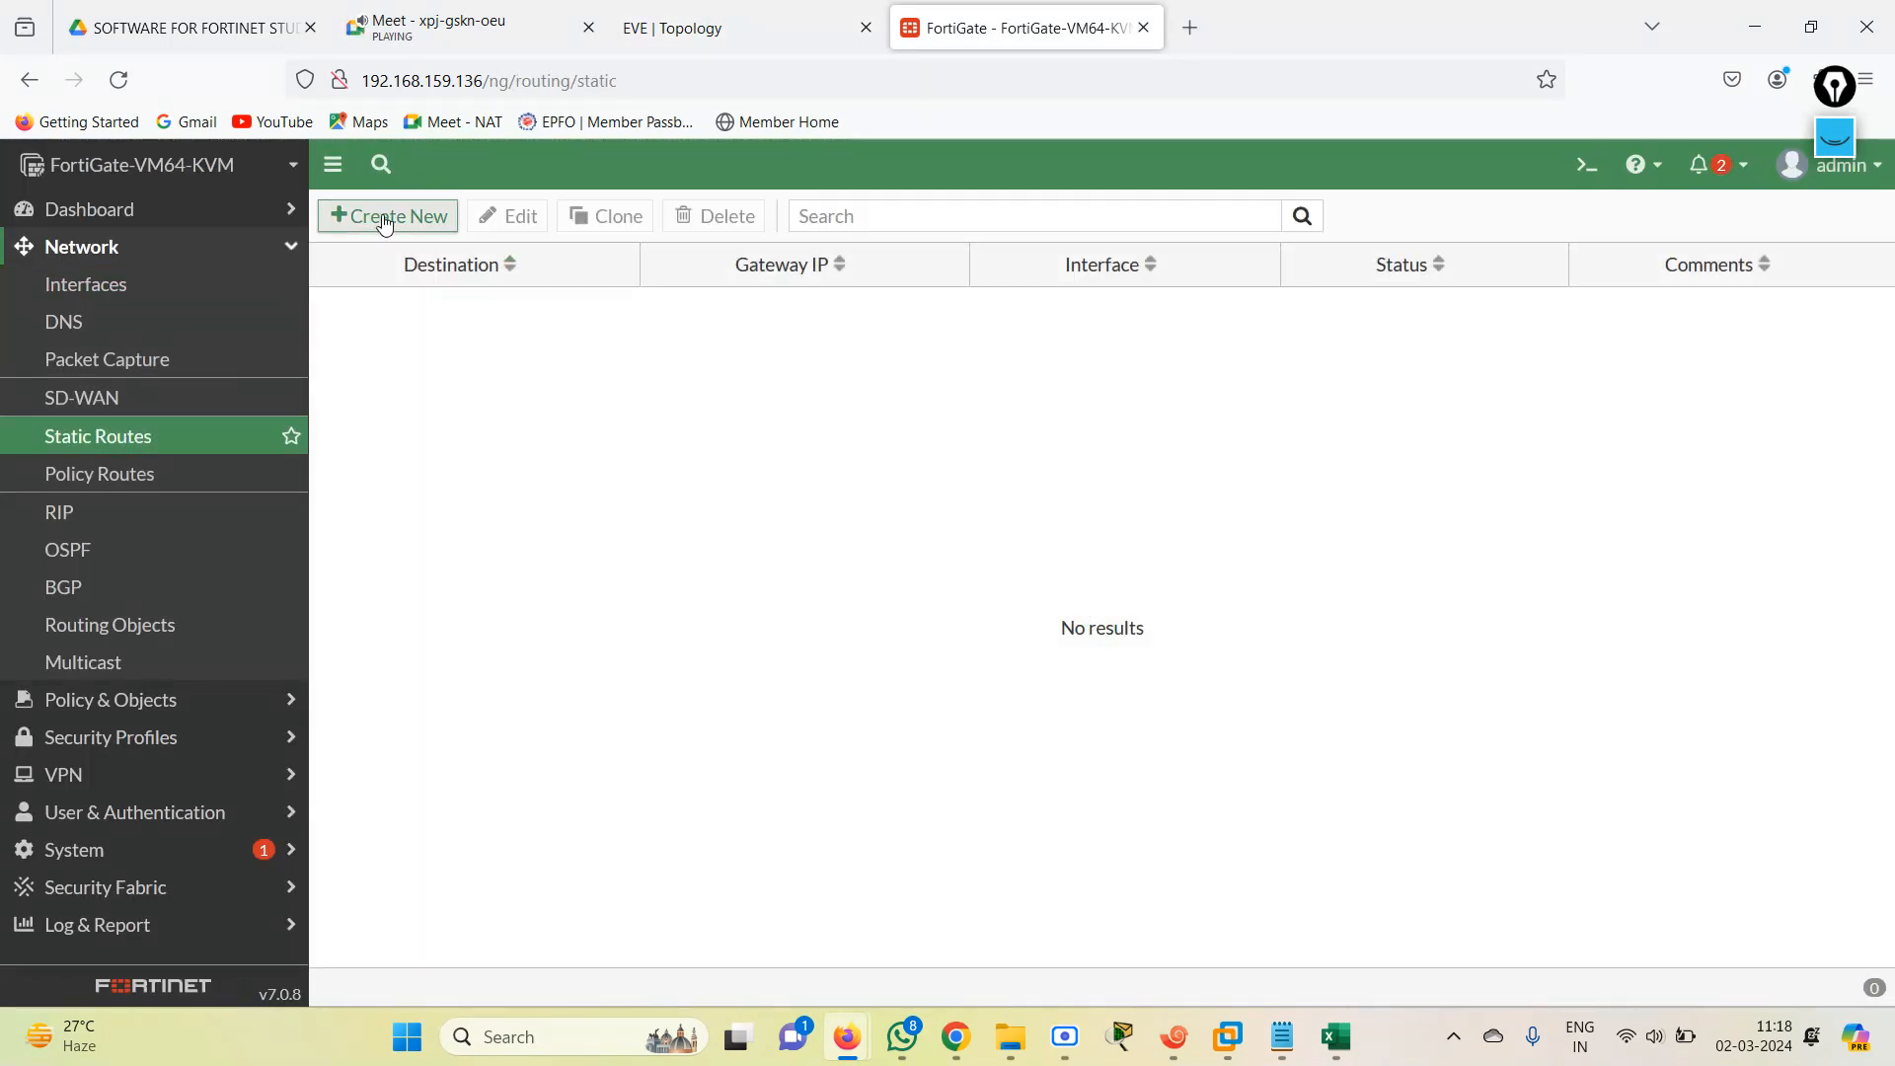
{"action": "left_click_drag", "start_coordinate": [699, 330], "coordinate": [589, 338]}
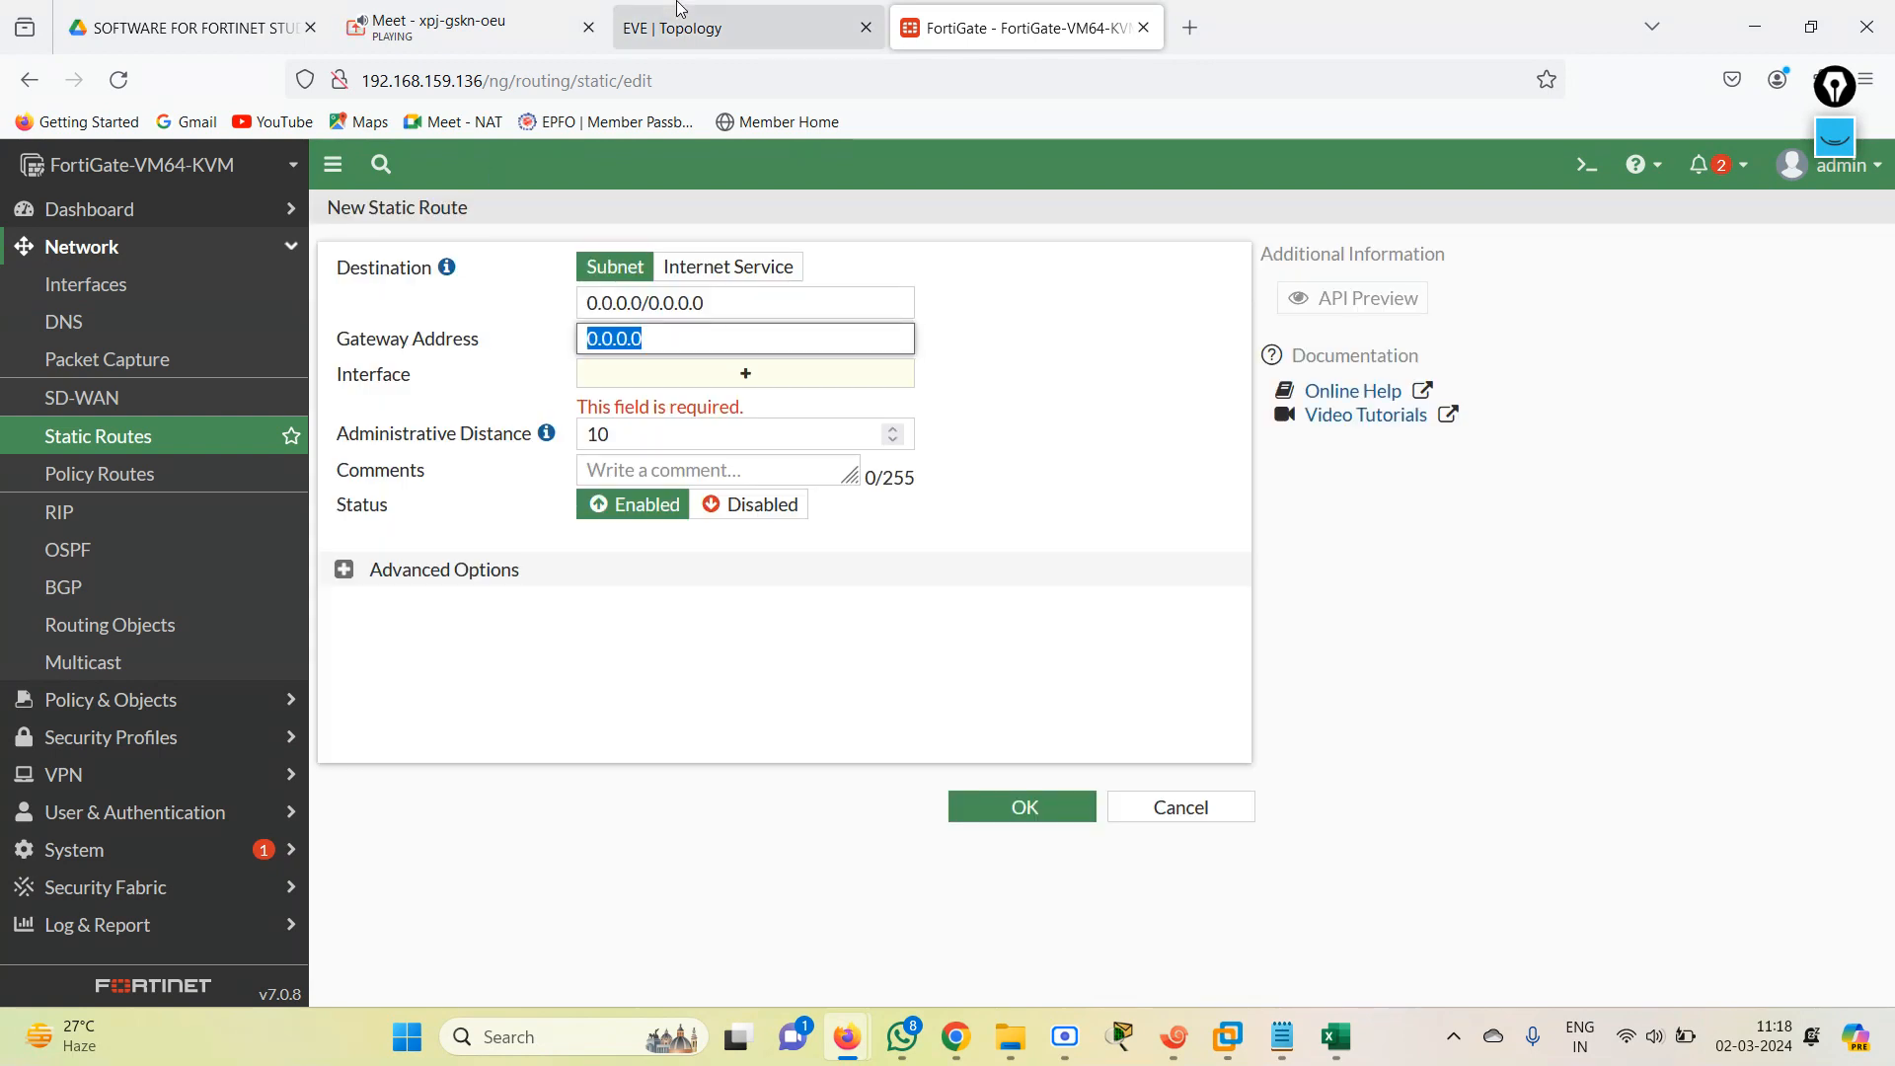
{"action": "left_click", "coordinate": [676, 6]}
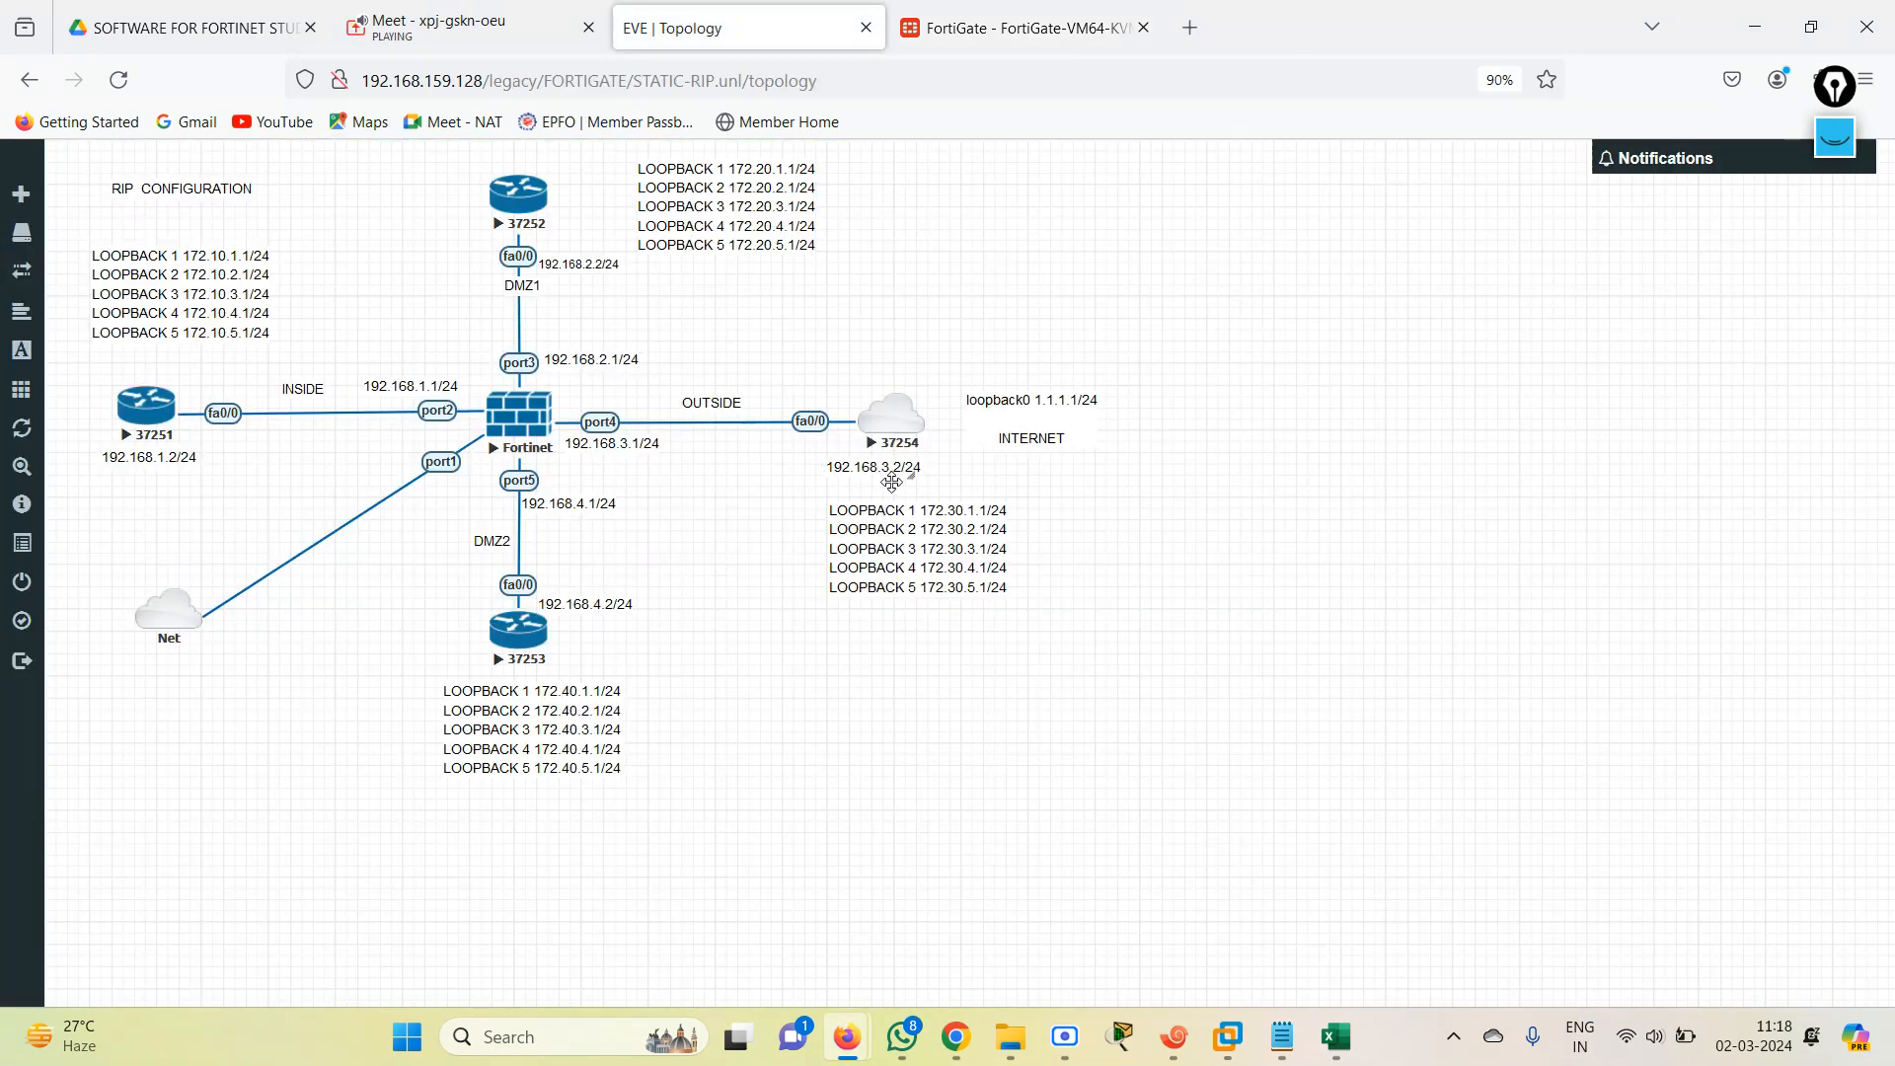
{"action": "left_click", "coordinate": [951, 46]}
{"action": "type", "text": "1"}
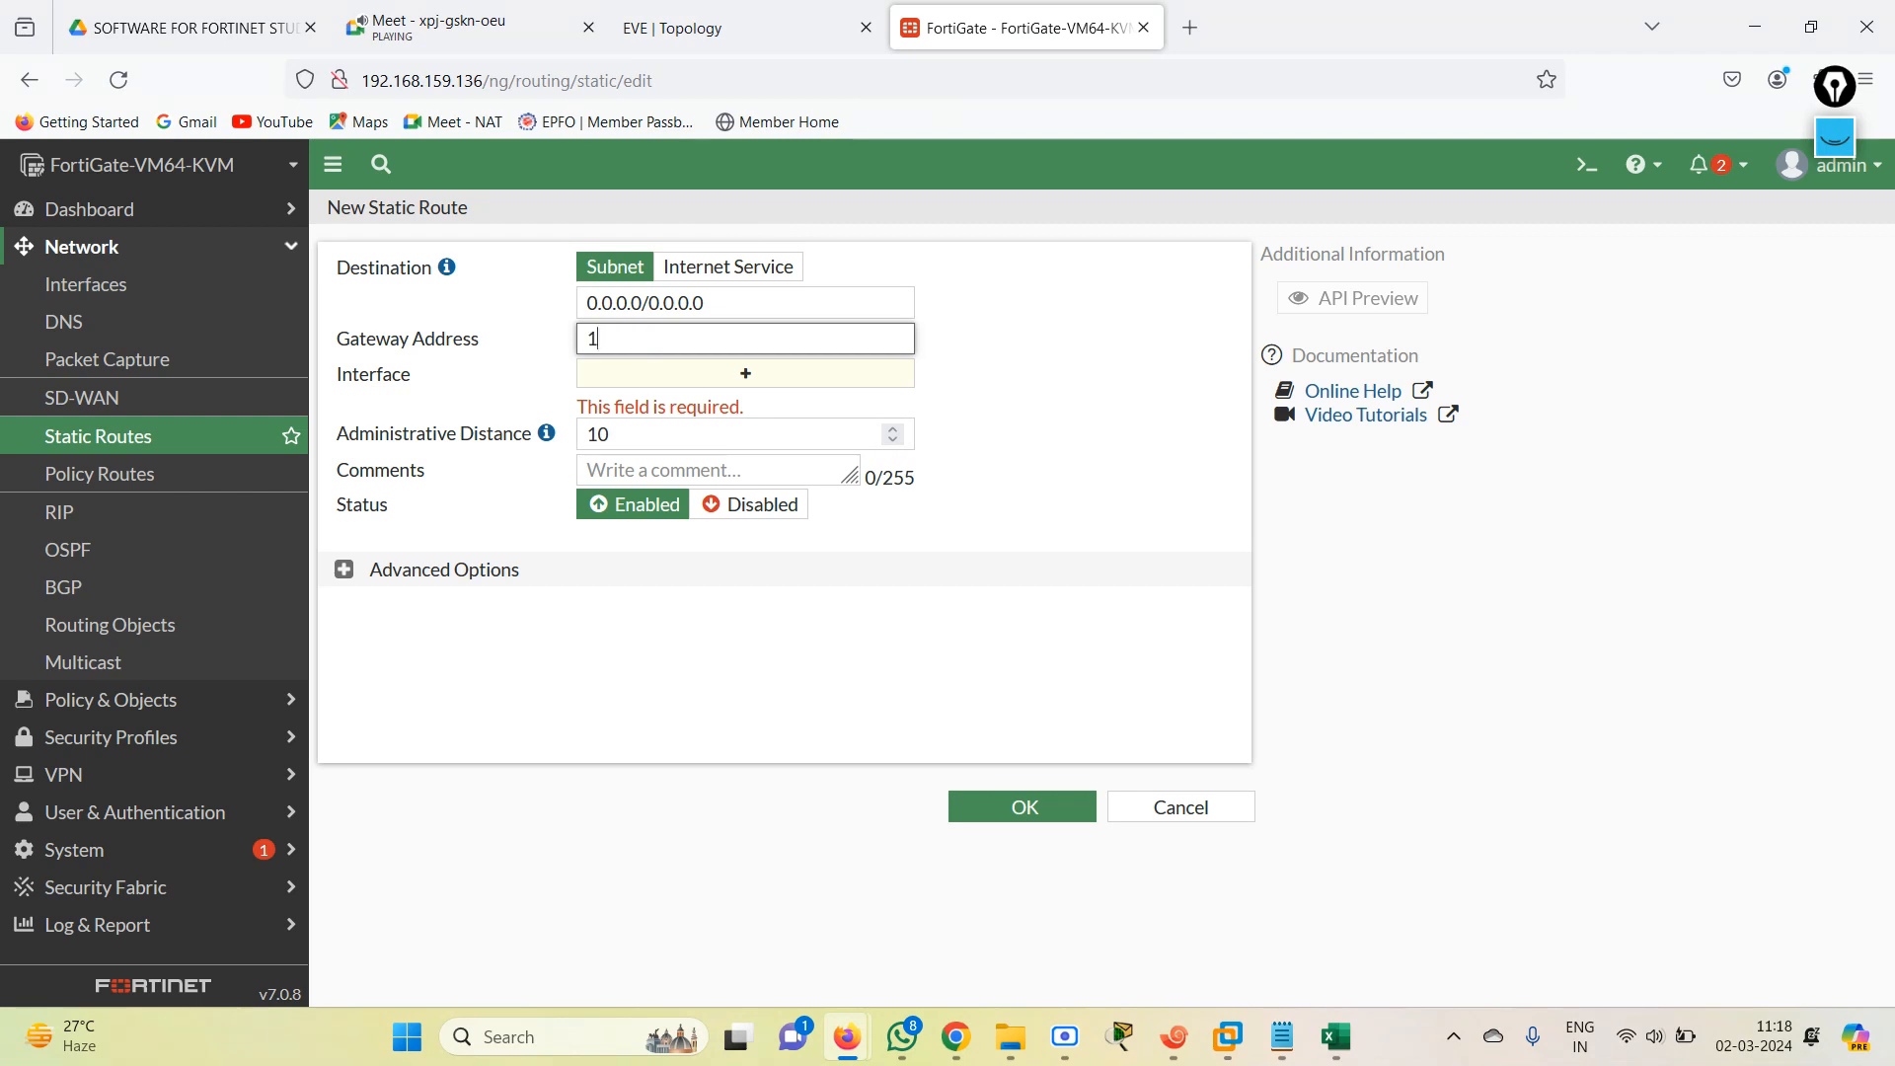
{"action": "type", "text": "92.168.3.2"}
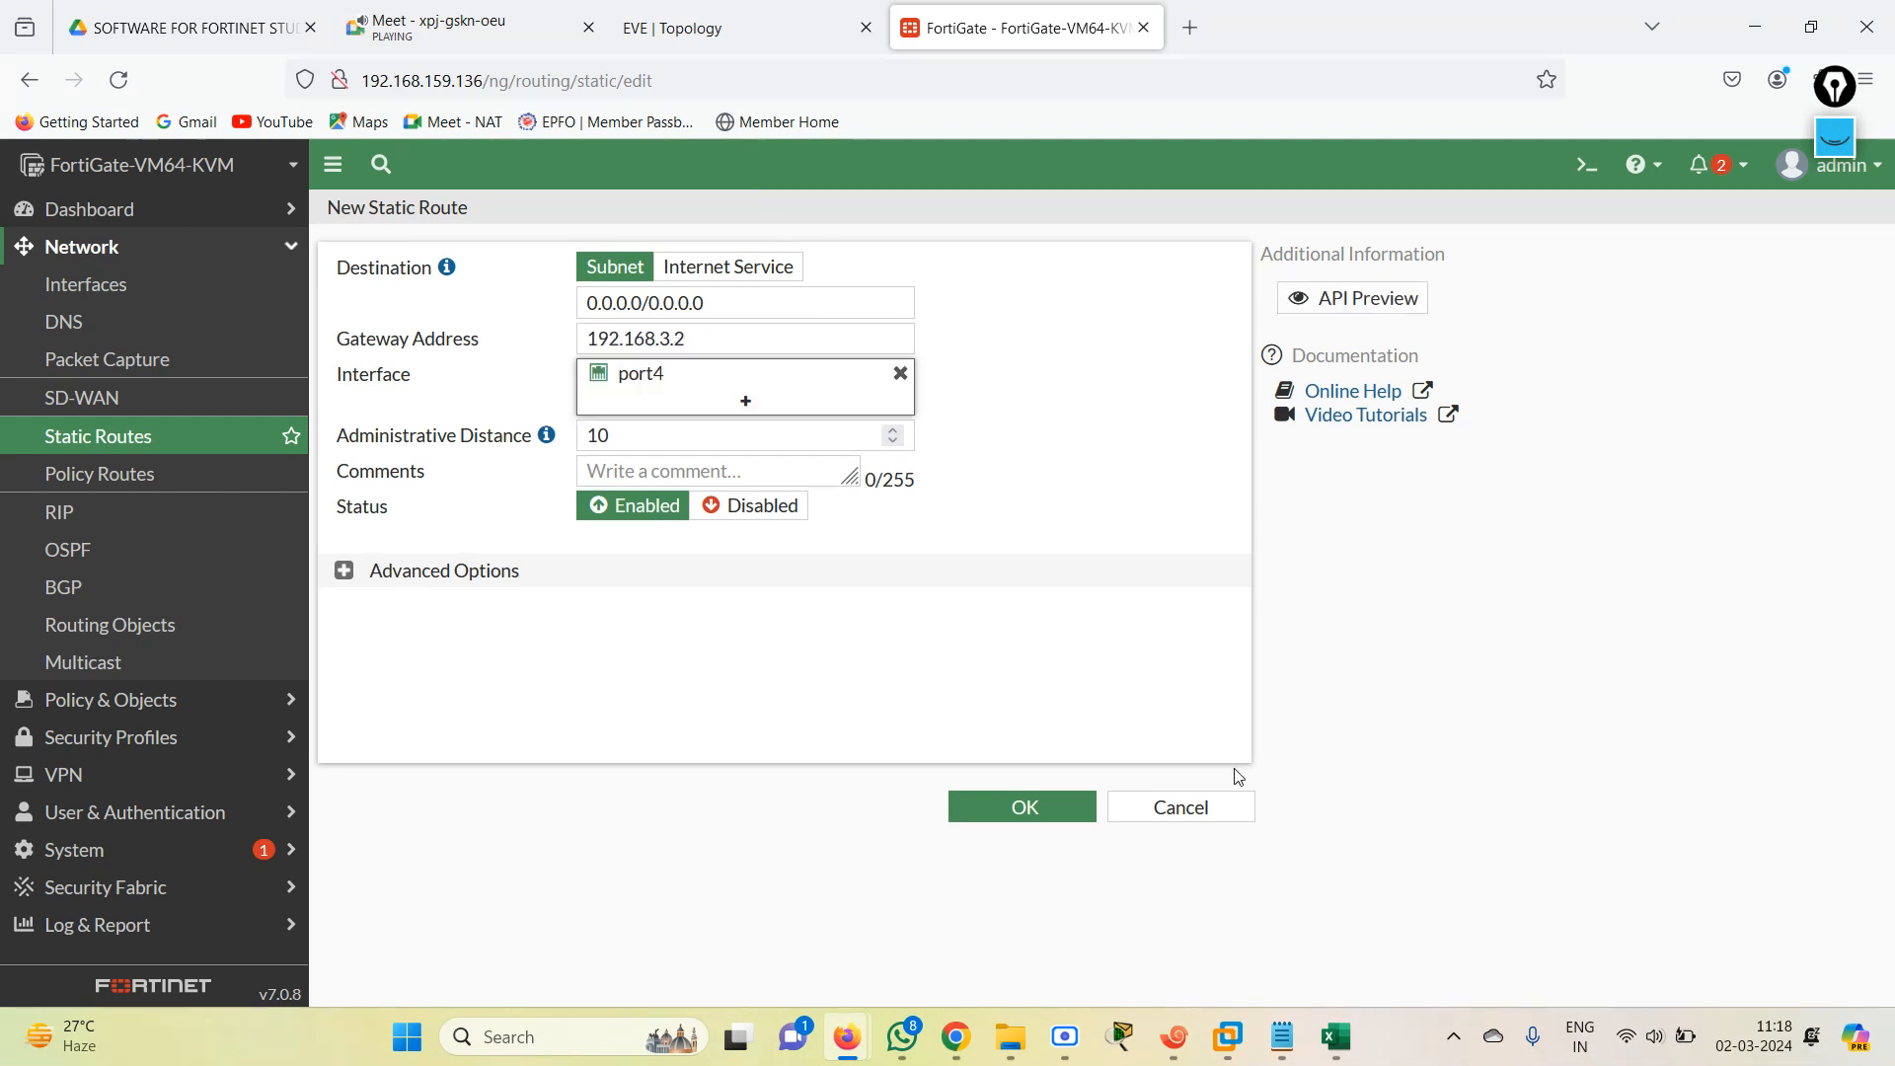
{"action": "left_click", "coordinate": [1023, 806]}
Open the FortiGate's RIP settings and enter 192.168.1.0/24 as the first network, checking the subnets in the EVE topology.
{"action": "left_click", "coordinate": [731, 28]}
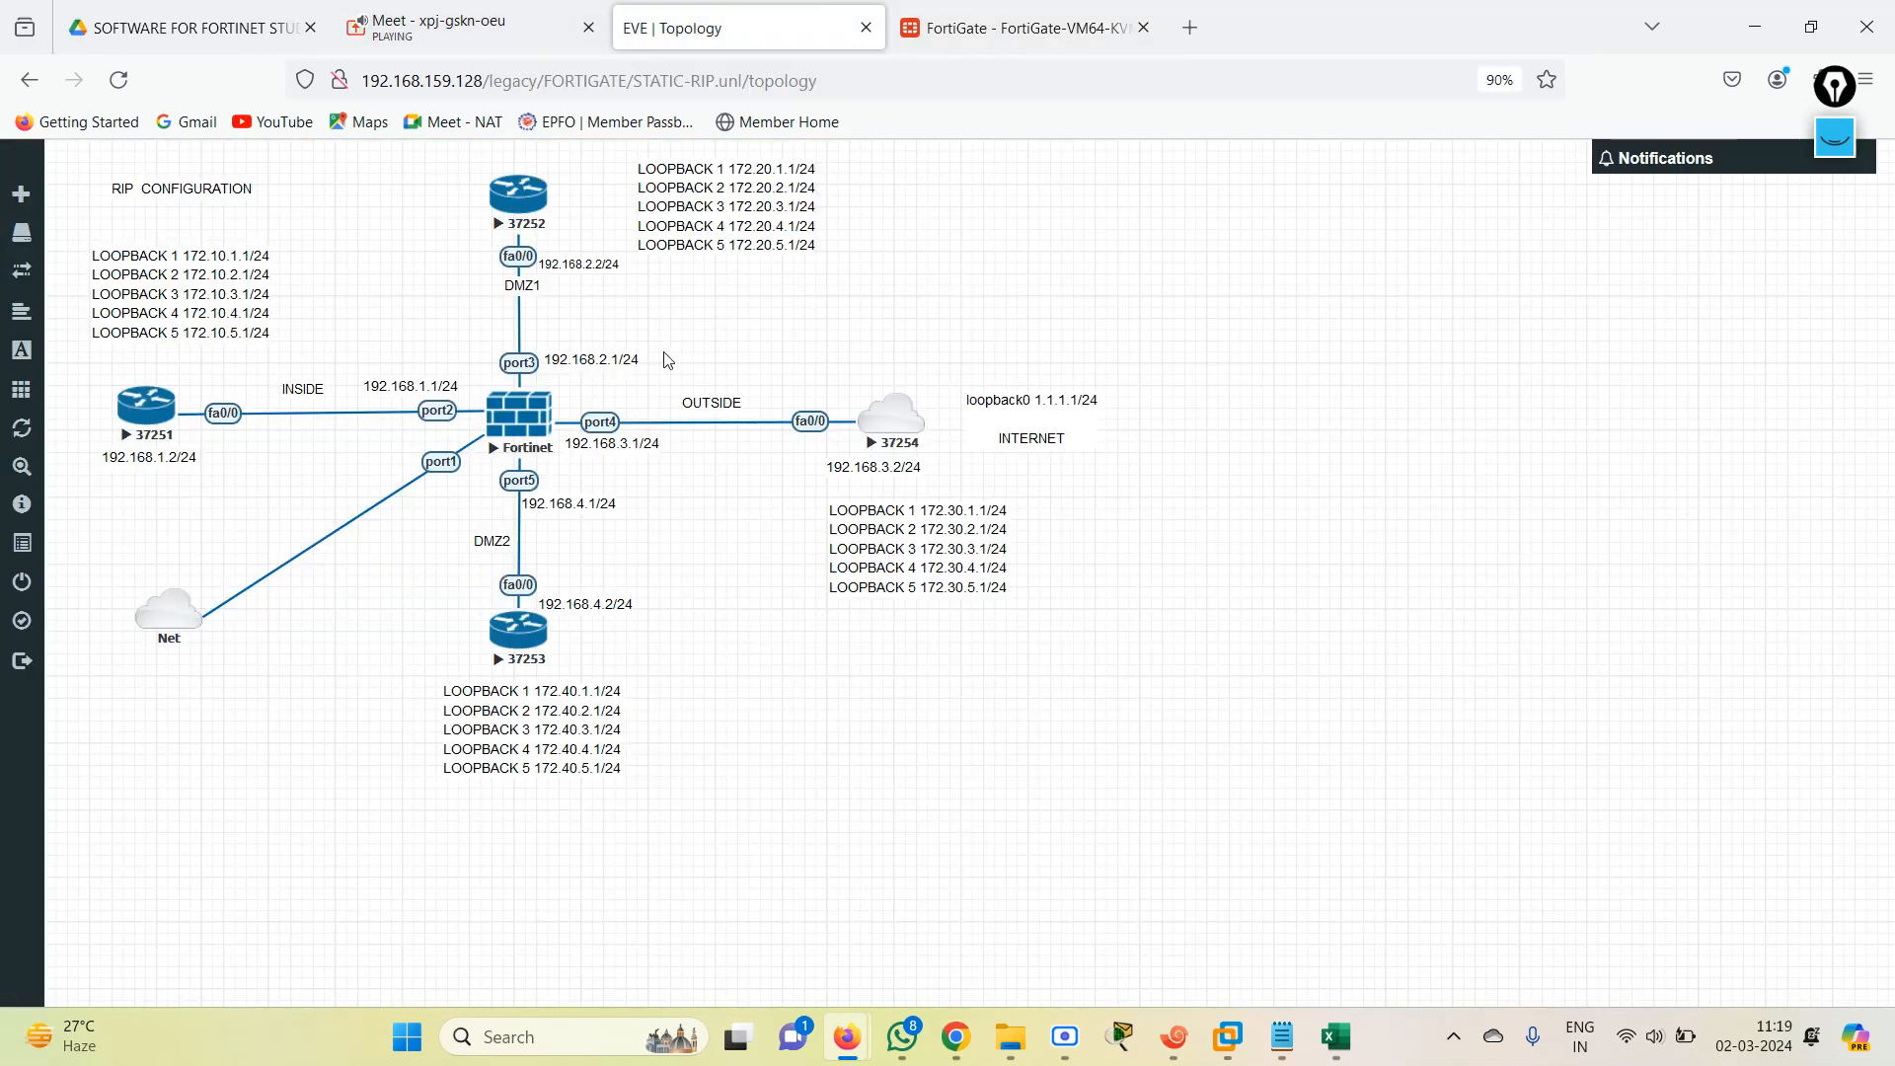
{"action": "left_click", "coordinate": [964, 40]}
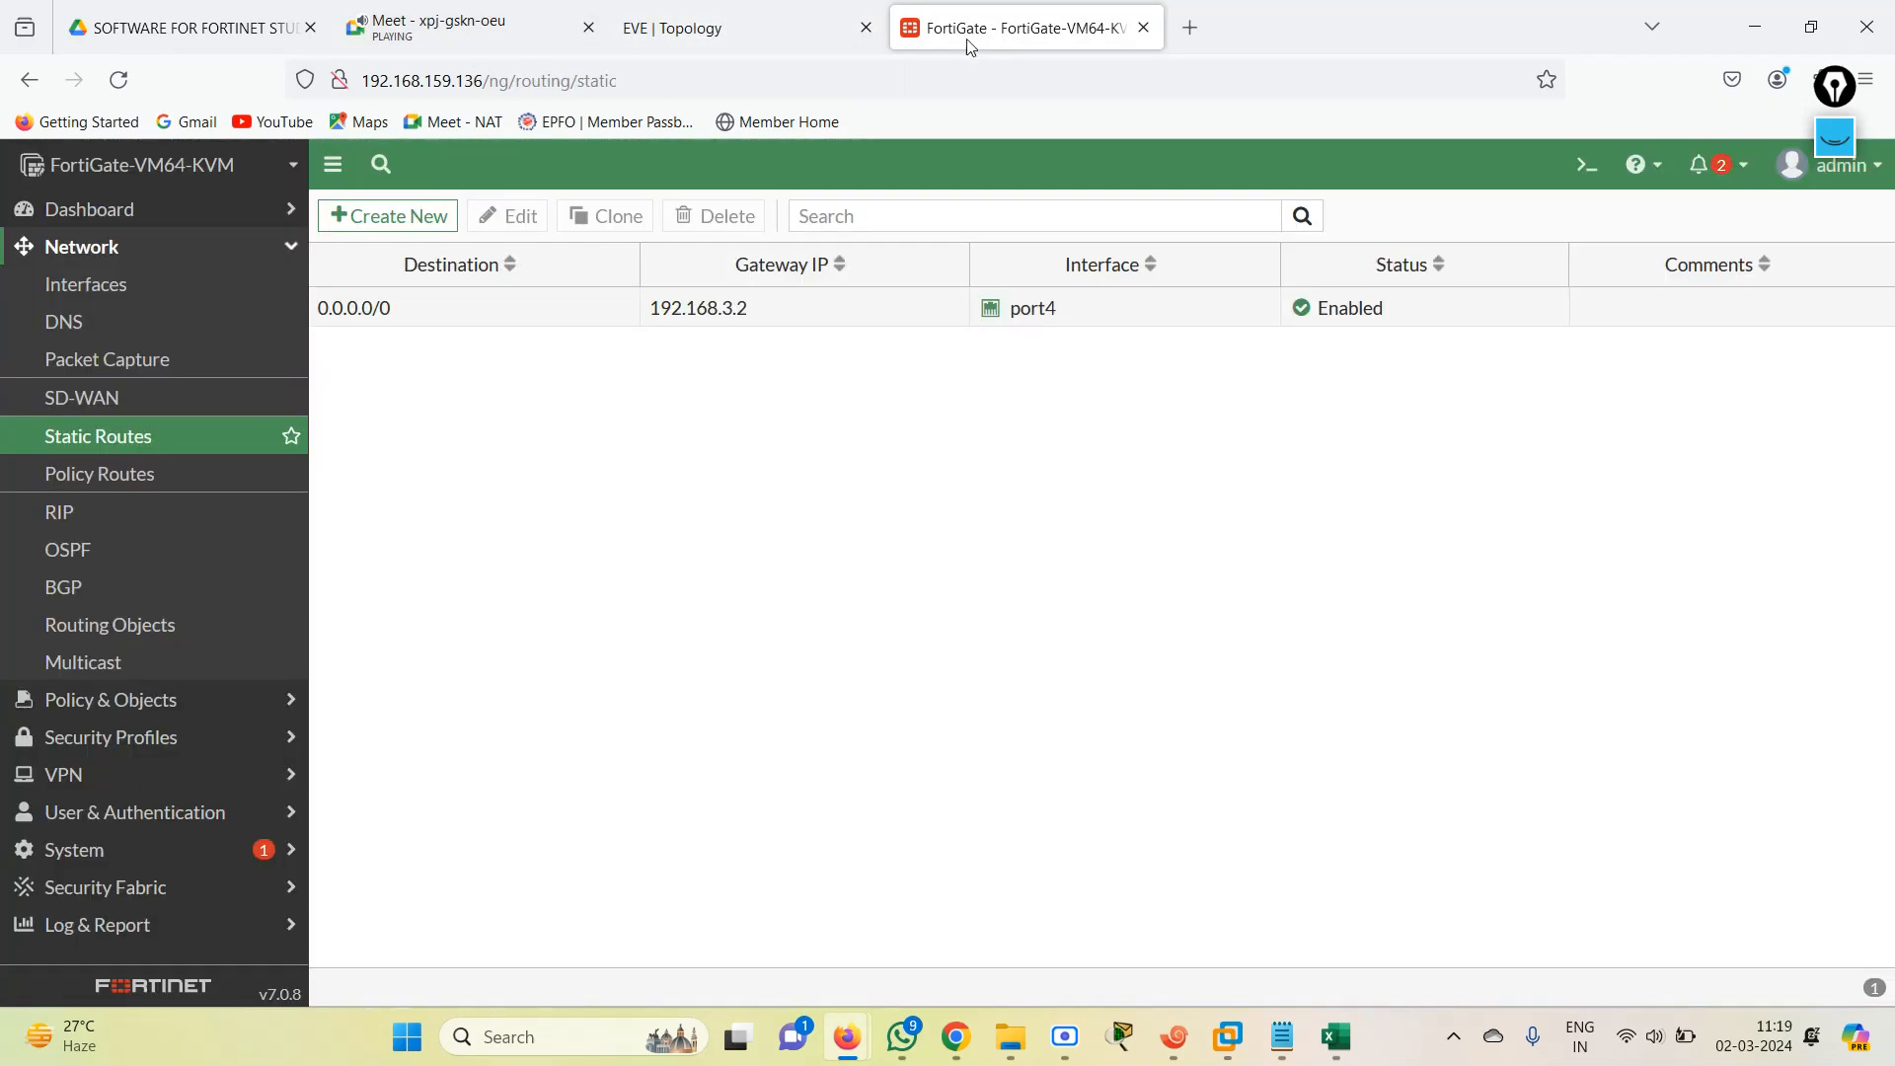
{"action": "left_click", "coordinate": [99, 515]}
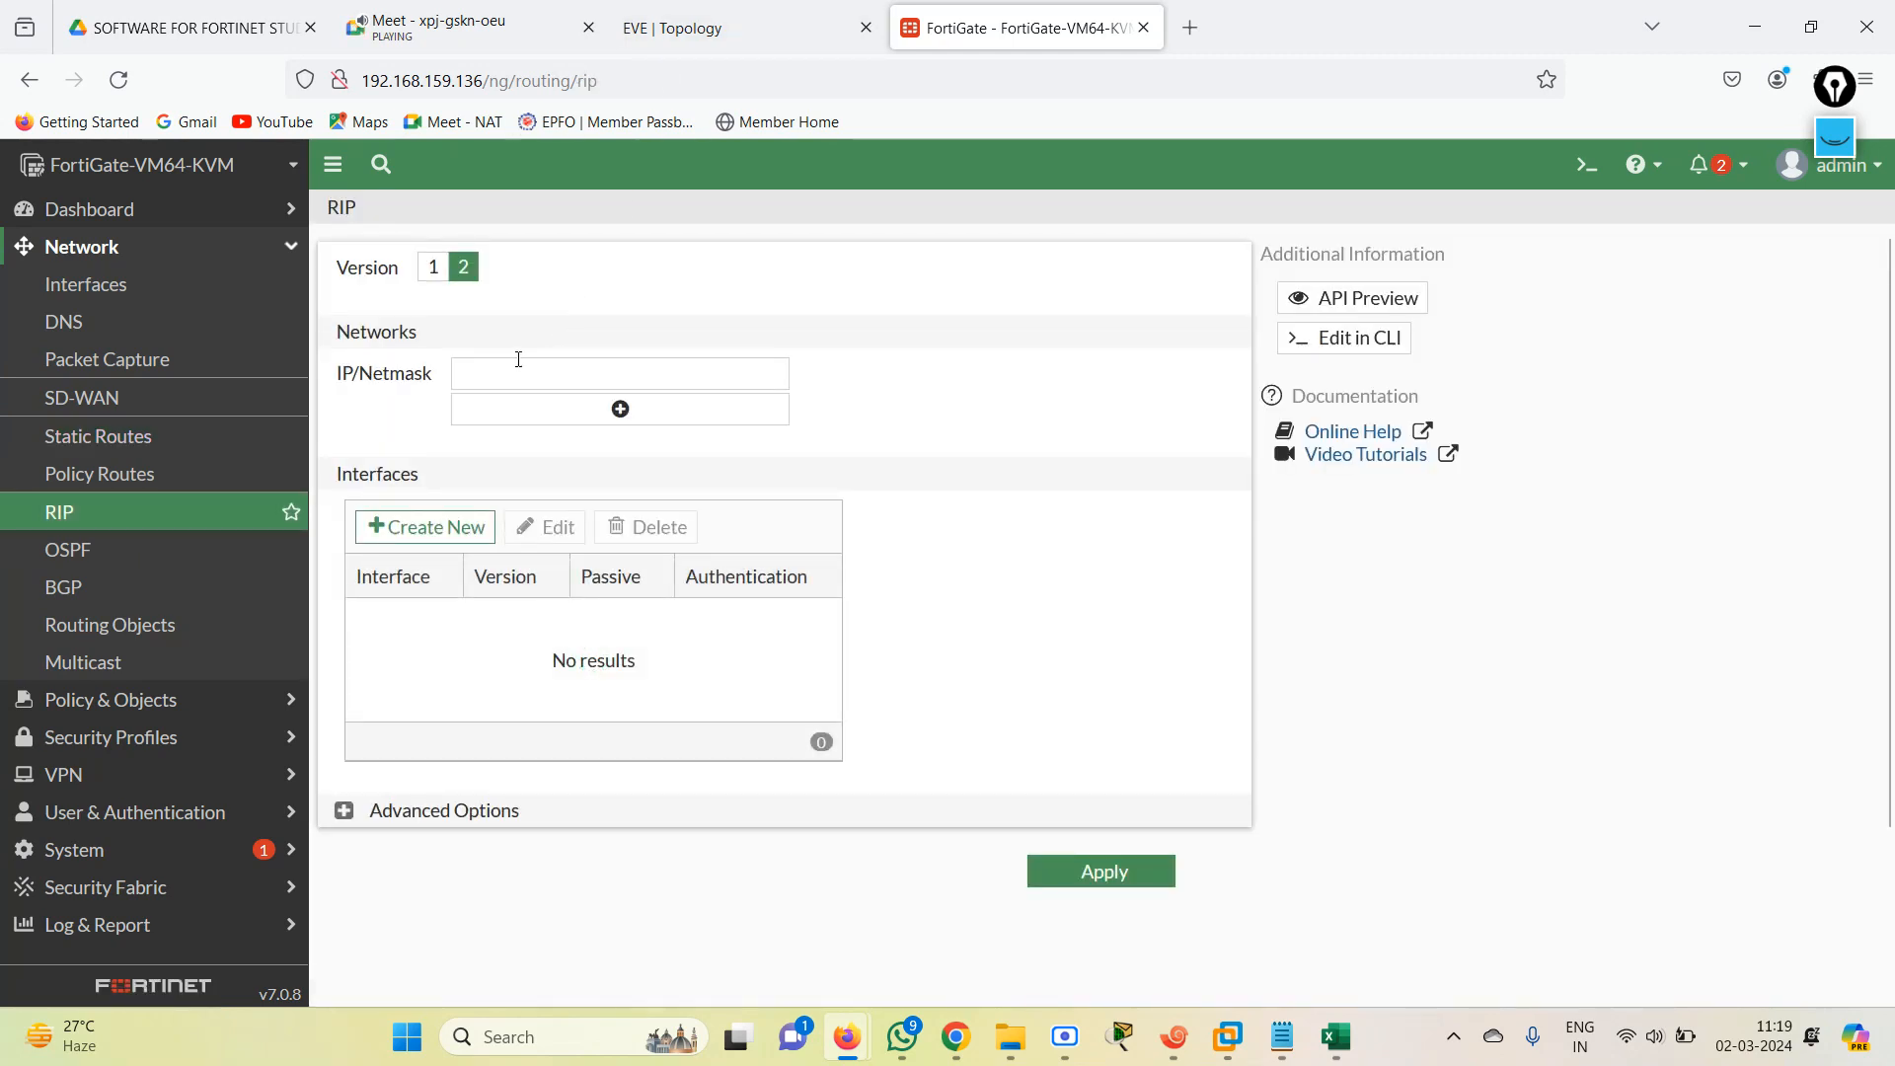
{"action": "left_click", "coordinate": [740, 27]}
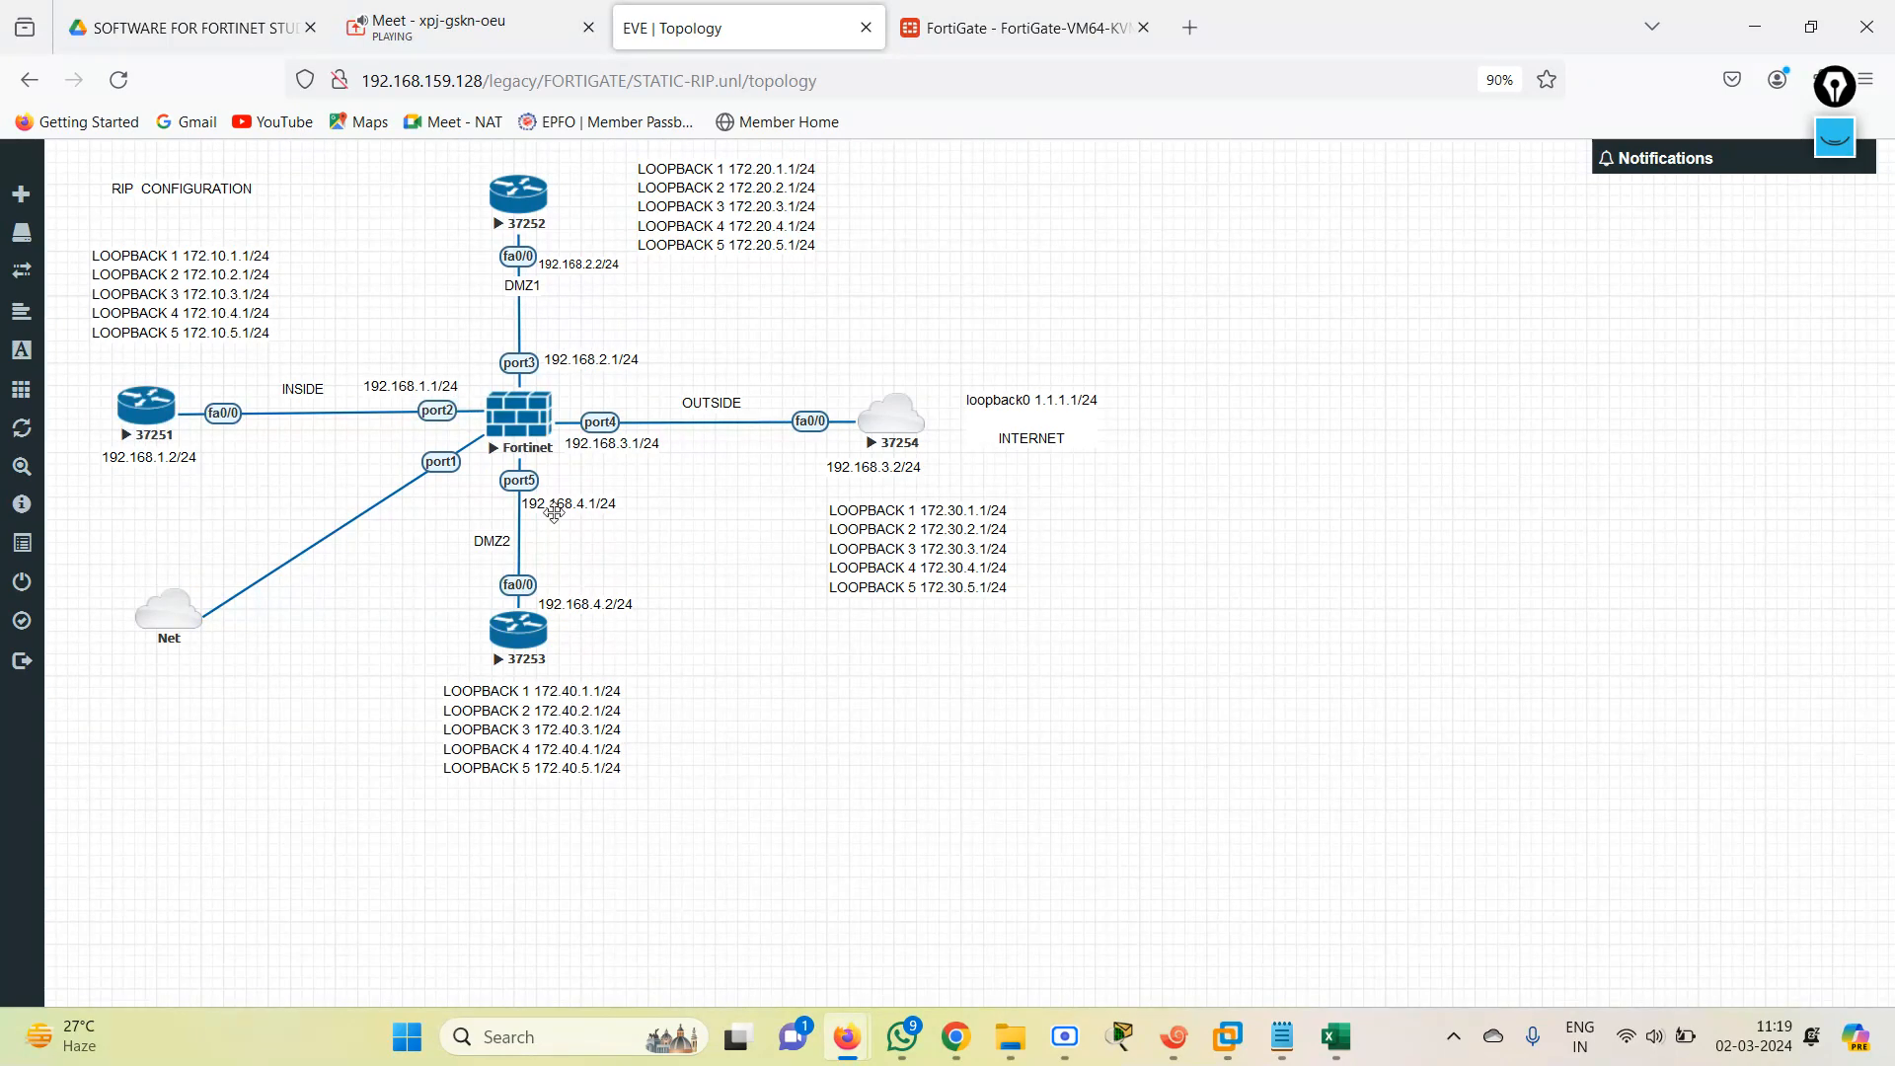
{"action": "left_click", "coordinate": [1024, 26]}
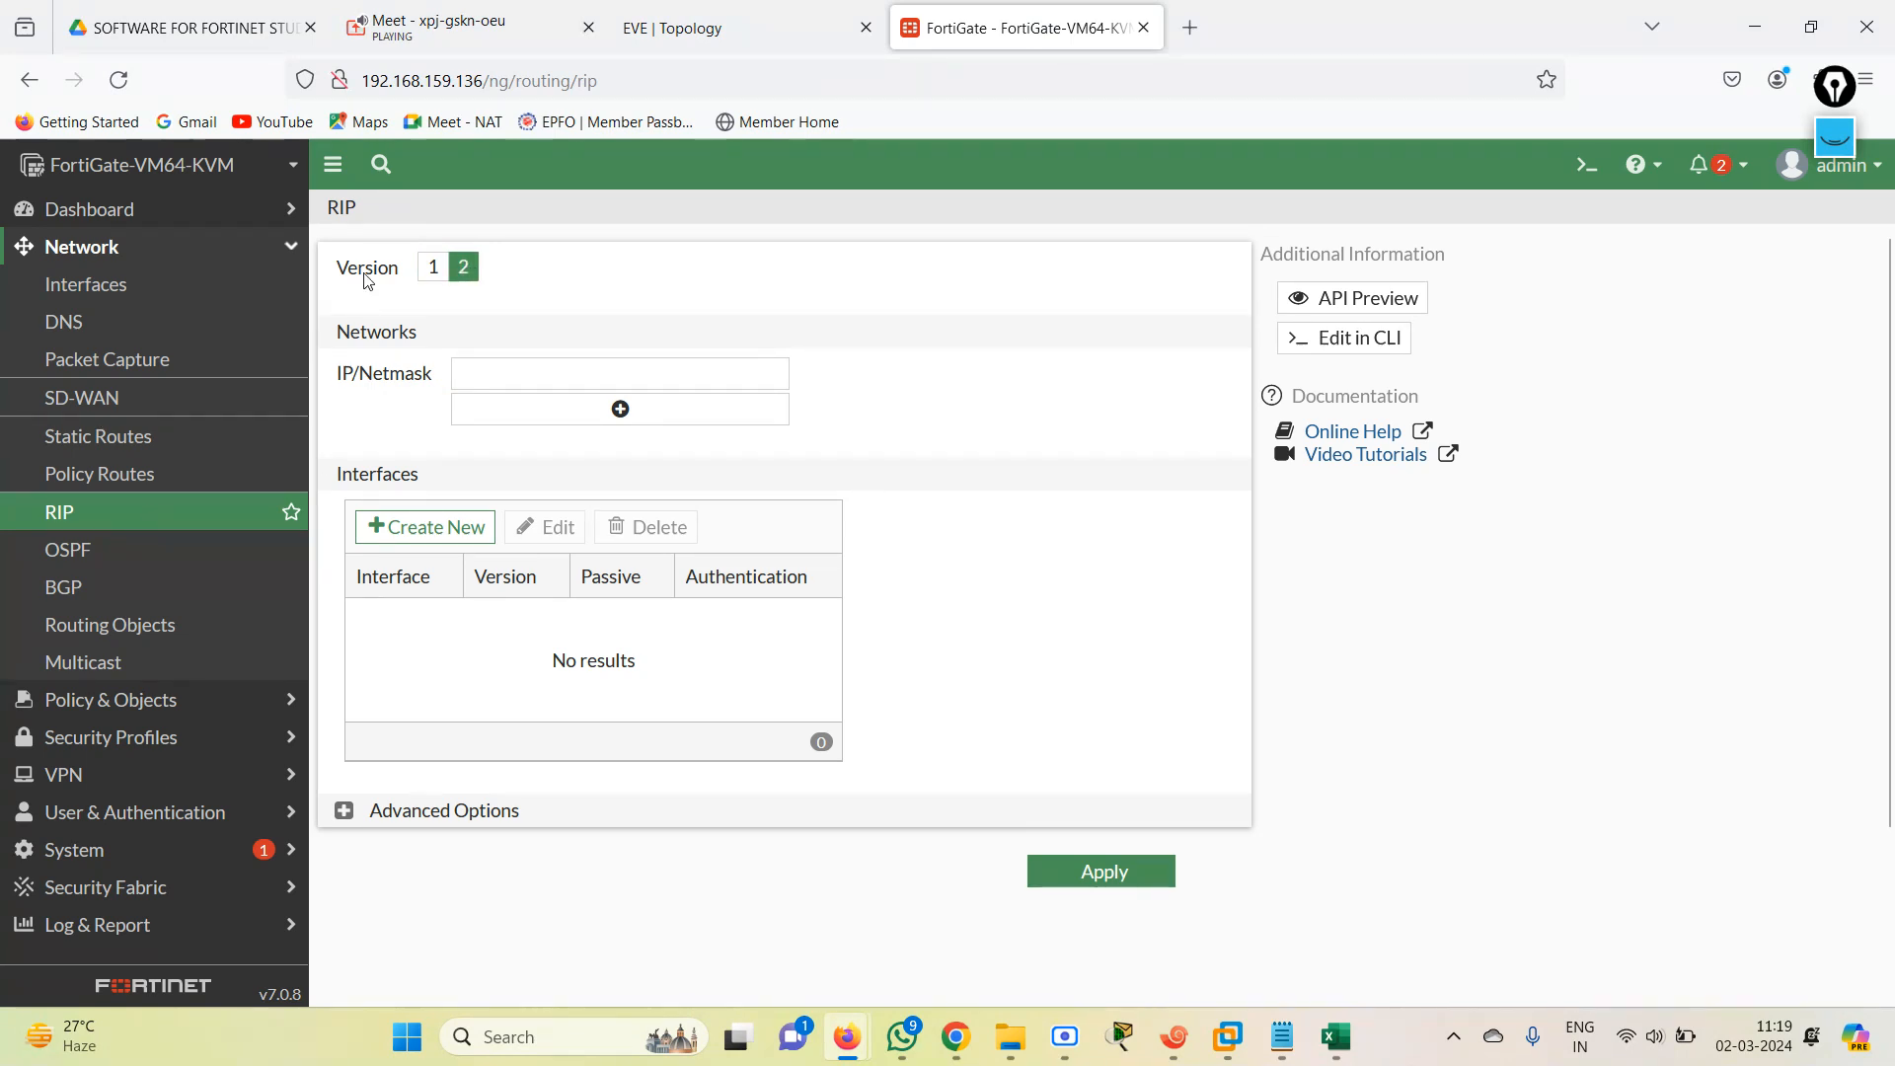
{"action": "left_click", "coordinate": [558, 375]}
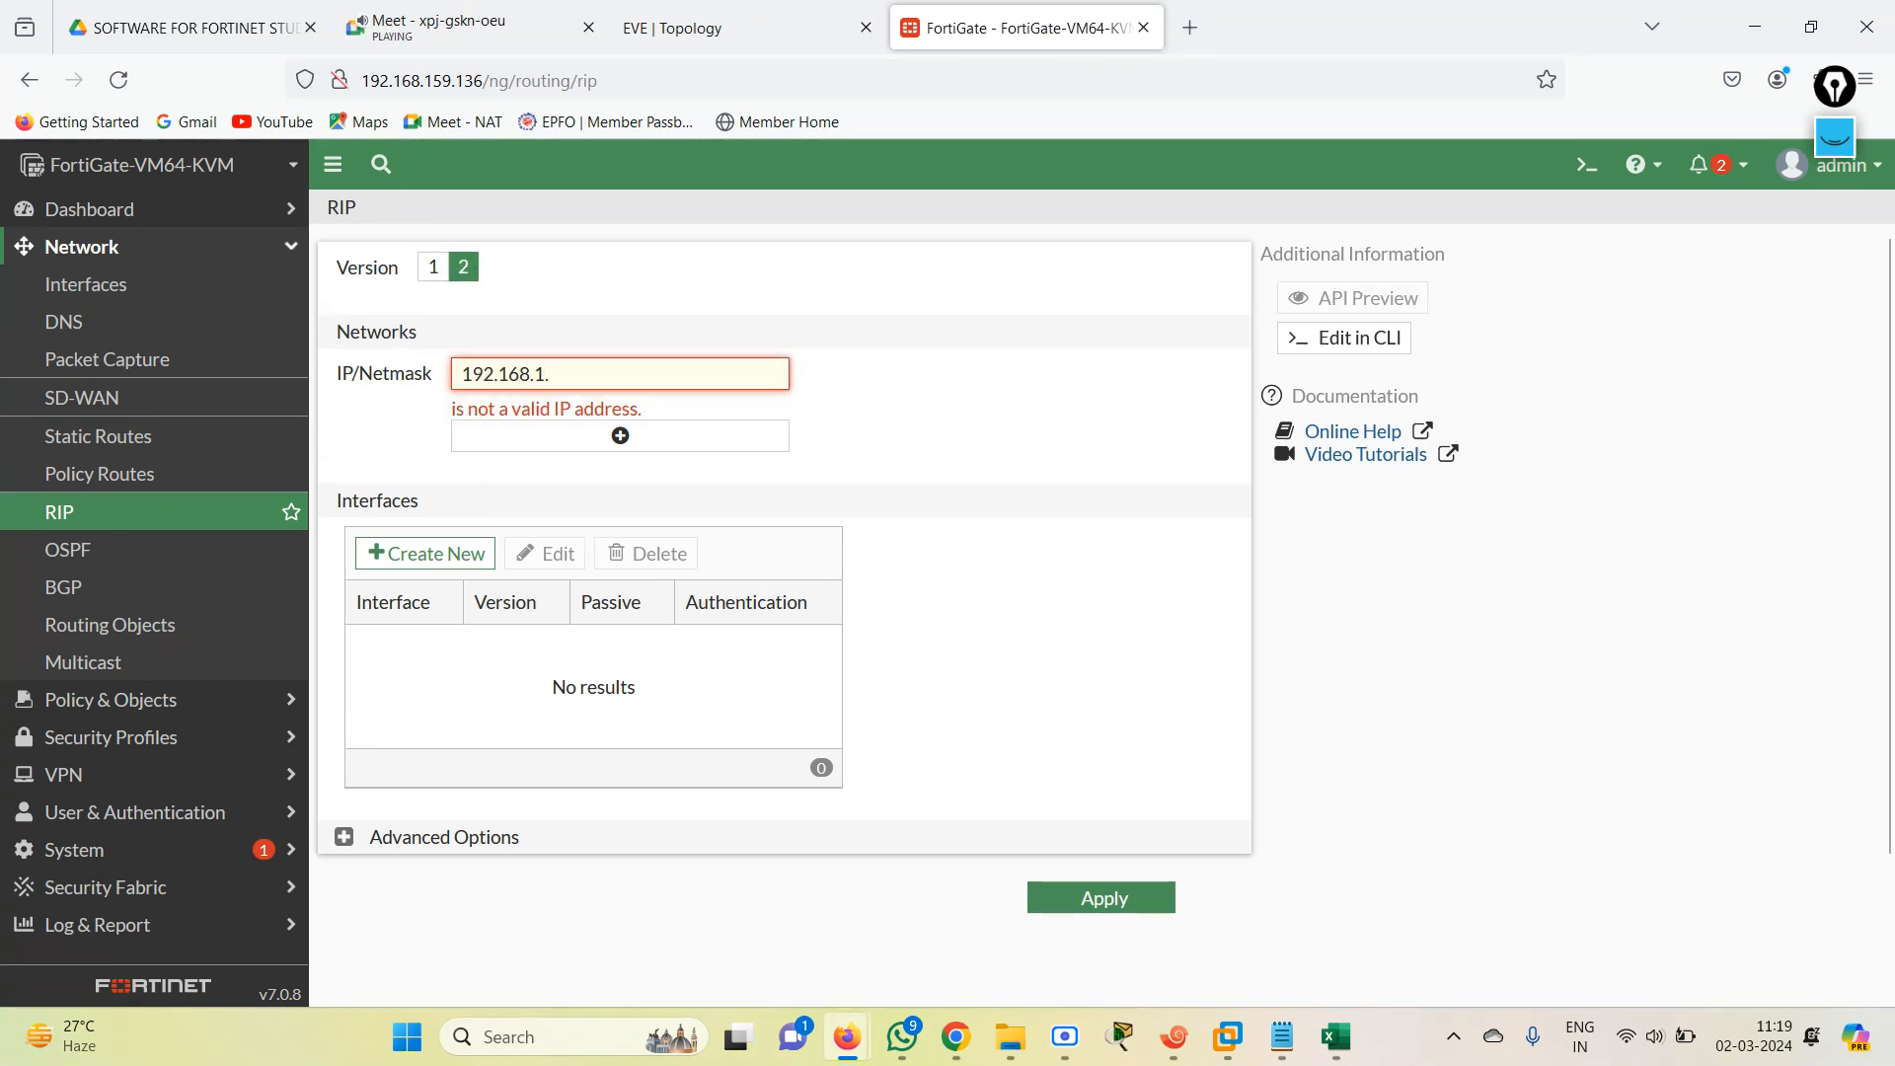
{"action": "type", "text": "0/24"}
Add 192.168.2.0/24 and 192.168.3.0/24 to the RIP networks, reusing the first network entry.
{"action": "key", "text": "ctrl+a"}
{"action": "key", "text": "ctrl+c"}
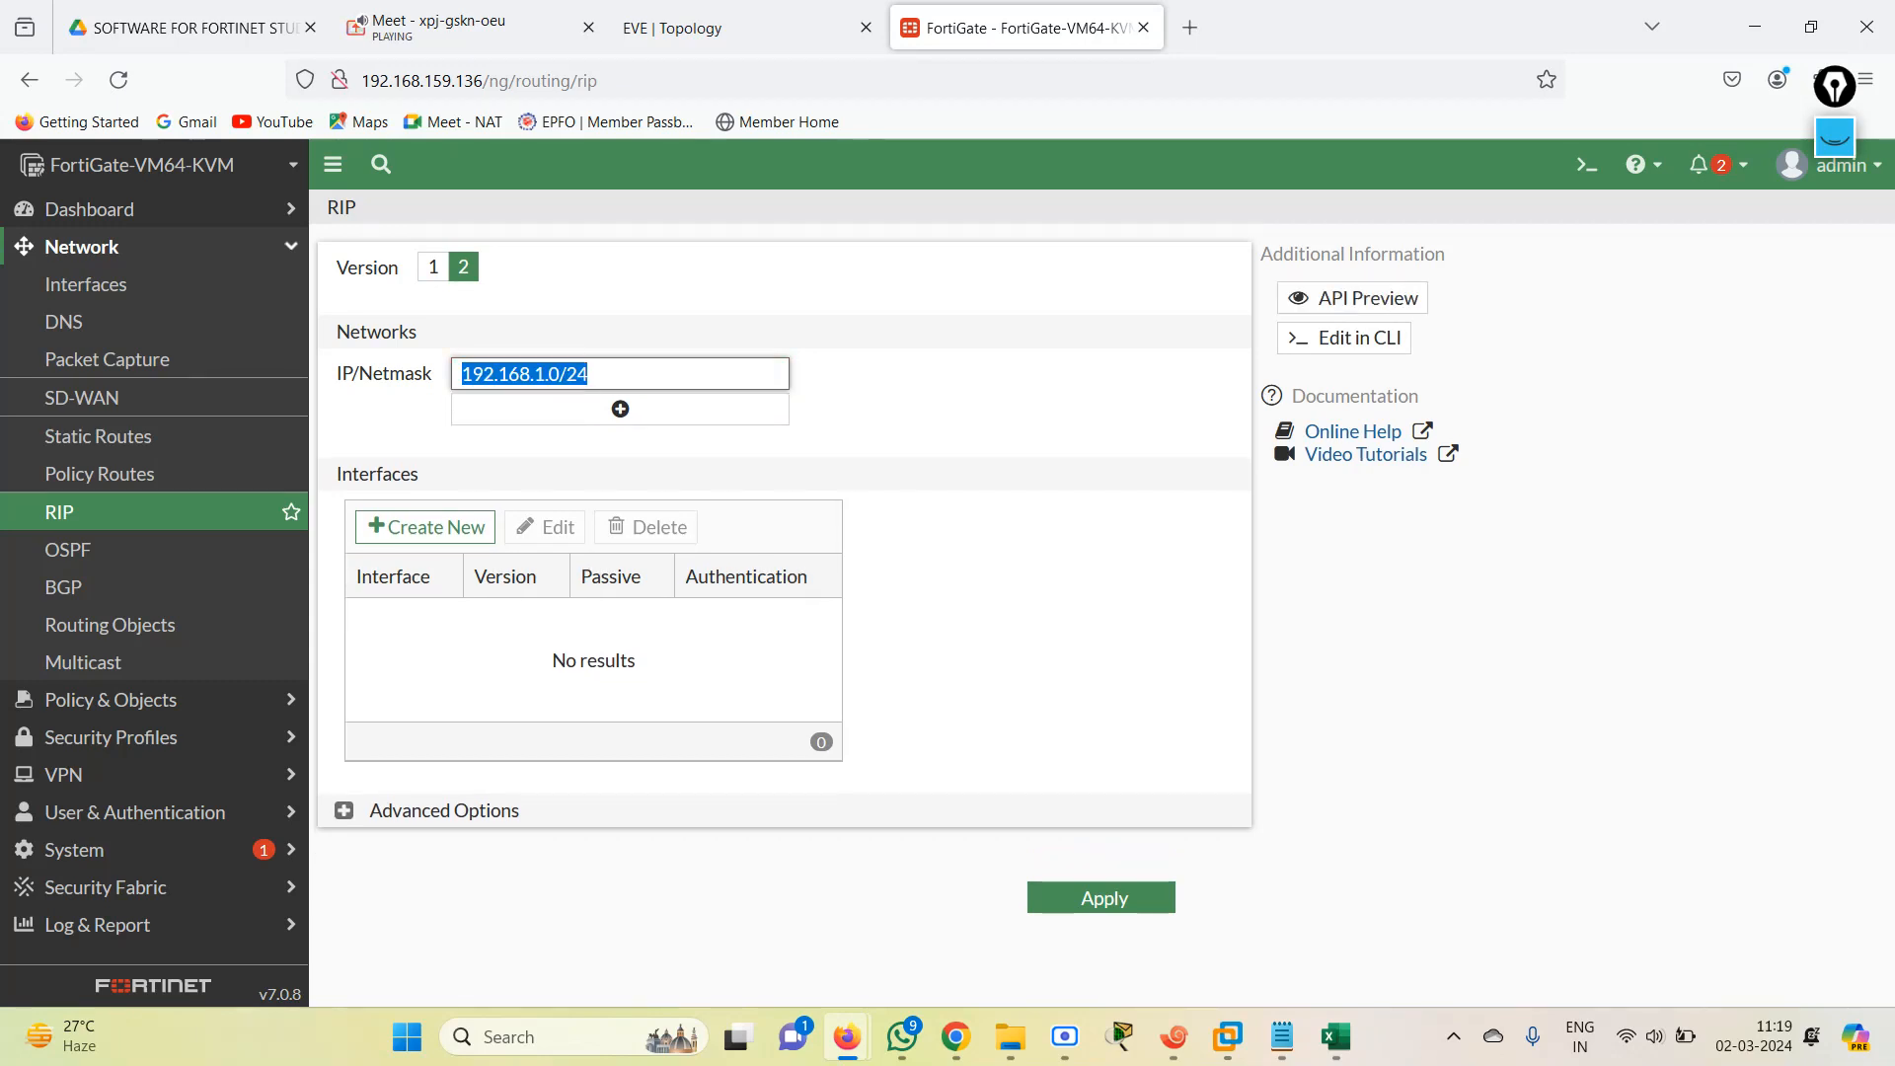
{"action": "left_click", "coordinate": [620, 409]}
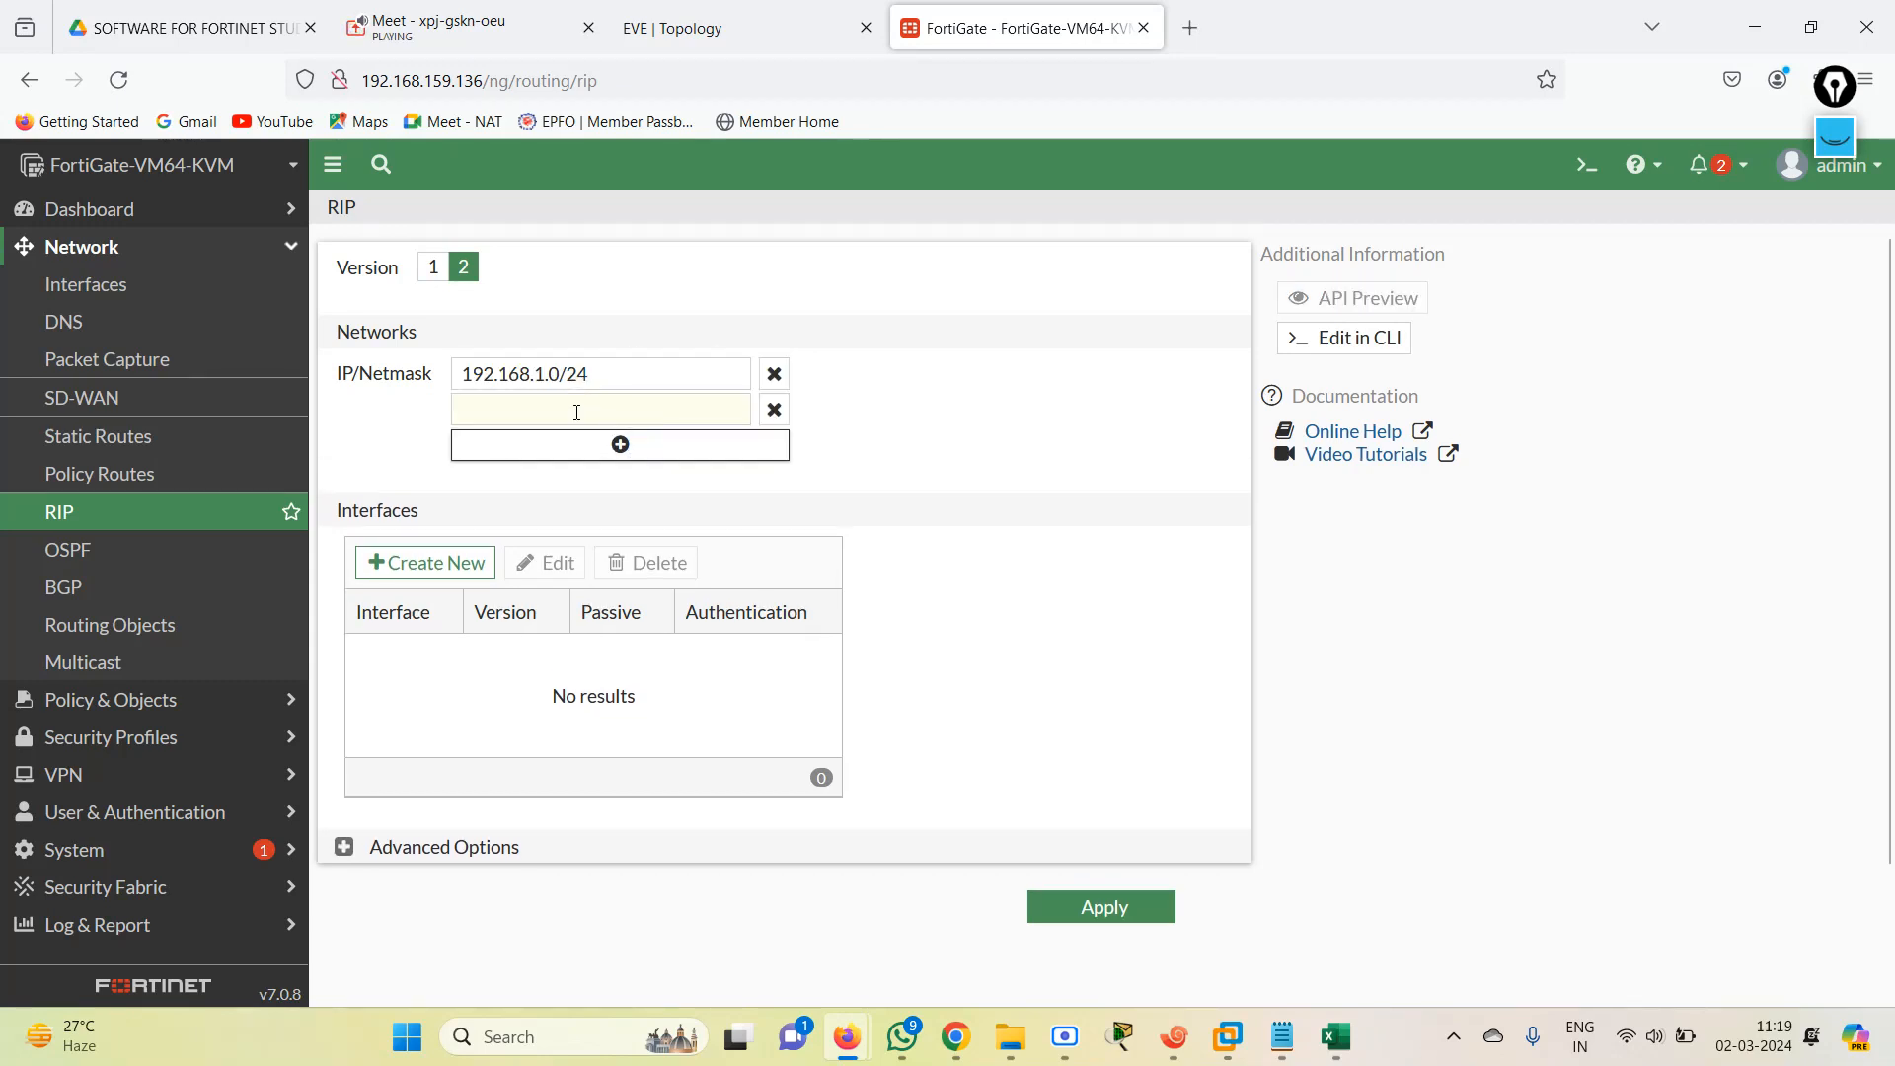
{"action": "key", "text": "ctrl+v"}
{"action": "key", "text": "Left"}
{"action": "key", "text": "Left"}
{"action": "key", "text": "Left"}
{"action": "key", "text": "BackSpace"}
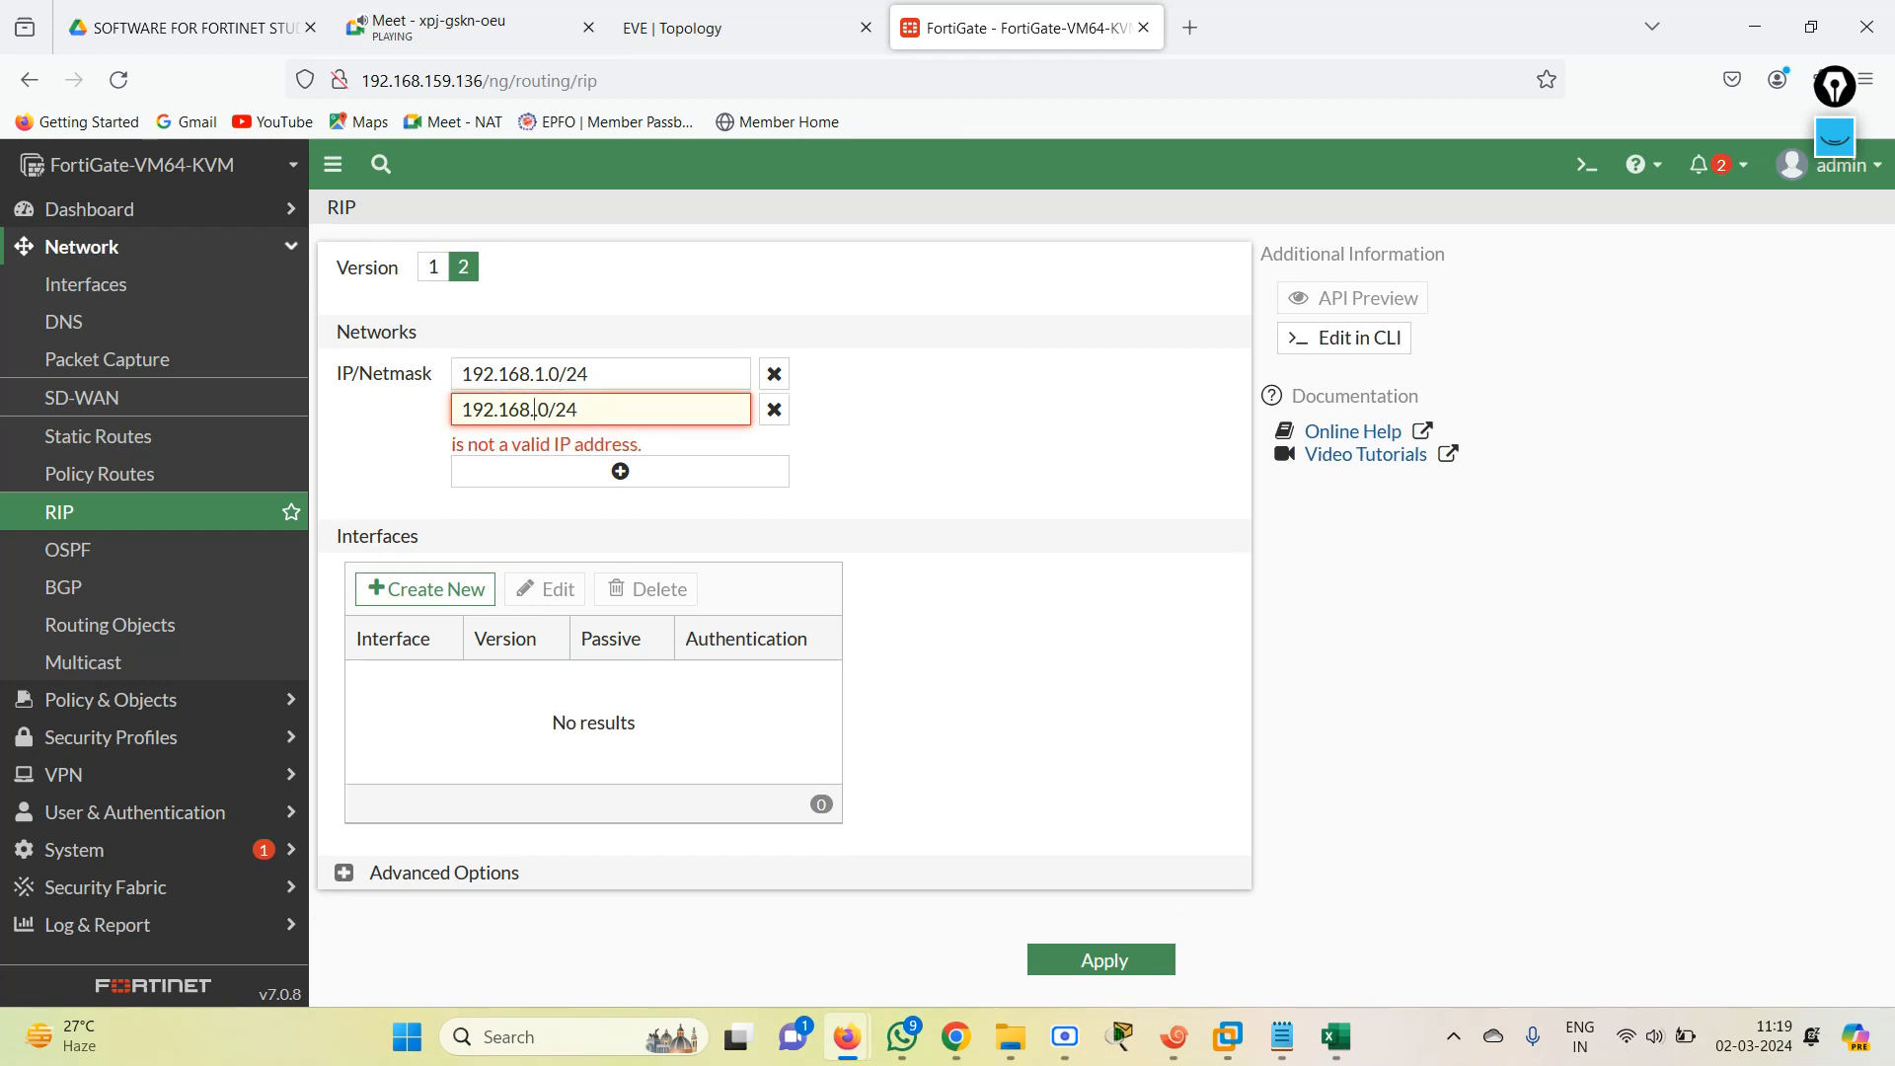
{"action": "type", "text": "2"}
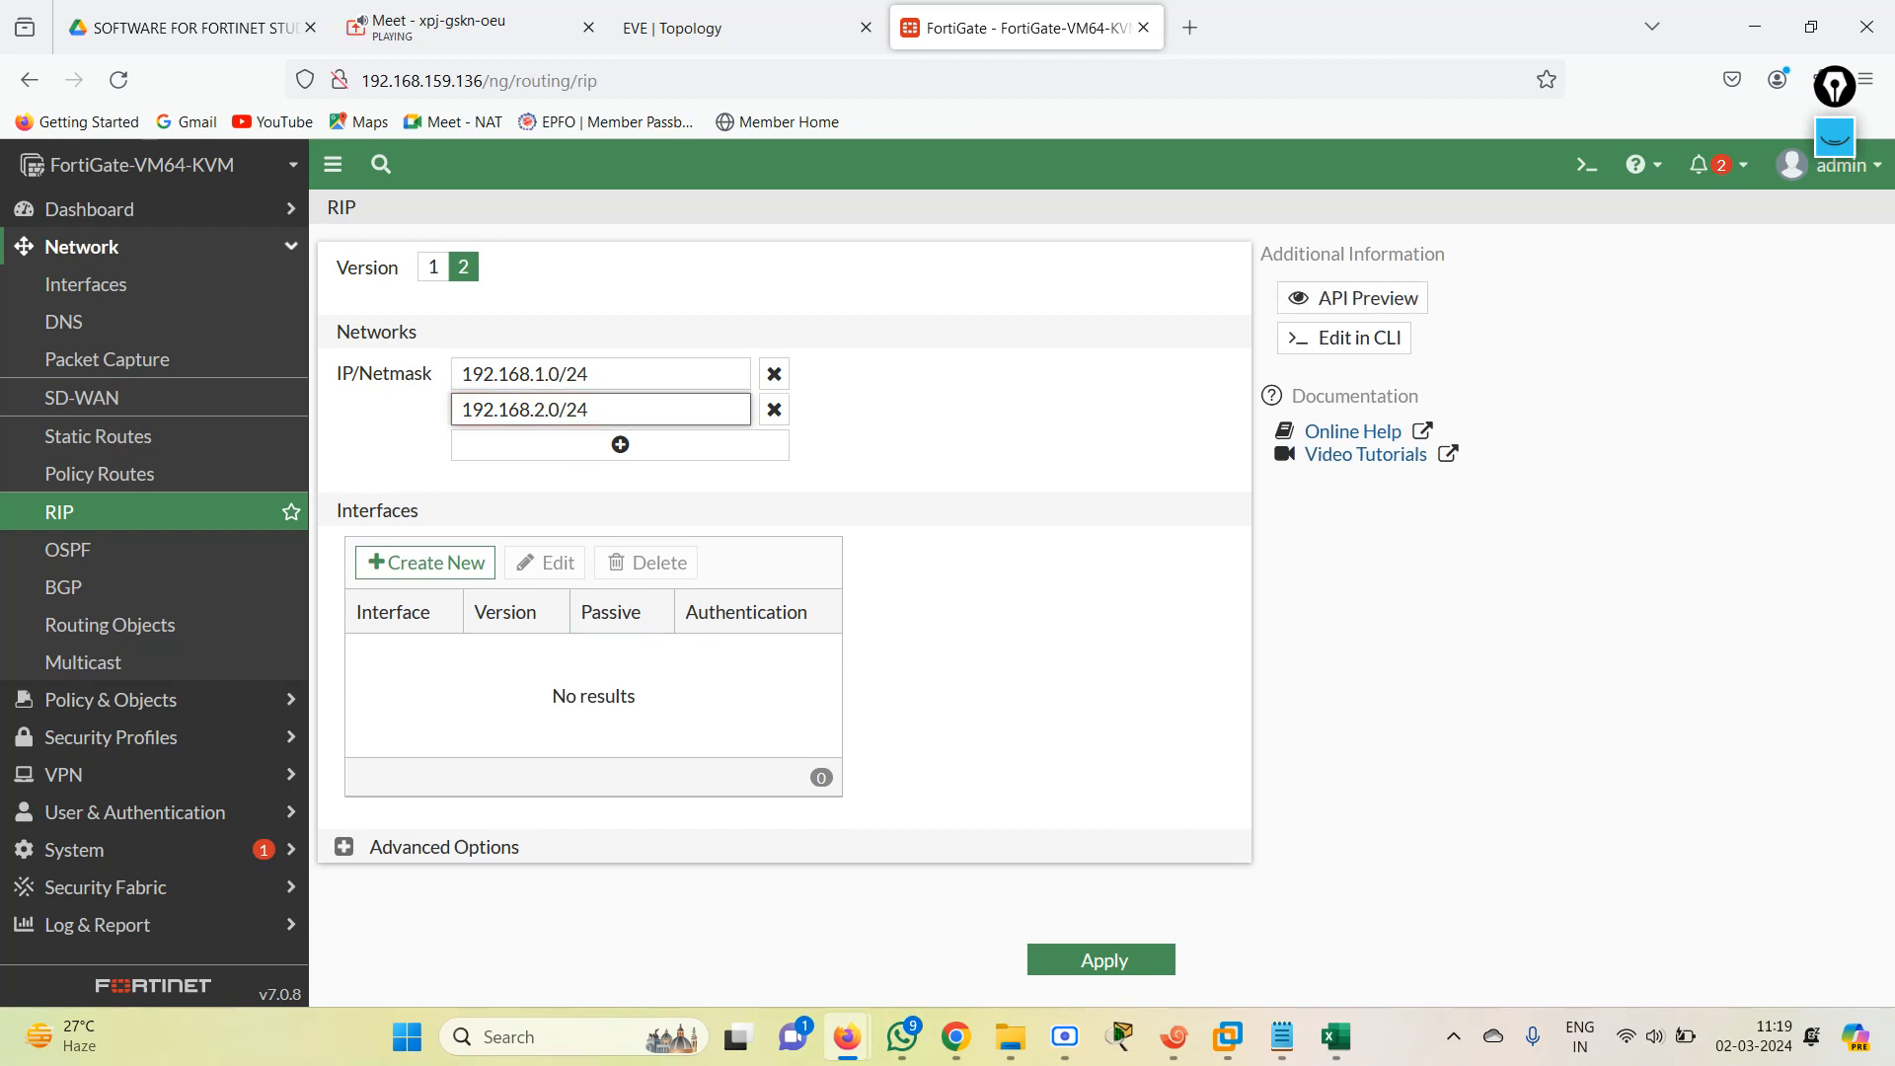
{"action": "left_click", "coordinate": [623, 444]}
{"action": "key", "text": "ctrl+v"}
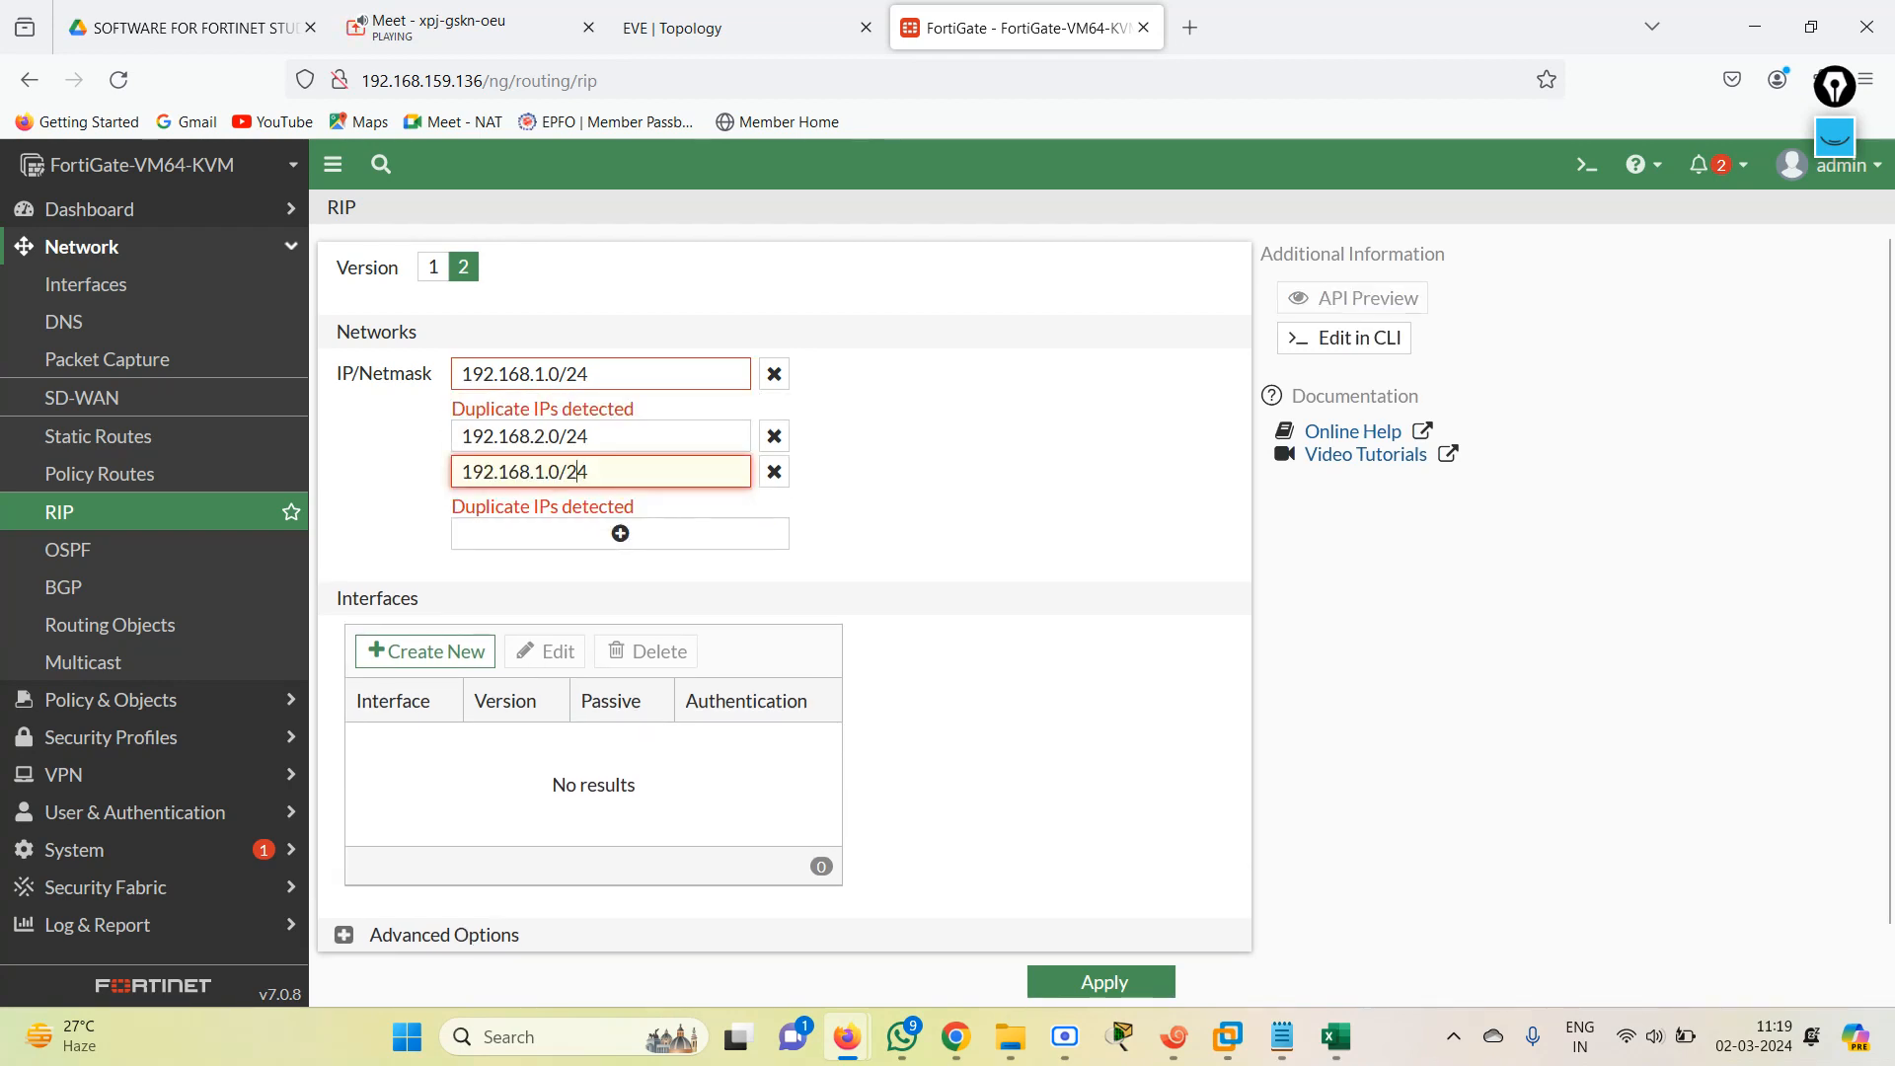
{"action": "key", "text": "BackSpace"}
{"action": "type", "text": "3"}
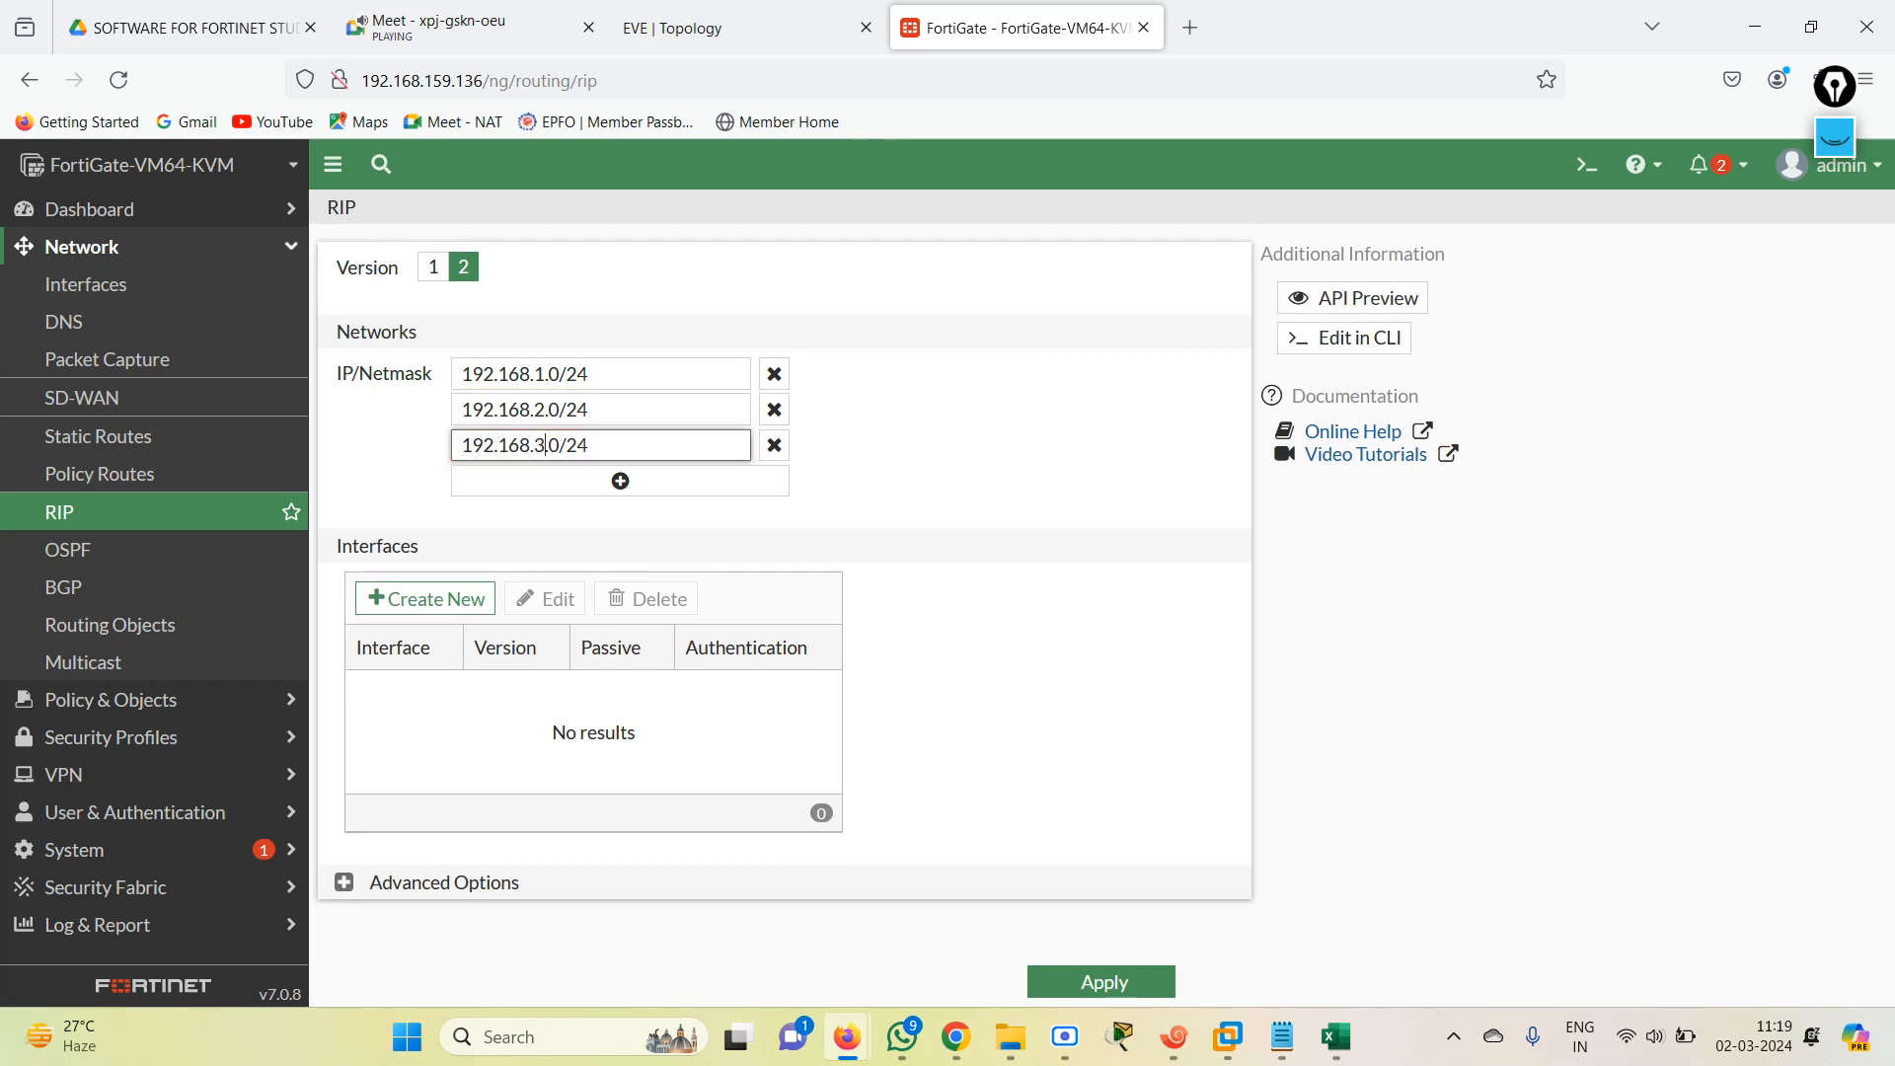
Add 192.168.4.0/24 as the fourth RIP network and apply the RIP settings.
{"action": "left_click", "coordinate": [618, 481]}
{"action": "key", "text": "ctrl+v"}
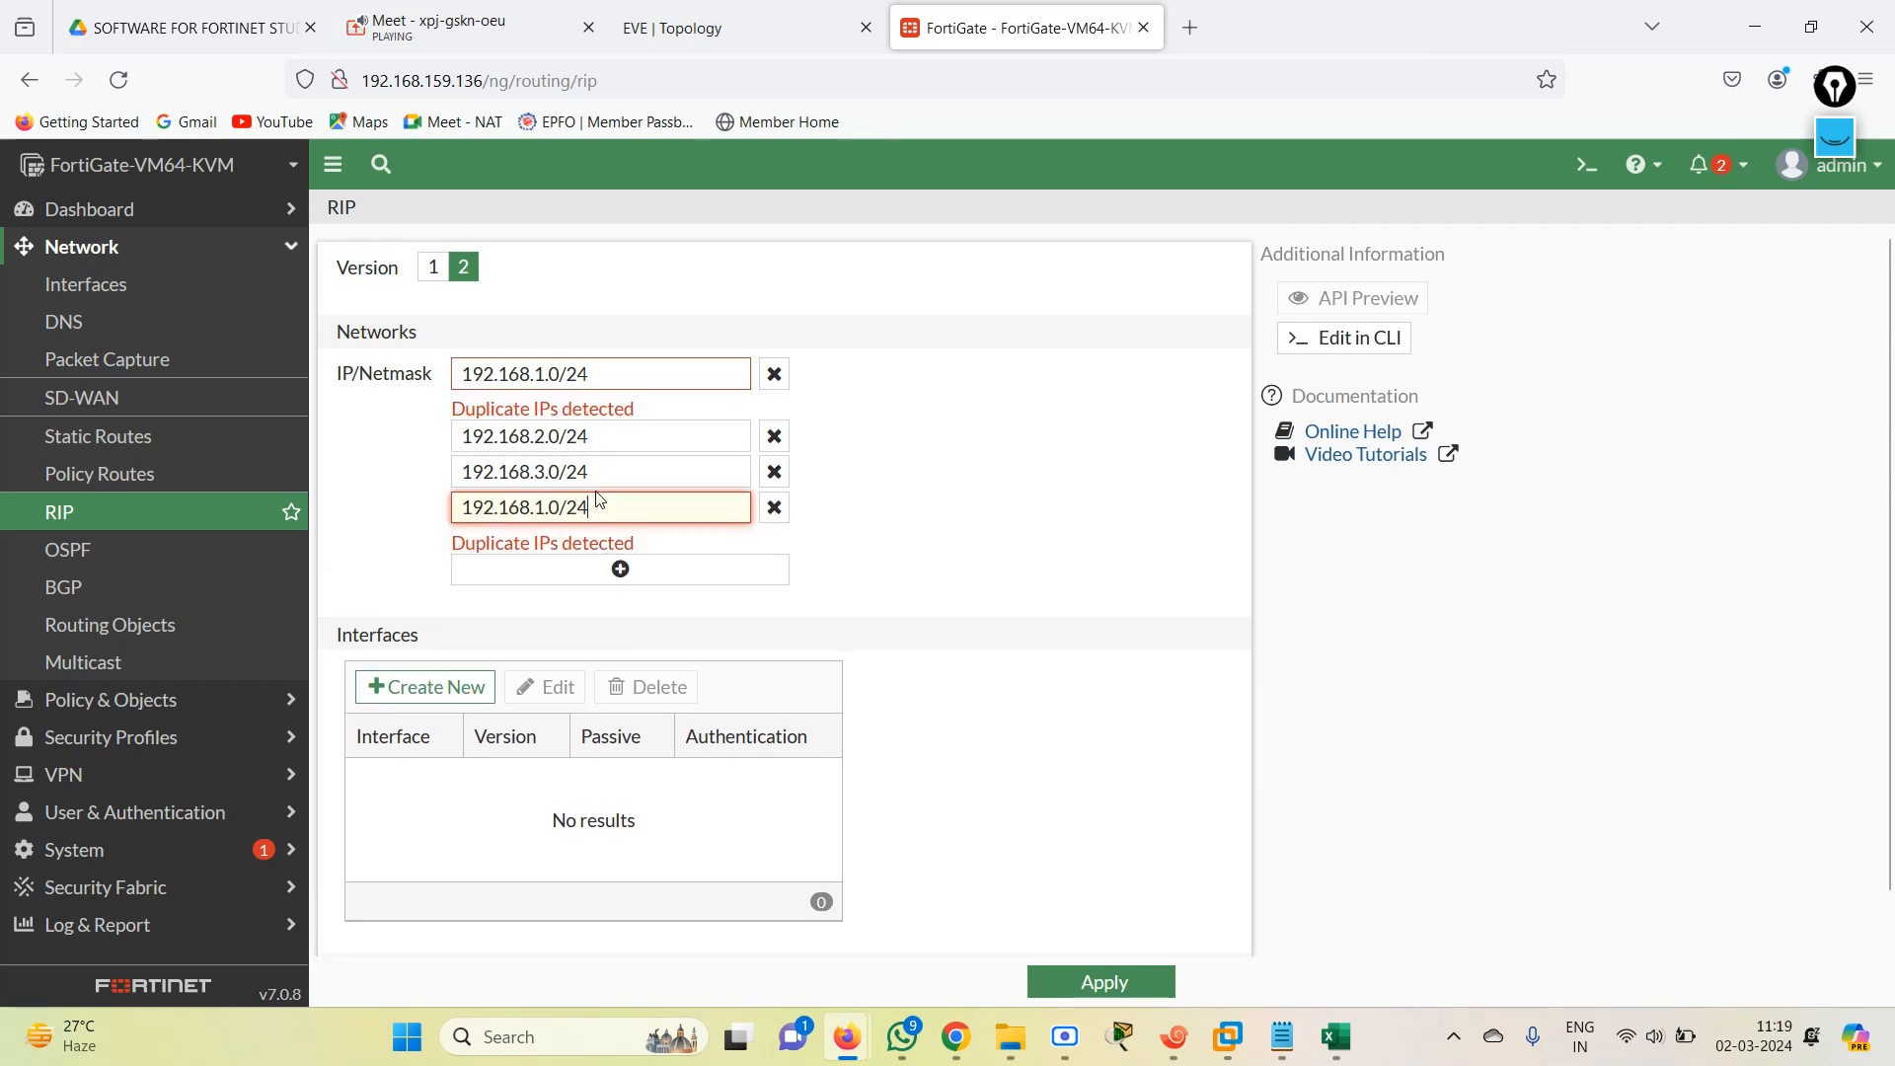
{"action": "key", "text": "BackSpace"}
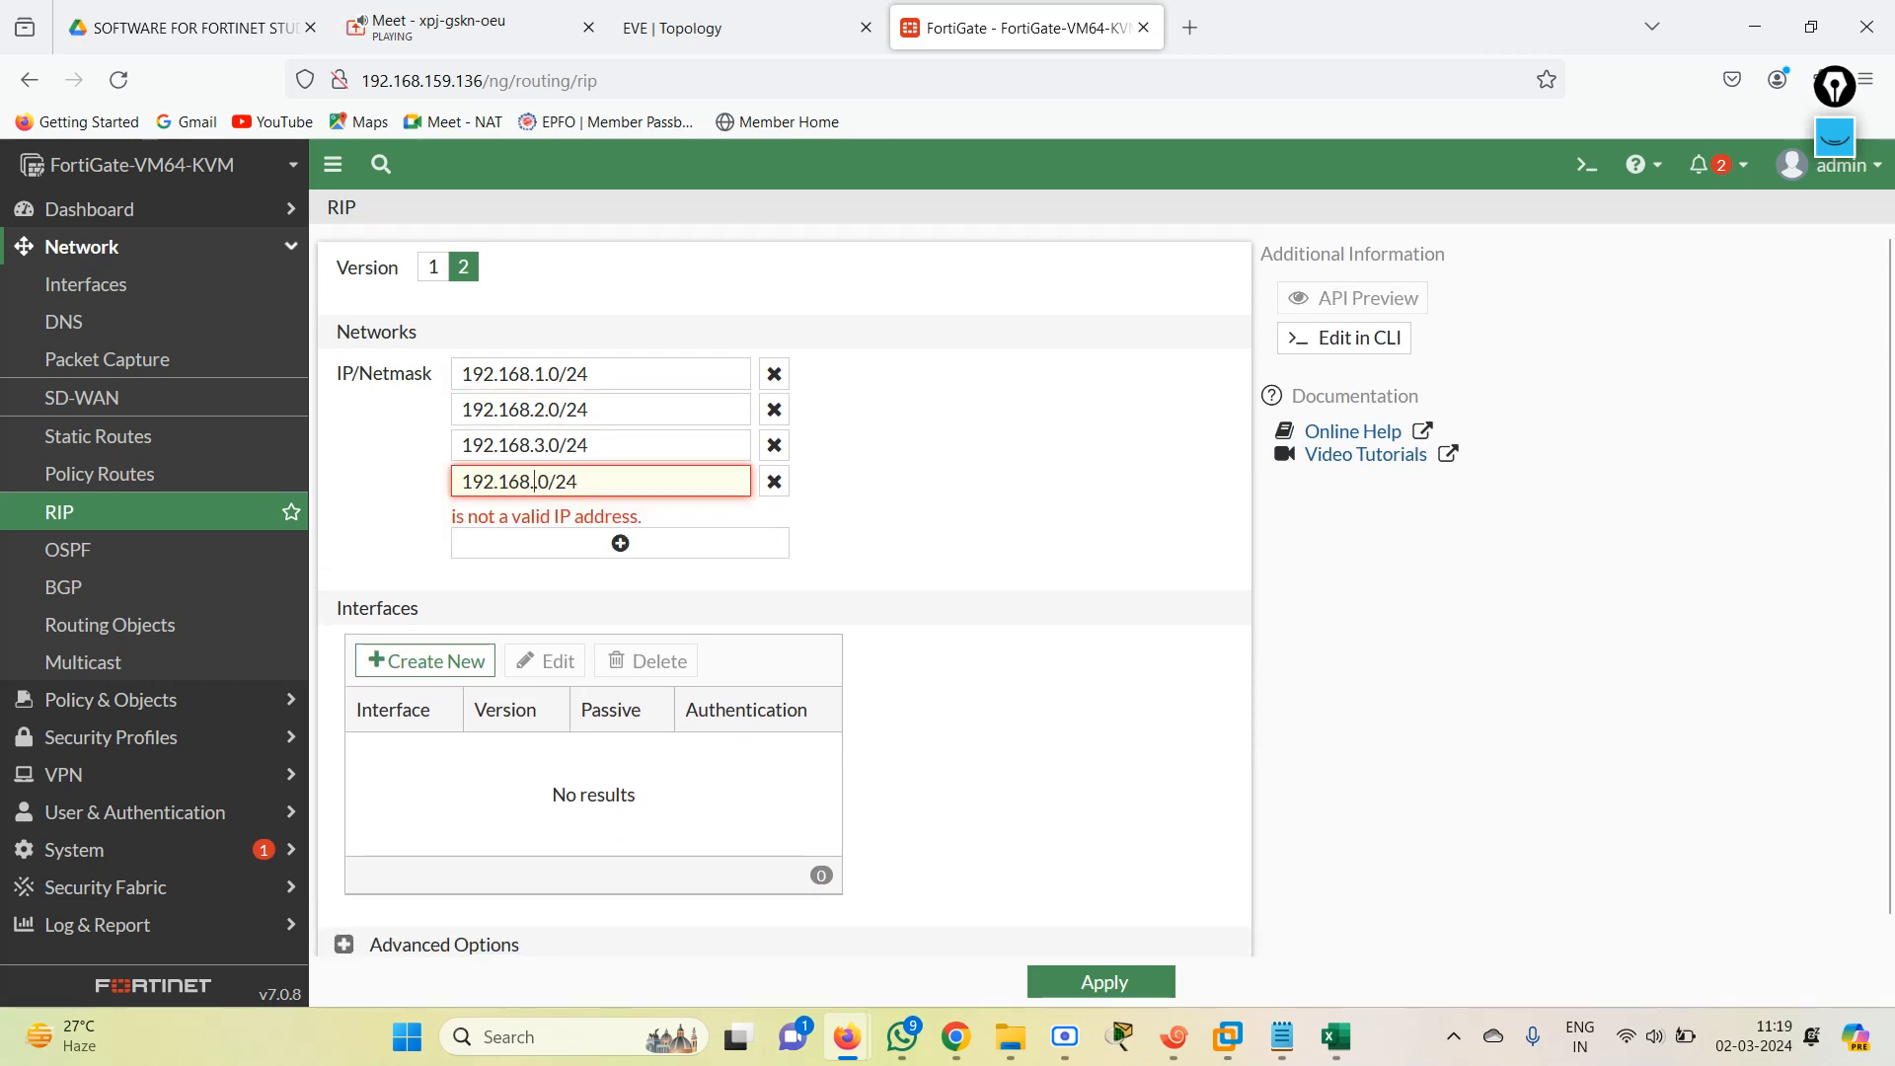
{"action": "type", "text": "4"}
{"action": "left_click", "coordinate": [874, 534]}
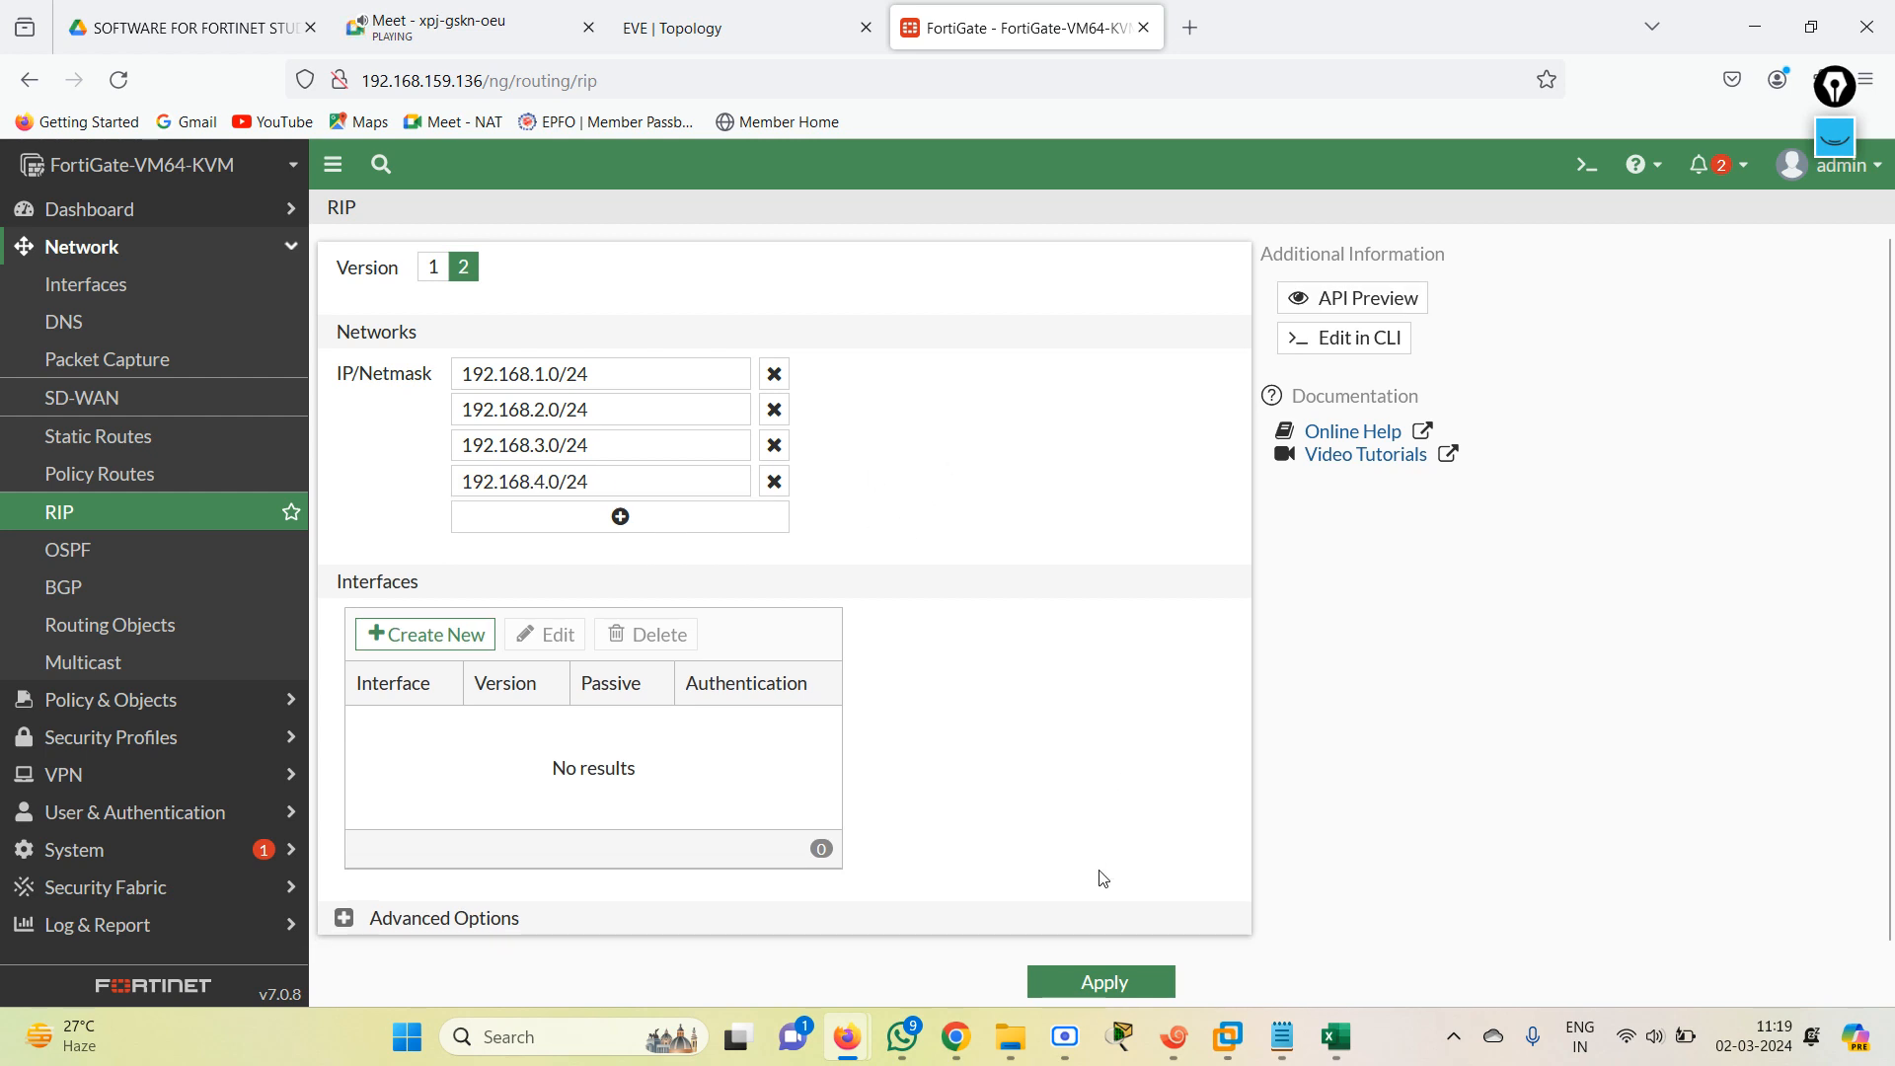
{"action": "left_click", "coordinate": [1095, 981]}
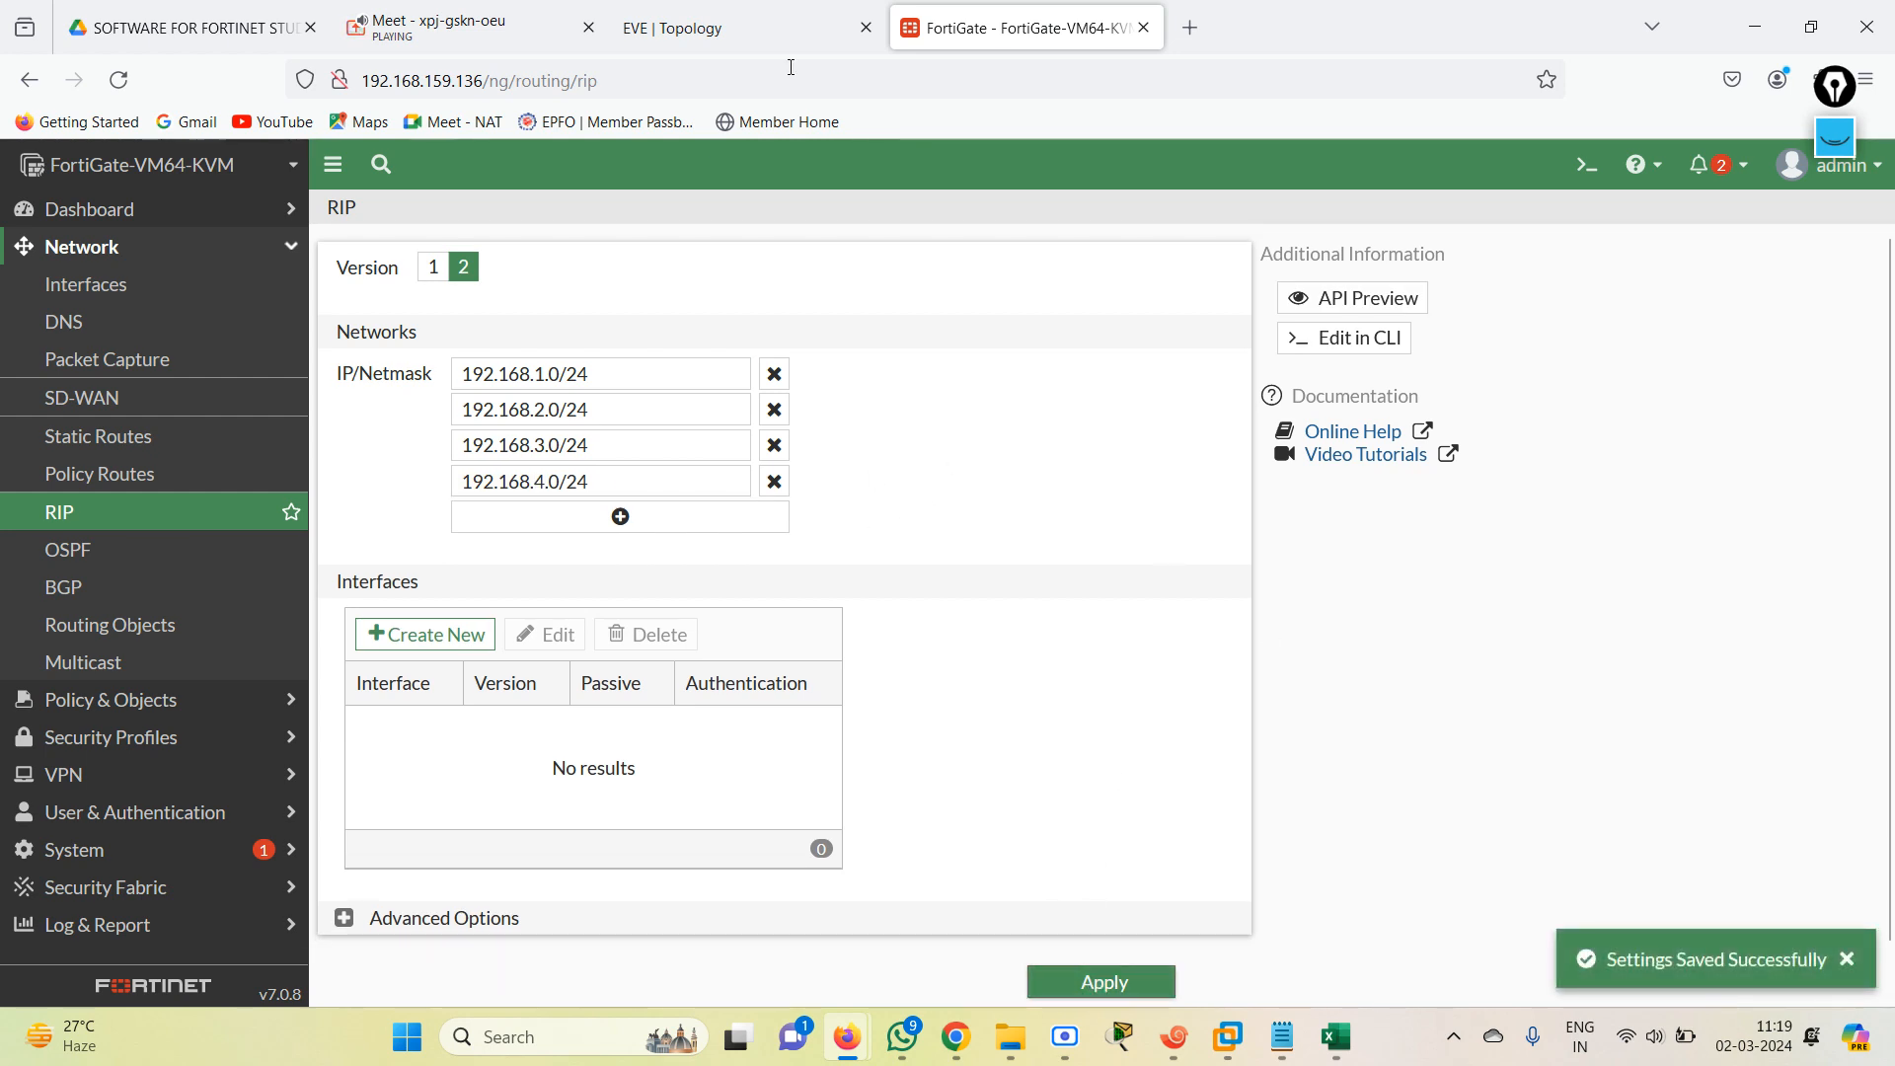
{"action": "left_click", "coordinate": [745, 34]}
{"action": "left_click", "coordinate": [1000, 27]}
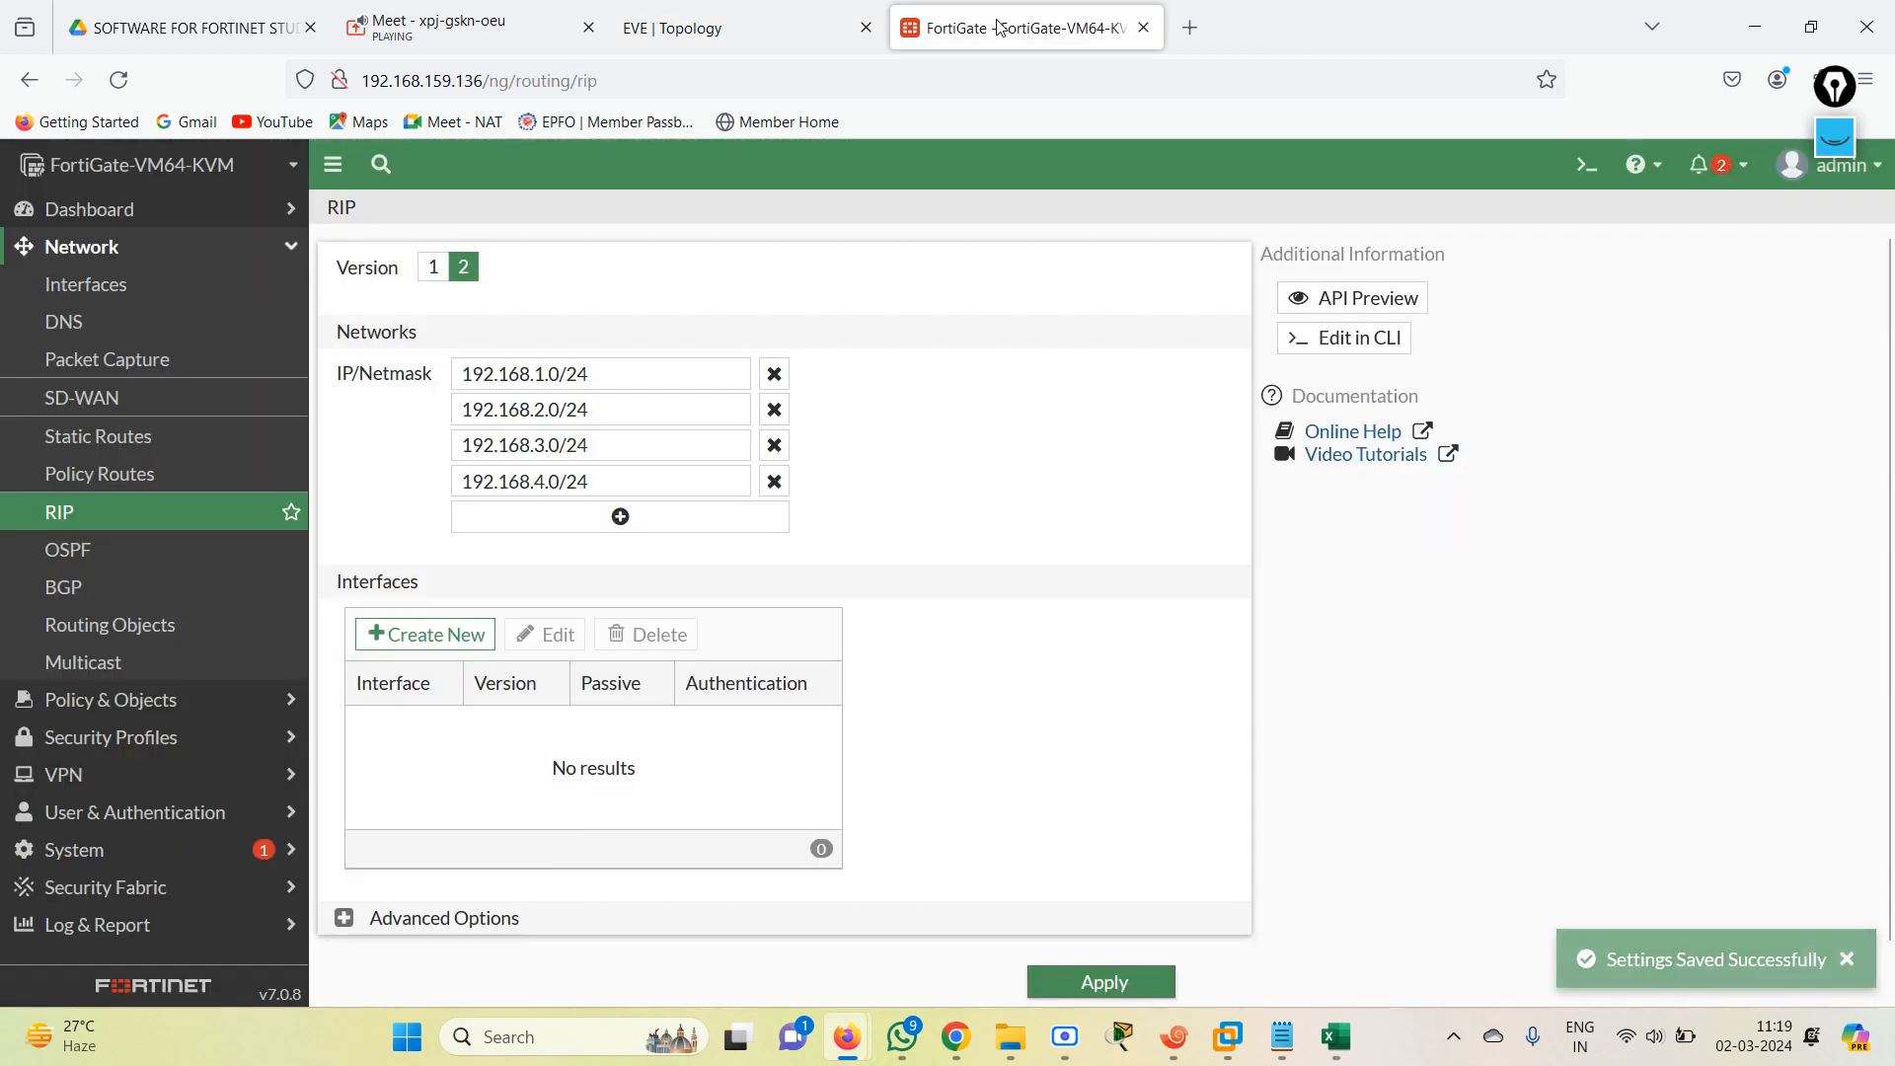
{"action": "left_click", "coordinate": [1120, 987]}
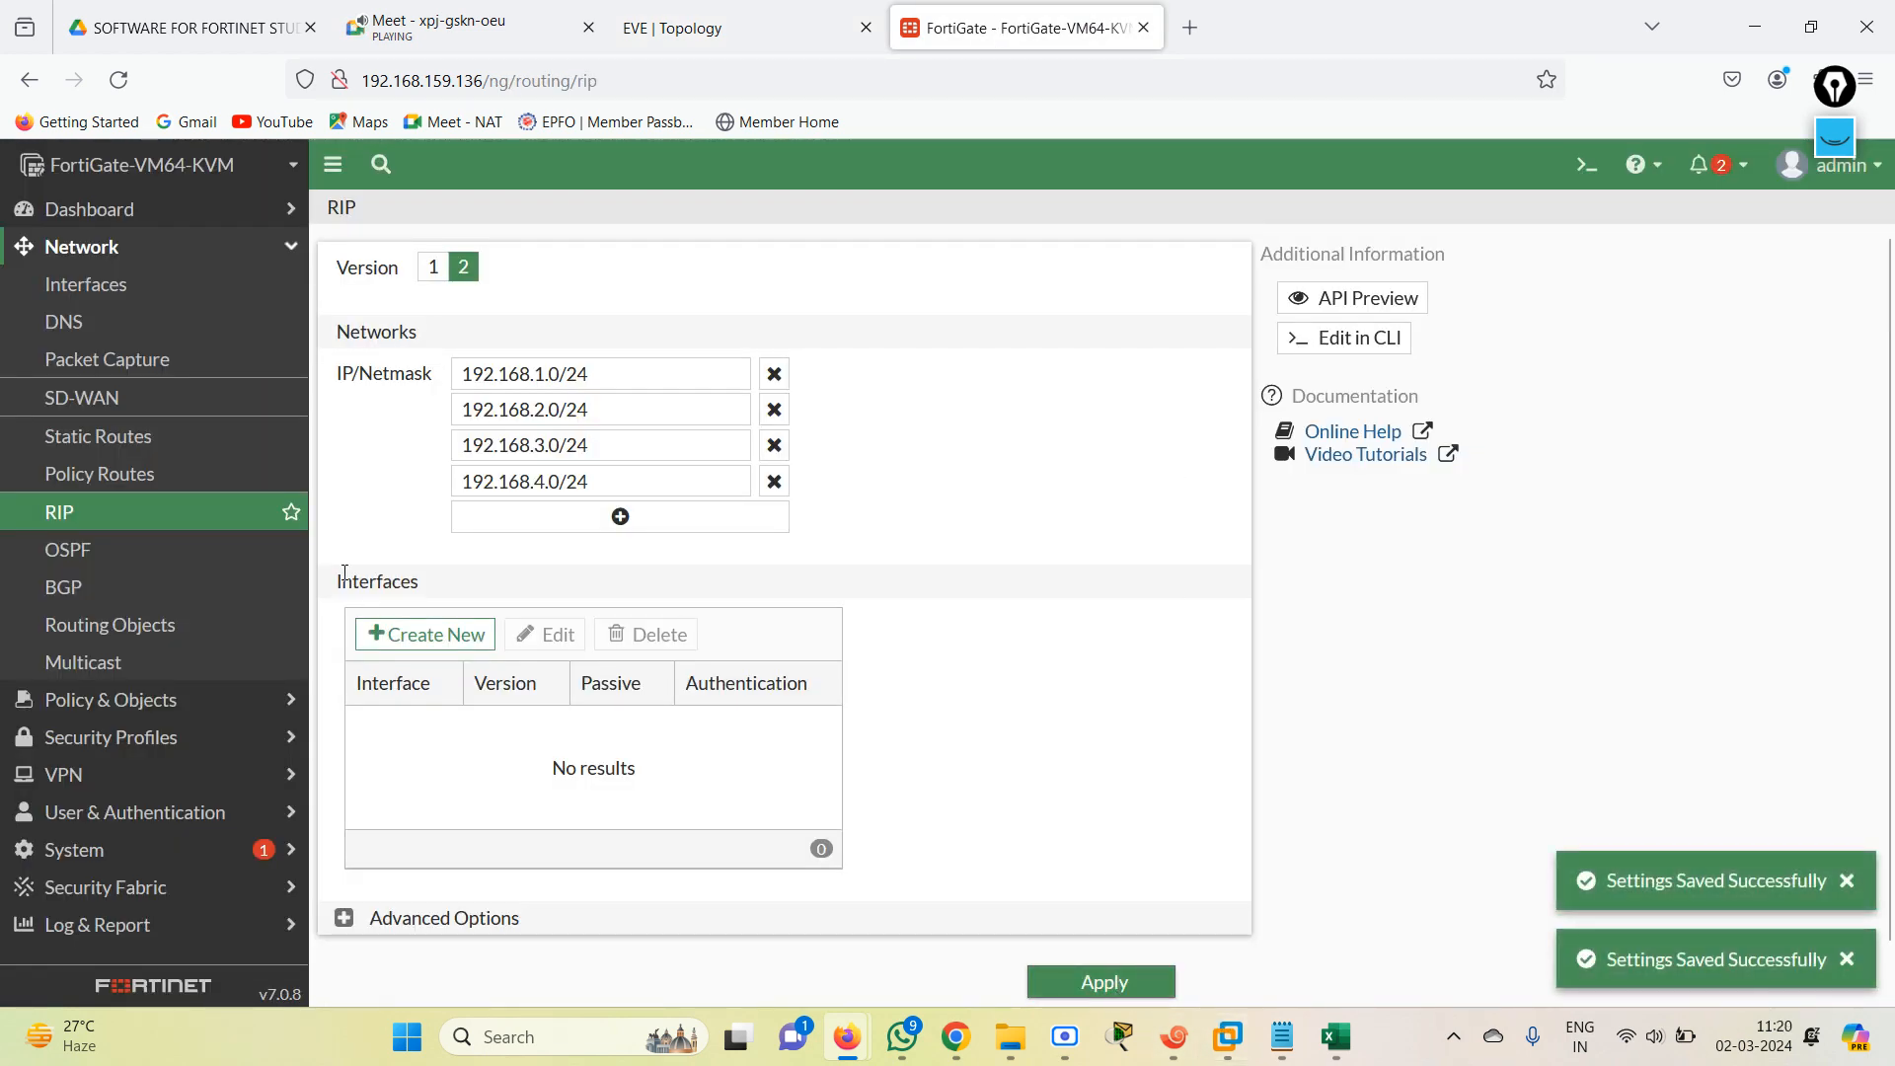
Open the FortiGate's CLI console and show the full routing table with get router info routing-table details.
{"action": "left_click", "coordinate": [284, 248]}
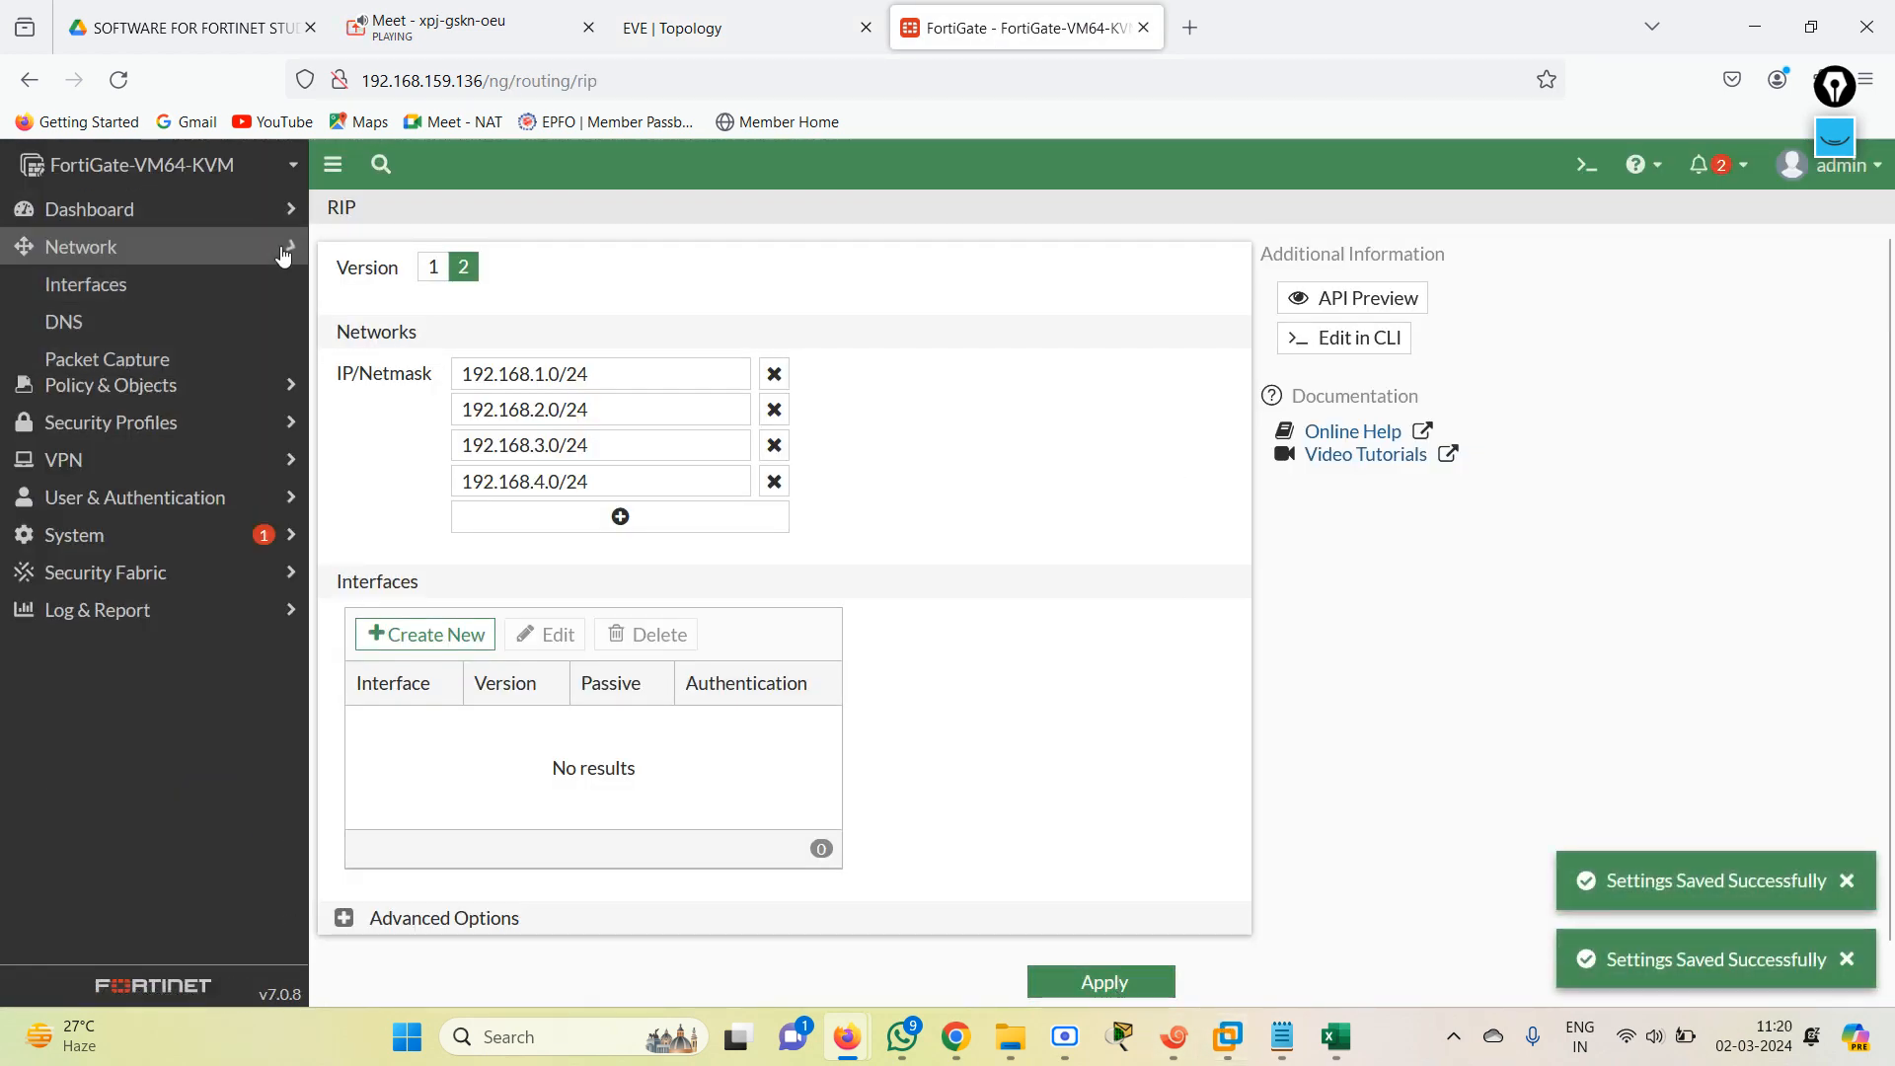
{"action": "left_click", "coordinate": [731, 28]}
{"action": "left_click", "coordinate": [977, 39]}
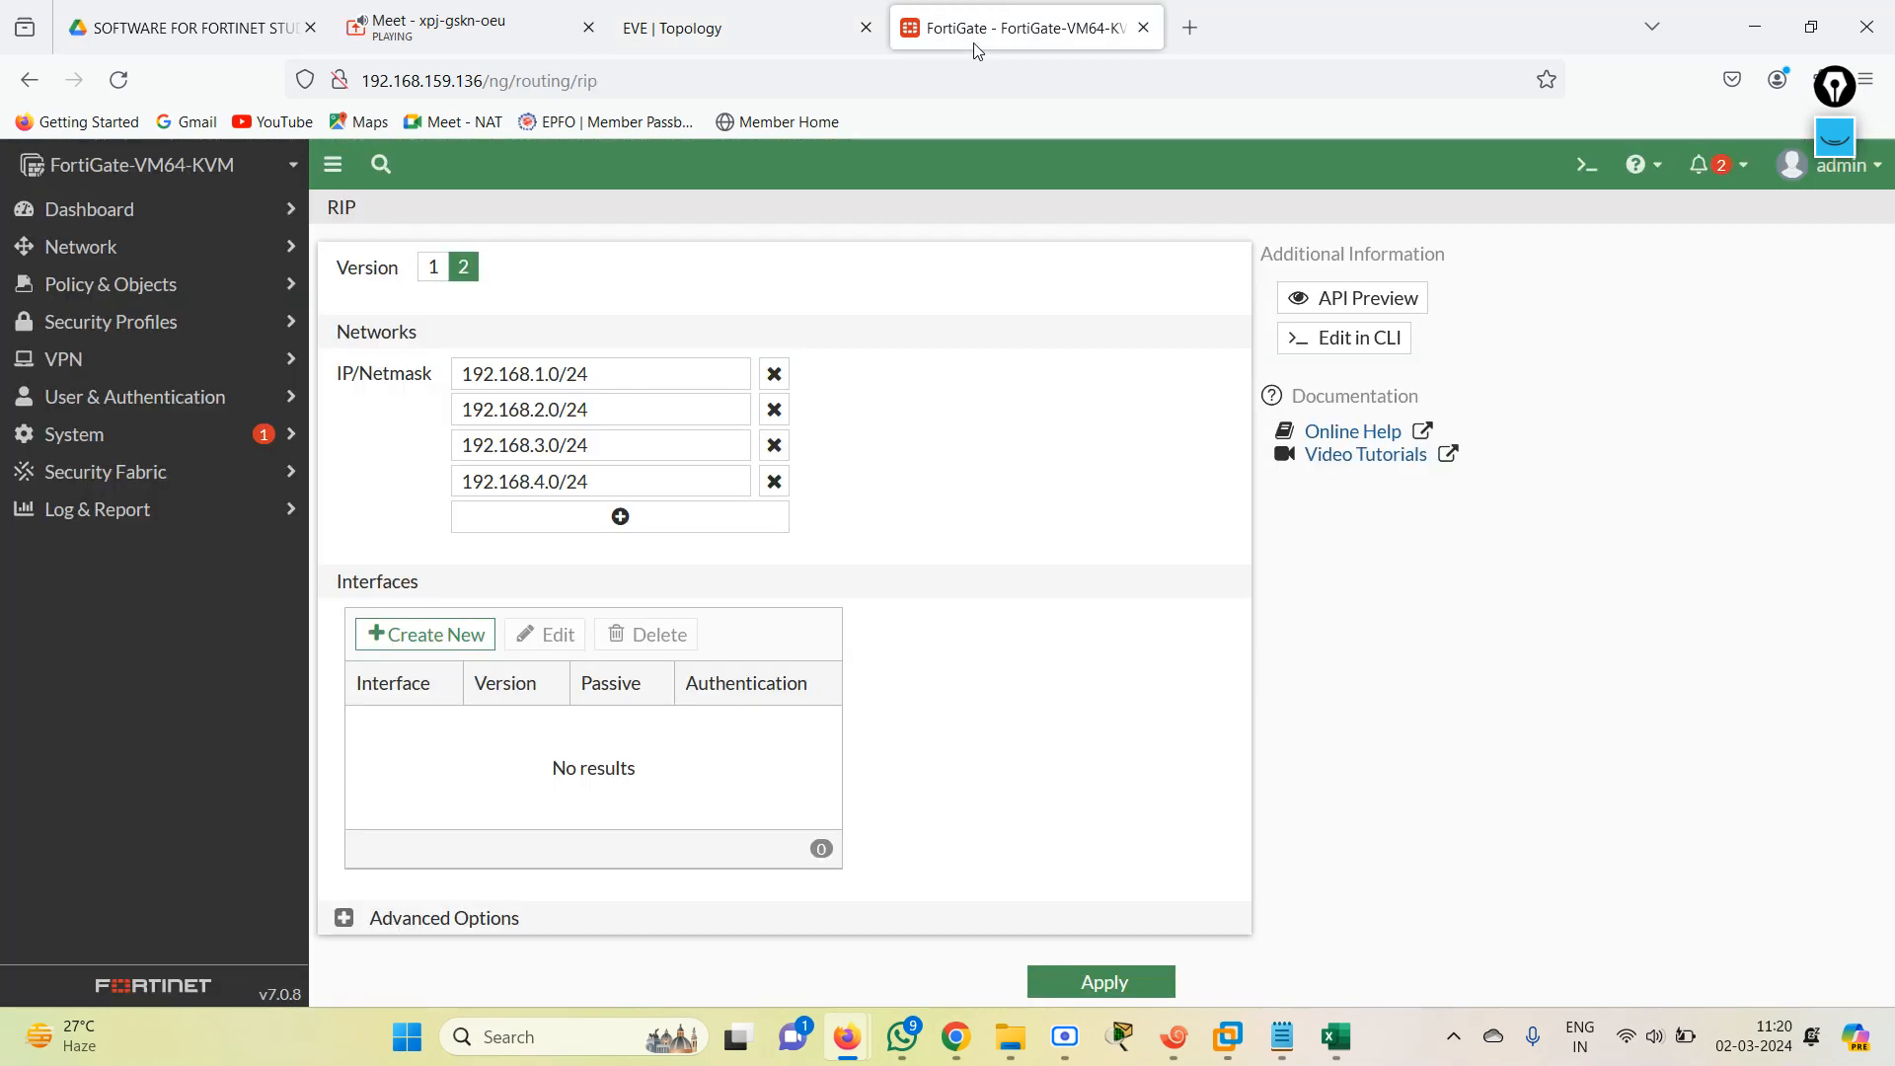
{"action": "left_click", "coordinate": [1586, 165]}
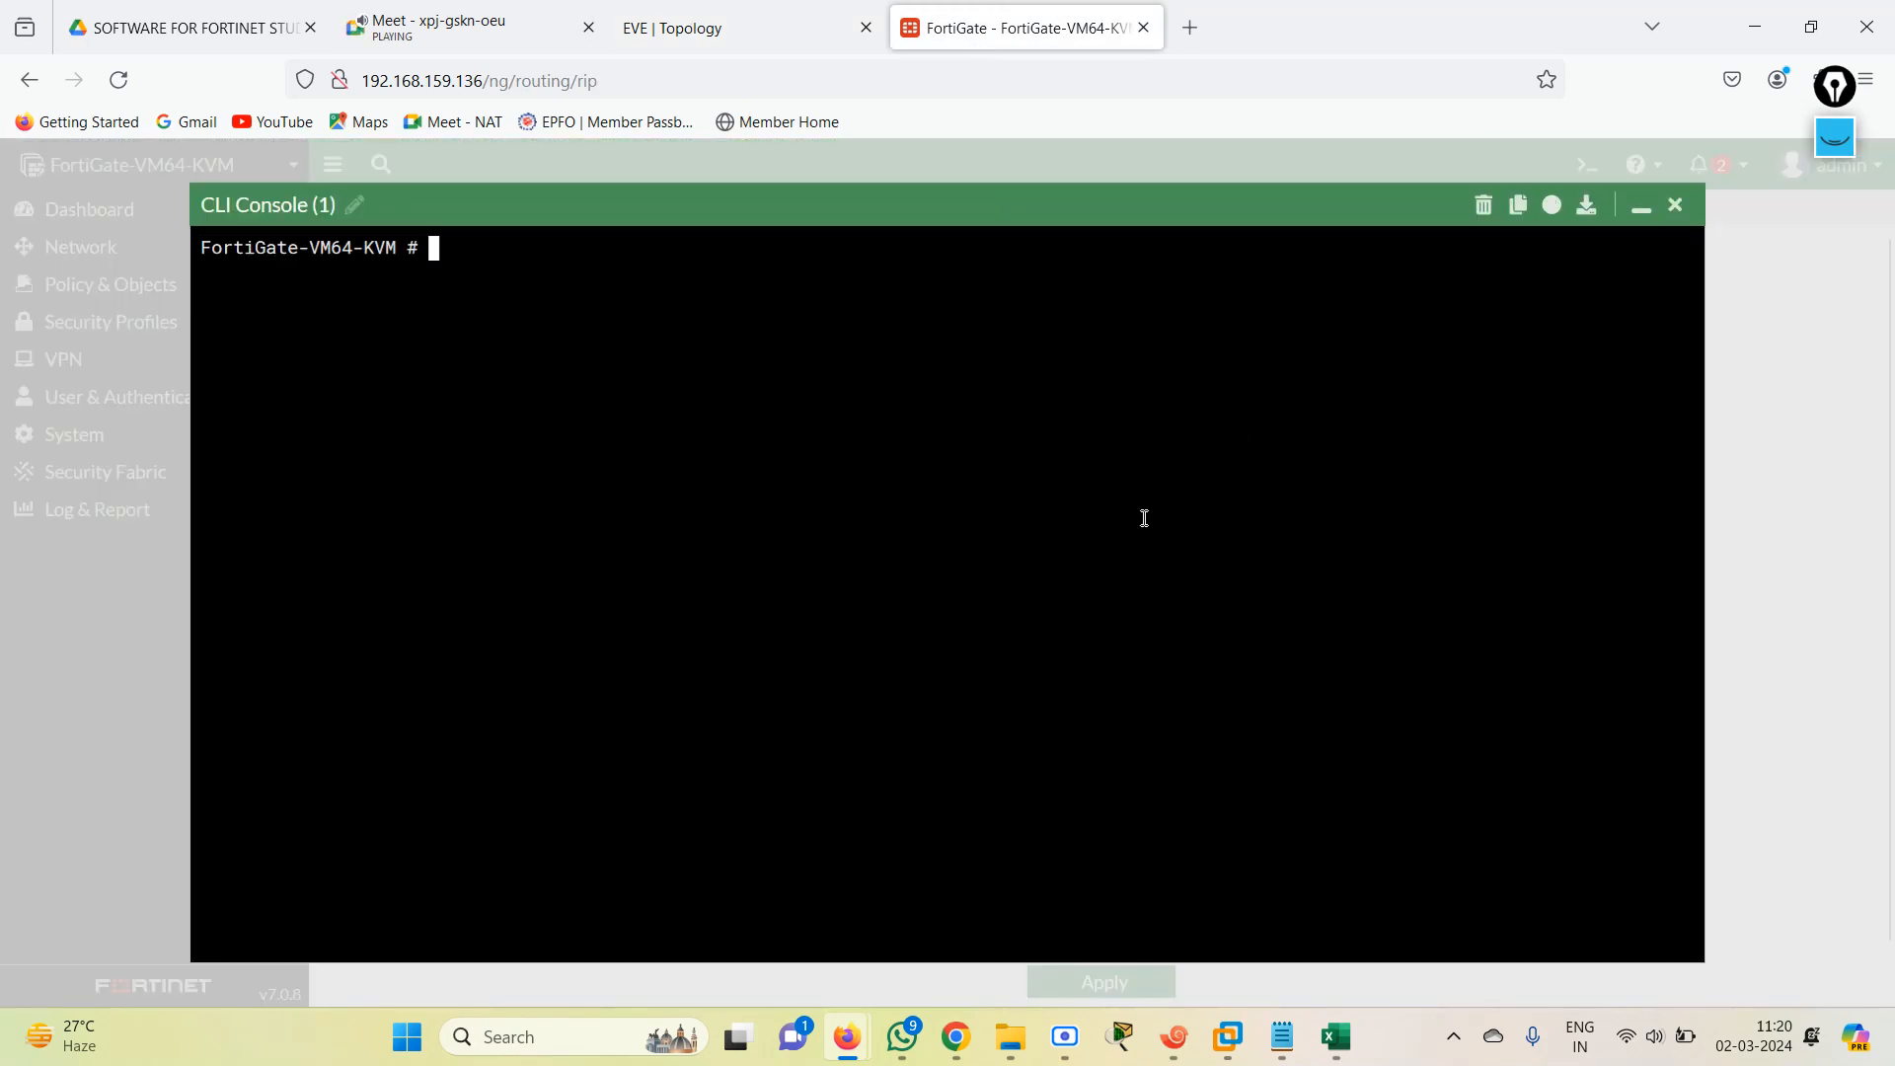
{"action": "type", "text": "get router  info r"}
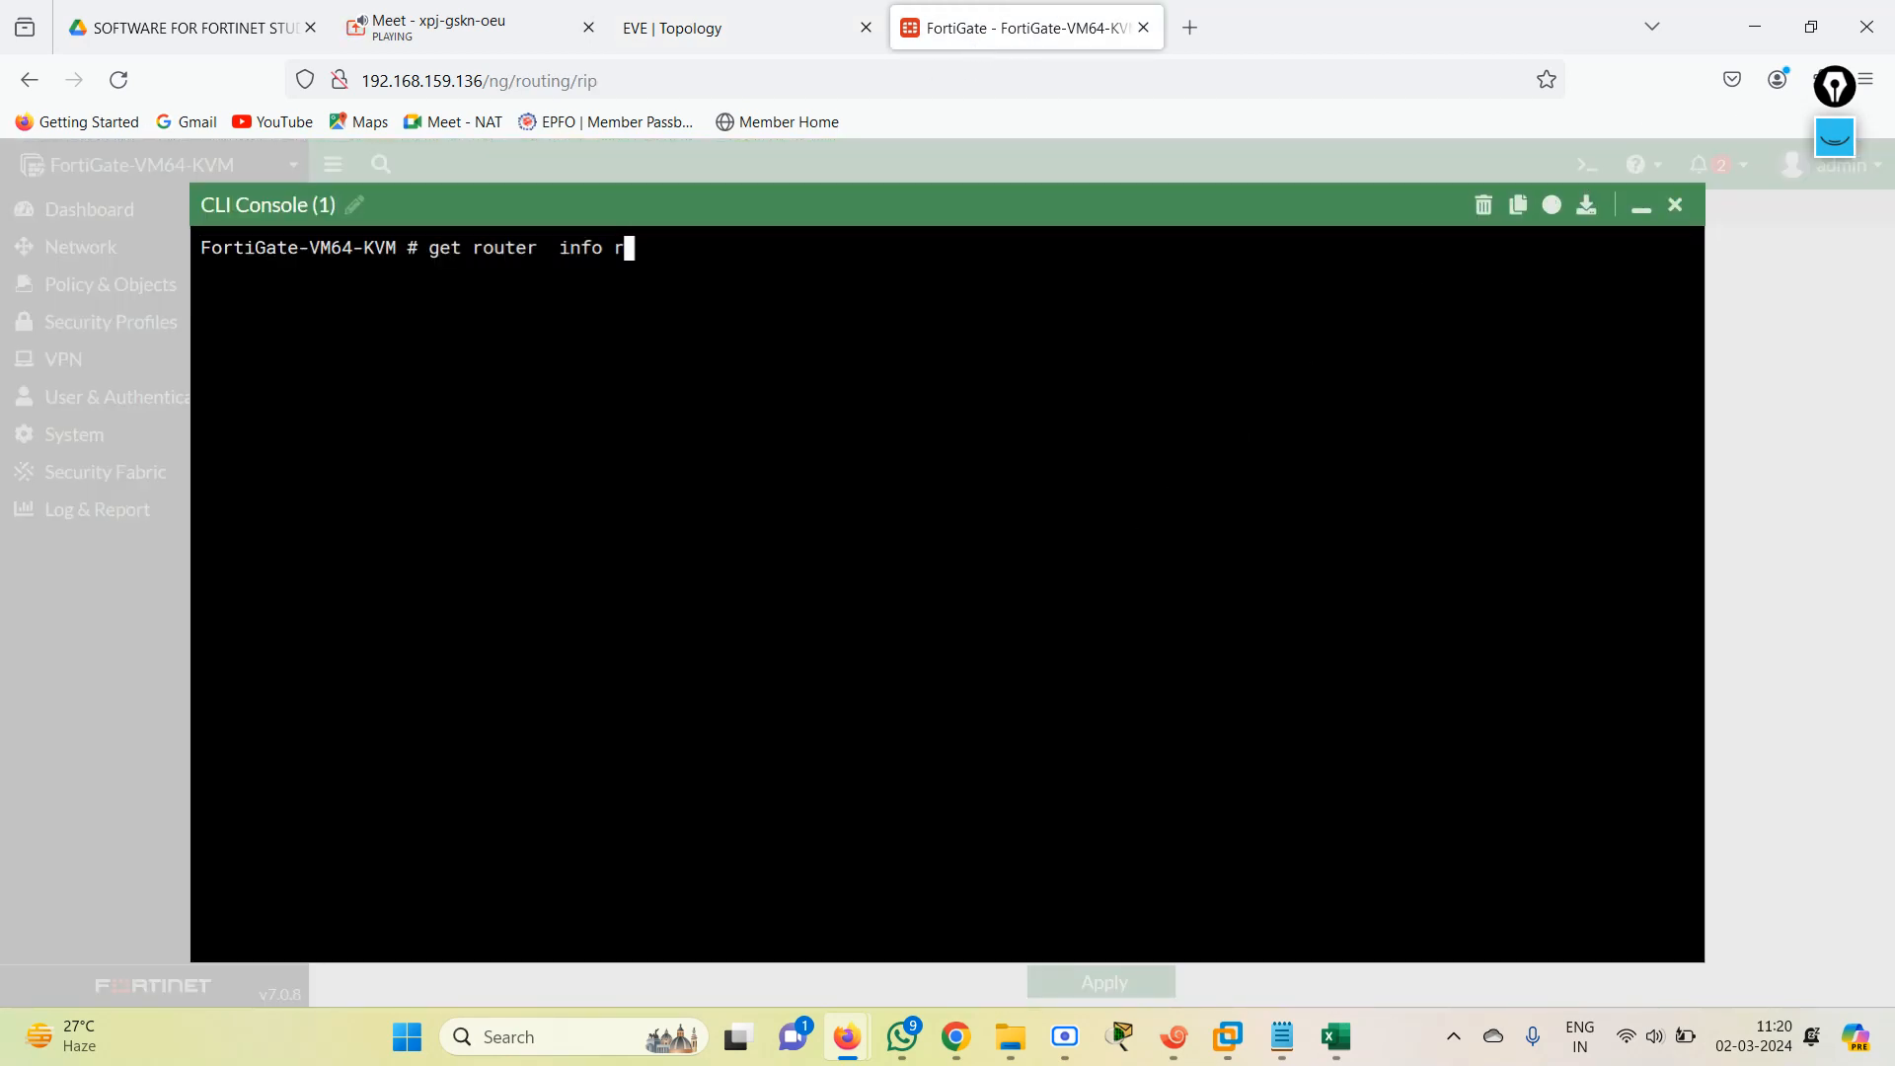
{"action": "type", "text": "outing-table details"}
{"action": "key", "text": "Return"}
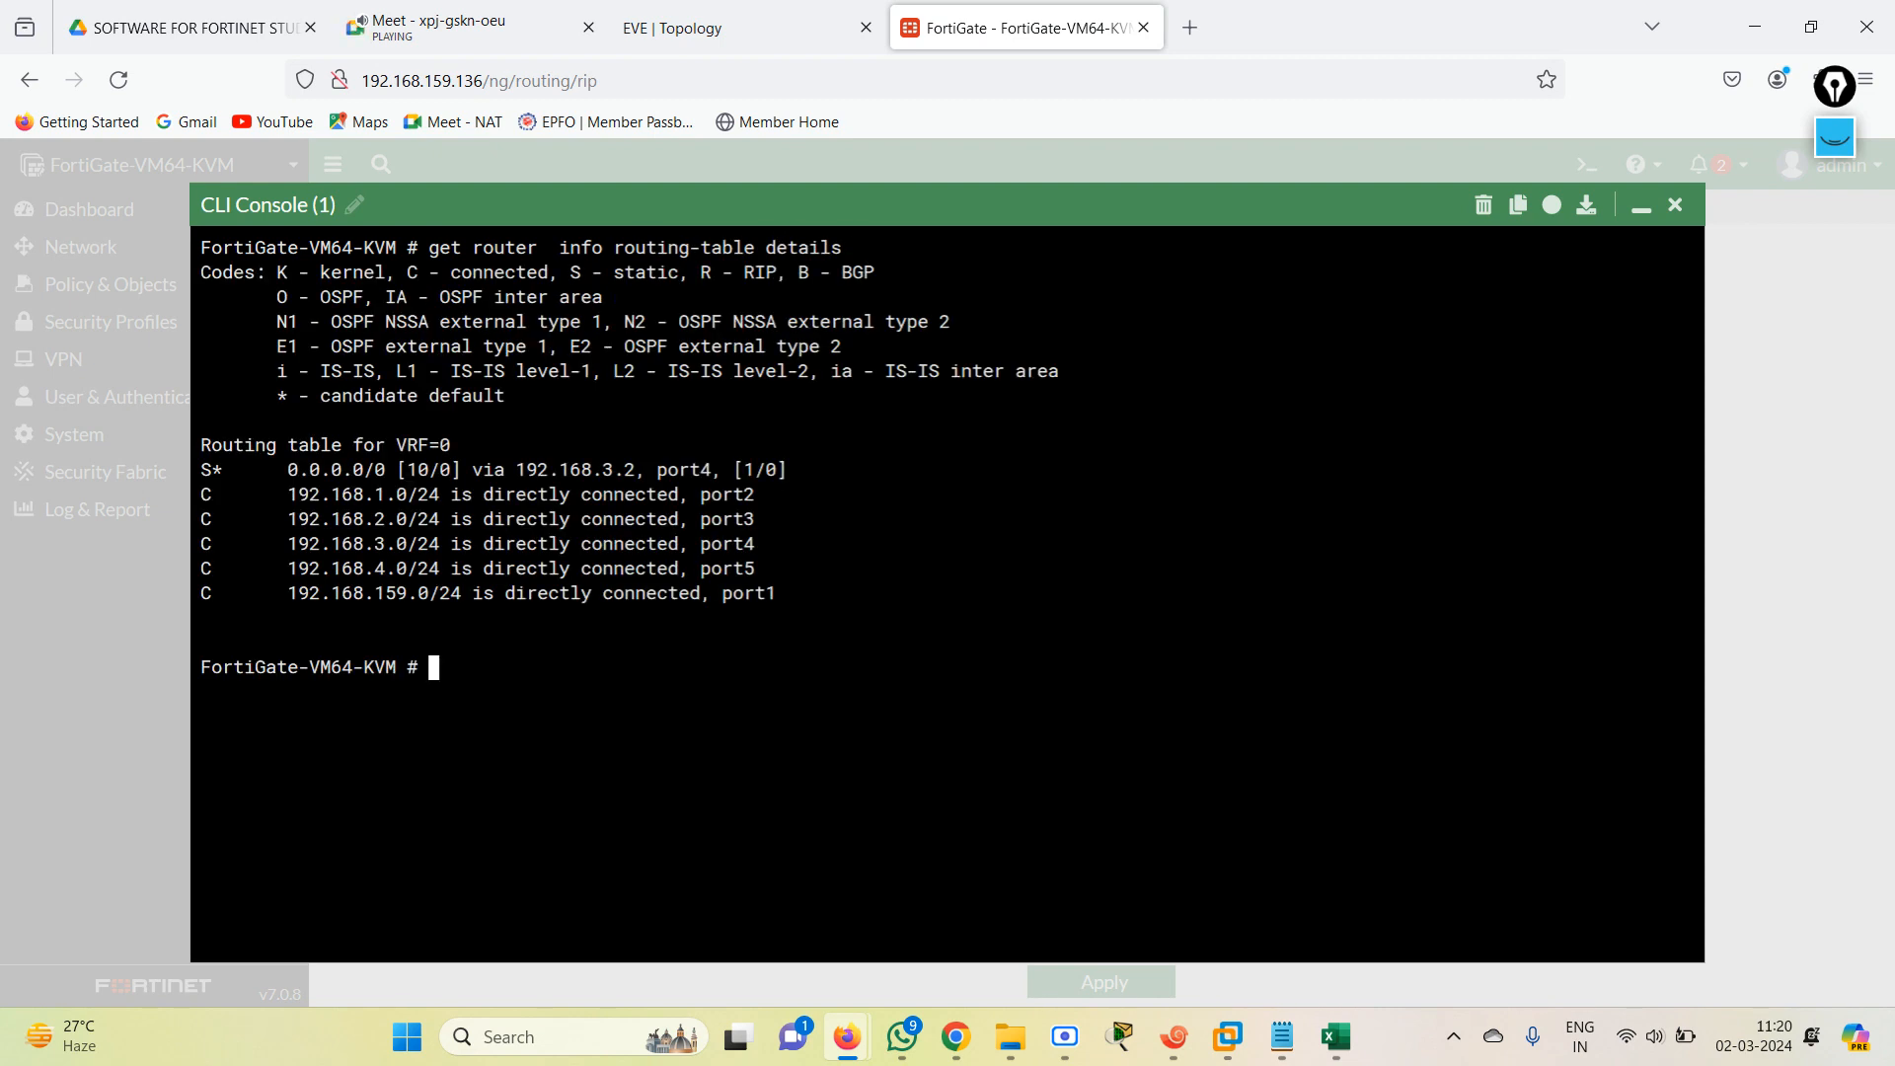
List only the RIP-learned routes with get router info routing-table rip.
{"action": "key", "text": "Up"}
{"action": "key", "text": "BackSpace"}
{"action": "key", "text": "BackSpace"}
{"action": "key", "text": "BackSpace"}
{"action": "key", "text": "BackSpace"}
{"action": "key", "text": "BackSpace"}
{"action": "key", "text": "BackSpace"}
{"action": "key", "text": "BackSpace"}
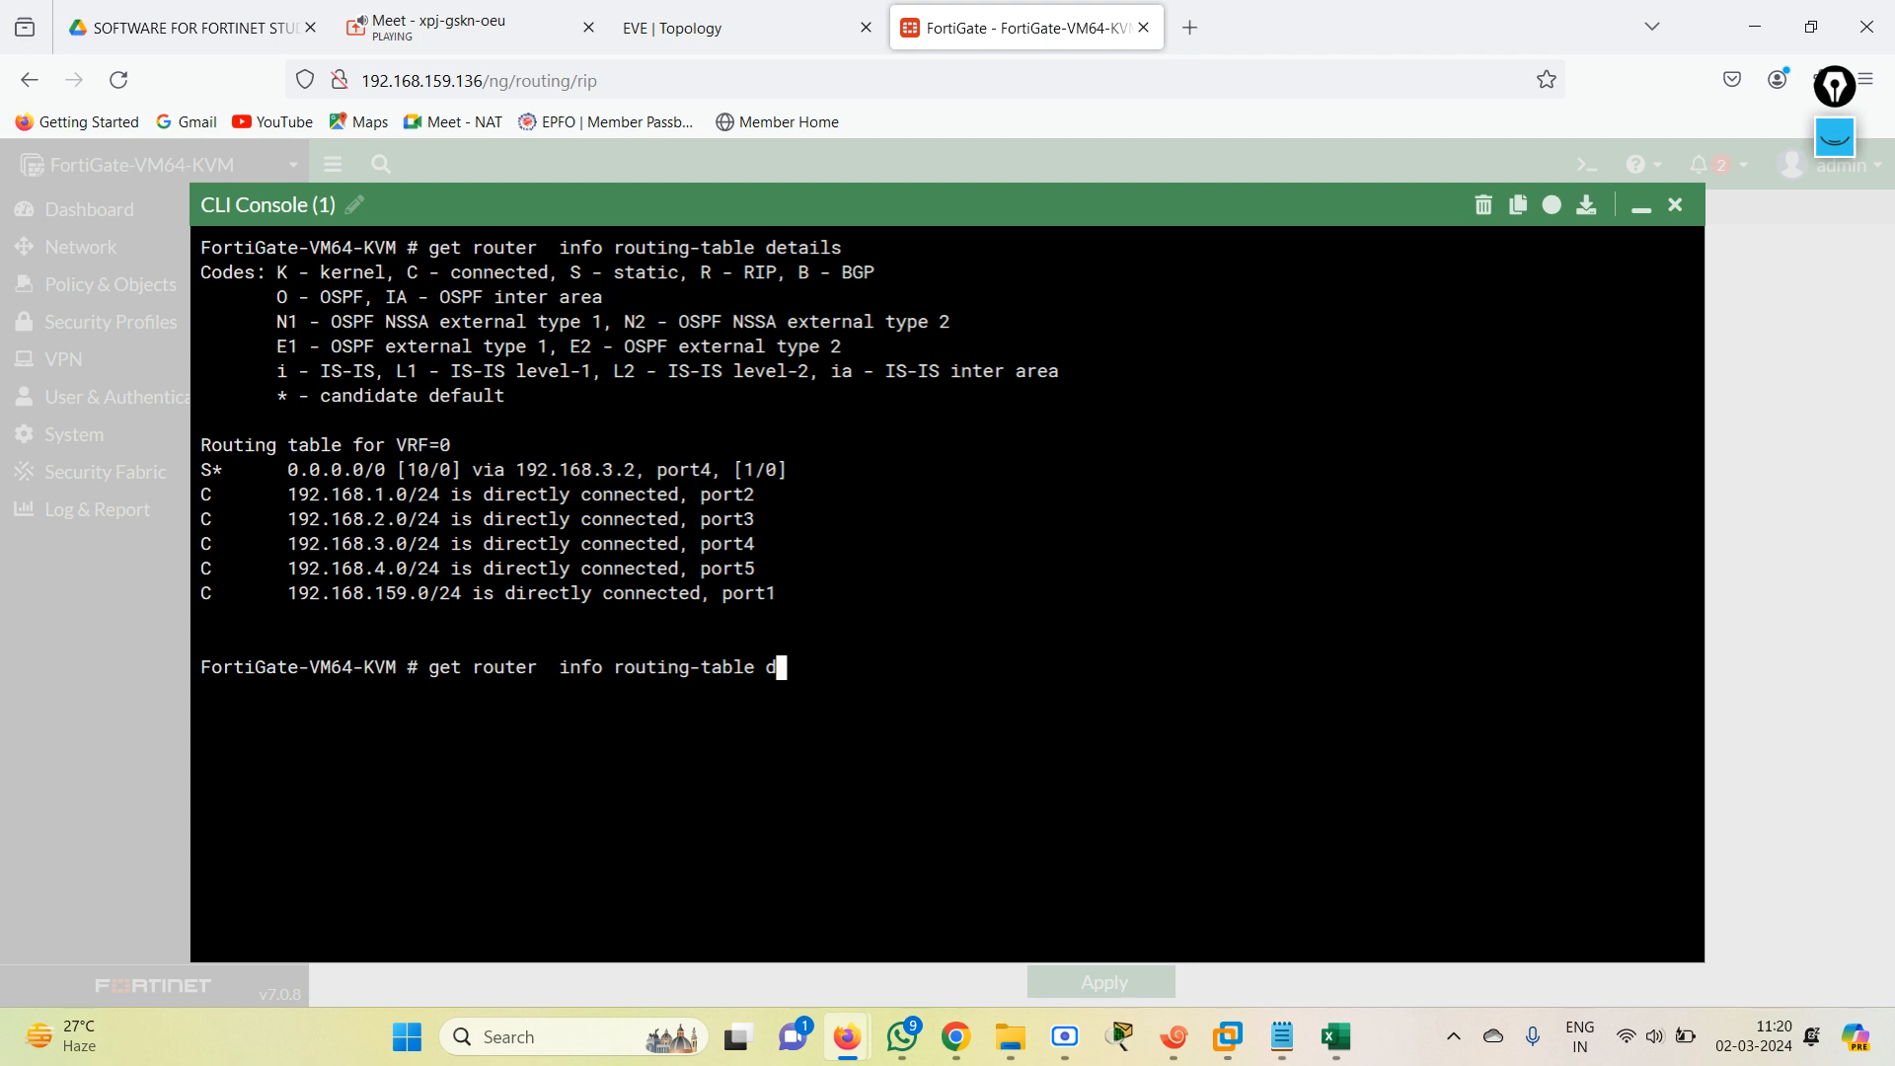
{"action": "type", "text": "rip"}
{"action": "key", "text": "Return"}
Repeat the RIP routing-table query several times to check for learned routes, and close the CLI console.
{"action": "key", "text": "Up"}
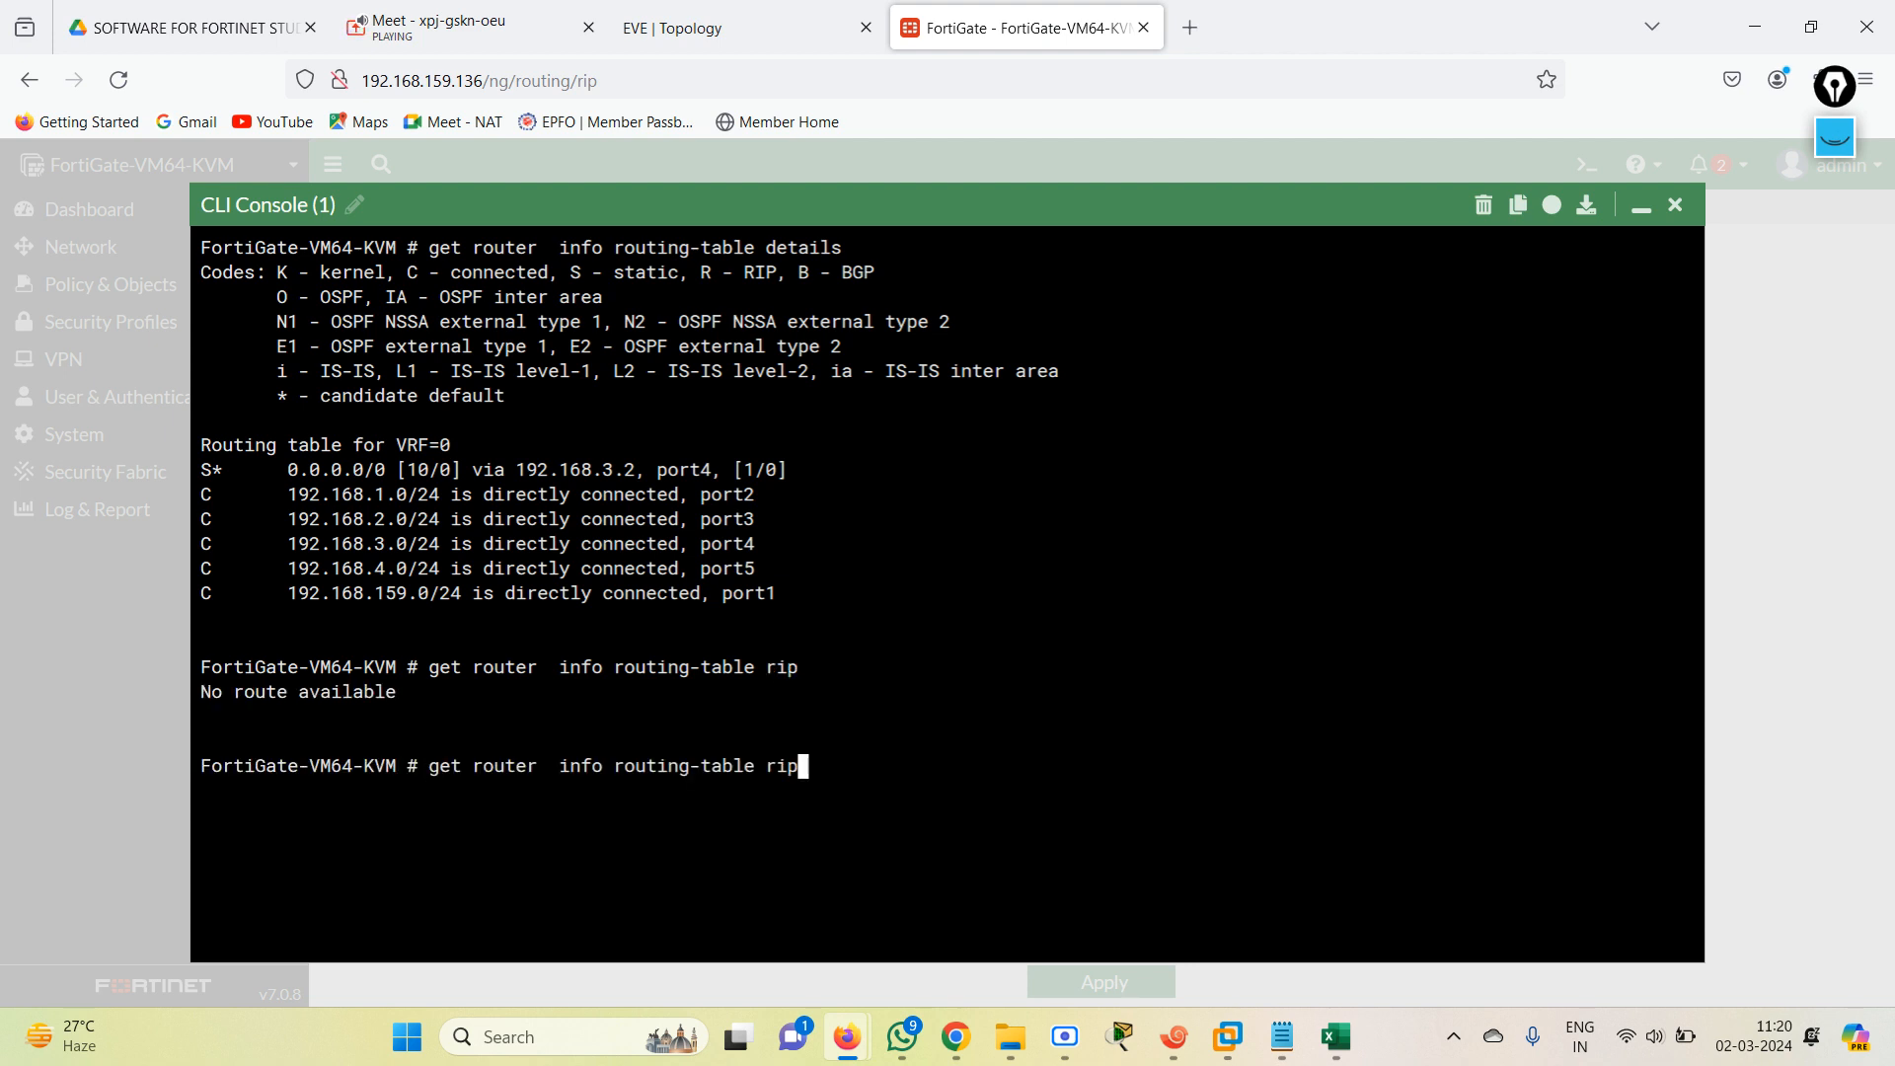
{"action": "key", "text": "Return"}
{"action": "key", "text": "Up"}
{"action": "key", "text": "Return"}
{"action": "key", "text": "Up"}
{"action": "key", "text": "Return"}
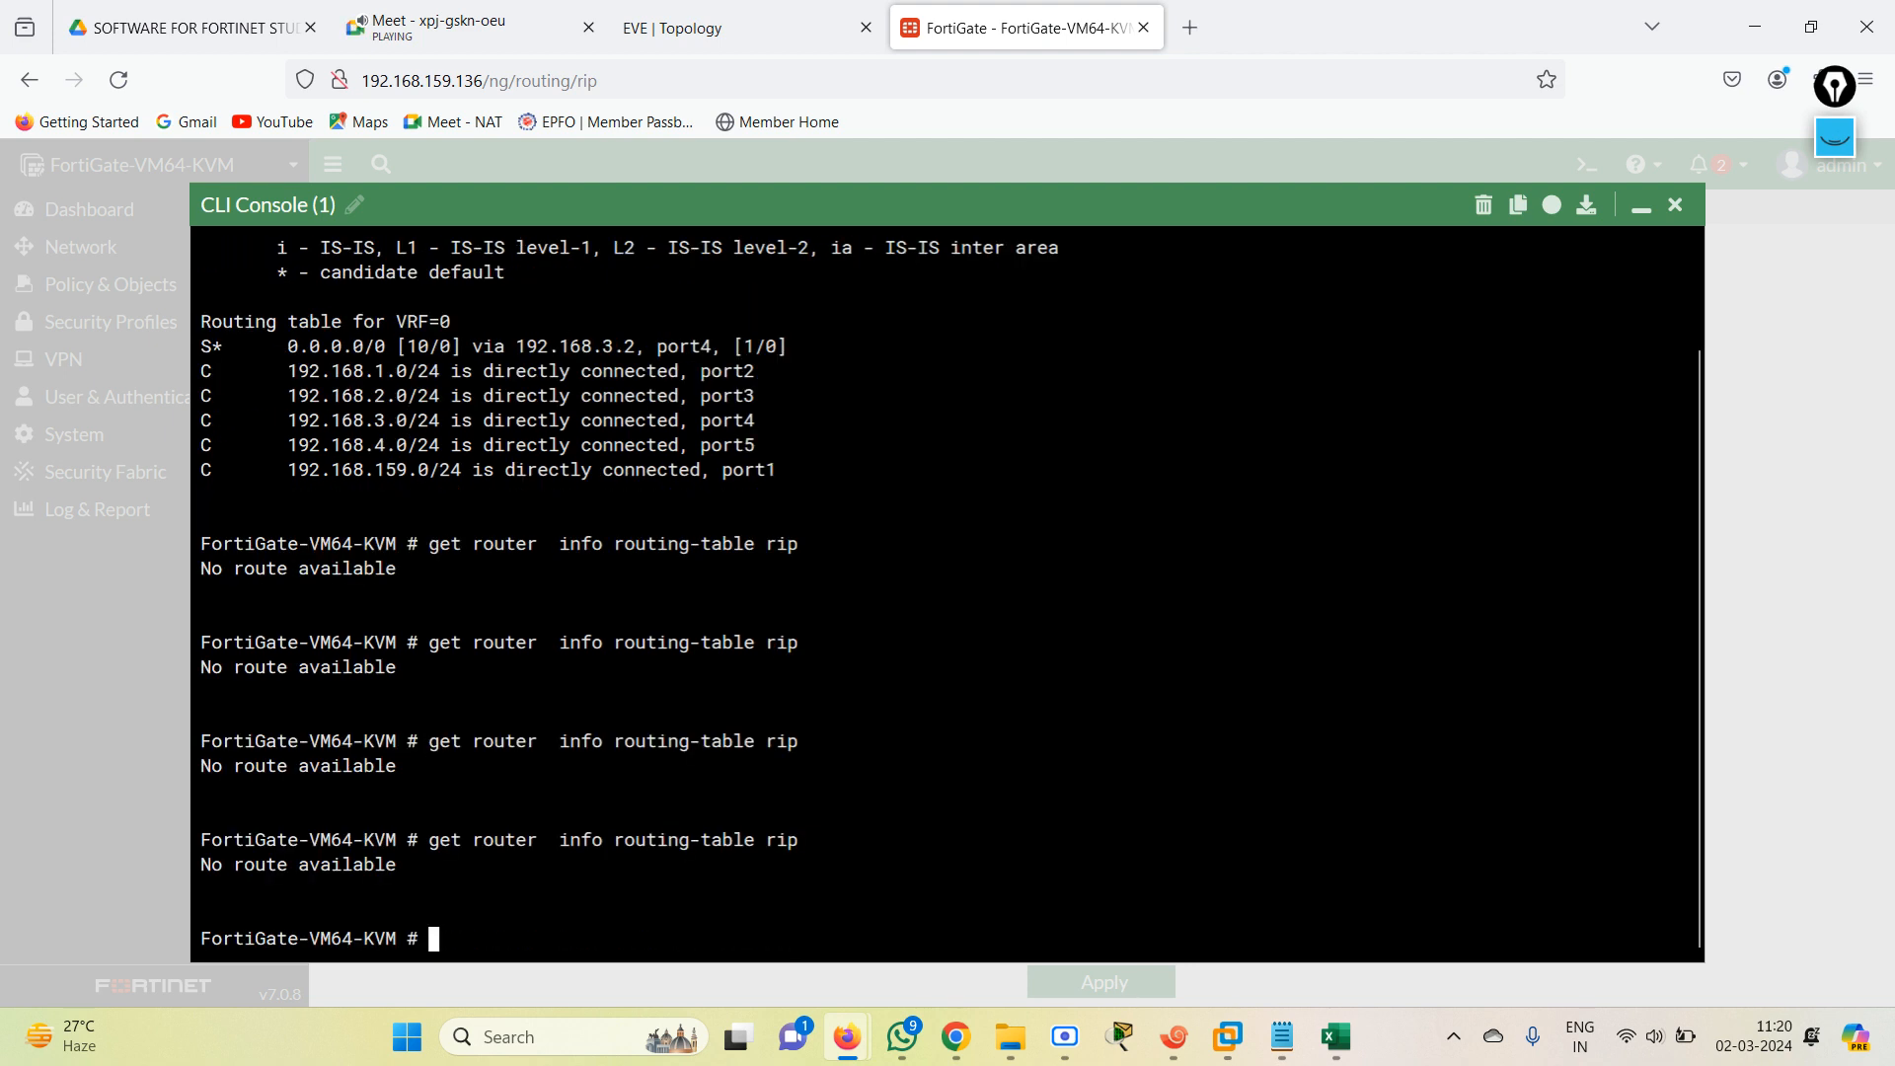
{"action": "key", "text": "Up"}
{"action": "key", "text": "Return"}
{"action": "key", "text": "Up"}
{"action": "key", "text": "Return"}
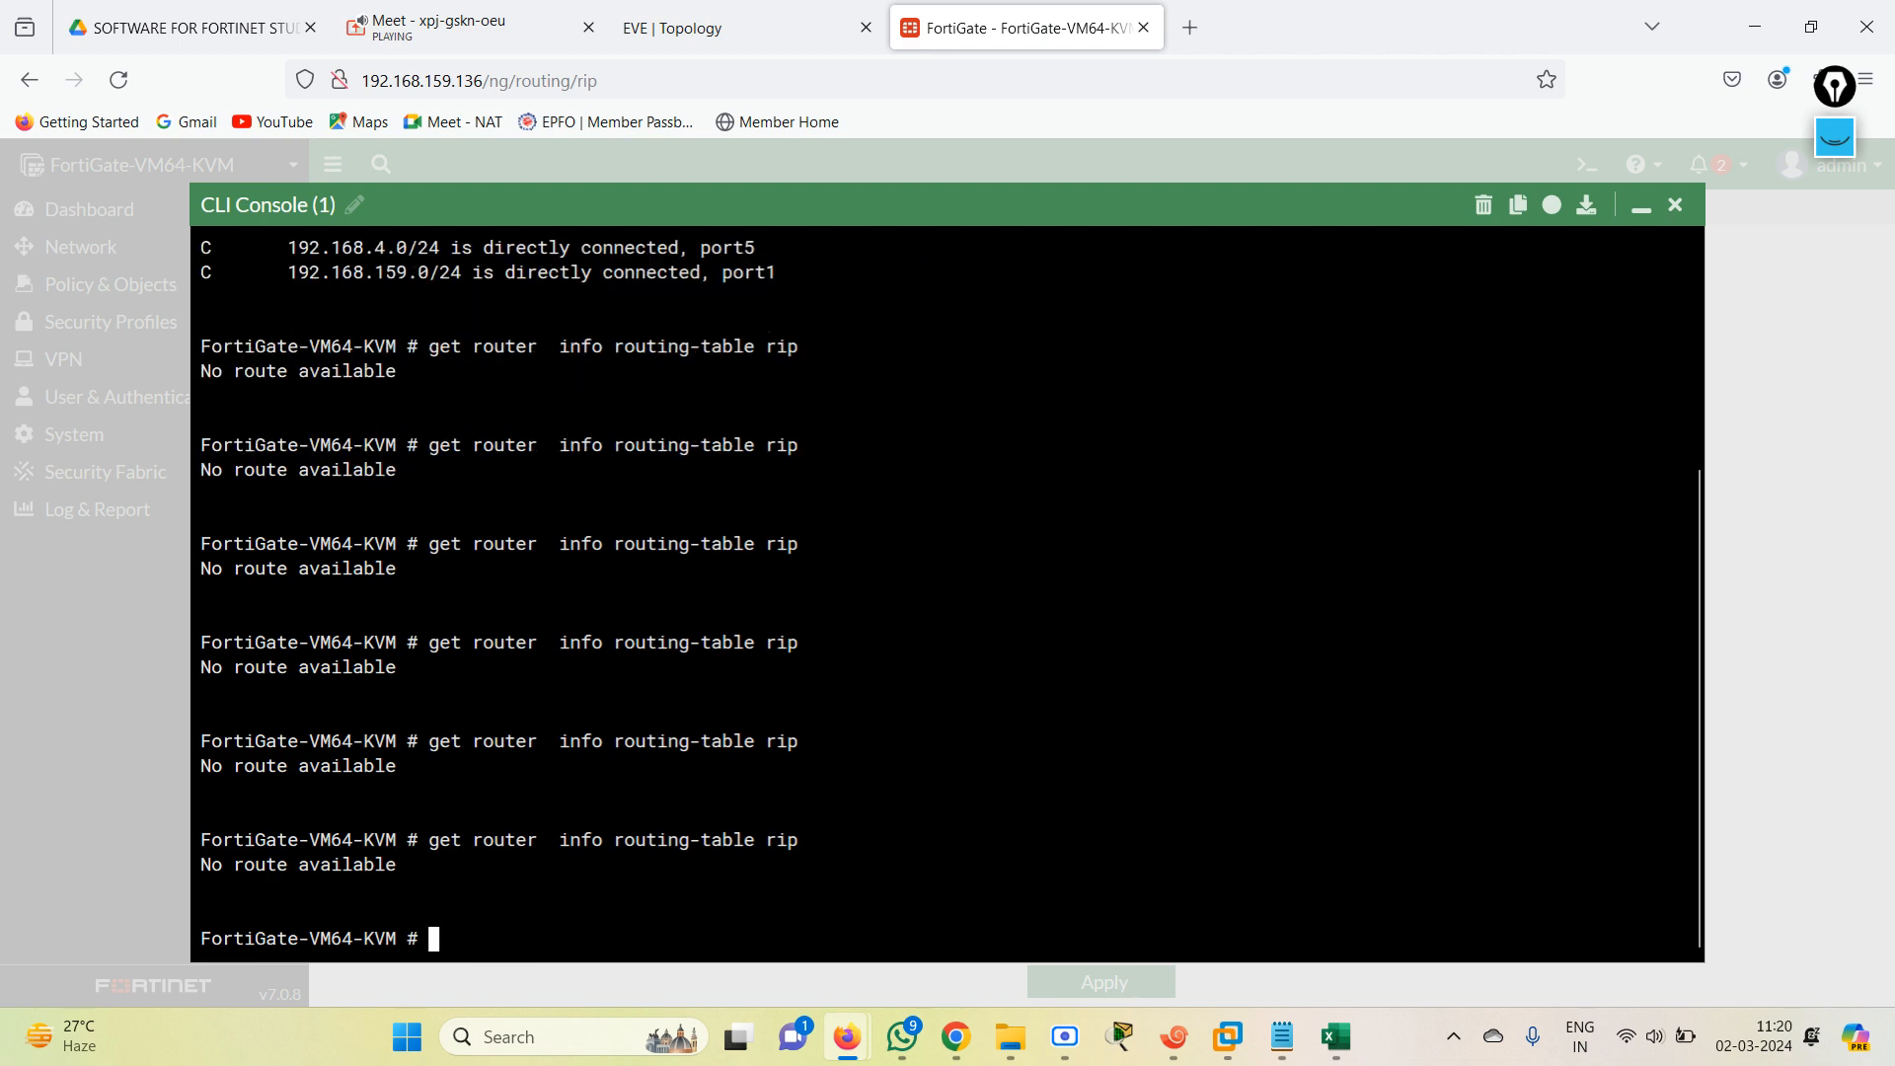
{"action": "left_click", "coordinate": [1675, 205]}
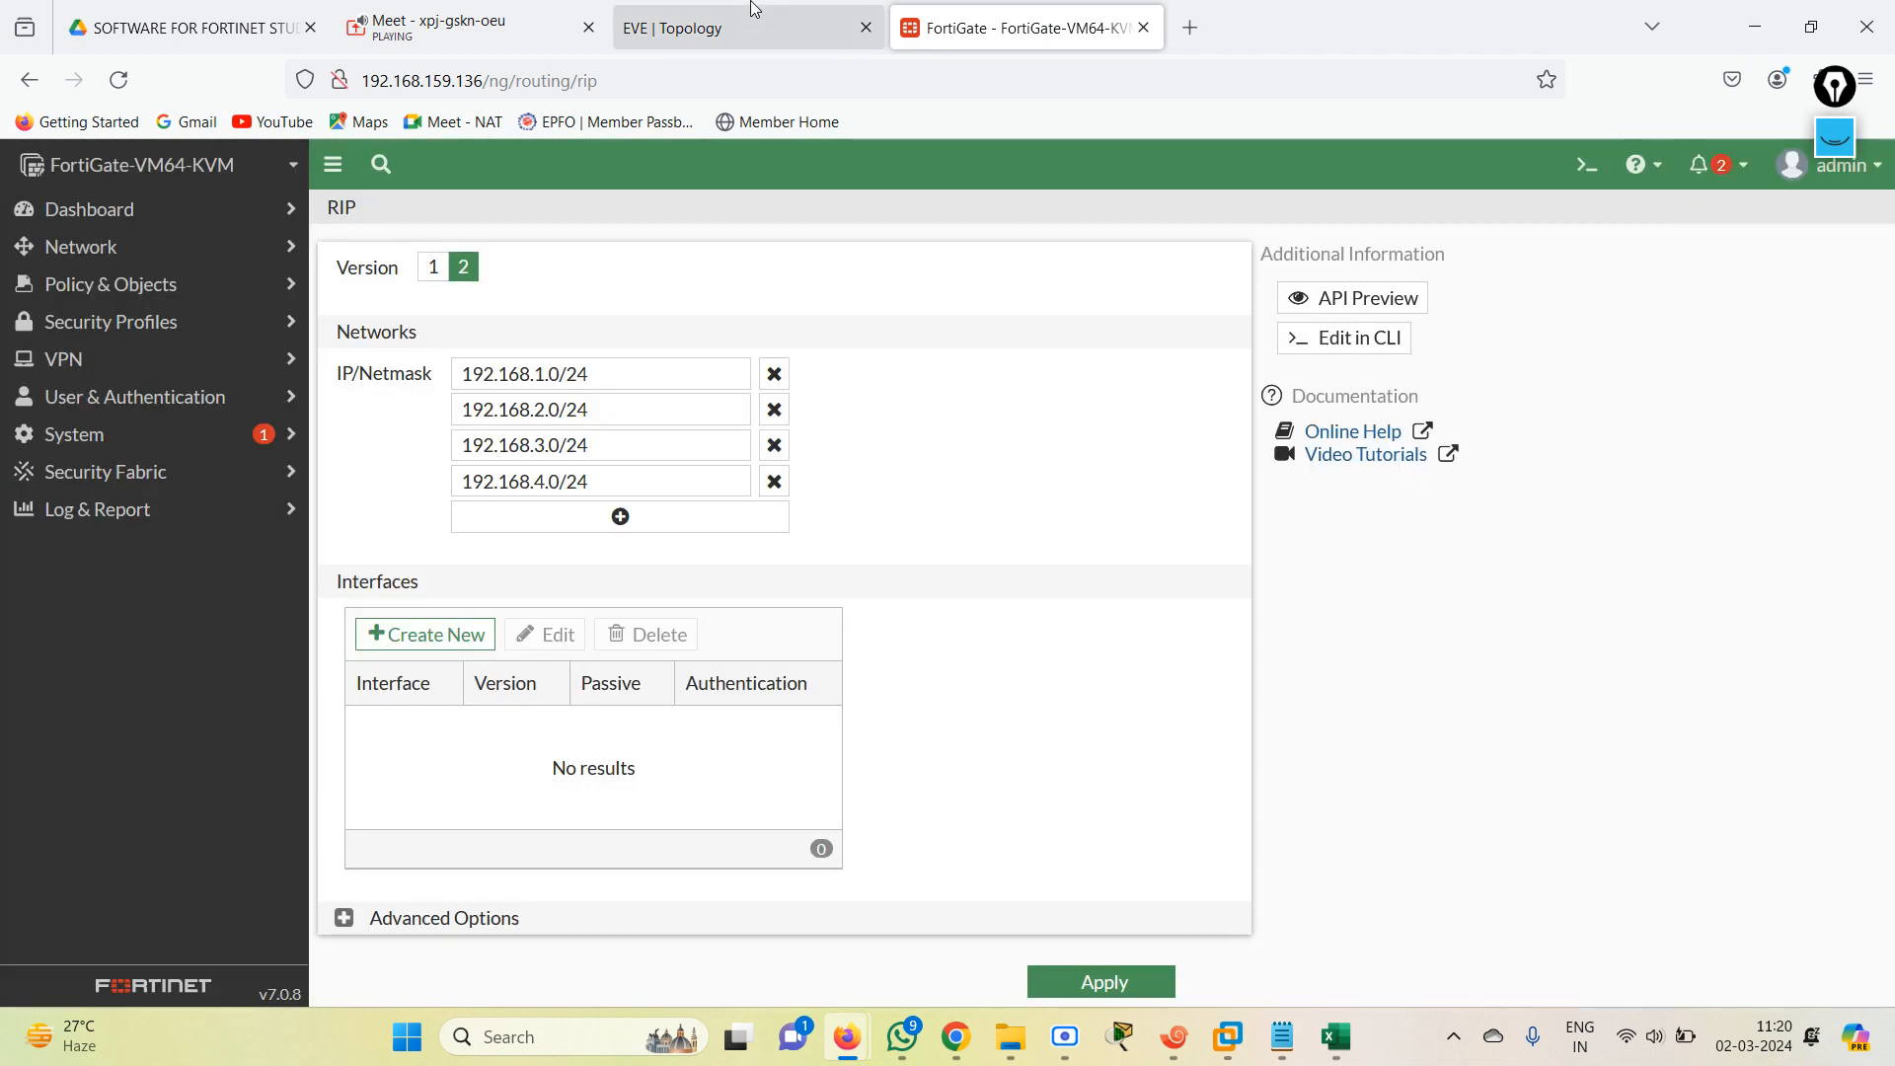
Switch to the EVE topology page and bring up R1's console session in Xshell.
{"action": "left_click", "coordinate": [737, 36]}
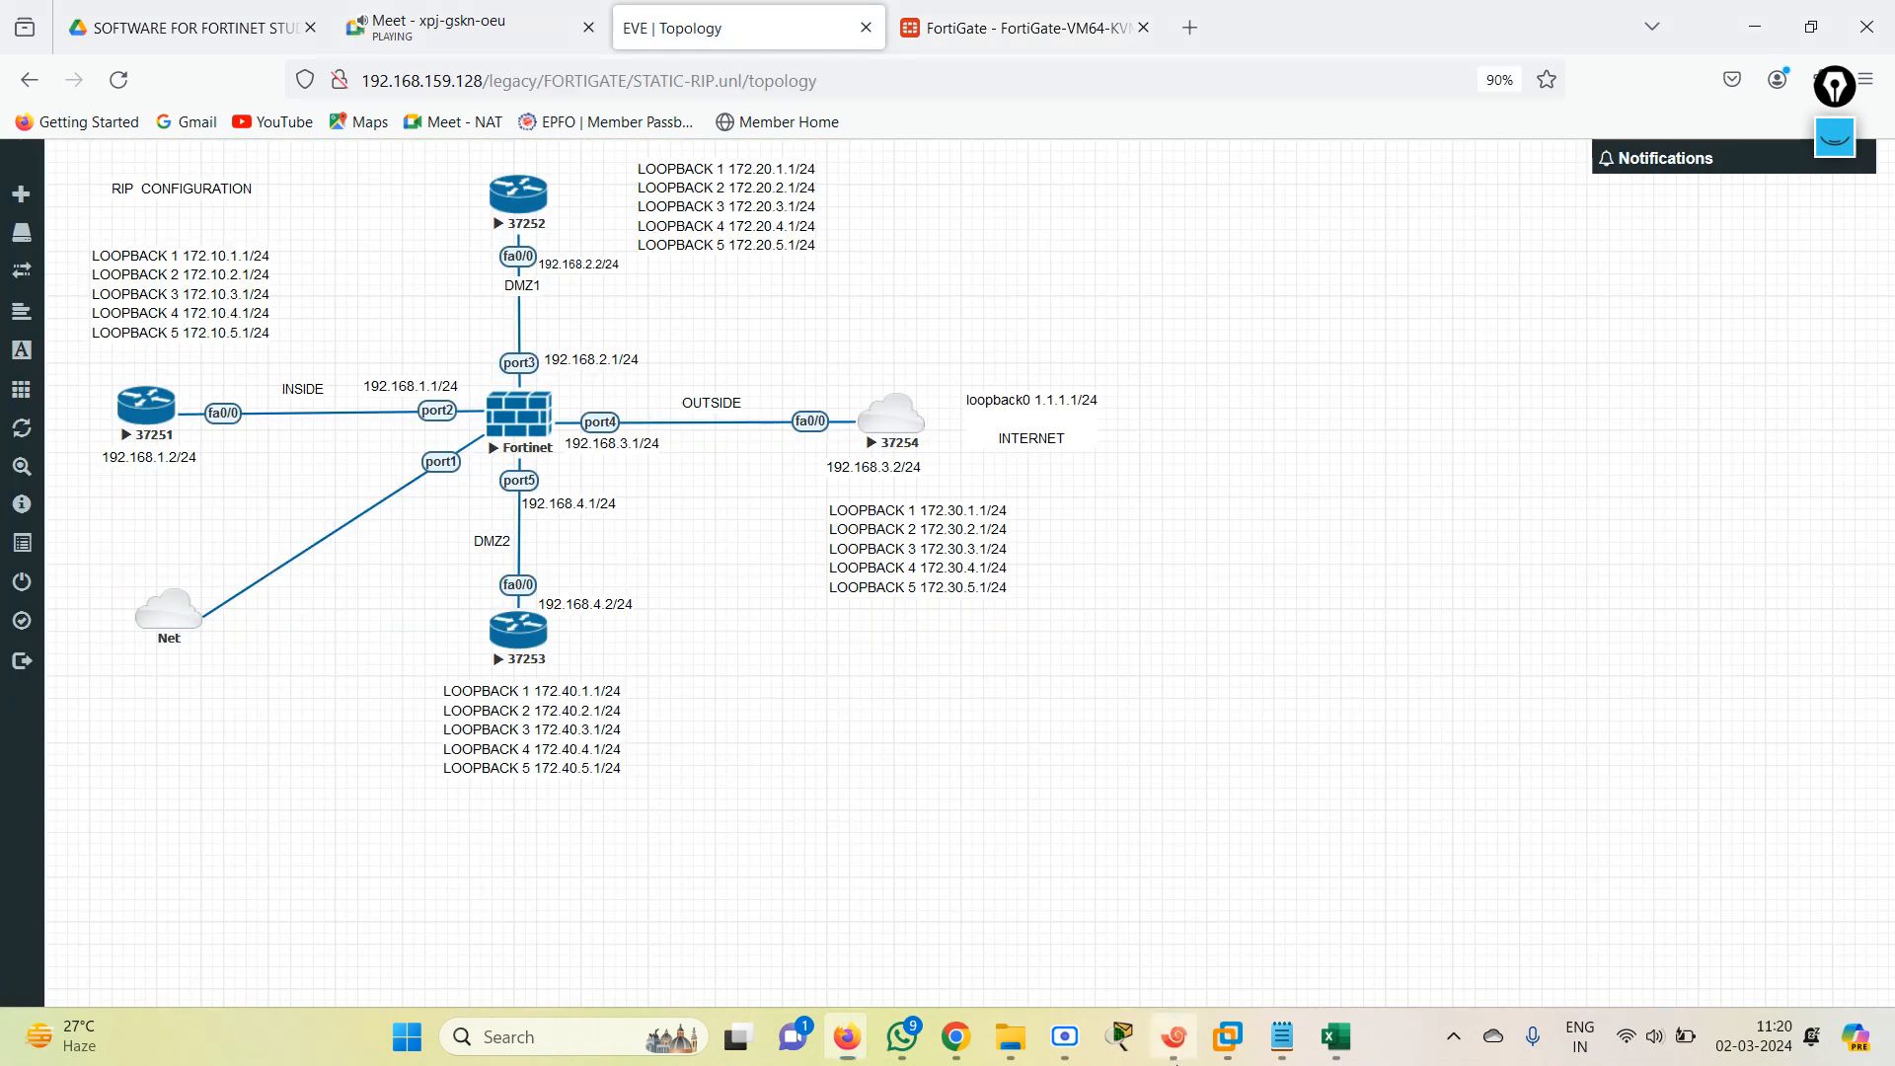
{"action": "left_click", "coordinate": [1174, 1036]}
{"action": "key", "text": "Return"}
{"action": "key", "text": "Return"}
{"action": "key", "text": "Return"}
{"action": "key", "text": "Return"}
{"action": "key", "text": "Return"}
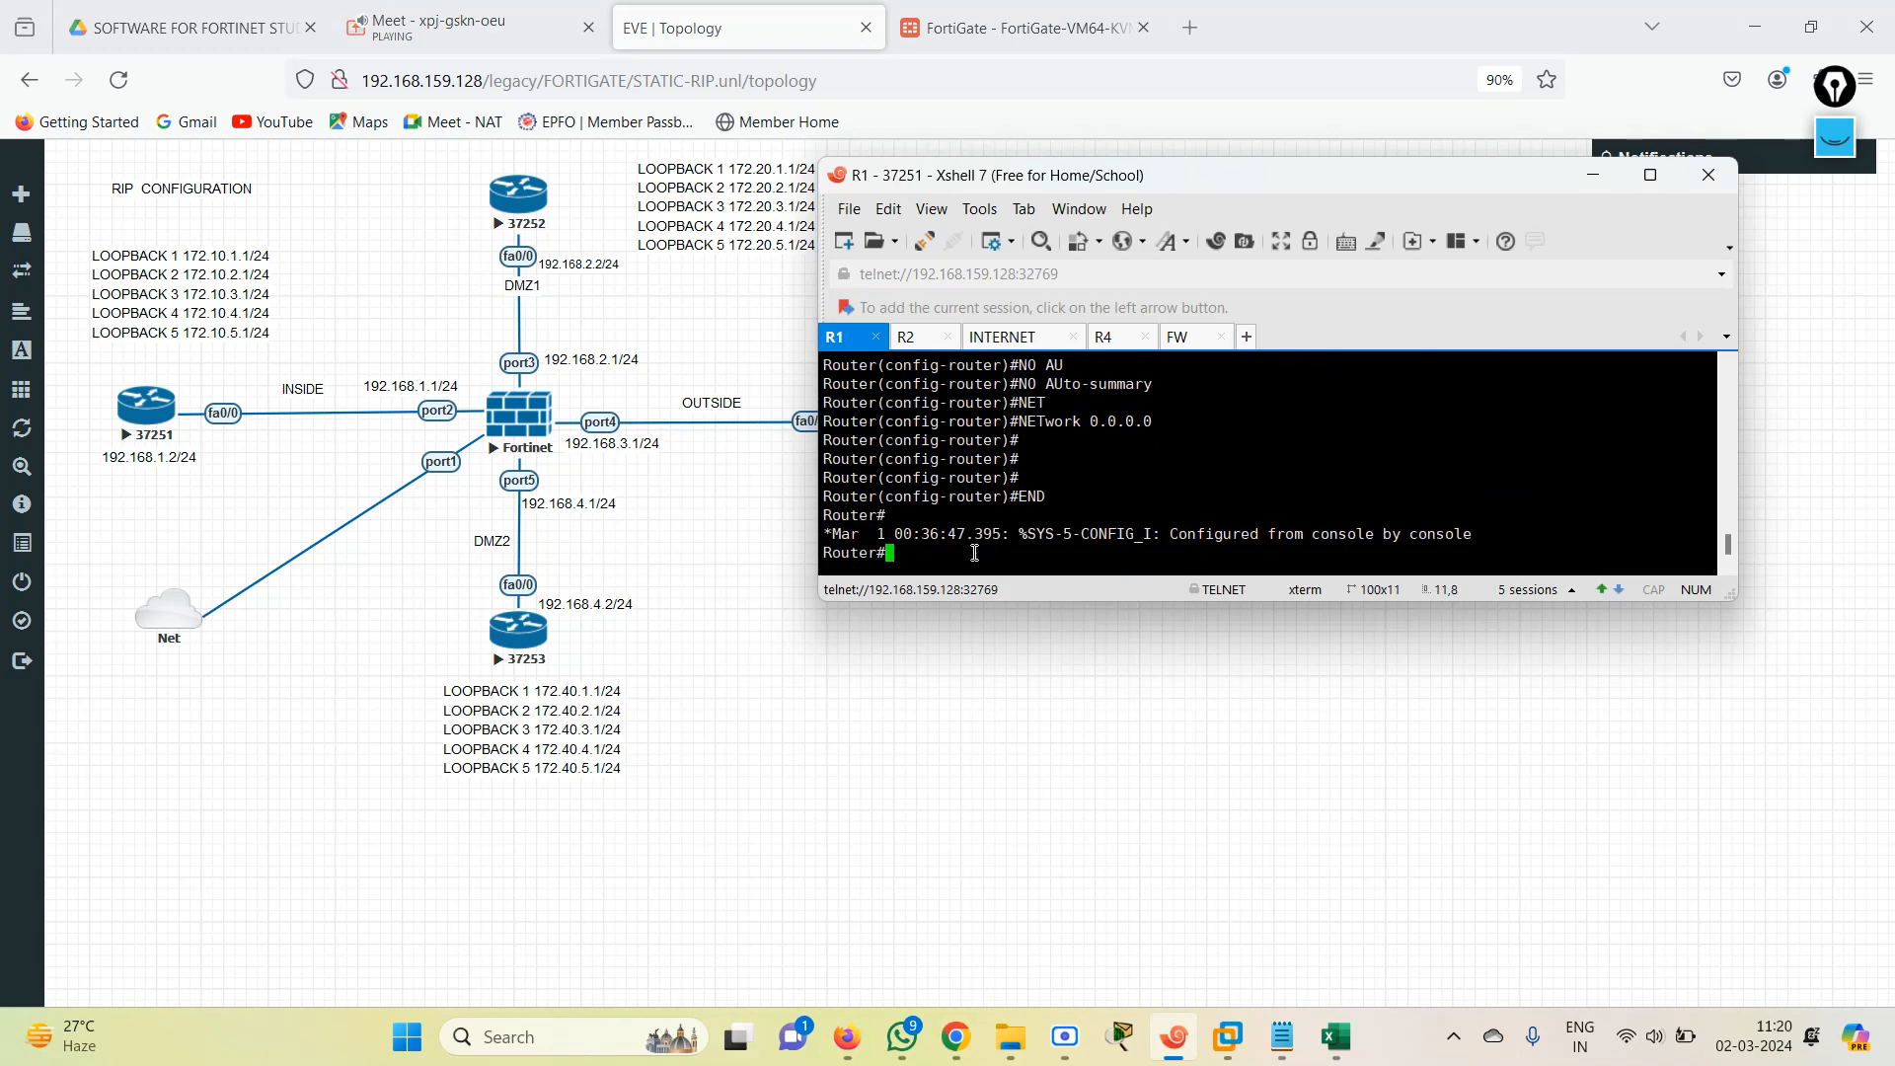
List the RIP-learned routes on R1 with show ip route rip.
{"action": "type", "text": "sh"}
{"action": "key", "text": "Tab"}
{"action": "type", "text": "ip oru"}
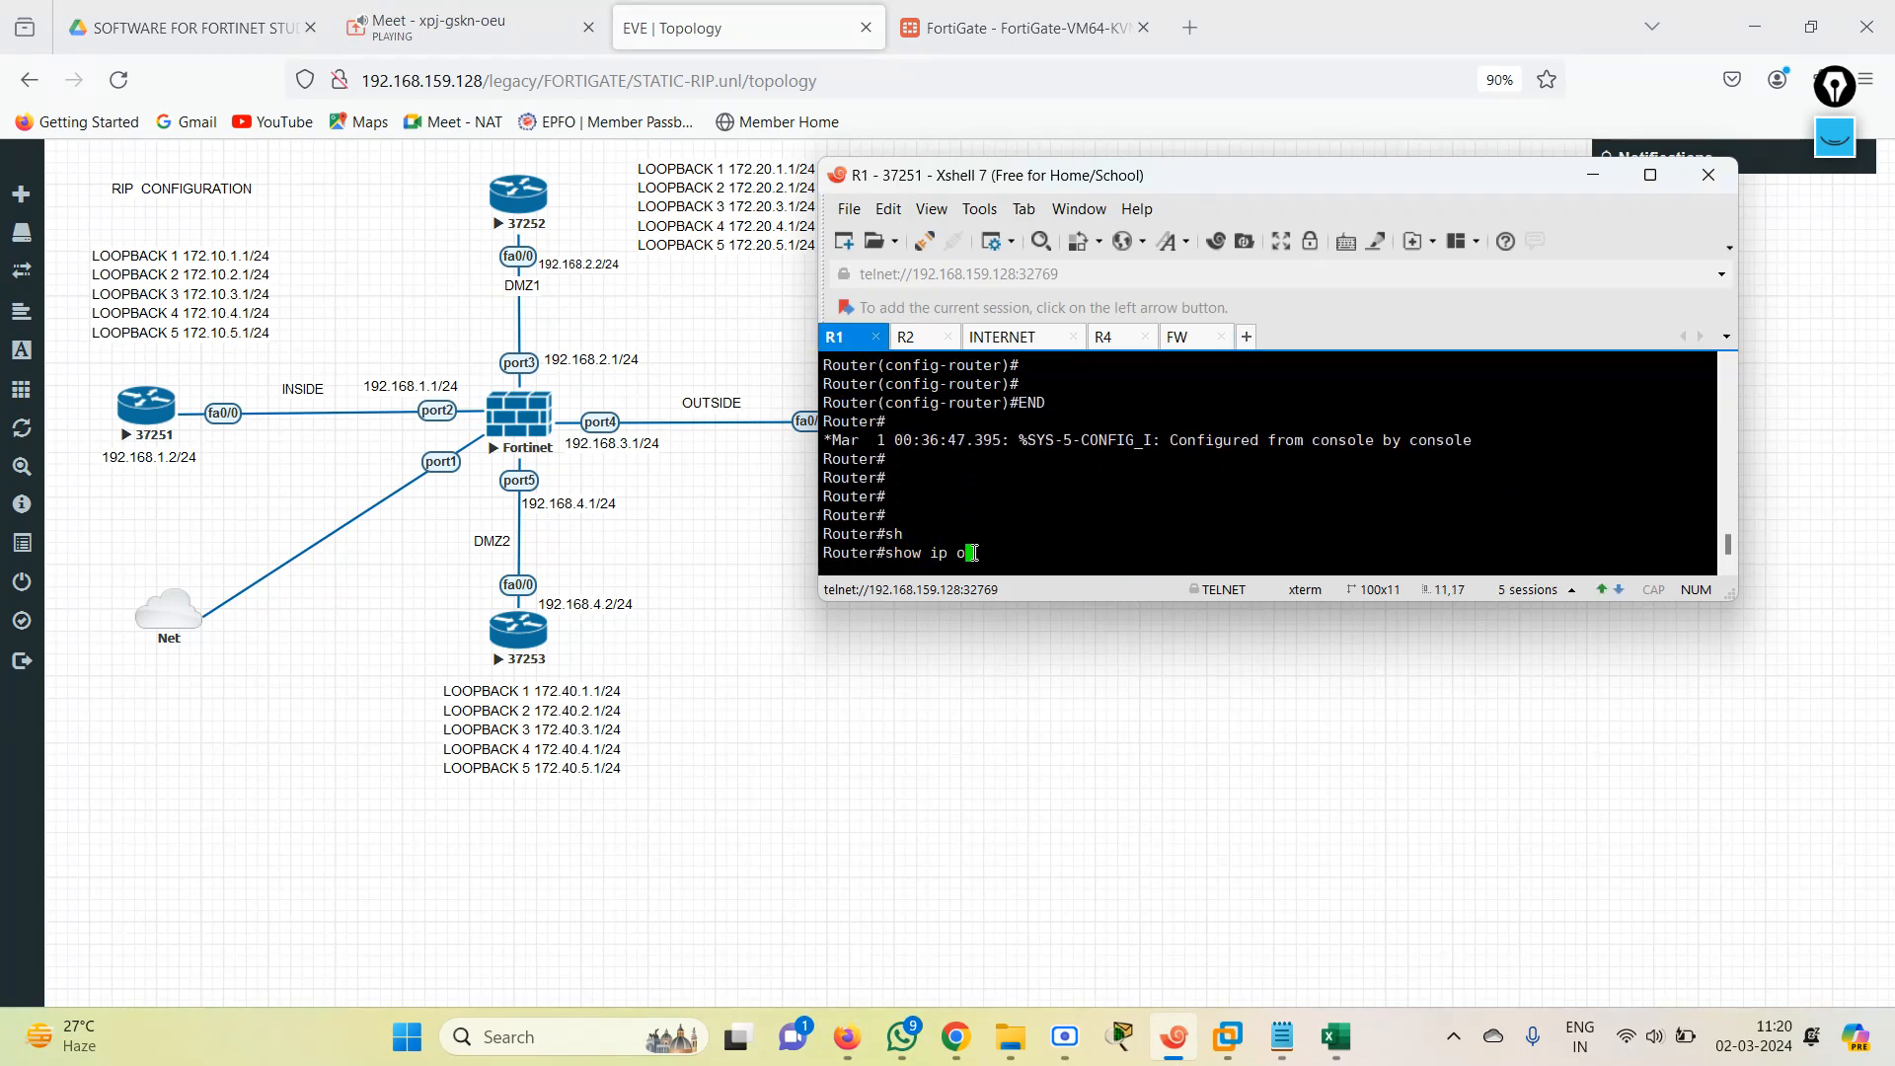
{"action": "key", "text": "Return"}
{"action": "type", "text": "sh"}
{"action": "key", "text": "Tab"}
{"action": "type", "text": "ip ro"}
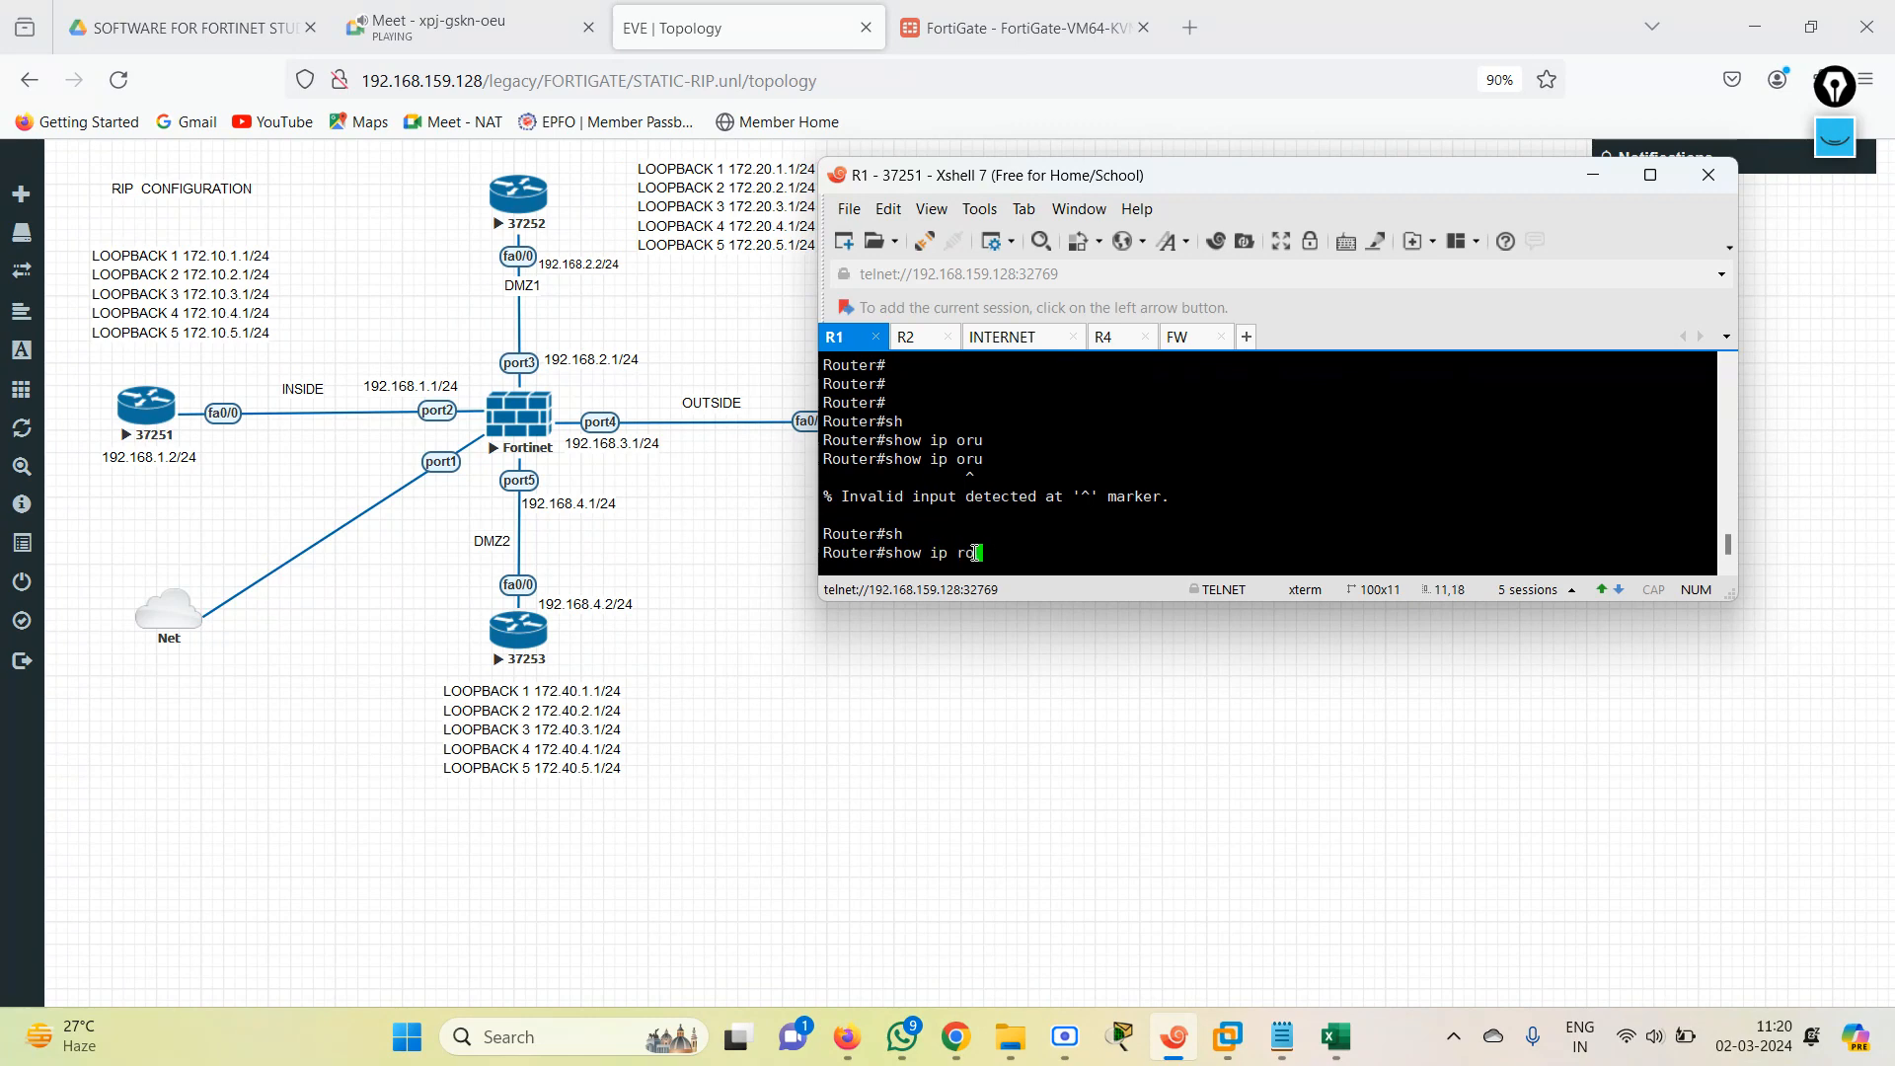
{"action": "type", "text": "u"}
{"action": "key", "text": "Tab"}
{"action": "type", "text": "r"}
{"action": "key", "text": "Tab"}
{"action": "key", "text": "Return"}
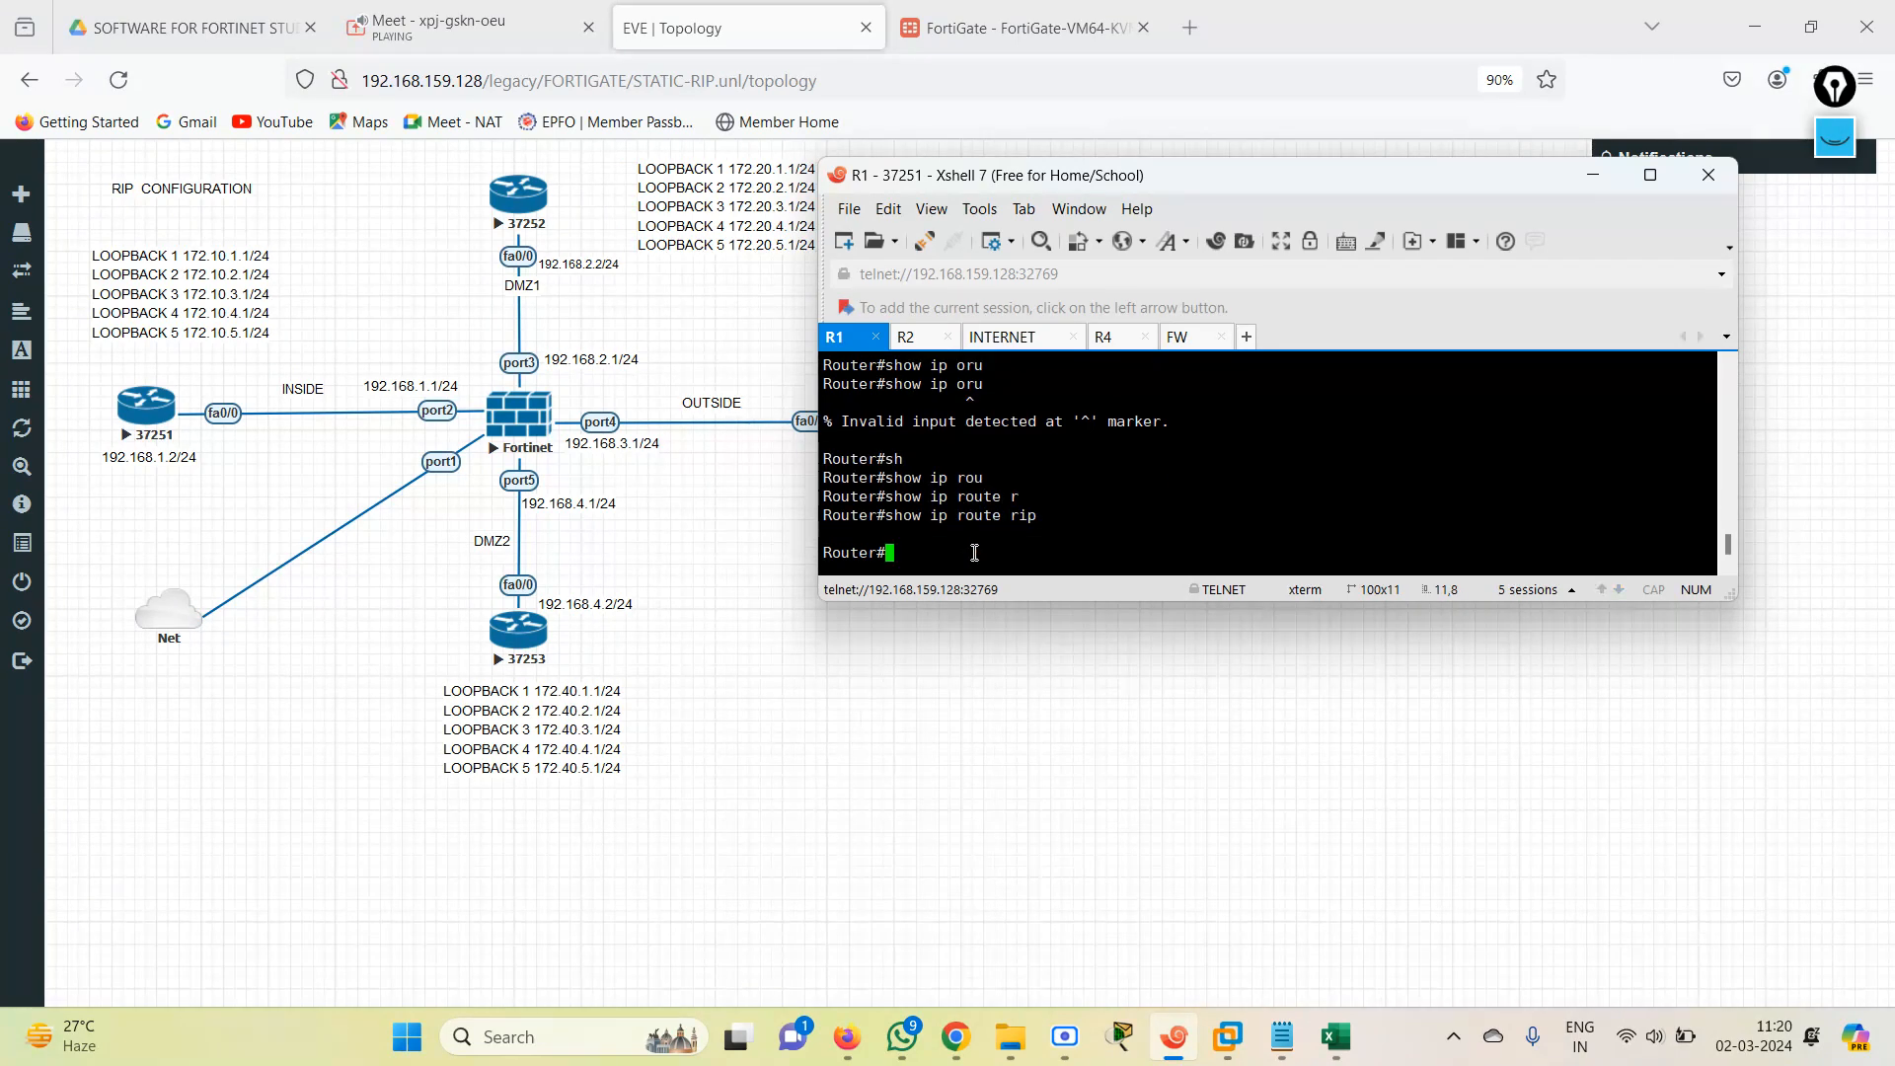
{"action": "type", "text": "conf"}
{"action": "key", "text": "BackSpace"}
{"action": "key", "text": "BackSpace"}
{"action": "key", "text": "BackSpace"}
{"action": "type", "text": "conf"}
{"action": "key", "text": "Tab"}
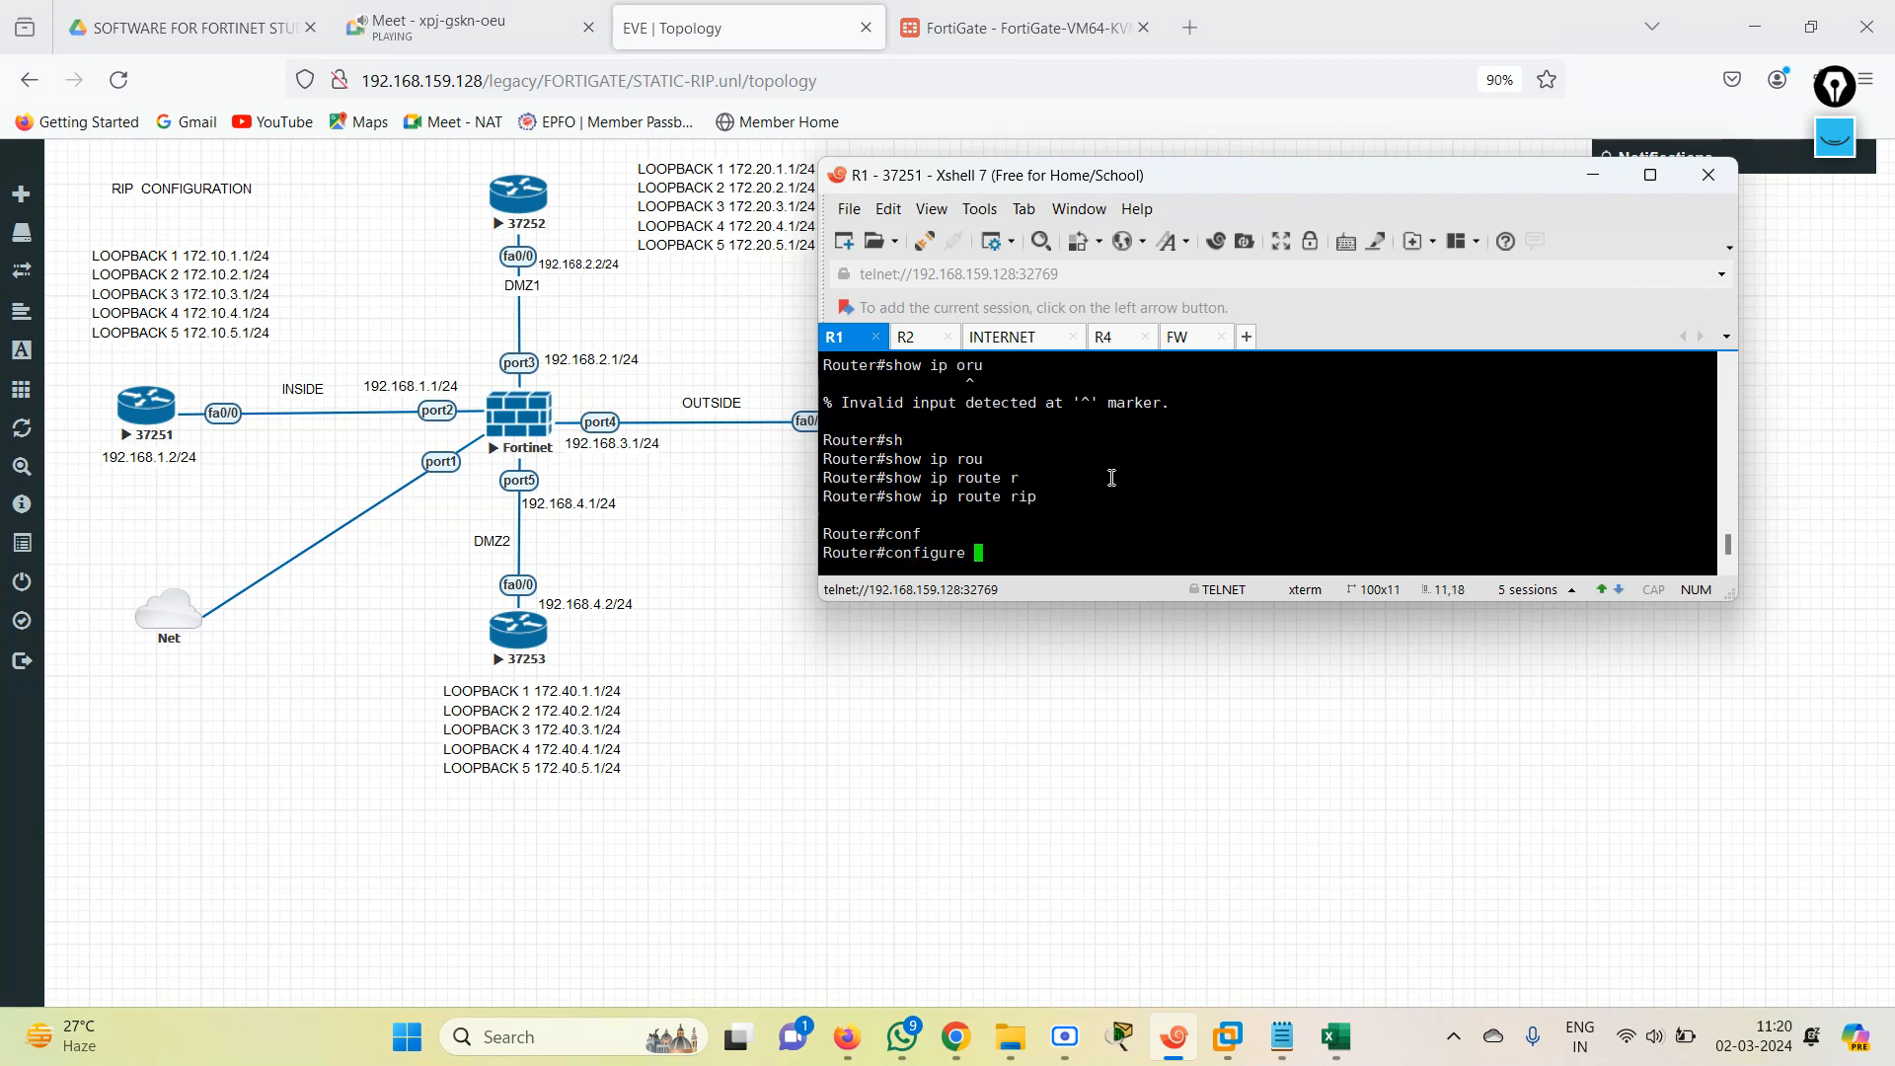
{"action": "type", "text": "ter"}
{"action": "key", "text": "Tab"}
{"action": "key", "text": "Return"}
{"action": "key", "text": "Return"}
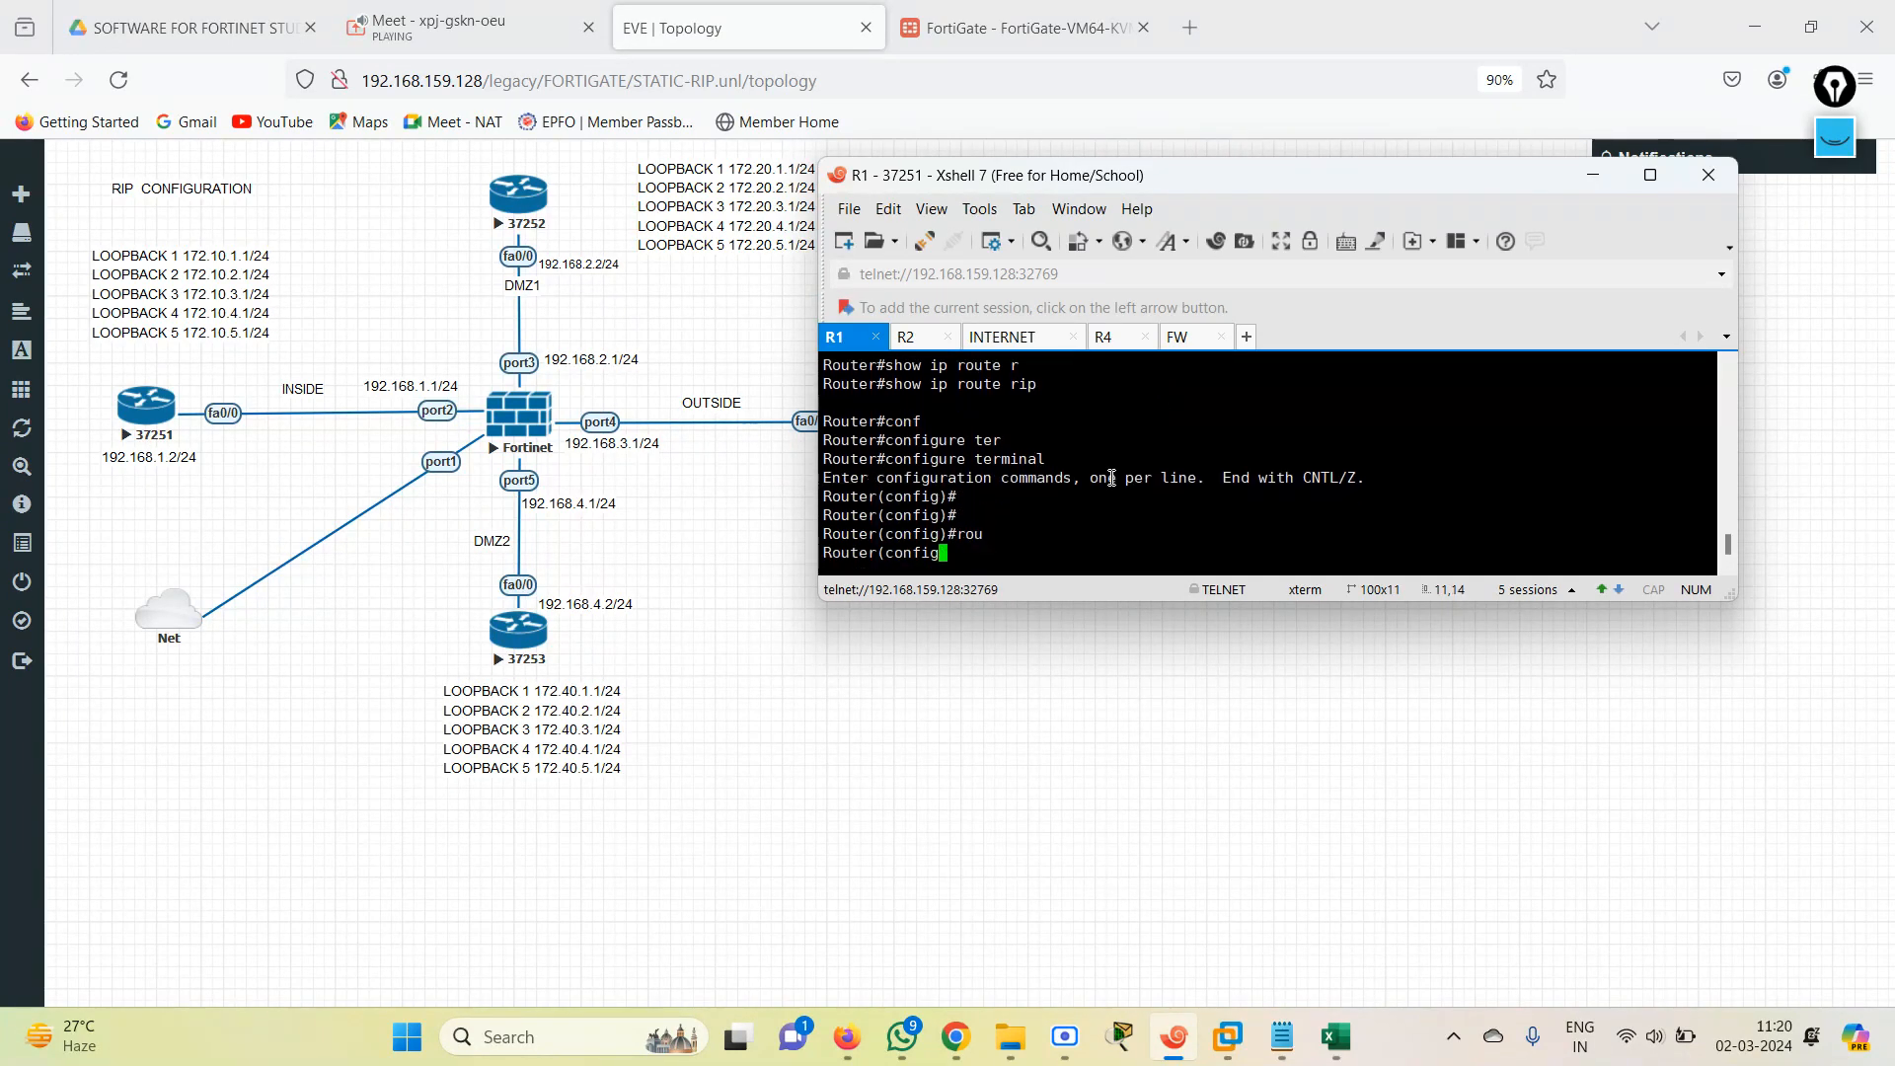
{"action": "type", "text": "rou"}
{"action": "key", "text": "Tab"}
{"action": "key", "text": "Tab"}
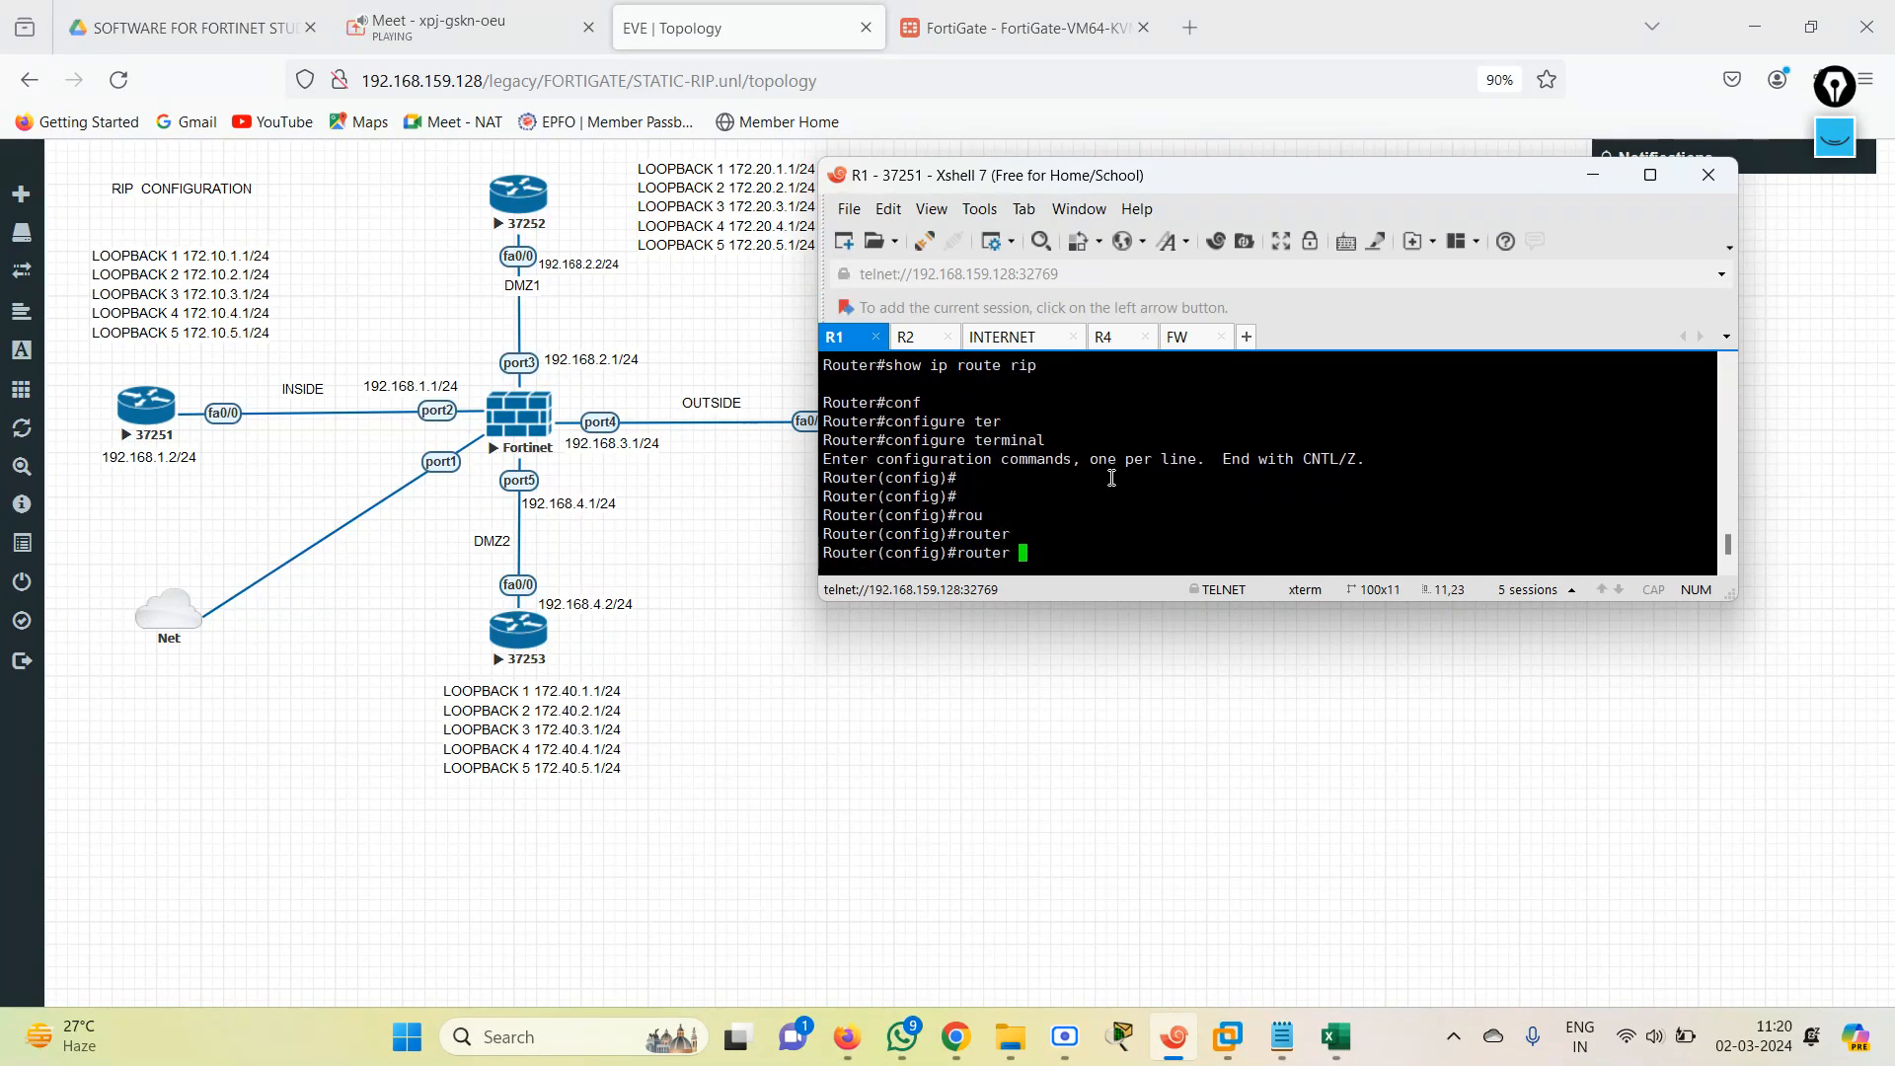
{"action": "type", "text": "ri"}
{"action": "key", "text": "Tab"}
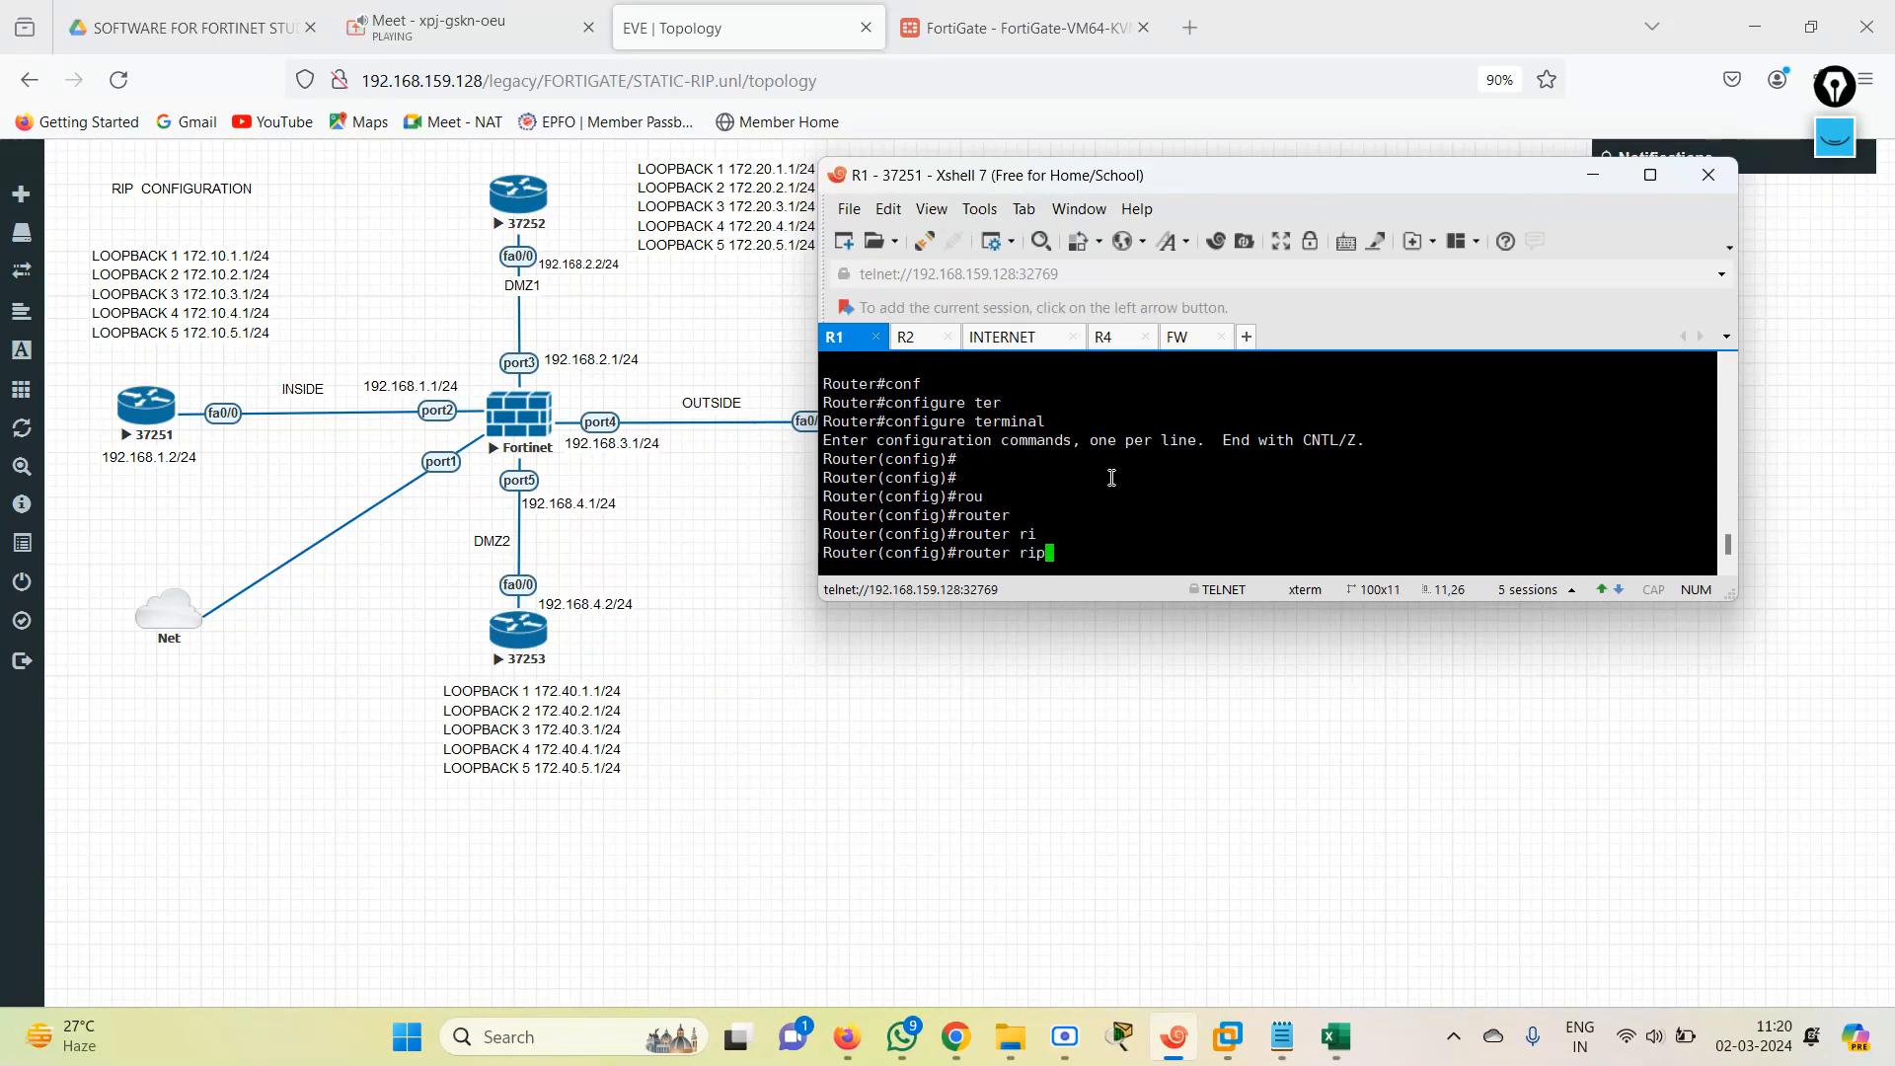
{"action": "key", "text": "BackSpace"}
{"action": "key", "text": "BackSpace"}
{"action": "key", "text": "BackSpace"}
{"action": "key", "text": "BackSpace"}
{"action": "key", "text": "BackSpace"}
{"action": "key", "text": "BackSpace"}
{"action": "key", "text": "BackSpace"}
{"action": "key", "text": "BackSpace"}
{"action": "key", "text": "BackSpace"}
{"action": "key", "text": "BackSpace"}
{"action": "type", "text": "exit"}
{"action": "key", "text": "Return"}
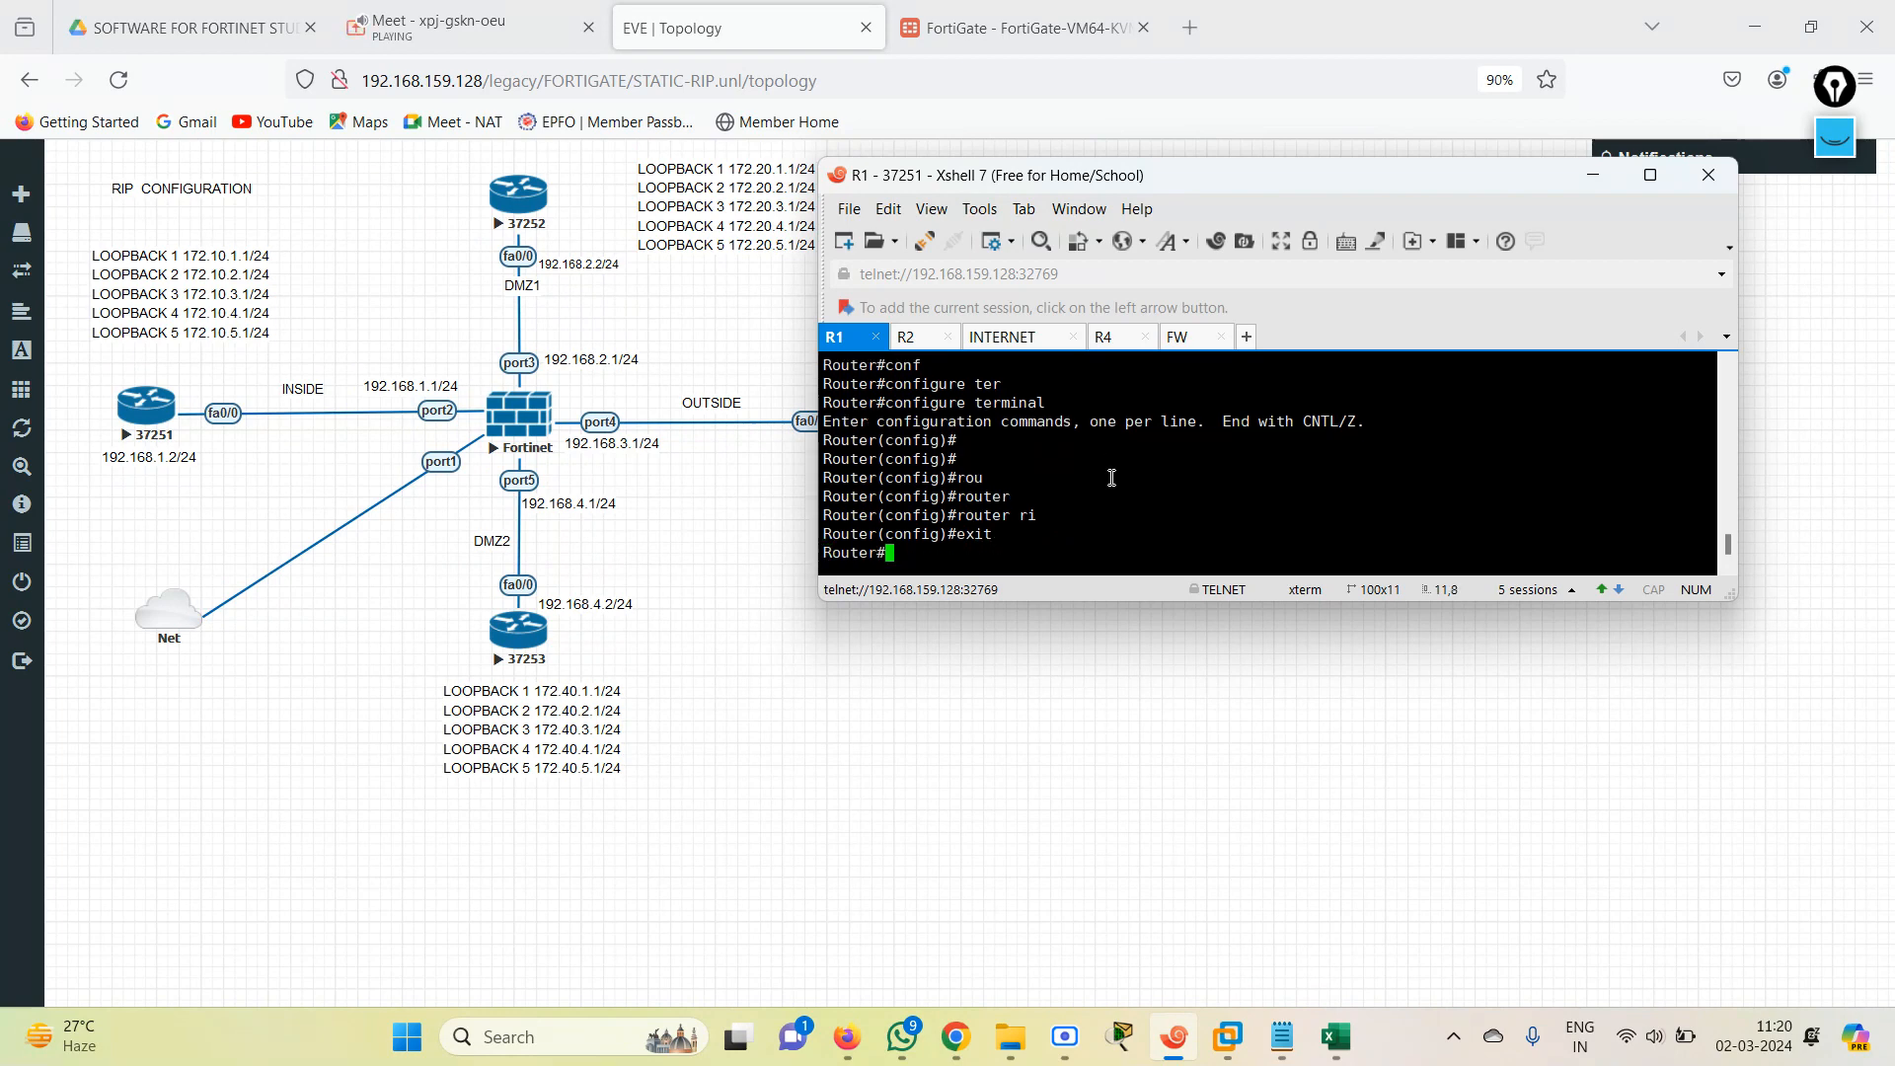
Display R1's full routing table with show ip route.
{"action": "key", "text": "Return"}
{"action": "key", "text": "Return"}
{"action": "key", "text": "Return"}
{"action": "type", "text": "sh"}
{"action": "key", "text": "Tab"}
{"action": "key", "text": "Return"}
{"action": "key", "text": "Return"}
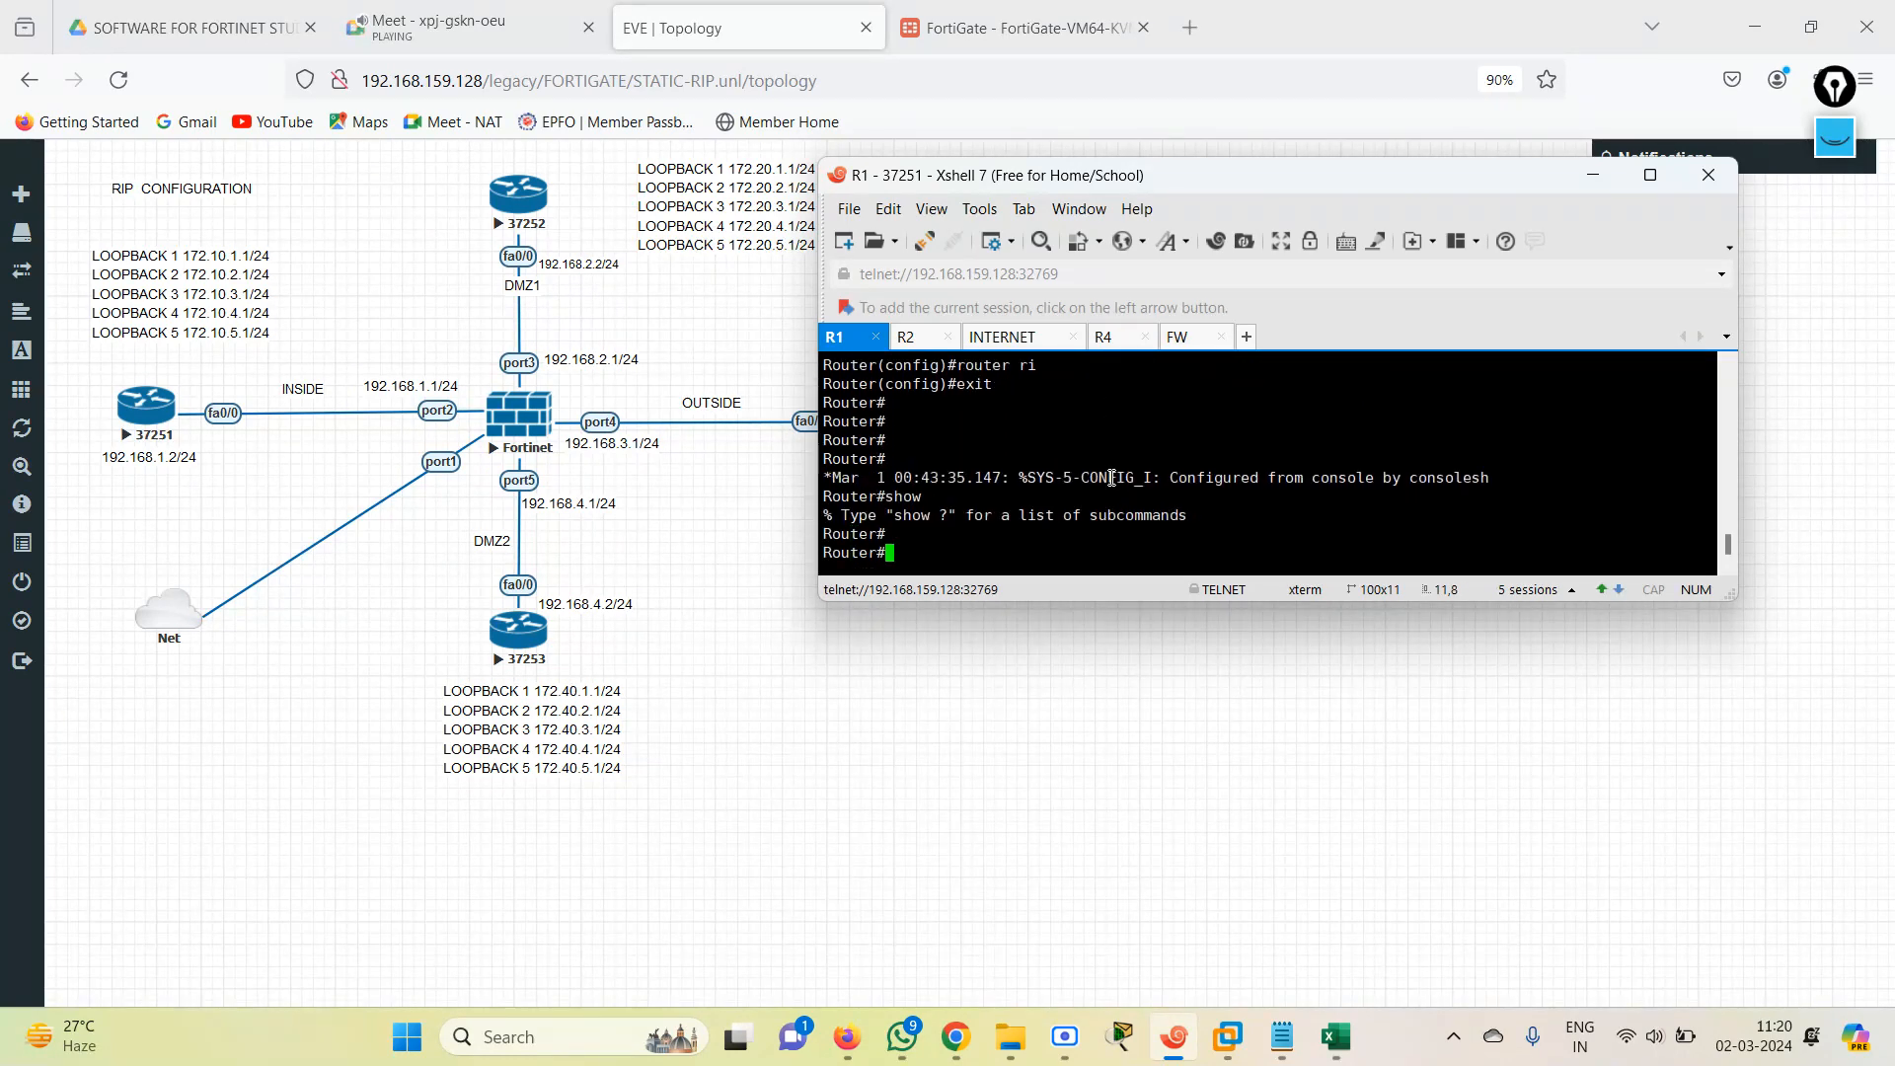
{"action": "key", "text": "Return"}
{"action": "key", "text": "Return"}
{"action": "type", "text": "sh"}
{"action": "key", "text": "Tab"}
{"action": "type", "text": "ip "}
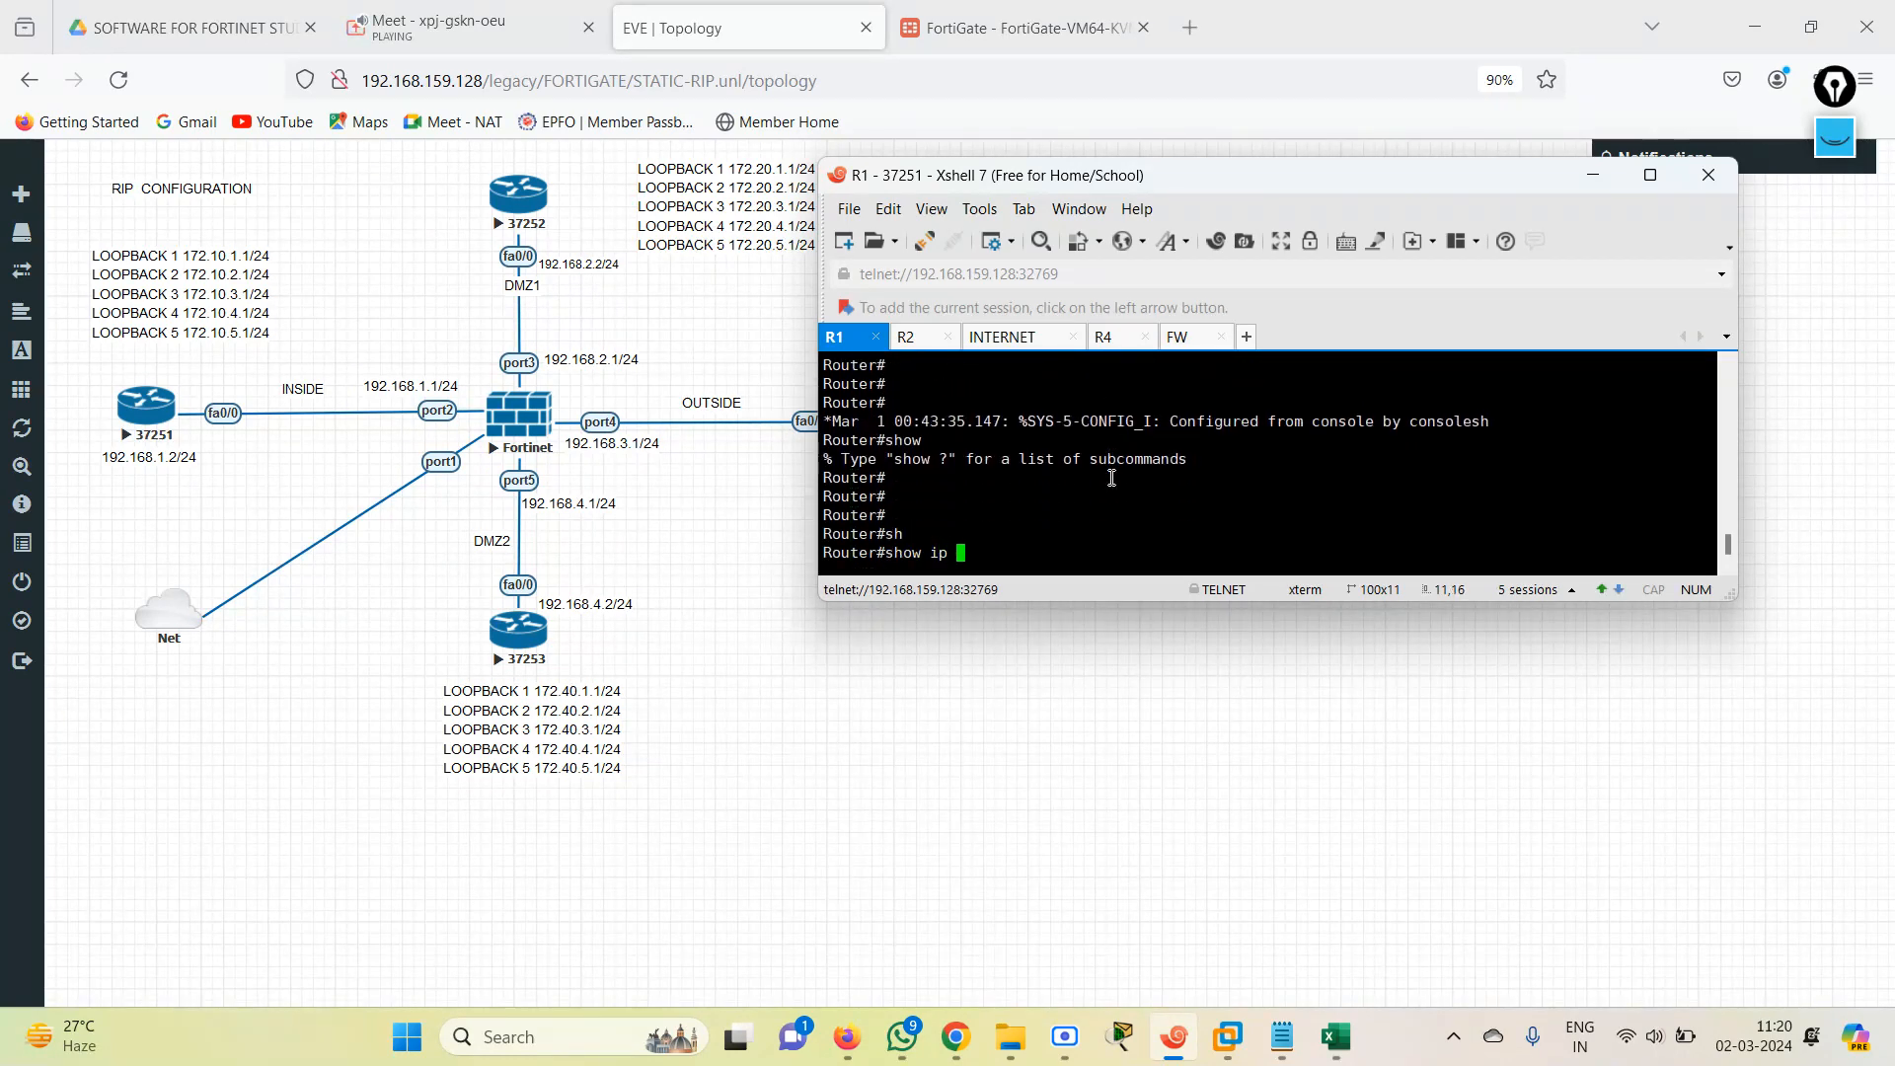
{"action": "type", "text": "ro"}
{"action": "key", "text": "Tab"}
{"action": "key", "text": "Return"}
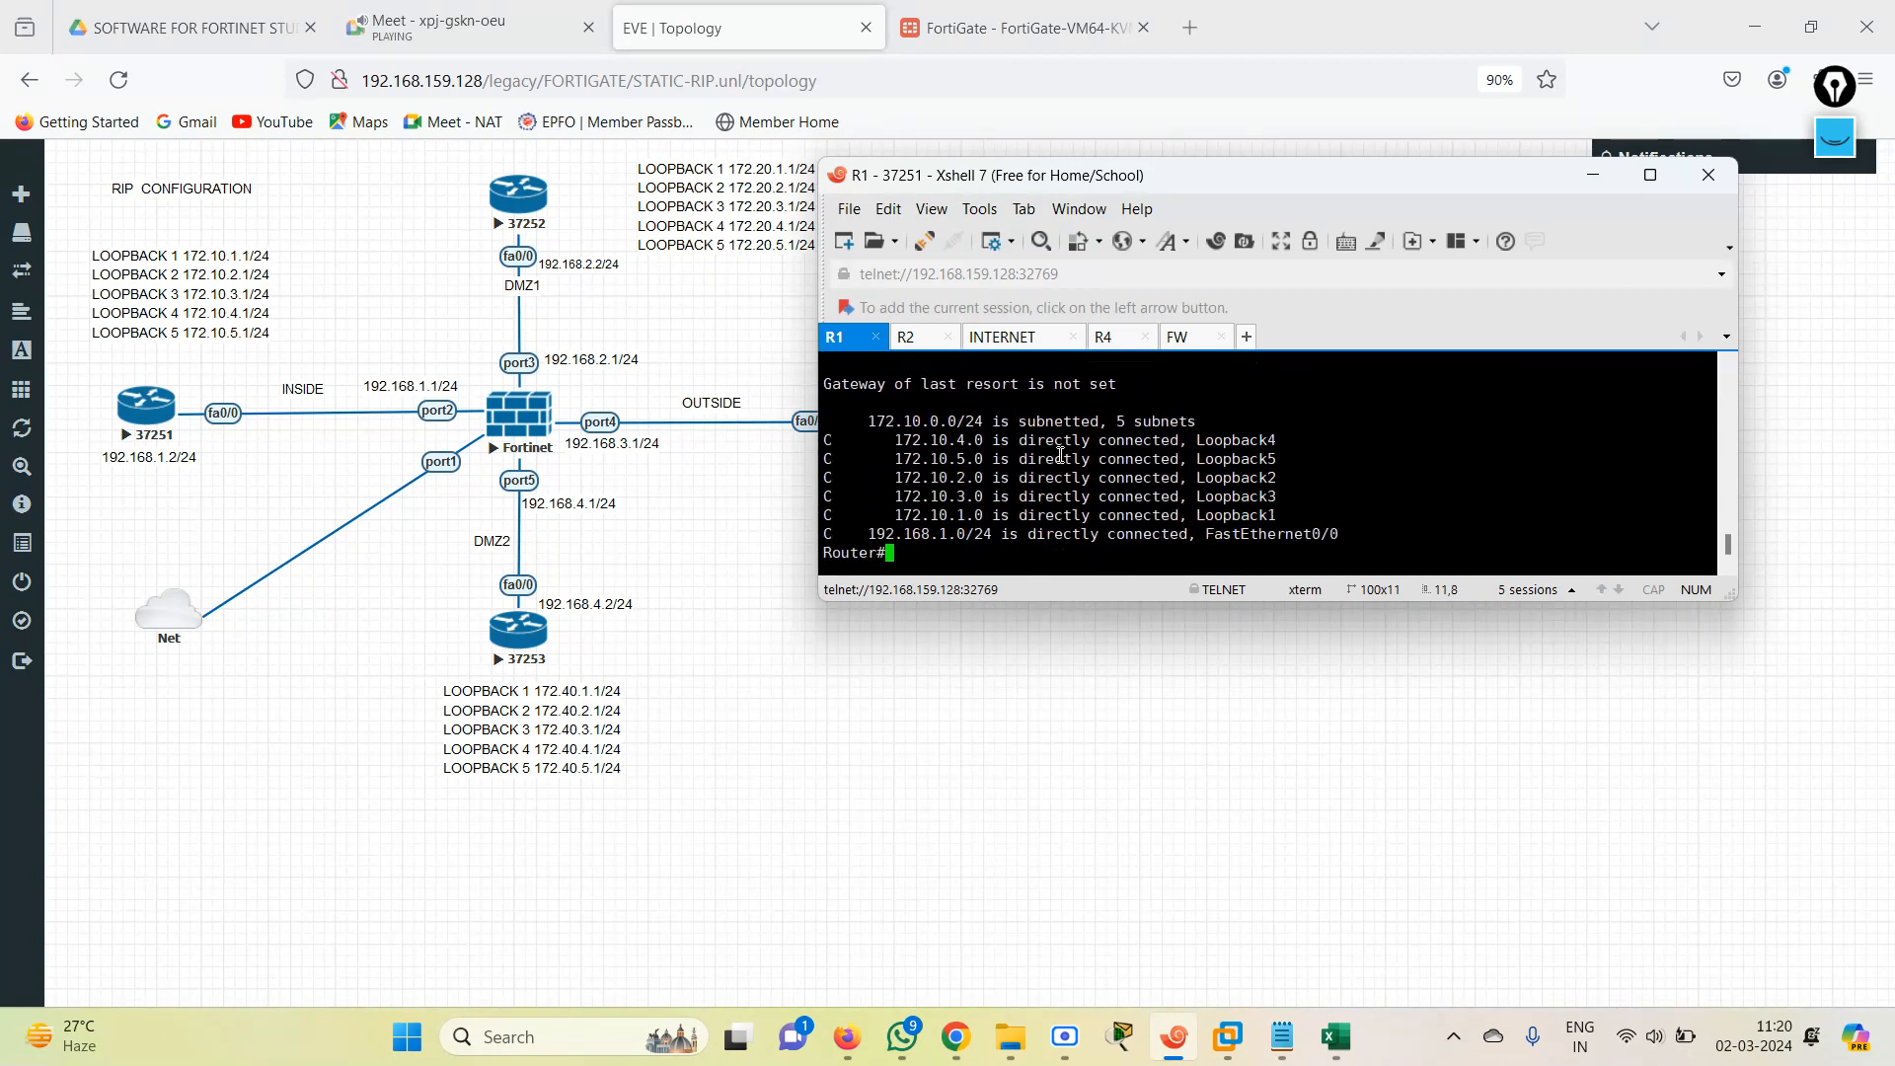
Check R1 again for RIP routes only, using show ip route rip.
{"action": "type", "text": "sh"}
{"action": "key", "text": "Tab"}
{"action": "type", "text": "ip rou"}
{"action": "key", "text": "Tab"}
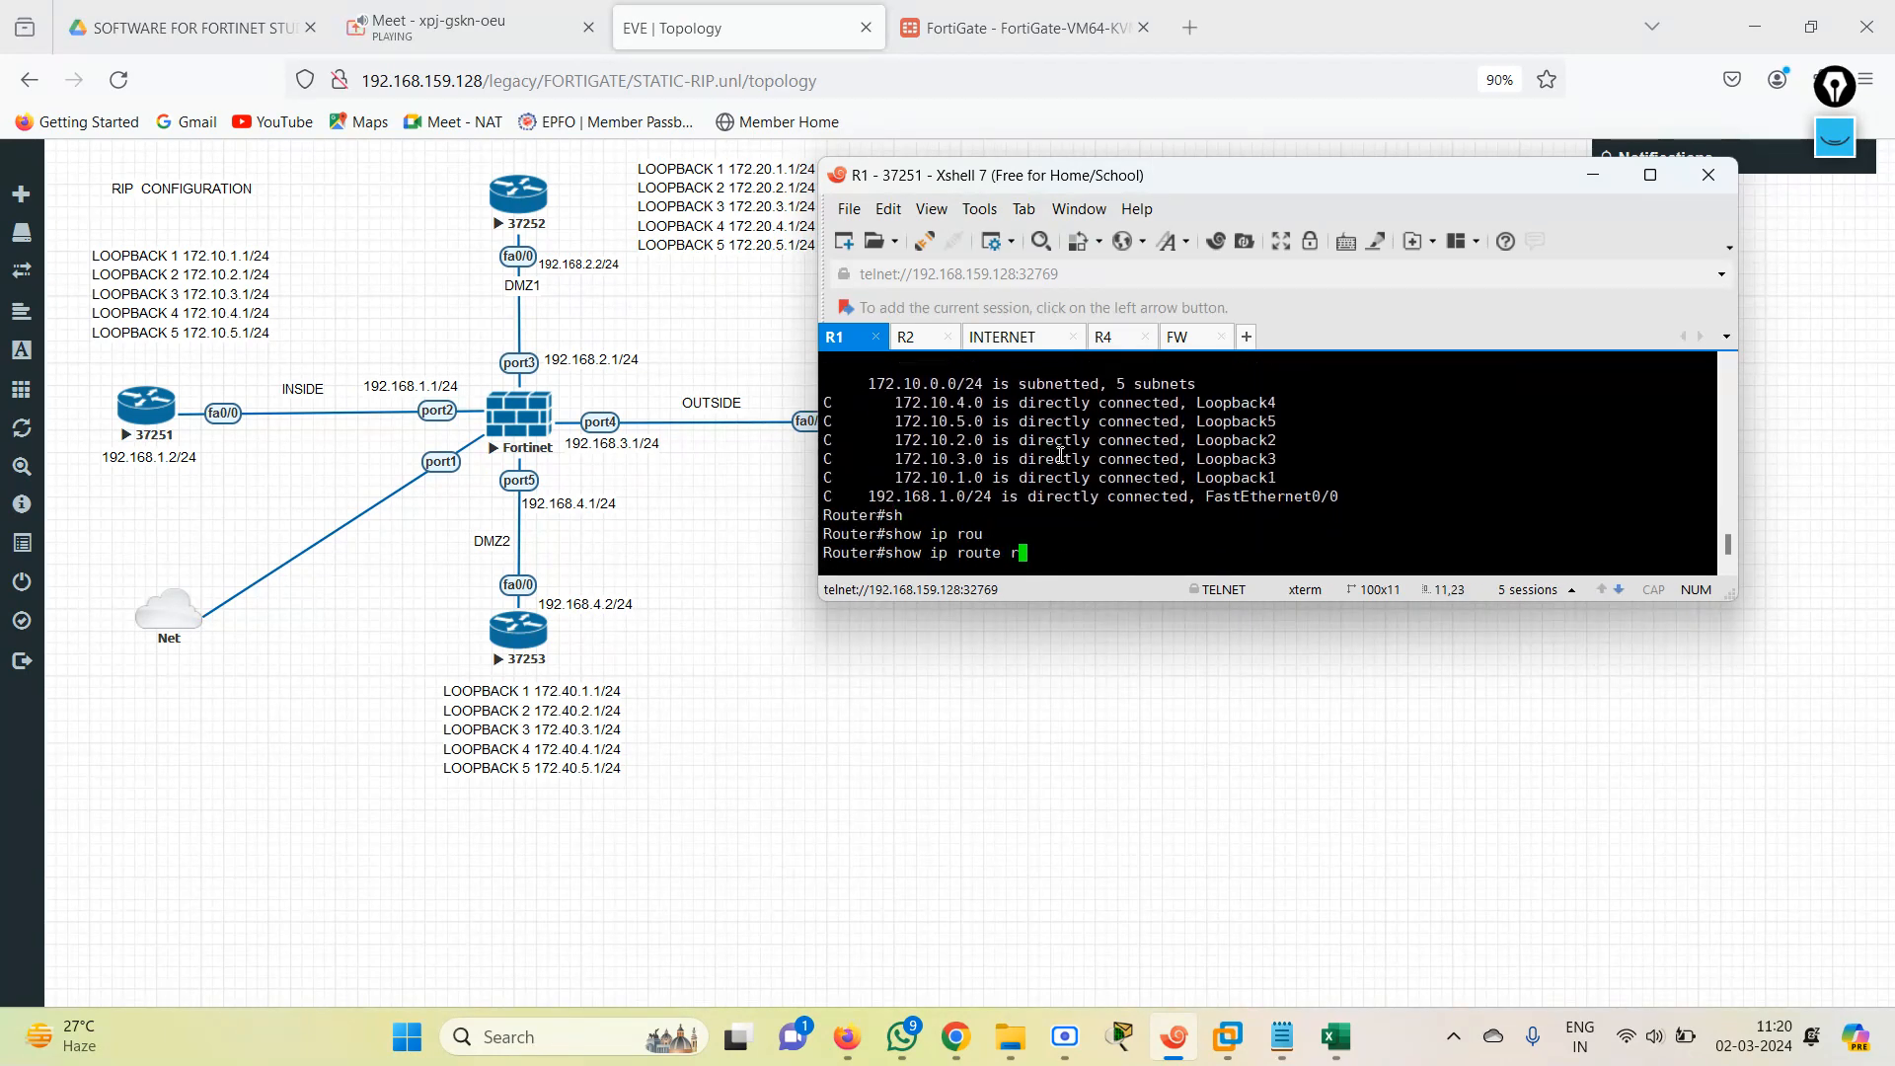
{"action": "type", "text": "r"}
{"action": "key", "text": "Tab"}
{"action": "key", "text": "Return"}
Enter RIP router configuration on R1 from global configuration mode and set version 2.
{"action": "type", "text": "conf"}
{"action": "key", "text": "Tab"}
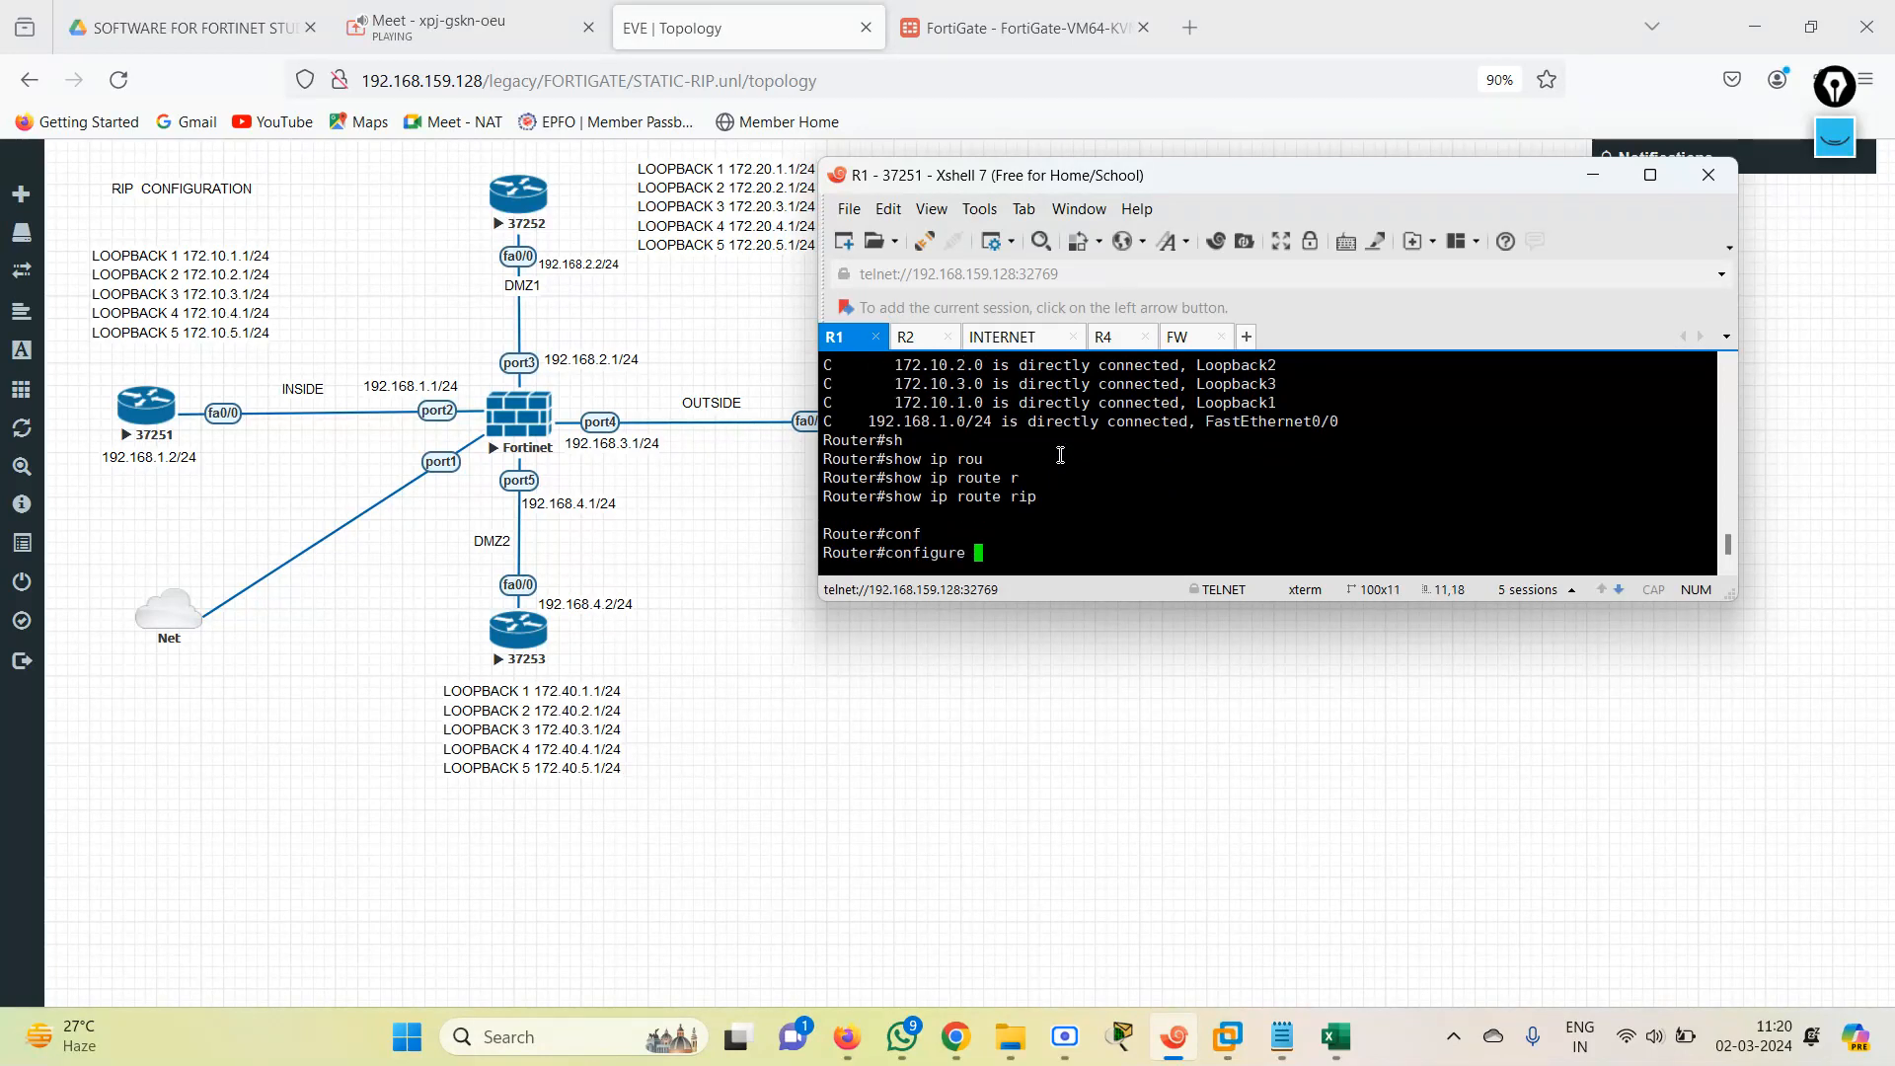
{"action": "type", "text": "ter"}
{"action": "key", "text": "Return"}
{"action": "type", "text": "r(config)#"}
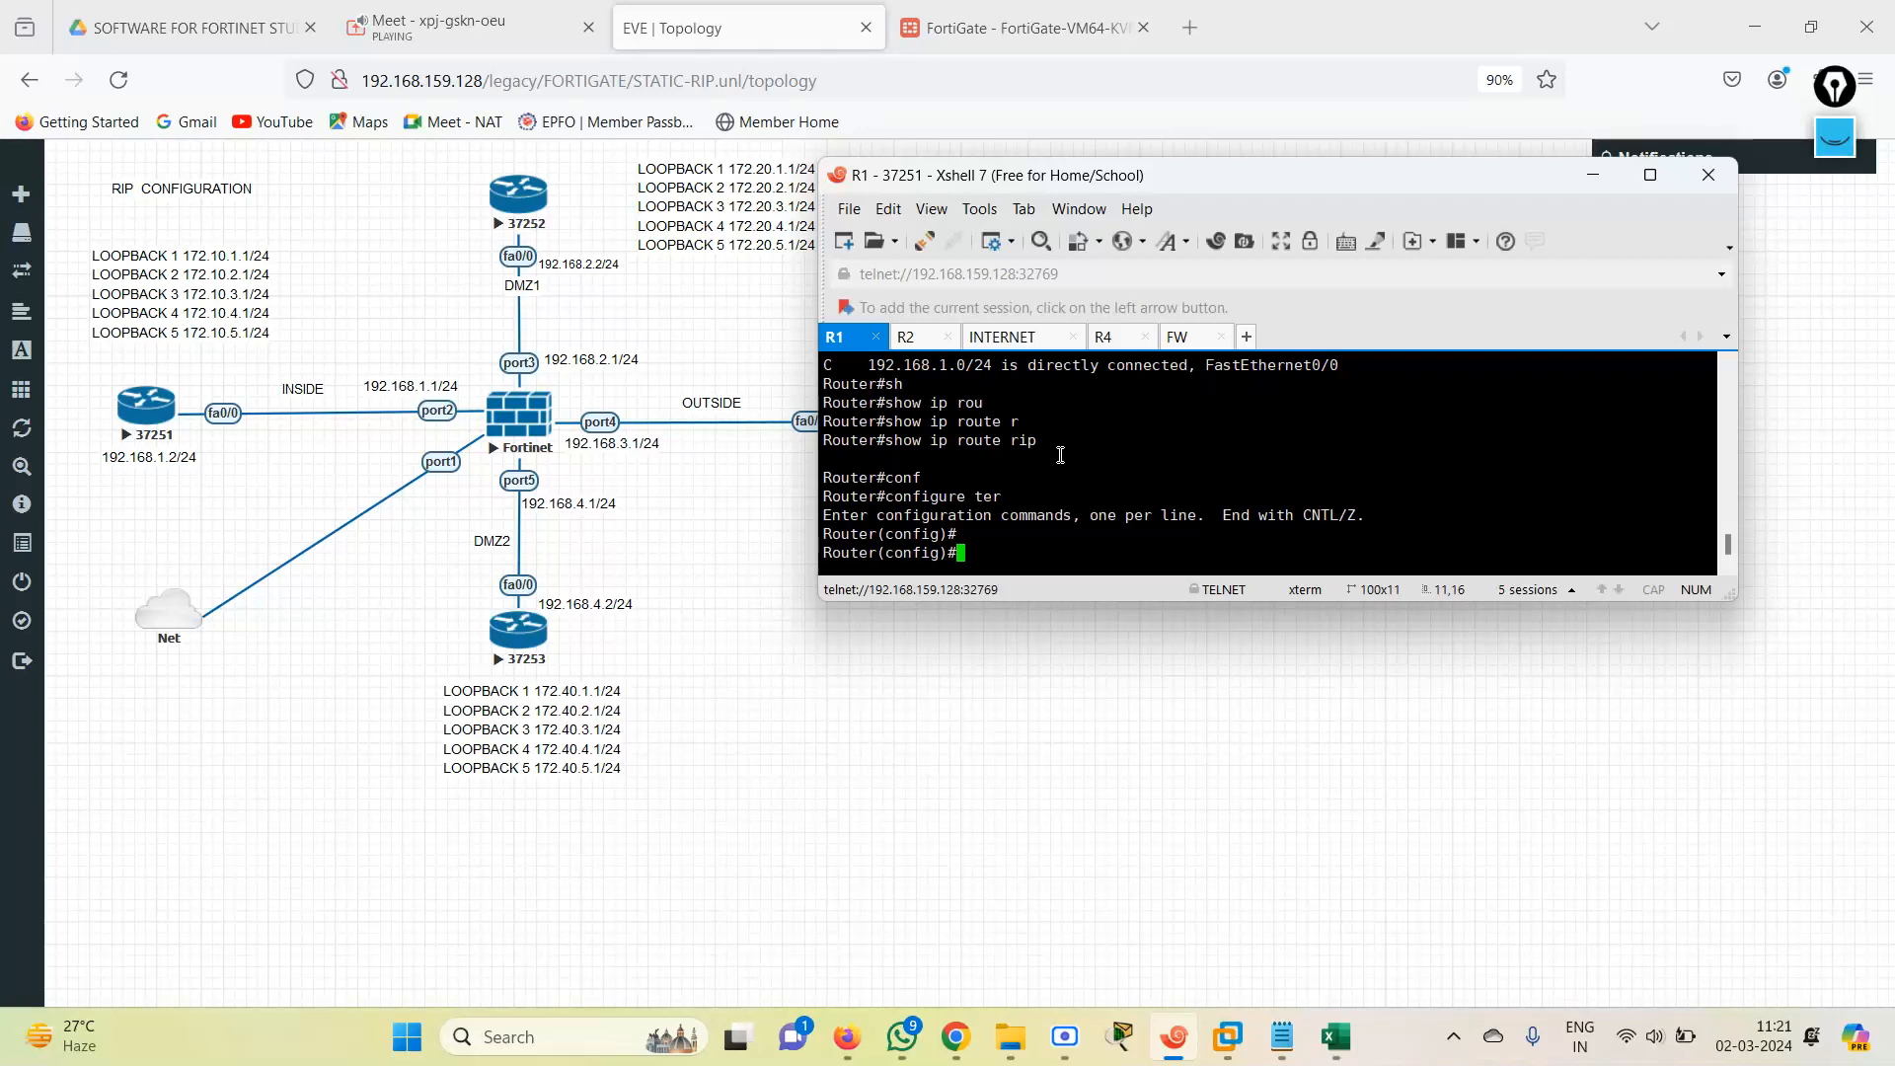
{"action": "type", "text": "router"}
{"action": "key", "text": "Tab"}
{"action": "type", "text": "ri"}
{"action": "key", "text": "Tab"}
{"action": "key", "text": "Return"}
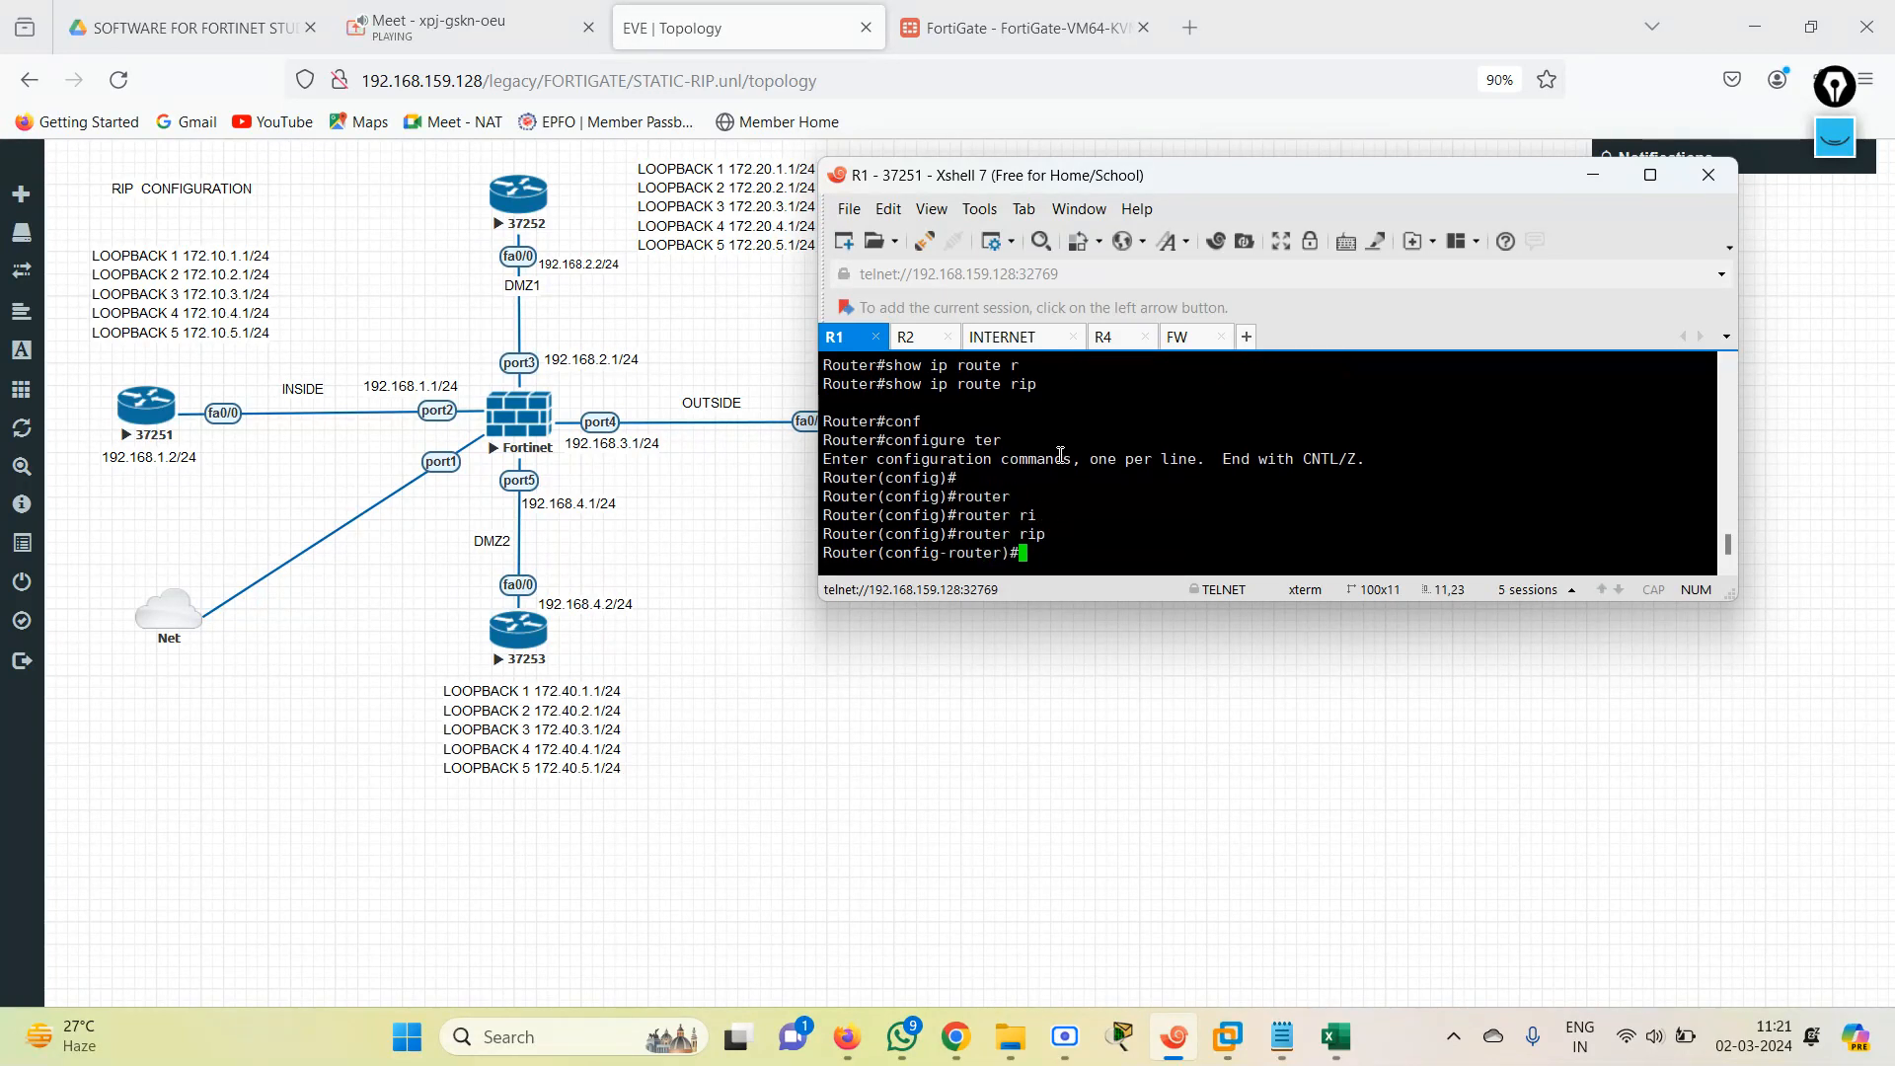
{"action": "type", "text": "ver"}
{"action": "key", "text": "Tab"}
{"action": "type", "text": "2"}
{"action": "key", "text": "Return"}
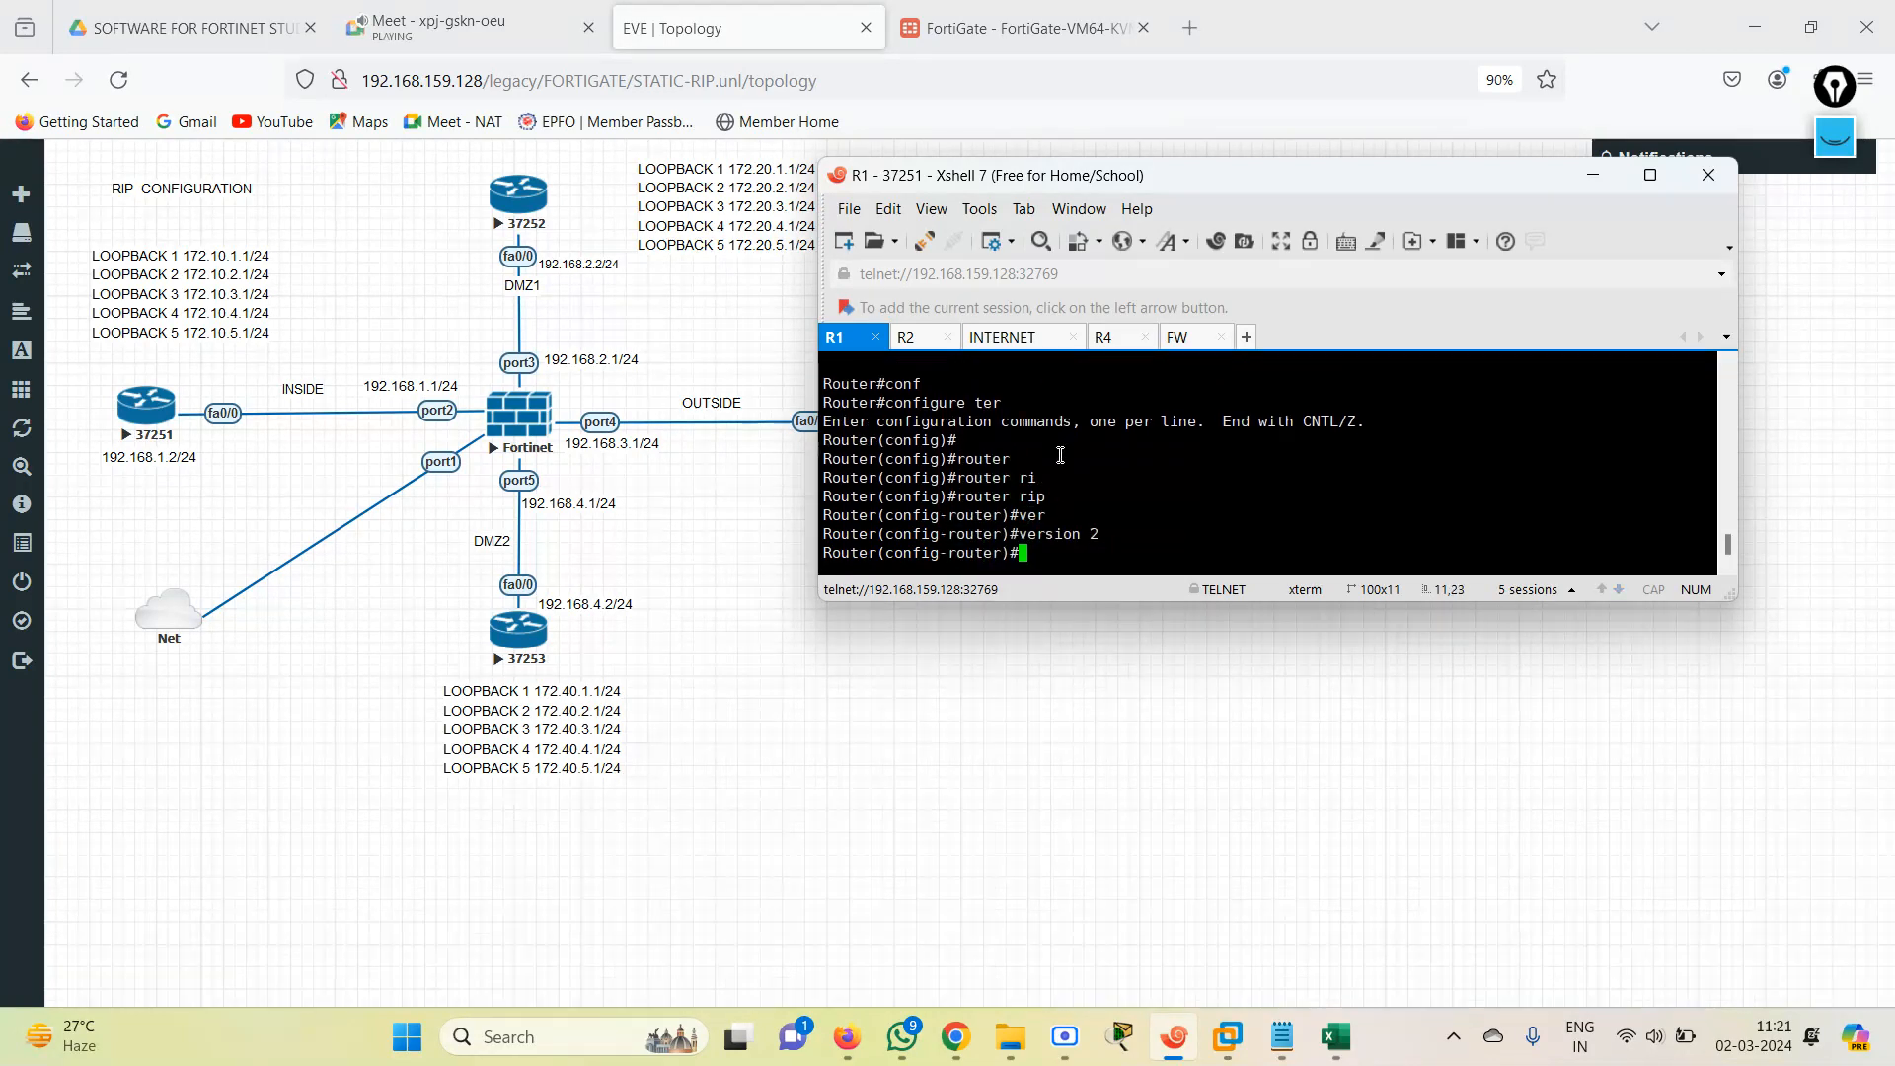
Disable automatic route summarization for RIP on R1 with no auto-summary.
{"action": "type", "text": "no"}
{"action": "key", "text": "Tab"}
{"action": "type", "text": "au"}
{"action": "key", "text": "Tab"}
{"action": "key", "text": "Return"}
Advertise network 0.0.0.0 in R1's RIP process and return to privileged mode with end.
{"action": "type", "text": "ne"}
{"action": "key", "text": "Tab"}
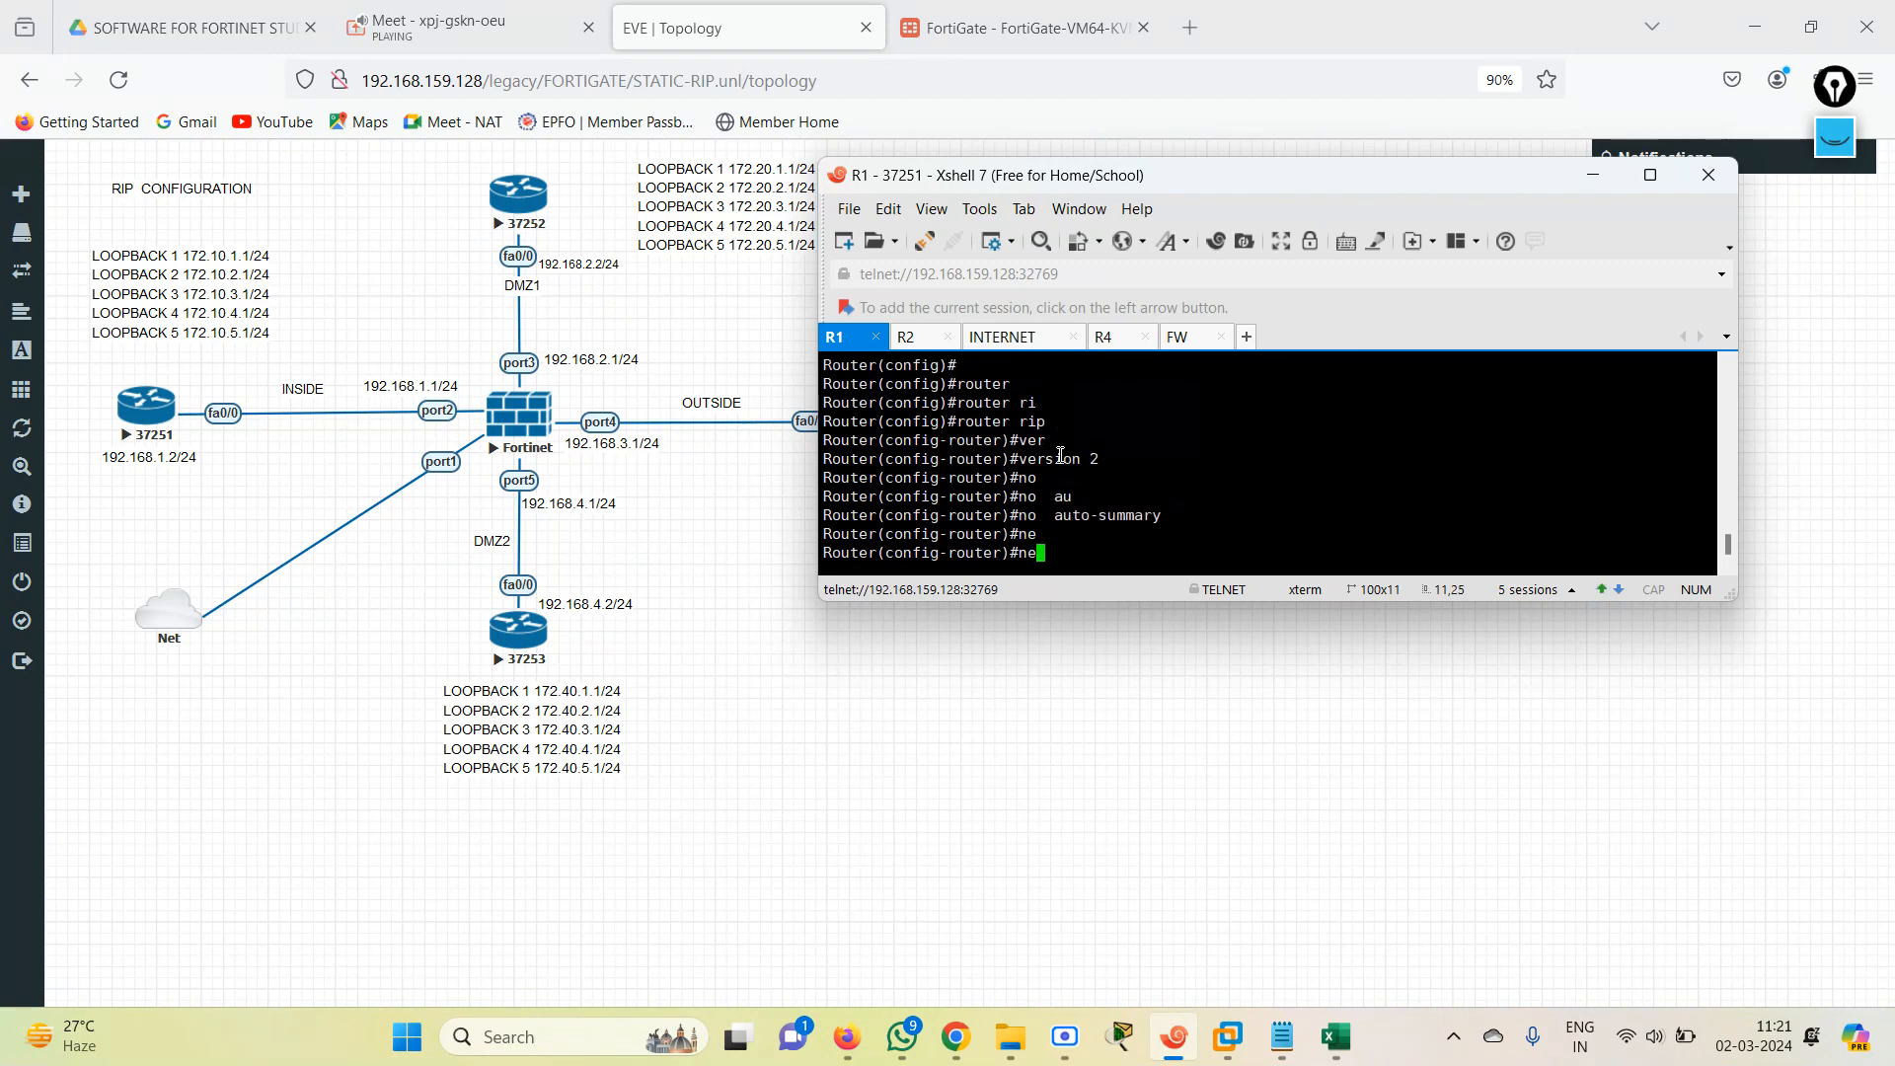
{"action": "type", "text": "t"}
{"action": "key", "text": "Tab"}
{"action": "key", "text": "Tab"}
{"action": "type", "text": "0."}
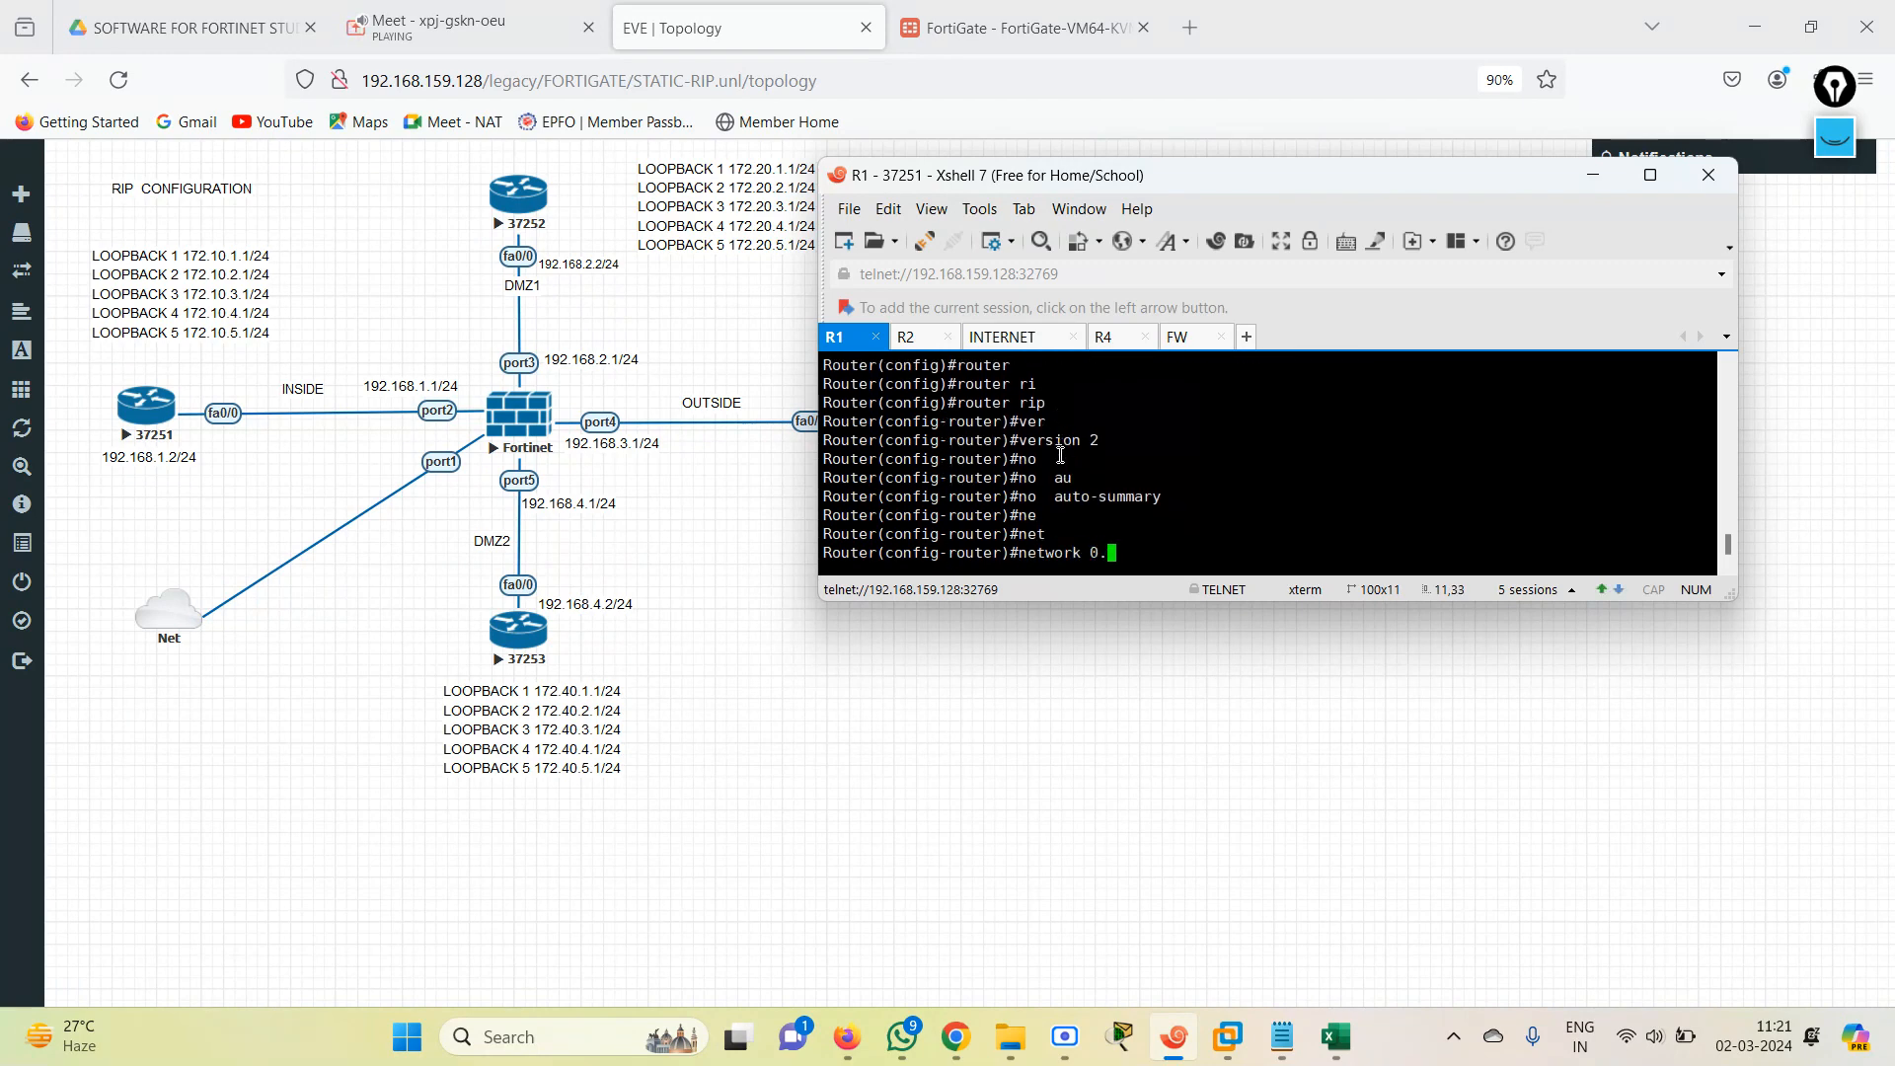
{"action": "type", "text": "0.0.0"}
{"action": "key", "text": "Return"}
{"action": "key", "text": "Return"}
{"action": "key", "text": "Return"}
{"action": "key", "text": "Return"}
{"action": "key", "text": "Return"}
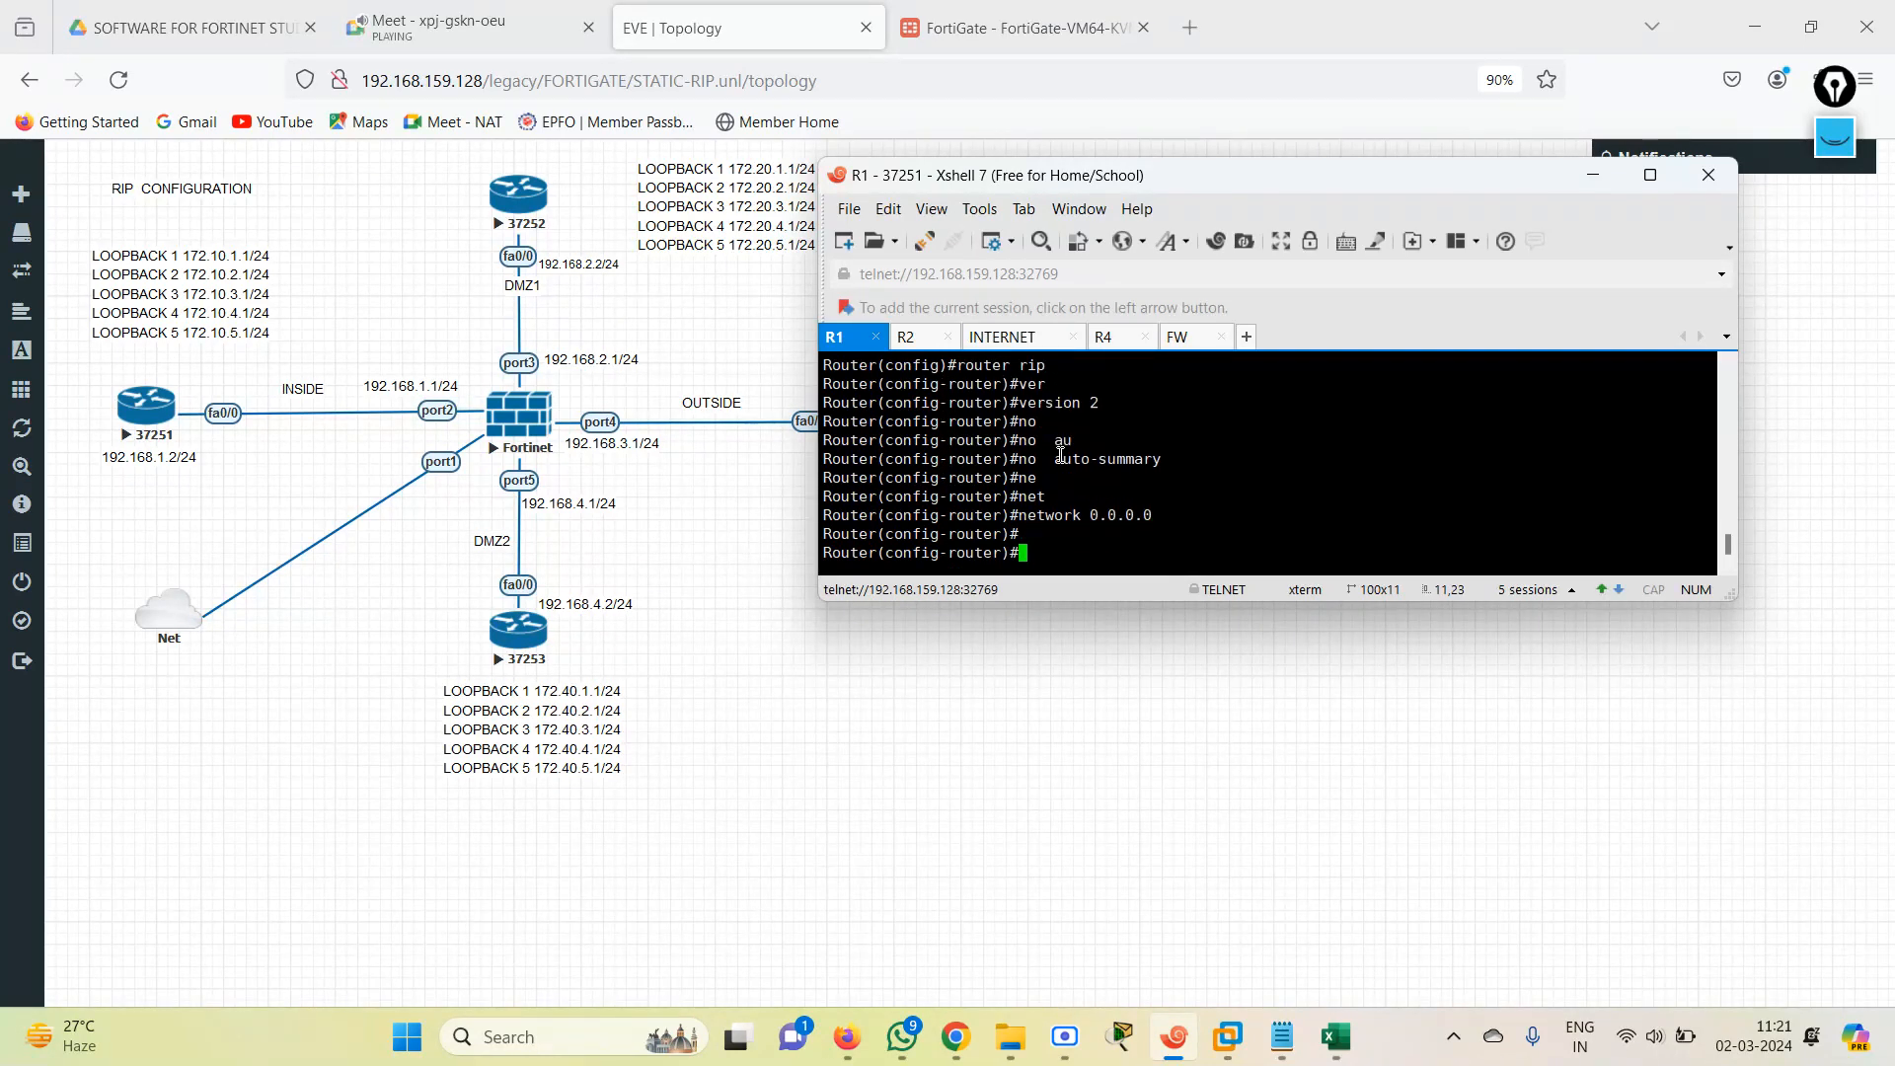
{"action": "type", "text": "end"}
{"action": "key", "text": "Return"}
{"action": "key", "text": "Return"}
{"action": "key", "text": "Return"}
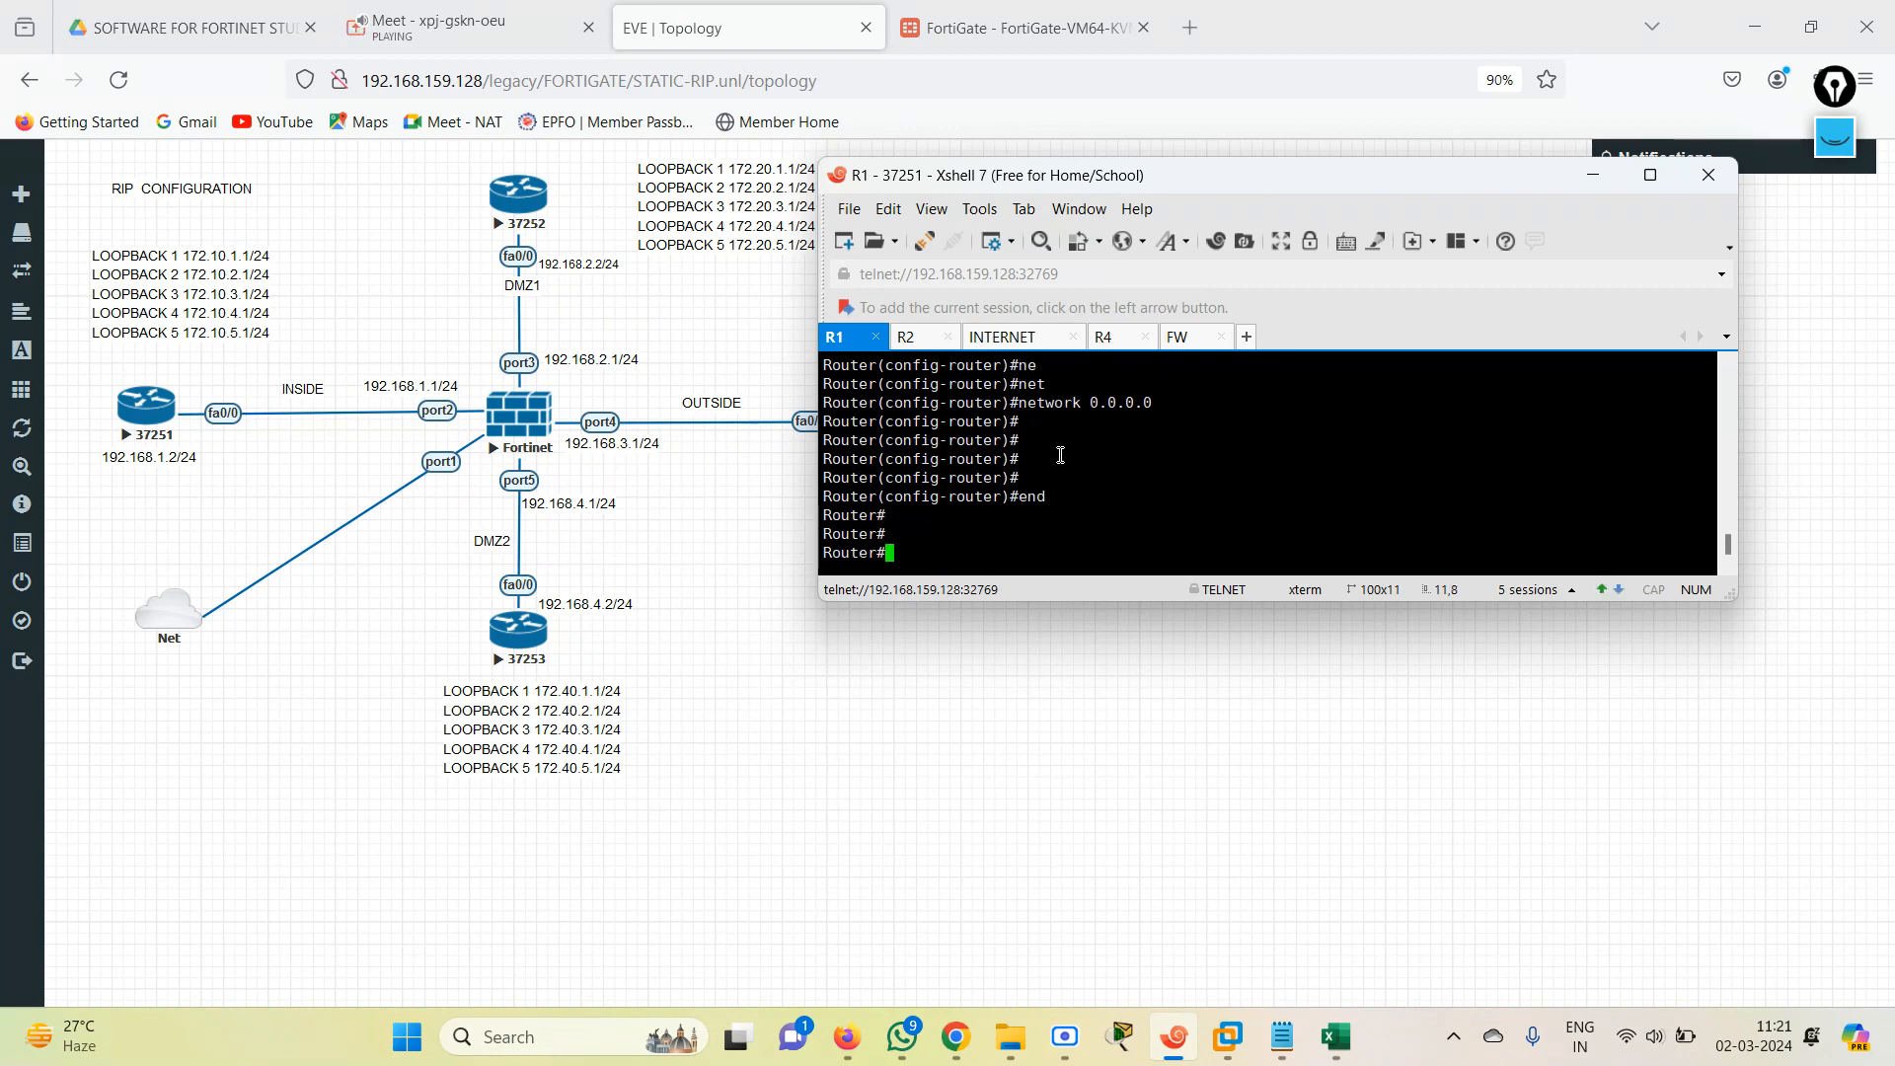
Recheck R1's RIP-learned routes with show ip route rip.
{"action": "type", "text": "sh"}
{"action": "key", "text": "Tab"}
{"action": "type", "text": "ip route r"}
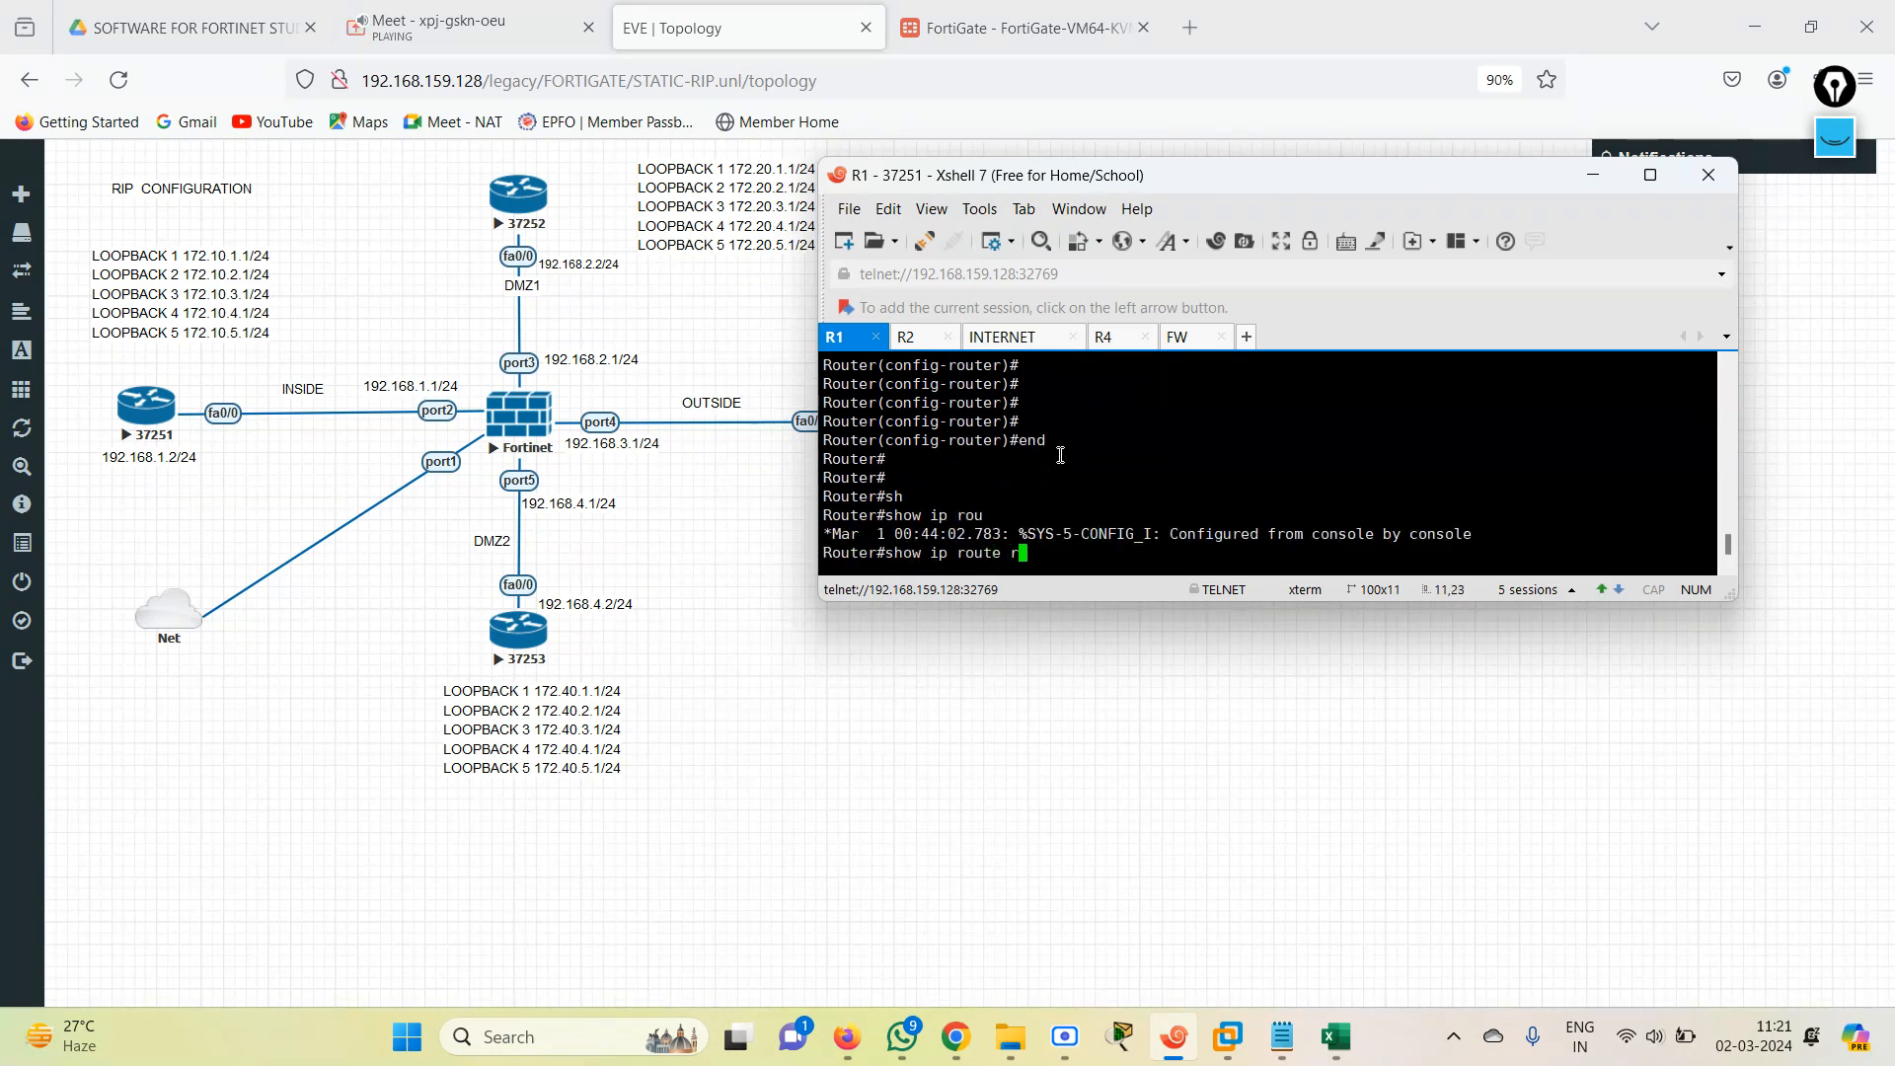
{"action": "key", "text": "Tab"}
{"action": "key", "text": "Return"}
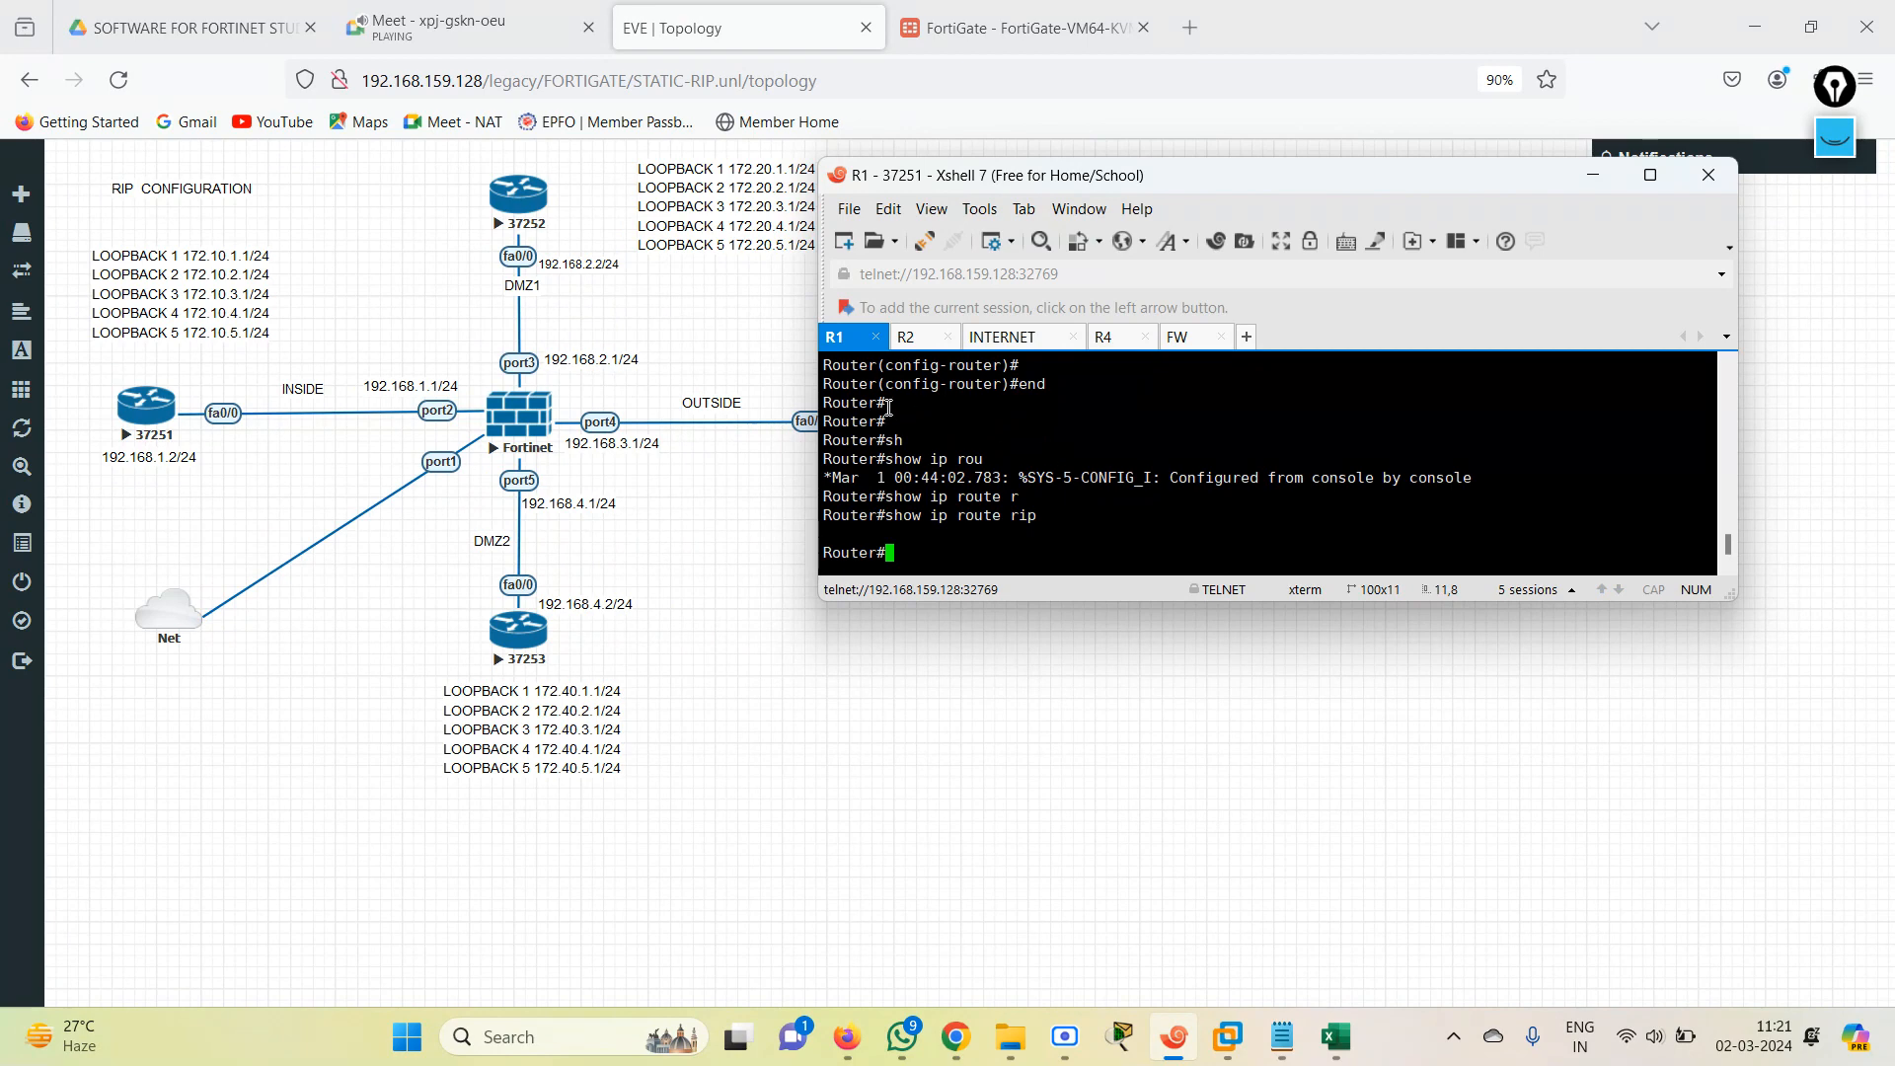
List R1's interfaces with their IP addresses and status using show ip int br.
{"action": "type", "text": "sh"}
{"action": "key", "text": "Tab"}
{"action": "type", "text": "ip int br"}
{"action": "key", "text": "Return"}
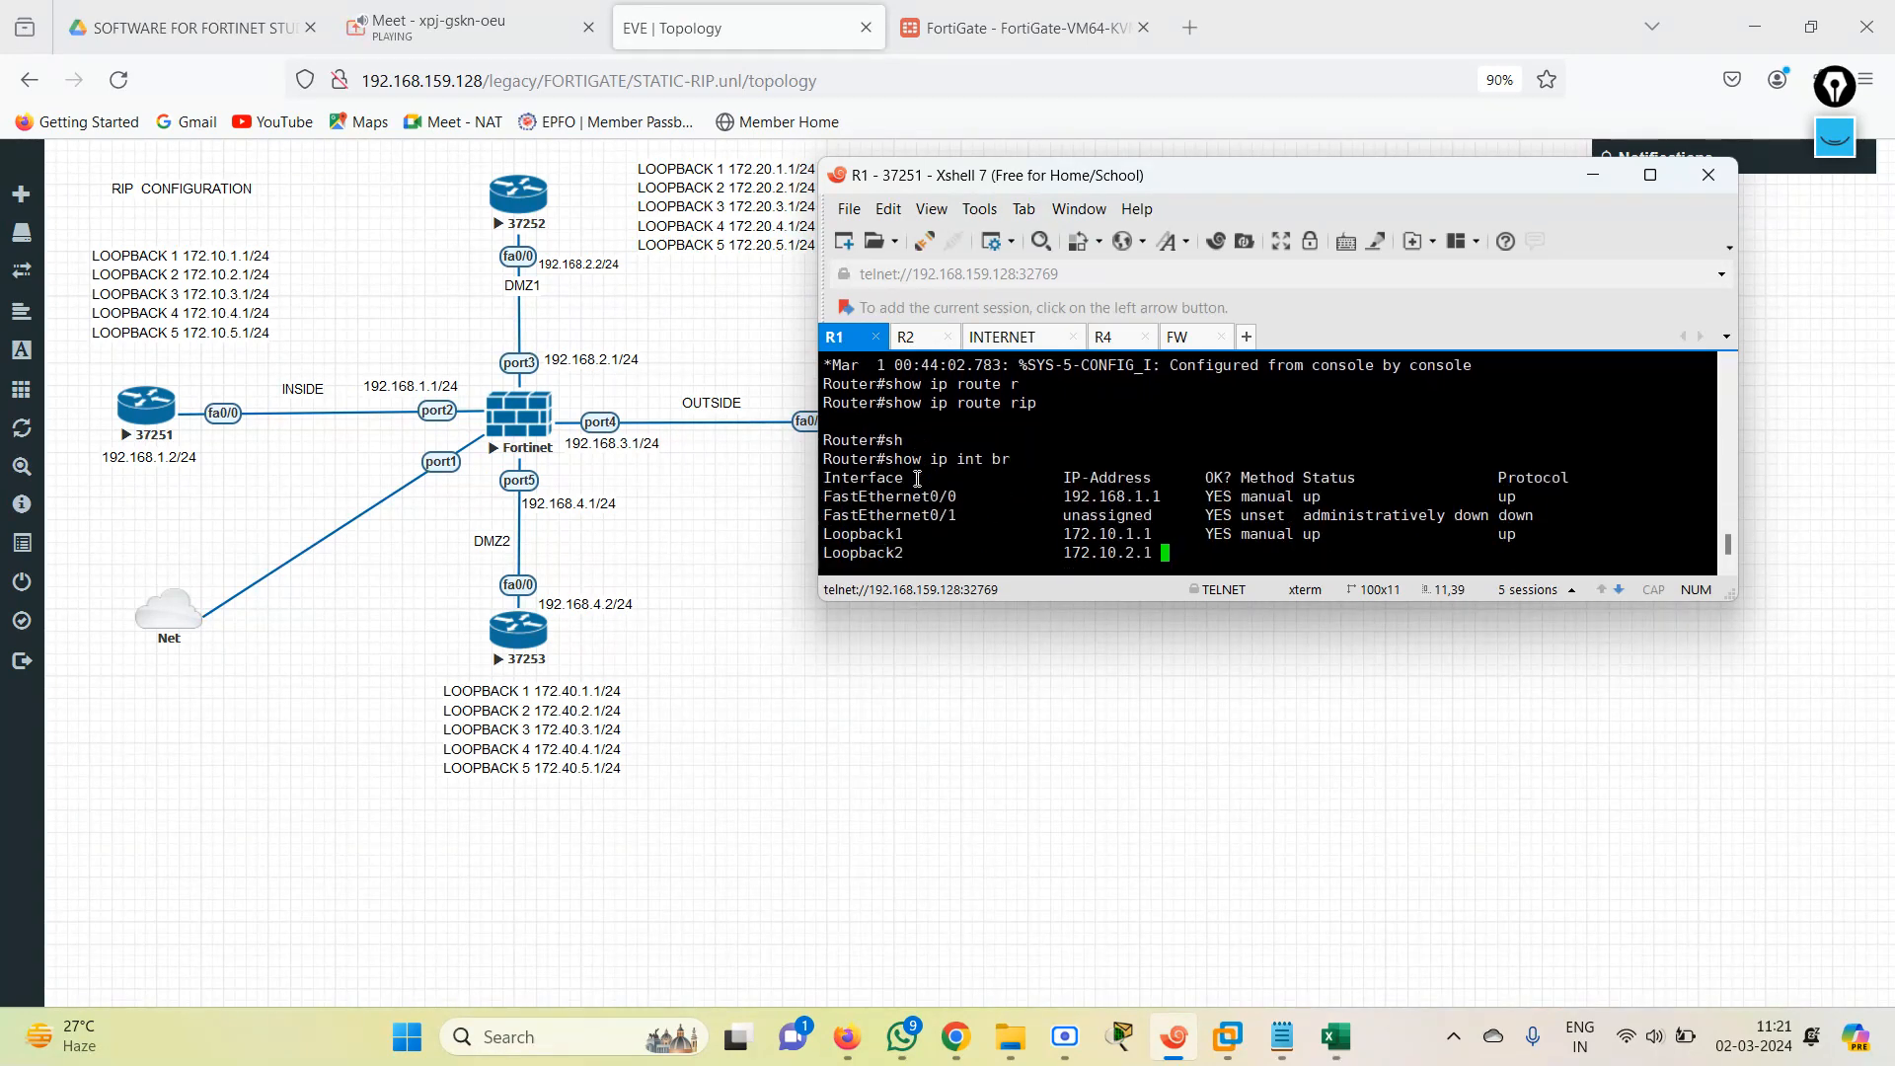
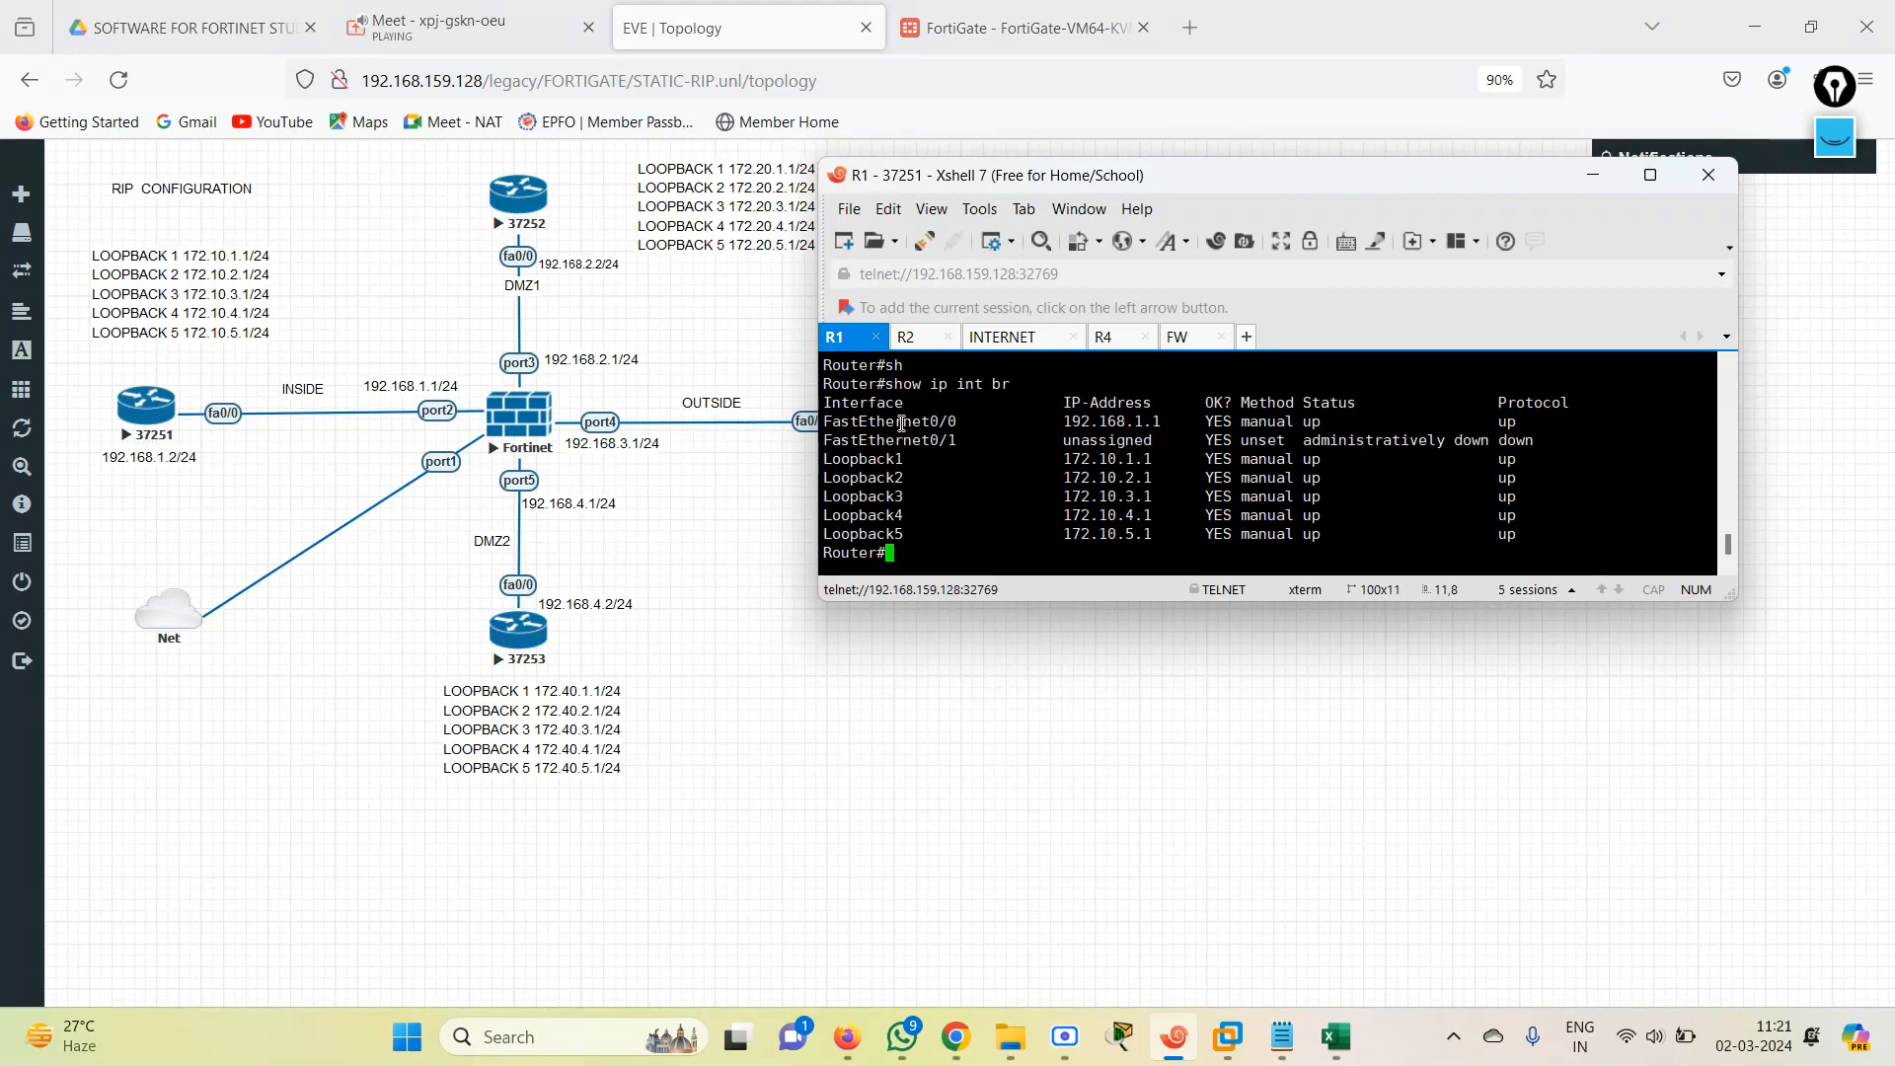
Compare the IP address of R1's FastEthernet0/0 with the address of port2 on the FortiGate.
{"action": "left_click_drag", "start_coordinate": [923, 421], "coordinate": [1187, 424]}
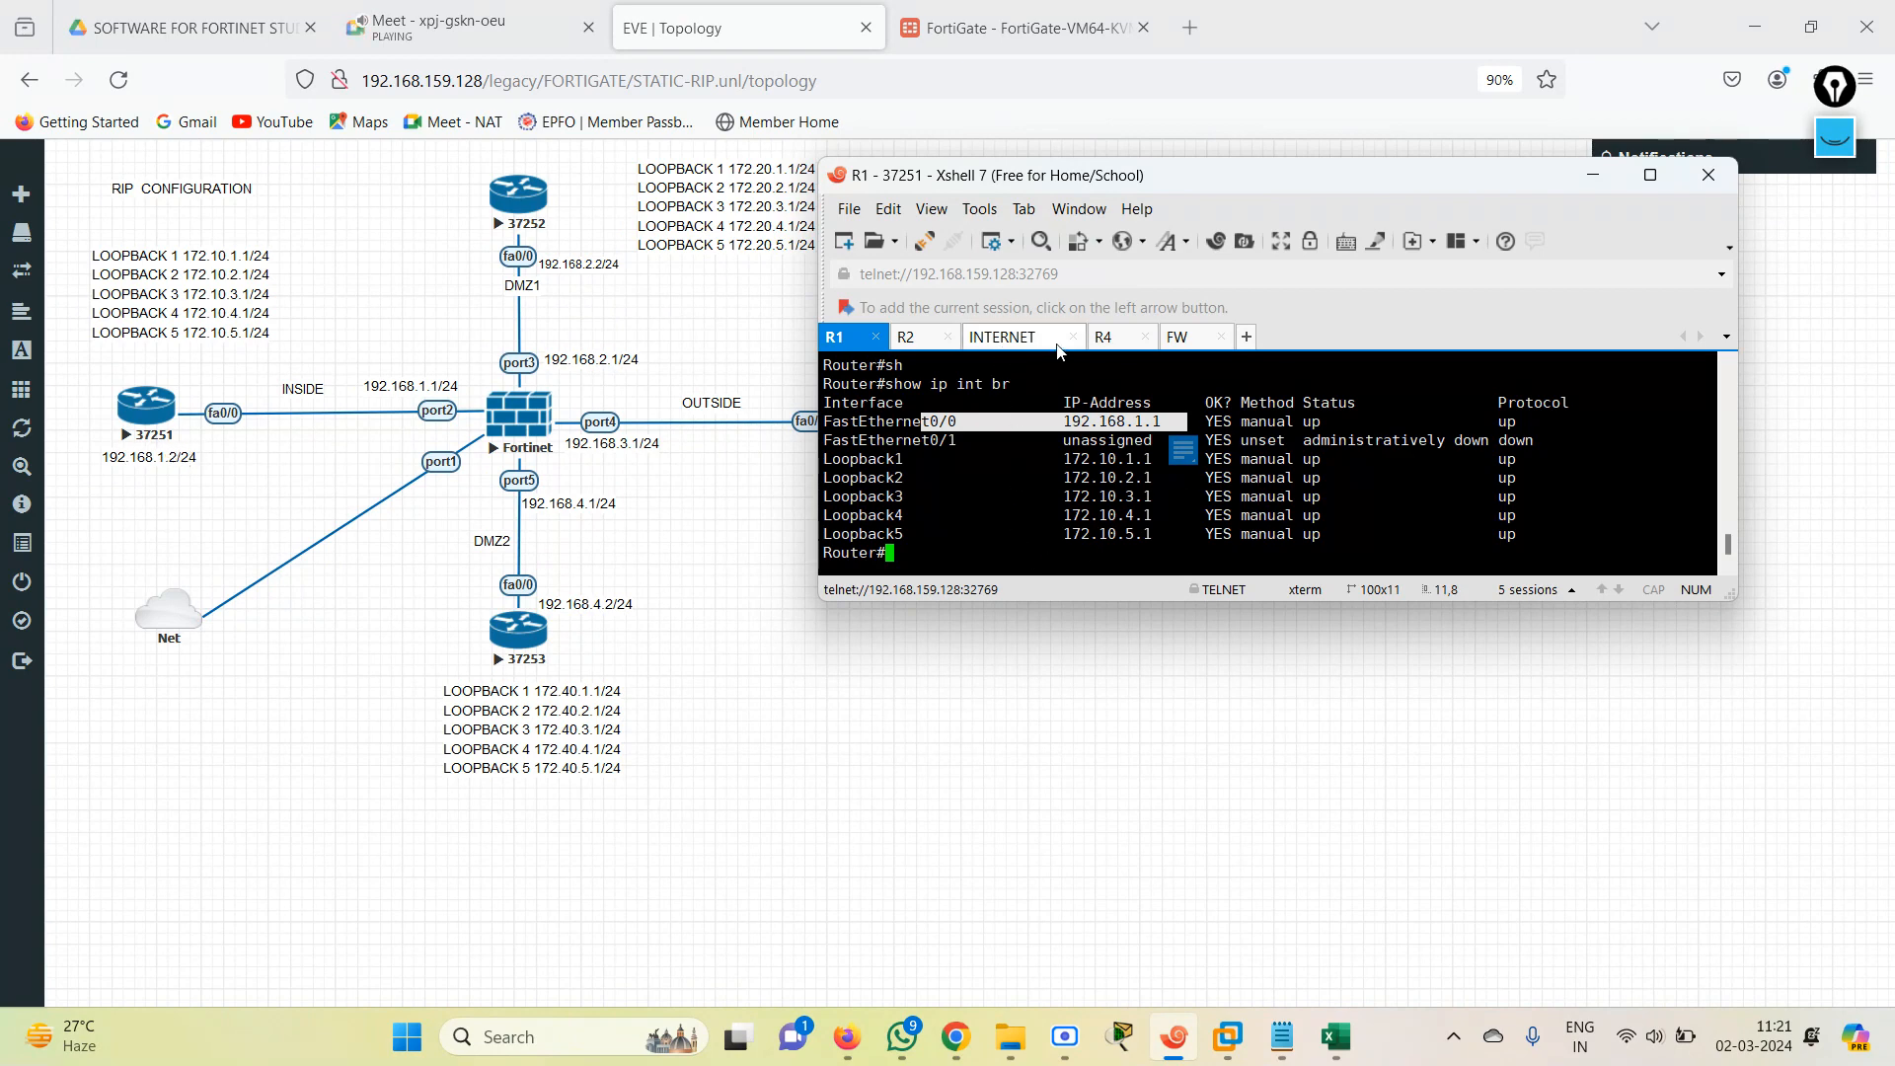
{"action": "left_click", "coordinate": [1179, 337]}
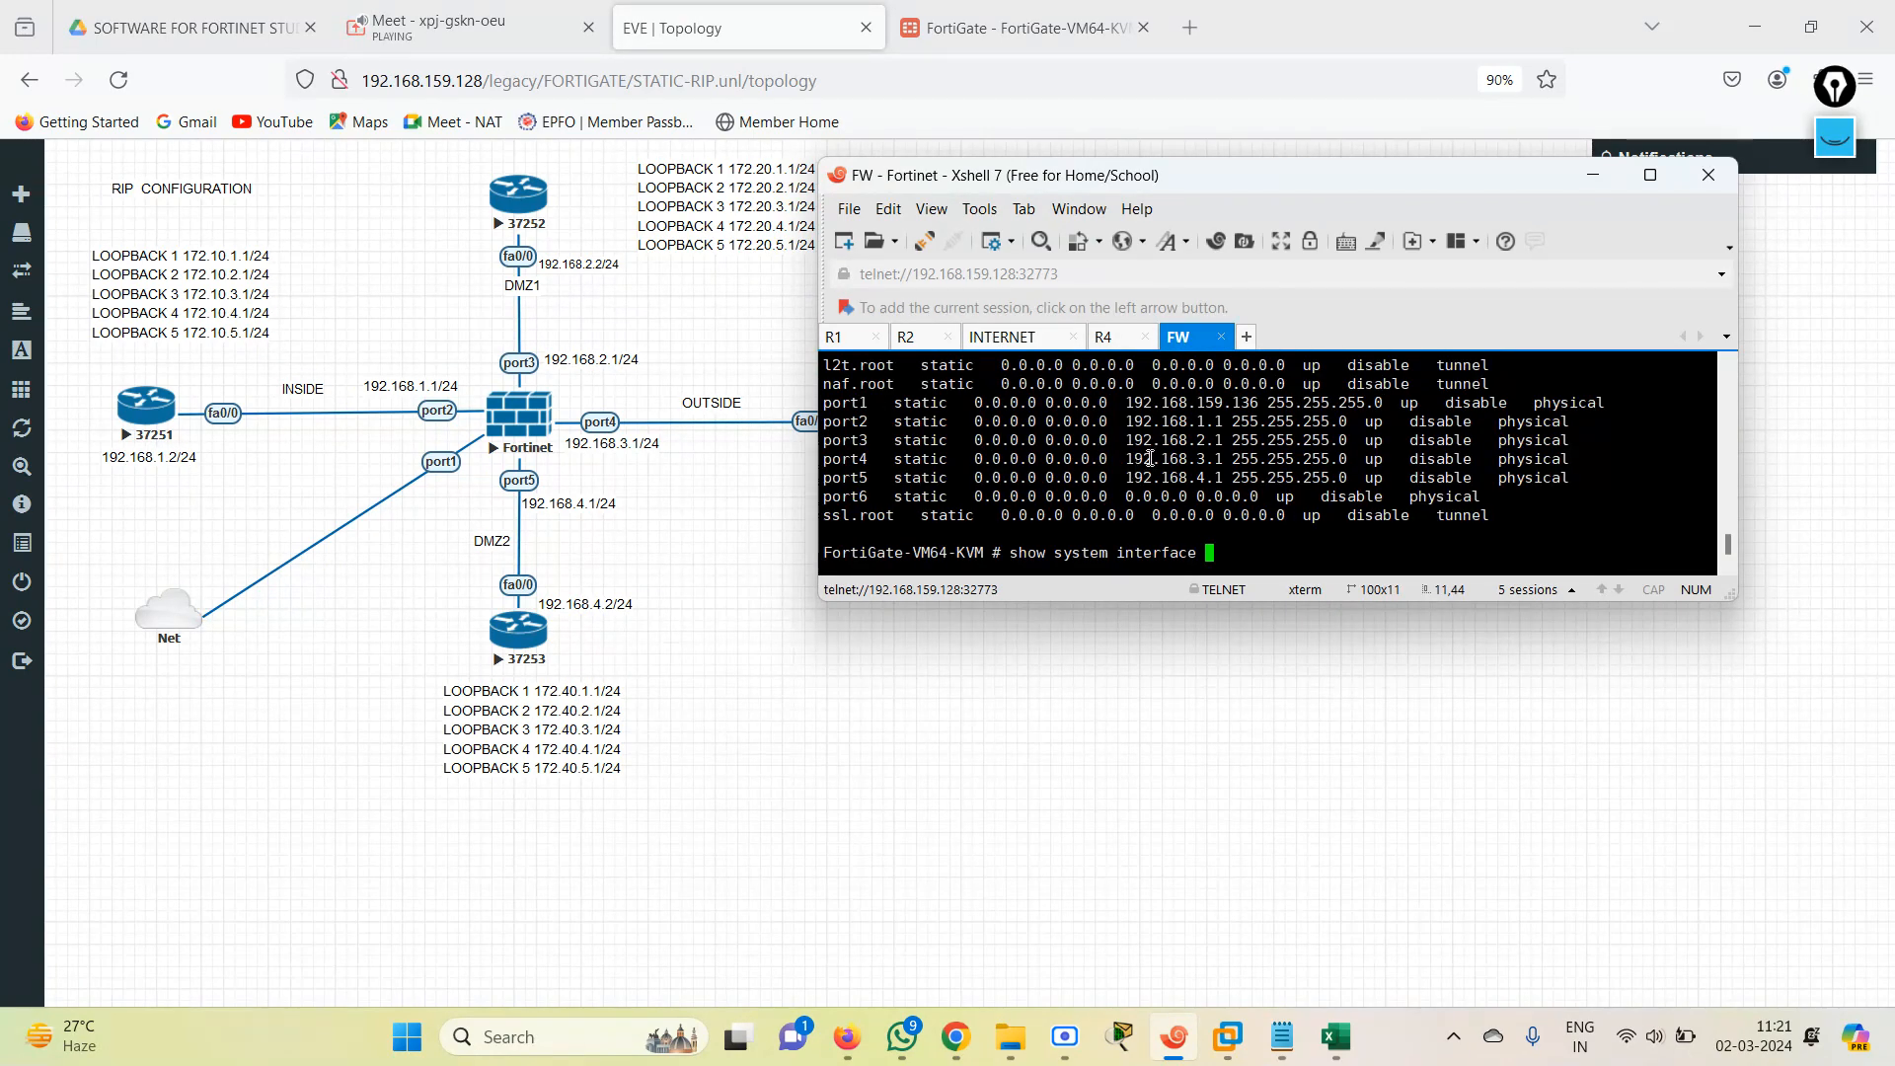
{"action": "left_click_drag", "start_coordinate": [1094, 422], "coordinate": [1241, 423]}
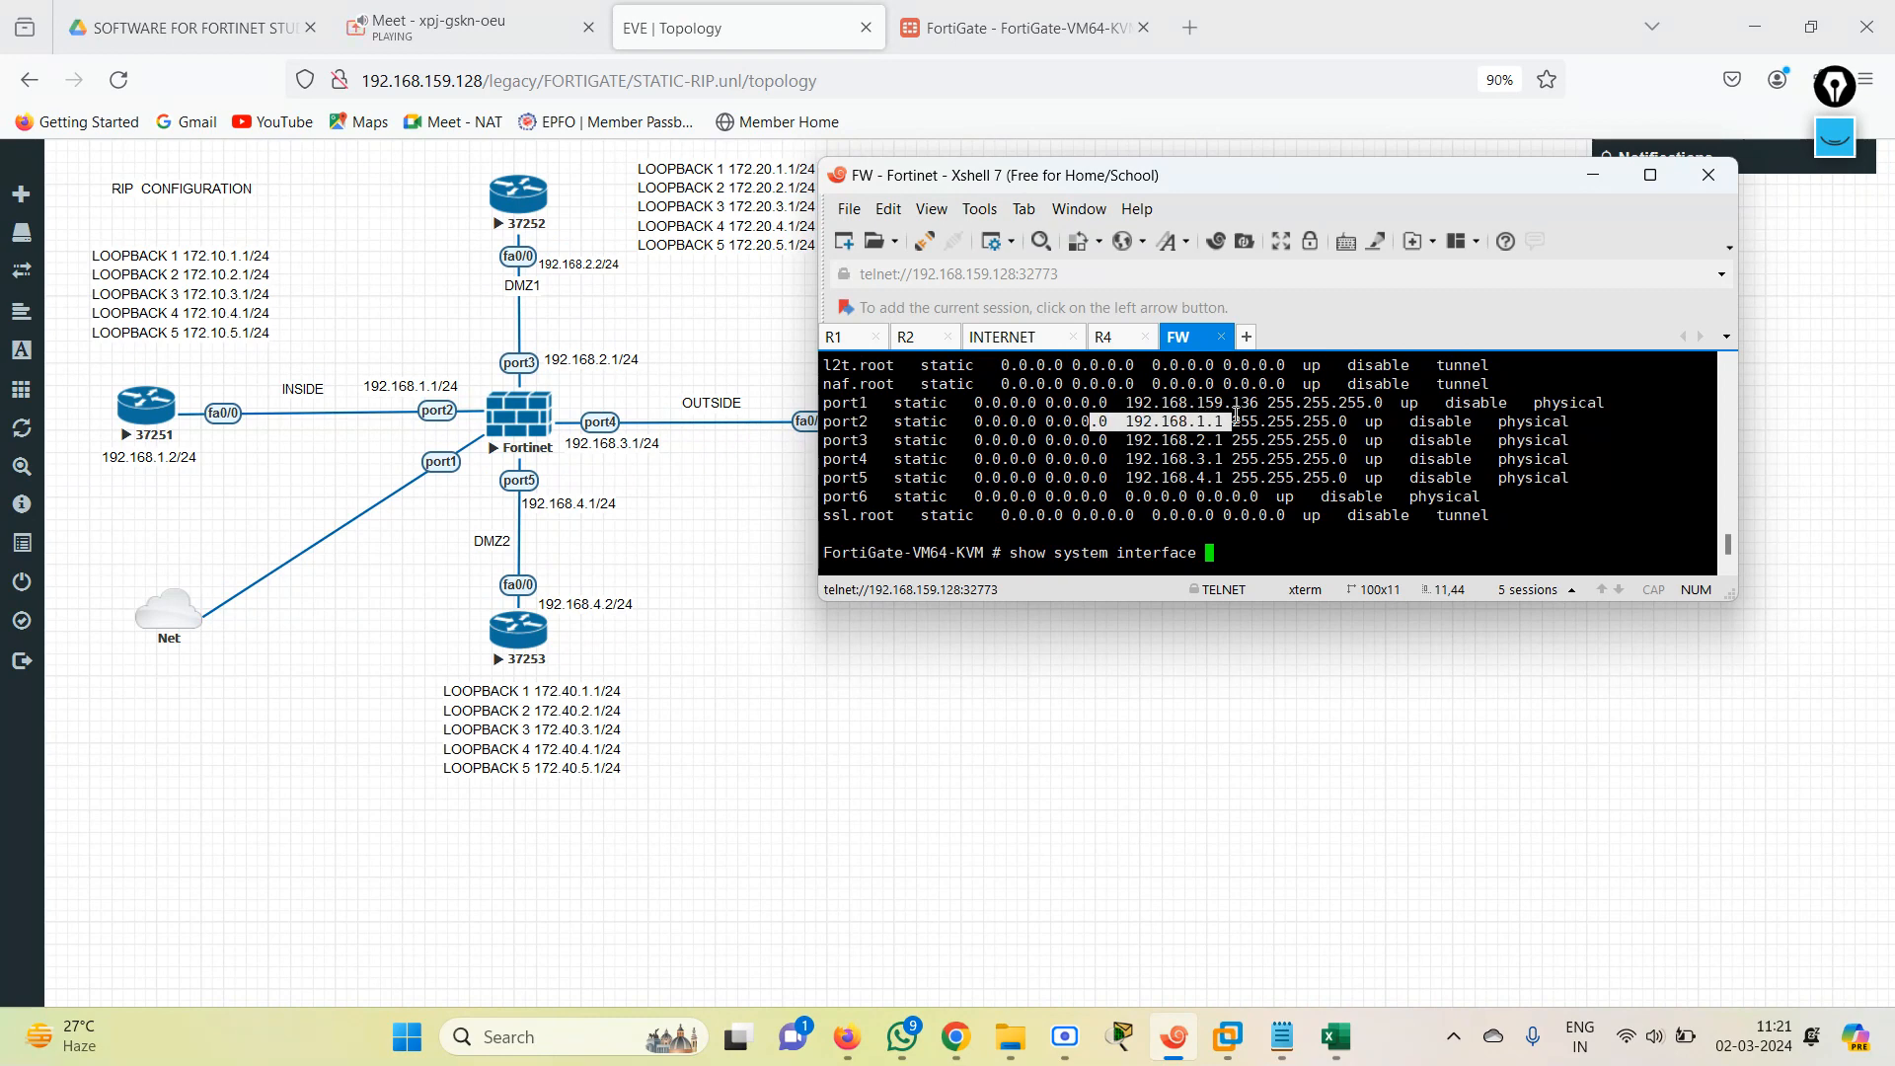
{"action": "left_click", "coordinate": [868, 346]}
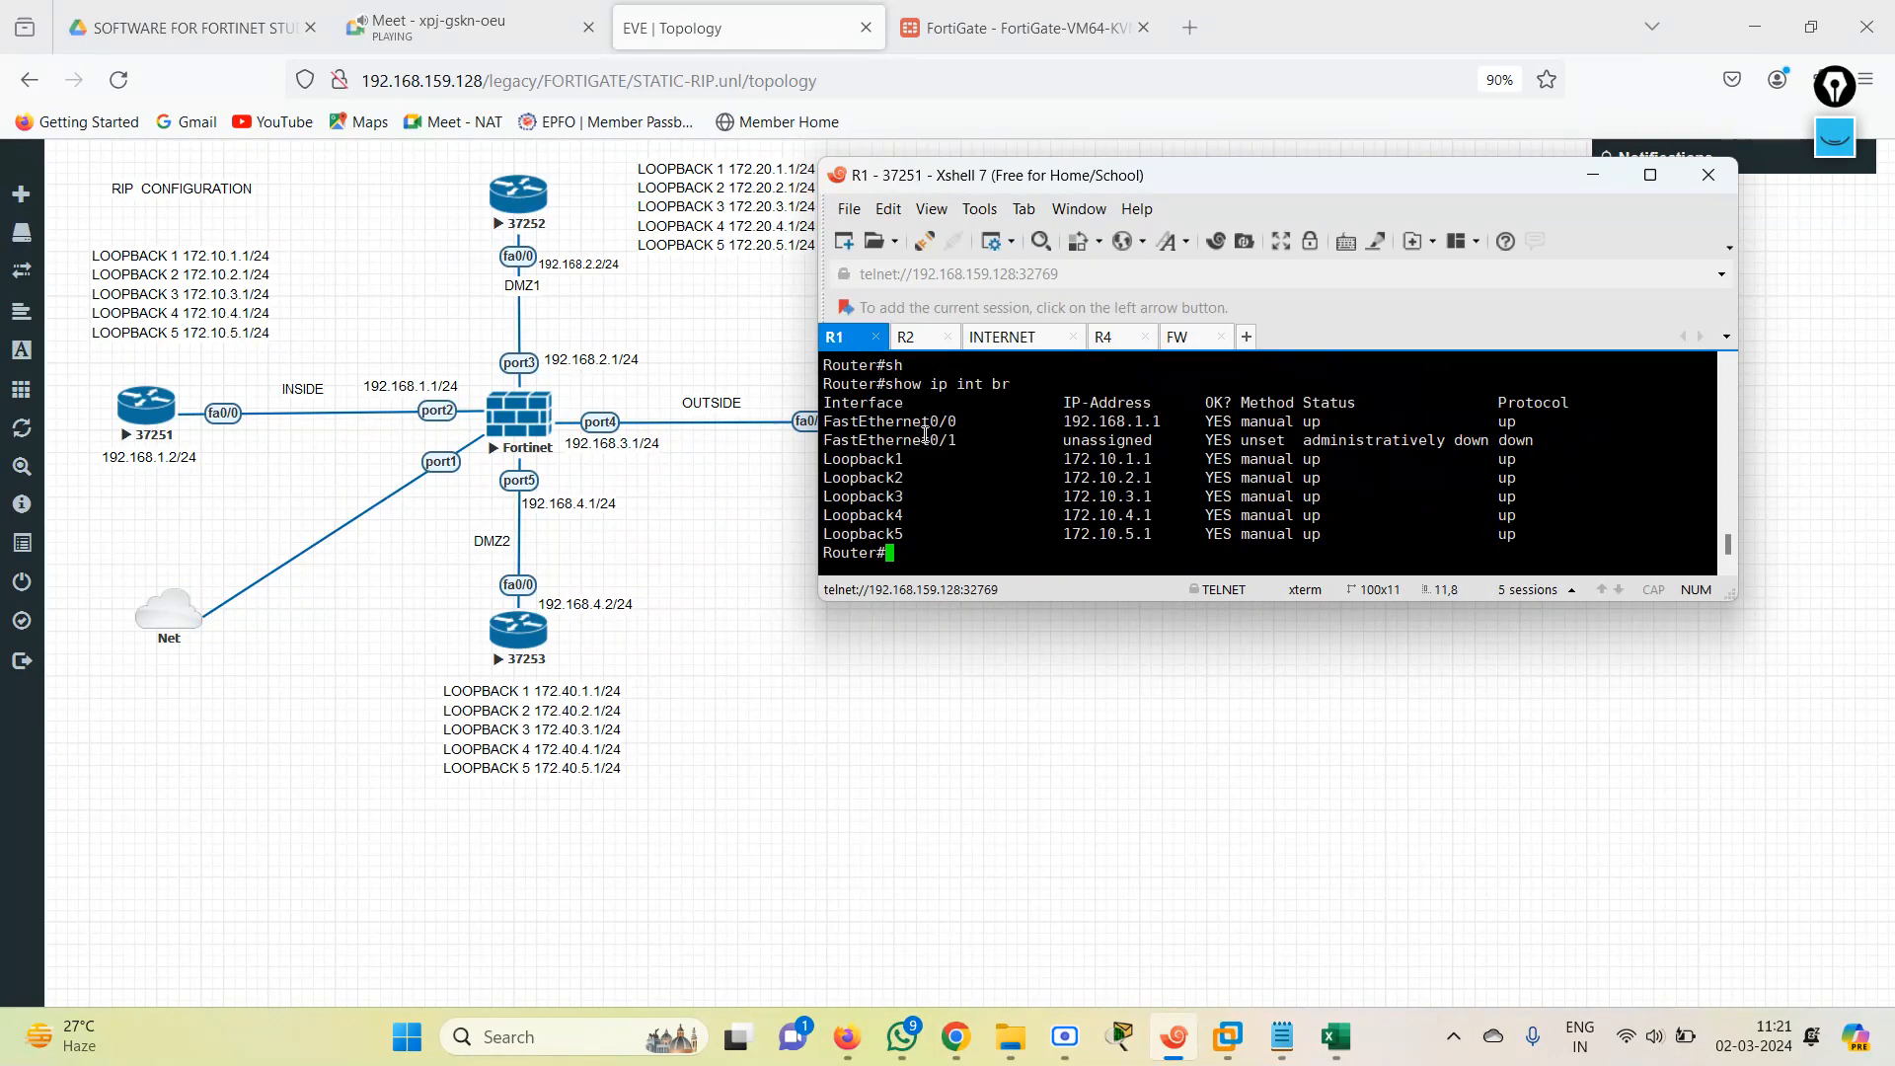
{"action": "key", "text": "Return"}
{"action": "key", "text": "Return"}
{"action": "type", "text": "conf"}
{"action": "key", "text": "Tab"}
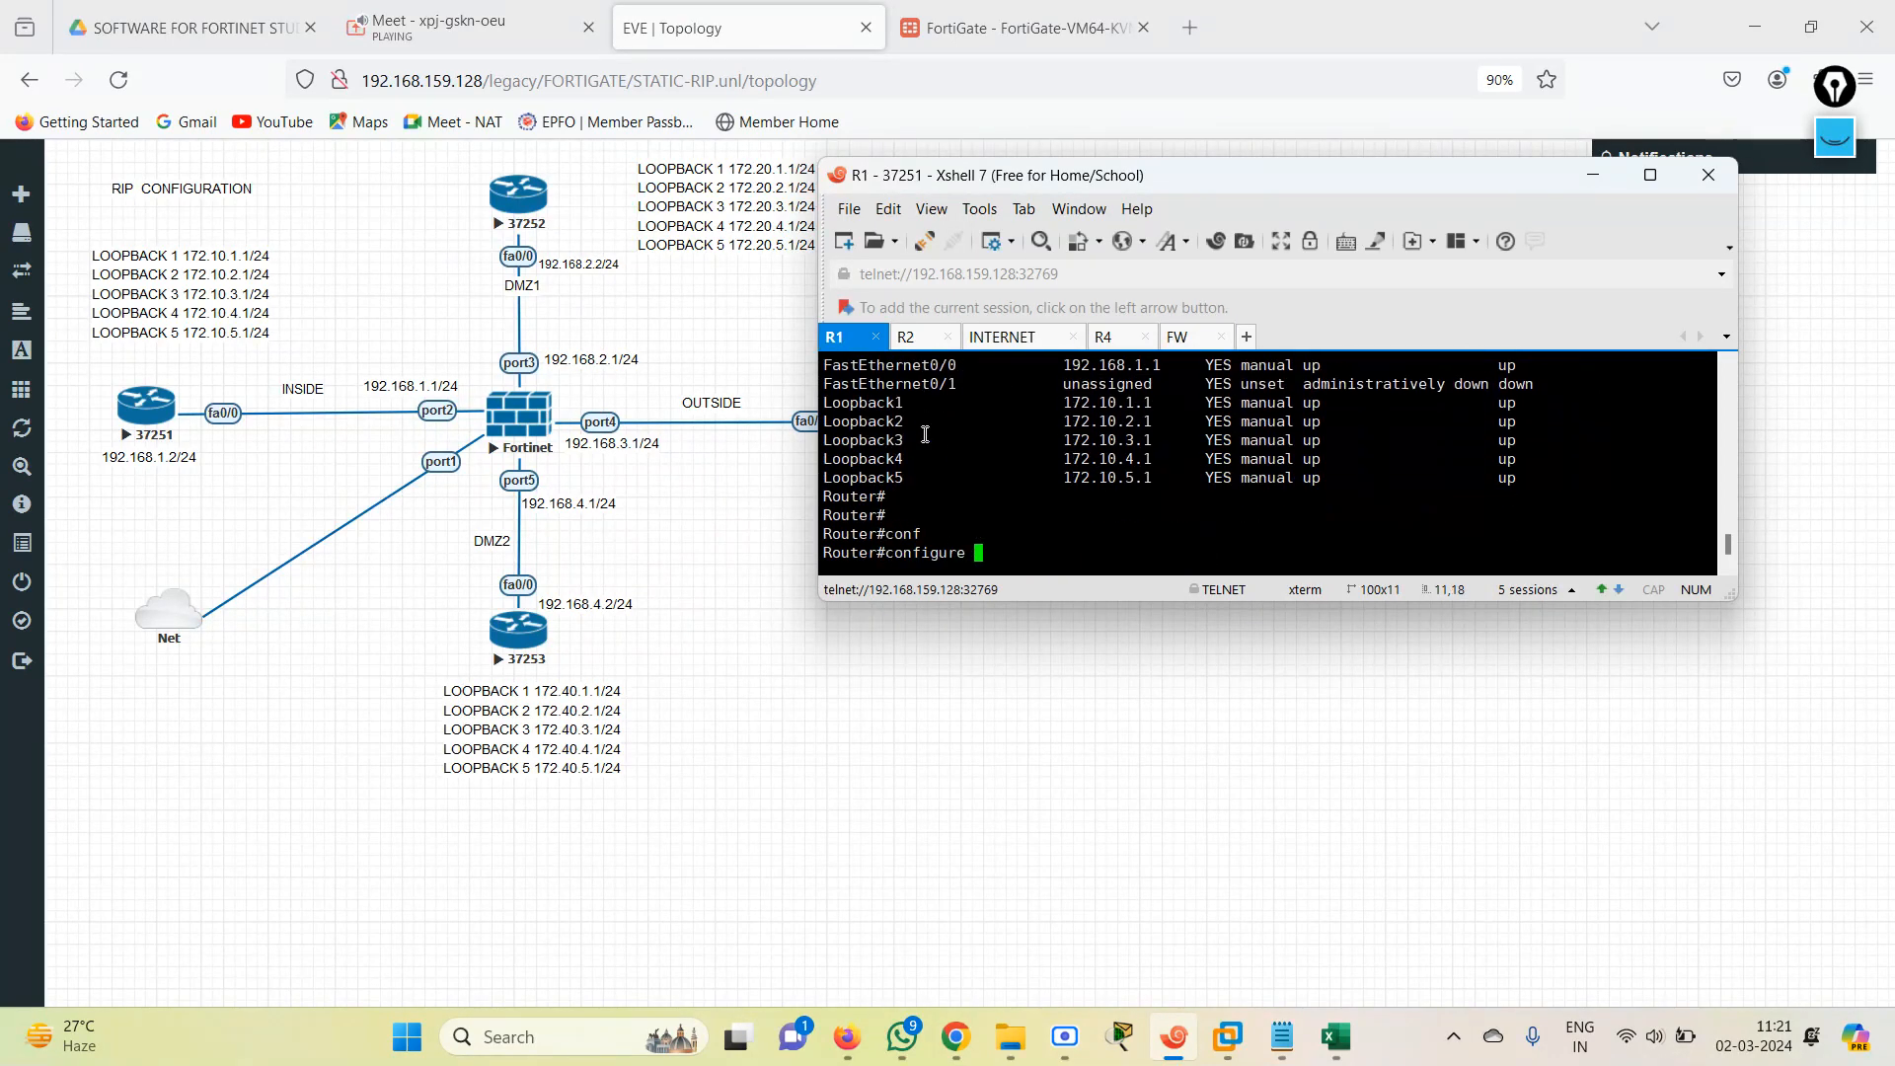
{"action": "type", "text": "sy"}
{"action": "key", "text": "Tab"}
{"action": "type", "text": "in"}
{"action": "key", "text": "BackSpace"}
{"action": "key", "text": "BackSpace"}
{"action": "key", "text": "BackSpace"}
{"action": "key", "text": "BackSpace"}
{"action": "key", "text": "BackSpace"}
{"action": "key", "text": "BackSpace"}
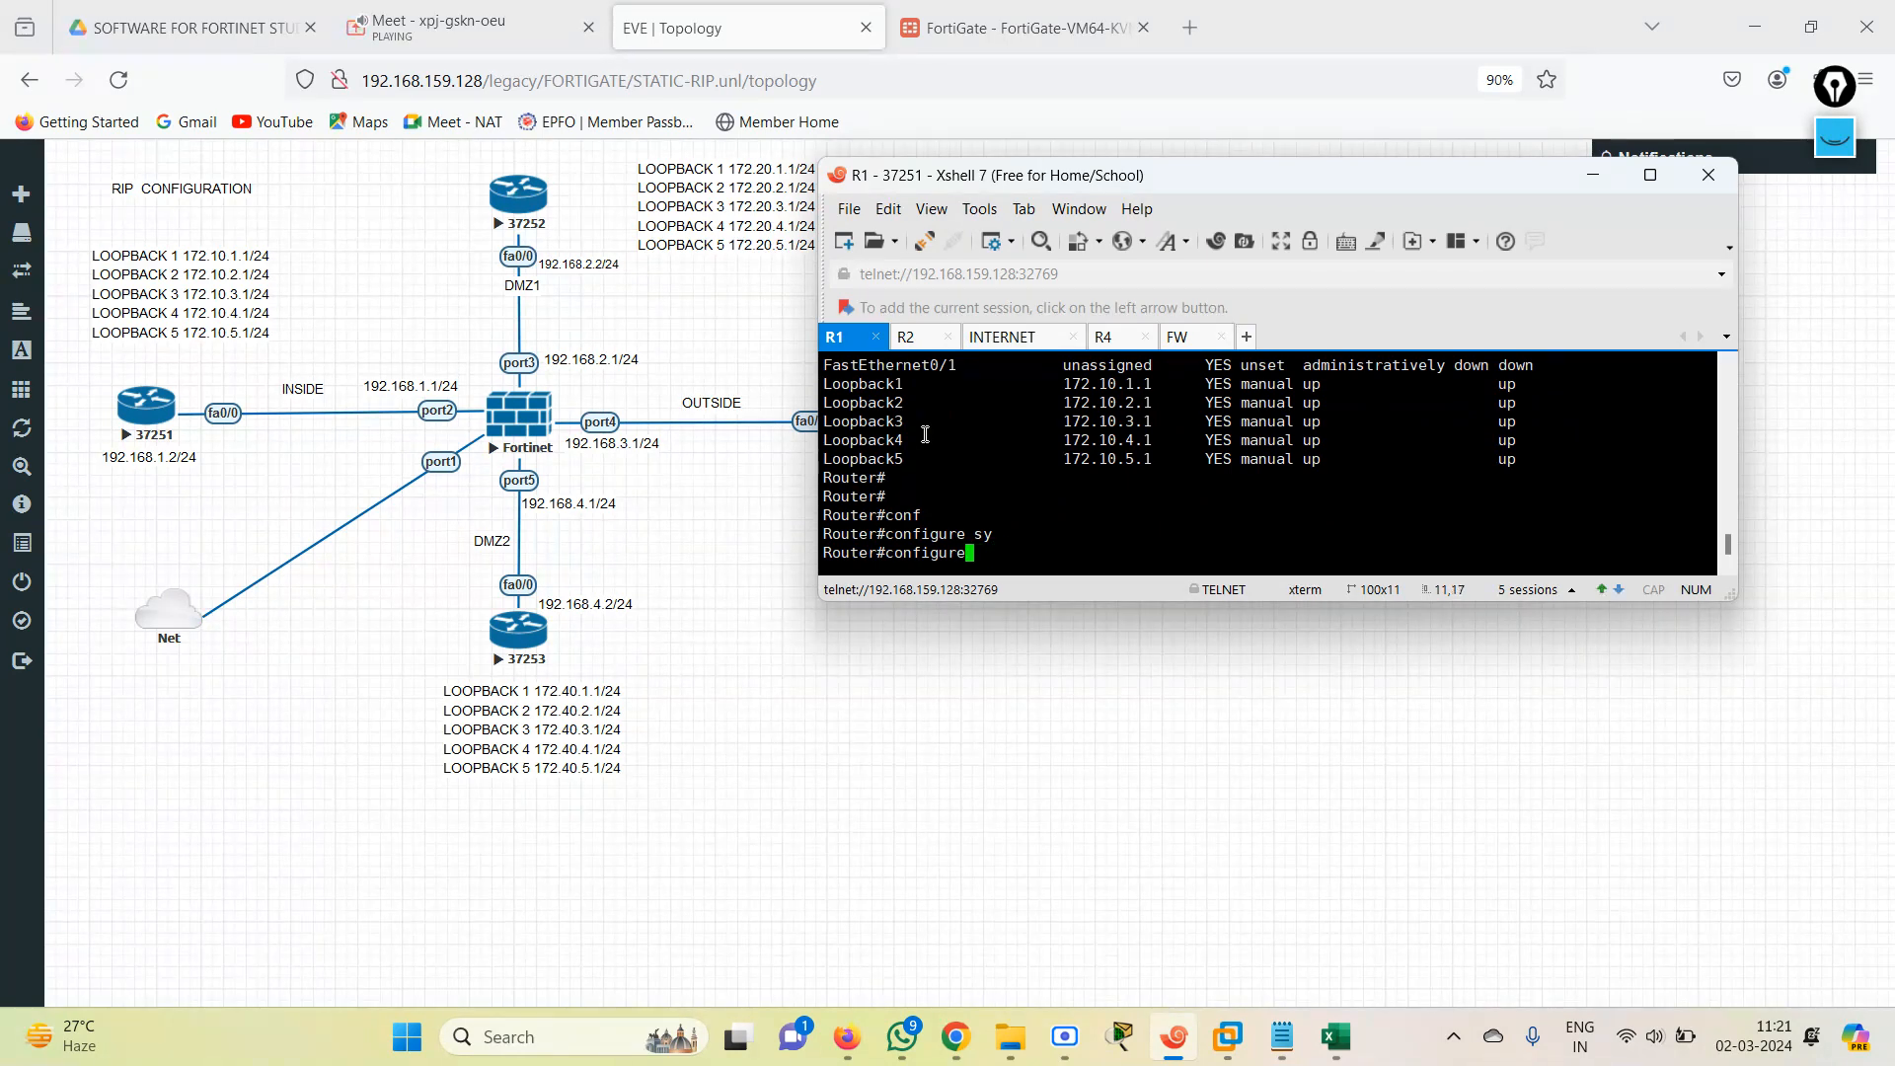
{"action": "key", "text": "BackSpace"}
{"action": "key", "text": "BackSpace"}
{"action": "key", "text": "BackSpace"}
Enter global configuration mode on R1 and open interface fastEthernet 0/0 for configuration.
{"action": "type", "text": "conf te"}
{"action": "key", "text": "Return"}
{"action": "type", "text": "in"}
{"action": "key", "text": "Tab"}
{"action": "type", "text": "fas"}
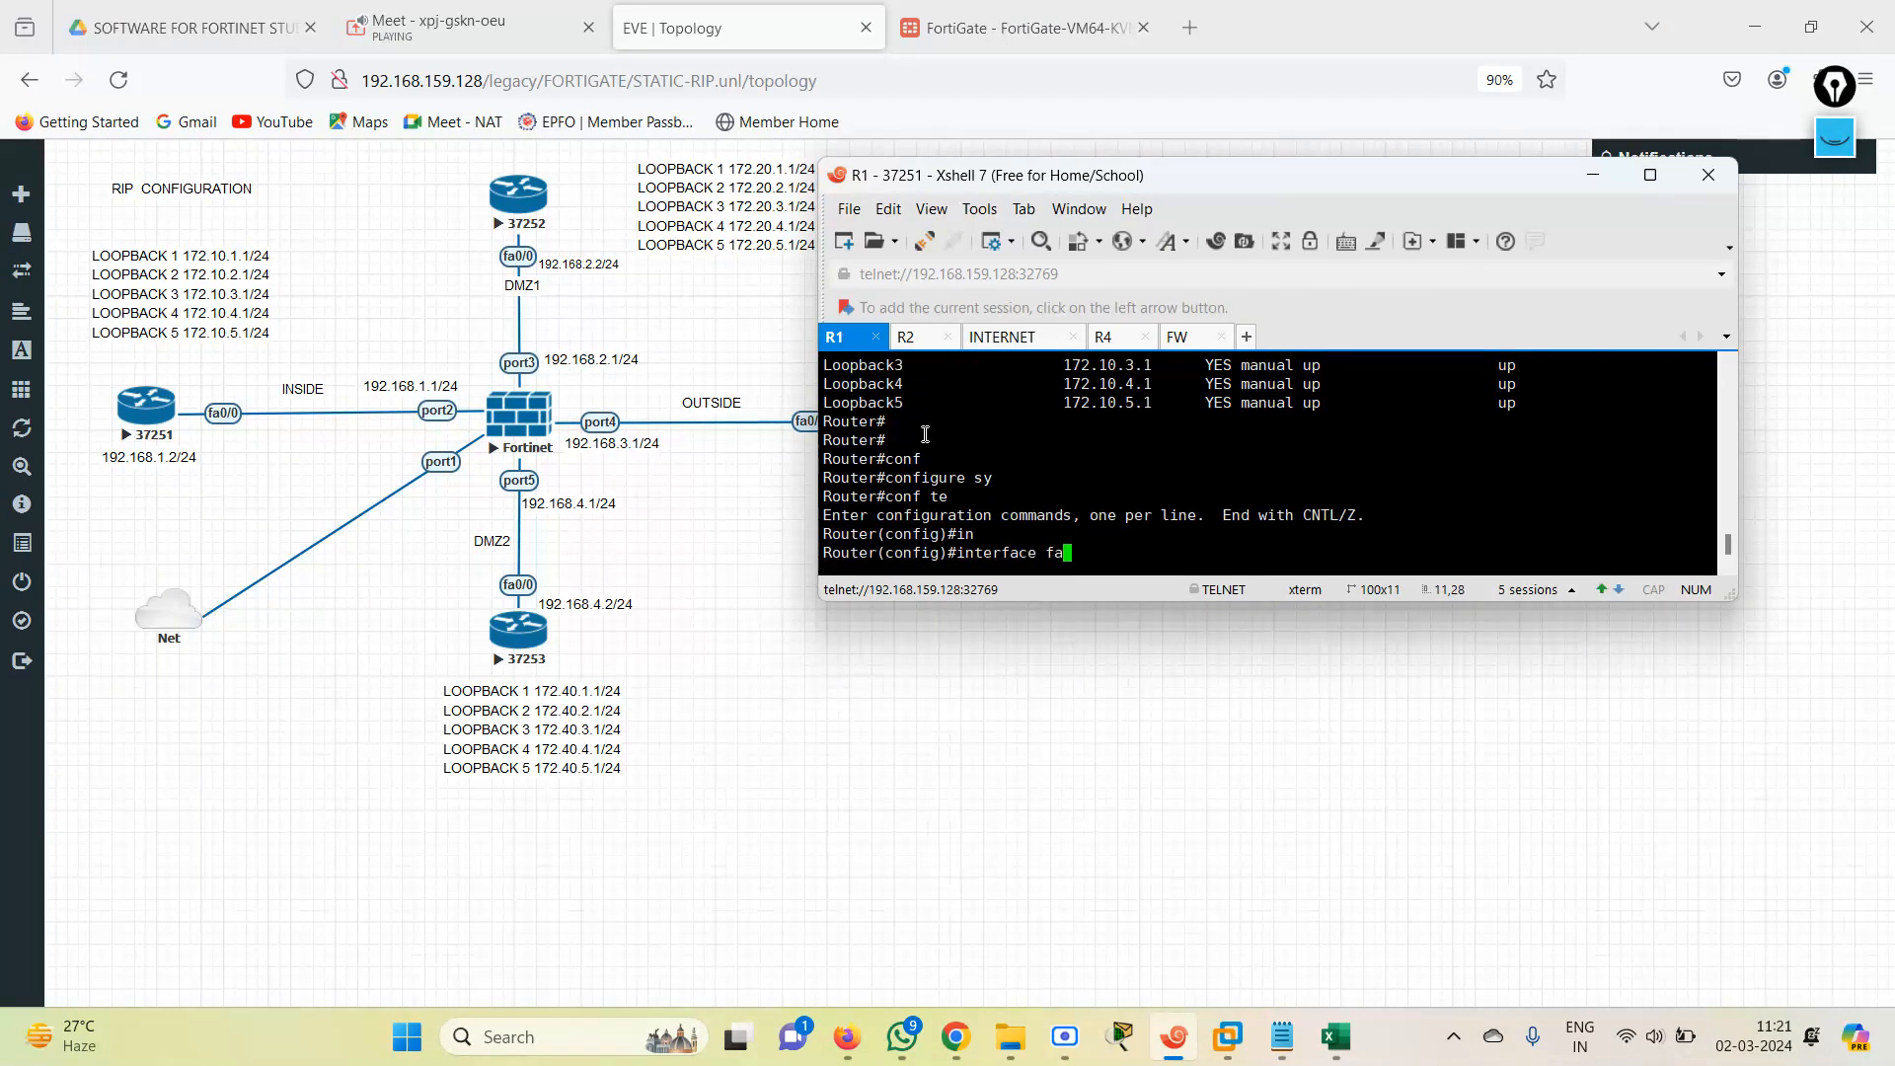
{"action": "key", "text": "Tab"}
{"action": "type", "text": "0/0"}
{"action": "key", "text": "Return"}
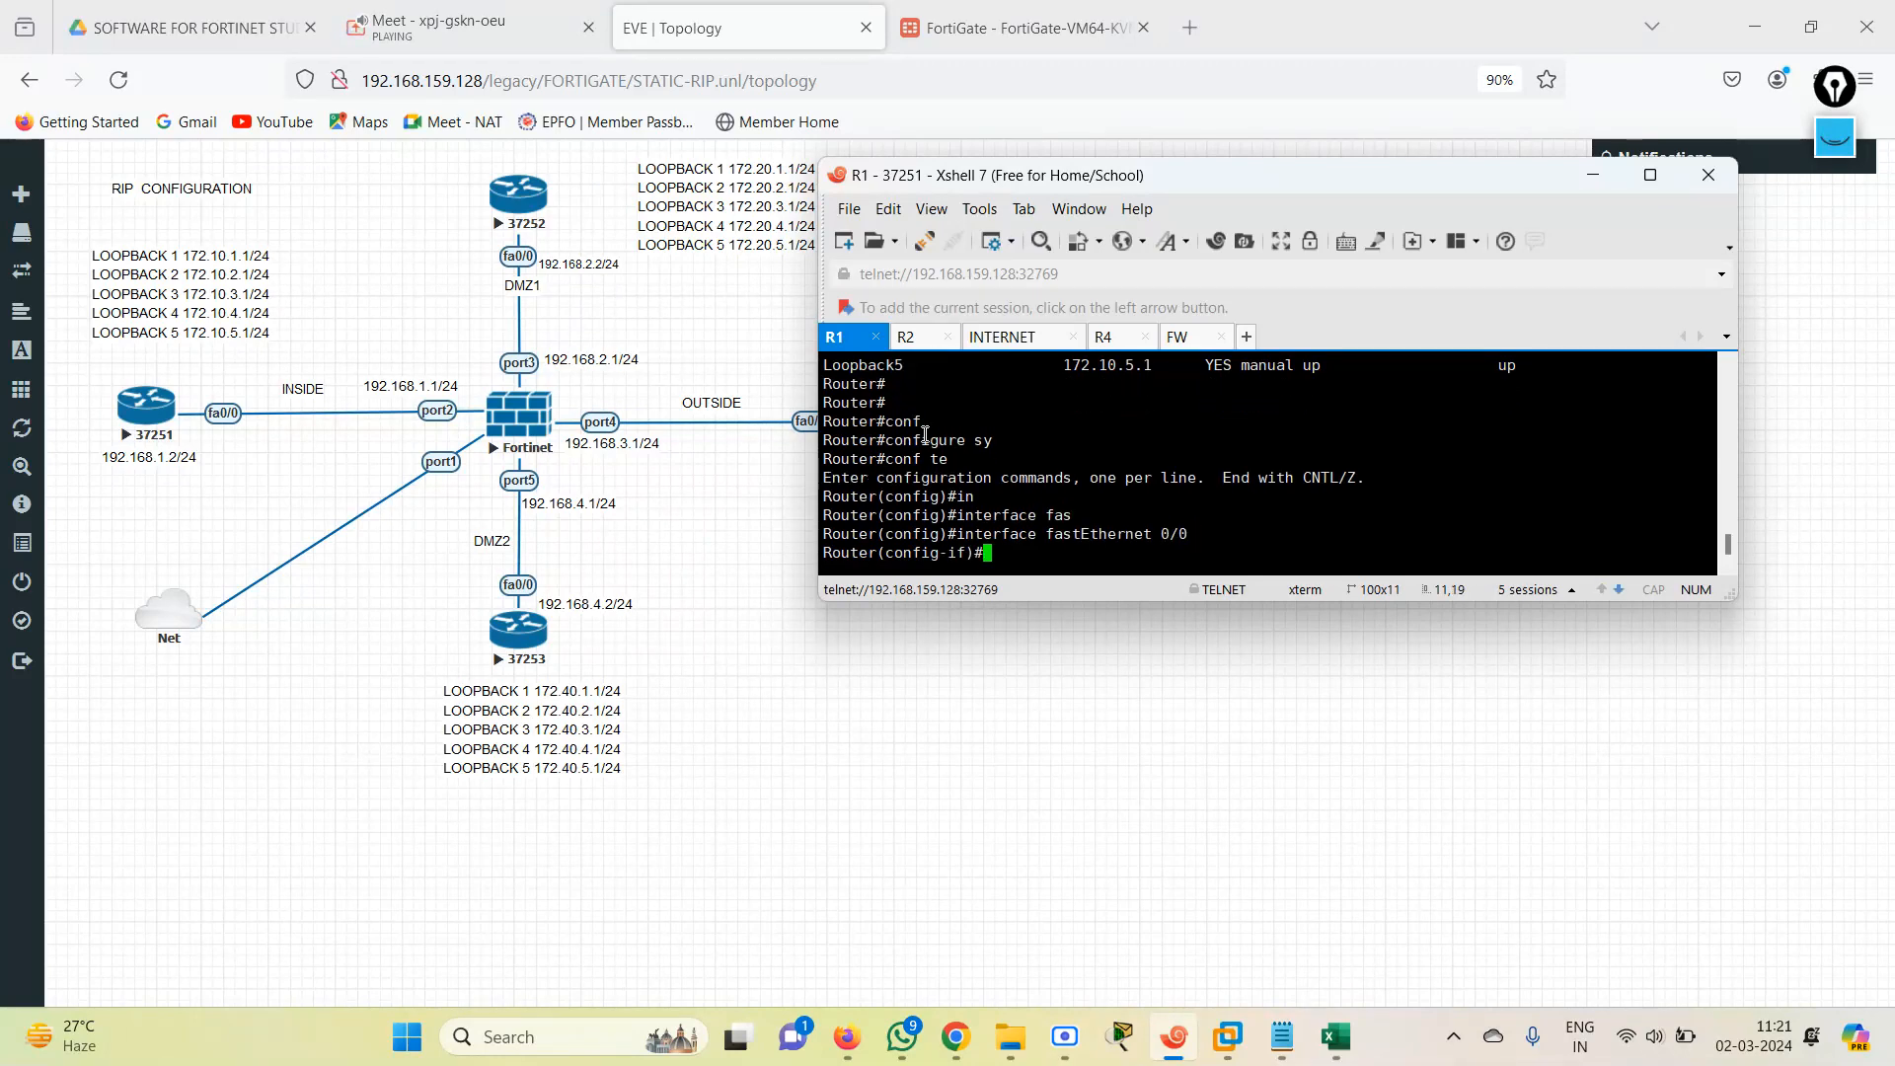
Assign IP address 192.168.1.2 with mask 255.255.255.0 to R1's FastEthernet0/0 interface.
{"action": "type", "text": "ip add"}
{"action": "key", "text": "Tab"}
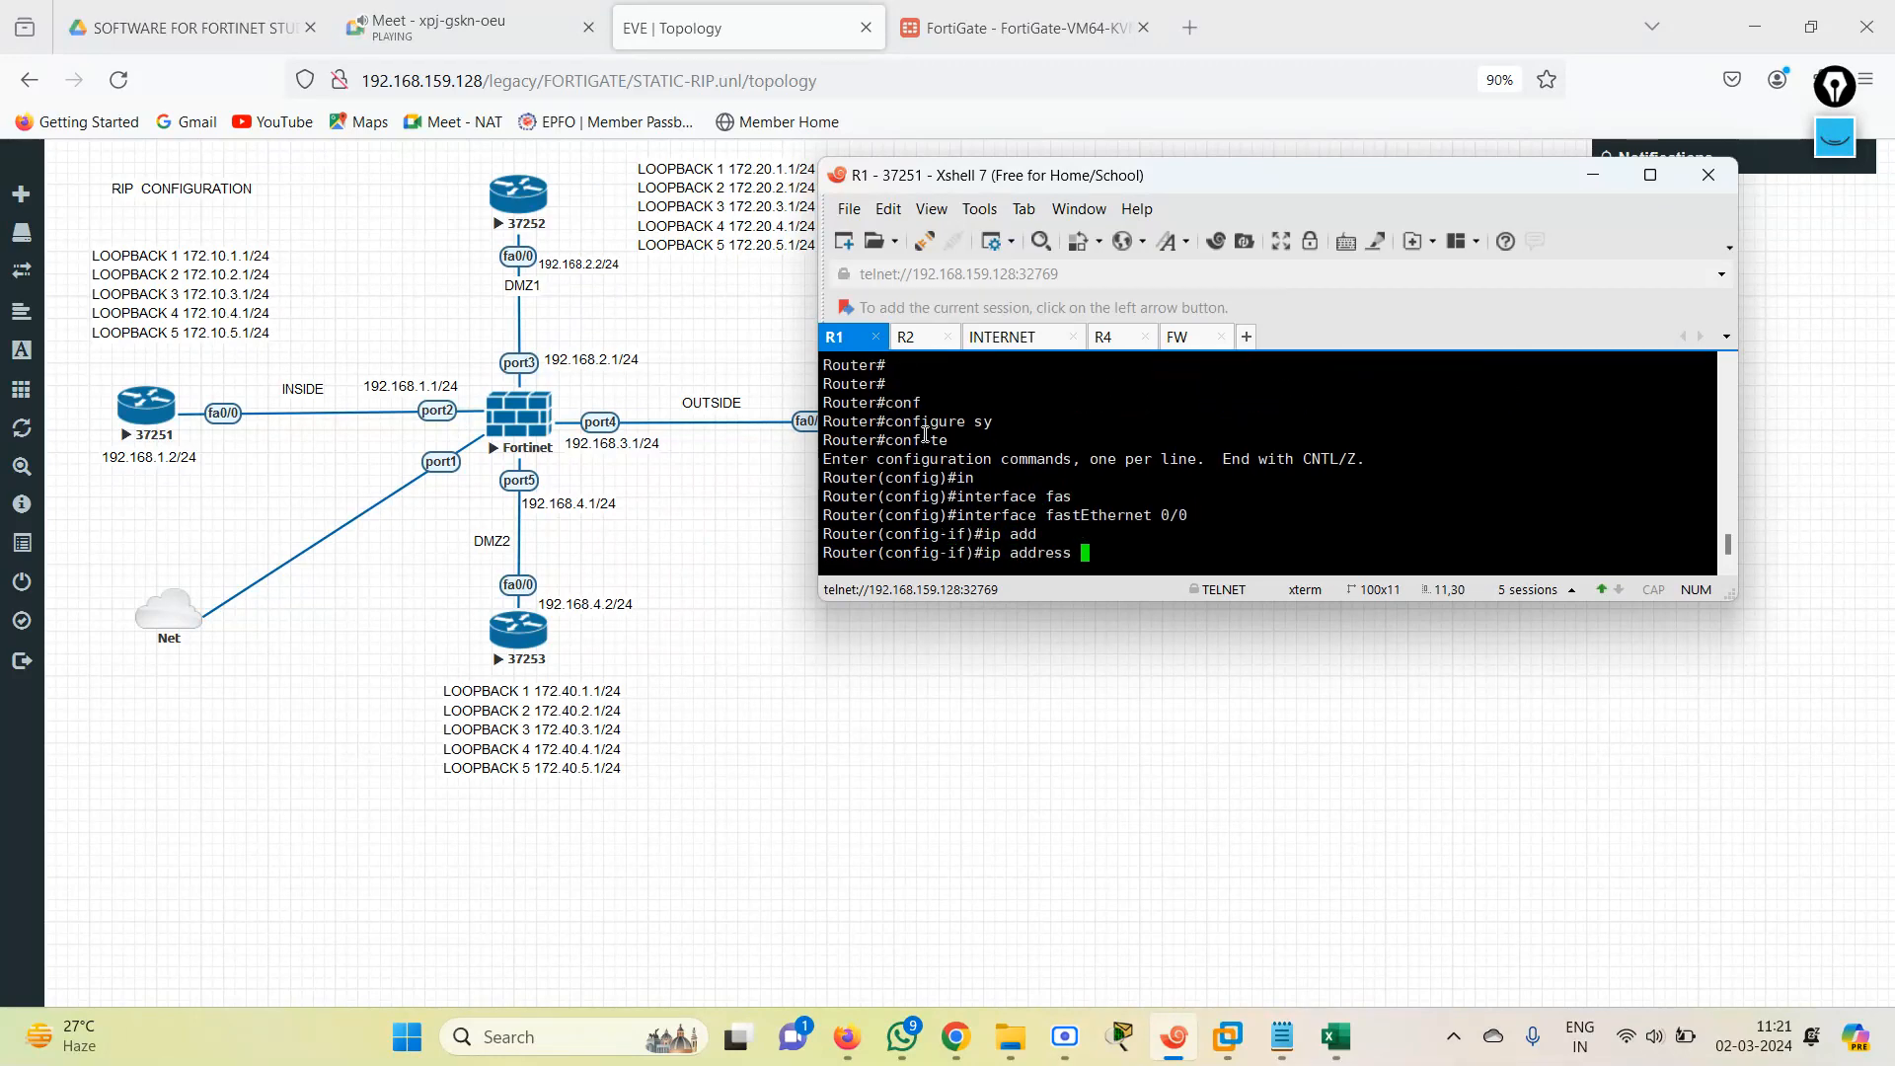
{"action": "type", "text": "192.168.1.2 255.255.255.0"}
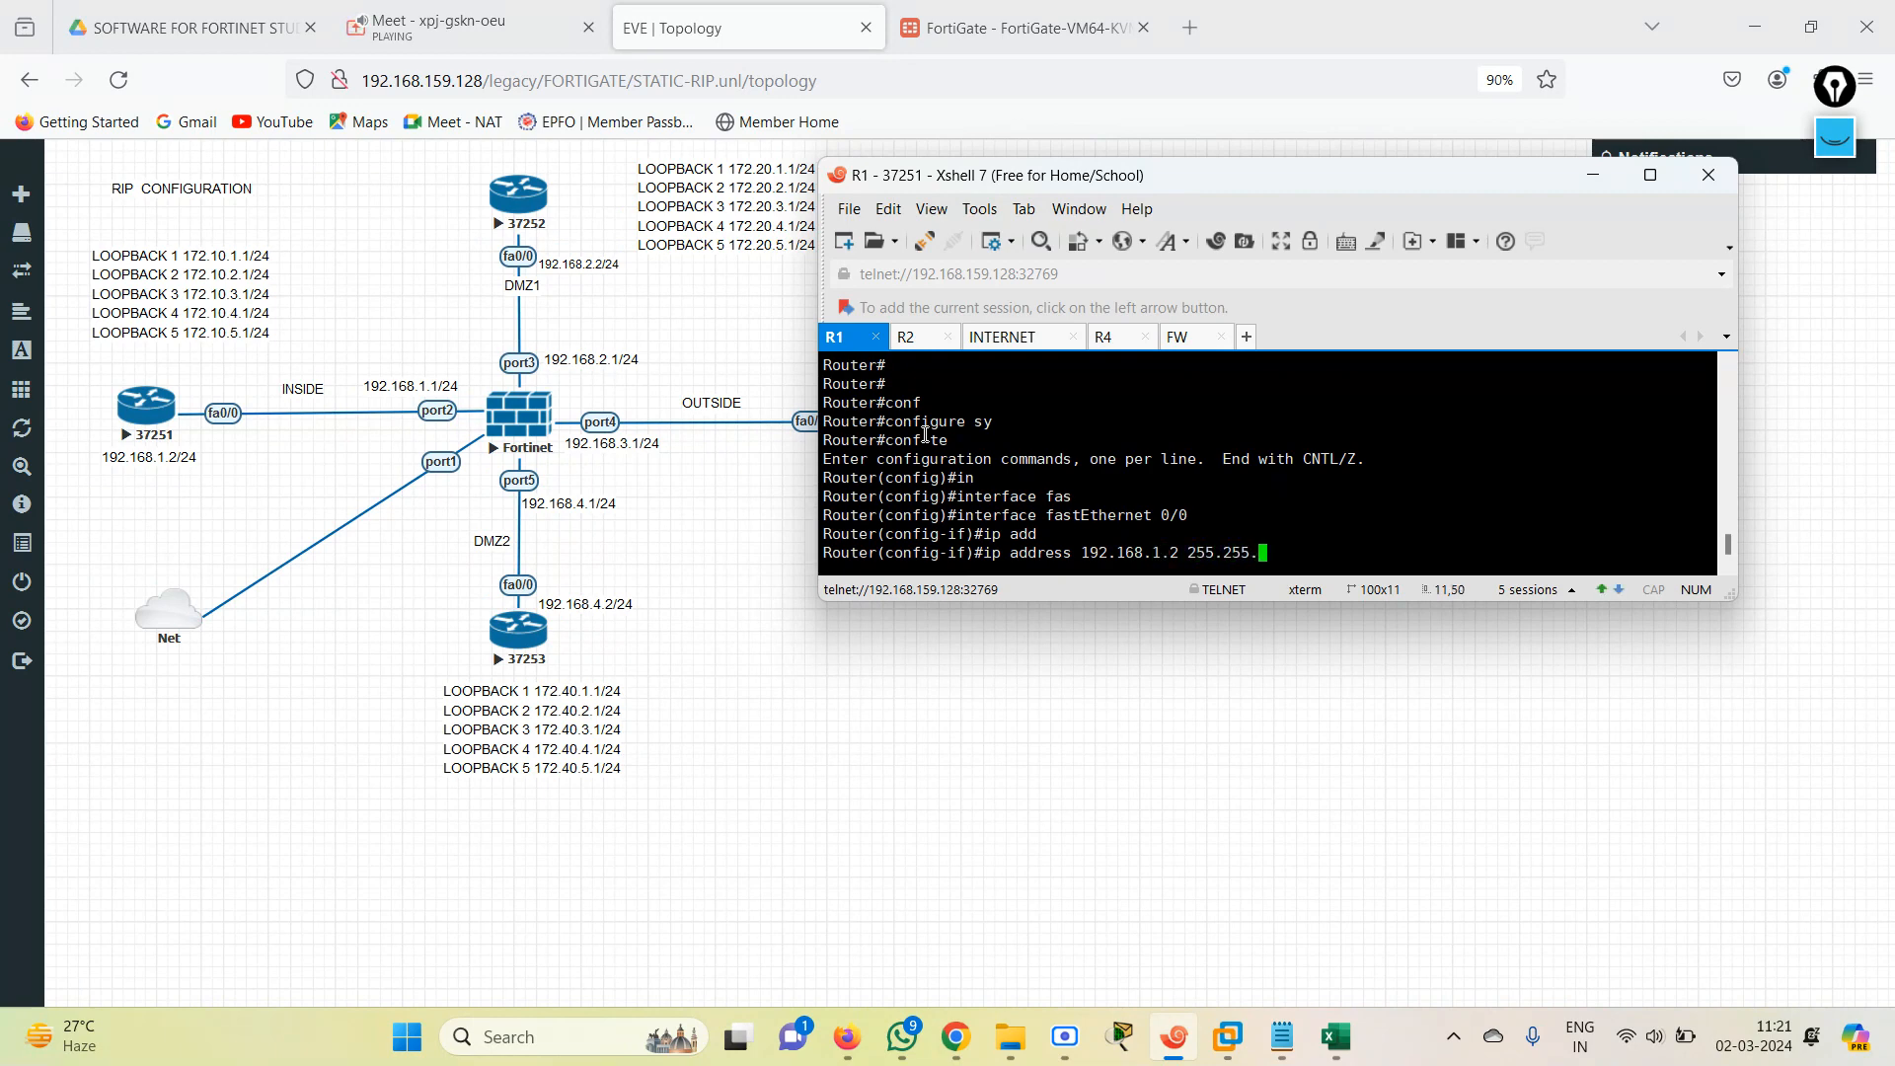
{"action": "key", "text": "Return"}
Enable R1's FastEthernet0/0 with no shutdown and return to privileged mode with end.
{"action": "type", "text": "no sh"}
{"action": "key", "text": "Tab"}
{"action": "key", "text": "Return"}
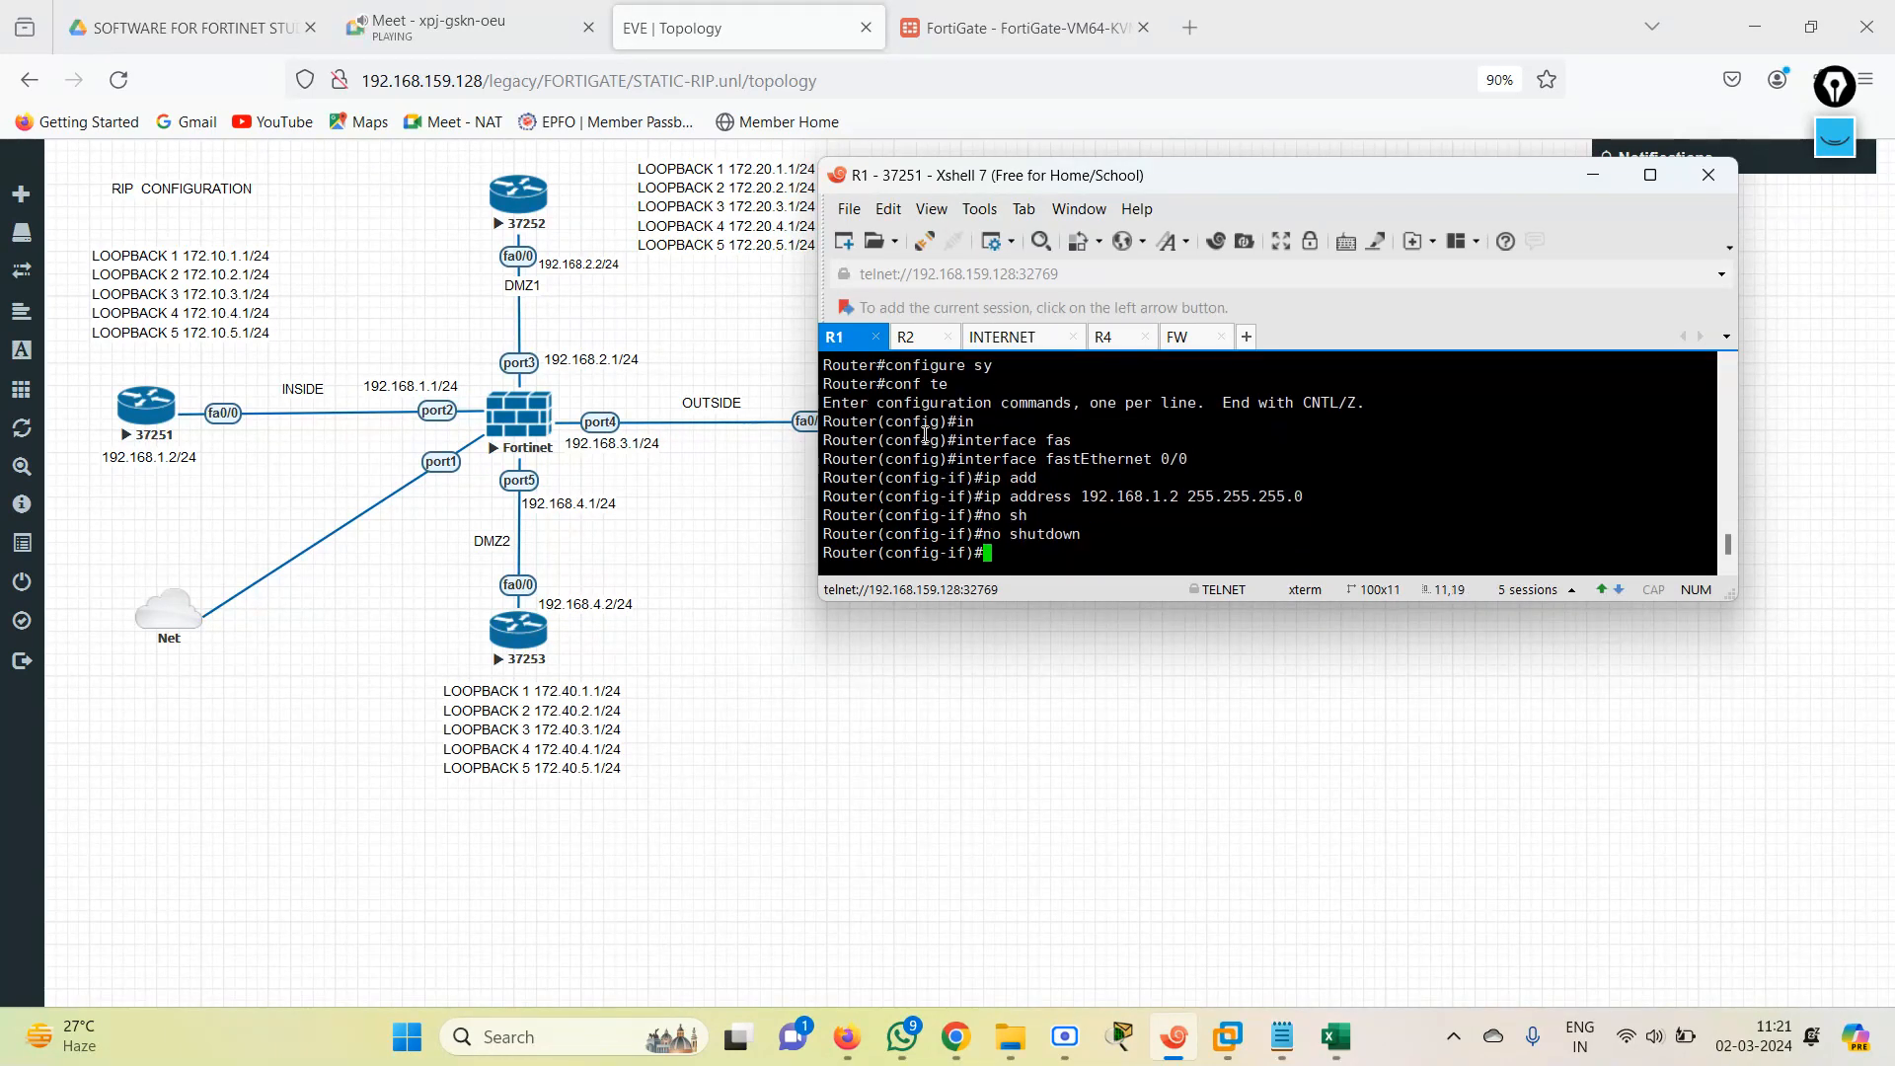
{"action": "type", "text": "end"}
{"action": "key", "text": "Return"}
{"action": "key", "text": "Return"}
{"action": "key", "text": "Return"}
Check R1's interface addresses and status using show ip int br.
{"action": "type", "text": "sh"}
{"action": "key", "text": "Tab"}
{"action": "type", "text": "i"}
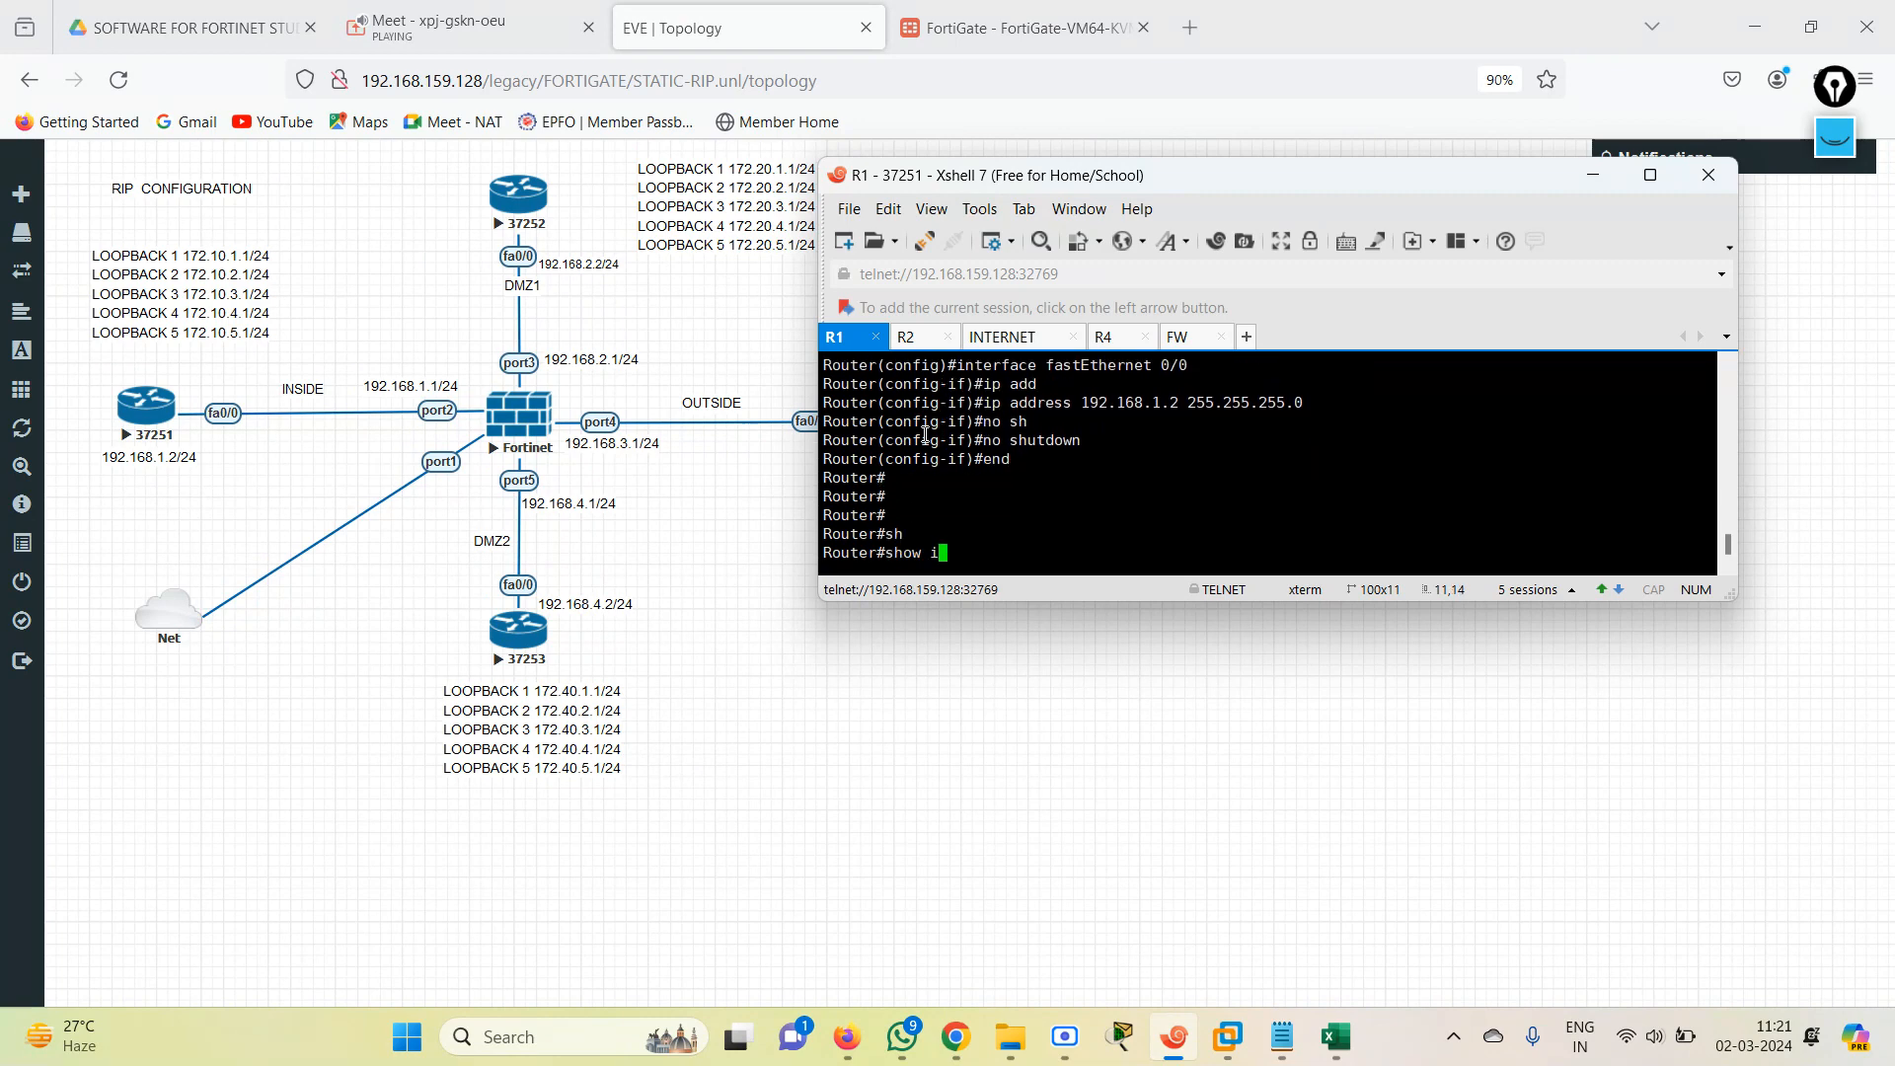
{"action": "type", "text": "p int br"}
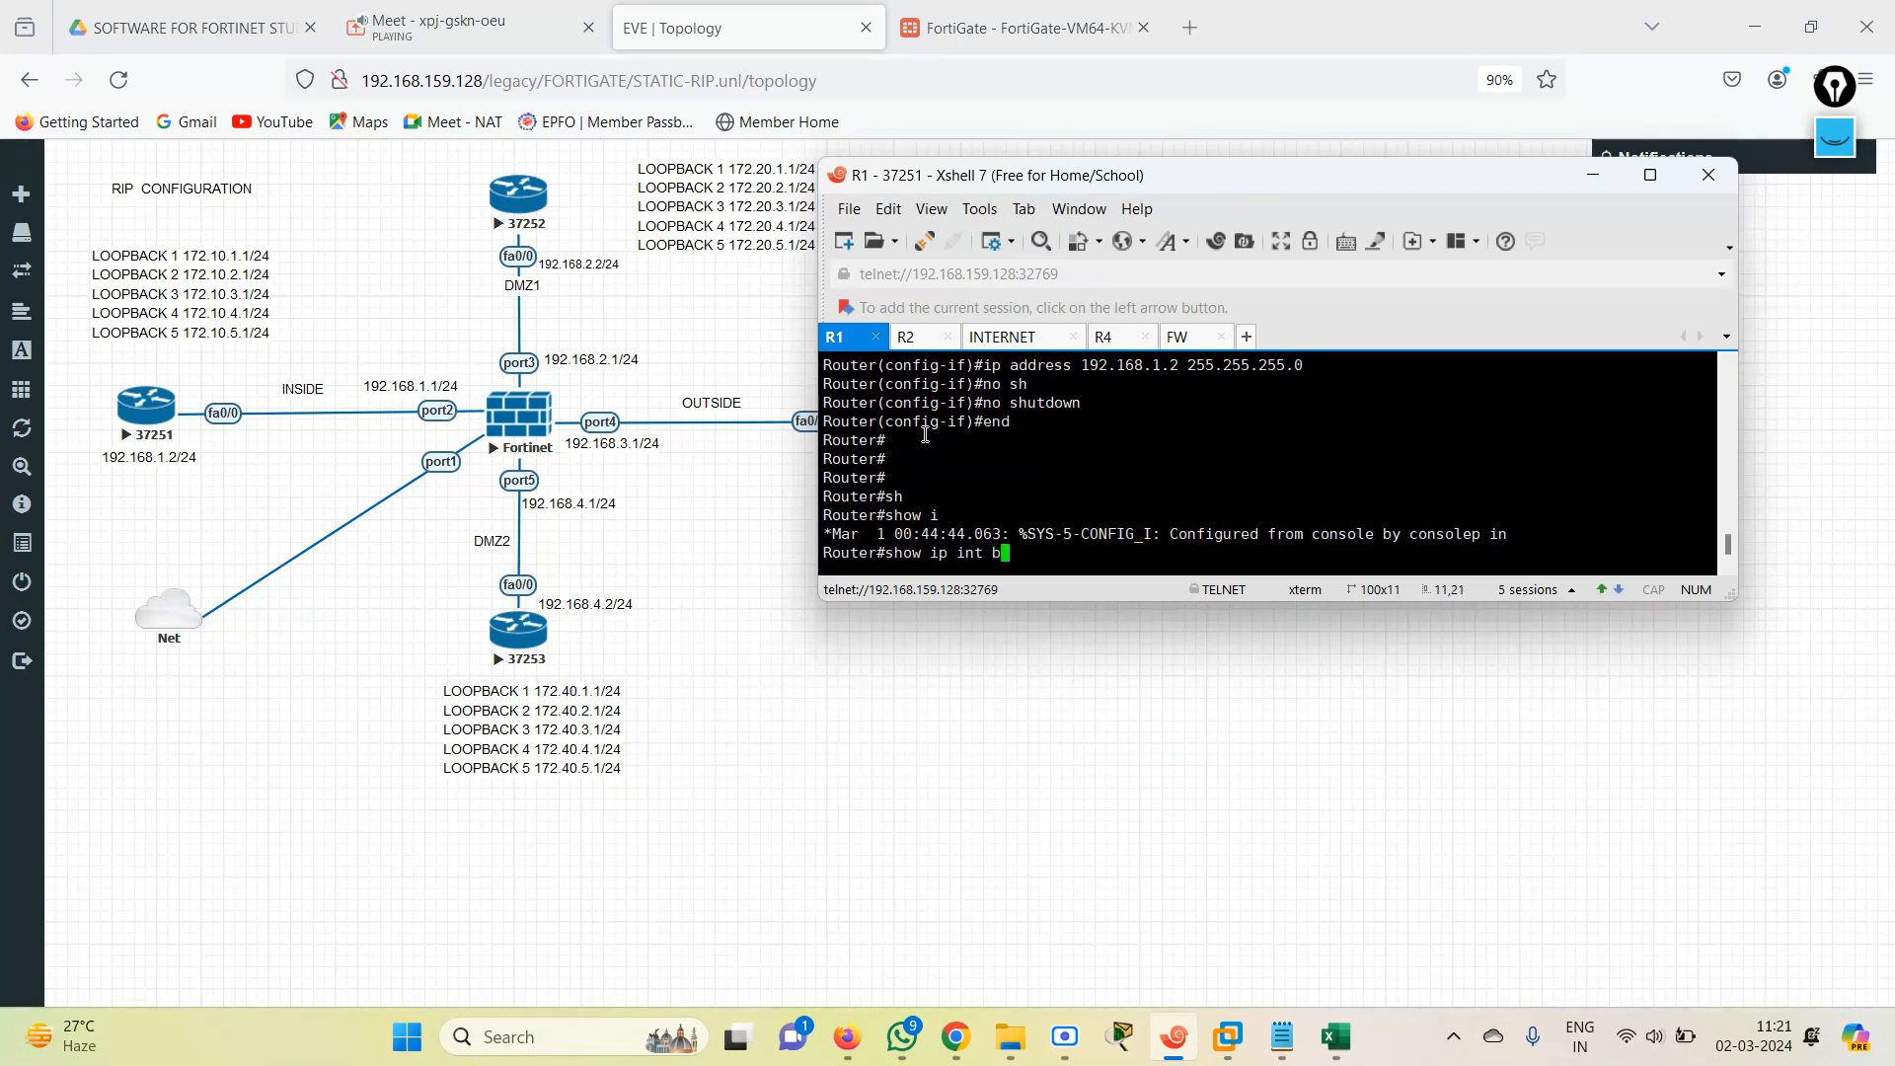
{"action": "key", "text": "Return"}
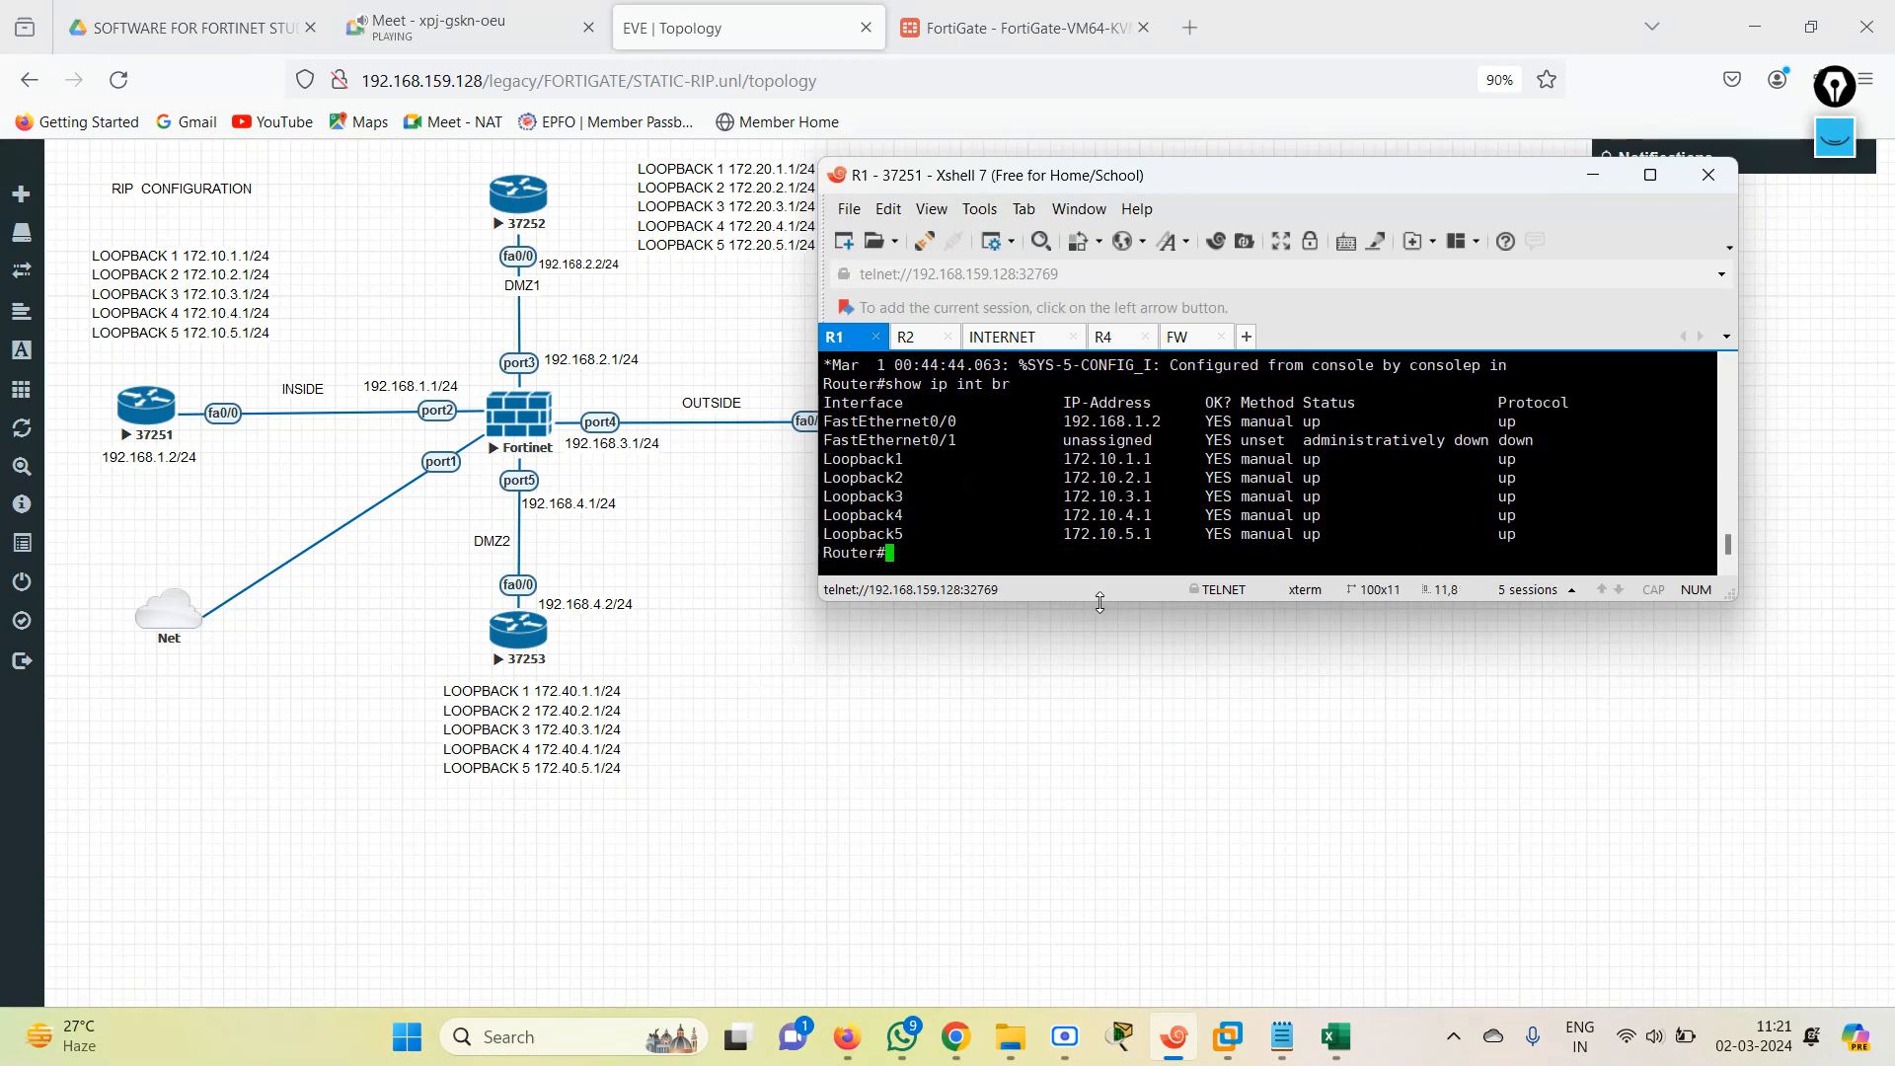
Run show ip route rip repeatedly on R1 and examine the routes learned through the FortiGate.
{"action": "type", "text": "sh"}
{"action": "key", "text": "Tab"}
{"action": "type", "text": "ip rou"}
{"action": "key", "text": "Tab"}
{"action": "type", "text": "r"}
{"action": "key", "text": "Tab"}
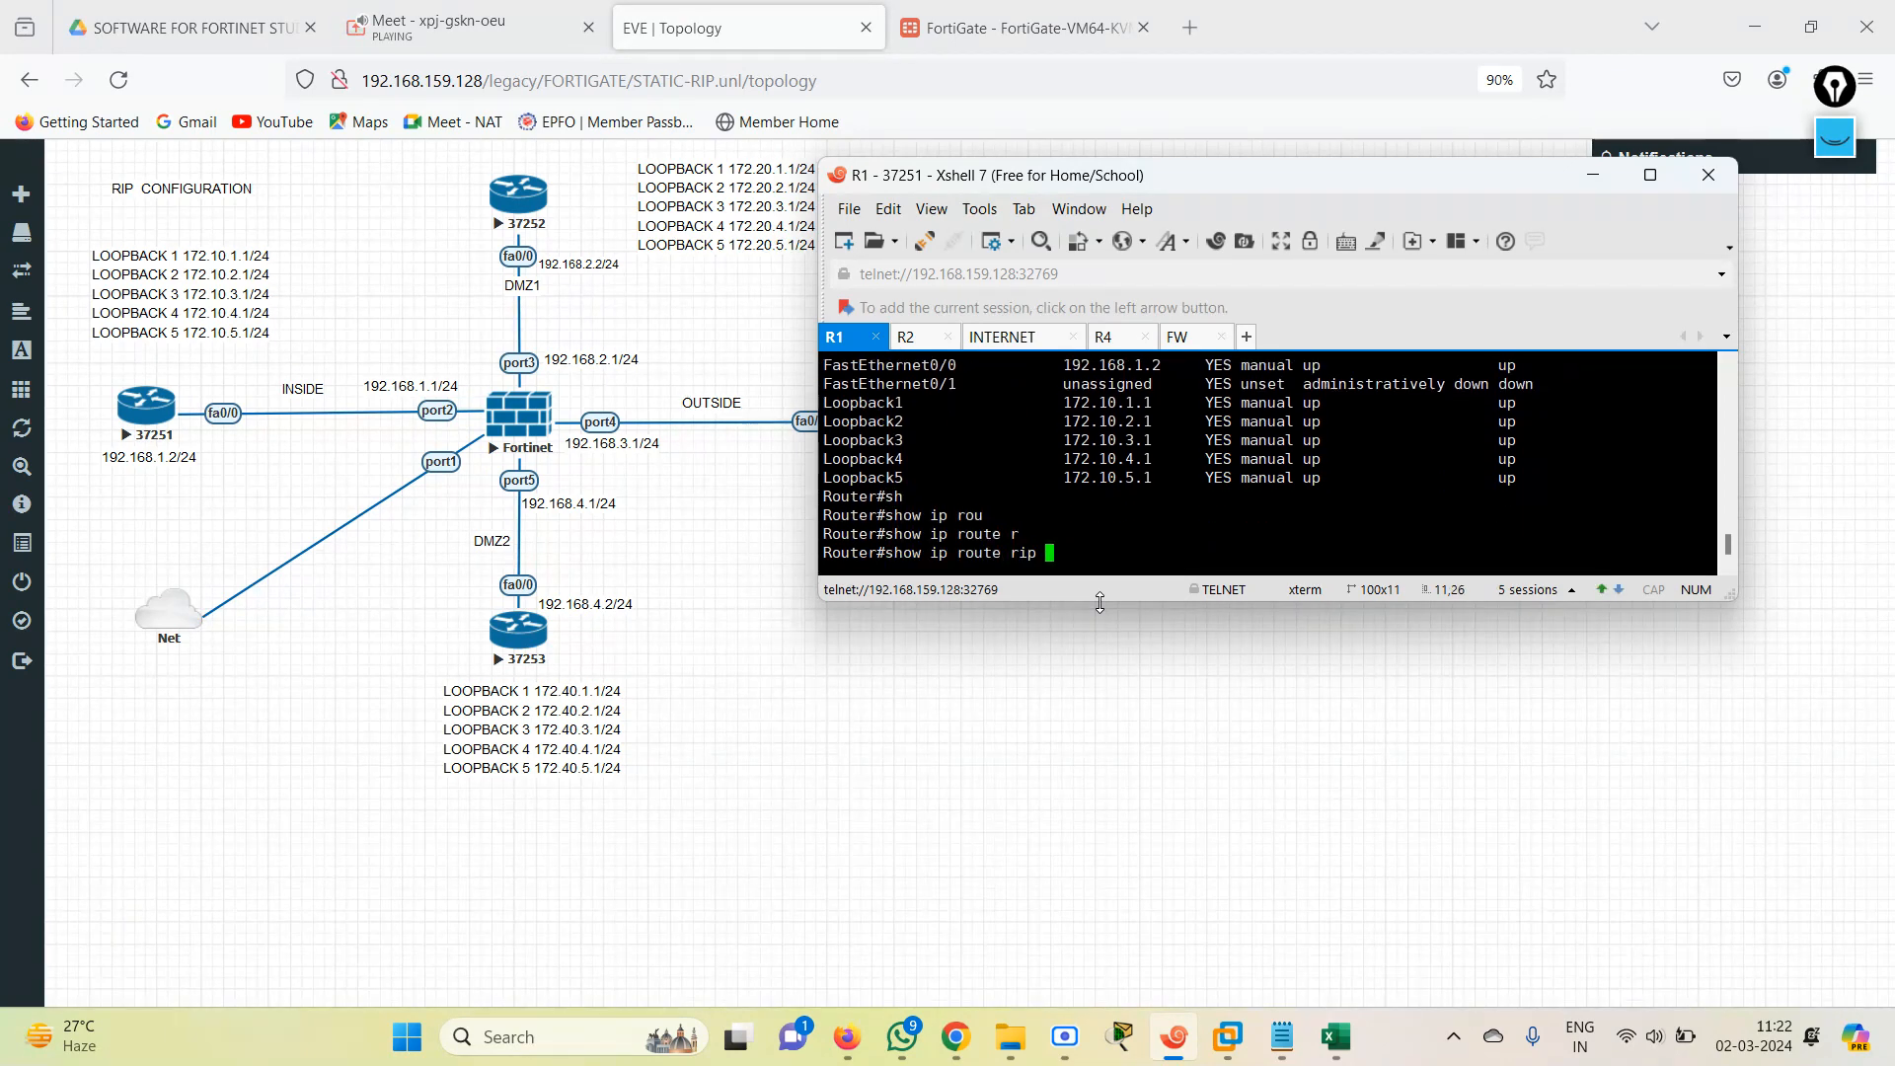
{"action": "key", "text": "Return"}
{"action": "key", "text": "Up"}
{"action": "key", "text": "Return"}
{"action": "key", "text": "Up"}
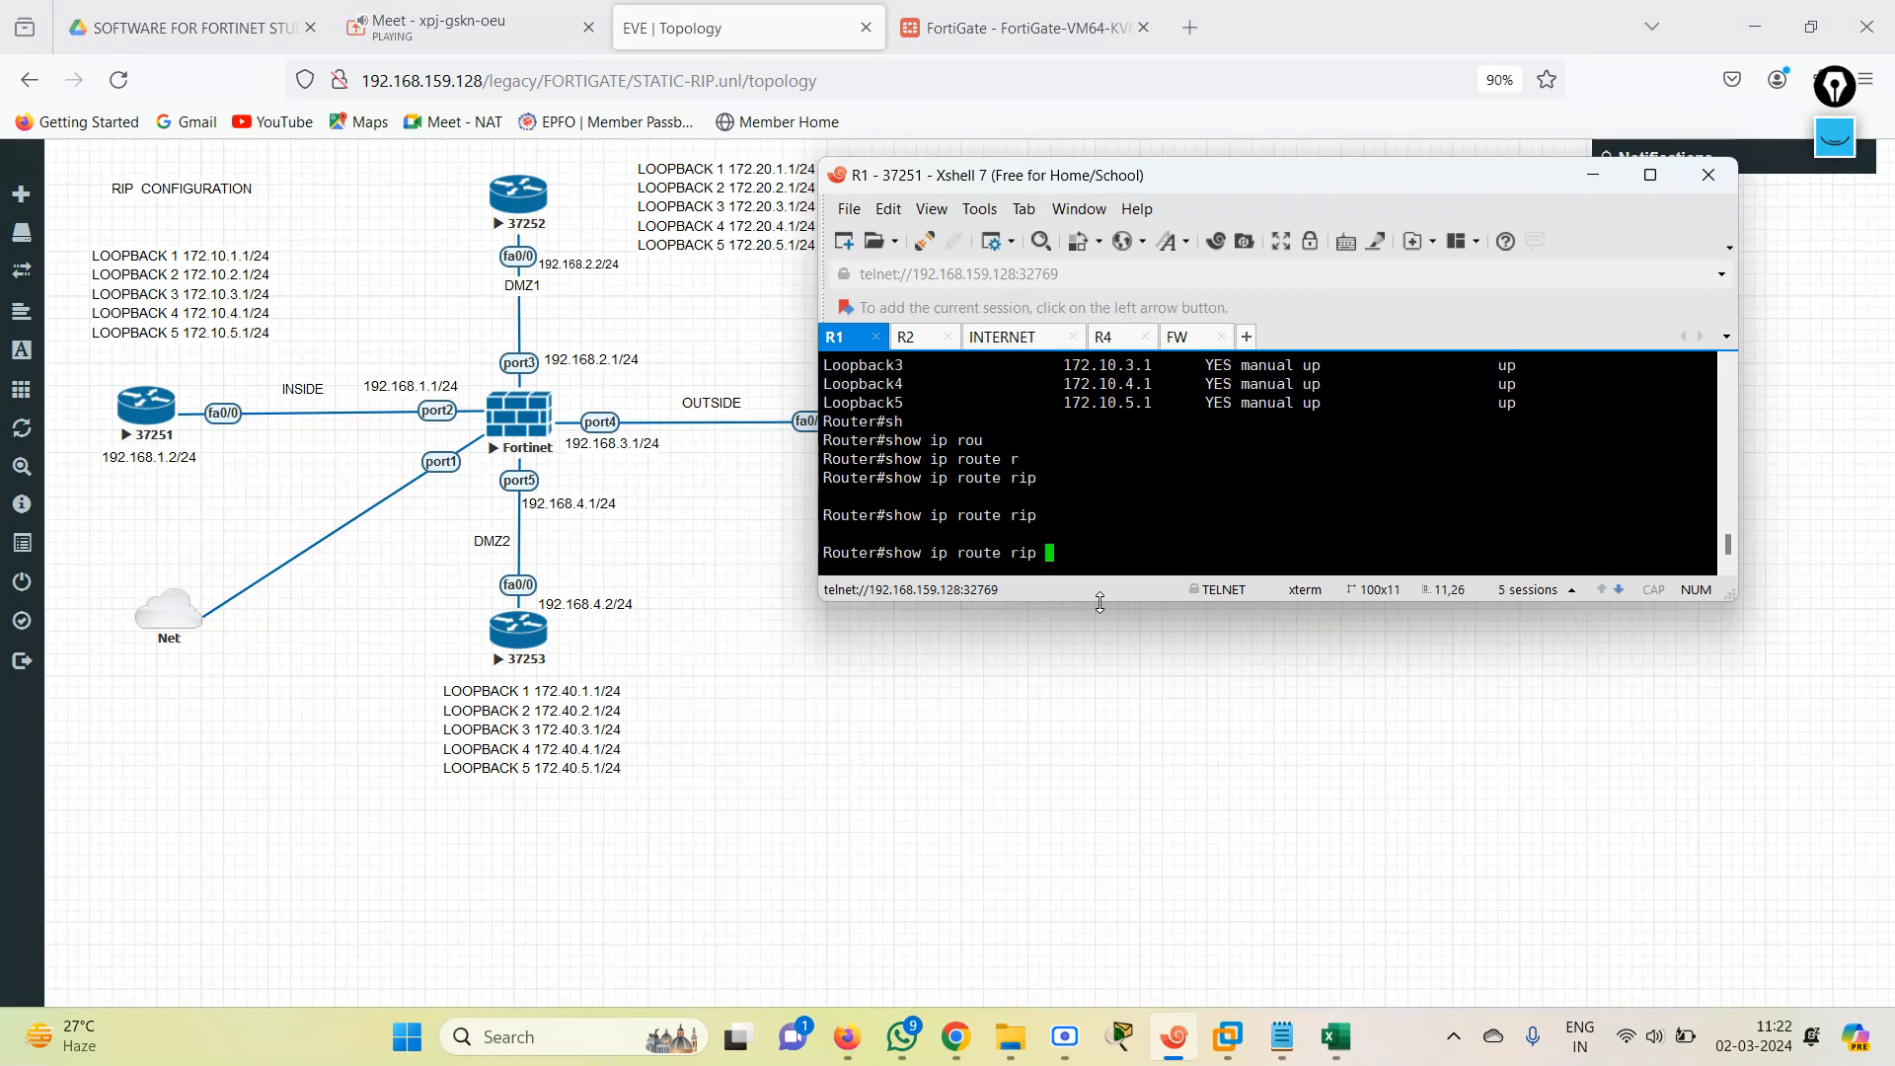
{"action": "key", "text": "Return"}
{"action": "key", "text": "Up"}
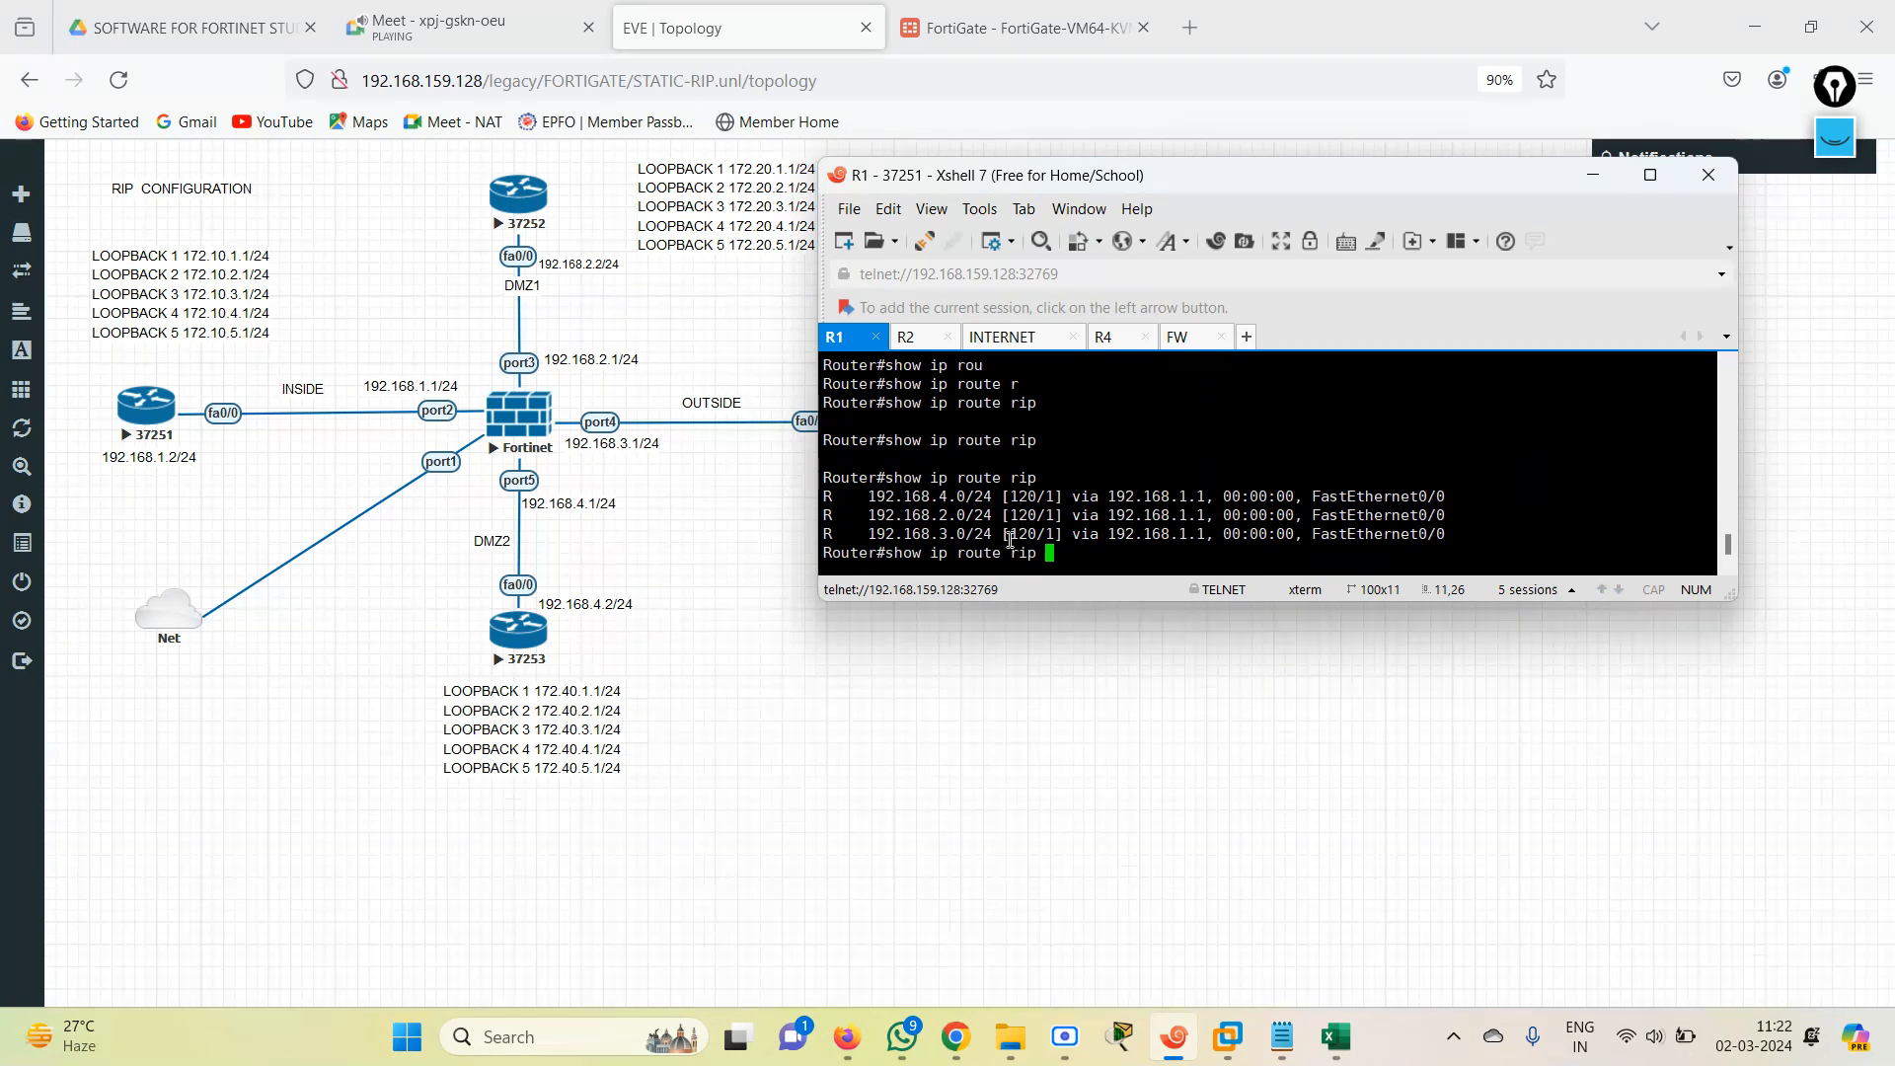
{"action": "left_click_drag", "start_coordinate": [874, 496], "coordinate": [1480, 541]}
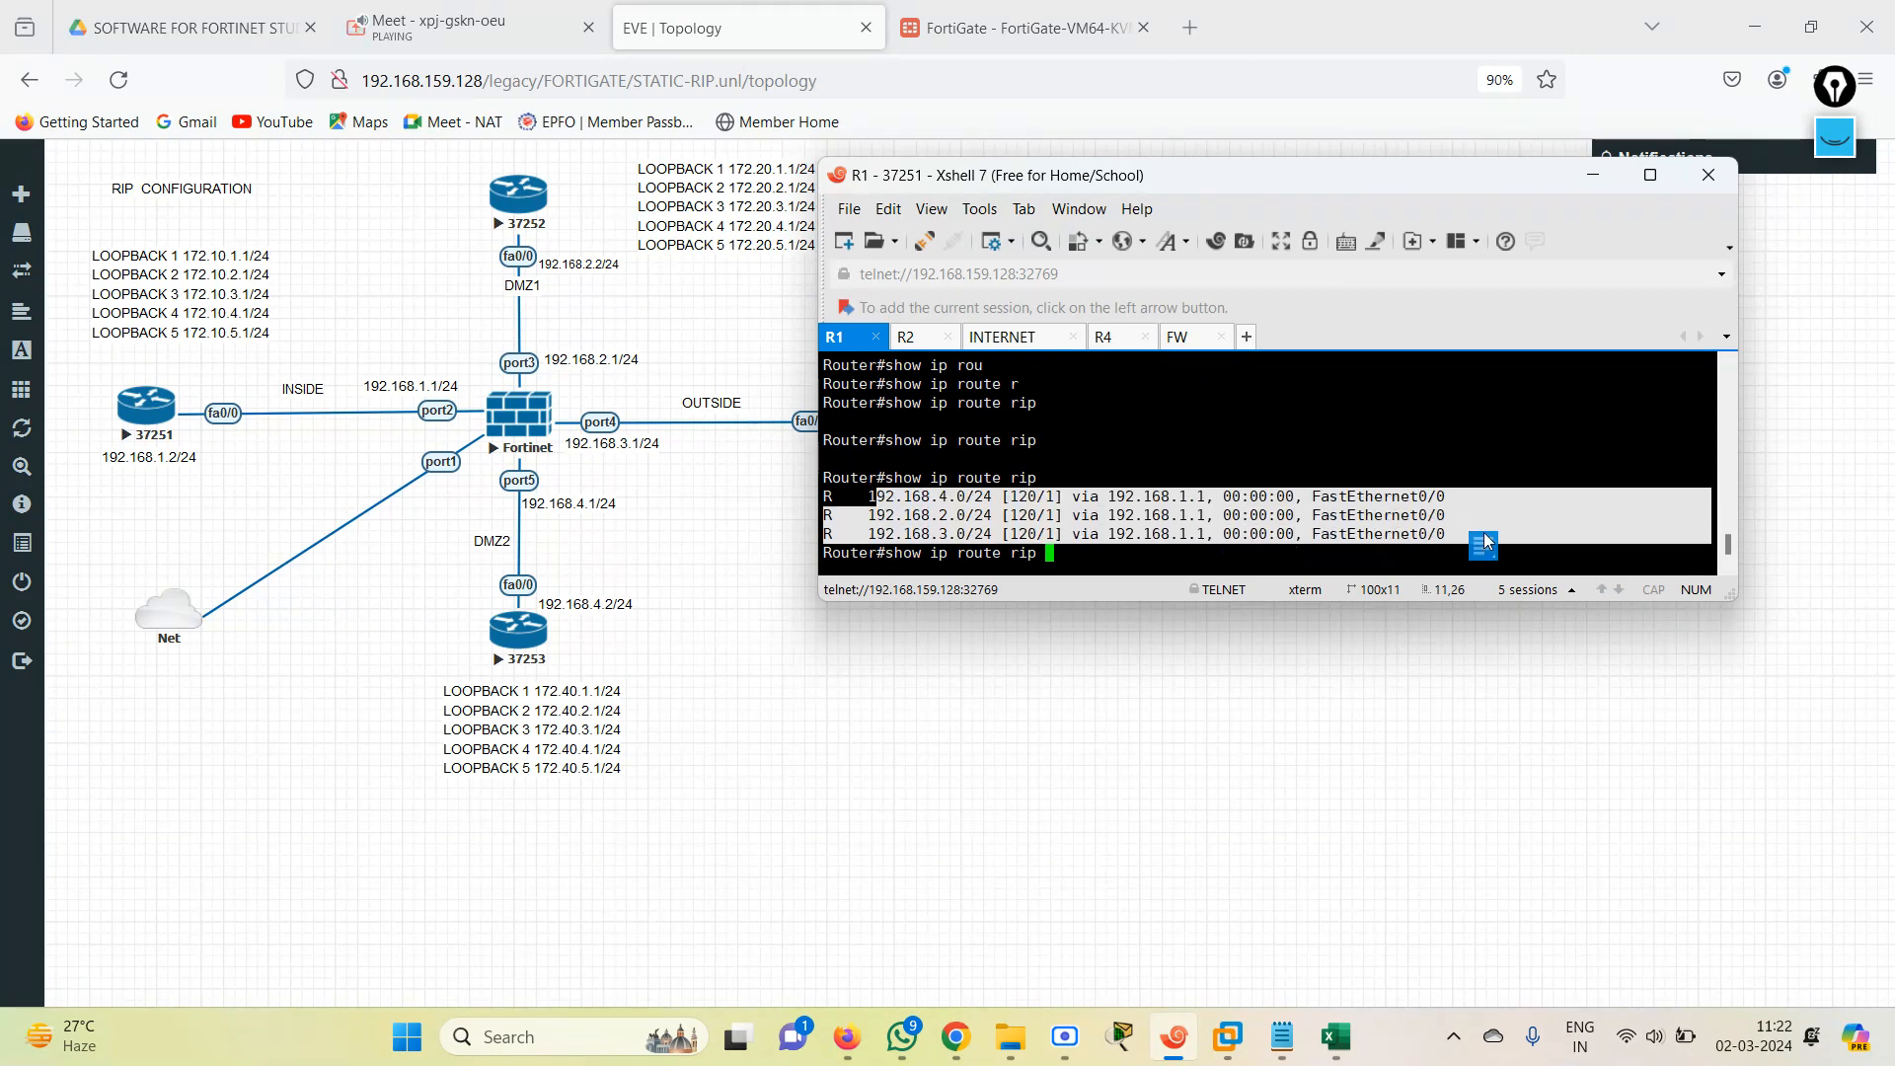
Switch to R2's console session and leave its RIP configuration mode with end.
{"action": "left_click", "coordinate": [907, 340]}
{"action": "key", "text": "Return"}
{"action": "key", "text": "Return"}
{"action": "key", "text": "Return"}
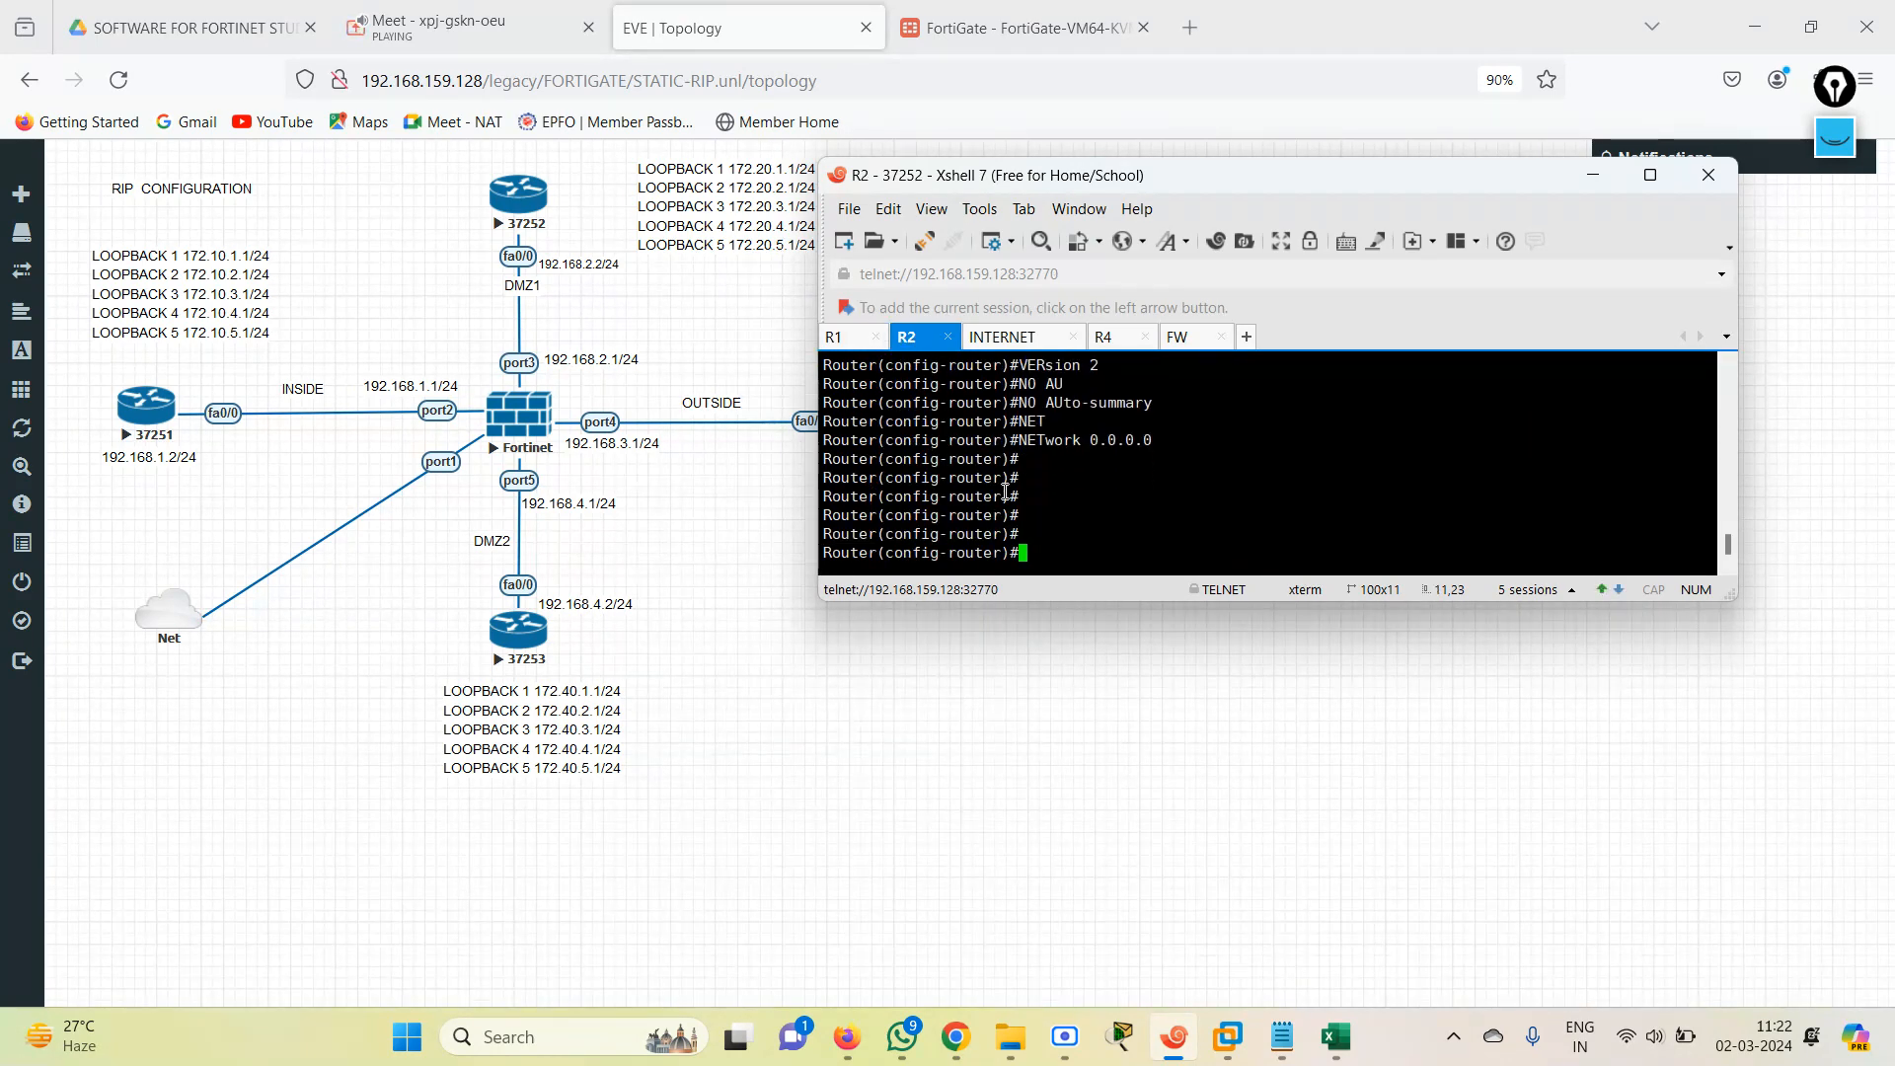
{"action": "type", "text": "end"}
{"action": "key", "text": "Return"}
List R2's interfaces with their IP addresses and status using show ip int brief.
{"action": "type", "text": "sh"}
{"action": "key", "text": "Tab"}
{"action": "type", "text": "ip int"}
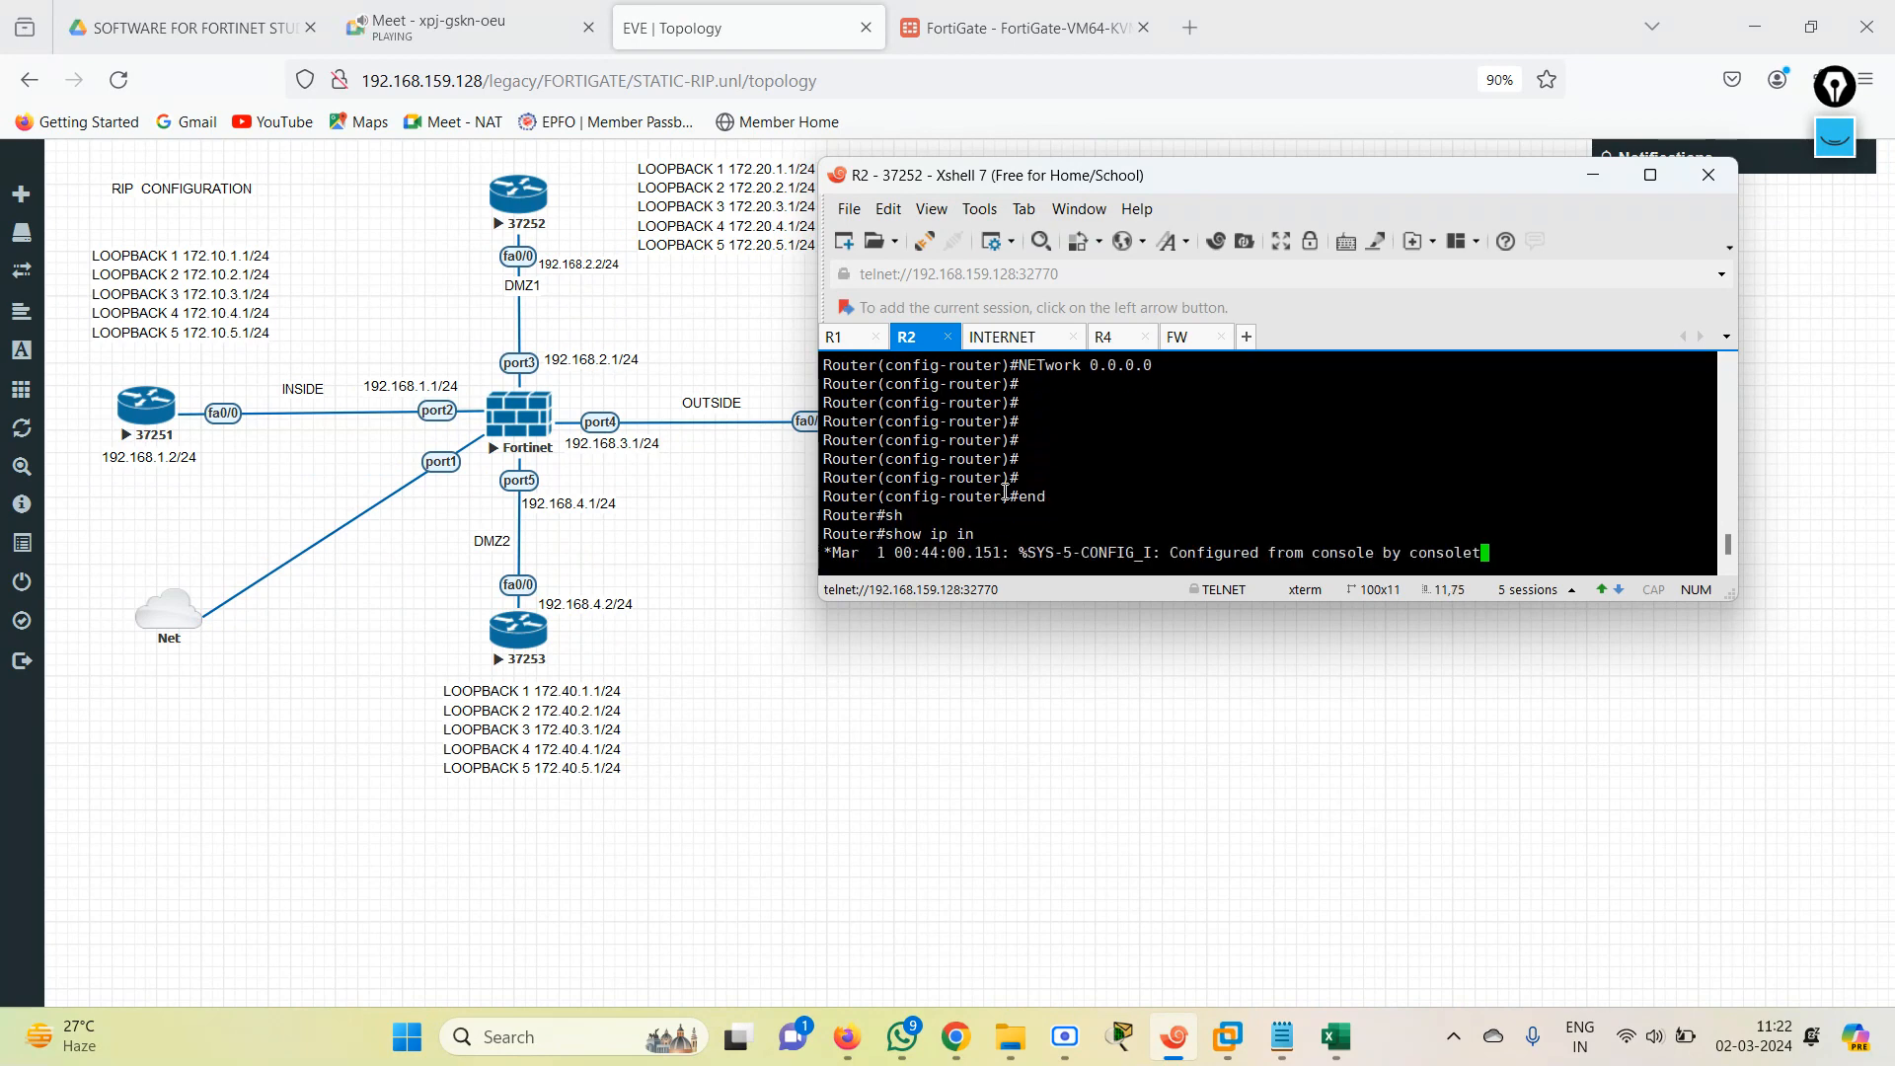
{"action": "type", "text": " b"}
{"action": "key", "text": "Tab"}
{"action": "type", "text": "br"}
{"action": "key", "text": "Tab"}
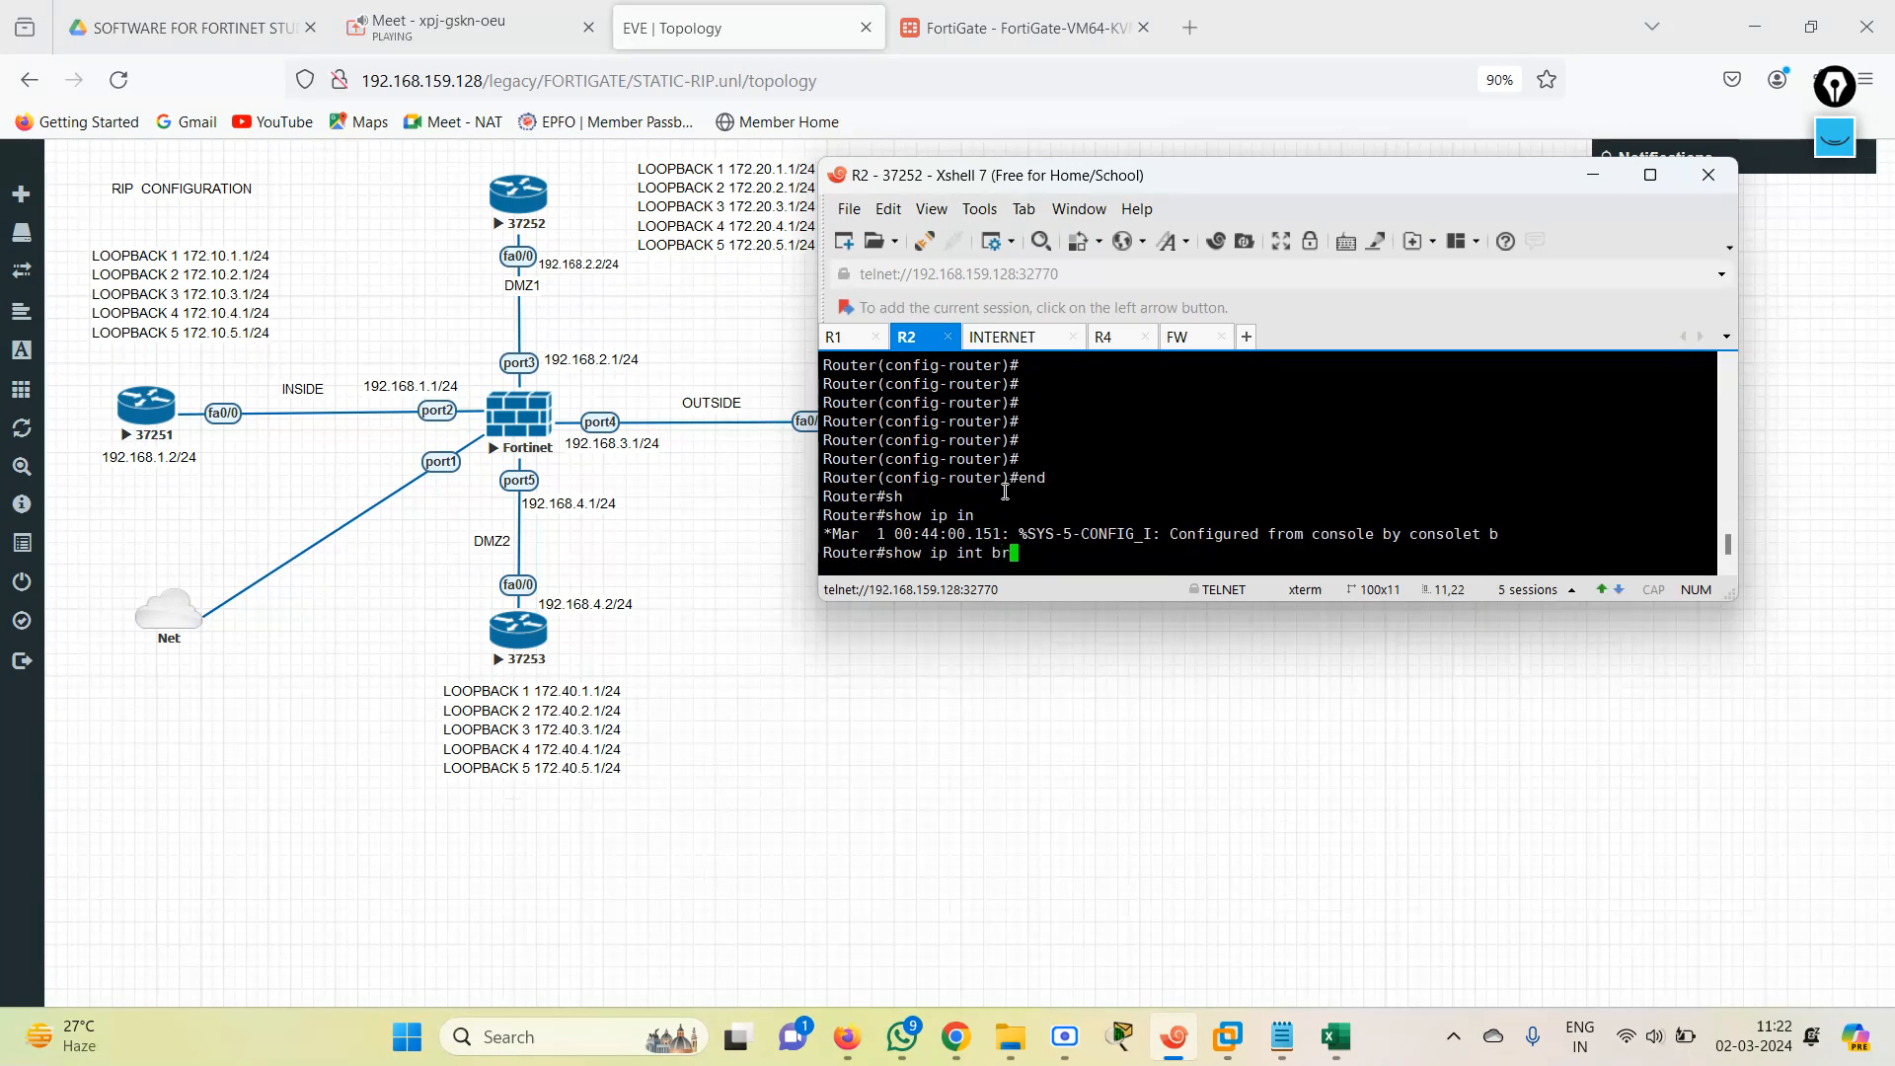
{"action": "key", "text": "Return"}
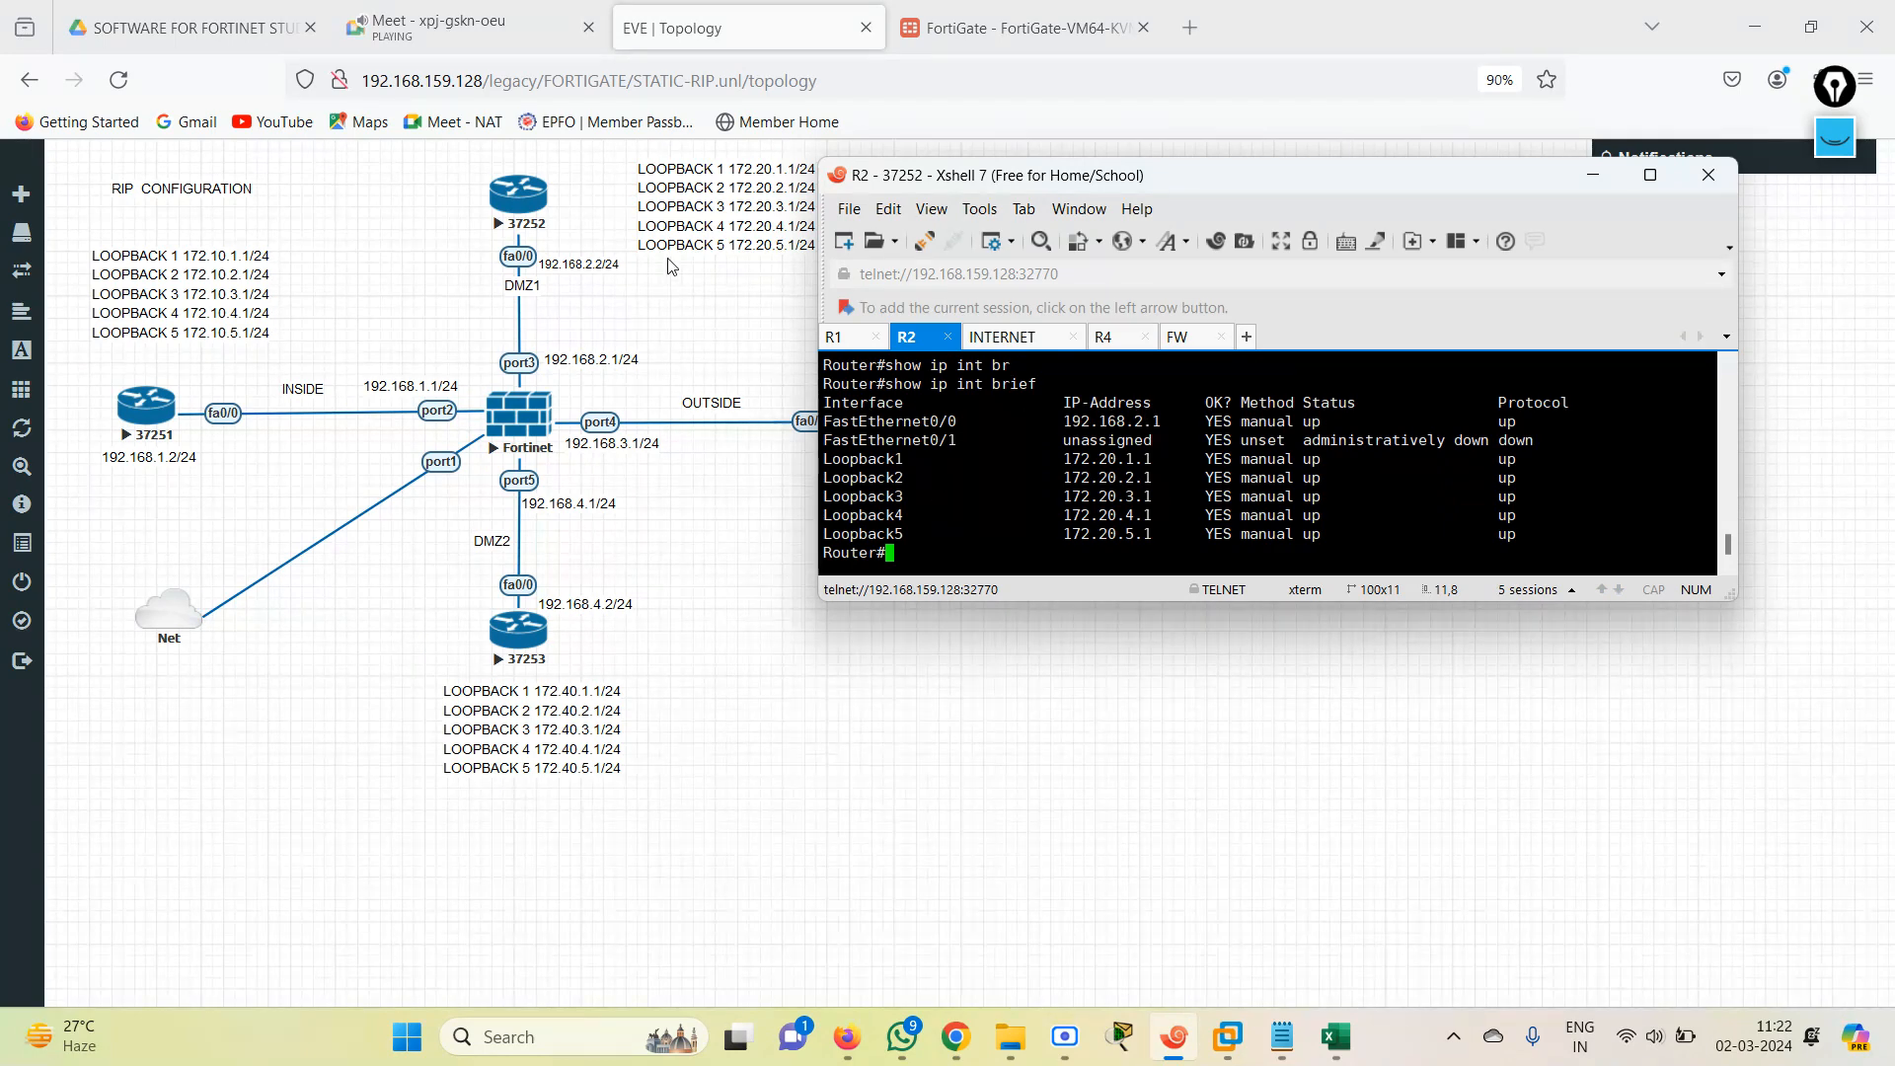
Enter global configuration mode on R2 and open interface fastEthernet 0/0 for configuration.
{"action": "type", "text": "conf ter"}
{"action": "key", "text": "Tab"}
{"action": "key", "text": "Return"}
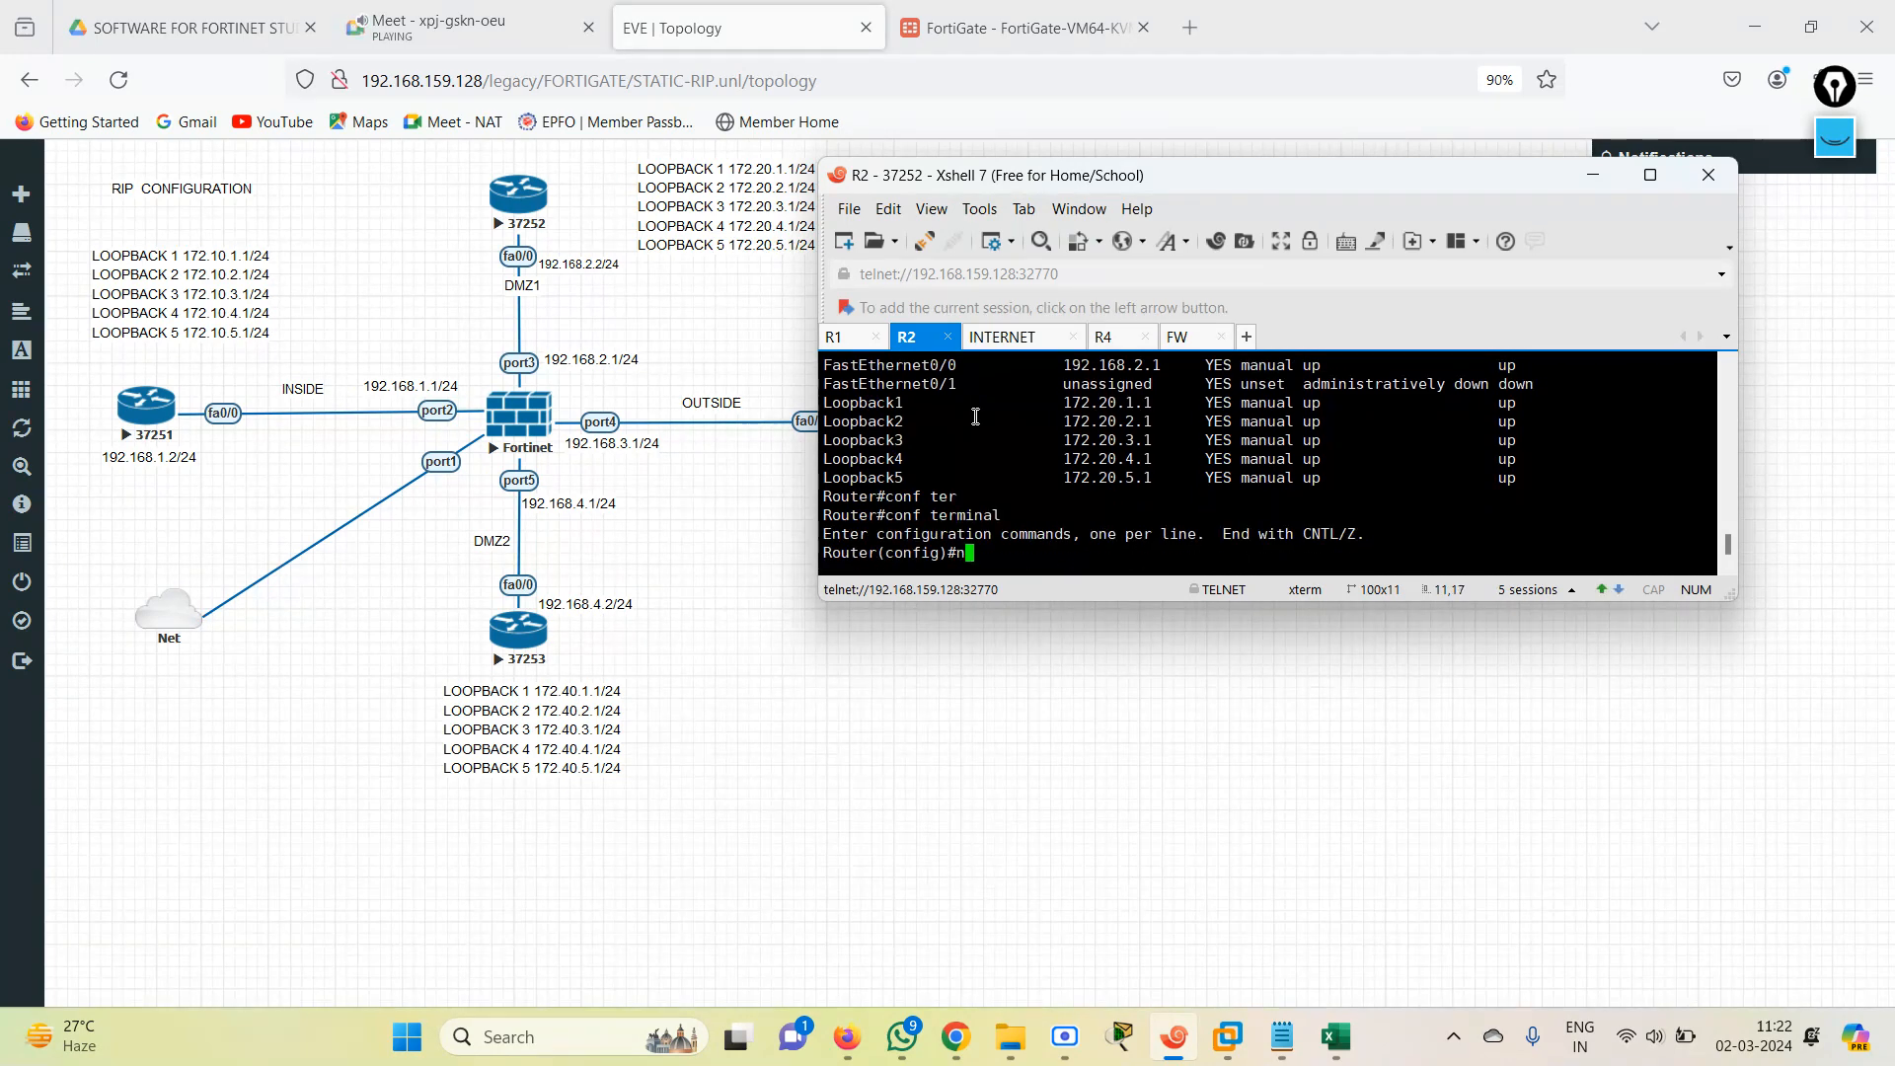
{"action": "type", "text": "ne"}
{"action": "key", "text": "BackSpace"}
{"action": "key", "text": "BackSpace"}
{"action": "type", "text": "int"}
{"action": "key", "text": "Tab"}
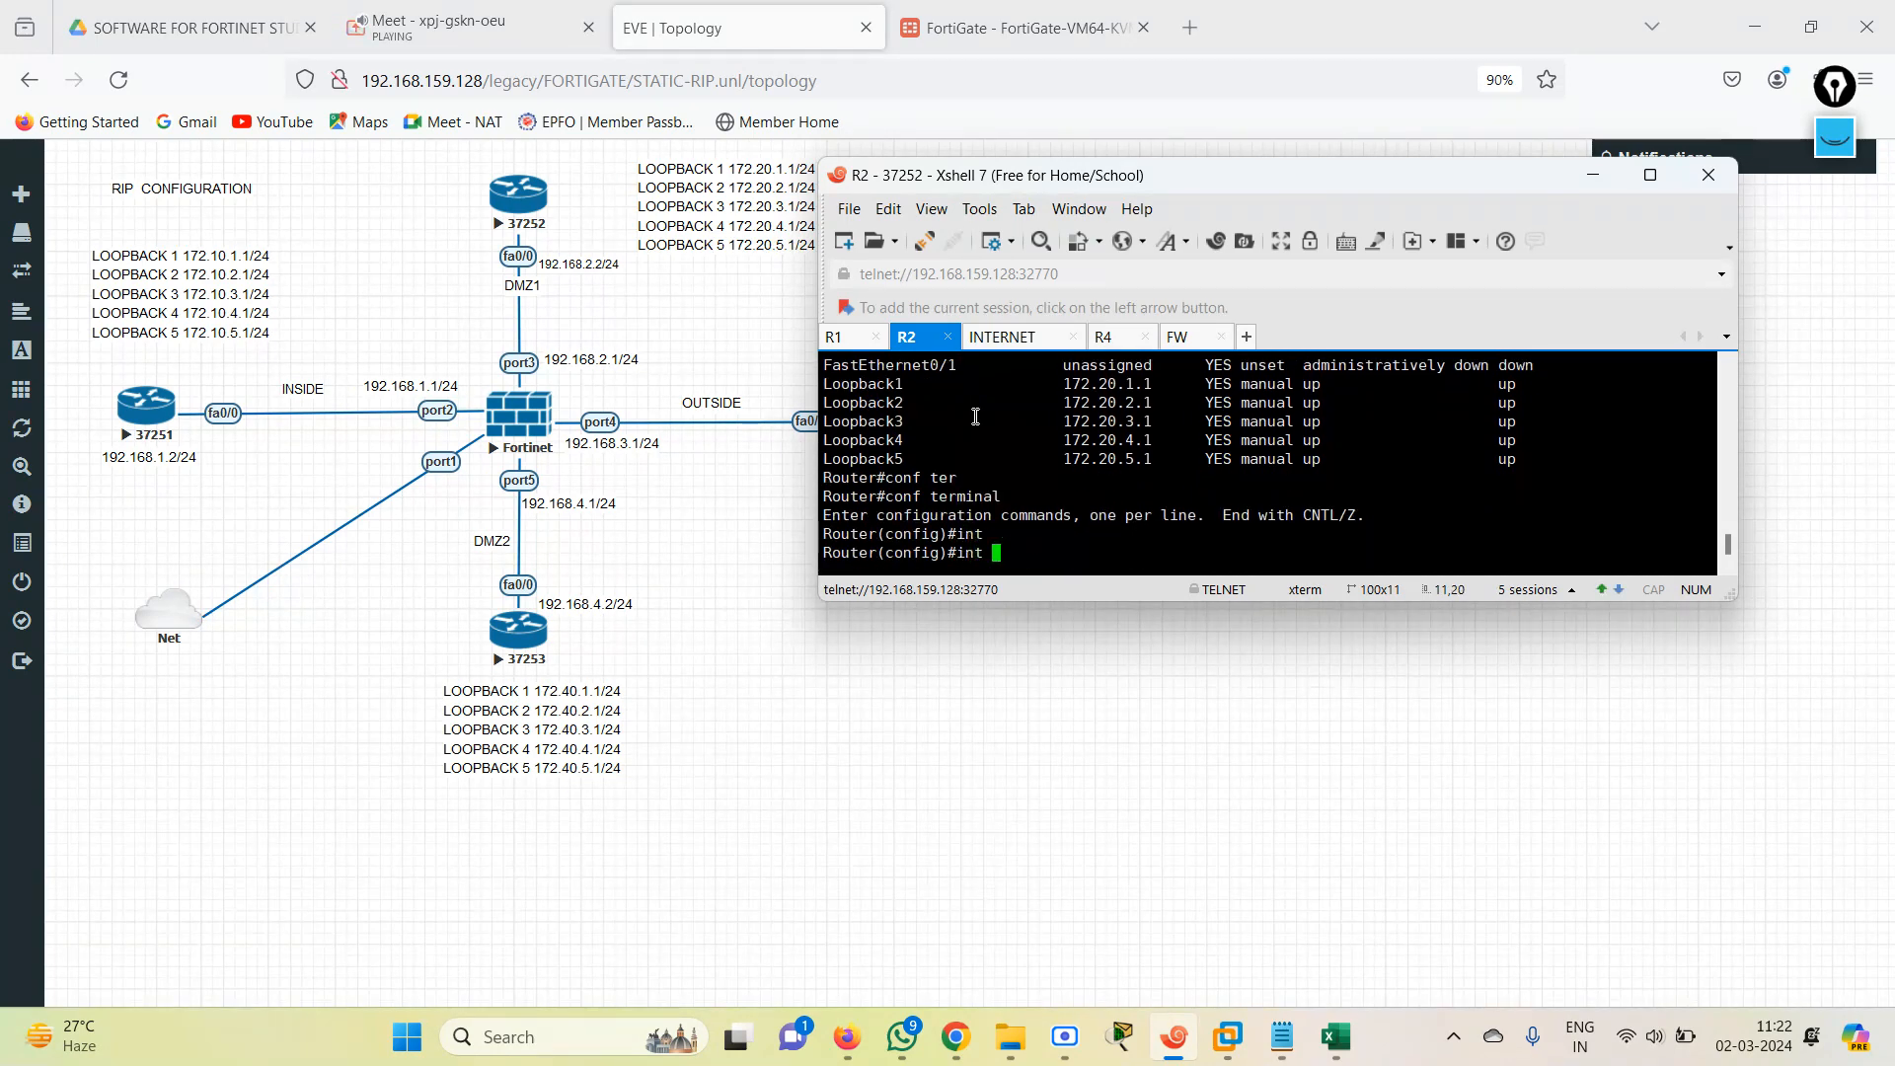
{"action": "type", "text": "fas"}
{"action": "key", "text": "Tab"}
{"action": "type", "text": "0."}
{"action": "key", "text": "BackSpace"}
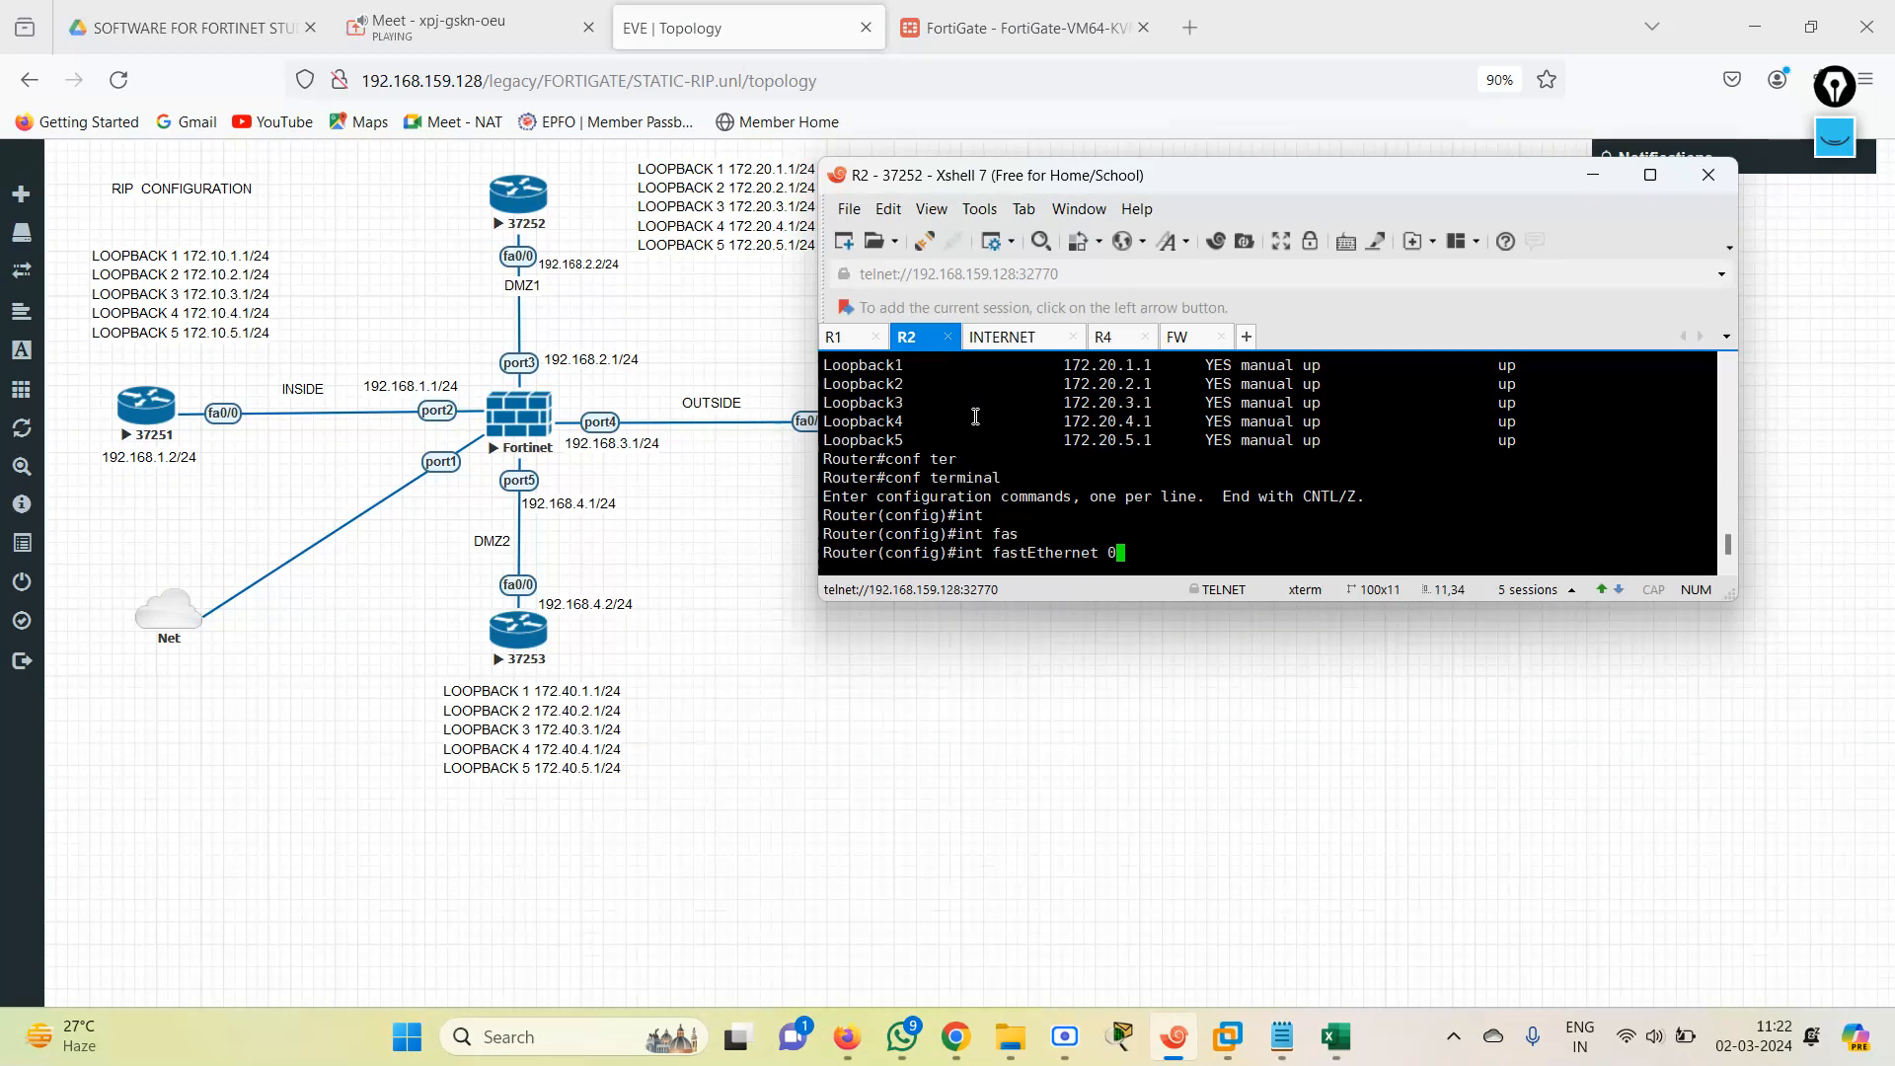
{"action": "type", "text": "/0"}
{"action": "key", "text": "Return"}
Assign IP address 192.168.2.2 with mask 255.255.255.0 to R2's FastEthernet0/0 interface.
{"action": "type", "text": "ip add"}
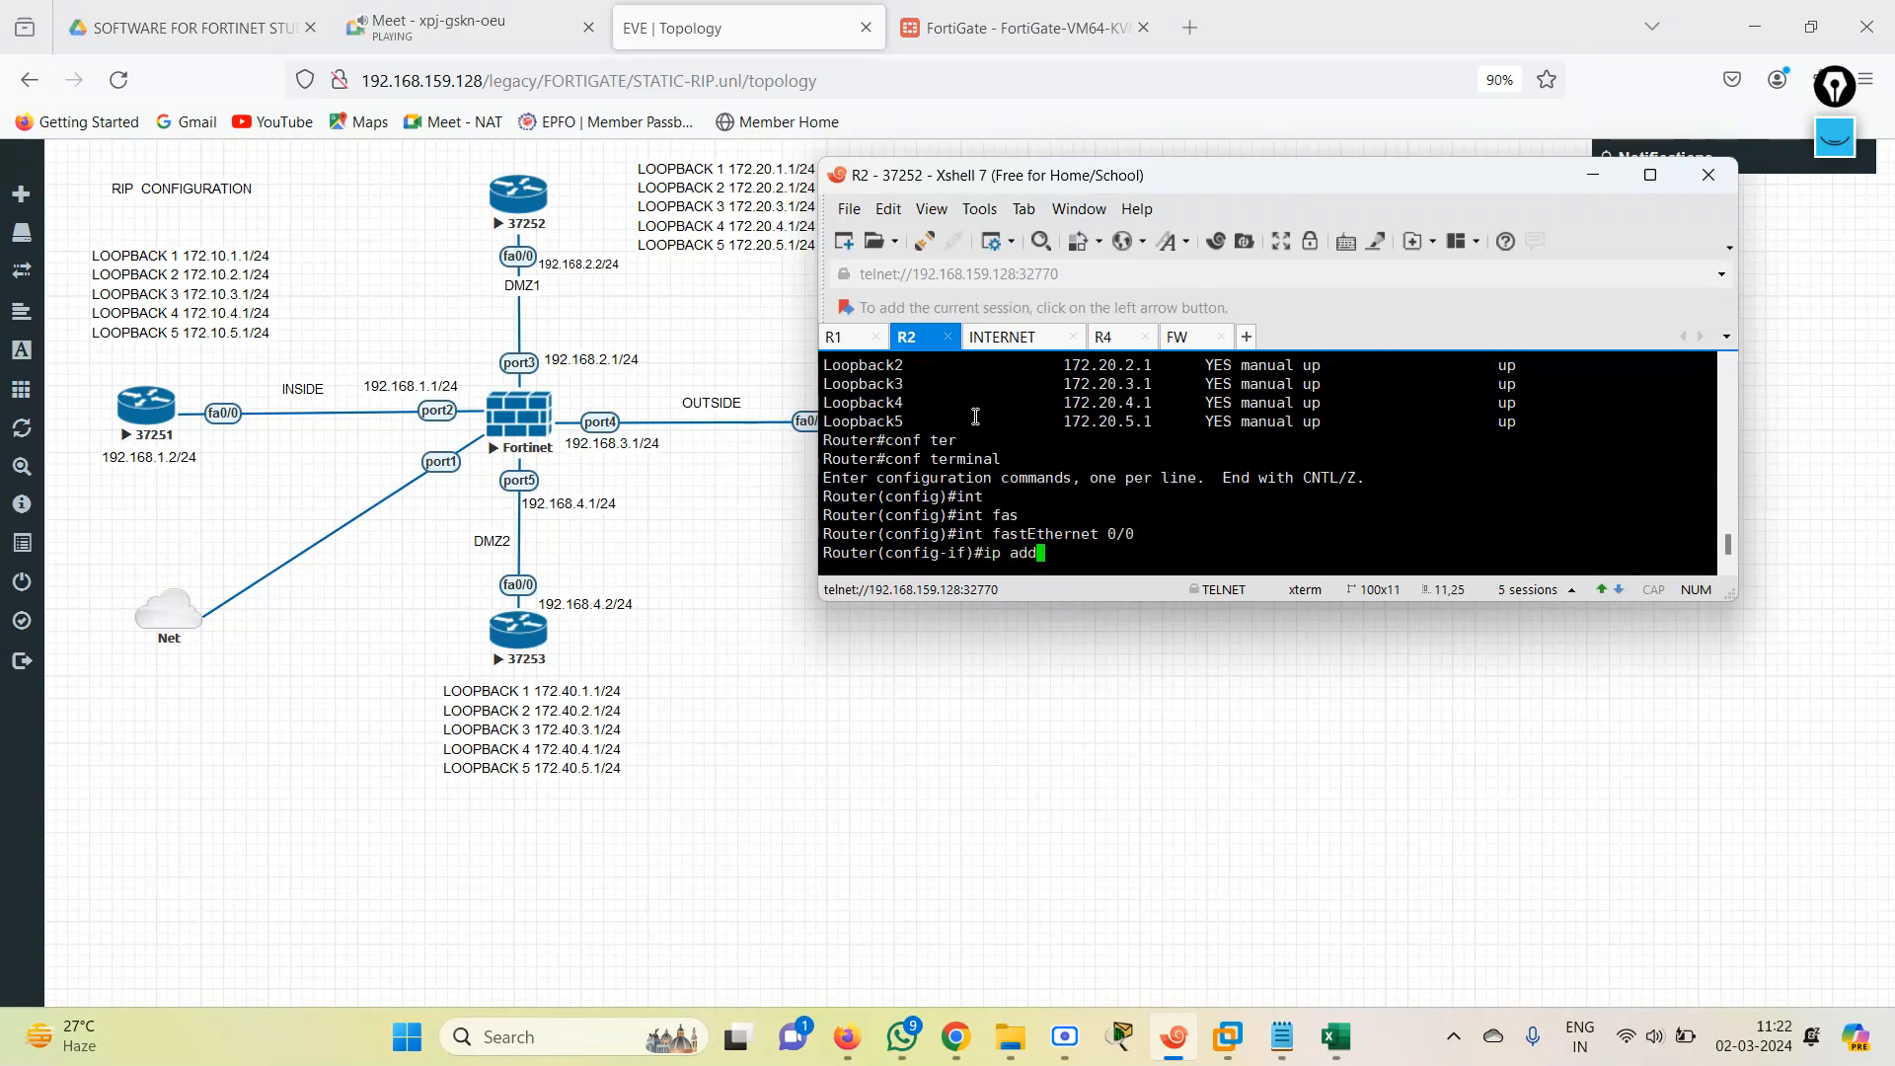
{"action": "key", "text": "Tab"}
{"action": "type", "text": "192.168."}
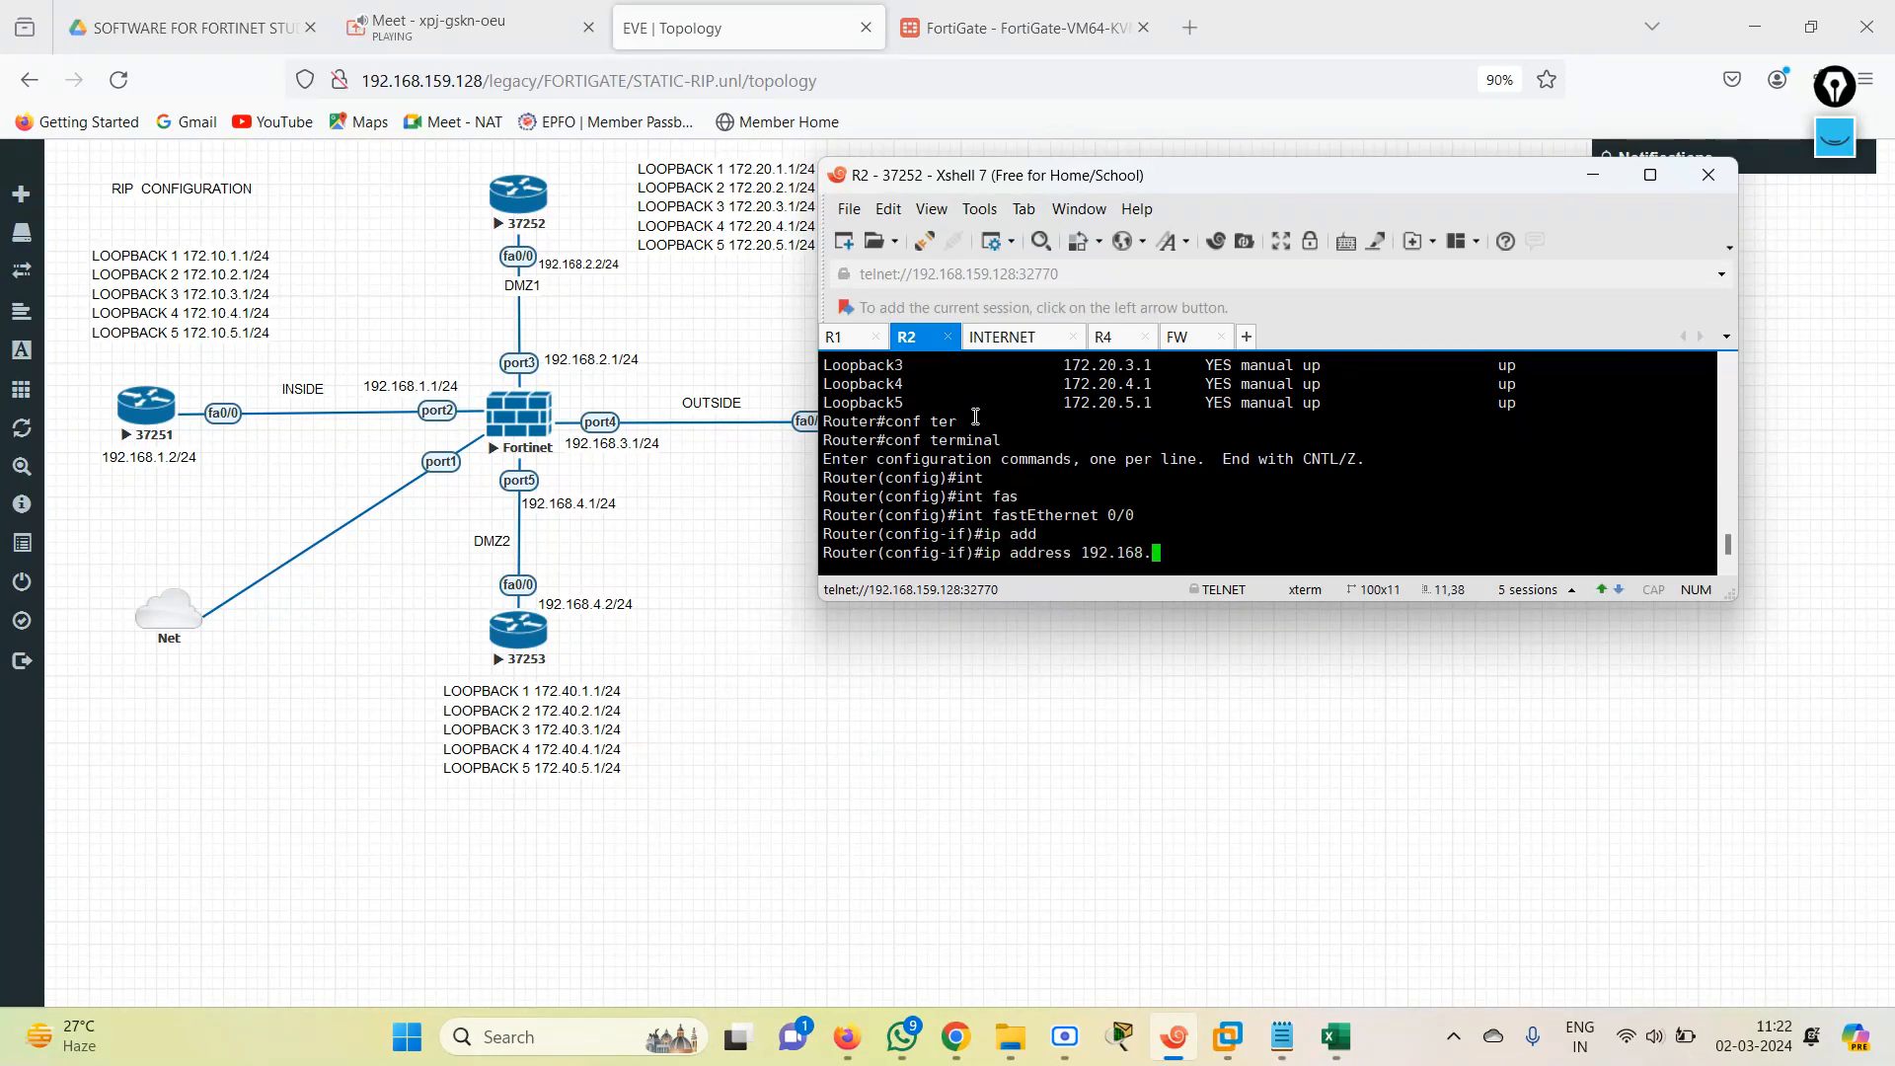
{"action": "type", "text": "2.2 255.255.255.0"}
{"action": "key", "text": "Return"}
Return R2 to privileged mode with end and check its interface addresses using show ip int b.
{"action": "type", "text": "end"}
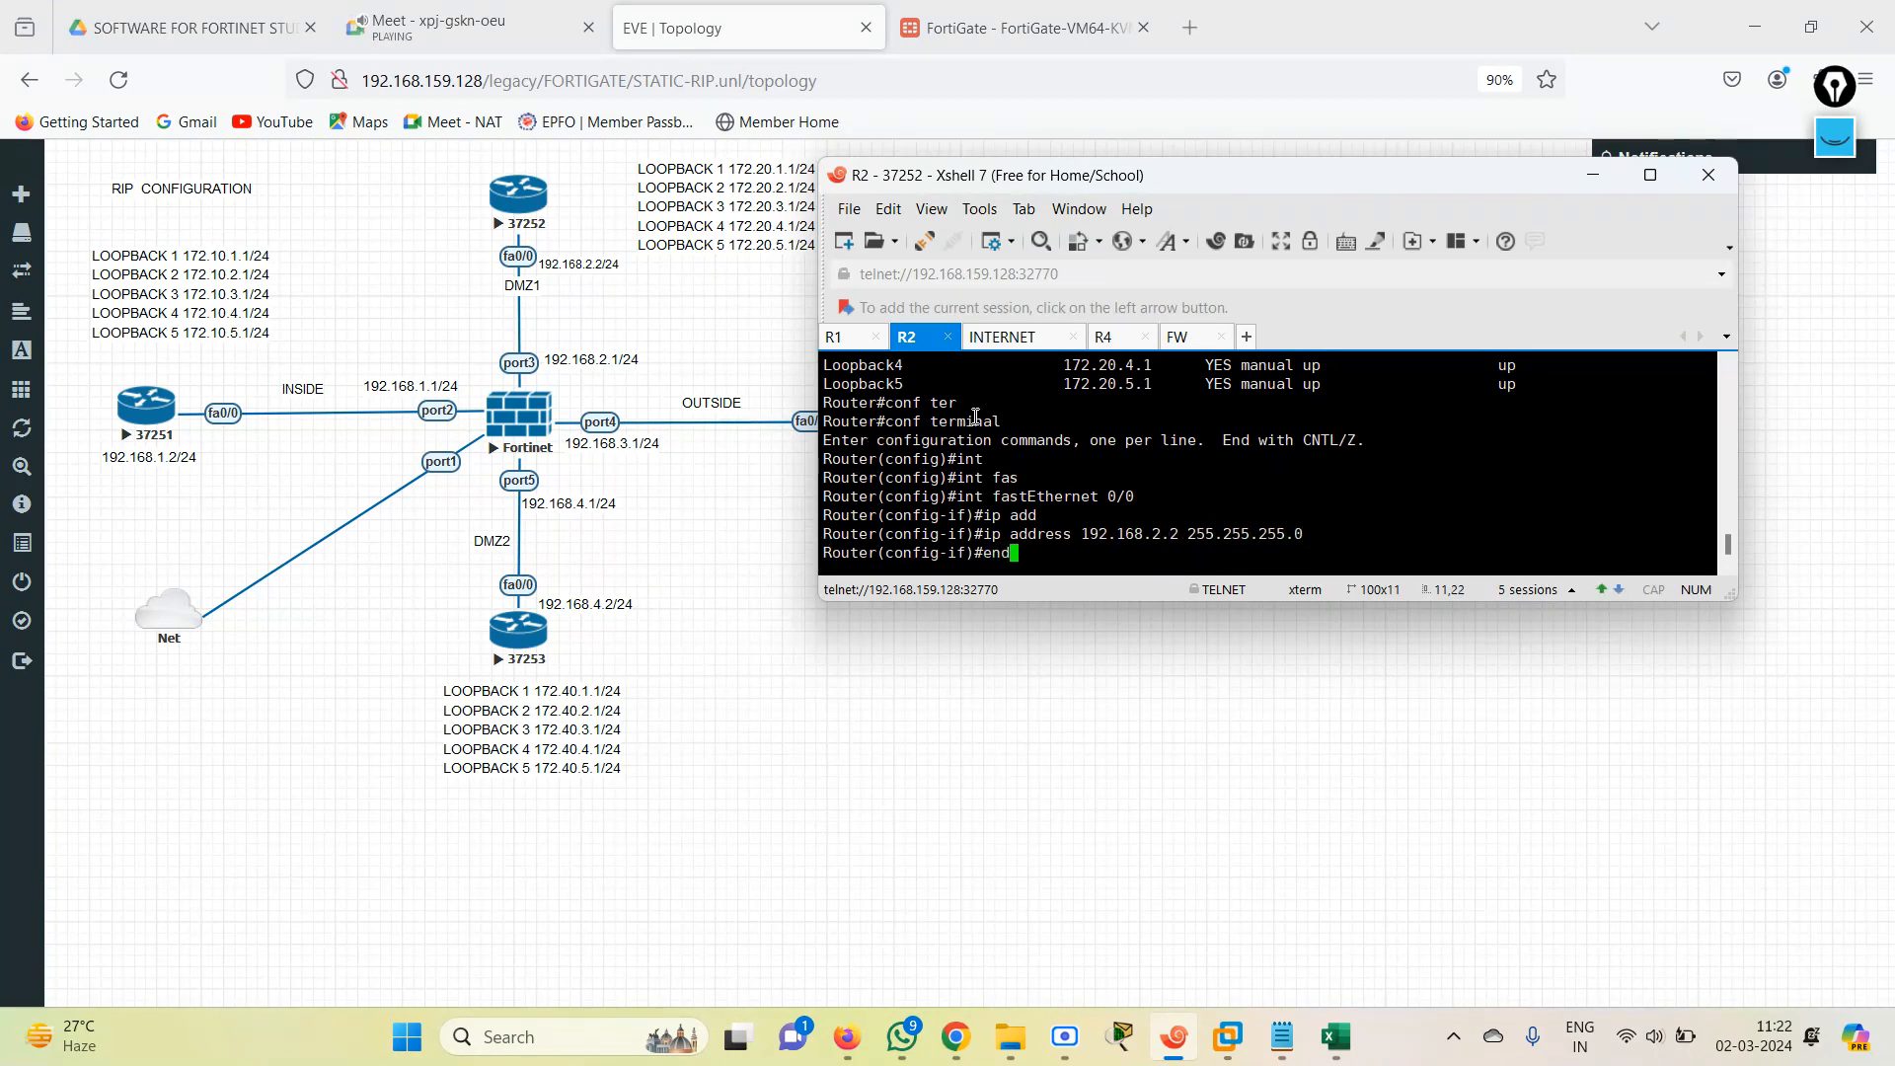
{"action": "key", "text": "Return"}
{"action": "key", "text": "Return"}
{"action": "type", "text": "sh"}
{"action": "key", "text": "Tab"}
{"action": "type", "text": "ip int b"}
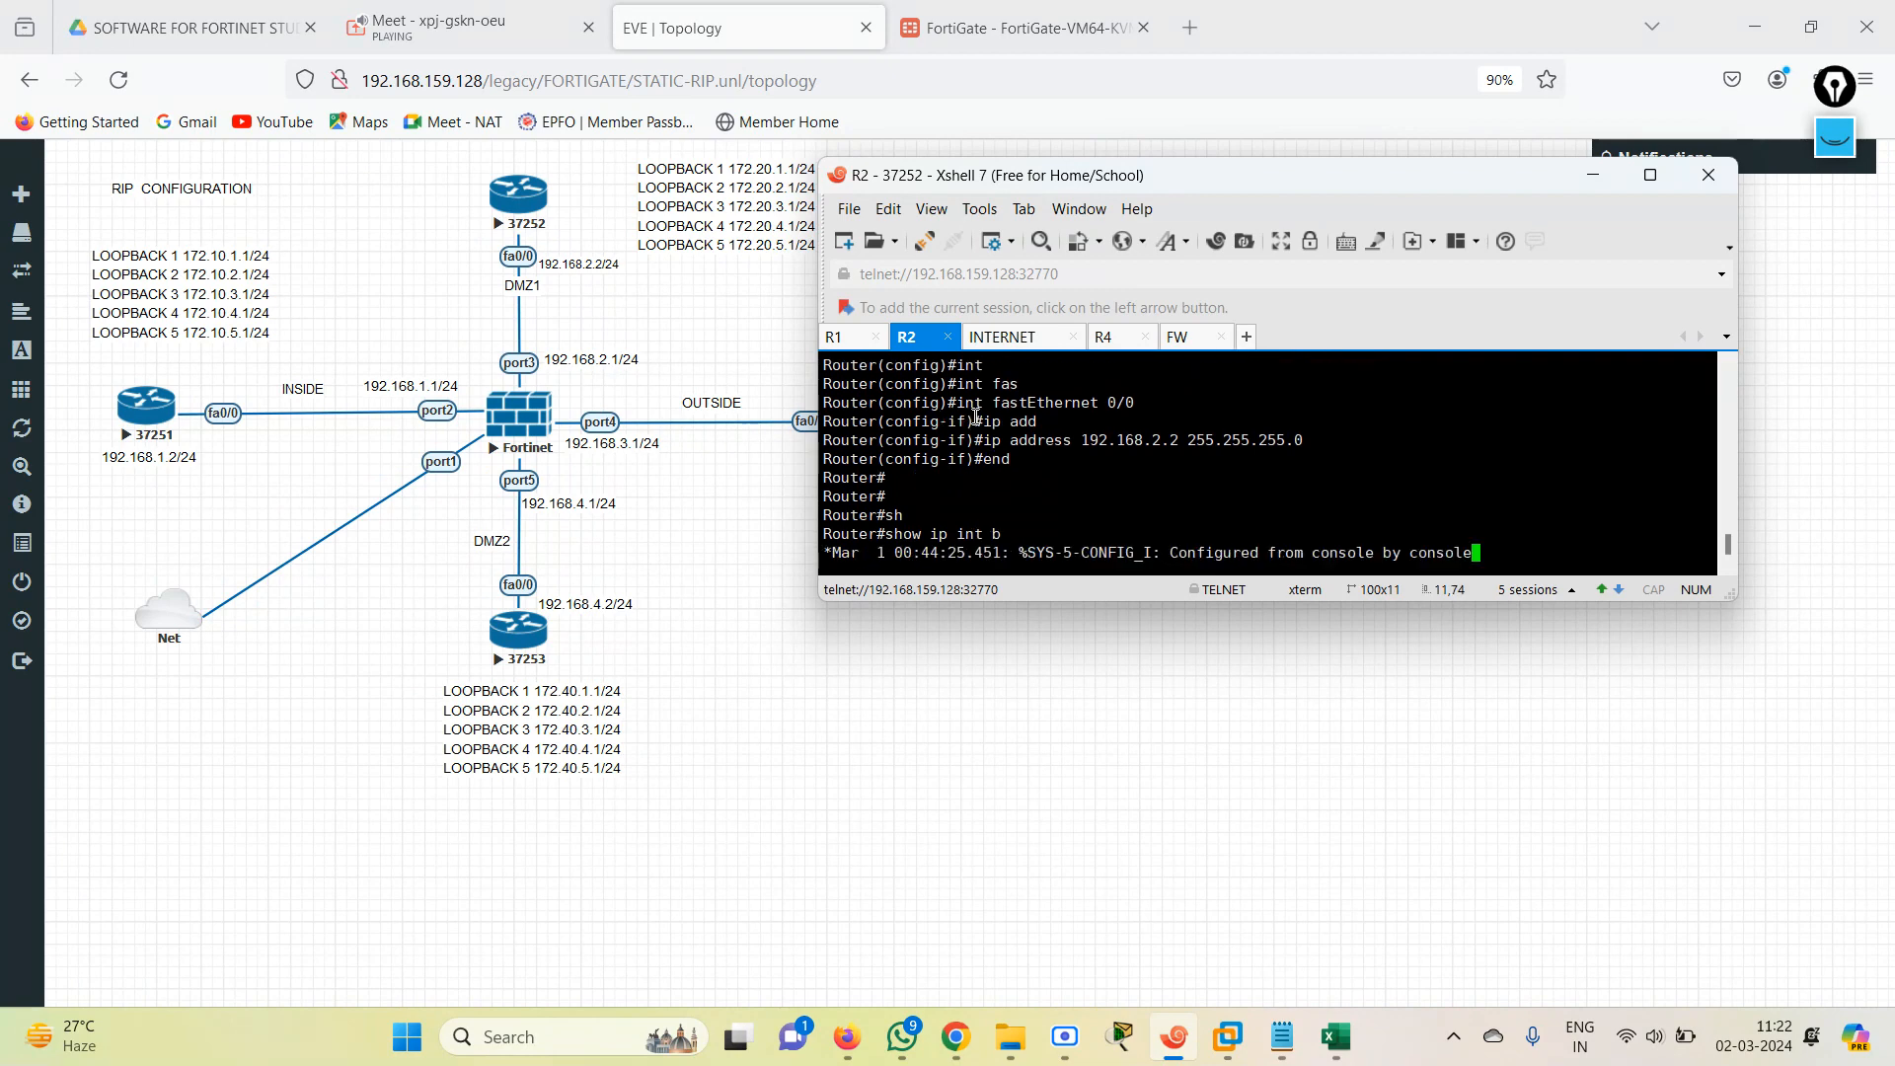
{"action": "key", "text": "Return"}
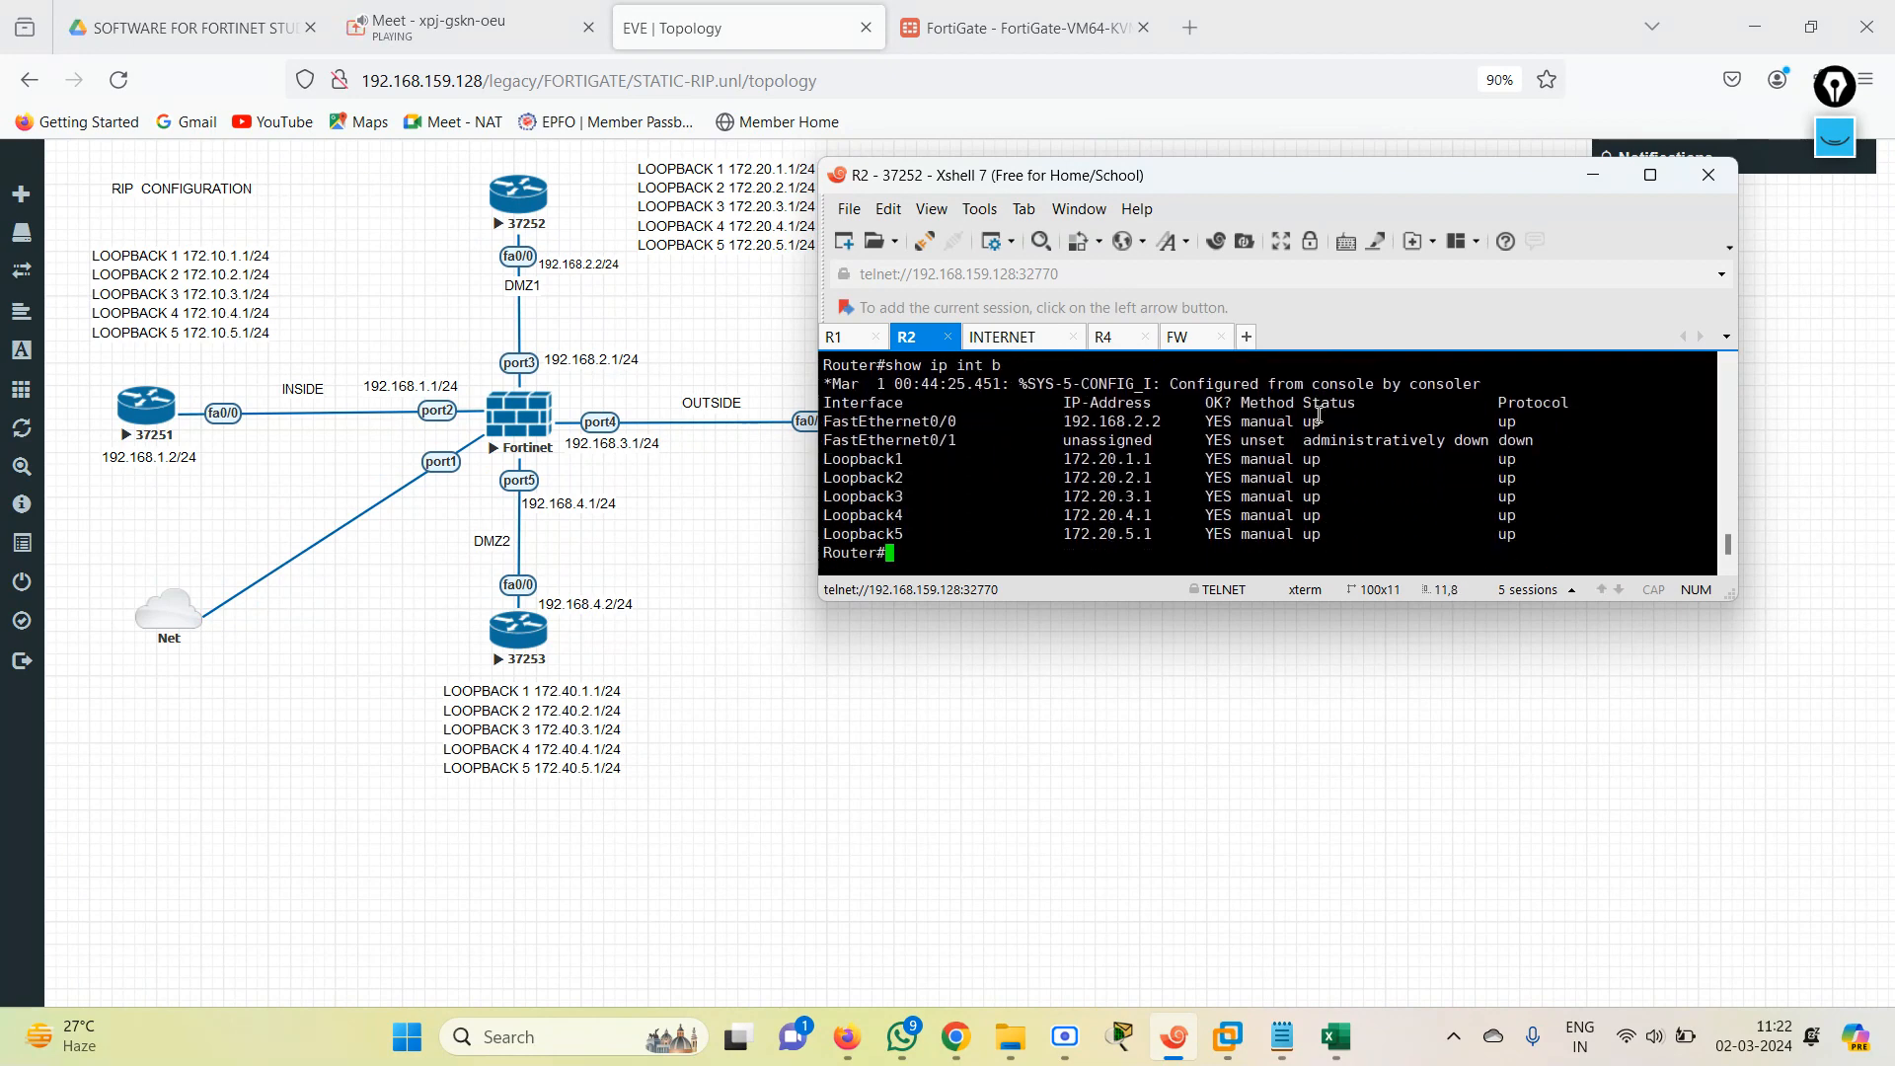
Display R2's RIP-learned routes with show ip route rip.
{"action": "type", "text": "sh"}
{"action": "key", "text": "Tab"}
{"action": "type", "text": "ip rou"}
{"action": "key", "text": "Tab"}
{"action": "type", "text": "r"}
{"action": "key", "text": "Tab"}
{"action": "key", "text": "Return"}
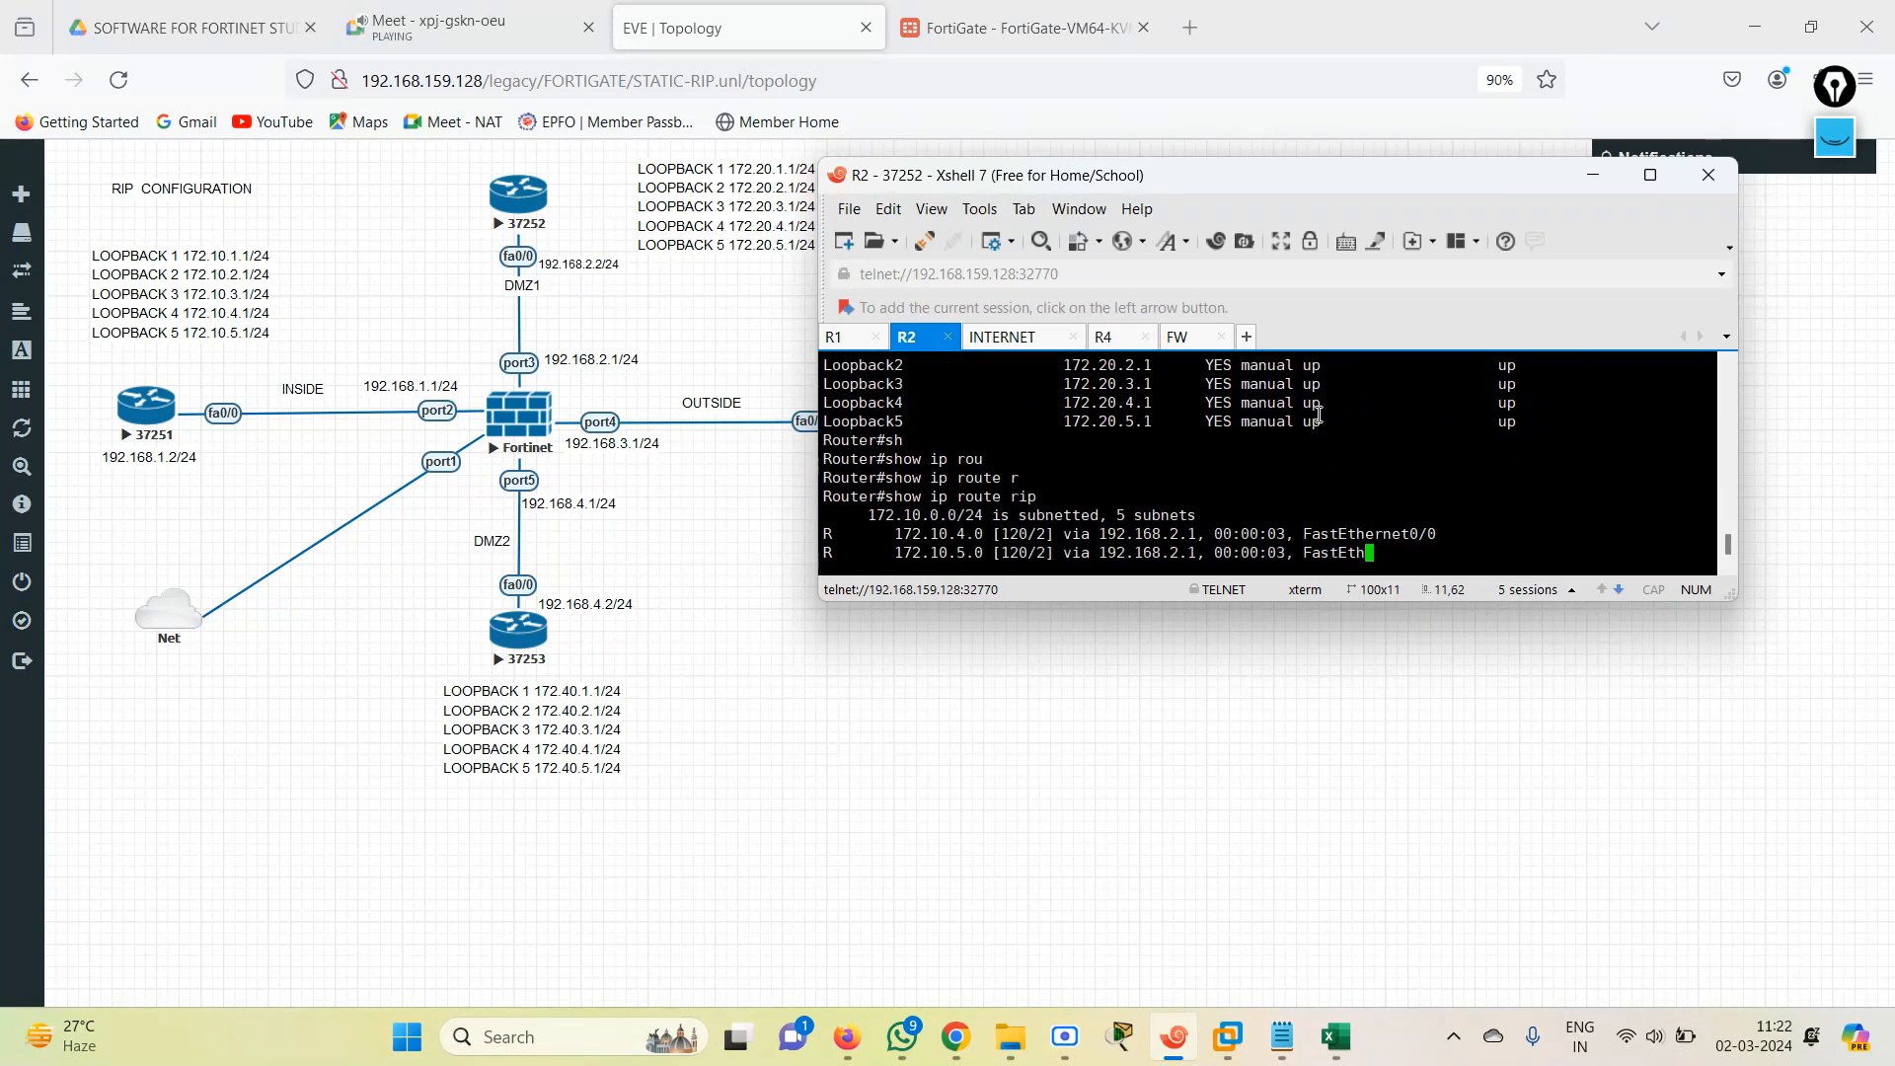
Switch to the INTERNET router's console session and leave its RIP configuration mode with end.
{"action": "left_click", "coordinate": [1012, 342]}
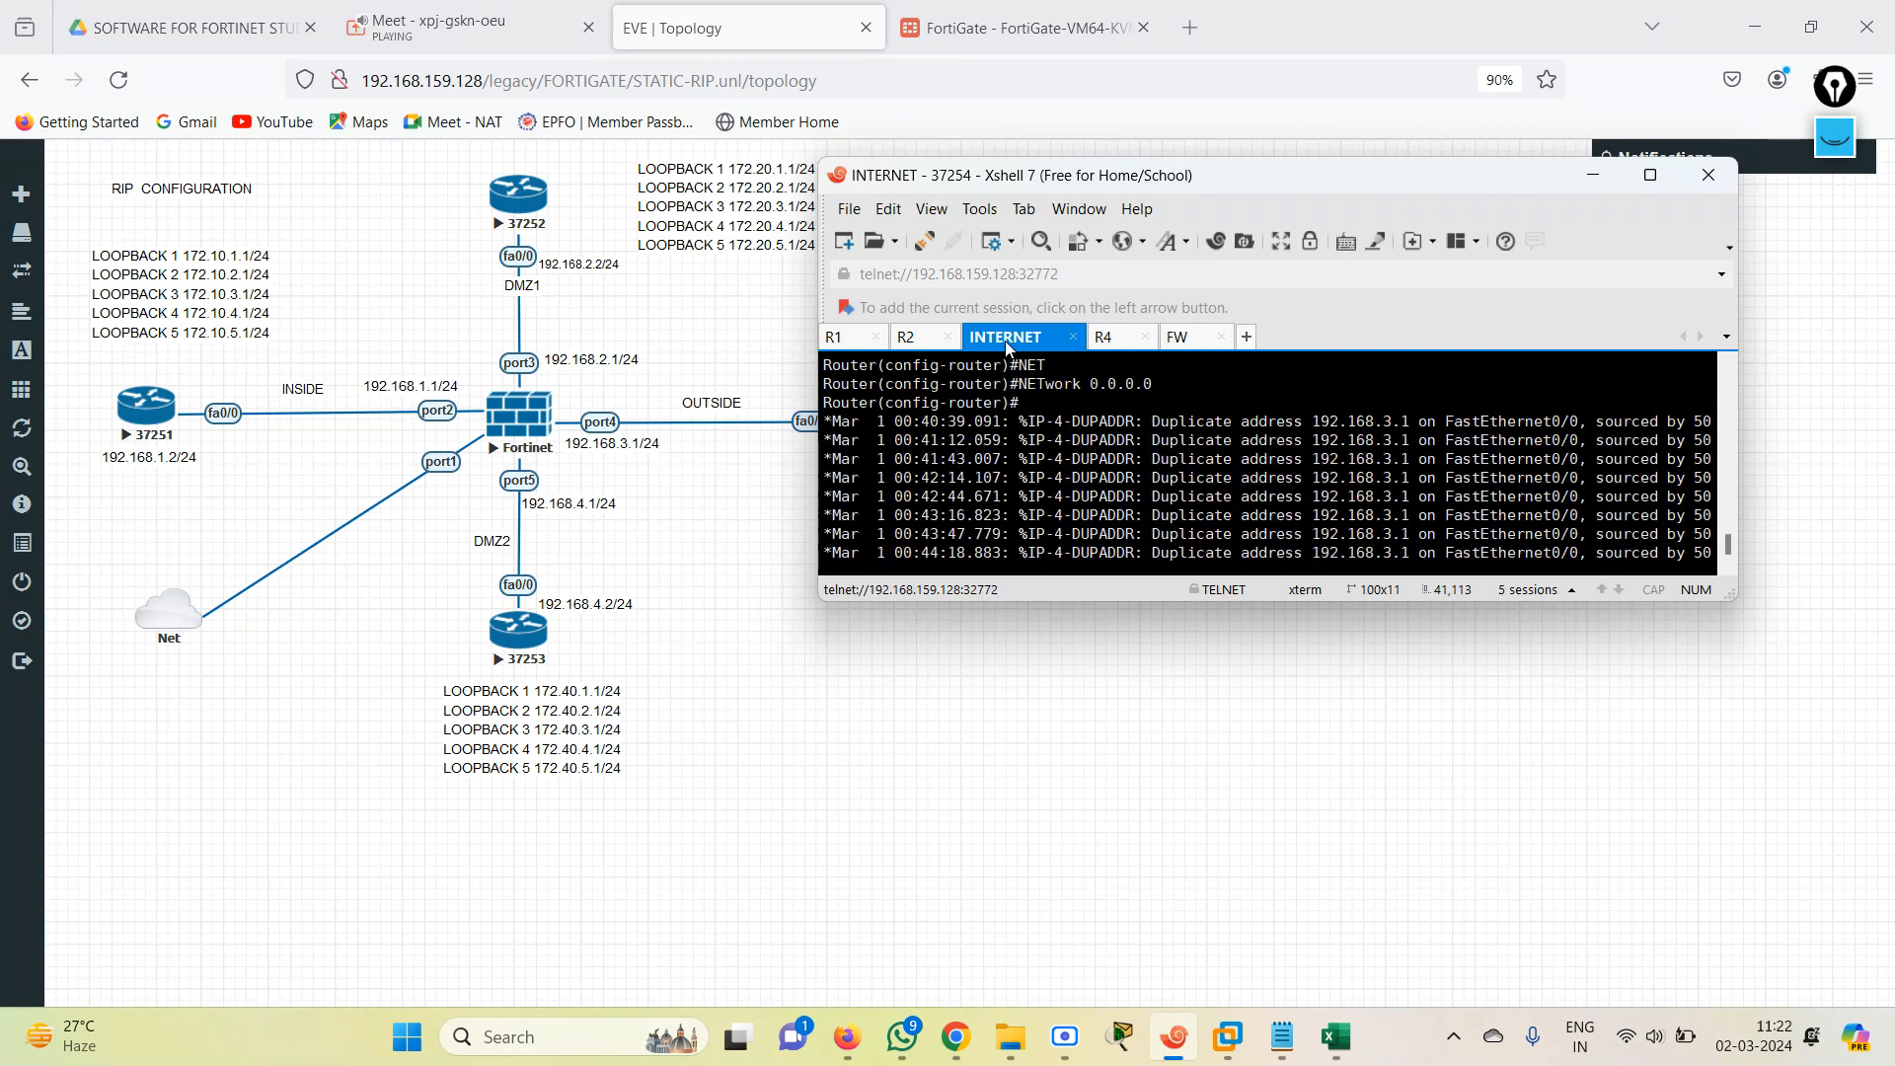
{"action": "key", "text": "Return"}
{"action": "key", "text": "Return"}
{"action": "type", "text": "end"}
{"action": "key", "text": "Return"}
List the INTERNET router's interface addresses with show ip int brief.
{"action": "type", "text": "sh"}
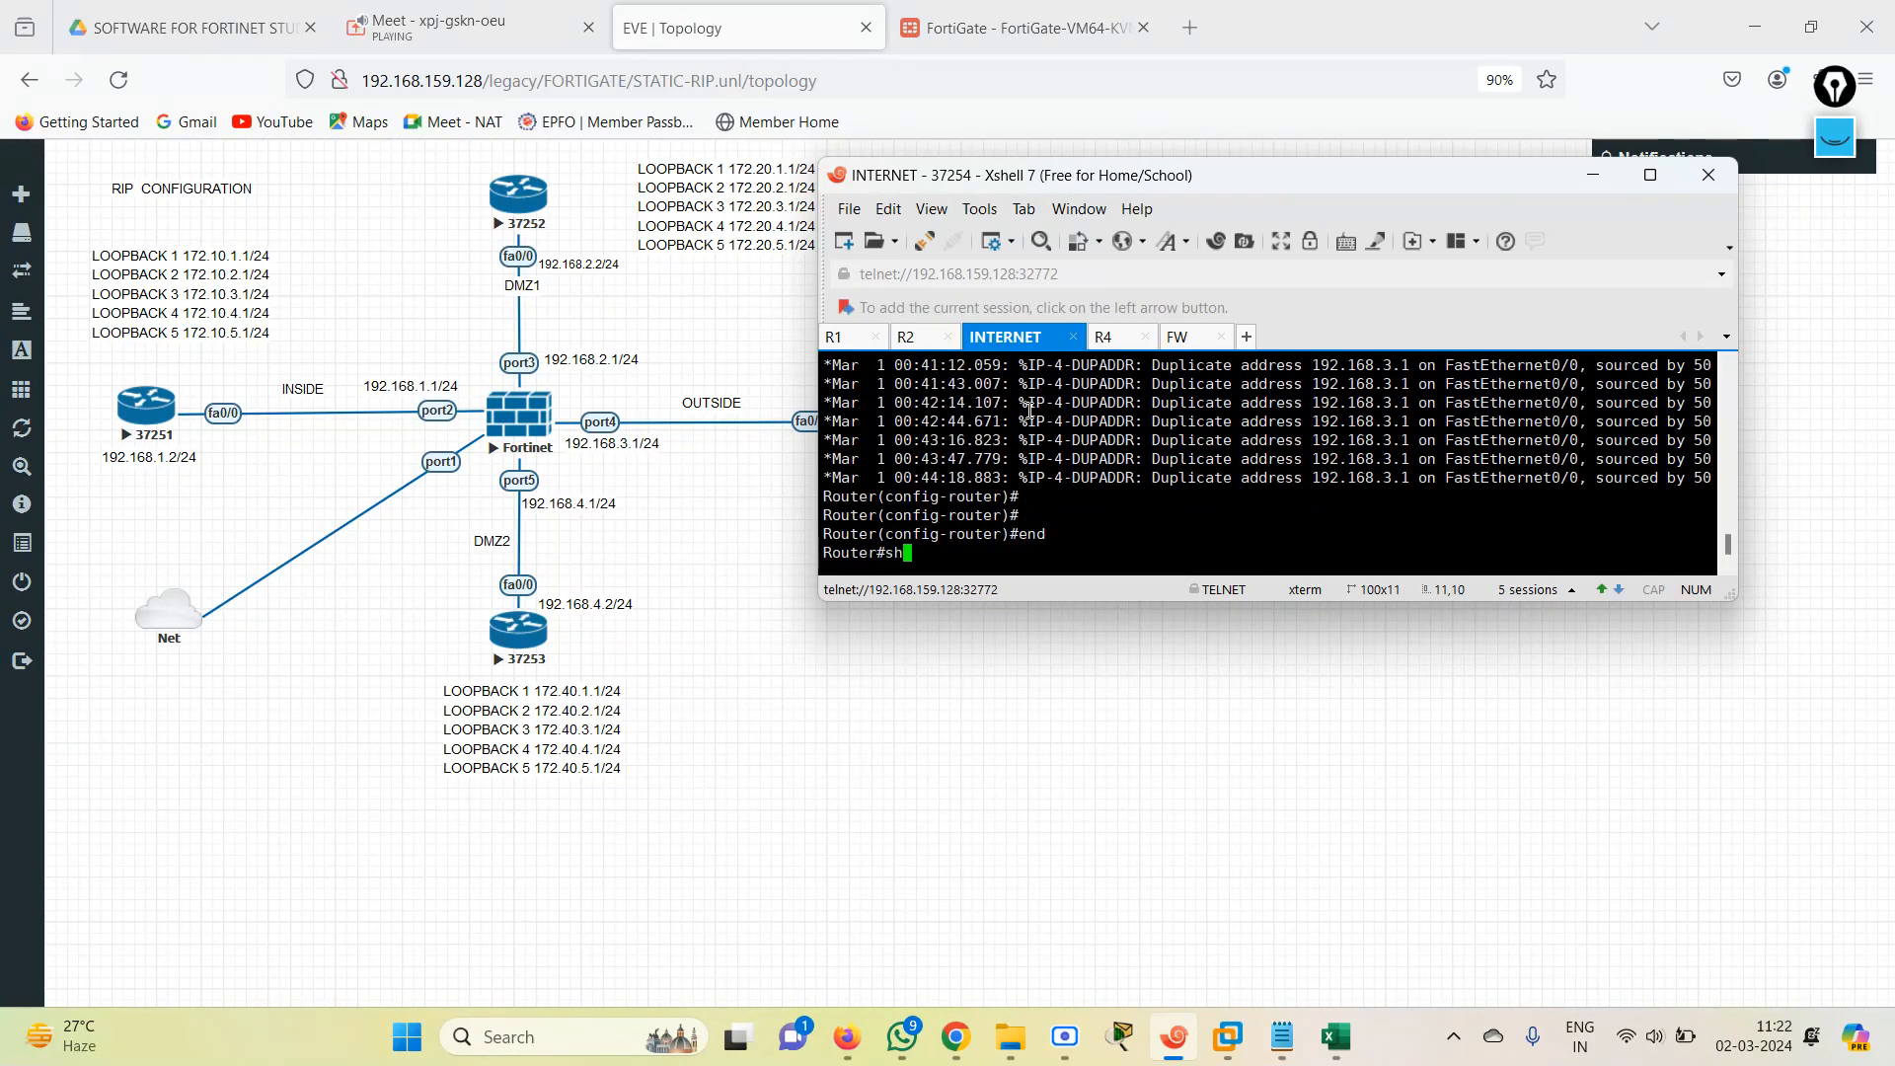
{"action": "type", "text": " ip int"}
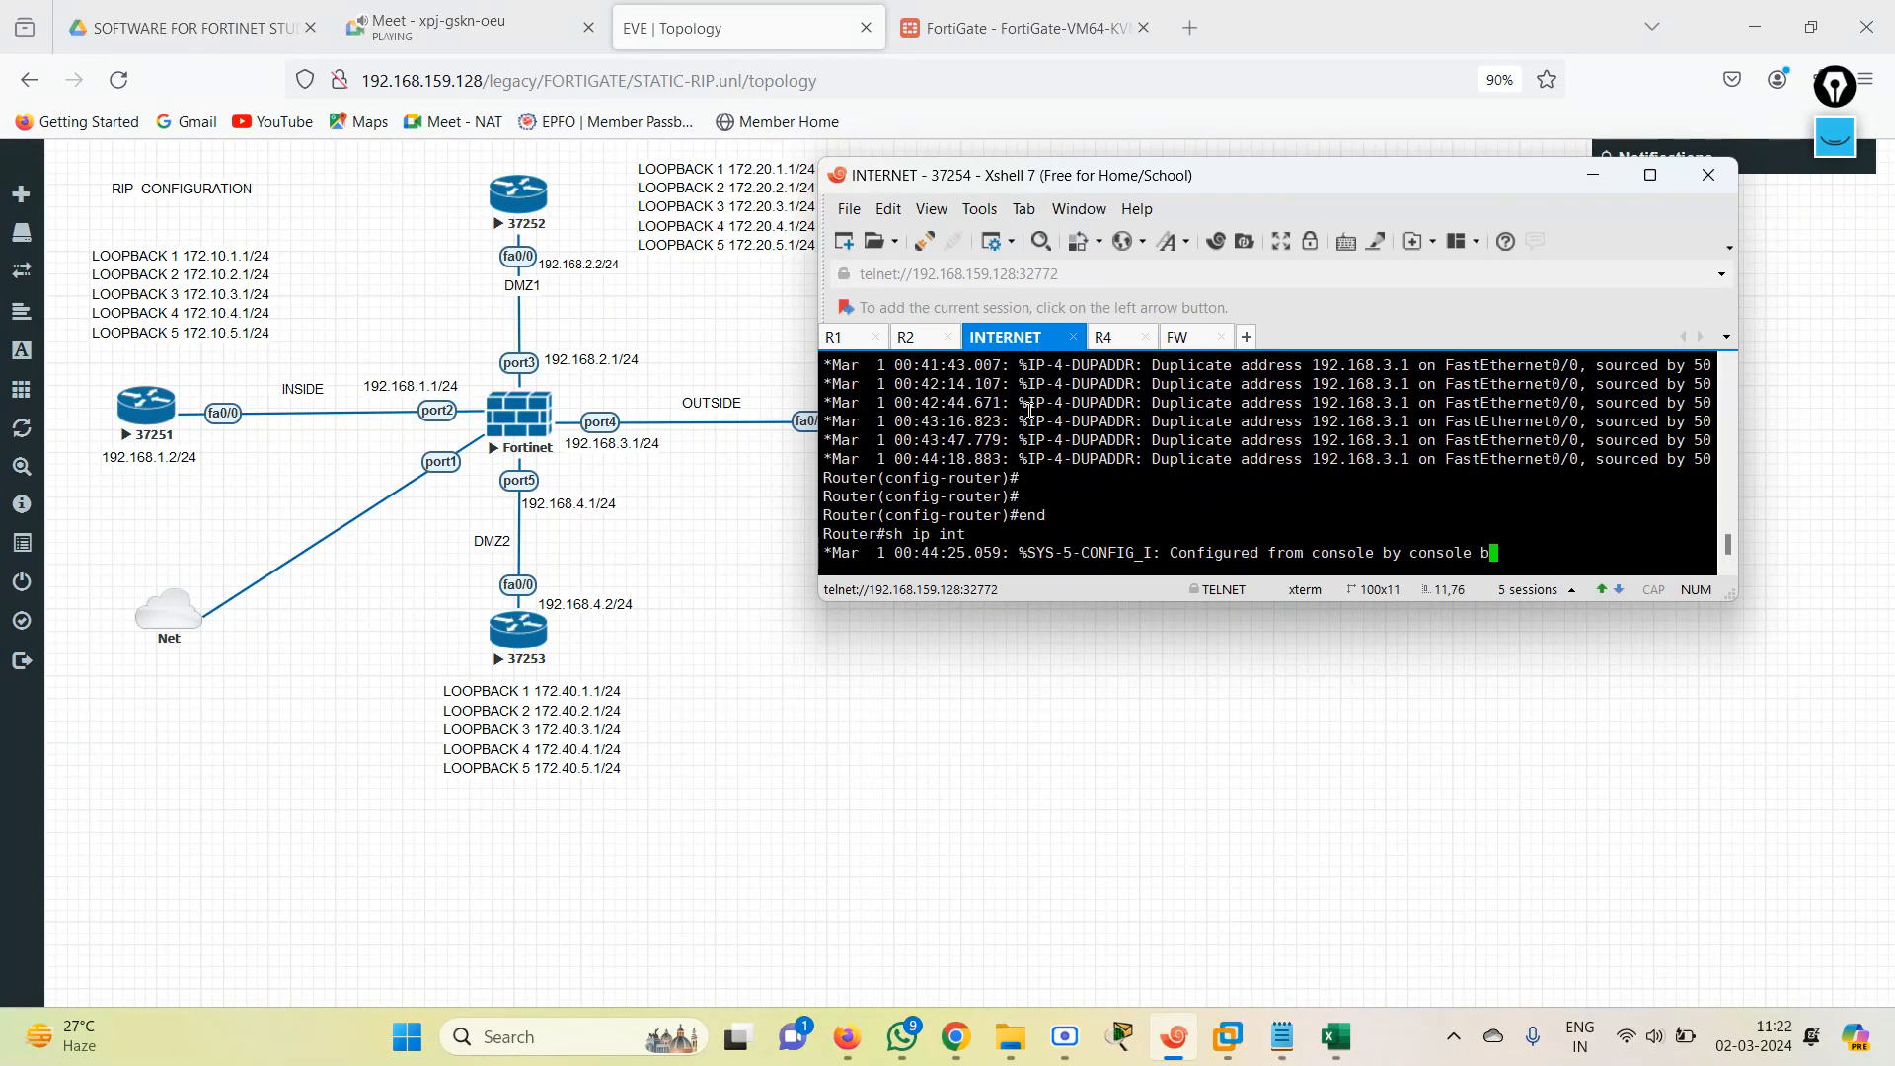
{"action": "key", "text": "Tab"}
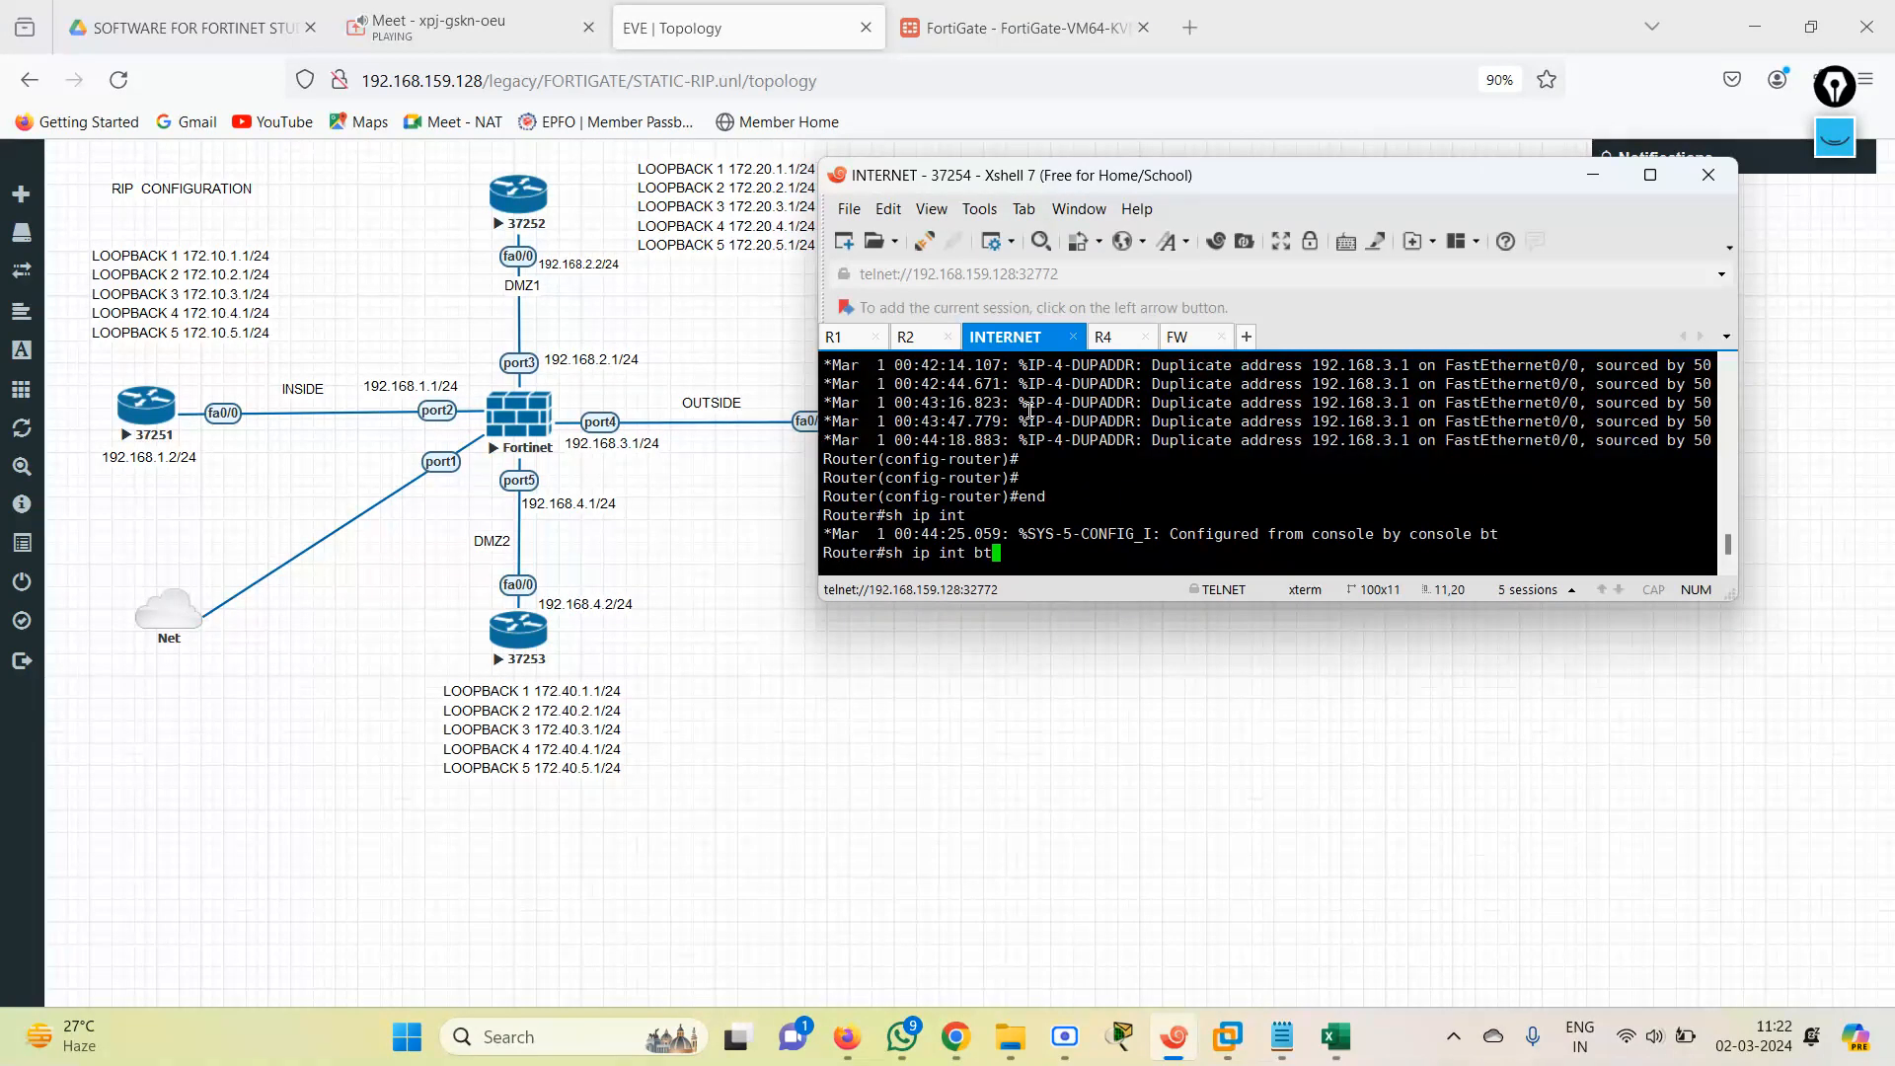
{"action": "key", "text": "BackSpace"}
{"action": "key", "text": "BackSpace"}
{"action": "type", "text": "br"}
{"action": "key", "text": "Tab"}
{"action": "key", "text": "Return"}
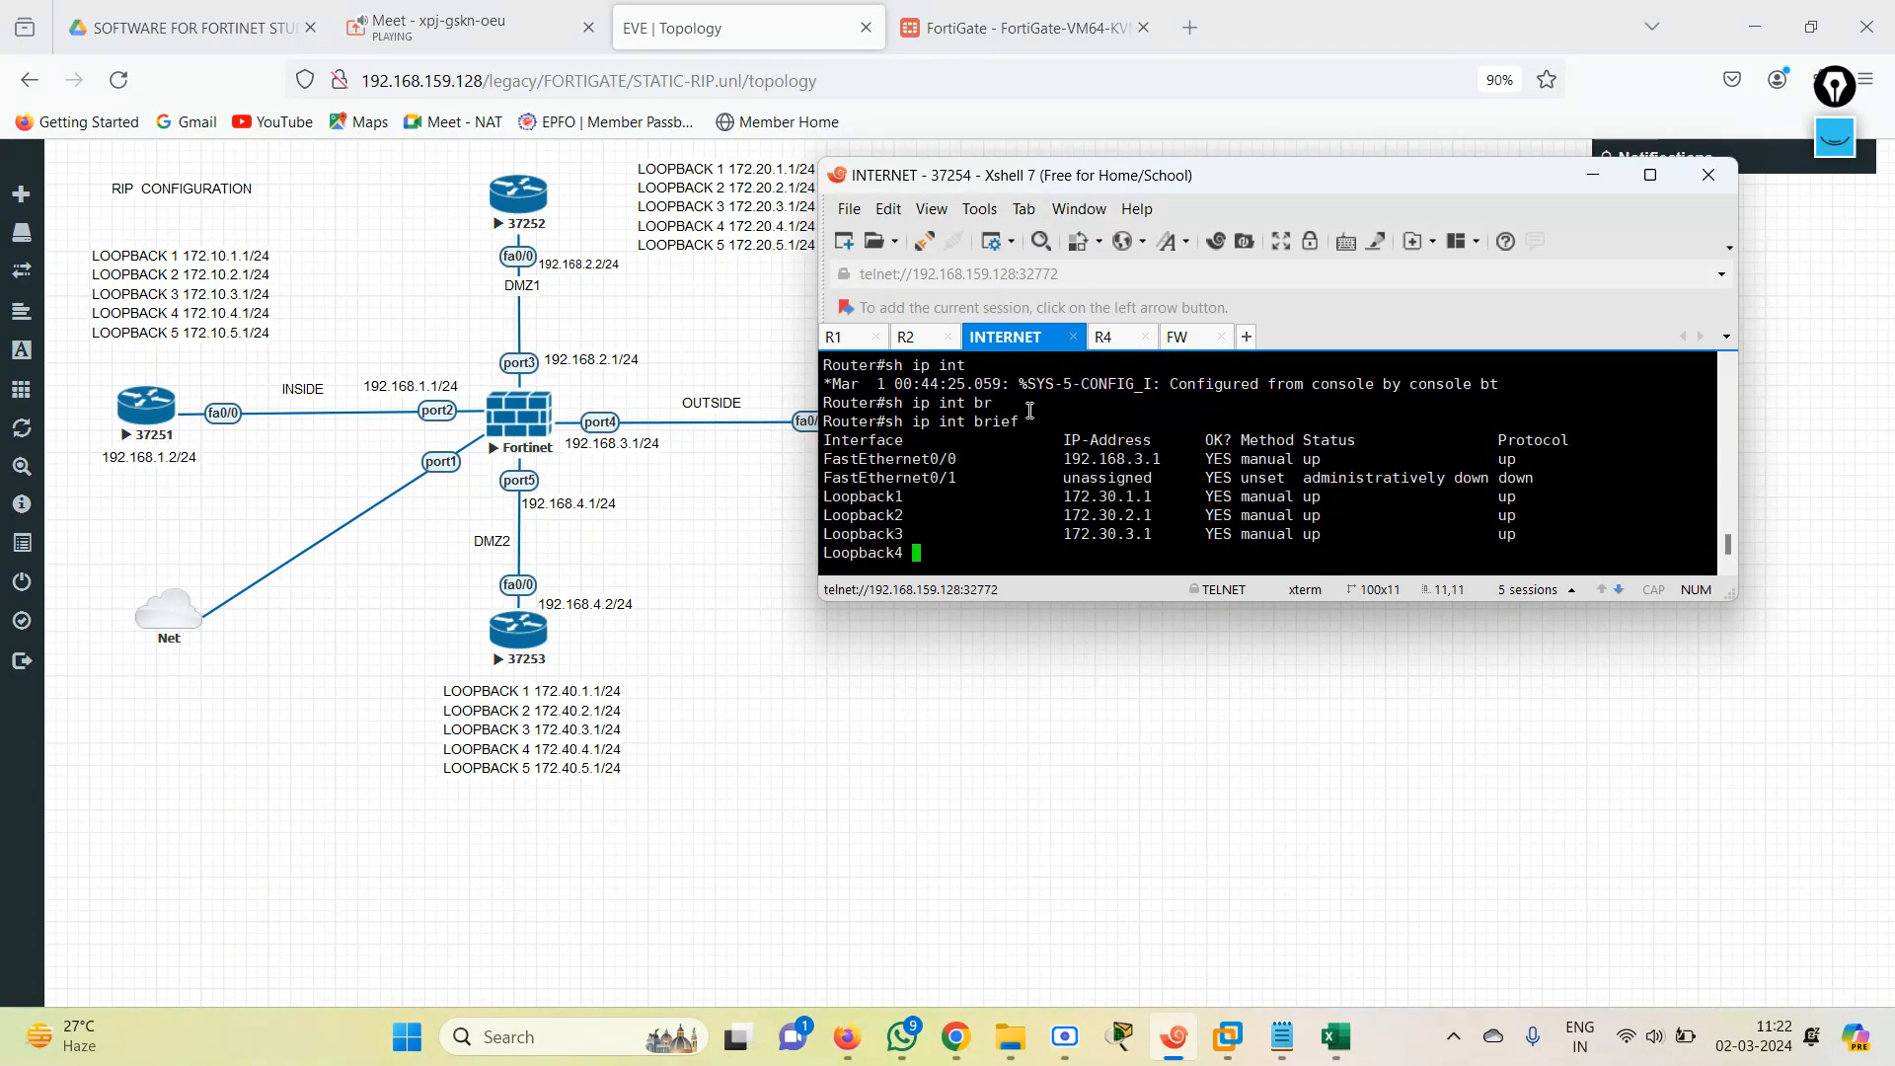
Assign IP address 192.168.3.2 with mask 255.255.255.0 to the INTERNET router's FastEthernet0/0 interface and return to privileged mode with end.
{"action": "type", "text": "nf te"}
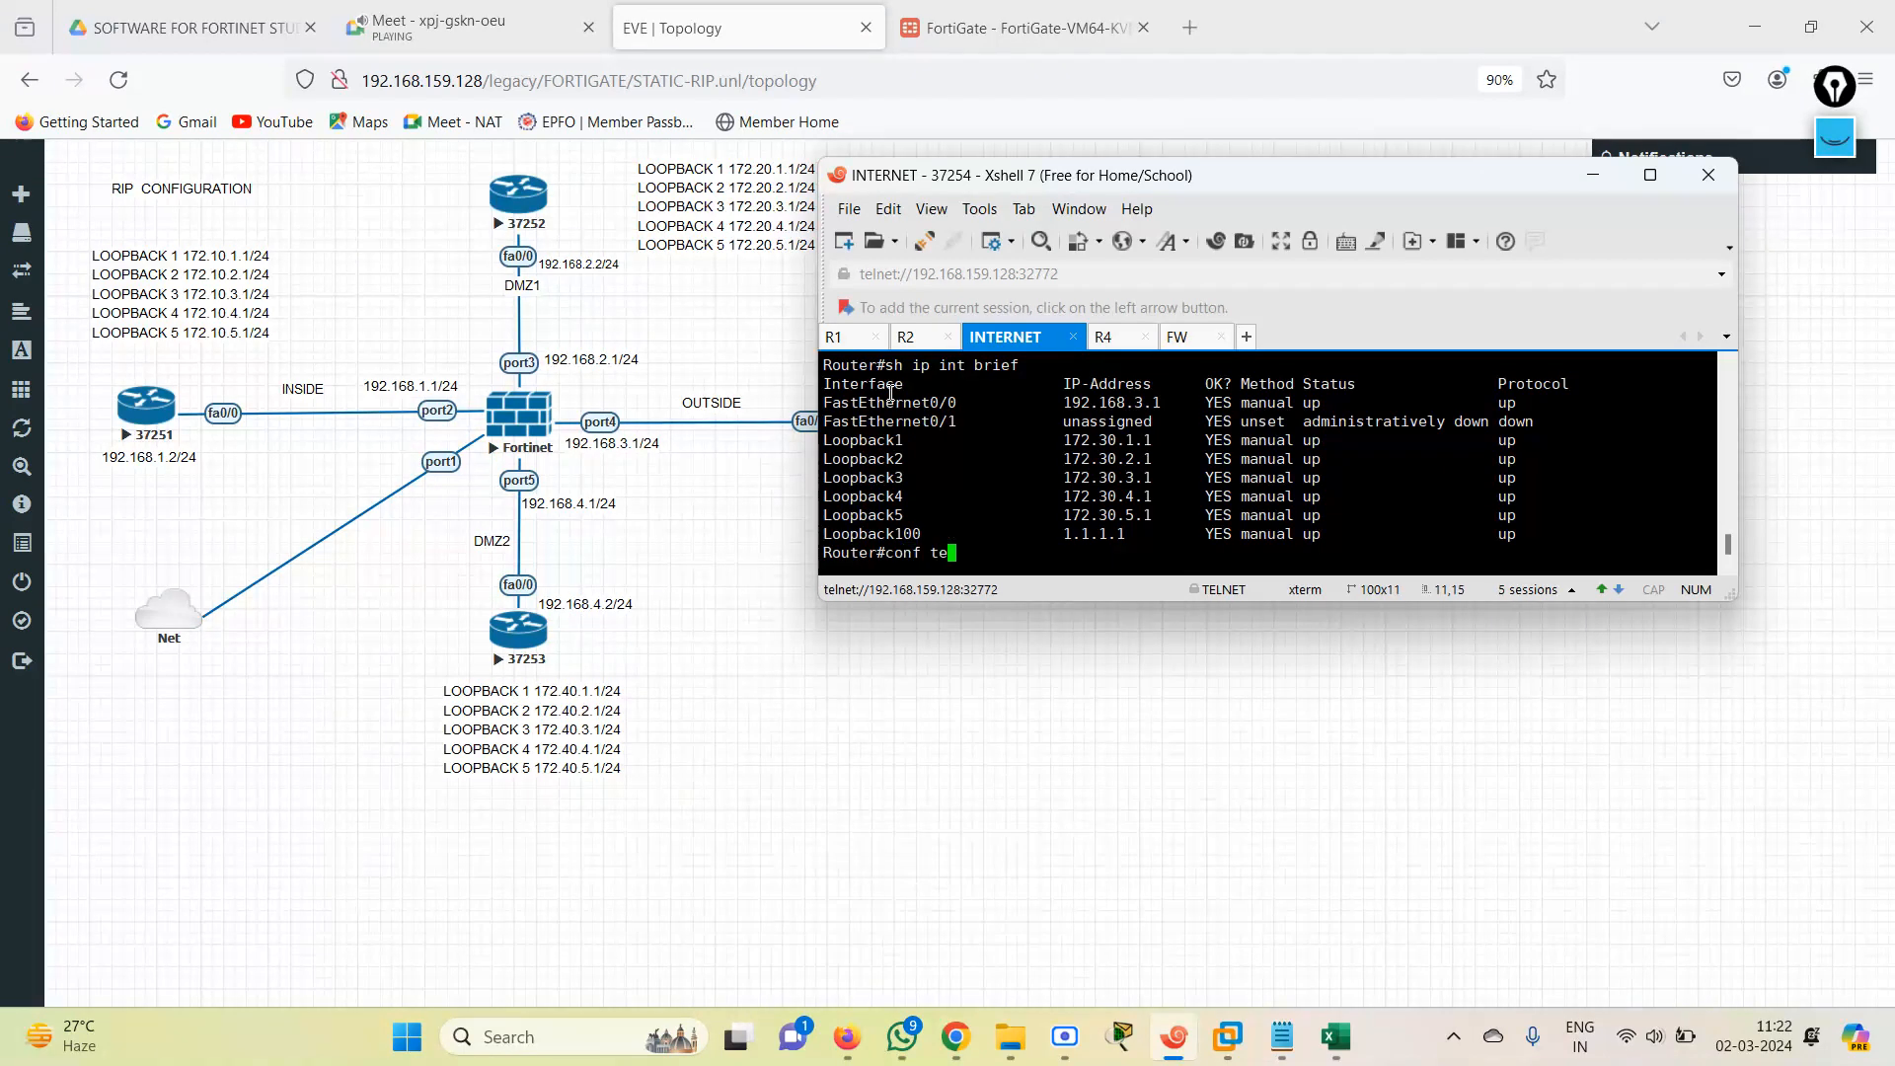
{"action": "type", "text": "r"}
{"action": "key", "text": "Return"}
{"action": "type", "text": "in"}
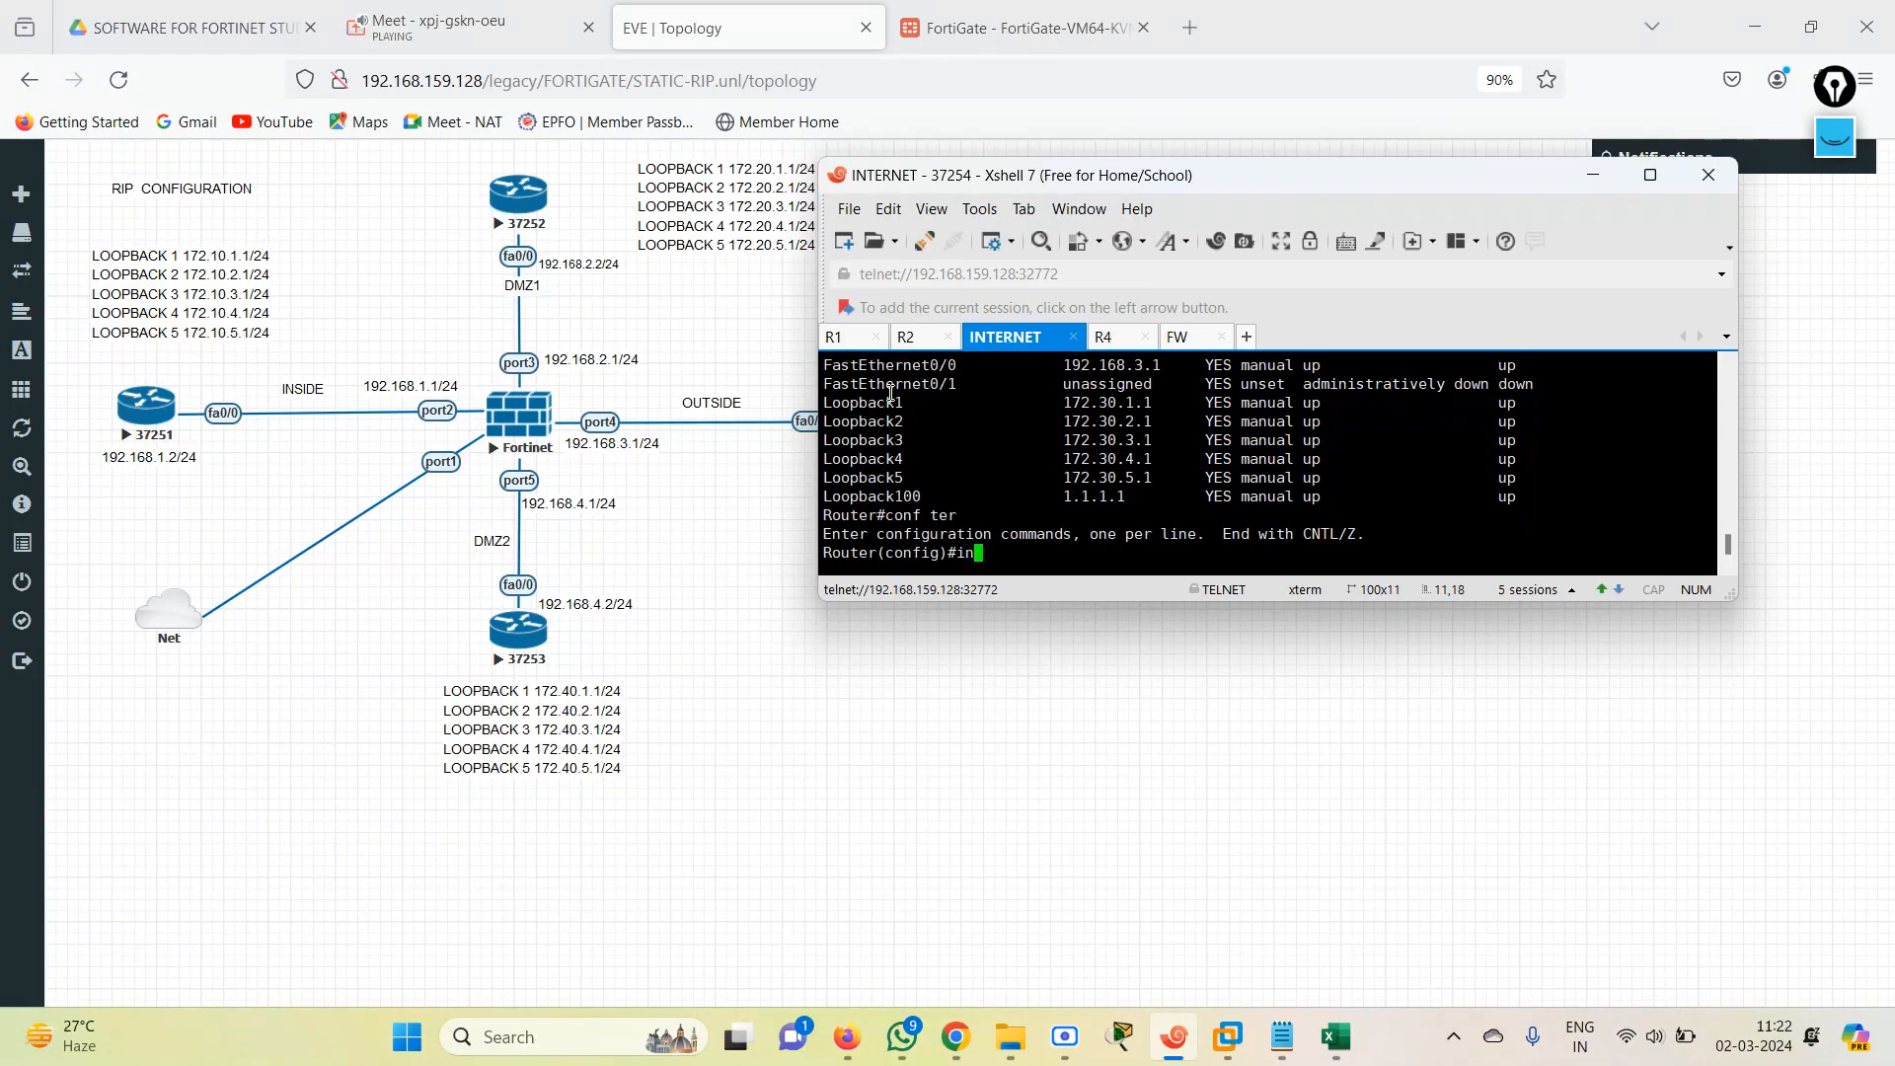
{"action": "key", "text": "Tab"}
{"action": "type", "text": "fas"}
{"action": "key", "text": "Tab"}
{"action": "type", "text": "0/0"}
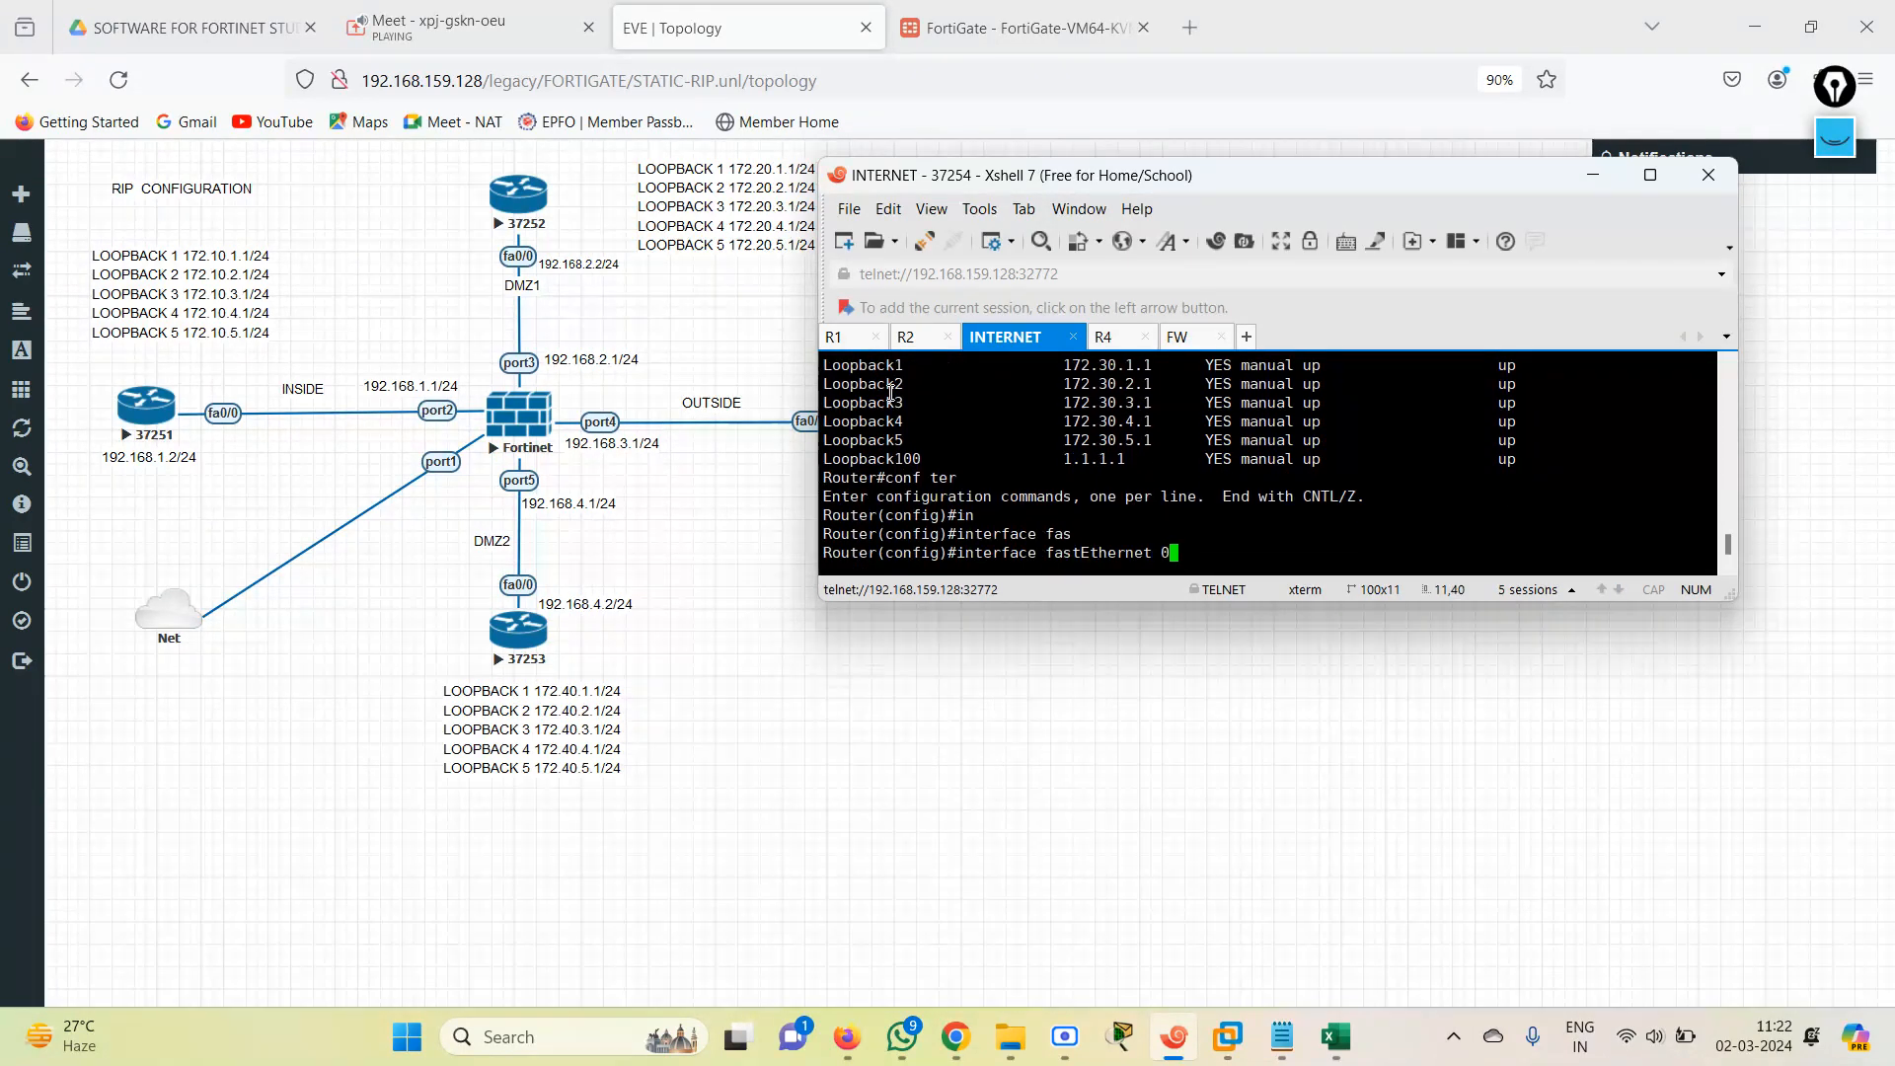
{"action": "key", "text": "Return"}
{"action": "type", "text": "ip add"}
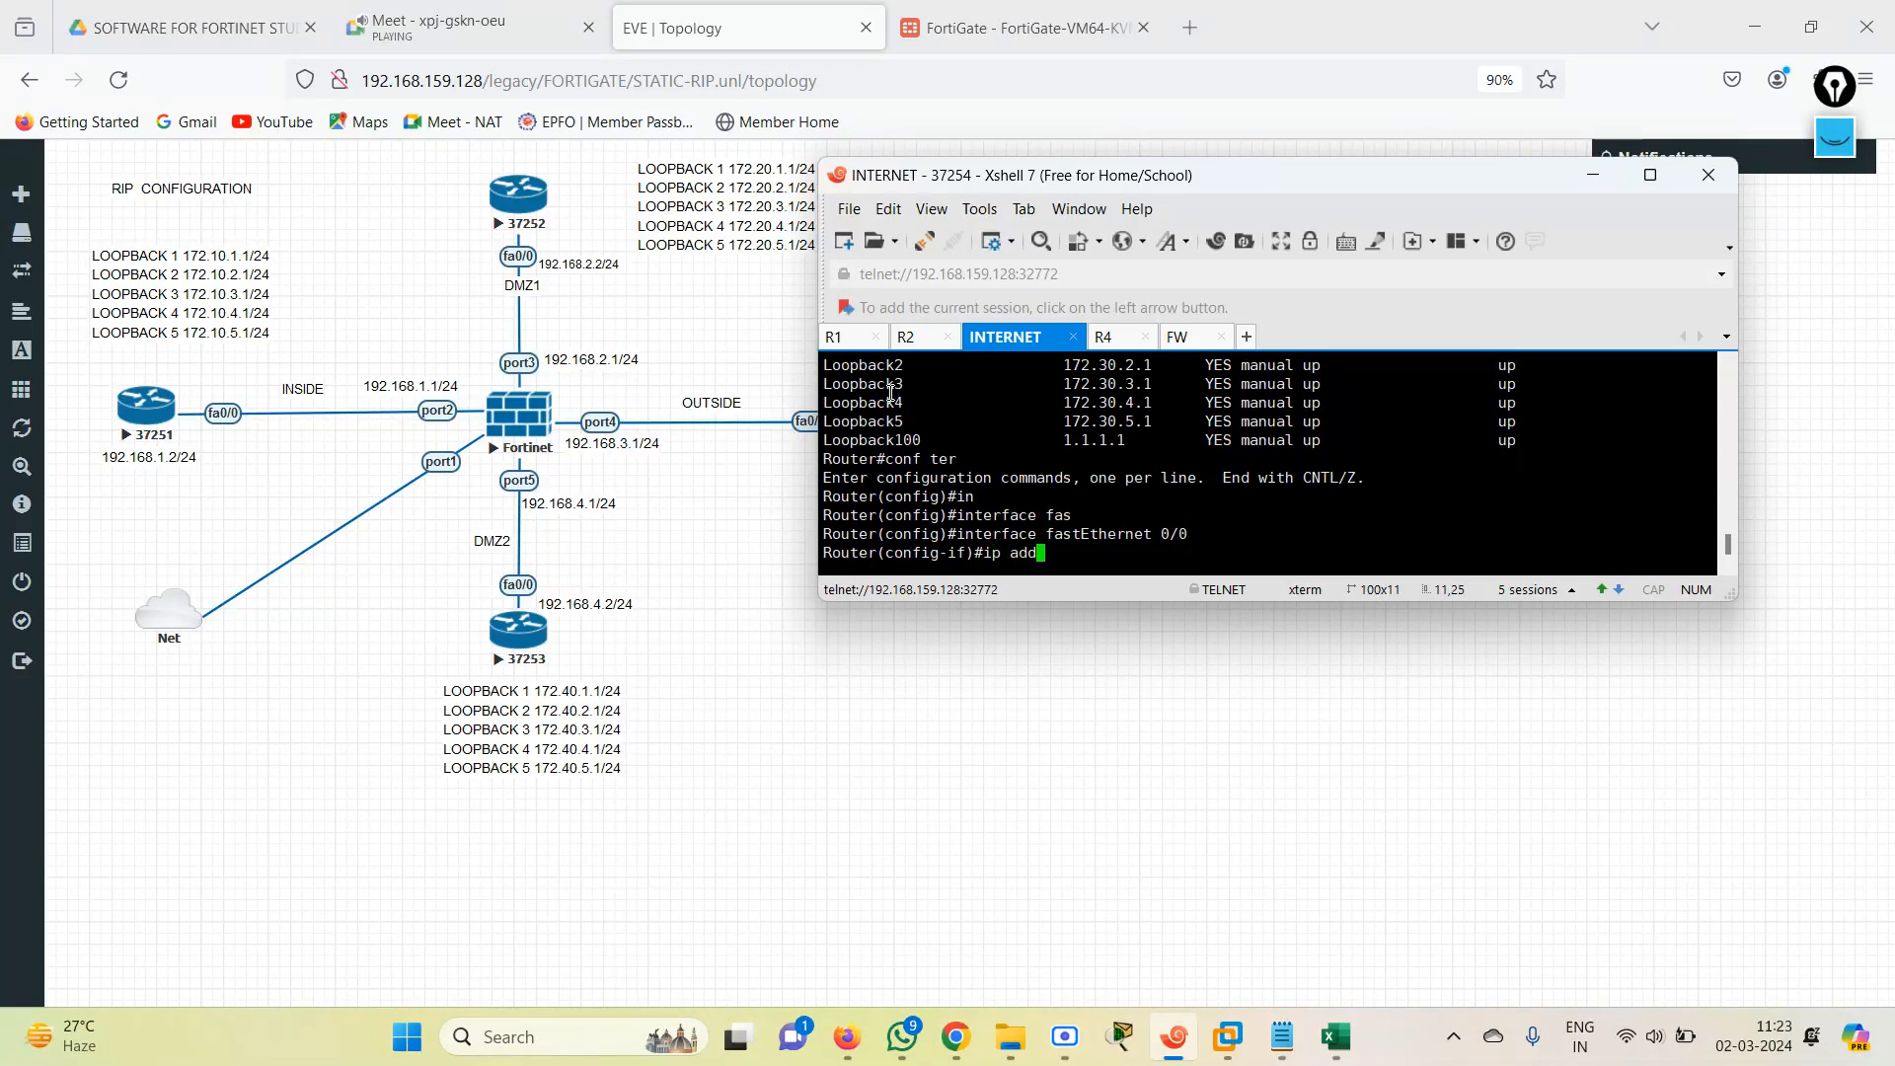
{"action": "key", "text": "Tab"}
{"action": "type", "text": "1"}
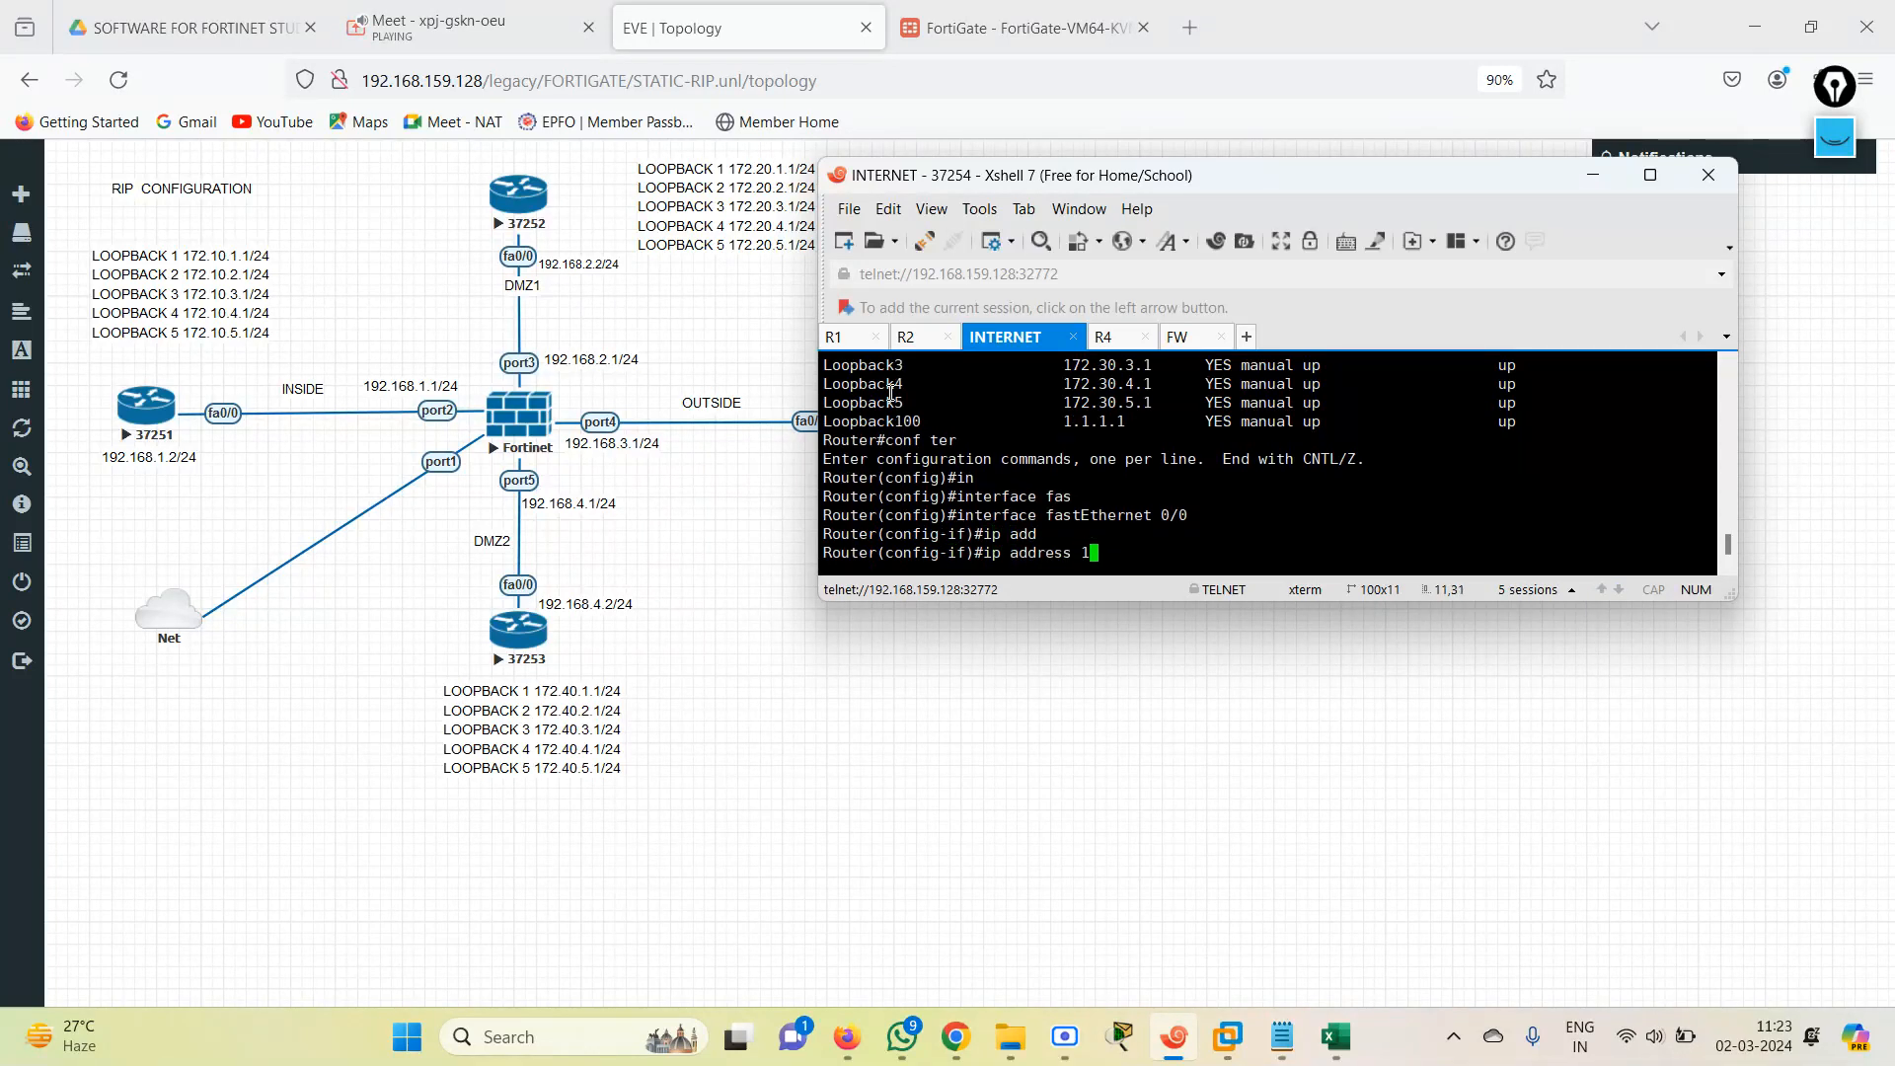
{"action": "type", "text": "9"}
{"action": "left_click_drag", "start_coordinate": [1048, 179], "coordinate": [1123, 196]}
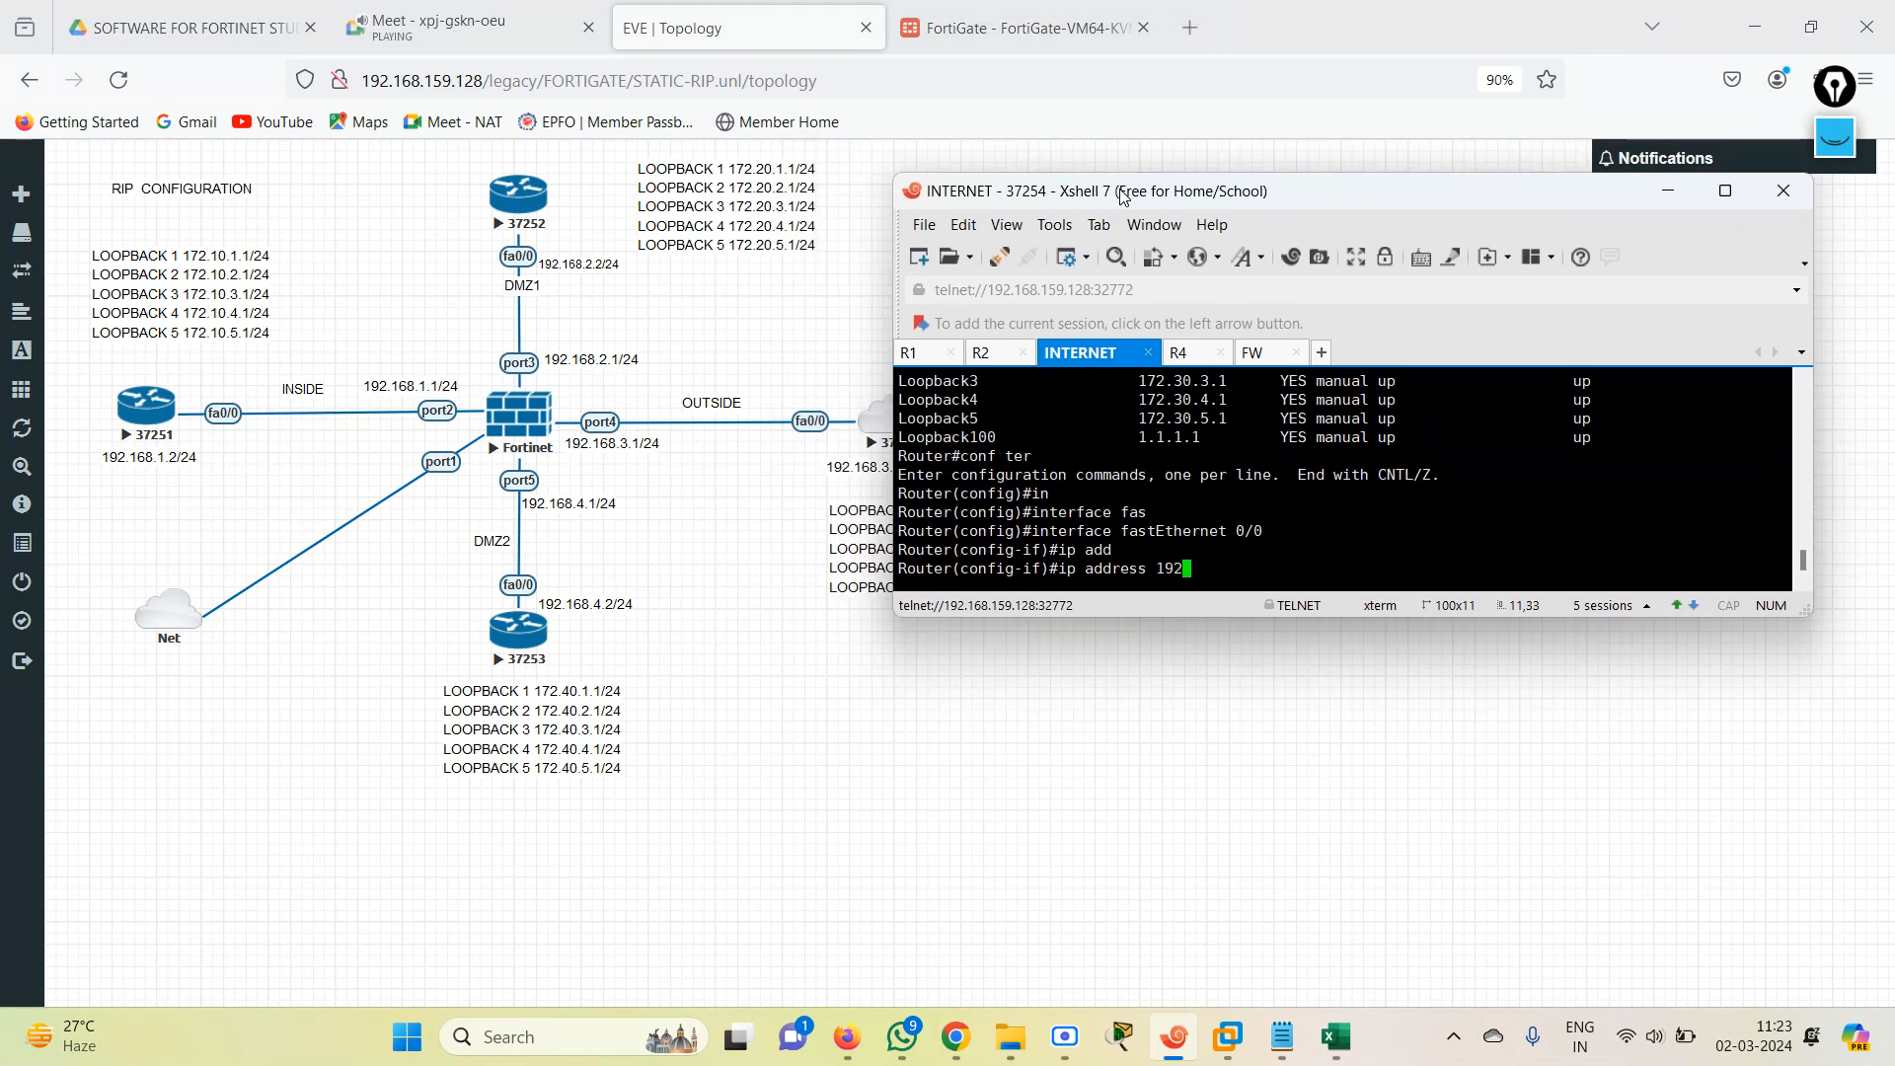
{"action": "type", "text": "2.168.3"}
{"action": "type", "text": ".2"}
{"action": "type", "text": "3.2 255.255."}
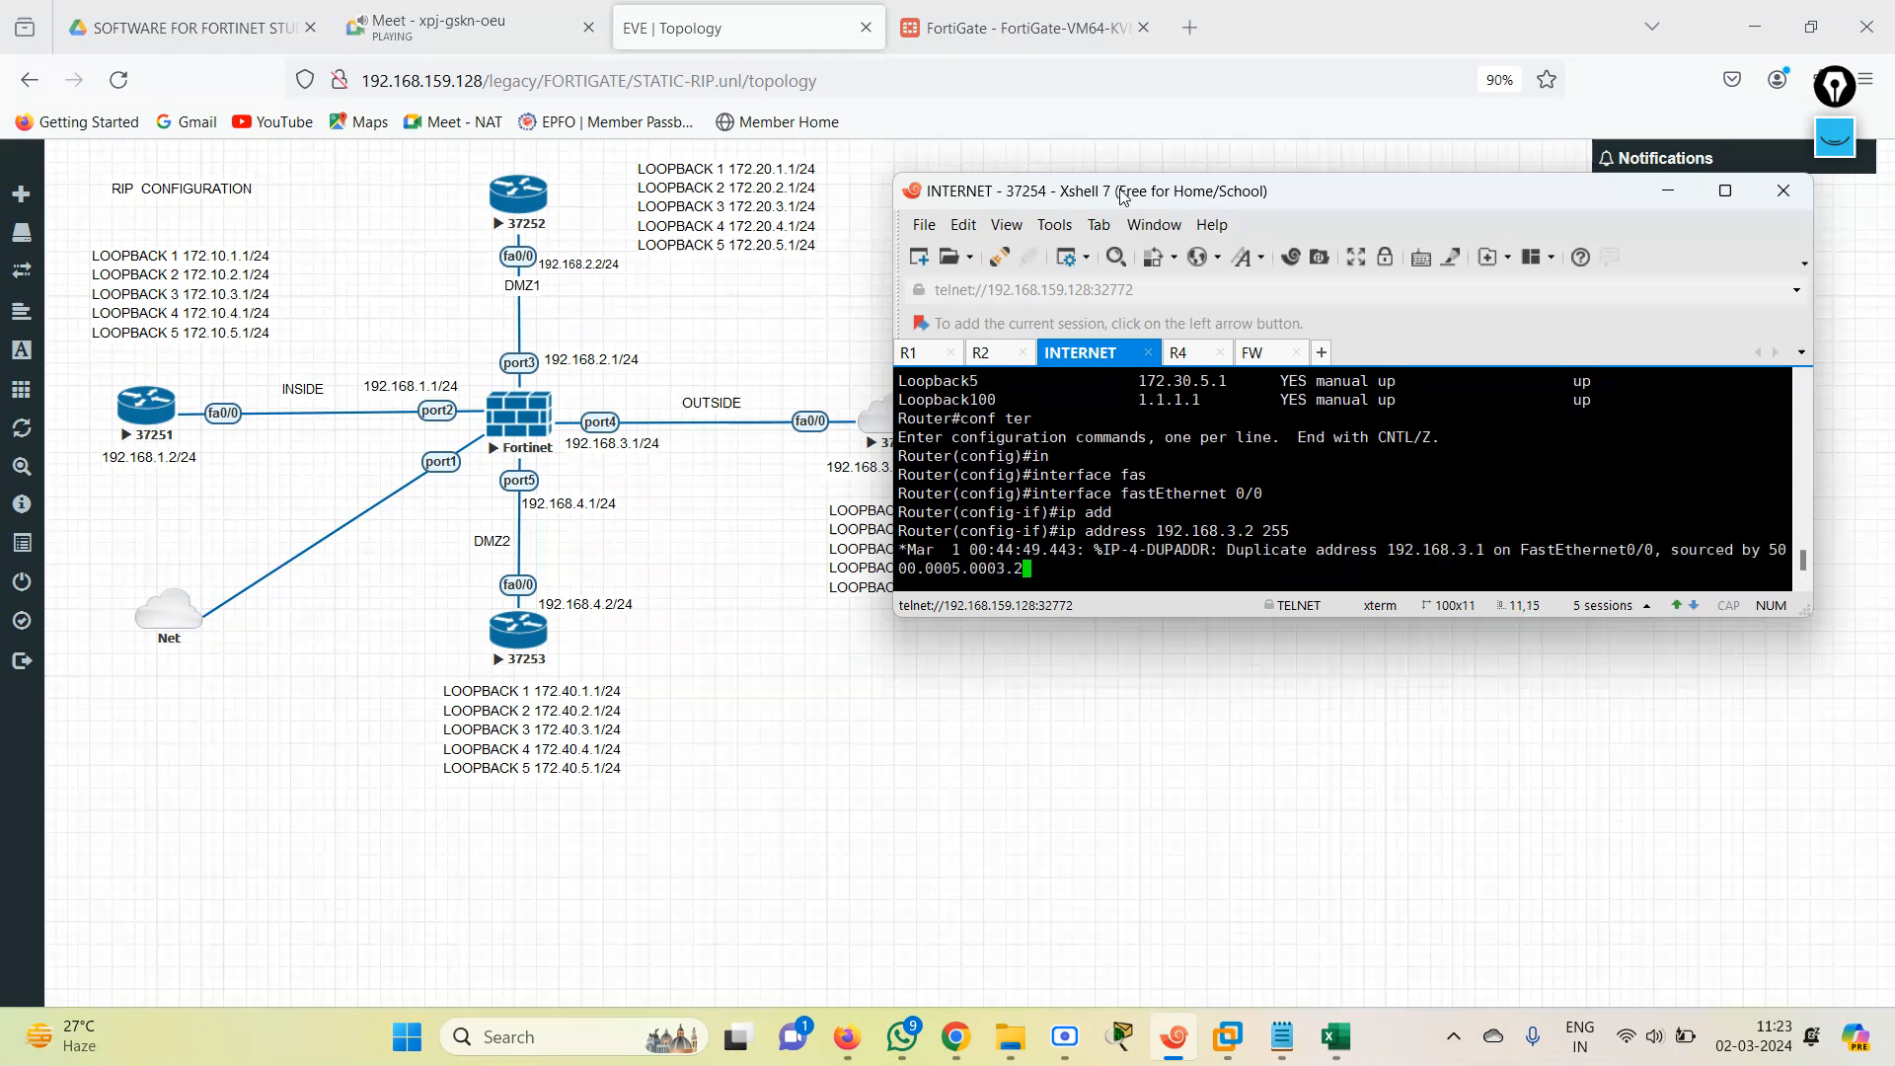
{"action": "type", "text": "1"}
{"action": "key", "text": "Tab"}
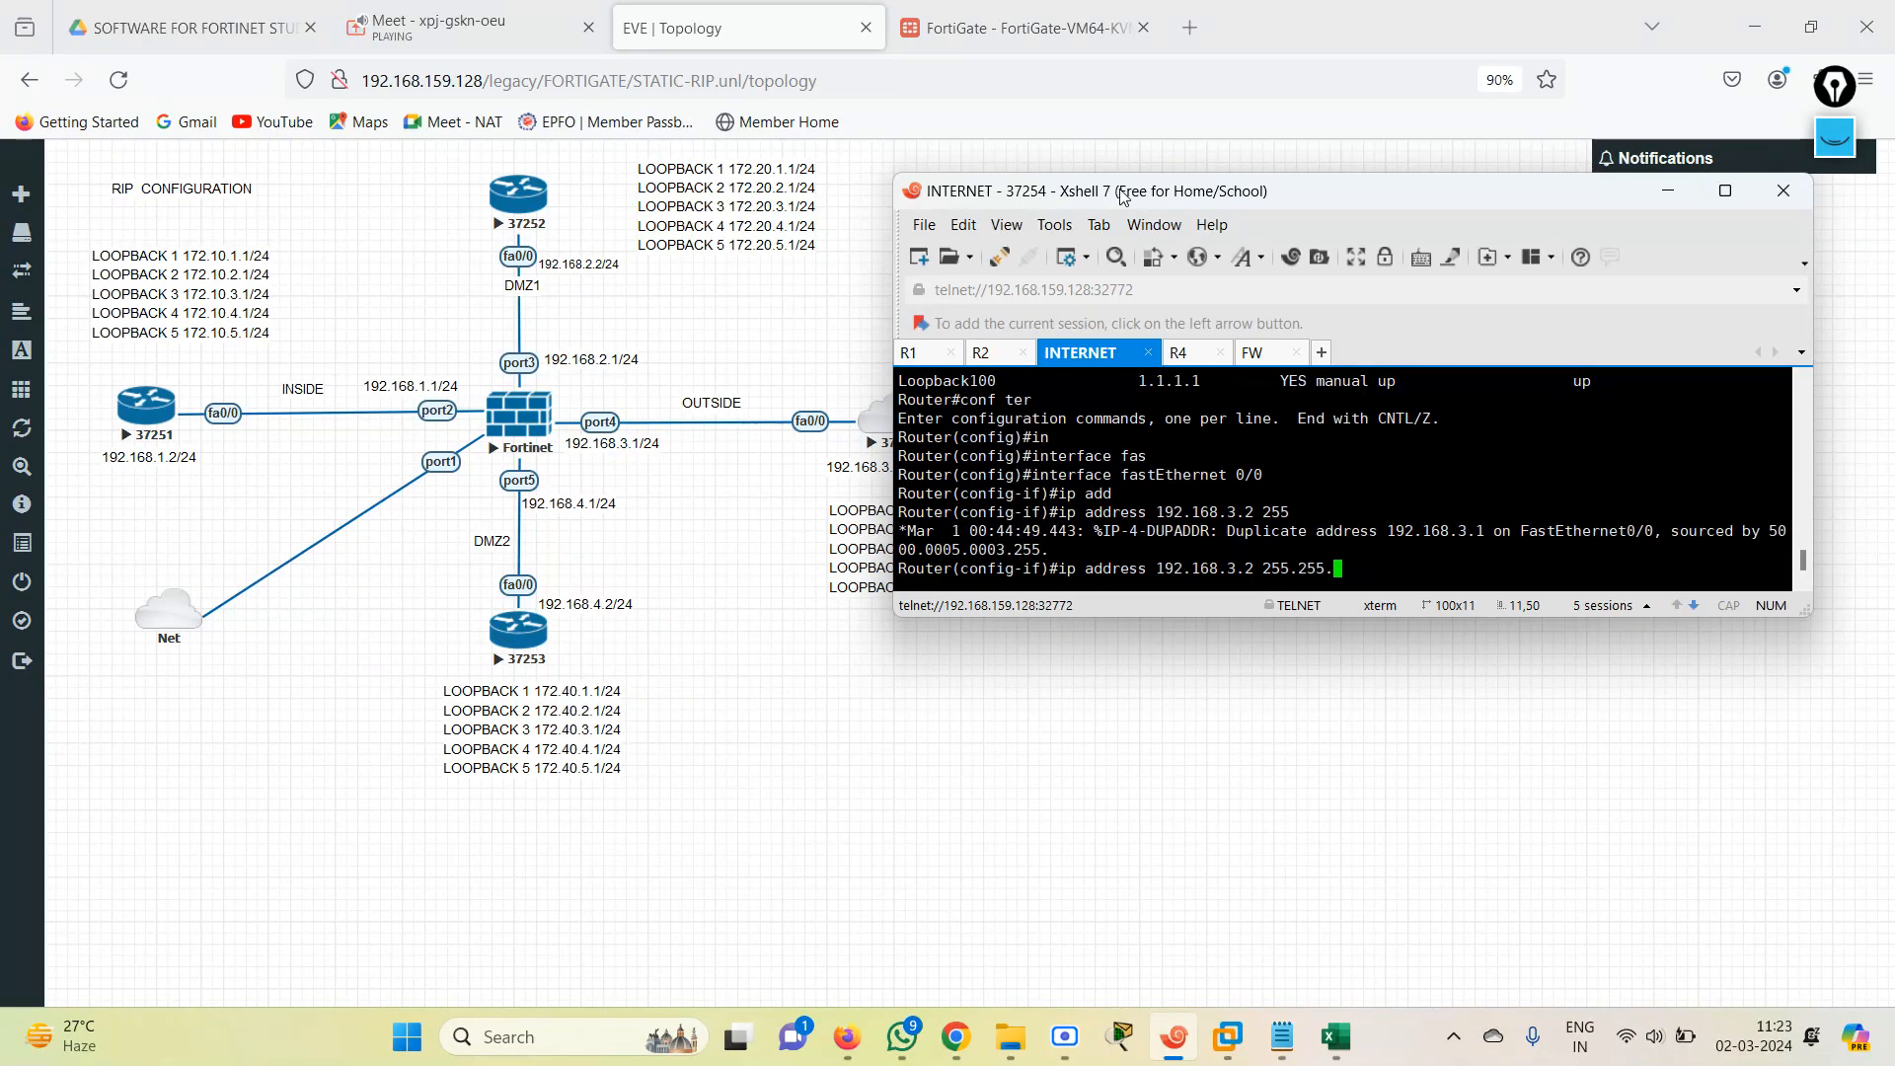
{"action": "type", "text": "255.0"}
{"action": "key", "text": "Return"}
{"action": "key", "text": "Return"}
{"action": "key", "text": "Return"}
{"action": "type", "text": "end"}
{"action": "key", "text": "Return"}
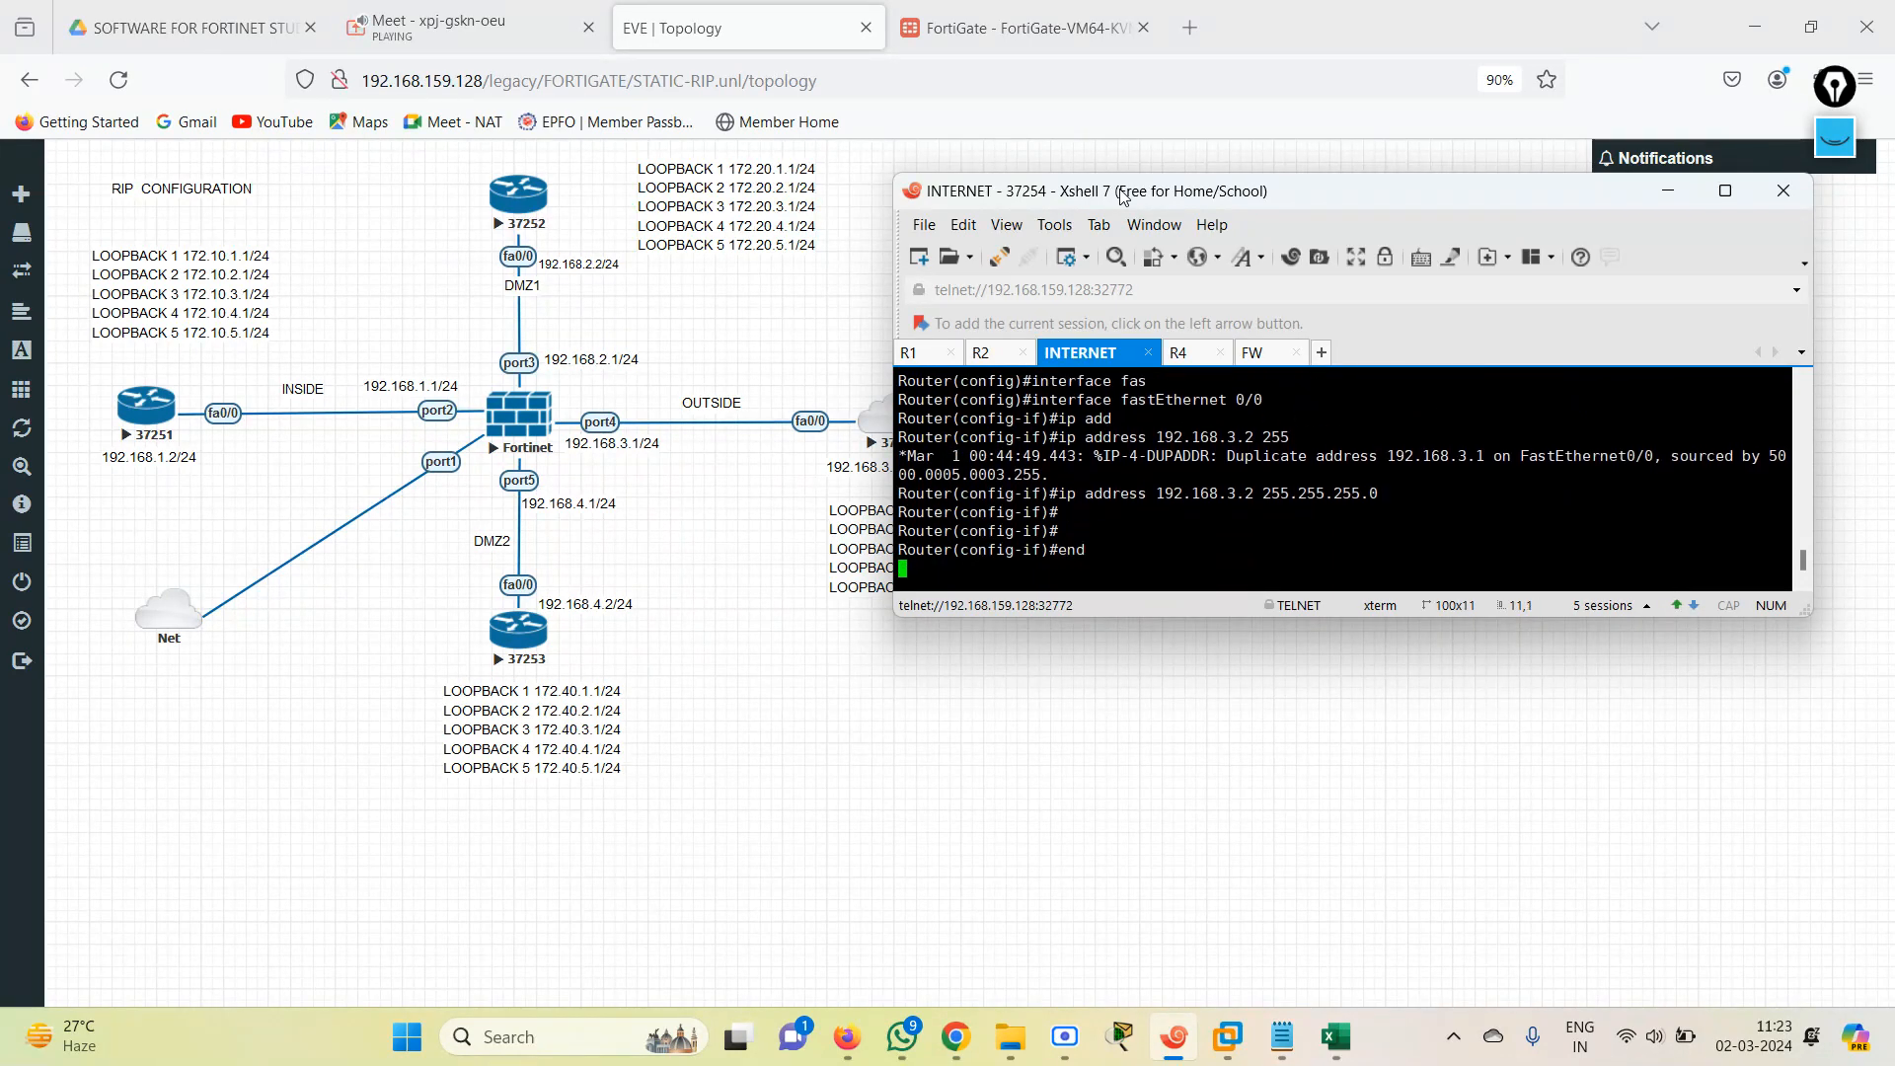
Display the INTERNET router's RIP-learned routes with show ip route rip, repeating the command to refresh the output.
{"action": "type", "text": "sh"}
{"action": "key", "text": "Tab"}
{"action": "type", "text": "ip route ri"}
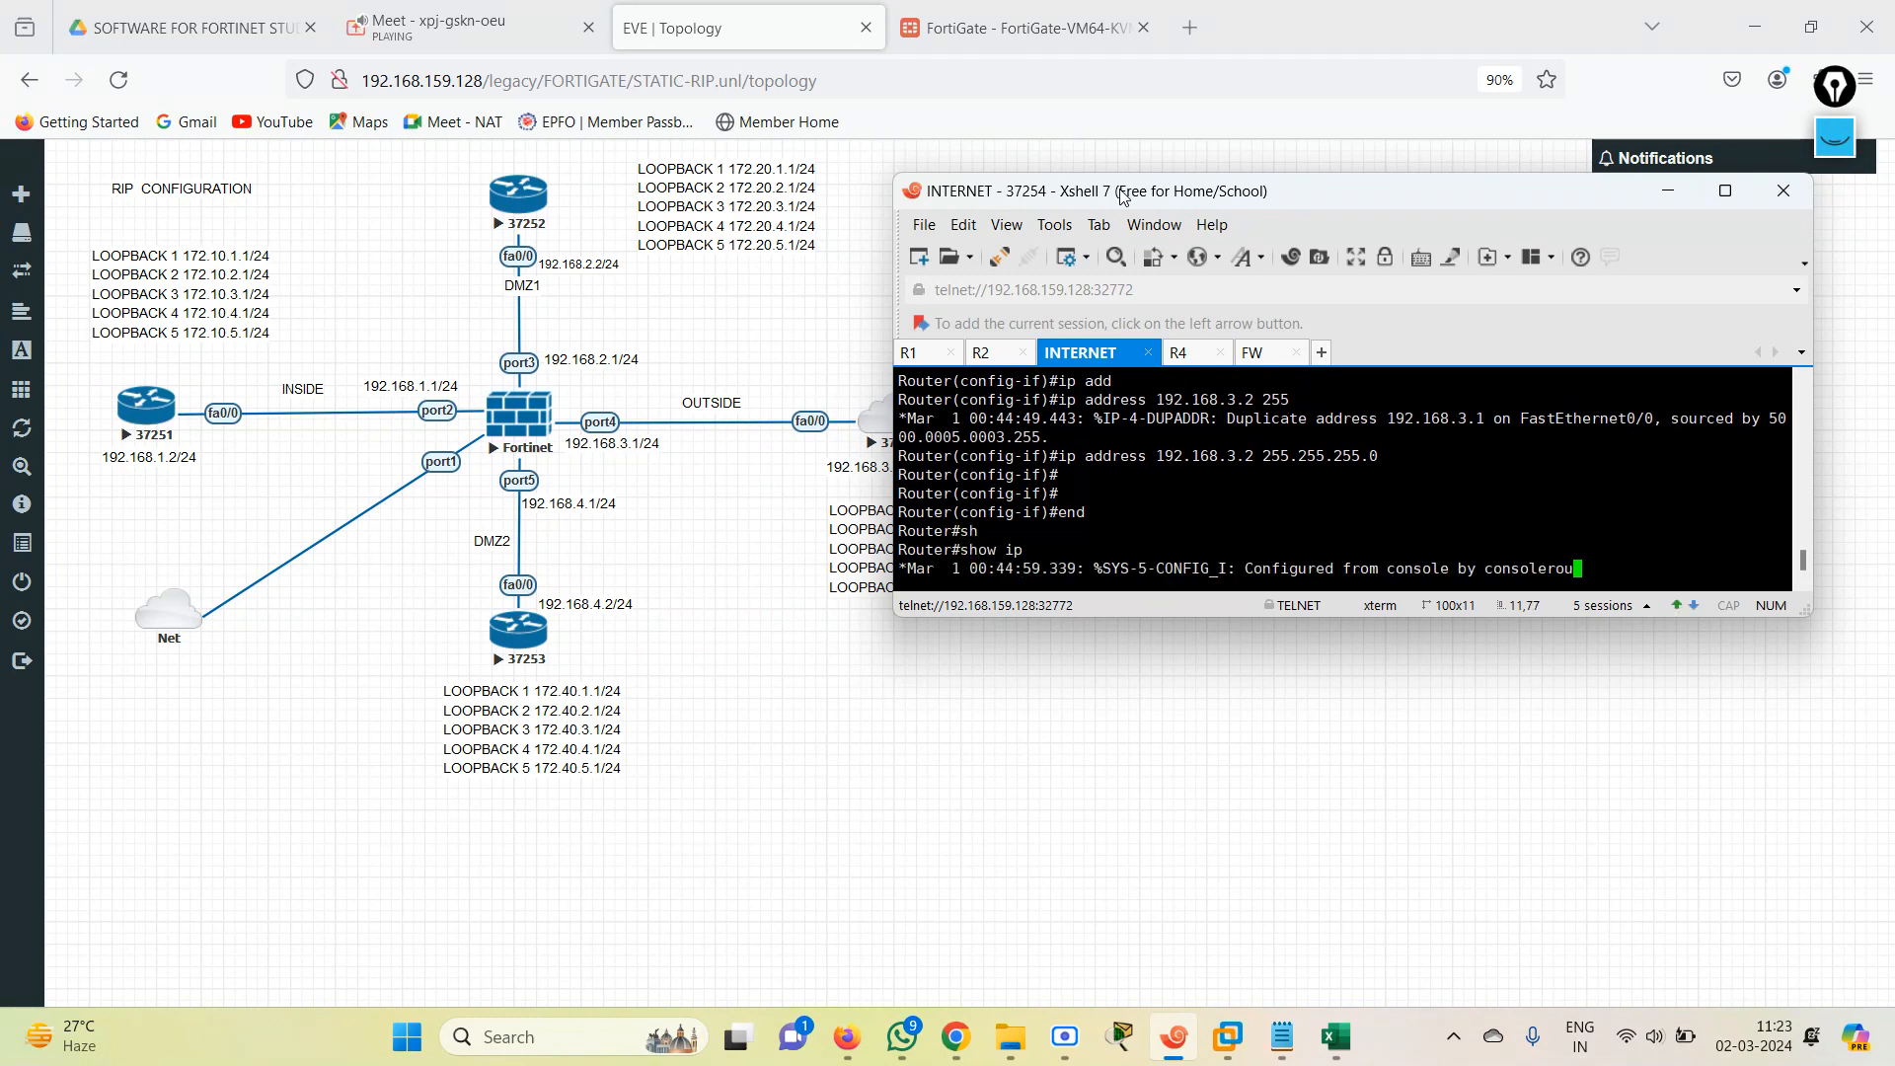
{"action": "key", "text": "Tab"}
{"action": "key", "text": "Return"}
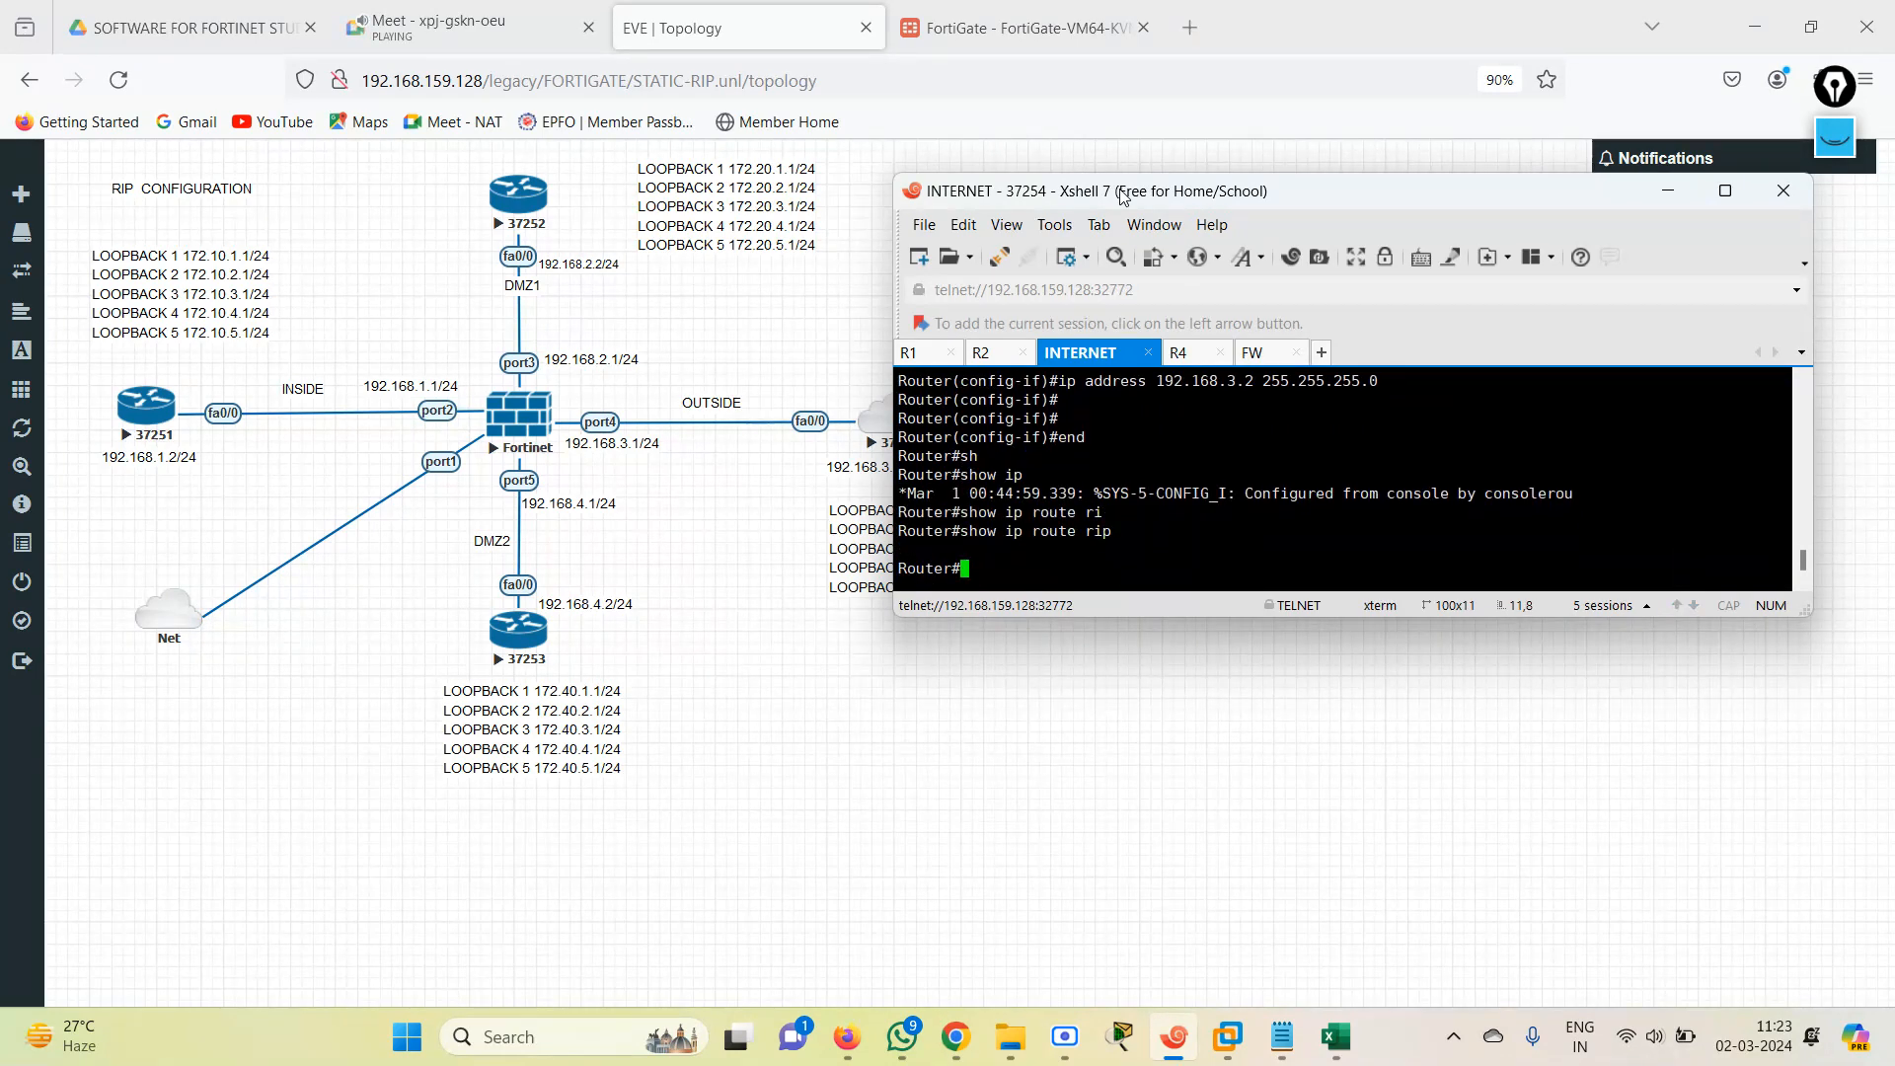
{"action": "key", "text": "Up"}
{"action": "key", "text": "Return"}
{"action": "key", "text": "Up"}
{"action": "key", "text": "Return"}
{"action": "key", "text": "Up"}
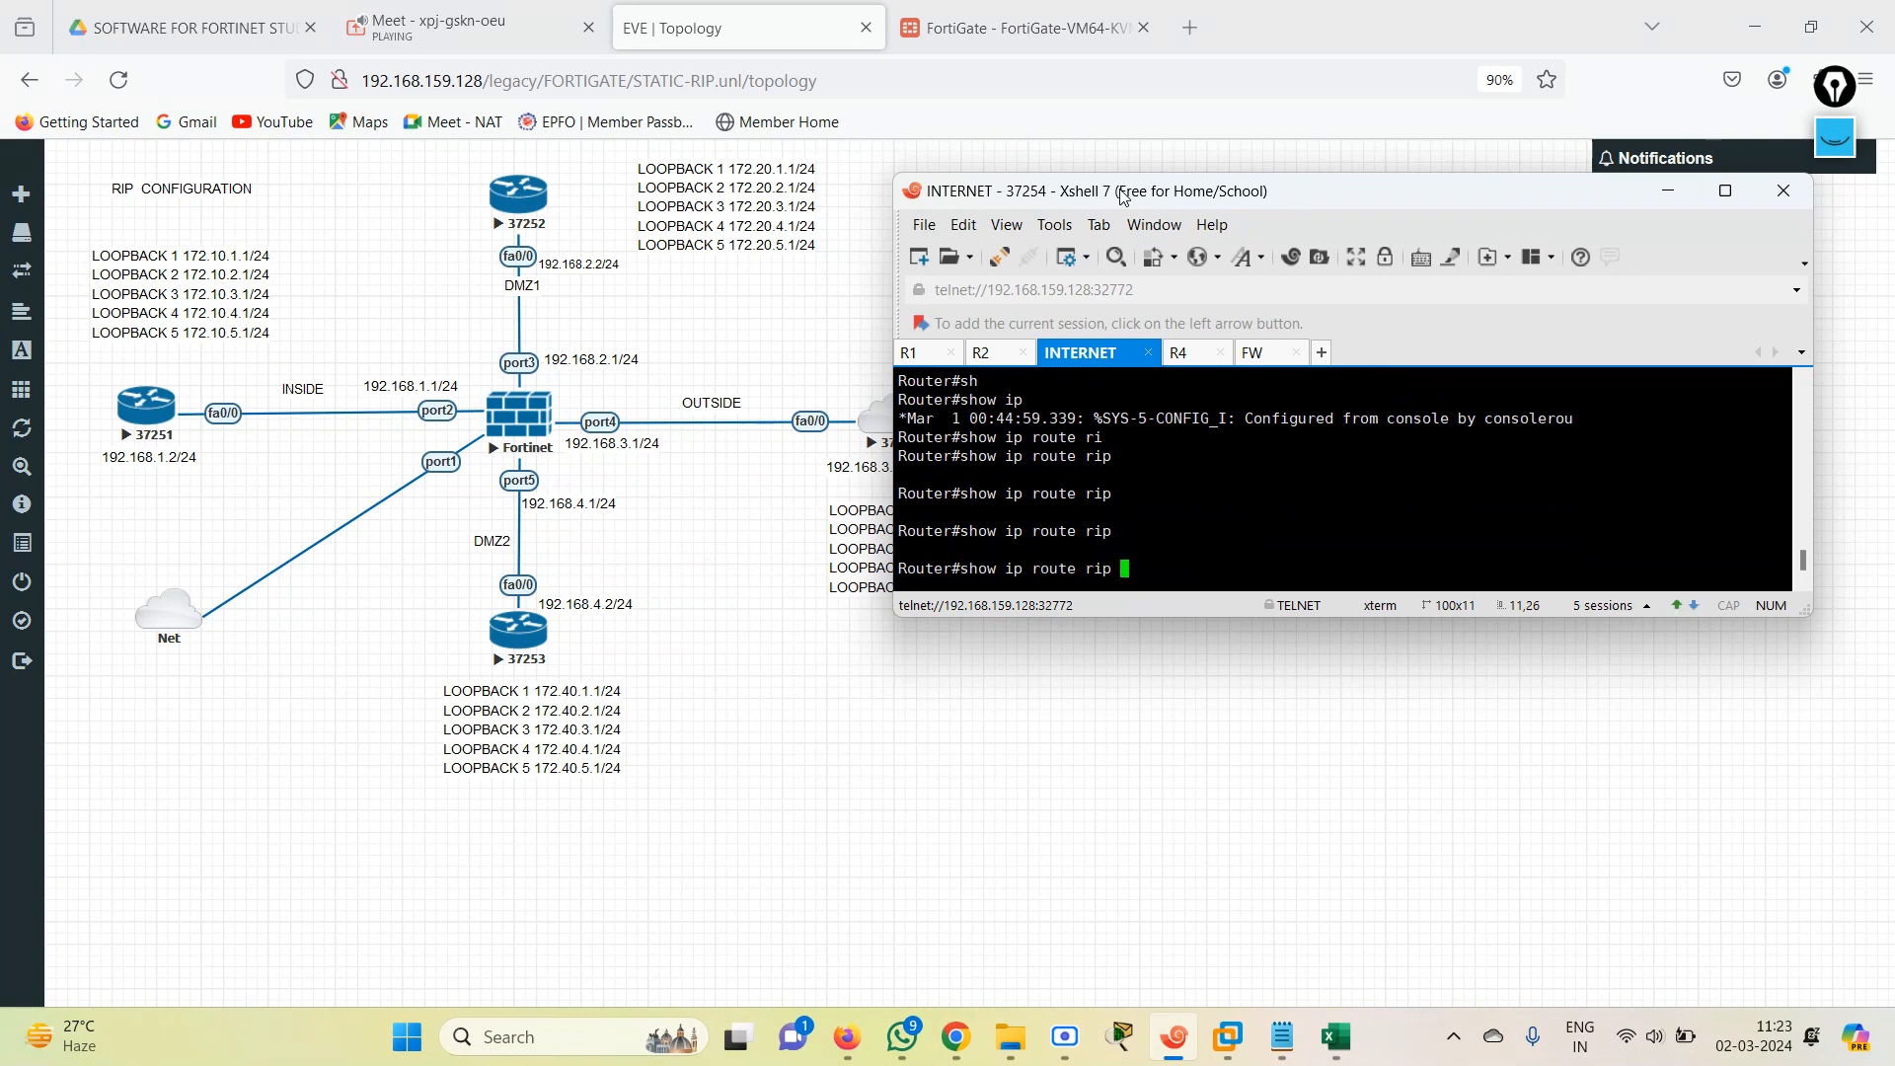
{"action": "key", "text": "Return"}
{"action": "key", "text": "Up"}
{"action": "key", "text": "BackSpace"}
{"action": "key", "text": "BackSpace"}
{"action": "key", "text": "Return"}
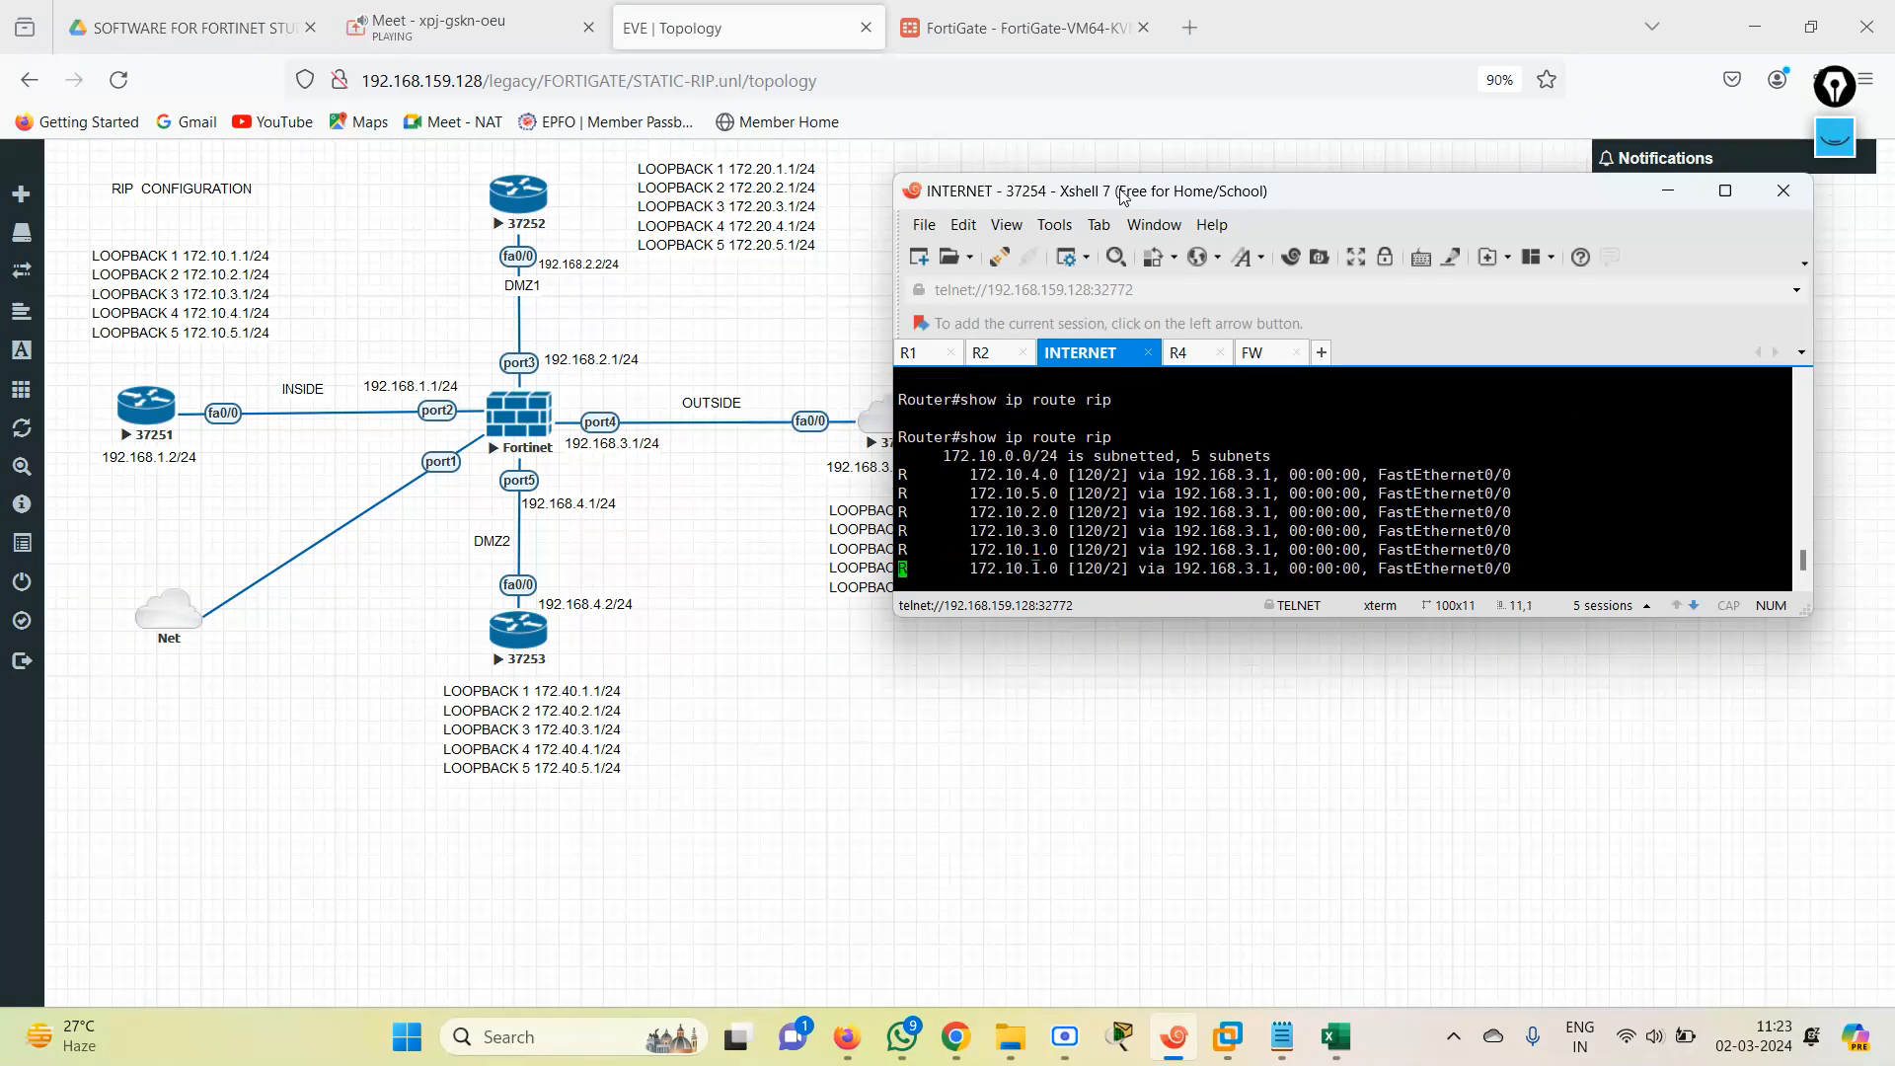
Switch to R4's console session and display its RIP-learned routes with show ip route rip.
{"action": "left_click", "coordinate": [1179, 353]}
{"action": "key", "text": "Return"}
{"action": "key", "text": "Return"}
{"action": "key", "text": "Return"}
{"action": "type", "text": "sh"}
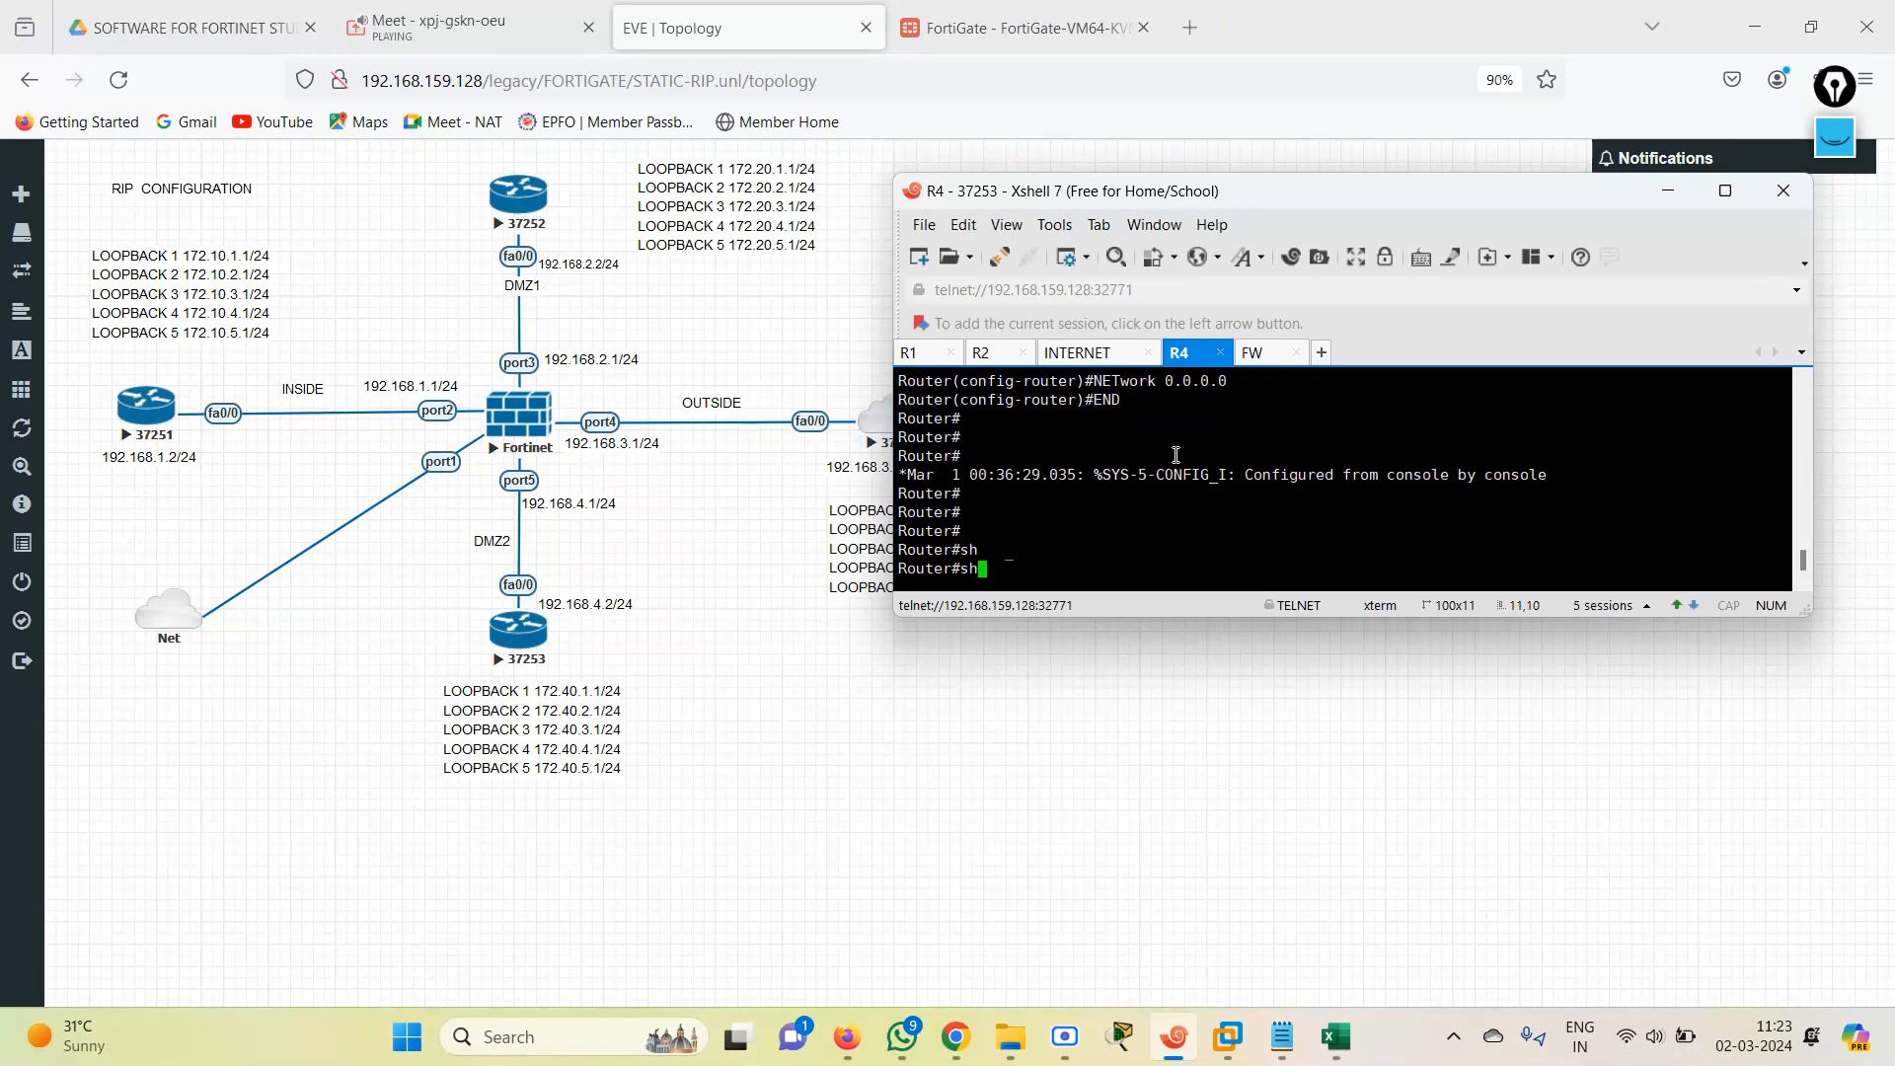
{"action": "type", "text": "ow ip rou"}
{"action": "key", "text": "Tab"}
{"action": "type", "text": "r"}
{"action": "key", "text": "Tab"}
{"action": "key", "text": "Return"}
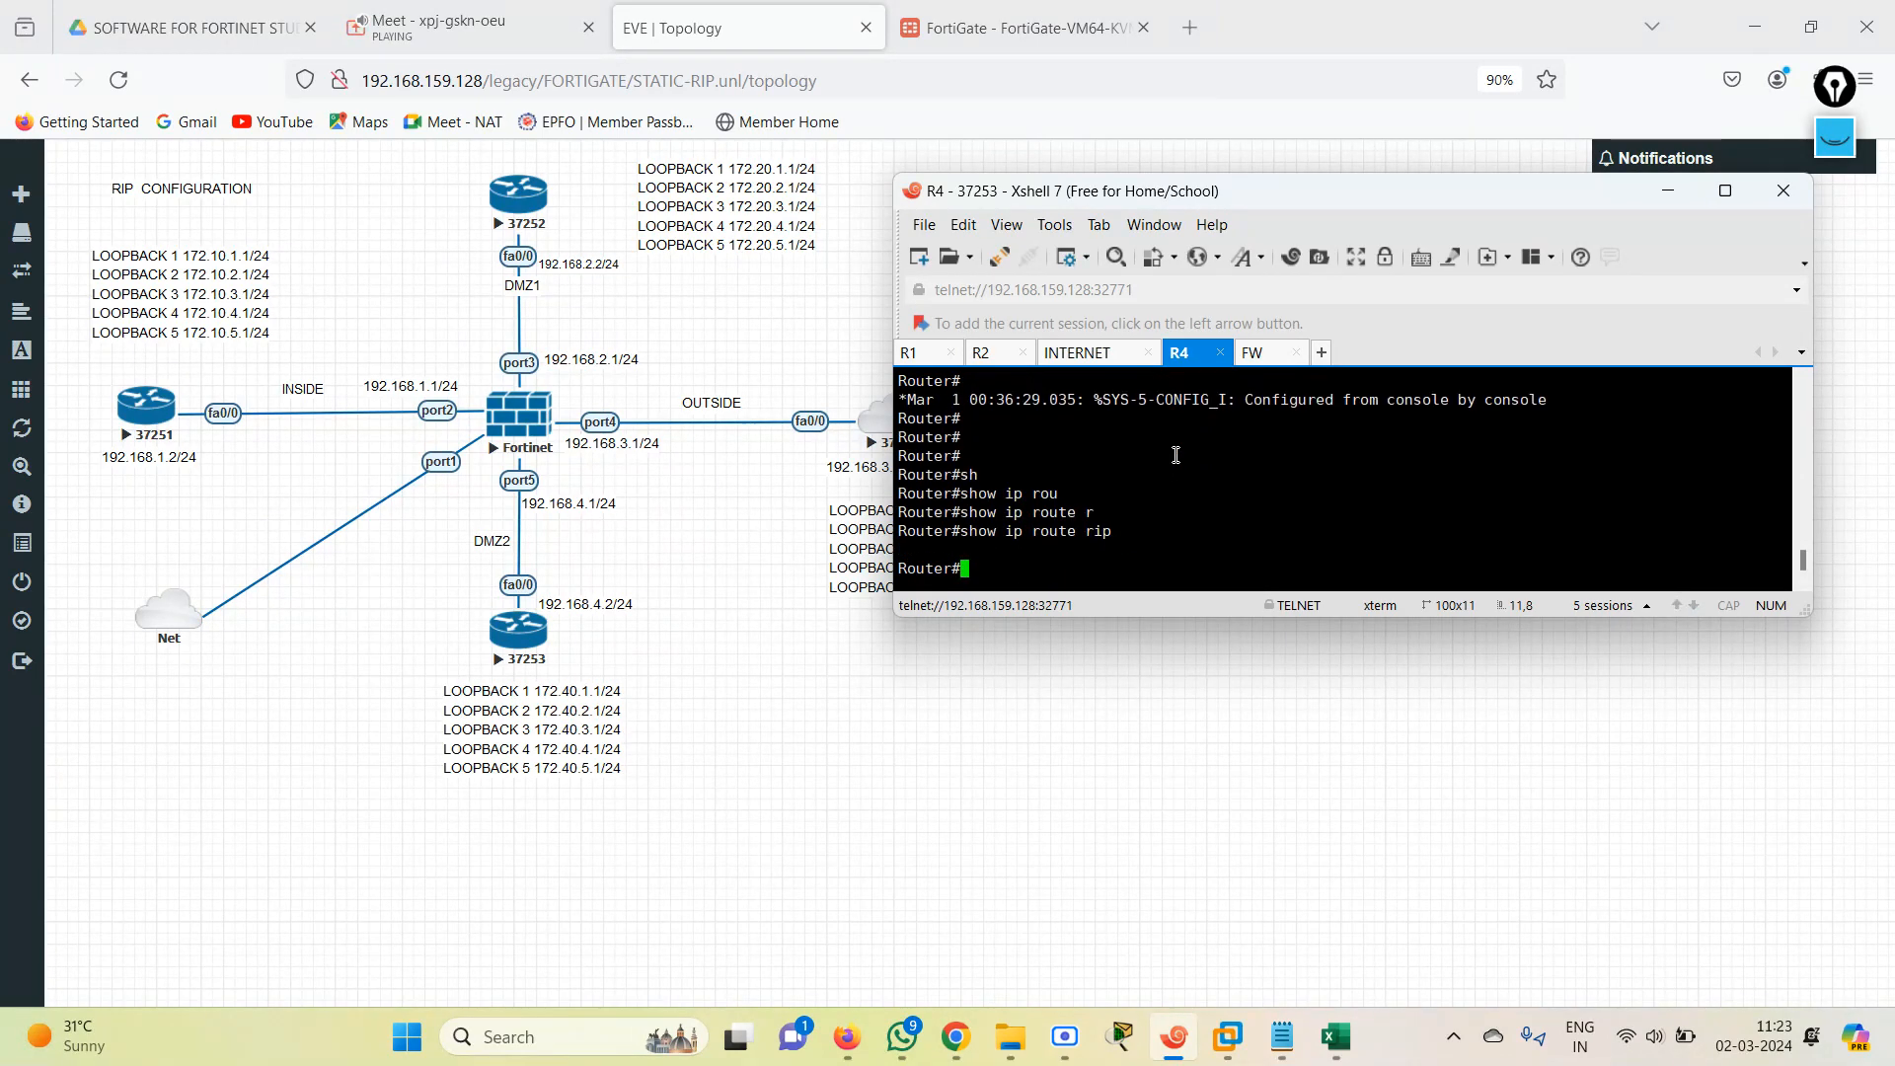
Assign IP address 192.168.4.2 with mask 255.255.255.0 to R4's FastEthernet0/0 interface and return to privileged mode with end.
{"action": "type", "text": "conf"}
{"action": "key", "text": "Tab"}
{"action": "type", "text": "ter"}
{"action": "key", "text": "Tab"}
{"action": "key", "text": "Return"}
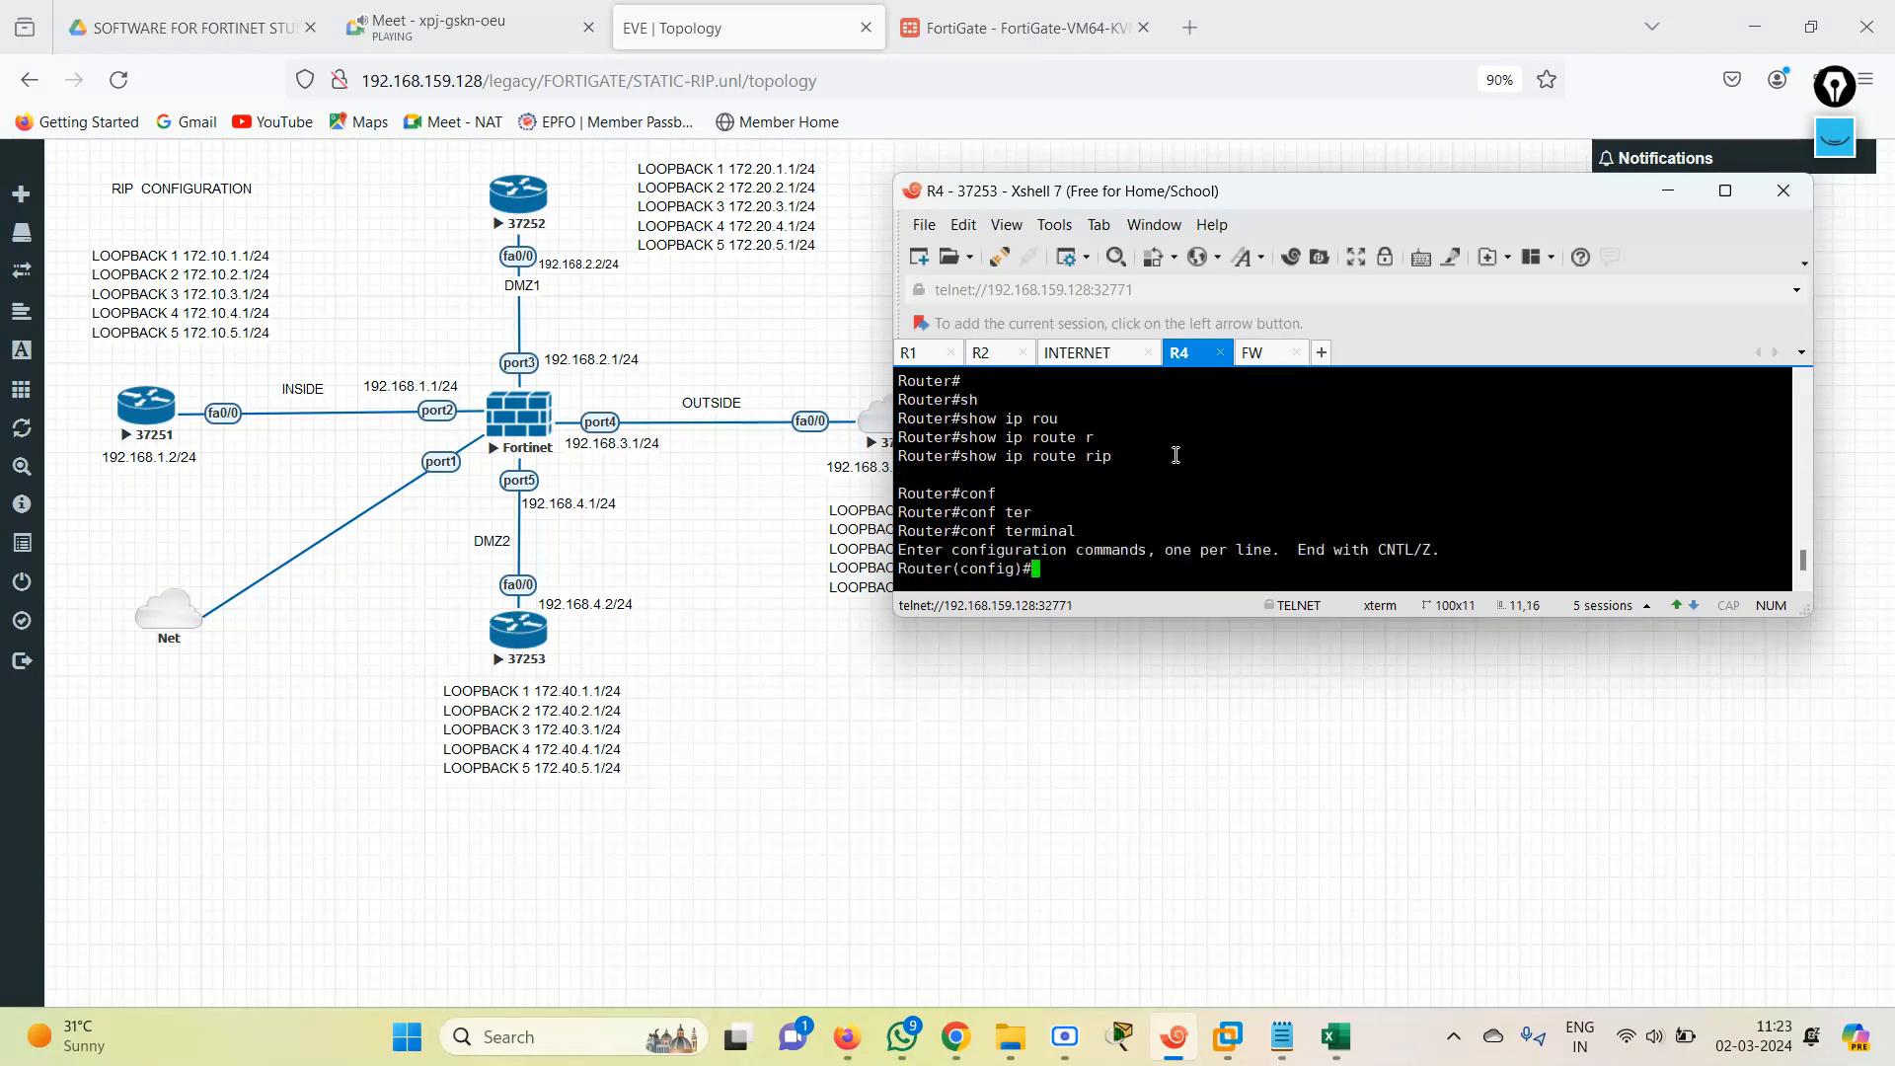
{"action": "type", "text": "in"}
{"action": "key", "text": "Tab"}
{"action": "type", "text": "fas"}
{"action": "key", "text": "Tab"}
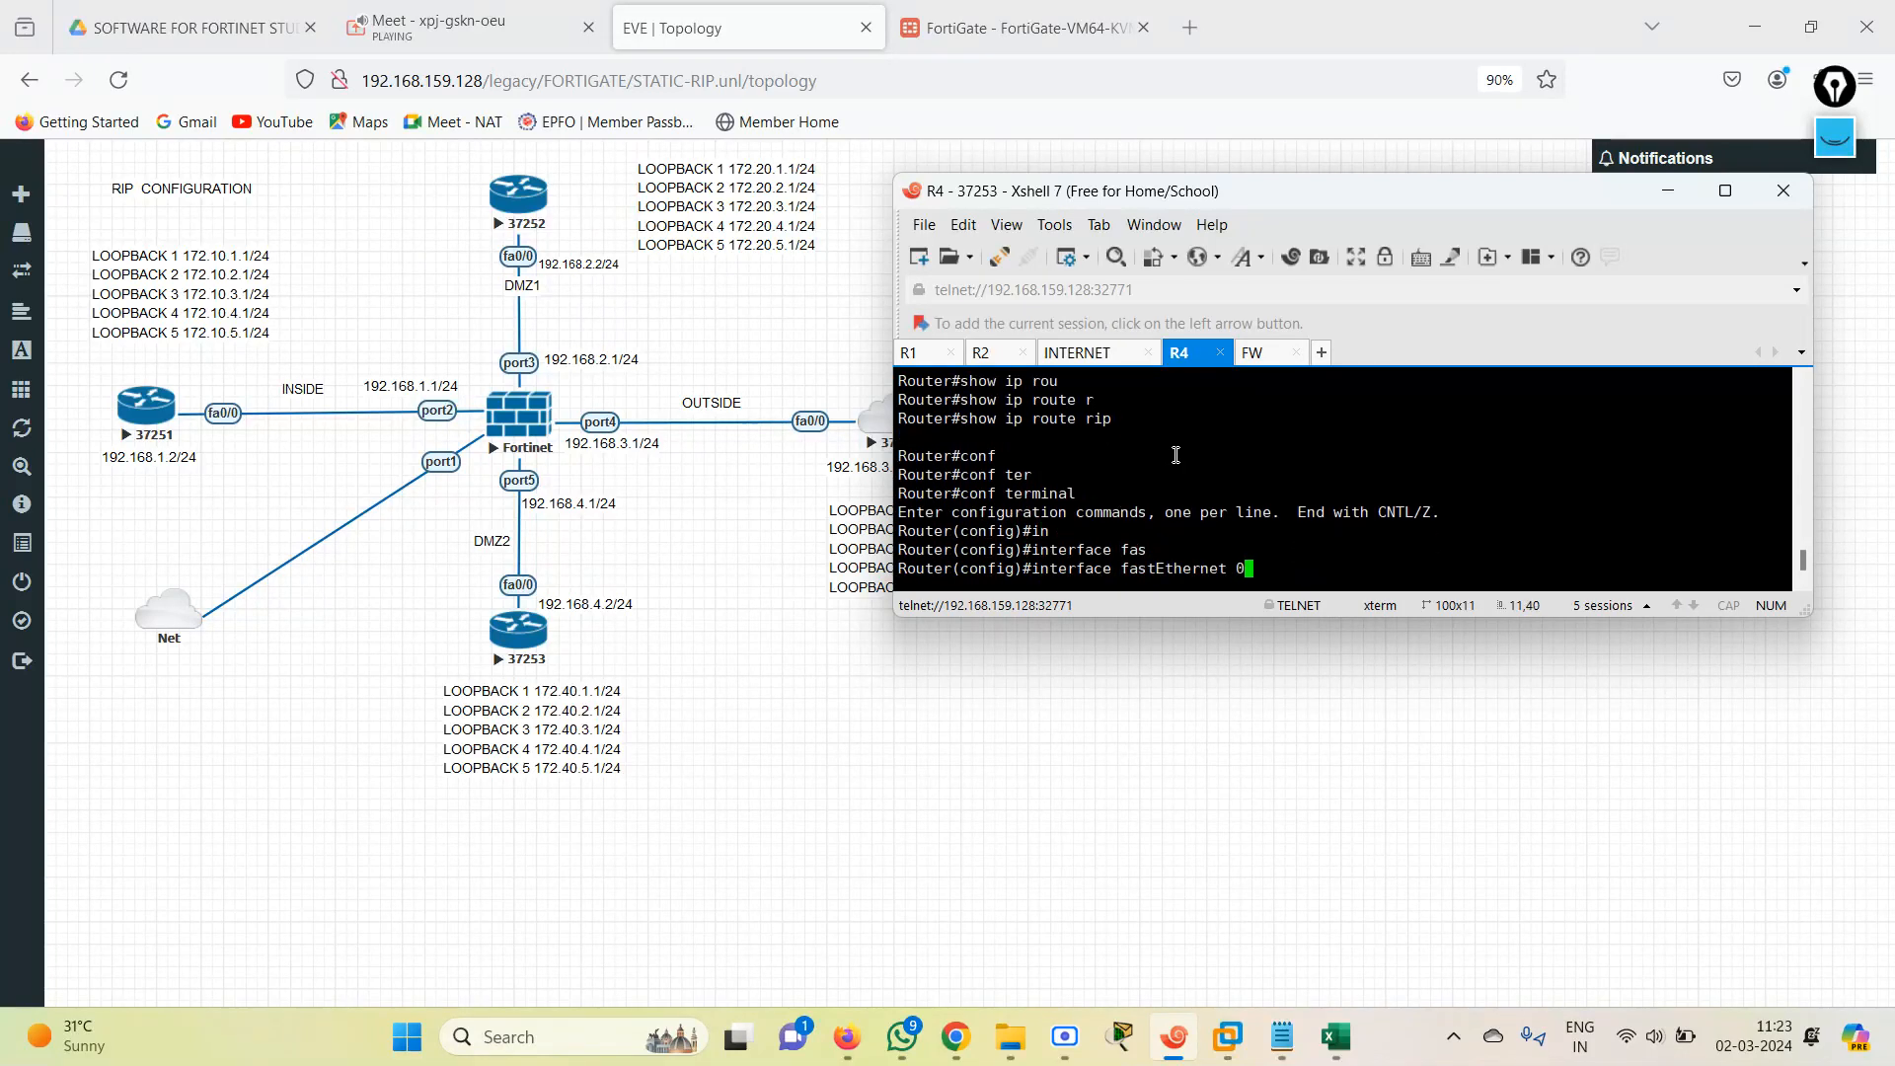
{"action": "type", "text": "0/0"}
{"action": "key", "text": "Return"}
{"action": "type", "text": "ip add"}
{"action": "key", "text": "Tab"}
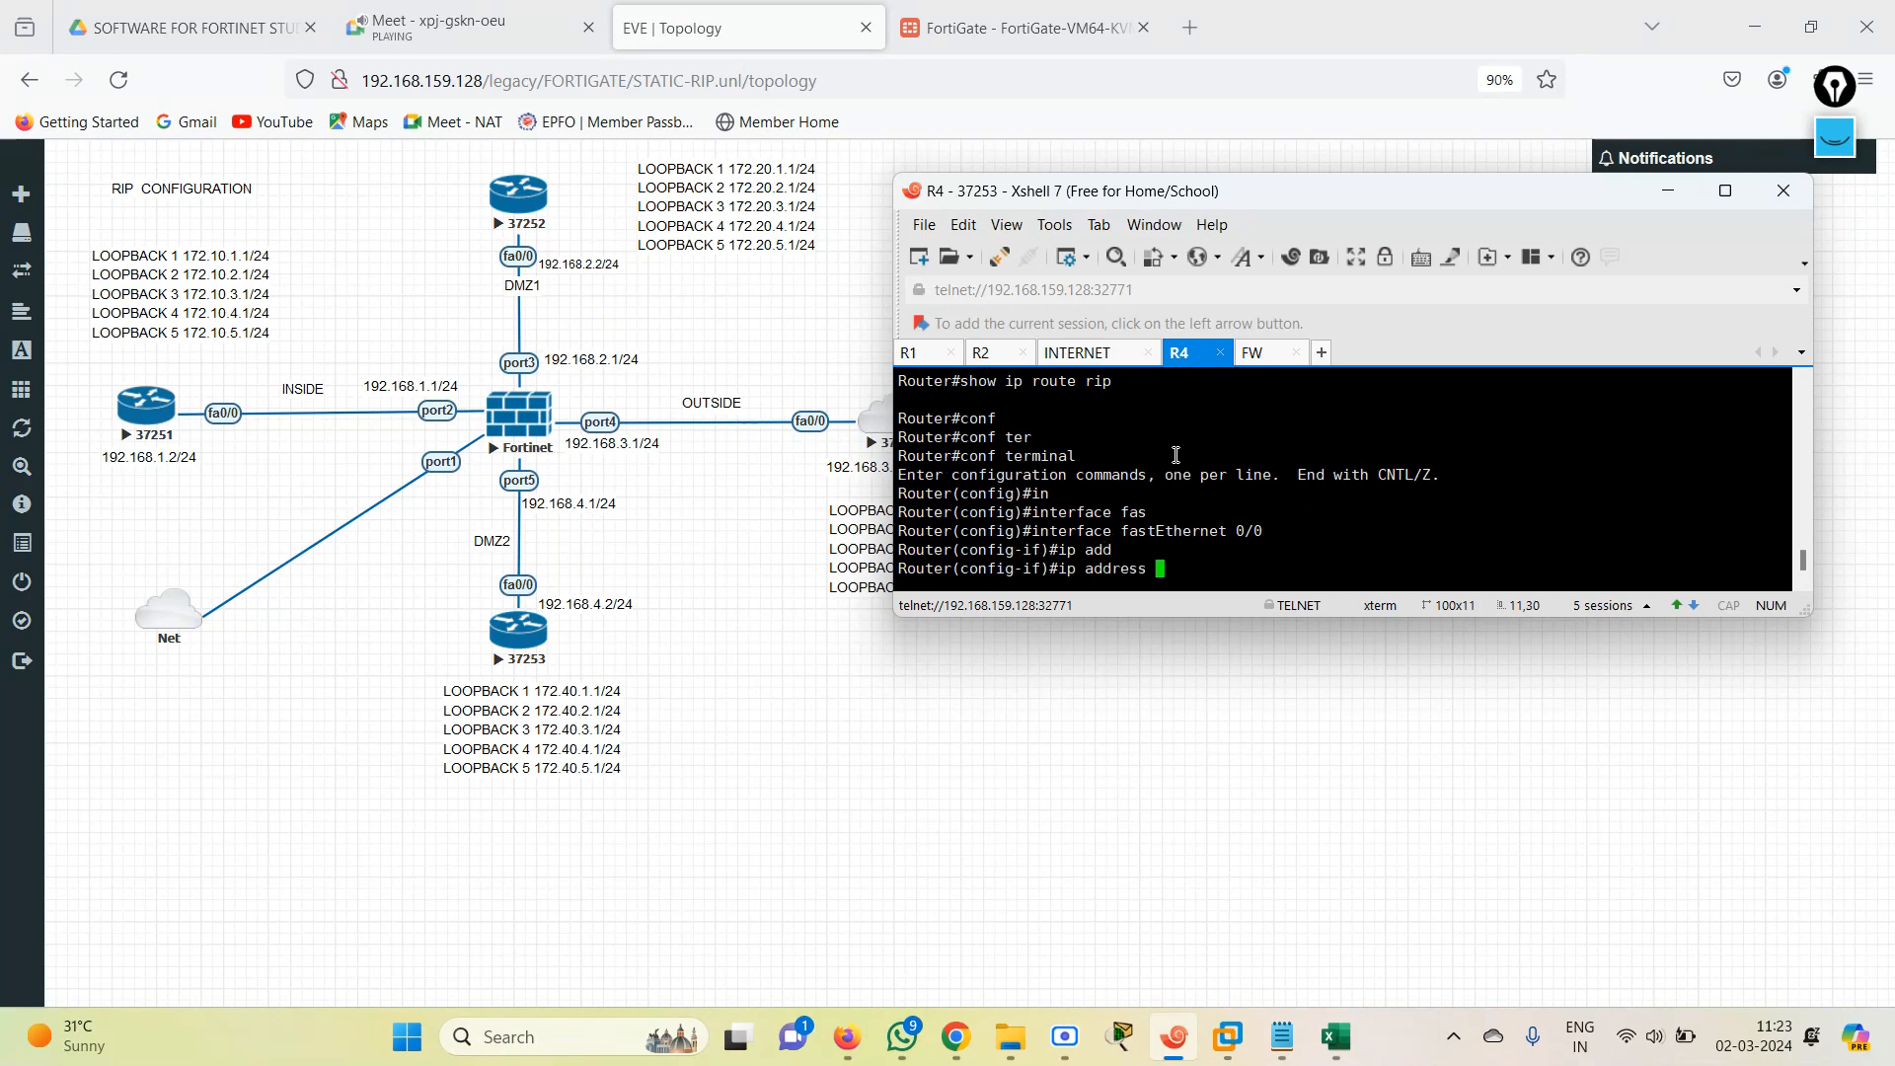
{"action": "type", "text": "192.168.4.2 255.255.255.0"}
{"action": "key", "text": "Return"}
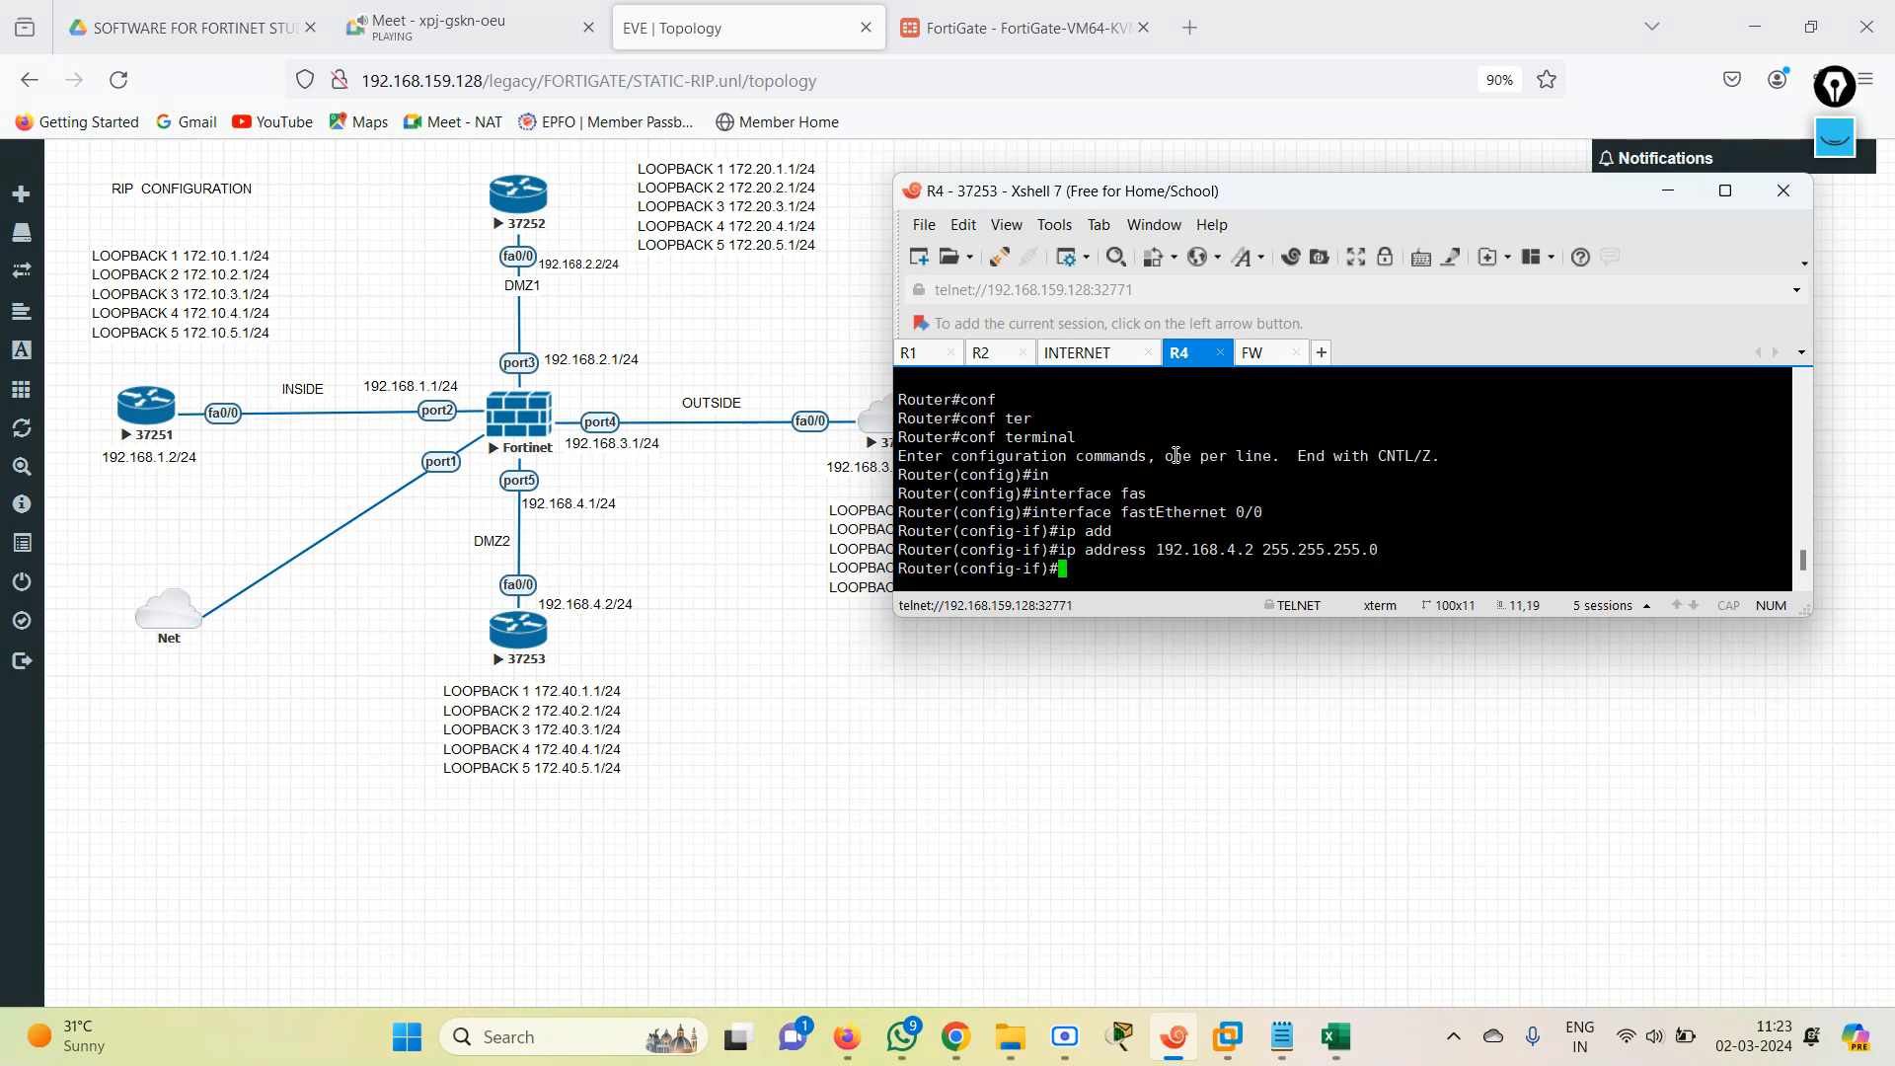
{"action": "type", "text": "end"}
{"action": "key", "text": "Return"}
Check R4's interface addresses with show ip int br.
{"action": "type", "text": "sh"}
{"action": "key", "text": "Tab"}
{"action": "type", "text": "ip in"}
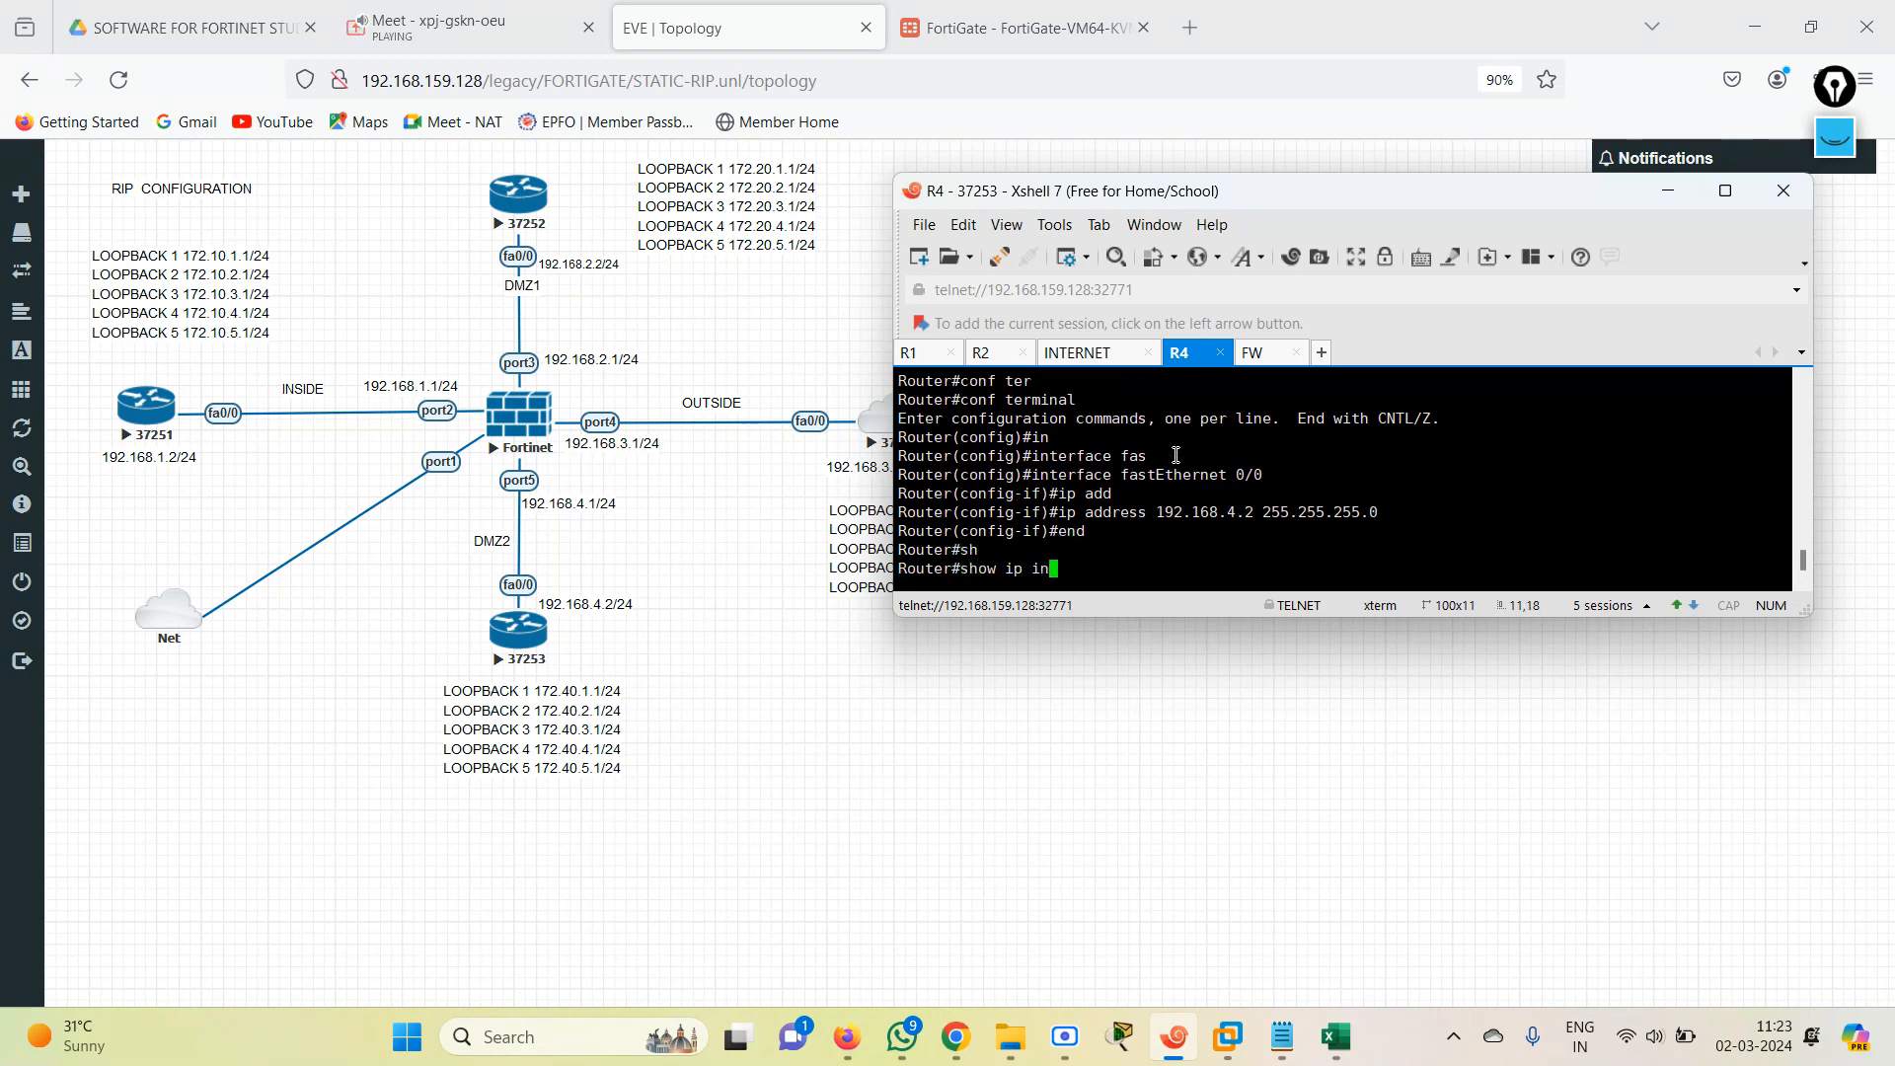
{"action": "type", "text": "t br"}
{"action": "key", "text": "Return"}
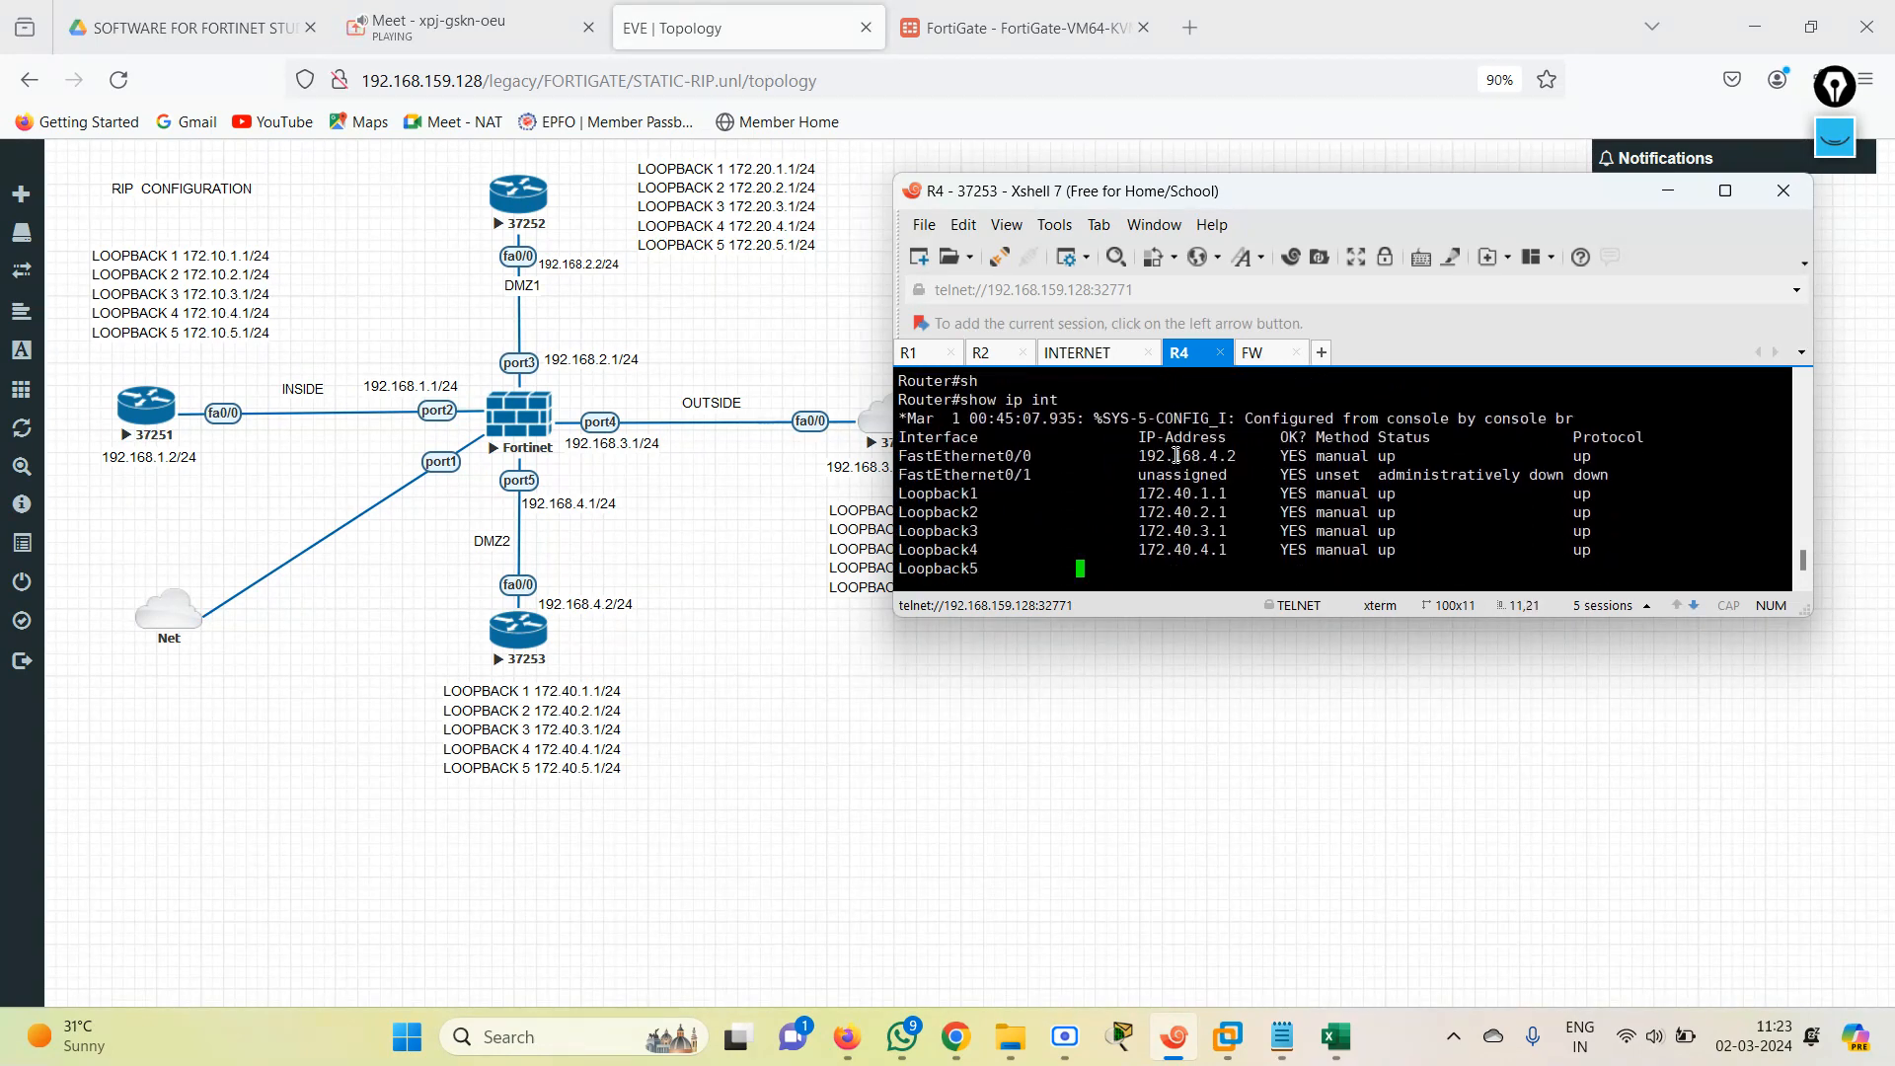
{"action": "key", "text": "Return"}
Recheck the RIP-learned routes on R4 with show ip route rip.
{"action": "type", "text": "sh"}
{"action": "key", "text": "Tab"}
{"action": "type", "text": "ip rou"}
{"action": "key", "text": "Tab"}
{"action": "type", "text": "r"}
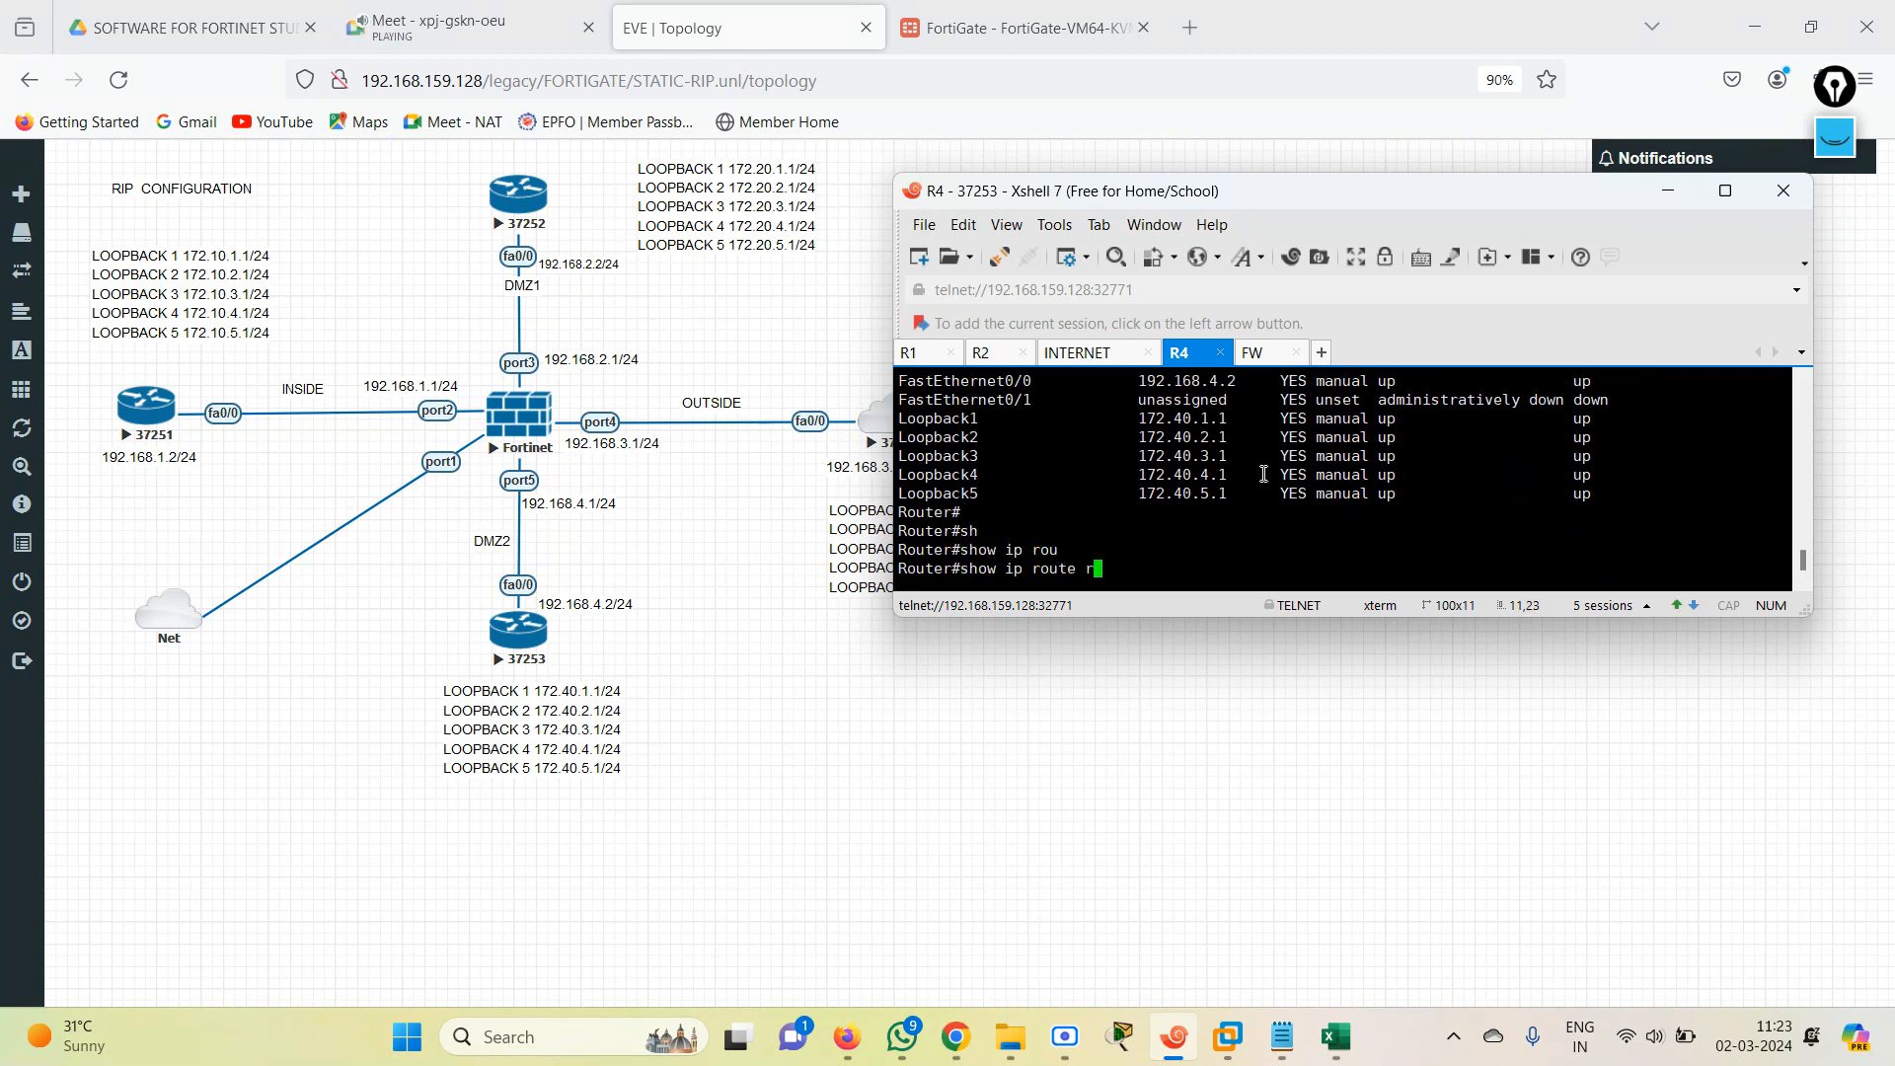
{"action": "type", "text": "i"}
{"action": "key", "text": "Tab"}
{"action": "key", "text": "Return"}
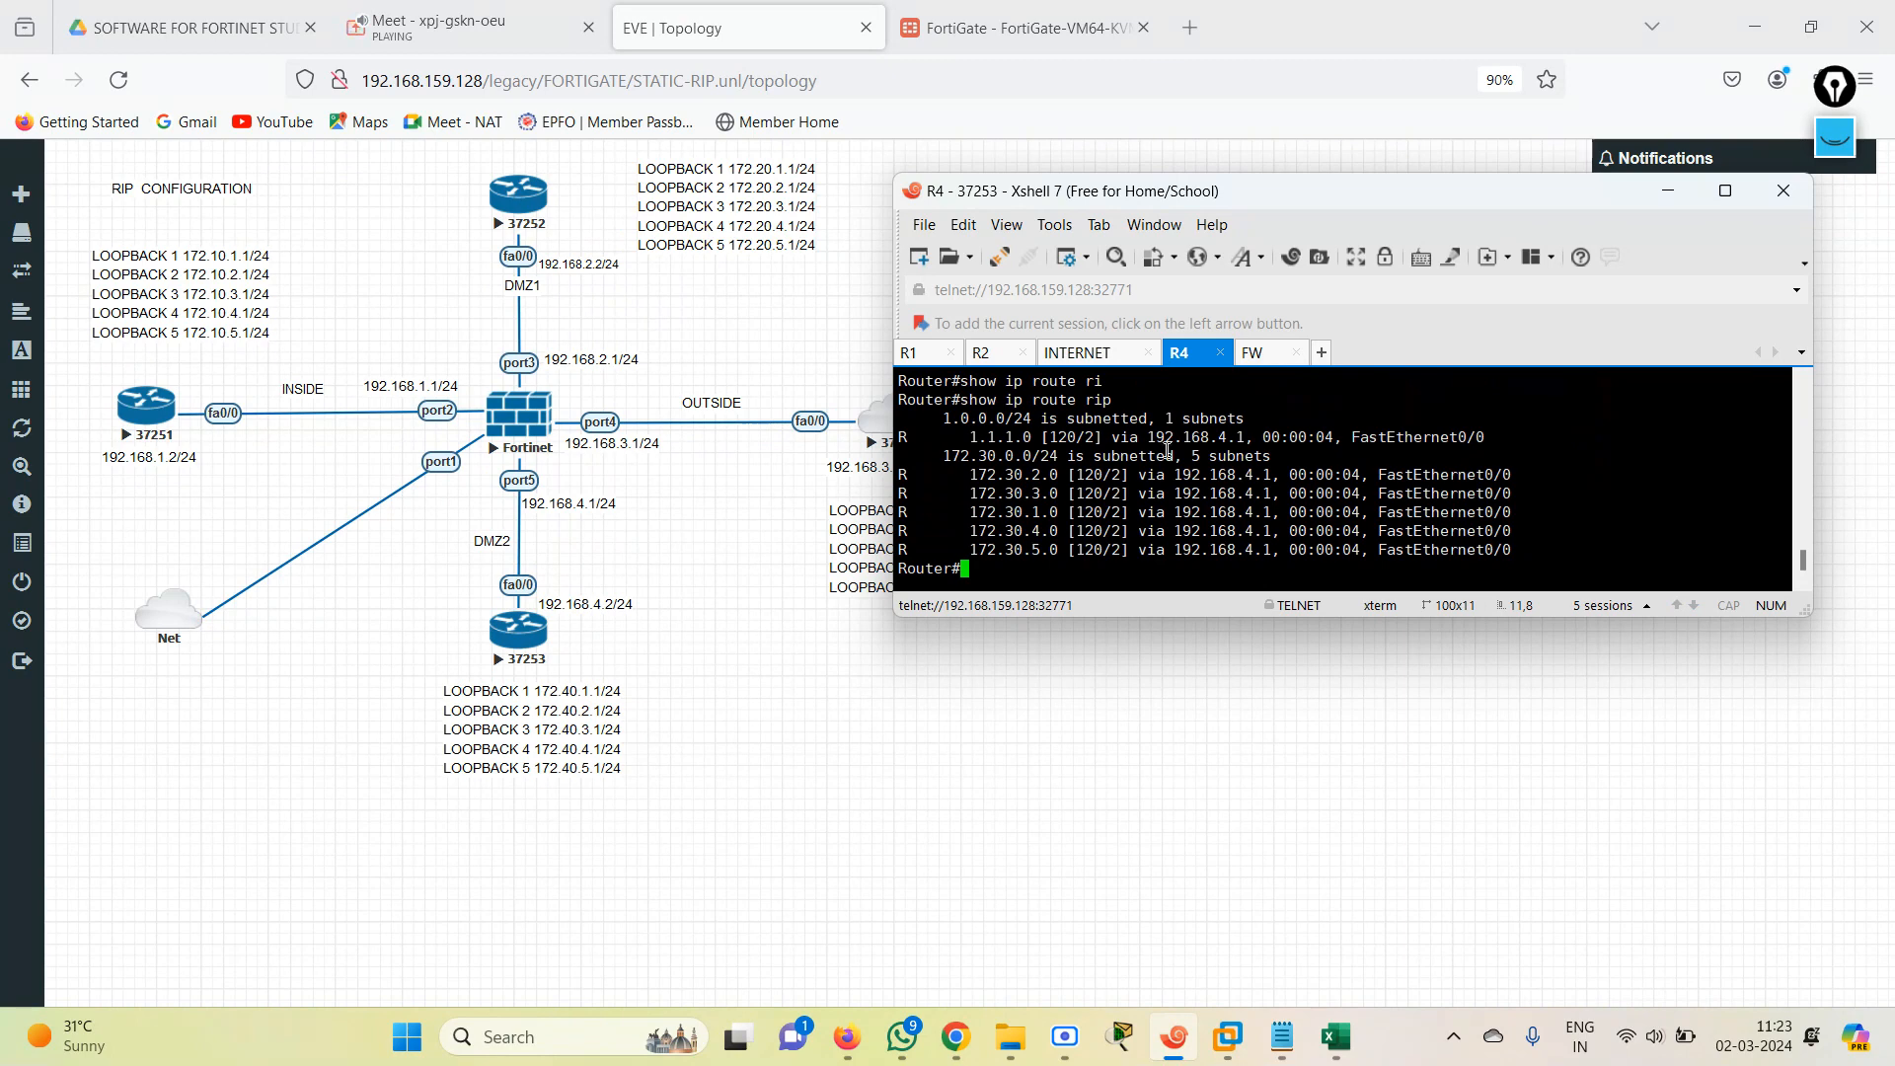
Switch to the FortiGate web interface, open its CLI console and display the full output of get router info routing-table details.
{"action": "left_click", "coordinate": [1296, 352]}
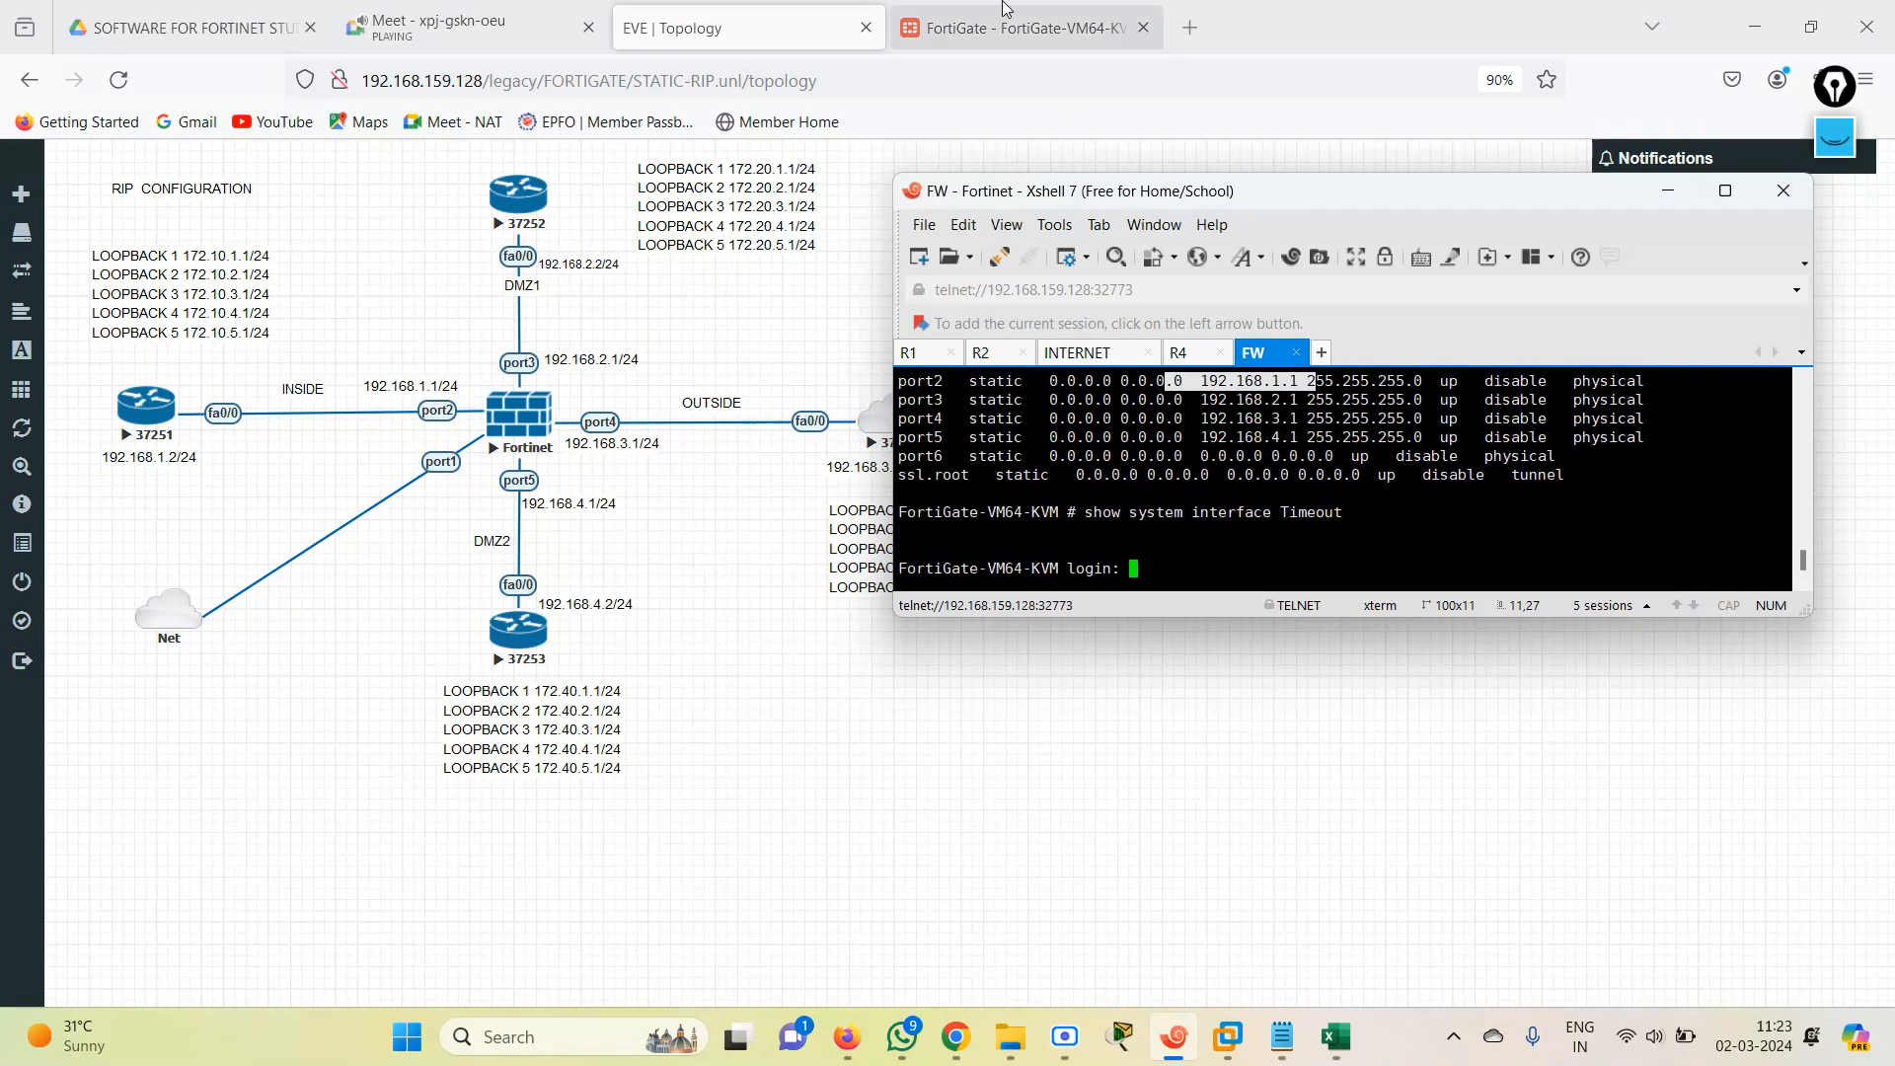
{"action": "left_click", "coordinate": [1016, 28]}
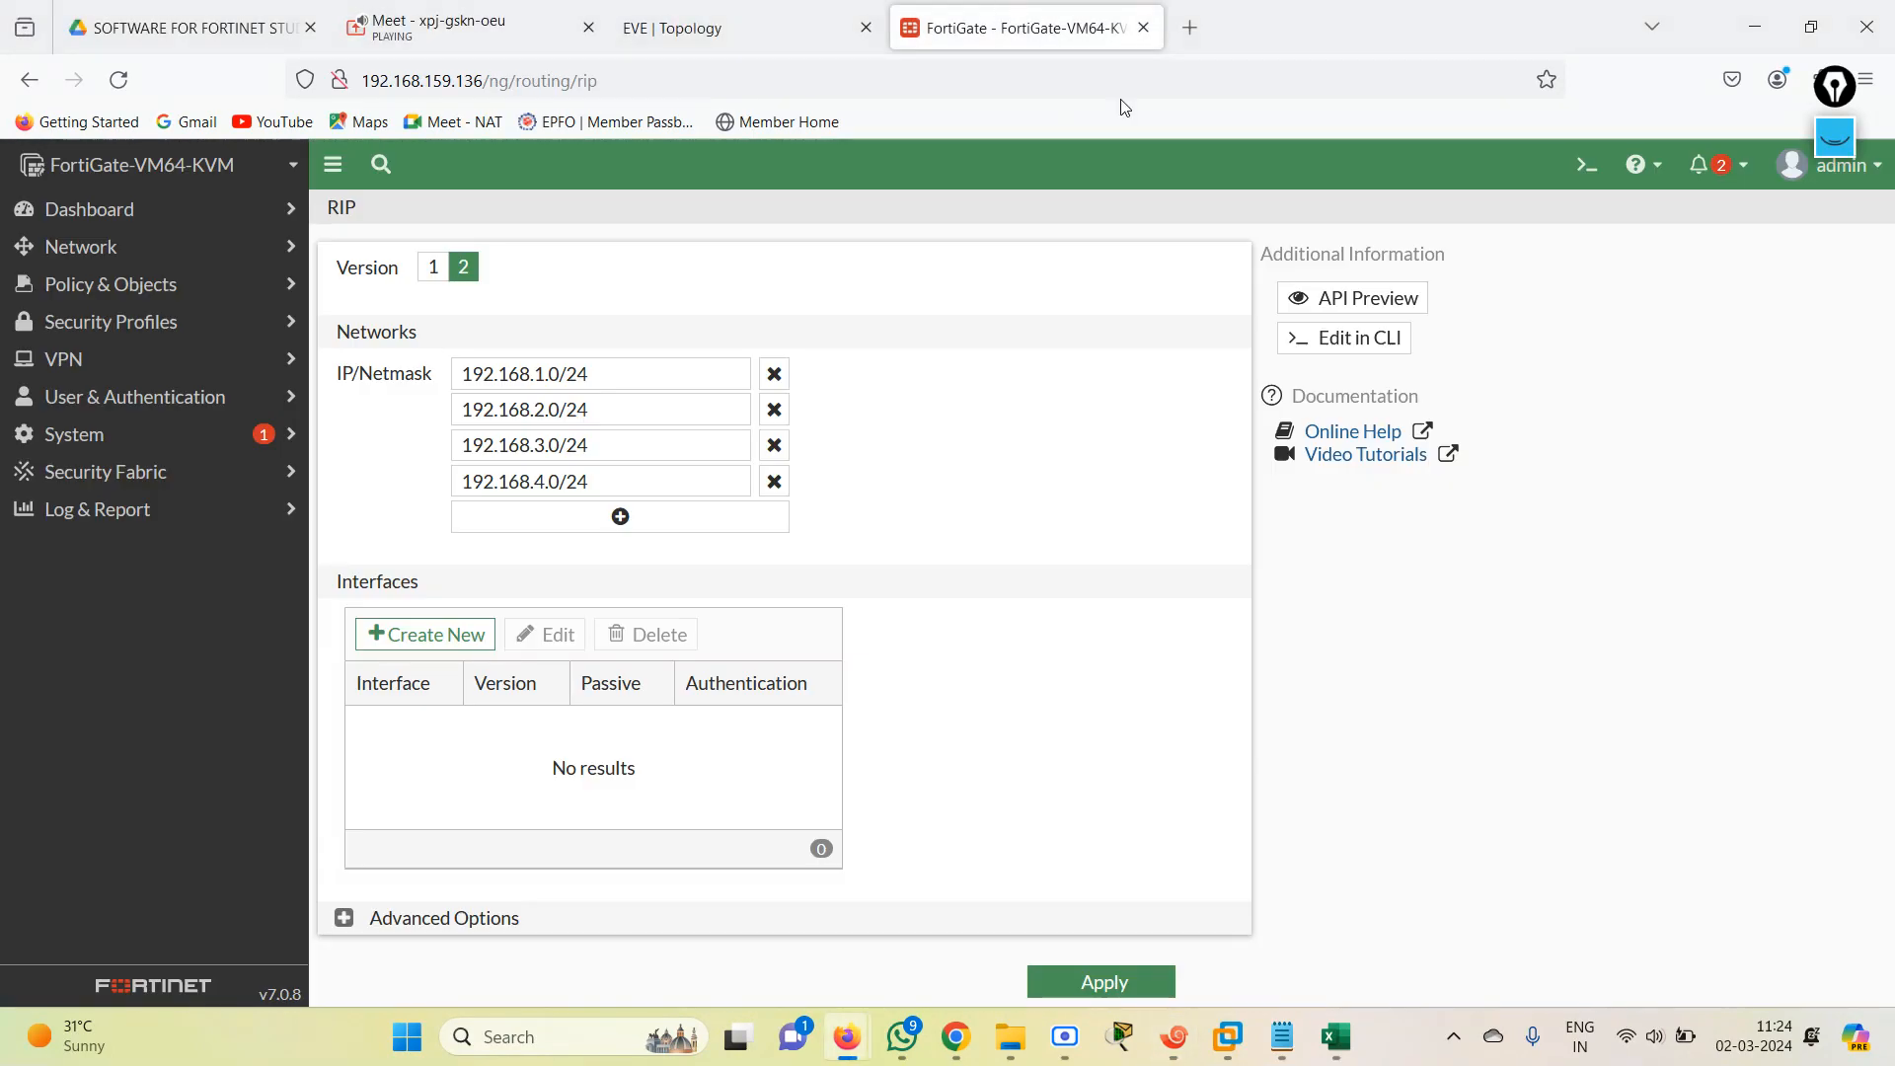
{"action": "left_click", "coordinate": [1583, 169]}
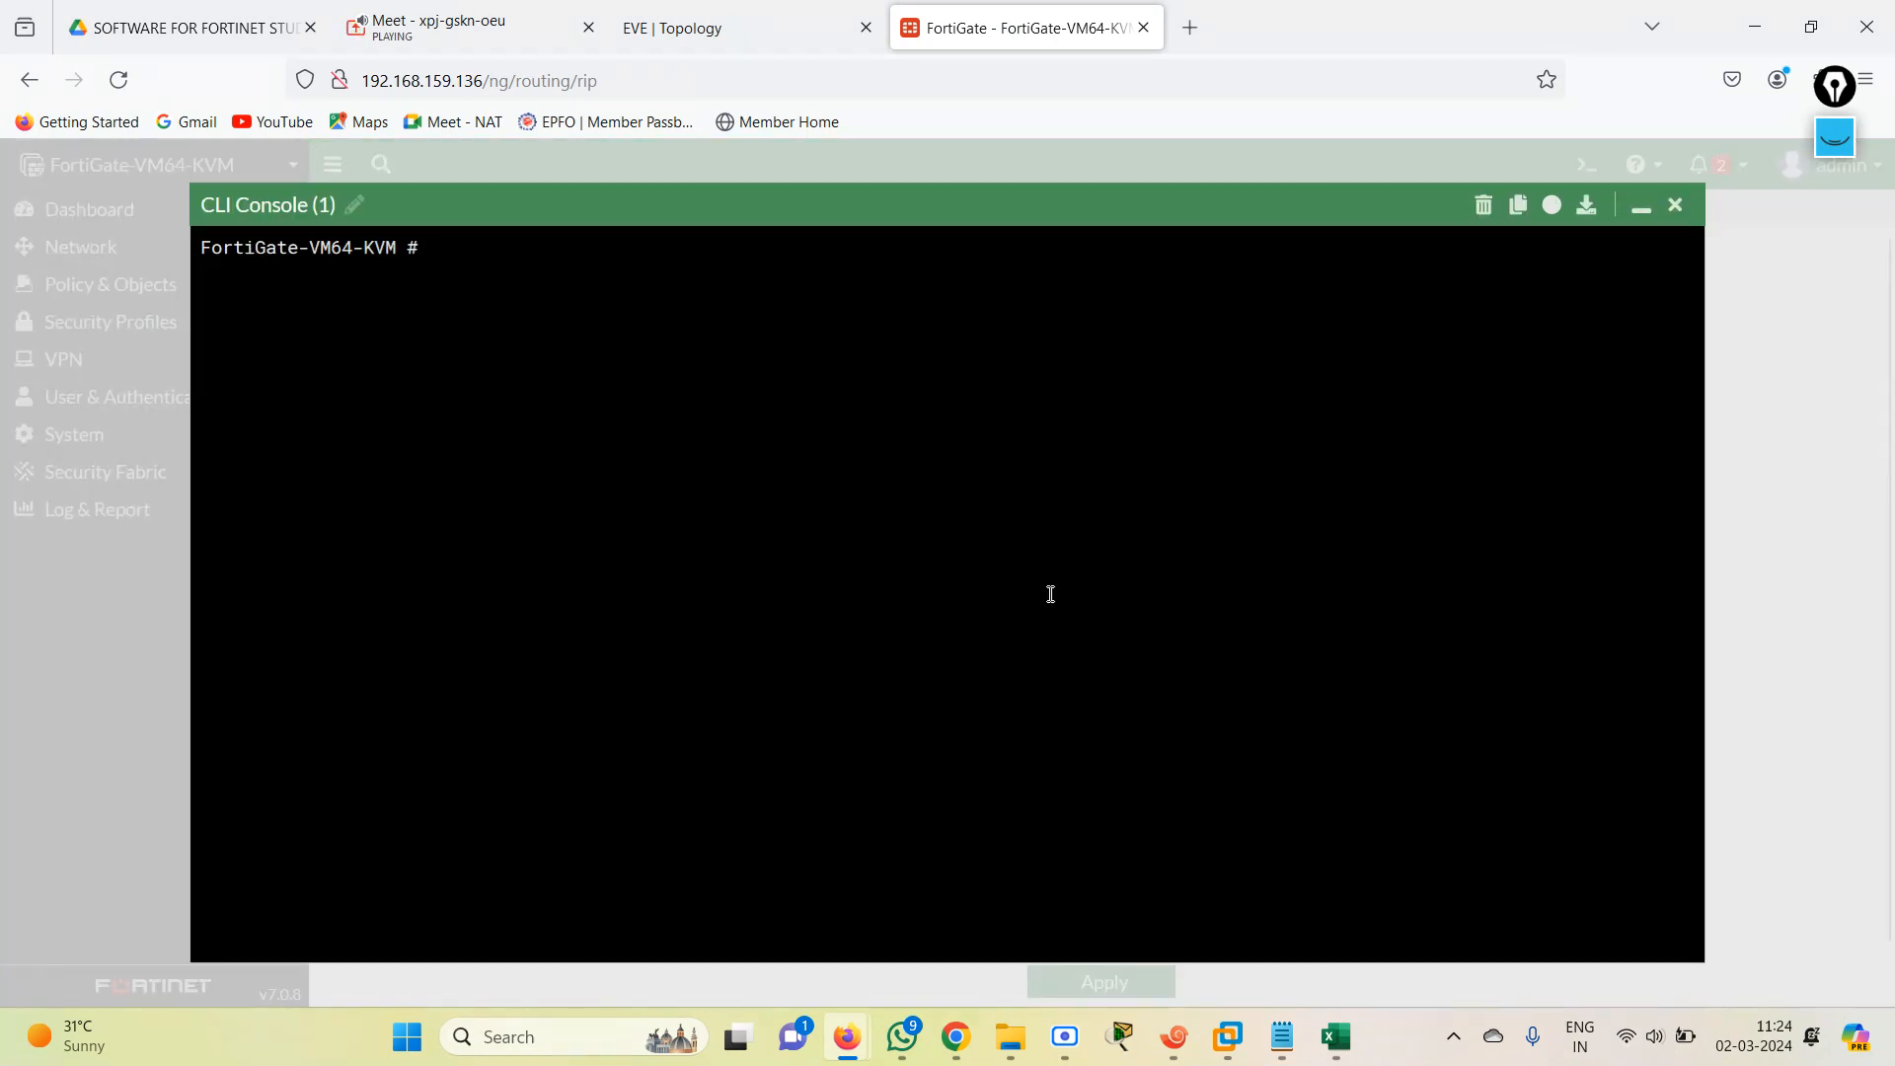
{"action": "type", "text": "get router info "}
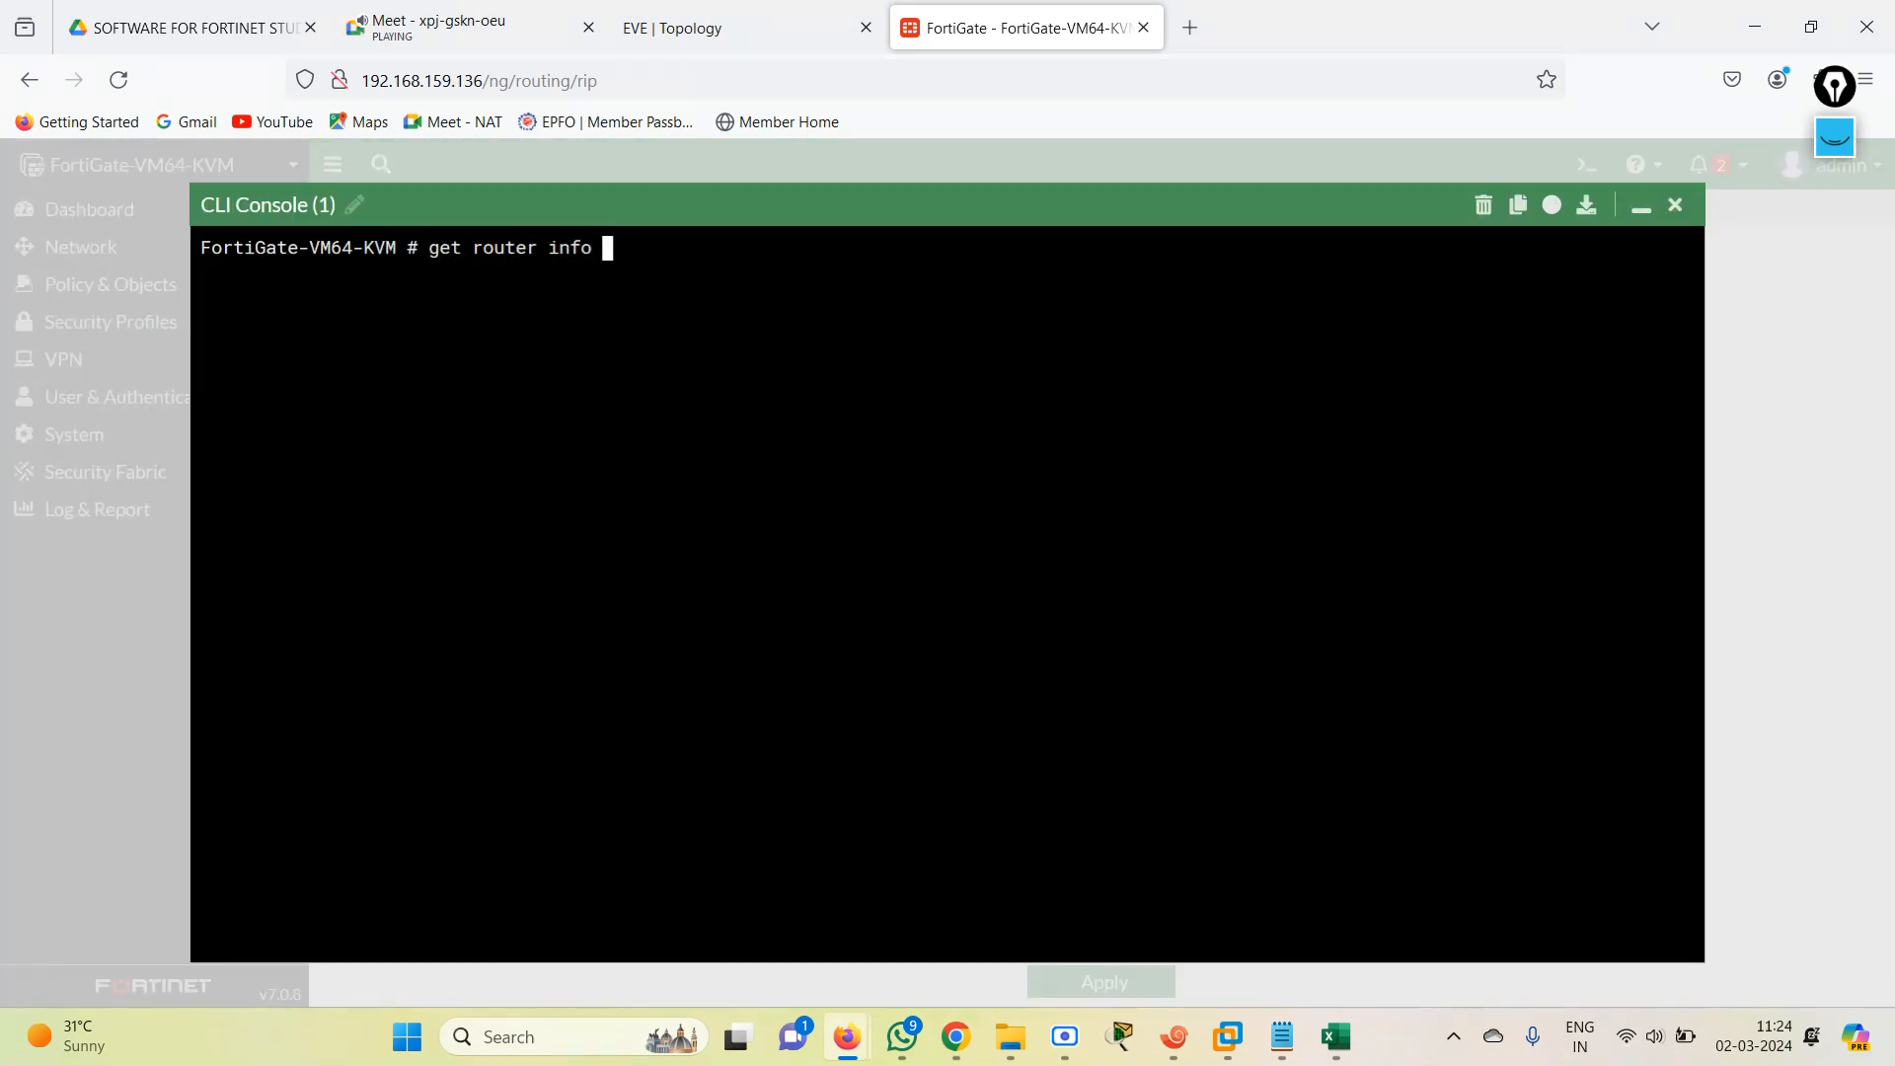
{"action": "type", "text": "routing-table details"}
{"action": "key", "text": "Return"}
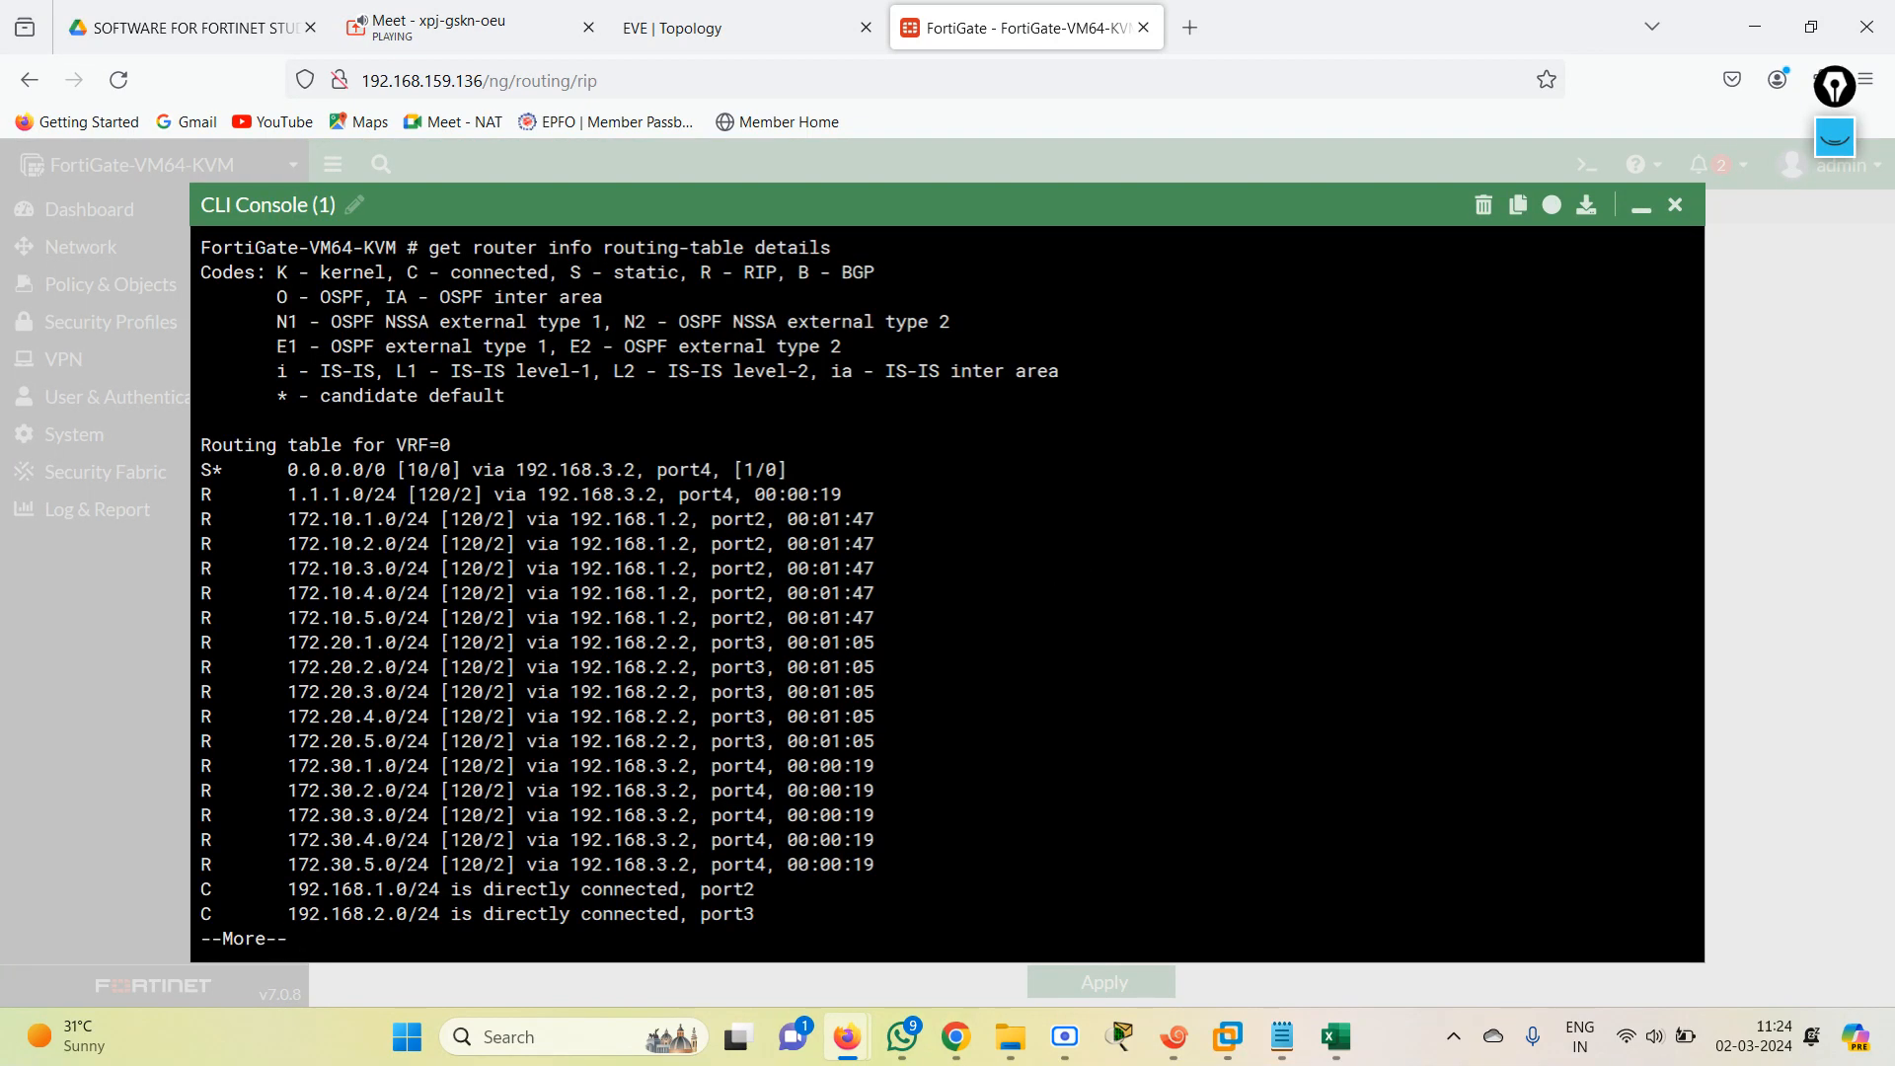
{"action": "key", "text": "space"}
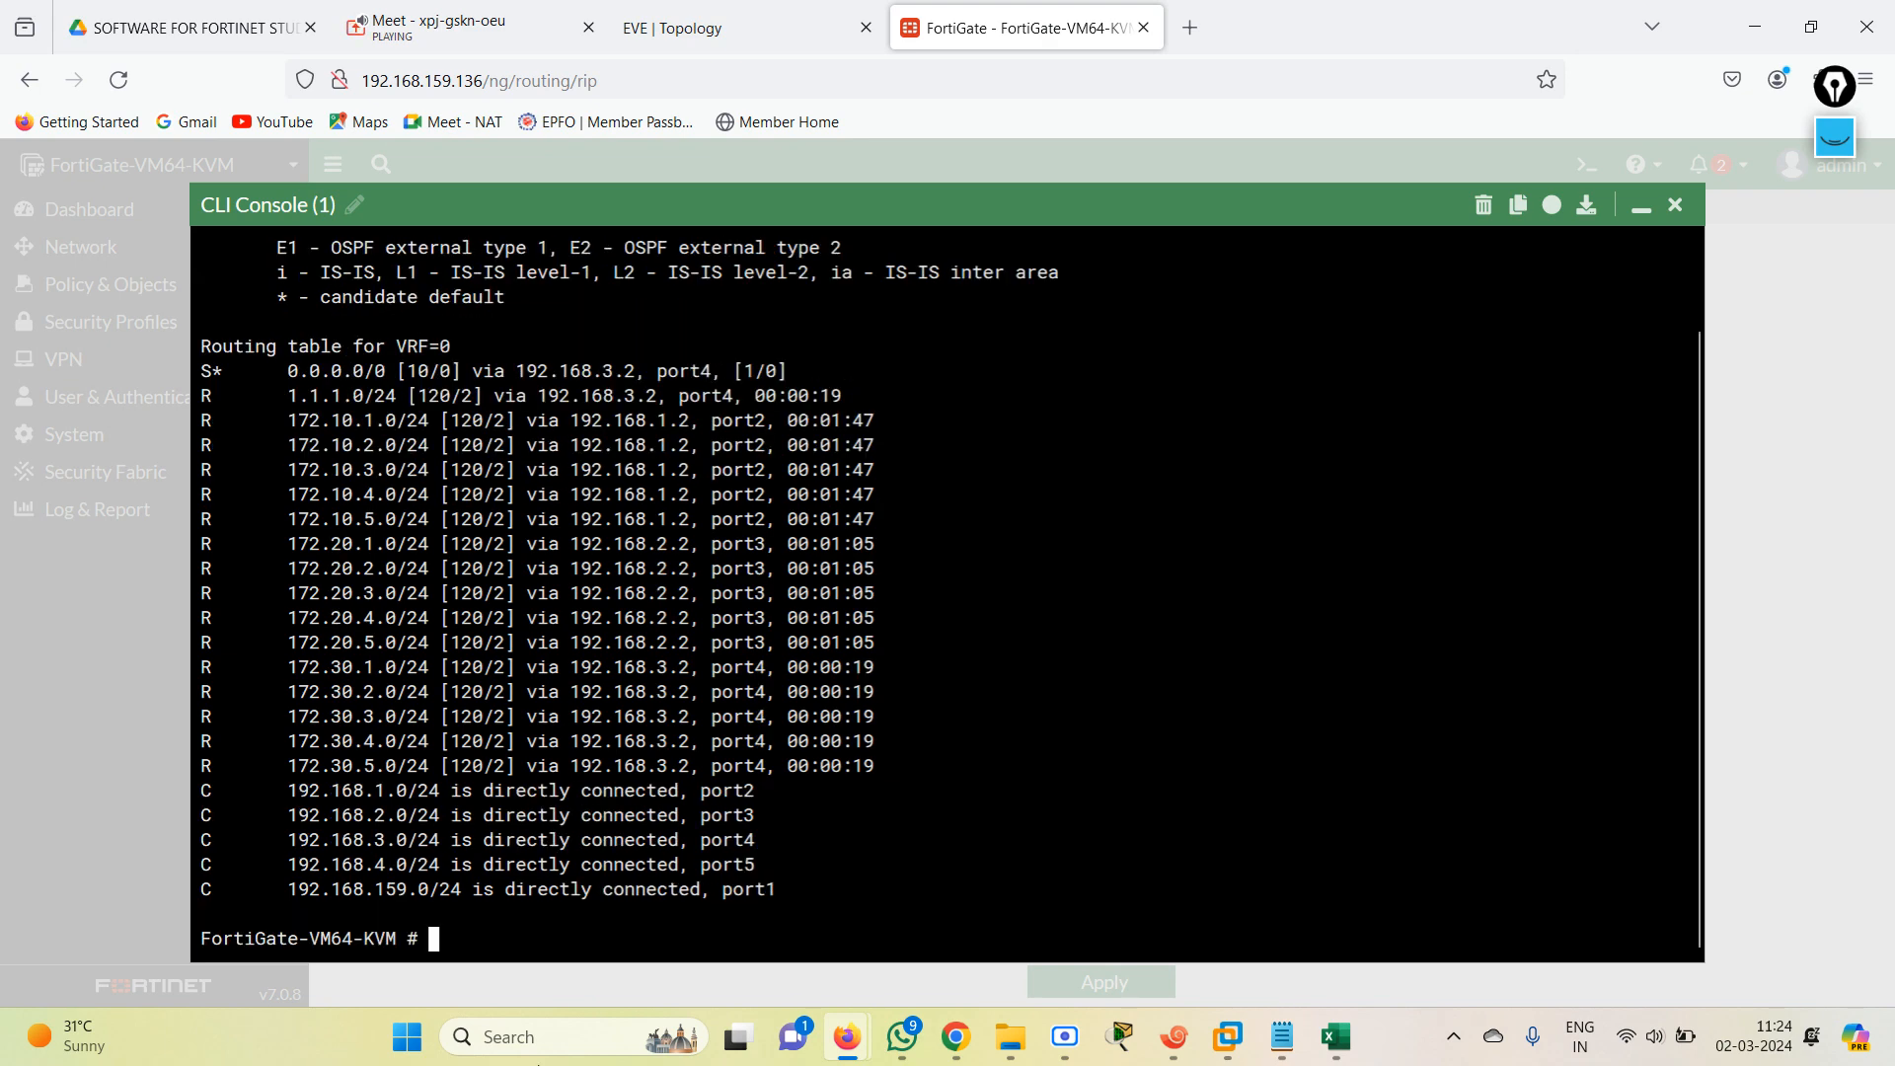
Display only the FortiGate's RIP routes with get router info routing-table rip.
{"action": "key", "text": "Up"}
{"action": "key", "text": "BackSpace"}
{"action": "key", "text": "BackSpace"}
{"action": "type", "text": "ls"}
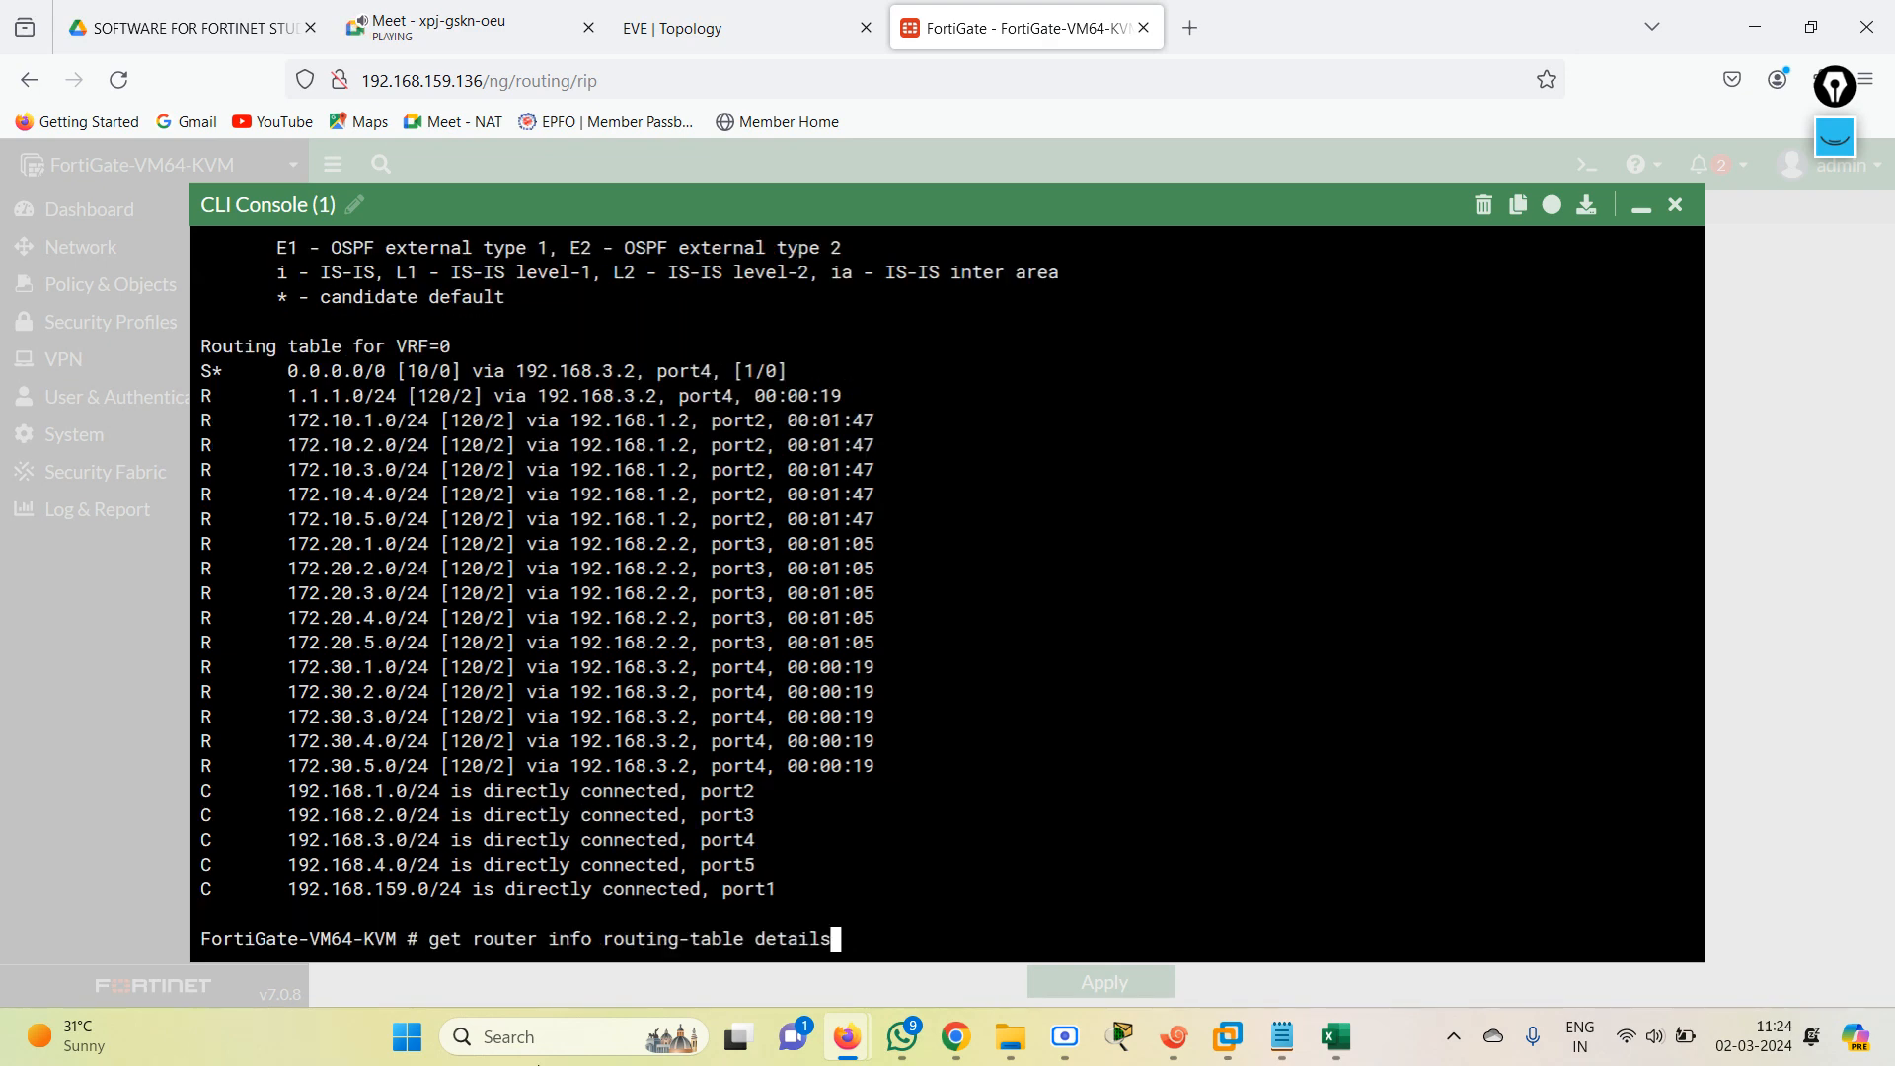
{"action": "key", "text": "BackSpace"}
{"action": "key", "text": "BackSpace"}
{"action": "key", "text": "BackSpace"}
{"action": "key", "text": "BackSpace"}
{"action": "key", "text": "BackSpace"}
{"action": "key", "text": "BackSpace"}
{"action": "key", "text": "BackSpace"}
{"action": "type", "text": "rip"}
{"action": "key", "text": "Return"}
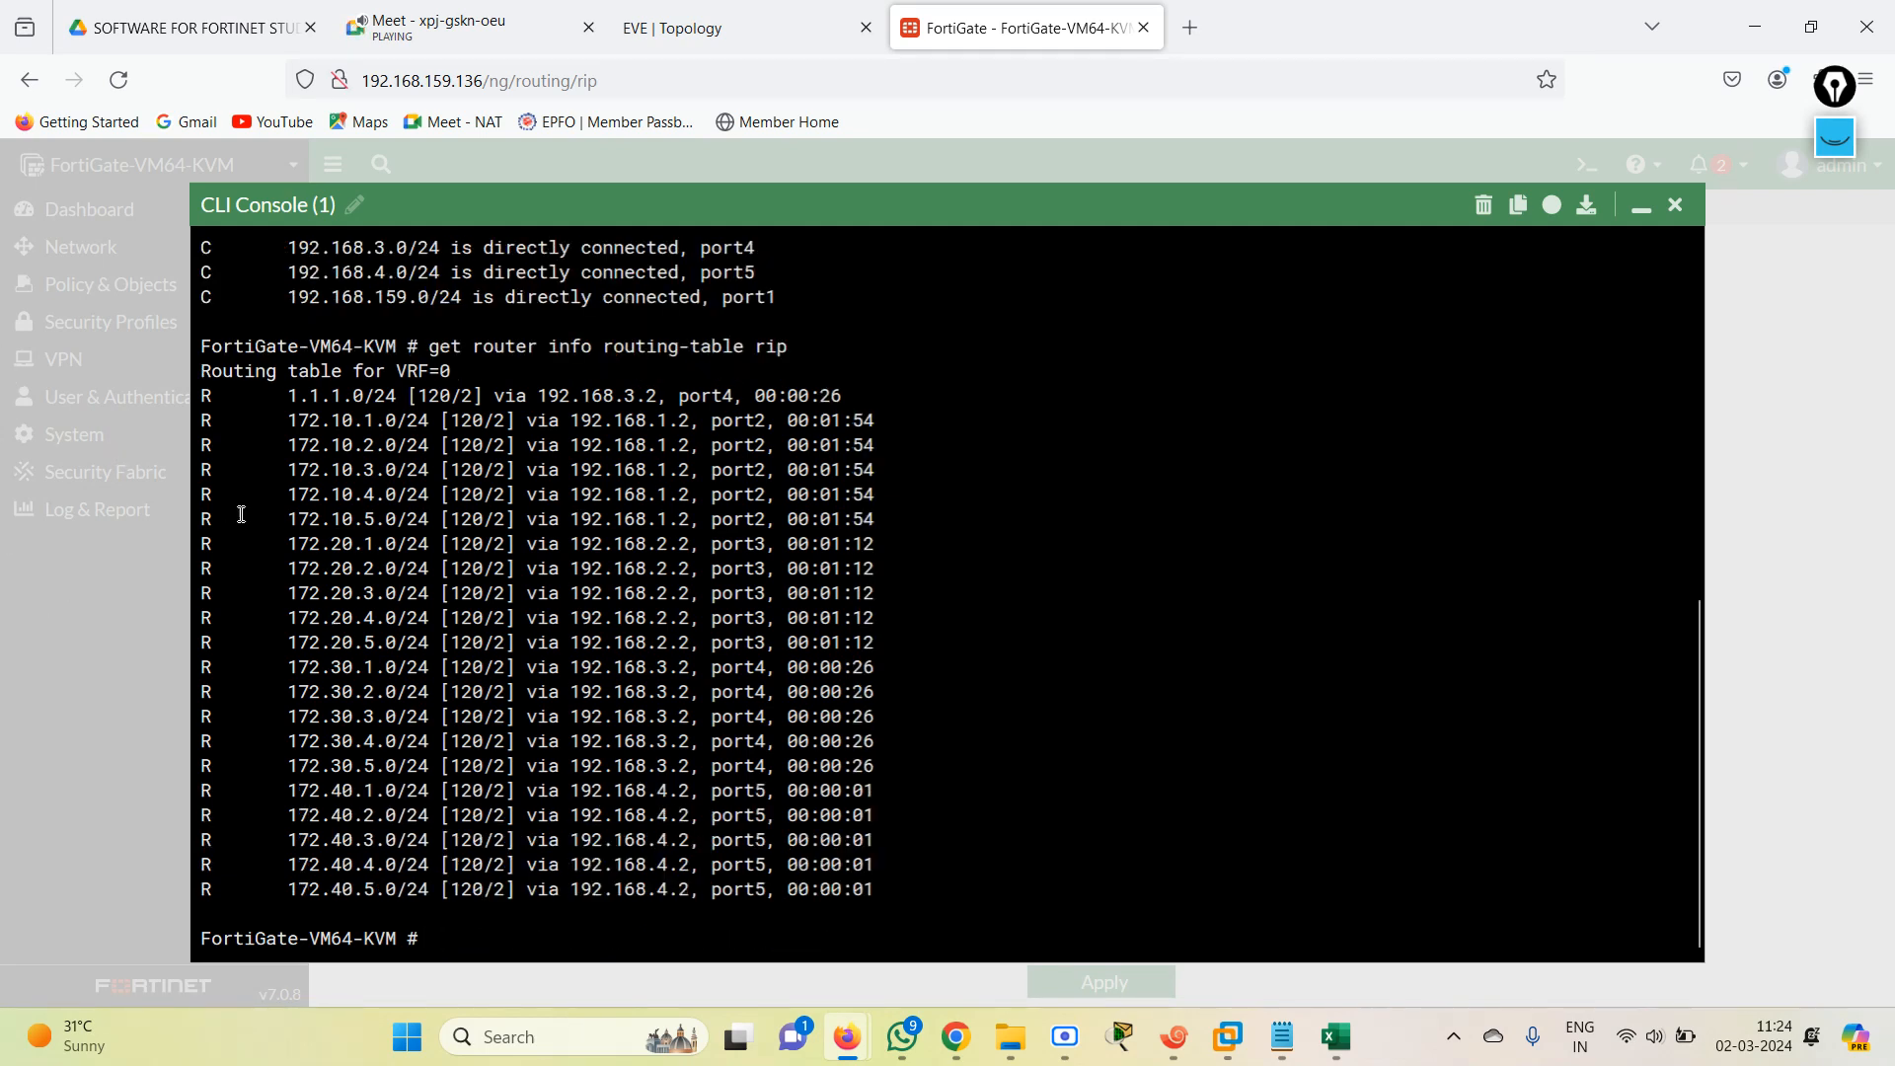
Examine the RIP routes listed in the FortiGate CLI console, including the one to 1.1.1.0/24.
{"action": "left_click_drag", "start_coordinate": [280, 419], "coordinate": [986, 881]}
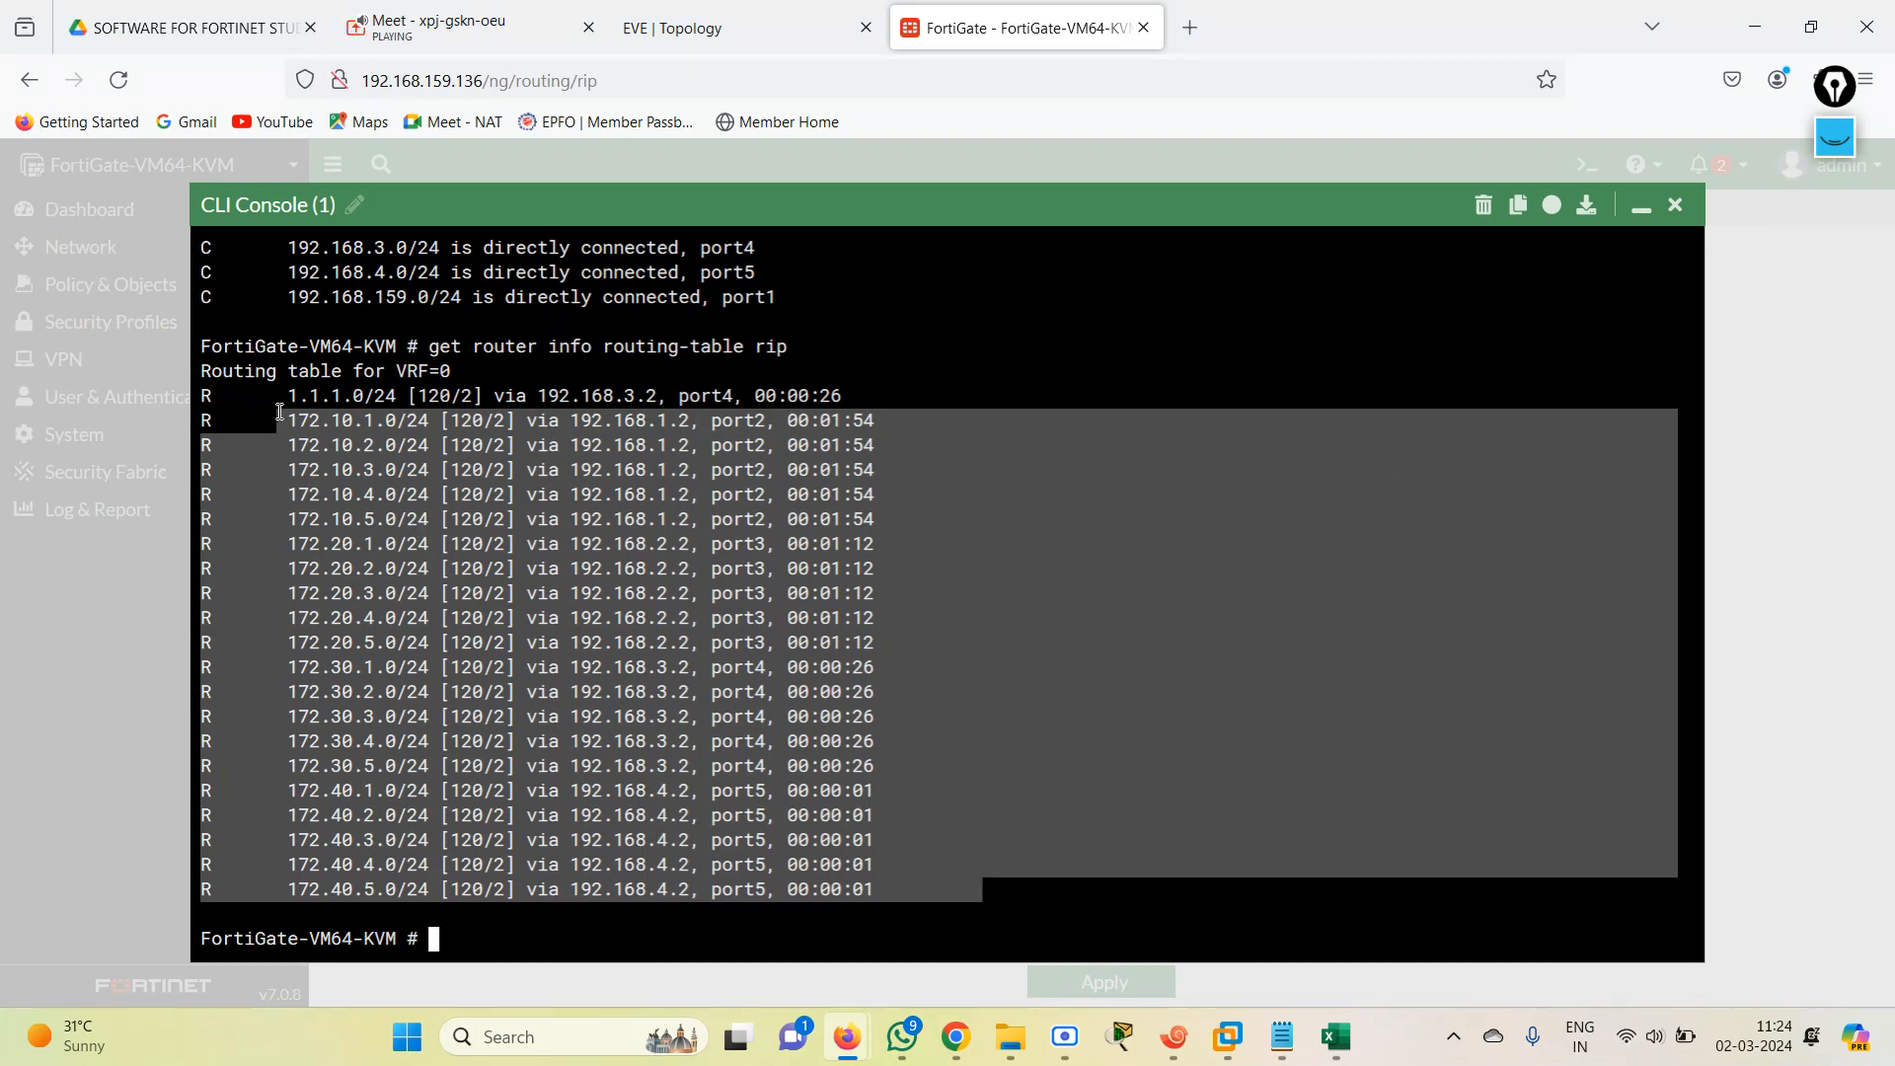
{"action": "left_click_drag", "start_coordinate": [282, 397], "coordinate": [829, 396]}
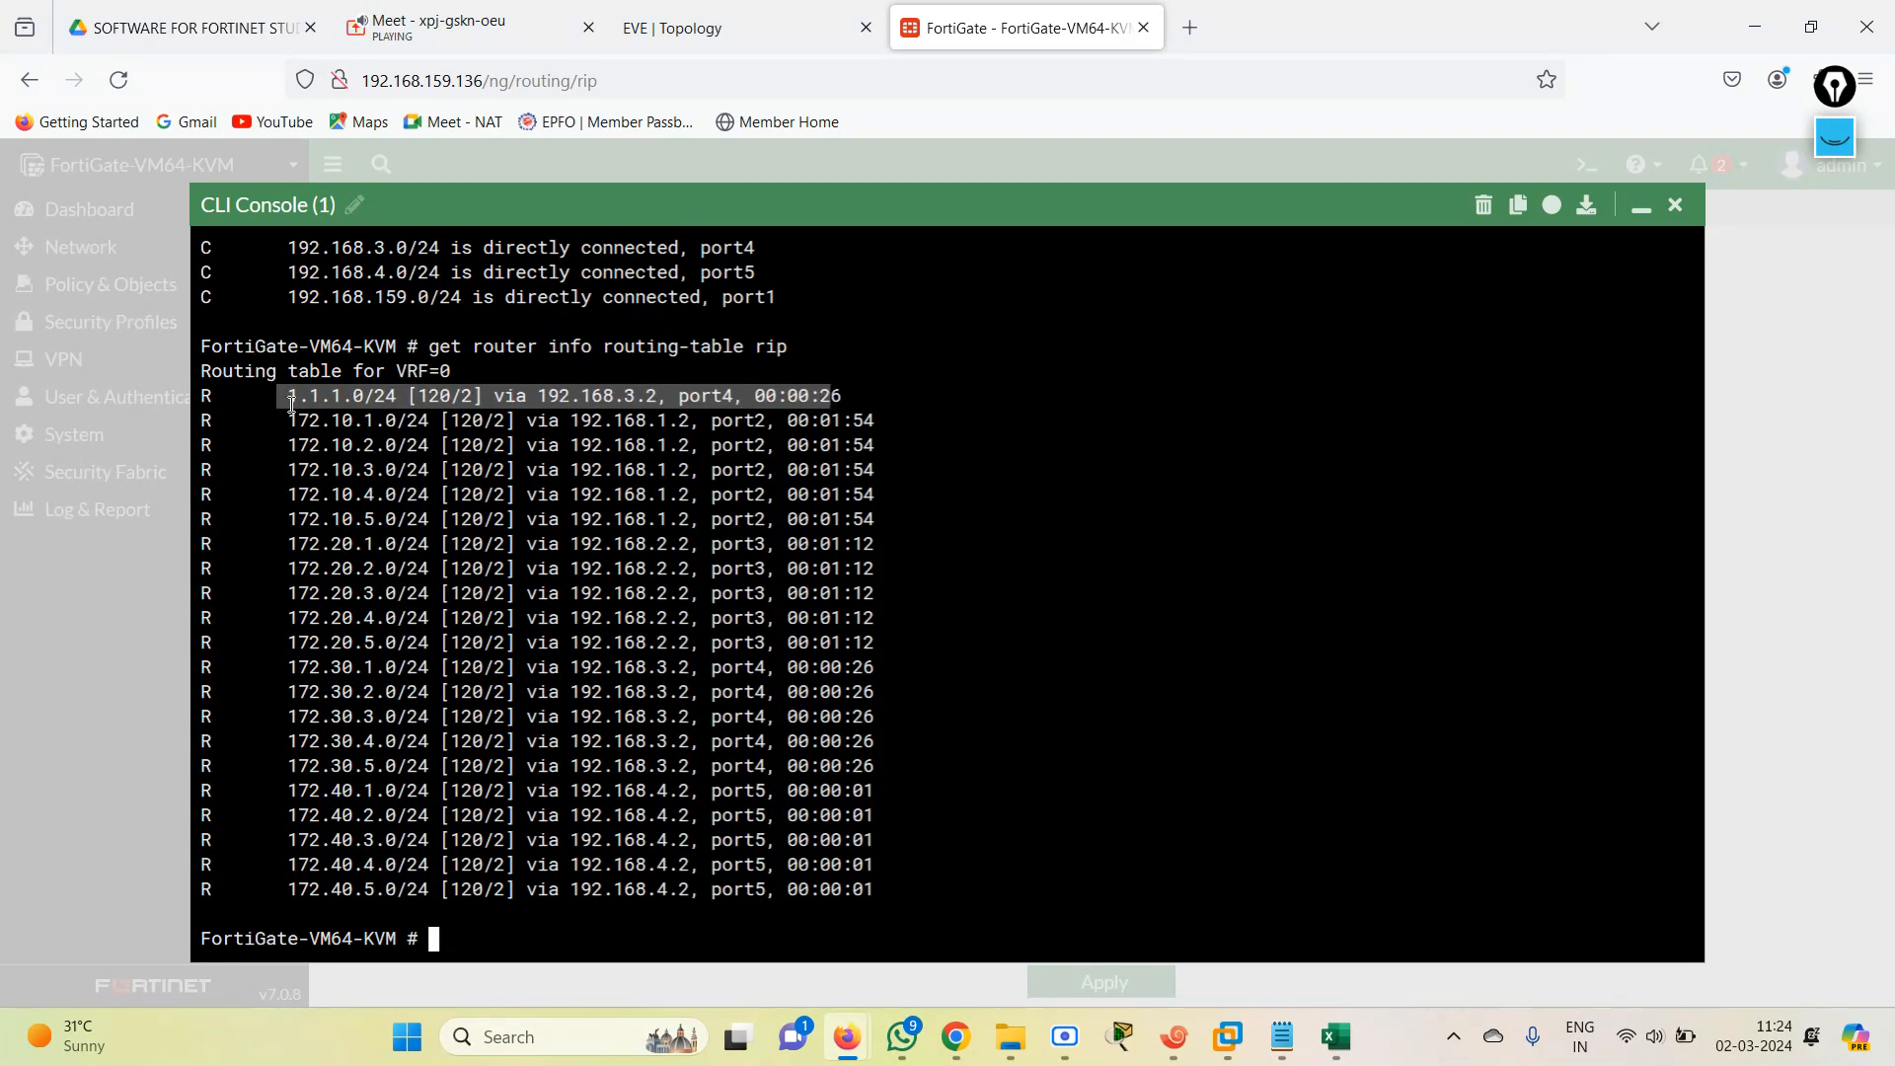
{"action": "left_click_drag", "start_coordinate": [286, 400], "coordinate": [870, 402]}
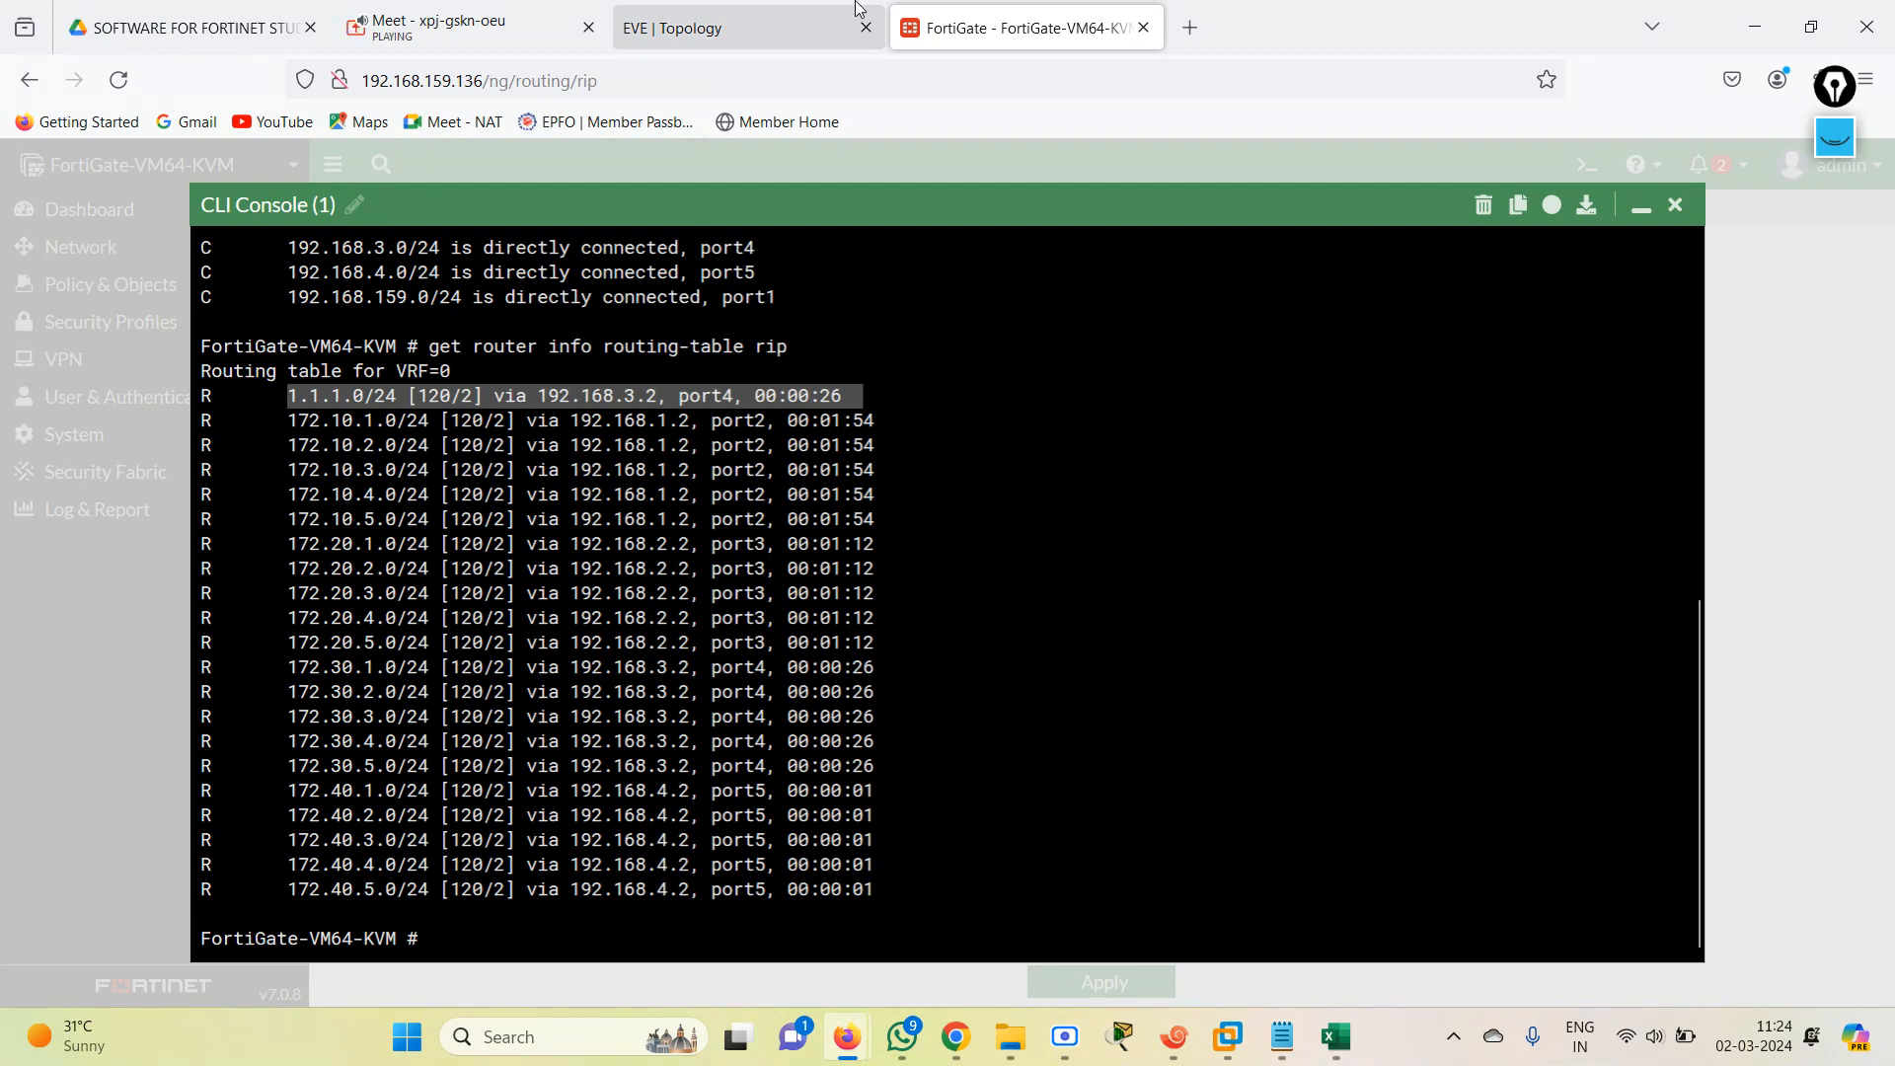
Switch to the INTERNET router's session in Xshell and enter global configuration mode with conf te.
{"action": "left_click", "coordinate": [1174, 1036]}
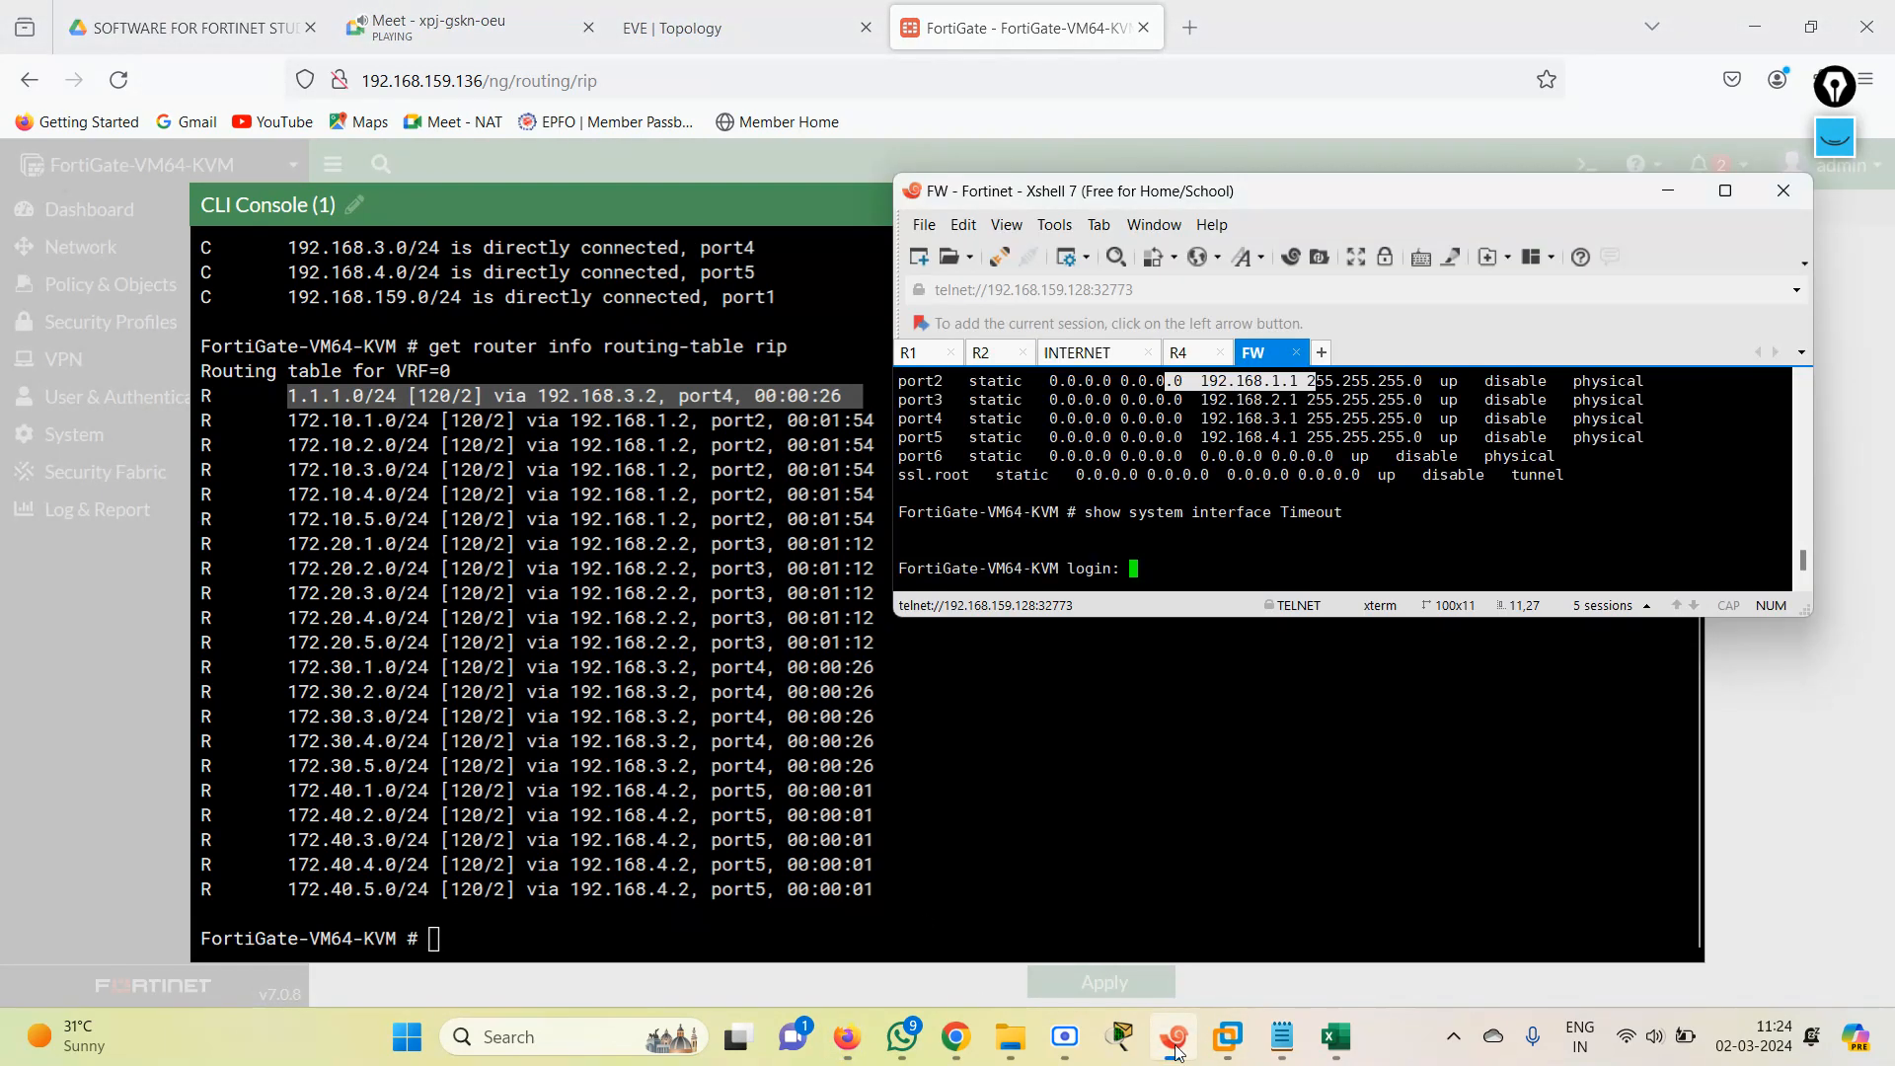
{"action": "left_click", "coordinate": [1103, 355]}
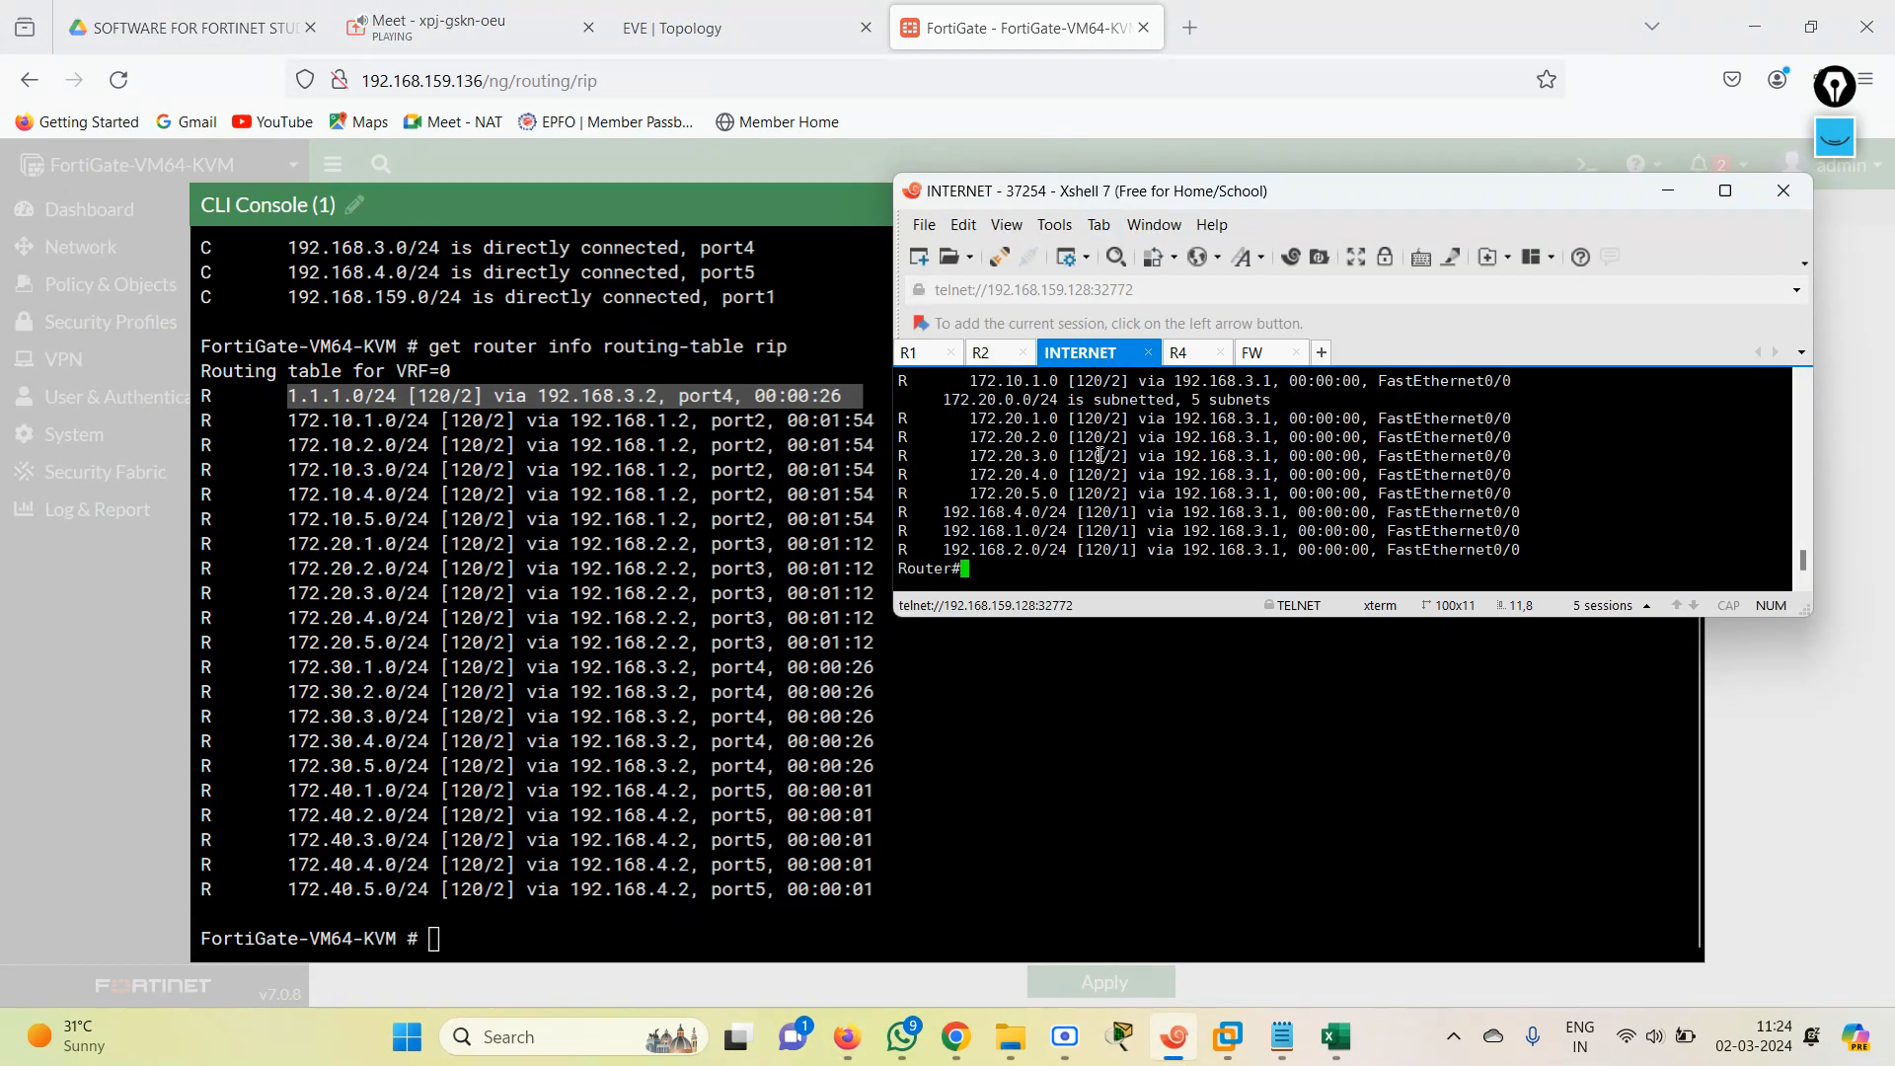
{"action": "key", "text": "Return"}
{"action": "key", "text": "Return"}
{"action": "key", "text": "Return"}
{"action": "key", "text": "Return"}
{"action": "key", "text": "Return"}
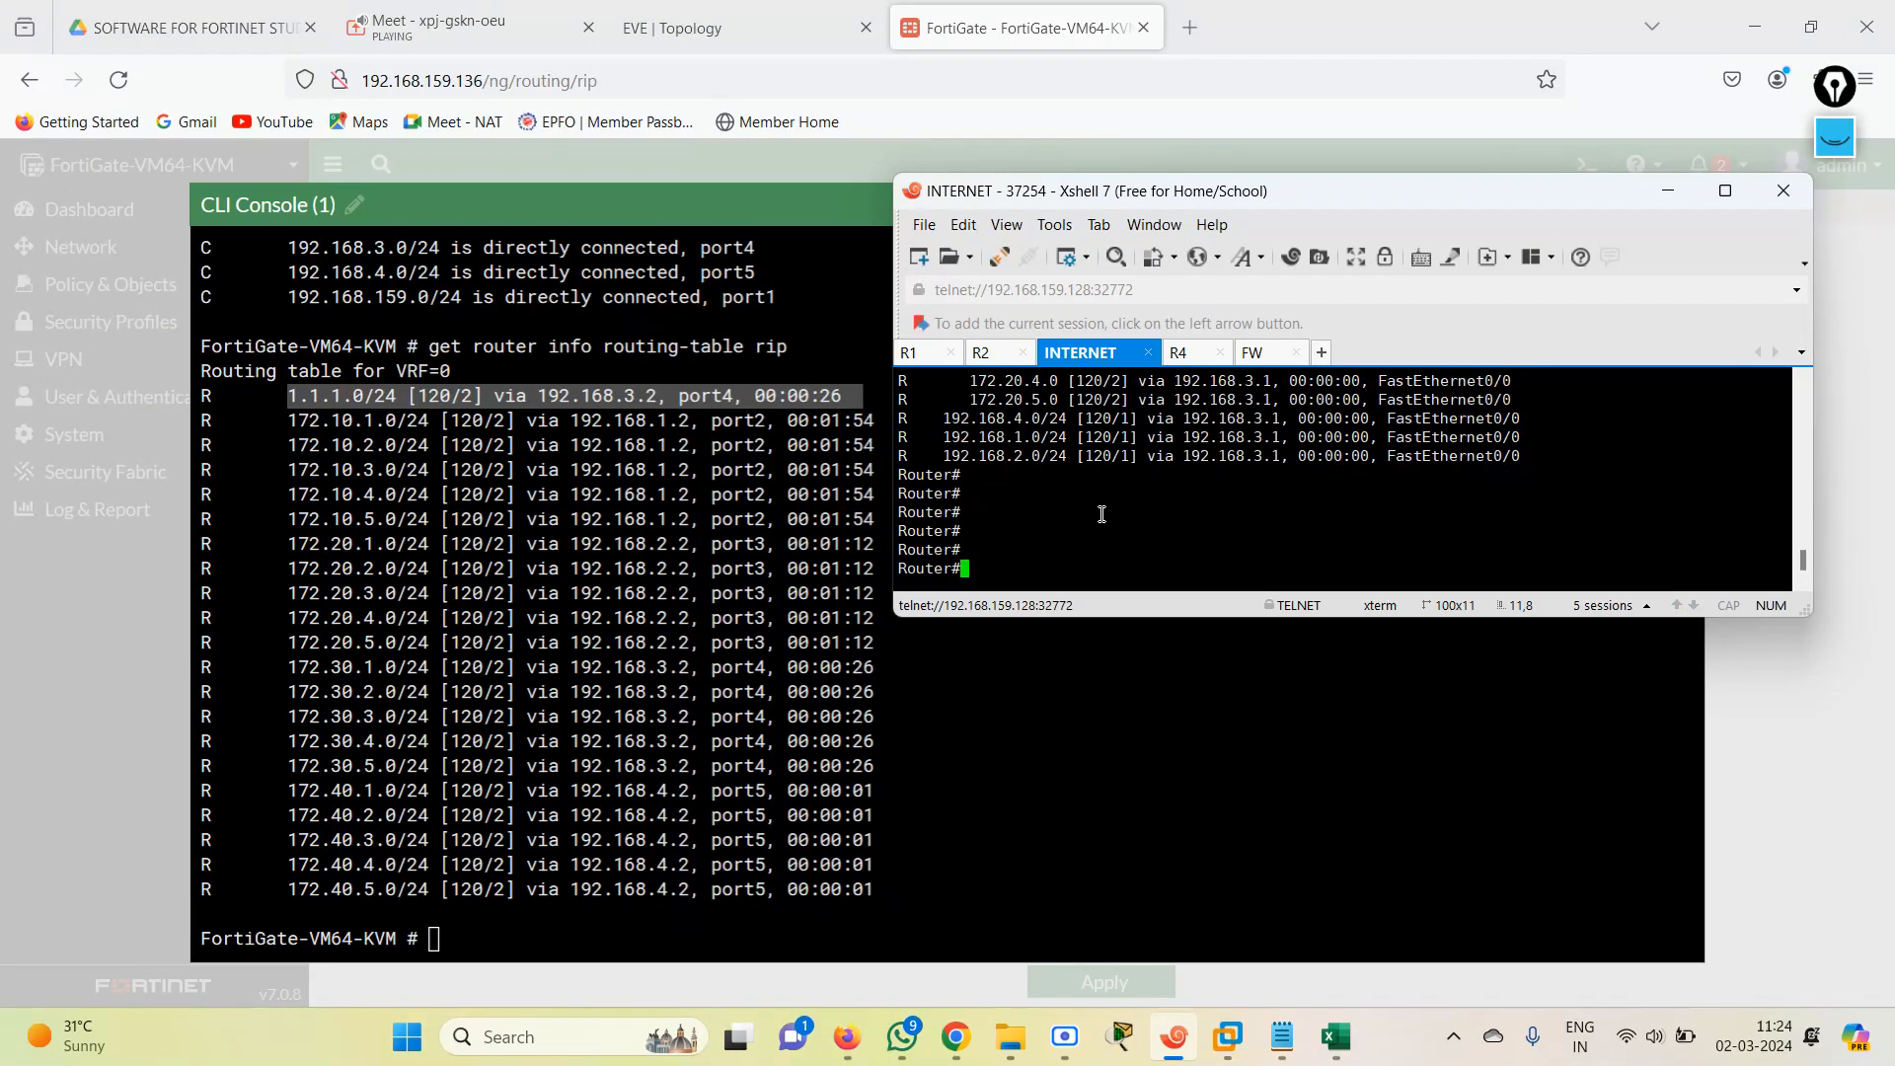
{"action": "type", "text": "conf te"}
{"action": "key", "text": "Return"}
Try to remove RIP from the INTERNET router with the command no ip route ri.
{"action": "type", "text": "no i"}
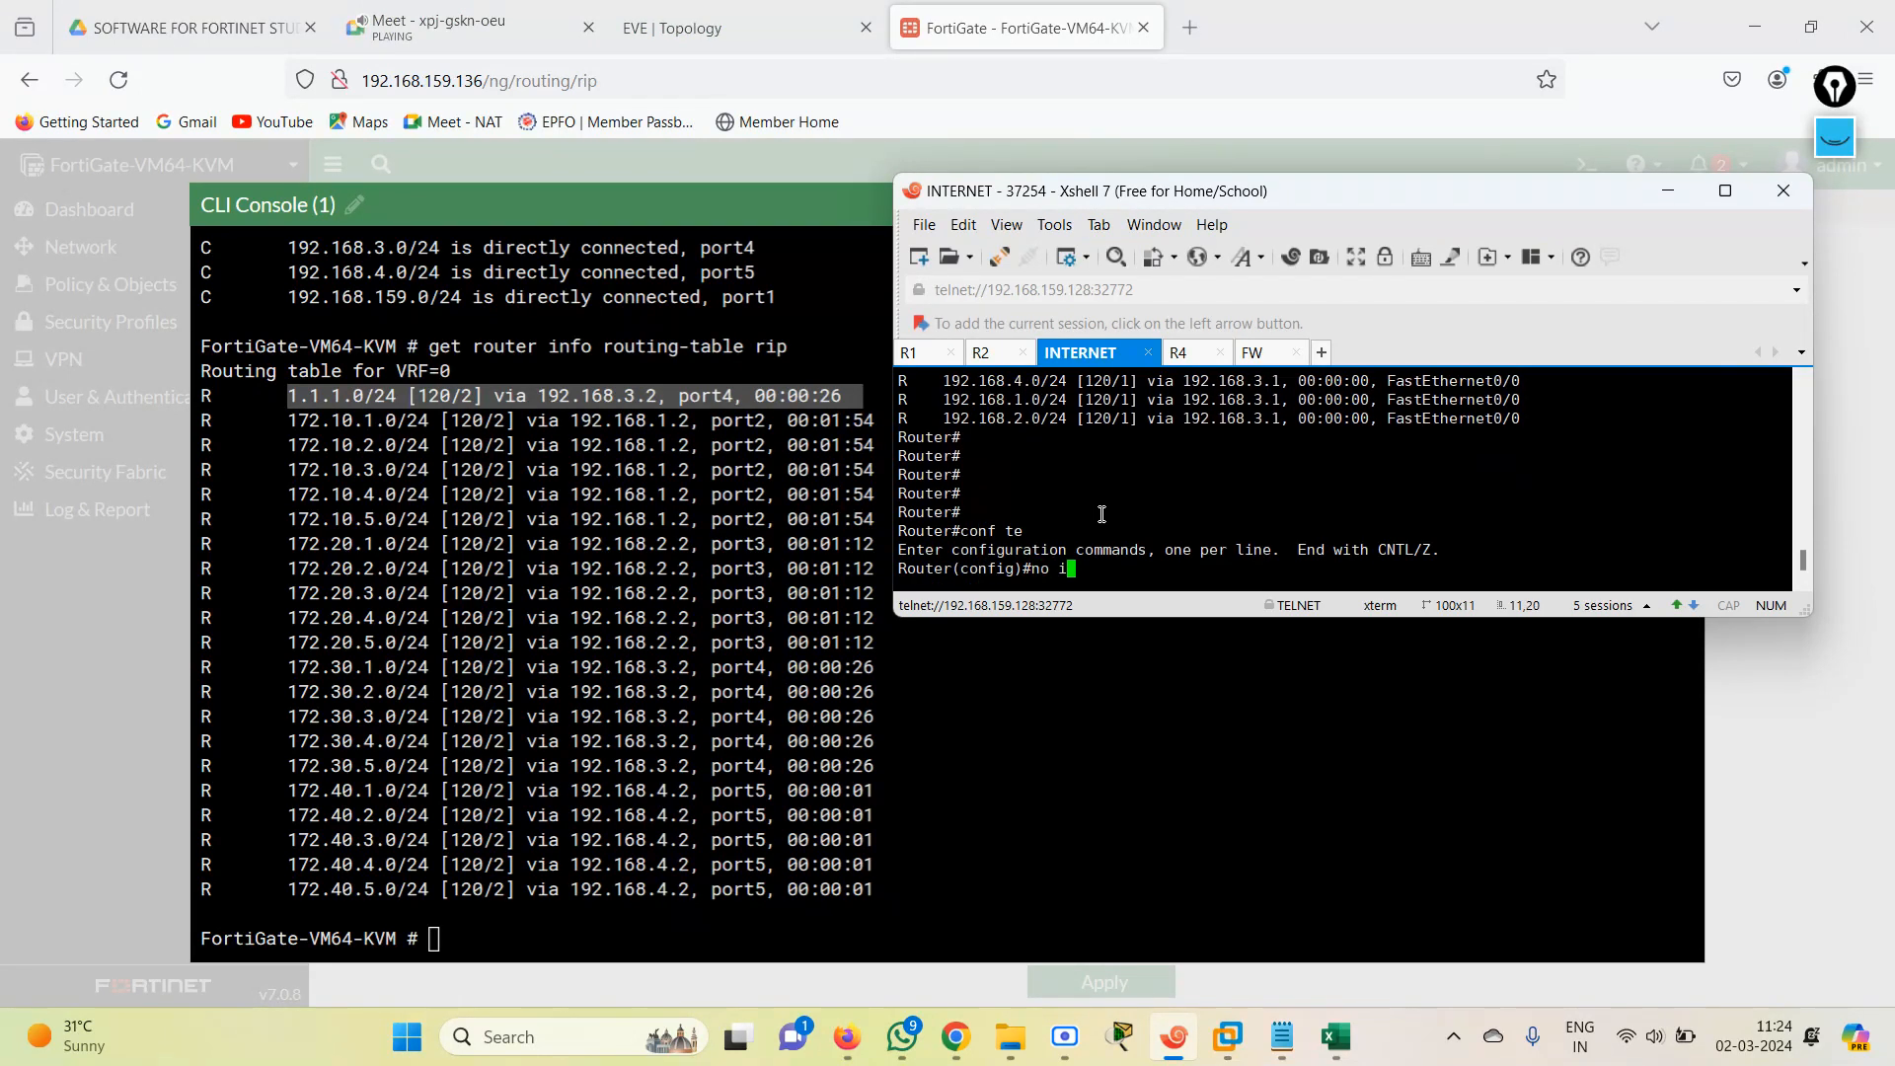
{"action": "type", "text": "p rou"}
{"action": "key", "text": "Tab"}
{"action": "type", "text": "ter"}
{"action": "key", "text": "BackSpace"}
{"action": "type", "text": "e"}
{"action": "key", "text": "Tab"}
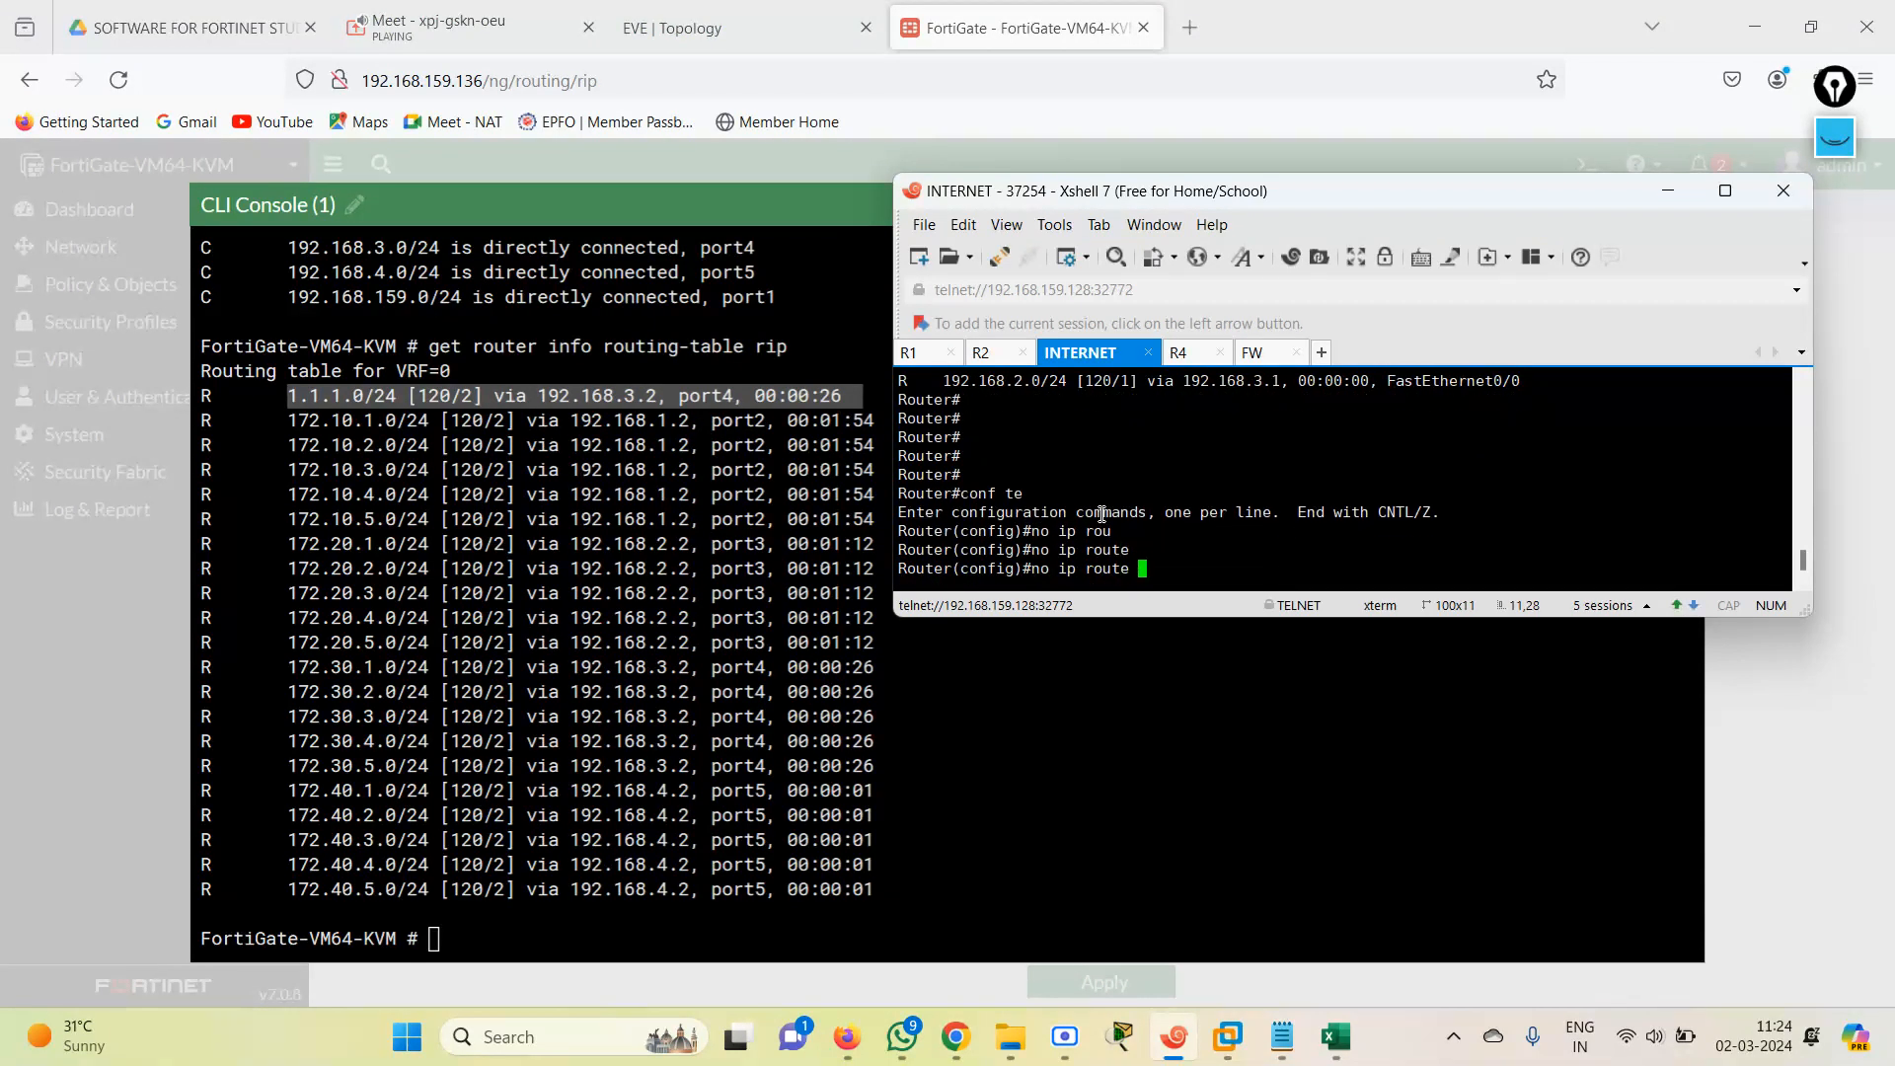
{"action": "type", "text": "ri"}
{"action": "key", "text": "Tab"}
{"action": "key", "text": "Return"}
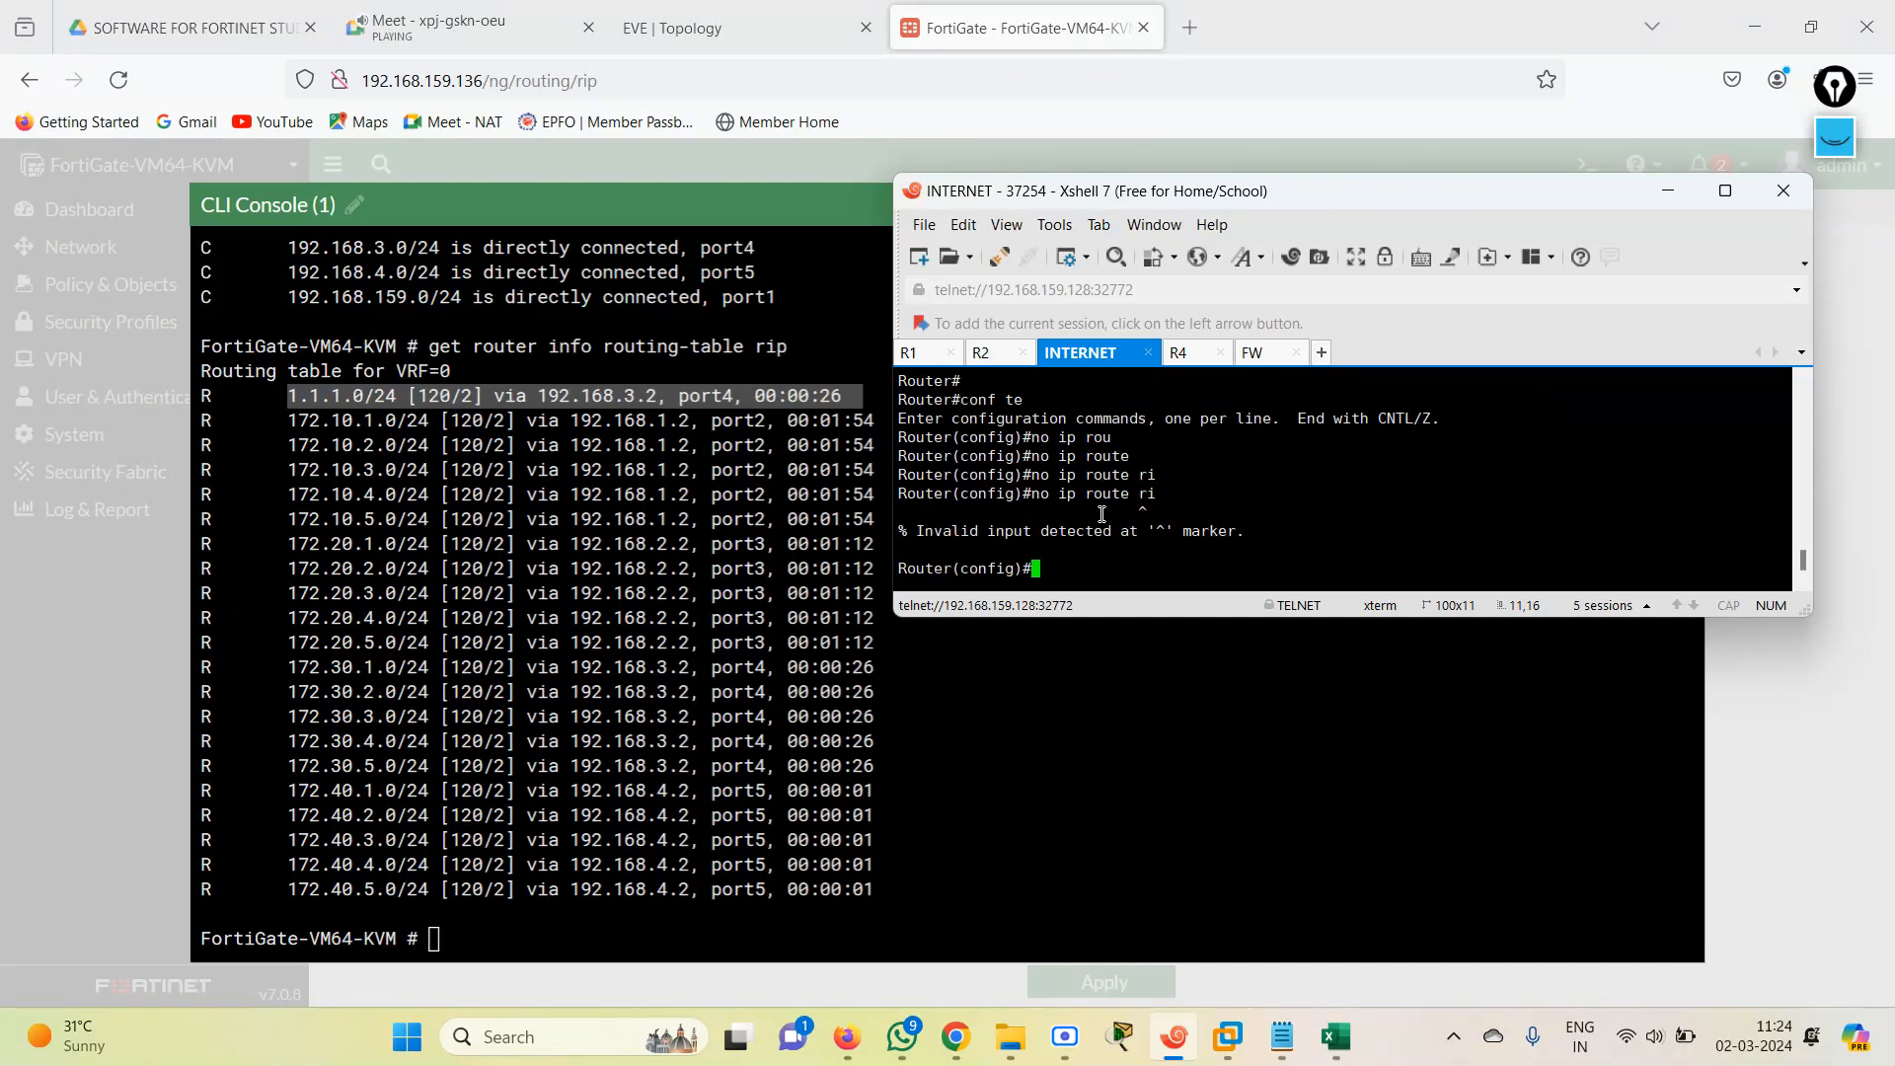
Remove the RIP process from the INTERNET router with no router rip.
{"action": "type", "text": "rou"}
{"action": "key", "text": "Tab"}
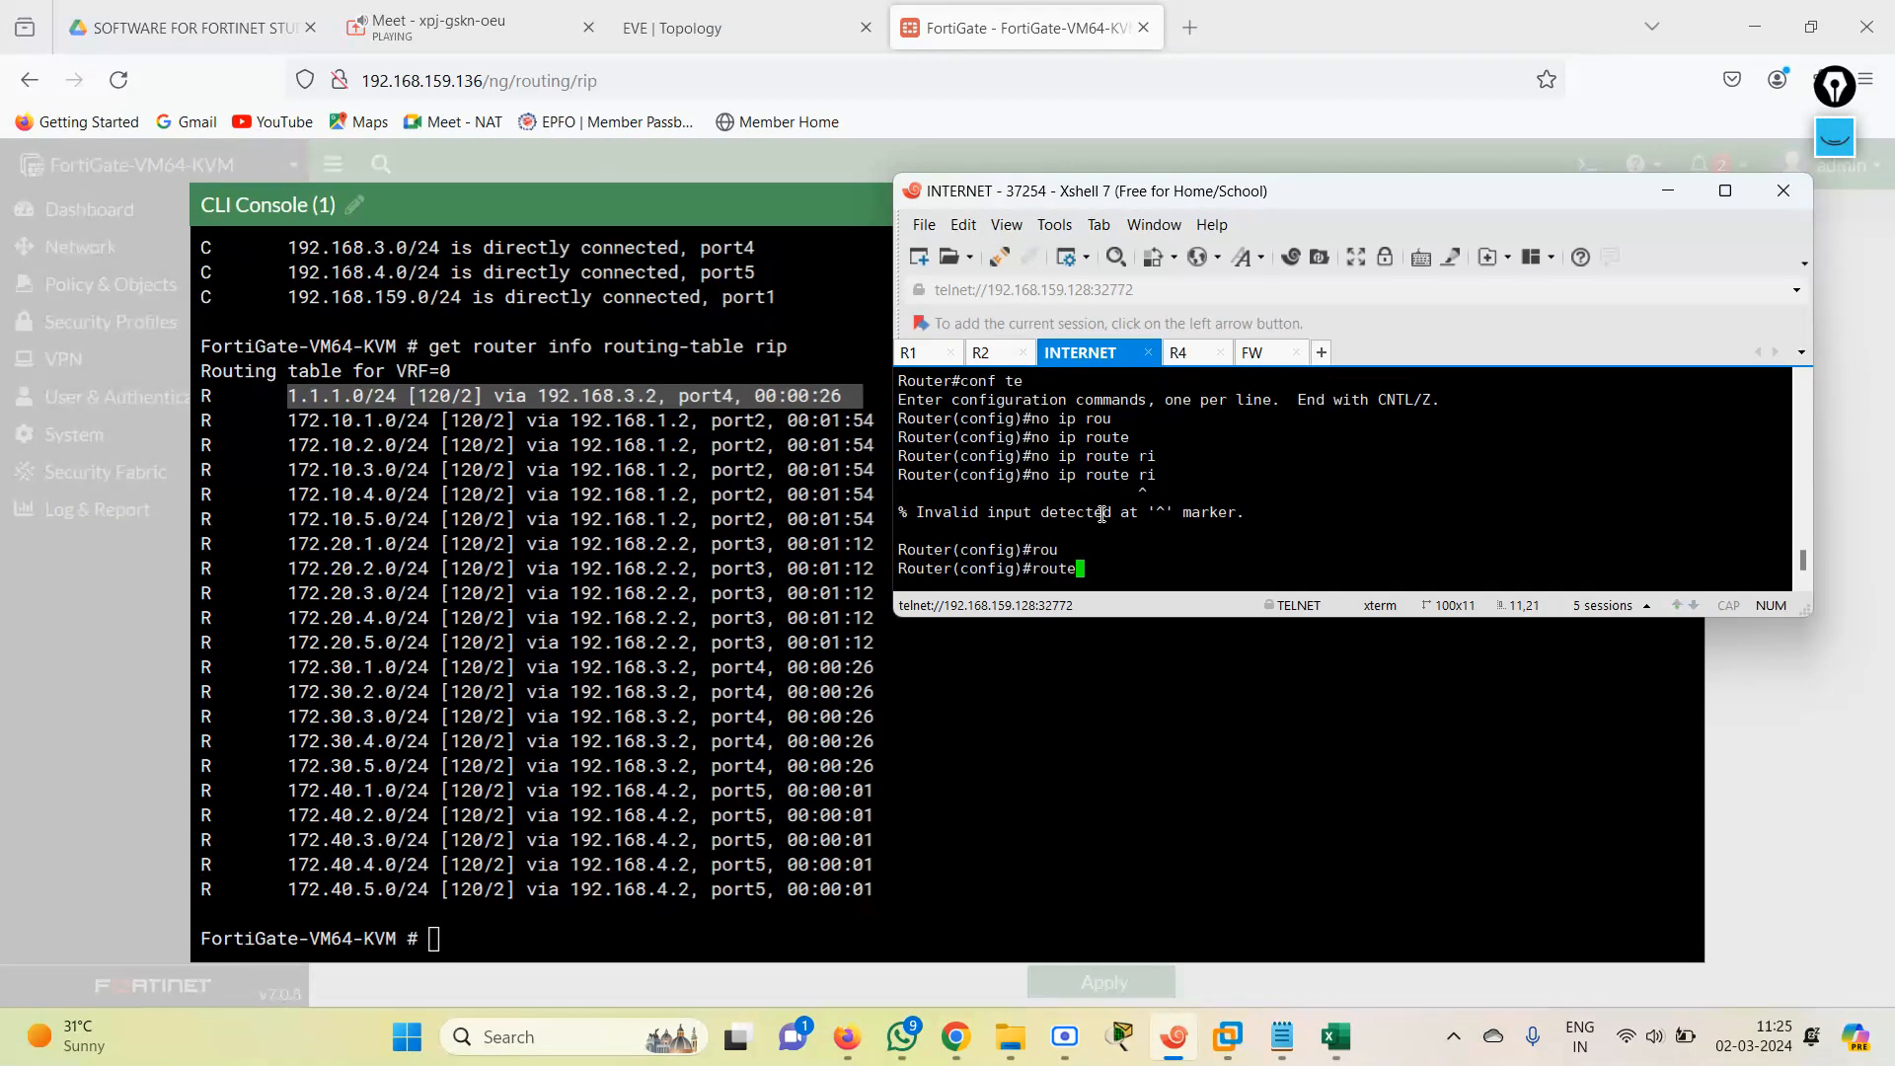
{"action": "type", "text": "r"}
{"action": "key", "text": "Tab"}
{"action": "type", "text": "ip"}
{"action": "key", "text": "Tab"}
{"action": "key", "text": "Left"}
{"action": "key", "text": "Left"}
{"action": "key", "text": "Left"}
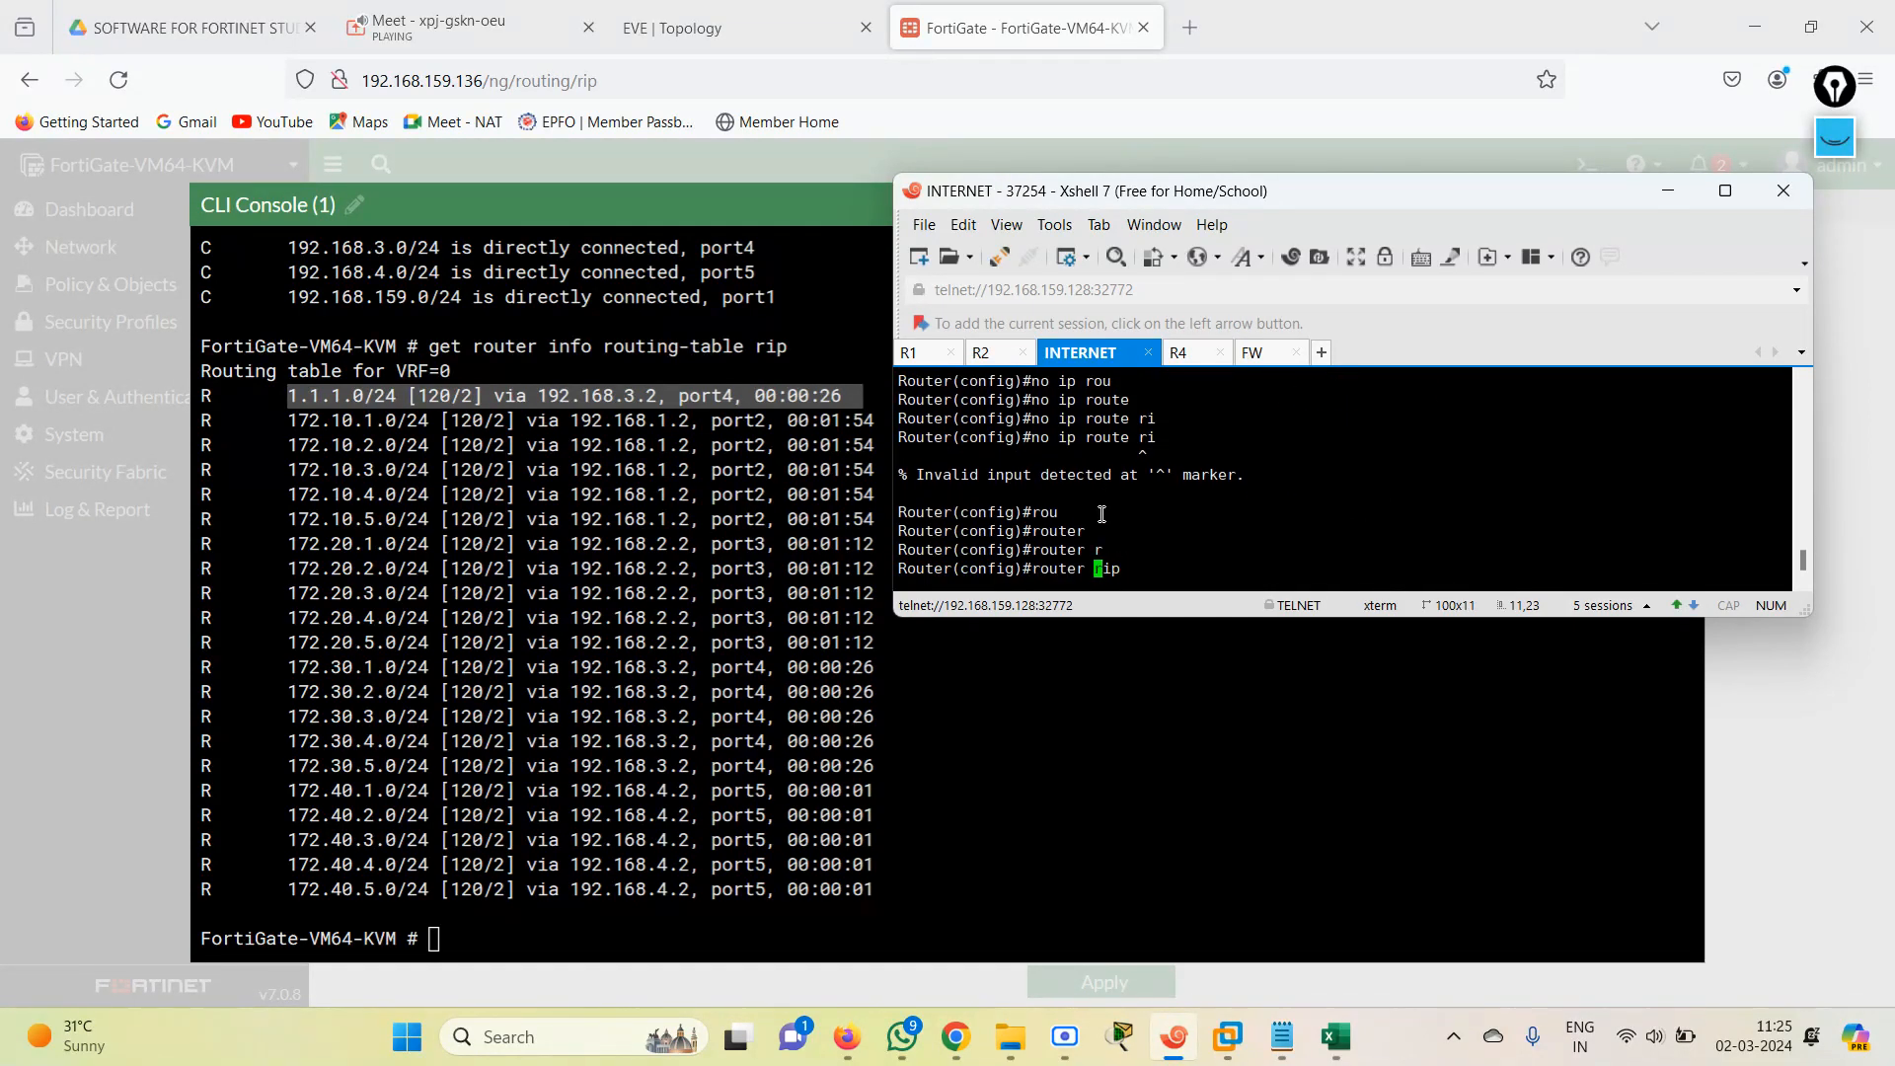
{"action": "type", "text": "no"}
{"action": "key", "text": "Return"}
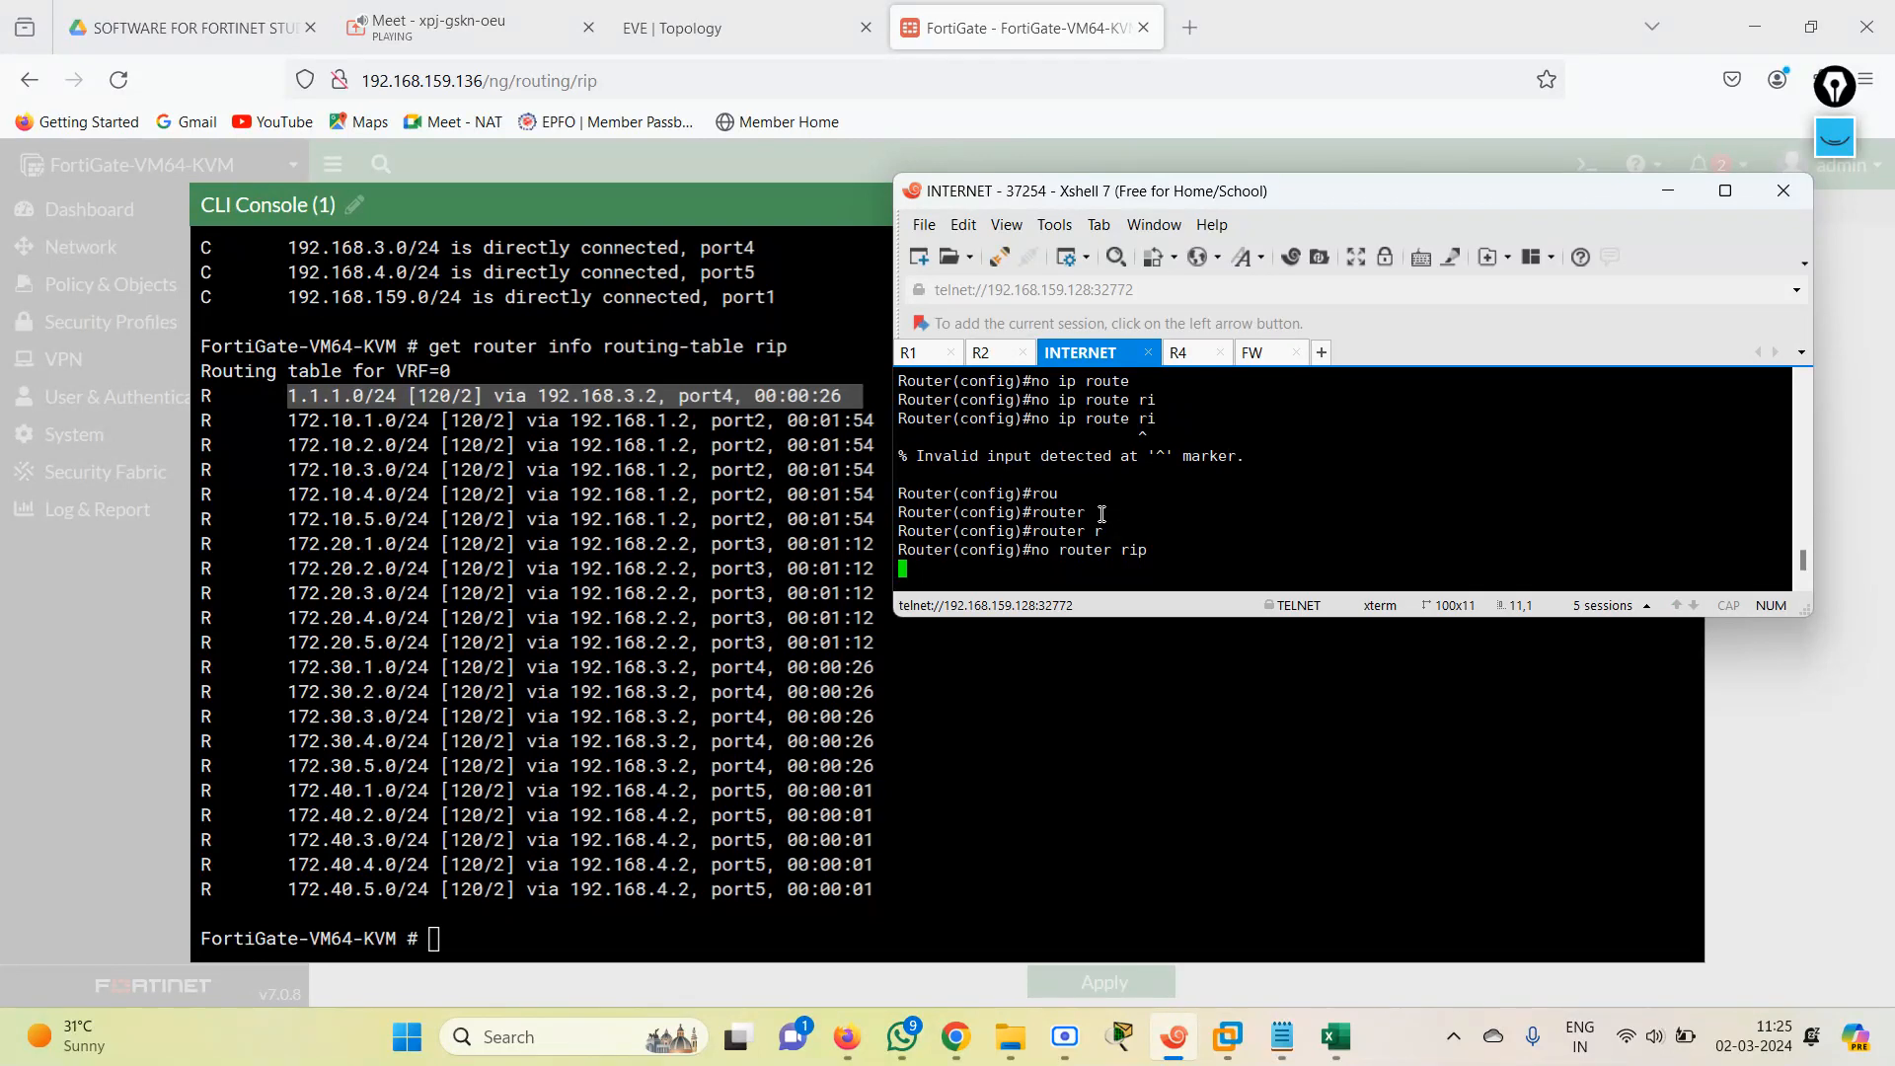
{"action": "key", "text": "Return"}
{"action": "key", "text": "Return"}
{"action": "key", "text": "Return"}
{"action": "key", "text": "Return"}
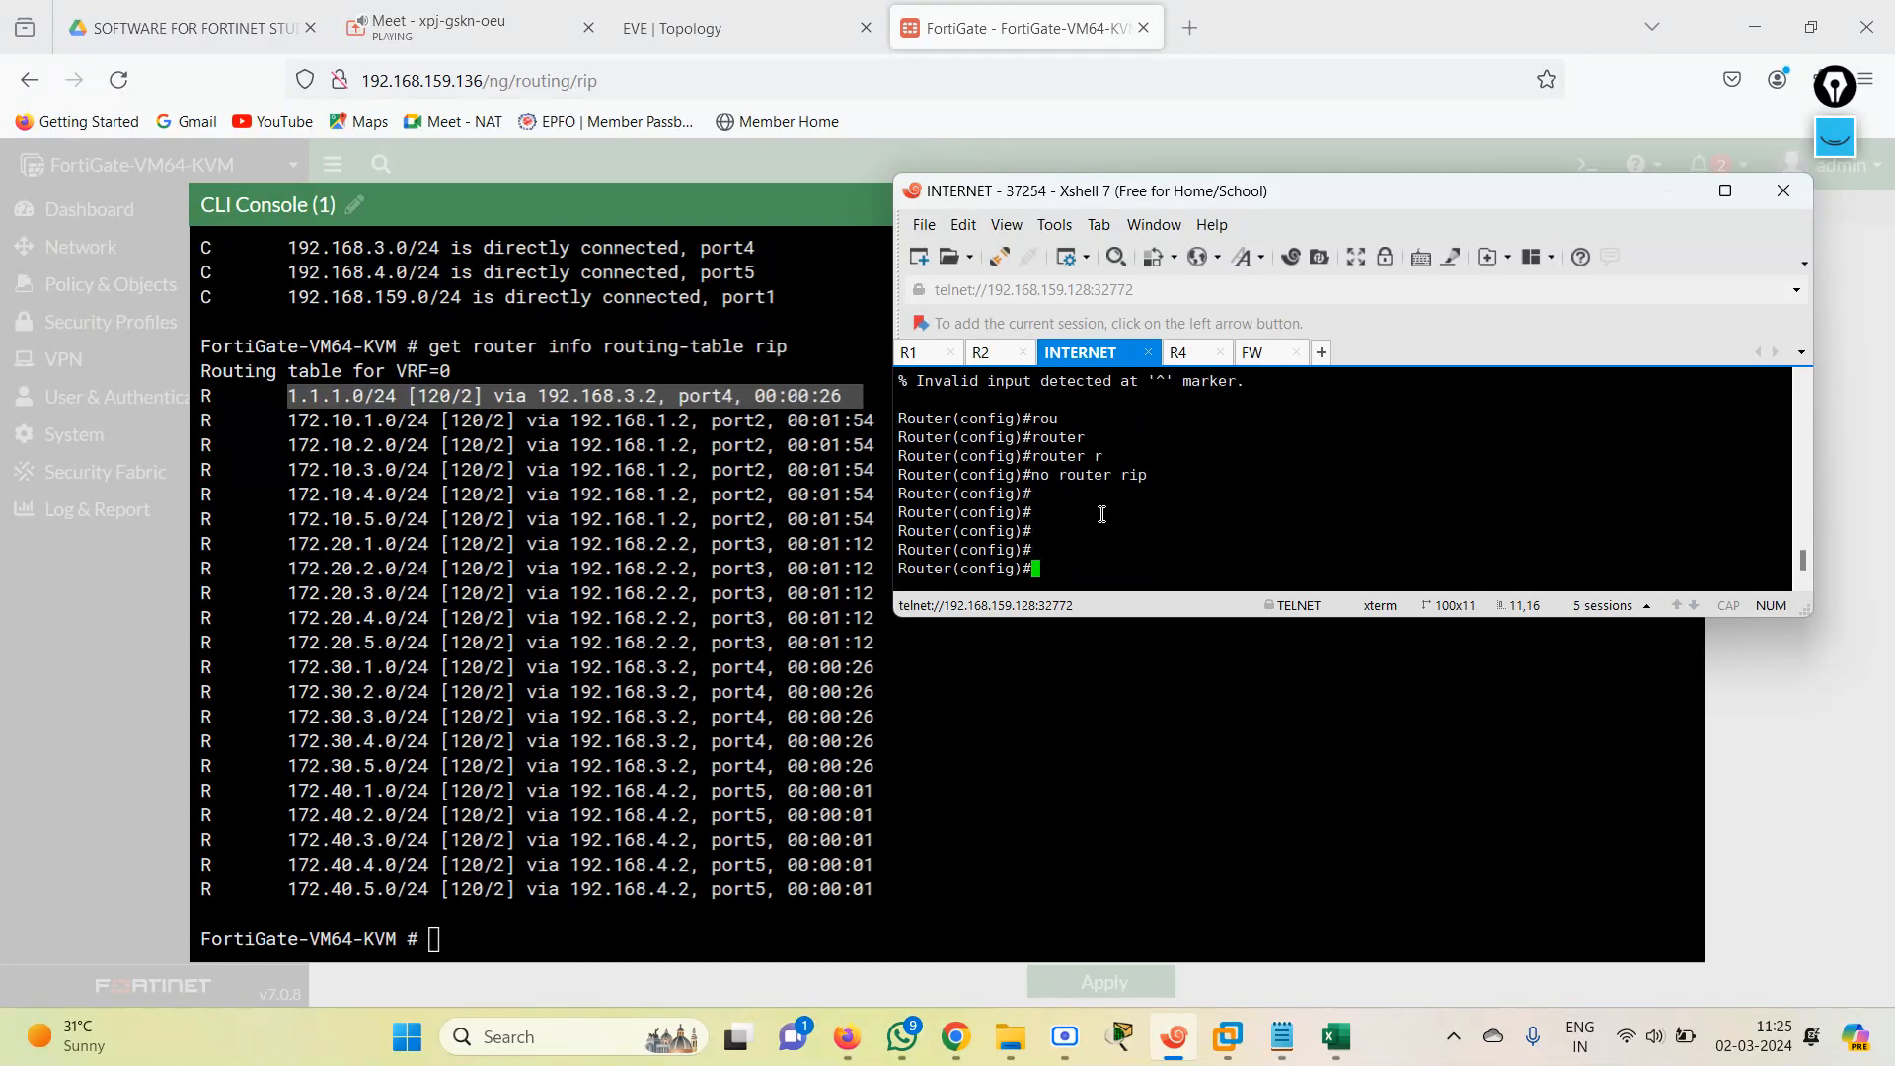
Leave configuration mode on the INTERNET router and check its RIP routes with show ip route rip.
{"action": "type", "text": "end"}
{"action": "key", "text": "Return"}
{"action": "type", "text": "sh"}
{"action": "key", "text": "Tab"}
{"action": "type", "text": "ip rou"}
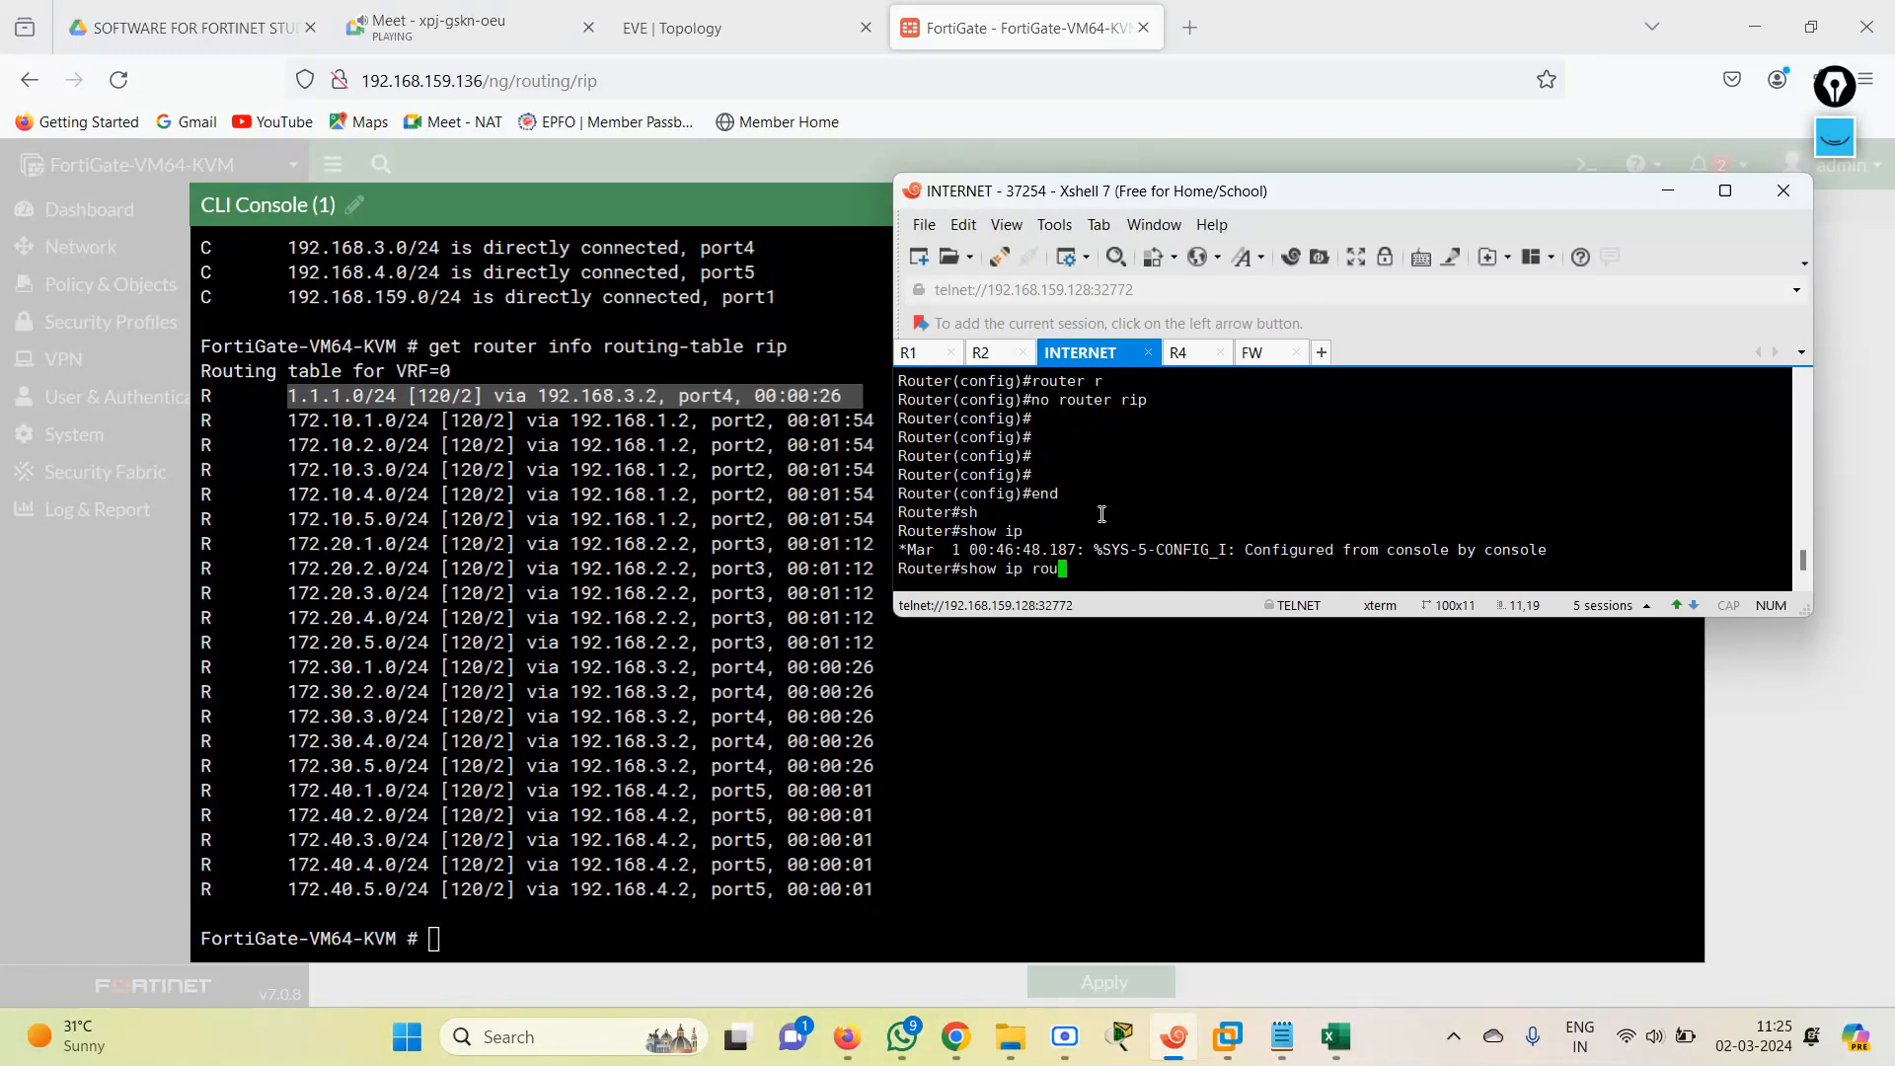
{"action": "key", "text": "Tab"}
{"action": "type", "text": "ri"}
{"action": "key", "text": "Tab"}
{"action": "key", "text": "Return"}
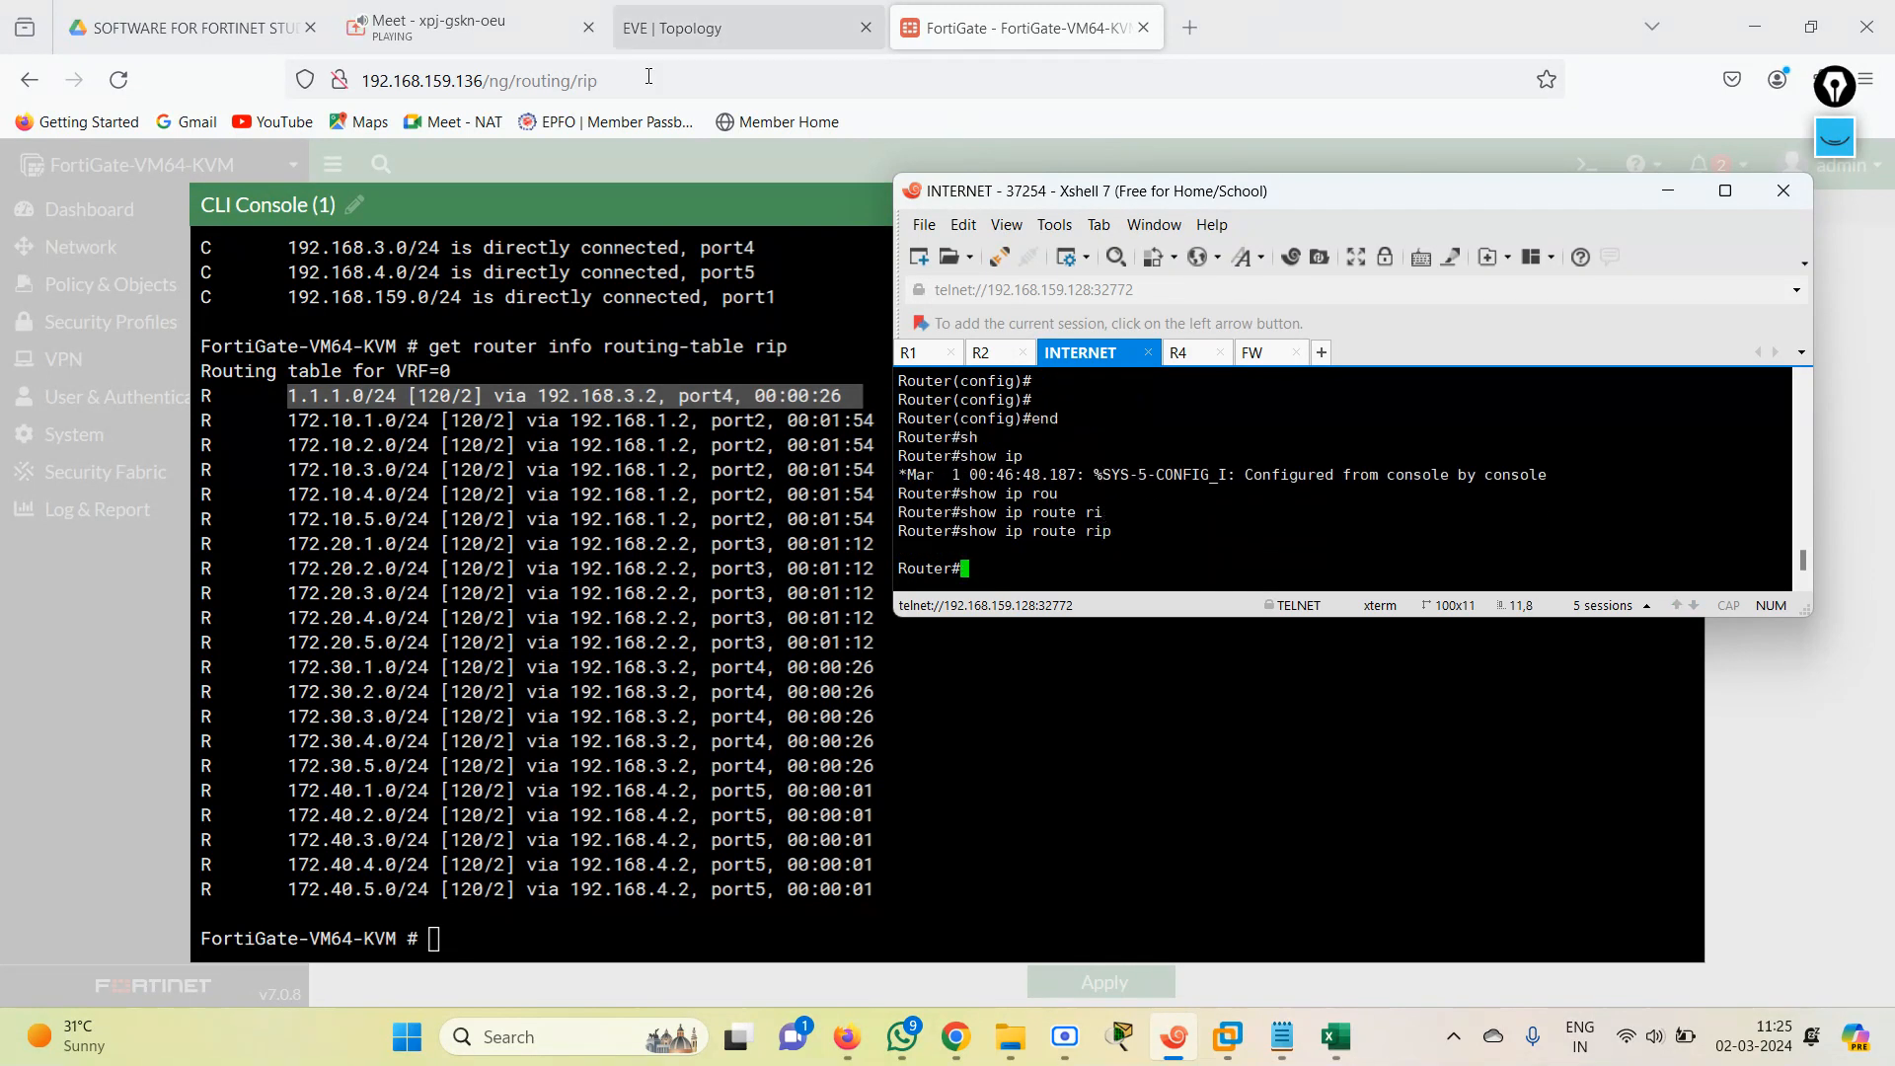
Return to the FortiGate CLI console, rerun get router info routing-table rip and examine the 172.30.x.0/24 routes.
{"action": "left_click", "coordinate": [698, 596]}
{"action": "key", "text": "Return"}
{"action": "key", "text": "Return"}
{"action": "key", "text": "Return"}
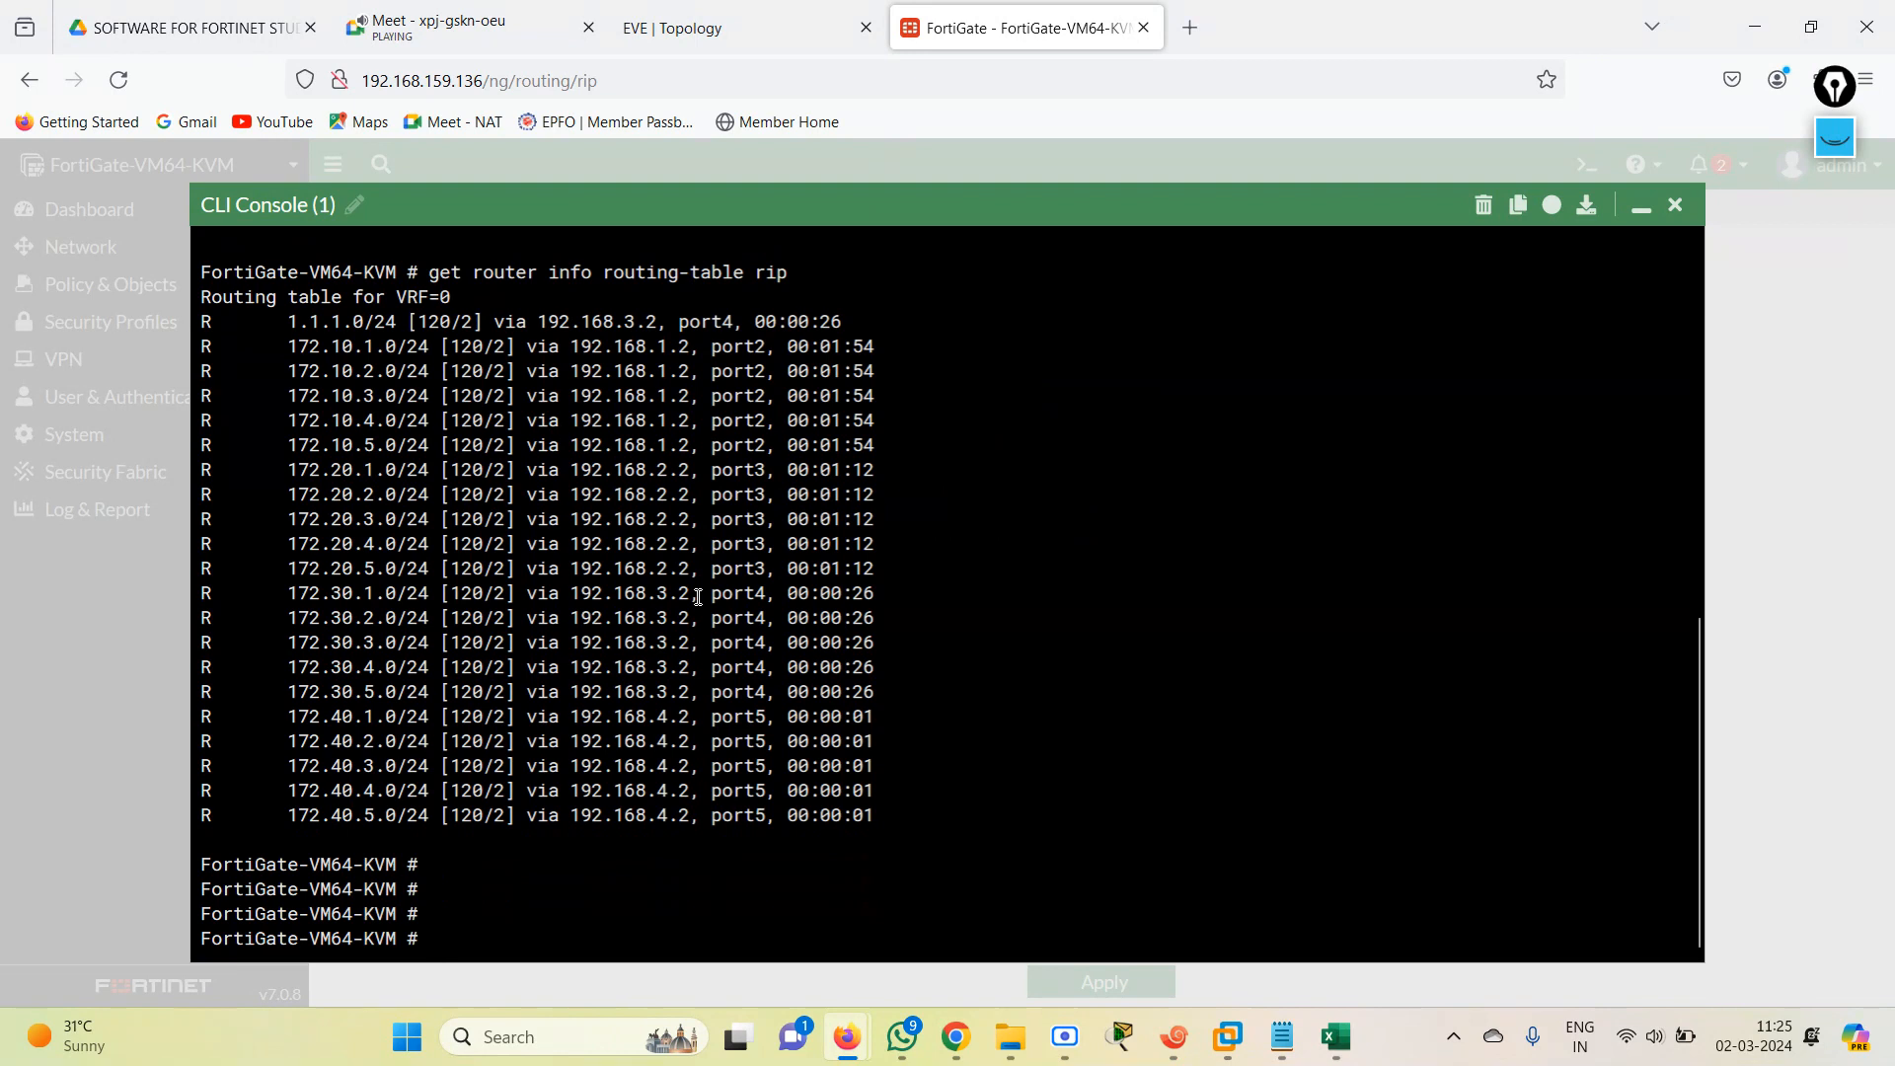
{"action": "key", "text": "Up"}
{"action": "key", "text": "Return"}
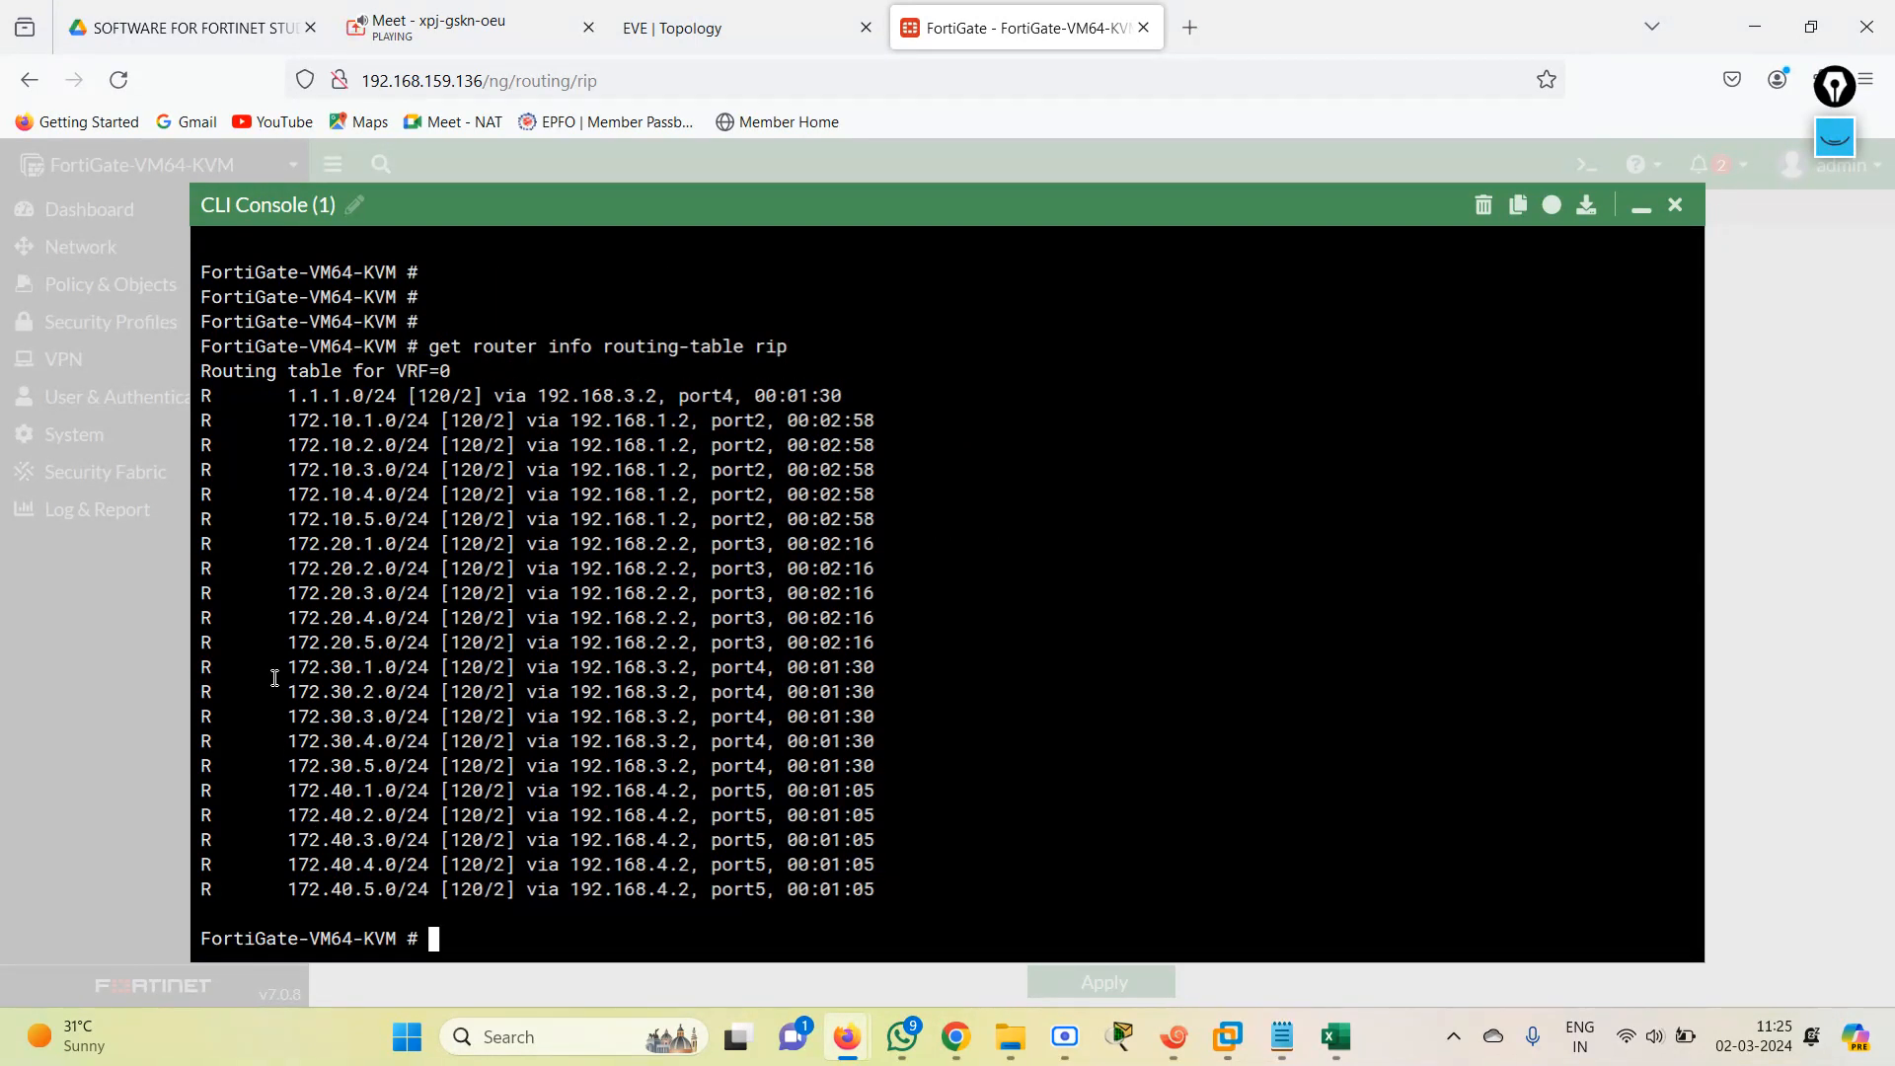
{"action": "left_click_drag", "start_coordinate": [279, 663], "coordinate": [913, 774]}
{"action": "left_click", "coordinate": [888, 862]}
Repeat get router info routing-table rip several times to watch the FortiGate's RIP routes for changes.
{"action": "key", "text": "Up"}
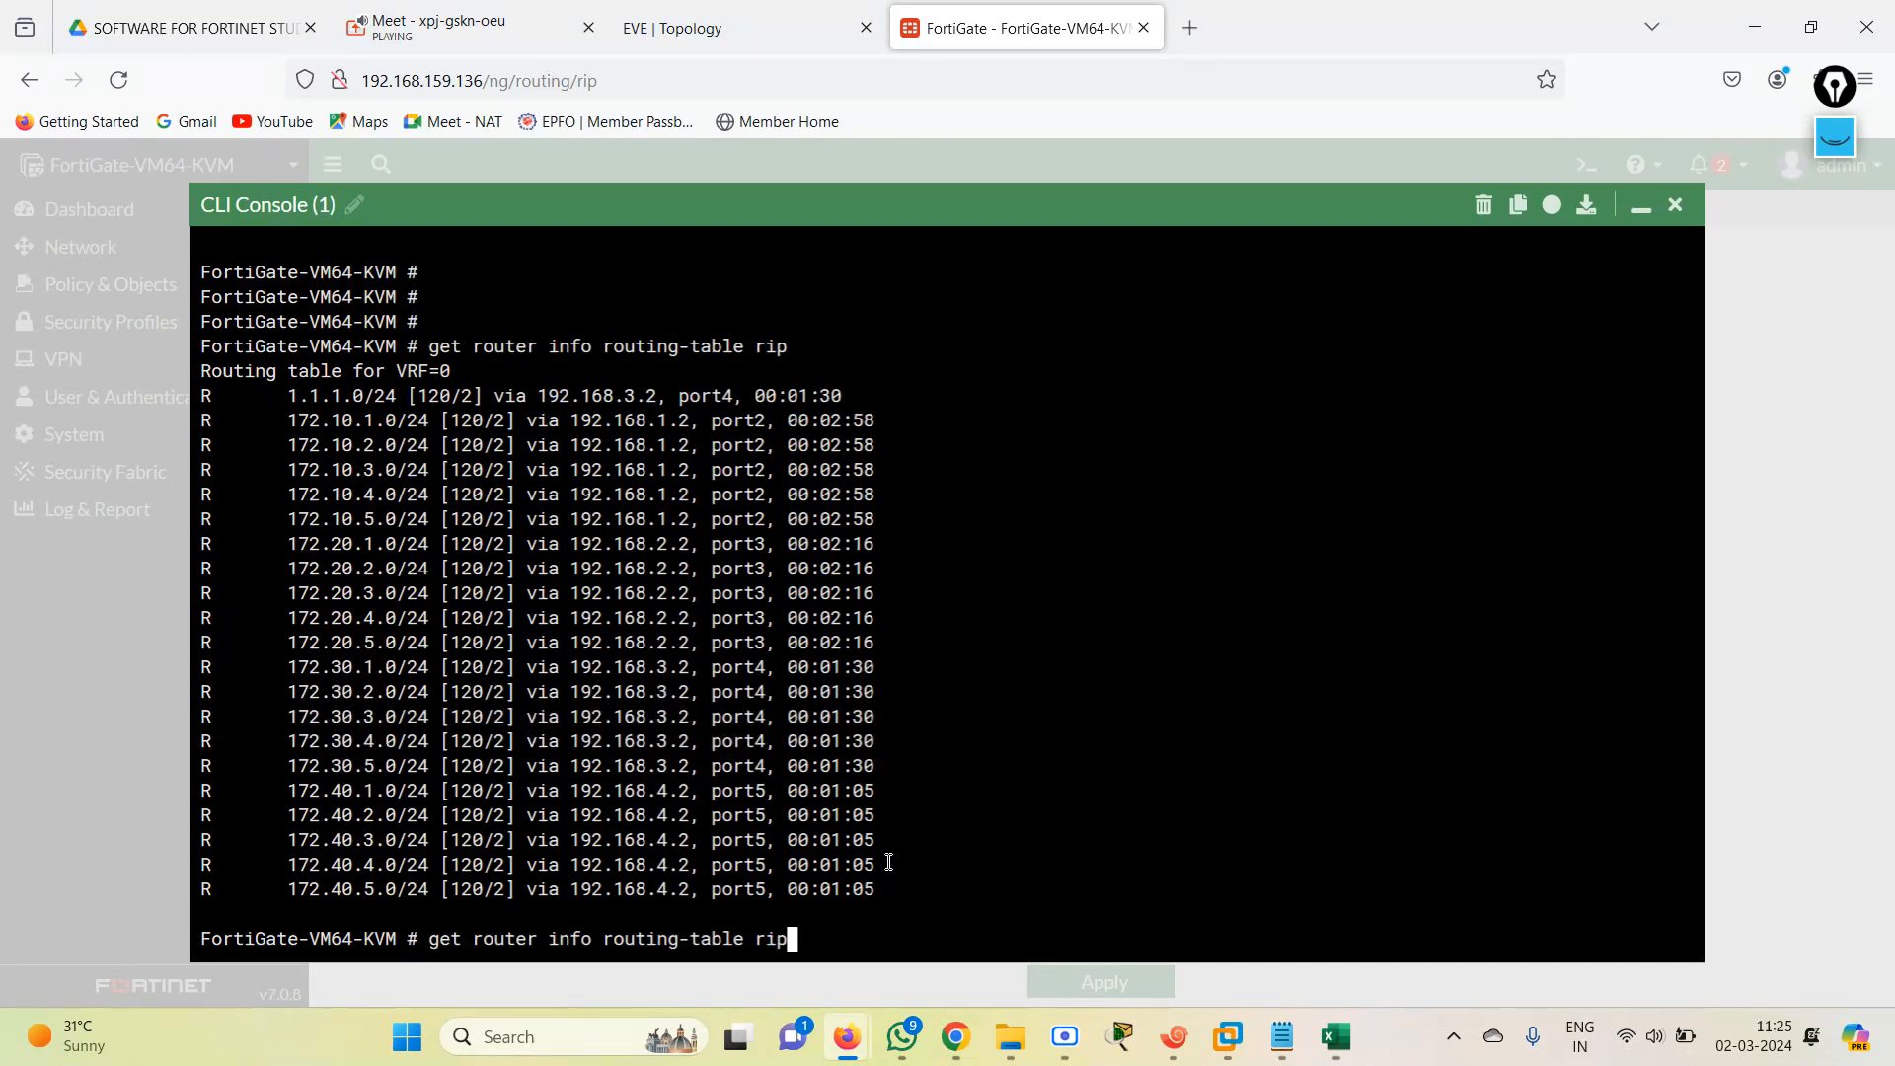
{"action": "key", "text": "Return"}
{"action": "key", "text": "Up"}
{"action": "key", "text": "Return"}
{"action": "key", "text": "Up"}
{"action": "key", "text": "Return"}
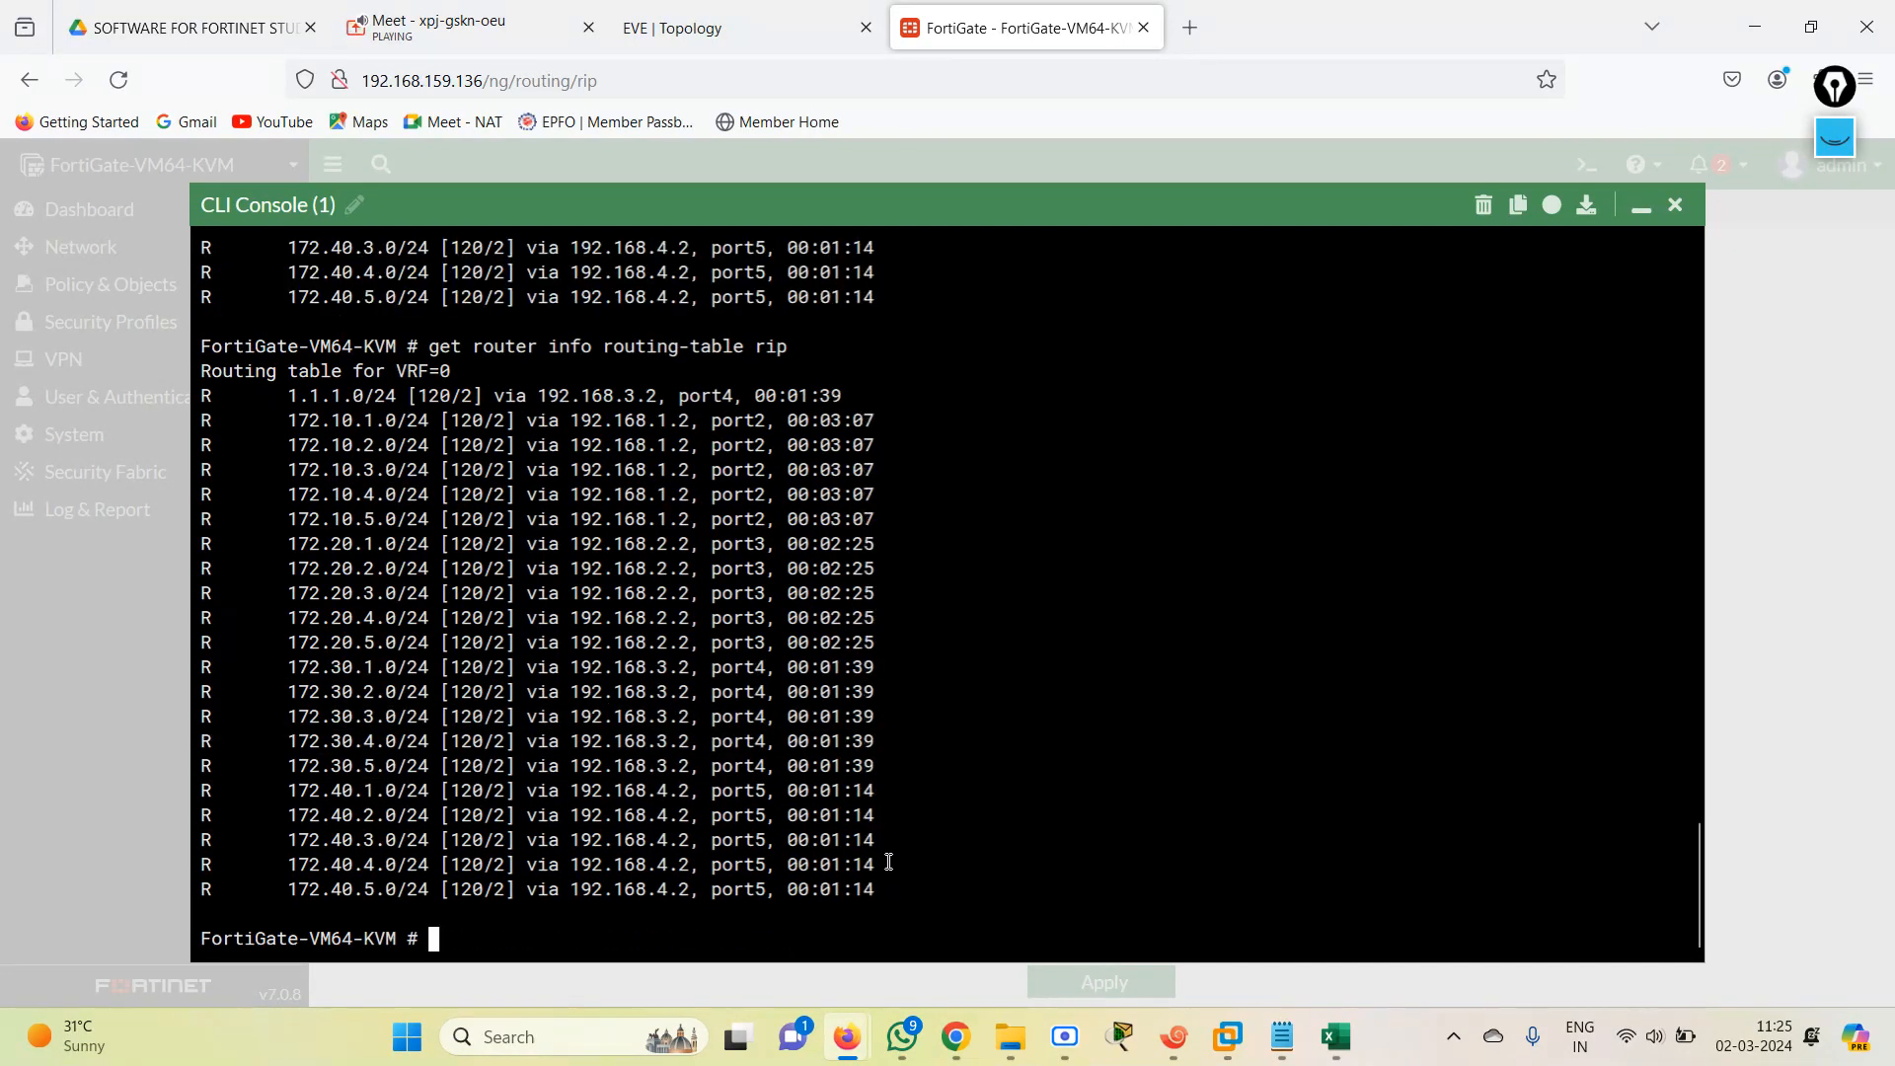
{"action": "key", "text": "Up"}
{"action": "key", "text": "Return"}
{"action": "key", "text": "Up"}
{"action": "key", "text": "Return"}
{"action": "key", "text": "Up"}
{"action": "key", "text": "Return"}
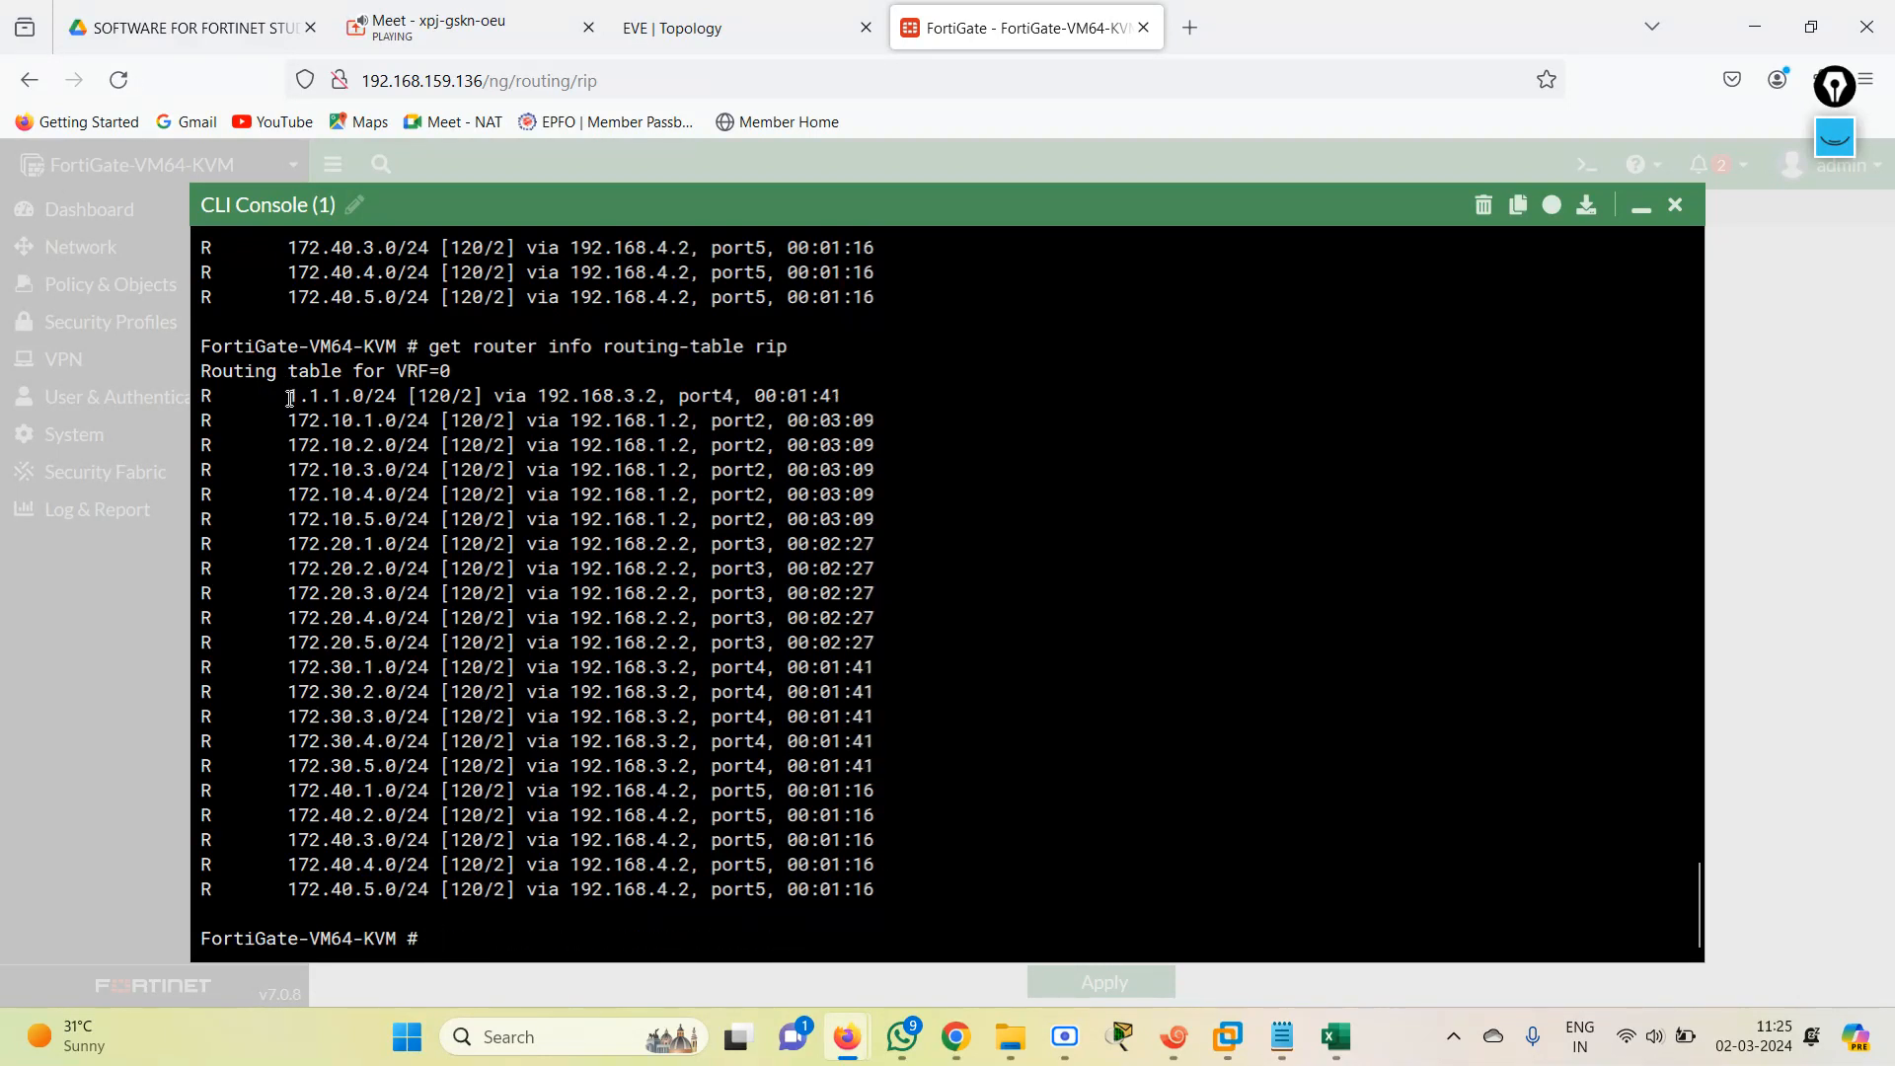
Examine the 1.1.1.0/24 RIP route, close the CLI console and consult the EVE topology diagram.
{"action": "left_click_drag", "start_coordinate": [290, 399], "coordinate": [953, 414]}
{"action": "left_click", "coordinate": [685, 673]}
{"action": "left_click", "coordinate": [1678, 208]}
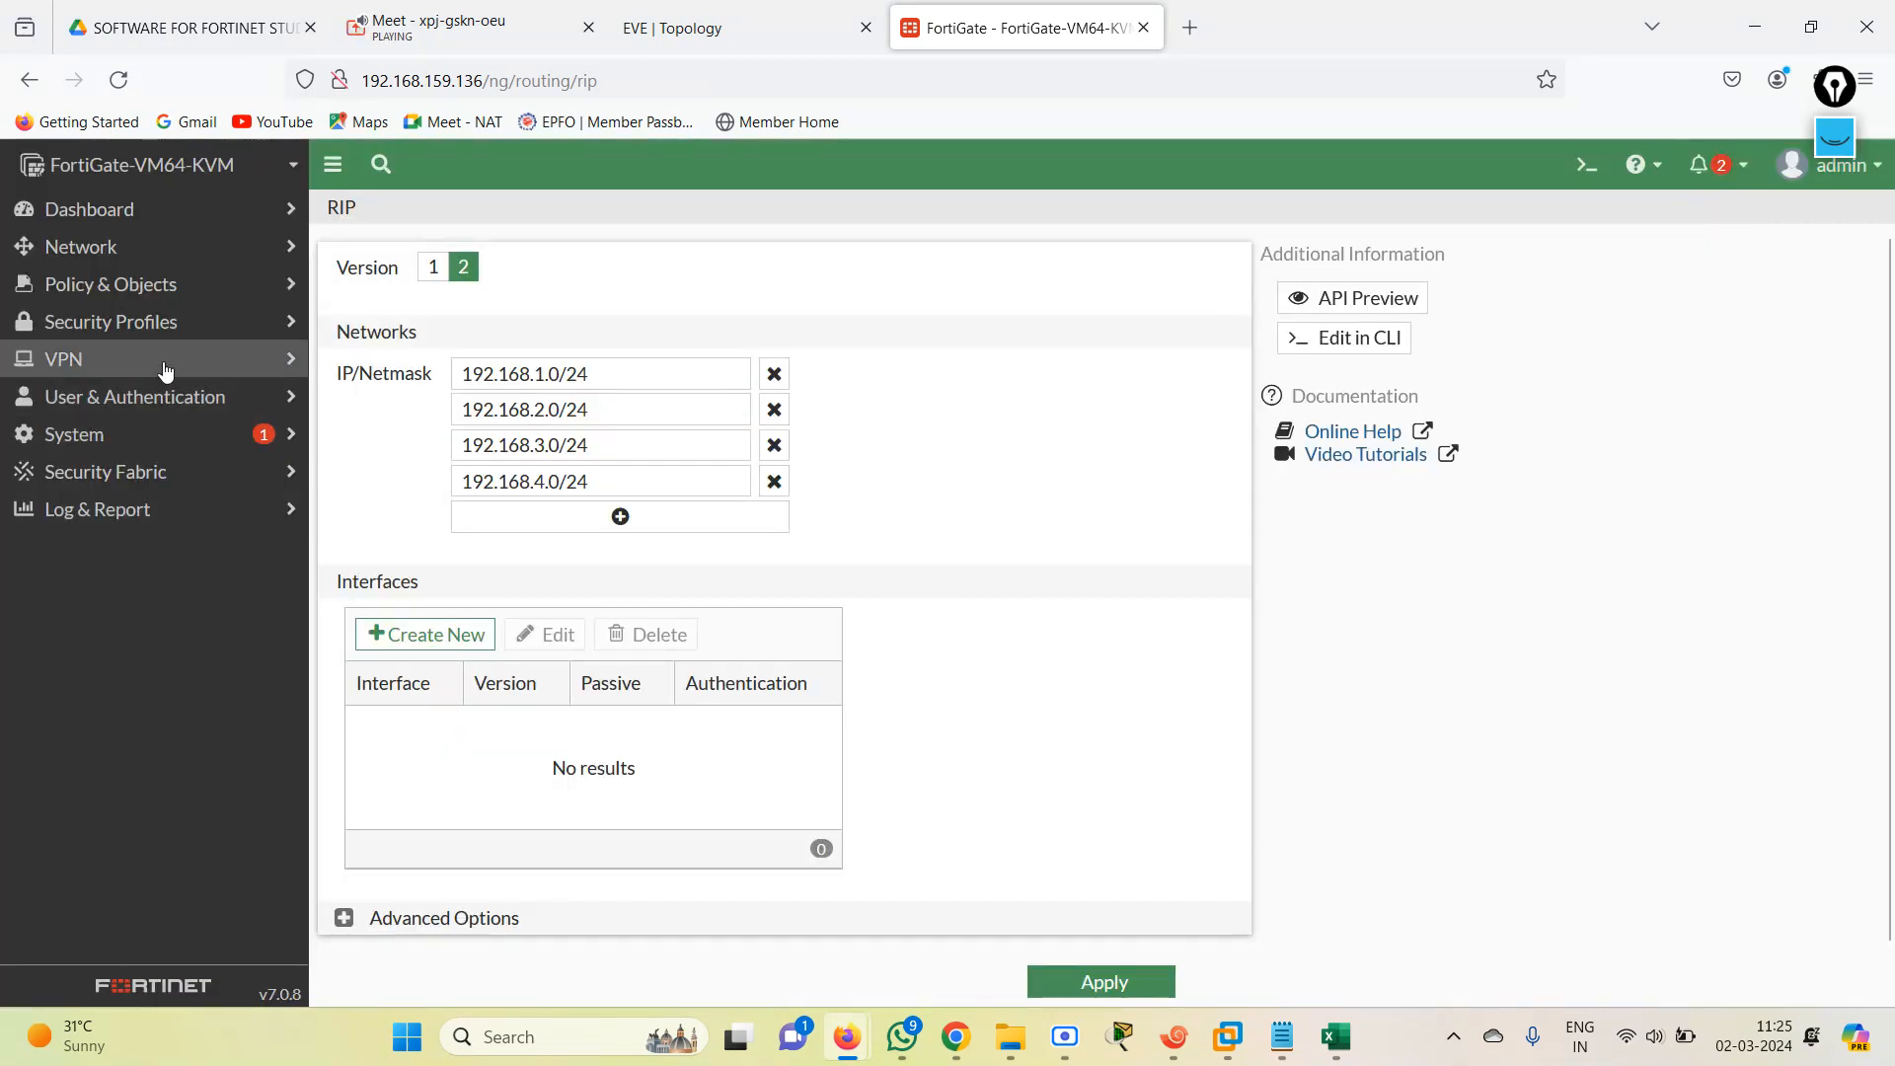
{"action": "left_click", "coordinate": [787, 35]}
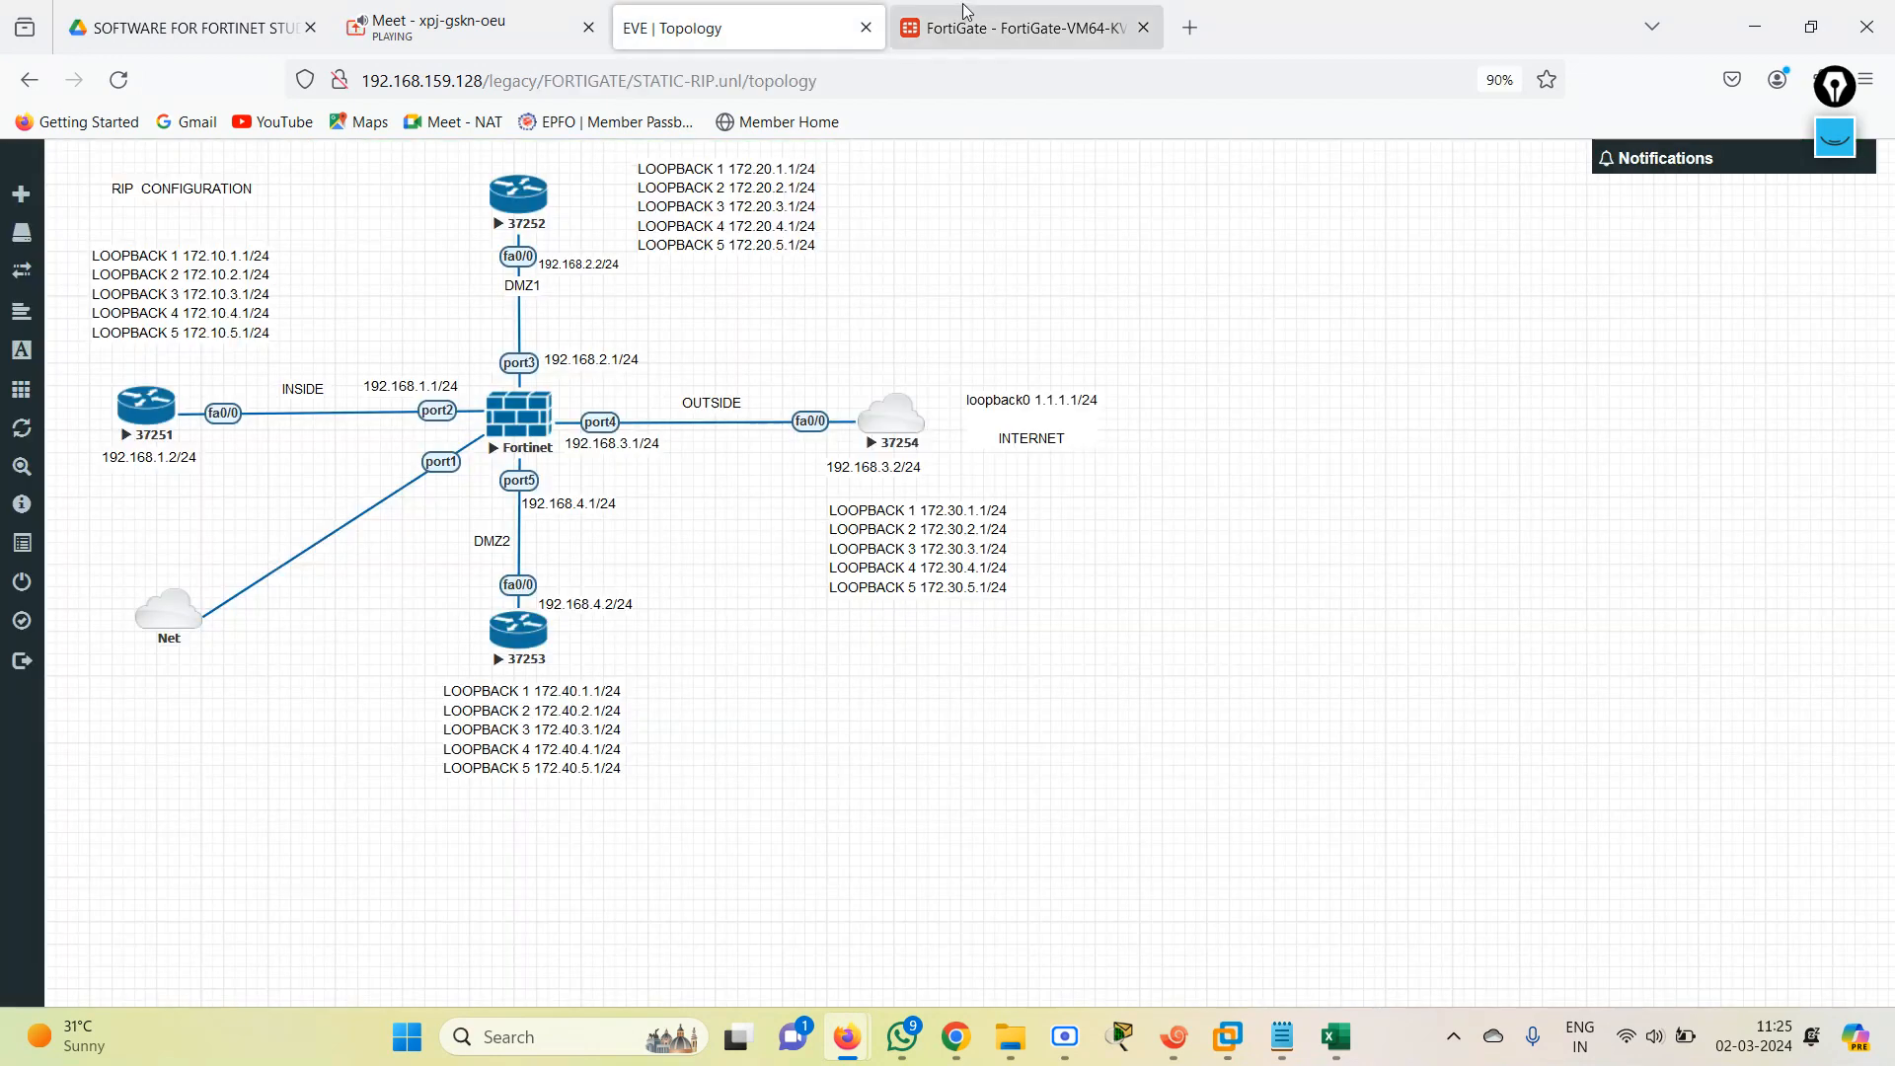
{"action": "left_click", "coordinate": [965, 10]}
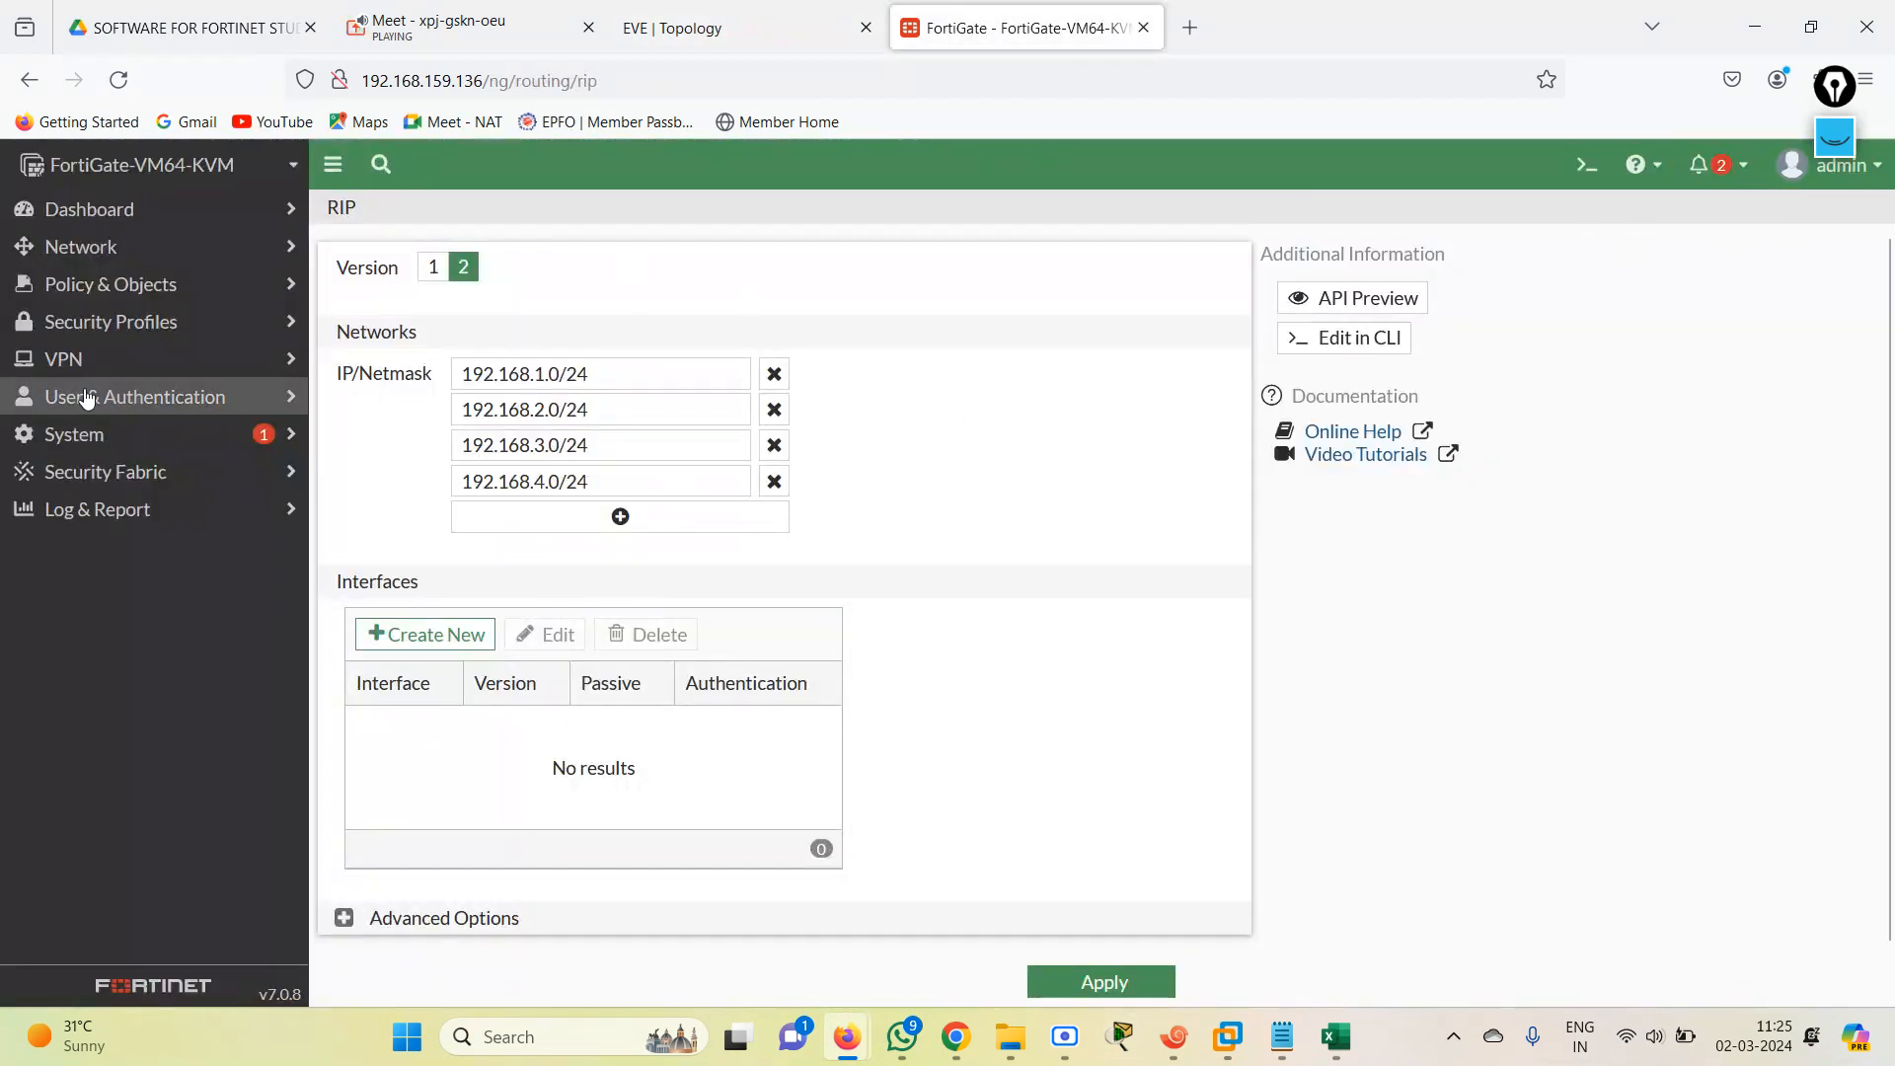
Search the FortiGate dashboard monitors for "rout" and add the Routing monitor.
{"action": "left_click", "coordinate": [117, 223]}
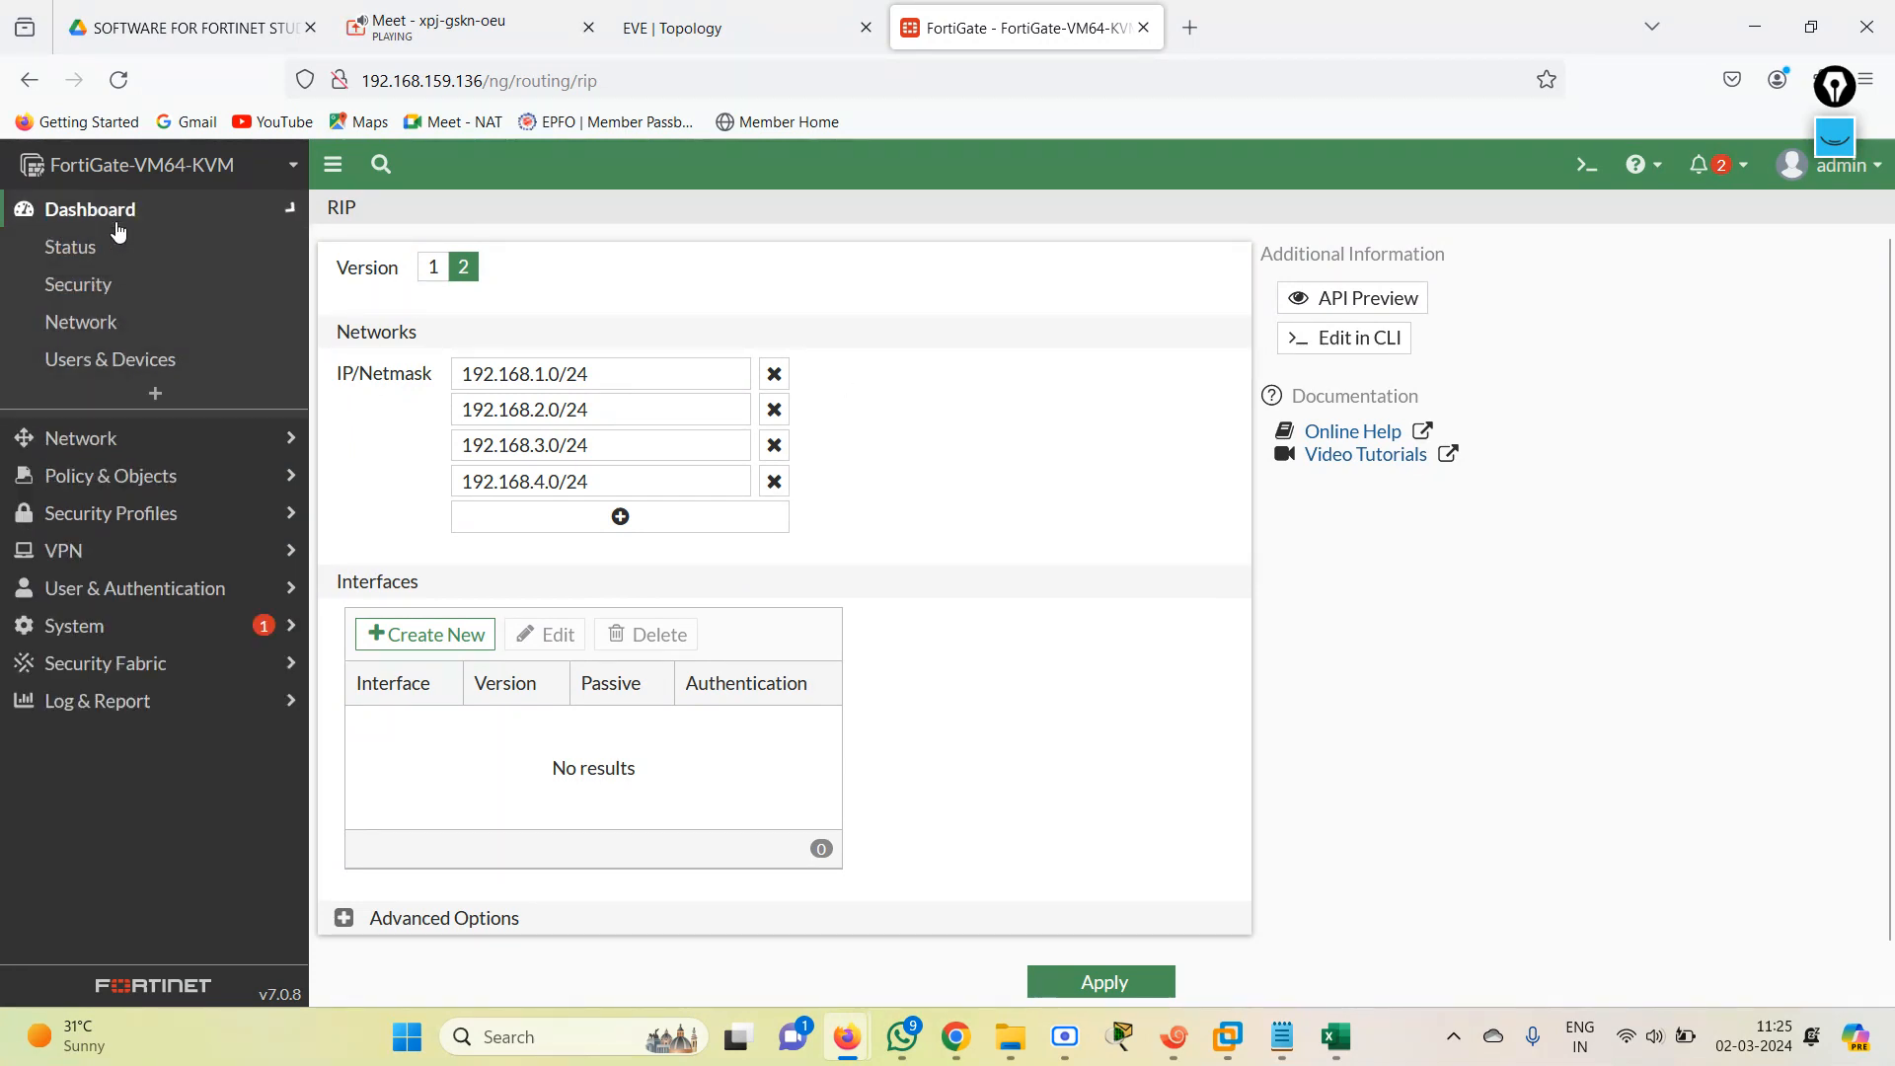
{"action": "left_click", "coordinate": [157, 647]}
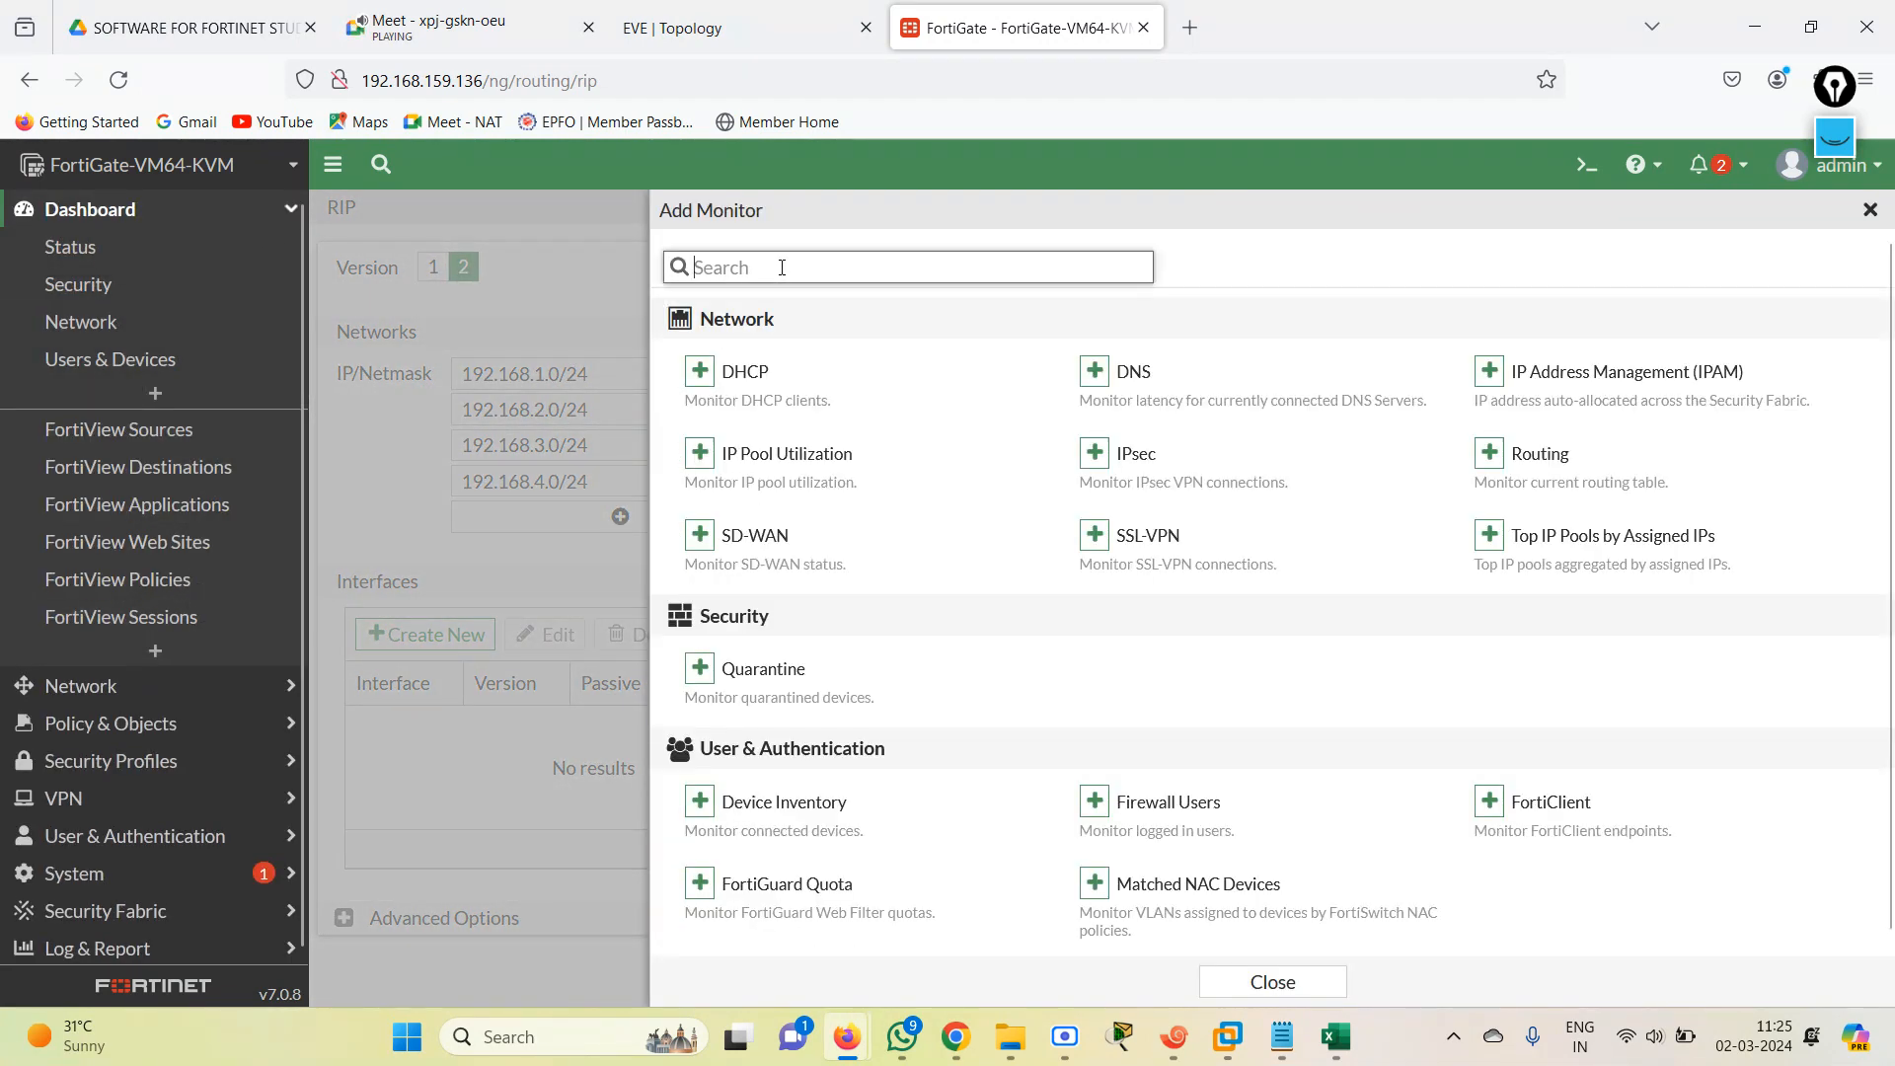
{"action": "type", "text": "rout"}
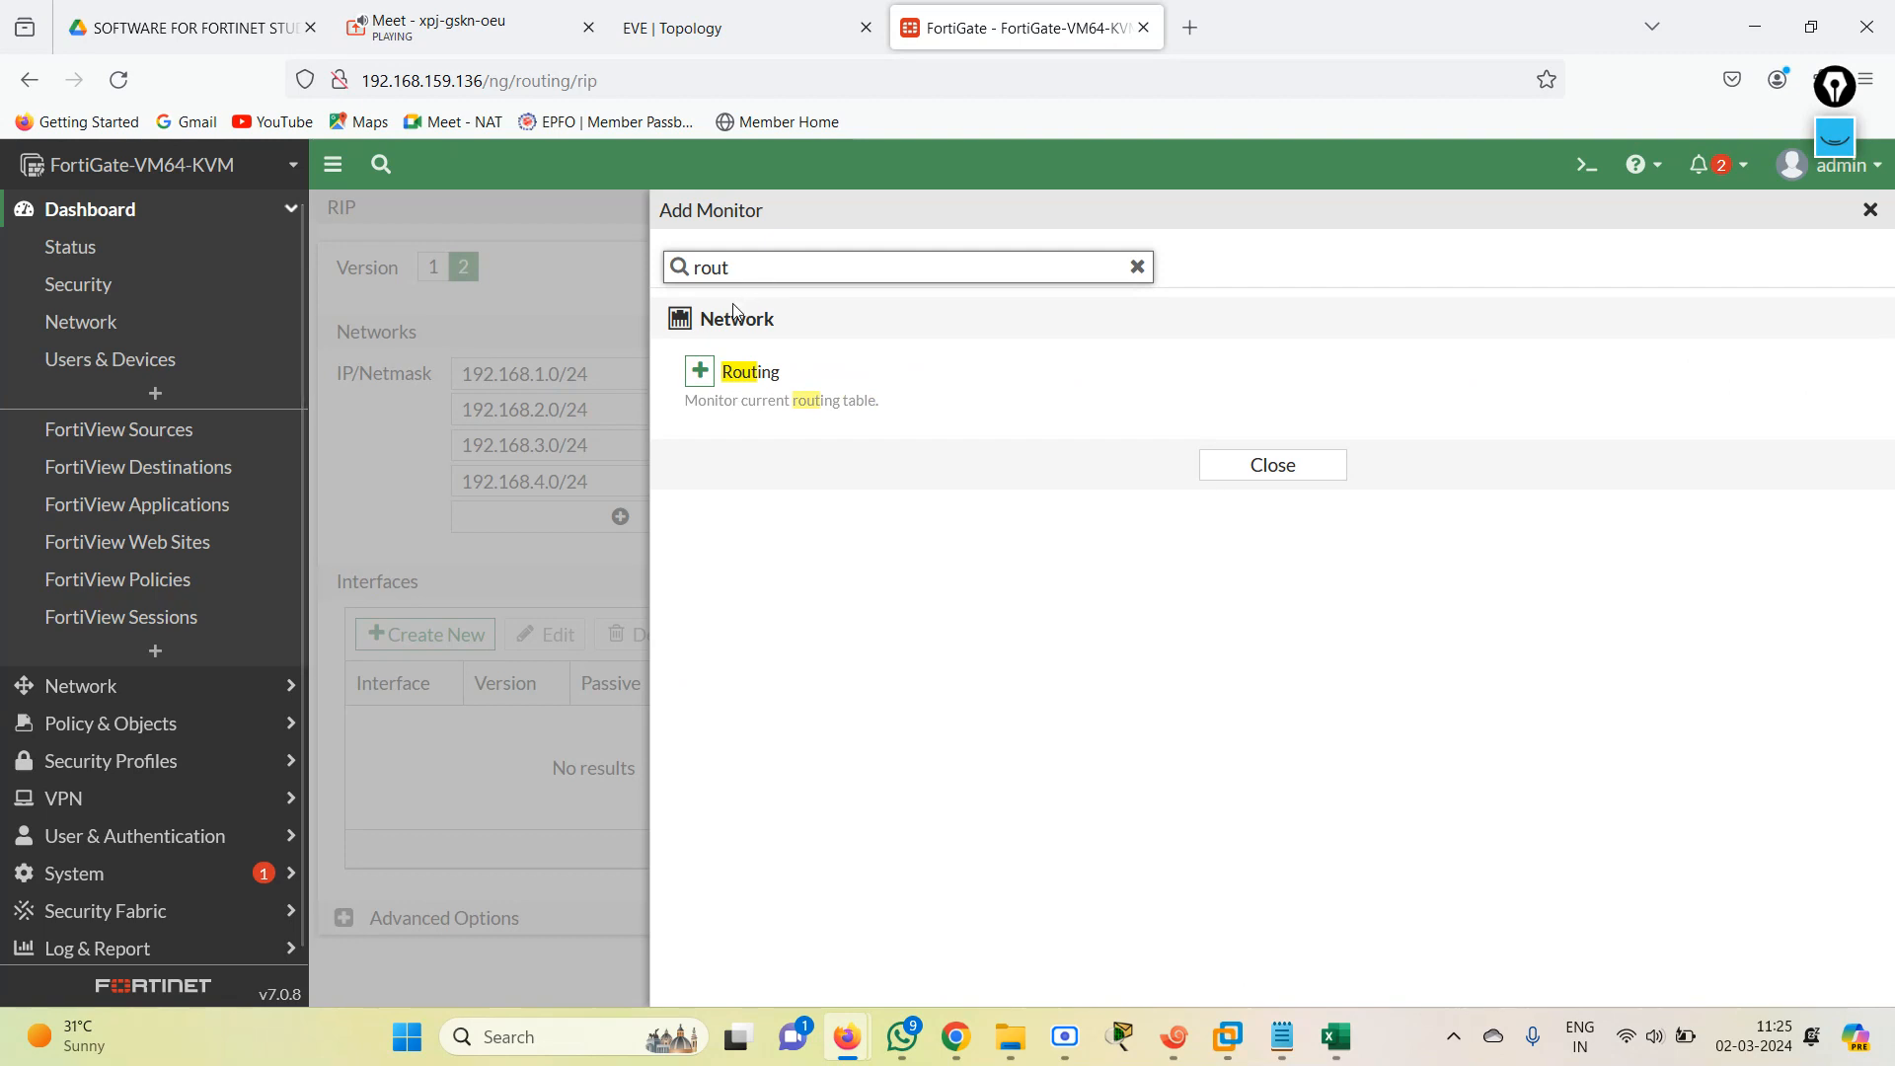
{"action": "left_click", "coordinate": [700, 370]}
{"action": "left_click", "coordinate": [1187, 441]}
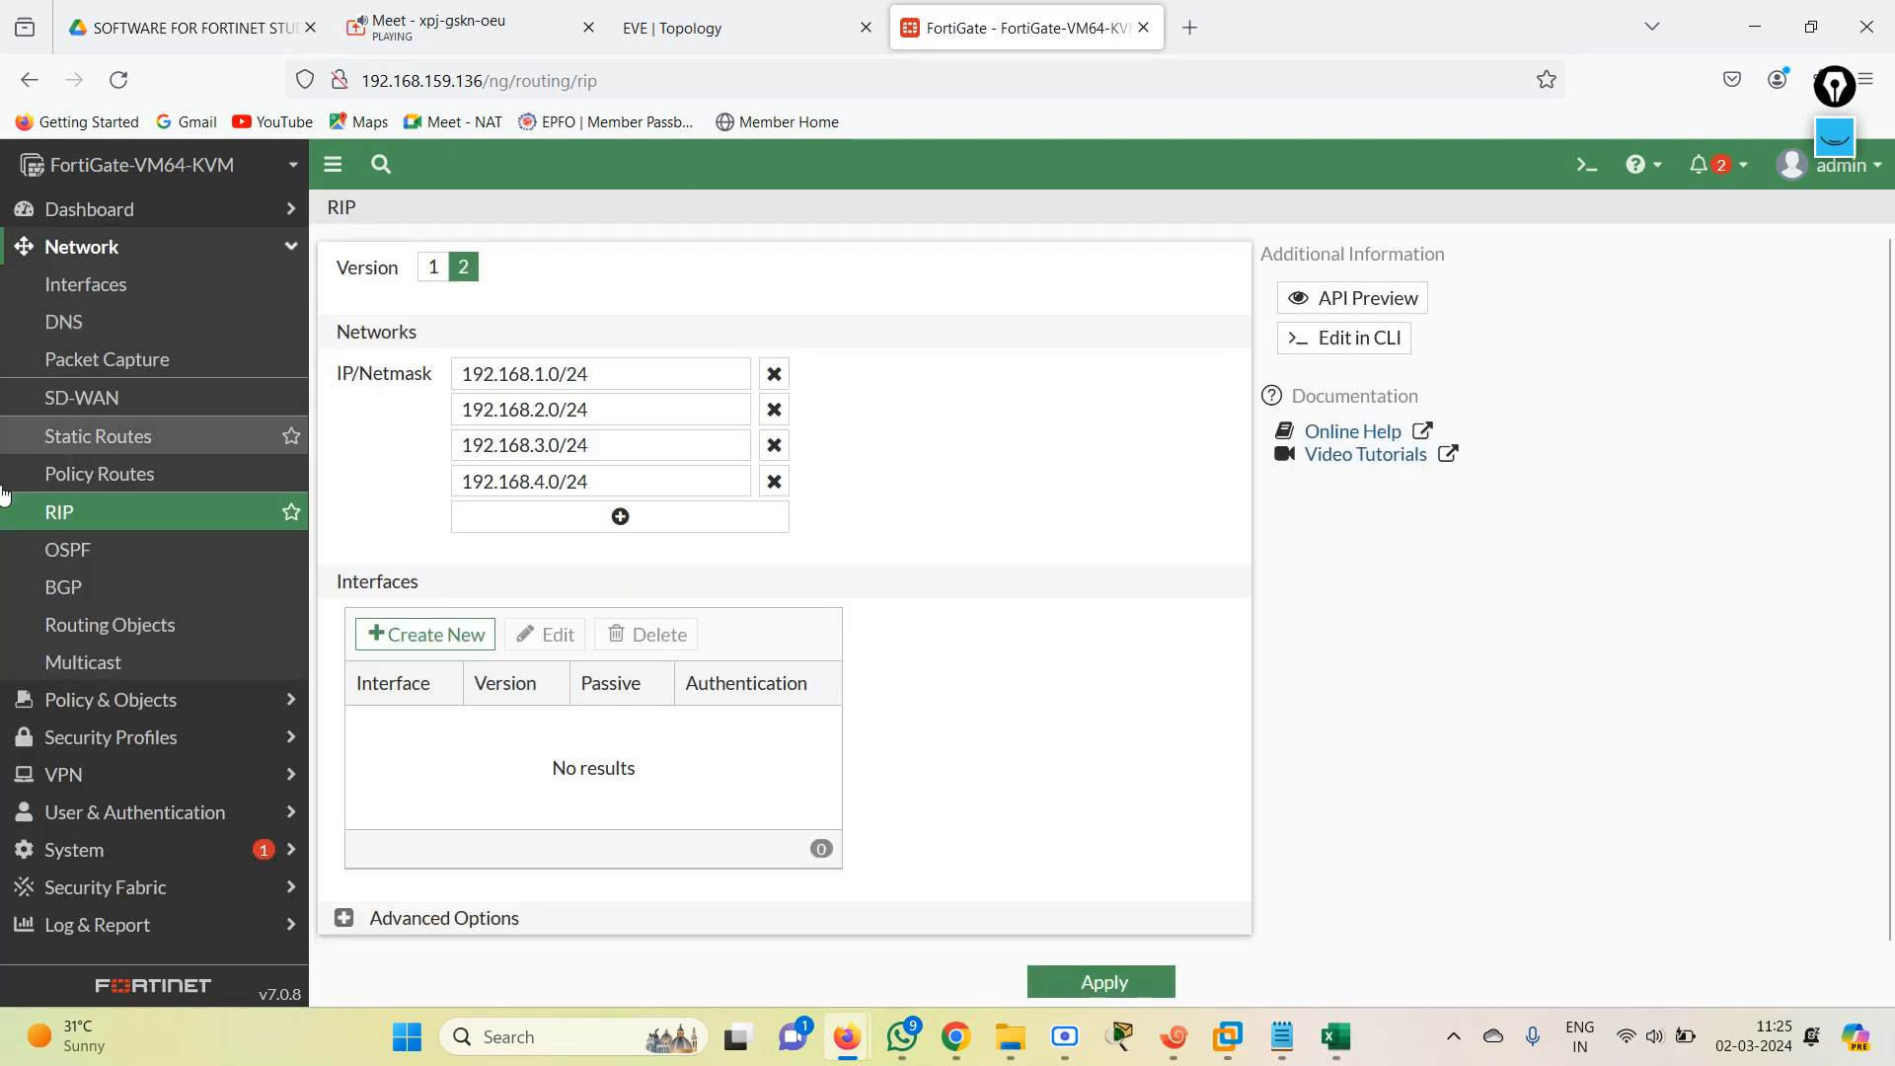
Open the Routing Monitor and look through the complete list of static and dynamic routes.
{"action": "left_click", "coordinate": [96, 223]}
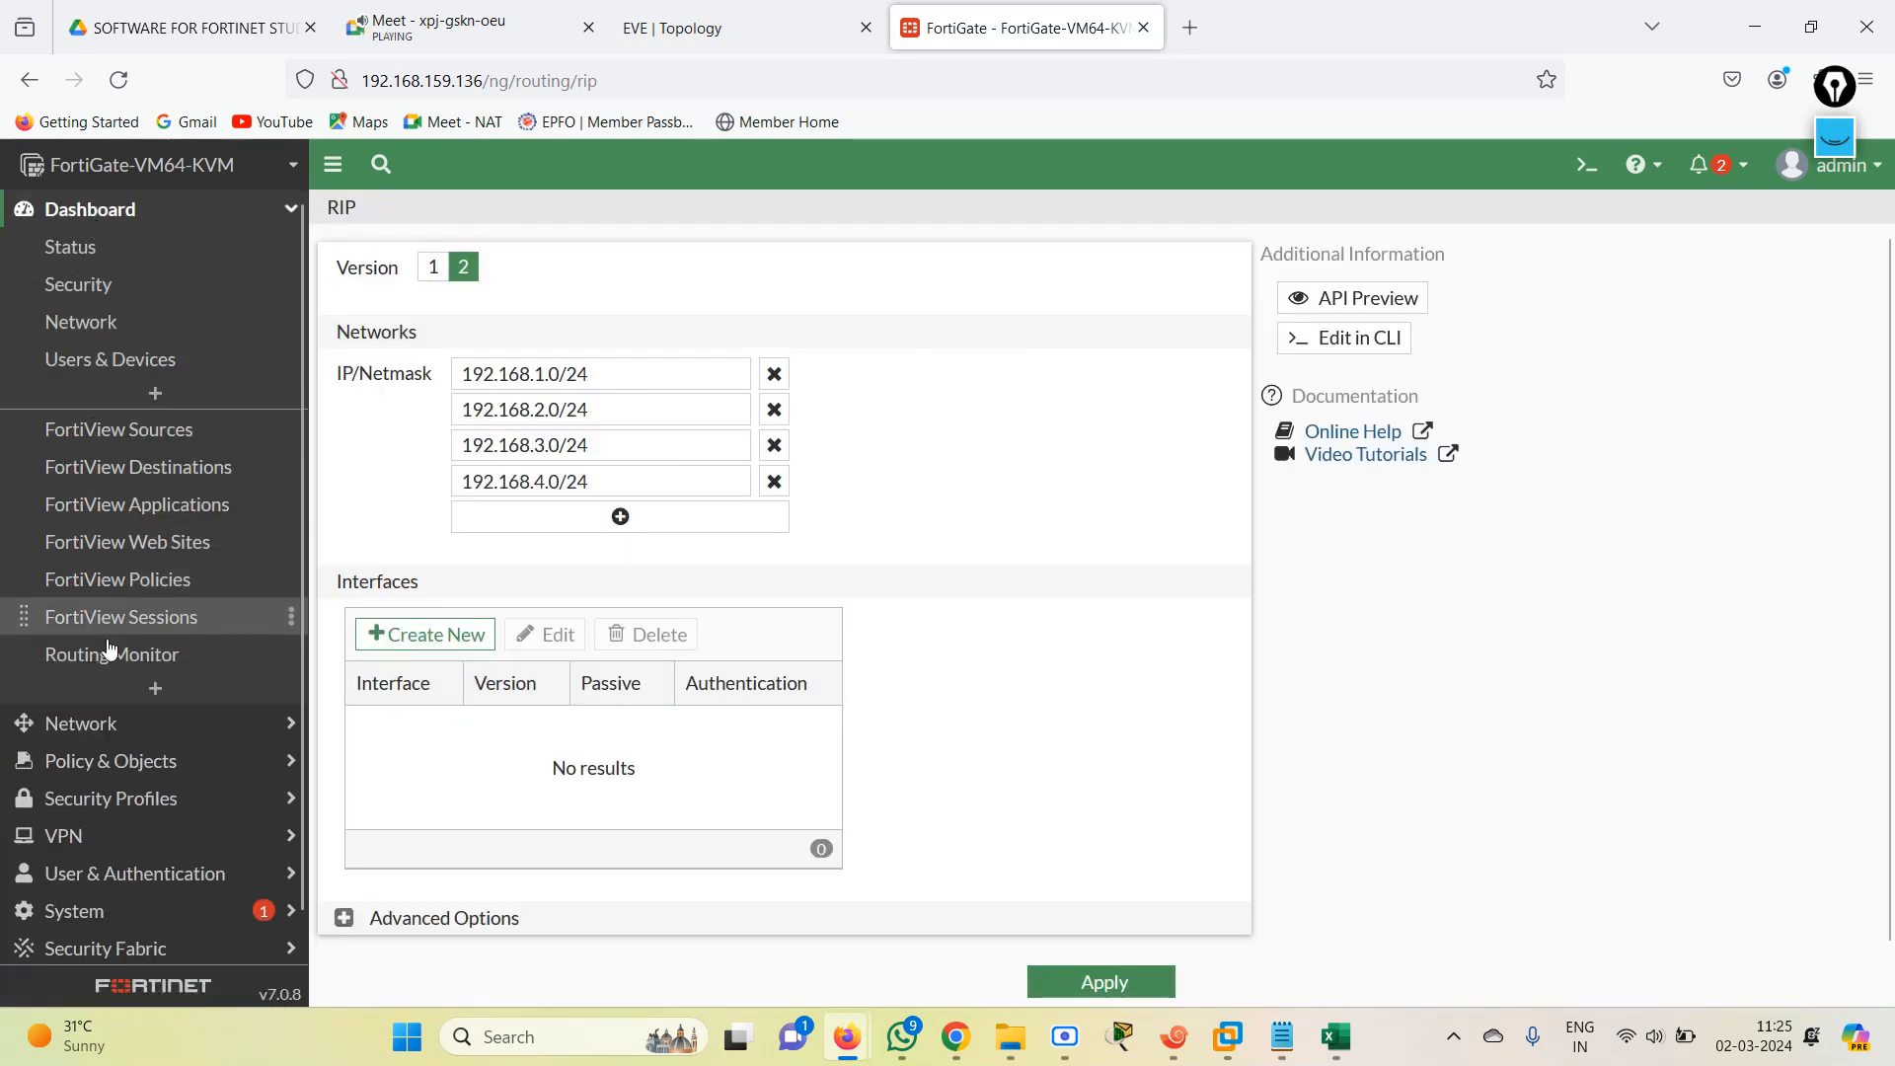
{"action": "left_click", "coordinate": [109, 654]}
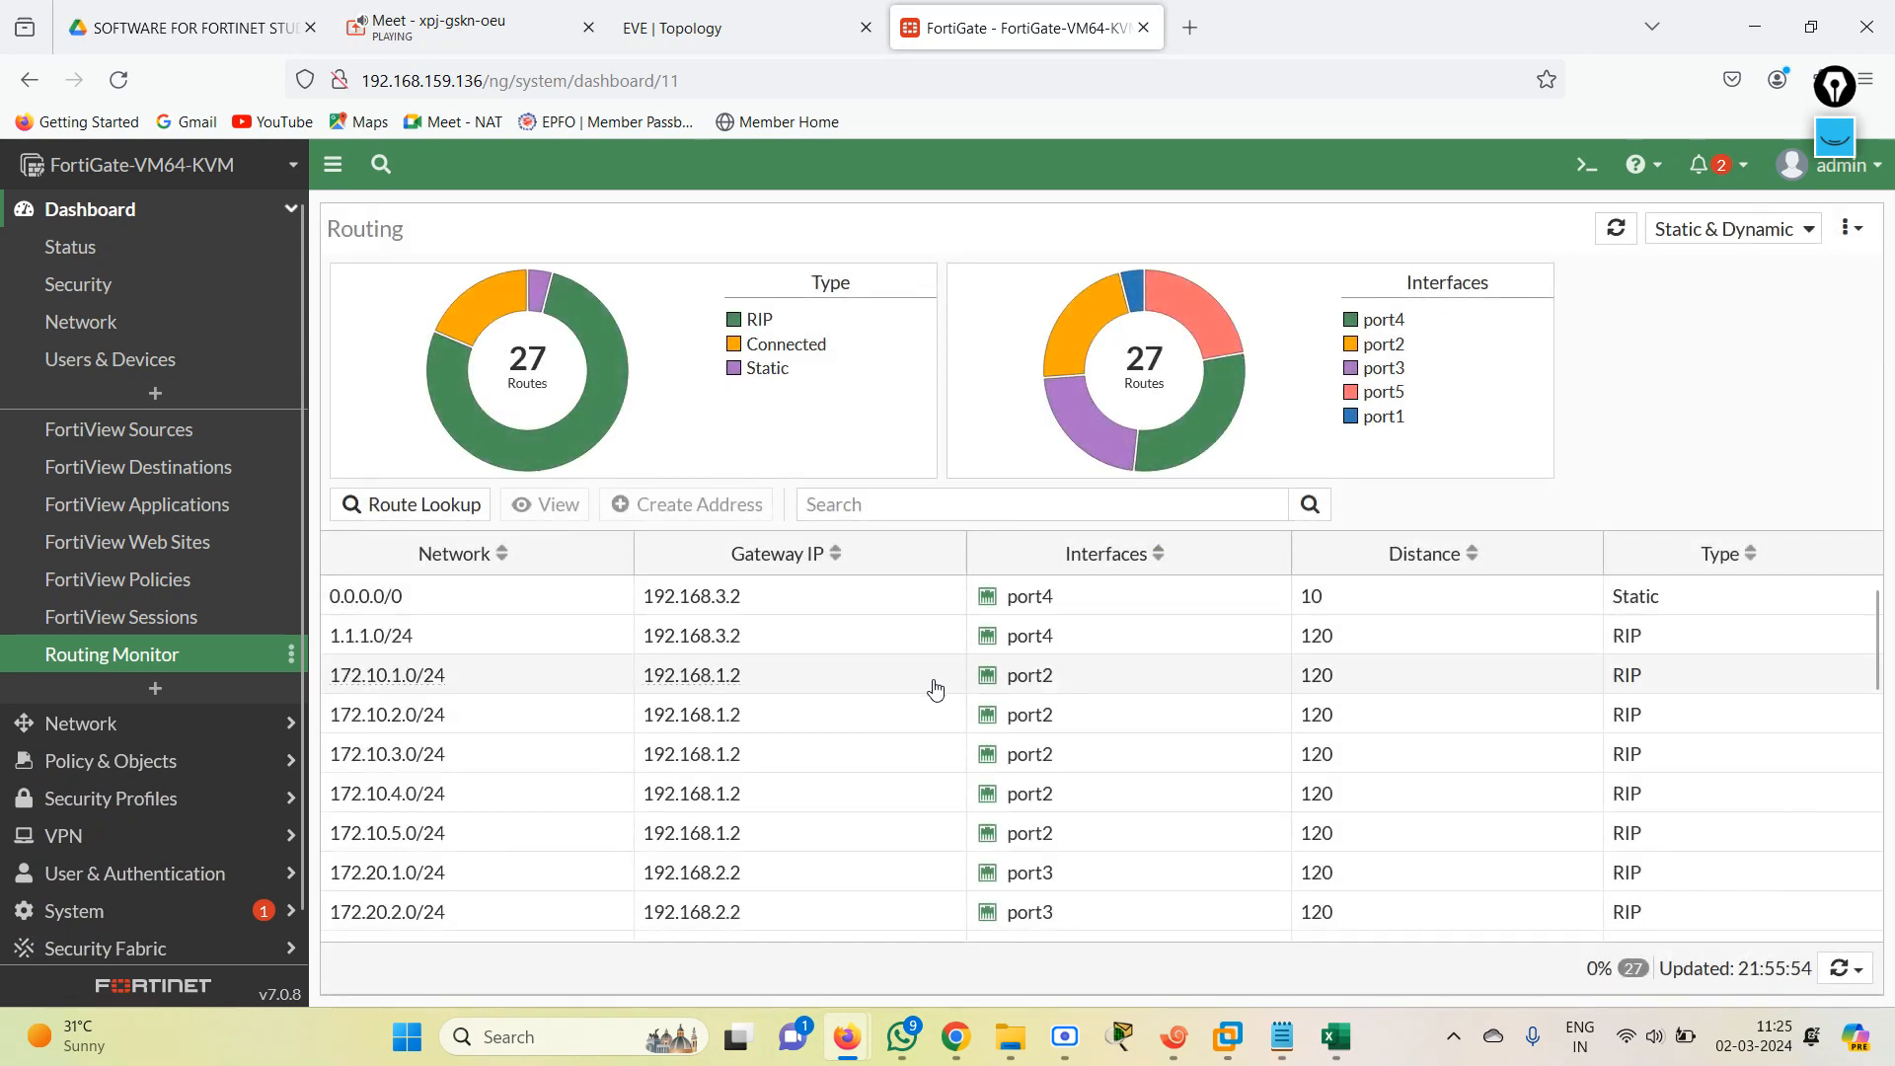
{"action": "left_click_drag", "start_coordinate": [1878, 635], "coordinate": [1888, 893]}
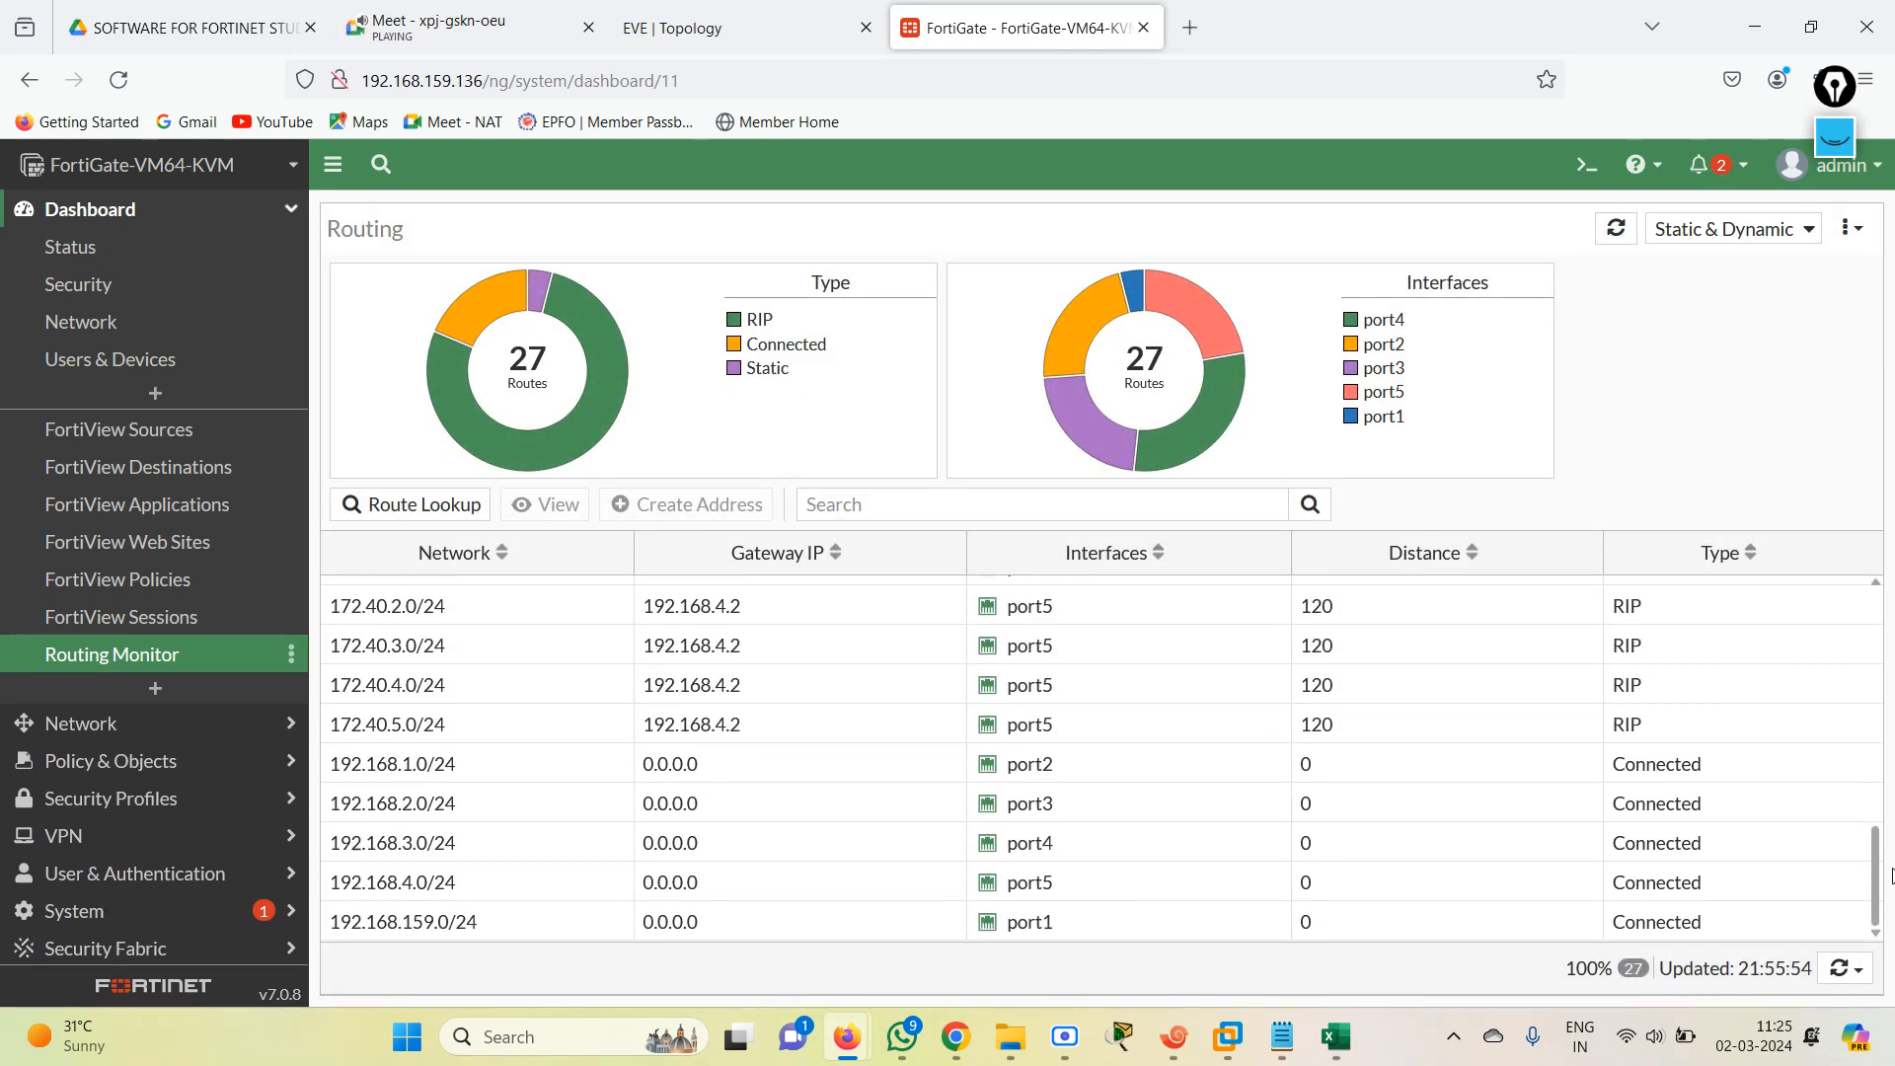
{"action": "left_click_drag", "start_coordinate": [1892, 875], "coordinate": [1861, 554]}
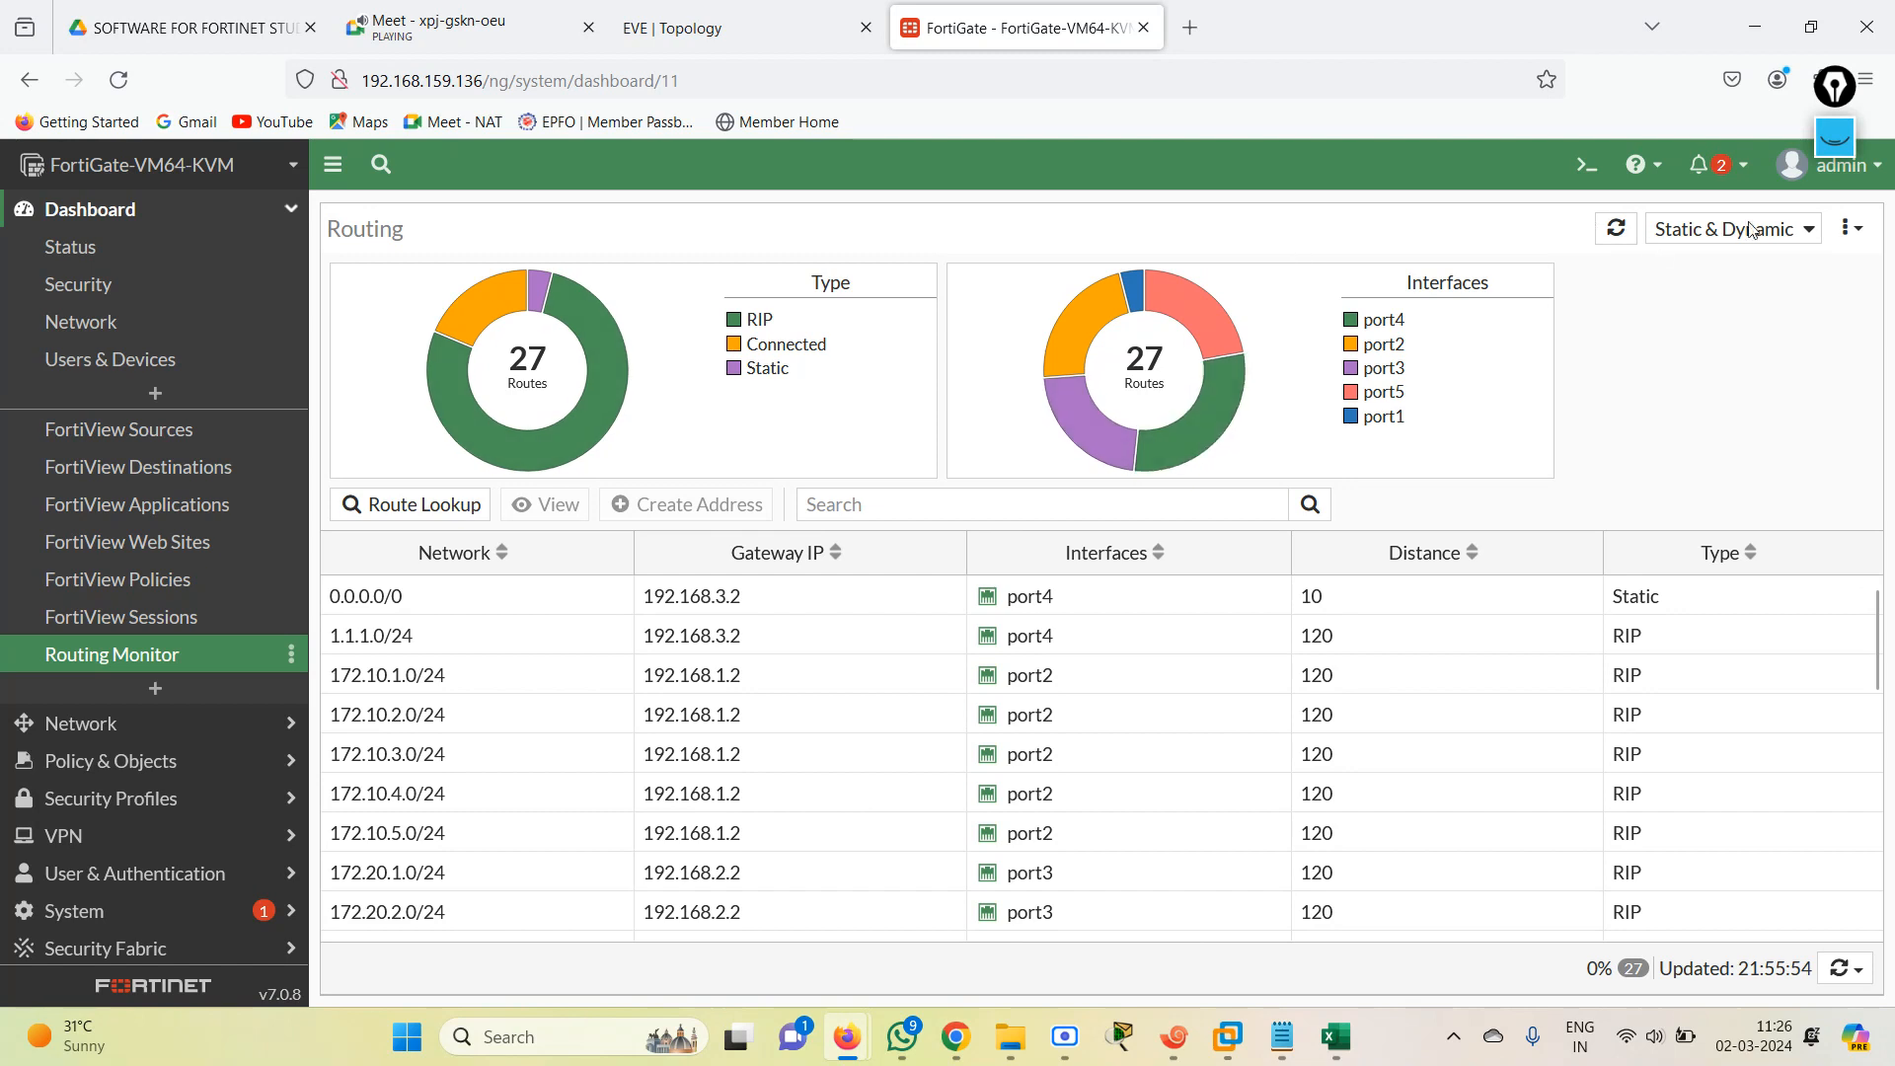
{"action": "left_click", "coordinate": [1794, 233]}
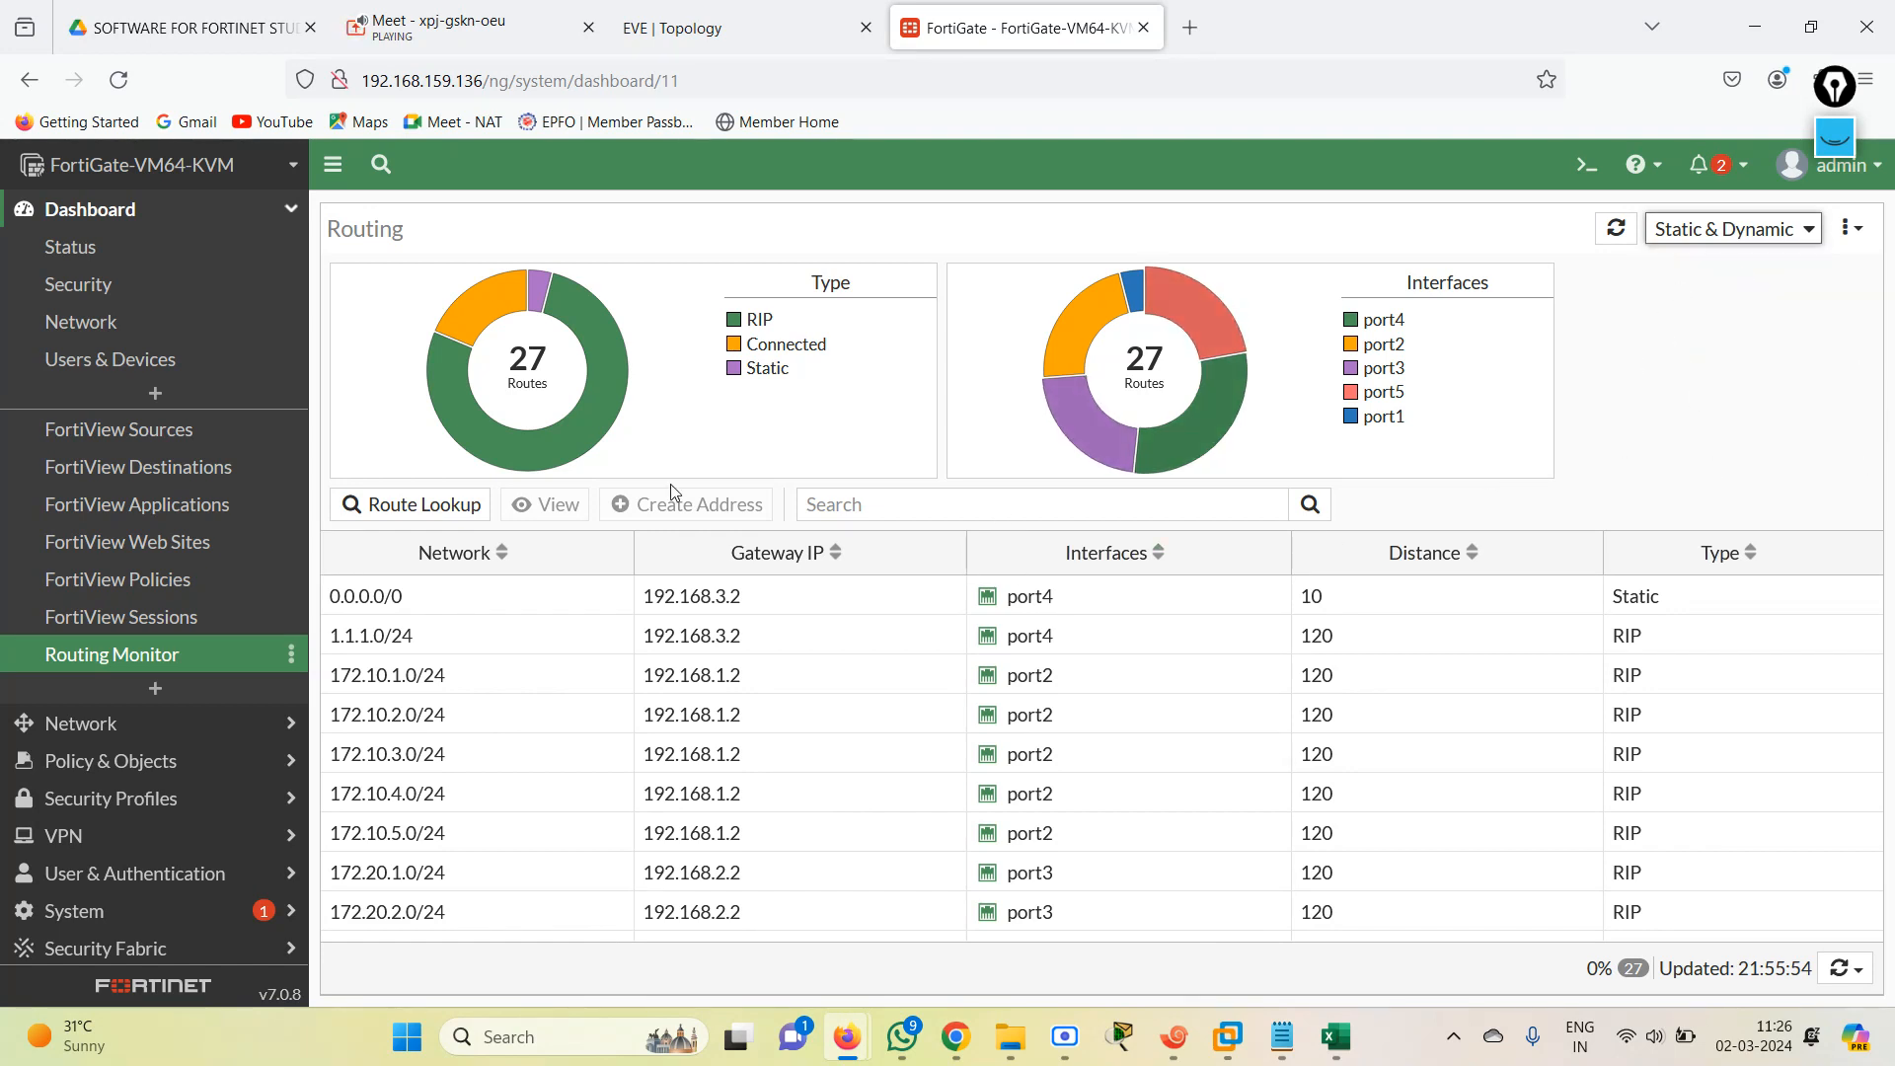
Check the EVE topology diagram and the FW console session in Xshell, and return to the FortiGate web interface.
{"action": "left_click", "coordinate": [706, 20]}
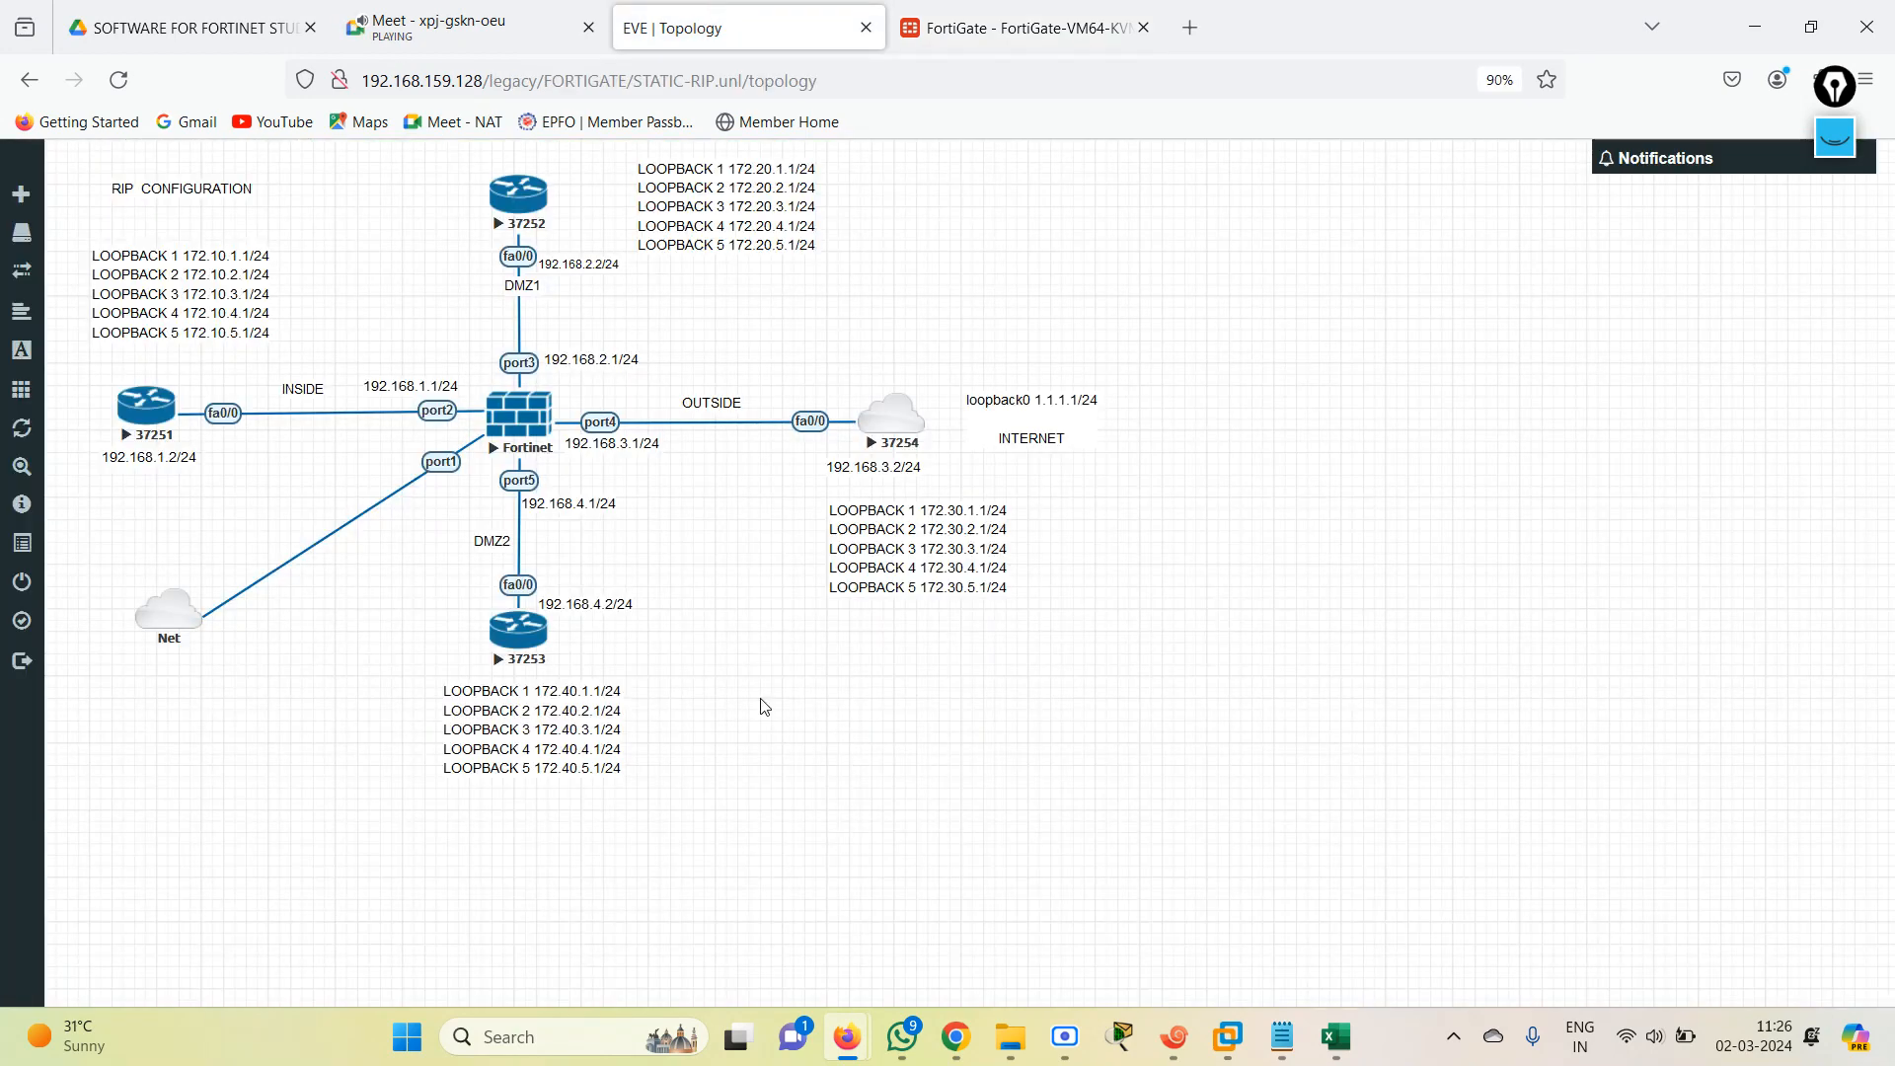
{"action": "left_click", "coordinate": [1173, 1036]}
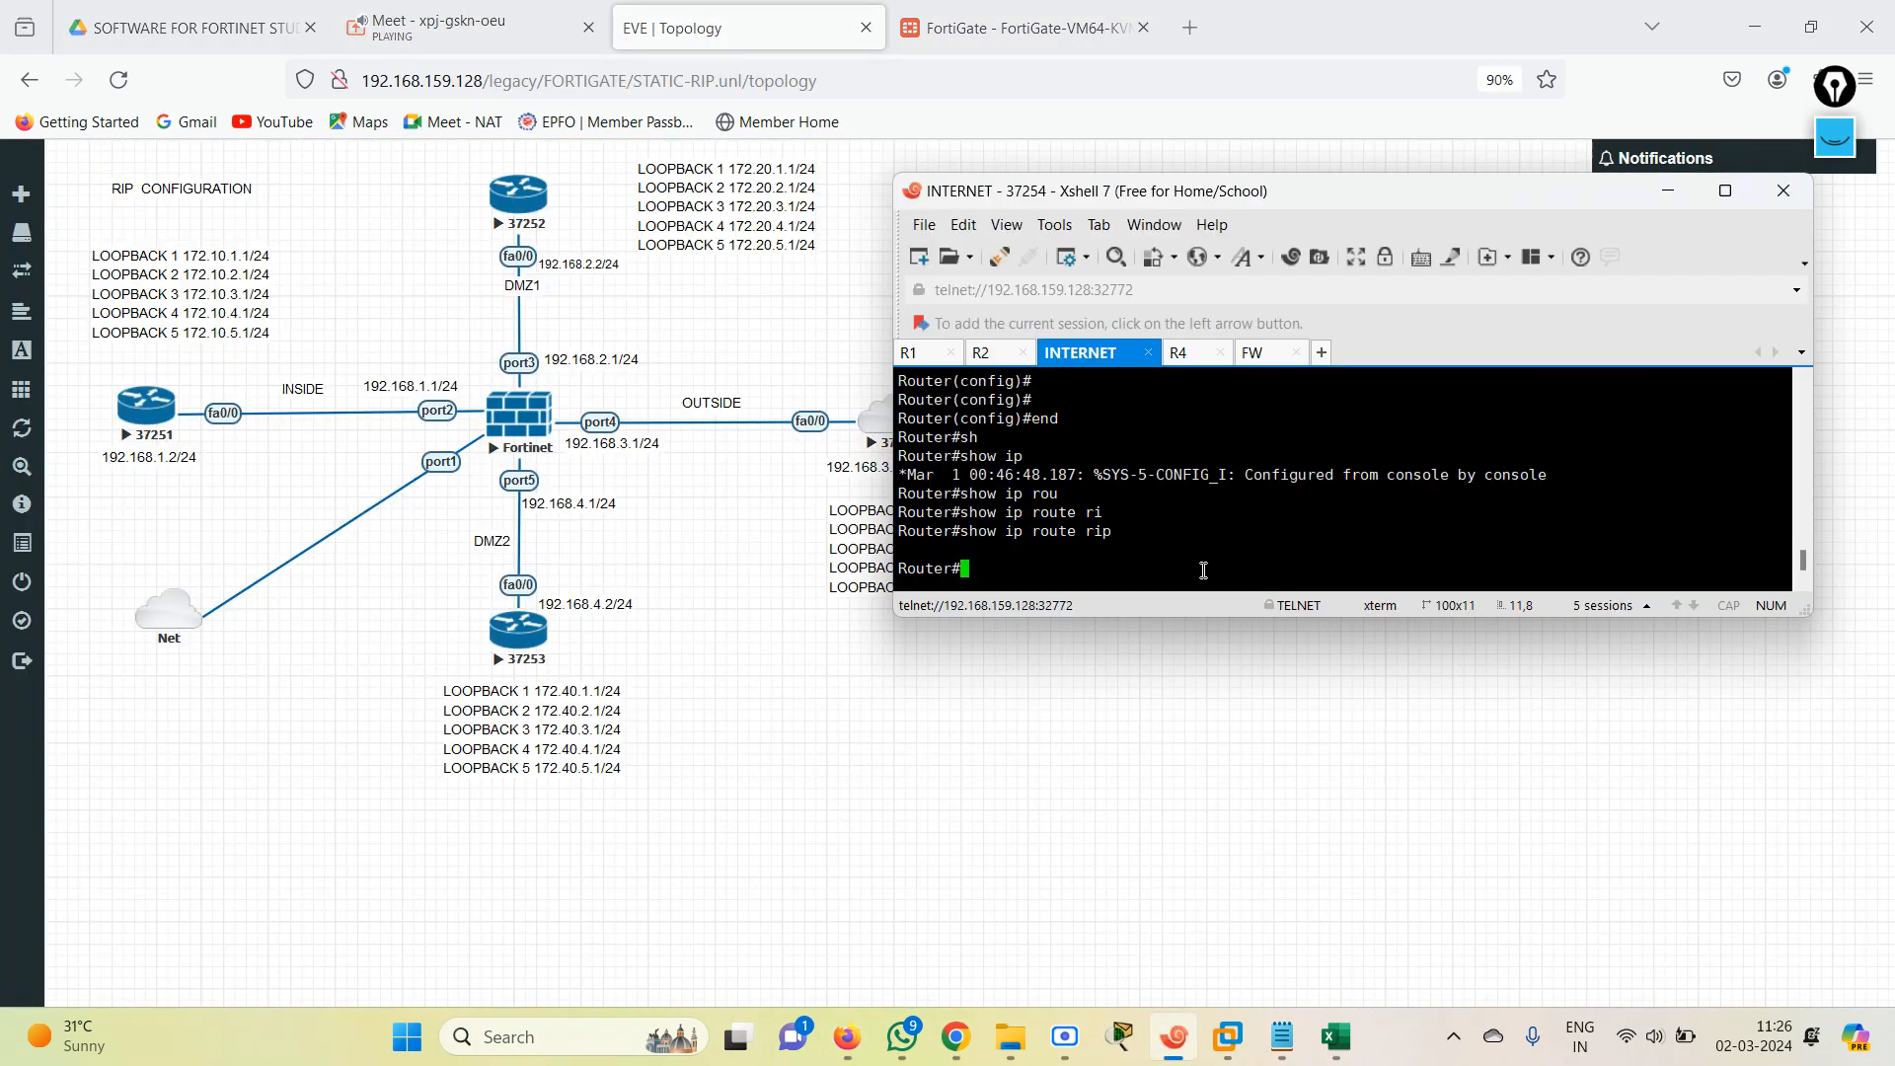
{"action": "left_click", "coordinate": [1259, 352]}
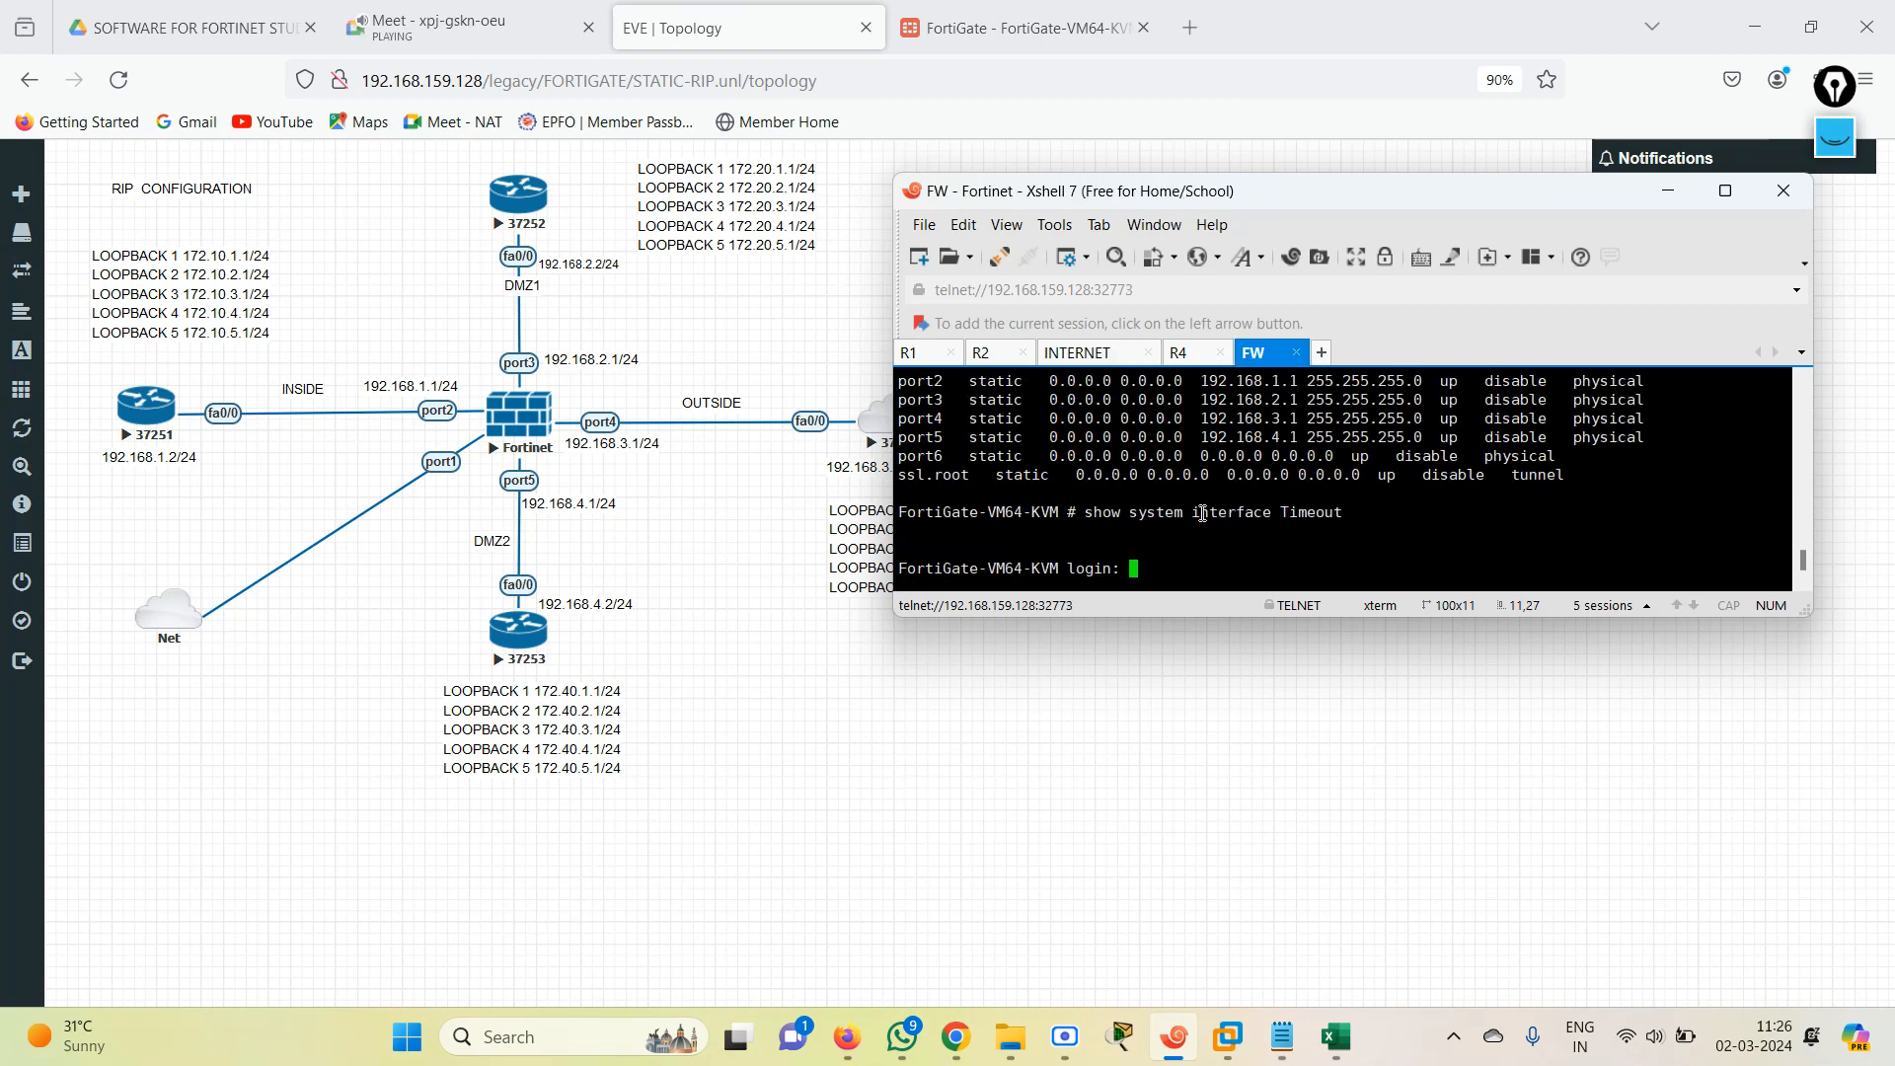
{"action": "left_click", "coordinate": [1016, 28]}
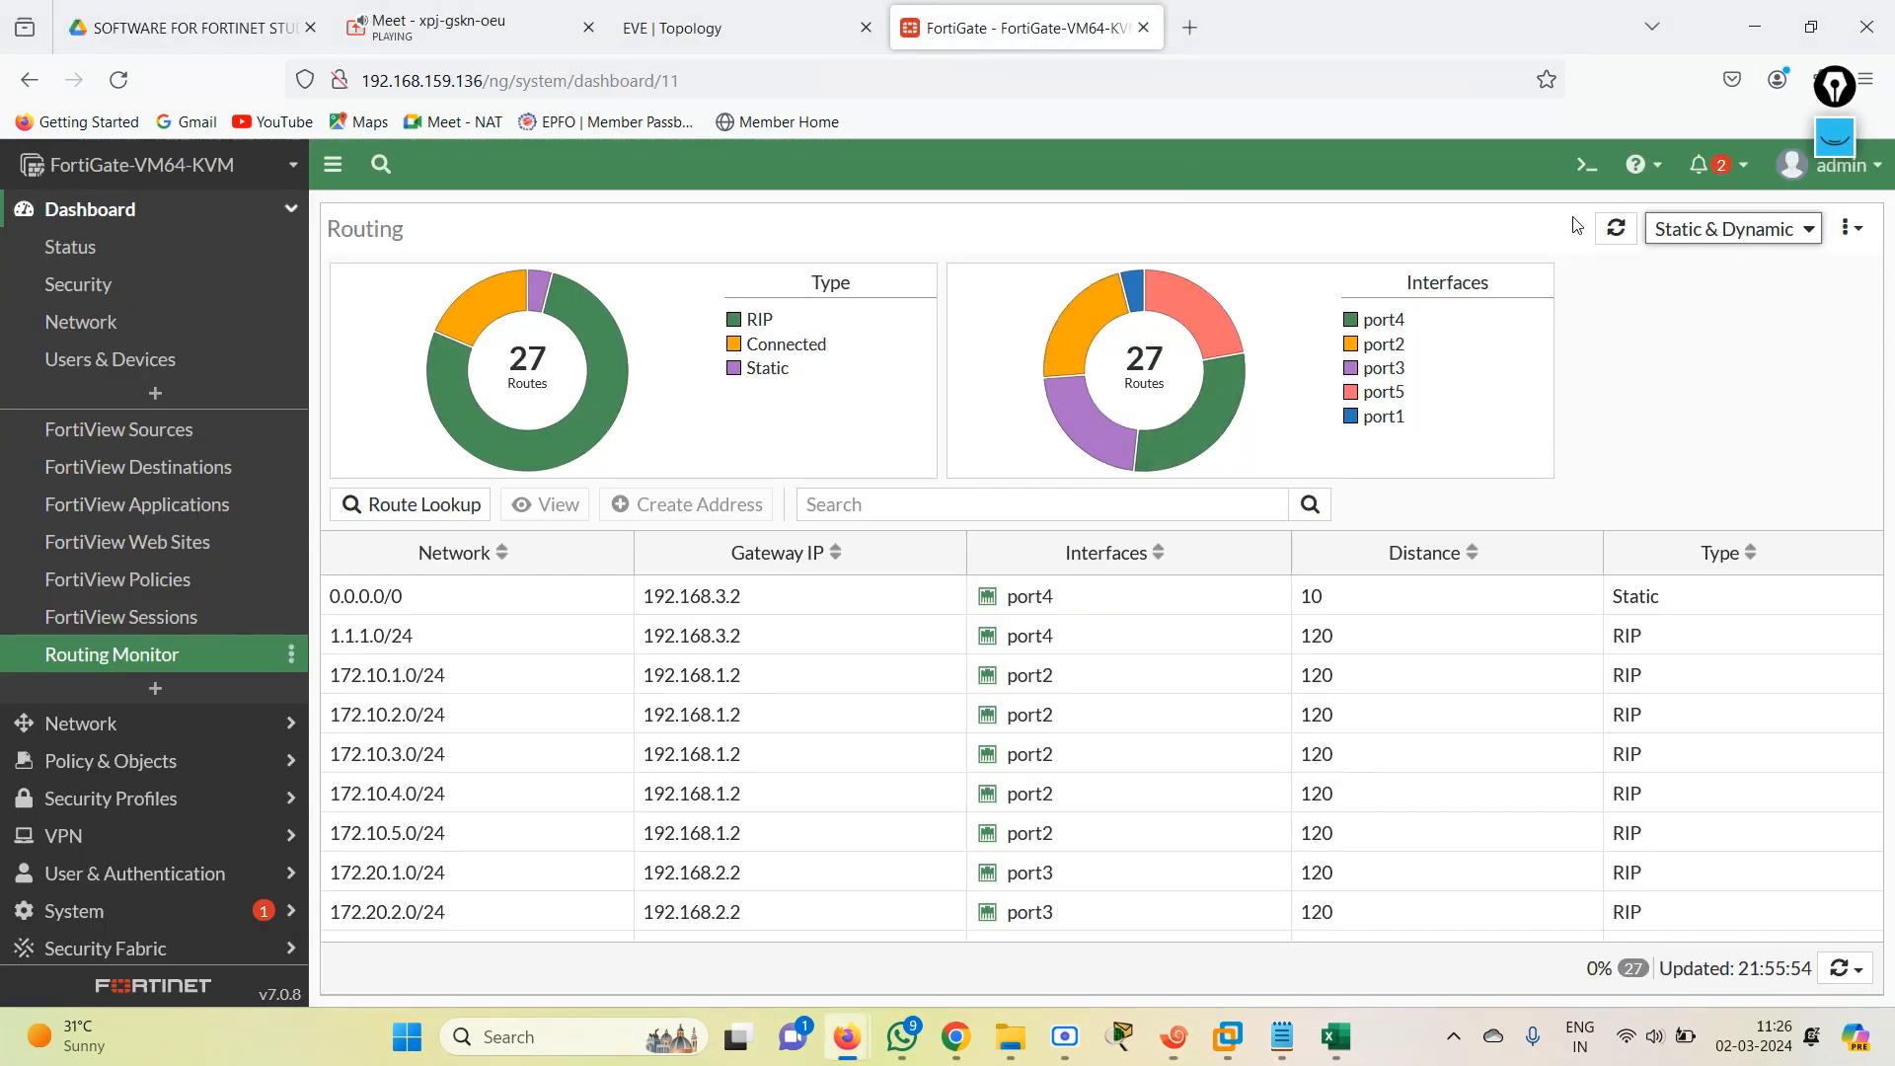
Run get router info routing-table details twice in the FortiGate CLI console to review all routes, and close the console.
{"action": "left_click", "coordinate": [1586, 164]}
{"action": "type", "text": "get r"}
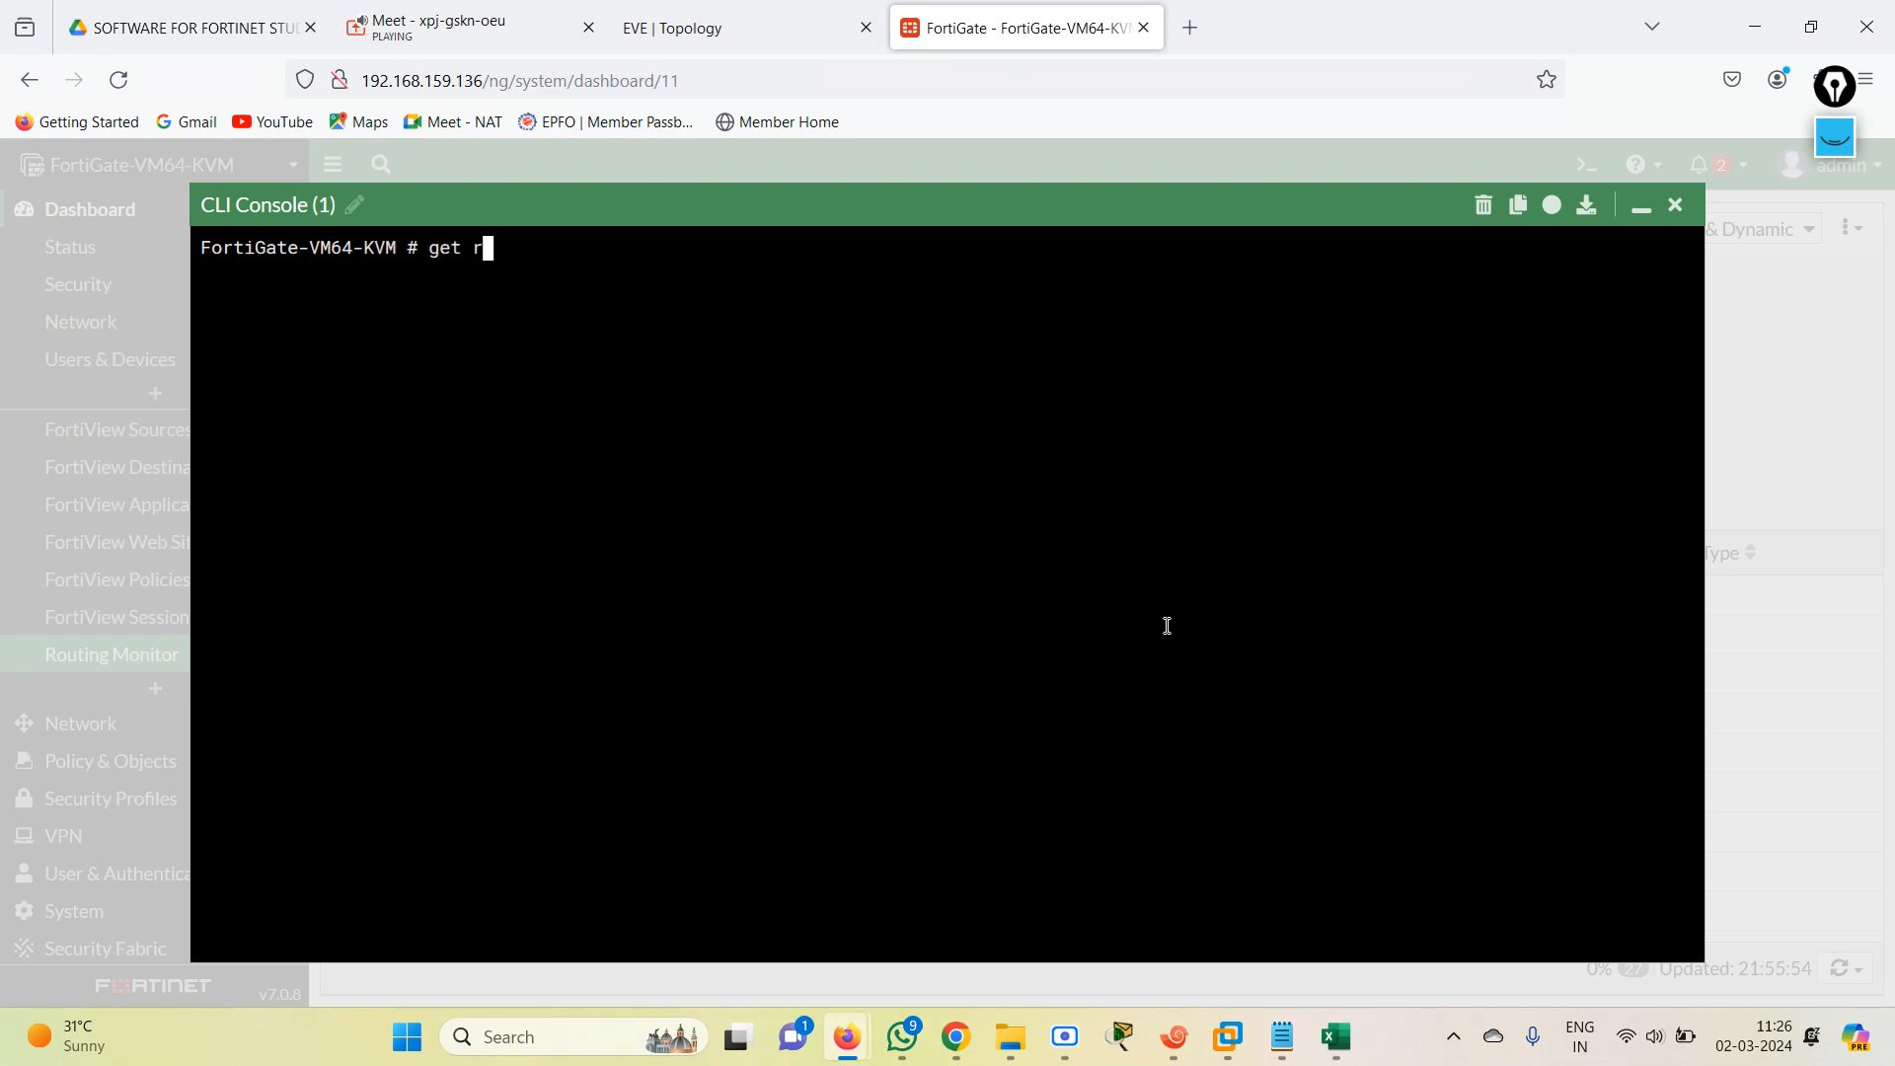
{"action": "type", "text": "outer info routing-table details"}
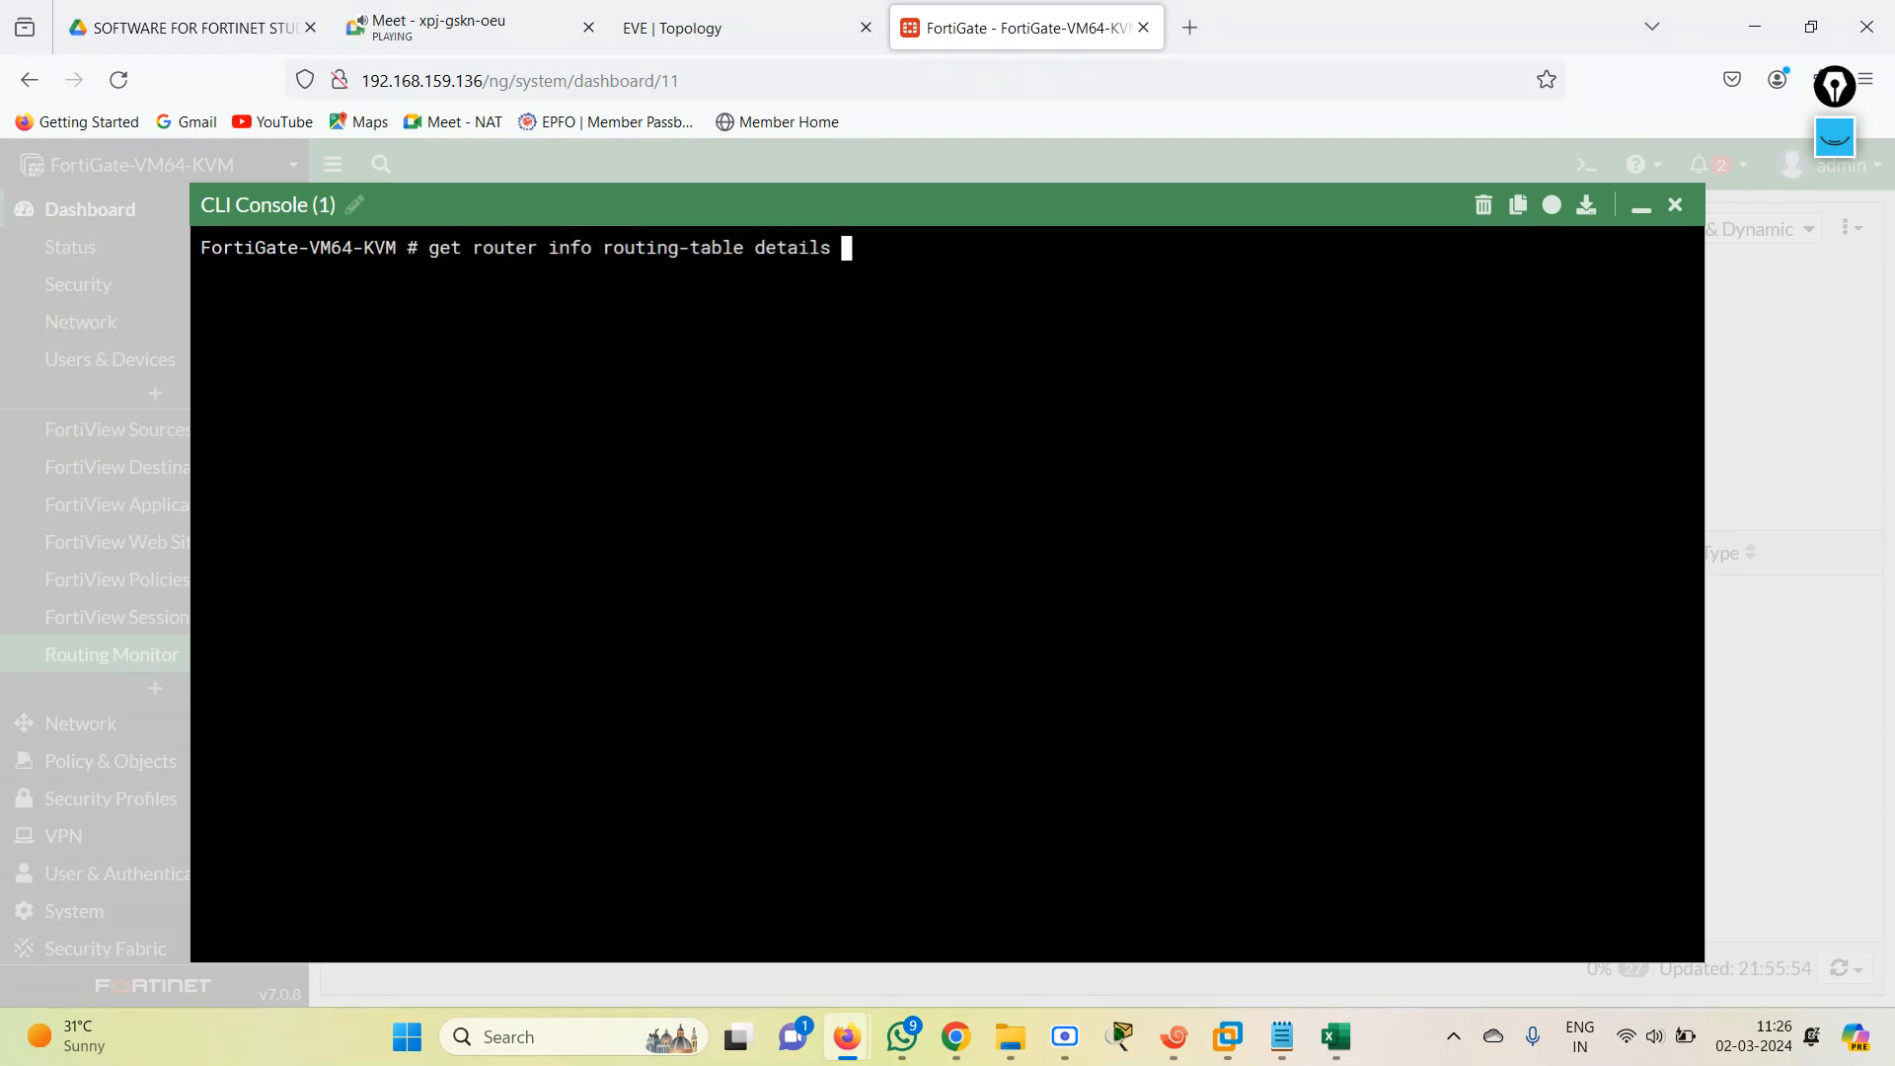
{"action": "key", "text": "Return"}
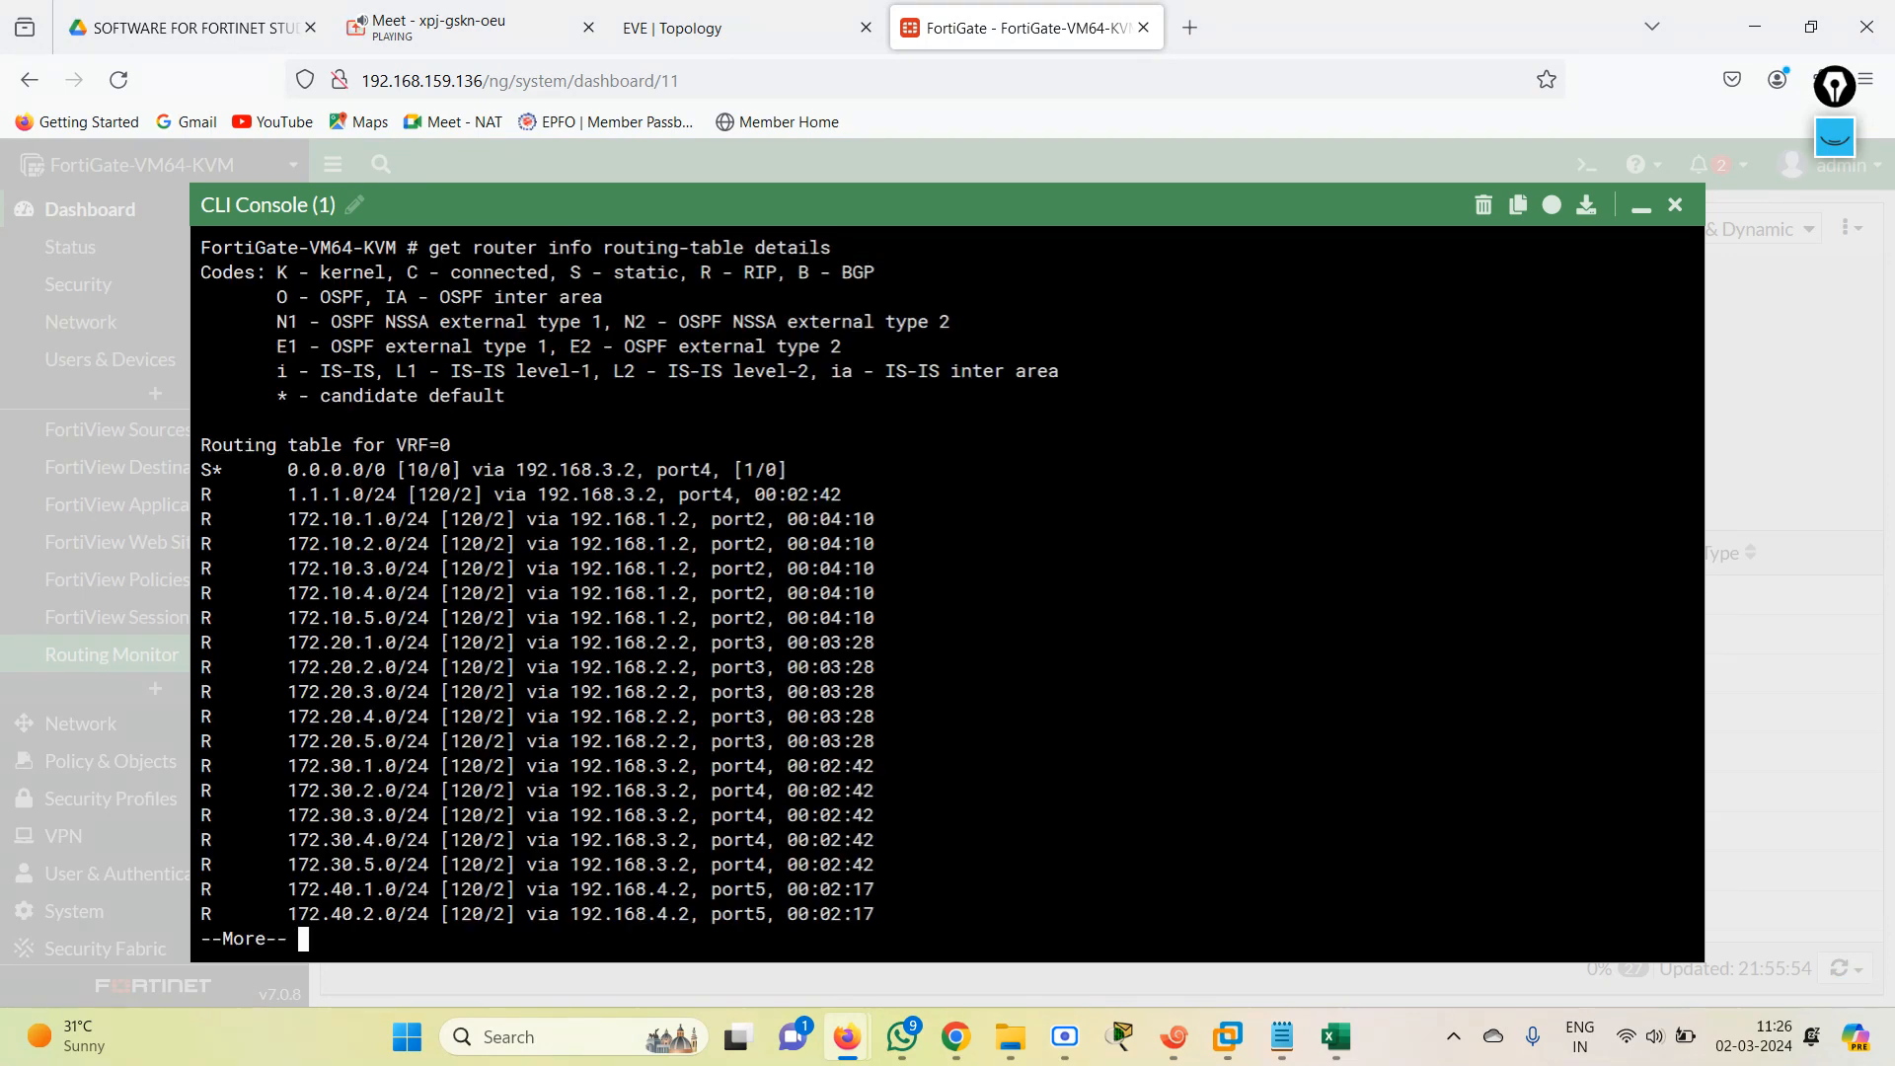
{"action": "key", "text": "space"}
{"action": "key", "text": "Up"}
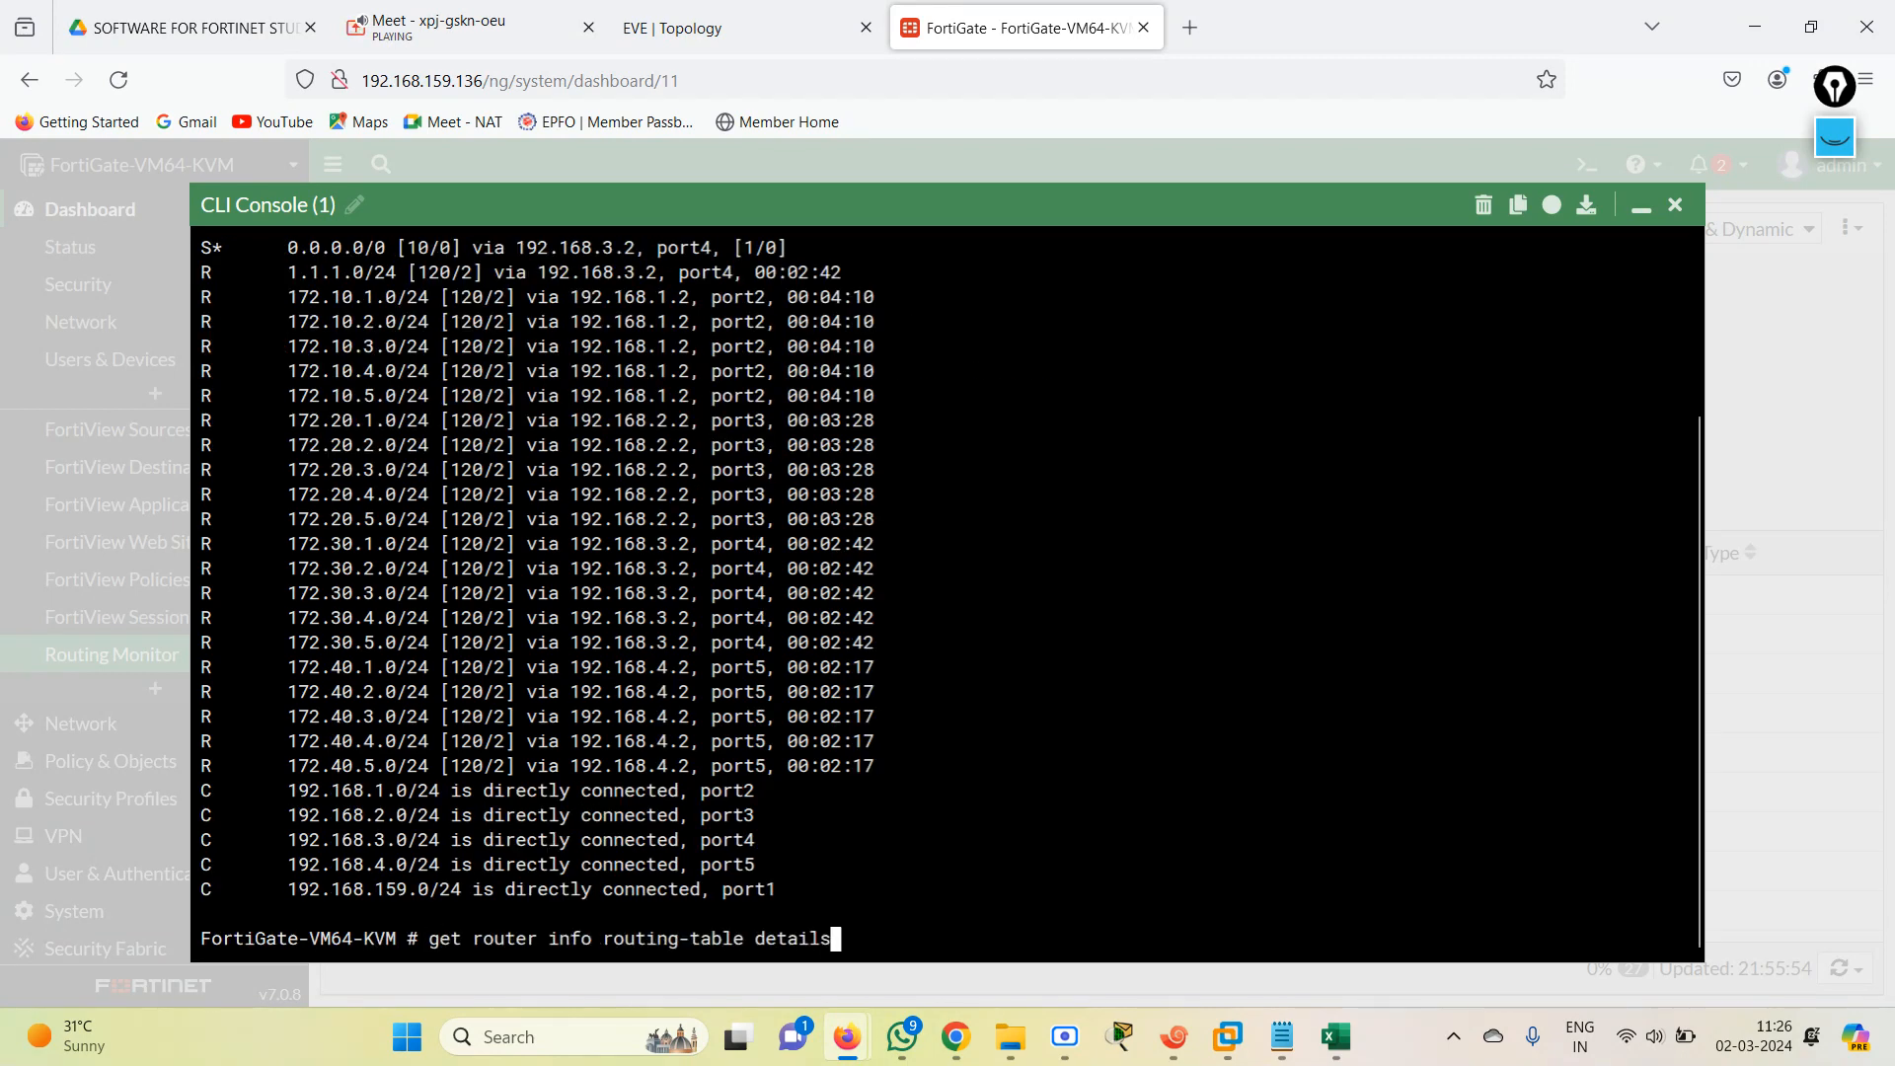
{"action": "key", "text": "Return"}
{"action": "key", "text": "Return"}
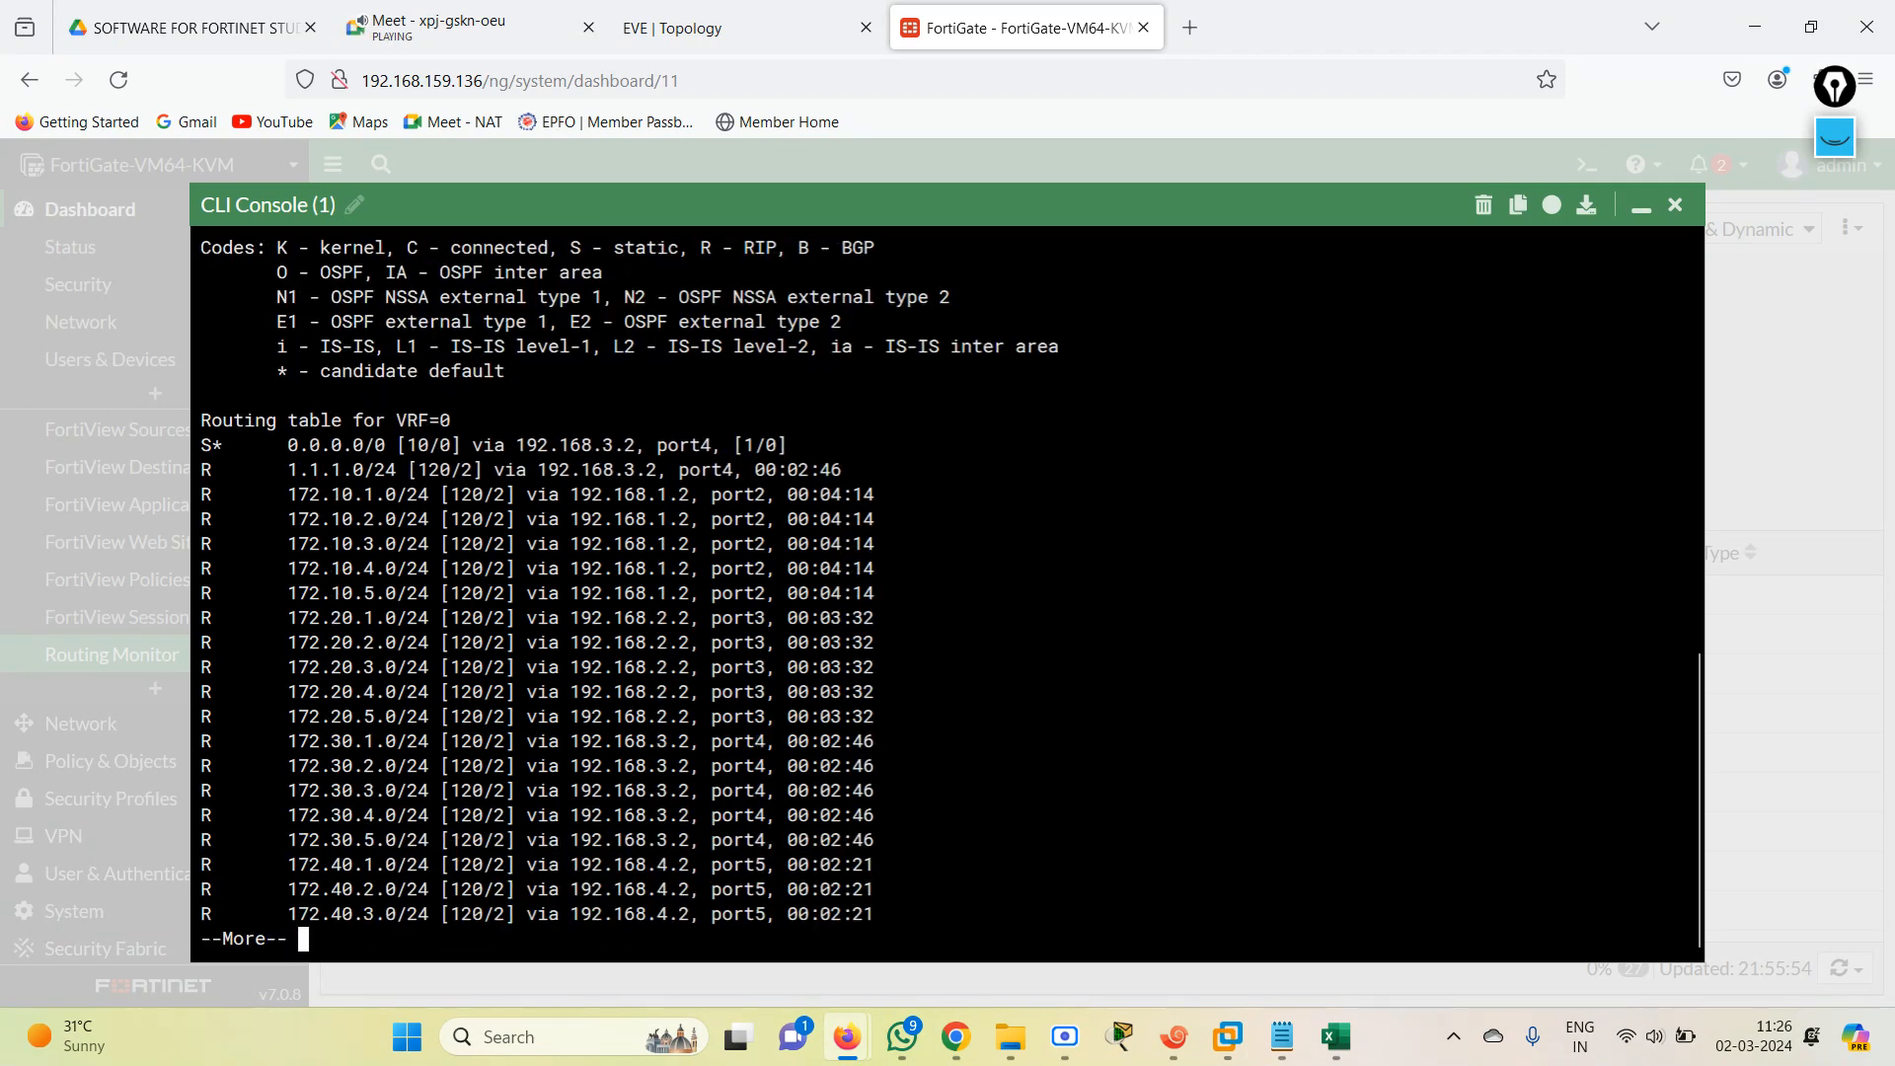
{"action": "left_click", "coordinate": [1677, 206]}
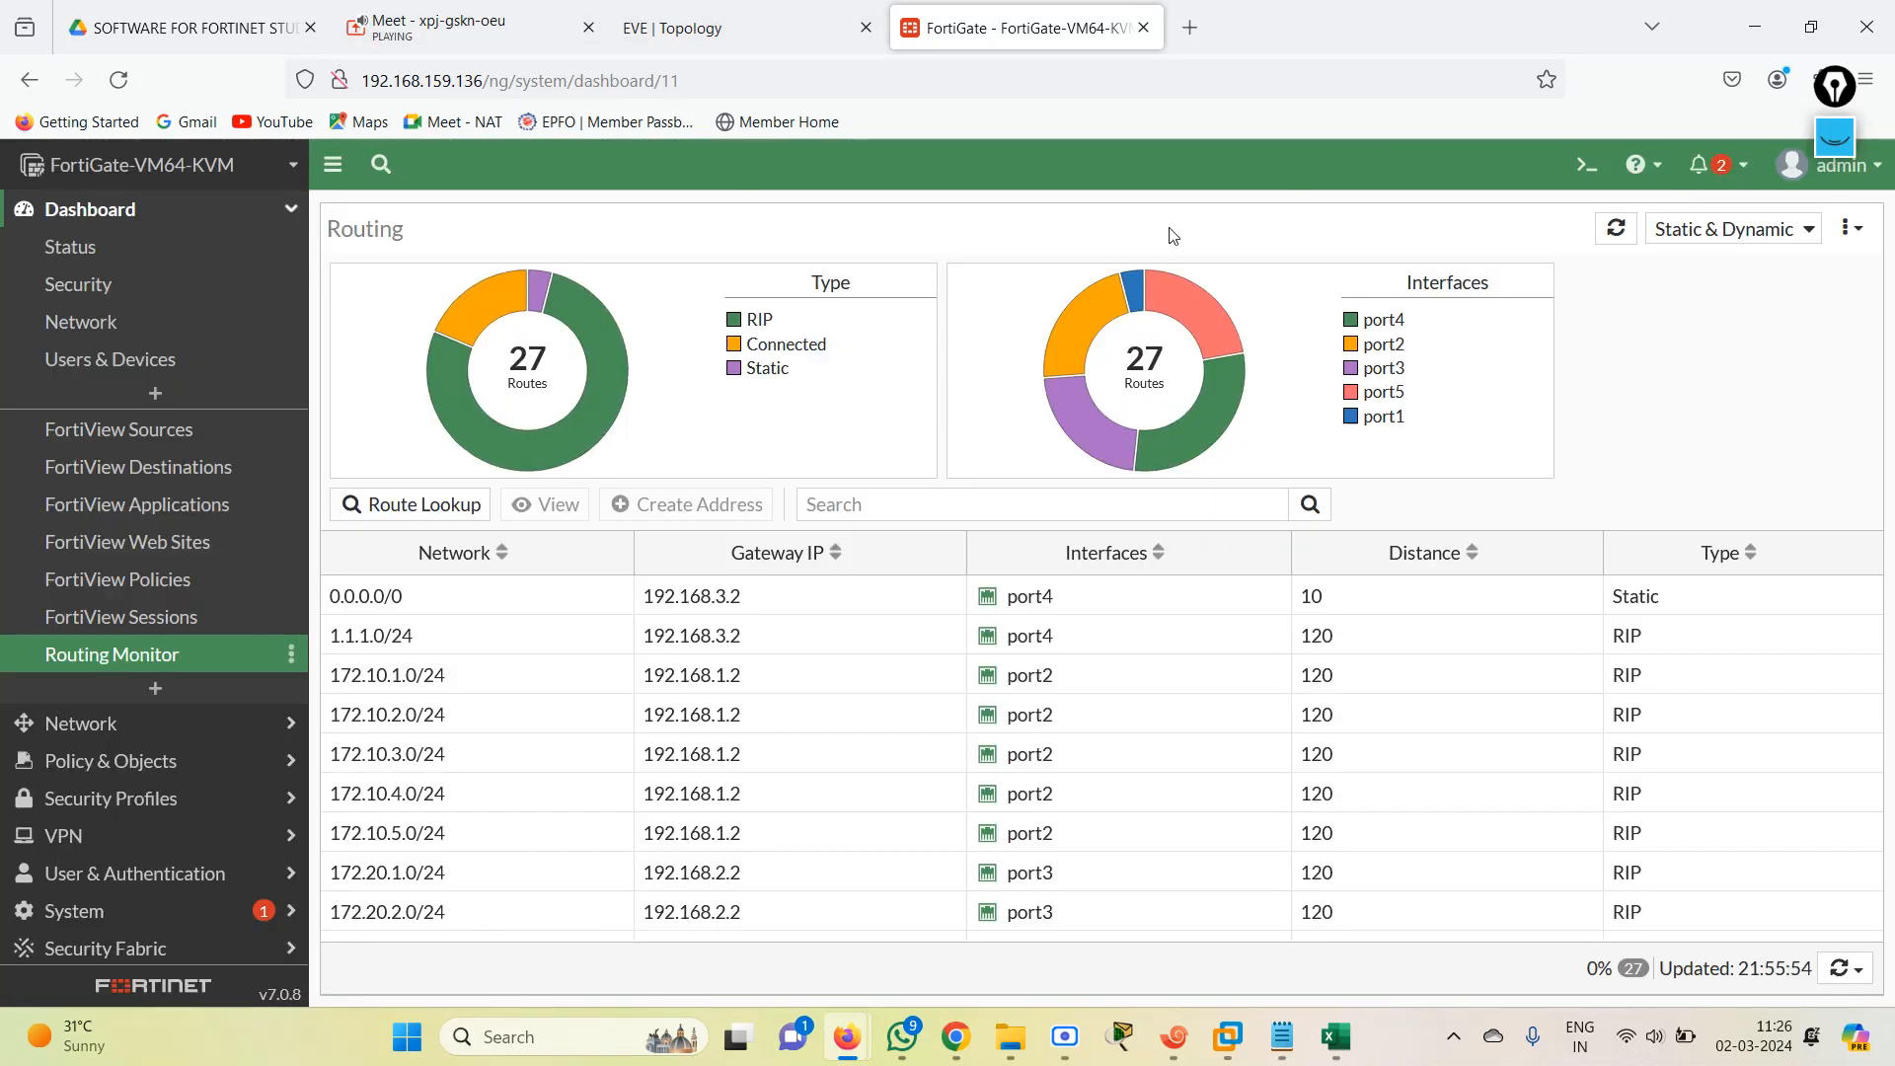
Ping 1.1.1.1 from a fresh FortiGate CLI console with execute ping, and close the console.
{"action": "left_click", "coordinate": [1573, 166]}
{"action": "type", "text": "e"}
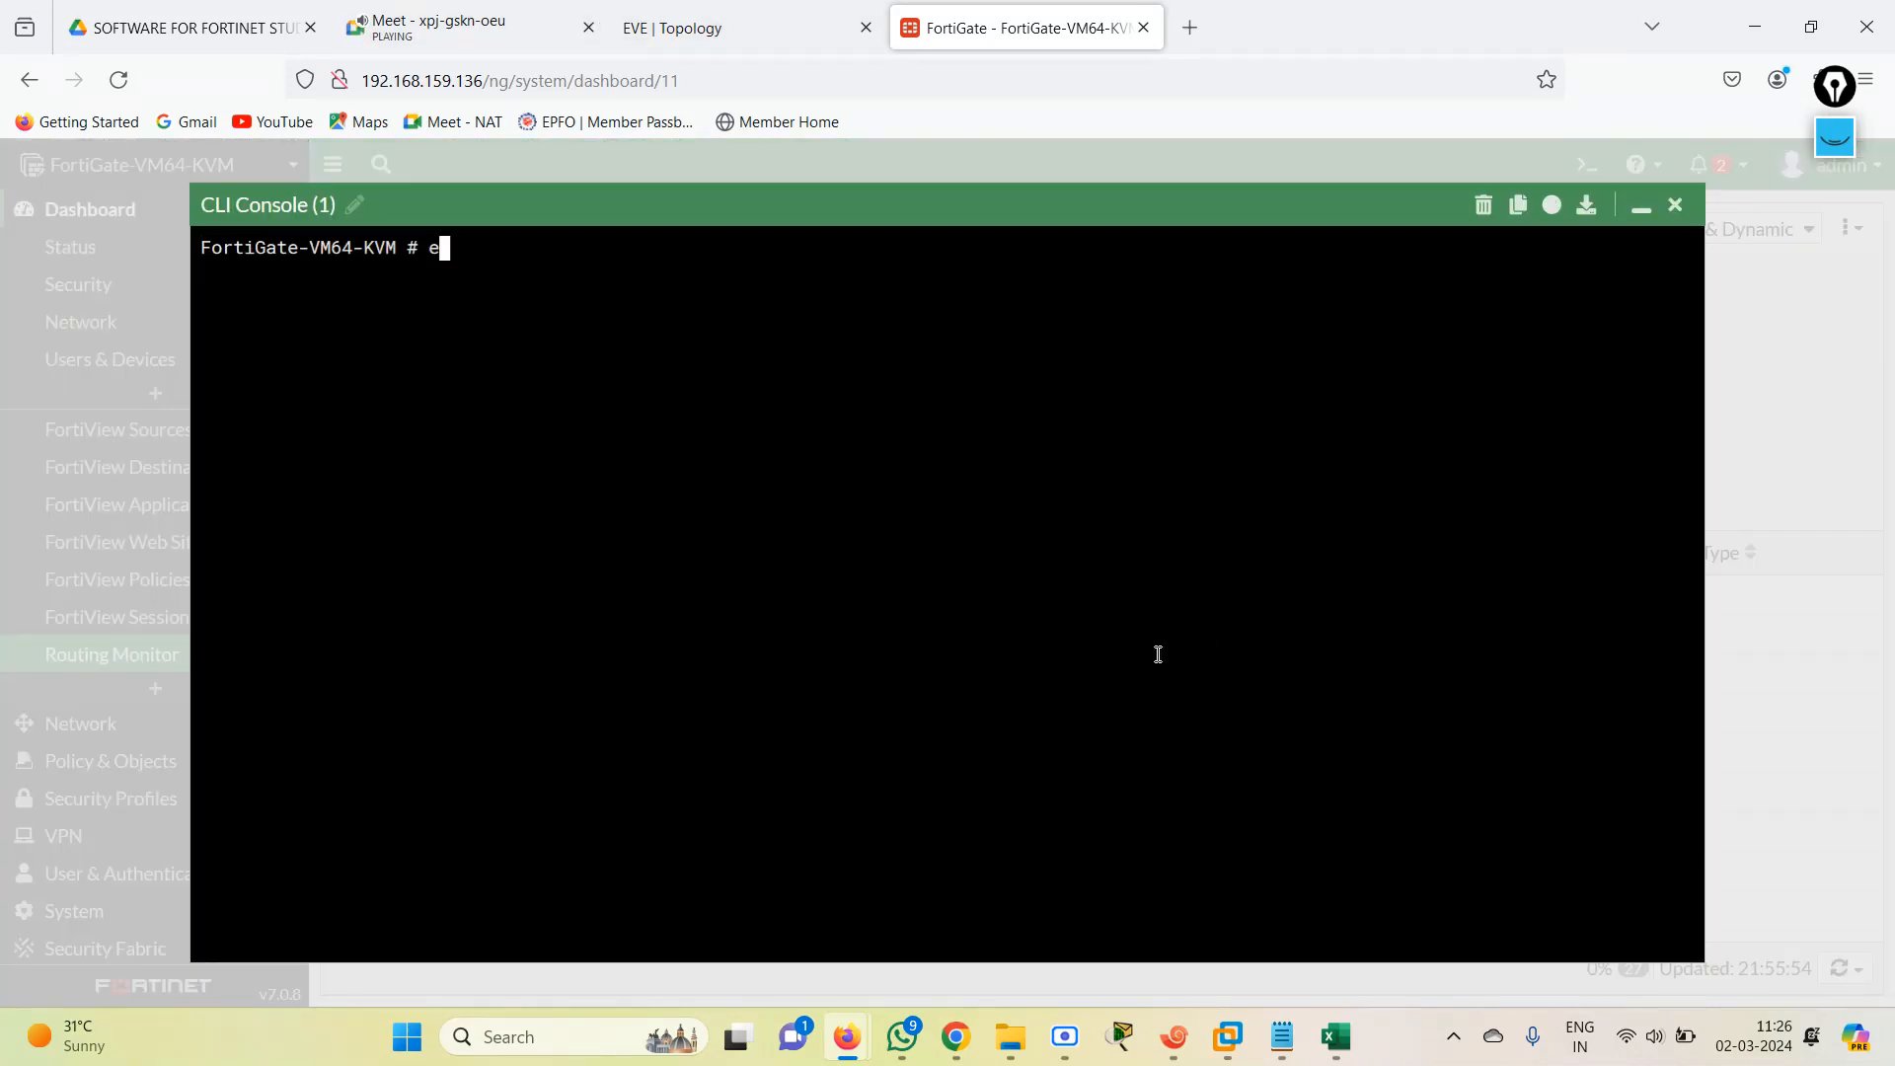
{"action": "type", "text": "xecute ping 1.1.1.1"}
{"action": "key", "text": "Return"}
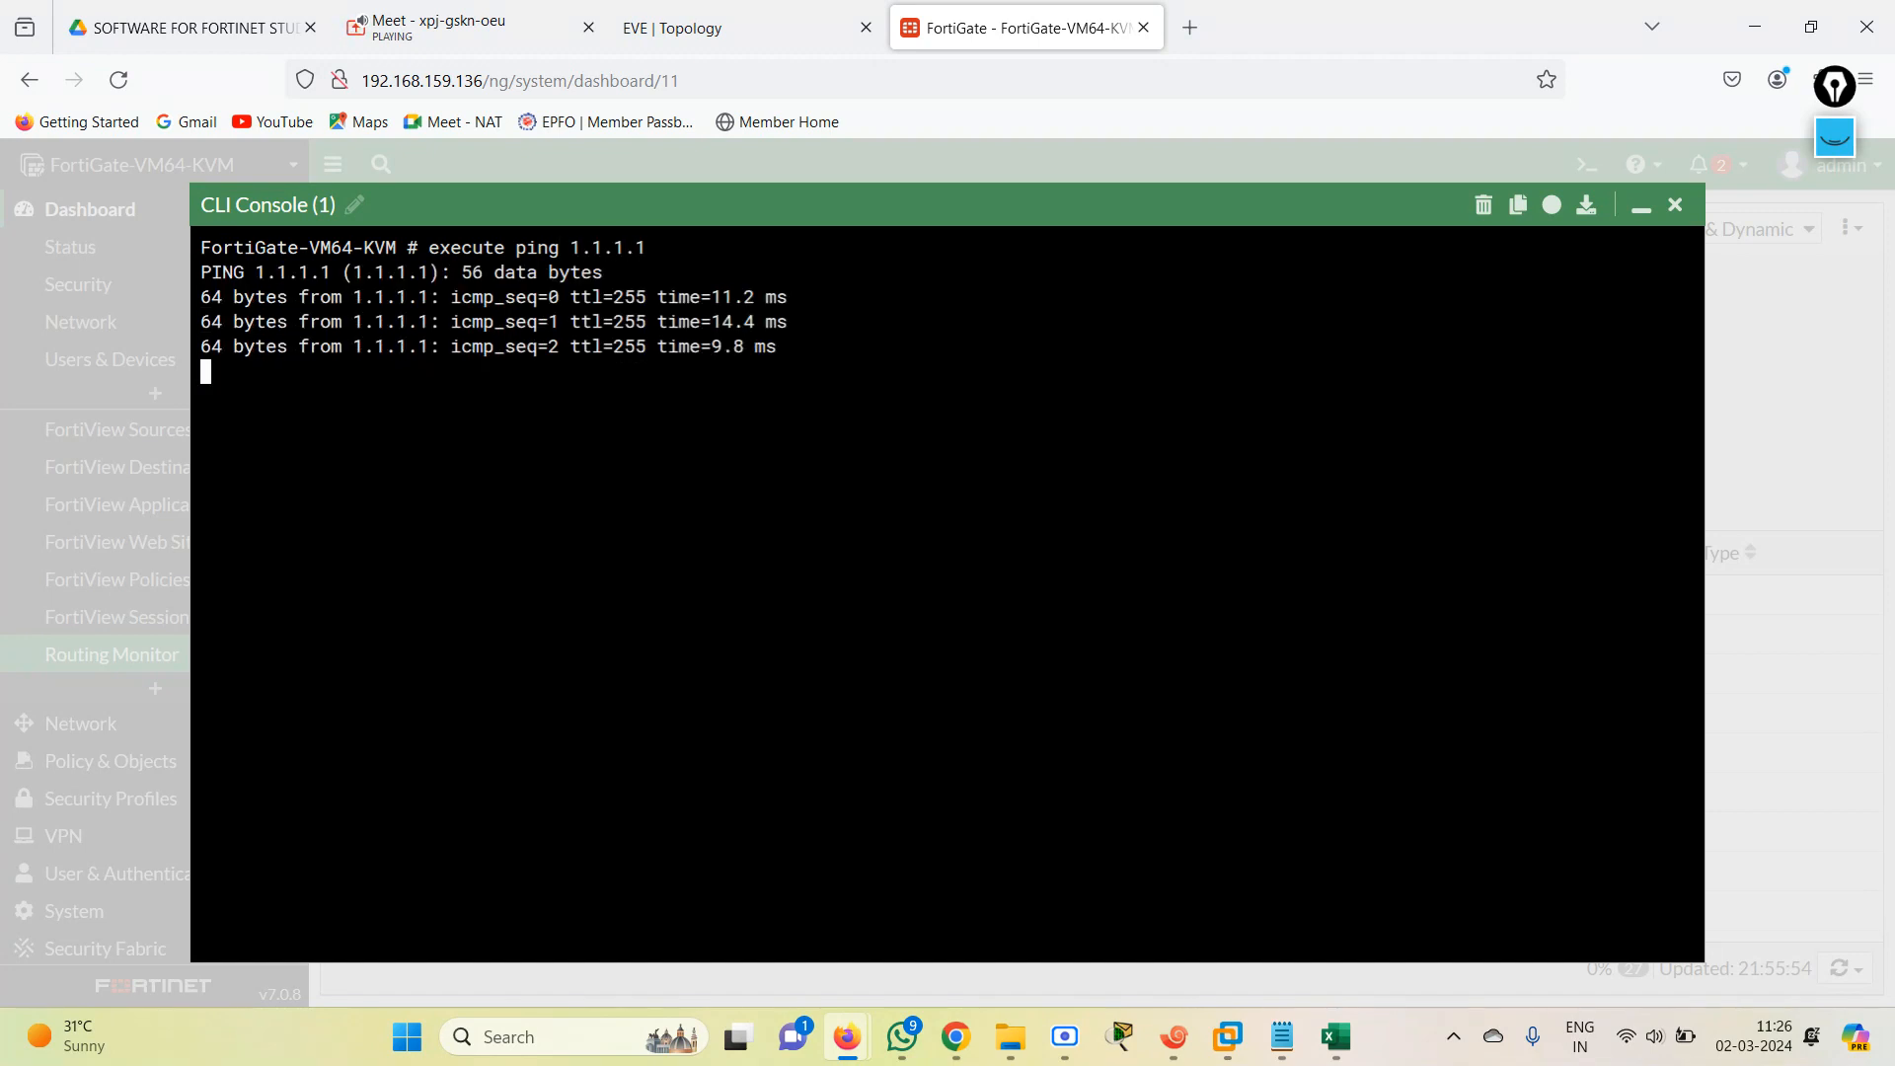
{"action": "left_click", "coordinate": [1675, 205]}
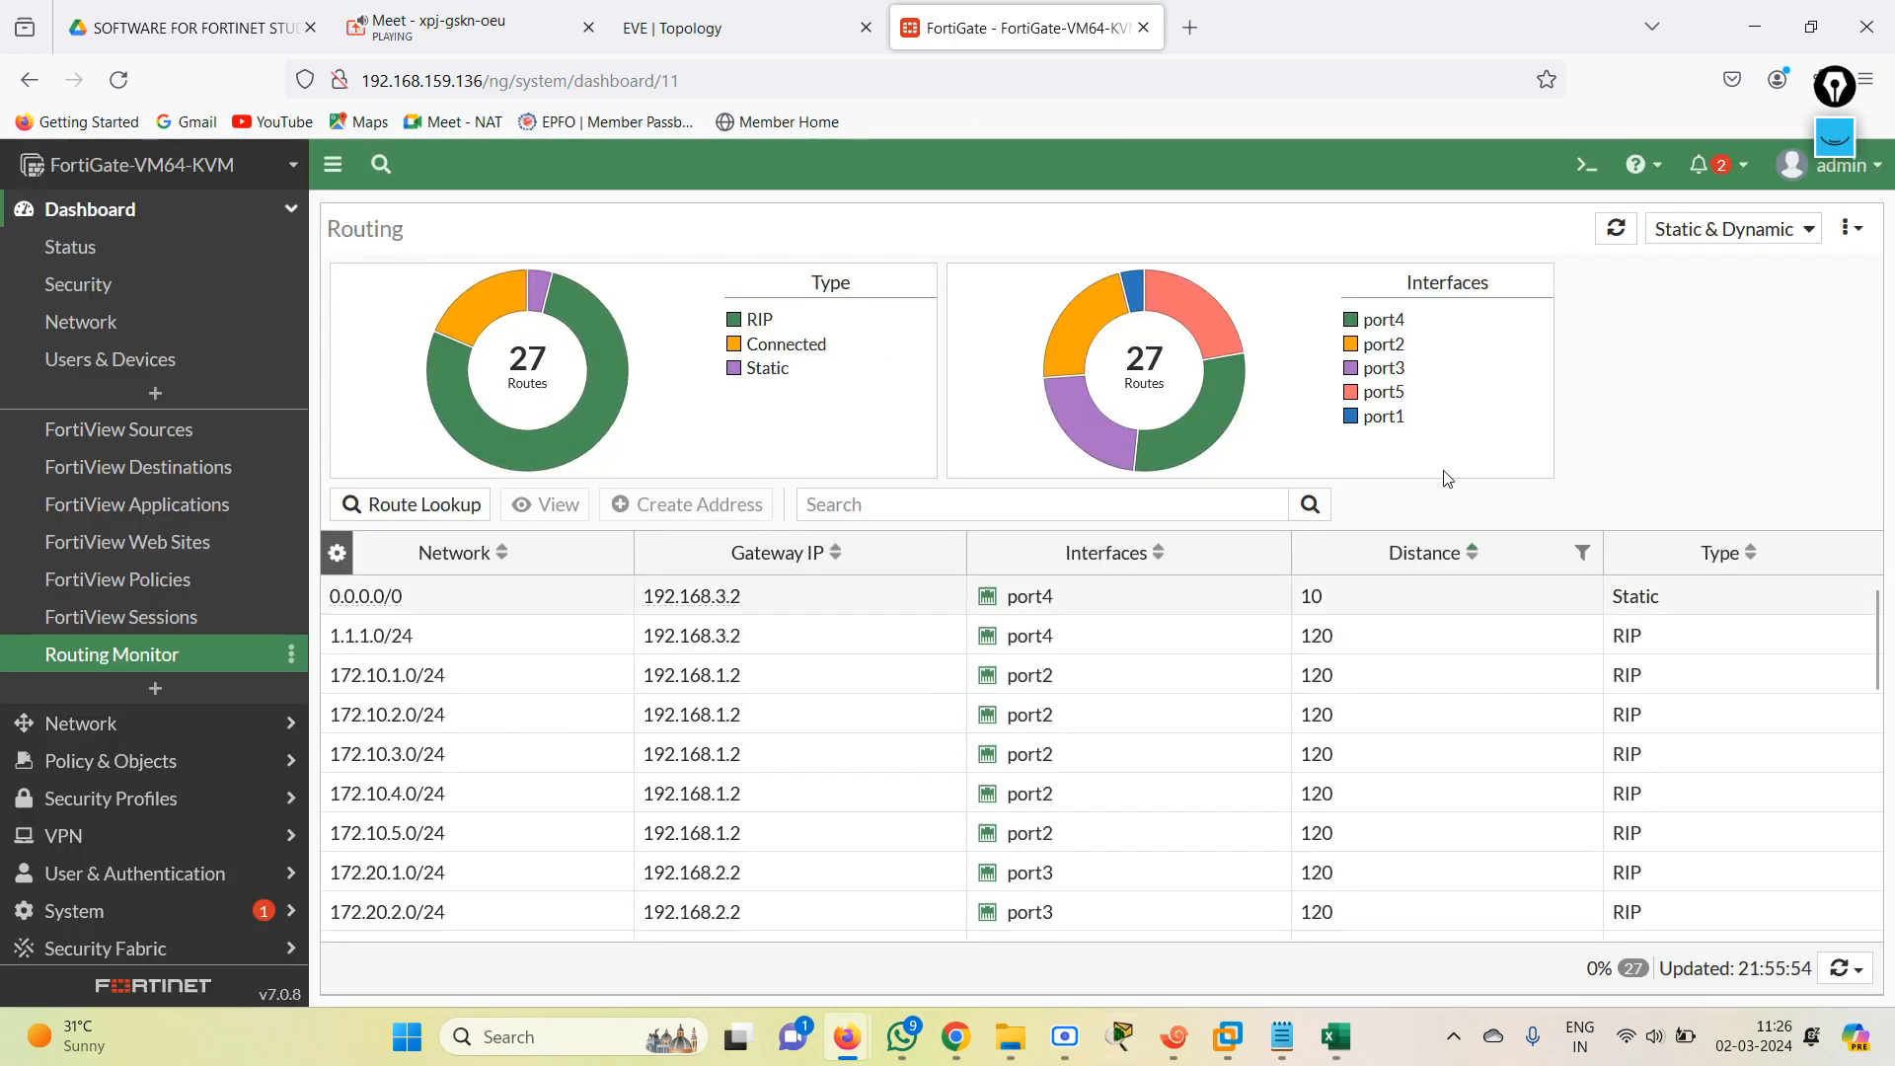
Consult the topology for the INTERNET router's loopbacks and ping 172.30.1.1 from the FortiGate CLI console, stopping after a few replies.
{"action": "left_click", "coordinate": [1586, 164]}
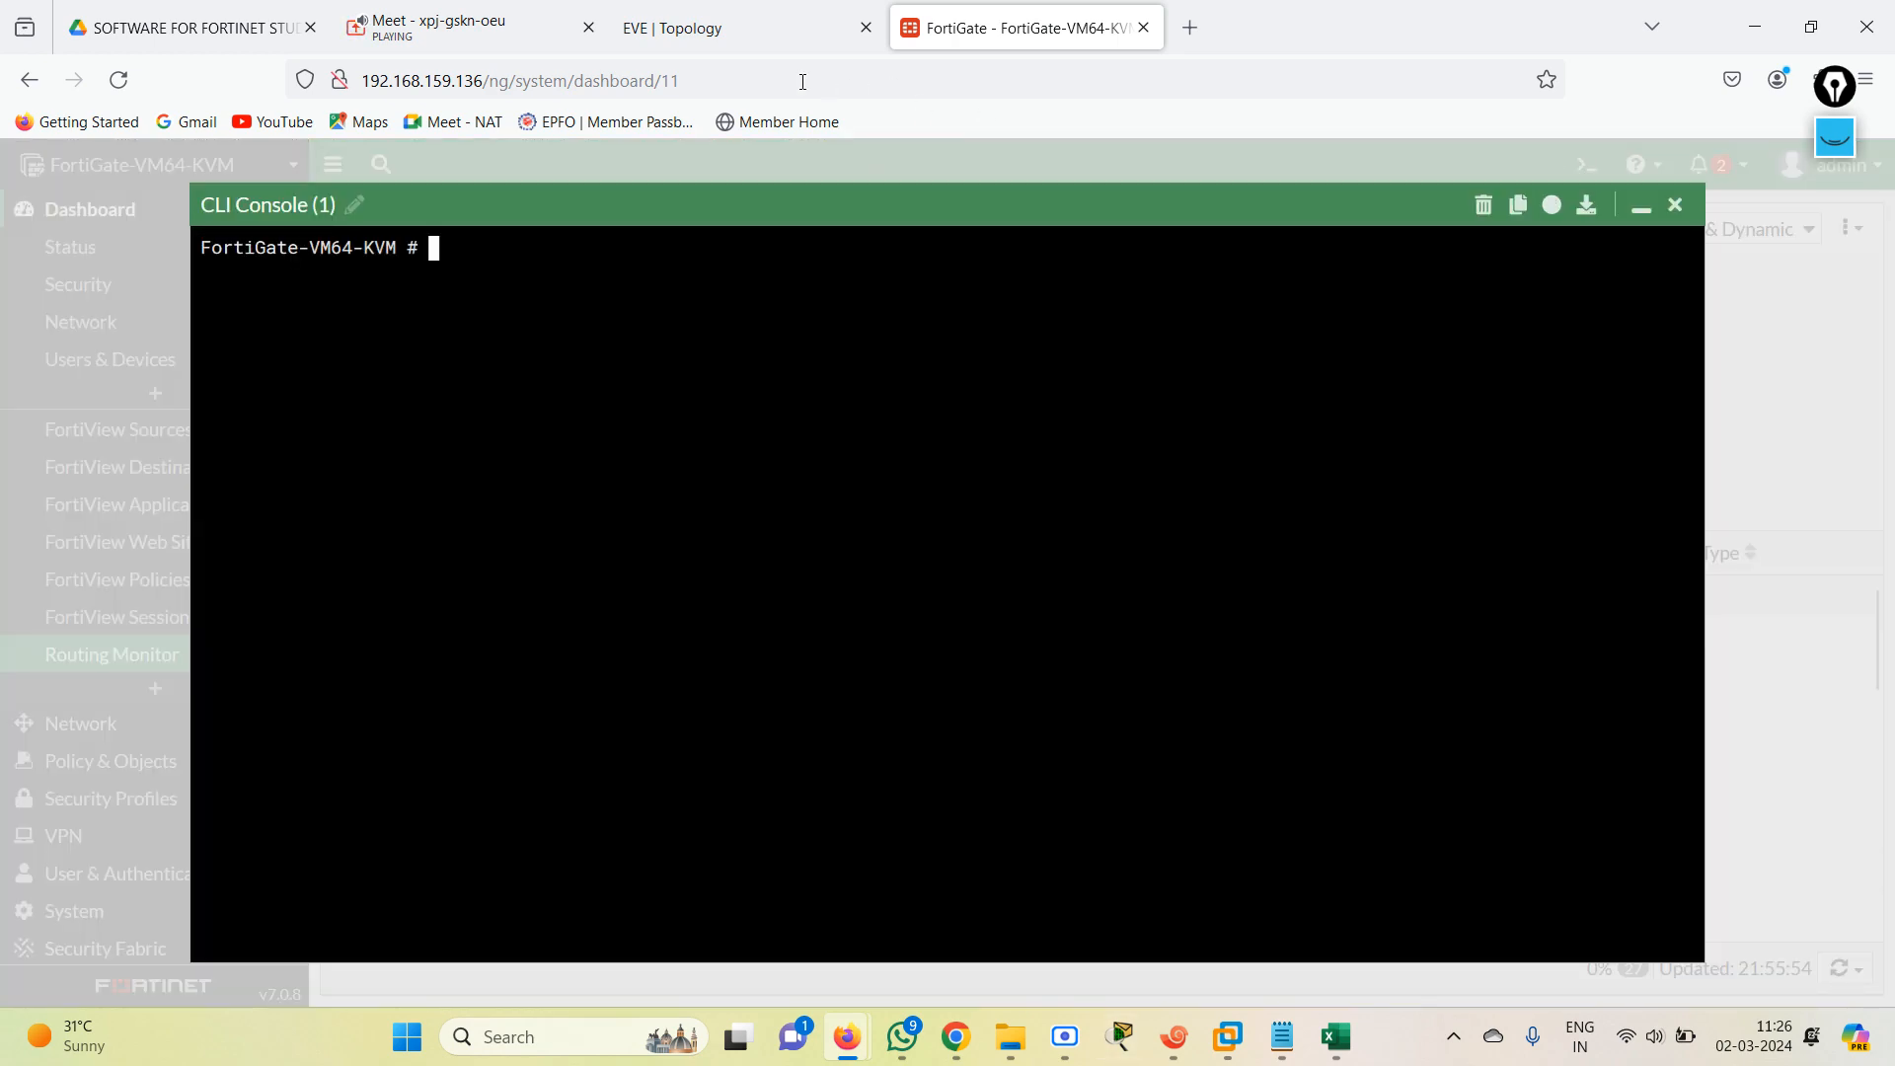
{"action": "left_click", "coordinate": [733, 26]}
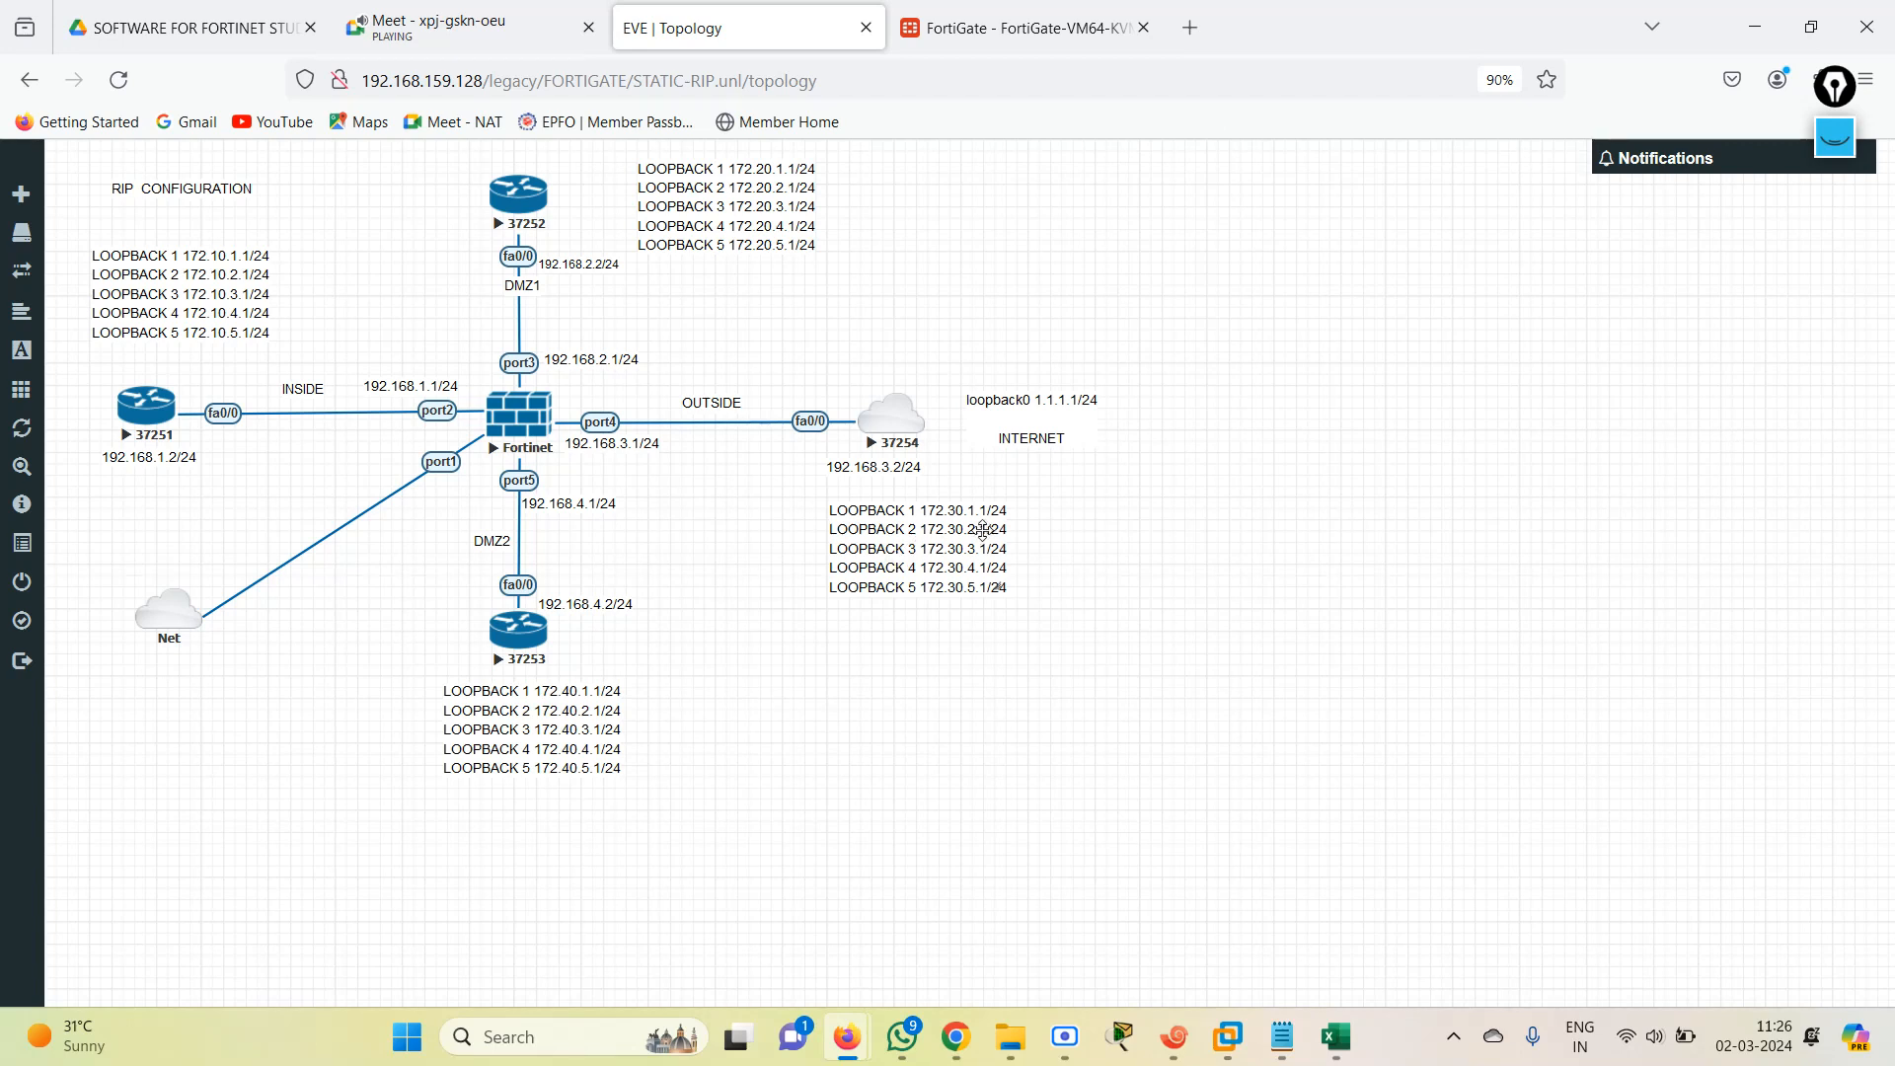
{"action": "left_click", "coordinate": [969, 24]}
{"action": "type", "text": "ex"}
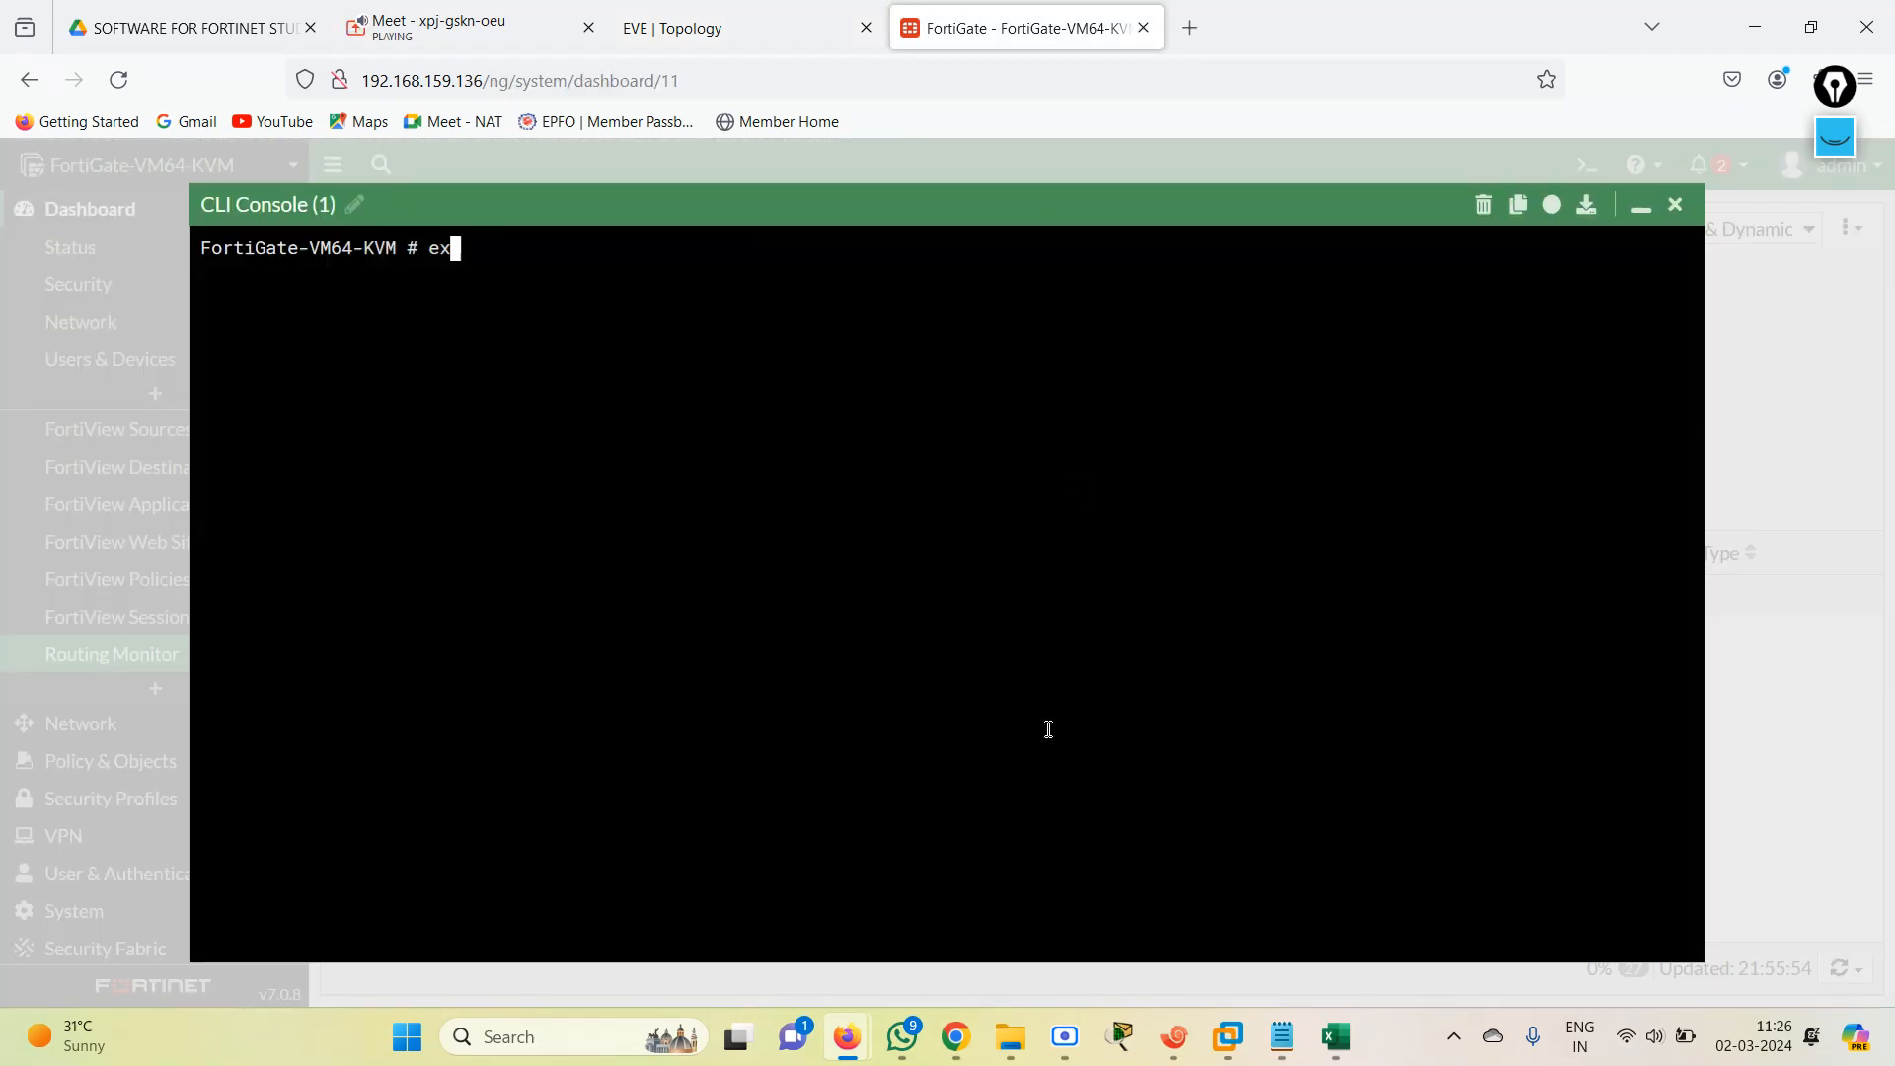
{"action": "type", "text": "ecute ping 172.30.1.1"}
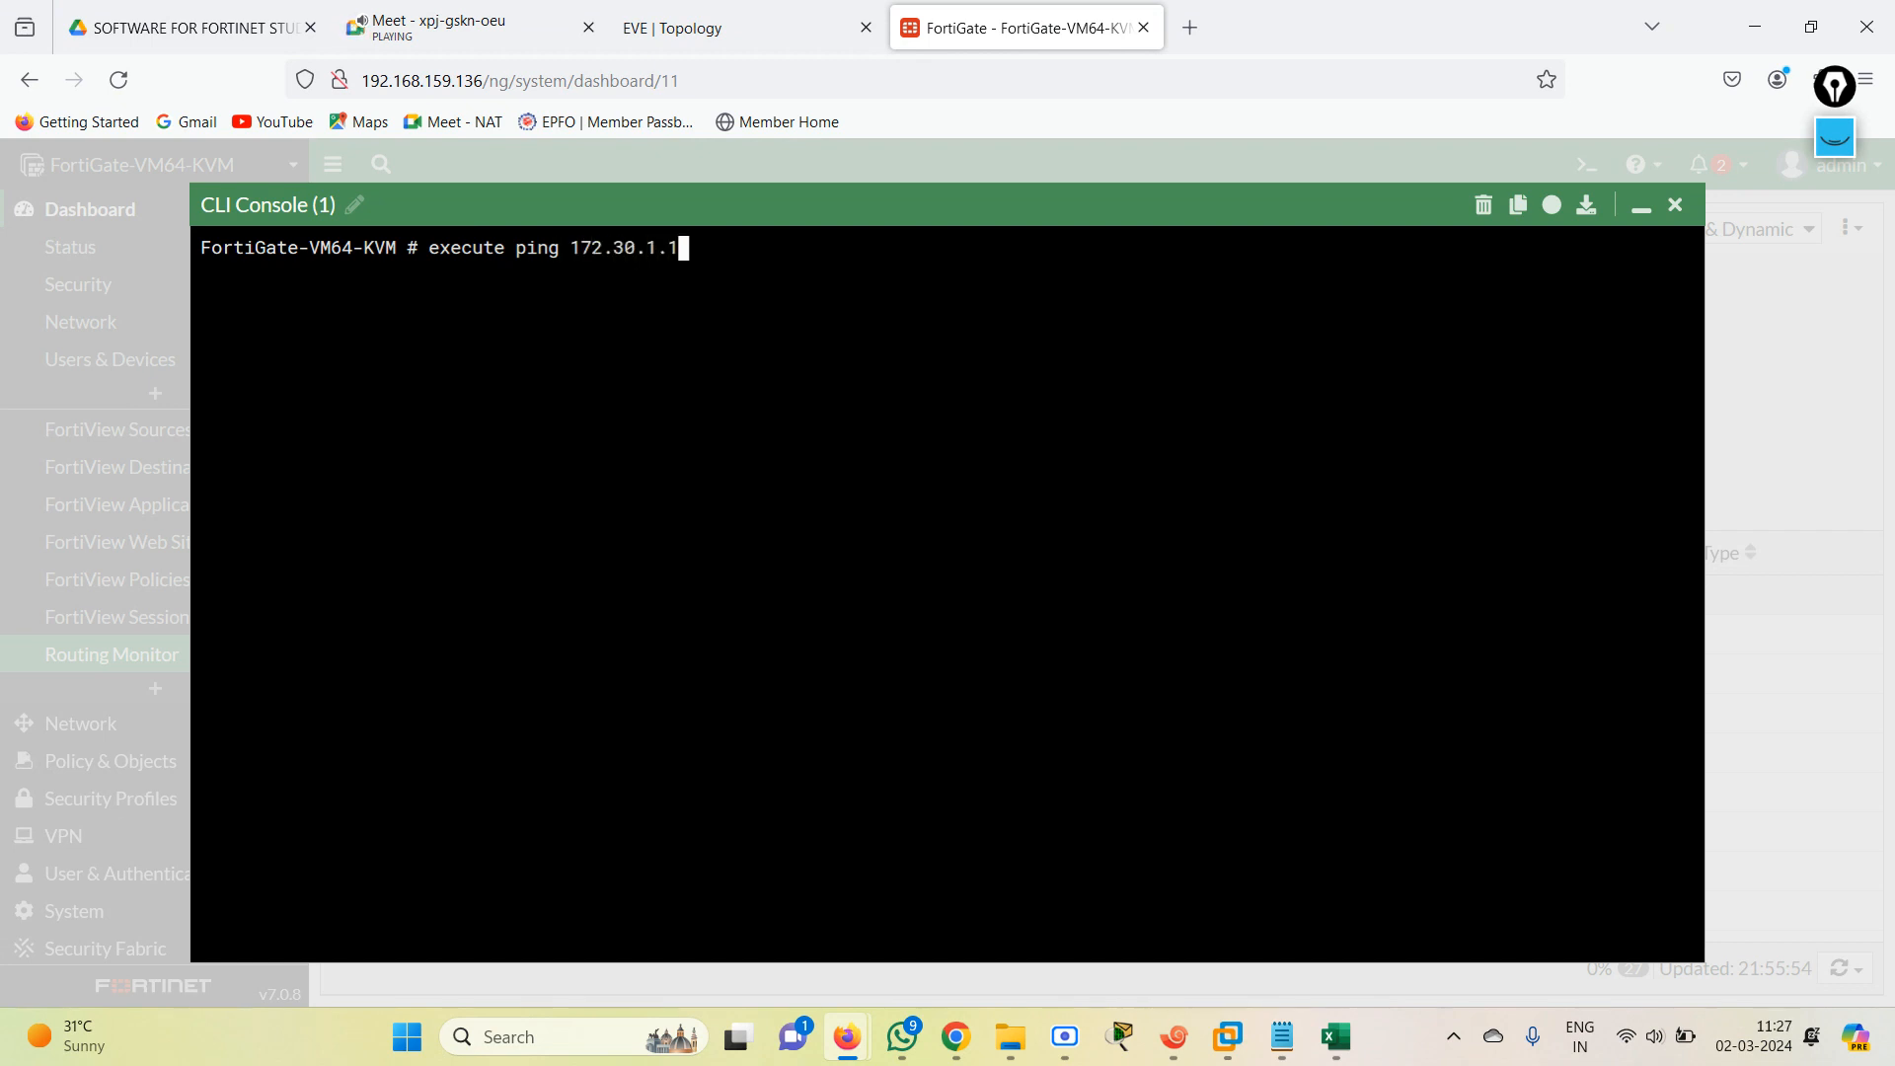
{"action": "key", "text": "Return"}
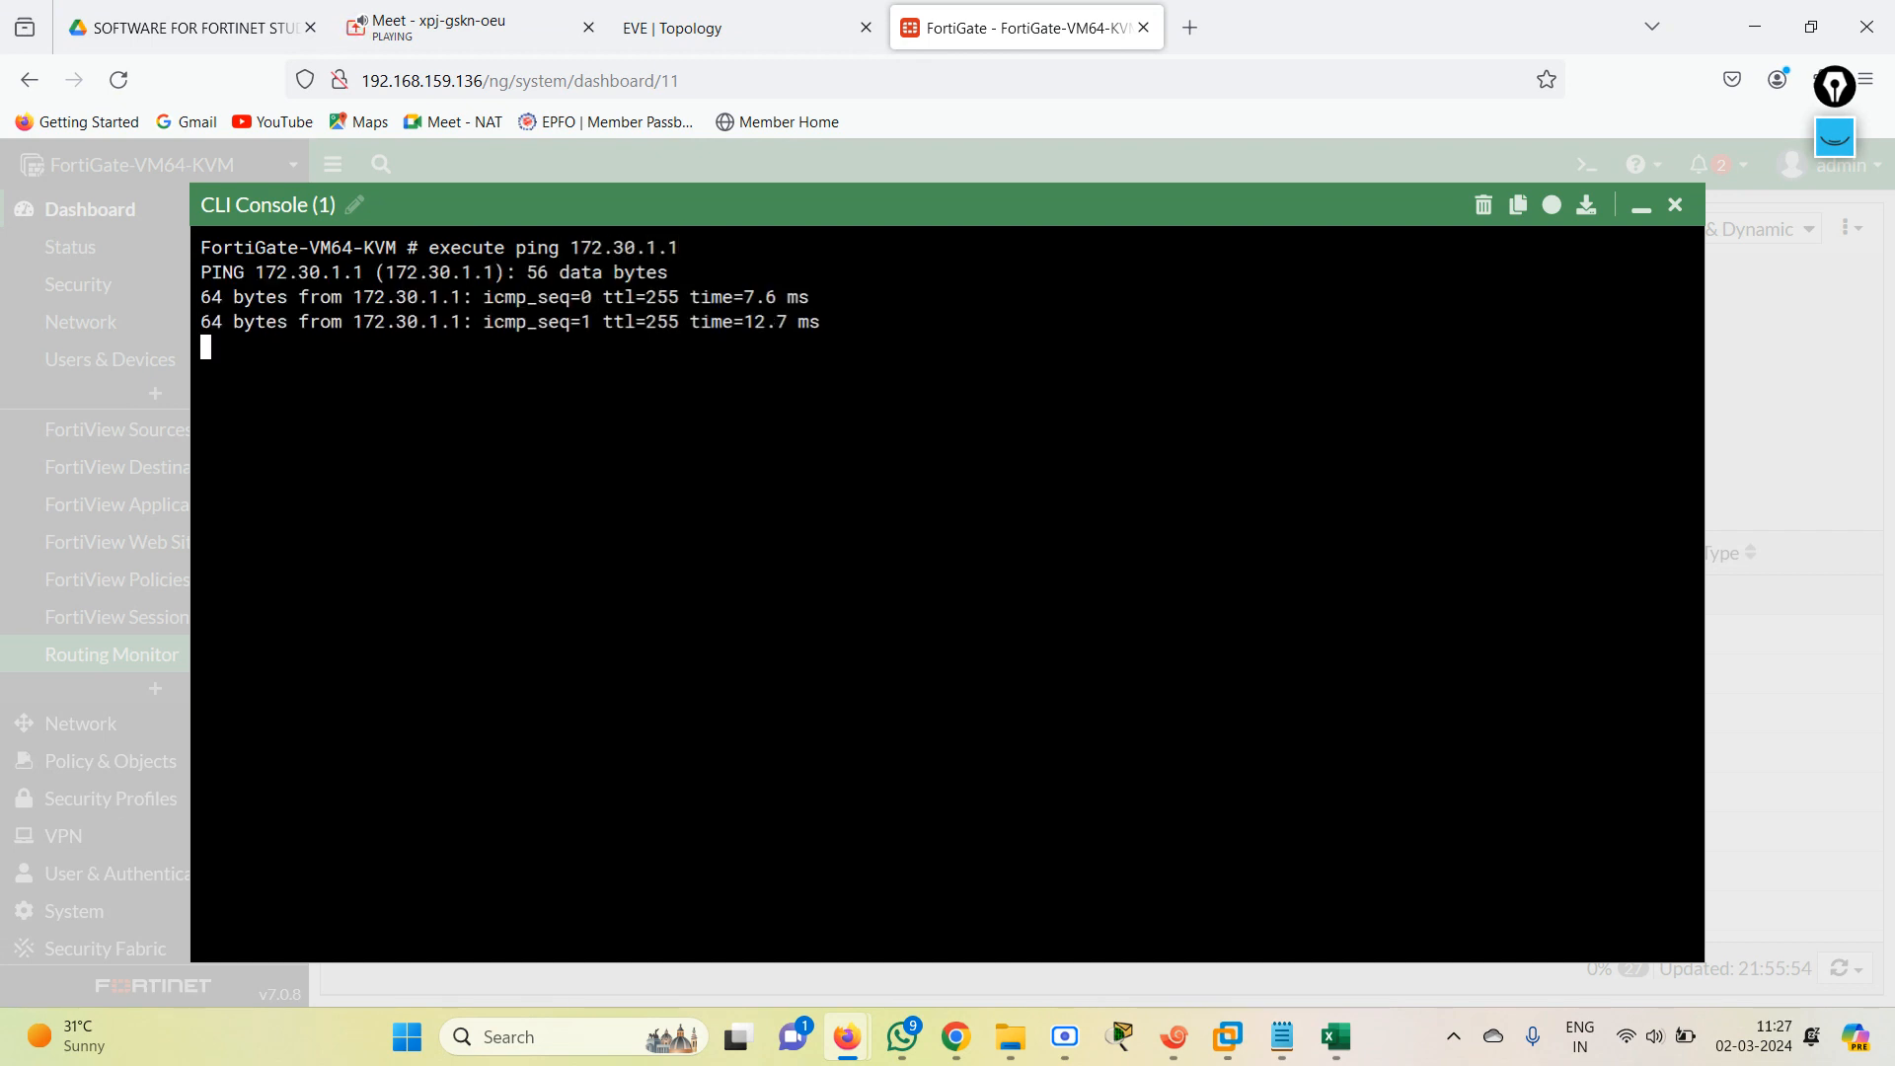
{"action": "key", "text": "ctrl+c"}
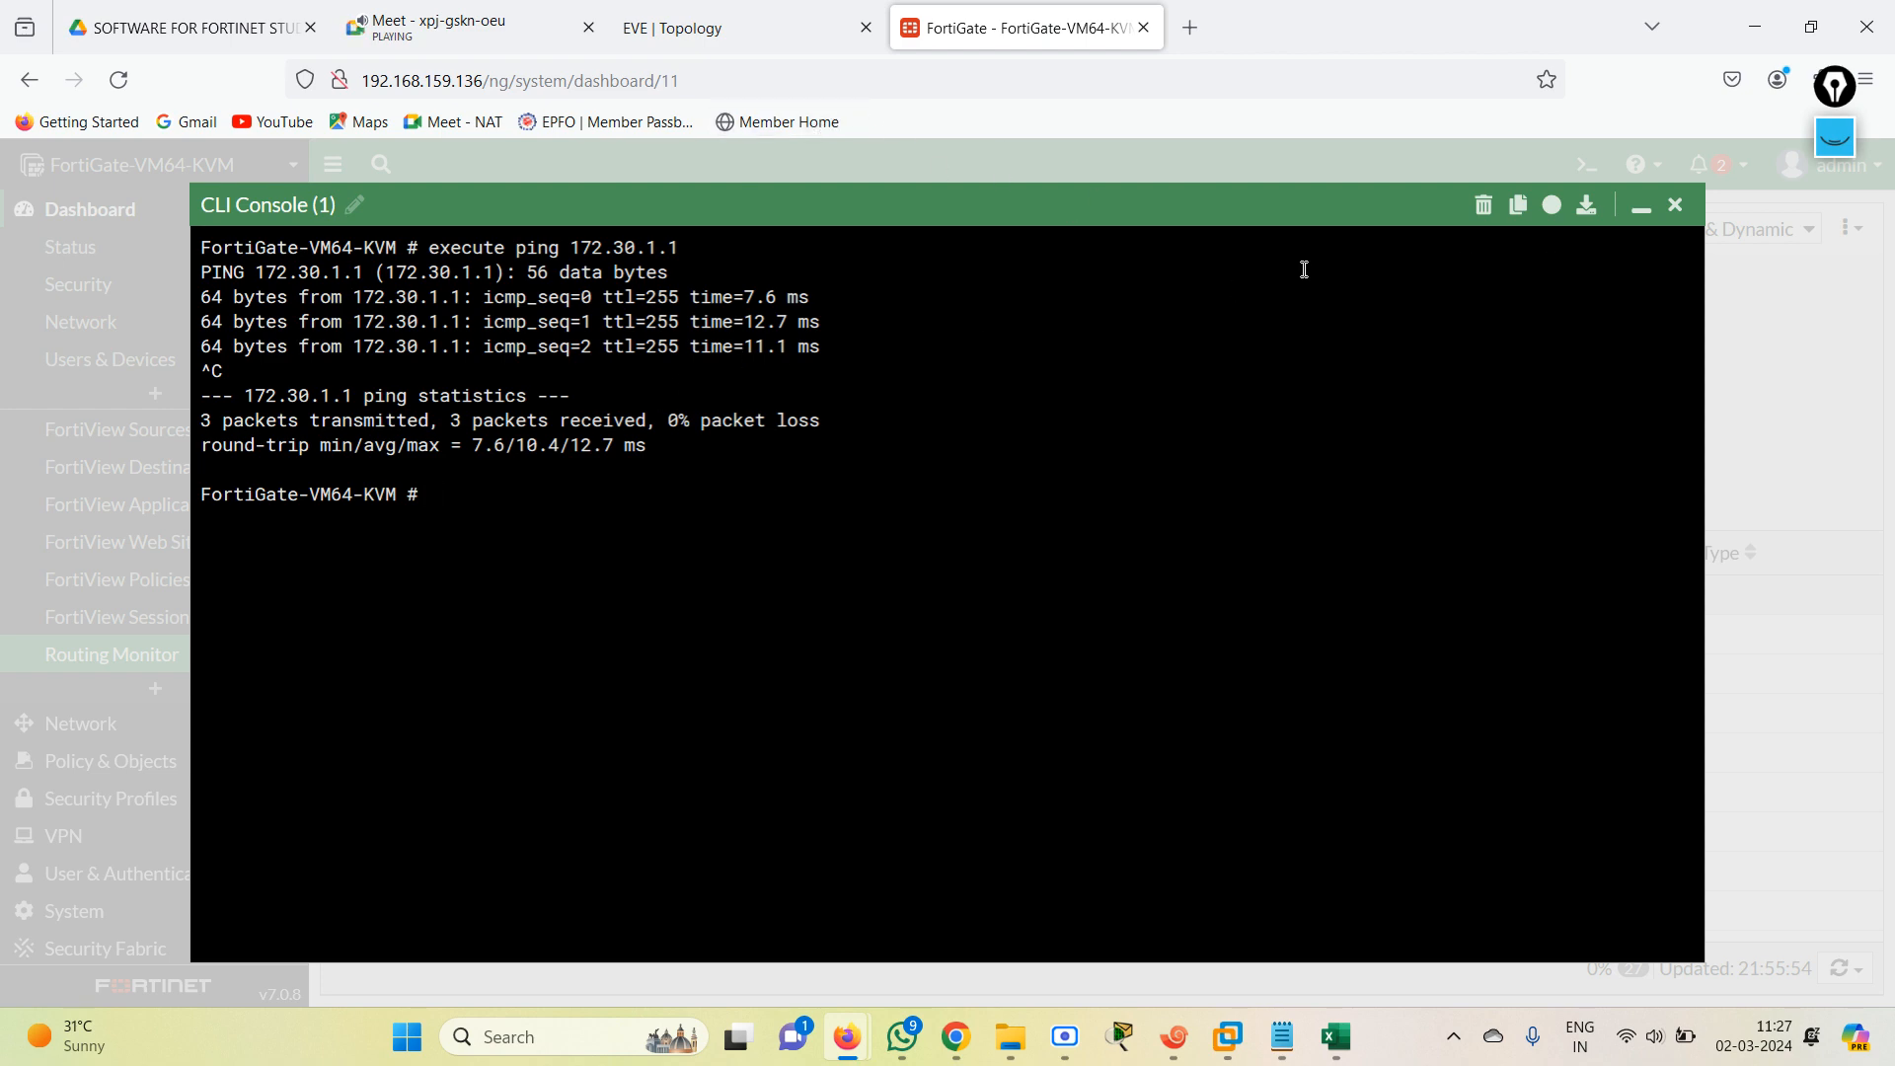
Switch to the INTERNET router's session in Xshell and enter global configuration mode with configure terminal.
{"action": "left_click", "coordinate": [784, 12]}
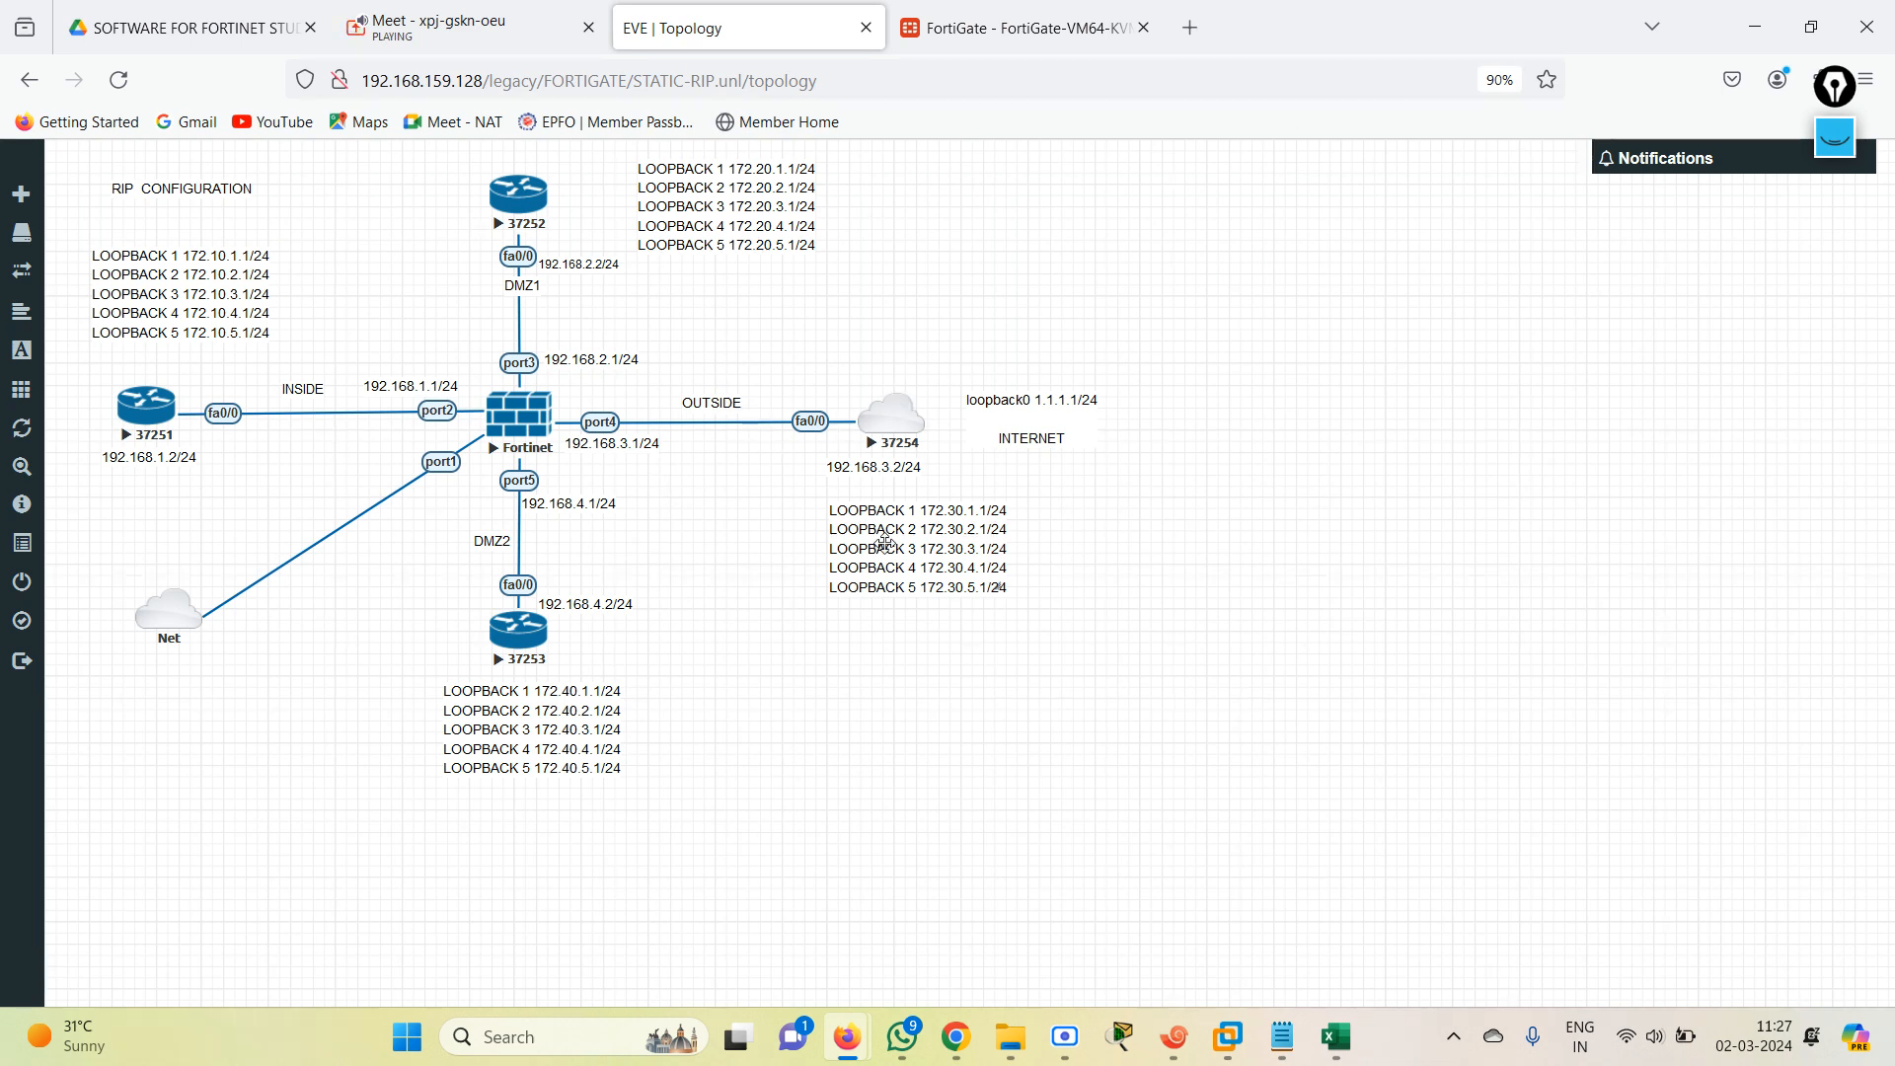
{"action": "left_click", "coordinate": [1175, 1037]}
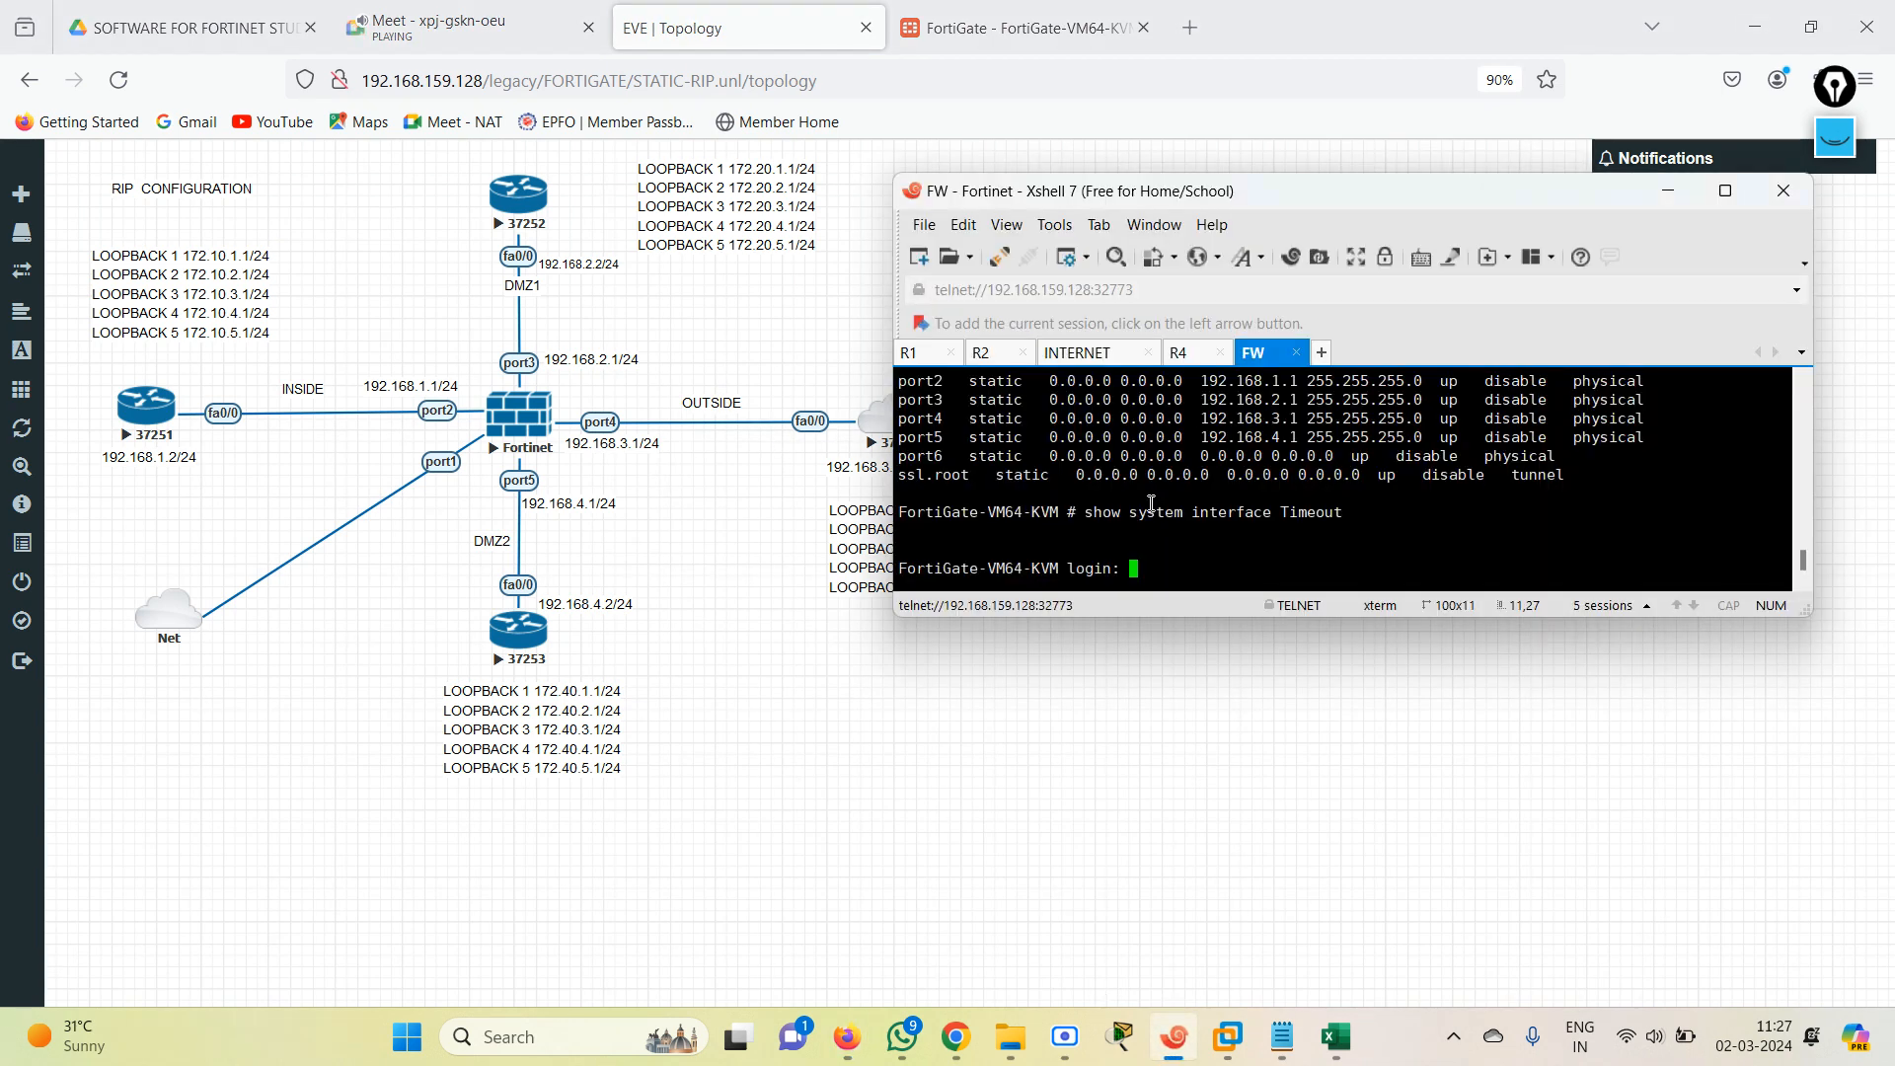
{"action": "left_click", "coordinate": [1103, 353]}
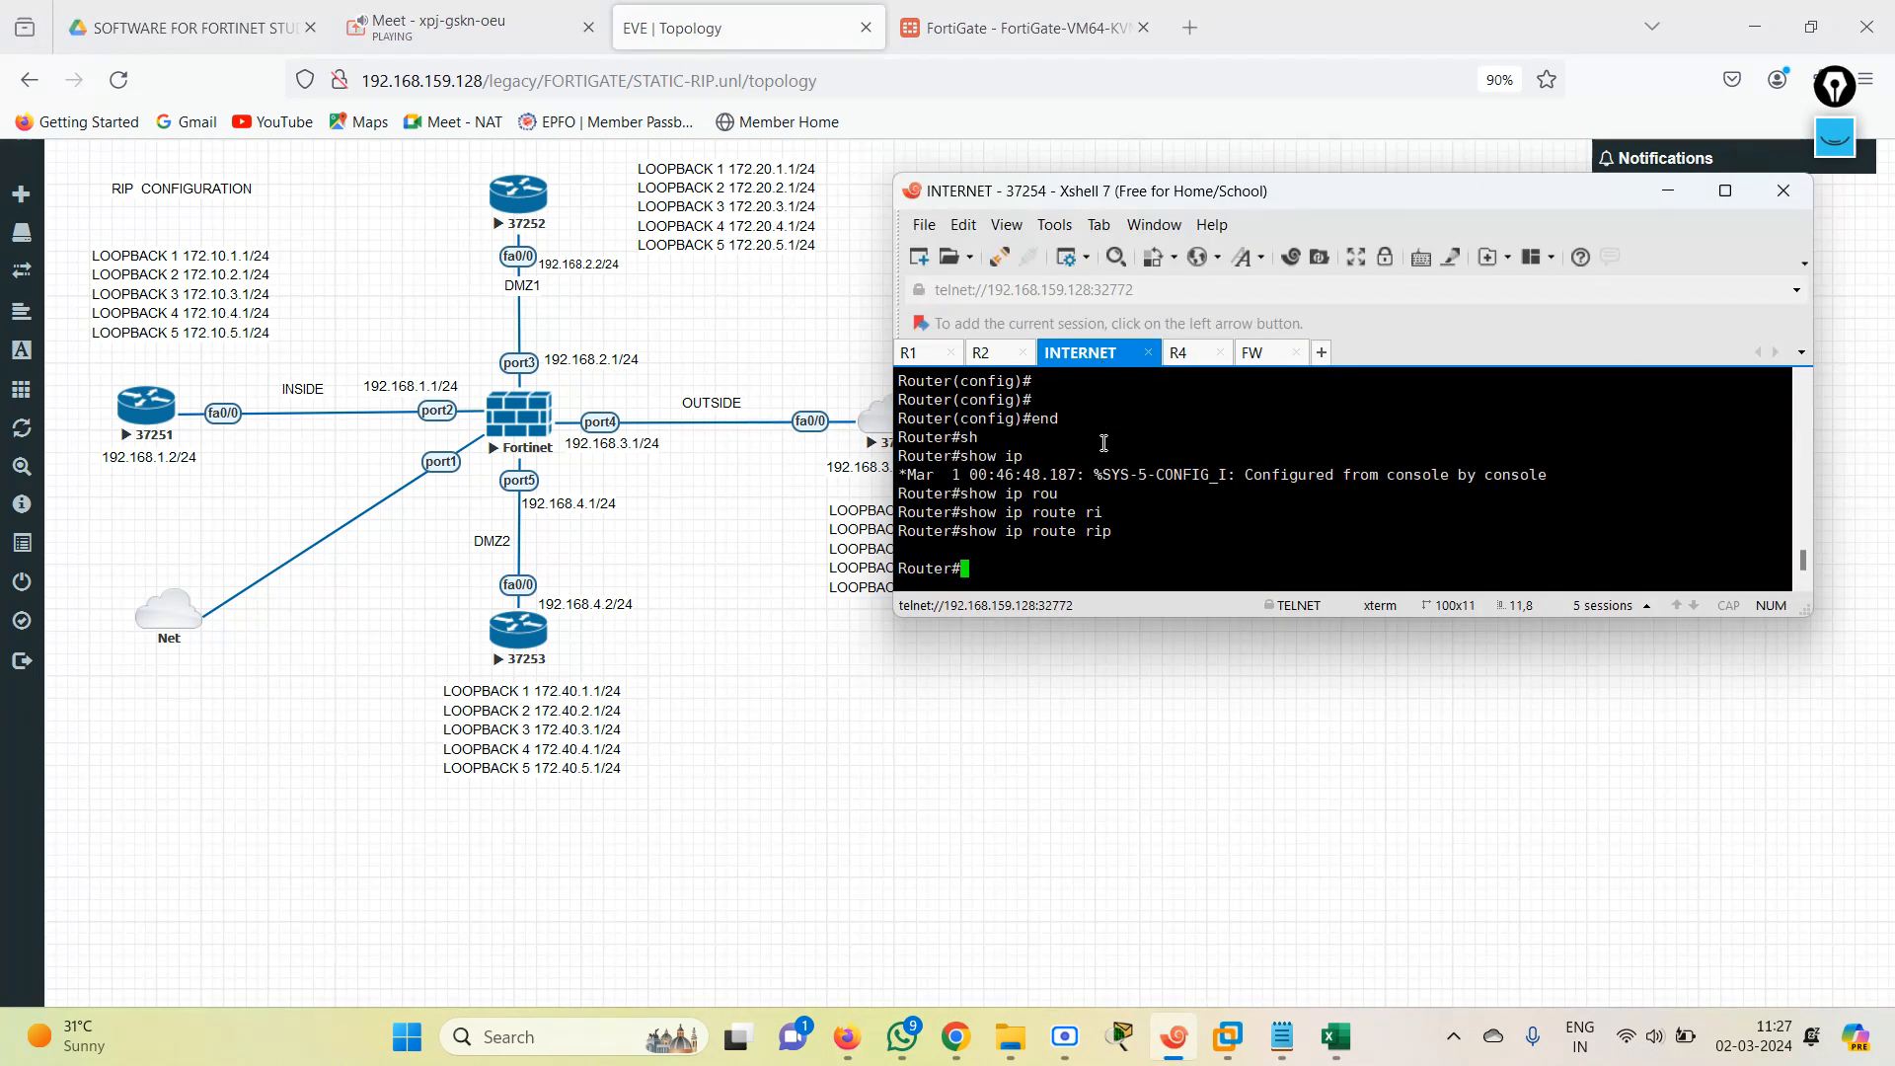
{"action": "type", "text": "con"}
{"action": "key", "text": "Tab"}
{"action": "type", "text": "sy"}
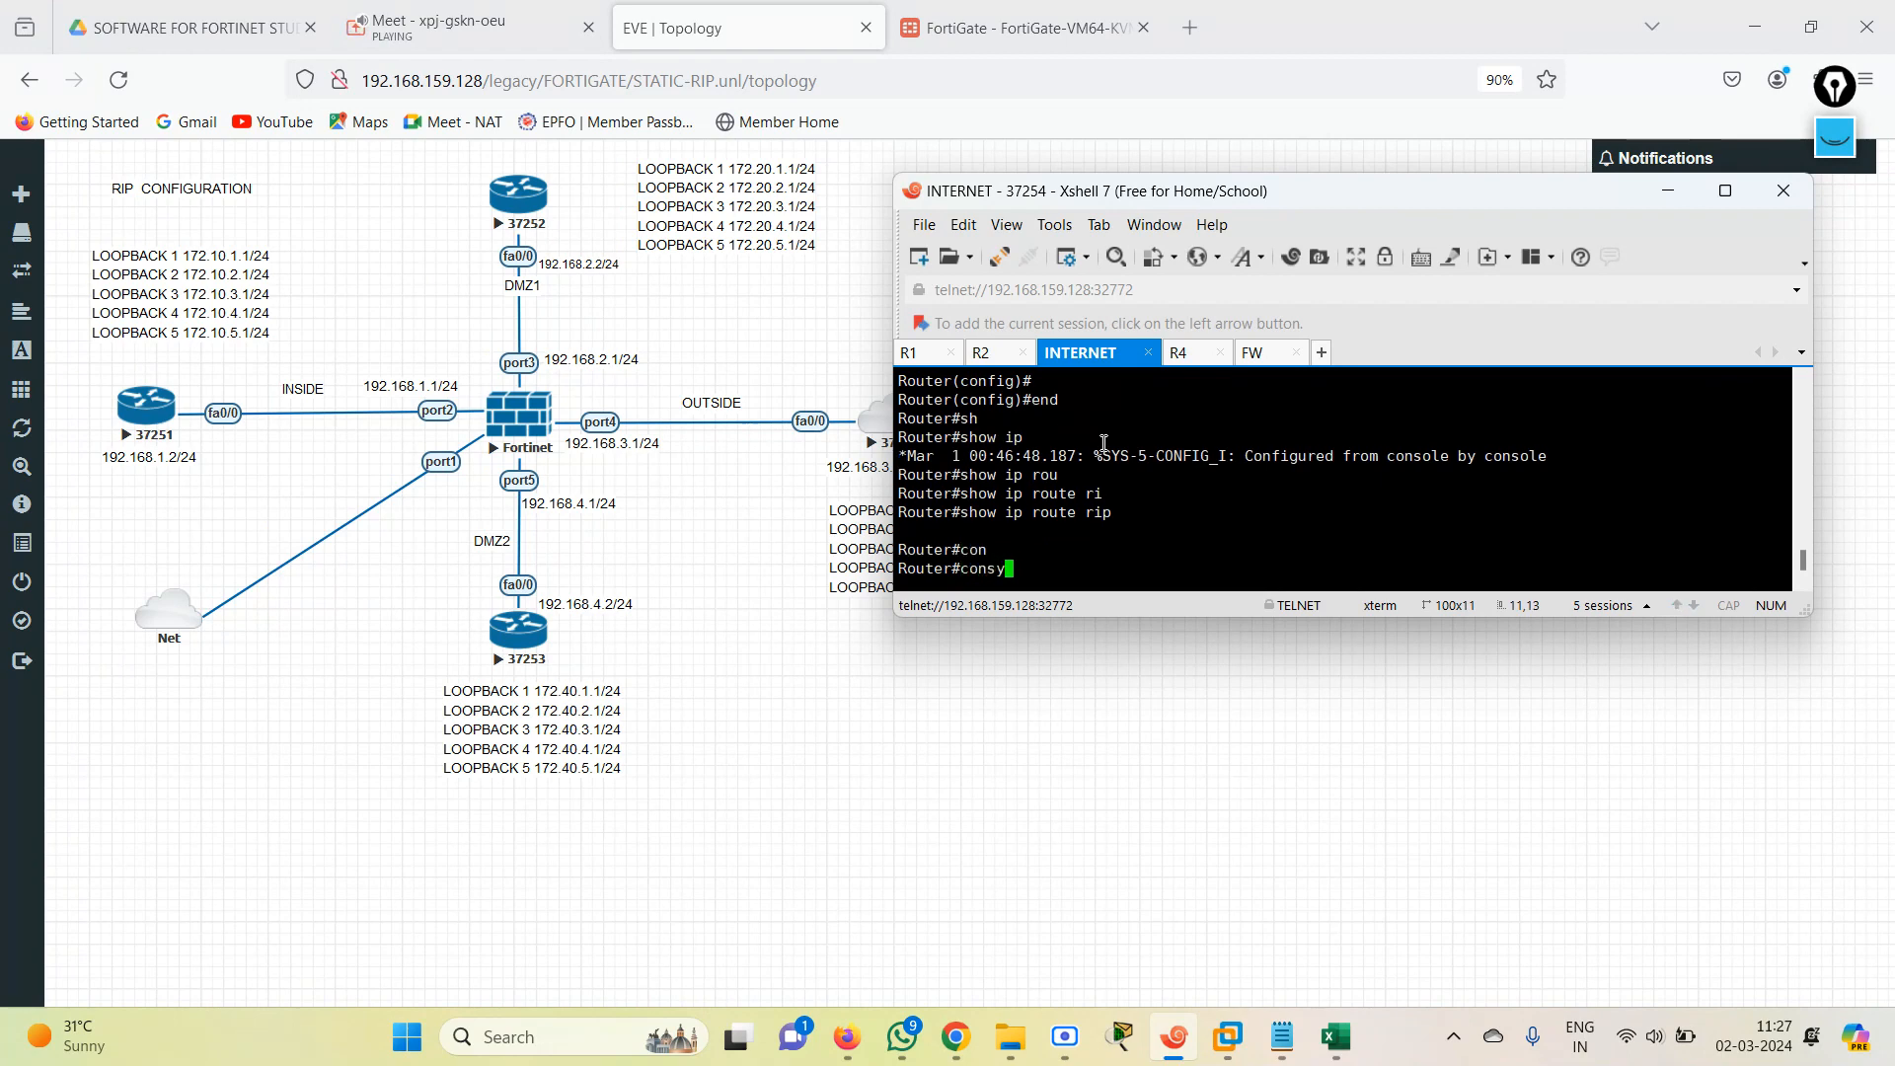
{"action": "type", "text": "nf"}
{"action": "key", "text": "Tab"}
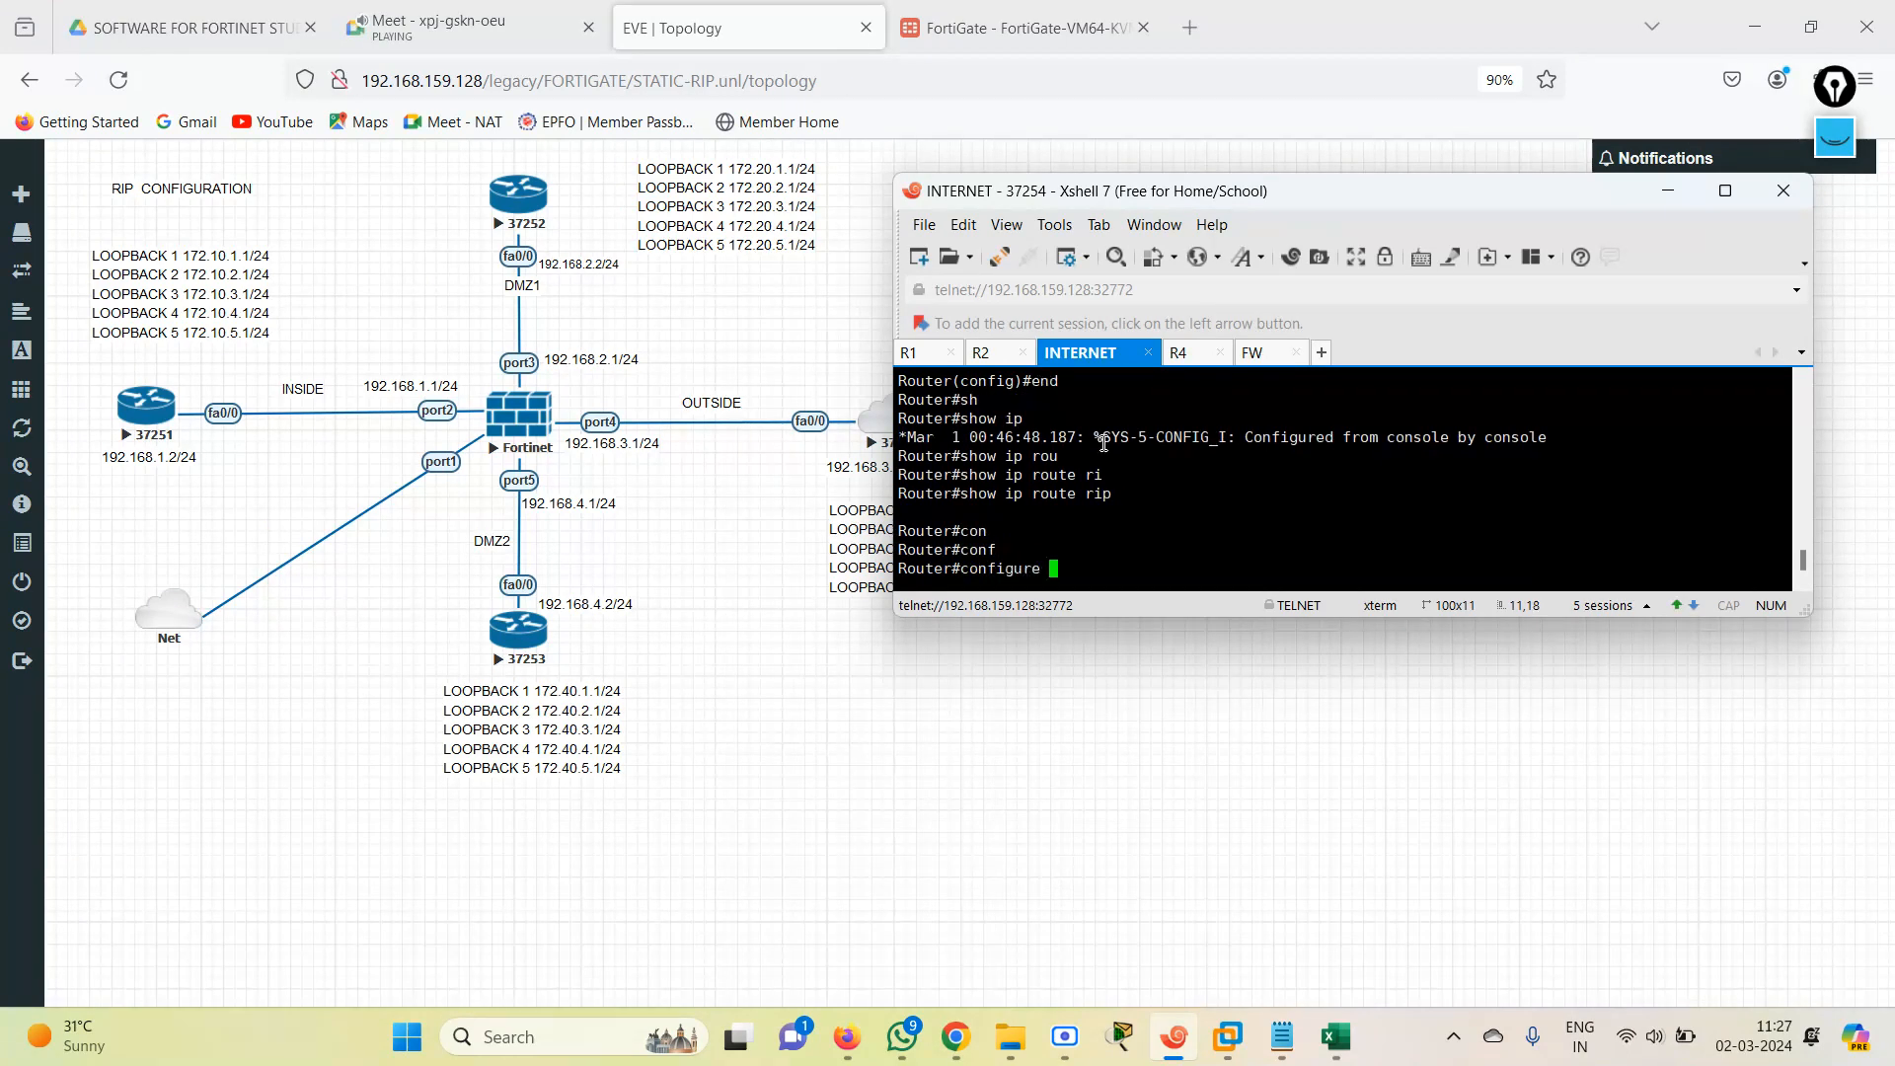
{"action": "type", "text": "ter"}
{"action": "key", "text": "Tab"}
{"action": "key", "text": "Return"}
Shut down interface fastEthernet 0/0 on the INTERNET router and leave configuration mode with end.
{"action": "type", "text": "in"}
{"action": "key", "text": "Tab"}
{"action": "type", "text": "fas"}
{"action": "key", "text": "Tab"}
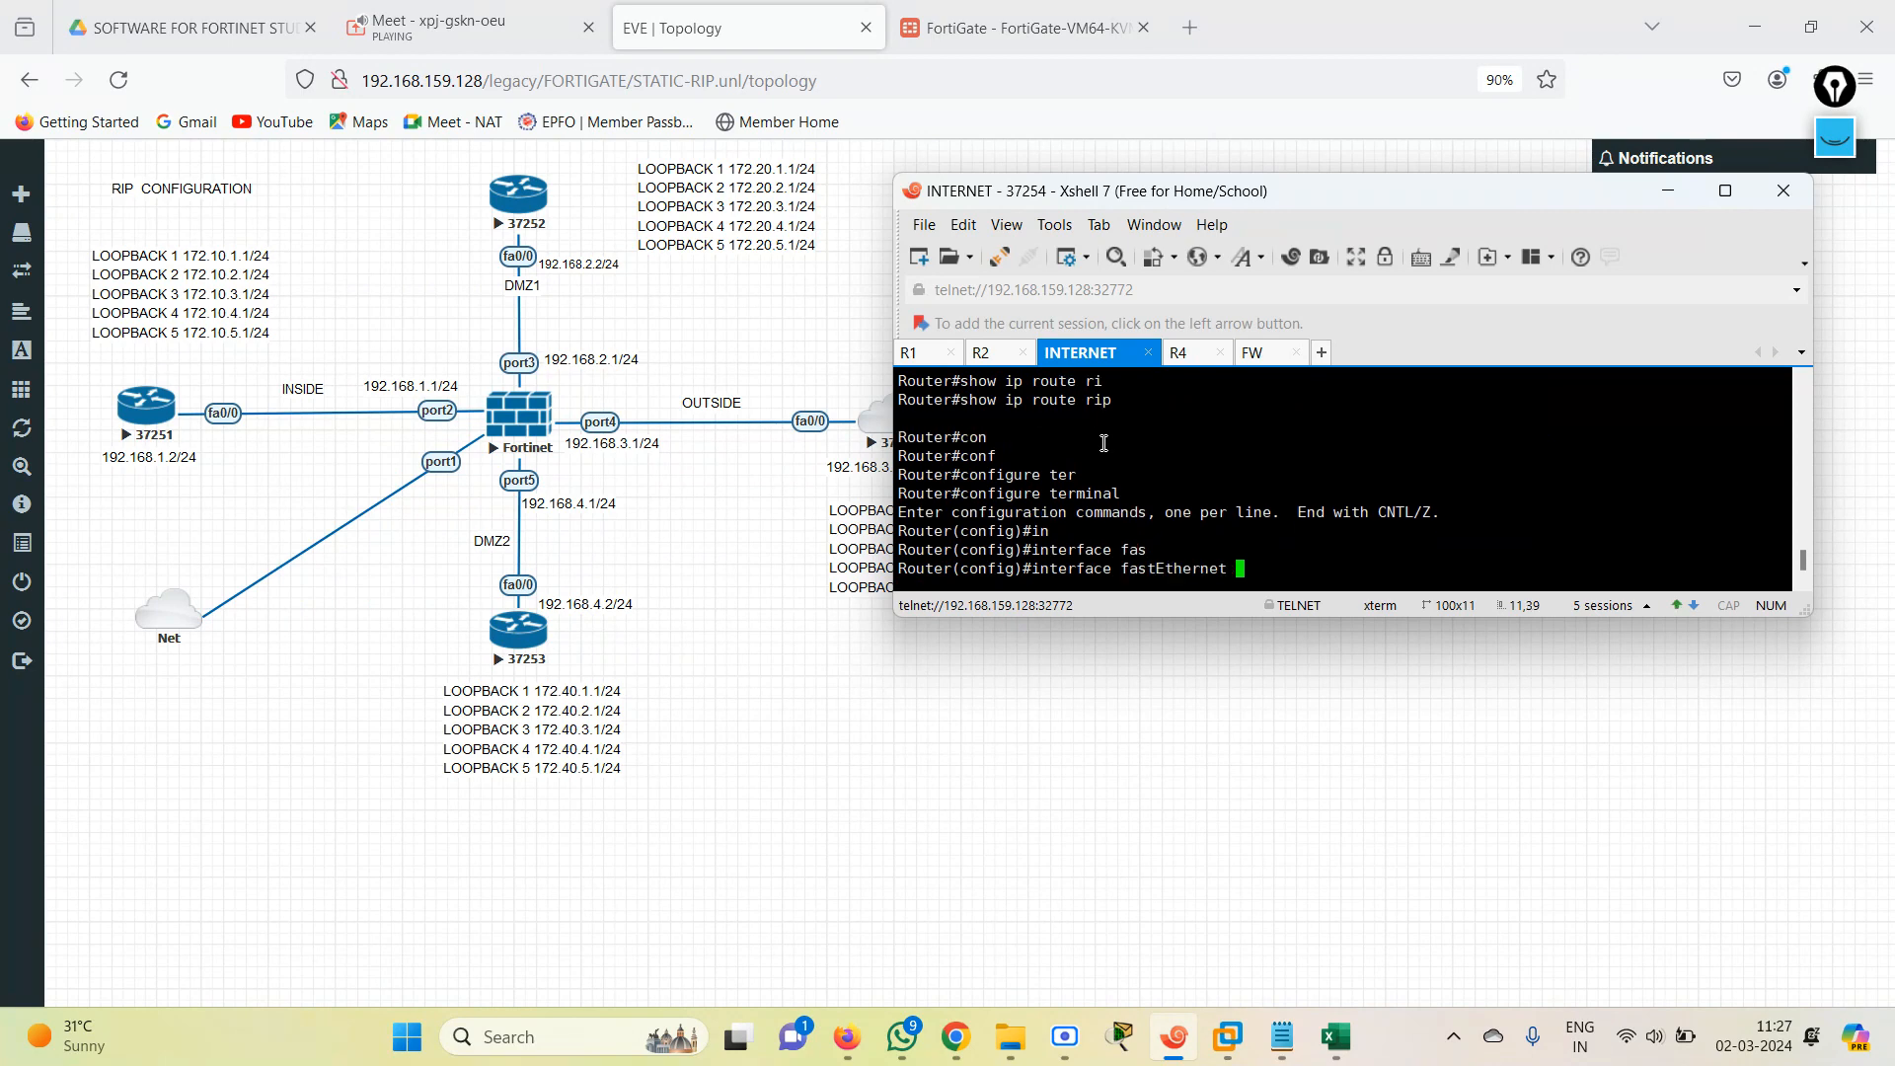
{"action": "type", "text": "0/0"}
{"action": "key", "text": "Return"}
{"action": "type", "text": "sh"}
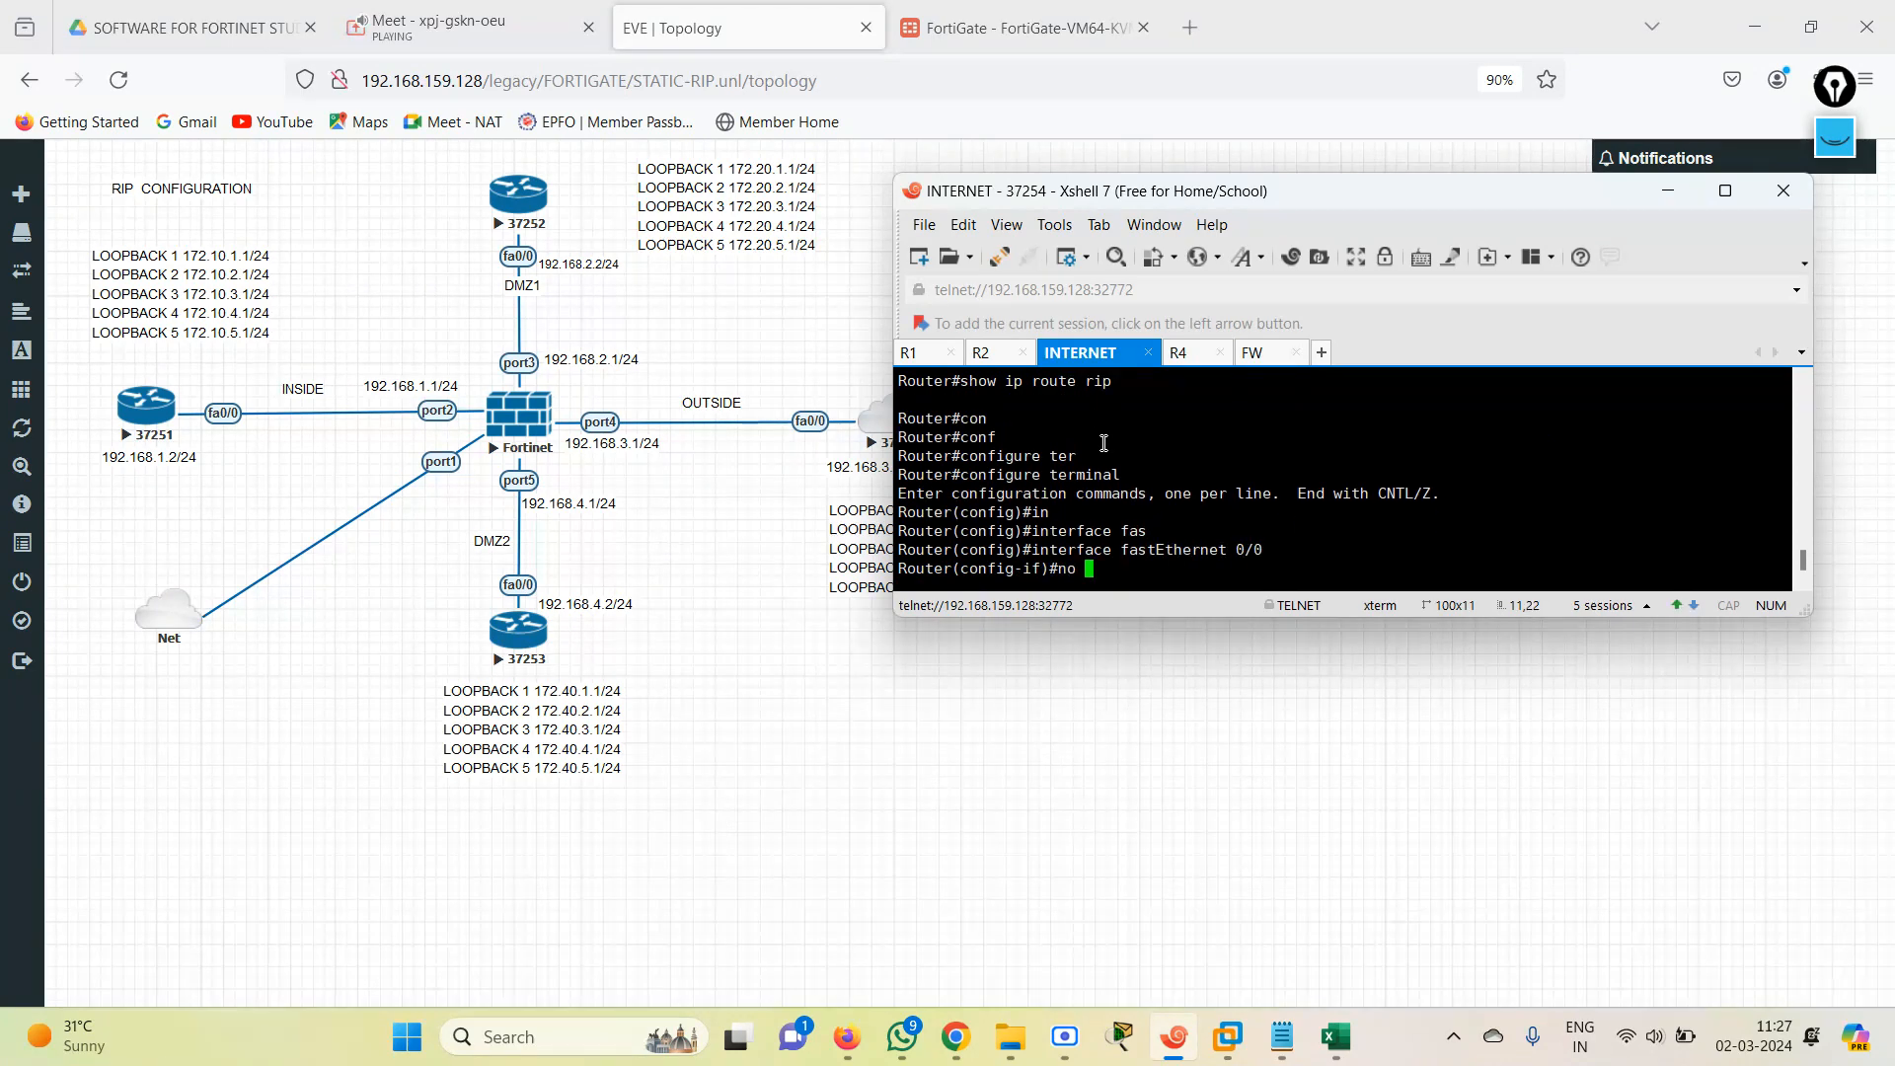
{"action": "key", "text": "Tab"}
{"action": "type", "text": "utdown"}
{"action": "key", "text": "Return"}
{"action": "type", "text": "end"}
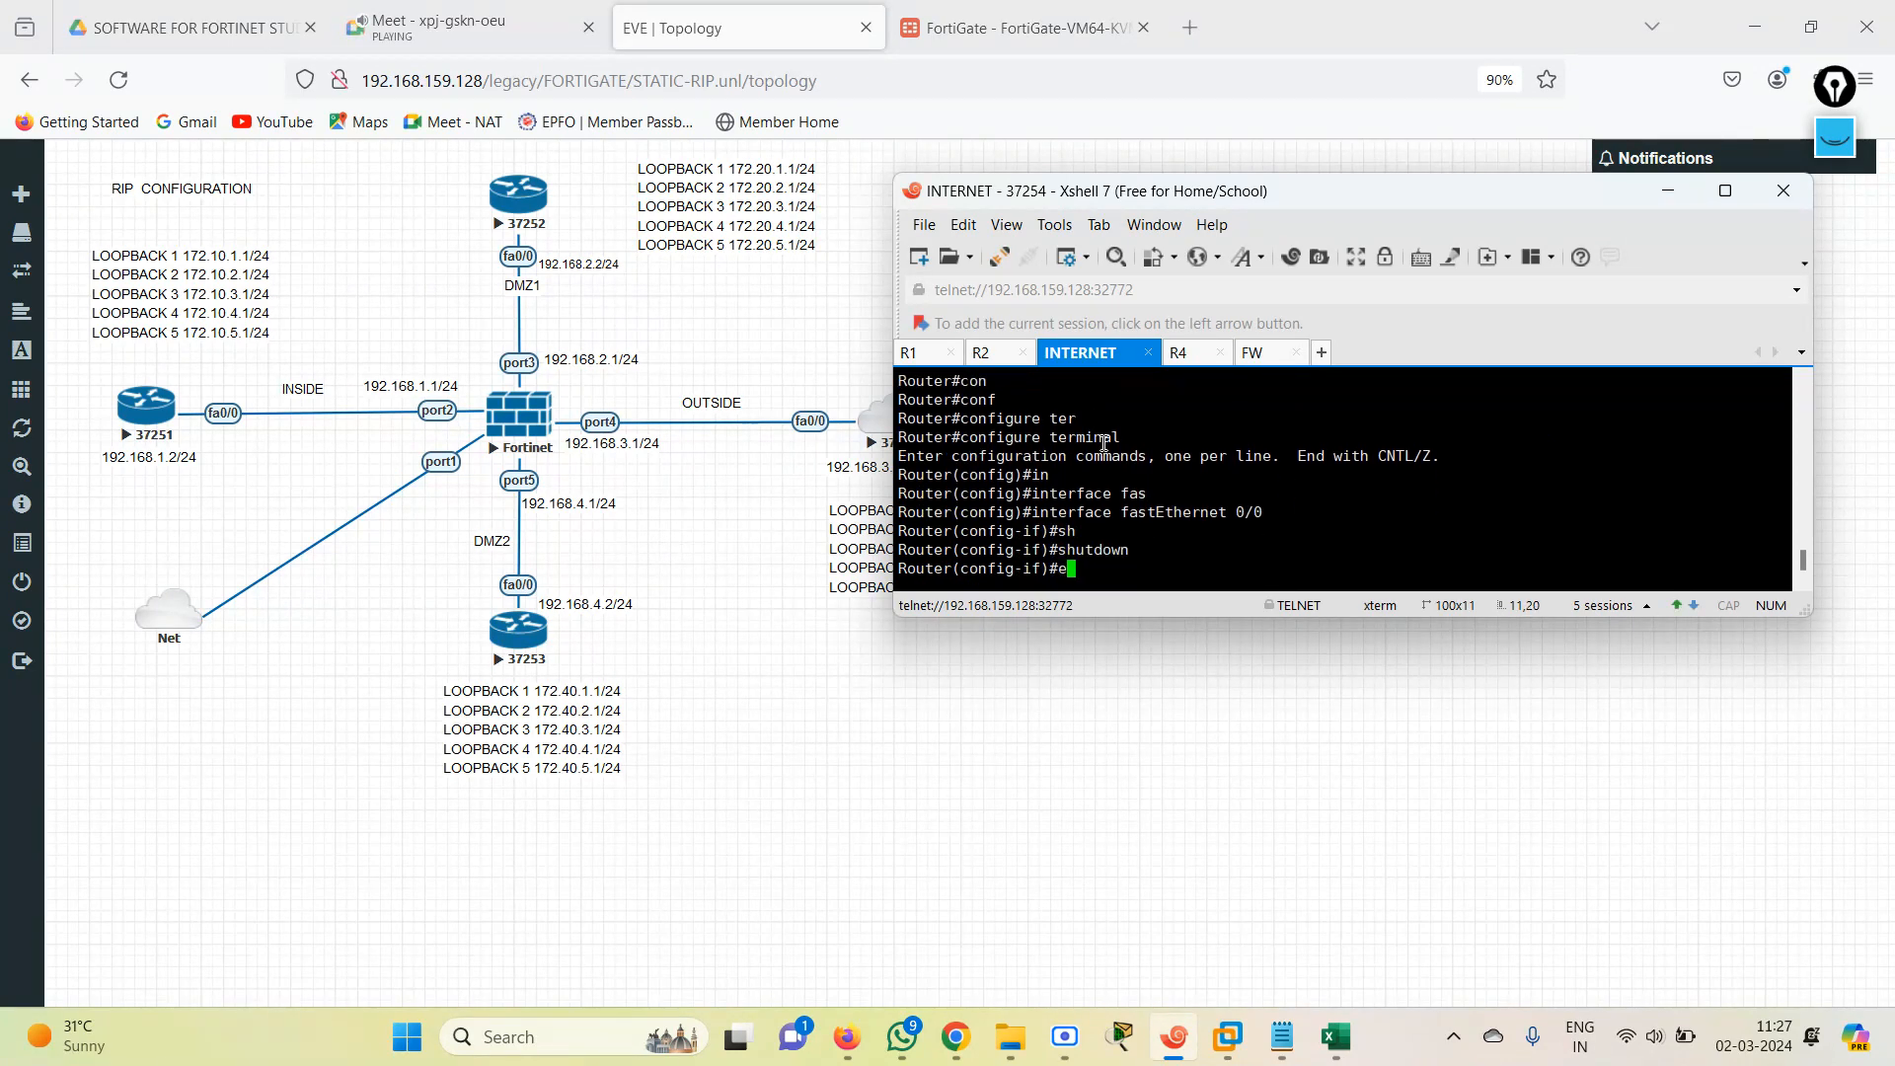
{"action": "key", "text": "Return"}
{"action": "key", "text": "Return"}
{"action": "key", "text": "Return"}
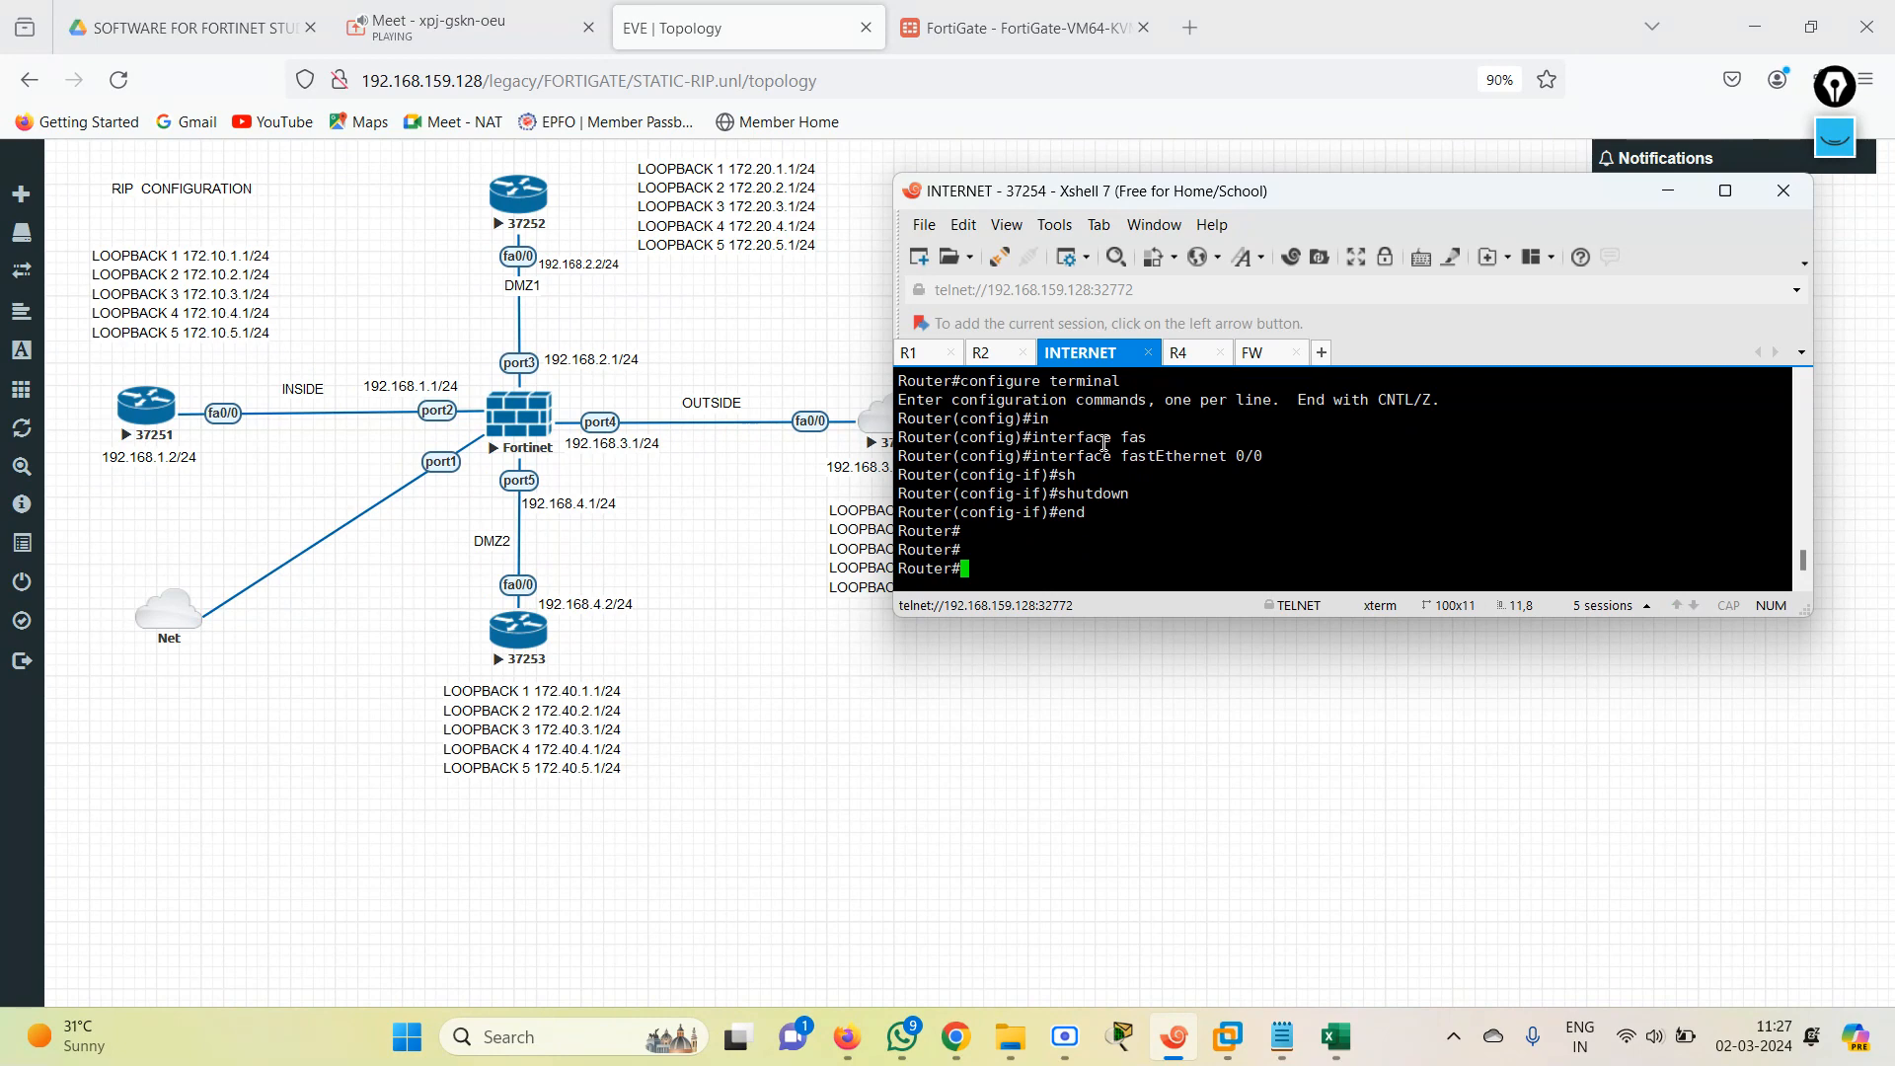
{"action": "key", "text": "Return"}
{"action": "key", "text": "Return"}
{"action": "key", "text": "Return"}
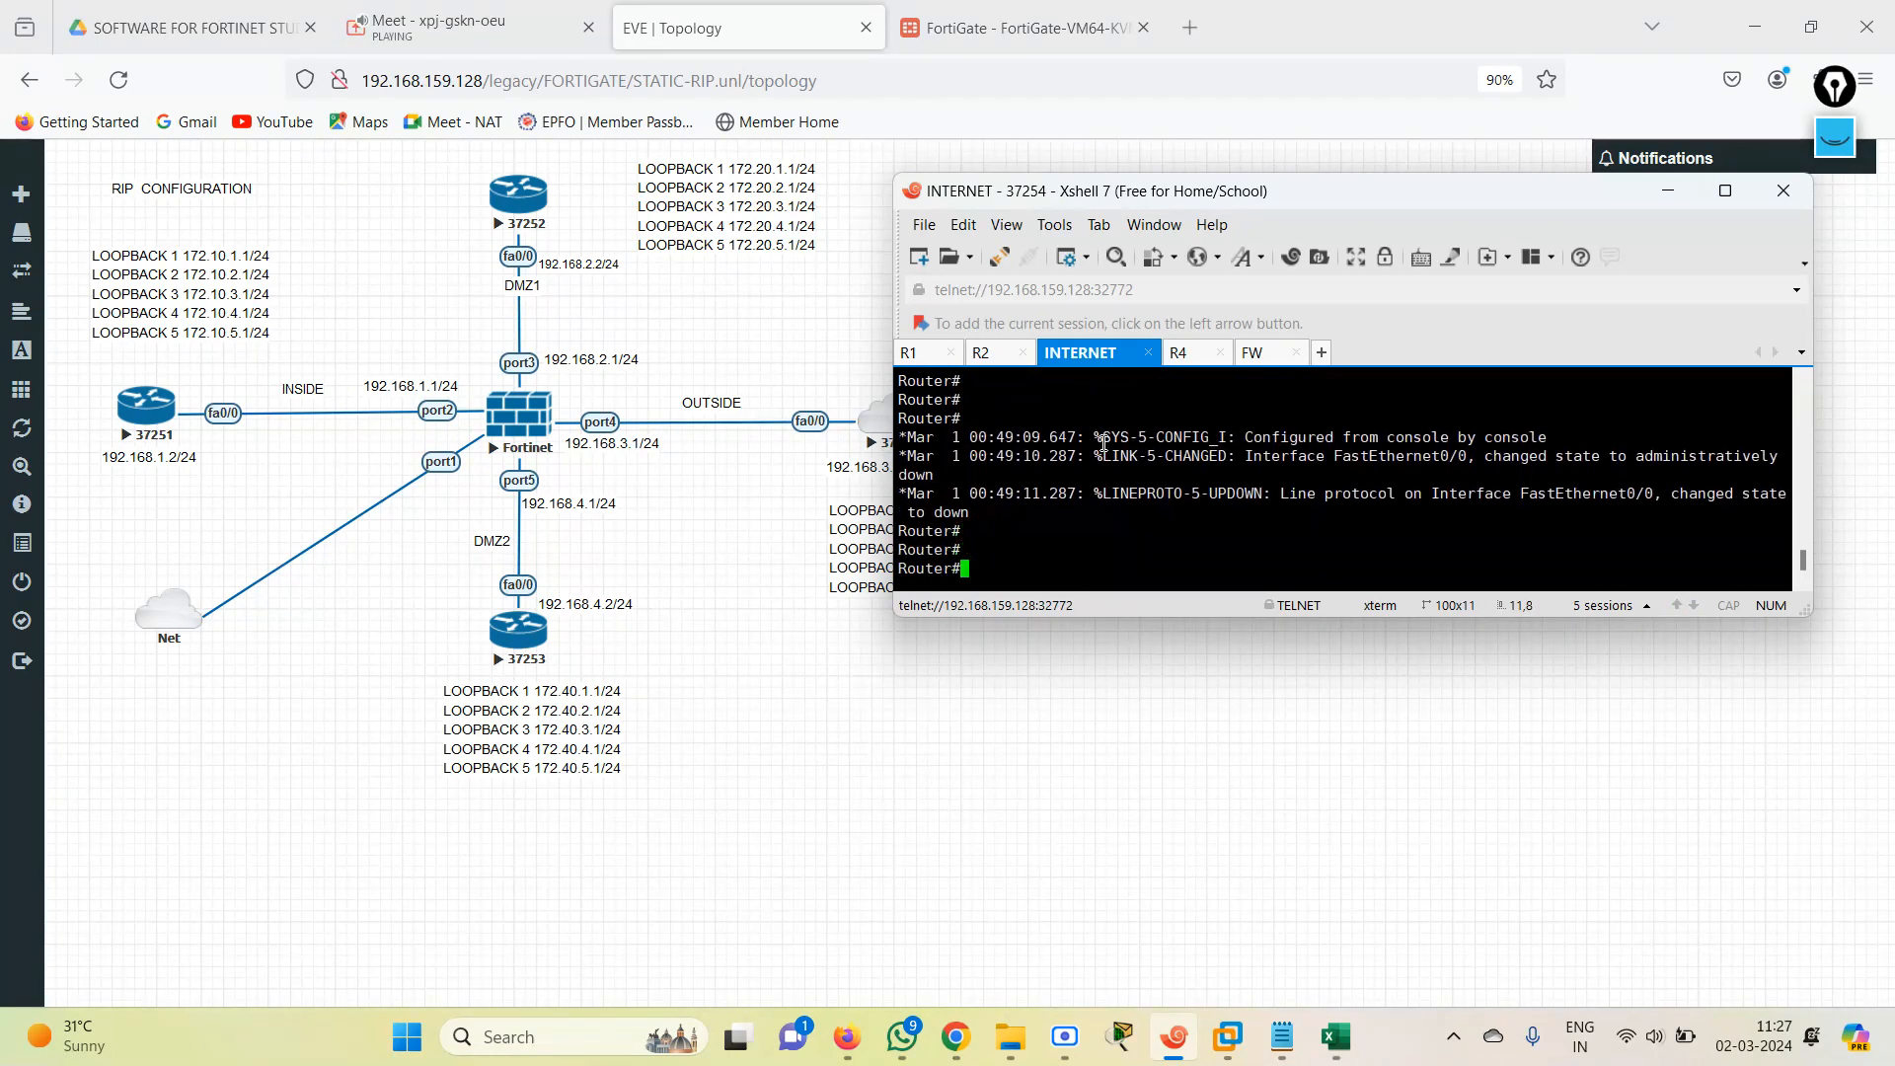
Return to the FortiGate CLI console in the browser and ping 172.30.1.1 again, stopping the ping after a few packets.
{"action": "left_click", "coordinate": [1007, 24]}
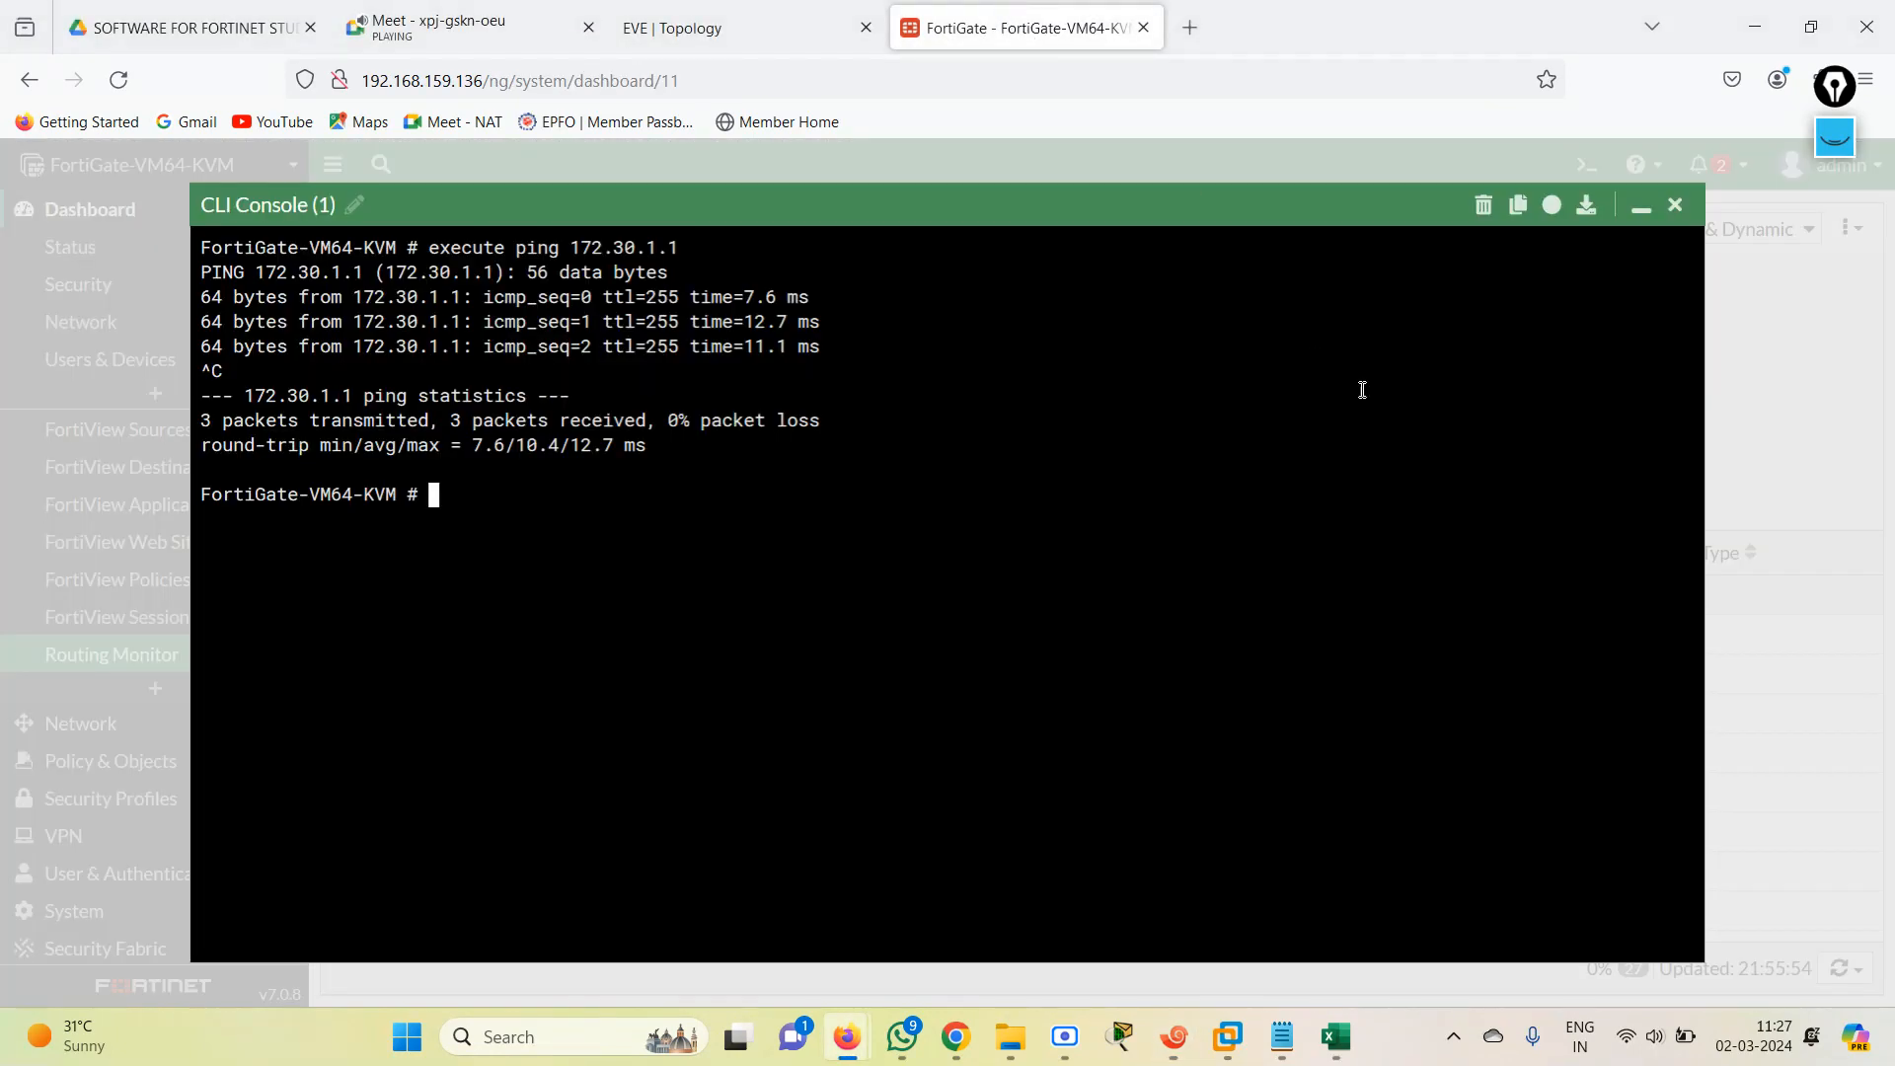
{"action": "key", "text": "Up"}
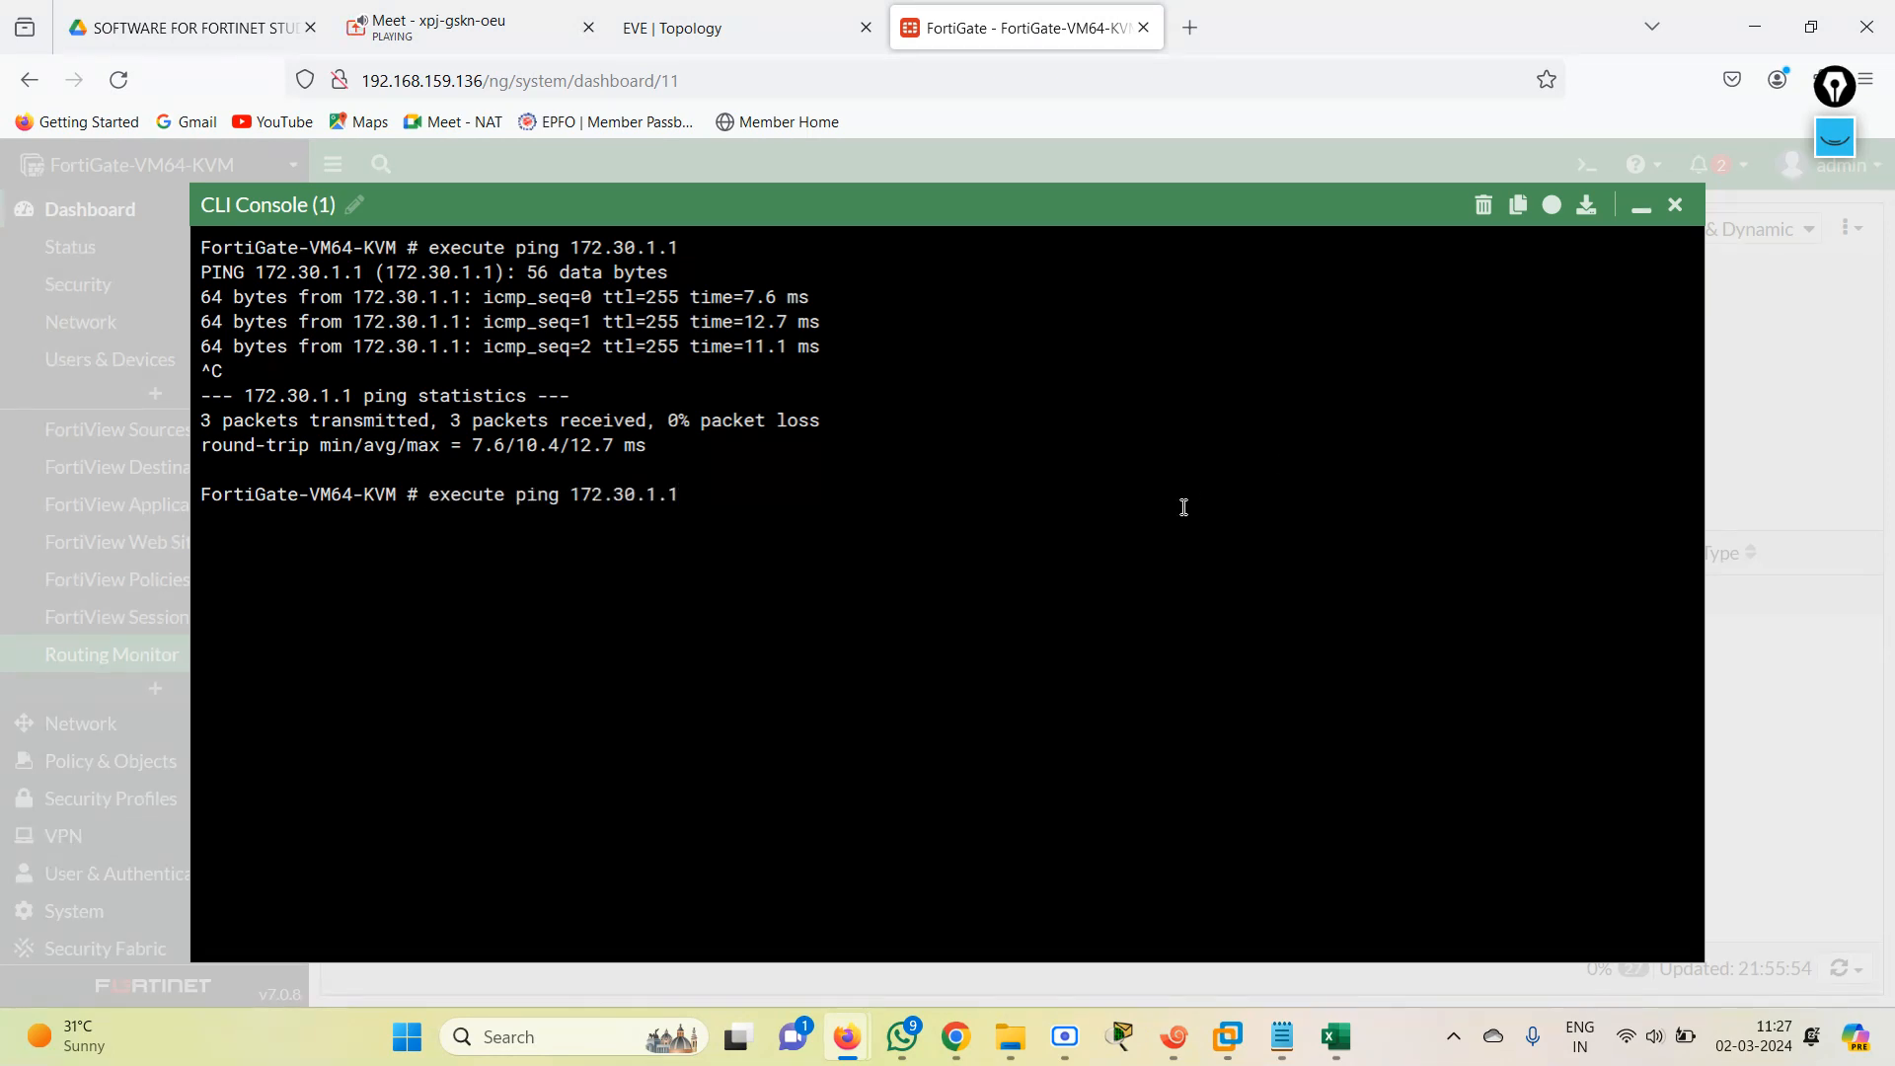
{"action": "key", "text": "BackSpace"}
{"action": "key", "text": "BackSpace"}
{"action": "key", "text": "BackSpace"}
{"action": "key", "text": "BackSpace"}
{"action": "key", "text": "BackSpace"}
{"action": "key", "text": "BackSpace"}
{"action": "key", "text": "BackSpace"}
{"action": "key", "text": "BackSpace"}
{"action": "key", "text": "BackSpace"}
{"action": "key", "text": "BackSpace"}
{"action": "key", "text": "BackSpace"}
{"action": "key", "text": "BackSpace"}
{"action": "key", "text": "BackSpace"}
{"action": "key", "text": "BackSpace"}
{"action": "key", "text": "BackSpace"}
{"action": "key", "text": "BackSpace"}
{"action": "key", "text": "BackSpace"}
{"action": "key", "text": "BackSpace"}
{"action": "key", "text": "BackSpace"}
{"action": "key", "text": "BackSpace"}
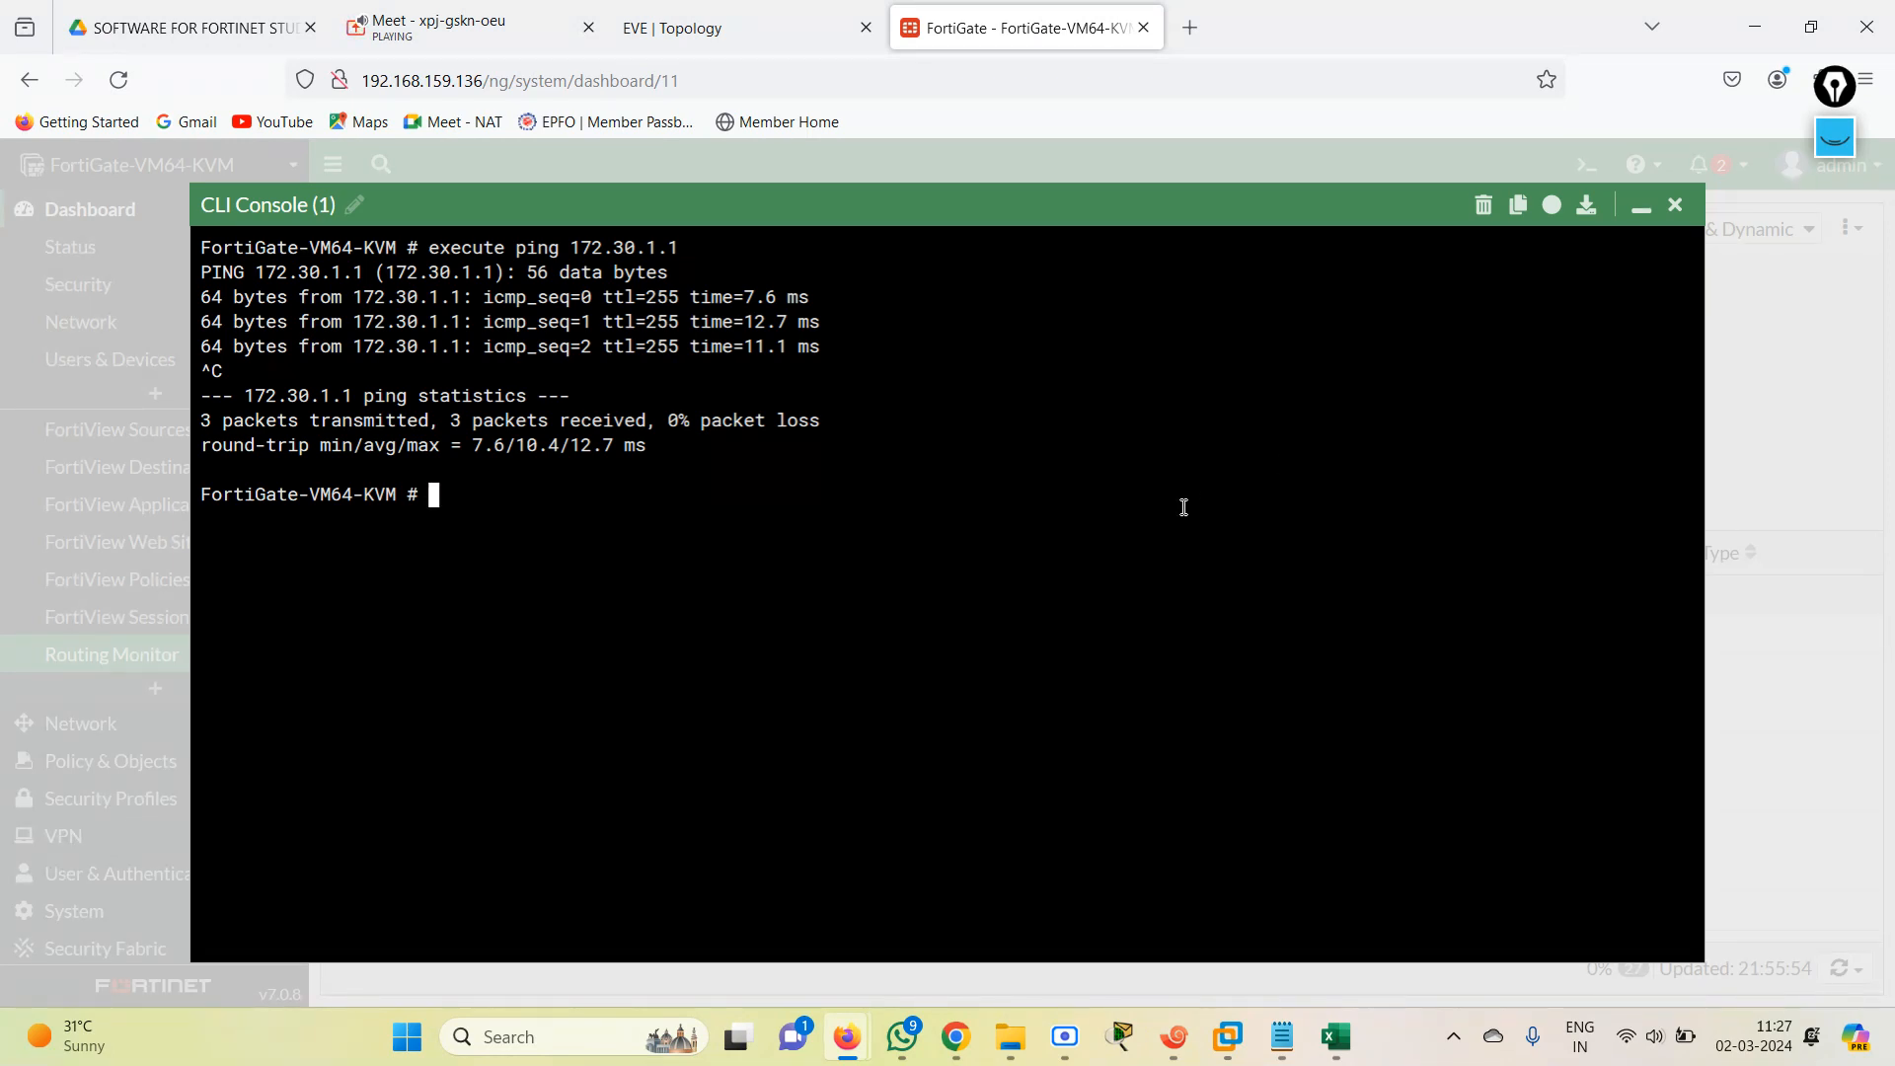
{"action": "key", "text": "Up"}
{"action": "key", "text": "Return"}
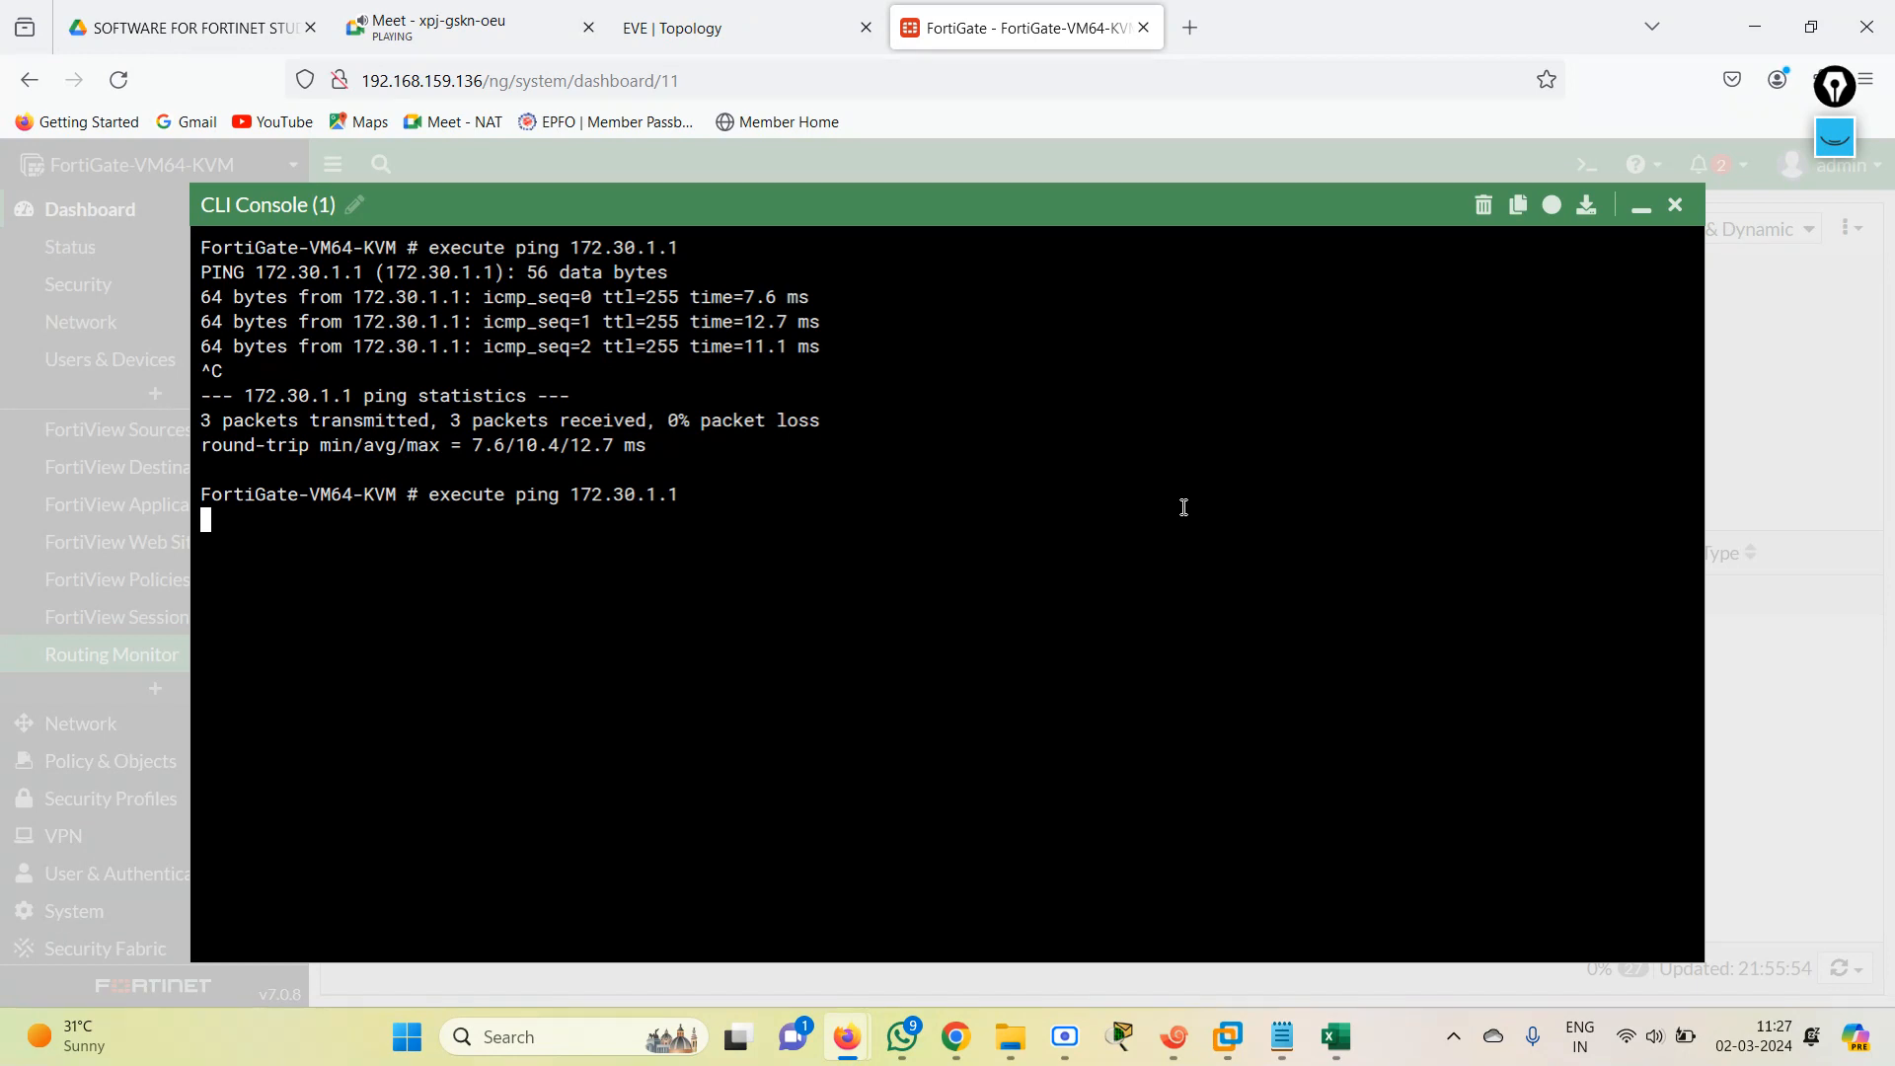
{"action": "key", "text": "ctrl+c"}
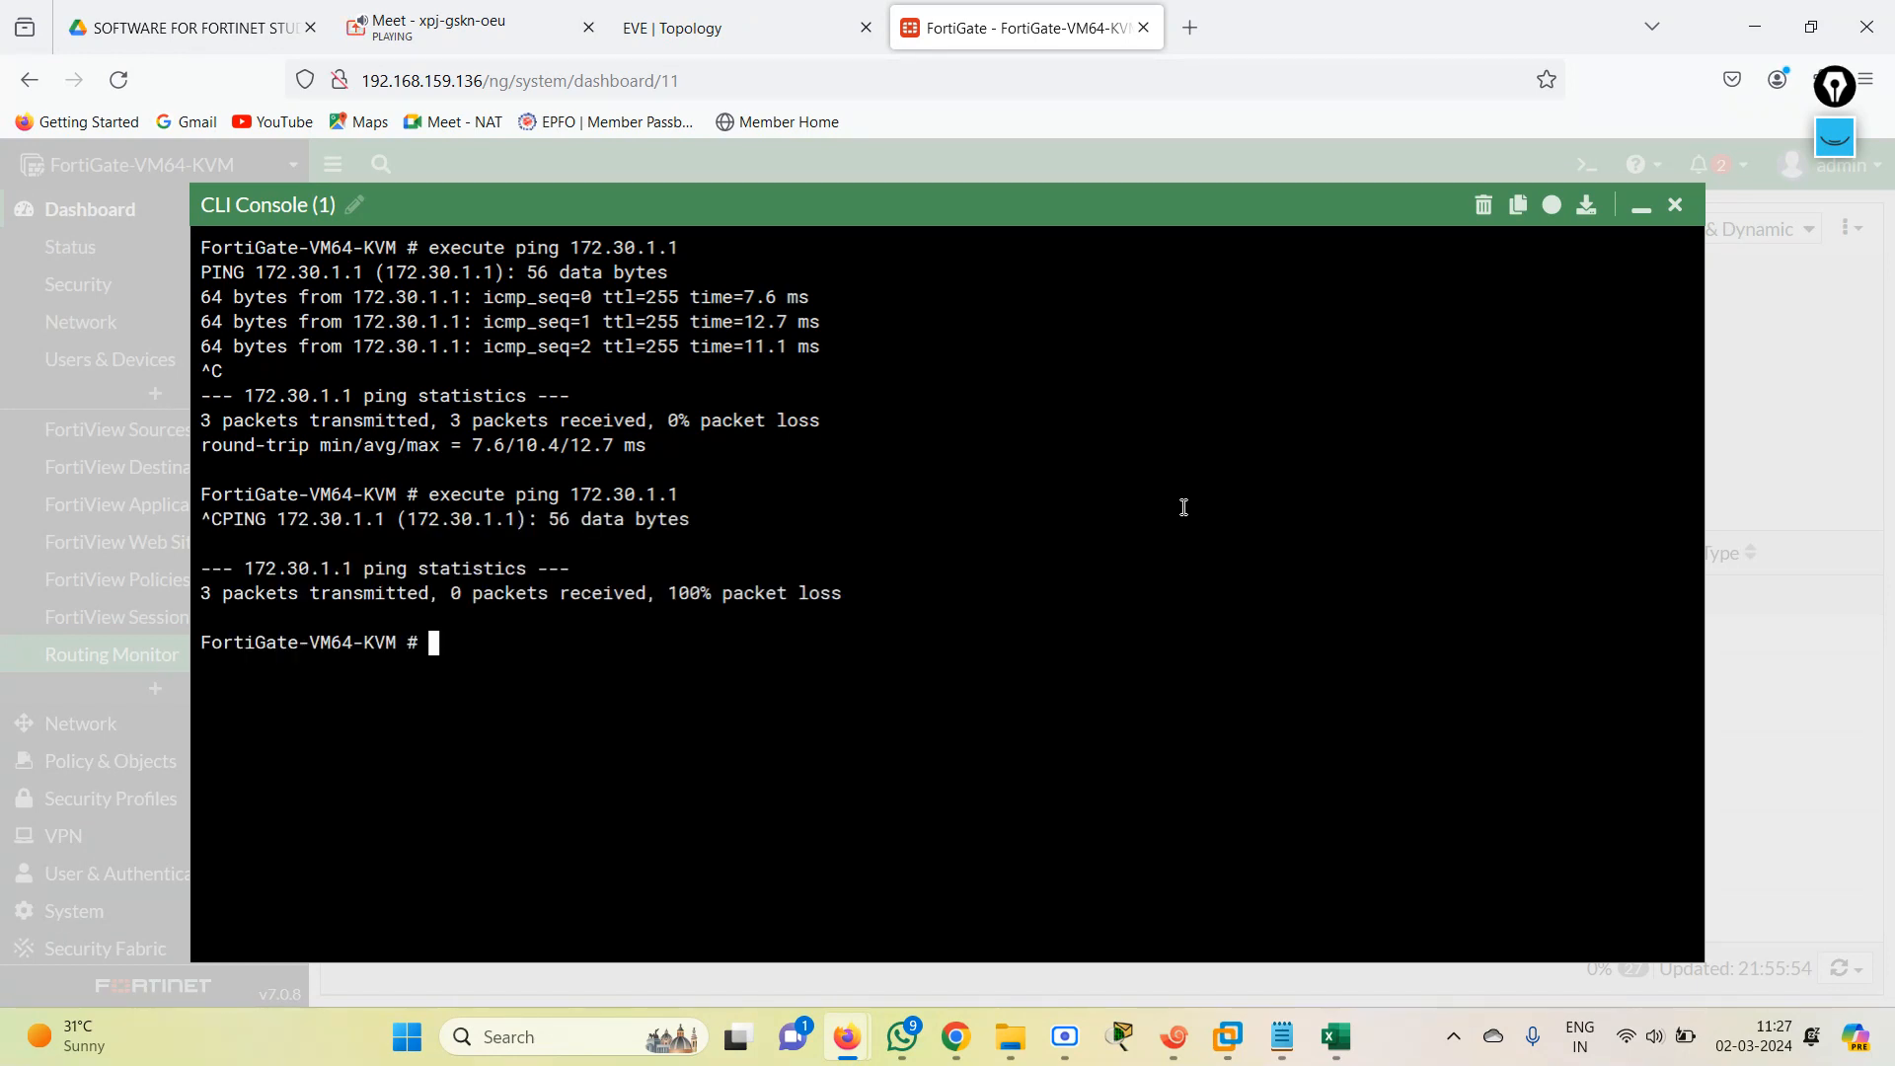
Ping 1.1.1.1 twice from the FortiGate CLI console with execute ping, stopping each run.
{"action": "key", "text": "Up"}
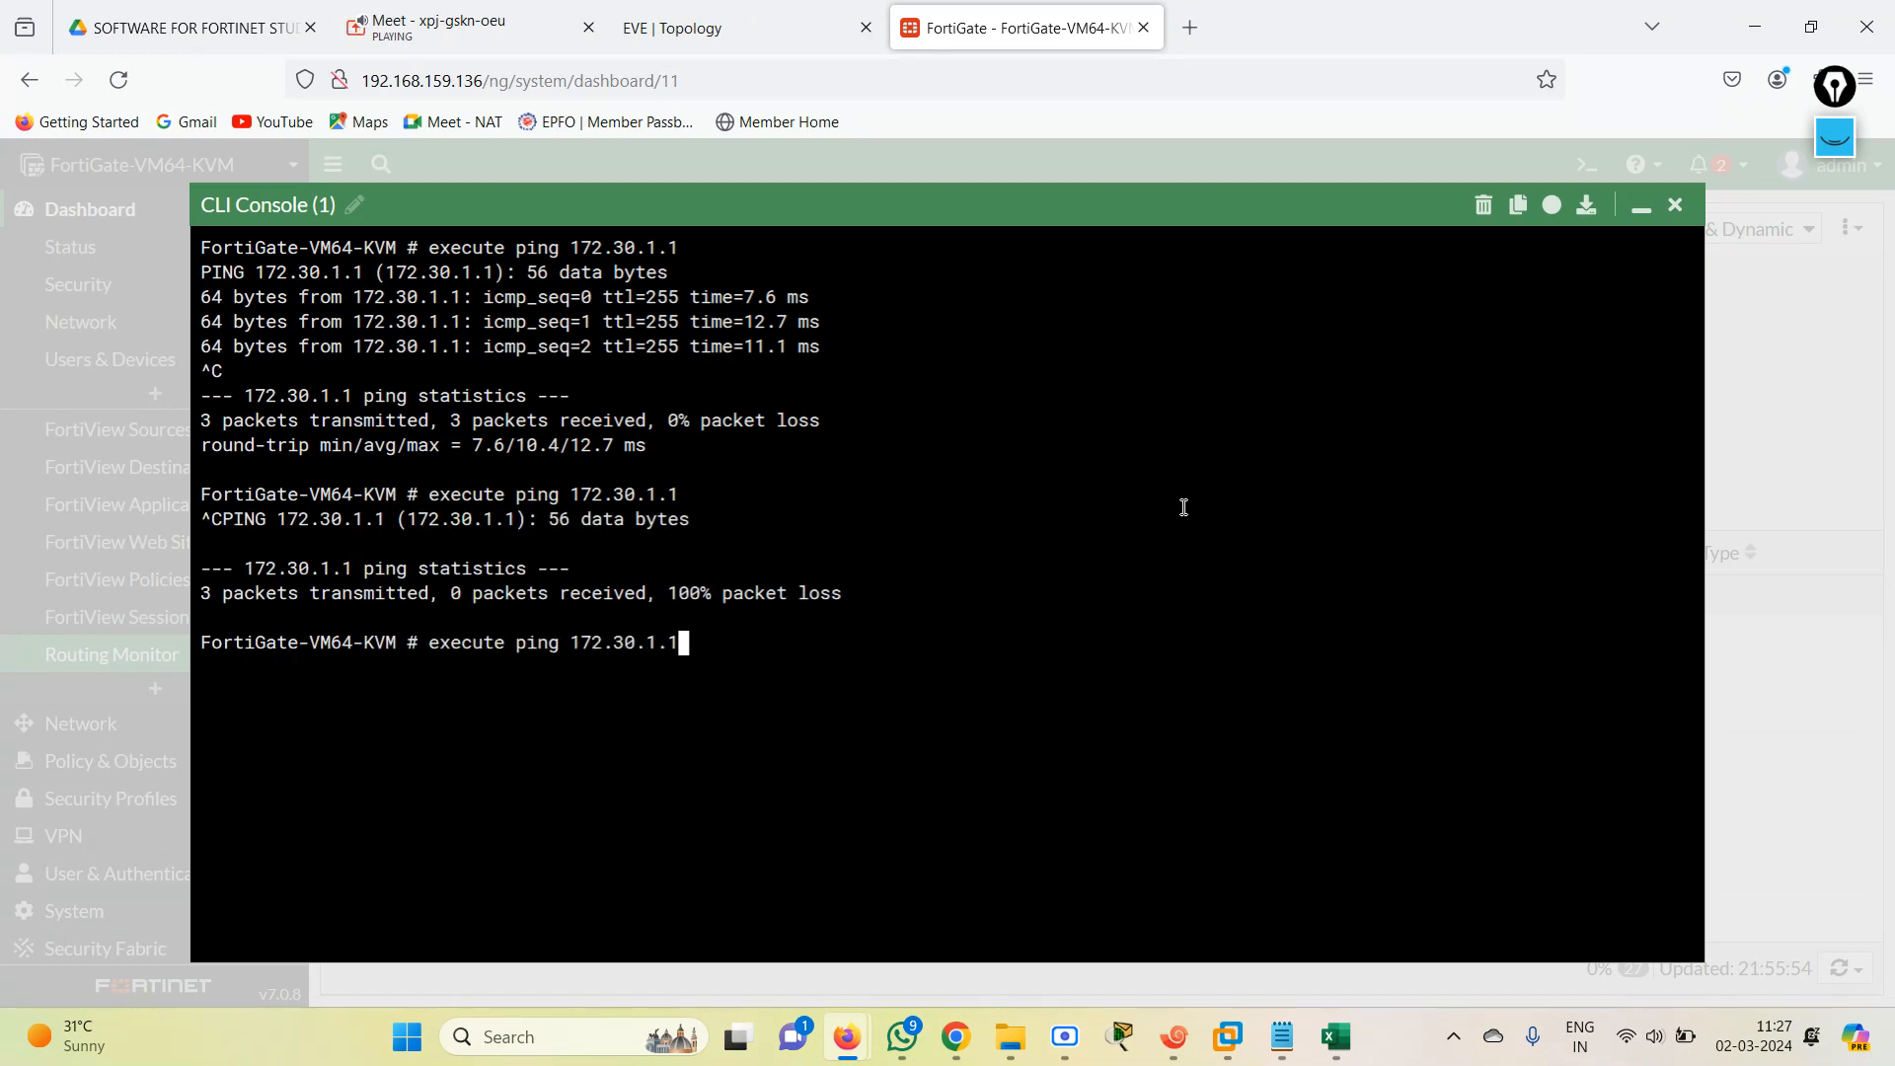
{"action": "key", "text": "BackSpace"}
{"action": "key", "text": "BackSpace"}
{"action": "key", "text": "BackSpace"}
{"action": "key", "text": "BackSpace"}
{"action": "key", "text": "BackSpace"}
{"action": "key", "text": "BackSpace"}
{"action": "key", "text": "BackSpace"}
{"action": "key", "text": "BackSpace"}
{"action": "key", "text": "BackSpace"}
{"action": "type", "text": ".1.1.1"}
{"action": "key", "text": "Return"}
{"action": "key", "text": "ctrl+c"}
{"action": "type", "text": "e"}
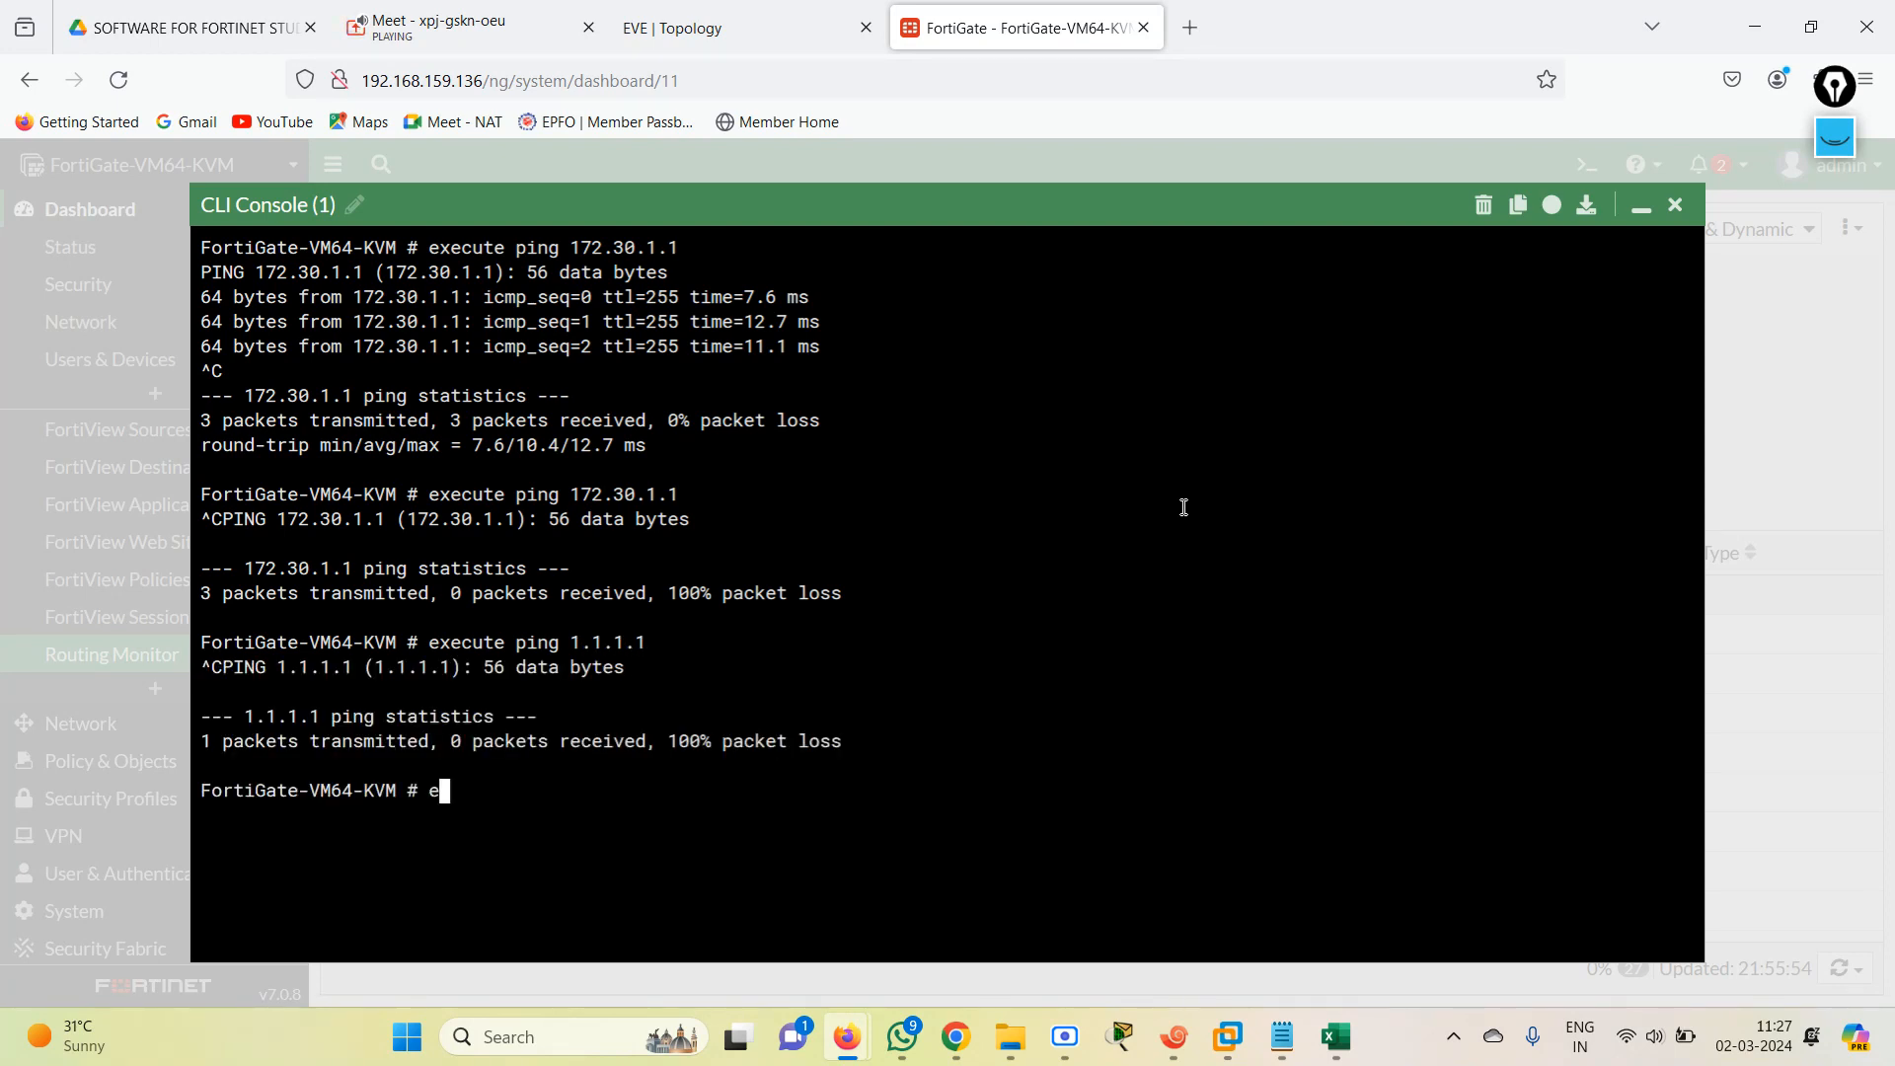
{"action": "type", "text": "xecute ping 1.1.1.1"}
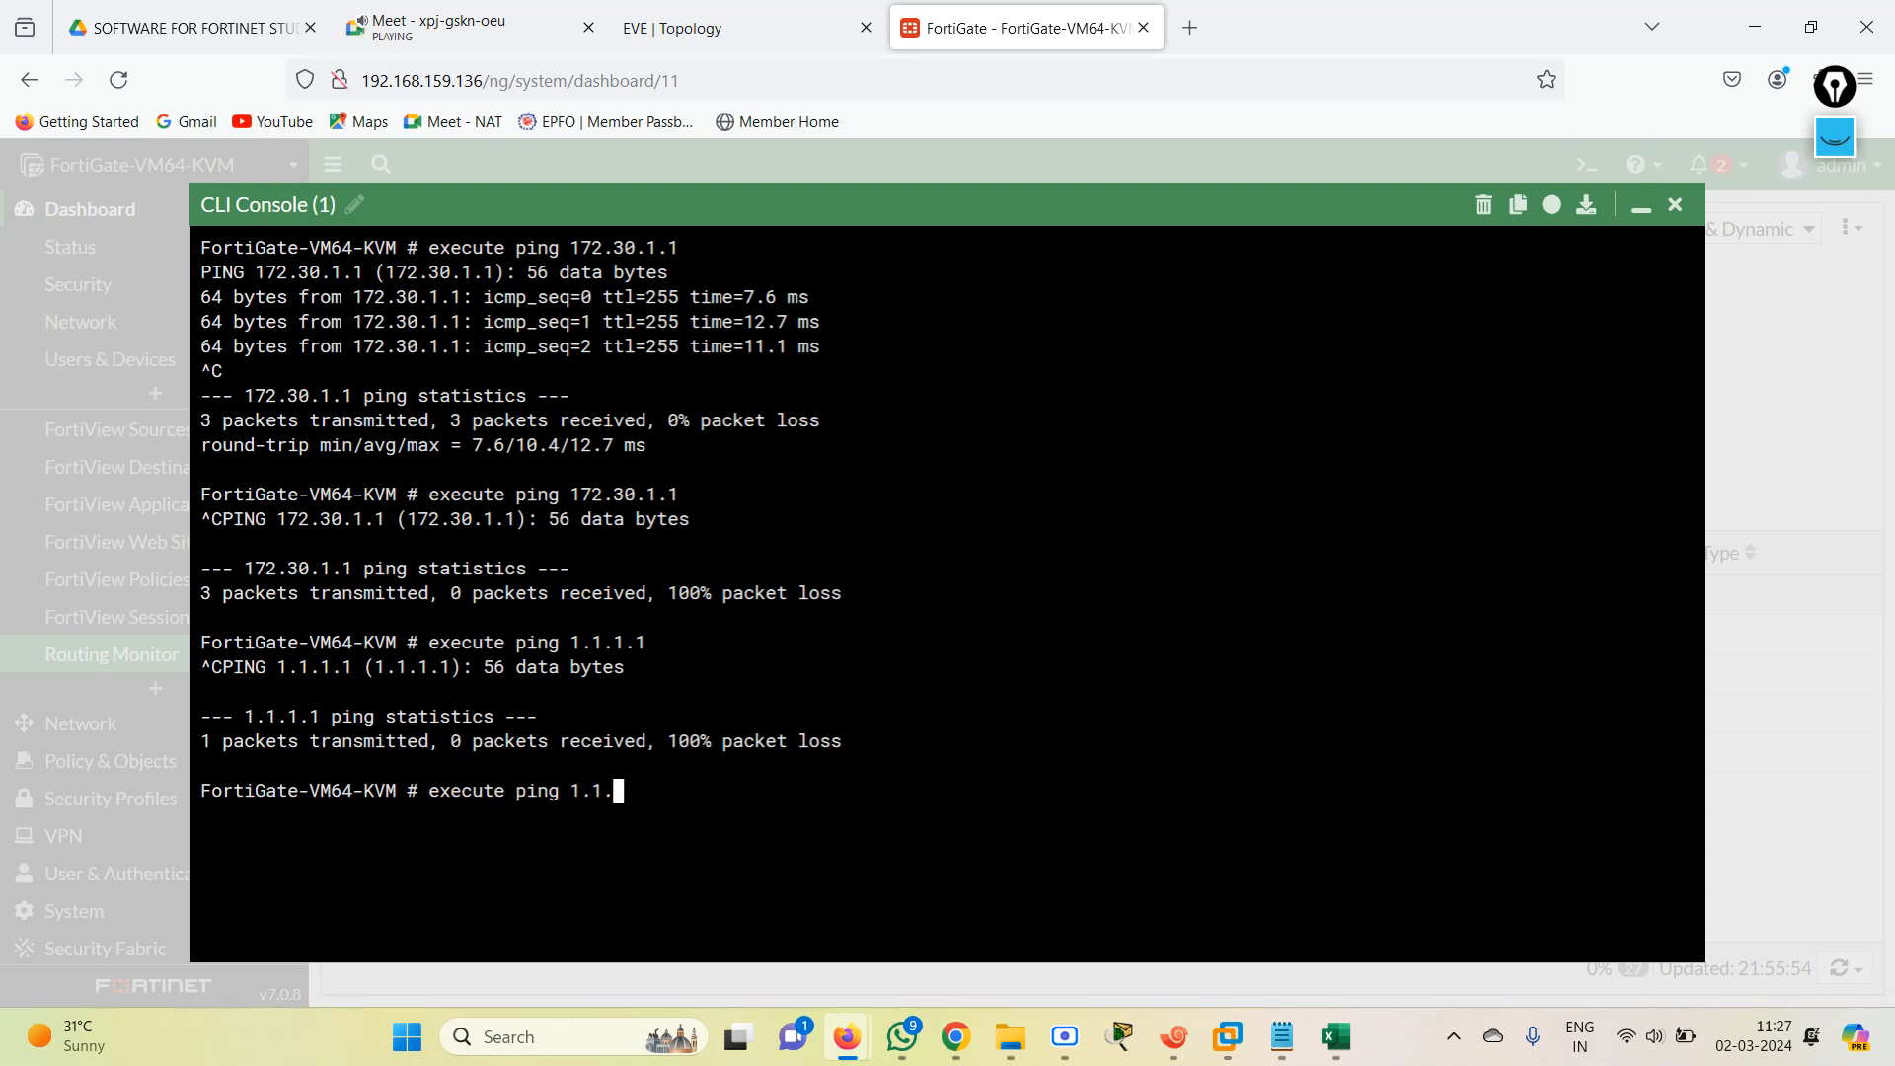
{"action": "key", "text": "Return"}
{"action": "key", "text": "ctrl+c"}
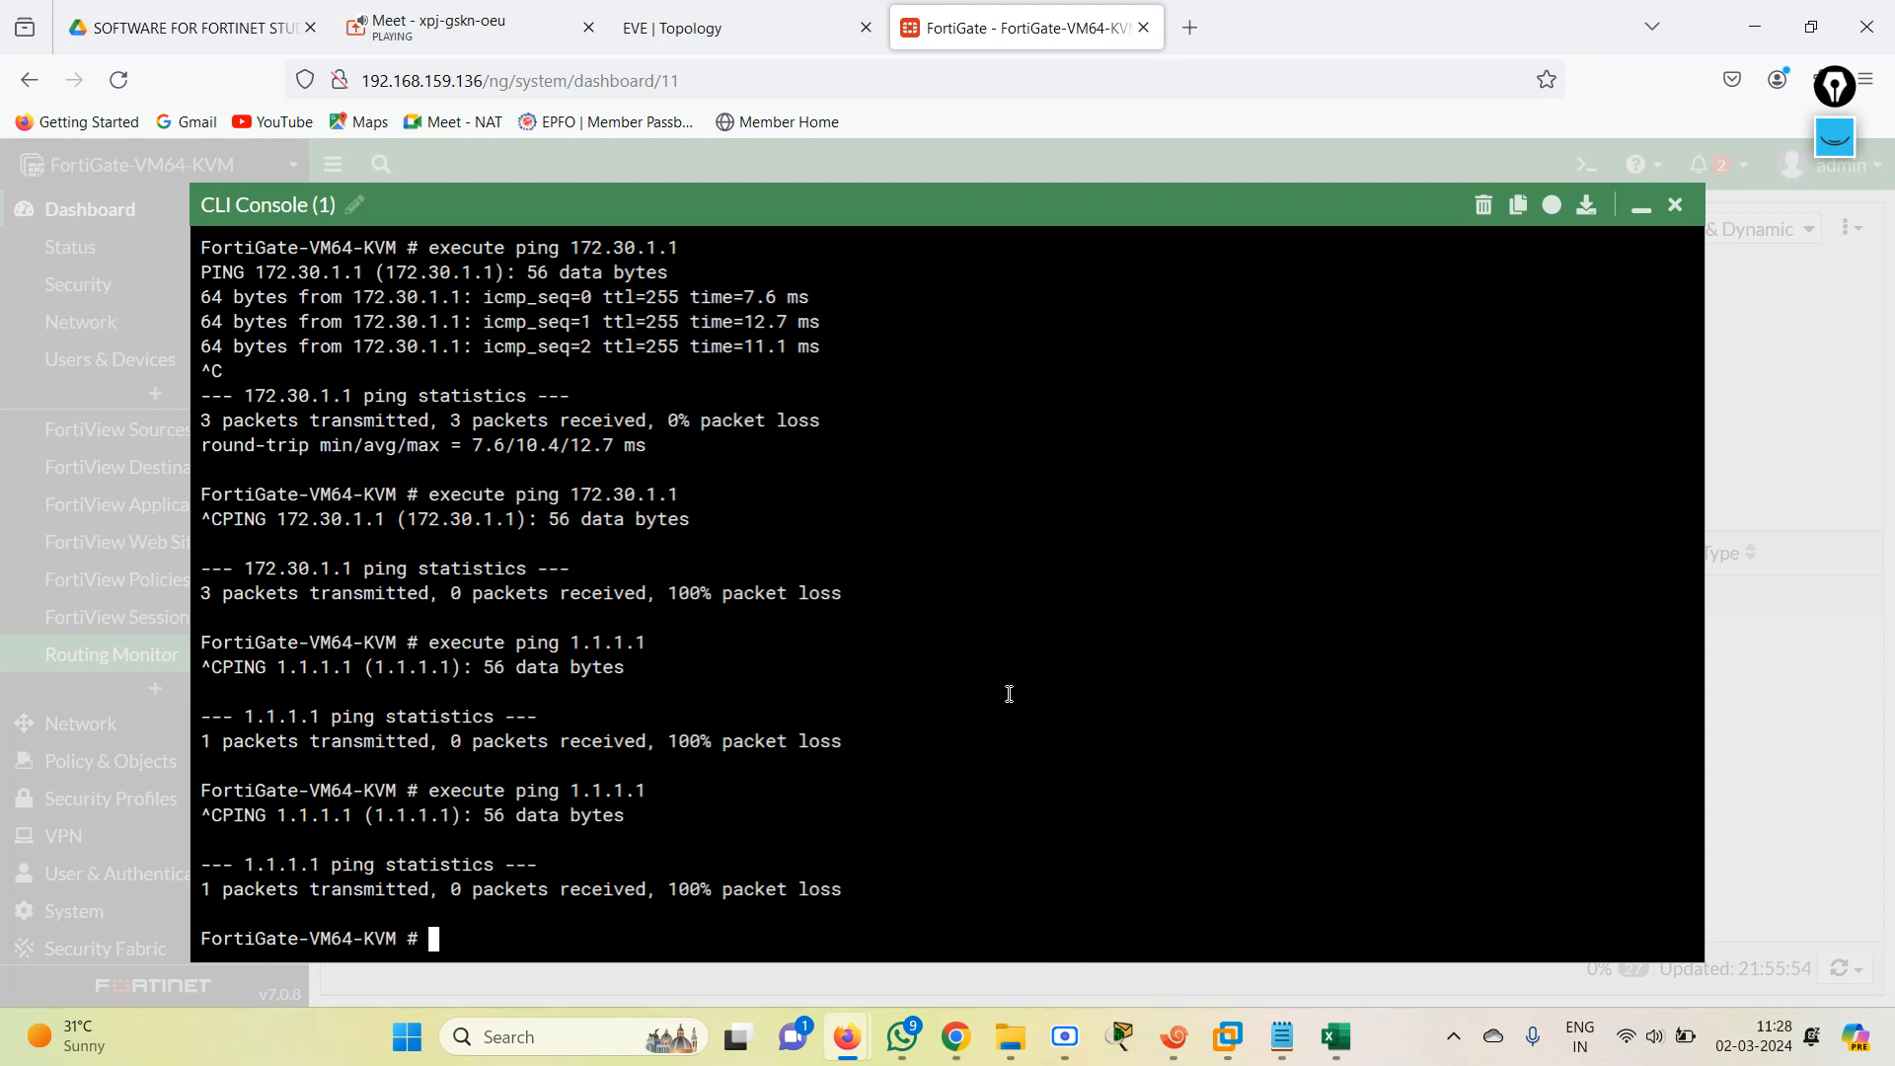
List the RIP routes with get router info routing-table rip, examine the entries, and dismiss the console.
{"action": "type", "text": "get  router  info"}
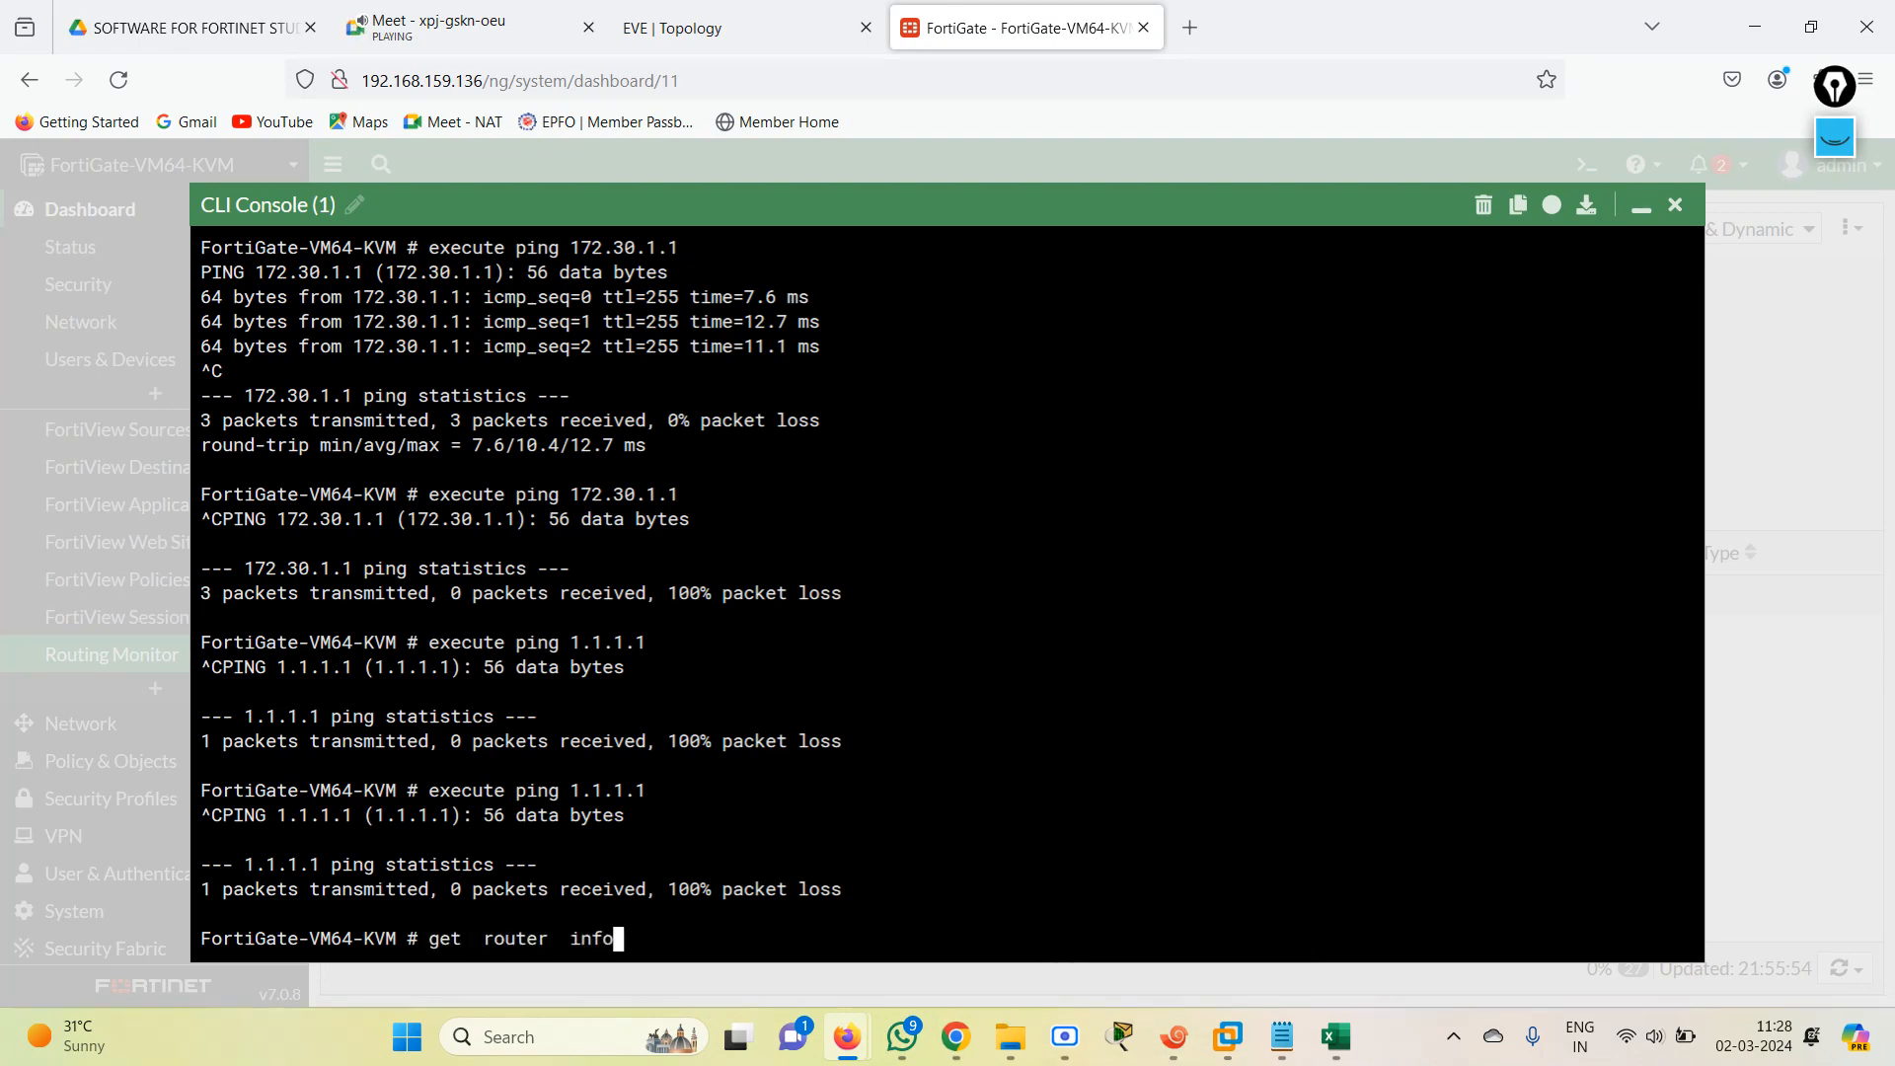
{"action": "type", "text": " routing-table rip"}
{"action": "key", "text": "Return"}
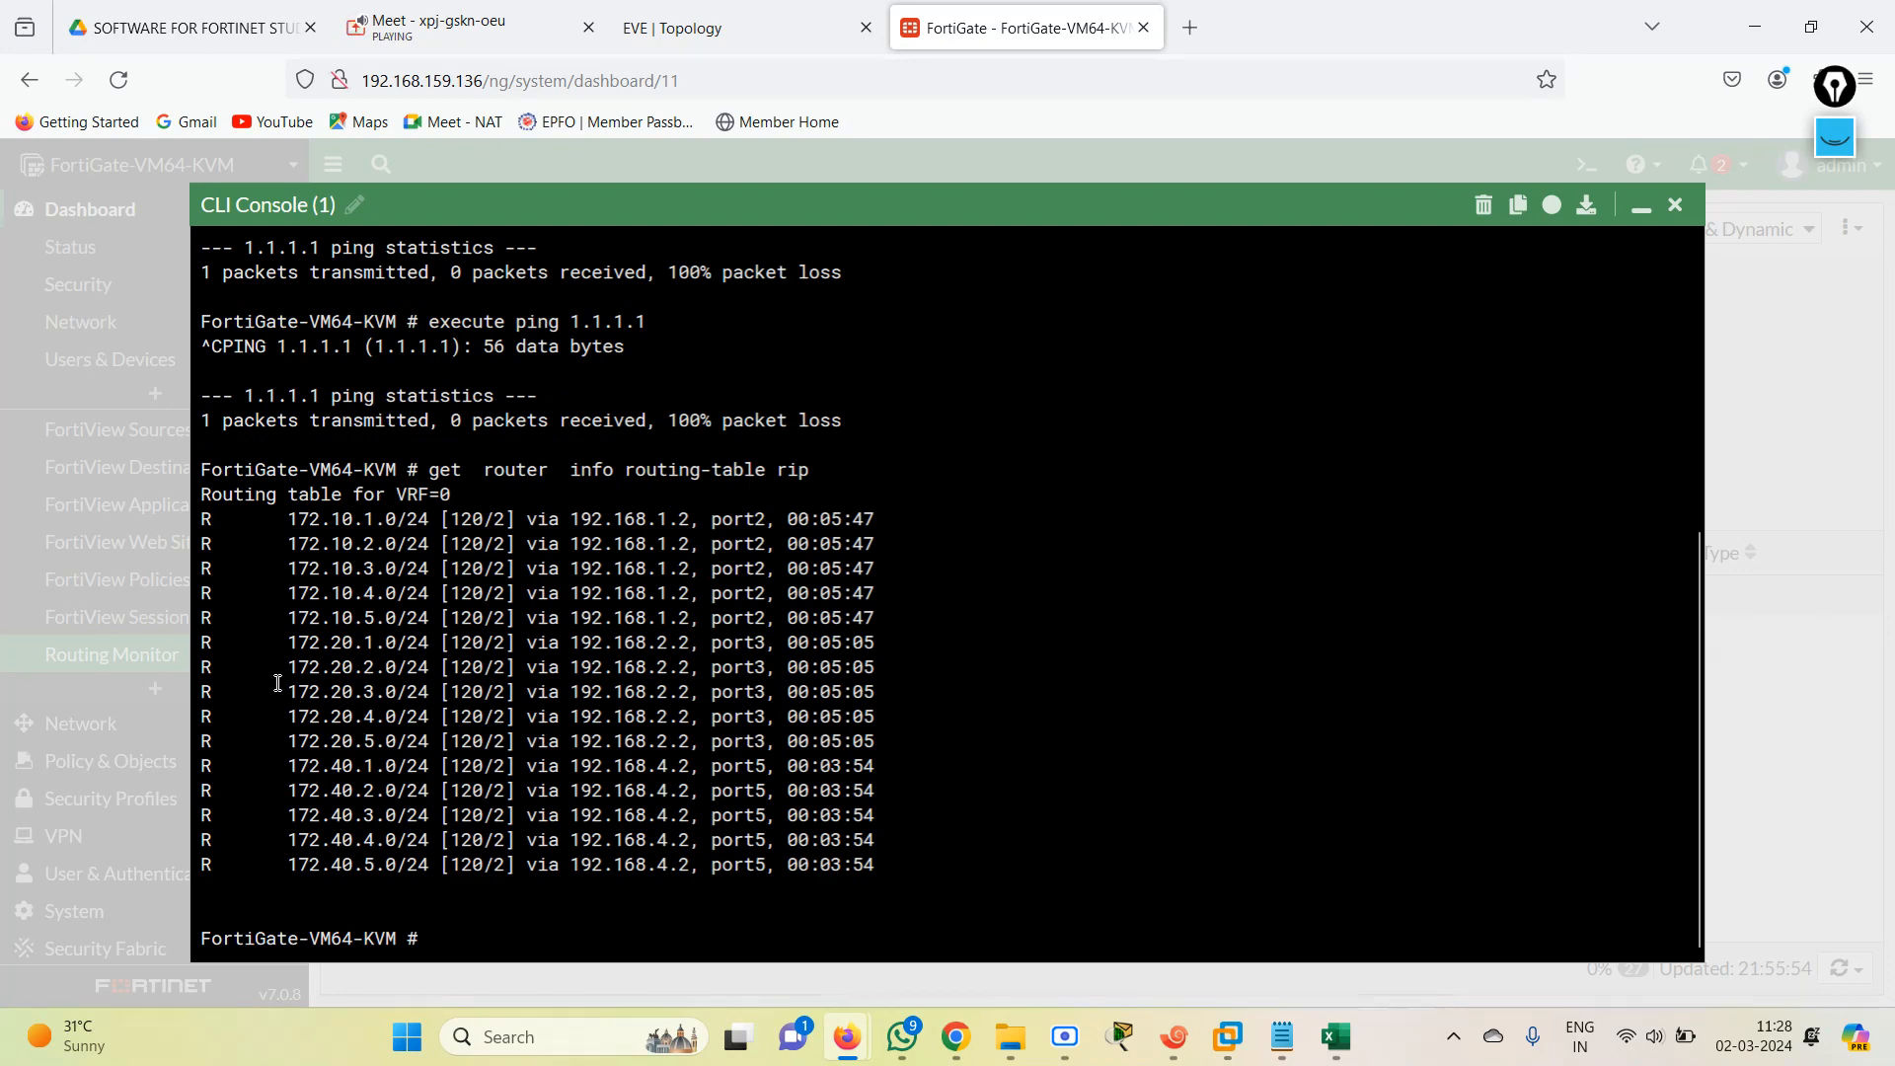
{"action": "left_click_drag", "start_coordinate": [271, 666], "coordinate": [819, 766]}
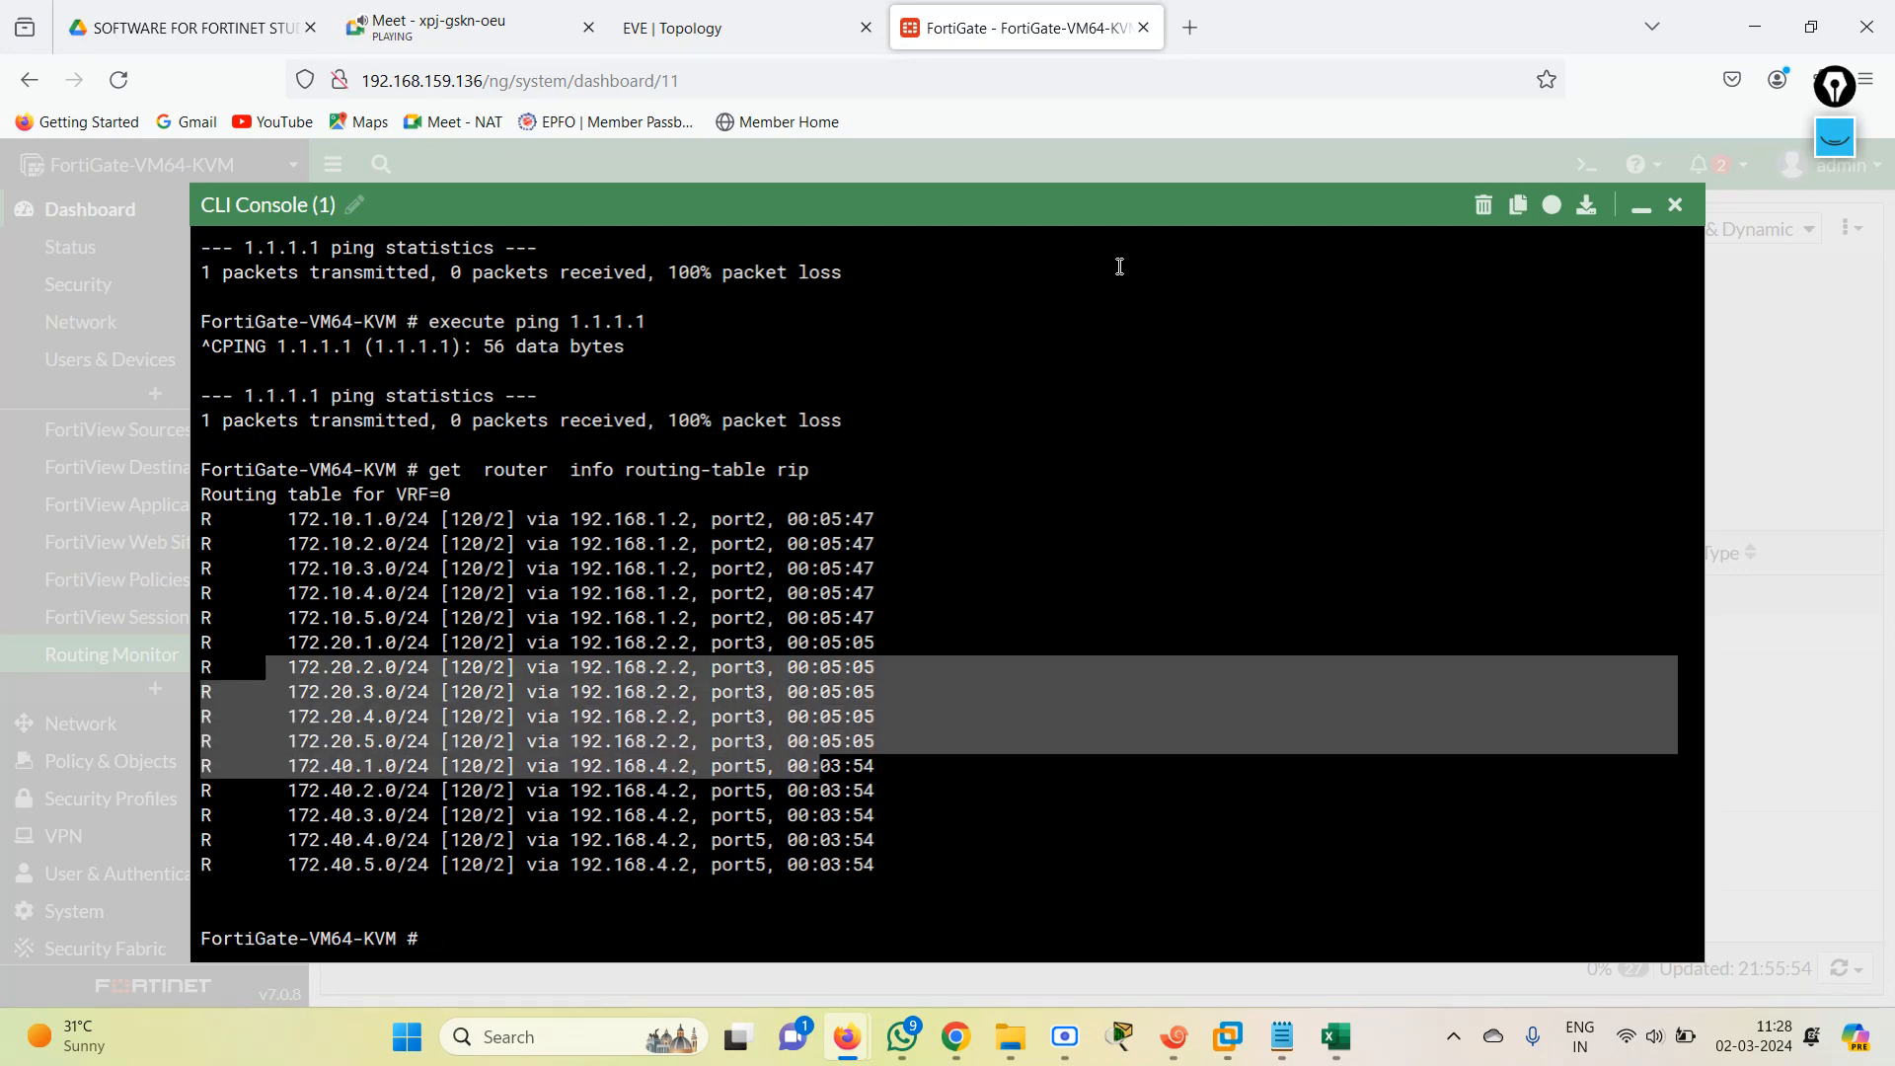
{"action": "left_click", "coordinate": [1633, 206]}
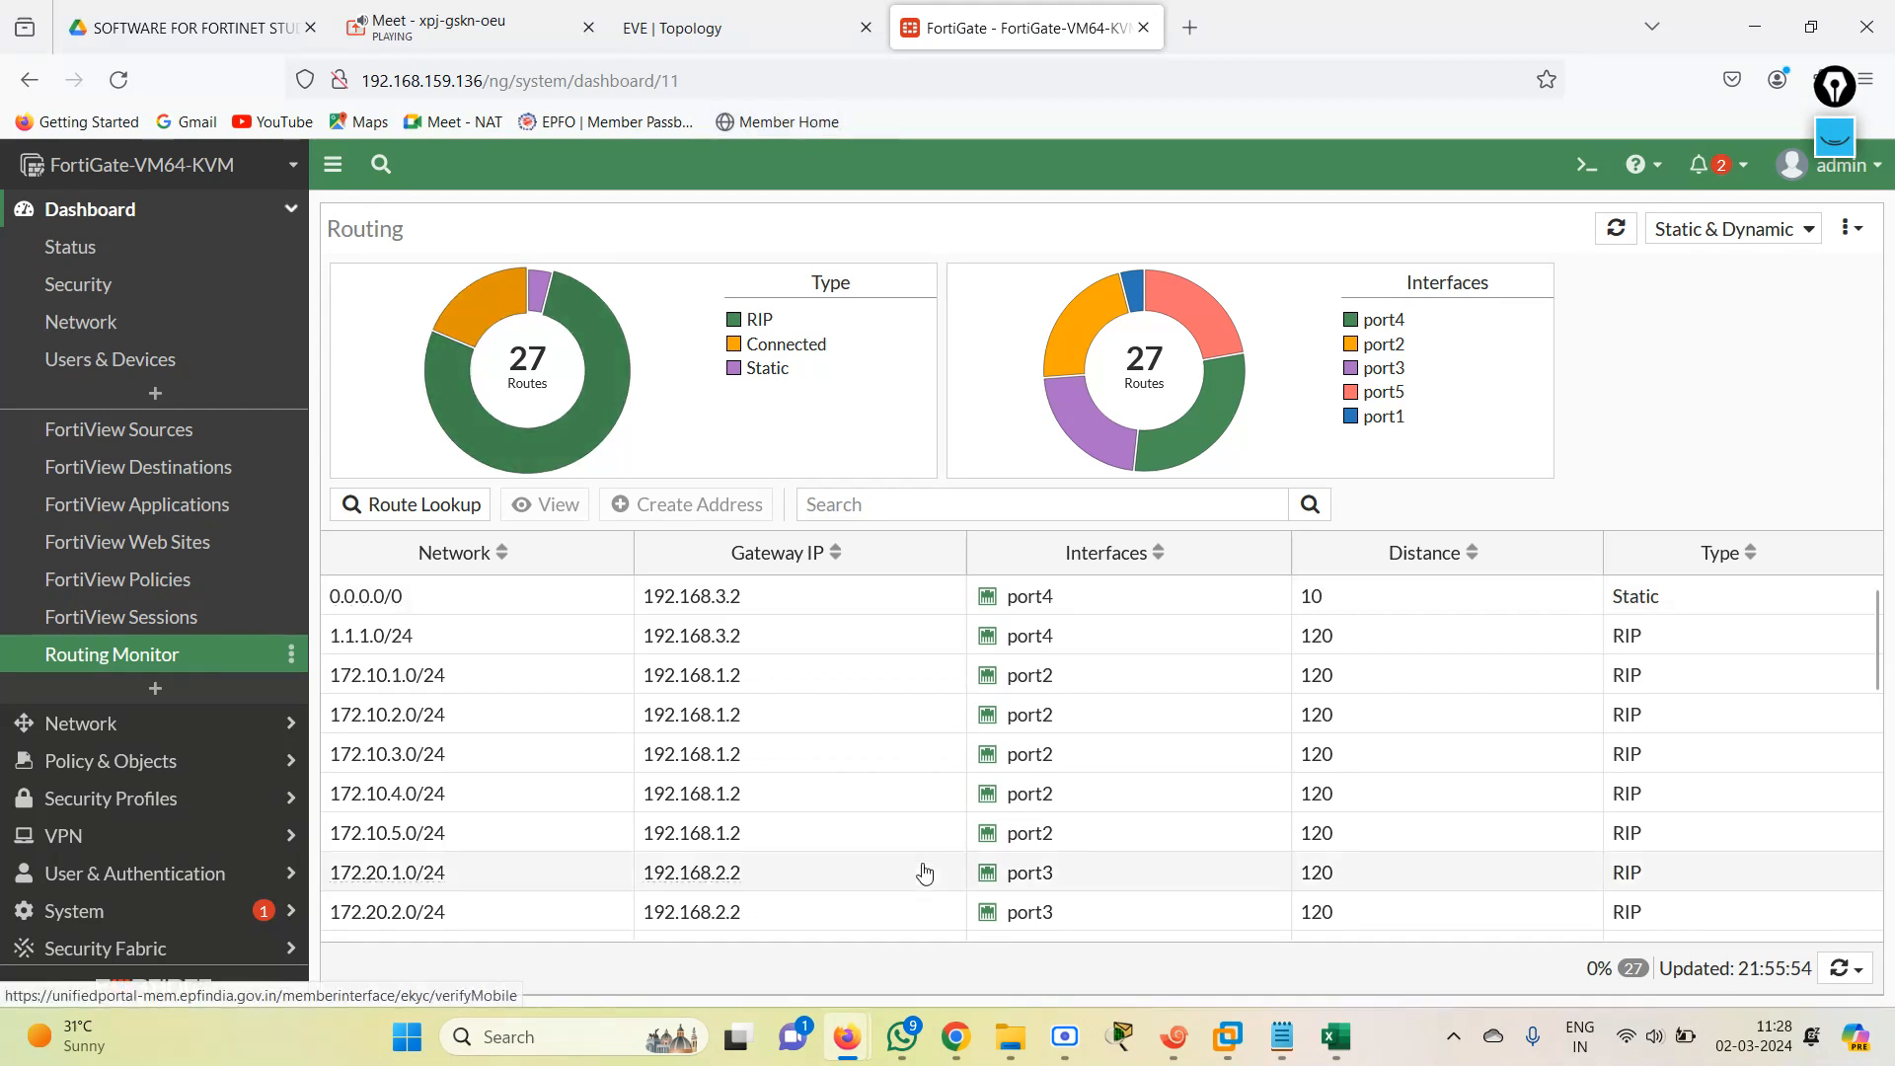
Switch to the INTERNET router's session in Xshell and re-enable interface fastEthernet 0/0 with no shutdown.
{"action": "left_click", "coordinate": [1174, 1036]}
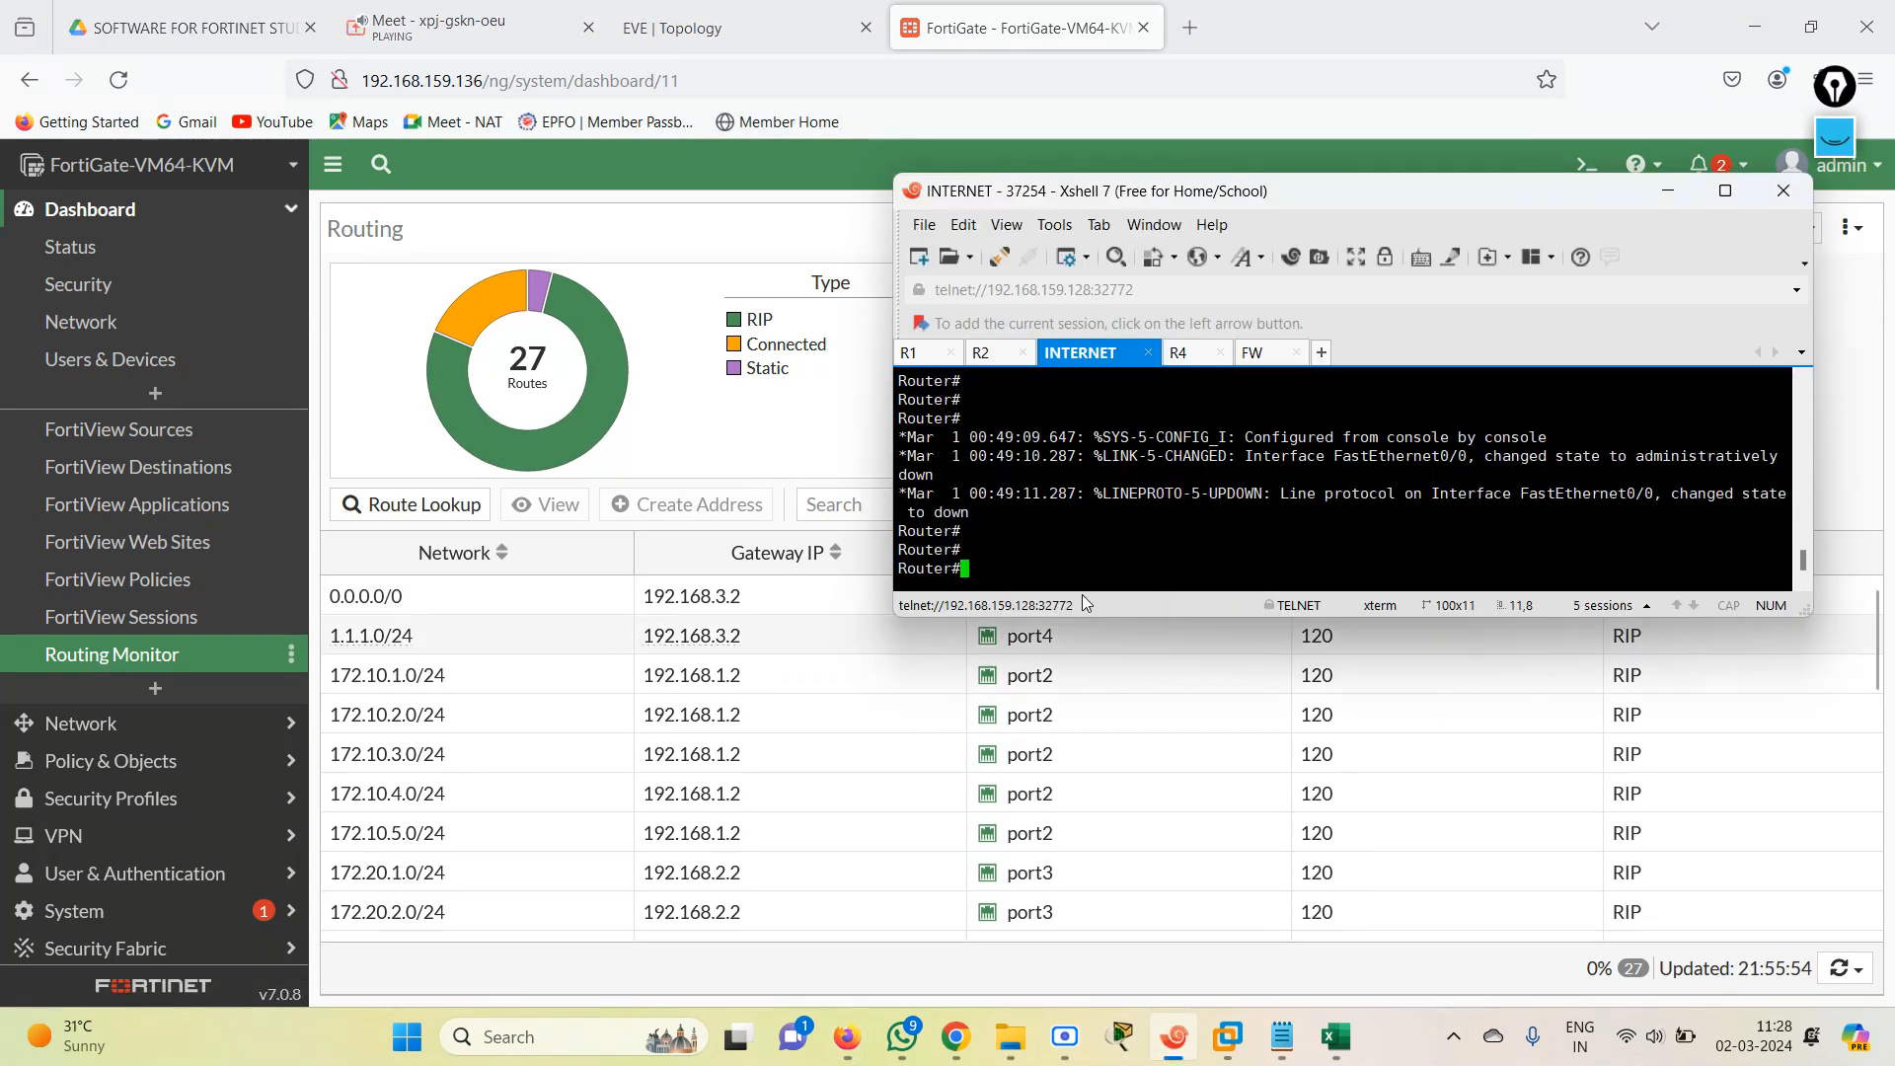
{"action": "type", "text": "conf te"}
{"action": "key", "text": "Return"}
{"action": "type", "text": "in"}
{"action": "key", "text": "Tab"}
{"action": "type", "text": "fas"}
{"action": "key", "text": "Tab"}
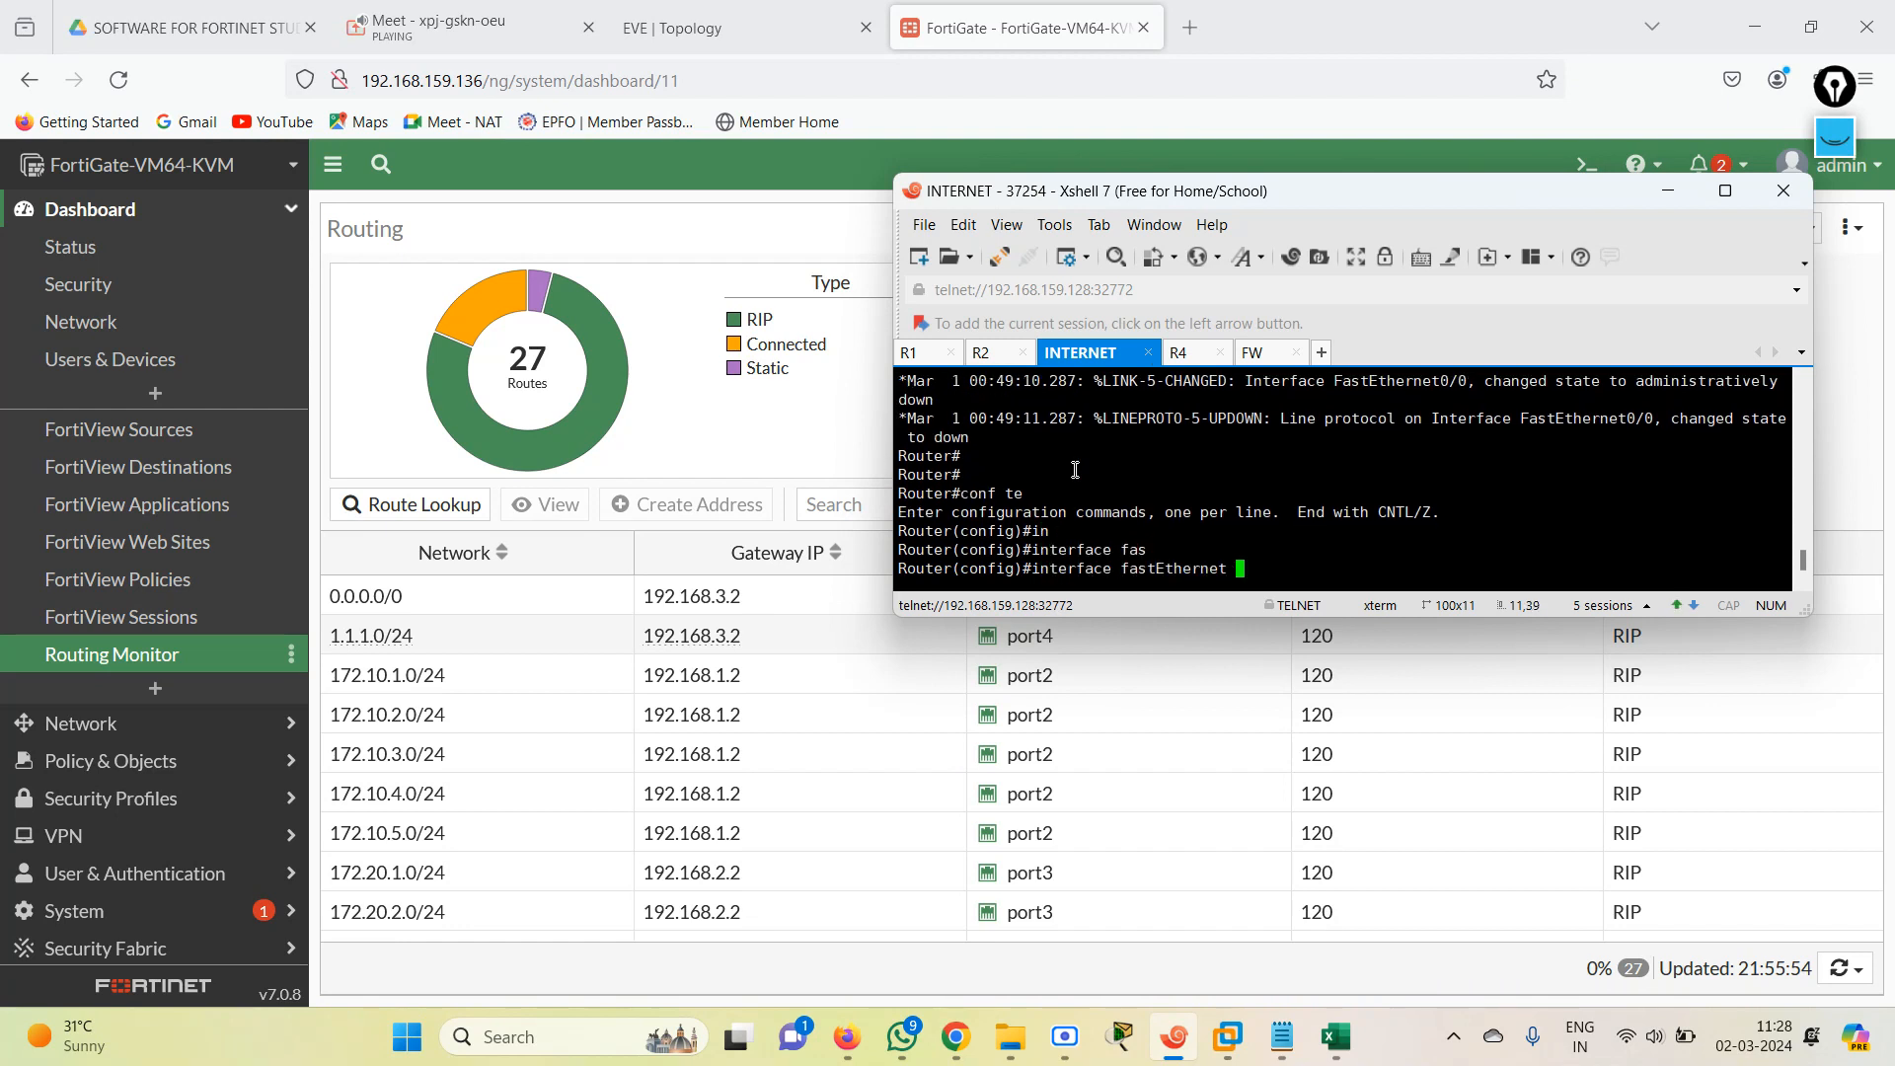
{"action": "type", "text": "0/0"}
{"action": "key", "text": "Return"}
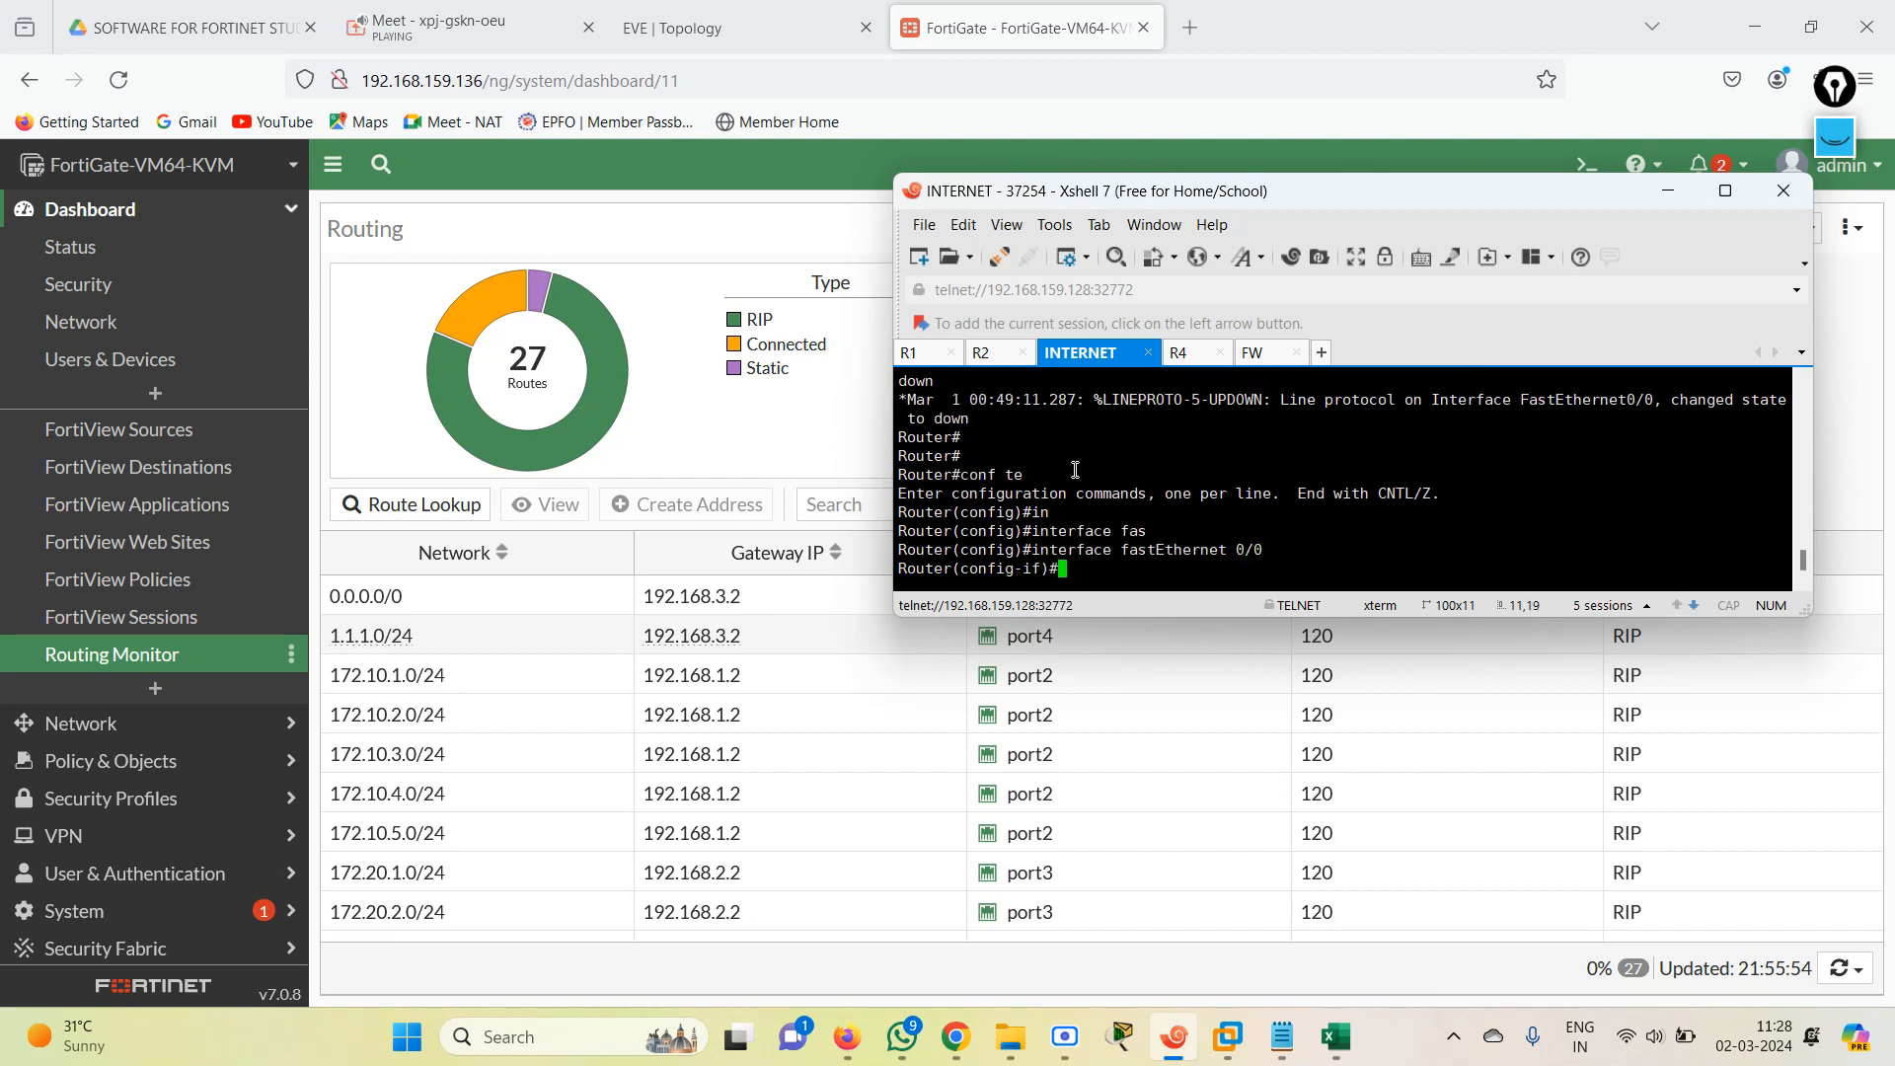
{"action": "type", "text": "no sh"}
{"action": "key", "text": "Tab"}
{"action": "key", "text": "Return"}
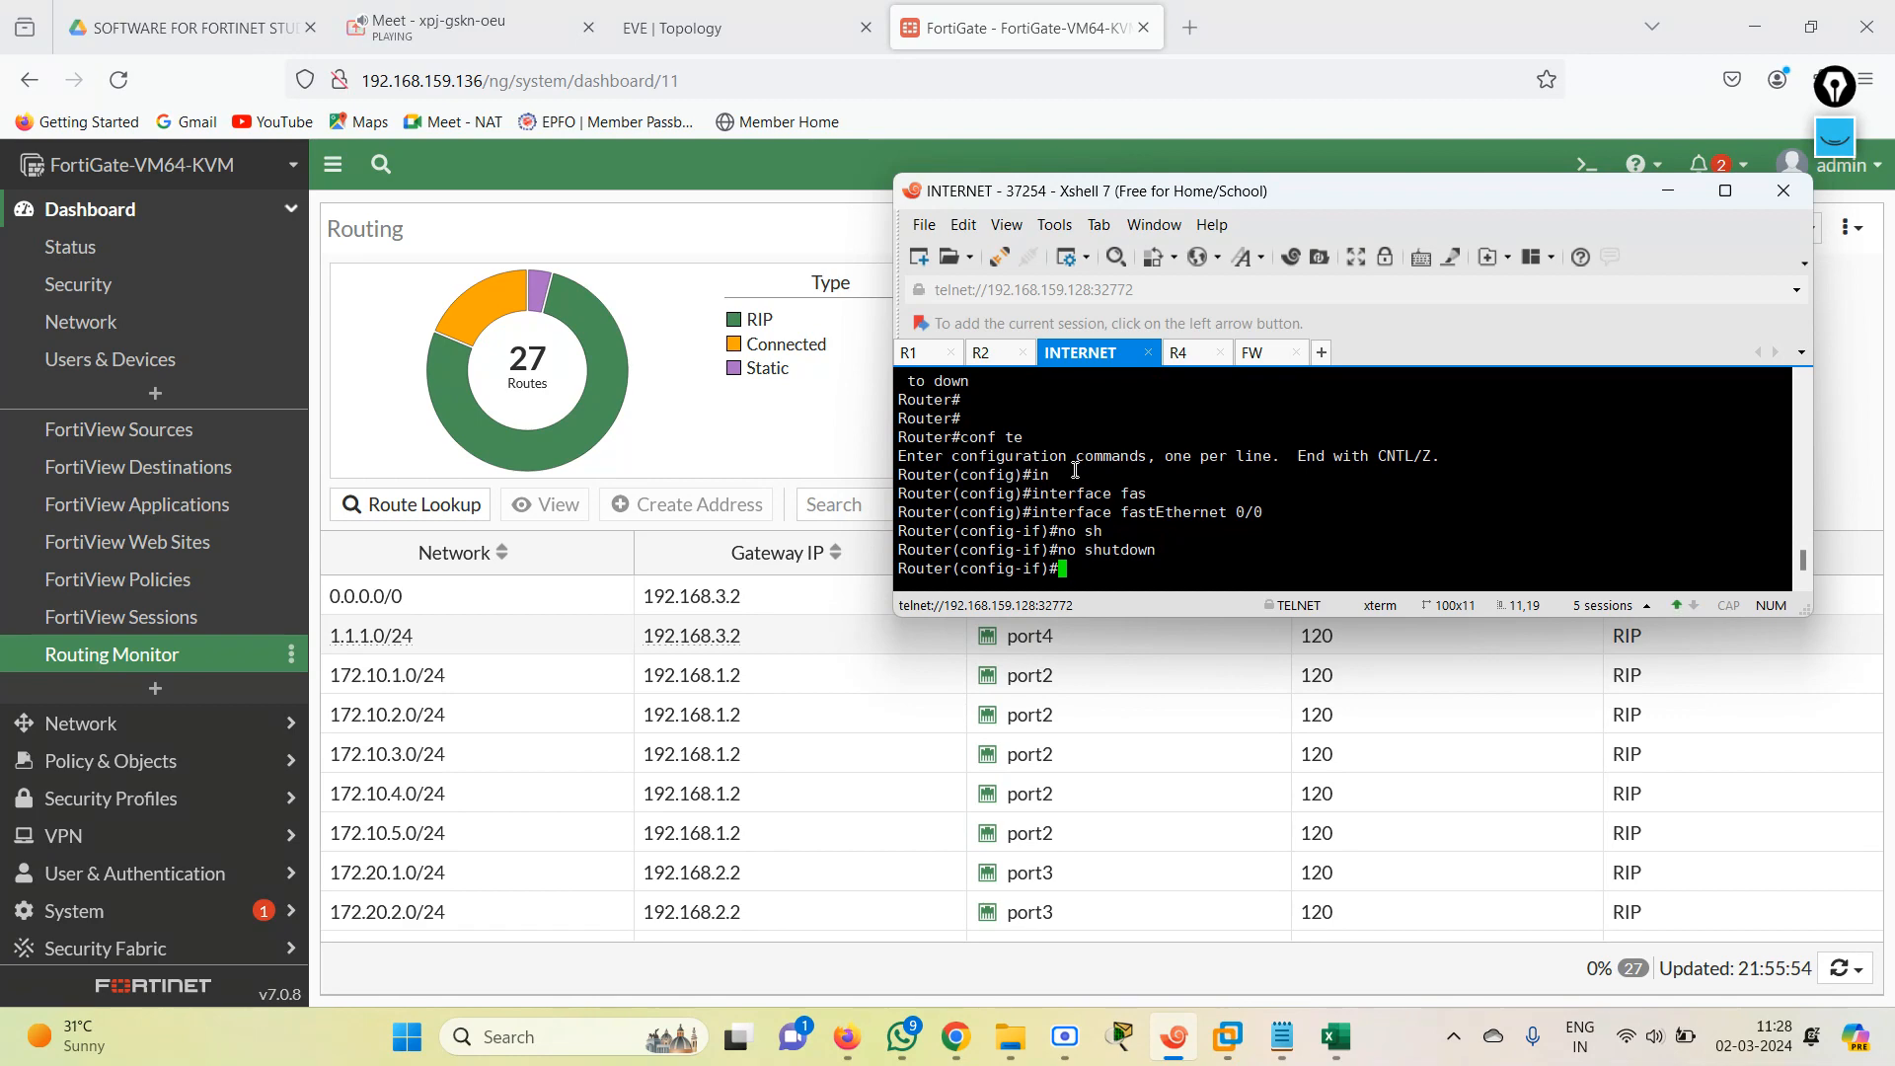
Check the topology, reopen the FortiGate CLI console, and try to look up the routing options of the get router command.
{"action": "left_click", "coordinate": [730, 31]}
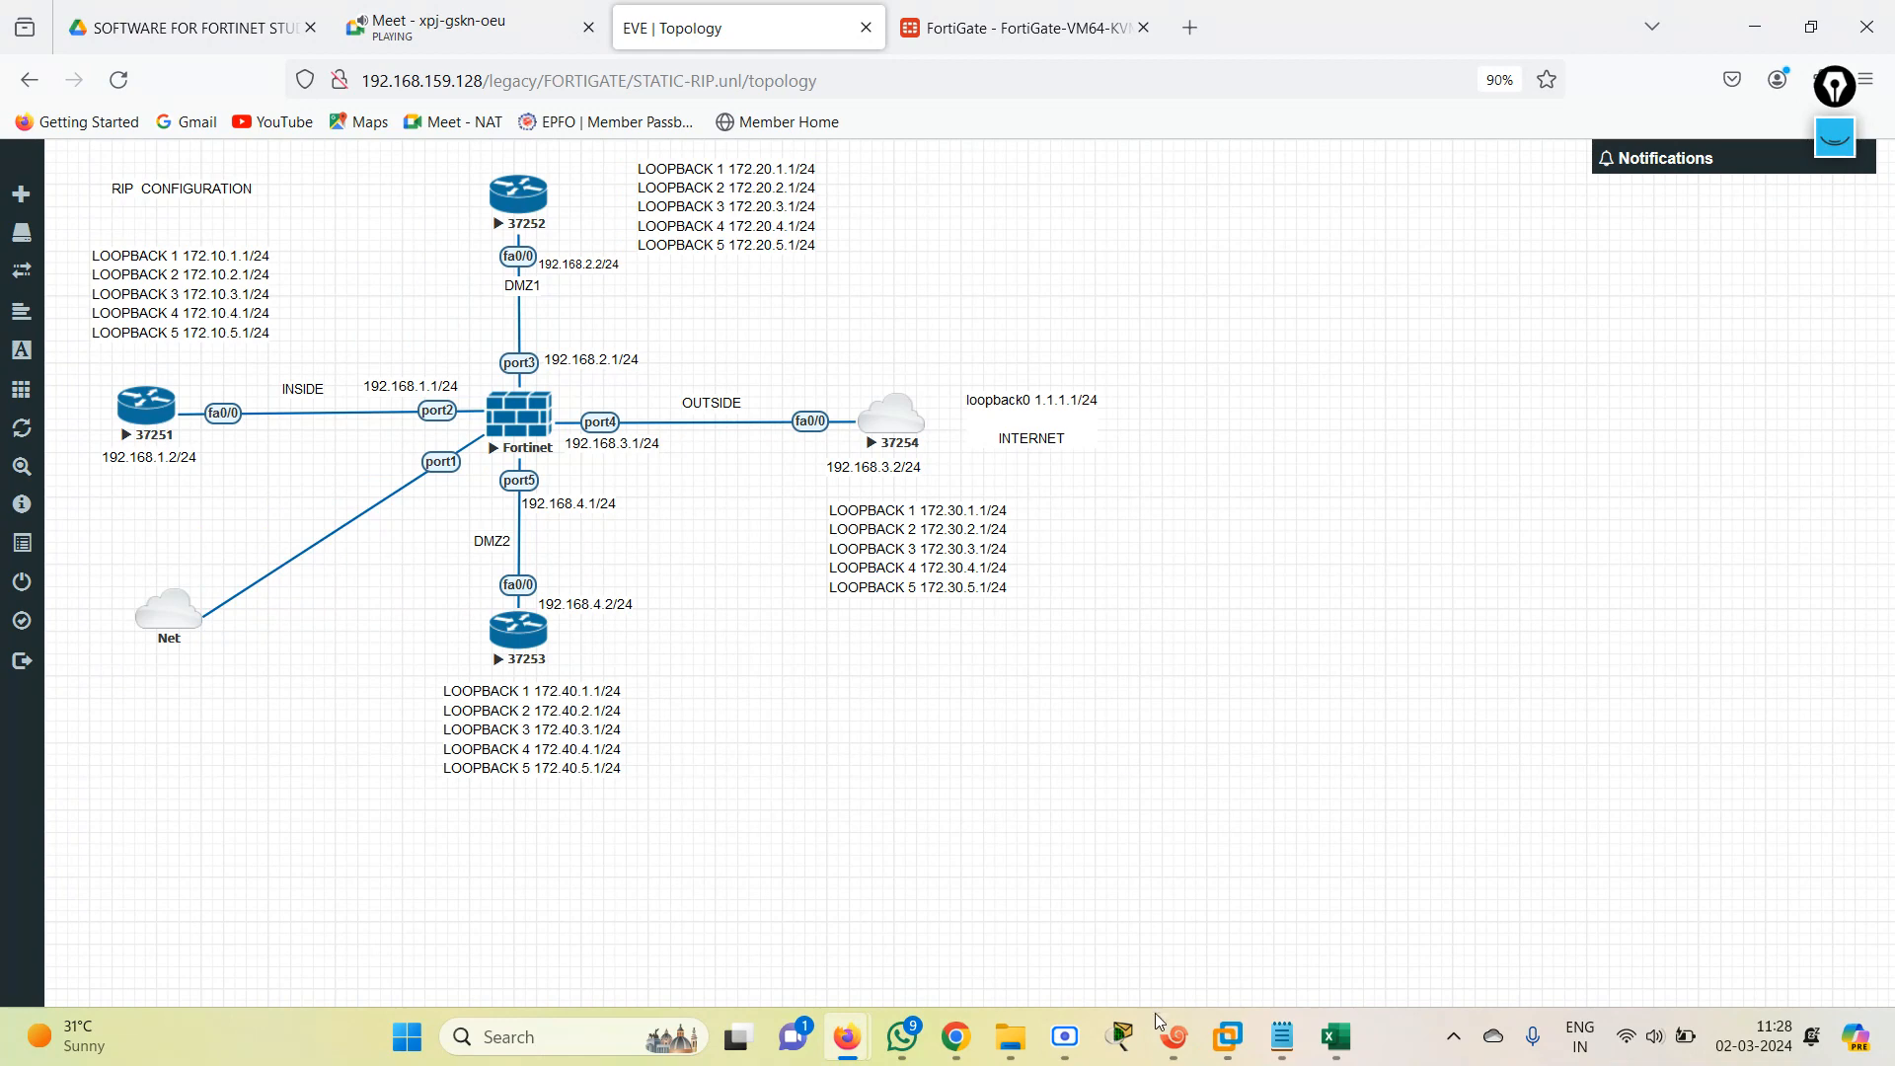
{"action": "left_click", "coordinate": [1073, 22]}
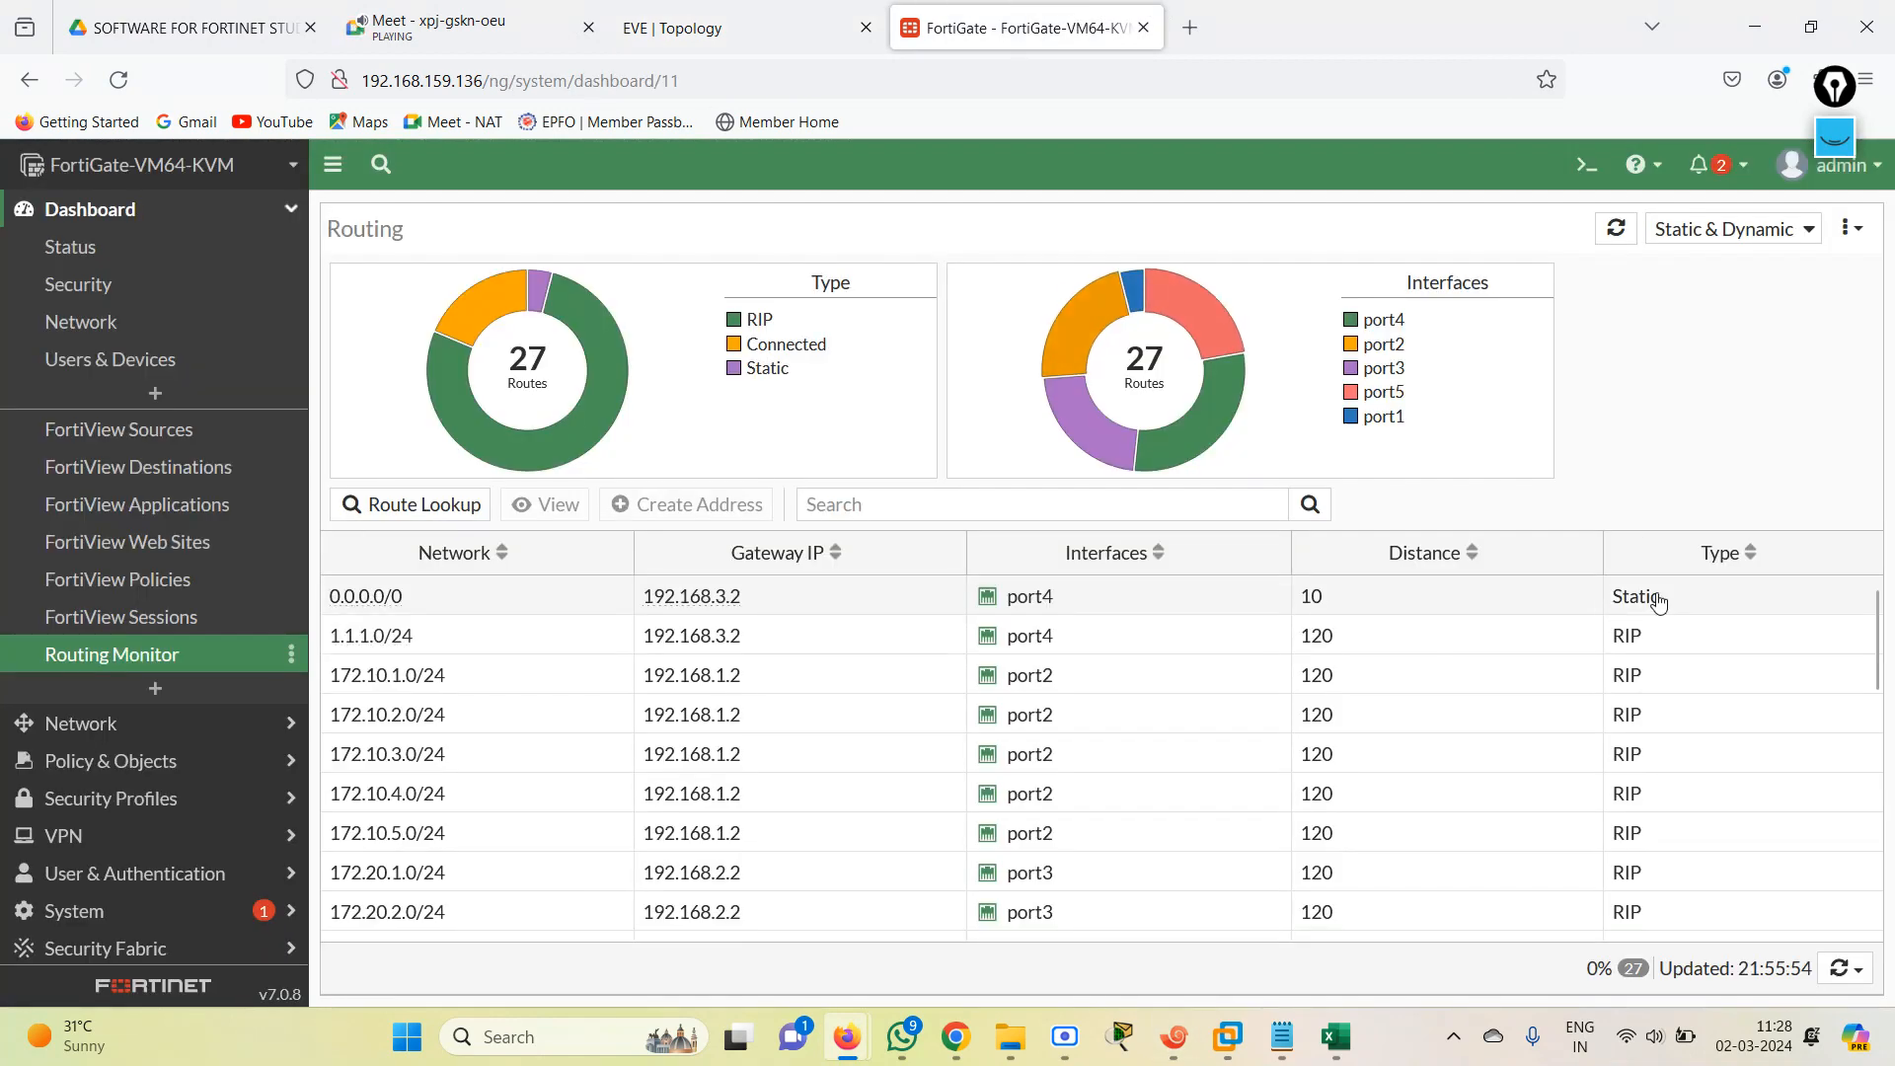
{"action": "left_click", "coordinate": [1588, 166]}
{"action": "type", "text": "get "}
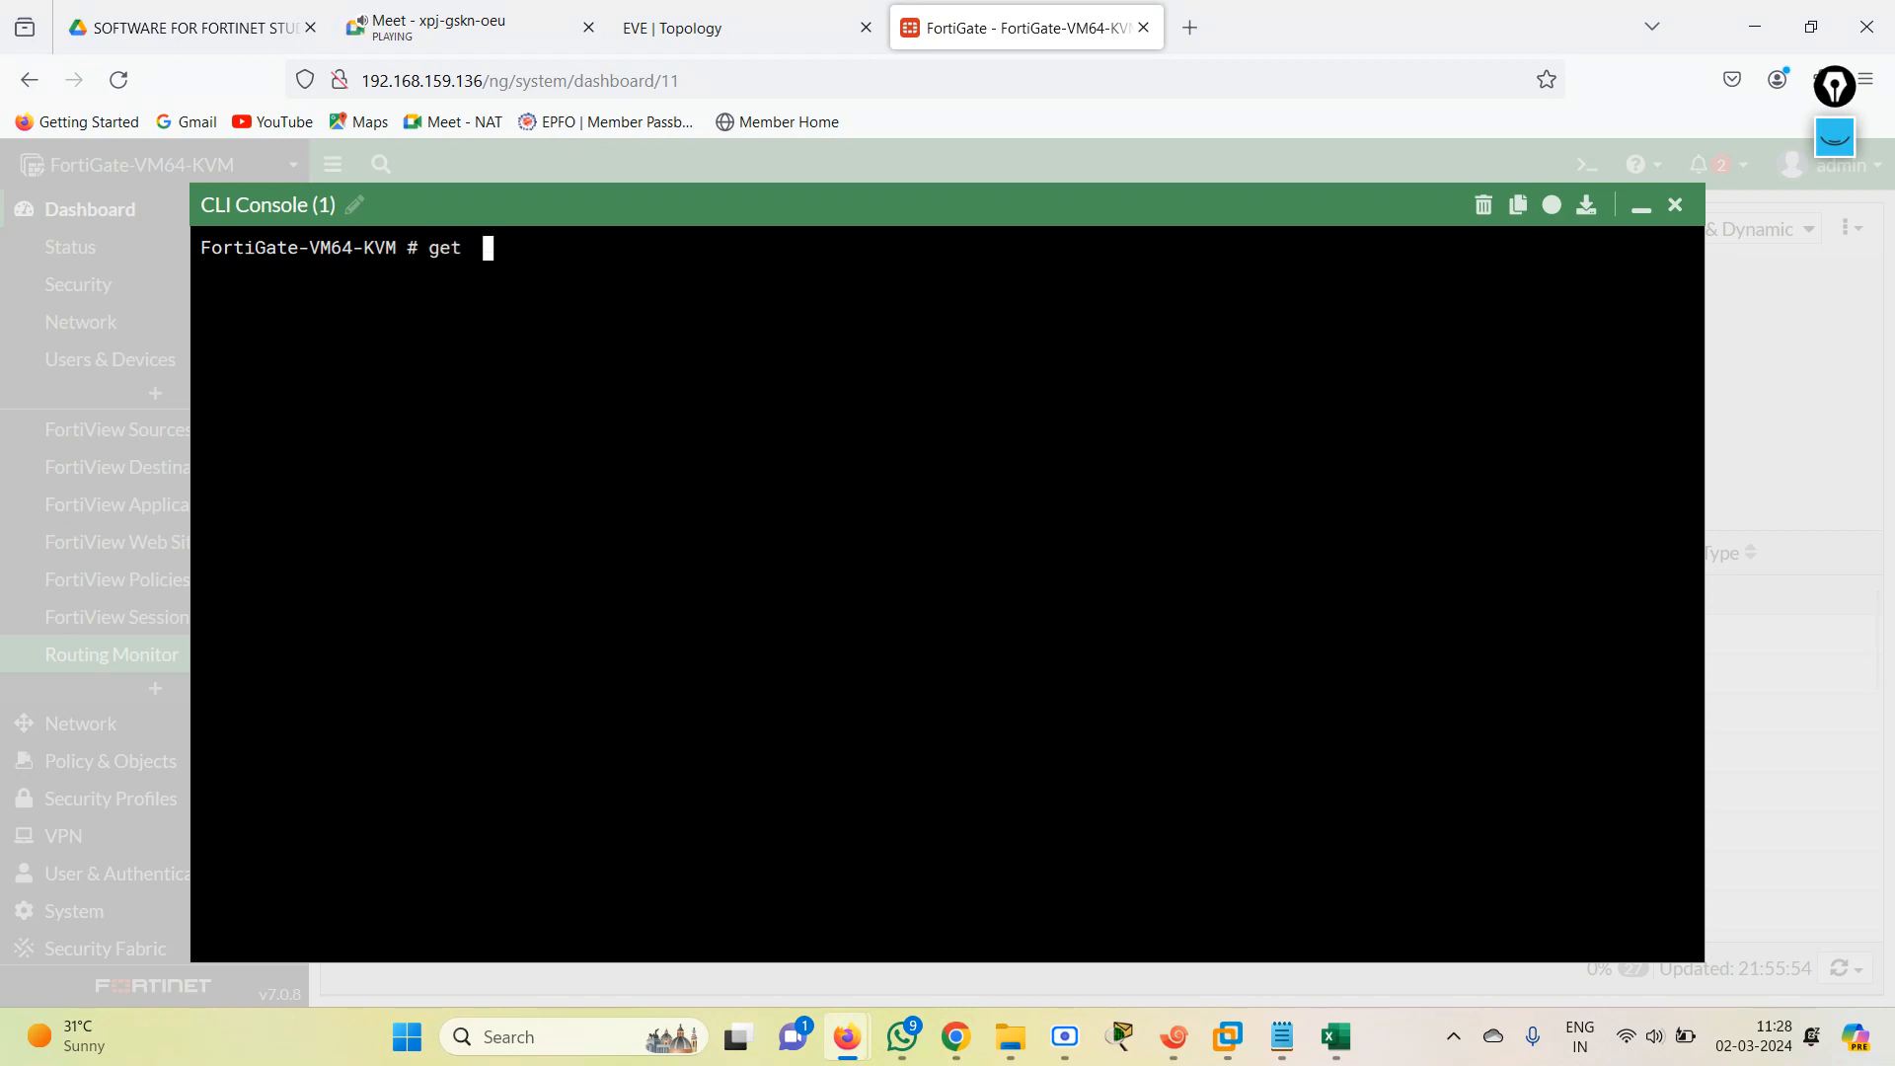
{"action": "type", "text": " router u in"}
{"action": "key", "text": "Return"}
{"action": "key", "text": "Up"}
{"action": "key", "text": "BackSpace"}
{"action": "key", "text": "BackSpace"}
{"action": "key", "text": "BackSpace"}
{"action": "key", "text": "BackSpace"}
{"action": "type", "text": "in"}
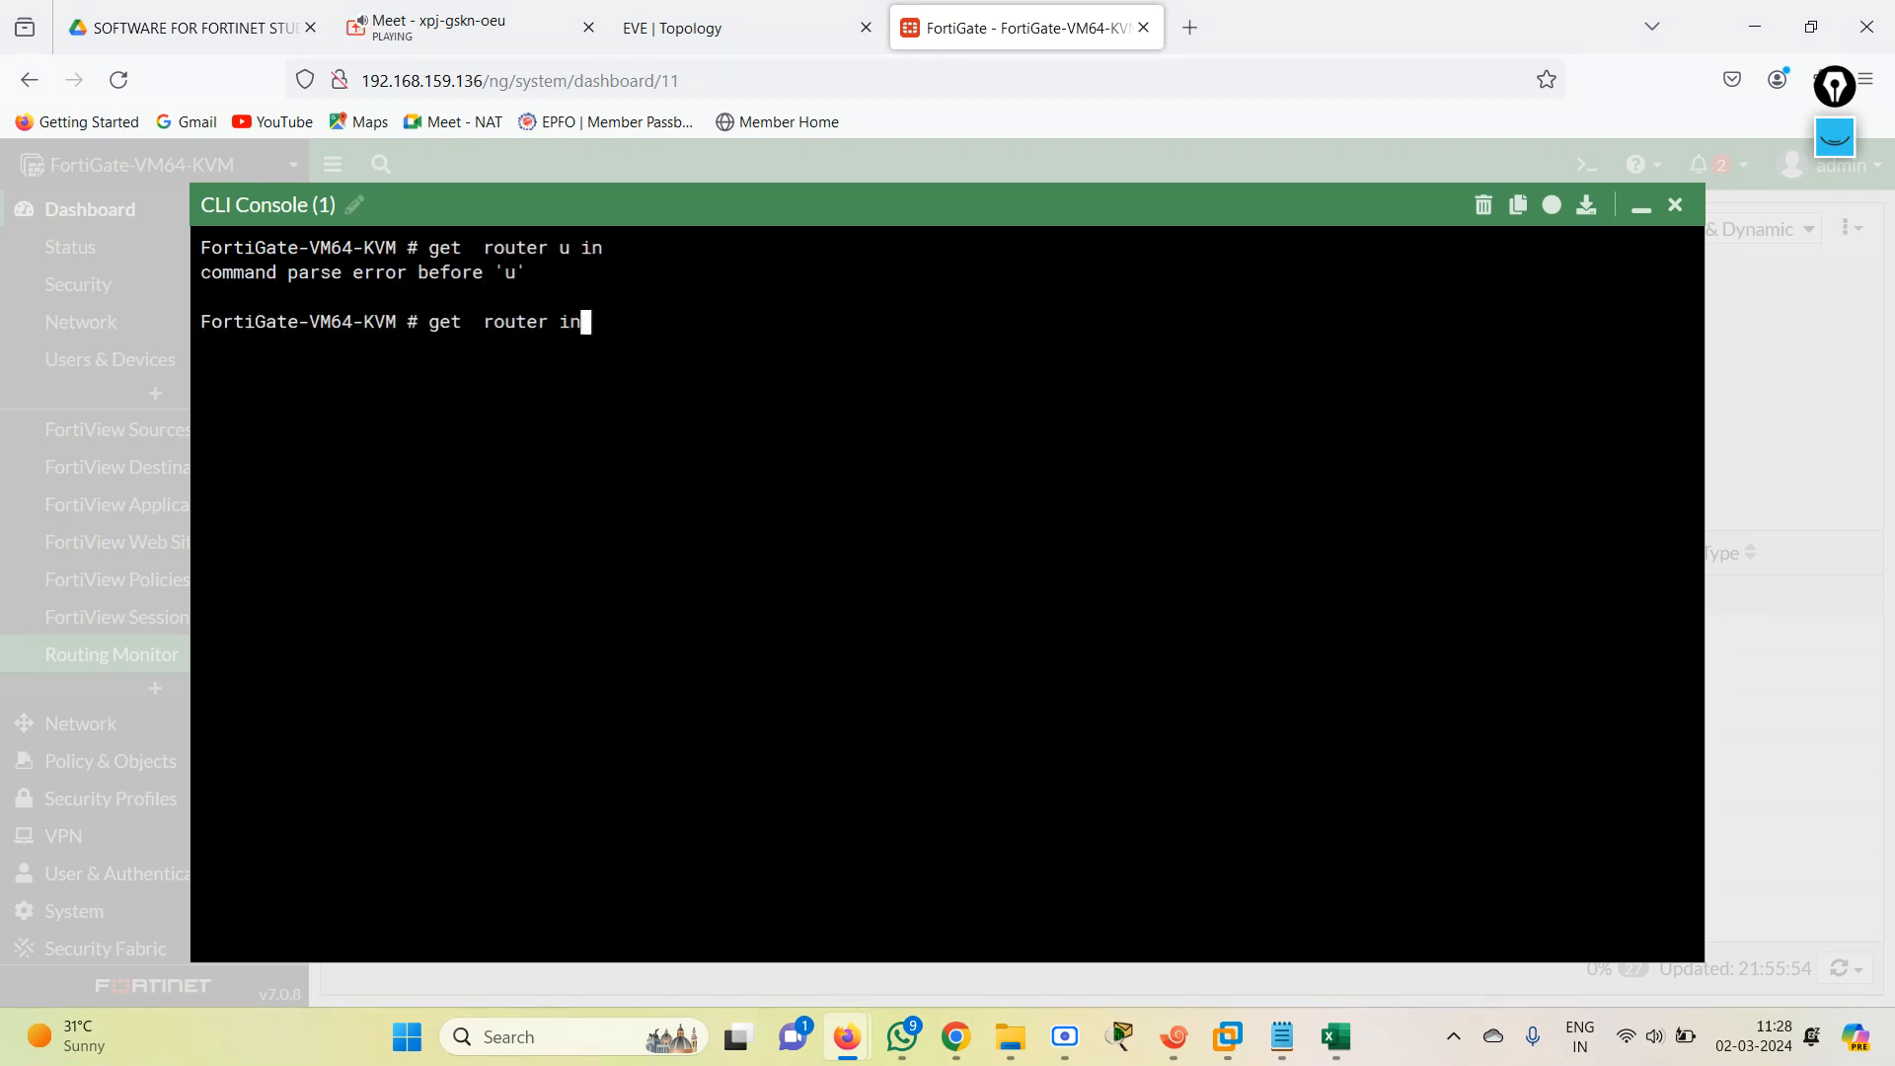
{"action": "type", "text": "for rou"}
{"action": "key", "text": "BackSpace"}
{"action": "key", "text": "BackSpace"}
{"action": "type", "text": "rou ?"}
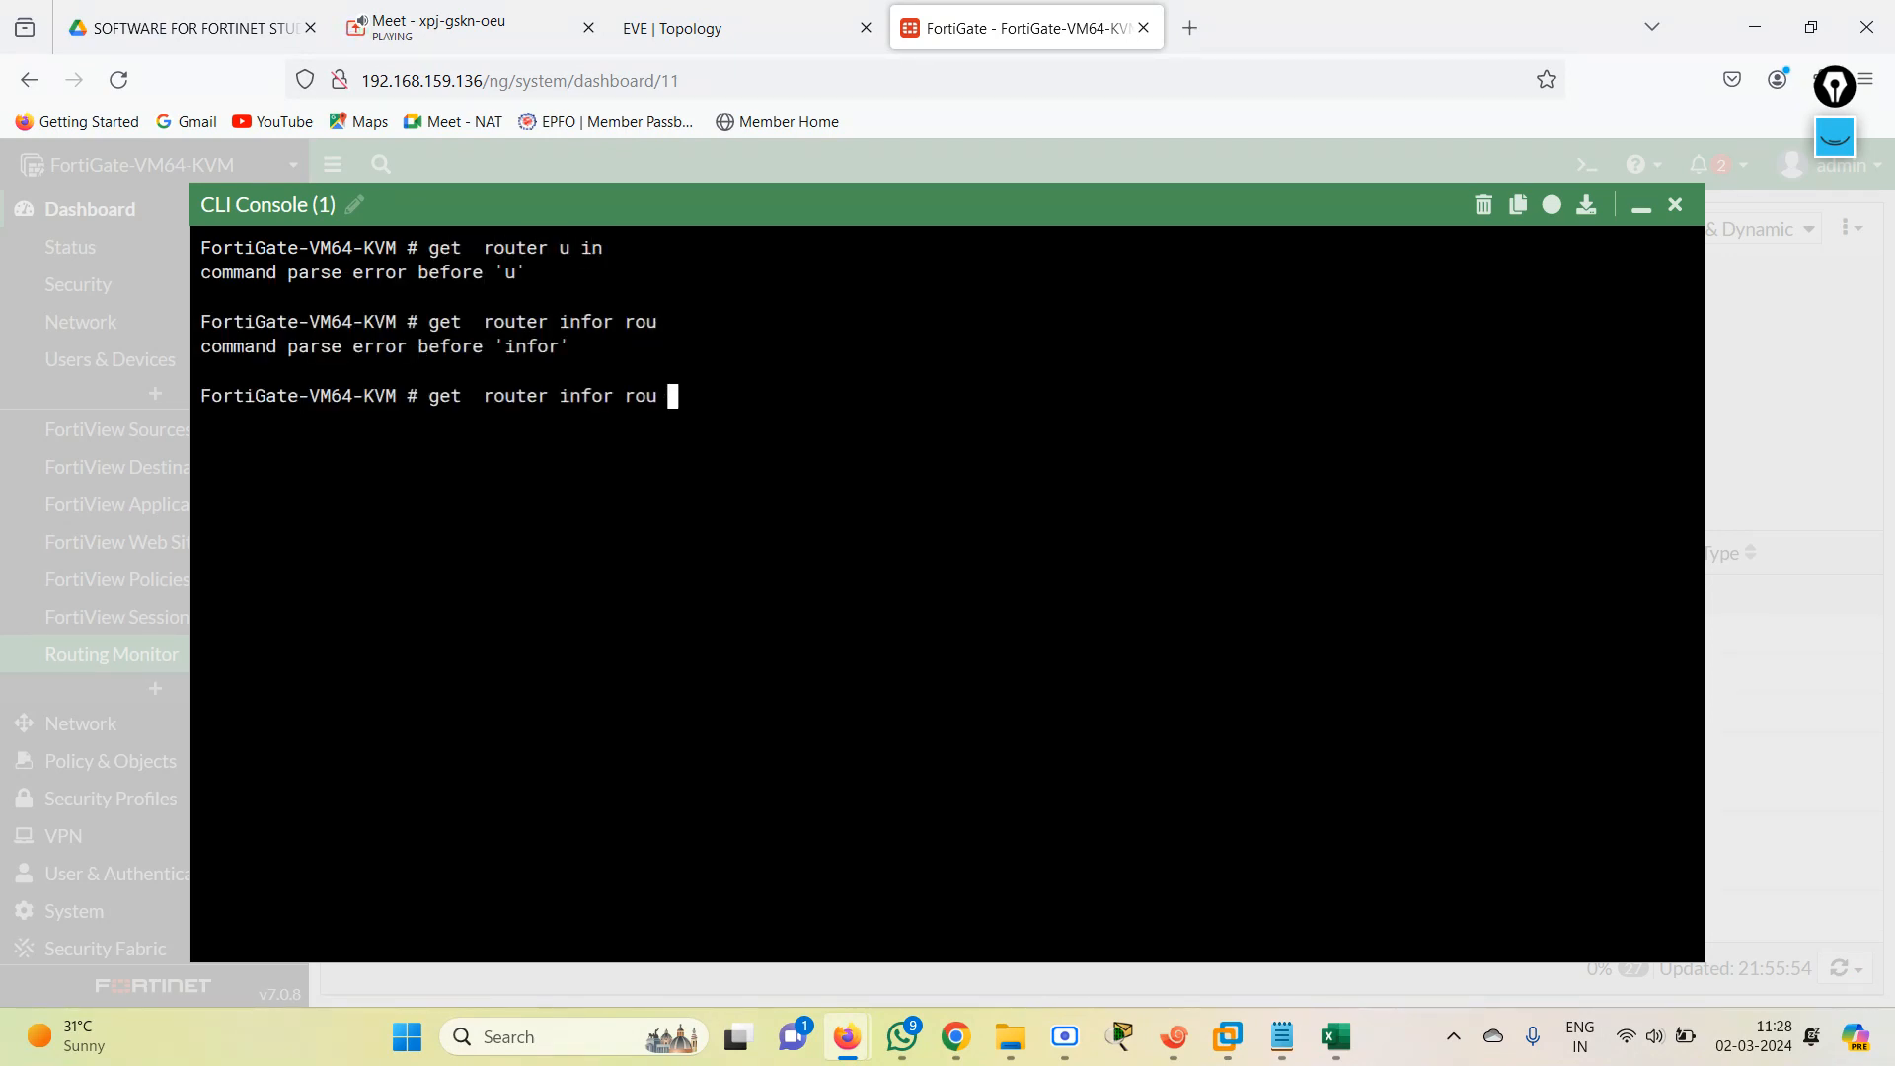
{"action": "key", "text": "BackSpace"}
{"action": "key", "text": "BackSpace"}
{"action": "type", "text": "?"}
{"action": "key", "text": "BackSpace"}
{"action": "key", "text": "BackSpace"}
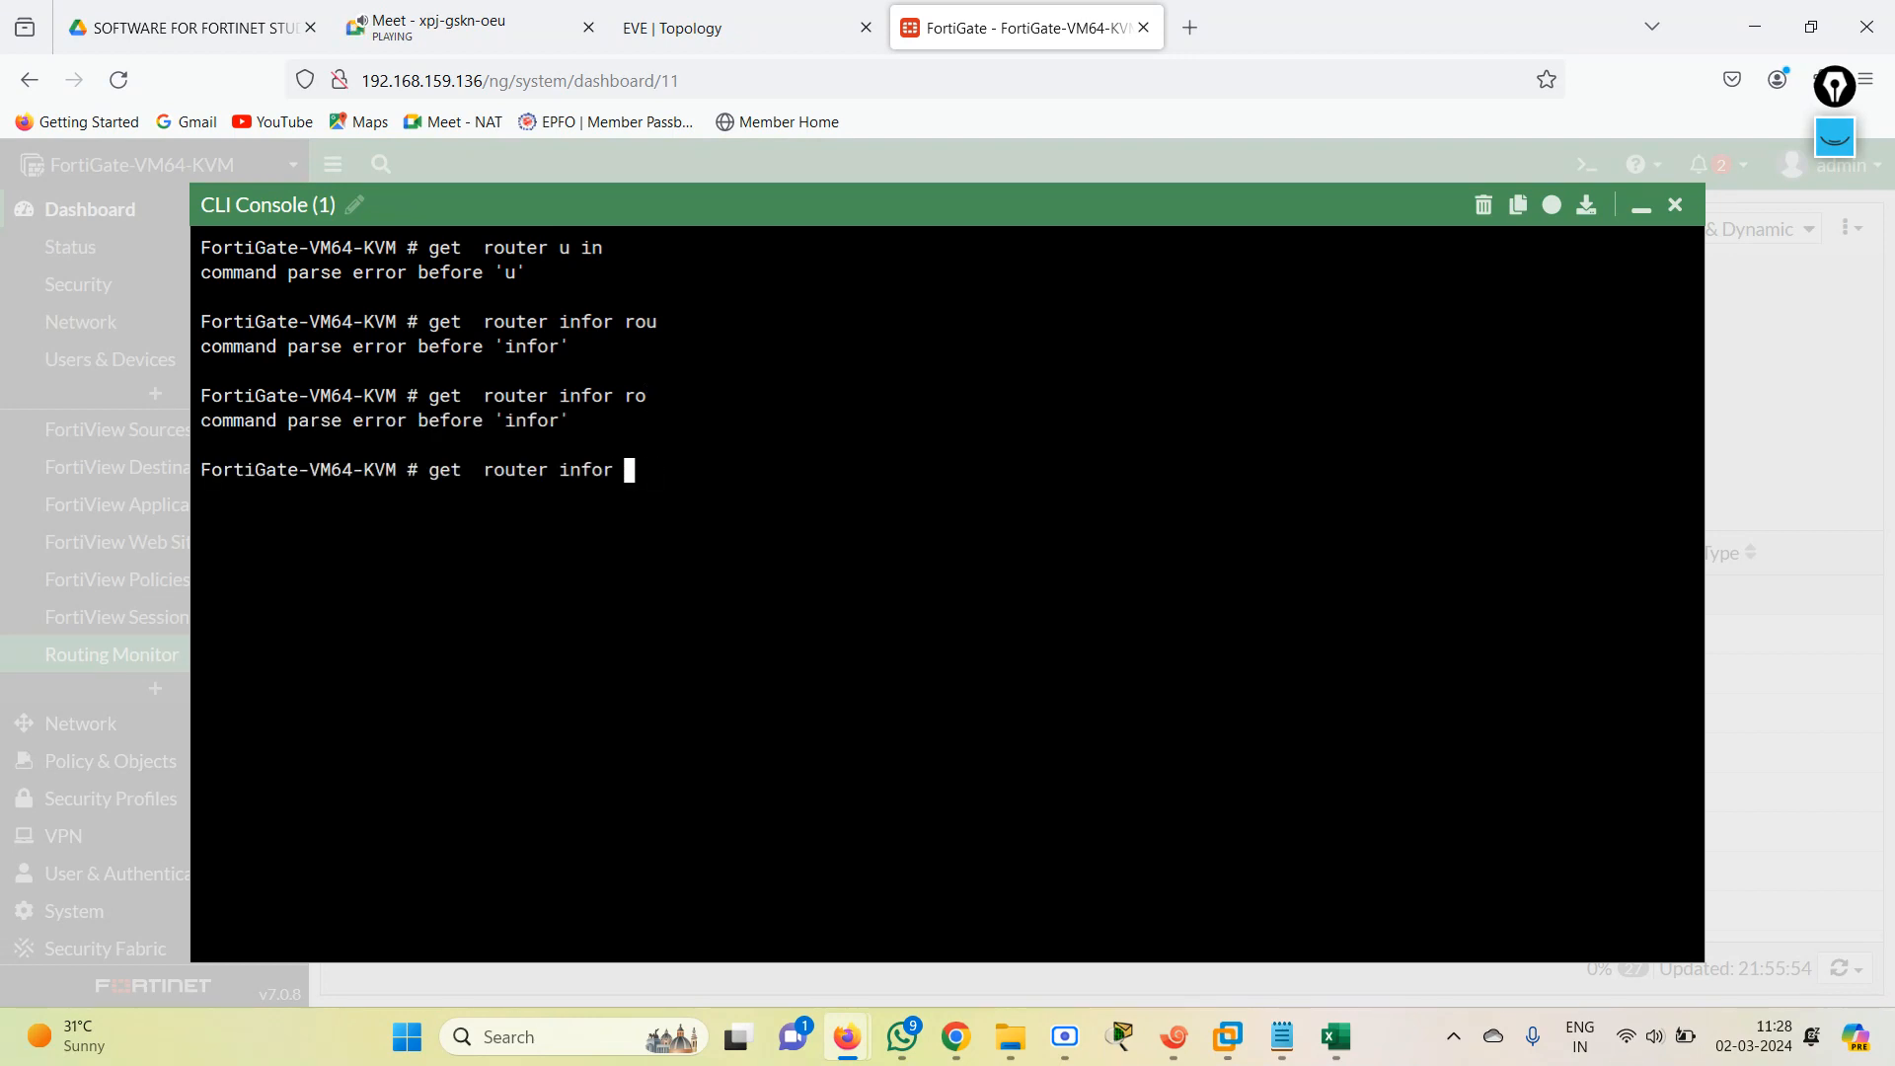
Display the full routing table with get router info routing-table details and examine its default and RIP routes.
{"action": "key", "text": "BackSpace"}
{"action": "key", "text": "BackSpace"}
{"action": "type", "text": "ro"}
{"action": "key", "text": "Tab"}
{"action": "type", "text": "details"}
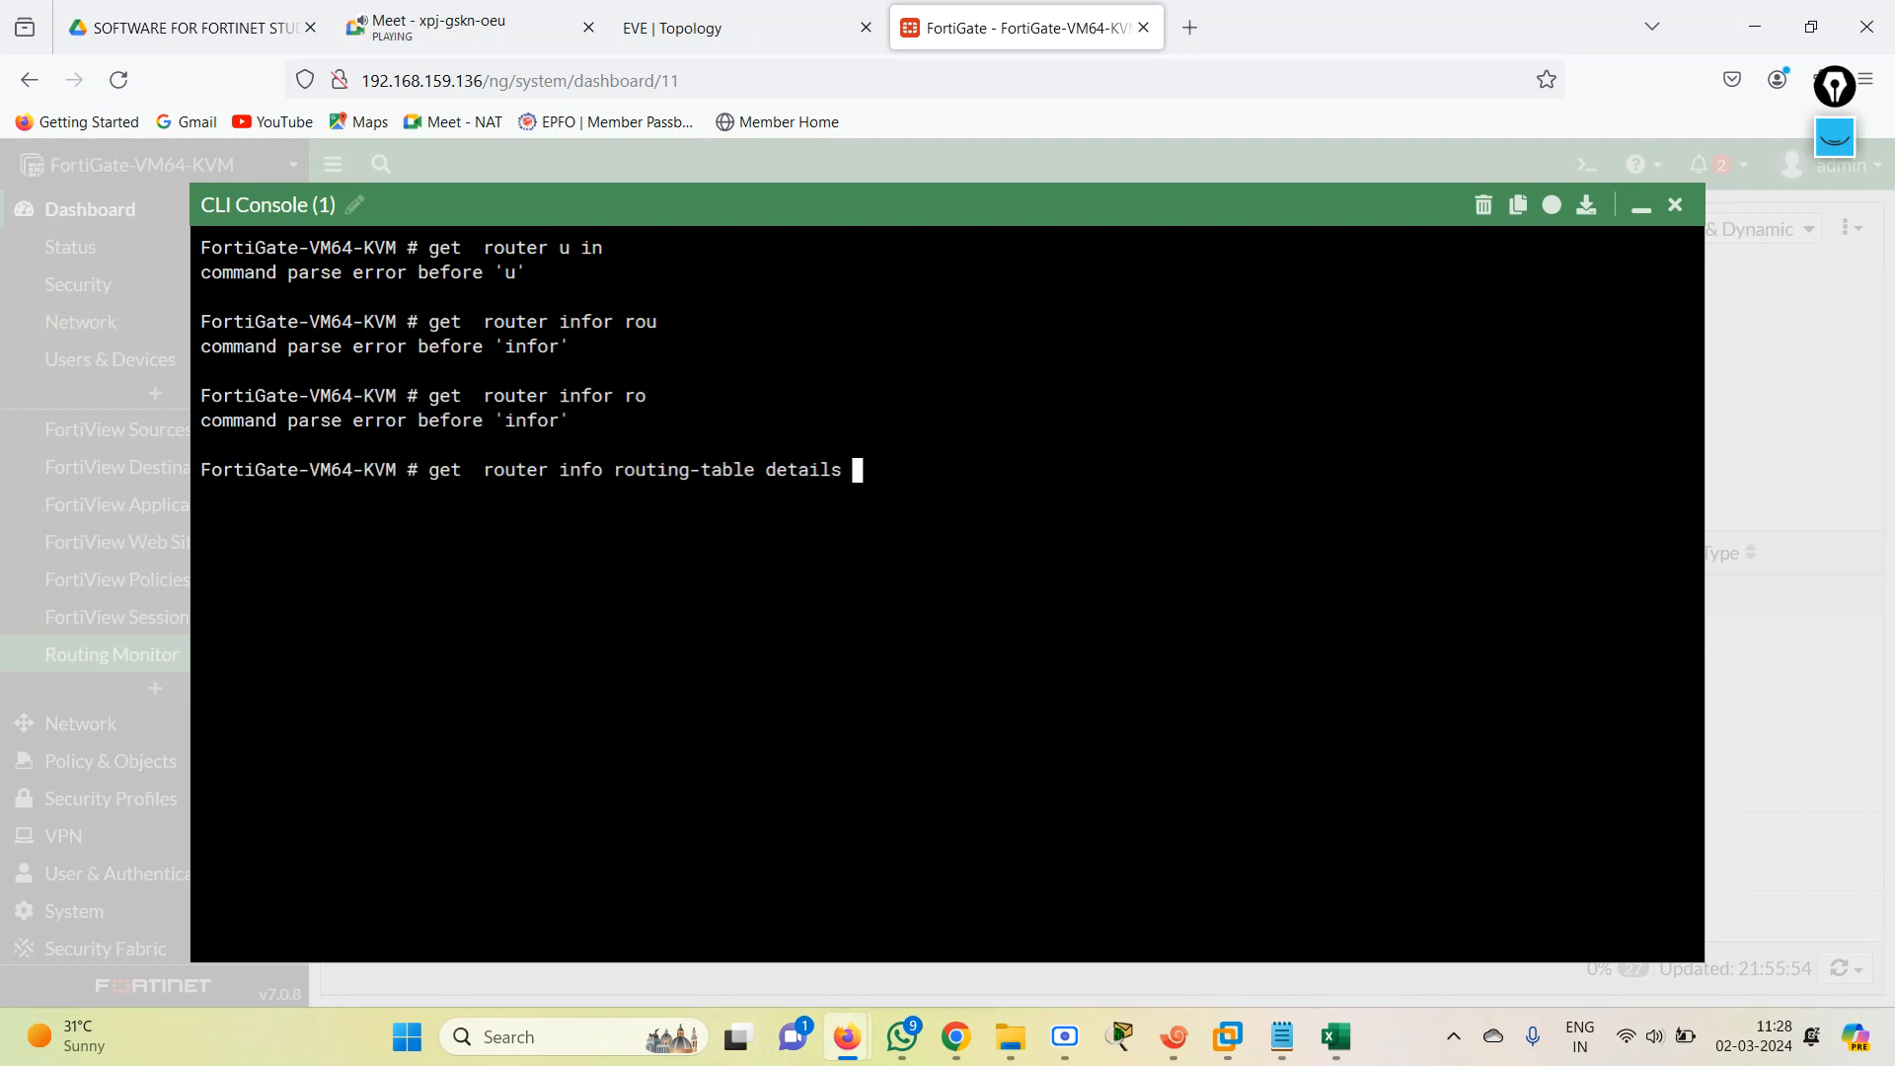
{"action": "key", "text": "Return"}
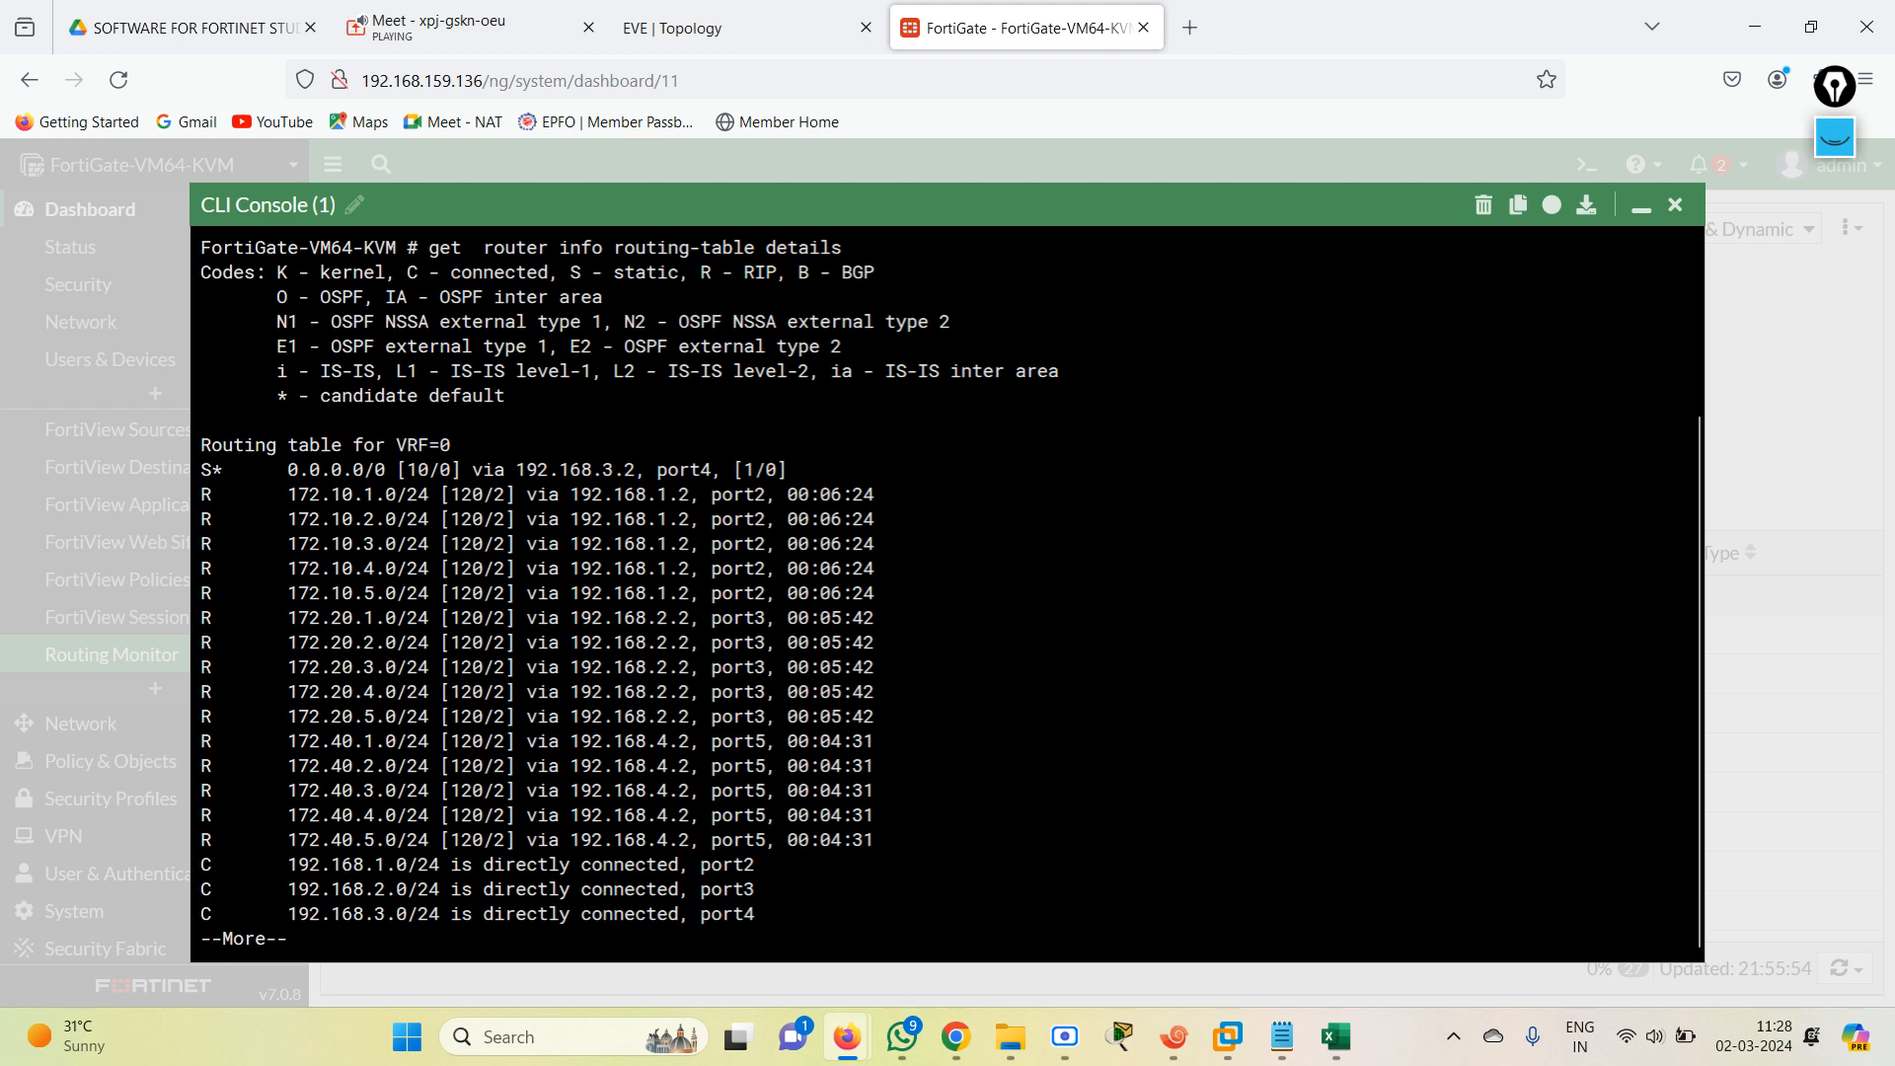
{"action": "key", "text": "space"}
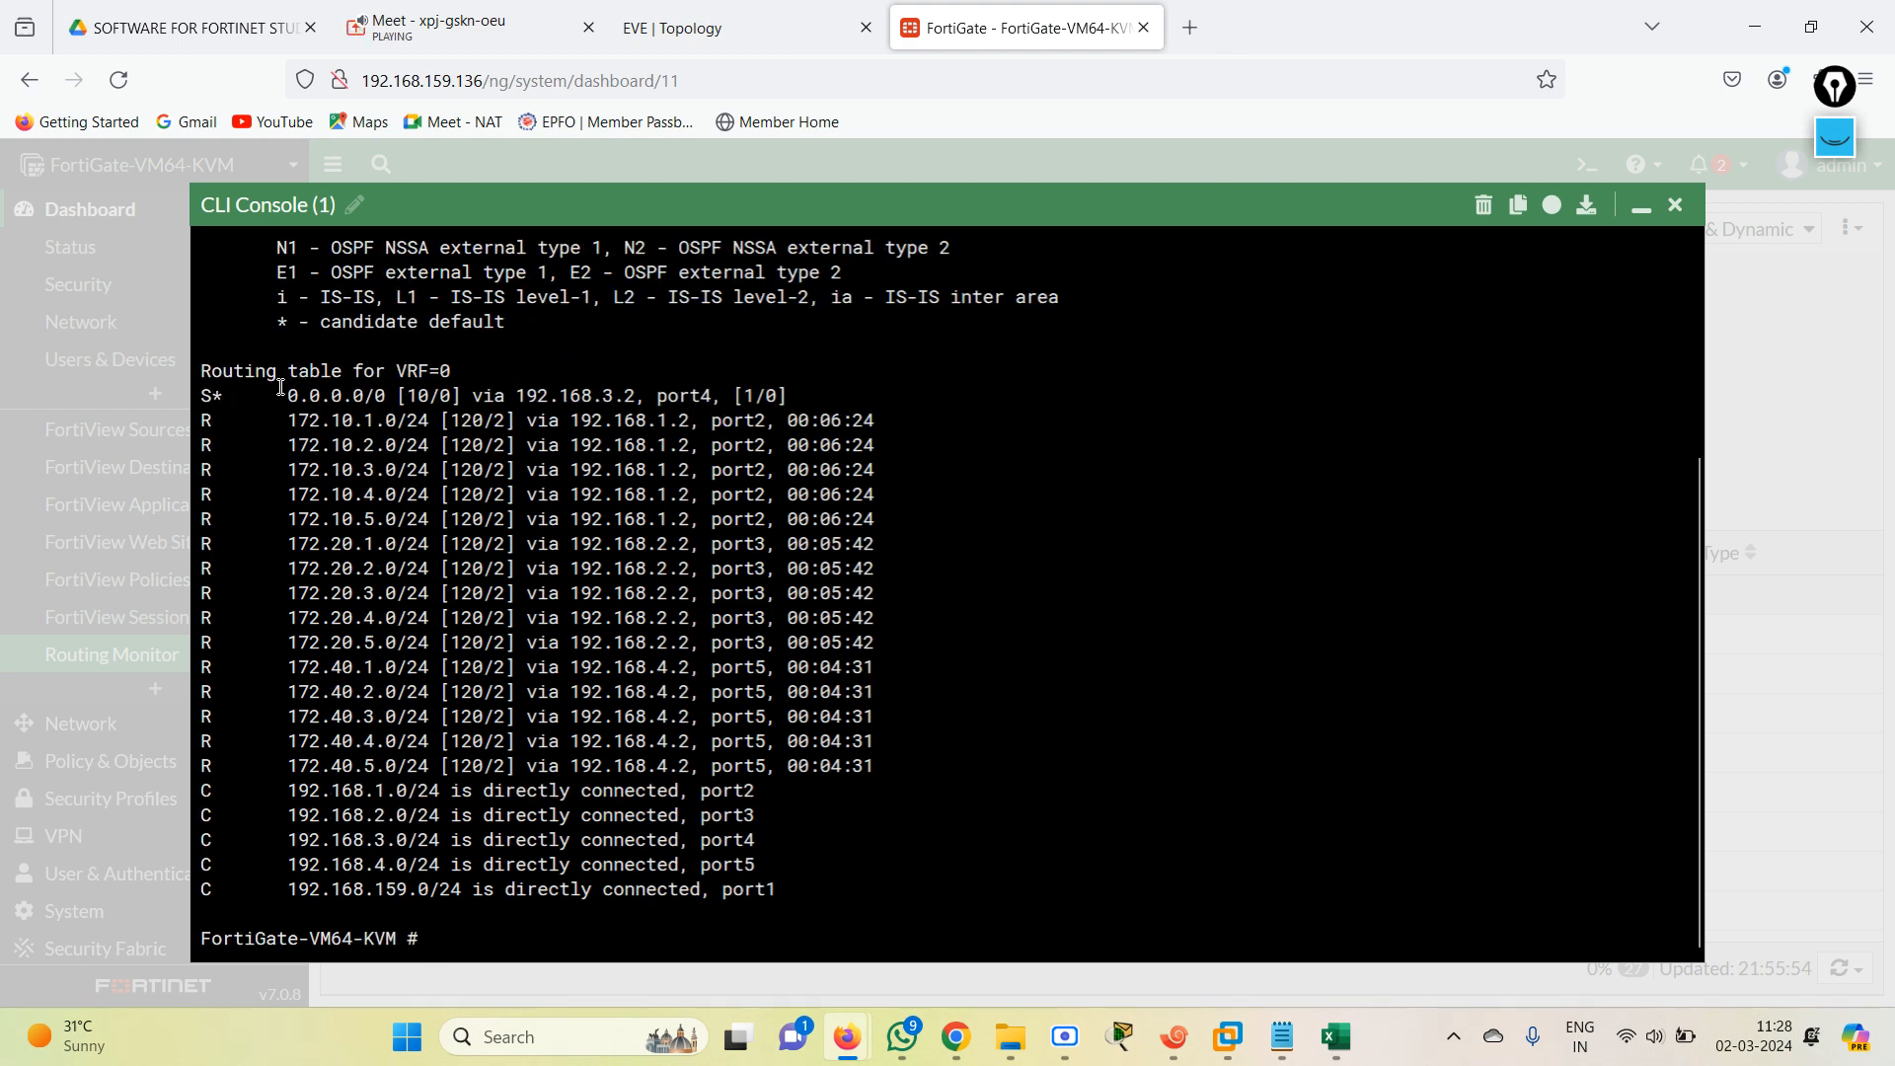
{"action": "left_click_drag", "start_coordinate": [279, 386], "coordinate": [854, 422]}
{"action": "left_click", "coordinate": [766, 706]}
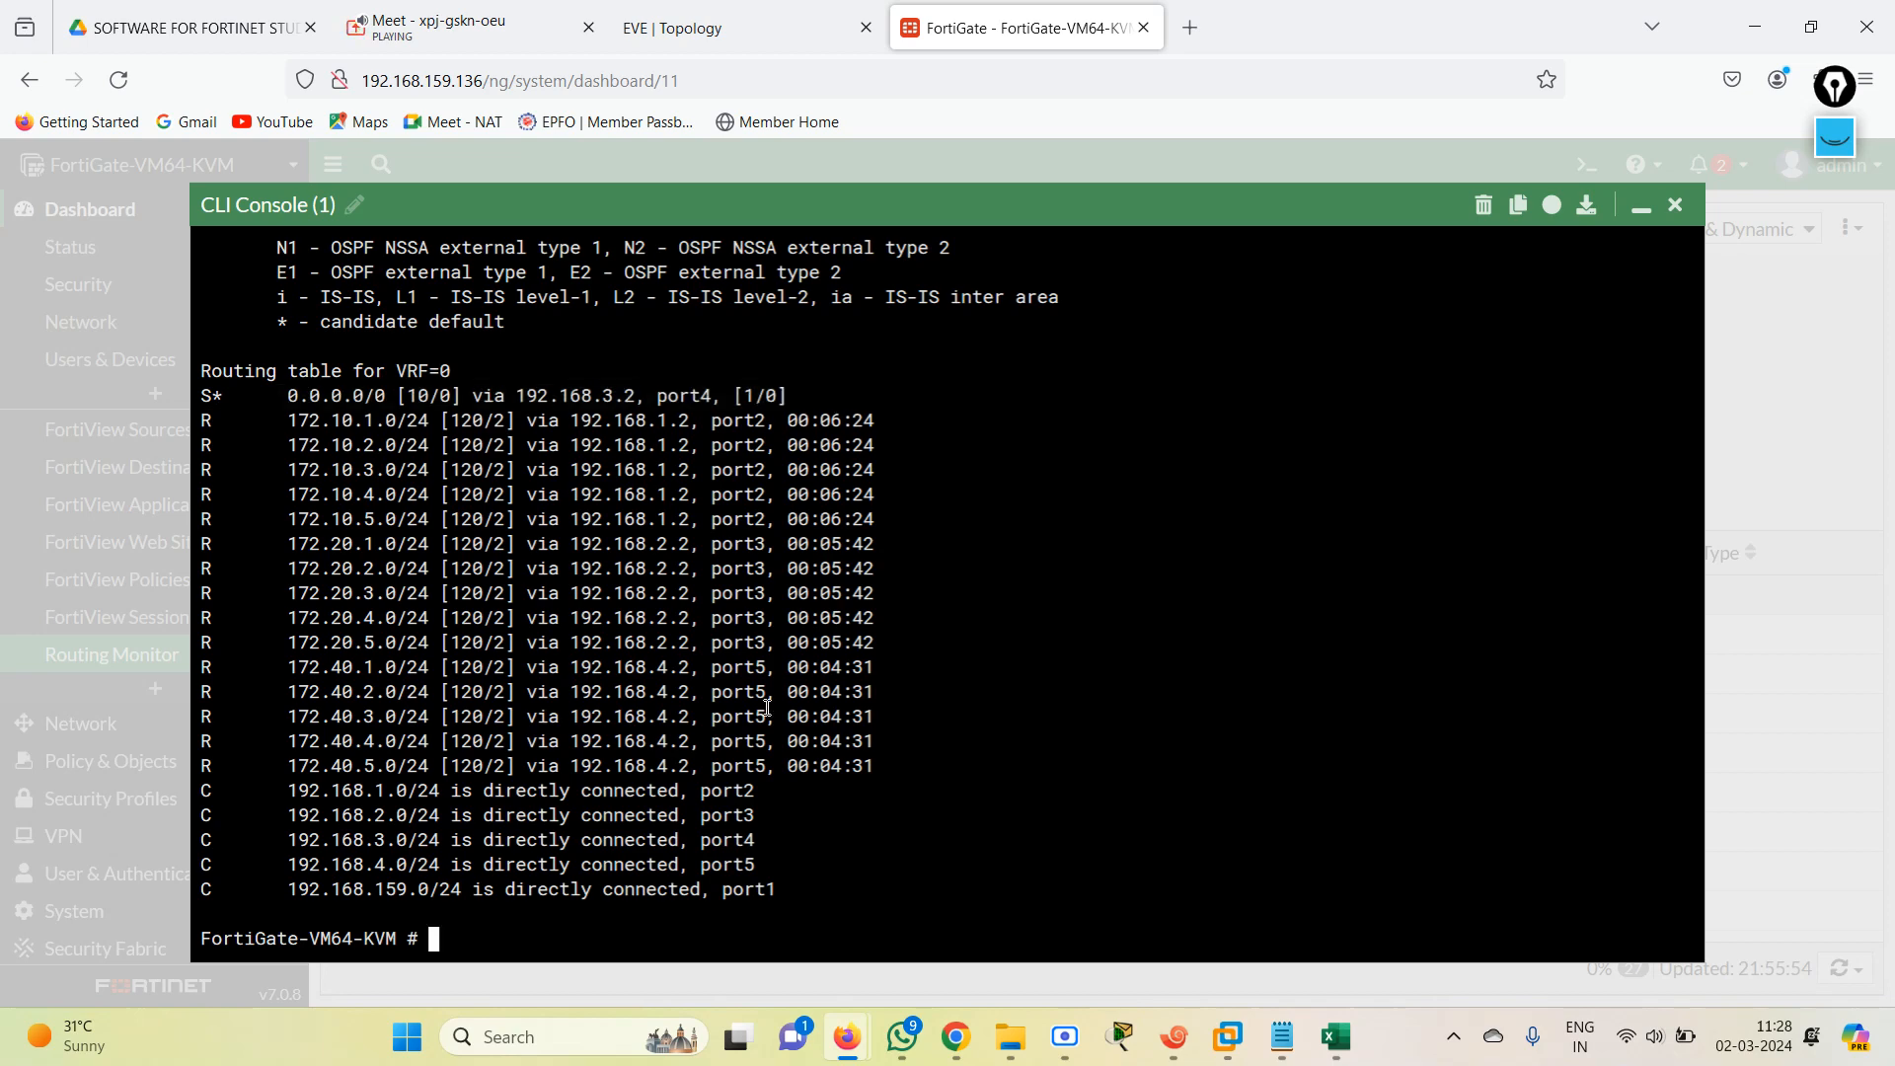
Ping 1.1.1.1 and 172.30.1.1 from the FortiGate CLI console with execute ping.
{"action": "type", "text": "execute ping 1.1.1.1"}
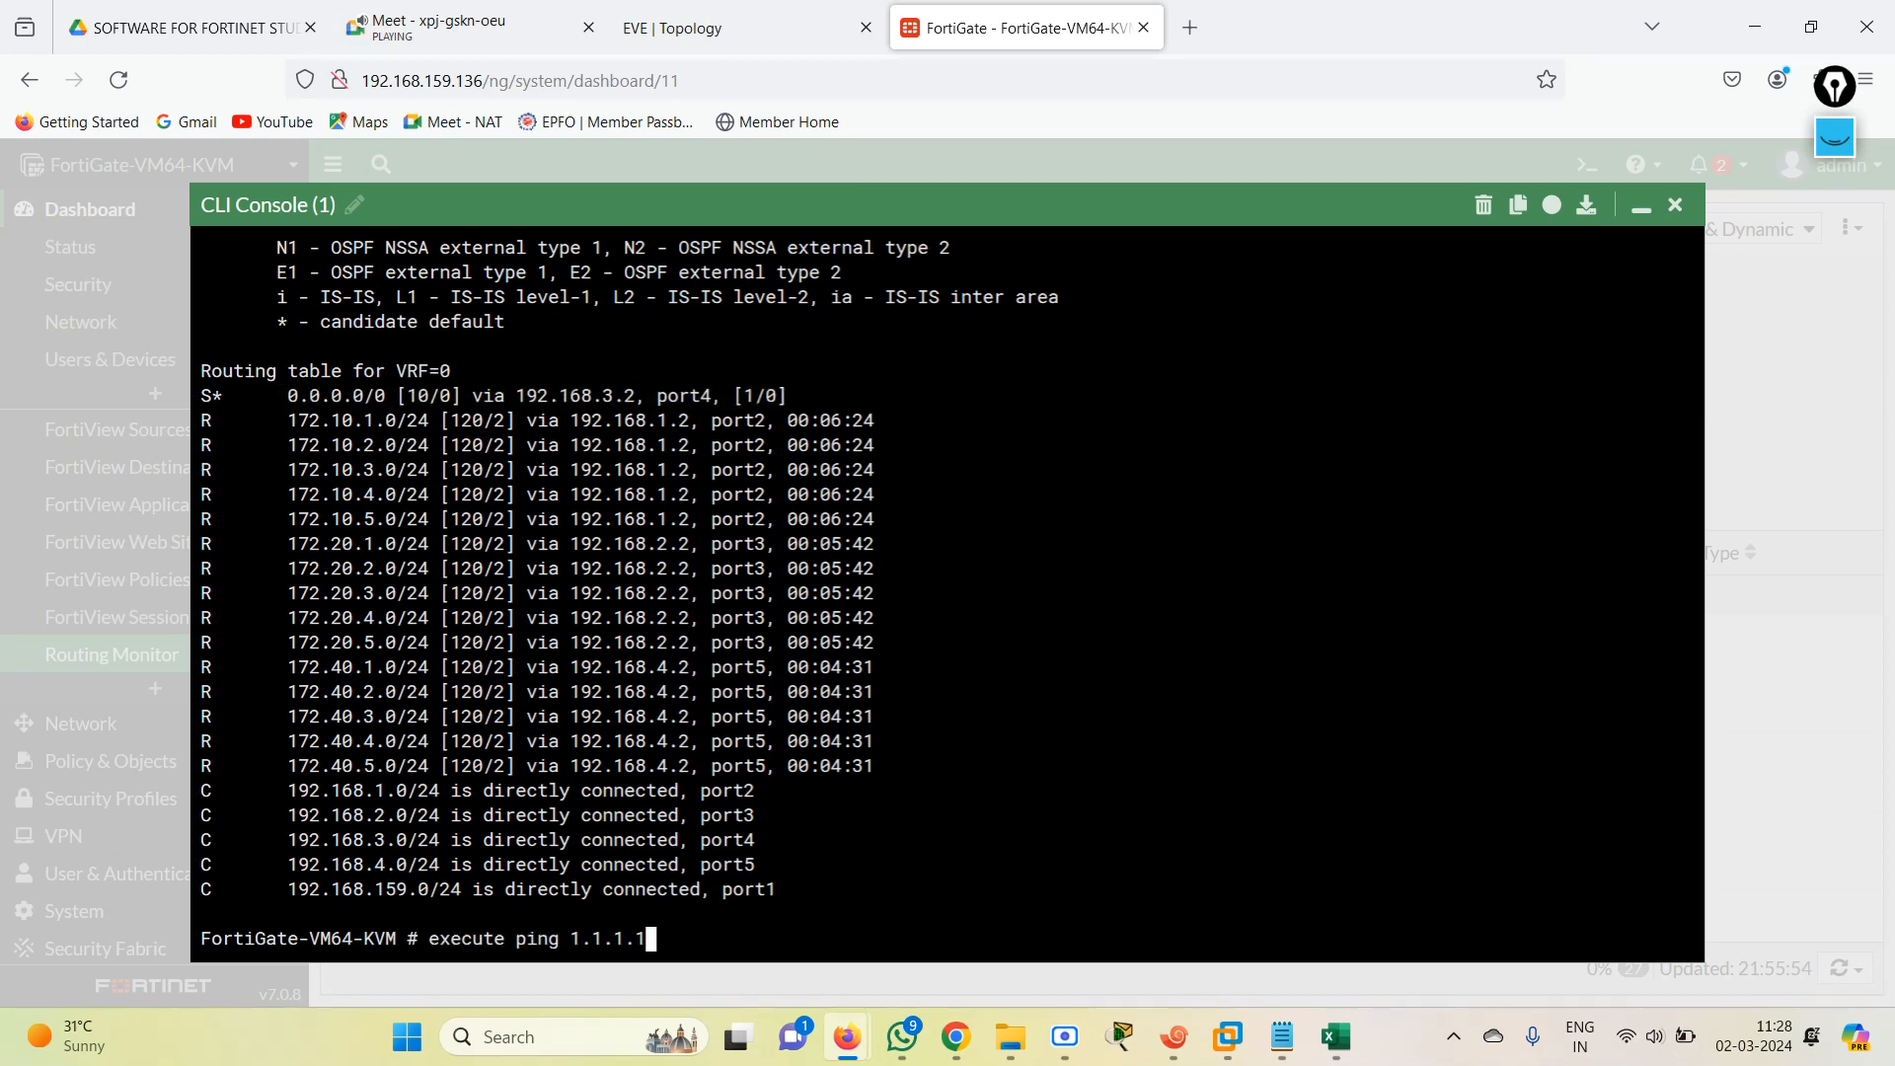
{"action": "key", "text": "Return"}
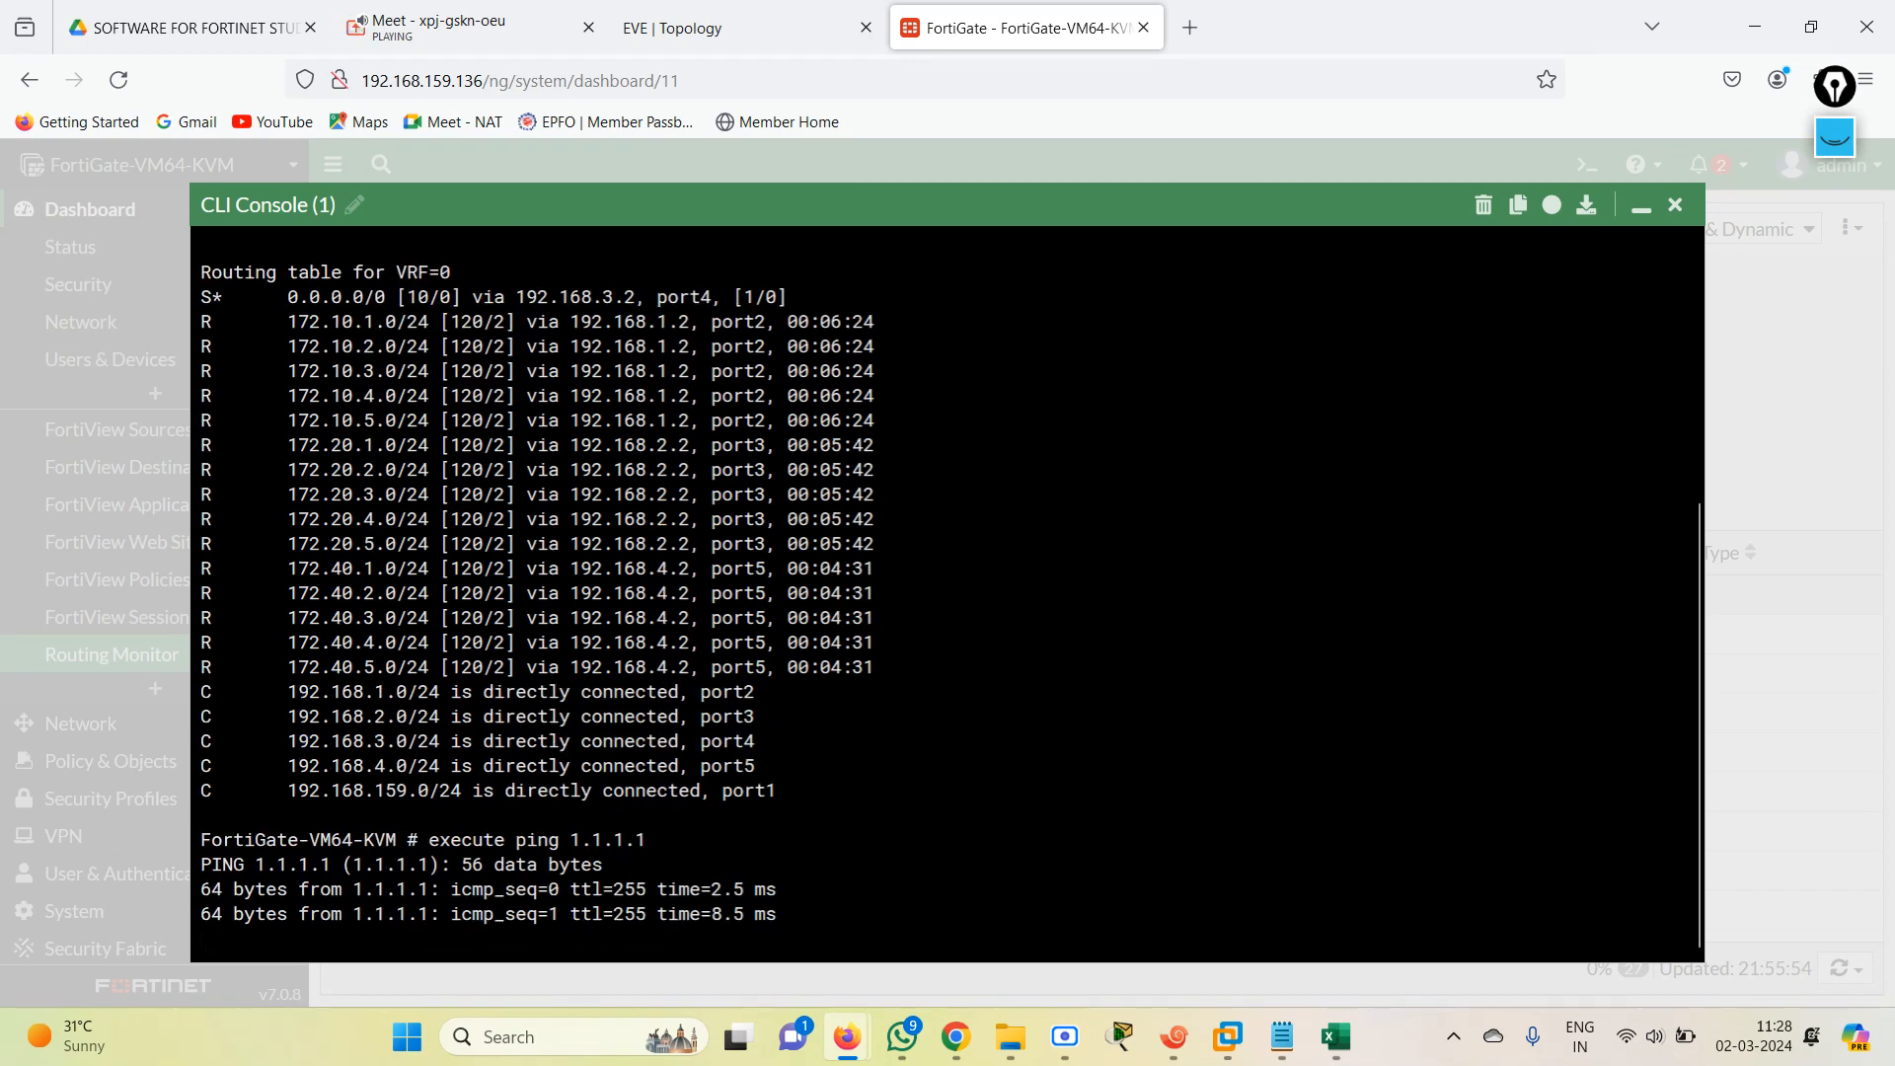
{"action": "key", "text": "ctrl+c"}
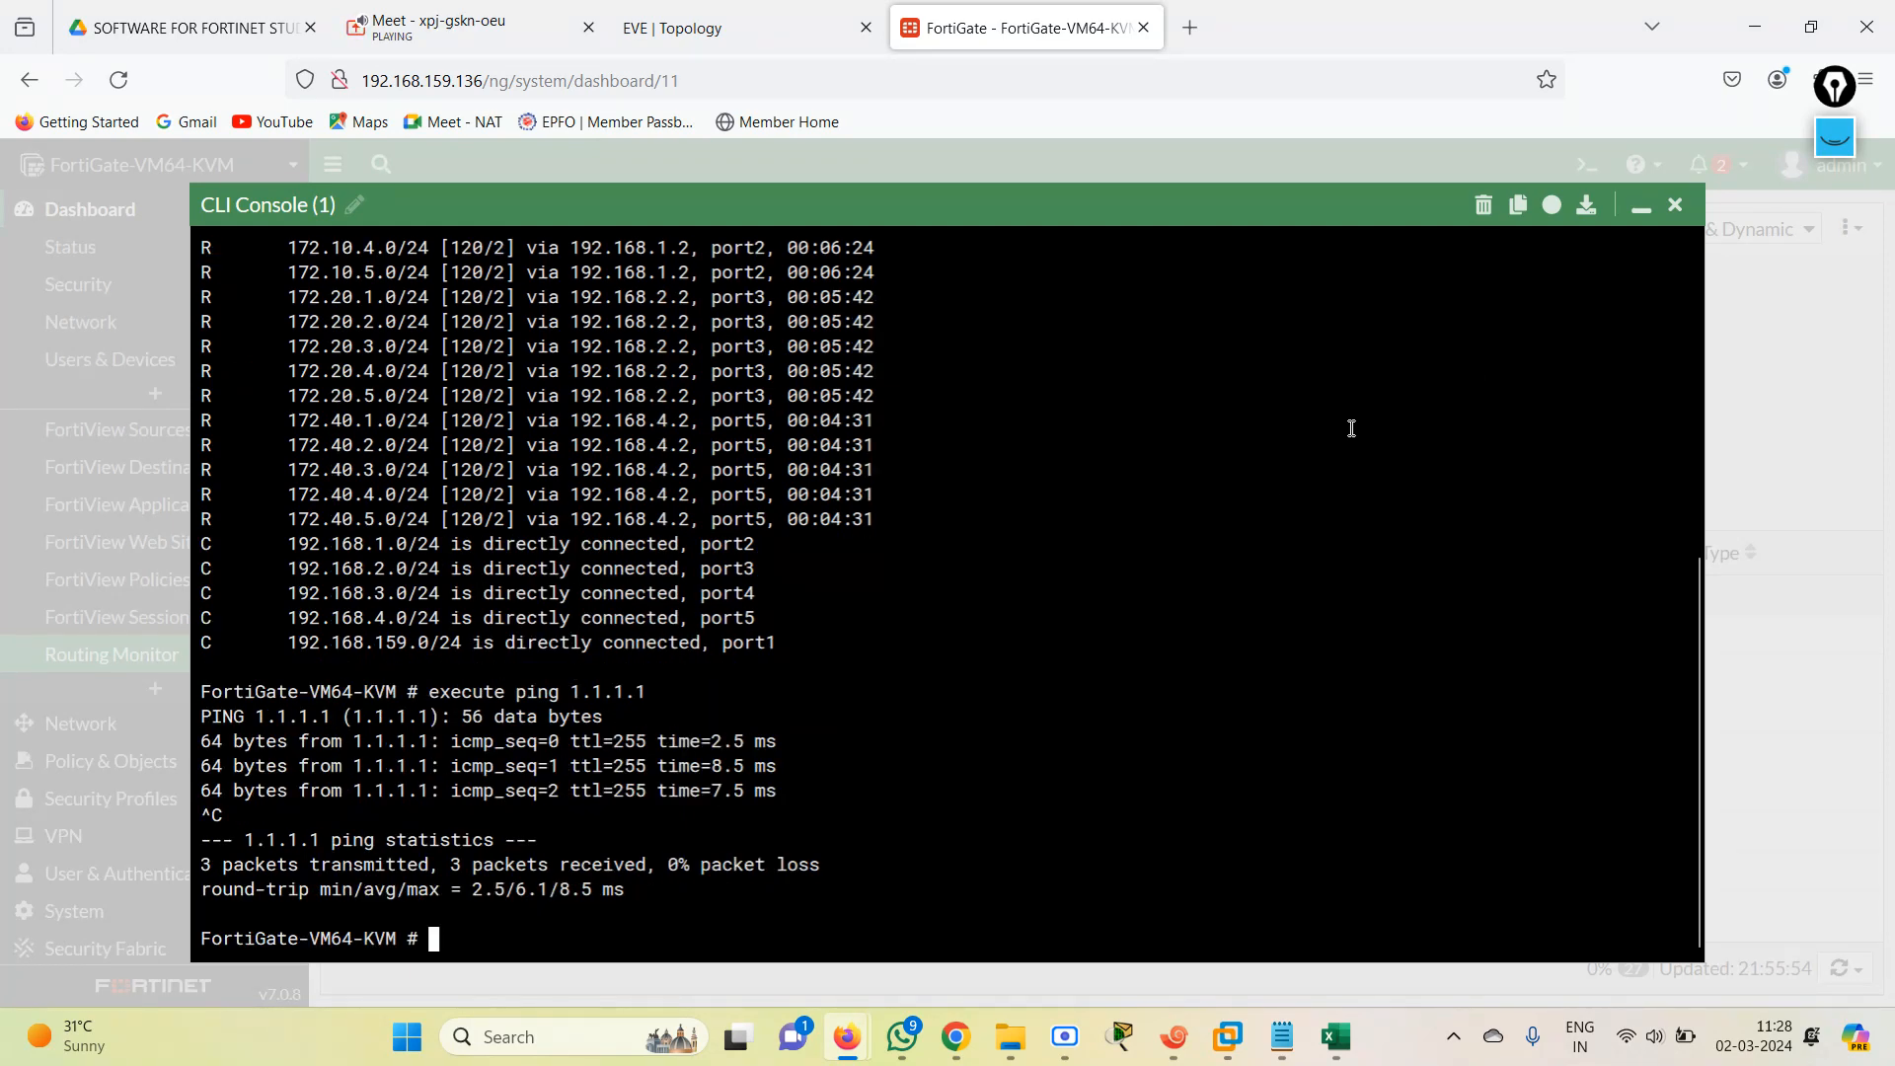
{"action": "type", "text": "execute ping"}
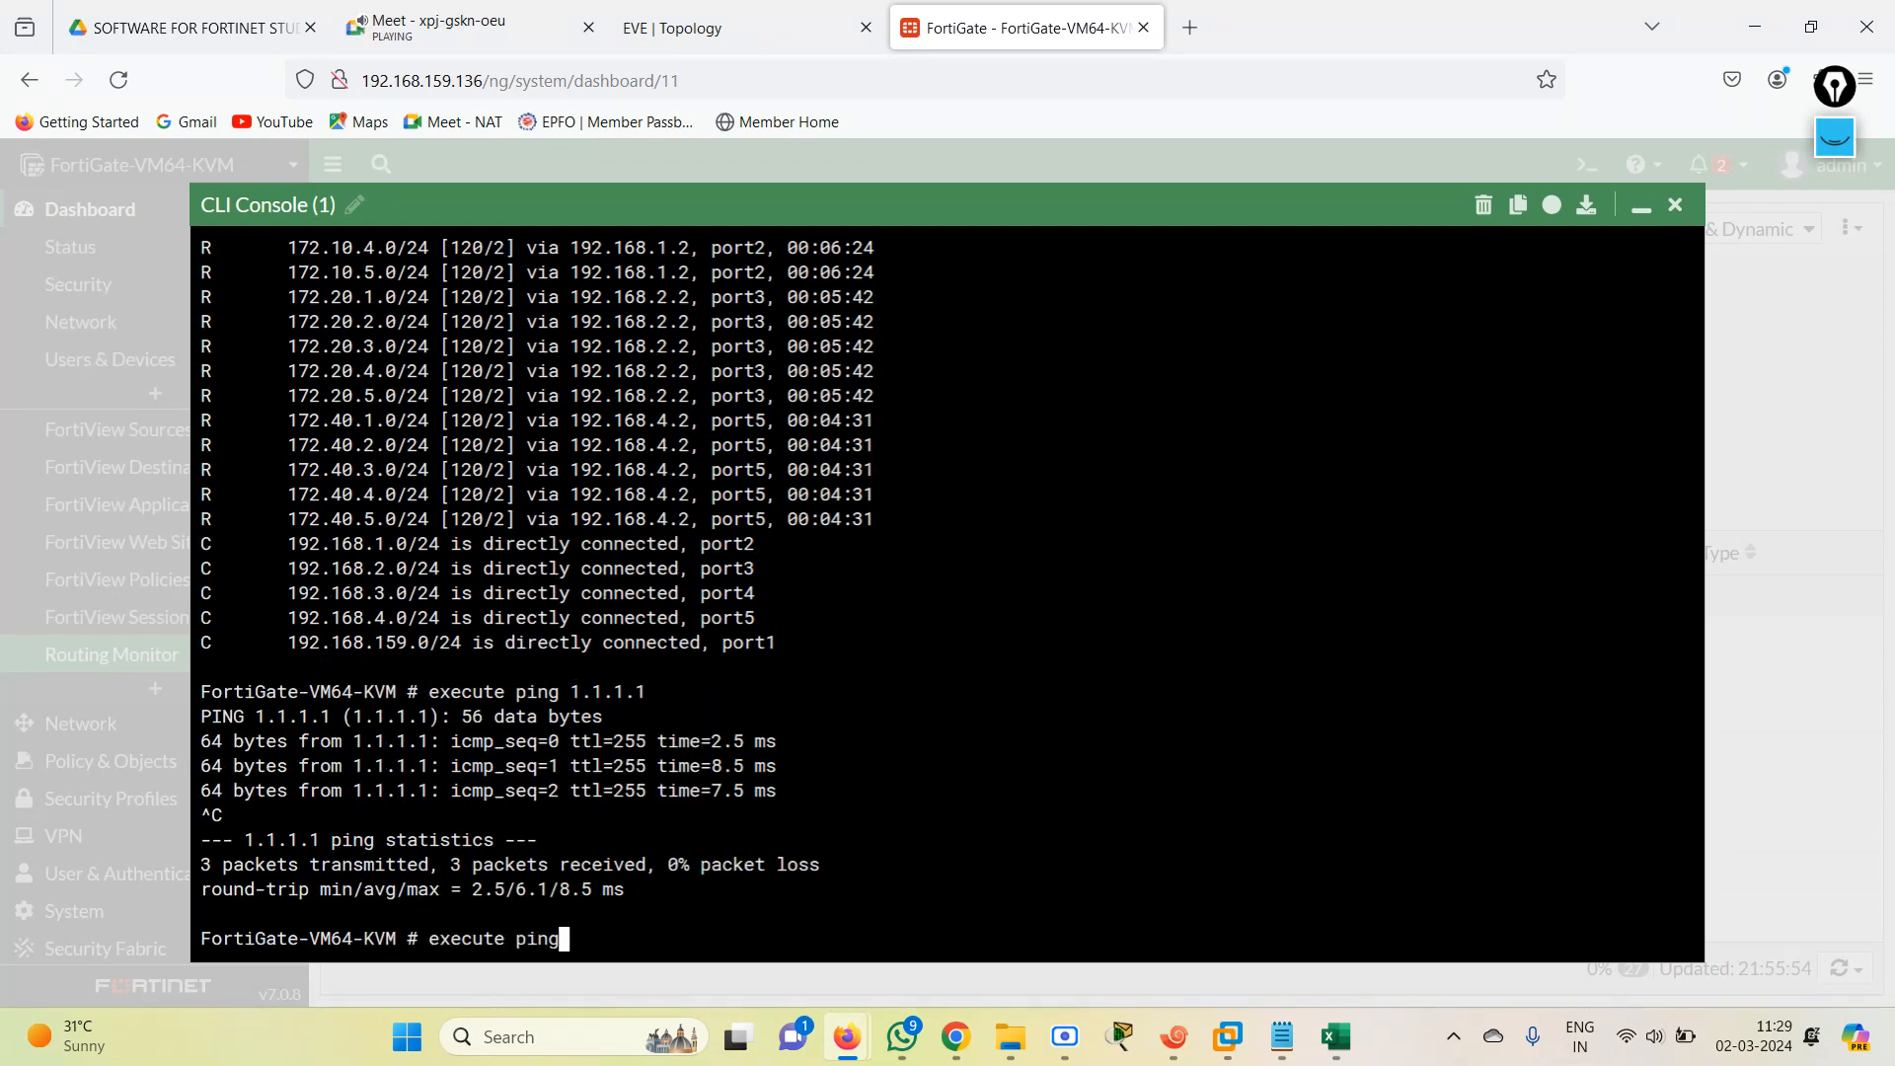
{"action": "type", "text": " 172.30.1.1"}
{"action": "key", "text": "Return"}
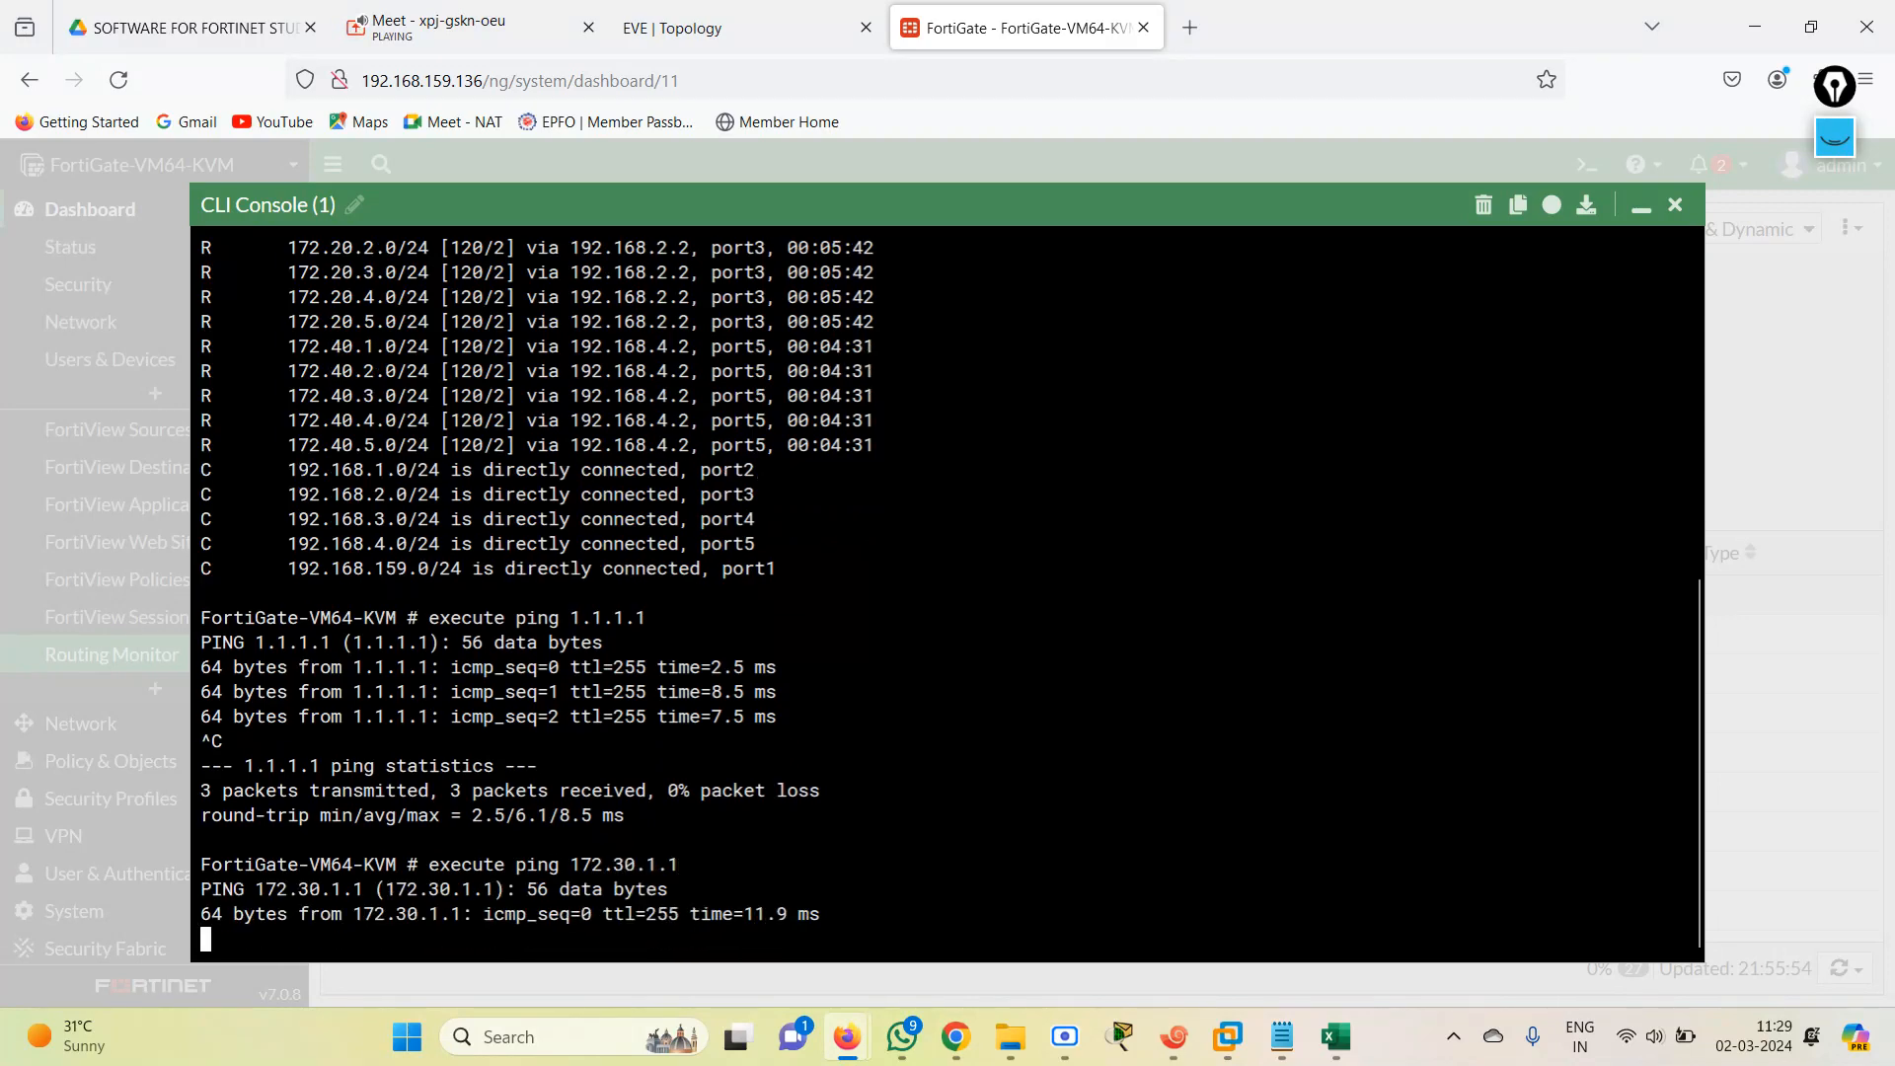
Return to the INTERNET router's session in Xshell and leave configuration mode with end.
{"action": "left_click", "coordinate": [712, 24]}
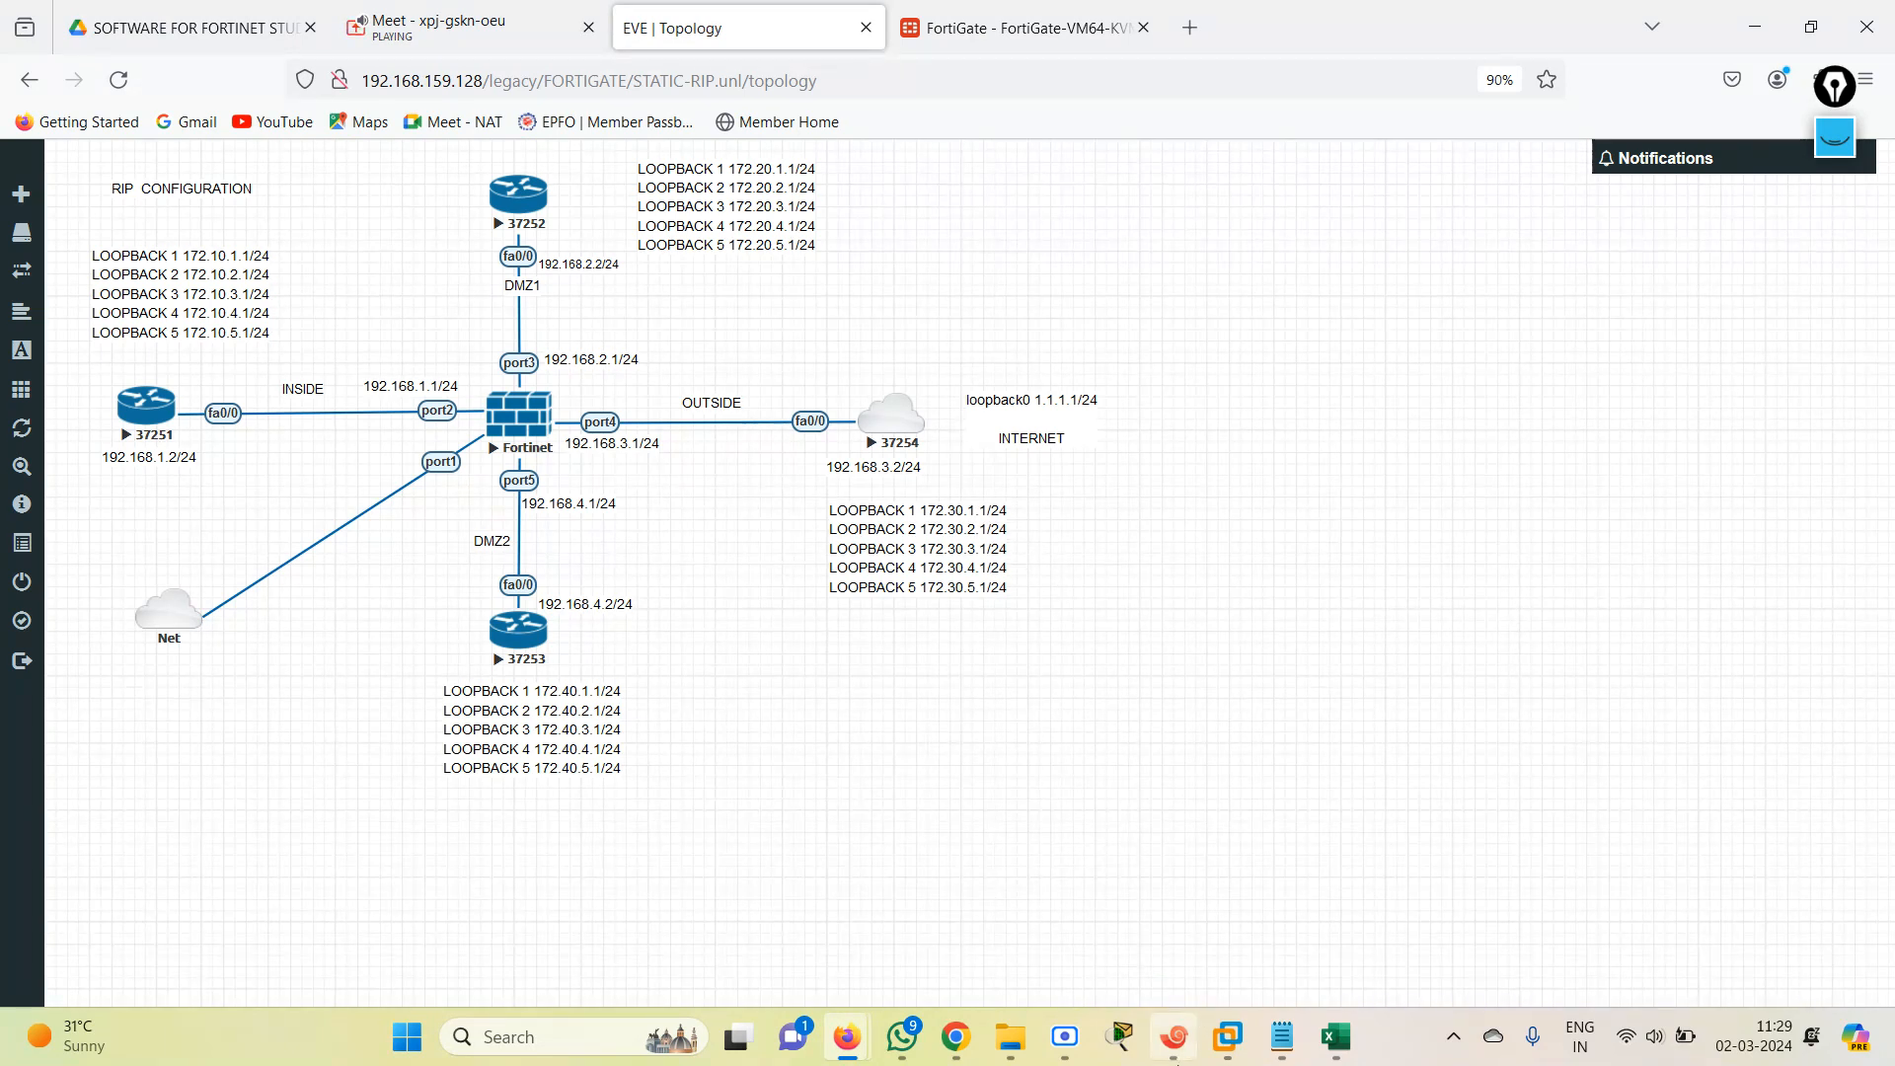
{"action": "left_click", "coordinate": [1178, 1043]}
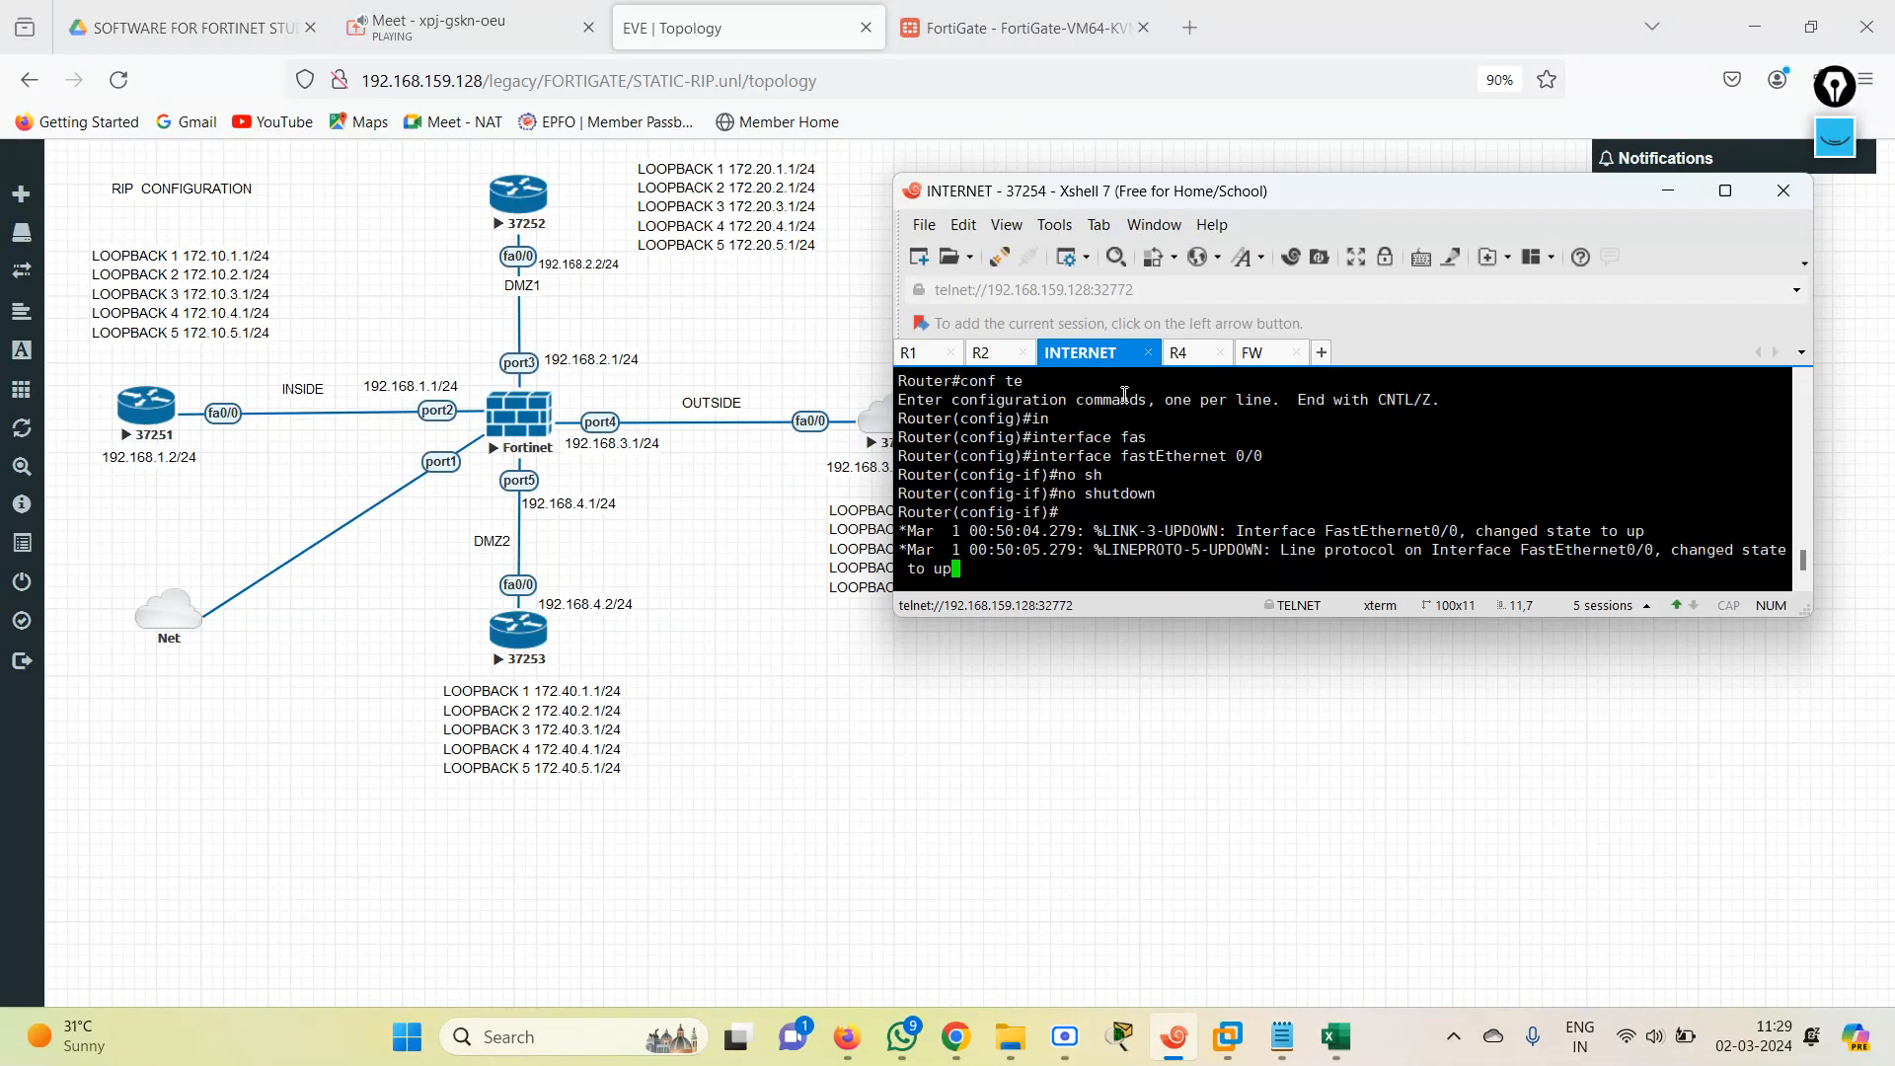
{"action": "key", "text": "Return"}
{"action": "key", "text": "Return"}
{"action": "key", "text": "Return"}
{"action": "key", "text": "Return"}
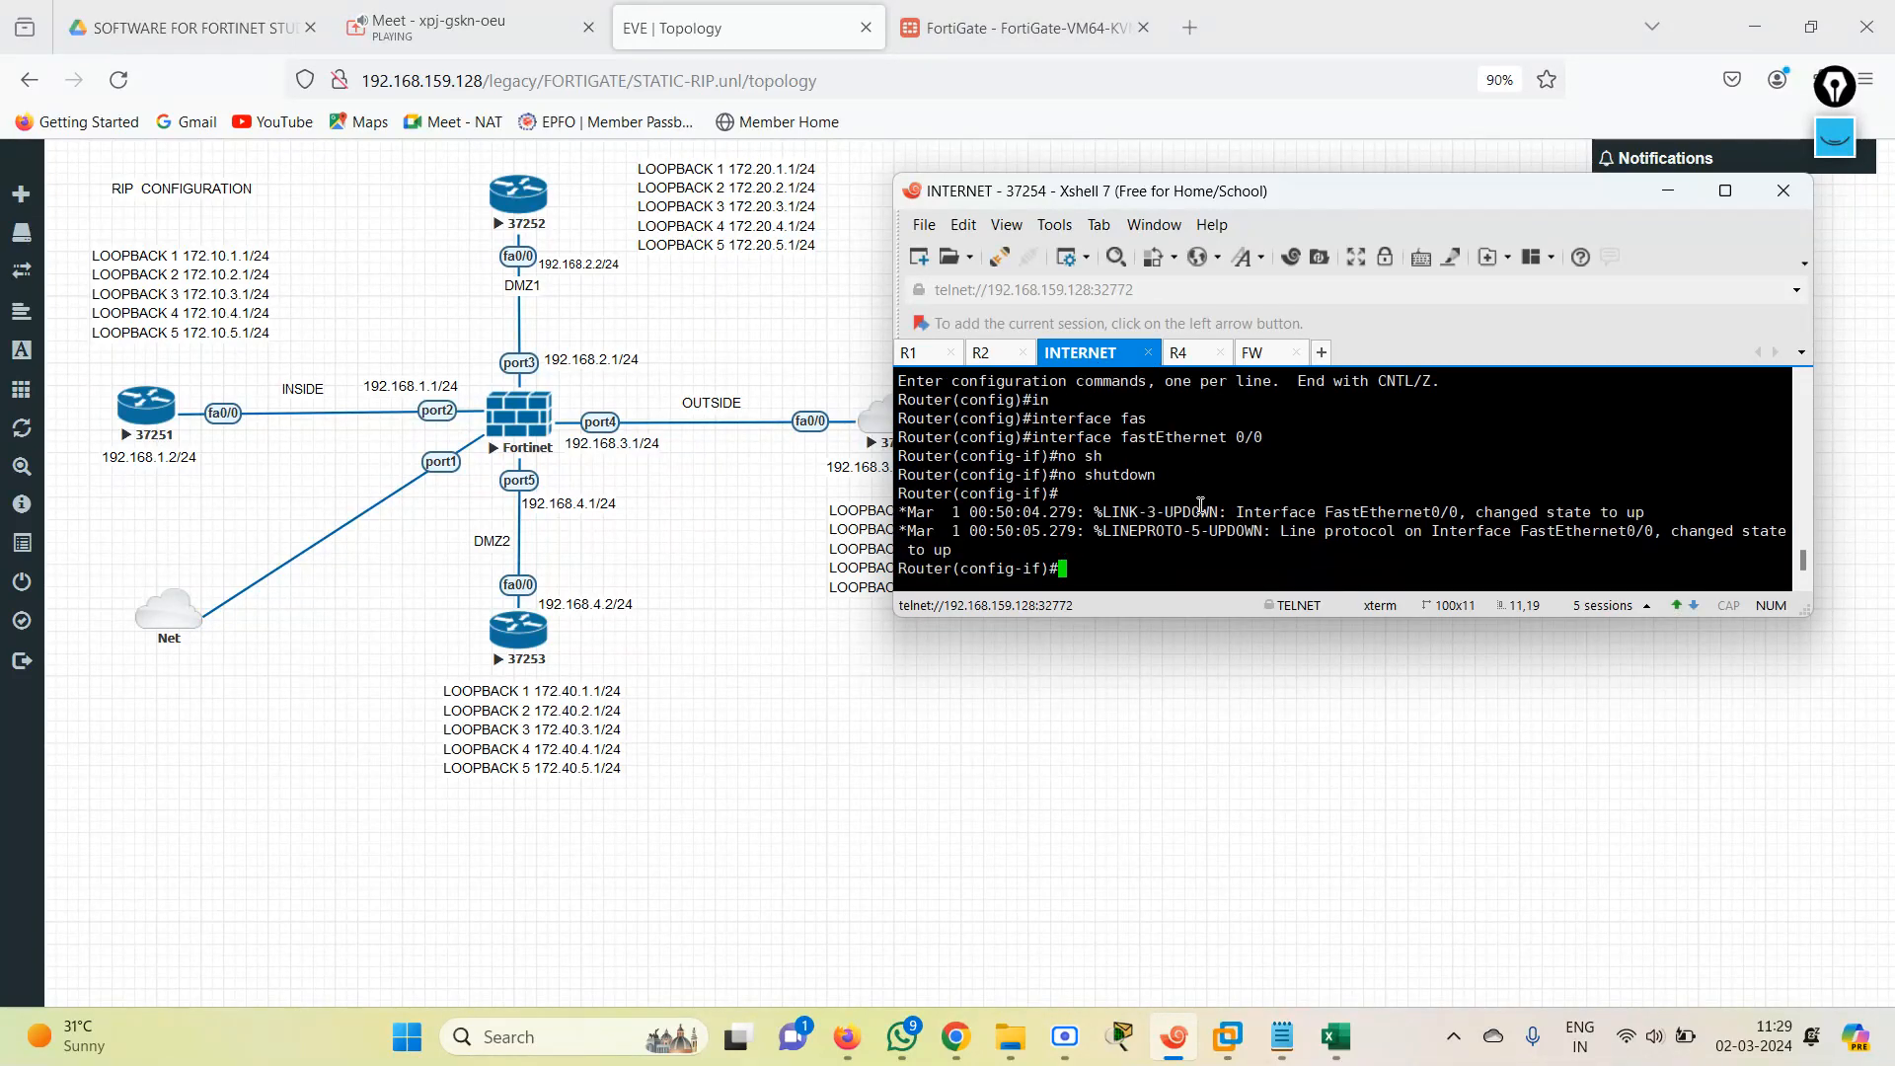
{"action": "type", "text": "end"}
{"action": "key", "text": "Return"}
List the INTERNET router's RIP-learned routes with sh ip route rip.
{"action": "type", "text": "sh "}
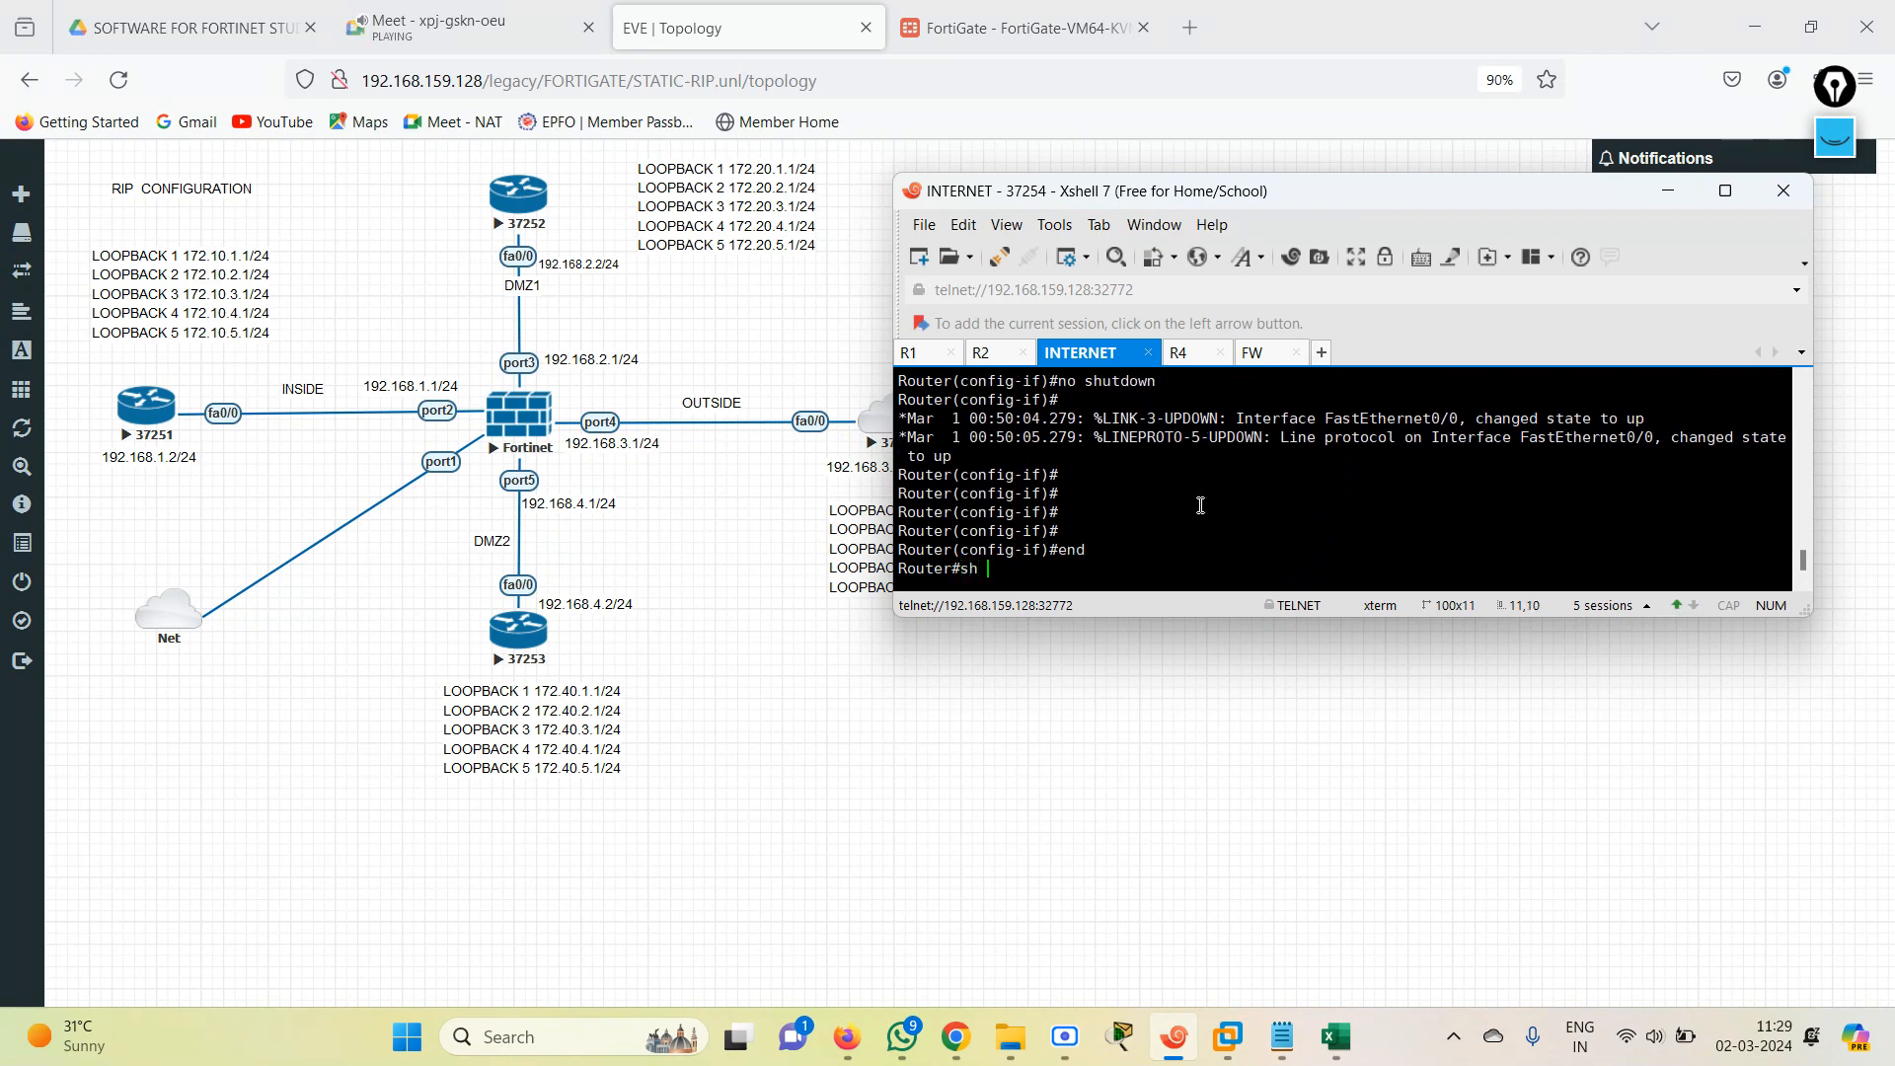
{"action": "type", "text": "int"}
{"action": "key", "text": "BackSpace"}
{"action": "key", "text": "BackSpace"}
{"action": "key", "text": "BackSpace"}
{"action": "key", "text": "BackSpace"}
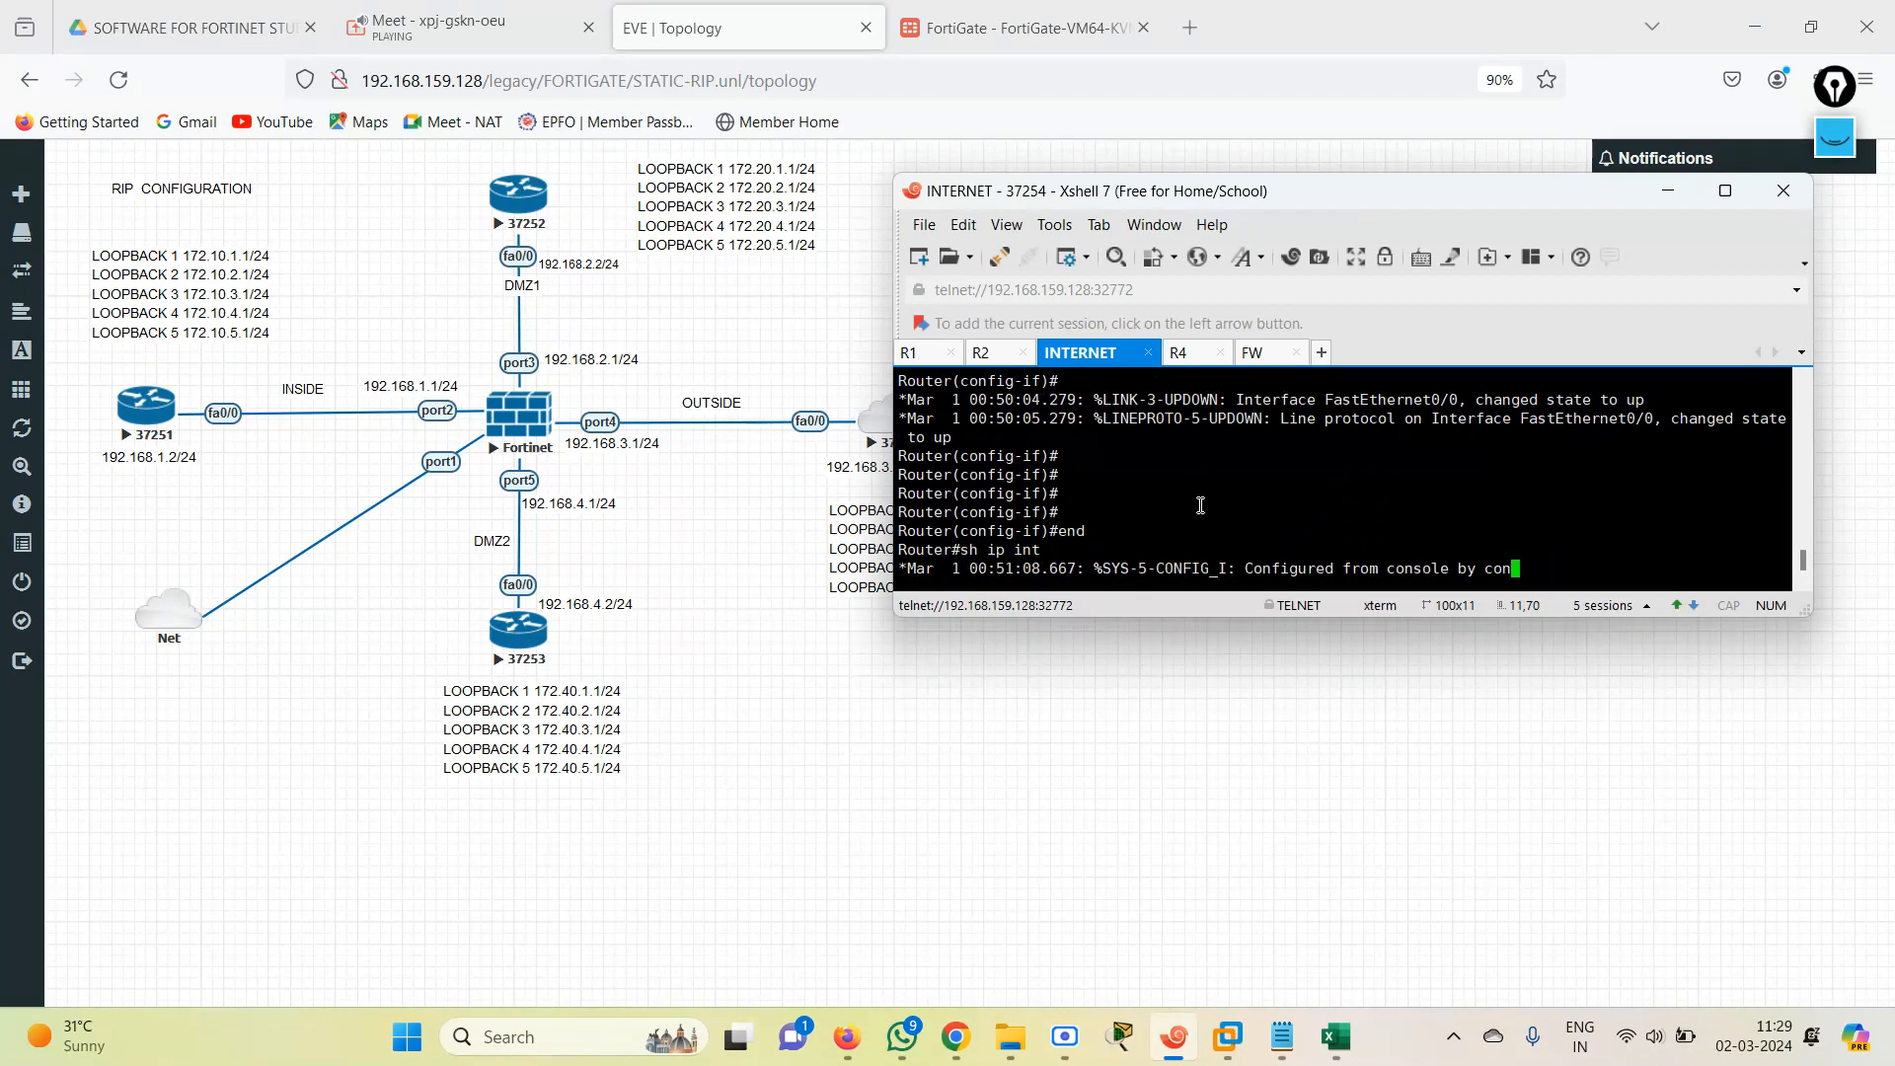
{"action": "key", "text": "Tab"}
{"action": "type", "text": "r"}
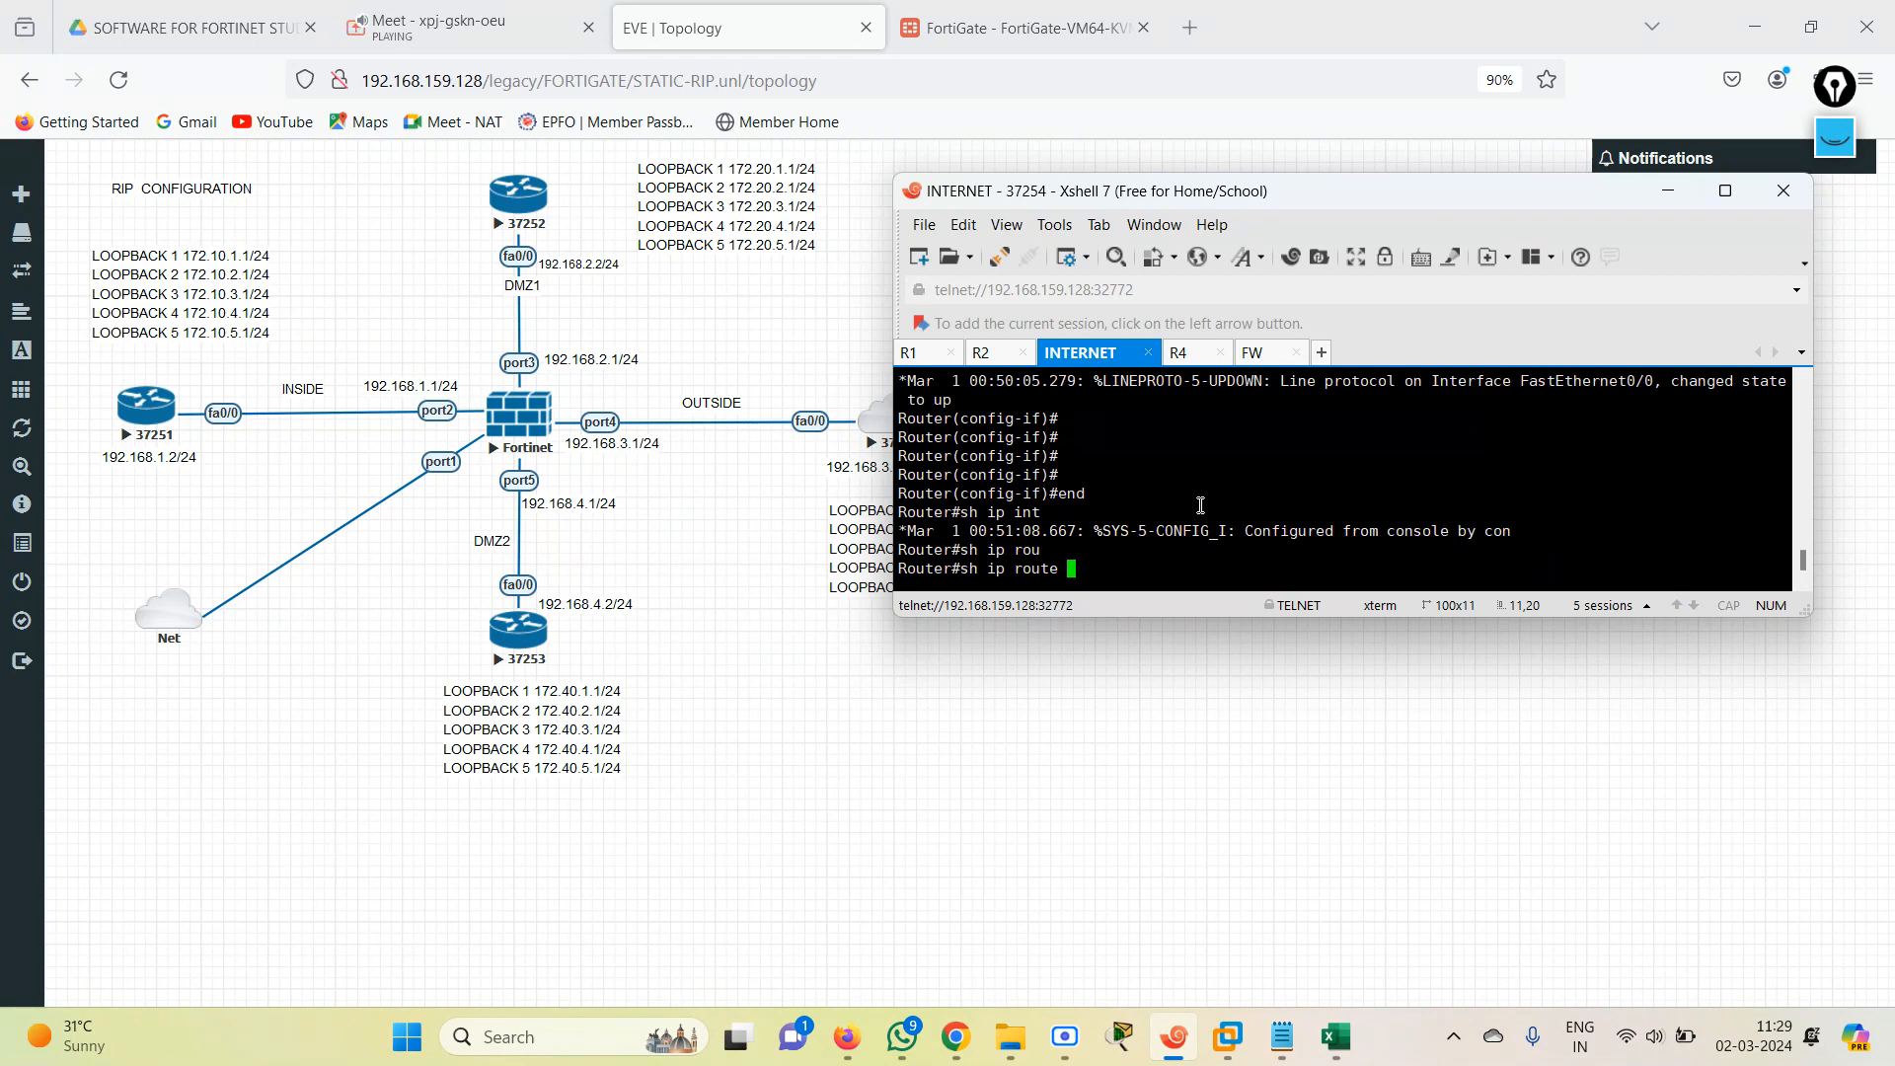
{"action": "type", "text": "r"}
{"action": "key", "text": "Tab"}
{"action": "type", "text": "ip"}
{"action": "key", "text": "Return"}
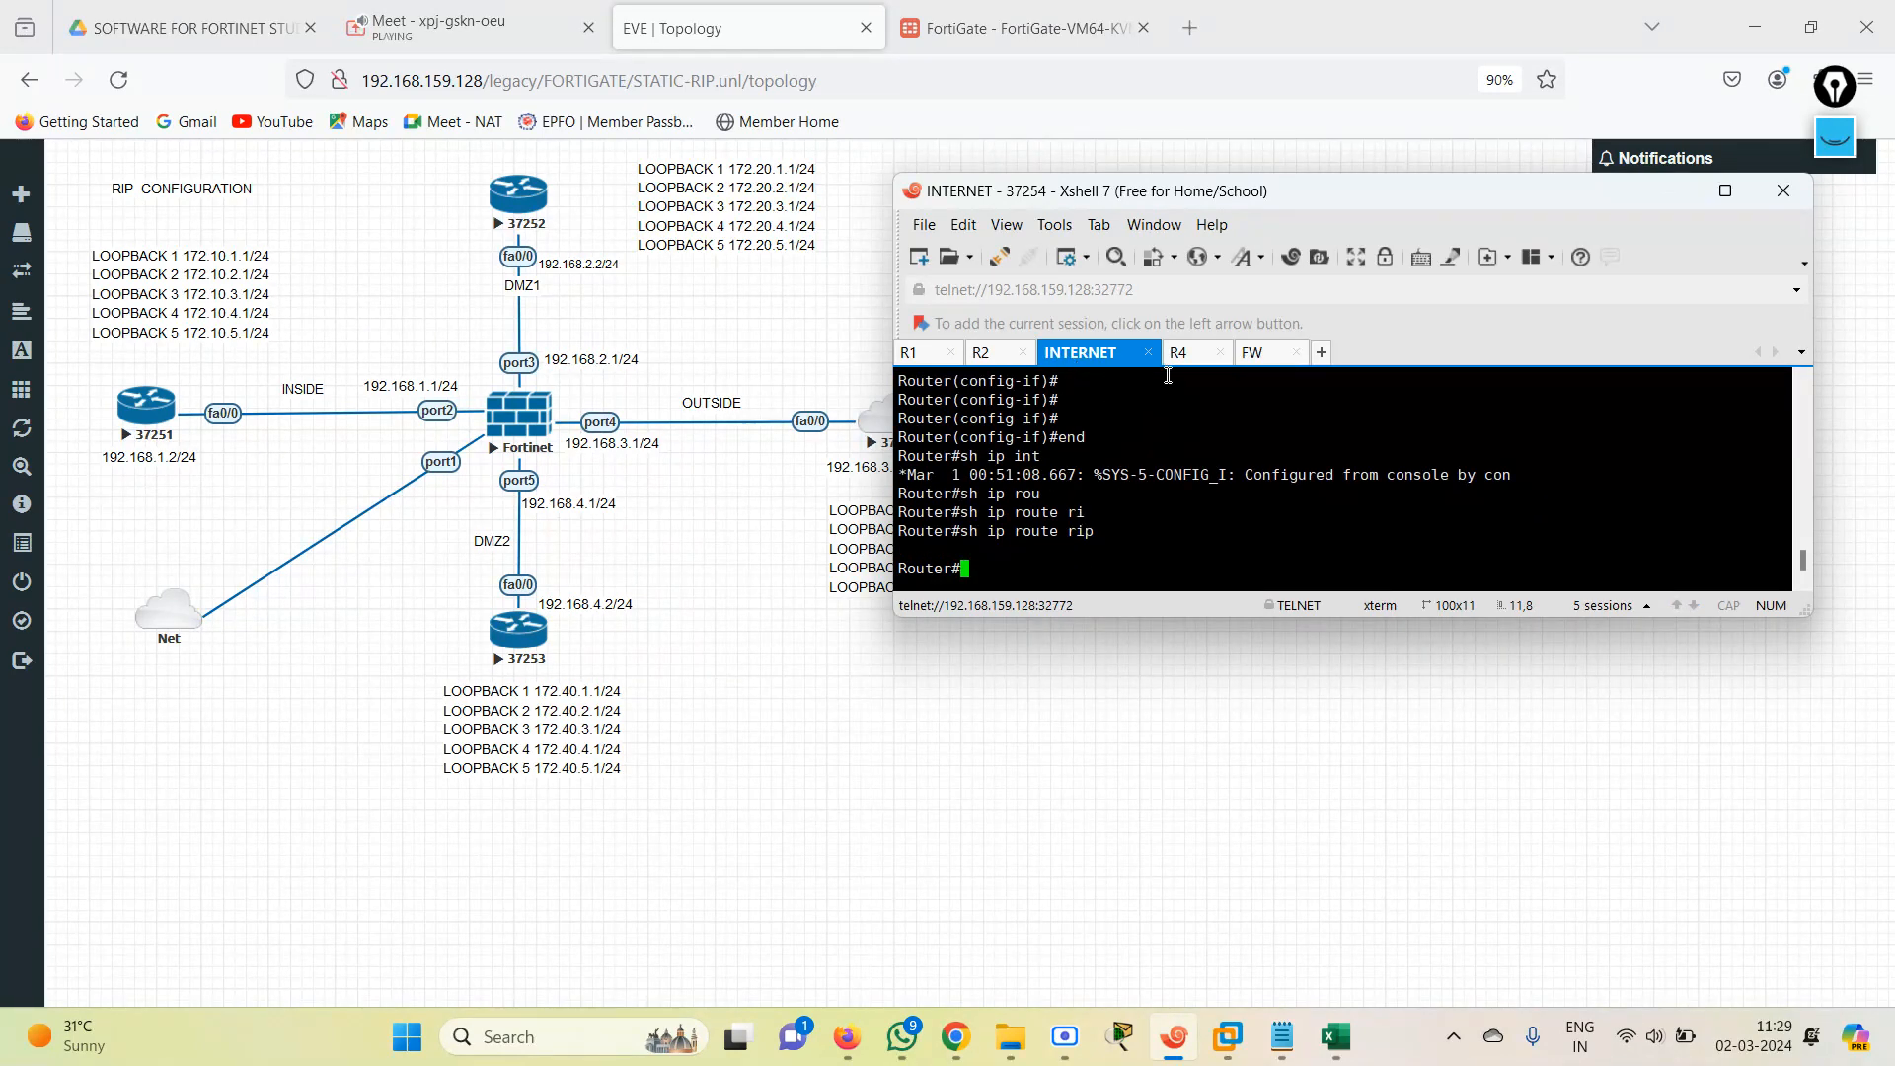
Switch to the FW session and log in to the FortiGate as admin, completing the account password prompt.
{"action": "left_click", "coordinate": [1277, 360]}
{"action": "type", "text": "admin"}
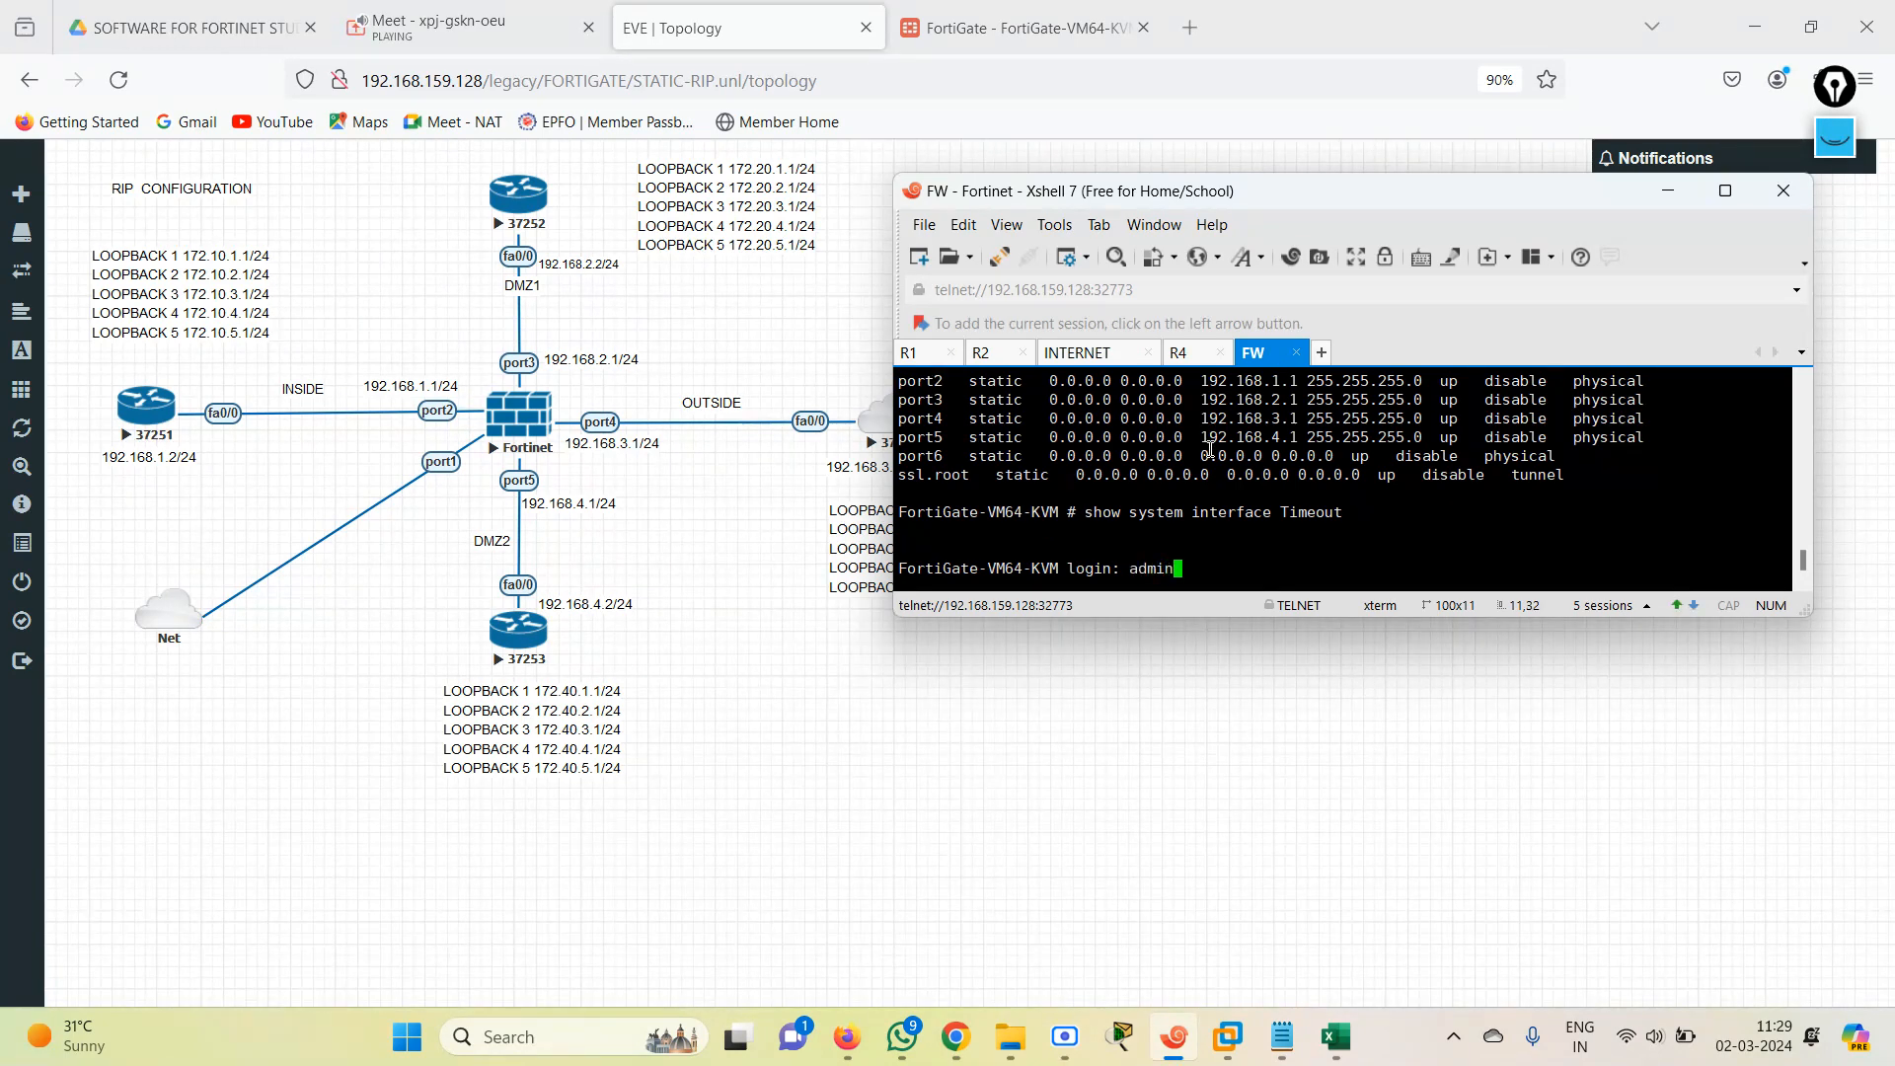
{"action": "key", "text": "Return"}
Display the FortiGate's routes with get router info routing-table all and examine the RIP entries.
{"action": "key", "text": "Return"}
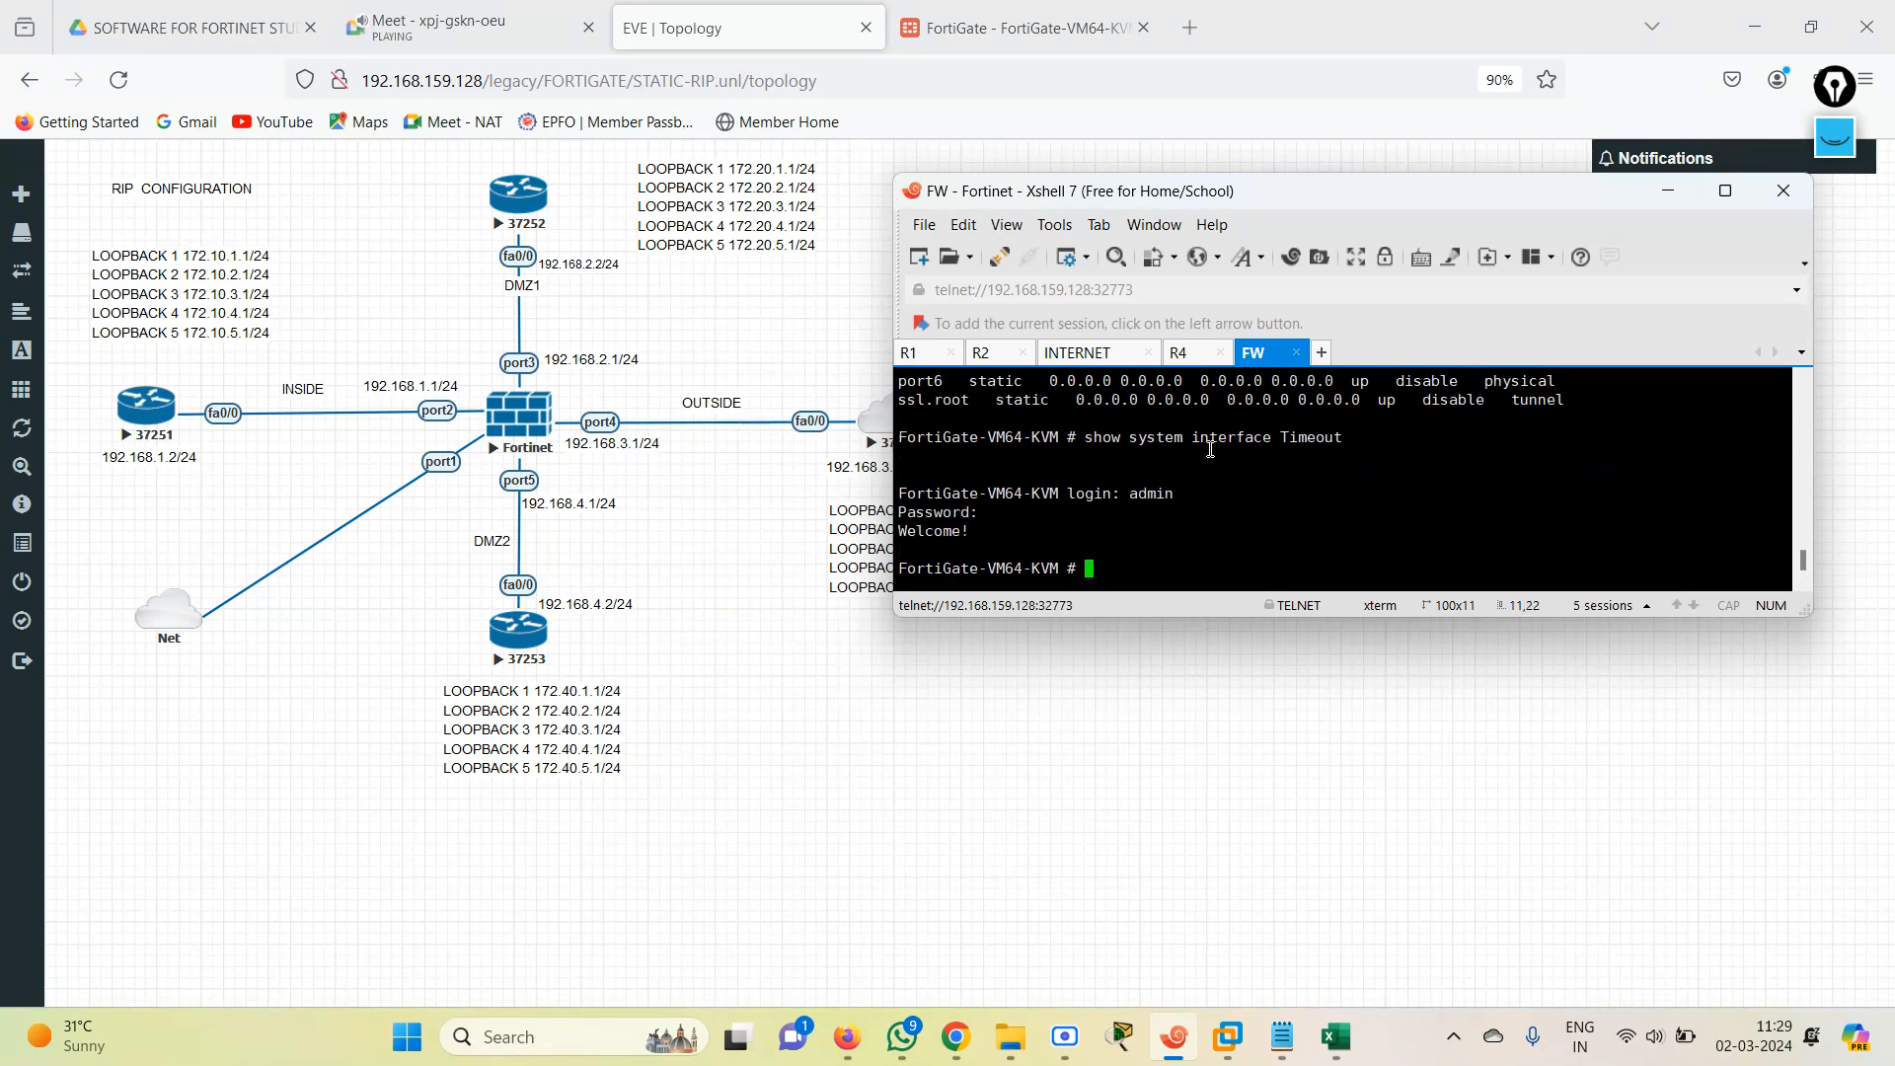
{"action": "type", "text": "show system i"}
{"action": "key", "text": "BackSpace"}
{"action": "key", "text": "BackSpace"}
{"action": "key", "text": "BackSpace"}
{"action": "key", "text": "BackSpace"}
{"action": "key", "text": "BackSpace"}
{"action": "key", "text": "BackSpace"}
{"action": "key", "text": "BackSpace"}
{"action": "key", "text": "BackSpace"}
{"action": "key", "text": "BackSpace"}
{"action": "type", "text": "get router  info routing-table all"}
{"action": "key", "text": "Return"}
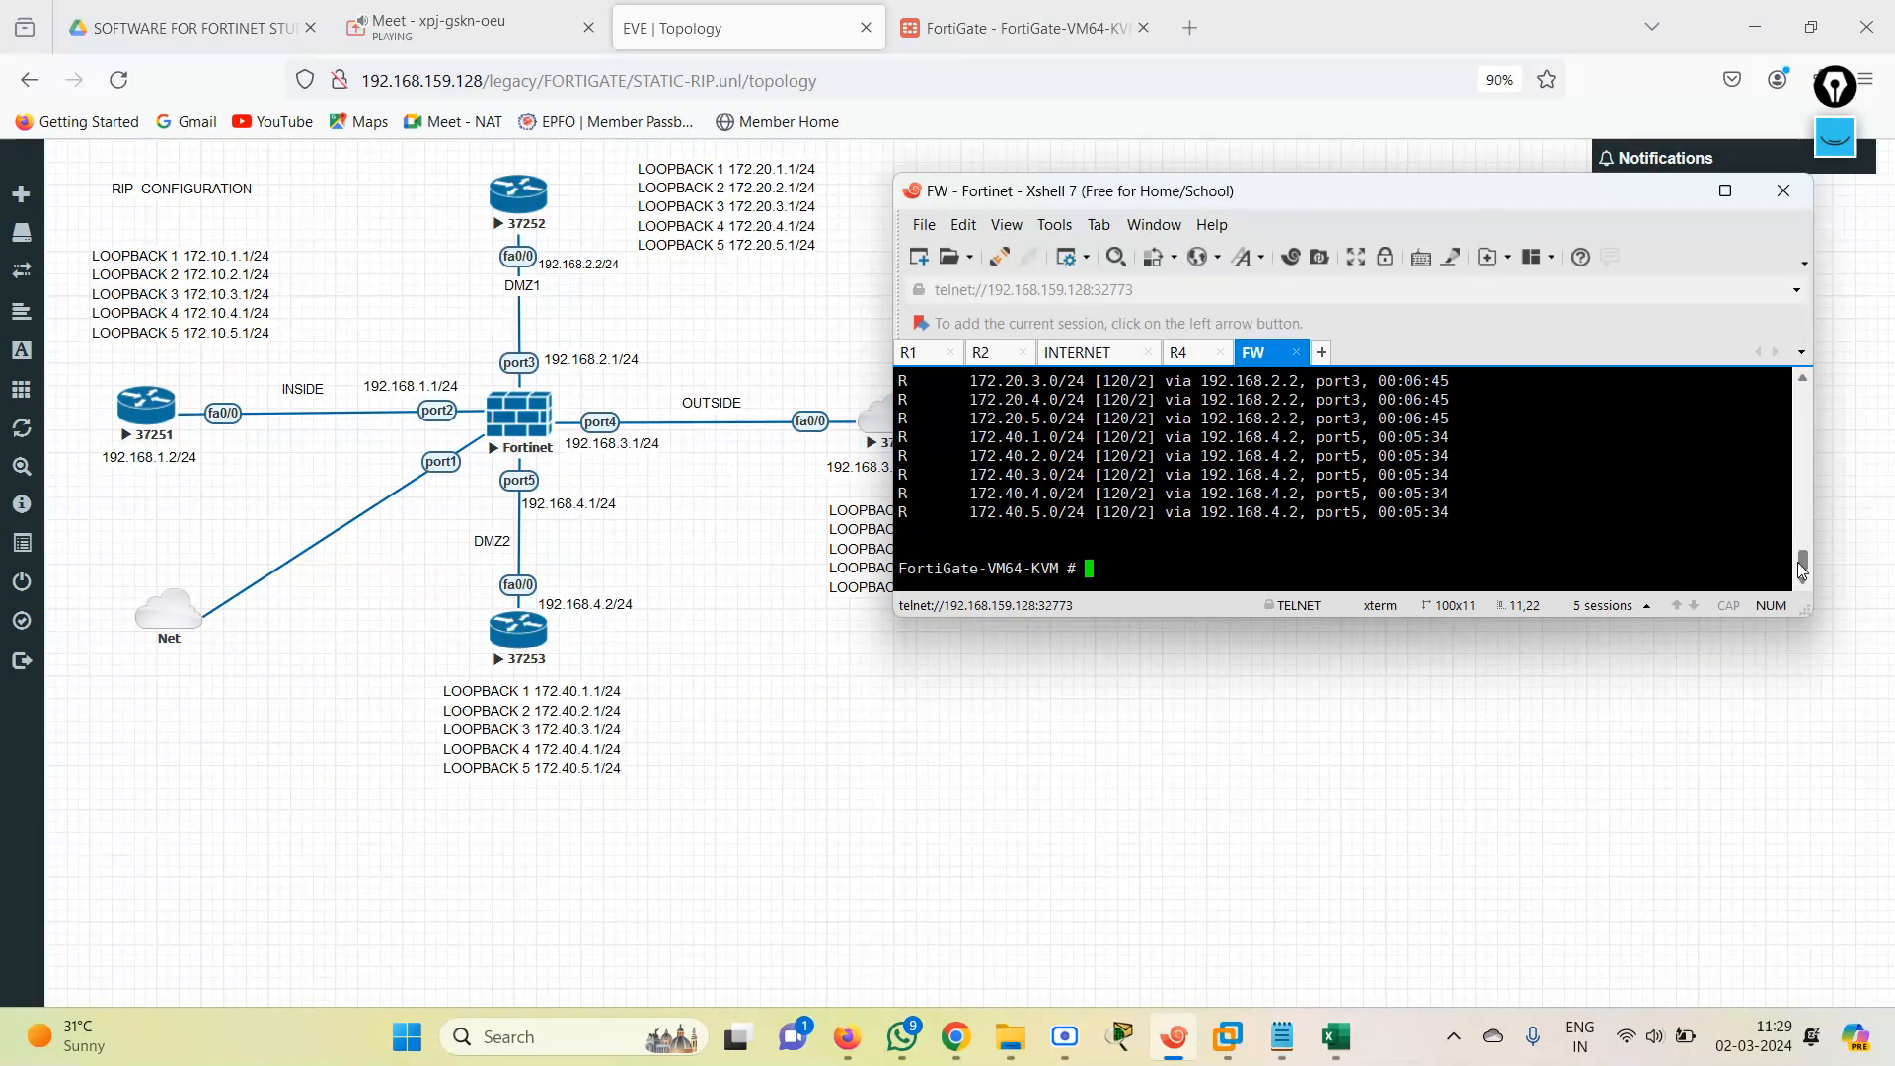
{"action": "scroll", "coordinate": [1797, 560], "scroll_direction": "up", "scroll_amount": 3}
{"action": "scroll", "coordinate": [1802, 570], "scroll_direction": "down", "scroll_amount": 3}
Close the CLI console in the FortiGate web interface and return to the EVE topology.
{"action": "left_click", "coordinate": [1017, 28]}
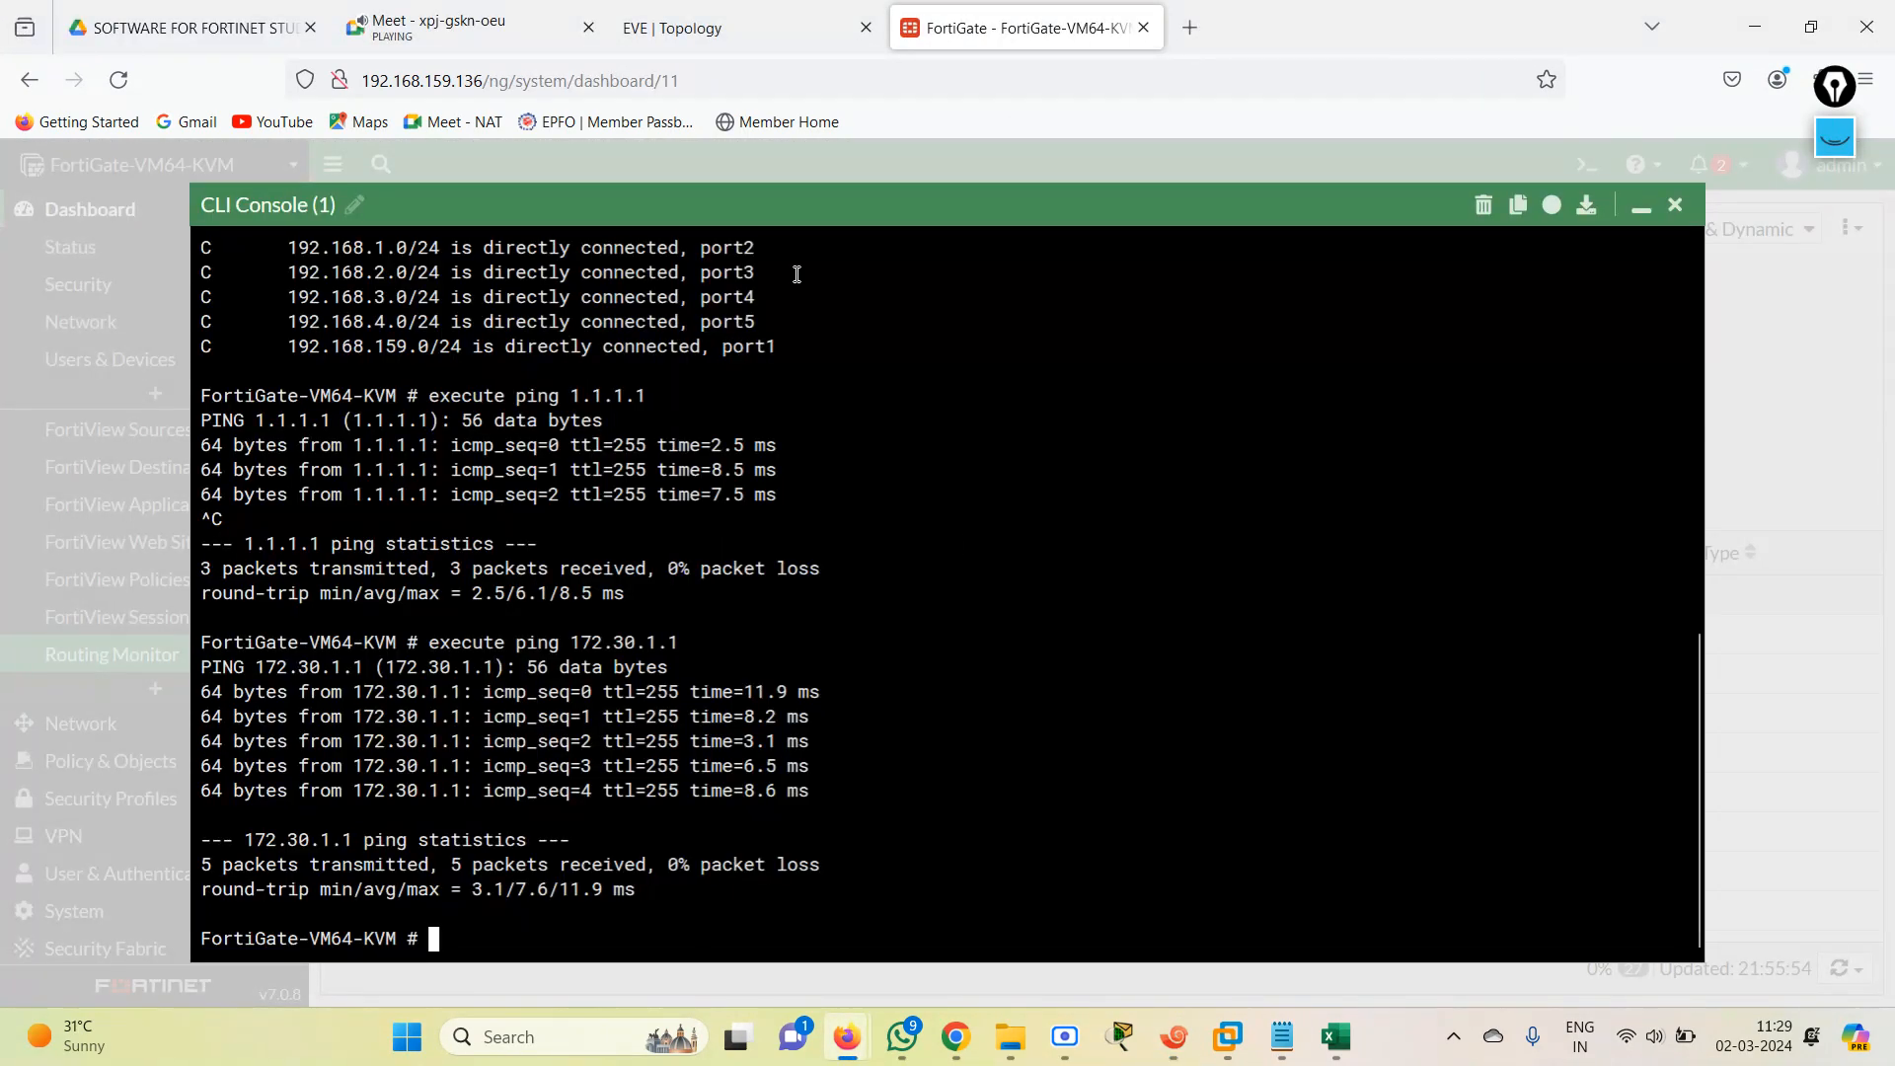
{"action": "left_click", "coordinate": [1675, 204]}
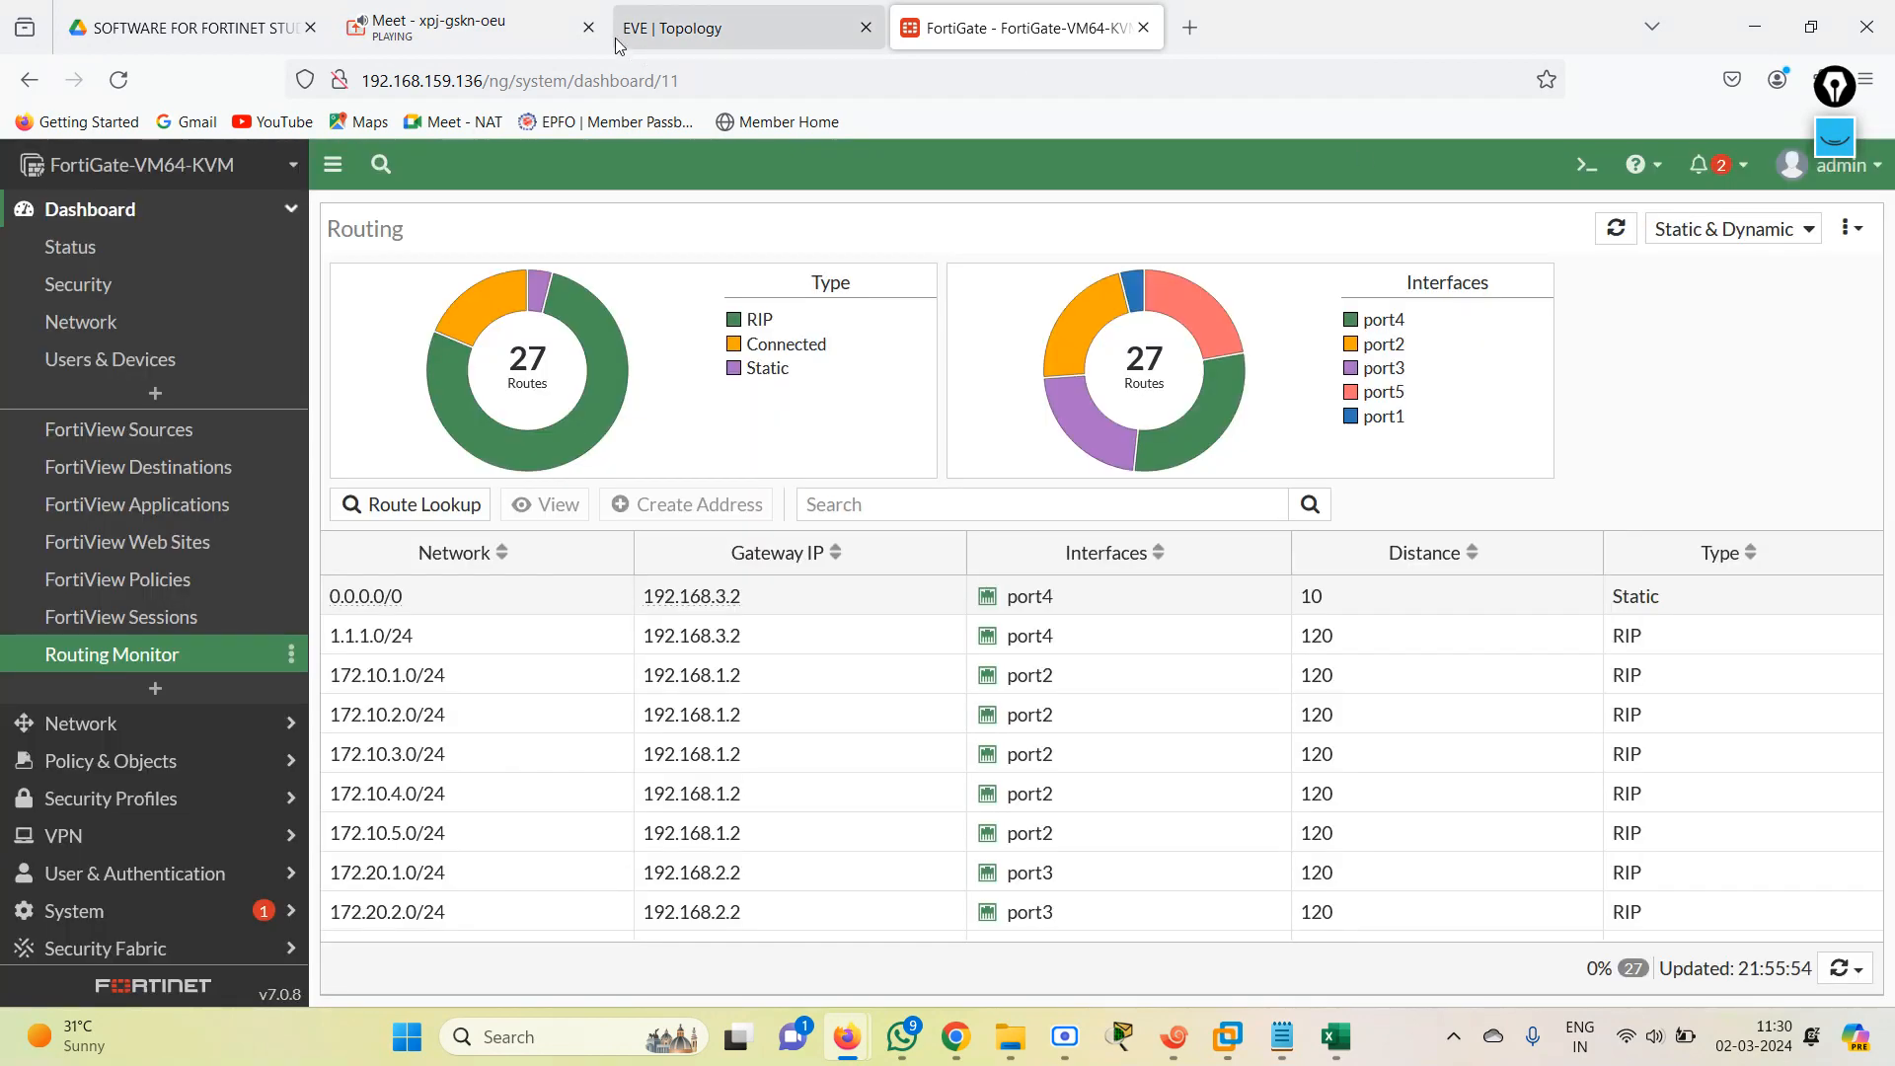
{"action": "left_click", "coordinate": [714, 31]}
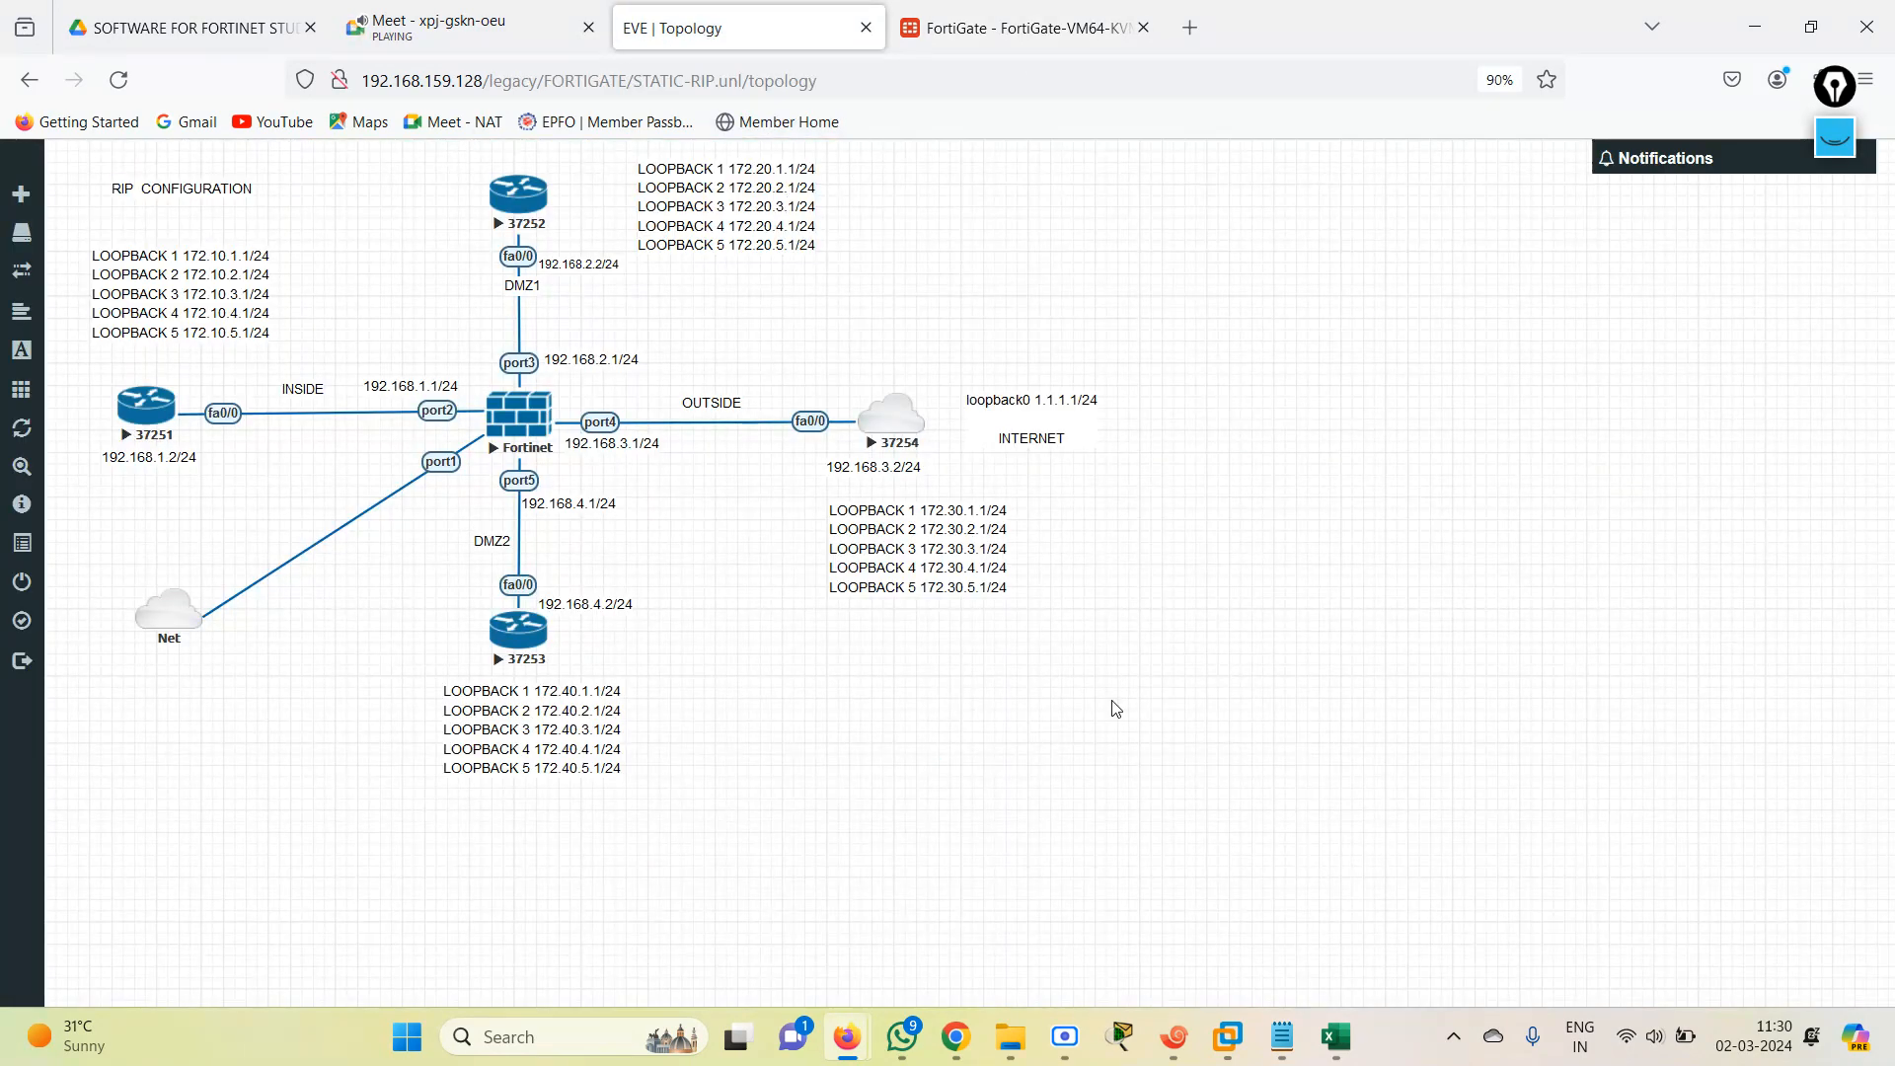
Switch to the R1 session in Xshell and list its RIP-learned routes with show ip route rip.
{"action": "left_click", "coordinate": [1173, 1037]}
{"action": "left_click", "coordinate": [917, 363]}
{"action": "left_click", "coordinate": [1086, 502]}
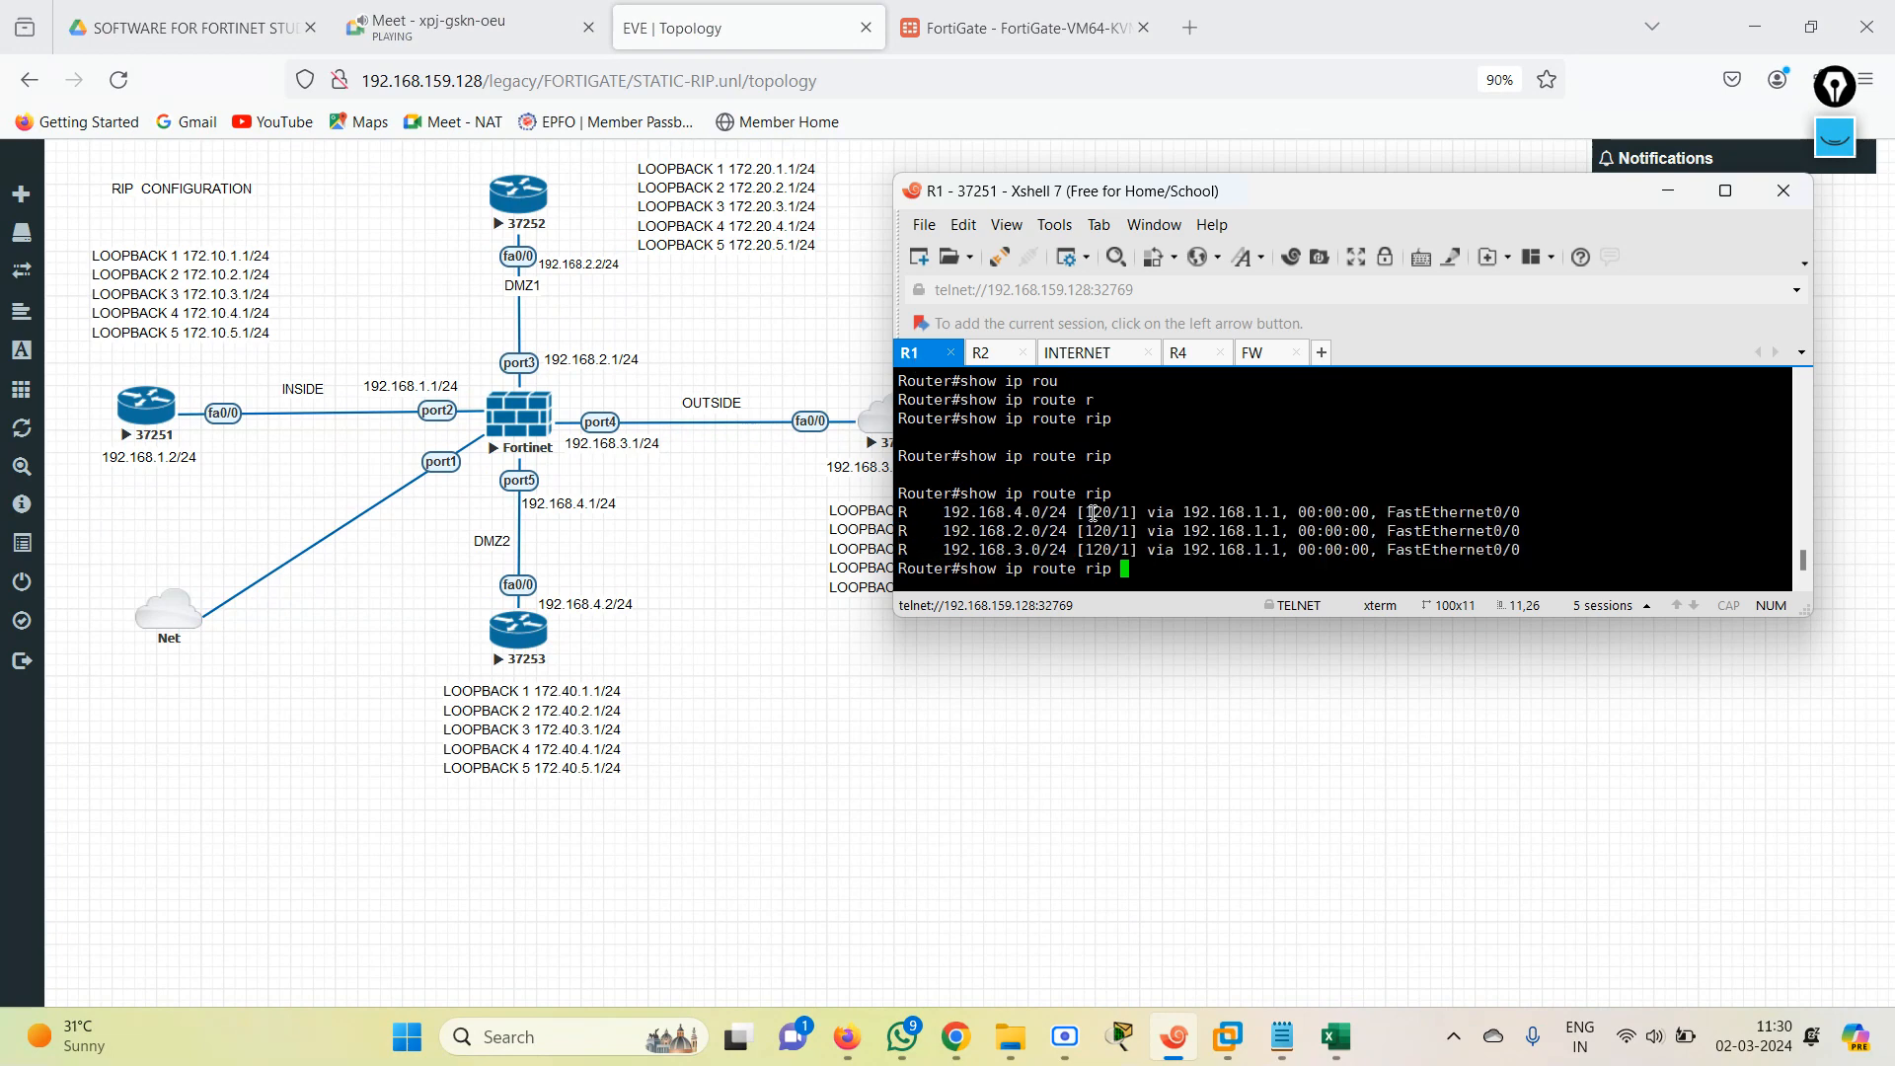
{"action": "key", "text": "Return"}
{"action": "key", "text": "Return"}
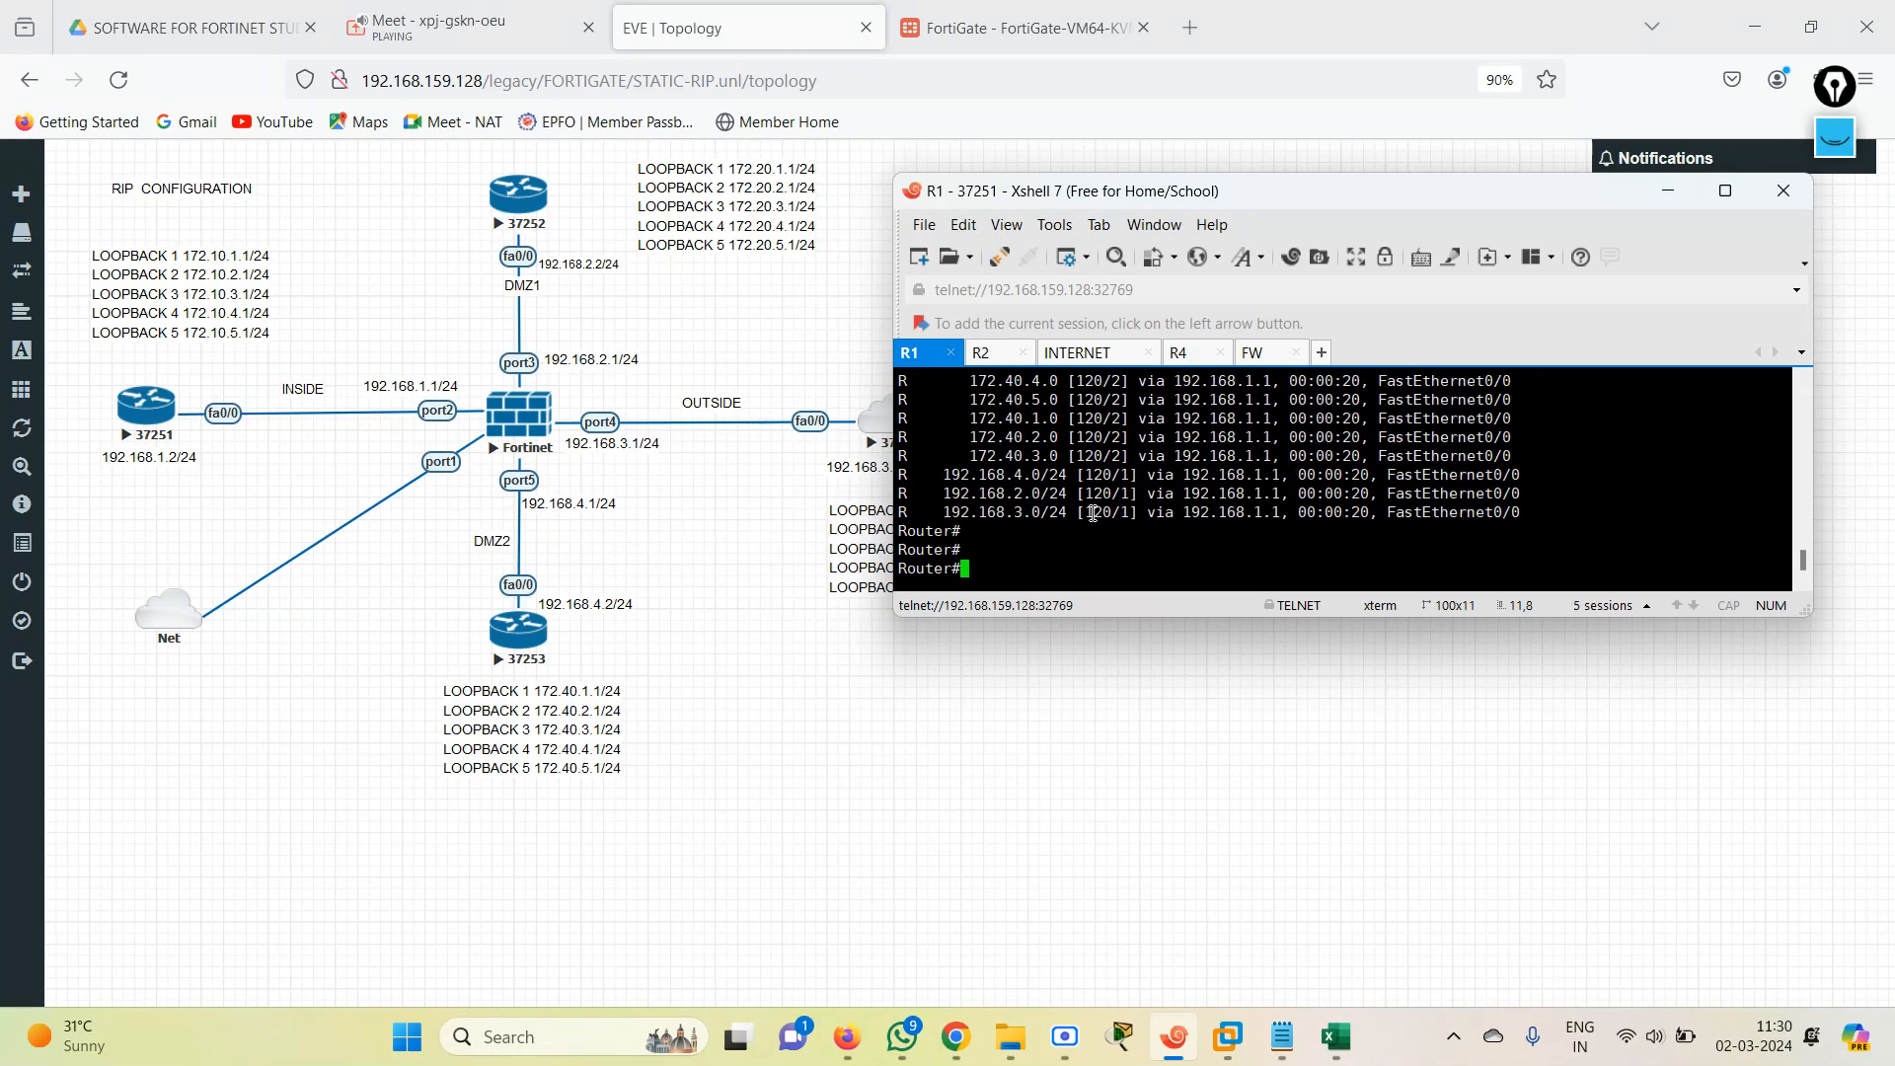
Ping the INTERNET router's loopback 1.1.1.1 from R1.
{"action": "type", "text": "er#pi"}
{"action": "key", "text": "Tab"}
{"action": "type", "text": "1."}
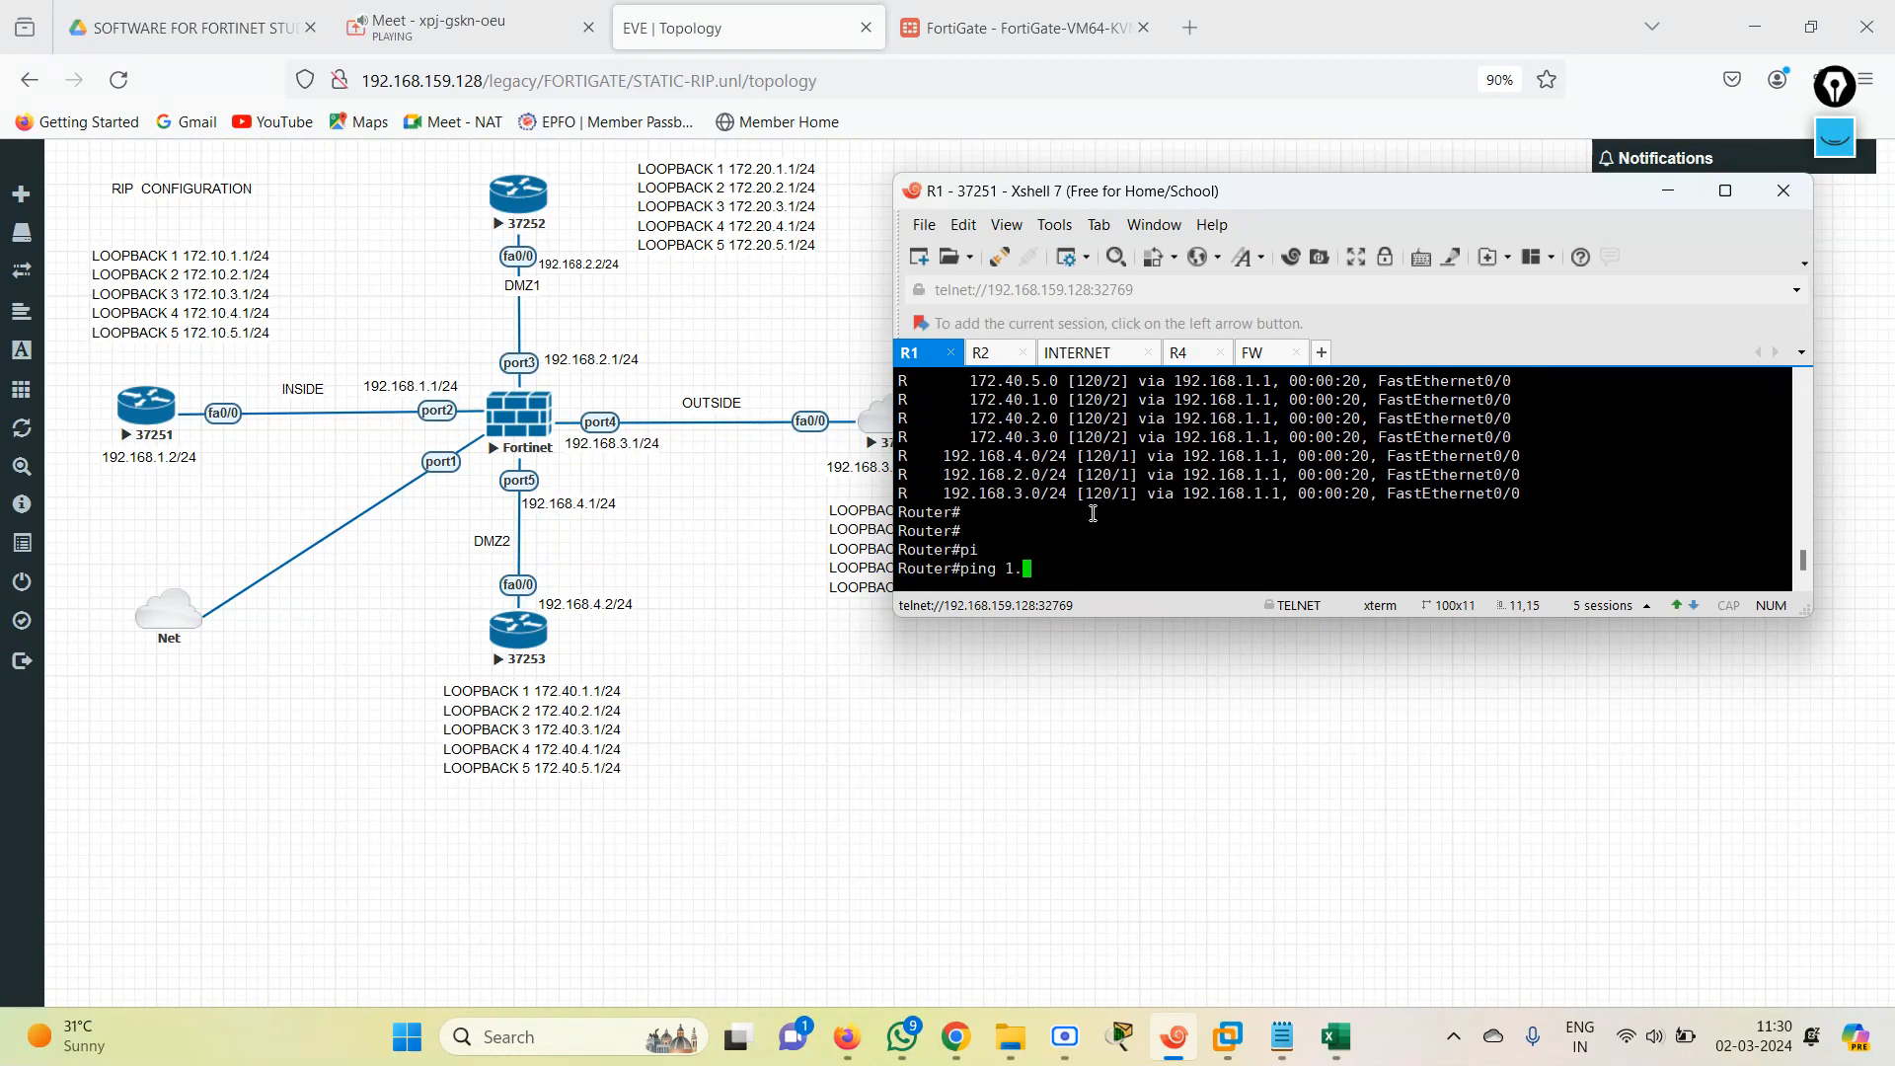
{"action": "type", "text": "1.1."}
{"action": "key", "text": "Return"}
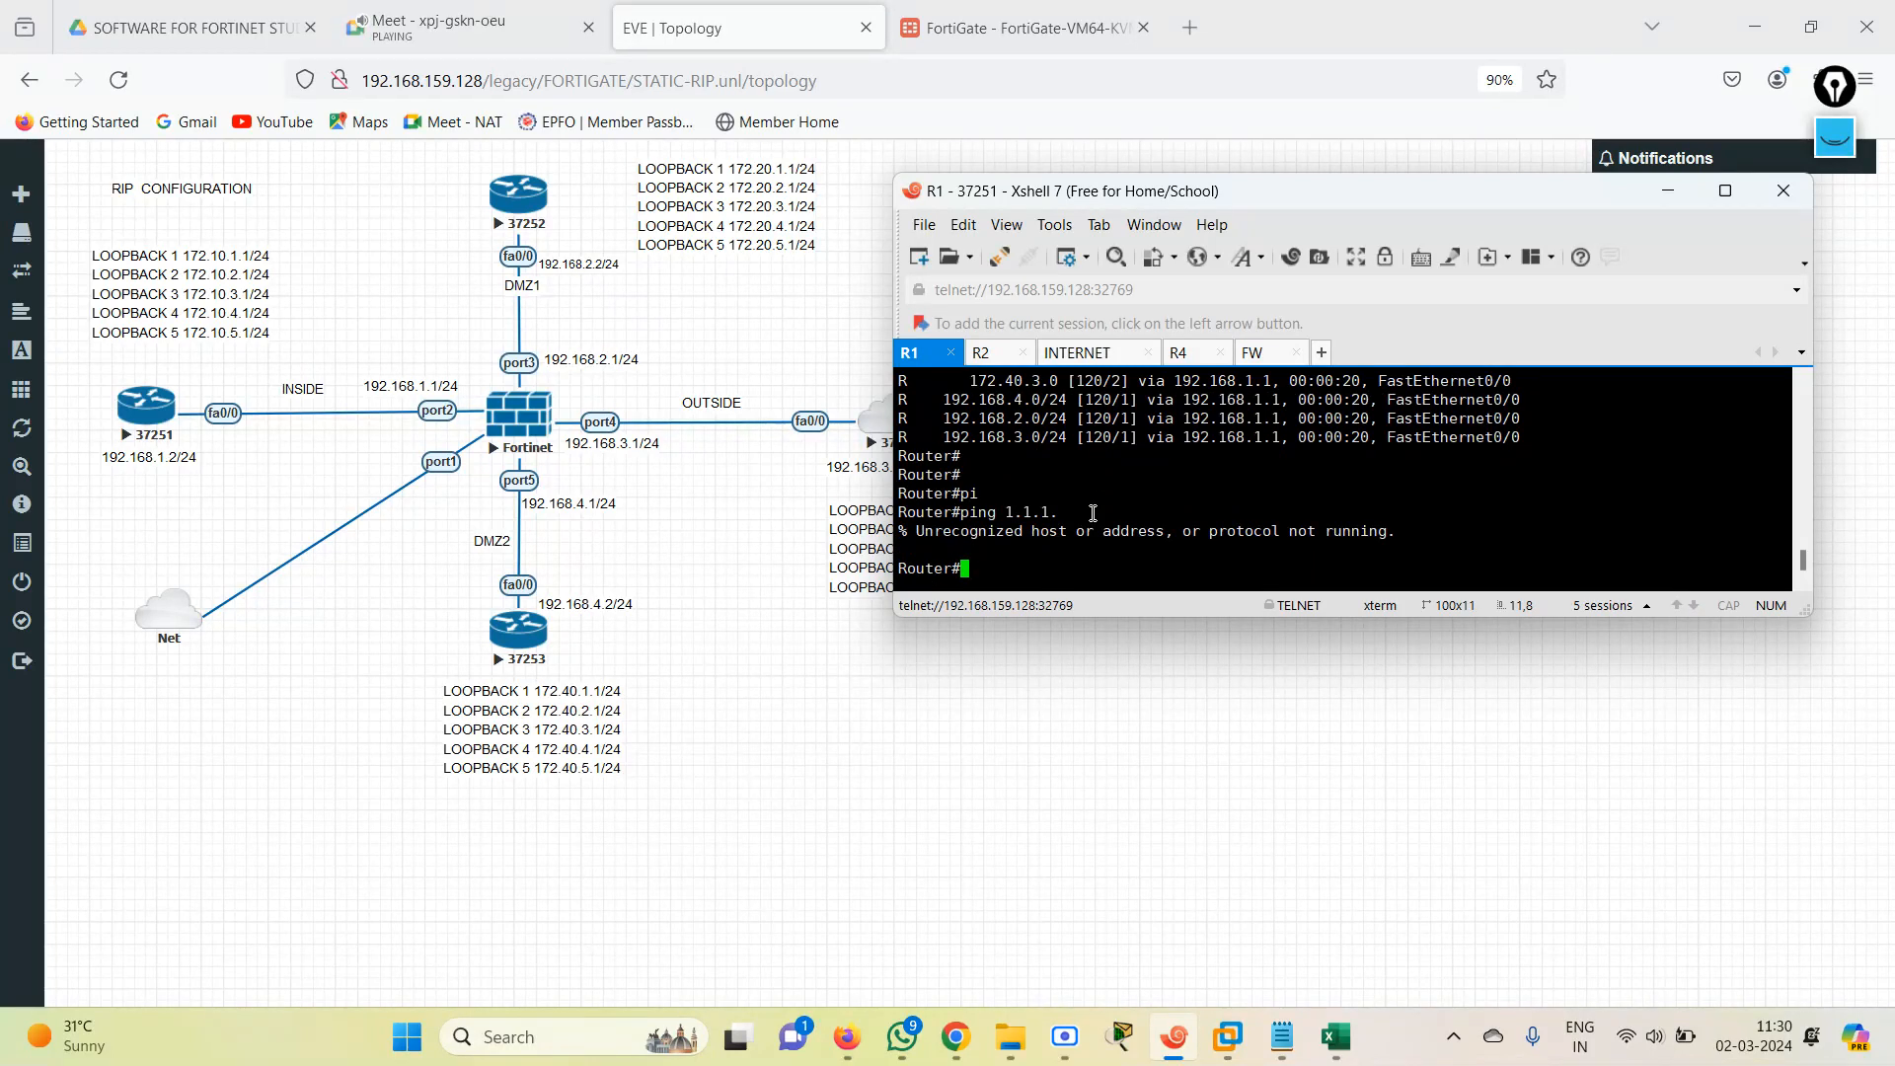
{"action": "key", "text": "Up"}
{"action": "type", "text": "1"}
{"action": "key", "text": "Return"}
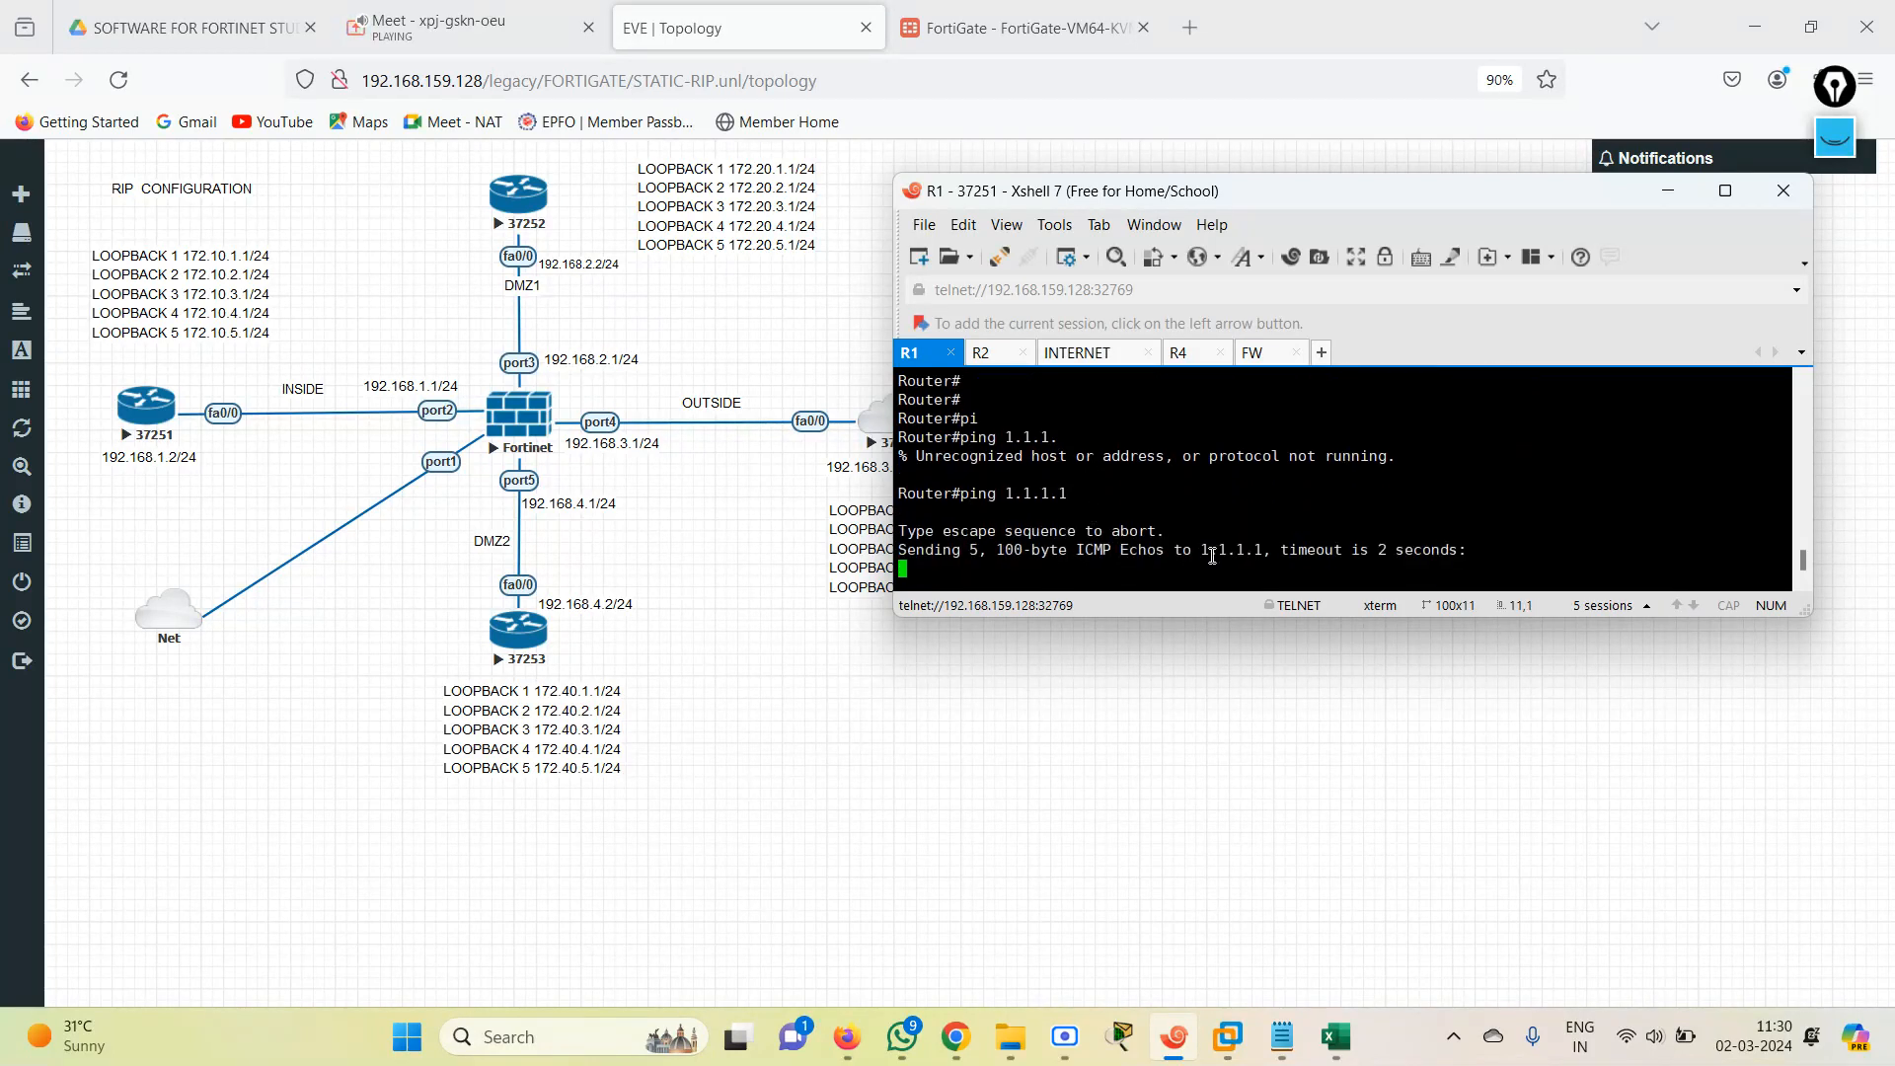
{"action": "left_click_drag", "start_coordinate": [1349, 549], "coordinate": [1494, 553]}
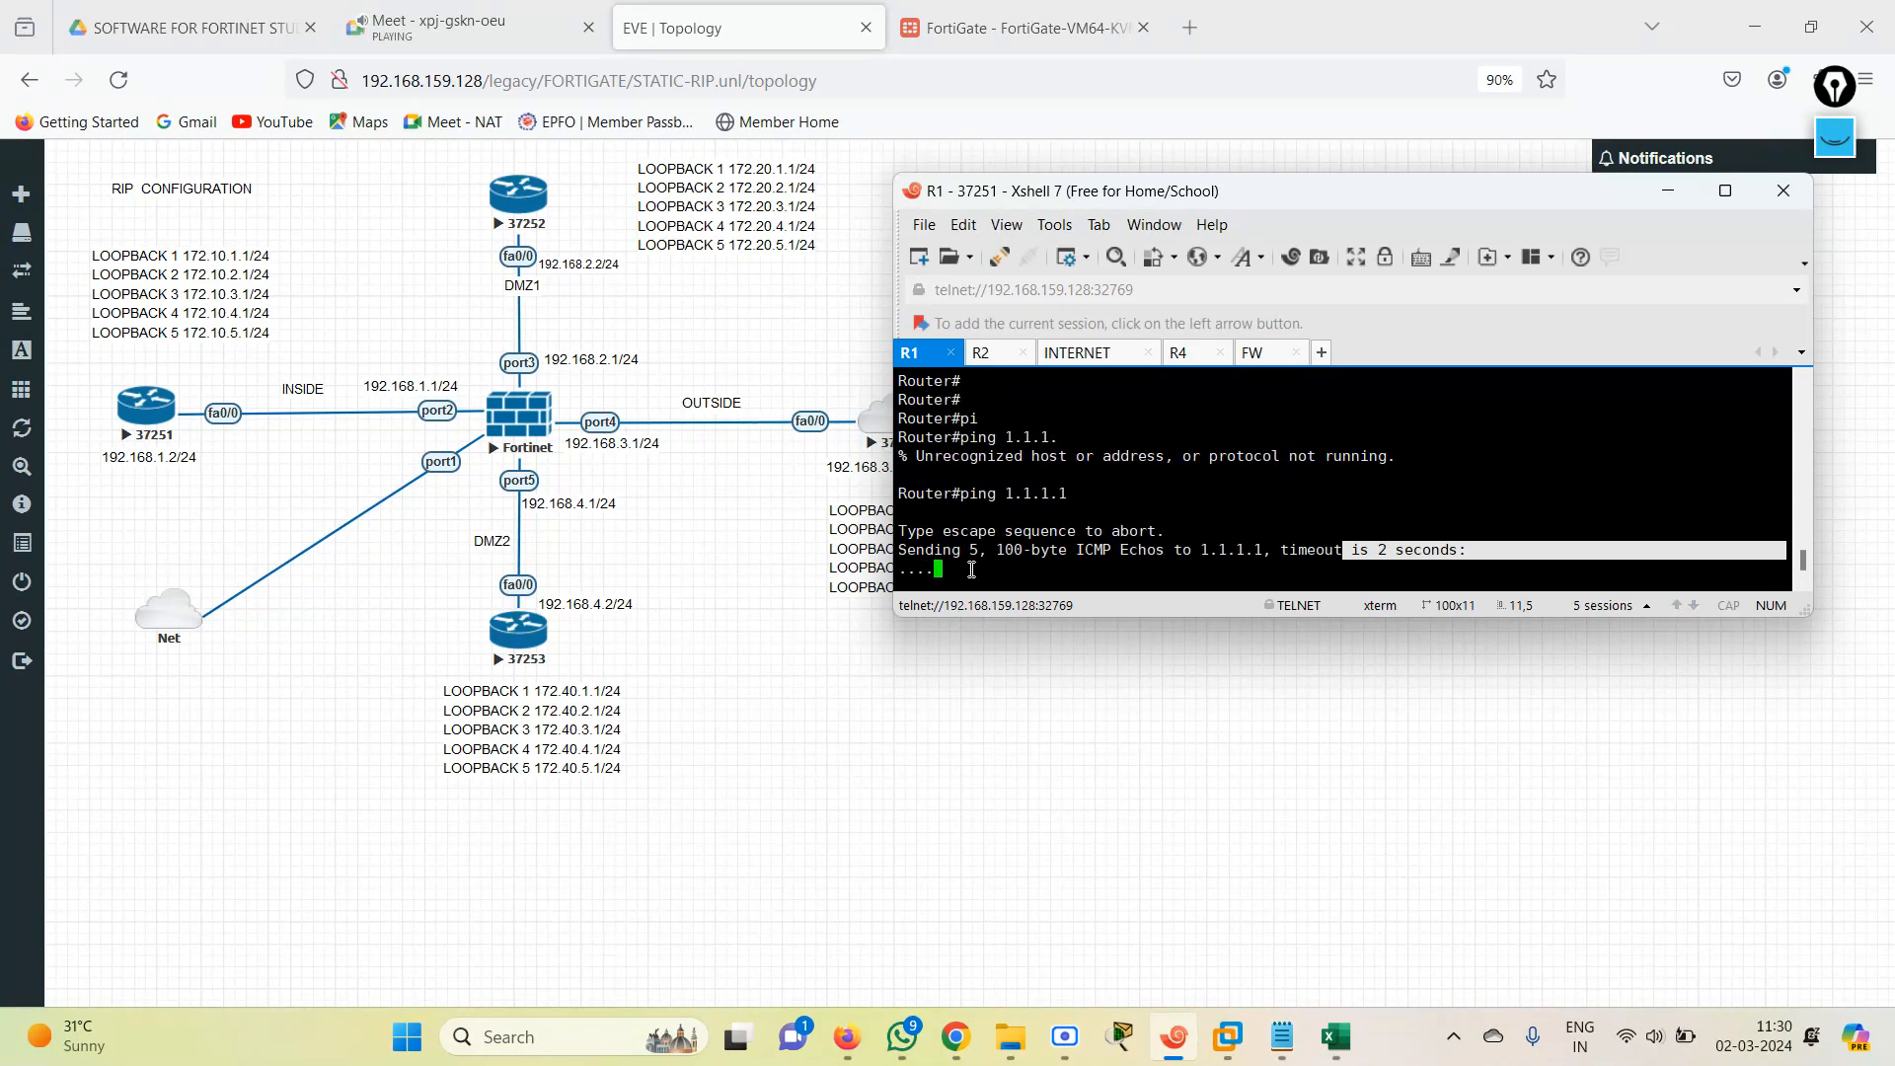
{"action": "key", "text": "Return"}
{"action": "key", "text": "Return"}
{"action": "key", "text": "Return"}
{"action": "key", "text": "Return"}
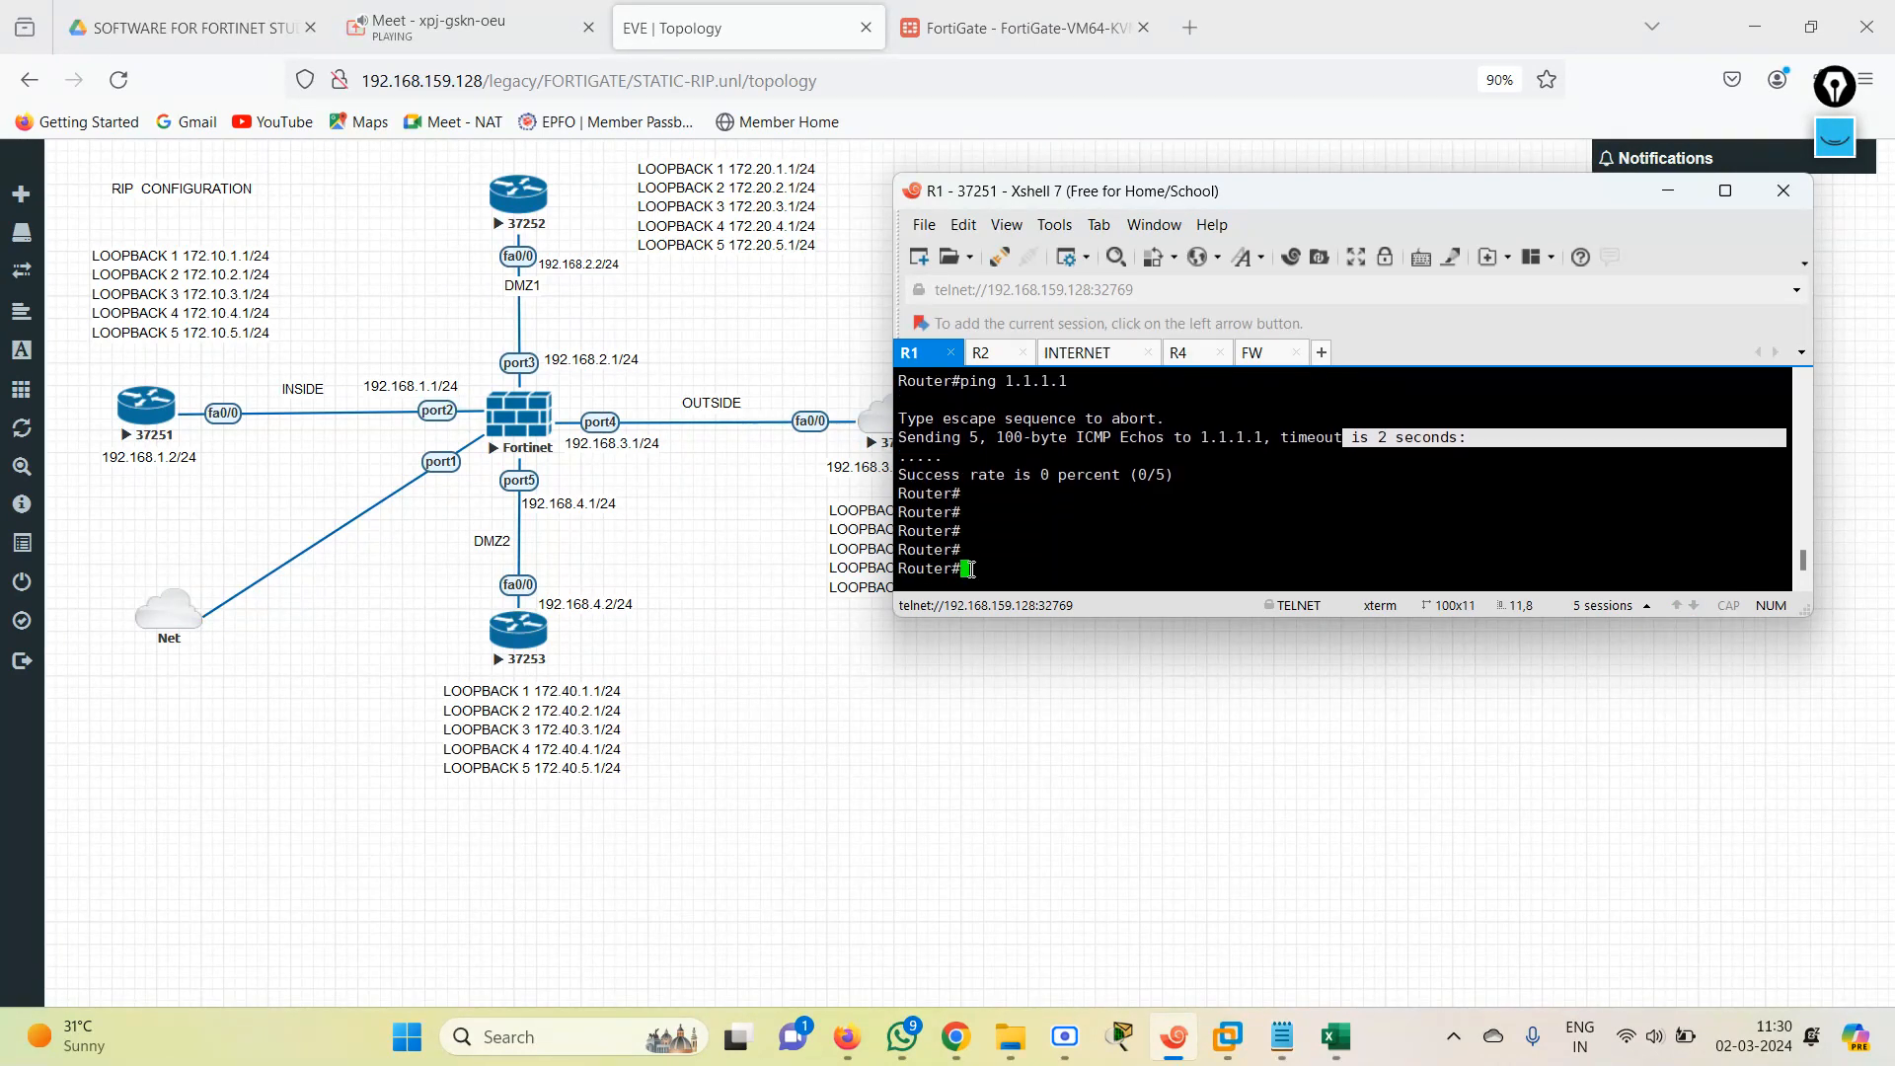
Ping both ends of the INSIDE link, 192.168.1.1 and 192.168.1.2, from R1.
{"action": "type", "text": "pi"}
{"action": "key", "text": "Tab"}
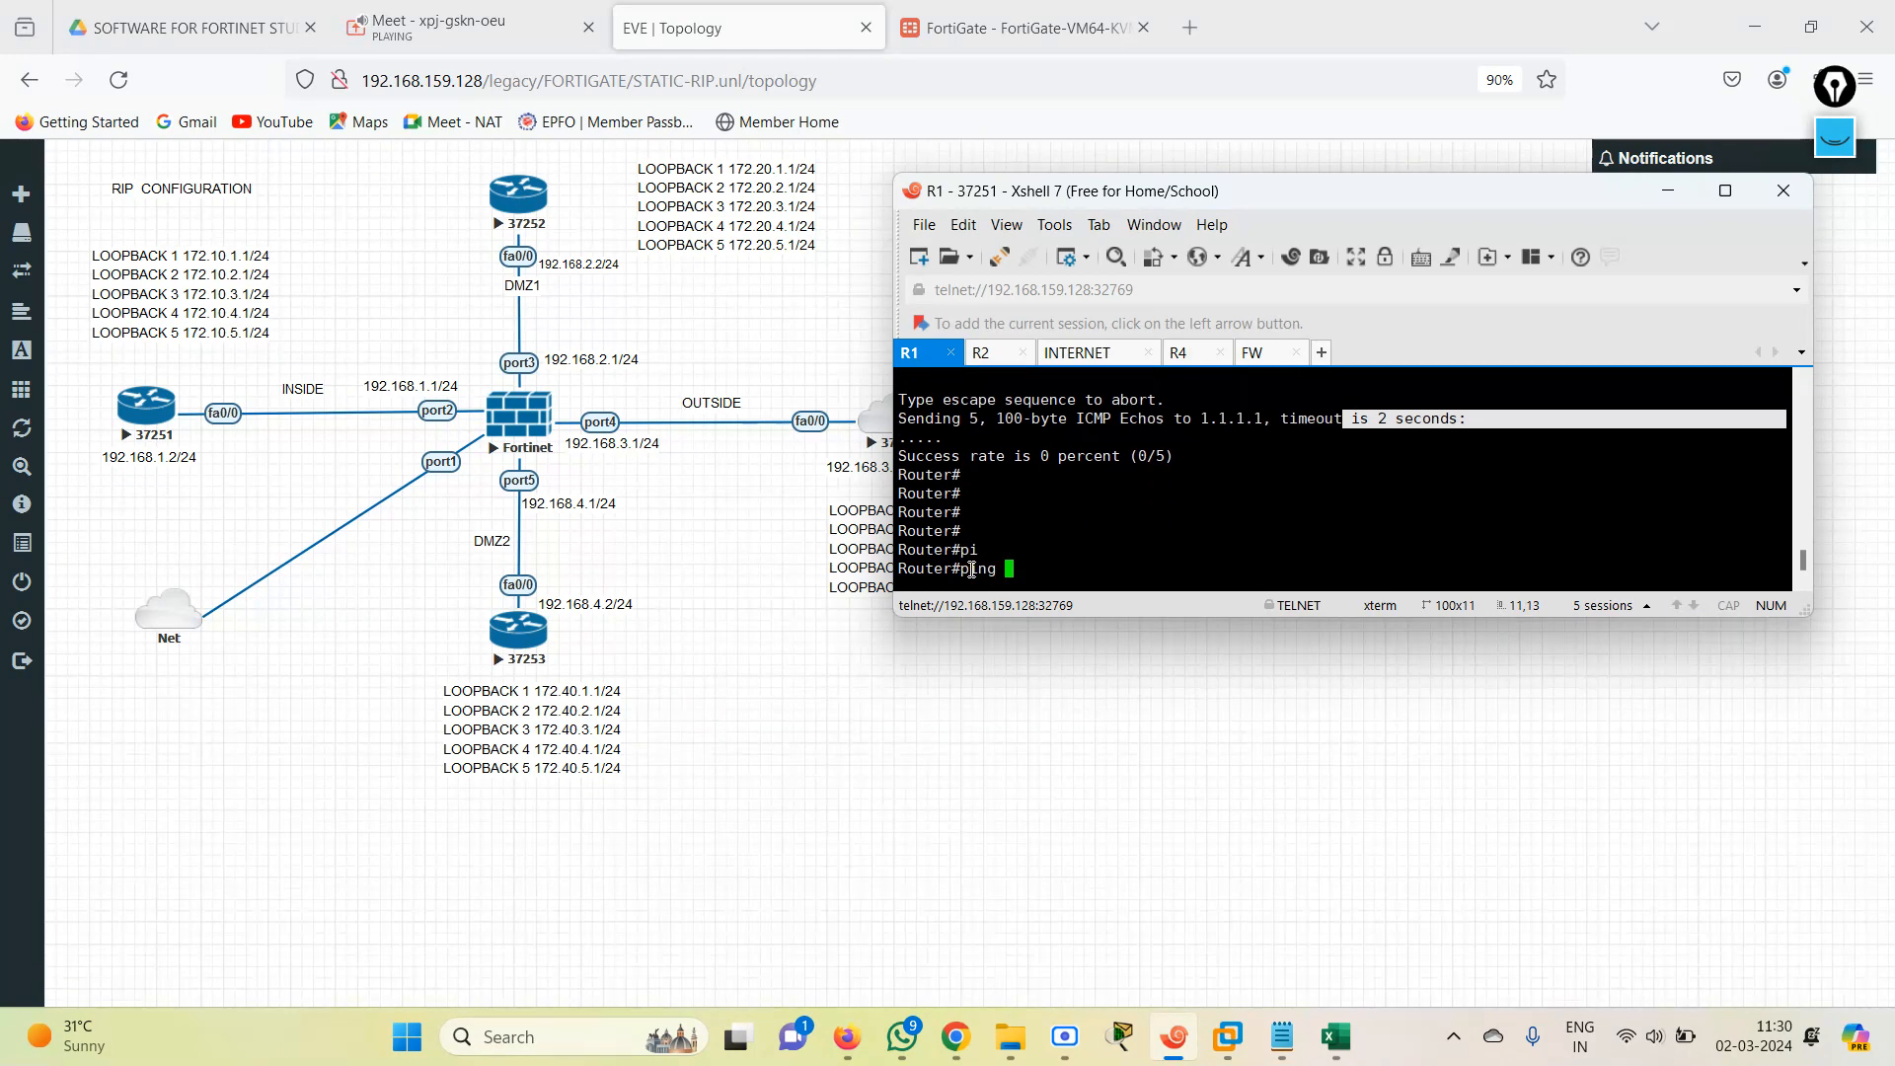
{"action": "type", "text": "p"}
{"action": "key", "text": "BackSpace"}
{"action": "type", "text": "192.168.1.1"}
{"action": "key", "text": "Return"}
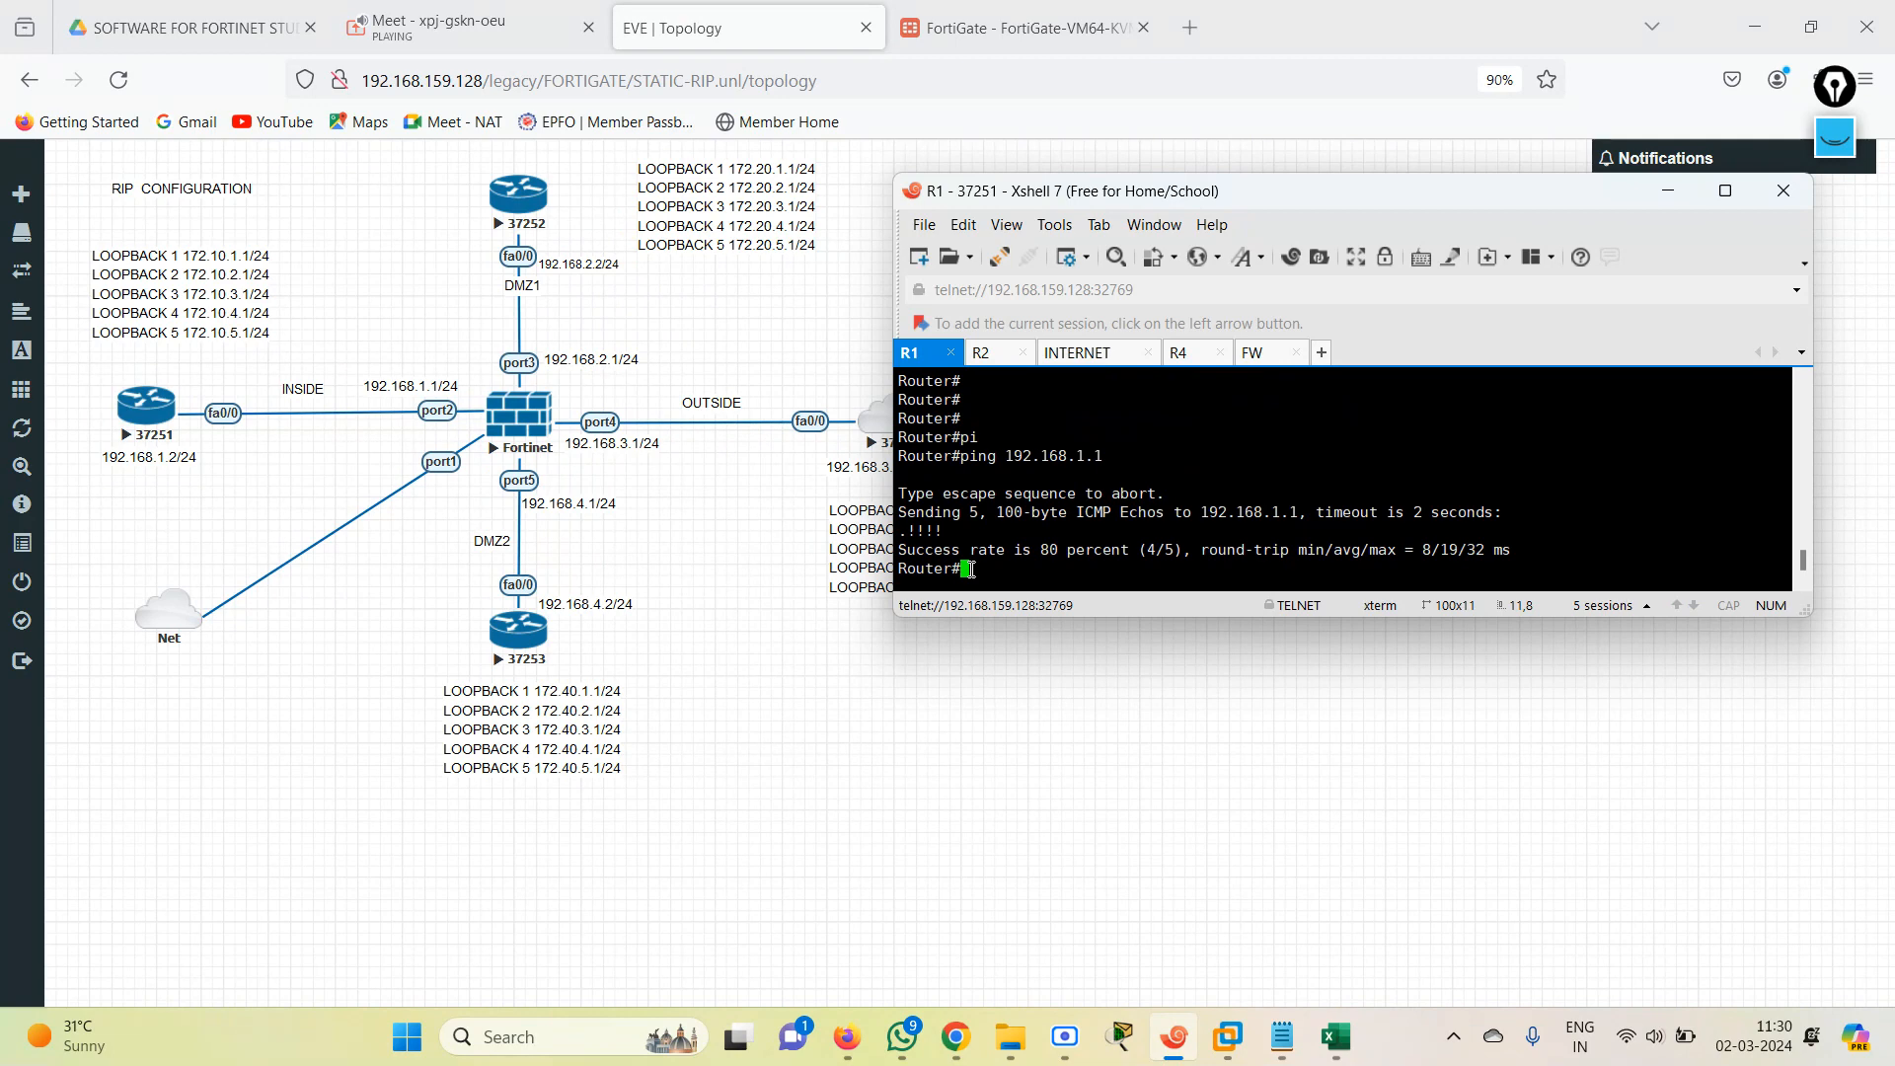
{"action": "key", "text": "Up"}
{"action": "type", "text": "2"}
{"action": "key", "text": "Return"}
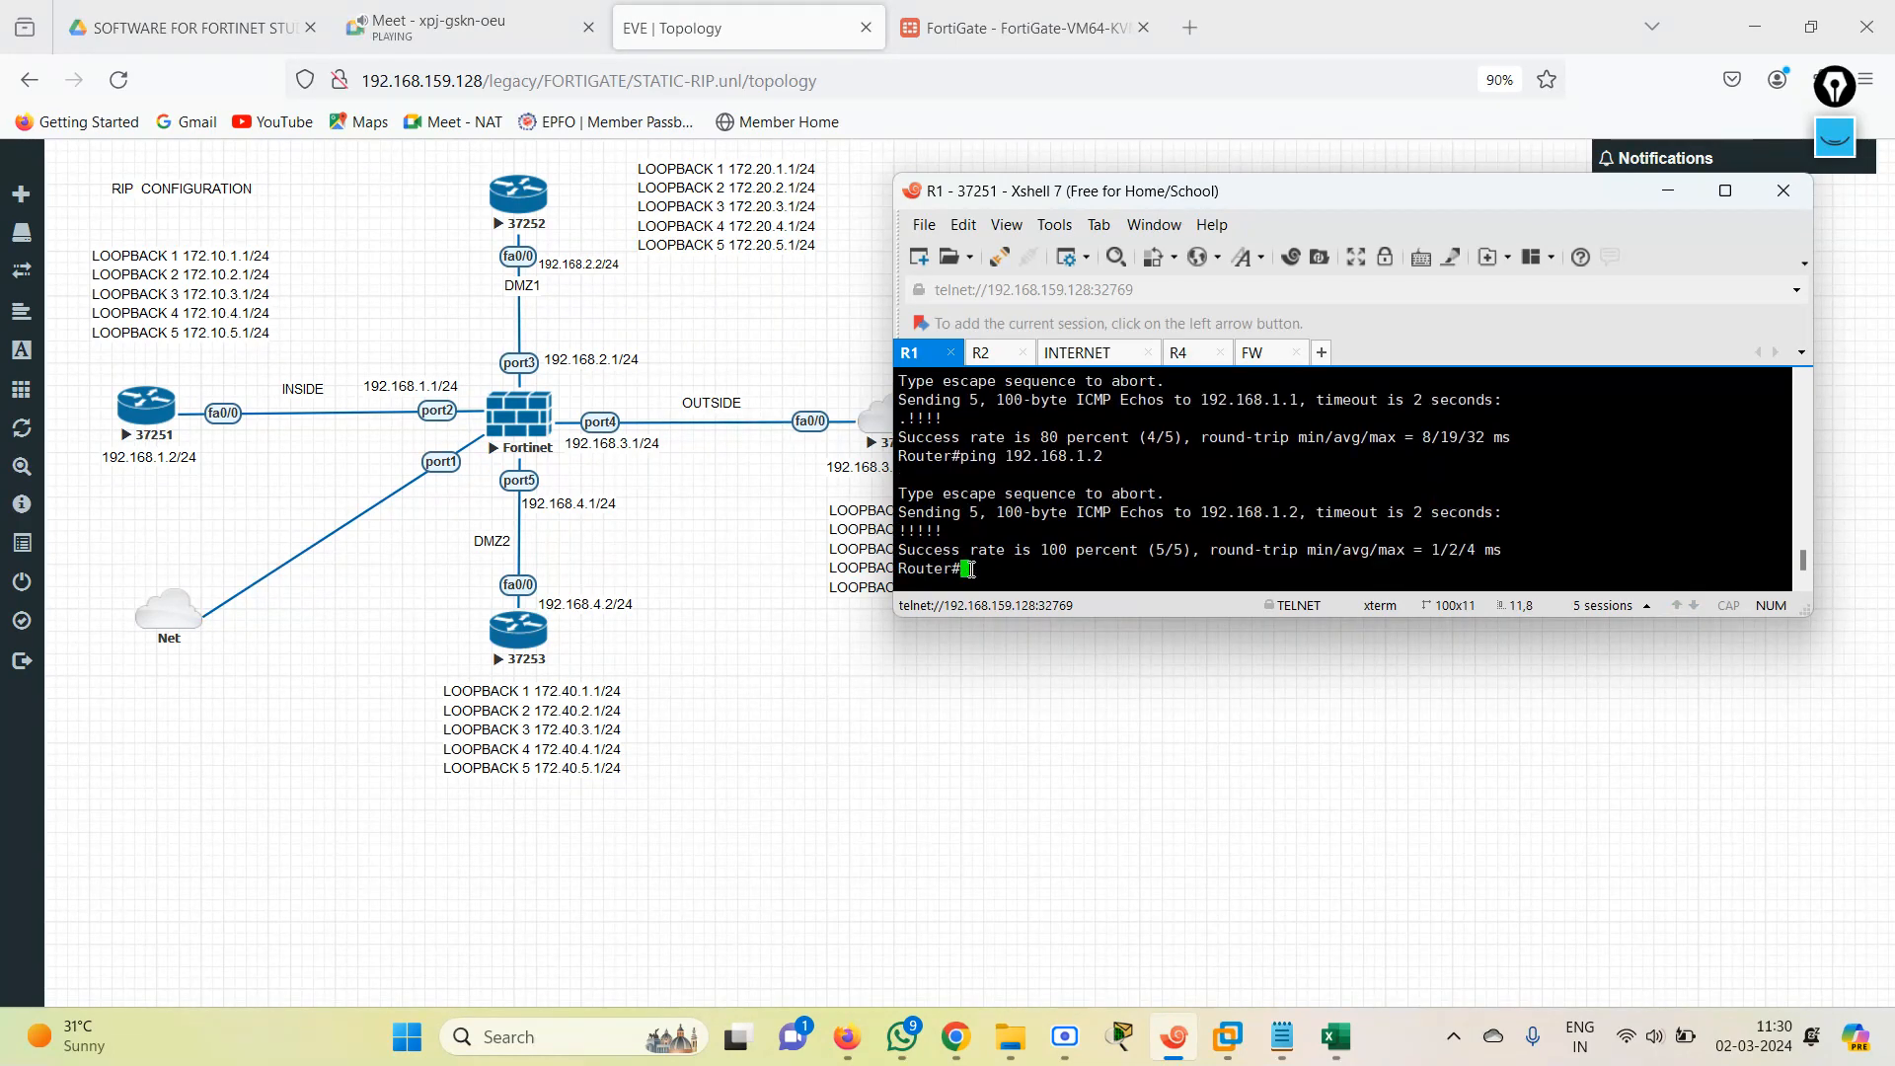
Ping the FortiGate's other interface addresses 192.168.2.1, 192.168.3.1 and 192.168.4.1 from R1.
{"action": "key", "text": "Up"}
{"action": "key", "text": "BackSpace"}
{"action": "key", "text": "BackSpace"}
{"action": "key", "text": "BackSpace"}
{"action": "type", "text": "2.1"}
{"action": "key", "text": "Return"}
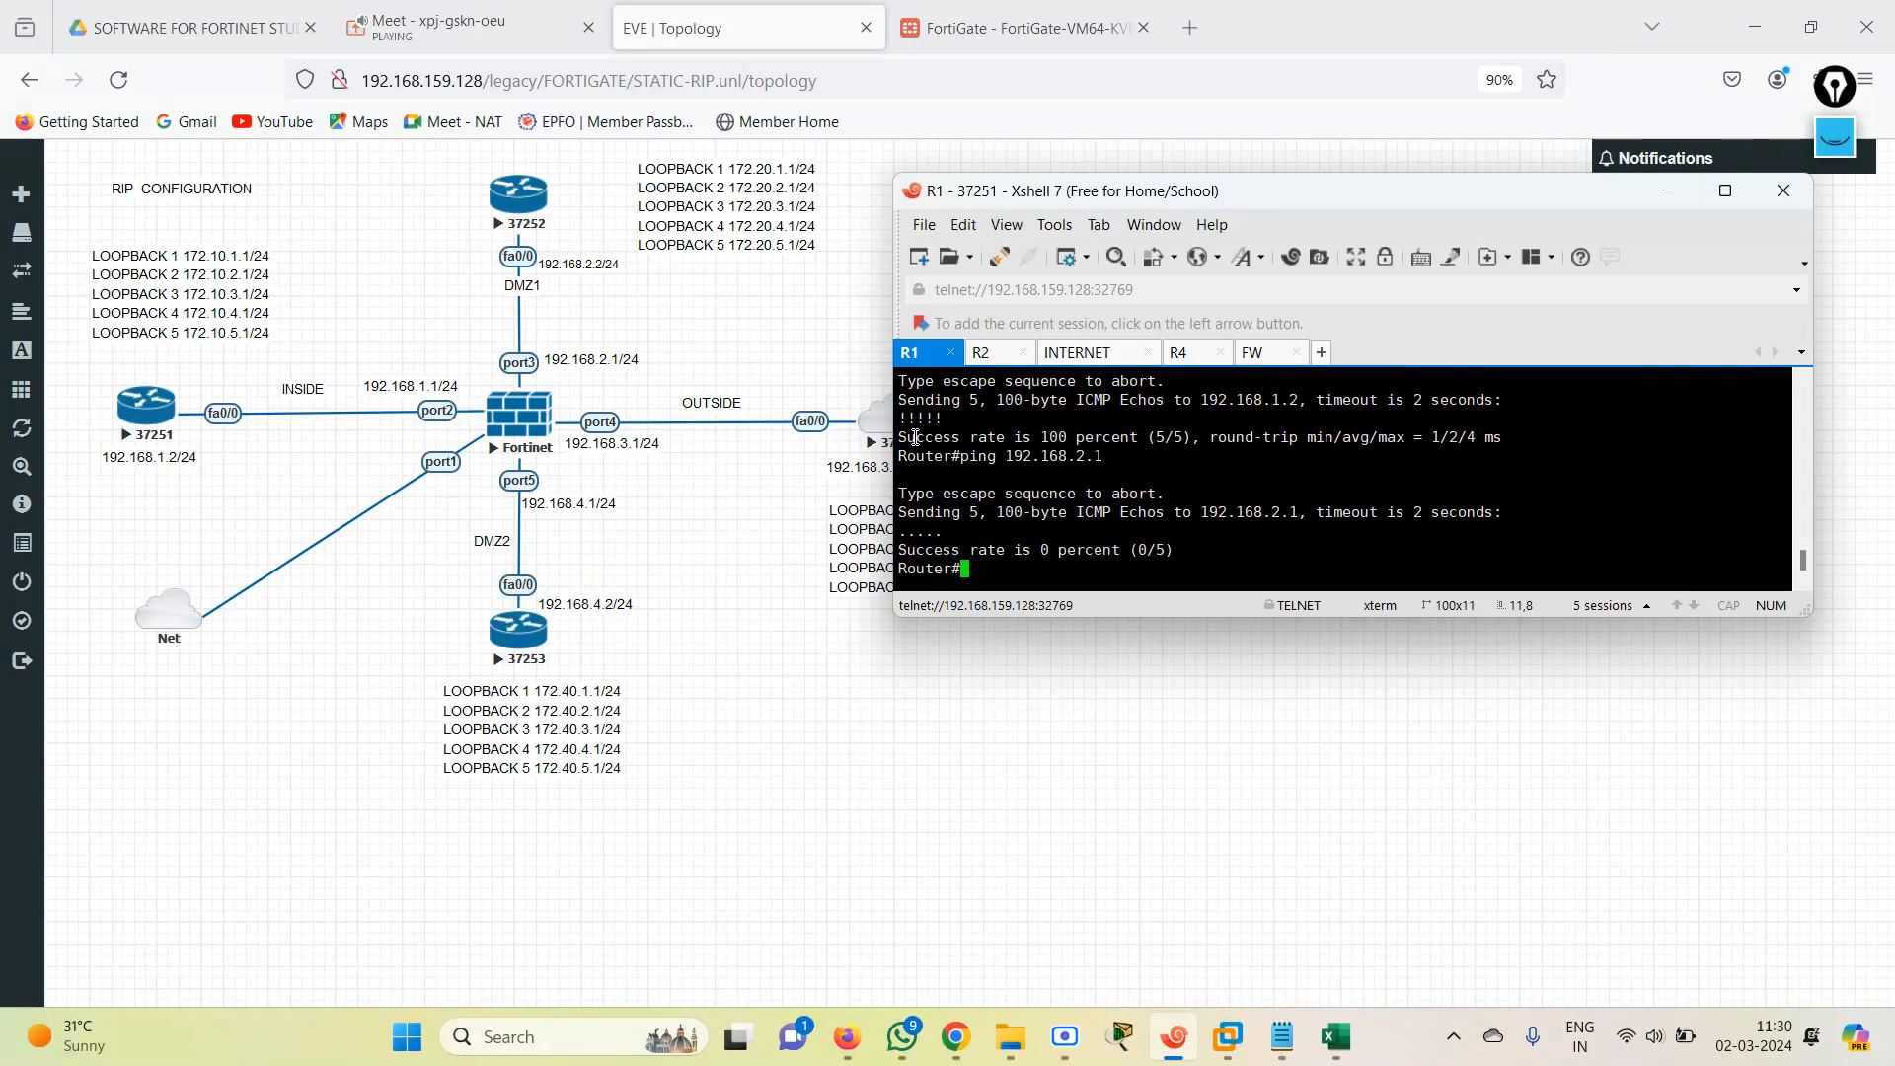
{"action": "key", "text": "Up"}
{"action": "type", "text": "3.1"}
{"action": "key", "text": "Return"}
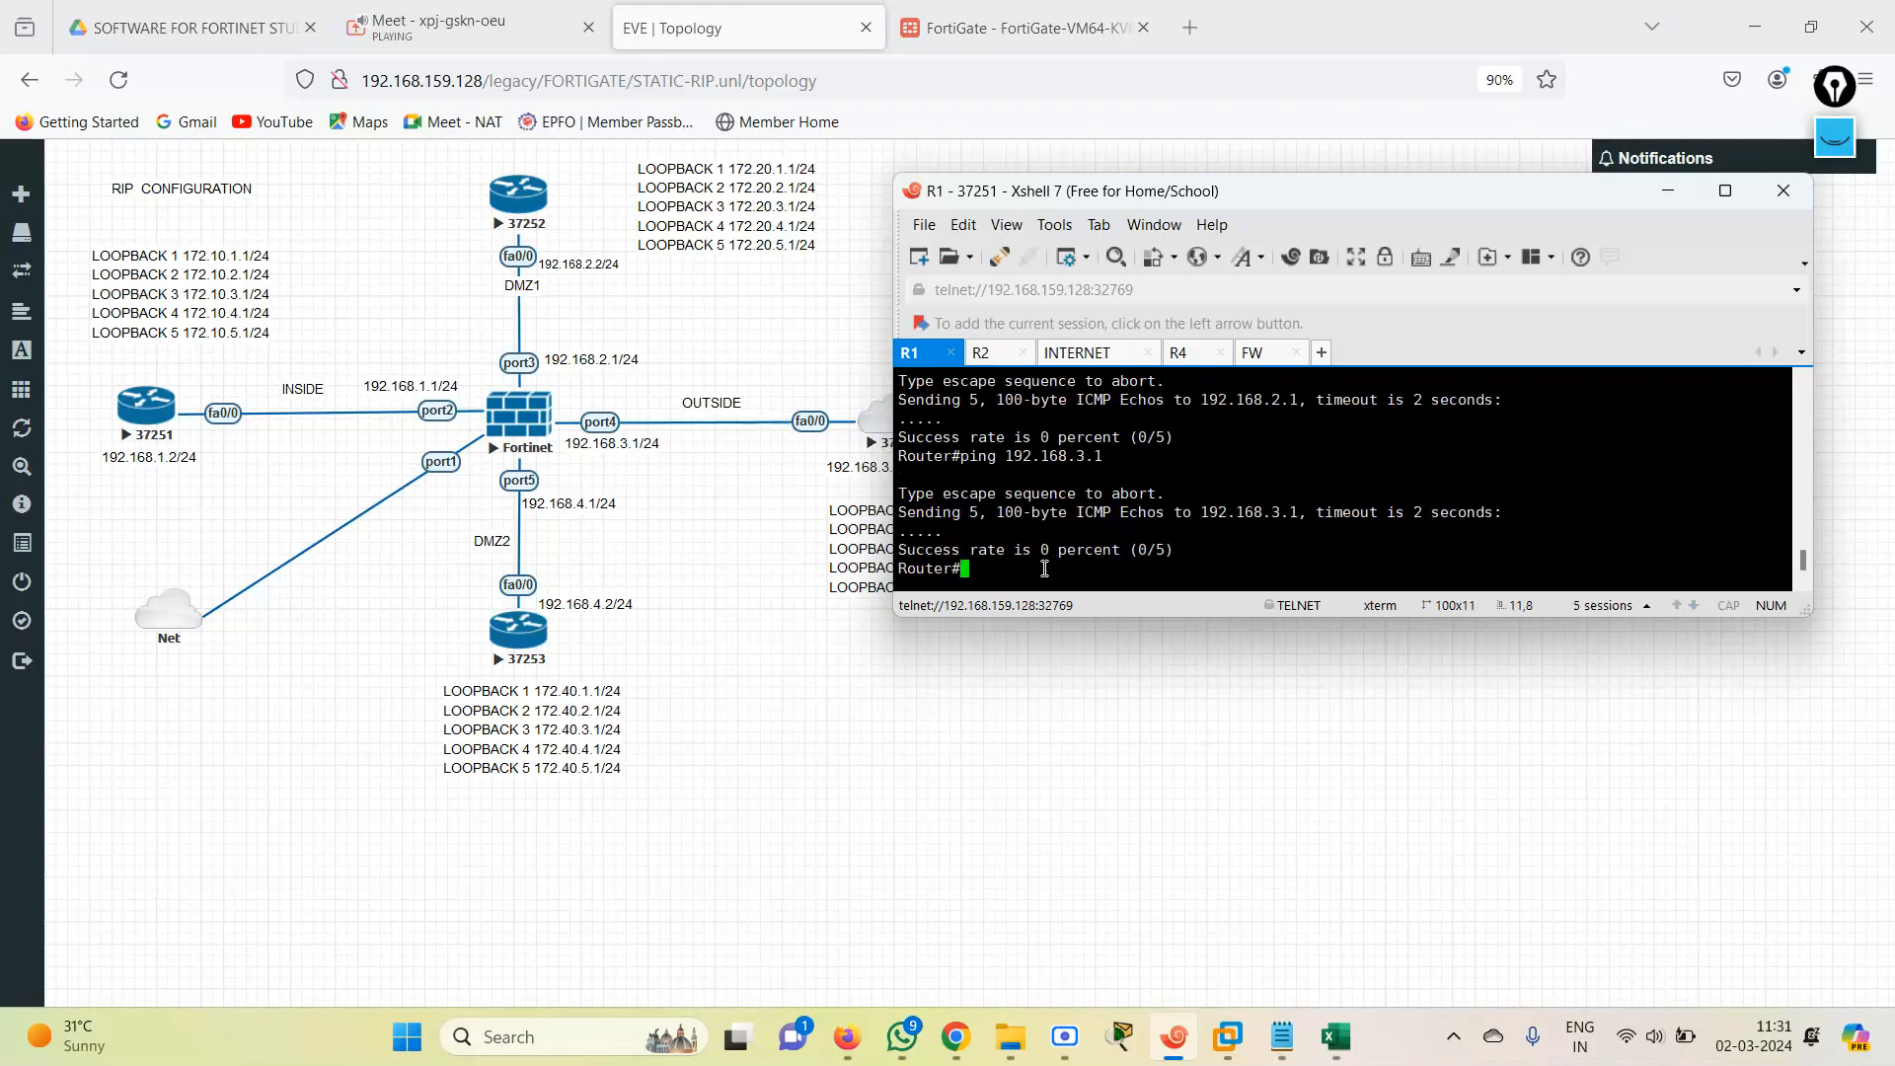
{"action": "type", "text": "ping 192.168.4.1"}
{"action": "key", "text": "Return"}
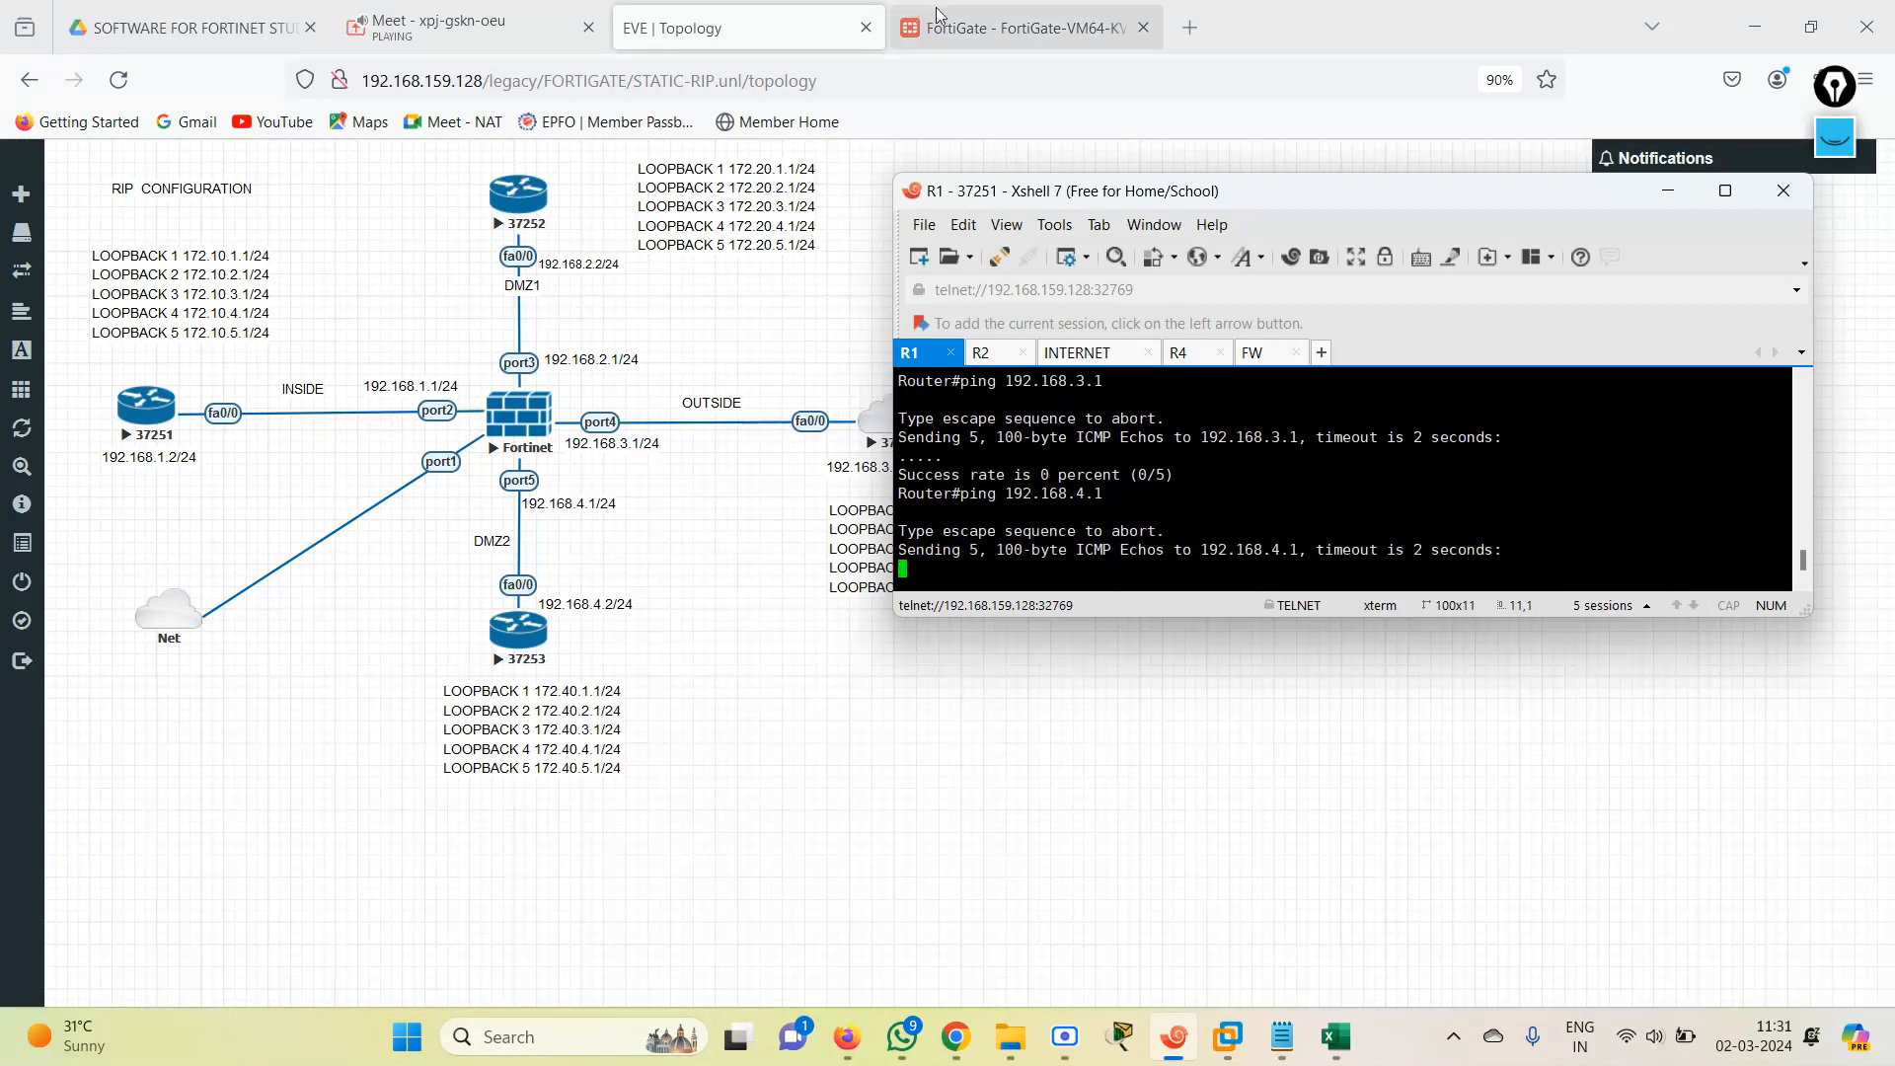
{"action": "left_click", "coordinate": [1022, 27]}
{"action": "left_click", "coordinate": [129, 761]}
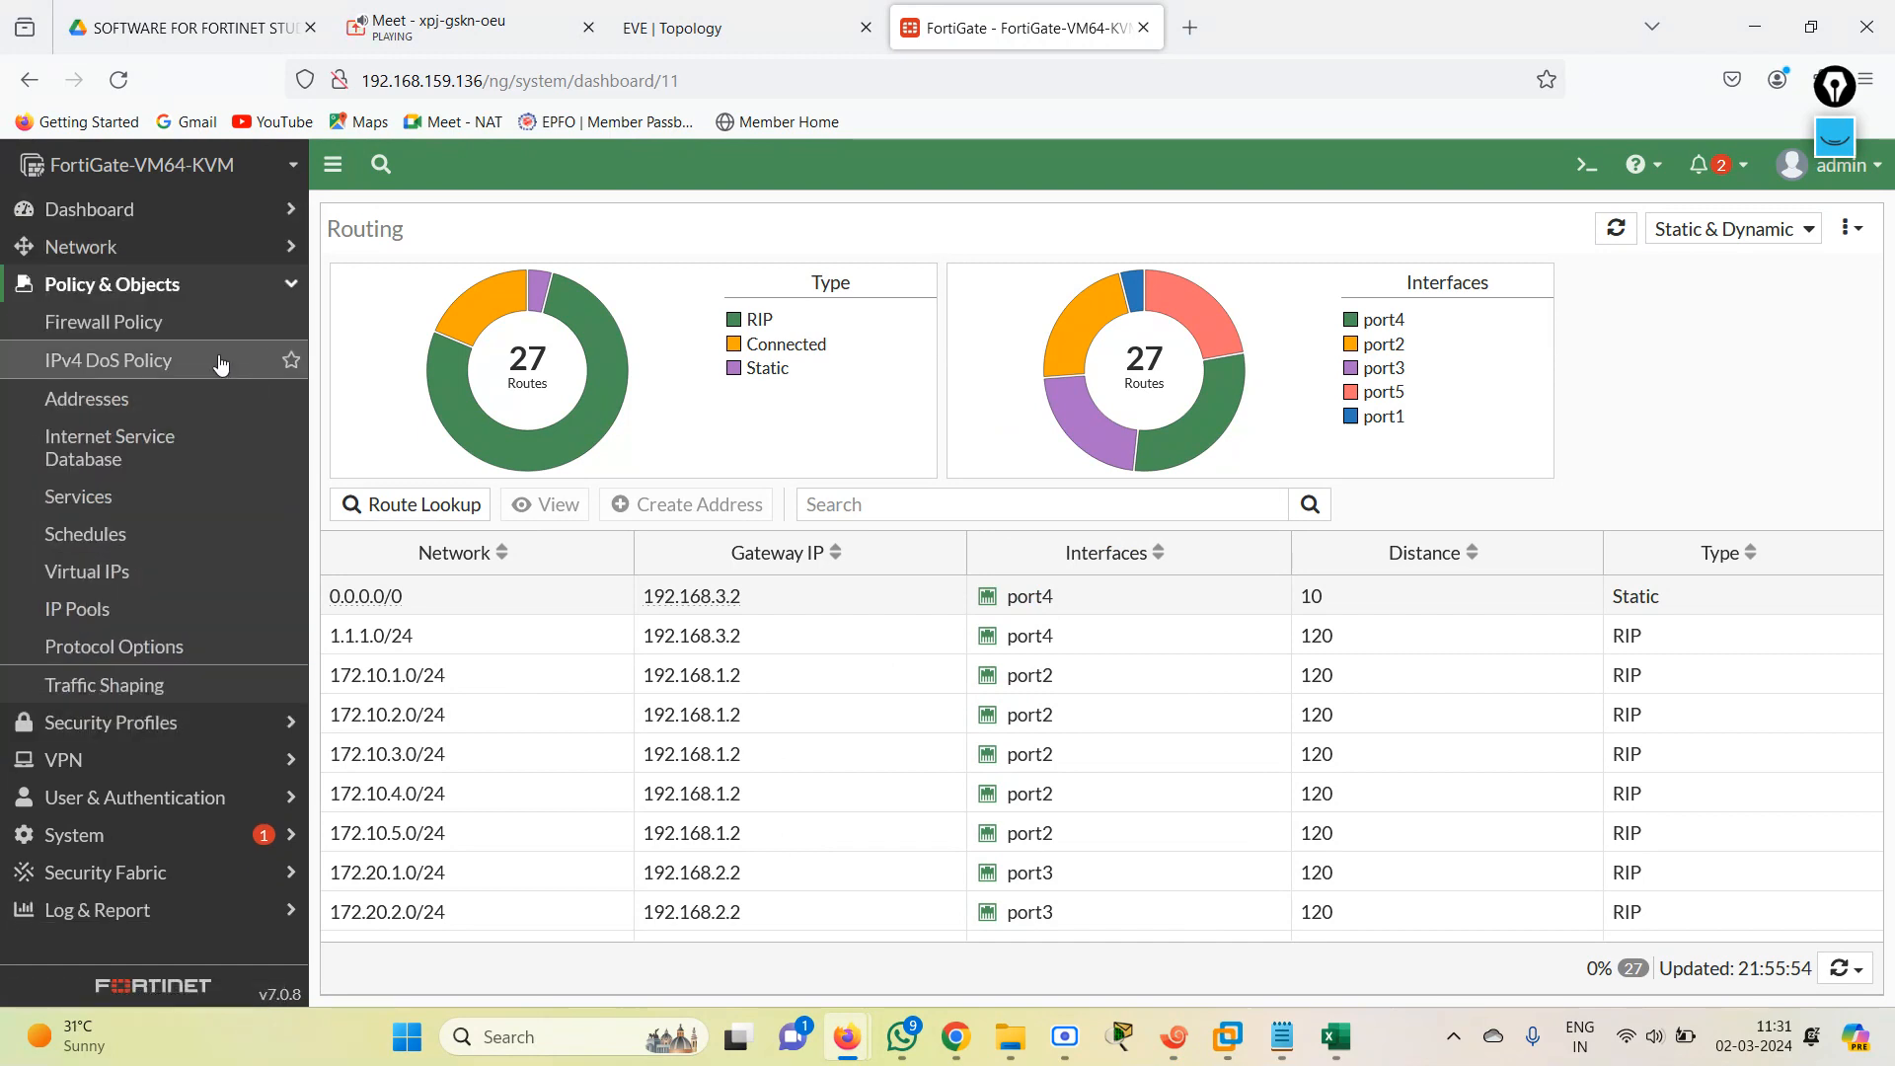
{"action": "left_click", "coordinate": [148, 322]}
{"action": "left_click", "coordinate": [422, 213]}
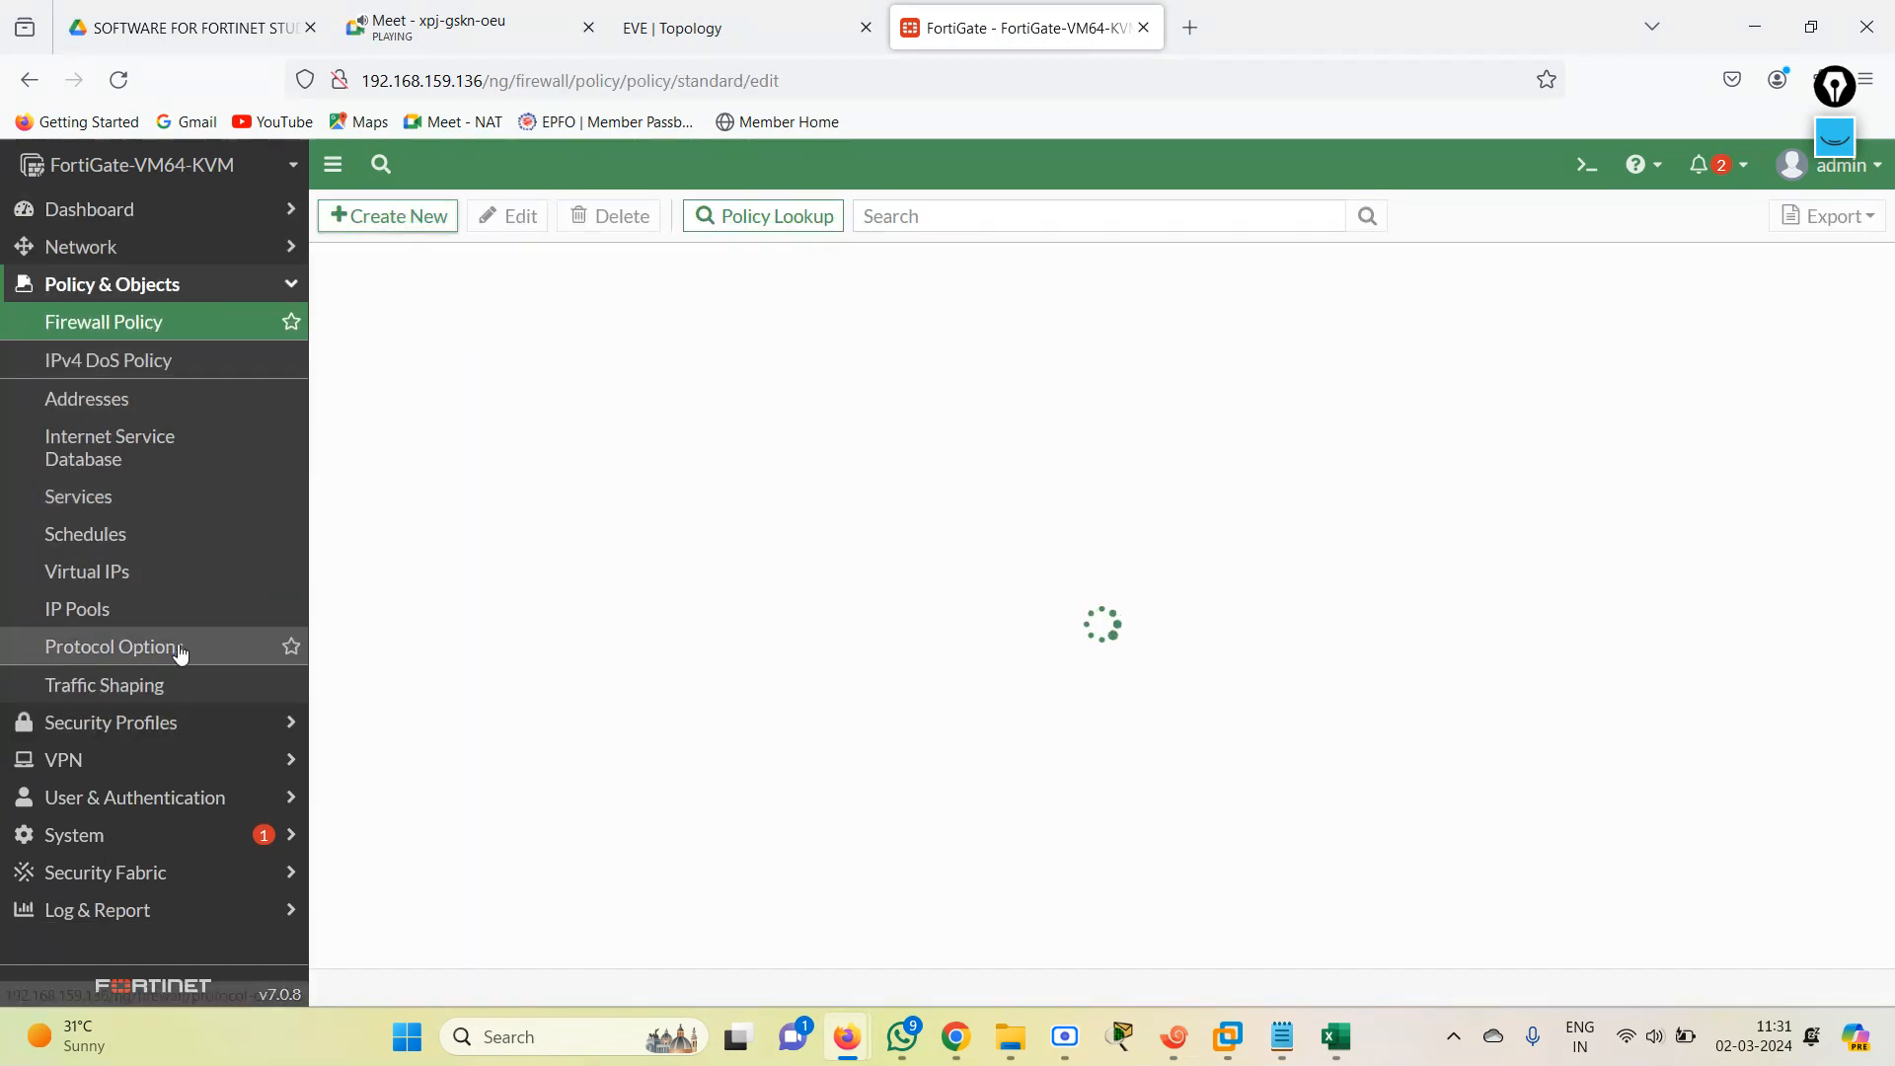
Enable Multiple Interface Policies in the FortiGate's Feature Visibility settings and apply the change.
{"action": "left_click", "coordinate": [85, 851]}
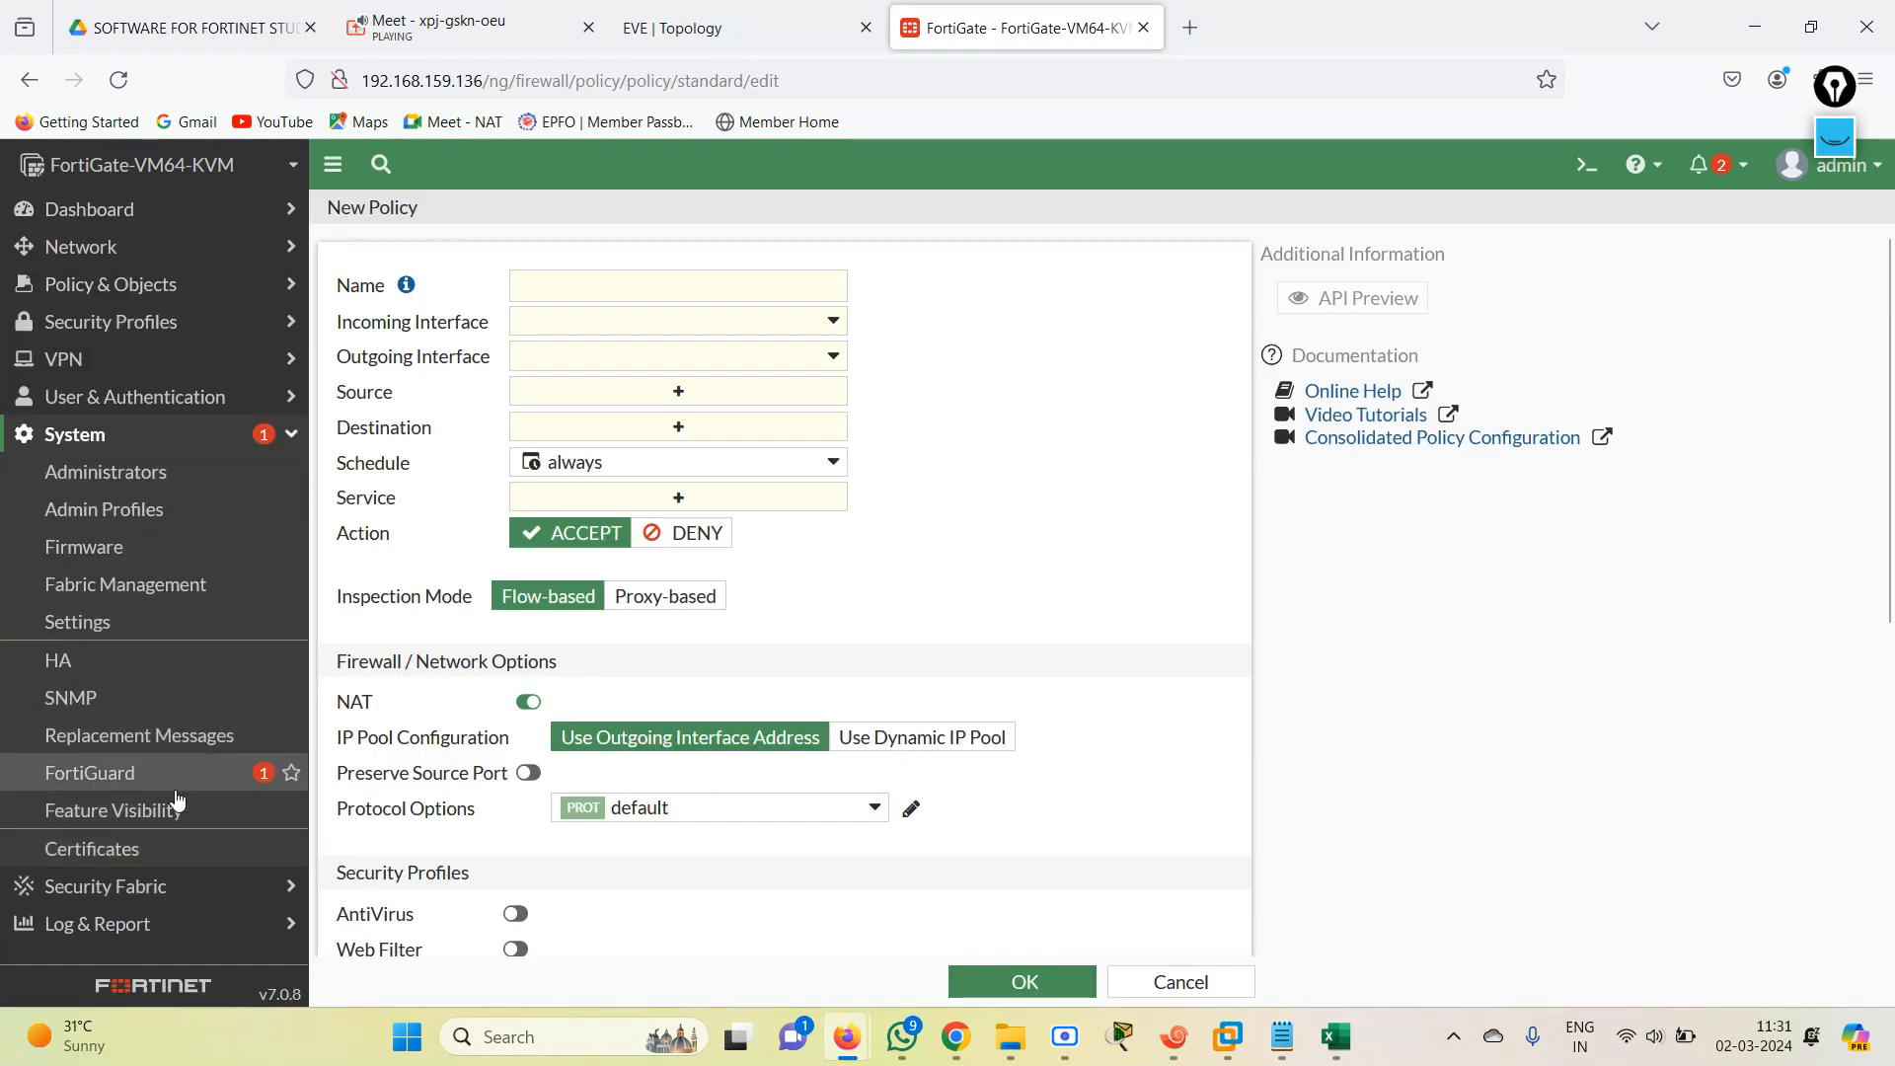
{"action": "left_click", "coordinate": [146, 811]}
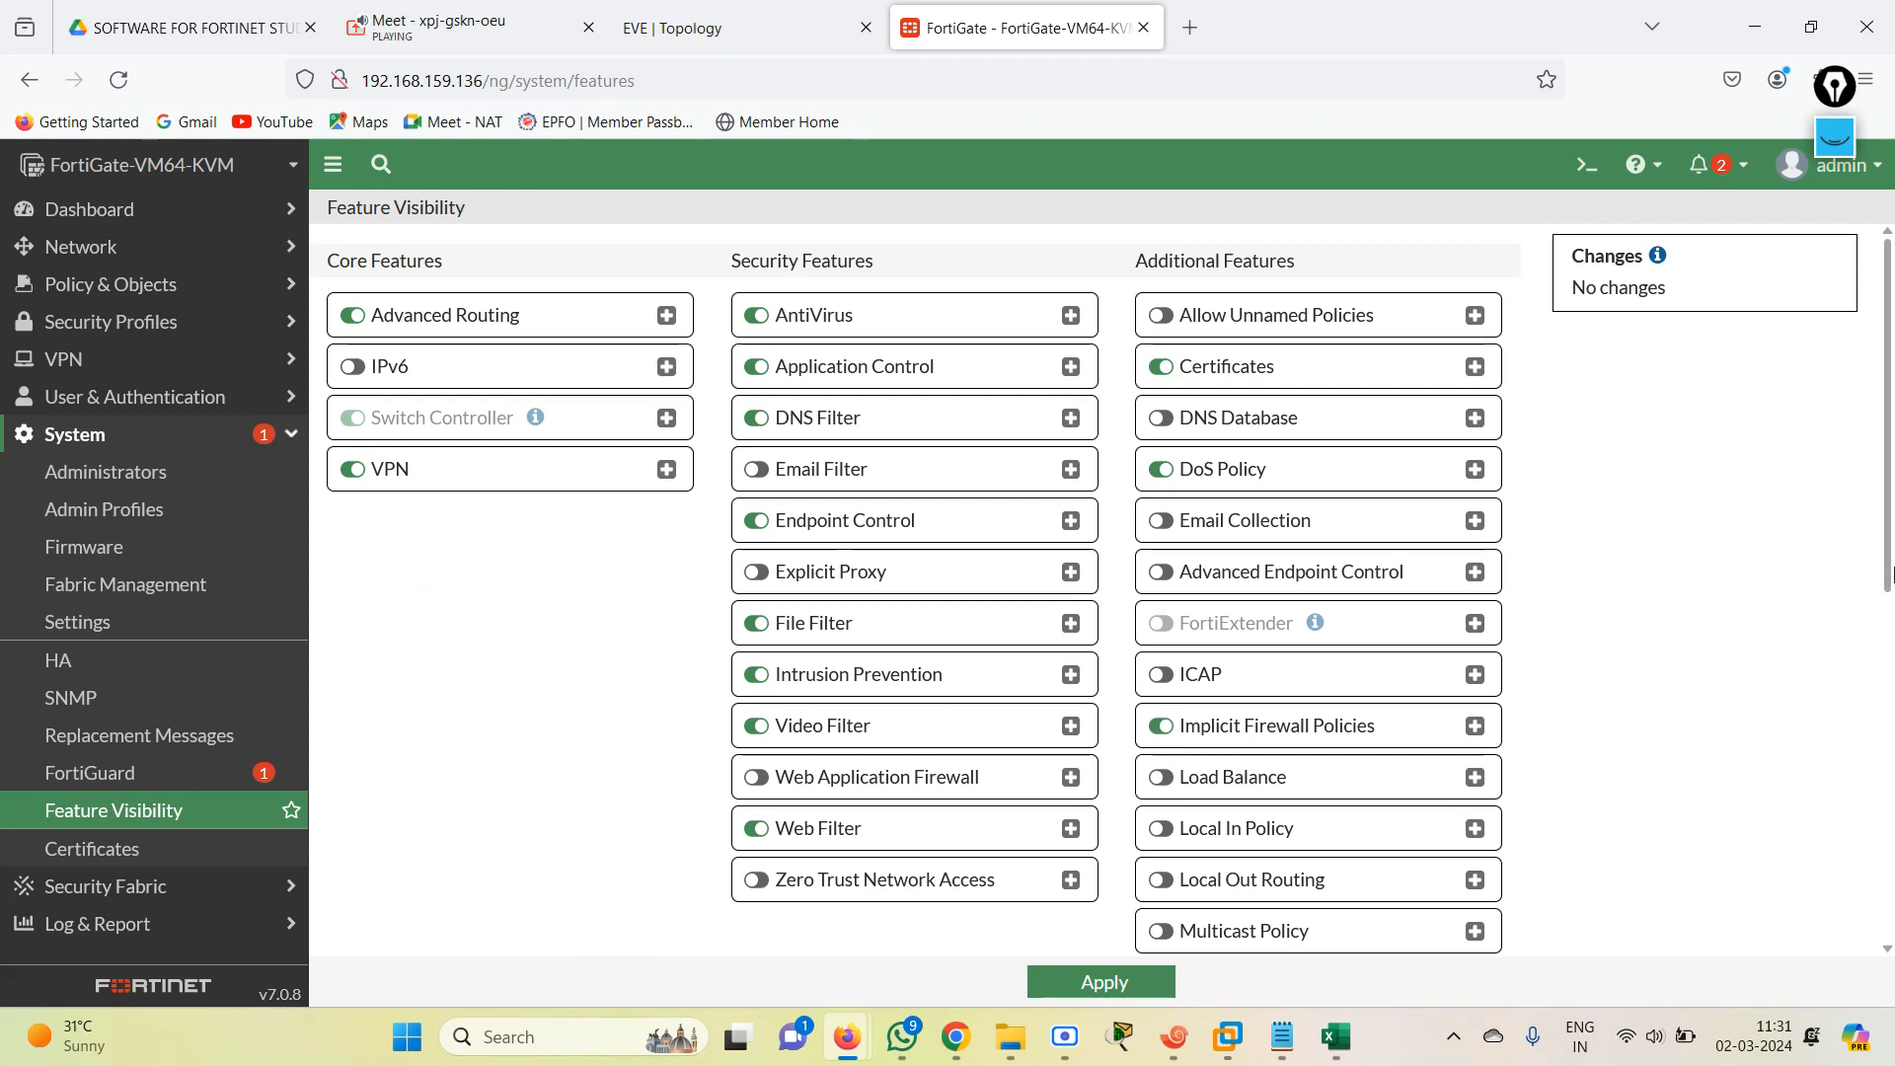
{"action": "left_click_drag", "start_coordinate": [1892, 579], "coordinate": [1892, 721]}
{"action": "left_click", "coordinate": [1160, 712]}
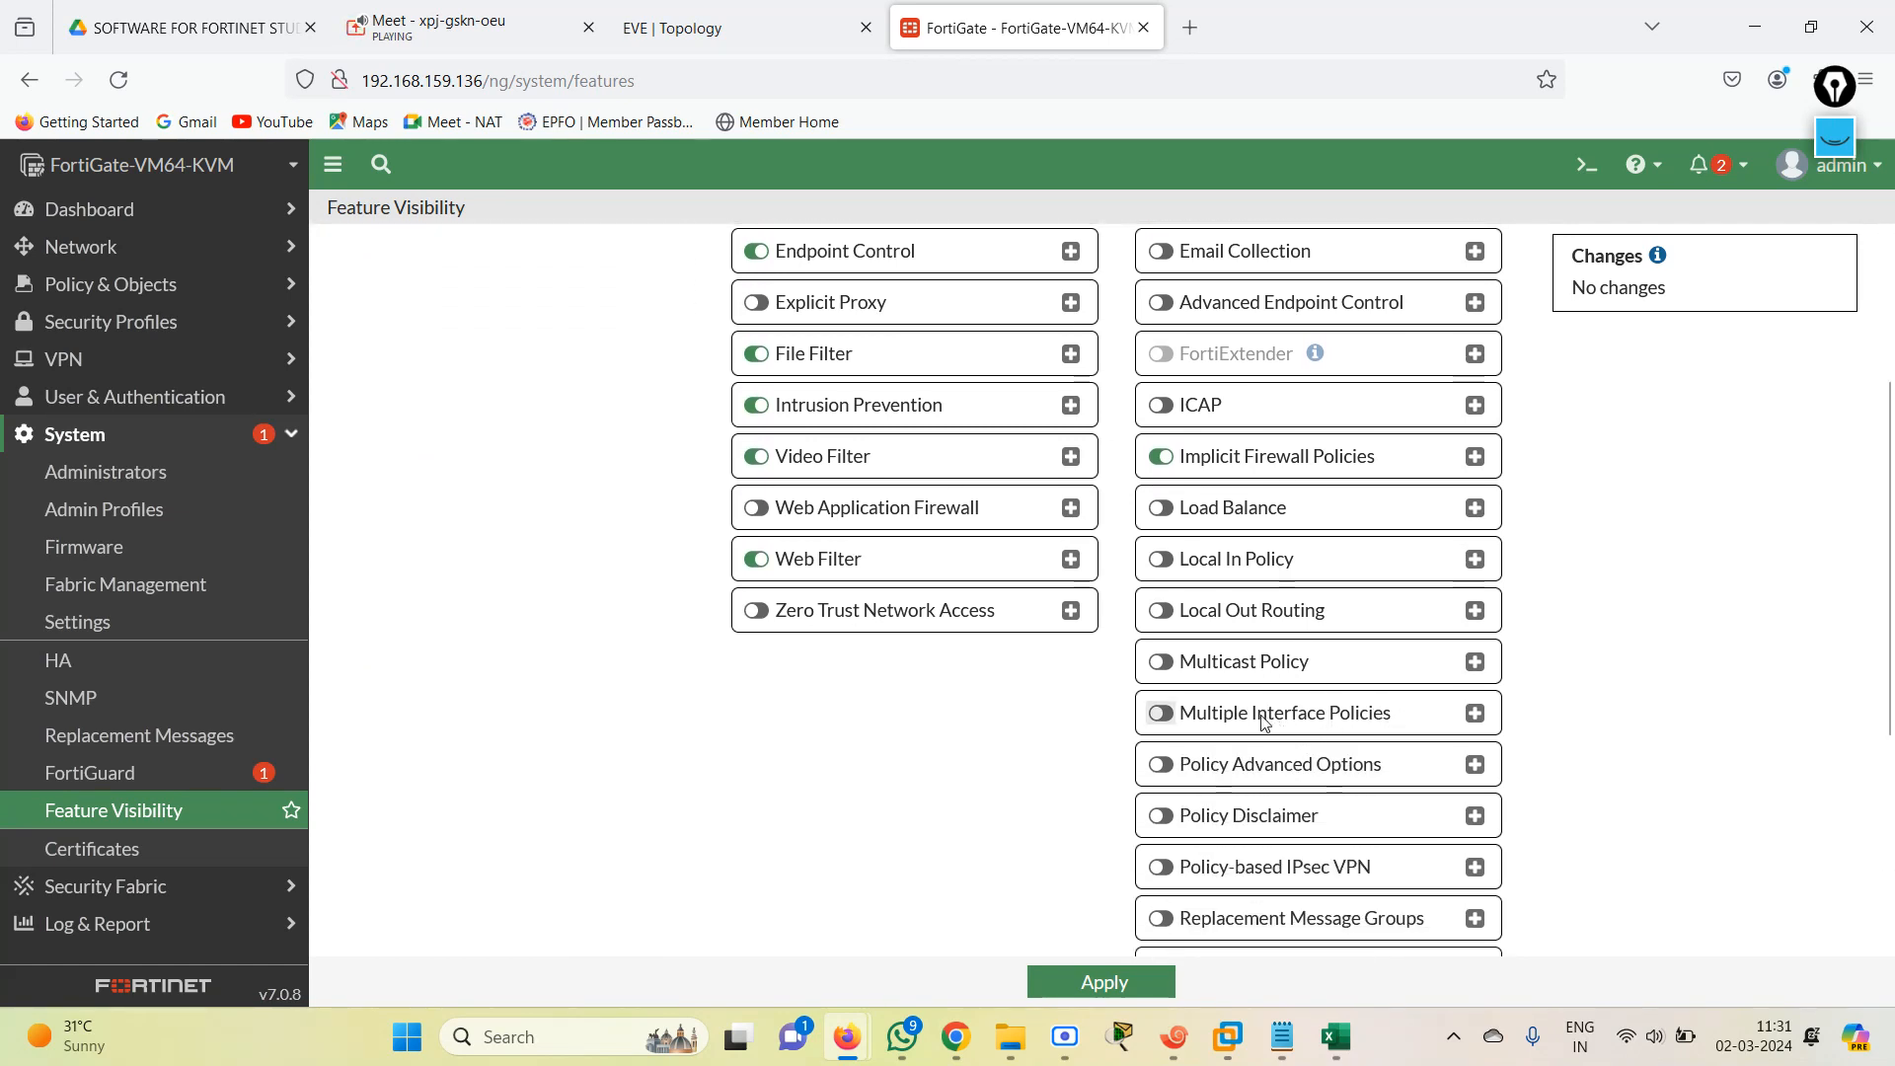
{"action": "left_click", "coordinate": [1100, 981]}
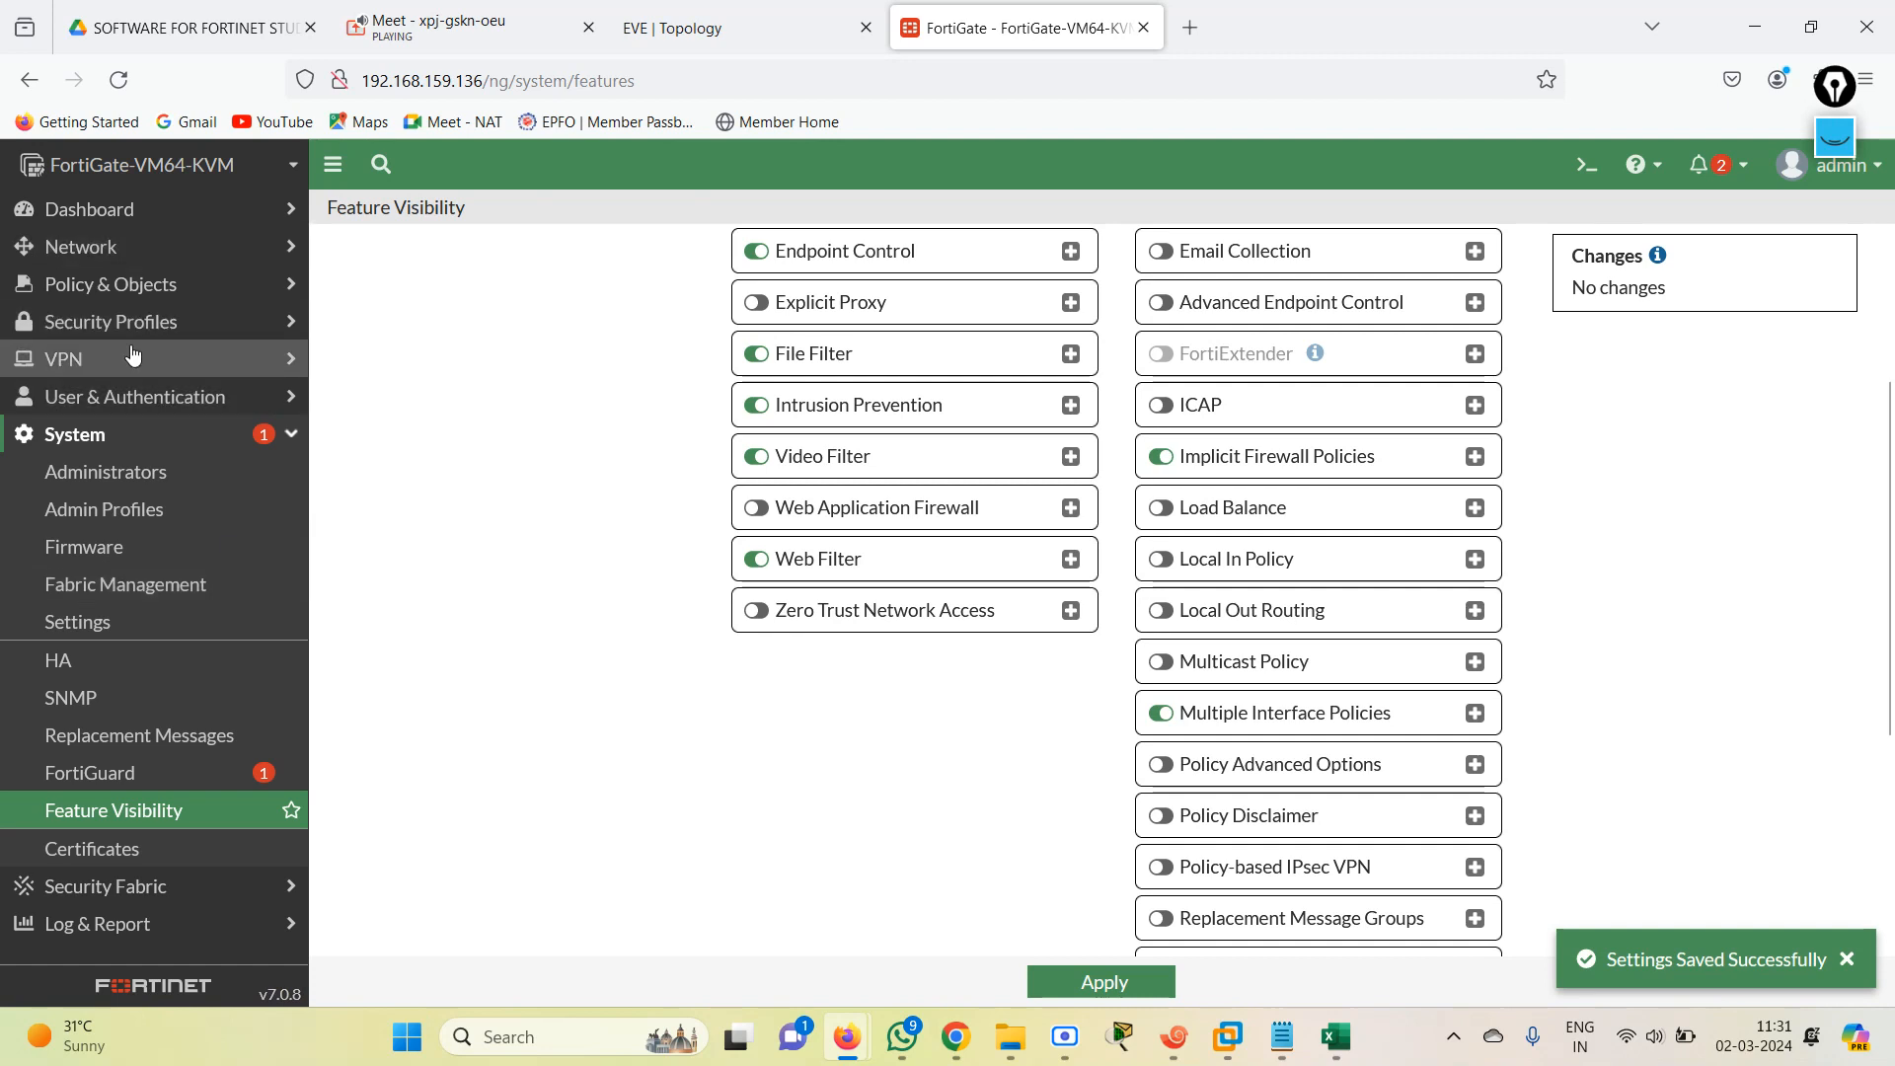
Start a new FortiGate firewall policy and name it ALL-ALL.
{"action": "left_click", "coordinate": [155, 283]}
{"action": "left_click", "coordinate": [103, 321]}
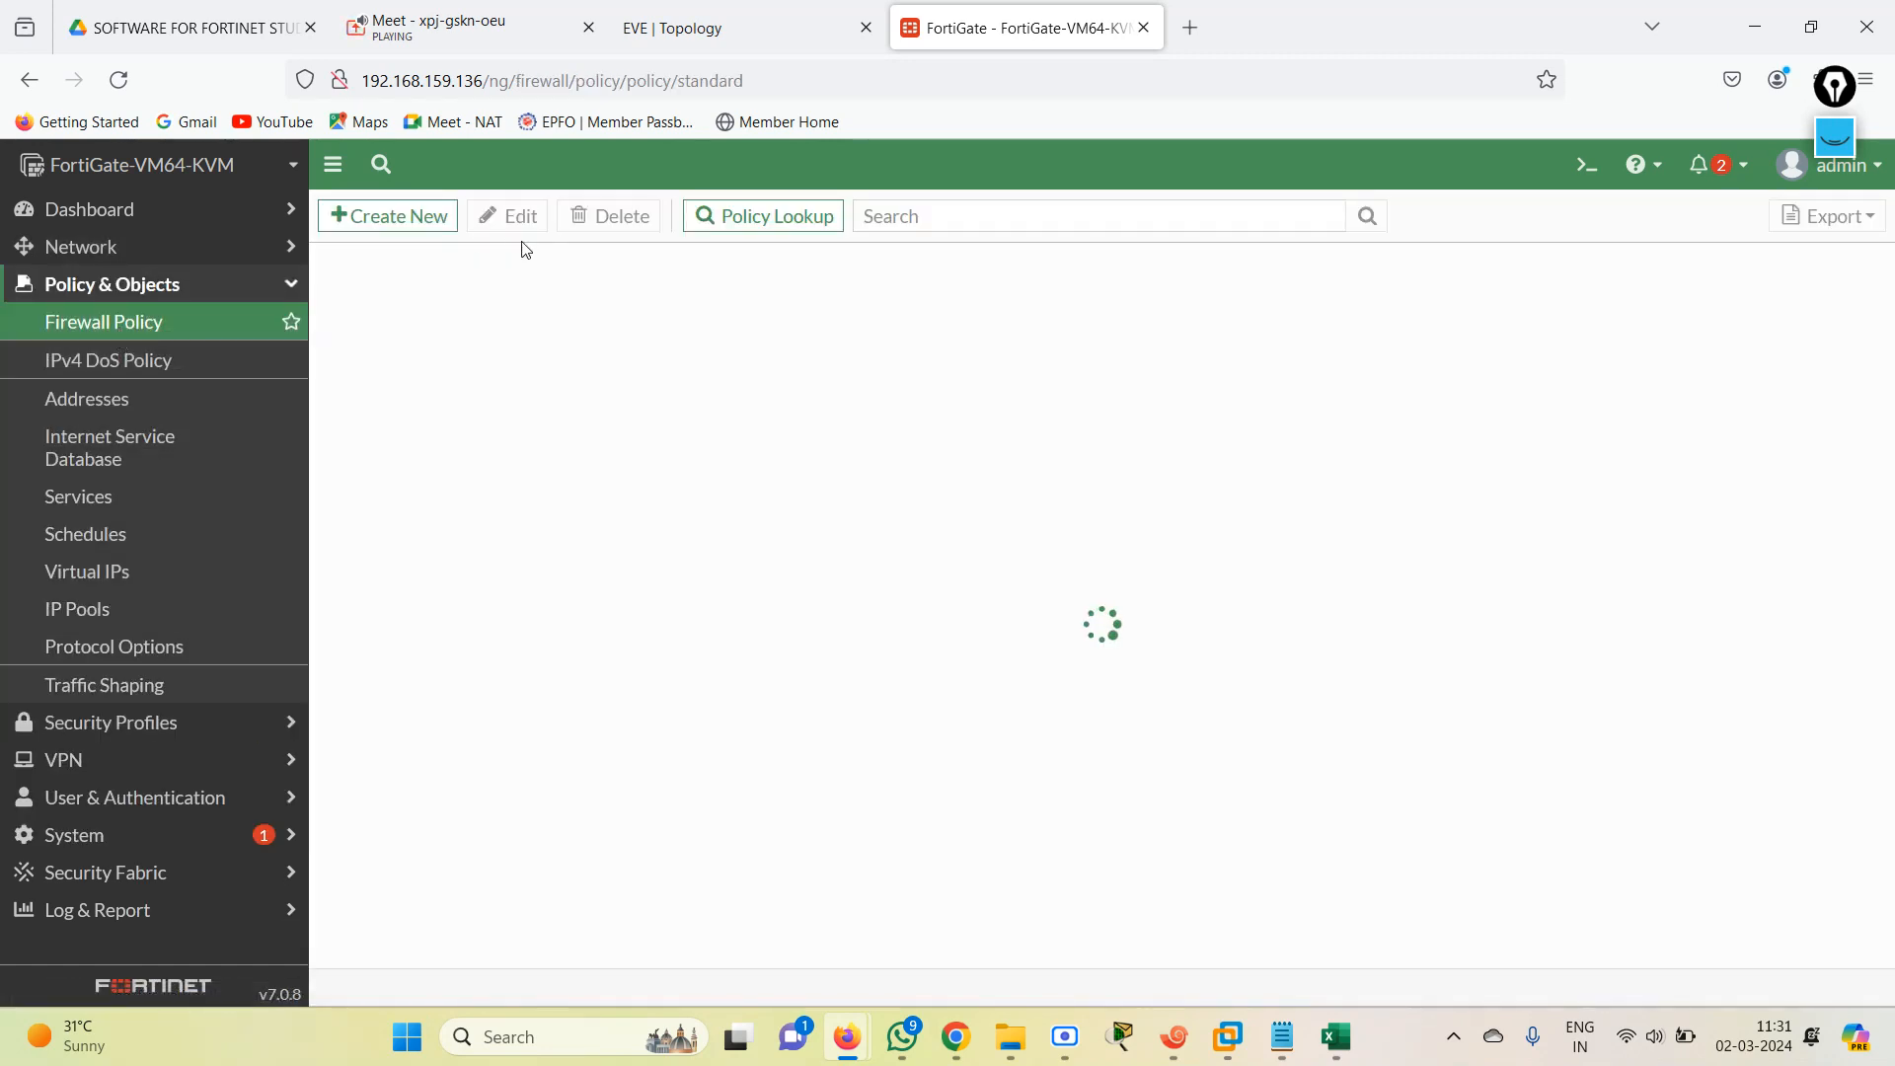
{"action": "left_click", "coordinate": [388, 224]}
{"action": "left_click", "coordinate": [538, 281]}
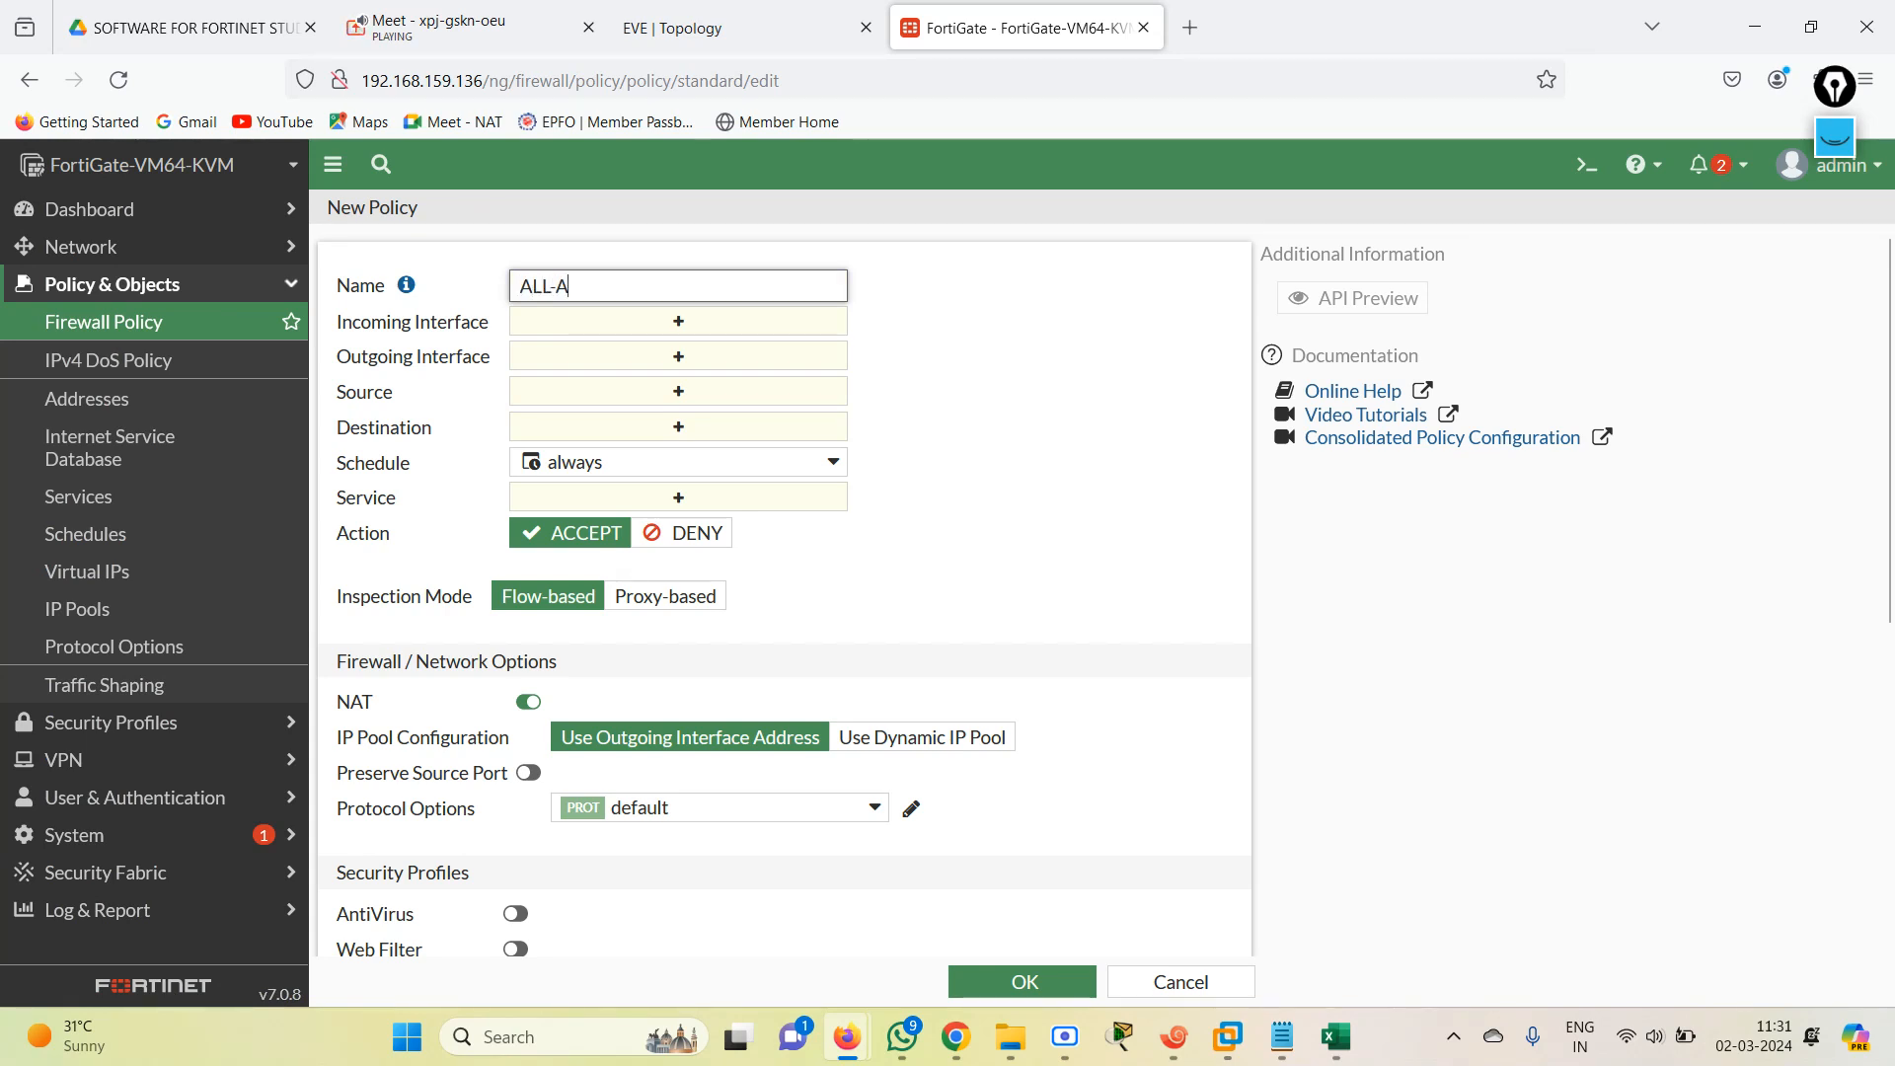
Set the ALL-ALL policy's incoming interfaces to port2, port3, port4 and port5.
{"action": "left_click", "coordinate": [663, 324]}
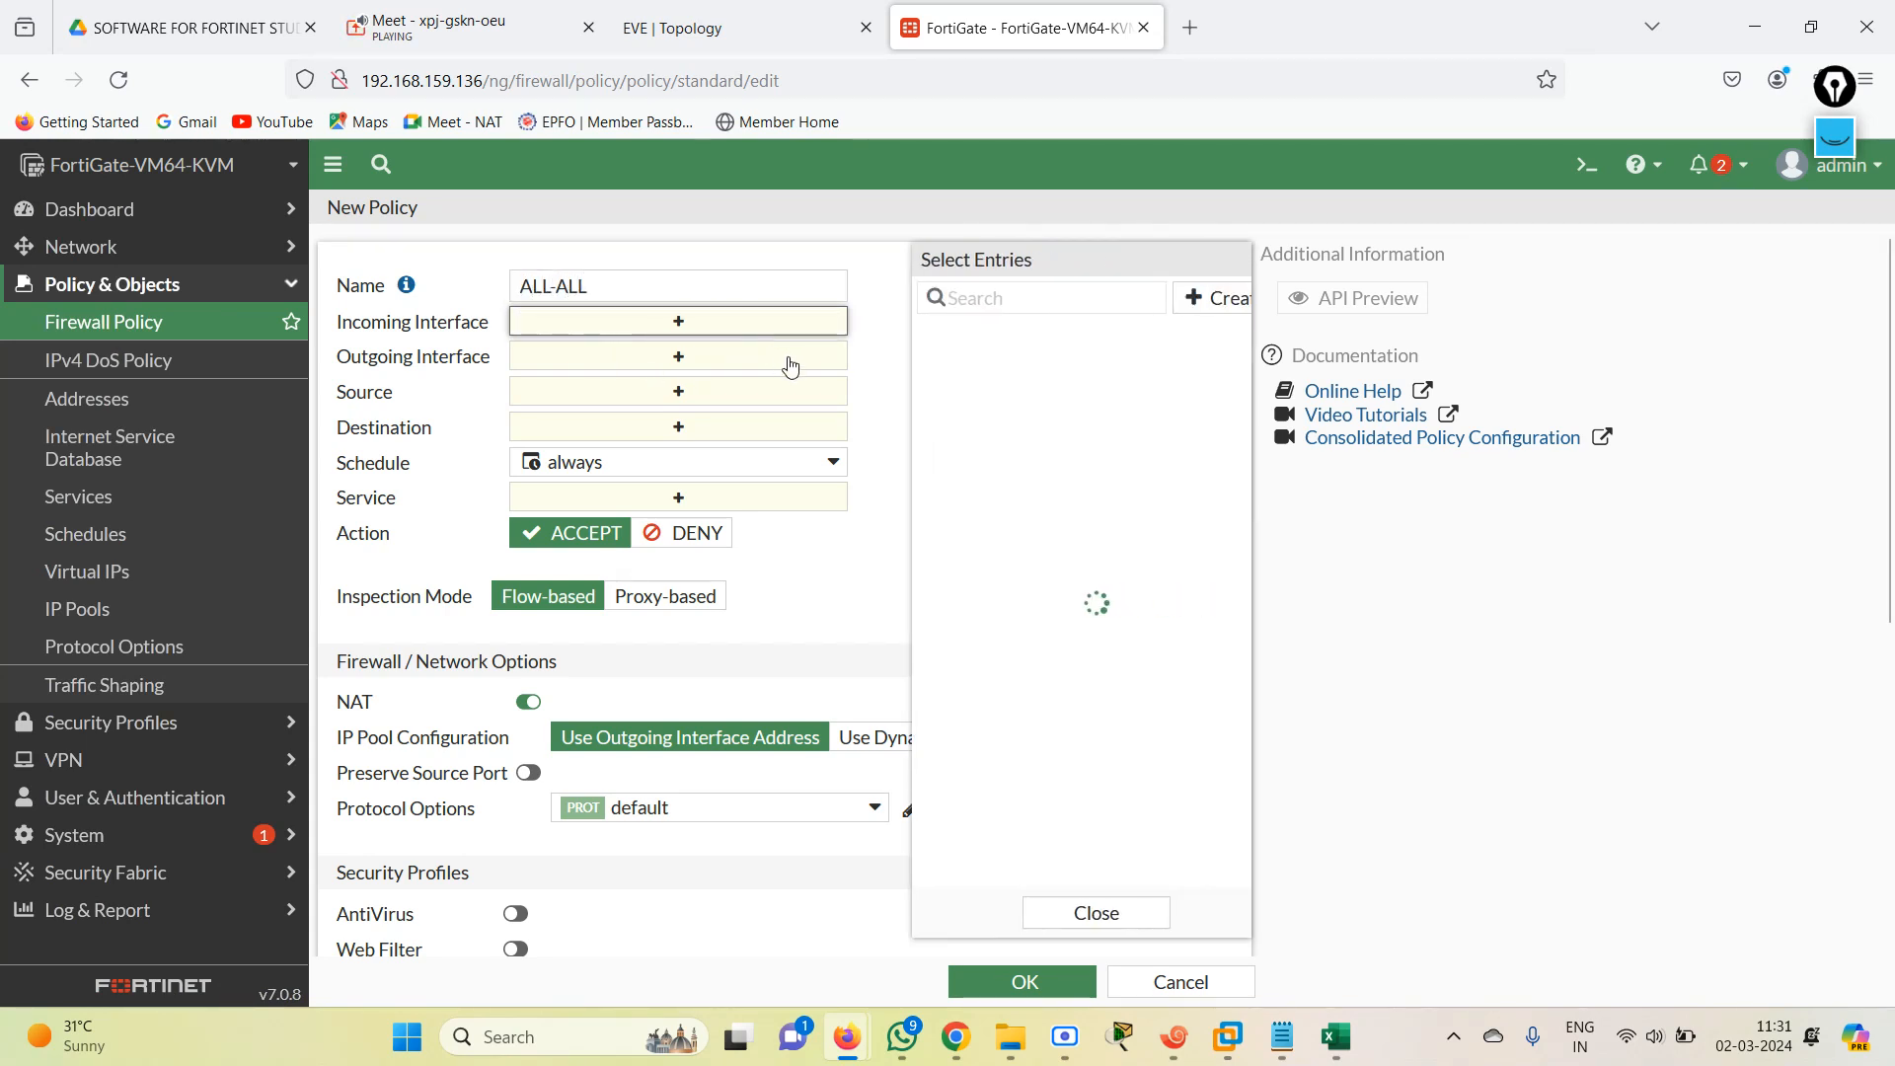
{"action": "left_click", "coordinate": [989, 398]}
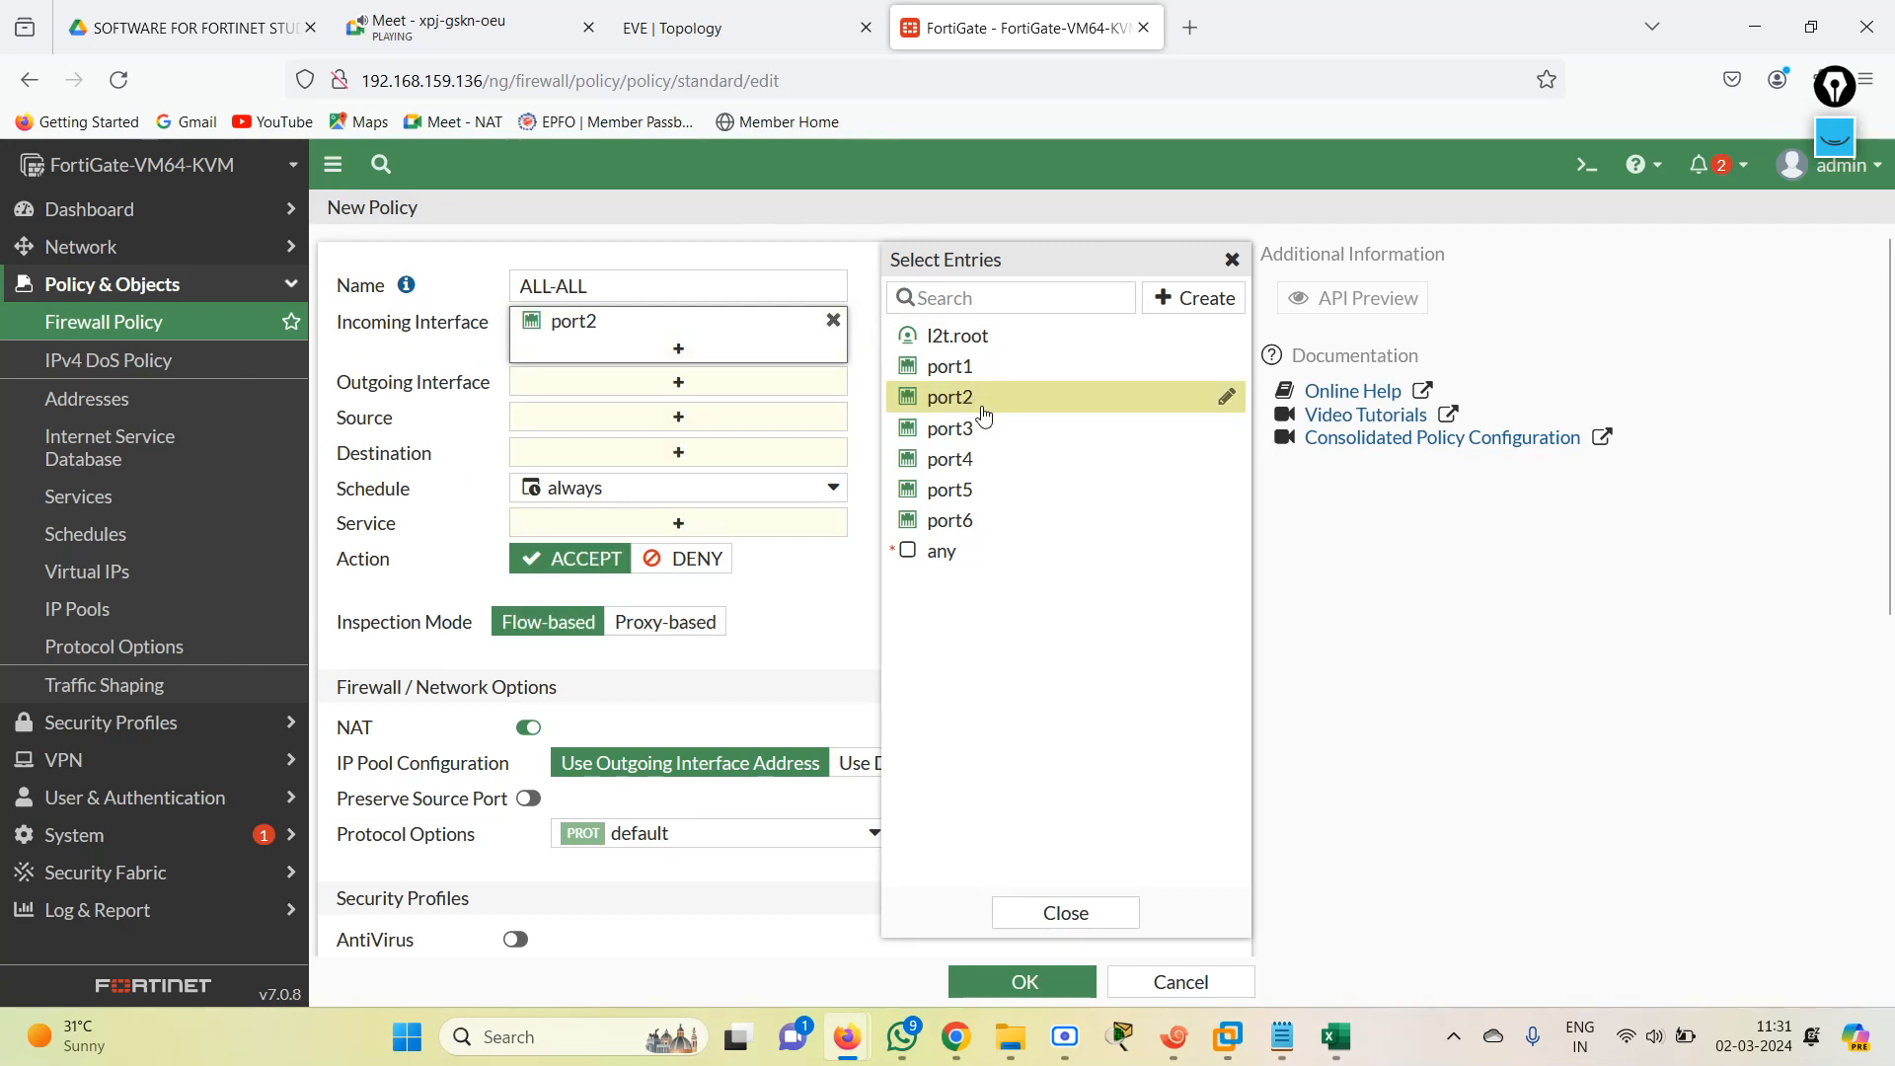
{"action": "left_click", "coordinate": [984, 427]}
{"action": "left_click", "coordinate": [977, 459]}
{"action": "left_click", "coordinate": [976, 490]}
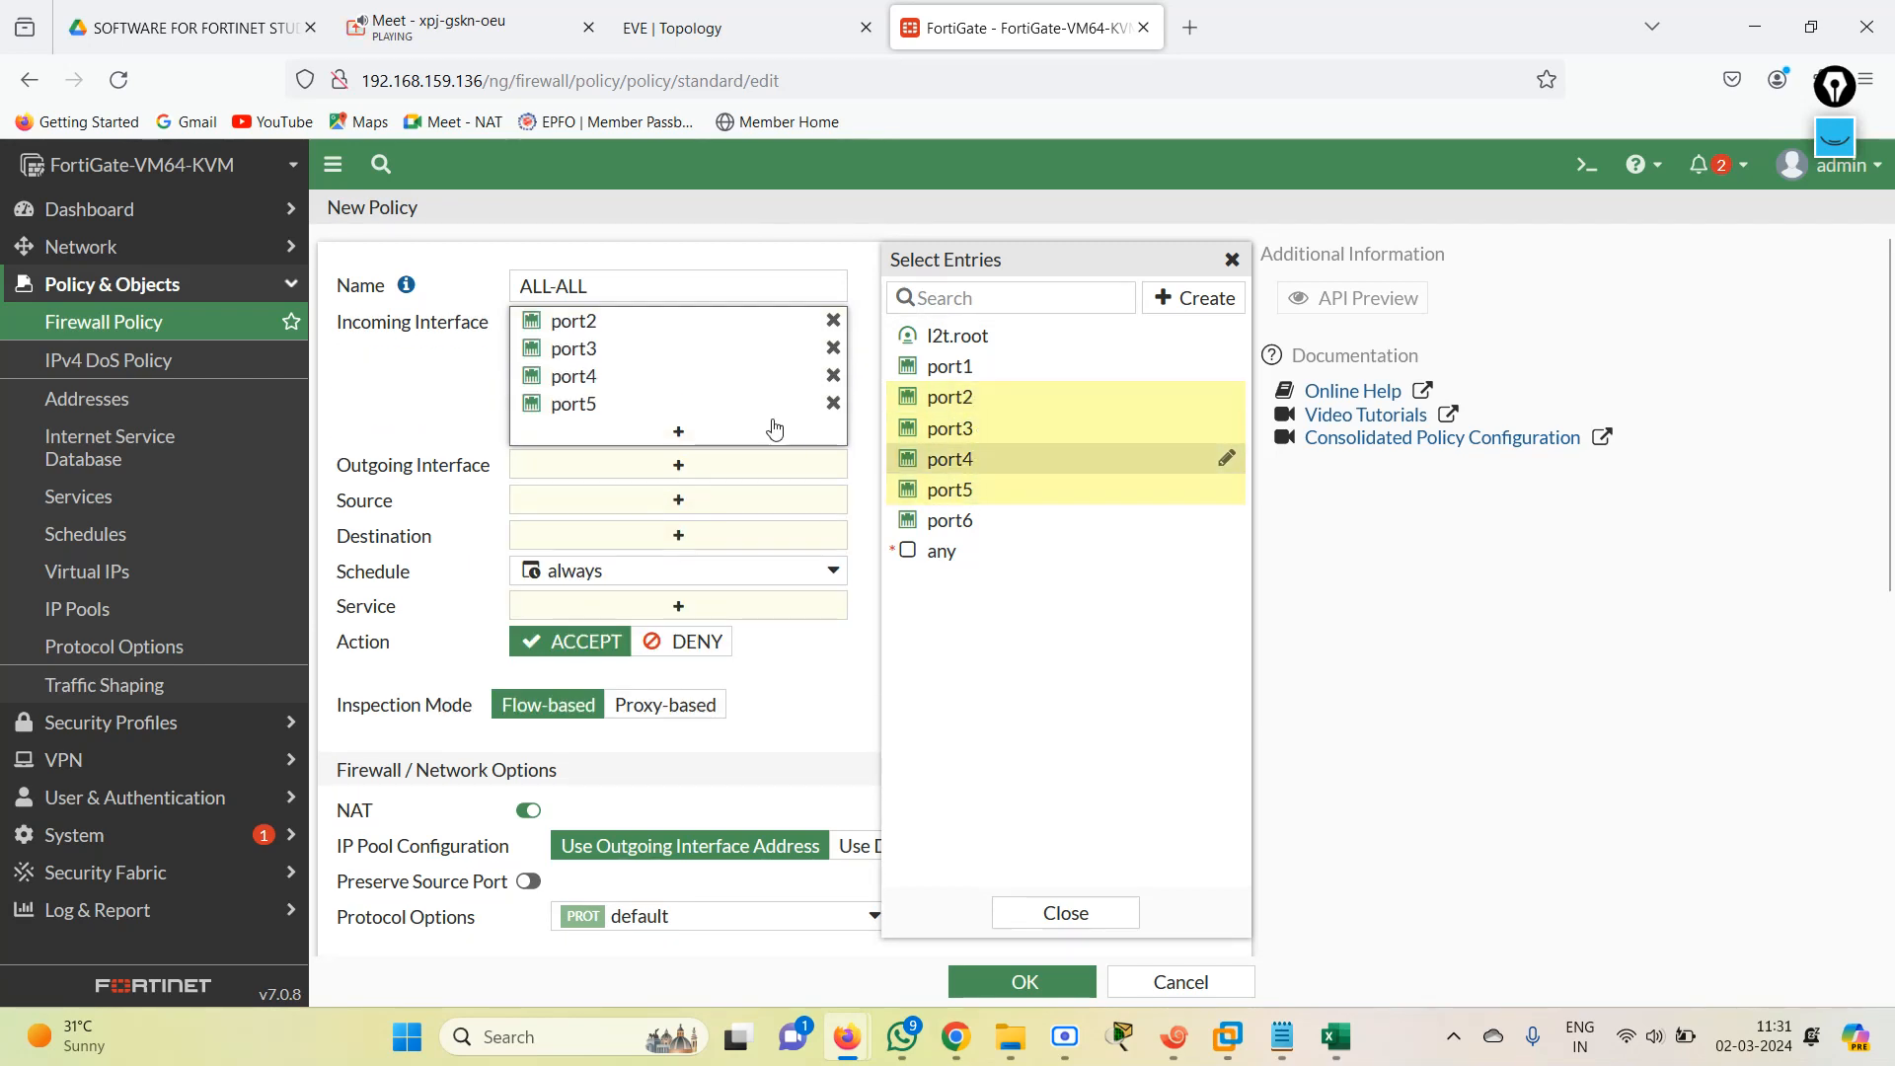
Set the ALL-ALL policy's outgoing interfaces to port2, port3, port4 and port5.
{"action": "left_click", "coordinate": [716, 465]}
{"action": "left_click", "coordinate": [990, 398]}
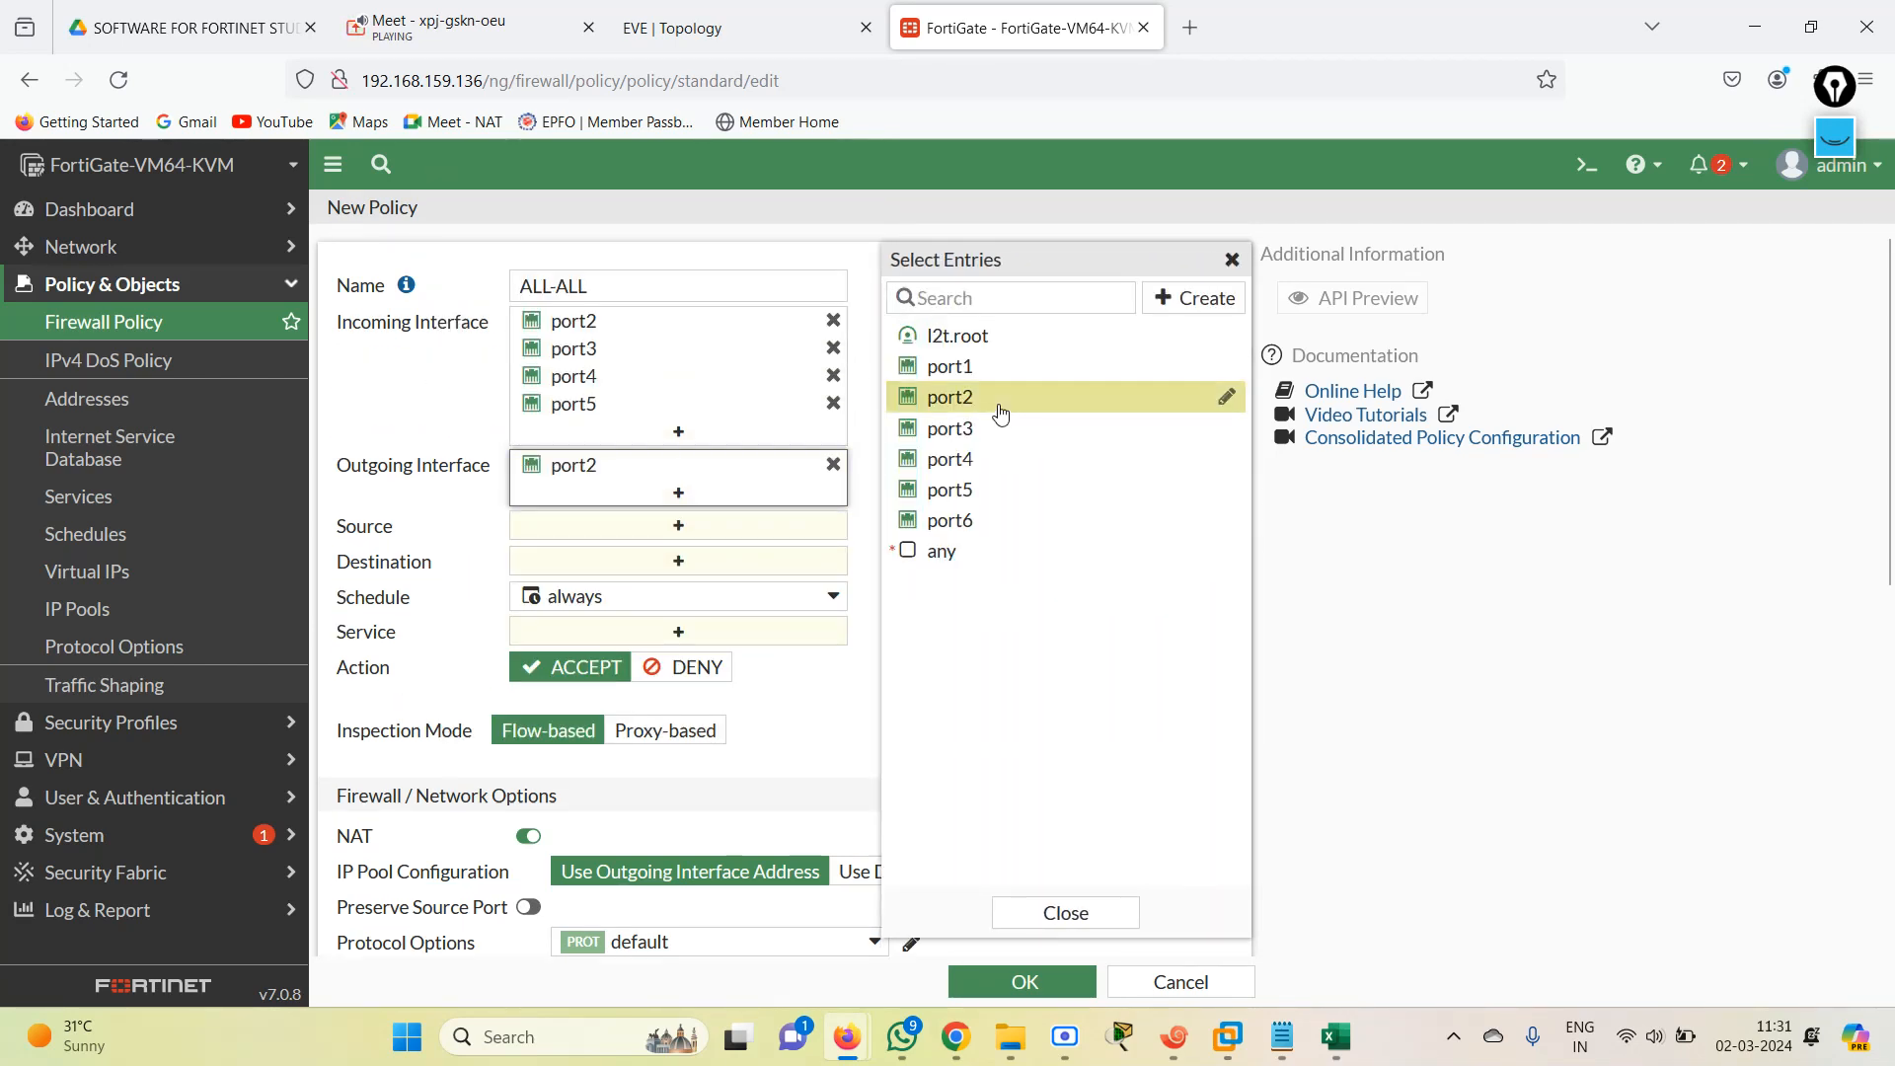
{"action": "left_click", "coordinate": [1000, 439]}
{"action": "left_click", "coordinate": [993, 460]}
{"action": "left_click", "coordinate": [993, 491]}
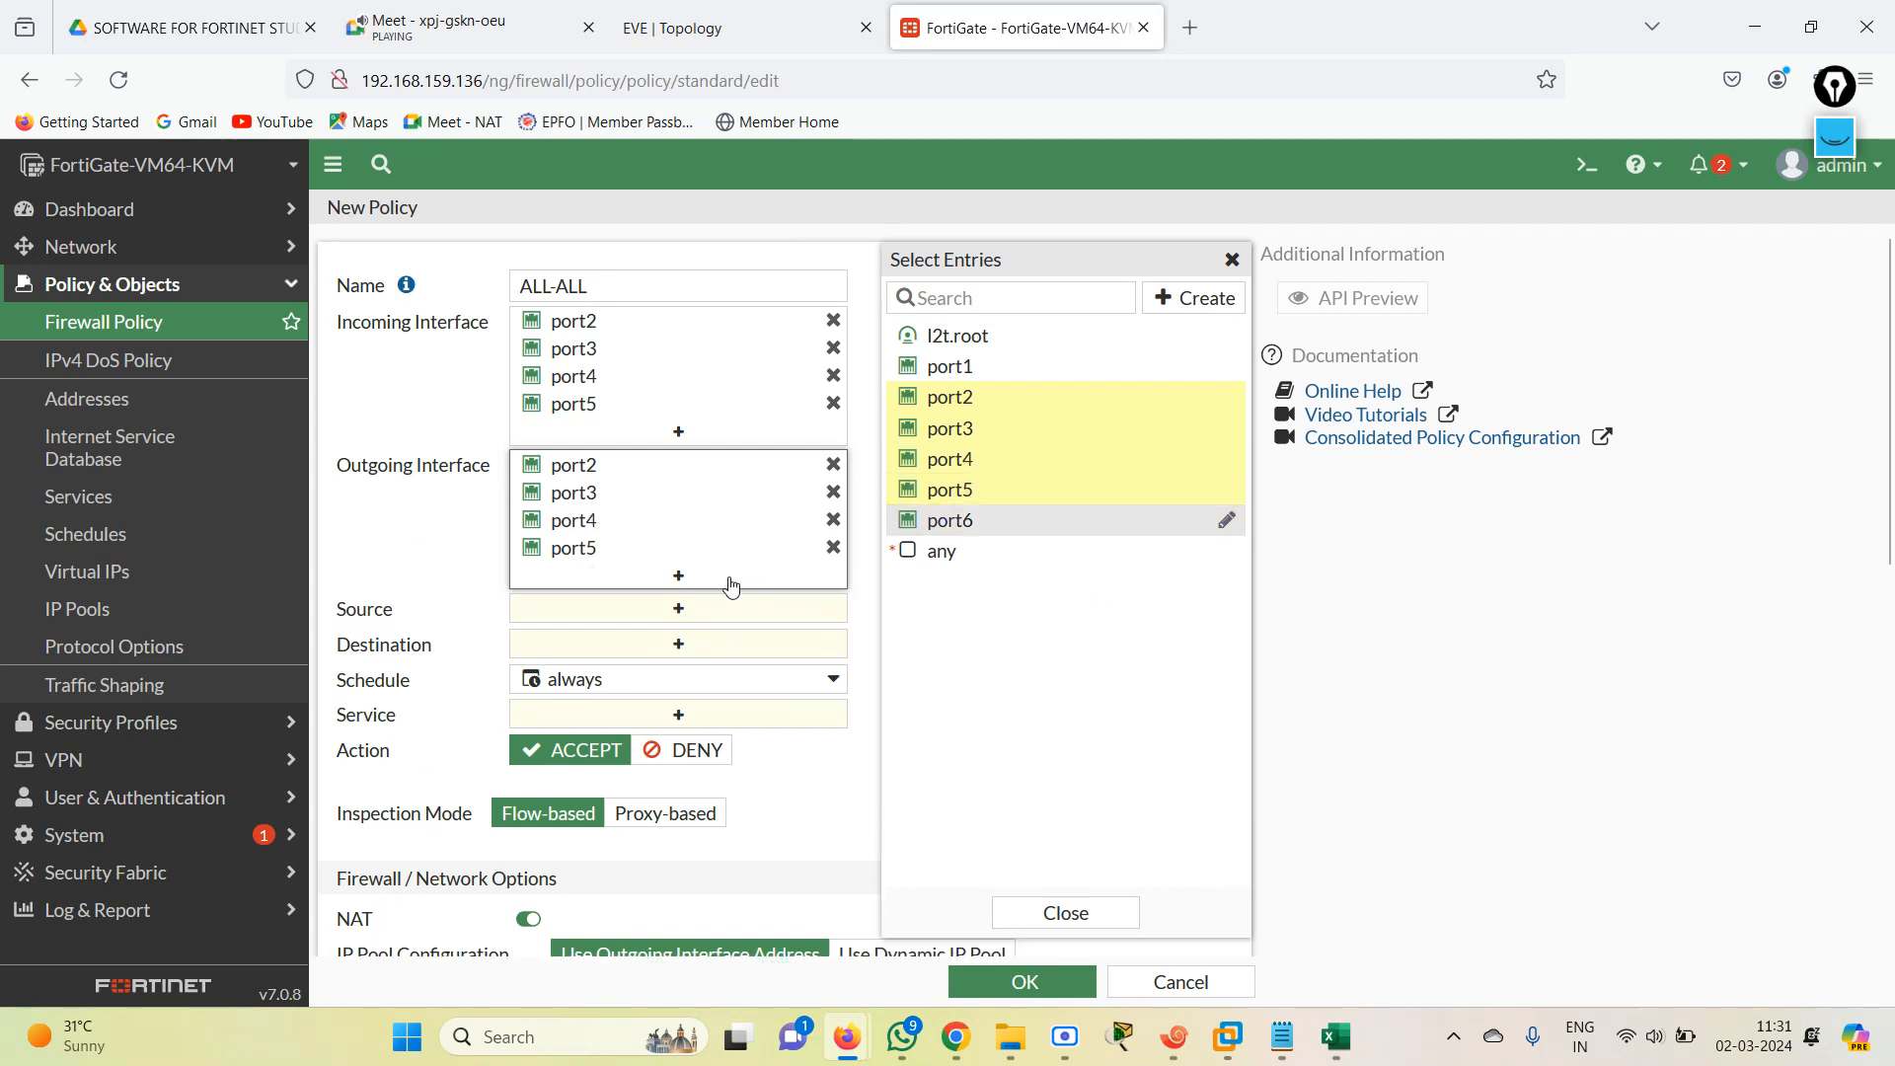
Set both the source and the destination of the ALL-ALL policy to the address object all.
{"action": "left_click", "coordinate": [687, 610]}
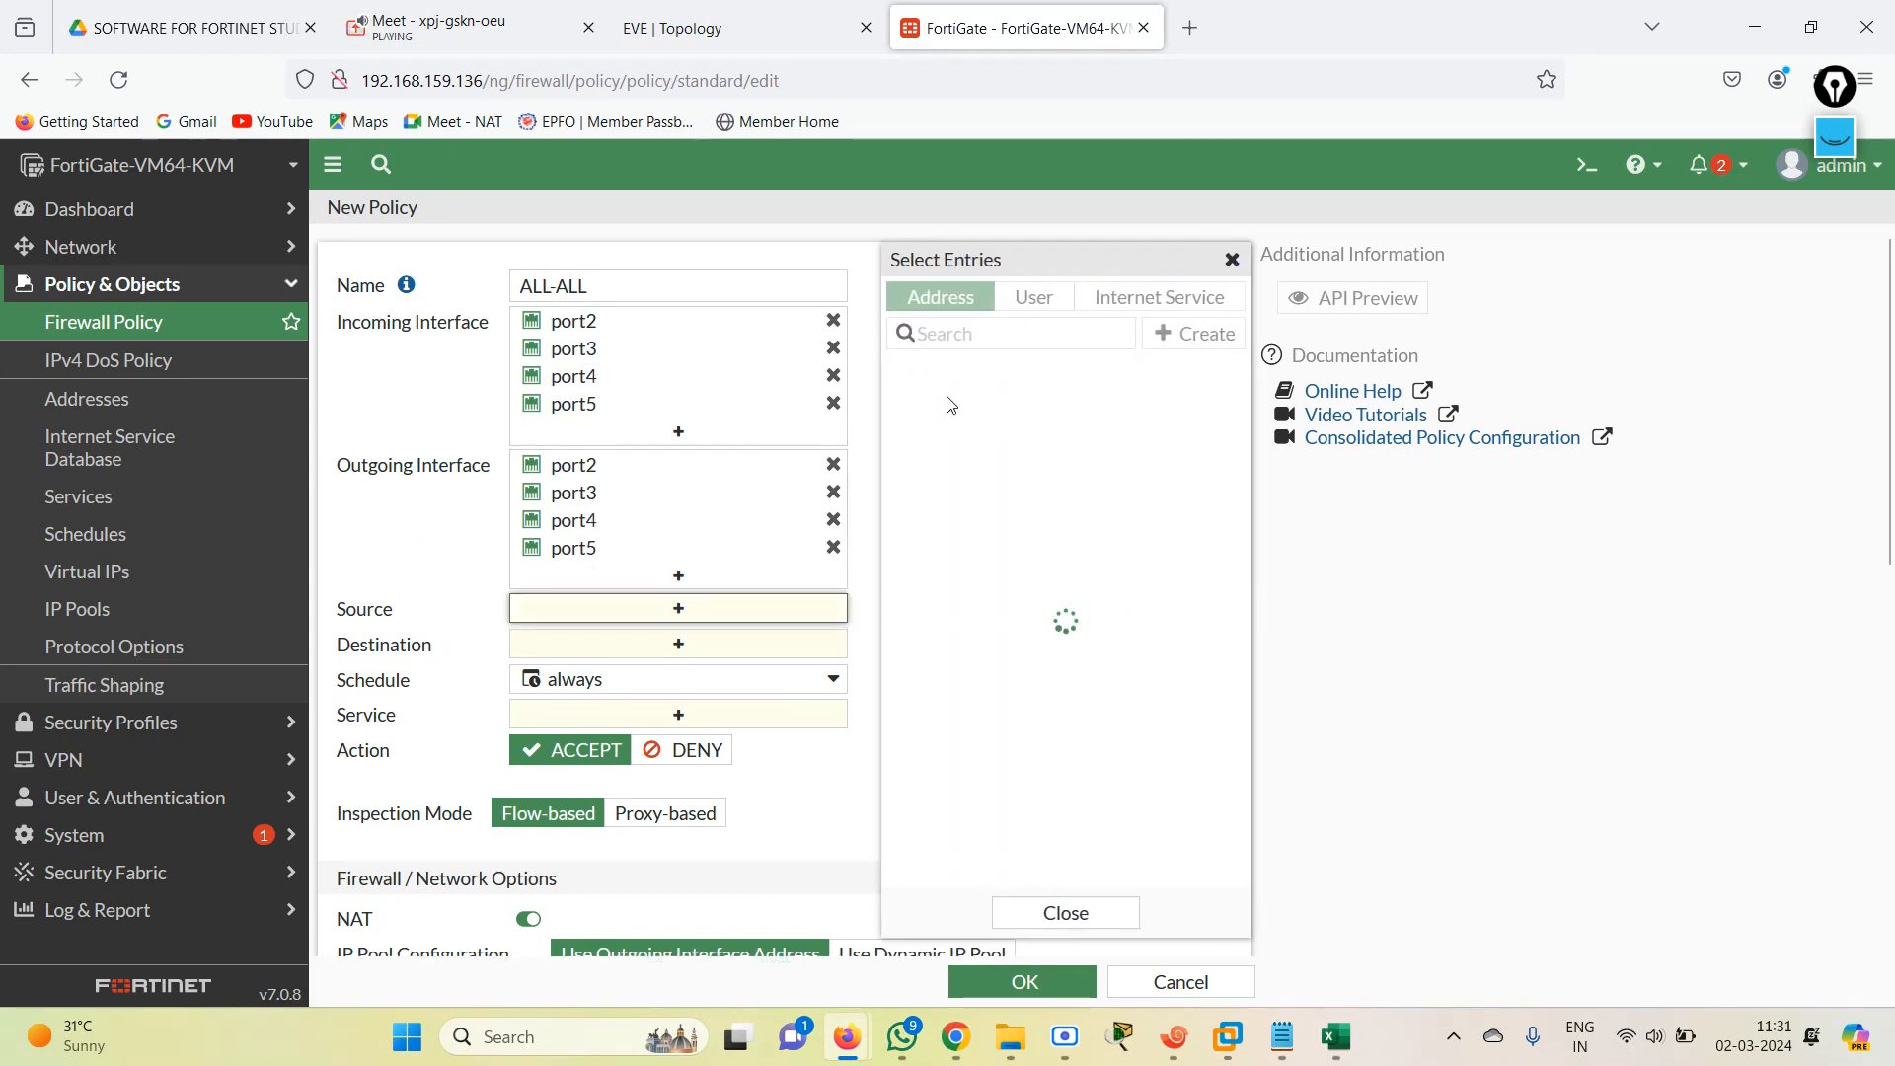
{"action": "left_click", "coordinate": [991, 380]}
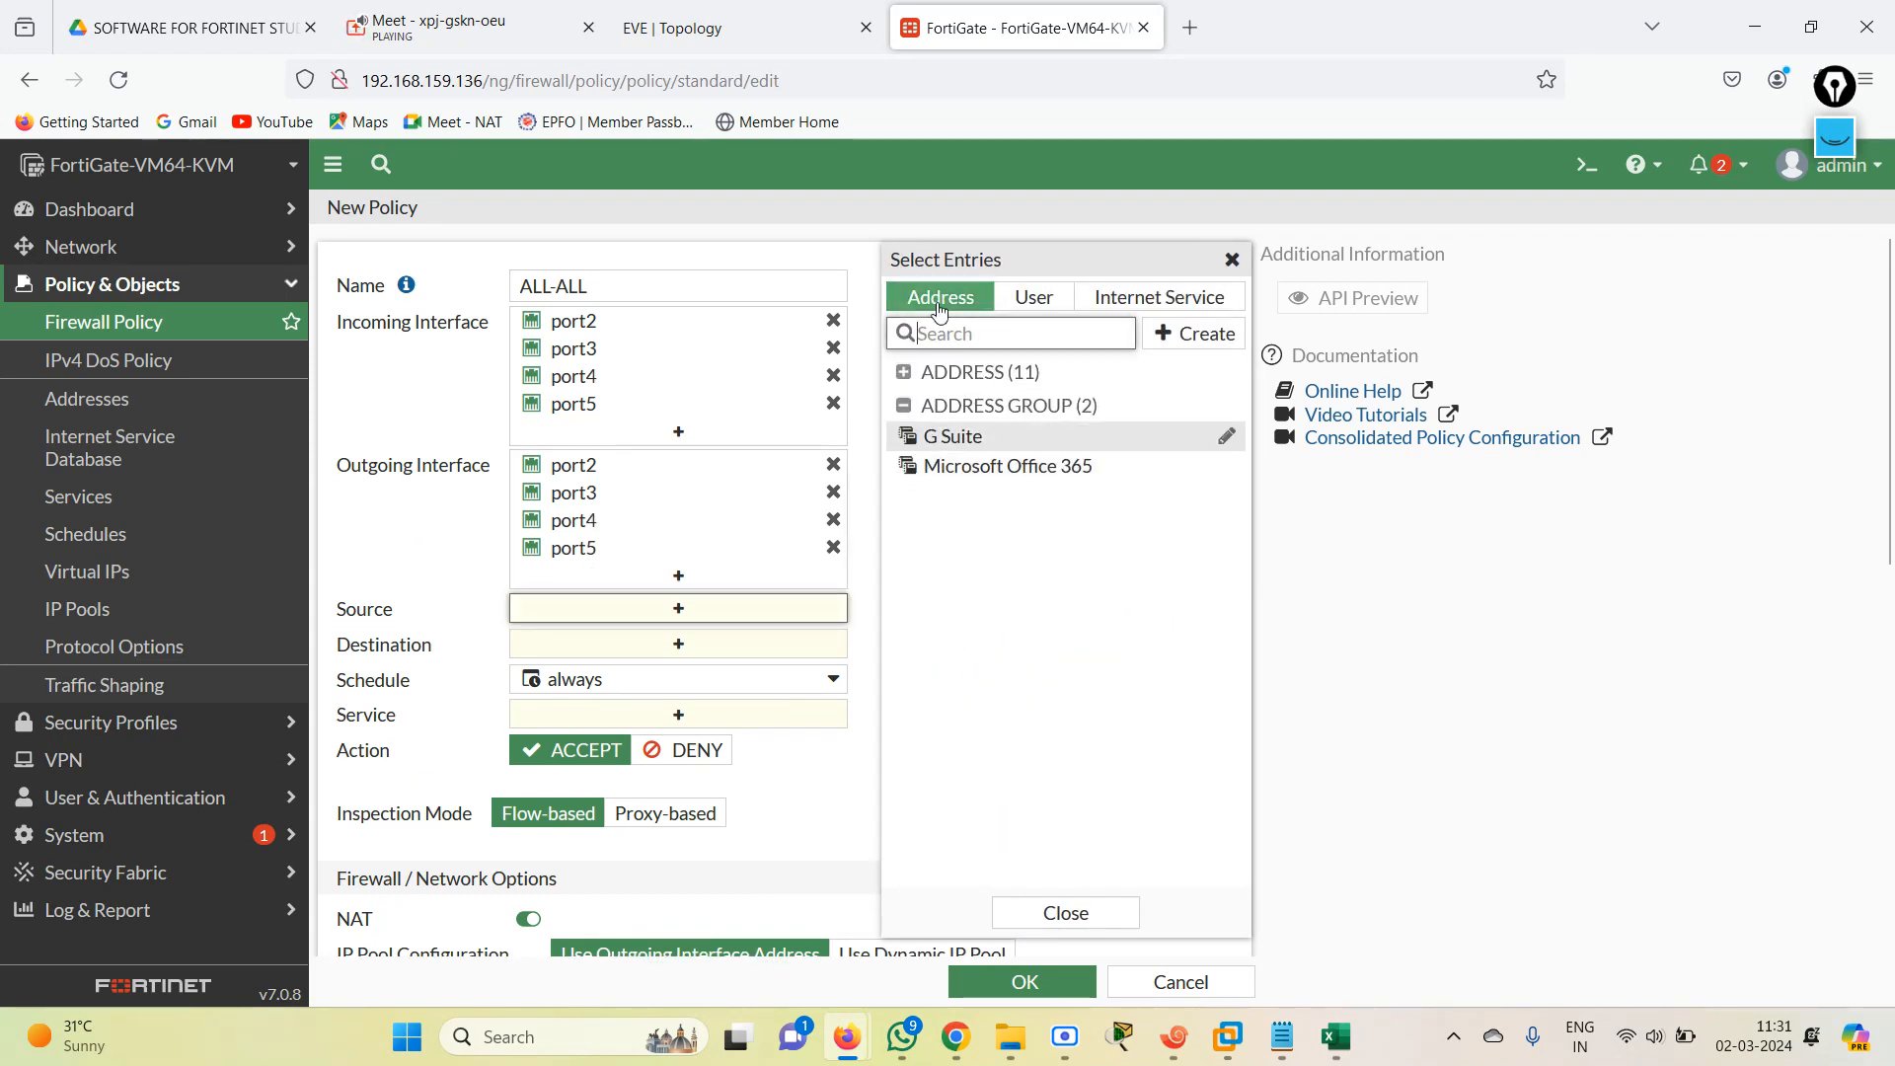
{"action": "left_click", "coordinate": [801, 253]}
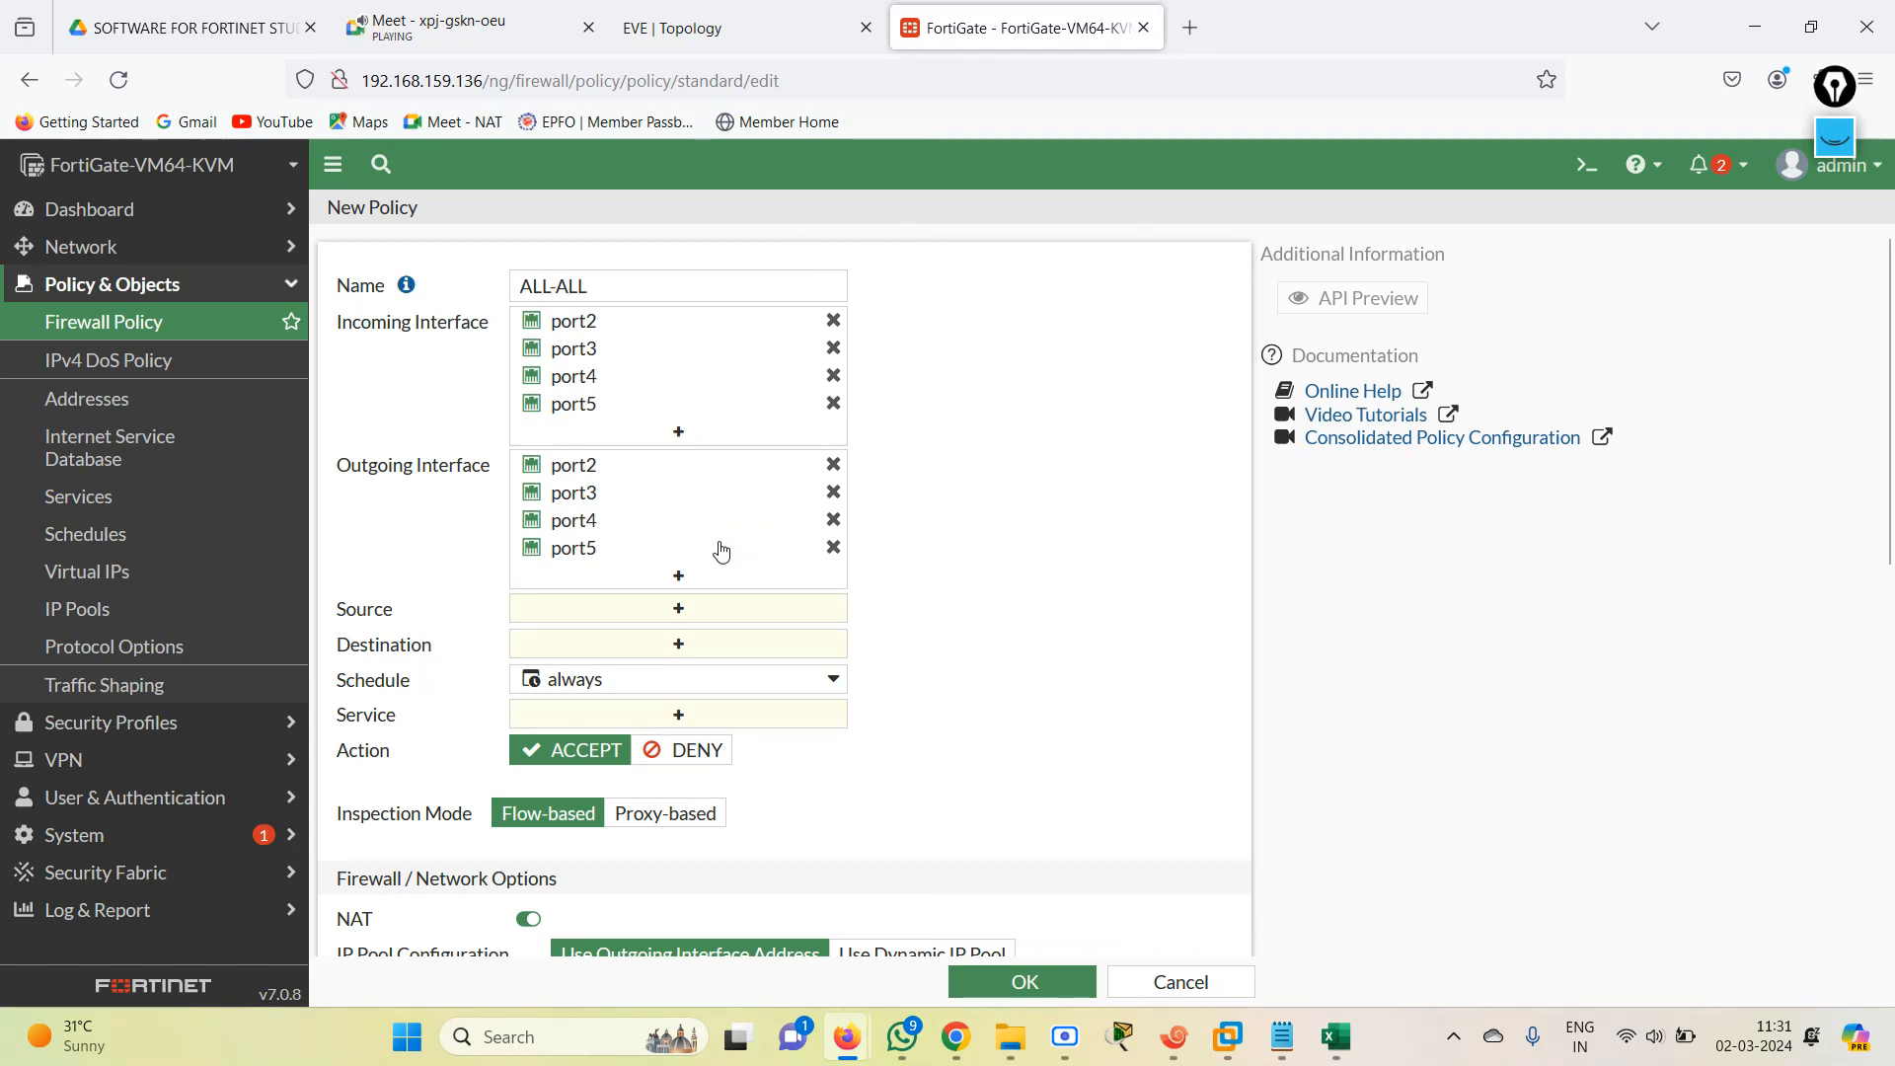
{"action": "left_click", "coordinate": [677, 610]}
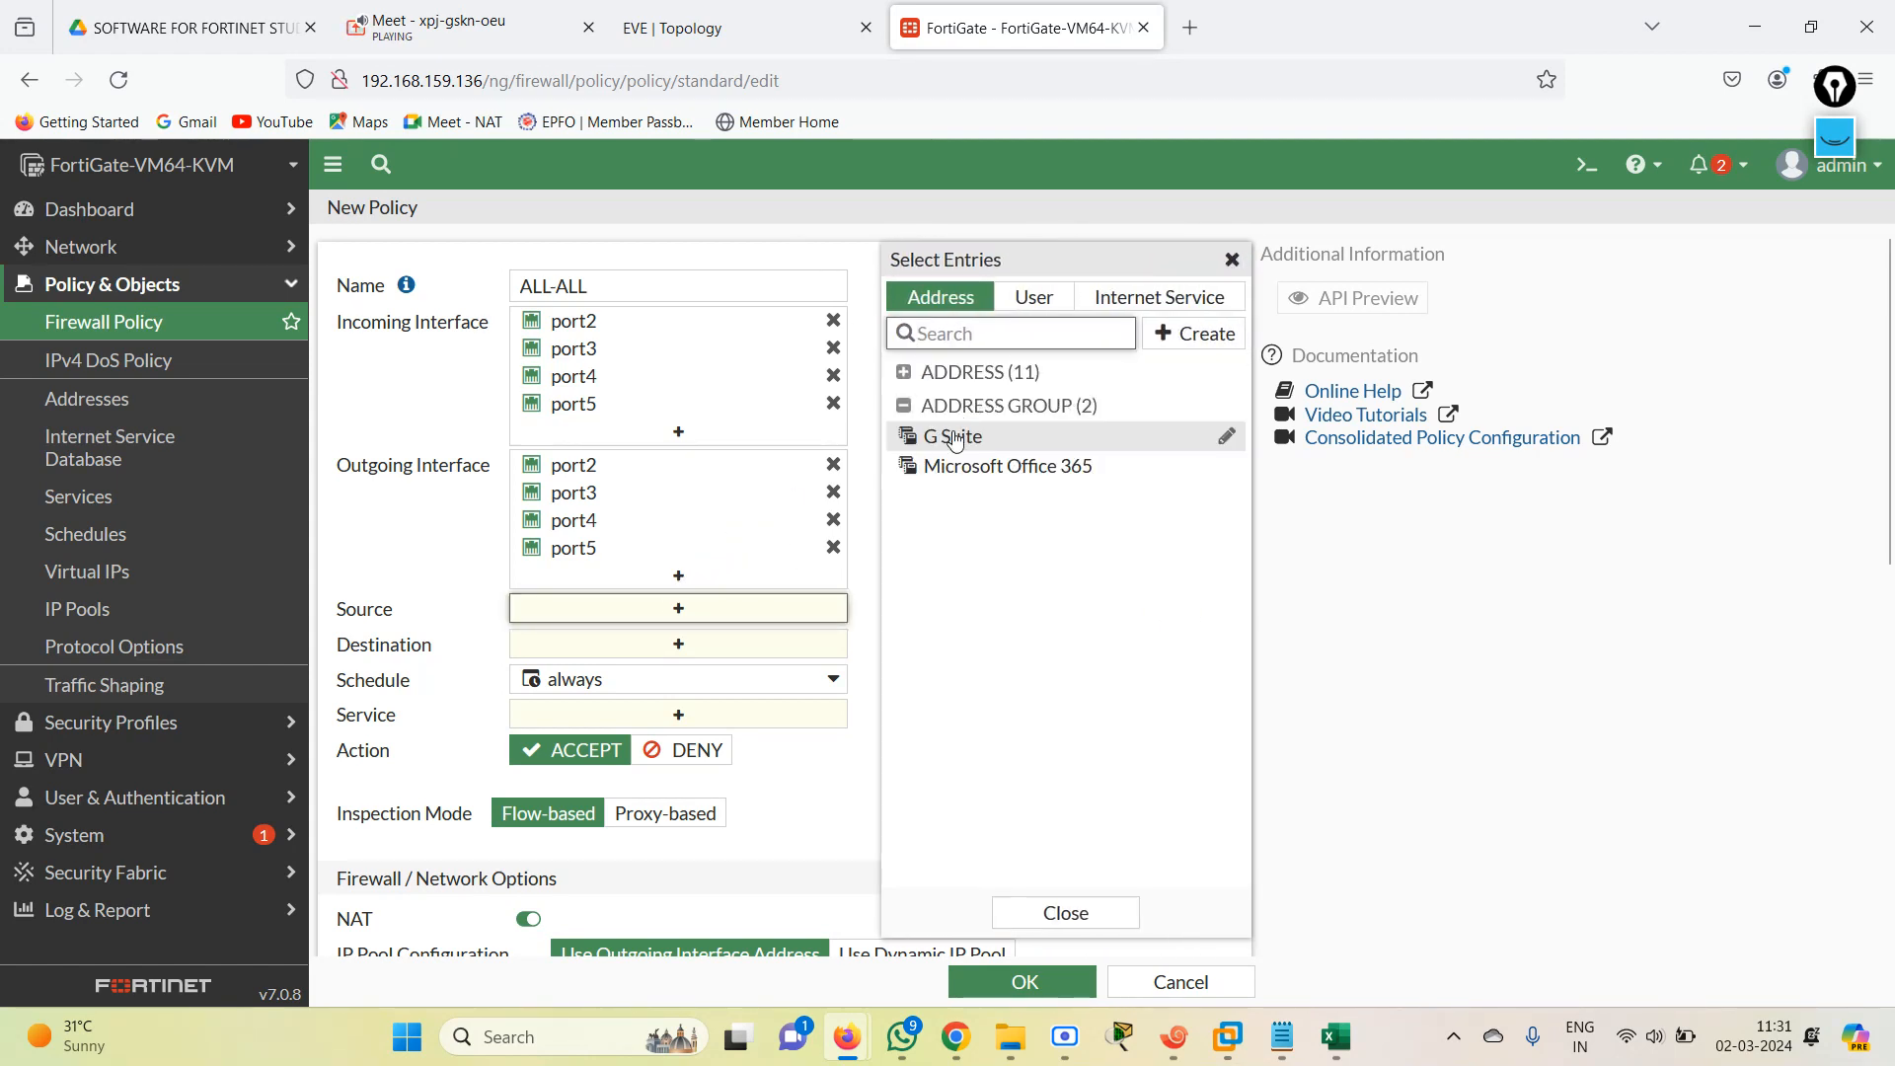
{"action": "left_click", "coordinate": [1034, 297]}
{"action": "left_click", "coordinate": [940, 297]}
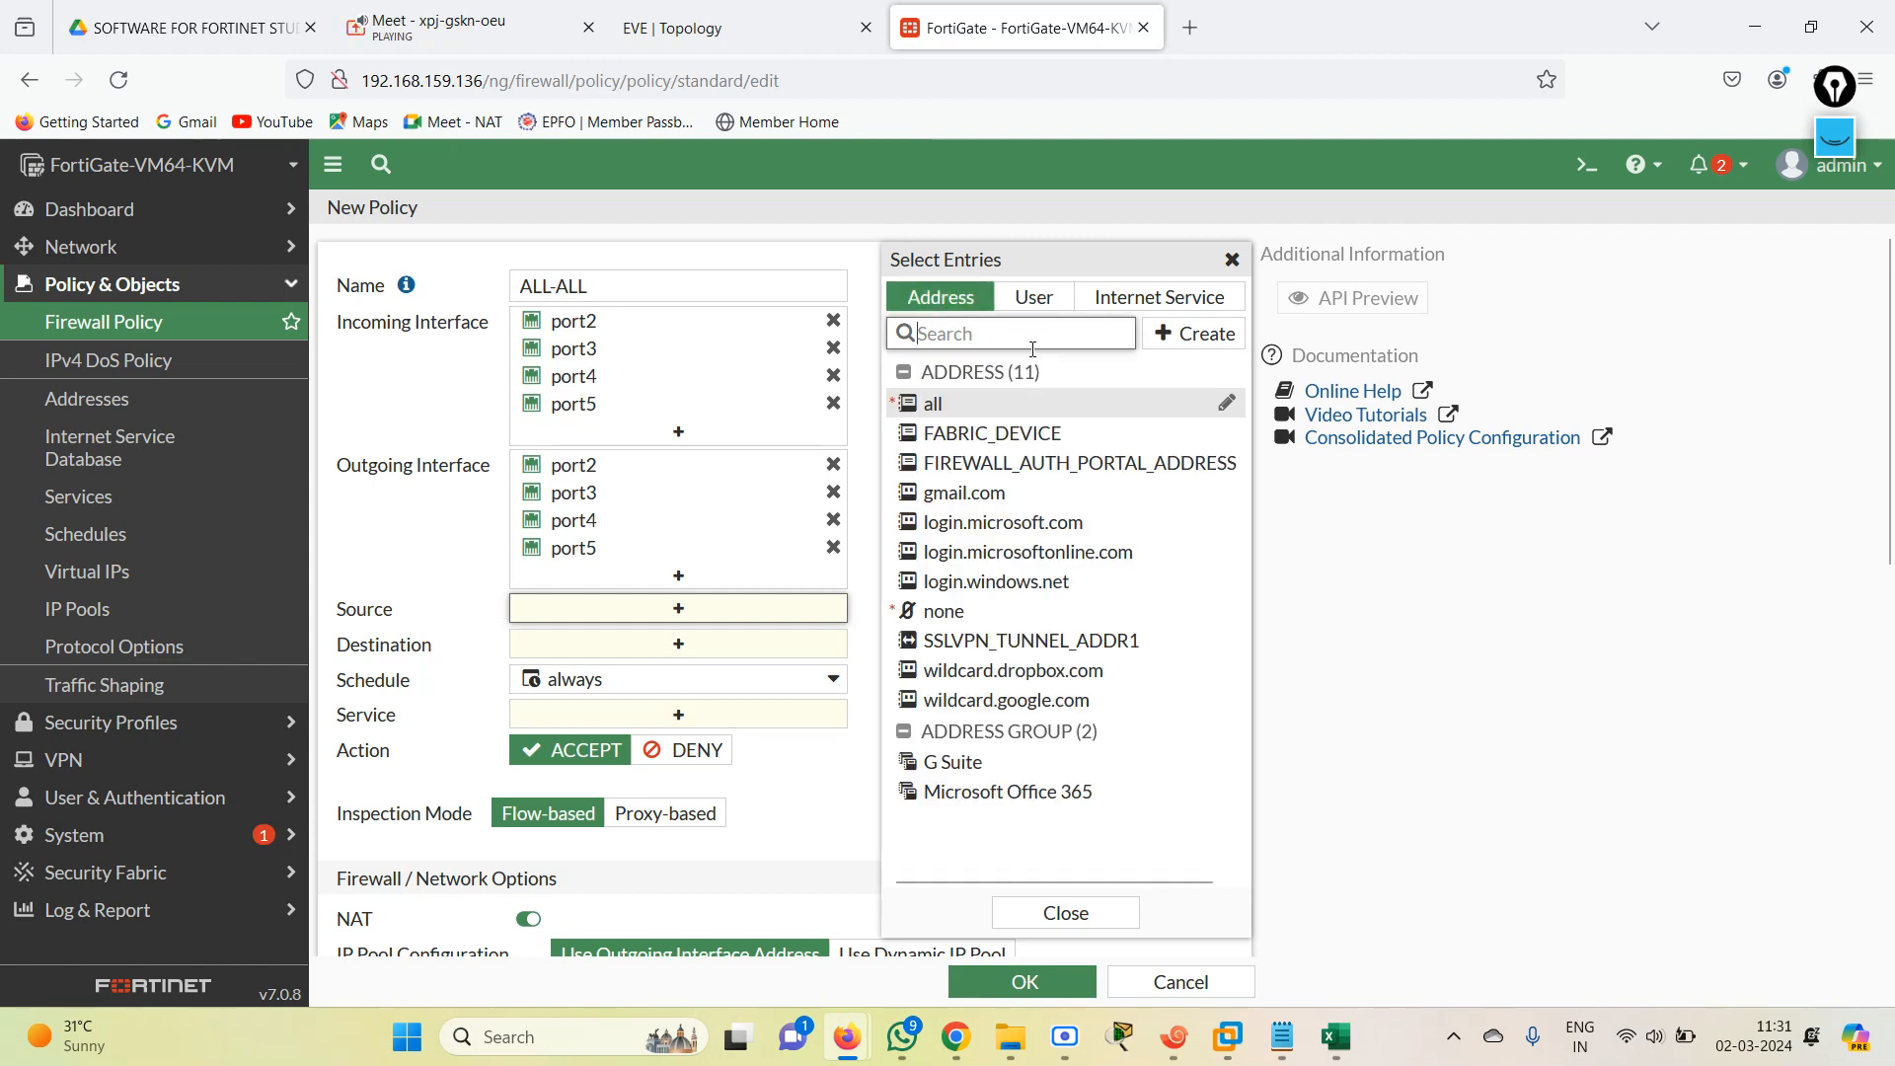
{"action": "left_click", "coordinate": [933, 404]}
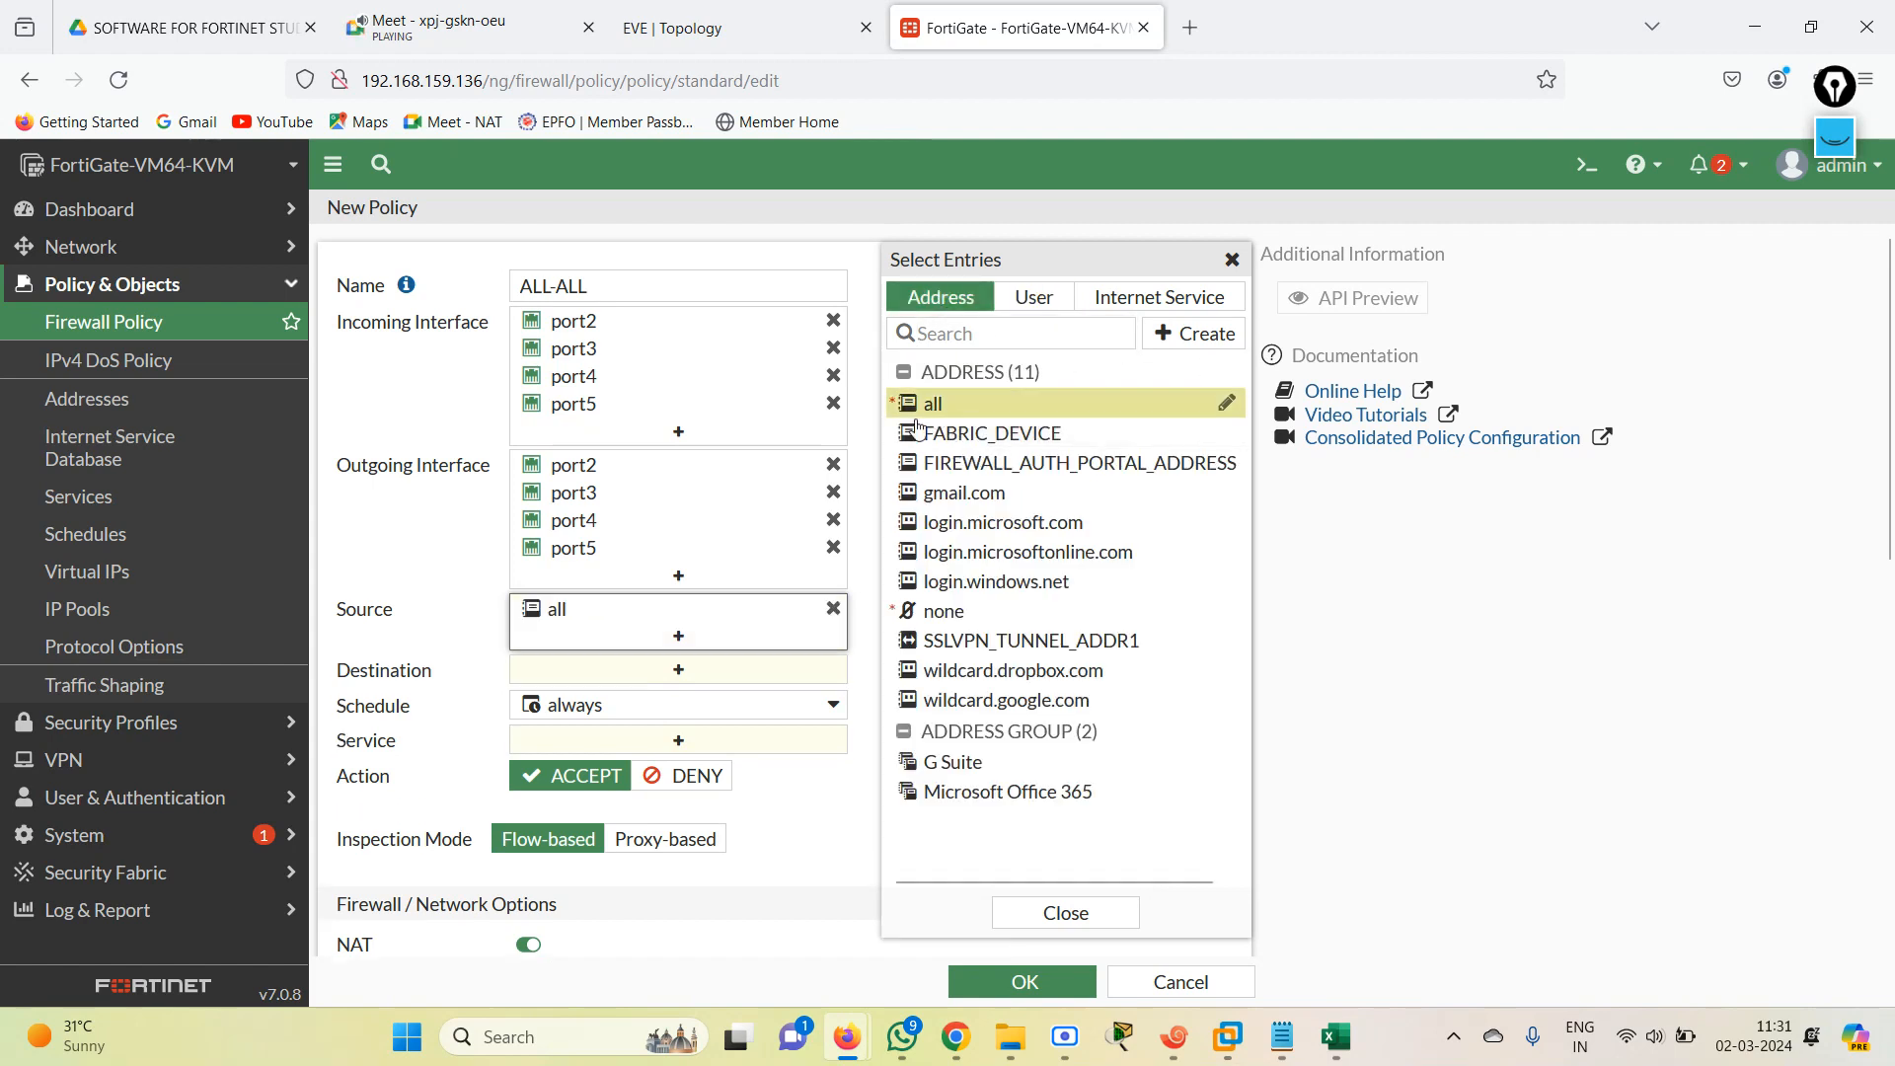
{"action": "left_click", "coordinate": [678, 668]}
{"action": "left_click", "coordinate": [1135, 403]}
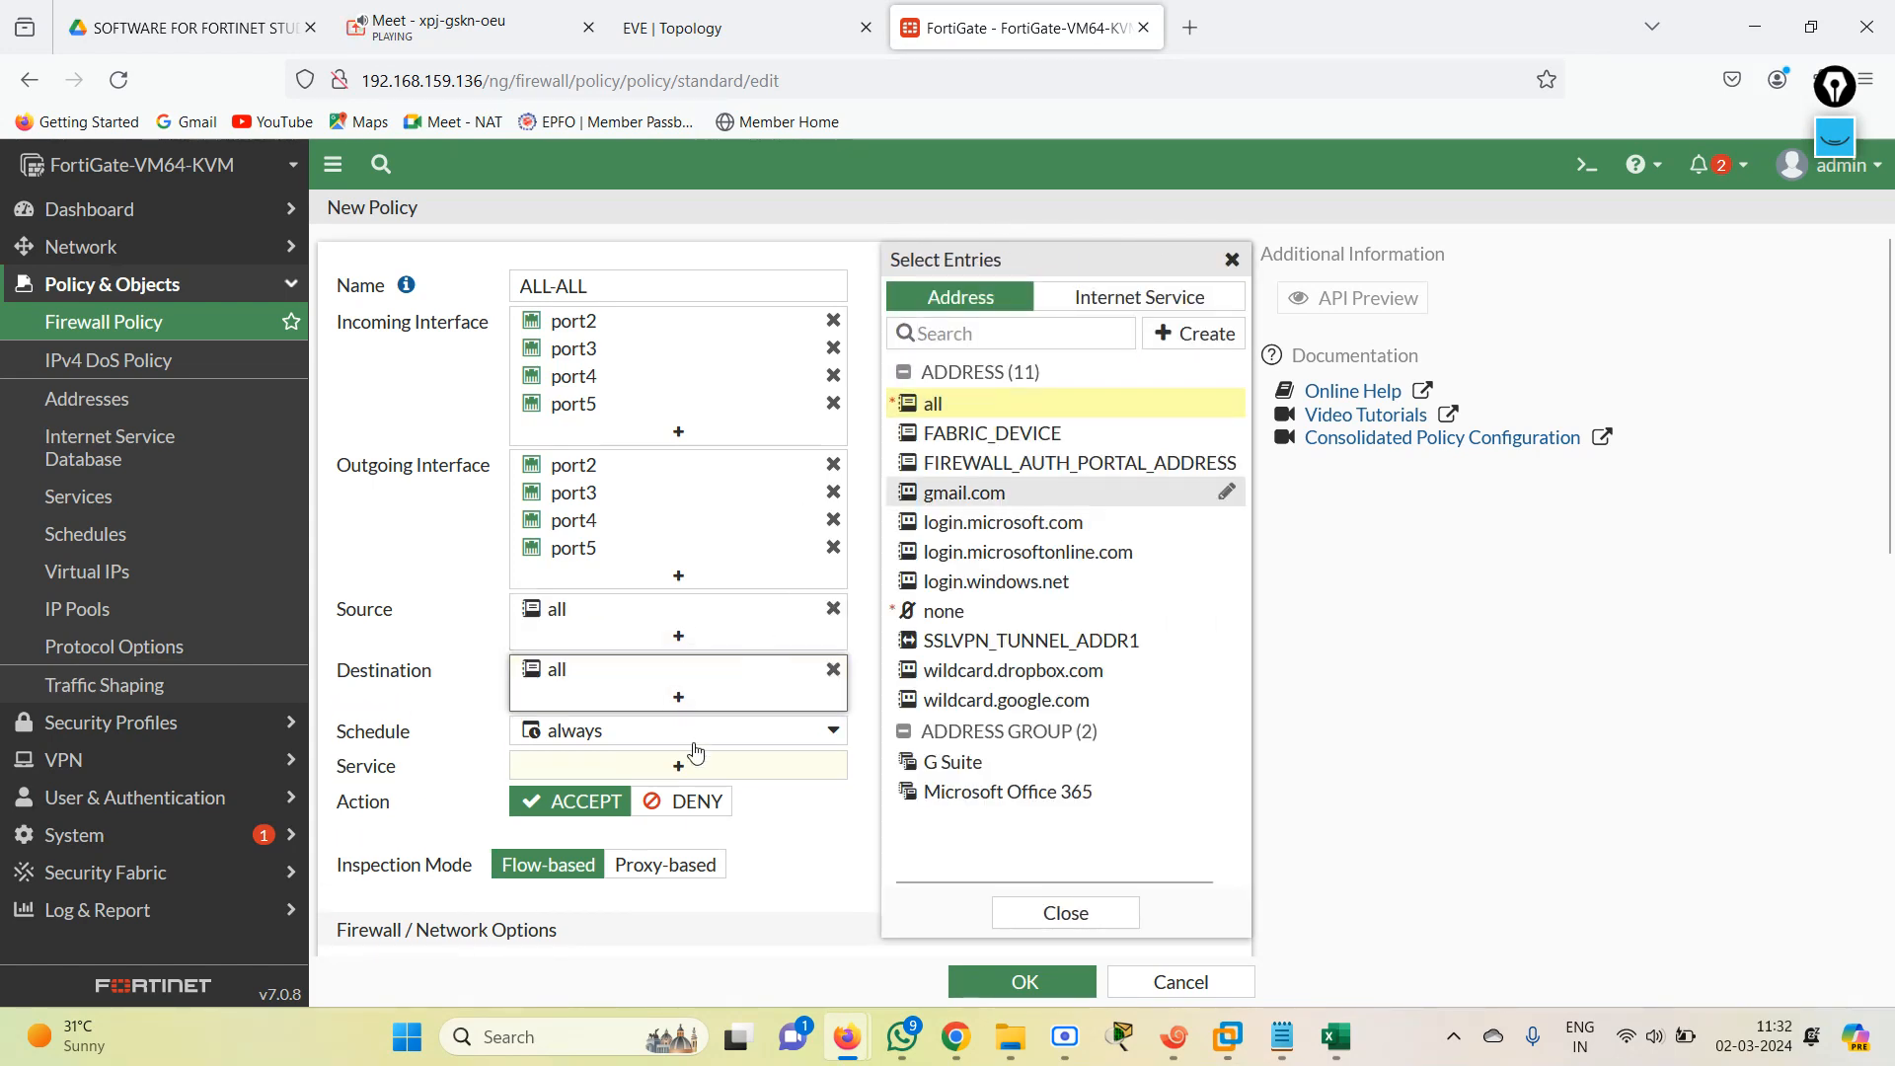
Set the policy's service to ALL and save the policy with the ACCEPT action.
{"action": "left_click", "coordinate": [690, 767]}
{"action": "left_click", "coordinate": [977, 406]}
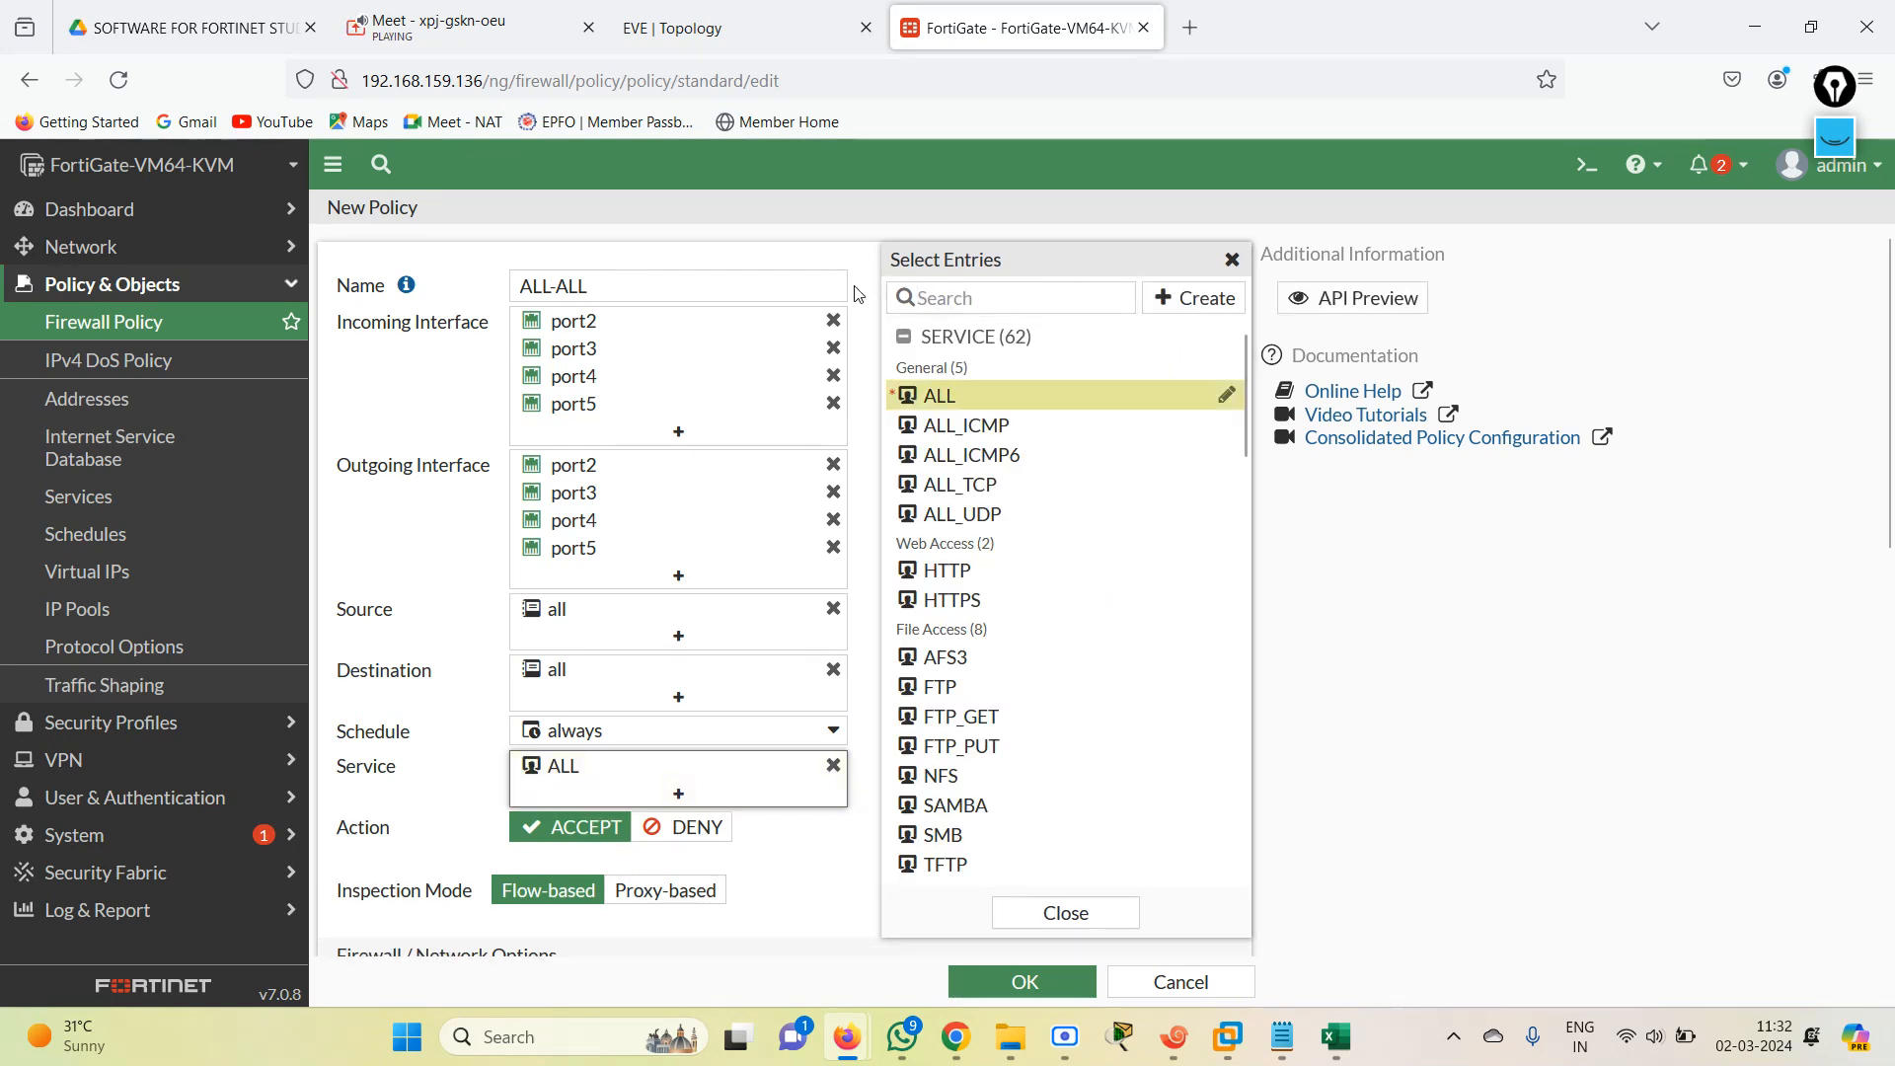
{"action": "left_click", "coordinate": [826, 247]}
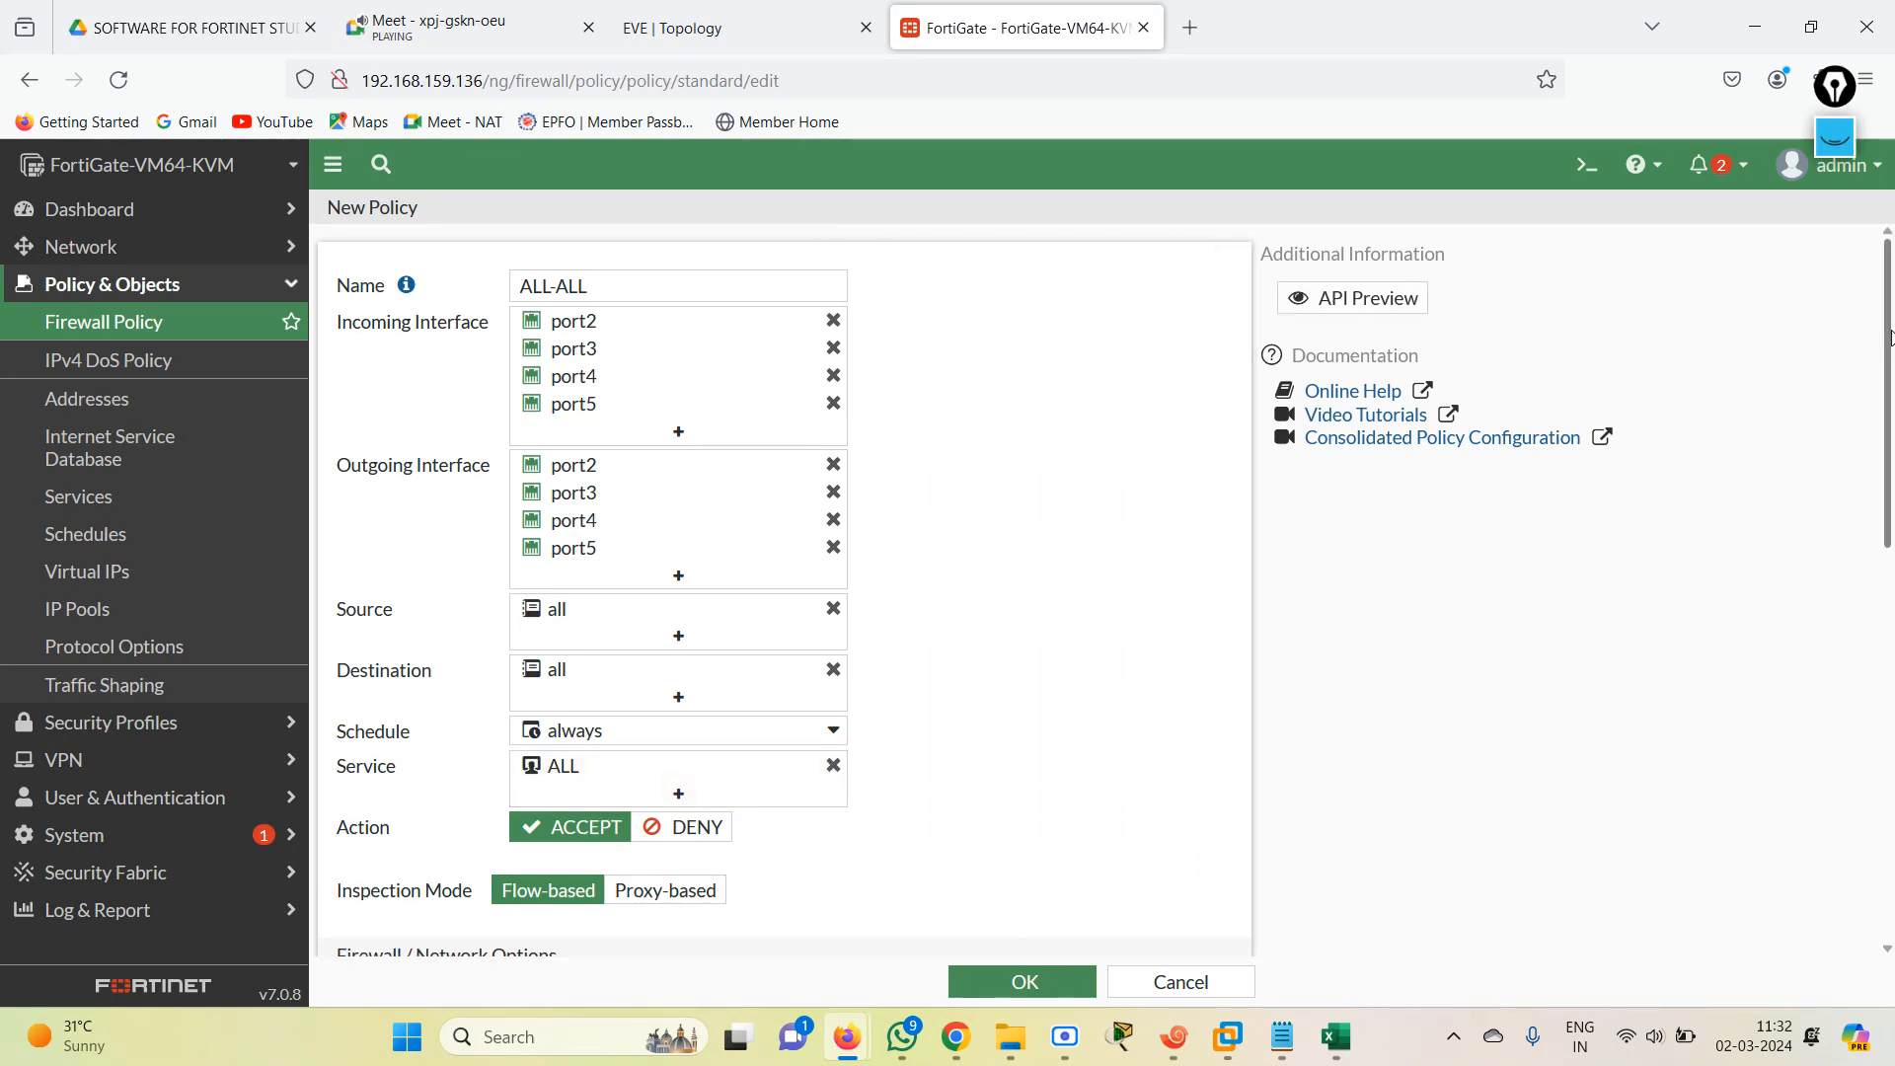
{"action": "left_click_drag", "start_coordinate": [1889, 335], "coordinate": [1889, 649]}
{"action": "left_click", "coordinate": [1051, 982]}
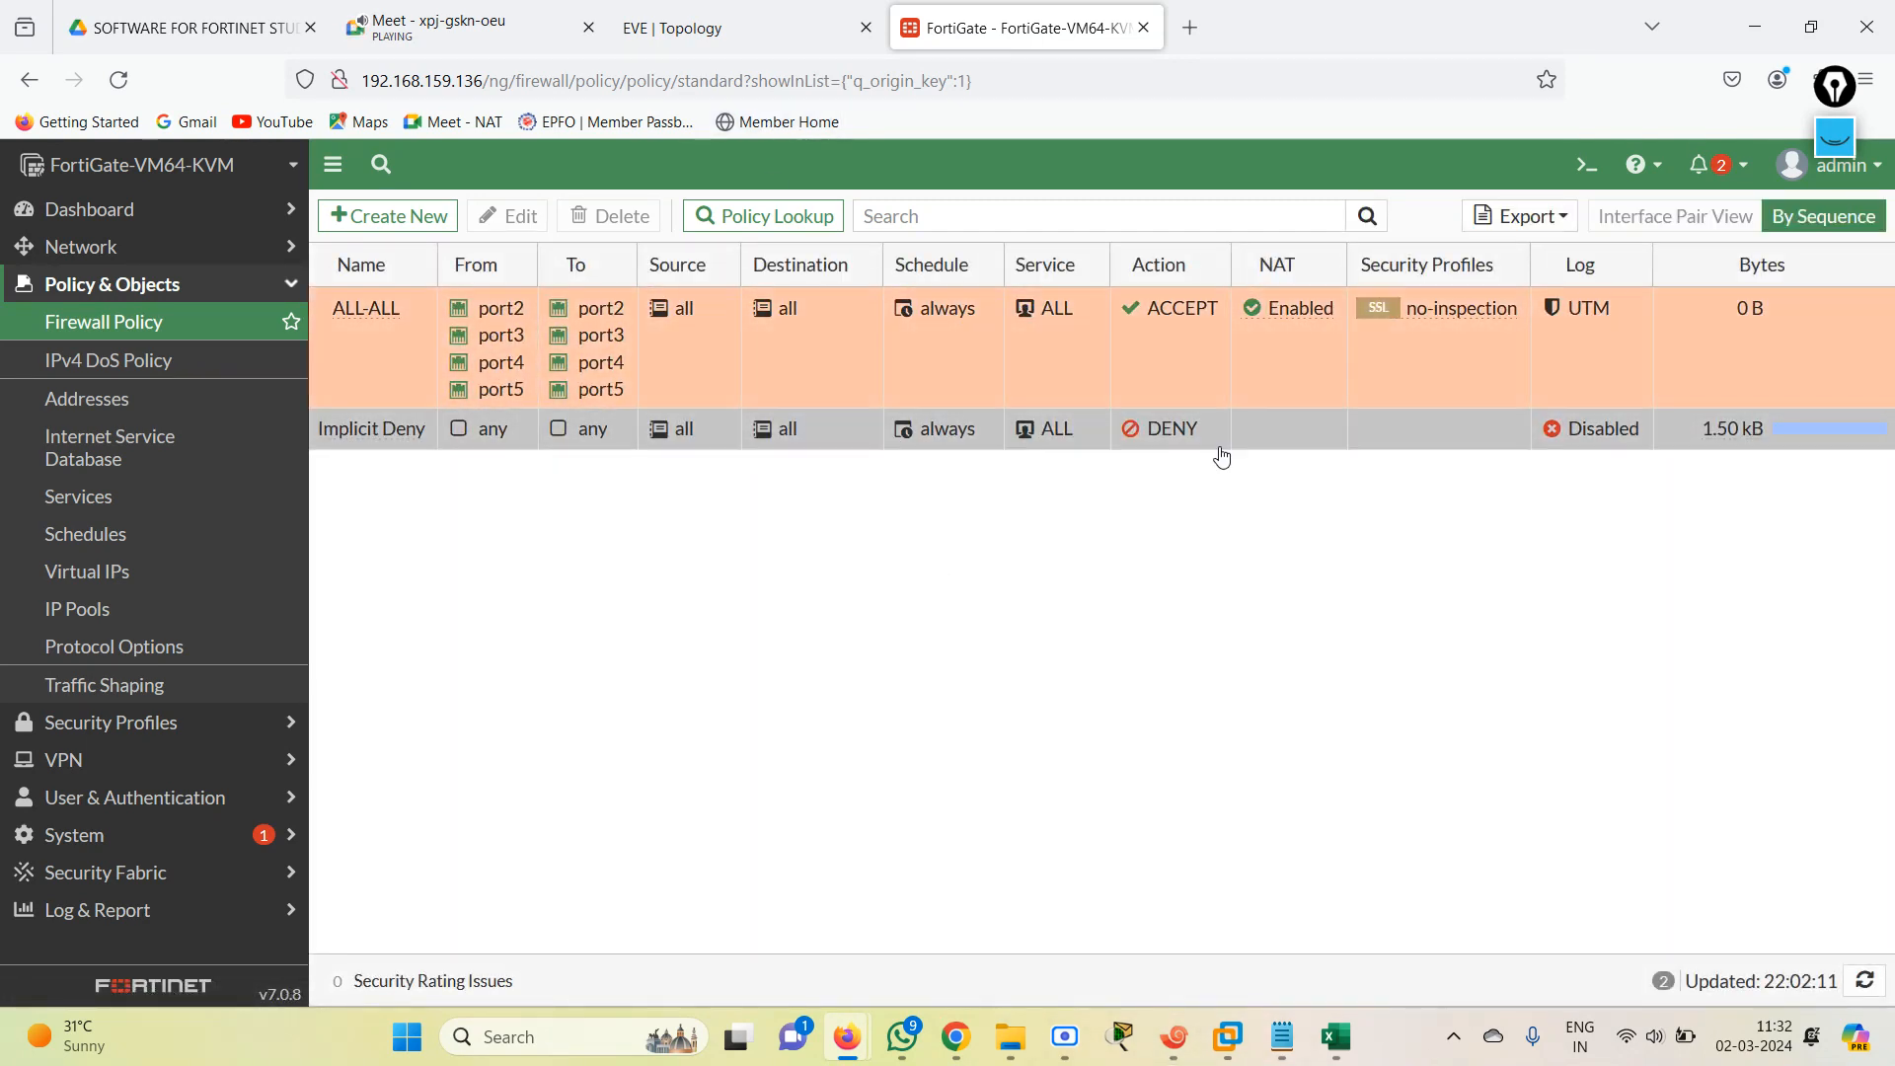
Switch to Xshell and ping 192.168.4.1, 192.168.3.1 and 192.168.2.1 from R1.
{"action": "left_click", "coordinate": [1173, 1036]}
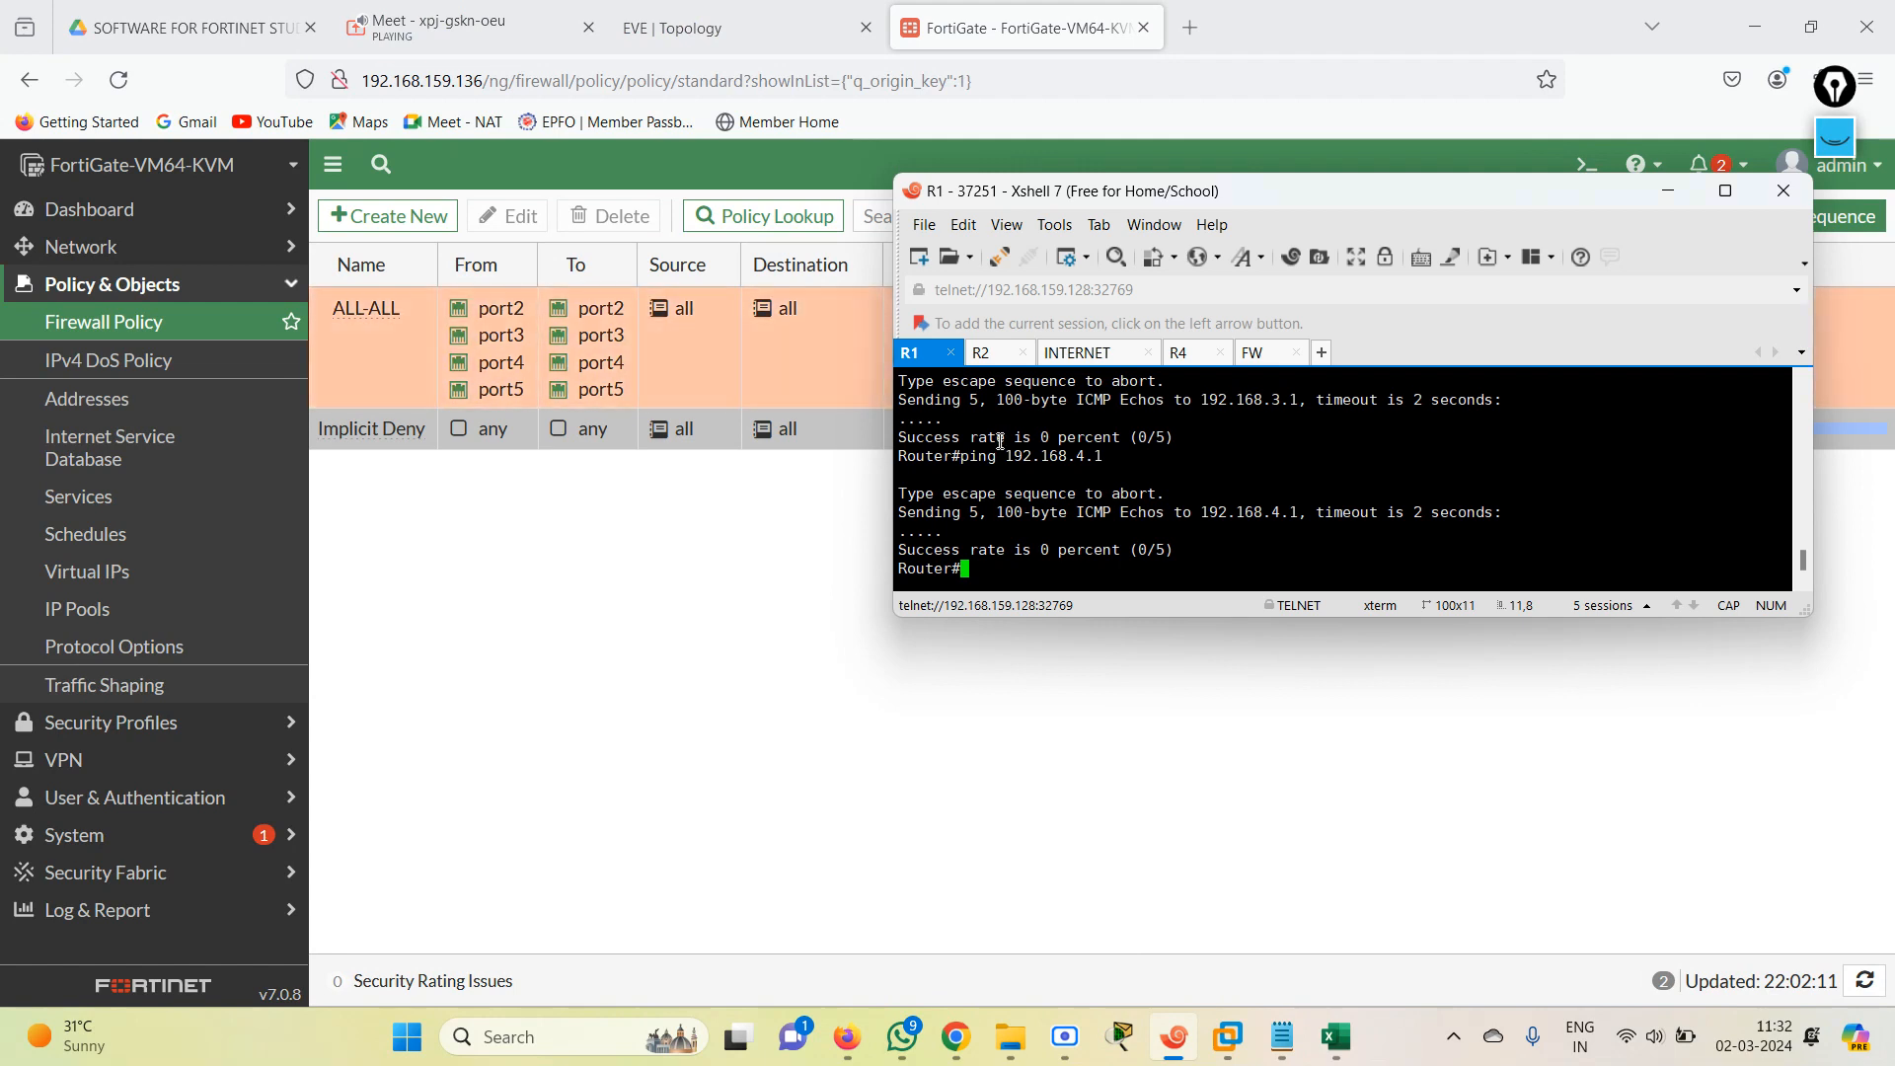
{"action": "key", "text": "Up"}
{"action": "key", "text": "Return"}
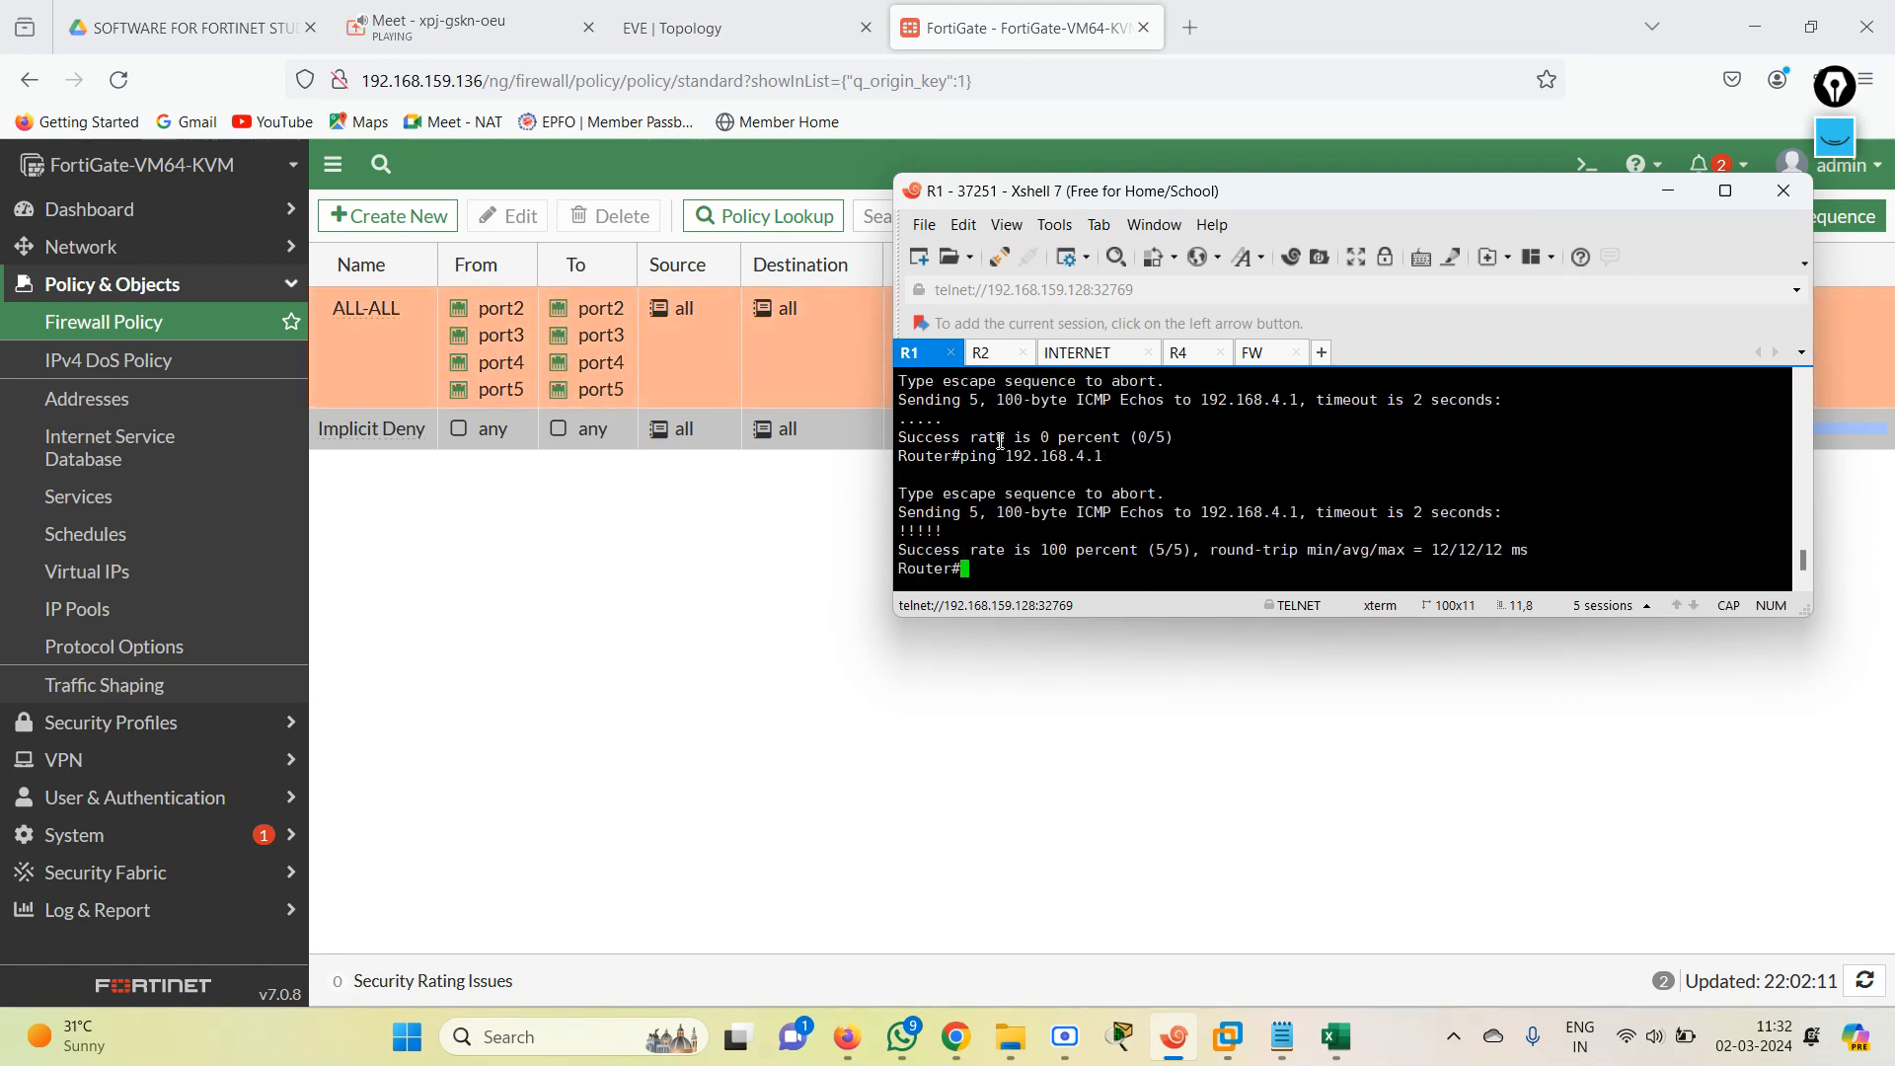
{"action": "key", "text": "Up"}
{"action": "key", "text": "Up"}
{"action": "key", "text": "Return"}
{"action": "key", "text": "Up"}
{"action": "key", "text": "Up"}
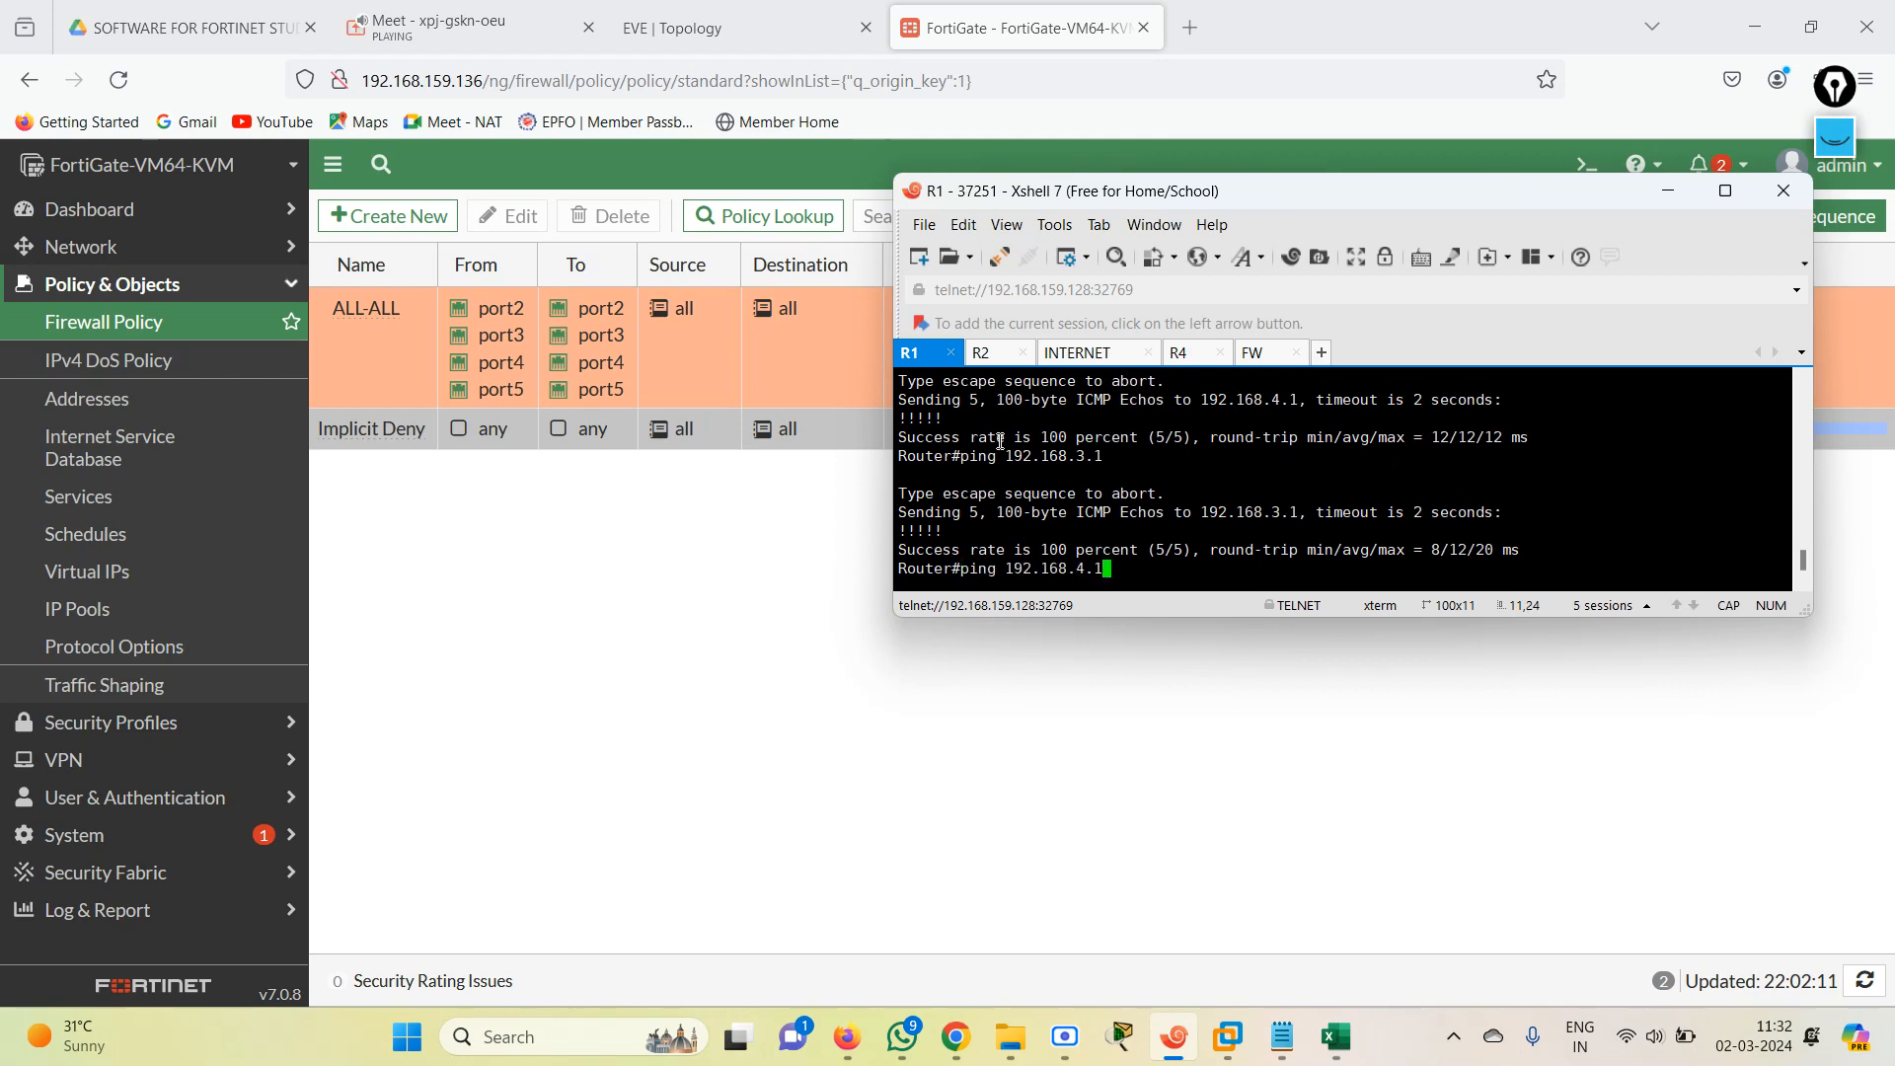
{"action": "key", "text": "Up"}
{"action": "key", "text": "Return"}
{"action": "key", "text": "Up"}
{"action": "key", "text": "Up"}
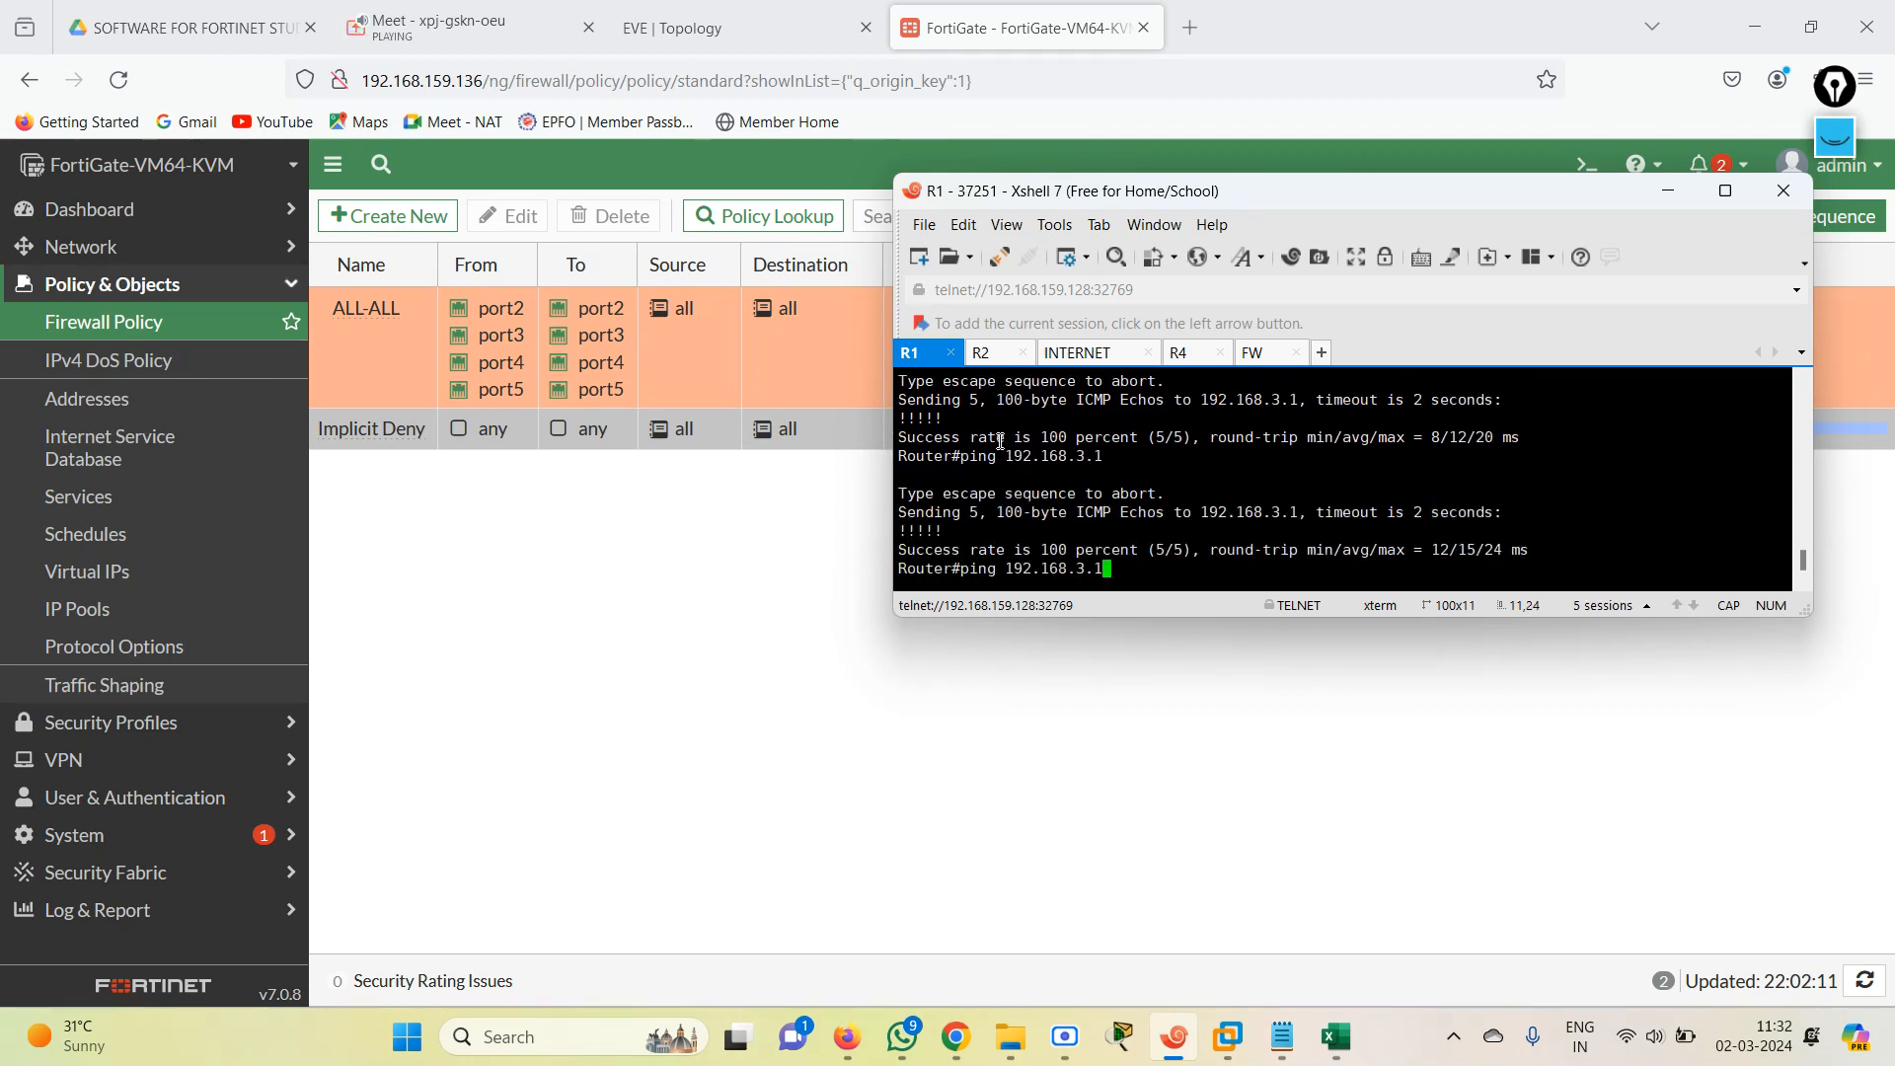
{"action": "key", "text": "Return"}
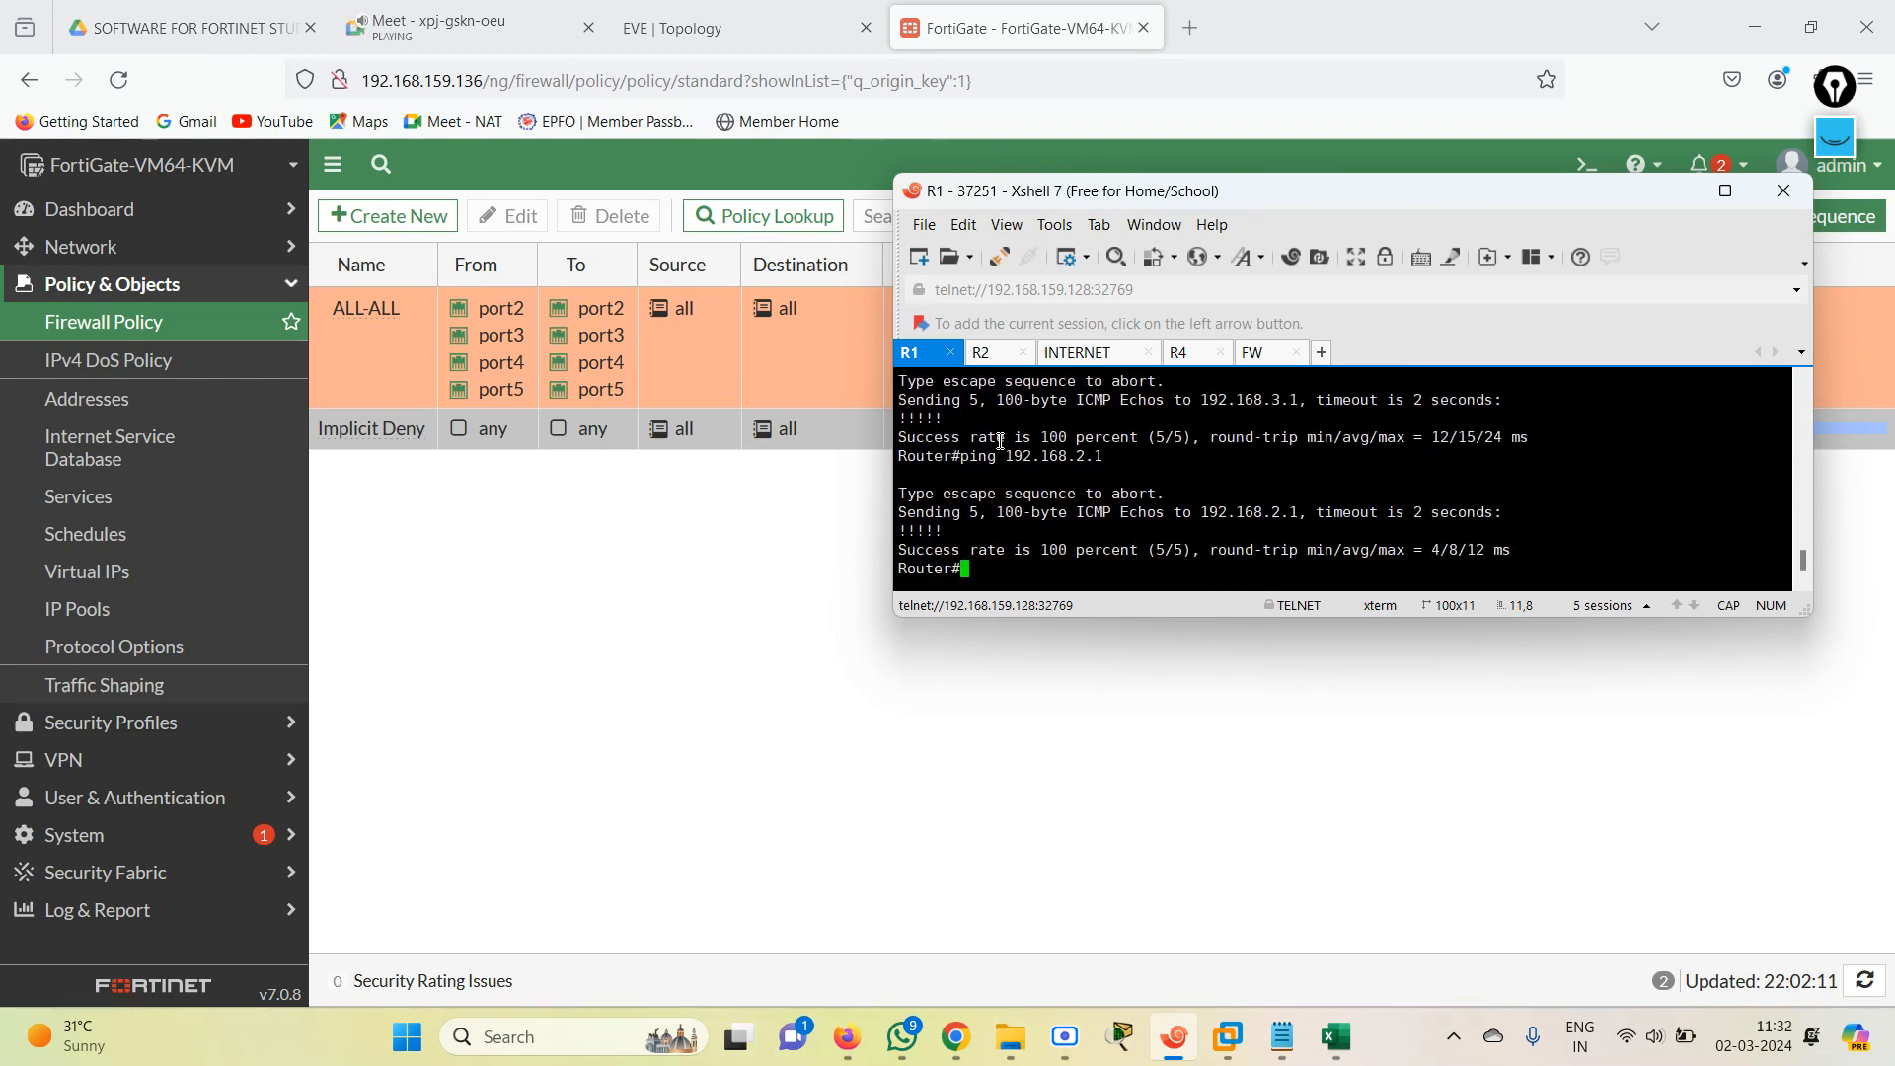
Ping the INTERNET router's loopback 1.1.1.1 from R1 again.
{"action": "type", "text": "PPI"}
{"action": "key", "text": "Tab"}
{"action": "type", "text": "1.1.1.1"}
{"action": "key", "text": "Return"}
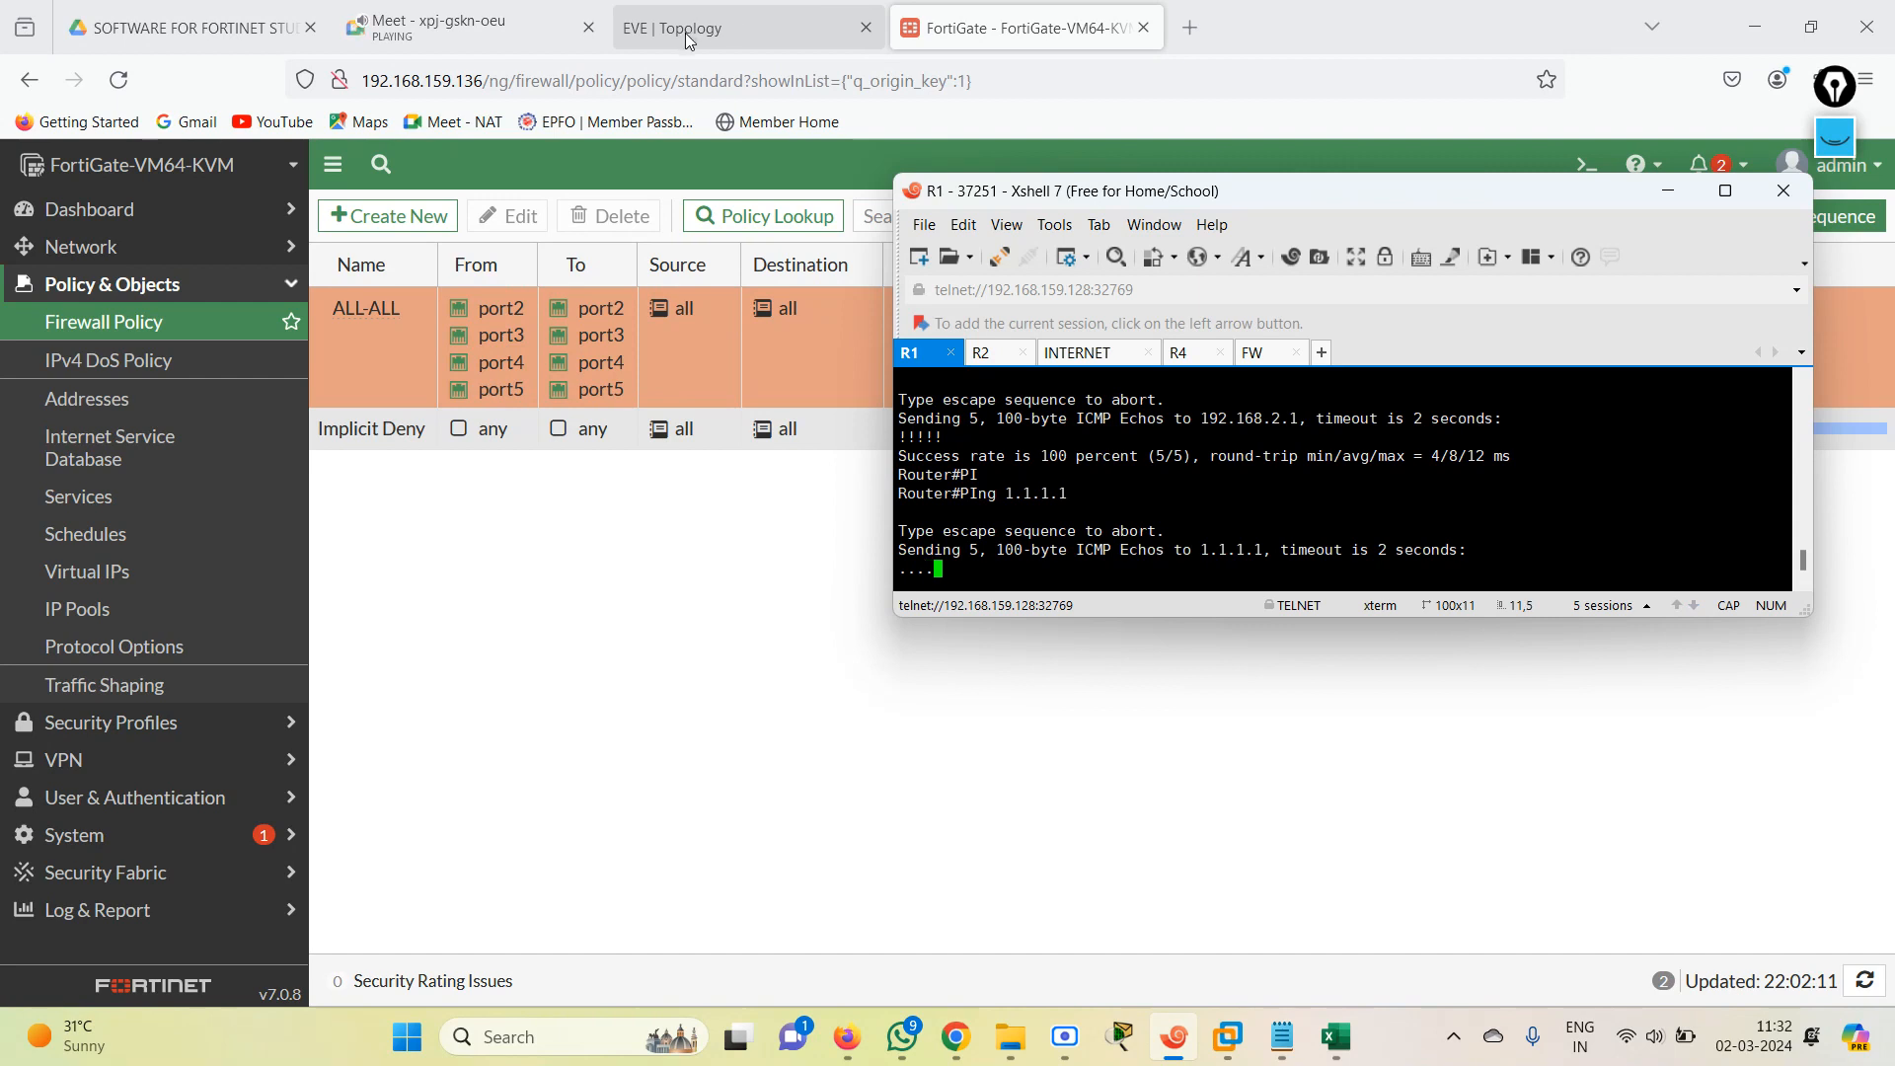
{"action": "key", "text": "Return"}
{"action": "key", "text": "Return"}
{"action": "key", "text": "Return"}
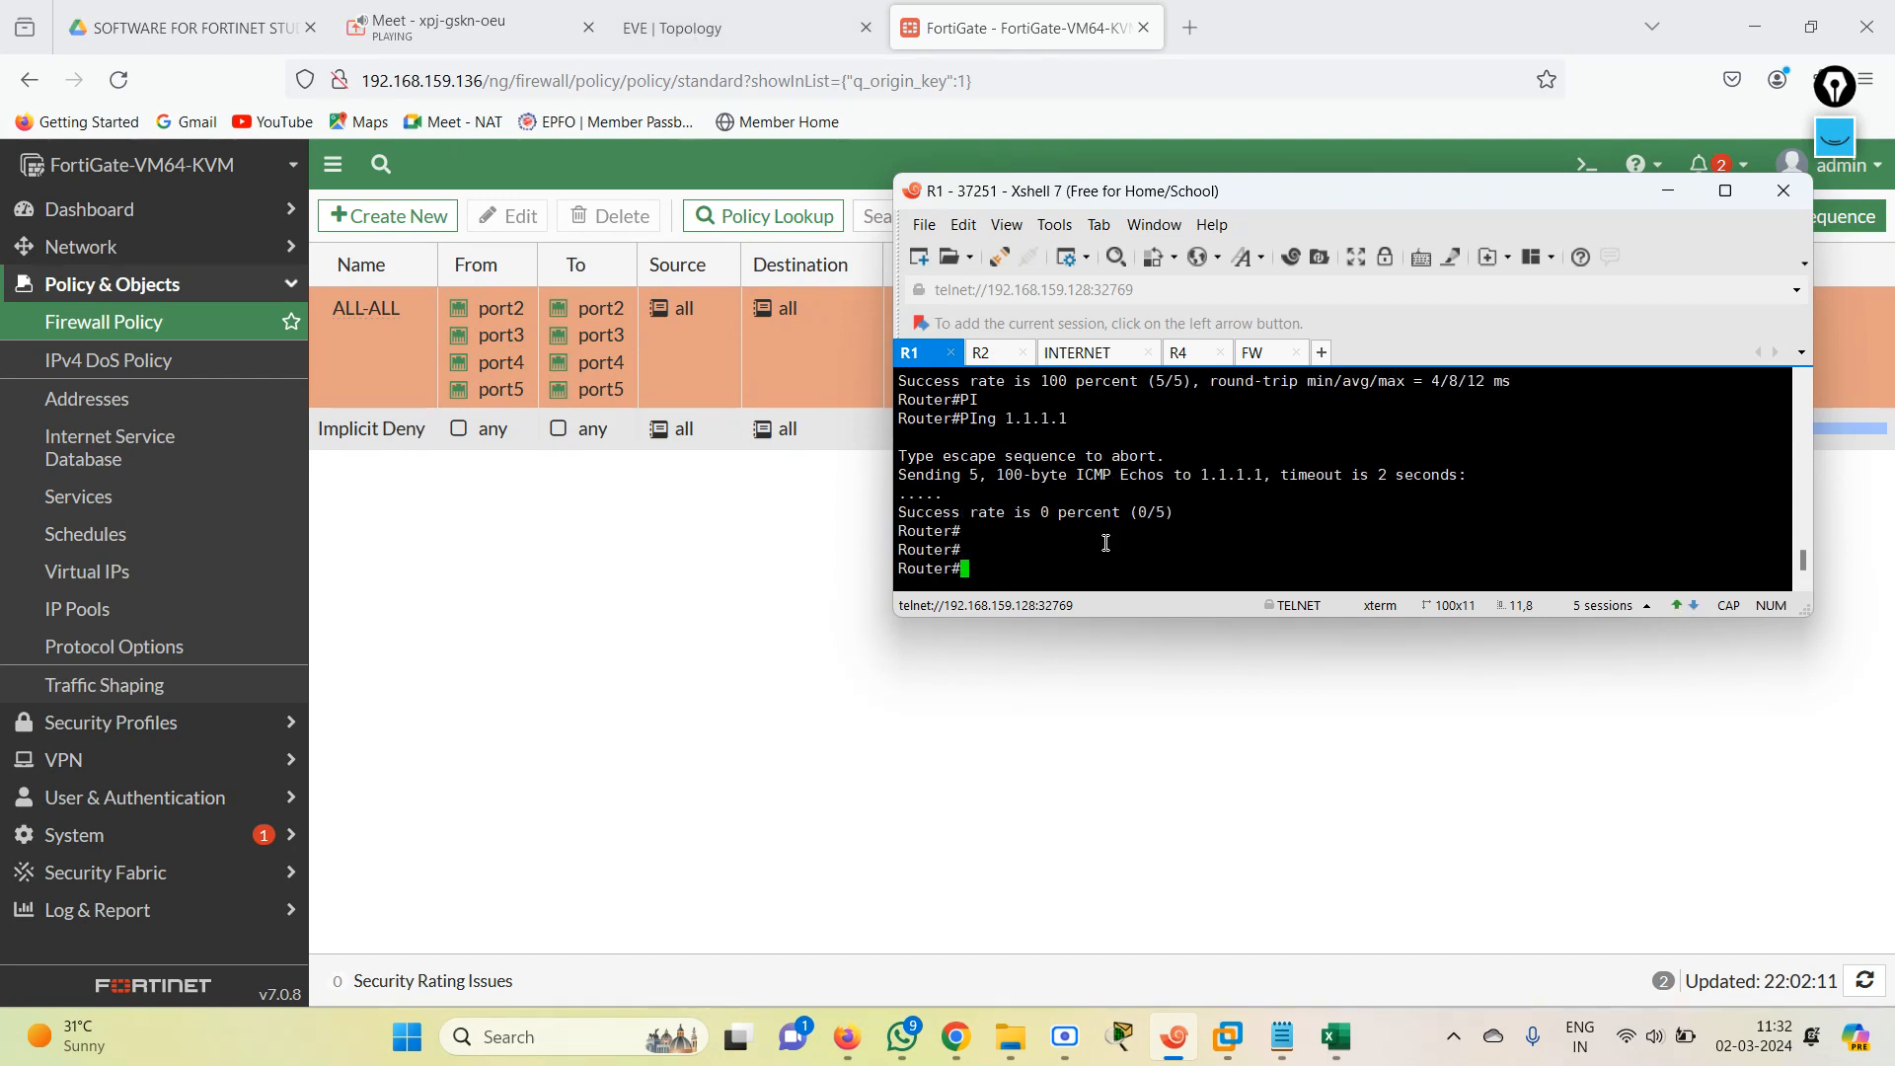
Enter global configuration mode on R1.
{"action": "type", "text": "CONF TER"}
{"action": "key", "text": "Return"}
{"action": "type", "text": "R"}
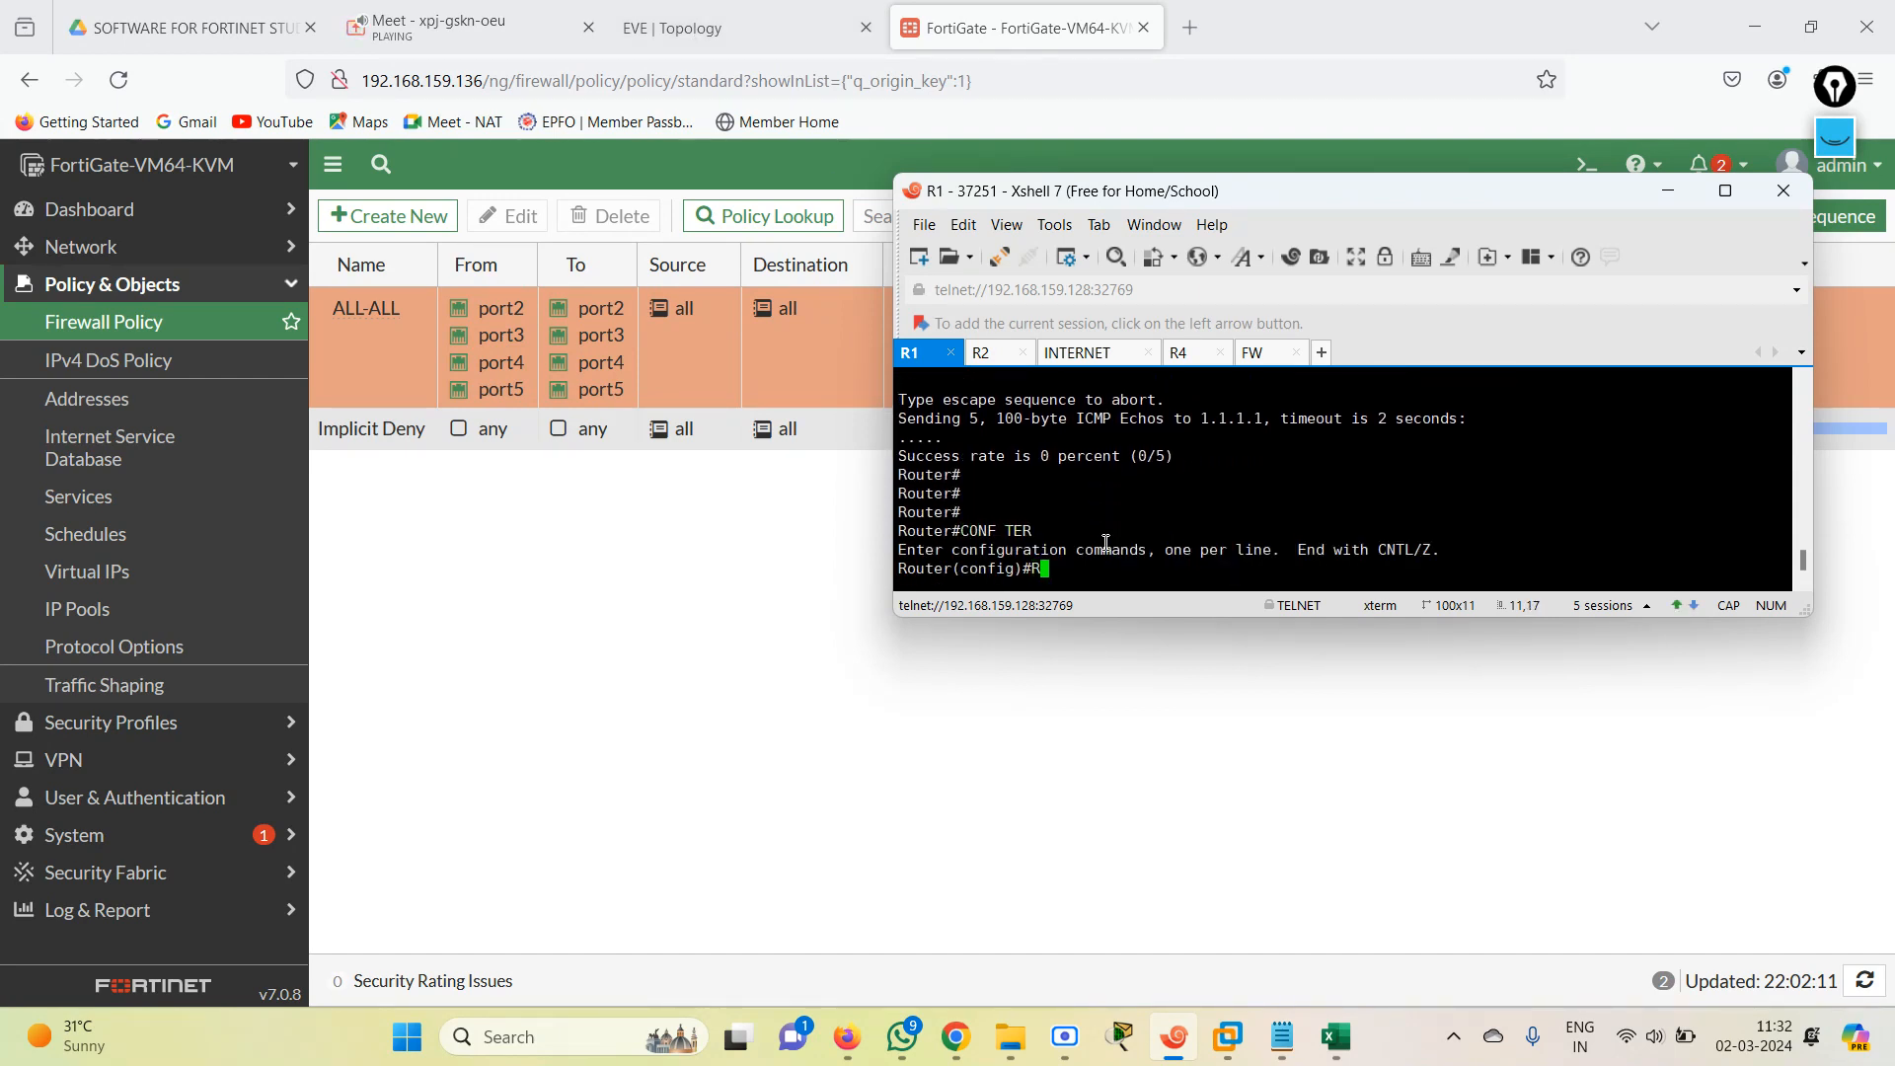
{"action": "type", "text": "R"}
{"action": "type", "text": "IP ROUET"}
Try to add a default route on R1 via 192.168.1.1, checking the next-hop address in the EVE topology.
{"action": "key", "text": "Tab"}
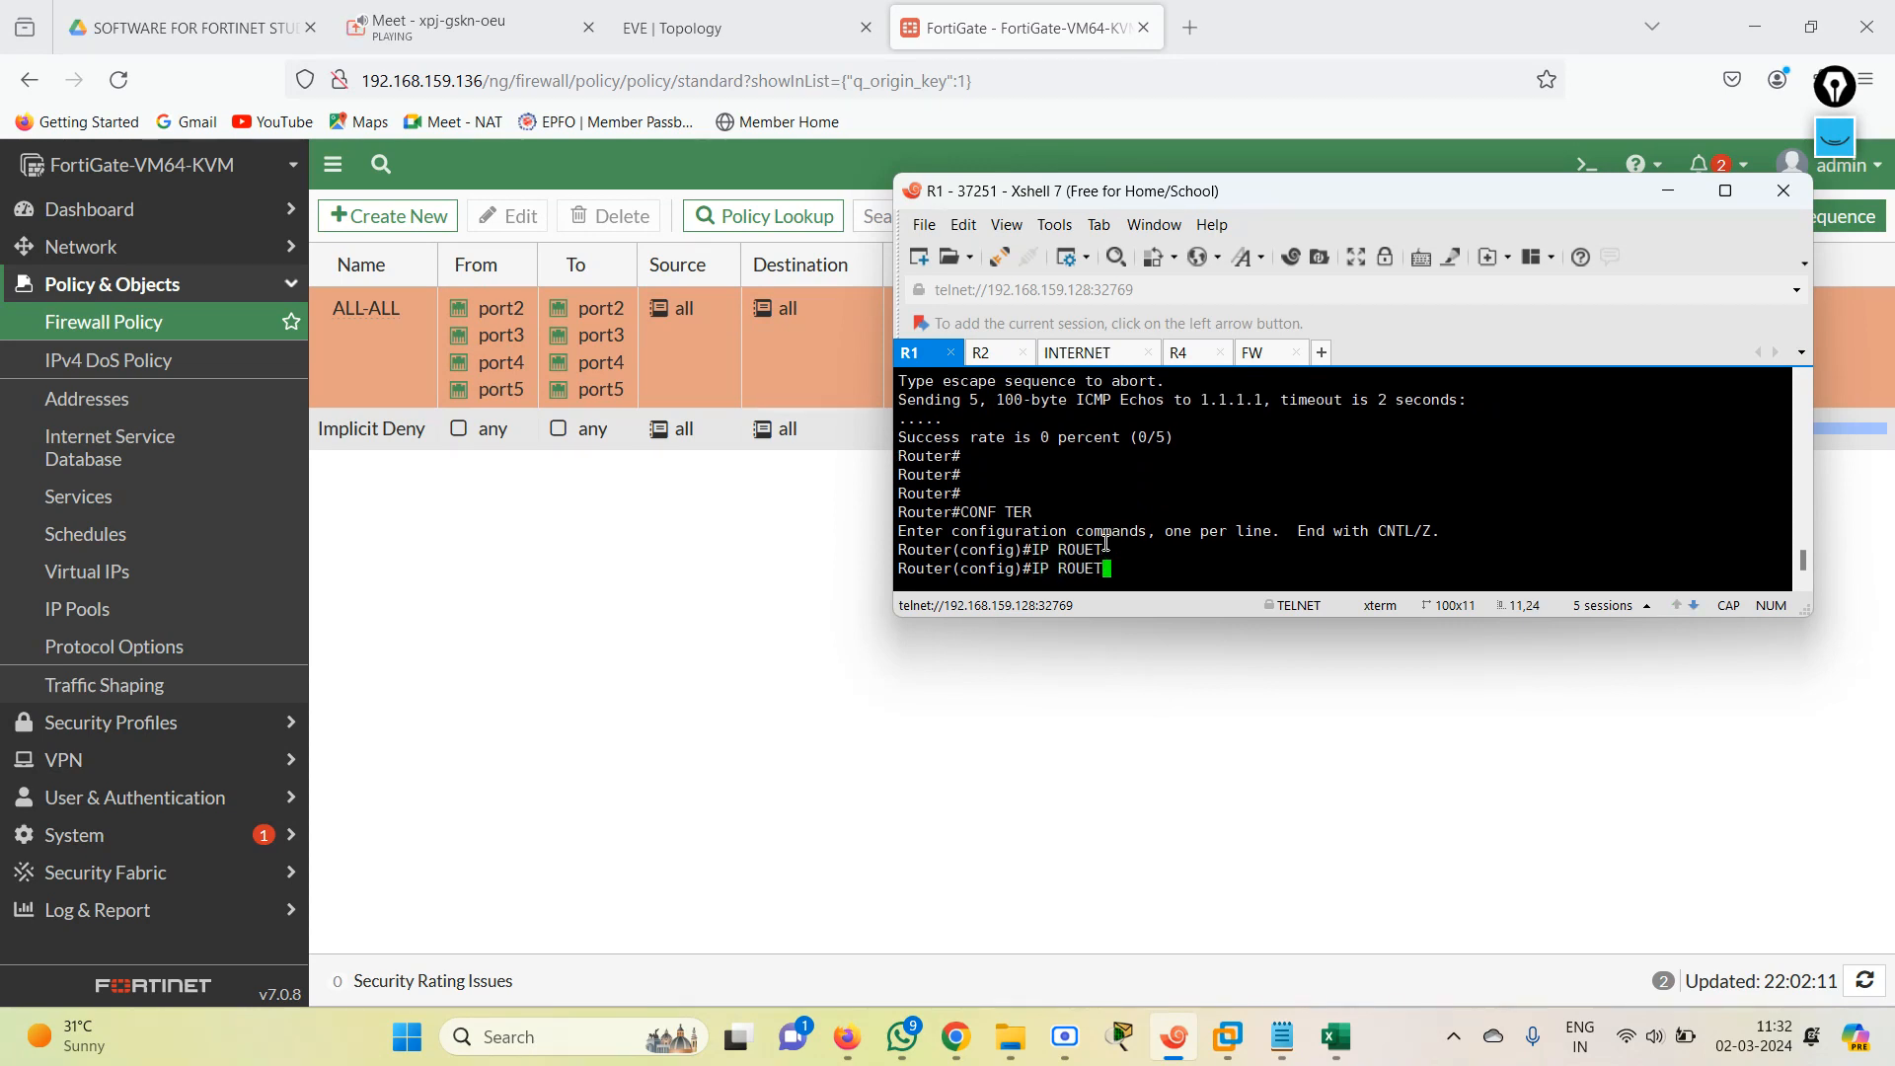
{"action": "type", "text": "E"}
{"action": "key", "text": "Tab"}
{"action": "type", "text": "0.0"}
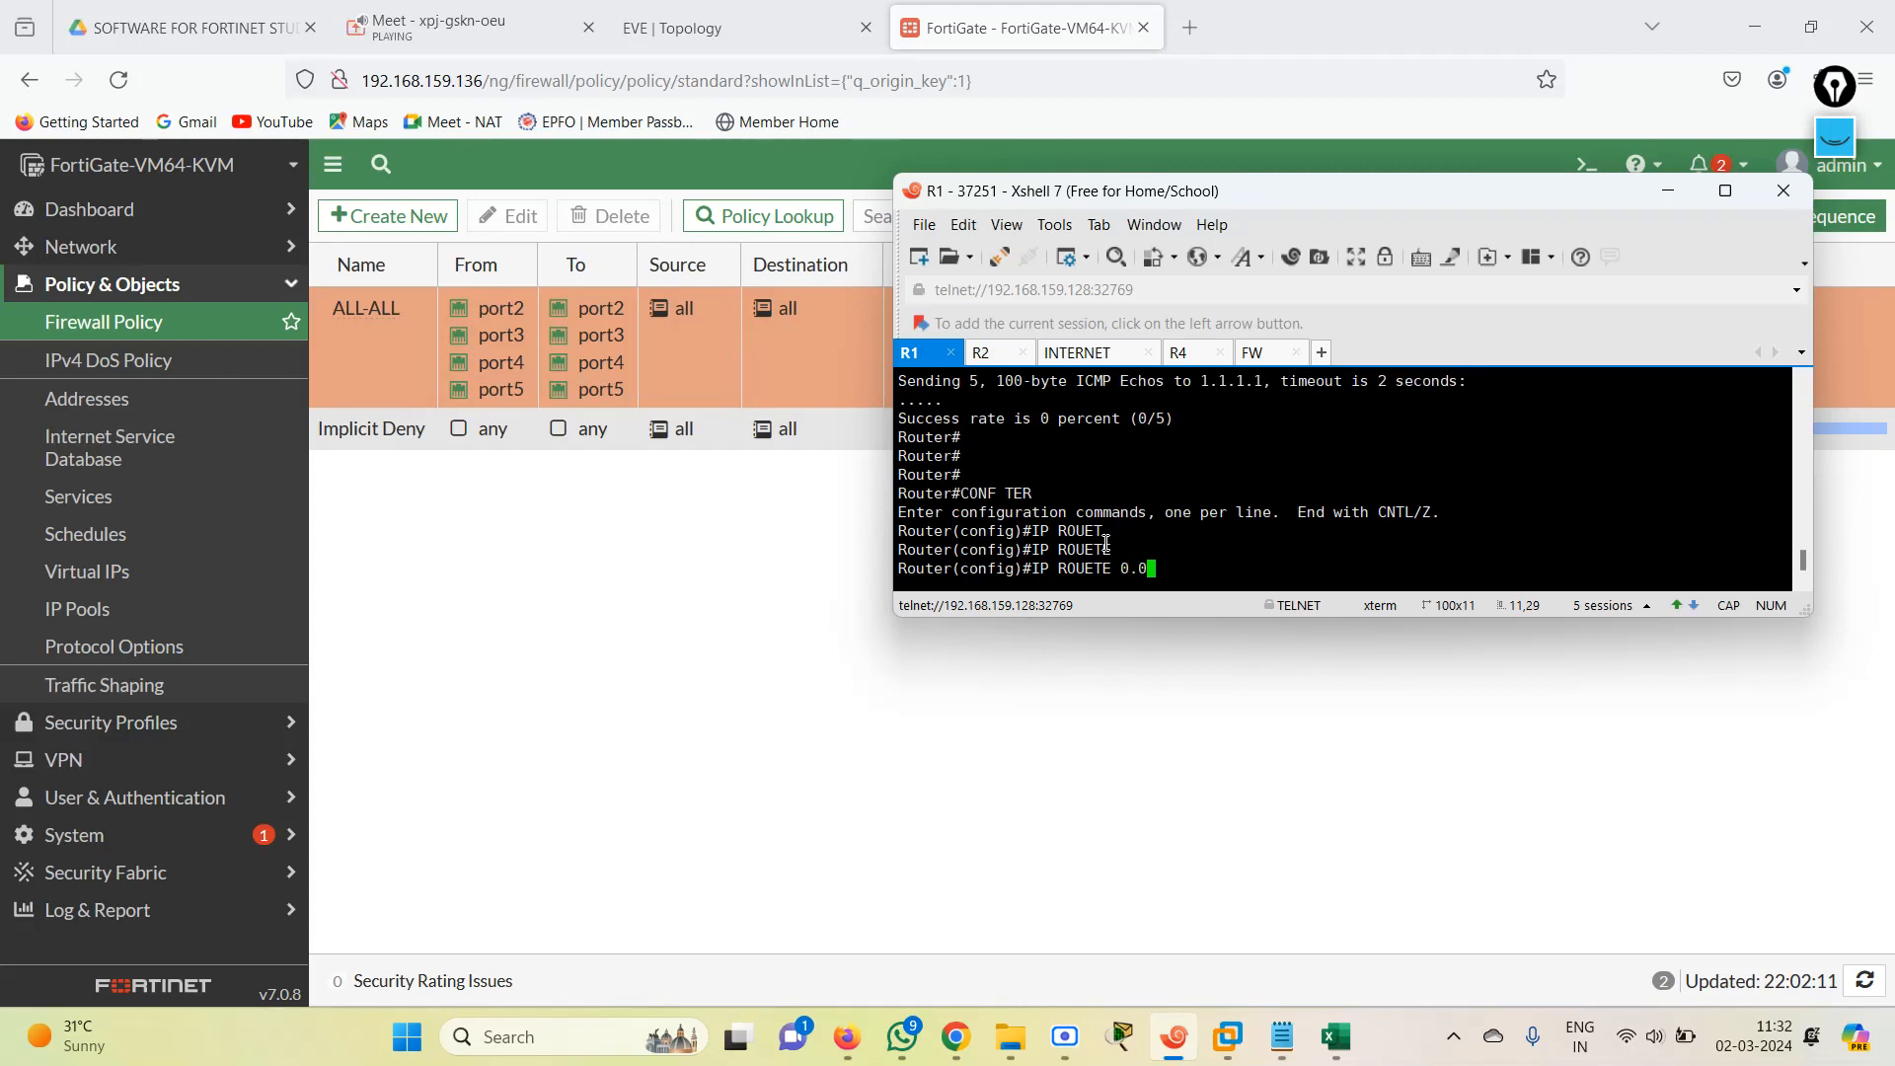
{"action": "type", "text": ".0.0 0.0.0.0"}
{"action": "left_click", "coordinate": [720, 35]}
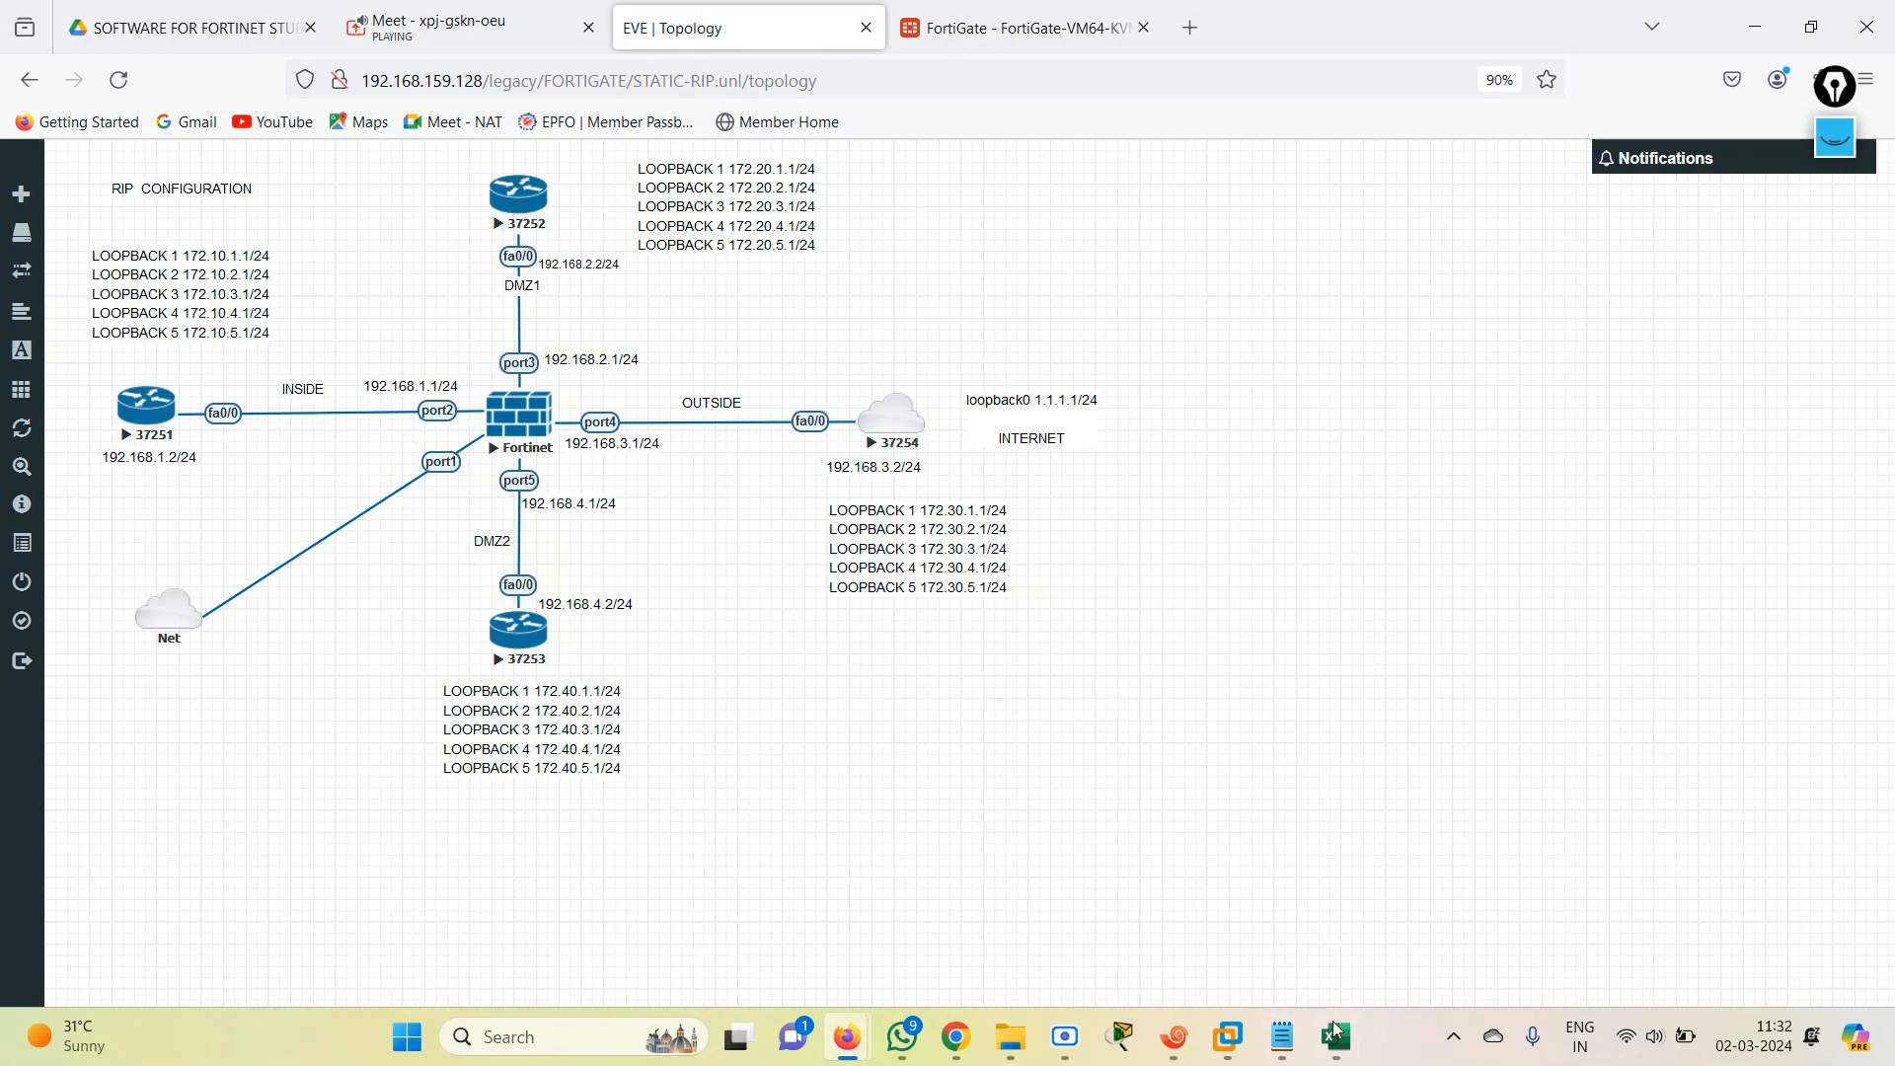
{"action": "mouse_move", "coordinate": [1213, 1048]}
{"action": "left_click", "coordinate": [1187, 1051]}
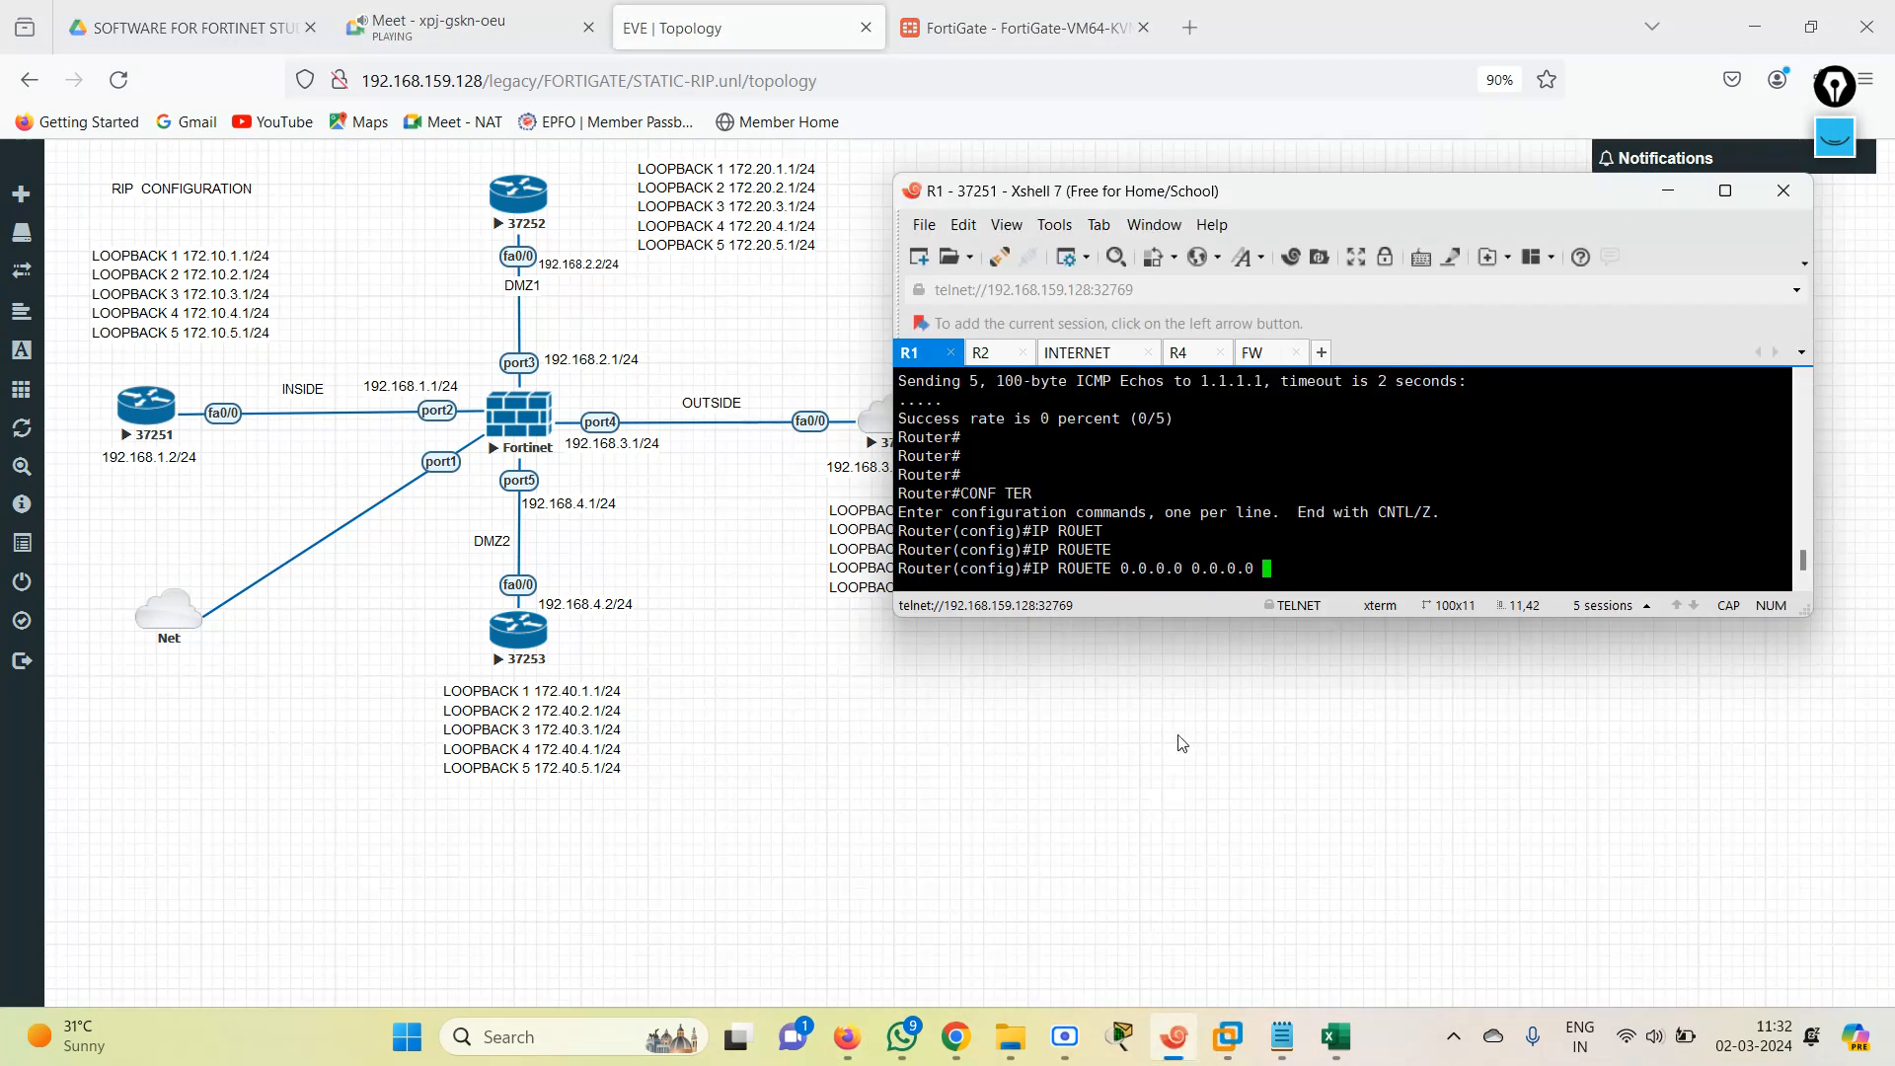
{"action": "type", "text": "192.168.1.1"}
{"action": "key", "text": "Return"}
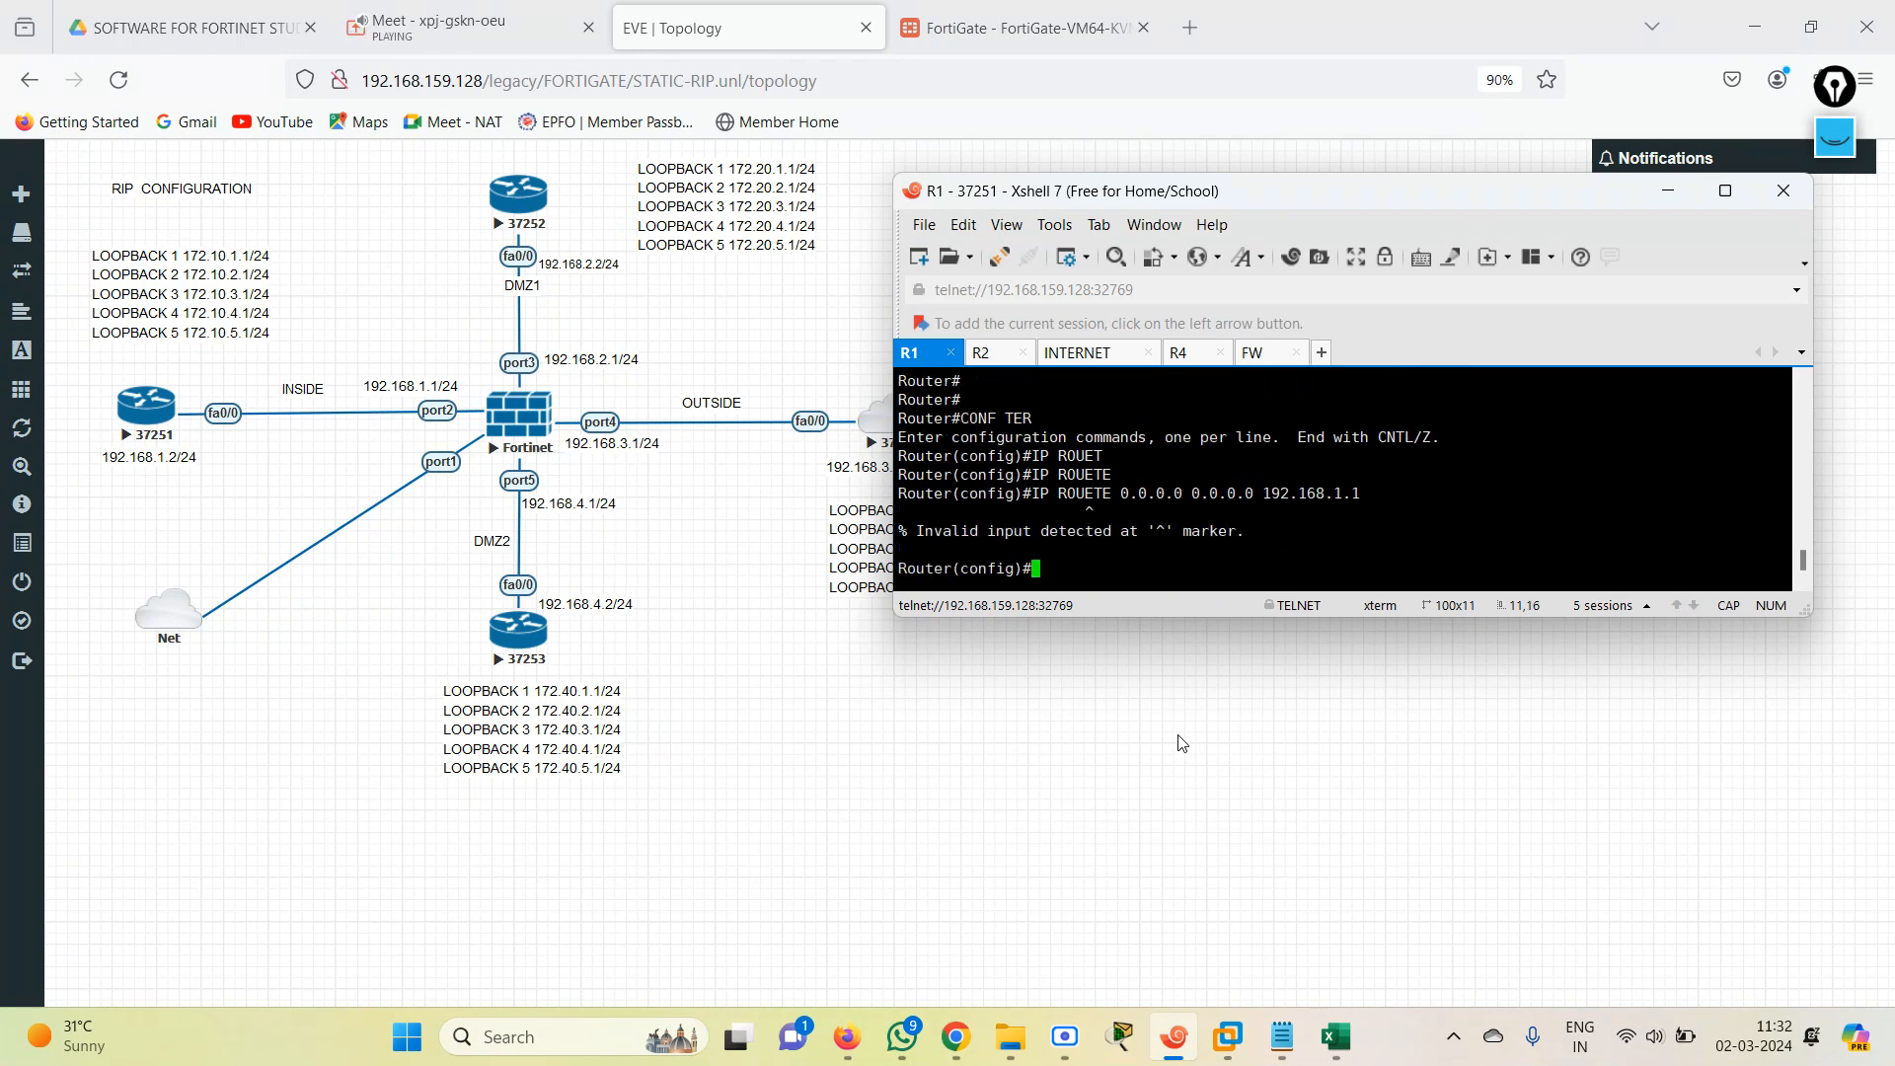
Add the static default route 0.0.0.0 0.0.0.0 via 192.168.1.1 on R1 and leave configuration mode.
{"action": "type", "text": "ip roue"}
{"action": "key", "text": "Tab"}
{"action": "key", "text": "BackSpace"}
{"action": "type", "text": "t"}
{"action": "key", "text": "Tab"}
{"action": "type", "text": "e"}
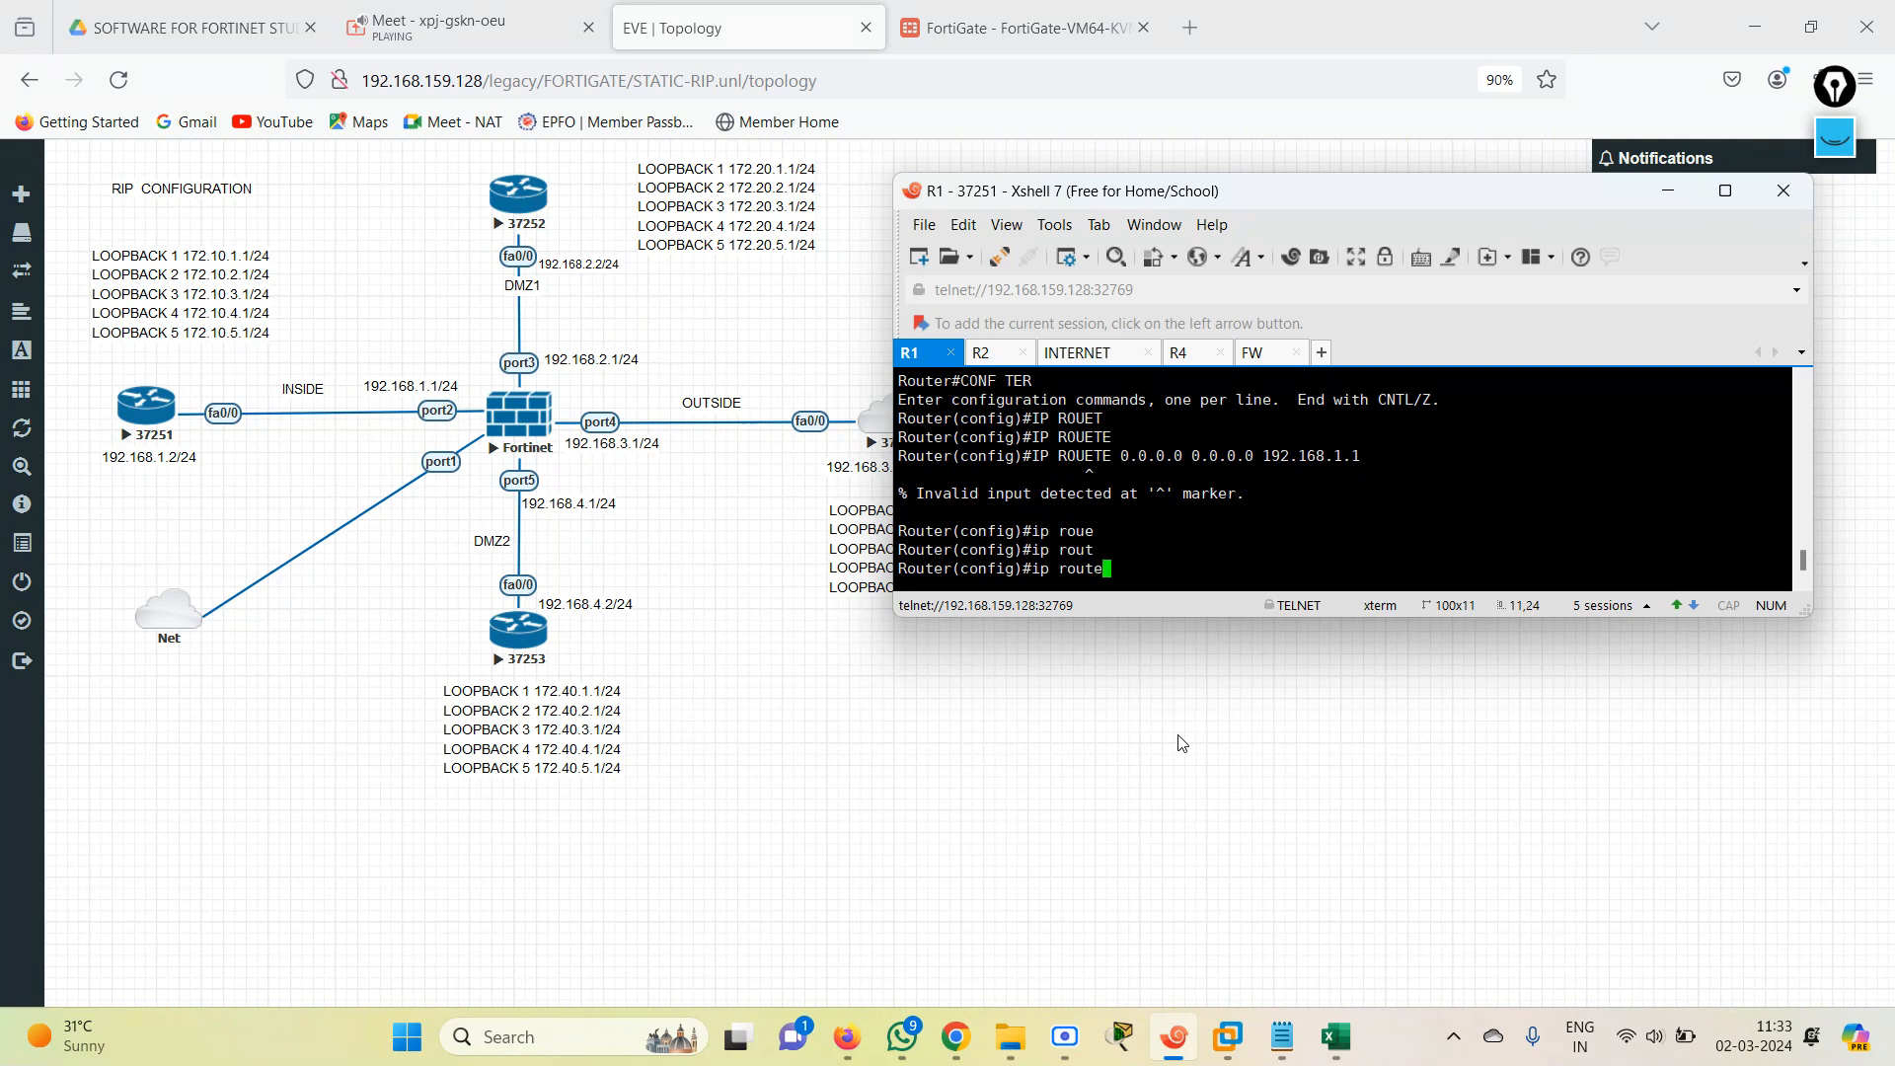
{"action": "key", "text": "Tab"}
{"action": "type", "text": "0.0.0.0 "}
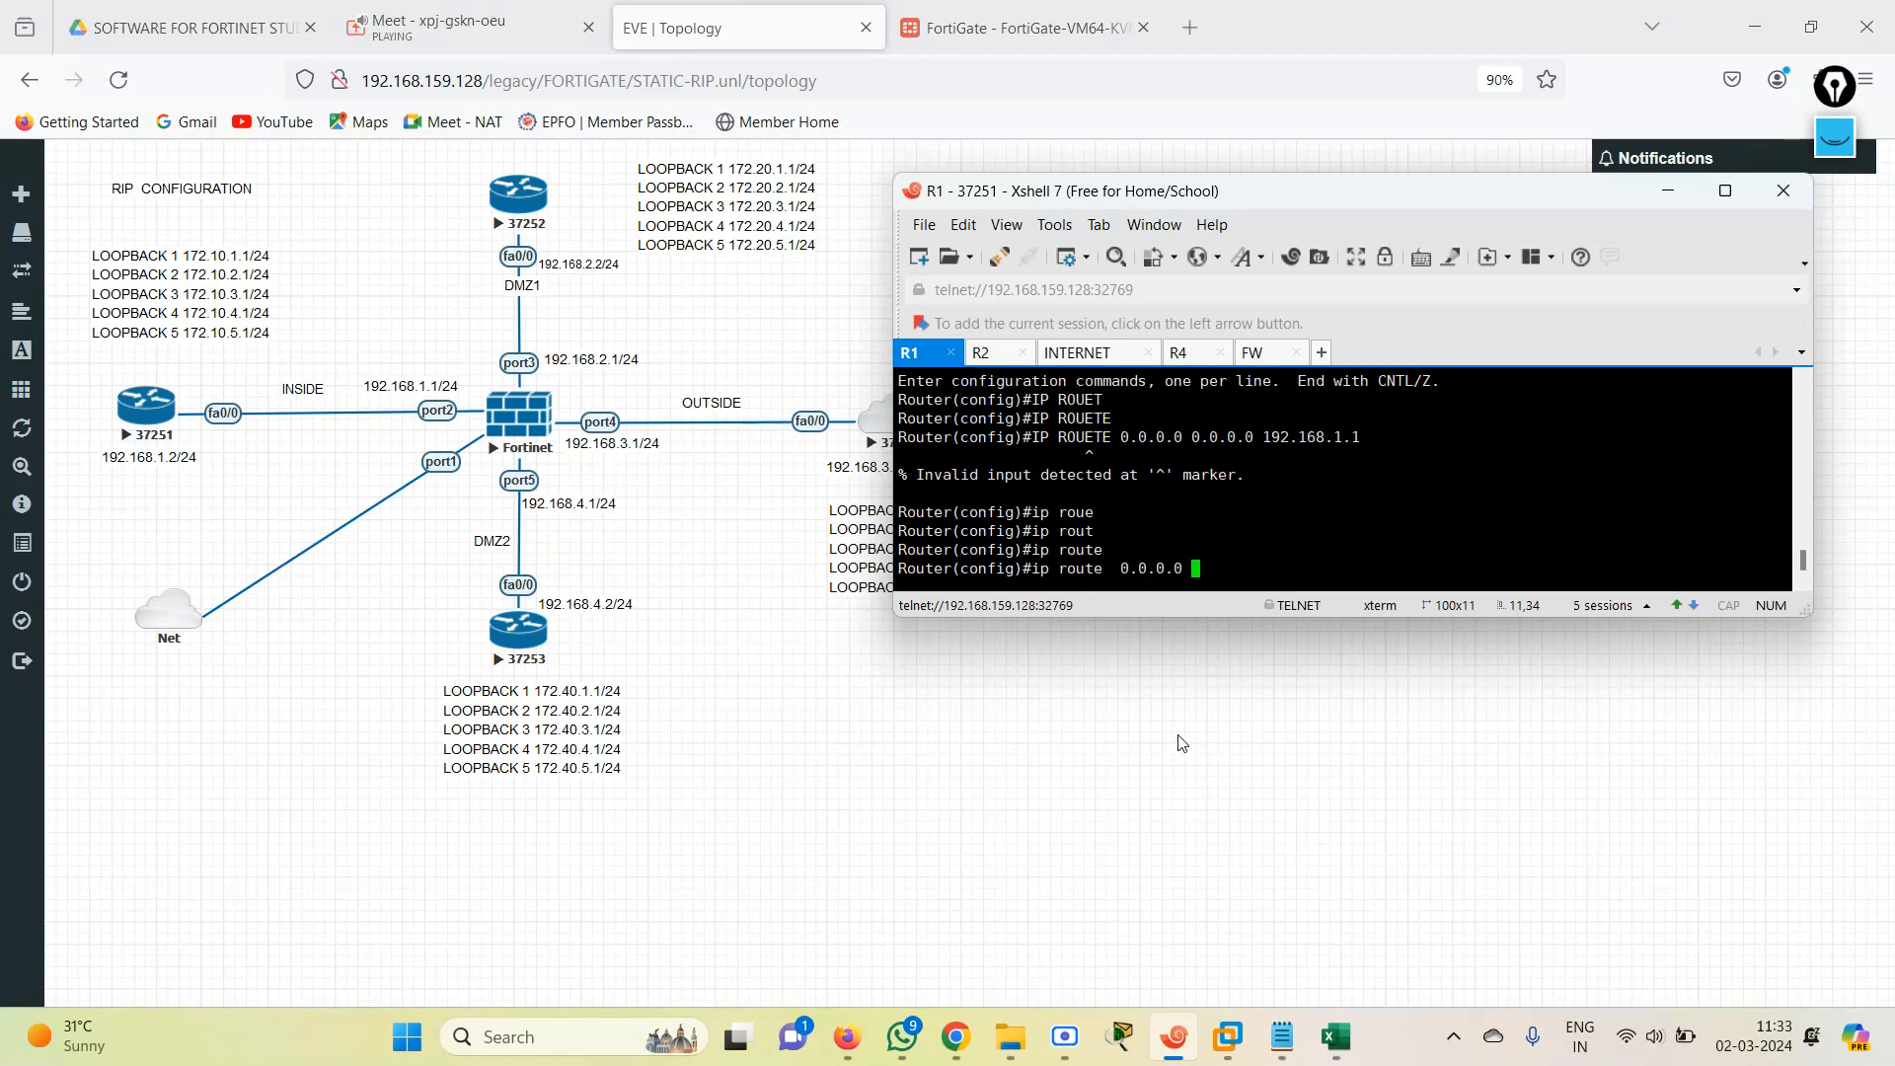
{"action": "type", "text": "0.0.0.0 192.168.1.1"}
{"action": "key", "text": "Return"}
{"action": "key", "text": "Return"}
{"action": "key", "text": "Return"}
{"action": "type", "text": "end"}
{"action": "key", "text": "Return"}
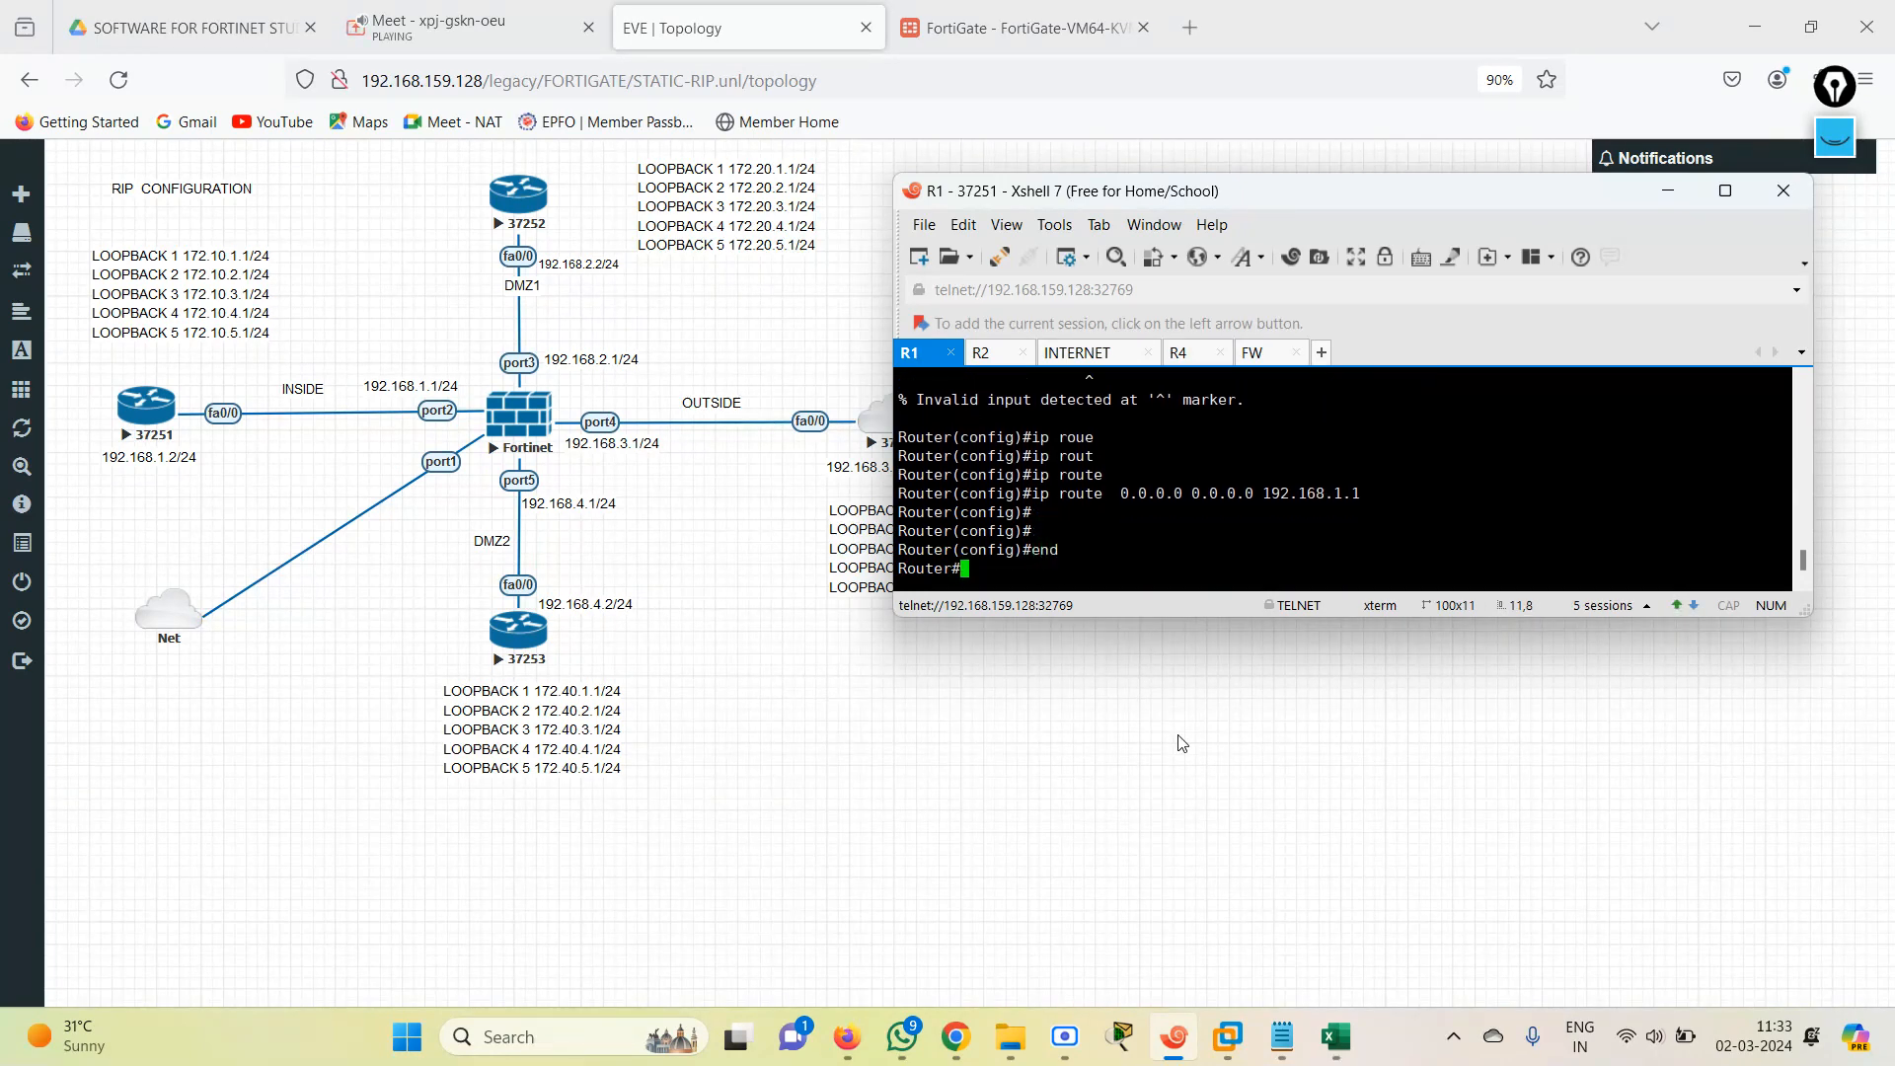
Display R1's IP routing table to check for the static default route.
{"action": "type", "text": "sh ip "}
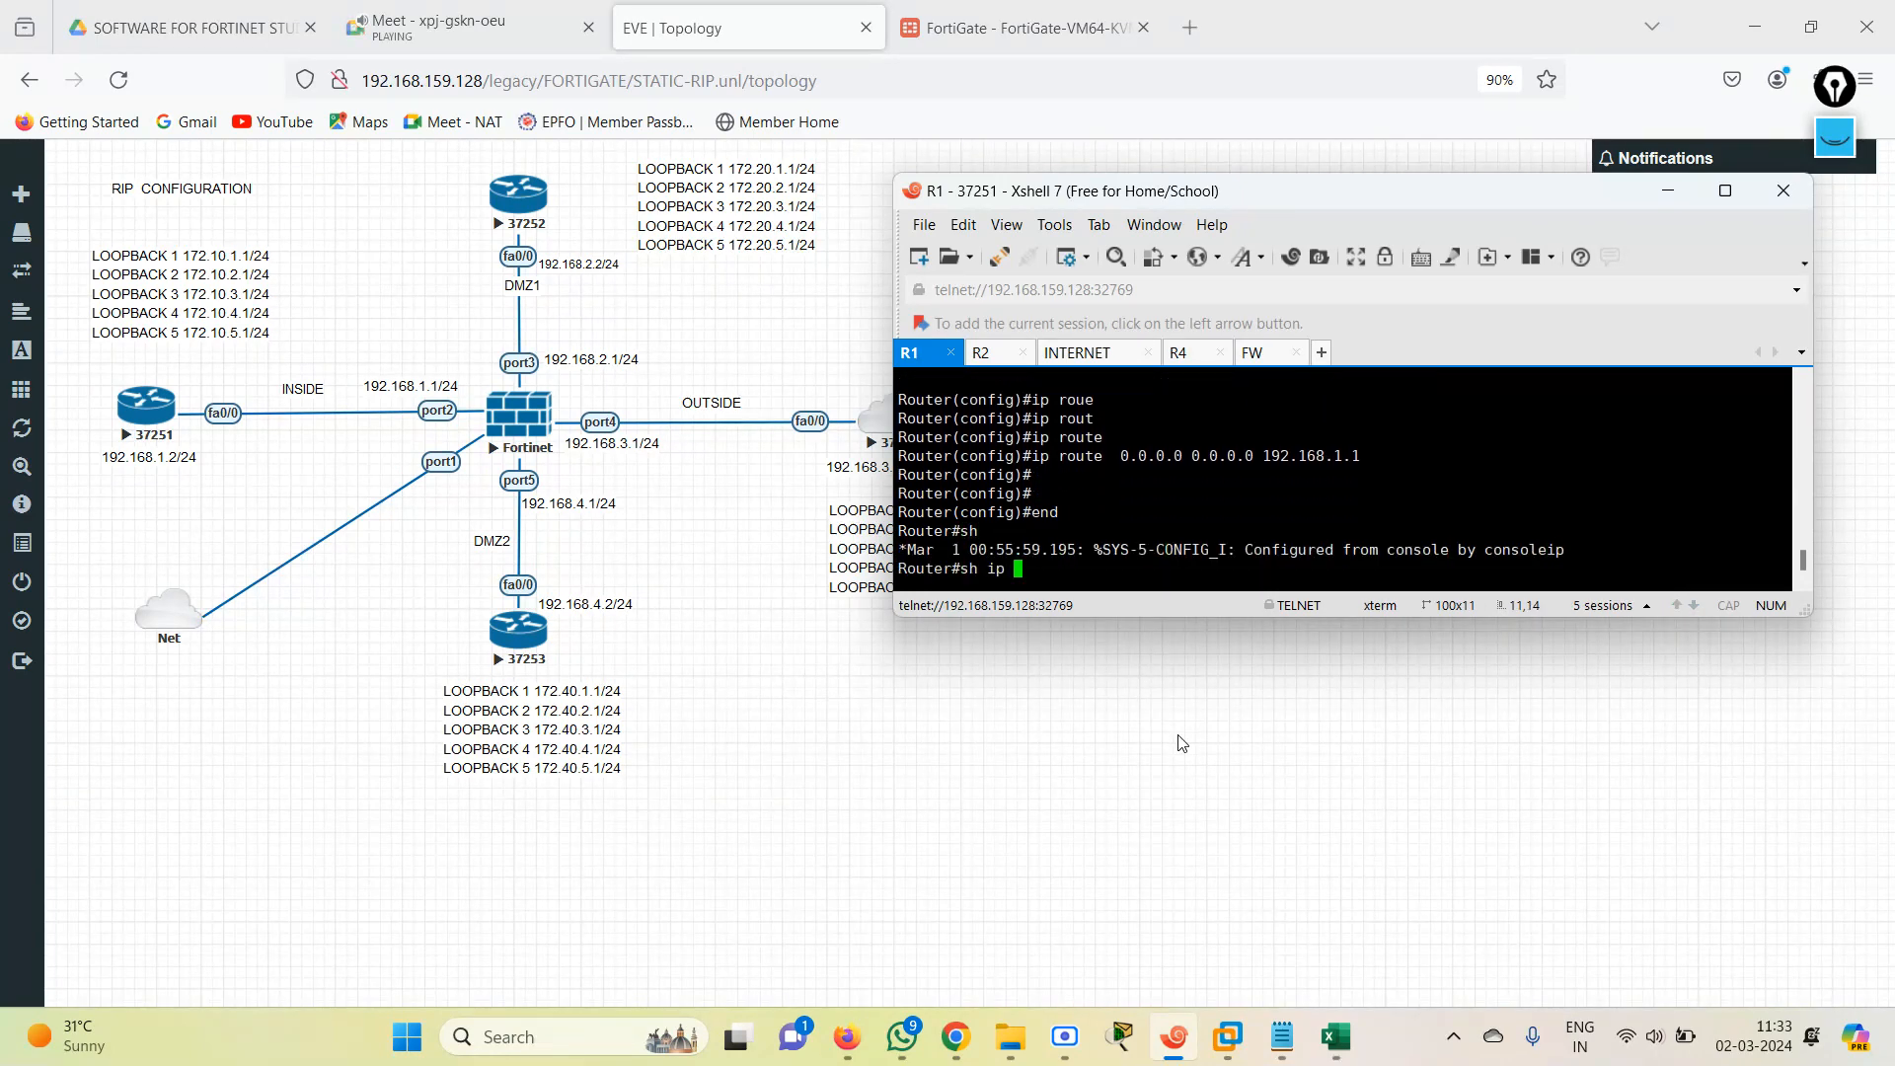
{"action": "type", "text": "route"}
{"action": "key", "text": "Return"}
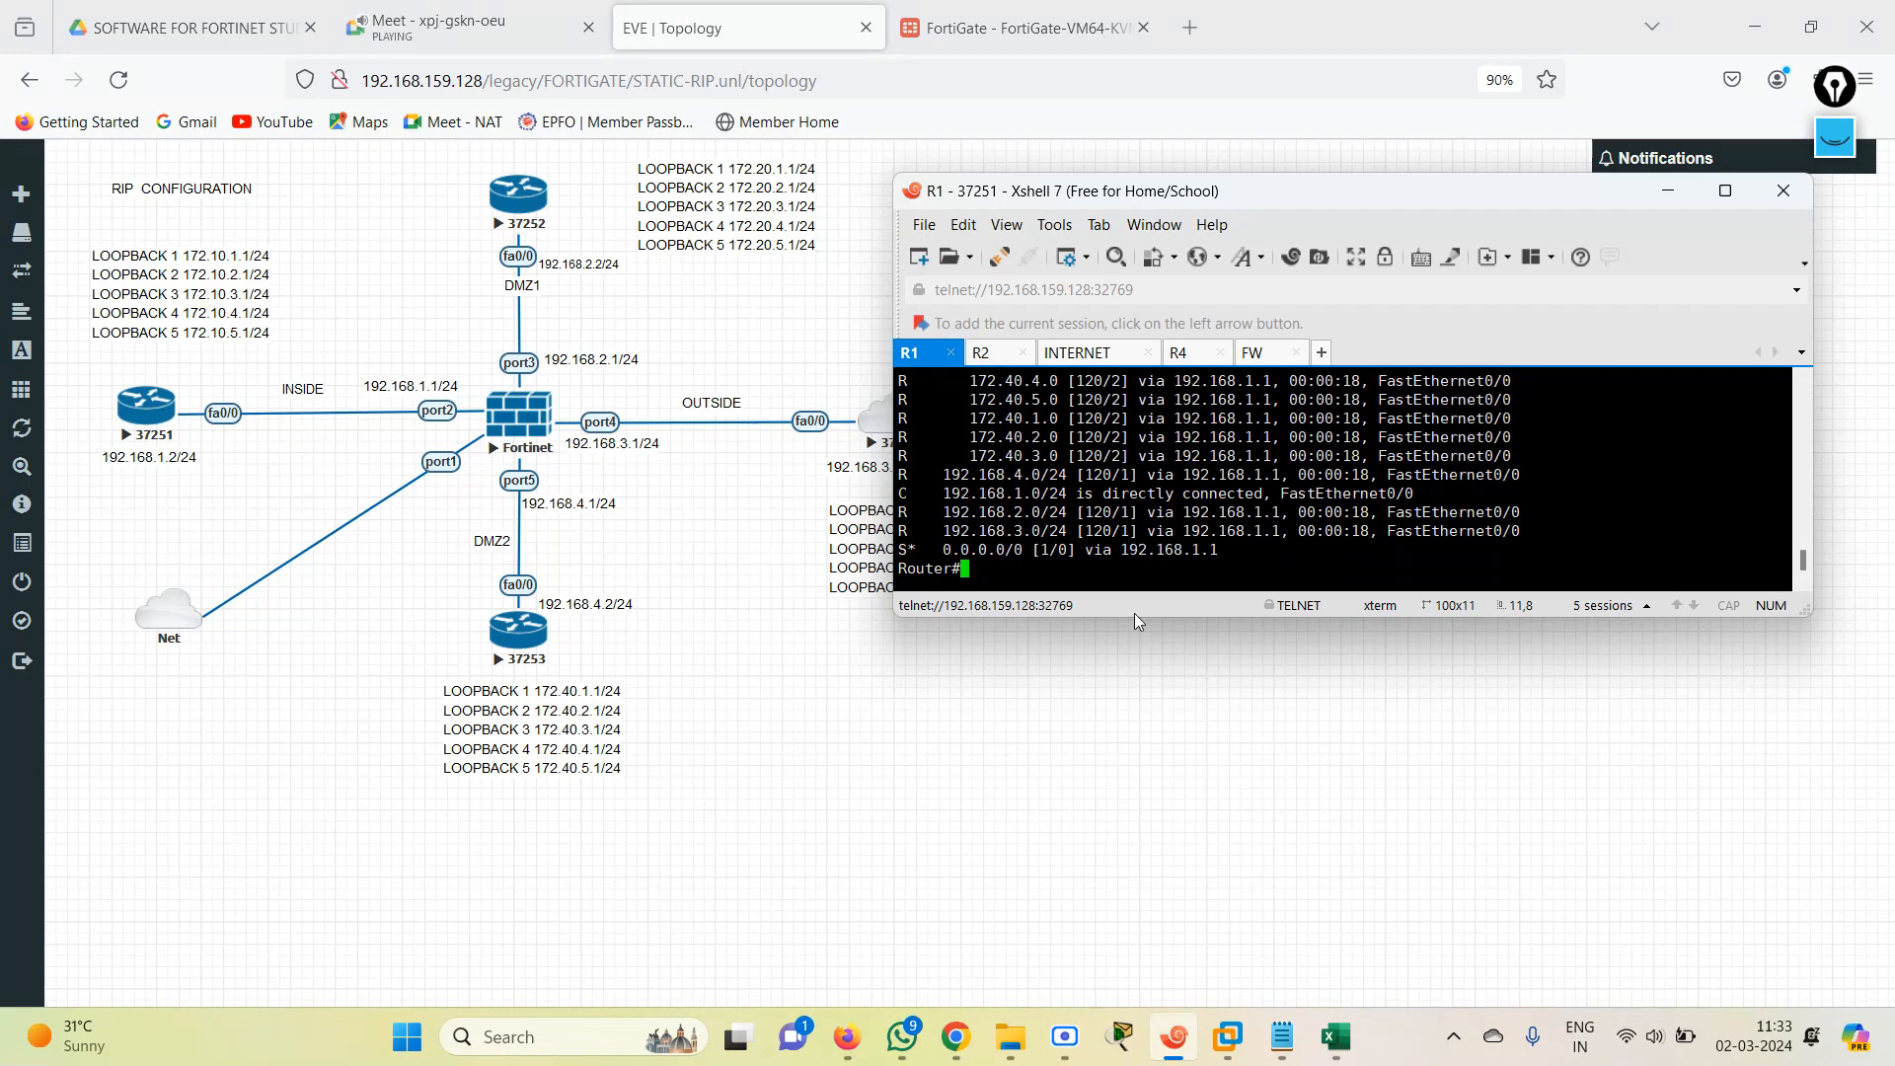
Ping 1.1.1.1 from R1 to test reachability through the static default route.
{"action": "left_click_drag", "start_coordinate": [941, 535], "coordinate": [1164, 534]}
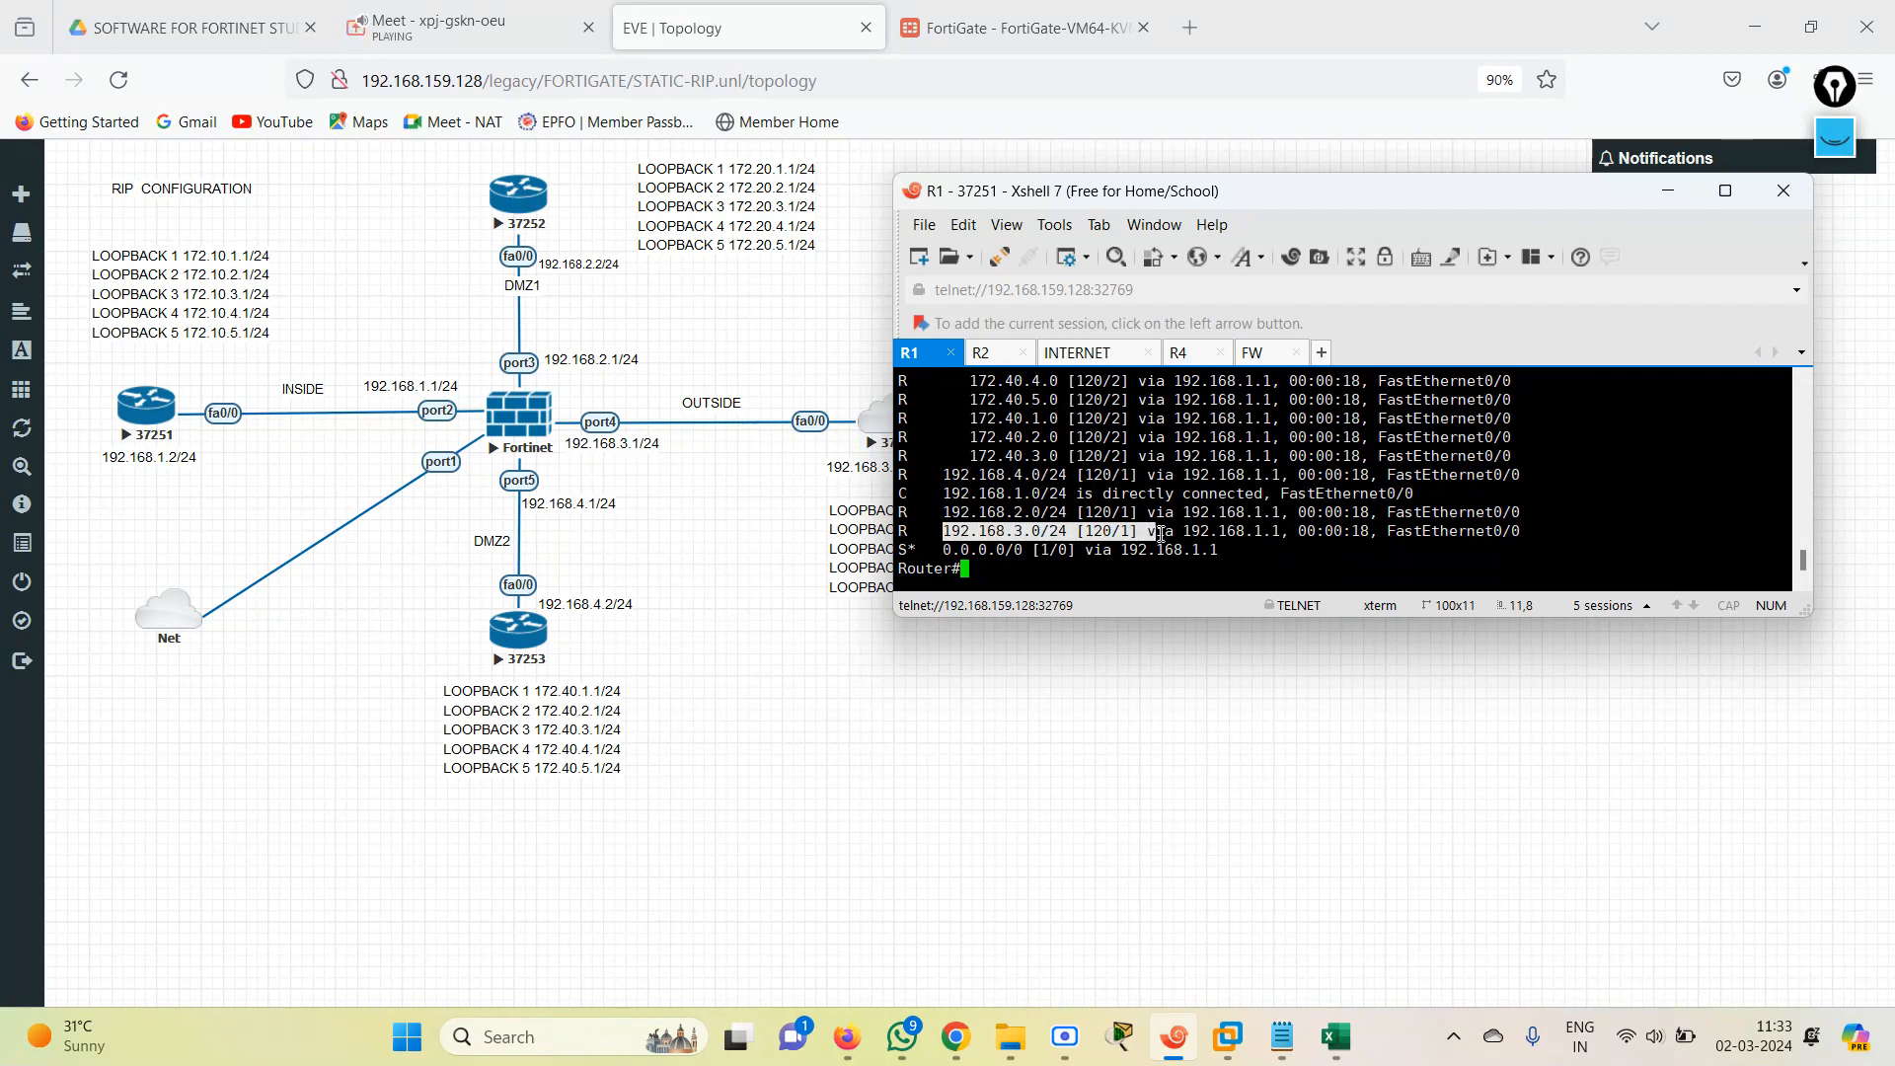
{"action": "left_click", "coordinate": [1067, 559]}
{"action": "type", "text": "pi"}
{"action": "key", "text": "Tab"}
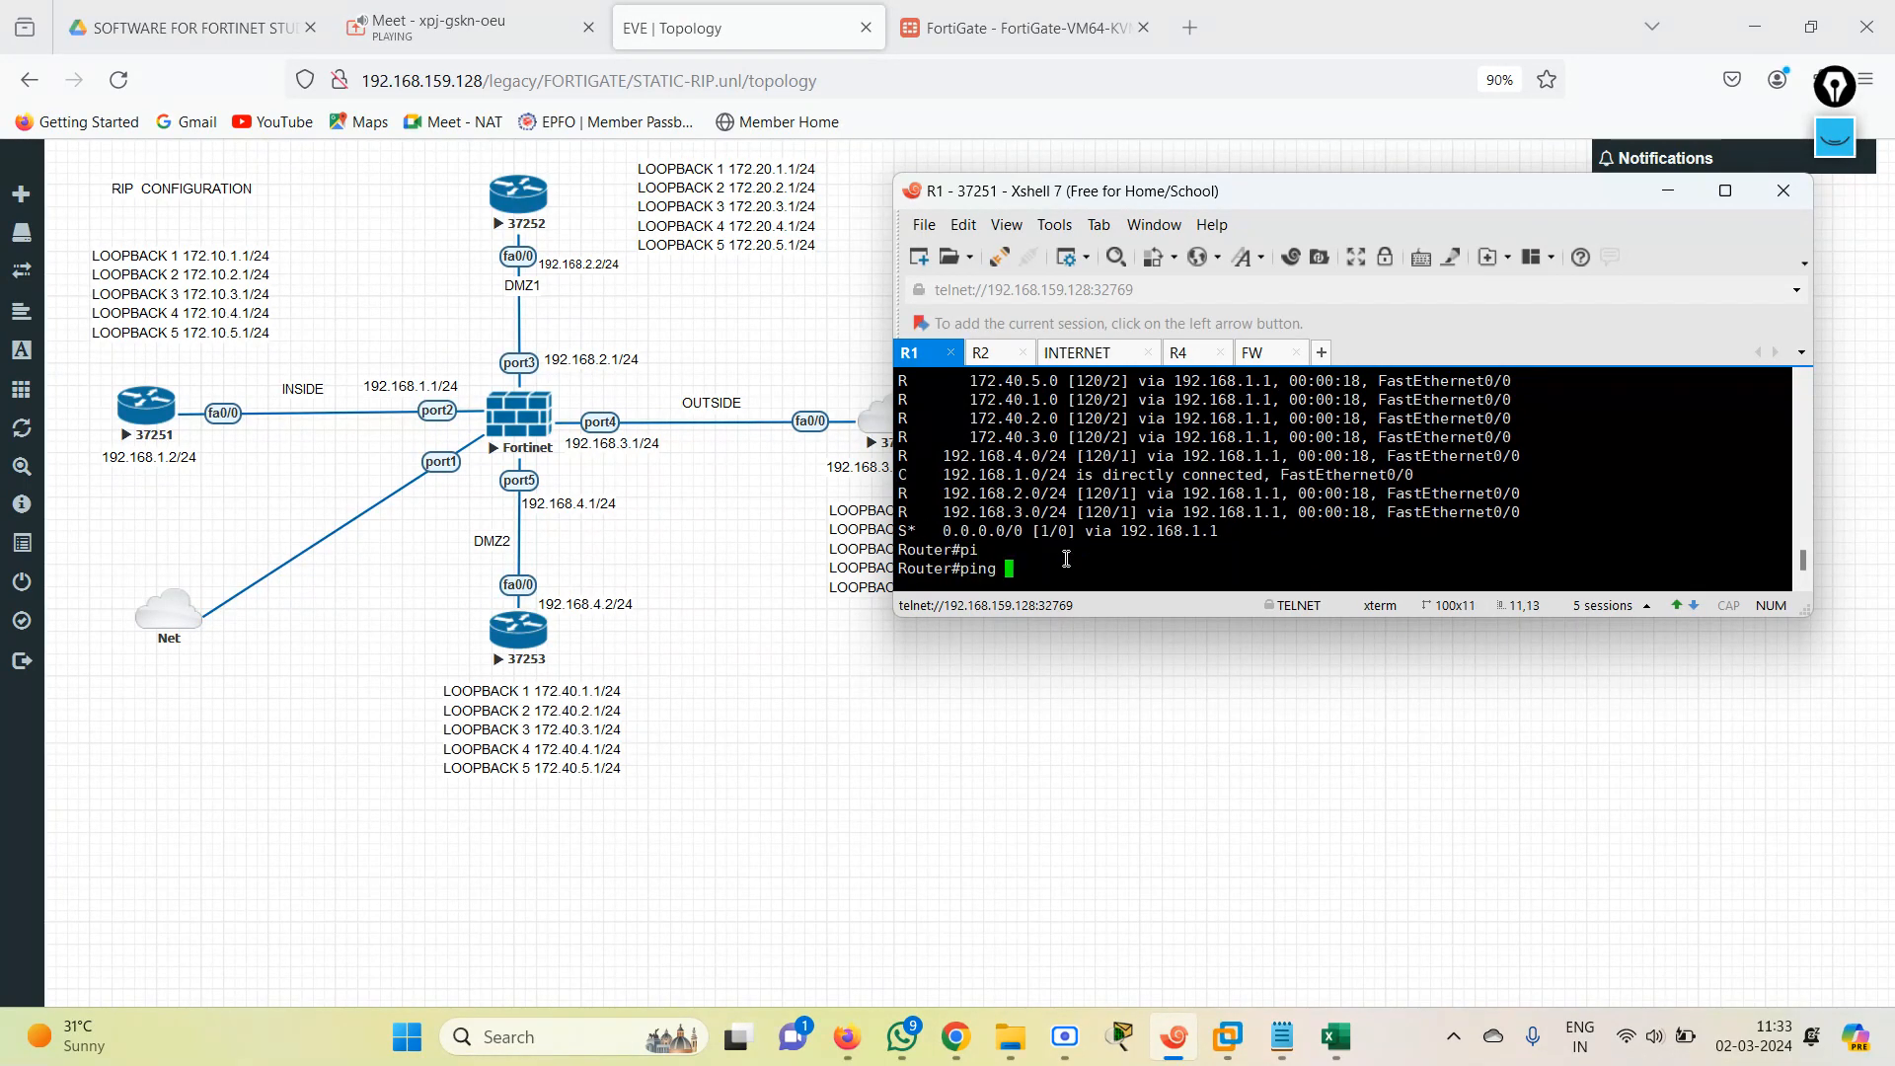
{"action": "type", "text": "1.1.1.1"}
{"action": "key", "text": "Return"}
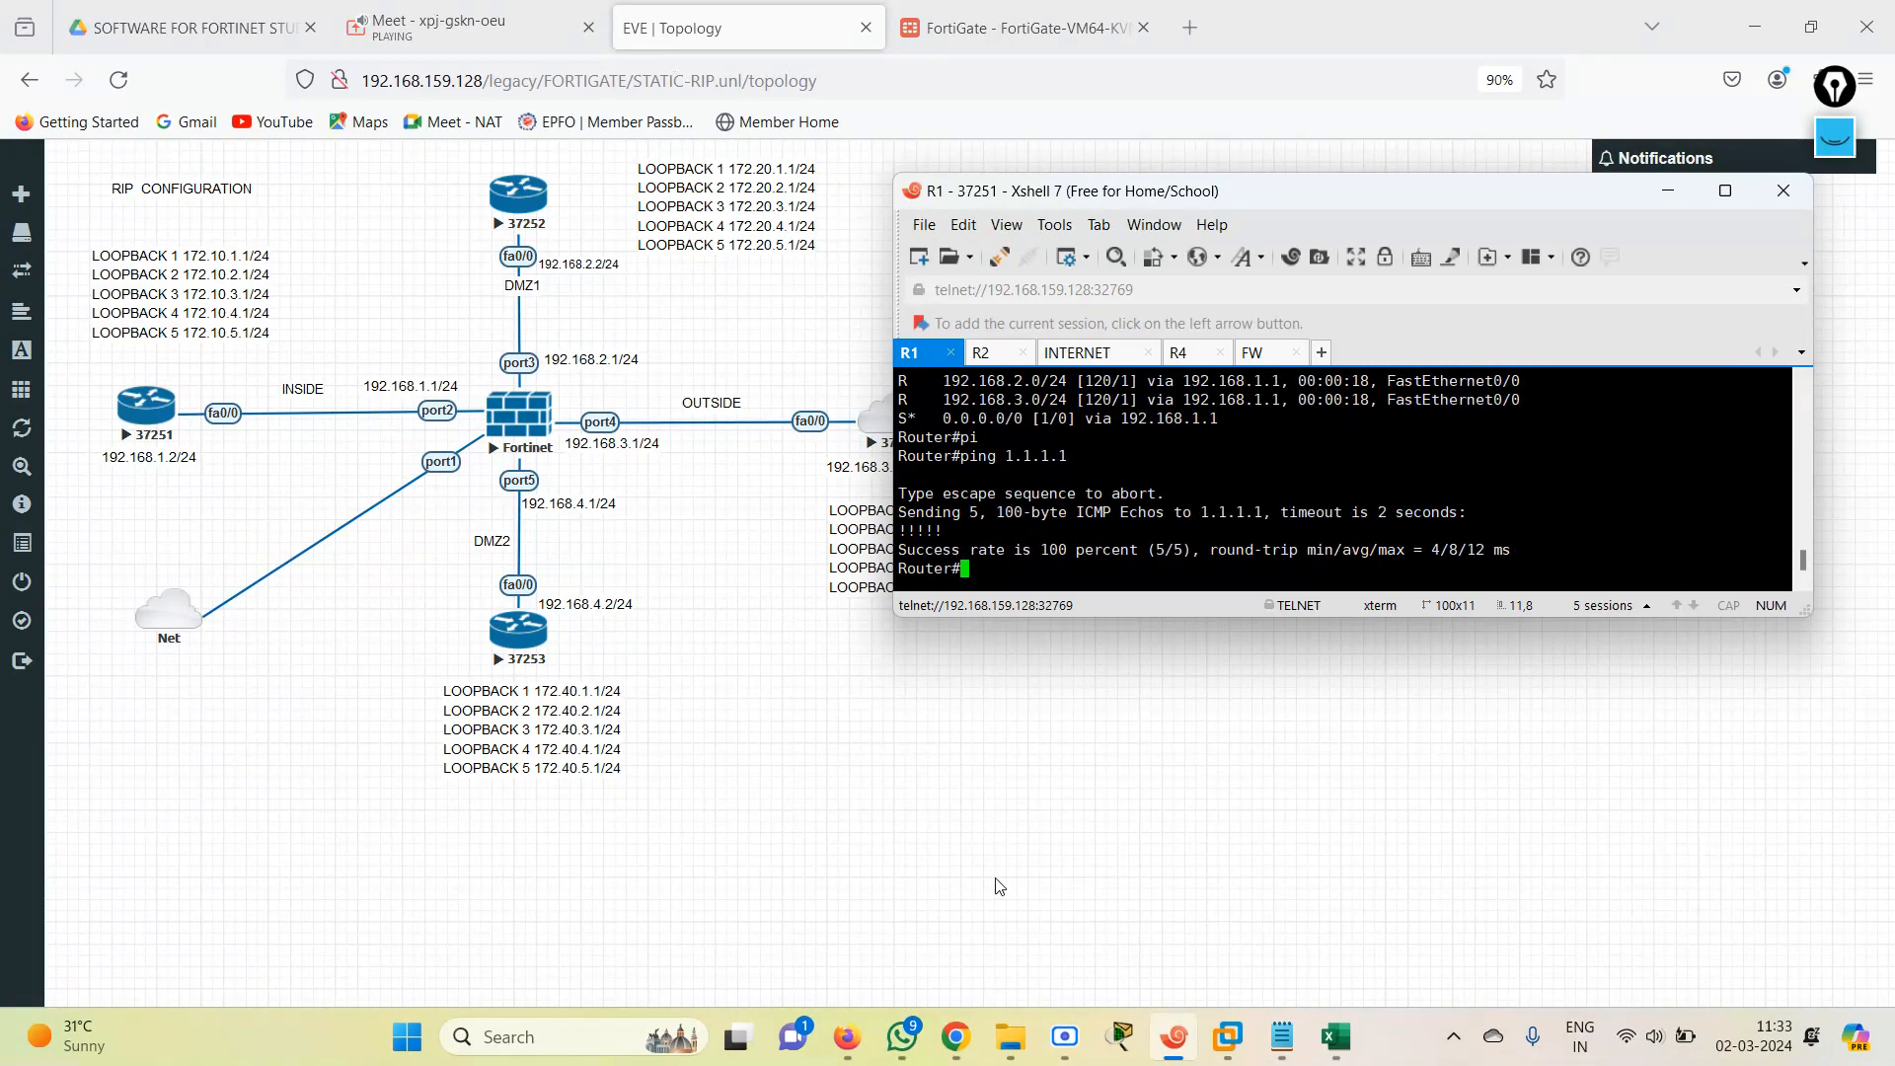
Capture the whole EVE topology diagram as a rectangular snip in Snipping Tool and maximize the result.
{"action": "left_click", "coordinate": [407, 1037]}
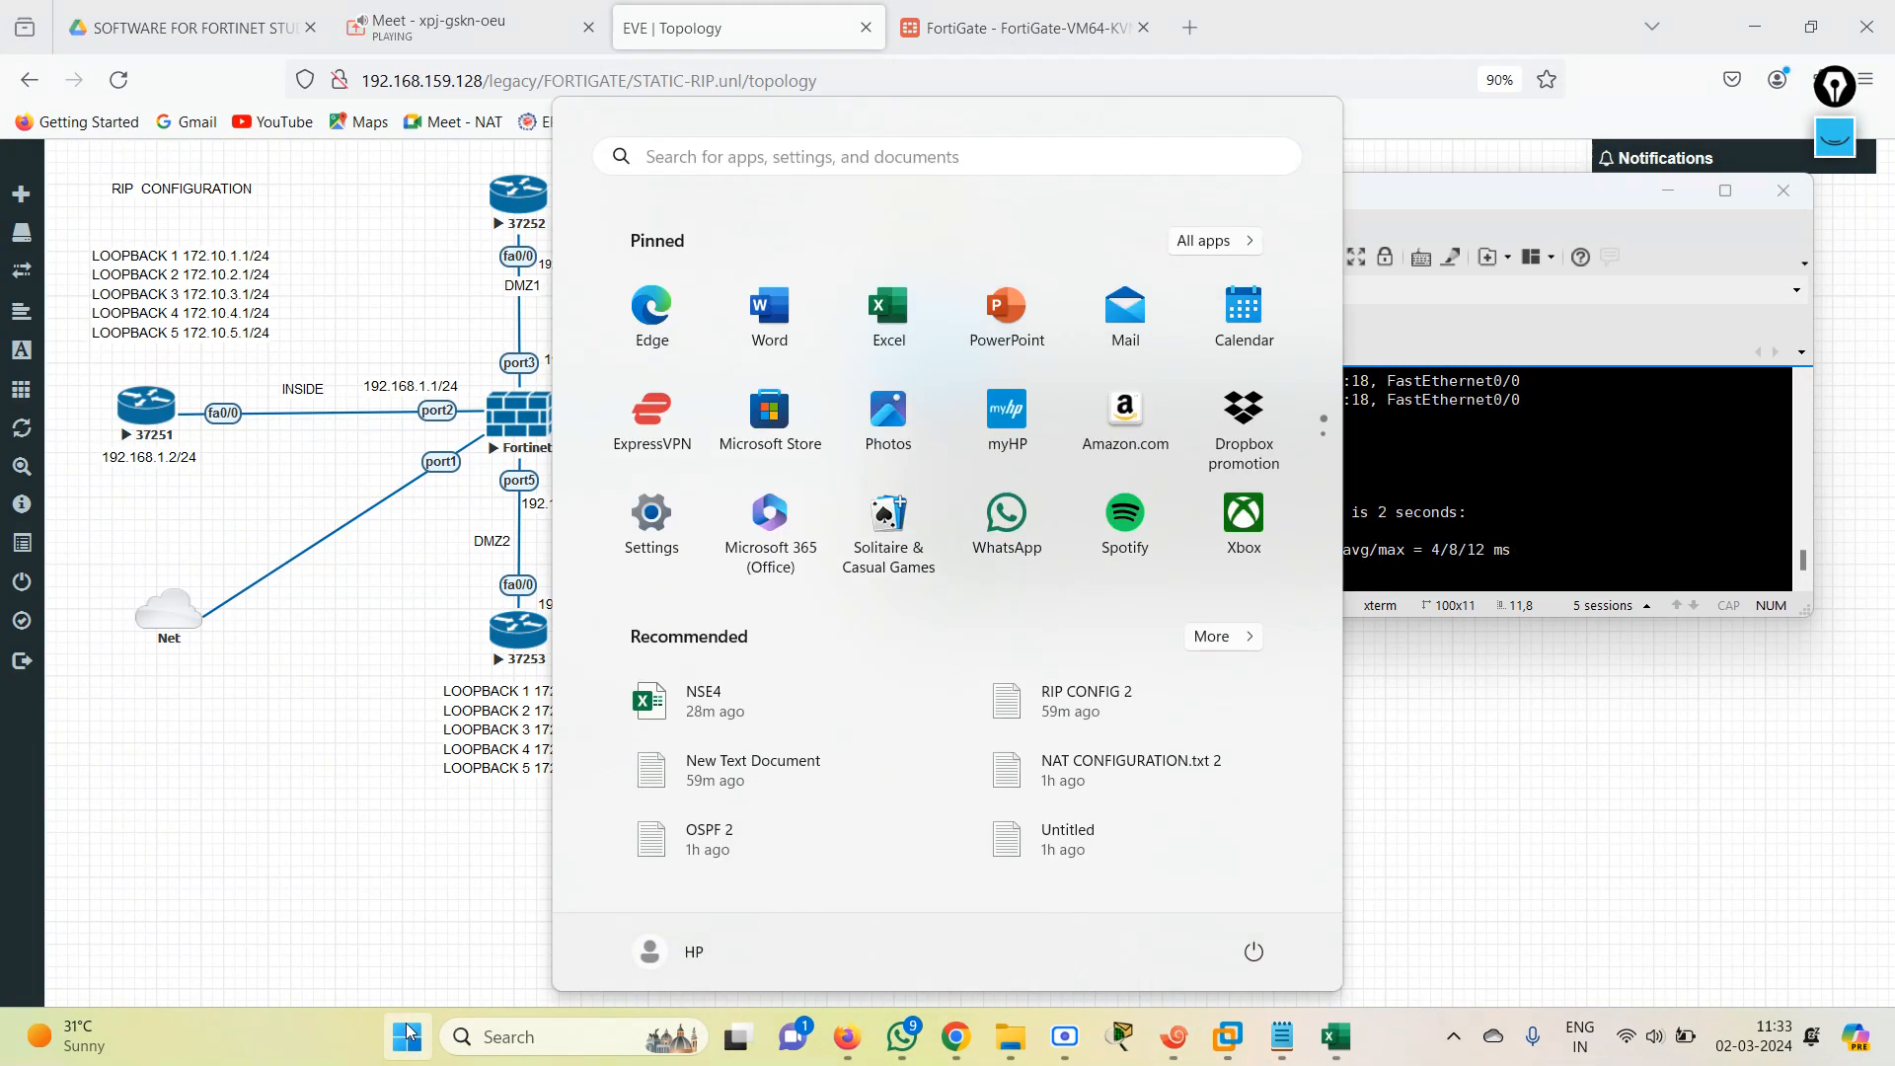
{"action": "left_click", "coordinate": [1655, 827]}
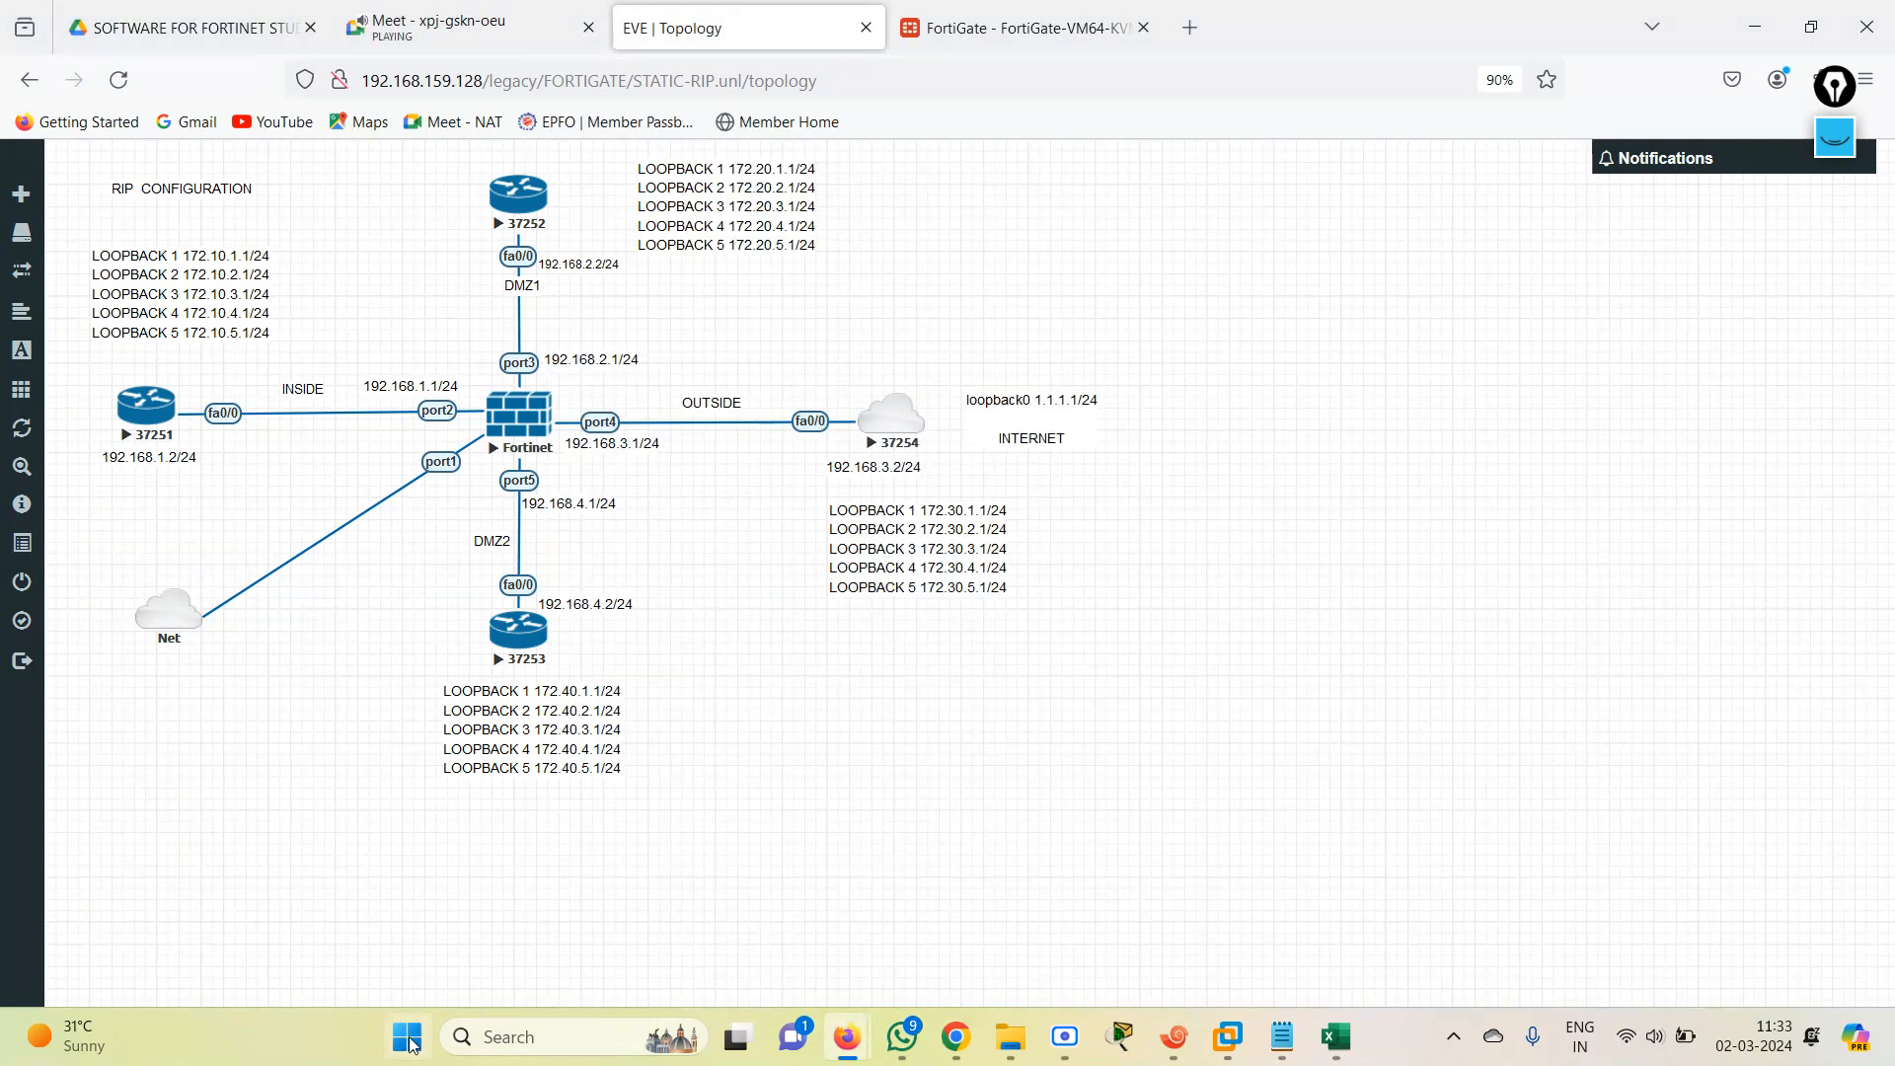
{"action": "left_click", "coordinate": [404, 1036]}
{"action": "type", "text": "sni"}
{"action": "key", "text": "Return"}
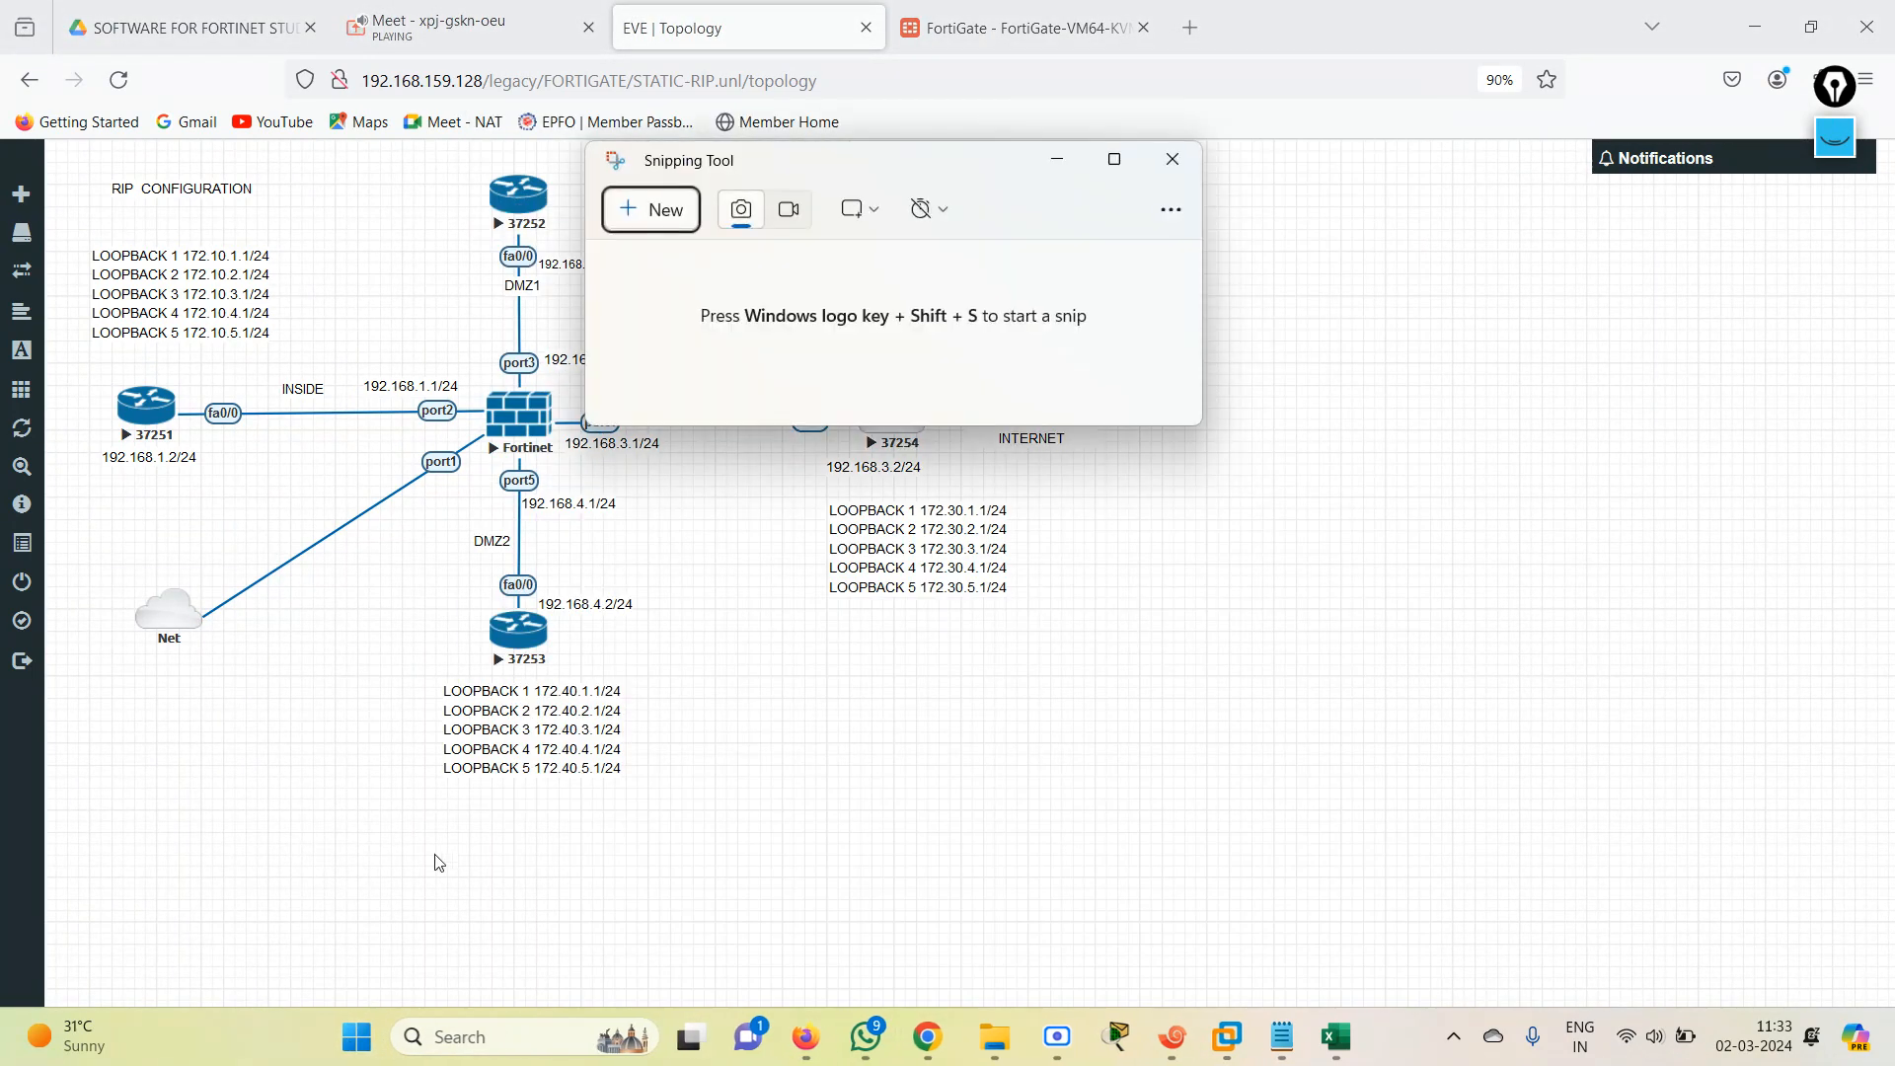
{"action": "left_click", "coordinate": [673, 209]}
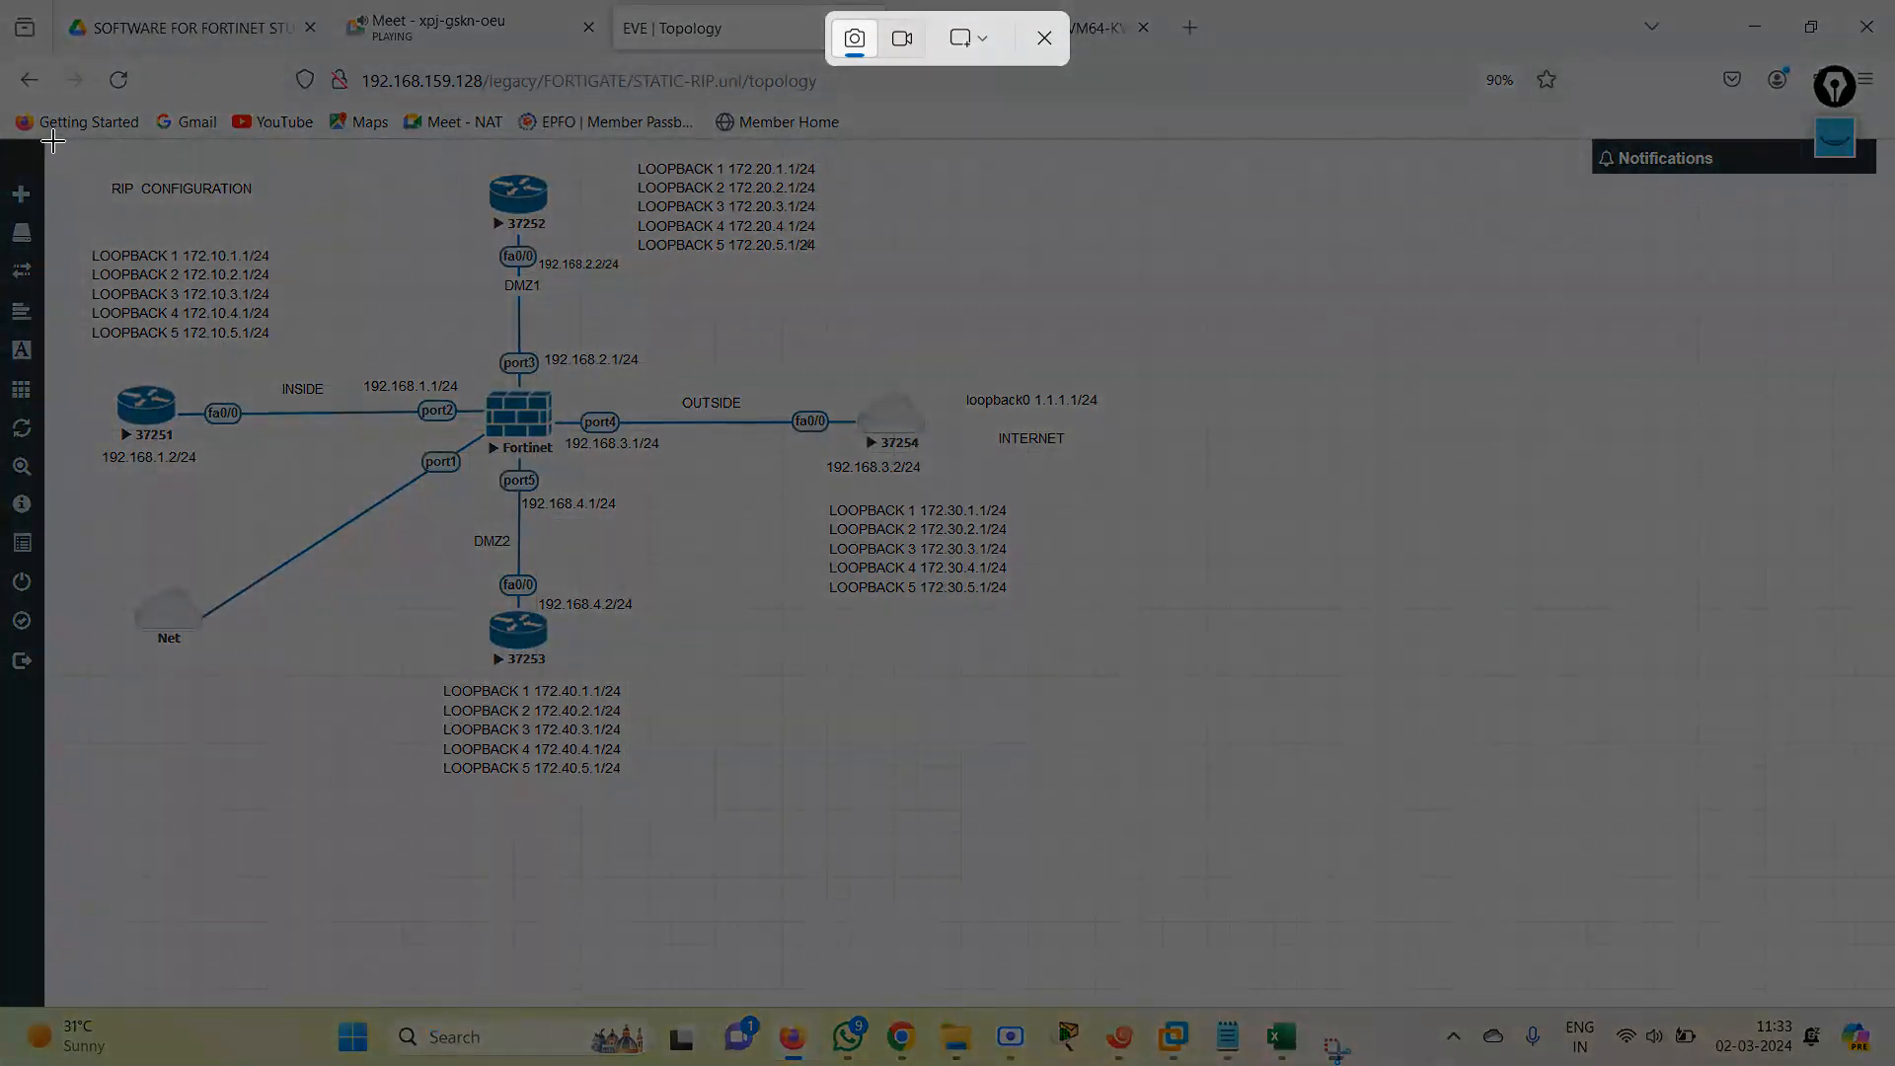
{"action": "left_click_drag", "start_coordinate": [53, 143], "coordinate": [1764, 928]}
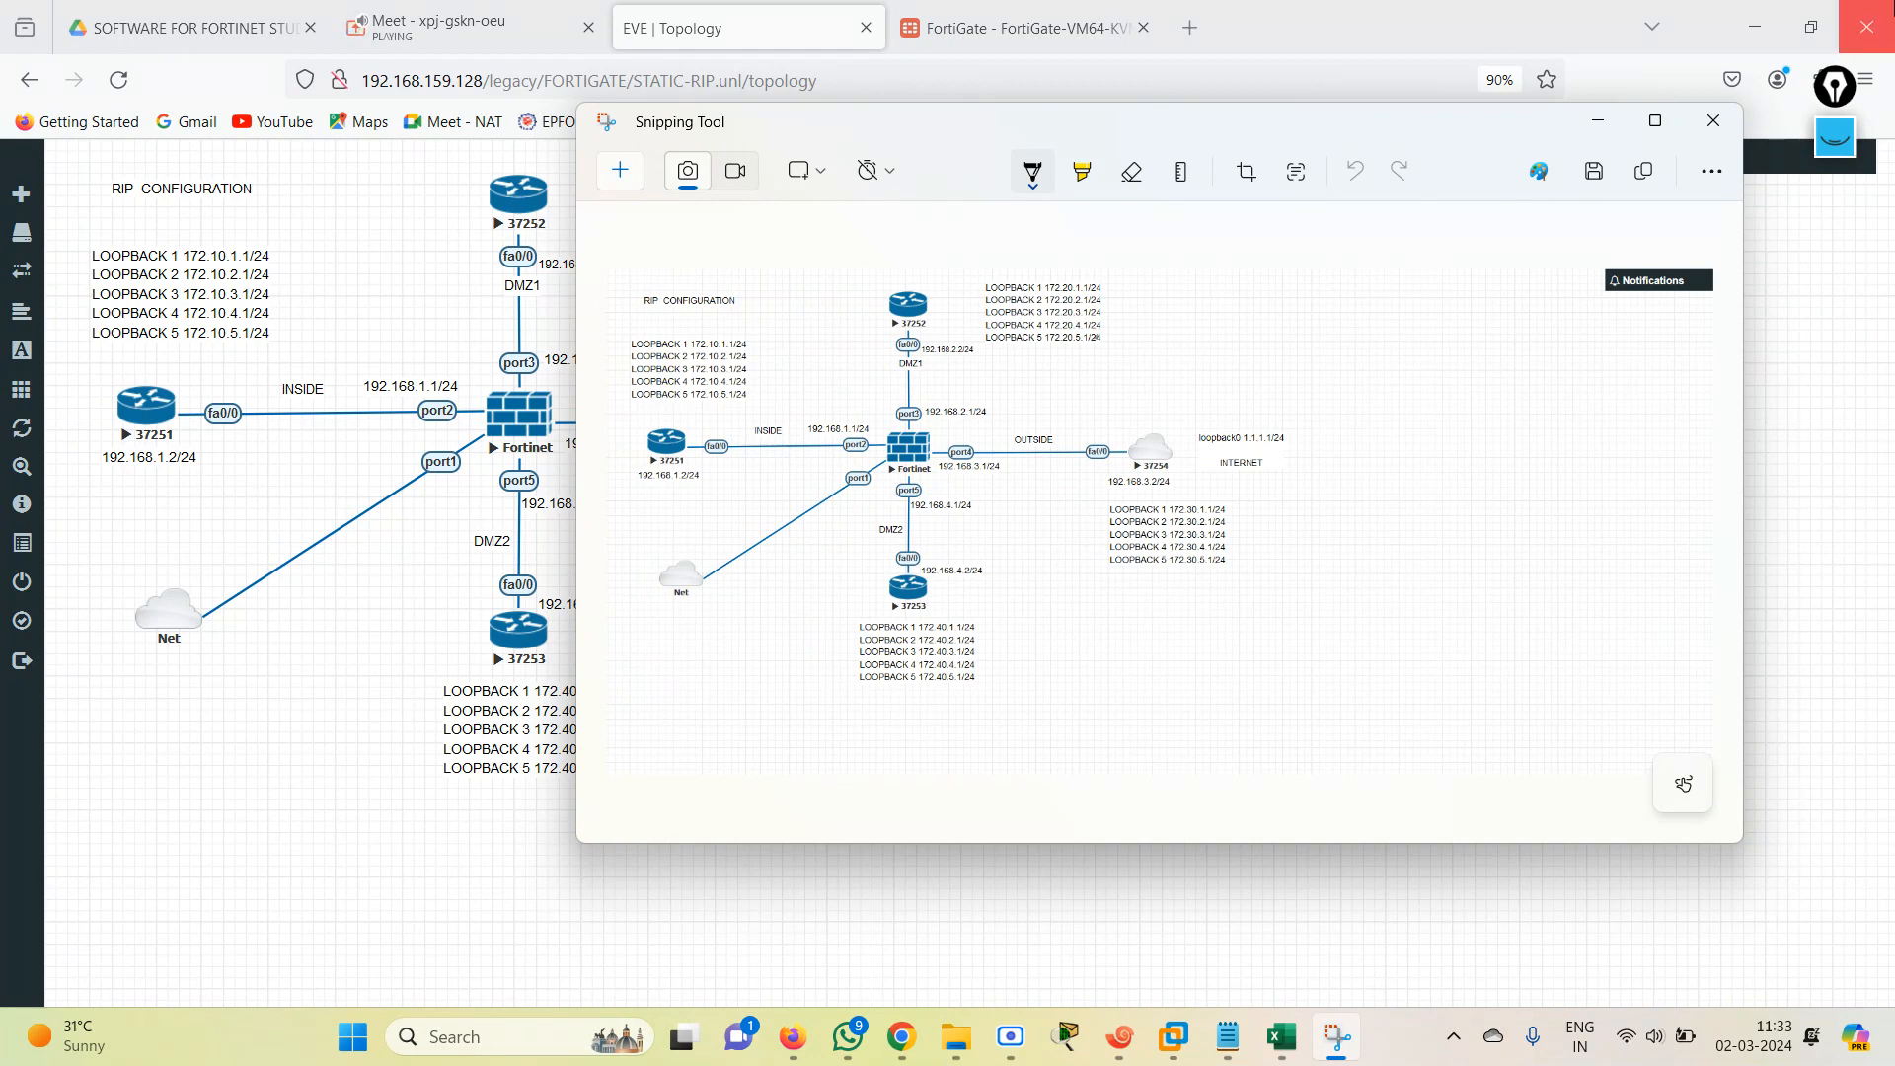
{"action": "left_click", "coordinate": [1655, 120]}
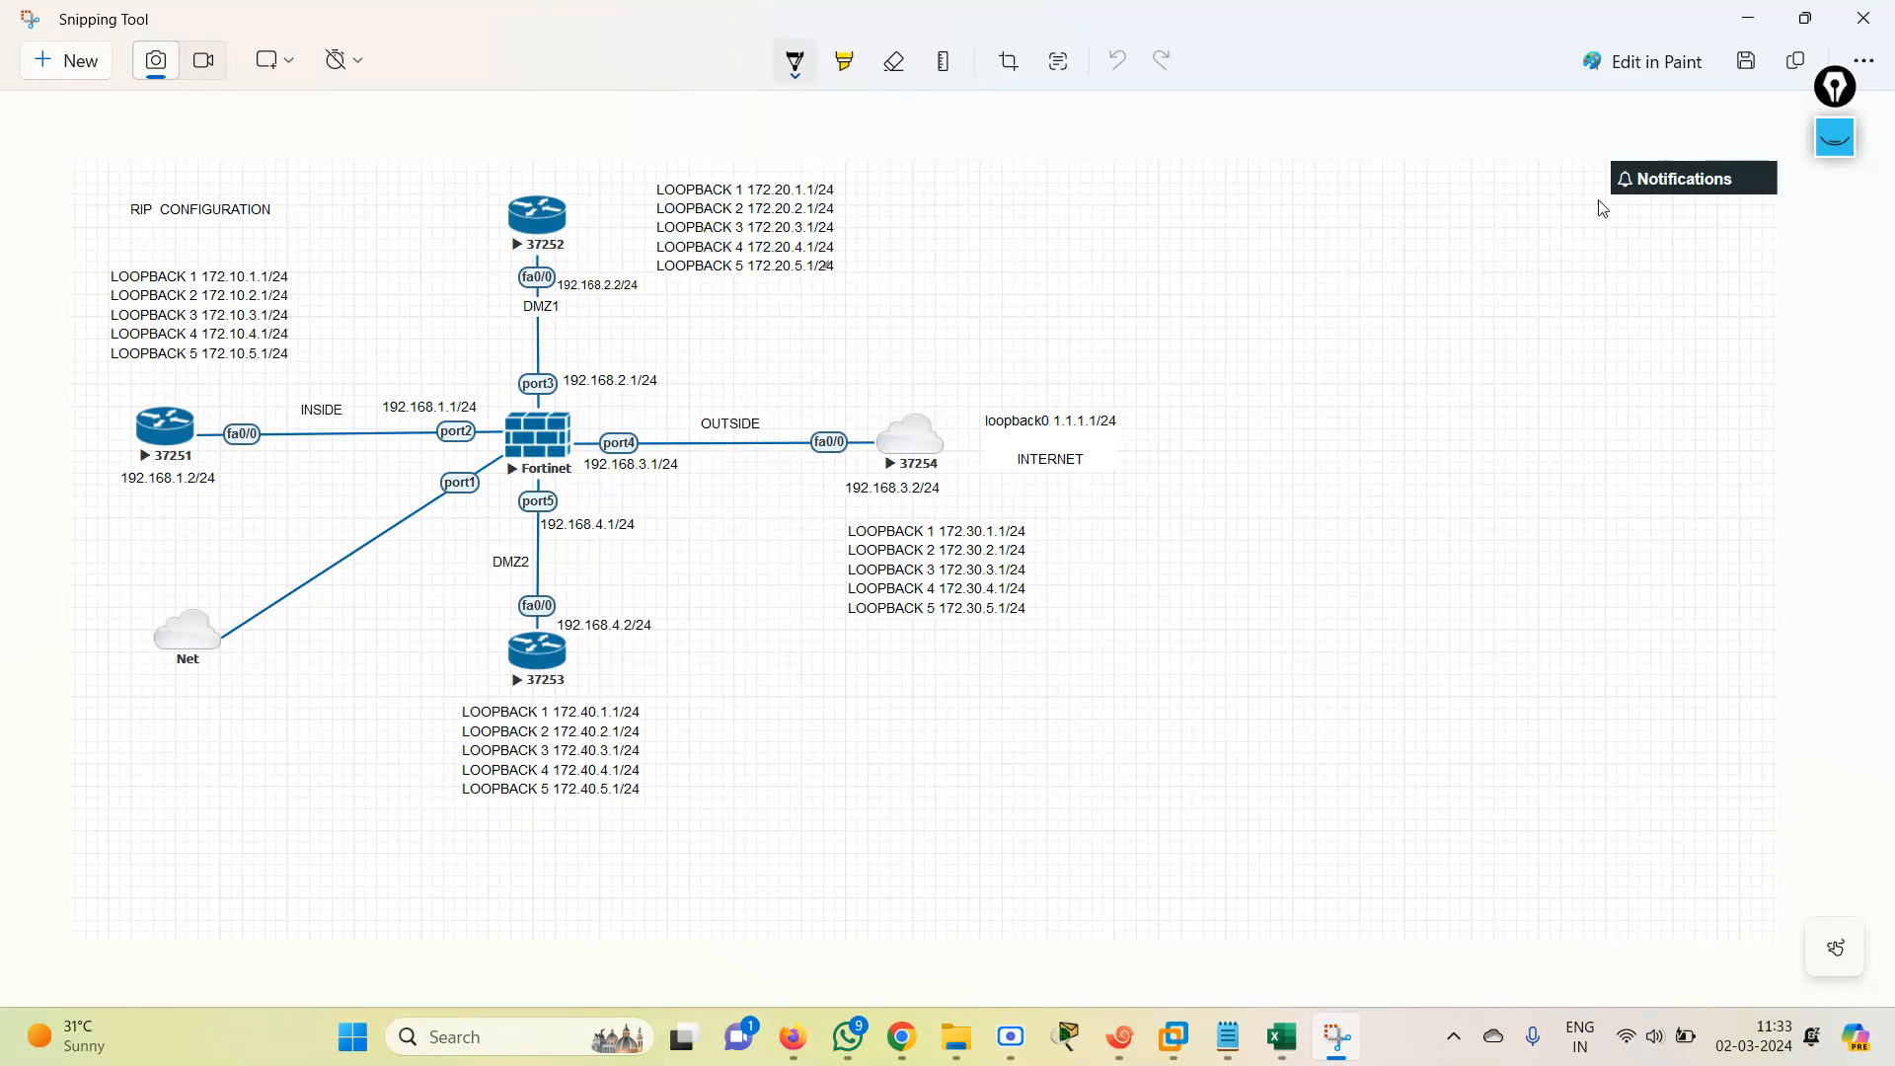
Activate the on-screen annotation pen with the smallest brush size and black colour.
{"action": "left_click", "coordinate": [1835, 139]}
{"action": "left_click", "coordinate": [1835, 250]}
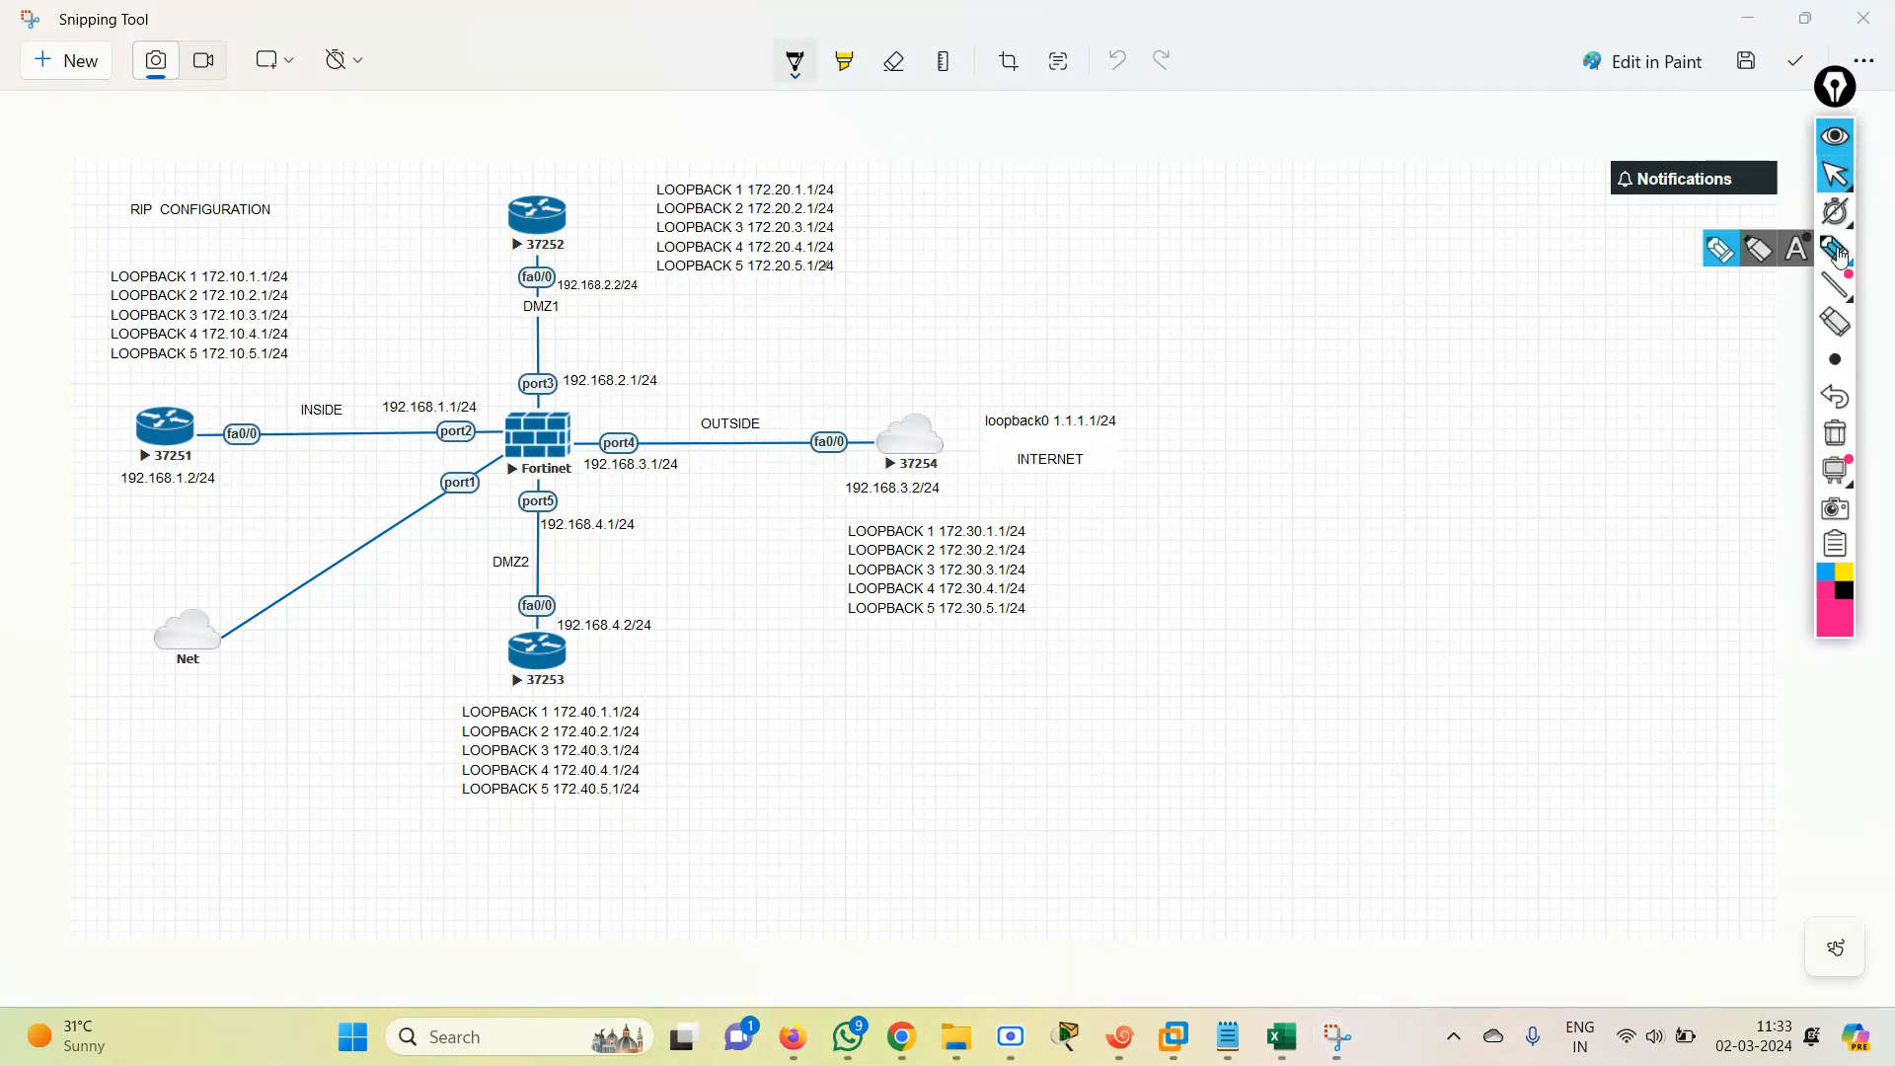
{"action": "left_click", "coordinate": [1732, 259]}
{"action": "left_click", "coordinate": [1836, 360]}
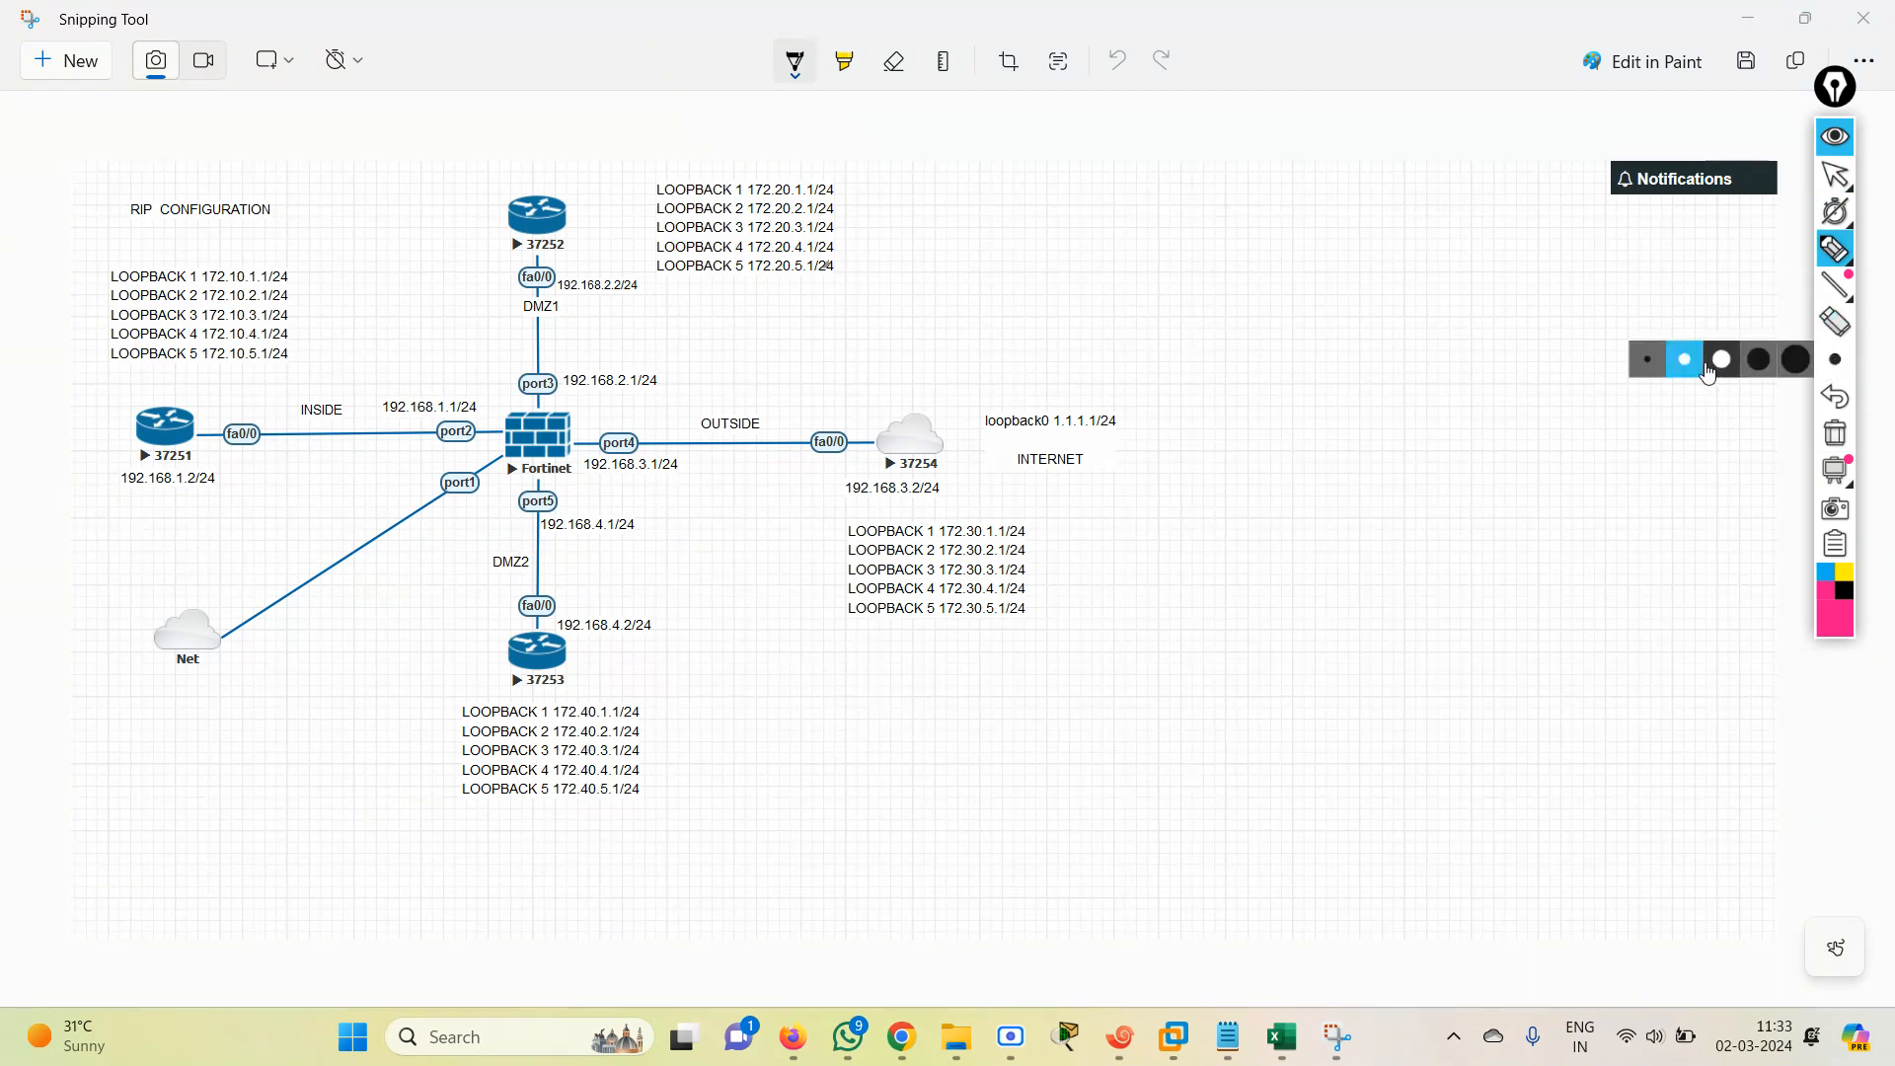
{"action": "left_click", "coordinate": [1659, 371]}
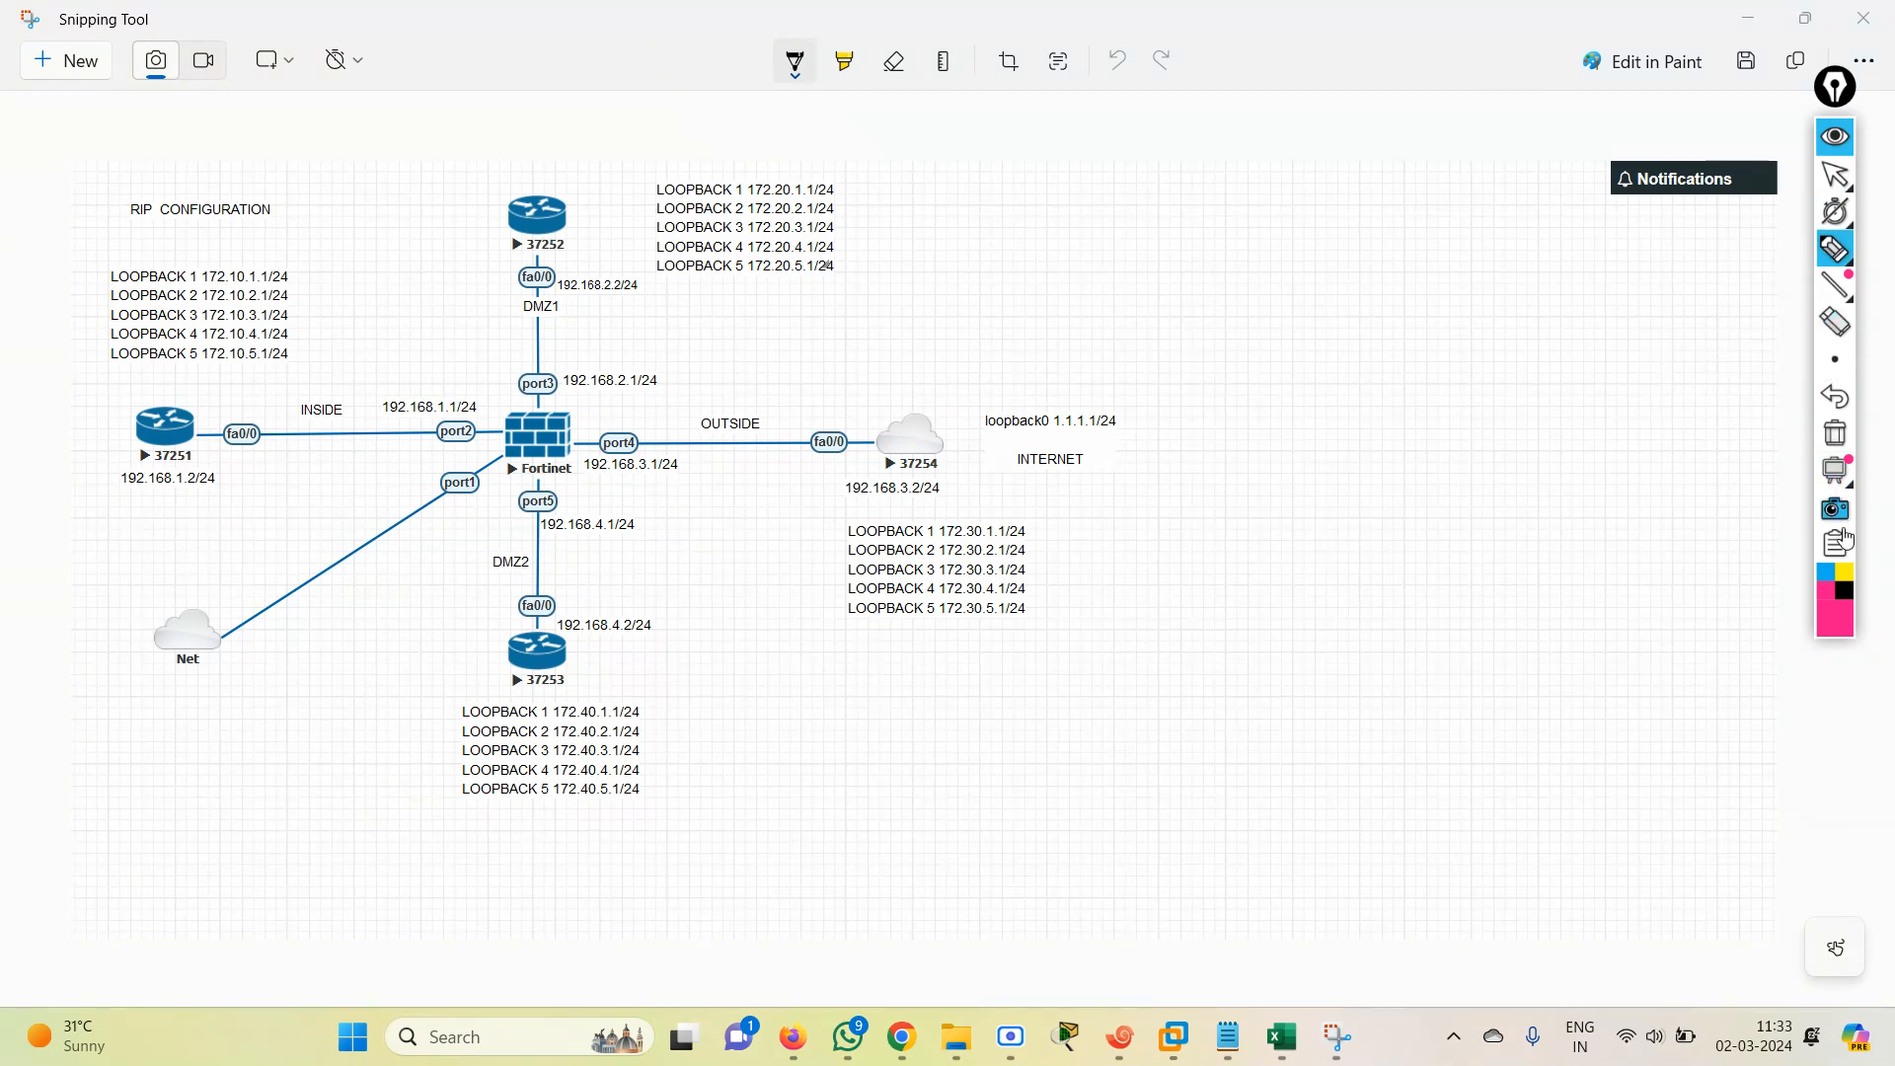
{"action": "left_click", "coordinate": [1844, 592]}
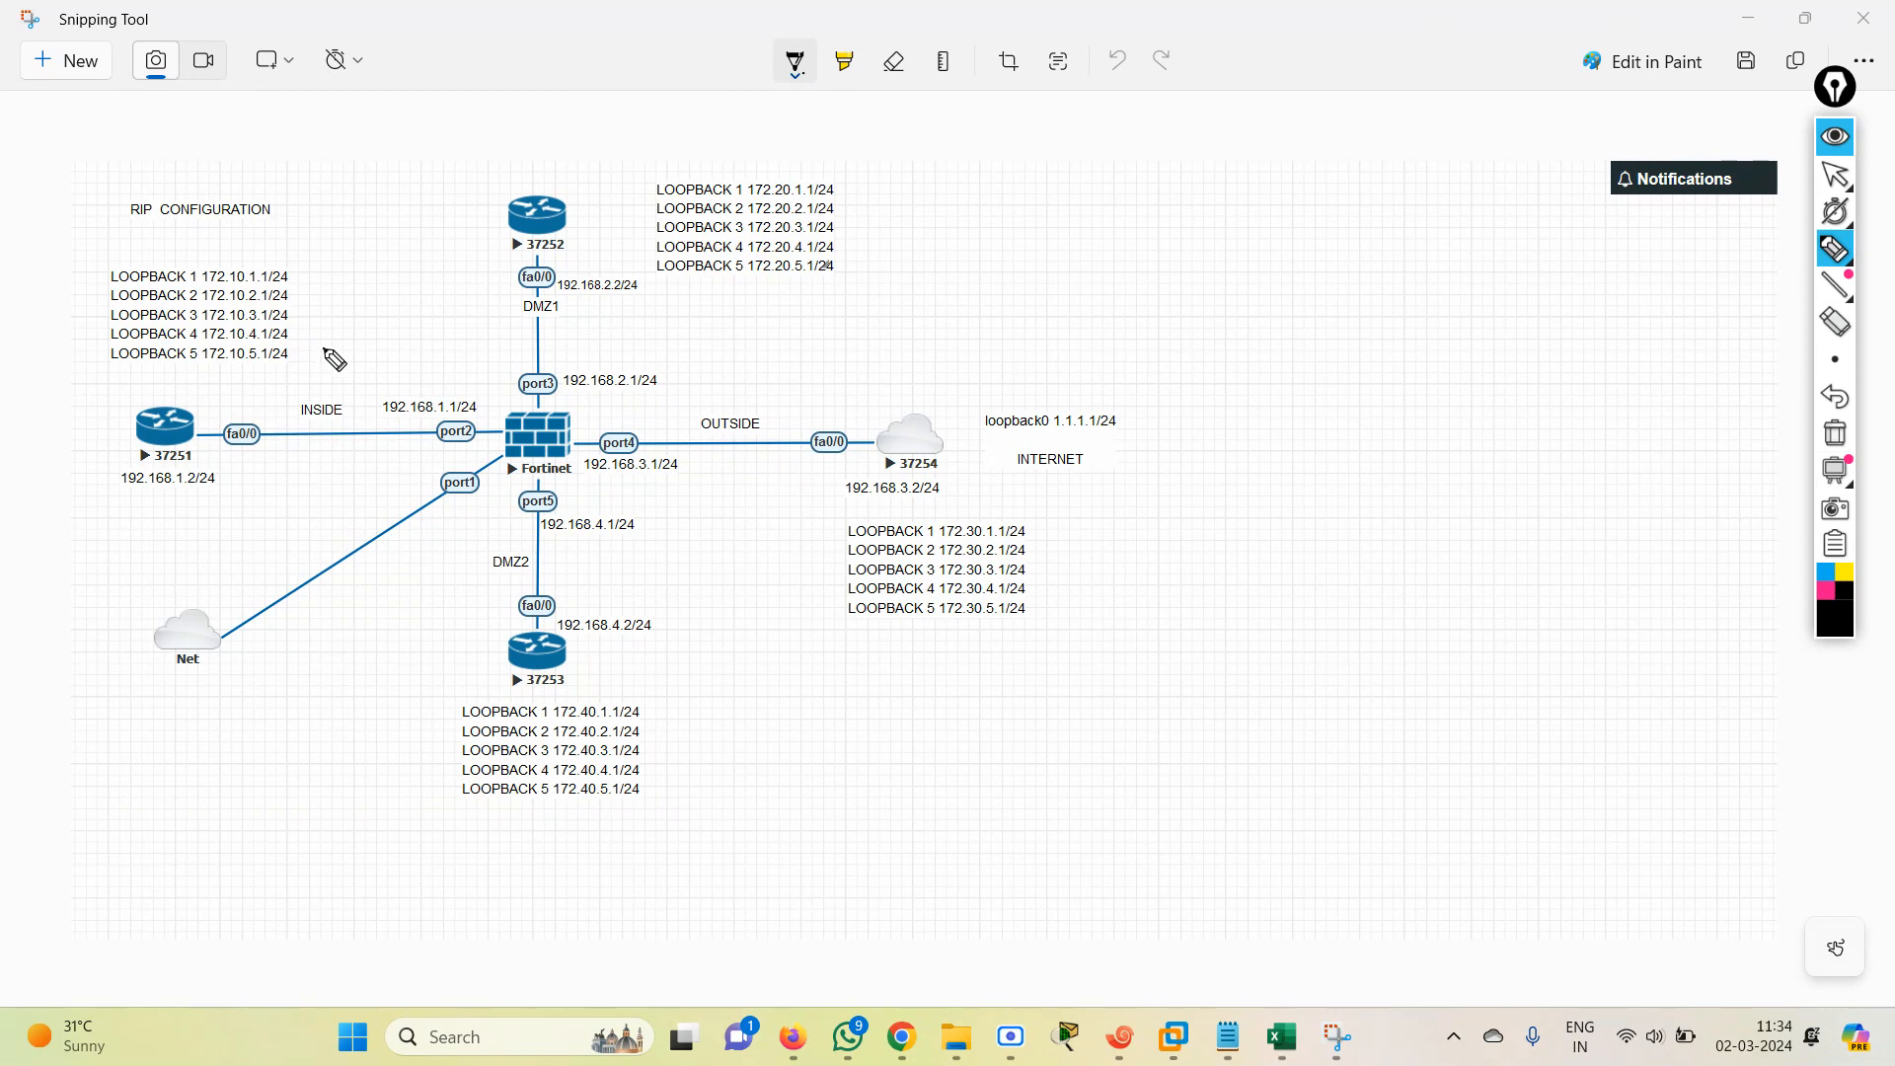
Draw a freehand black stroke around router 37251's fa0/0 port and clear the annotations.
{"action": "mouse_move", "coordinate": [325, 348]}
{"action": "left_mouse_down"}
{"action": "mouse_move", "coordinate": [259, 434]}
{"action": "mouse_move", "coordinate": [301, 408]}
{"action": "left_mouse_up"}
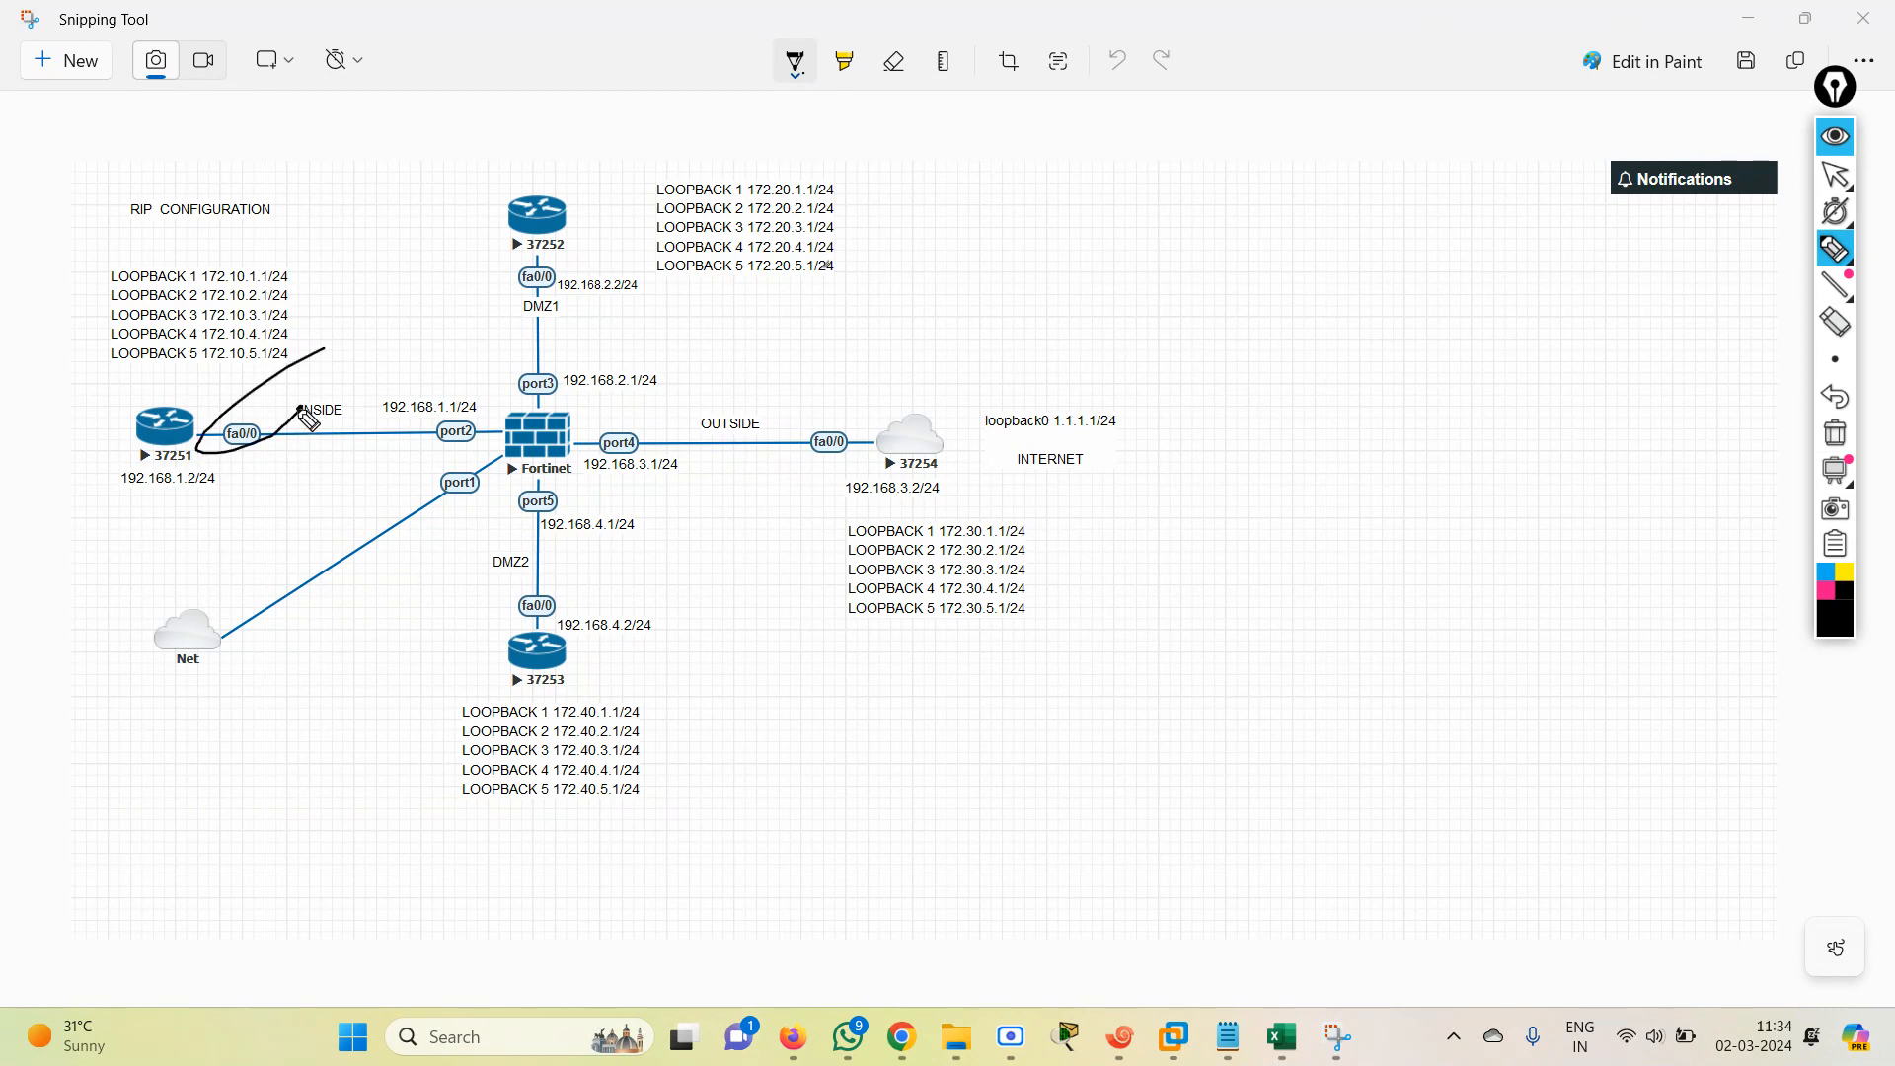
{"action": "left_click", "coordinate": [1834, 341]}
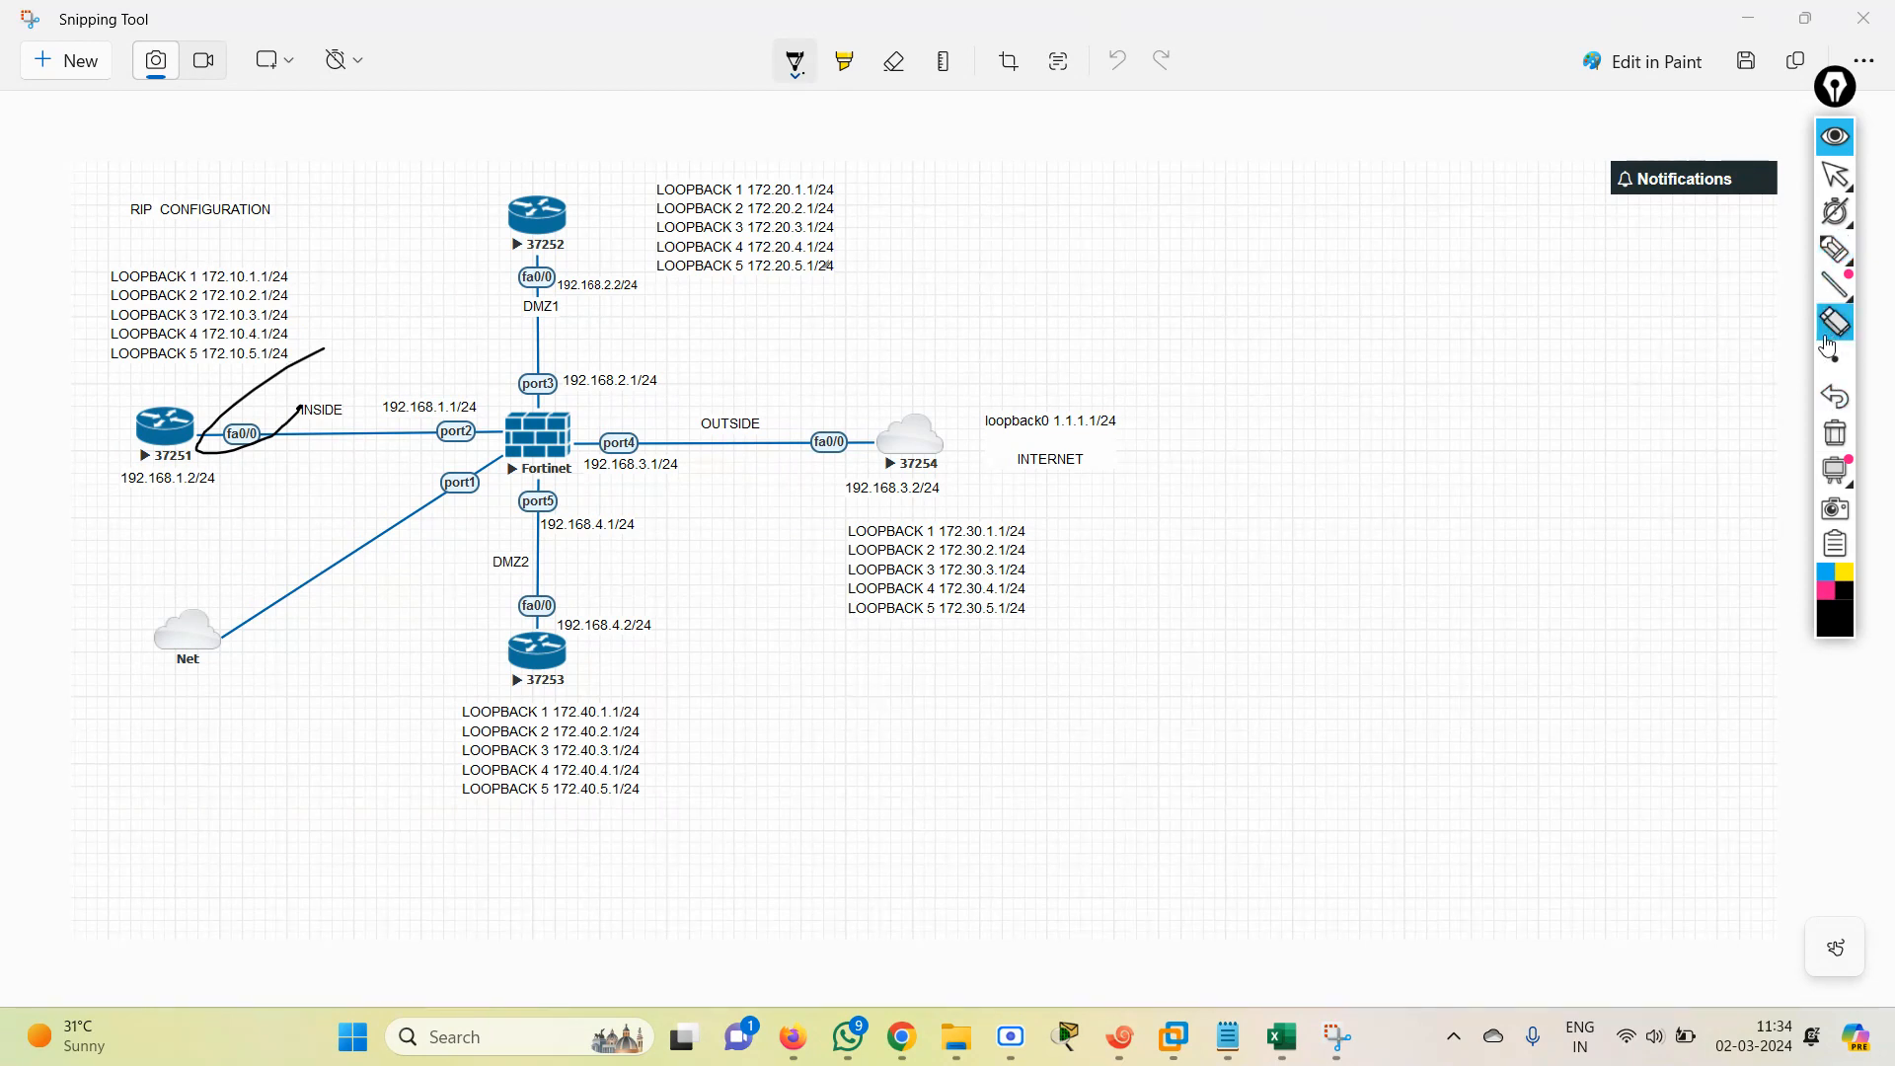
{"action": "left_click", "coordinate": [1836, 435]}
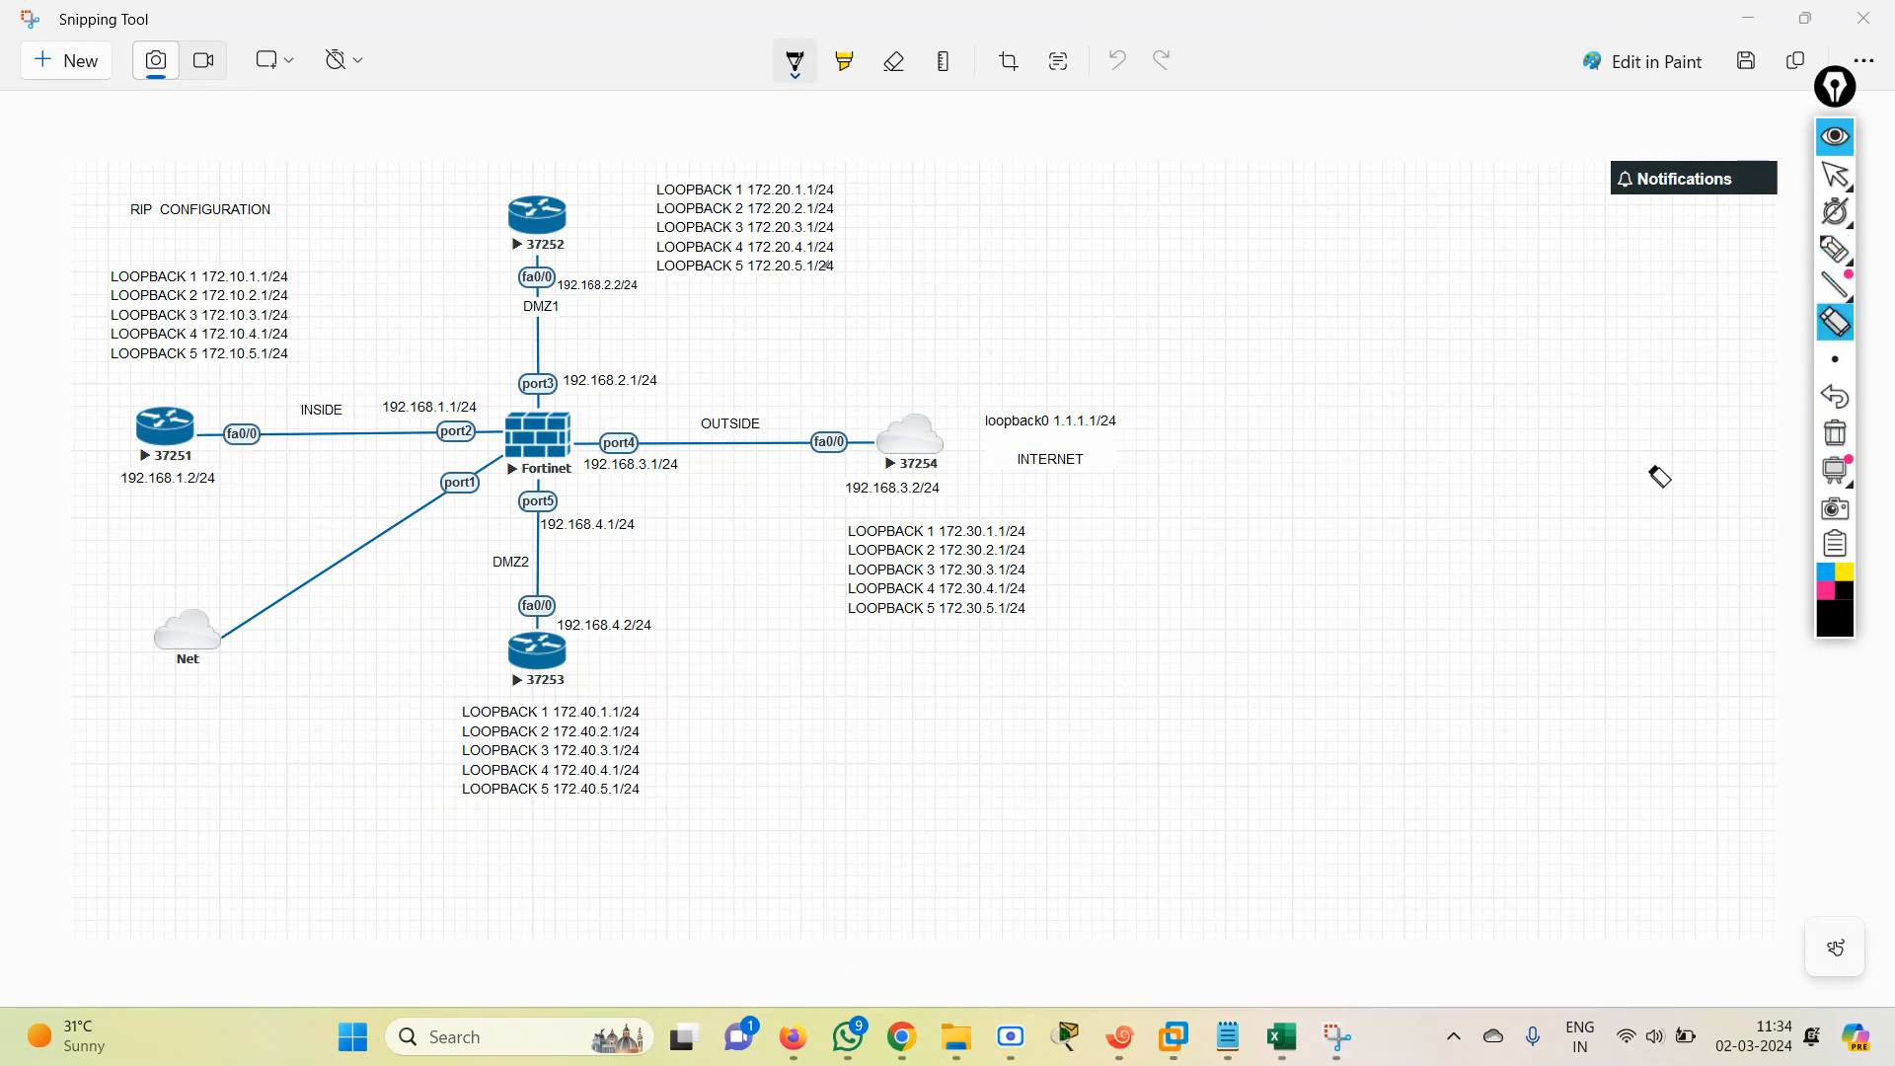
Set the annotation brush to the second-smallest size and reselect the freehand pen.
{"action": "left_click", "coordinate": [1835, 360]}
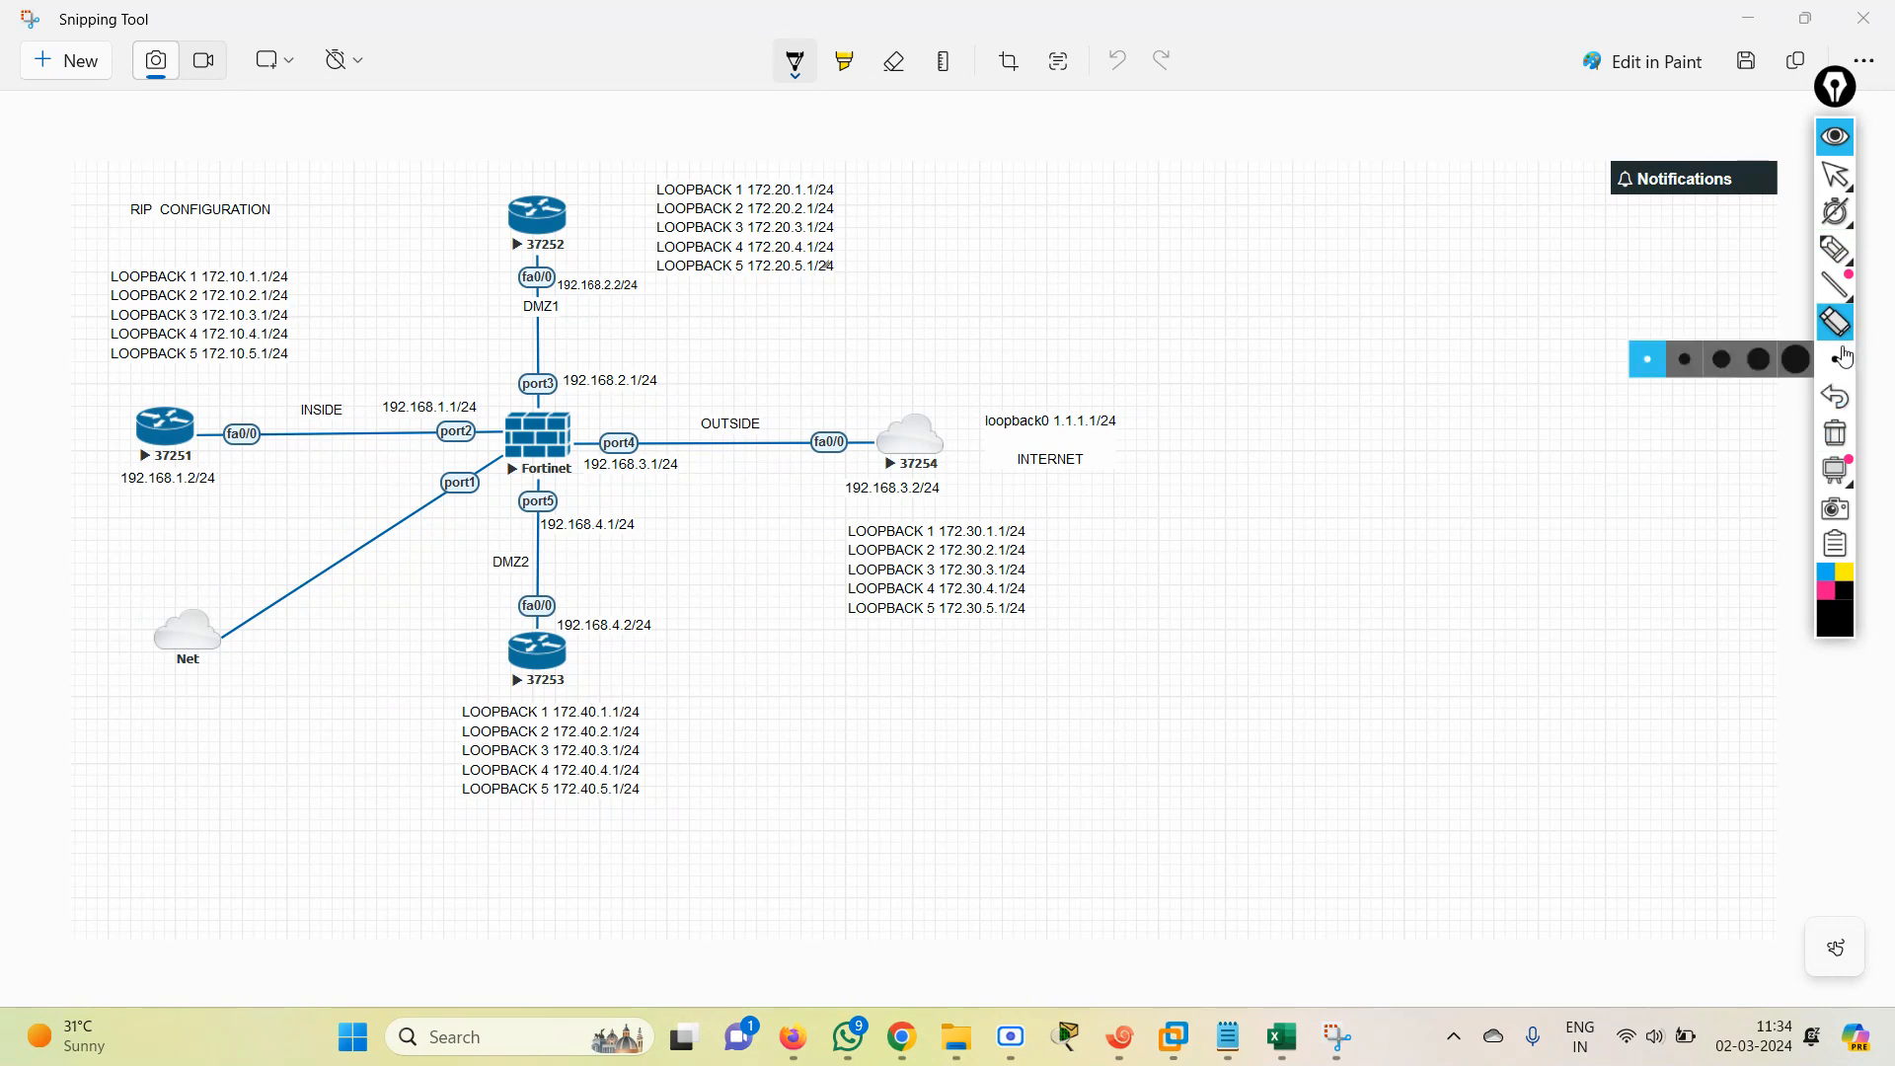
{"action": "left_click", "coordinate": [1703, 361]}
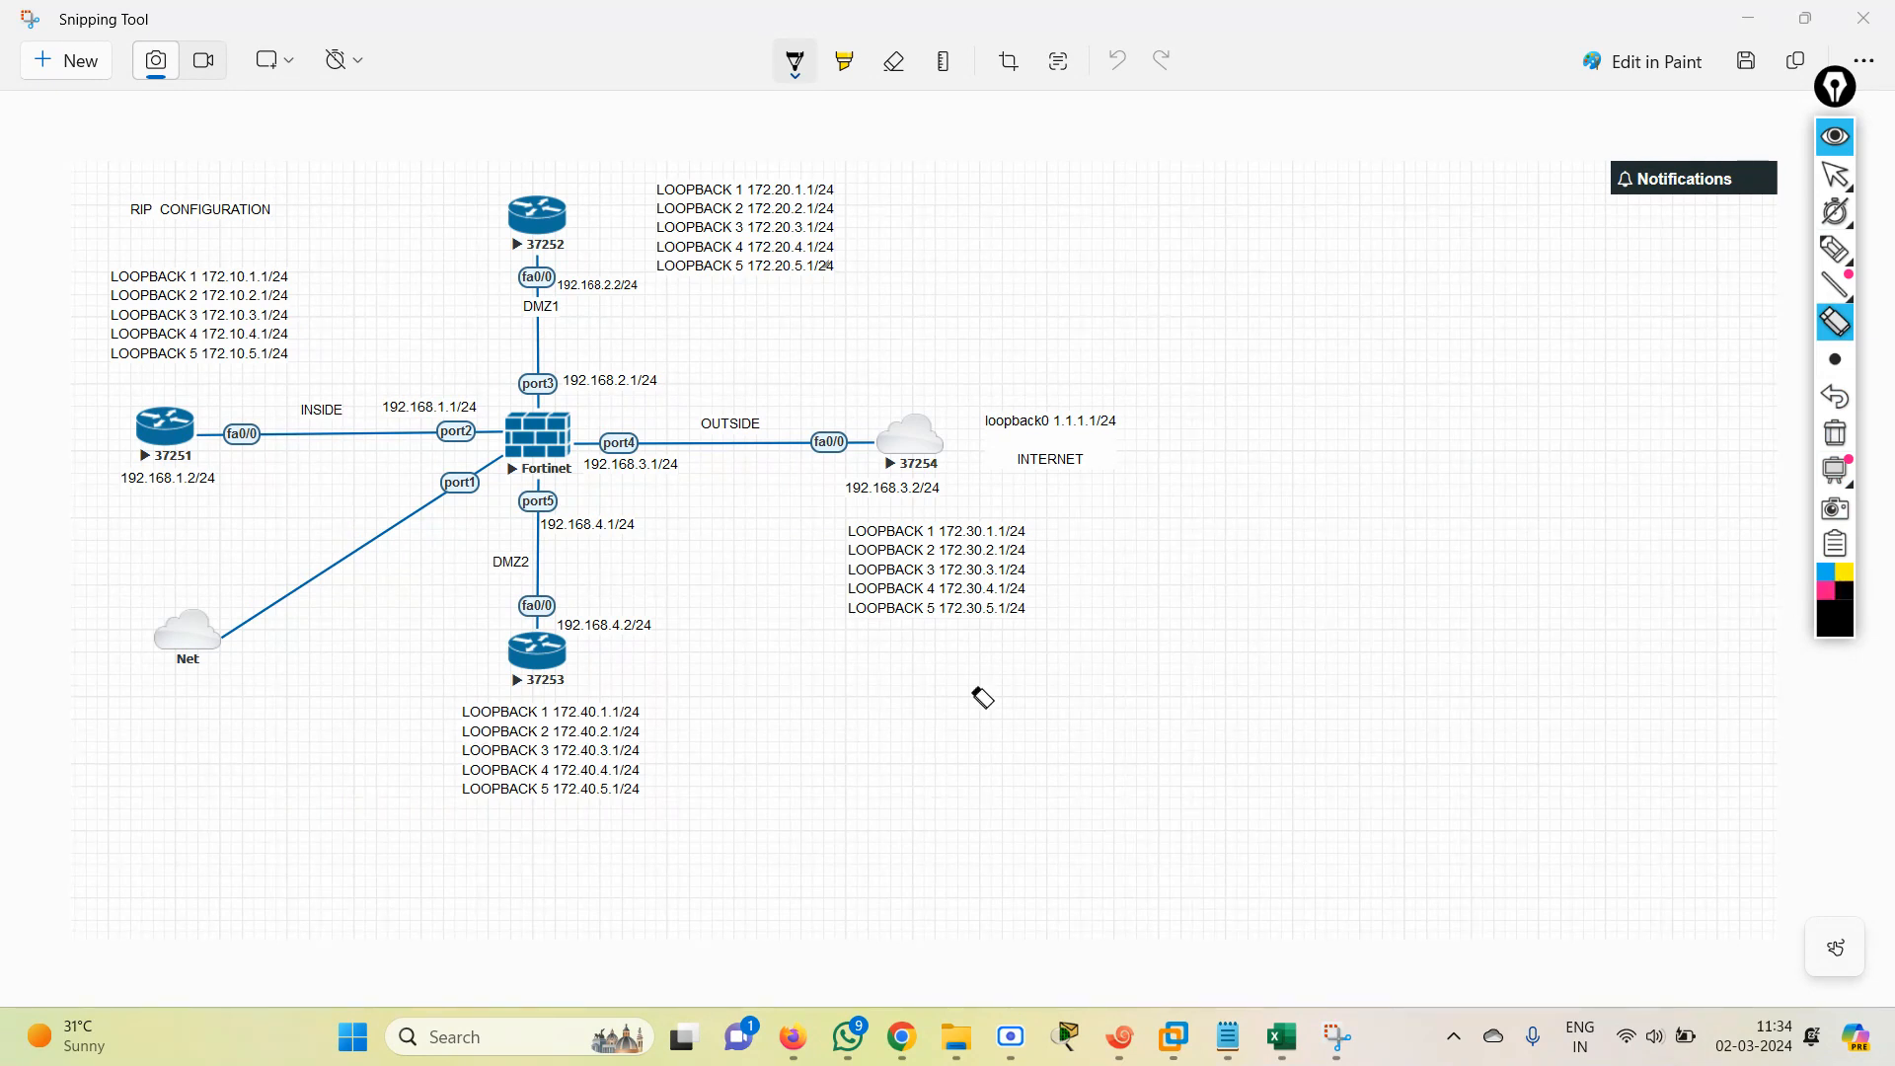
{"action": "left_click", "coordinate": [1835, 176]}
{"action": "left_click", "coordinate": [1845, 373]}
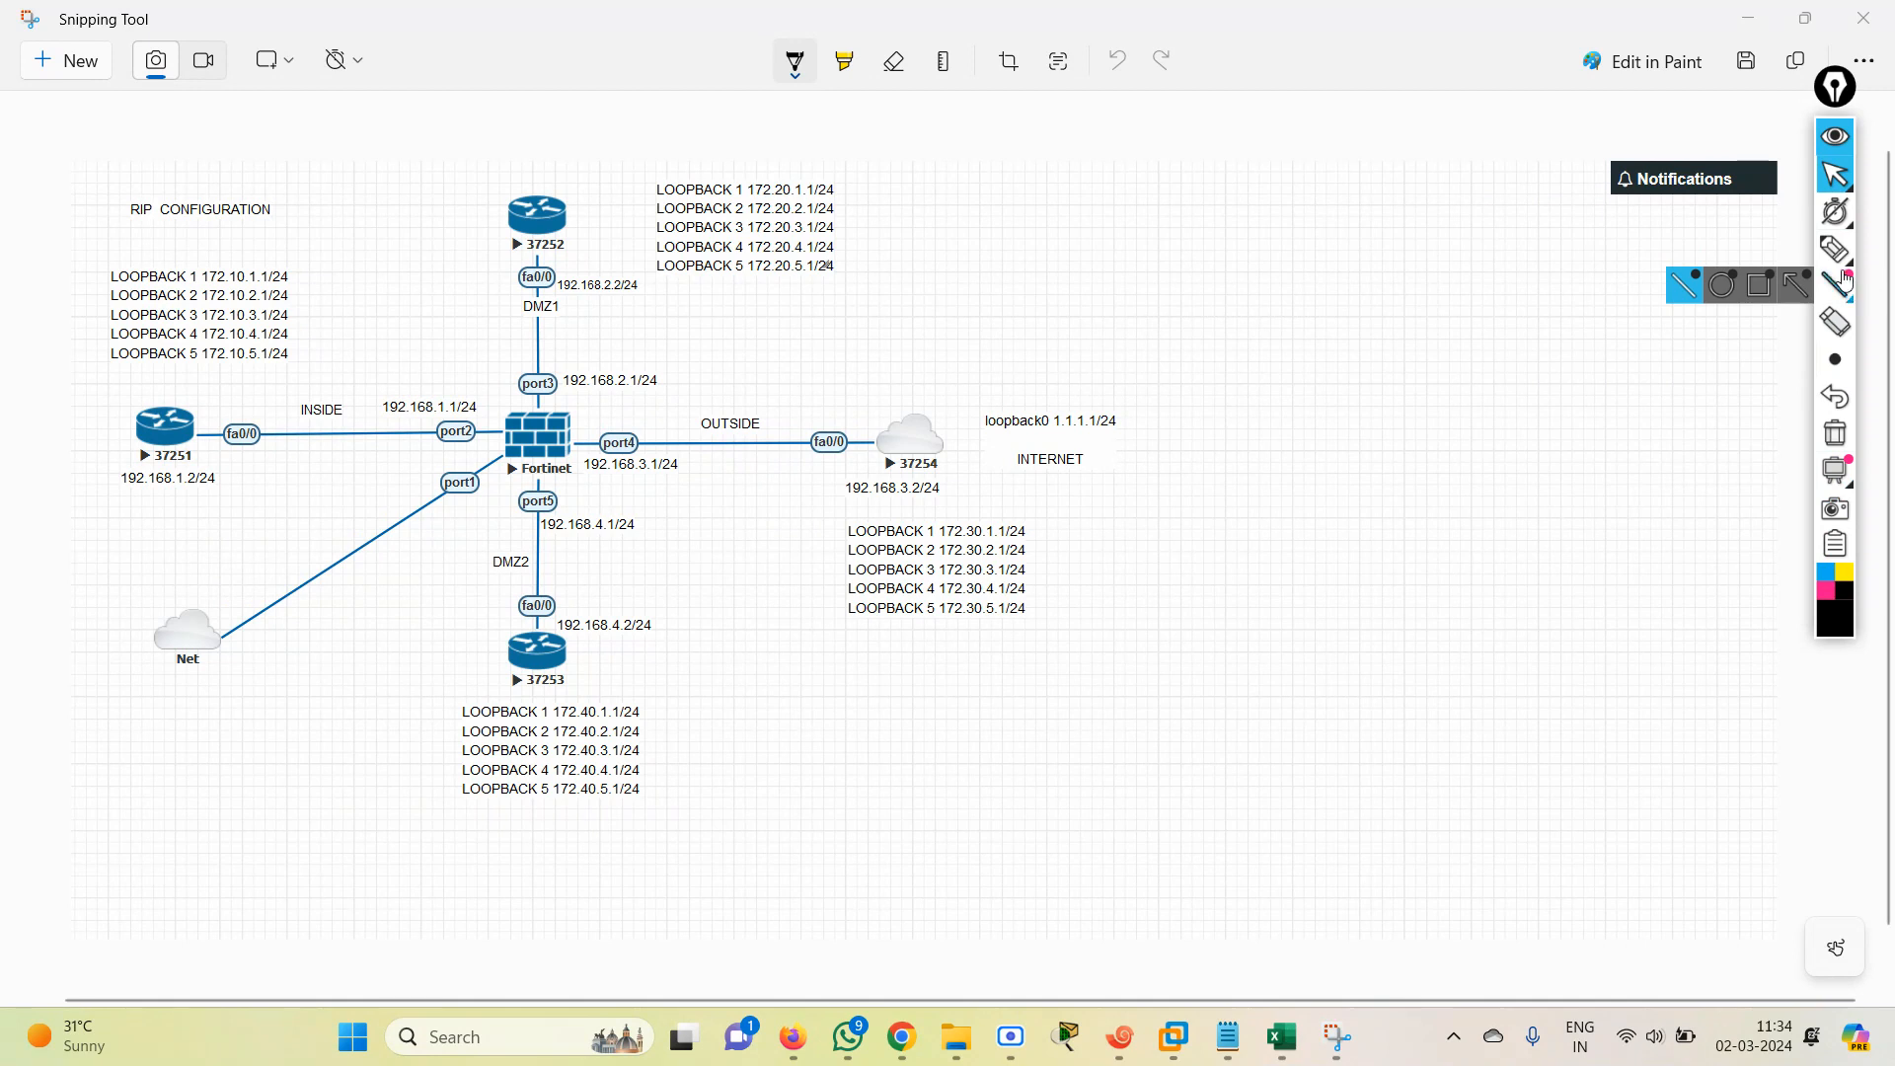
{"action": "mouse_move", "coordinate": [1834, 251]}
{"action": "left_click", "coordinate": [1724, 254]}
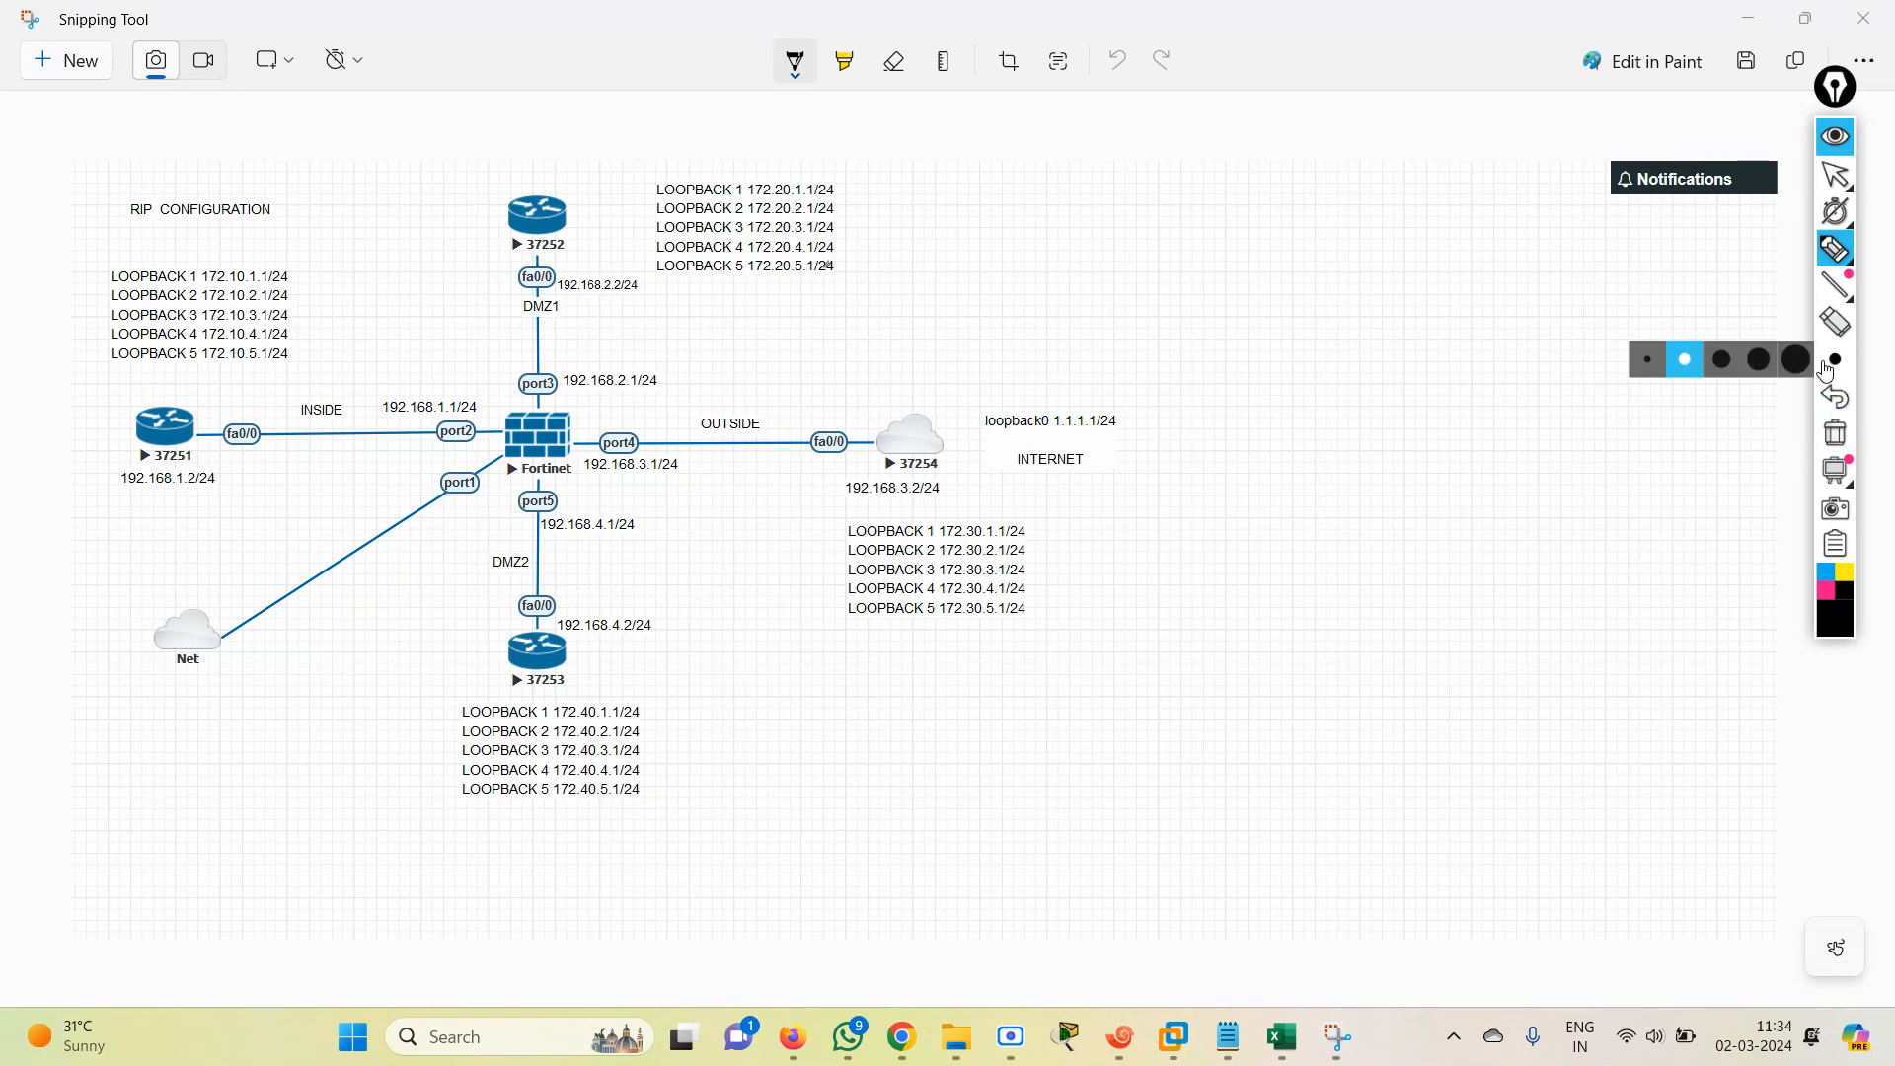
{"action": "mouse_move", "coordinate": [1820, 259]}
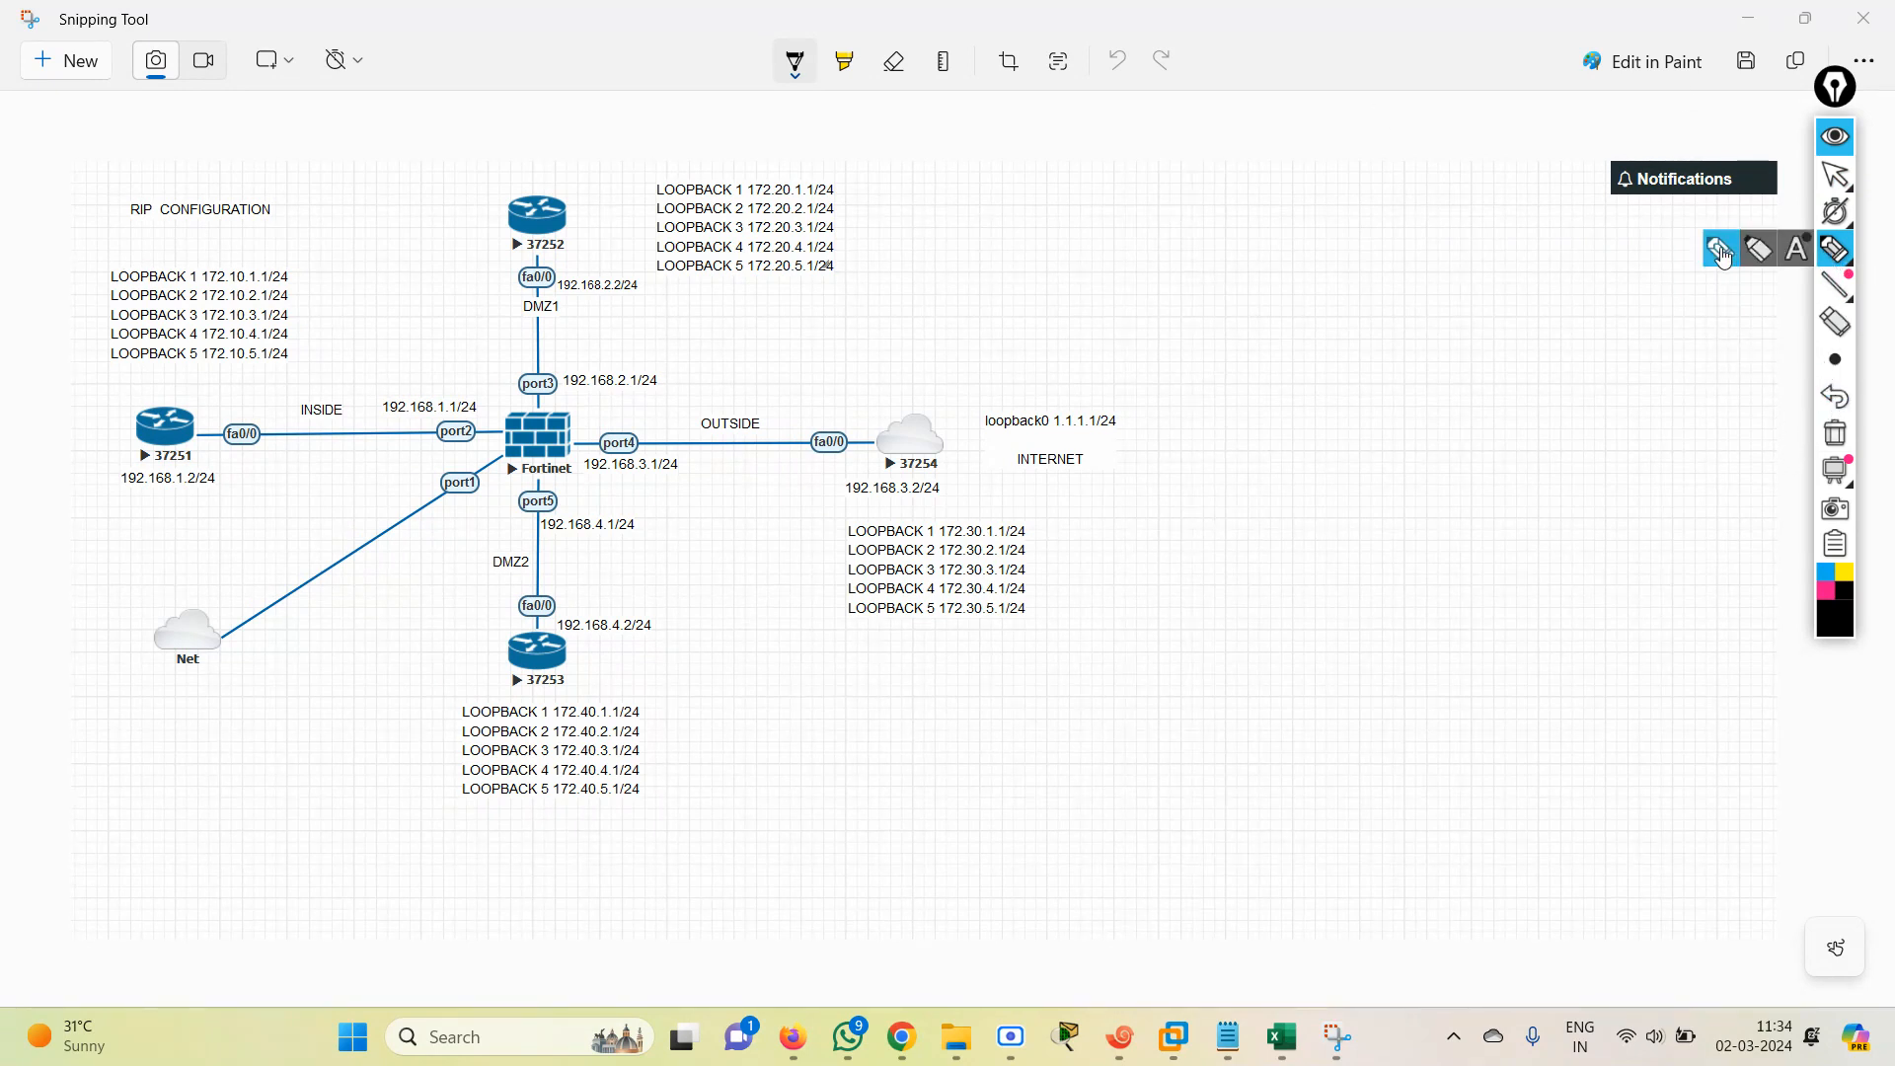
{"action": "mouse_move", "coordinate": [1836, 361]}
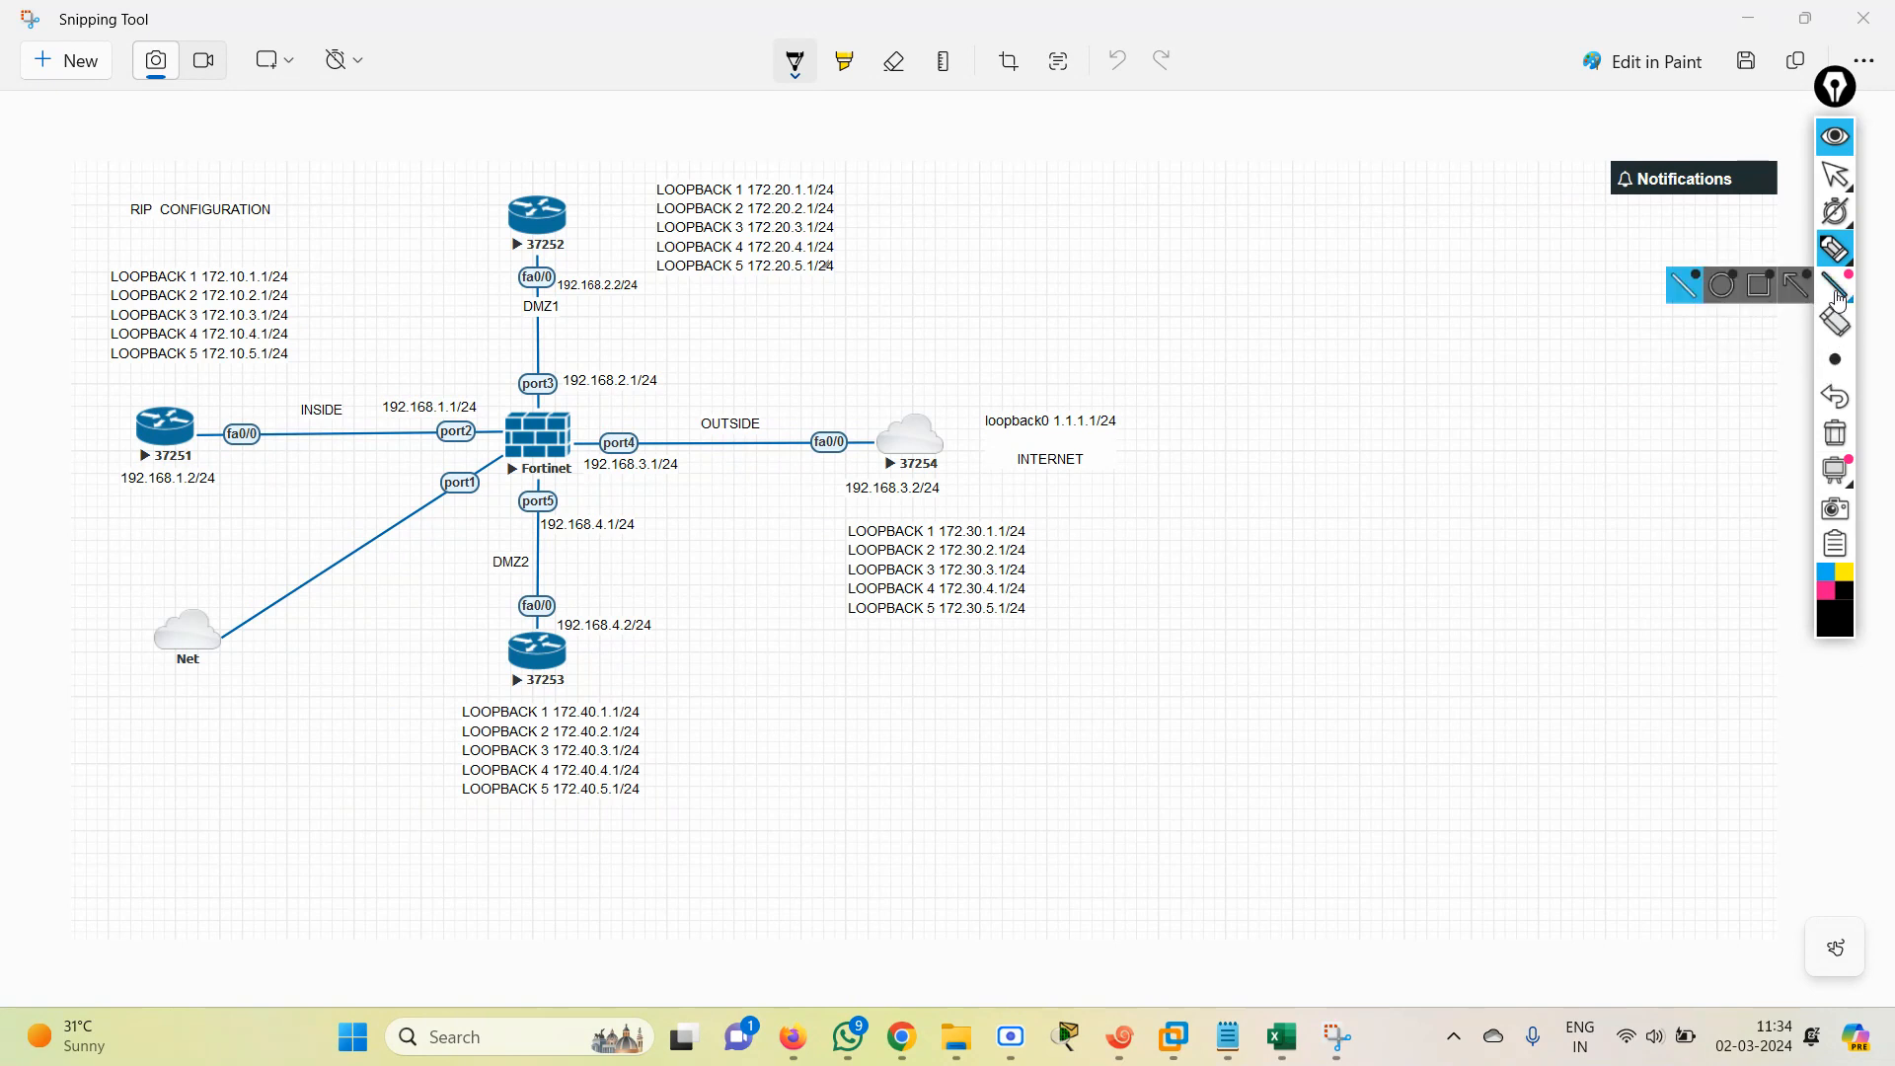
{"action": "mouse_move", "coordinate": [1830, 175]}
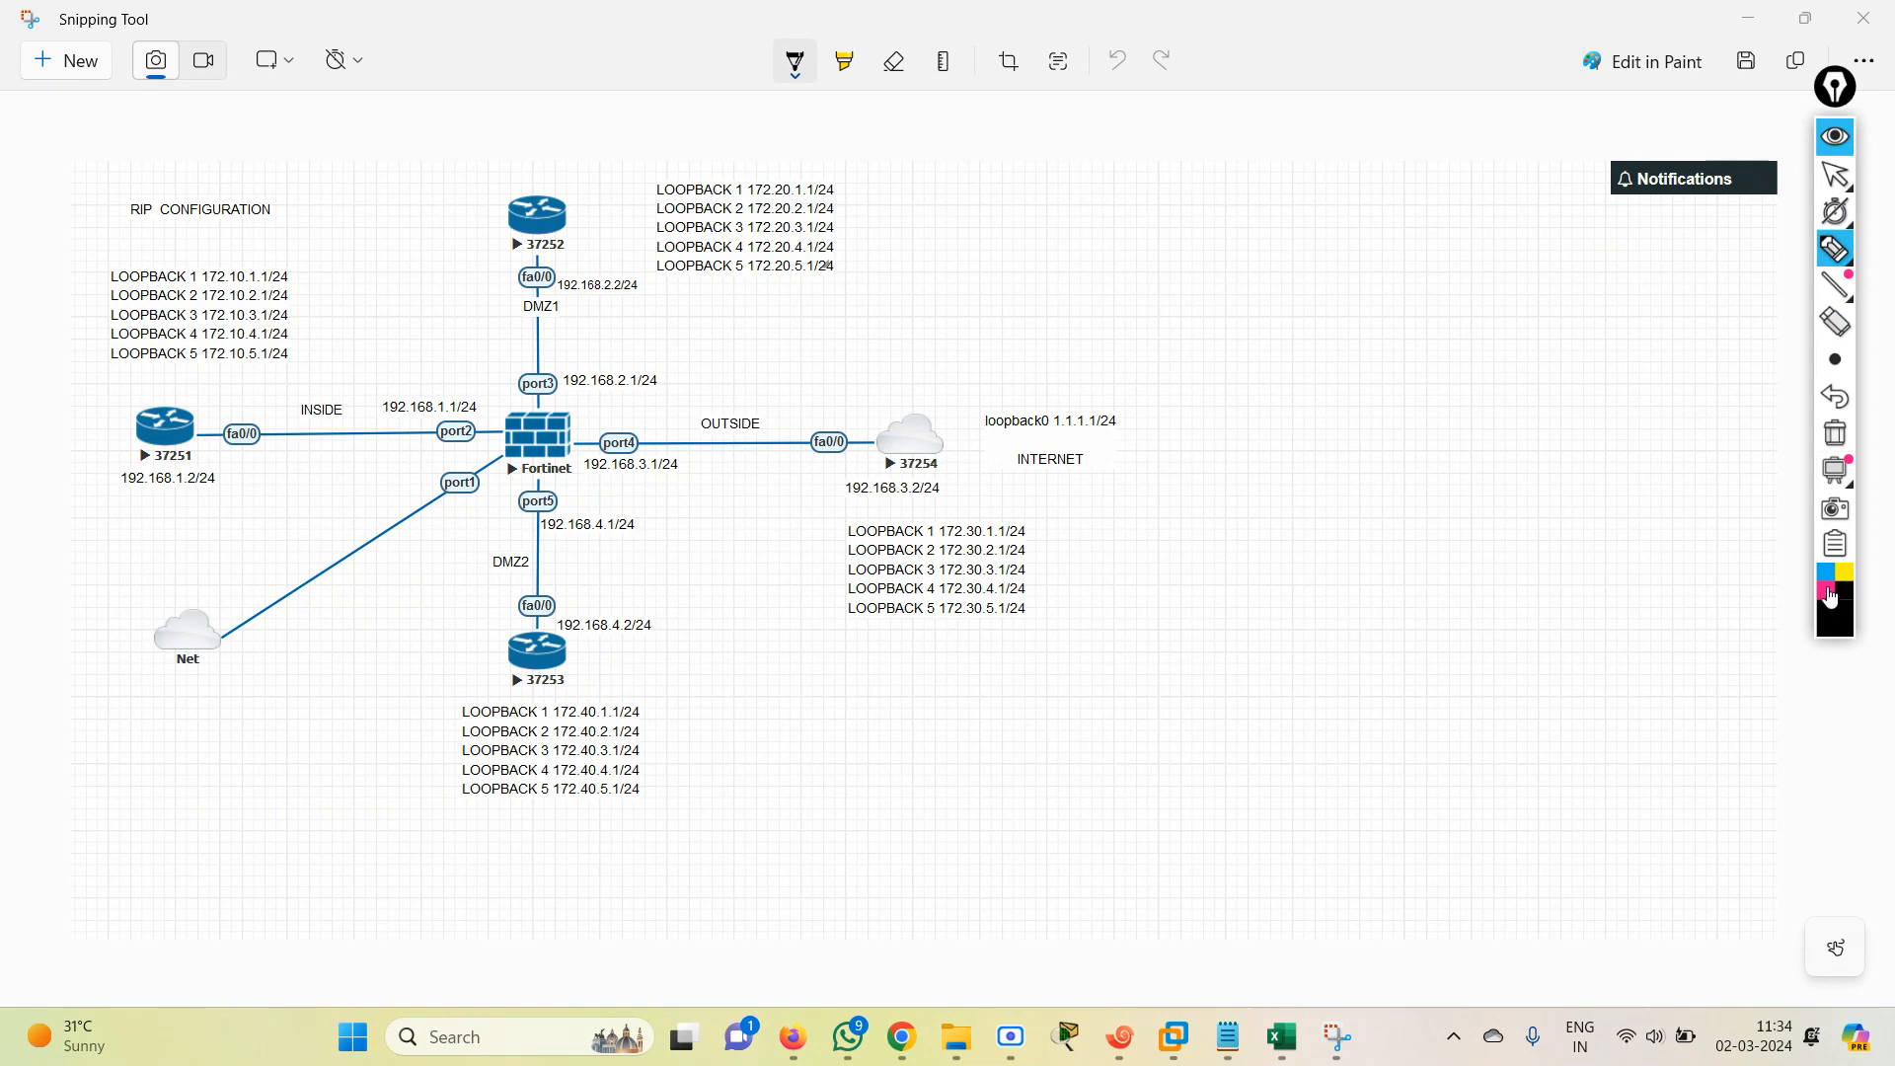
{"action": "mouse_move", "coordinate": [1836, 477]}
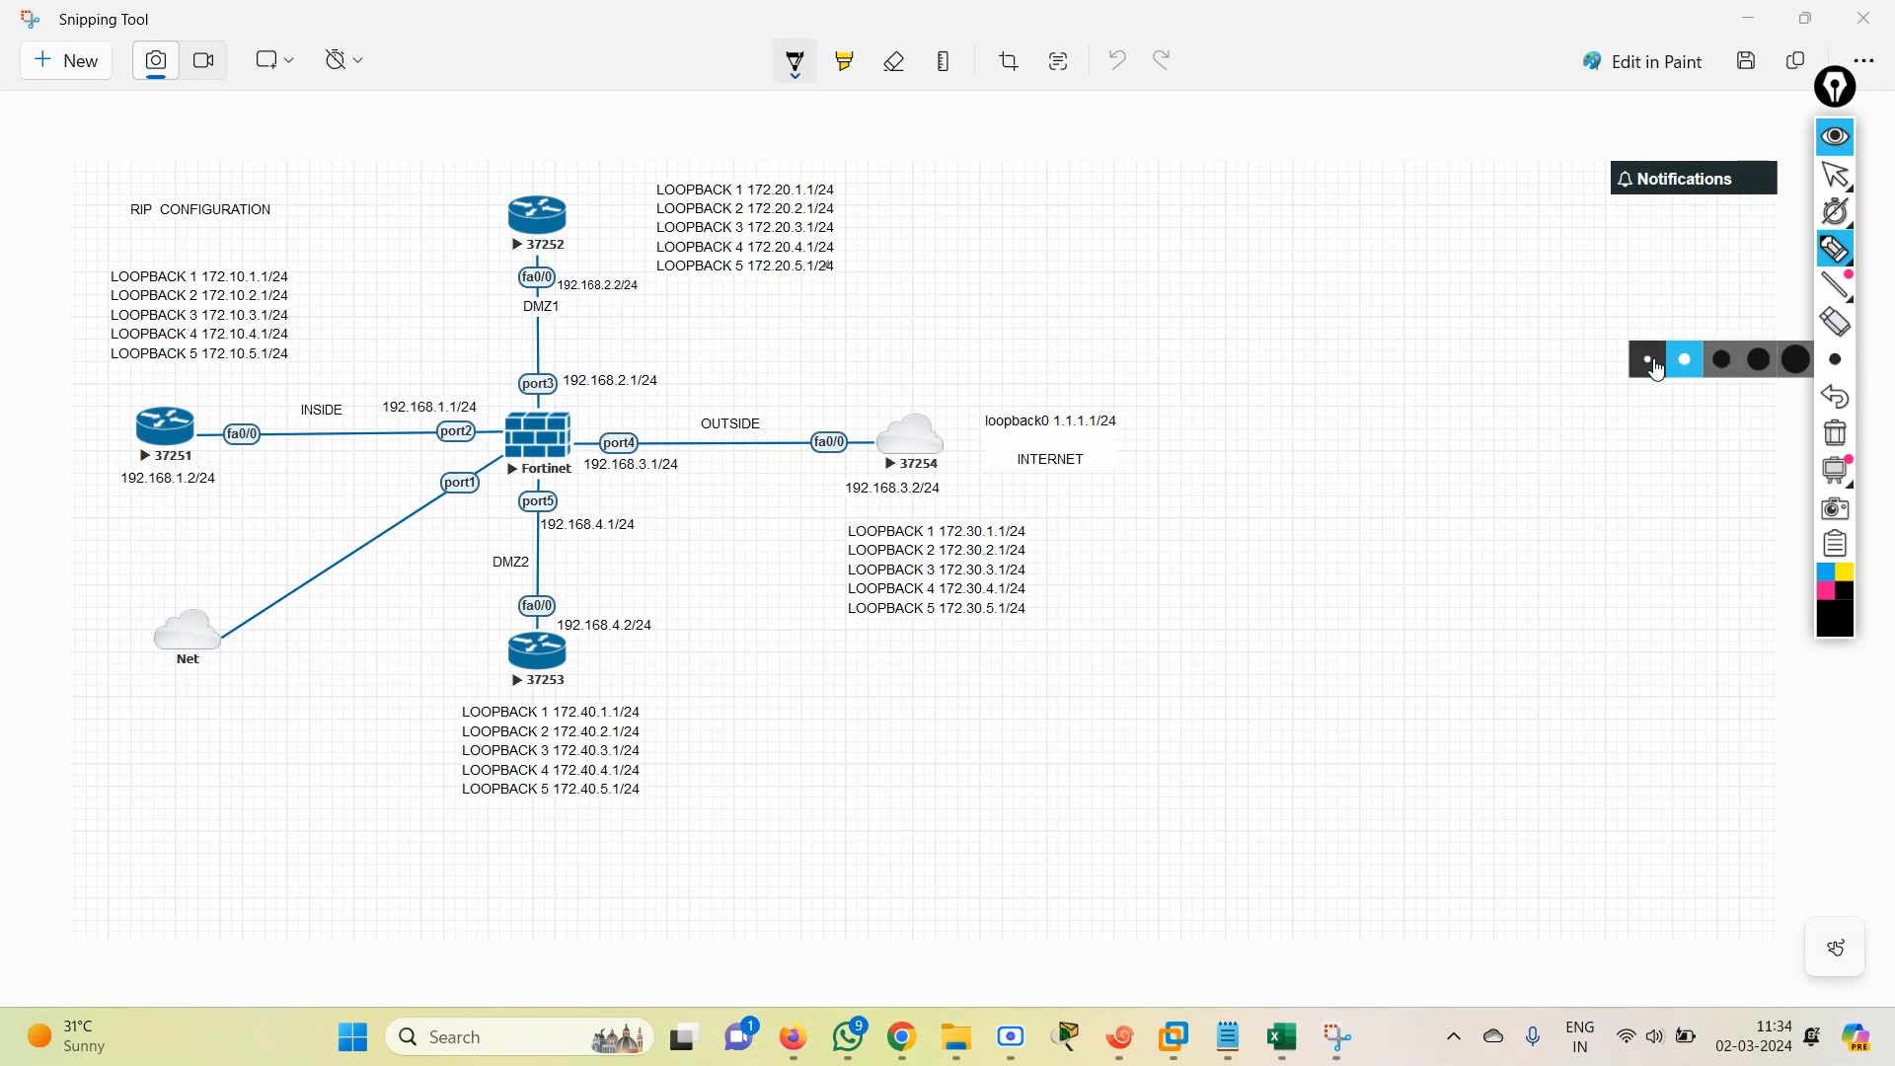
{"action": "mouse_move", "coordinate": [1867, 213]}
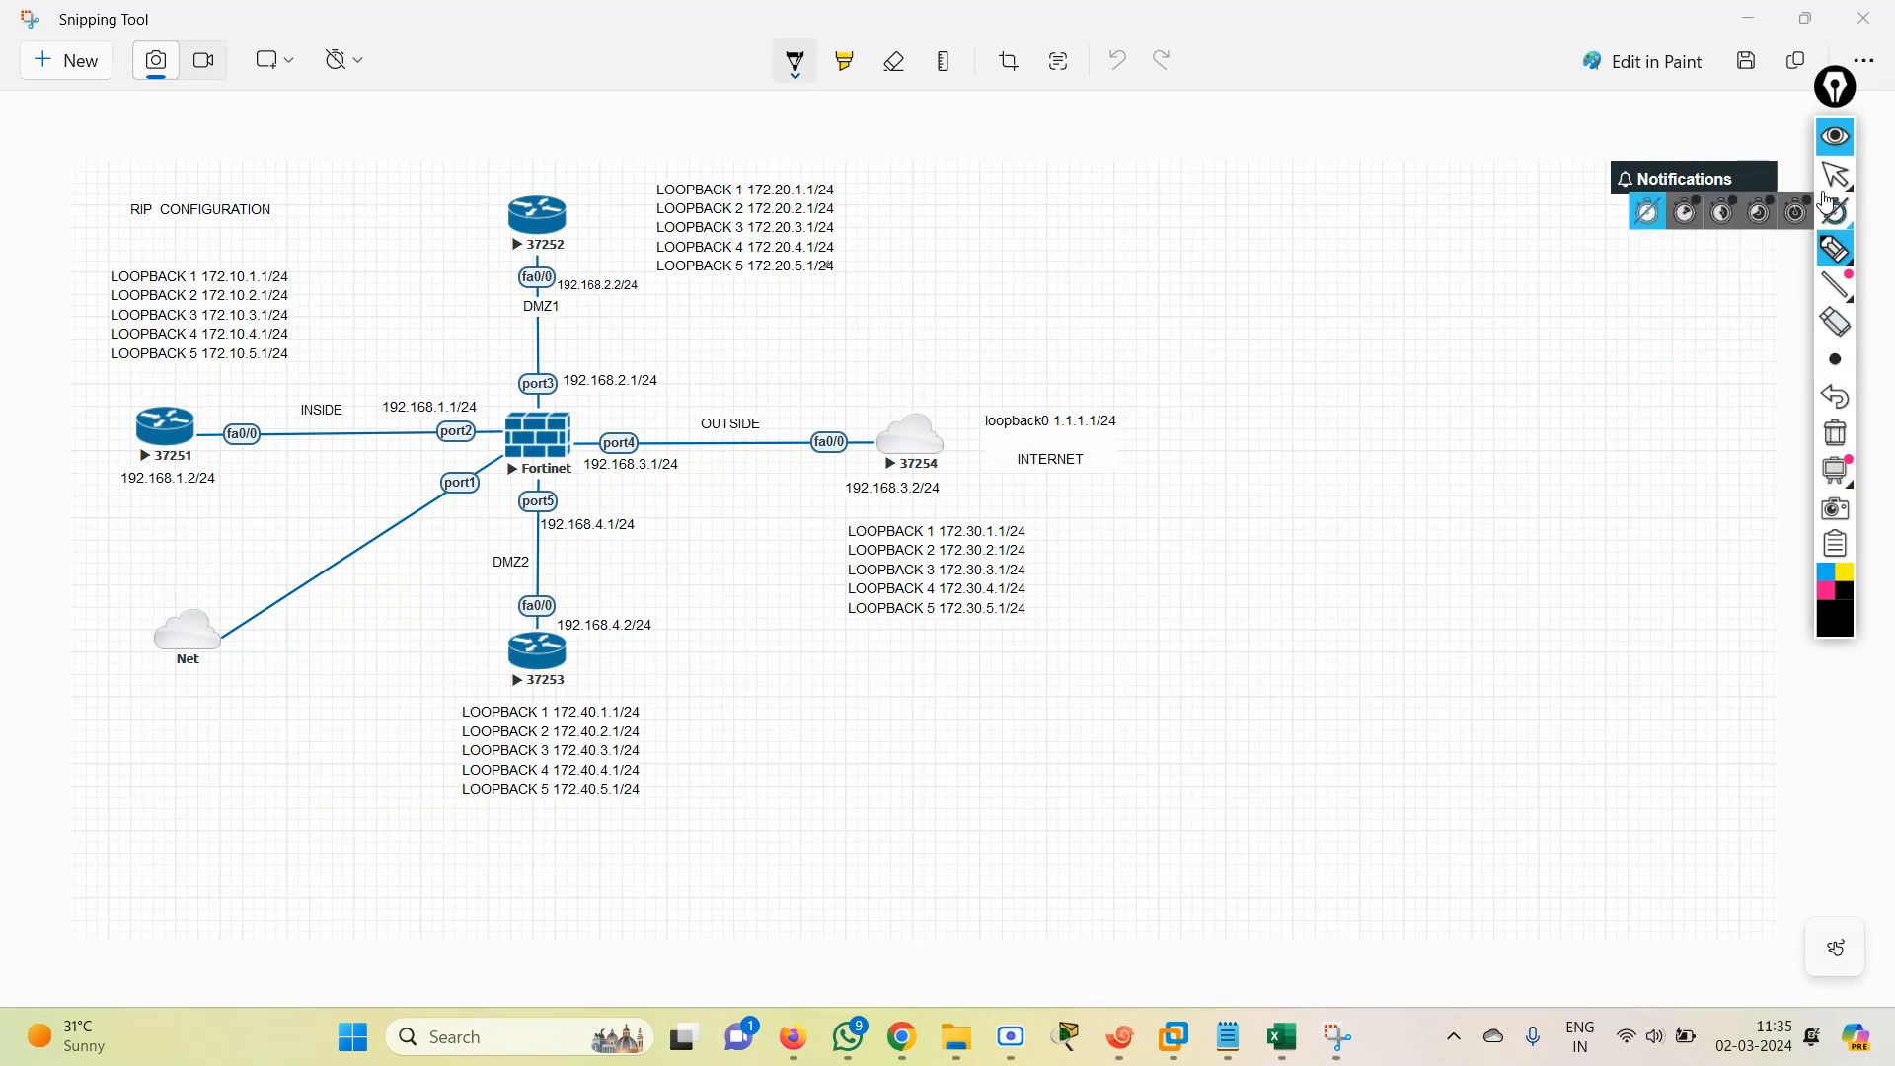
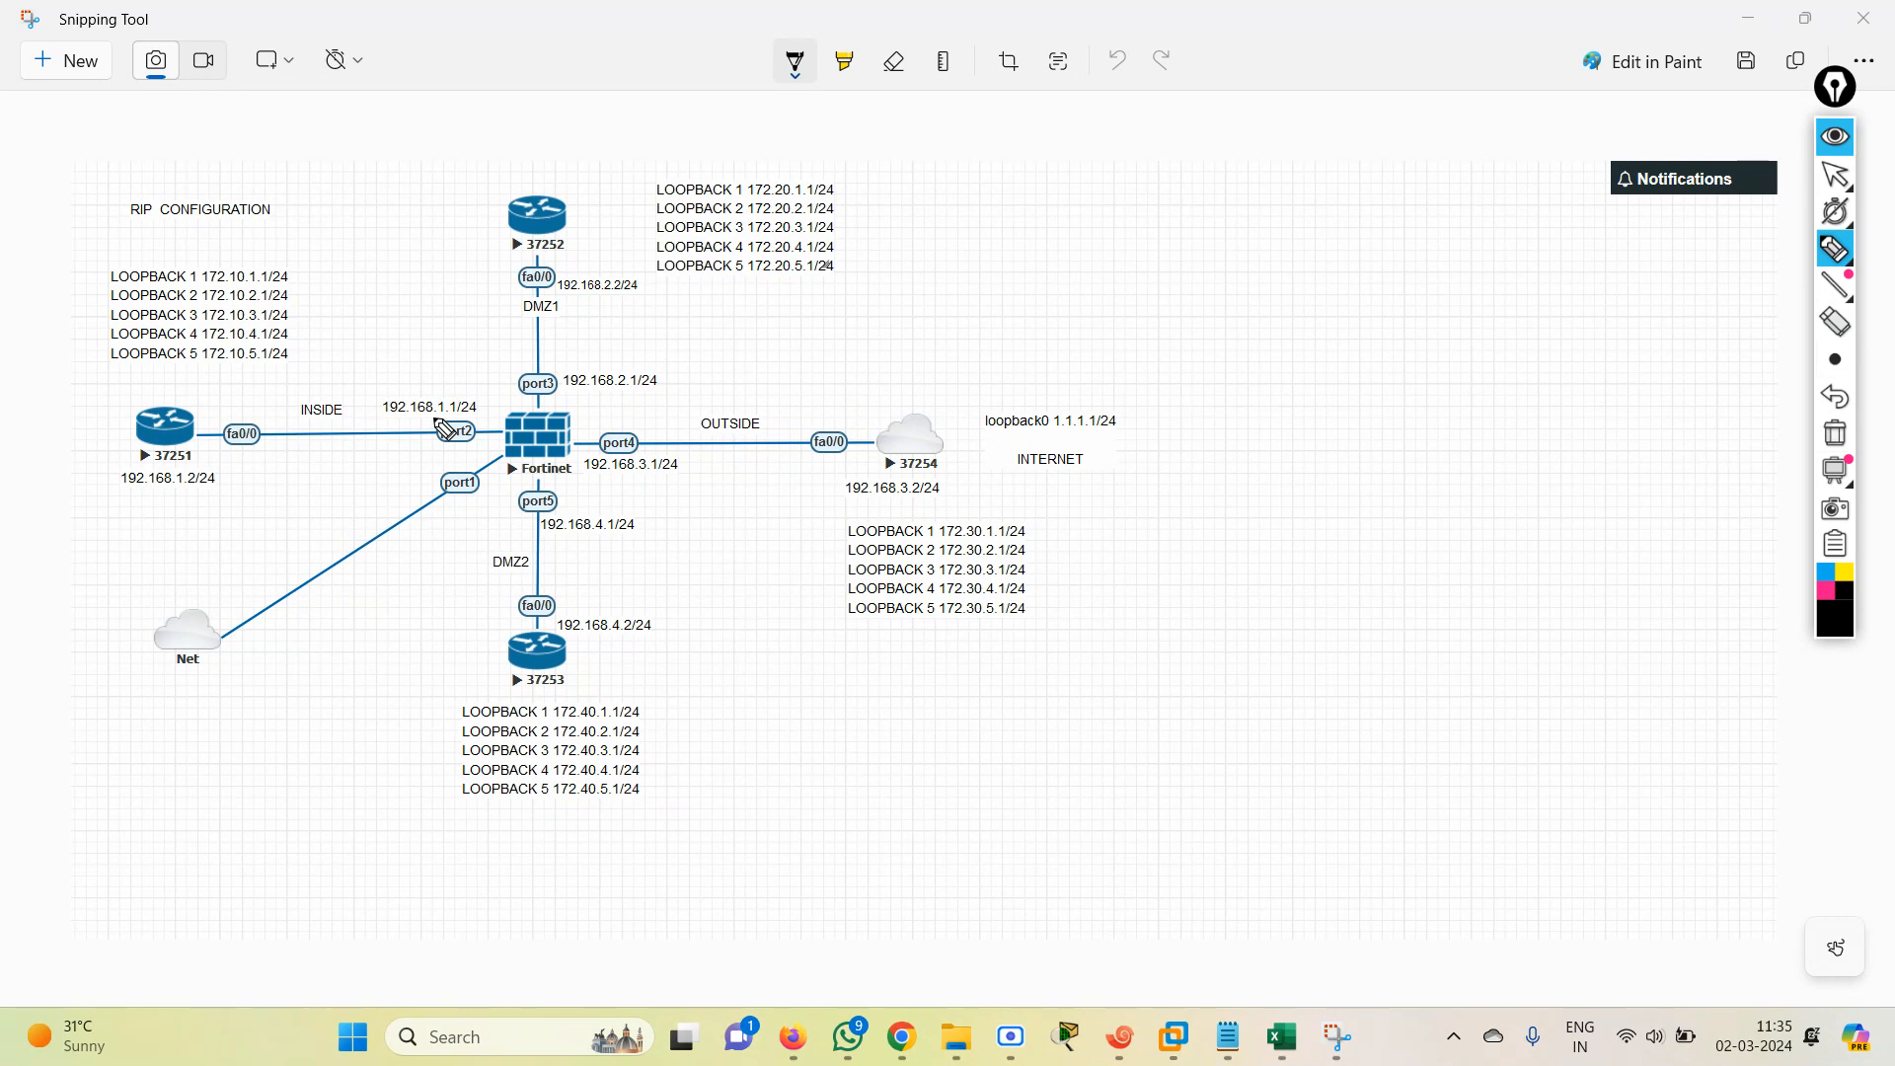
Set the Snipping Tool ballpoint pen colour to dark pink and reactivate the on-screen annotation pen.
{"action": "left_click", "coordinate": [1837, 175]}
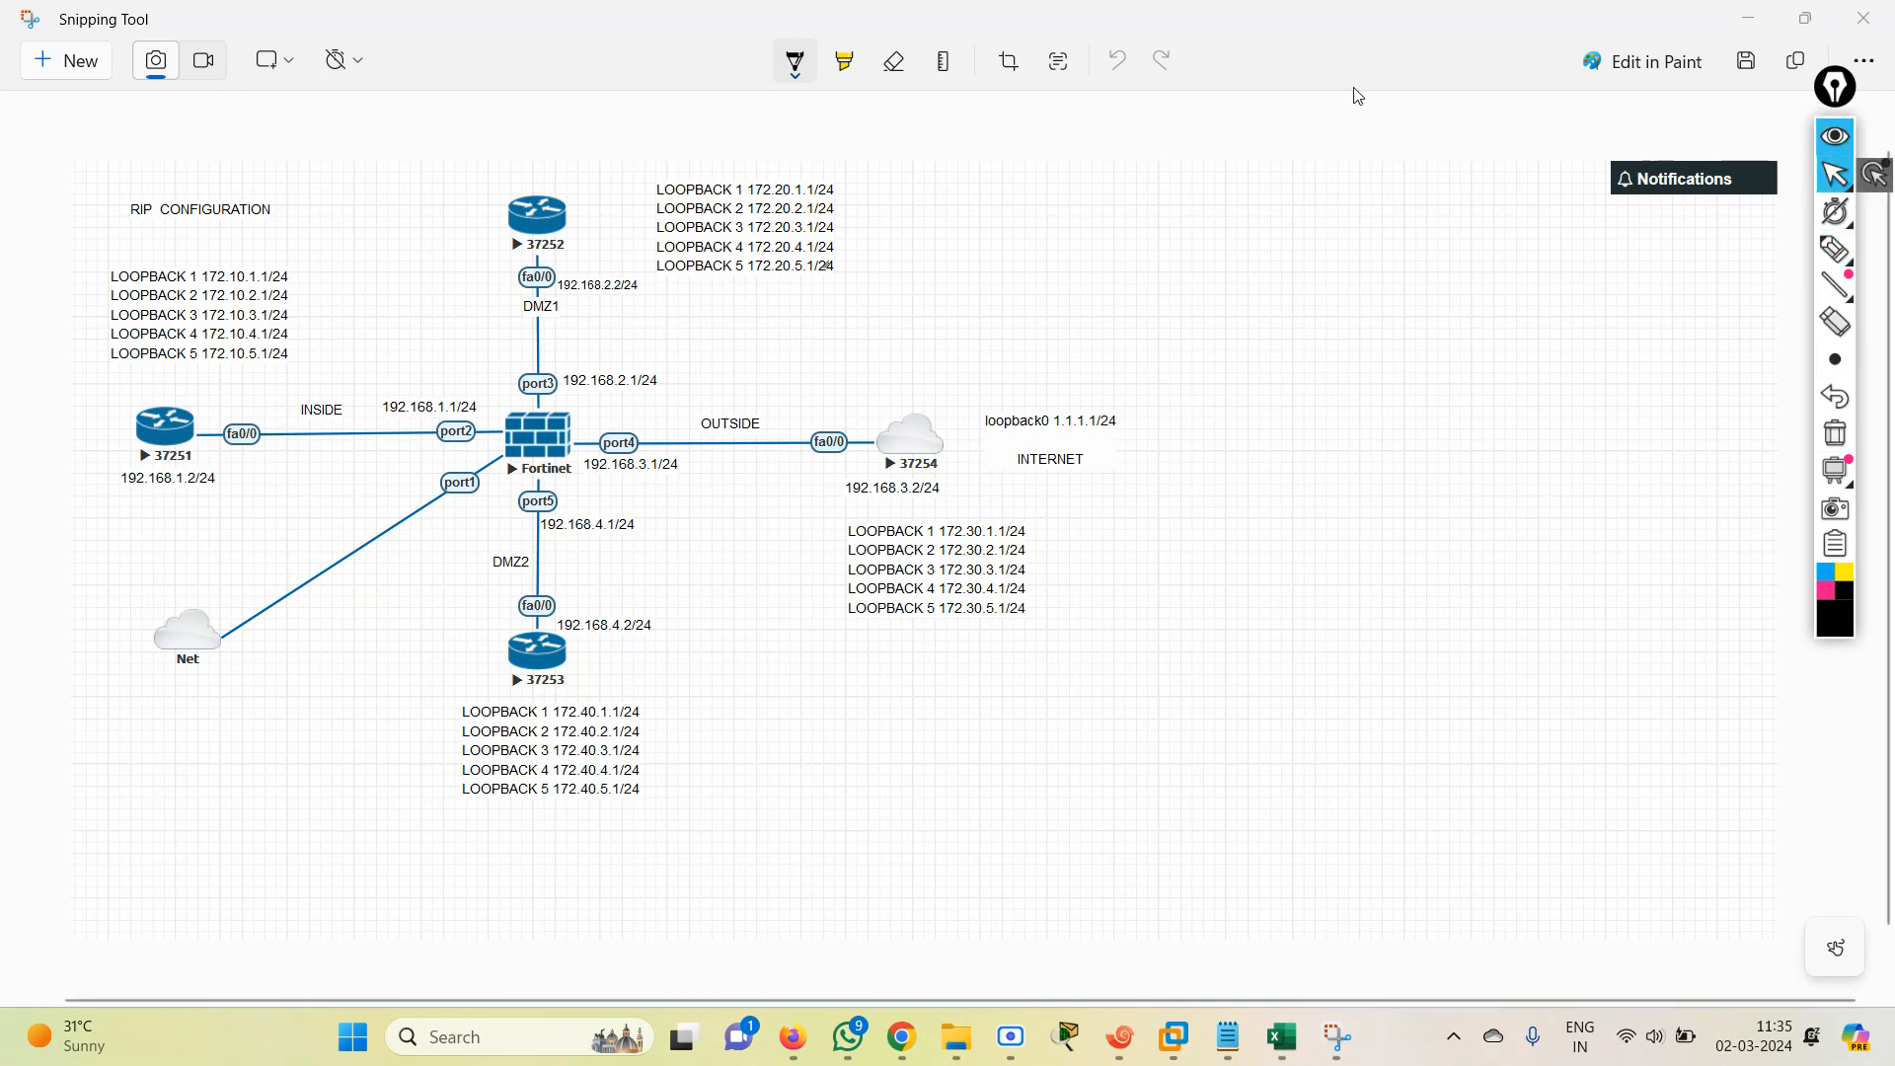
{"action": "left_click", "coordinate": [782, 60]}
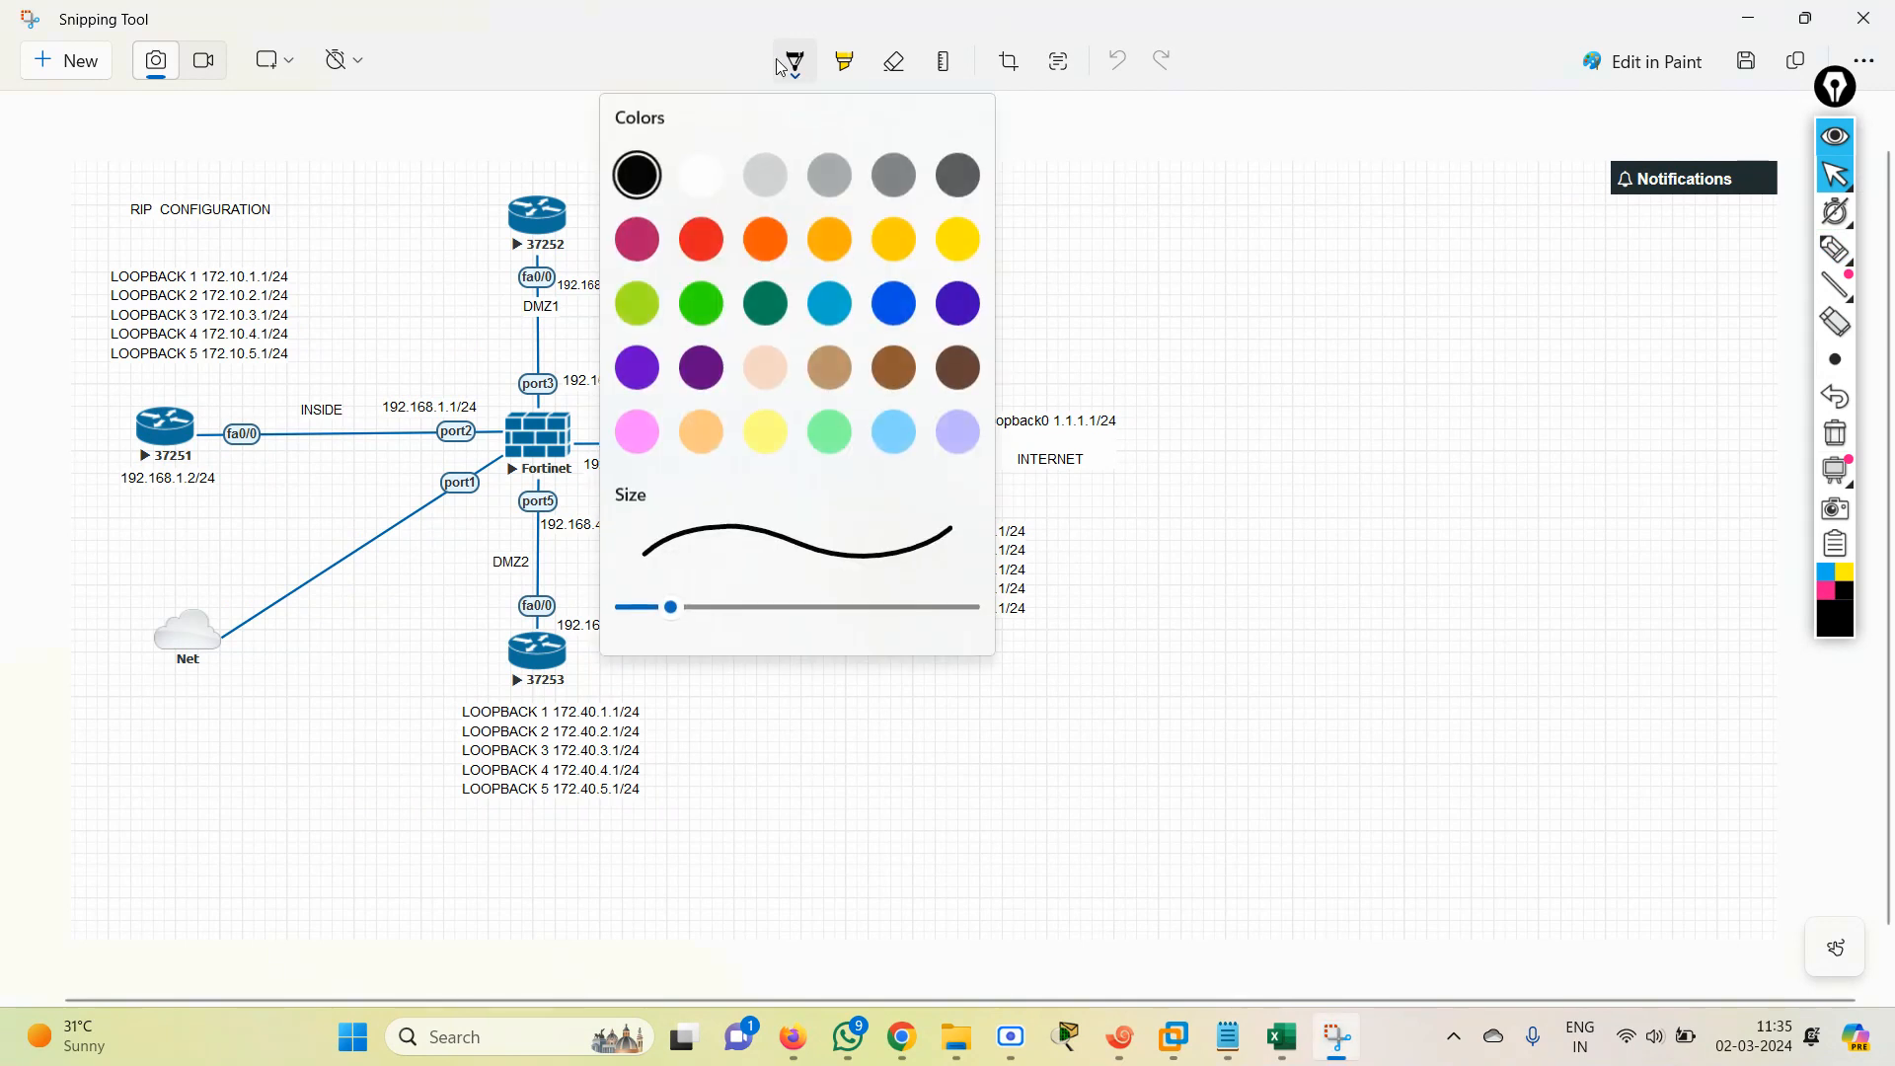
{"action": "left_click", "coordinate": [640, 241]}
{"action": "left_click", "coordinate": [652, 251]}
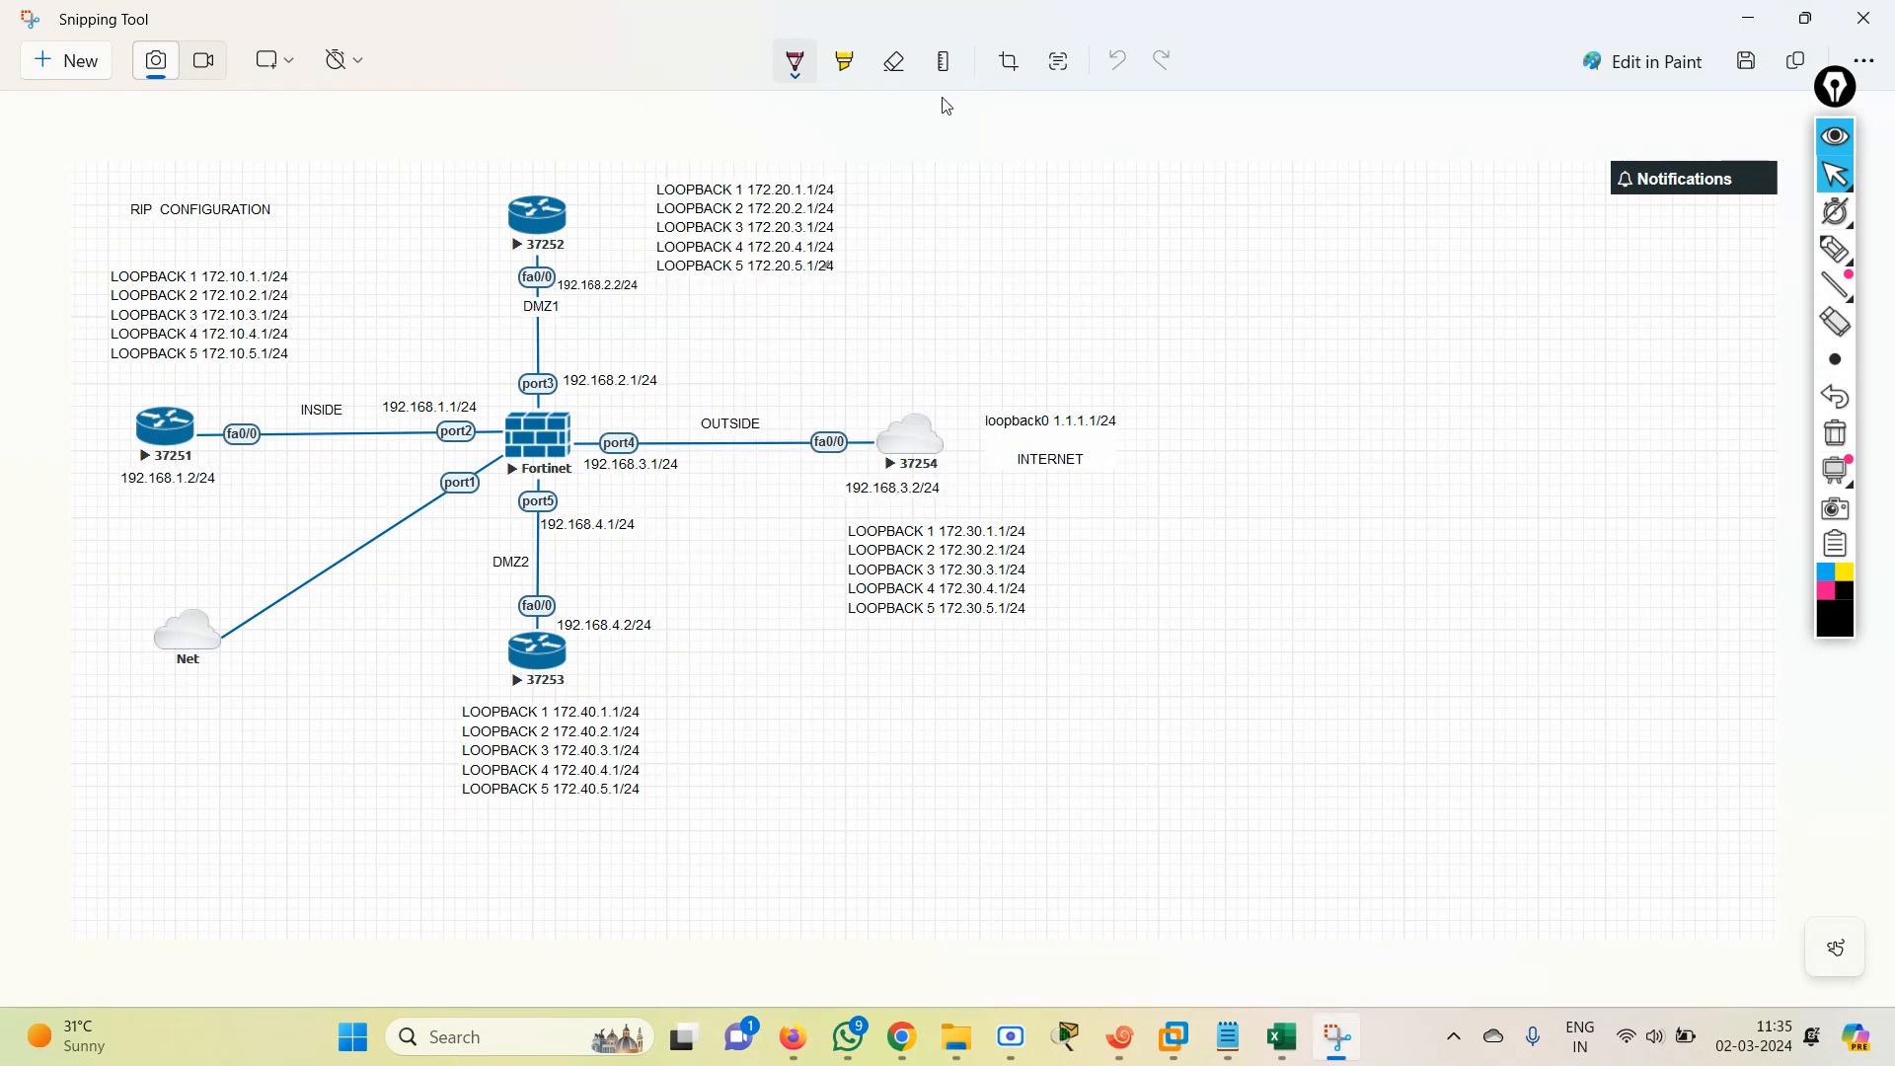
{"action": "left_click", "coordinate": [1836, 248]}
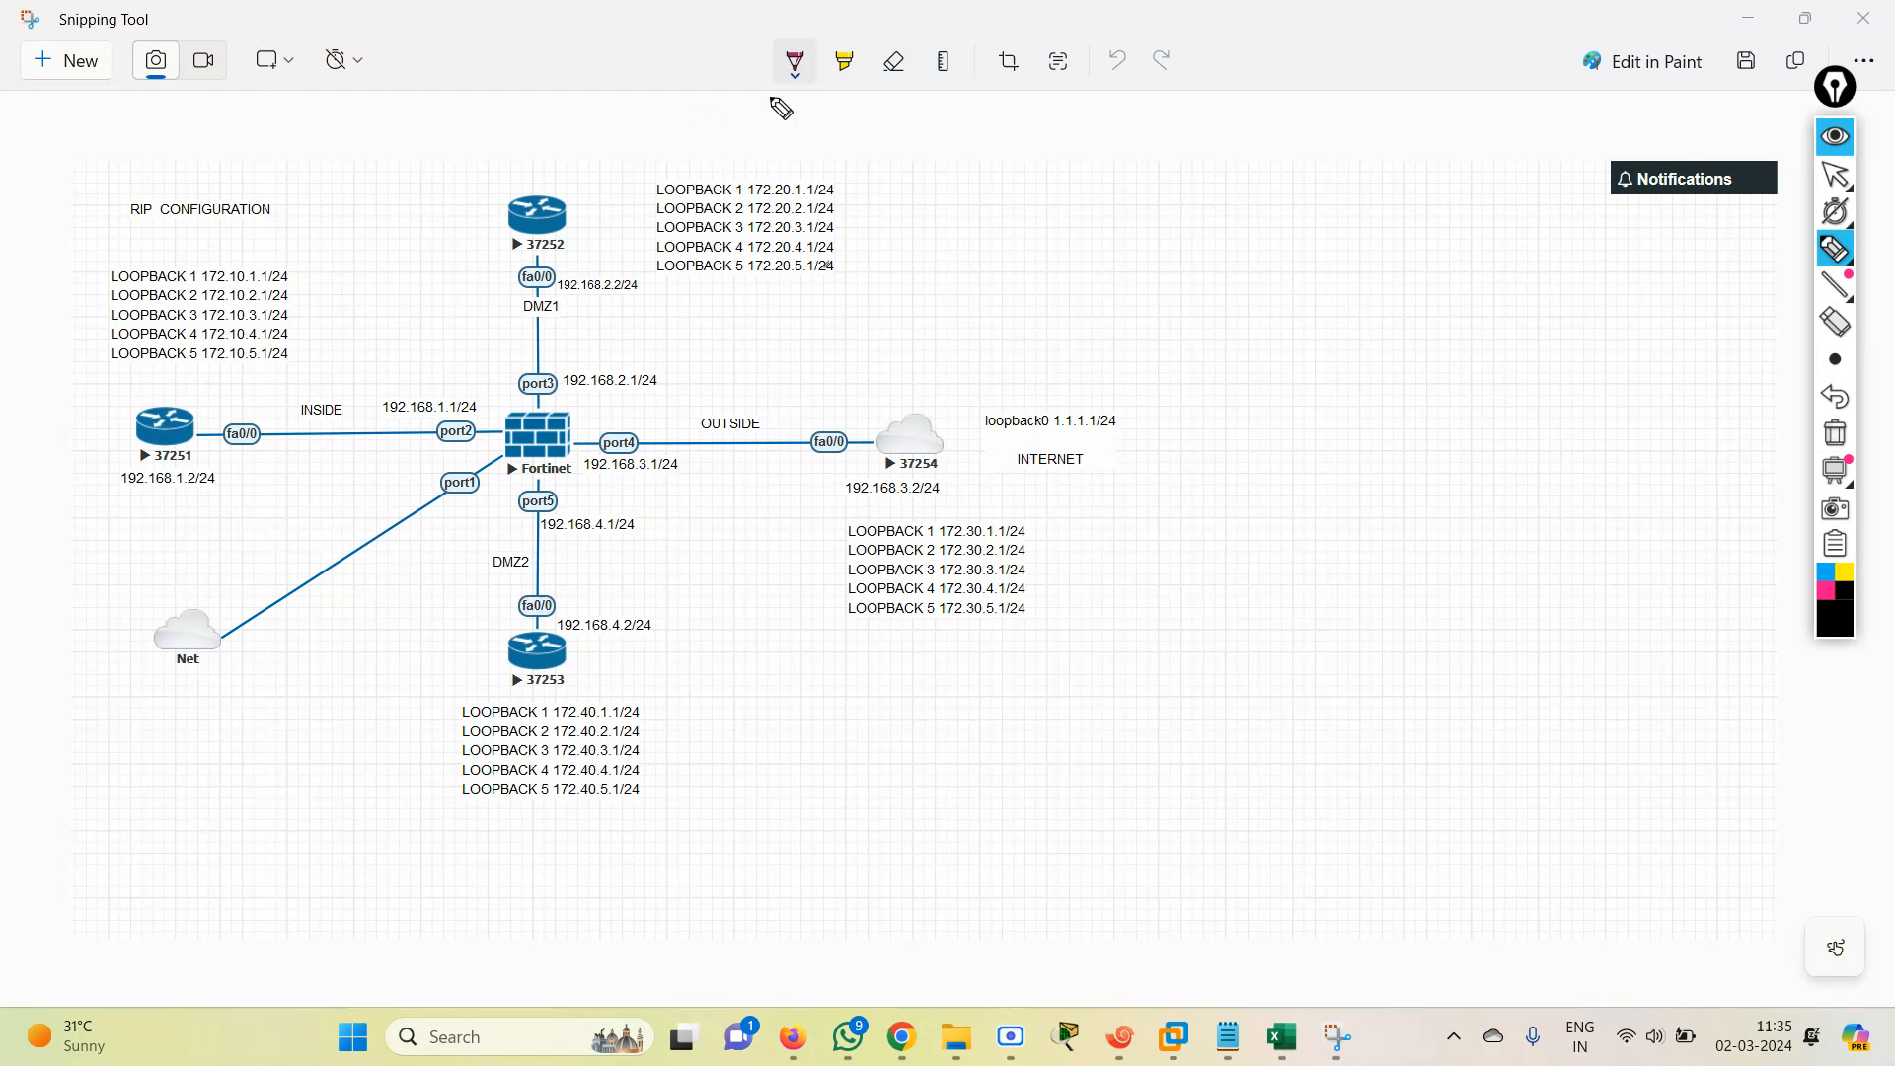
Switch the annotation overlay back to the normal cursor and set the Snipping Tool pen colour to black.
{"action": "left_click", "coordinate": [1833, 173]}
{"action": "left_click", "coordinate": [796, 79]}
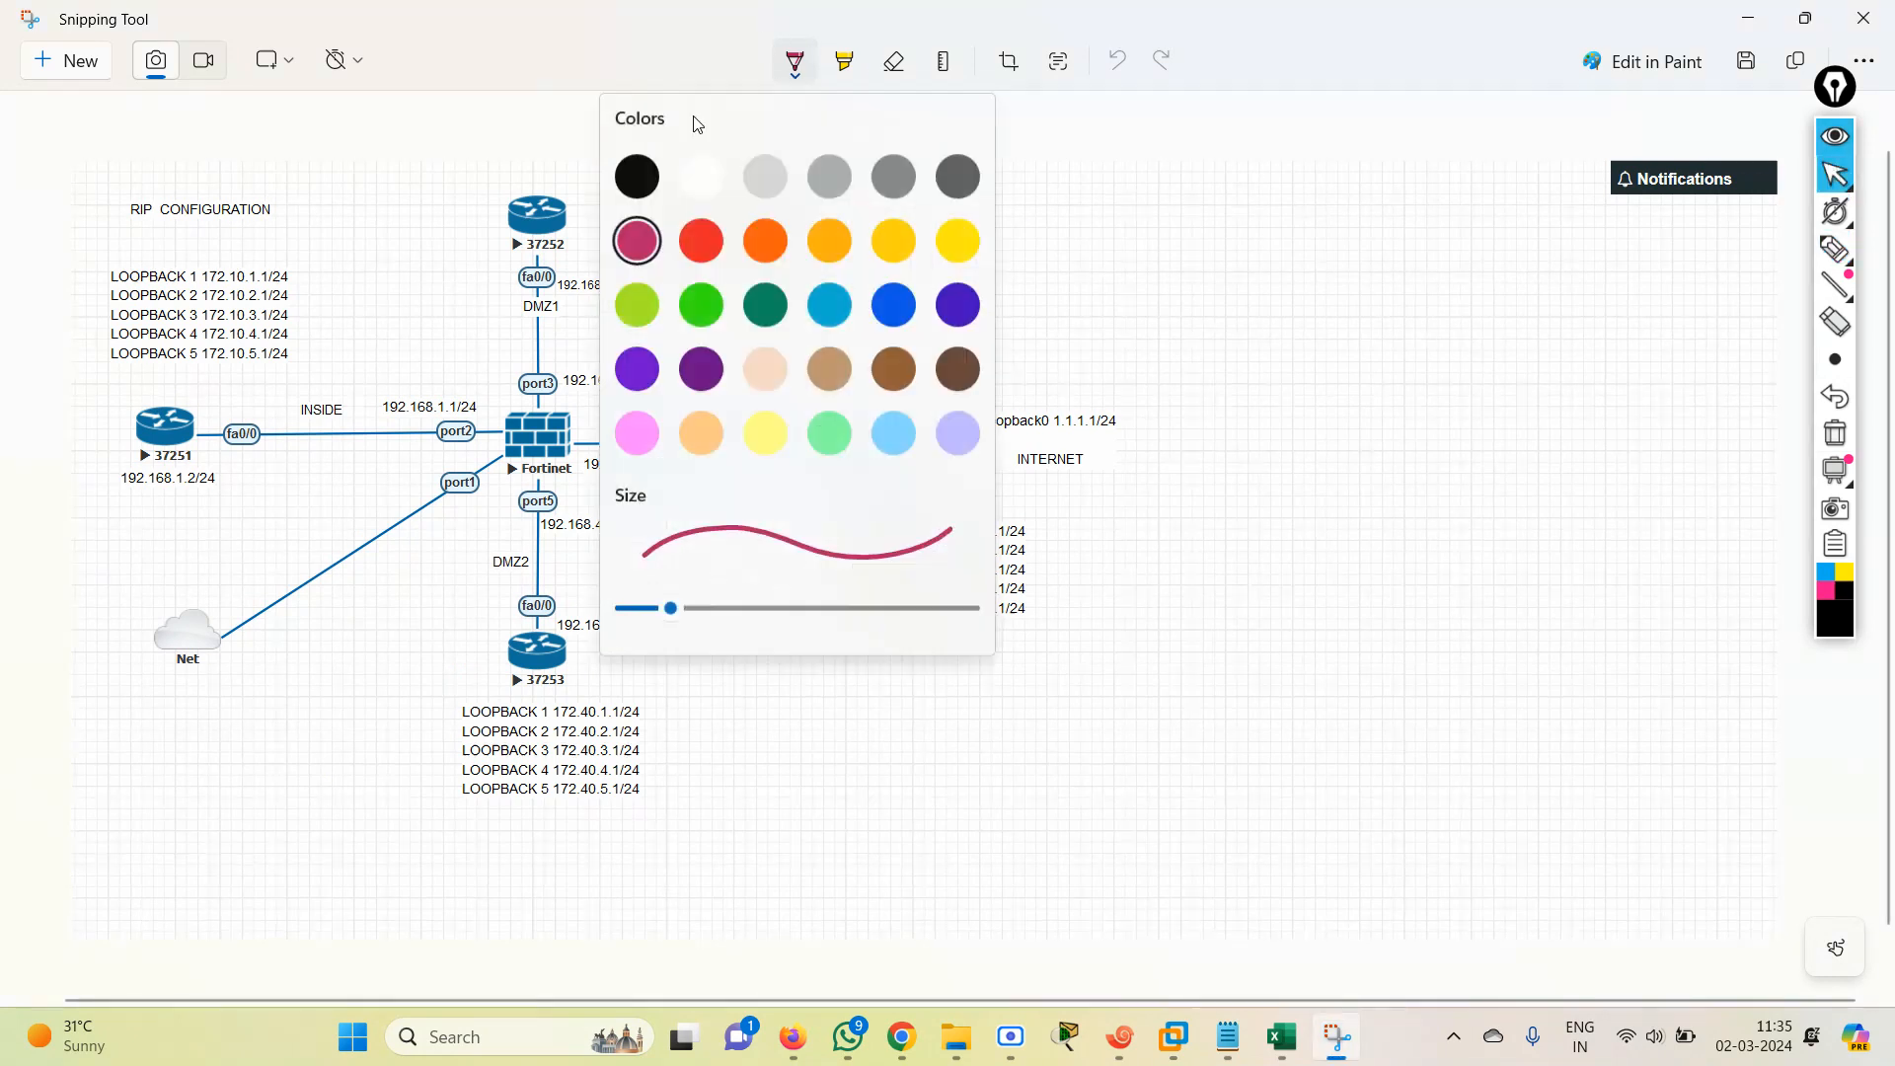
{"action": "left_click", "coordinate": [638, 197]}
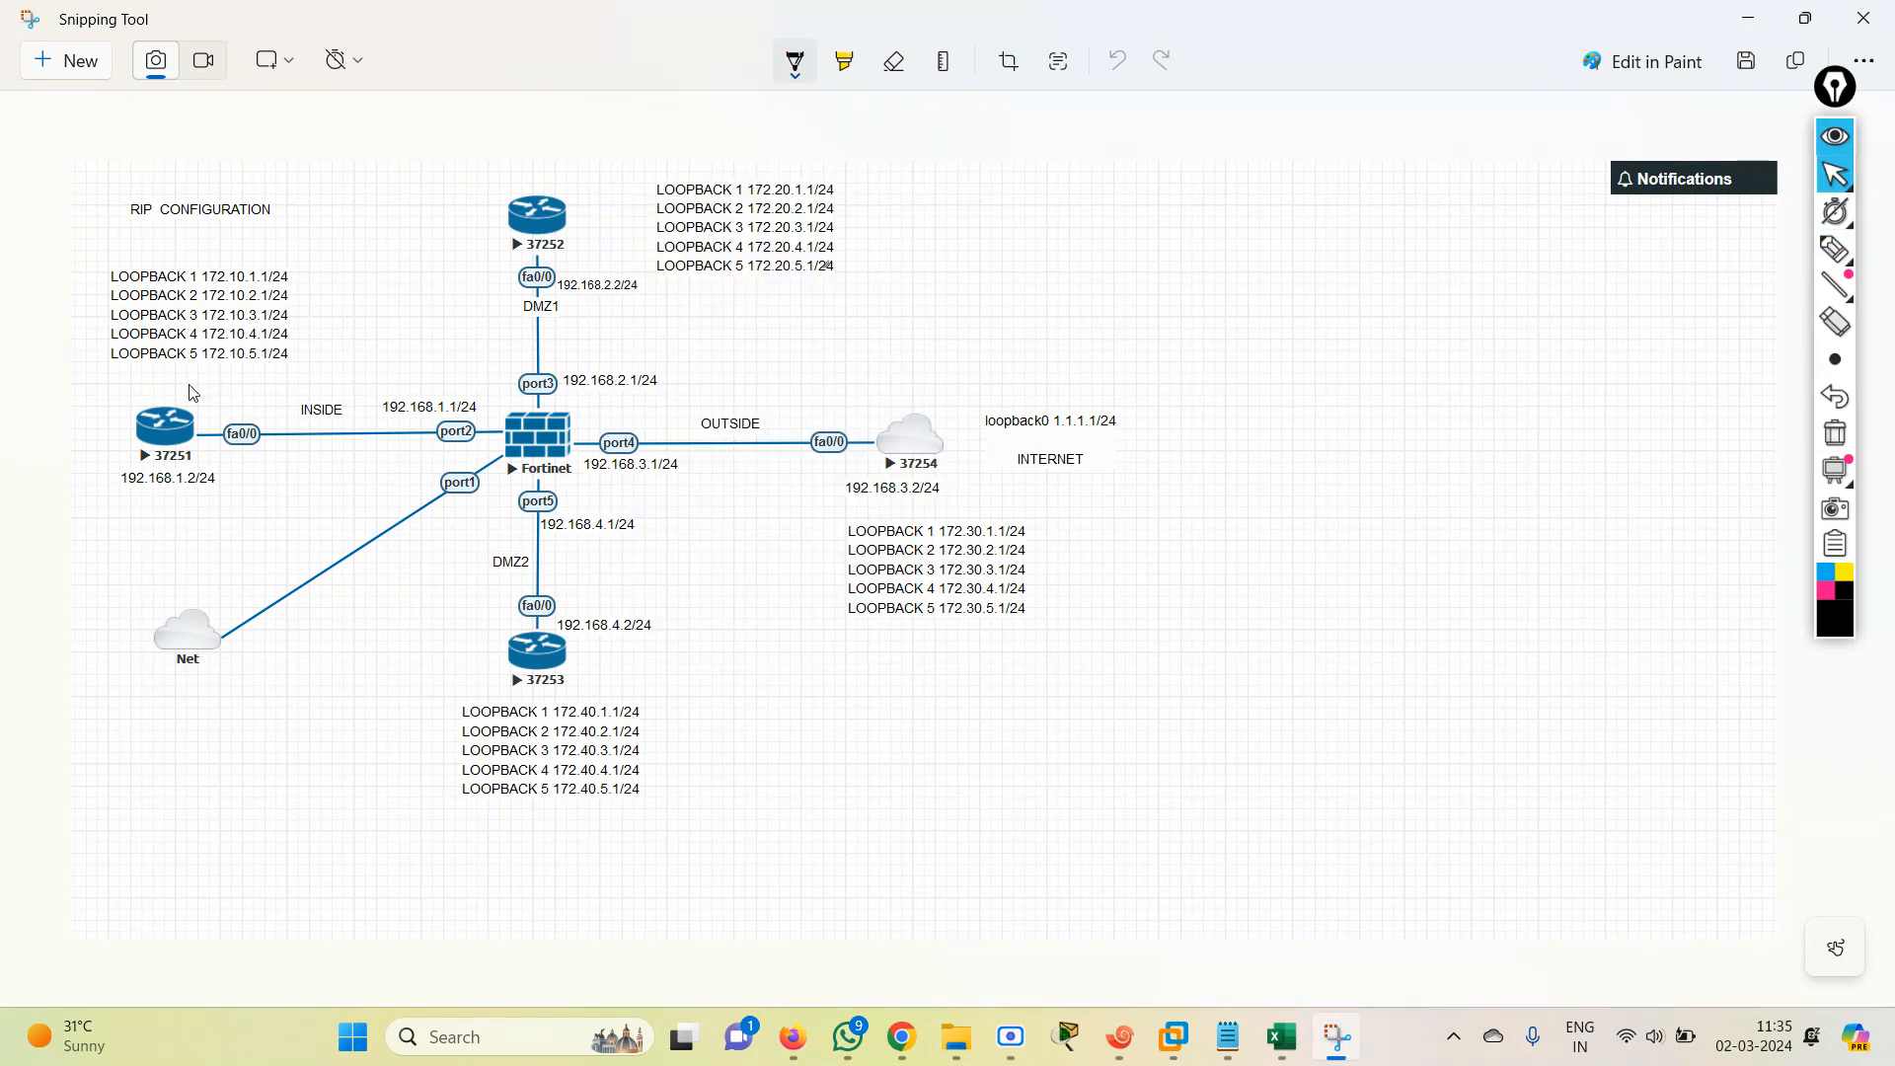
Circle router 37251, box the Fortinet firewall, and draw freehand lines along the INSIDE link and the OUTSIDE link to 37254.
{"action": "mouse_move", "coordinate": [158, 404]}
{"action": "left_mouse_down"}
{"action": "mouse_move", "coordinate": [177, 533]}
{"action": "mouse_move", "coordinate": [126, 413]}
{"action": "left_mouse_up"}
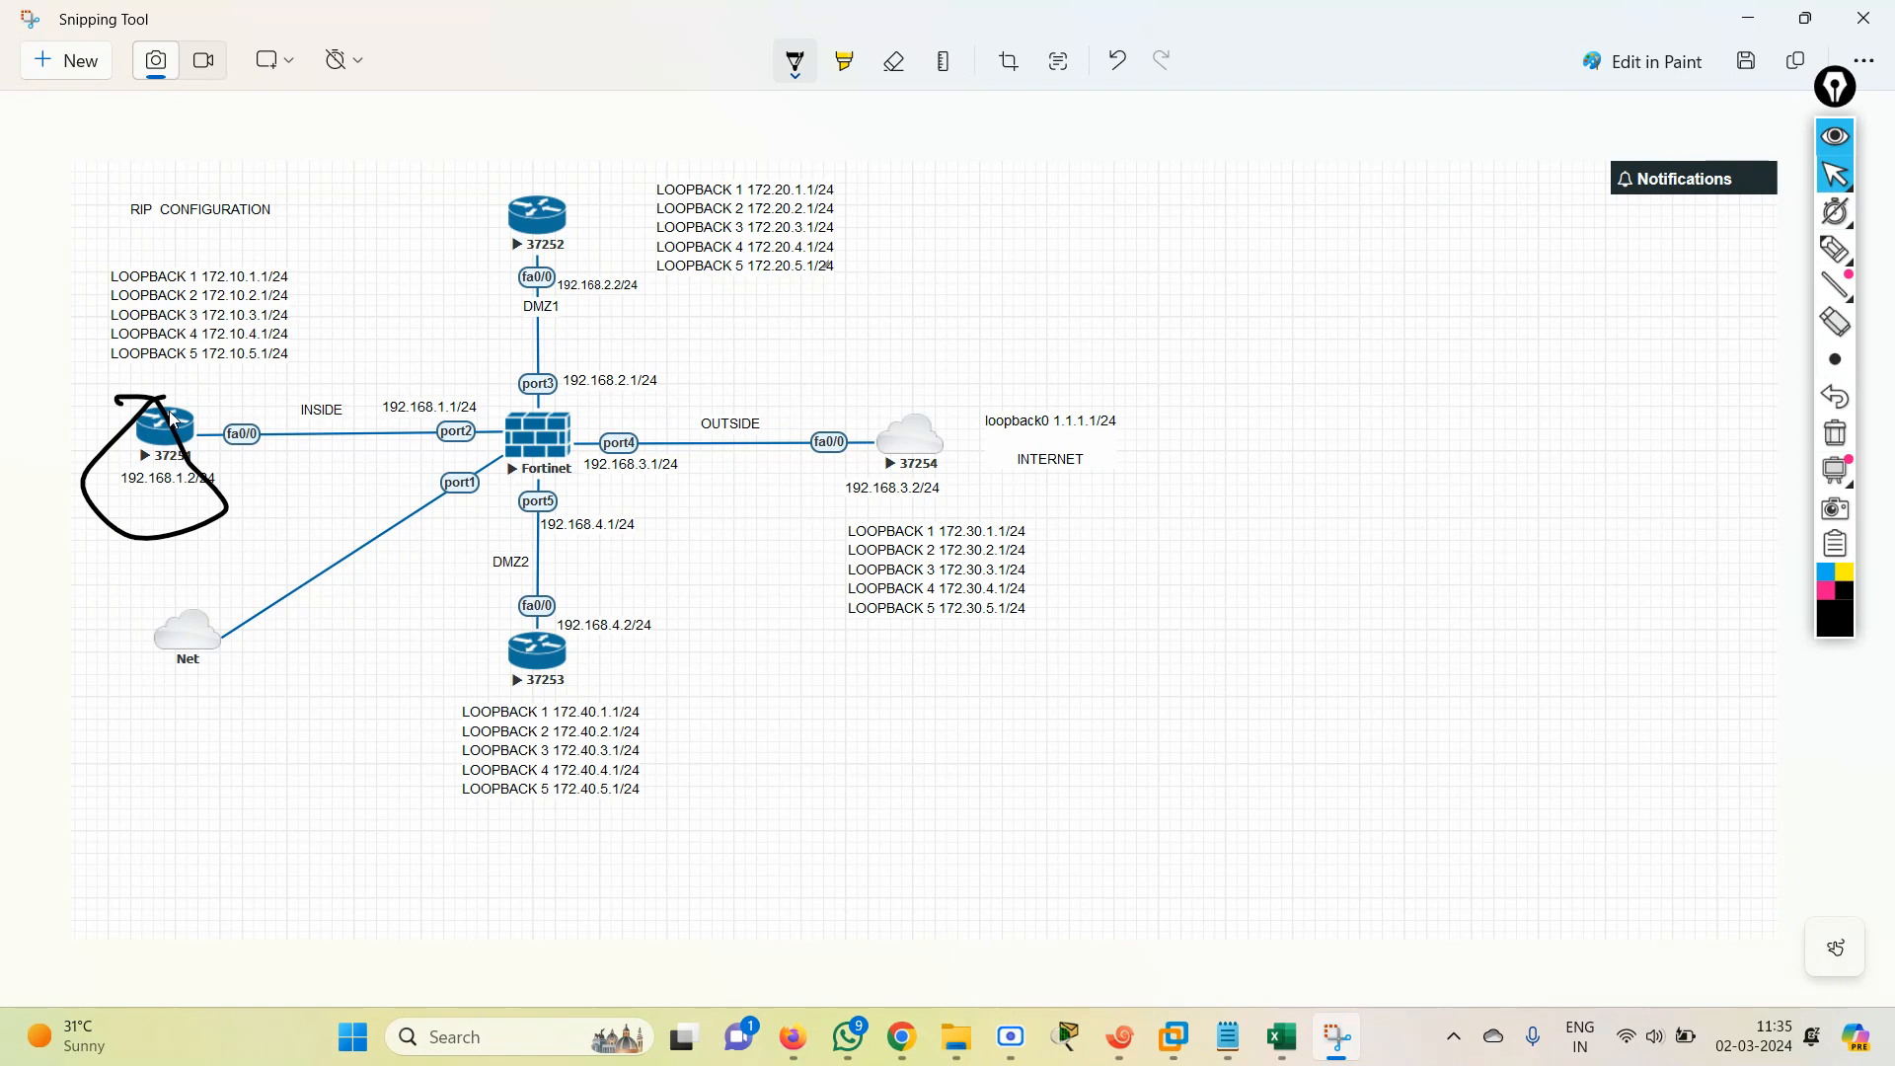
{"action": "left_click_drag", "start_coordinate": [173, 423], "coordinate": [380, 421]}
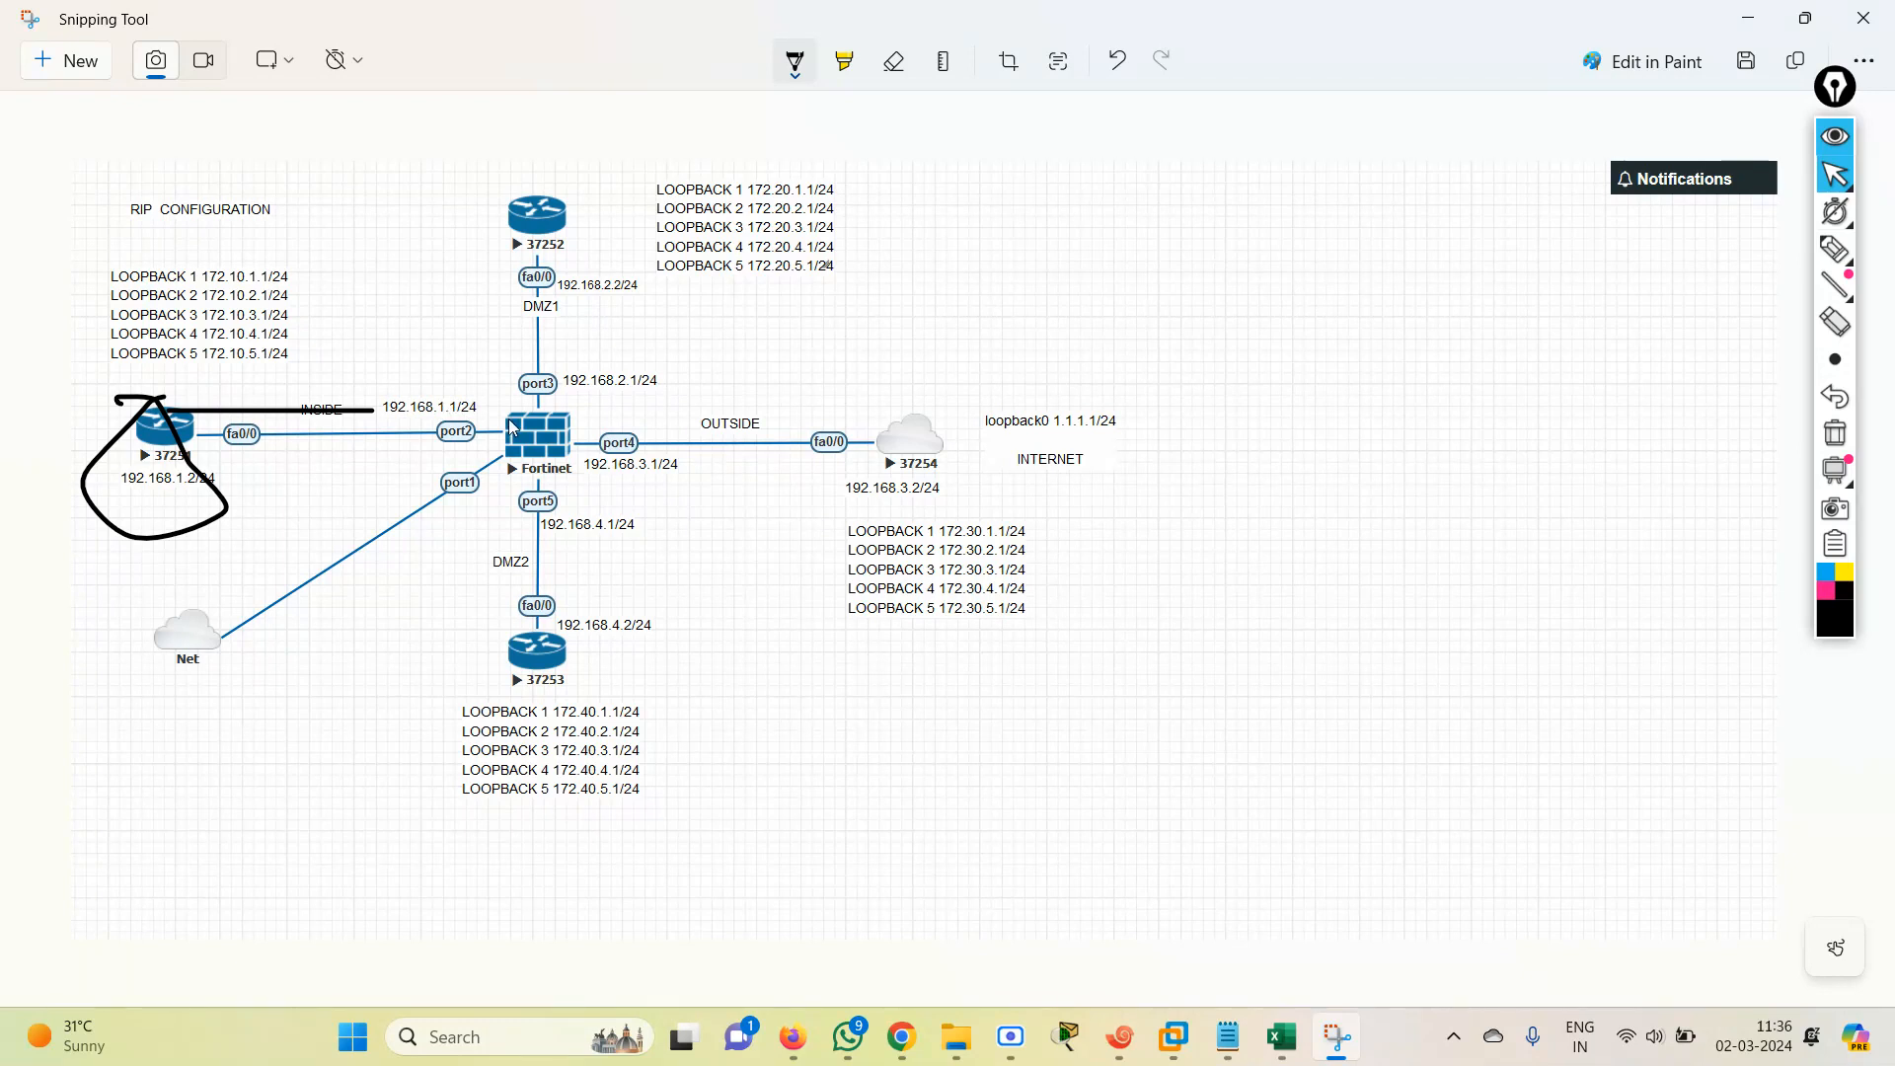
{"action": "mouse_move", "coordinate": [509, 416]}
{"action": "left_mouse_down"}
{"action": "mouse_move", "coordinate": [509, 449]}
{"action": "mouse_move", "coordinate": [559, 466]}
{"action": "mouse_move", "coordinate": [580, 419]}
{"action": "mouse_move", "coordinate": [577, 459]}
{"action": "mouse_move", "coordinate": [509, 466]}
{"action": "left_mouse_up"}
{"action": "left_click_drag", "start_coordinate": [583, 440], "coordinate": [863, 417]}
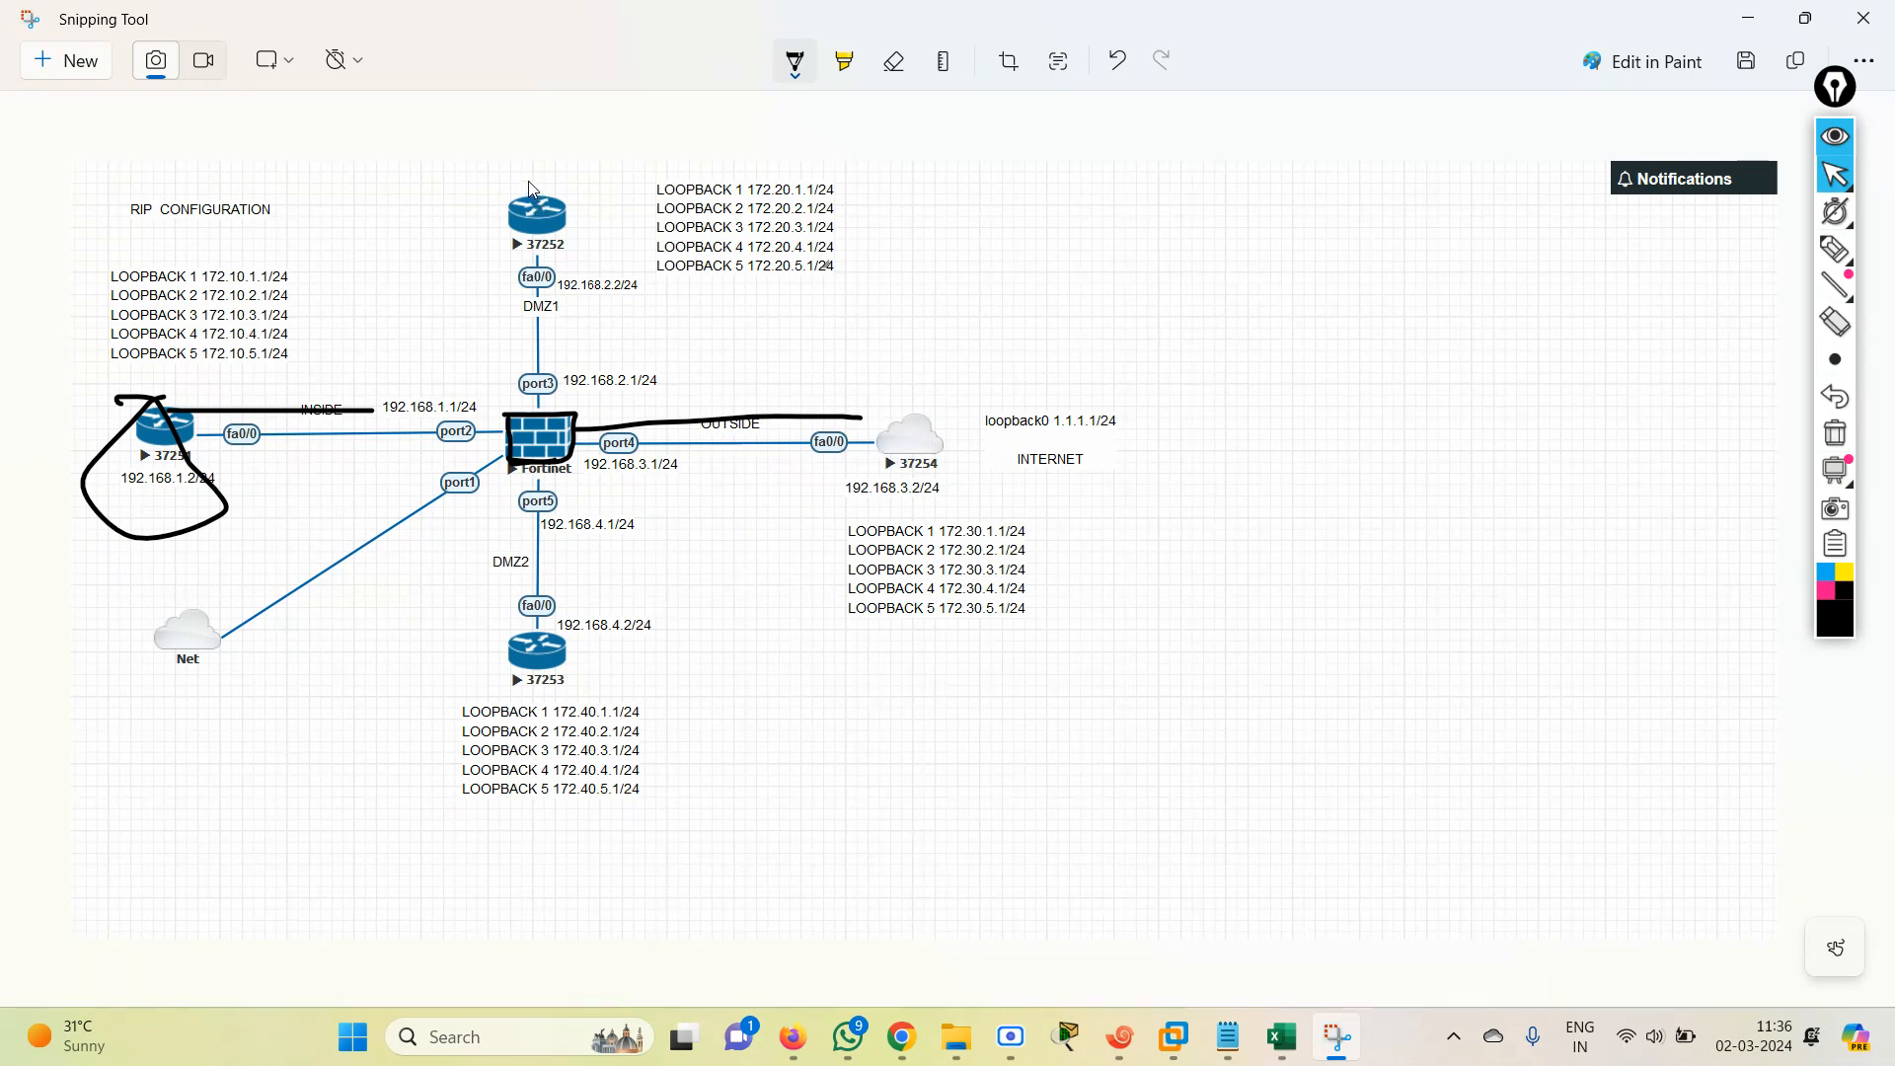
Circle routers 37252 and 37253 and trace the DMZ1 and DMZ2 links between them and the Fortinet firewall.
{"action": "mouse_move", "coordinate": [530, 183]}
{"action": "left_mouse_down"}
{"action": "mouse_move", "coordinate": [600, 236]}
{"action": "mouse_move", "coordinate": [525, 200]}
{"action": "left_mouse_up"}
{"action": "left_click_drag", "start_coordinate": [546, 249], "coordinate": [549, 422]}
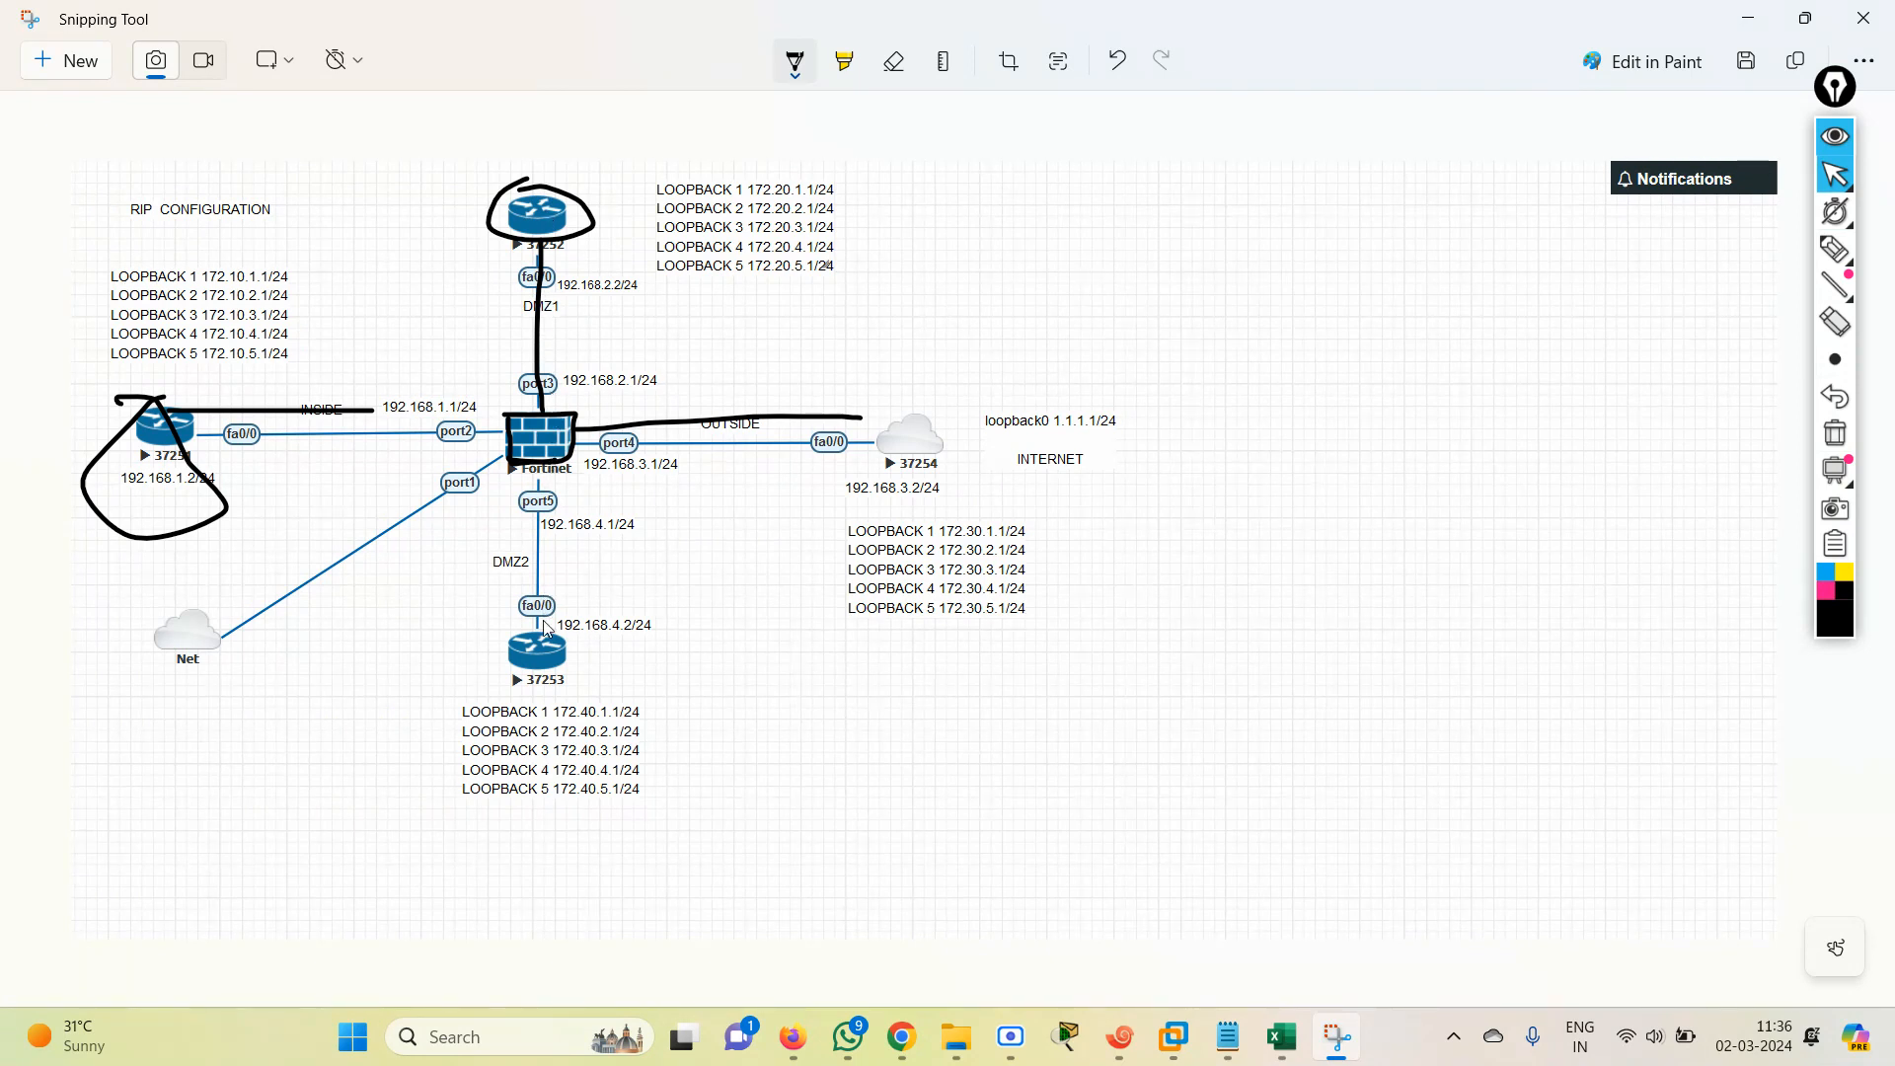
{"action": "left_click_drag", "start_coordinate": [549, 631], "coordinate": [540, 483]}
{"action": "mouse_move", "coordinate": [543, 634]}
{"action": "left_mouse_down"}
{"action": "mouse_move", "coordinate": [564, 702]}
{"action": "mouse_move", "coordinate": [528, 630]}
{"action": "left_mouse_up"}
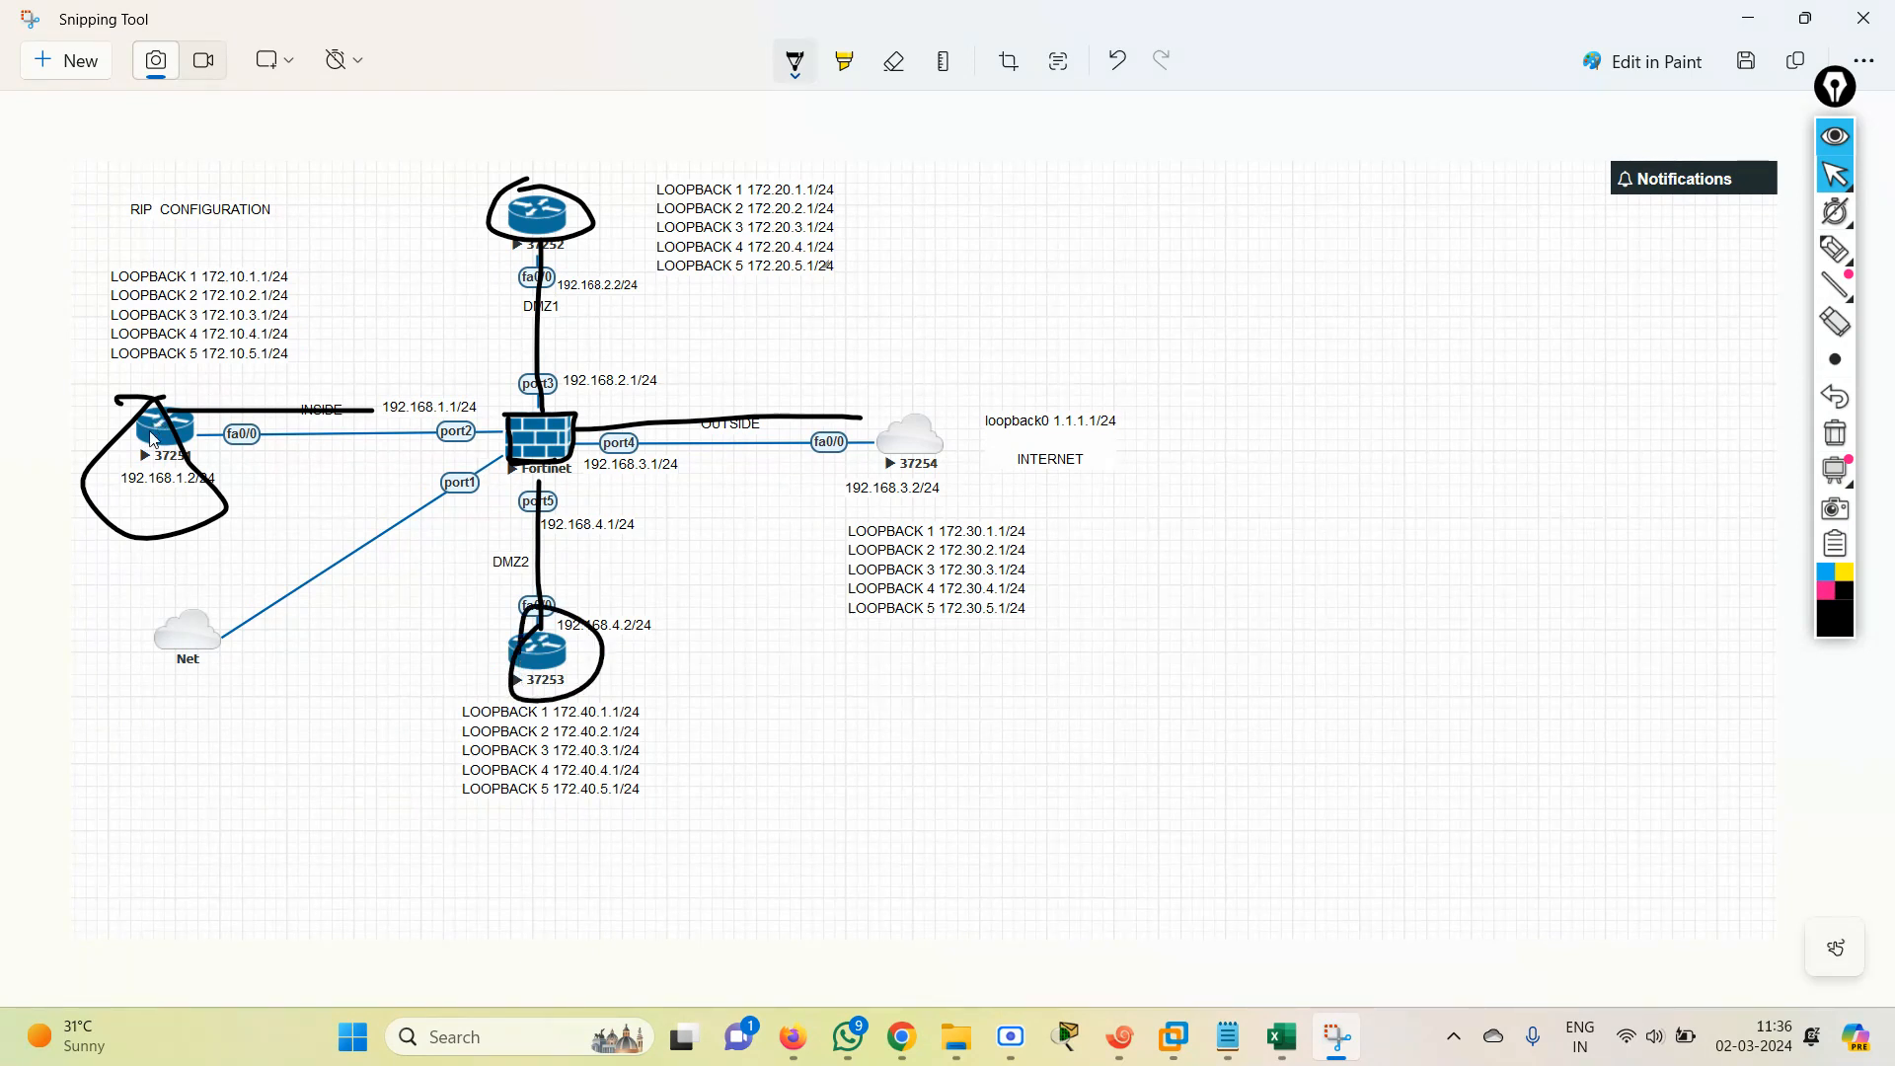
Draw a branch line outward from router 37251 and two outward branch lines from router 37252.
{"action": "left_click_drag", "start_coordinate": [142, 466], "coordinate": [148, 482]}
{"action": "left_click_drag", "start_coordinate": [541, 202], "coordinate": [656, 153]}
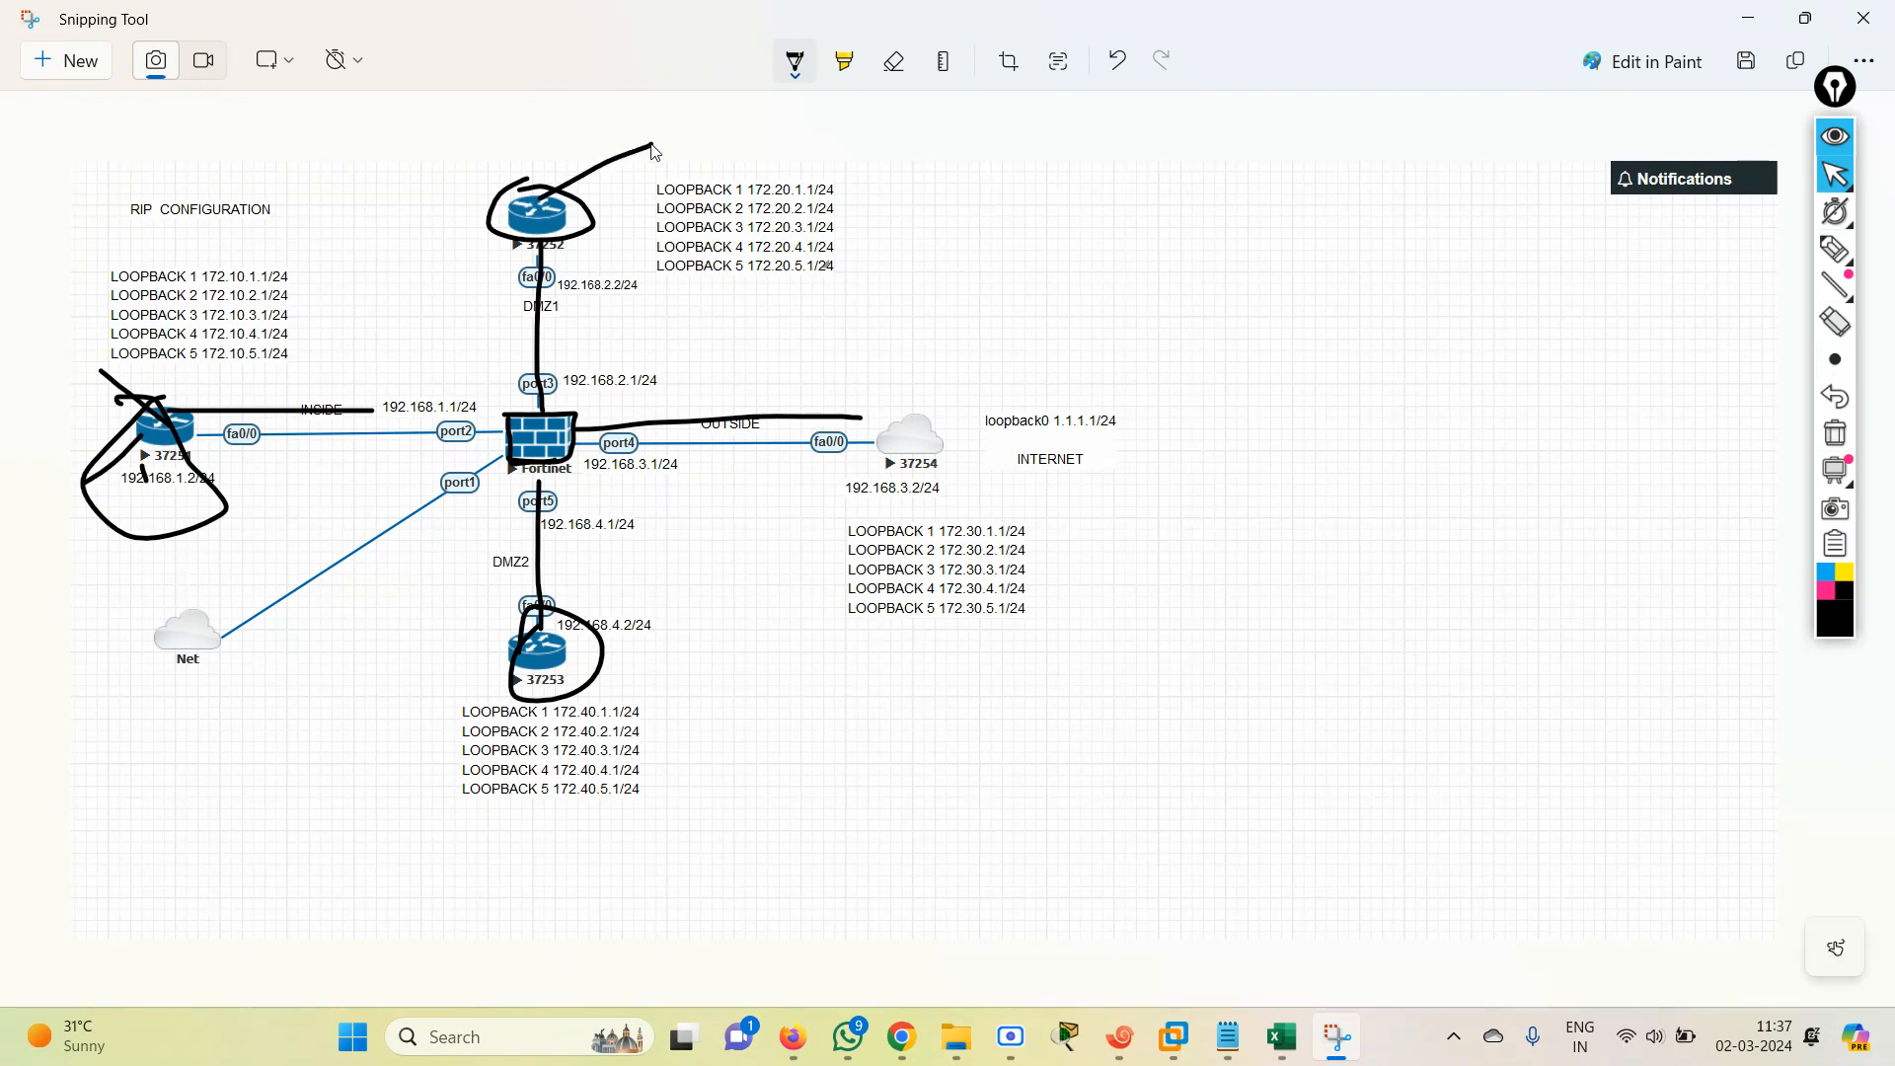
{"action": "left_click_drag", "start_coordinate": [520, 200], "coordinate": [398, 116]}
Draw three branch lines below router 37253, each ending in a freehand loop representing a network.
{"action": "left_click_drag", "start_coordinate": [528, 674], "coordinate": [412, 757]}
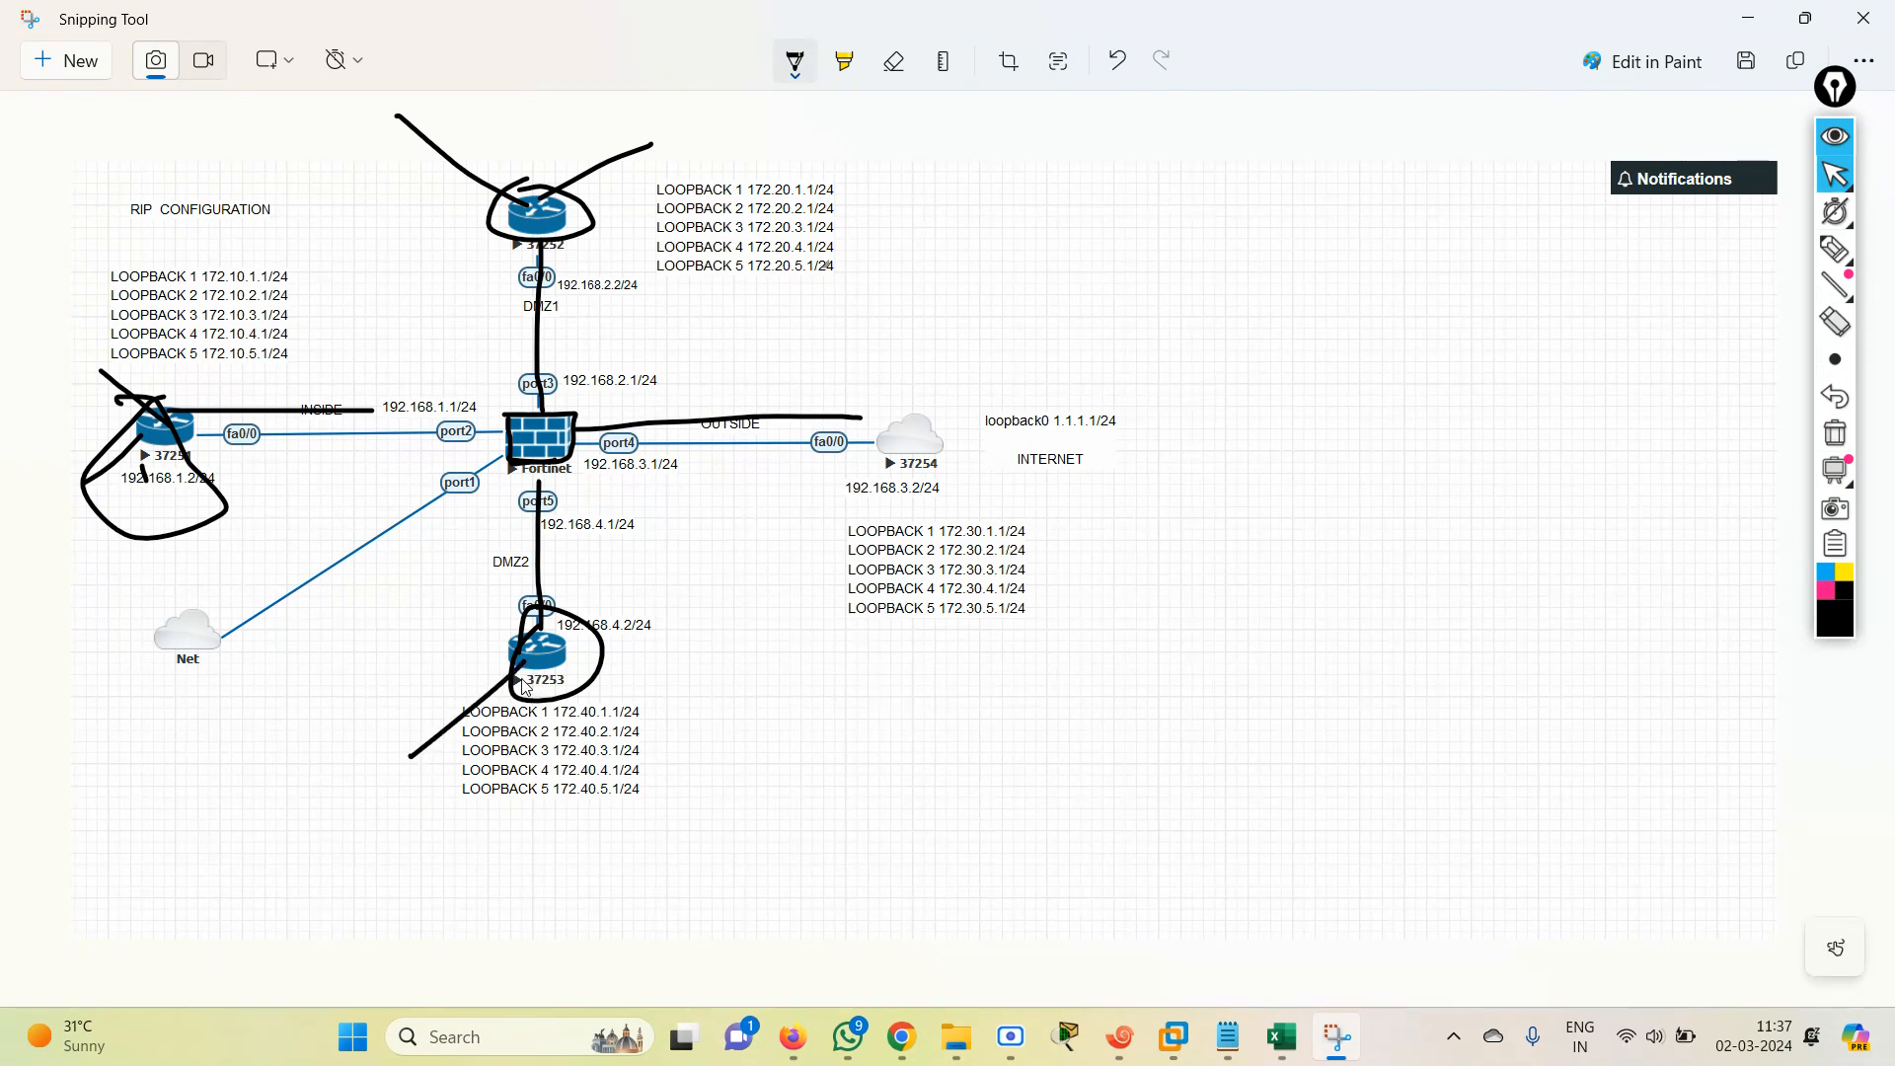
{"action": "left_click_drag", "start_coordinate": [542, 655], "coordinate": [694, 794]}
{"action": "mouse_move", "coordinate": [420, 763]}
{"action": "left_mouse_down"}
{"action": "mouse_move", "coordinate": [359, 778]}
{"action": "mouse_move", "coordinate": [387, 778]}
{"action": "left_mouse_up"}
{"action": "mouse_move", "coordinate": [690, 802]}
{"action": "left_mouse_down"}
{"action": "mouse_move", "coordinate": [692, 847]}
{"action": "mouse_move", "coordinate": [657, 801]}
{"action": "left_mouse_up"}
{"action": "mouse_move", "coordinate": [535, 709]}
{"action": "left_mouse_down"}
{"action": "mouse_move", "coordinate": [494, 863]}
{"action": "mouse_move", "coordinate": [512, 859]}
{"action": "mouse_move", "coordinate": [448, 922]}
{"action": "mouse_move", "coordinate": [442, 859]}
{"action": "left_mouse_up"}
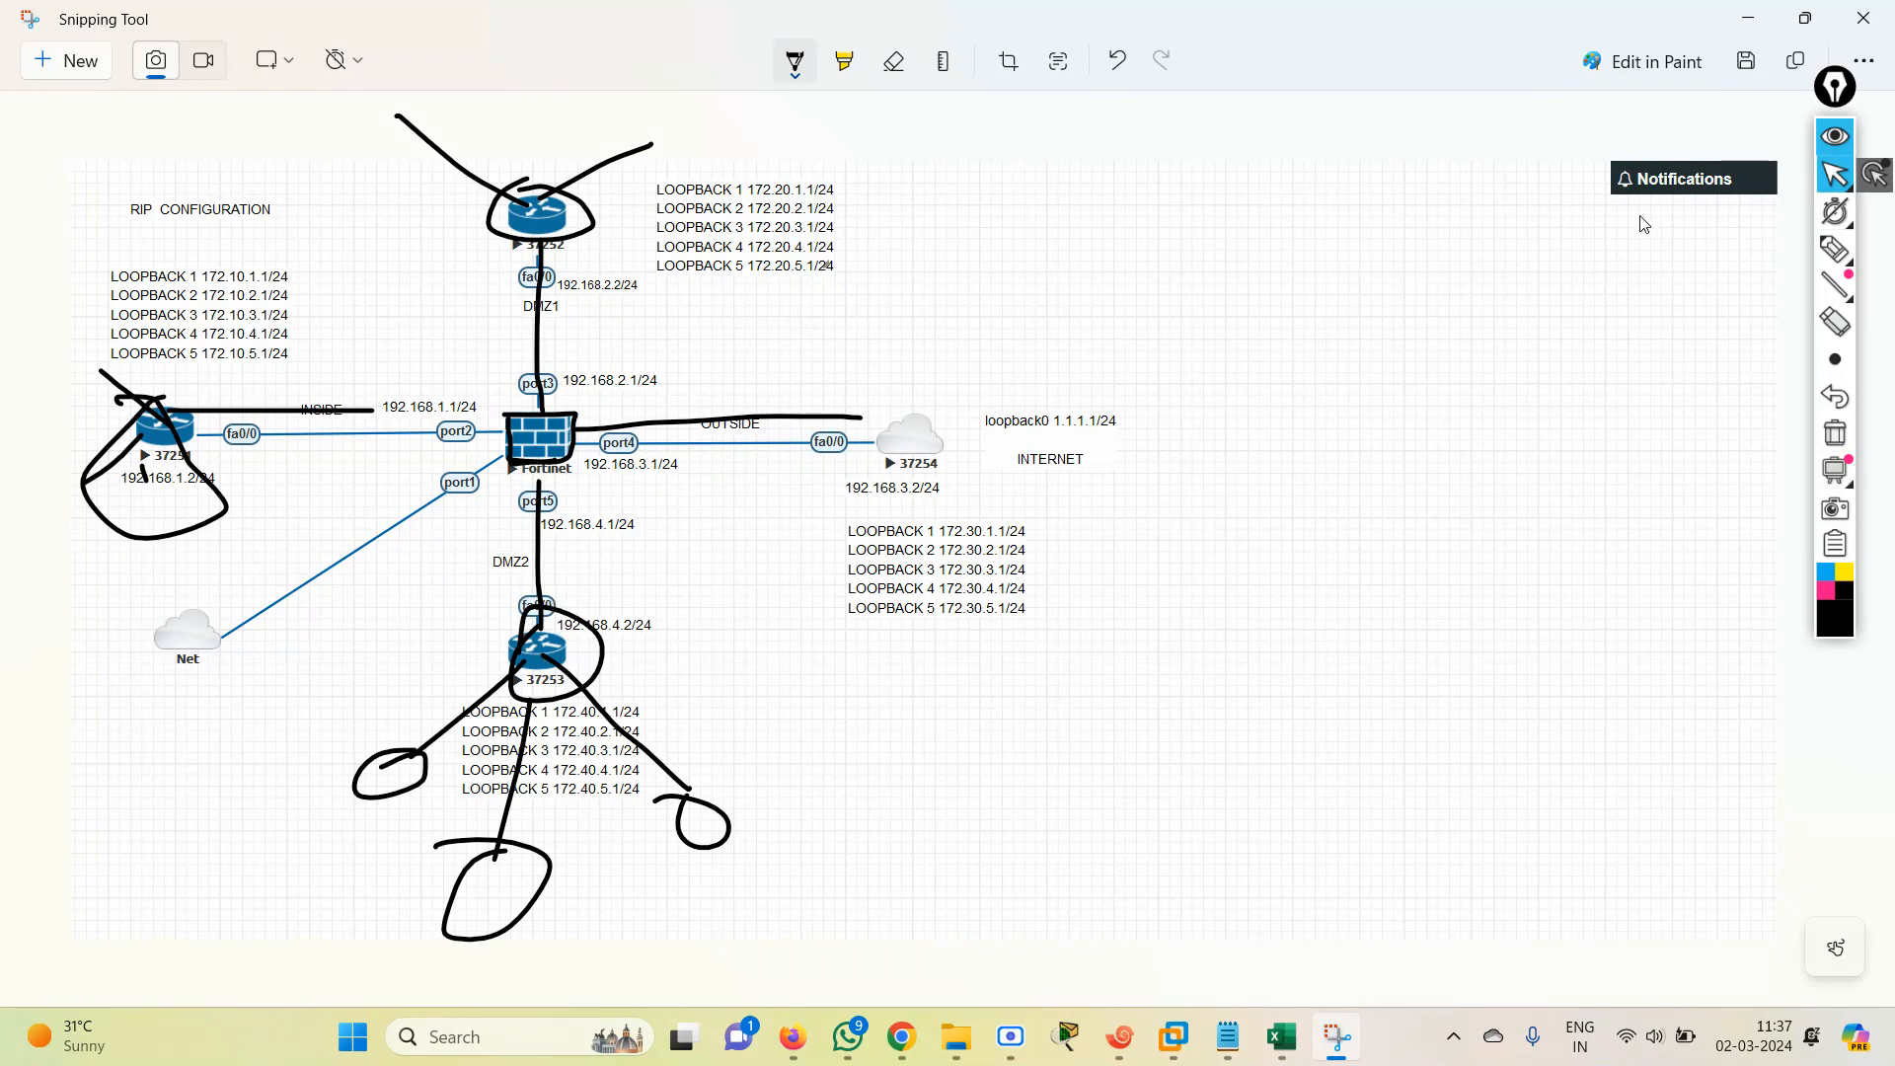
Put the annotated snip away, switch to the FortiGate web interface, extend the session and open its RIP settings.
{"action": "left_click", "coordinate": [1747, 28]}
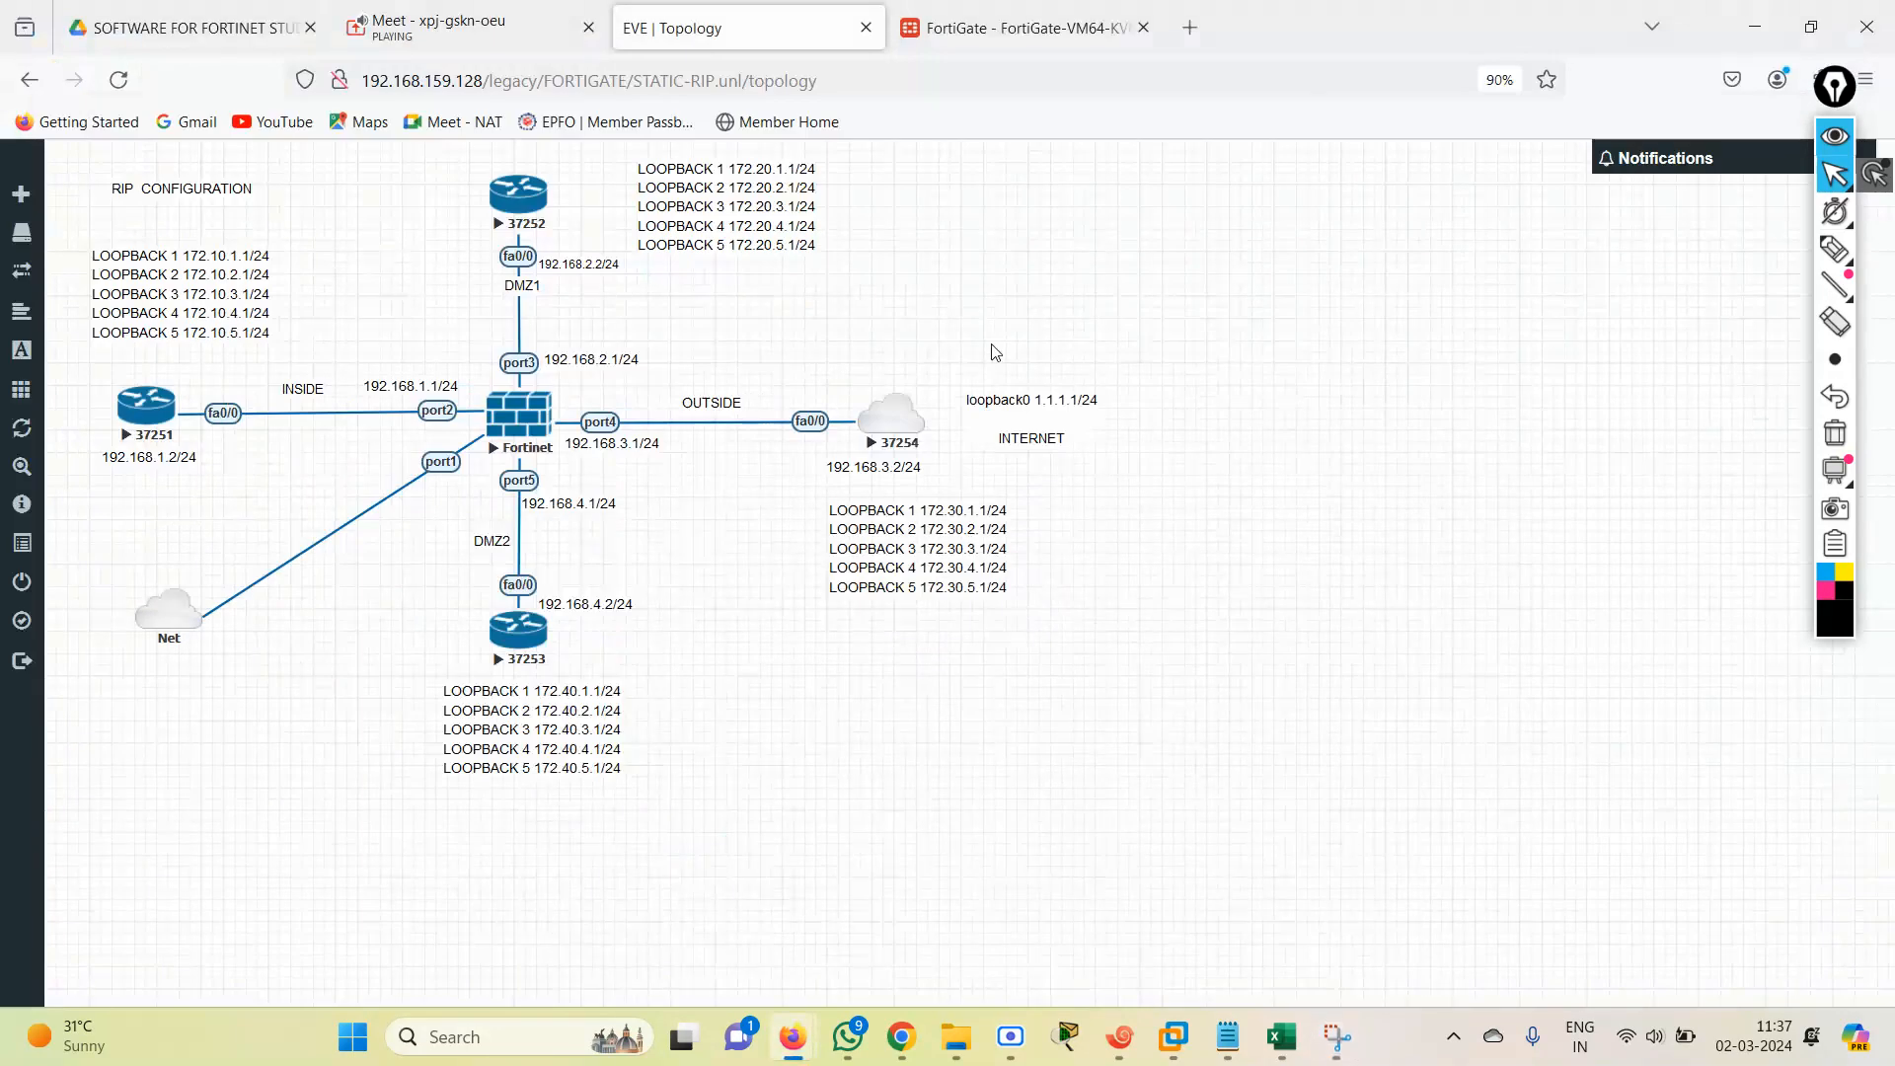
{"action": "left_click", "coordinate": [962, 28]}
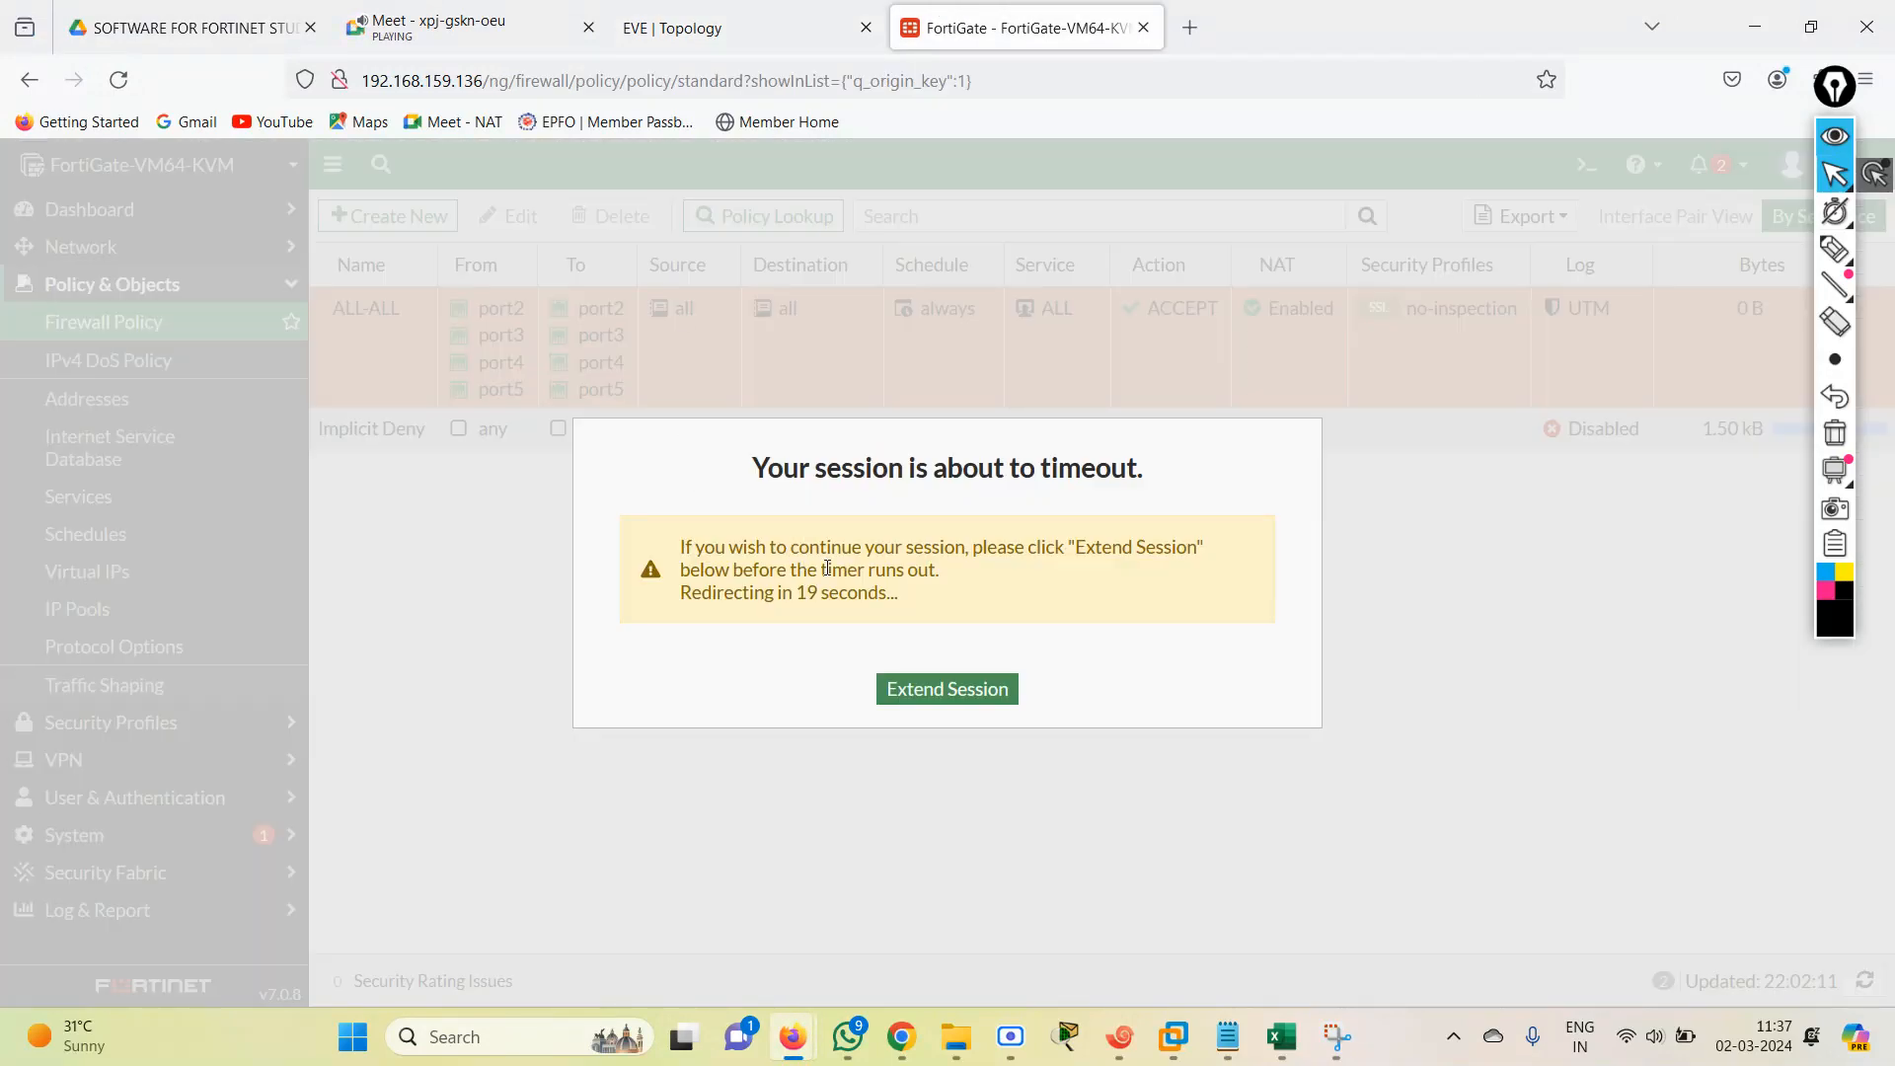
{"action": "left_click", "coordinate": [898, 688]}
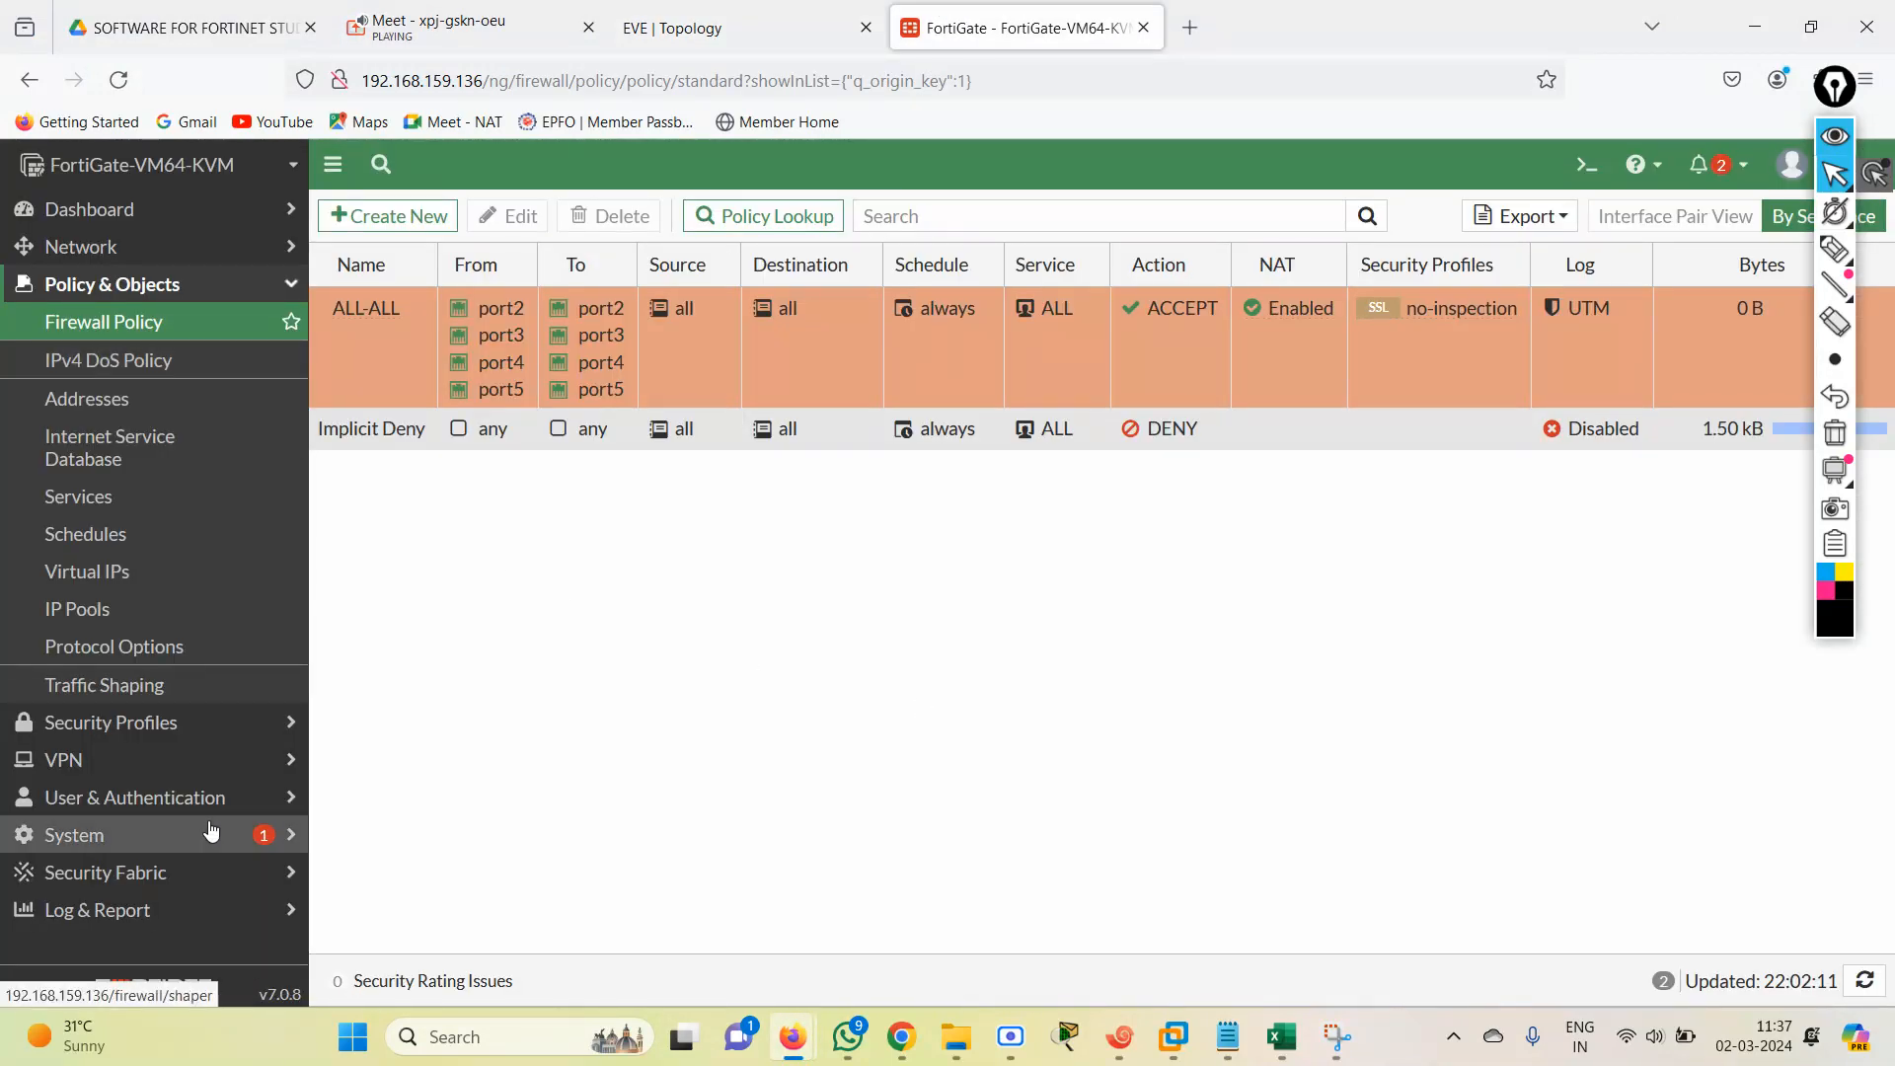
{"action": "left_click", "coordinate": [116, 254]}
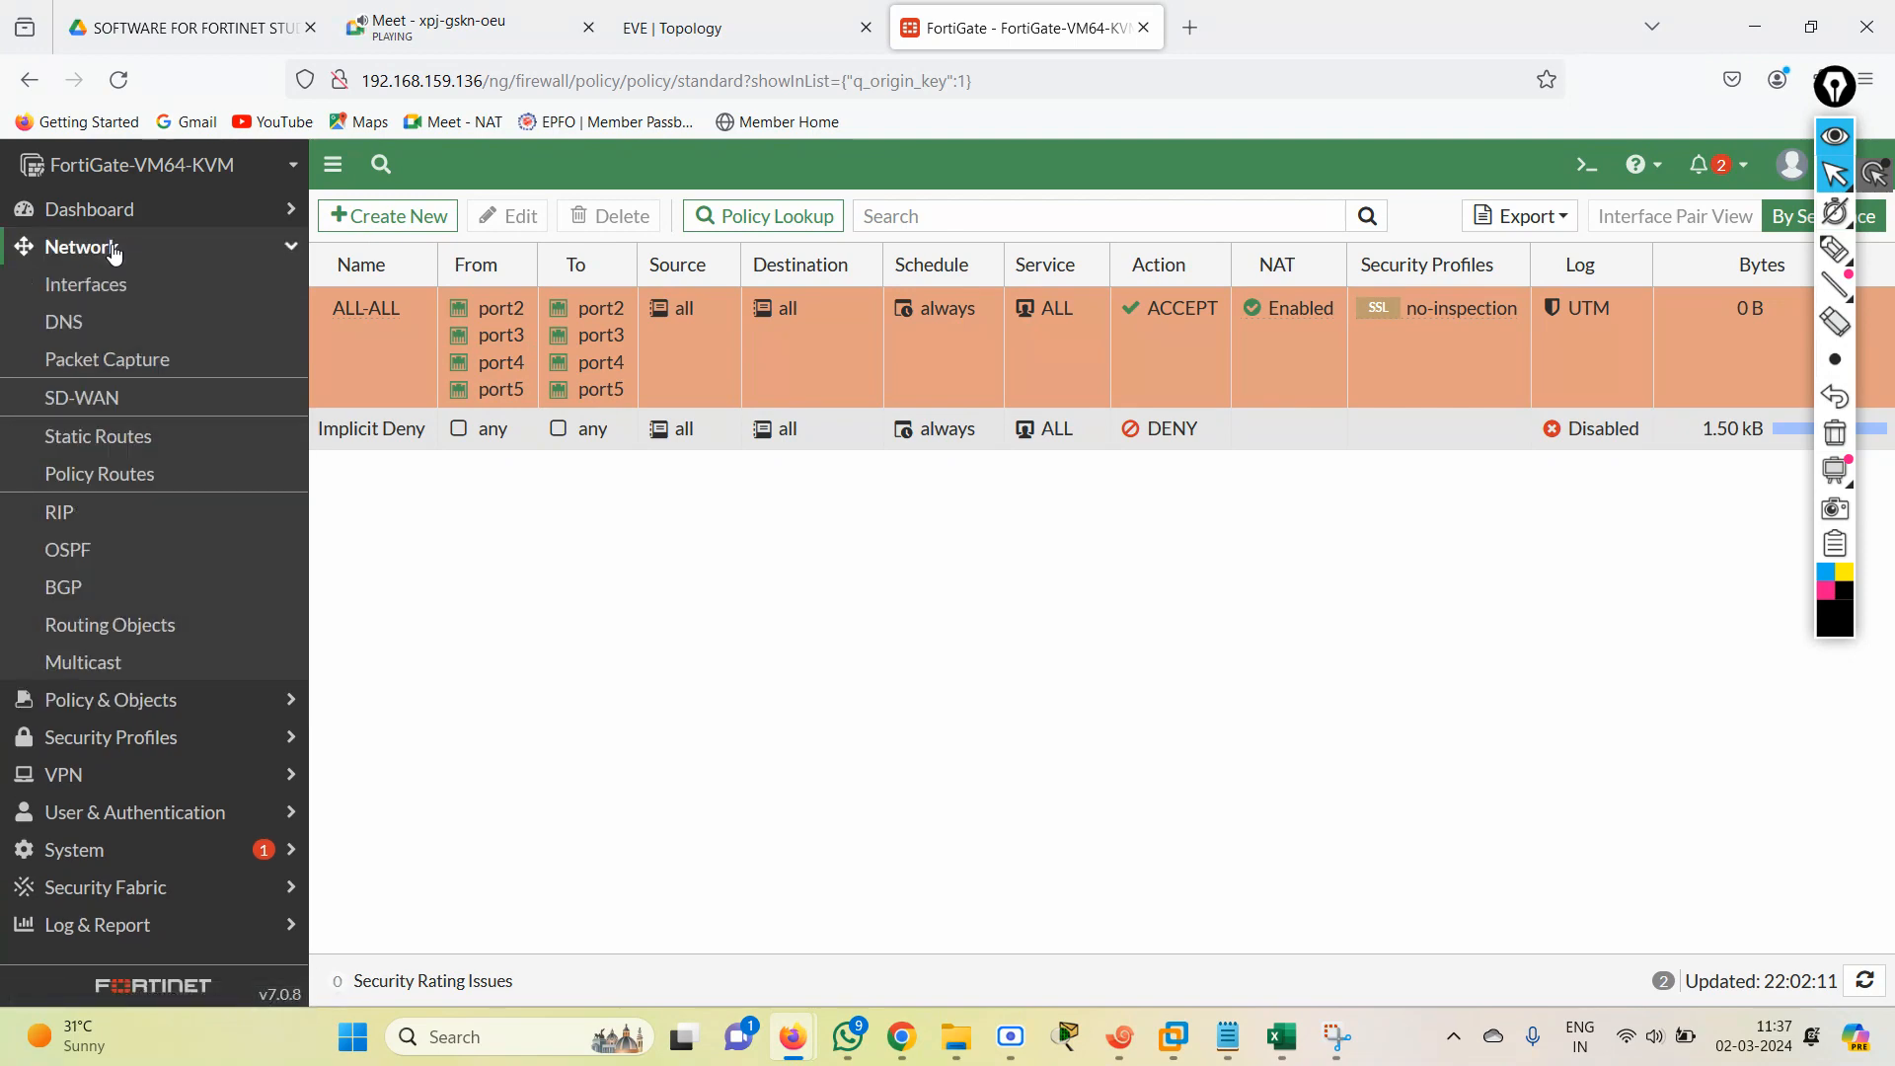
{"action": "left_click", "coordinate": [106, 512]}
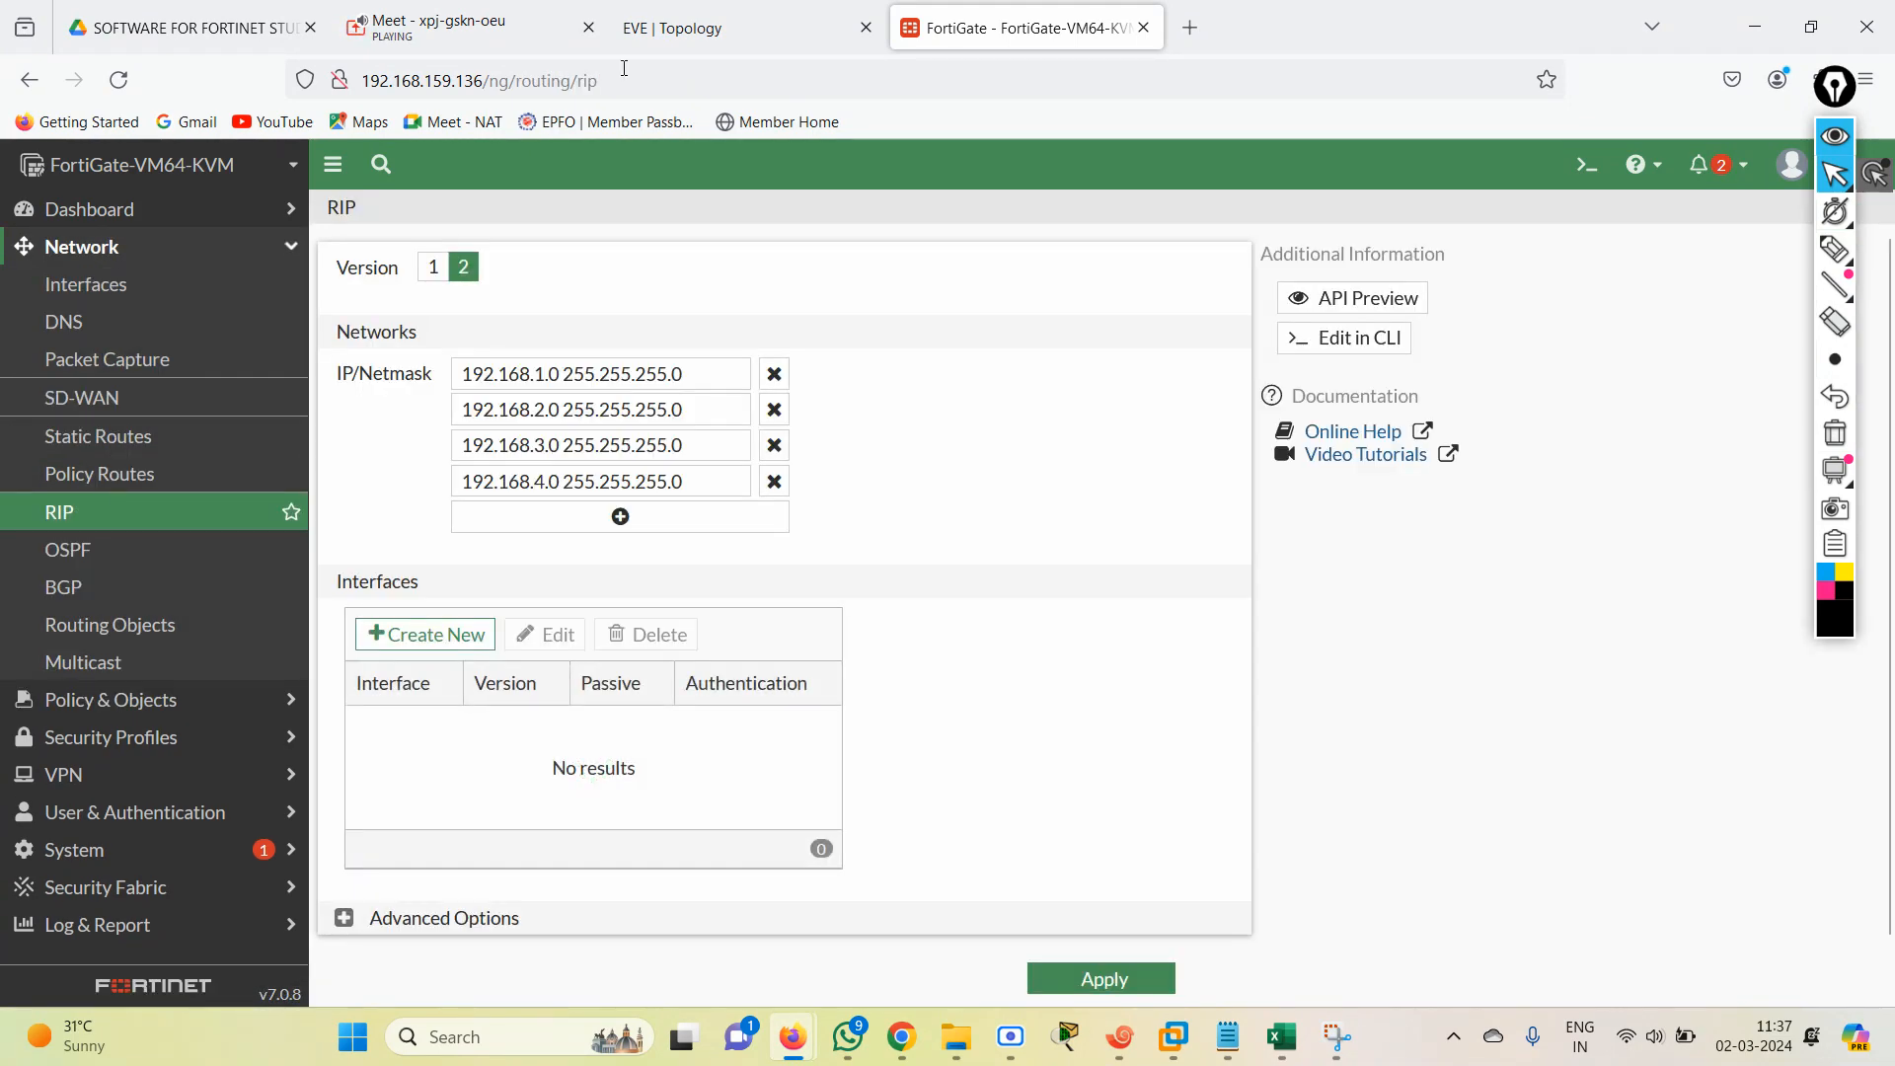
After checking the EVE topology, enable redistribution of static routes in the FortiGate's advanced RIP options and apply it.
{"action": "left_click", "coordinate": [726, 32]}
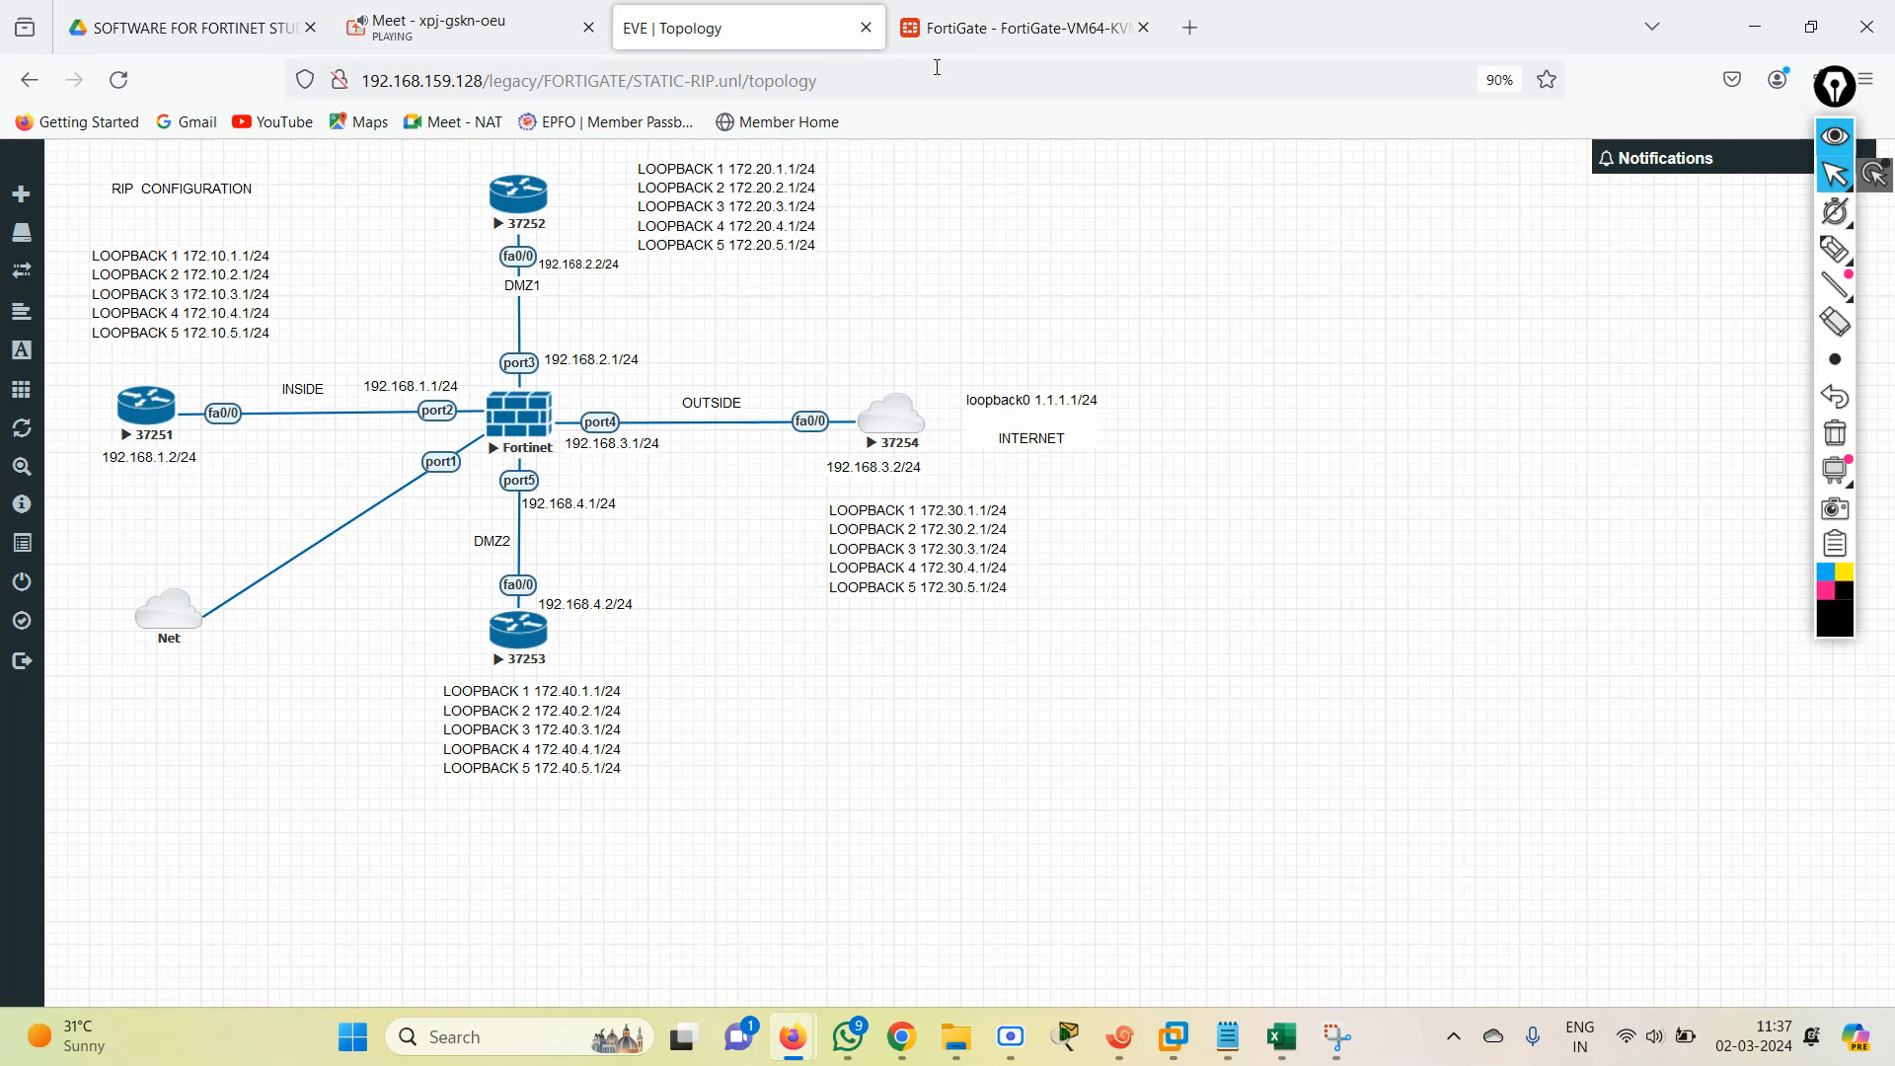
{"action": "left_click", "coordinate": [1026, 27]}
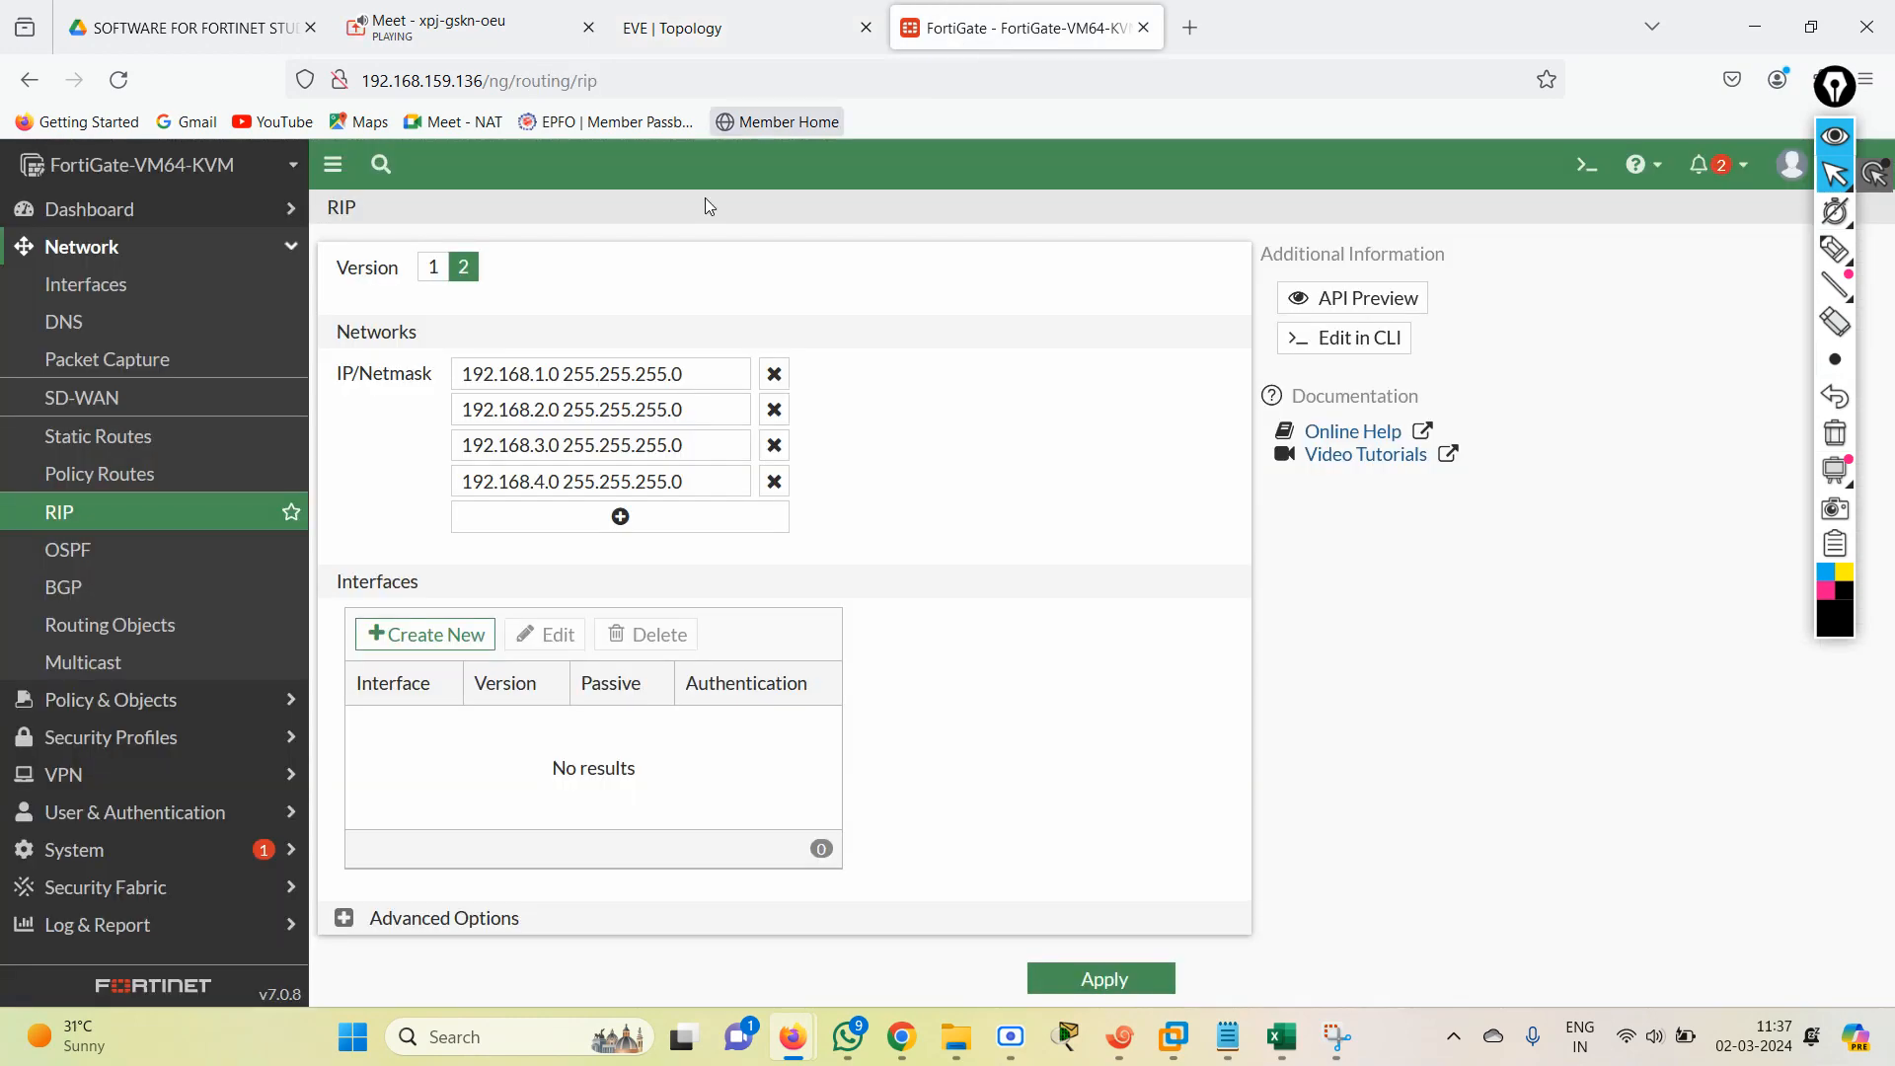
{"action": "left_click", "coordinate": [344, 918]}
{"action": "scroll", "coordinate": [513, 653], "scroll_direction": "down", "scroll_amount": 5}
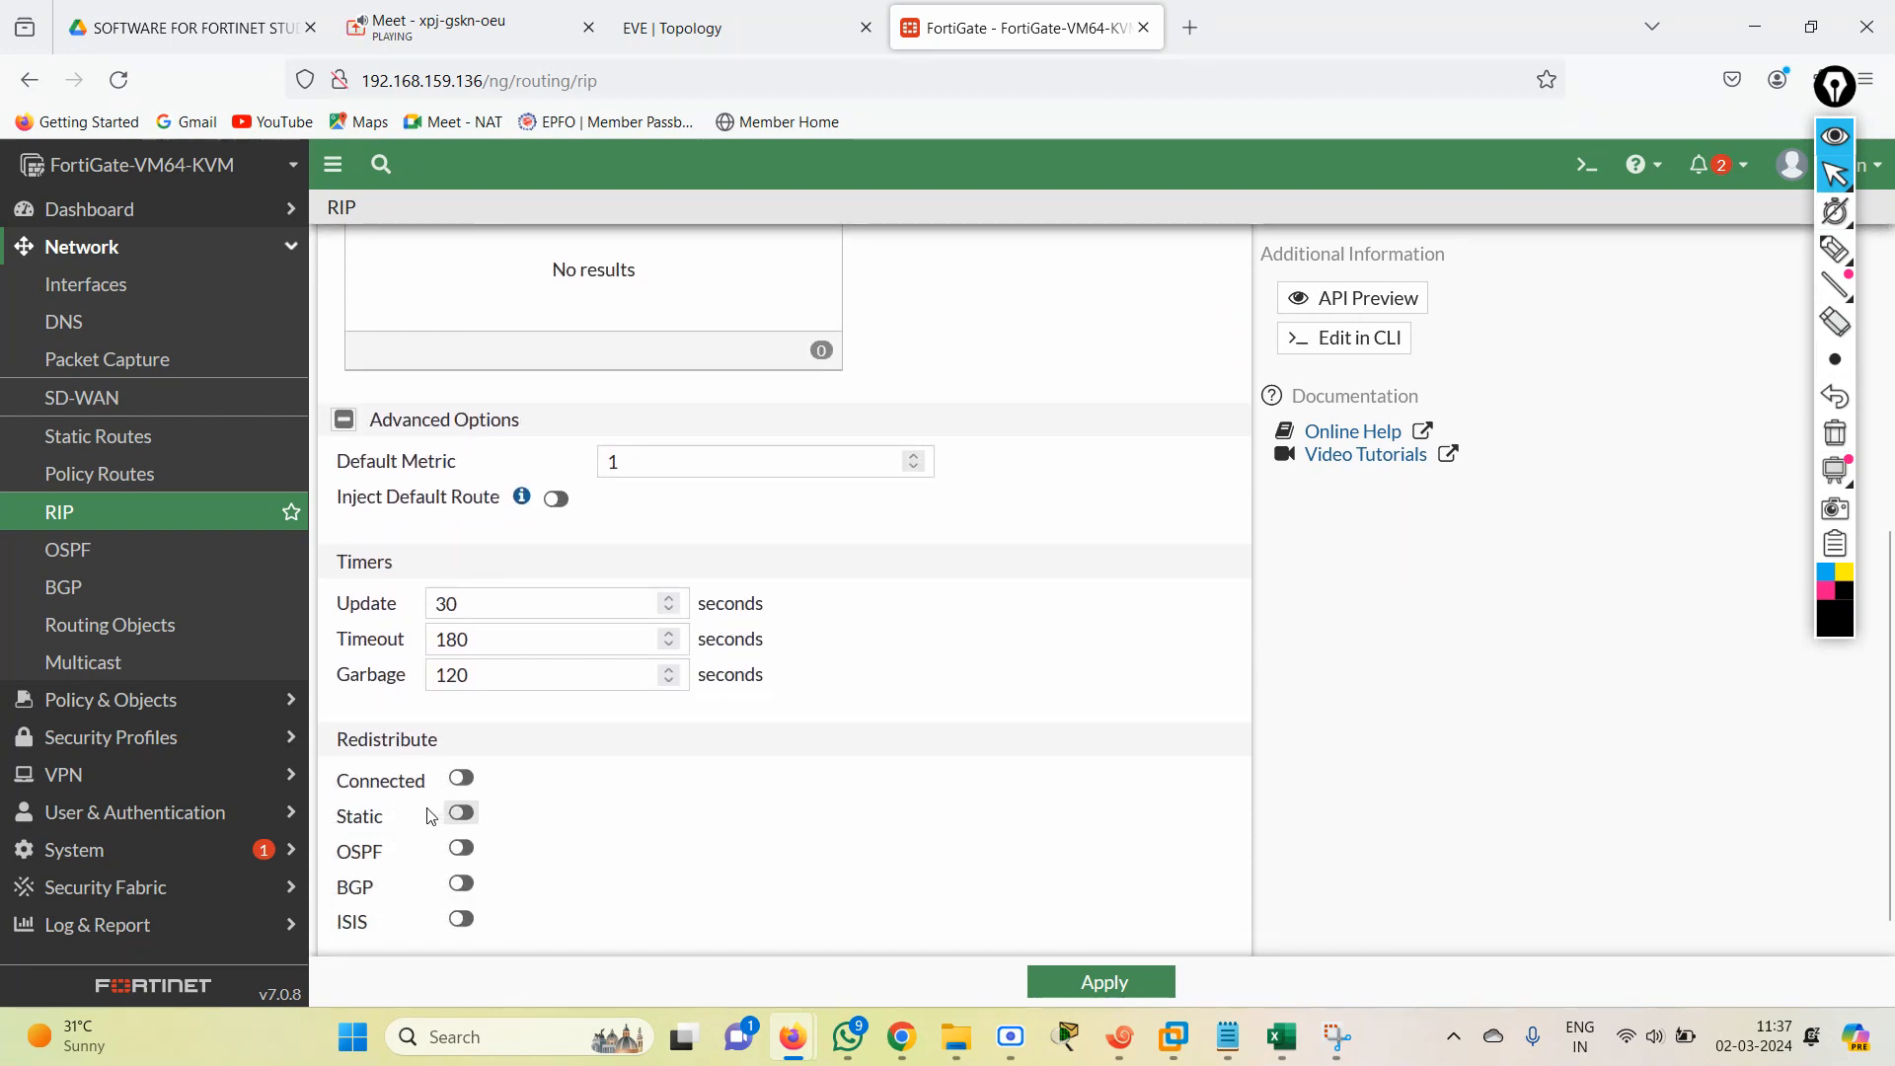
{"action": "left_click", "coordinate": [460, 814]}
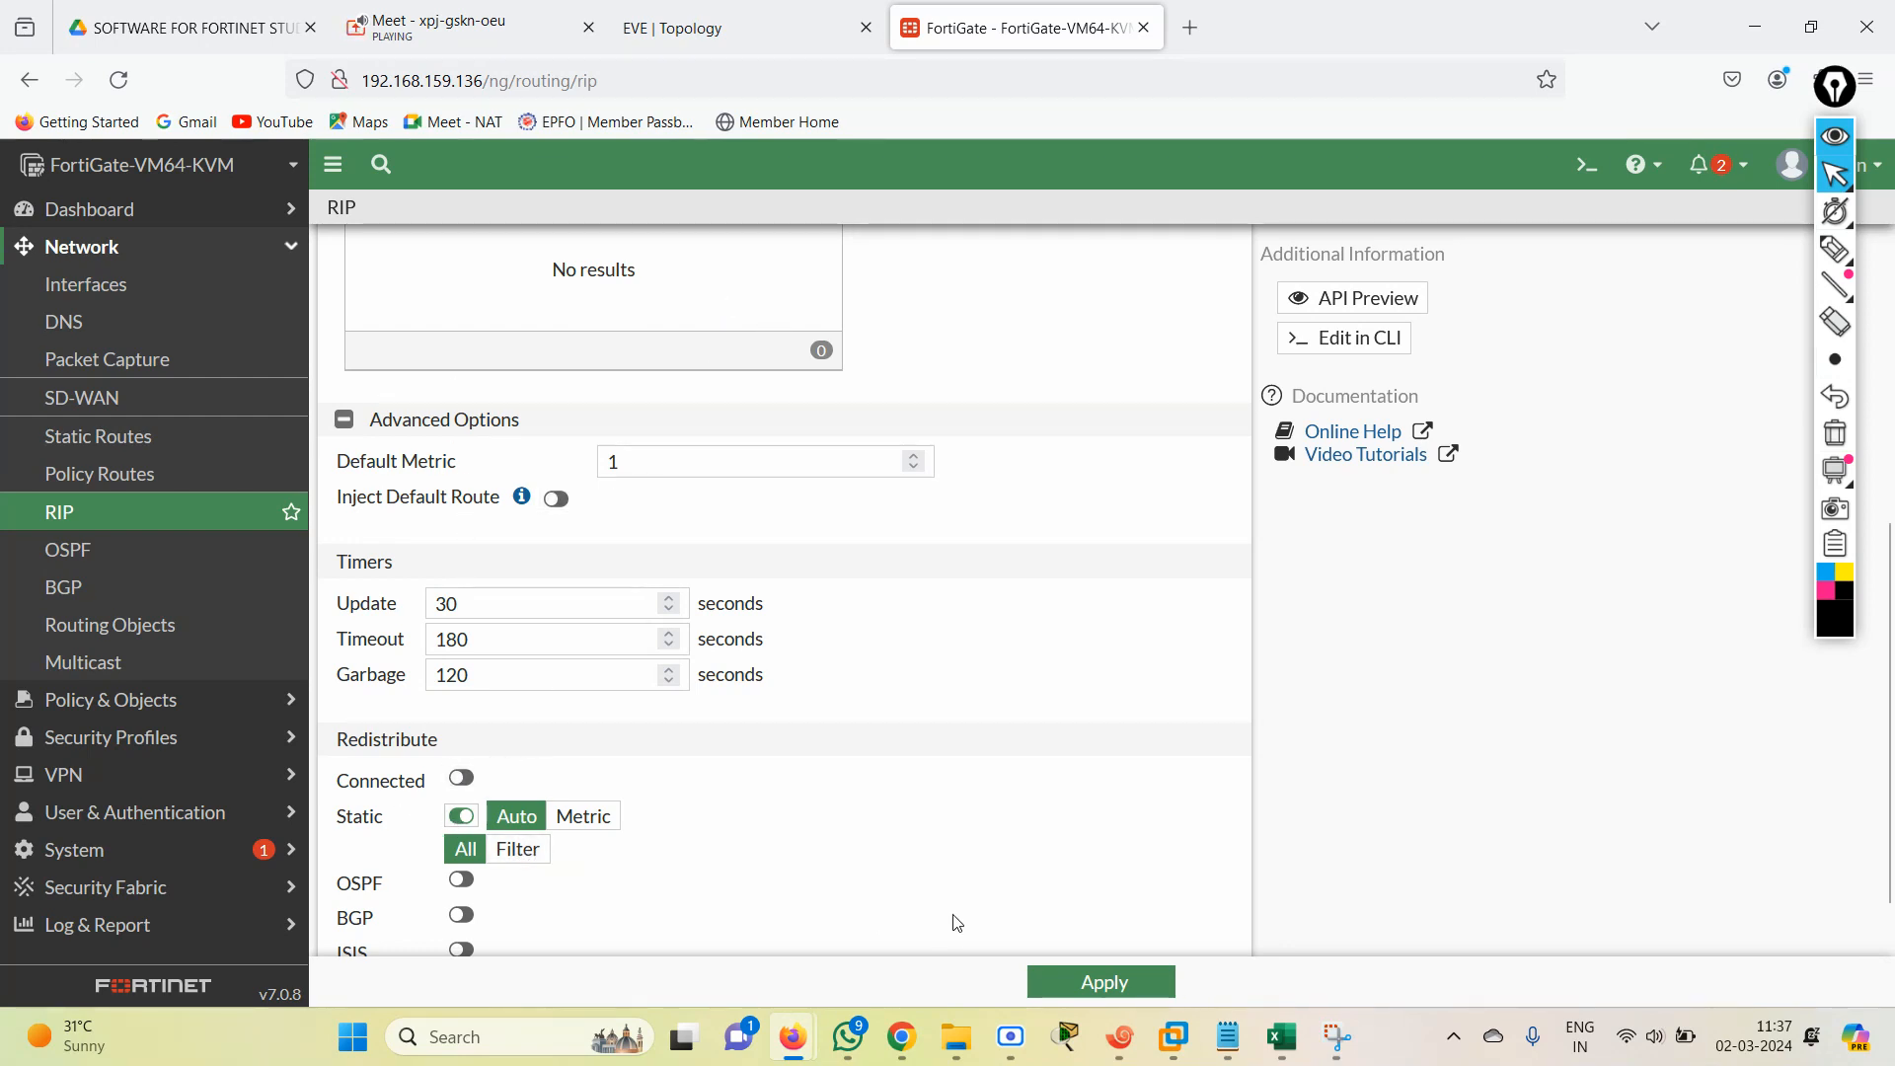
{"action": "left_click", "coordinate": [1102, 983]}
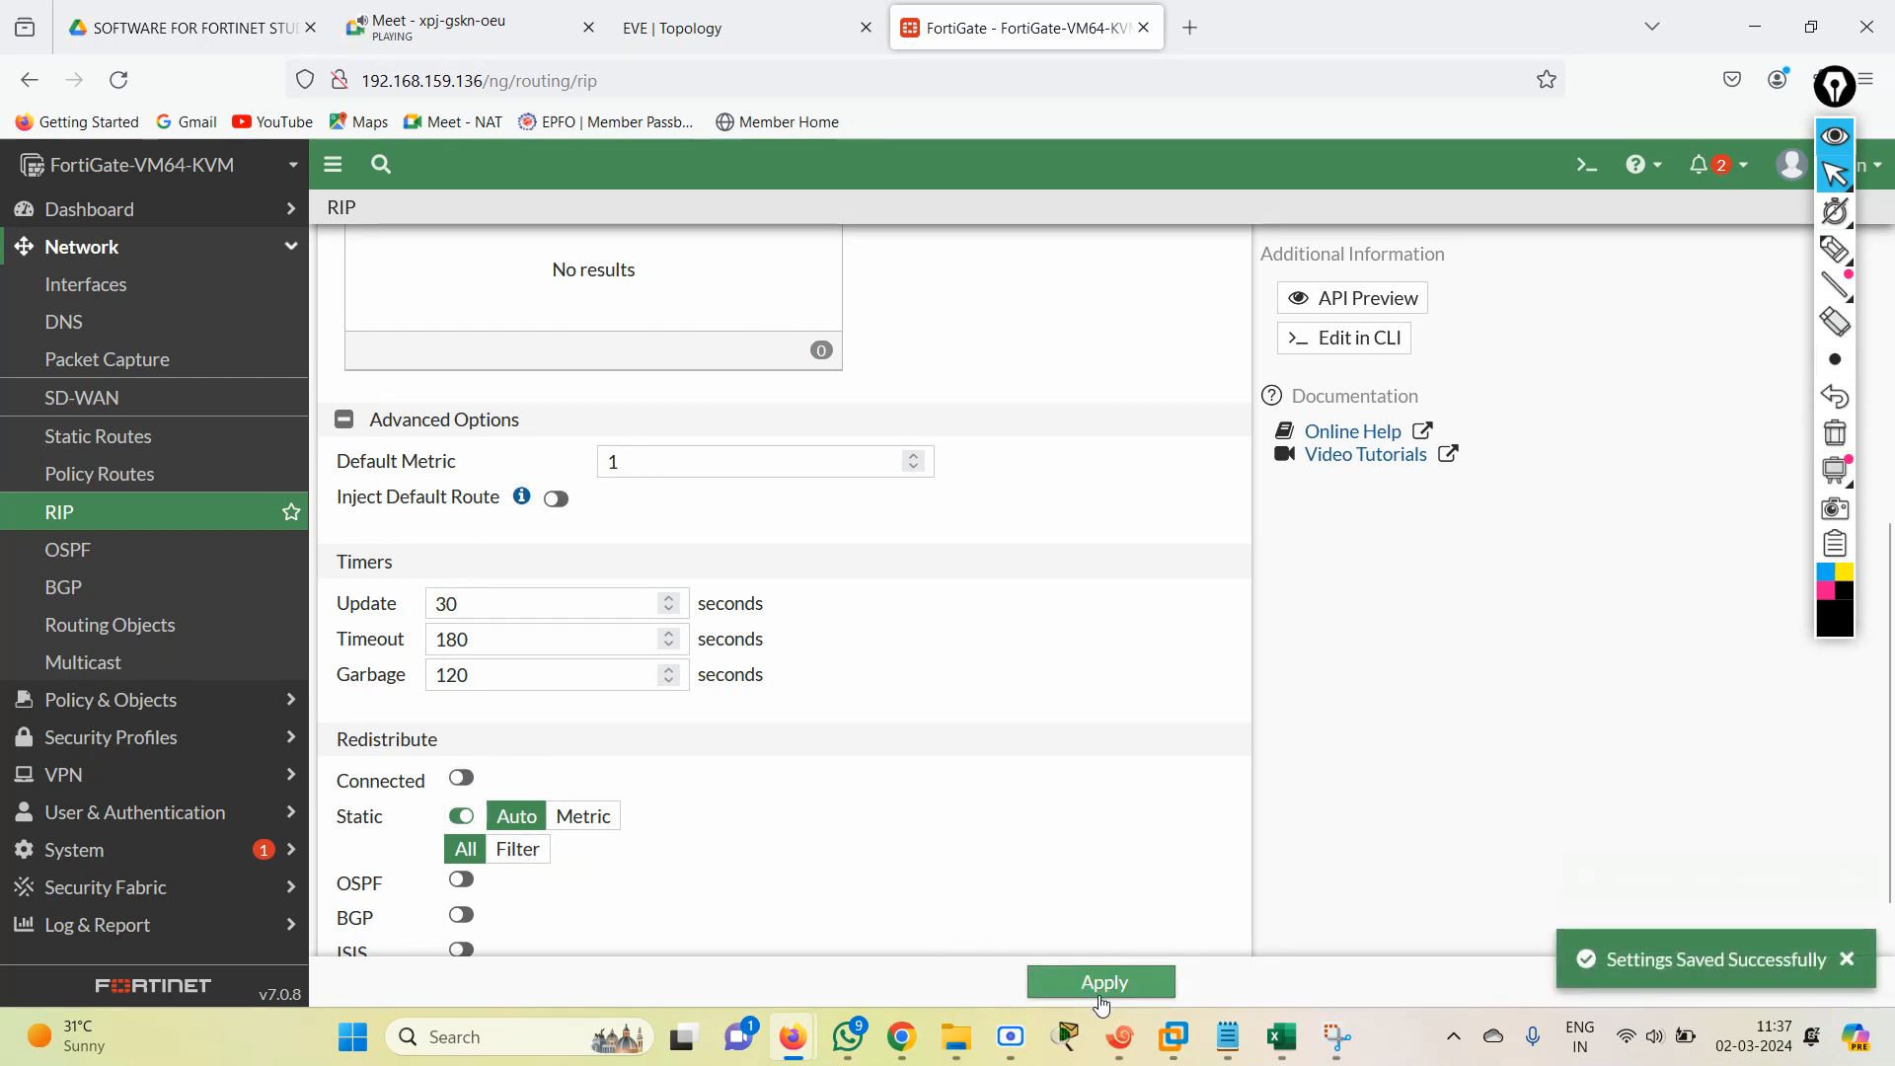
{"action": "left_click", "coordinate": [1139, 990]}
{"action": "left_click", "coordinate": [1139, 989]}
{"action": "left_click", "coordinate": [1138, 989]}
{"action": "left_click", "coordinate": [1139, 990]}
Switch to the R2 session in Xshell and enter privileged mode on the router.
{"action": "left_click", "coordinate": [1120, 1062]}
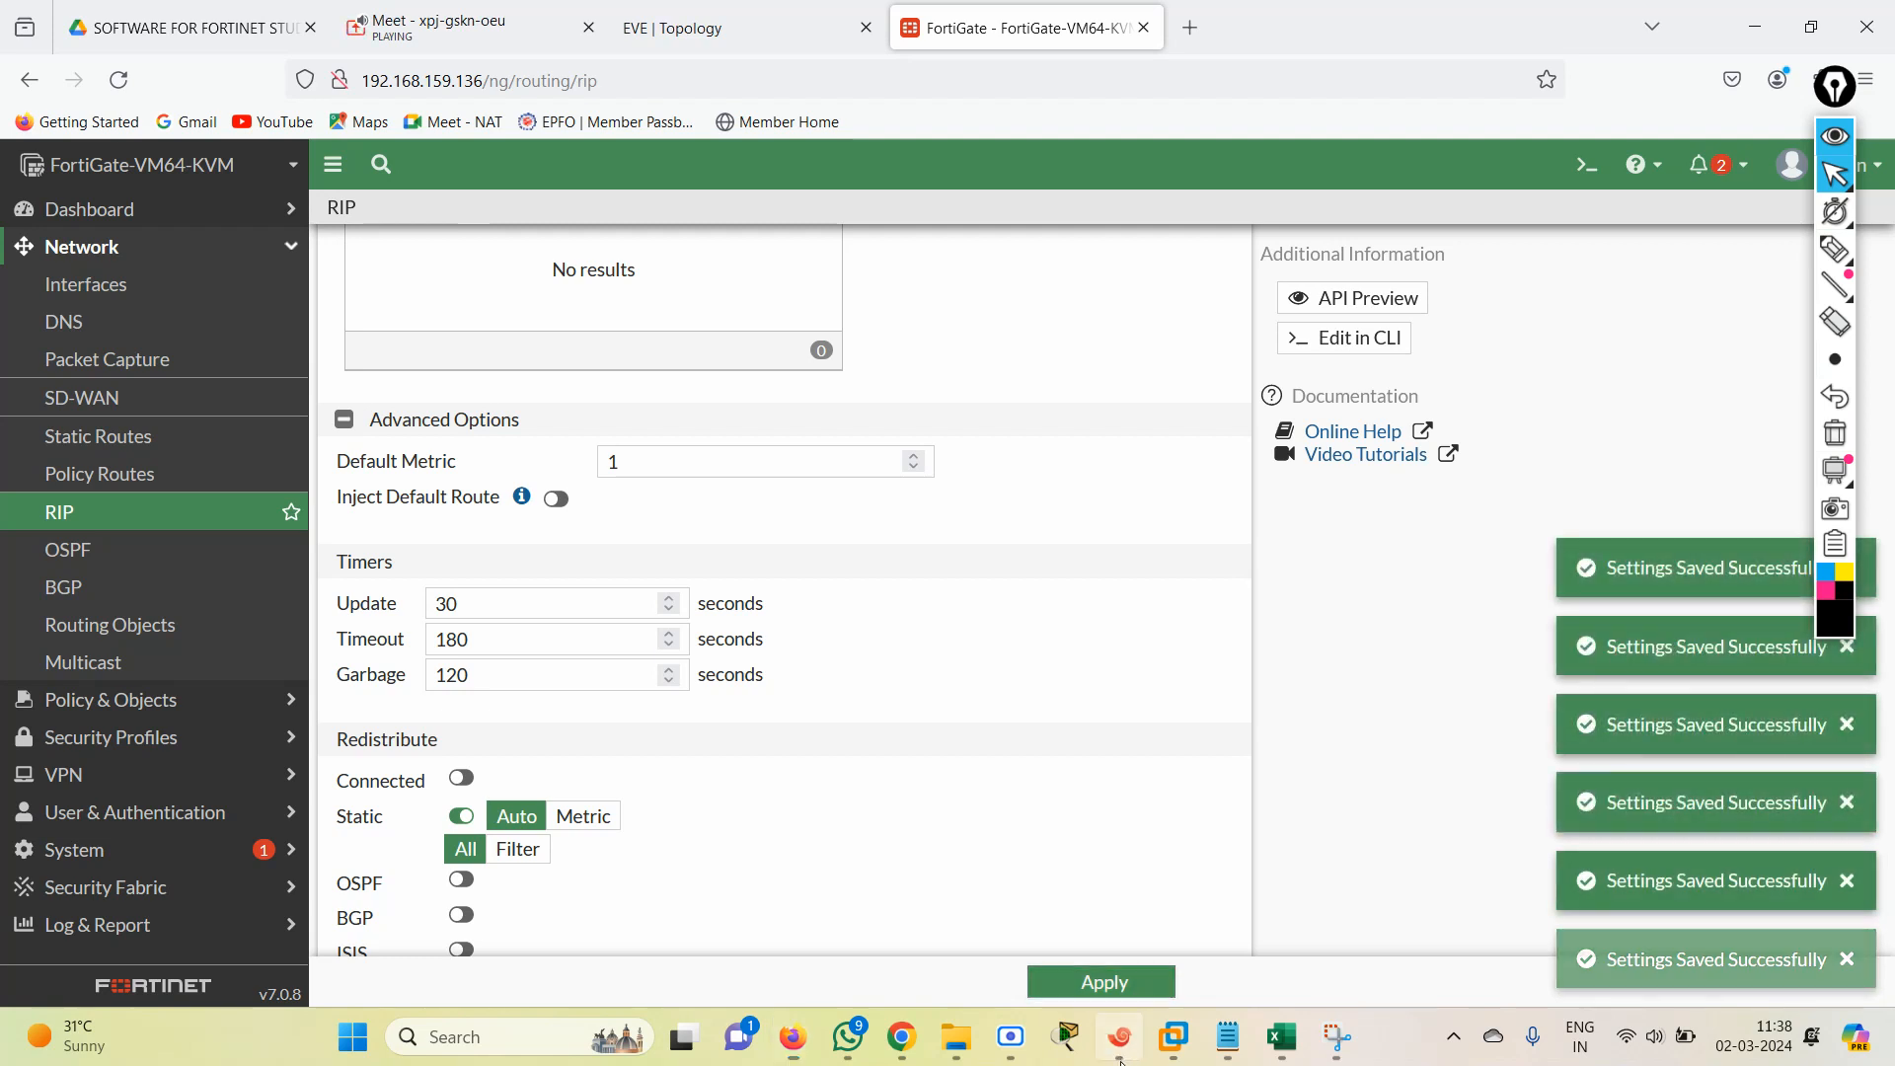
{"action": "left_click", "coordinate": [984, 352]}
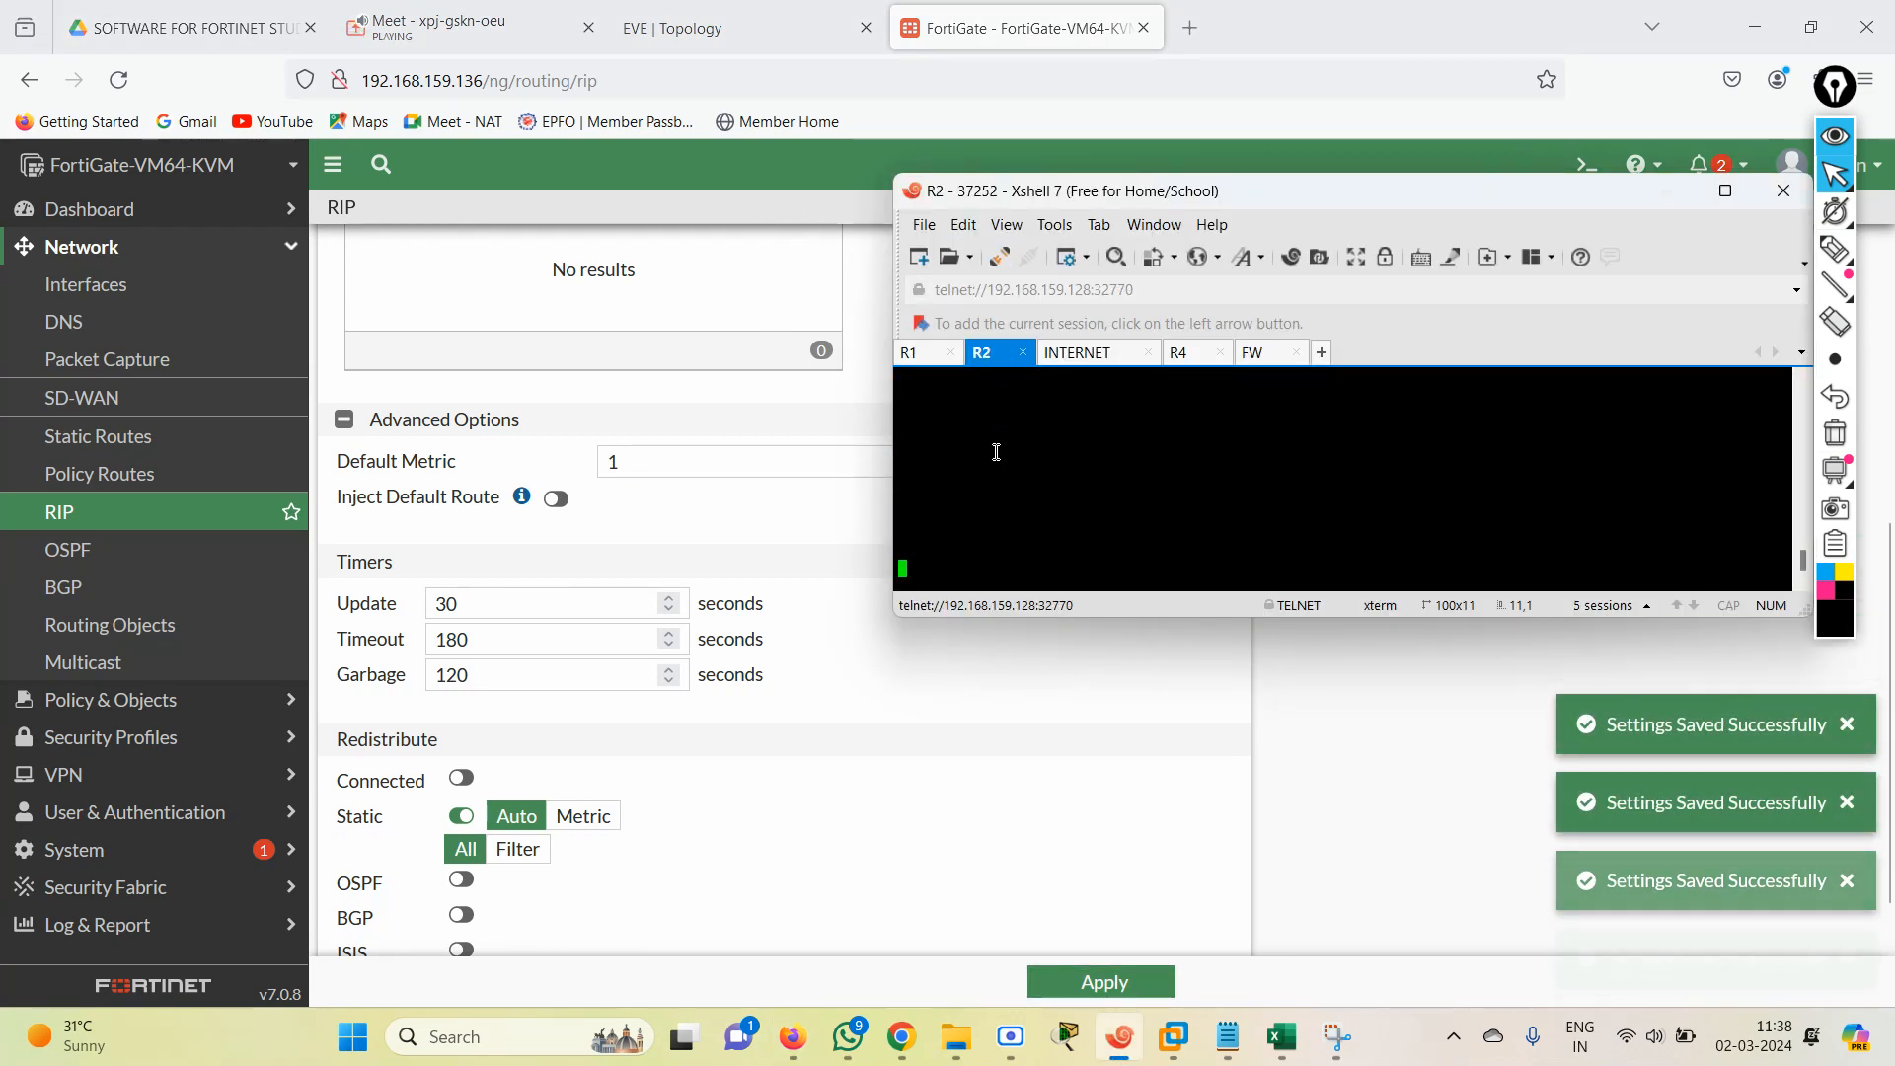
{"action": "key", "text": "Return"}
{"action": "key", "text": "Return"}
{"action": "key", "text": "Return"}
{"action": "key", "text": "Return"}
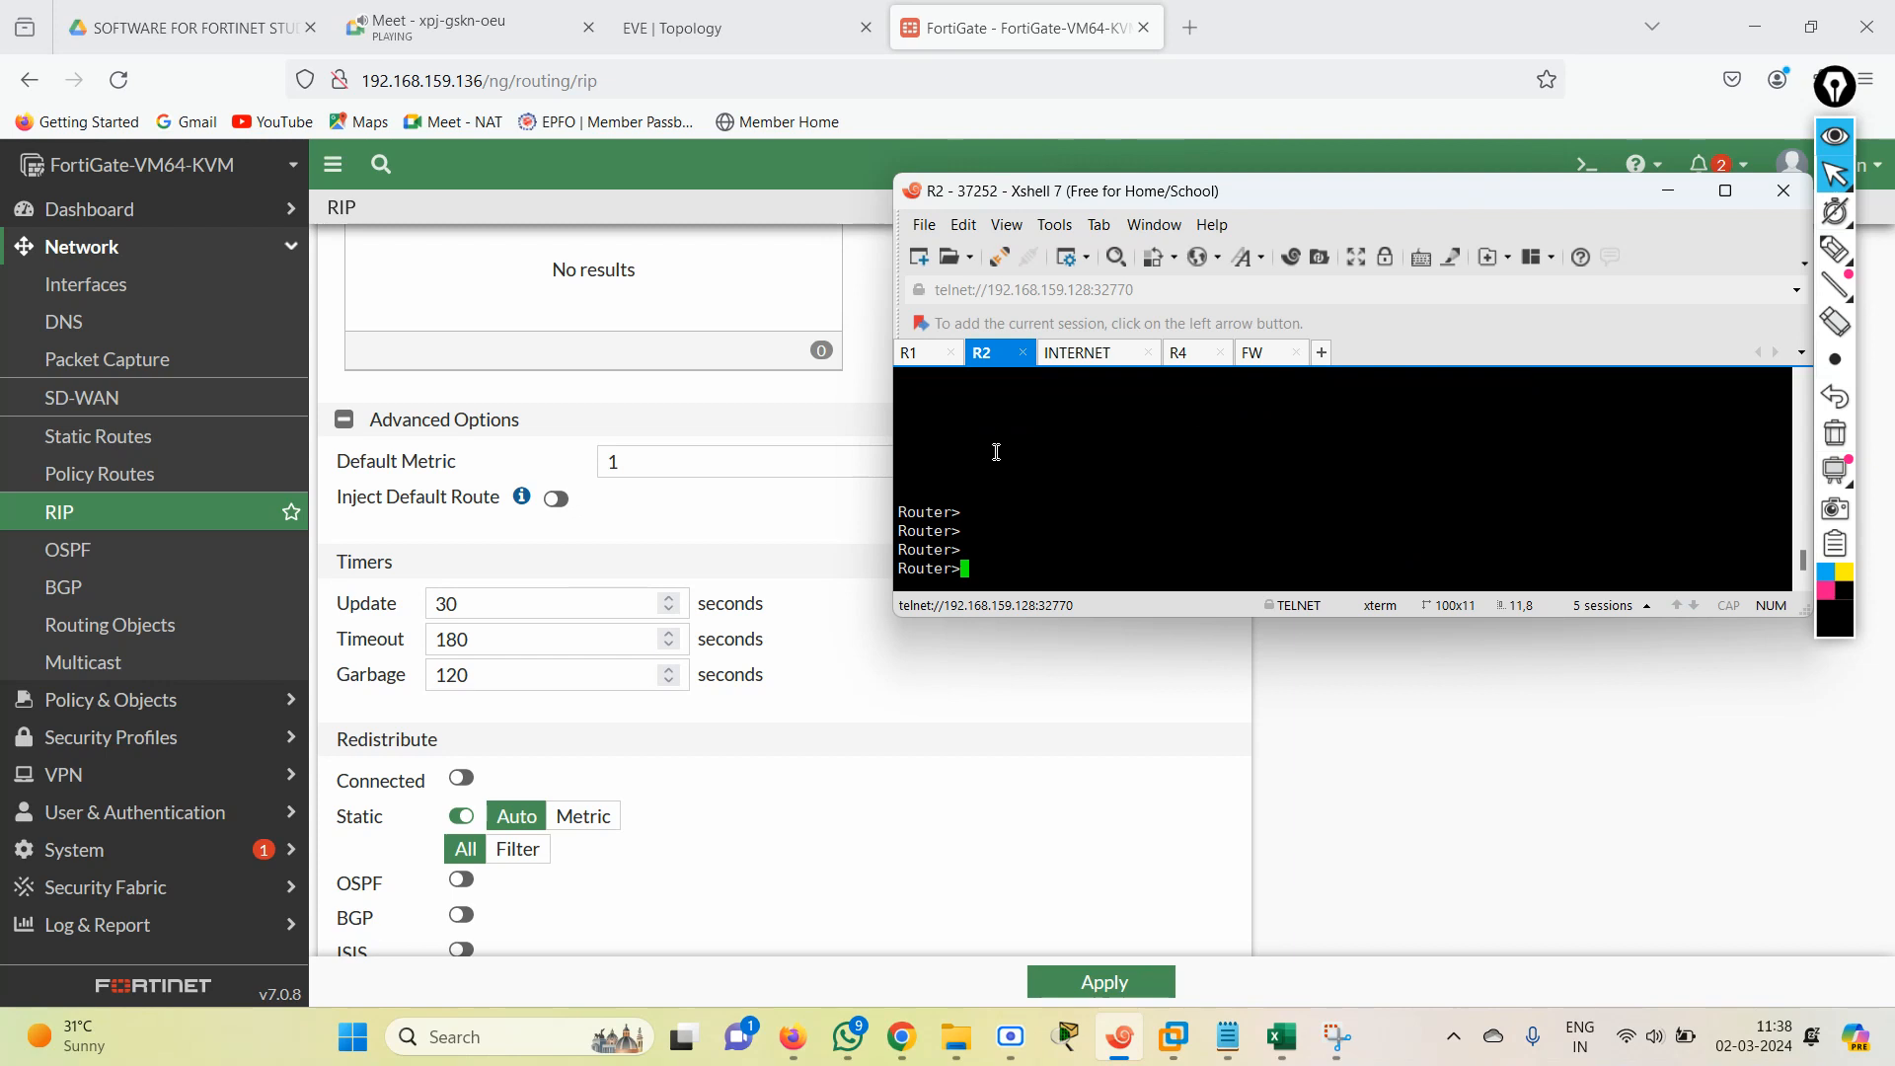
{"action": "type", "text": "en"}
{"action": "key", "text": "Return"}
Ping 1.1.1.1 from router R2.
{"action": "type", "text": "pi"}
{"action": "key", "text": "Tab"}
{"action": "type", "text": "1.1..1"}
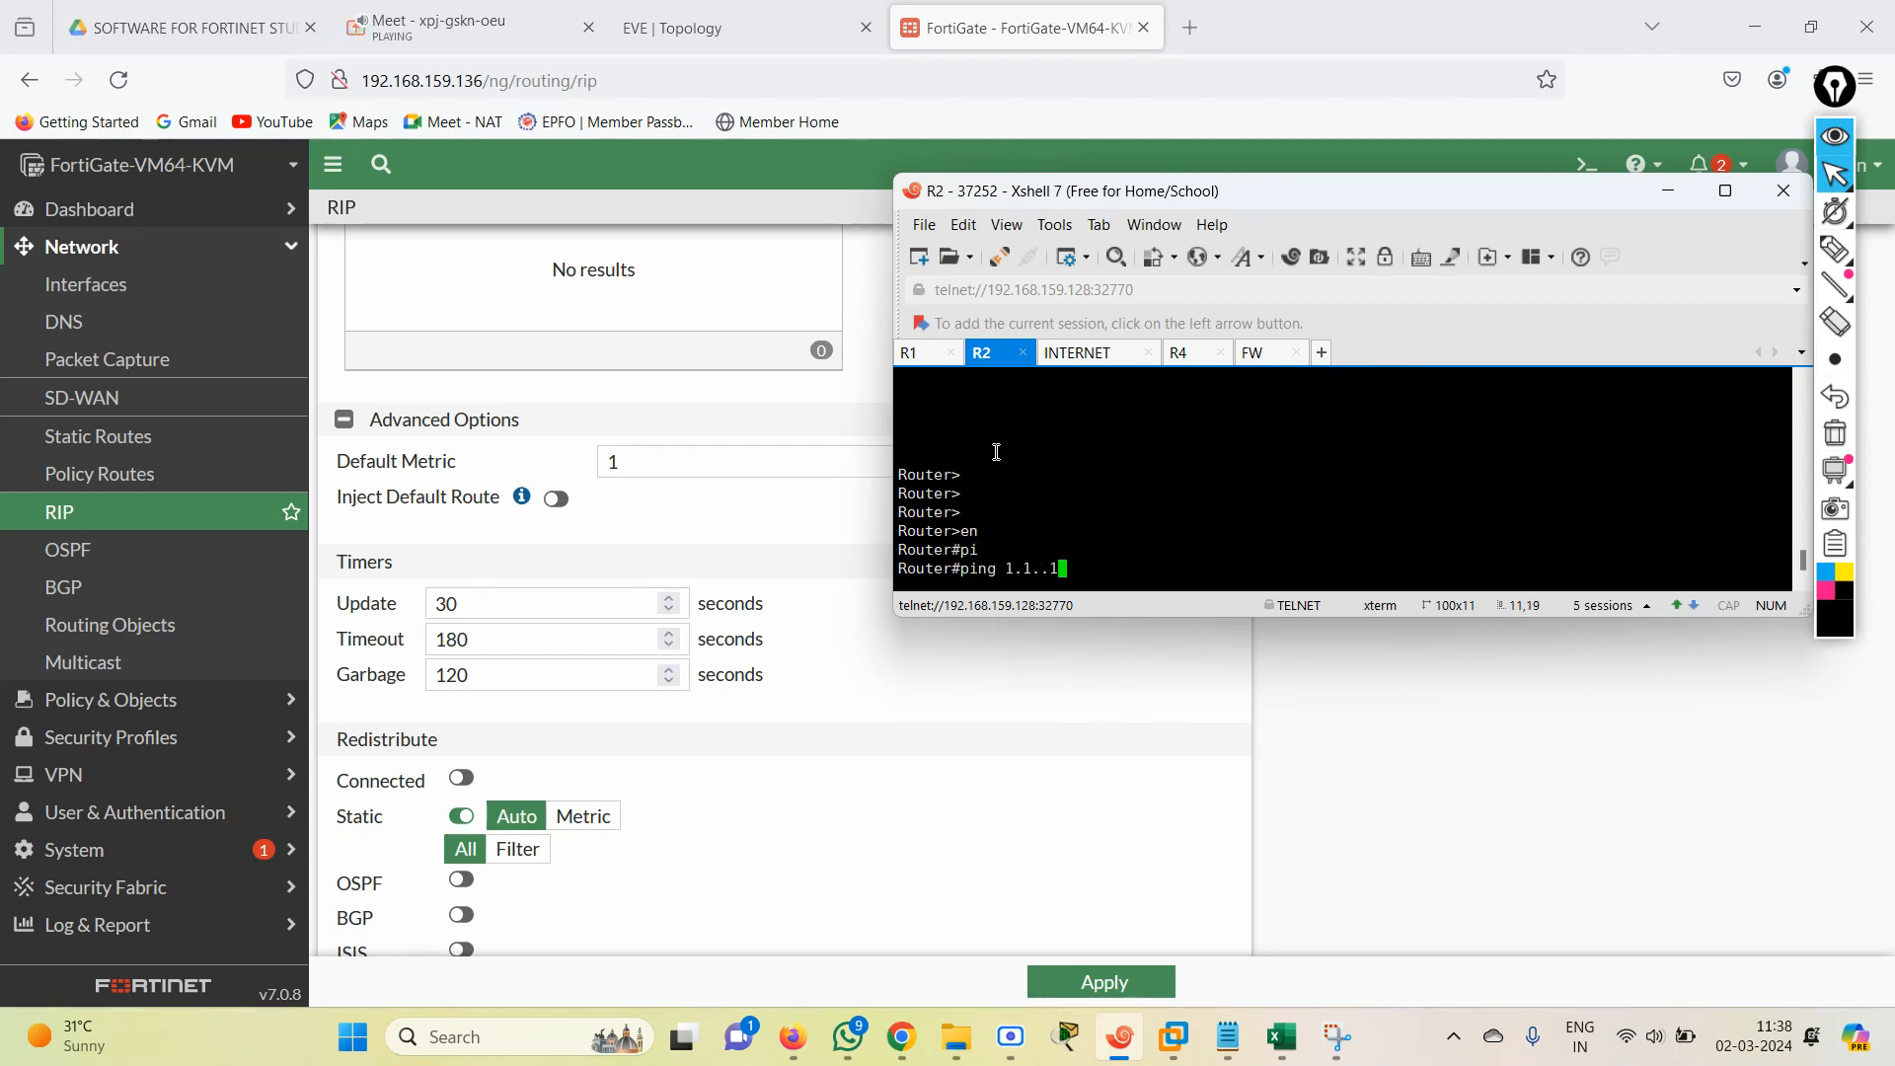
{"action": "key", "text": "Return"}
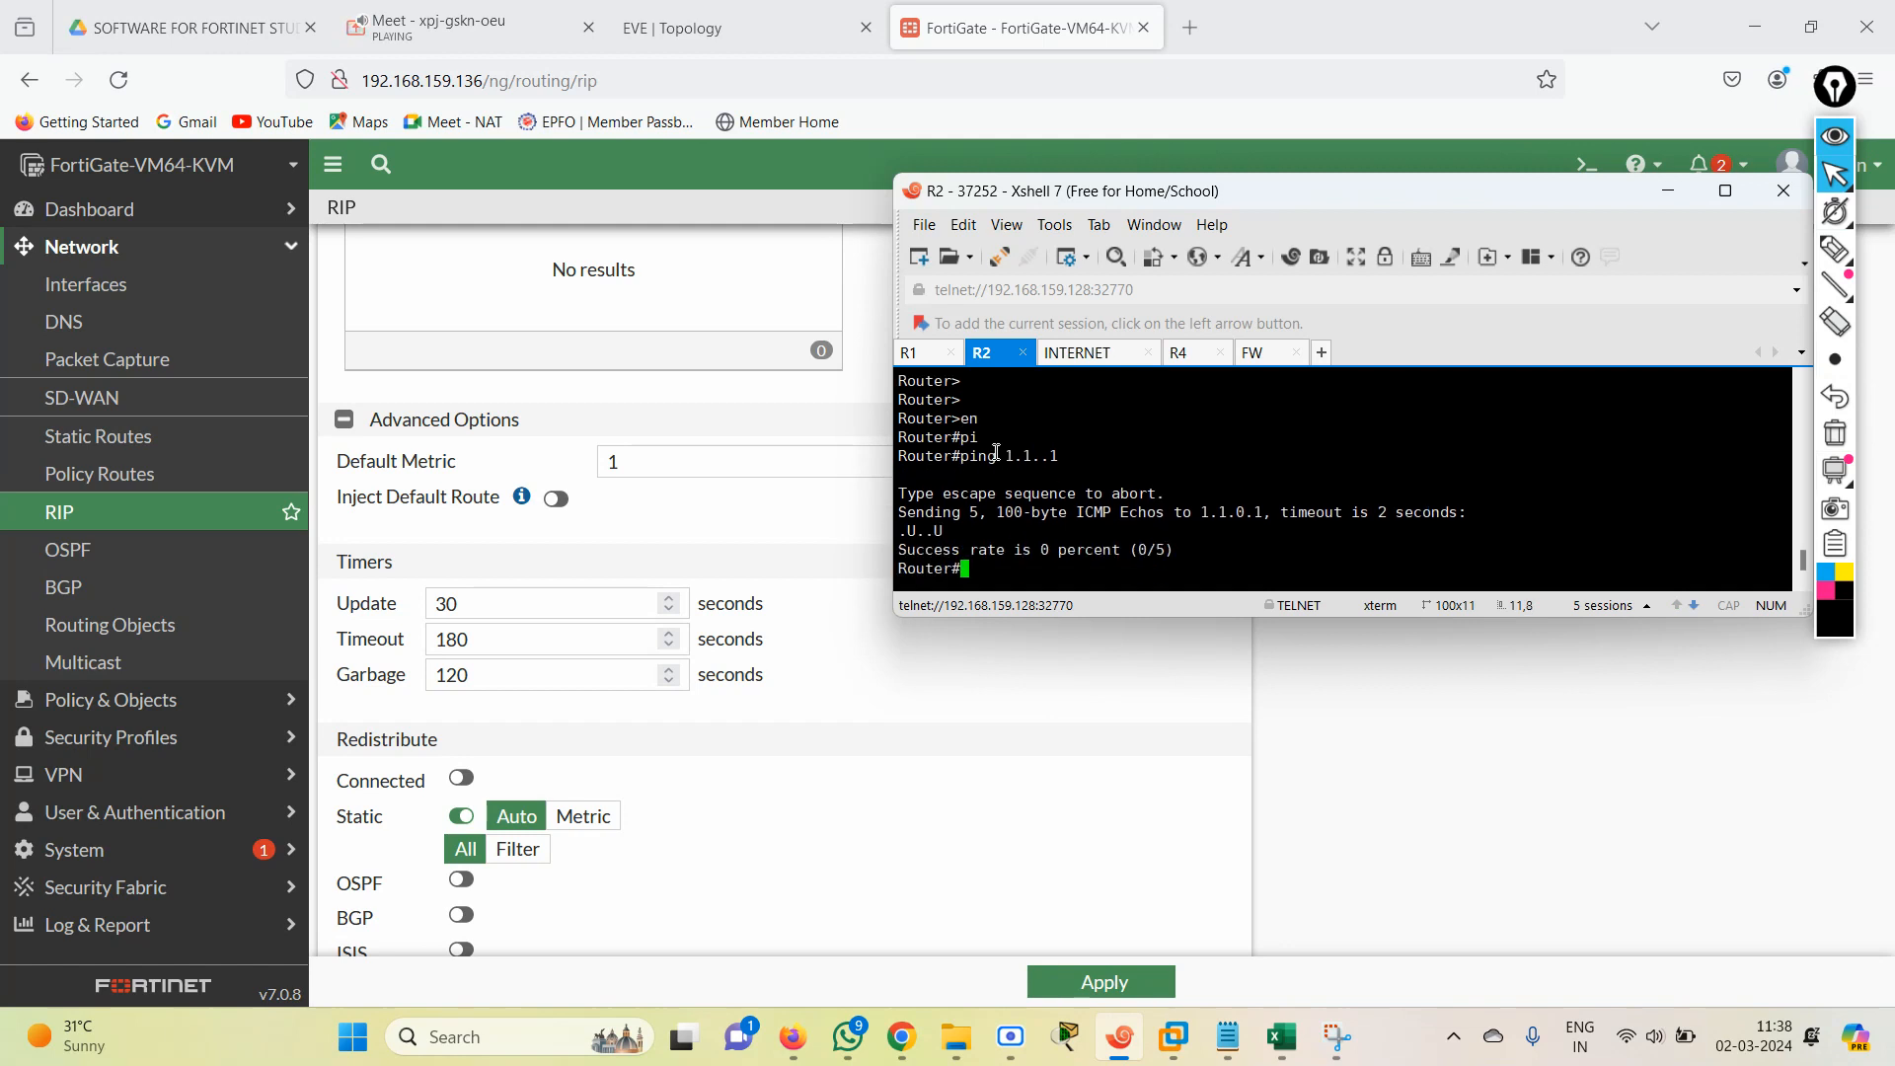
{"action": "type", "text": "ping 1.1.1.1"}
{"action": "key", "text": "Return"}
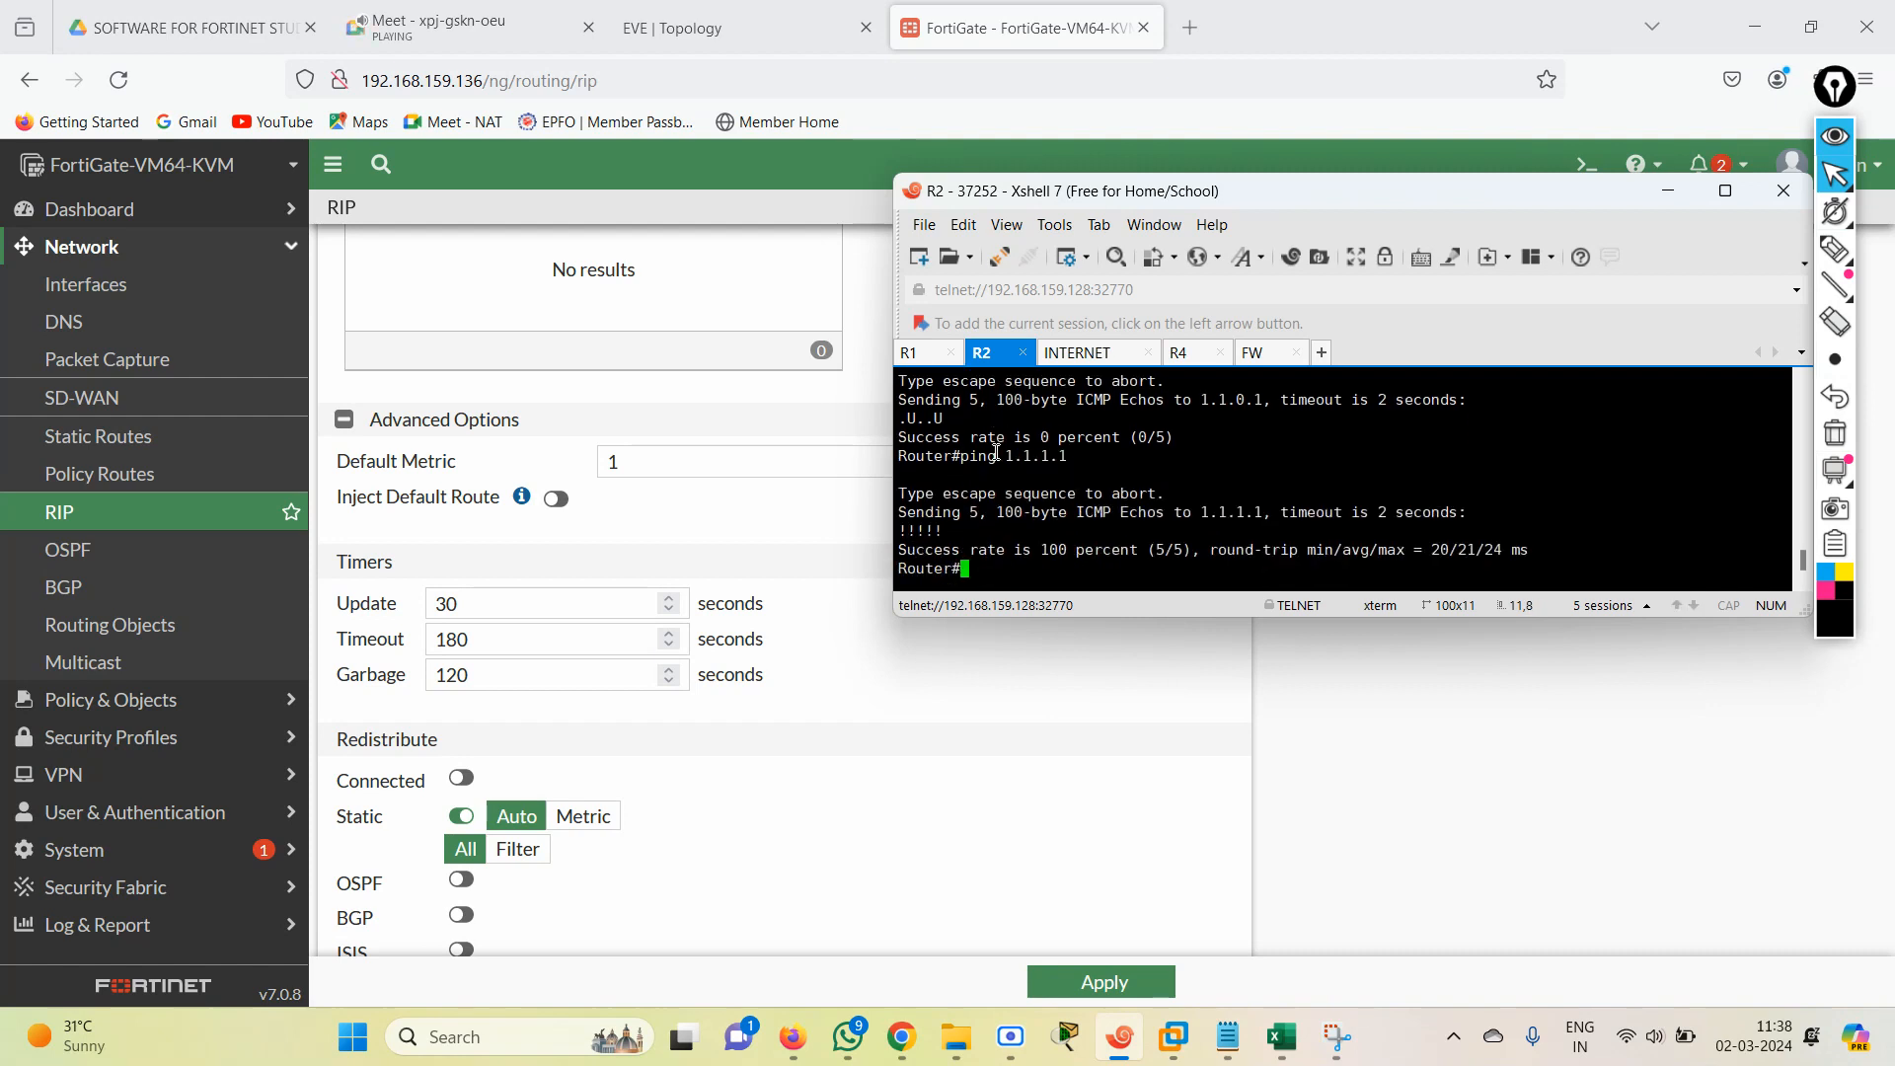
Switch to the R4 session and enter privileged mode on the router.
{"action": "left_click", "coordinate": [1179, 352]}
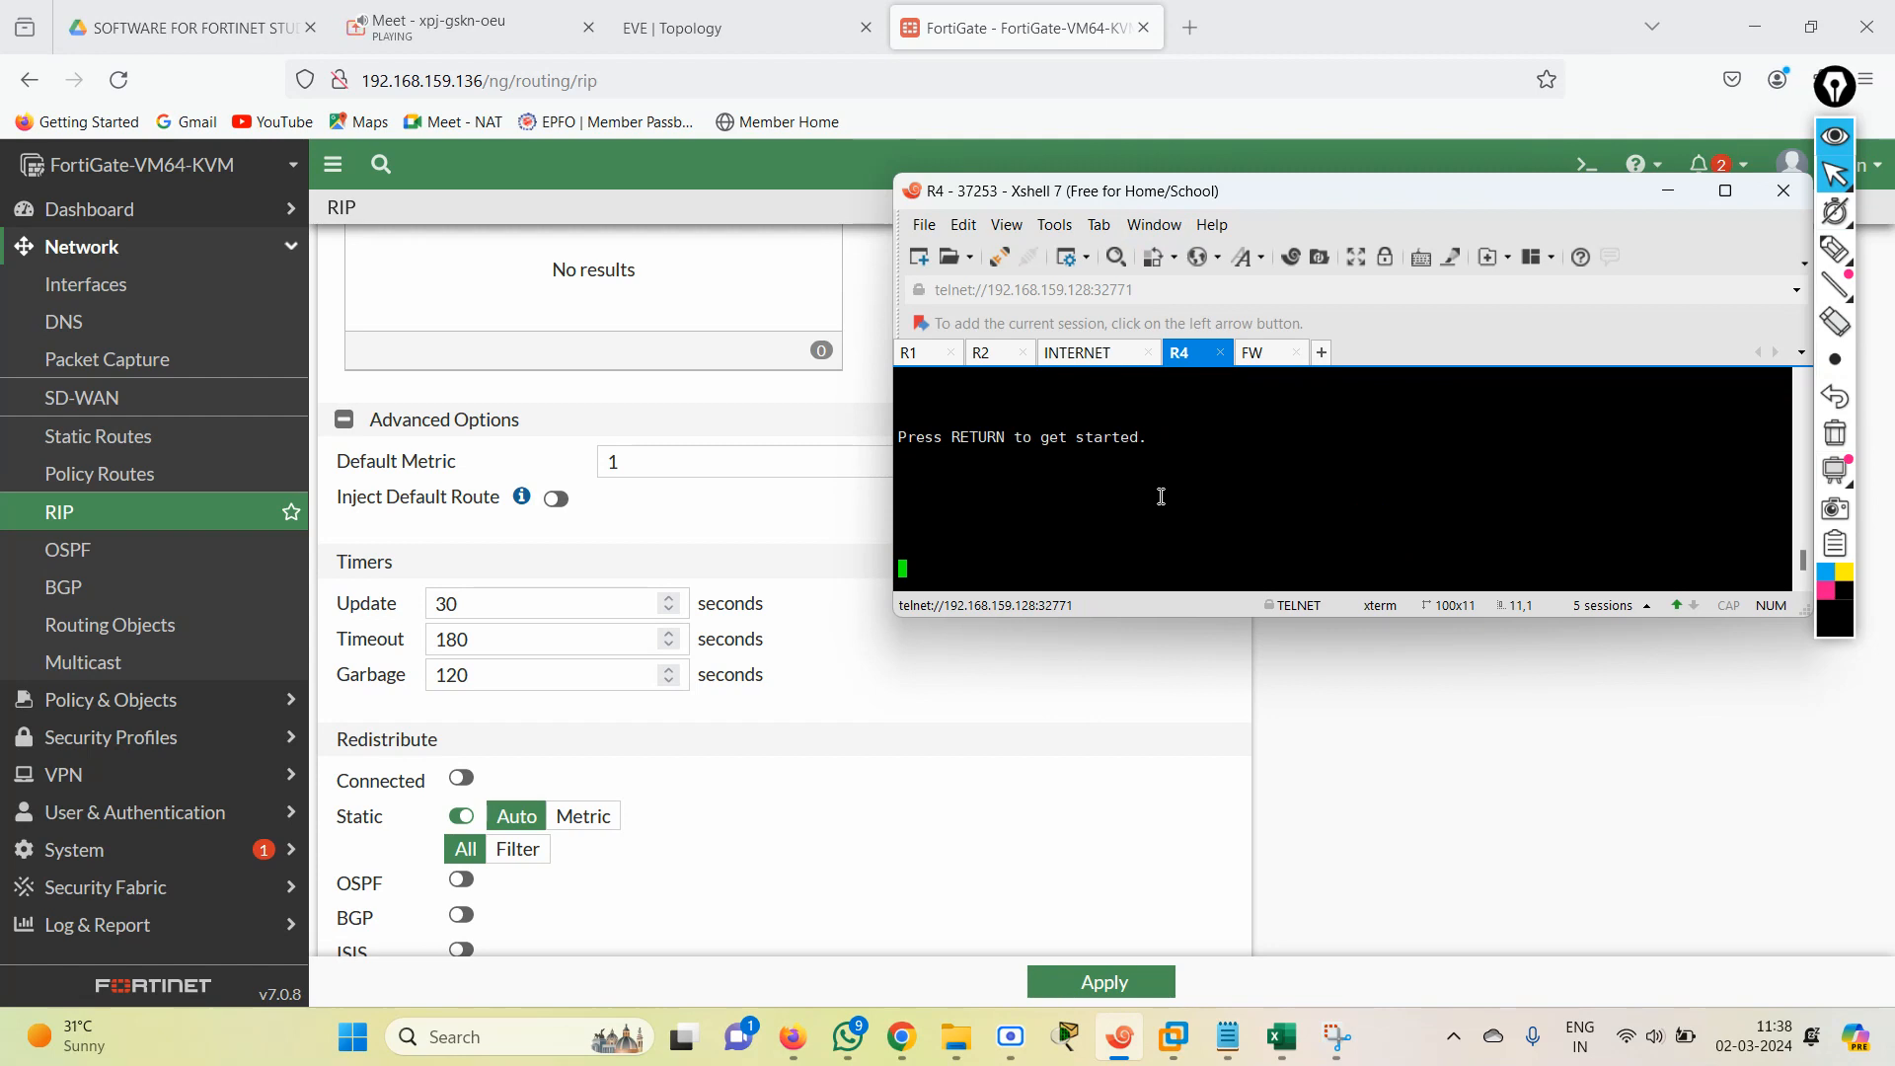
{"action": "key", "text": "Return"}
{"action": "key", "text": "Return"}
{"action": "key", "text": "Return"}
{"action": "key", "text": "Return"}
{"action": "key", "text": "Return"}
{"action": "key", "text": "Return"}
{"action": "key", "text": "Return"}
{"action": "key", "text": "Return"}
{"action": "type", "text": "en"}
{"action": "key", "text": "Return"}
Ping 1.1.1.1 from router R4.
{"action": "type", "text": "pi"}
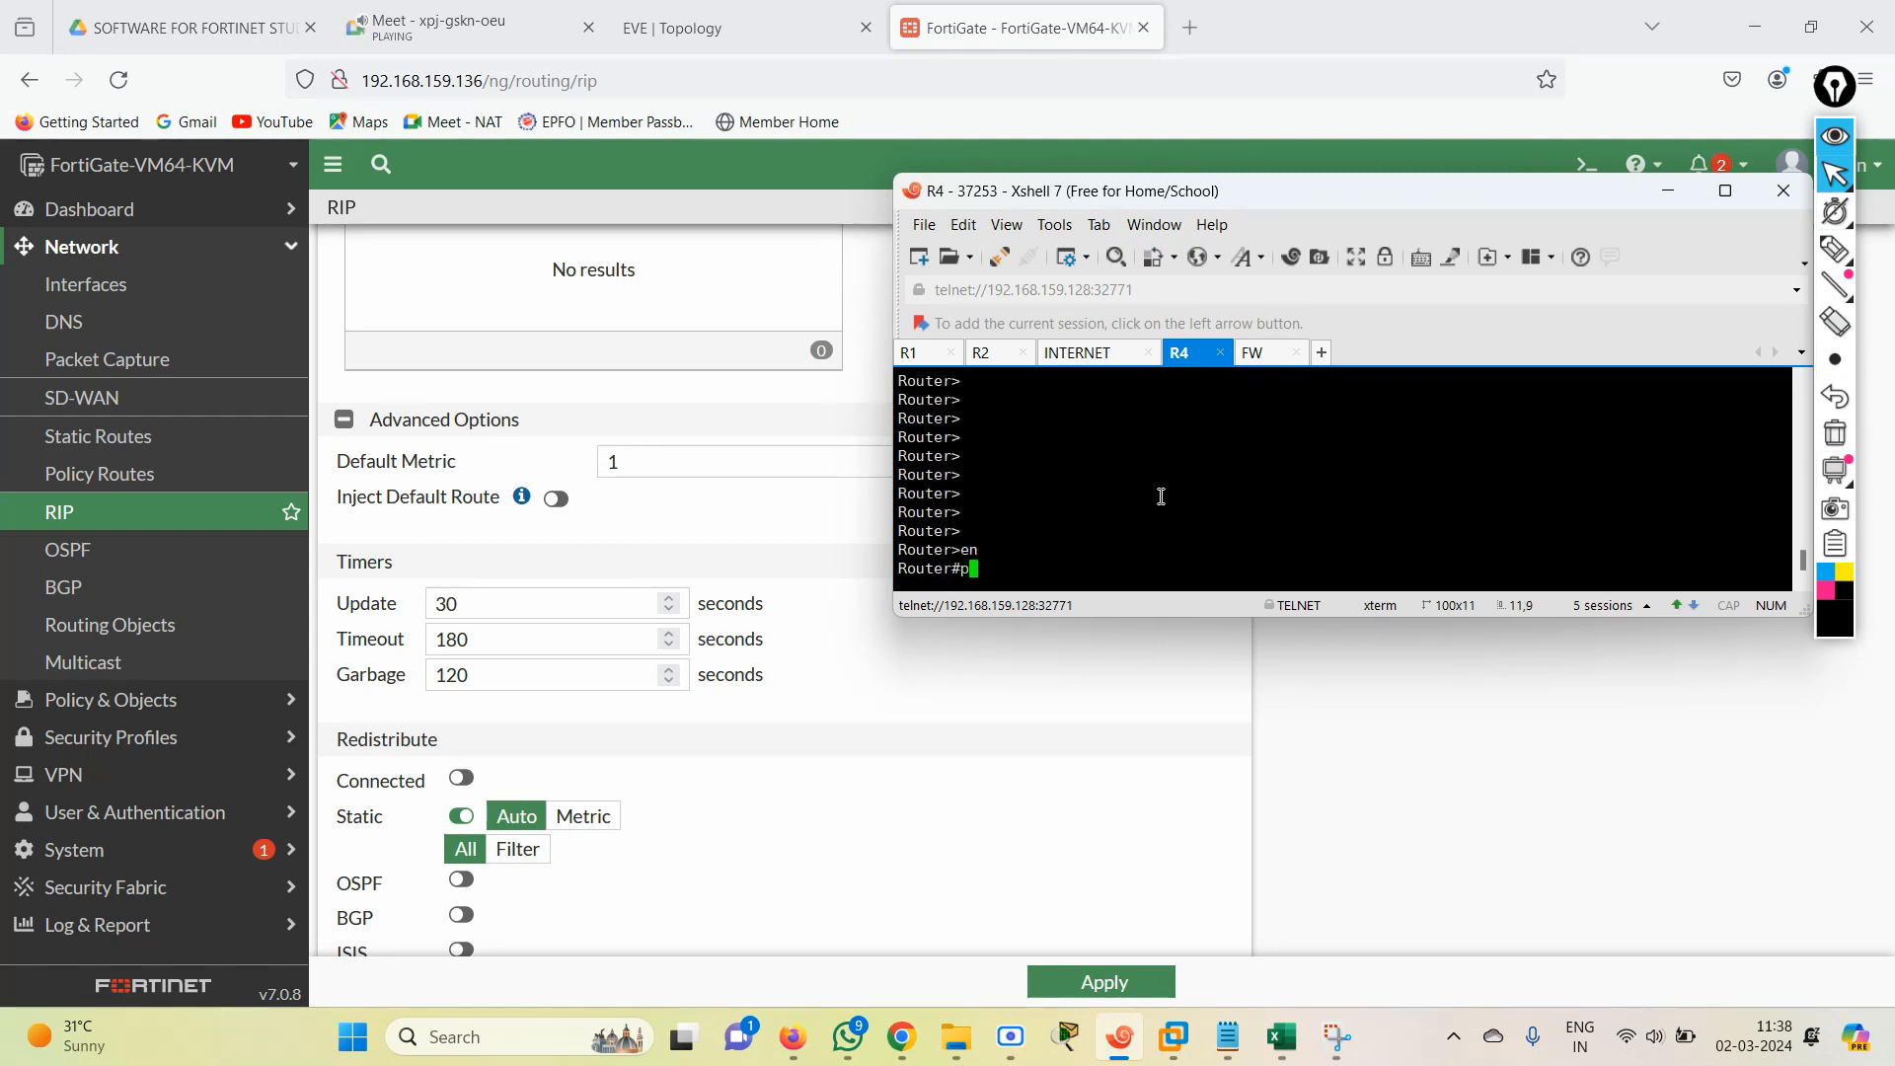
{"action": "key", "text": "Tab"}
{"action": "type", "text": "j"}
{"action": "key", "text": "BackSpace"}
{"action": "type", "text": "1.."}
{"action": "key", "text": "BackSpace"}
{"action": "key", "text": "BackSpace"}
{"action": "key", "text": "BackSpace"}
{"action": "type", "text": "1..1"}
{"action": "key", "text": "BackSpace"}
{"action": "key", "text": "BackSpace"}
{"action": "type", "text": "1.1.1"}
{"action": "key", "text": "Return"}
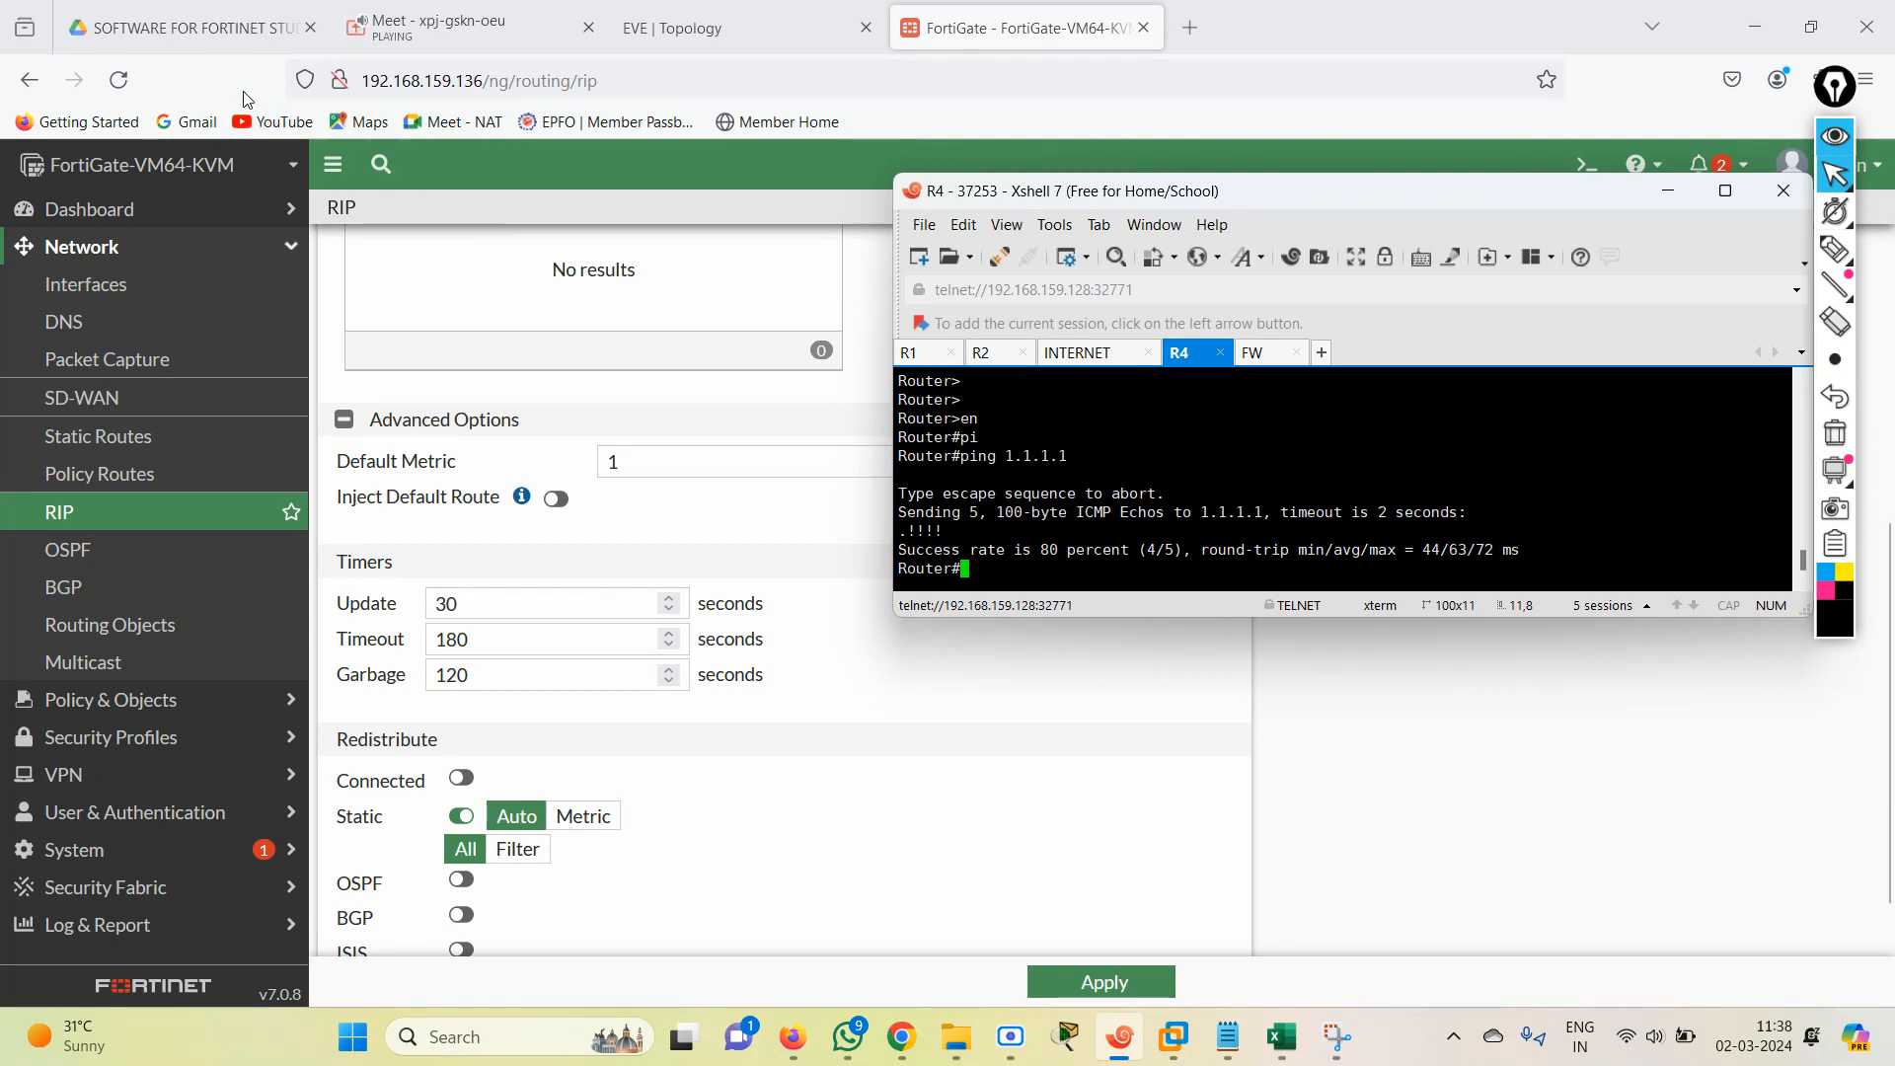
Review the ping to 1.1.1.1 in the R1 session and return to the EVE topology in the browser.
{"action": "left_click", "coordinate": [928, 358]}
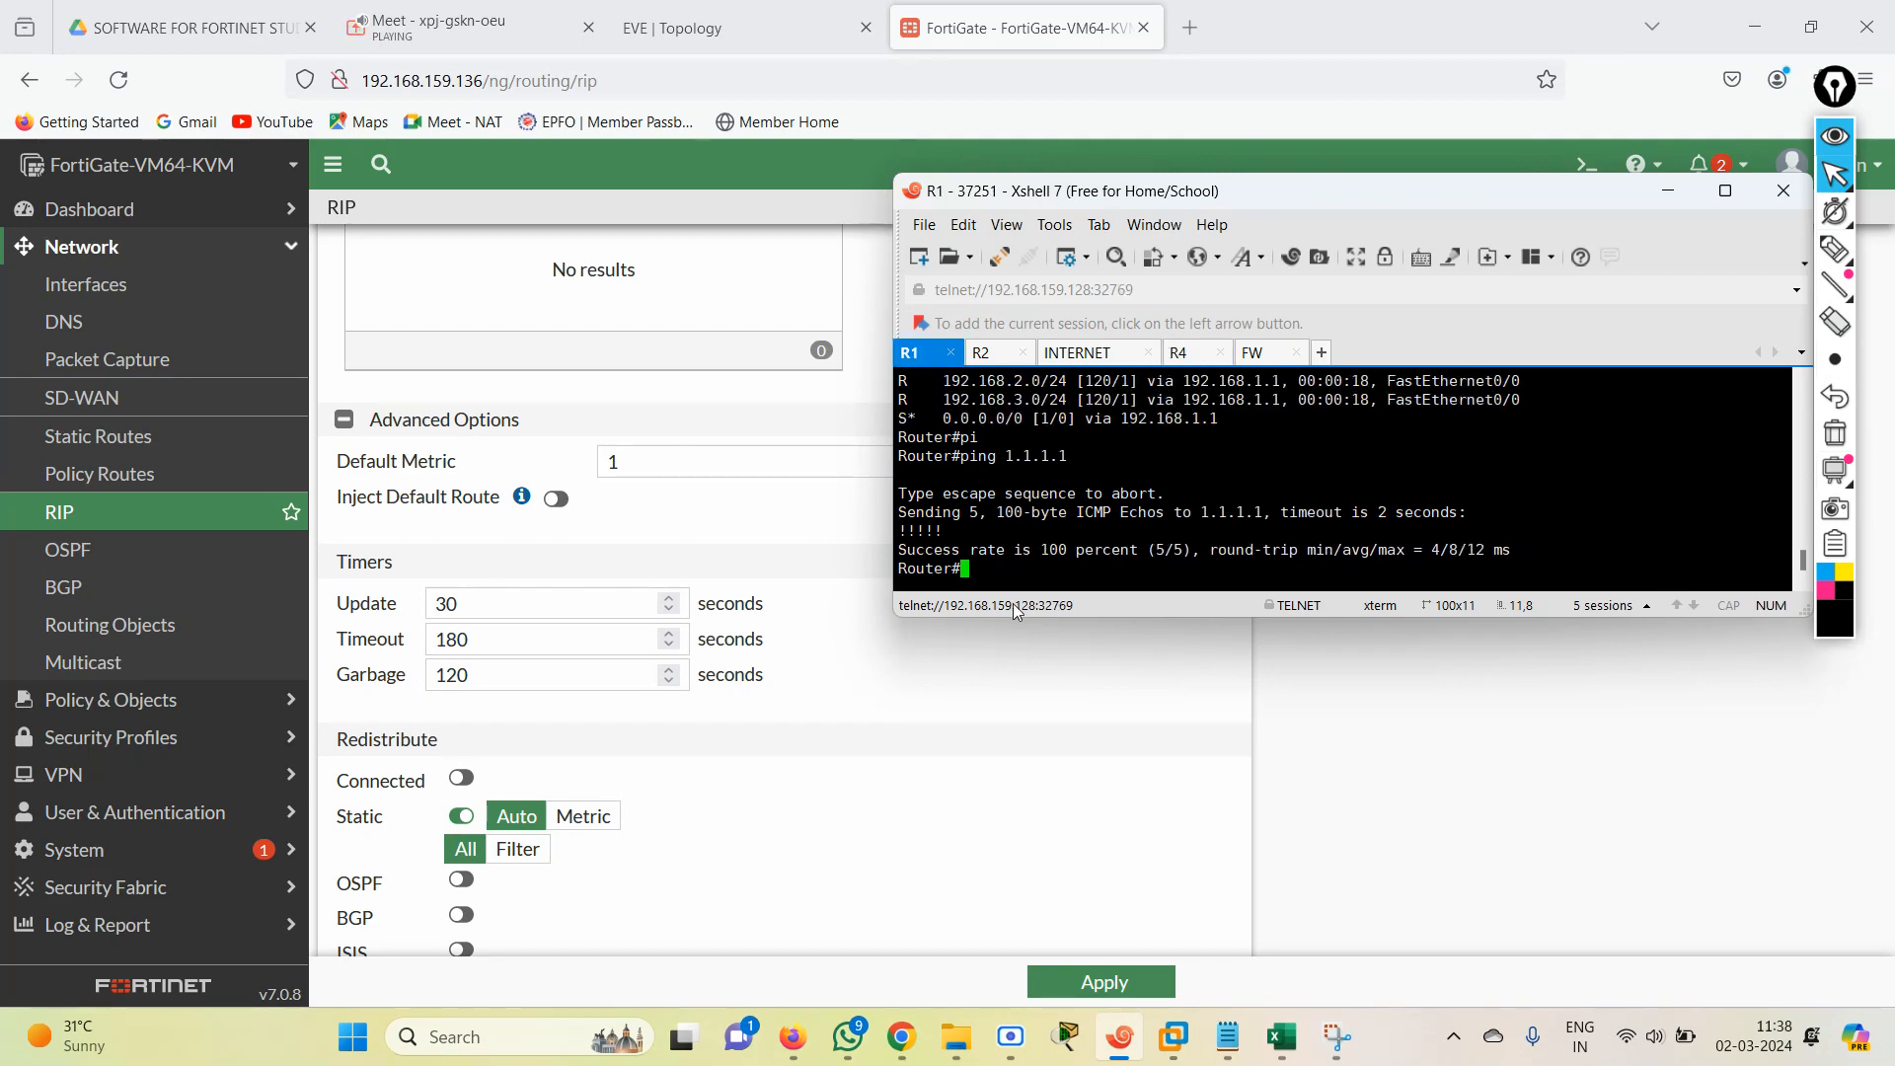
{"action": "left_click", "coordinate": [657, 29]}
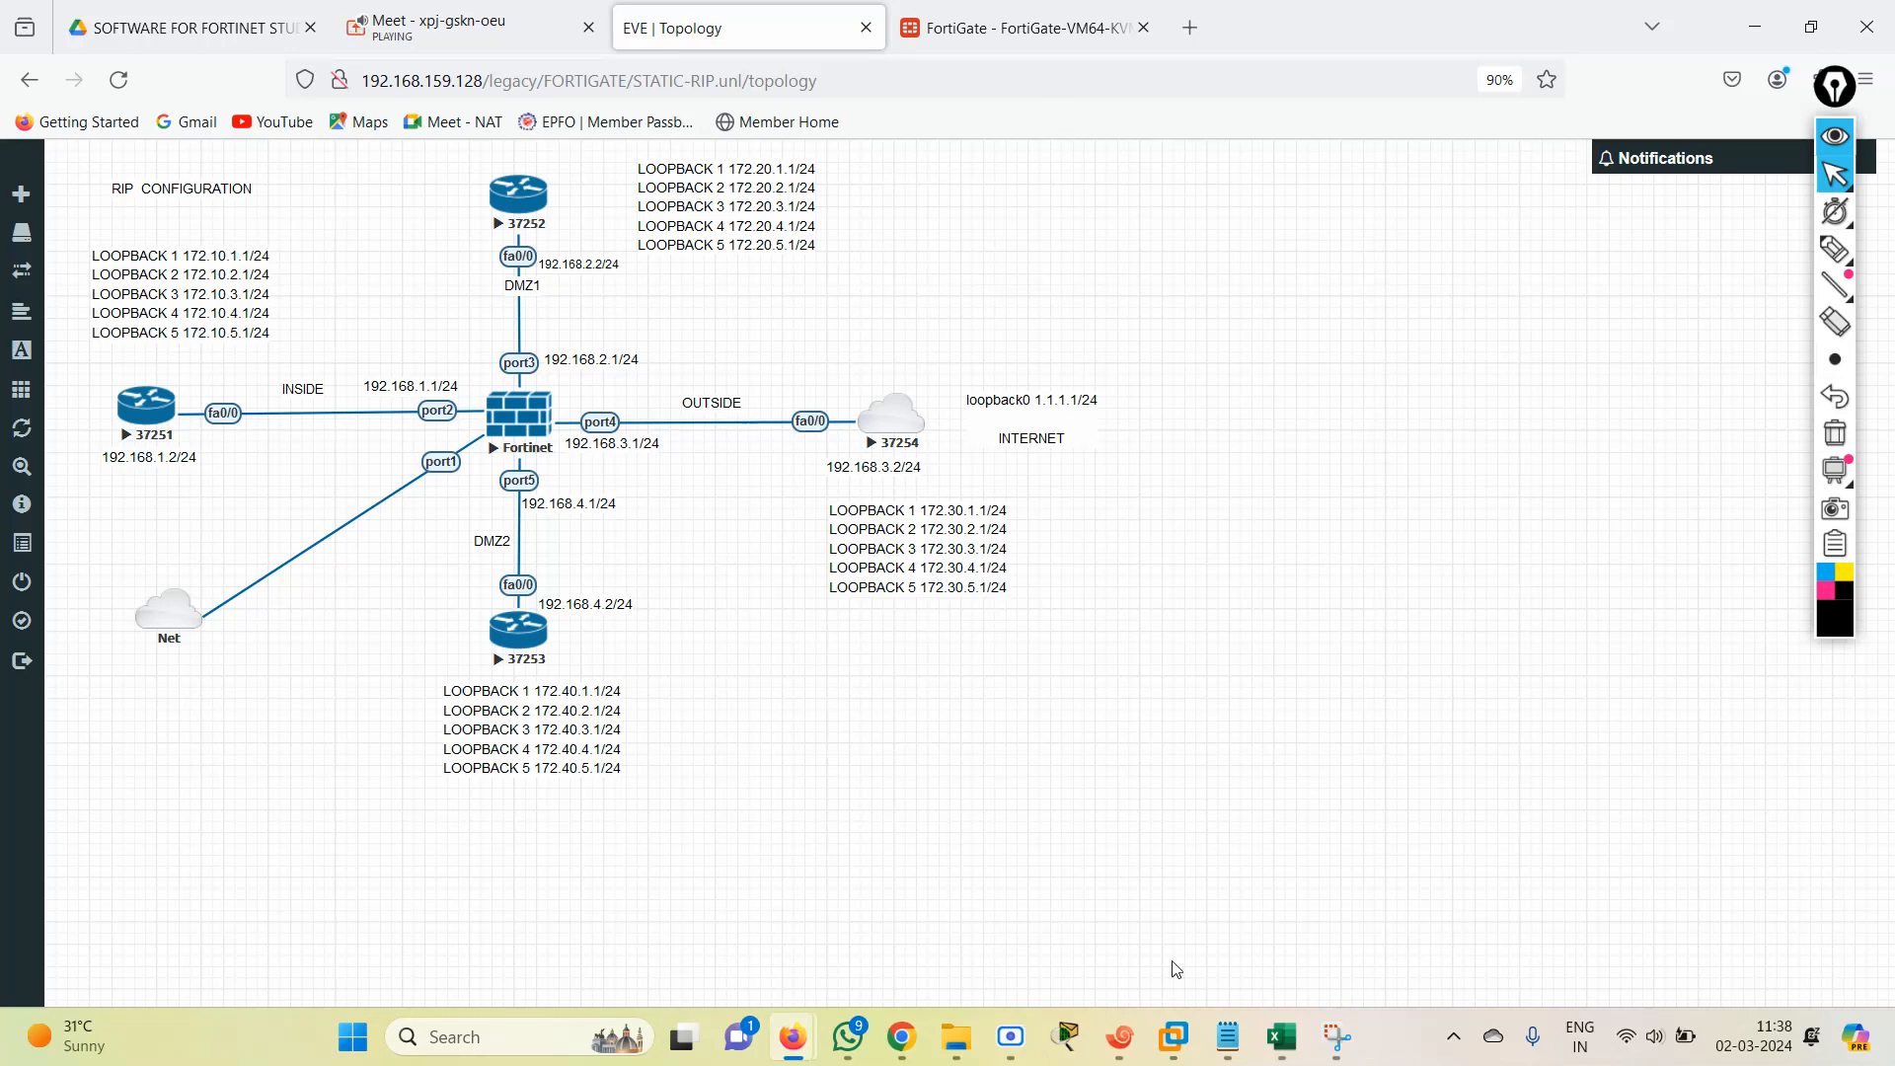
Switch to the R1 session in Xshell and ping 1.1.1.1 with source address 172.10.1.1.
{"action": "left_click", "coordinate": [1119, 1036]}
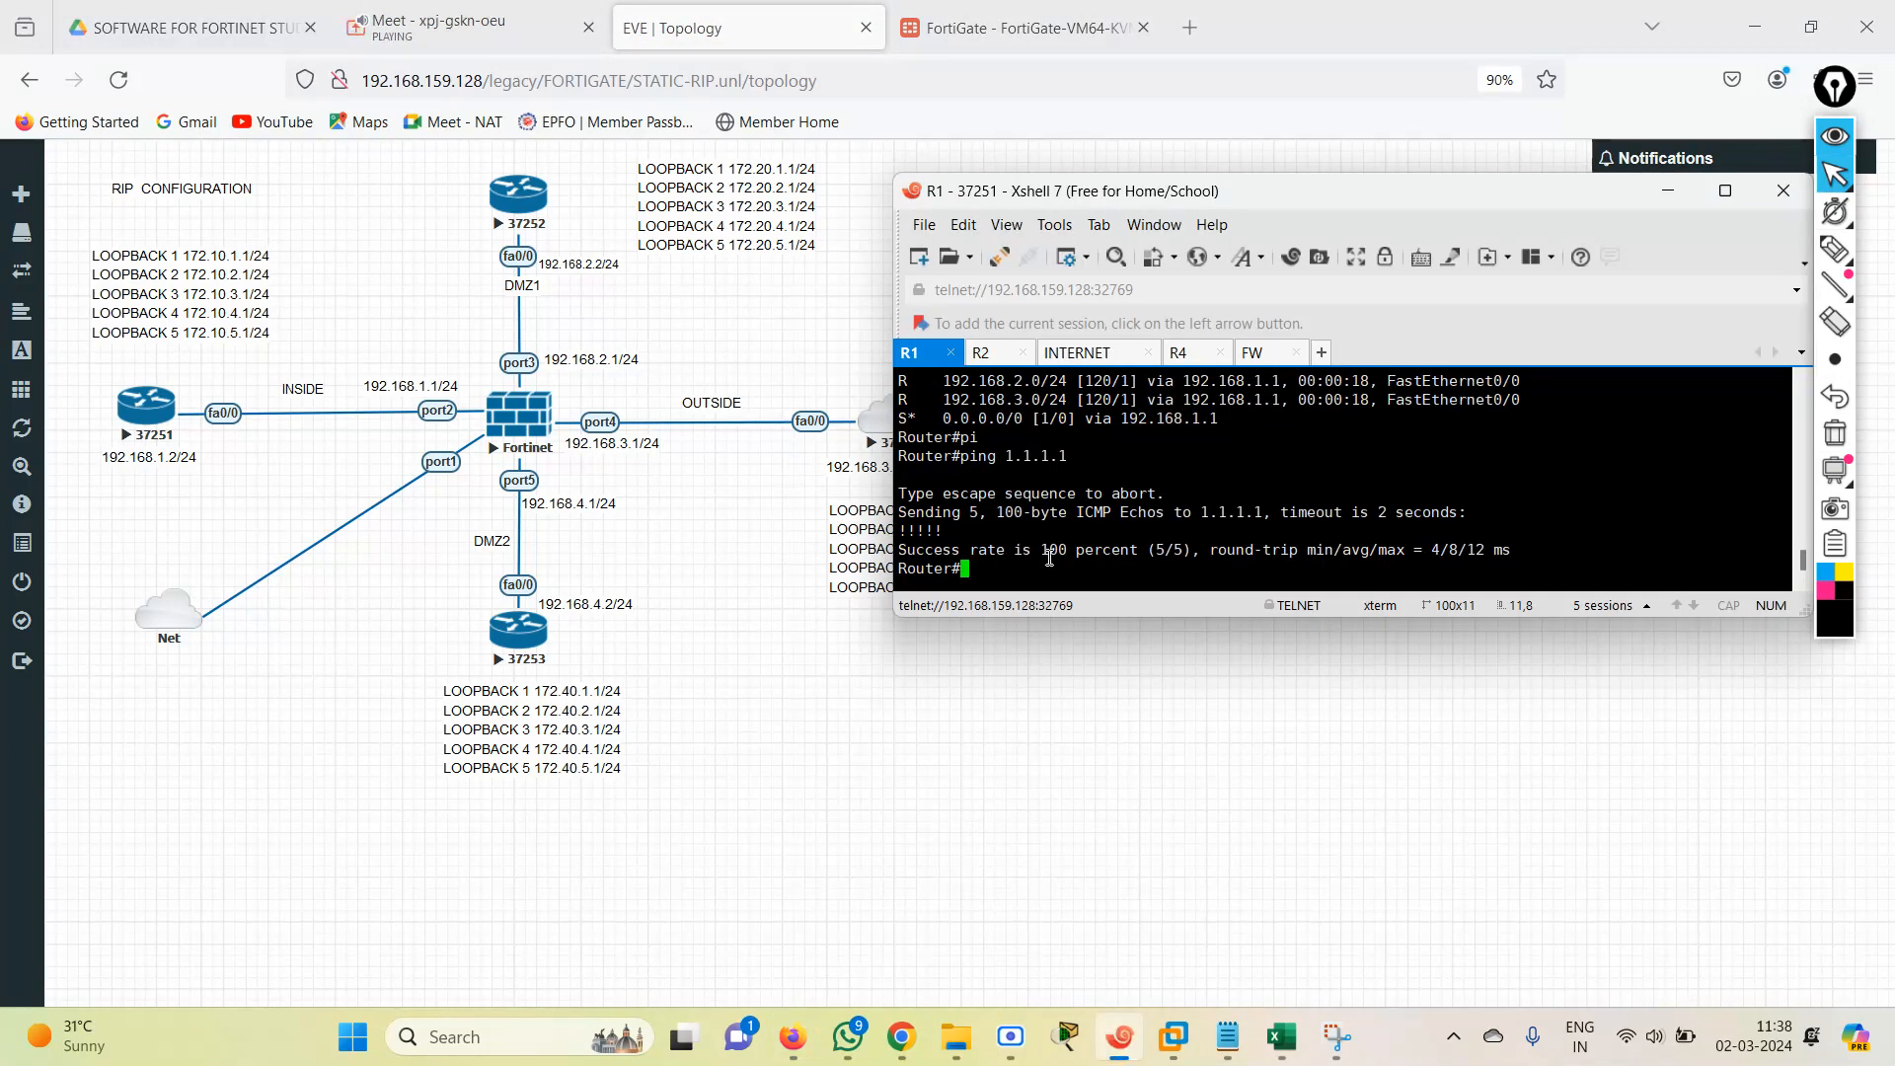
{"action": "type", "text": "p;i"}
{"action": "key", "text": "Return"}
{"action": "type", "text": "p"}
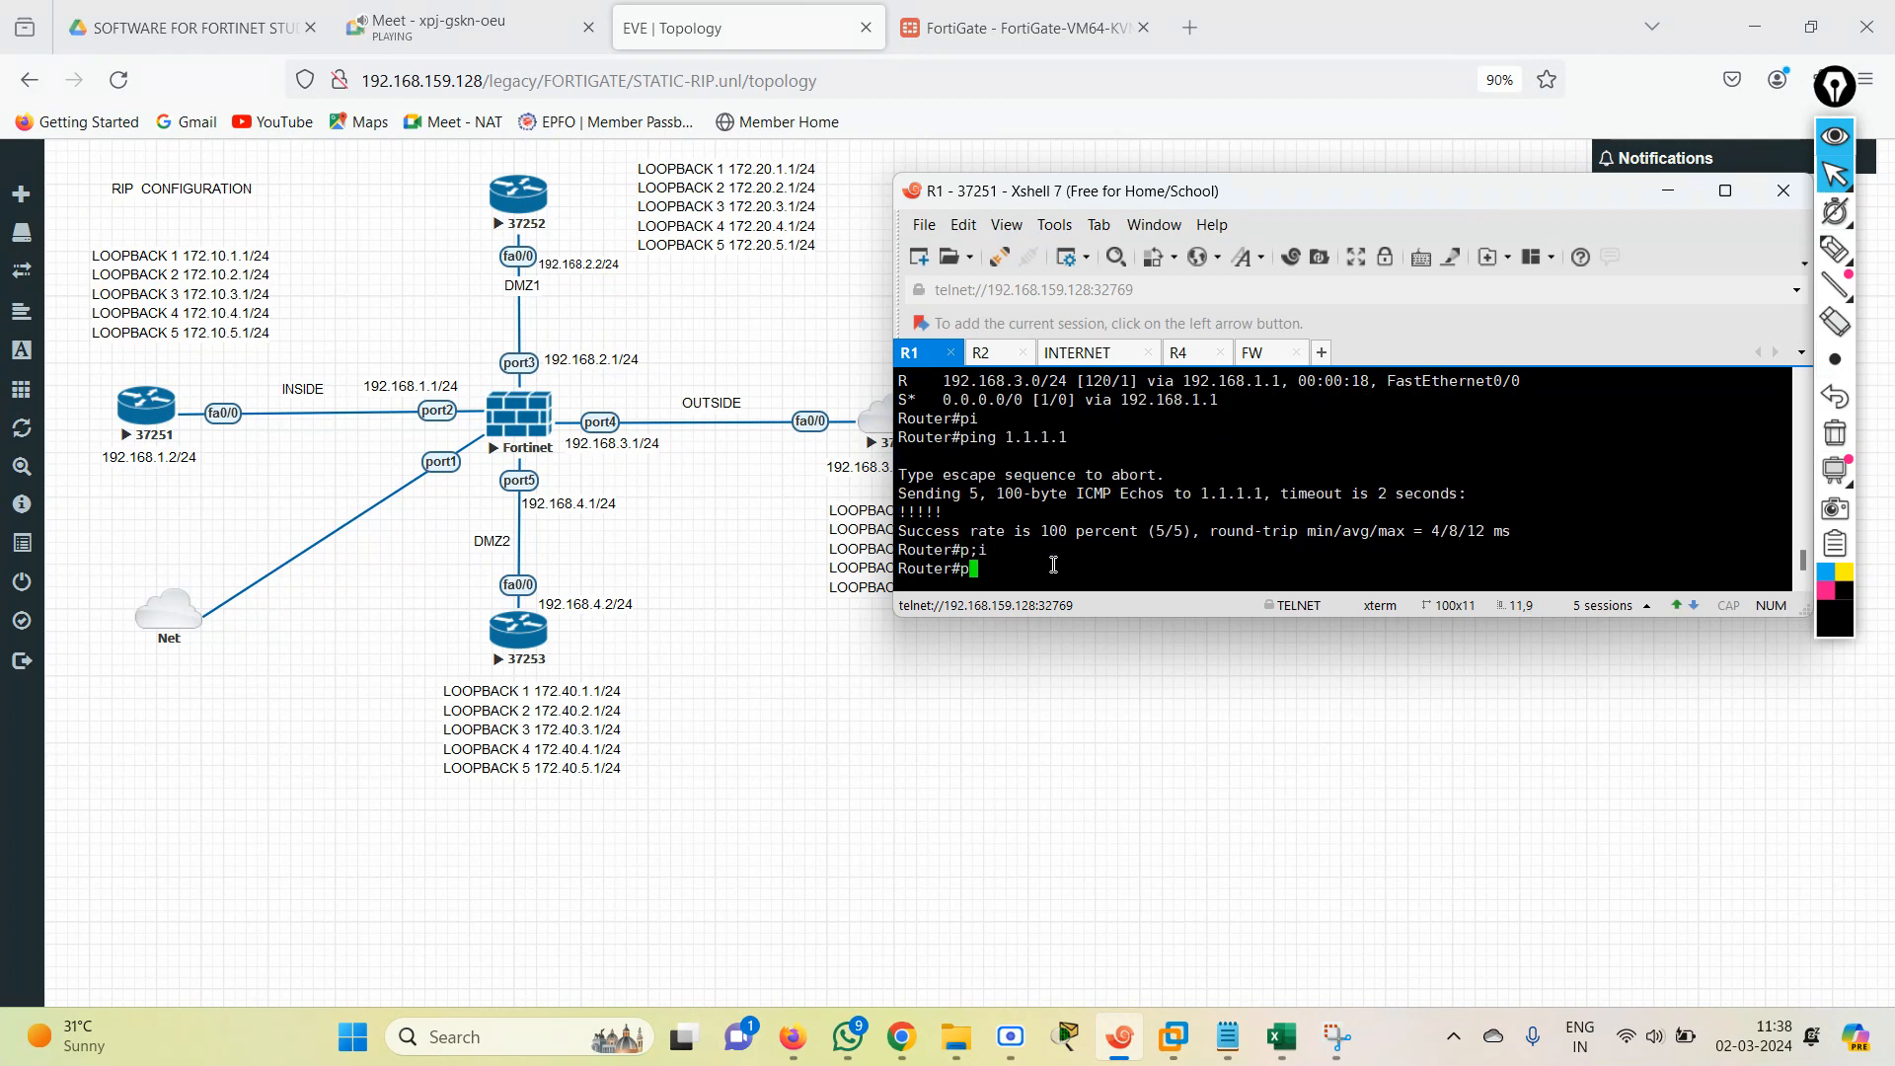
{"action": "type", "text": "i"}
{"action": "key", "text": "Return"}
{"action": "type", "text": "ping "}
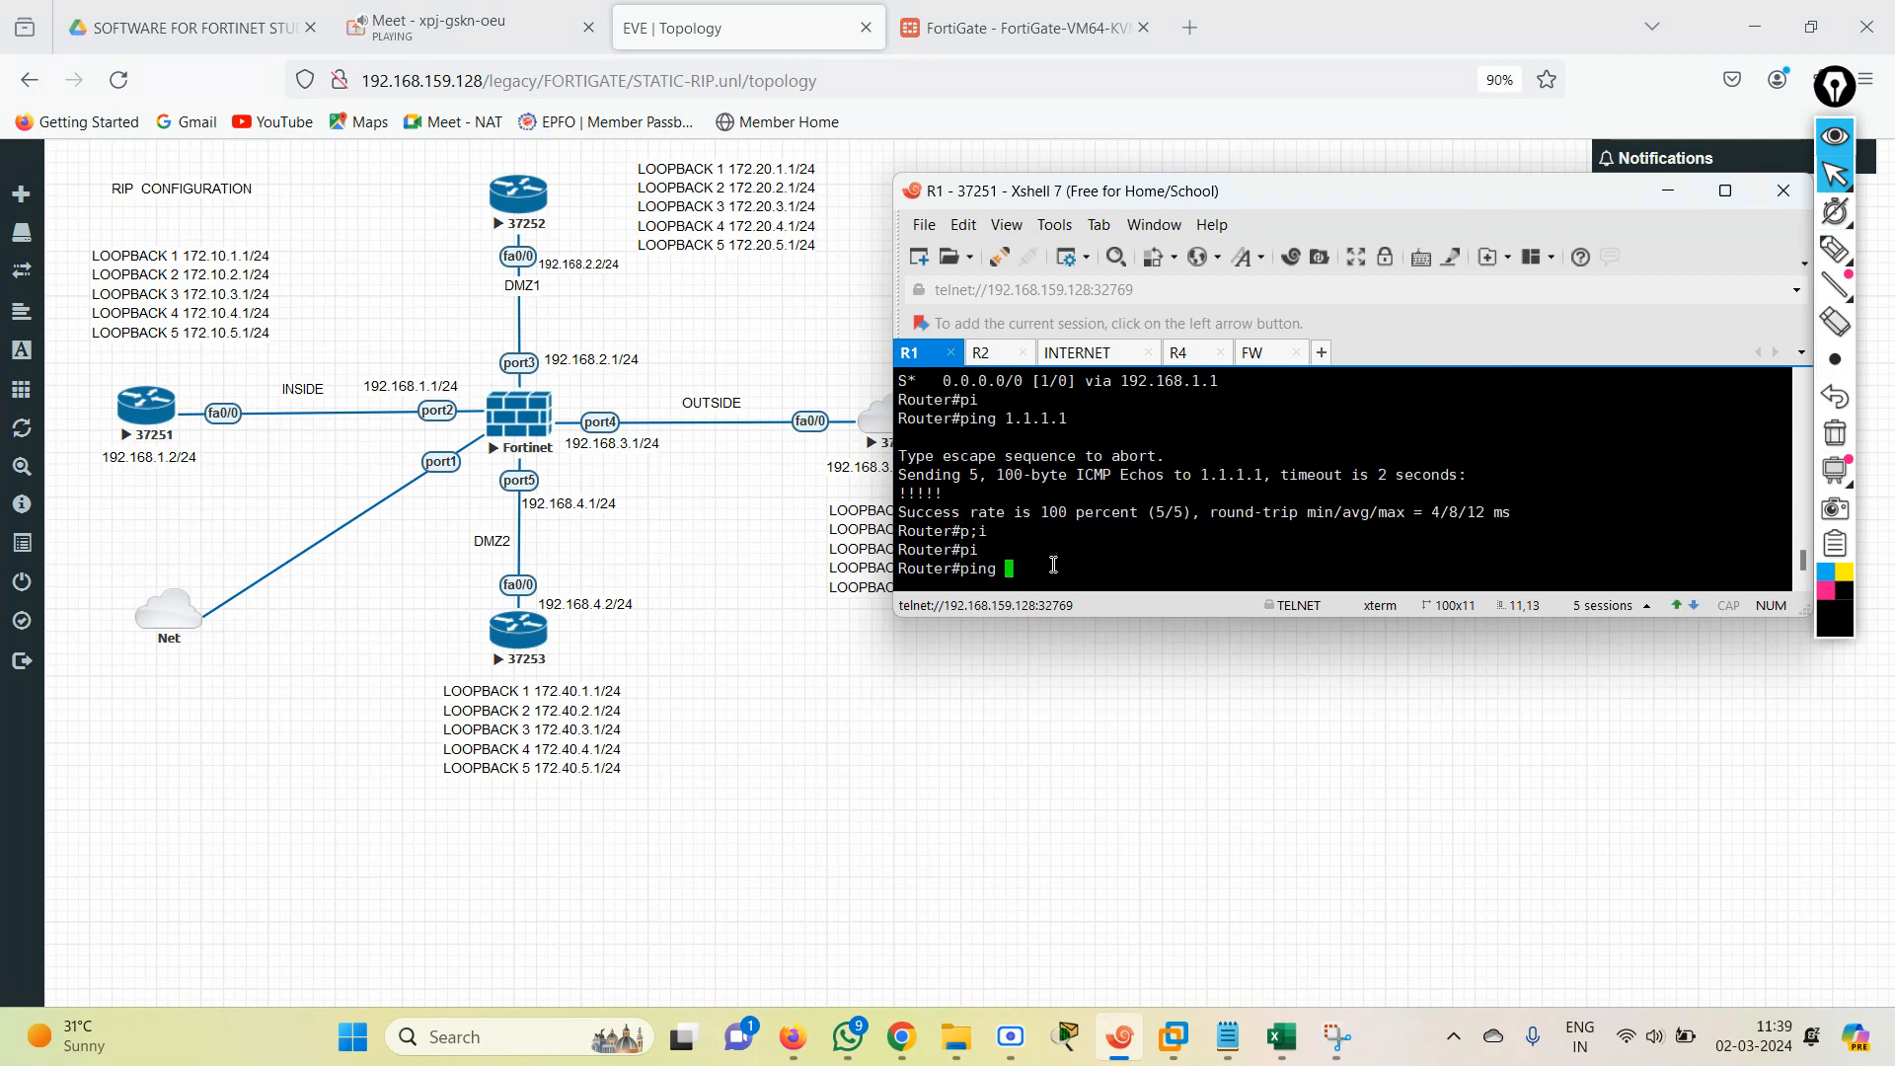
{"action": "type", "text": "s"}
{"action": "key", "text": "Tab"}
{"action": "type", "text": "rb"}
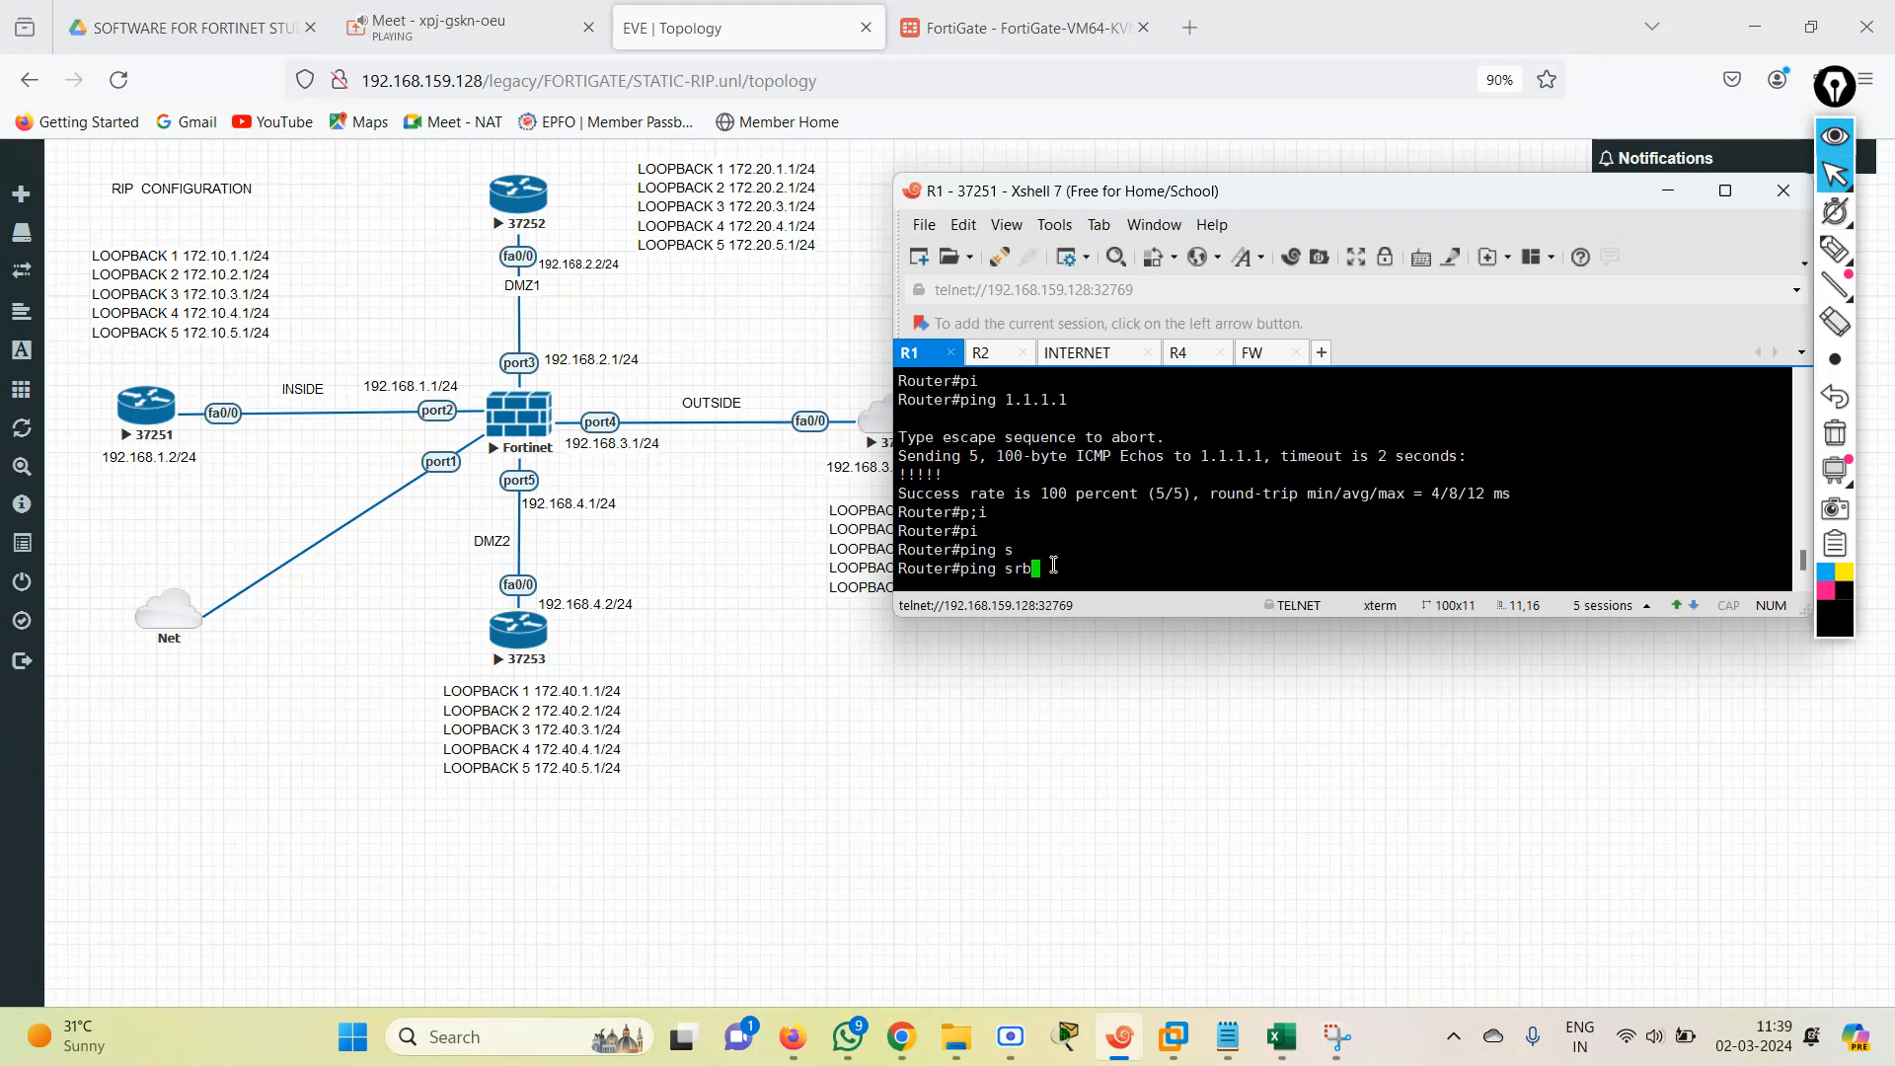
{"action": "key", "text": "BackSpace"}
{"action": "key", "text": "BackSpace"}
{"action": "key", "text": "BackSpace"}
{"action": "type", "text": "1.1.1.1 so"}
{"action": "key", "text": "Tab"}
{"action": "type", "text": "1"}
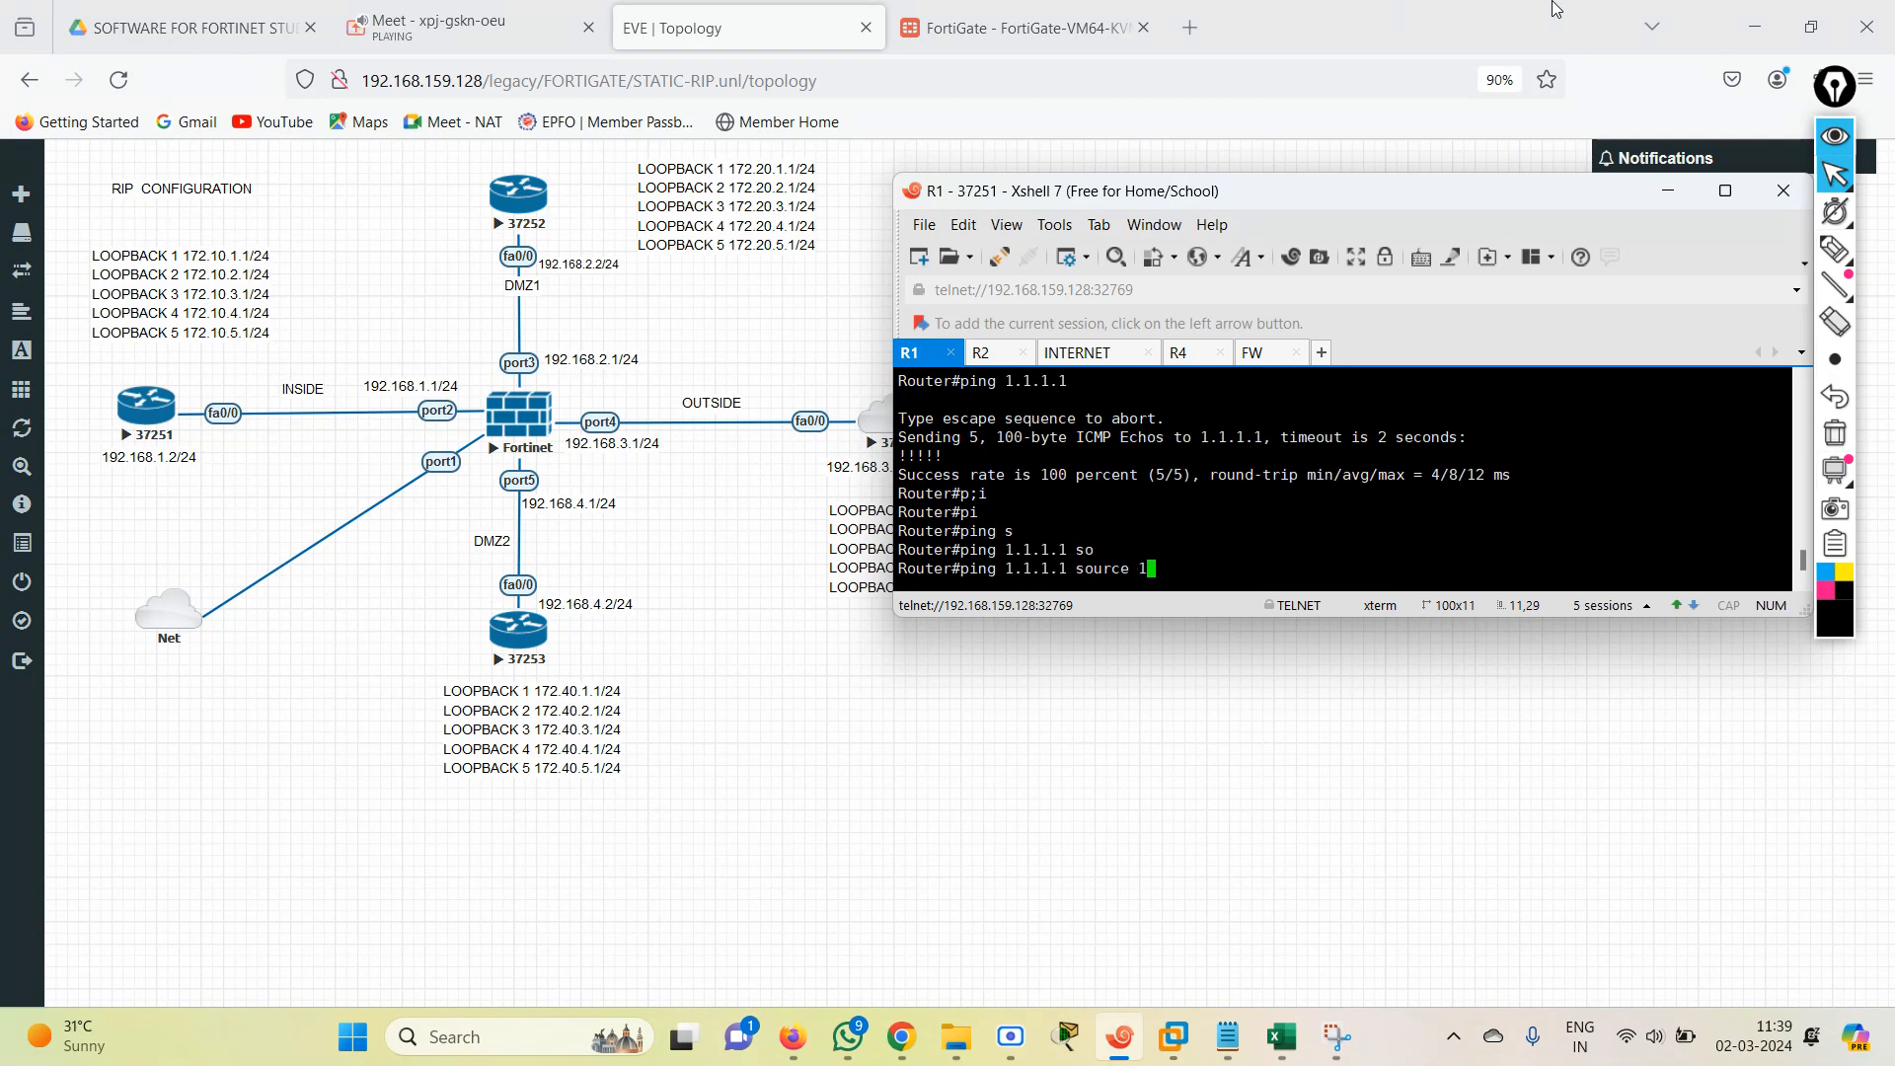
{"action": "type", "text": "72.10.1.1"}
{"action": "key", "text": "Return"}
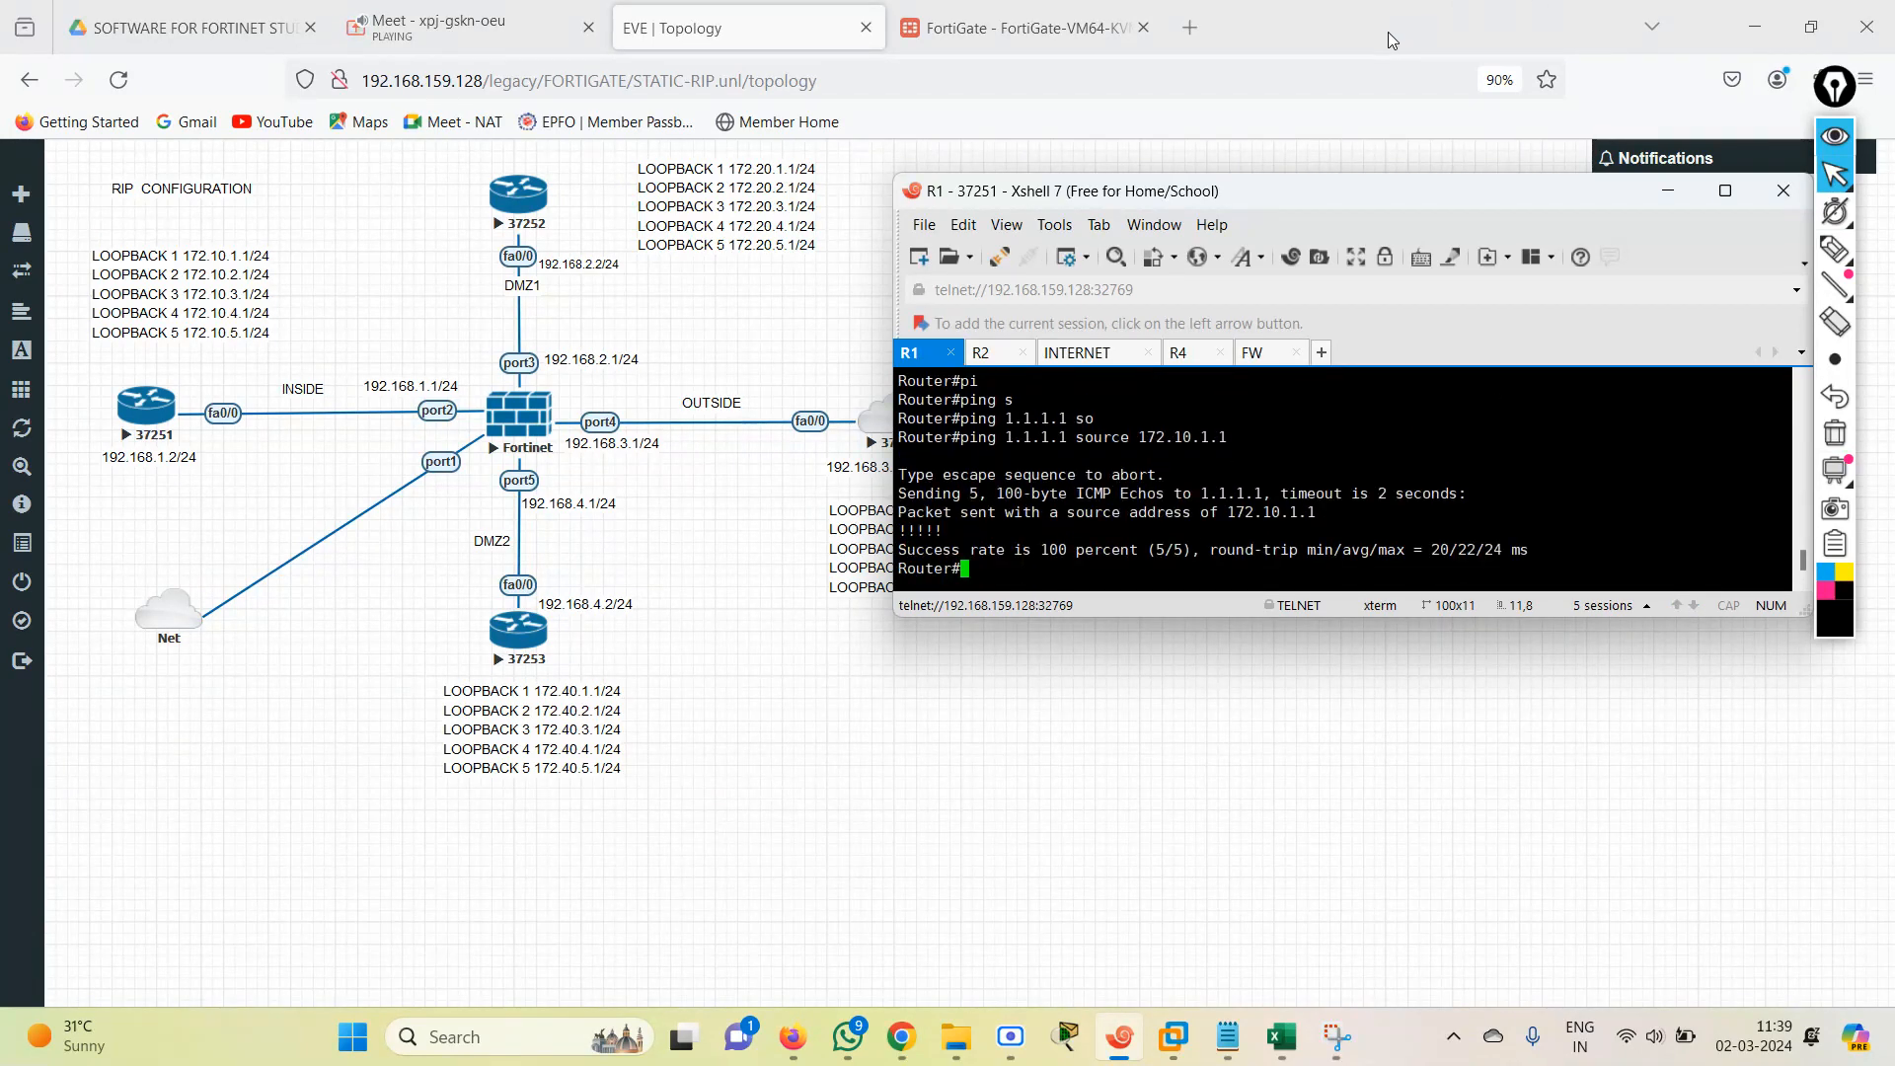
Try the ping from R1 to 1.1.1.1 again with source address 172.20.1.1.
{"action": "key", "text": "Up"}
{"action": "key", "text": "Left"}
{"action": "key", "text": "Left"}
{"action": "key", "text": "Left"}
{"action": "key", "text": "Left"}
{"action": "key", "text": "BackSpace"}
{"action": "type", "text": "2"}
{"action": "key", "text": "Return"}
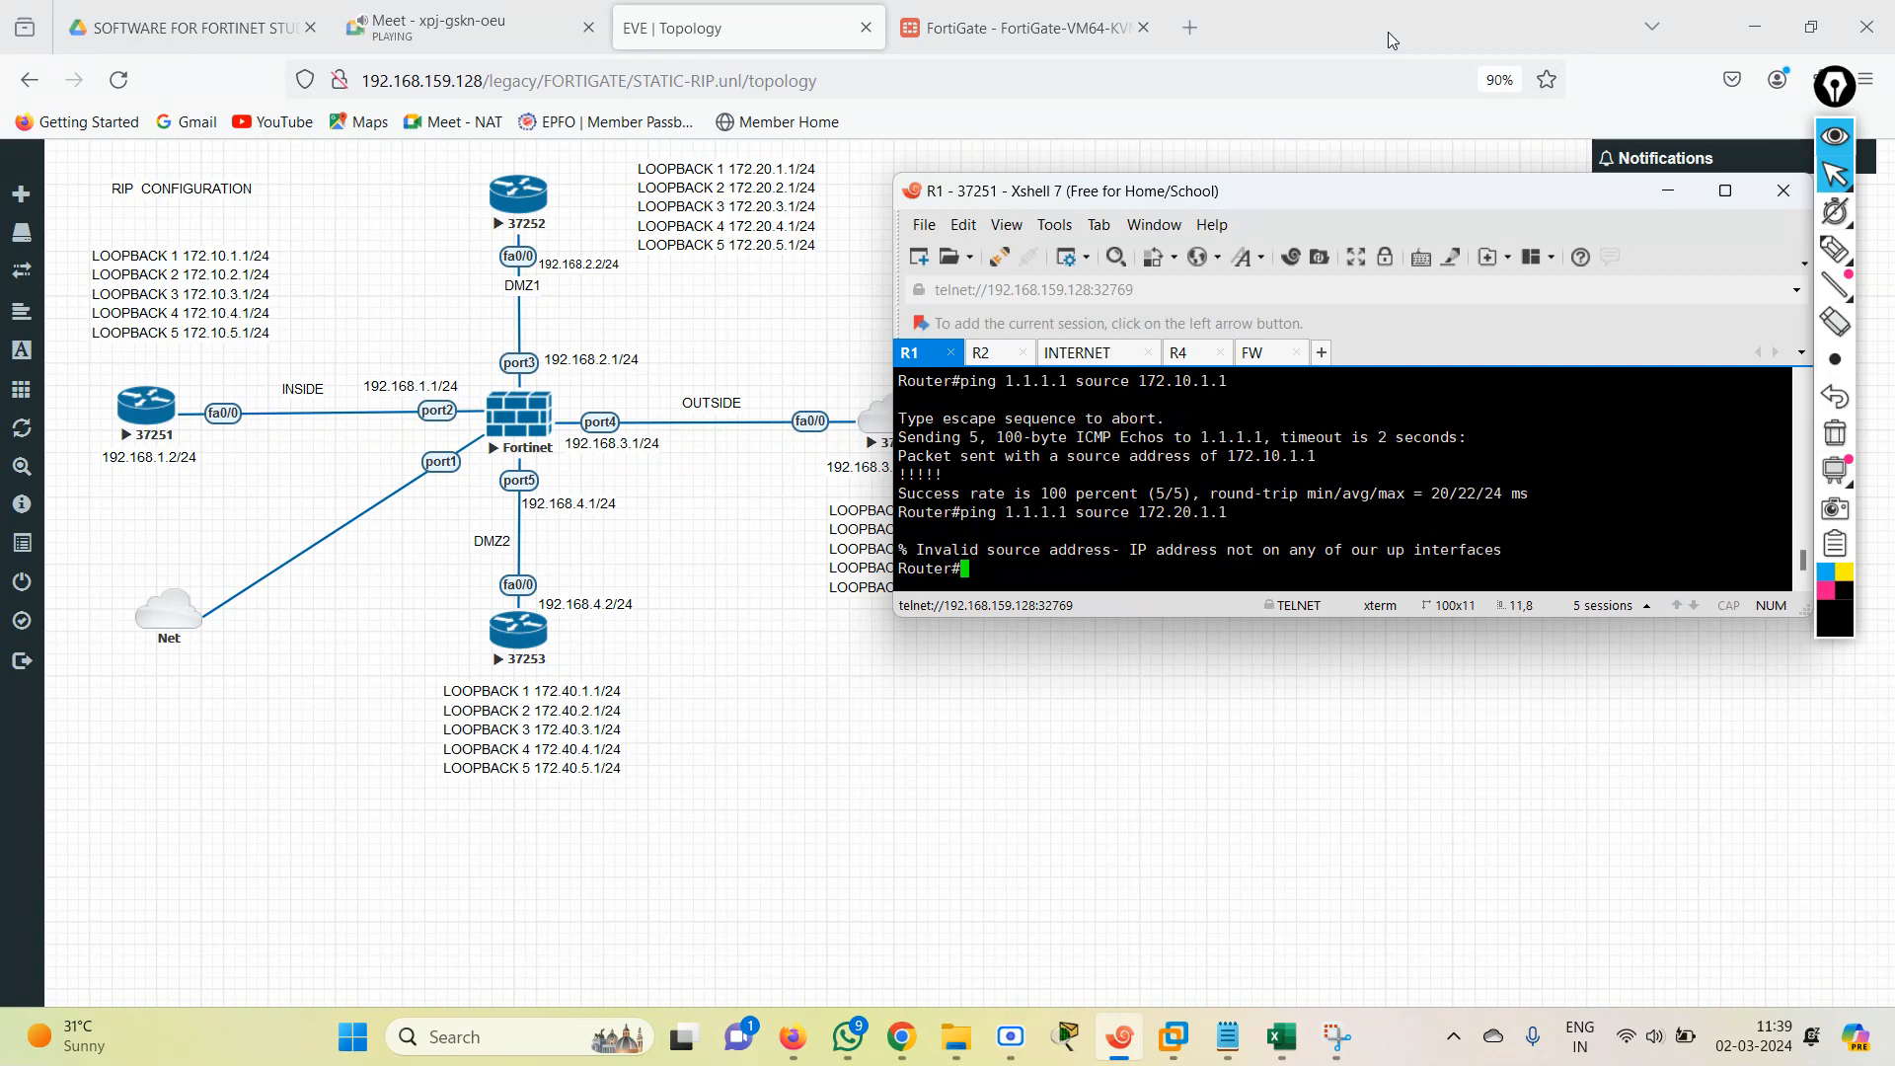
Ping 1.1.1.1 from R1 with source address 172.10.2.1.
{"action": "type", "text": "pi"}
{"action": "key", "text": "Tab"}
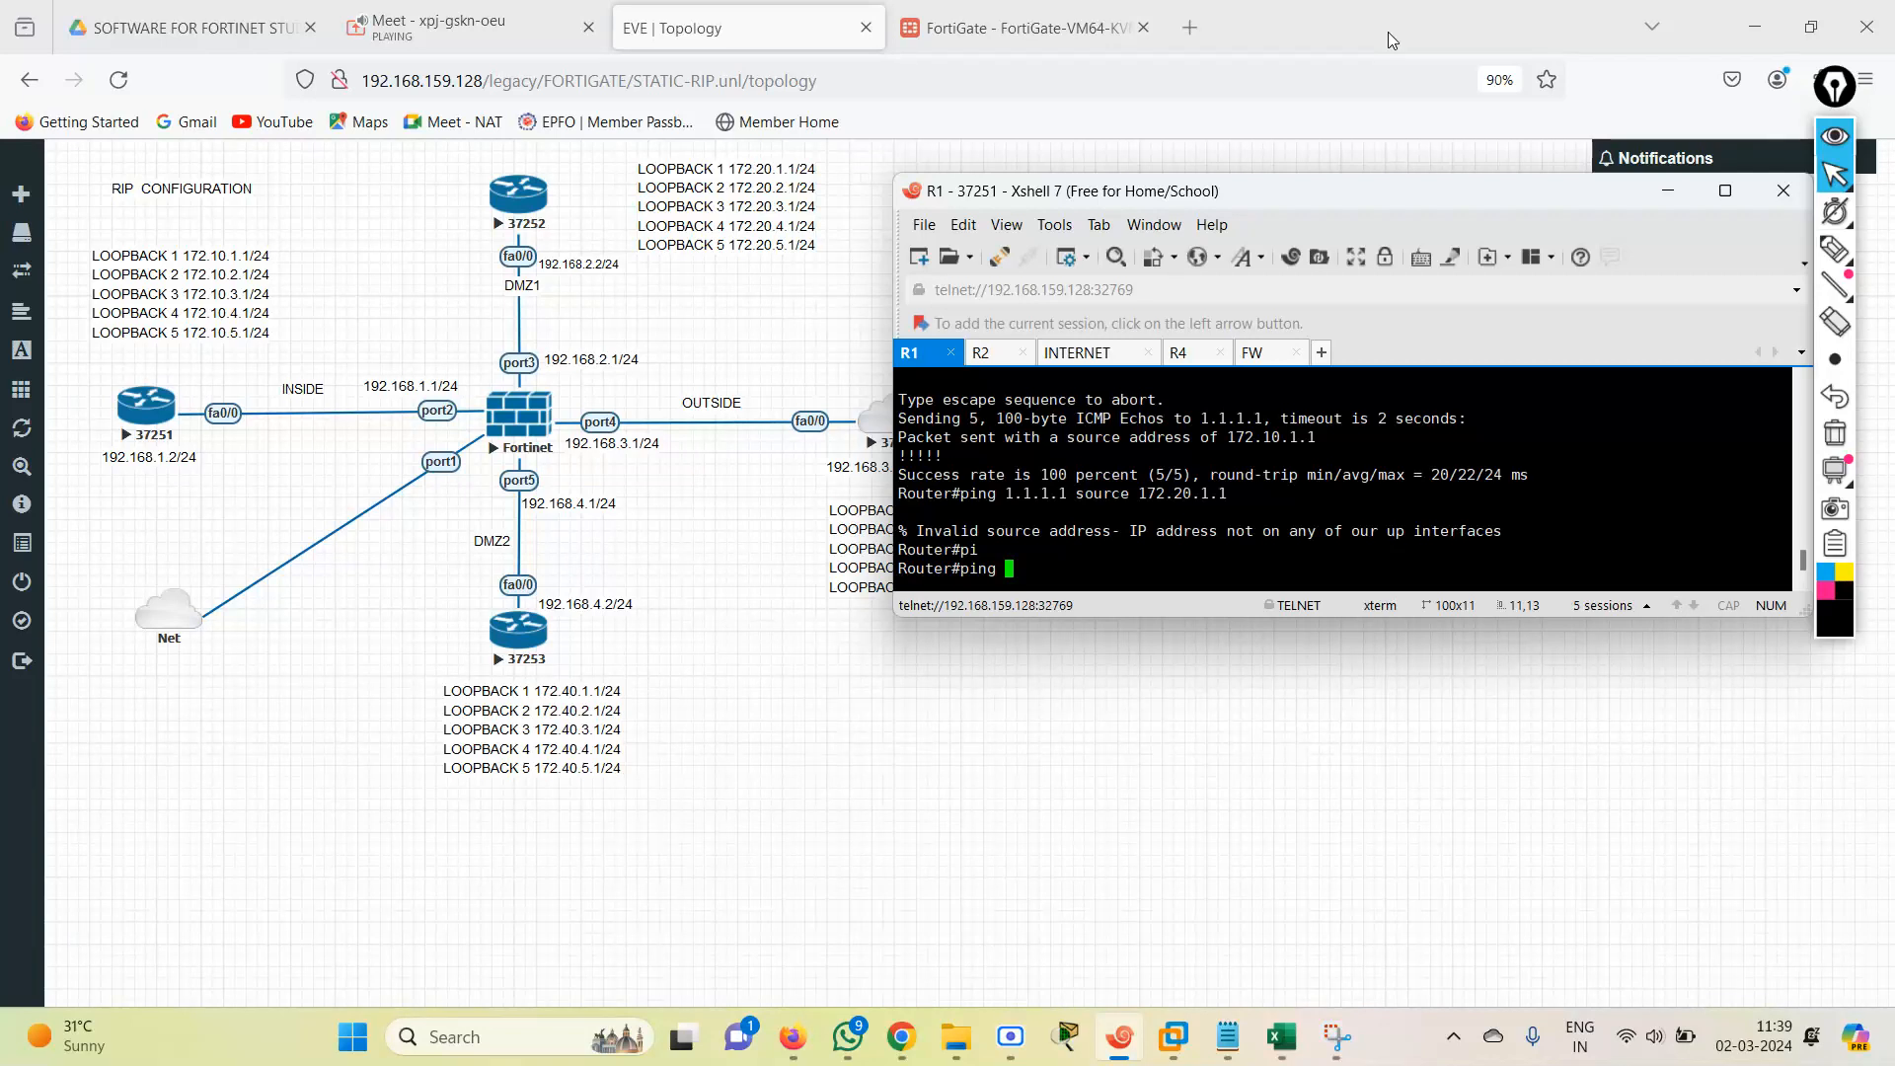
{"action": "type", "text": "1.1.1.1 s"}
{"action": "key", "text": "Tab"}
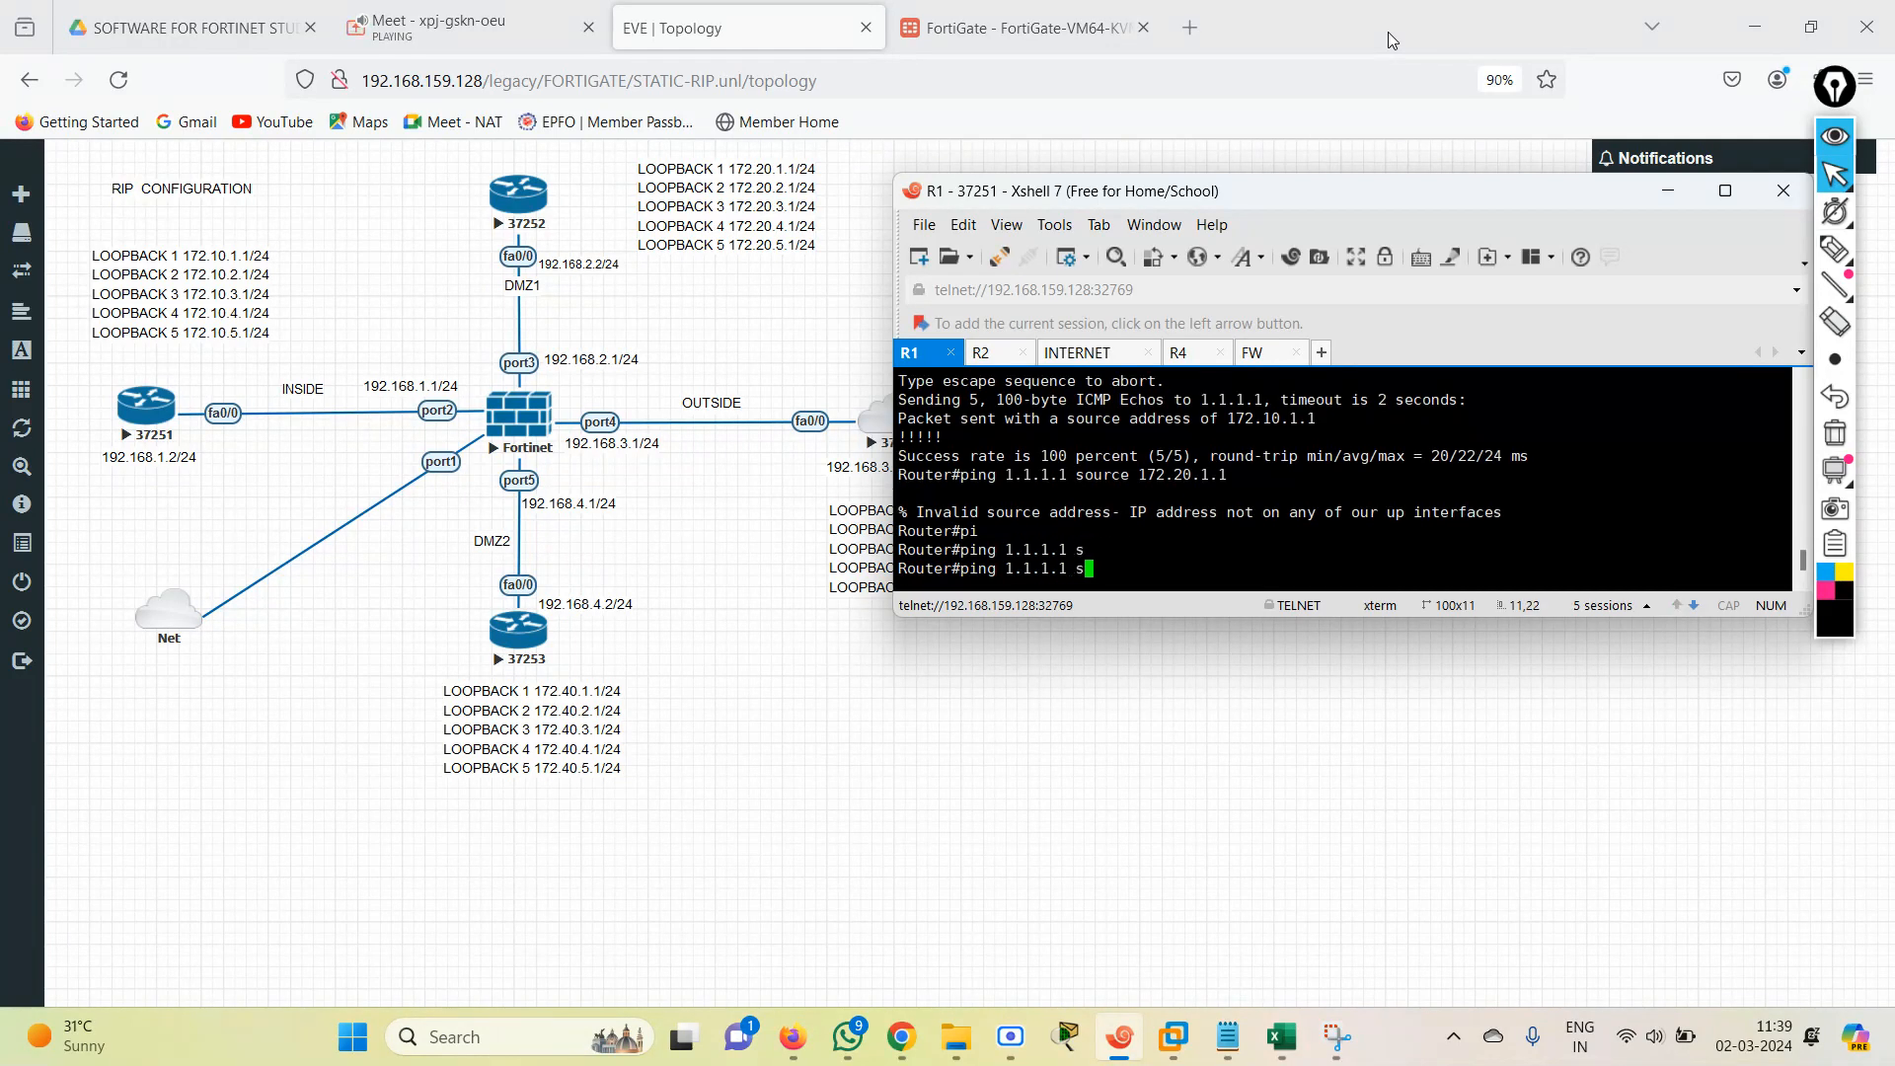
{"action": "type", "text": "o"}
{"action": "key", "text": "Tab"}
{"action": "type", "text": "172."}
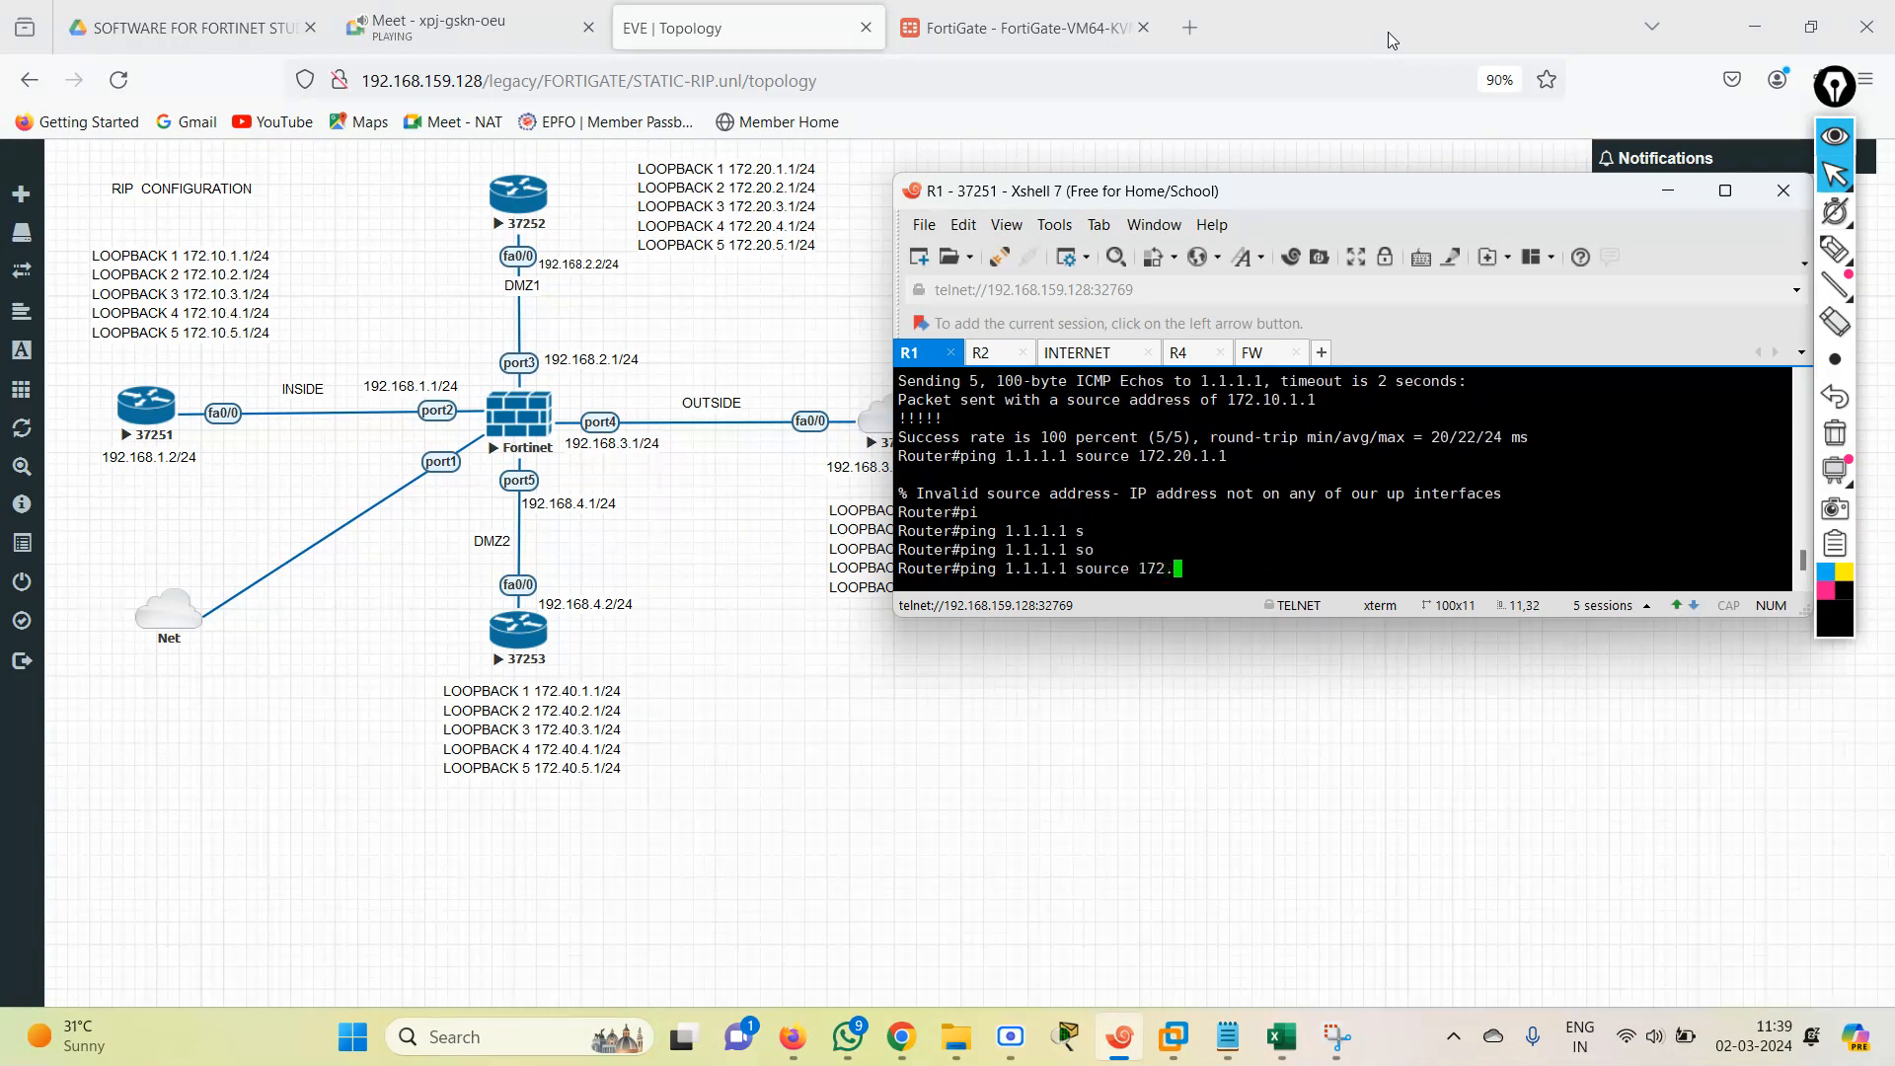
{"action": "type", "text": "10.2.10.2"}
{"action": "key", "text": "Return"}
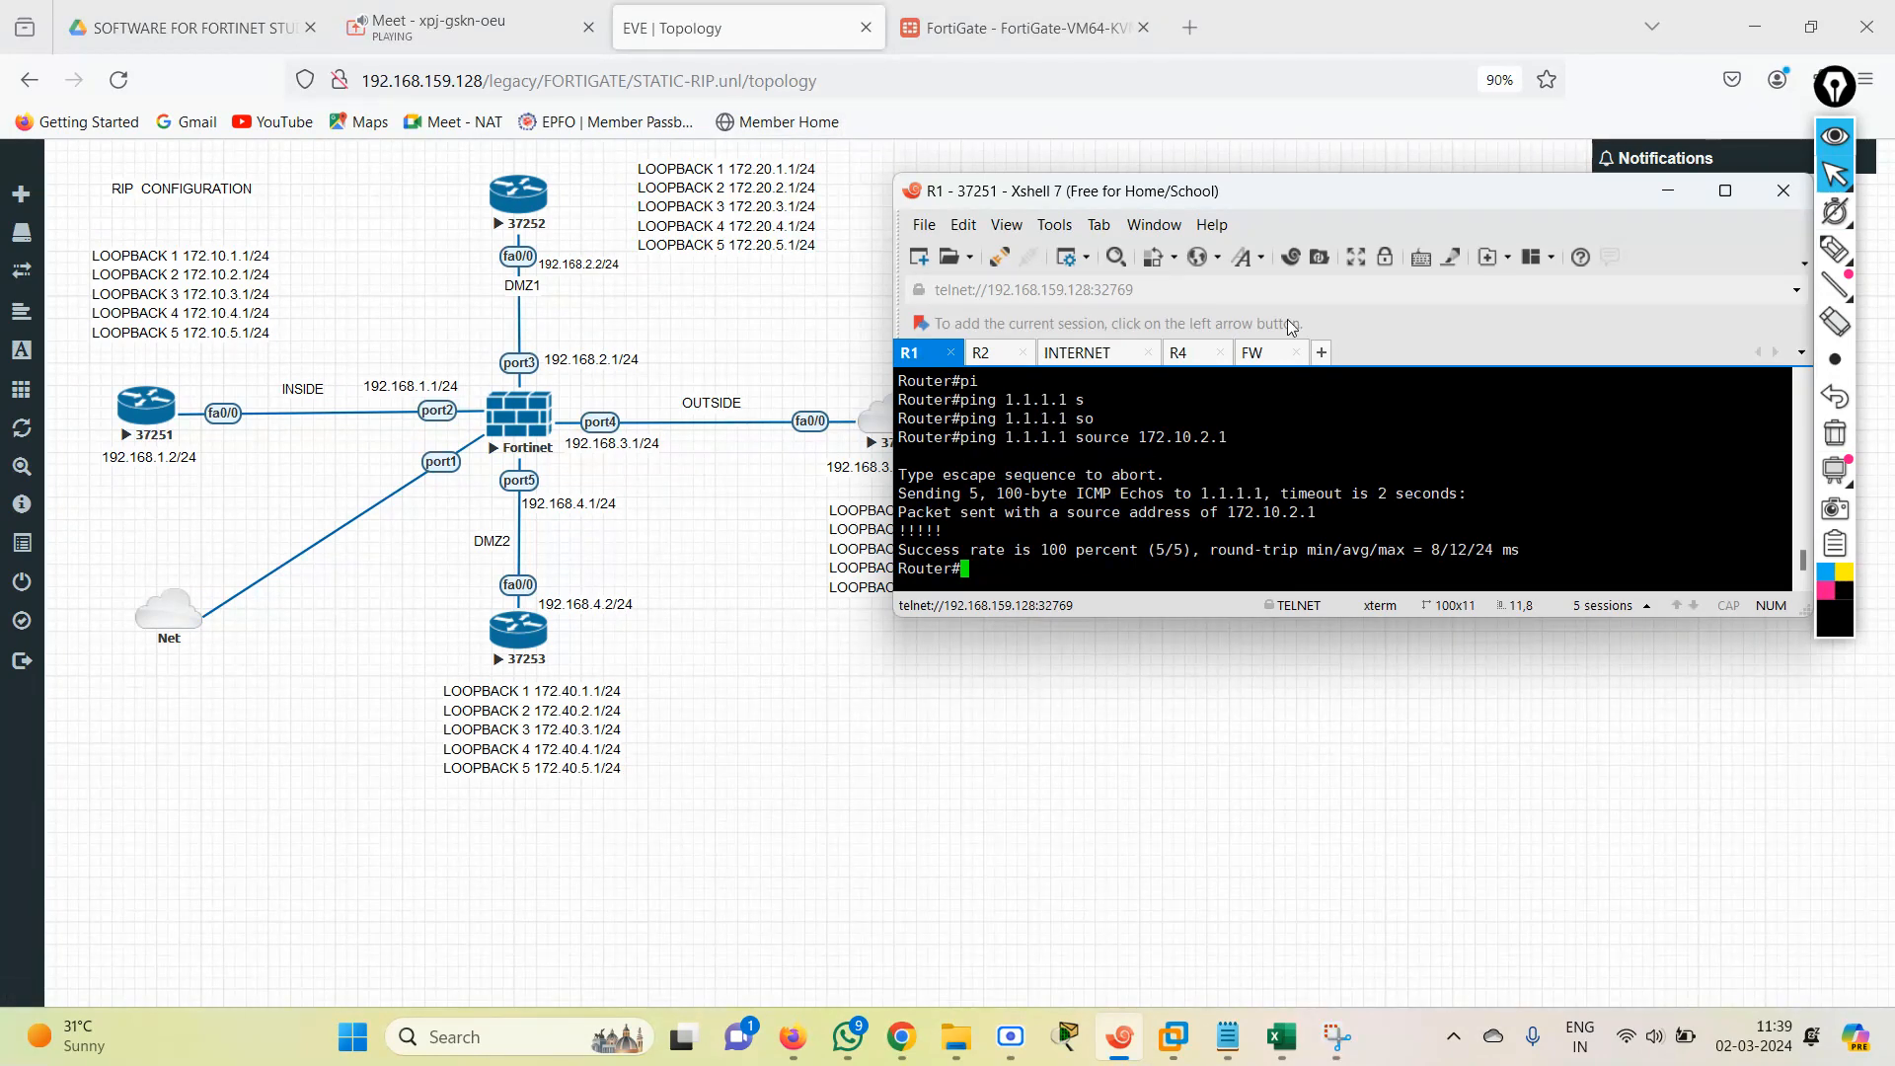
Switch to the FortiGate page in the browser and apply the RIP settings with static route redistribution.
{"action": "left_click", "coordinate": [1677, 191]}
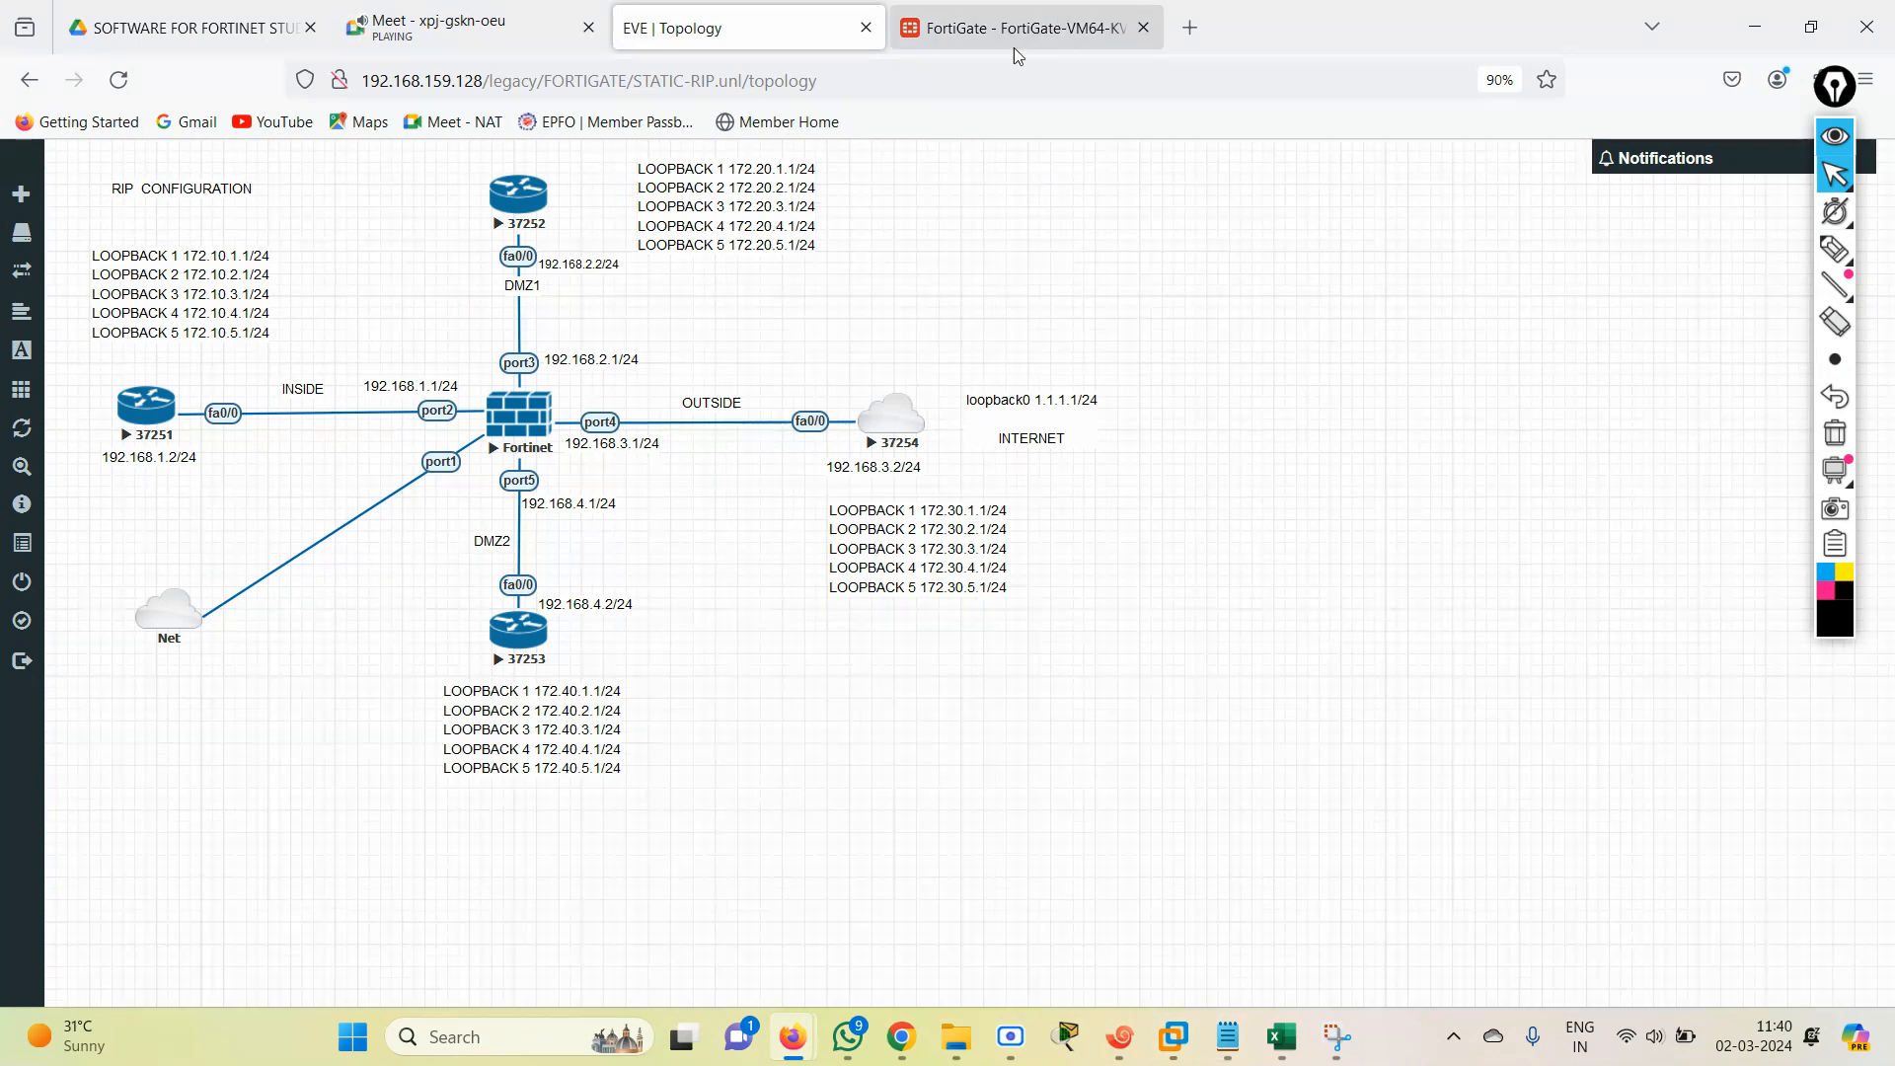
{"action": "left_click", "coordinate": [981, 44]}
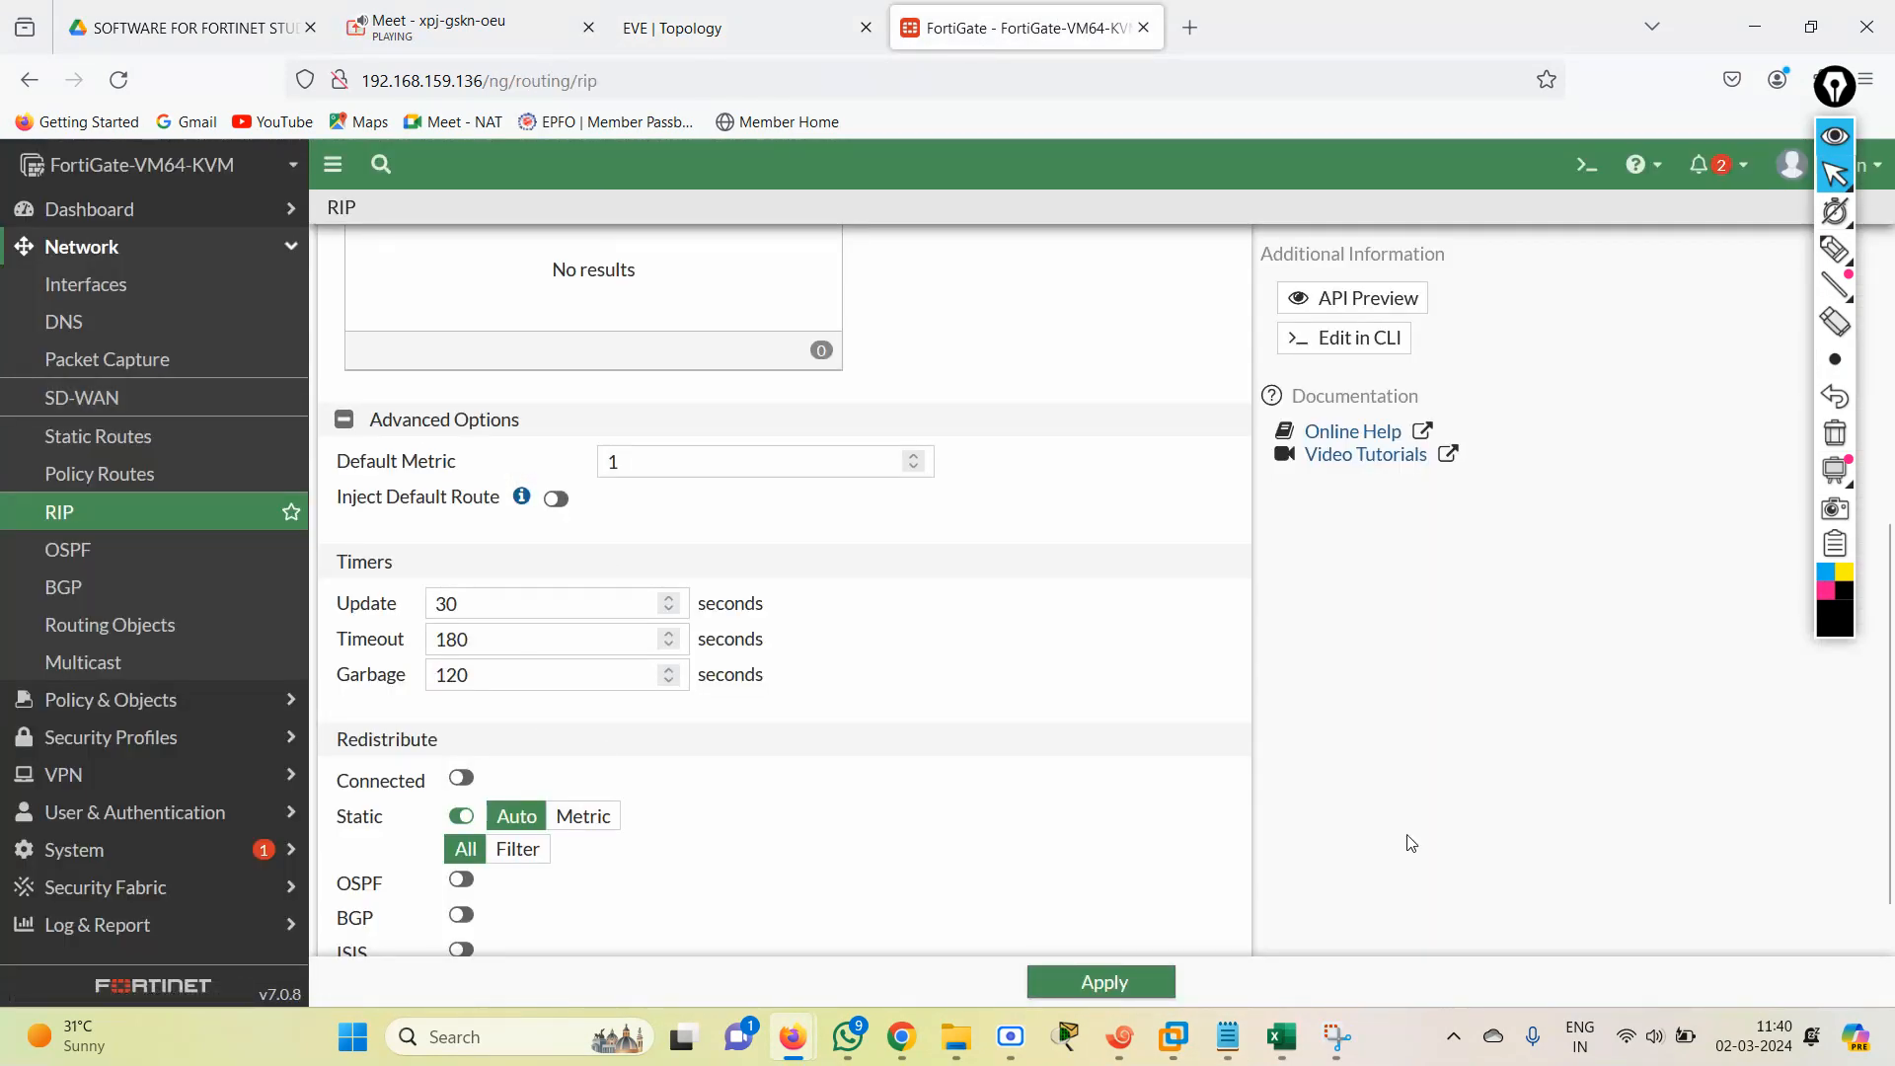
{"action": "left_click", "coordinate": [1125, 988]}
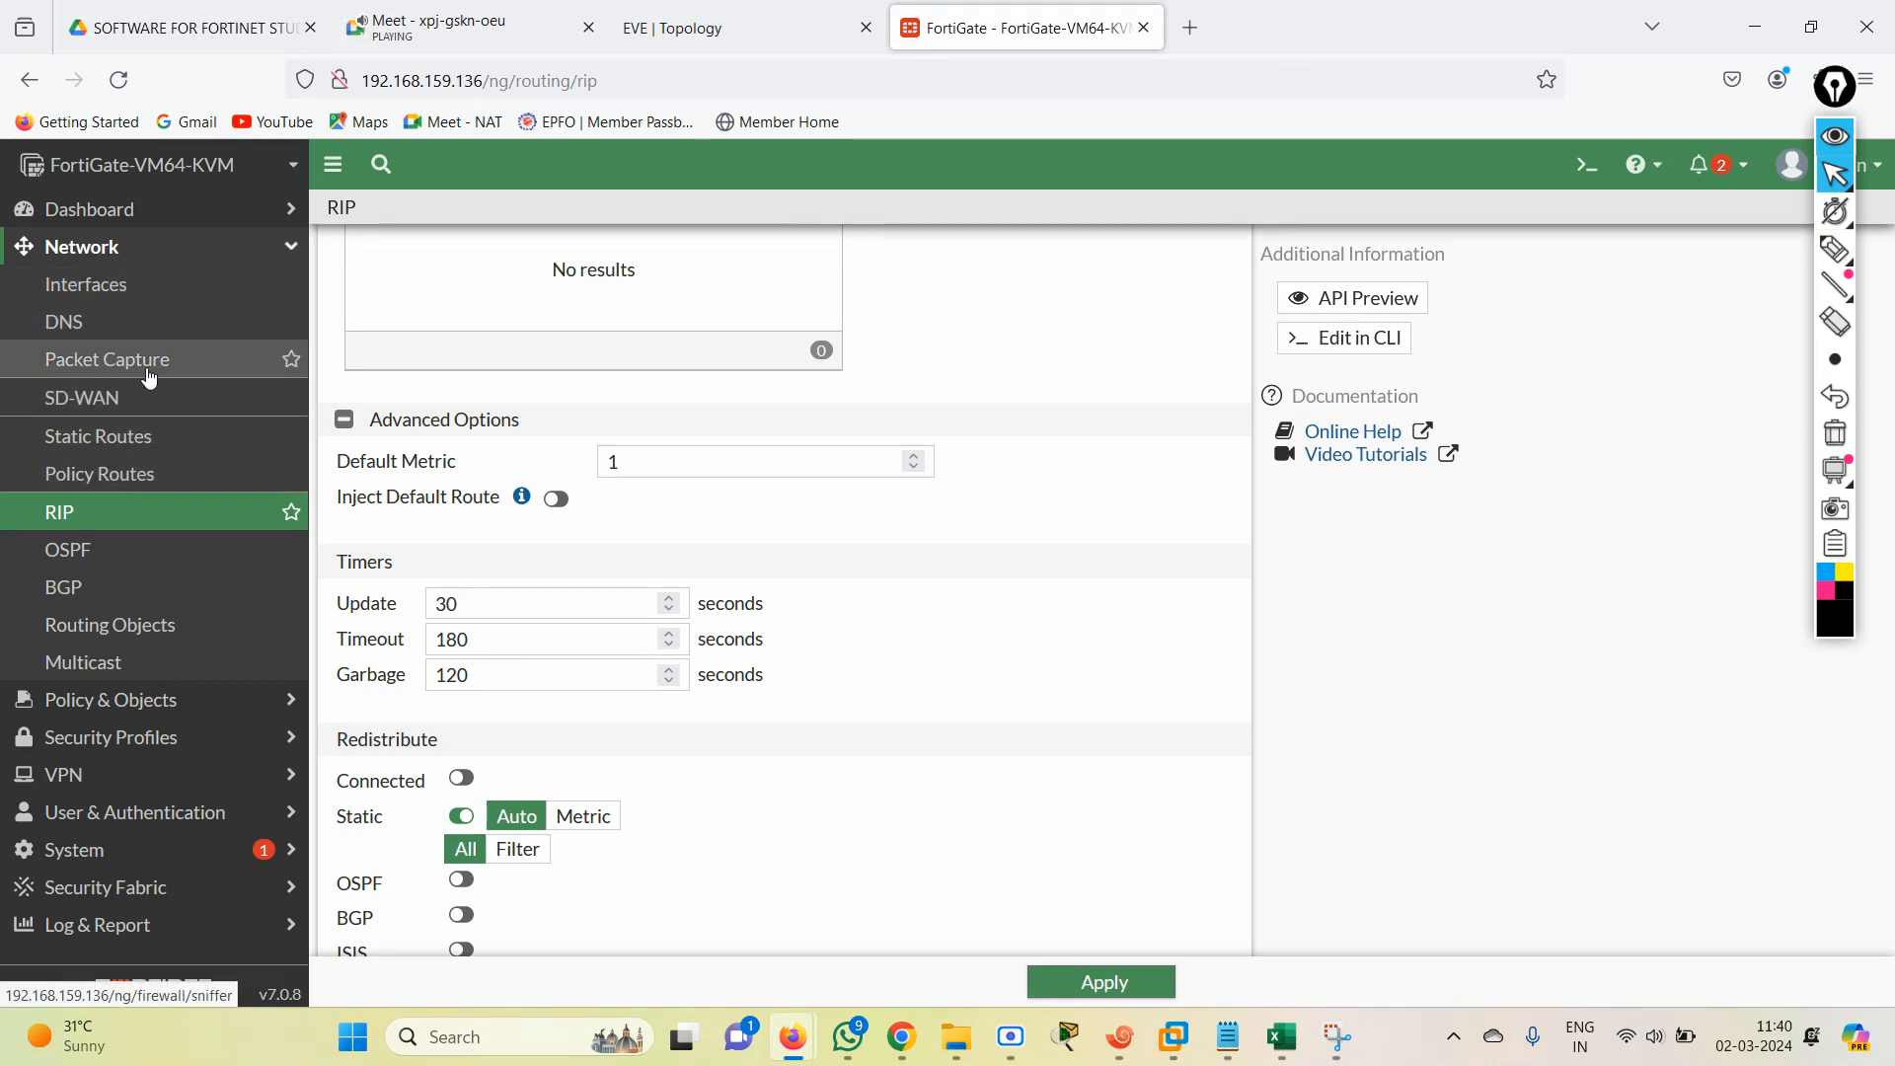
Delete the ALL-ALL firewall policy on the FortiGate.
{"action": "left_click", "coordinate": [148, 701]}
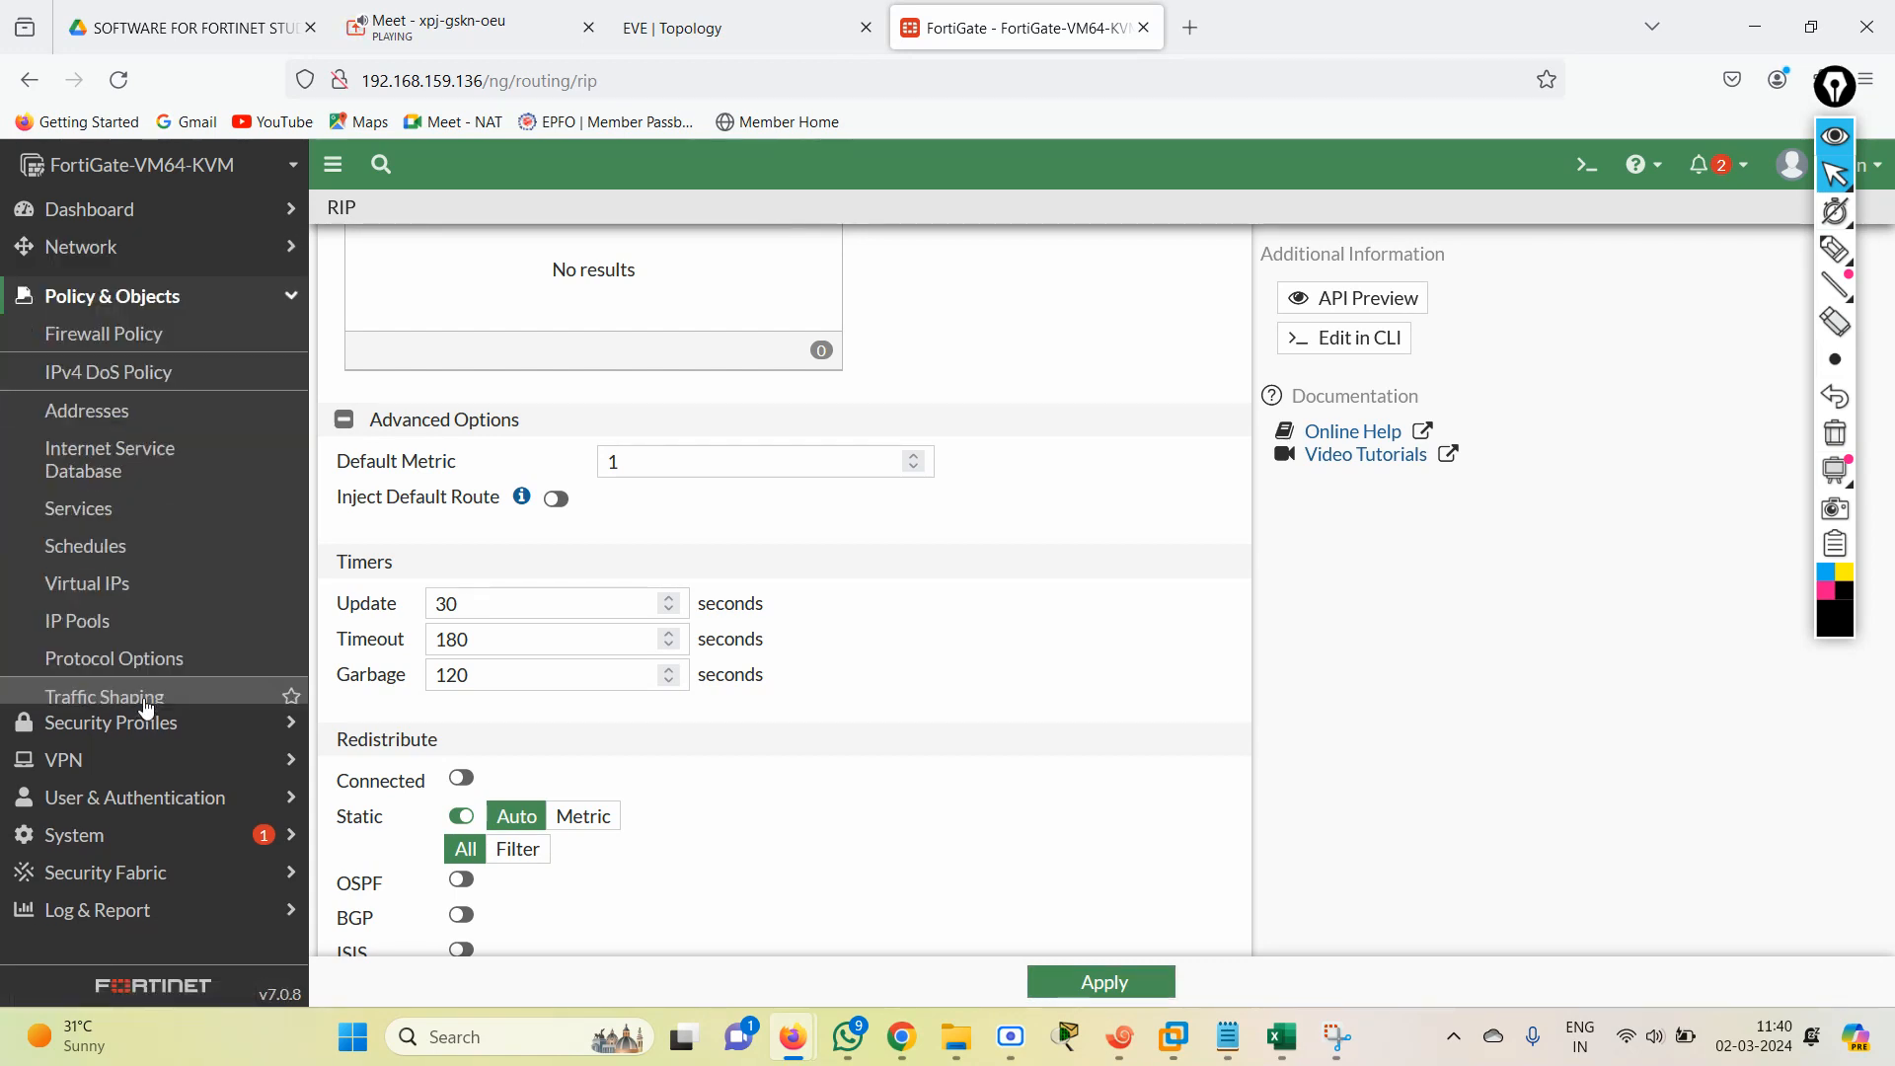
{"action": "left_click", "coordinate": [124, 326]}
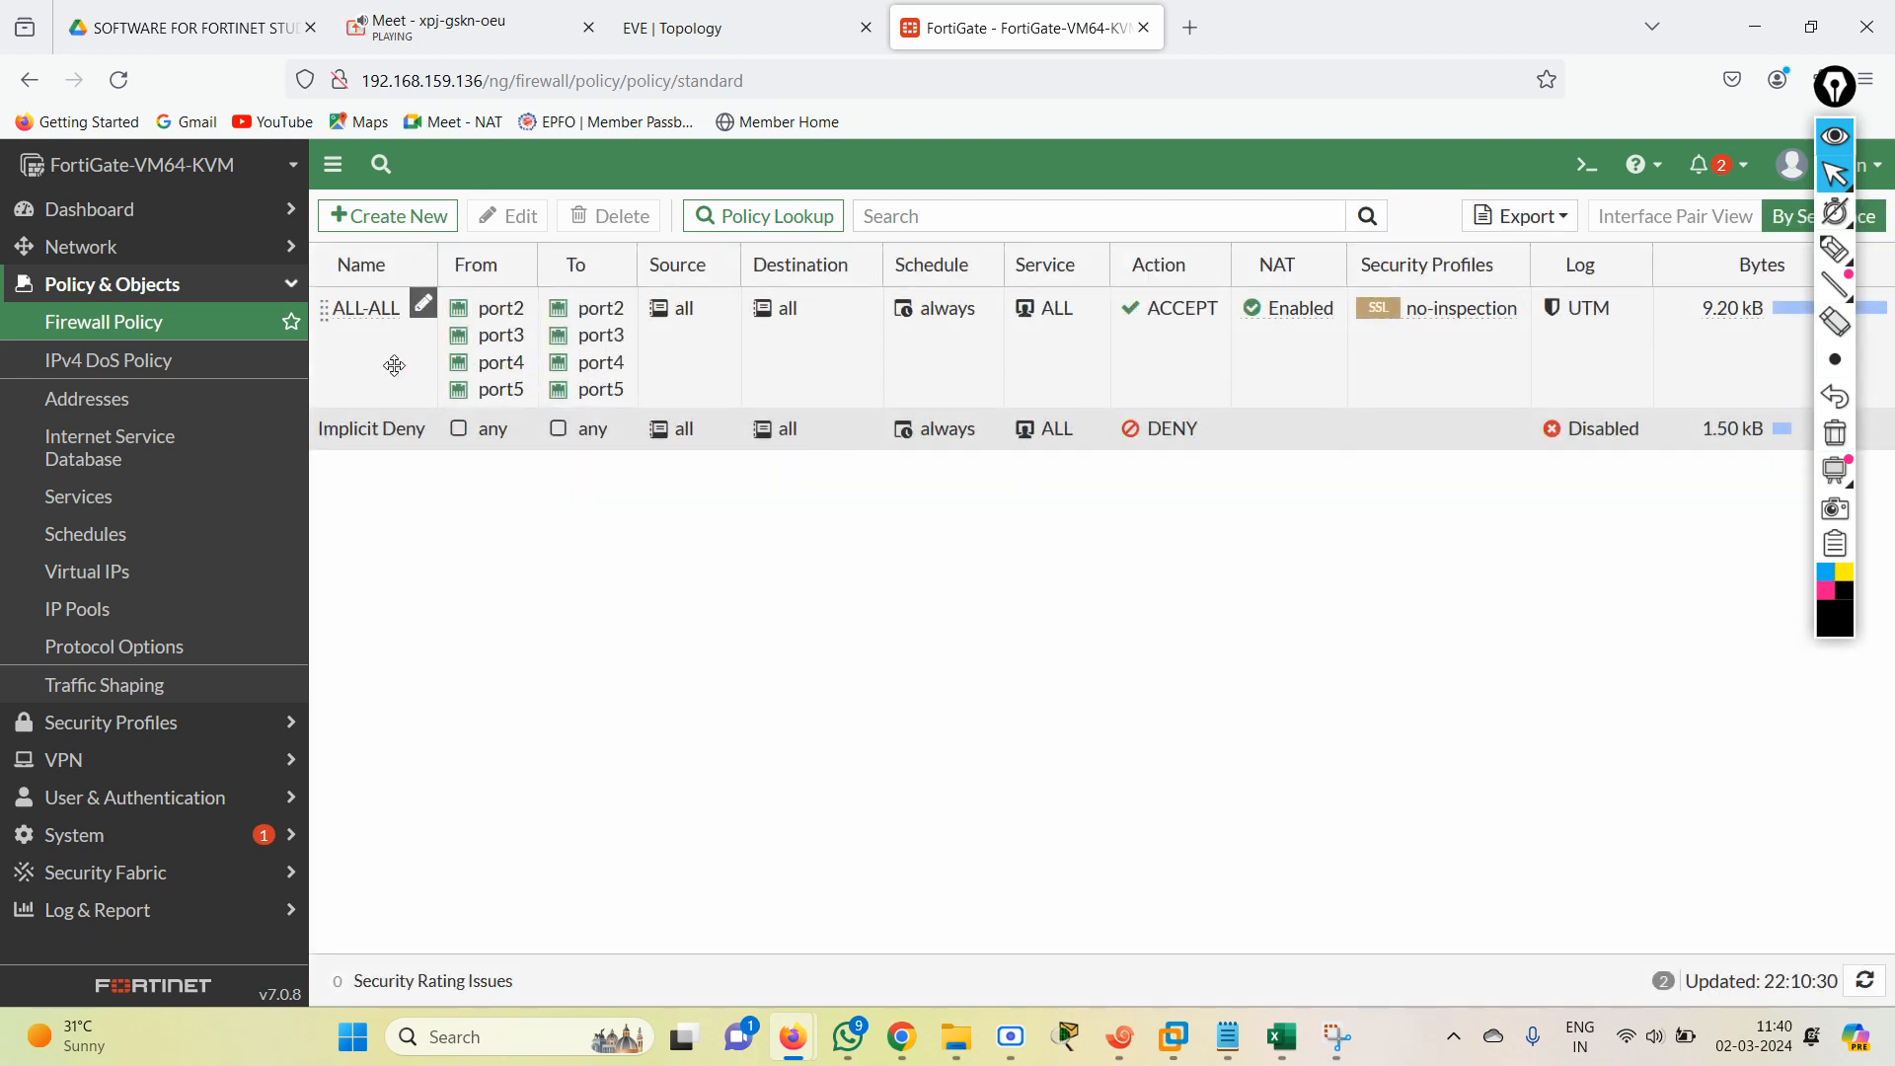
{"action": "left_click", "coordinate": [395, 366]}
{"action": "left_click", "coordinate": [607, 216]}
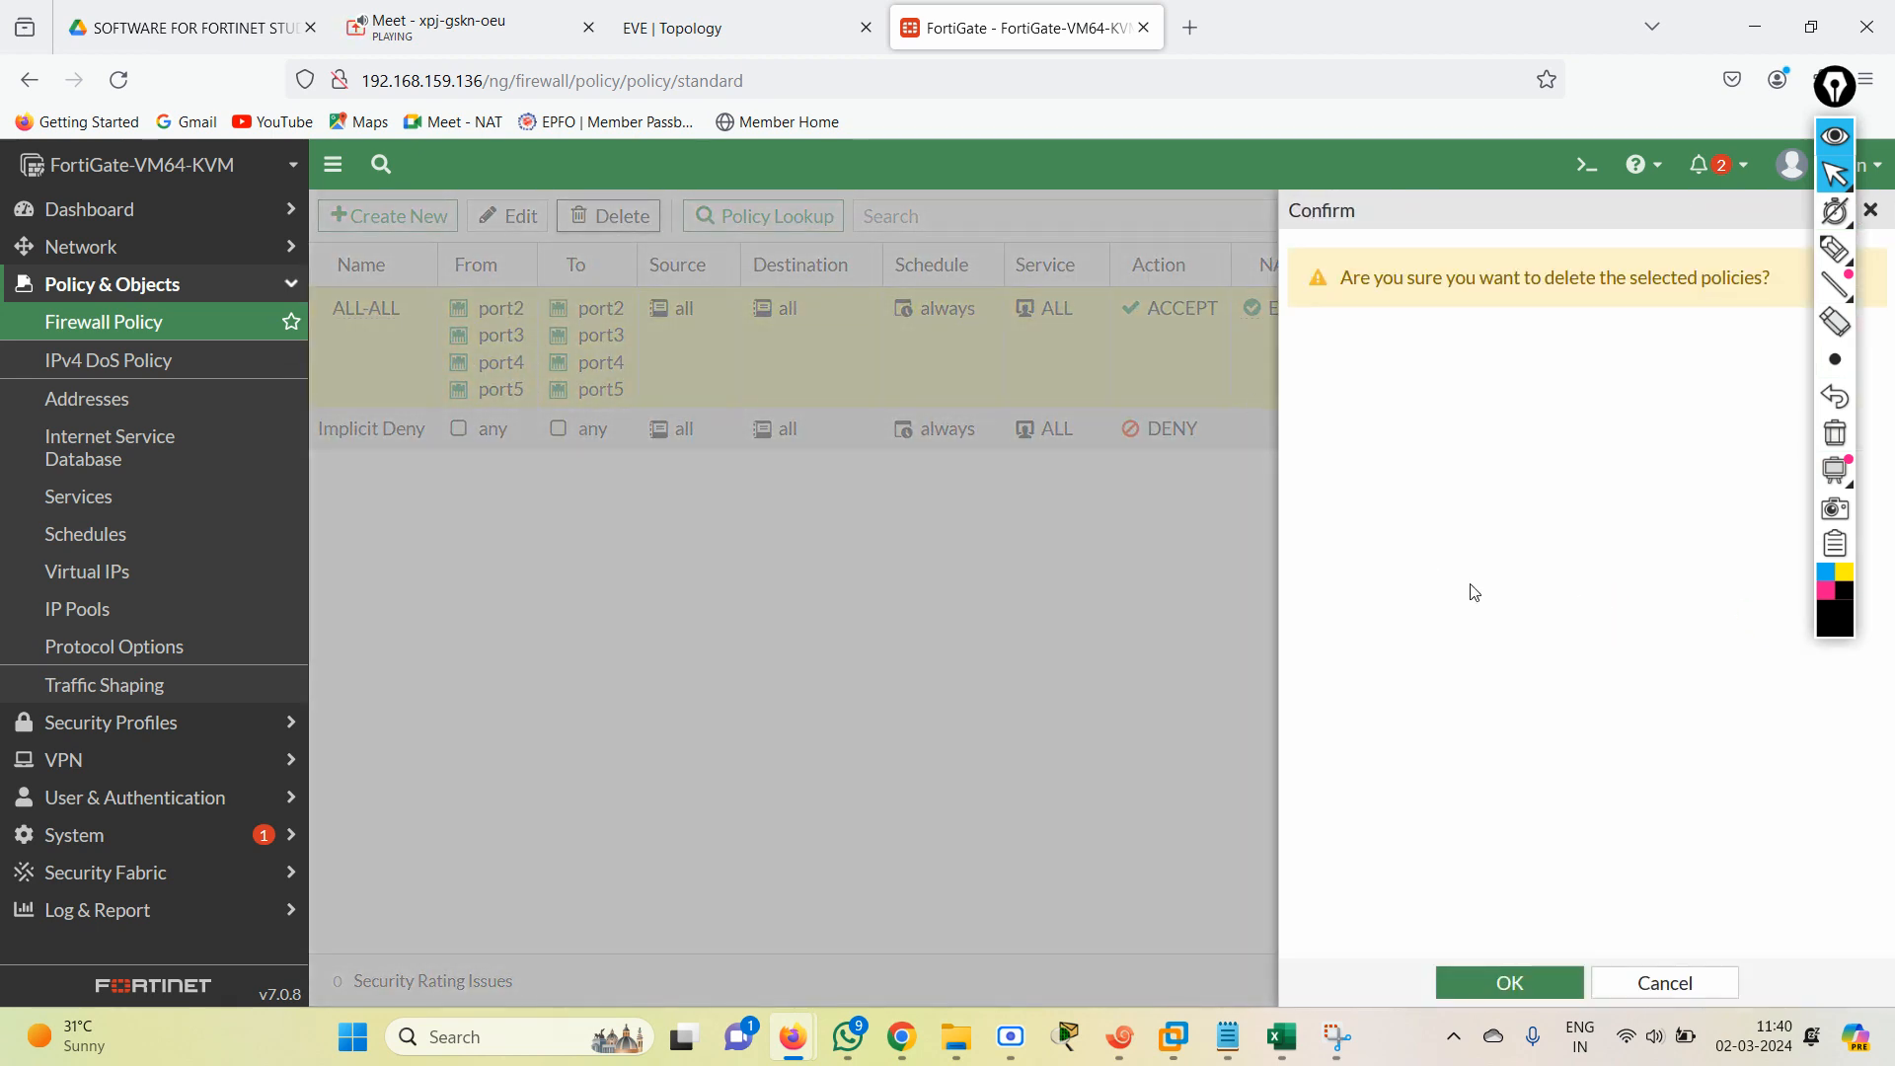
{"action": "left_click", "coordinate": [1500, 985]}
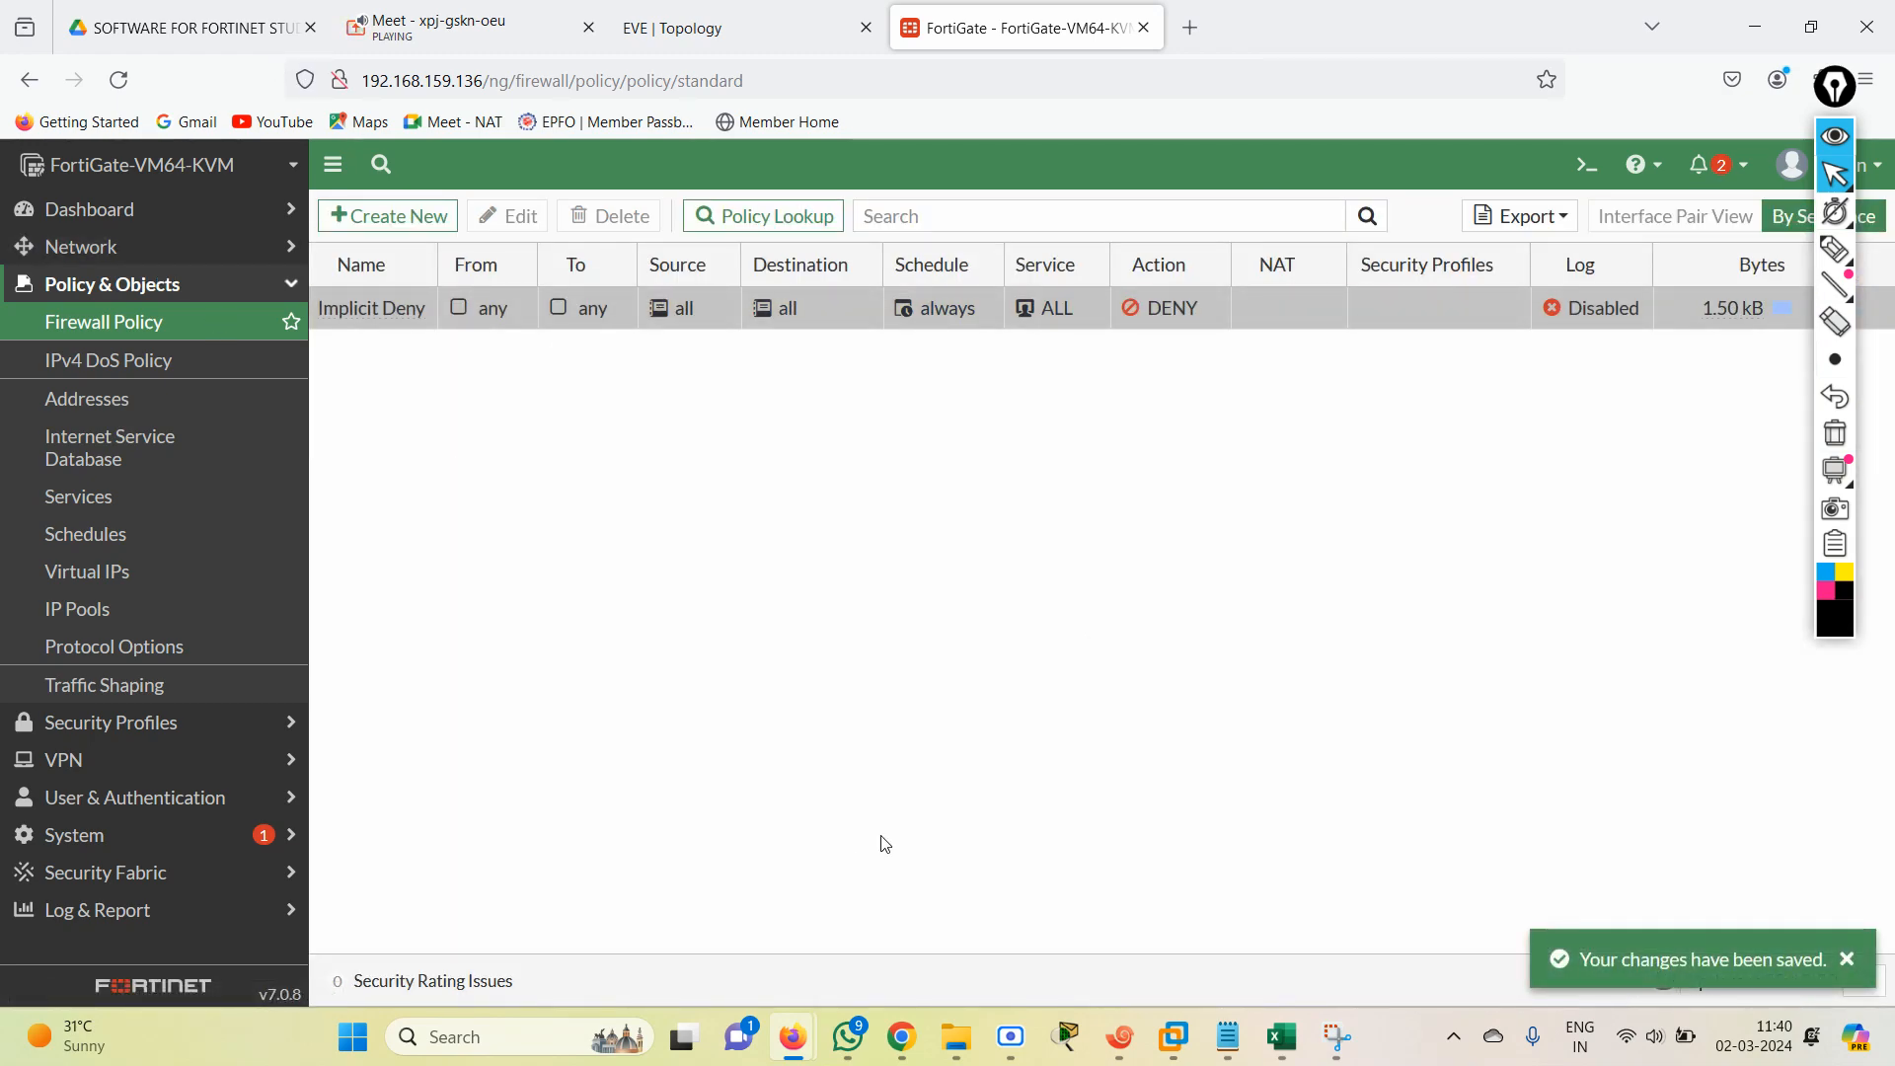
Return to the R1 session in Xshell and repeat the ping to 1.1.1.1 with source 172.10.2.1.
{"action": "left_click", "coordinate": [730, 28]}
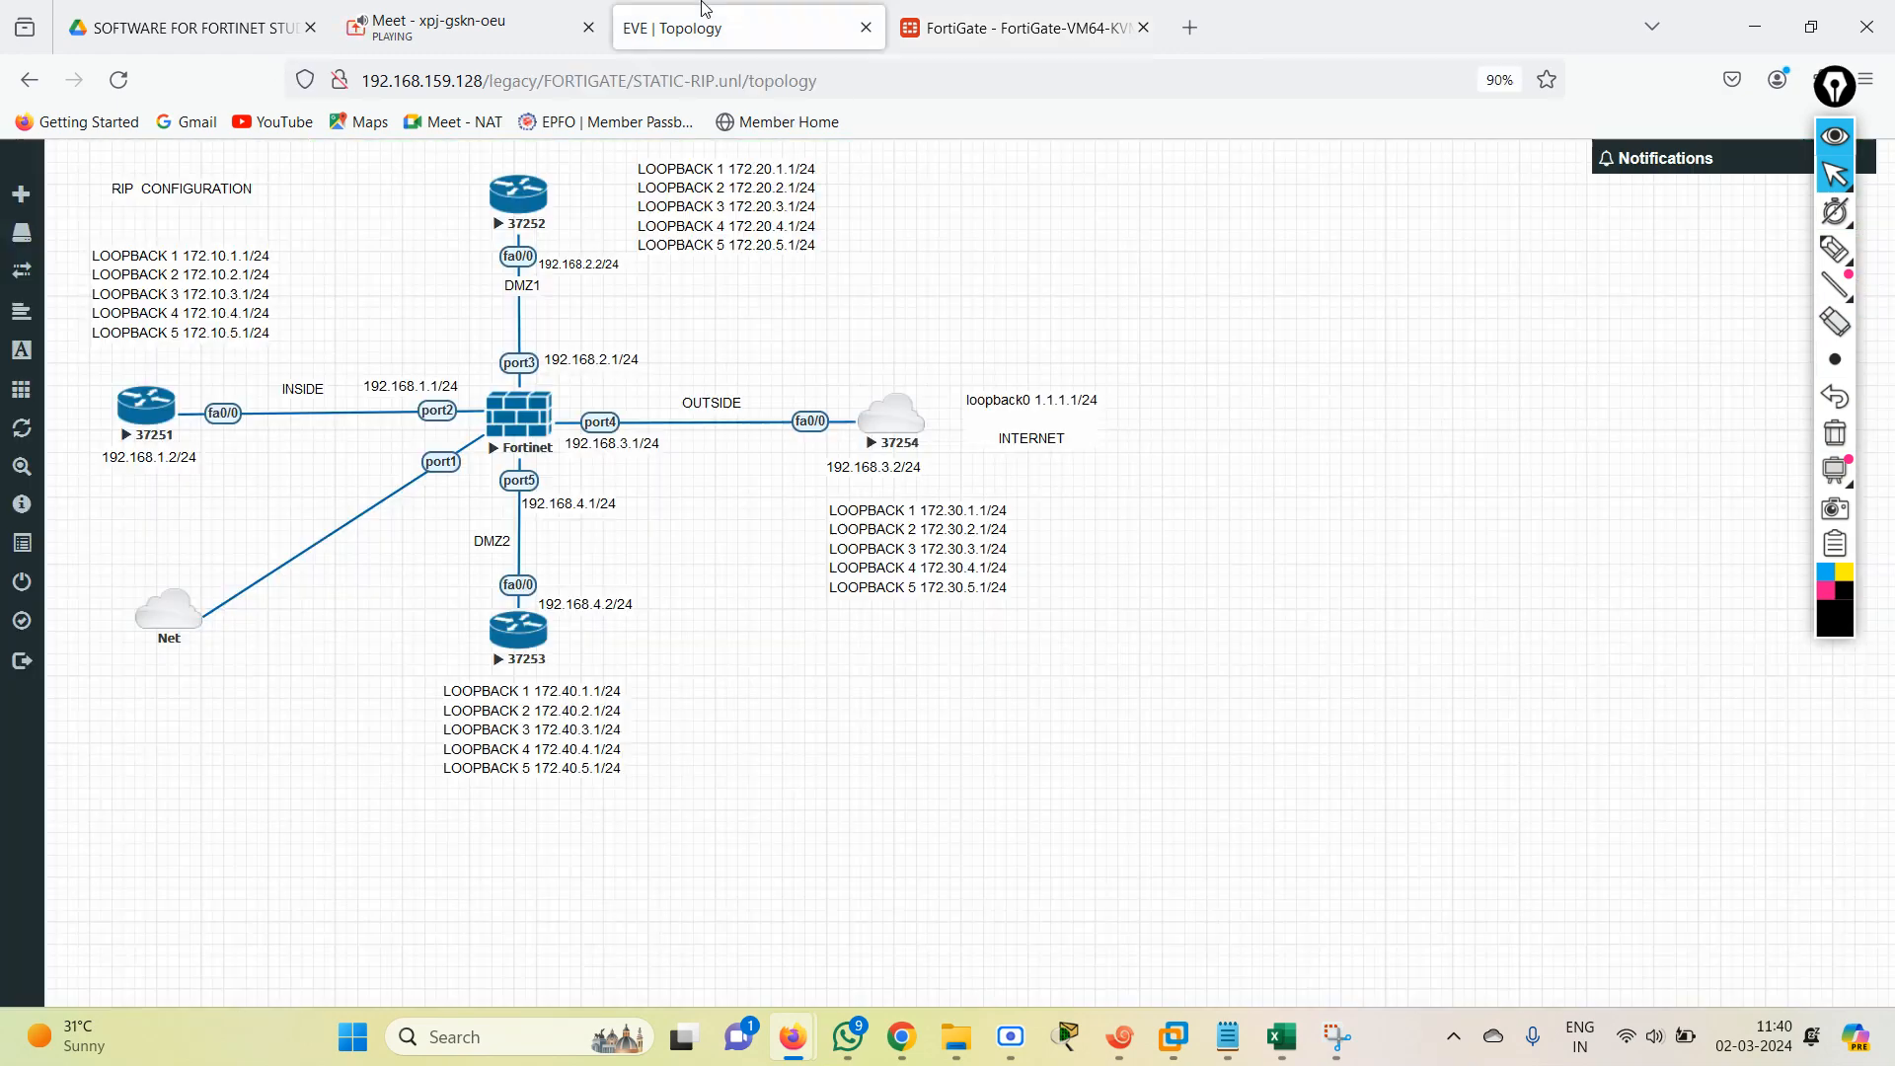
{"action": "left_click", "coordinate": [1120, 1036]}
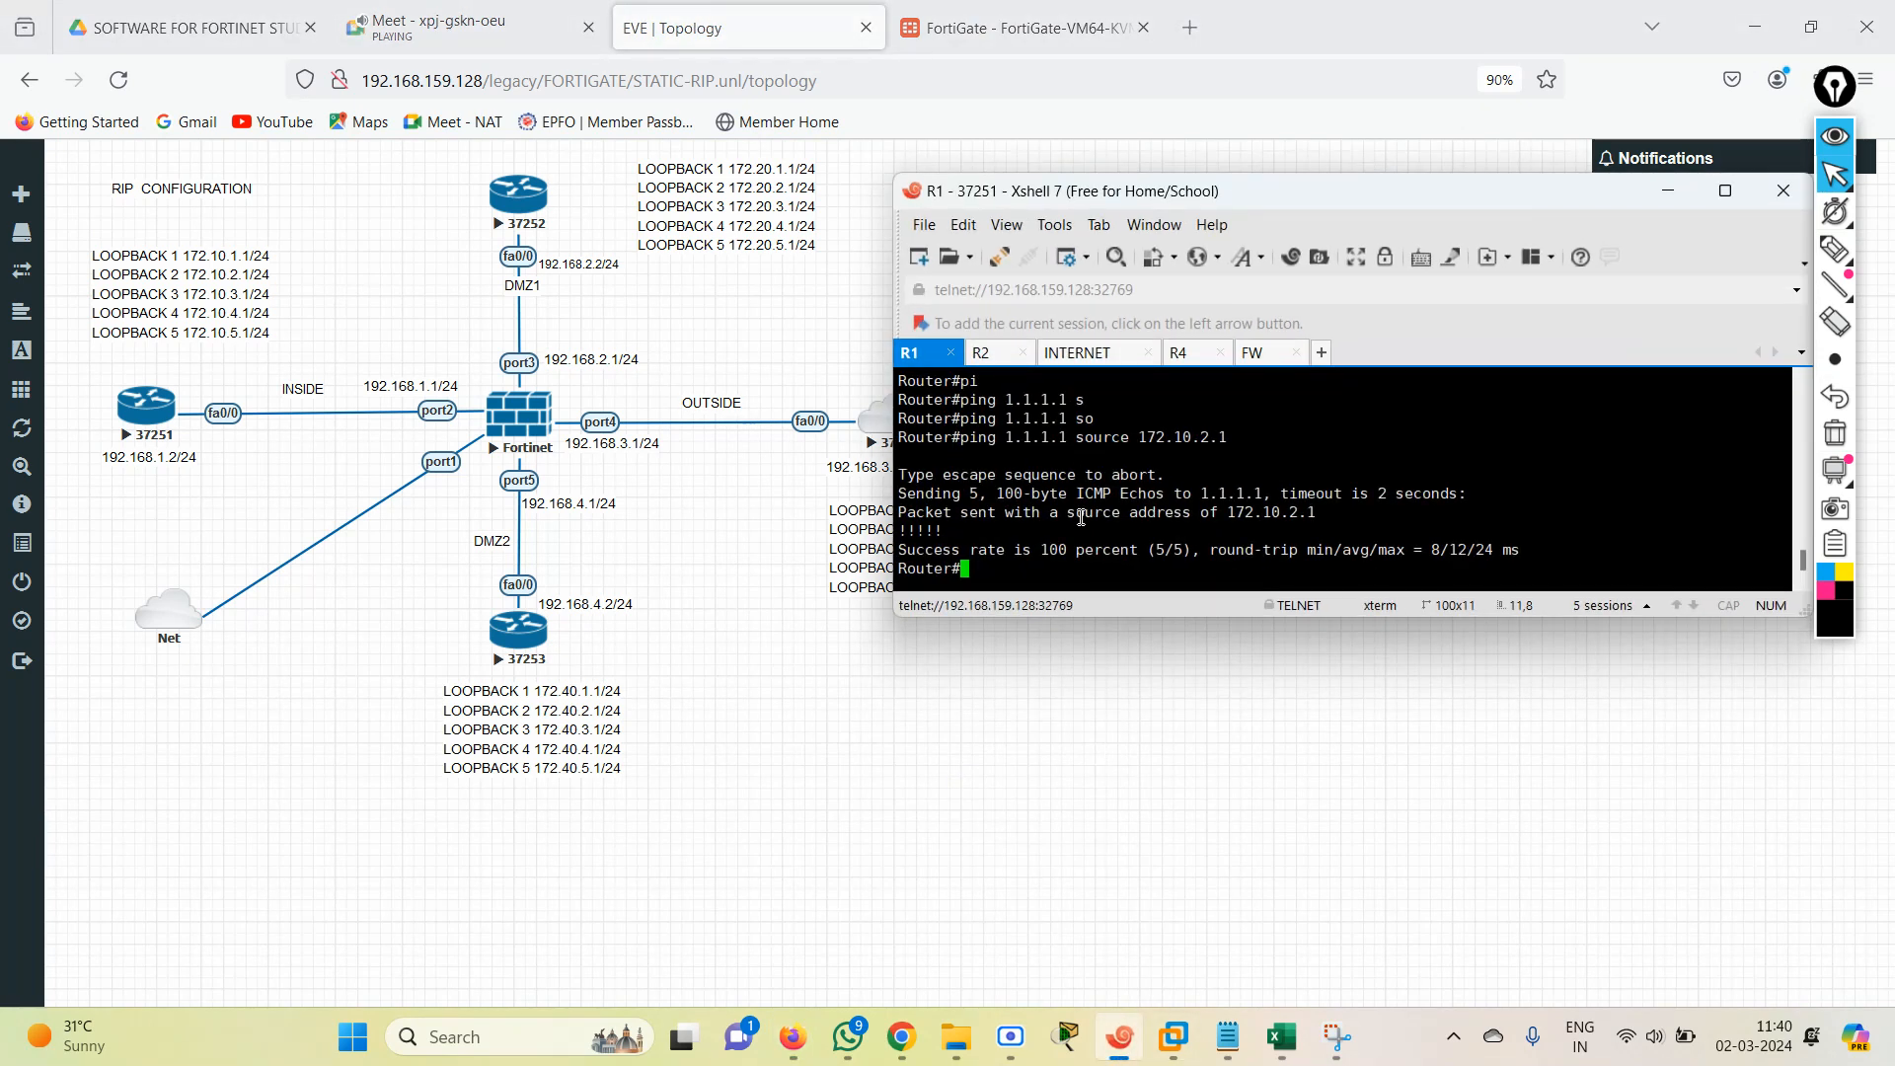
{"action": "key", "text": "Up"}
{"action": "key", "text": "Return"}
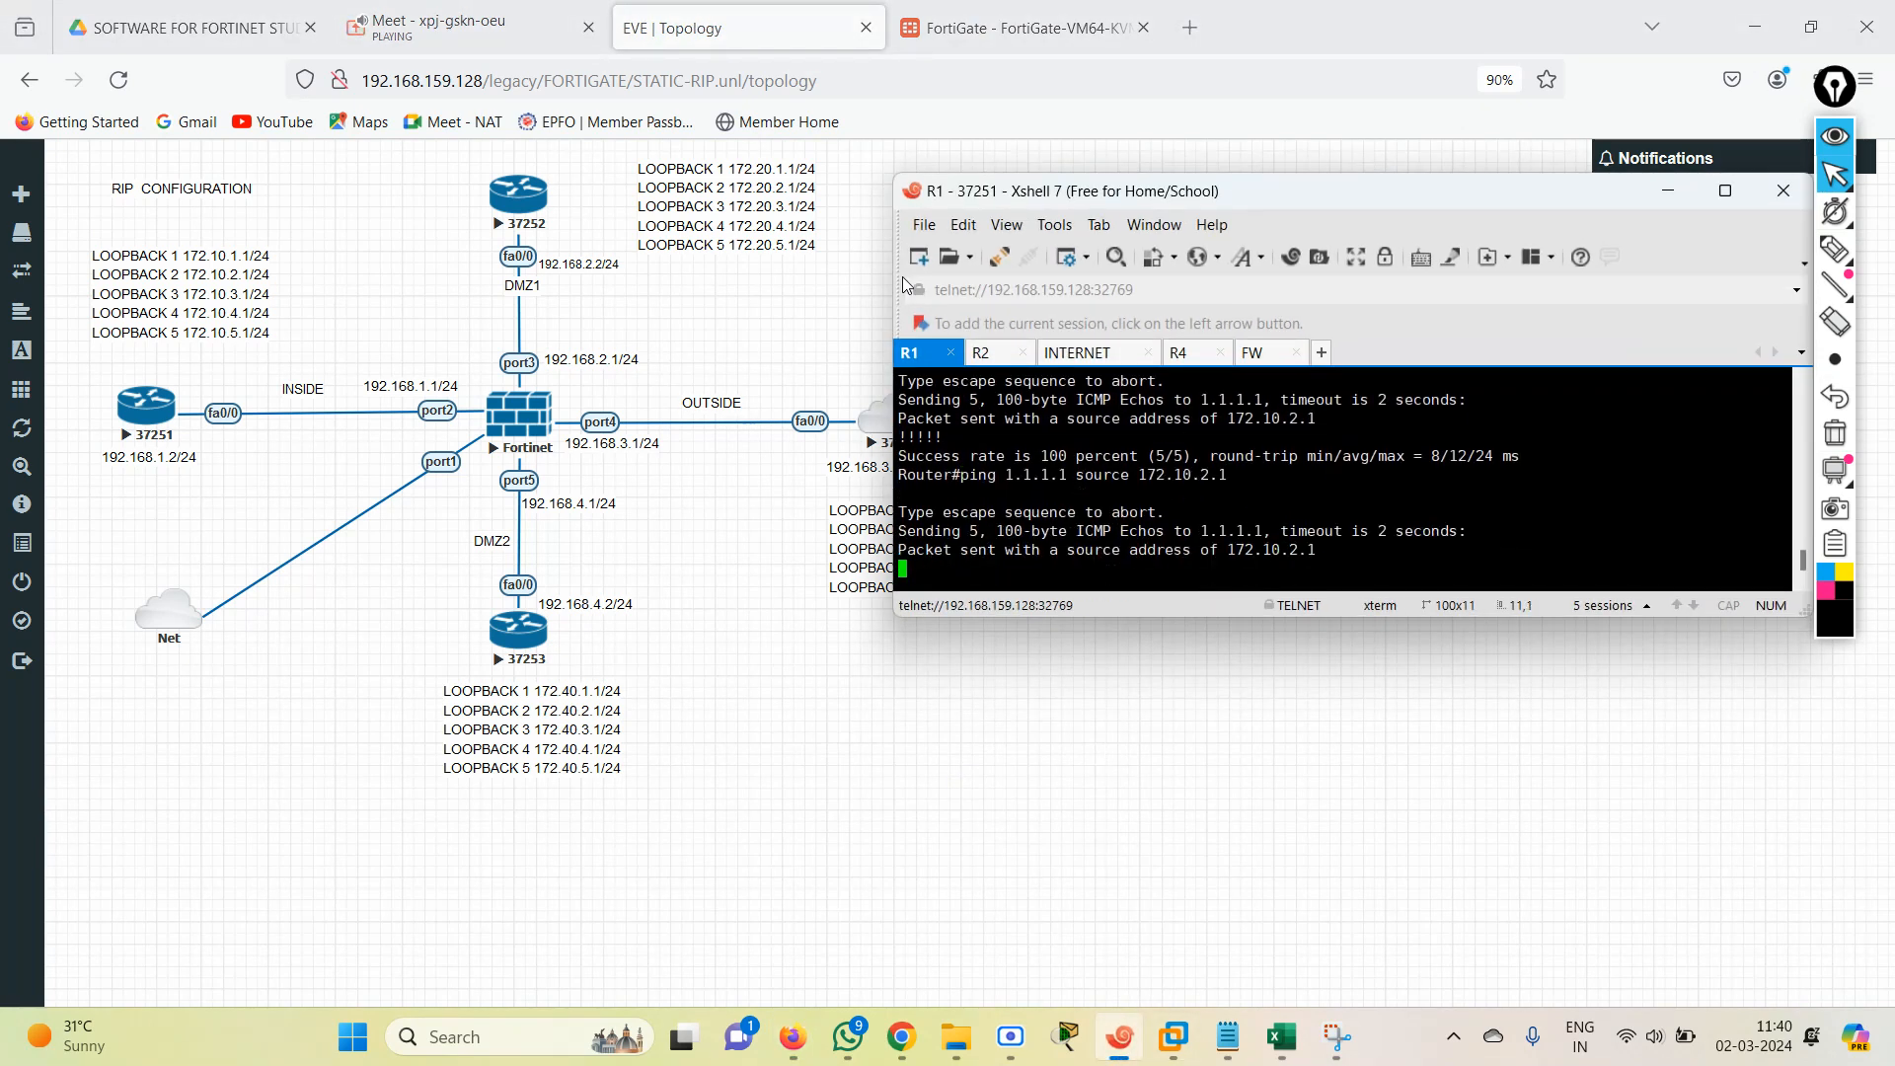
Open the FortiGate CLI console, enter config firewall policy, and show the policy configuration.
{"action": "left_click", "coordinate": [999, 9]}
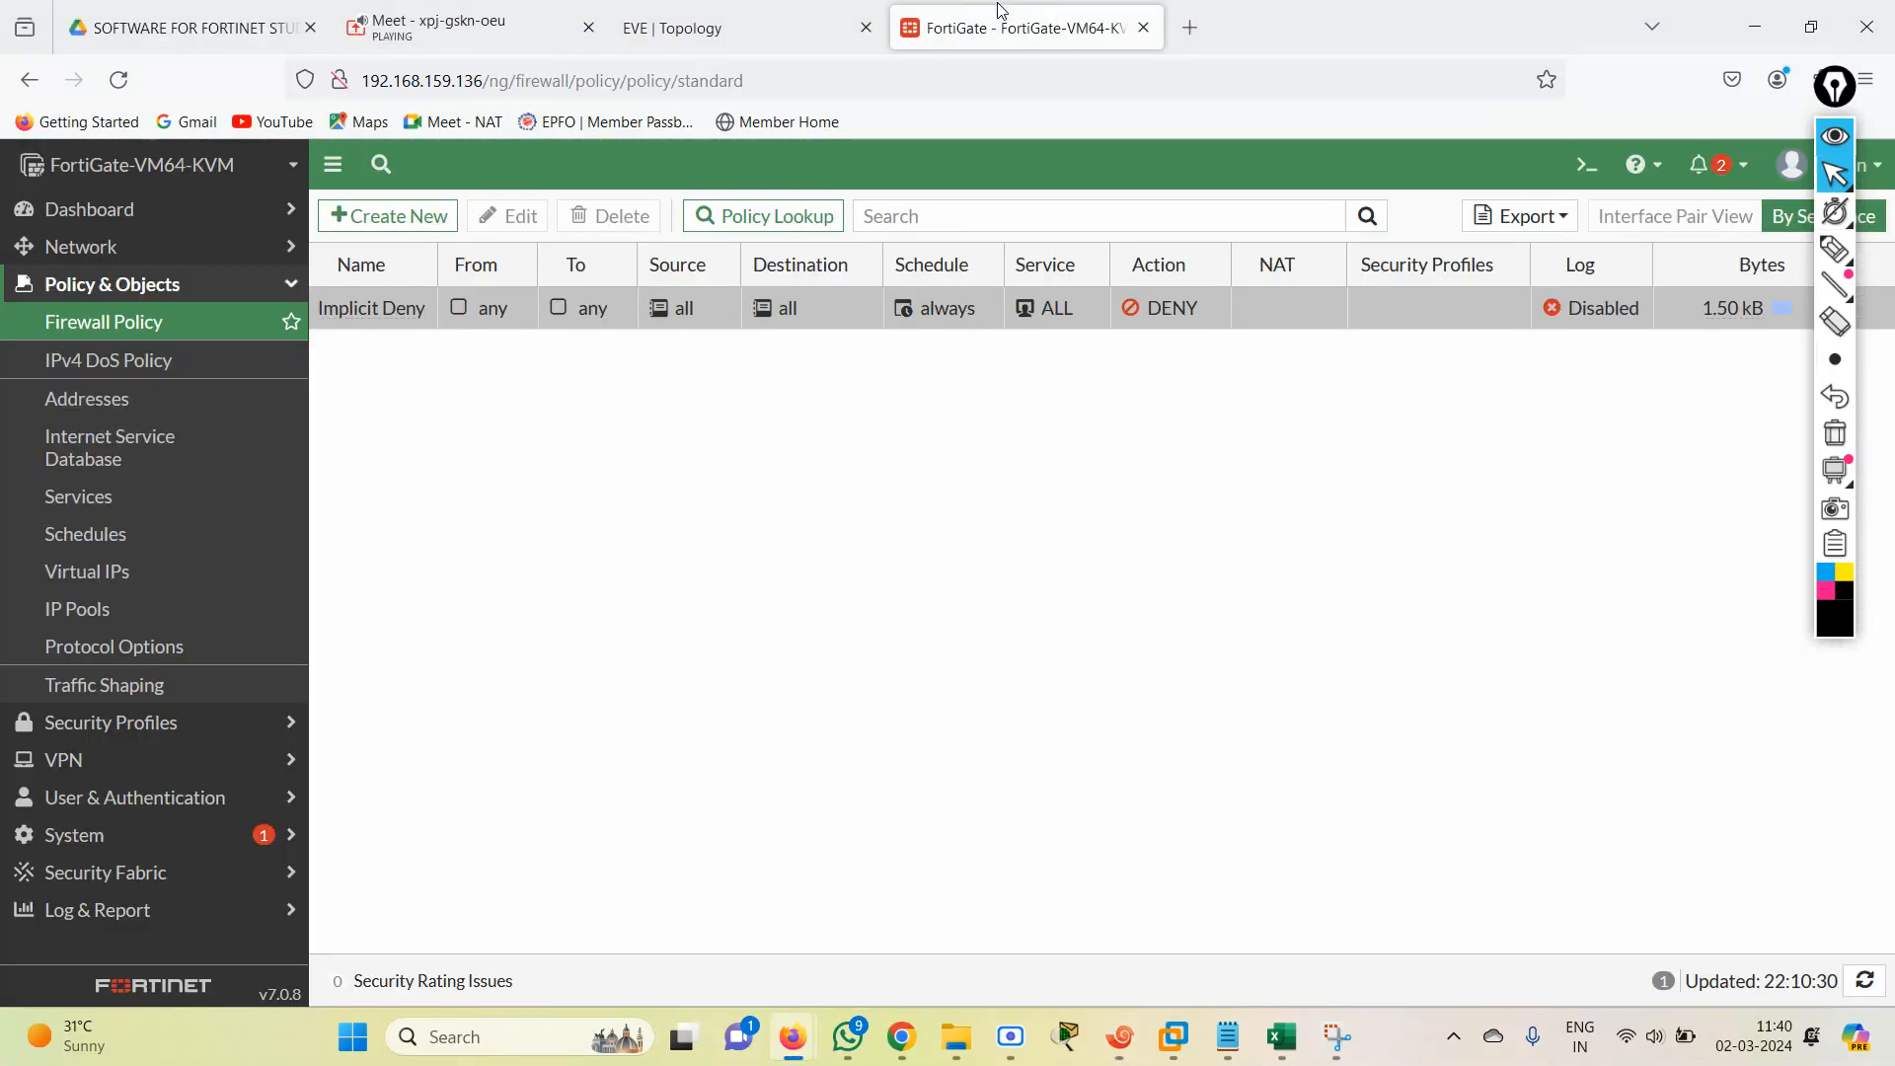
{"action": "left_click", "coordinate": [1579, 167]}
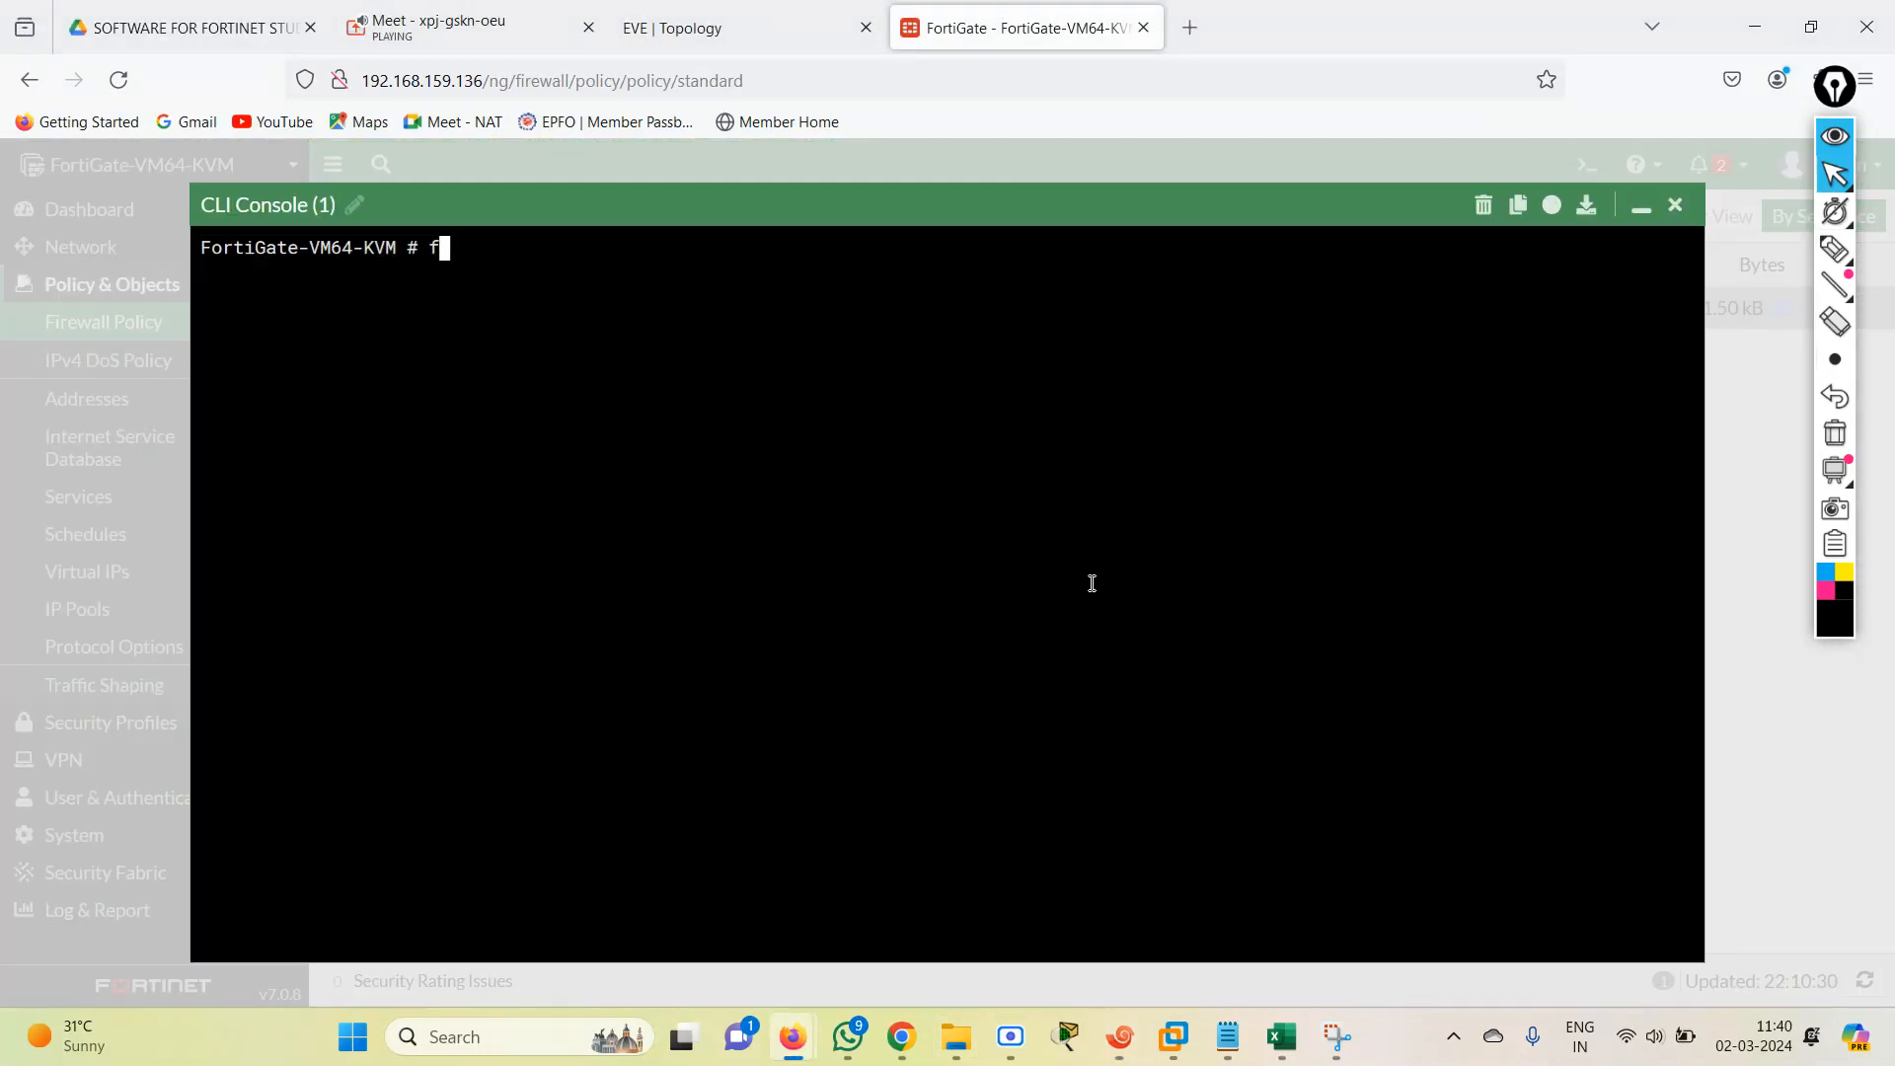
{"action": "type", "text": "config file-filter"}
{"action": "key", "text": "BackSpace"}
{"action": "key", "text": "BackSpace"}
{"action": "key", "text": "BackSpace"}
{"action": "key", "text": "BackSpace"}
{"action": "key", "text": "BackSpace"}
{"action": "key", "text": "BackSpace"}
{"action": "key", "text": "BackSpace"}
{"action": "key", "text": "BackSpace"}
{"action": "key", "text": "BackSpace"}
{"action": "key", "text": "BackSpace"}
{"action": "key", "text": "BackSpace"}
{"action": "type", "text": "firewall policy"}
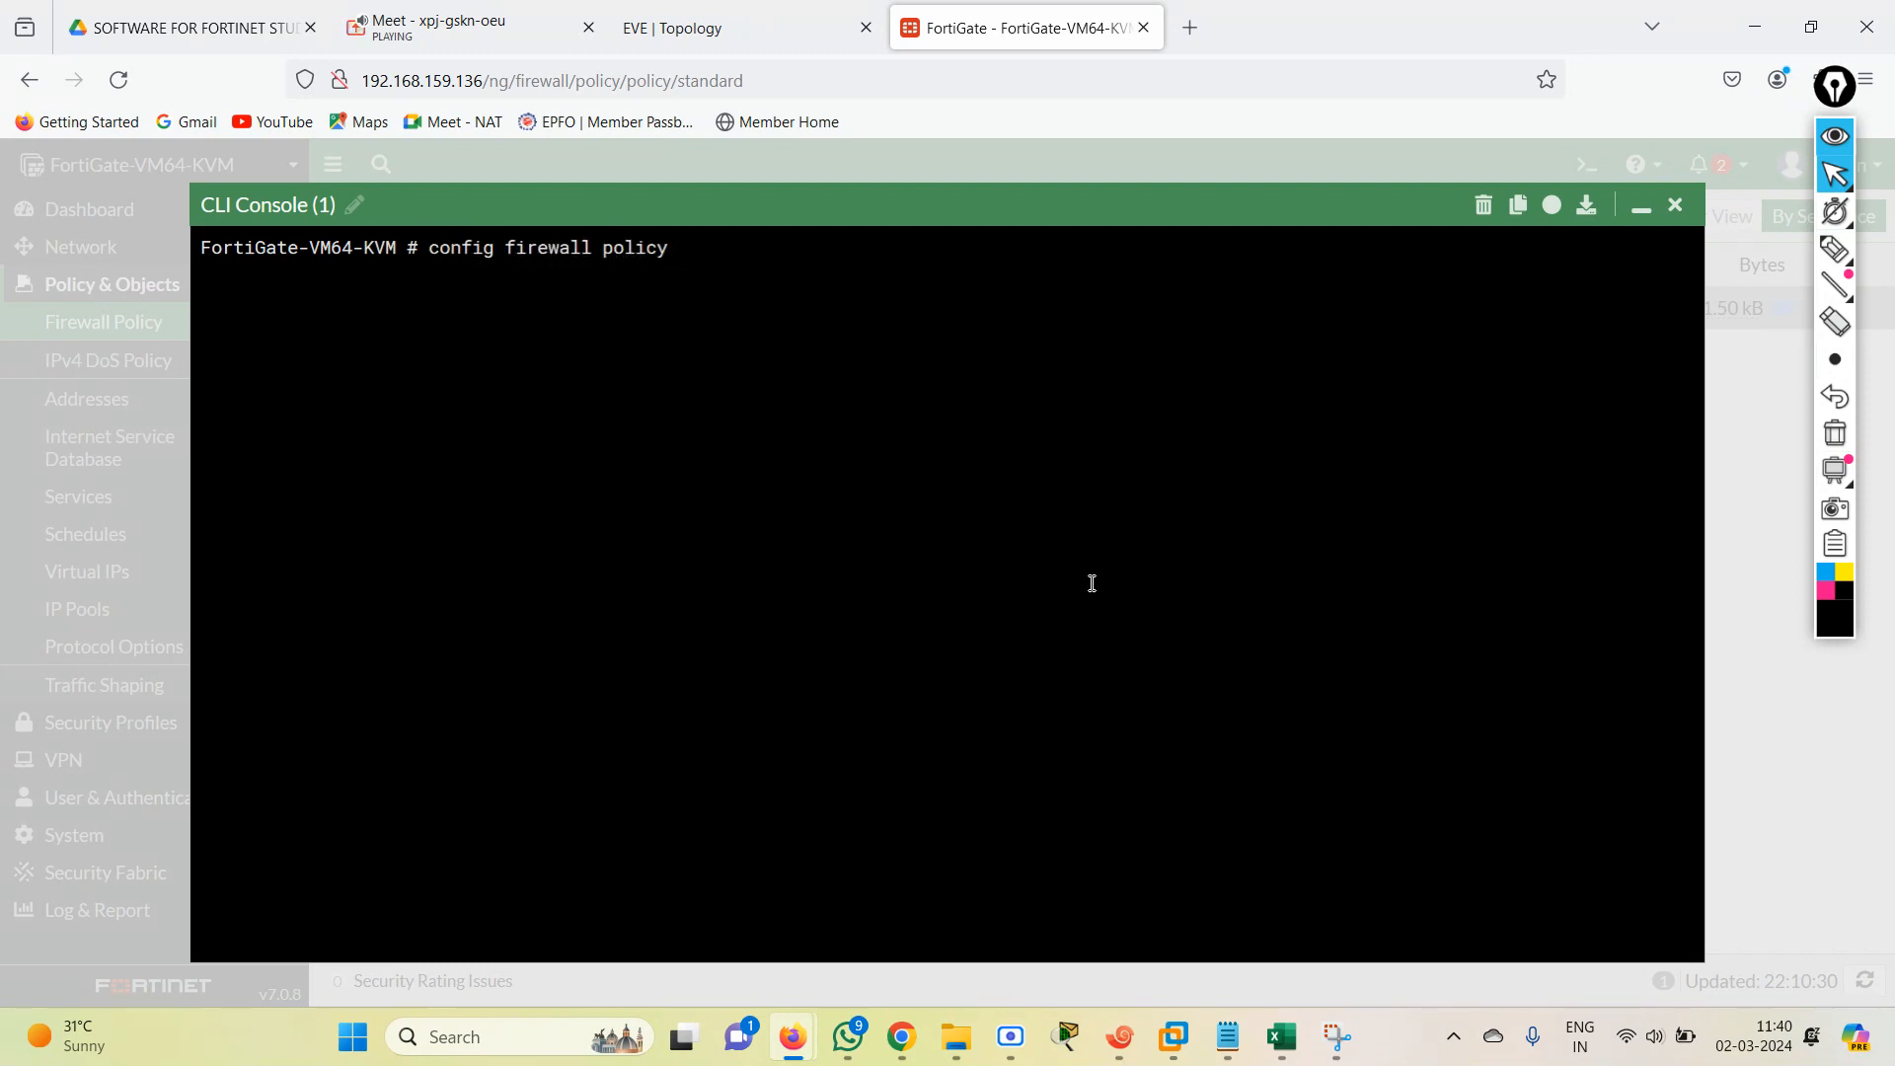
{"action": "key", "text": "Return"}
{"action": "type", "text": "show"}
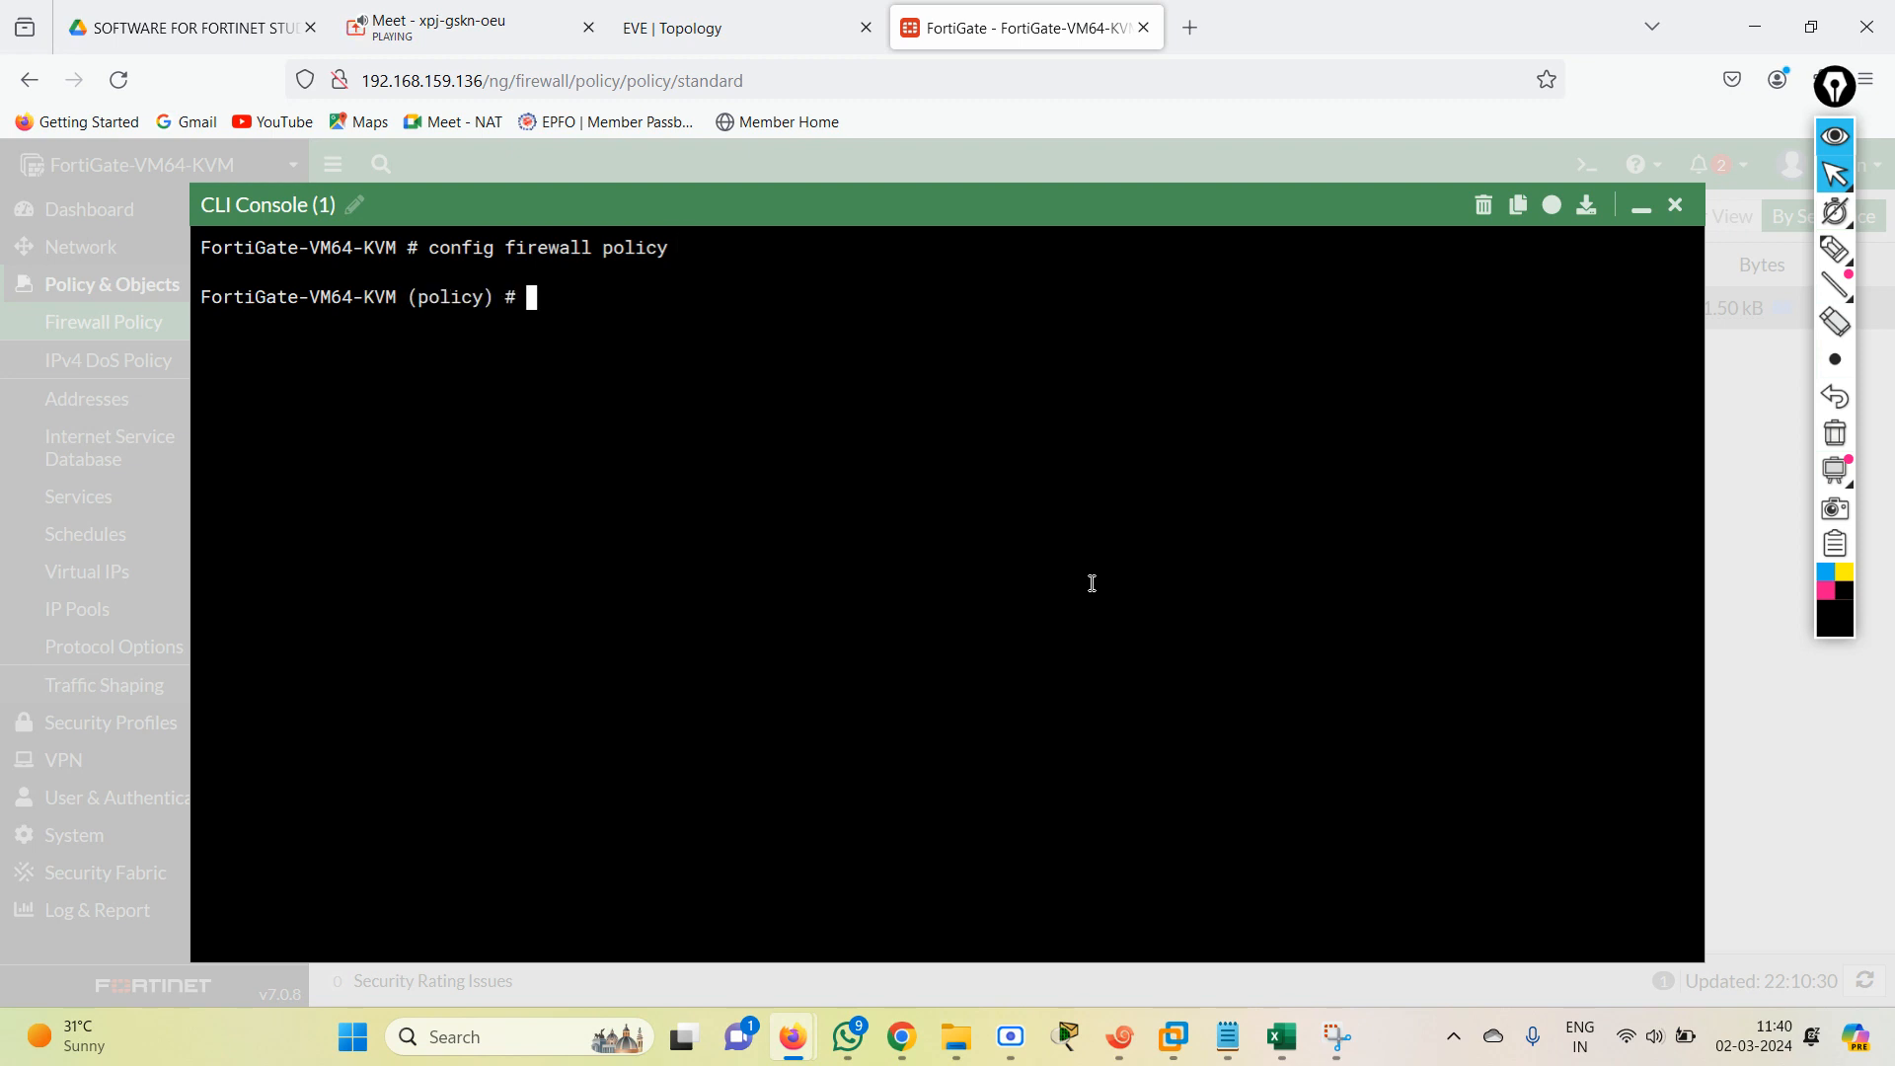
{"action": "key", "text": "Return"}
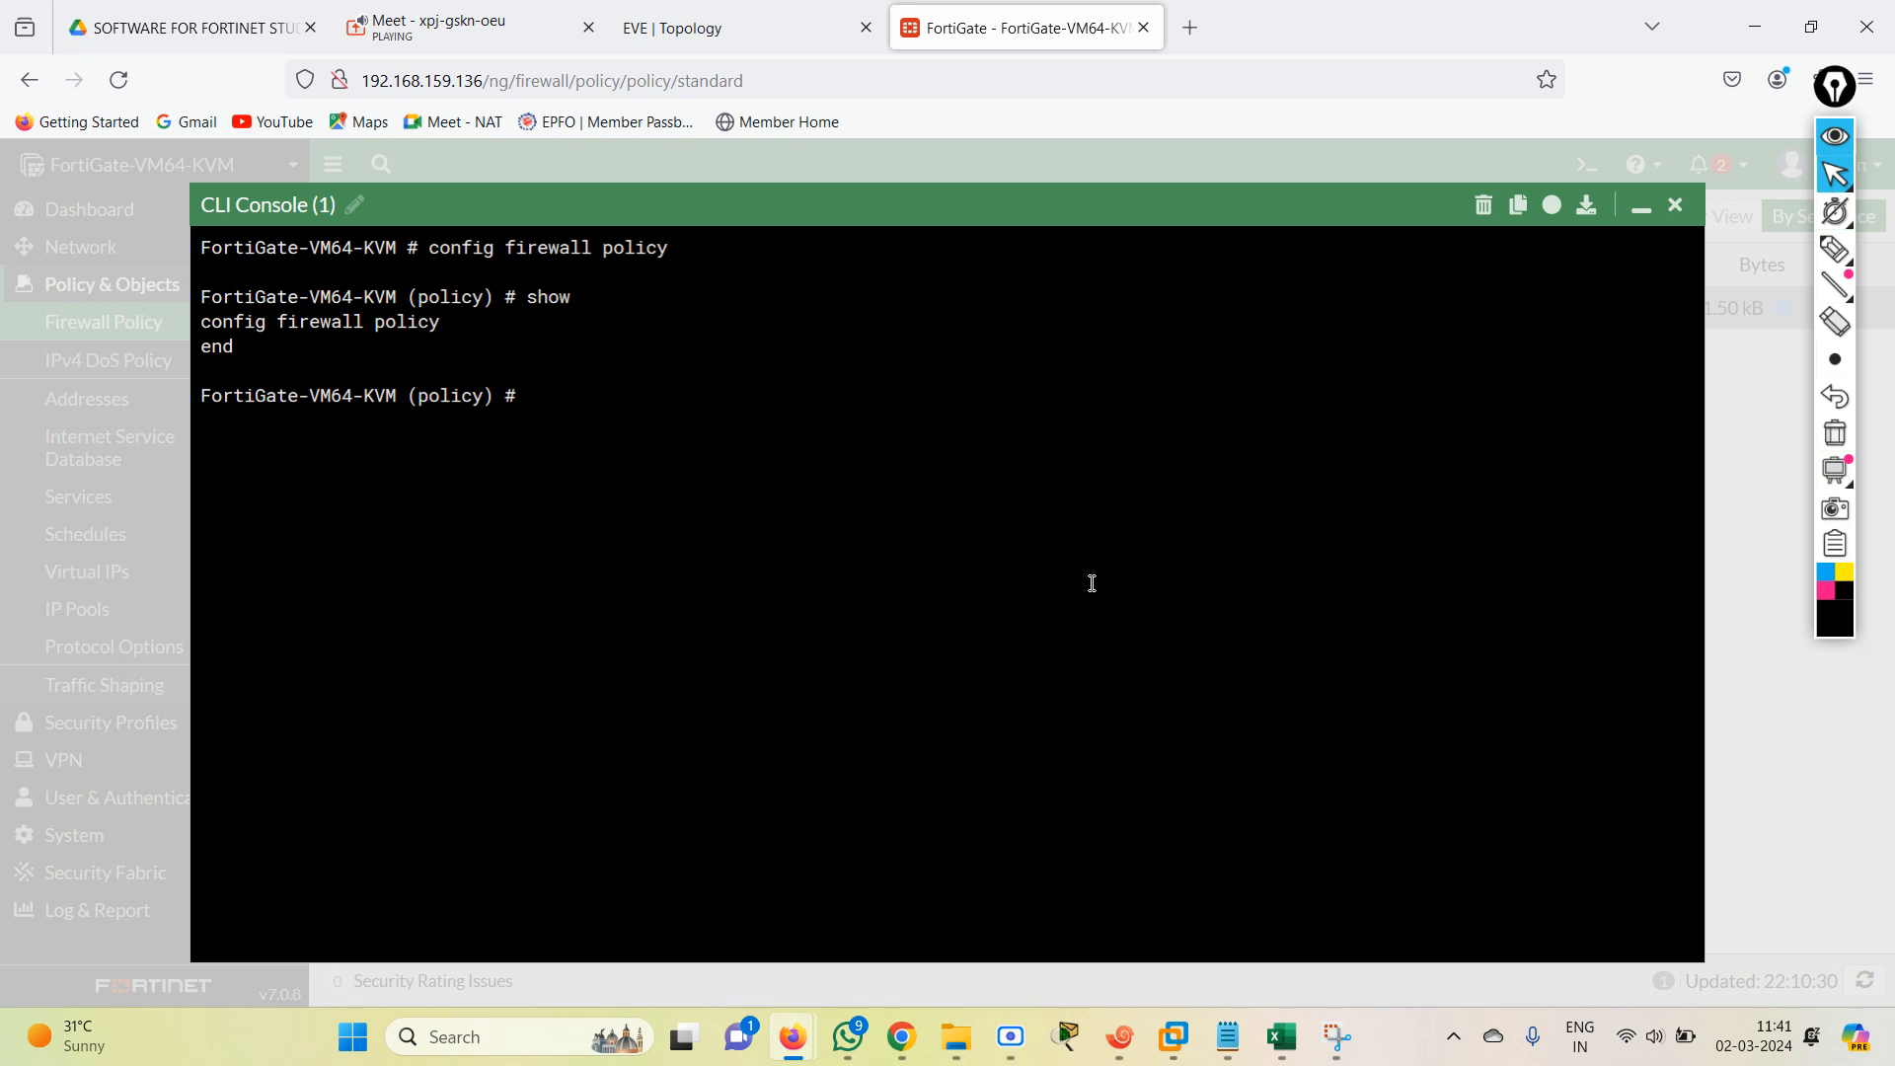
Try to run config firewall policy and config firewall again from within the policy context.
{"action": "key", "text": "Up"}
{"action": "key", "text": "Up"}
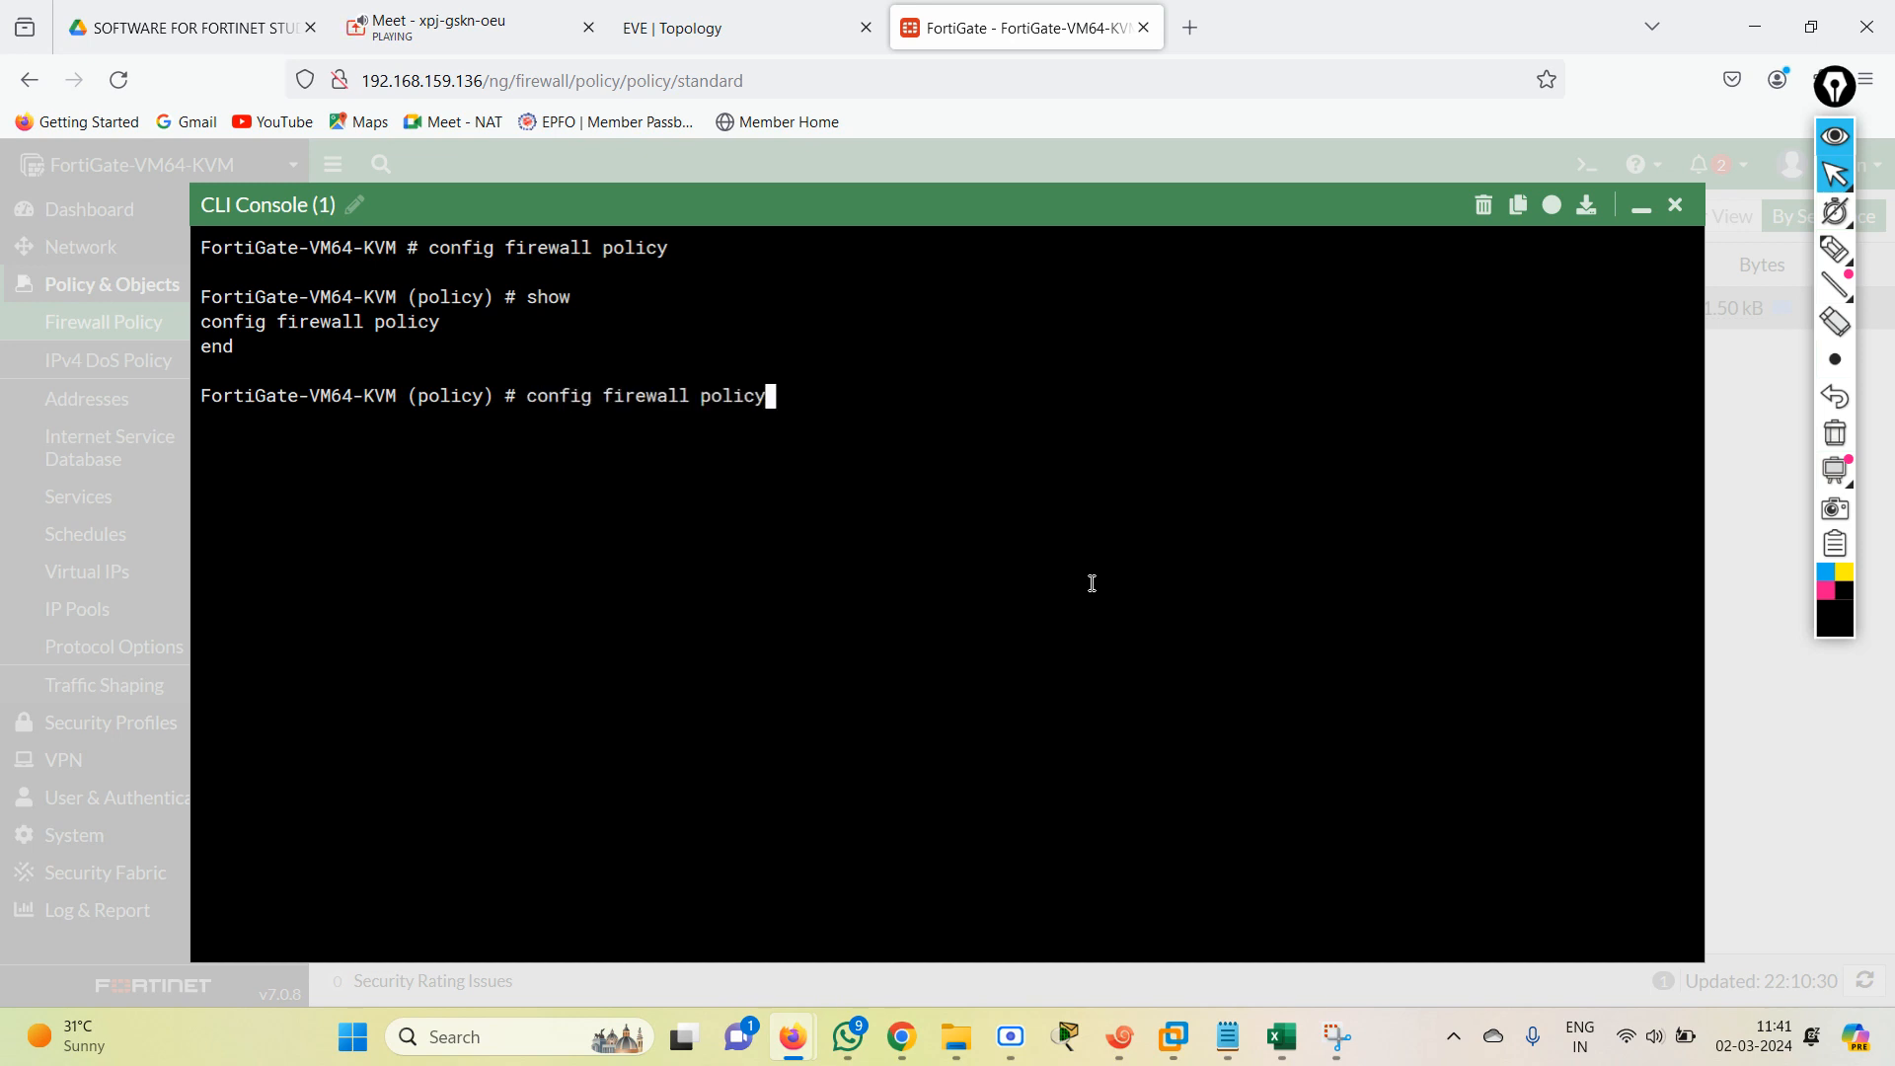
{"action": "key", "text": "Return"}
{"action": "key", "text": "Up"}
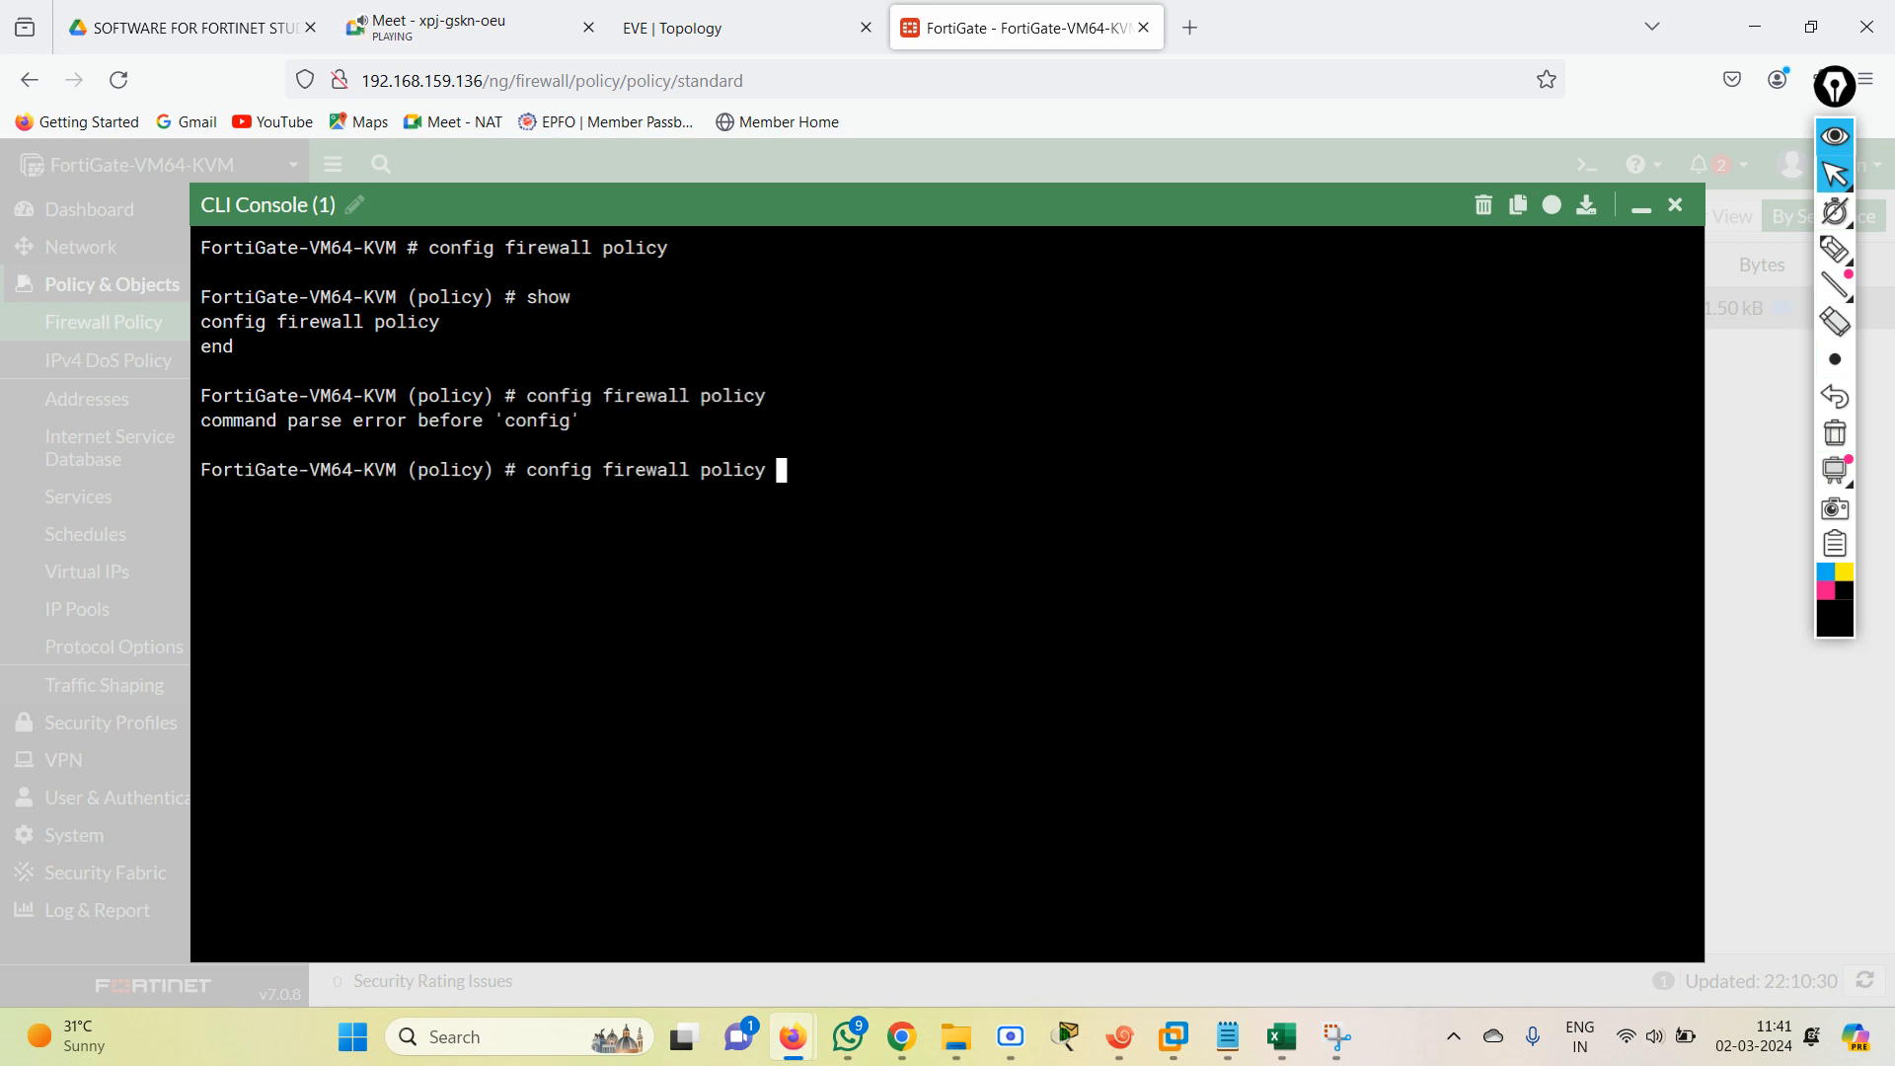
{"action": "key", "text": "BackSpace"}
{"action": "key", "text": "BackSpace"}
{"action": "key", "text": "BackSpace"}
{"action": "key", "text": "BackSpace"}
{"action": "key", "text": "BackSpace"}
{"action": "key", "text": "BackSpace"}
{"action": "key", "text": "Return"}
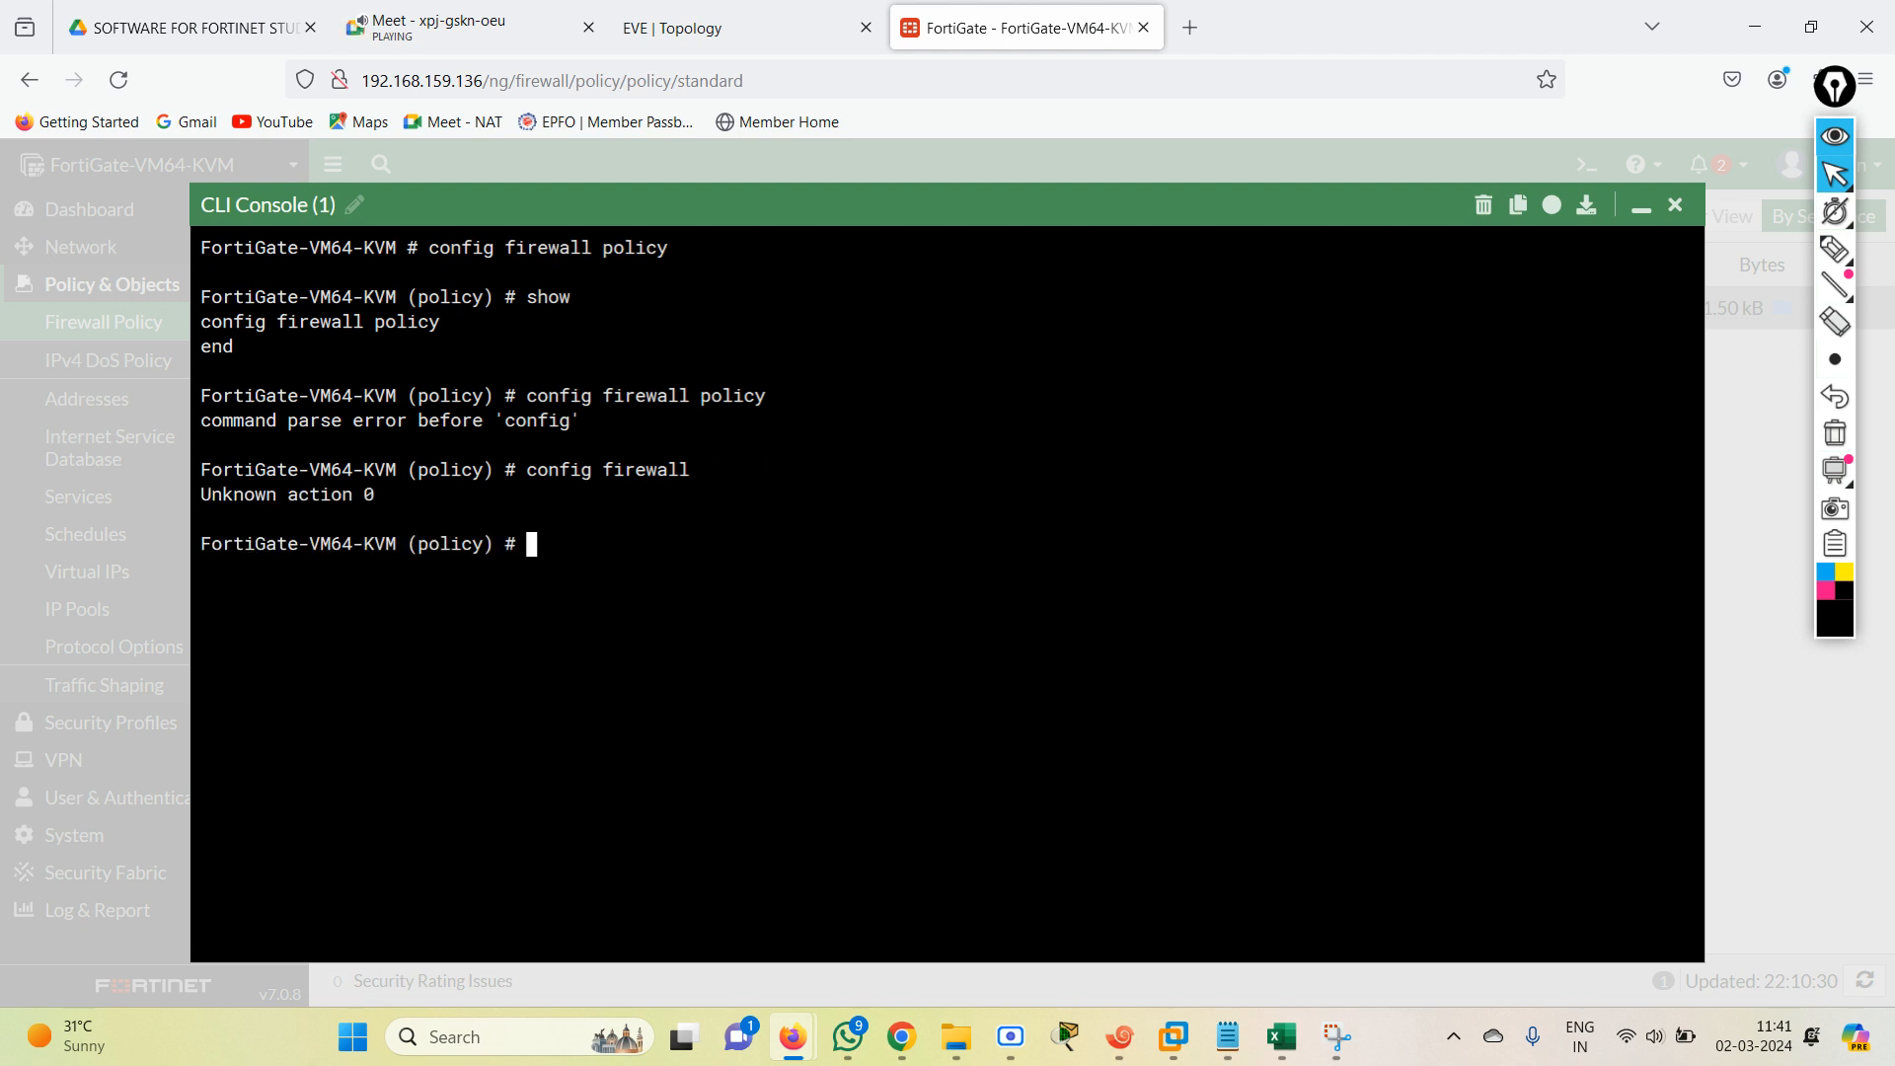
Edit firewall policy entry 1 in the CLI and show its configuration, marking the uuid line.
{"action": "type", "text": "edit 1"}
{"action": "key", "text": "Return"}
{"action": "type", "text": "show"}
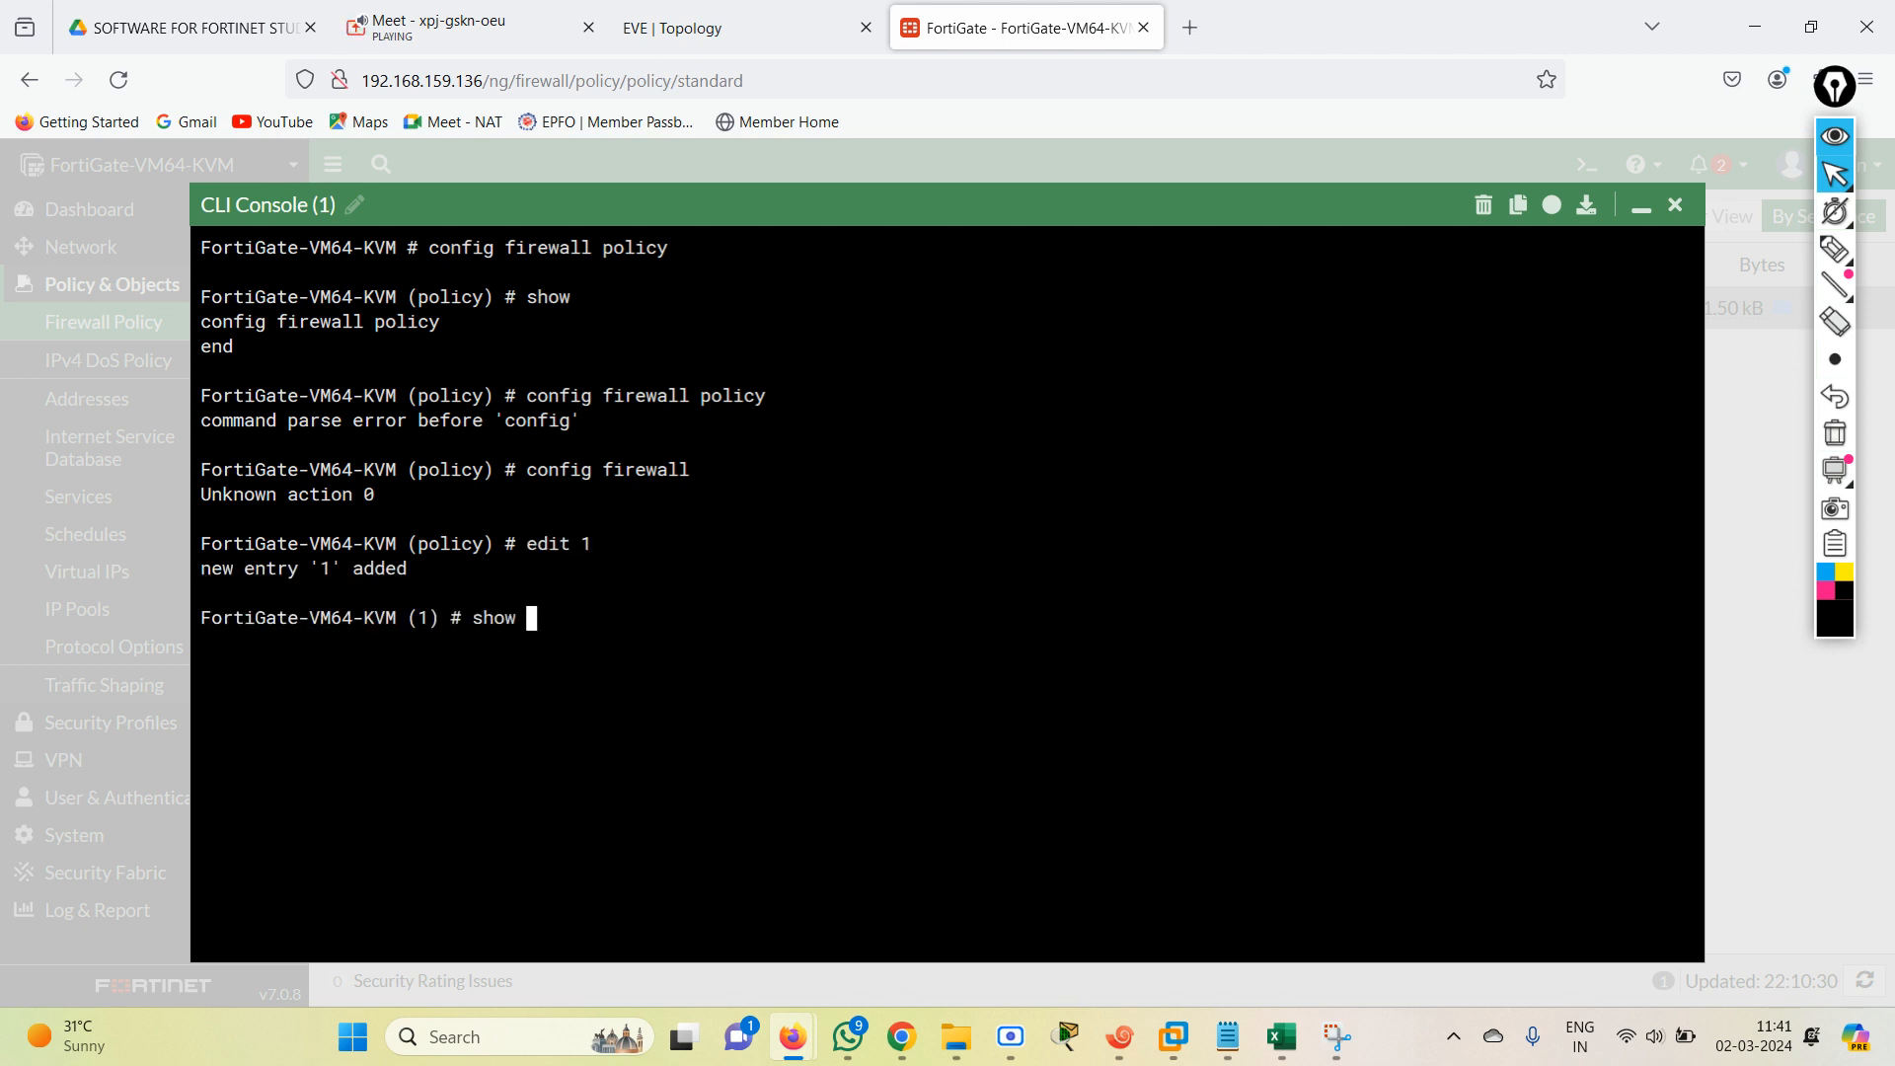
{"action": "key", "text": "Return"}
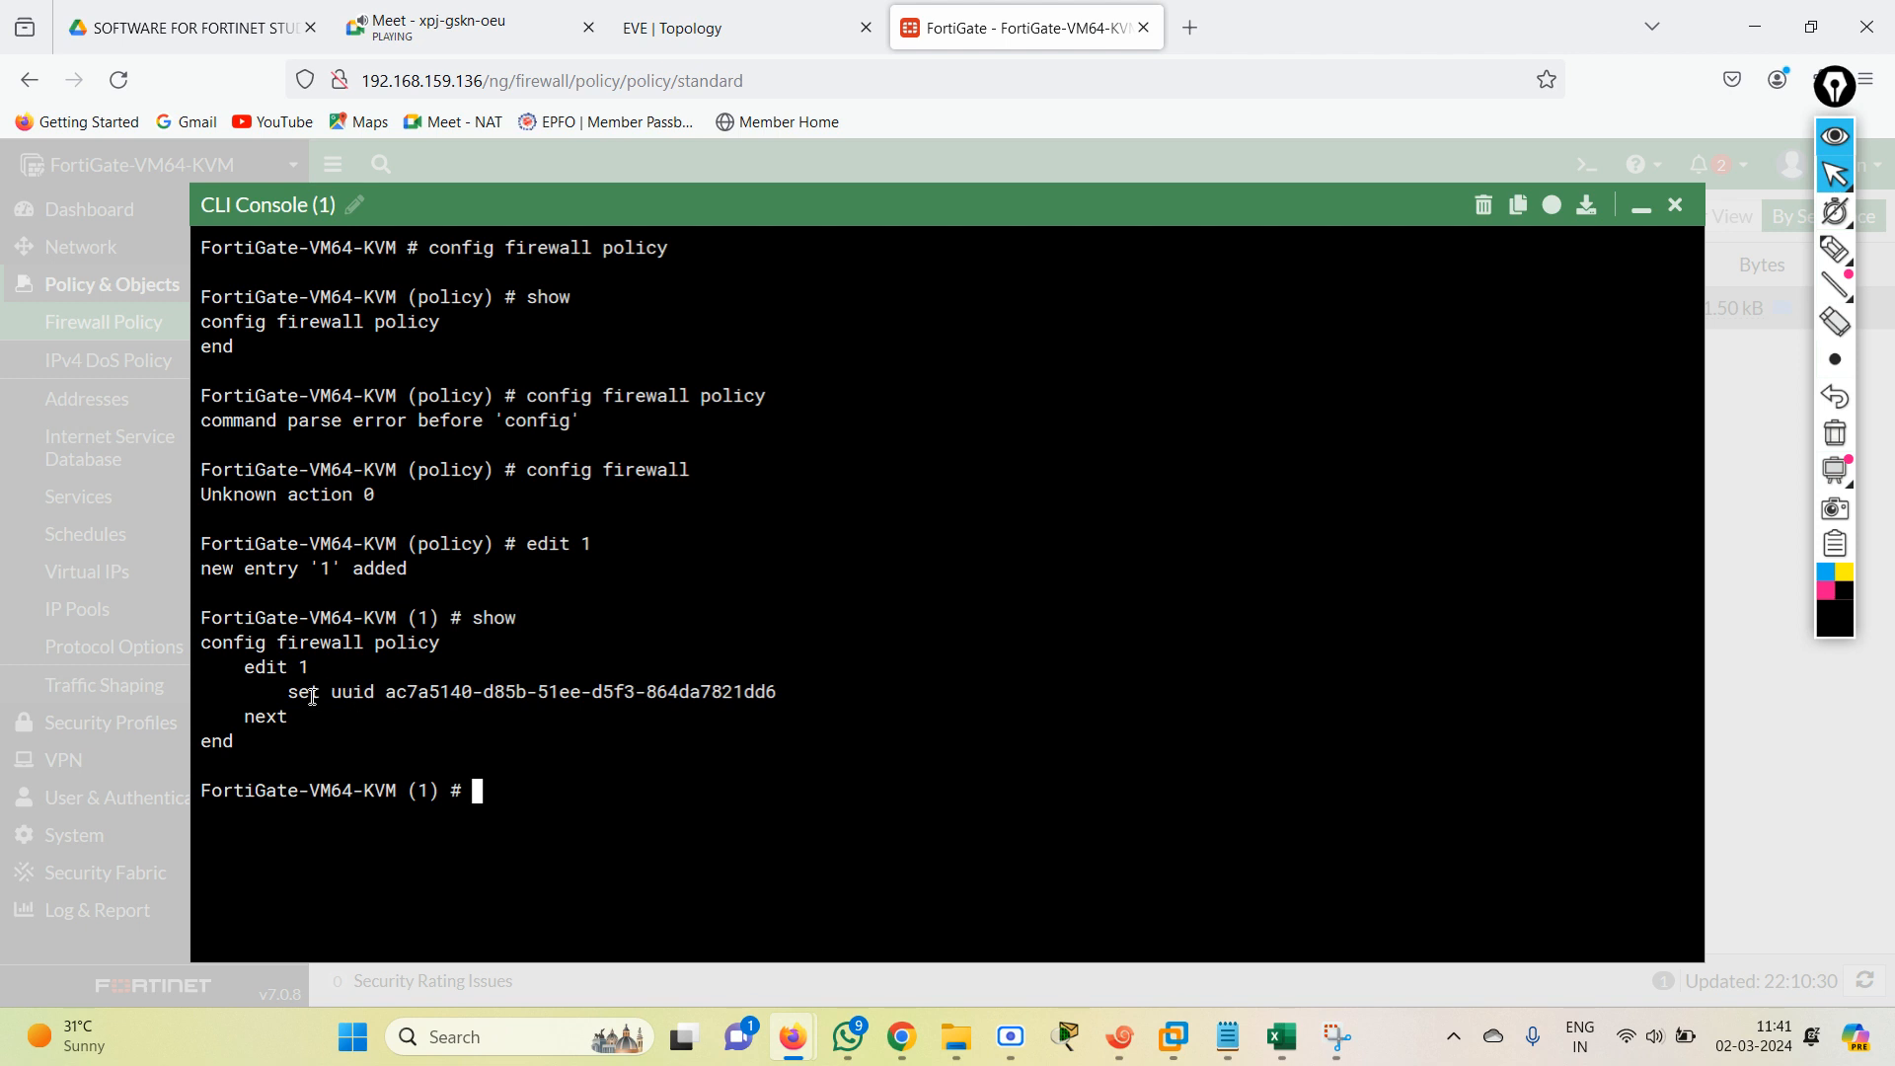
{"action": "left_click_drag", "start_coordinate": [299, 691], "coordinate": [743, 688]}
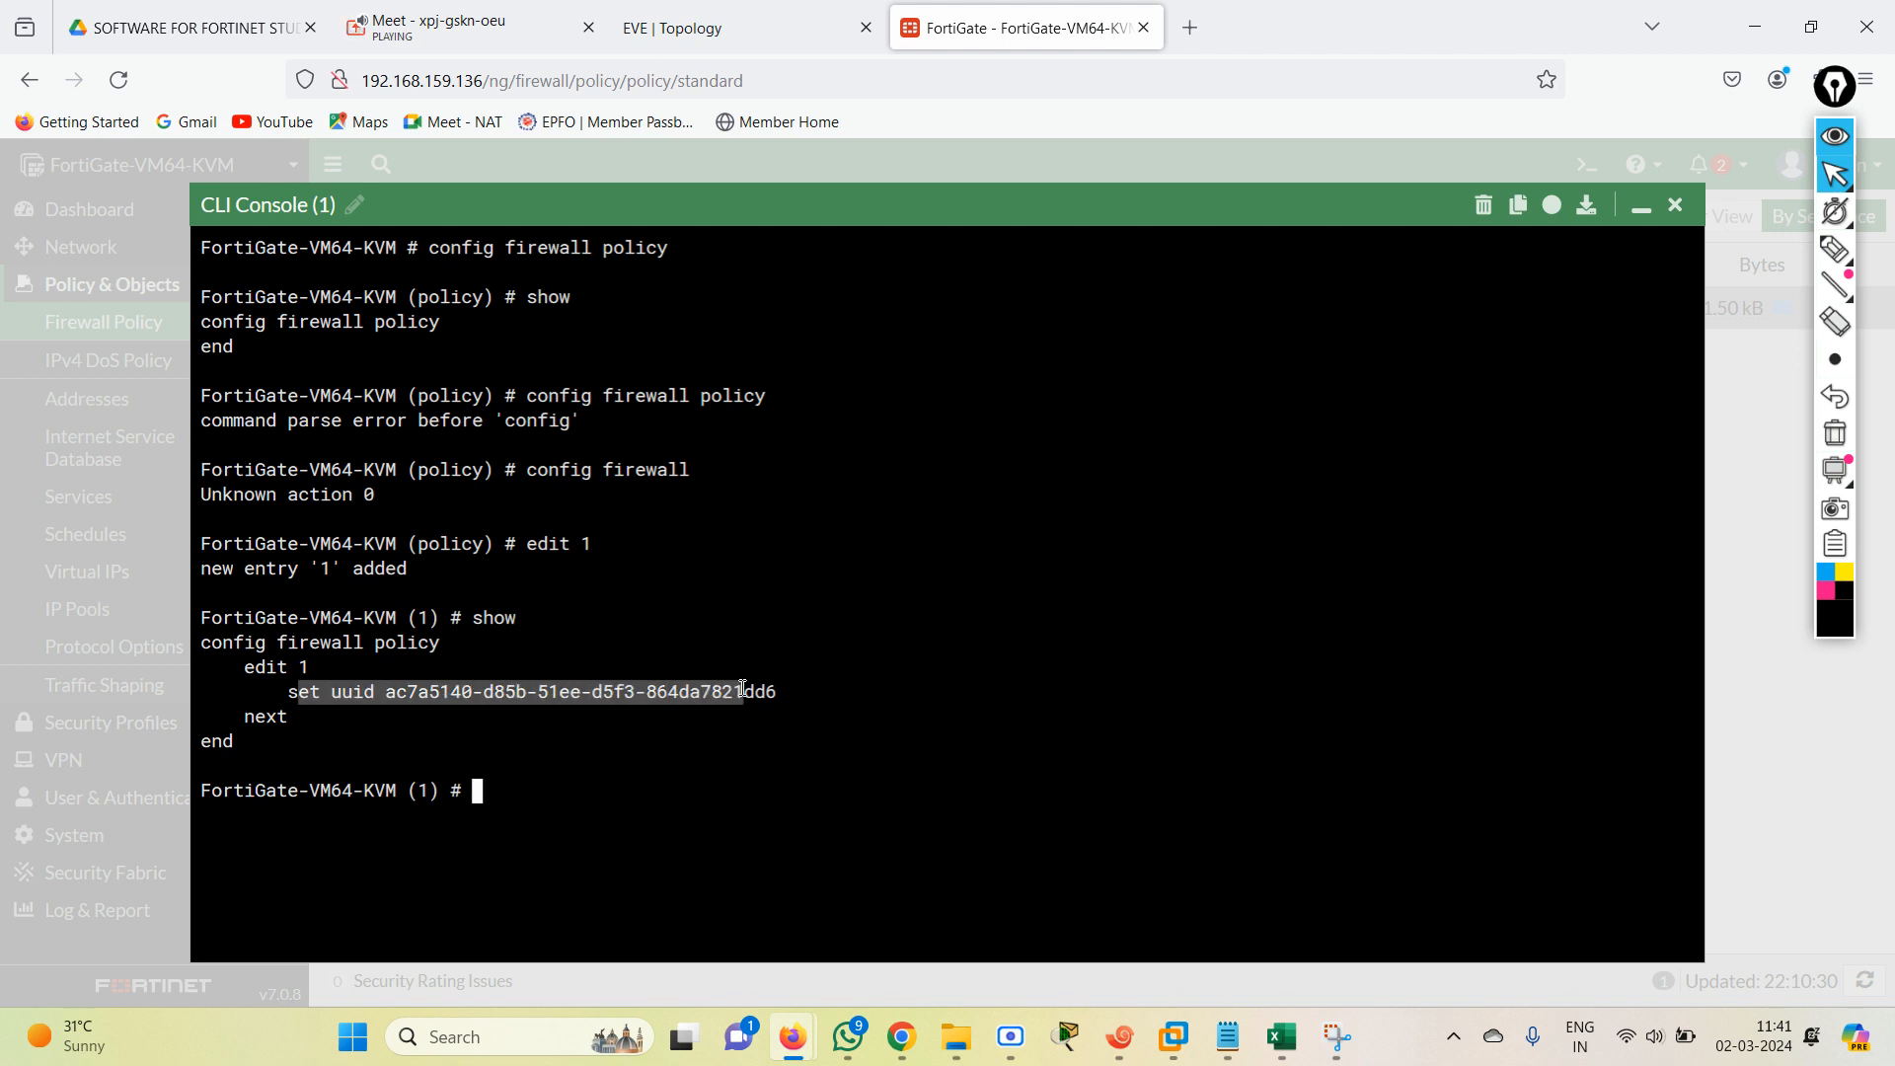
Consult the blank new policy form and try to name CLI policy entry 1 "ALL ALL".
{"action": "type", "text": "set"}
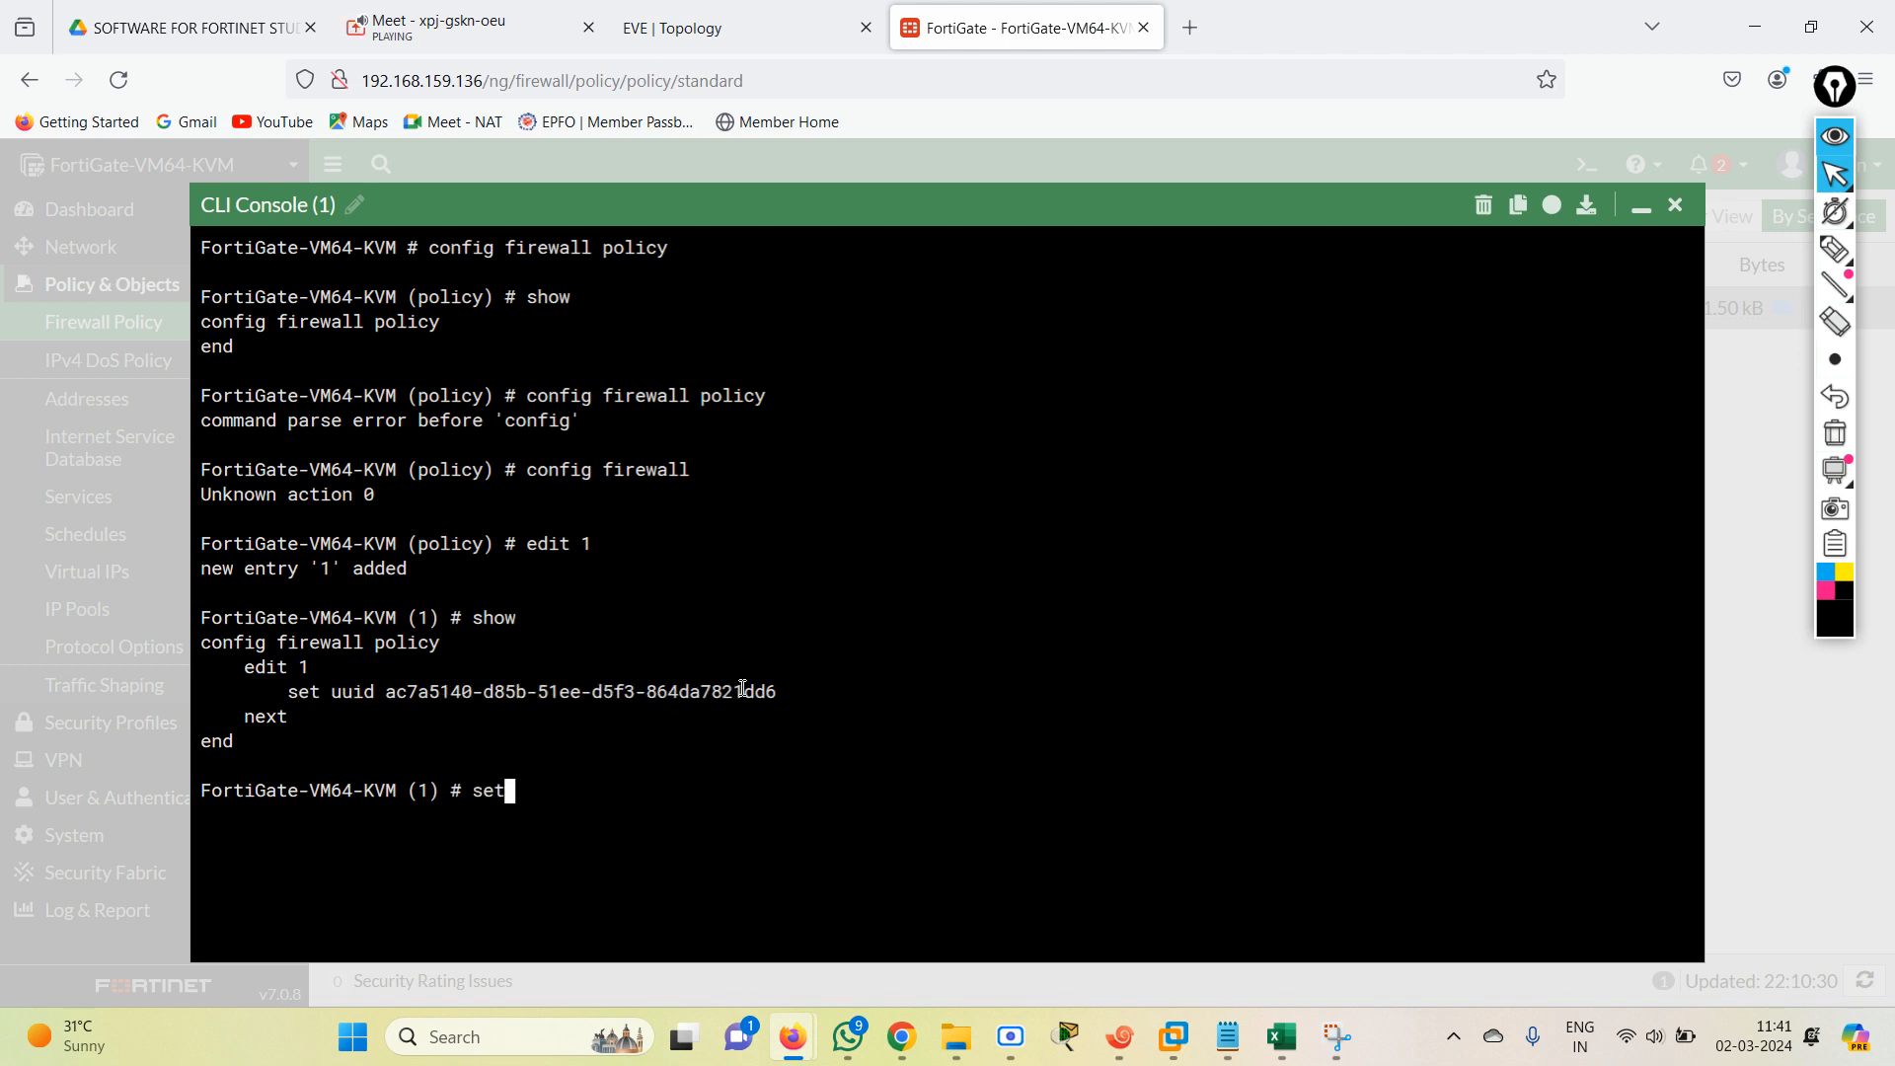
{"action": "type", "text": " name"}
{"action": "left_click", "coordinate": [1640, 208]}
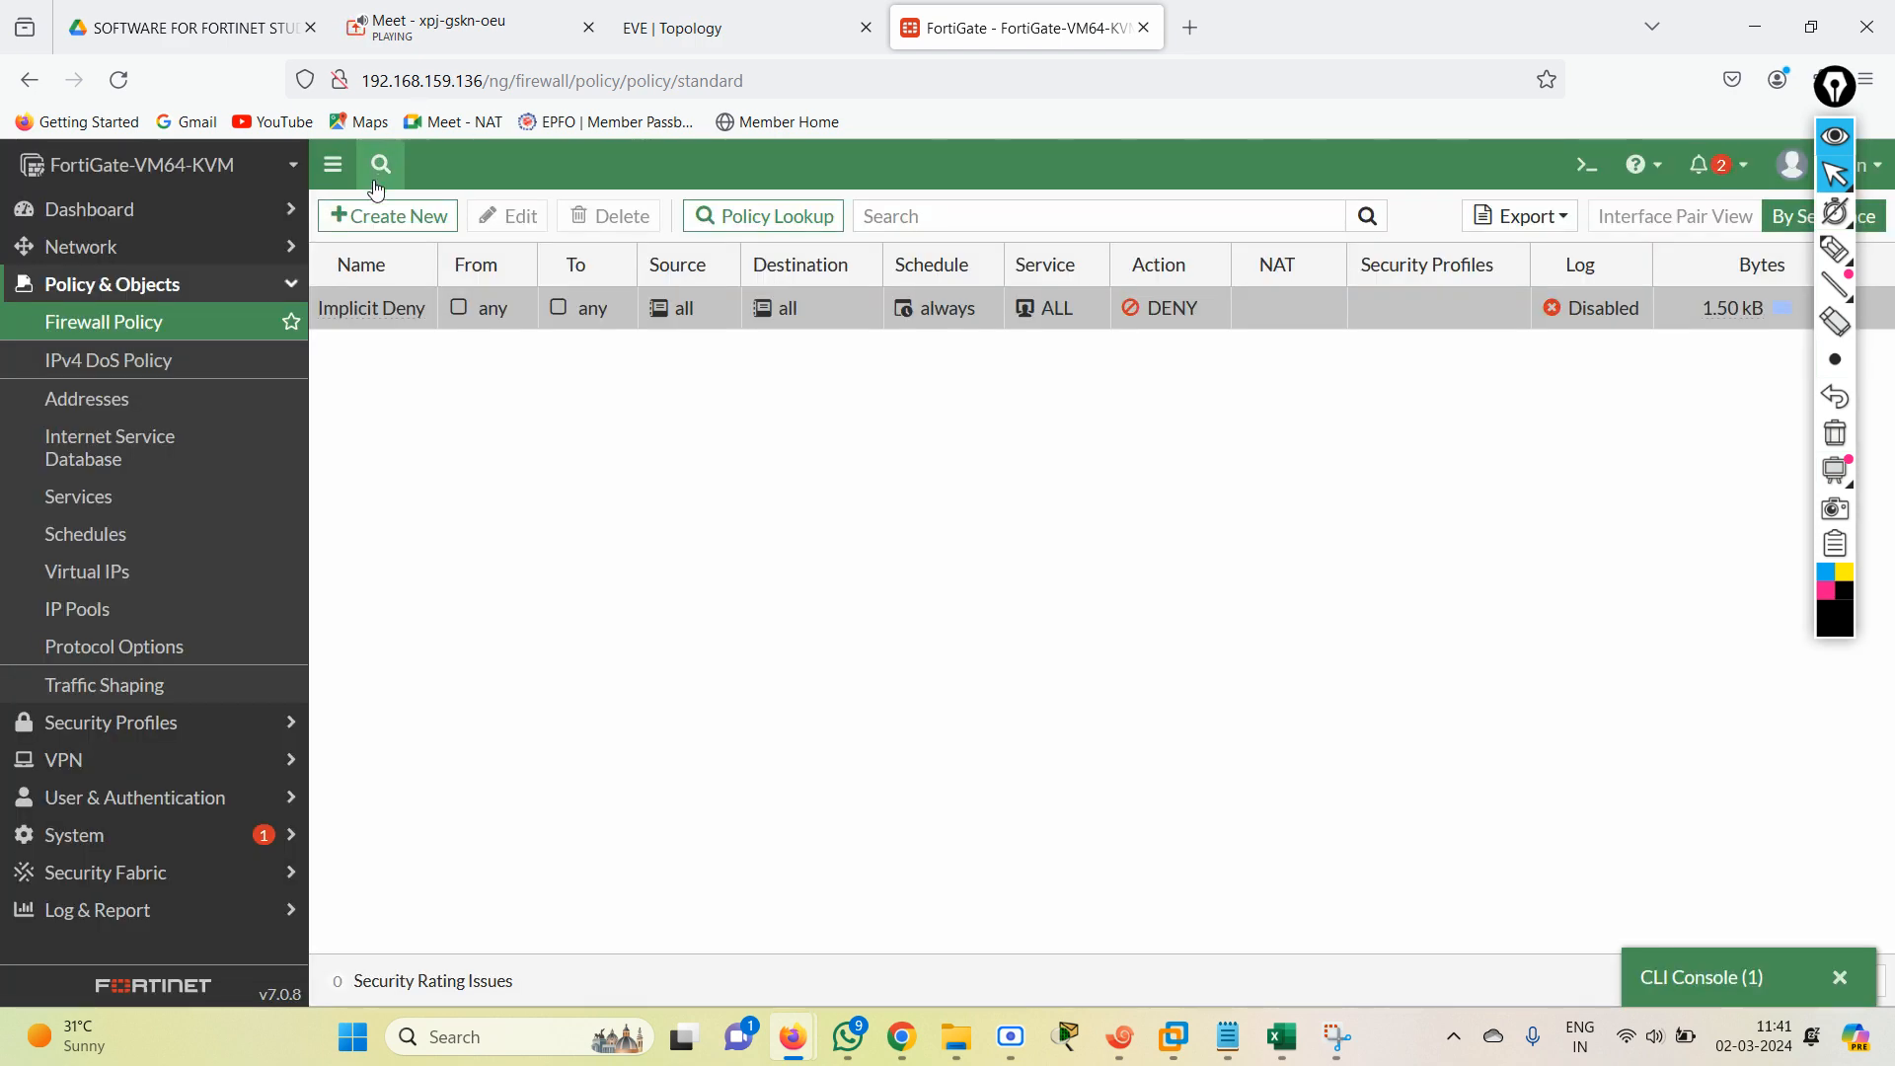
{"action": "left_click", "coordinate": [385, 215]}
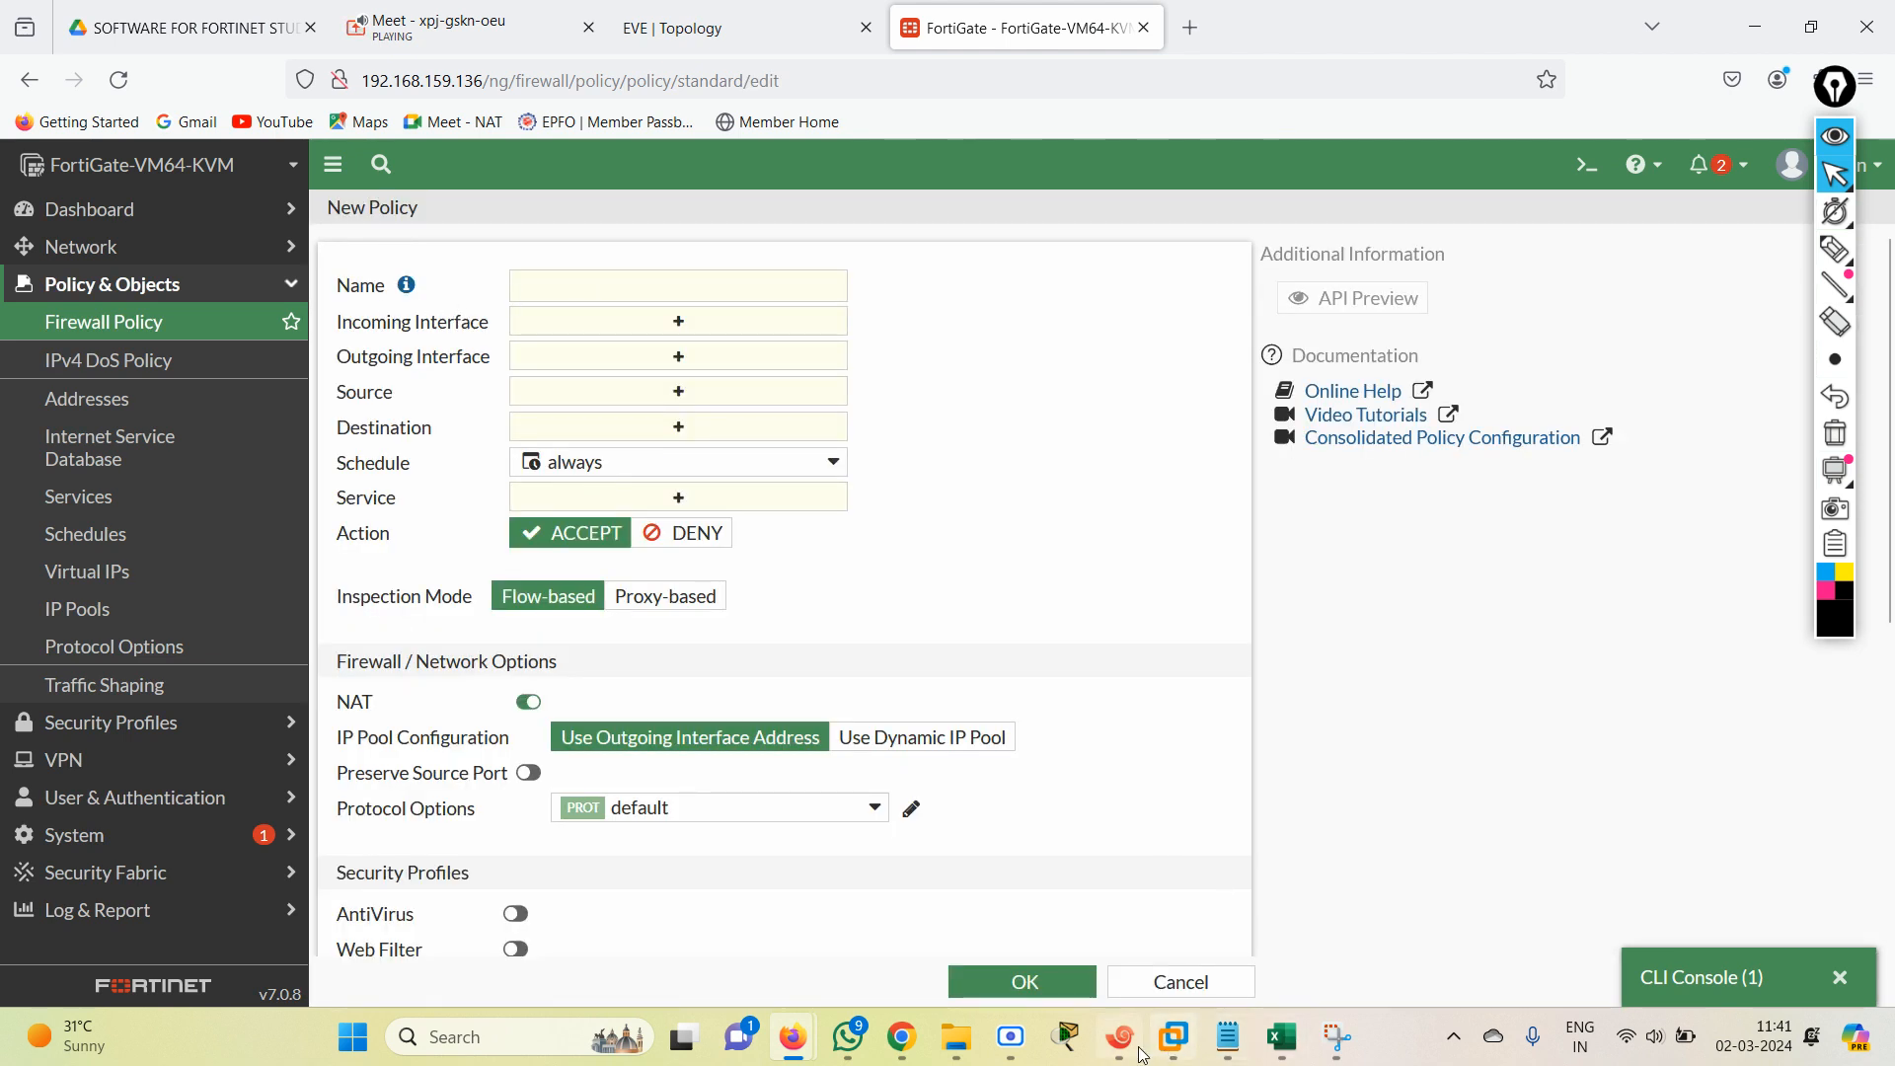
{"action": "left_click", "coordinate": [1715, 994]}
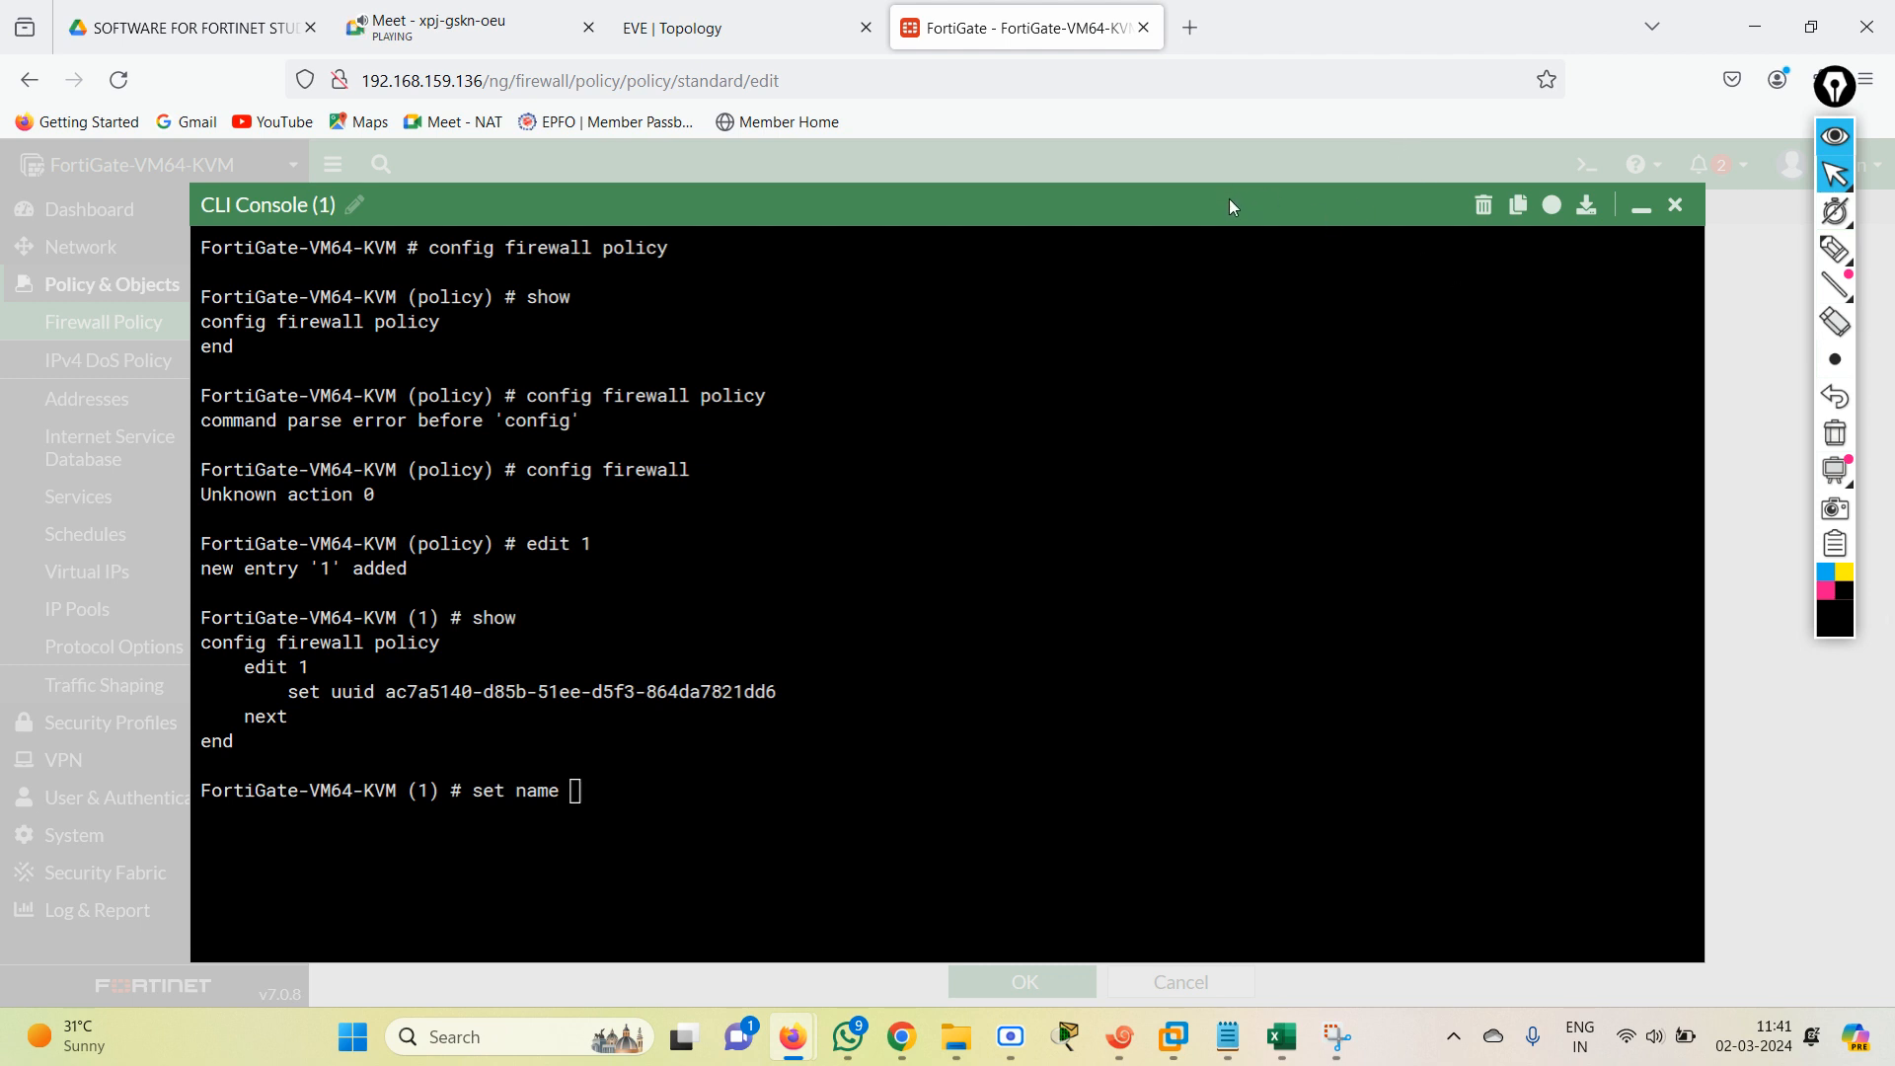
{"action": "left_click", "coordinate": [1016, 757]}
{"action": "type", "text": "ALL ALL"}
{"action": "key", "text": "Return"}
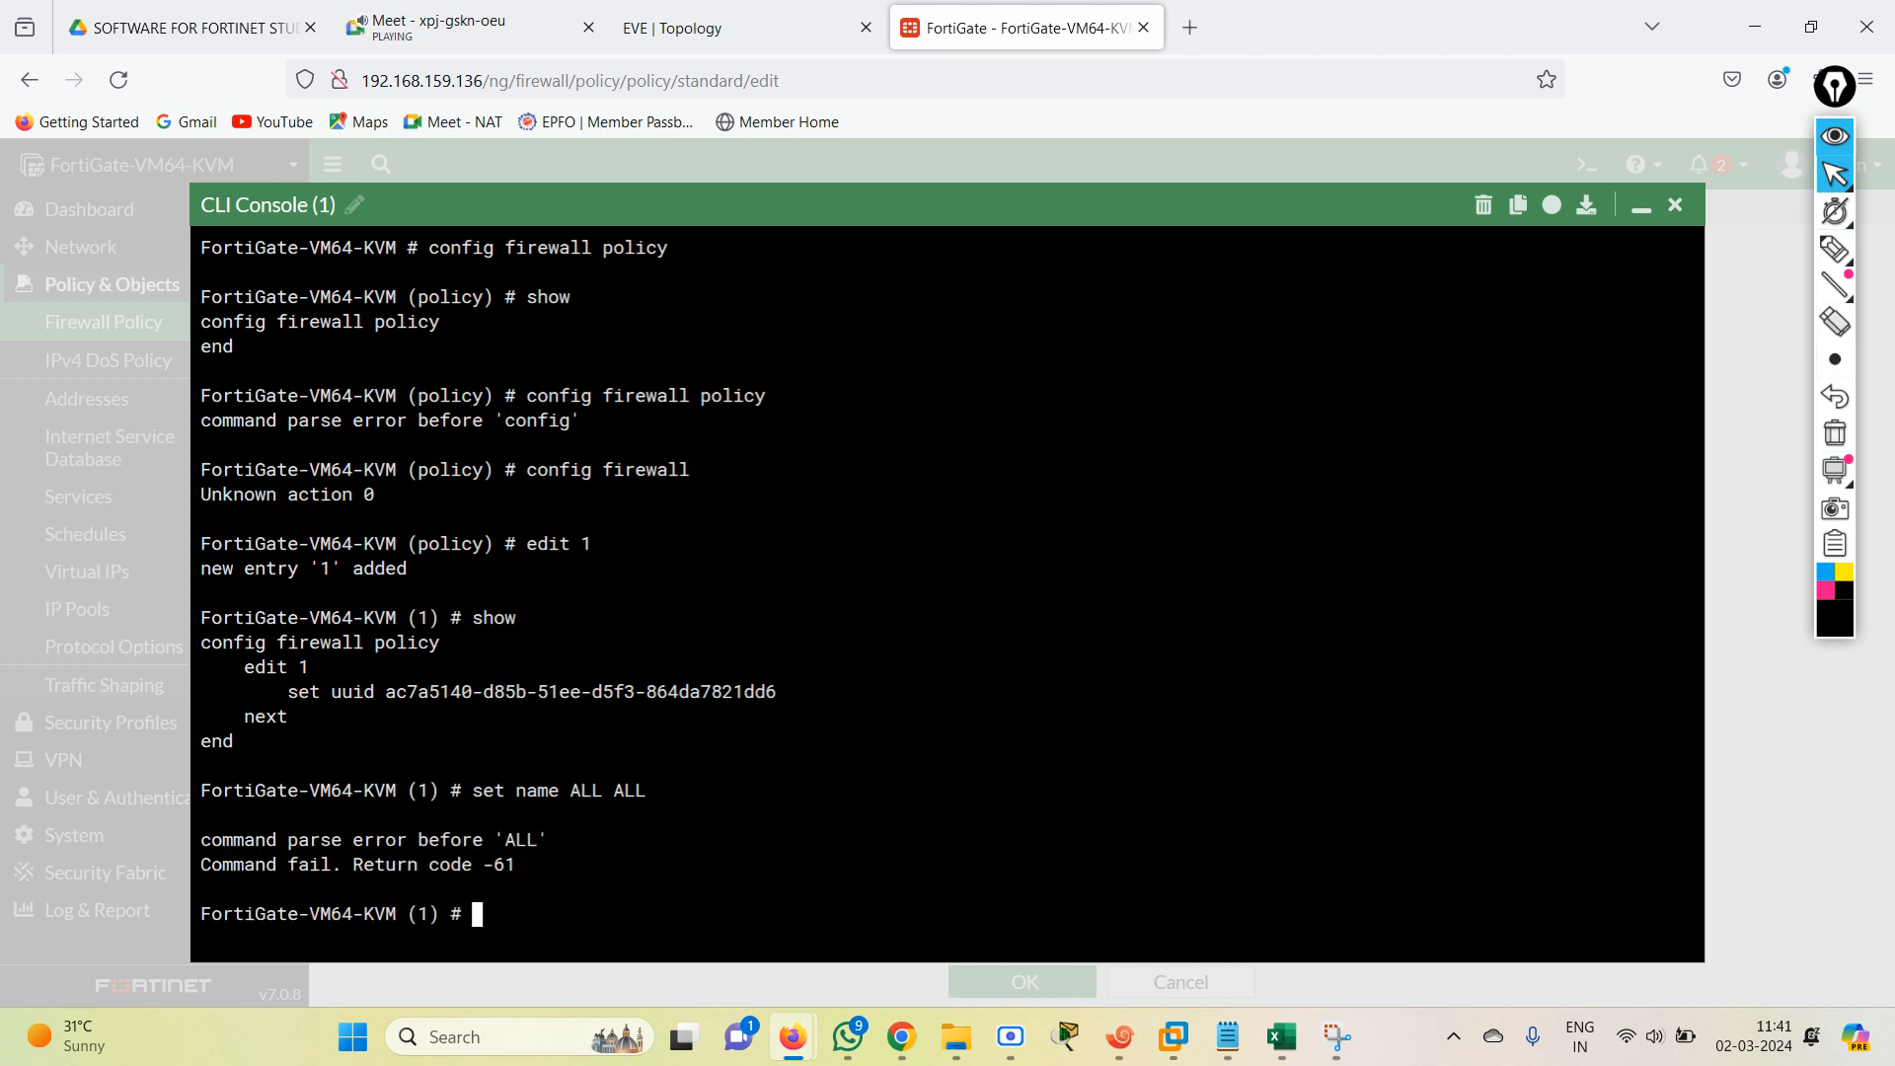
Set the name of policy entry 1 to ALL-ALL in the CLI.
{"action": "key", "text": "Up"}
{"action": "key", "text": "BackSpace"}
{"action": "key", "text": "BackSpace"}
{"action": "key", "text": "BackSpace"}
{"action": "key", "text": "BackSpace"}
{"action": "key", "text": "BackSpace"}
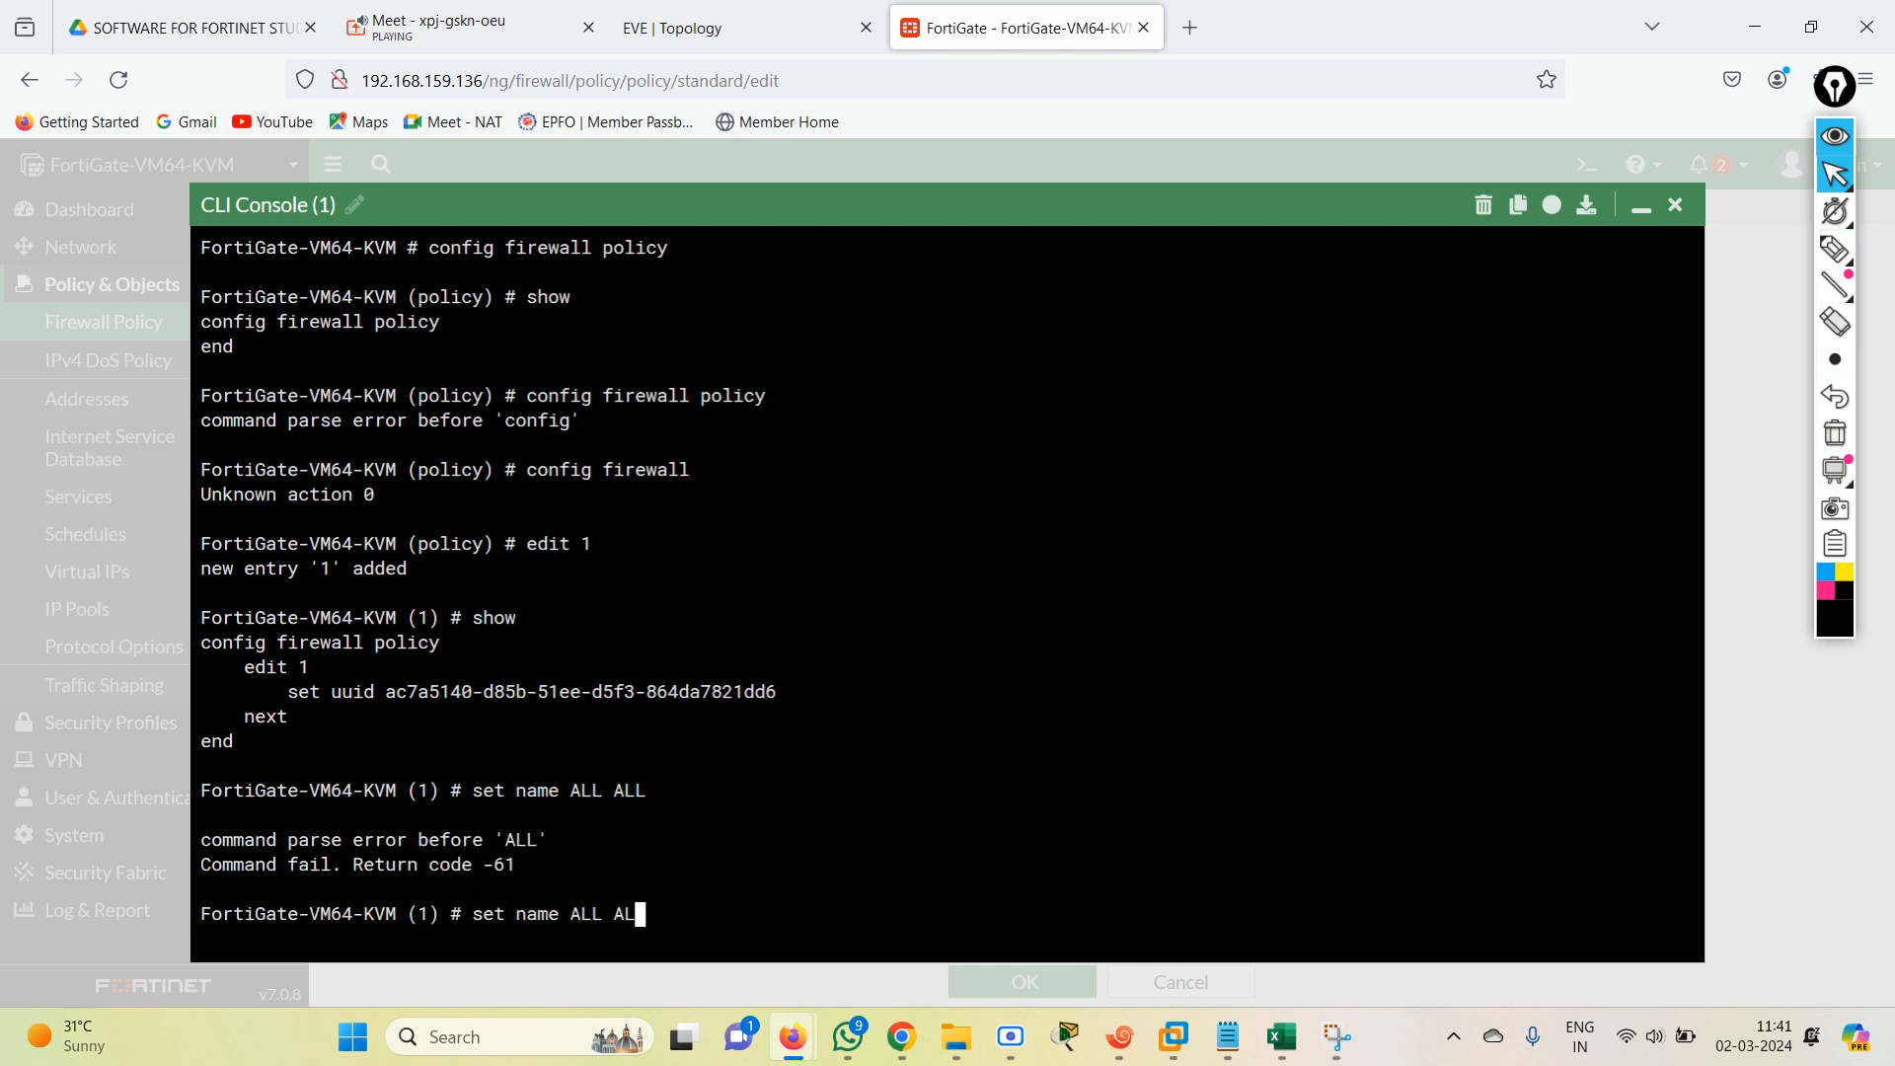
{"action": "type", "text": "L-ALL"}
{"action": "key", "text": "Return"}
{"action": "key", "text": "Return"}
{"action": "key", "text": "Return"}
{"action": "key", "text": "Return"}
{"action": "key", "text": "Return"}
{"action": "key", "text": "Return"}
{"action": "key", "text": "Return"}
{"action": "key", "text": "Return"}
{"action": "key", "text": "Return"}
{"action": "key", "text": "Return"}
{"action": "key", "text": "Return"}
{"action": "key", "text": "Return"}
{"action": "key", "text": "Return"}
{"action": "key", "text": "Return"}
{"action": "key", "text": "Return"}
{"action": "key", "text": "Return"}
{"action": "key", "text": "Return"}
{"action": "key", "text": "Return"}
{"action": "key", "text": "Return"}
{"action": "key", "text": "Return"}
{"action": "key", "text": "Return"}
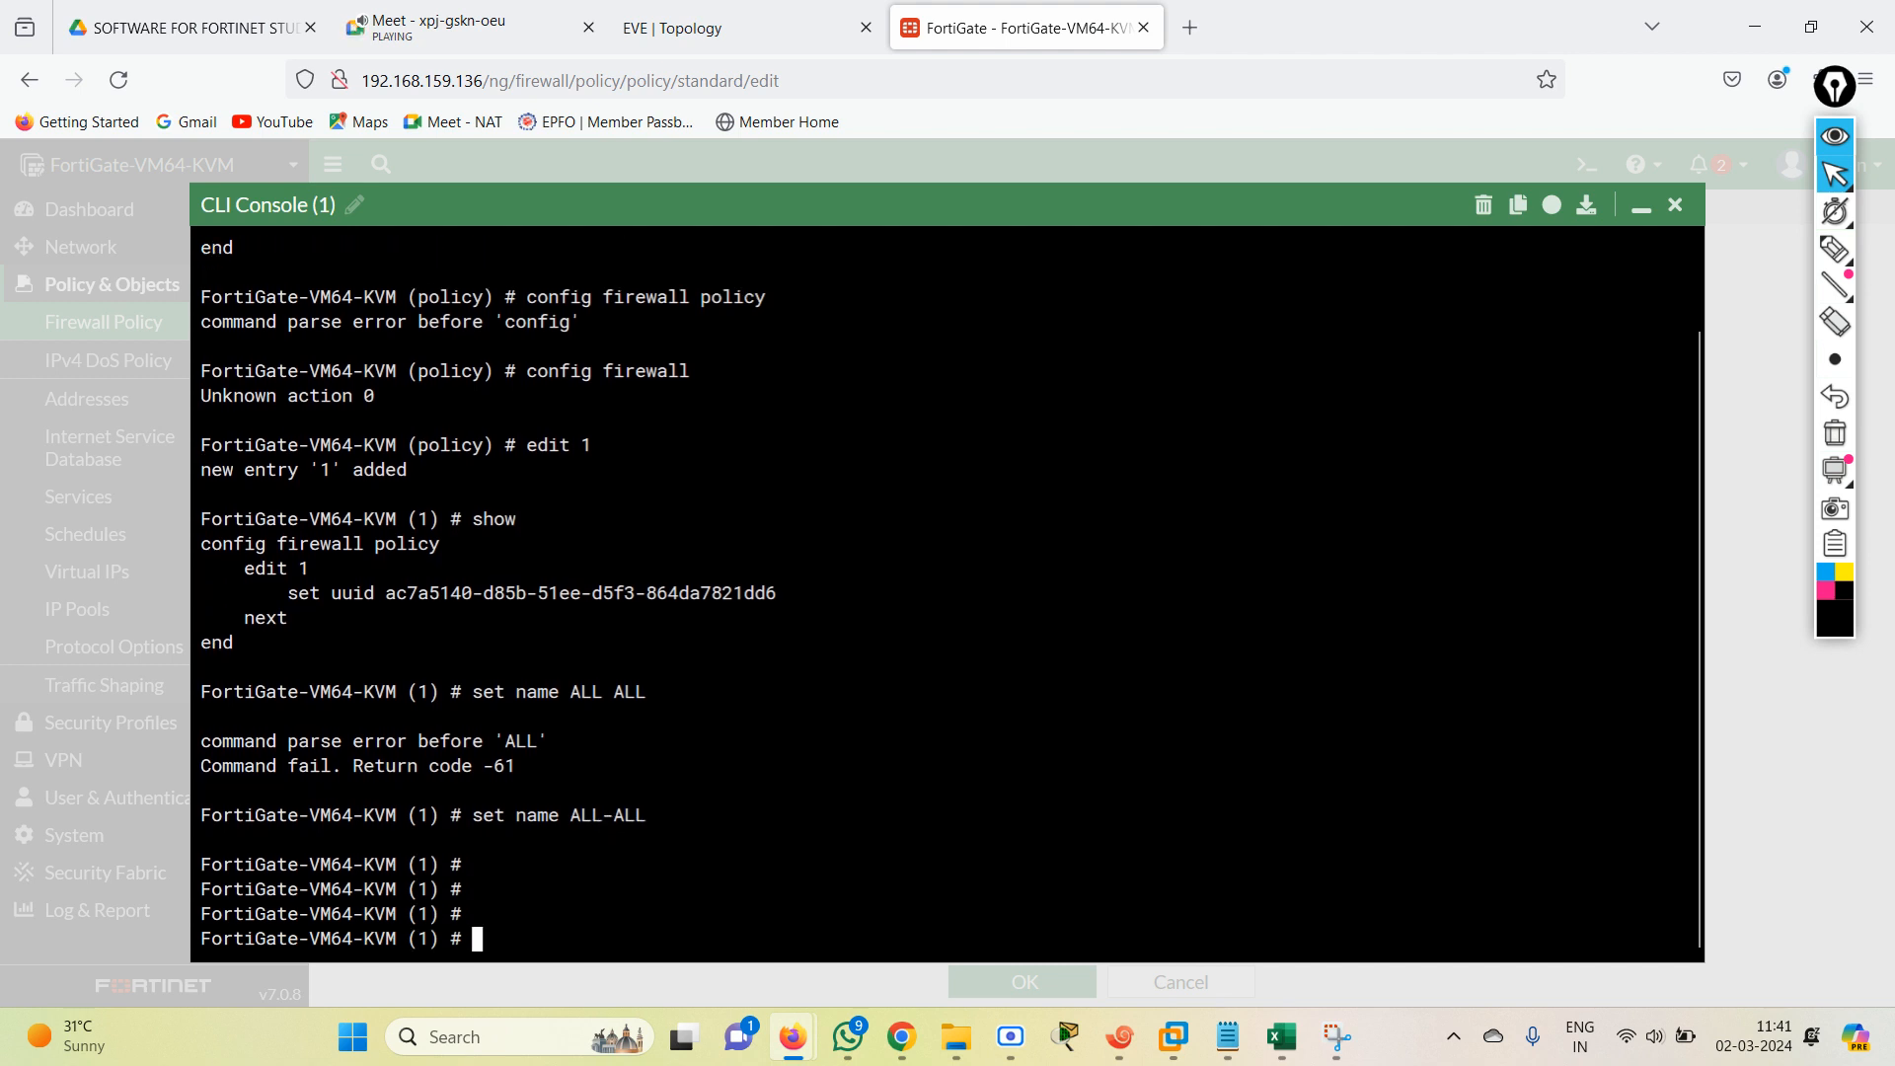
{"action": "key", "text": "Return"}
{"action": "key", "text": "Return"}
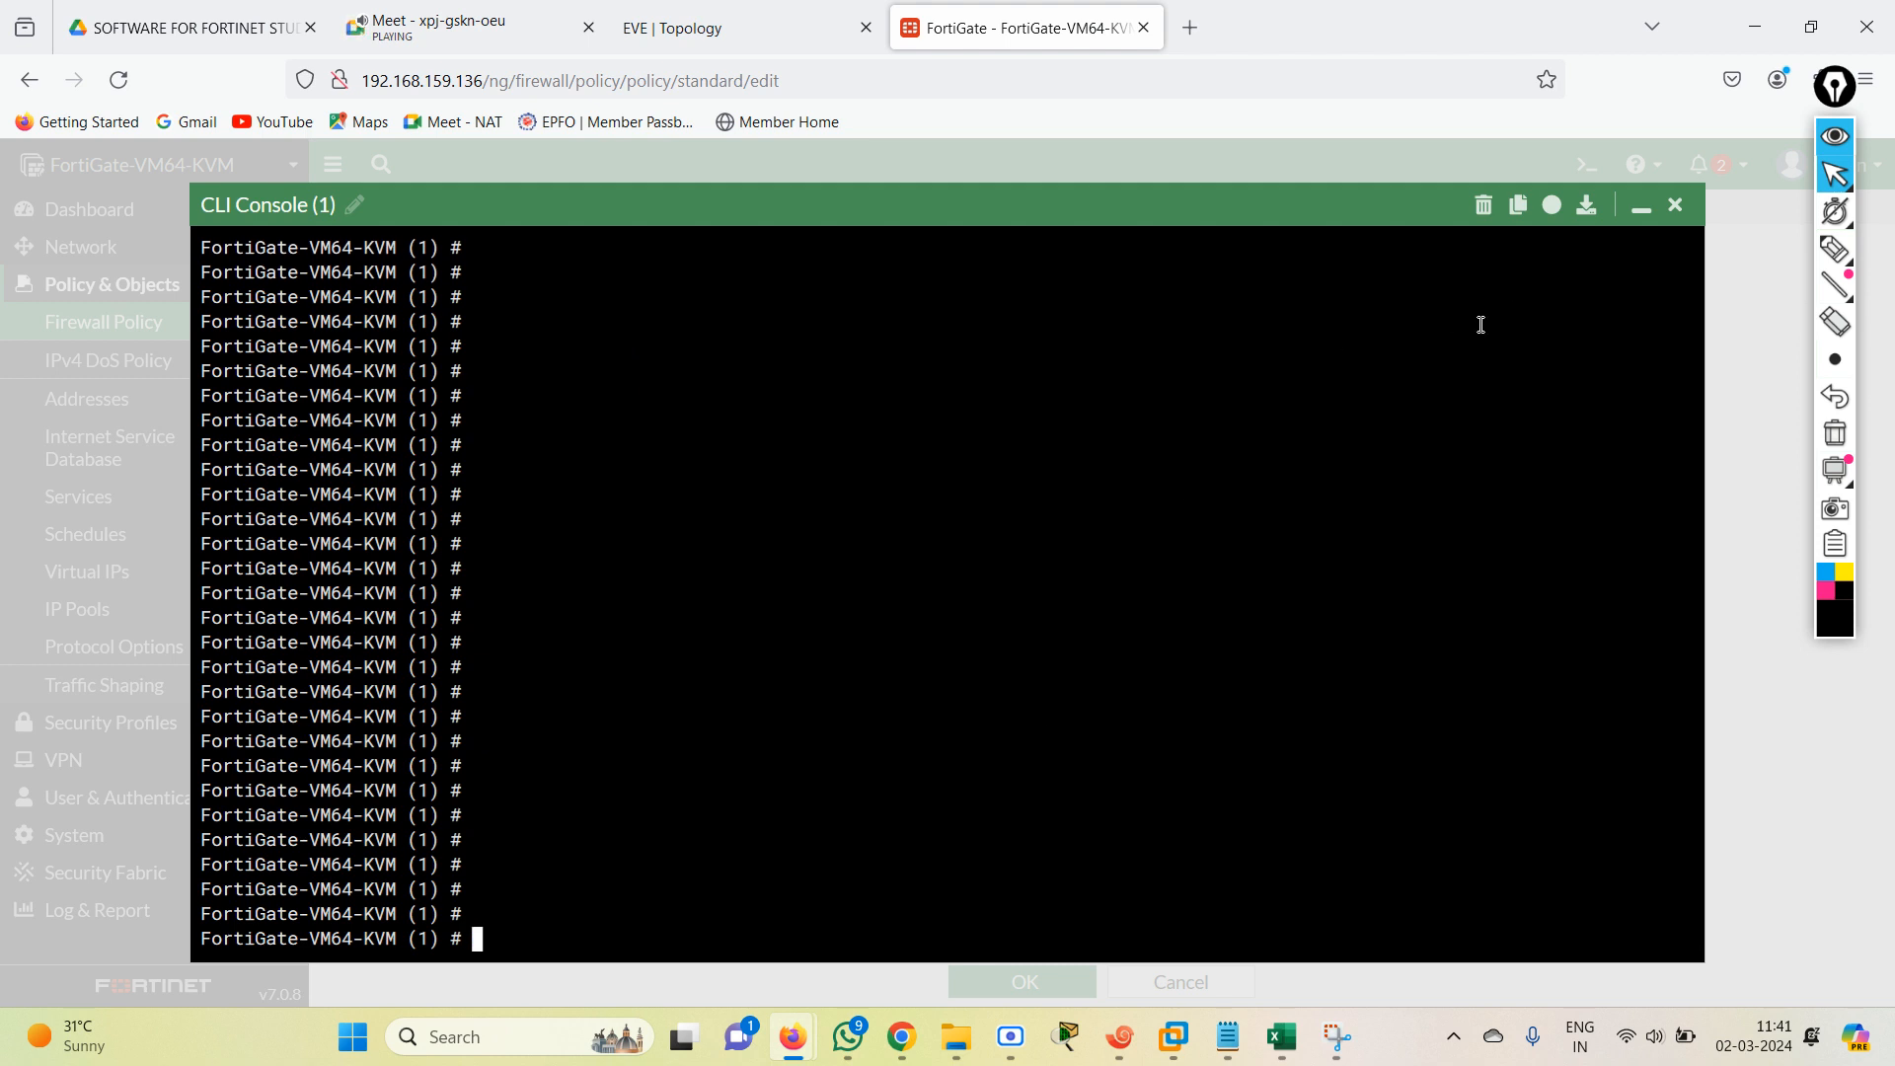
Look through the set command completions, including internet-service, and list the settings available for policy entry 1.
{"action": "type", "text": "set internet-service"}
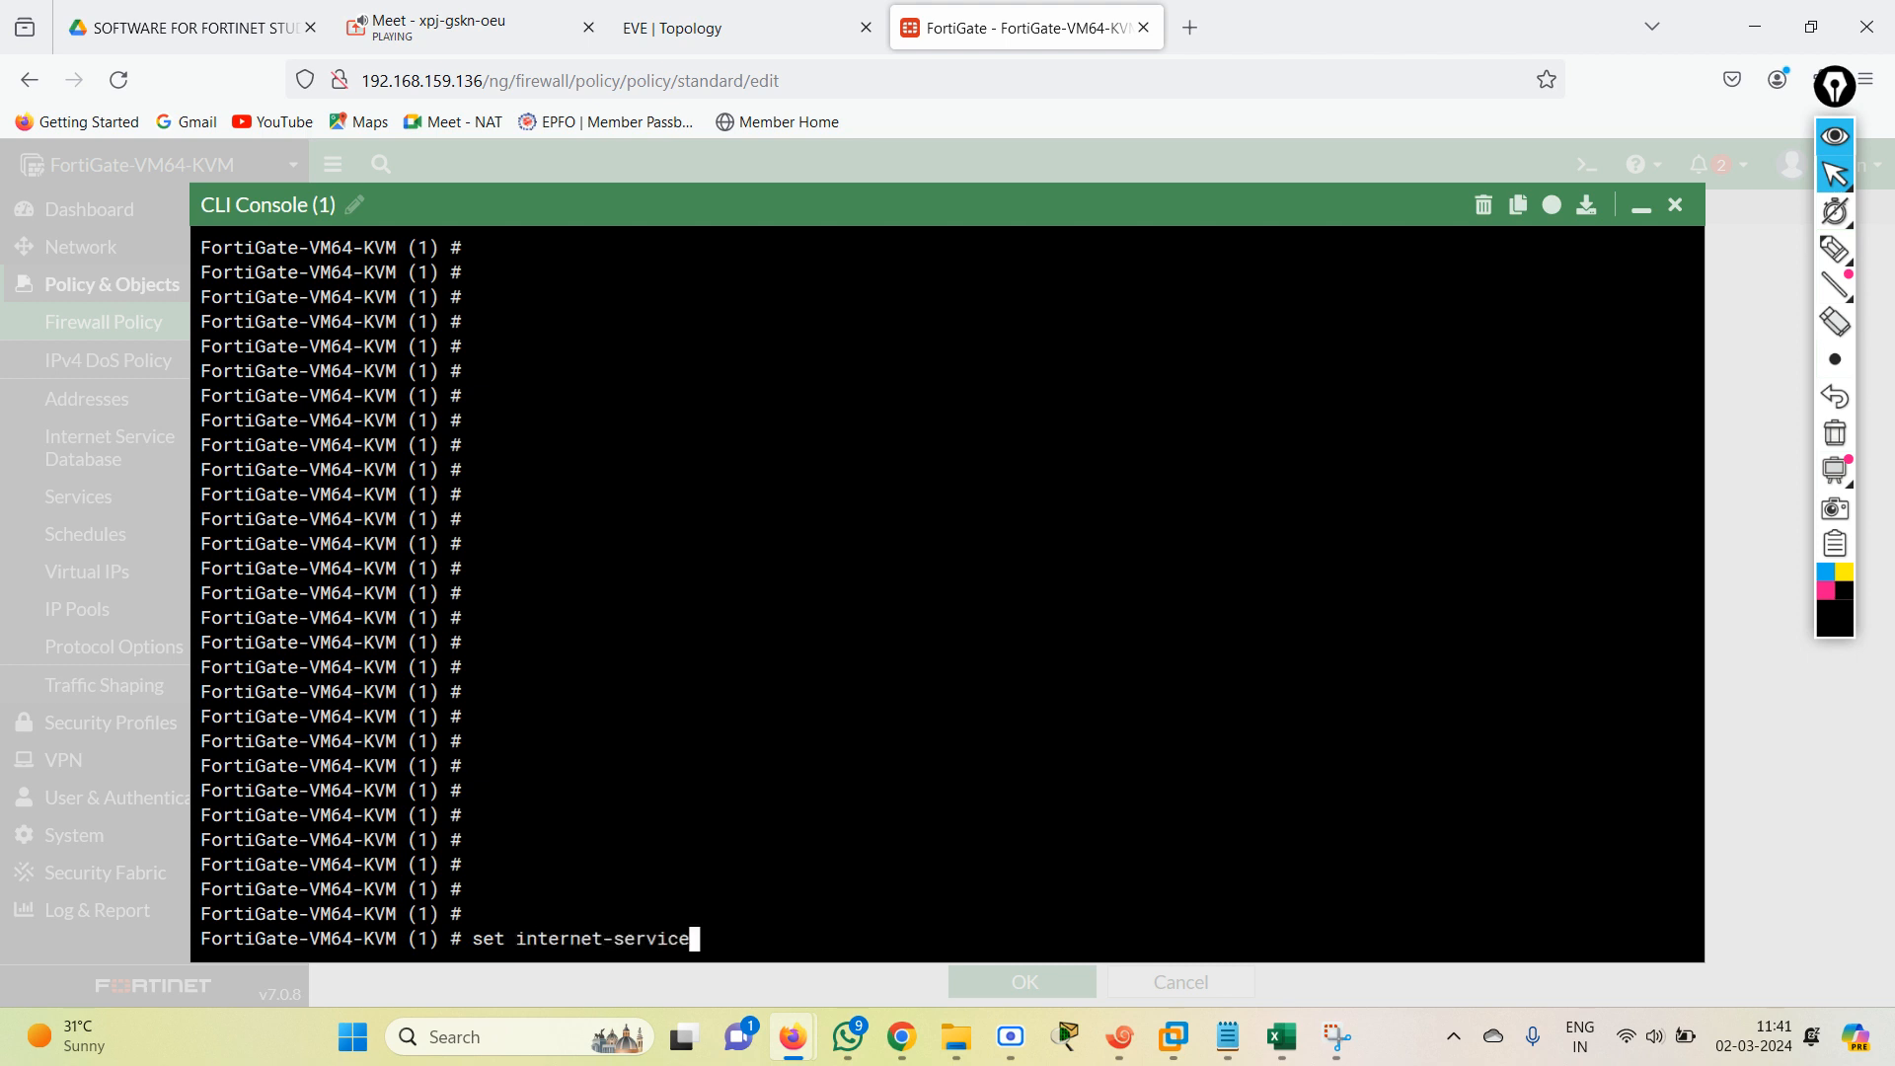
{"action": "key", "text": "Tab"}
{"action": "key", "text": "BackSpace"}
{"action": "key", "text": "BackSpace"}
{"action": "key", "text": "BackSpace"}
{"action": "key", "text": "BackSpace"}
{"action": "key", "text": "BackSpace"}
{"action": "key", "text": "BackSpace"}
{"action": "key", "text": "BackSpace"}
{"action": "key", "text": "BackSpace"}
{"action": "key", "text": "BackSpace"}
{"action": "key", "text": "BackSpace"}
{"action": "key", "text": "BackSpace"}
{"action": "key", "text": "BackSpace"}
{"action": "key", "text": "BackSpace"}
{"action": "key", "text": "BackSpace"}
{"action": "key", "text": "BackSpace"}
{"action": "key", "text": "BackSpace"}
{"action": "key", "text": "BackSpace"}
{"action": "key", "text": "BackSpace"}
{"action": "key", "text": "BackSpace"}
{"action": "key", "text": "BackSpace"}
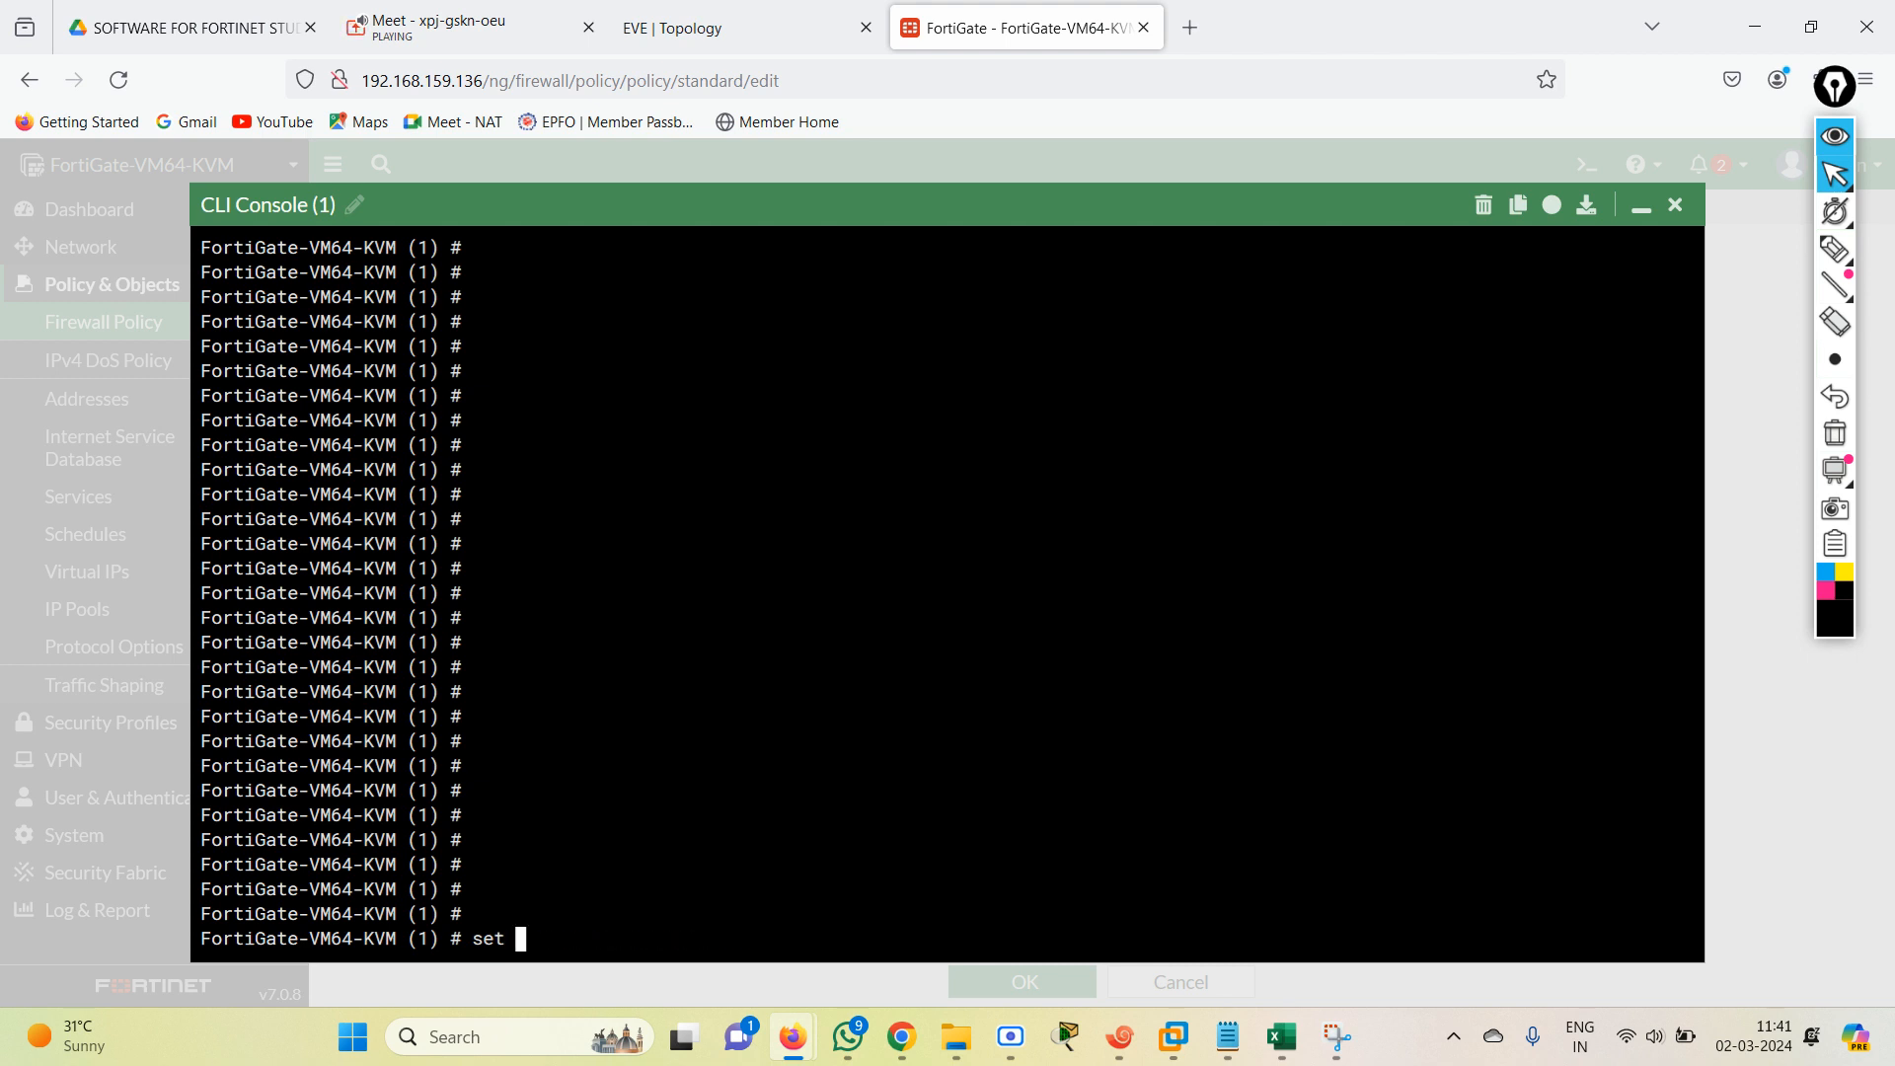
{"action": "type", "text": "in"}
{"action": "key", "text": "Tab"}
{"action": "key", "text": "Tab"}
{"action": "key", "text": "BackSpace"}
{"action": "key", "text": "BackSpace"}
{"action": "key", "text": "BackSpace"}
{"action": "key", "text": "BackSpace"}
{"action": "key", "text": "BackSpace"}
{"action": "key", "text": "BackSpace"}
{"action": "key", "text": "BackSpace"}
{"action": "key", "text": "BackSpace"}
{"action": "key", "text": "BackSpace"}
{"action": "key", "text": "BackSpace"}
{"action": "key", "text": "BackSpace"}
{"action": "key", "text": "BackSpace"}
{"action": "key", "text": "BackSpace"}
{"action": "key", "text": "BackSpace"}
{"action": "key", "text": "BackSpace"}
{"action": "key", "text": "BackSpace"}
{"action": "key", "text": "BackSpace"}
{"action": "key", "text": "BackSpace"}
{"action": "key", "text": "BackSpace"}
{"action": "key", "text": "BackSpace"}
{"action": "key", "text": "question"}
{"action": "key", "text": "space"}
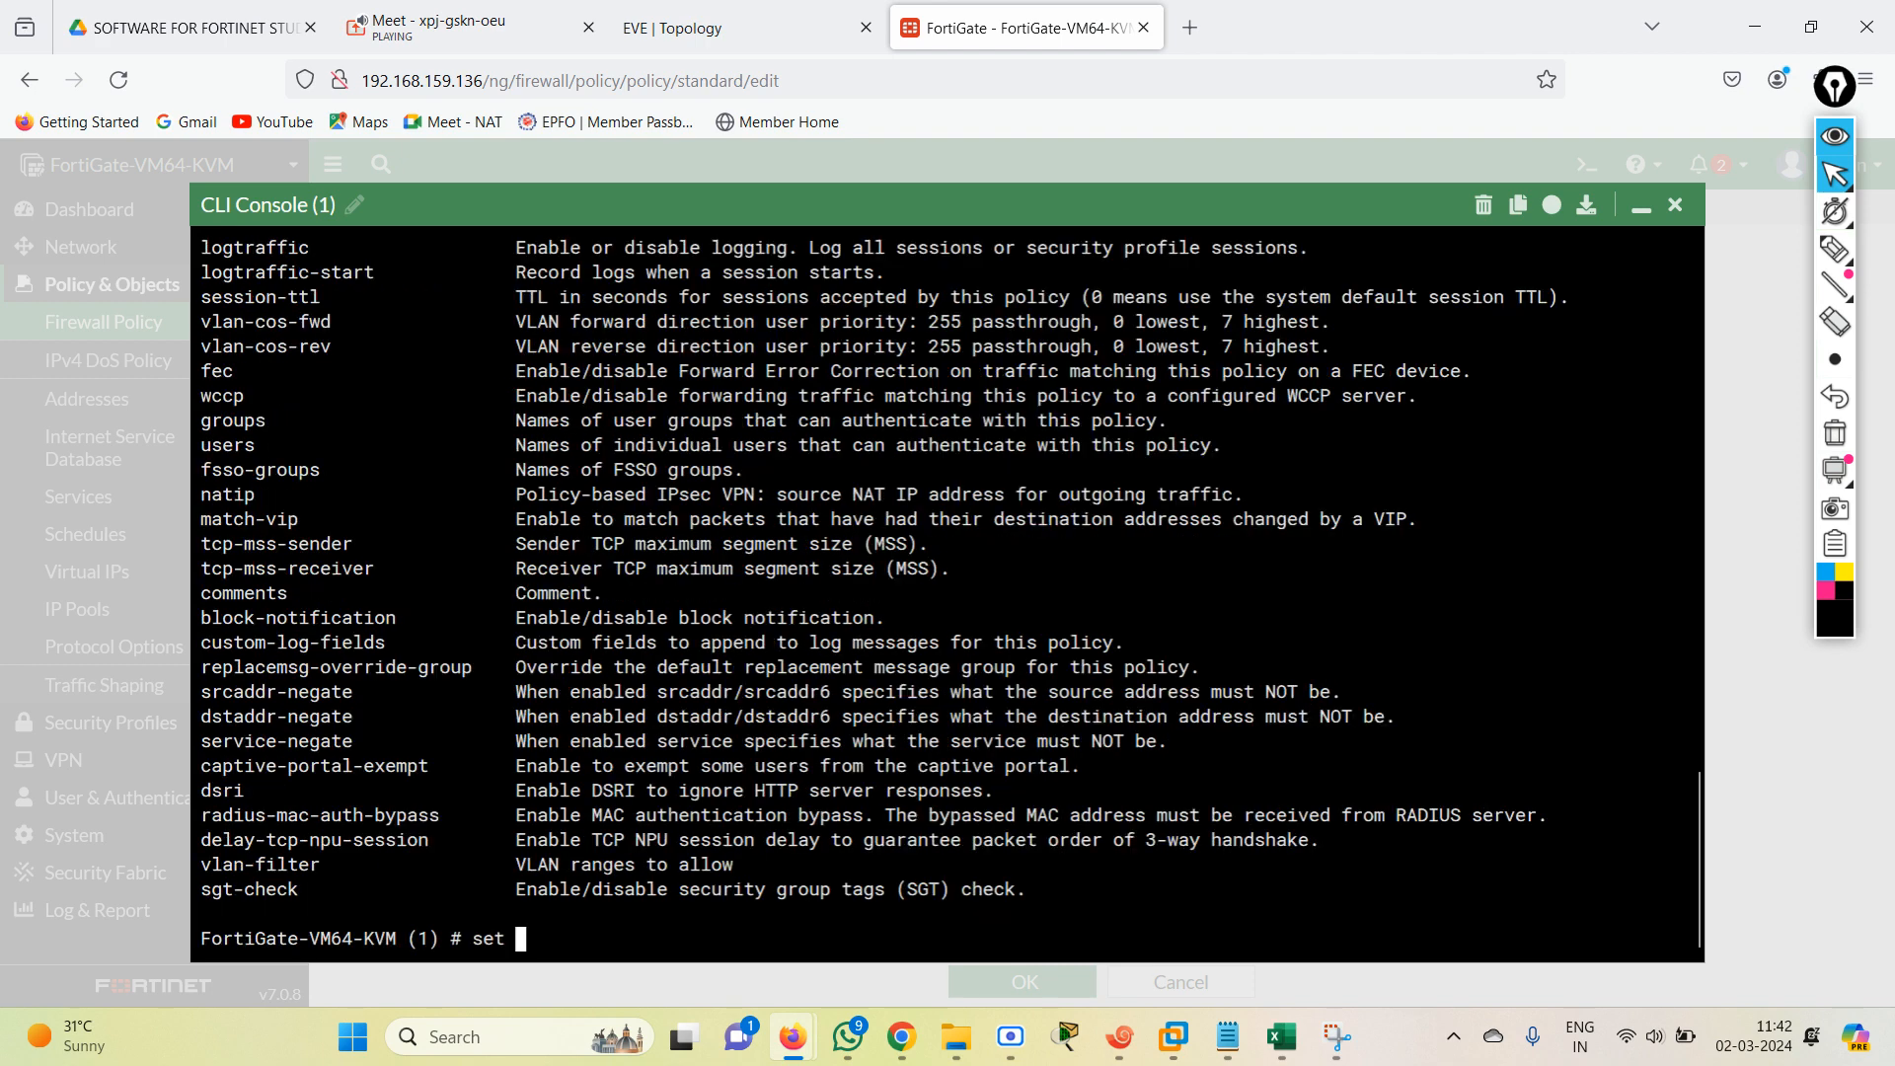
Set the source interfaces (srcintf) of policy entry 1 to port2, port3, port4 and port5.
{"action": "type", "text": "srci"}
{"action": "key", "text": "Tab"}
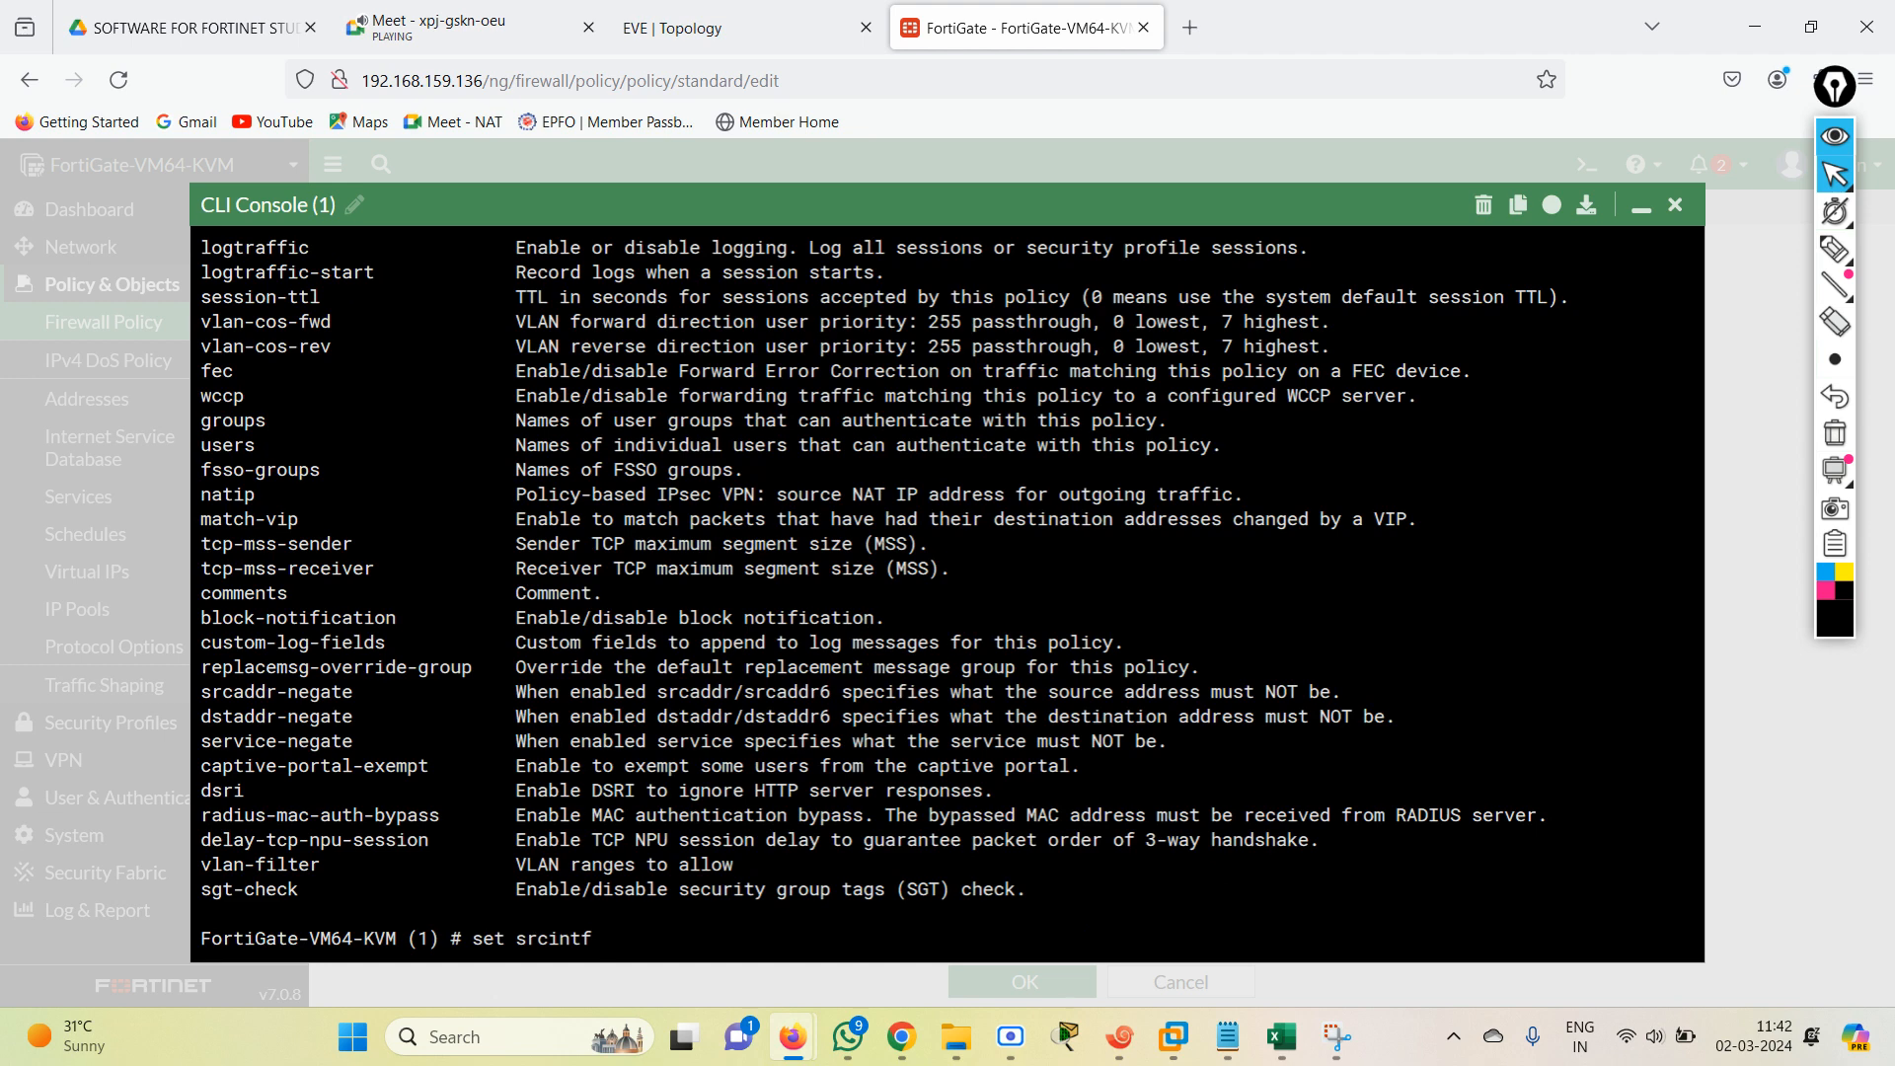
{"action": "type", "text": "port2 port1 port4 port1"}
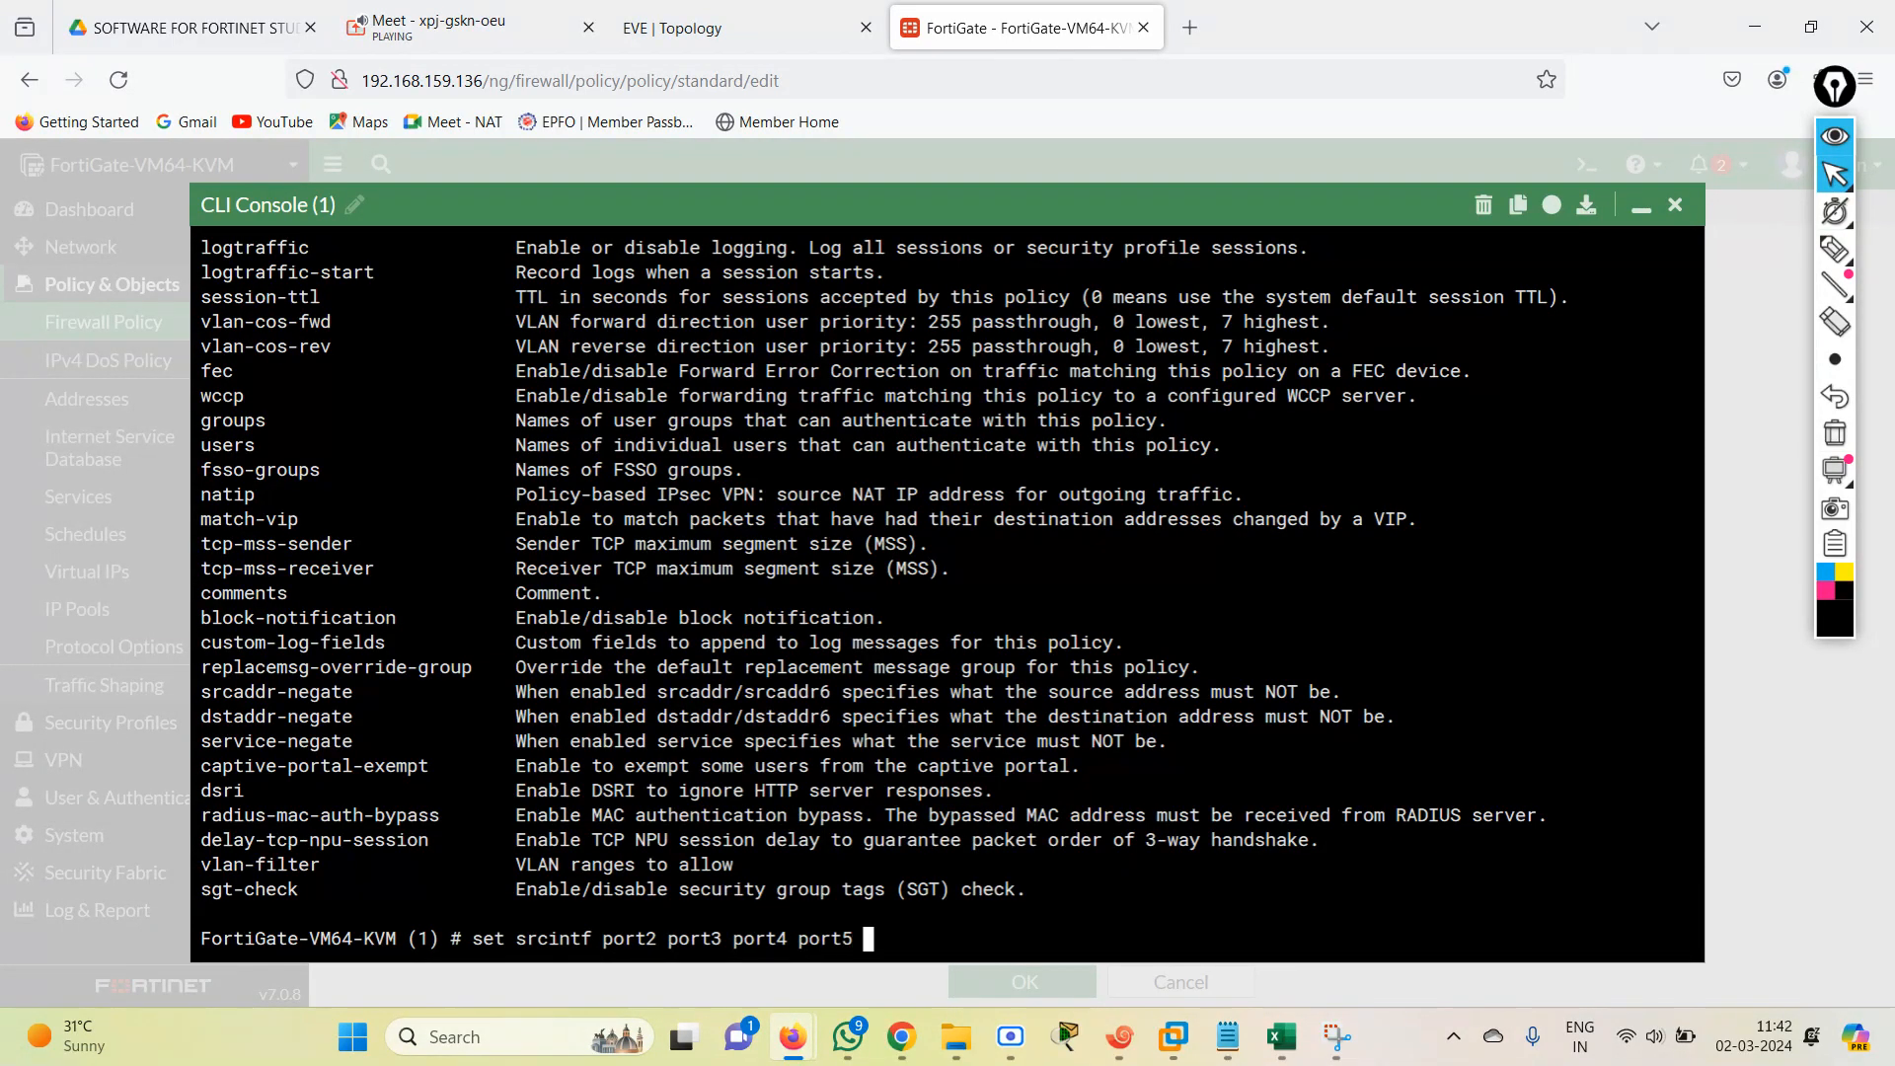
{"action": "key", "text": "Return"}
{"action": "key", "text": "Return"}
Set the destination interfaces (dstintf) of policy entry 1 to port2, port4, port3 and port5.
{"action": "type", "text": "set d"}
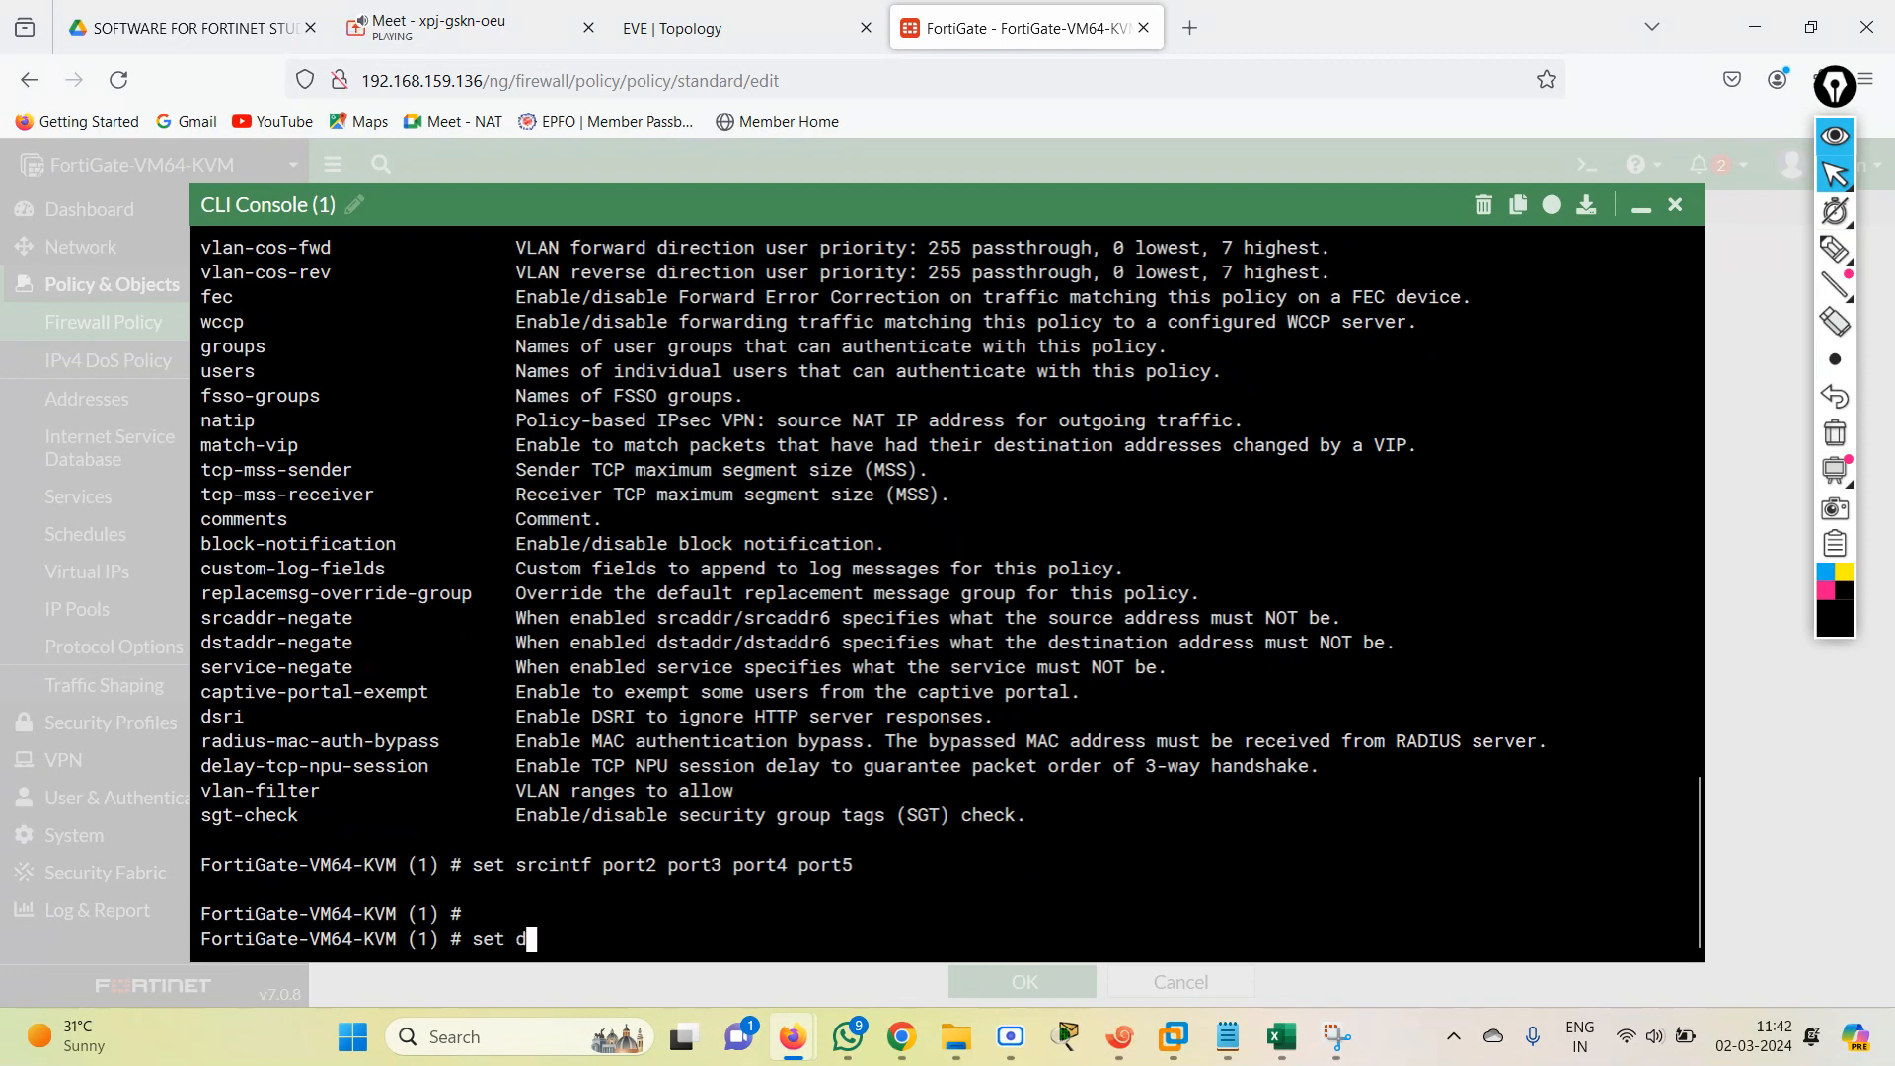
{"action": "type", "text": "stintf "}
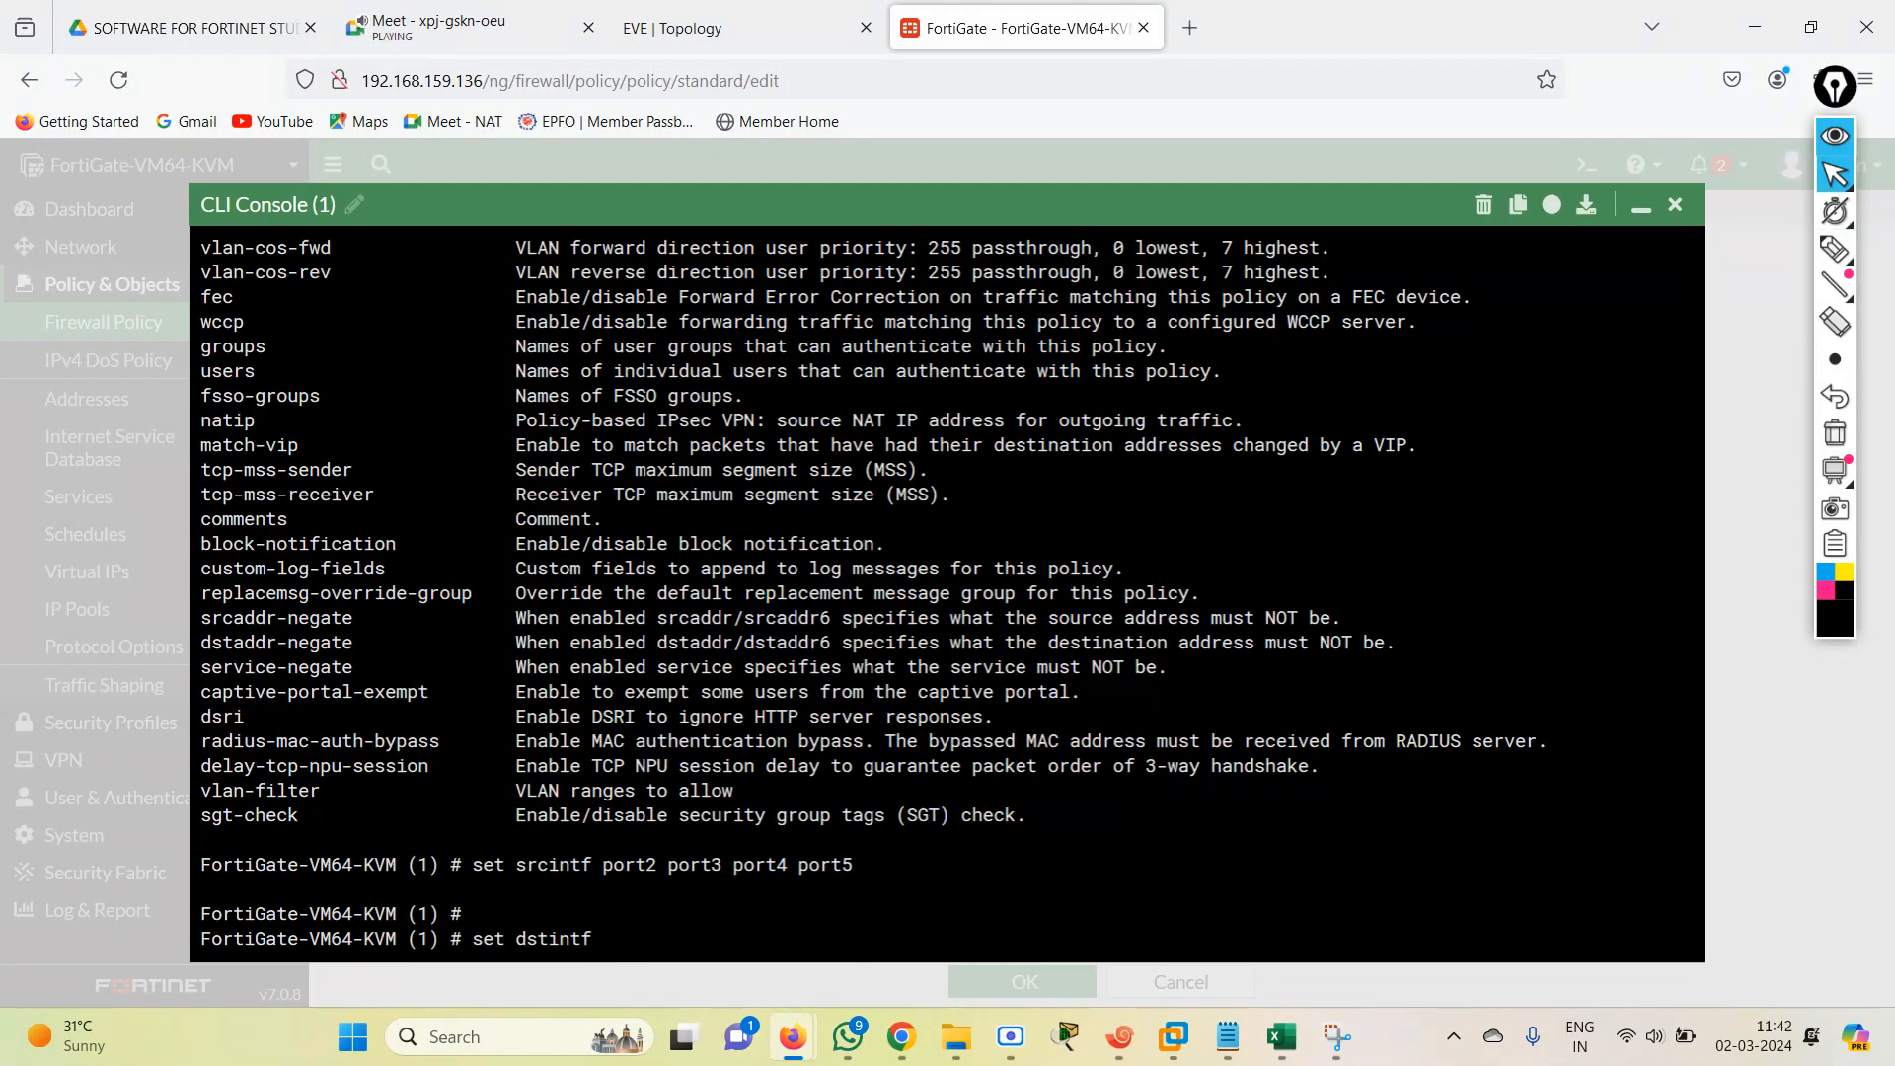
{"action": "type", "text": "port2 port1"}
{"action": "type", "text": " port3 port1"}
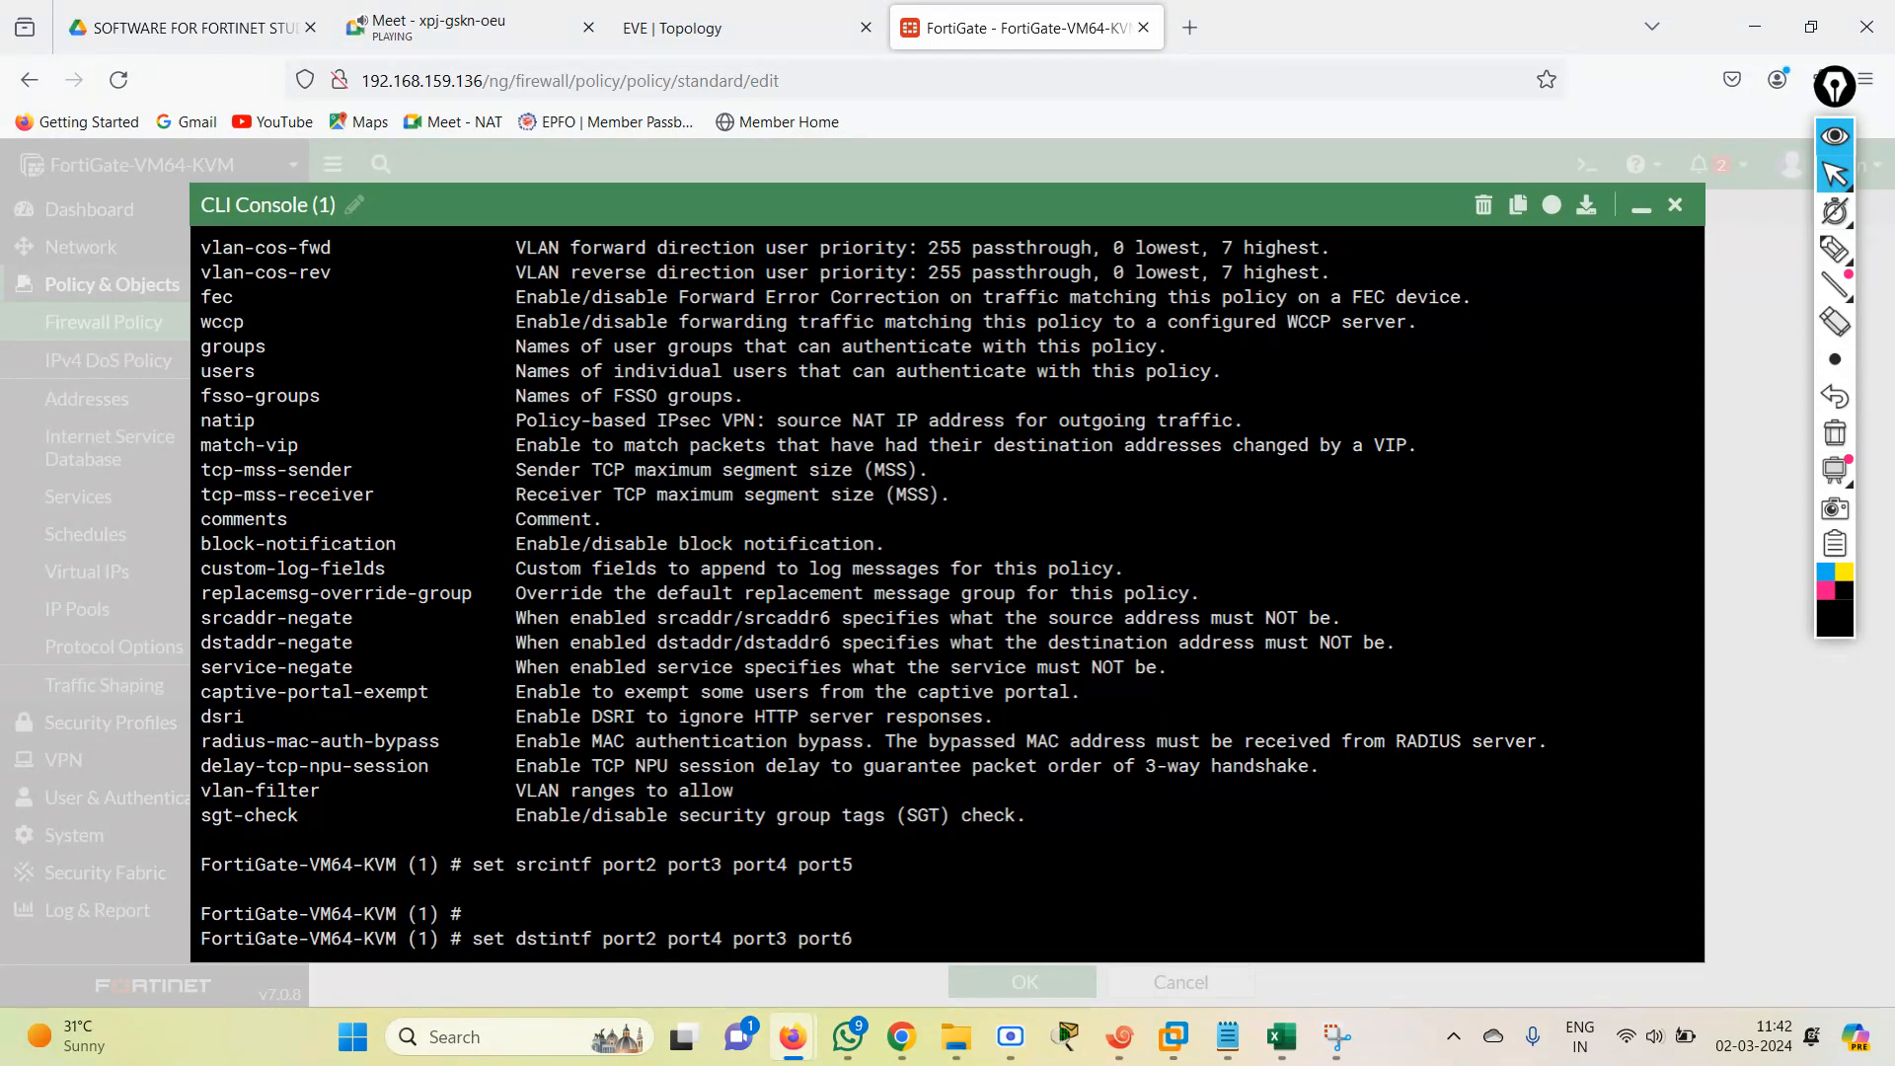
{"action": "key", "text": "BackSpace"}
{"action": "type", "text": "5"}
{"action": "key", "text": "BackSpace"}
{"action": "key", "text": "BackSpace"}
{"action": "key", "text": "BackSpace"}
{"action": "key", "text": "BackSpace"}
{"action": "key", "text": "BackSpace"}
{"action": "type", "text": "port1"}
{"action": "key", "text": "Return"}
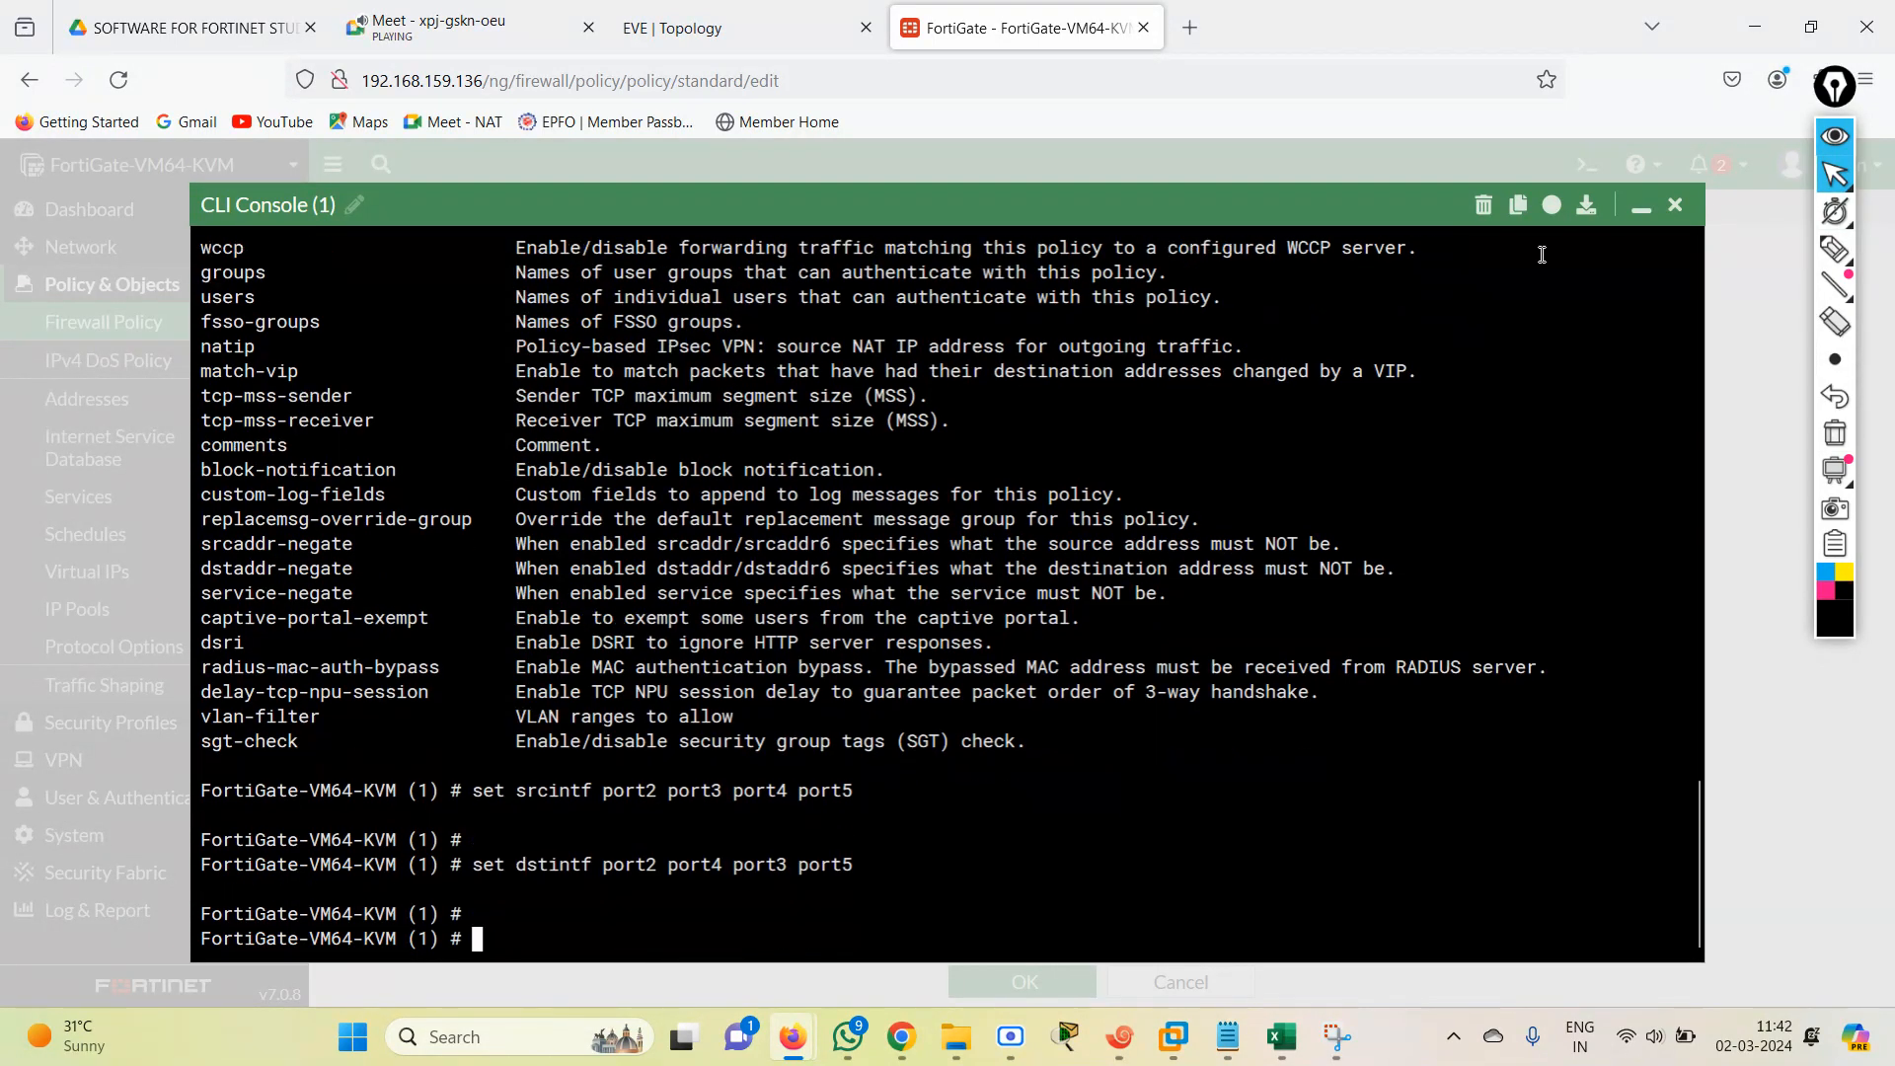
Check the new policy form's fields and try to set the source address (srcaddr) to uppercase ALL in the CLI.
{"action": "left_click", "coordinate": [1640, 211]}
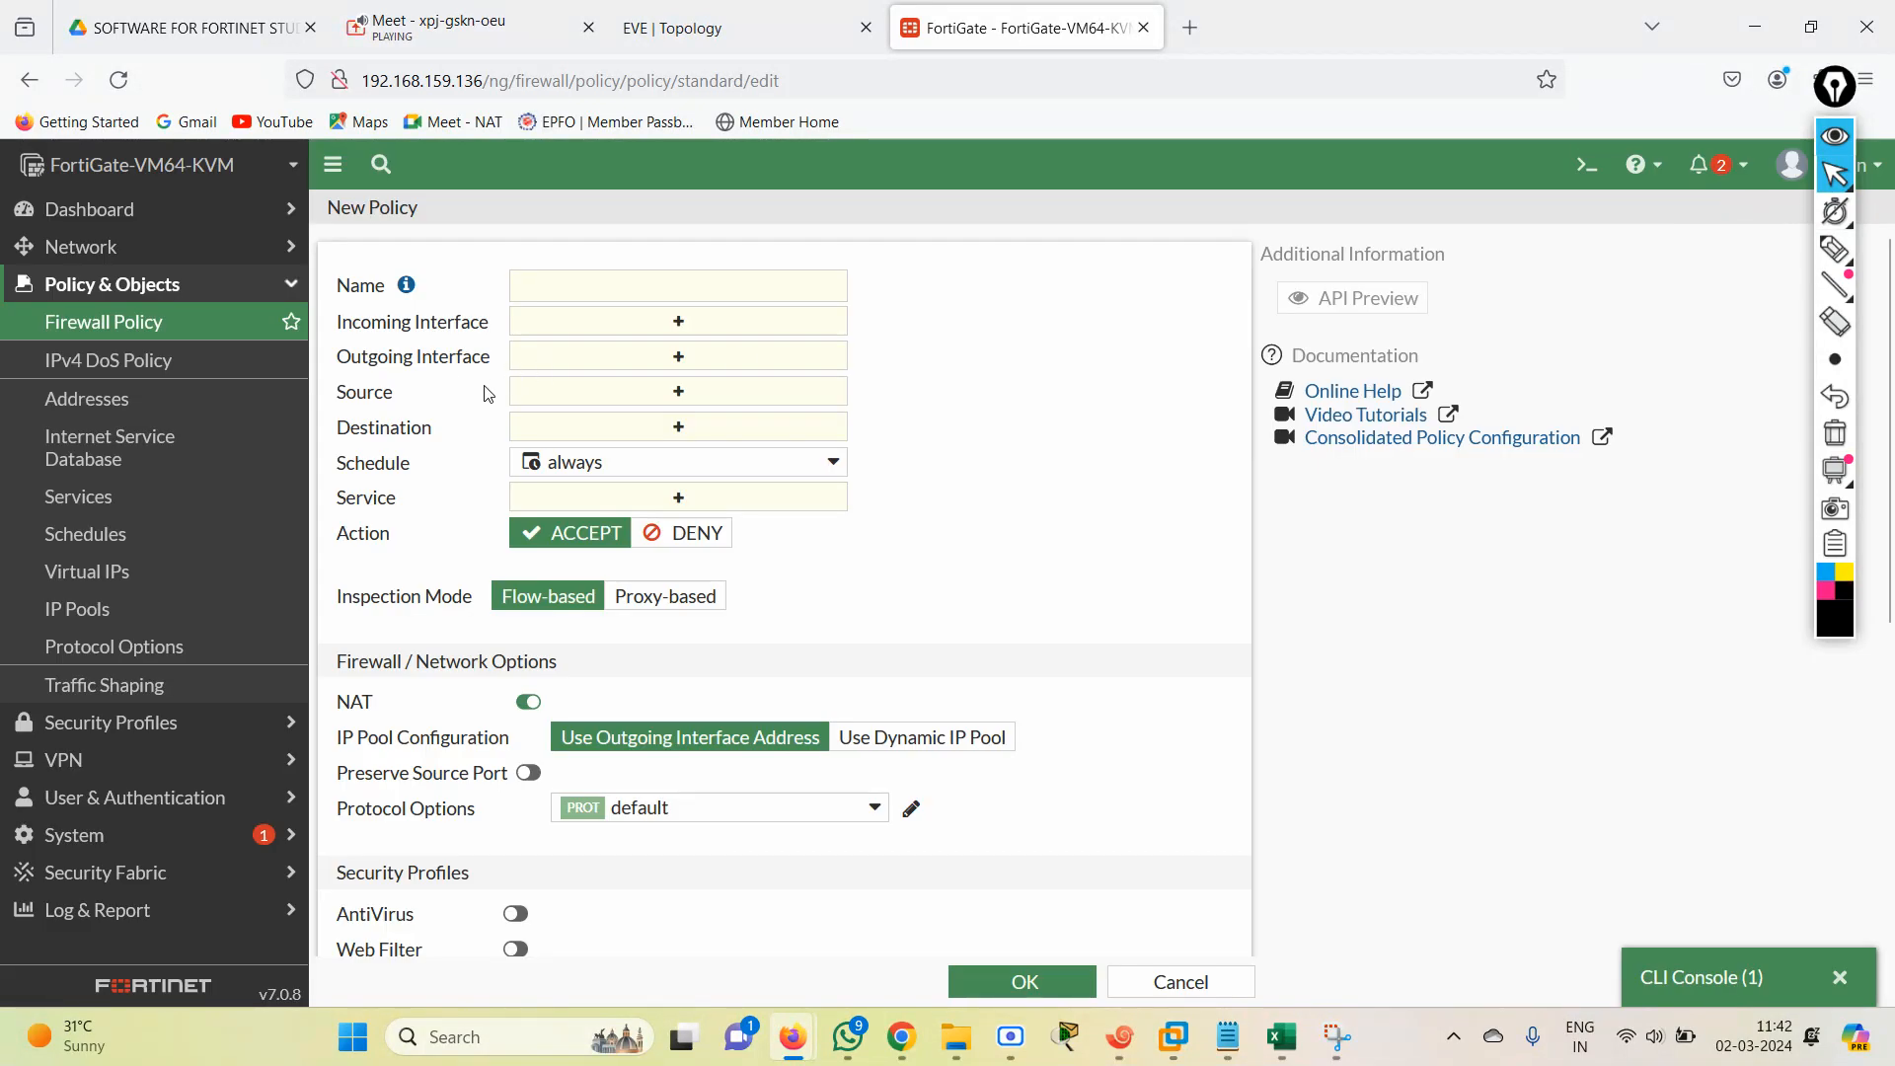
{"action": "mouse_move", "coordinate": [1173, 1036]}
{"action": "left_click", "coordinate": [1709, 979]}
{"action": "type", "text": "set s"}
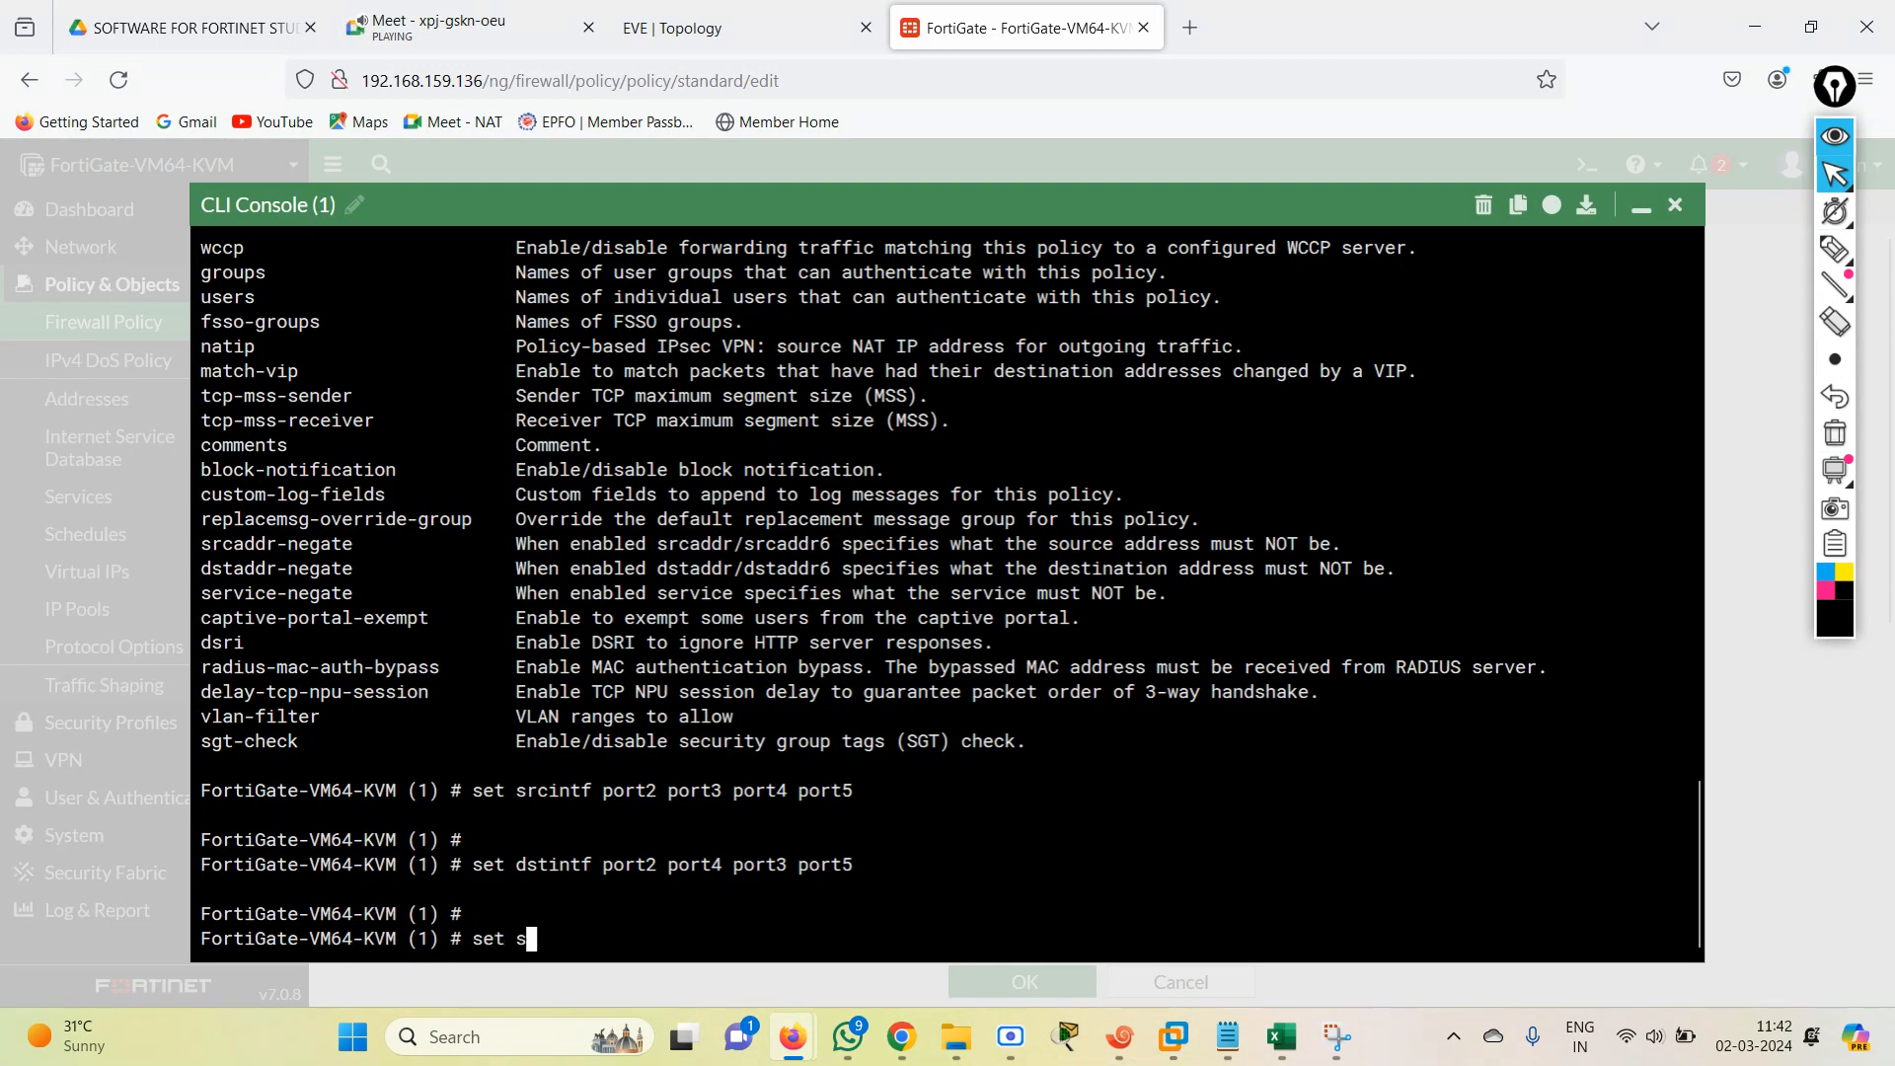
{"action": "type", "text": "rcintf"}
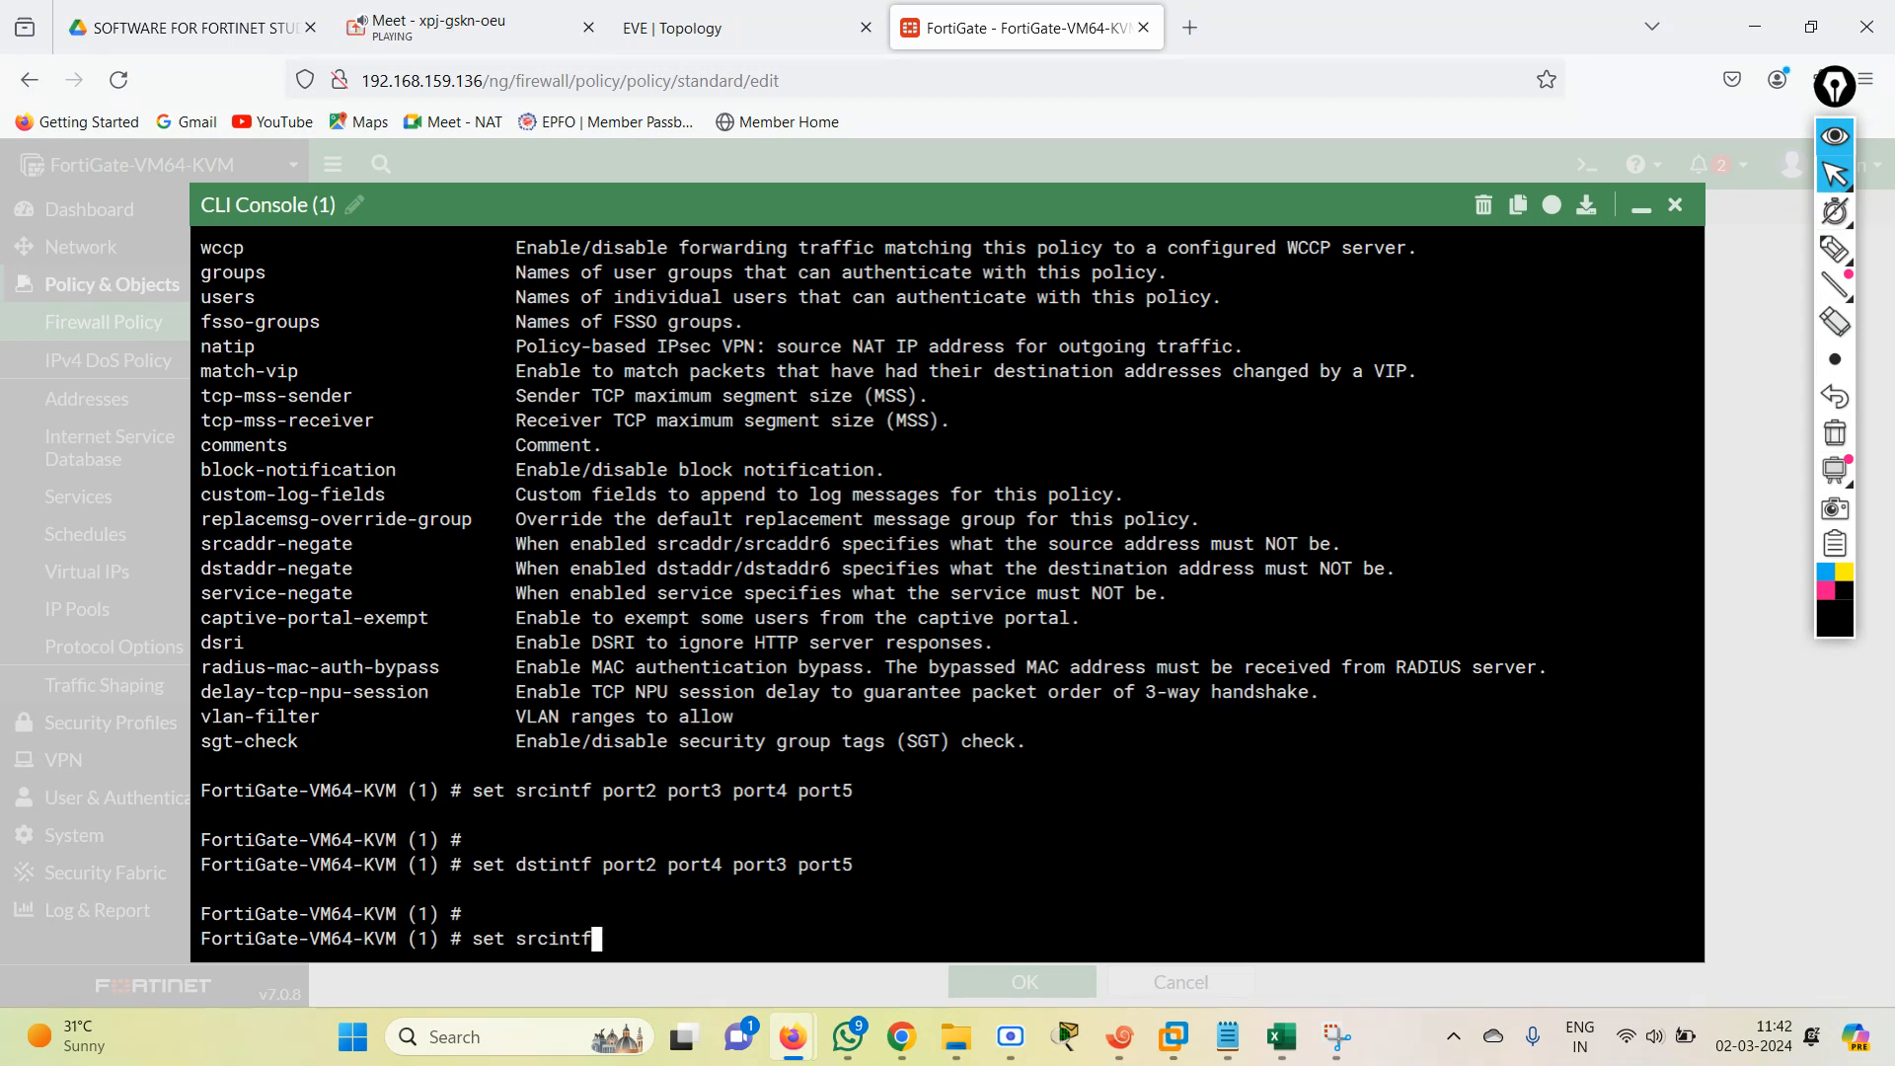
{"action": "key", "text": "BackSpace"}
{"action": "key", "text": "BackSpace"}
{"action": "key", "text": "BackSpace"}
{"action": "key", "text": "BackSpace"}
{"action": "key", "text": "BackSpace"}
{"action": "type", "text": "caddr"}
{"action": "type", "text": "ALL"}
{"action": "key", "text": "Return"}
Set the source address (srcaddr) of policy entry 1 to lowercase all.
{"action": "key", "text": "Up"}
{"action": "key", "text": "Up"}
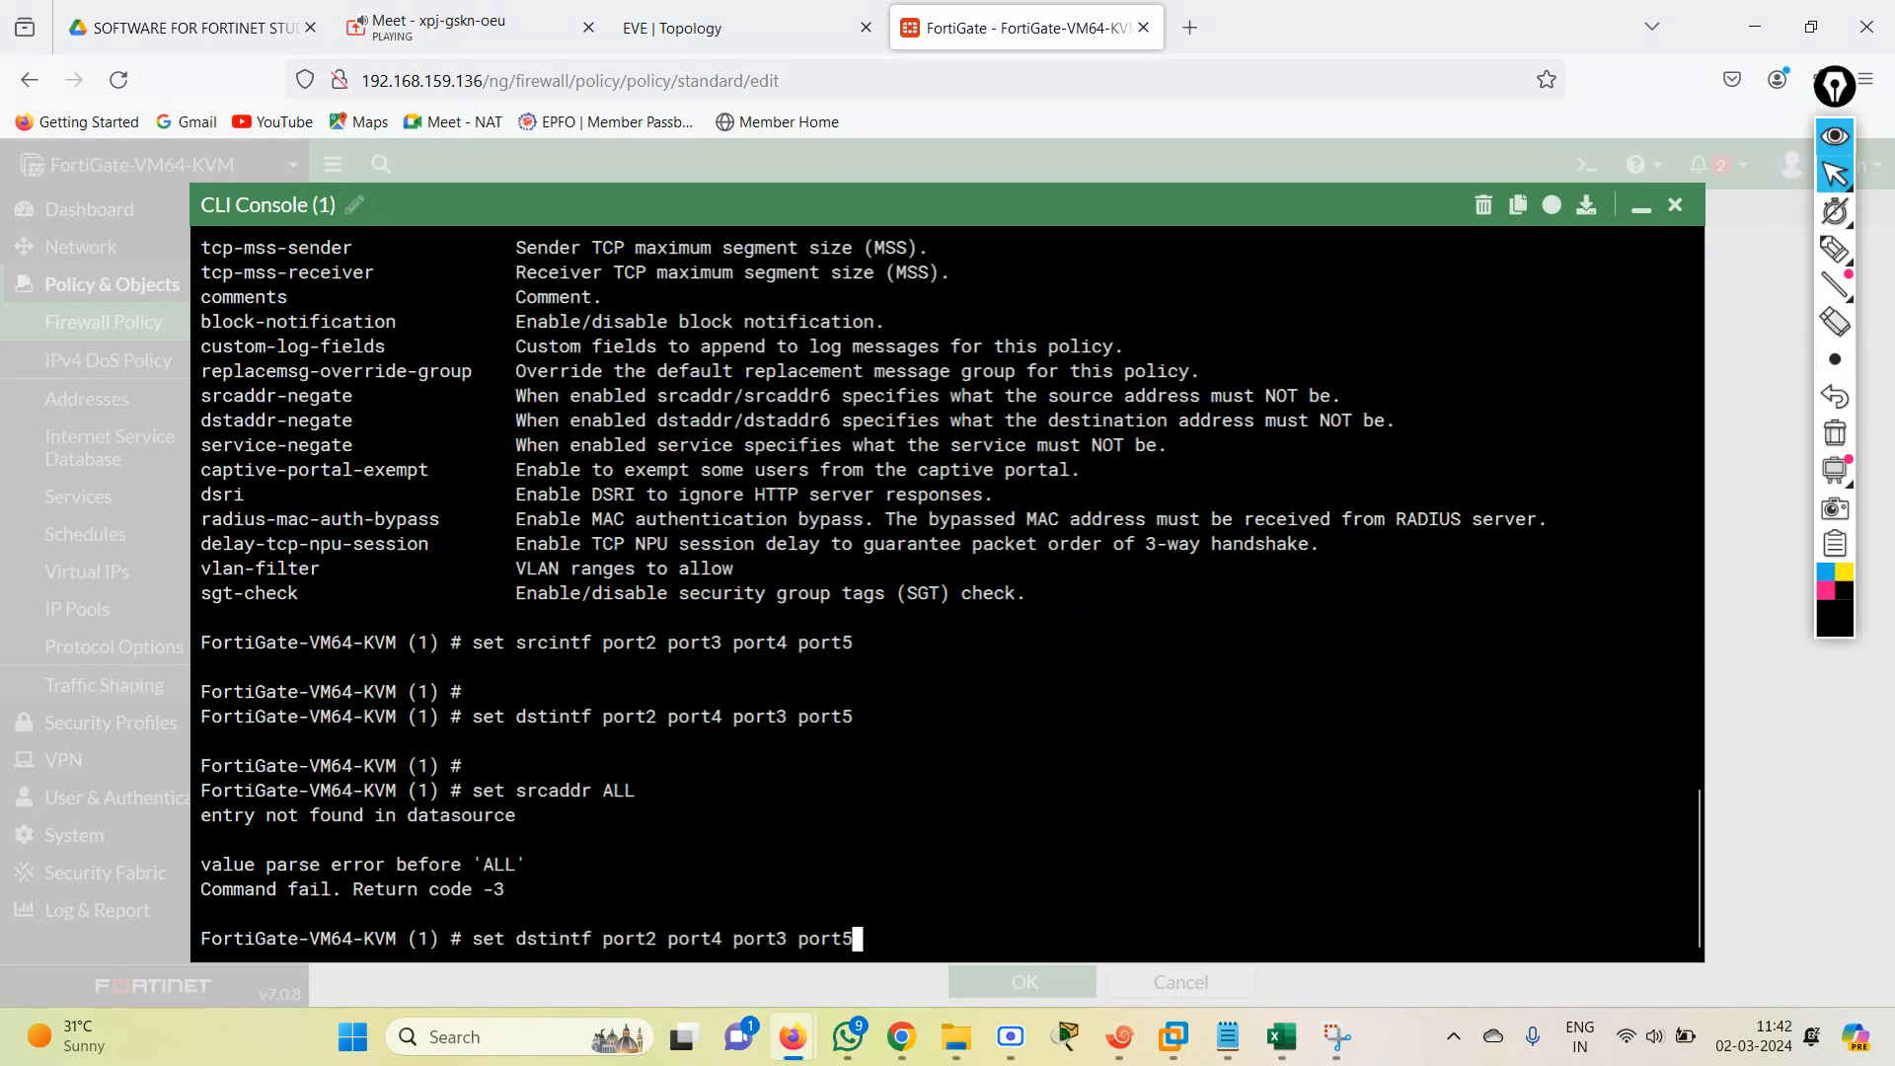
{"action": "key", "text": "Down"}
{"action": "key", "text": "BackSpace"}
{"action": "key", "text": "BackSpace"}
{"action": "key", "text": "BackSpace"}
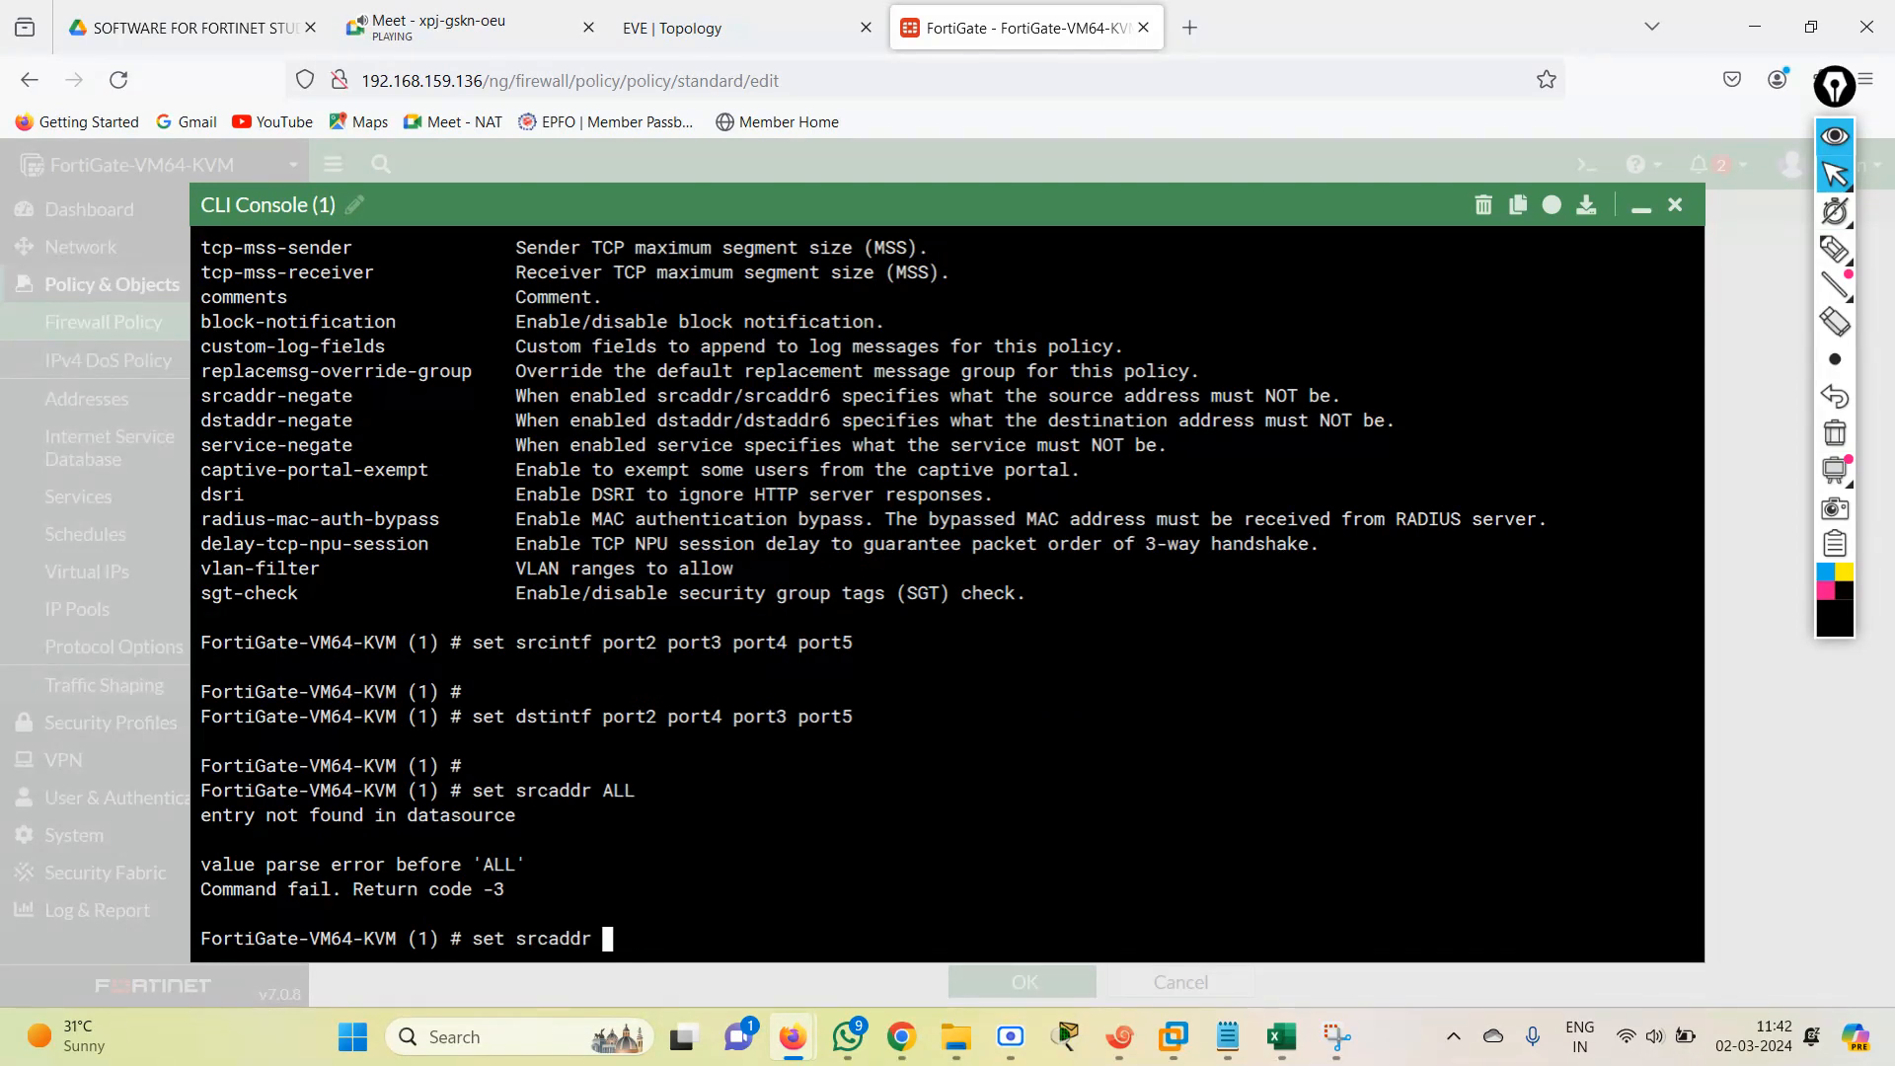
{"action": "type", "text": "all"}
{"action": "key", "text": "Return"}
Try to run sed dstadd and sed dst for the policy's destination address.
{"action": "type", "text": "se"}
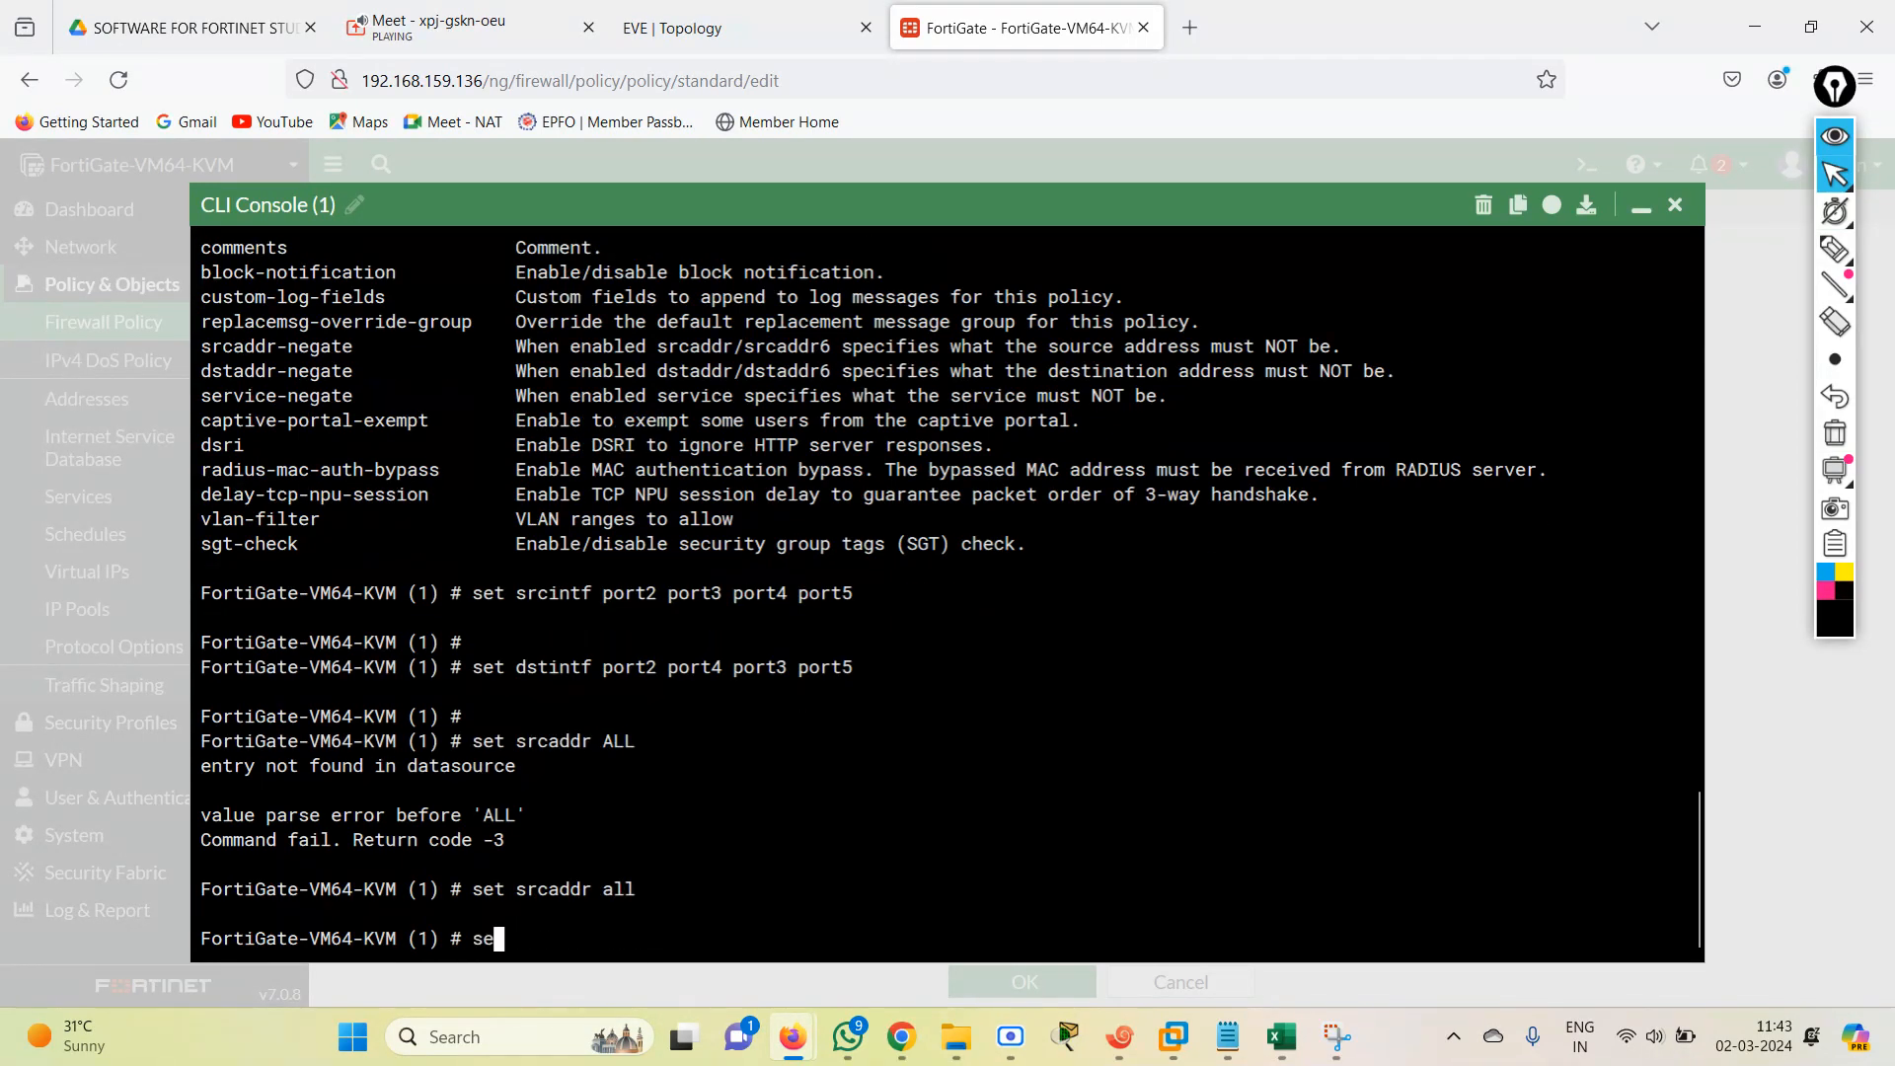
{"action": "type", "text": "d dstadd"}
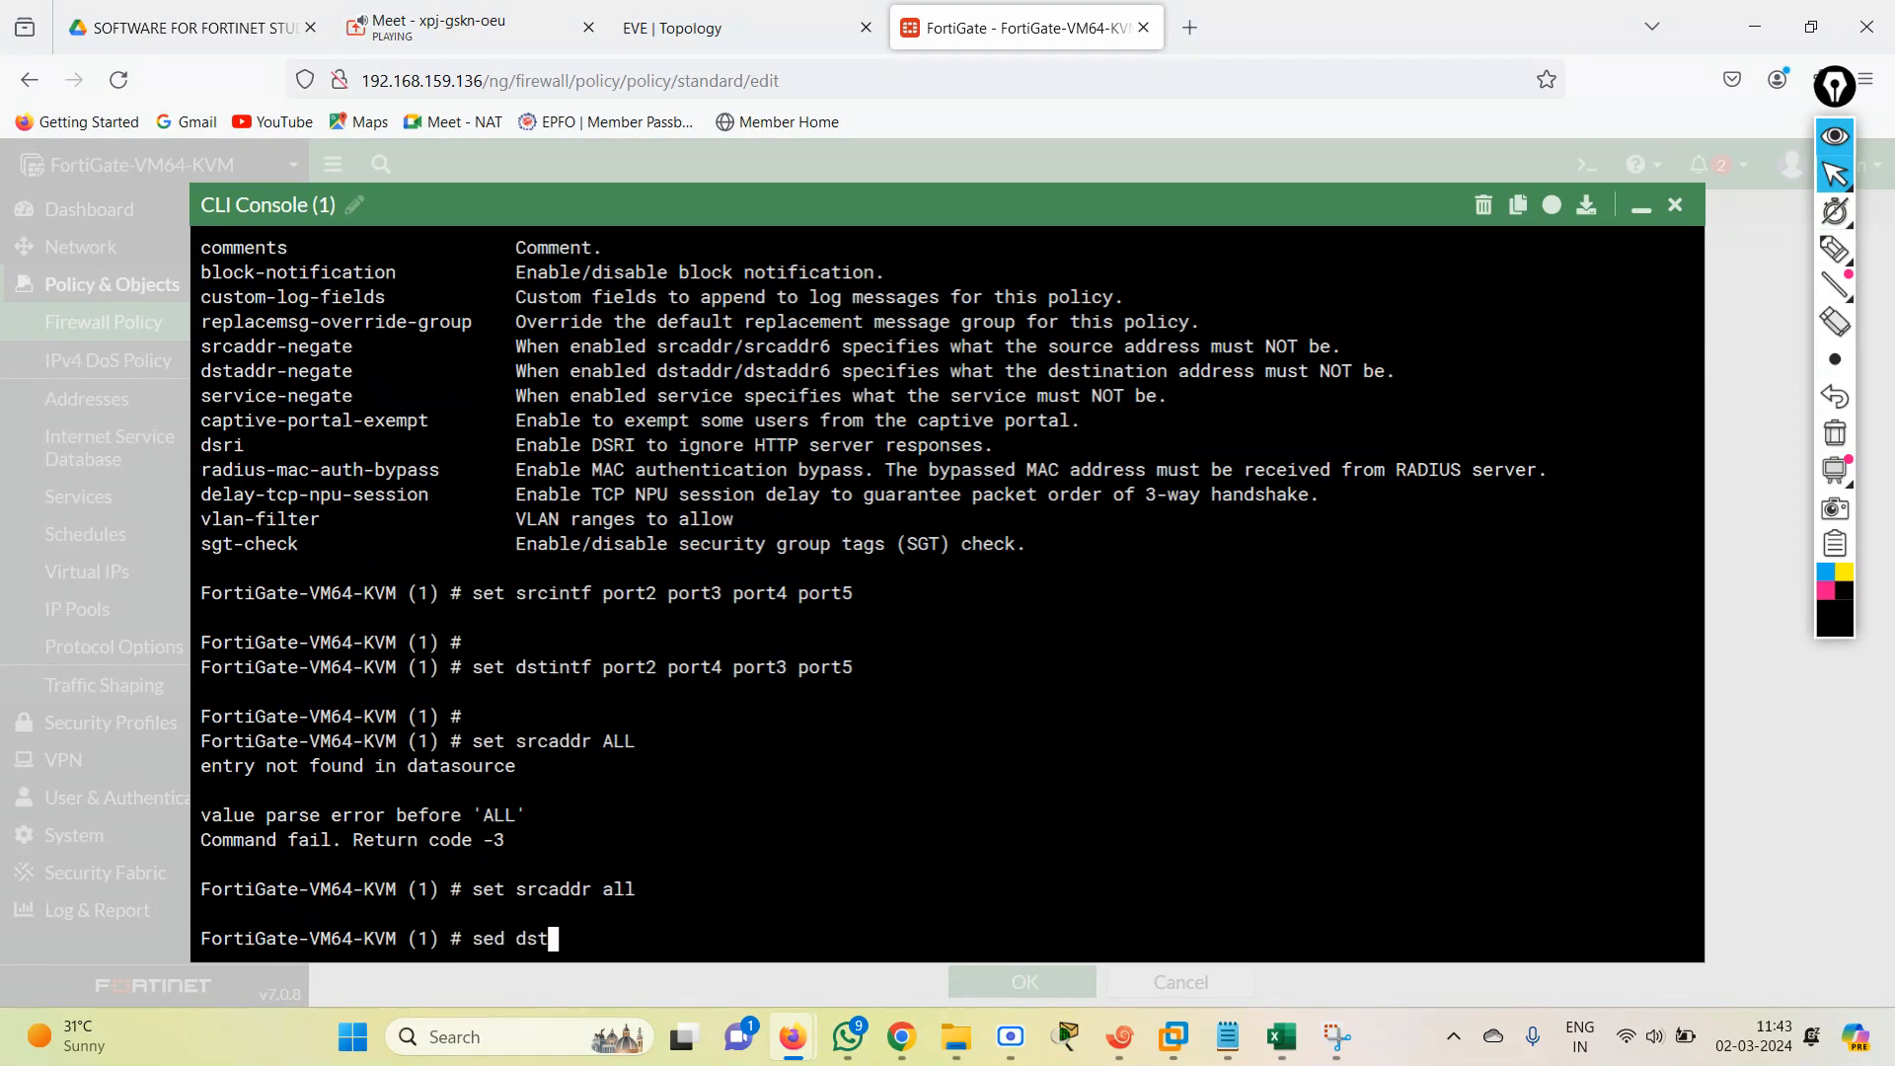
{"action": "key", "text": "Tab"}
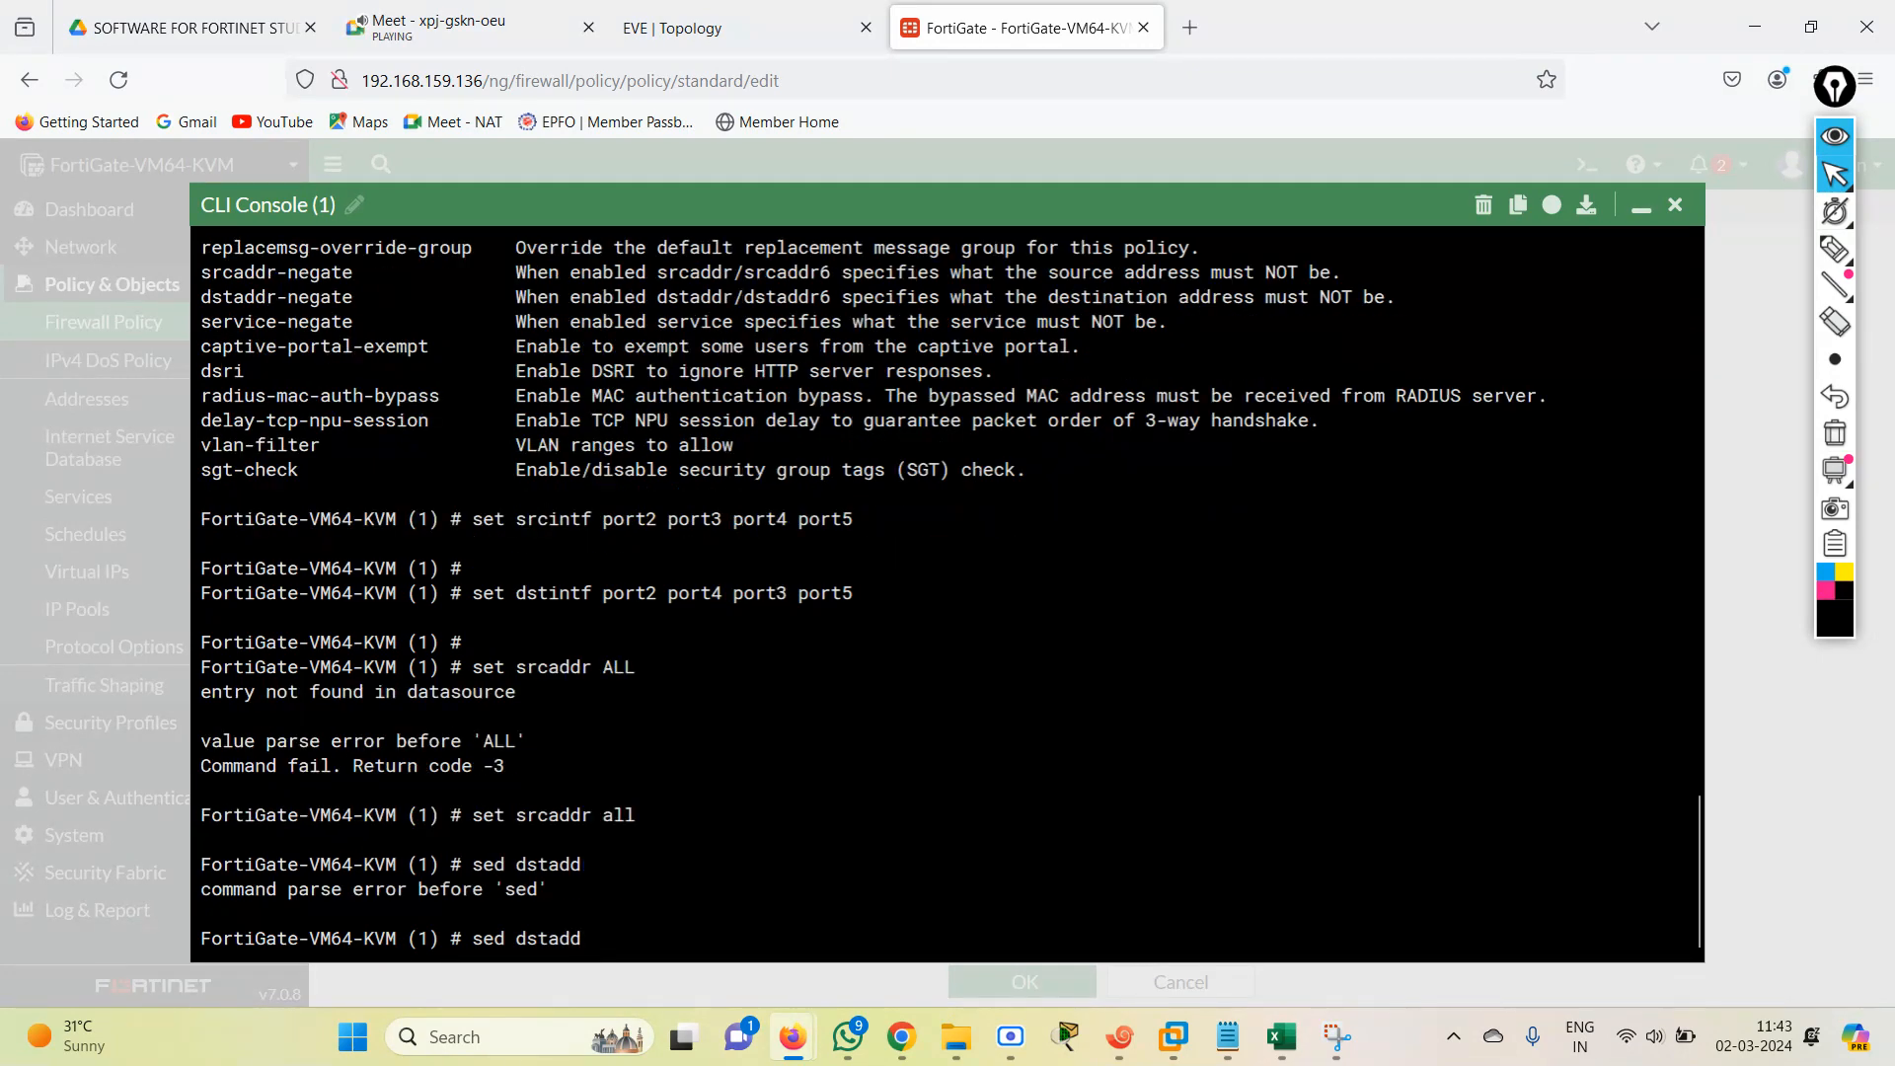
{"action": "key", "text": "BackSpace"}
{"action": "key", "text": "BackSpace"}
{"action": "key", "text": "BackSpace"}
{"action": "key", "text": "BackSpace"}
{"action": "key", "text": "BackSpace"}
{"action": "type", "text": "dst"}
{"action": "key", "text": "Tab"}
Set the destination address (dstaddr) of policy entry 1 to all.
{"action": "key", "text": "BackSpace"}
{"action": "key", "text": "BackSpace"}
{"action": "key", "text": "BackSpace"}
{"action": "key", "text": "BackSpace"}
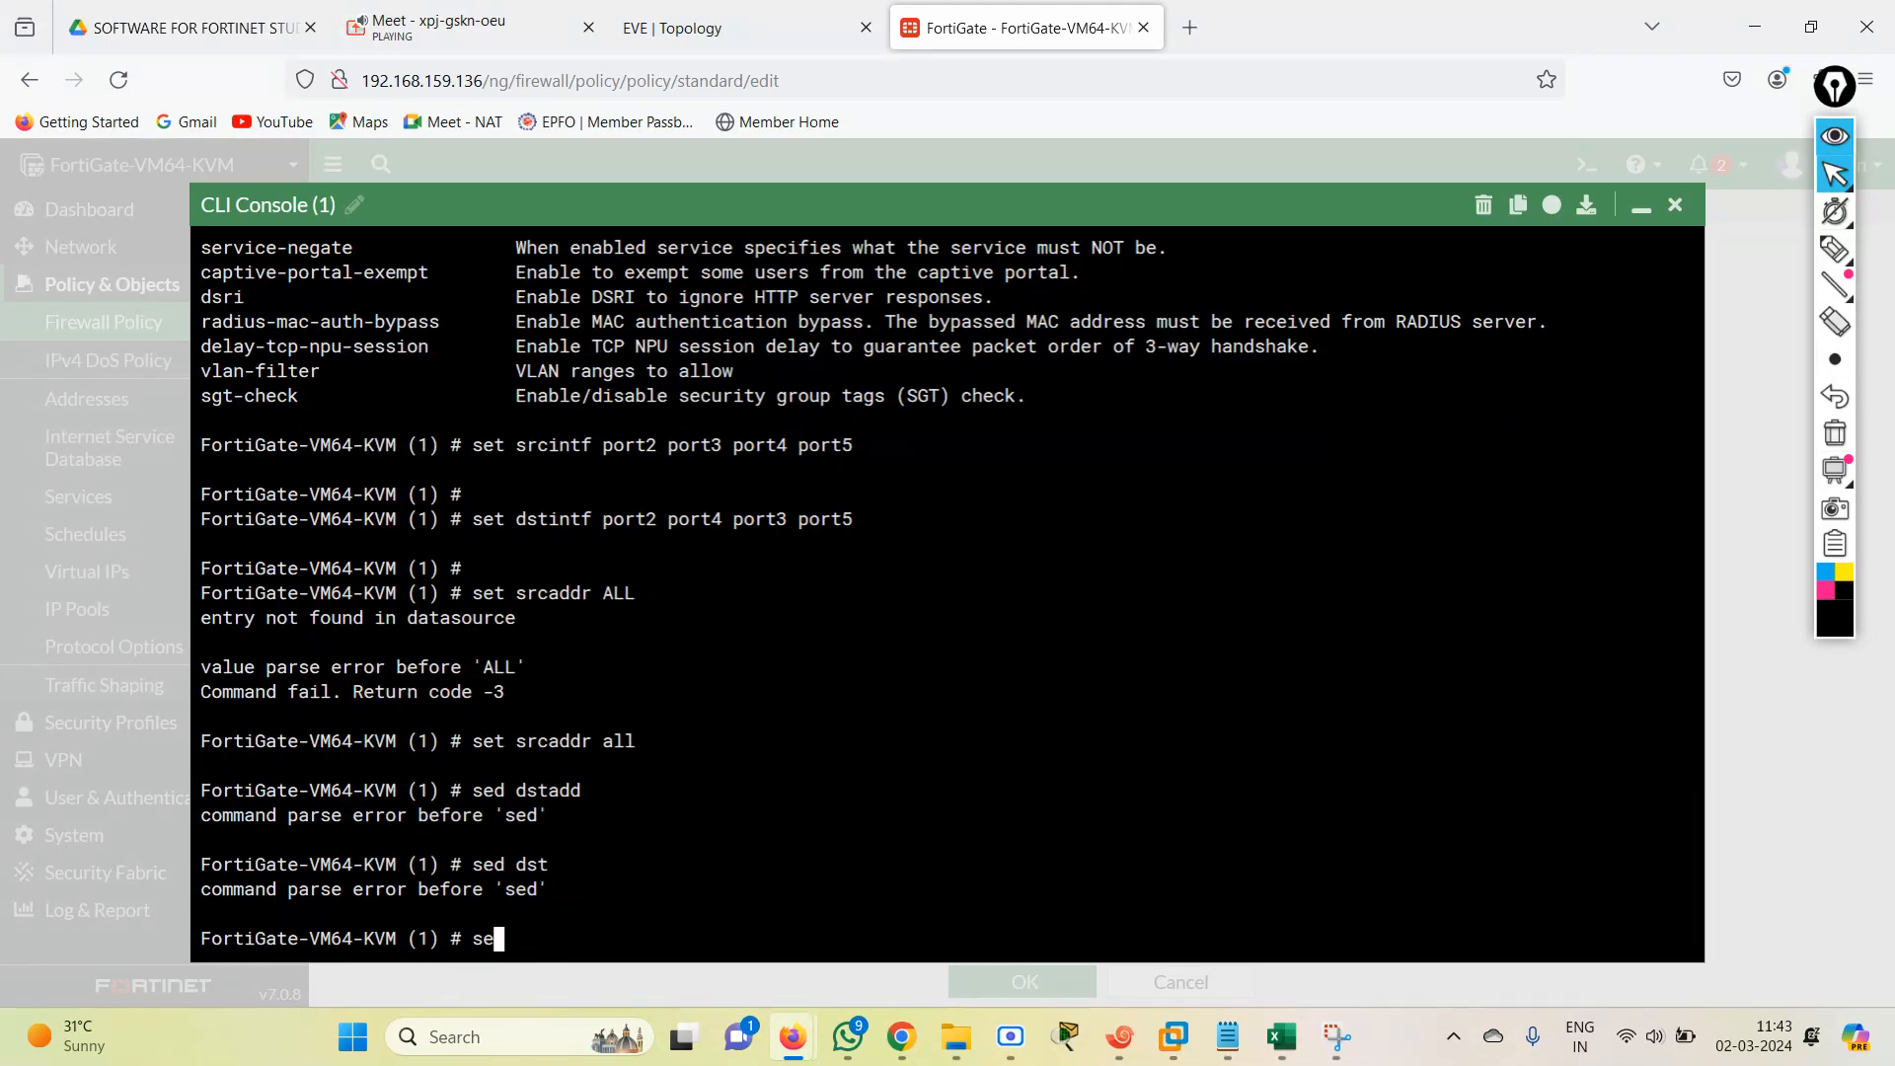
{"action": "type", "text": "t dstaddr all"}
{"action": "key", "text": "Return"}
{"action": "key", "text": "Return"}
{"action": "key", "text": "Return"}
{"action": "key", "text": "Return"}
{"action": "key", "text": "Return"}
{"action": "key", "text": "Return"}
{"action": "key", "text": "Return"}
{"action": "key", "text": "Return"}
{"action": "key", "text": "Return"}
{"action": "key", "text": "Return"}
{"action": "key", "text": "Return"}
{"action": "key", "text": "Return"}
{"action": "key", "text": "Return"}
{"action": "key", "text": "Return"}
{"action": "key", "text": "Return"}
{"action": "key", "text": "Return"}
{"action": "key", "text": "Return"}
{"action": "key", "text": "Return"}
{"action": "key", "text": "Return"}
{"action": "key", "text": "Return"}
{"action": "key", "text": "Return"}
{"action": "key", "text": "Return"}
{"action": "key", "text": "Return"}
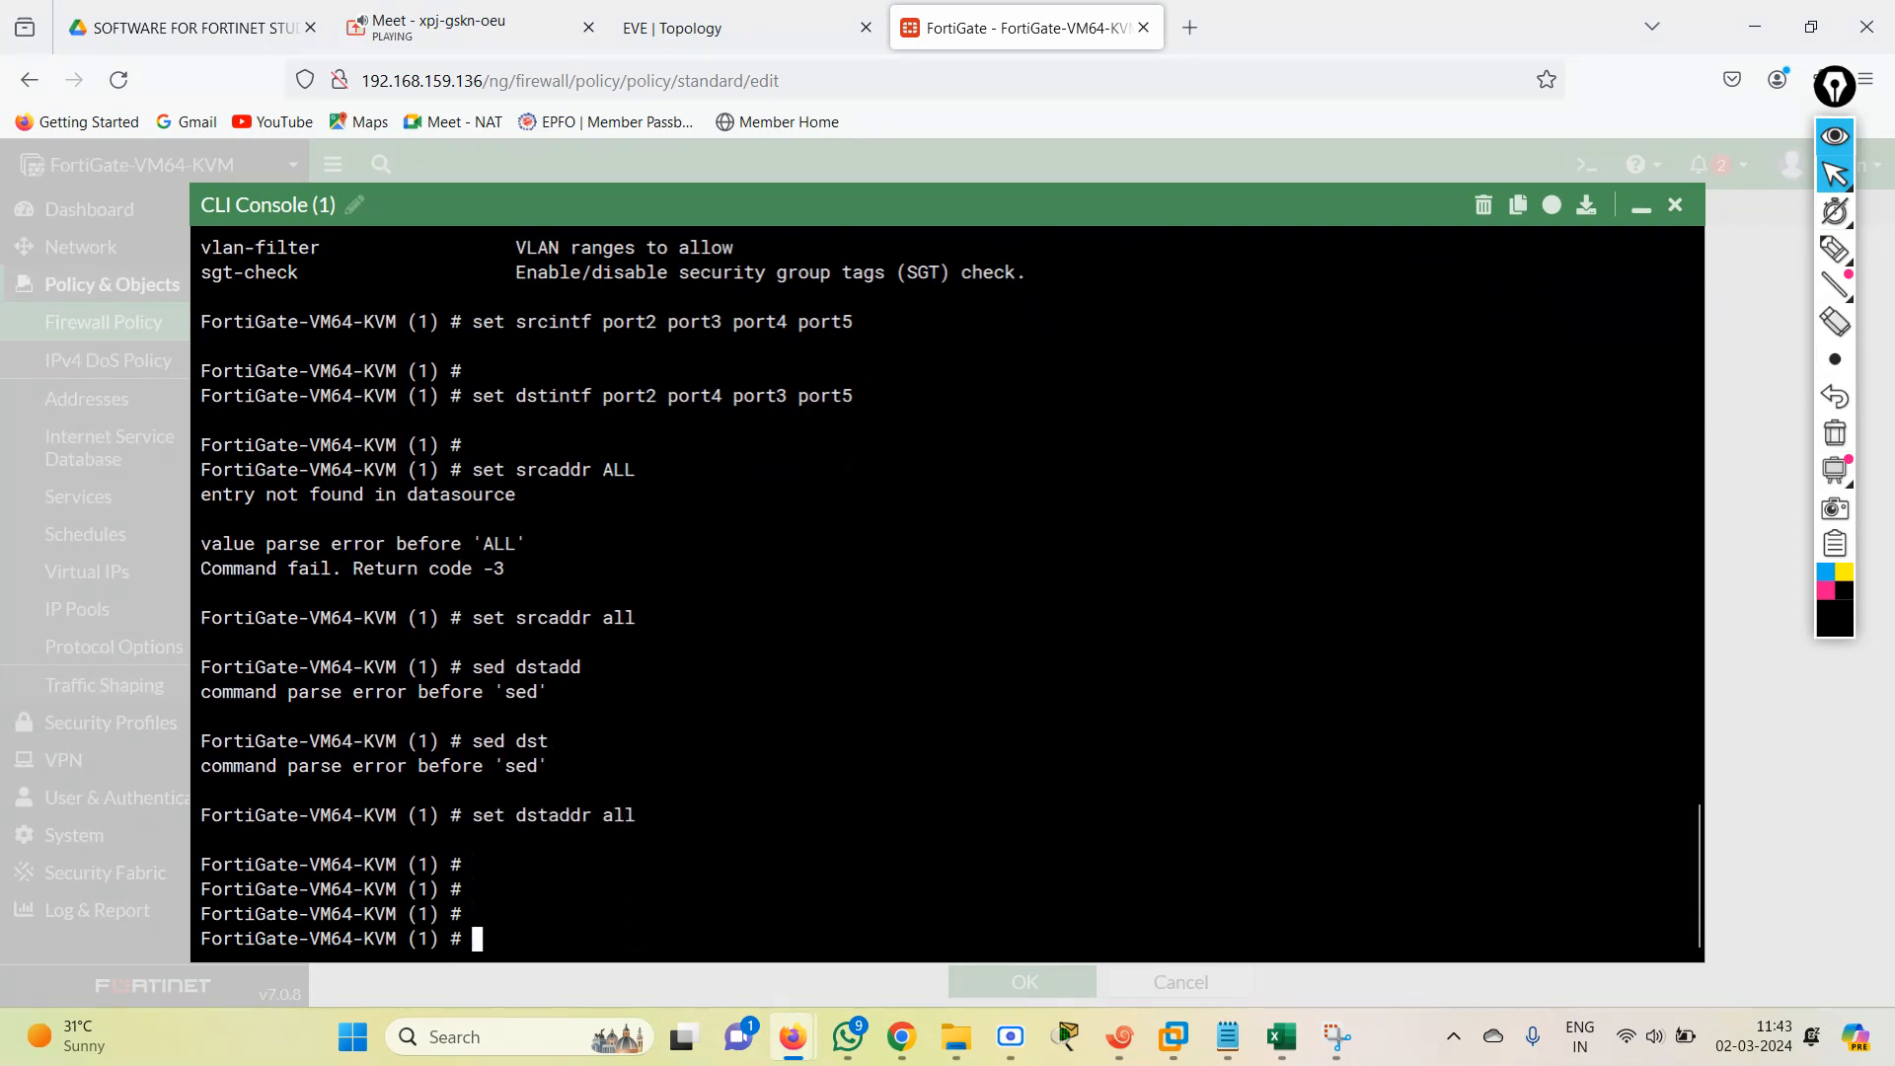
Check the schedule field in the new policy form and set the schedule of CLI policy entry 1 to always.
{"action": "left_click", "coordinate": [1640, 208]}
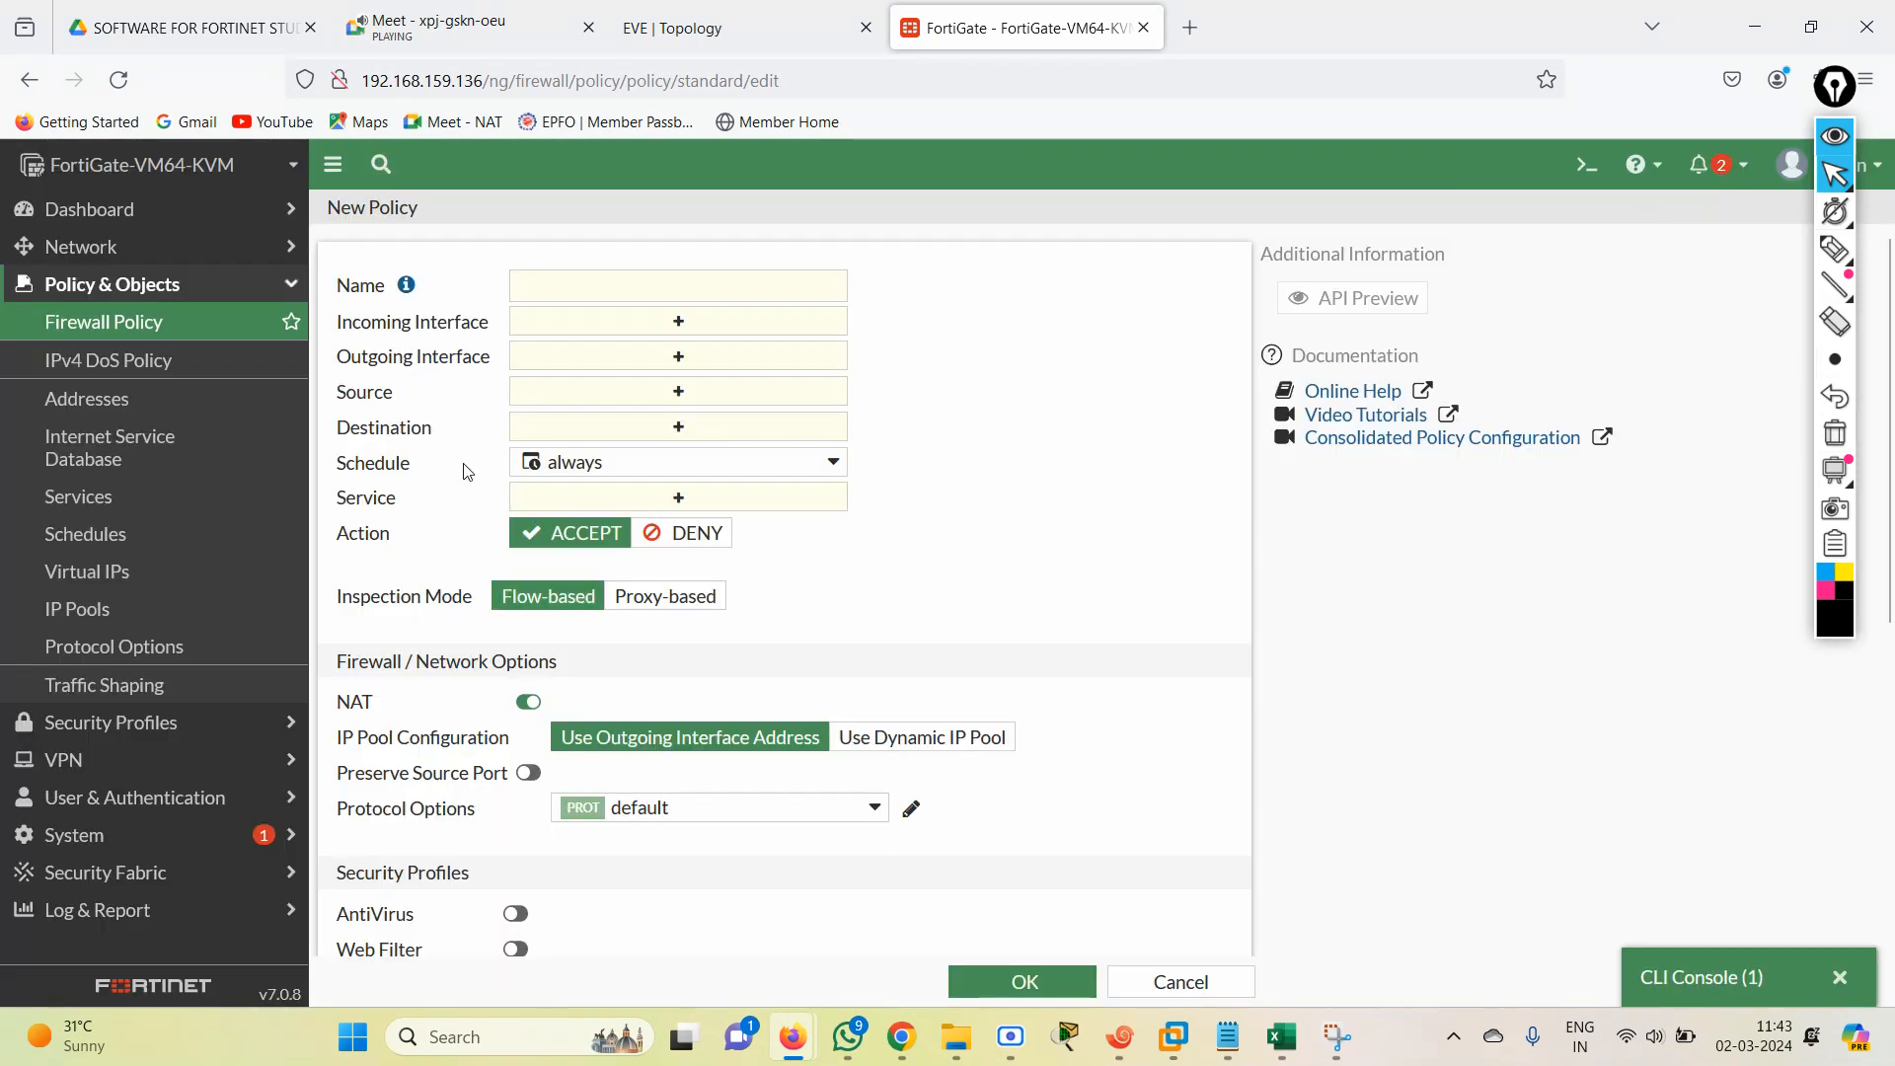
{"action": "left_click", "coordinate": [1685, 977]}
{"action": "type", "text": "set"}
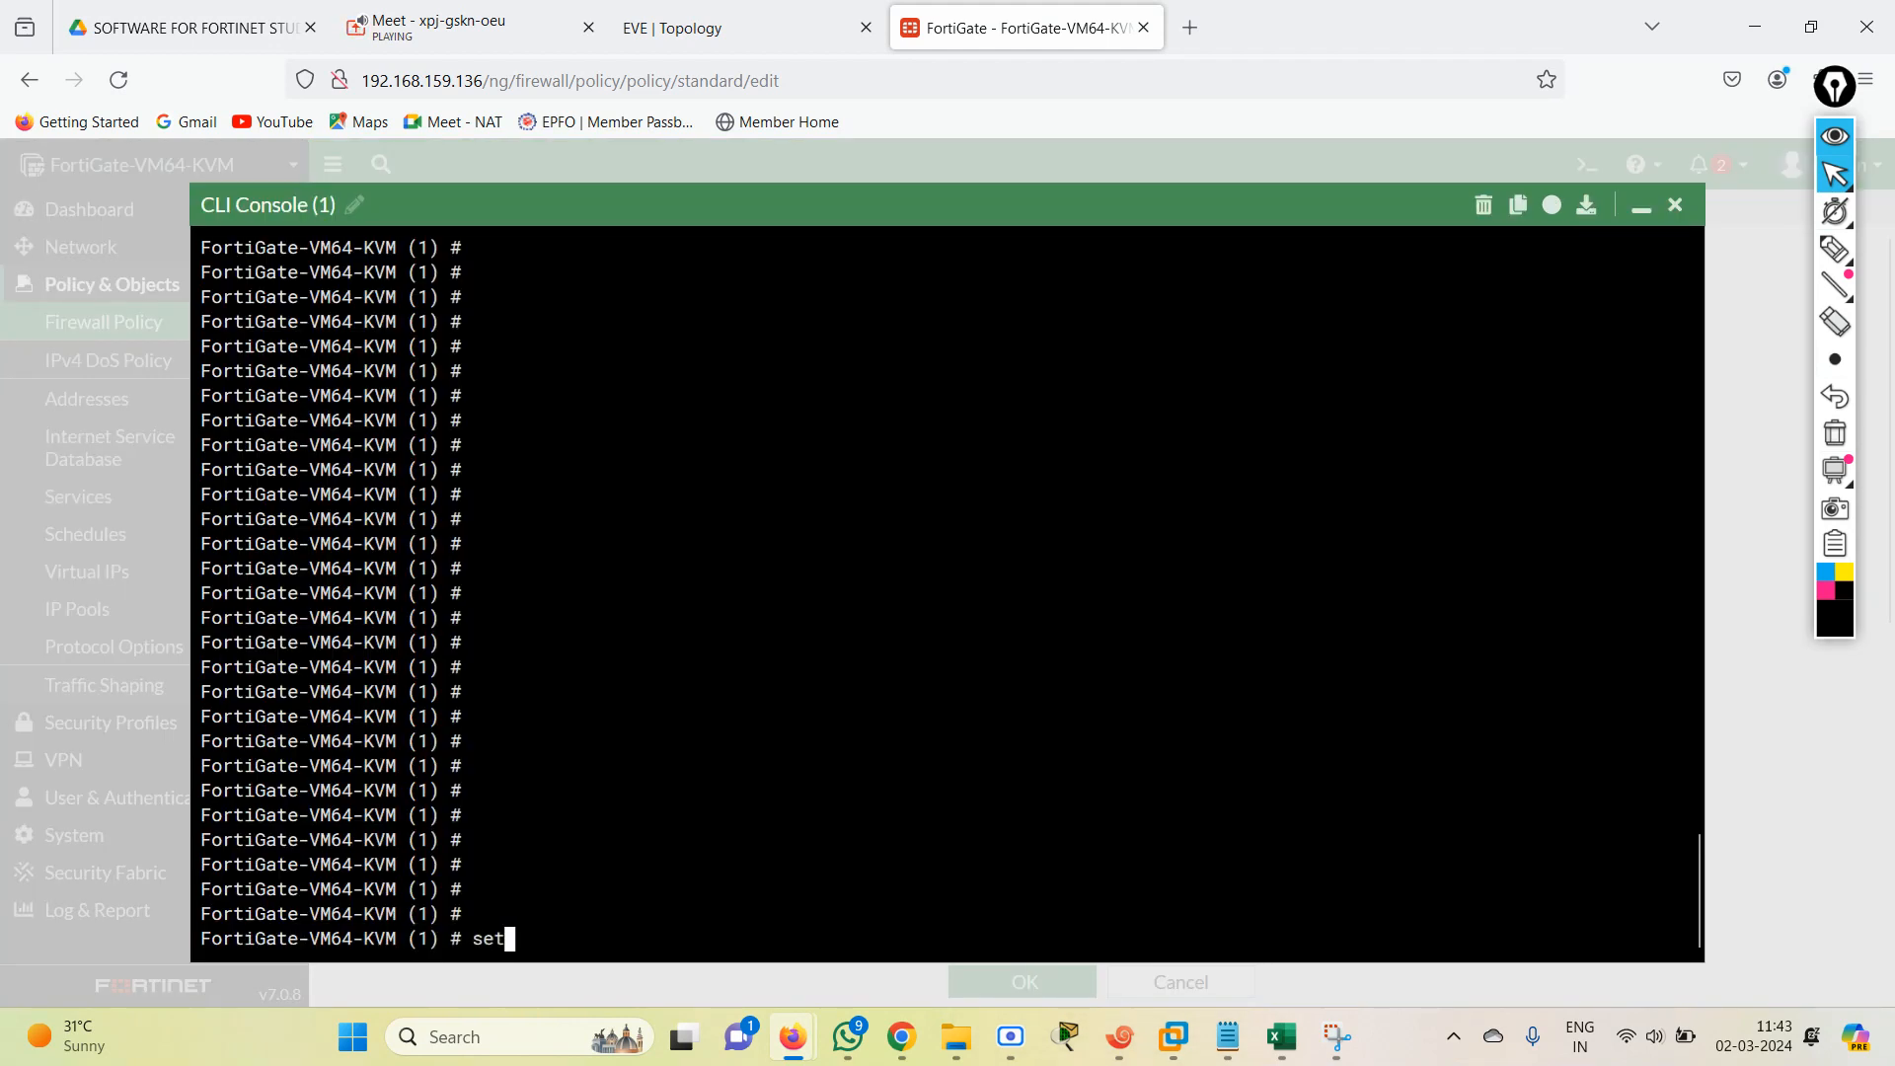
{"action": "type", "text": " schedule "}
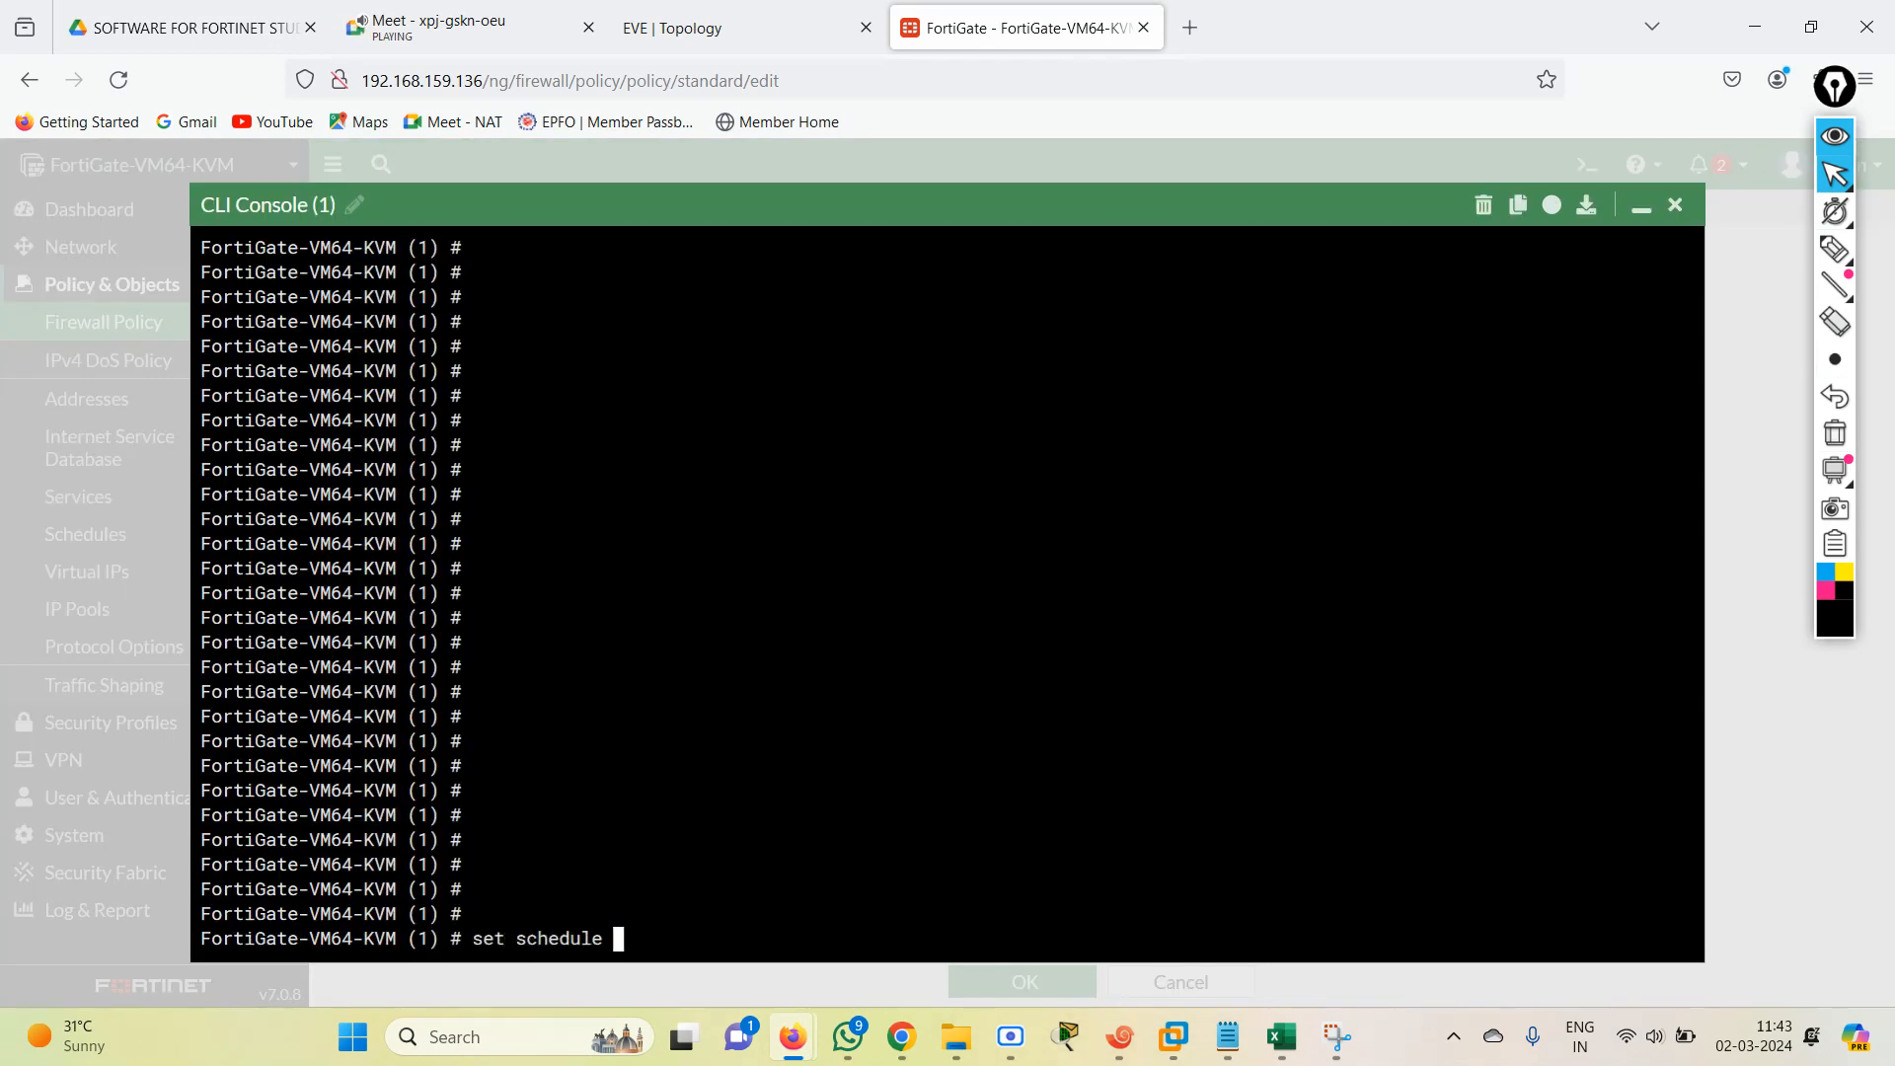
{"action": "type", "text": "always"}
{"action": "key", "text": "Return"}
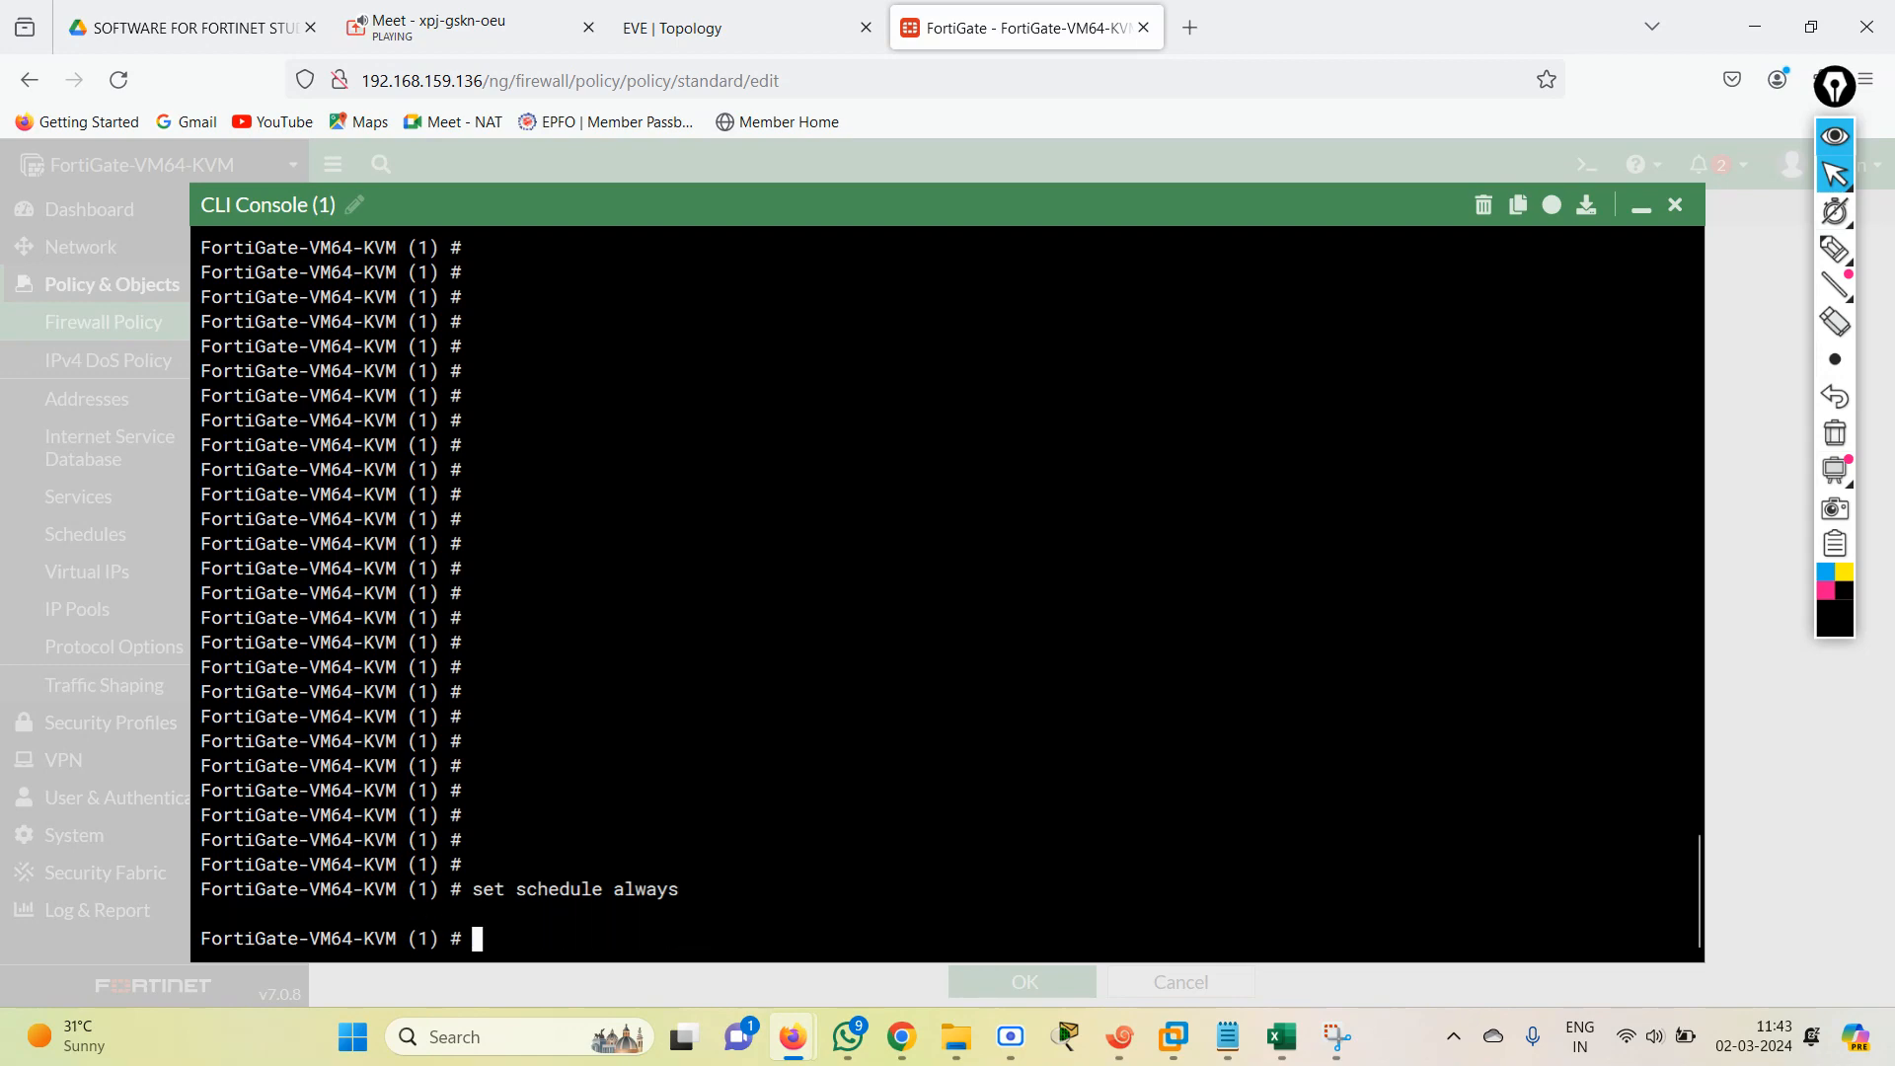
Check the service field in the new policy form and try to set the CLI policy's service to lowercase all.
{"action": "type", "text": "set"}
{"action": "left_click", "coordinate": [1640, 209]}
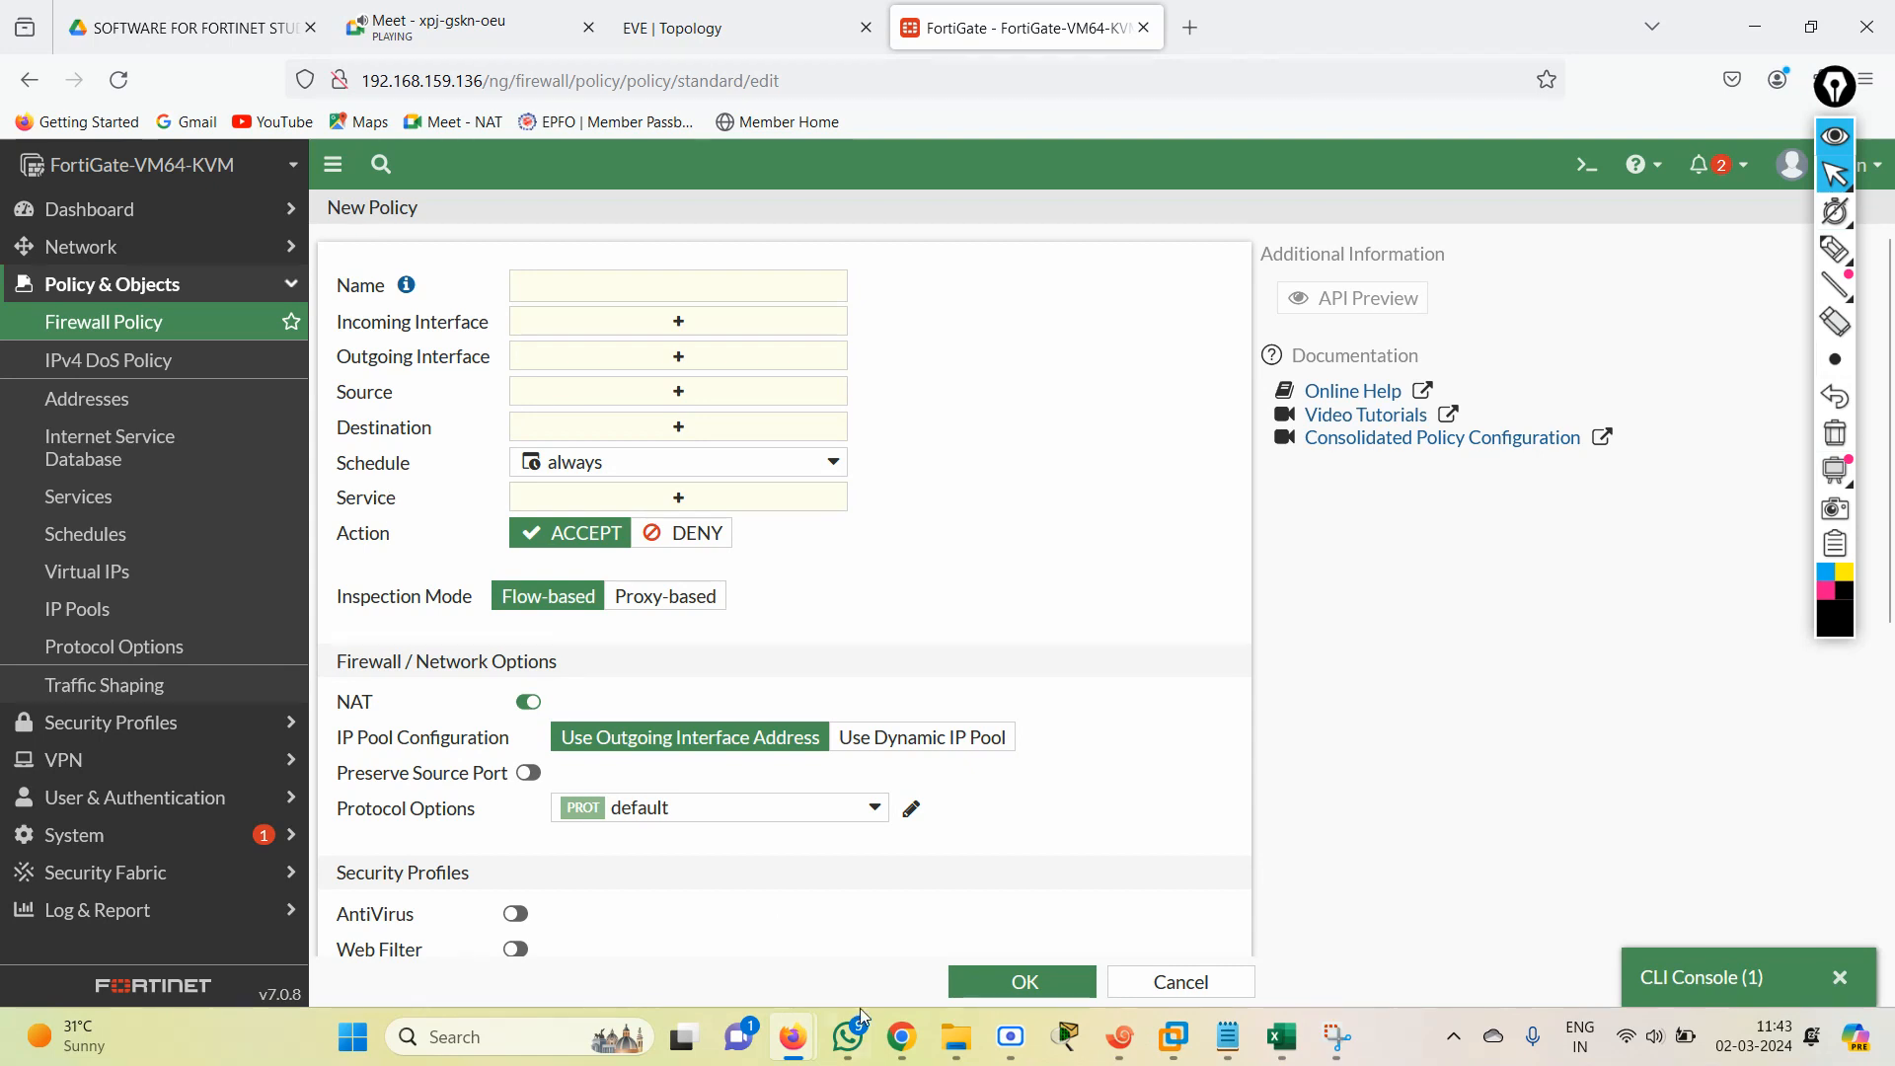
{"action": "left_click", "coordinate": [1738, 977]}
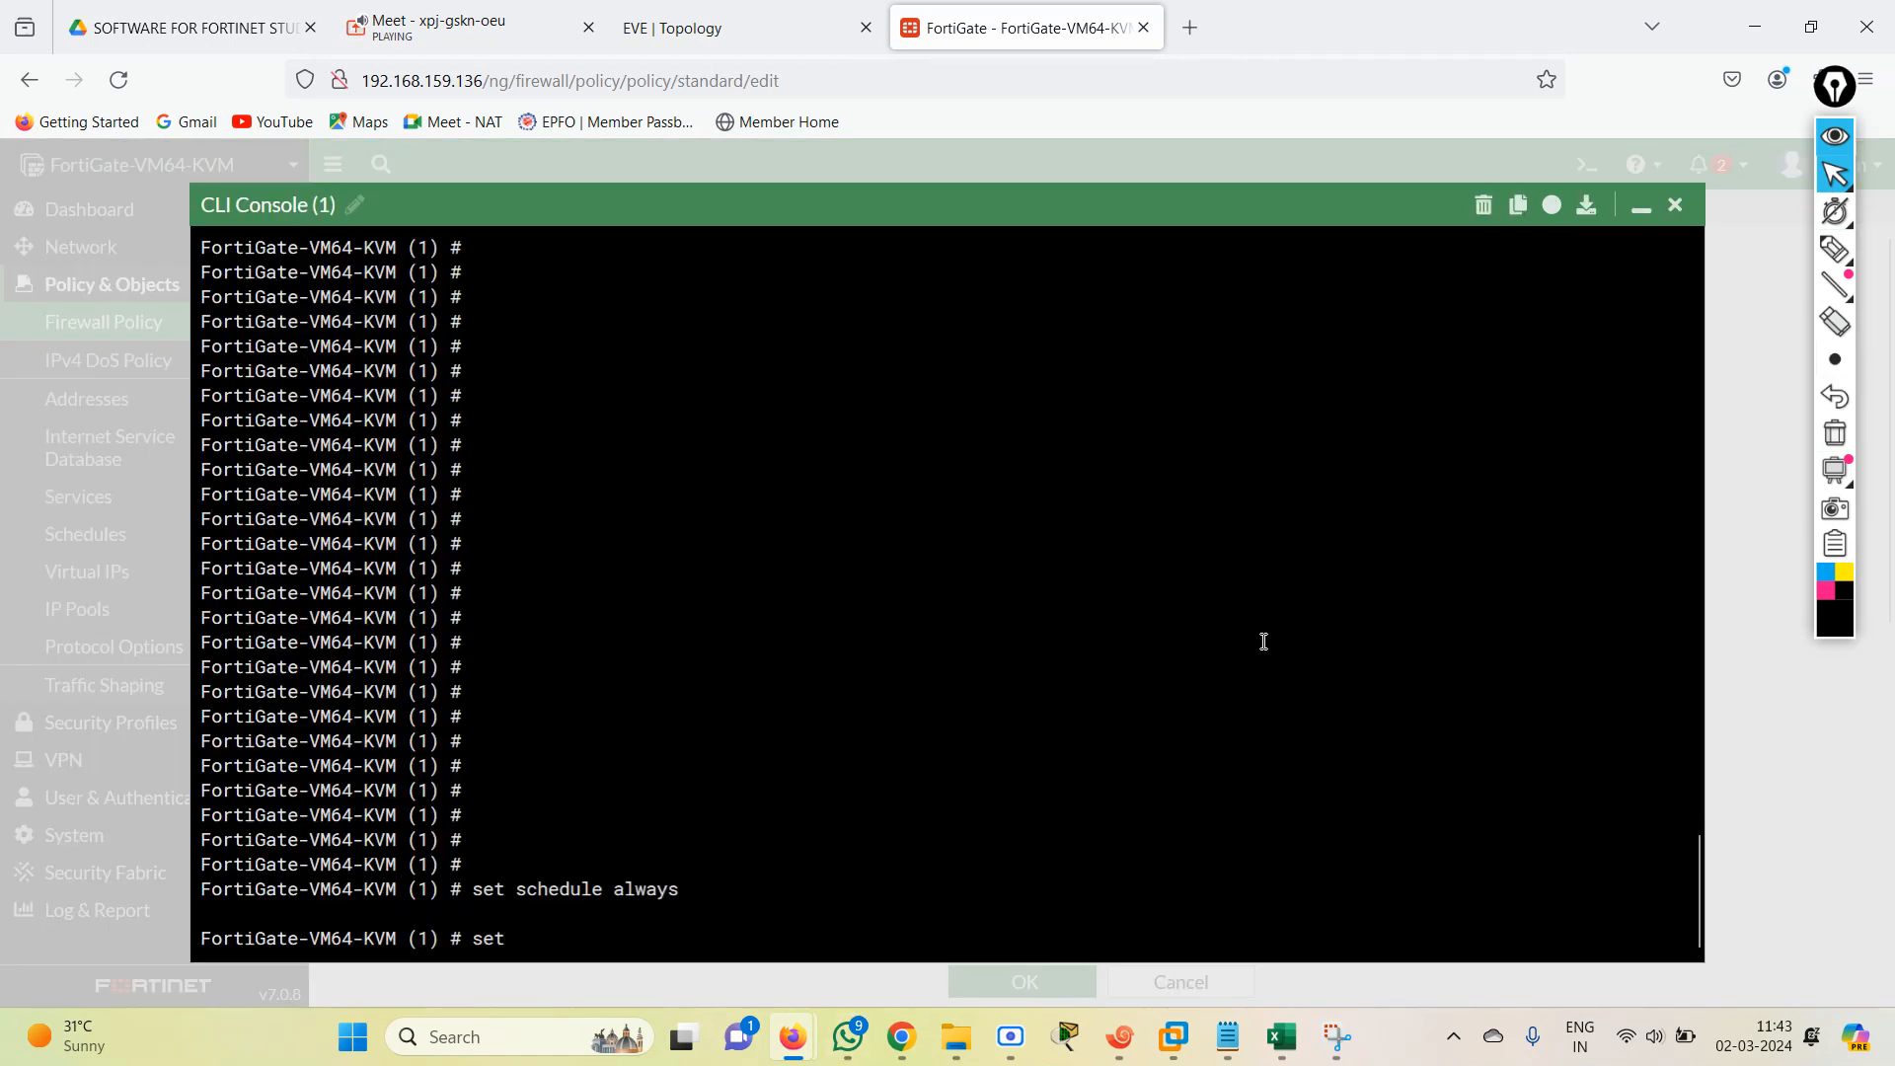
{"action": "type", "text": "service"}
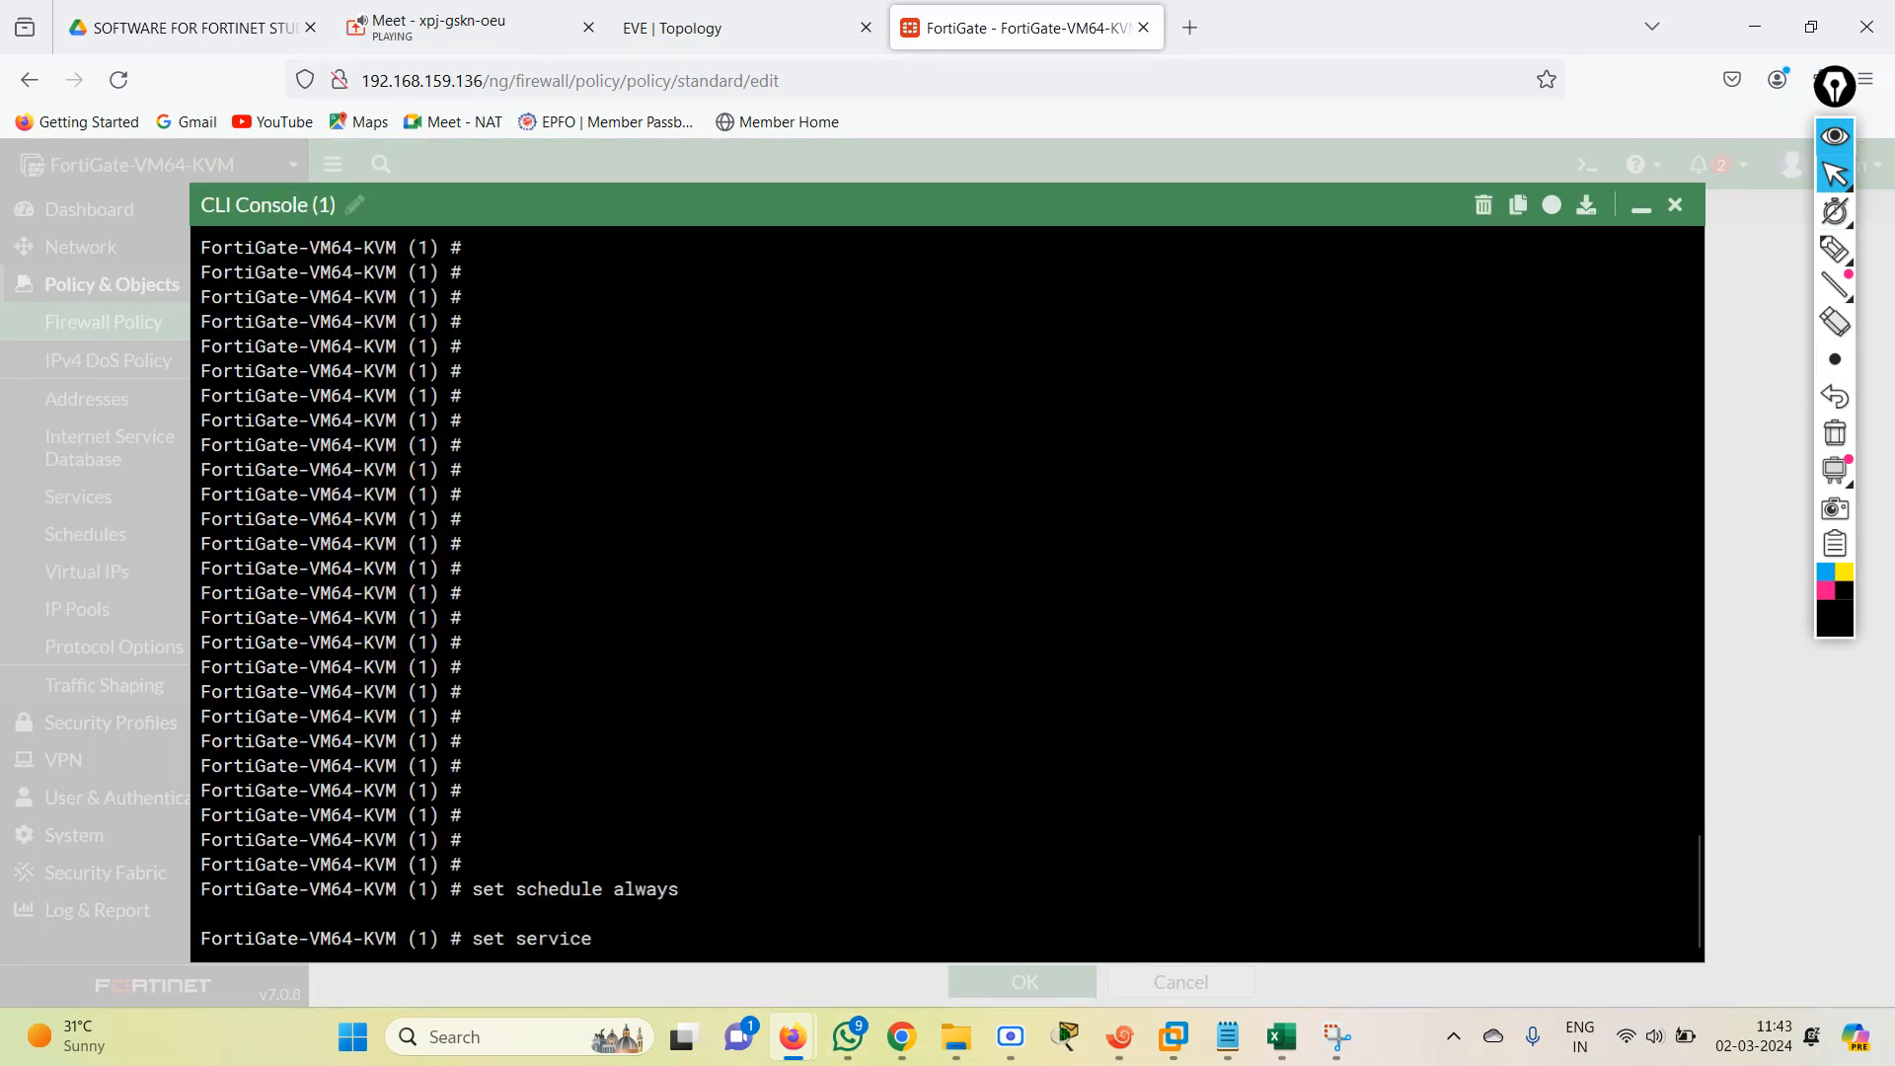
{"action": "type", "text": " all"}
{"action": "key", "text": "Return"}
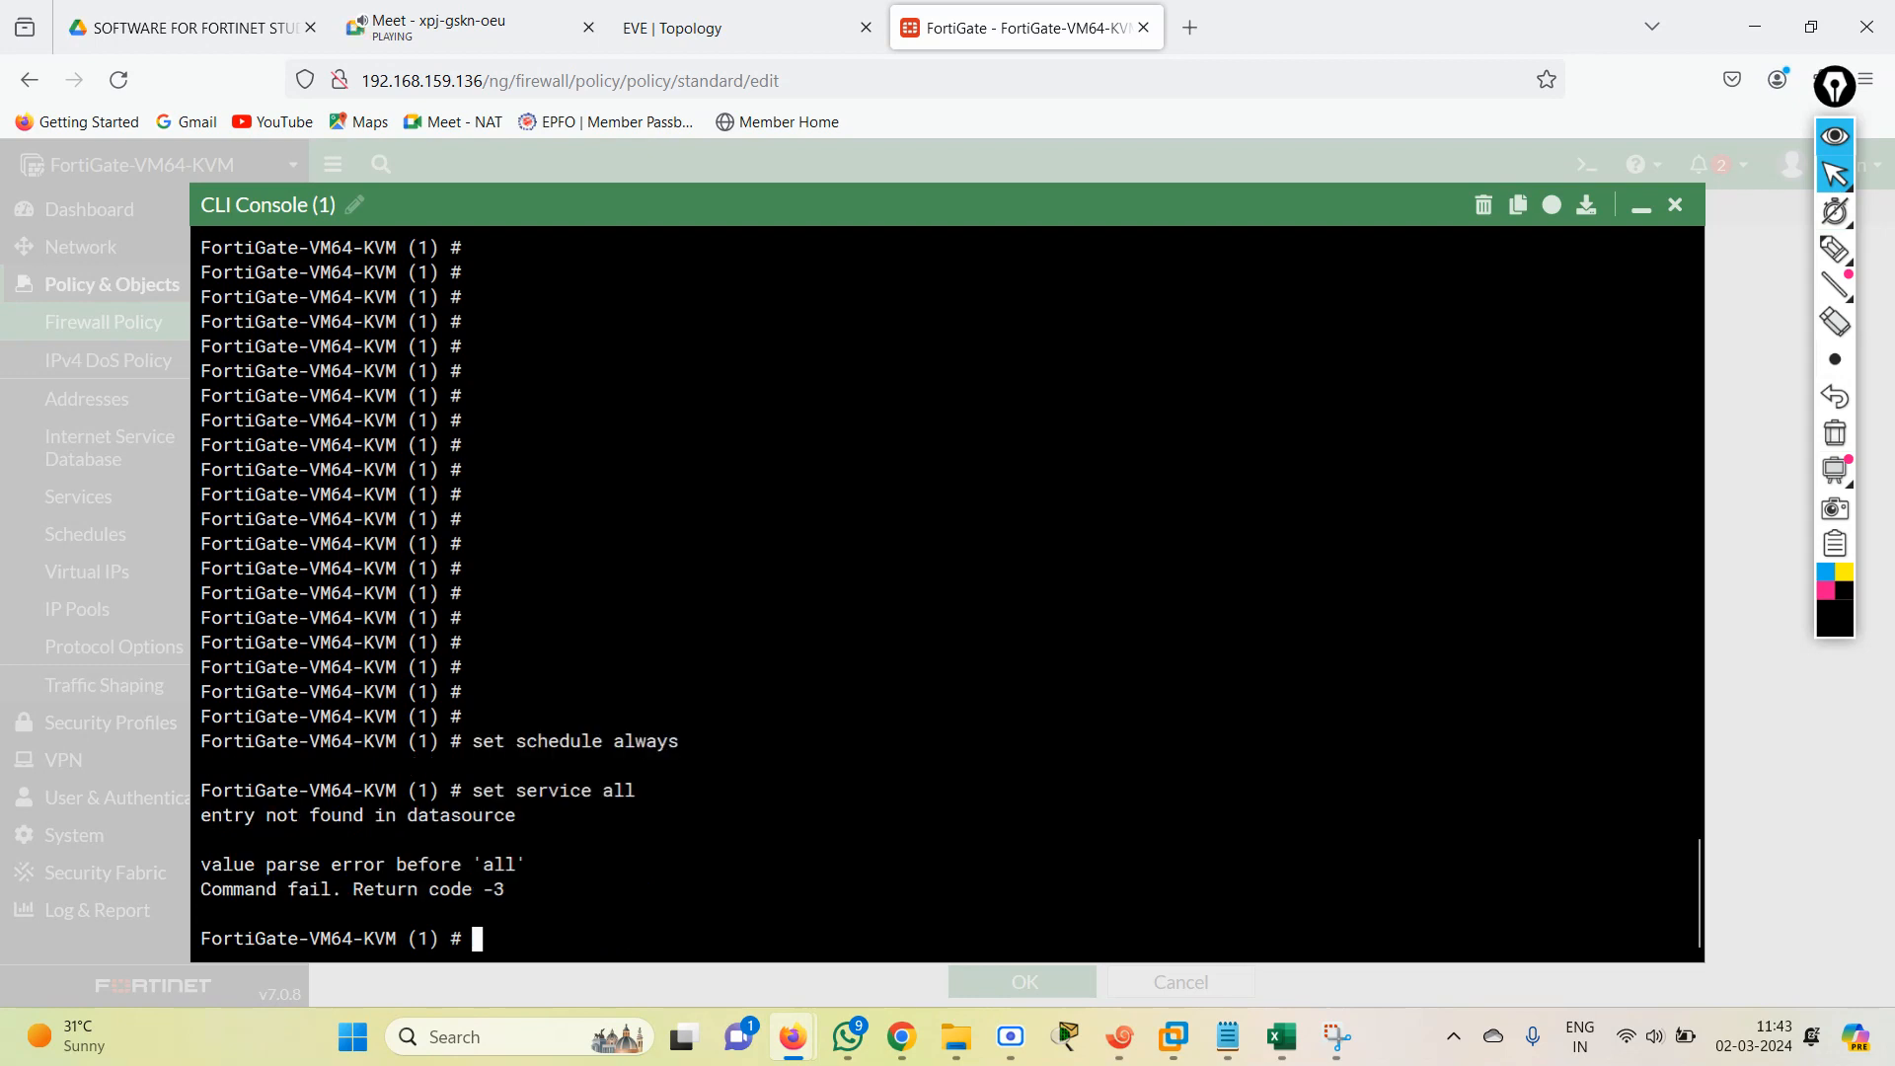
Set the service of CLI policy entry 1 to uppercase ALL.
{"action": "key", "text": "Up"}
{"action": "key", "text": "BackSpace"}
{"action": "key", "text": "BackSpace"}
{"action": "key", "text": "BackSpace"}
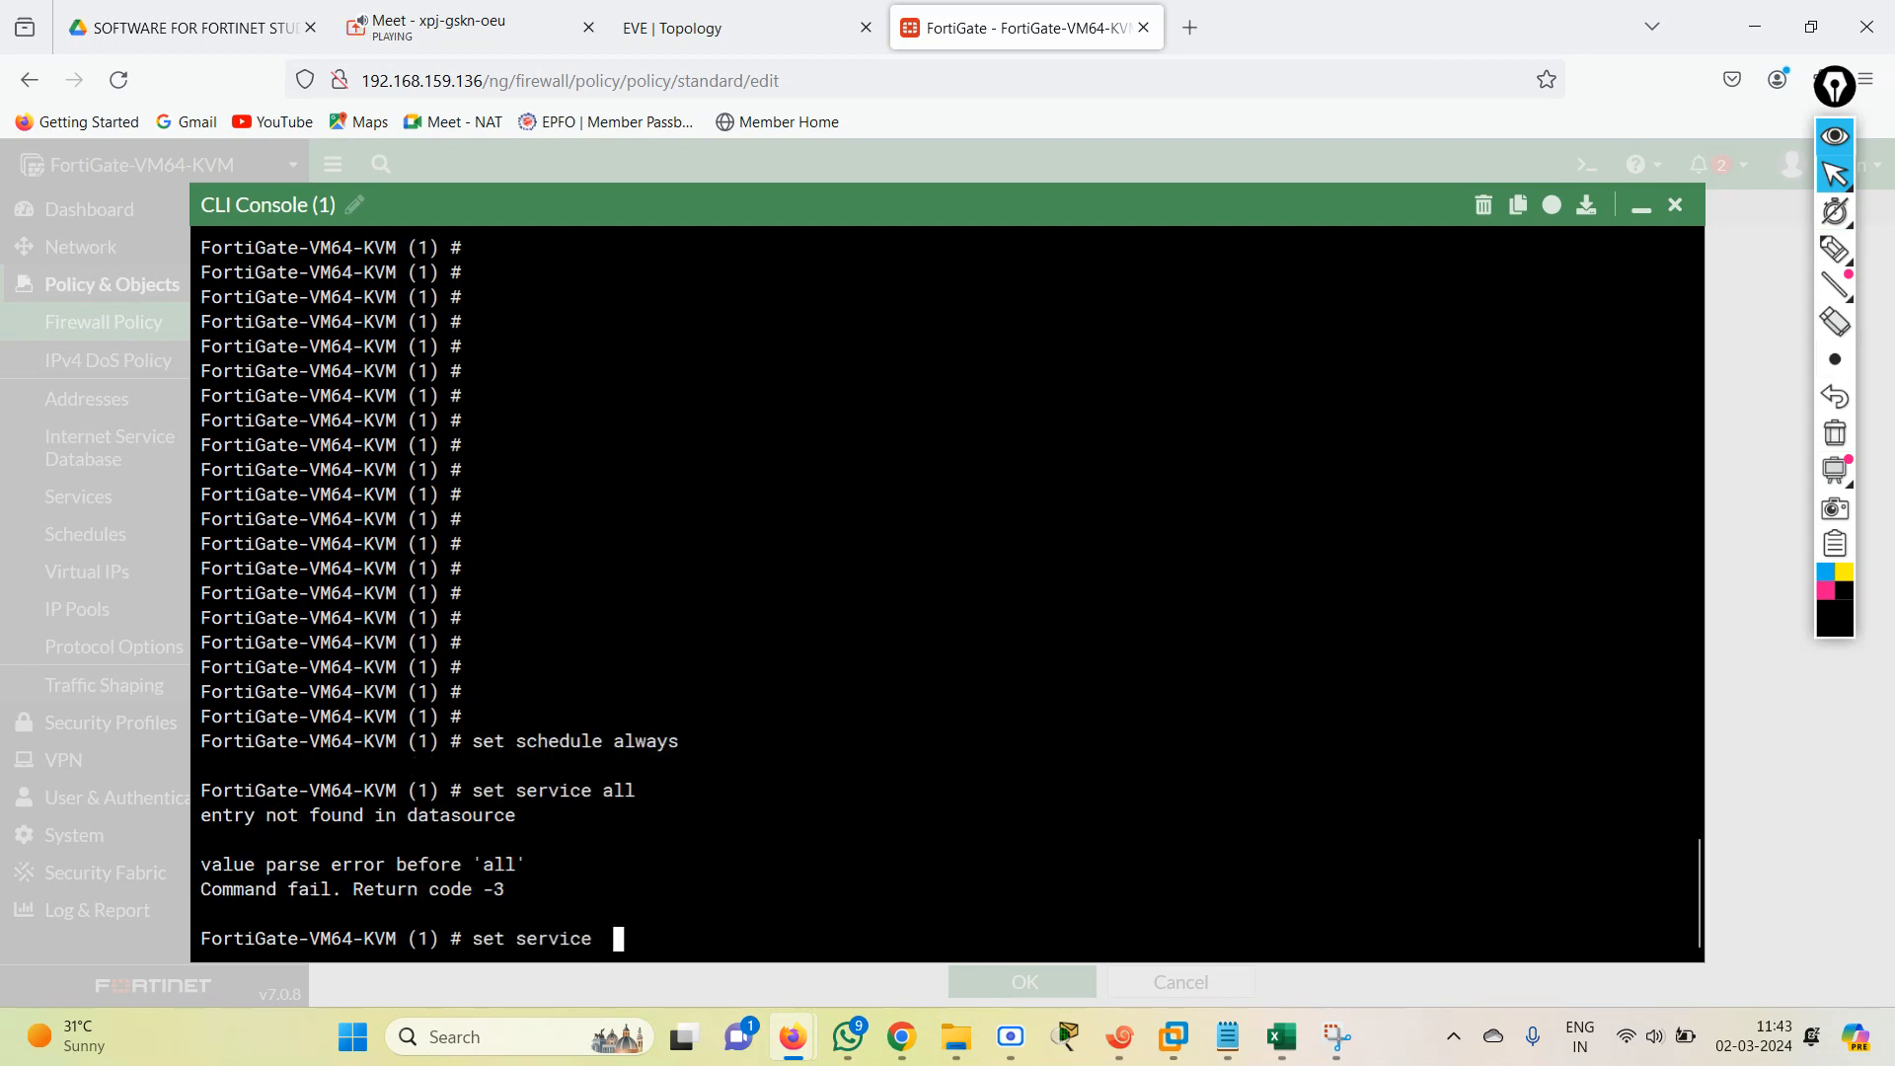
{"action": "type", "text": "ALL"}
{"action": "key", "text": "Return"}
{"action": "key", "text": "Return"}
{"action": "key", "text": "Return"}
{"action": "key", "text": "Return"}
{"action": "key", "text": "Return"}
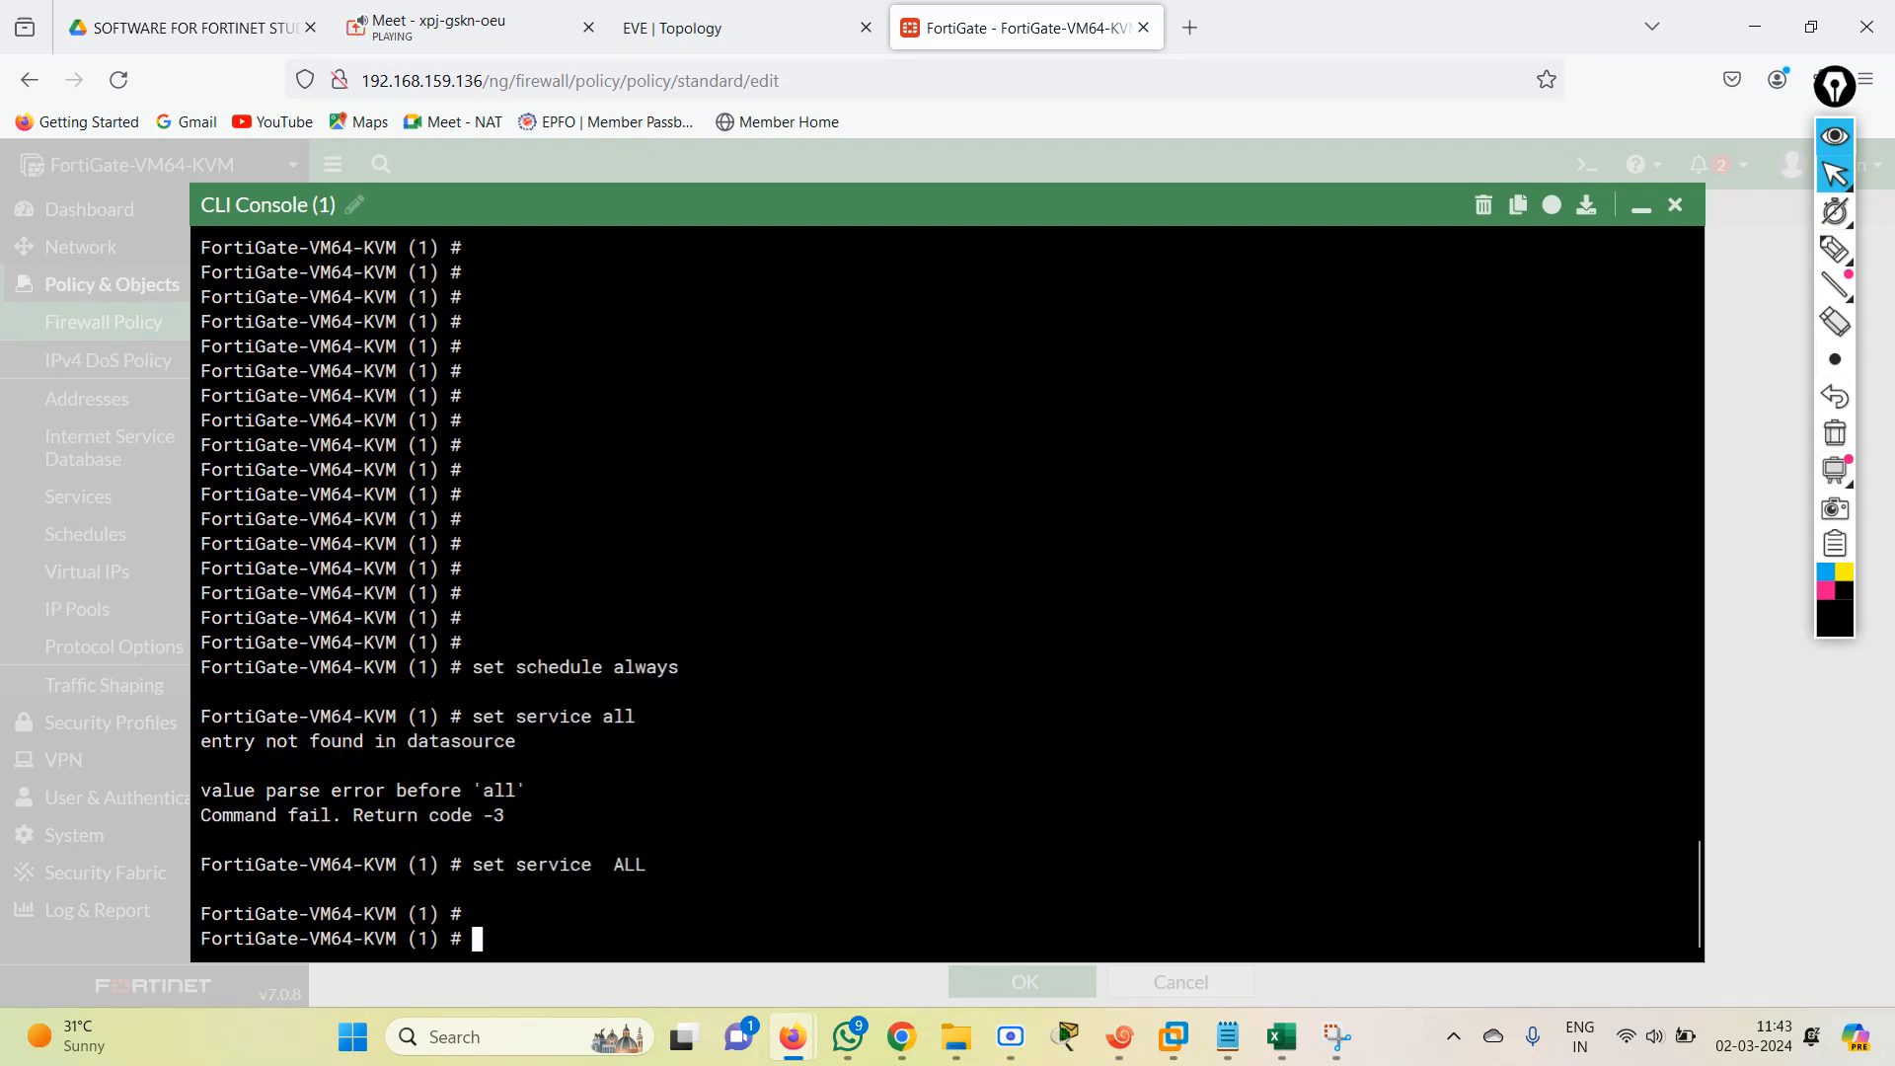
{"action": "key", "text": "Return"}
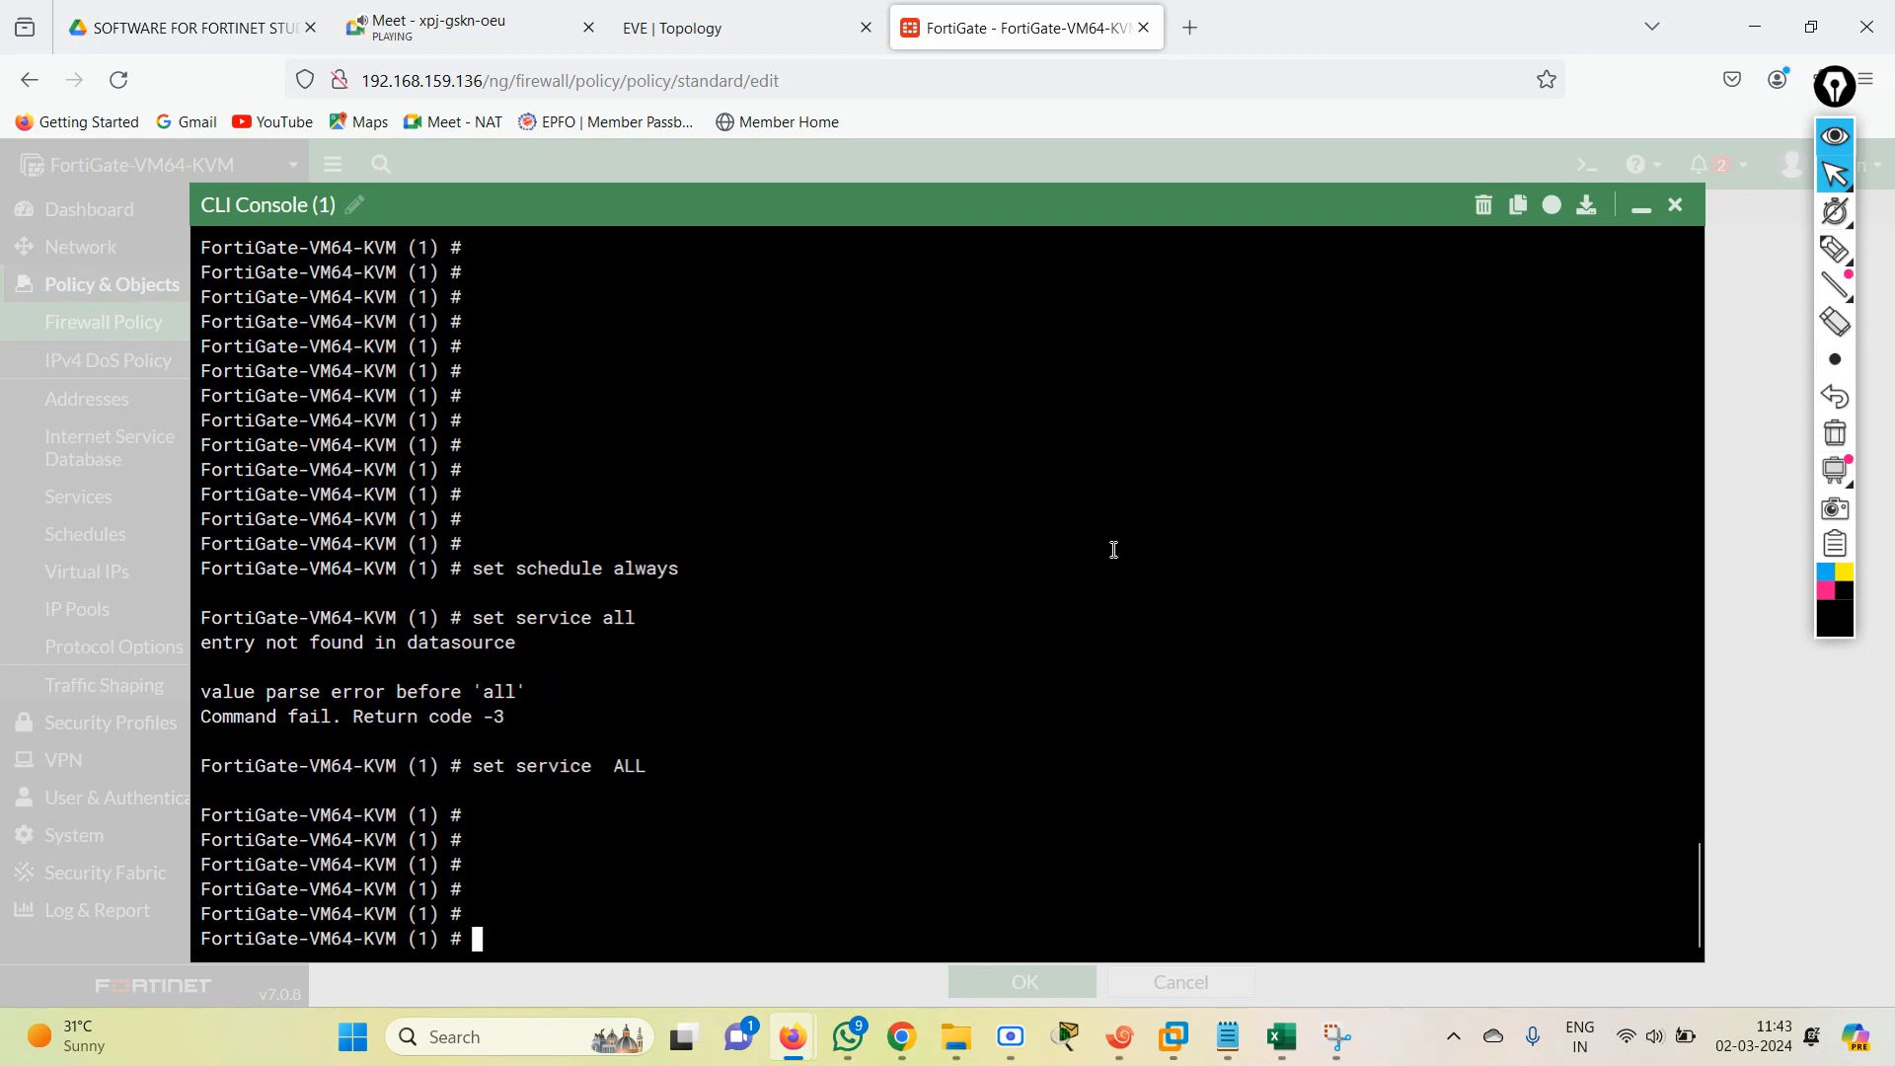
Check the action field in the new policy form, list the CLI action options, and set policy entry 1's action to accept.
{"action": "left_click", "coordinate": [1640, 207]}
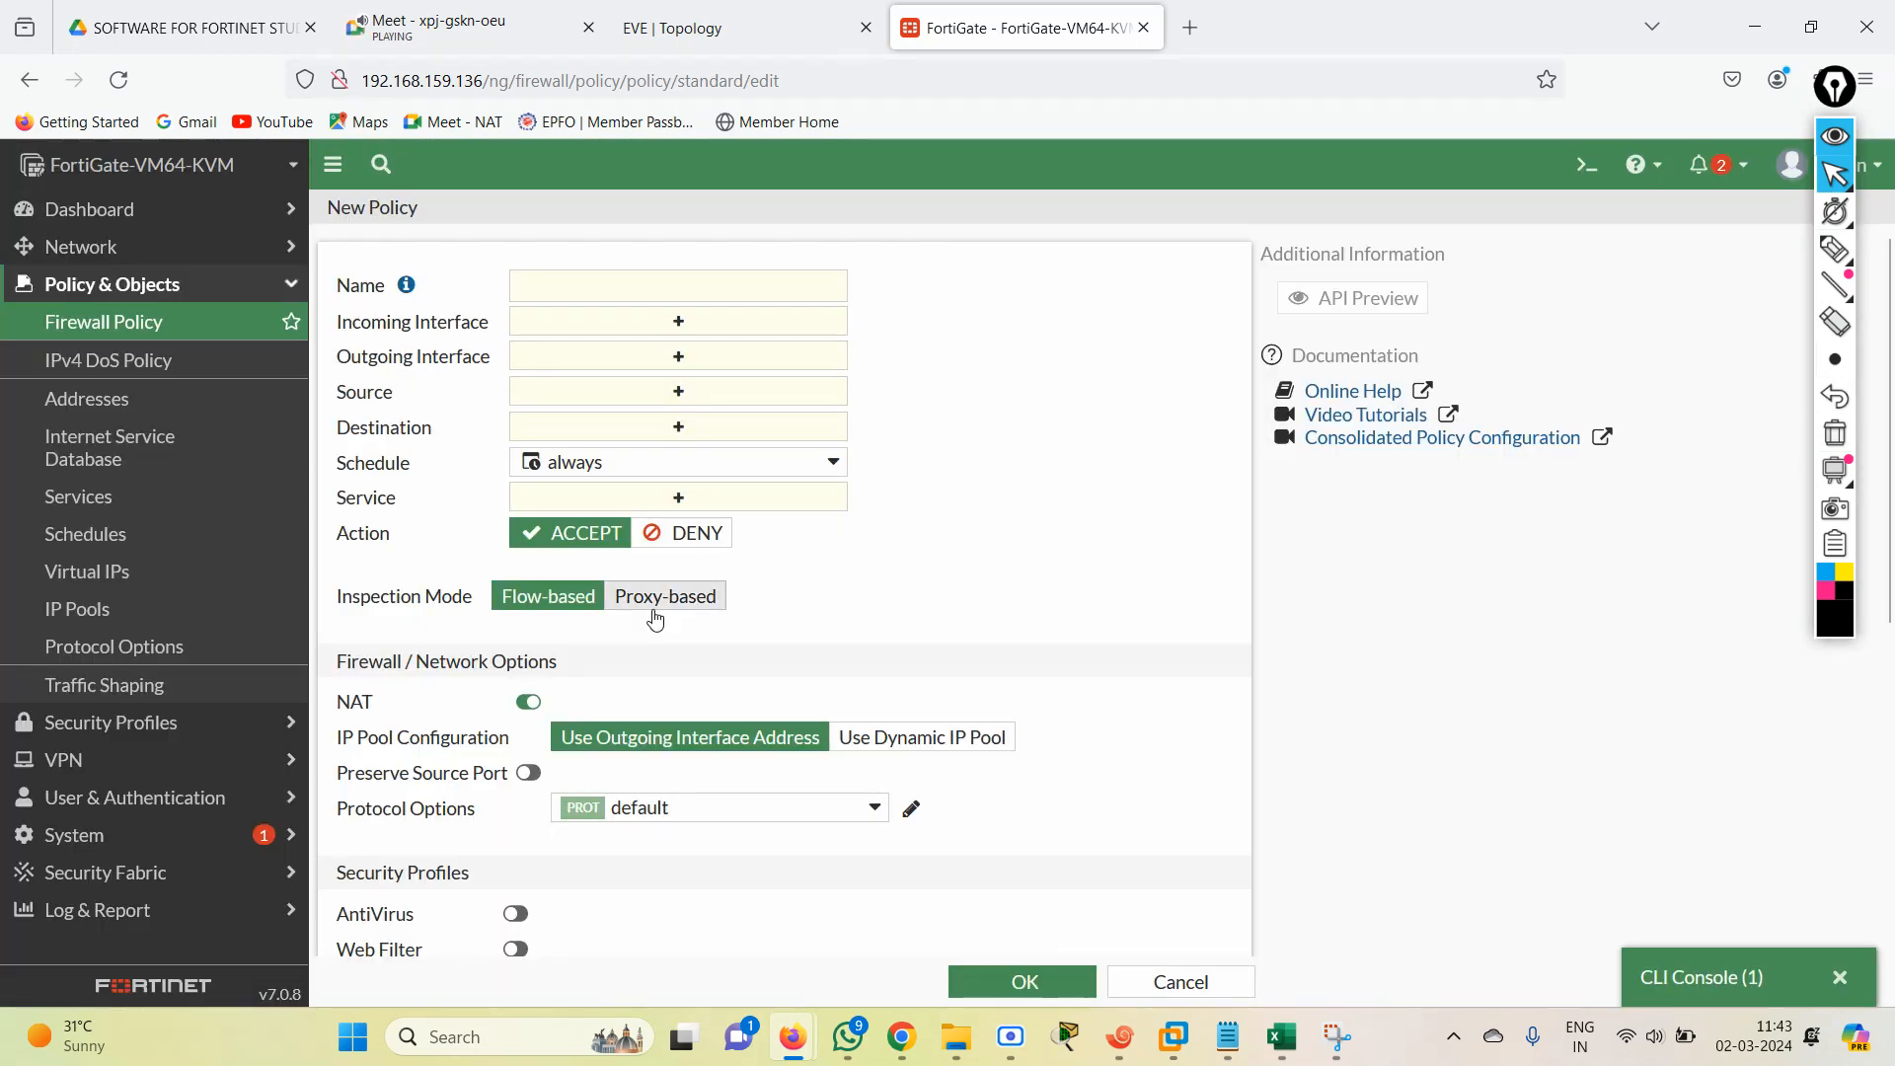
{"action": "left_click", "coordinate": [1719, 972]}
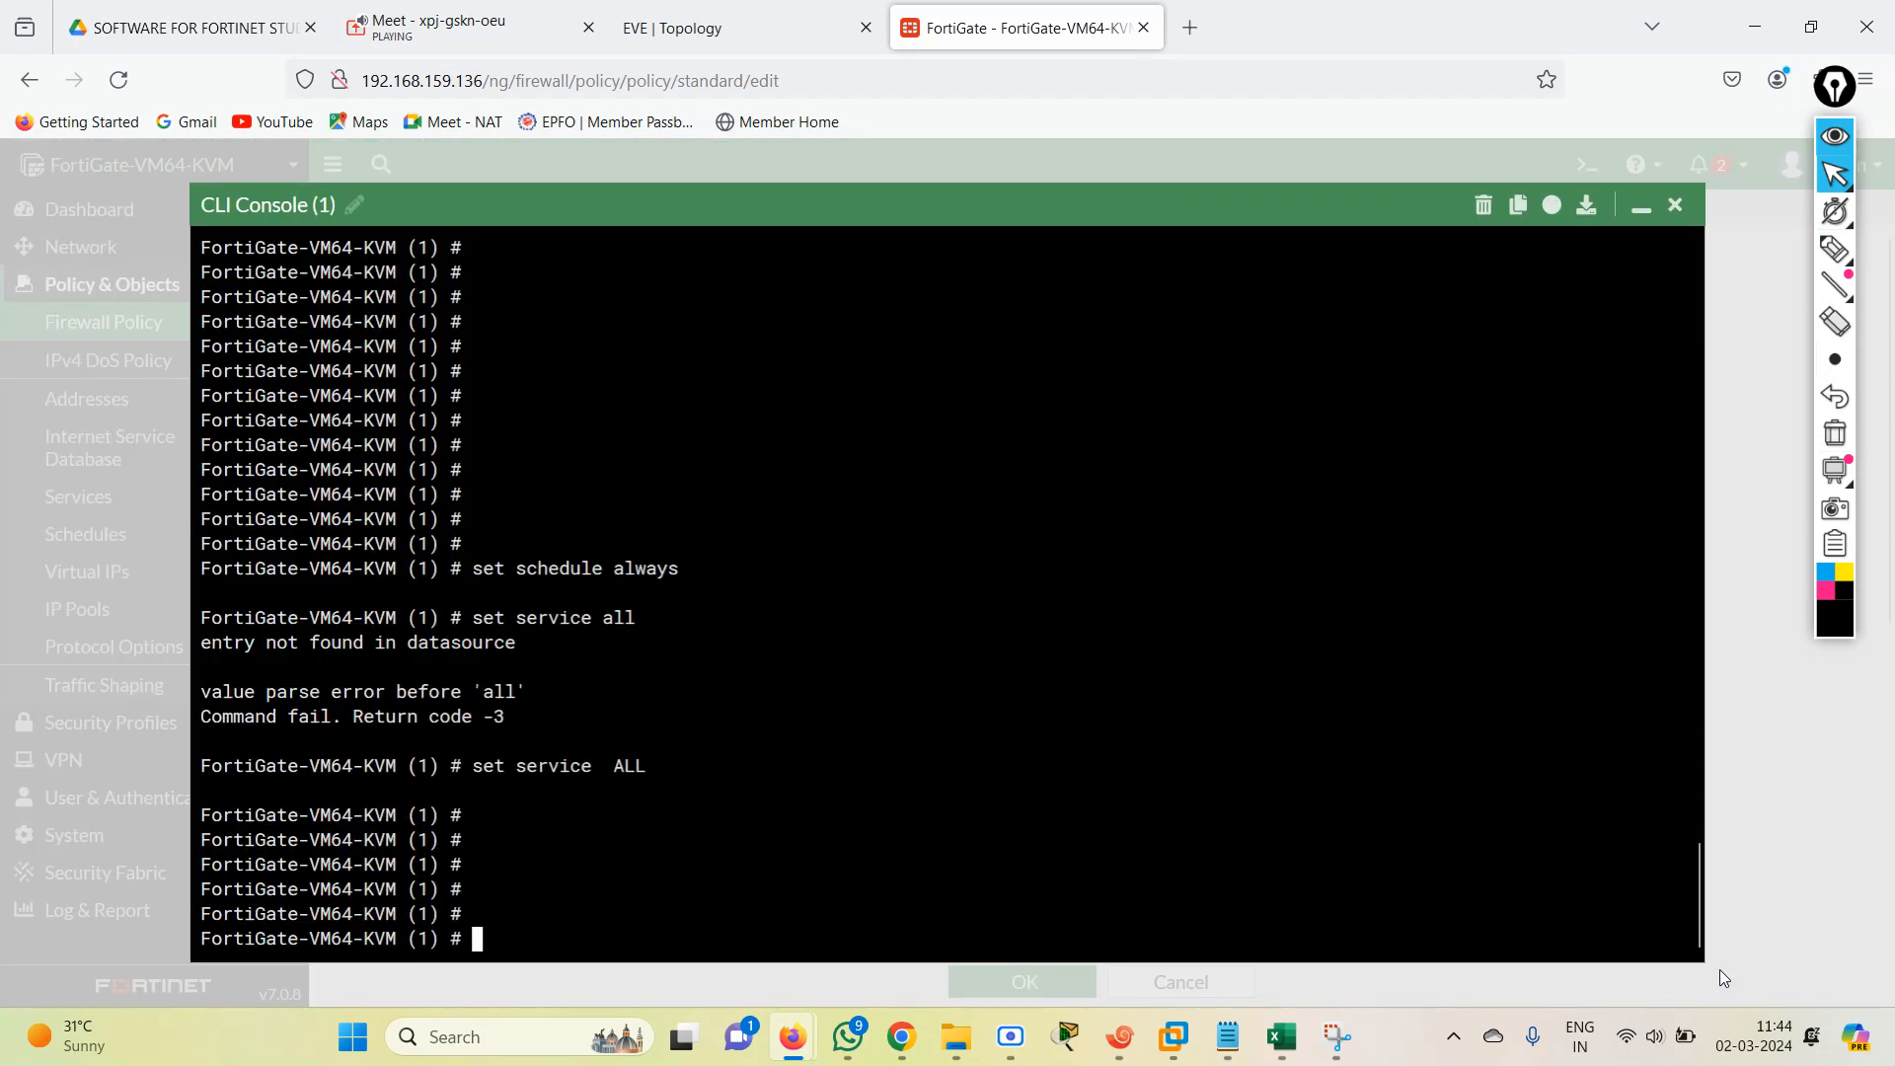
{"action": "type", "text": "set action  al"}
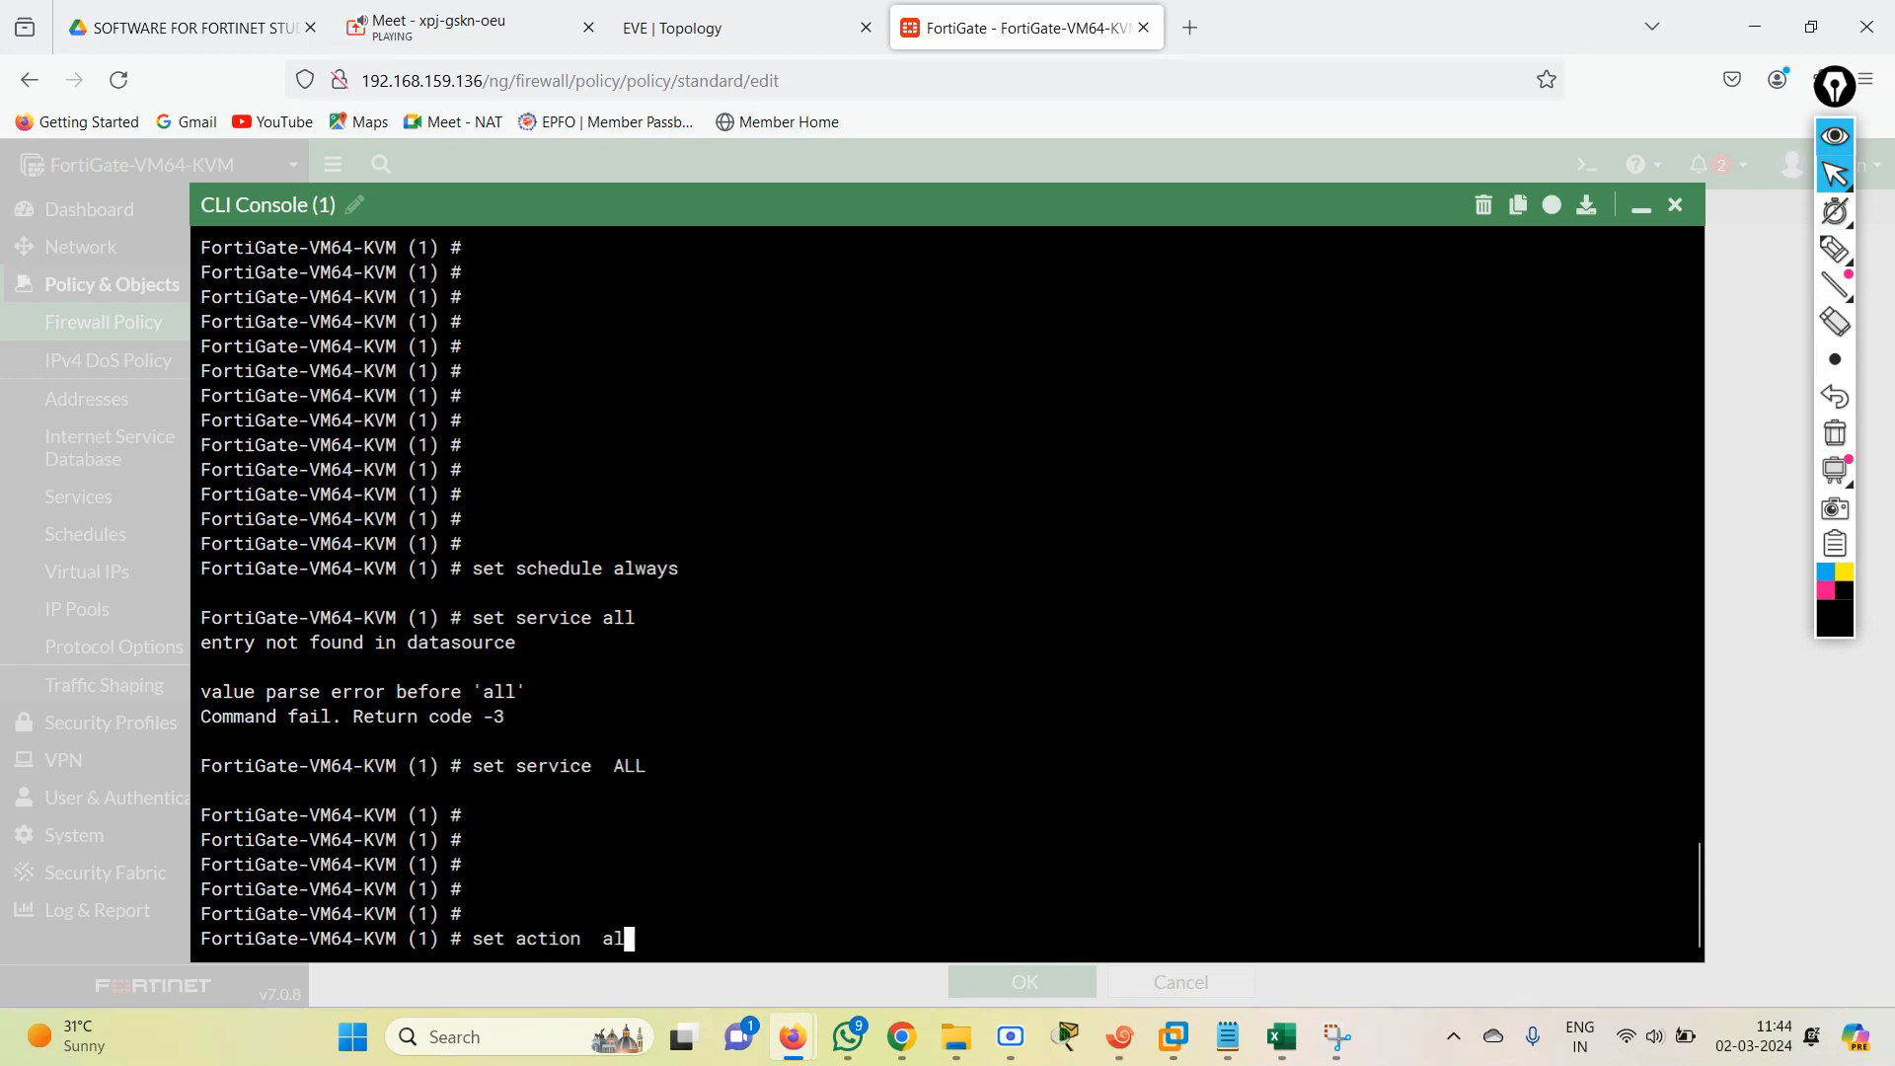
{"action": "key", "text": "BackSpace"}
{"action": "key", "text": "BackSpace"}
{"action": "key", "text": "BackSpace"}
{"action": "type", "text": "al"}
{"action": "key", "text": "BackSpace"}
{"action": "key", "text": "BackSpace"}
{"action": "key", "text": "question"}
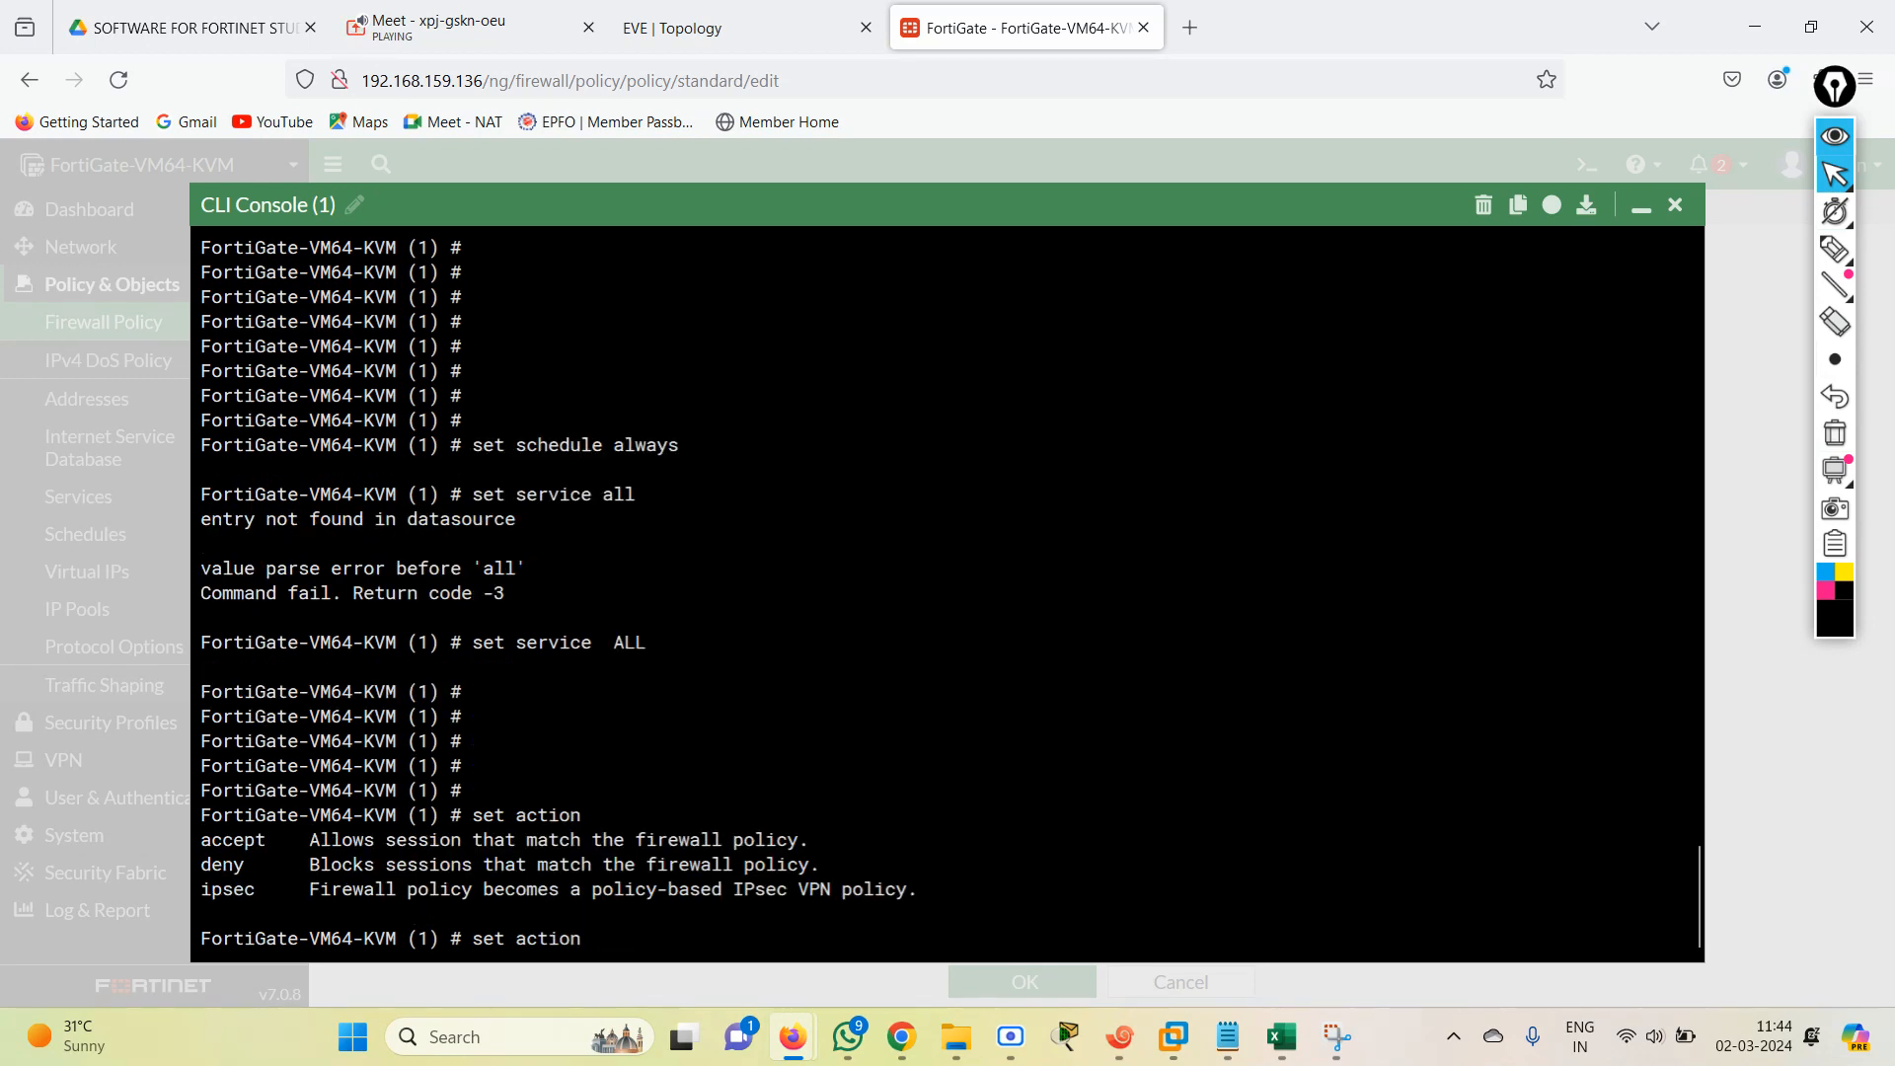
{"action": "type", "text": "accept"}
{"action": "key", "text": "Return"}
{"action": "key", "text": "Return"}
{"action": "key", "text": "Return"}
{"action": "key", "text": "Return"}
{"action": "key", "text": "Return"}
{"action": "key", "text": "Return"}
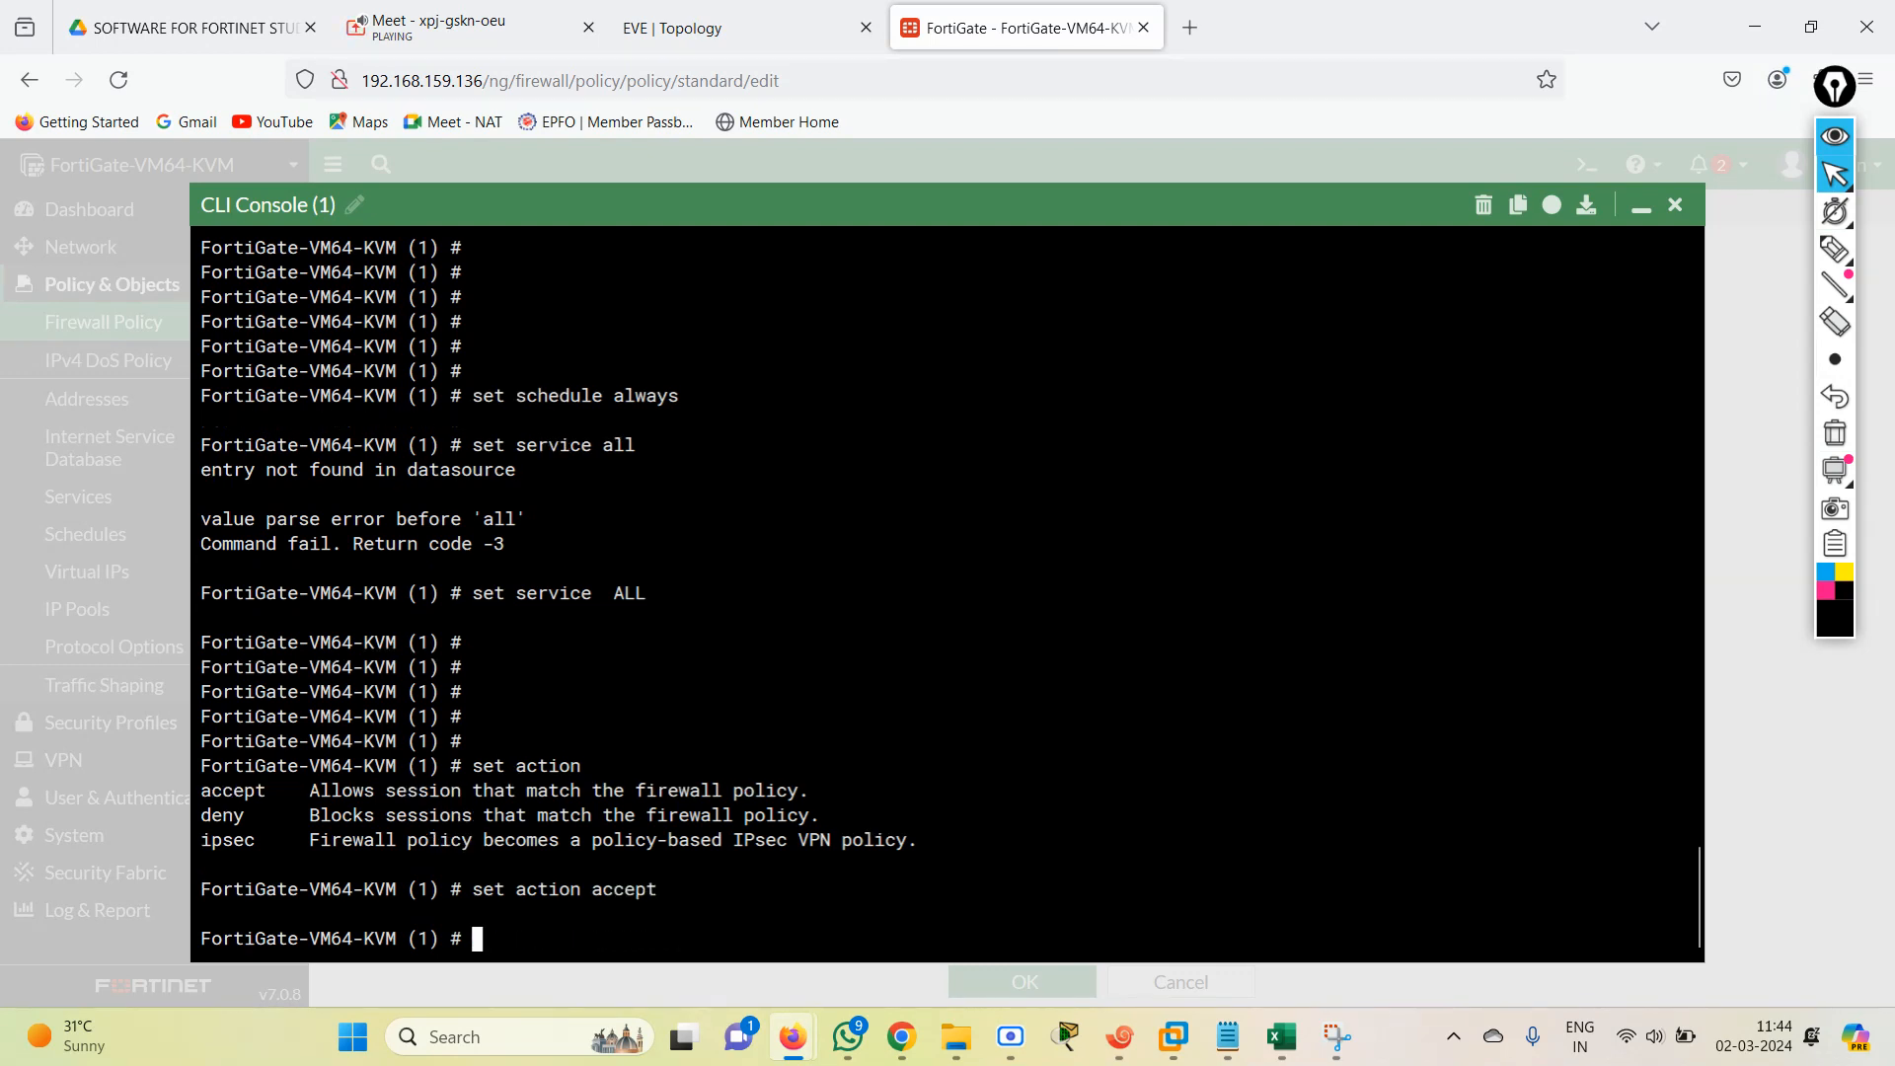
{"action": "key", "text": "Return"}
{"action": "key", "text": "Return"}
{"action": "key", "text": "Return"}
{"action": "key", "text": "Return"}
{"action": "key", "text": "Return"}
{"action": "key", "text": "Return"}
{"action": "key", "text": "Return"}
{"action": "key", "text": "Return"}
{"action": "key", "text": "Return"}
{"action": "key", "text": "Return"}
{"action": "key", "text": "Return"}
{"action": "key", "text": "Return"}
{"action": "key", "text": "Return"}
{"action": "key", "text": "Return"}
{"action": "key", "text": "Return"}
{"action": "key", "text": "Return"}
{"action": "key", "text": "Return"}
{"action": "key", "text": "Return"}
{"action": "key", "text": "Return"}
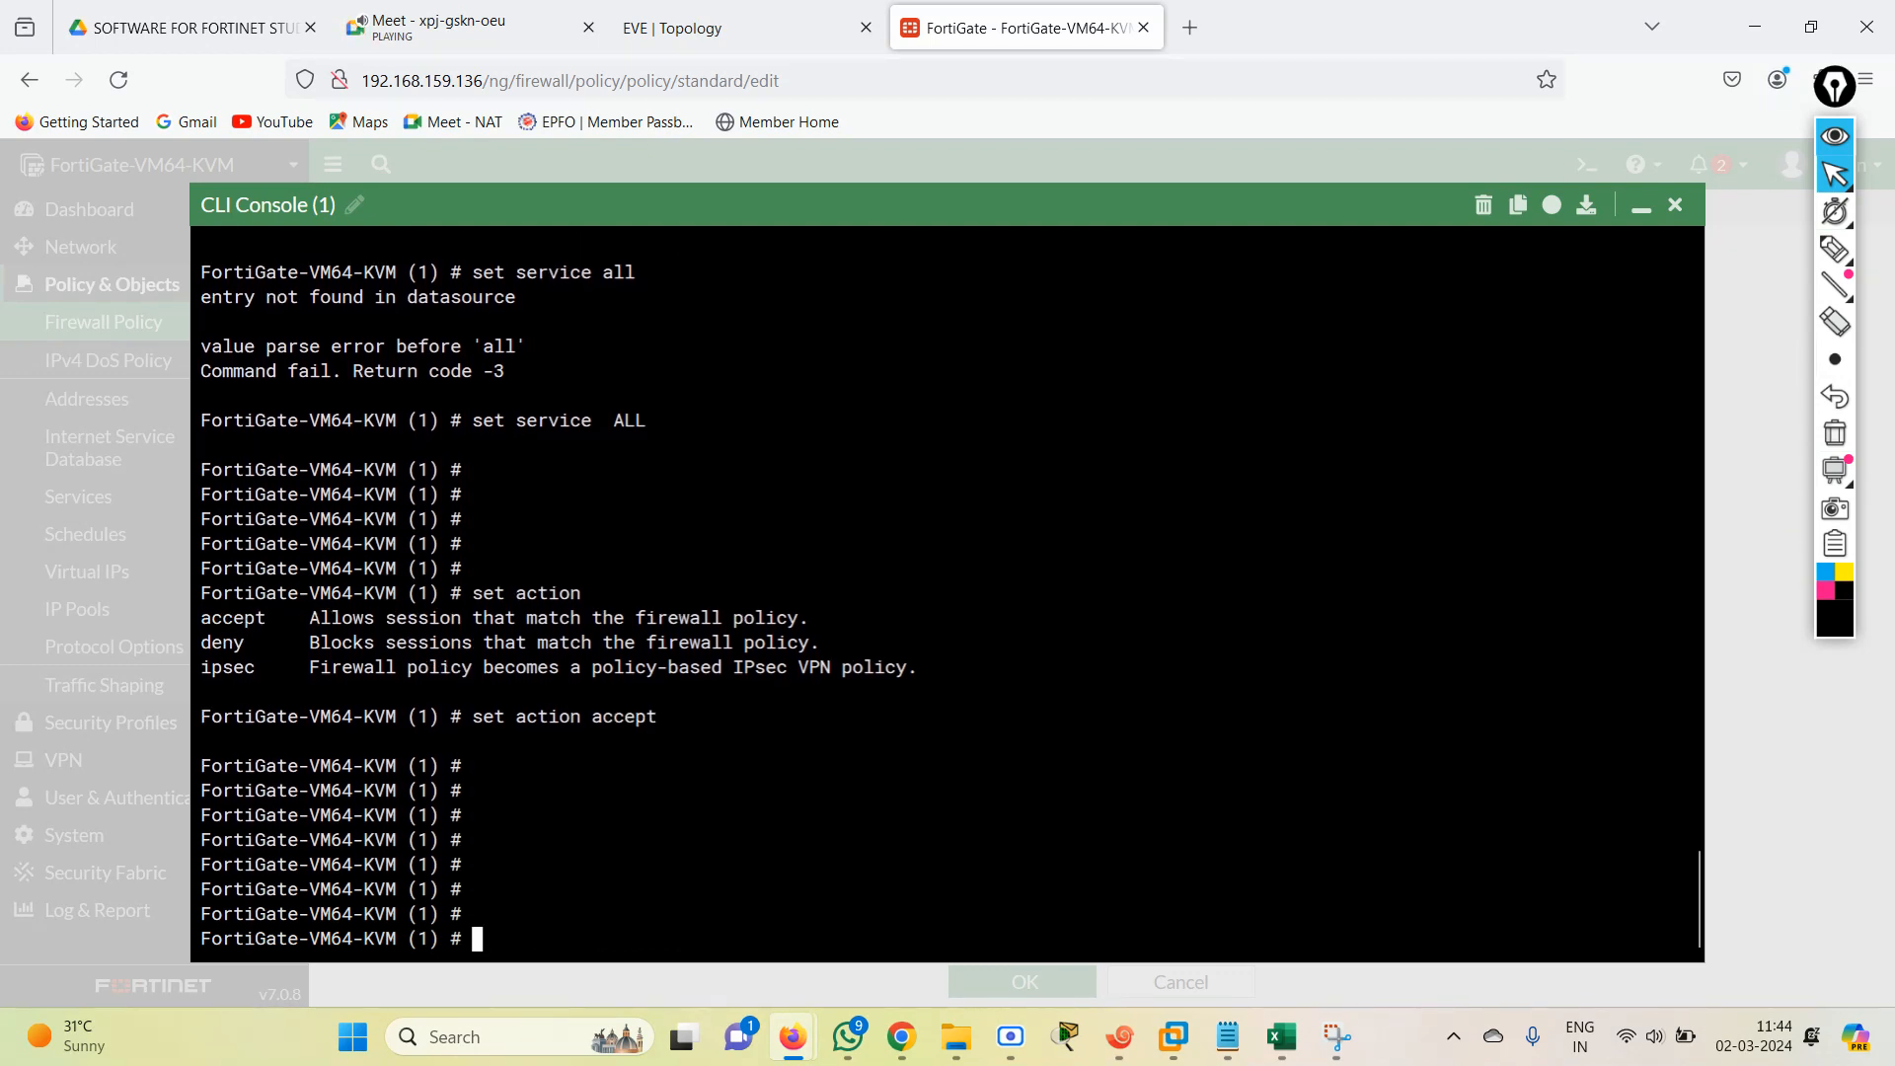
{"action": "key", "text": "Return"}
{"action": "key", "text": "Return"}
{"action": "key", "text": "Return"}
{"action": "key", "text": "Return"}
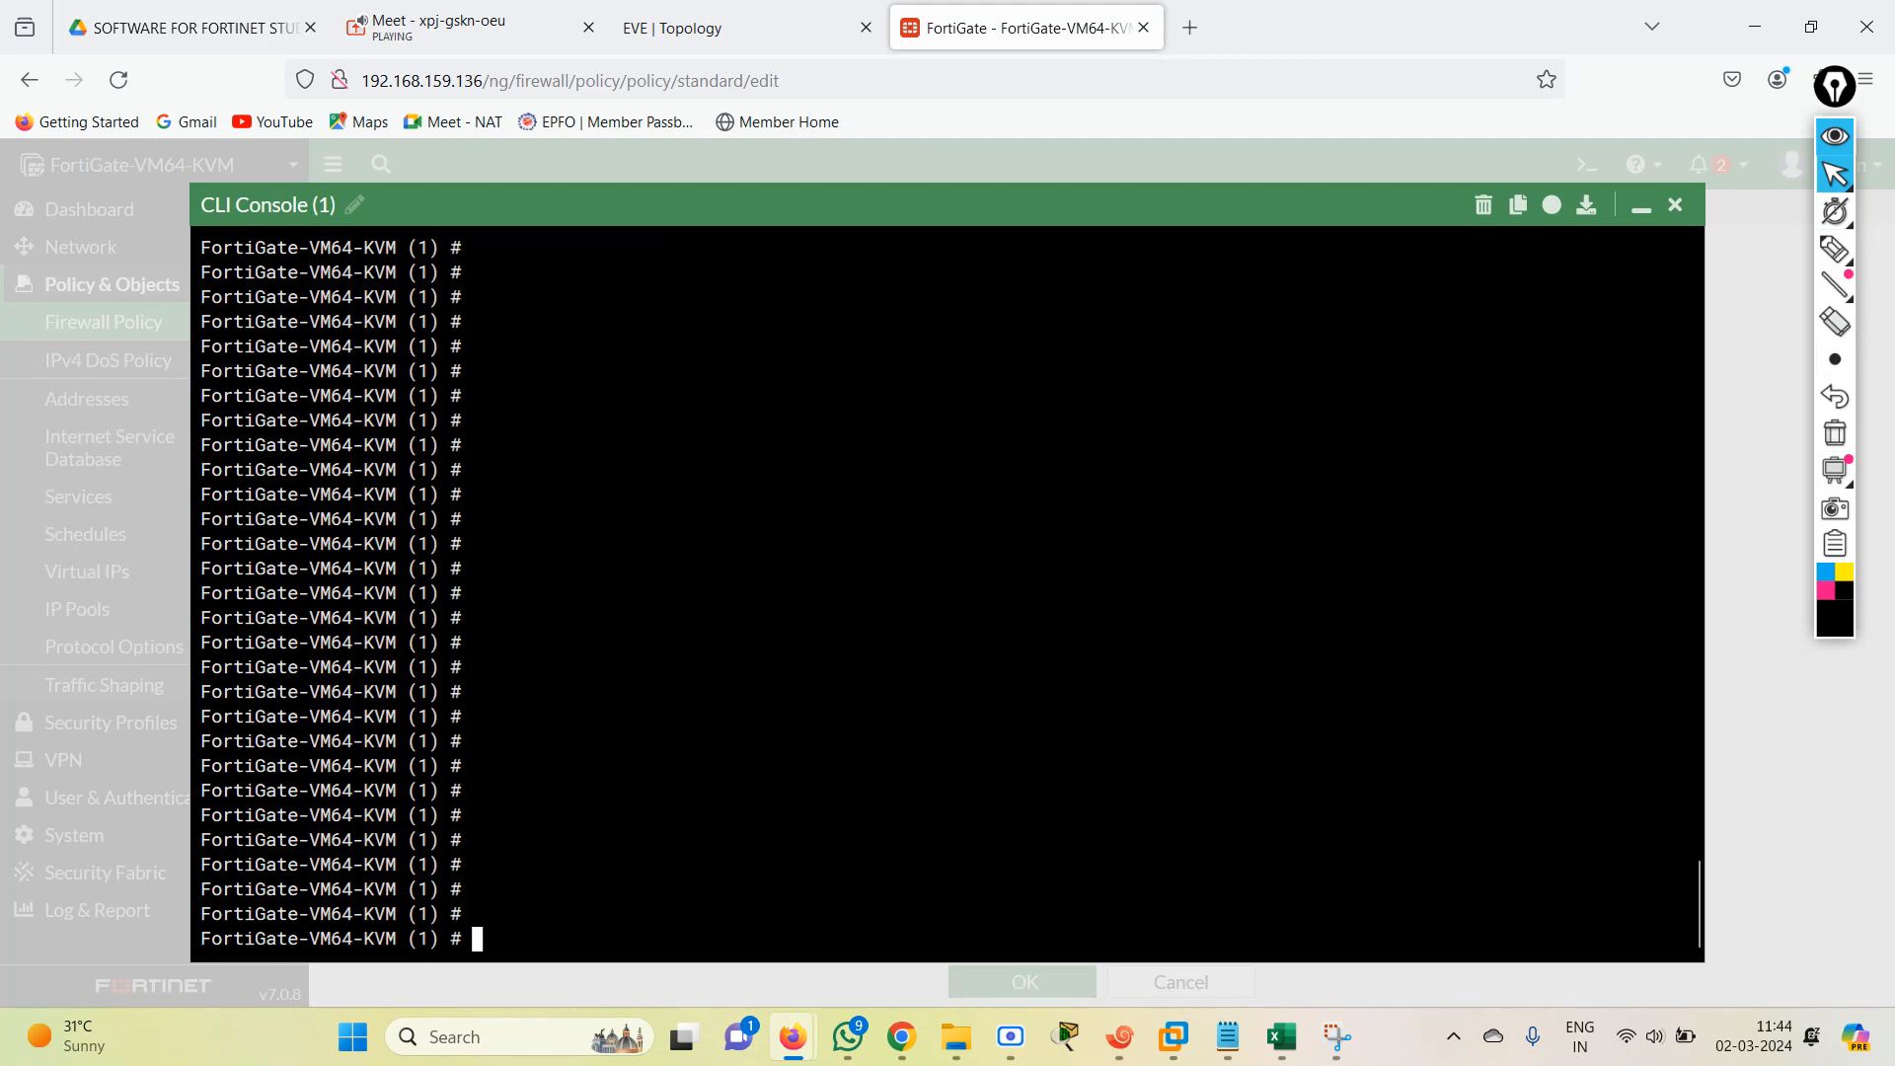
{"action": "type", "text": "set nameq"}
{"action": "key", "text": "BackSpace"}
{"action": "key", "text": "BackSpace"}
{"action": "key", "text": "BackSpace"}
{"action": "key", "text": "BackSpace"}
{"action": "key", "text": "BackSpace"}
{"action": "type", "text": "en"}
{"action": "key", "text": "BackSpace"}
{"action": "key", "text": "BackSpace"}
{"action": "key", "text": "BackSpace"}
{"action": "key", "text": "BackSpace"}
Enable NAT on CLI policy entry 1.
{"action": "key", "text": "BackSpace"}
{"action": "key", "text": "BackSpace"}
{"action": "type", "text": "end"}
{"action": "key", "text": "BackSpace"}
{"action": "key", "text": "BackSpace"}
{"action": "key", "text": "BackSpace"}
{"action": "type", "text": "set na"}
{"action": "key", "text": "Tab"}
{"action": "key", "text": "Tab"}
{"action": "key", "text": "BackSpace"}
{"action": "key", "text": "BackSpace"}
{"action": "type", "text": "ne"}
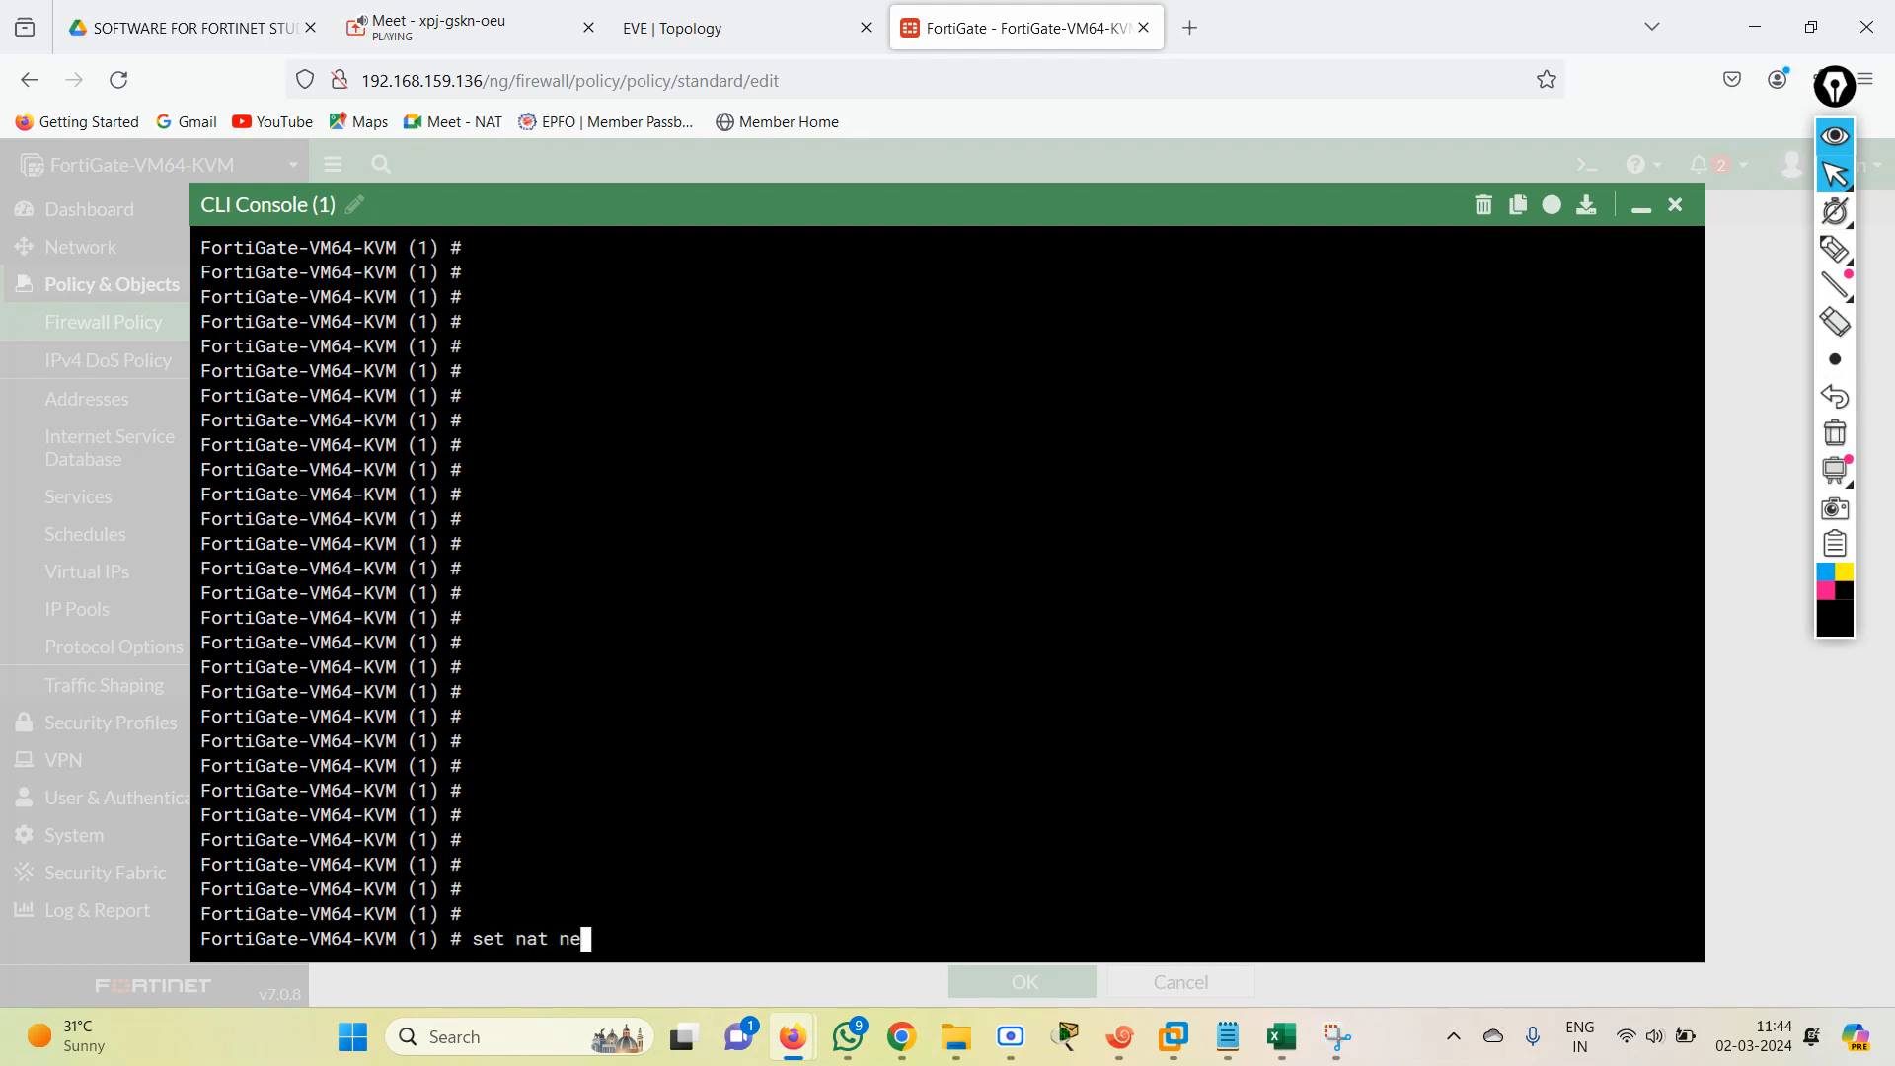
{"action": "key", "text": "BackSpace"}
{"action": "key", "text": "BackSpace"}
{"action": "type", "text": "enable"}
{"action": "key", "text": "Tab"}
{"action": "key", "text": "Return"}
{"action": "key", "text": "Return"}
{"action": "key", "text": "Return"}
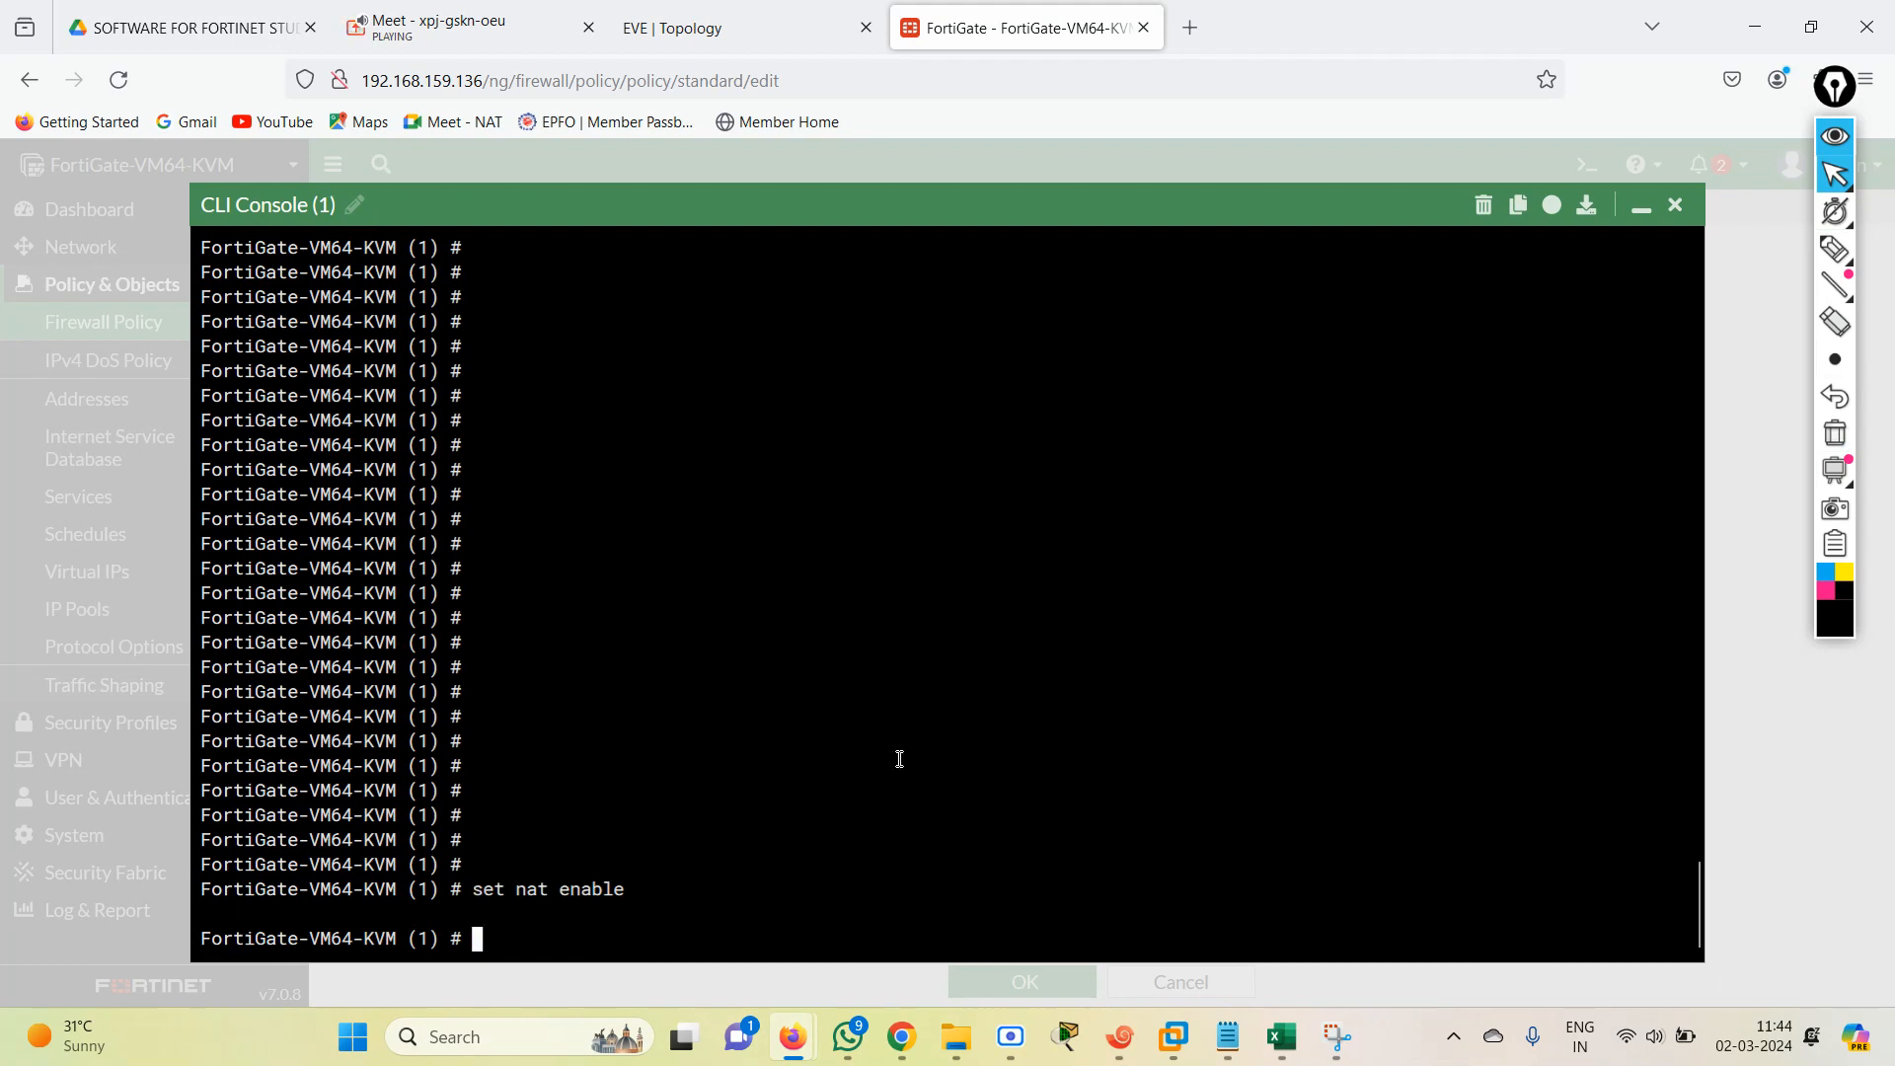
{"action": "key", "text": "Return"}
{"action": "key", "text": "Return"}
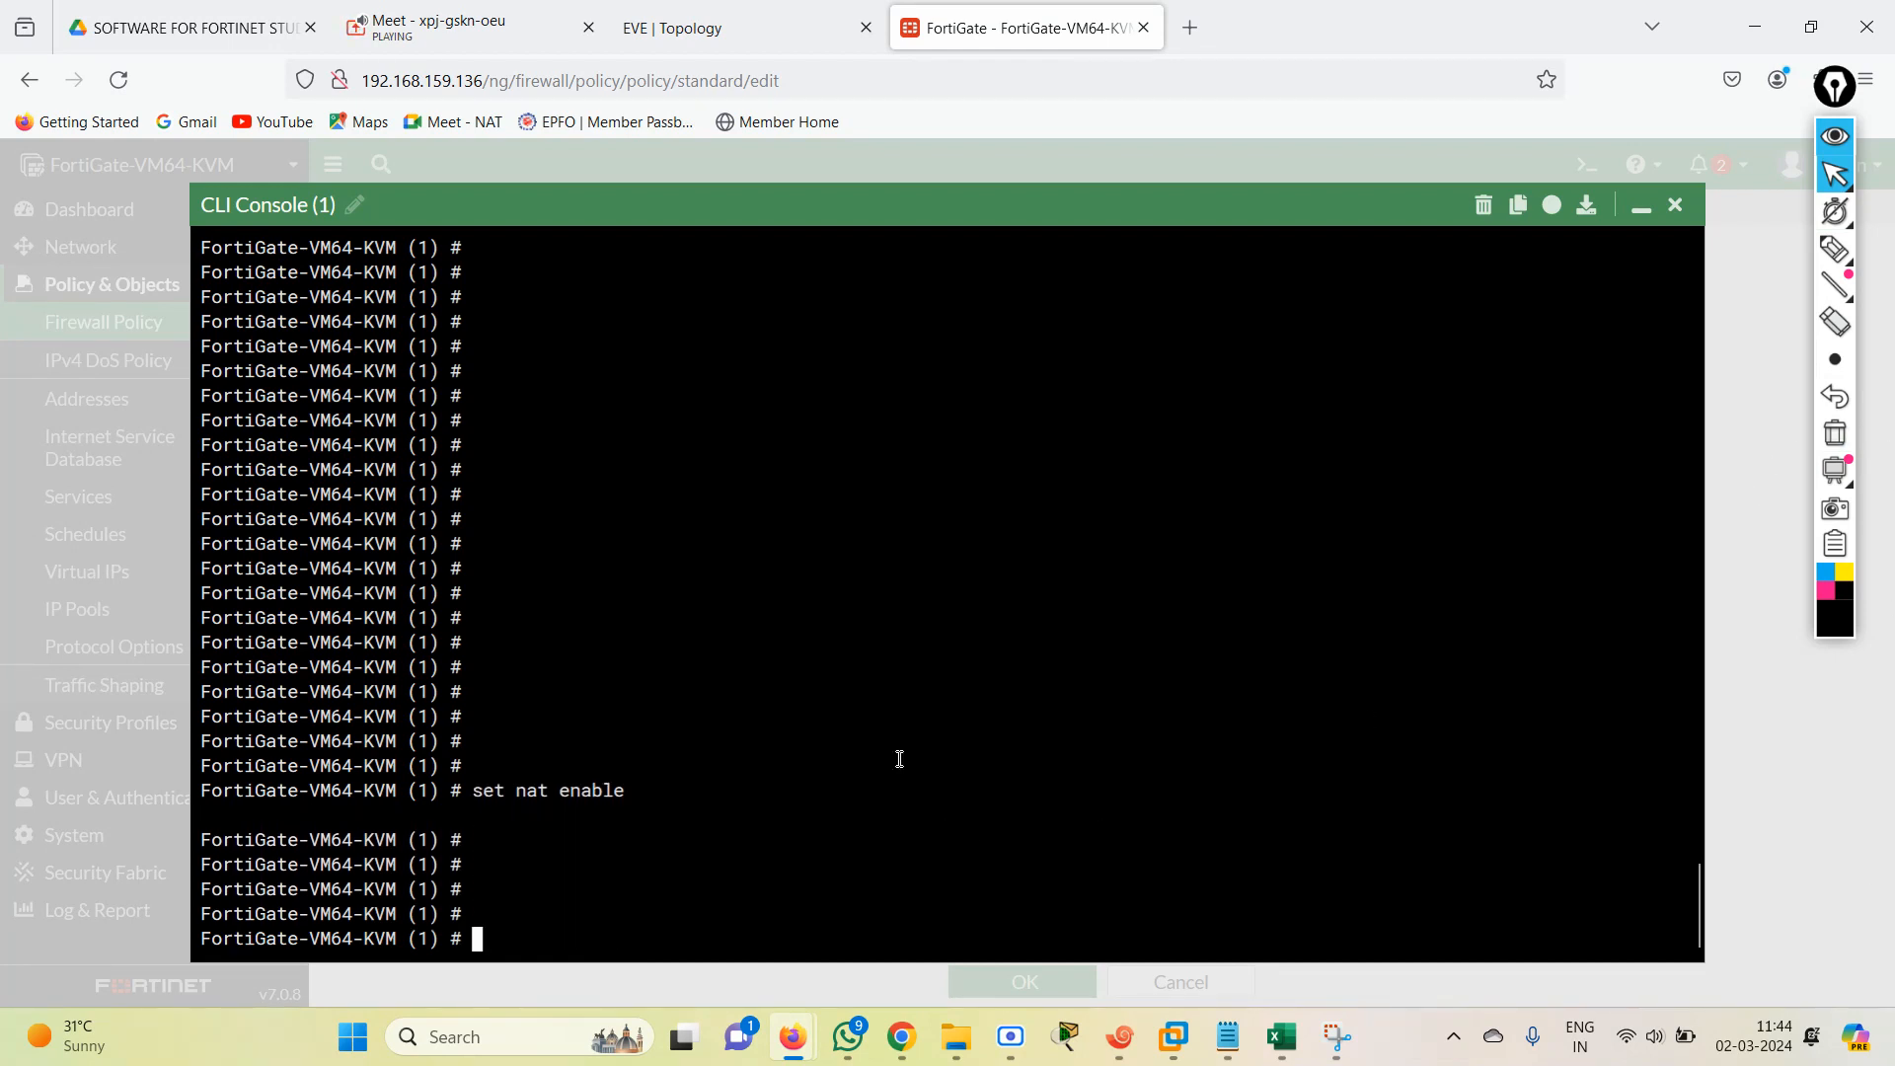
{"action": "type", "text": "end"}
{"action": "key", "text": "BackSpace"}
{"action": "key", "text": "BackSpace"}
{"action": "key", "text": "BackSpace"}
{"action": "key", "text": "Return"}
{"action": "key", "text": "Return"}
{"action": "key", "text": "Return"}
{"action": "key", "text": "Return"}
{"action": "key", "text": "Return"}
{"action": "key", "text": "Return"}
{"action": "key", "text": "Return"}
{"action": "key", "text": "Return"}
{"action": "key", "text": "Return"}
{"action": "key", "text": "Return"}
{"action": "key", "text": "Return"}
{"action": "key", "text": "Return"}
{"action": "key", "text": "Return"}
{"action": "key", "text": "Return"}
{"action": "key", "text": "Return"}
{"action": "key", "text": "Return"}
{"action": "key", "text": "Return"}
{"action": "key", "text": "Return"}
{"action": "key", "text": "Return"}
{"action": "key", "text": "Return"}
{"action": "key", "text": "Return"}
{"action": "key", "text": "Return"}
{"action": "key", "text": "Return"}
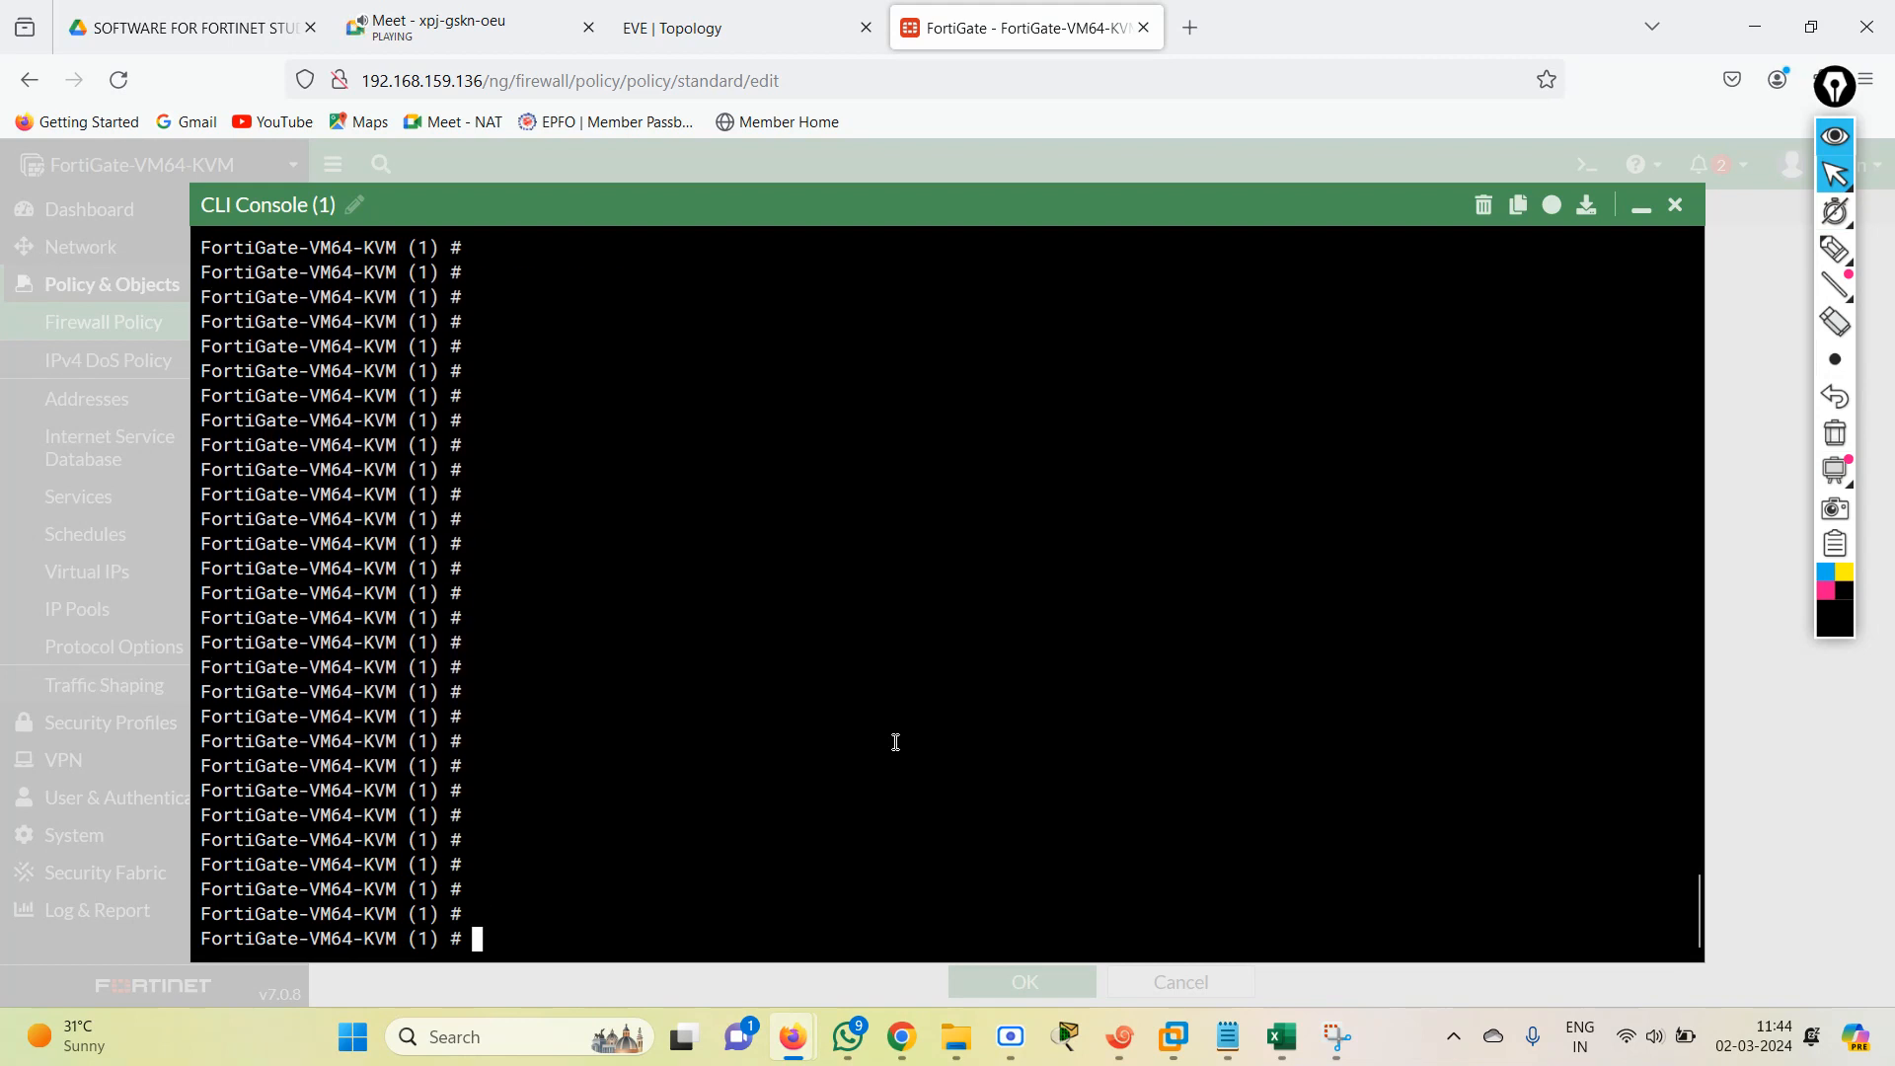
Try to rerun the earlier command that names policy entry 1 ALL ALL, with a space.
{"action": "key", "text": "Up"}
{"action": "key", "text": "Up"}
{"action": "key", "text": "Up"}
{"action": "key", "text": "Up"}
{"action": "key", "text": "Up"}
{"action": "key", "text": "Up"}
{"action": "key", "text": "Up"}
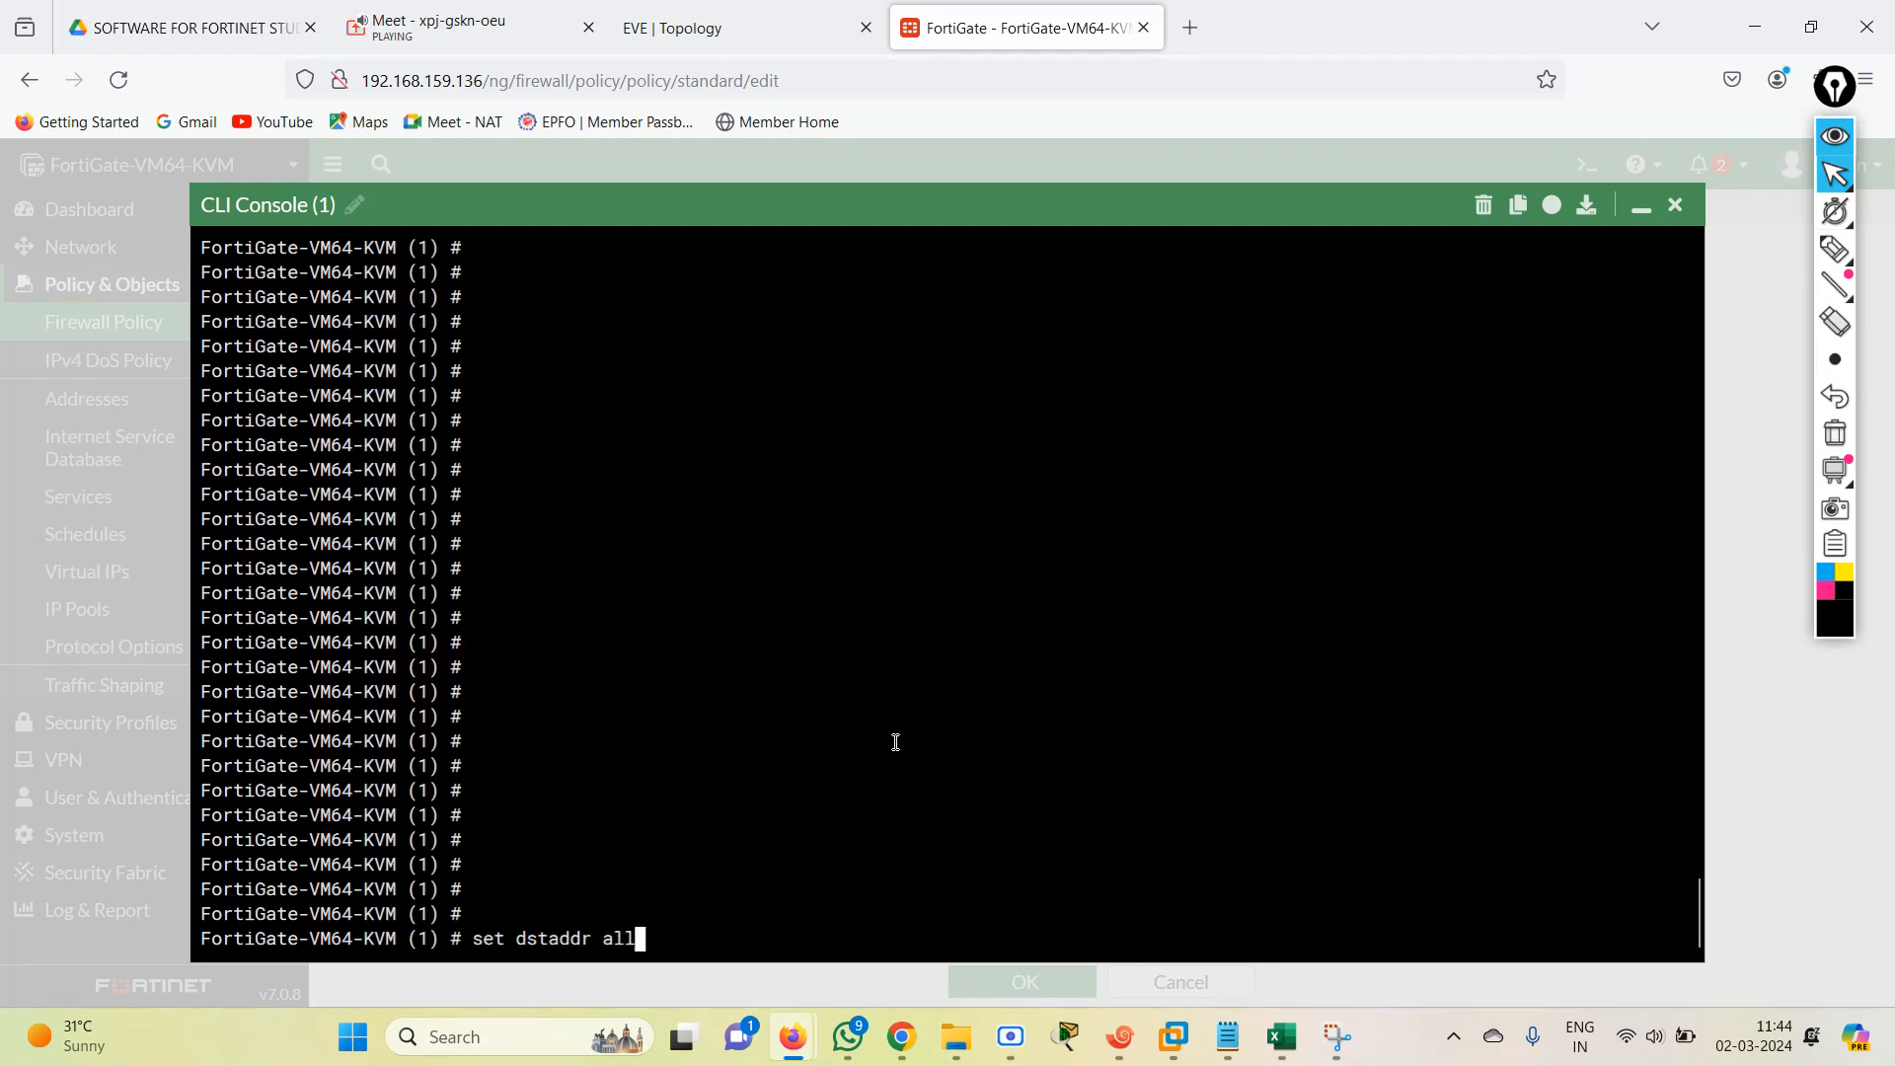
{"action": "key", "text": "Up"}
{"action": "key", "text": "Up"}
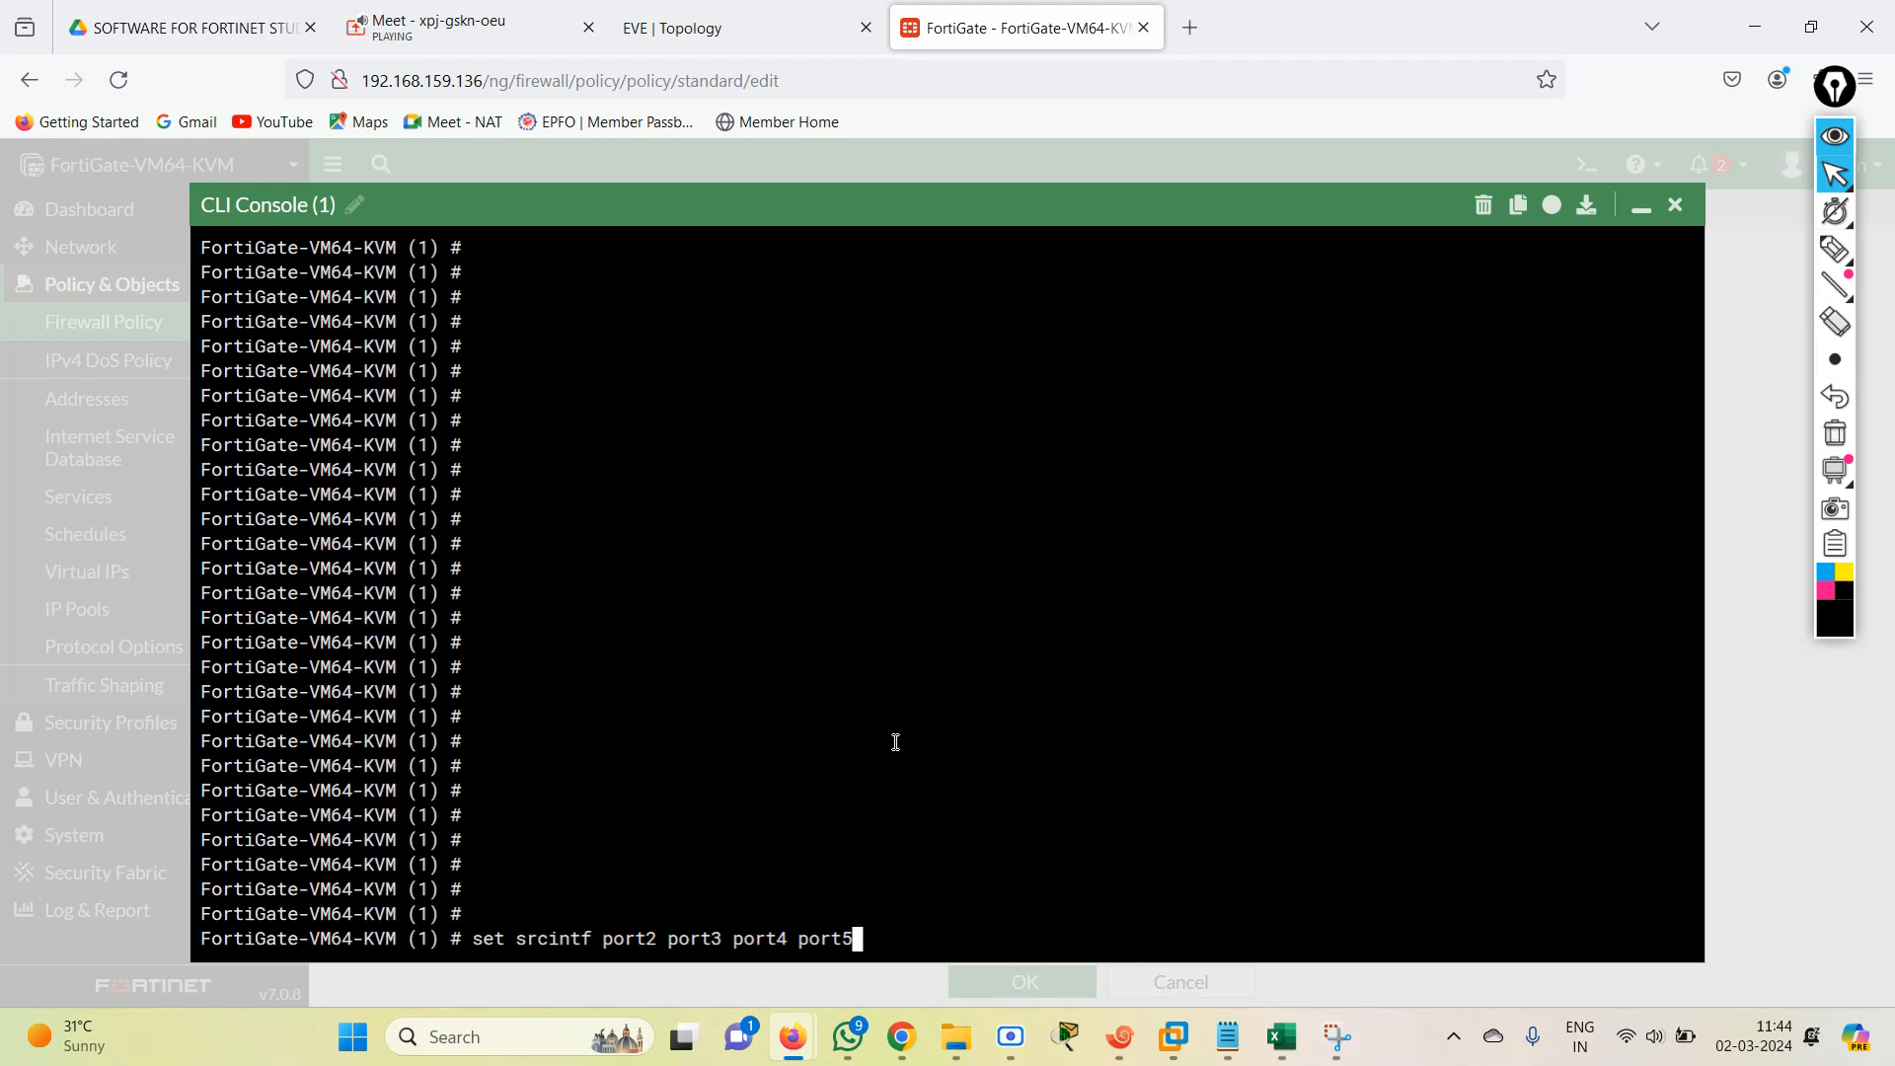
{"action": "key", "text": "Return"}
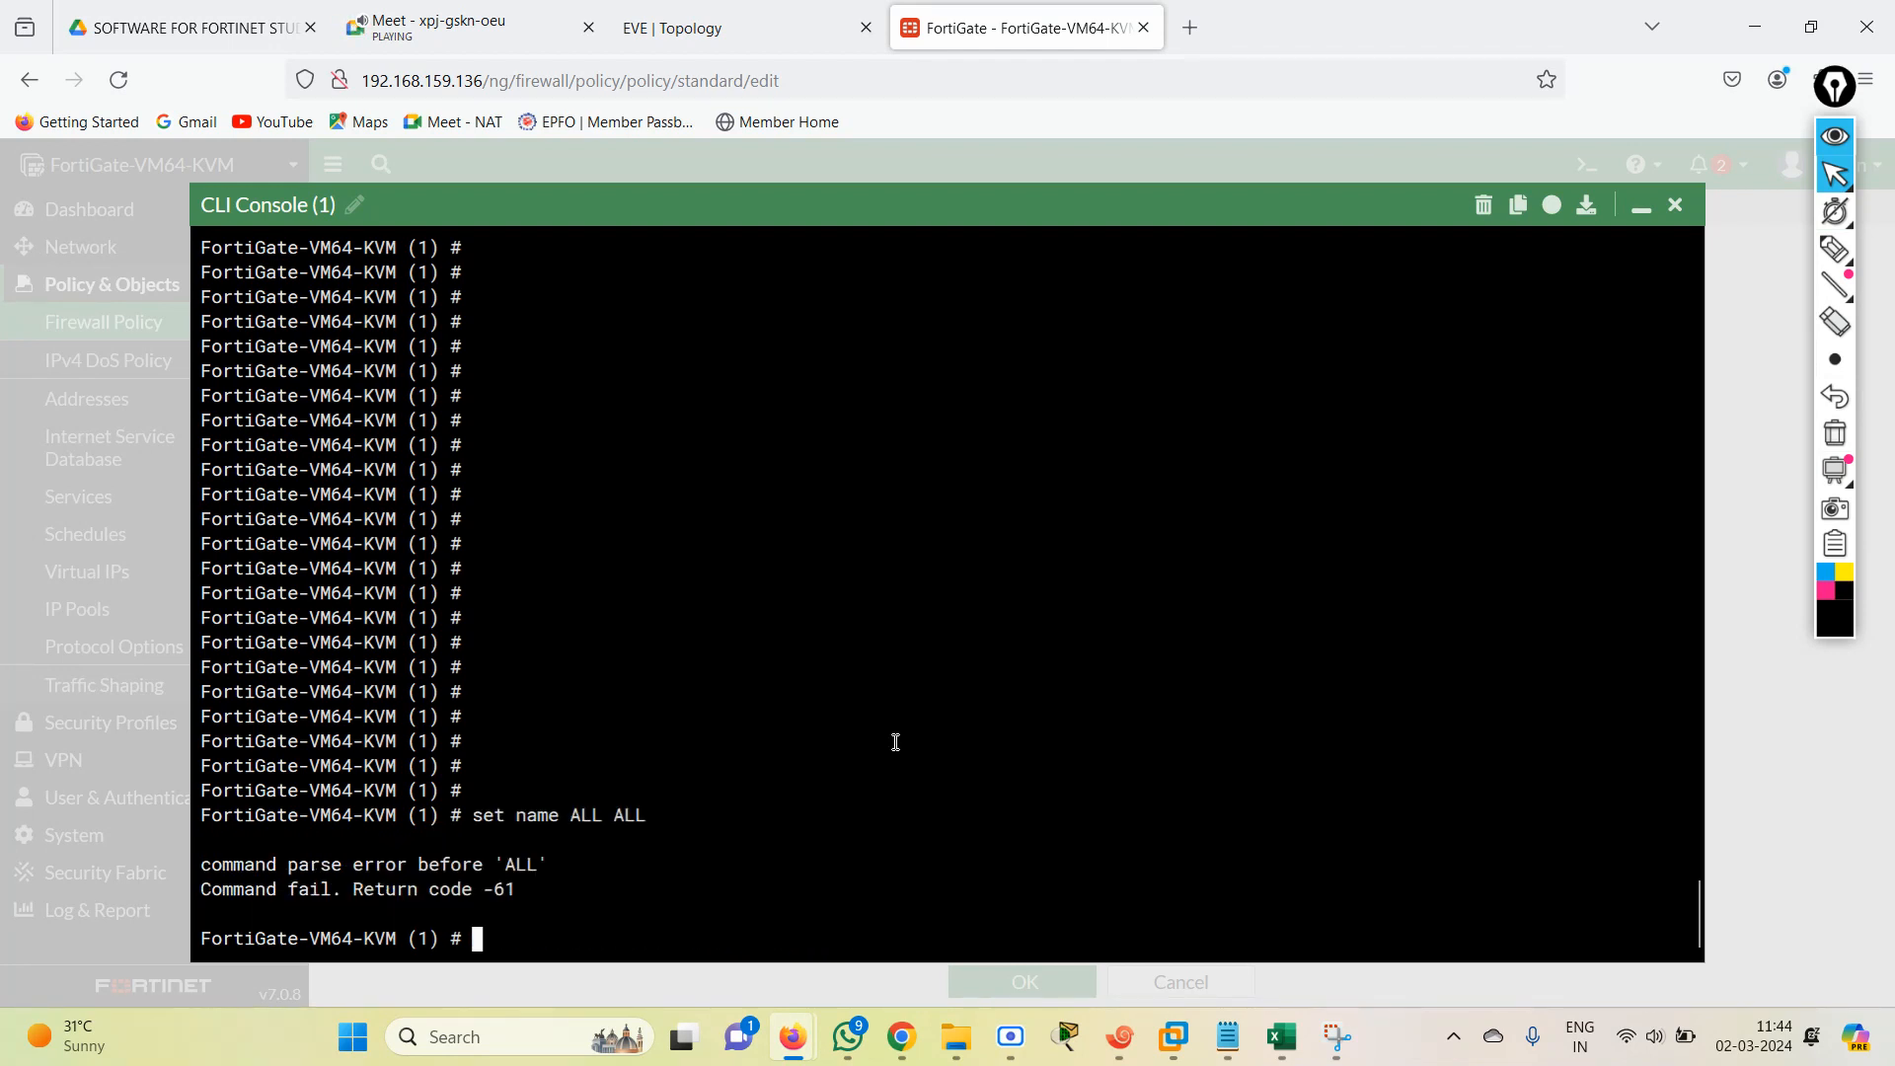
Rerun the command that sets the name of policy entry 1 to ALL-ALL.
{"action": "key", "text": "Up"}
{"action": "key", "text": "Up"}
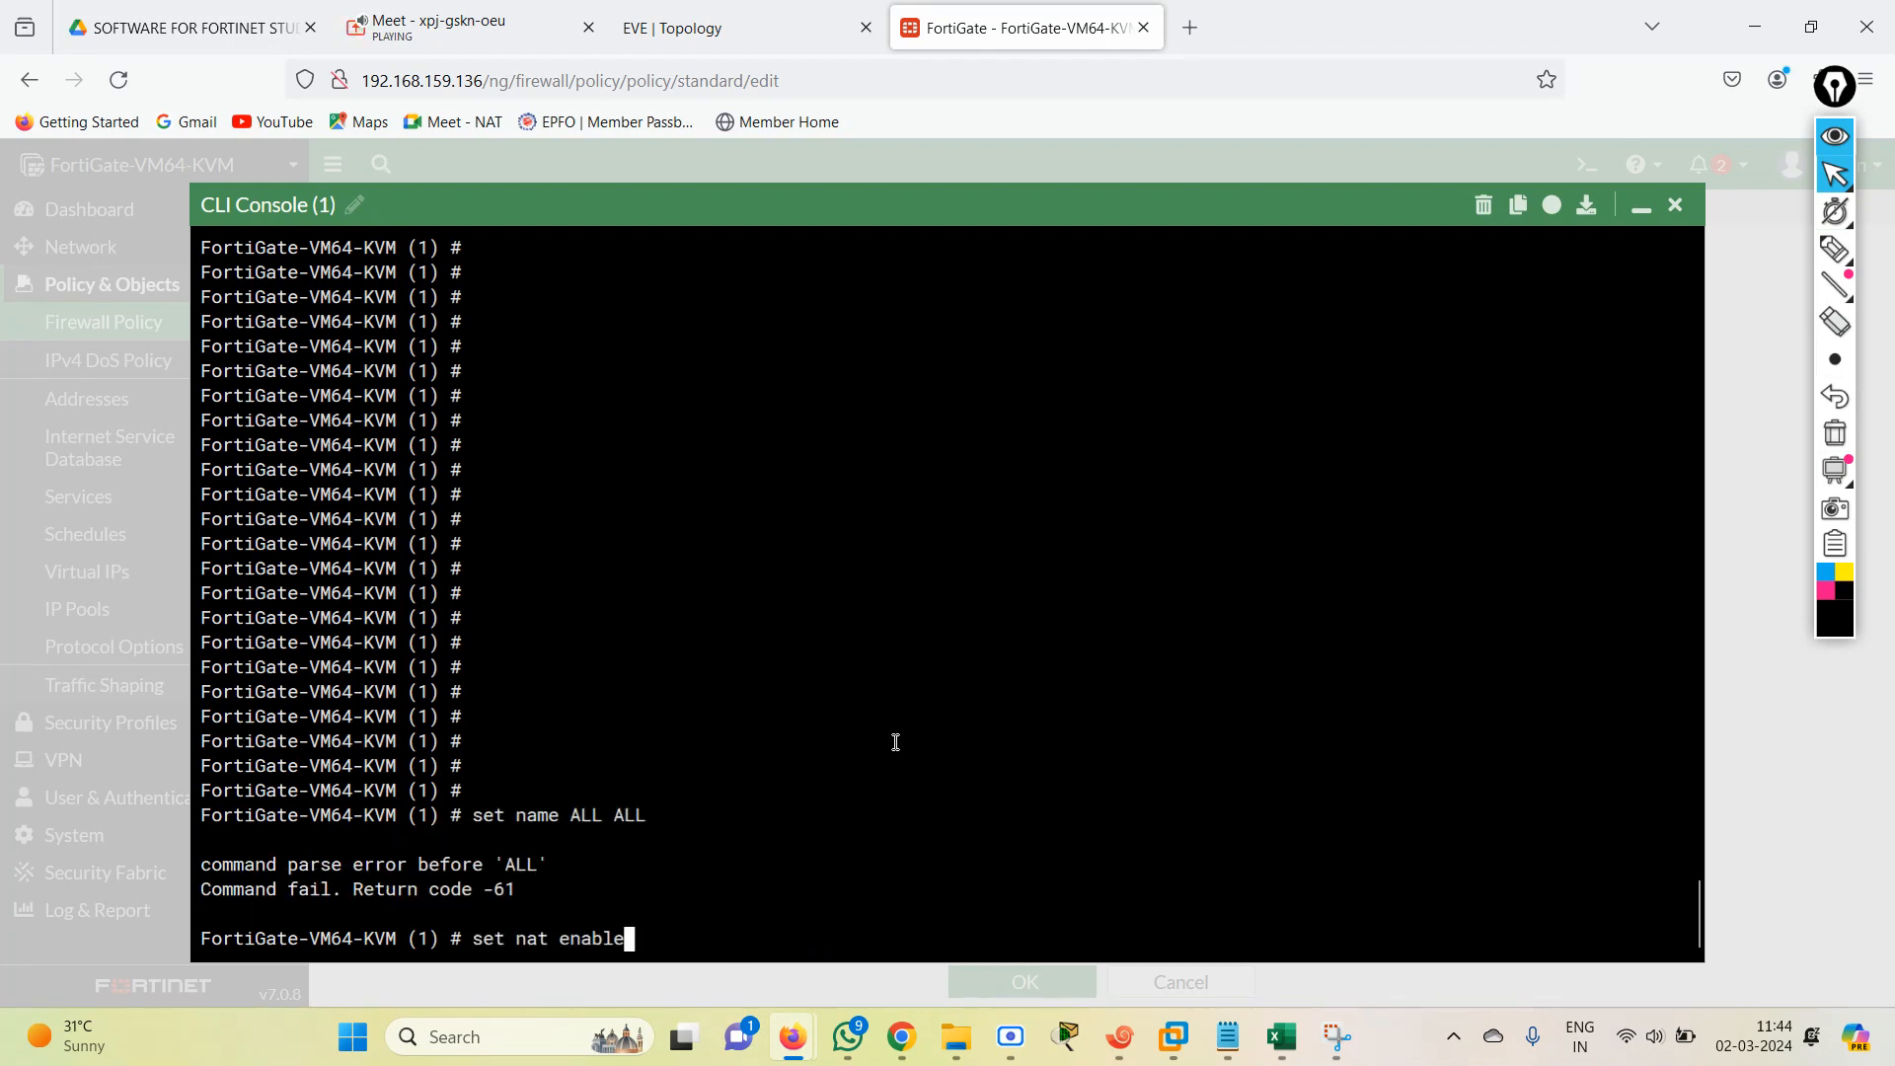
{"action": "key", "text": "Down"}
{"action": "key", "text": "BackSpace"}
{"action": "key", "text": "BackSpace"}
{"action": "key", "text": "BackSpace"}
{"action": "key", "text": "BackSpace"}
{"action": "key", "text": "BackSpace"}
{"action": "key", "text": "BackSpace"}
{"action": "key", "text": "BackSpace"}
{"action": "key", "text": "BackSpace"}
{"action": "key", "text": "BackSpace"}
{"action": "key", "text": "Up"}
{"action": "key", "text": "Up"}
{"action": "key", "text": "Up"}
{"action": "key", "text": "Up"}
{"action": "key", "text": "Up"}
{"action": "key", "text": "Up"}
{"action": "key", "text": "Up"}
{"action": "key", "text": "Up"}
{"action": "key", "text": "Up"}
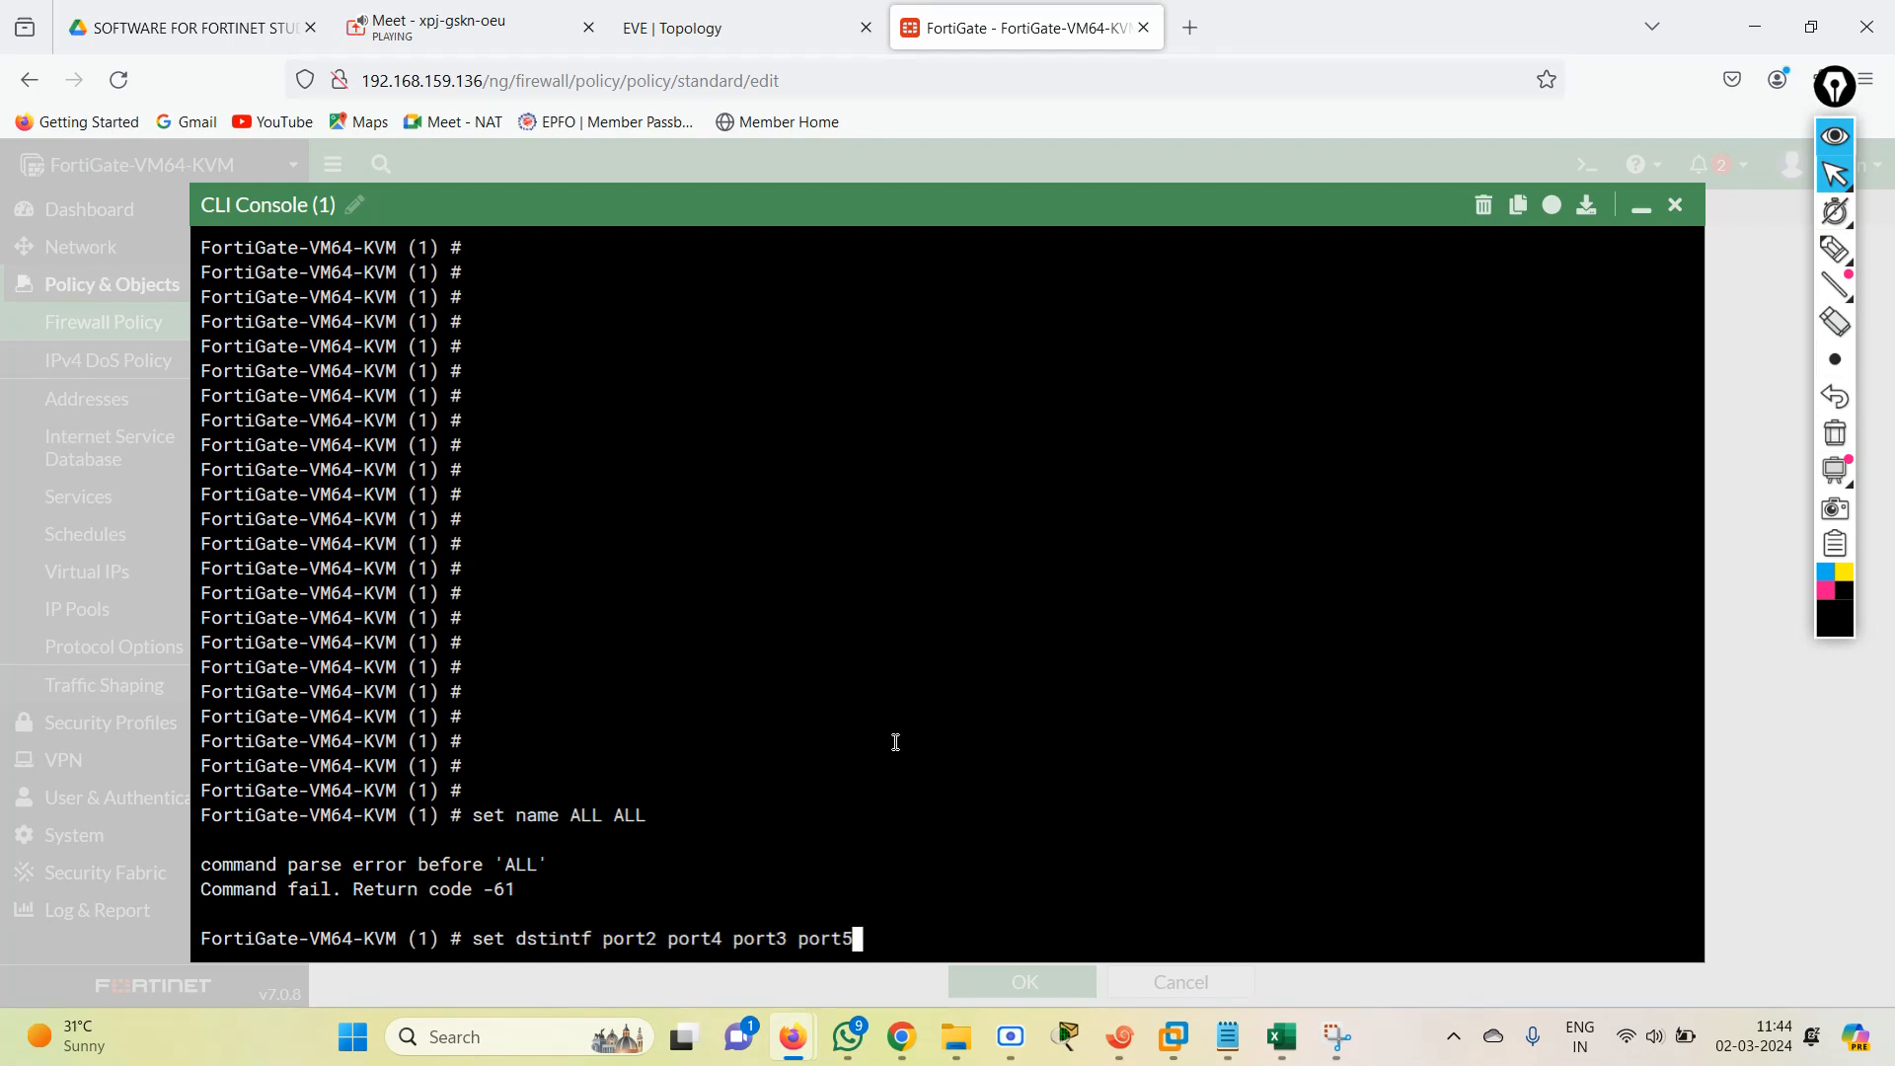
{"action": "key", "text": "Return"}
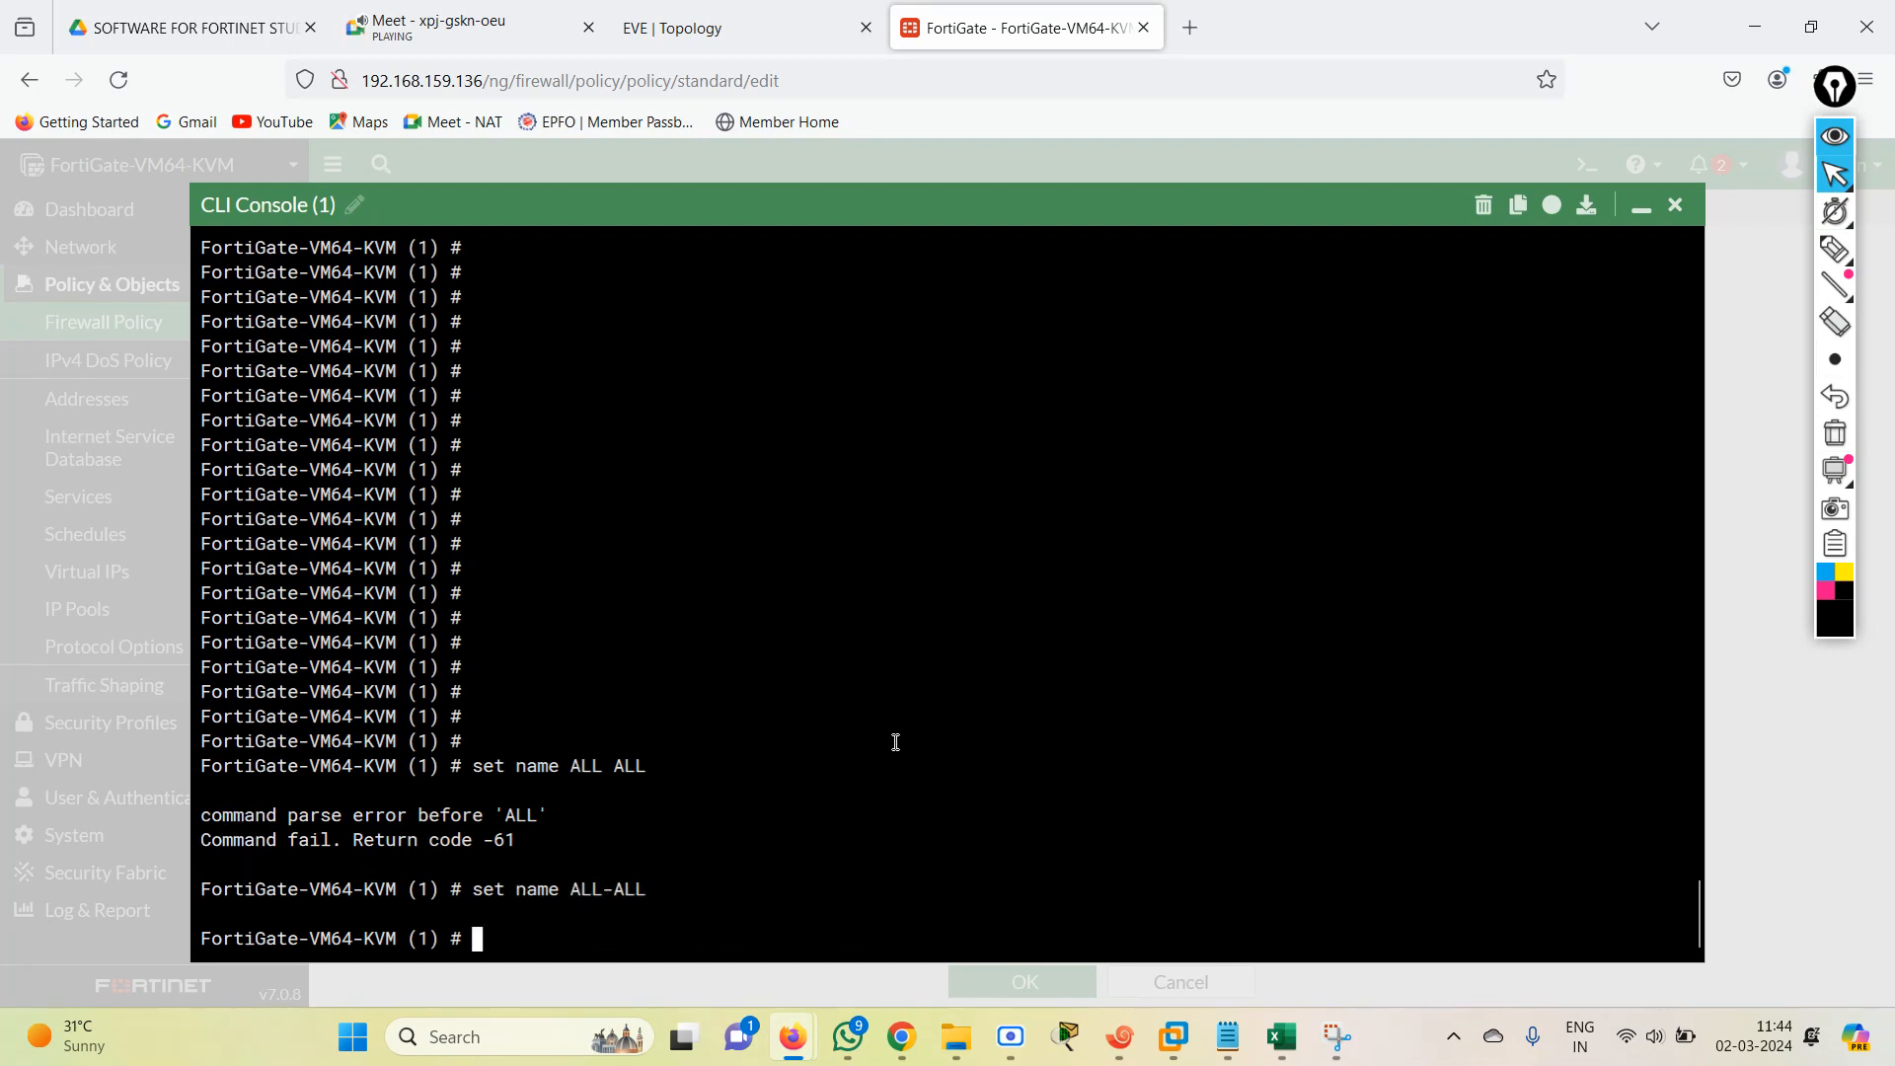
Rerun the command that sets policy entry 1's source interfaces (srcintf) to port2, port3, port4 and port5.
{"action": "key", "text": "Up"}
{"action": "key", "text": "Up"}
{"action": "key", "text": "Up"}
{"action": "key", "text": "Up"}
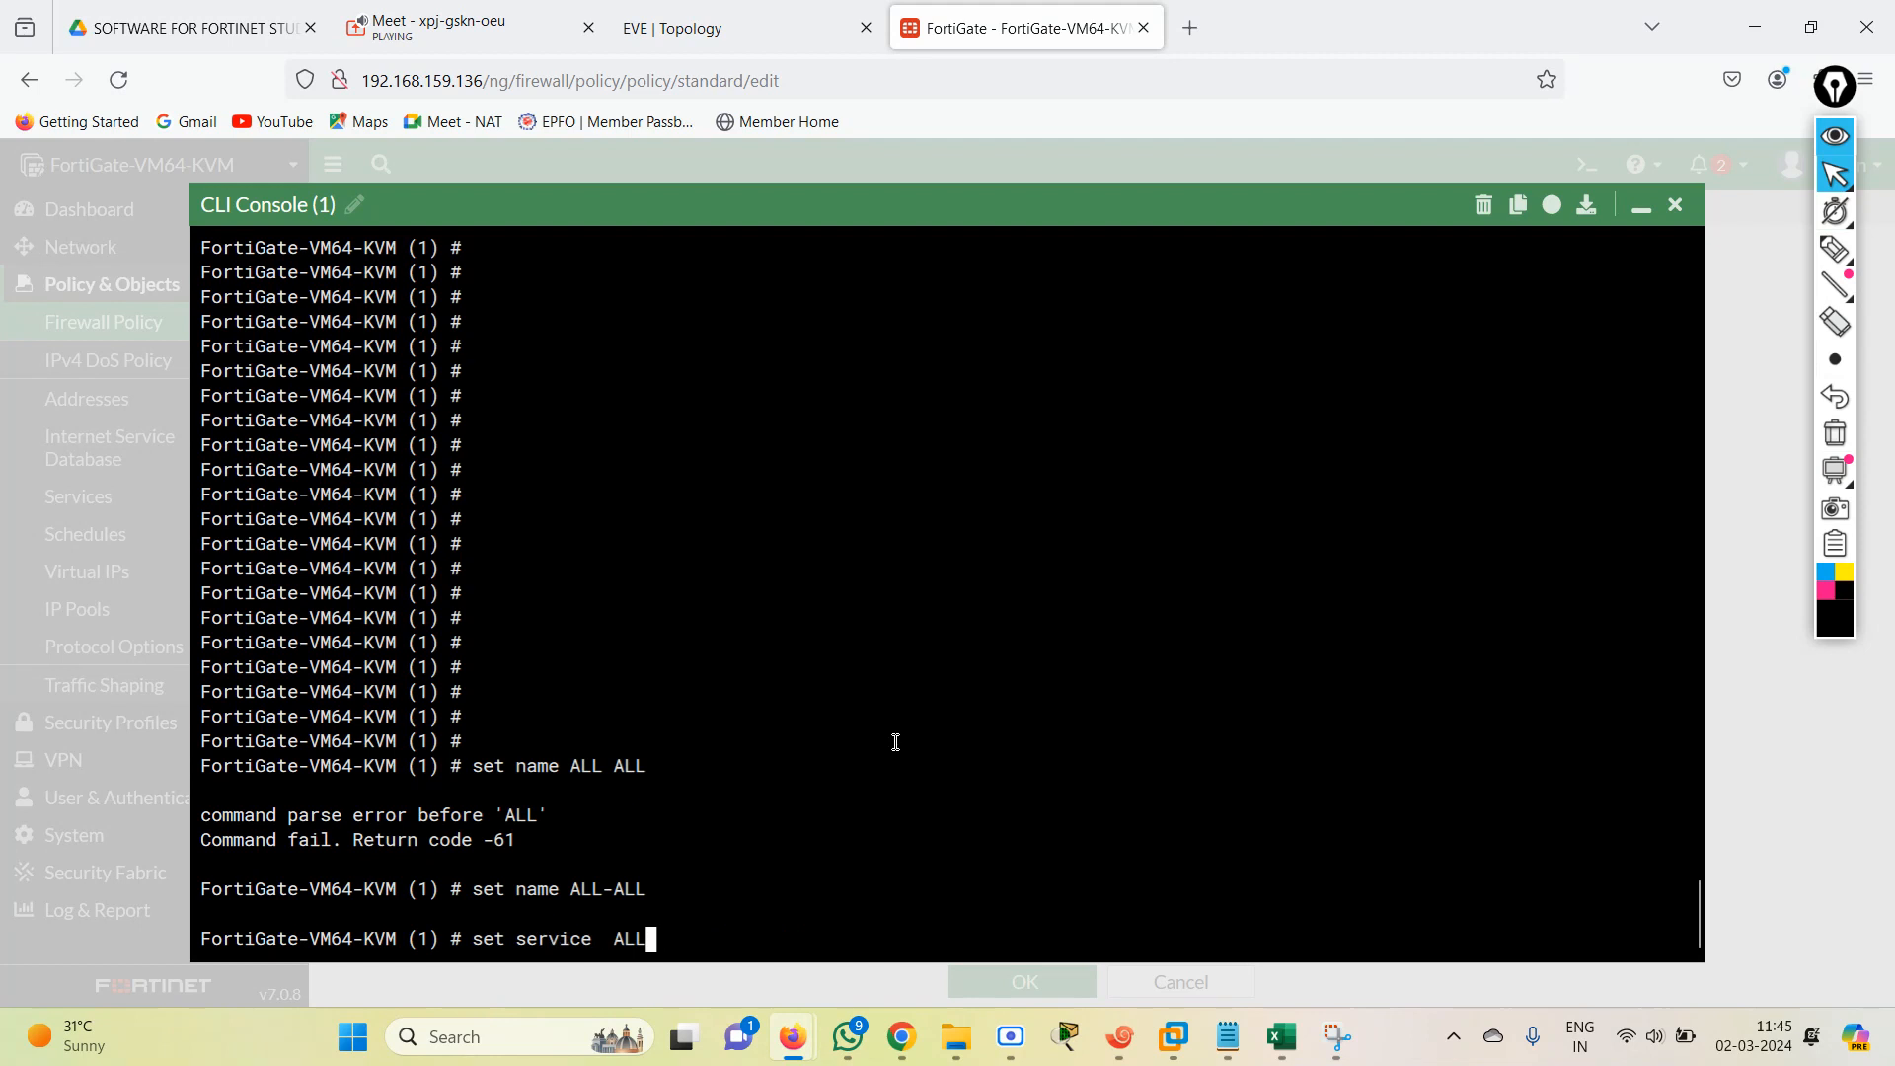
{"action": "key", "text": "Up"}
{"action": "key", "text": "Up"}
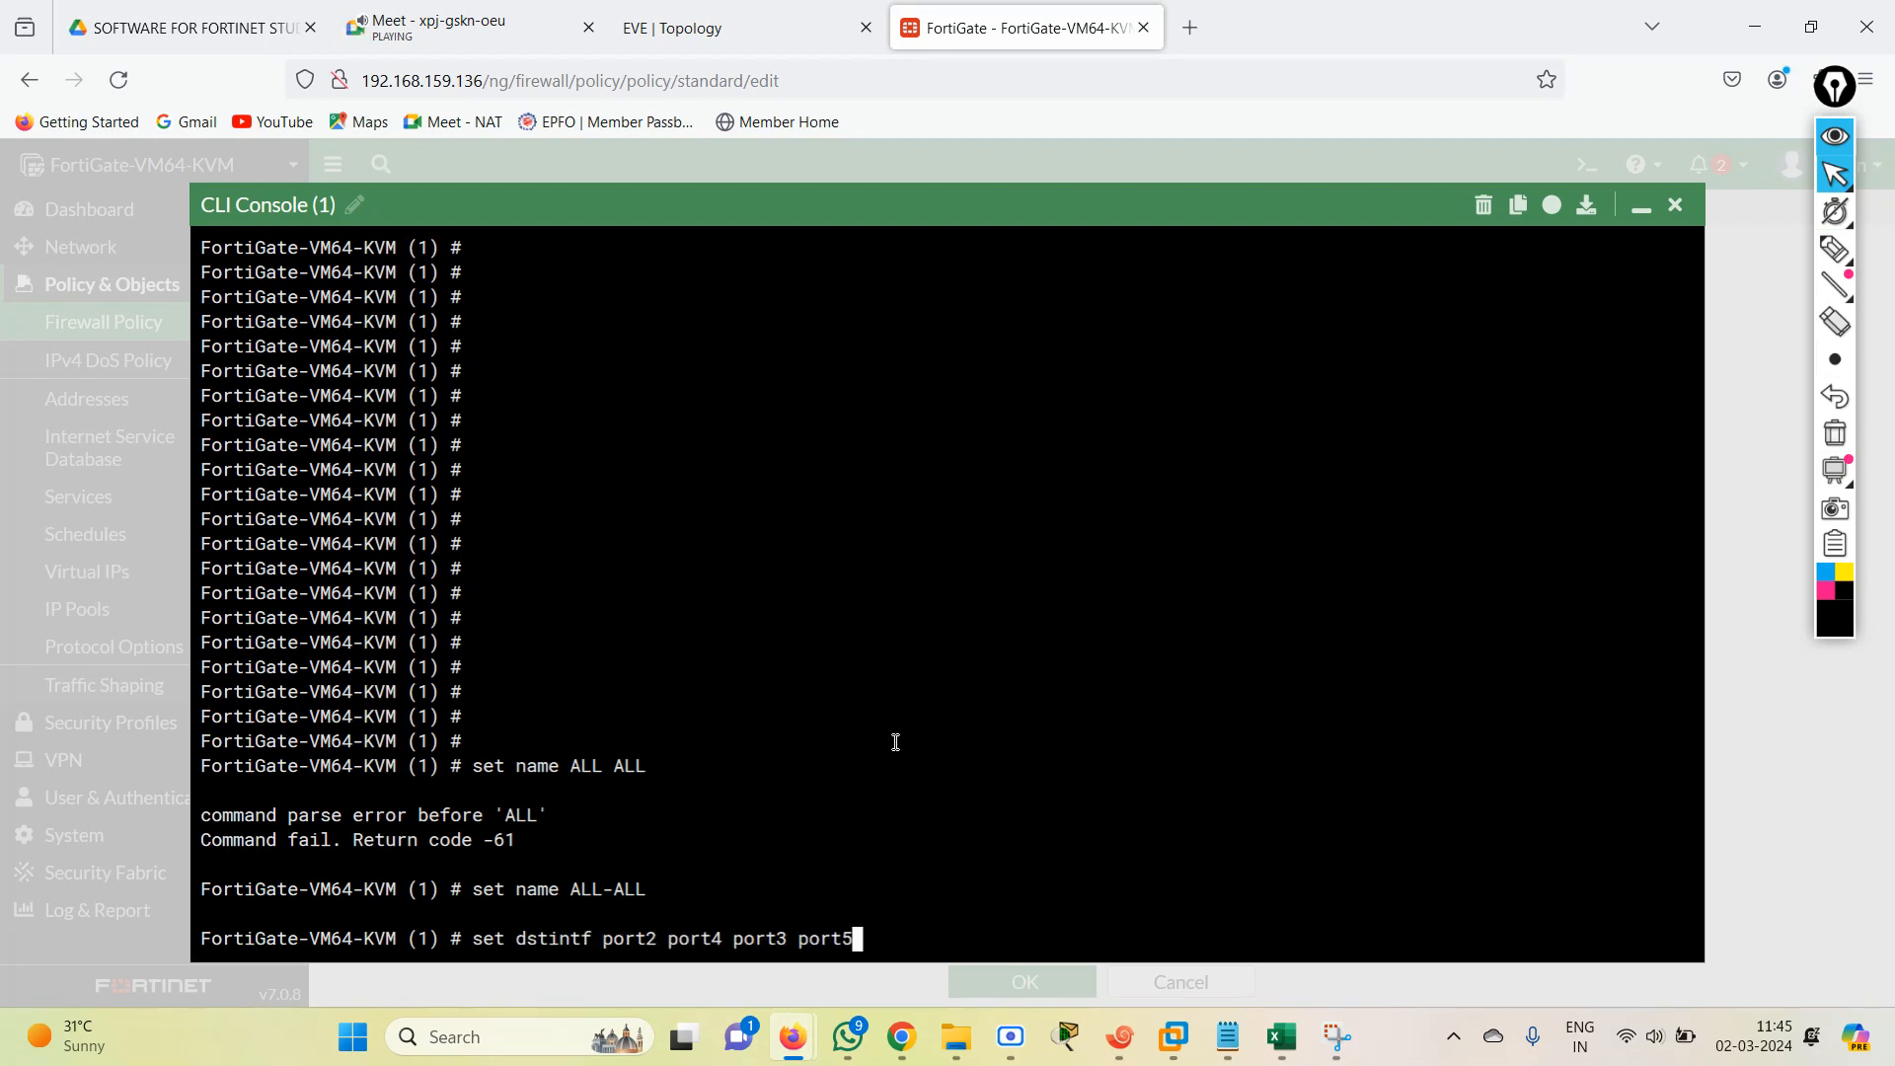
Rerun the command that sets policy entry 1's destination interfaces (dstintf) to port2, port4, port3 and port5.
{"action": "key", "text": "Up"}
{"action": "key", "text": "Return"}
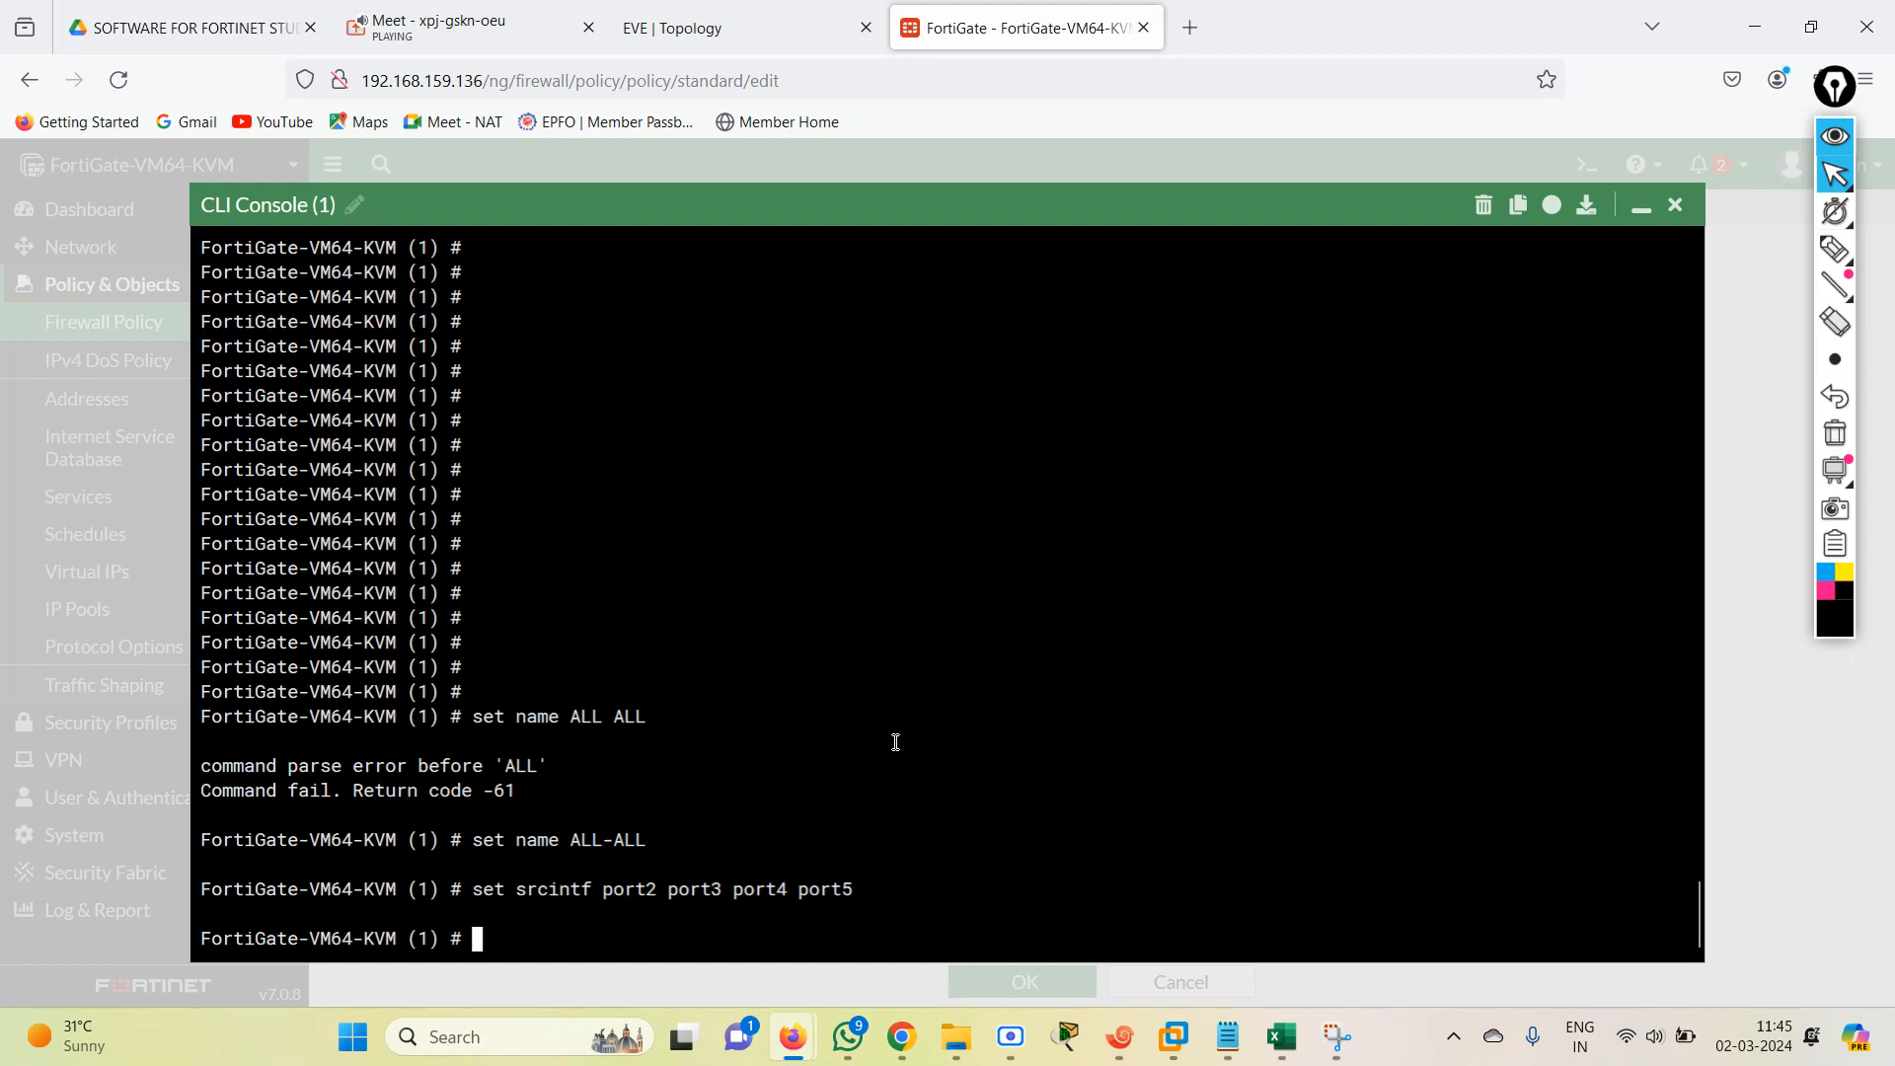
{"action": "key", "text": "Up"}
{"action": "key", "text": "Up"}
{"action": "key", "text": "Up"}
{"action": "key", "text": "Up"}
{"action": "key", "text": "Up"}
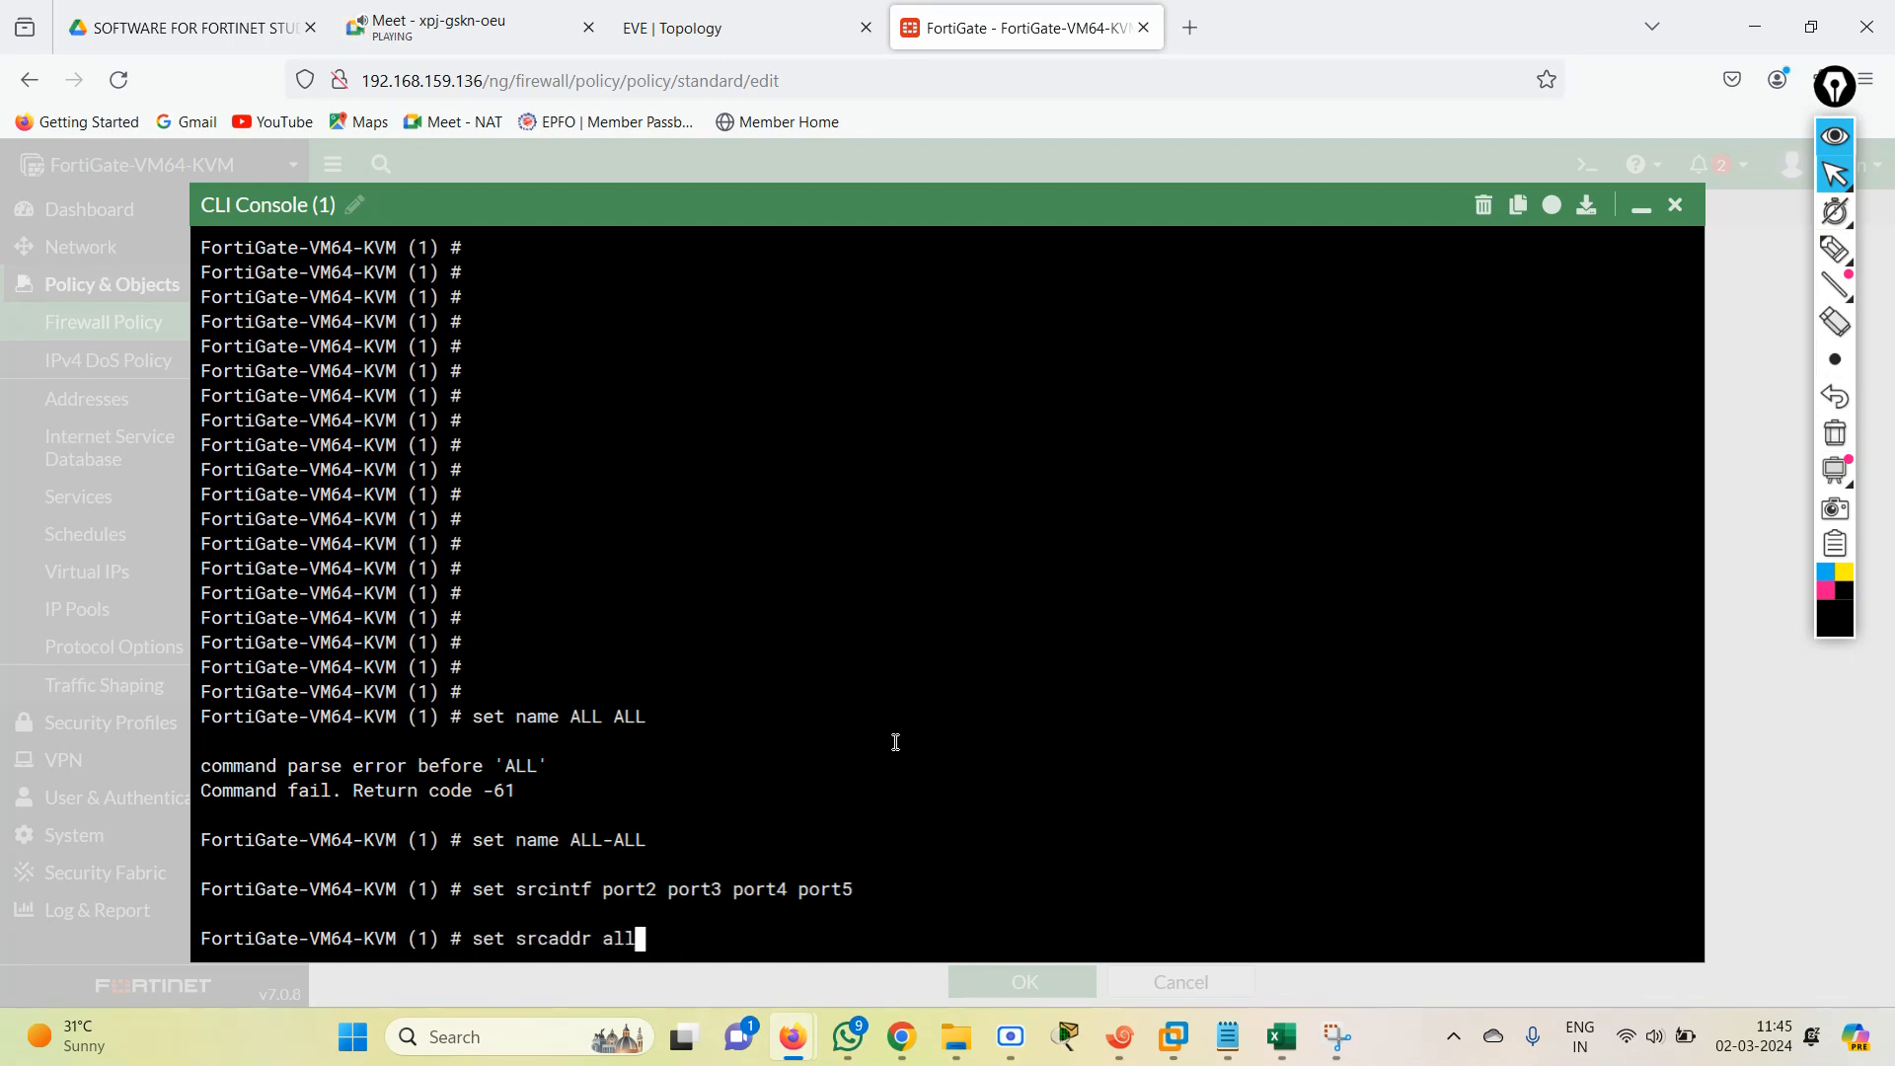
{"action": "key", "text": "Up"}
{"action": "key", "text": "Up"}
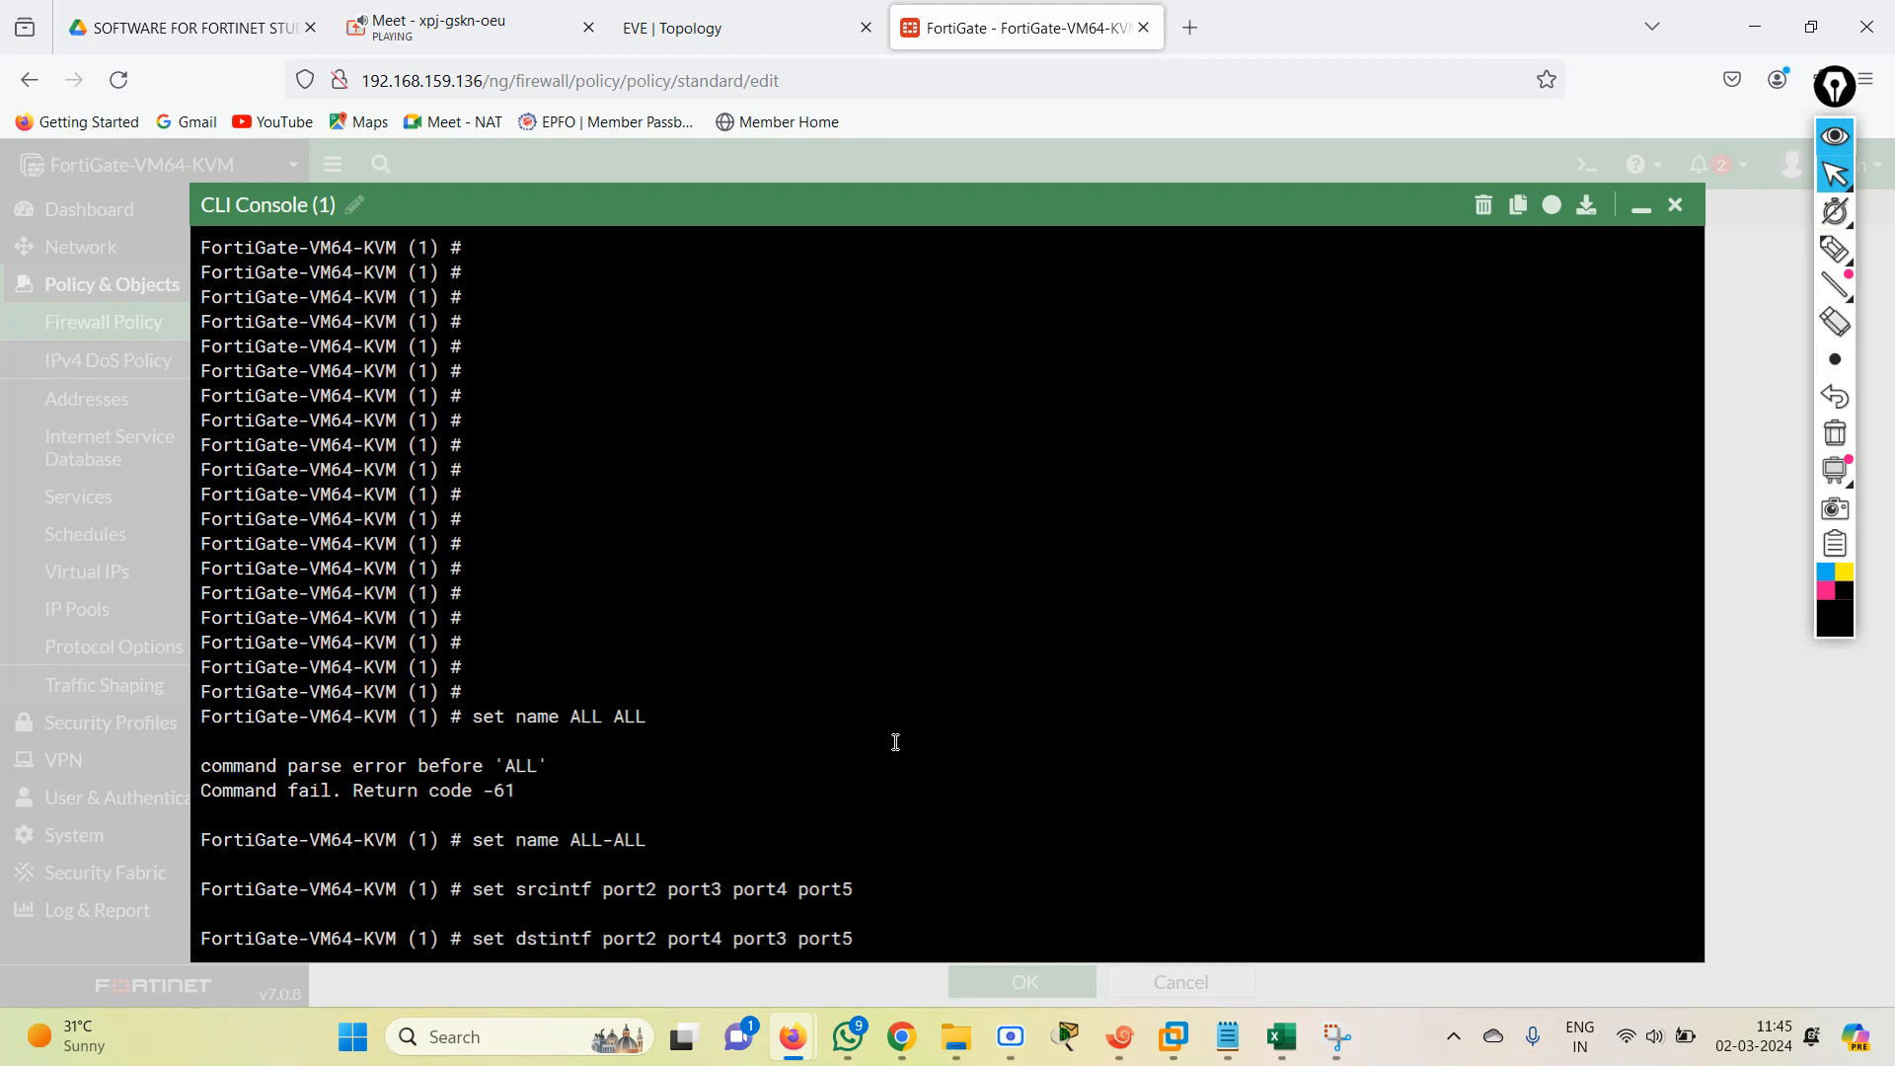
{"action": "key", "text": "Return"}
Rerun the command that sets policy entry 1's source address (srcaddr) to all.
{"action": "key", "text": "Up"}
{"action": "key", "text": "Up"}
{"action": "key", "text": "Up"}
{"action": "key", "text": "Up"}
{"action": "key", "text": "Up"}
{"action": "key", "text": "Up"}
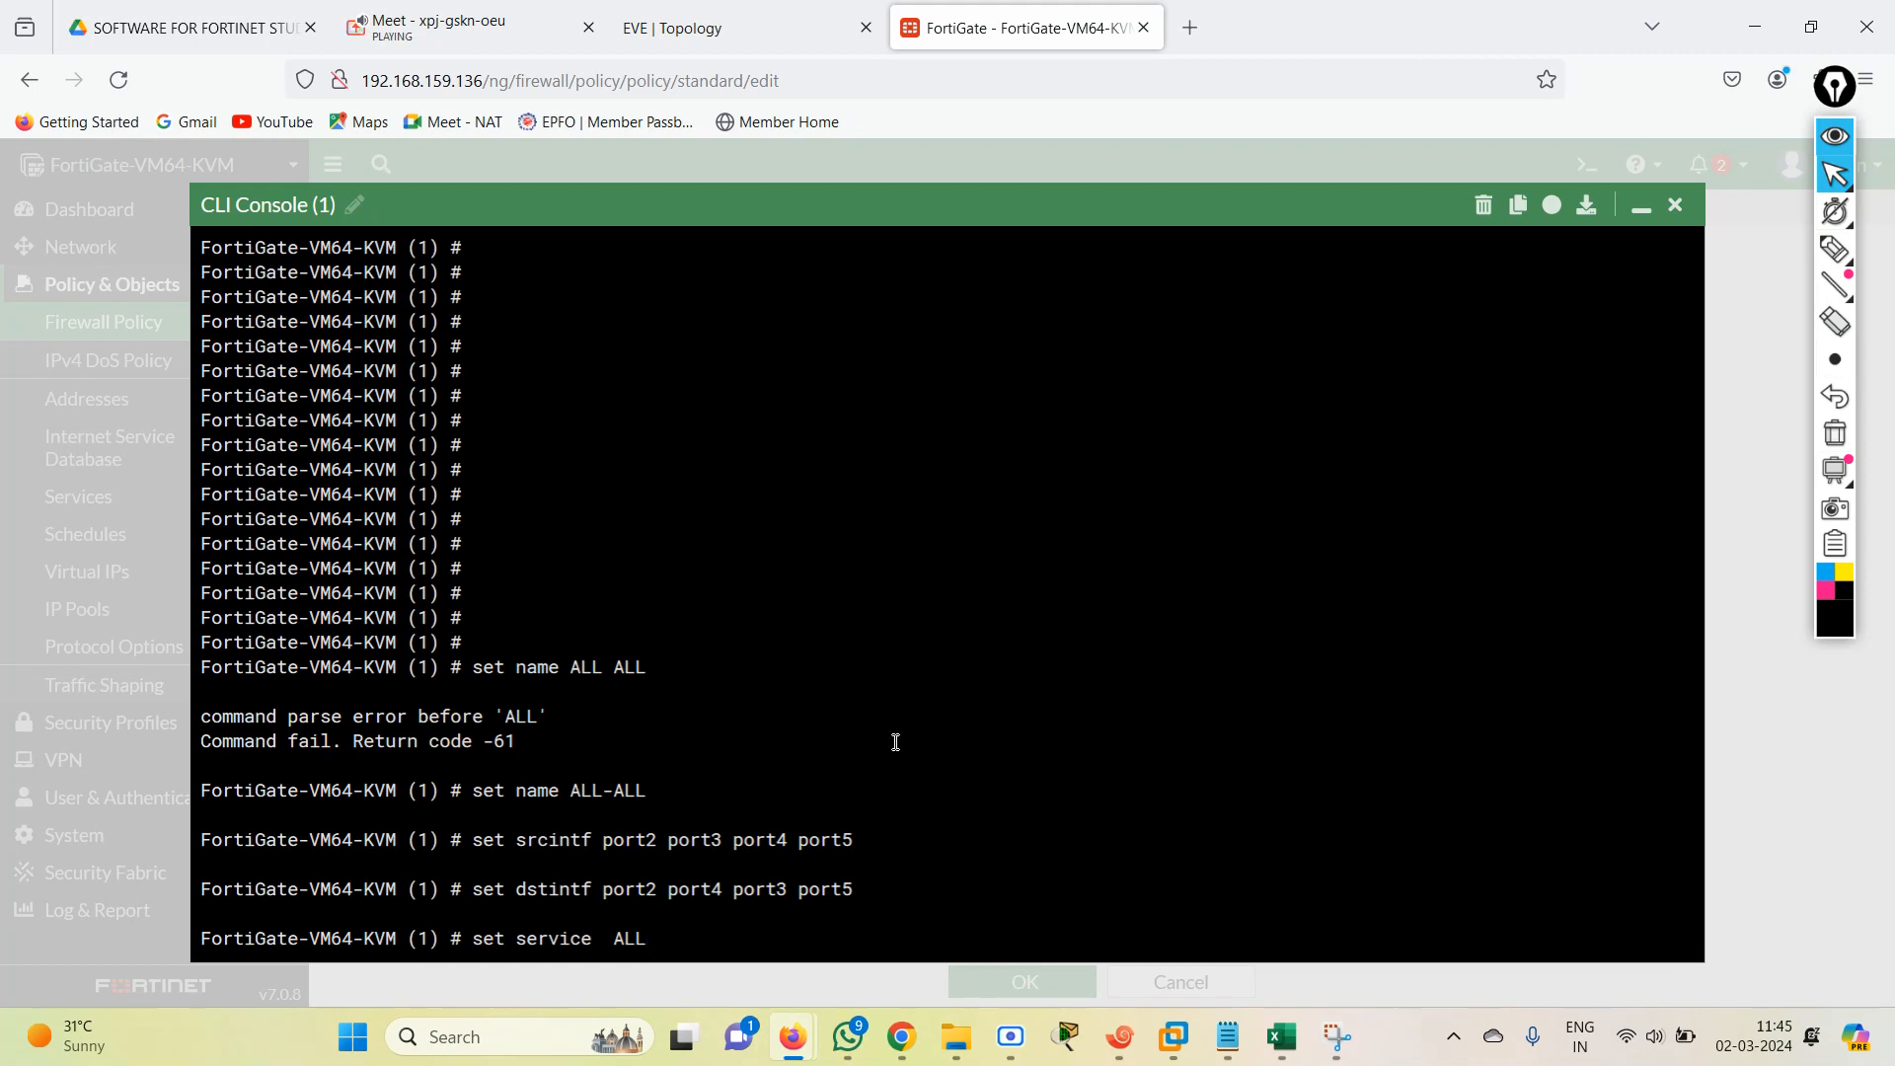
{"action": "key", "text": "Up"}
{"action": "key", "text": "Up"}
{"action": "key", "text": "Up"}
{"action": "key", "text": "Return"}
Rerun the command that sets policy entry 1's destination address (dstaddr) to all.
{"action": "key", "text": "Up"}
{"action": "key", "text": "Up"}
{"action": "key", "text": "Up"}
{"action": "key", "text": "Up"}
{"action": "key", "text": "Up"}
{"action": "key", "text": "Up"}
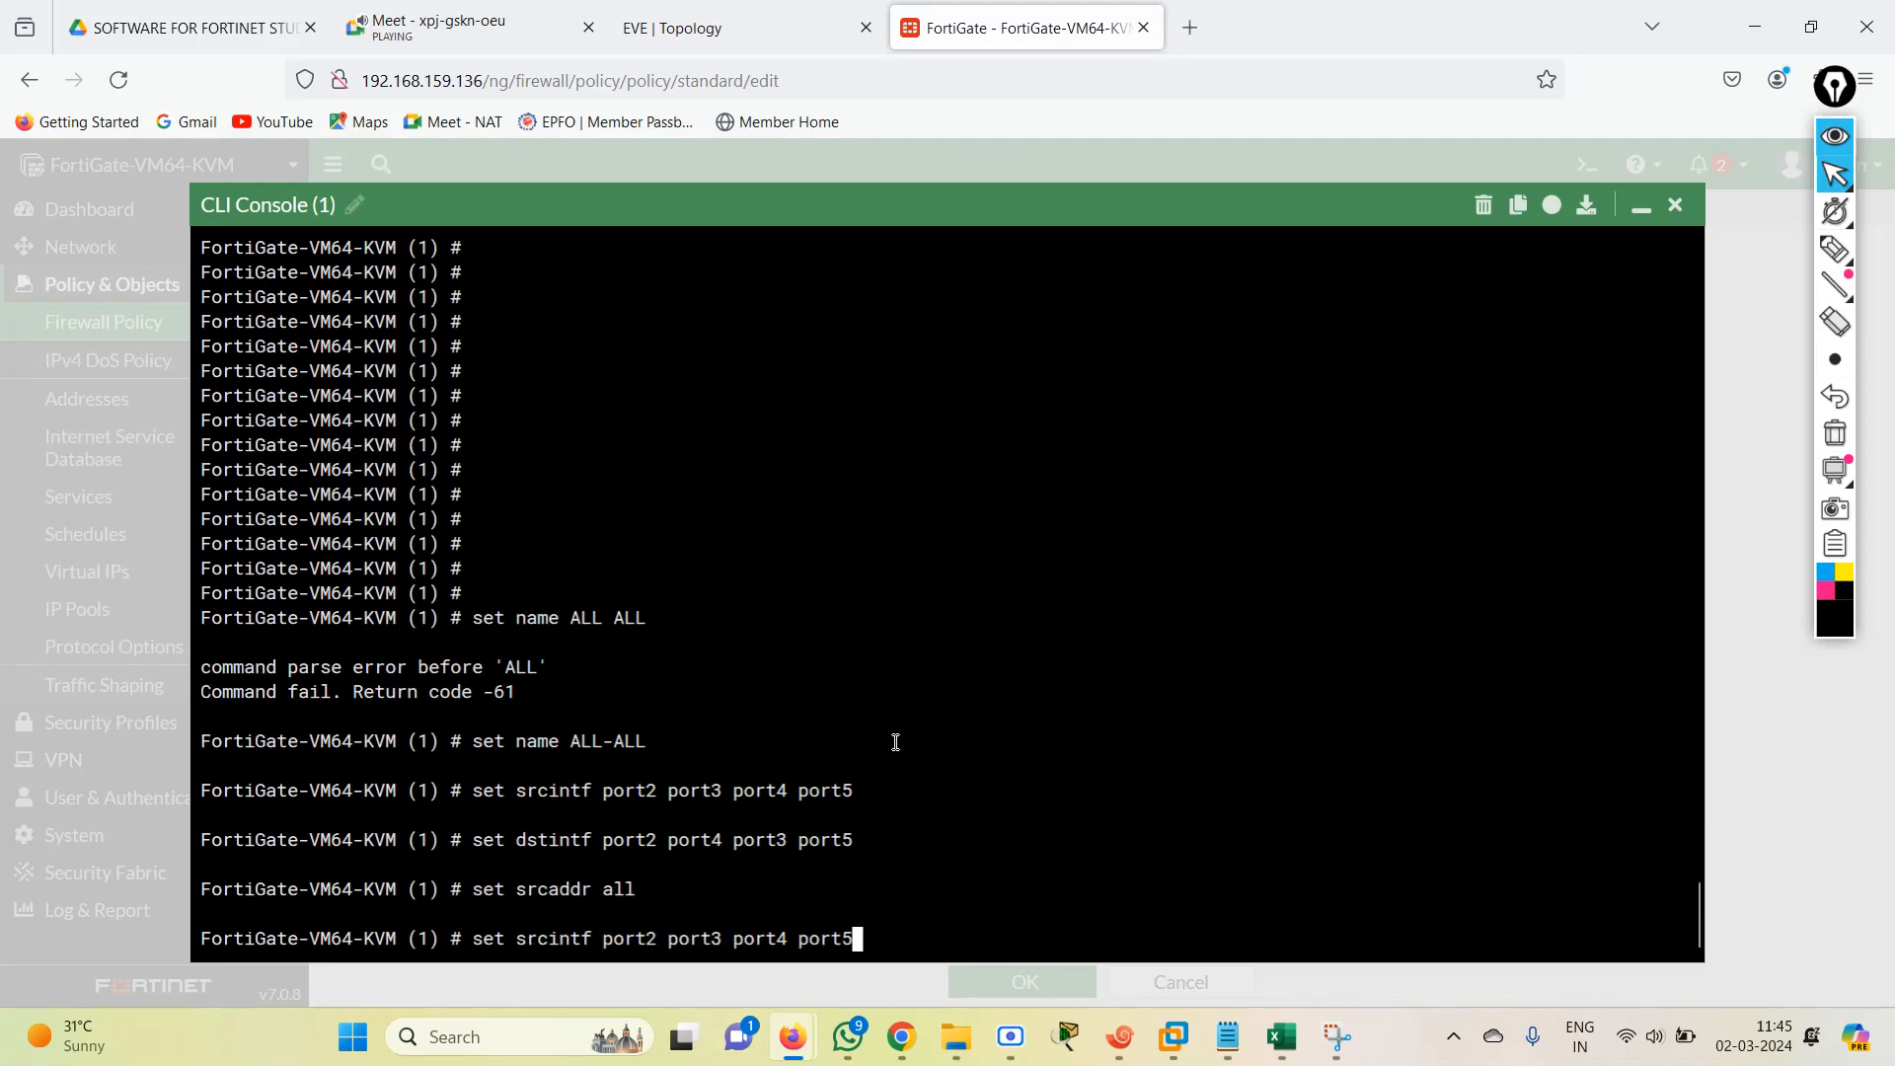
{"action": "key", "text": "Up"}
{"action": "key", "text": "Up"}
{"action": "key", "text": "Up"}
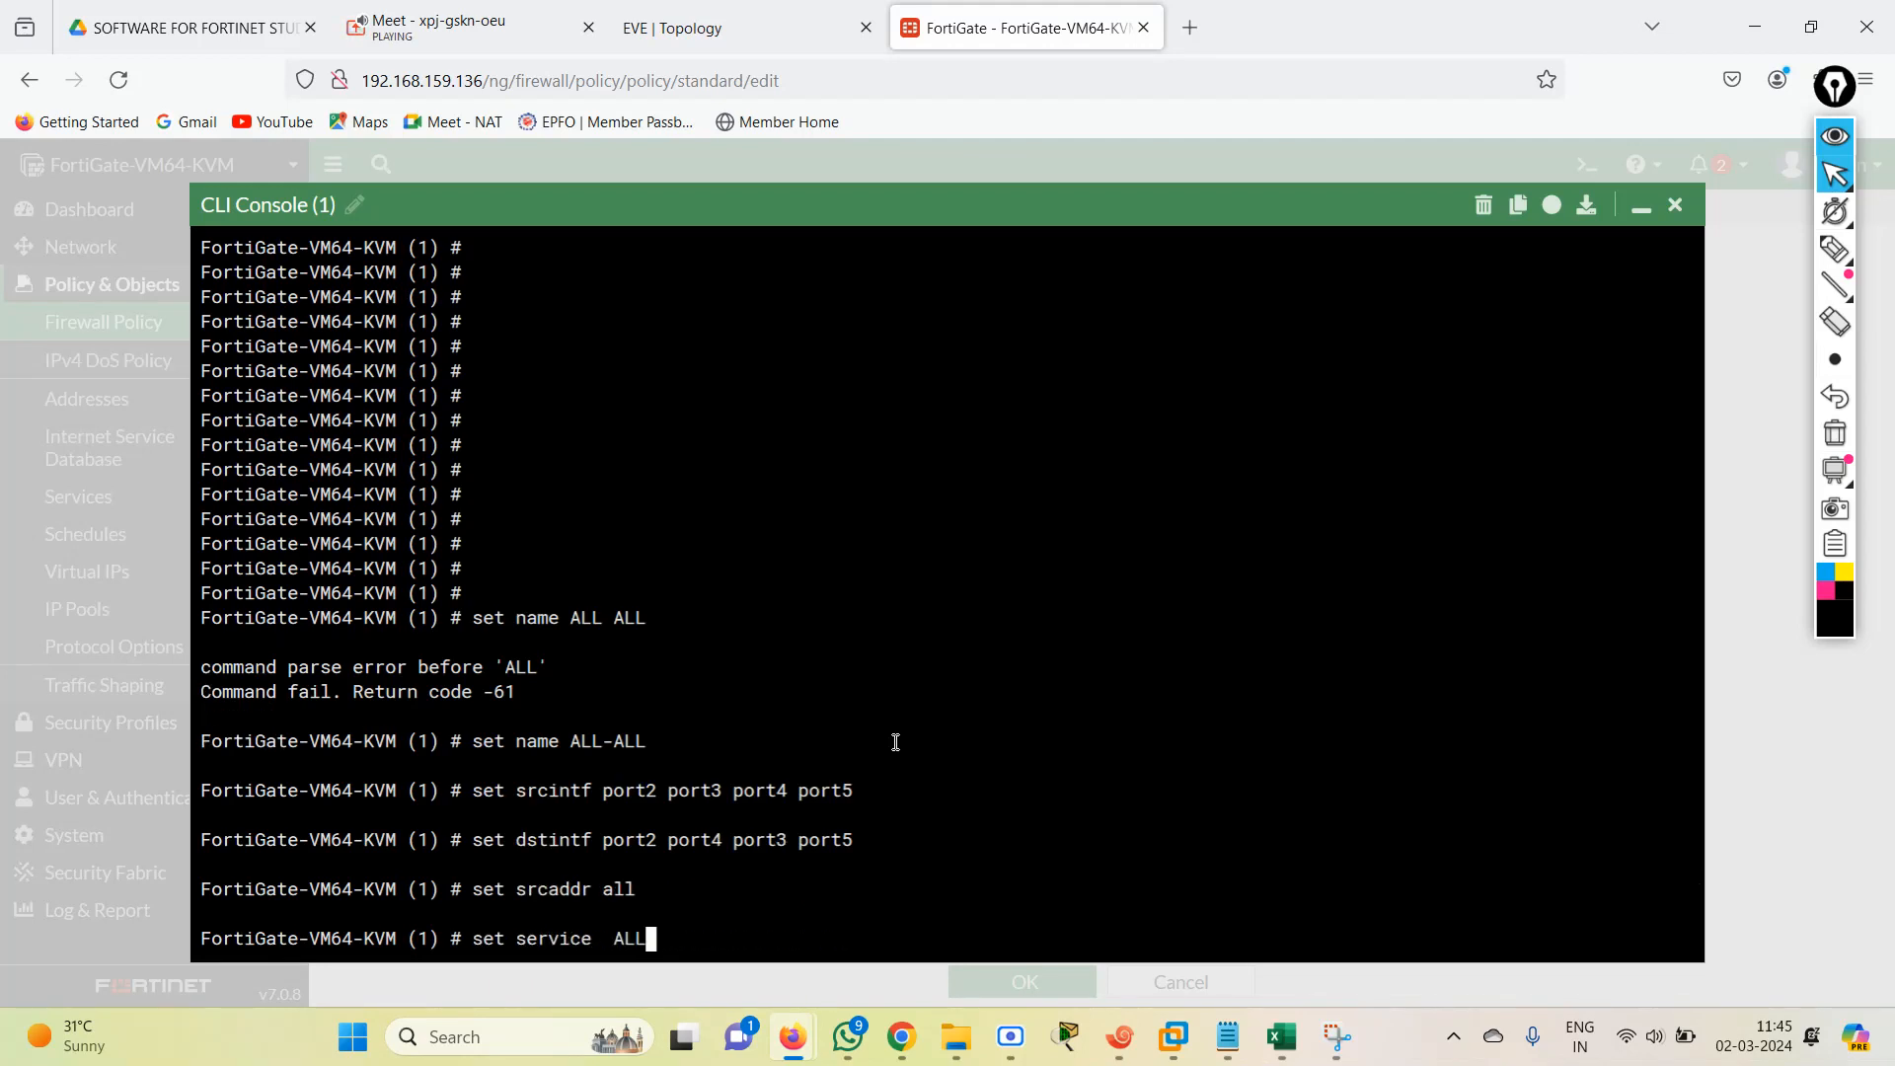
{"action": "key", "text": "Up"}
{"action": "key", "text": "Up"}
{"action": "key", "text": "Return"}
Rerun the command that sets policy entry 1's action to accept.
{"action": "key", "text": "Up"}
{"action": "key", "text": "Up"}
{"action": "key", "text": "Up"}
{"action": "key", "text": "Up"}
{"action": "key", "text": "Up"}
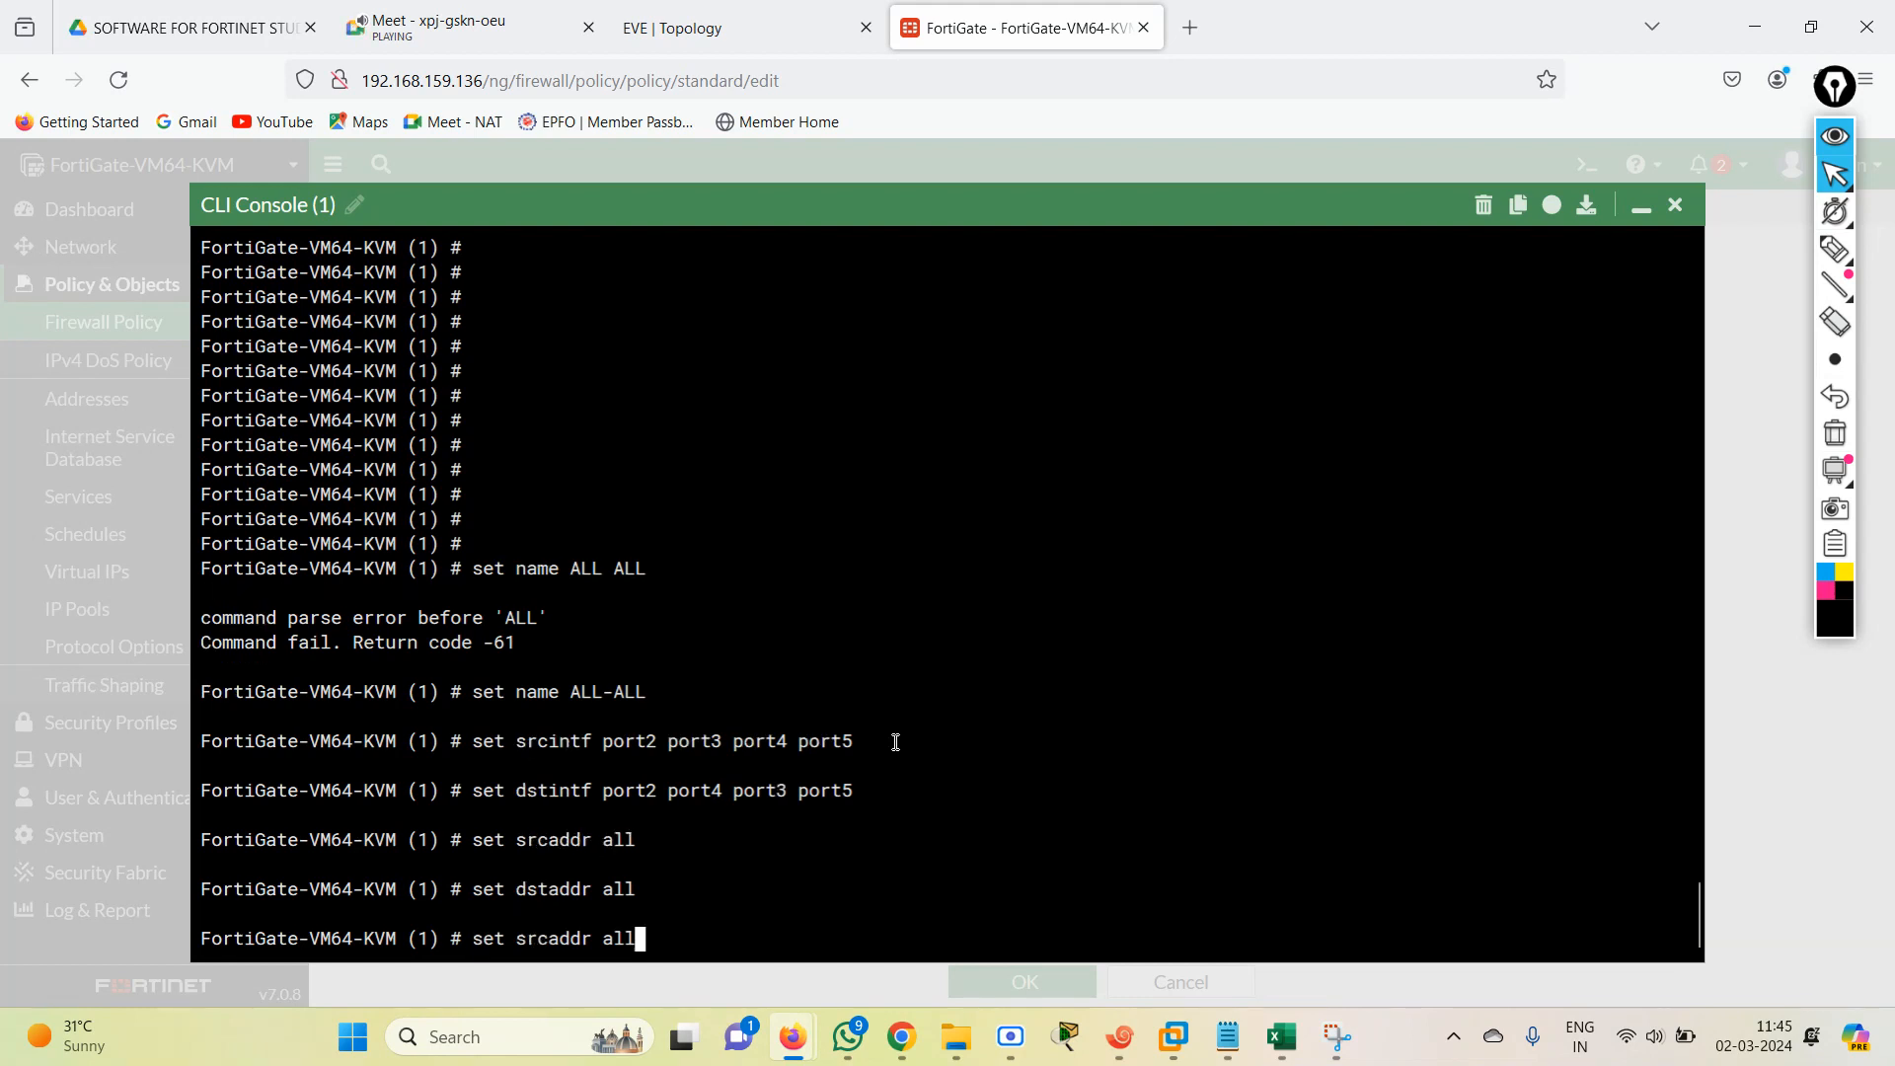
{"action": "key", "text": "Up"}
{"action": "key", "text": "Up"}
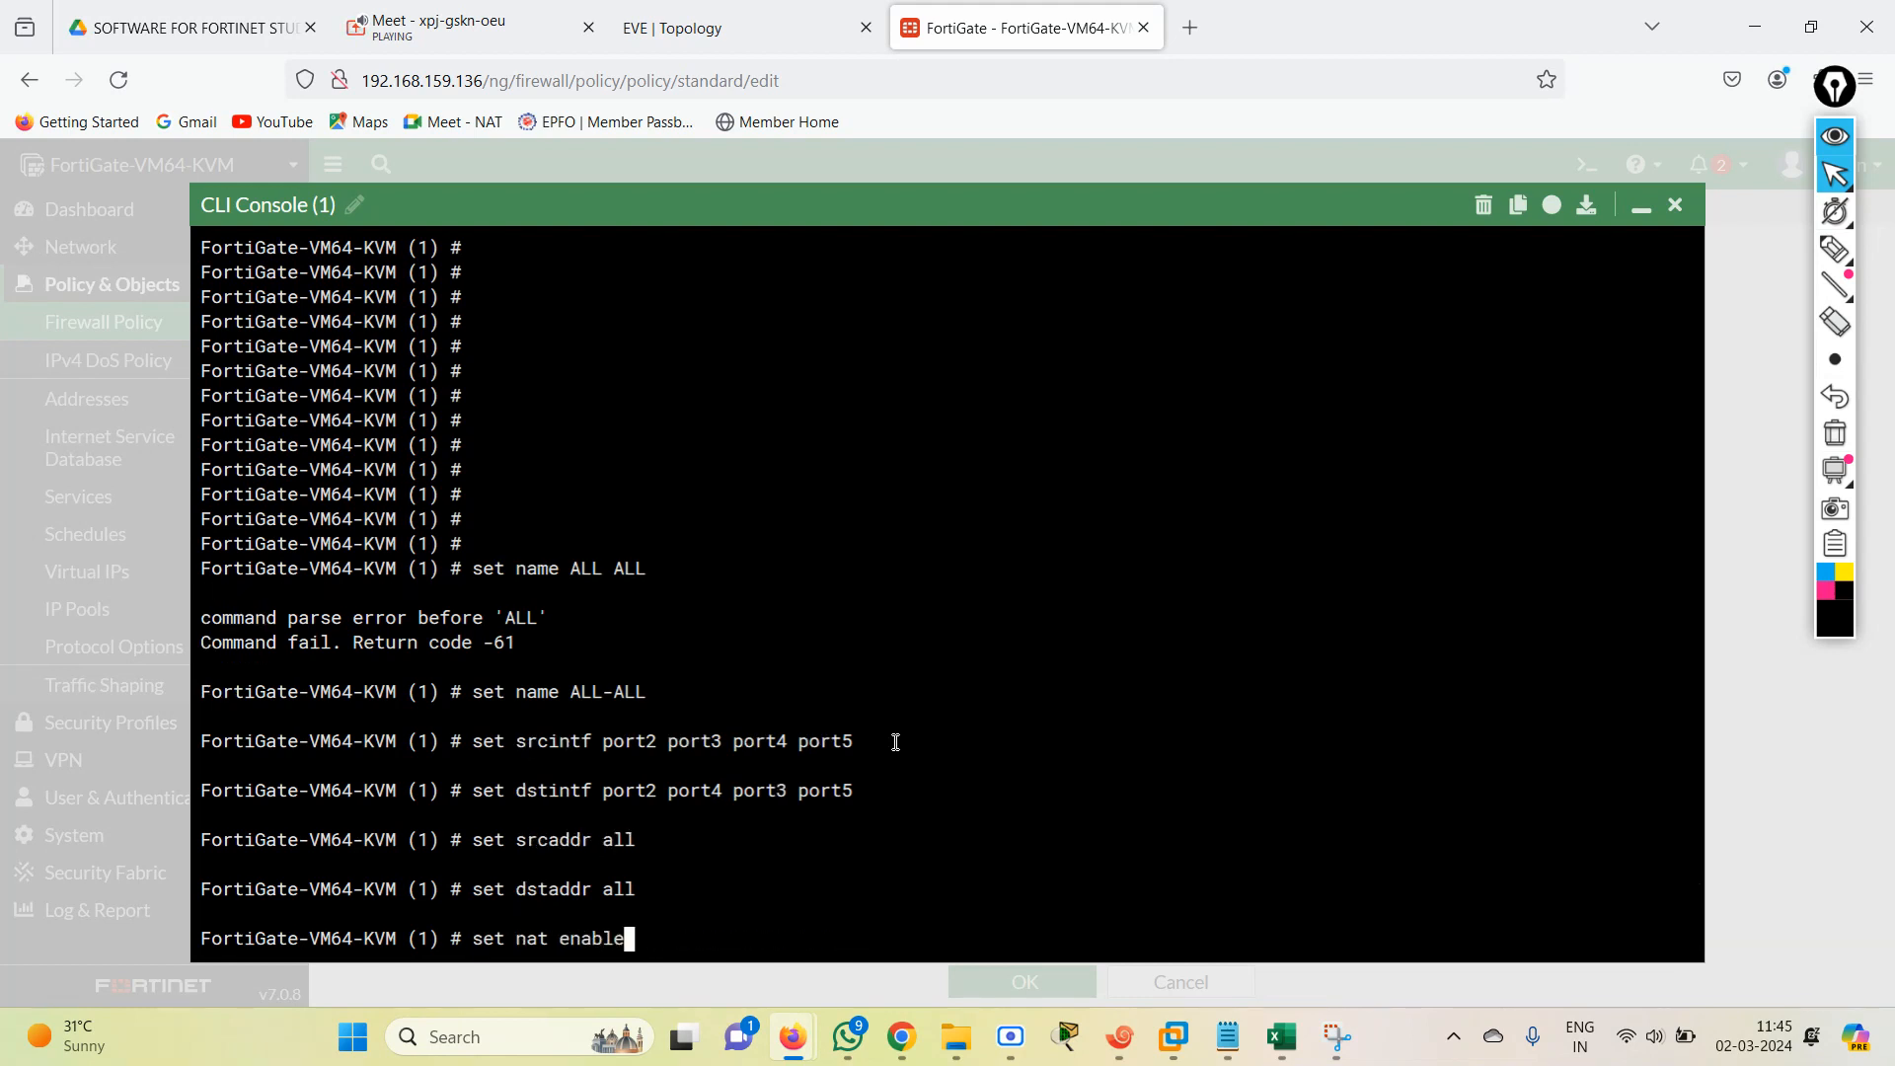
{"action": "key", "text": "Return"}
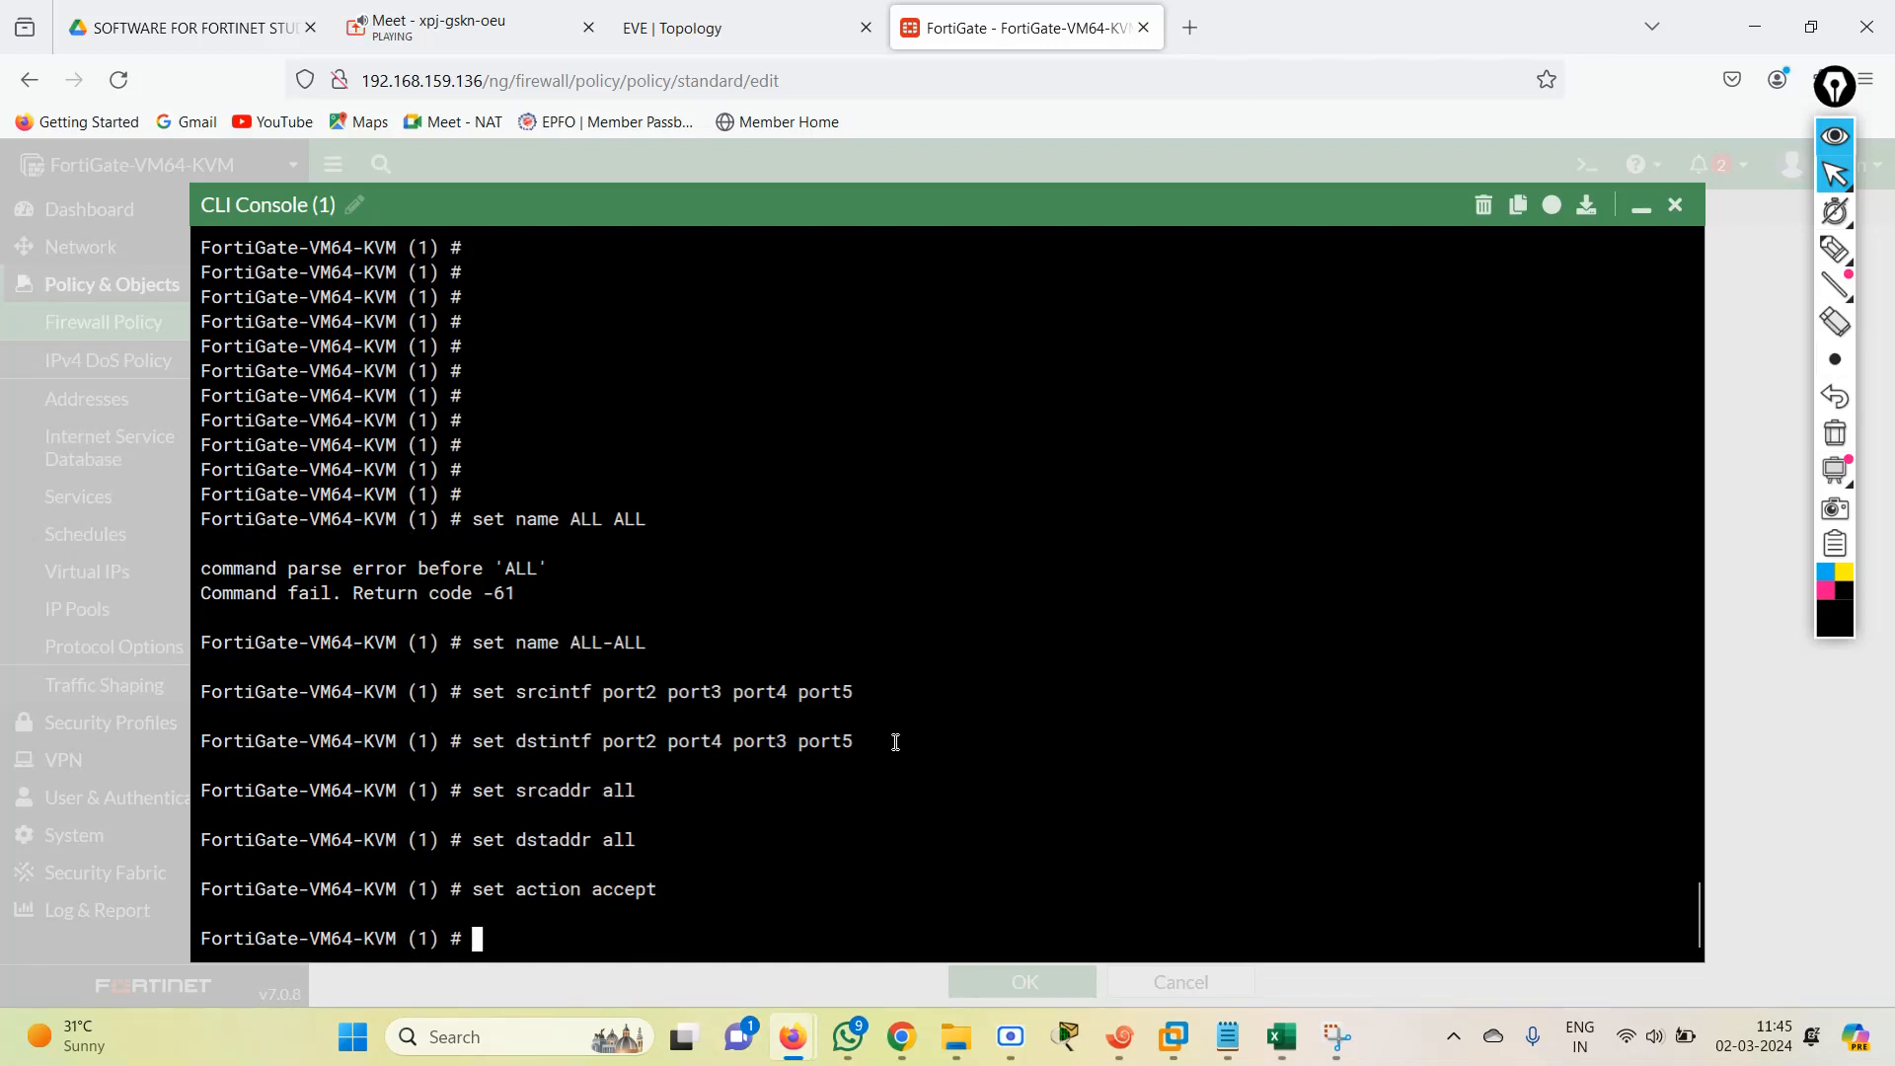
Try to rerun the command that sets policy entry 1's service to lowercase all.
{"action": "key", "text": "Up"}
{"action": "key", "text": "Up"}
{"action": "key", "text": "Up"}
{"action": "key", "text": "Up"}
{"action": "key", "text": "Up"}
{"action": "key", "text": "Up"}
{"action": "key", "text": "Up"}
{"action": "key", "text": "Up"}
{"action": "key", "text": "Up"}
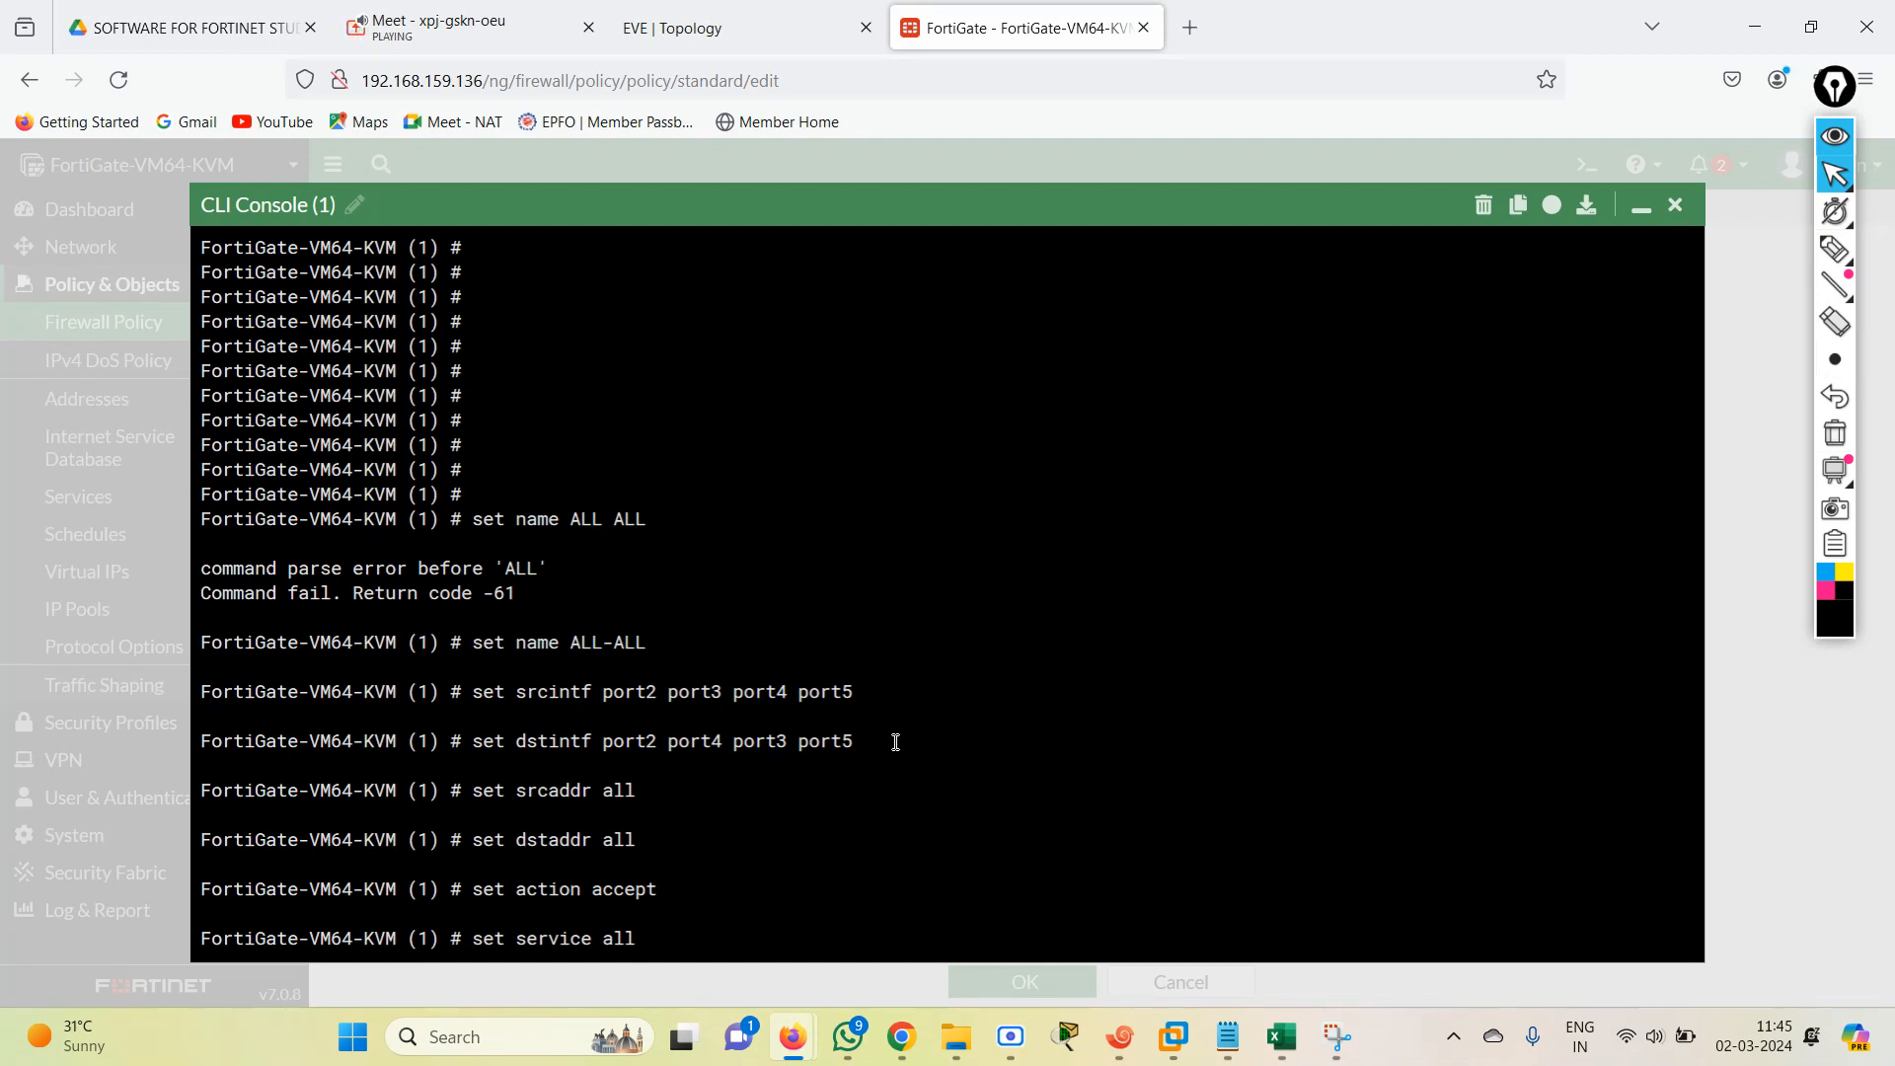
{"action": "key", "text": "Return"}
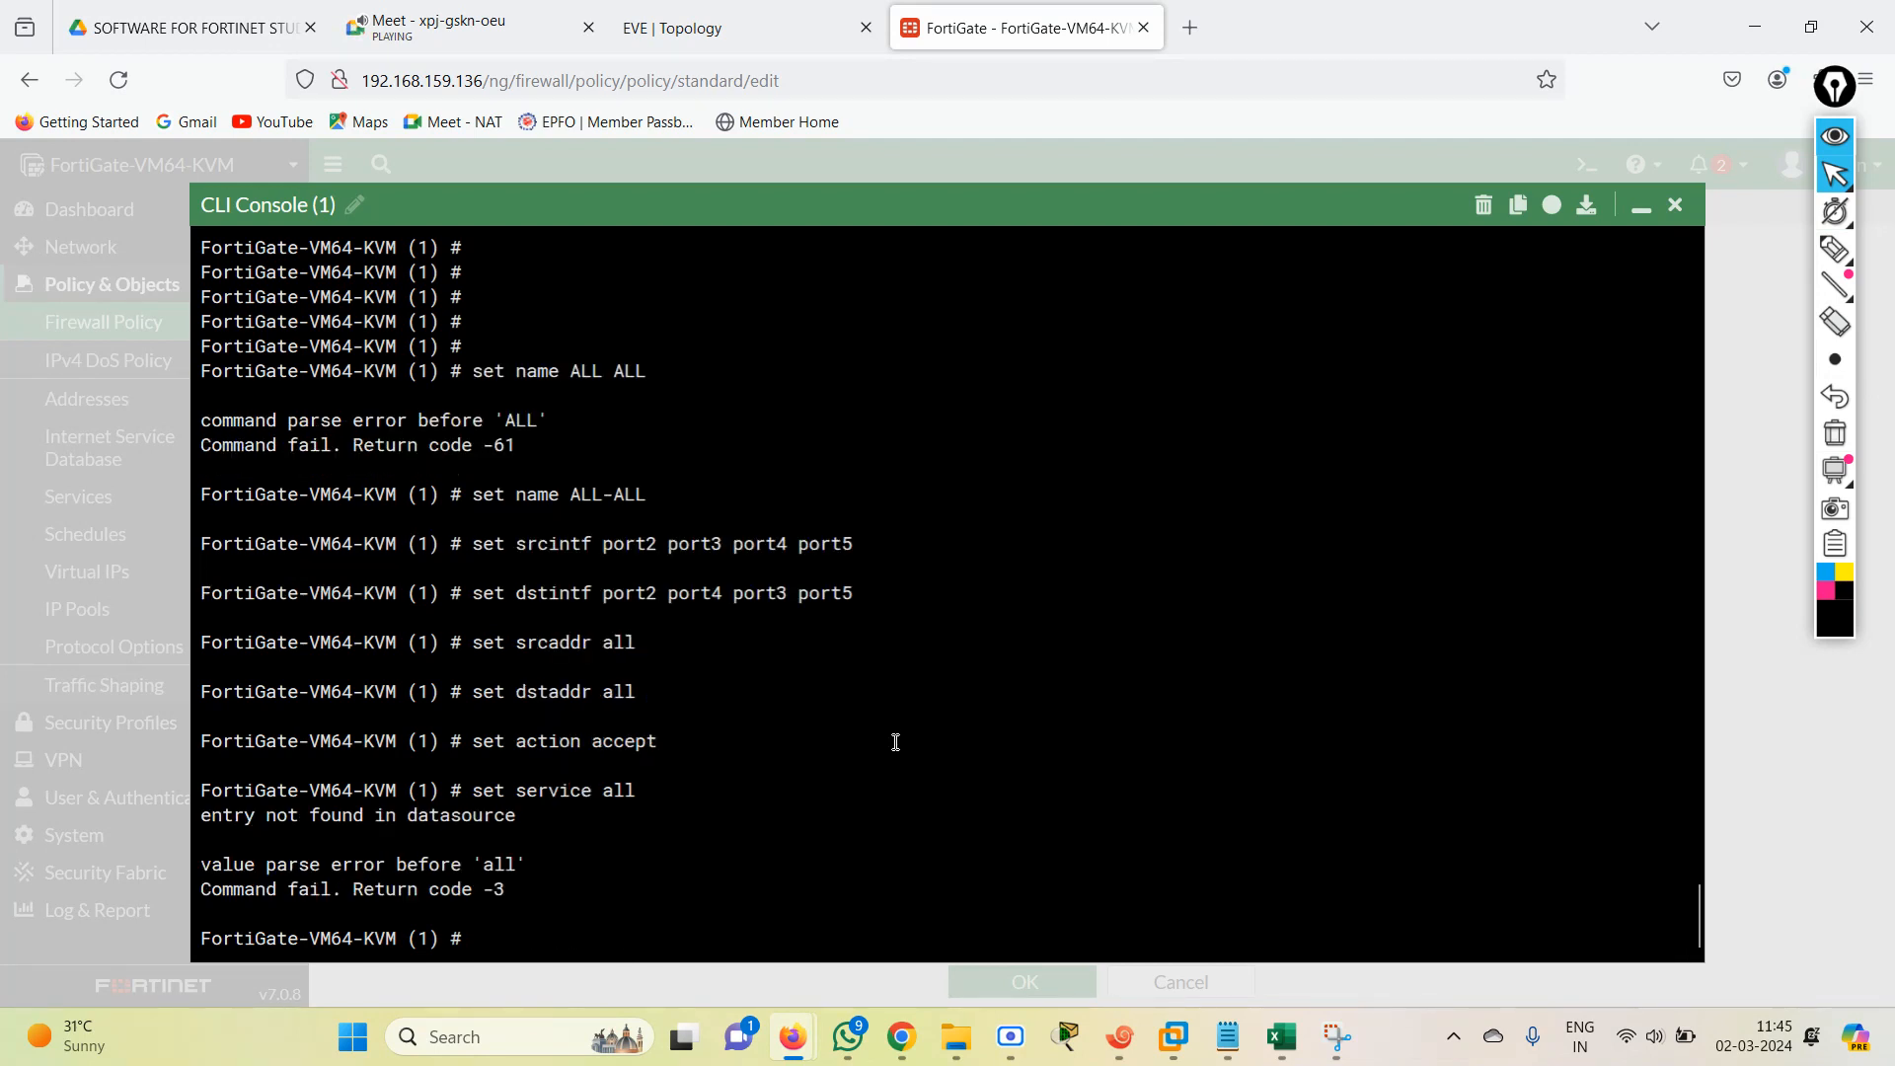
Recall the earlier schedule command and set policy entry 1's schedule to always.
{"action": "key", "text": "Up"}
{"action": "key", "text": "Up"}
{"action": "key", "text": "Down"}
{"action": "key", "text": "Up"}
{"action": "key", "text": "Up"}
{"action": "key", "text": "Up"}
{"action": "key", "text": "Up"}
{"action": "key", "text": "Up"}
{"action": "key", "text": "Up"}
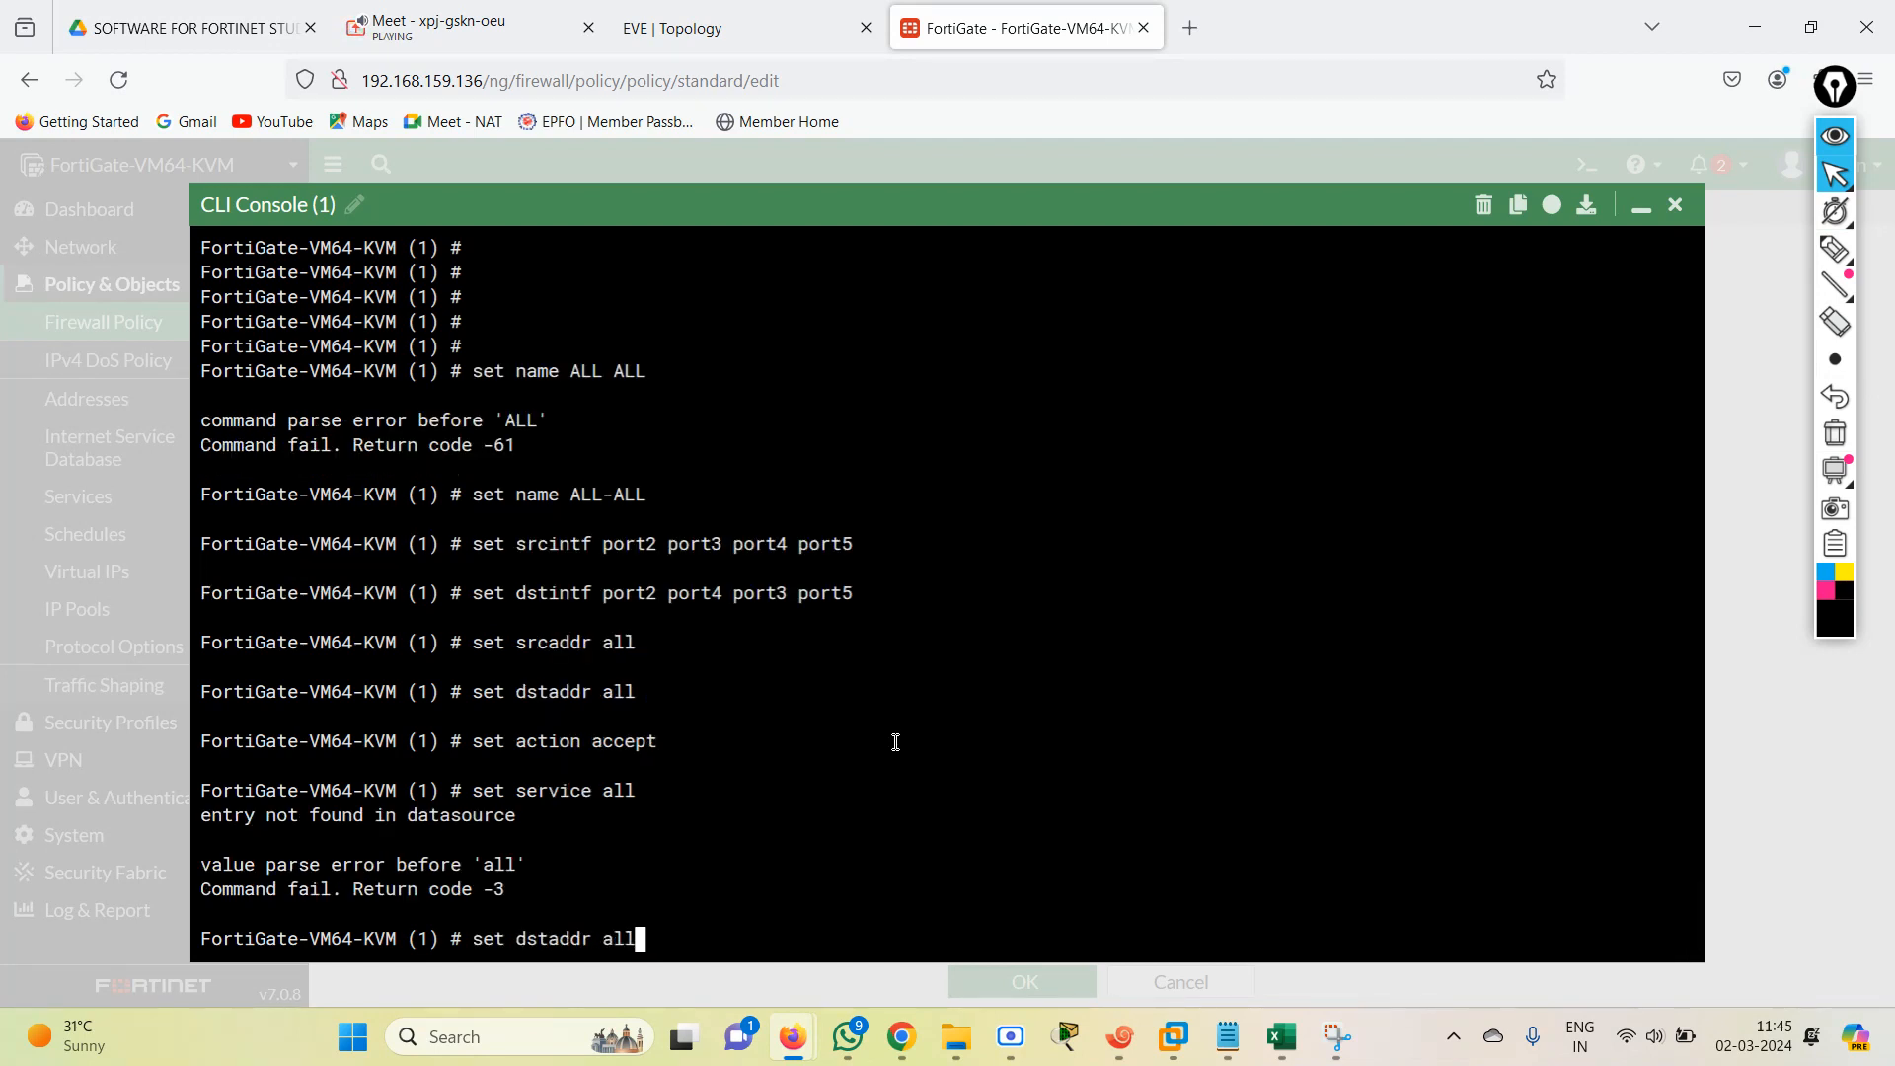
{"action": "key", "text": "Down"}
{"action": "key", "text": "Down"}
{"action": "key", "text": "Down"}
{"action": "key", "text": "Down"}
{"action": "key", "text": "Down"}
{"action": "key", "text": "Down"}
{"action": "key", "text": "Up"}
{"action": "key", "text": "Up"}
{"action": "key", "text": "Up"}
{"action": "key", "text": "Up"}
{"action": "key", "text": "Up"}
{"action": "key", "text": "Up"}
{"action": "key", "text": "Up"}
{"action": "key", "text": "Up"}
{"action": "key", "text": "Up"}
{"action": "key", "text": "Up"}
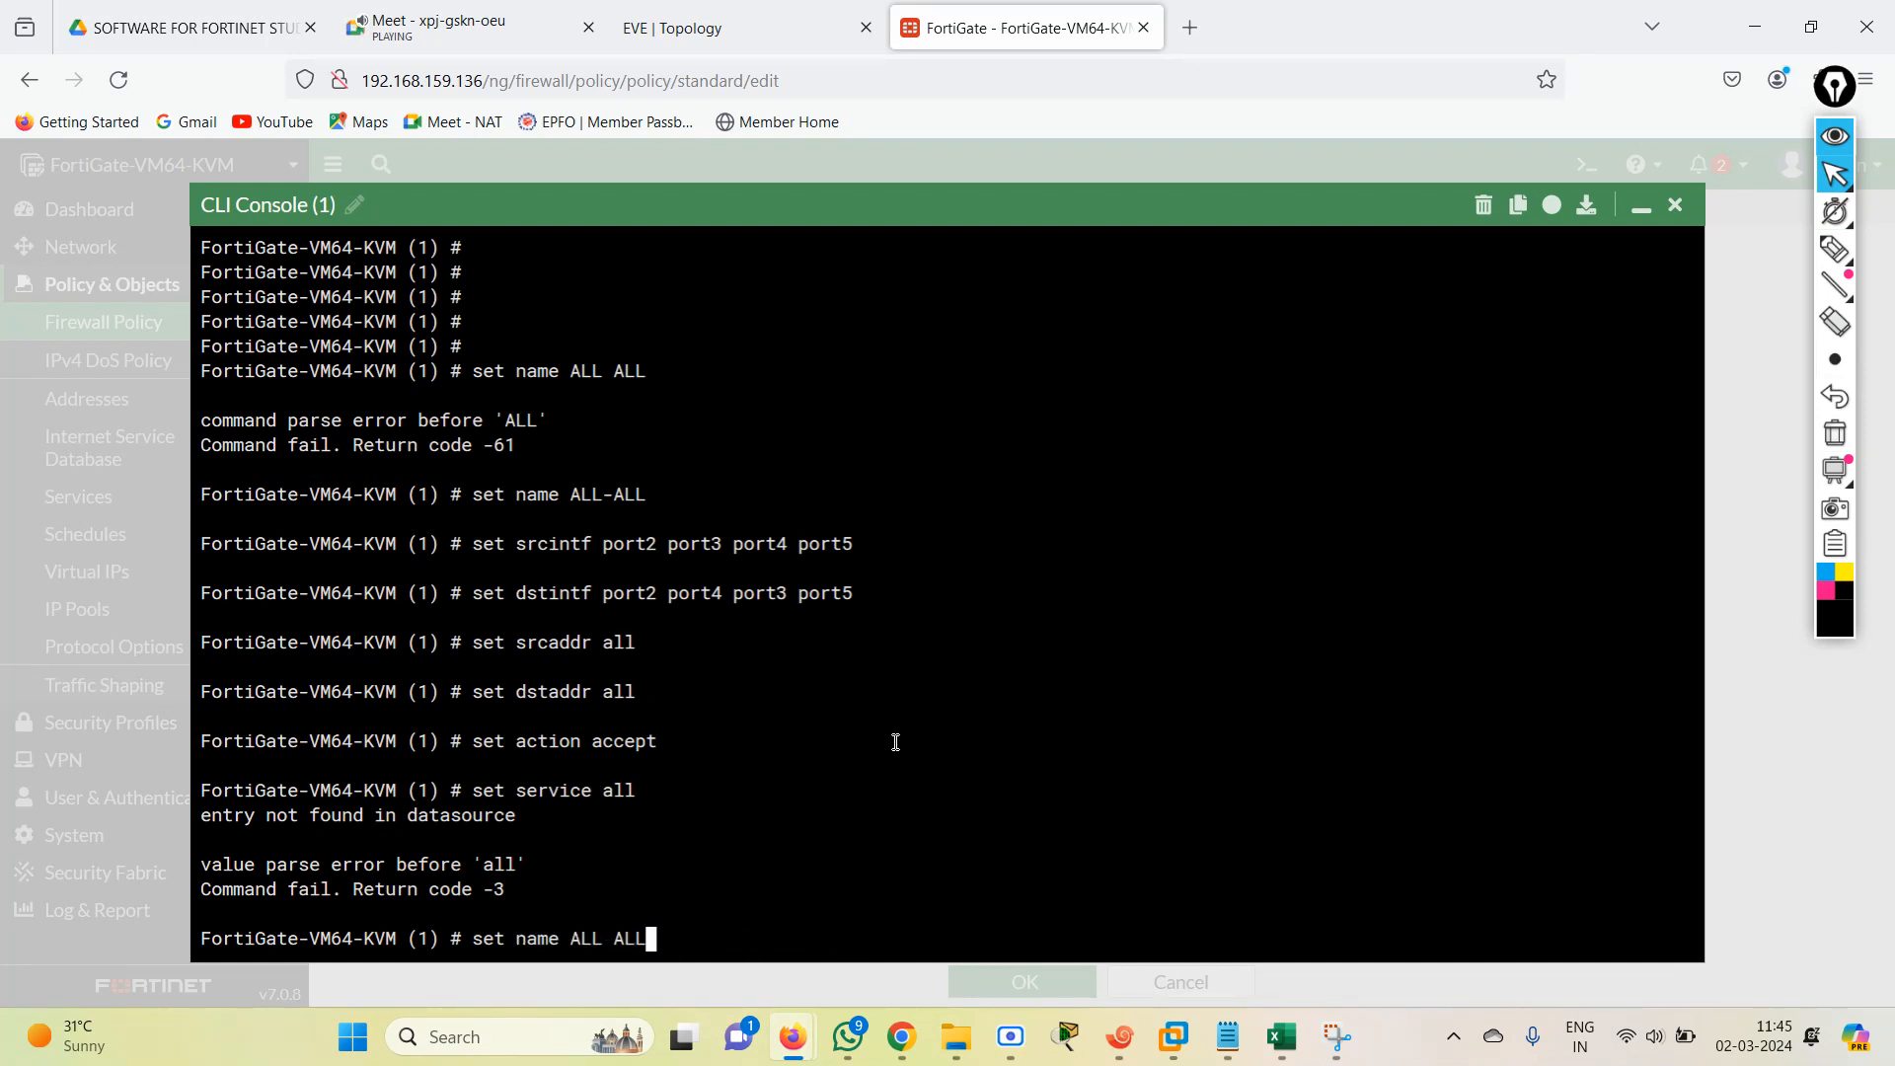
{"action": "key", "text": "Up"}
{"action": "key", "text": "Up"}
{"action": "key", "text": "Up"}
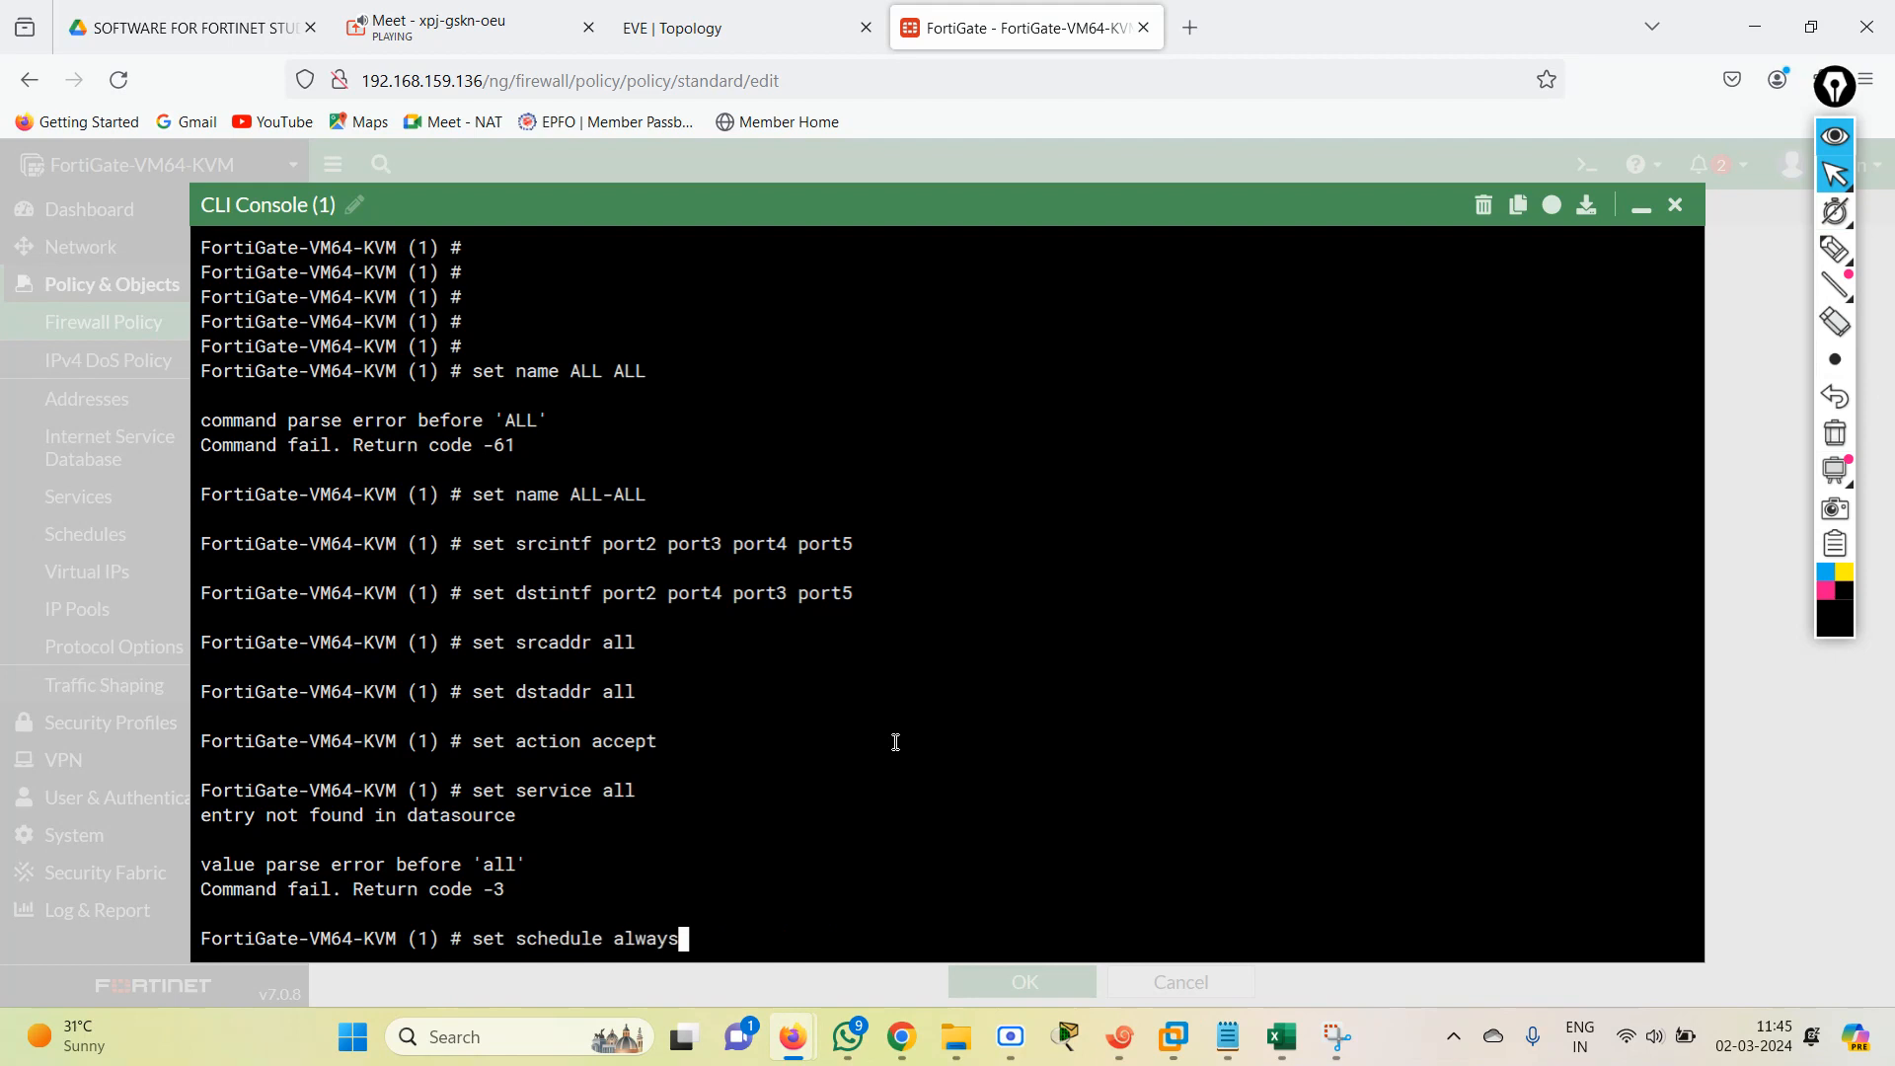
{"action": "key", "text": "Down"}
{"action": "key", "text": "Return"}
{"action": "key", "text": "Up"}
{"action": "key", "text": "Up"}
{"action": "key", "text": "Up"}
{"action": "key", "text": "Up"}
{"action": "key", "text": "Up"}
{"action": "key", "text": "Up"}
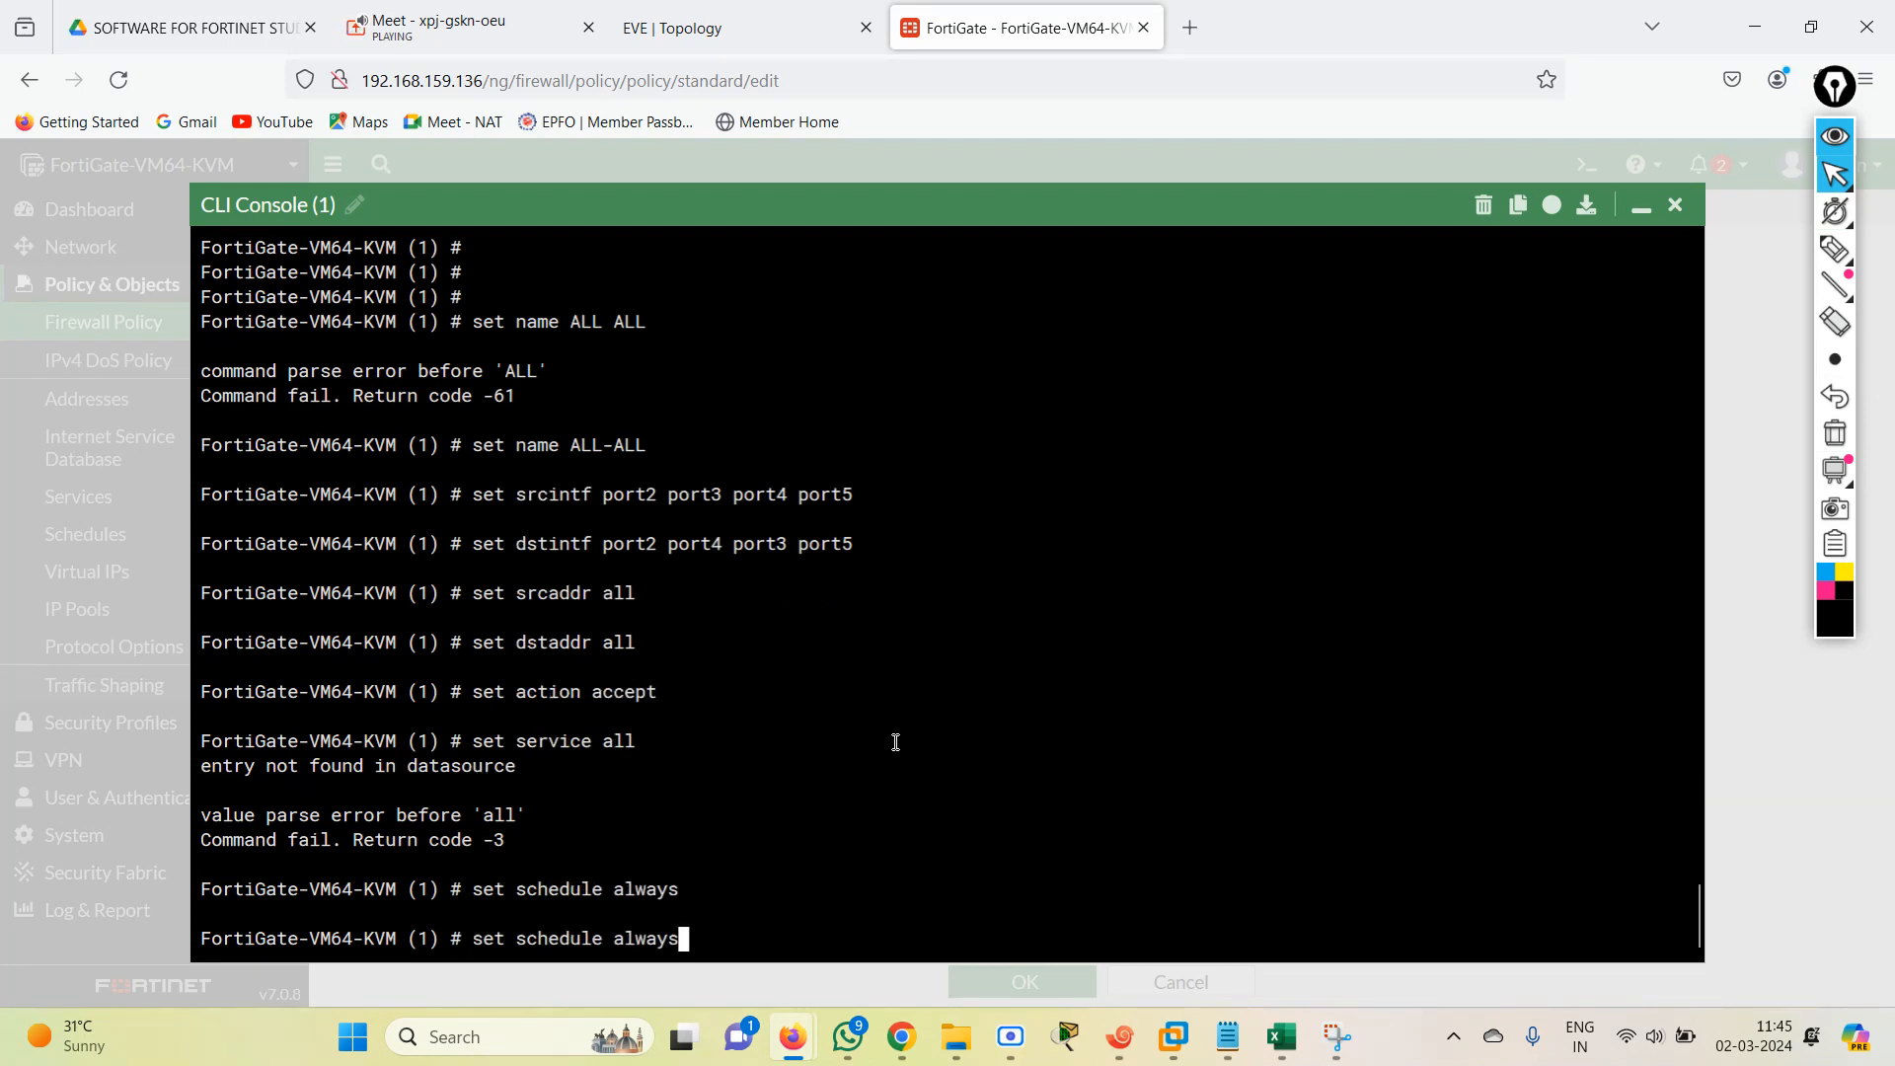
{"action": "key", "text": "Up"}
{"action": "key", "text": "Up"}
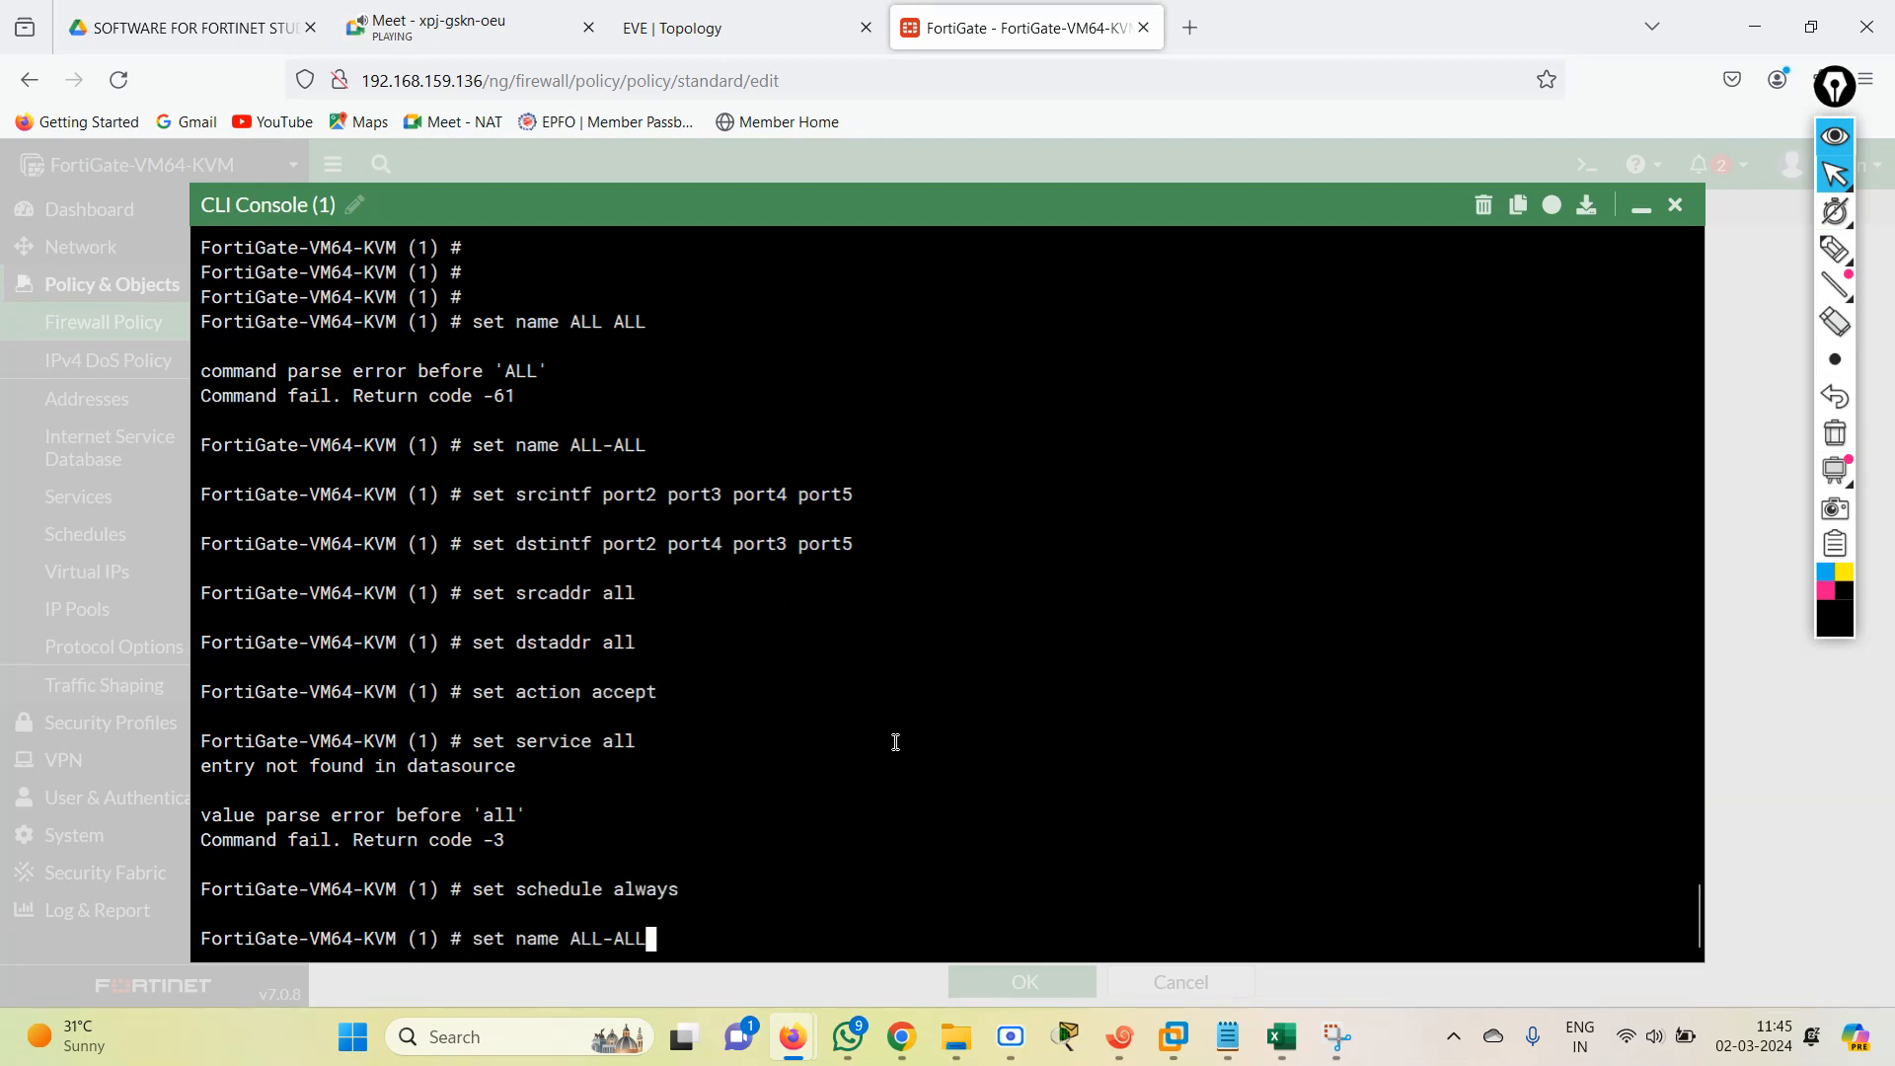
{"action": "key", "text": "Down"}
{"action": "key", "text": "Down"}
{"action": "key", "text": "Down"}
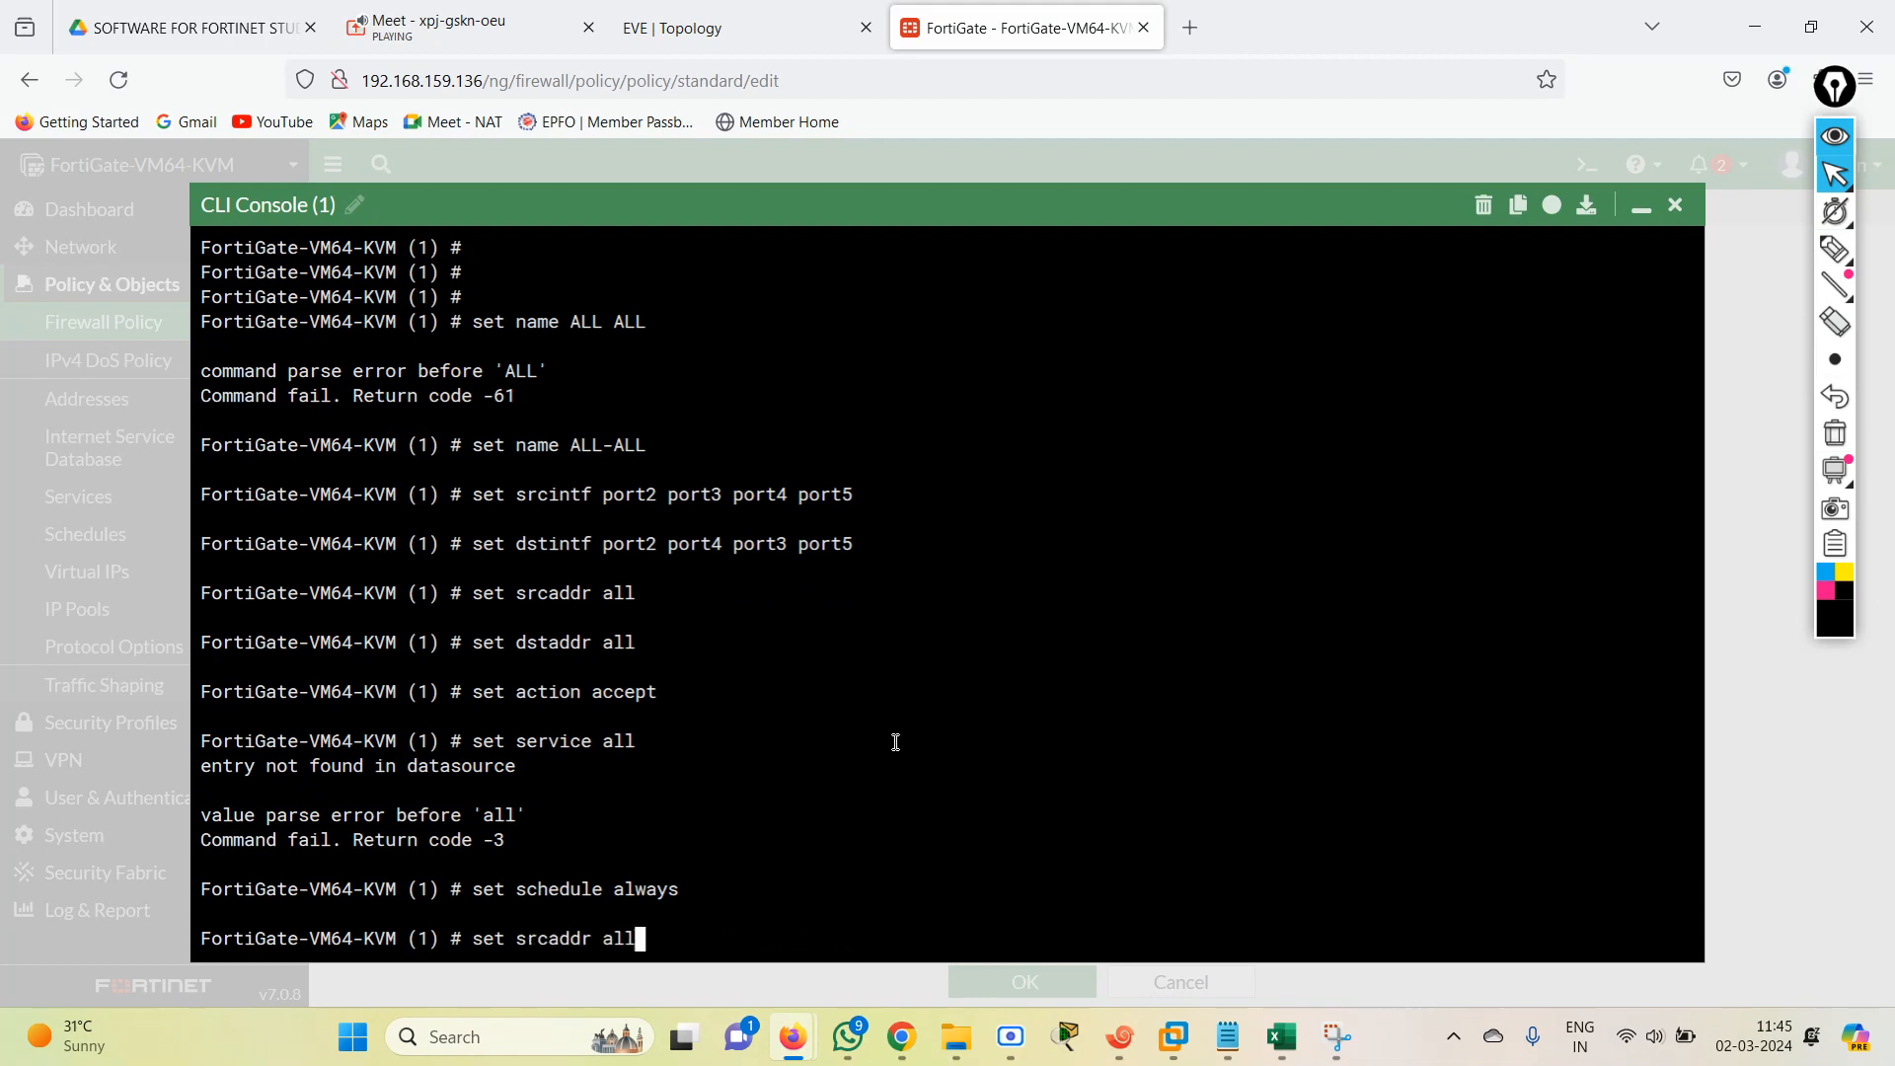
{"action": "key", "text": "Down"}
{"action": "key", "text": "Down"}
{"action": "key", "text": "Down"}
{"action": "key", "text": "Down"}
{"action": "key", "text": "Down"}
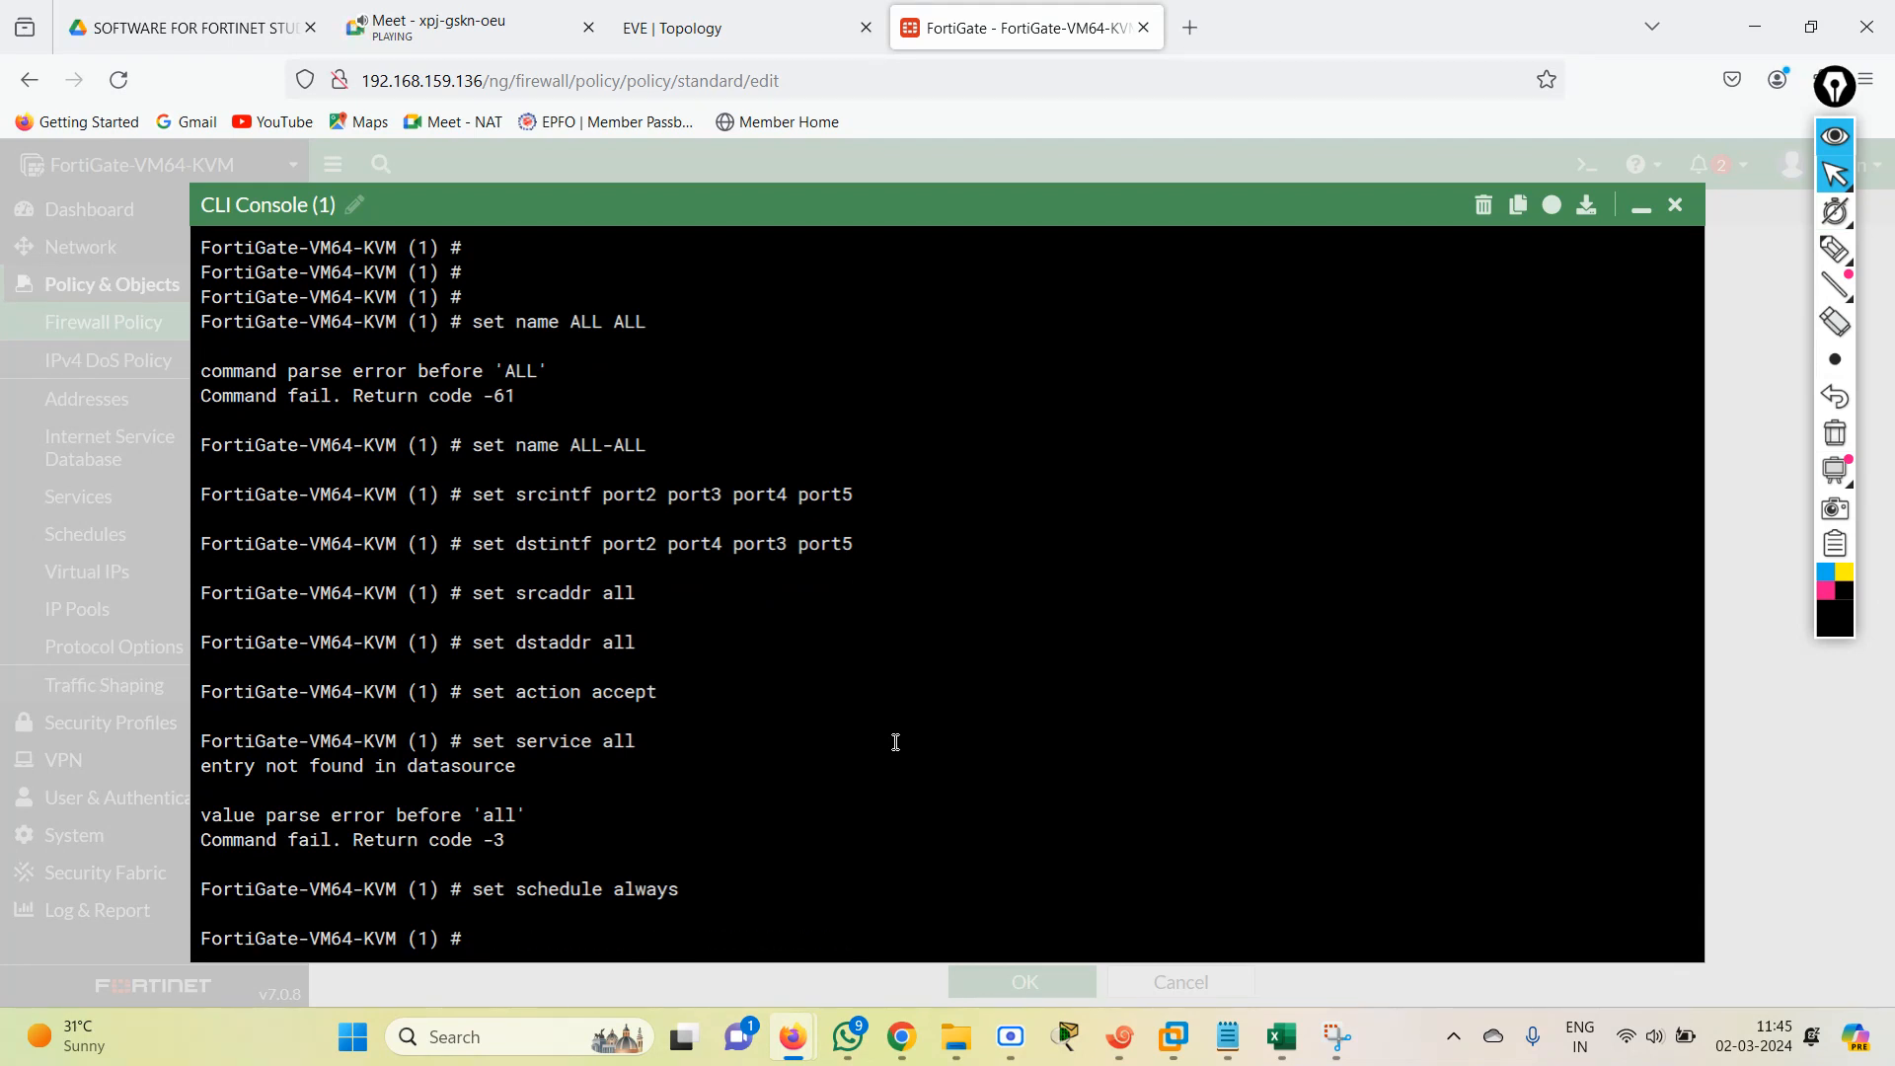
Rerun the command that sets policy entry 1's schedule to always.
{"action": "key", "text": "Up"}
{"action": "key", "text": "Up"}
{"action": "key", "text": "Up"}
{"action": "key", "text": "Up"}
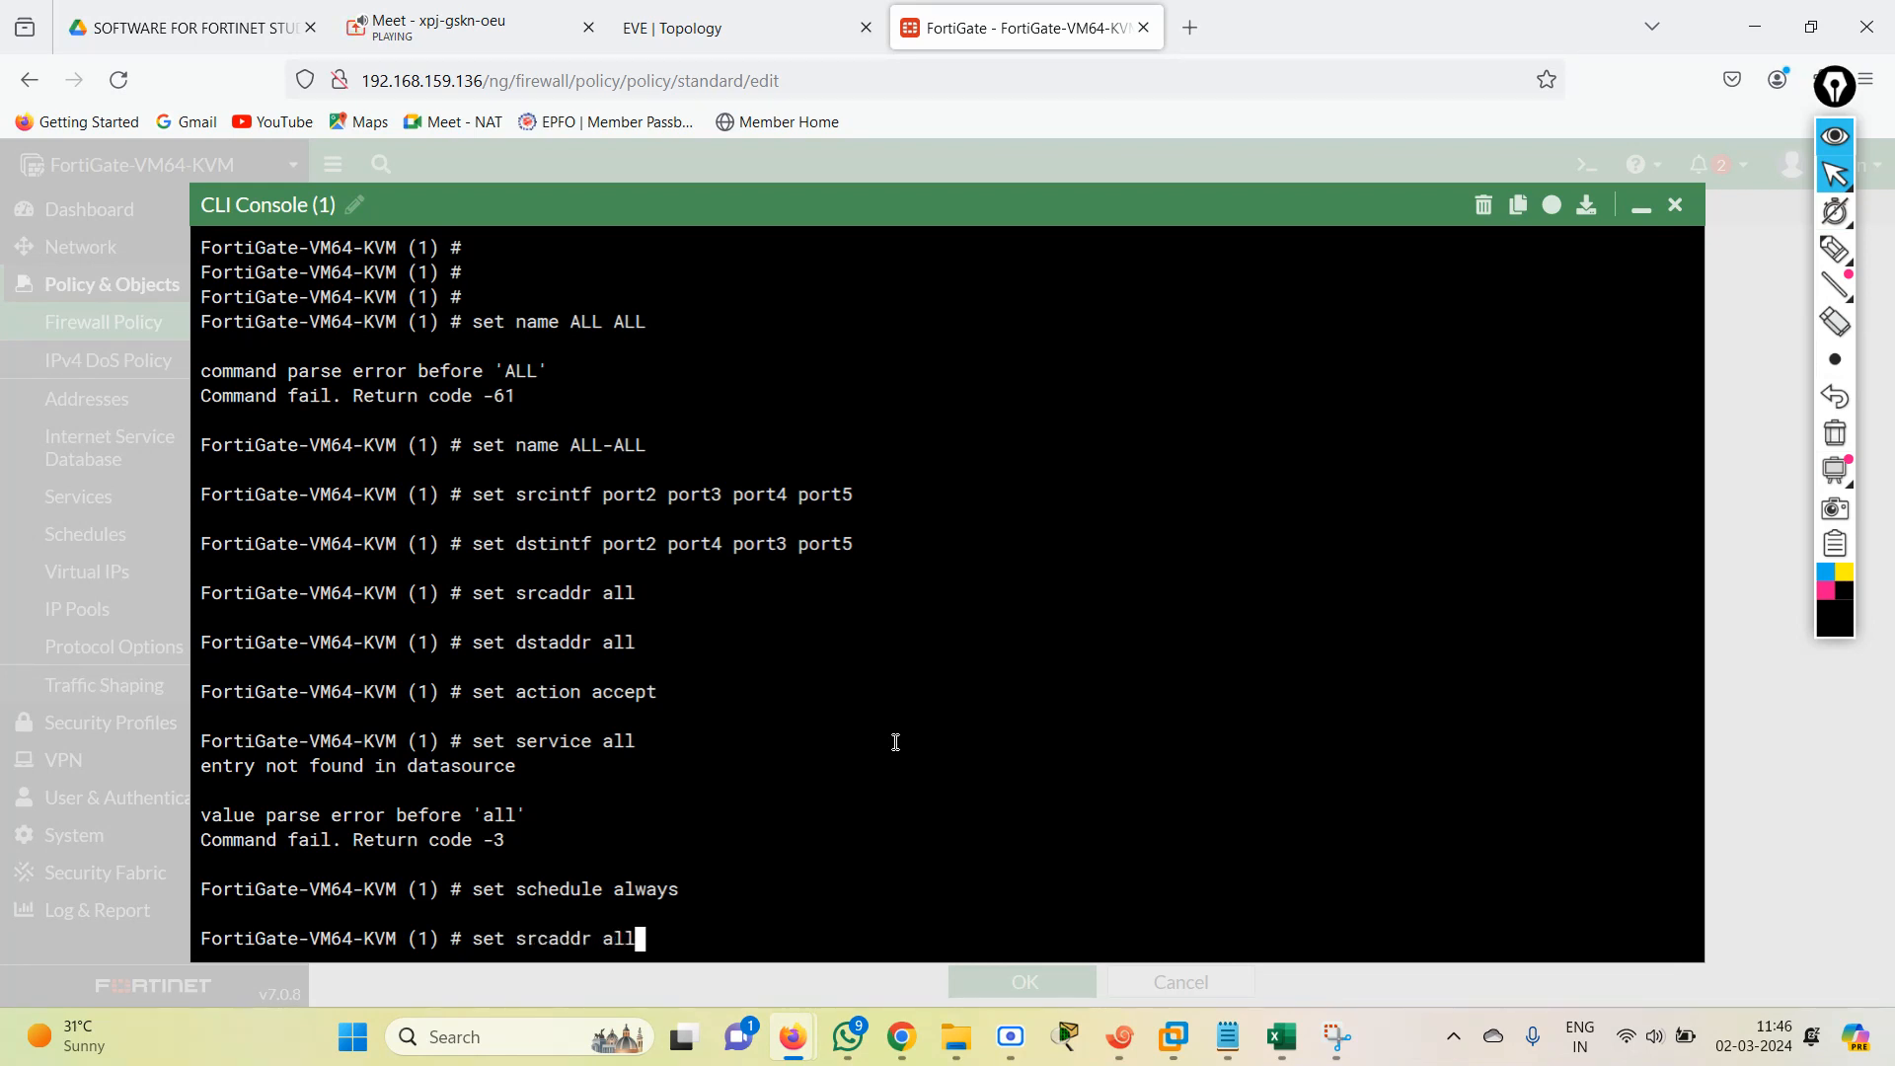
{"action": "key", "text": "Up"}
{"action": "key", "text": "Up"}
{"action": "key", "text": "Up"}
{"action": "key", "text": "Down"}
{"action": "key", "text": "Down"}
{"action": "key", "text": "Down"}
{"action": "key", "text": "Down"}
{"action": "key", "text": "Down"}
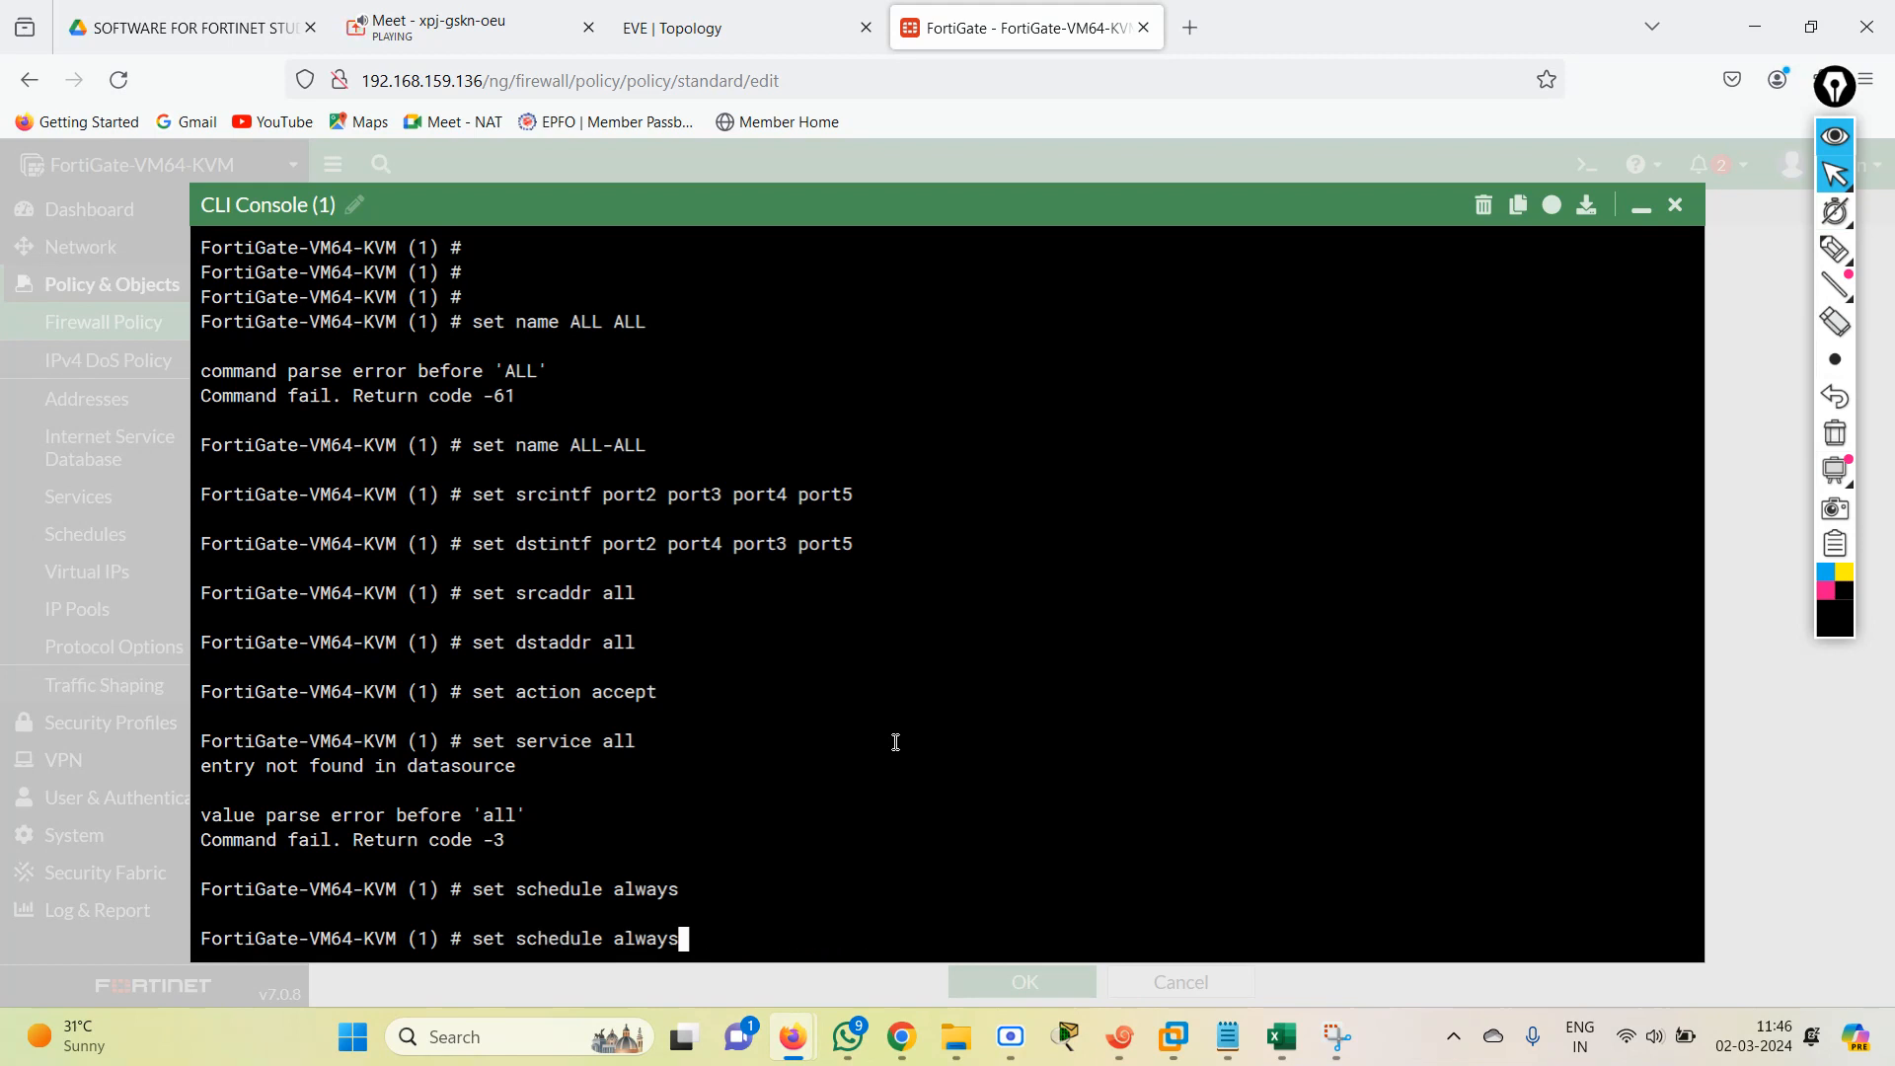
{"action": "key", "text": "Return"}
Enable NAT on policy entry 1 with set nat enable.
{"action": "key", "text": "Up"}
{"action": "key", "text": "Up"}
{"action": "key", "text": "Up"}
{"action": "key", "text": "Up"}
{"action": "key", "text": "Up"}
{"action": "key", "text": "Up"}
{"action": "key", "text": "Up"}
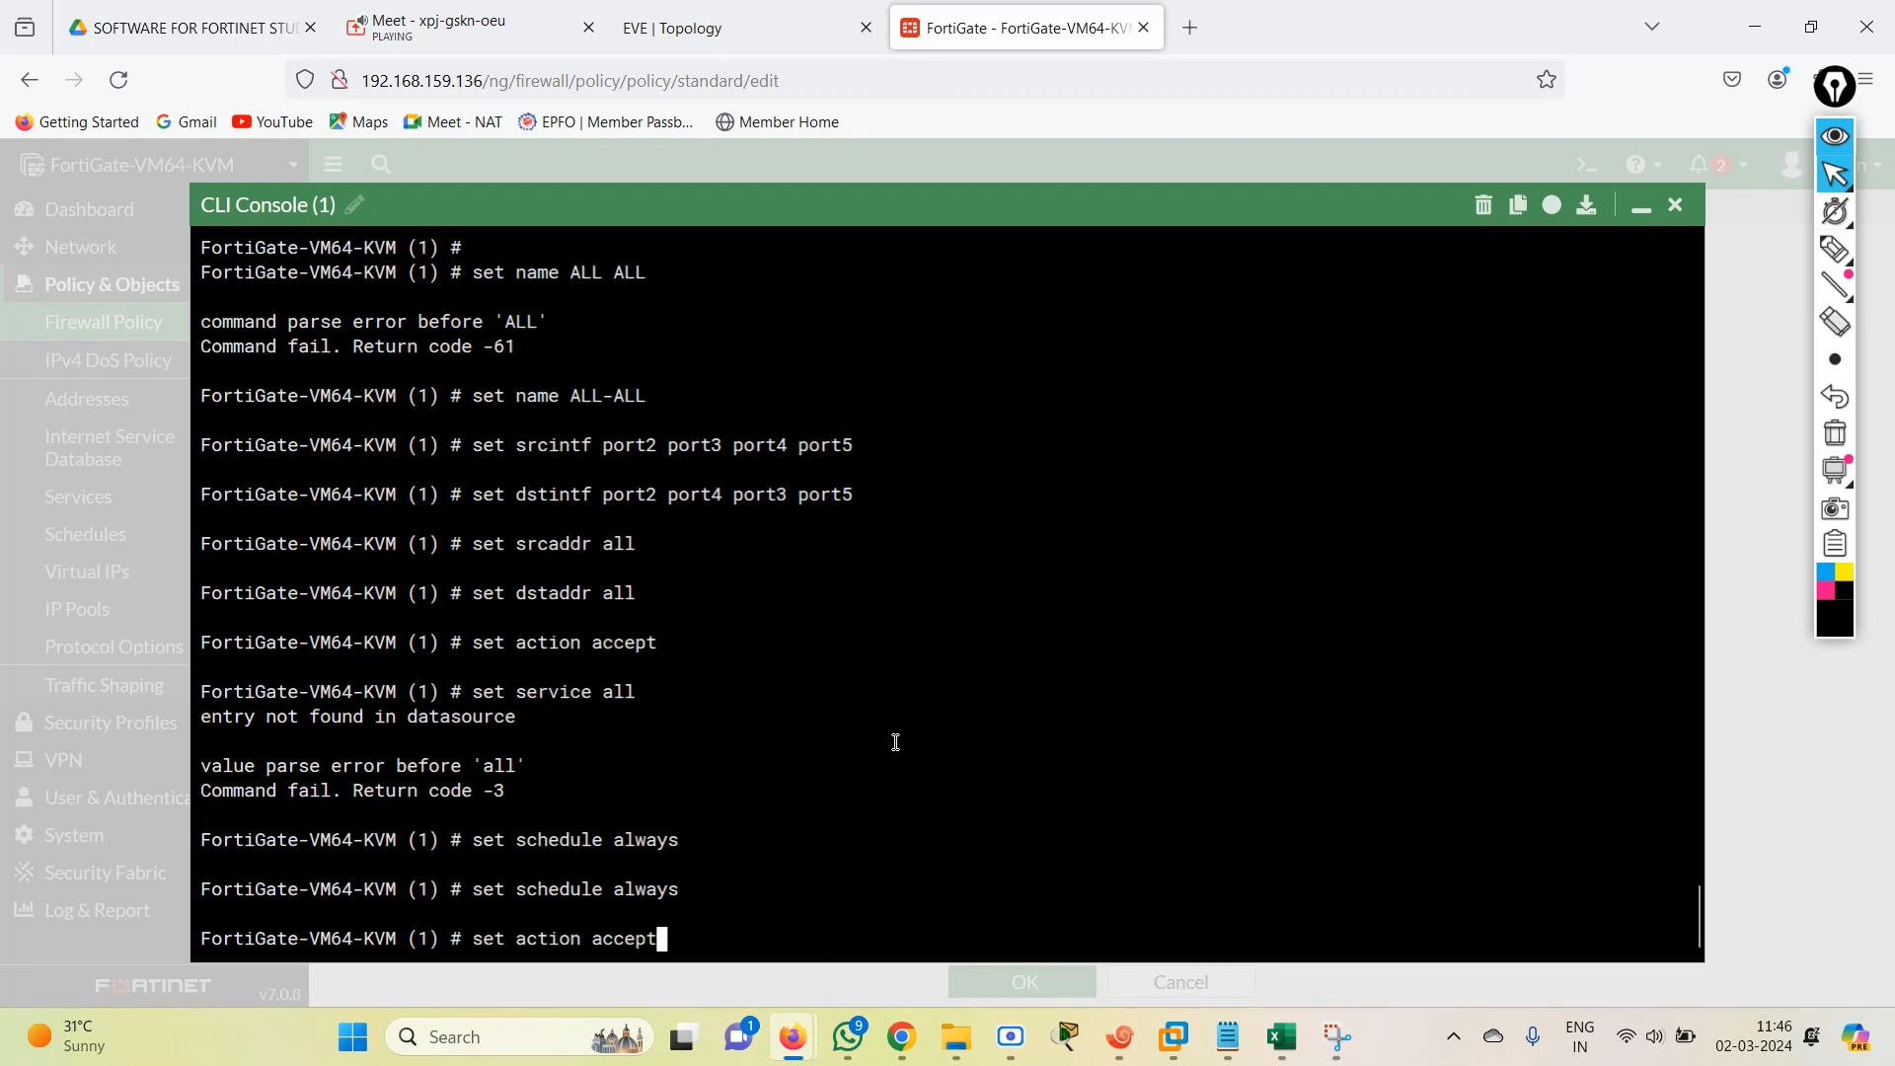
{"action": "key", "text": "Down"}
{"action": "key", "text": "Down"}
{"action": "key", "text": "Down"}
{"action": "key", "text": "Down"}
{"action": "key", "text": "Down"}
{"action": "key", "text": "Up"}
{"action": "key", "text": "Up"}
{"action": "key", "text": "Up"}
{"action": "key", "text": "Up"}
{"action": "key", "text": "Up"}
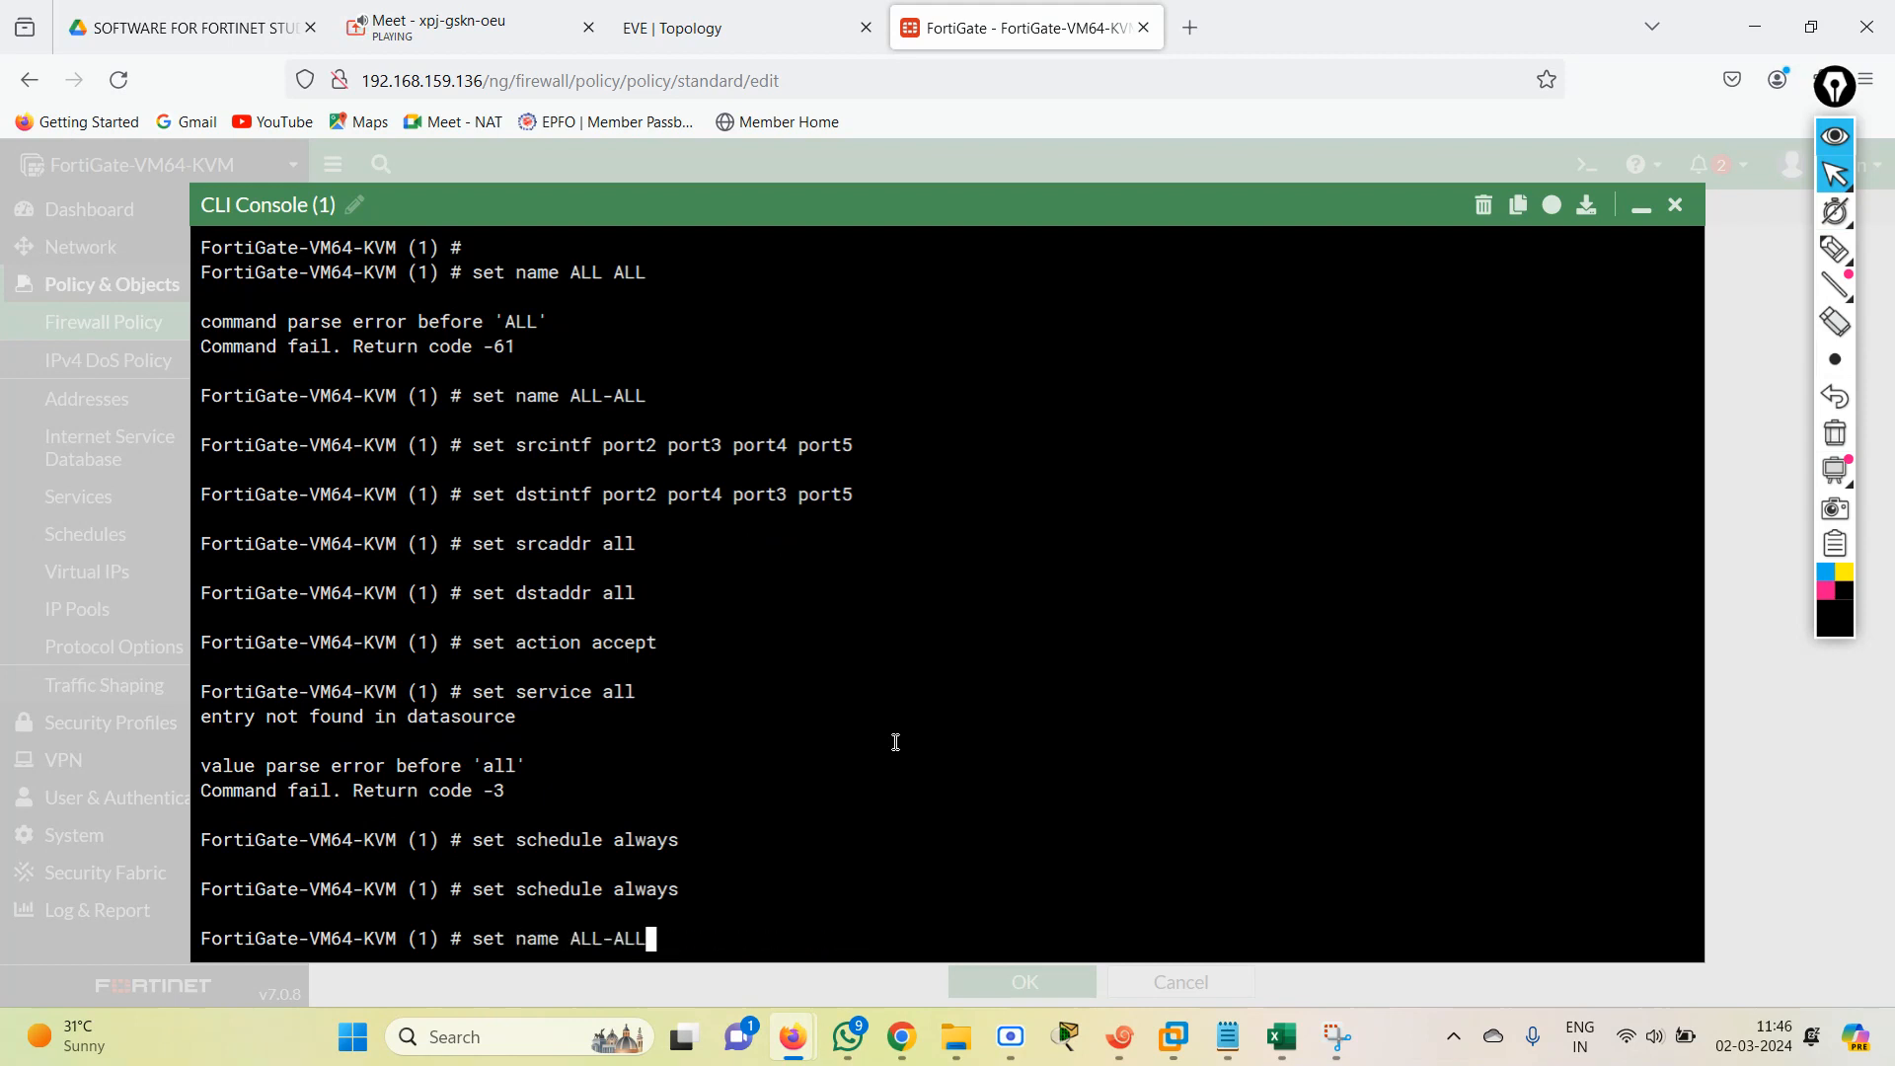
{"action": "key", "text": "Up"}
{"action": "key", "text": "Return"}
{"action": "key", "text": "Return"}
{"action": "key", "text": "Return"}
{"action": "key", "text": "Return"}
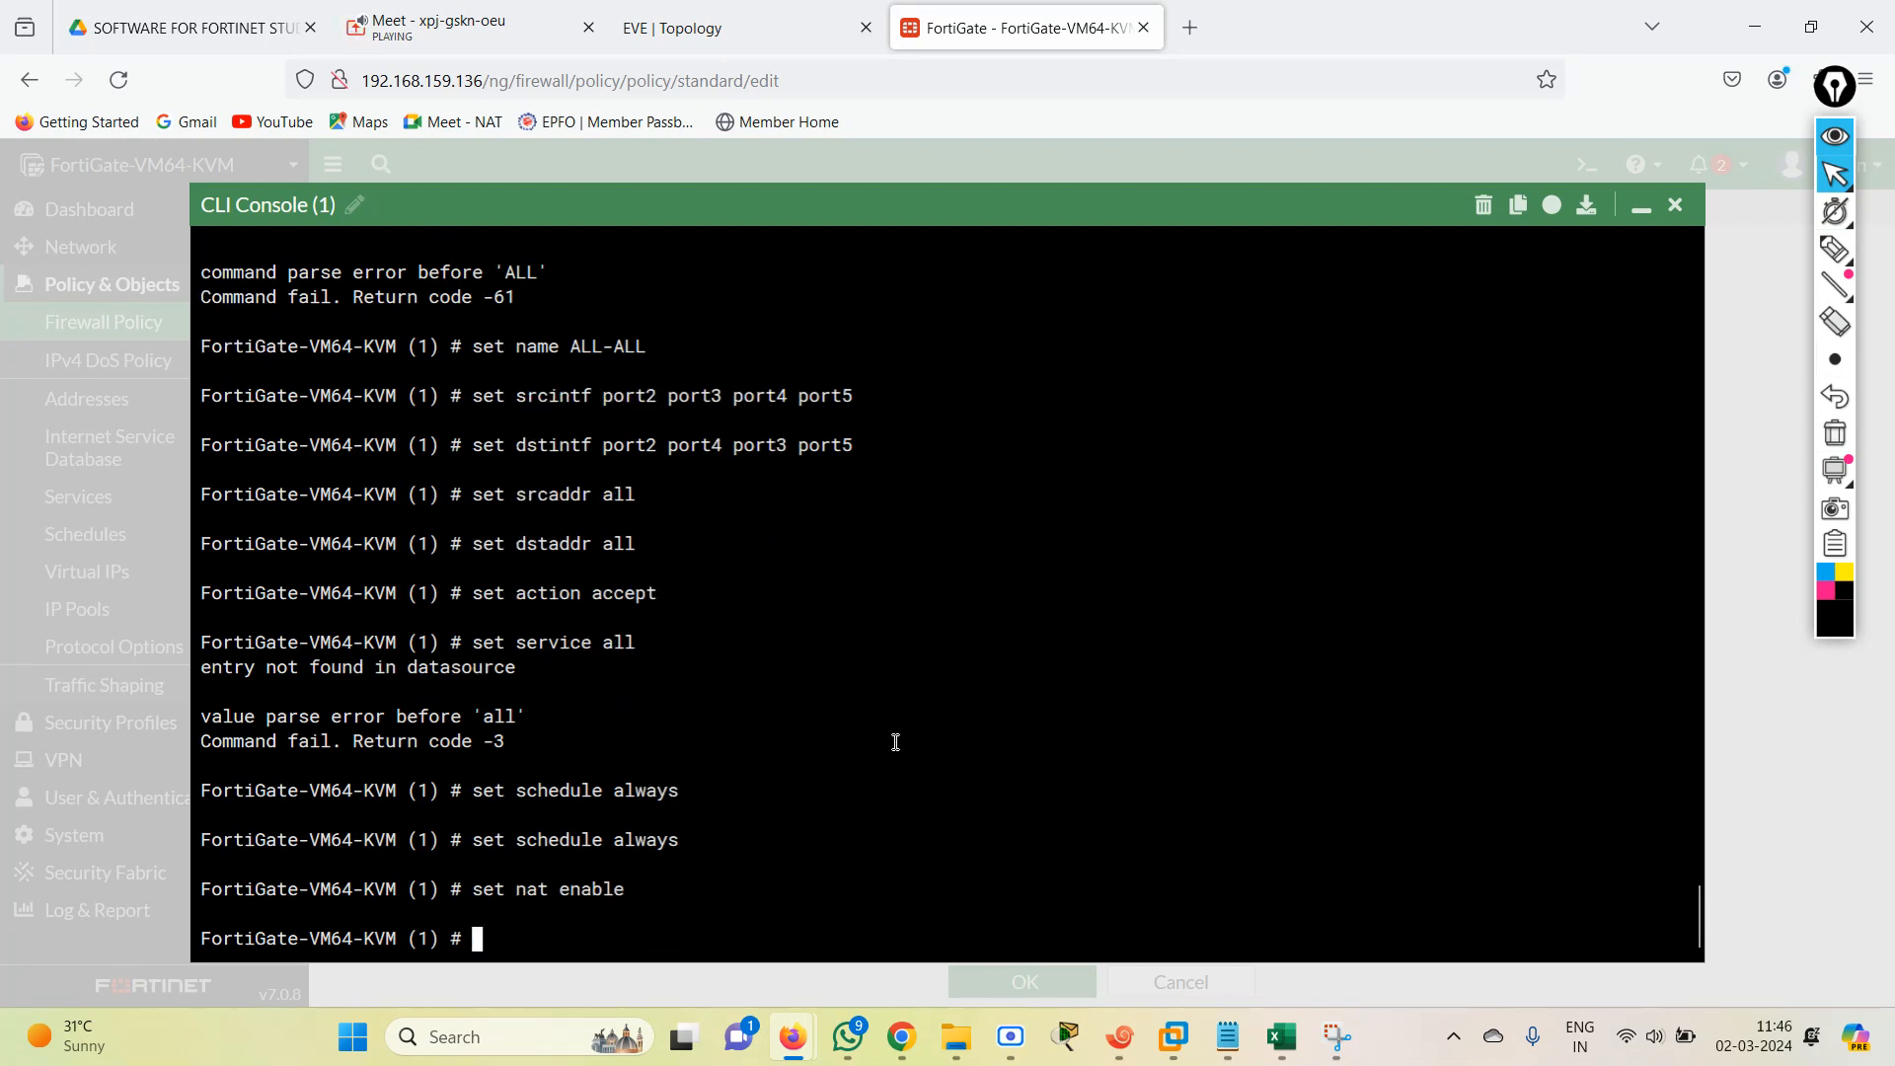
Save policy entry 1 by ending the policy configuration and return to the top-level FortiGate prompt.
{"action": "type", "text": "en"}
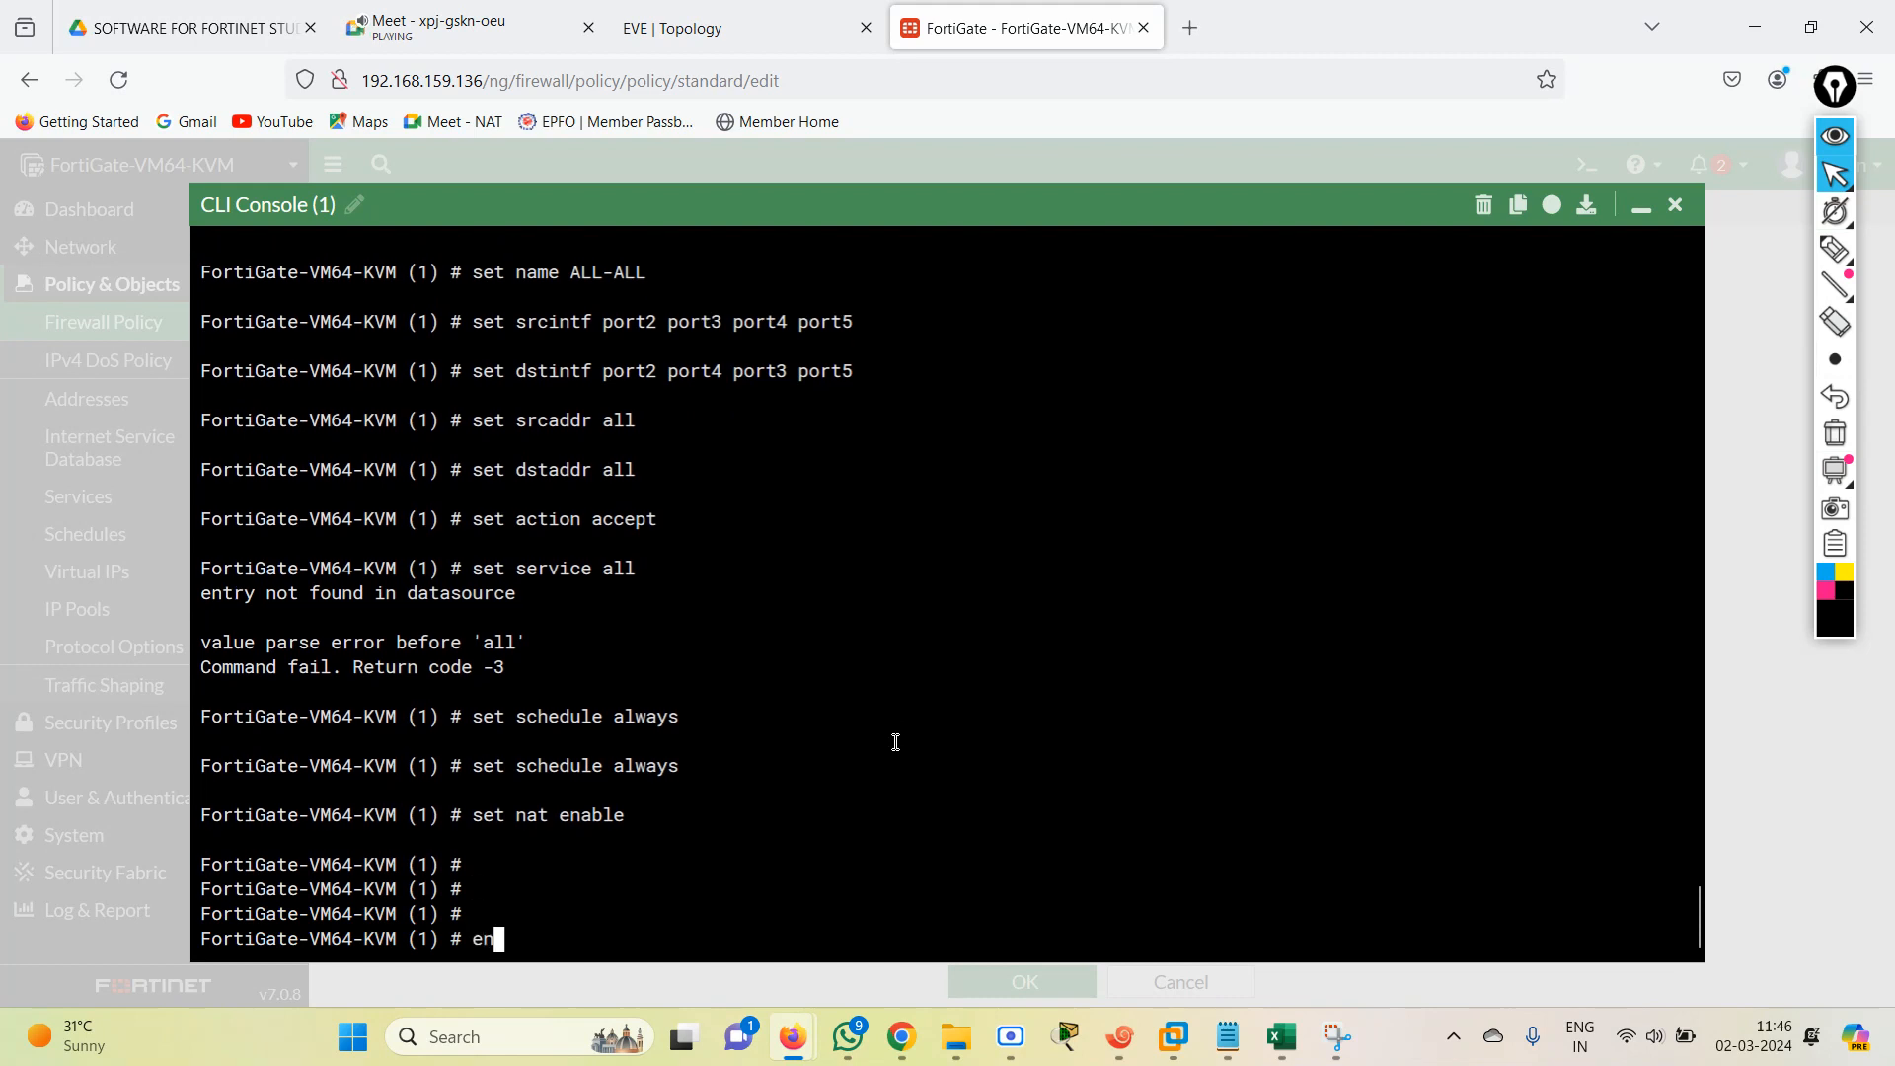
{"action": "type", "text": "d"}
{"action": "key", "text": "Return"}
{"action": "type", "text": "end"}
{"action": "key", "text": "Return"}
{"action": "key", "text": "Return"}
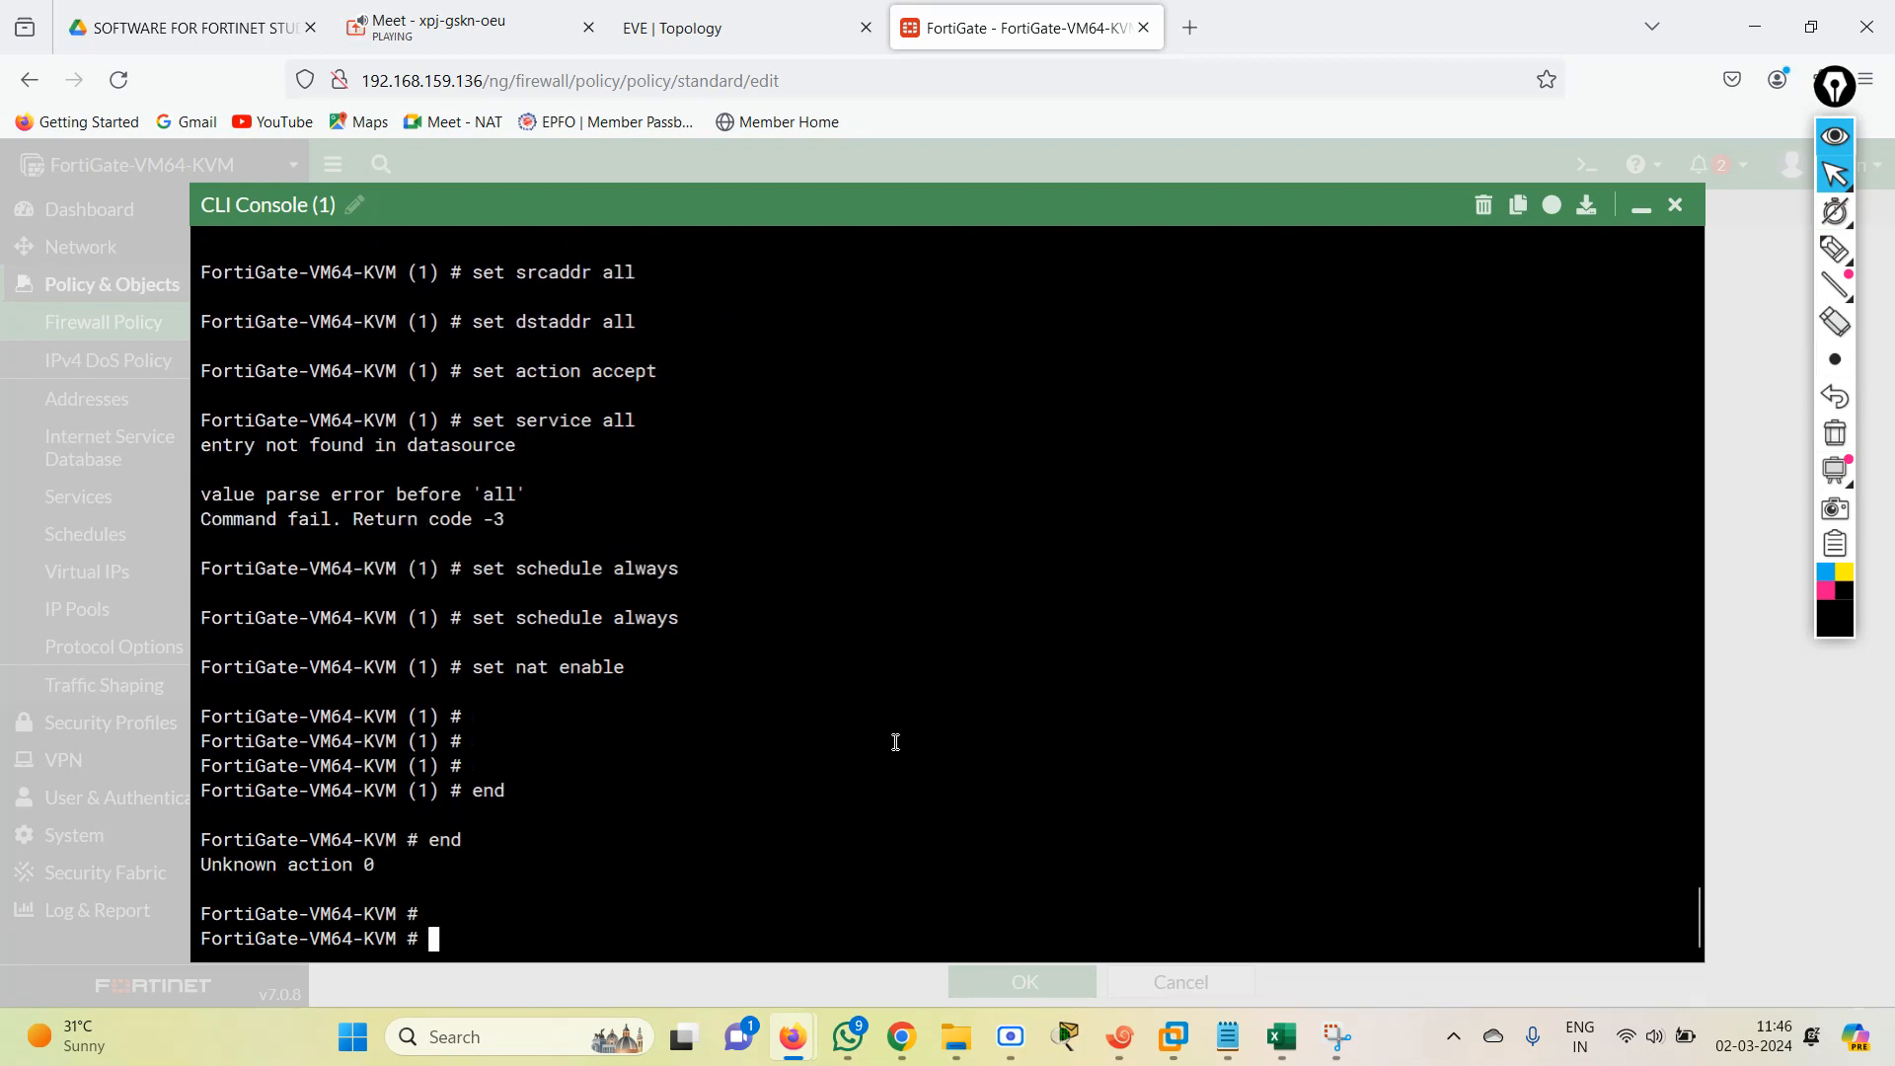
{"action": "key", "text": "Return"}
Show the firewall policy configuration and review entry 1's name, interfaces, action, addresses, schedule, service and NAT settings.
{"action": "type", "text": "show "}
{"action": "type", "text": "fi"}
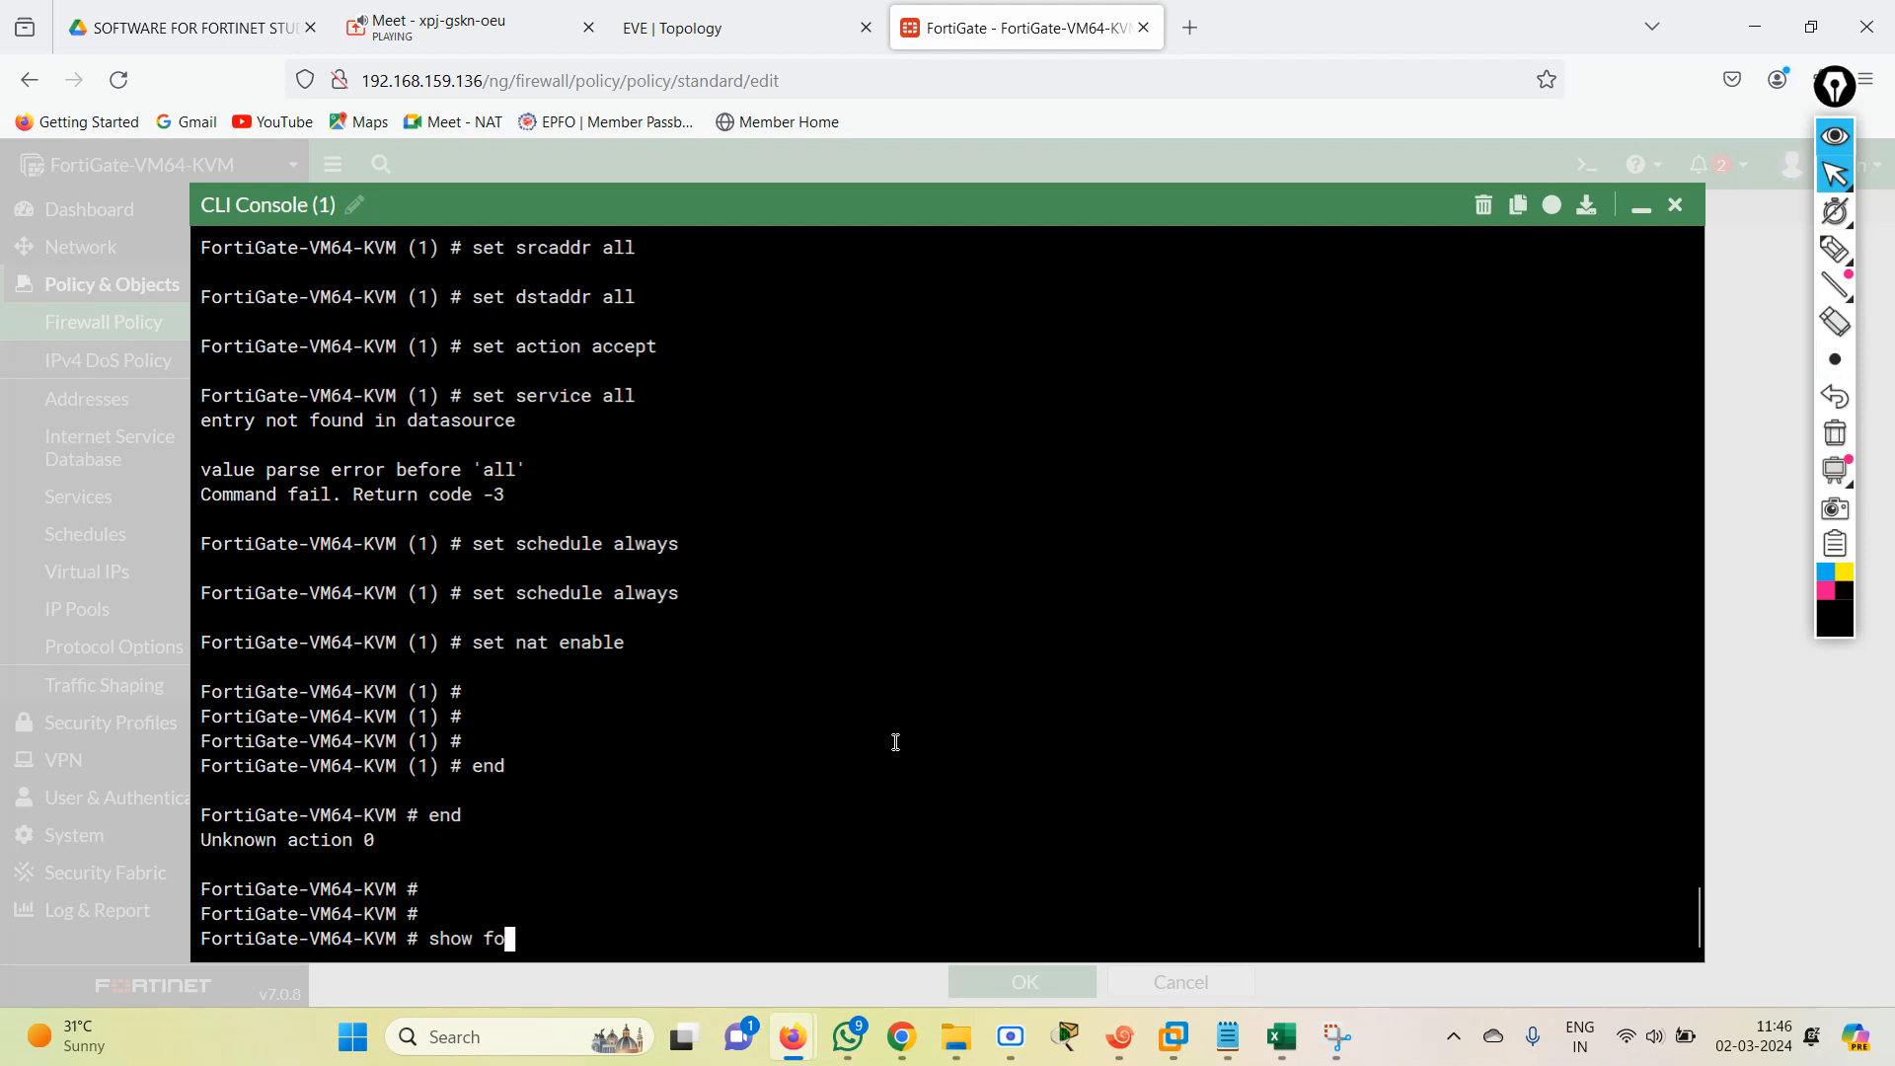
{"action": "key", "text": "Tab"}
{"action": "key", "text": "Tab"}
{"action": "type", "text": "policy"}
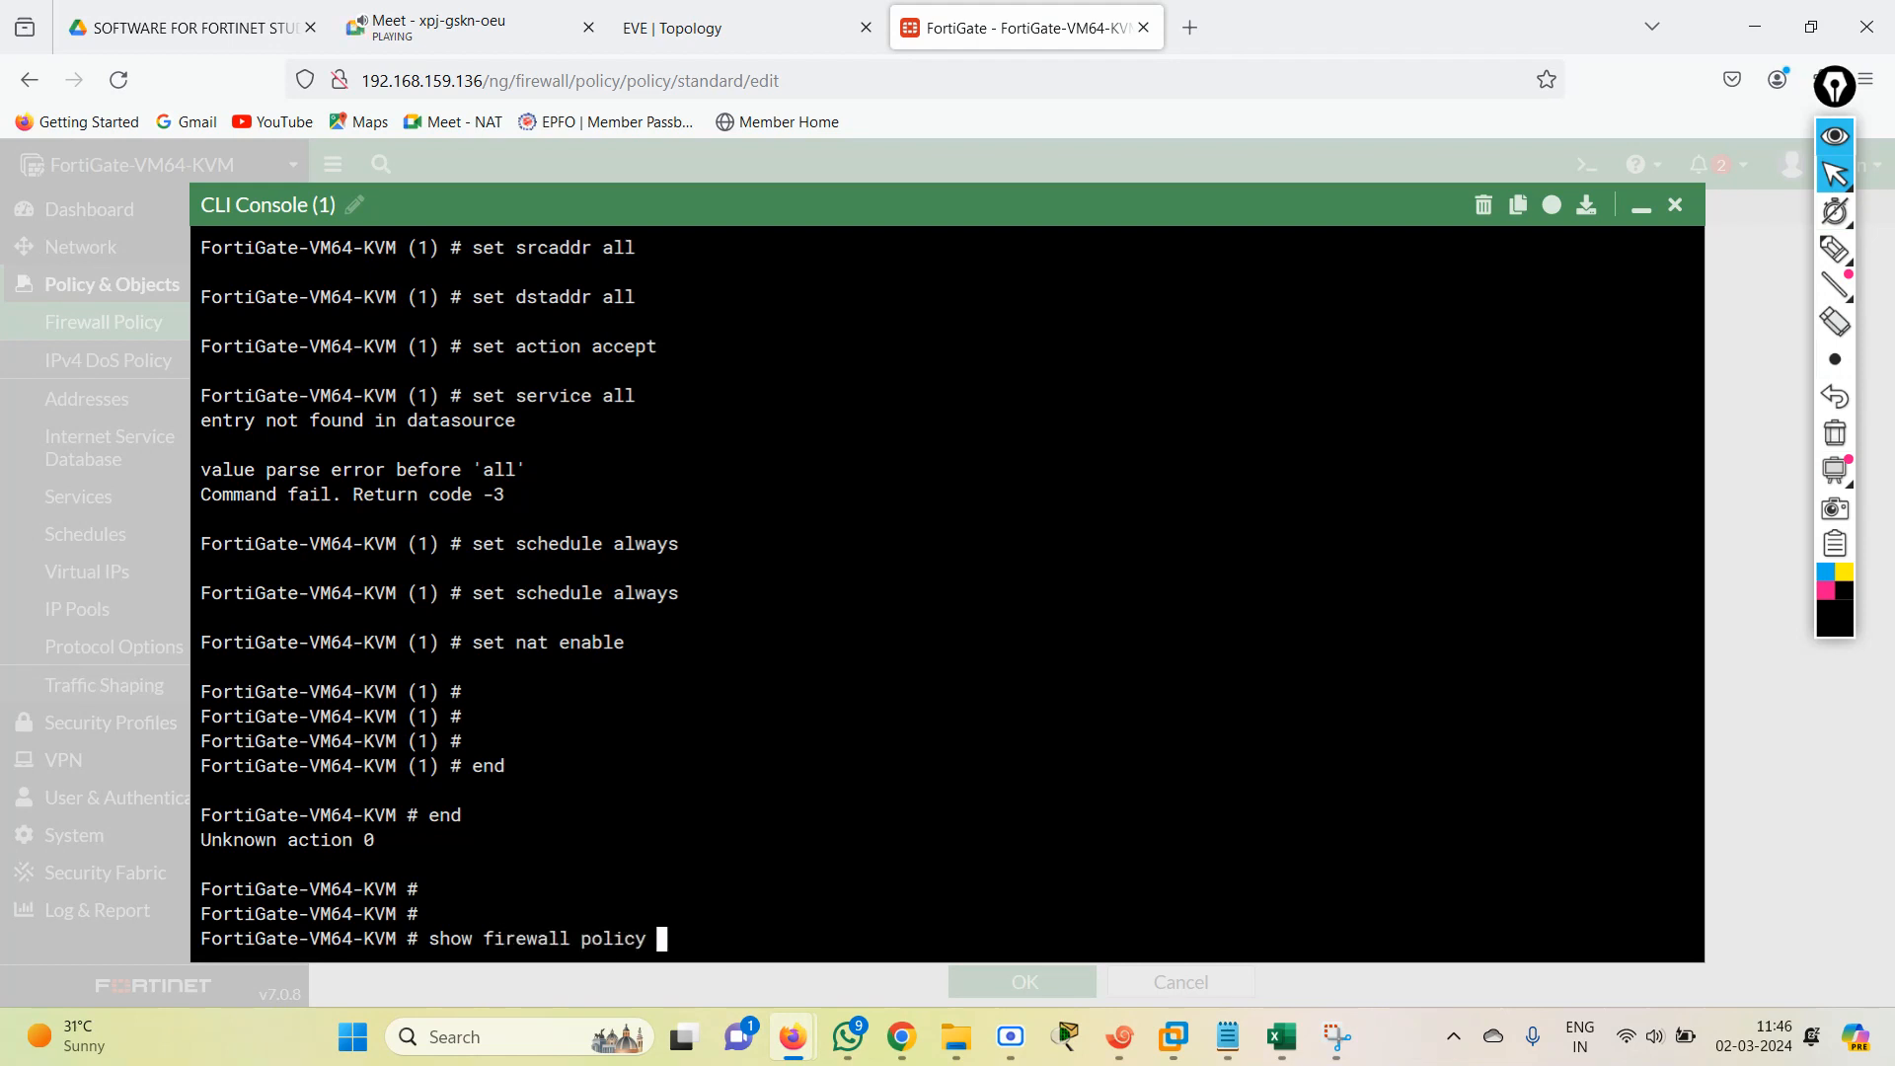
{"action": "key", "text": "Return"}
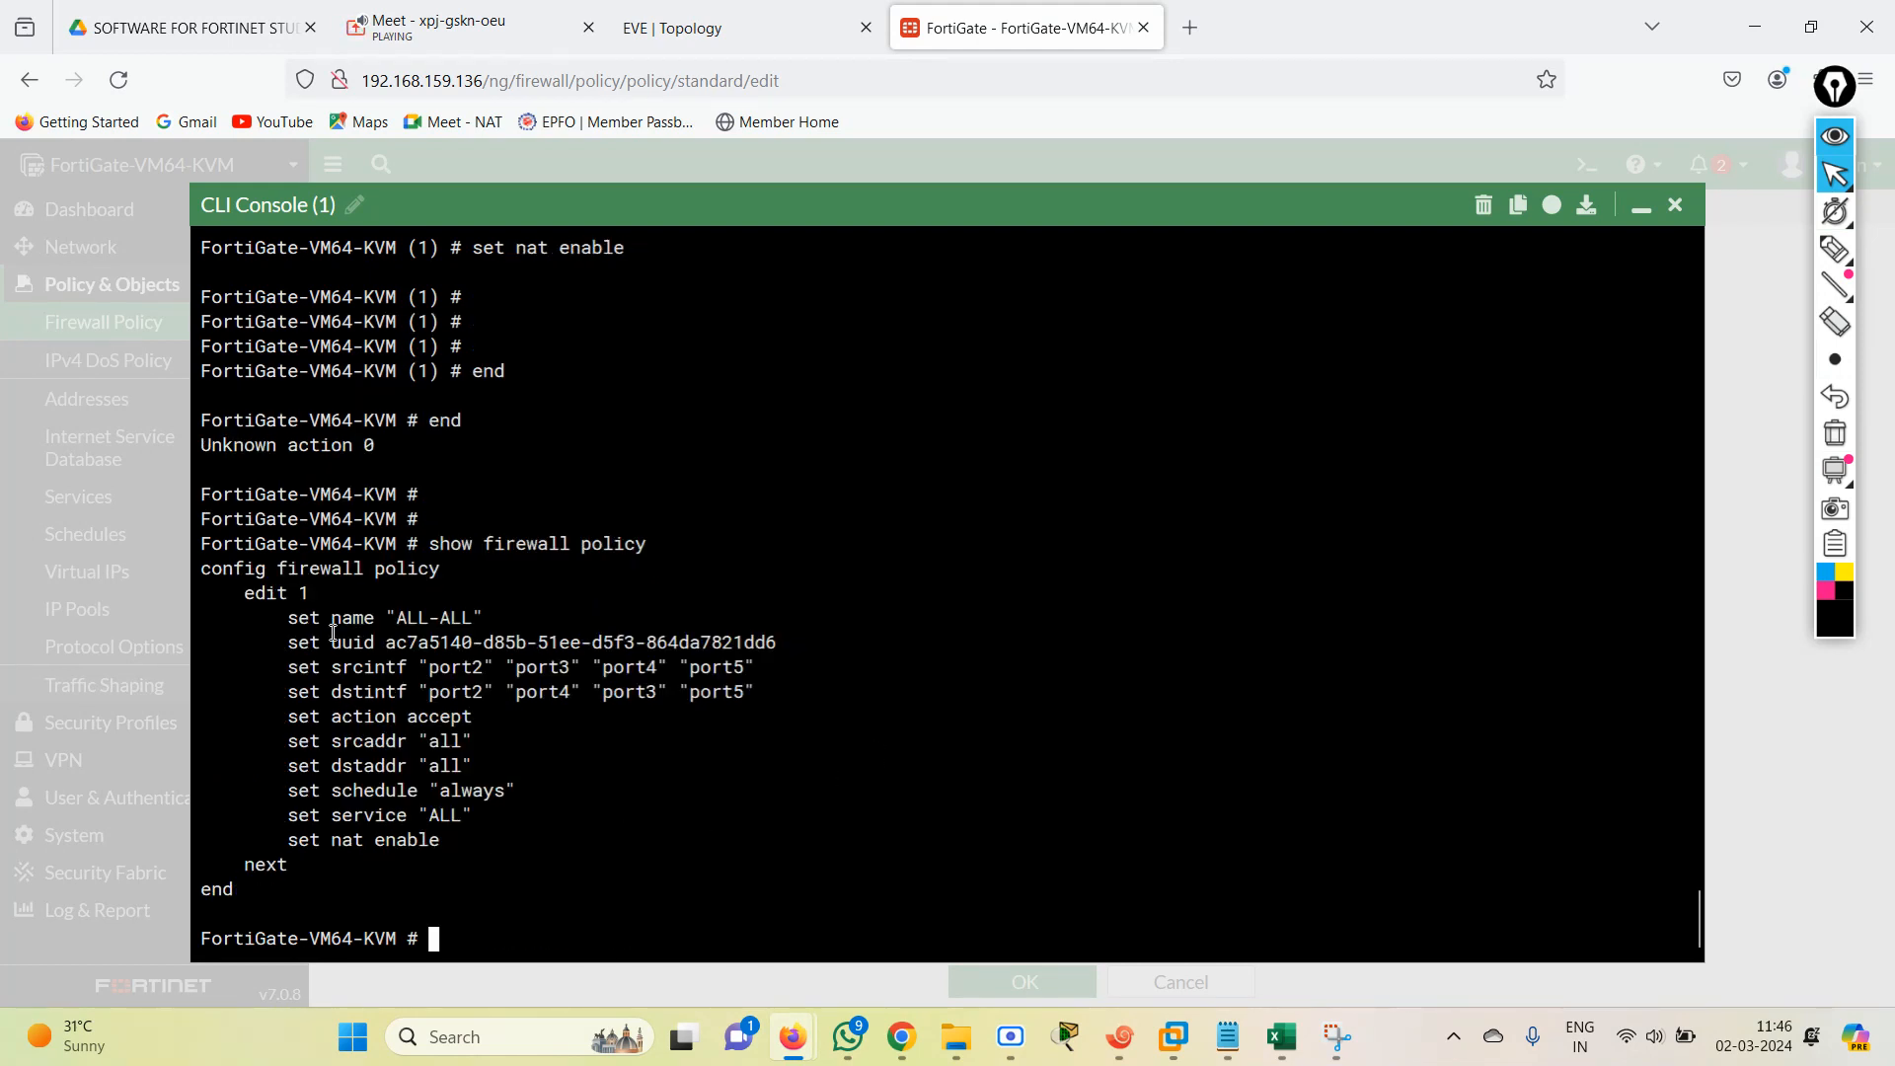
{"action": "left_click_drag", "start_coordinate": [281, 618], "coordinate": [505, 618]}
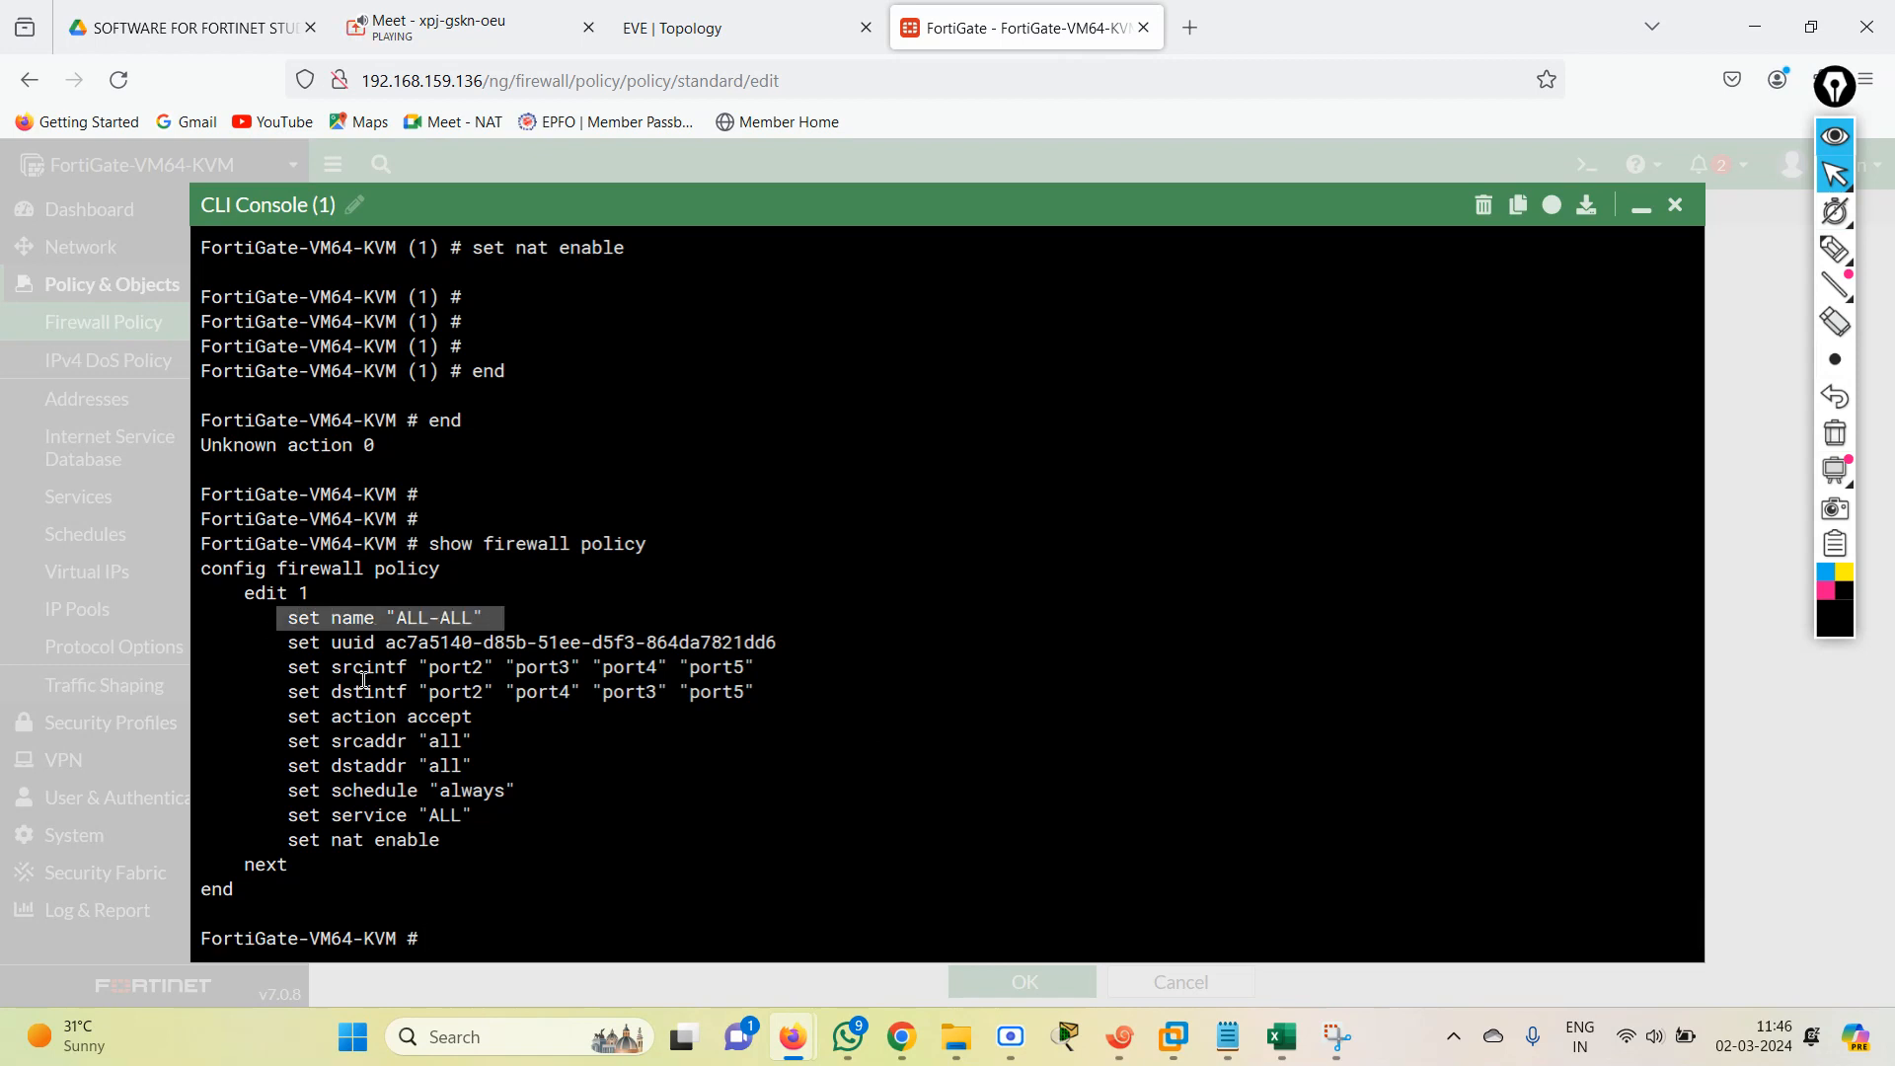
{"action": "left_click_drag", "start_coordinate": [287, 670], "coordinate": [693, 721]}
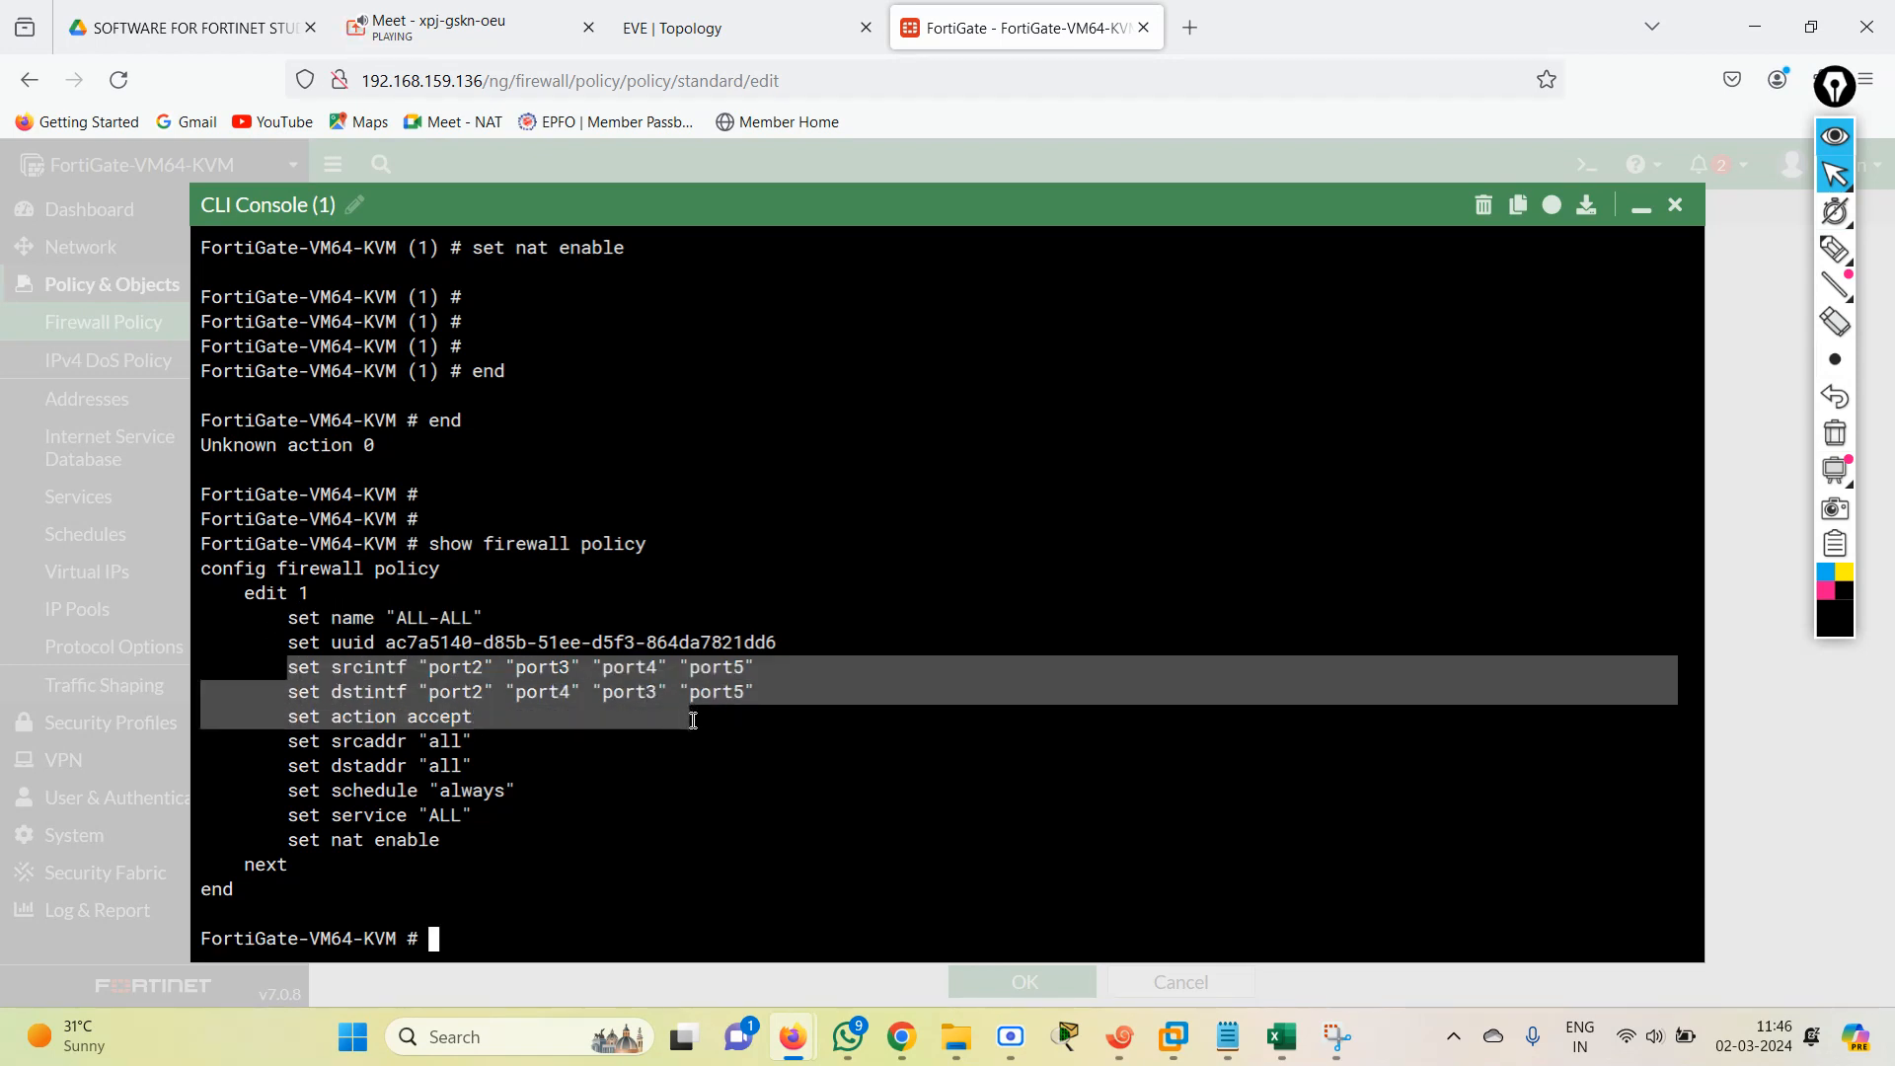
{"action": "left_click_drag", "start_coordinate": [692, 720], "coordinate": [700, 846]}
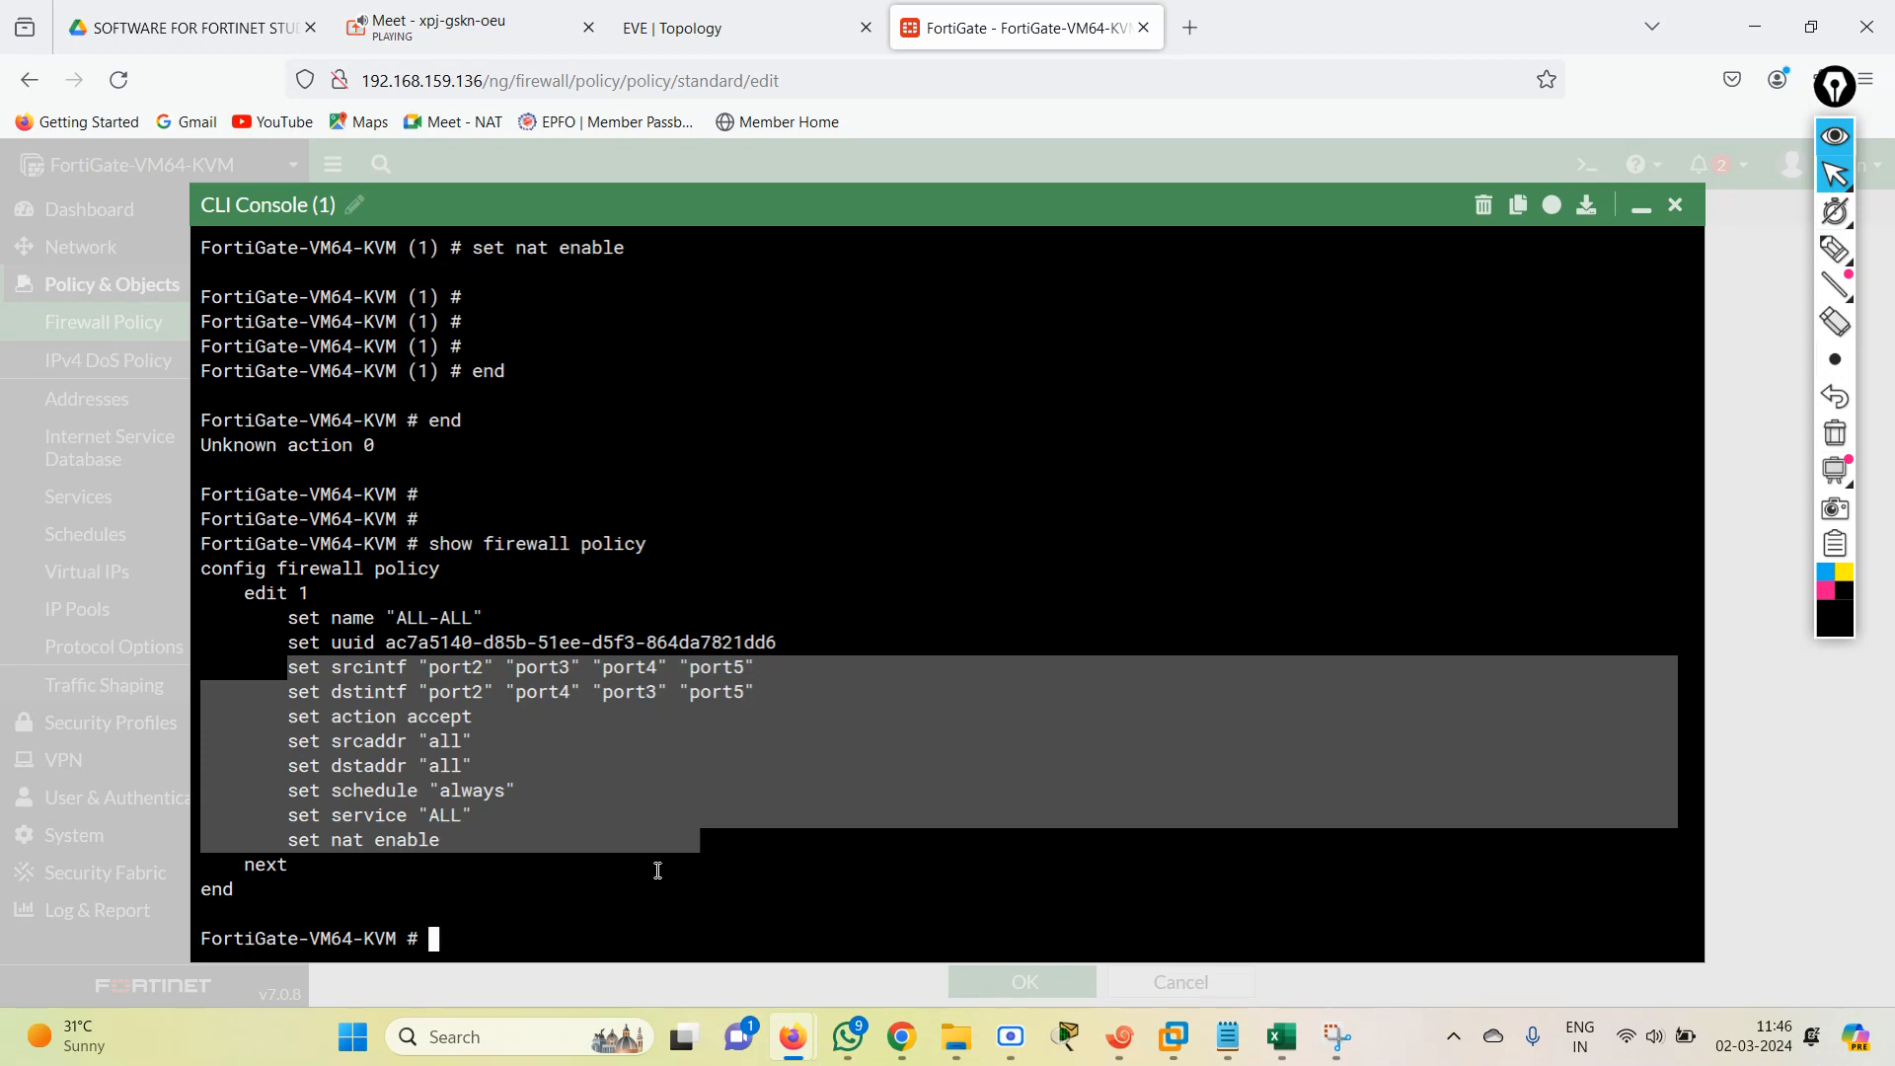
Close the CLI console, discard the blank new policy form and check the ALL-ALL entry in the policy list.
{"action": "left_click", "coordinate": [1675, 204]}
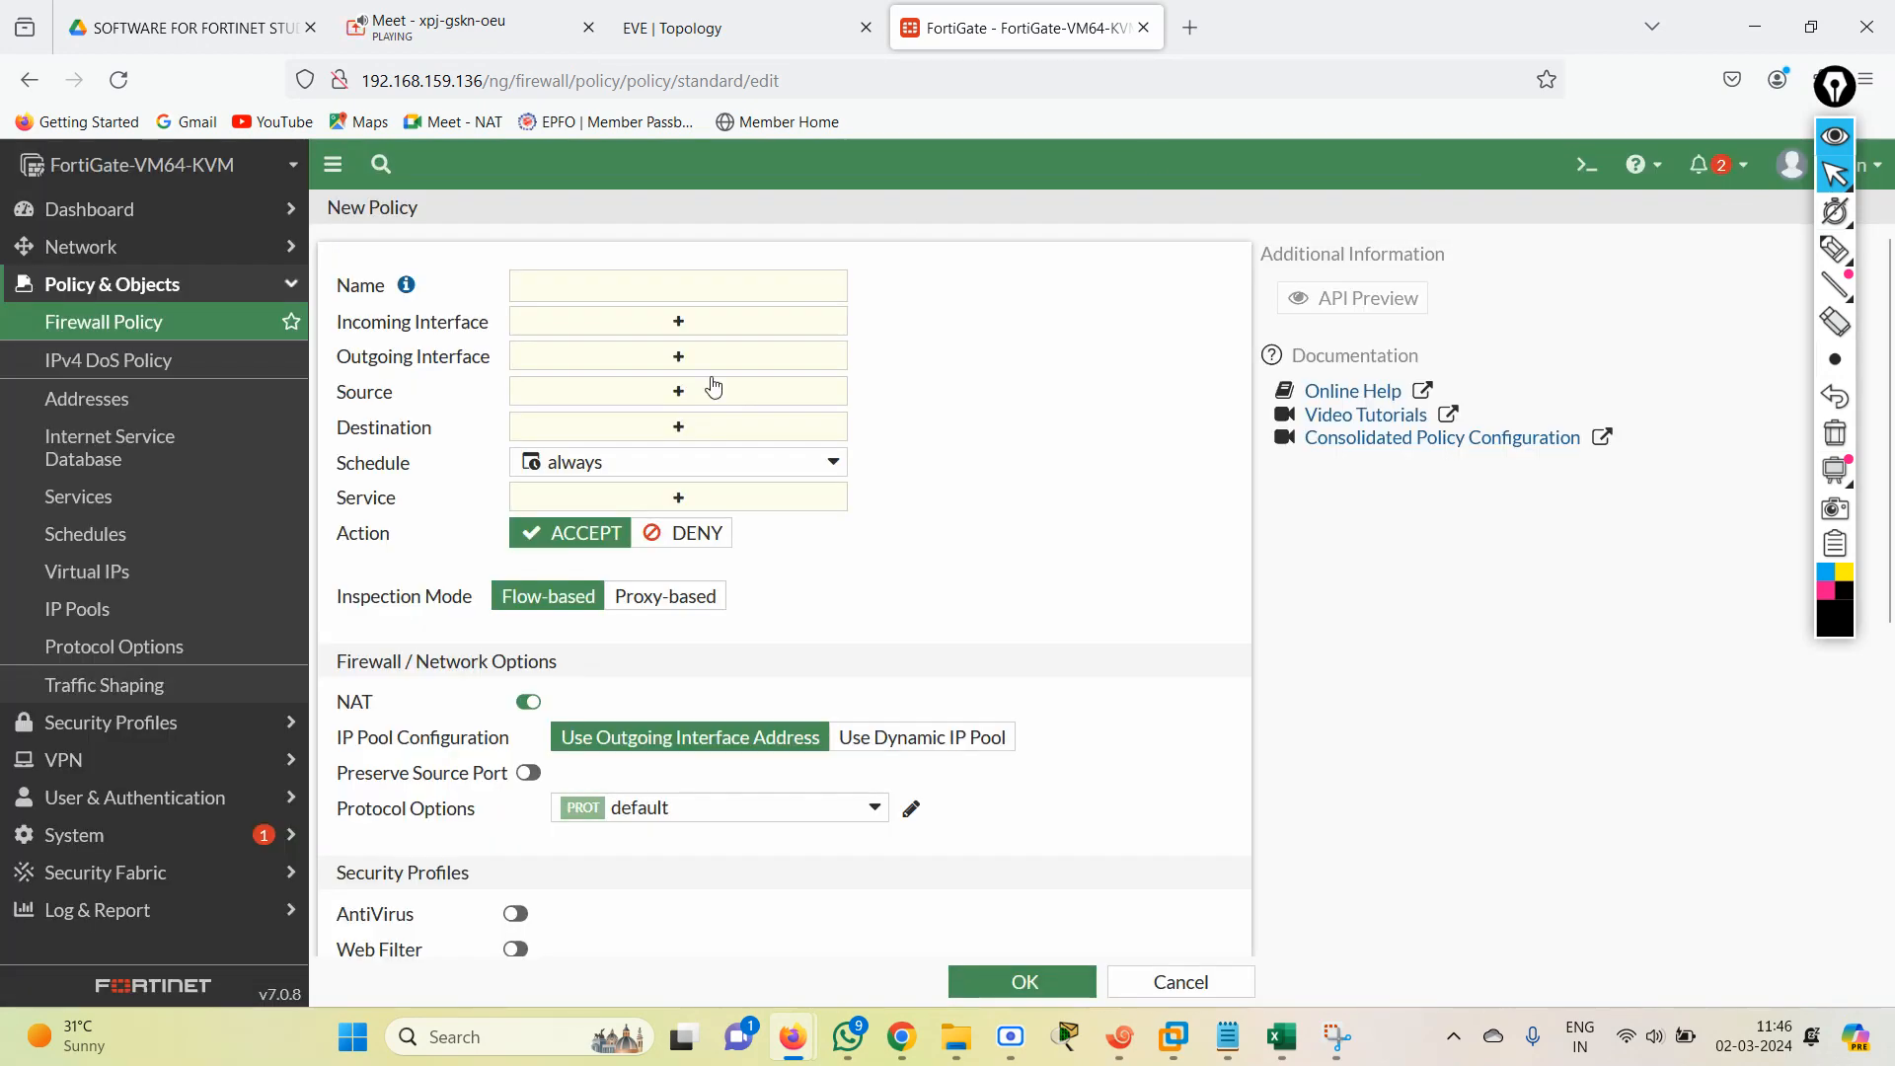
{"action": "left_click", "coordinate": [1174, 980]}
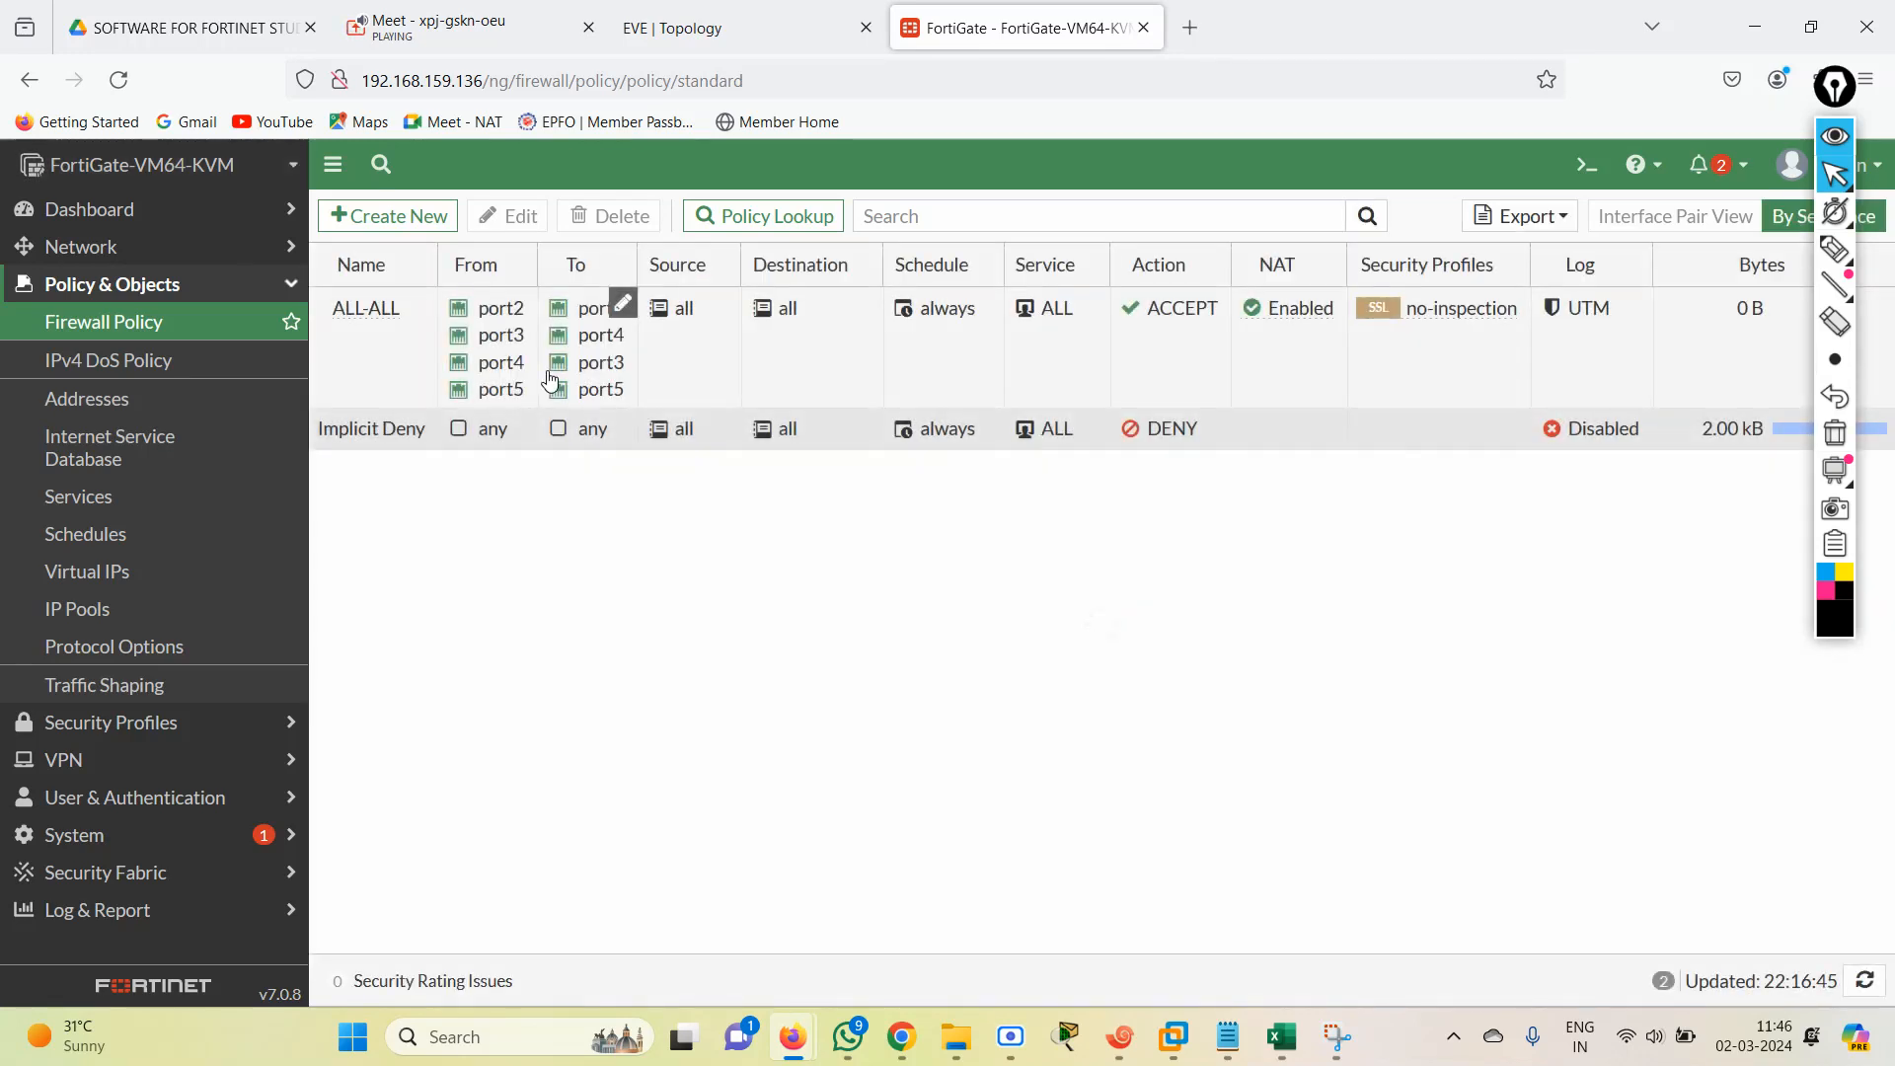
{"action": "left_click", "coordinate": [501, 362]}
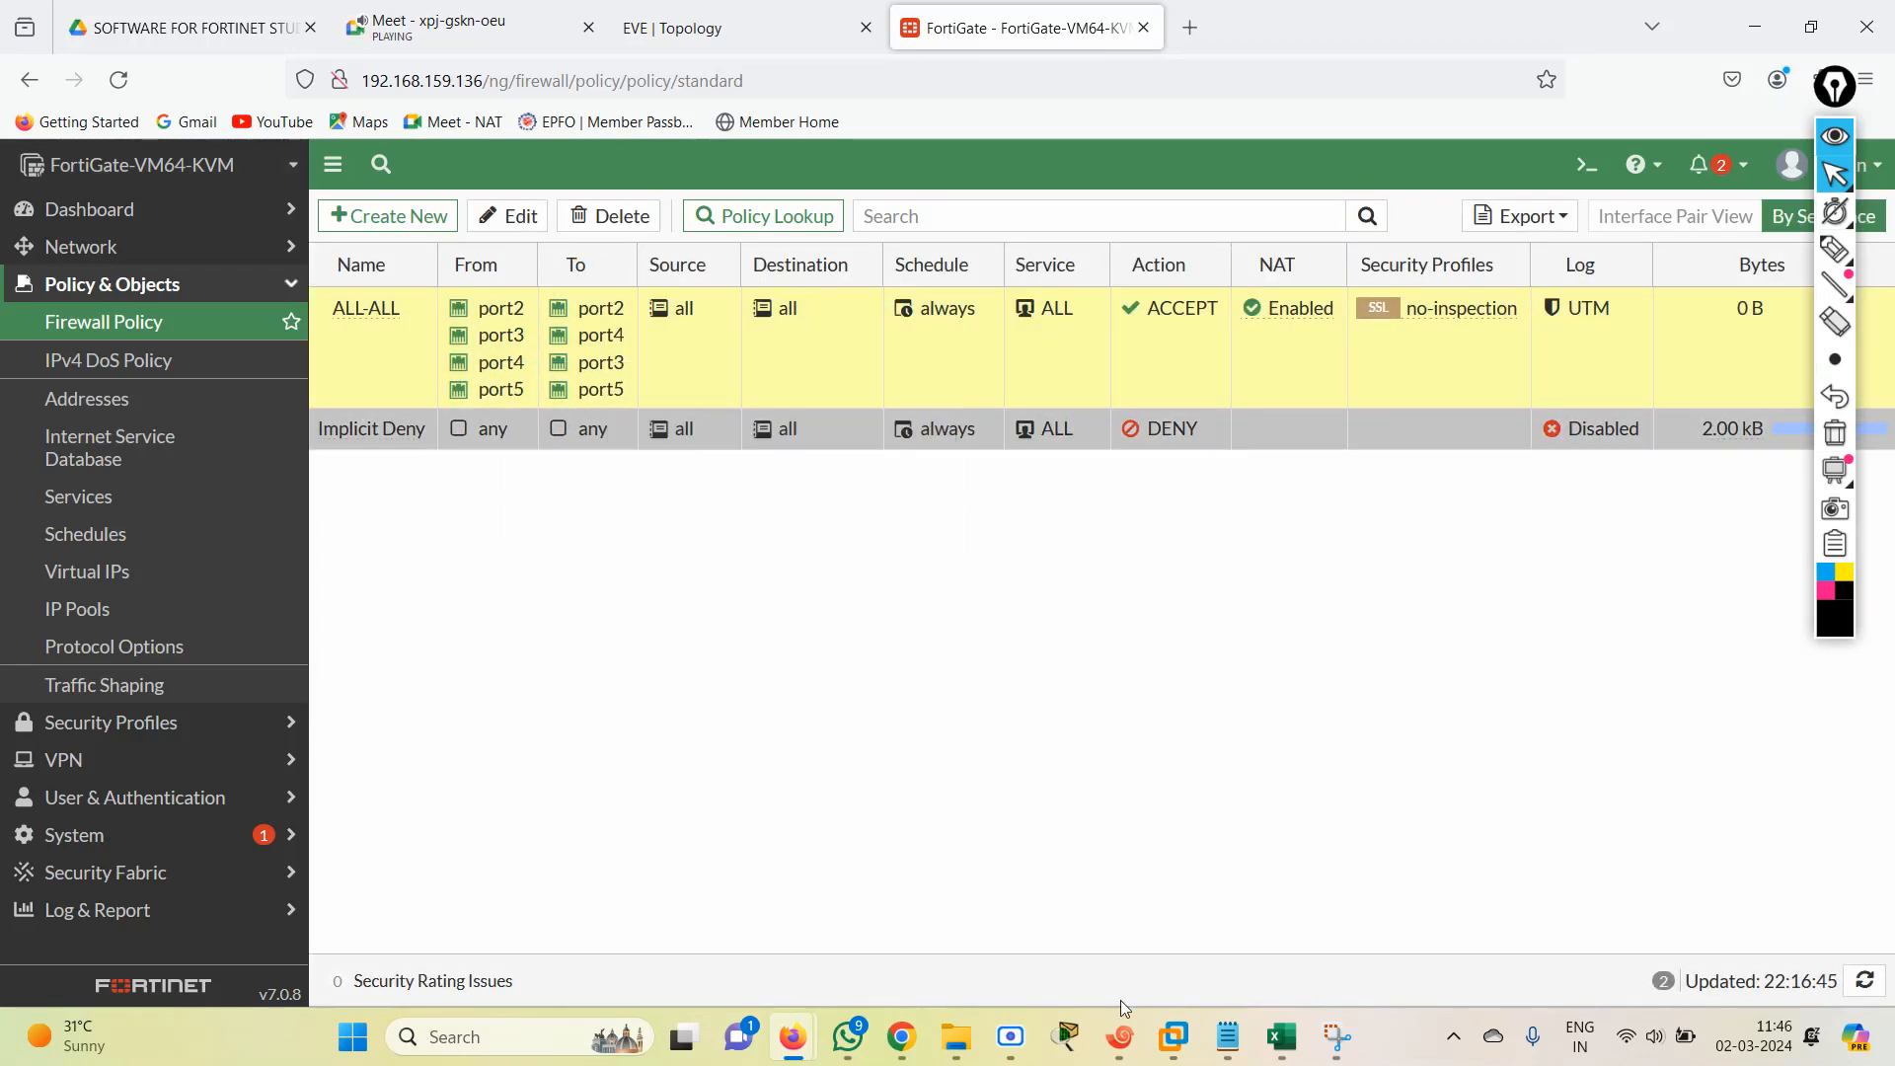
Switch to R1's Xshell session and rerun the ping to 1.1.1.1 from source 172.10.2.1.
{"action": "left_click", "coordinate": [1120, 1036]}
{"action": "key", "text": "Up"}
{"action": "key", "text": "Return"}
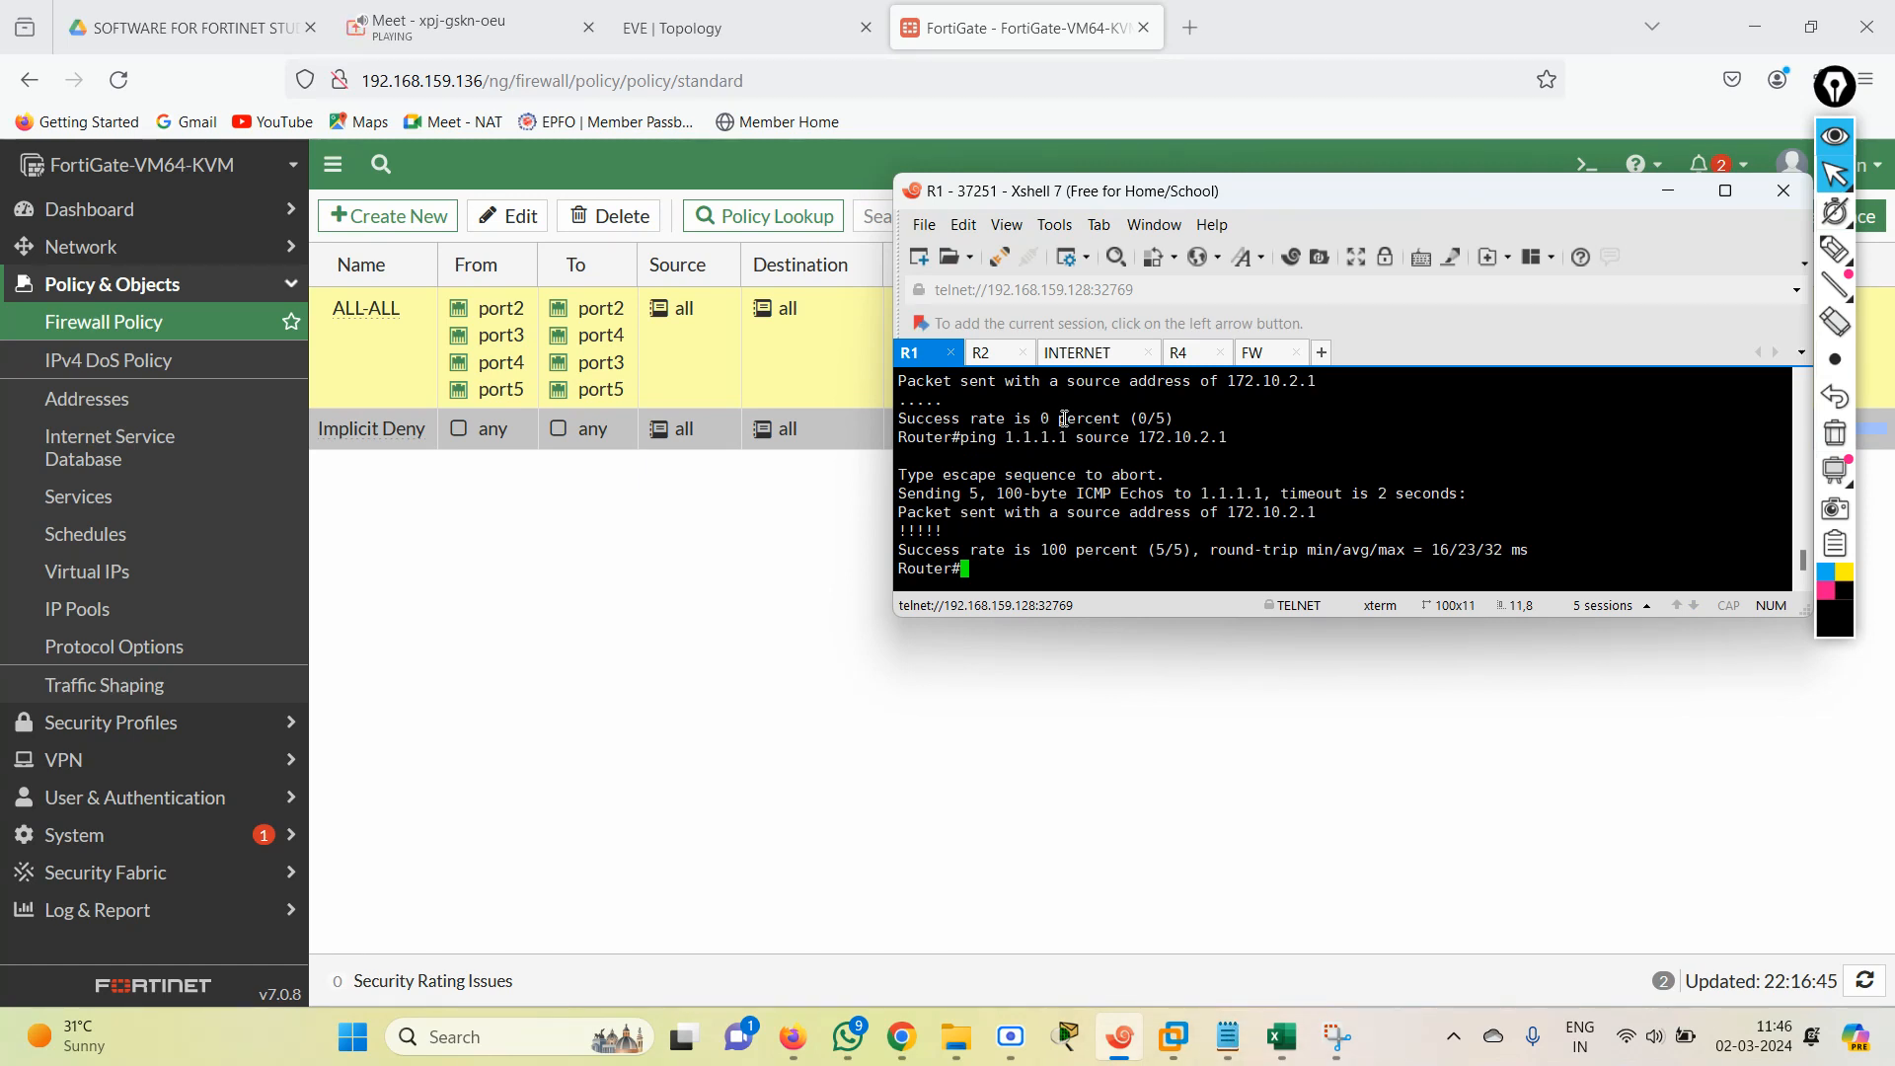
{"action": "key", "text": "Return"}
{"action": "key", "text": "Return"}
{"action": "key", "text": "Return"}
{"action": "key", "text": "Return"}
{"action": "key", "text": "Return"}
{"action": "key", "text": "Return"}
{"action": "key", "text": "Return"}
{"action": "key", "text": "Return"}
{"action": "key", "text": "Return"}
{"action": "key", "text": "Return"}
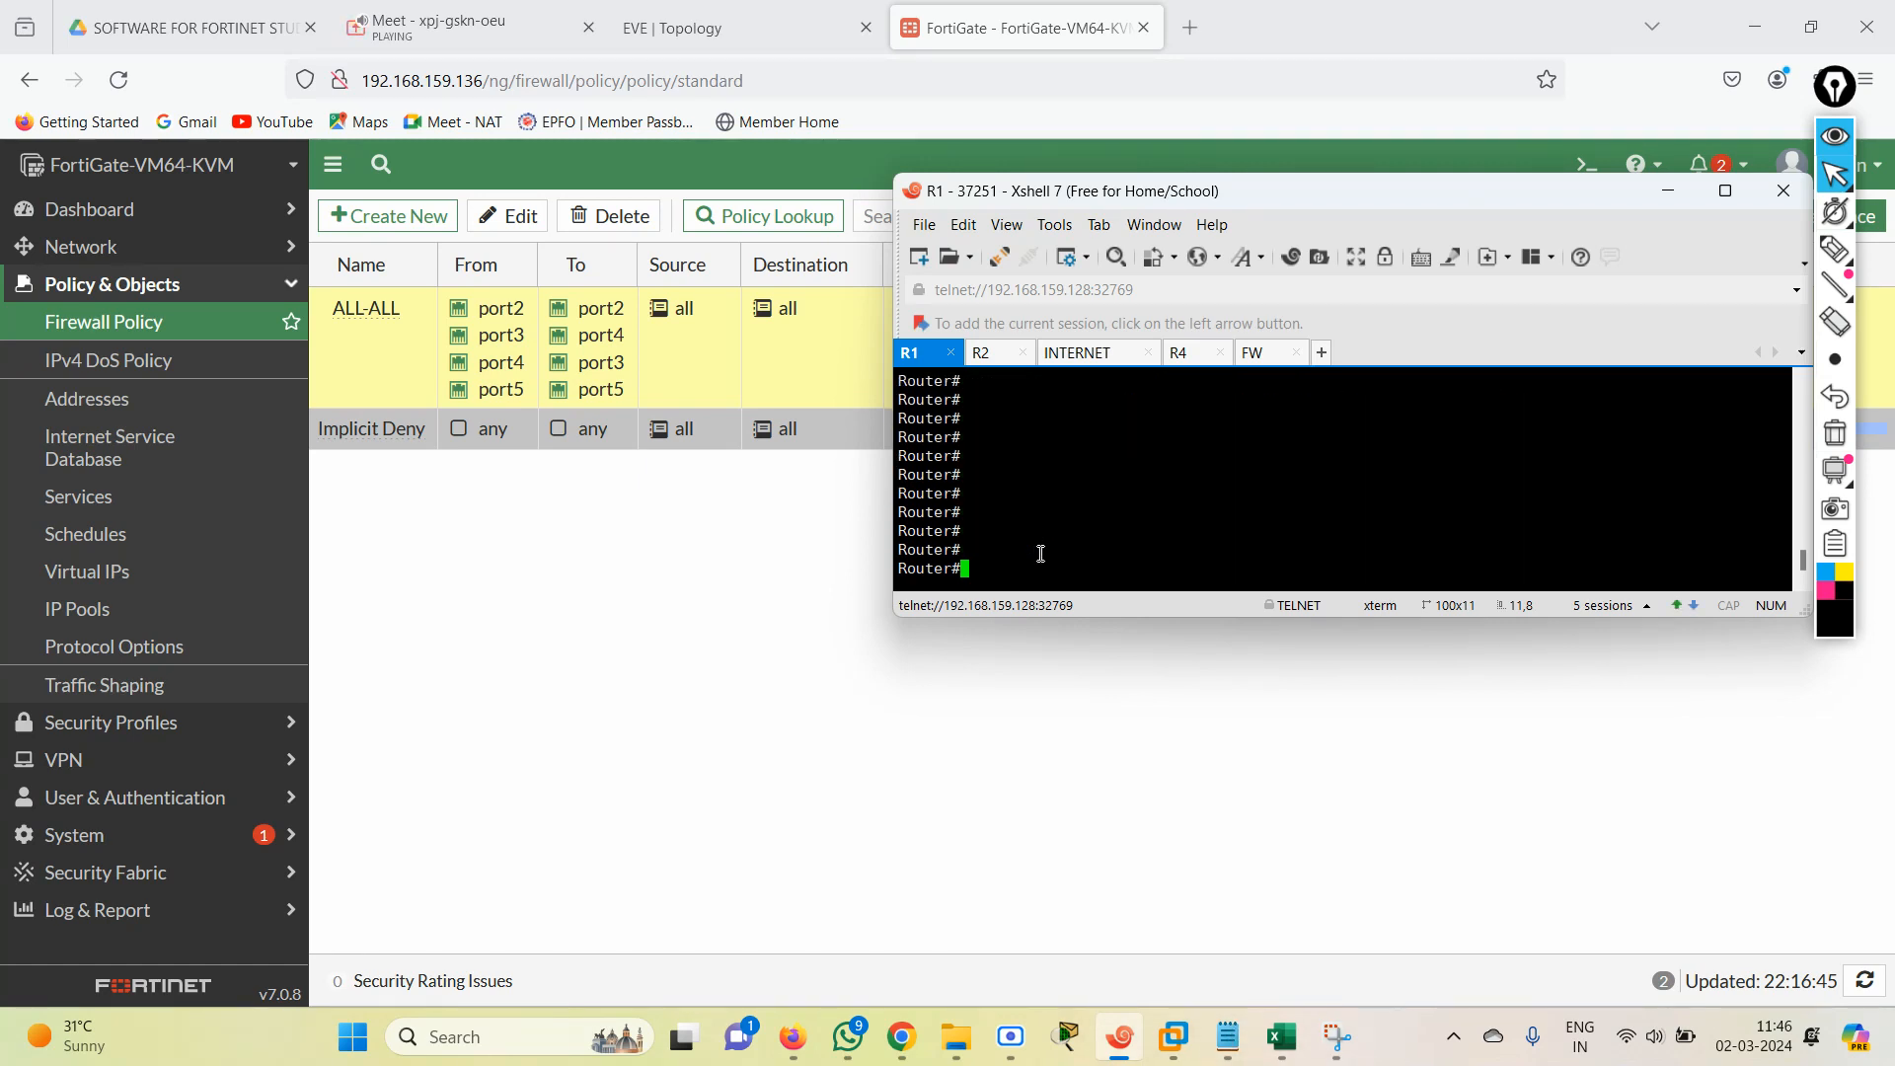
Return to the FortiGate's RIP settings and remove the 192.168.2.0, 192.168.3.0 and 192.168.4.0 networks.
{"action": "left_click", "coordinate": [782, 652]}
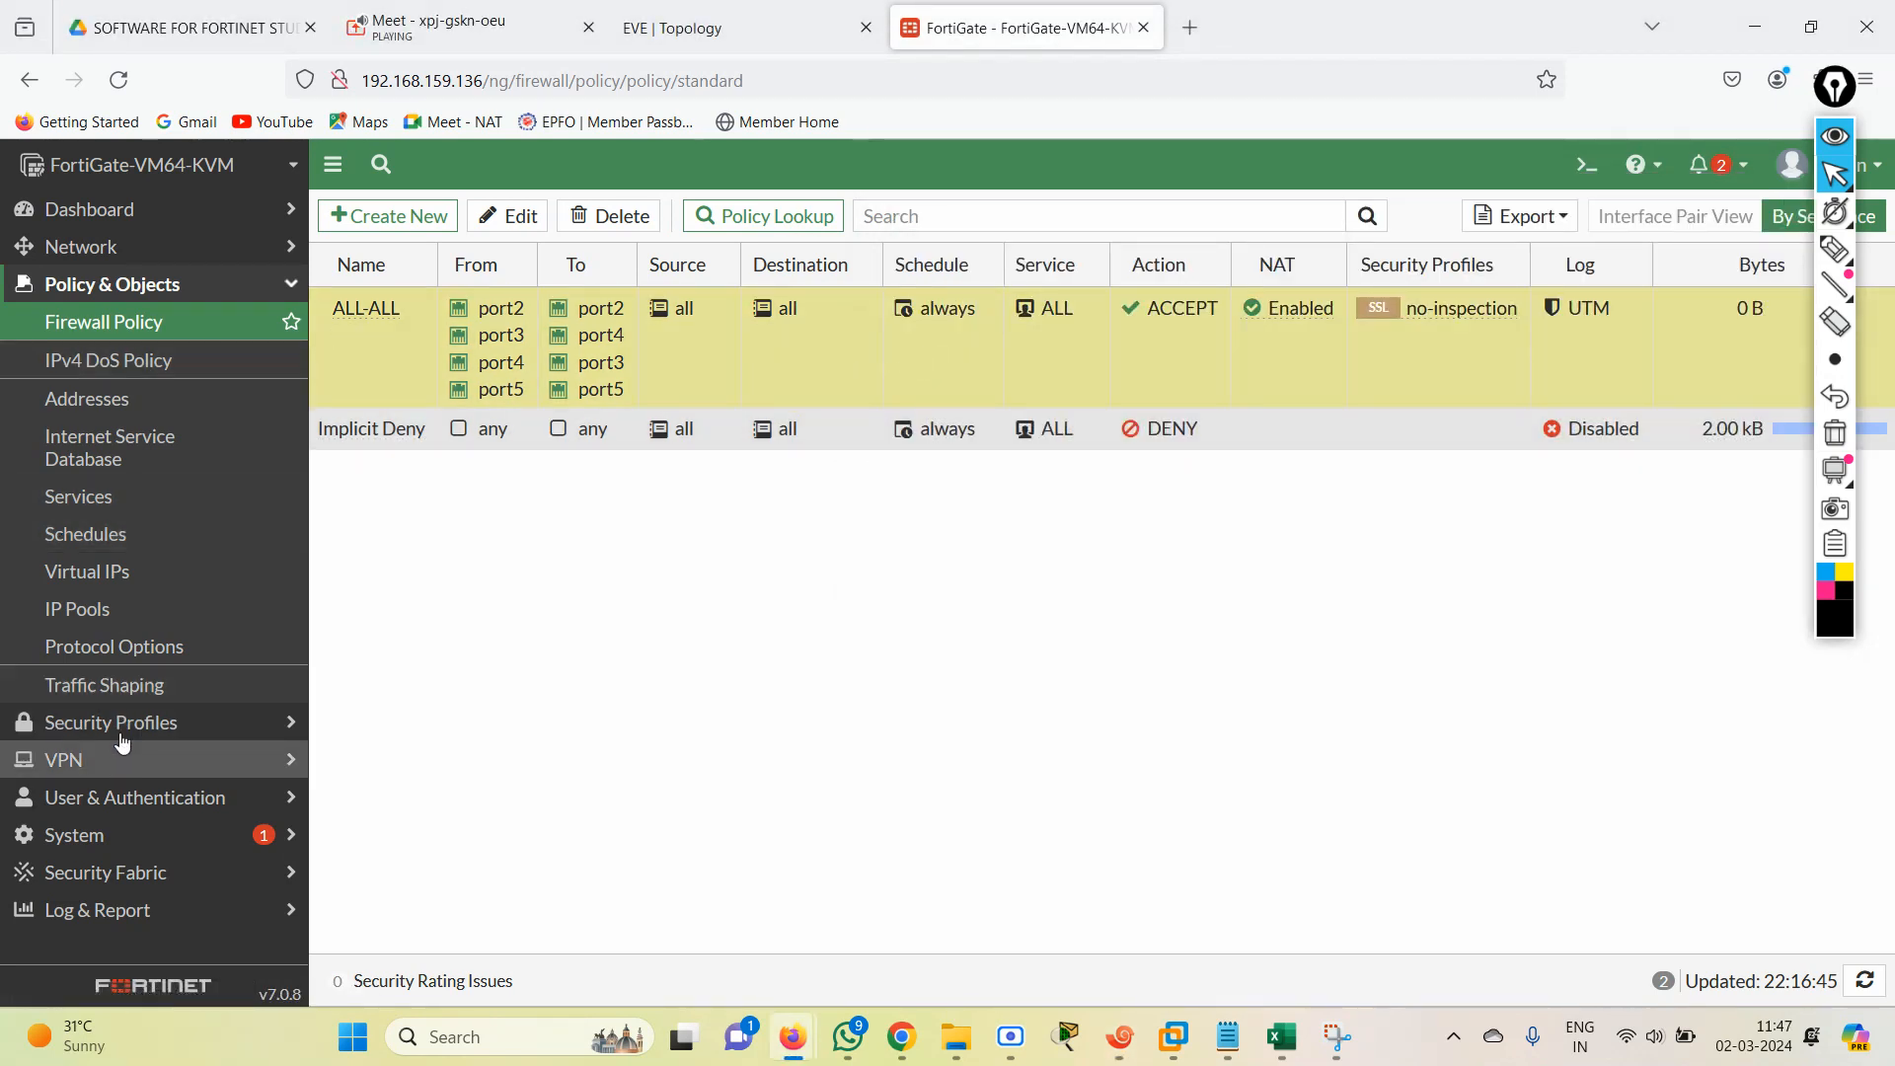
{"action": "left_click", "coordinate": [158, 258]}
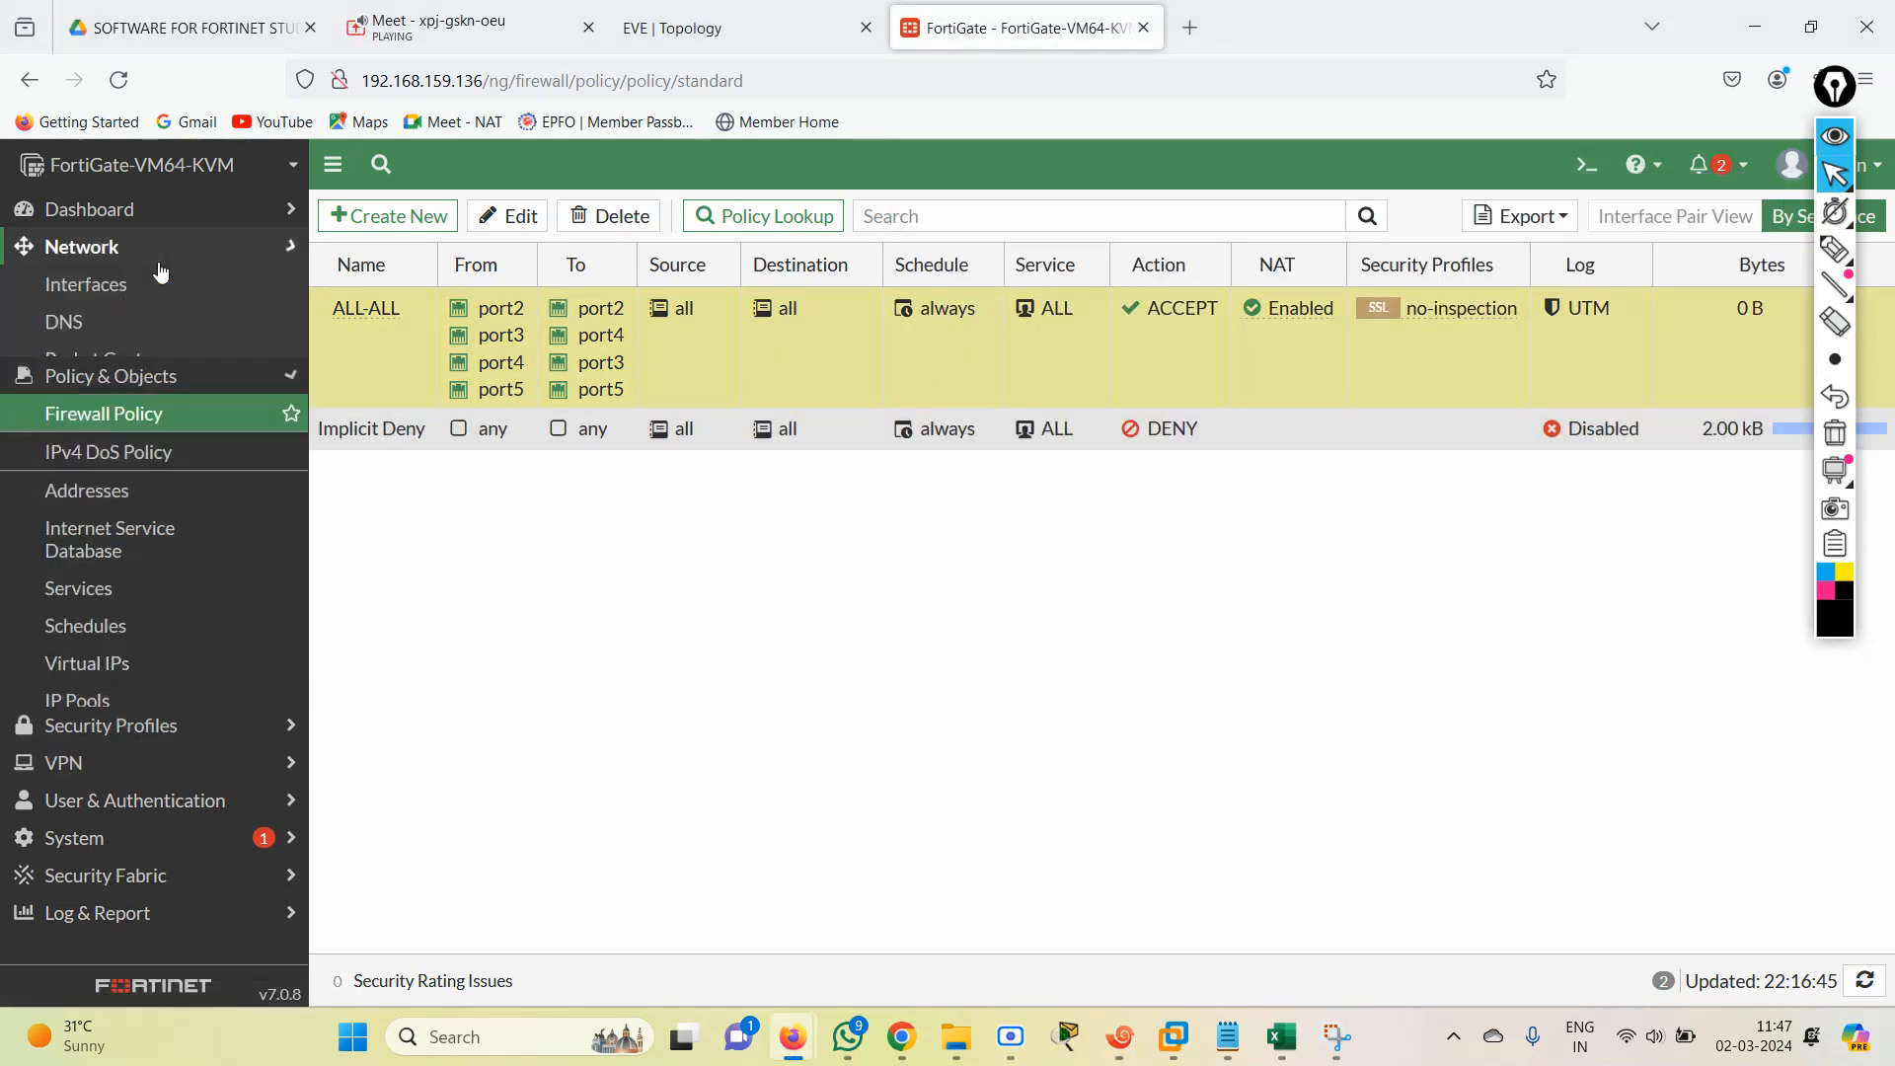
{"action": "left_click", "coordinate": [120, 523]}
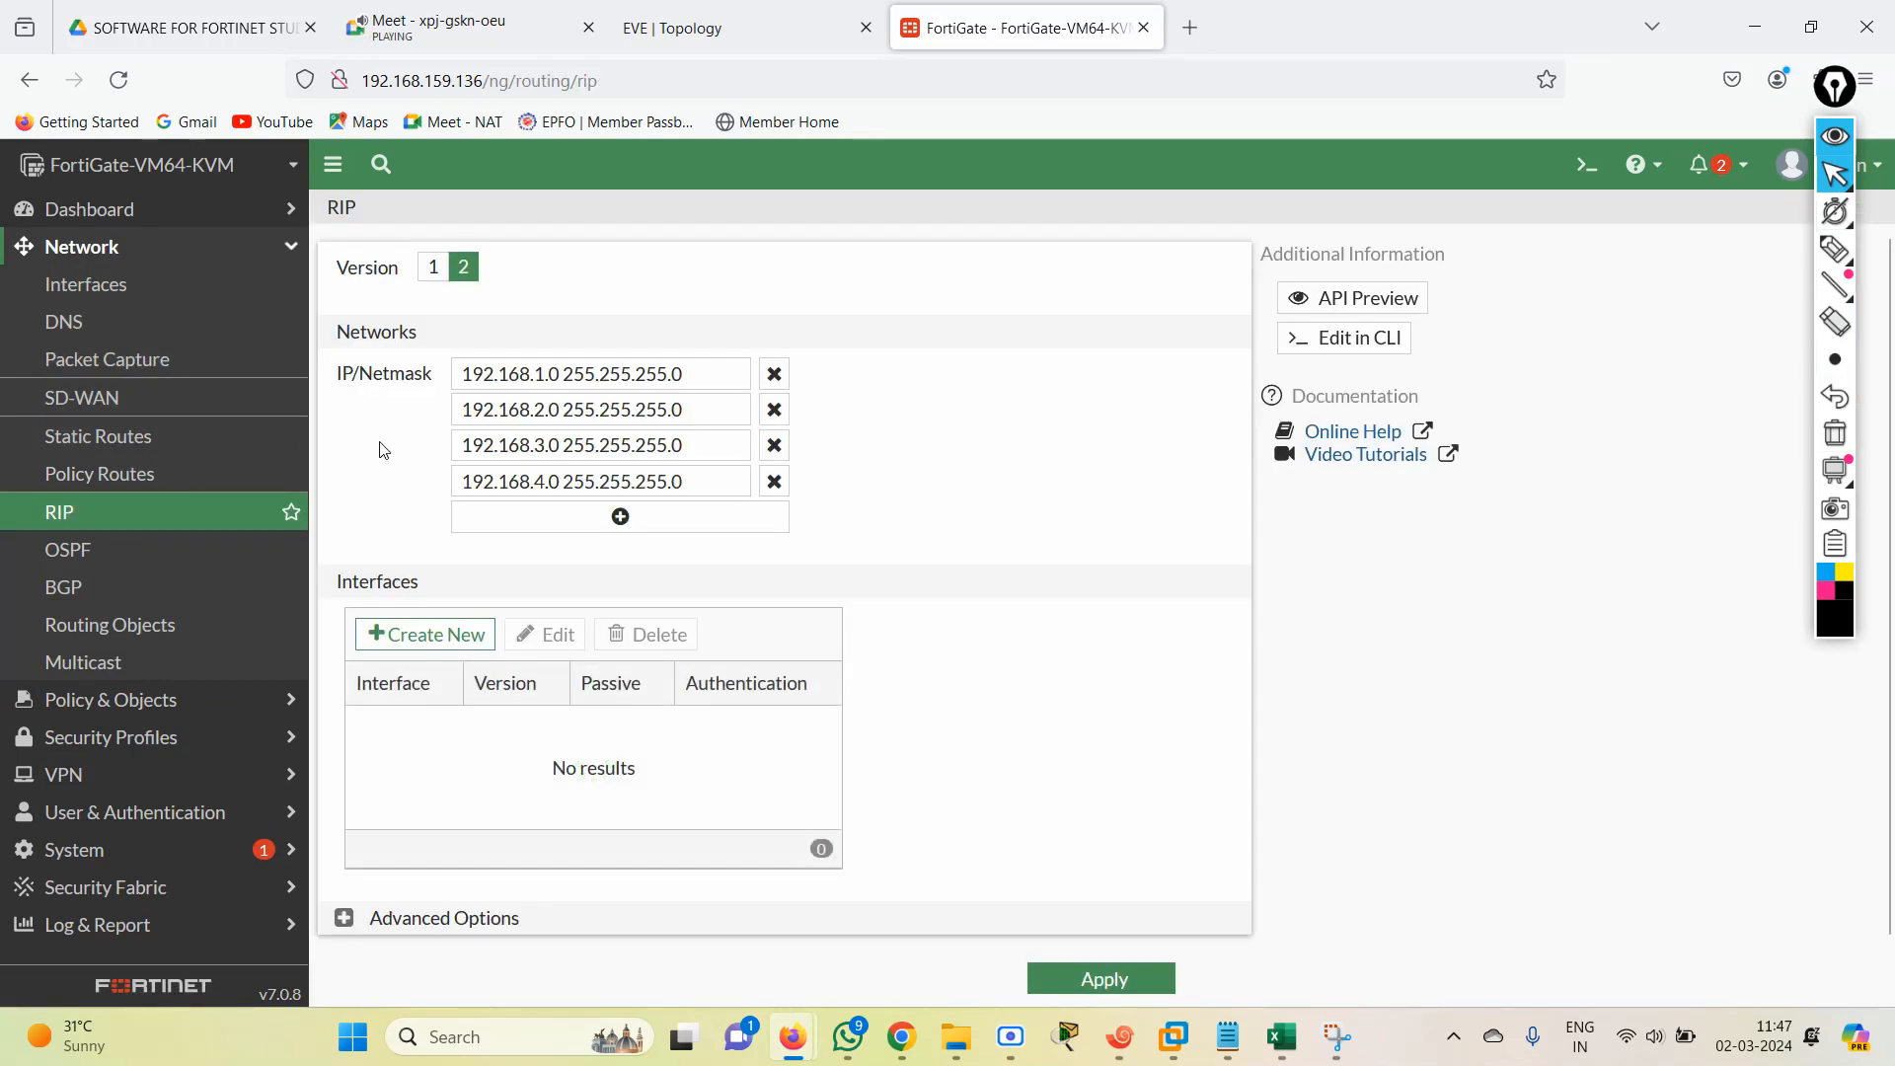
{"action": "left_click", "coordinate": [774, 445]}
{"action": "left_click", "coordinate": [773, 410]}
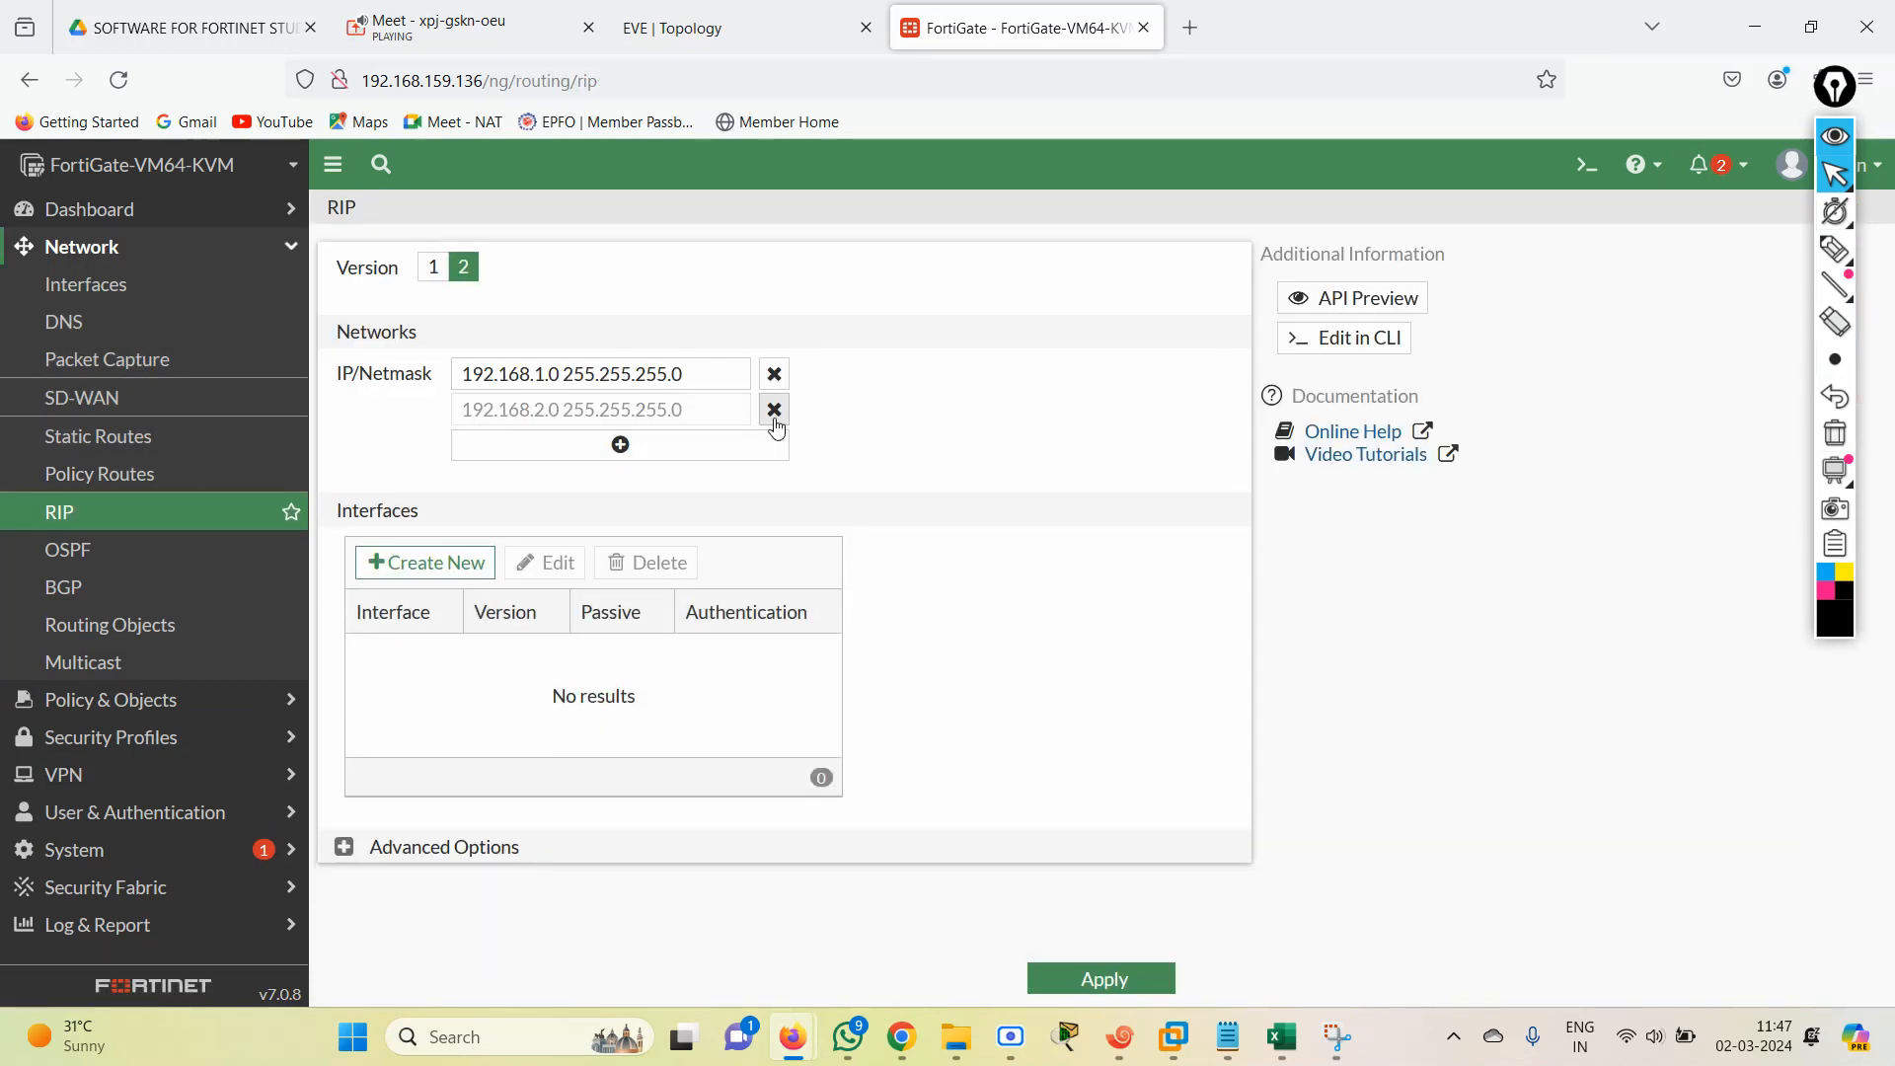
Replace the remaining RIP network with 0.0.0.0/0 and apply the RIP settings.
{"action": "left_click", "coordinate": [697, 384]}
{"action": "key", "text": "ctrl+a"}
{"action": "type", "text": "0.0.0"}
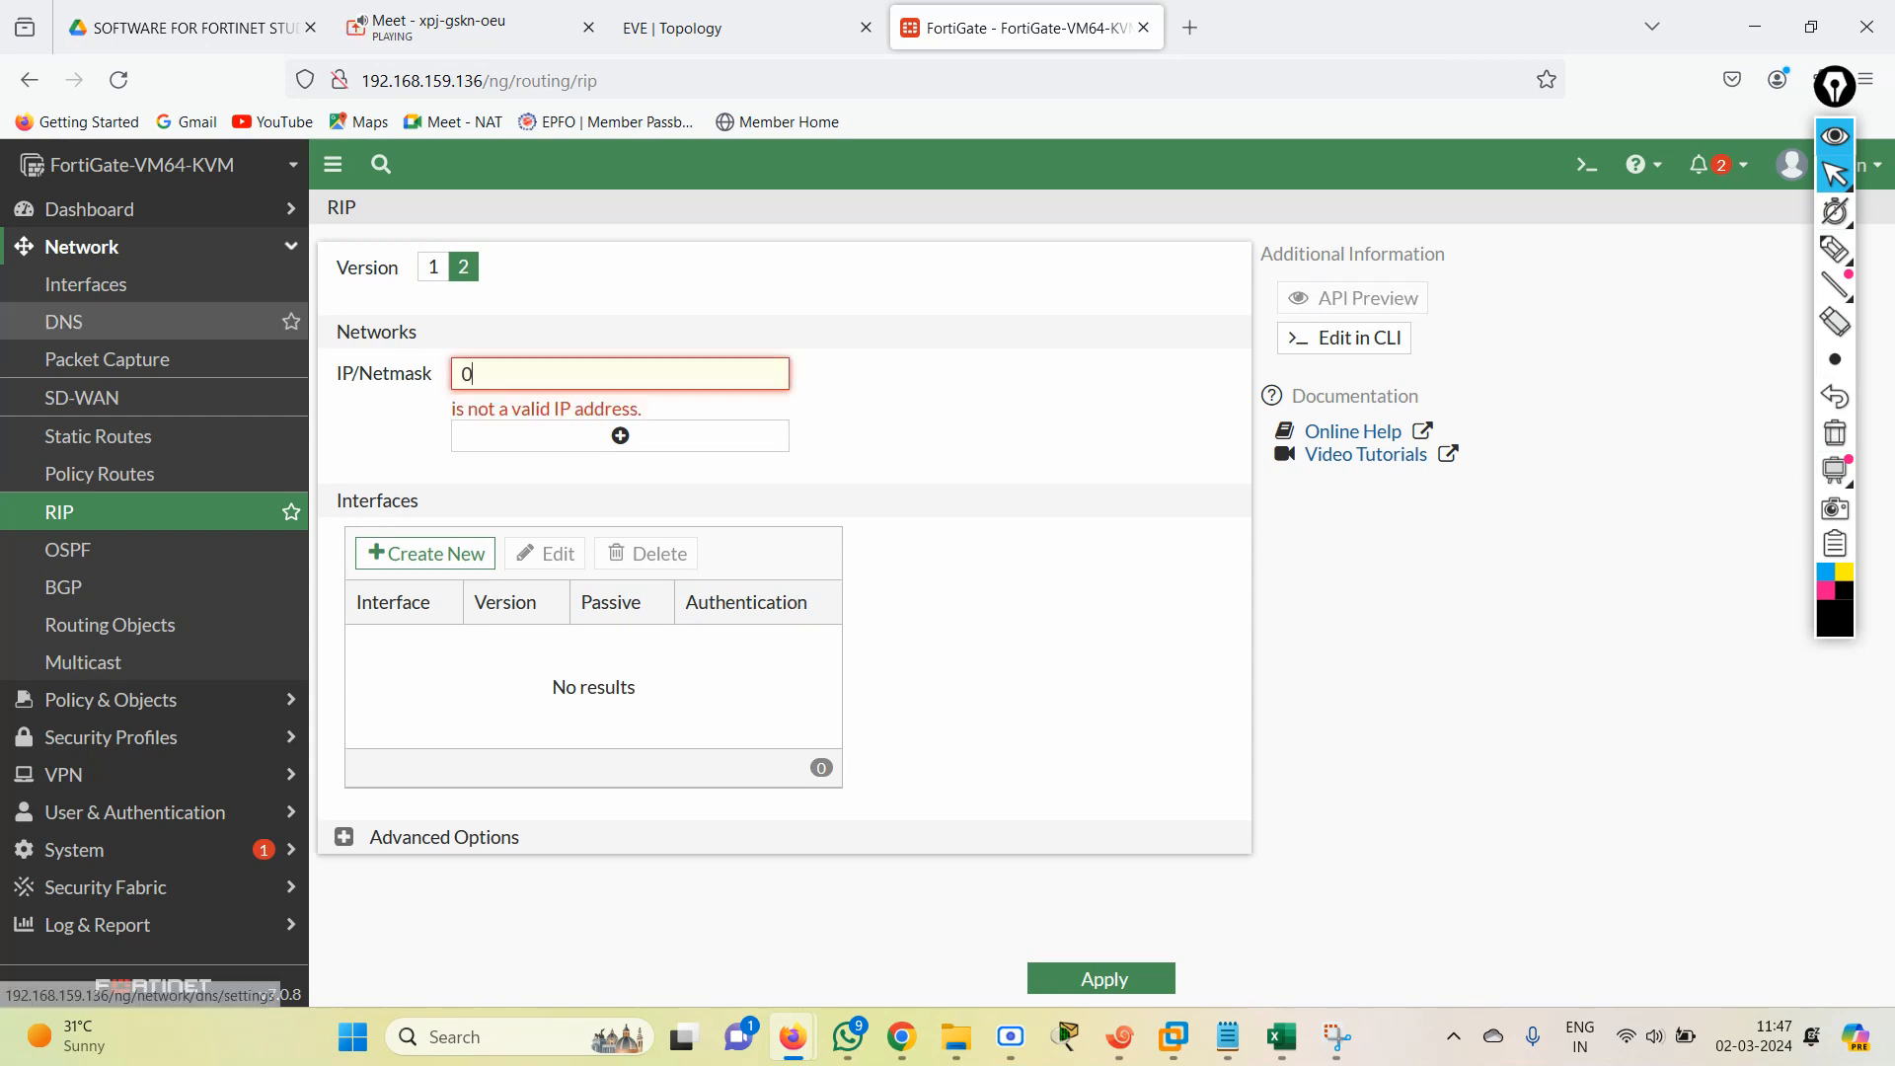
{"action": "type", "text": ".0"}
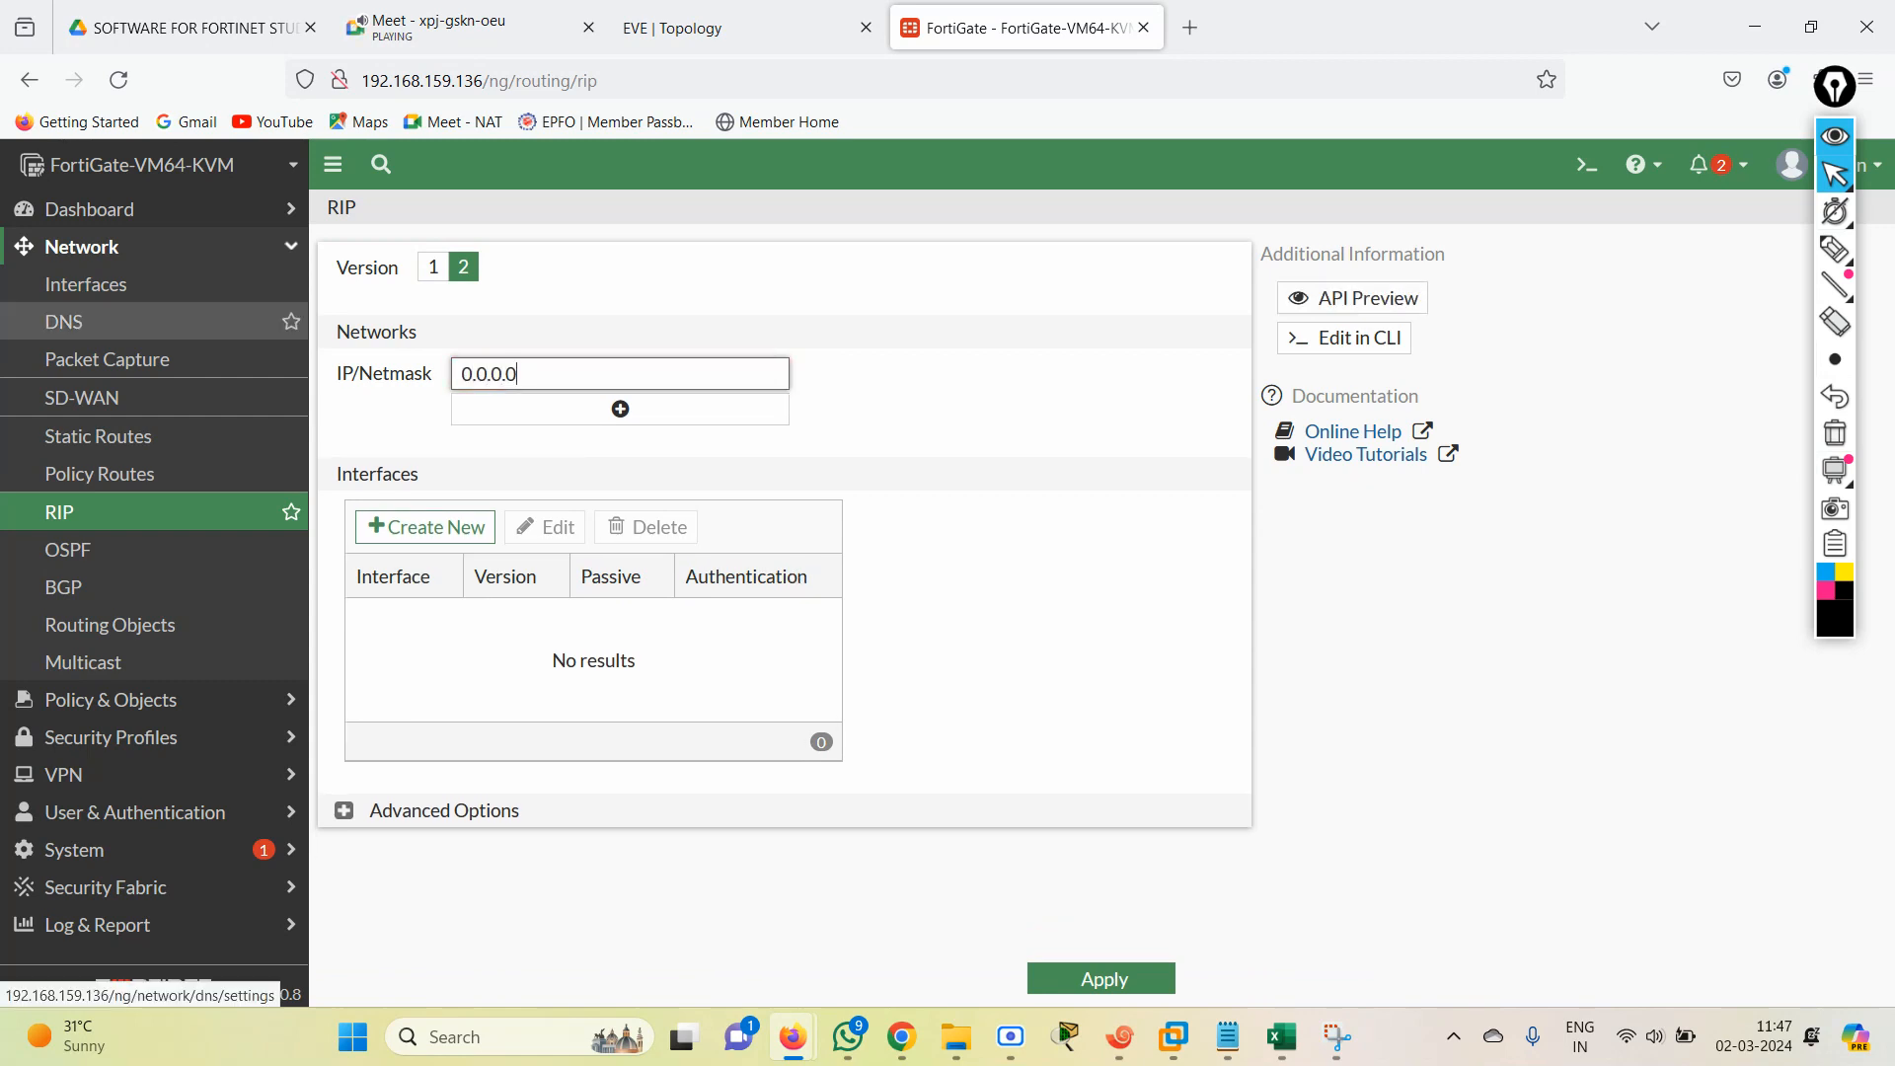
{"action": "type", "text": "/0"}
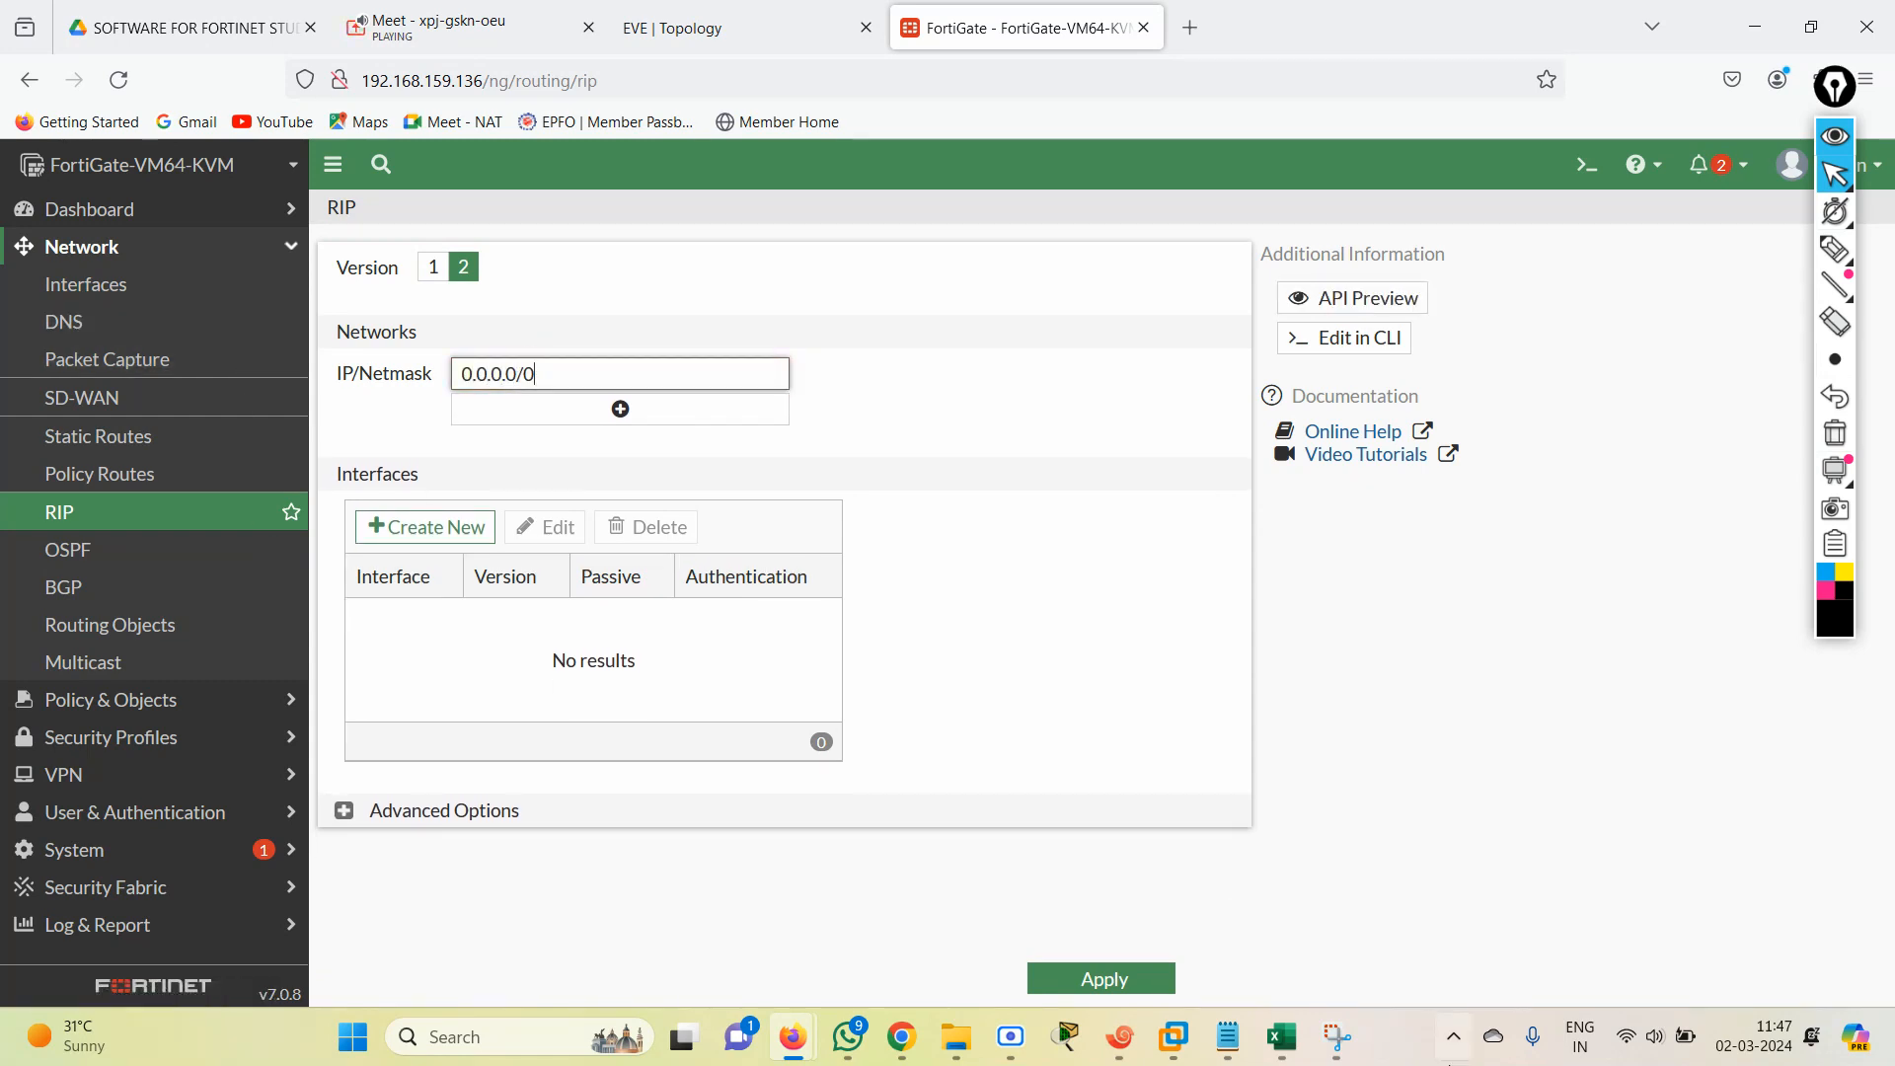
{"action": "left_click", "coordinate": [1160, 984]}
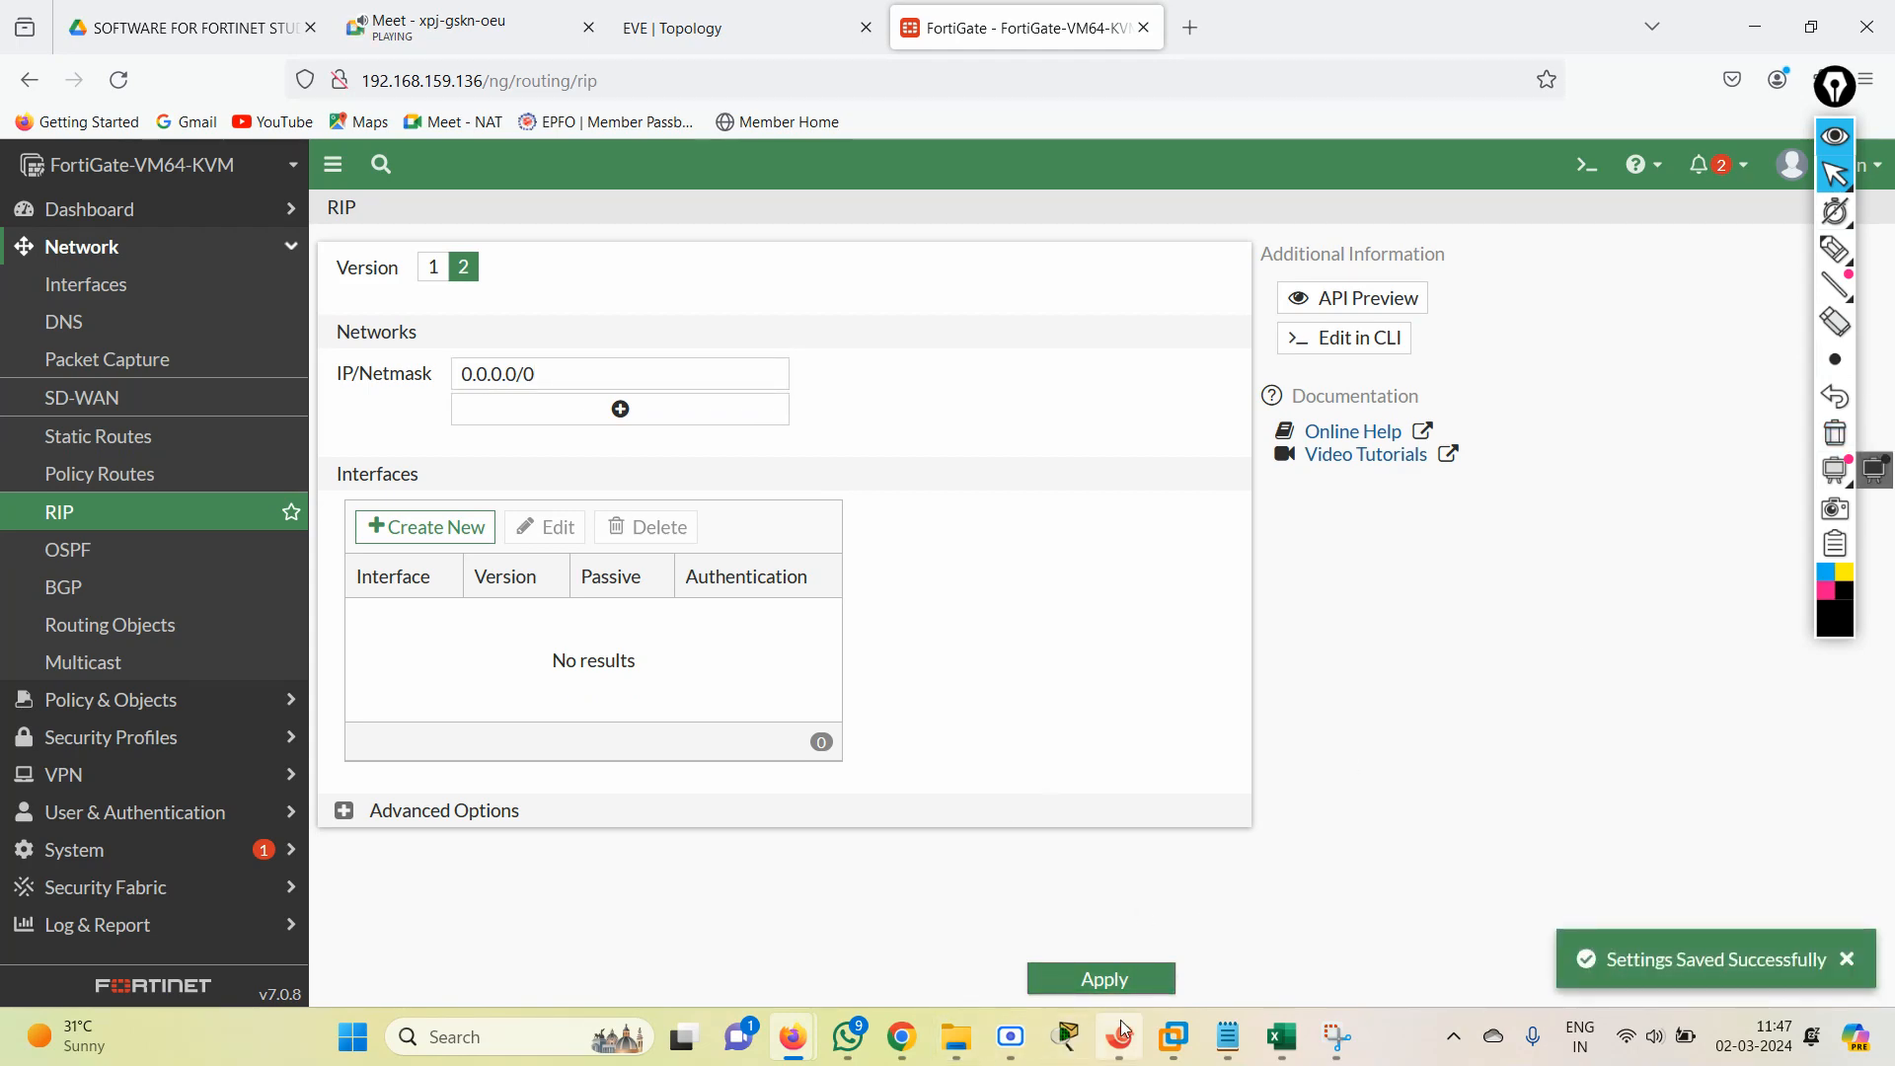
View the RIP topology diagram in EVE and bring R1's Xshell session forward.
{"action": "left_click", "coordinate": [661, 25]}
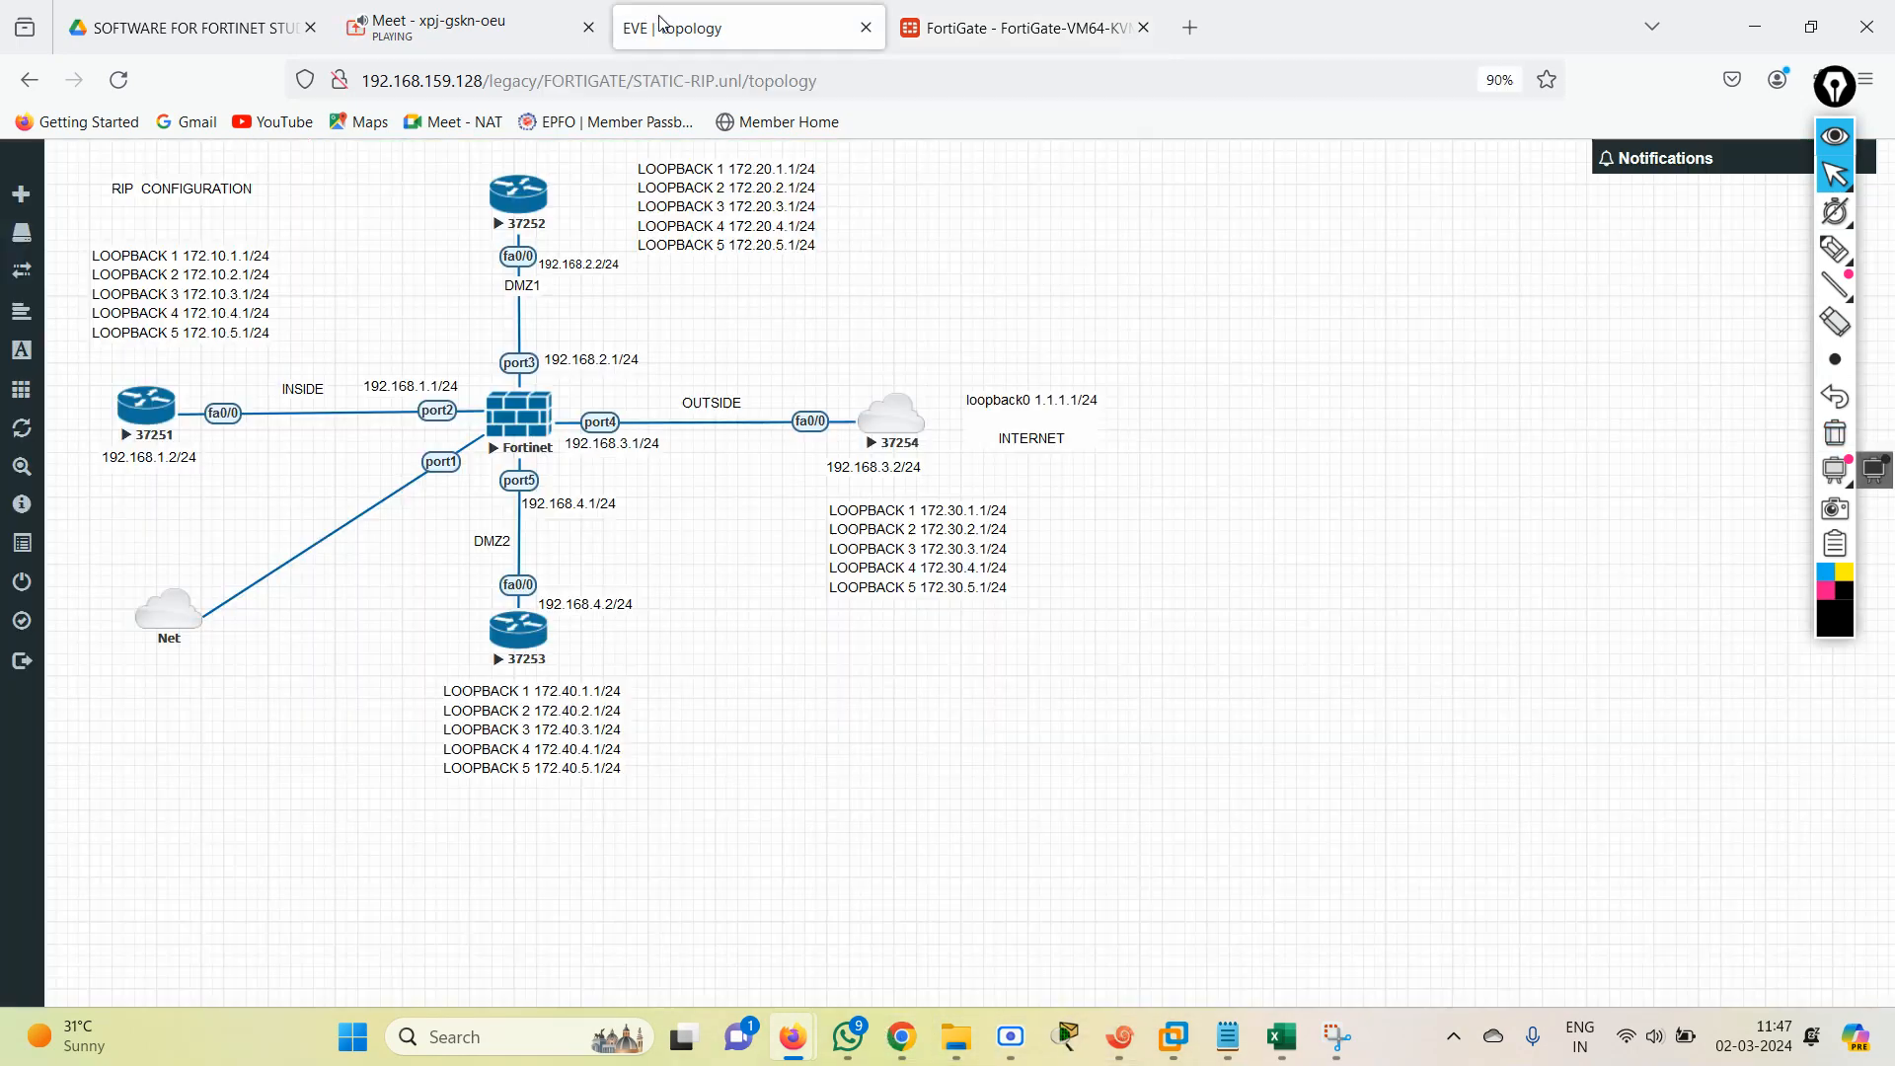
{"action": "left_click", "coordinate": [1119, 1036]}
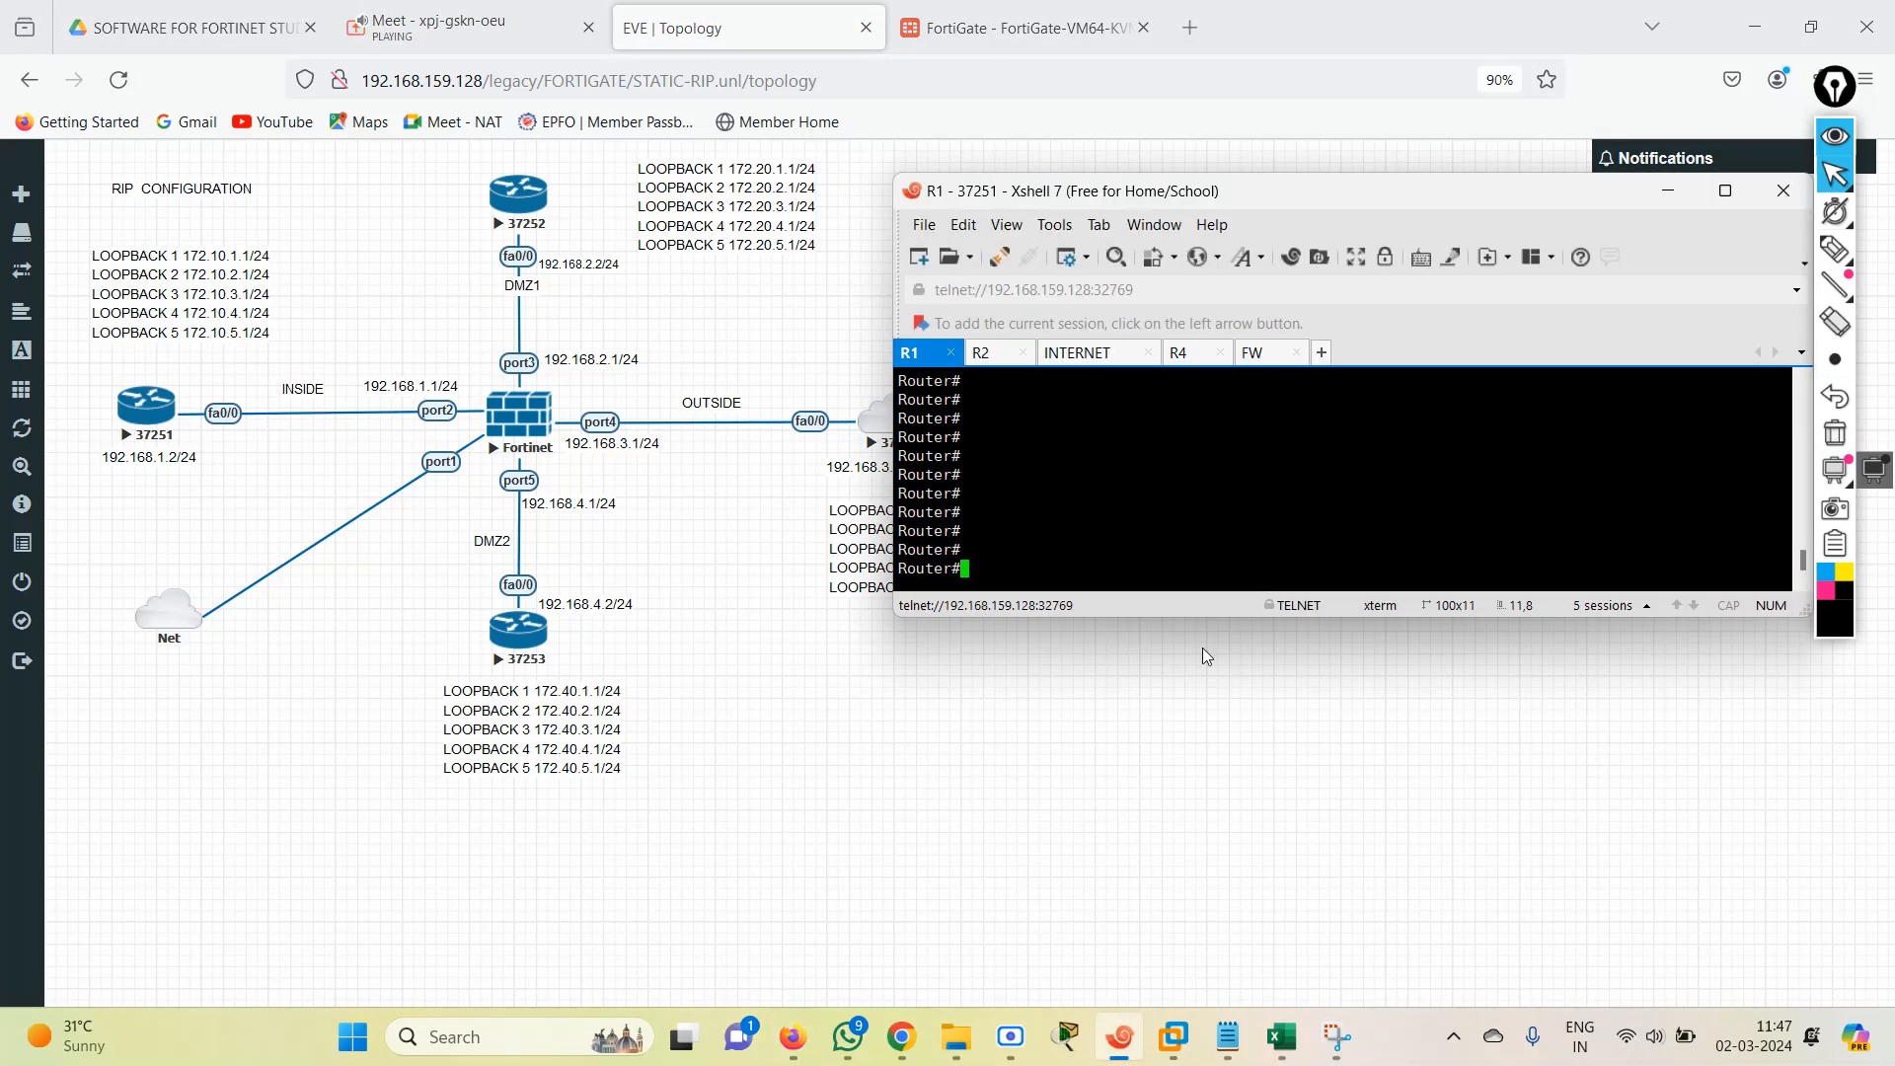
Return to the FortiGate's RIP settings, apply the 0.0.0.0/0 network again and reload the RIP page.
{"action": "left_click", "coordinate": [952, 24]}
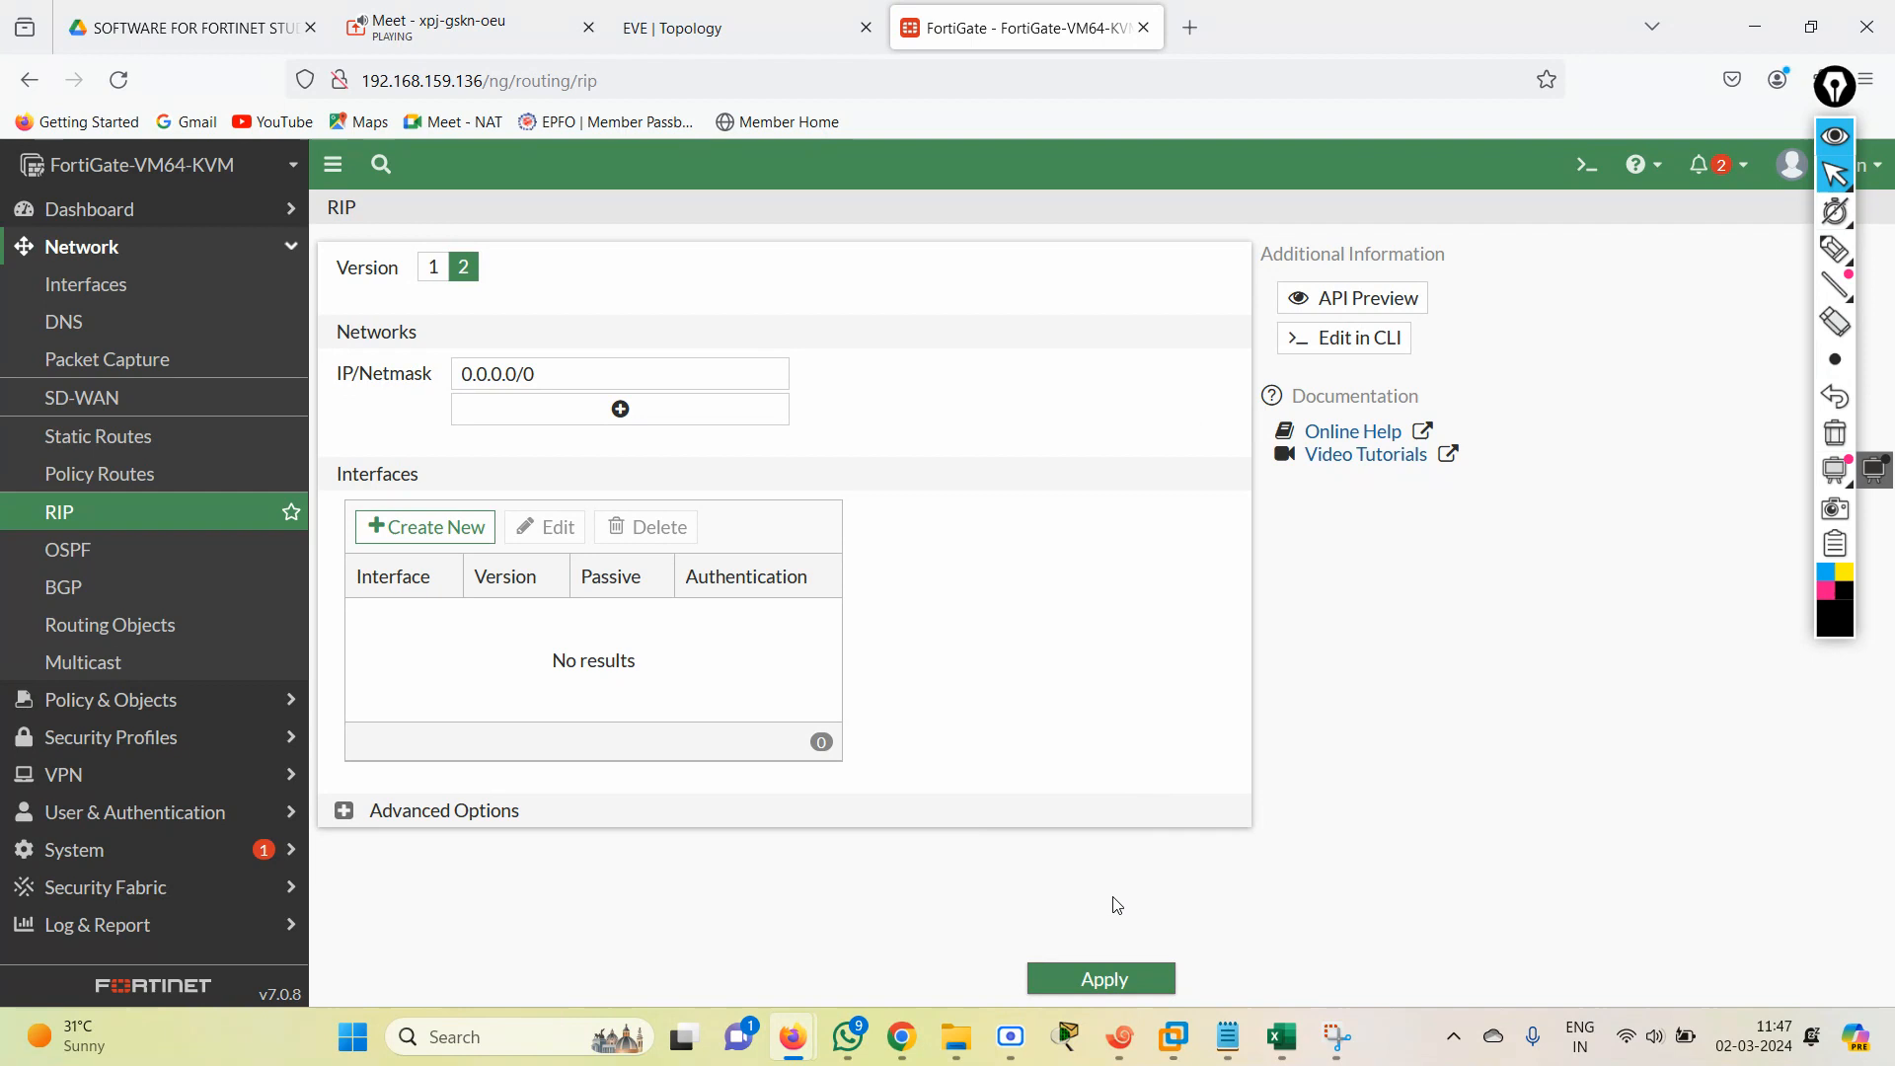
{"action": "left_click", "coordinate": [1113, 977]}
{"action": "left_click", "coordinate": [146, 483]}
{"action": "left_click", "coordinate": [130, 510]}
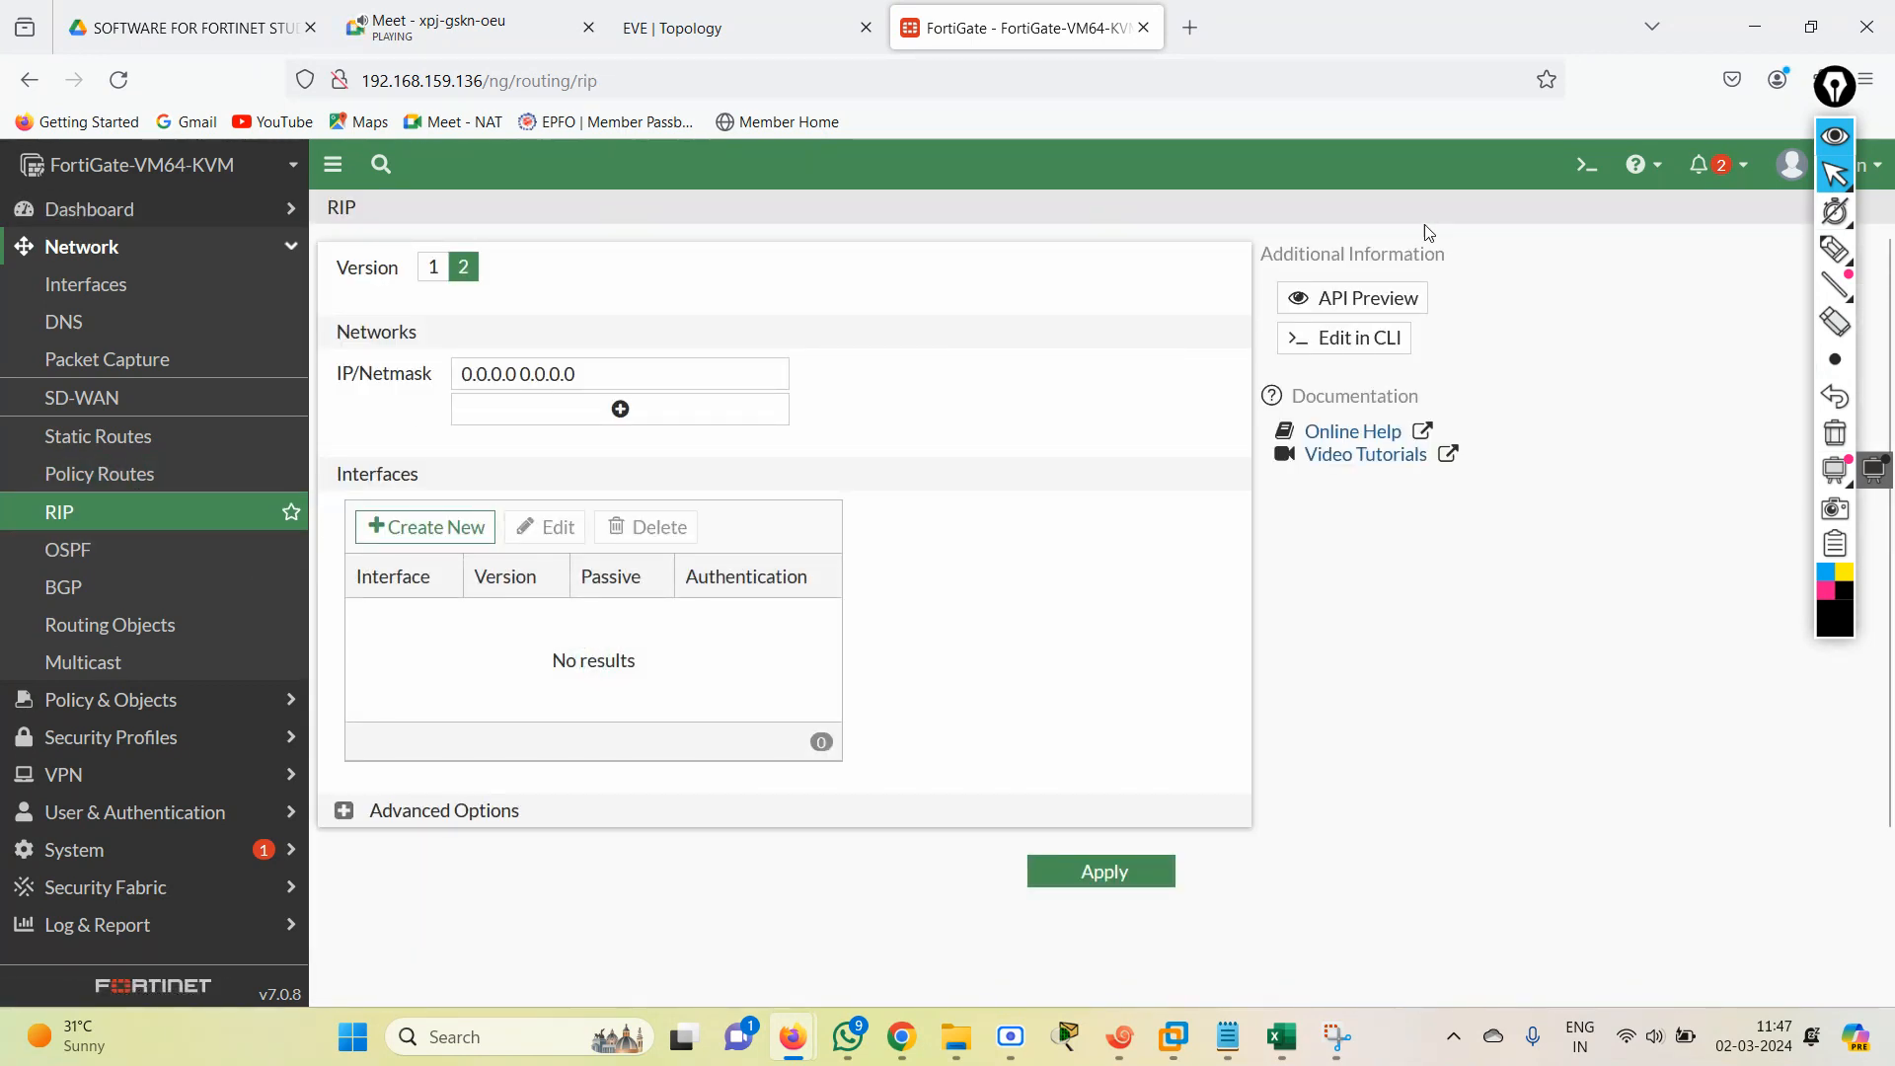
In the FortiGate CLI console, enter "config router rip", run "show" and examine the config network entry.
{"action": "left_click", "coordinate": [1597, 172]}
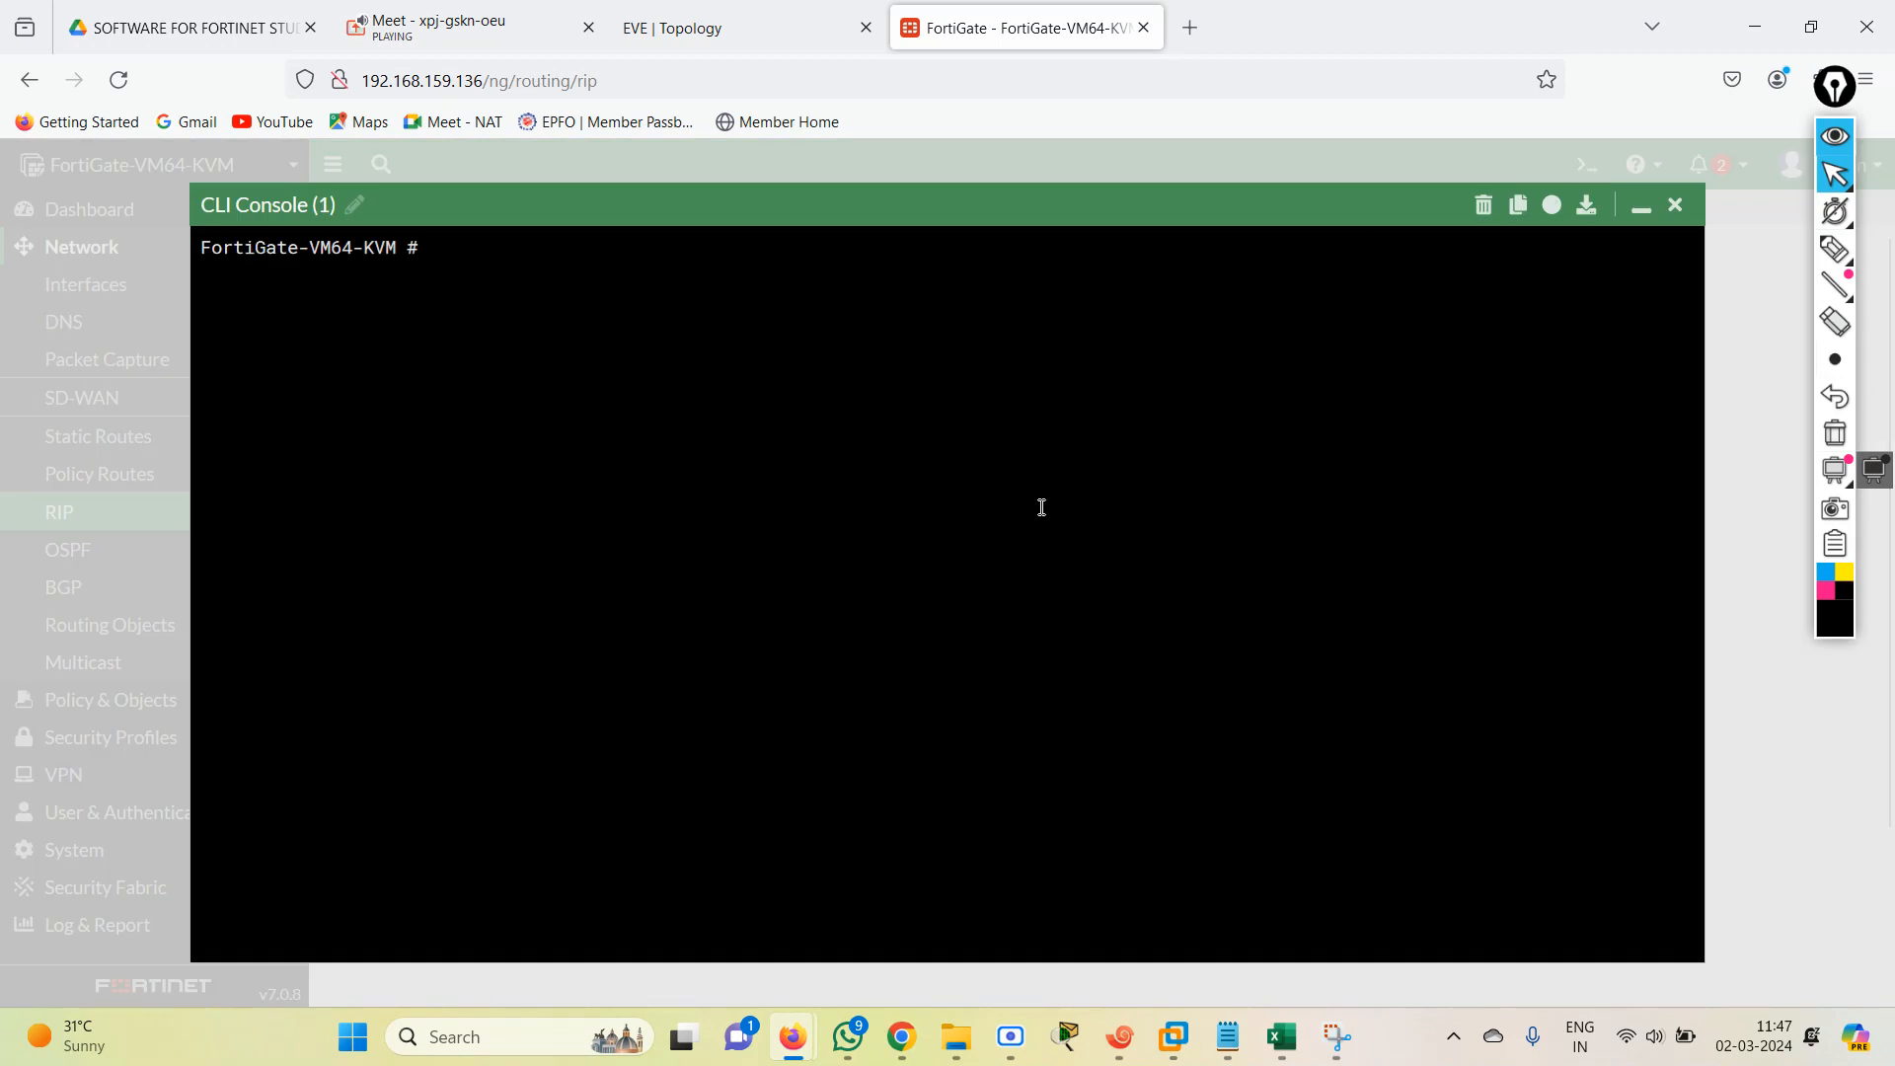
{"action": "type", "text": "config router rip"}
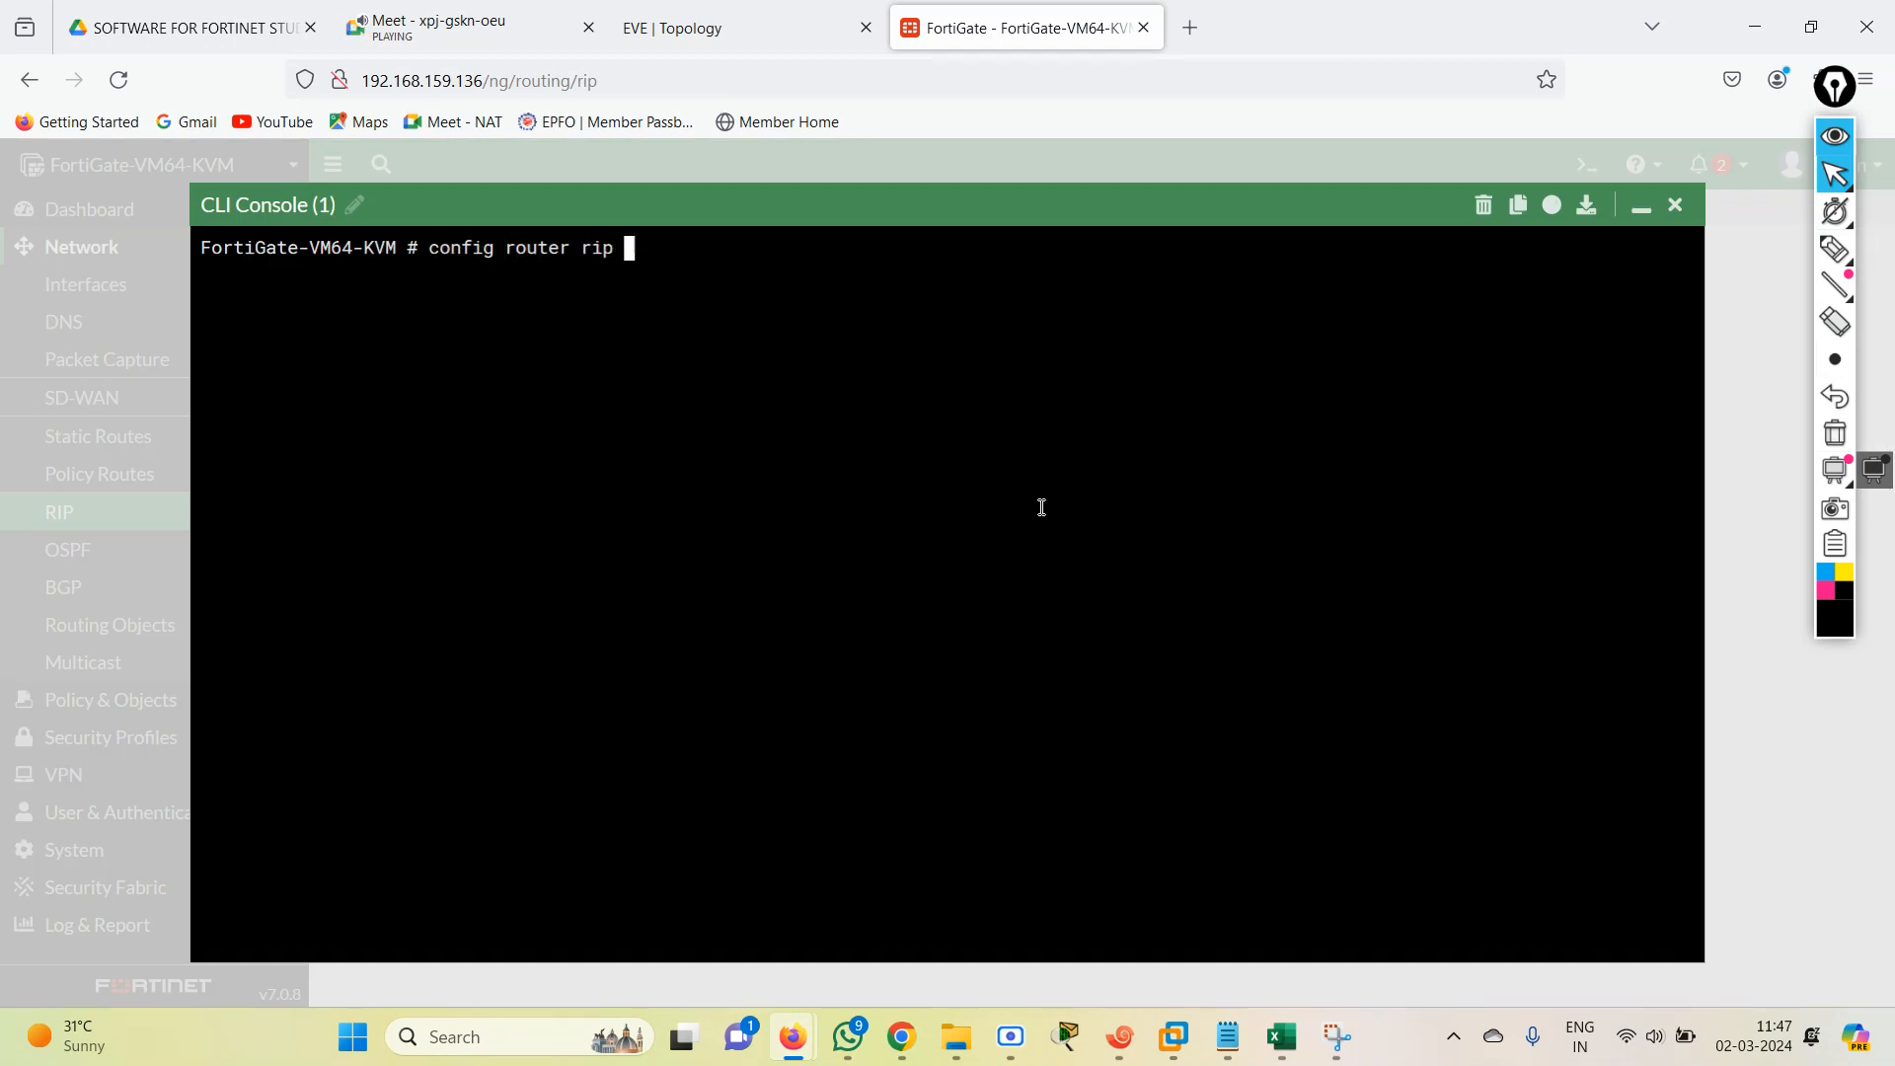
{"action": "key", "text": "Return"}
{"action": "type", "text": "show"}
{"action": "key", "text": "Return"}
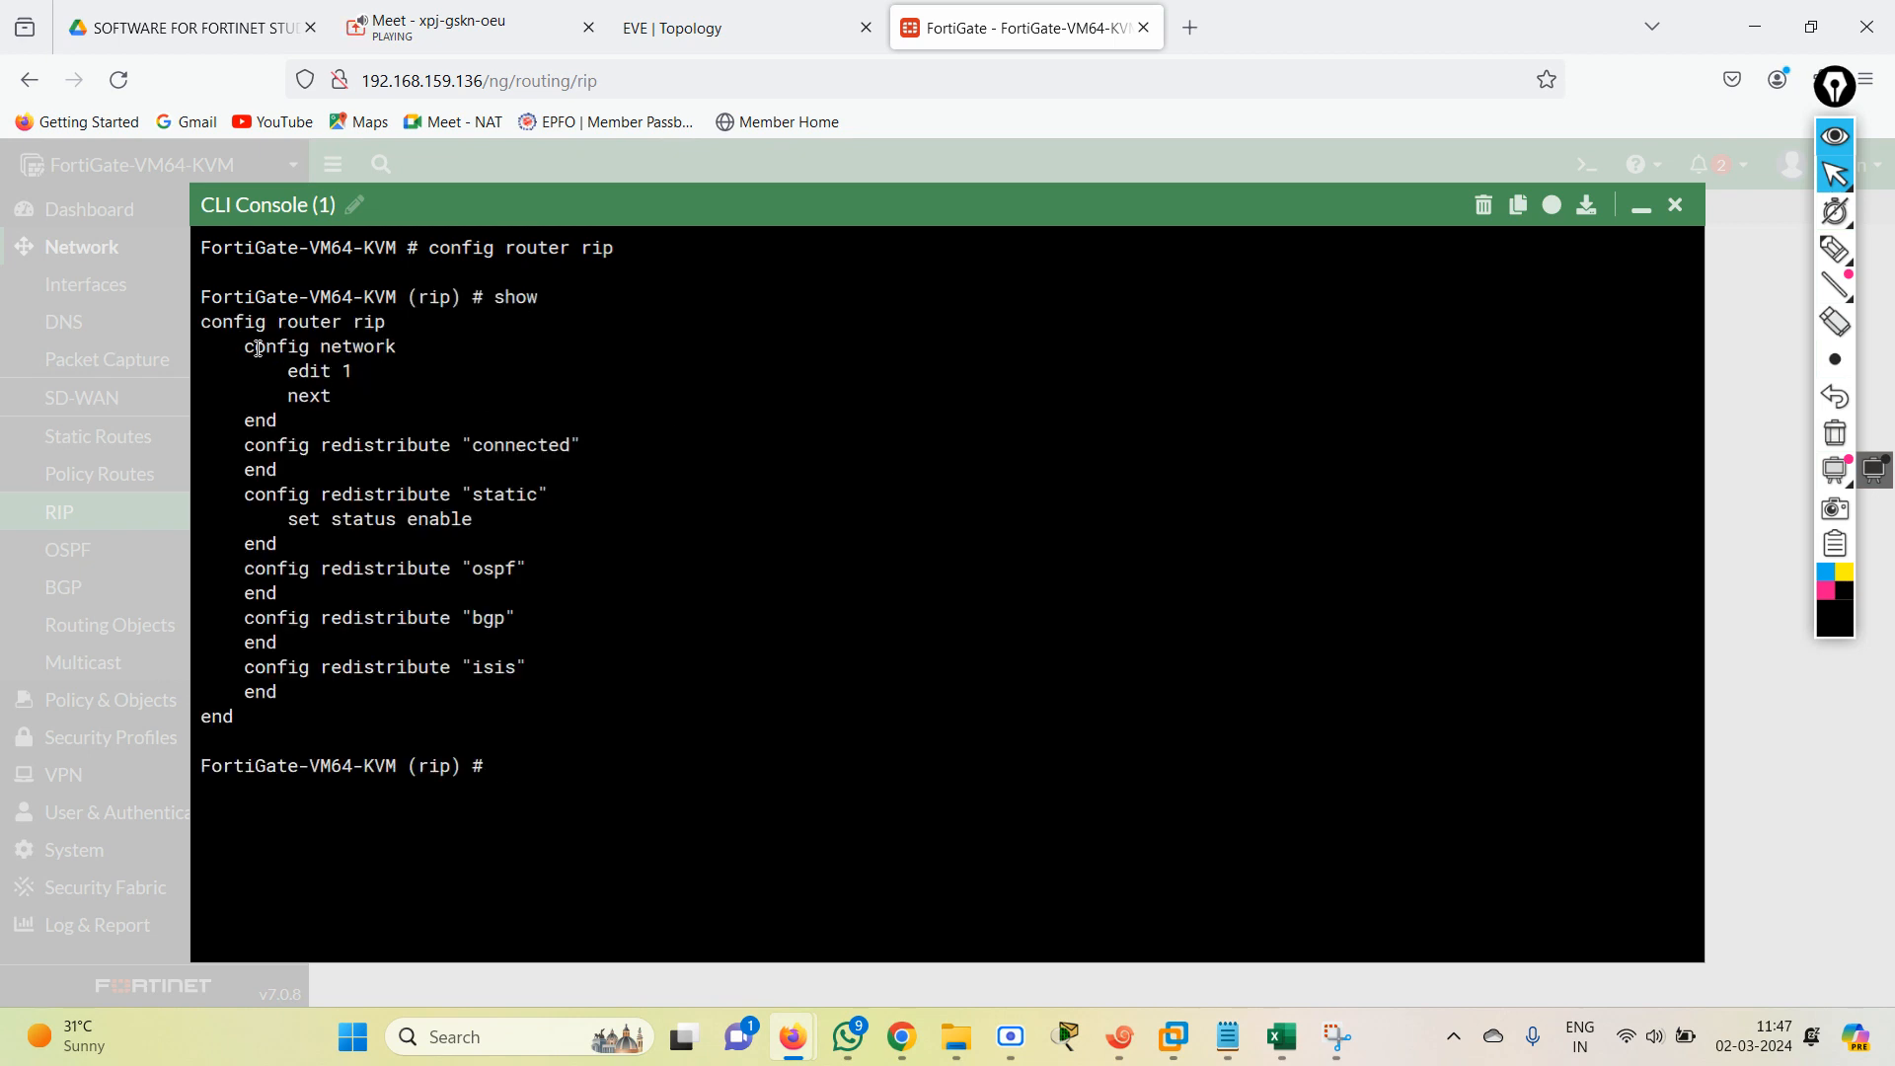
{"action": "left_click_drag", "start_coordinate": [255, 346], "coordinate": [420, 372]}
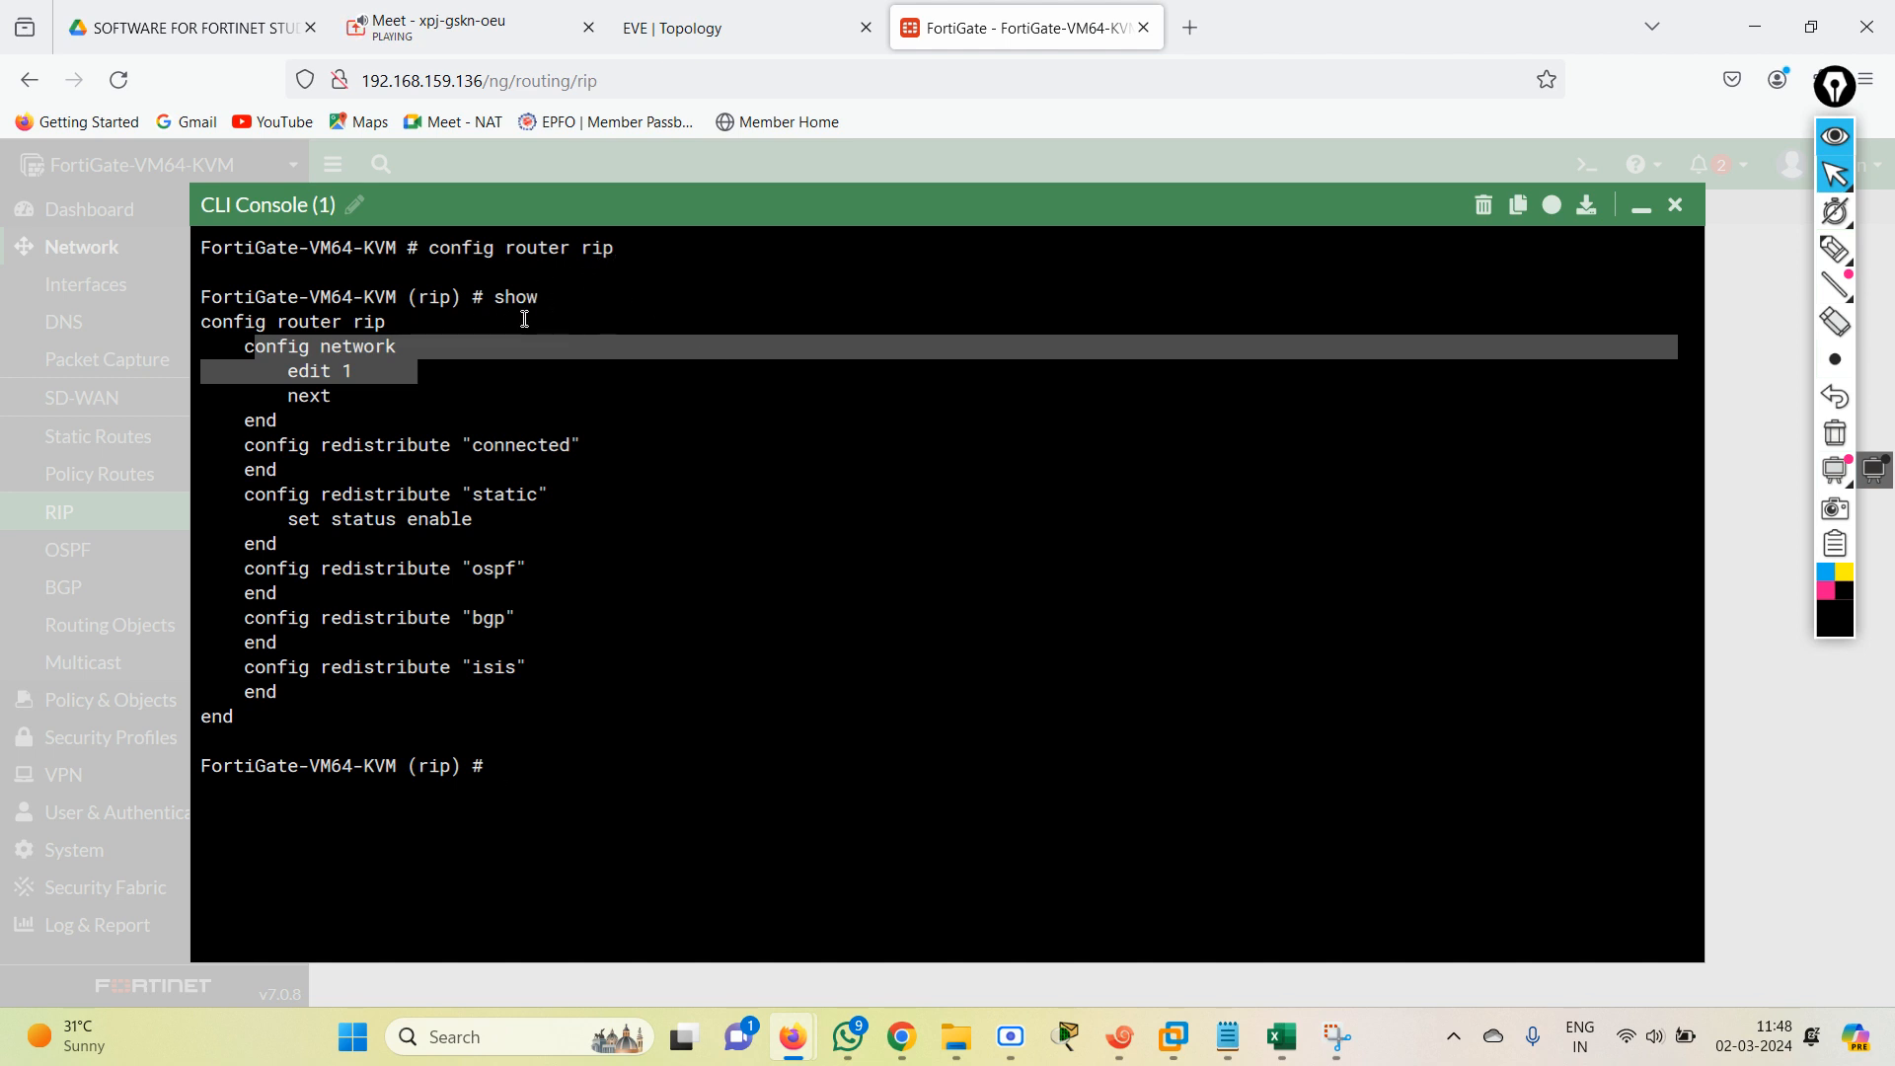
Enter the RIP network configuration with "config network" and list its entries with "show".
{"action": "left_click_drag", "start_coordinate": [501, 303], "coordinate": [584, 296]}
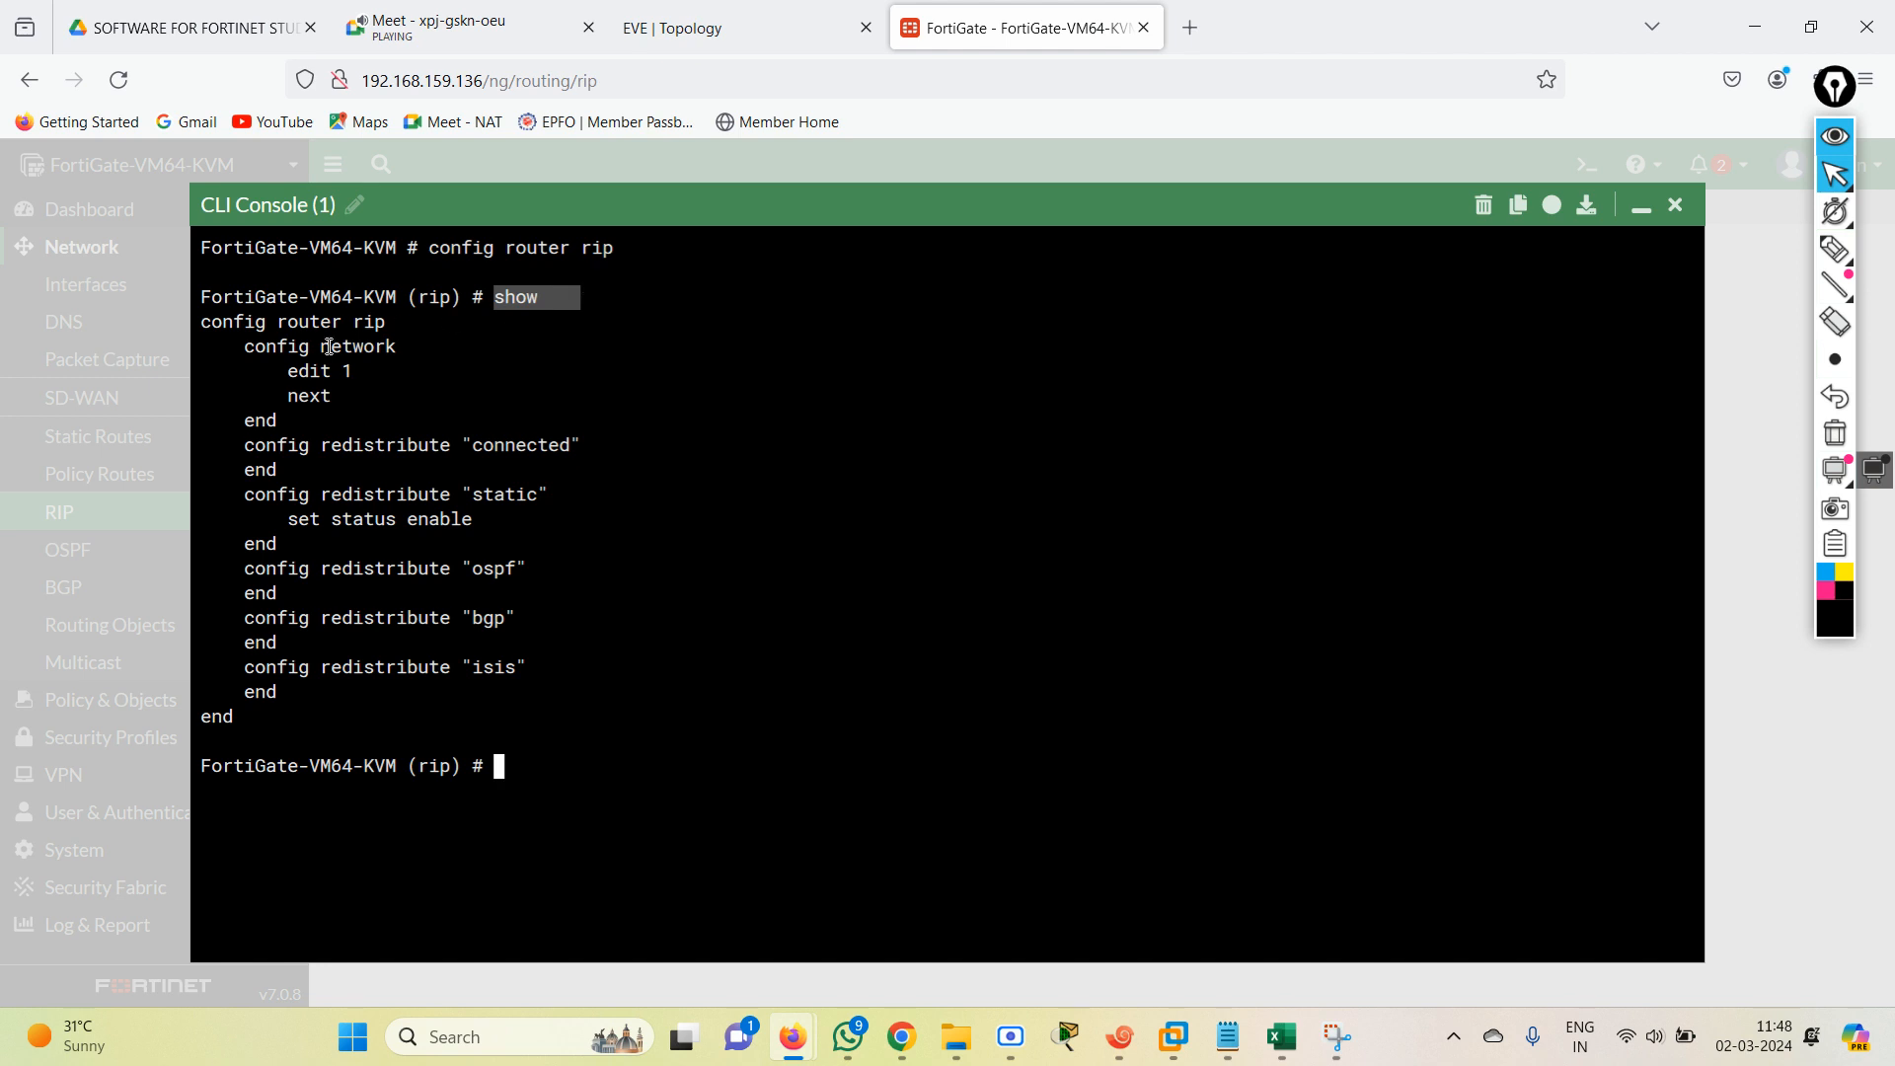
{"action": "left_click_drag", "start_coordinate": [245, 345], "coordinate": [418, 344]}
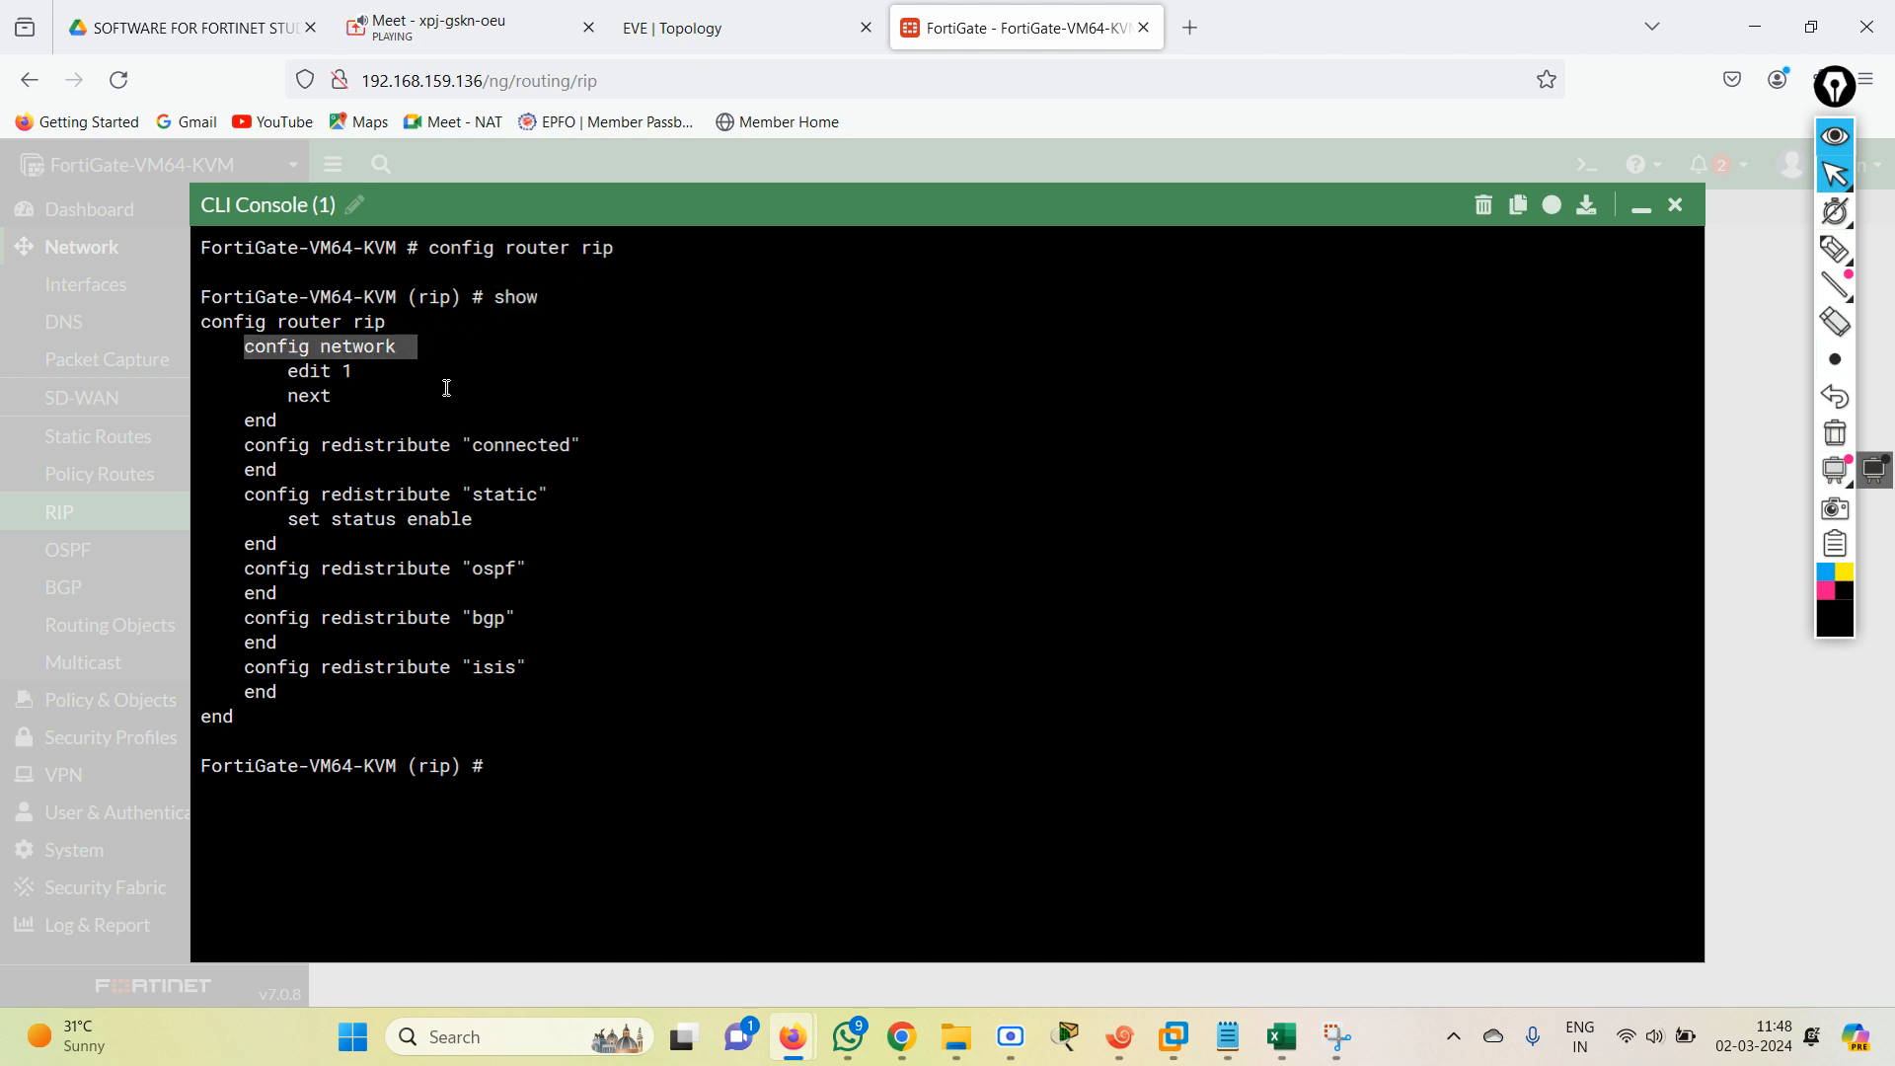
{"action": "type", "text": "xo"}
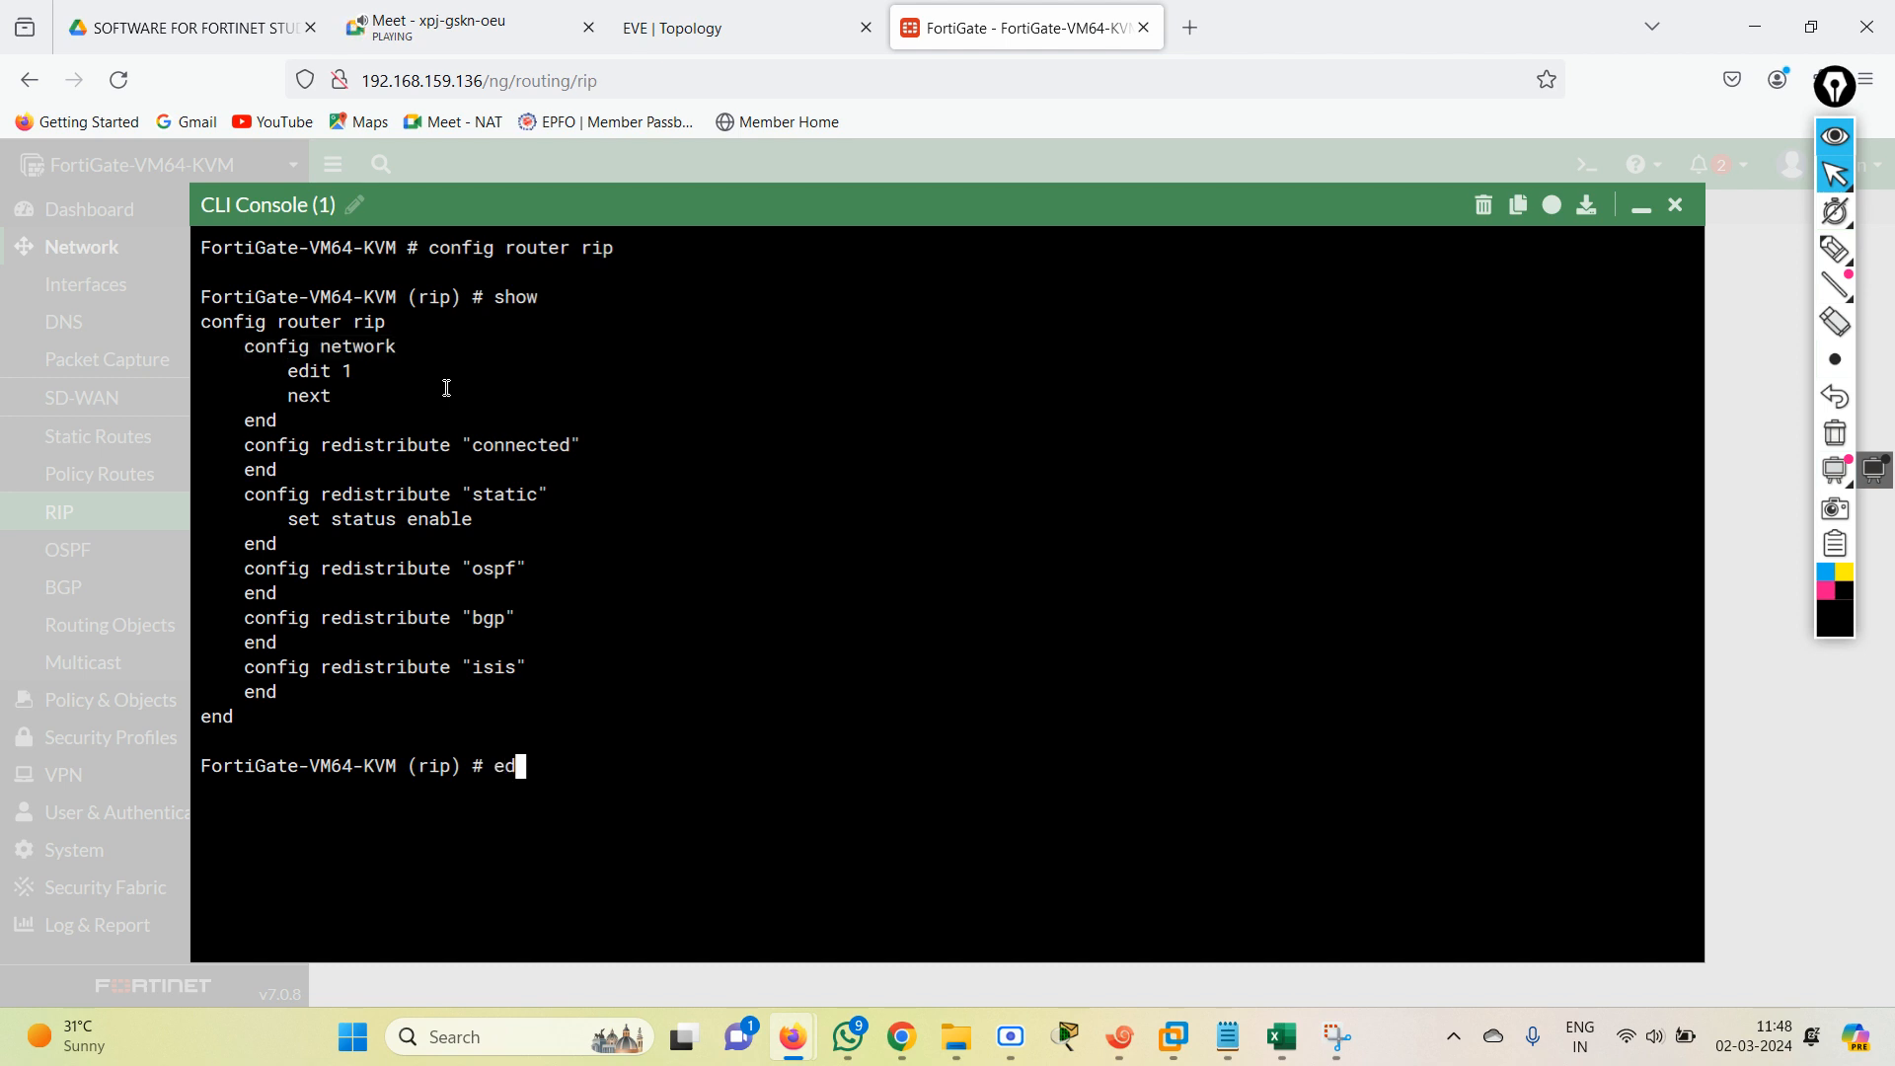
{"action": "key", "text": "BackSpace"}
{"action": "key", "text": "BackSpace"}
{"action": "type", "text": "config n"}
{"action": "key", "text": "Tab"}
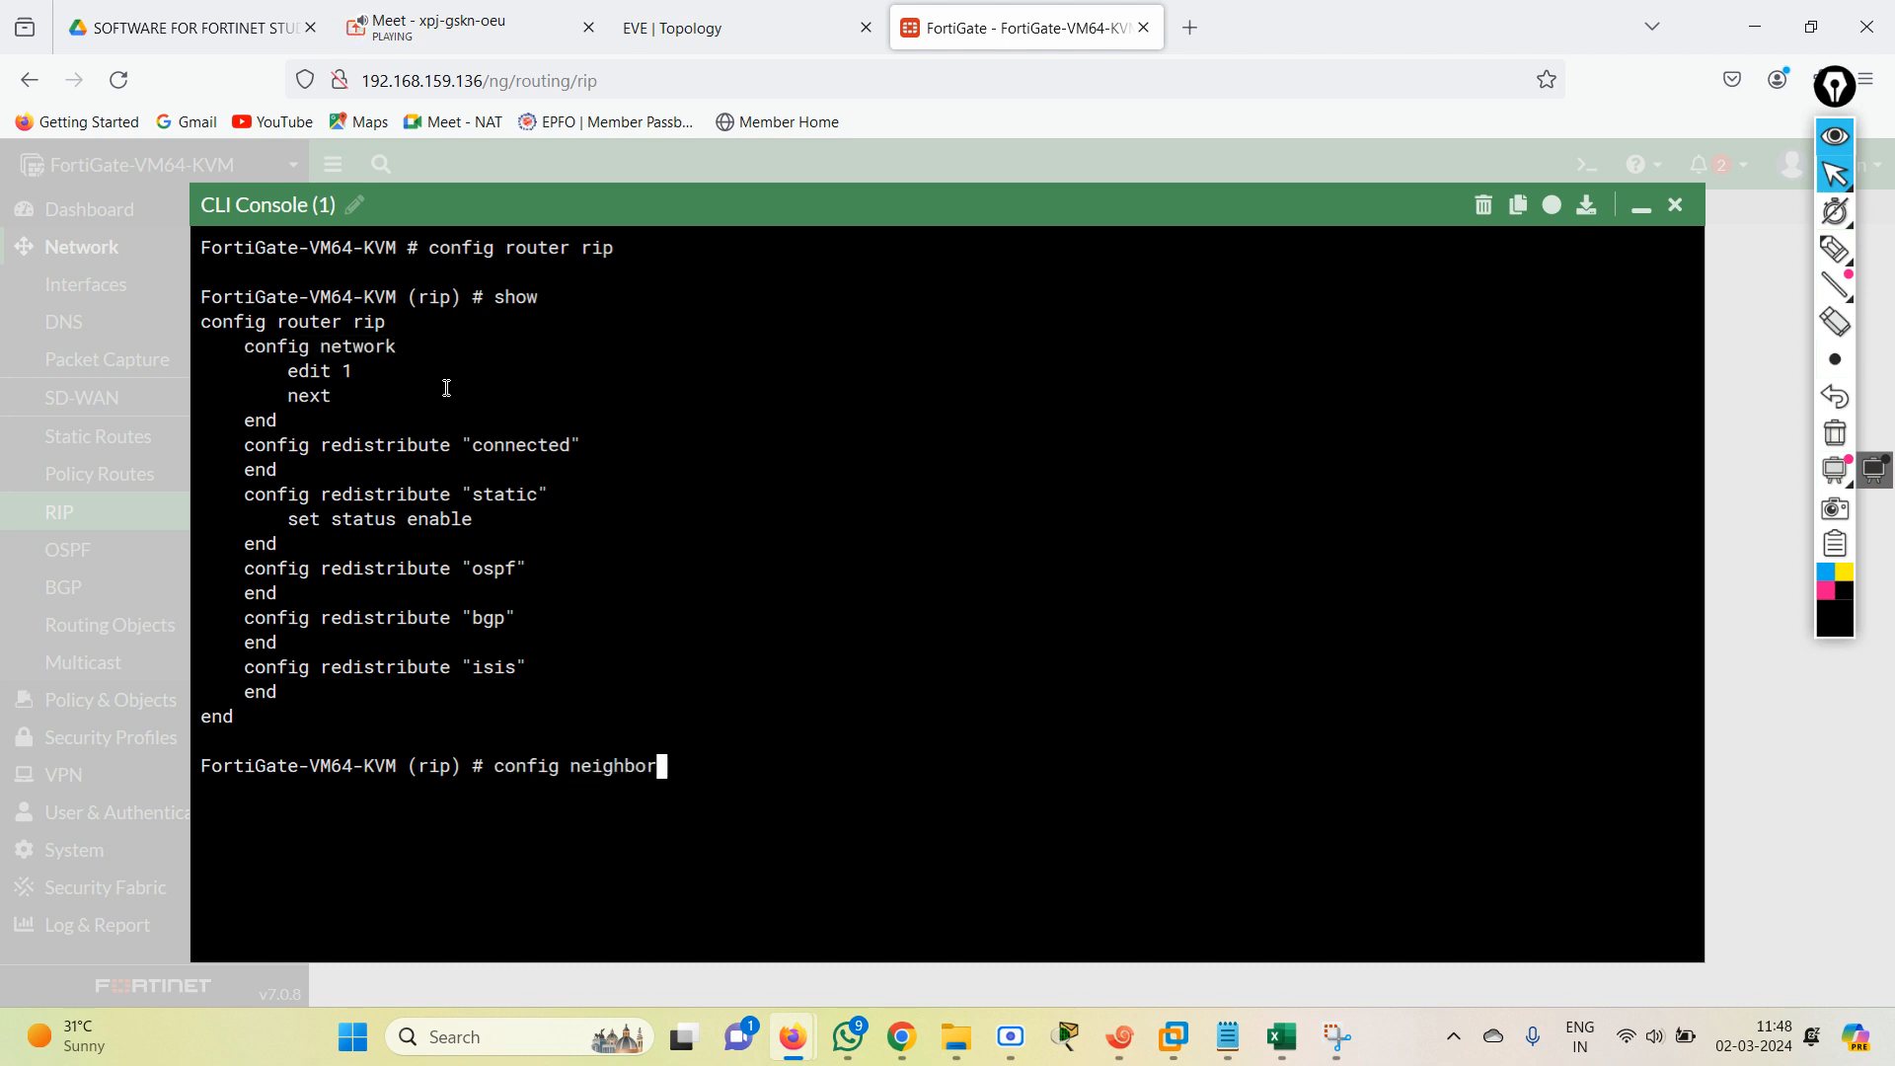
{"action": "key", "text": "Tab"}
{"action": "key", "text": "Return"}
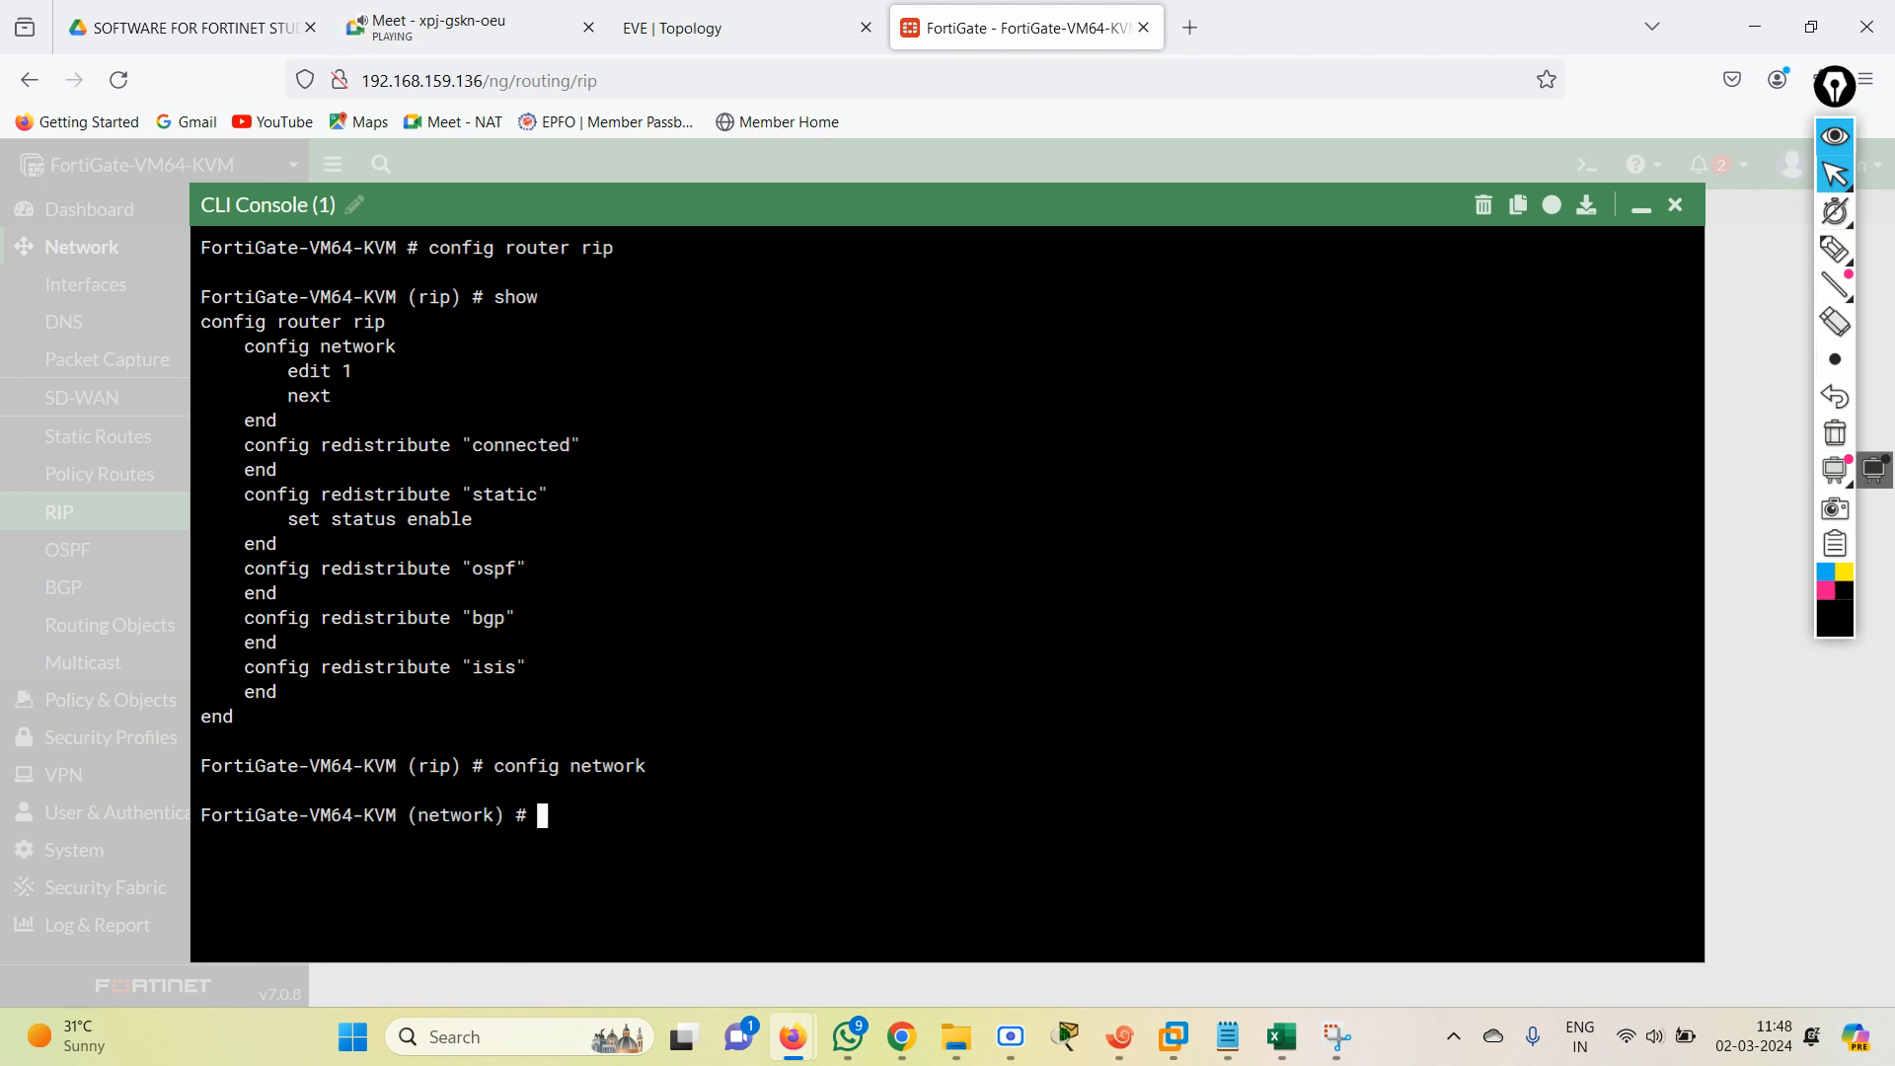
{"action": "type", "text": "show"}
{"action": "key", "text": "Return"}
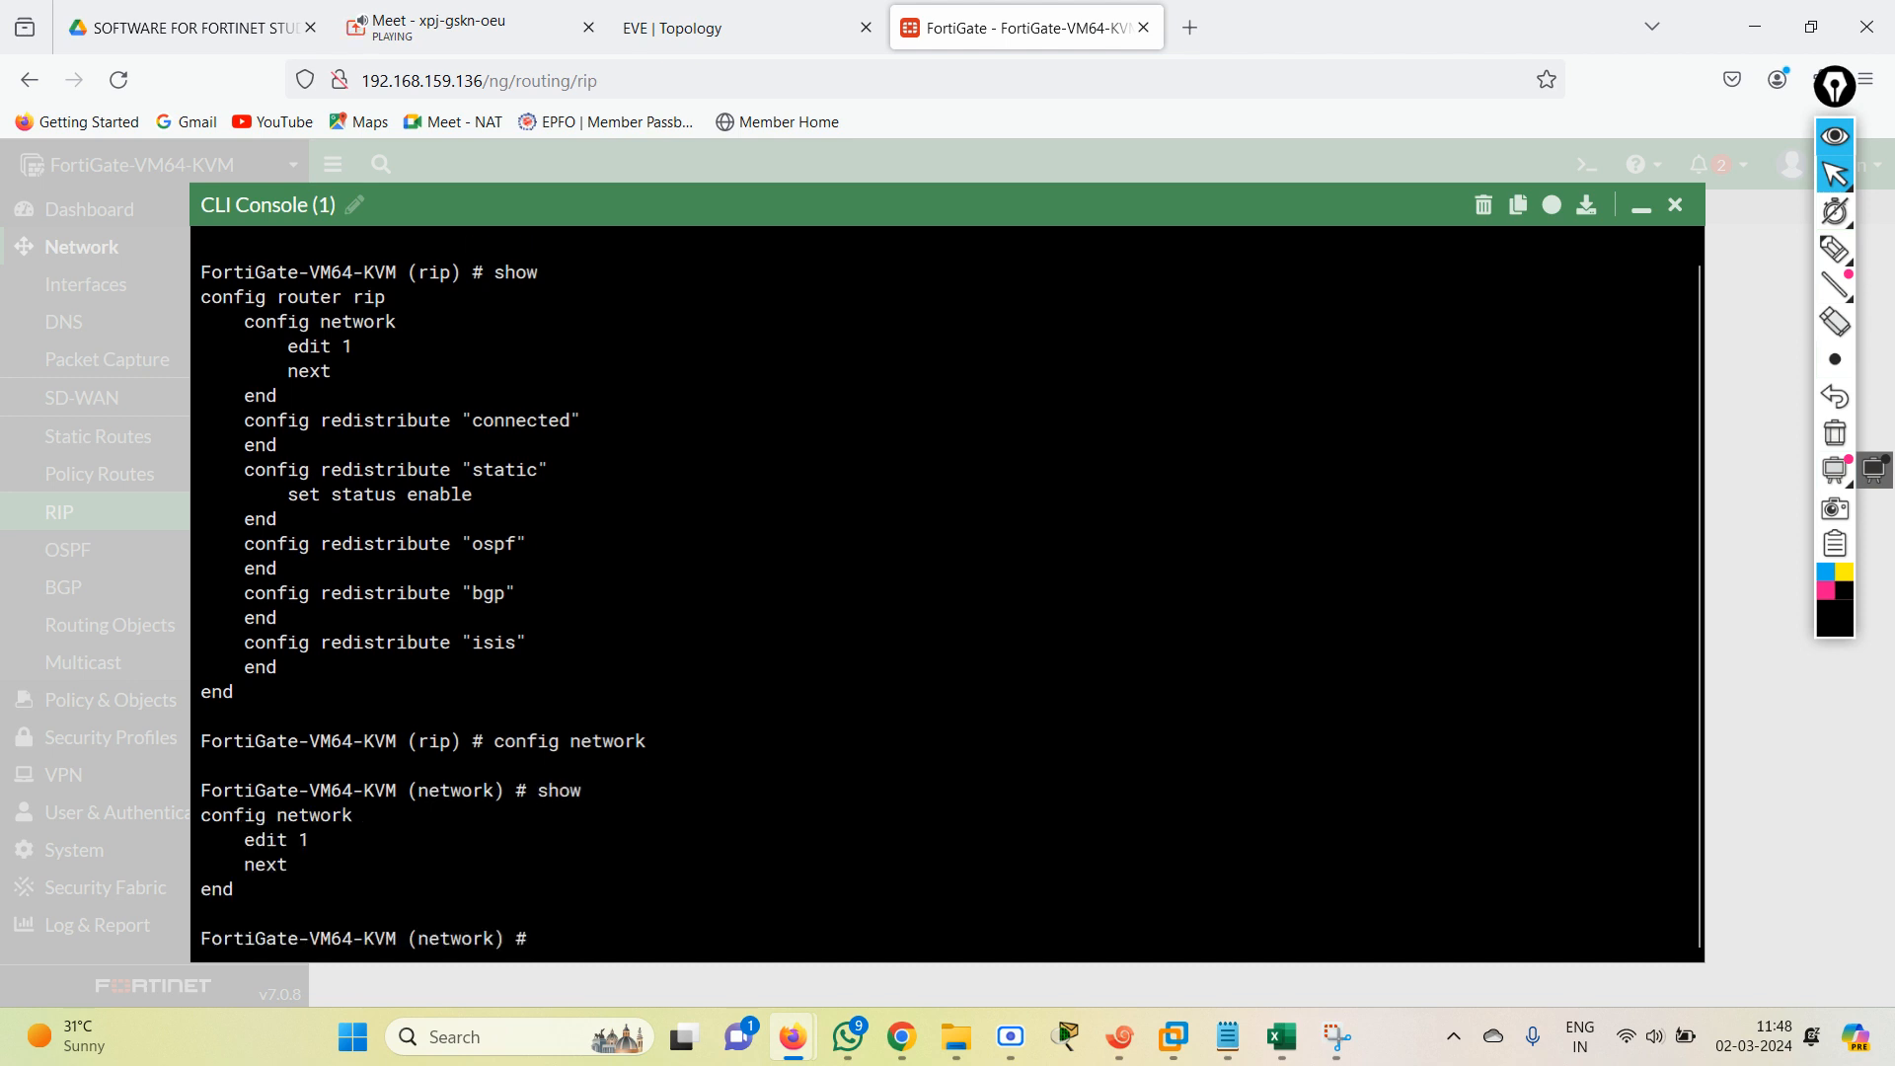
Open network entry 1 with "edit 1" and display its configuration with "show".
{"action": "type", "text": "edit 1"}
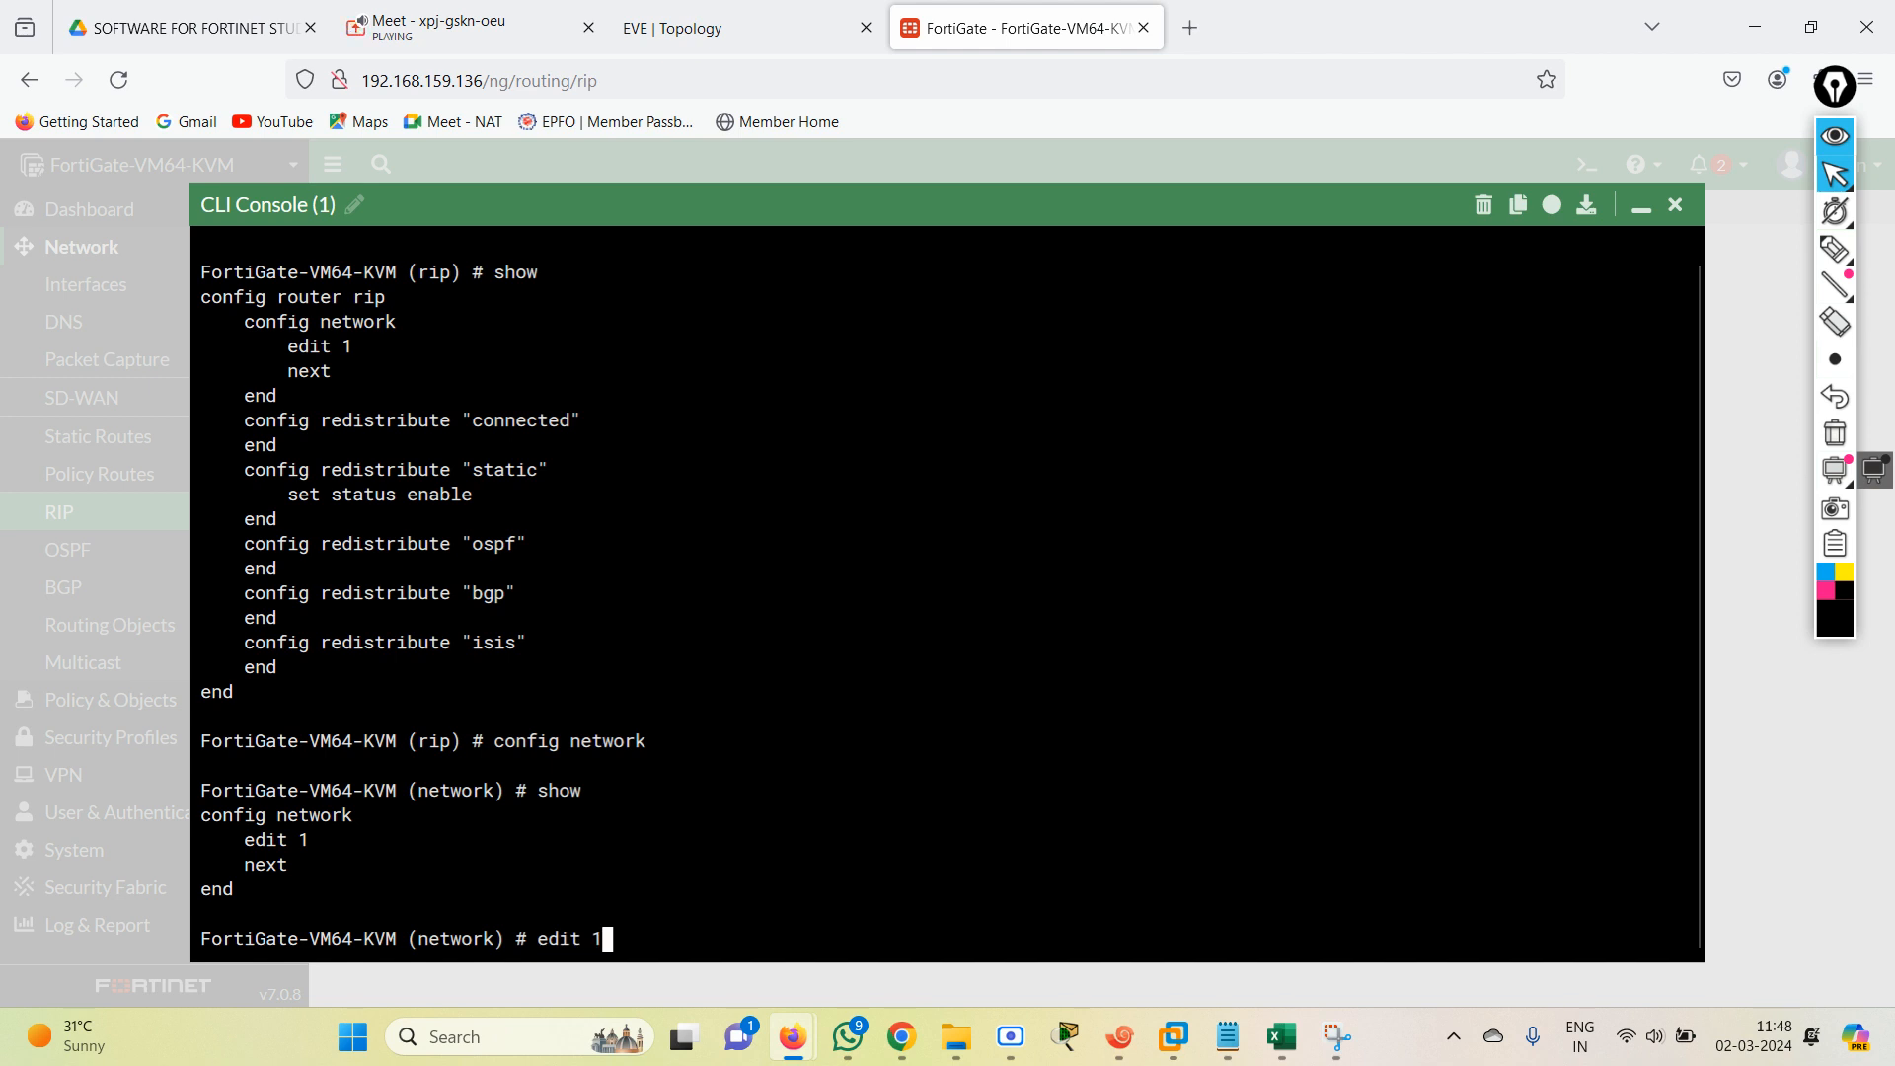
{"action": "key", "text": "Return"}
{"action": "key", "text": "Return"}
{"action": "type", "text": "show"}
{"action": "key", "text": "Return"}
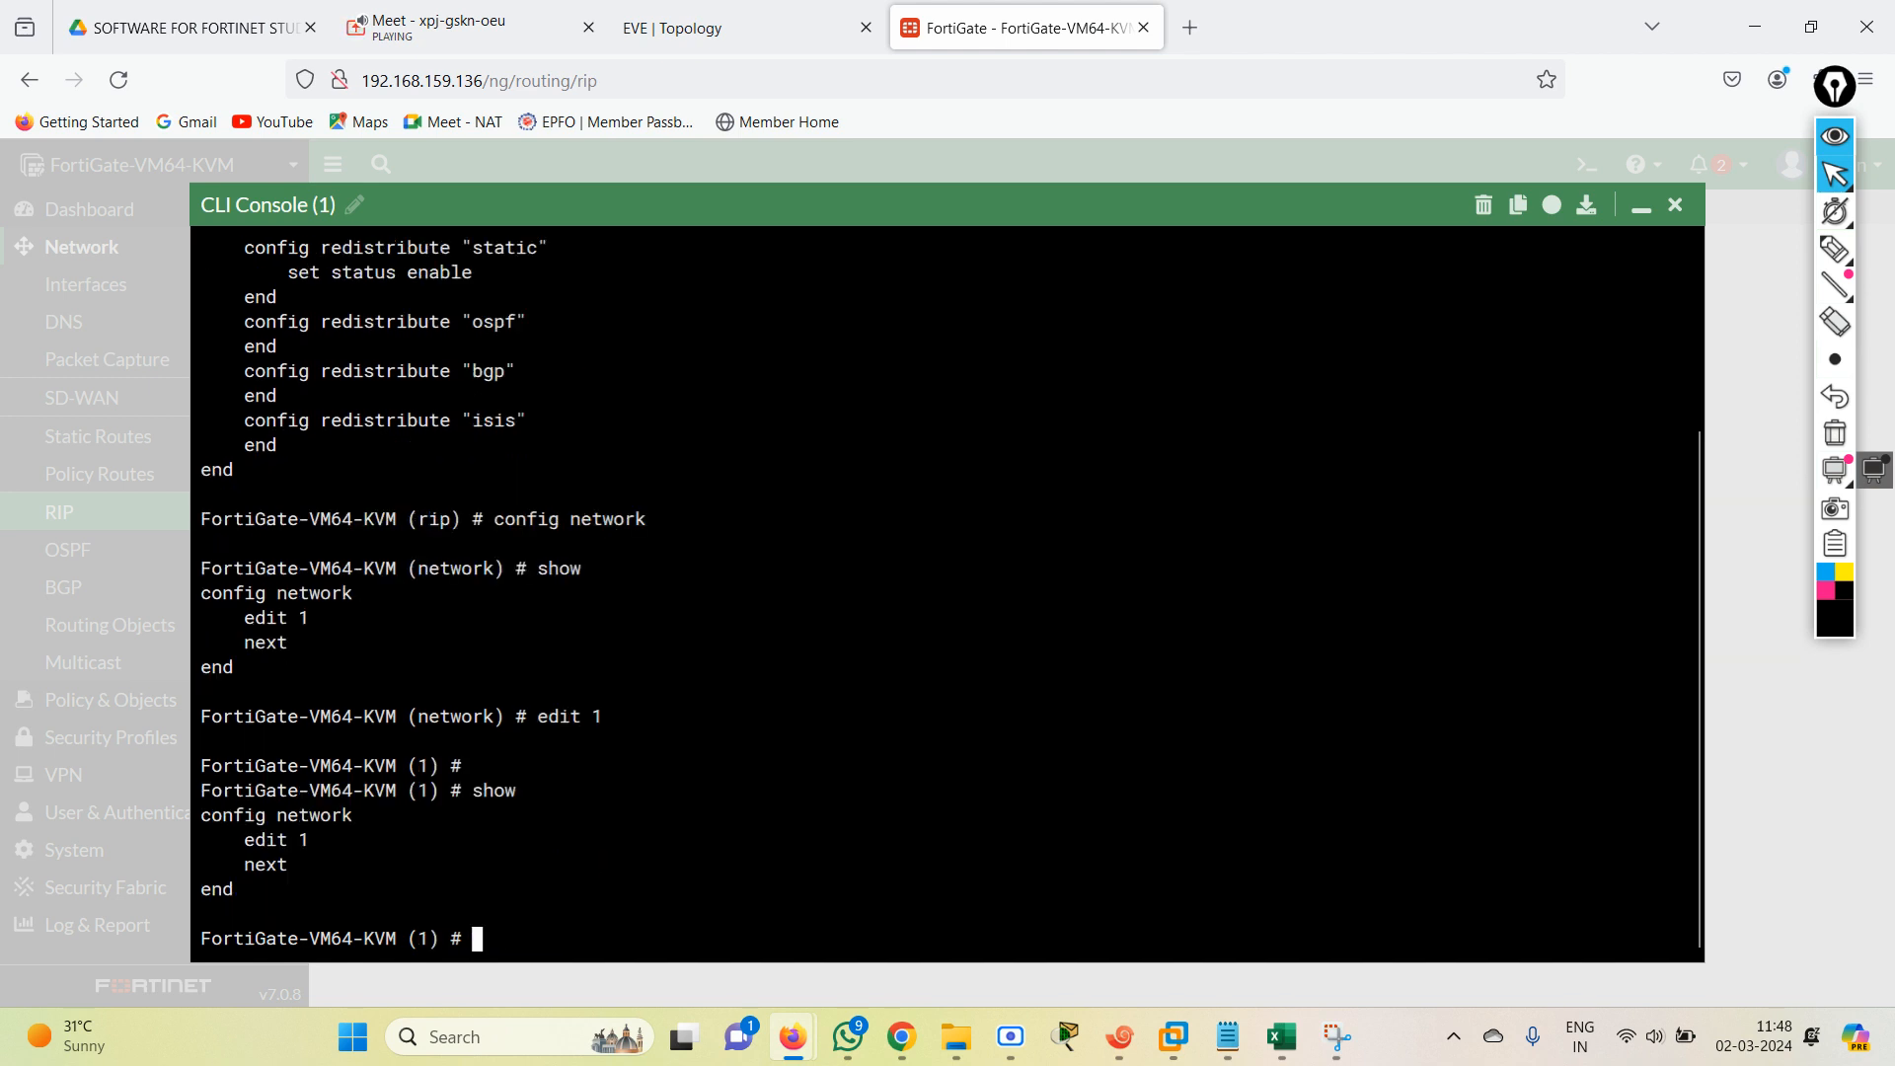
{"action": "type", "text": "con"}
{"action": "key", "text": "BackSpace"}
{"action": "key", "text": "BackSpace"}
{"action": "key", "text": "BackSpace"}
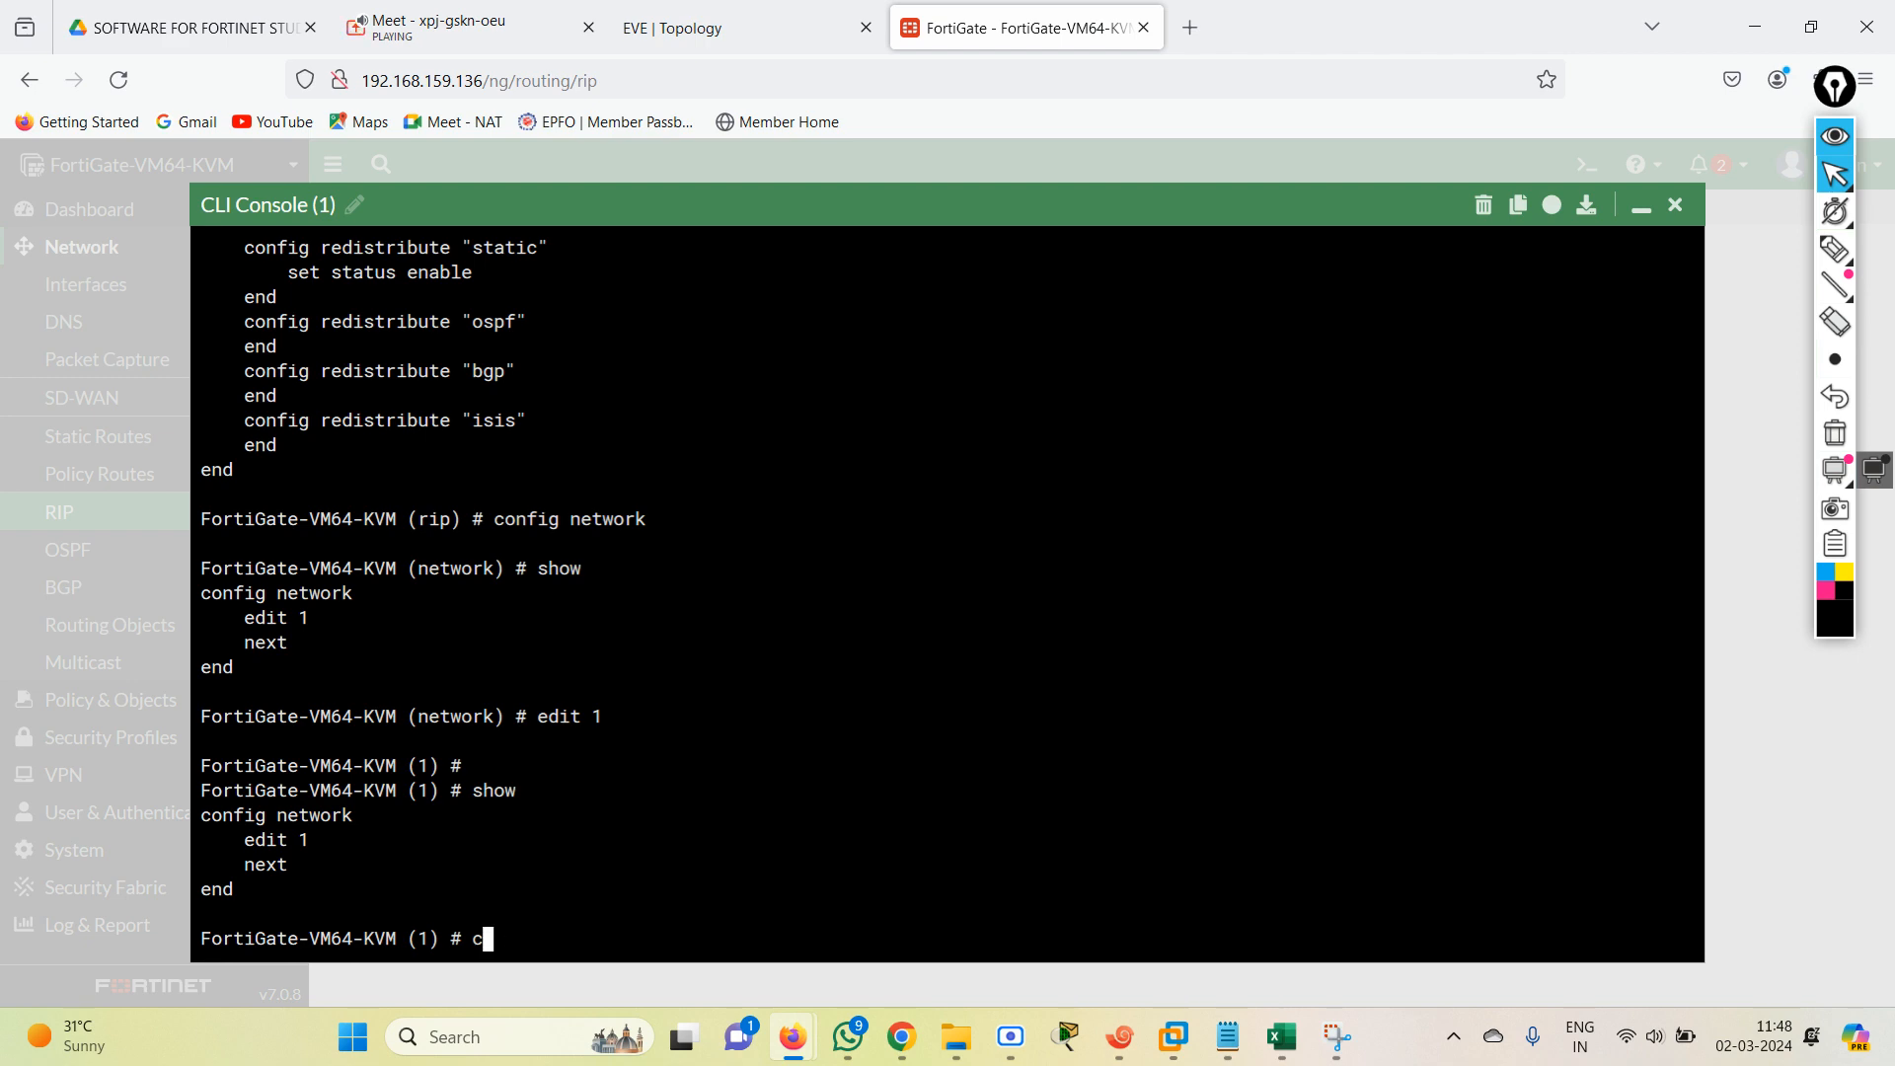
{"action": "type", "text": "net"}
Switch to the RIP CONFIG 2 notes in Notepad, examine the "RIP IN CLI MODE" commands and return to the FortiGate console.
{"action": "left_click", "coordinate": [1235, 1050]}
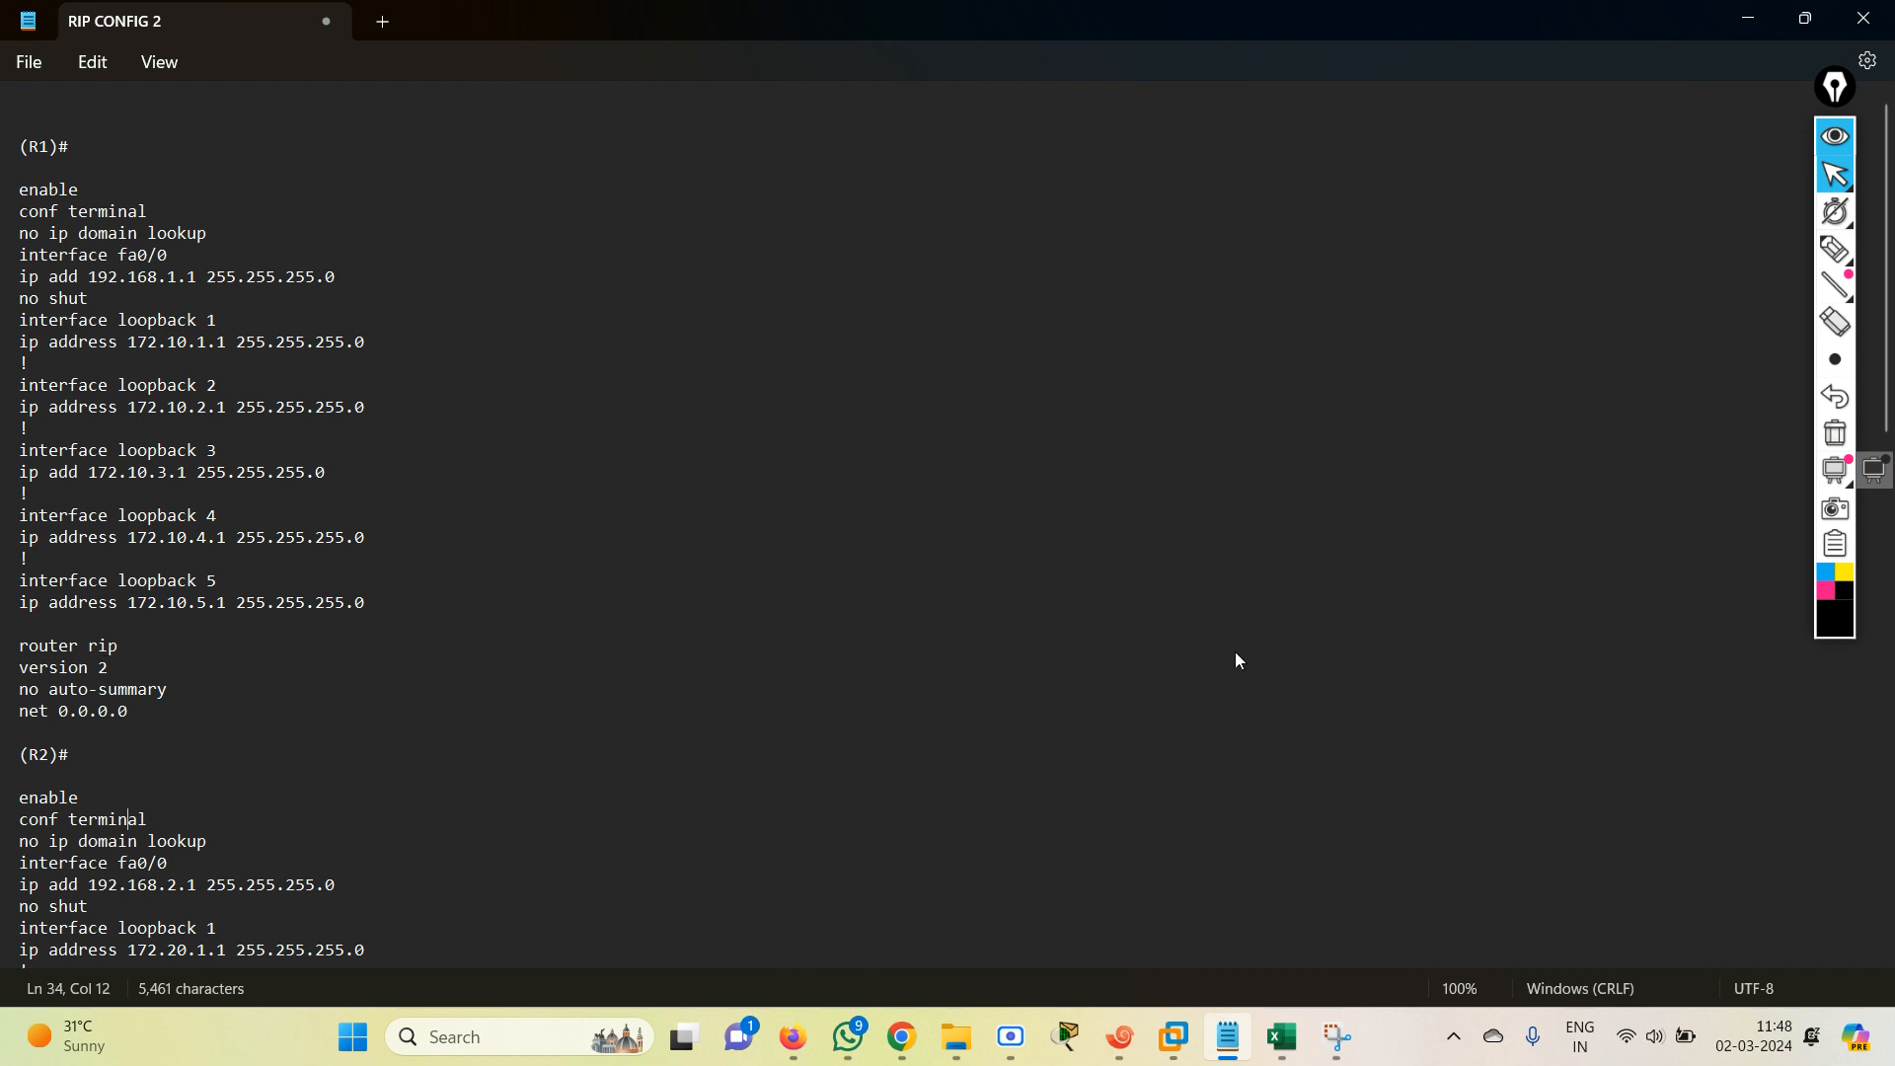
{"action": "key", "text": "Down"}
{"action": "key", "text": "Down"}
{"action": "key", "text": "Down"}
{"action": "key", "text": "Down"}
{"action": "key", "text": "Down"}
{"action": "key", "text": "Down"}
{"action": "key", "text": "Down"}
{"action": "key", "text": "Down"}
{"action": "key", "text": "Down"}
{"action": "key", "text": "Down"}
{"action": "key", "text": "Down"}
{"action": "key", "text": "Down"}
{"action": "key", "text": "Down"}
{"action": "key", "text": "Down"}
{"action": "key", "text": "Down"}
{"action": "key", "text": "Down"}
{"action": "key", "text": "Down"}
{"action": "key", "text": "Down"}
{"action": "key", "text": "Down"}
{"action": "key", "text": "Down"}
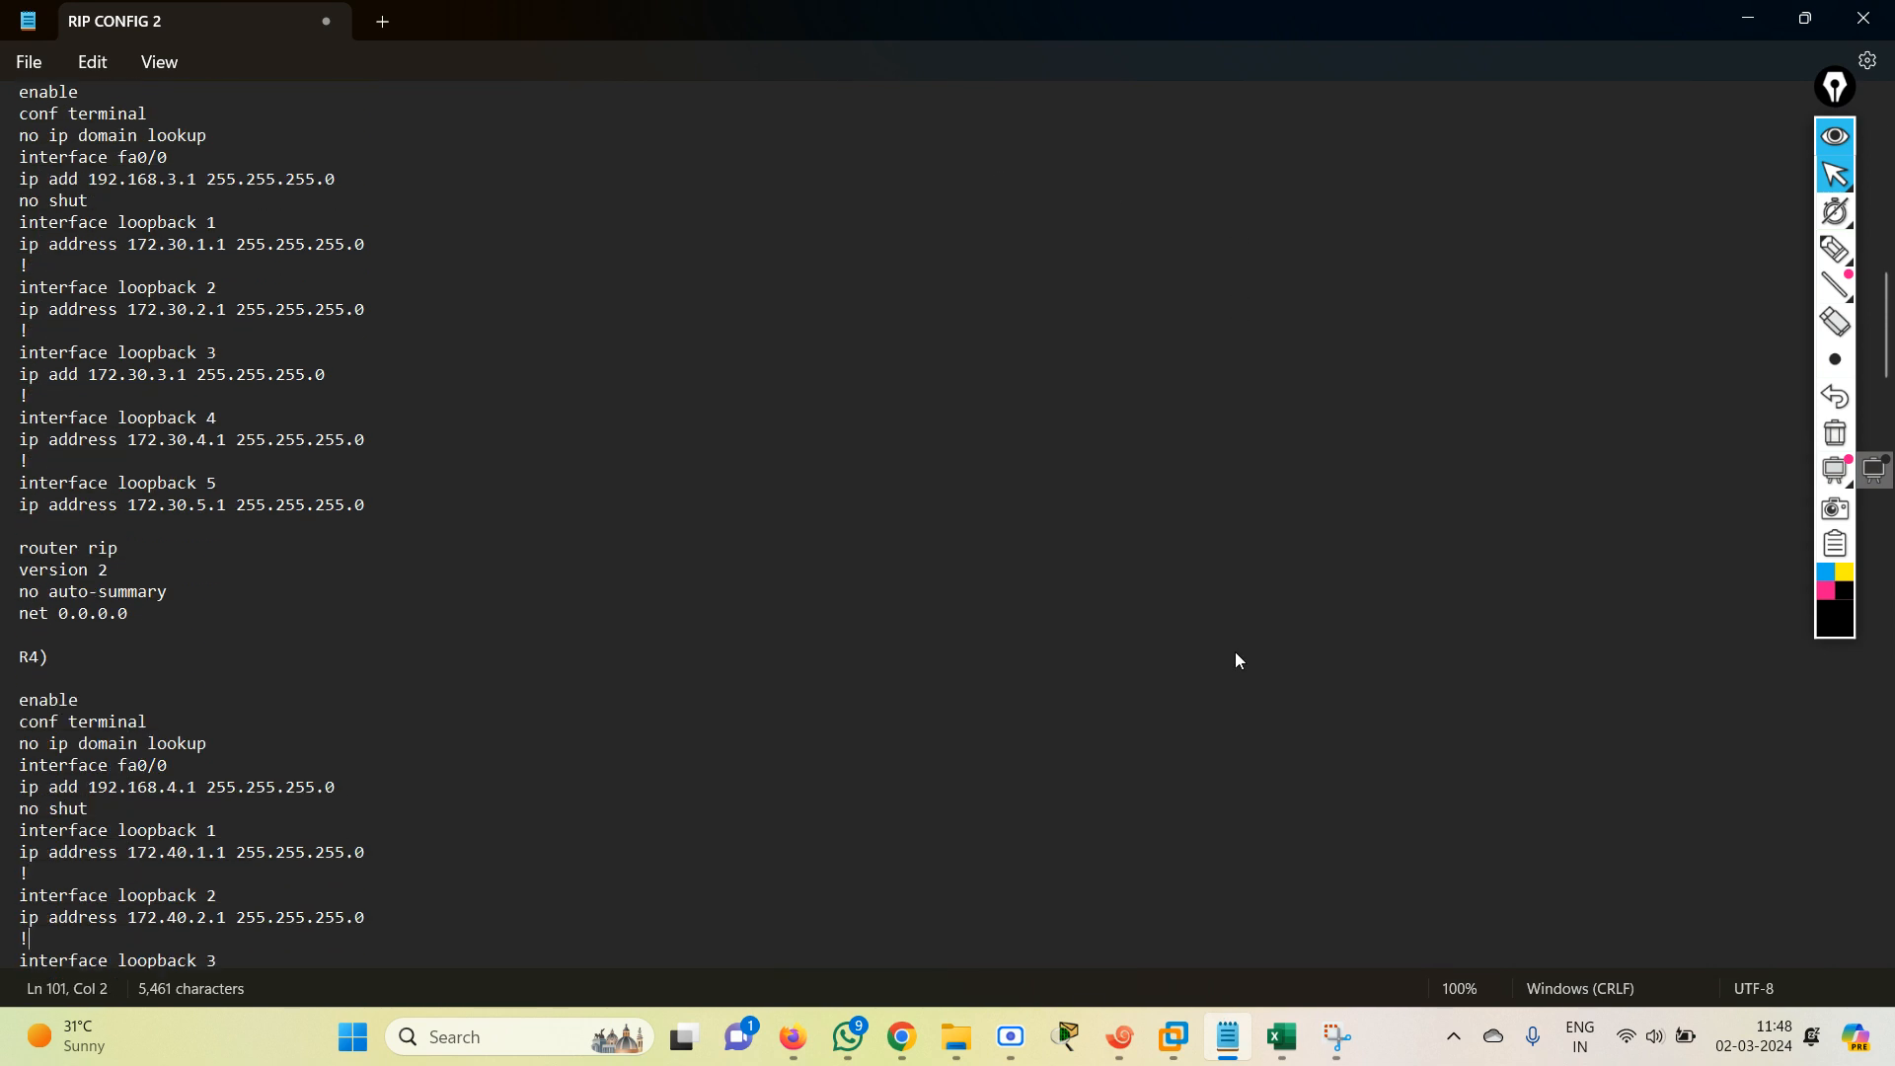
{"action": "key", "text": "Down"}
{"action": "key", "text": "Down"}
{"action": "key", "text": "Down"}
{"action": "key", "text": "Down"}
{"action": "key", "text": "Down"}
{"action": "key", "text": "Down"}
{"action": "key", "text": "Down"}
{"action": "key", "text": "Down"}
{"action": "key", "text": "Down"}
{"action": "key", "text": "Down"}
{"action": "key", "text": "Down"}
{"action": "key", "text": "Down"}
{"action": "key", "text": "Down"}
{"action": "key", "text": "Down"}
{"action": "key", "text": "Down"}
{"action": "key", "text": "Down"}
{"action": "key", "text": "Down"}
{"action": "key", "text": "Down"}
{"action": "key", "text": "Down"}
{"action": "key", "text": "Down"}
{"action": "key", "text": "Down"}
{"action": "key", "text": "Down"}
{"action": "key", "text": "Down"}
{"action": "key", "text": "Down"}
{"action": "key", "text": "Down"}
{"action": "key", "text": "Down"}
{"action": "key", "text": "Down"}
{"action": "key", "text": "Down"}
{"action": "key", "text": "Down"}
{"action": "key", "text": "Down"}
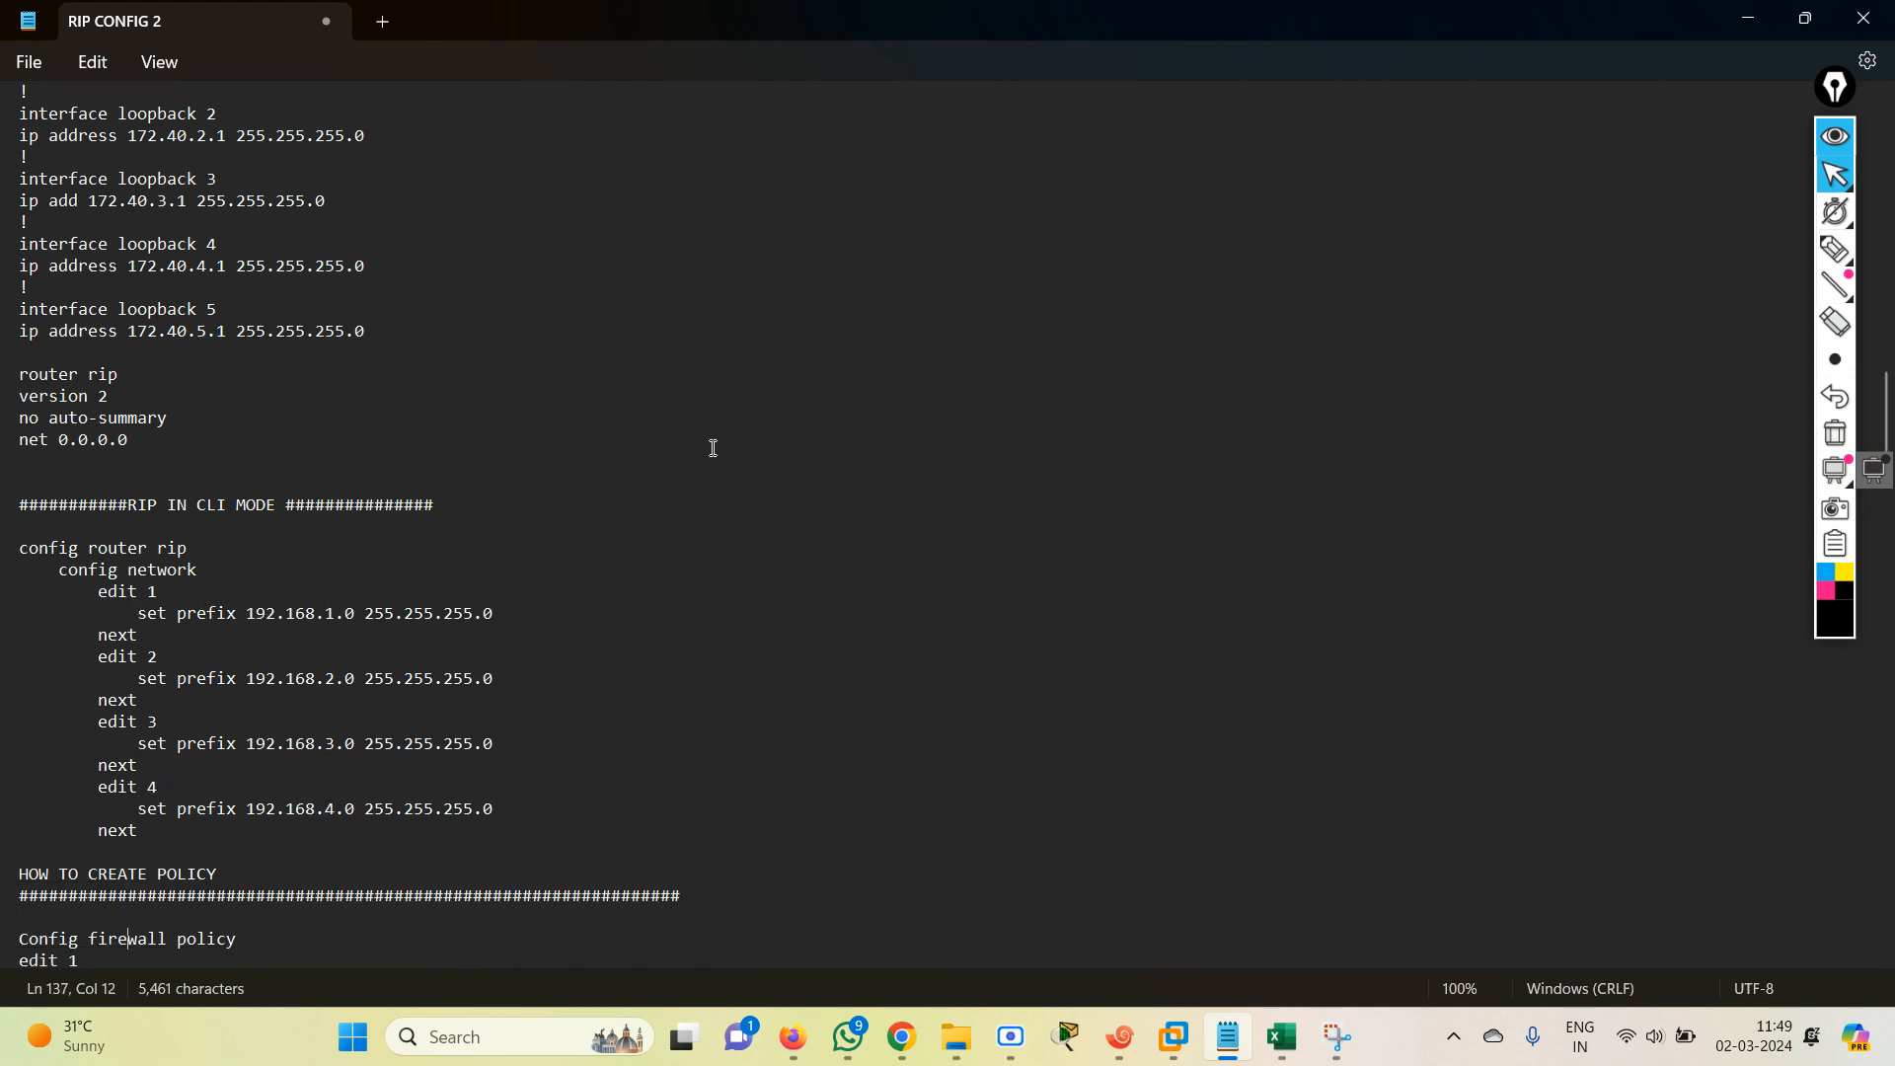
{"action": "left_click", "coordinate": [1750, 20]}
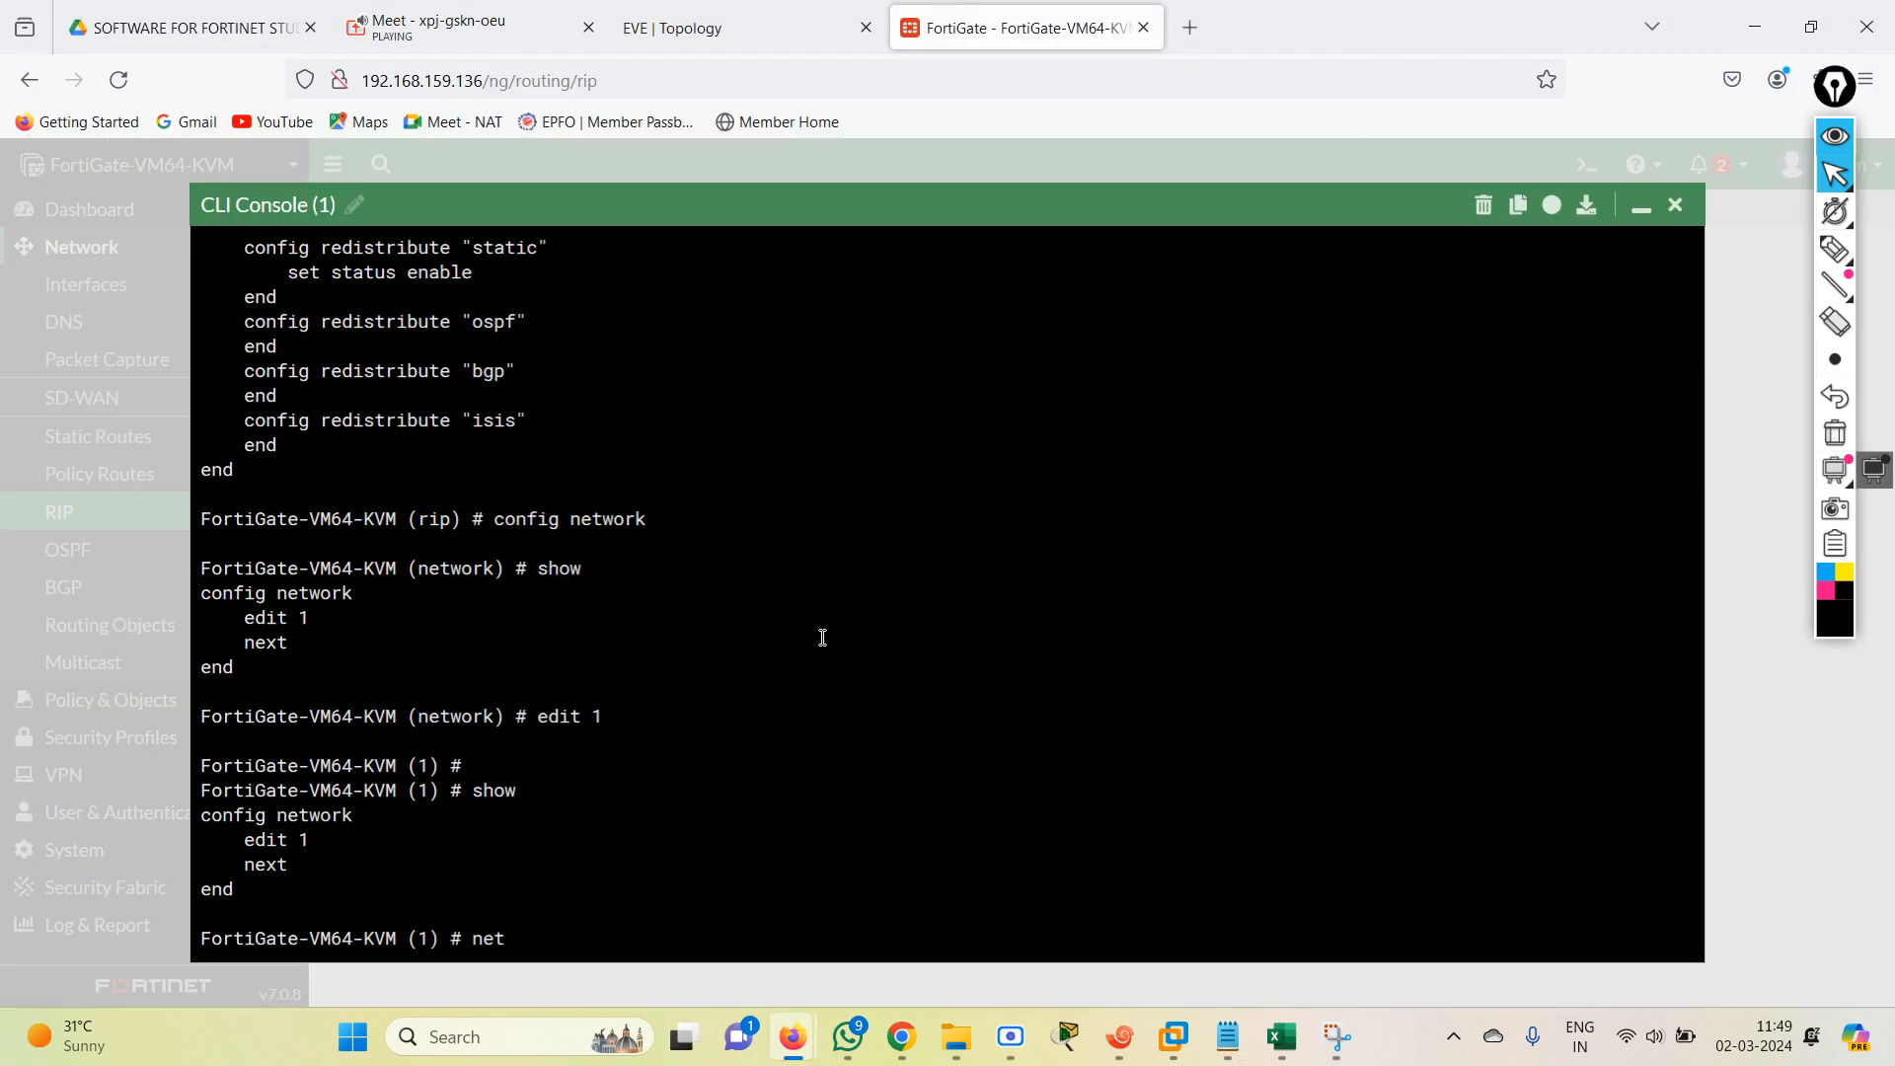
Replace the unfinished command with "set prefix 192.168.1.0/24" for network entry 1 and close the entry with "next".
{"action": "key", "text": "BackSpace"}
{"action": "key", "text": "BackSpace"}
{"action": "key", "text": "BackSpace"}
{"action": "type", "text": "set prefix 192.168.1.0/24"}
{"action": "key", "text": "Return"}
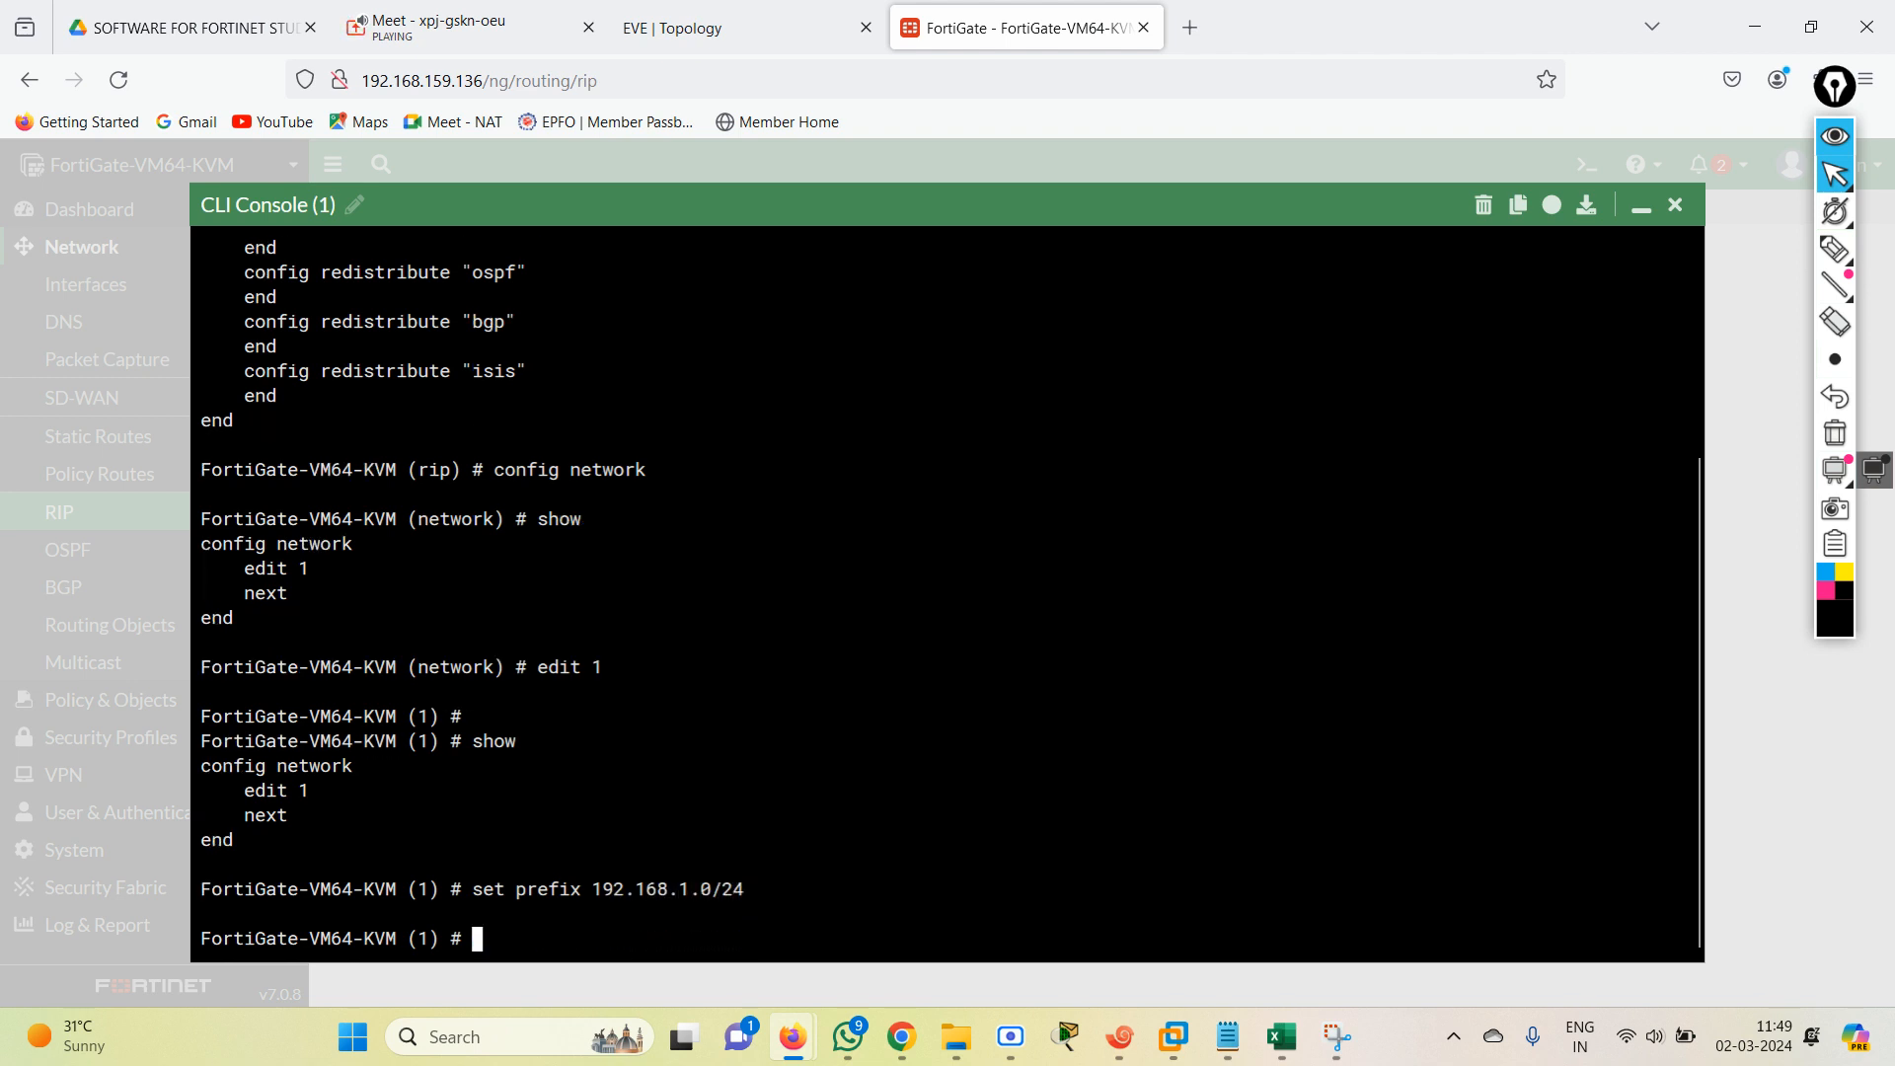
{"action": "type", "text": "next"}
{"action": "key", "text": "Return"}
Clear the partial command and recheck the RIP CLI syntax in the RIP CONFIG 2 notes.
{"action": "type", "text": "se"}
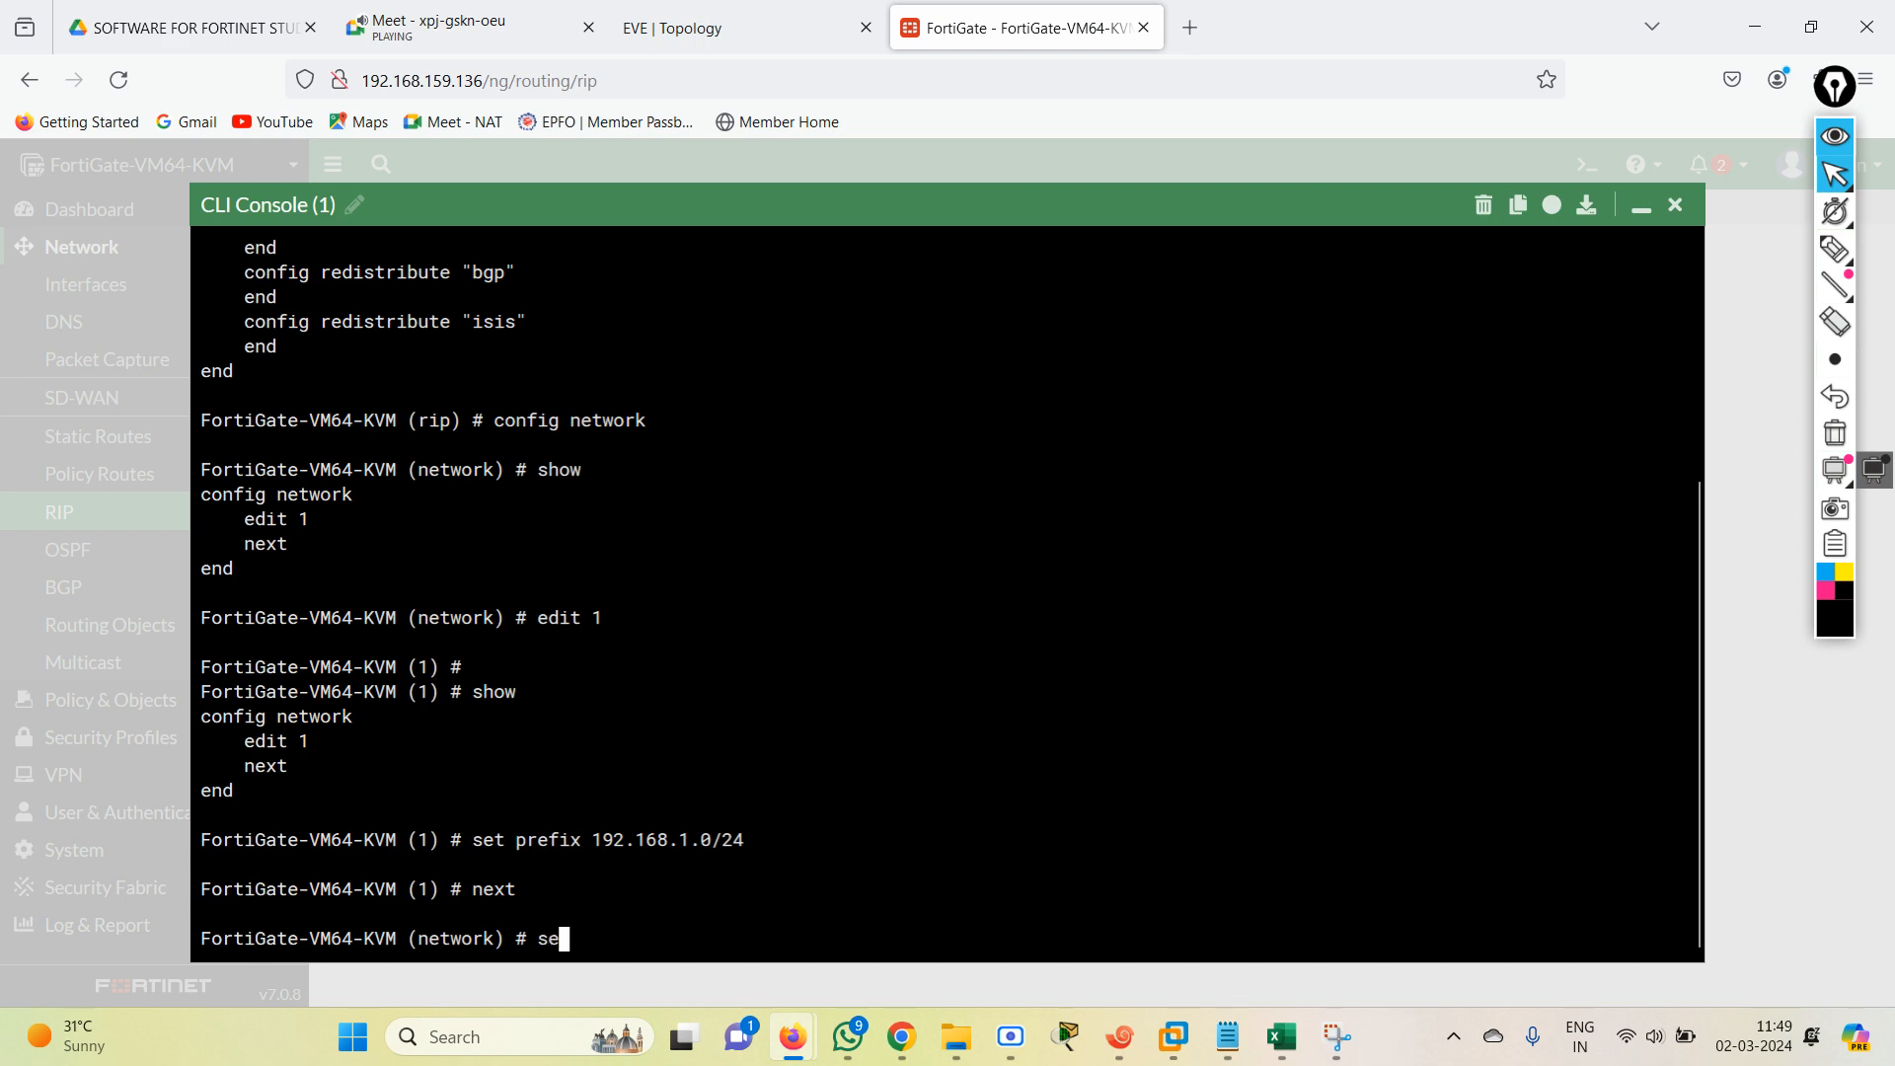
{"action": "key", "text": "BackSpace"}
{"action": "key", "text": "BackSpace"}
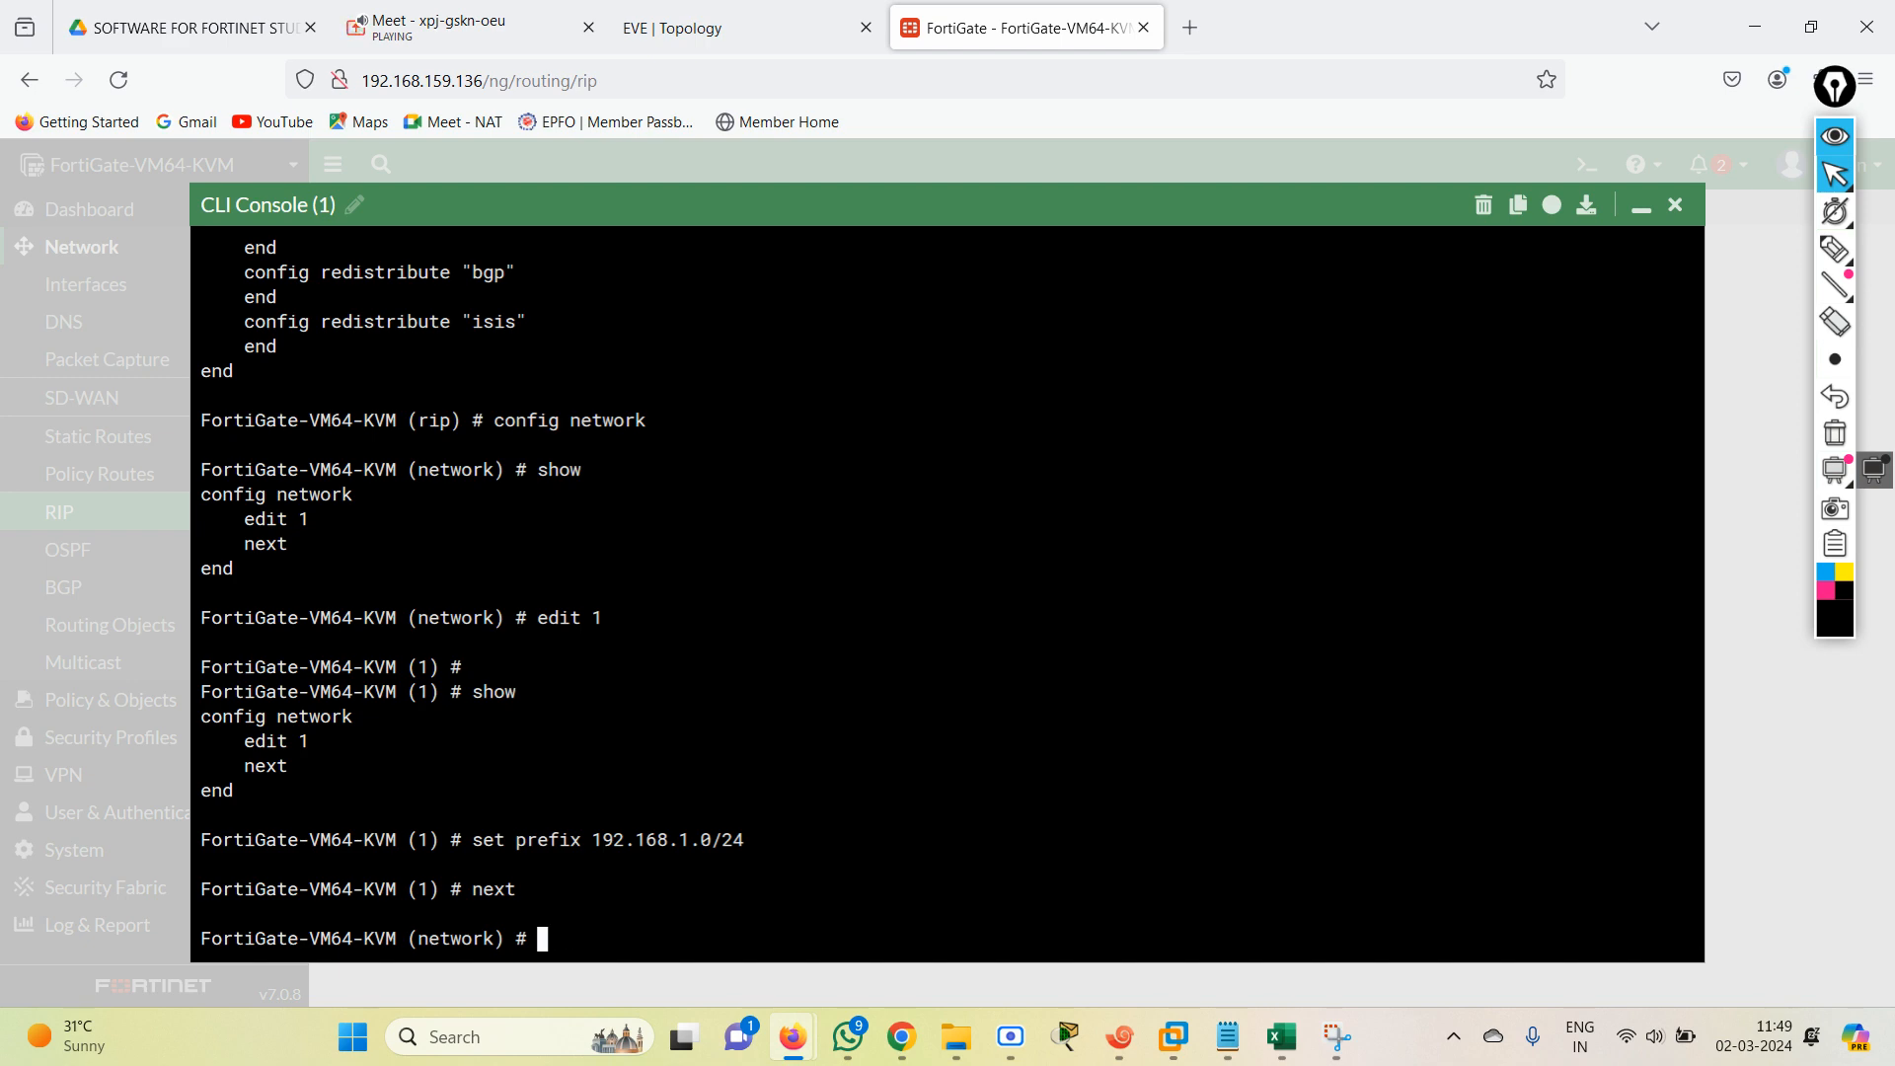
{"action": "left_click", "coordinate": [1227, 1036]}
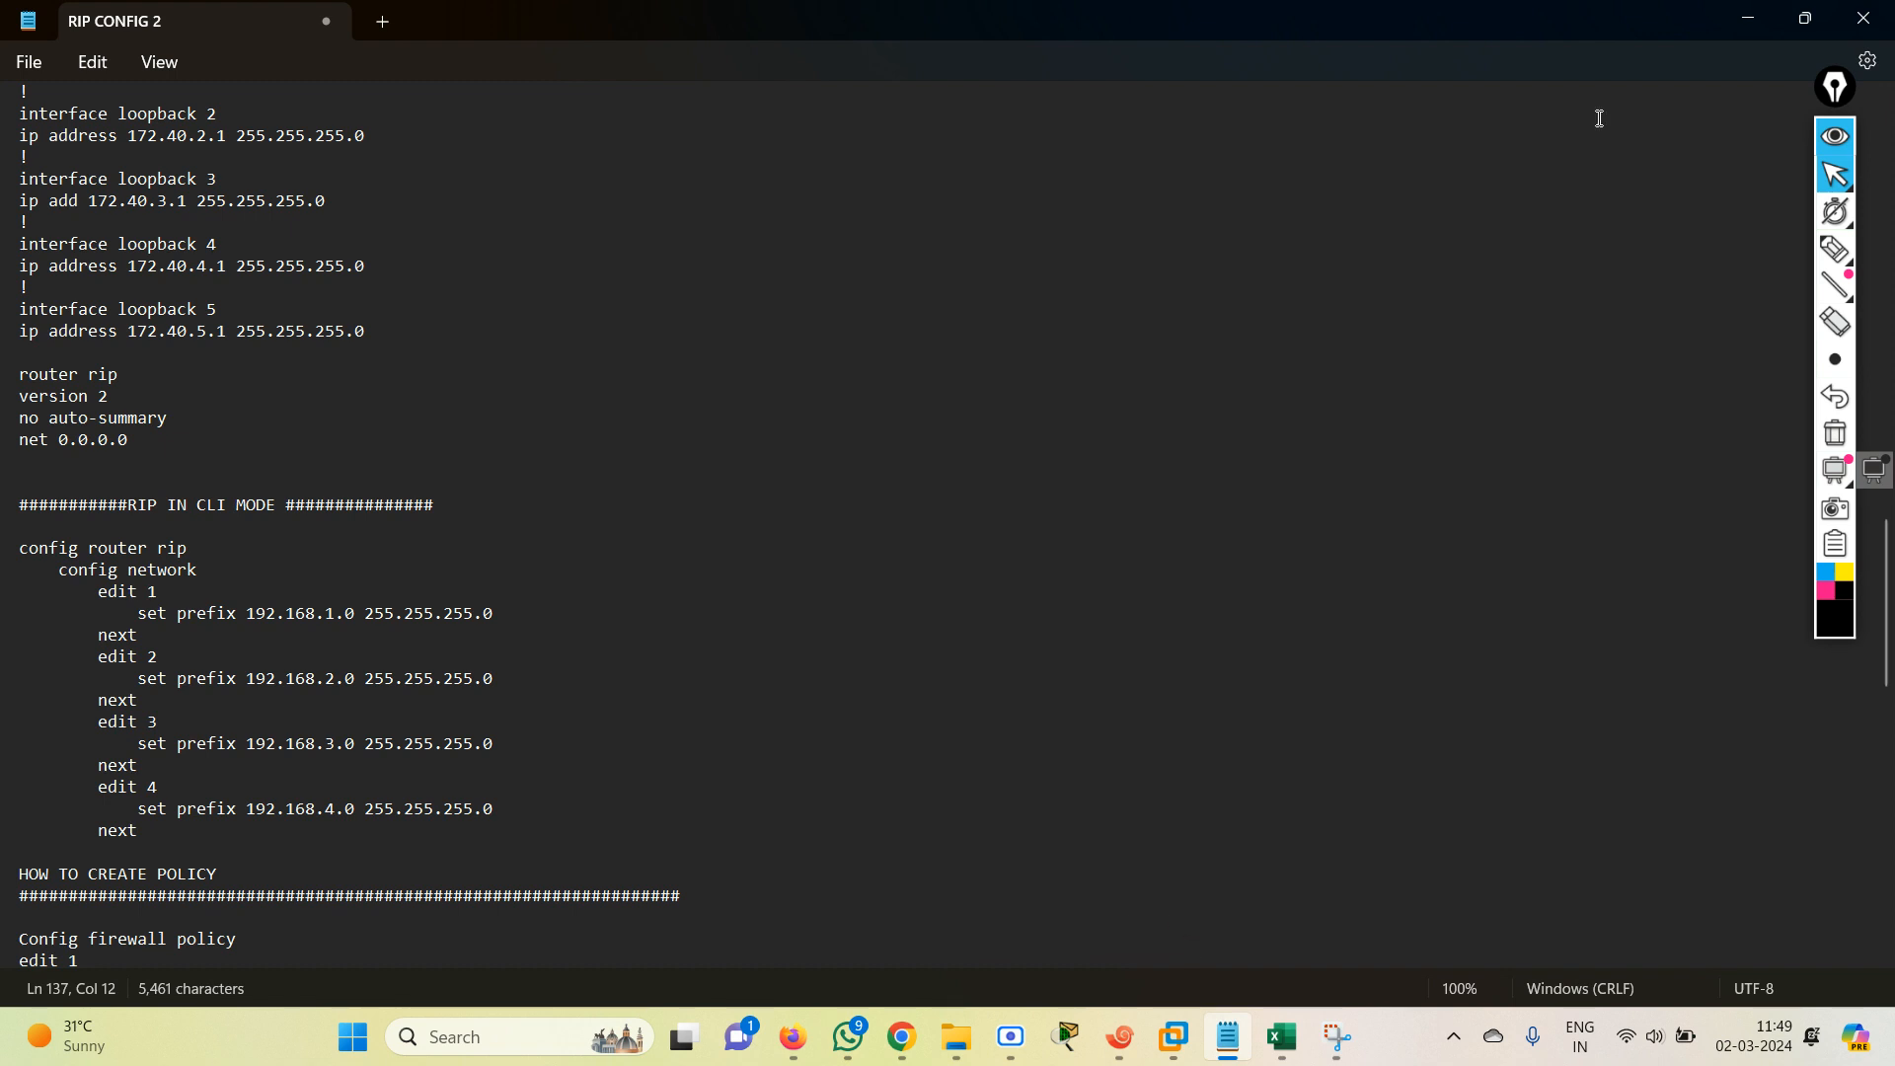
{"action": "left_click", "coordinate": [1723, 22]}
Add RIP network entry 2 with prefix 192.168.2.0/24 and close it with "next".
{"action": "type", "text": "edit"}
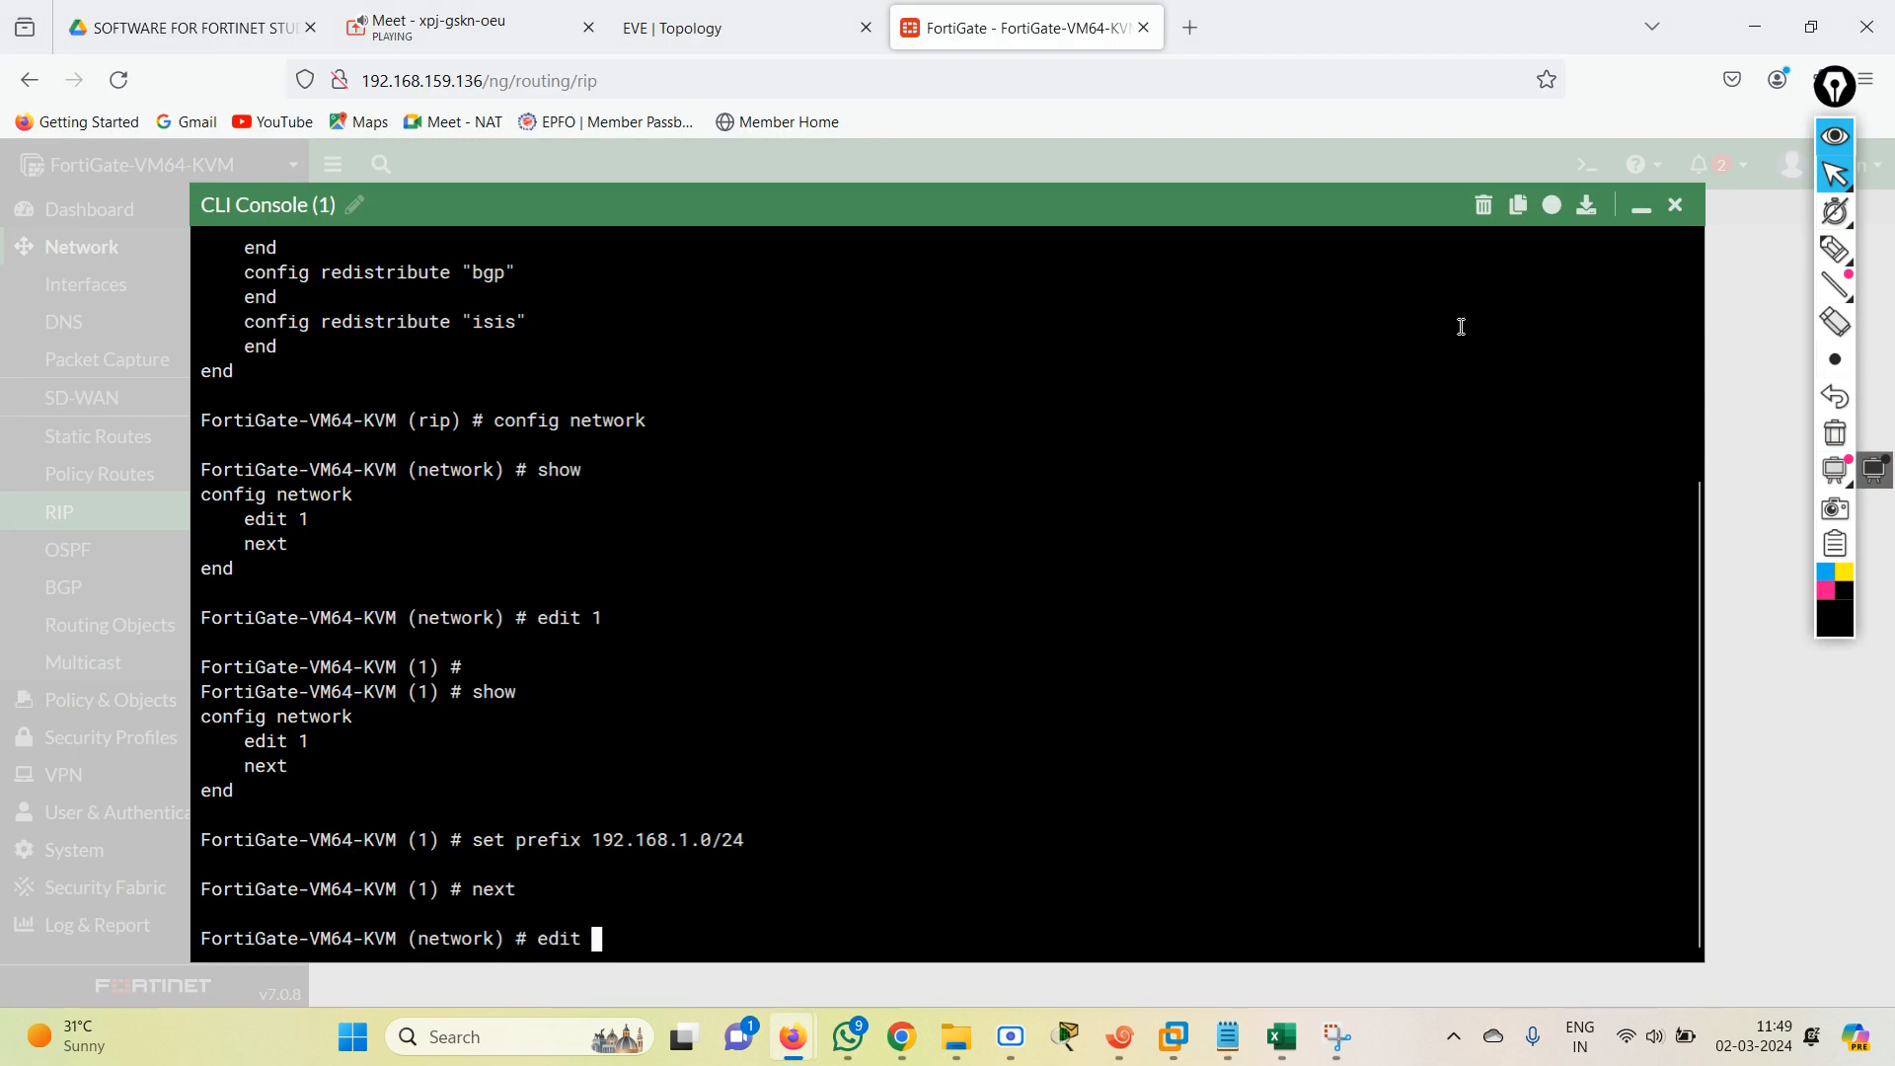
{"action": "type", "text": " 2"}
{"action": "key", "text": "Return"}
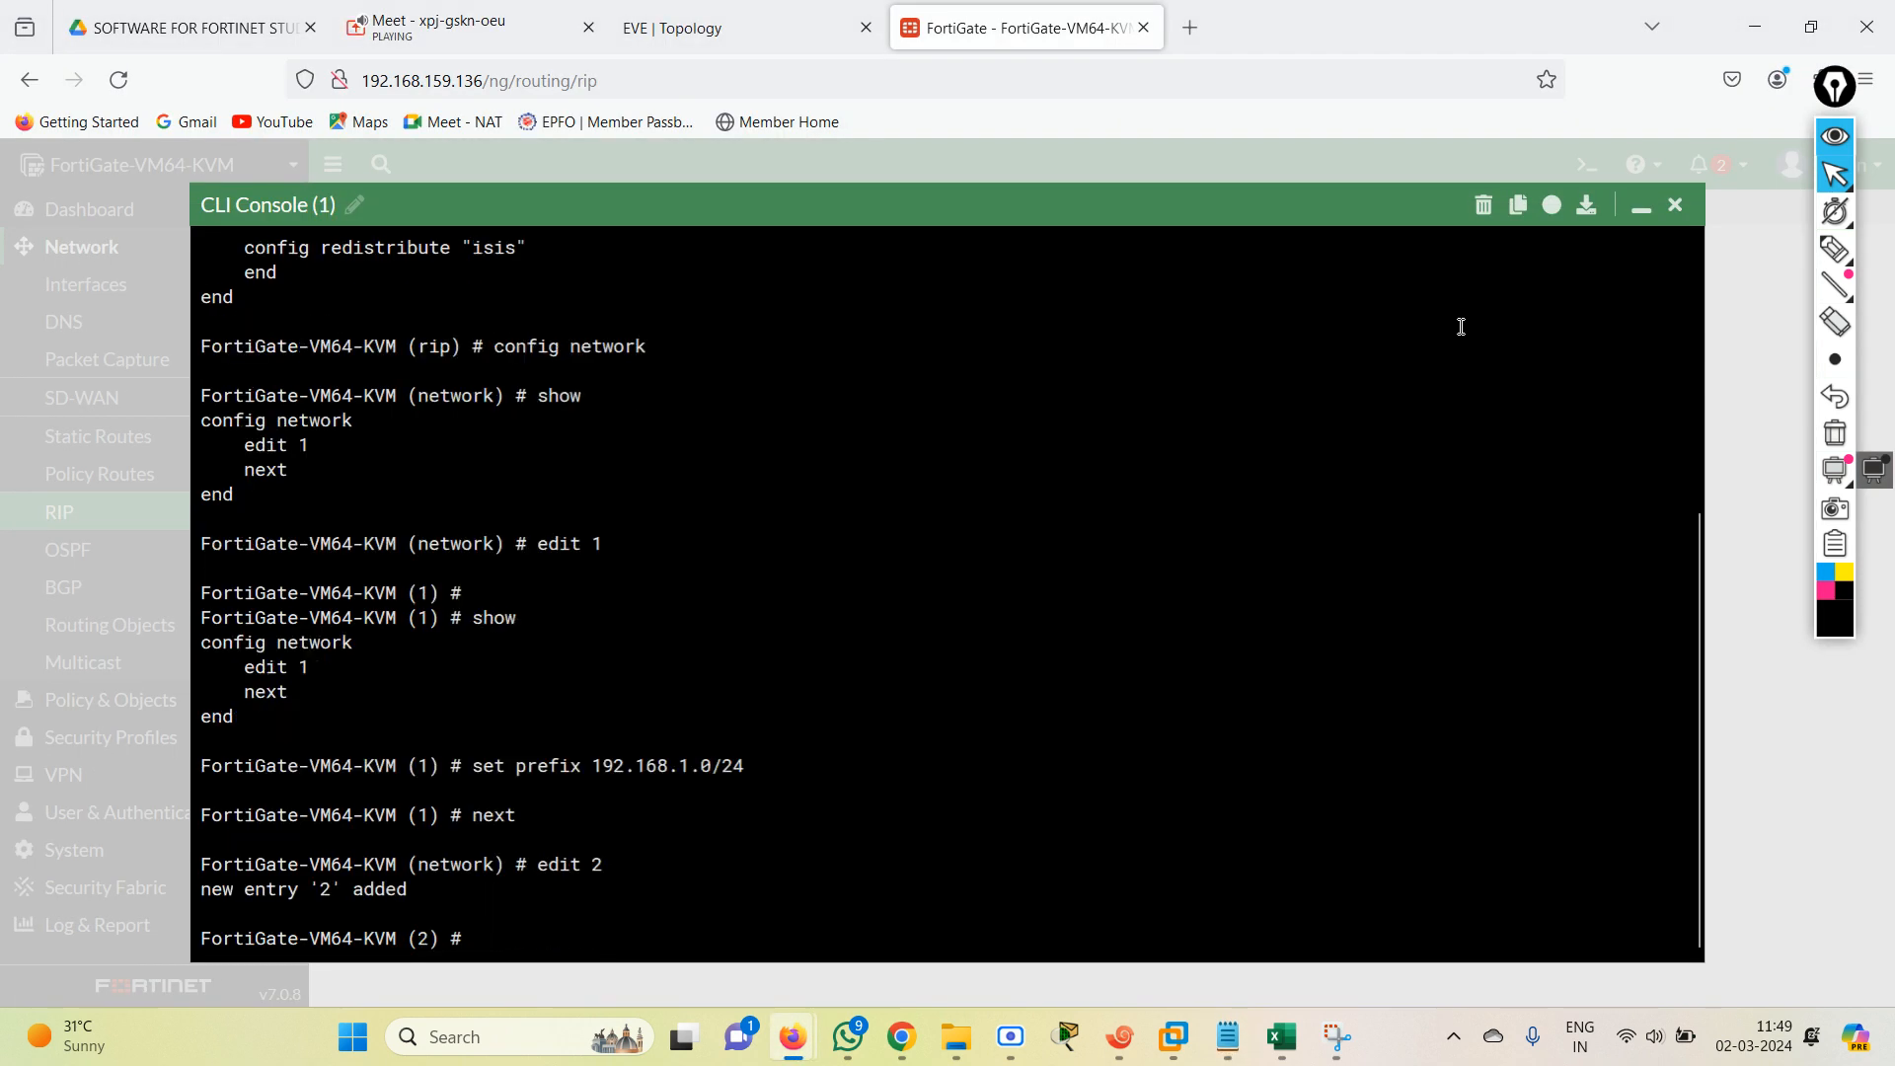
{"action": "type", "text": "set  prefix "}
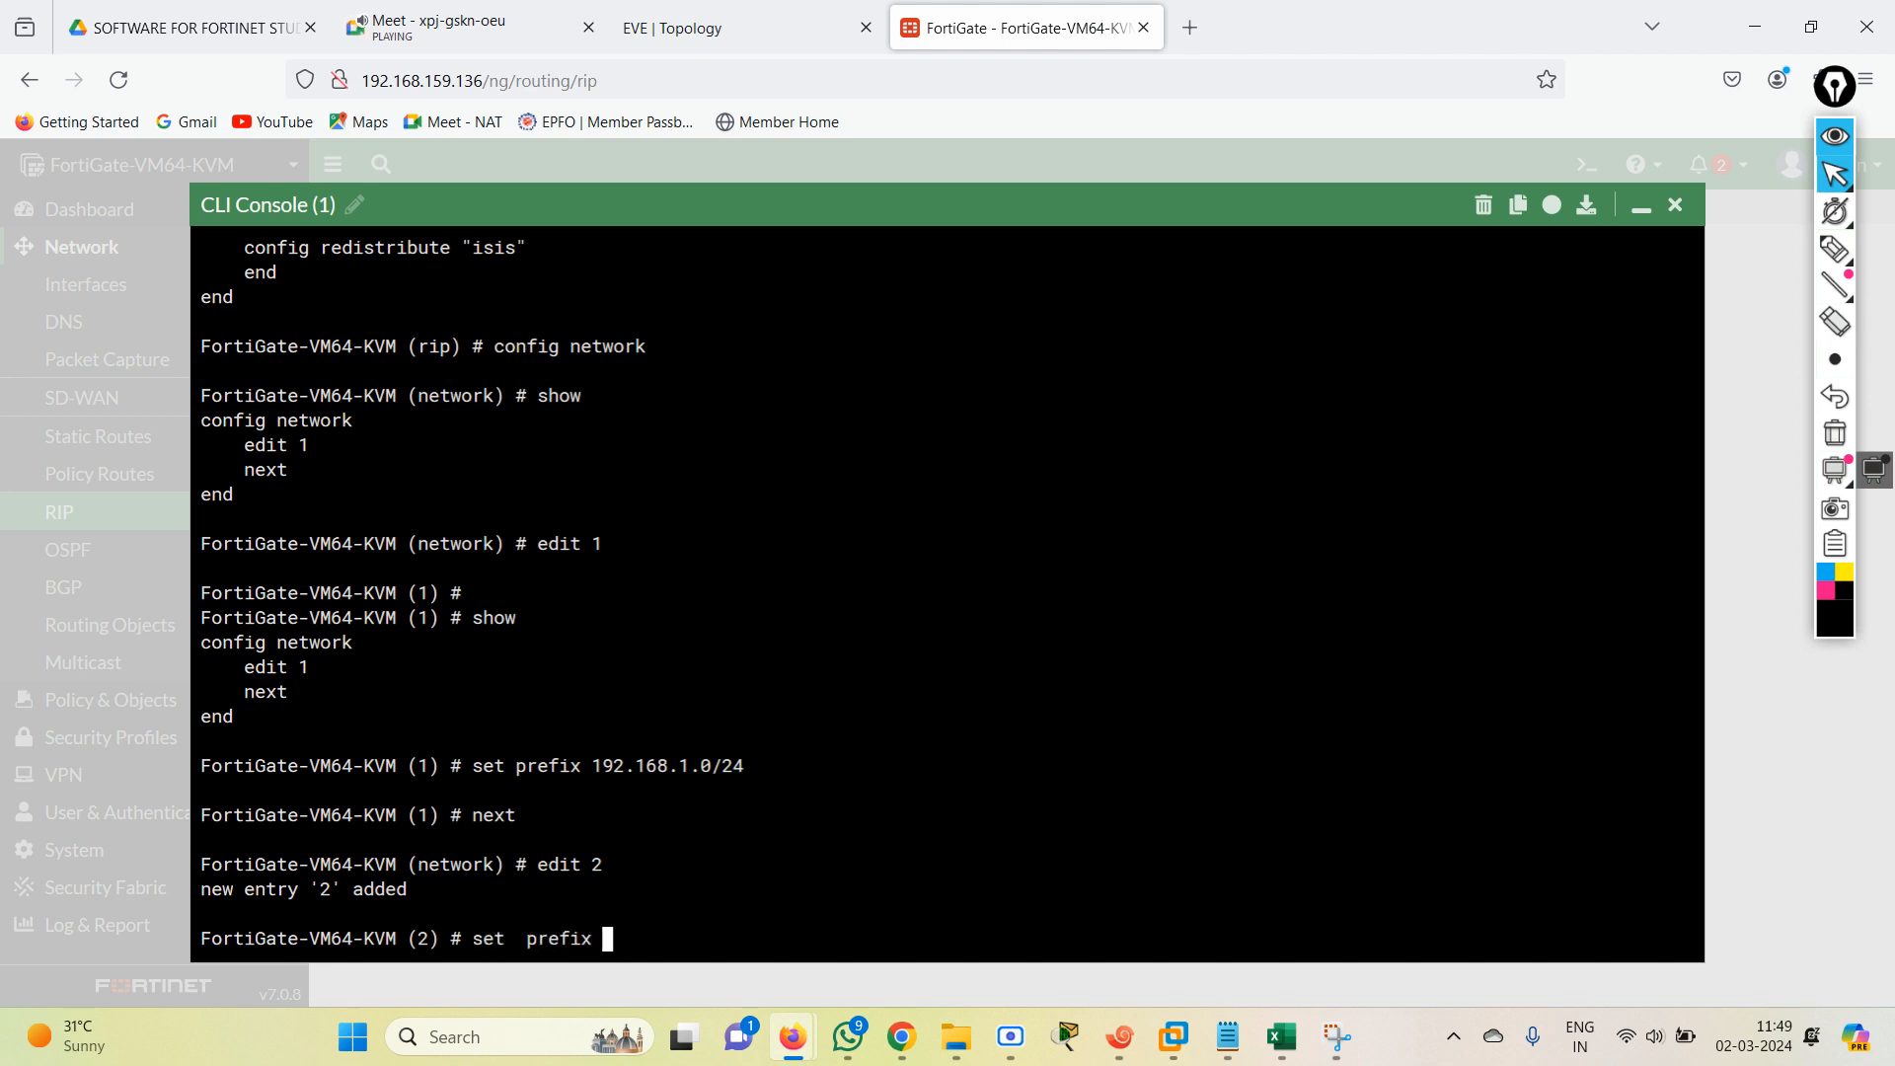
{"action": "type", "text": " 192.168.2.0/2"}
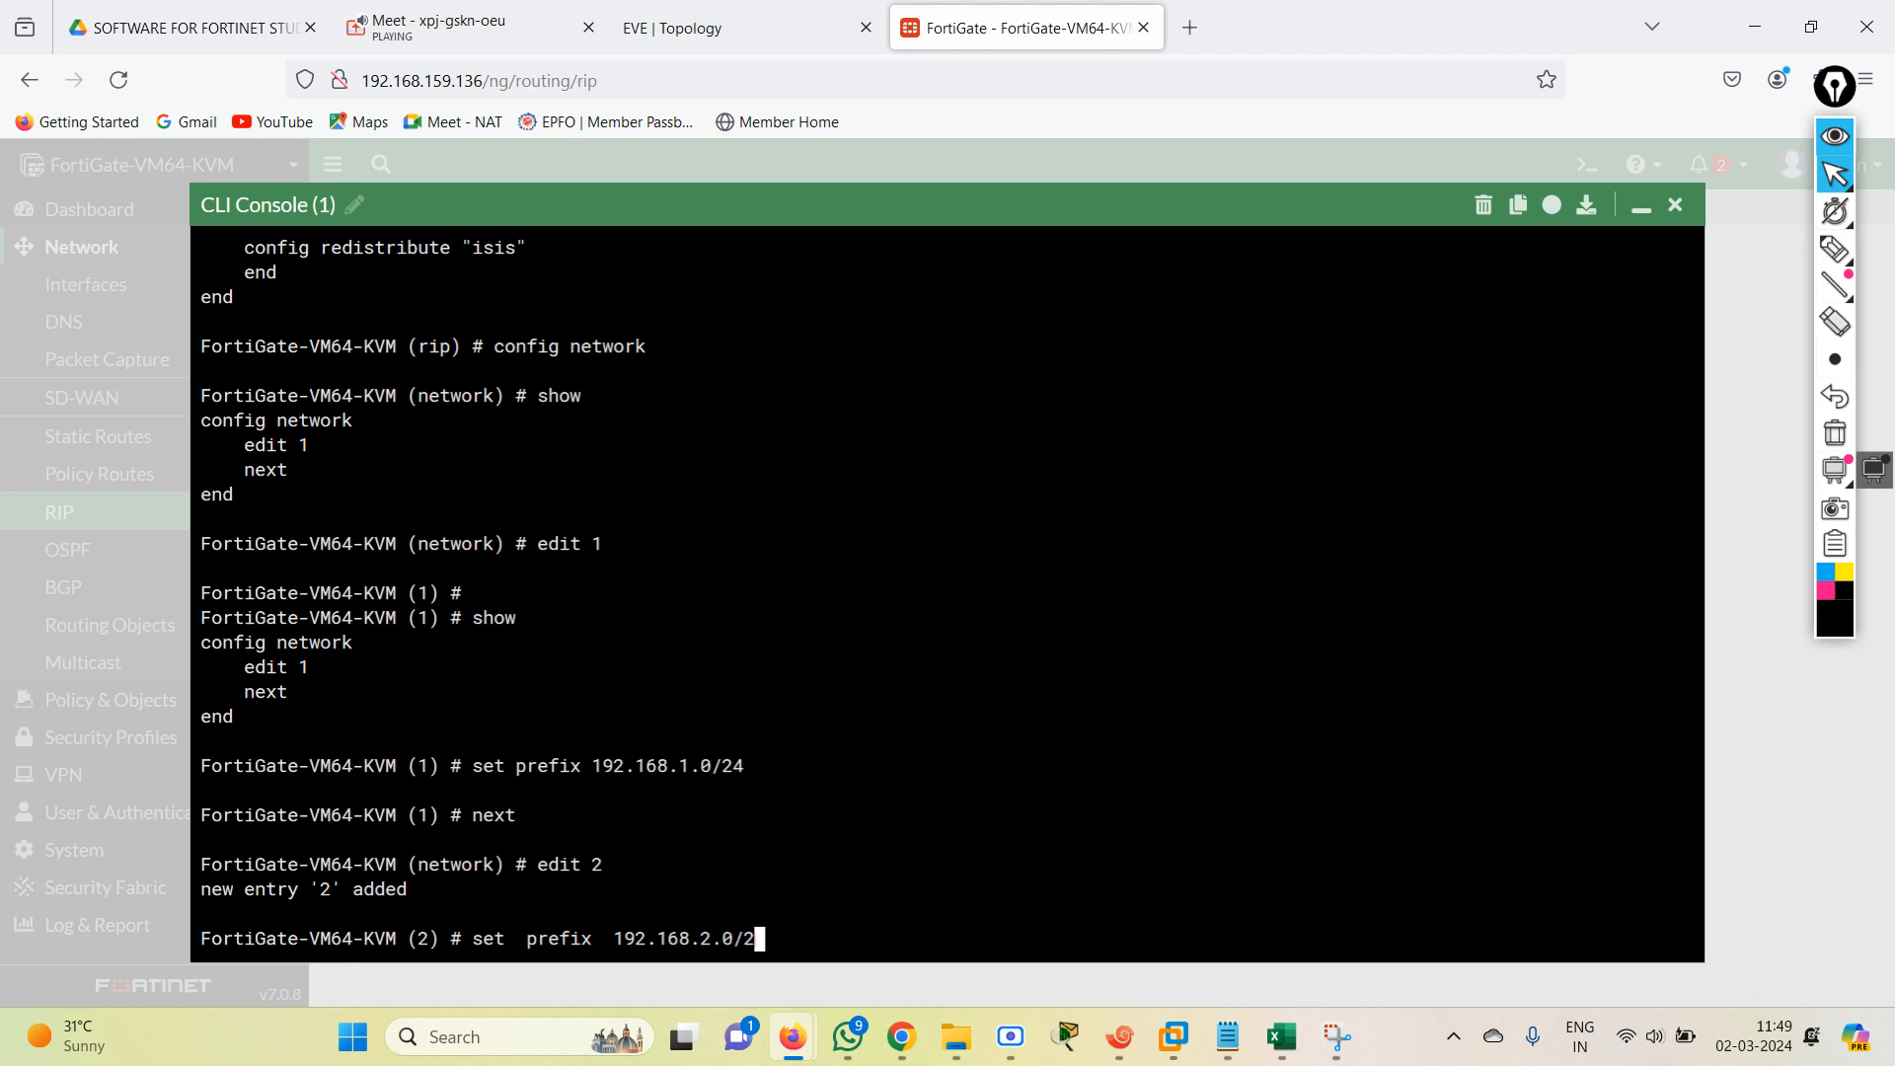
{"action": "type", "text": "4"}
{"action": "key", "text": "Return"}
{"action": "type", "text": "next"}
{"action": "key", "text": "Return"}
Add RIP network entry 3 with prefix 192.168.3.0/24 and close it with "next".
{"action": "type", "text": "edit "}
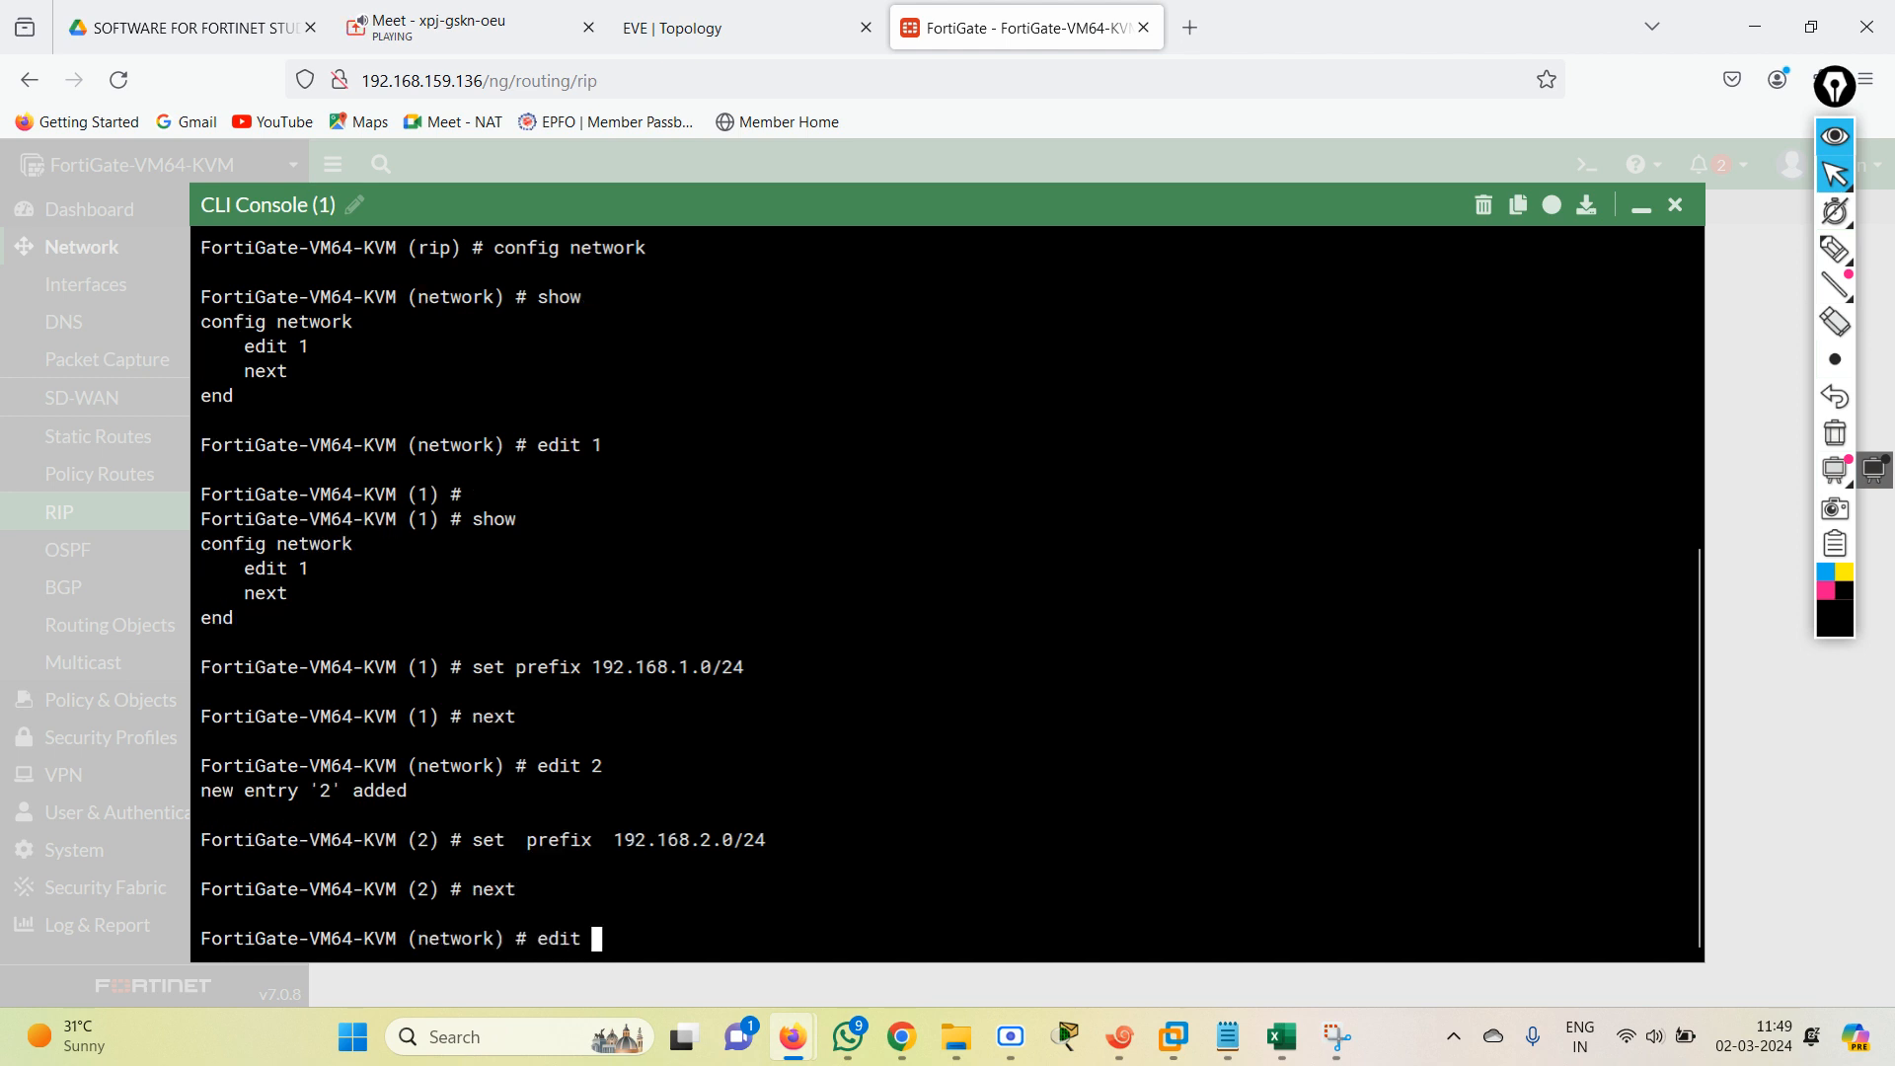
{"action": "type", "text": "3"}
{"action": "key", "text": "Return"}
{"action": "type", "text": "set "}
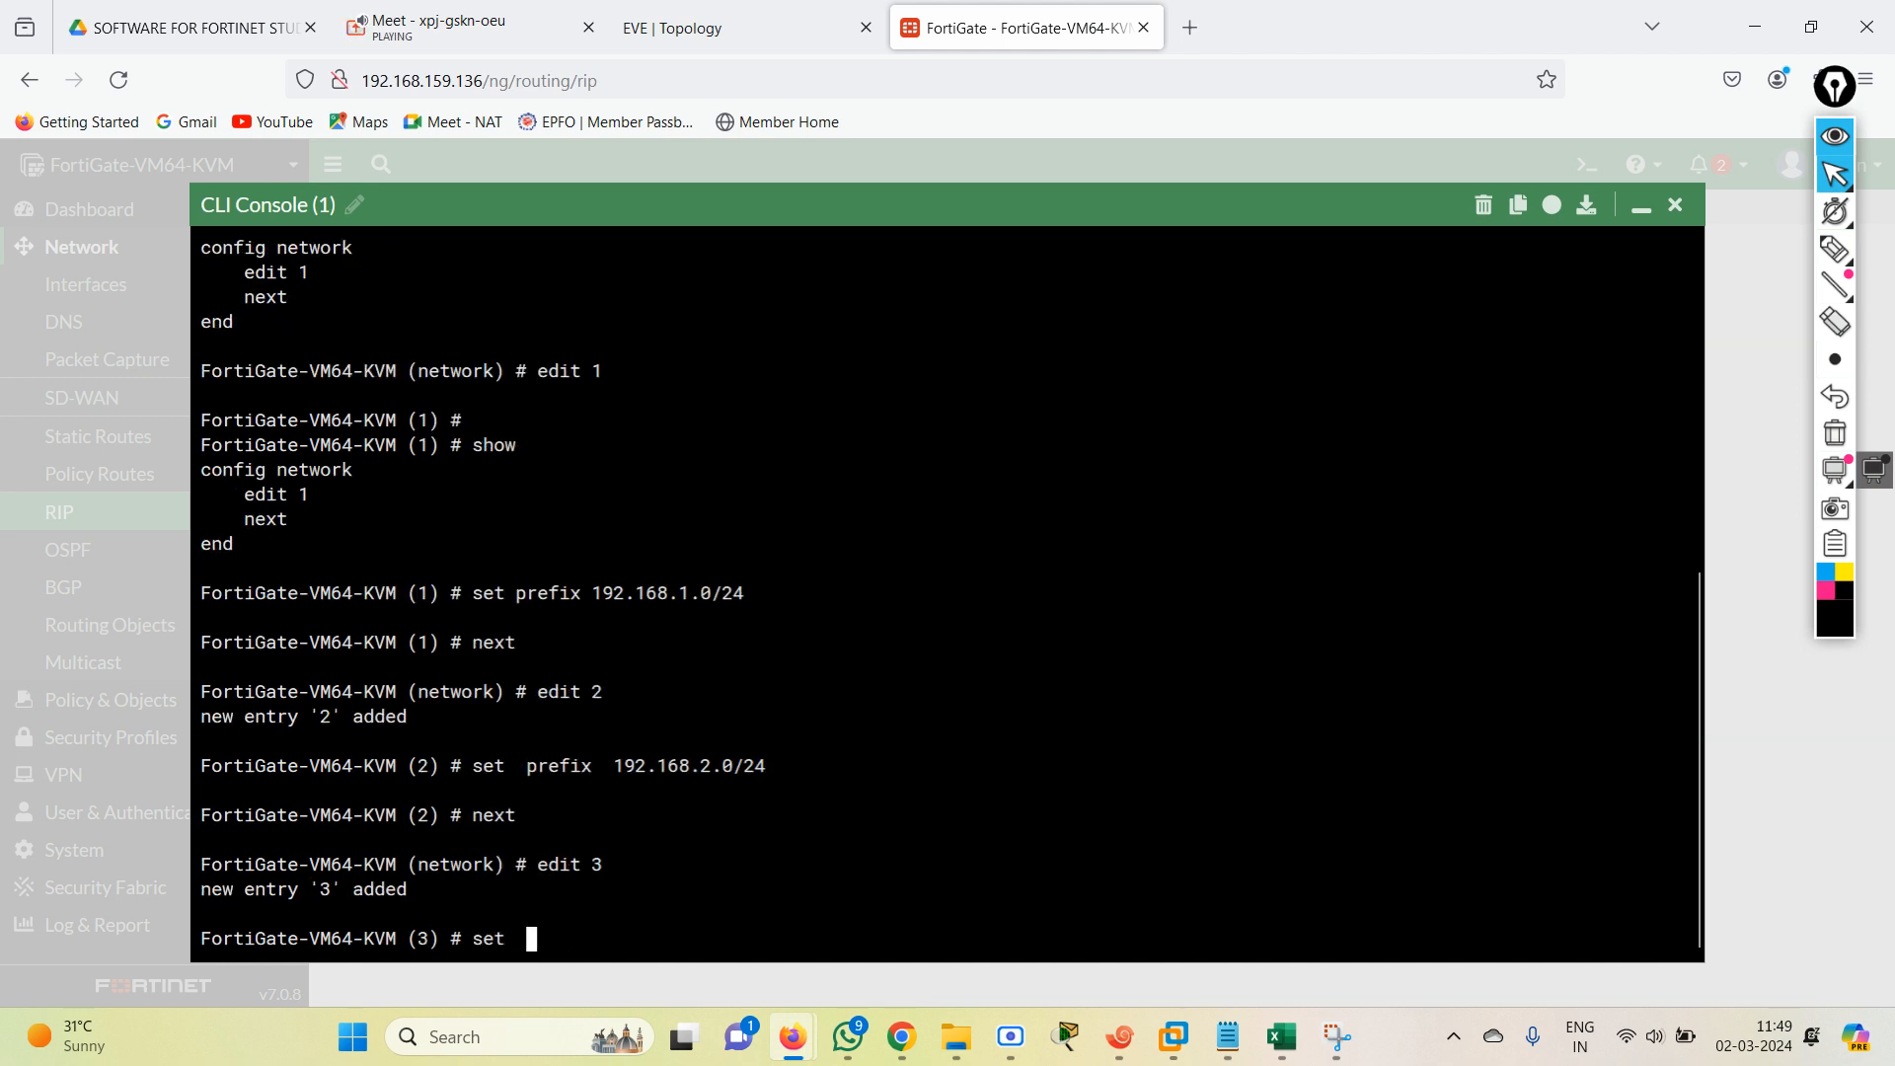
{"action": "type", "text": "prefix  1"}
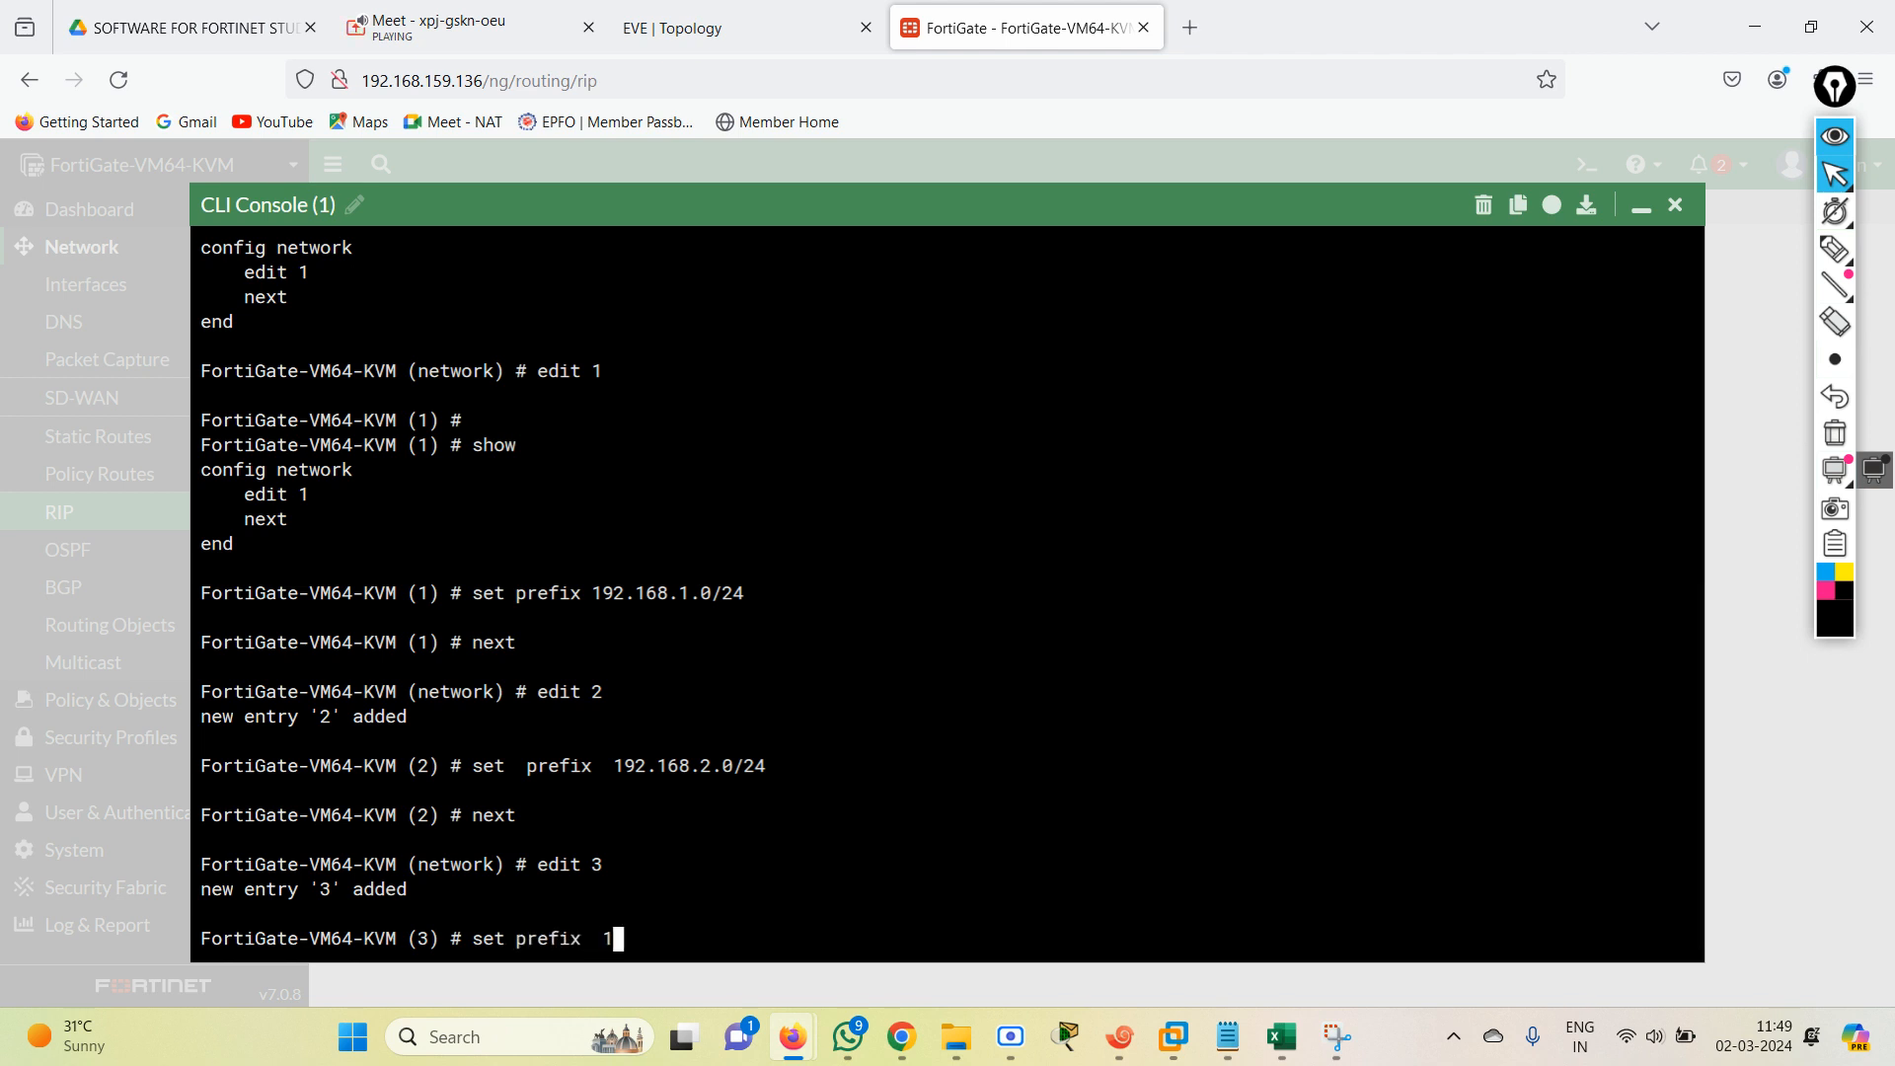
{"action": "type", "text": "92.168.3.0/24"}
{"action": "key", "text": "Return"}
{"action": "type", "text": "next"}
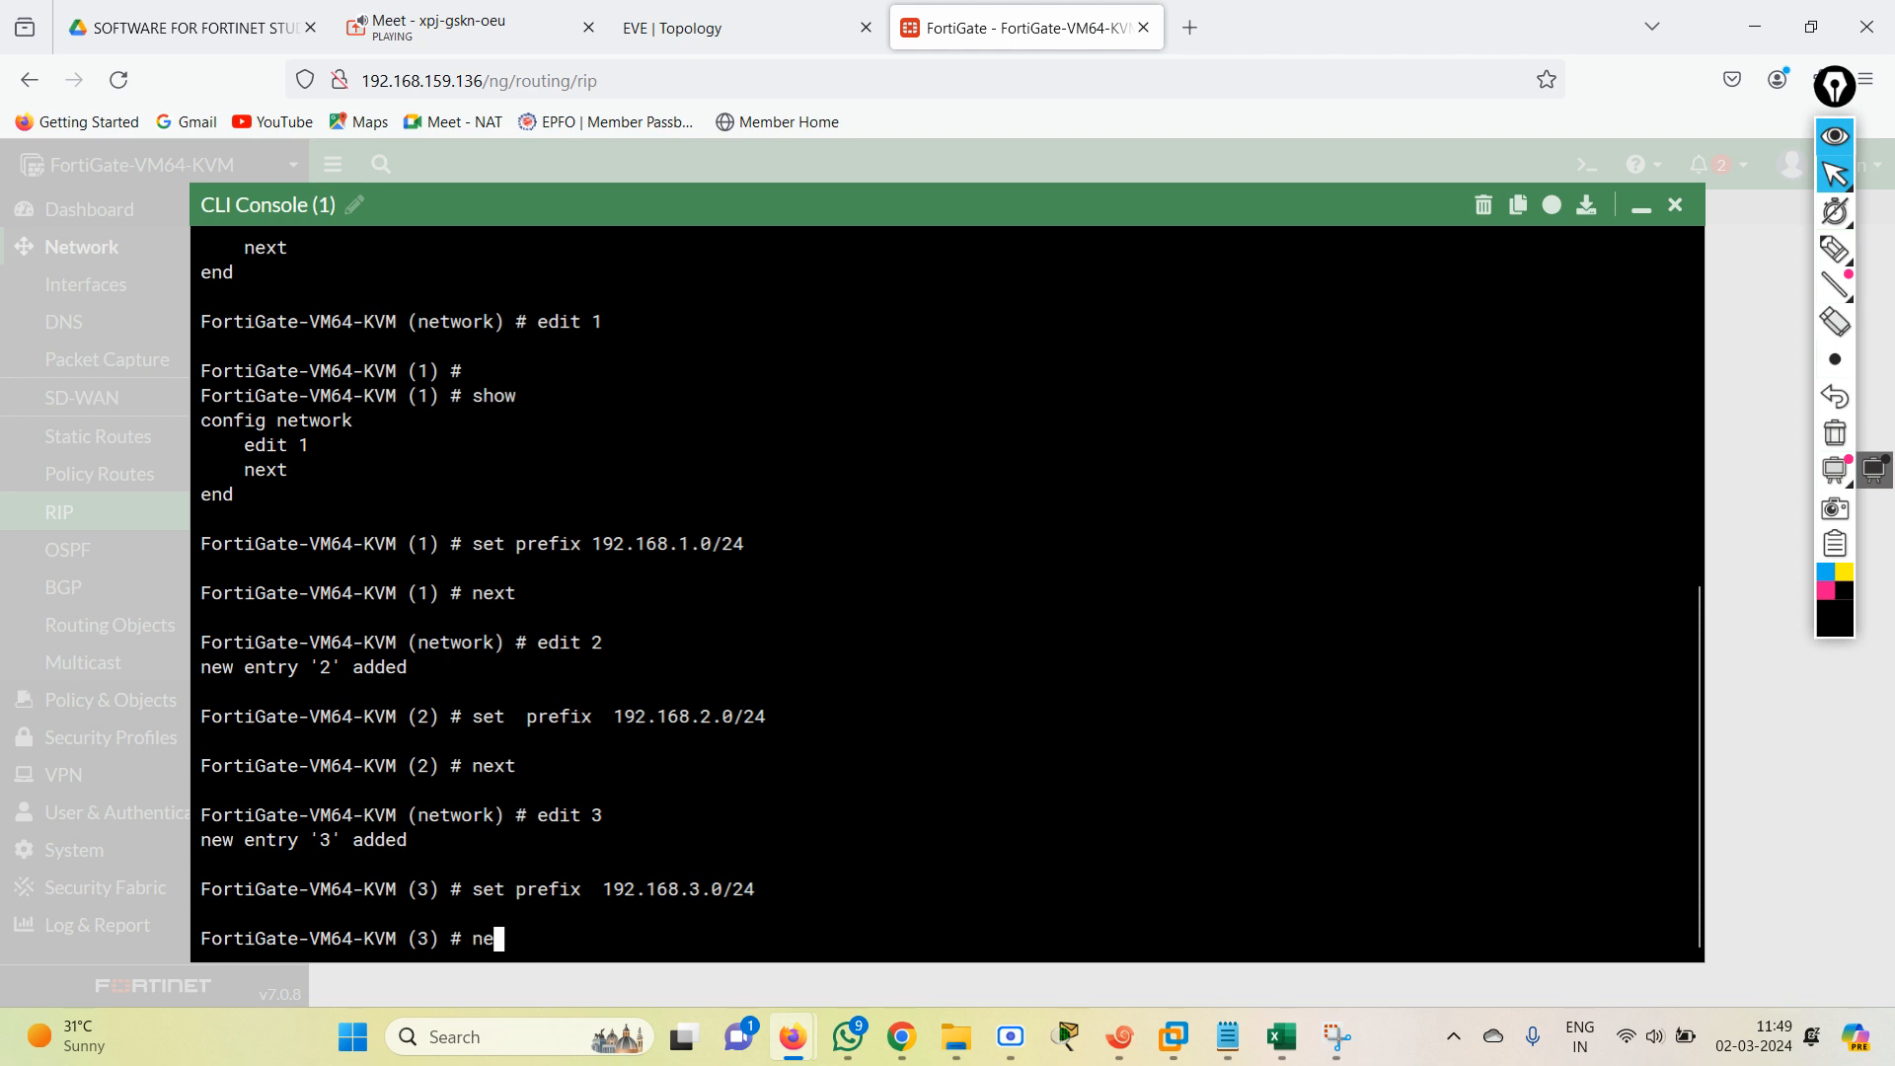
{"action": "key", "text": "Return"}
Add RIP network entry 4 with prefix 192.168.4.0/24 and save by ending the network and RIP configuration.
{"action": "type", "text": "edit po"}
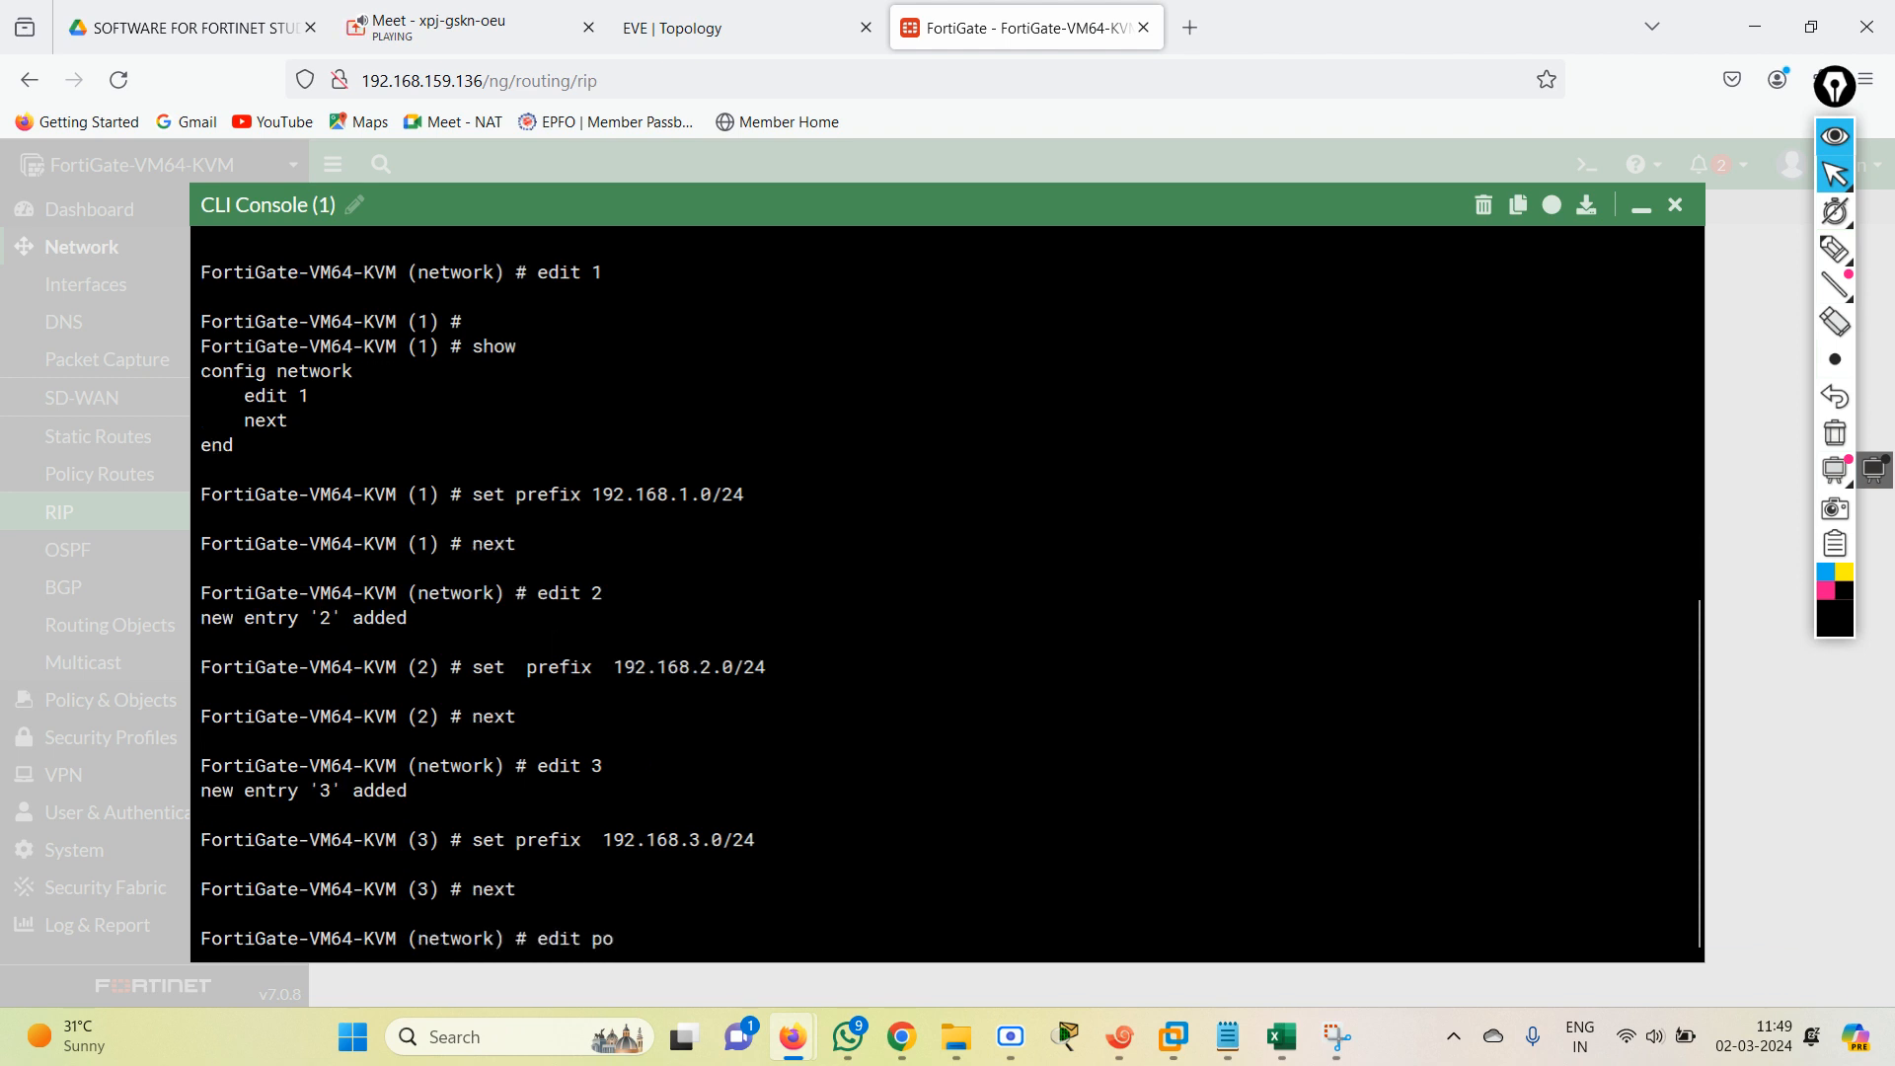
{"action": "key", "text": "BackSpace"}
{"action": "key", "text": "BackSpace"}
{"action": "type", "text": "4"}
{"action": "key", "text": "Return"}
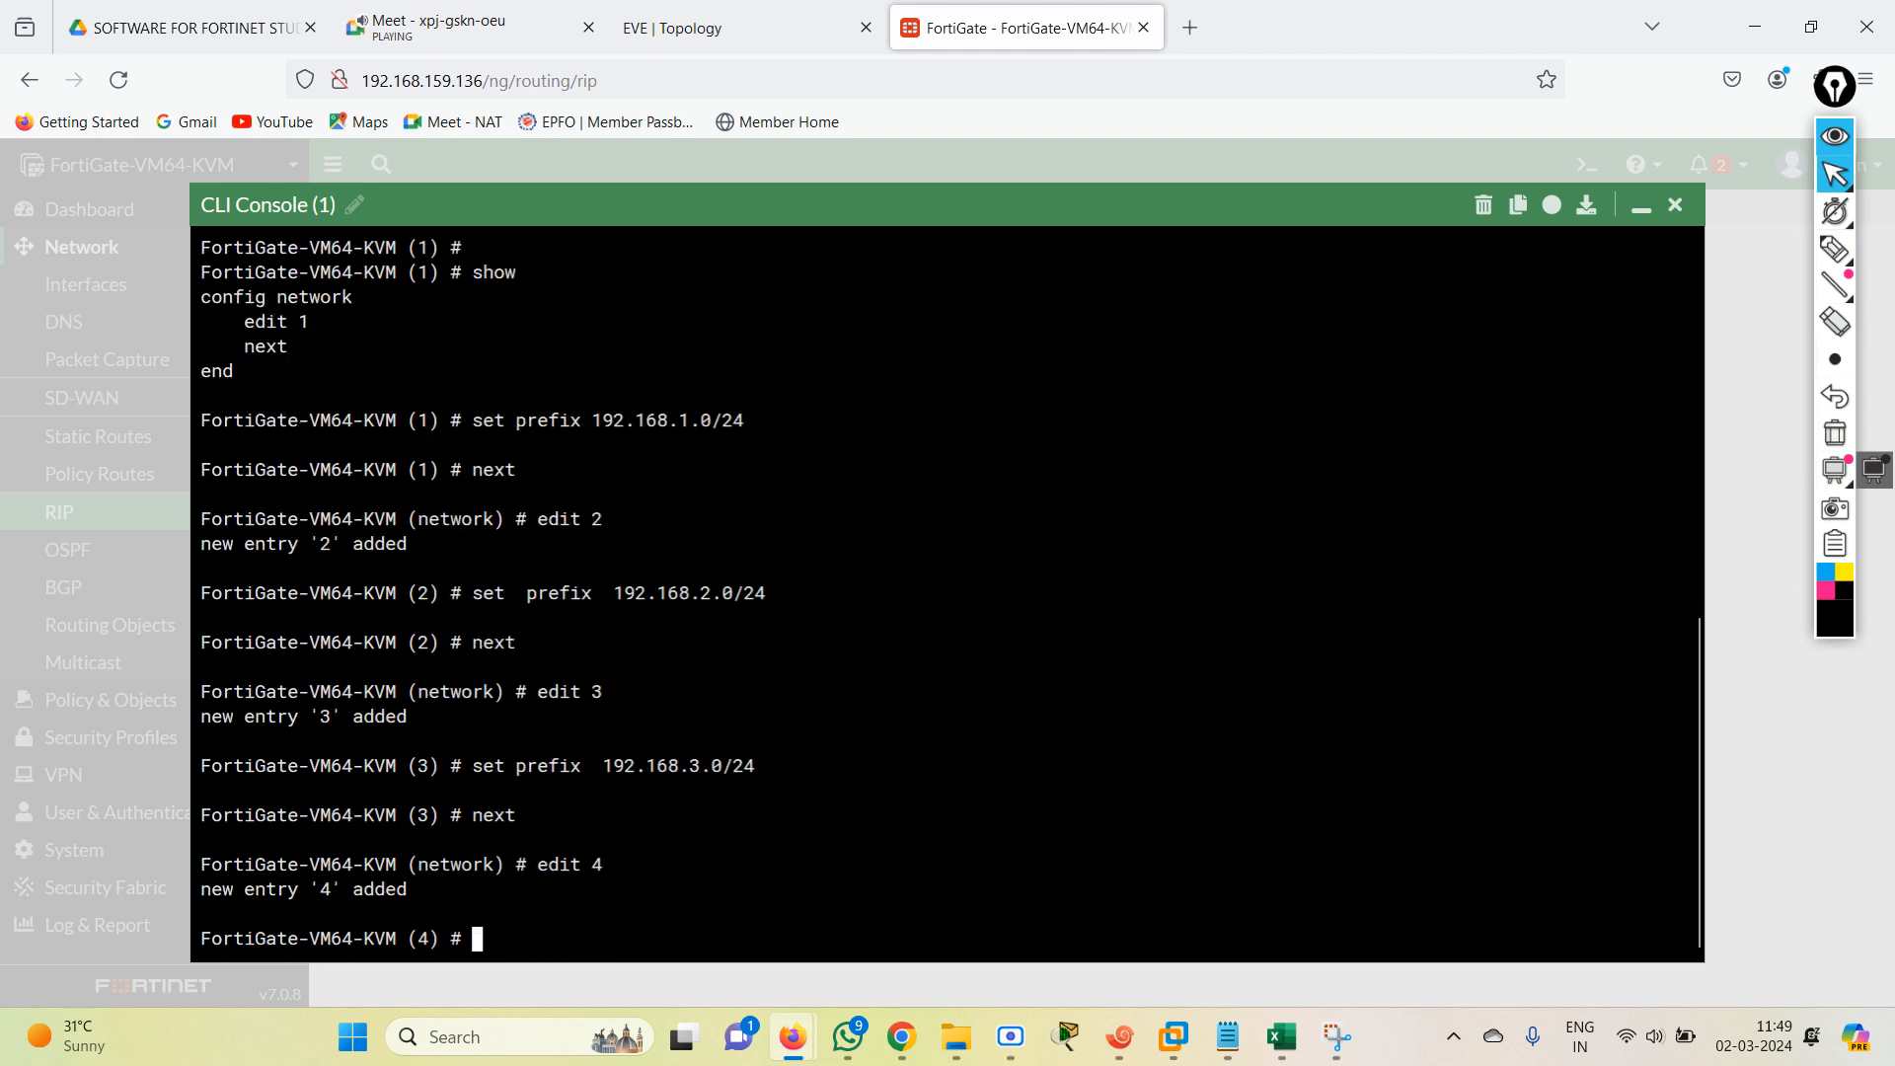
{"action": "type", "text": "set  prefix 192.168."}
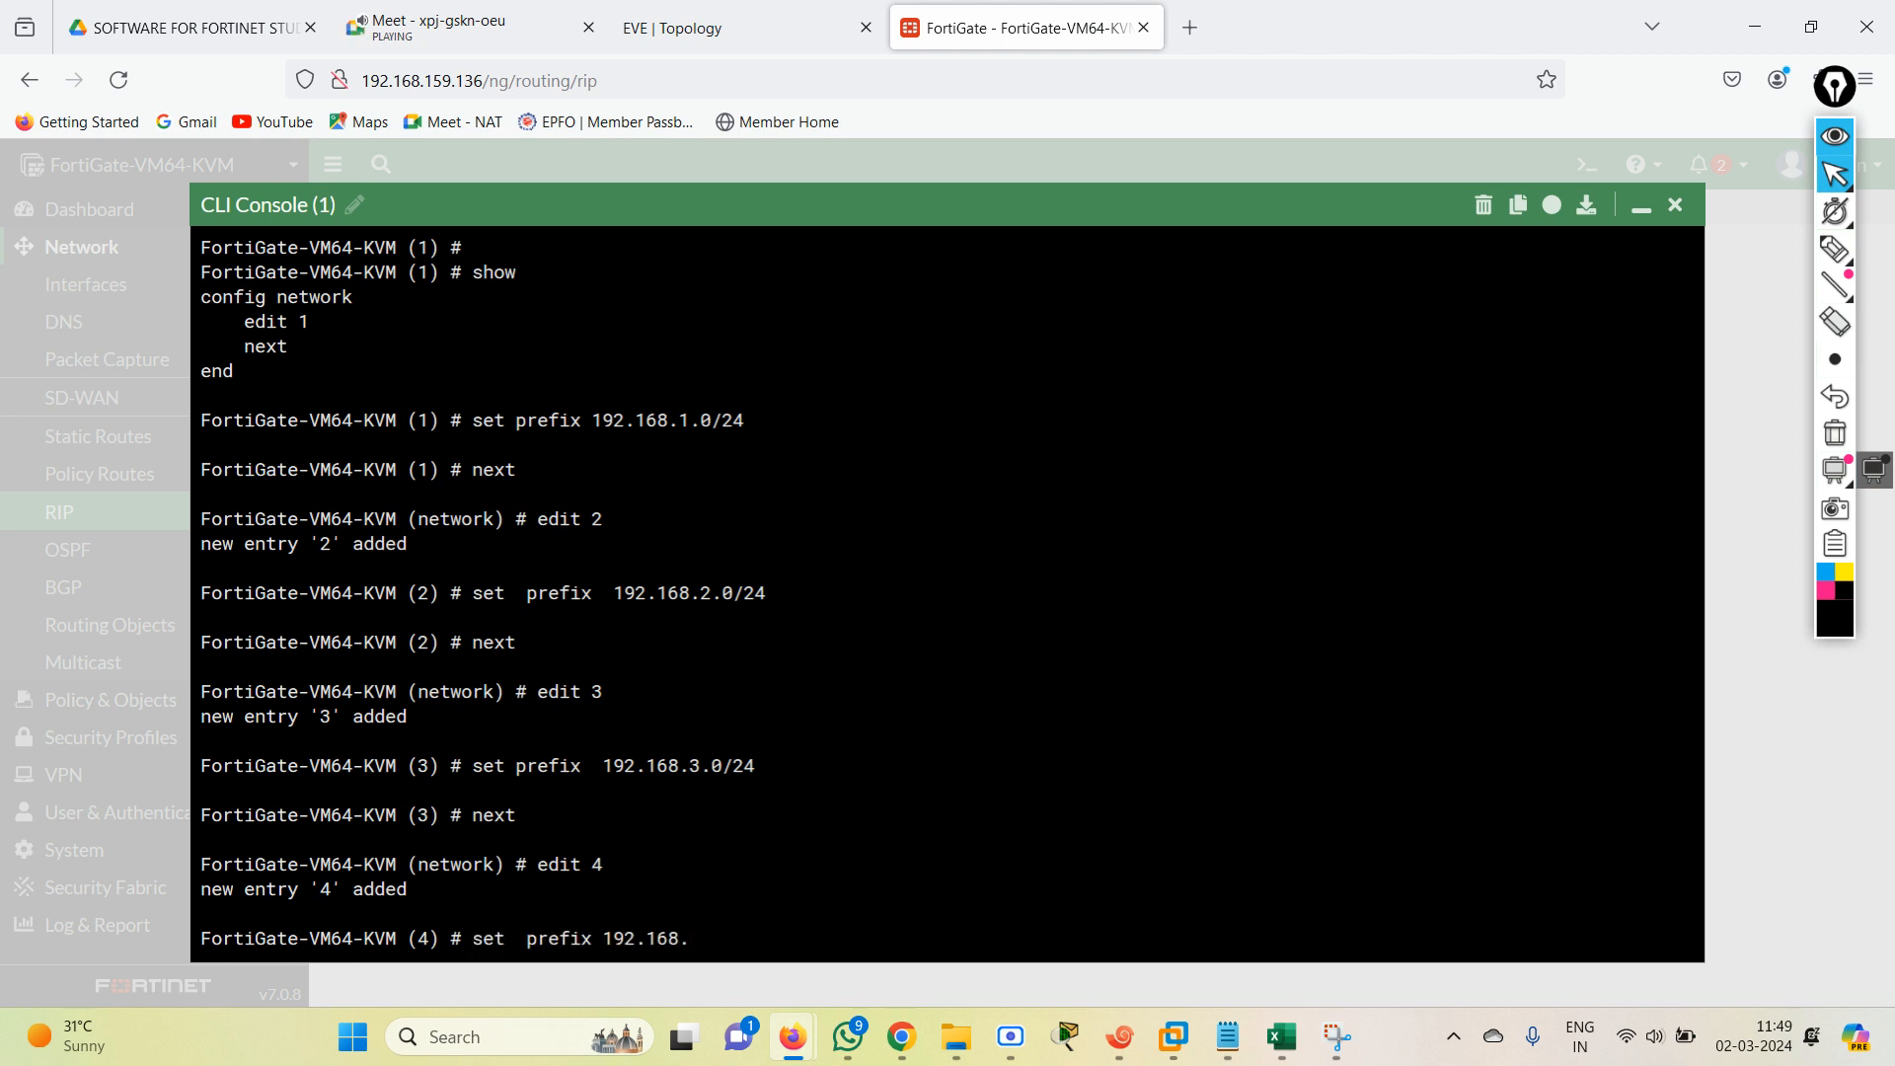
{"action": "type", "text": "4.0/24"}
{"action": "key", "text": "Return"}
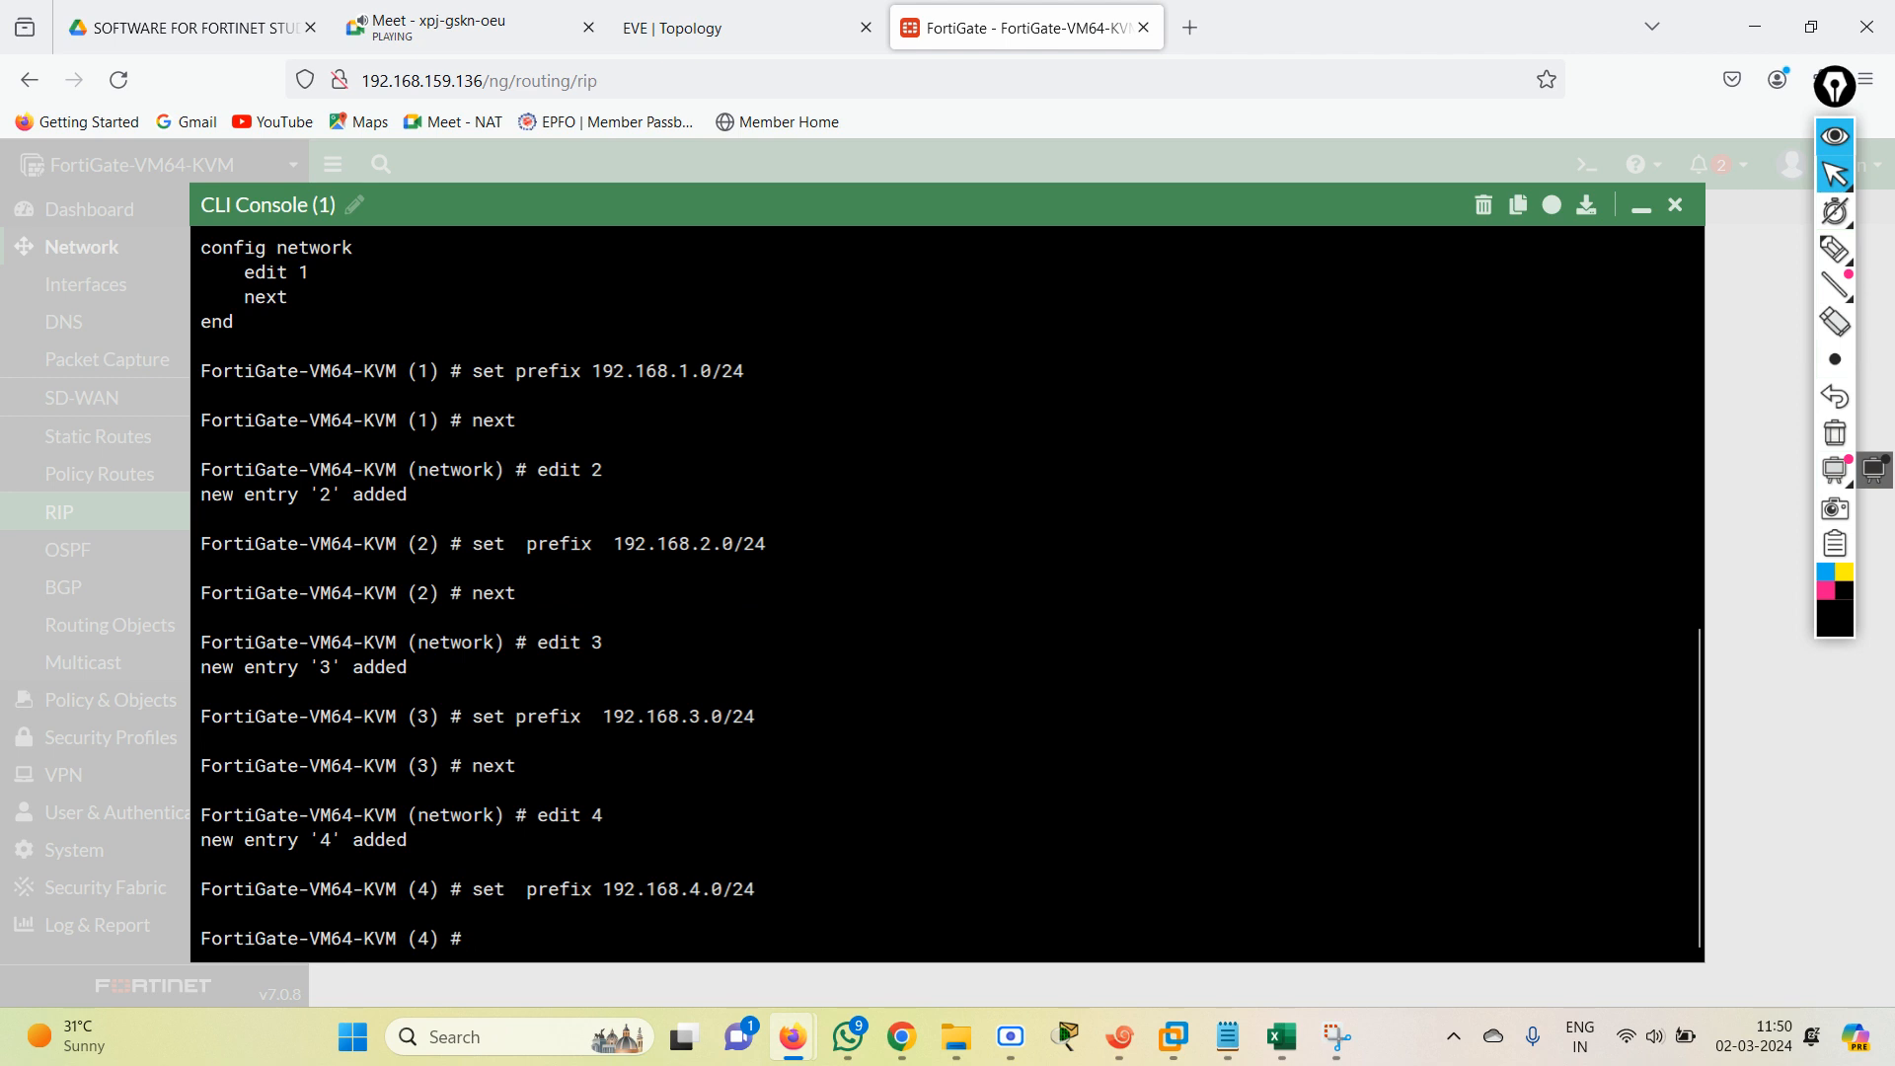
{"action": "type", "text": "end"}
{"action": "key", "text": "Return"}
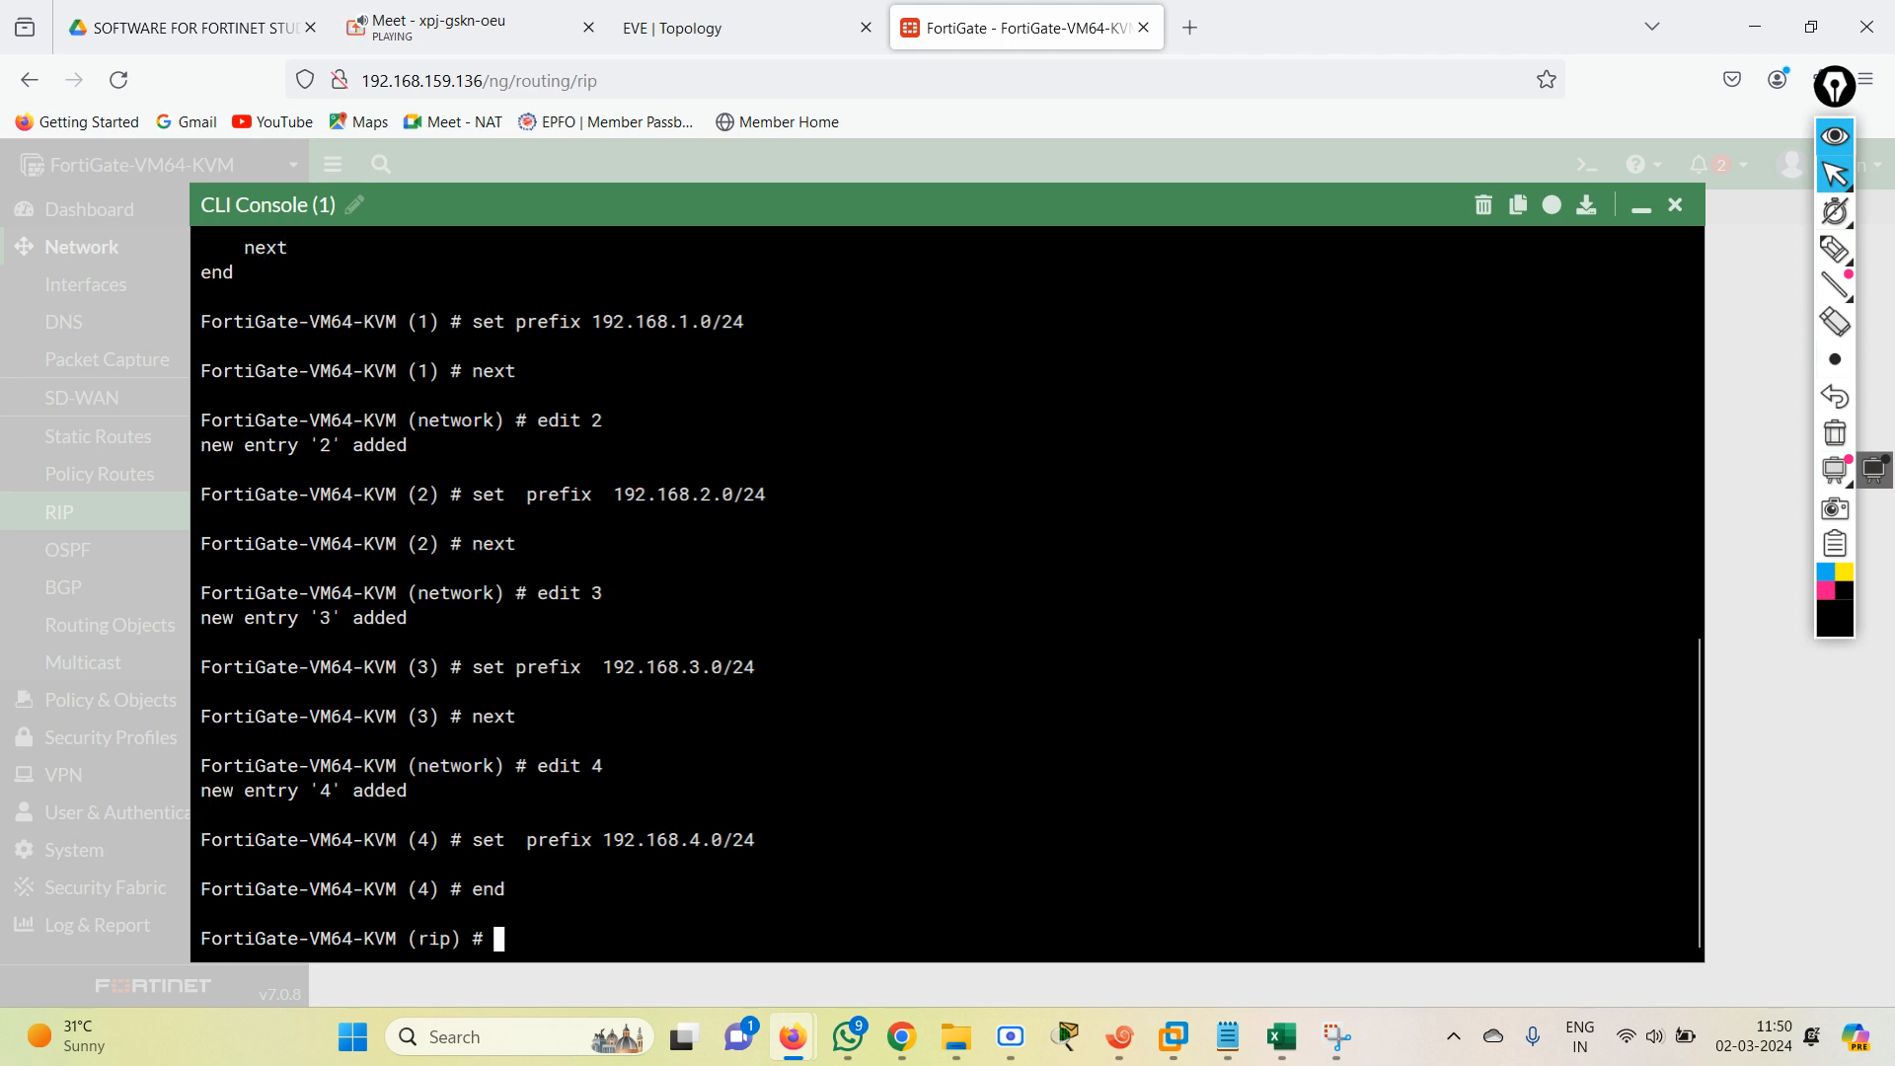
{"action": "type", "text": "end"}
{"action": "key", "text": "Return"}
{"action": "type", "text": "show "}
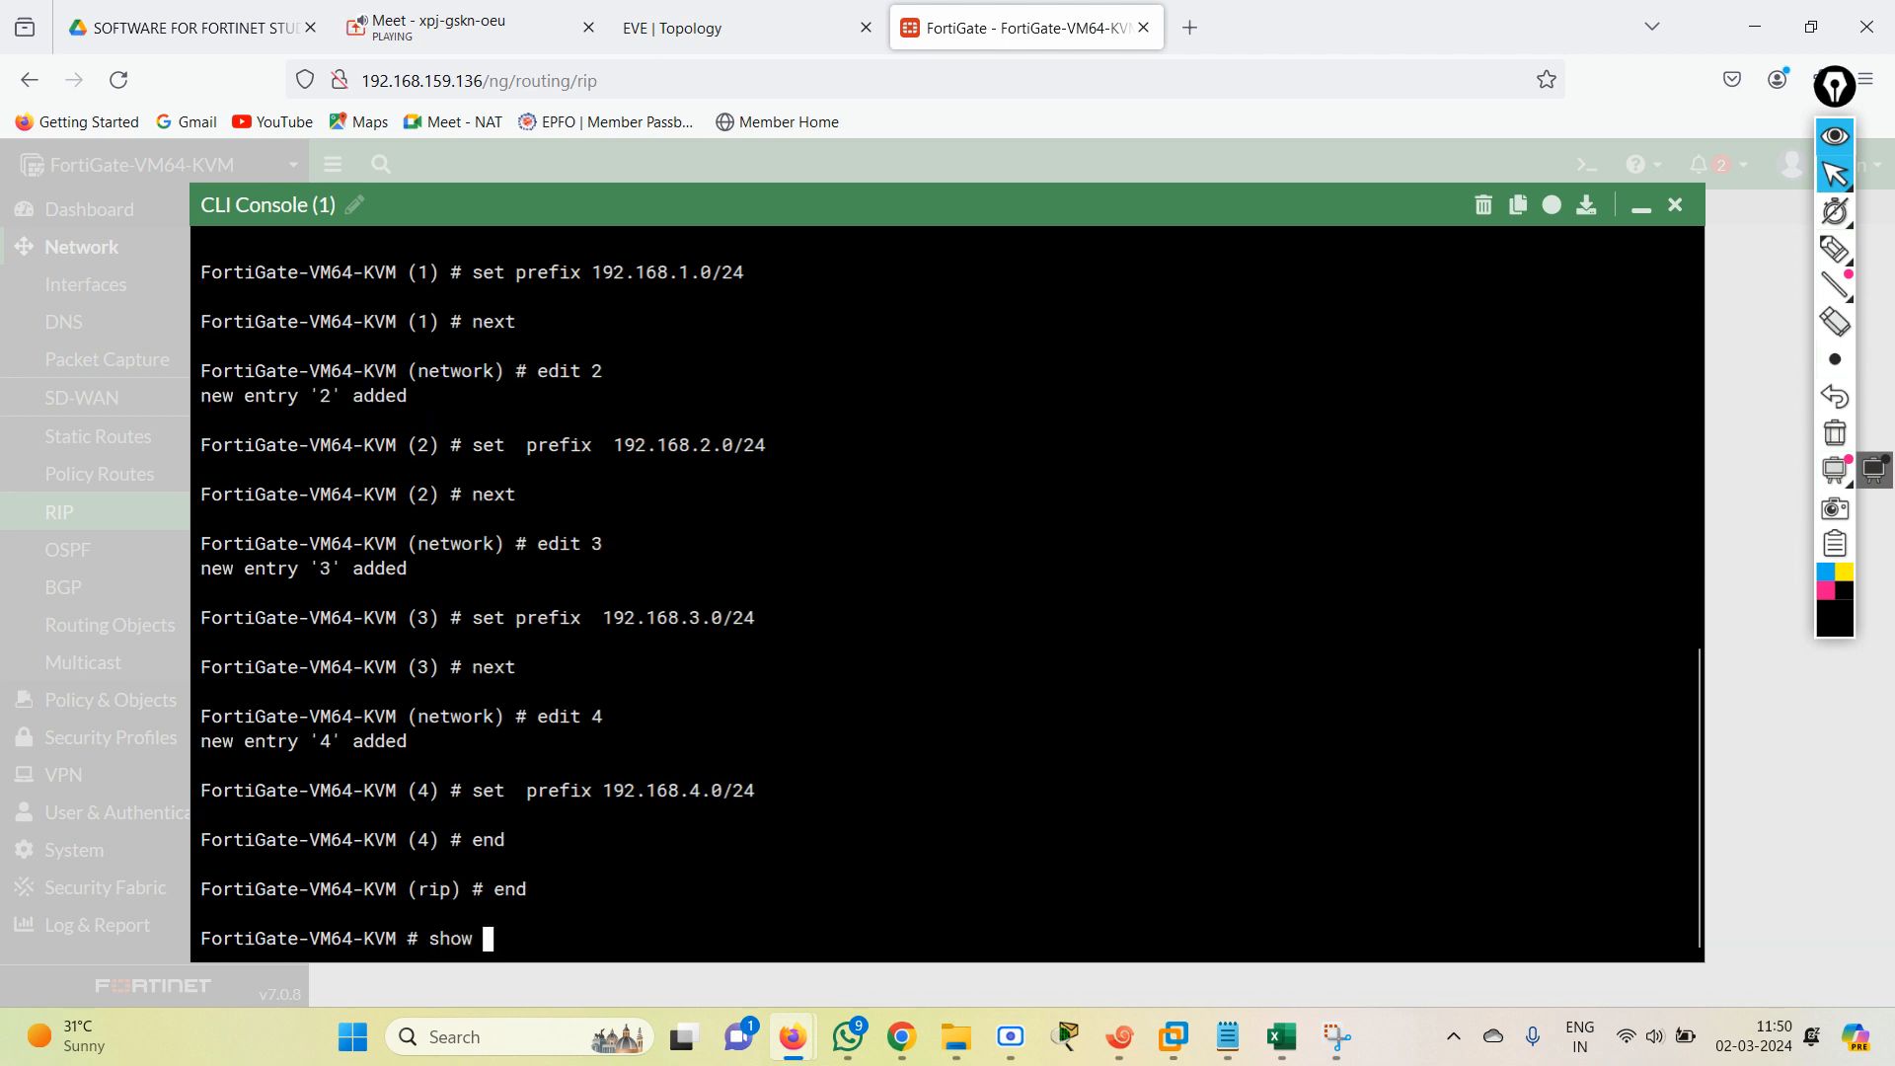
{"action": "type", "text": "system"}
{"action": "key", "text": "BackSpace"}
{"action": "key", "text": "BackSpace"}
{"action": "key", "text": "BackSpace"}
{"action": "key", "text": "BackSpace"}
{"action": "key", "text": "BackSpace"}
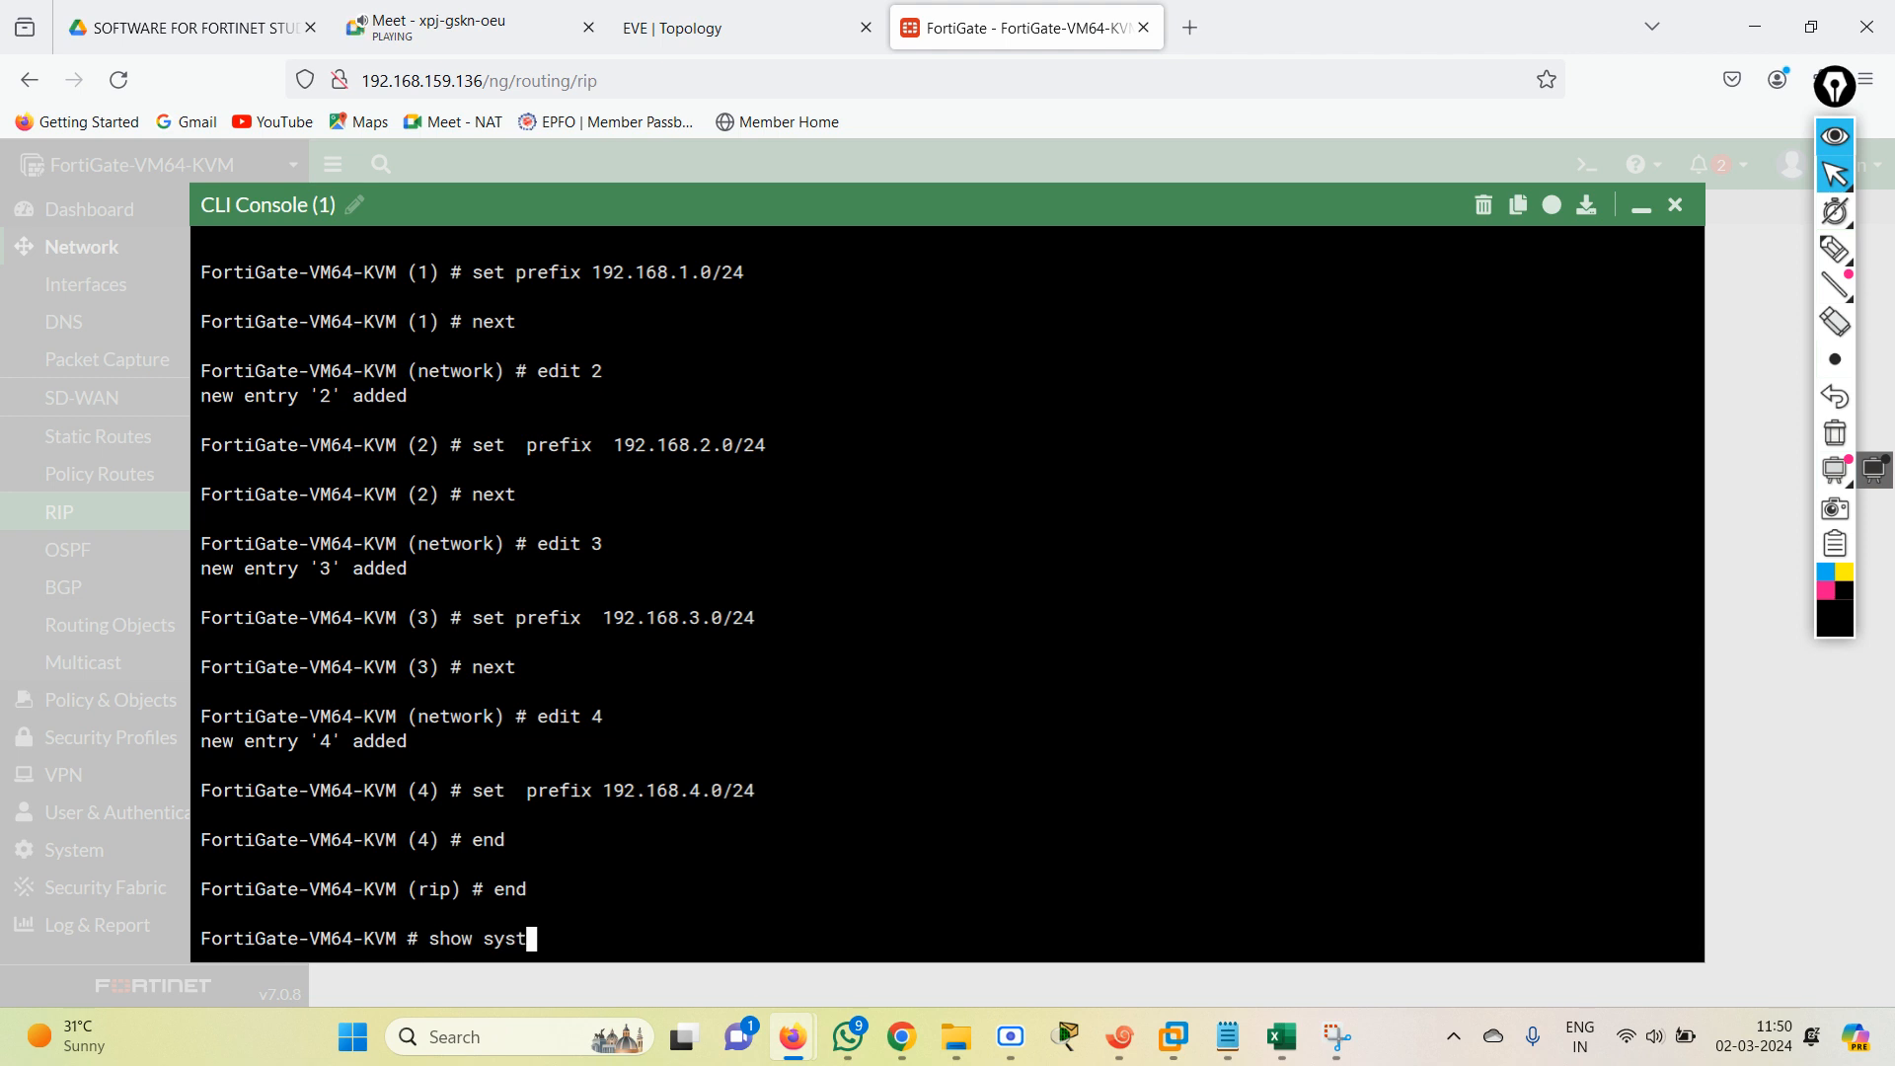
{"action": "key", "text": "BackSpace"}
{"action": "key", "text": "BackSpace"}
{"action": "key", "text": "BackSpace"}
{"action": "key", "text": "BackSpace"}
{"action": "key", "text": "BackSpace"}
{"action": "key", "text": "BackSpace"}
Display the RIP routes with "get router info routing-table rip".
{"action": "type", "text": "get  router  info routing-table d"}
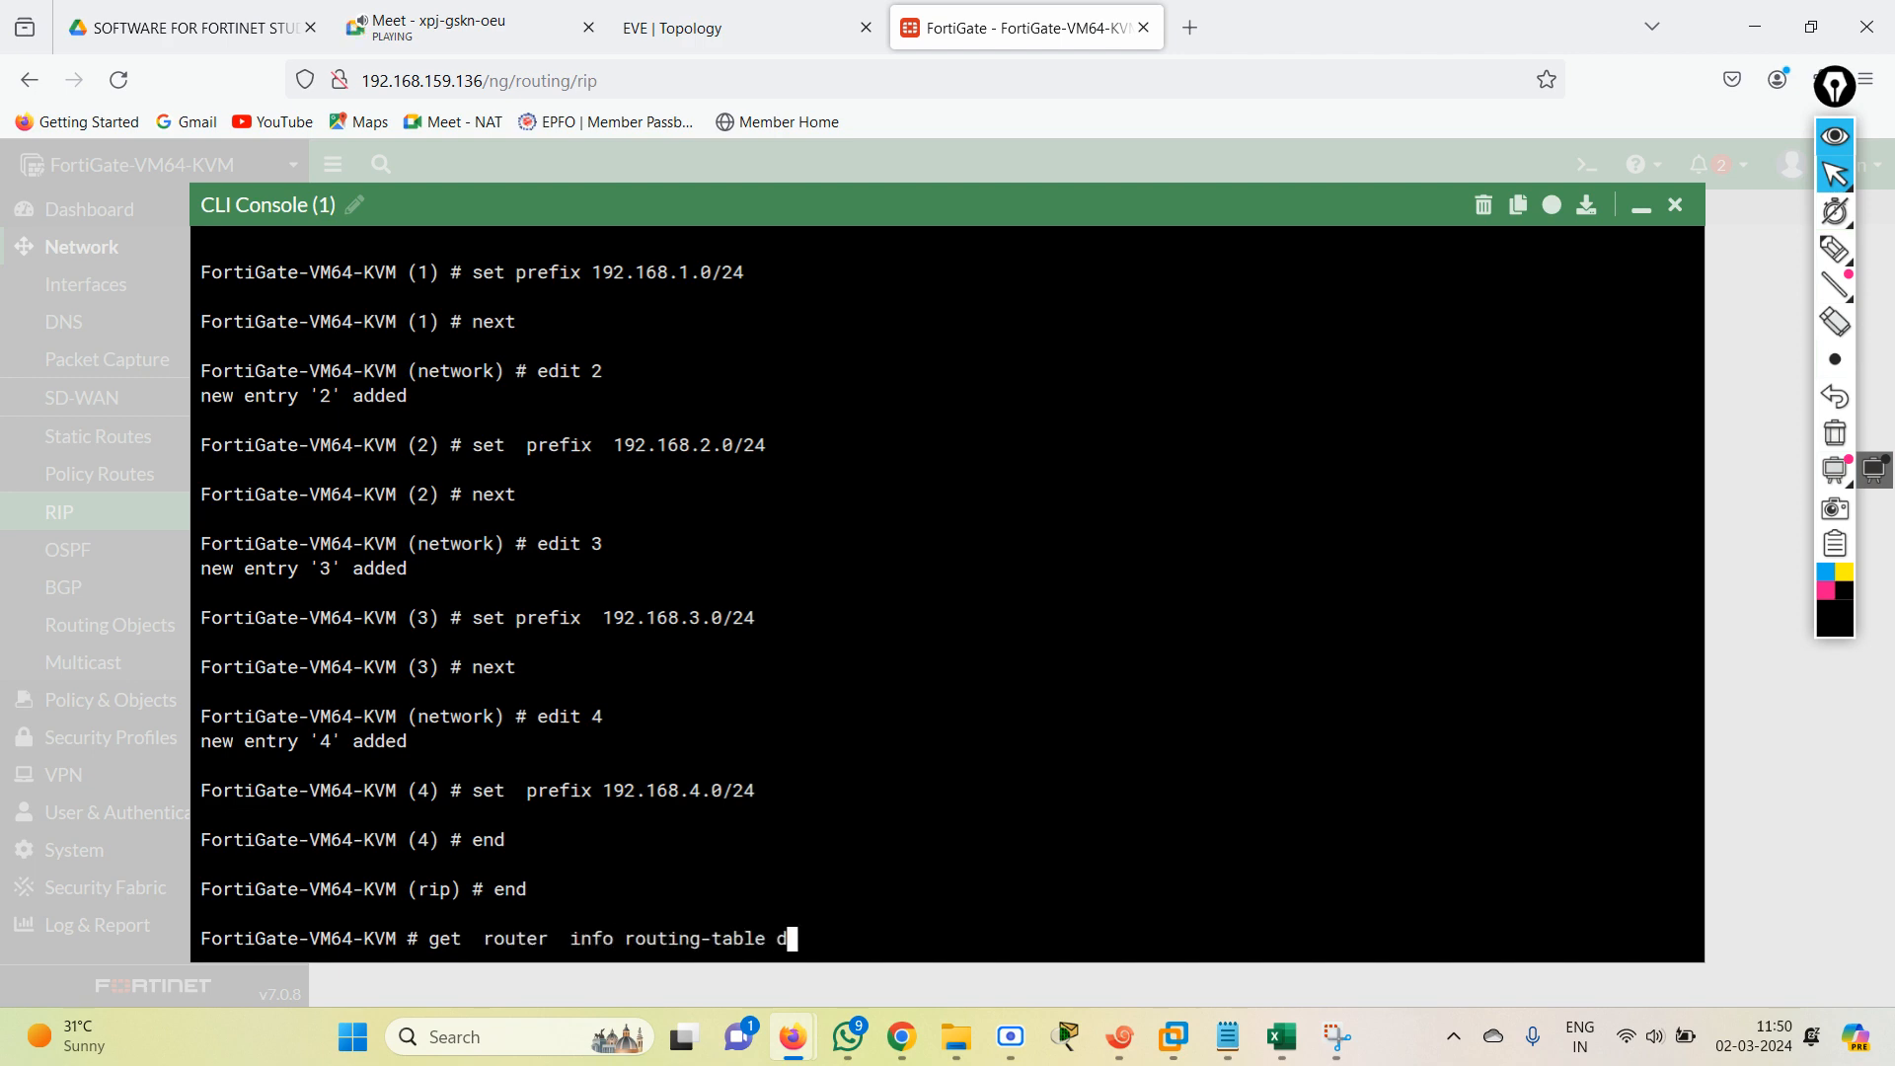
{"action": "type", "text": "ip"}
{"action": "key", "text": "Return"}
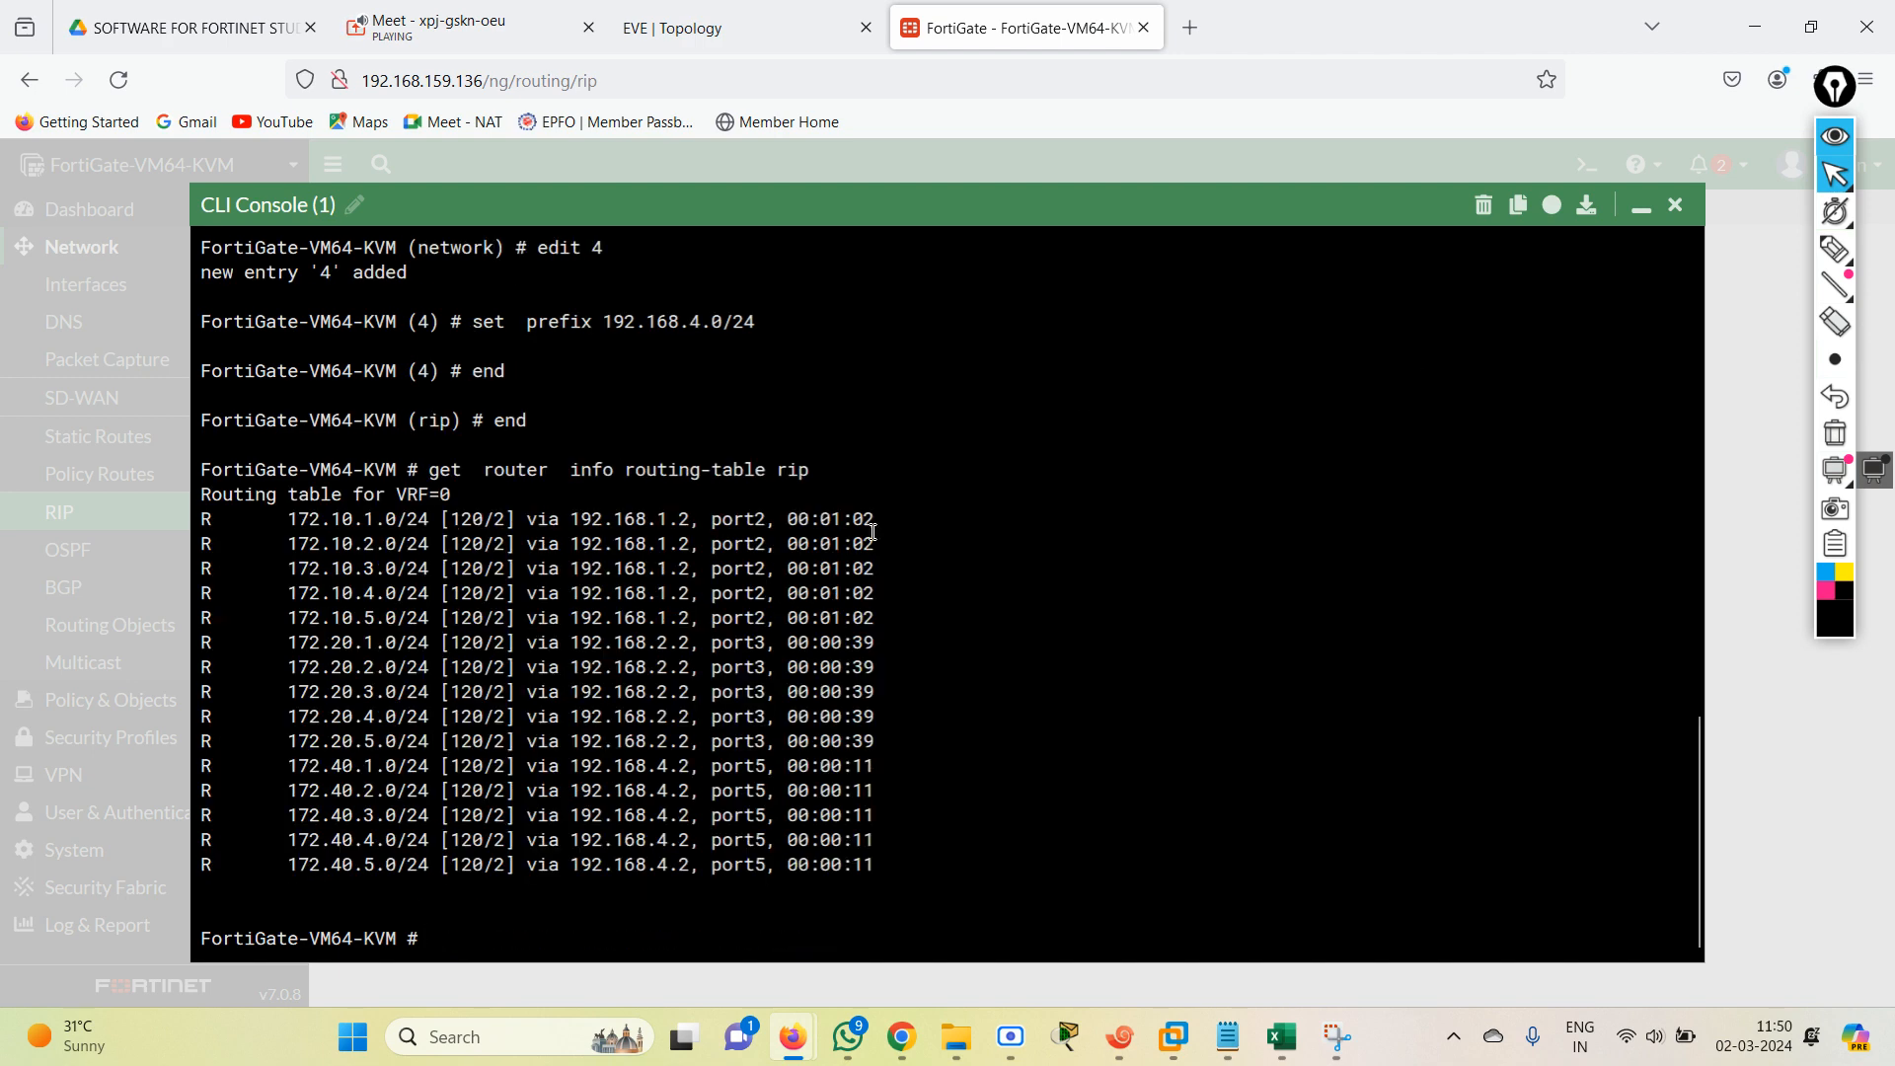
{"action": "key", "text": "Return"}
{"action": "key", "text": "Return"}
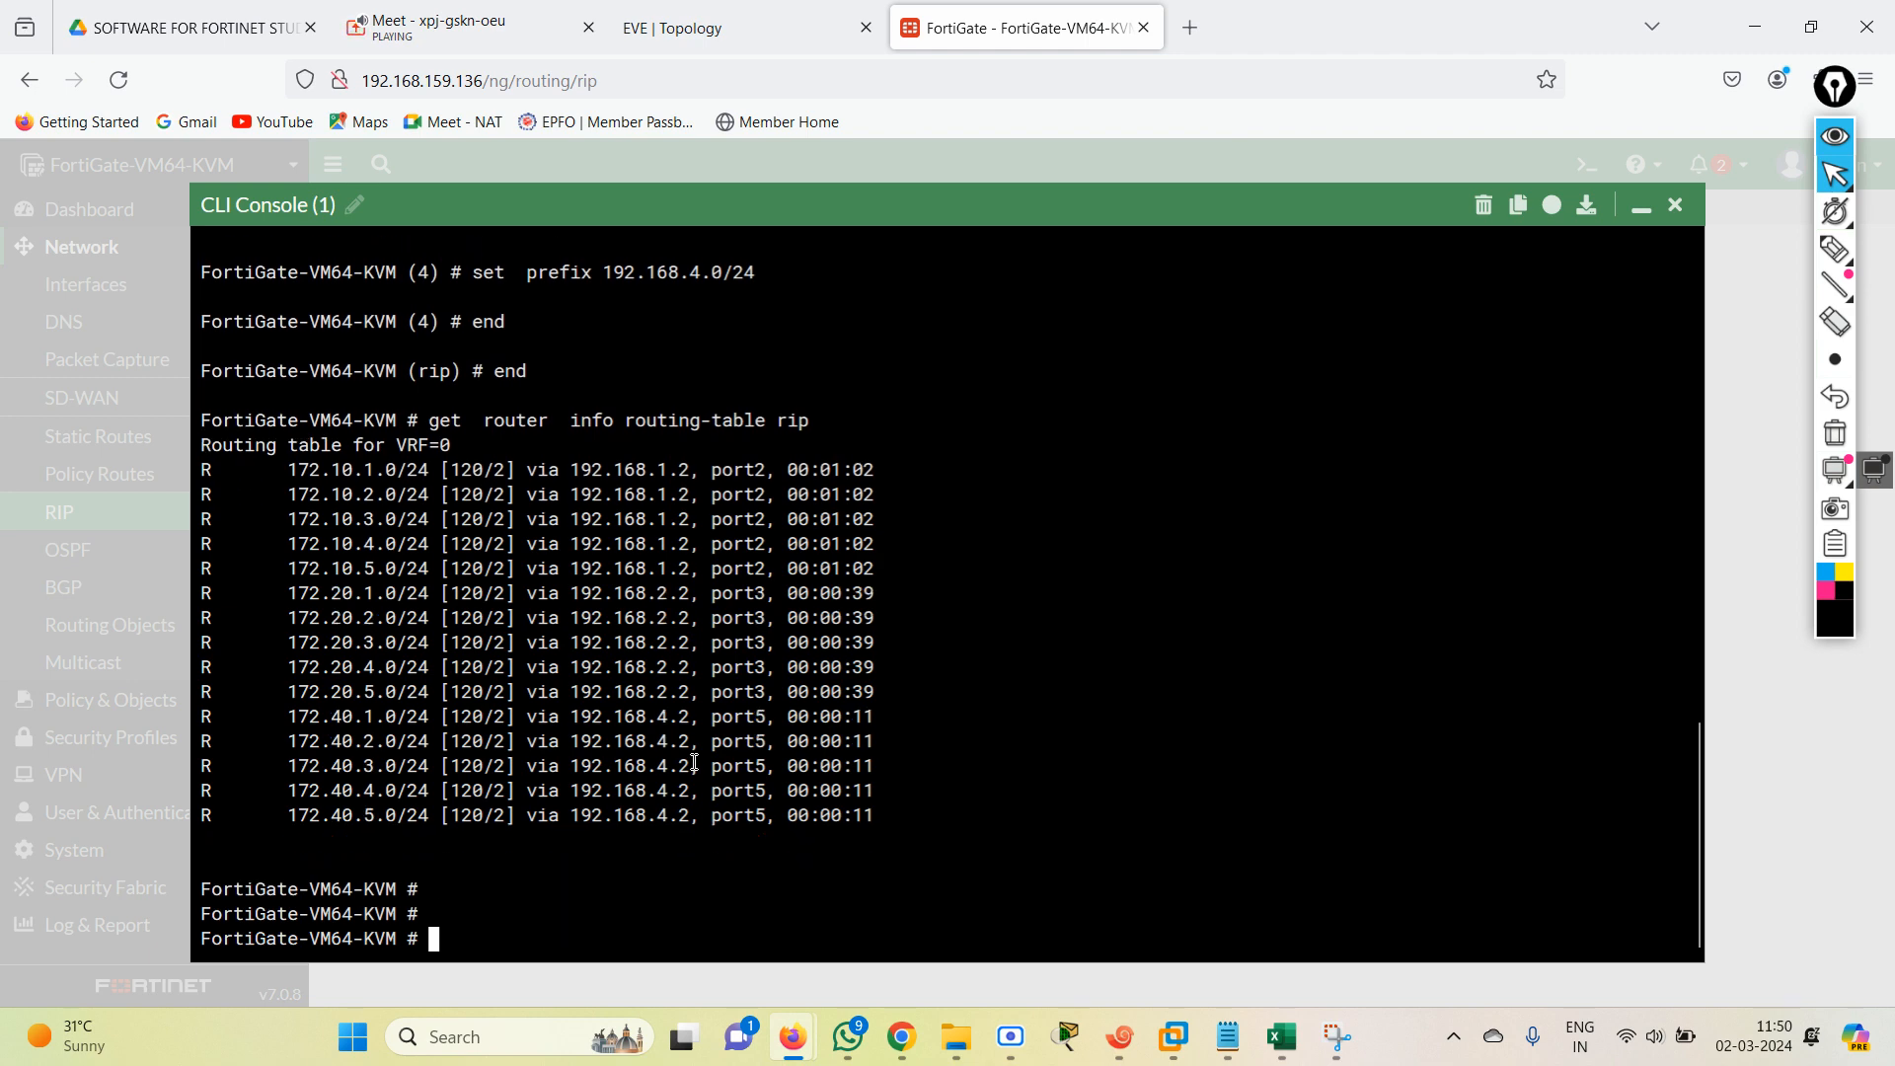
{"action": "key", "text": "Return"}
{"action": "key", "text": "Return"}
{"action": "key", "text": "Return"}
{"action": "key", "text": "Return"}
{"action": "key", "text": "Return"}
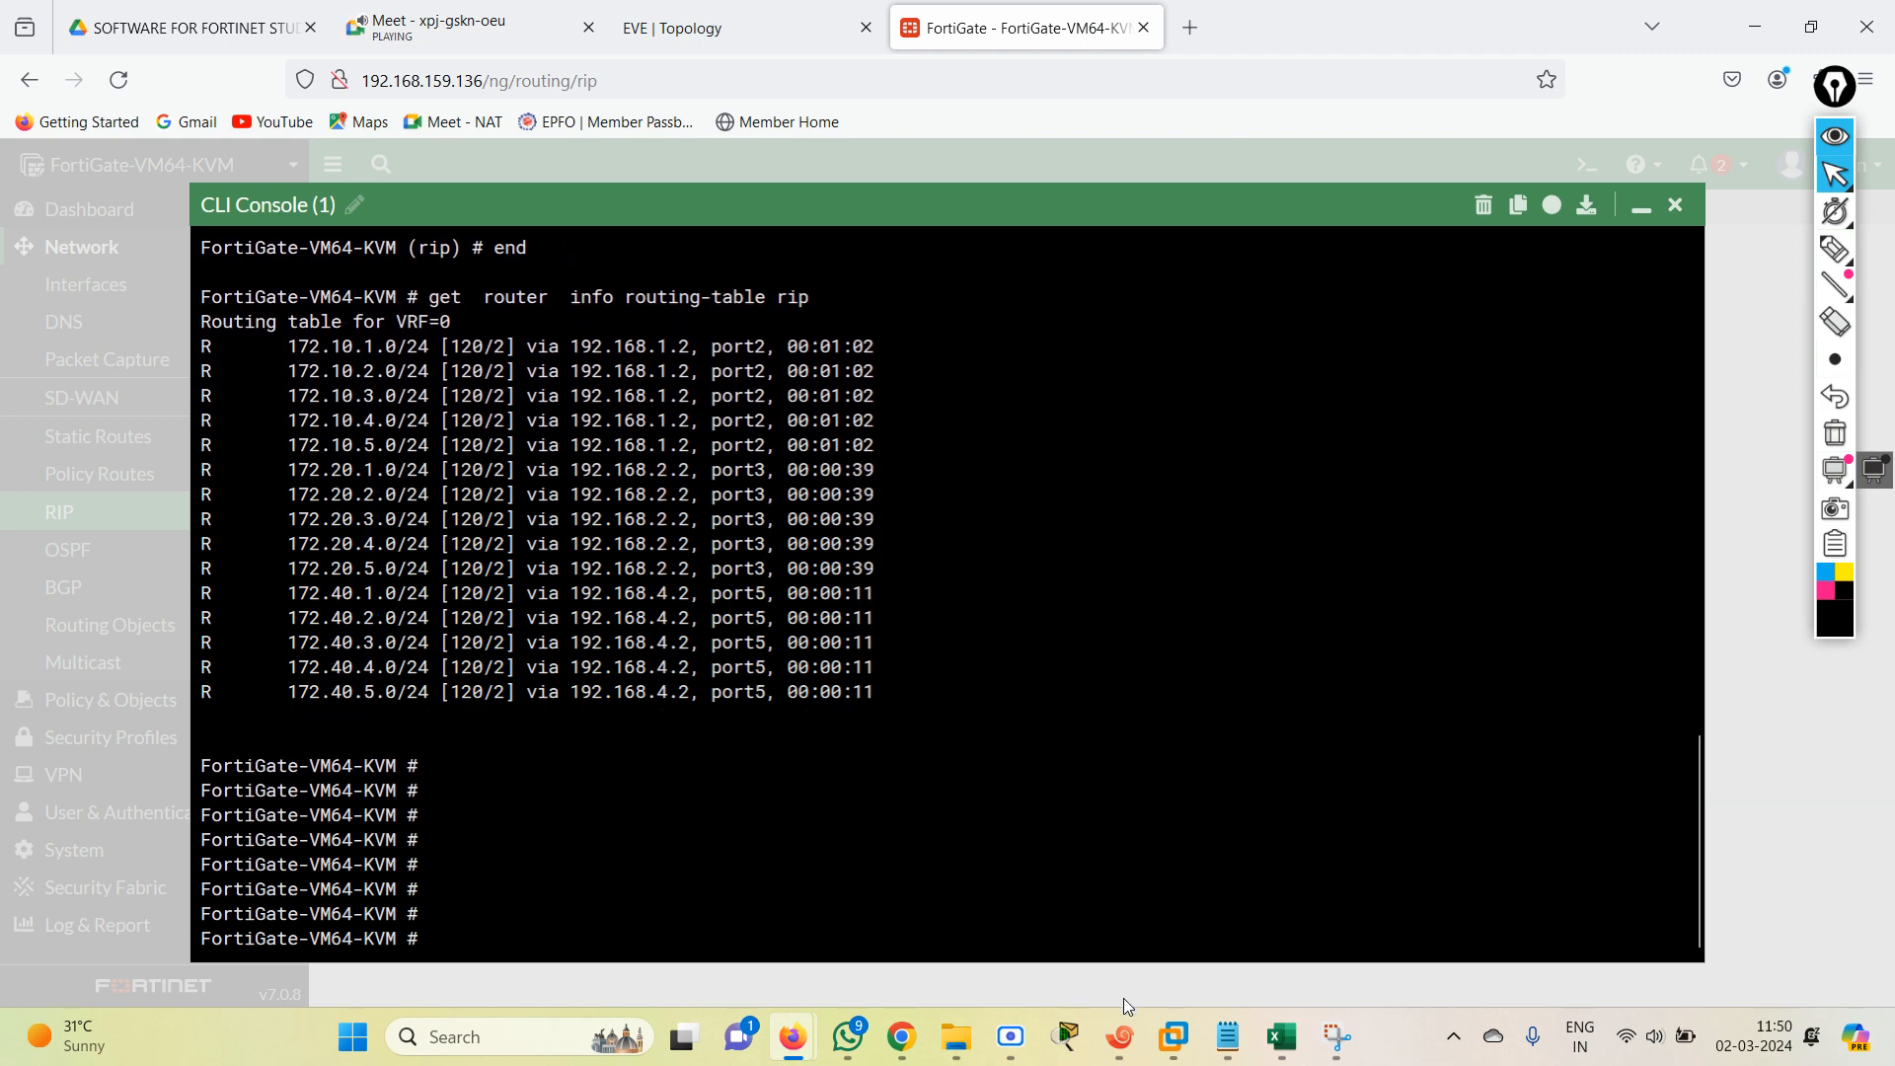
Review the RIP CLI mode network commands and the policy, redistribution and distribute-list sections in the RIP CONFIG 2 notes in Notepad.
{"action": "left_click", "coordinate": [1227, 1036]}
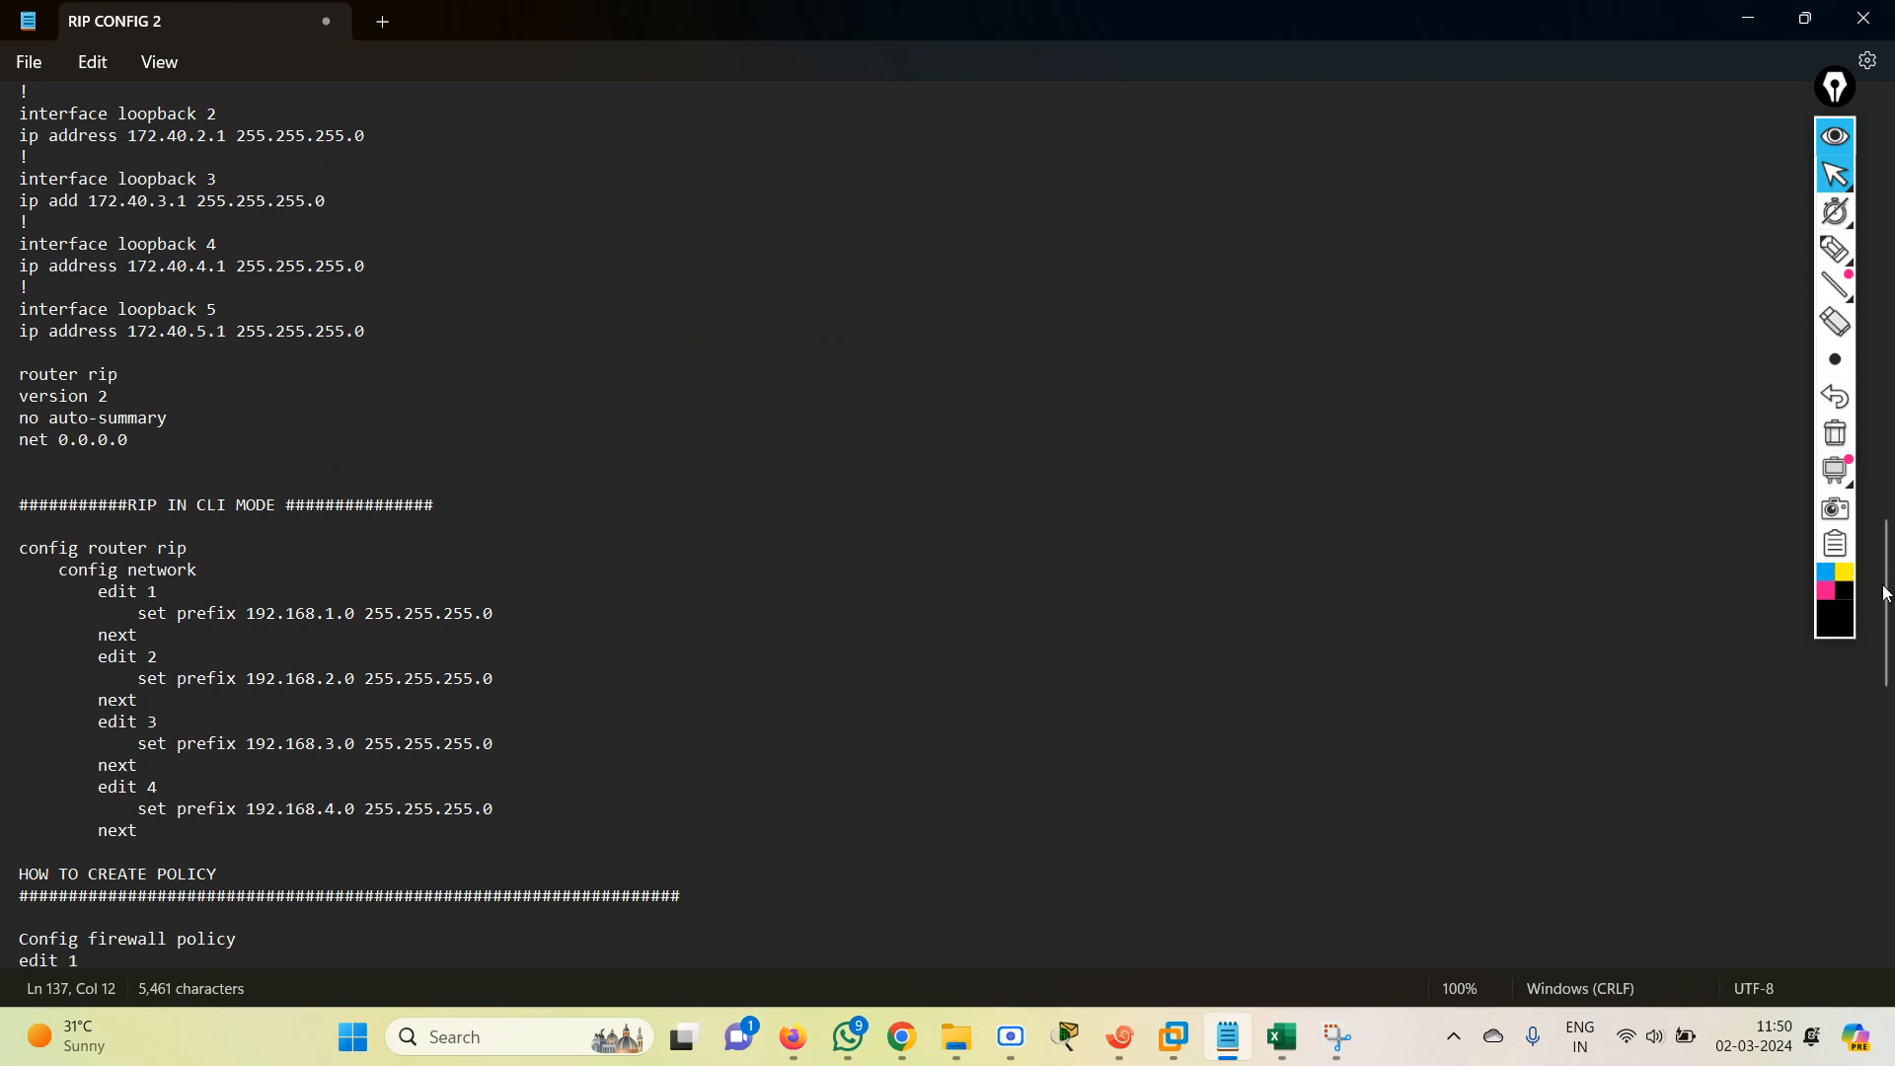
{"action": "scroll", "coordinate": [1887, 632], "scroll_direction": "down", "scroll_amount": 5}
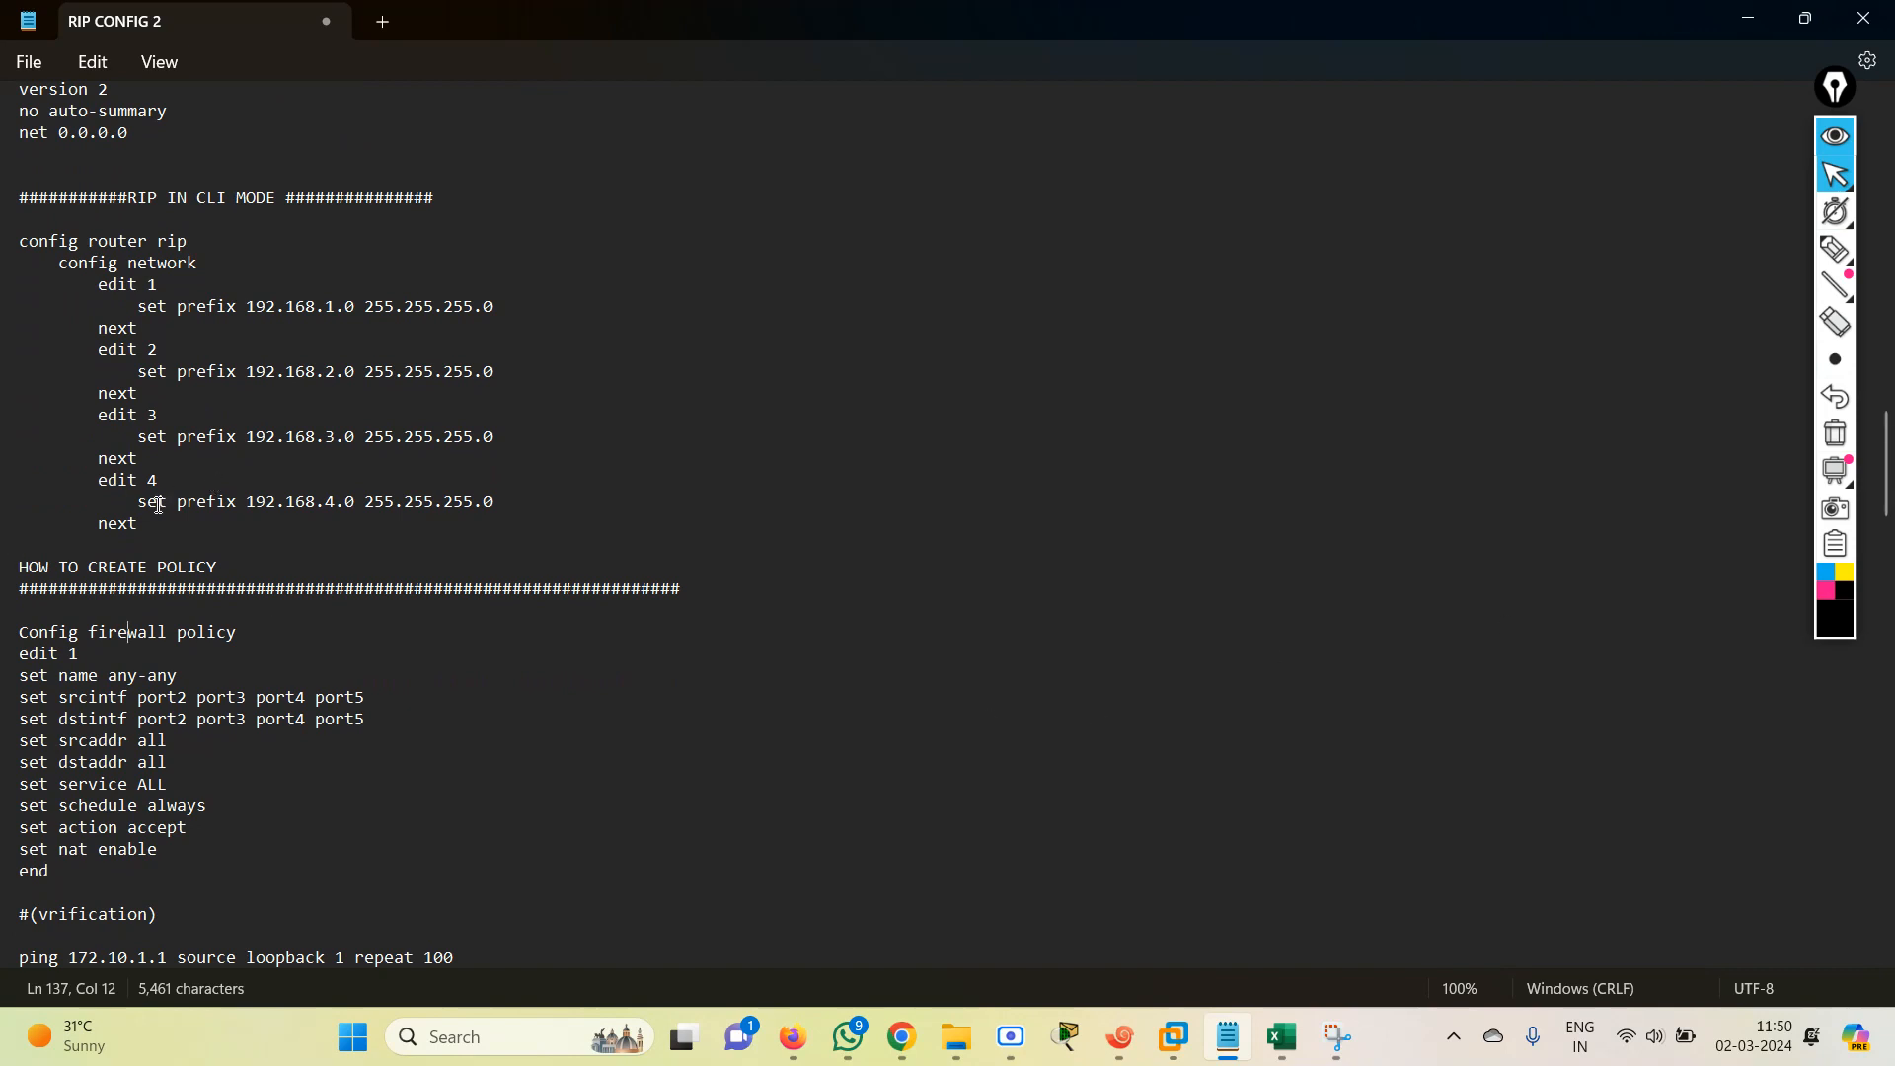
{"action": "left_click_drag", "start_coordinate": [35, 238], "coordinate": [203, 258]}
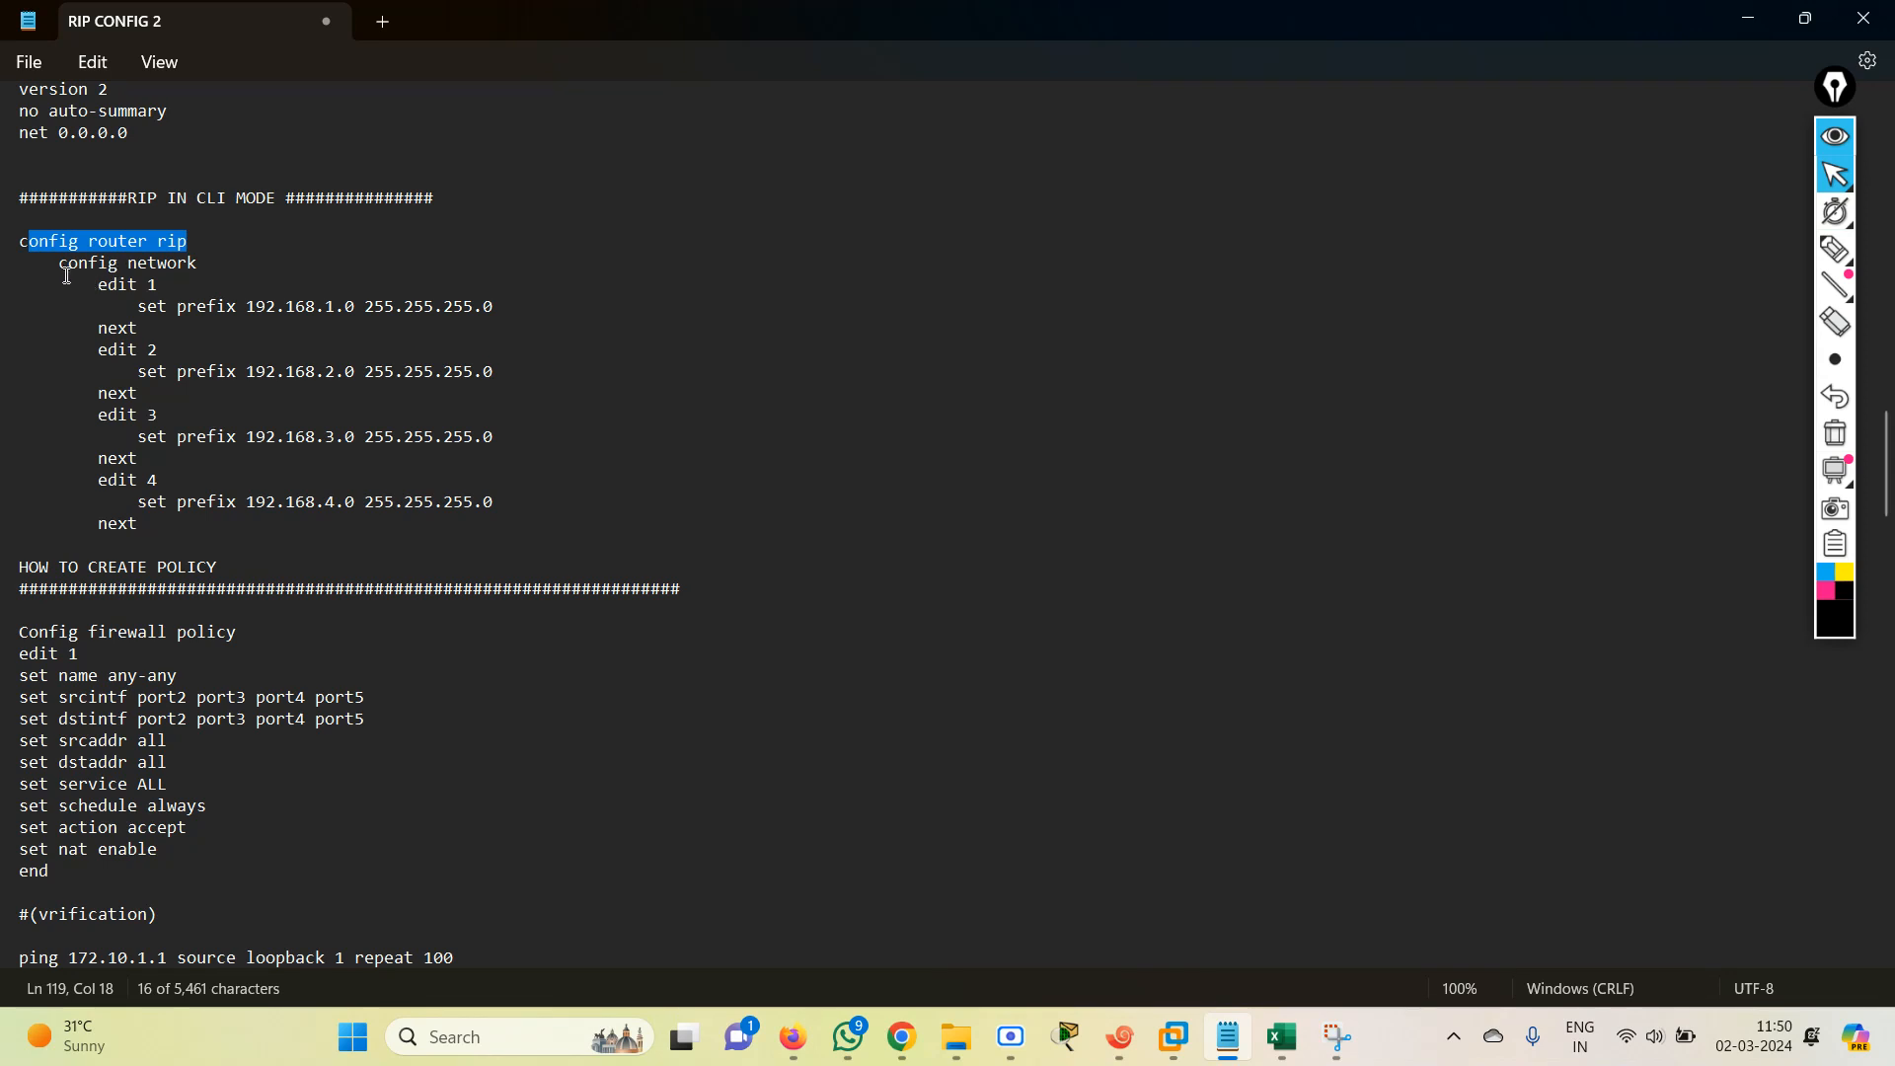
{"action": "left_click_drag", "start_coordinate": [59, 266], "coordinate": [194, 279]}
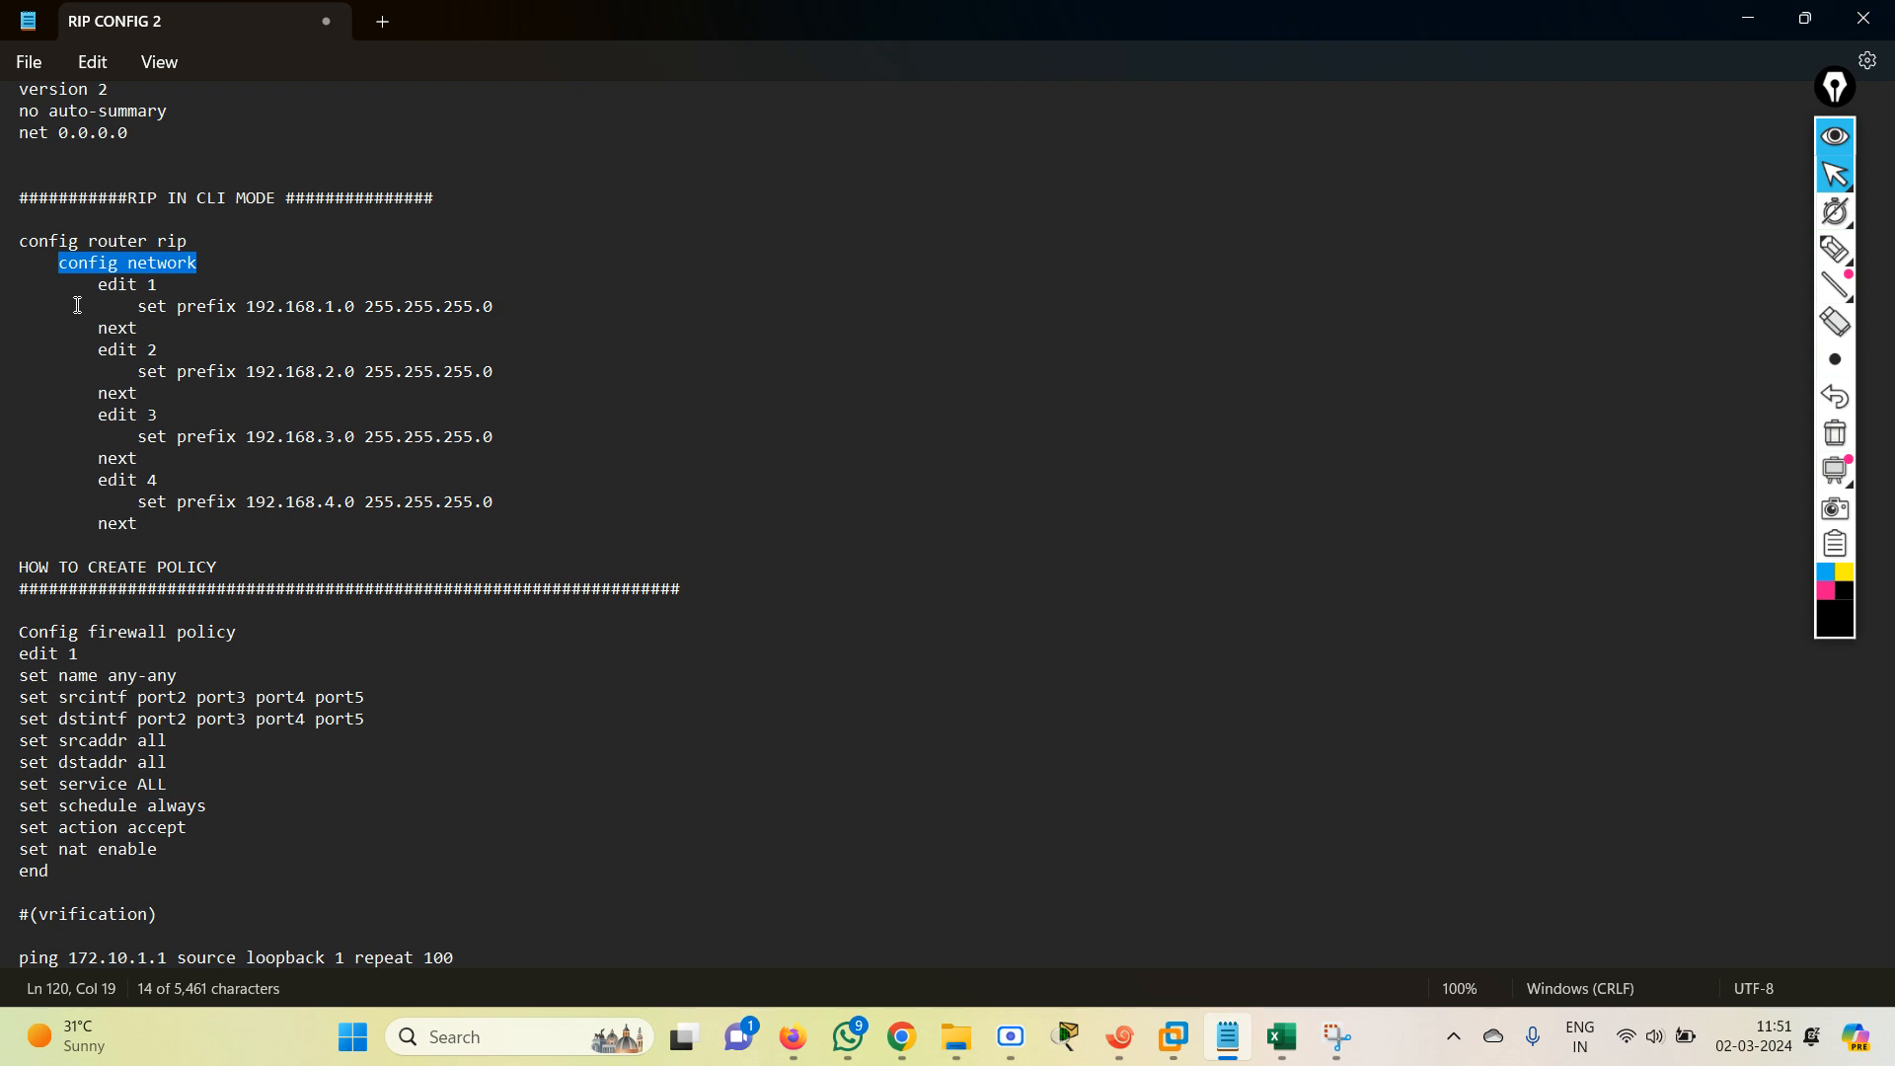
{"action": "left_click_drag", "start_coordinate": [136, 306], "coordinate": [497, 519]}
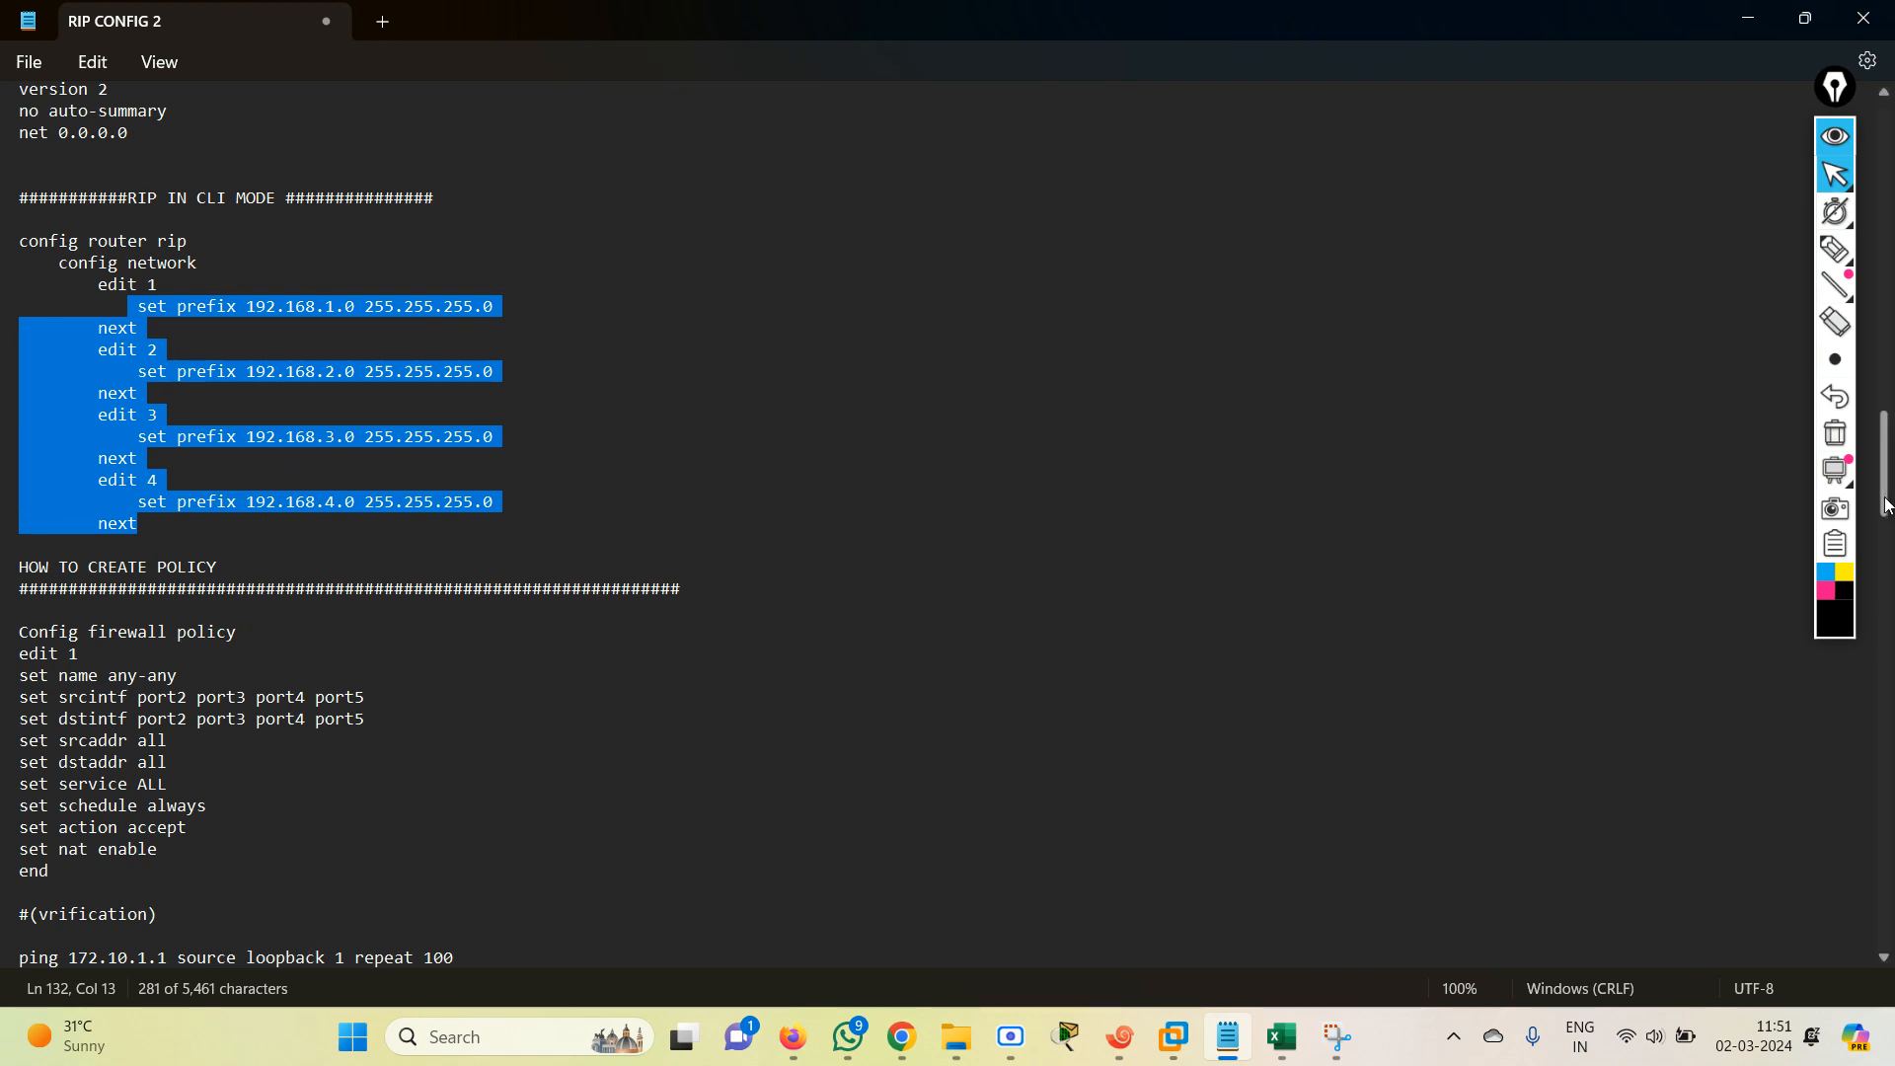
{"action": "scroll", "coordinate": [1889, 558], "scroll_direction": "down", "scroll_amount": 8}
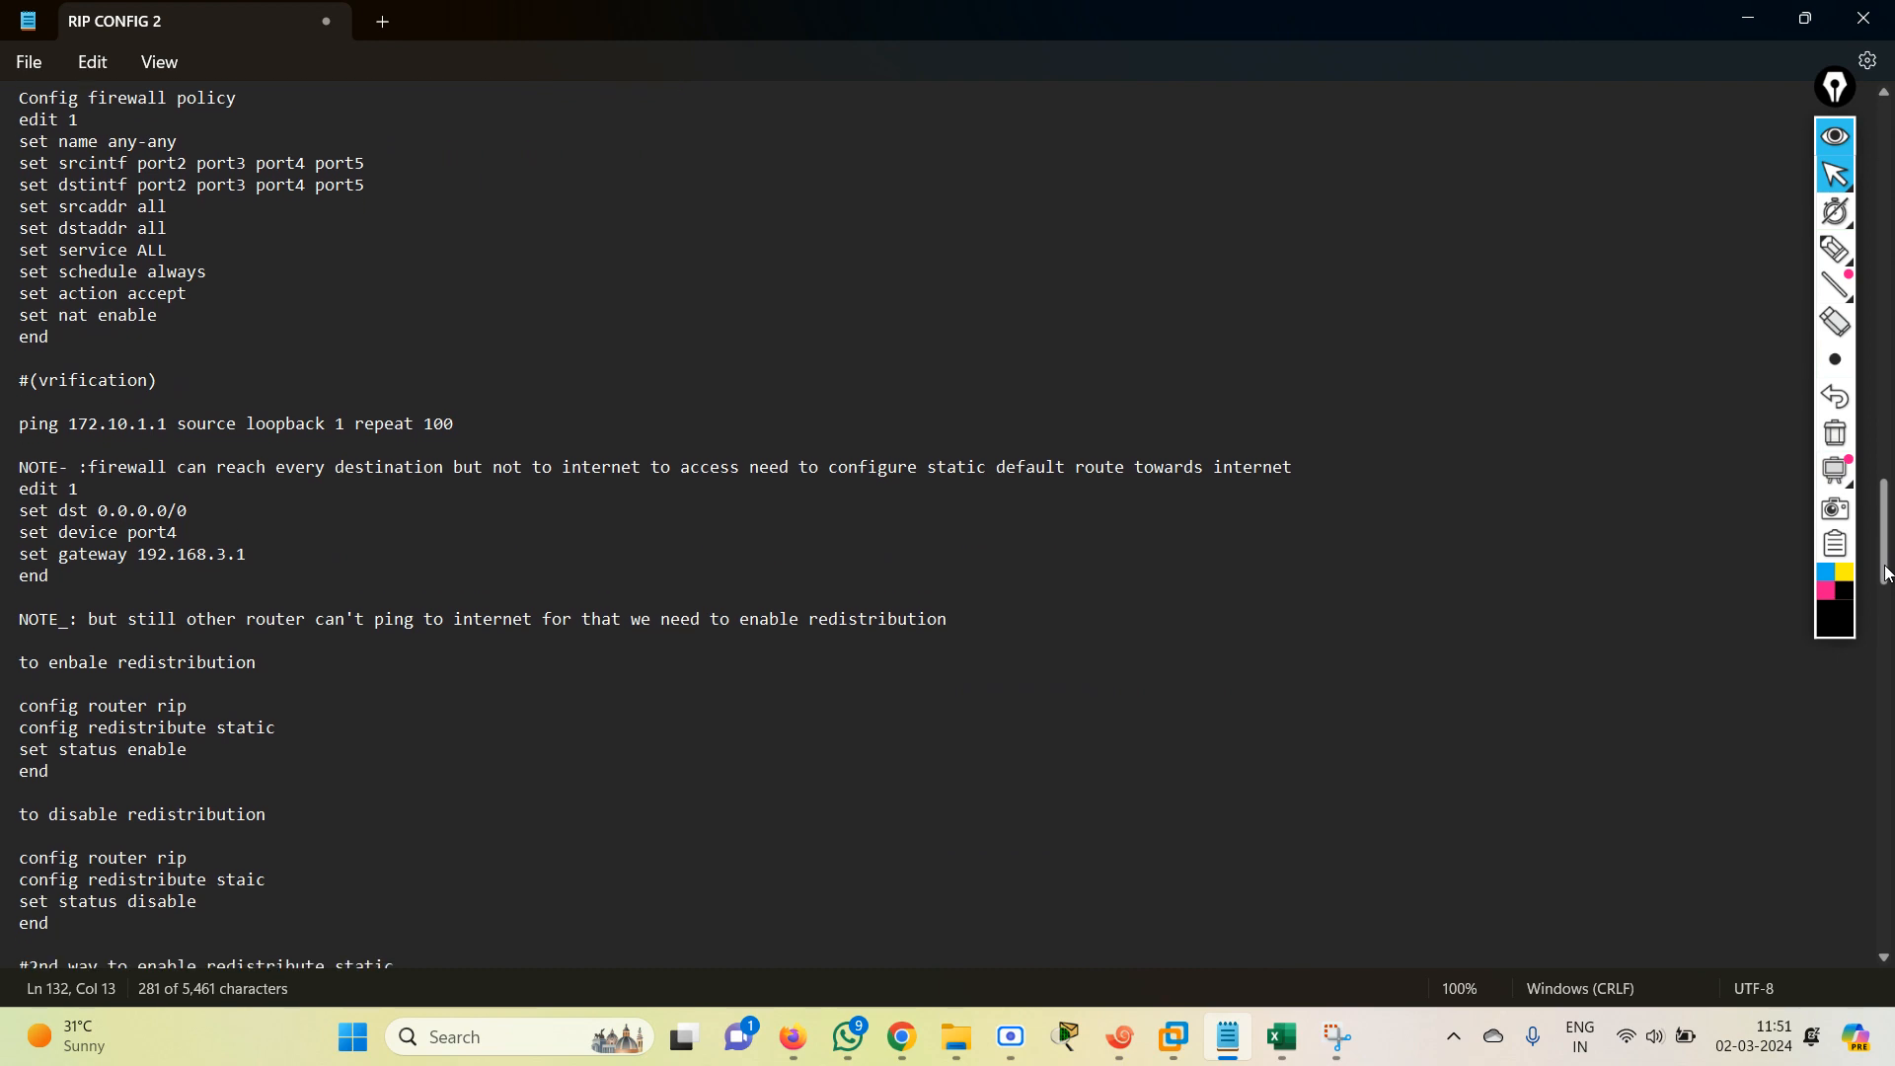
{"action": "left_click_drag", "start_coordinate": [1886, 572], "coordinate": [1890, 824]}
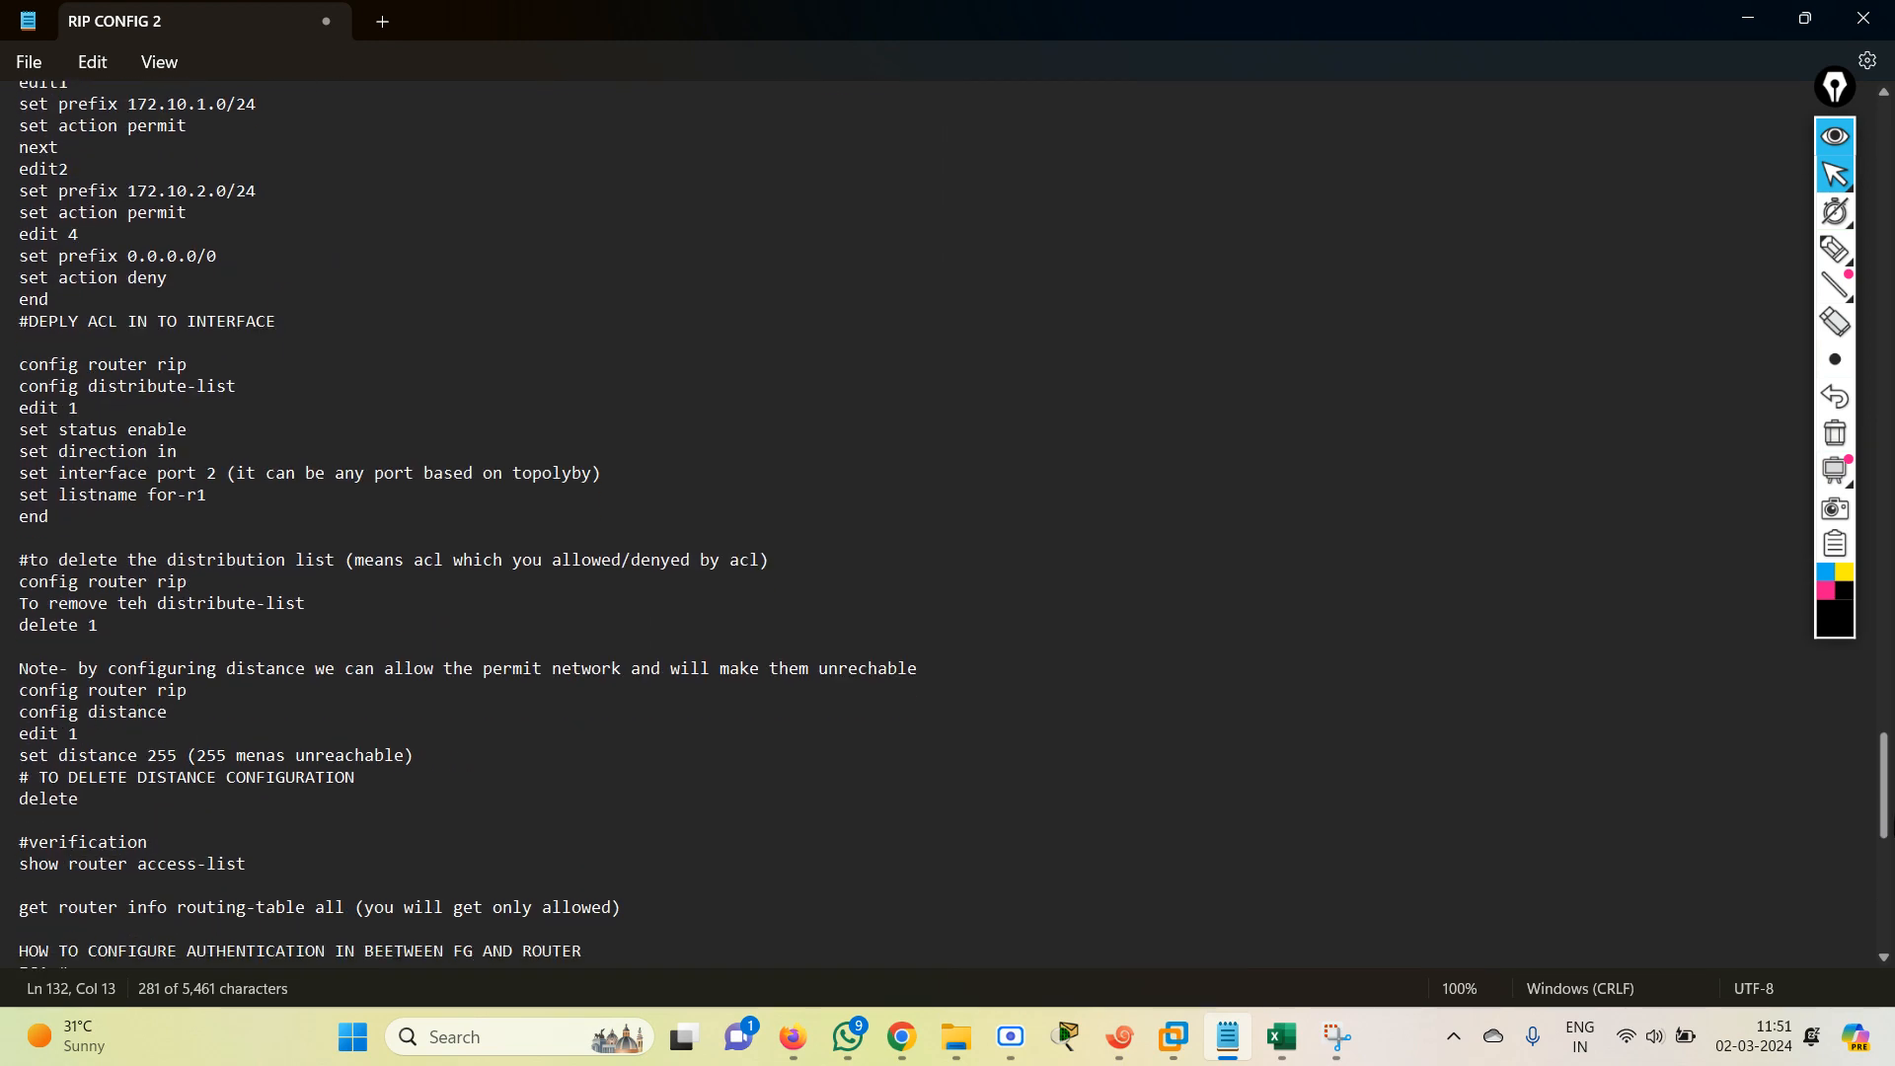
{"action": "left_click", "coordinate": [1748, 17]}
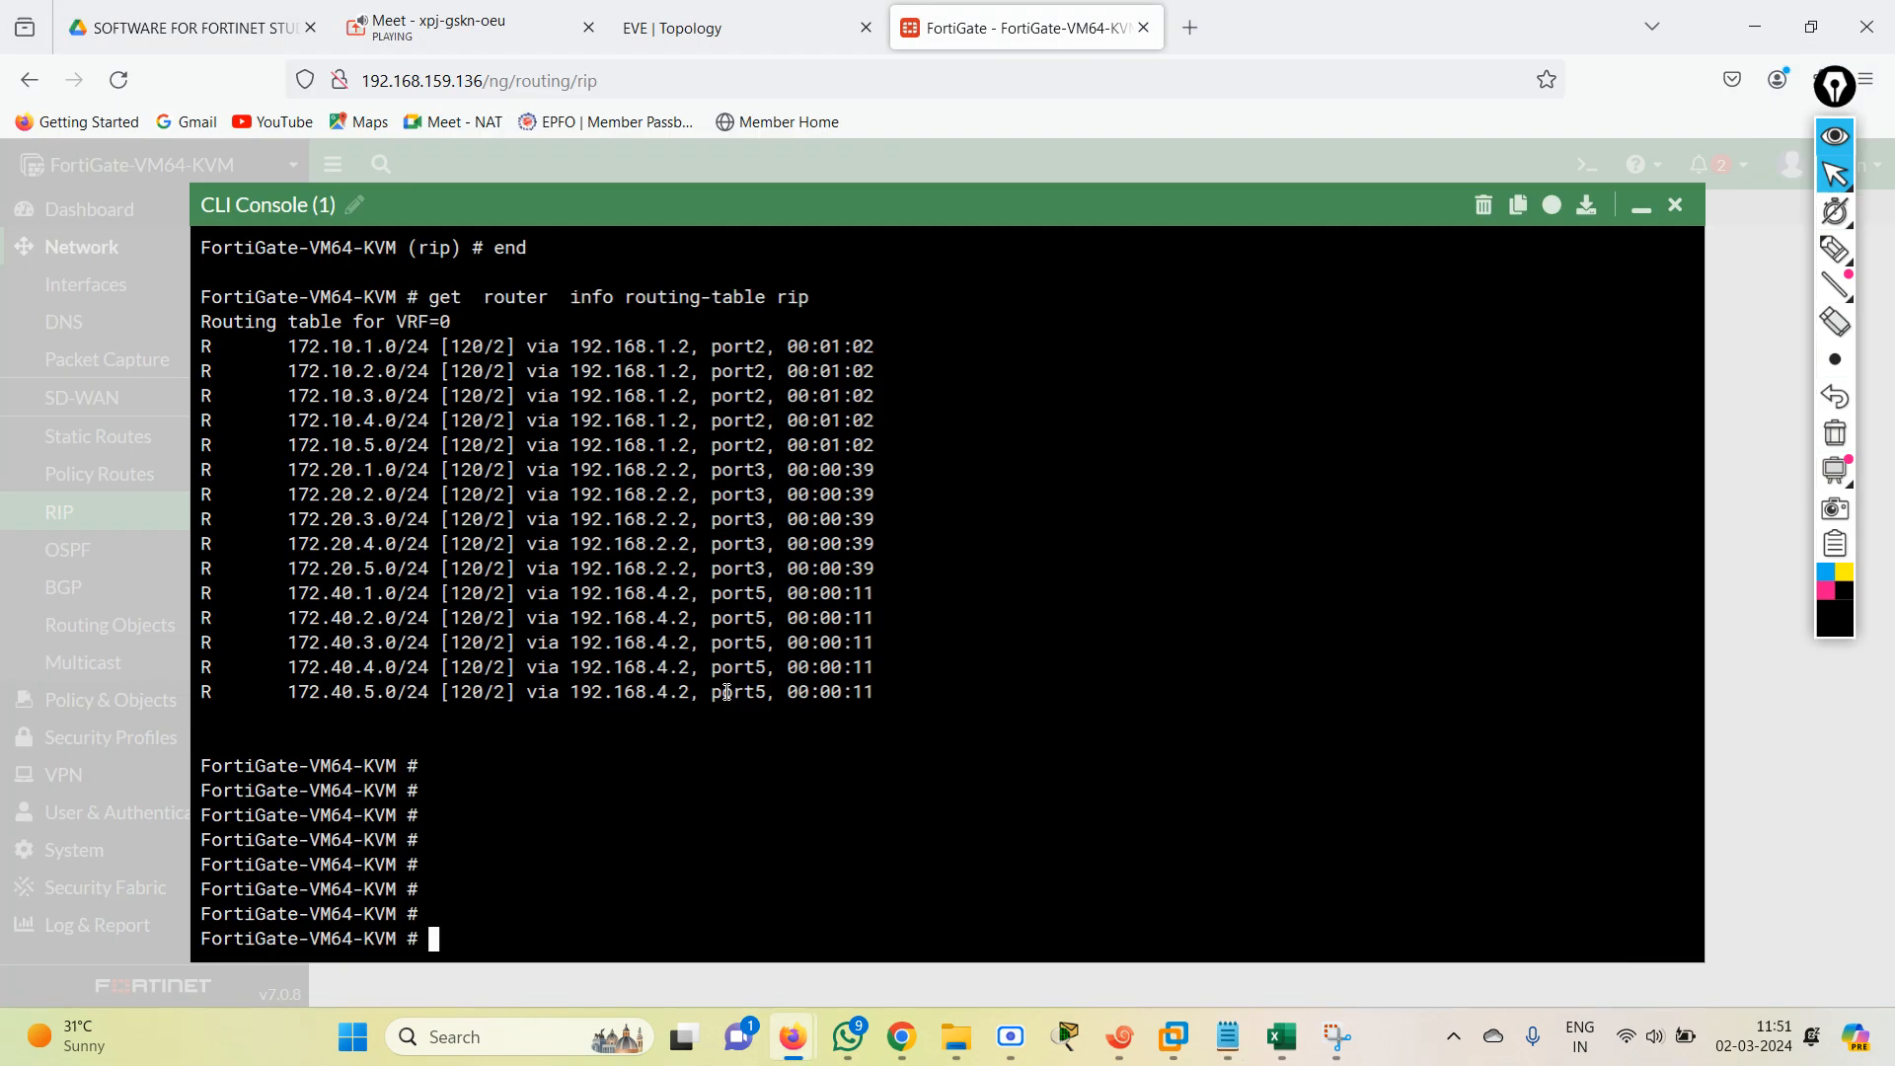
Display the FortiGate RIP configuration with "show router rip" and examine network entries 1 to 4.
{"action": "type", "text": "show router rip"}
{"action": "key", "text": "Return"}
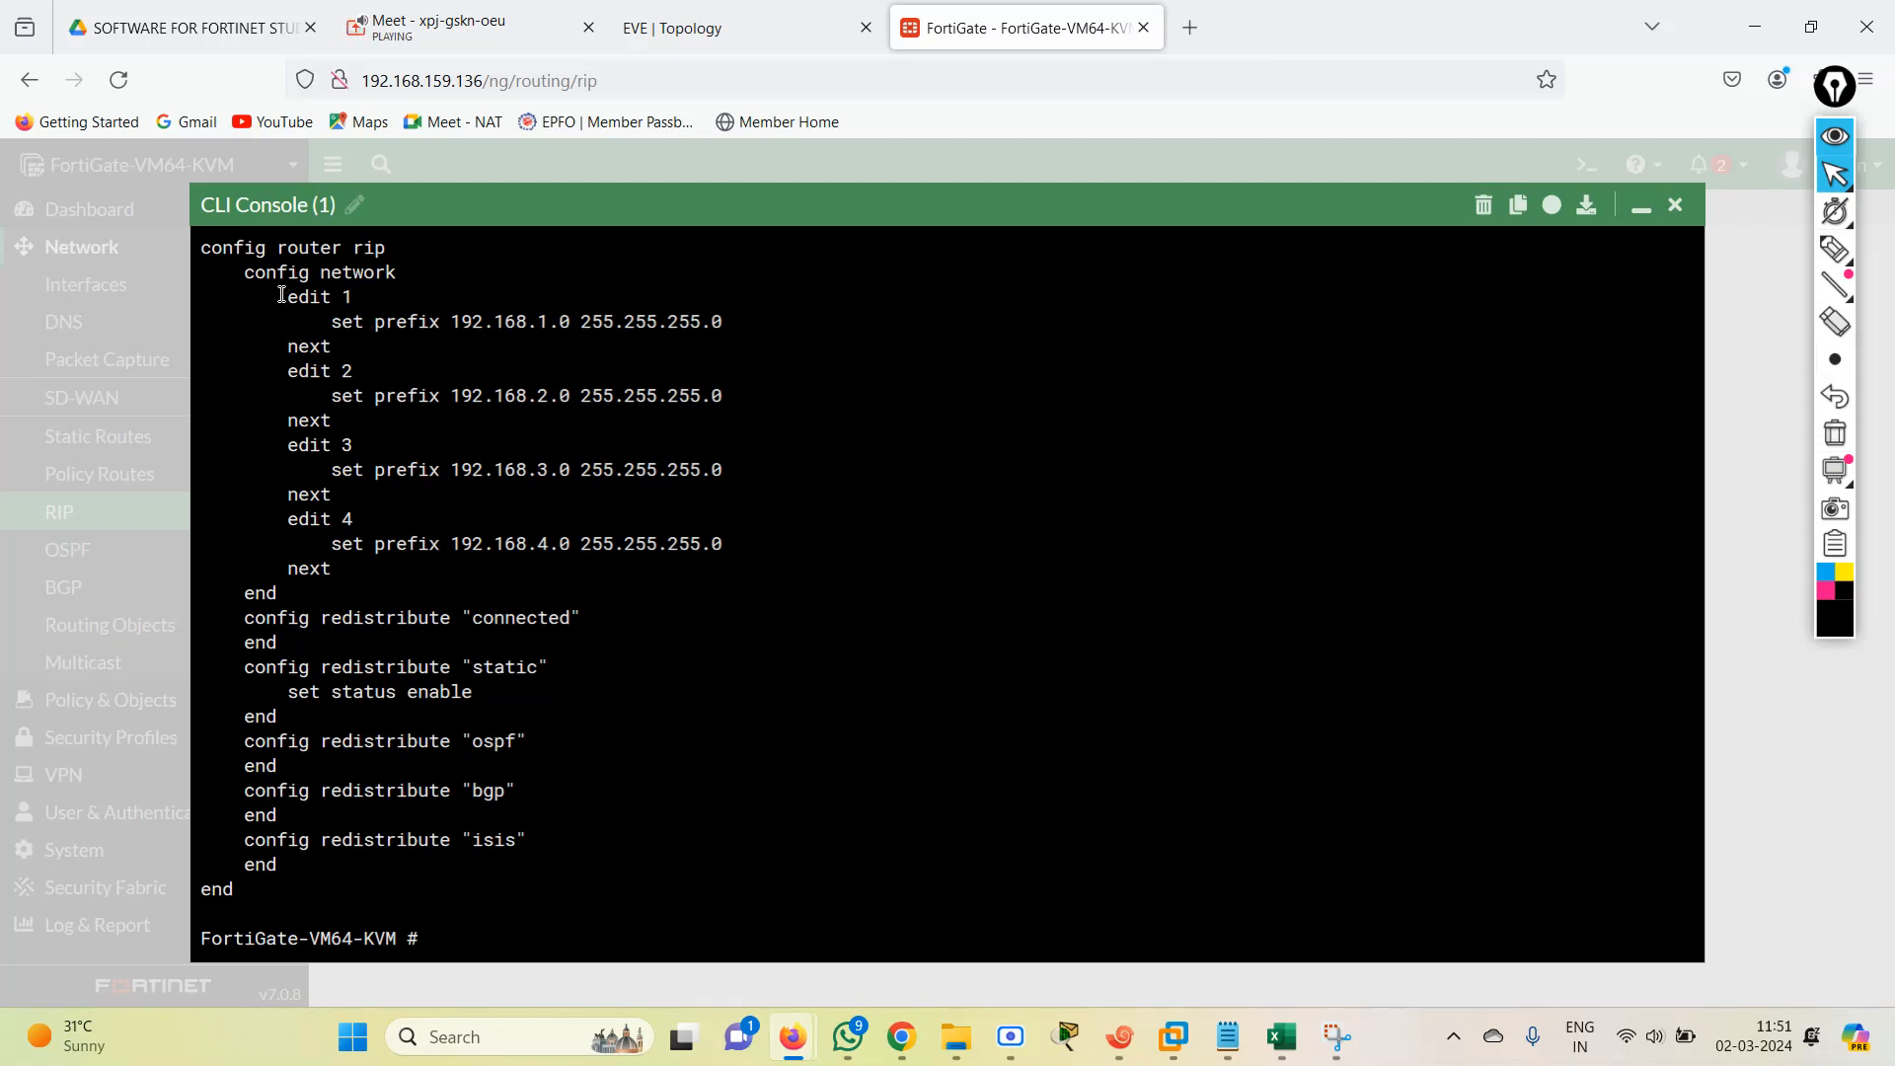
{"action": "left_click_drag", "start_coordinate": [255, 272], "coordinate": [410, 267]}
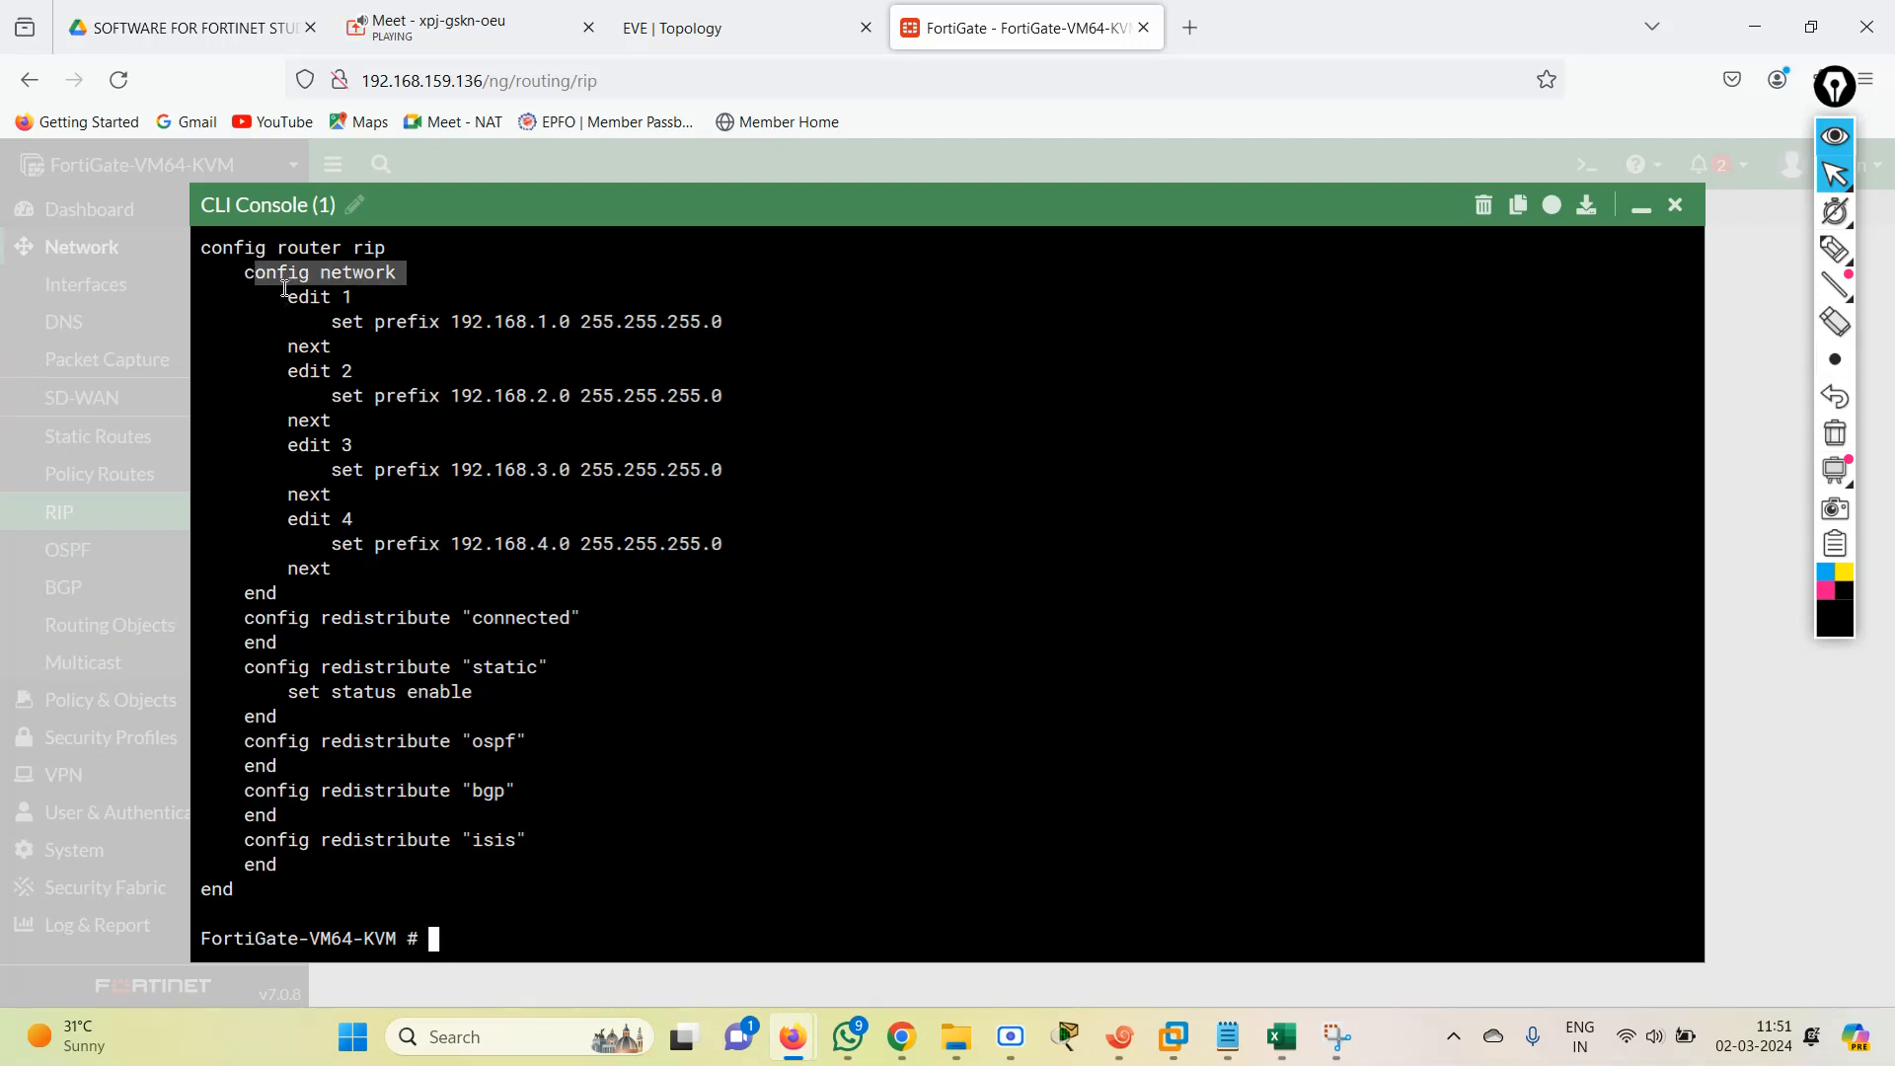
{"action": "left_click_drag", "start_coordinate": [277, 296], "coordinate": [746, 328]}
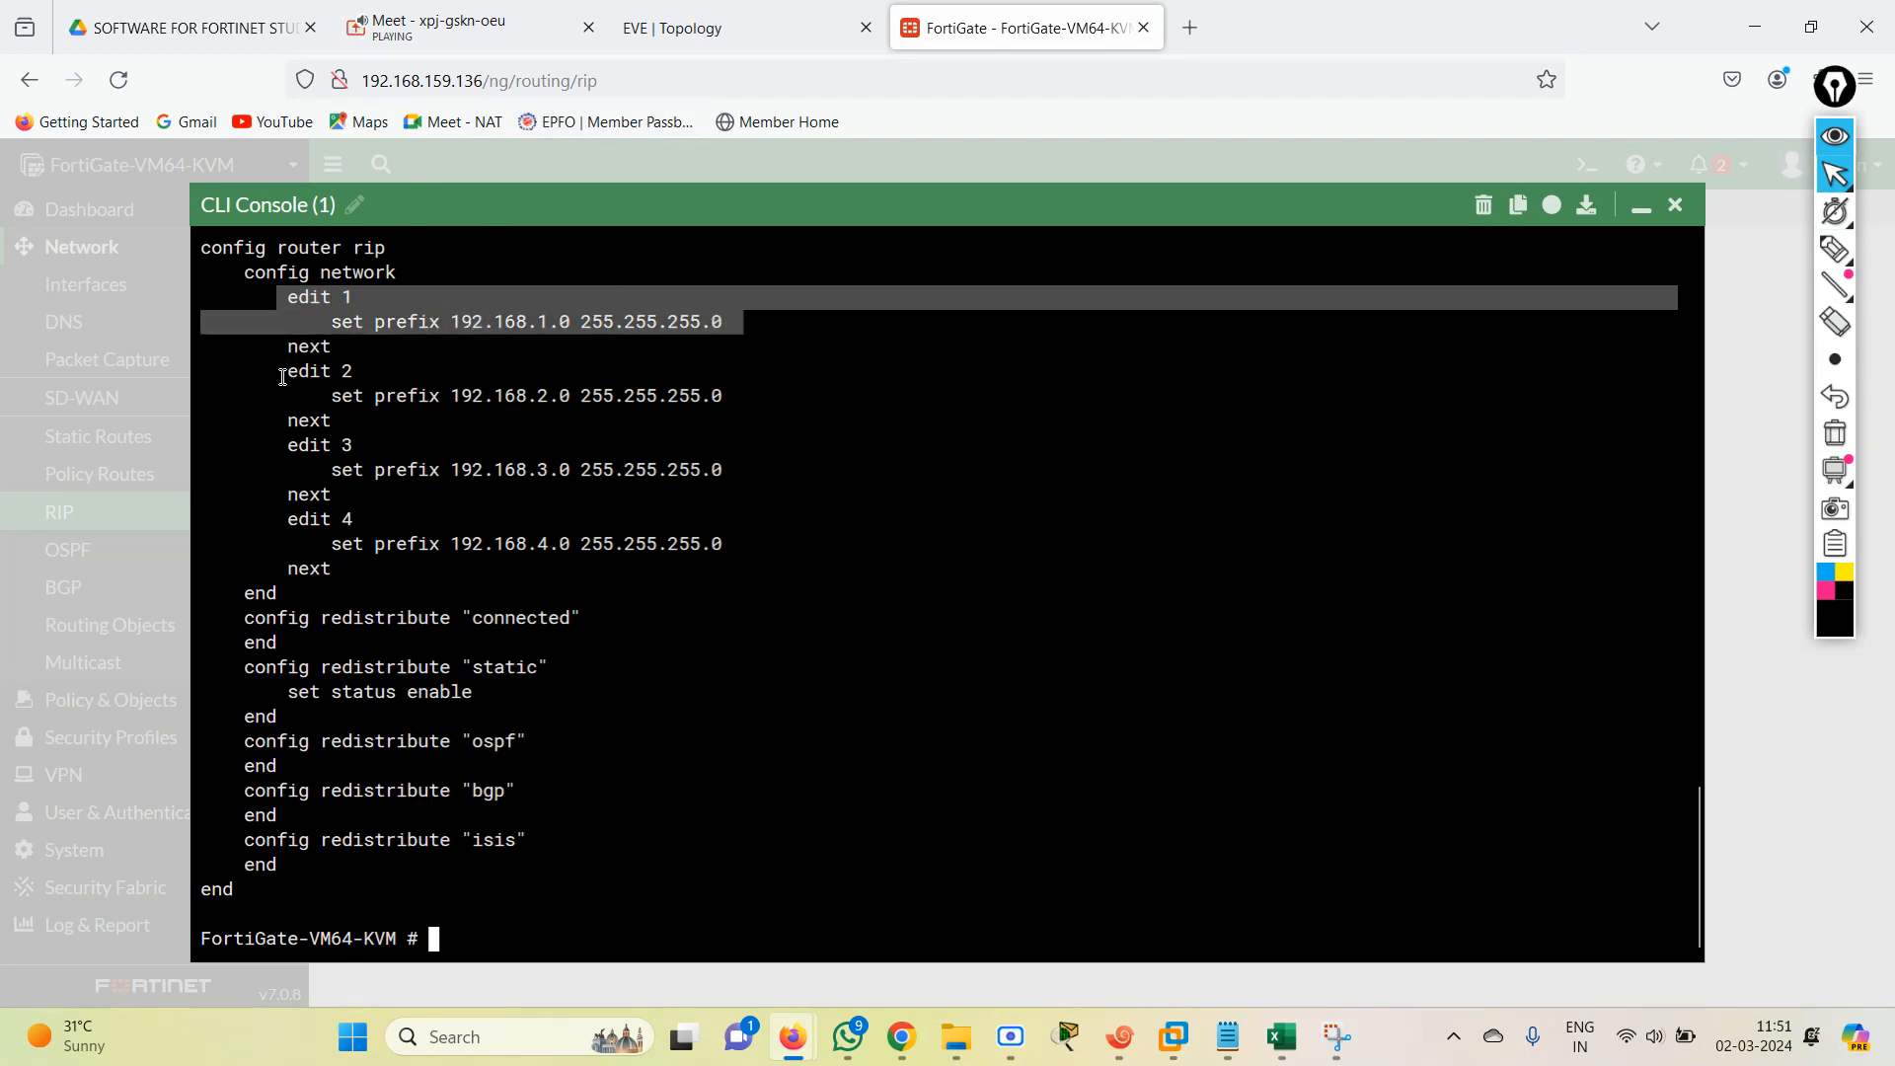
{"action": "left_click_drag", "start_coordinate": [280, 371], "coordinate": [755, 396]}
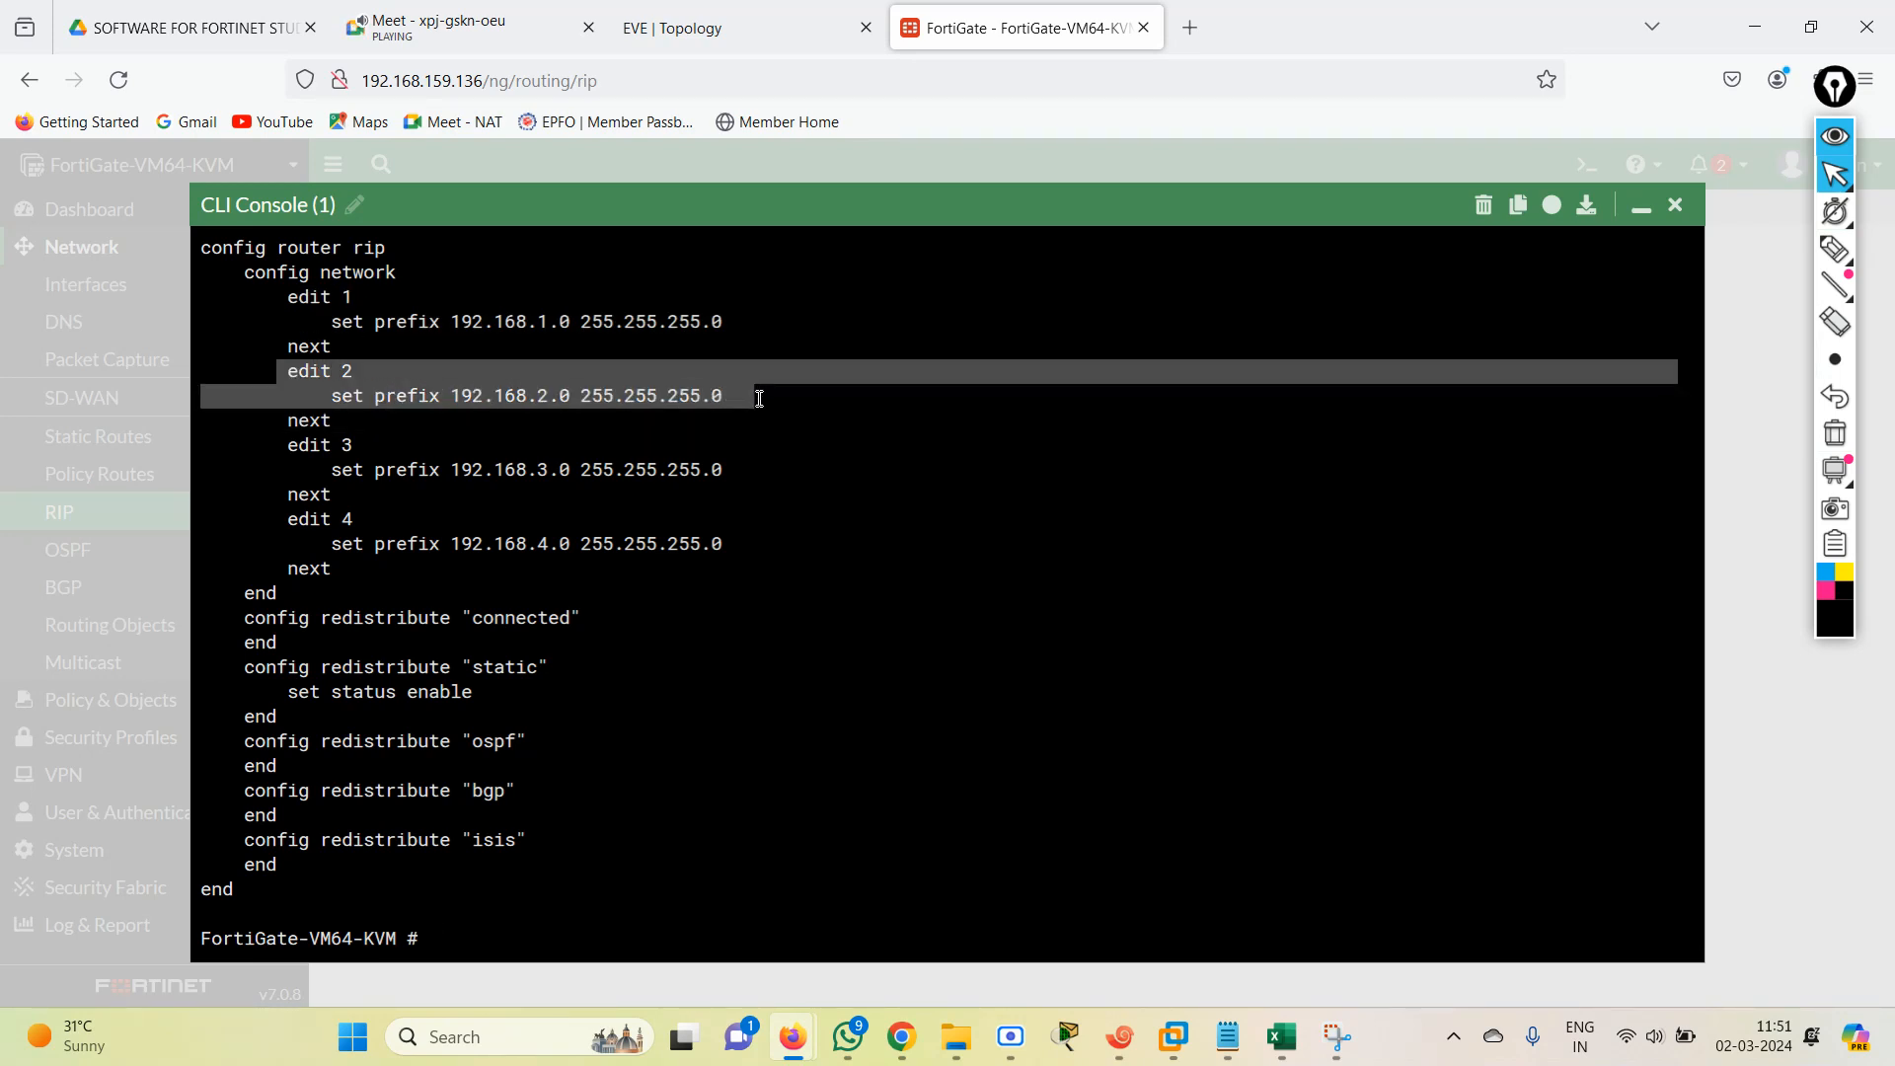
{"action": "left_click_drag", "start_coordinate": [279, 426], "coordinate": [754, 472]}
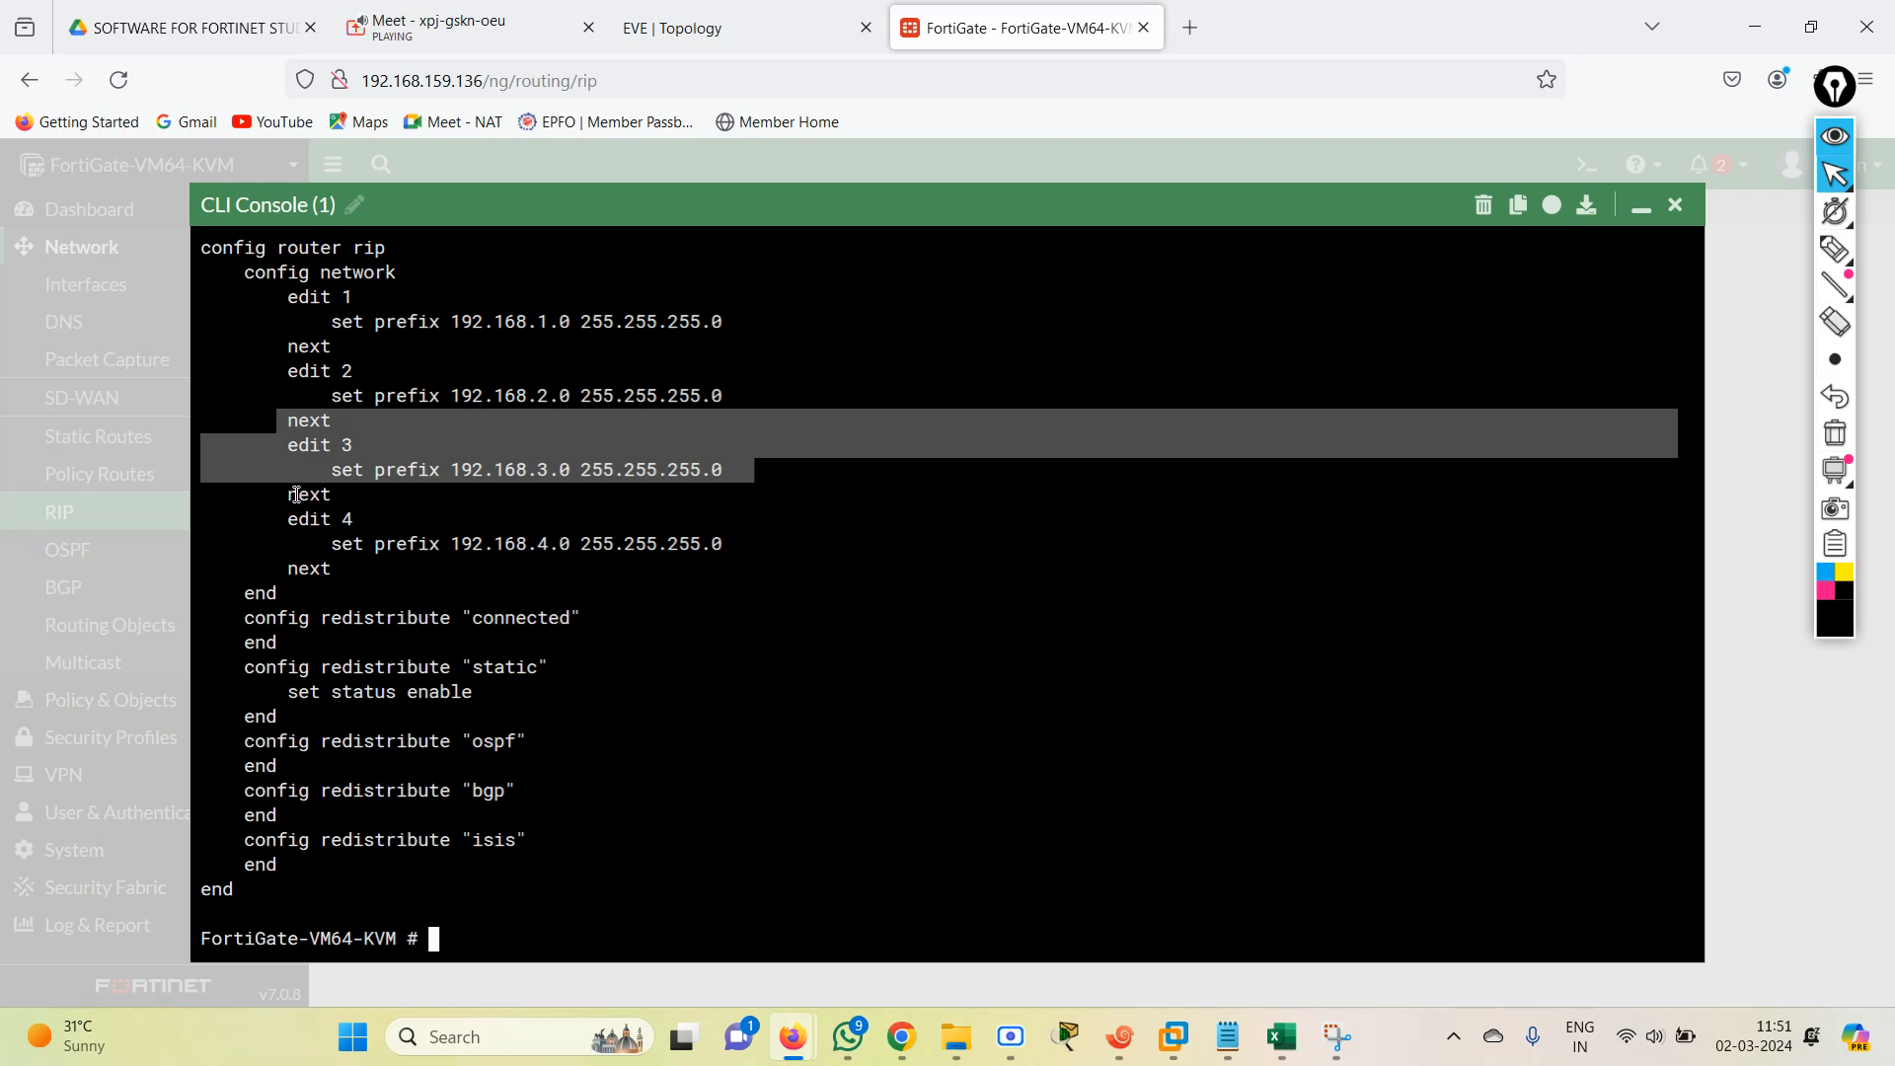
{"action": "left_click_drag", "start_coordinate": [287, 494], "coordinate": [776, 544]}
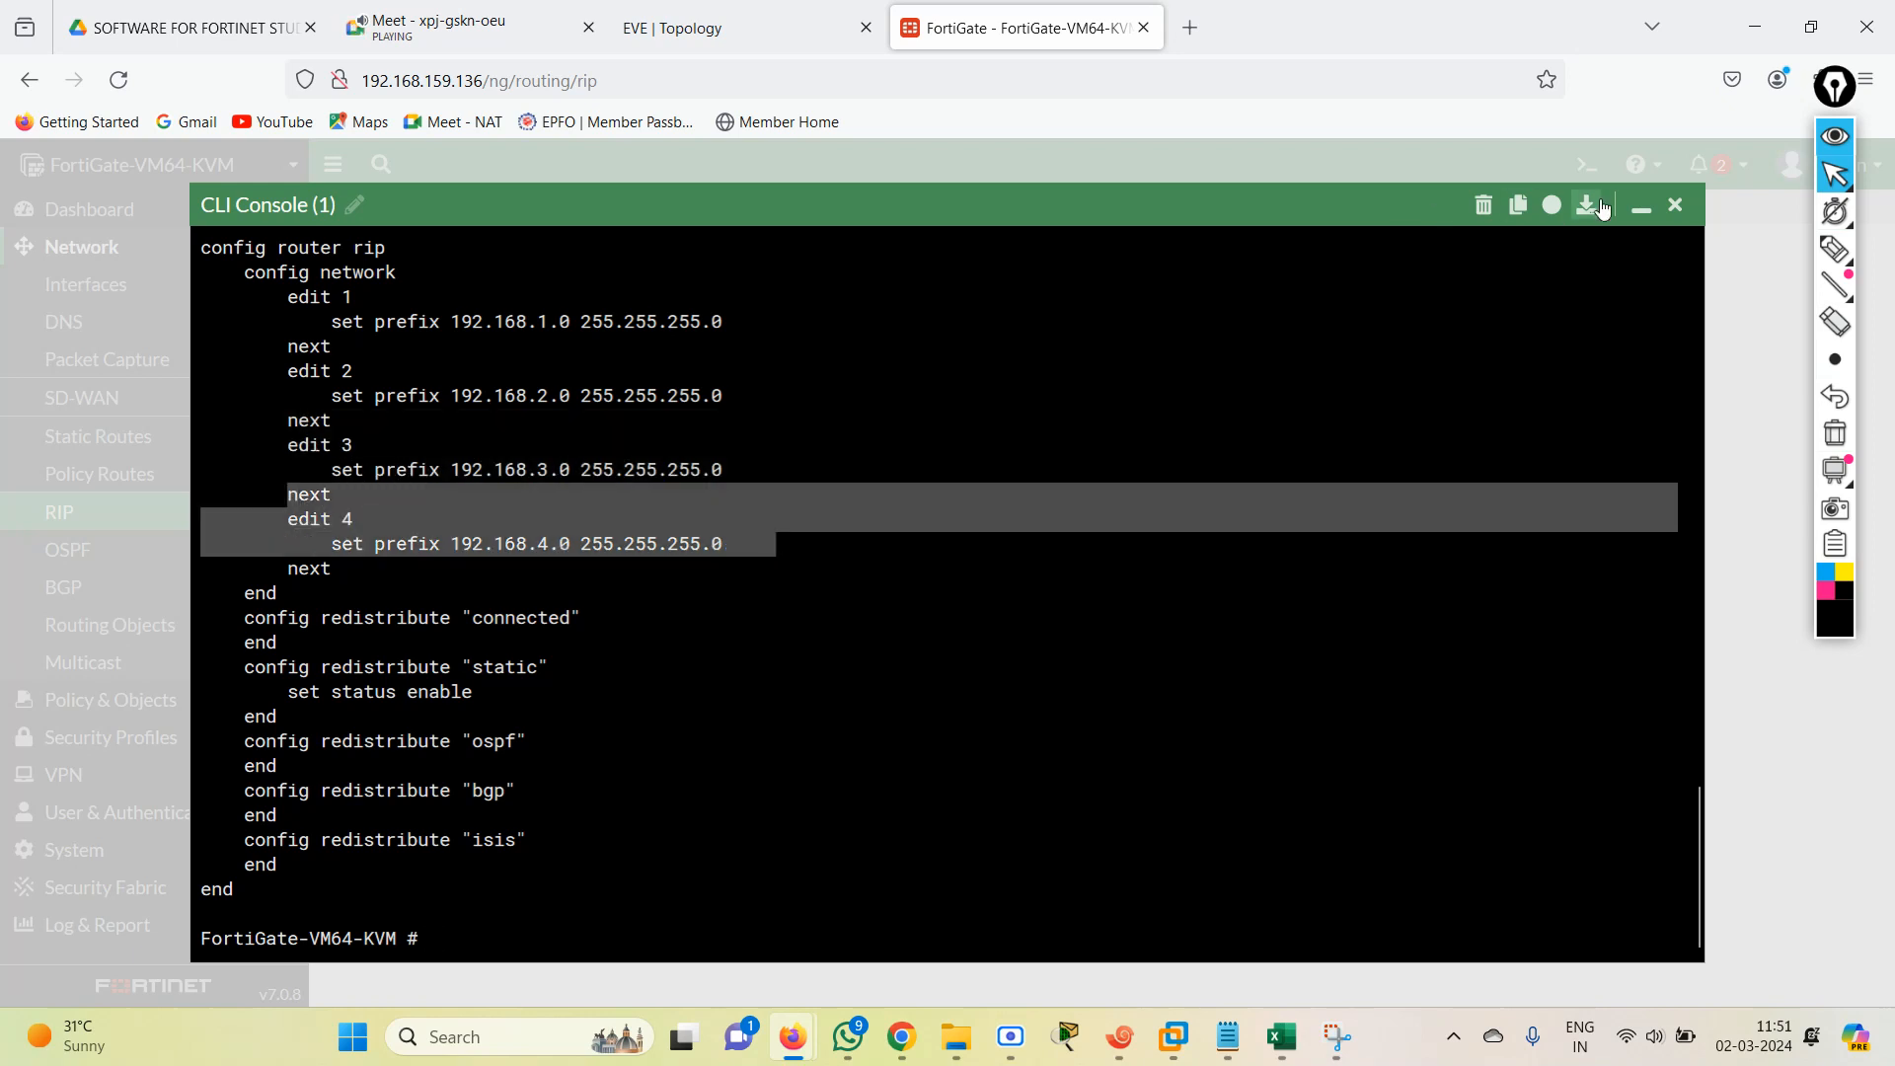
Close the CLI console and reload the RIP page to load the networks configured from the CLI.
{"action": "left_click", "coordinate": [1675, 206]}
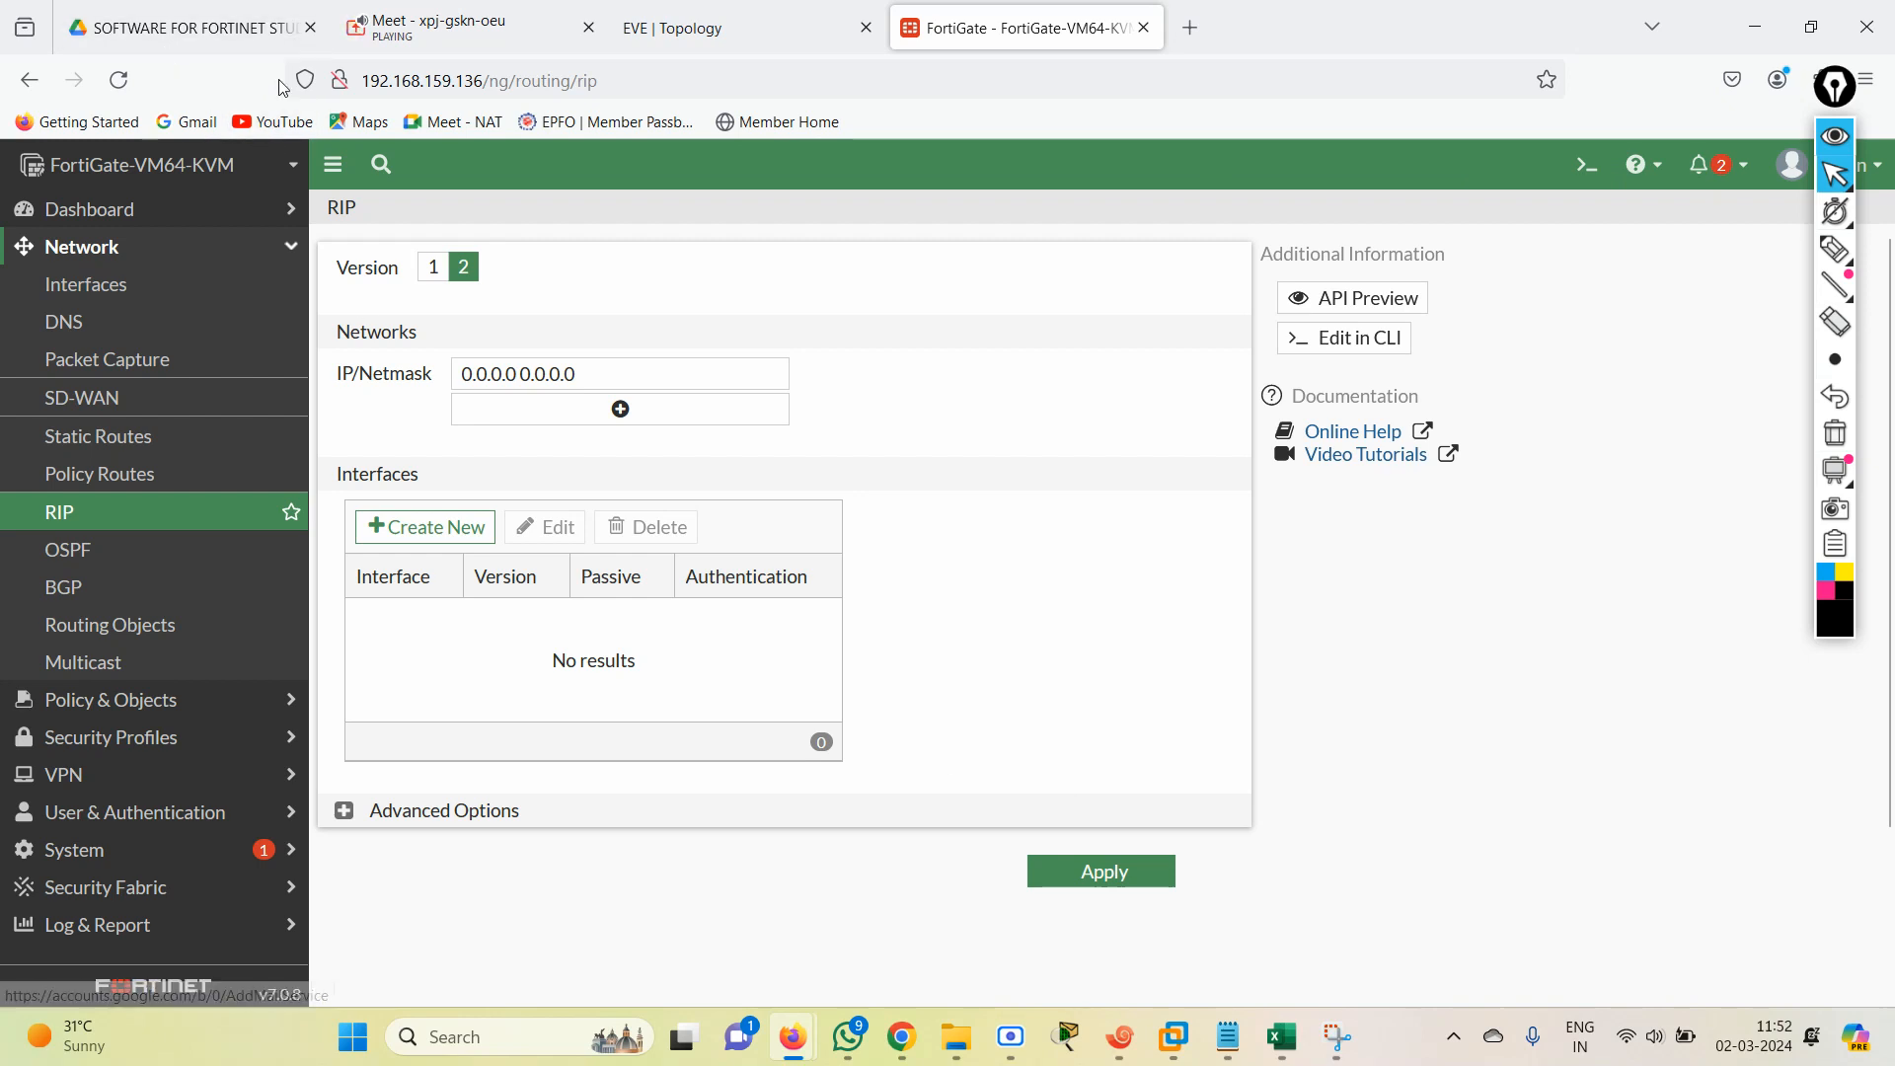
{"action": "left_click", "coordinate": [121, 79]}
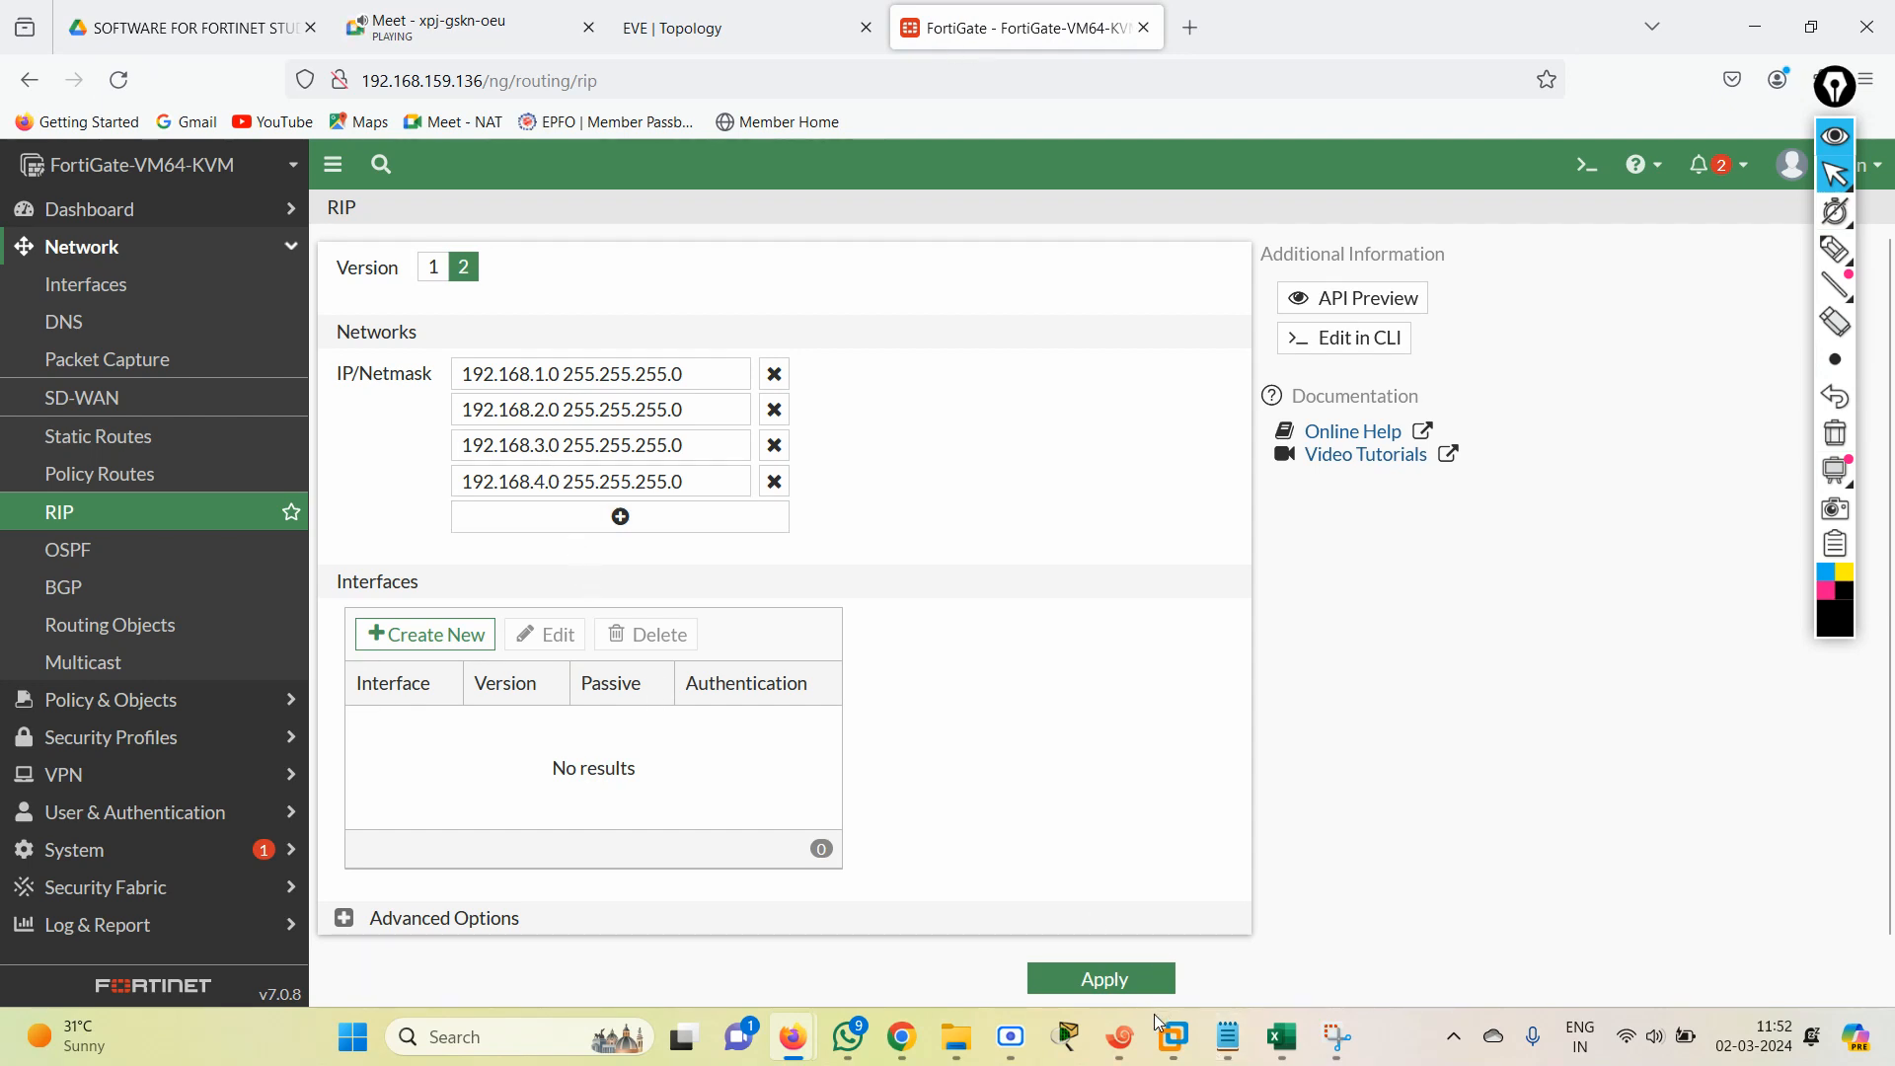
Switch to Xshell and ping 1.1.1.1 from router R1 with source 172.10.2.1.
{"action": "left_click", "coordinate": [1121, 1036]}
{"action": "key", "text": "Up"}
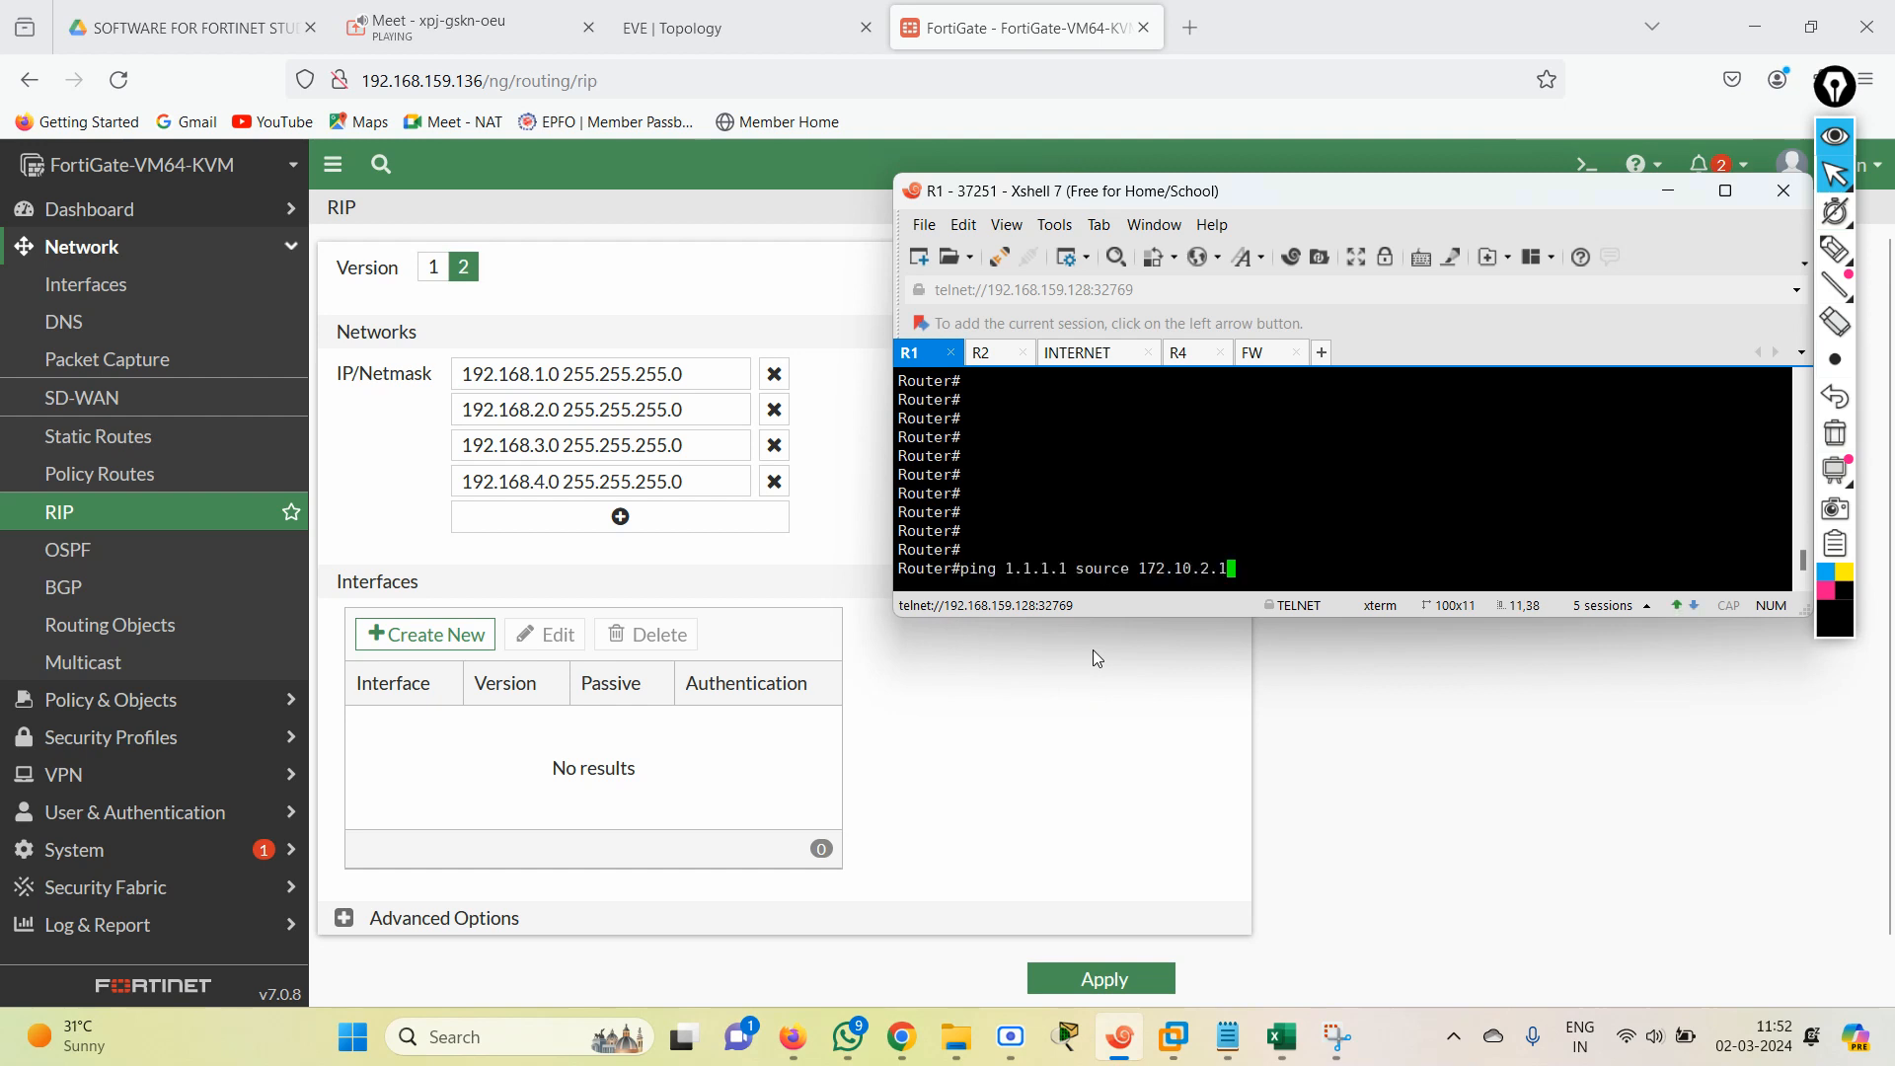
{"action": "key", "text": "Return"}
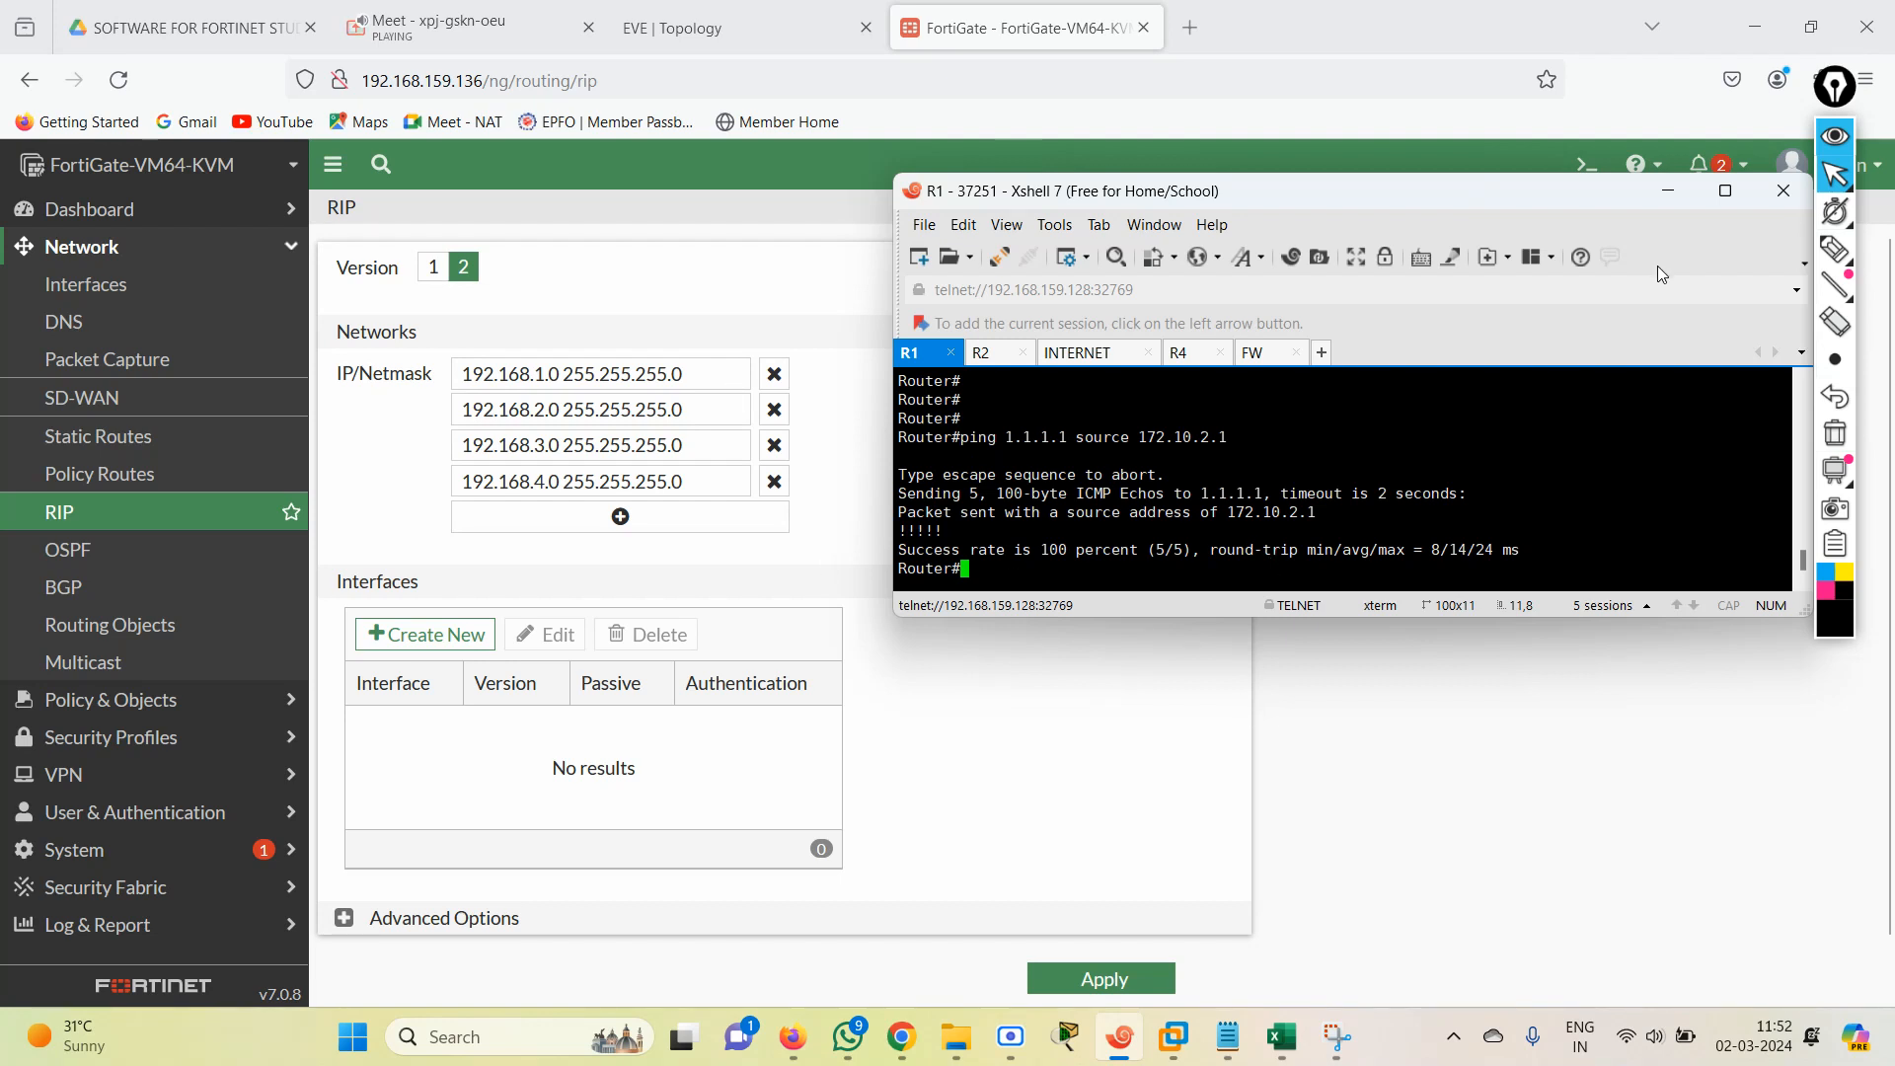
{"action": "left_click", "coordinate": [1668, 190]}
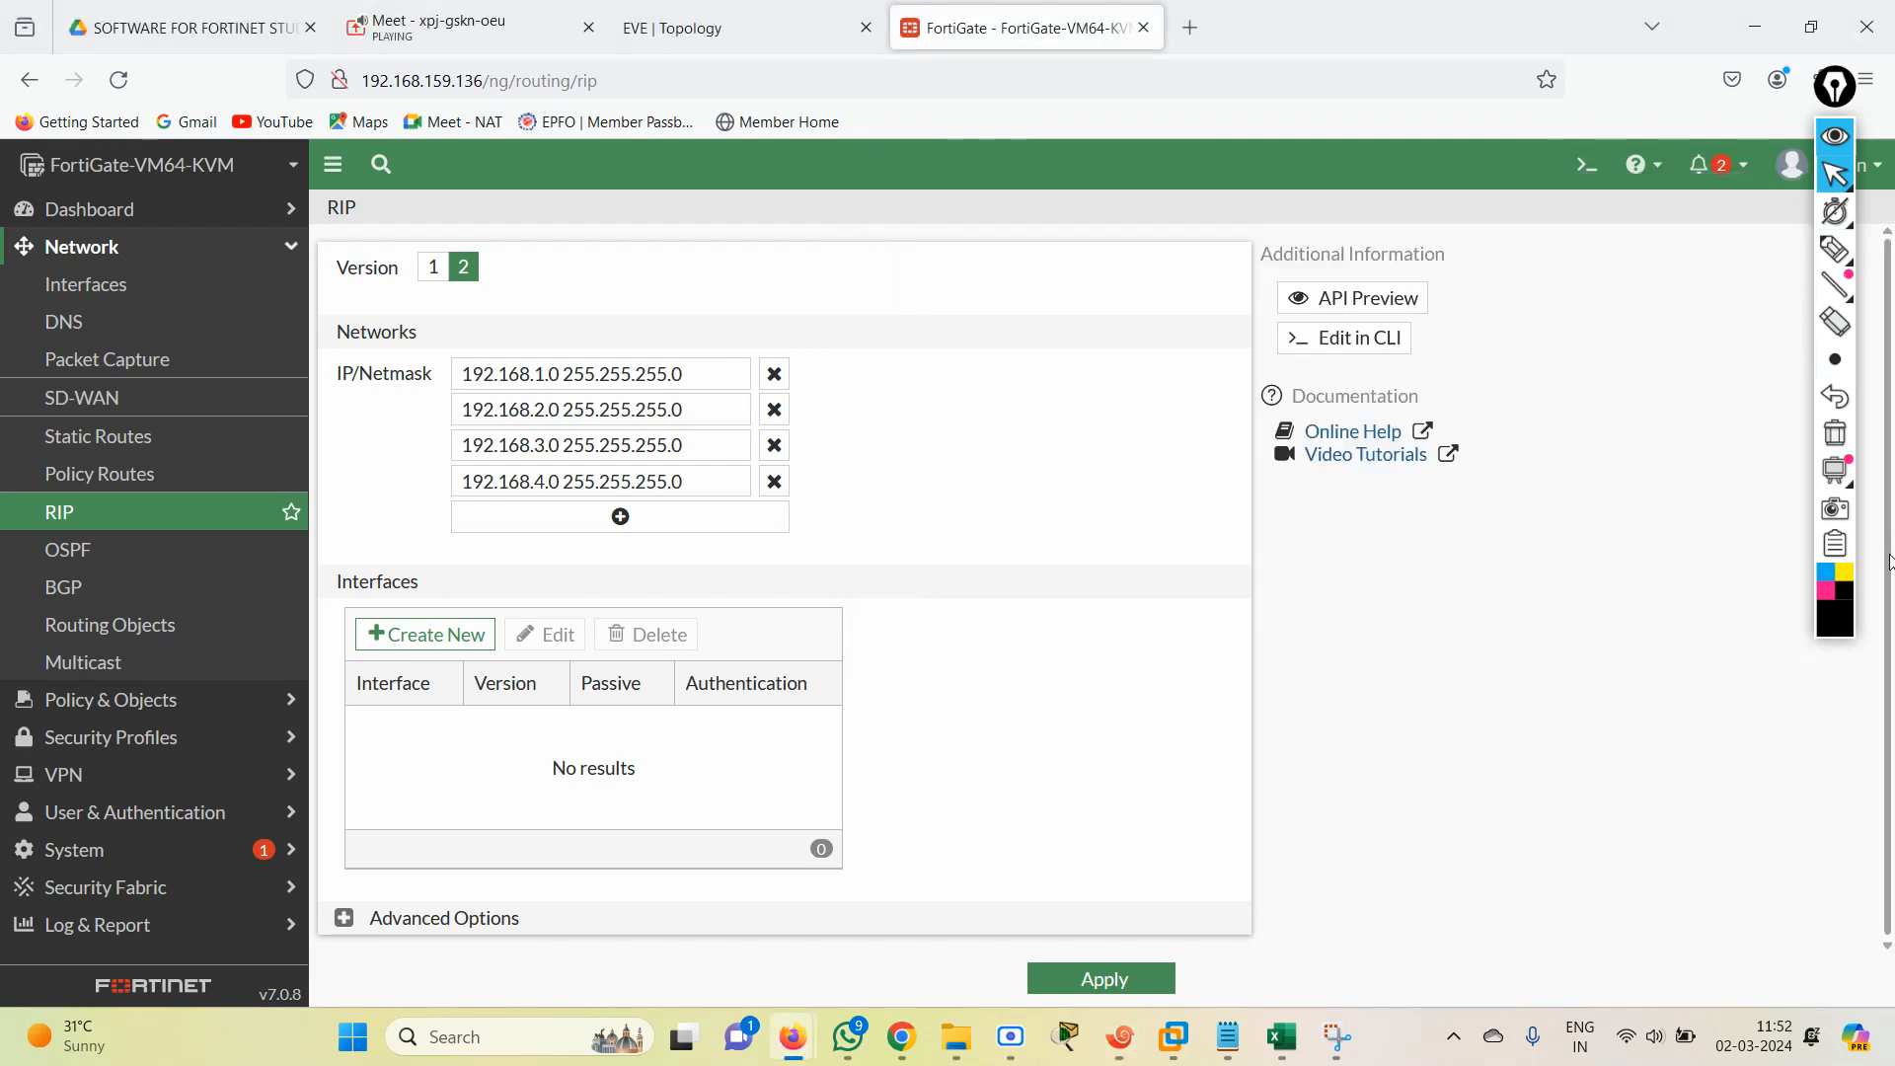
Expand the RIP advanced options on the FortiGate, turn off Static redistribution and apply the settings.
{"action": "left_click_drag", "start_coordinate": [1891, 562], "coordinate": [1889, 612]}
{"action": "left_click", "coordinate": [347, 914]}
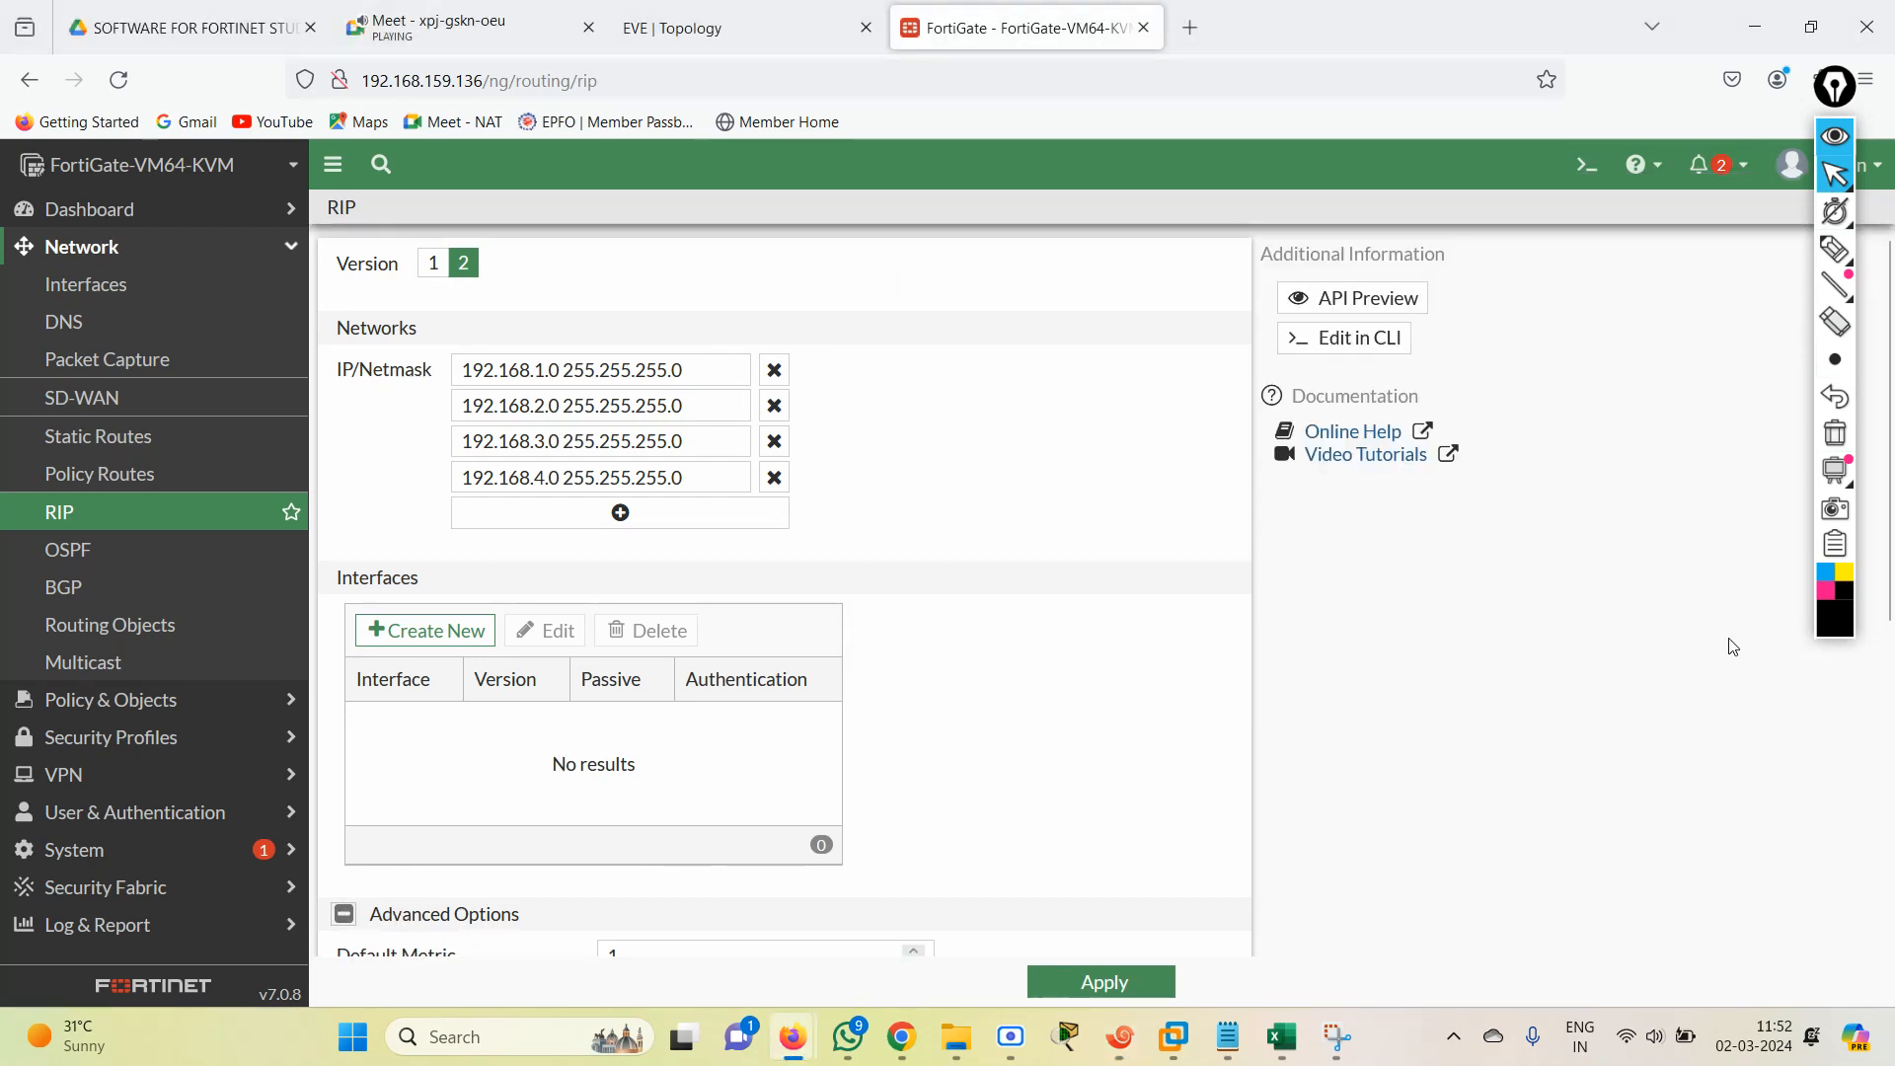
{"action": "scroll", "coordinate": [1889, 622], "scroll_direction": "down", "scroll_amount": 5}
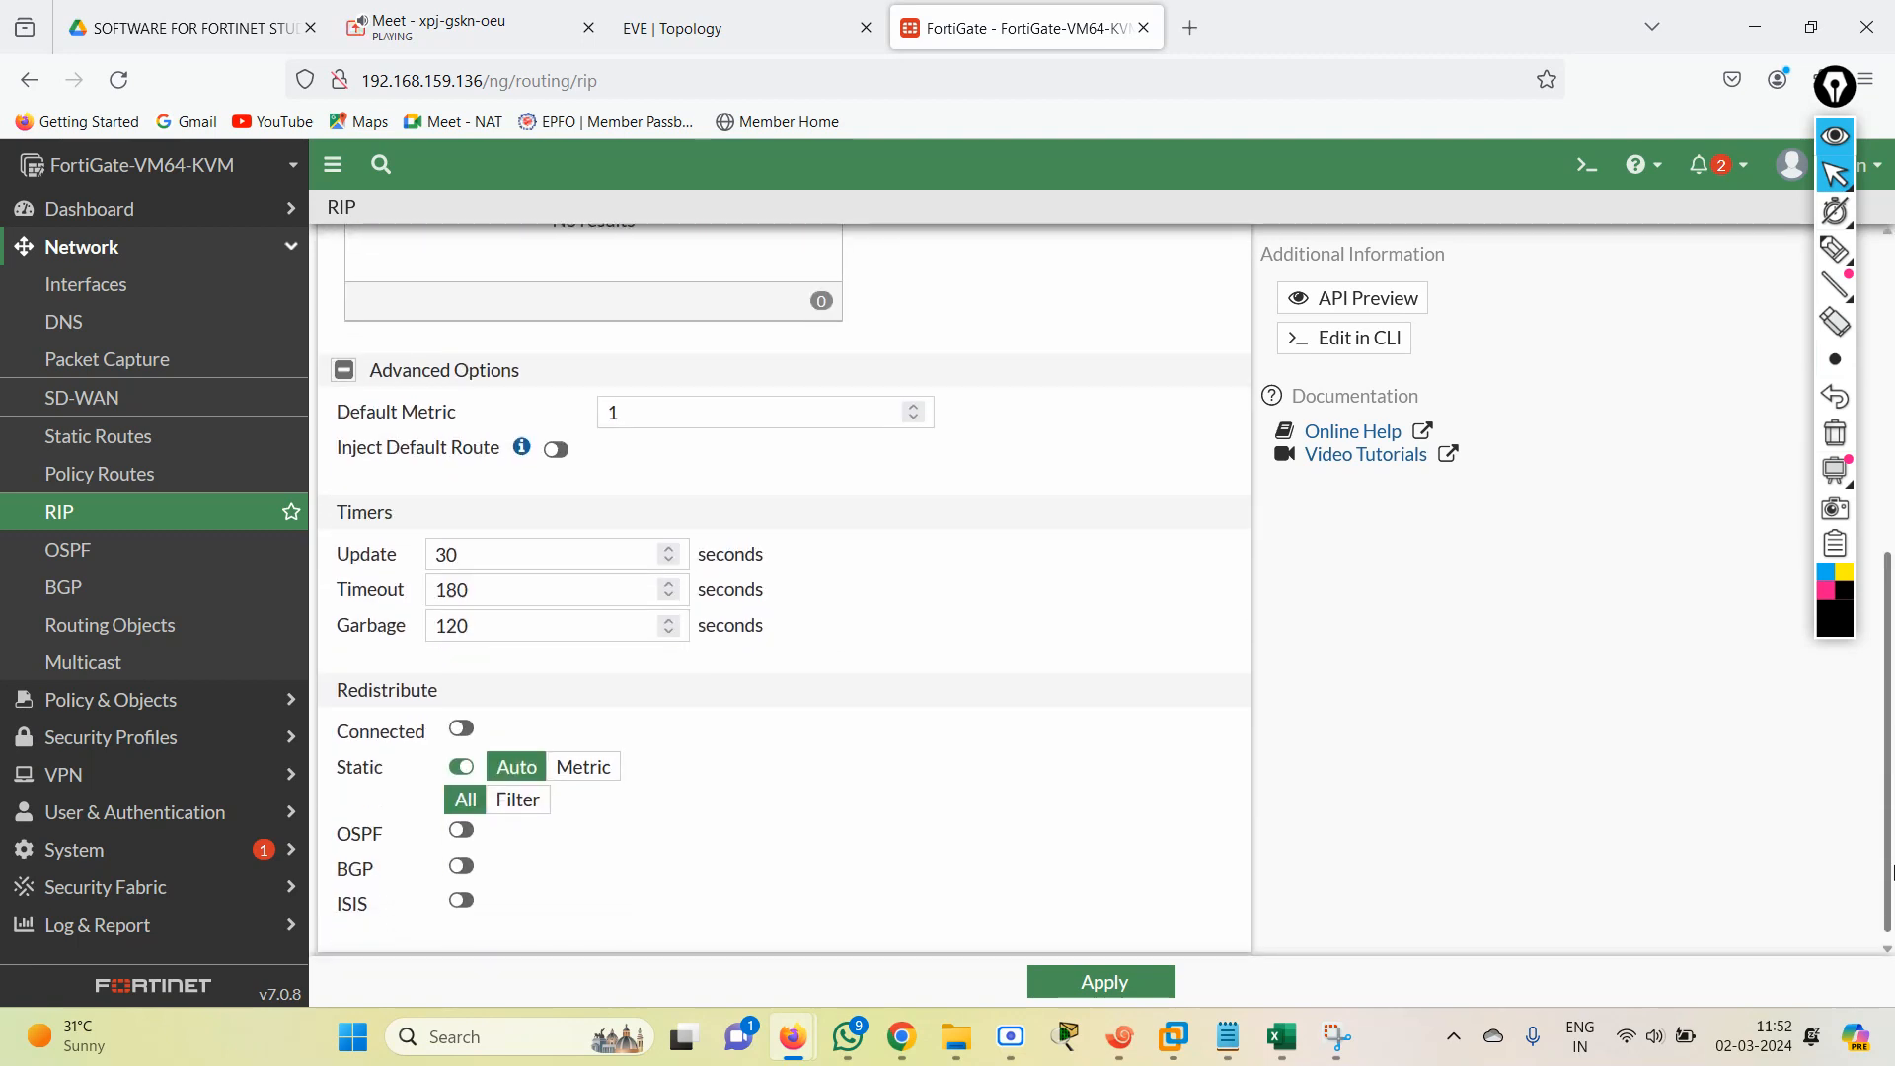
{"action": "left_click", "coordinate": [461, 749]}
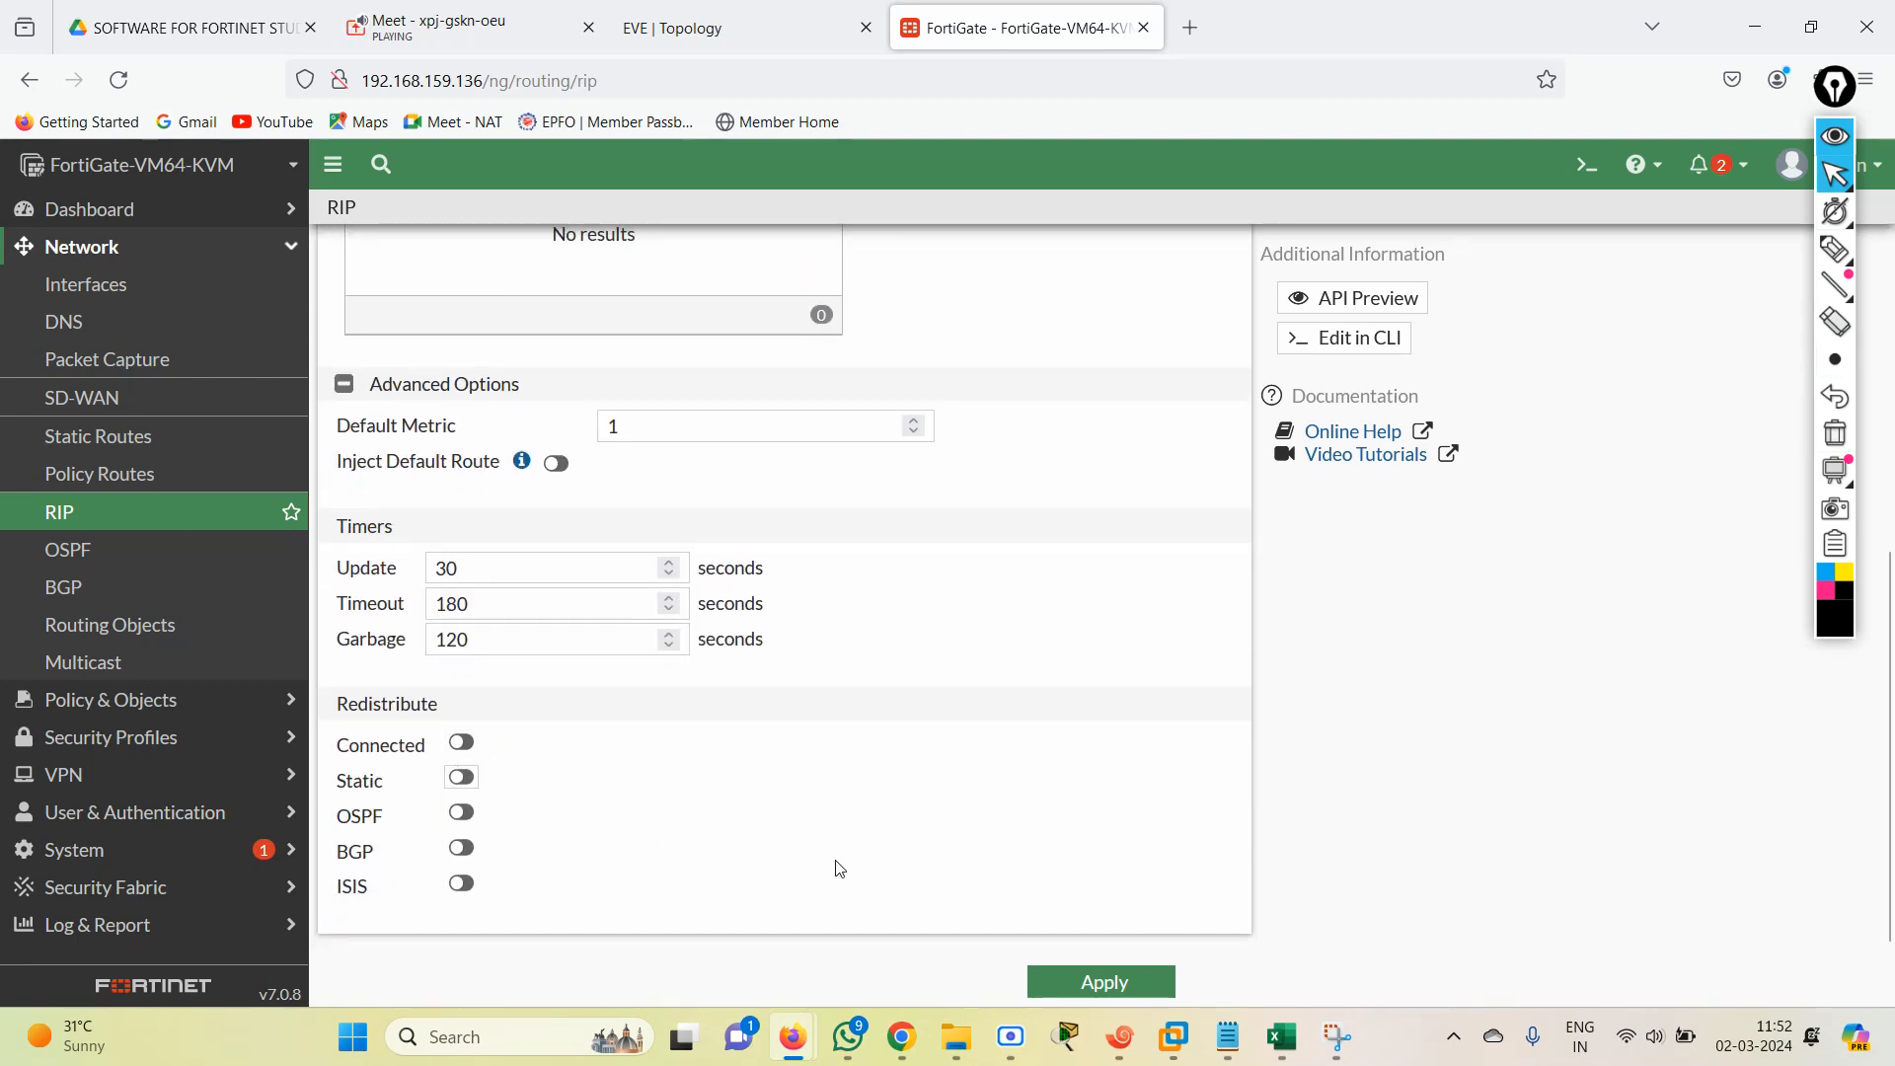
{"action": "left_click", "coordinate": [1073, 985]}
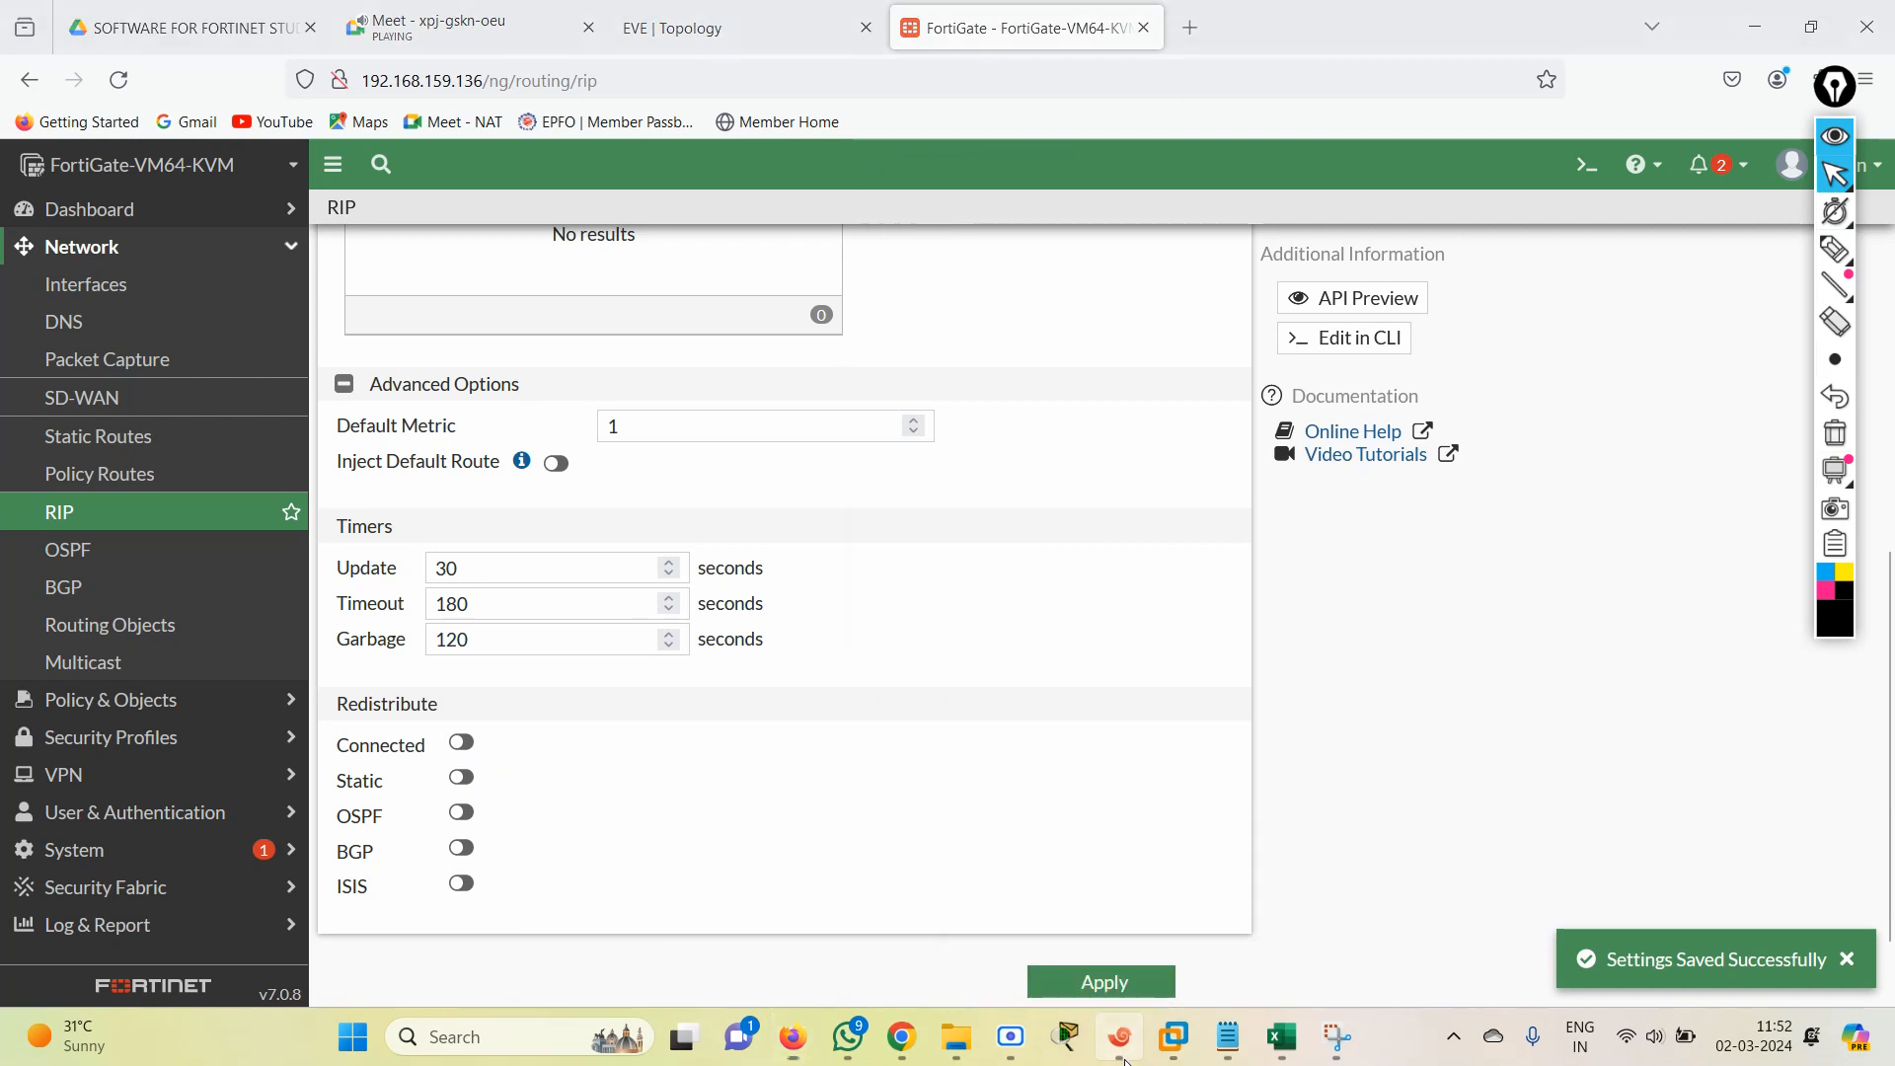
Switch to router R2's session in Xshell and enter privileged mode with "en".
{"action": "left_click", "coordinate": [1120, 1036]}
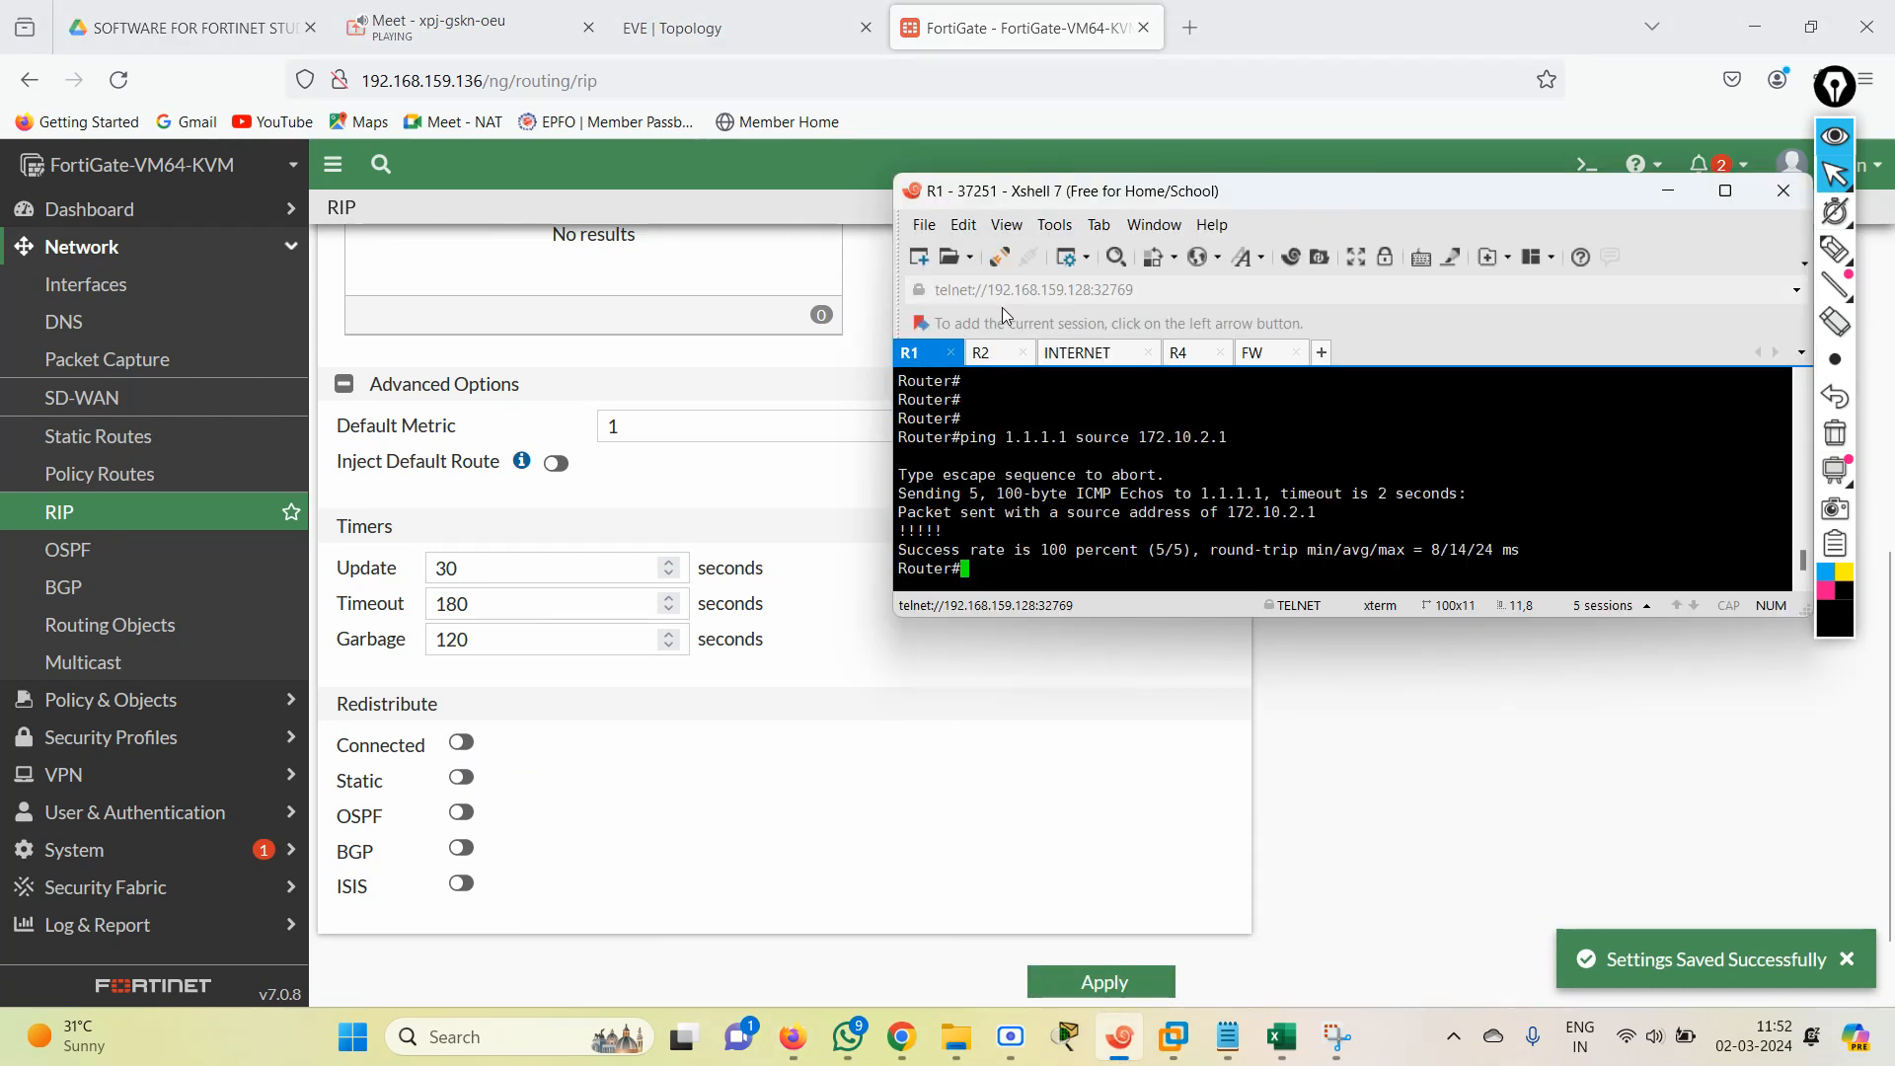
{"action": "left_click", "coordinate": [982, 352]}
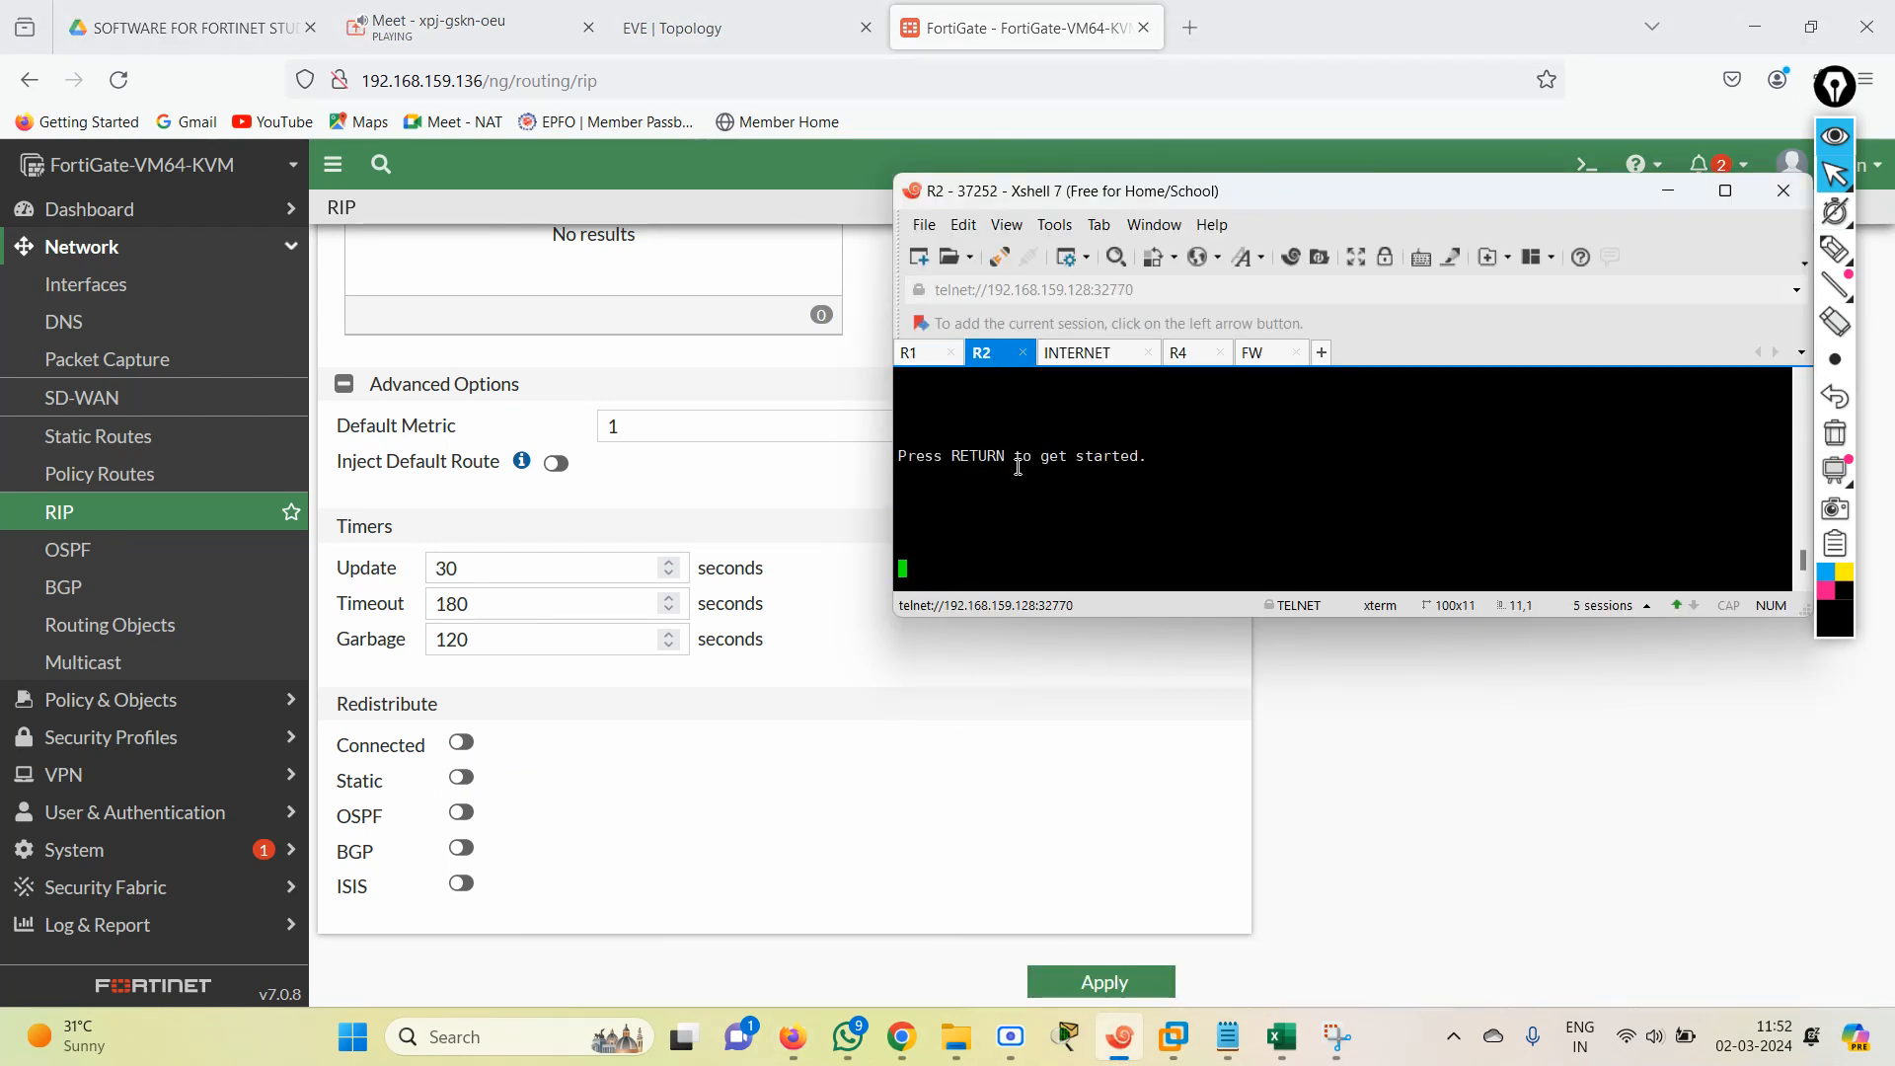
{"action": "key", "text": "Return"}
{"action": "key", "text": "Return"}
{"action": "key", "text": "Return"}
{"action": "key", "text": "Return"}
{"action": "key", "text": "Return"}
{"action": "key", "text": "Return"}
{"action": "key", "text": "Return"}
{"action": "key", "text": "Return"}
{"action": "key", "text": "Return"}
{"action": "key", "text": "Return"}
{"action": "type", "text": "en"}
{"action": "key", "text": "Return"}
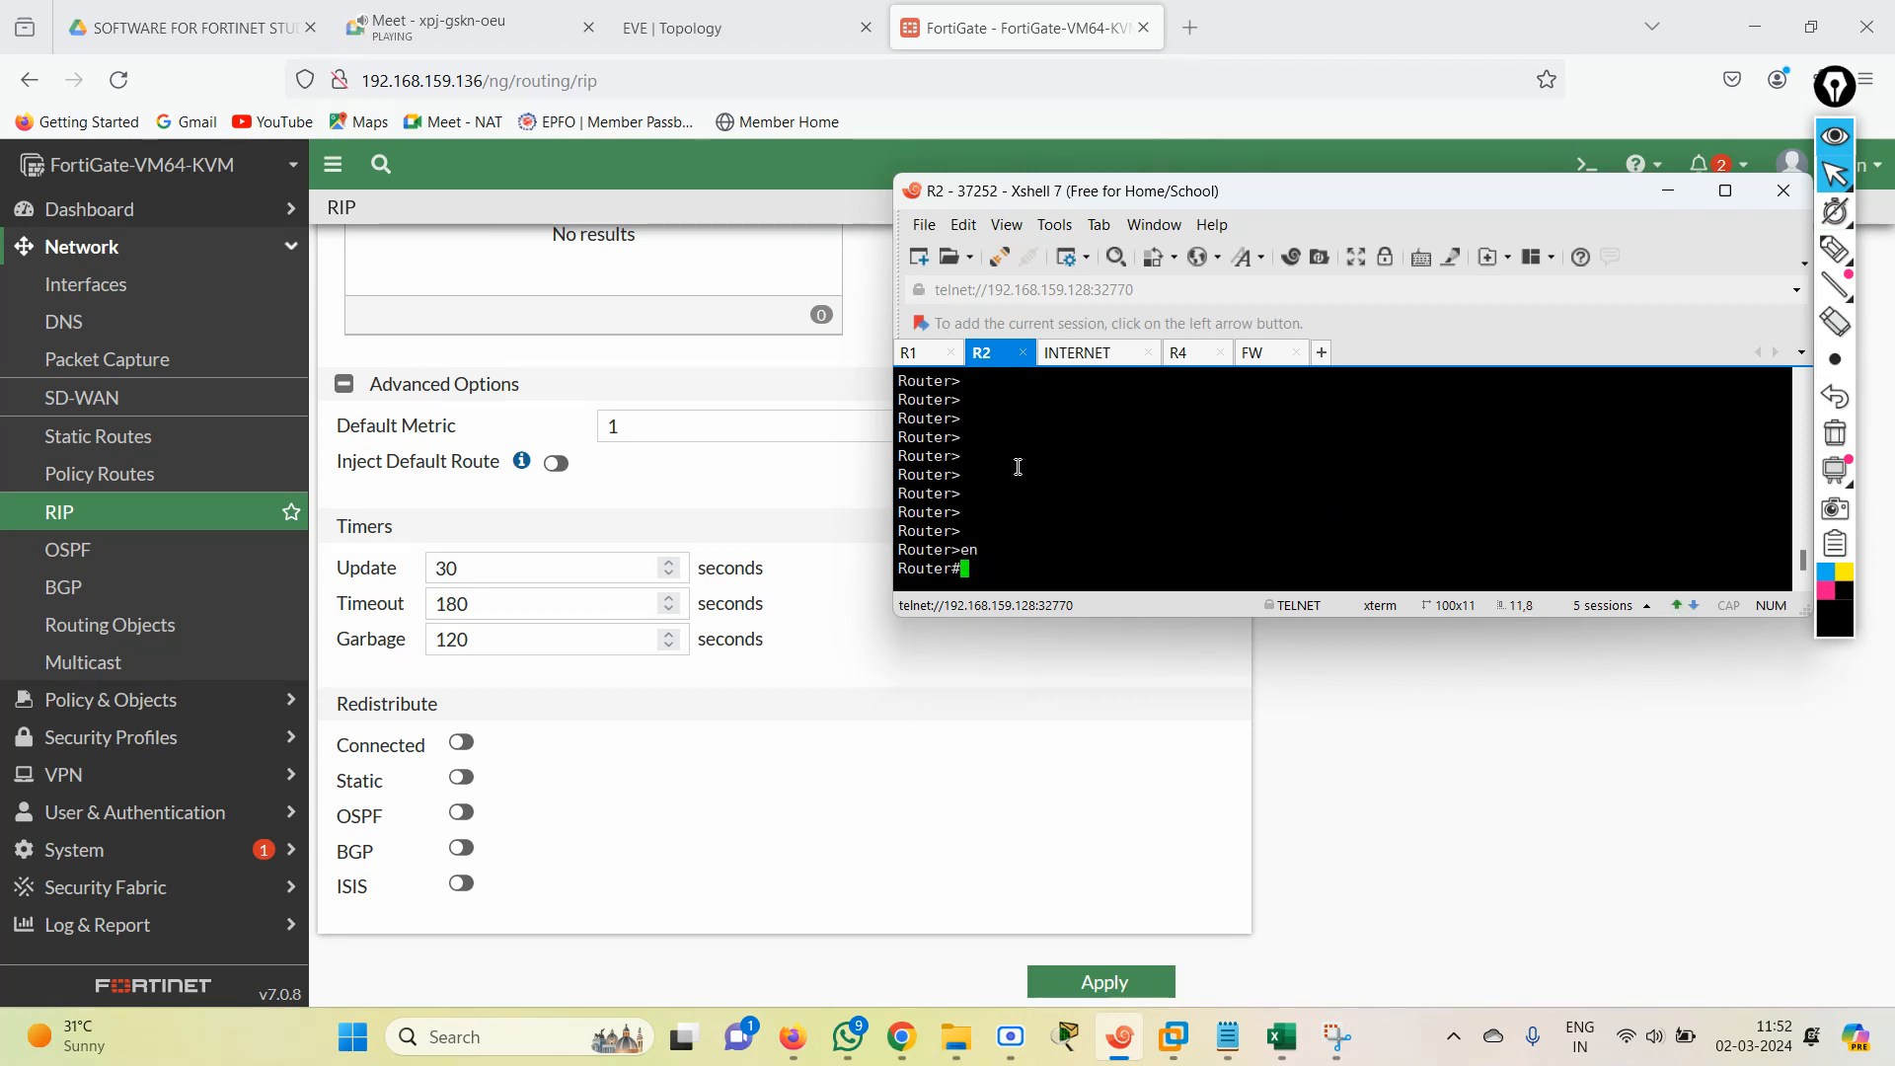
Ping 1.1.1.1 from router R2.
{"action": "type", "text": "pi"}
{"action": "key", "text": "Tab"}
{"action": "type", "text": "1.1.1.1"}
{"action": "key", "text": "Return"}
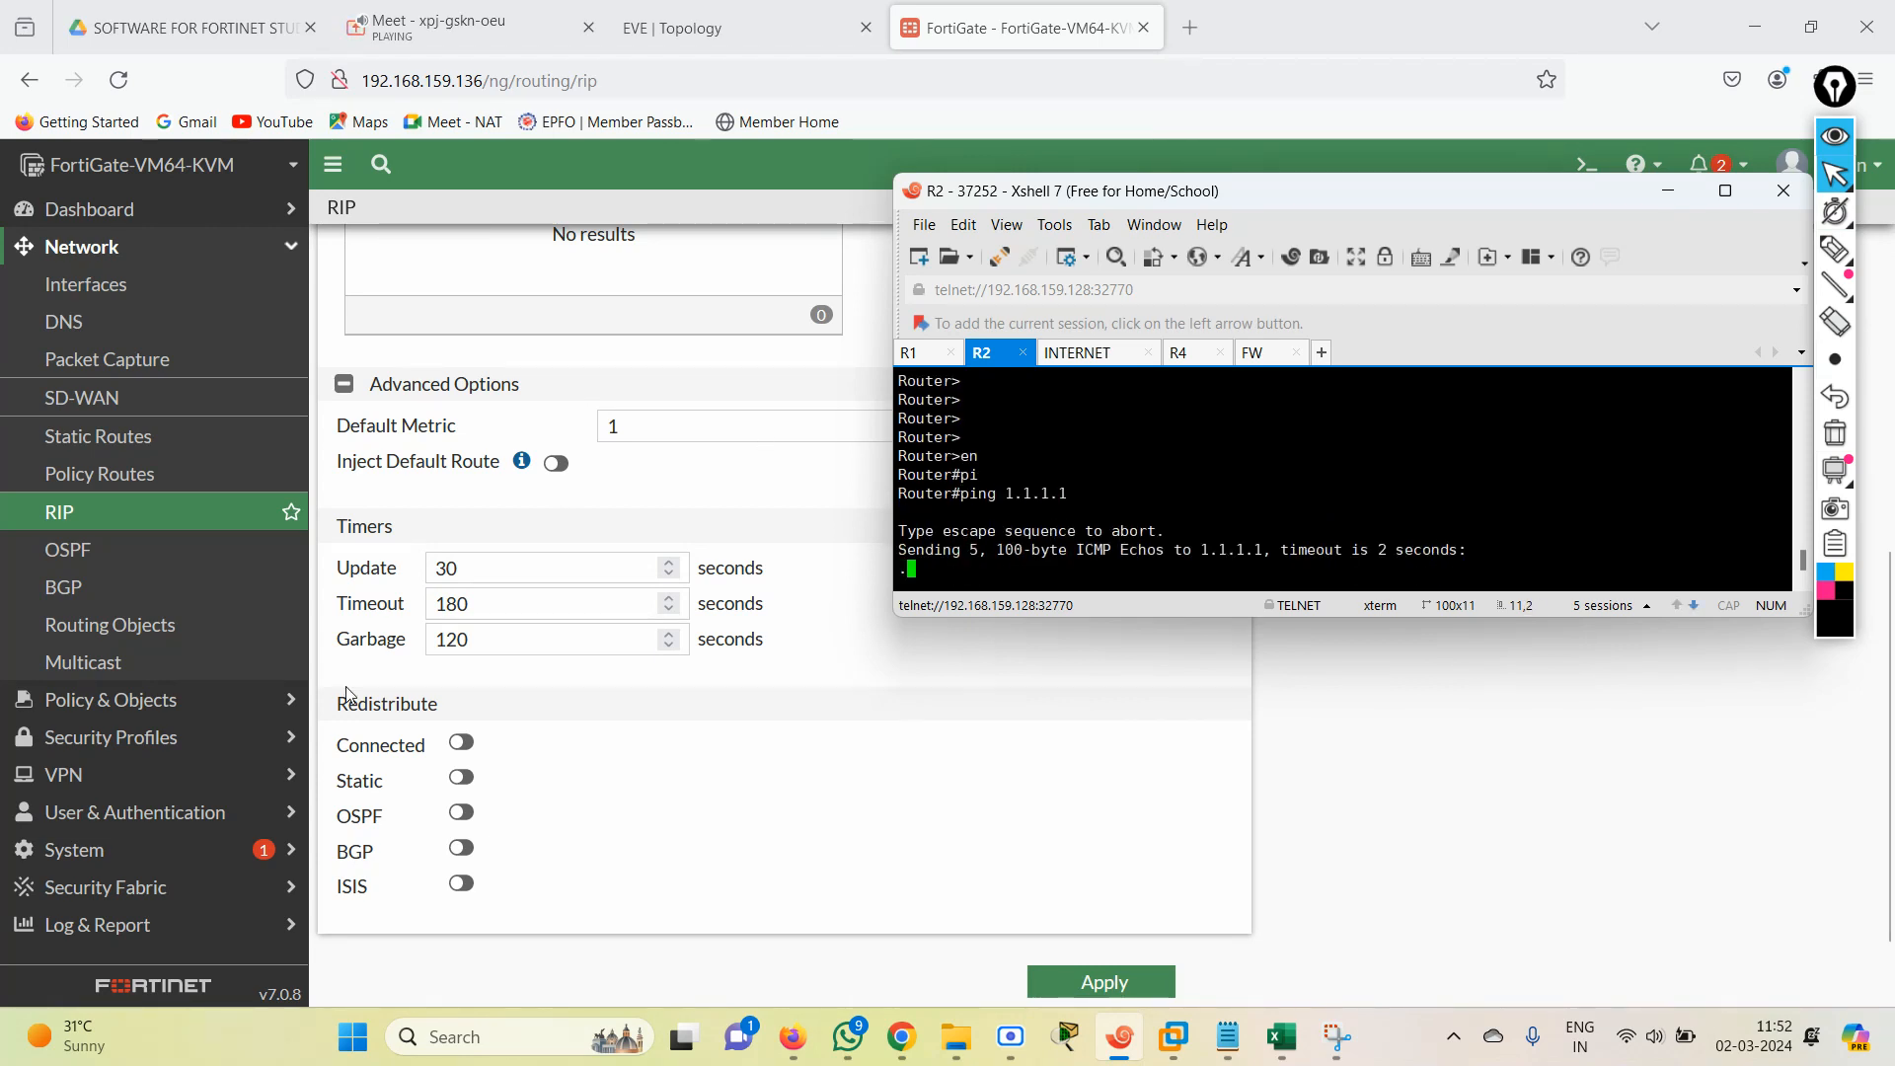
Turn Static redistribution back on in the FortiGate RIP settings and apply the change.
{"action": "left_click", "coordinate": [446, 783]}
{"action": "left_click", "coordinate": [1079, 987]}
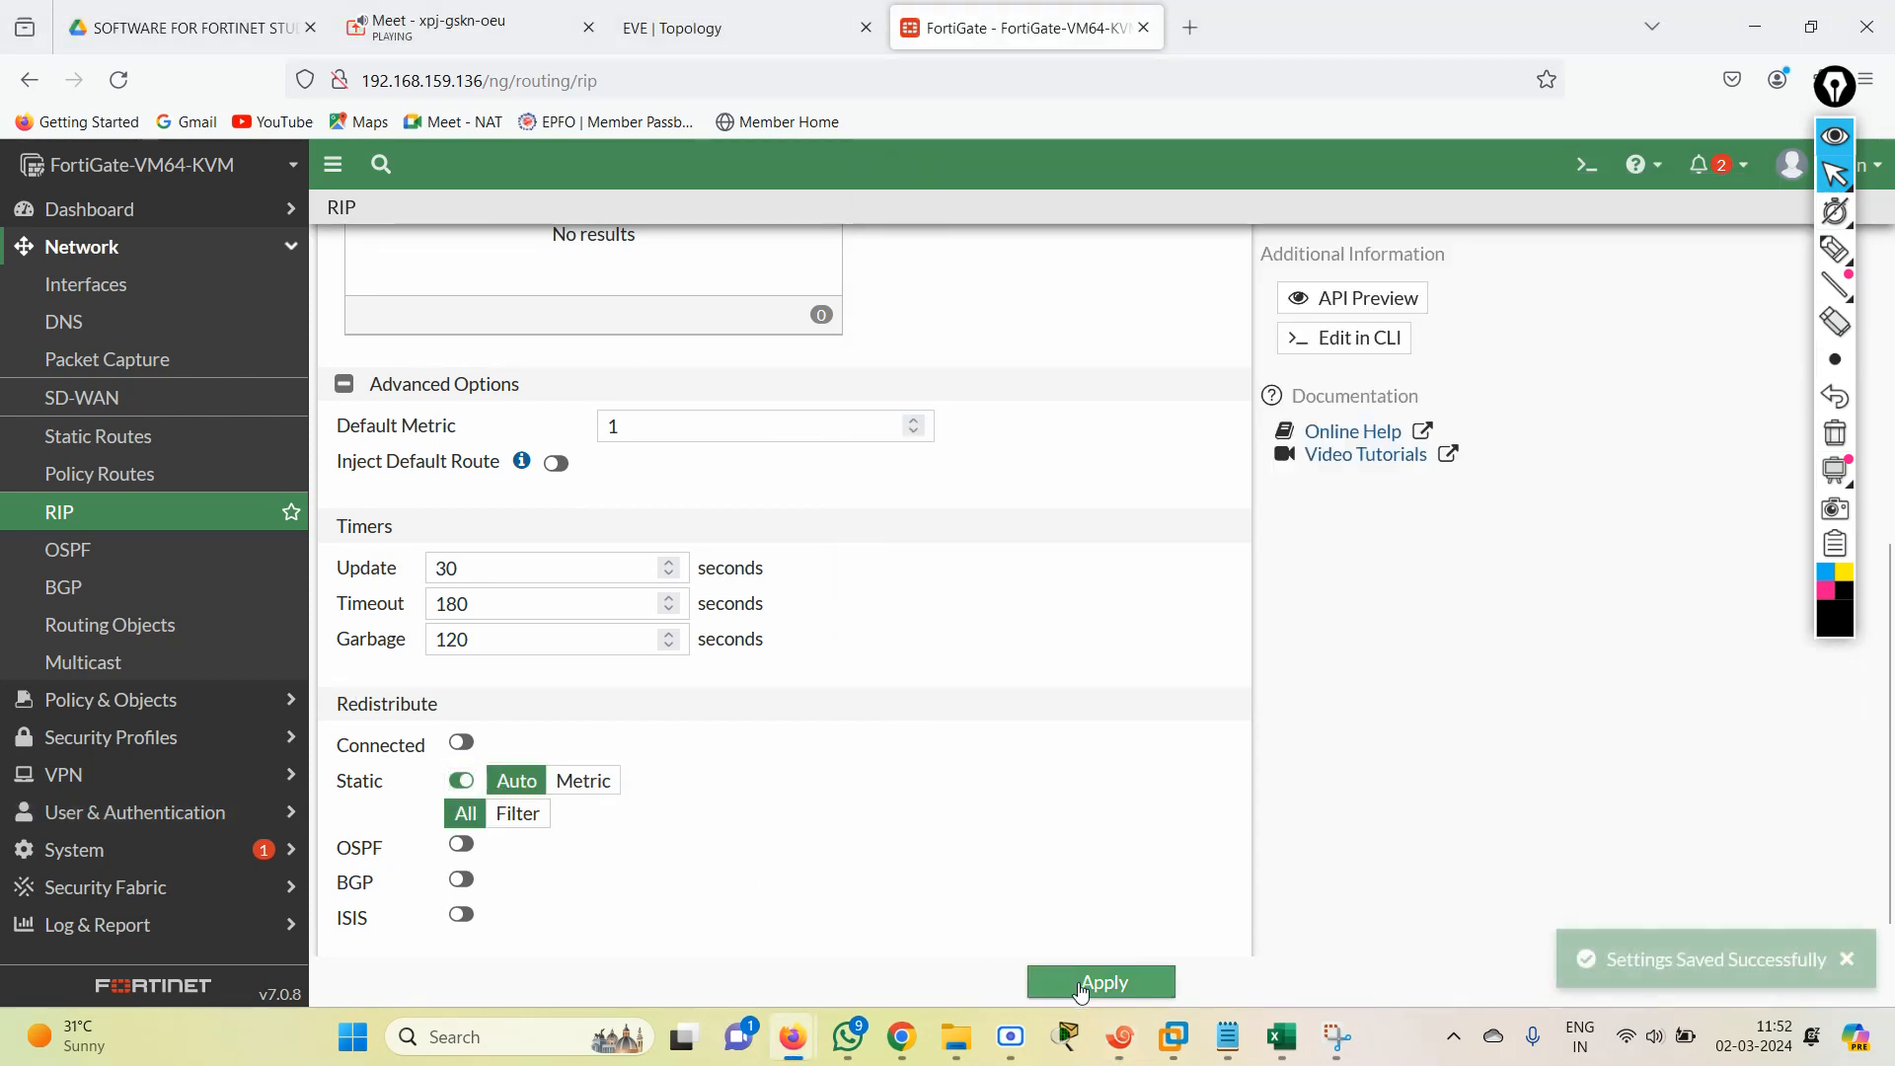
Repeat the ping to 1.1.1.1 from router R2 with Static redistribution enabled.
{"action": "left_click", "coordinate": [1119, 1036]}
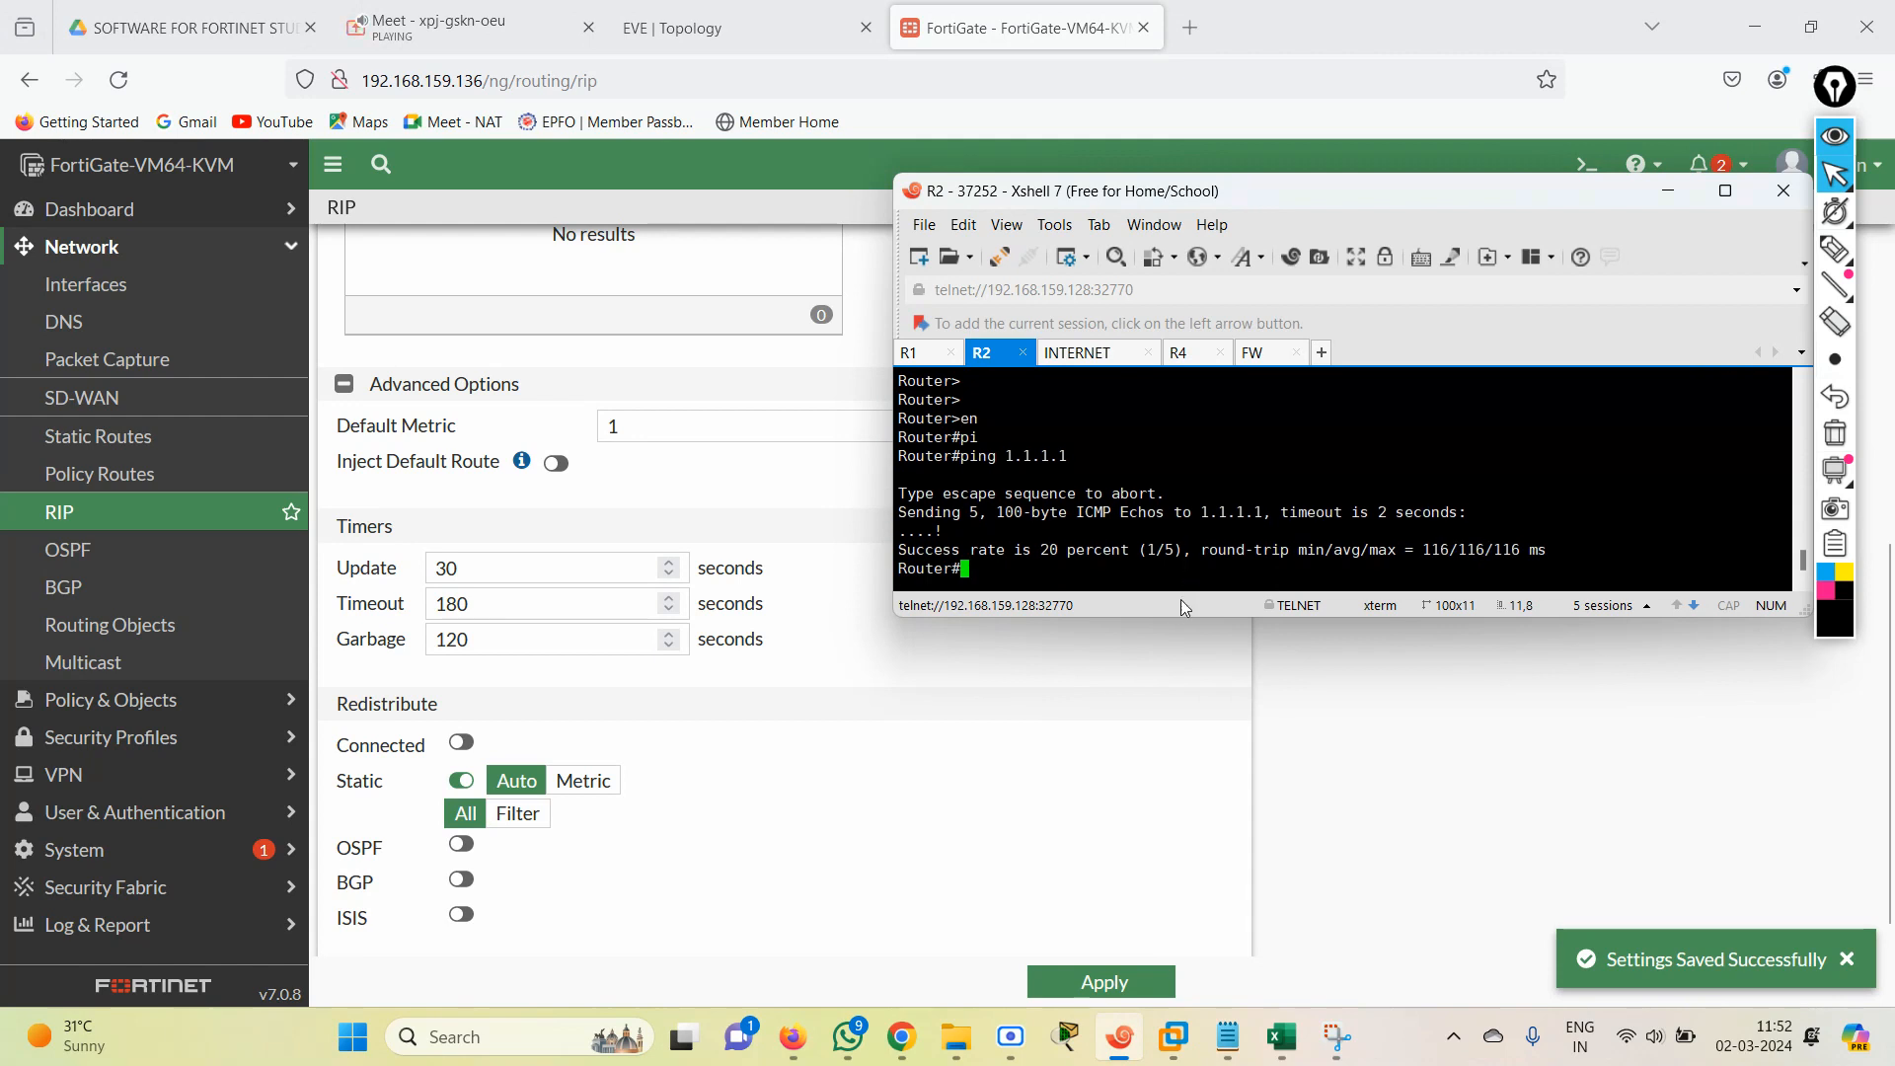
{"action": "key", "text": "Up"}
{"action": "key", "text": "Return"}
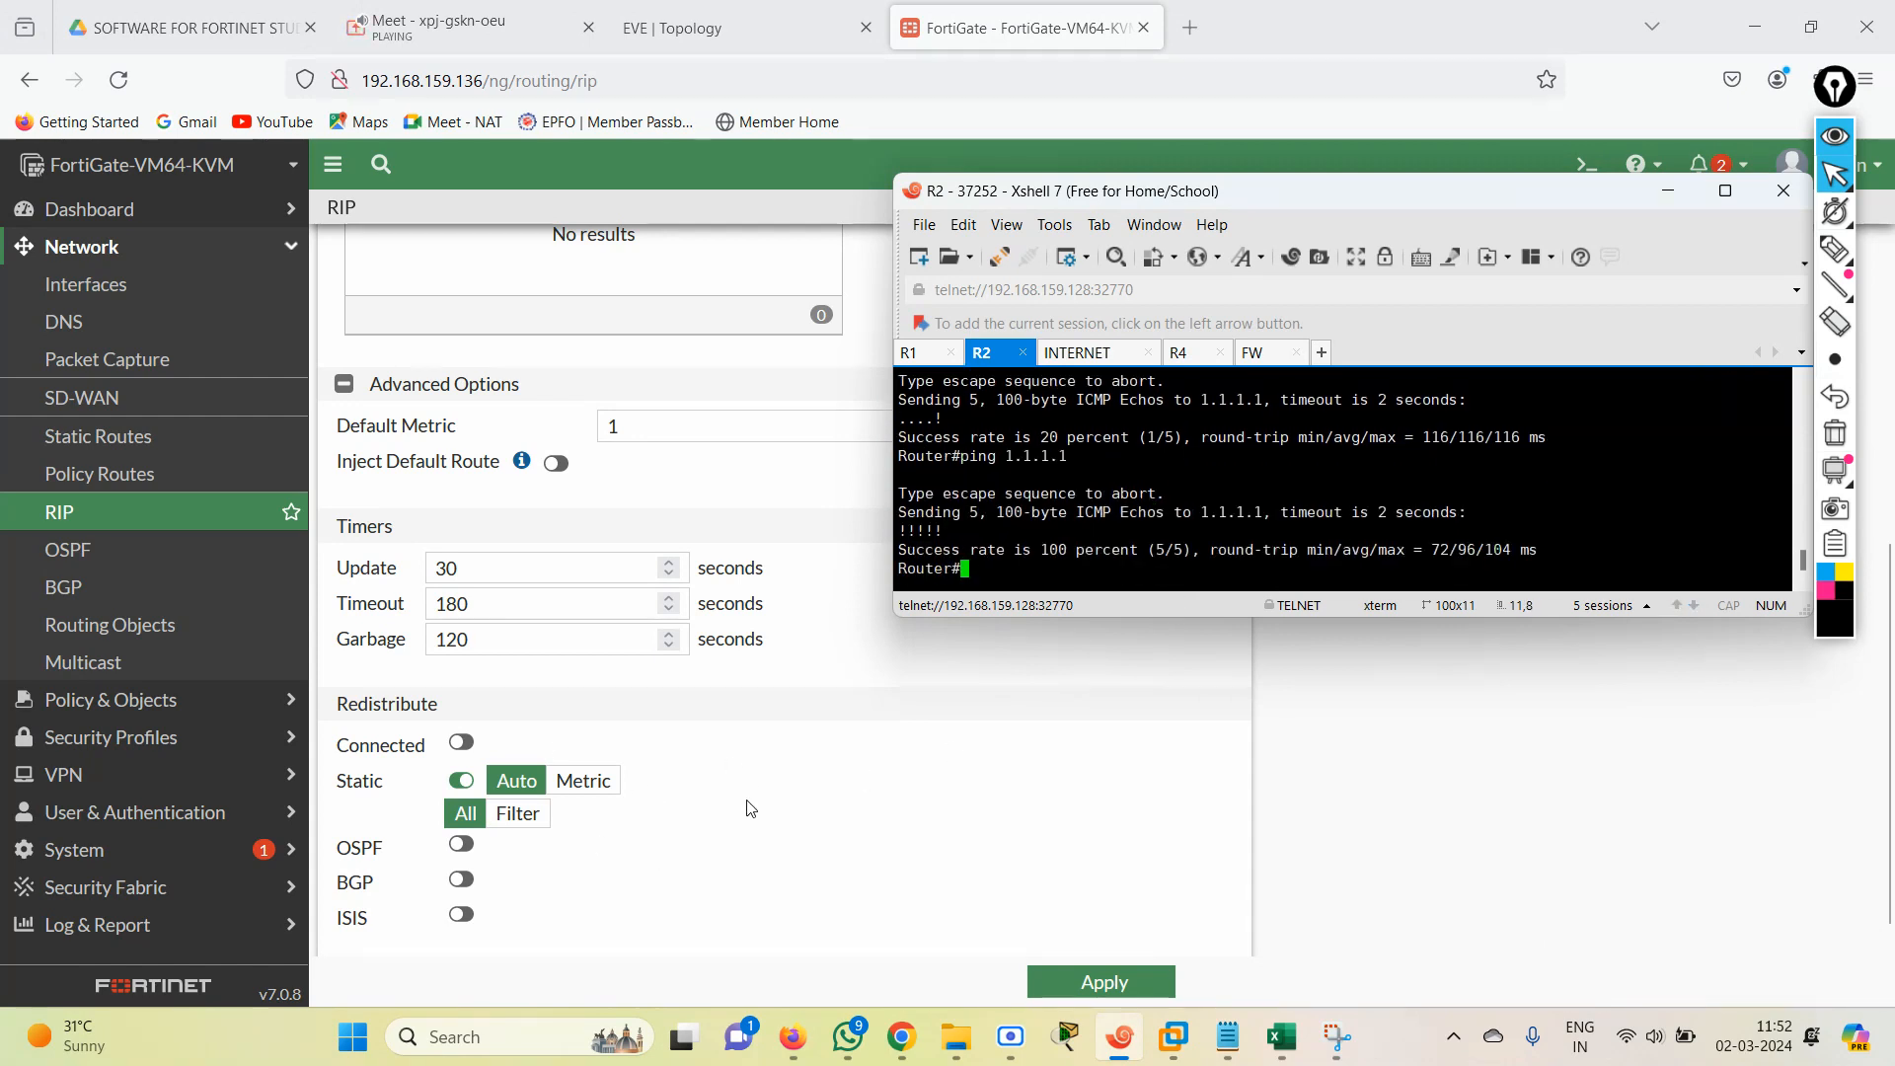
Disable Static redistribution again in the FortiGate RIP settings and apply the change.
{"action": "left_click", "coordinate": [458, 783]}
{"action": "left_click", "coordinate": [1103, 980]}
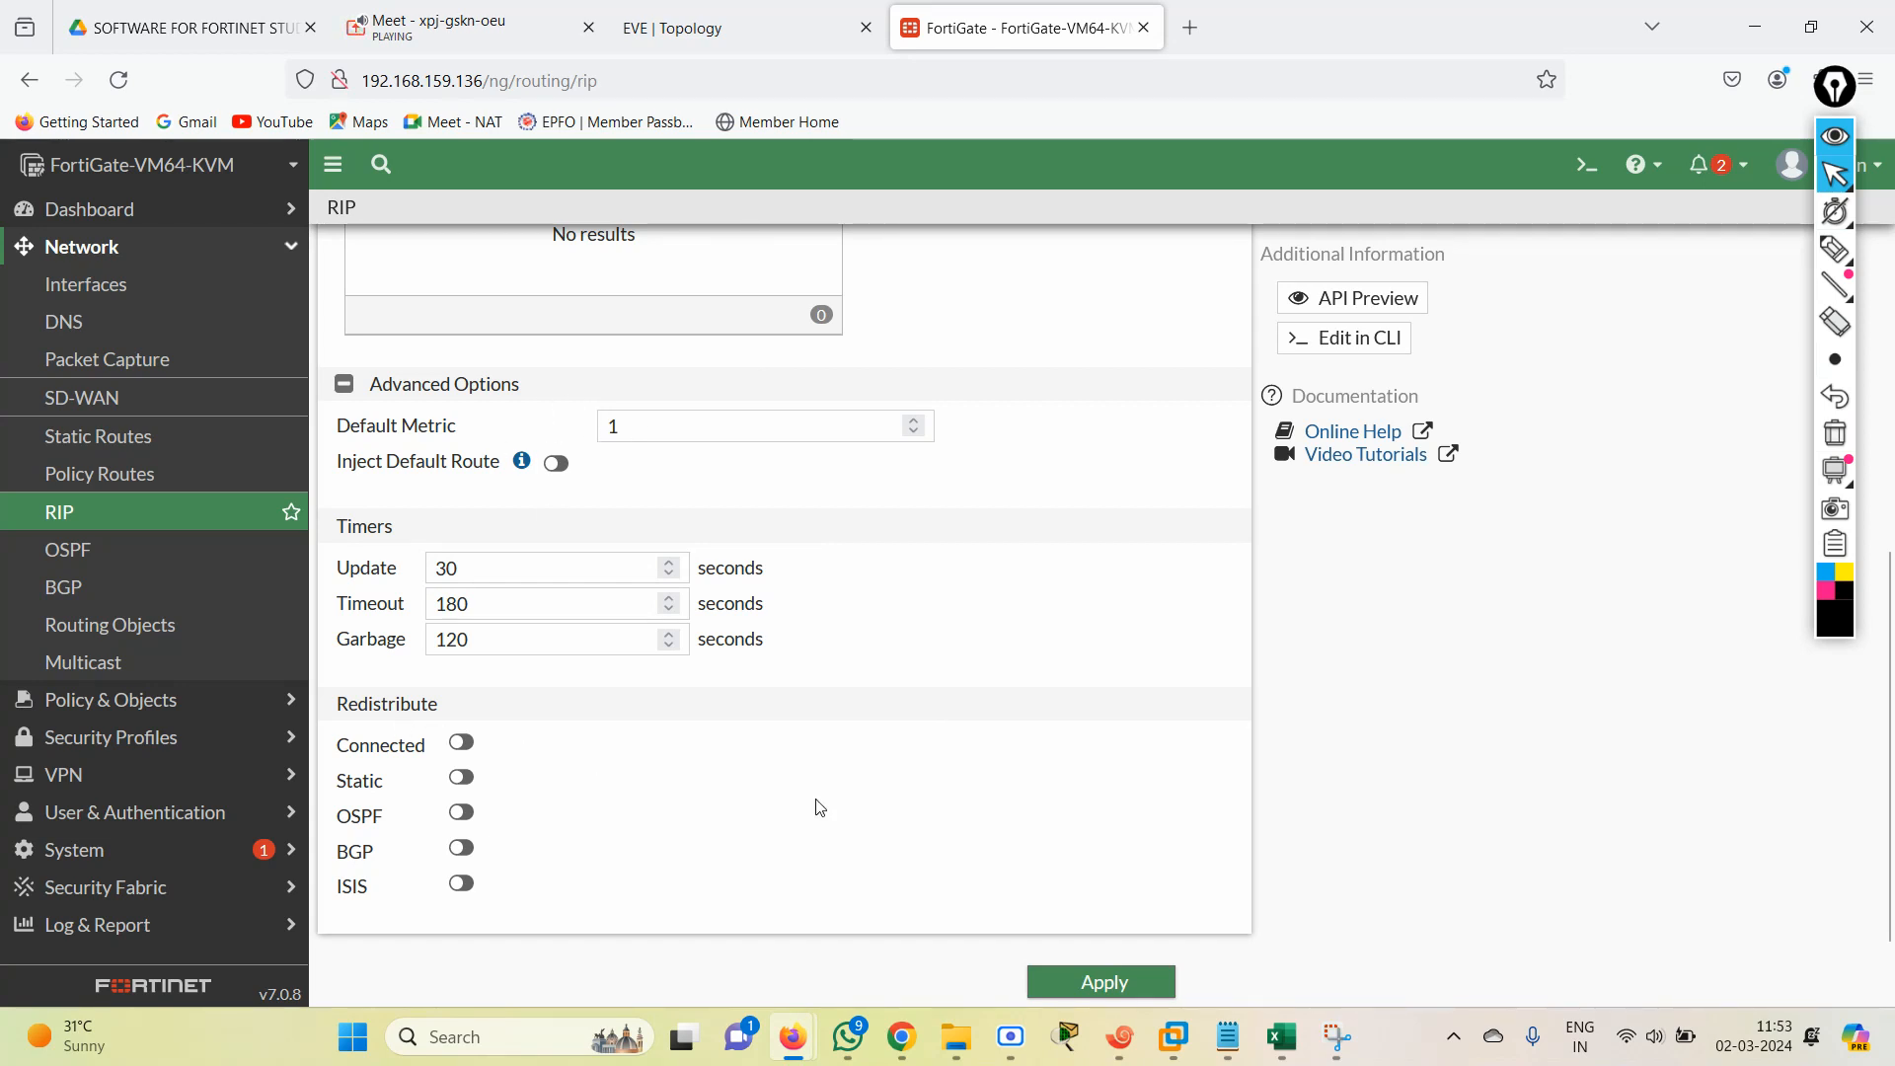
{"action": "left_click", "coordinate": [1099, 981]}
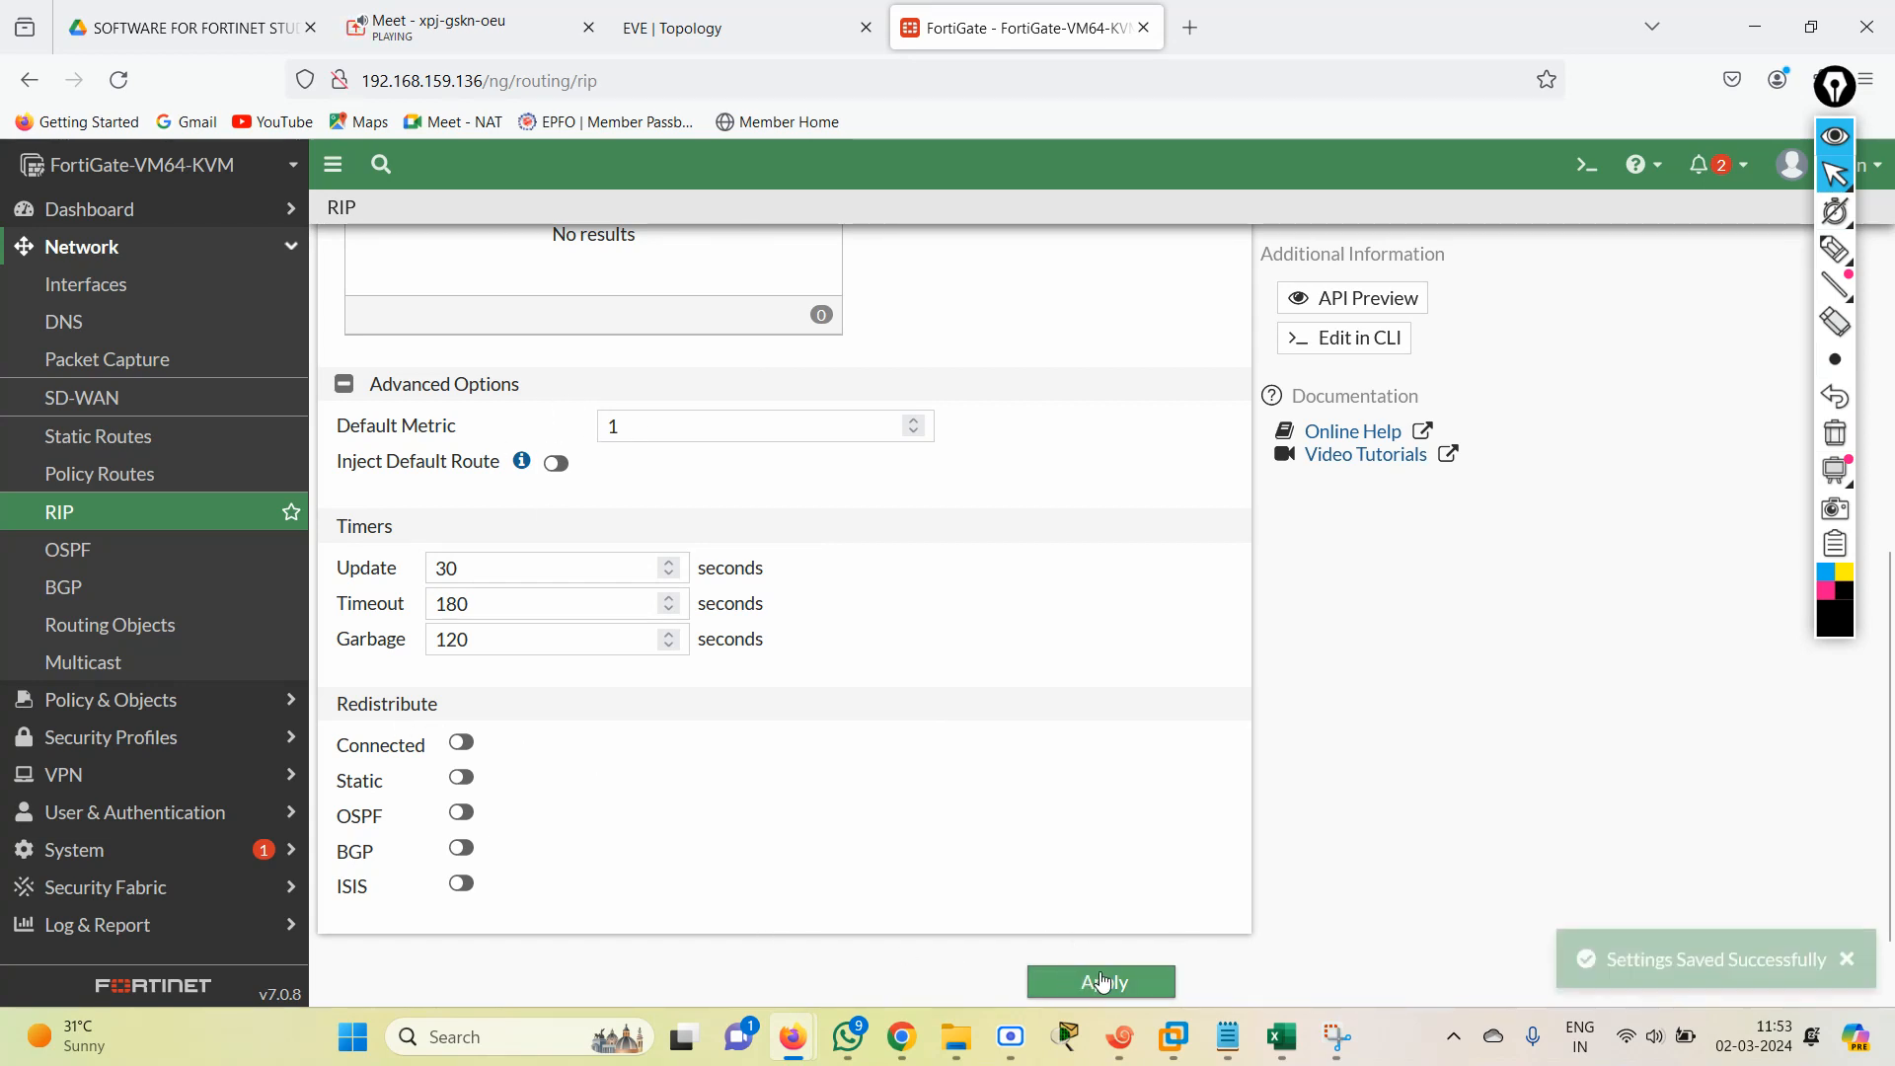
Look up the CLI commands for enabling and disabling static redistribution in the RIP CONFIG 2 notes.
{"action": "left_click", "coordinate": [1228, 1036]}
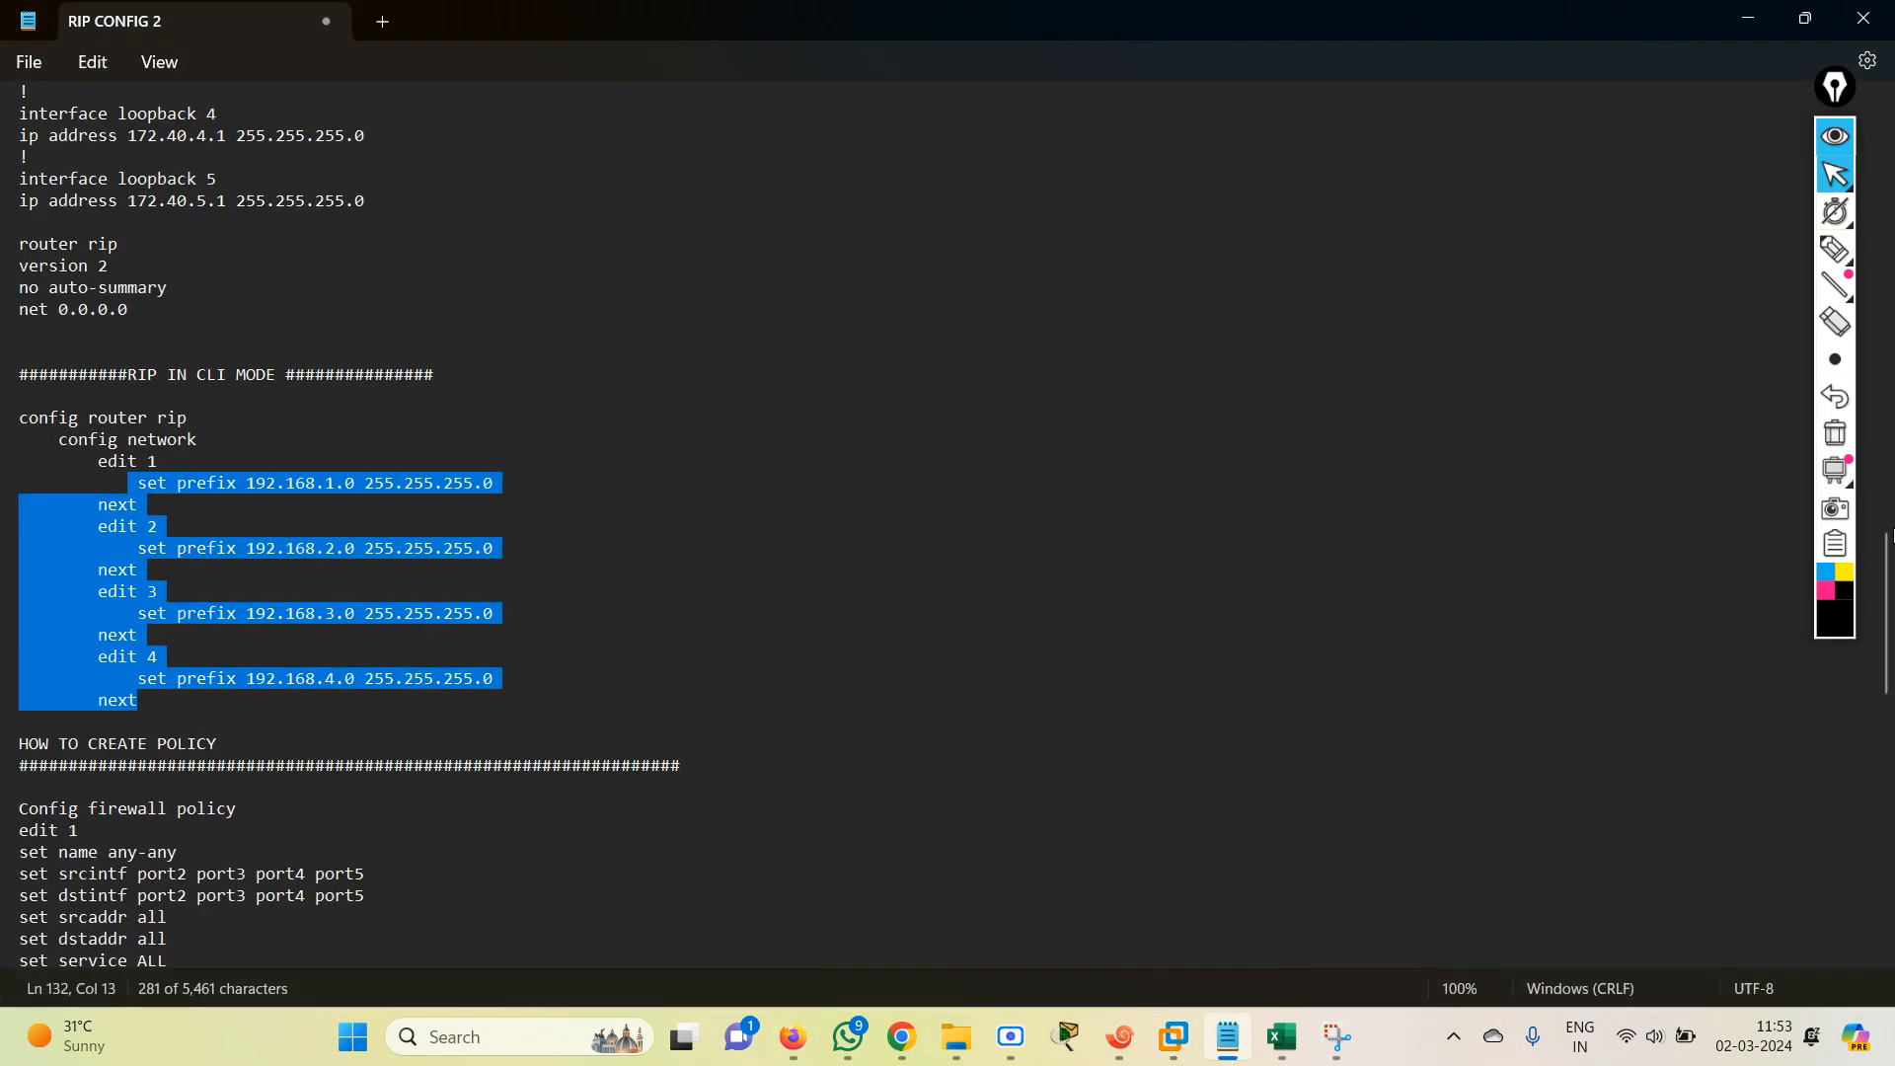
{"action": "scroll", "coordinate": [1887, 569], "scroll_direction": "down", "scroll_amount": 14}
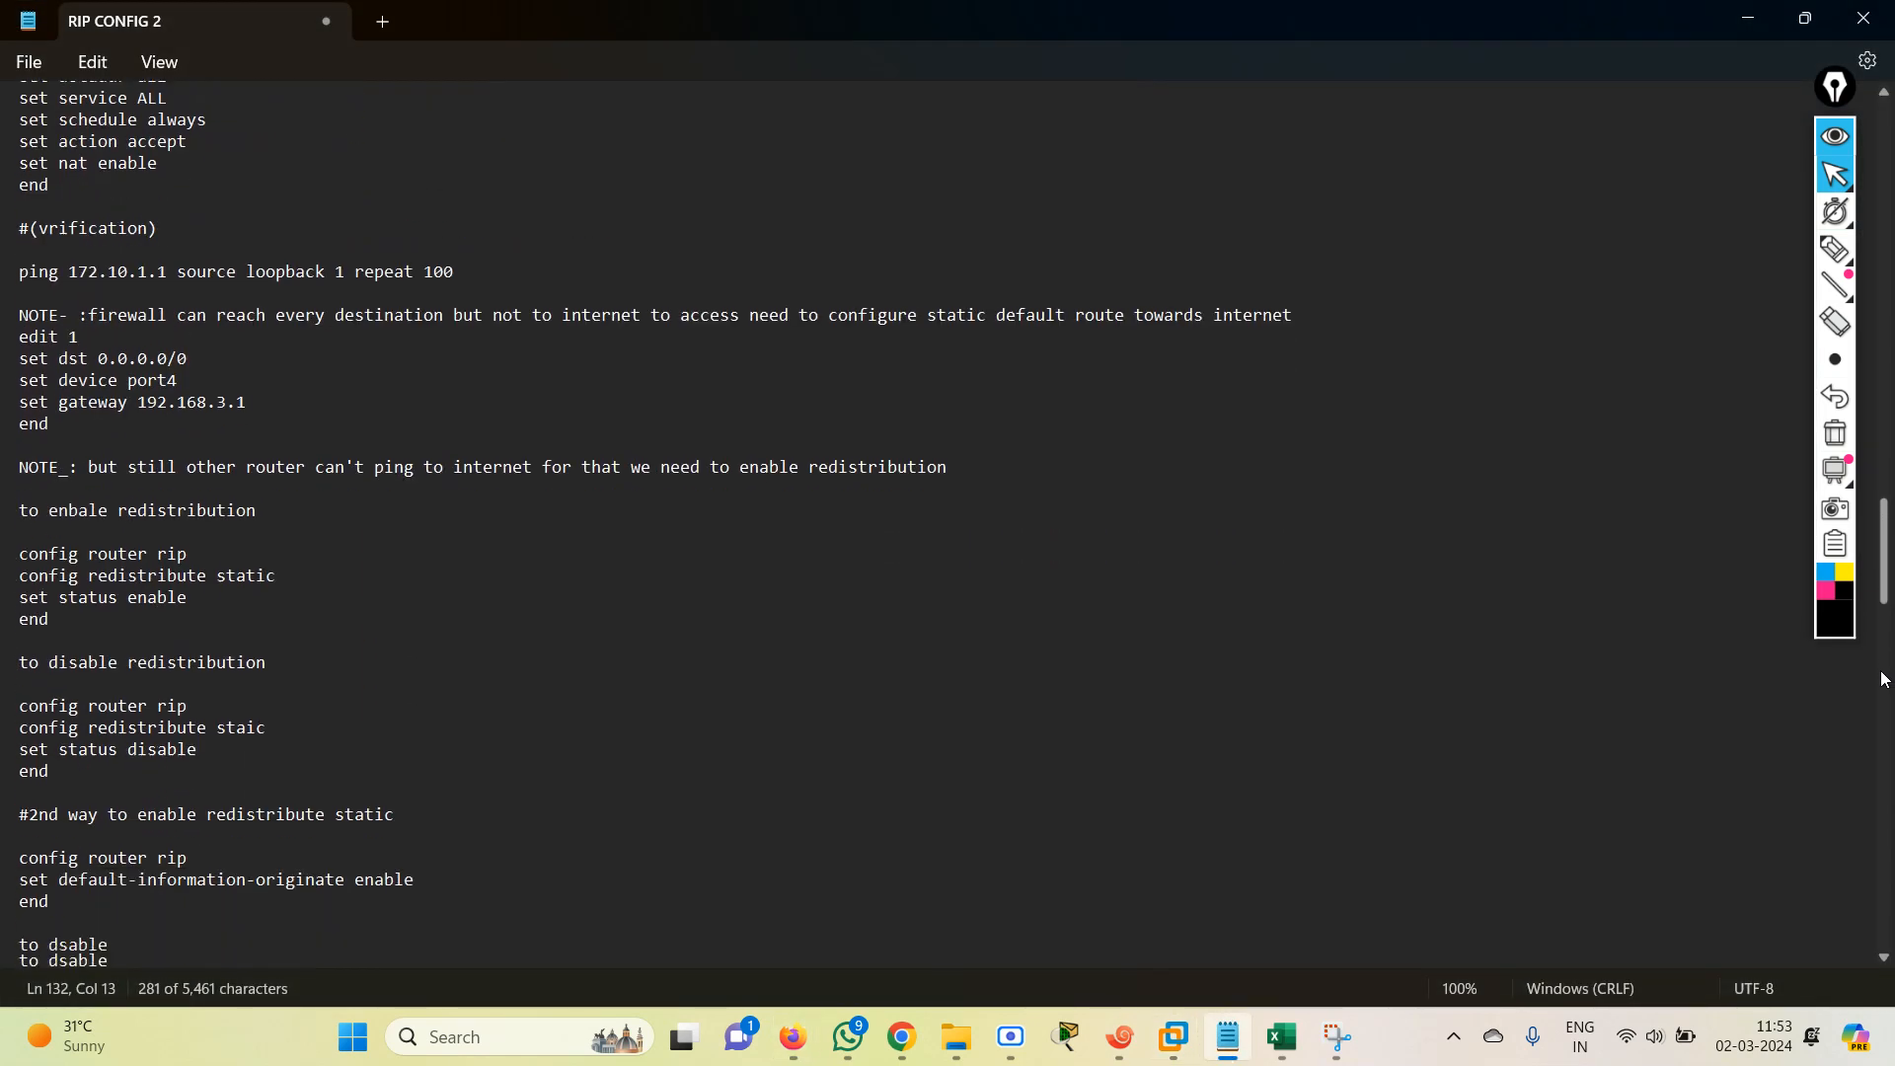
{"action": "scroll", "coordinate": [1885, 681], "scroll_direction": "down", "scroll_amount": 3}
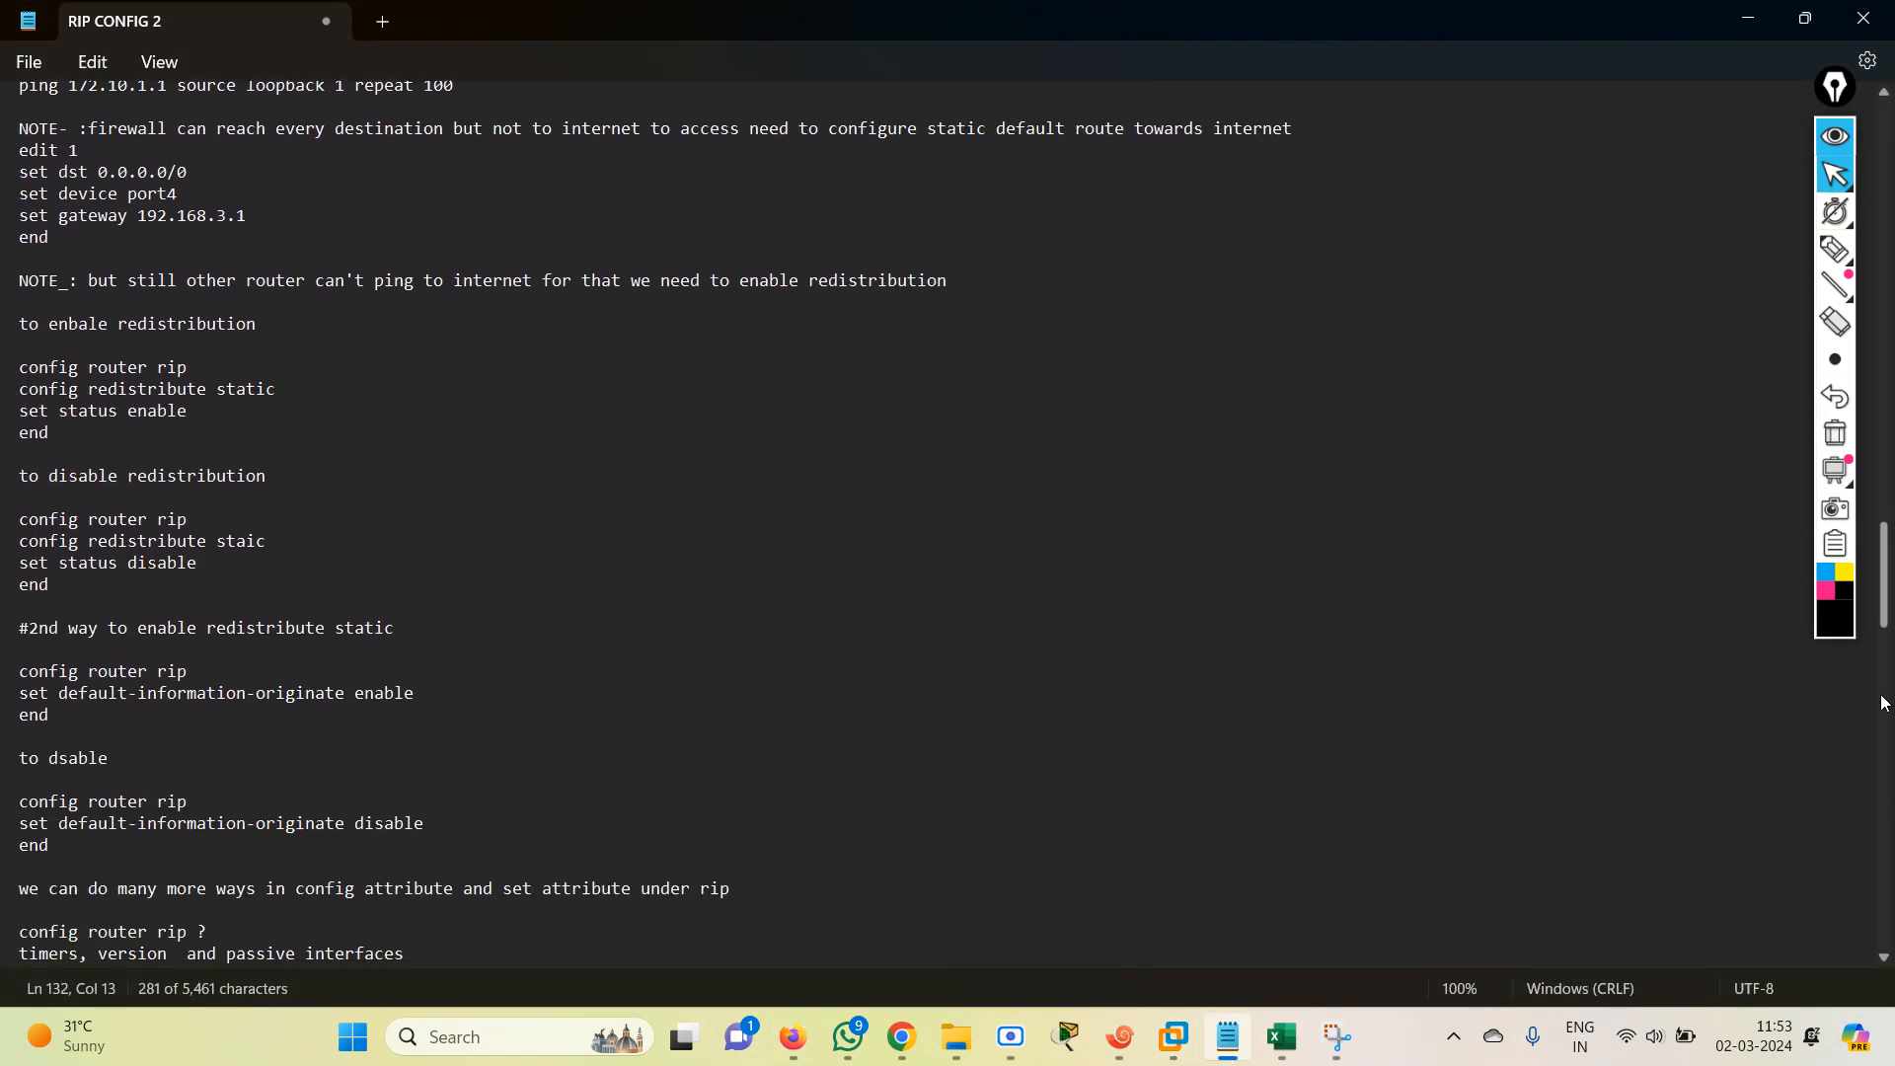
{"action": "scroll", "coordinate": [1881, 703], "scroll_direction": "up", "scroll_amount": 5}
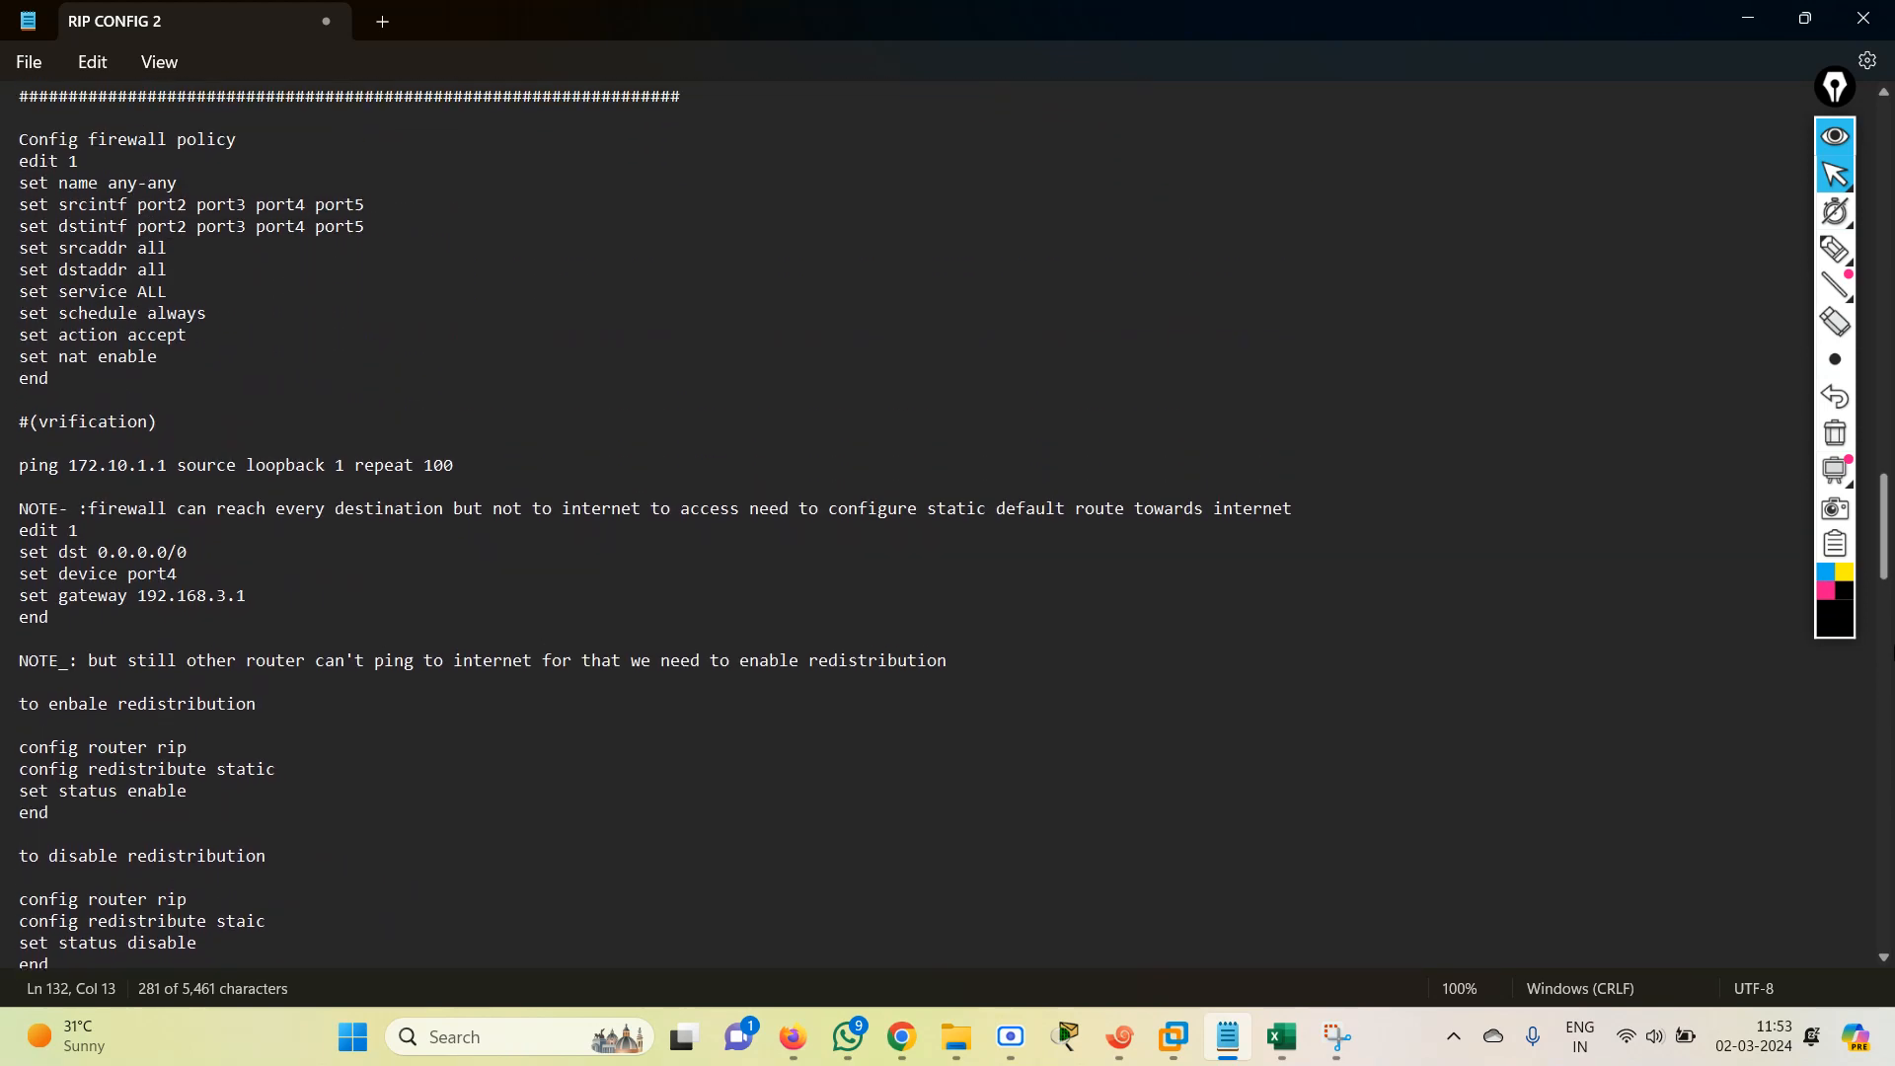
{"action": "scroll", "coordinate": [1885, 712], "scroll_direction": "down", "scroll_amount": 7}
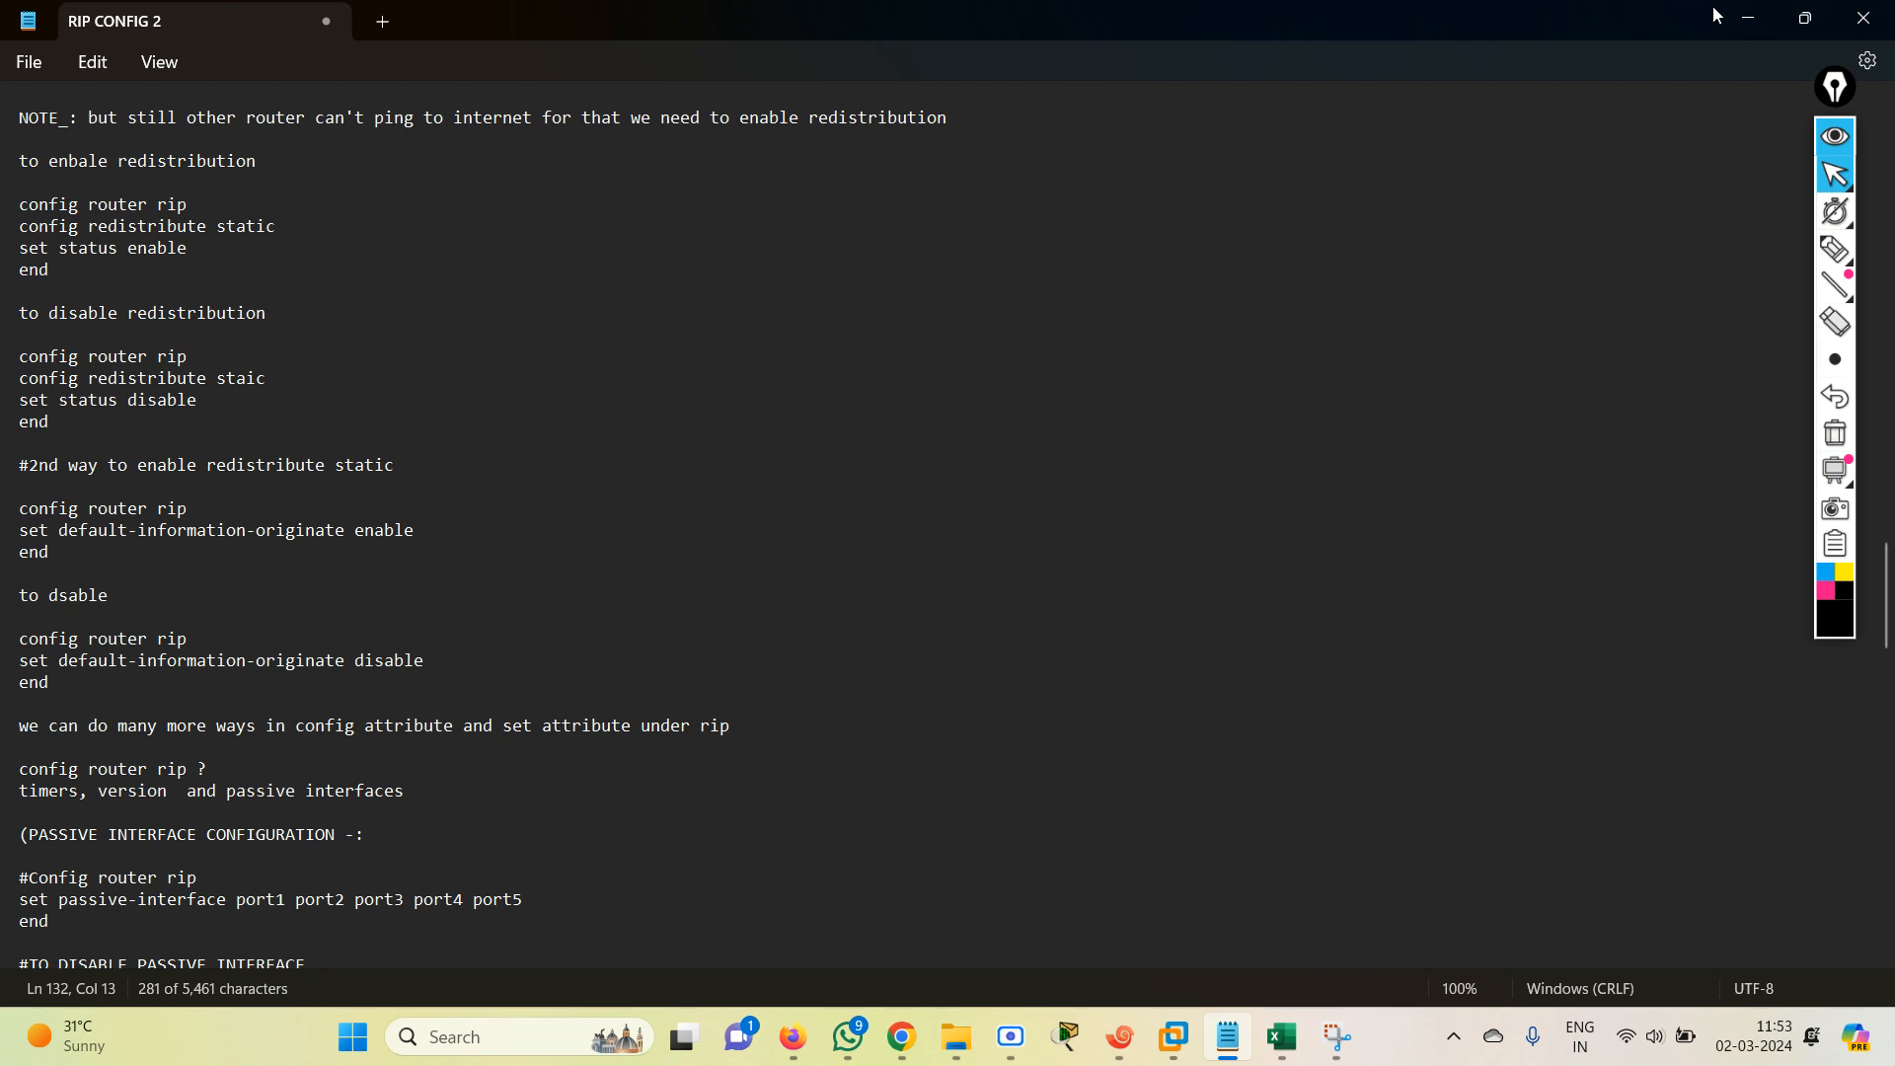
{"action": "left_click", "coordinate": [1743, 16]}
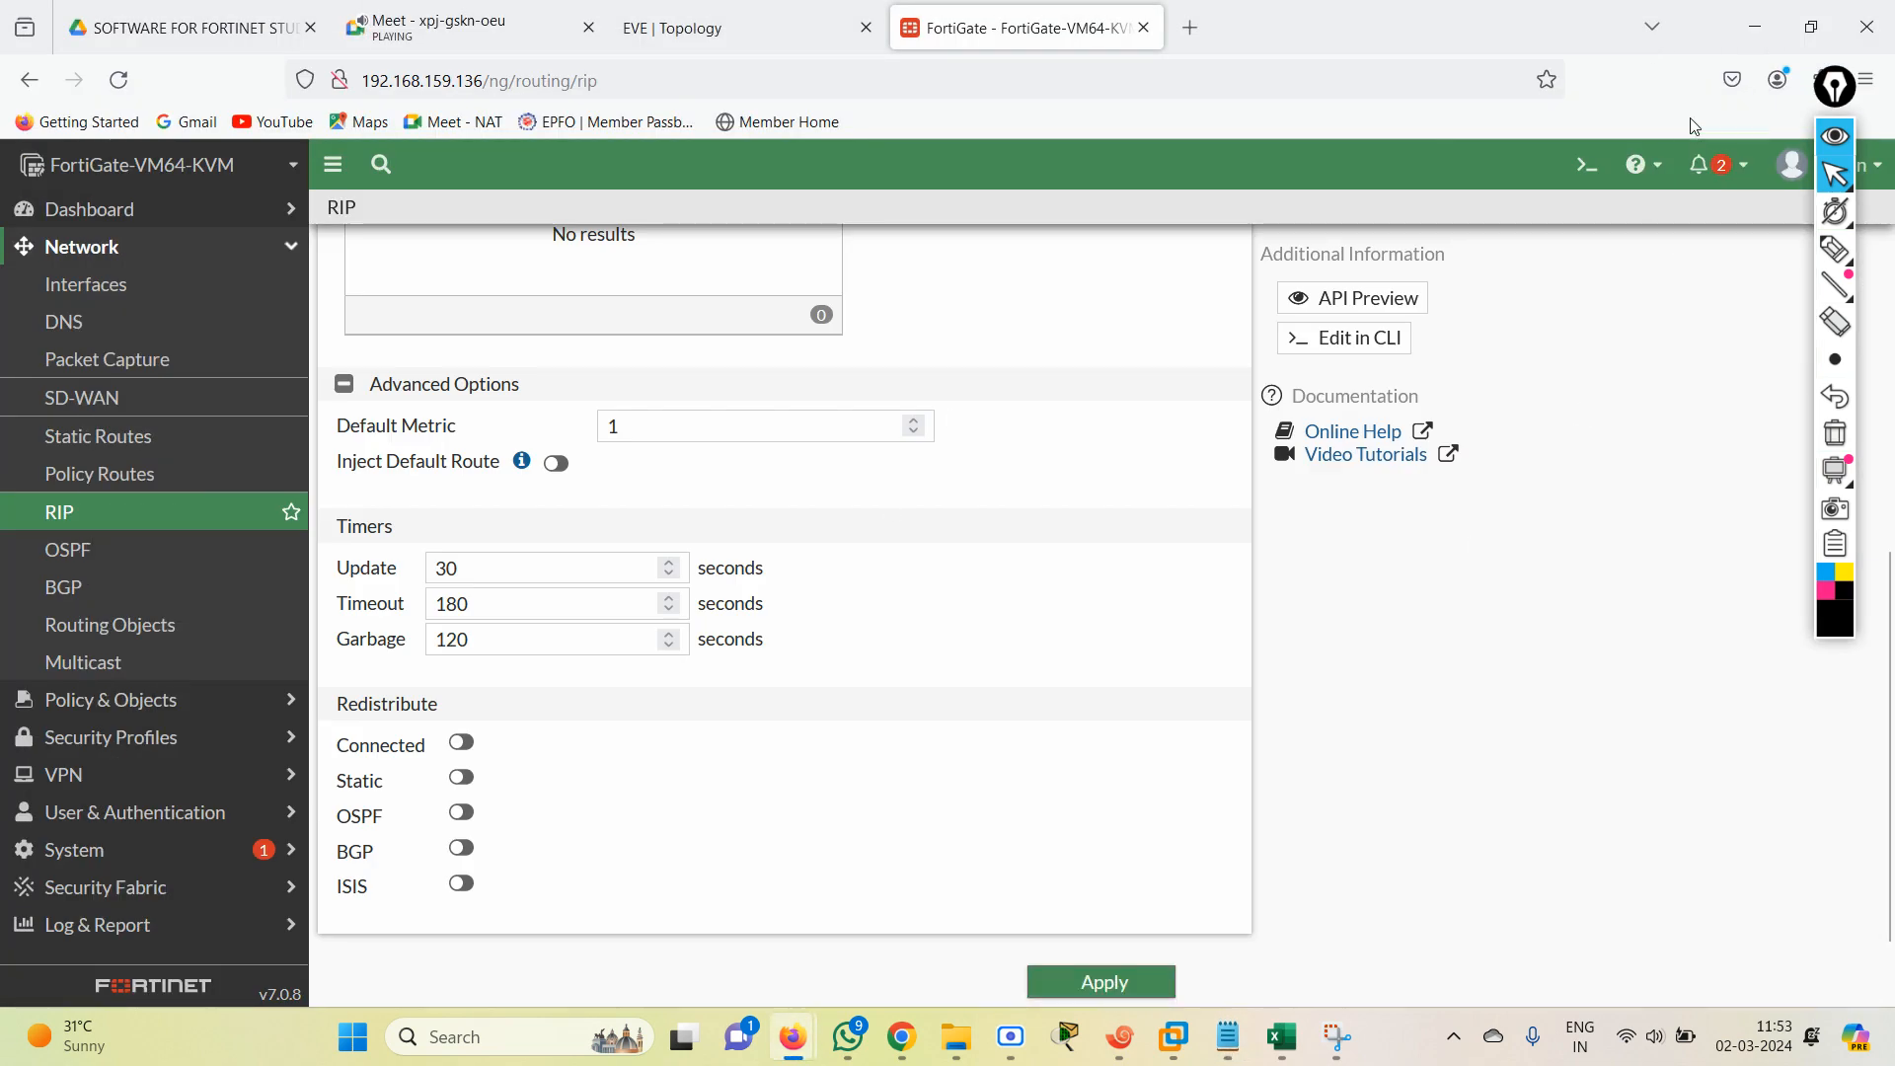
Open the FortiGate CLI console and enter RIP configuration mode with "config router rip".
{"action": "left_click", "coordinate": [1587, 163]}
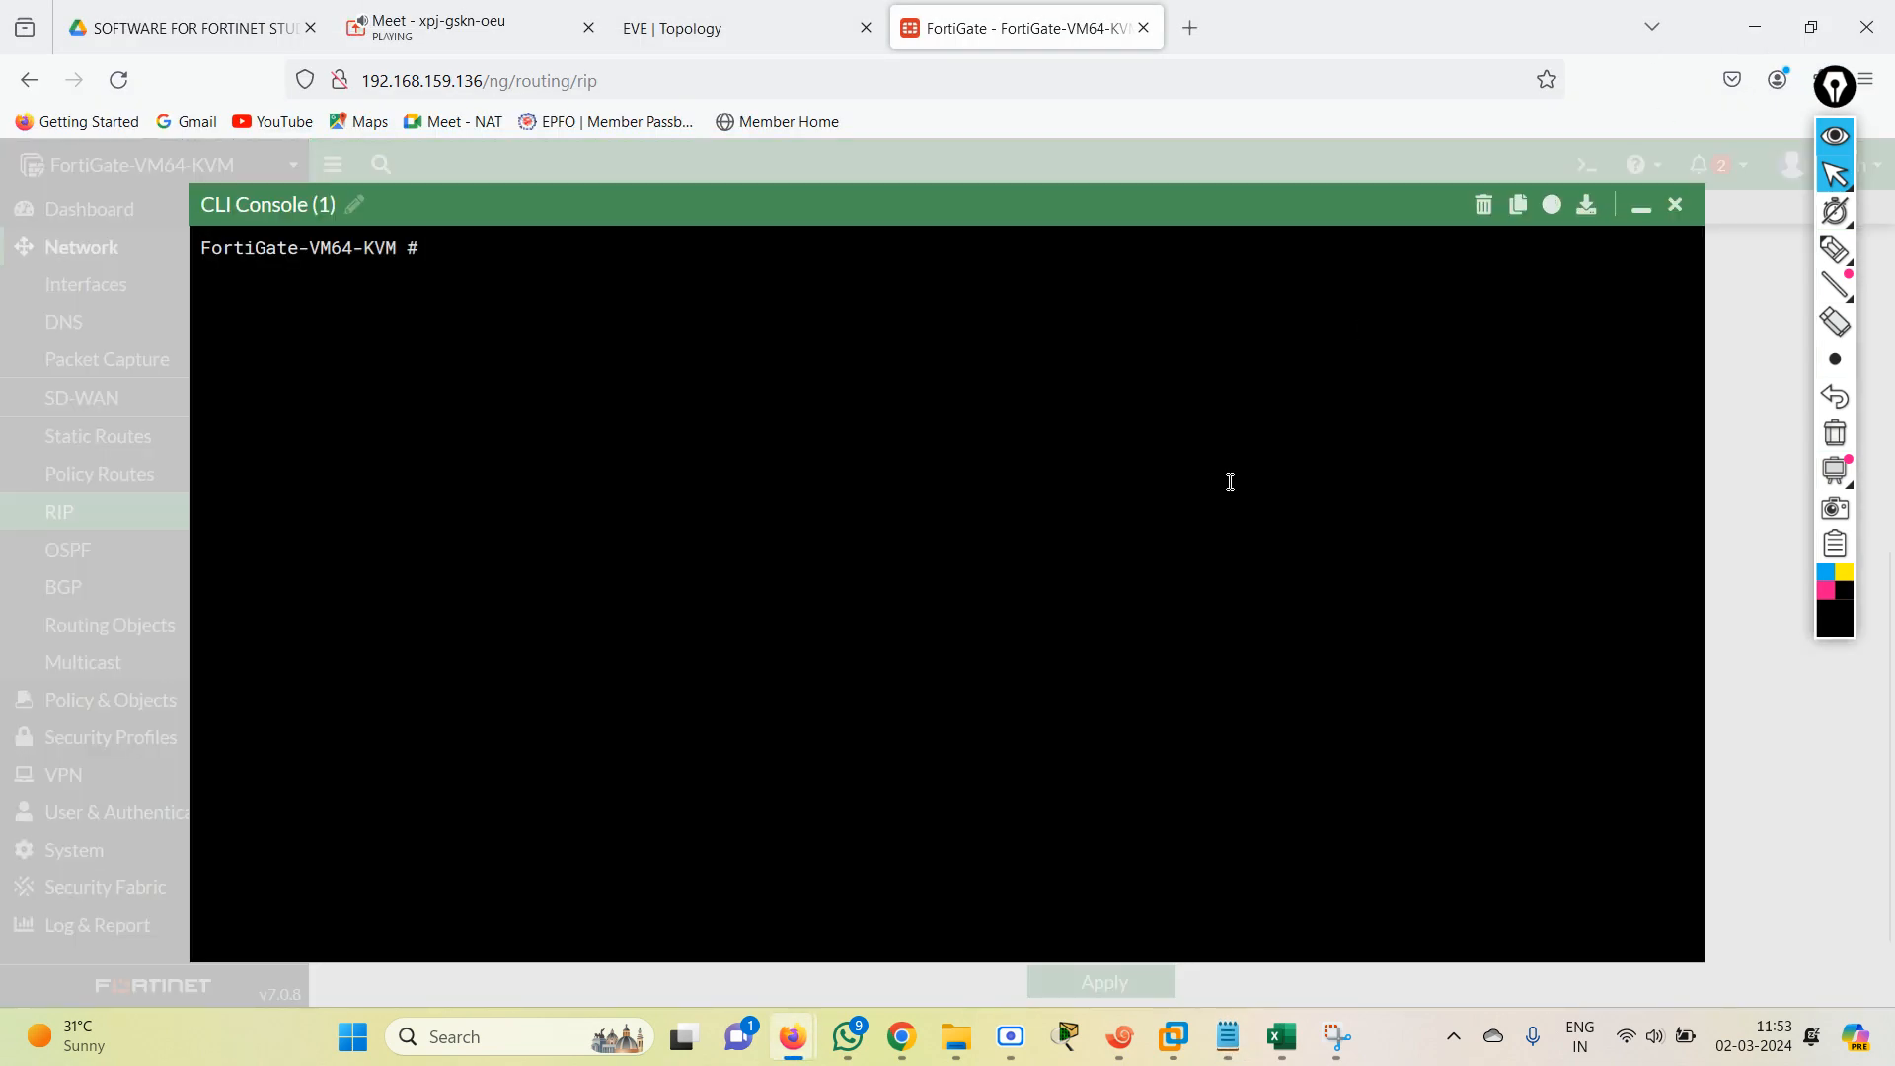
{"action": "type", "text": "config router rip"}
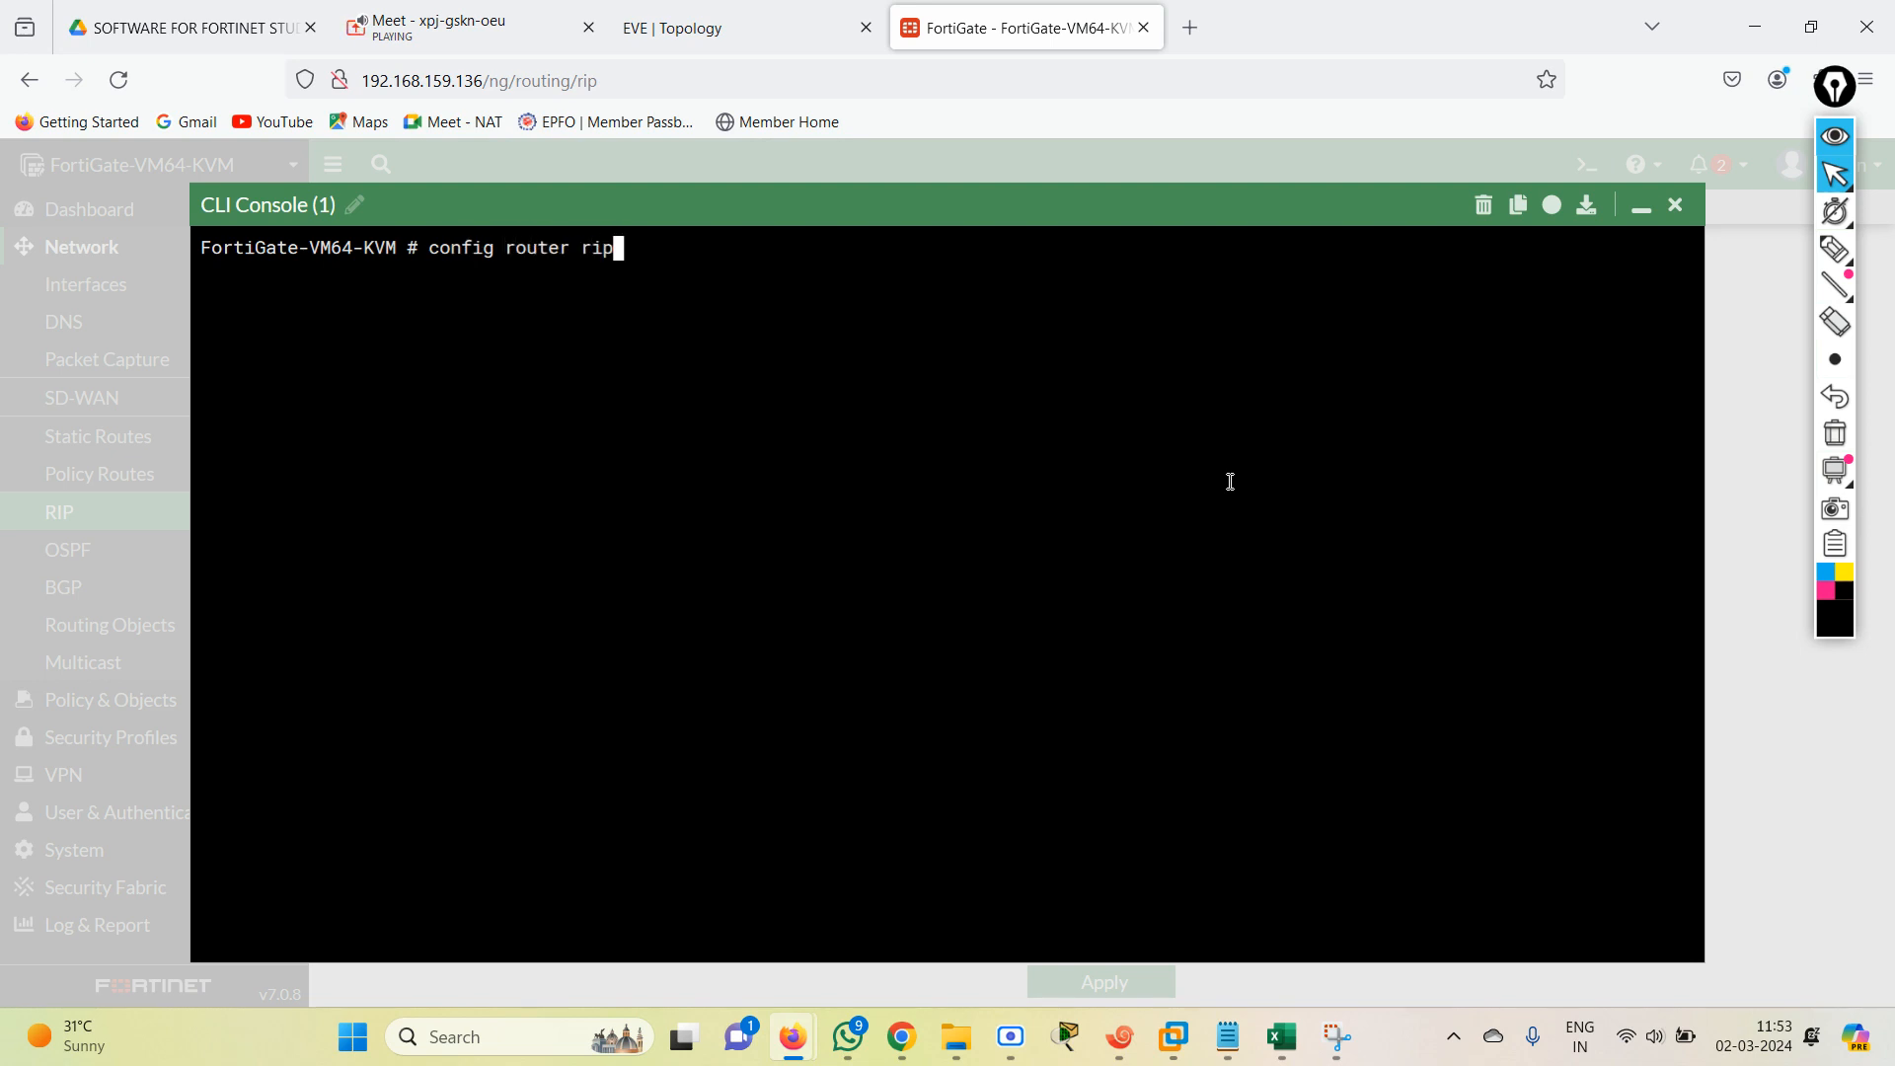
{"action": "key", "text": "Return"}
{"action": "key", "text": "Return"}
{"action": "type", "text": "en"}
{"action": "key", "text": "BackSpace"}
{"action": "key", "text": "BackSpace"}
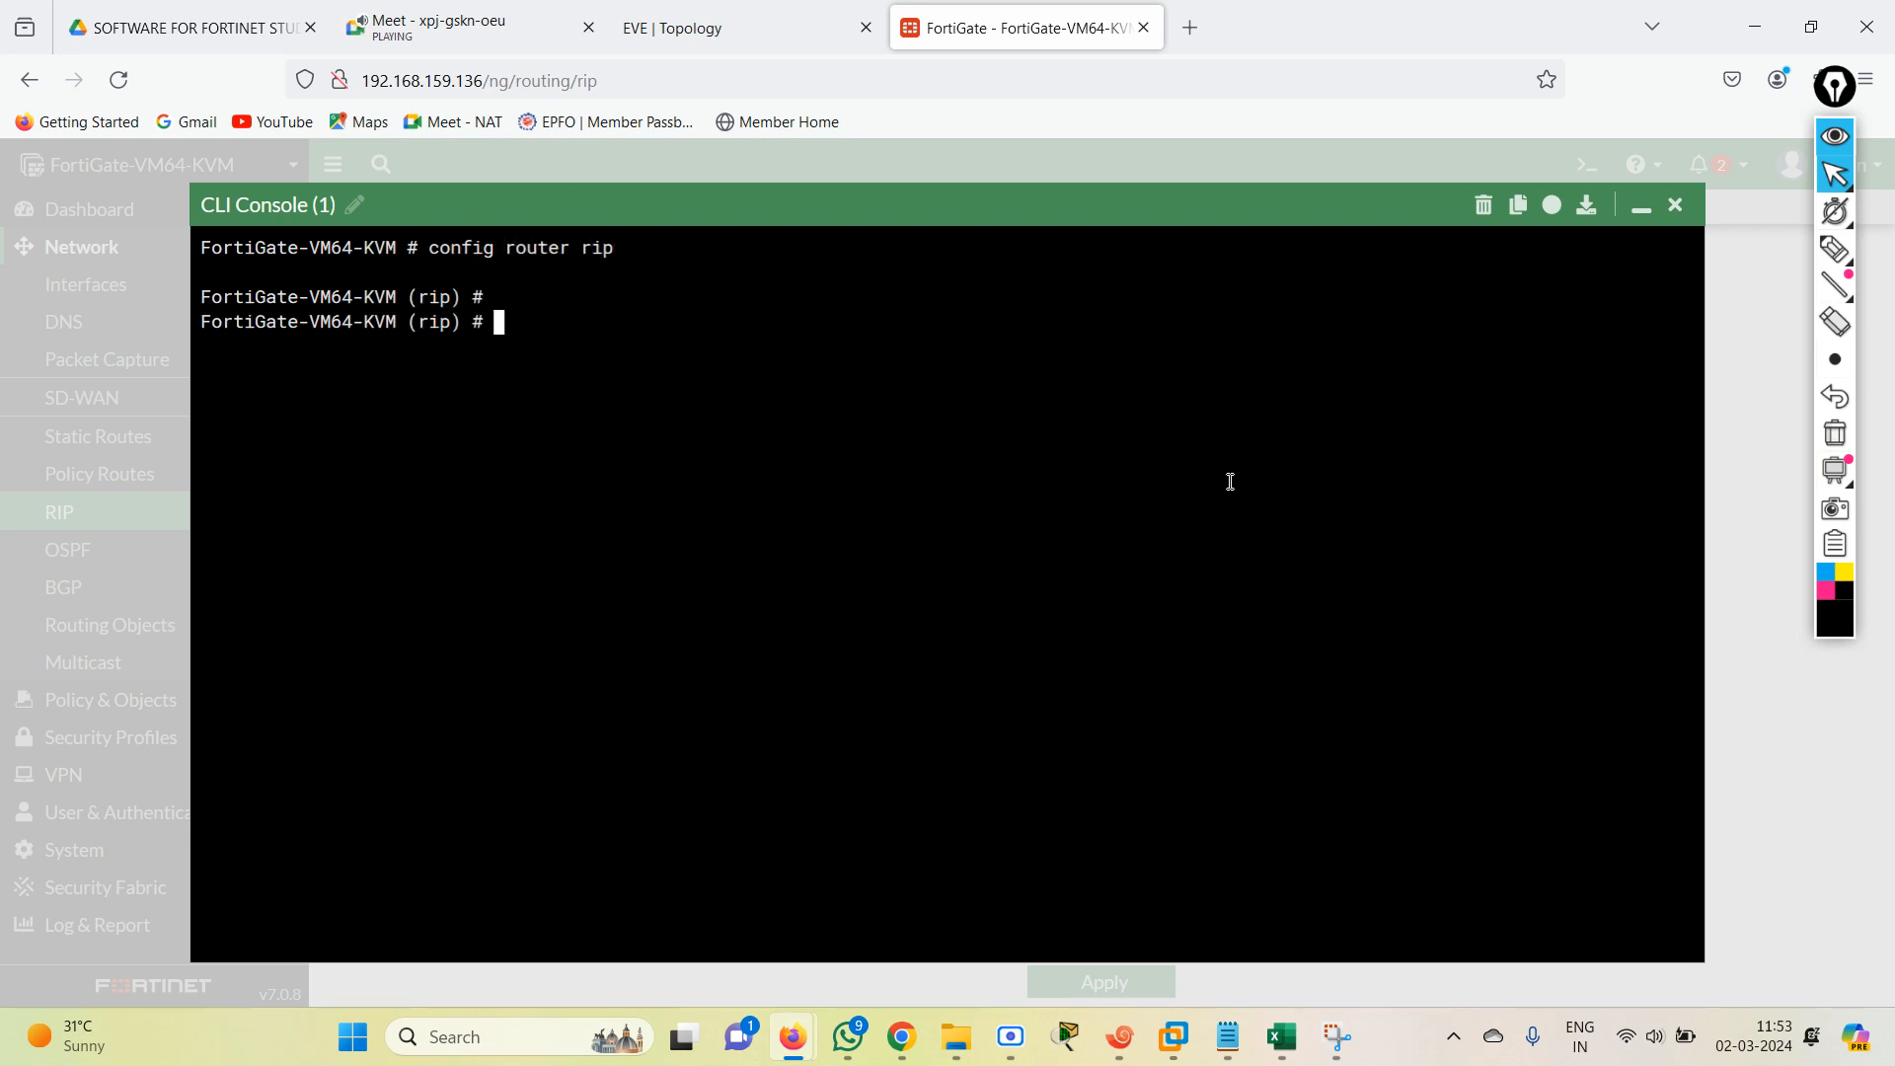
{"action": "type", "text": "set re"}
{"action": "key", "text": "BackSpace"}
{"action": "key", "text": "BackSpace"}
{"action": "type", "text": "re"}
{"action": "key", "text": "BackSpace"}
{"action": "key", "text": "BackSpace"}
Check the redistribution syntax in the RIP CONFIG 2 notes and run "config redistribute static" in the FortiGate CLI.
{"action": "left_click", "coordinate": [1237, 1054]}
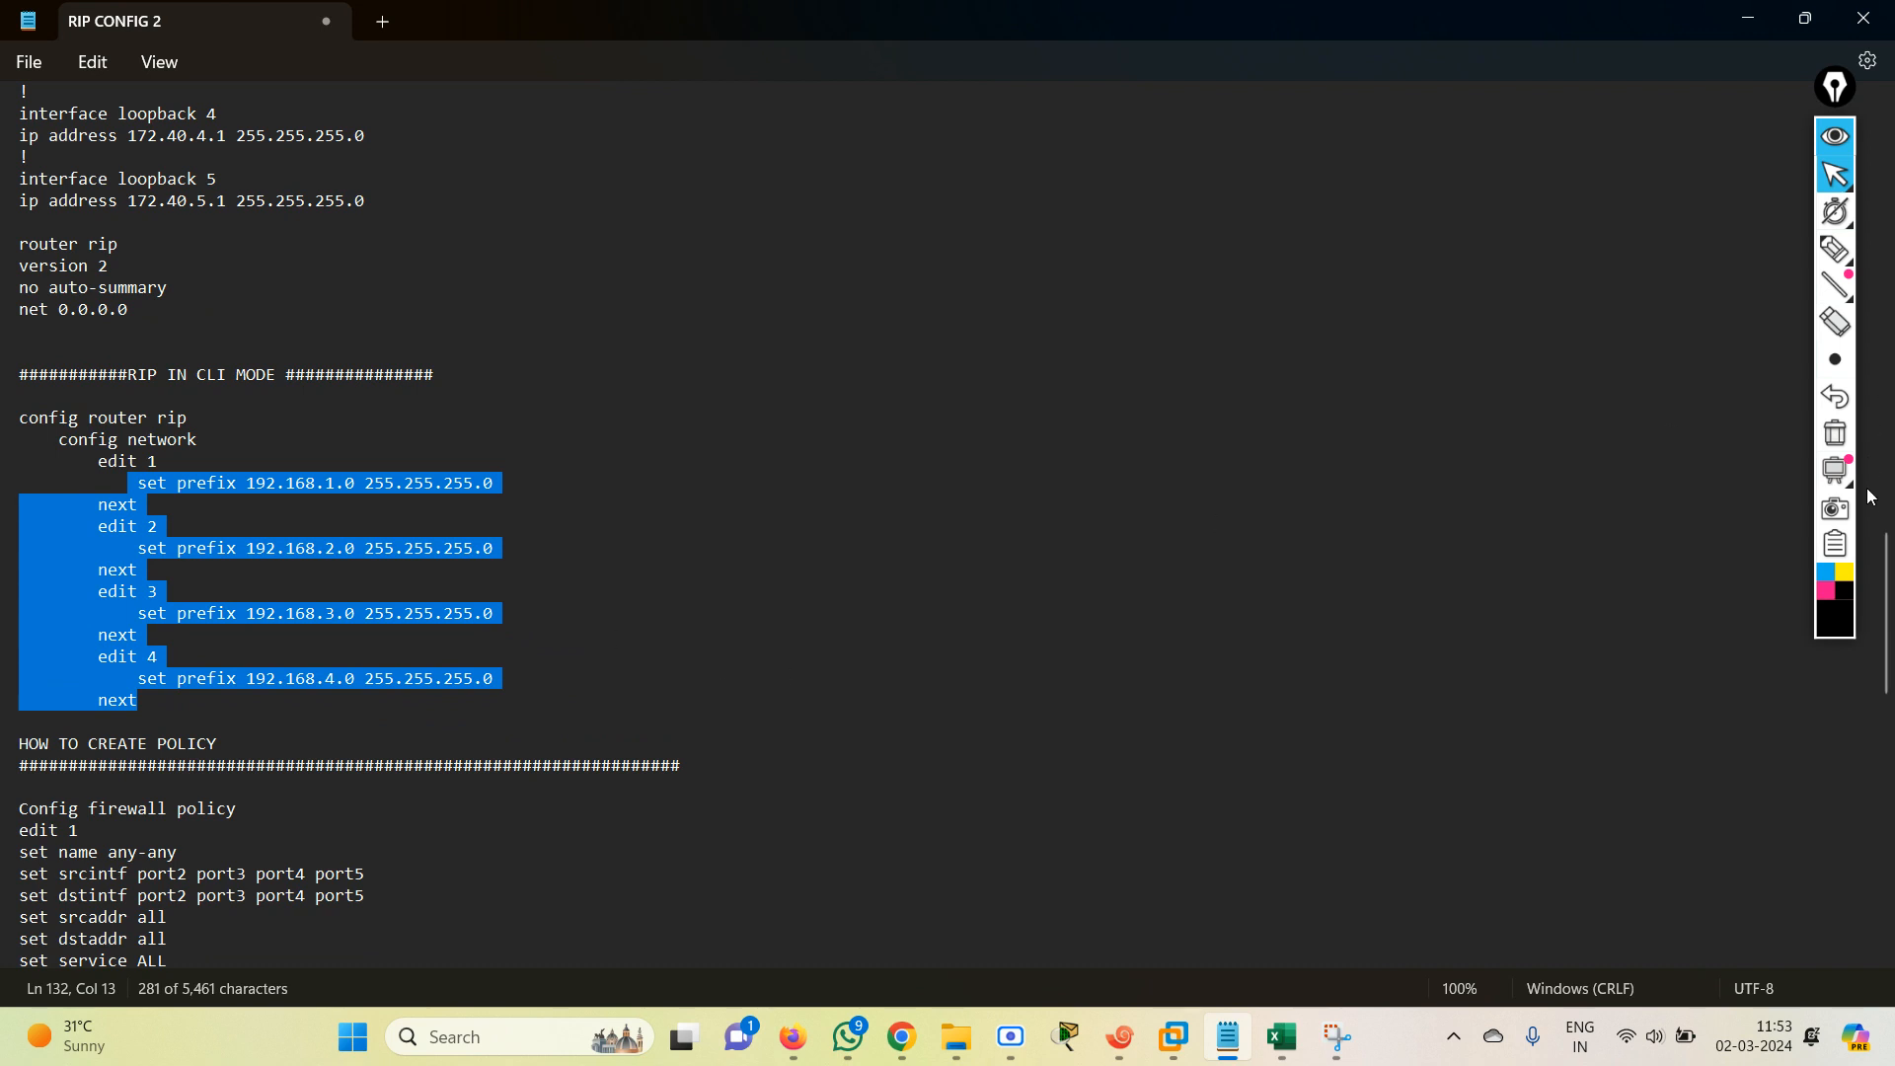
{"action": "scroll", "coordinate": [1876, 694], "scroll_direction": "down", "scroll_amount": 13}
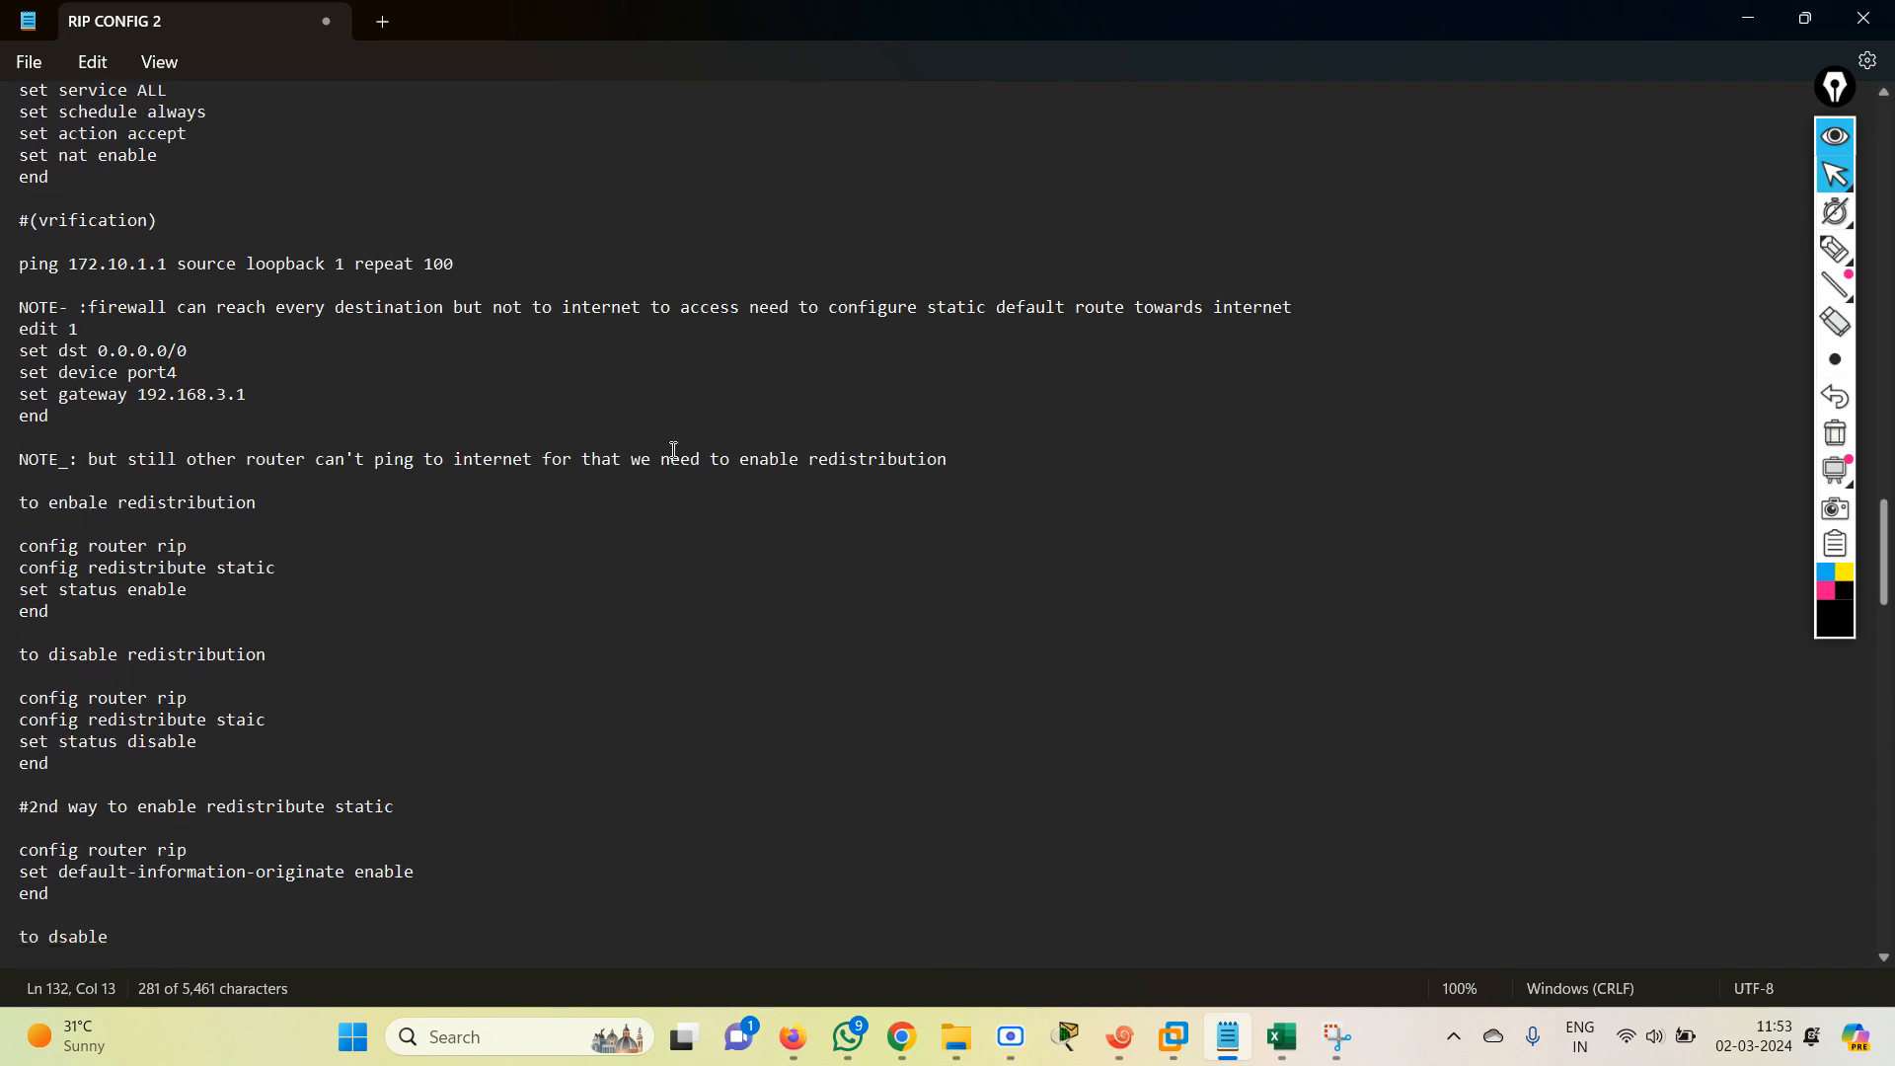
{"action": "left_click", "coordinate": [1747, 18]}
{"action": "key", "text": "BackSpace"}
{"action": "key", "text": "BackSpace"}
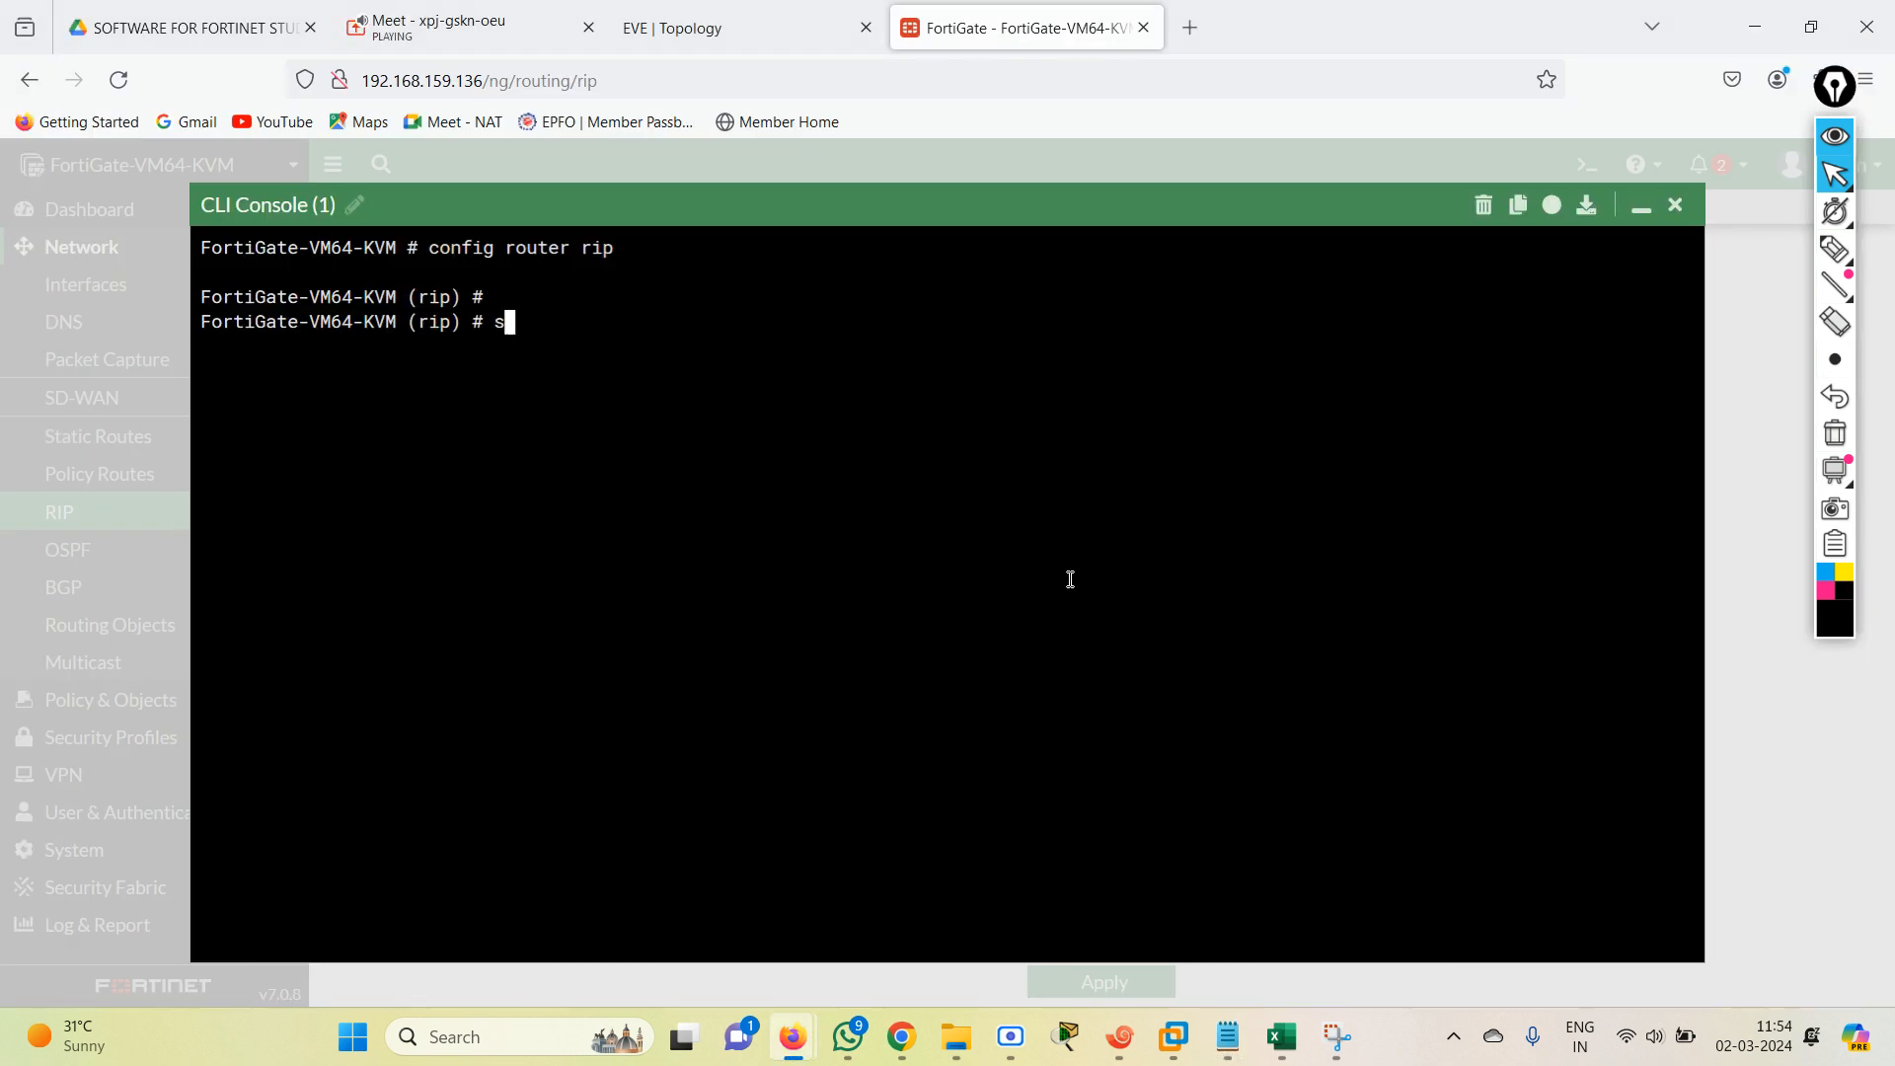
{"action": "key", "text": "BackSpace"}
{"action": "type", "text": "config redistribute "}
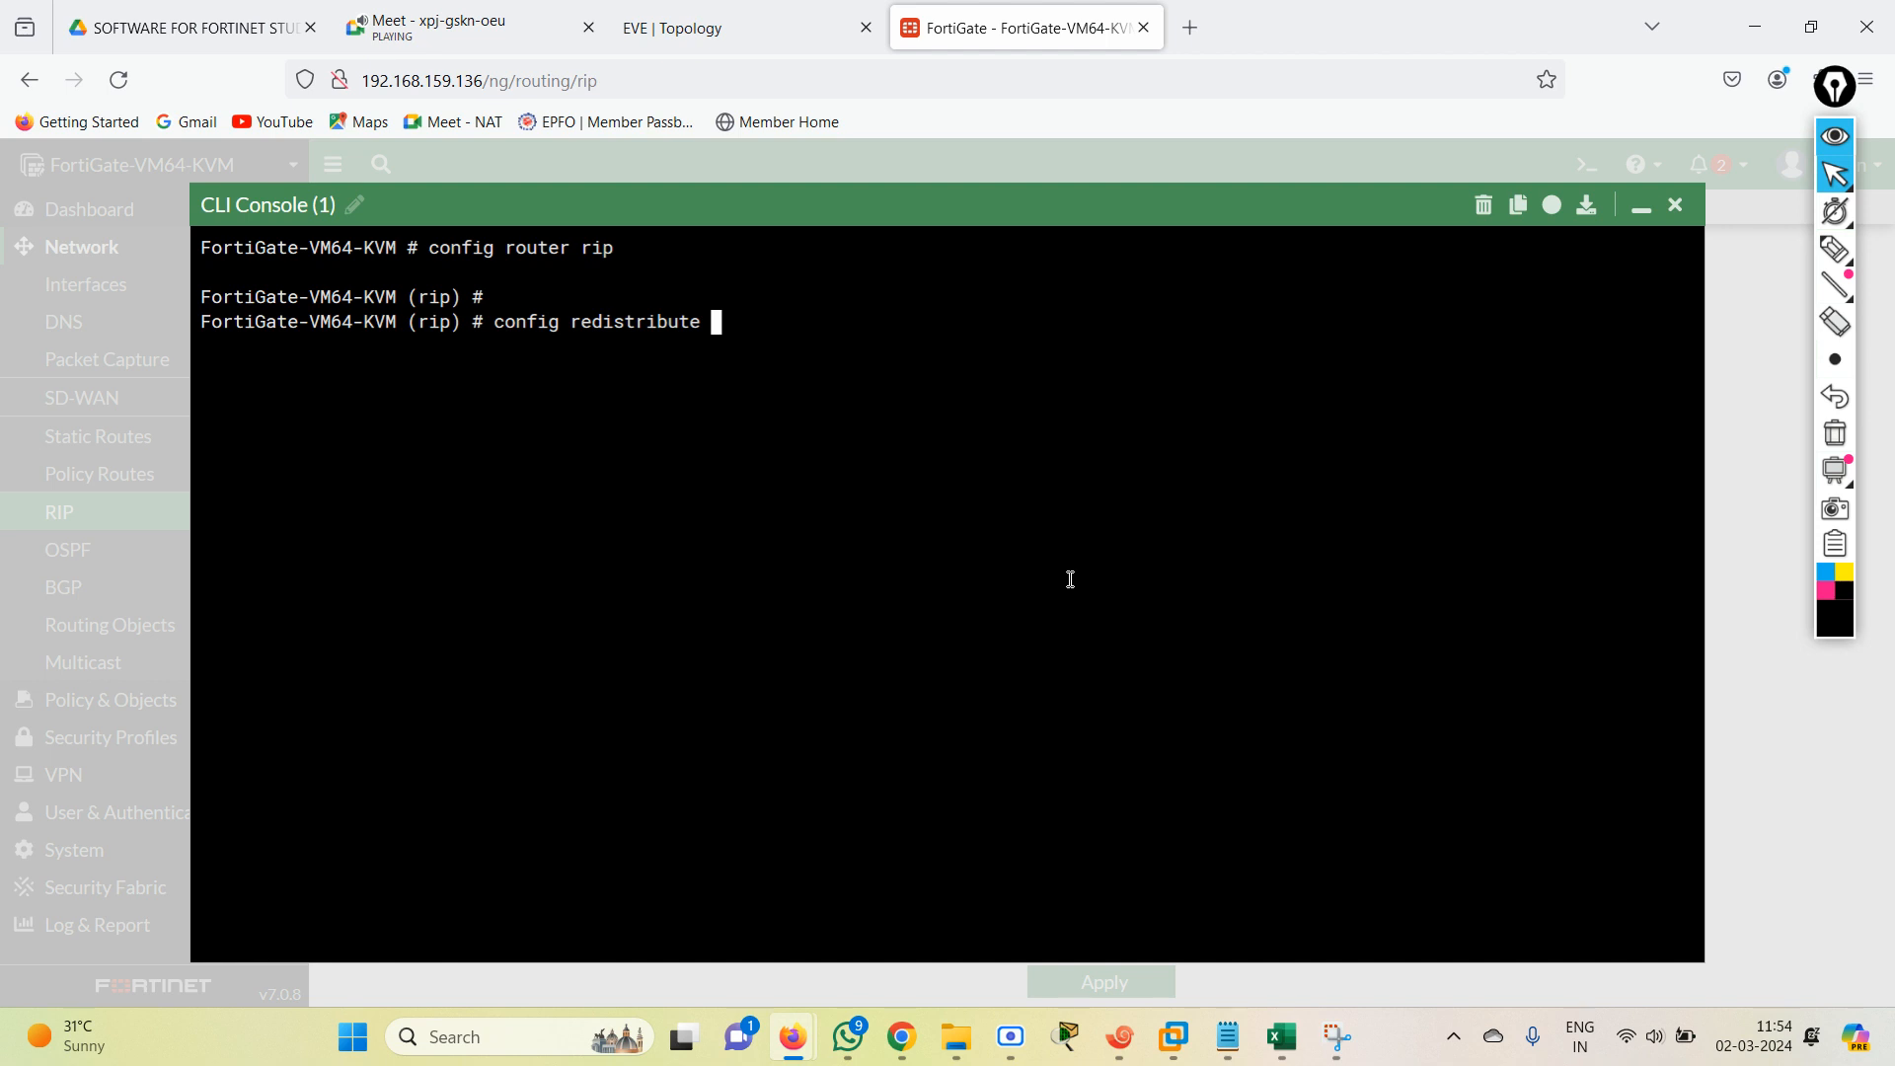
{"action": "type", "text": "static"}
{"action": "key", "text": "Return"}
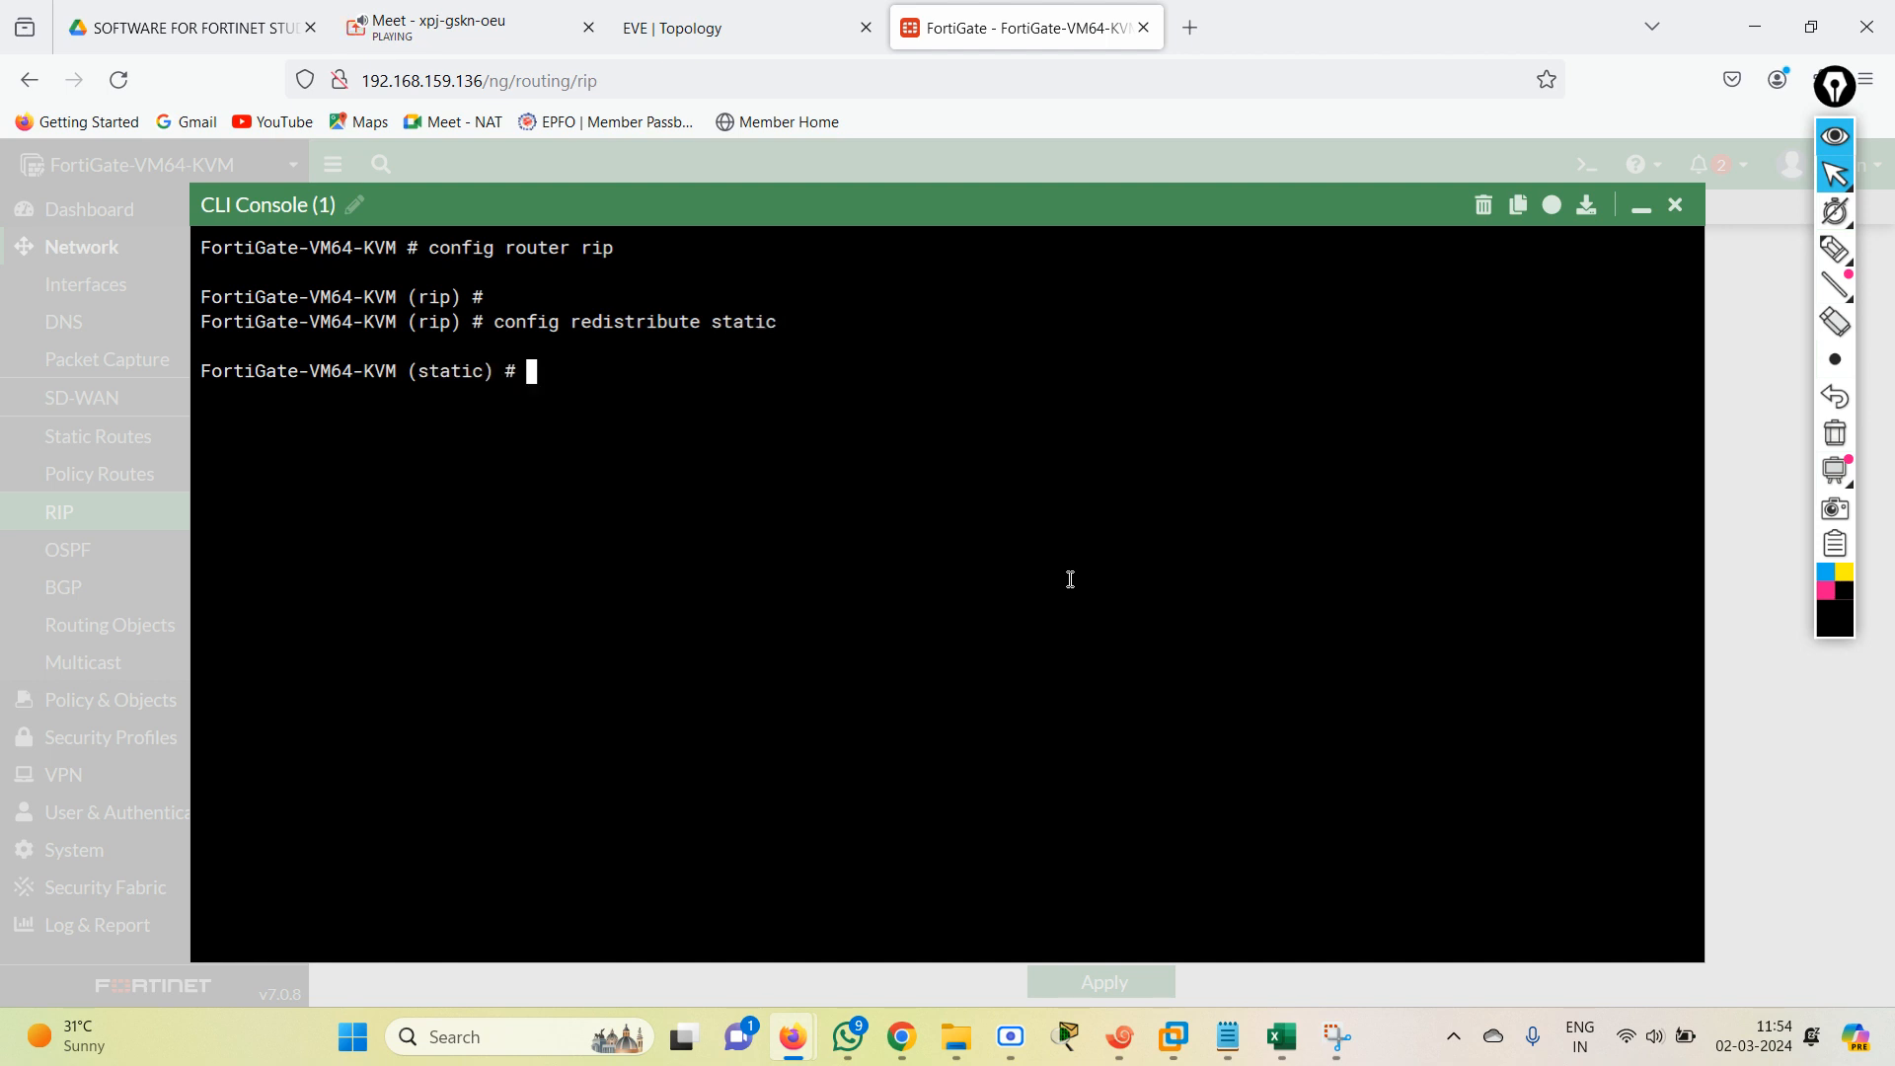
Consult the notes for the status syntax and enable static redistribution with "set status enable" in the FortiGate CLI.
{"action": "type", "text": "set"}
{"action": "key", "text": "BackSpace"}
{"action": "left_click", "coordinate": [1225, 1036]}
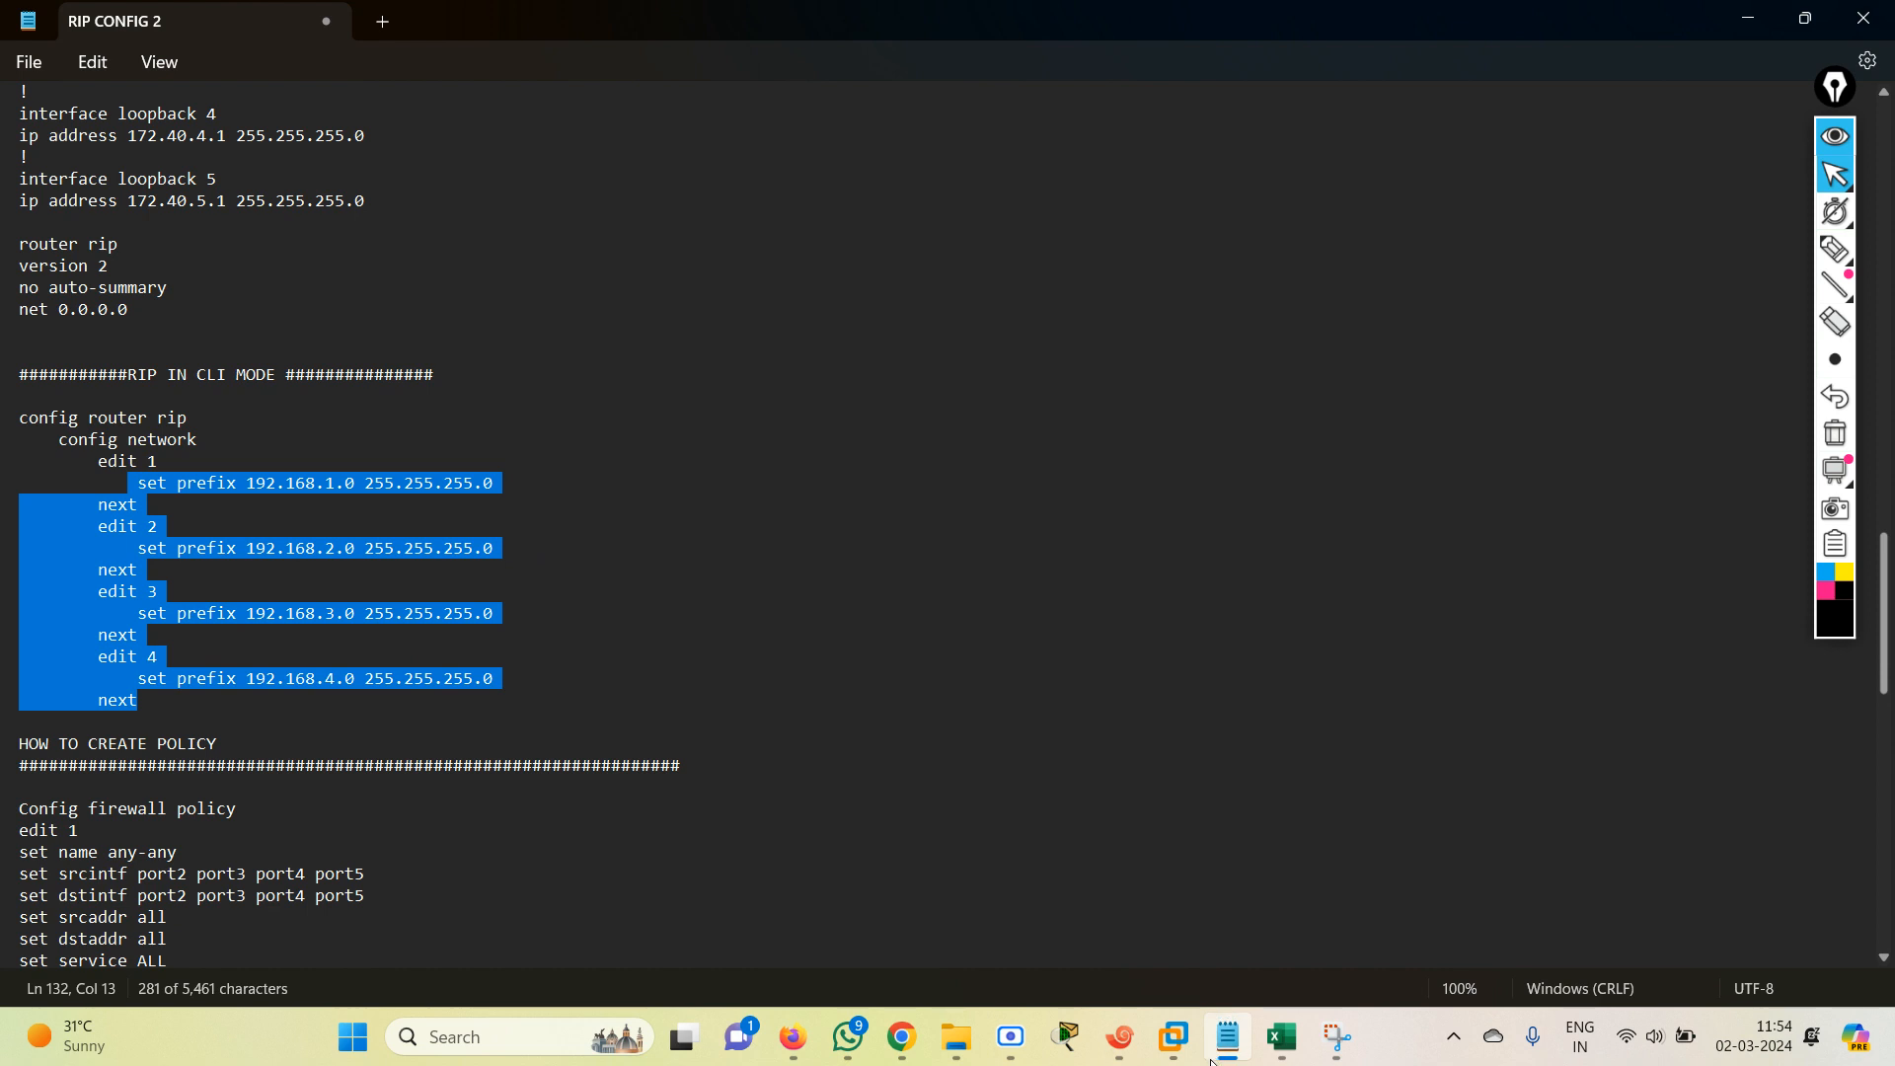
{"action": "left_click", "coordinate": [1381, 619]}
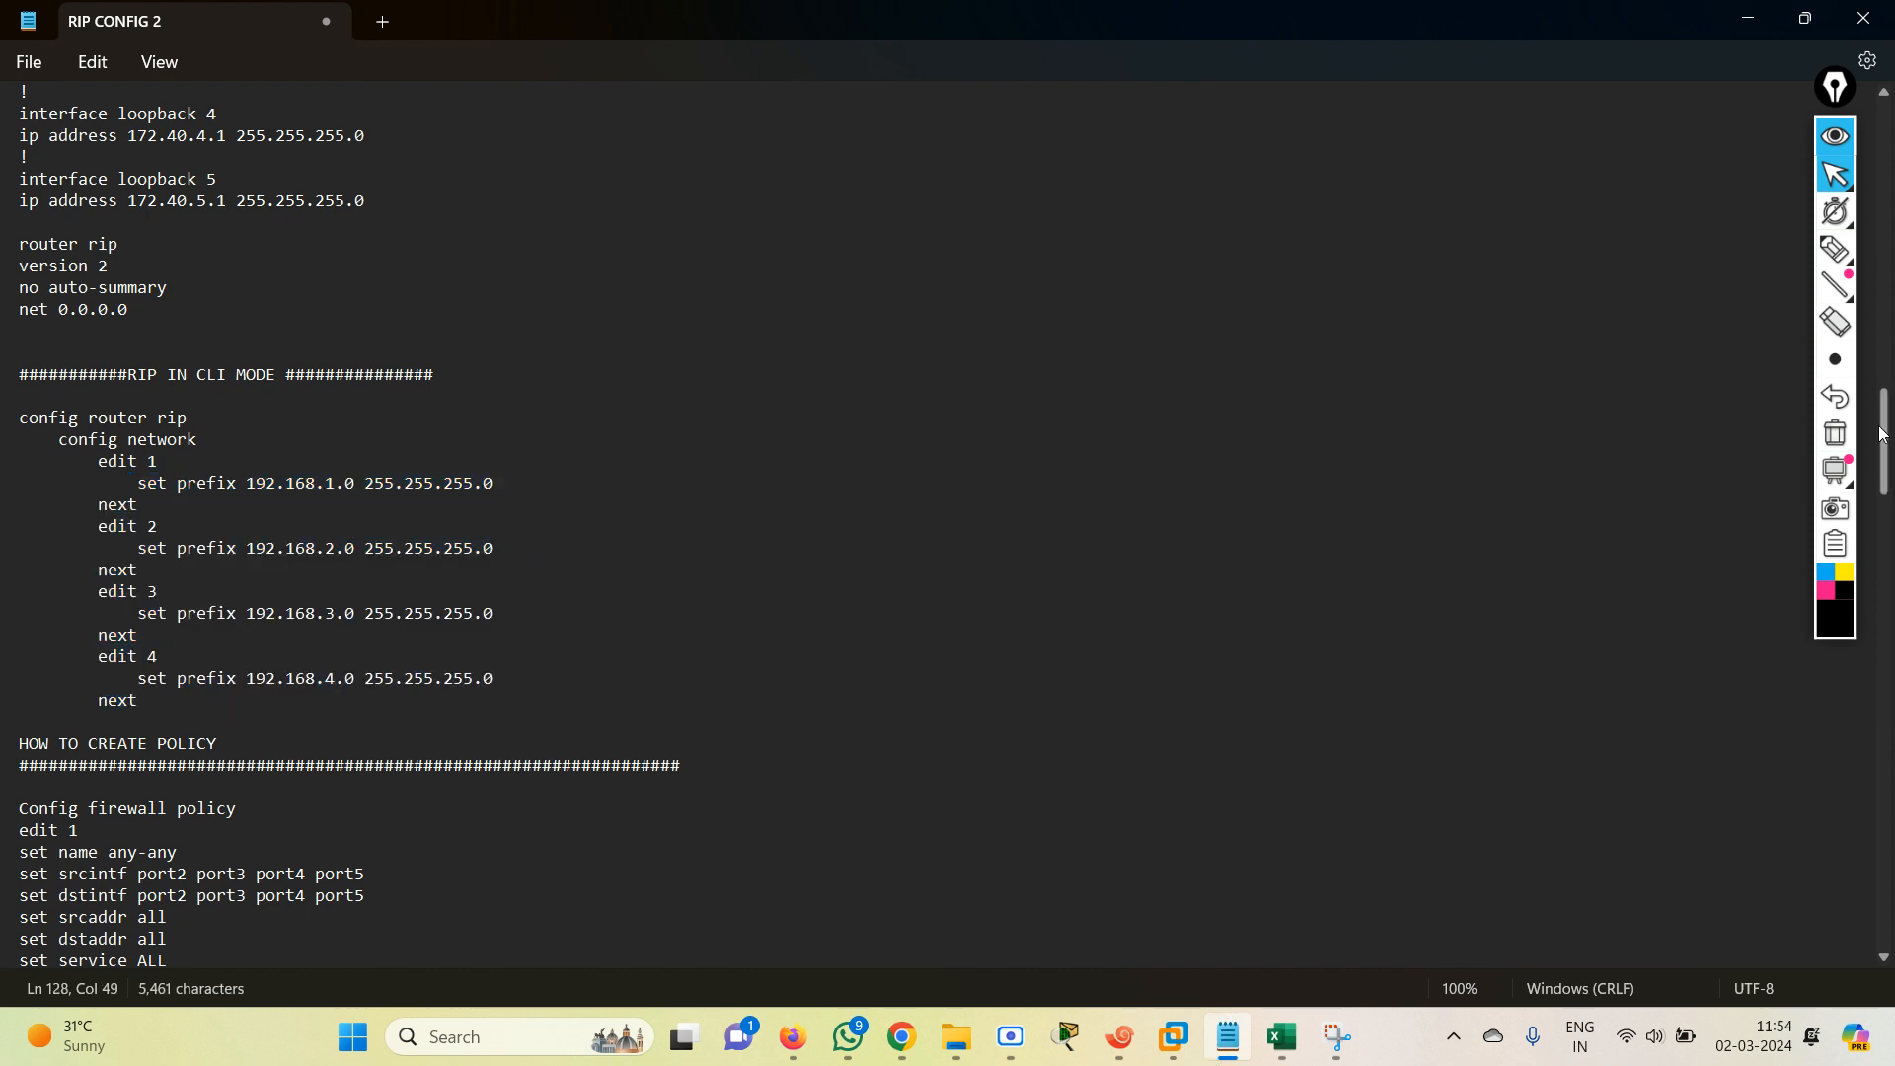
{"action": "left_click_drag", "start_coordinate": [1883, 441], "coordinate": [1873, 572]}
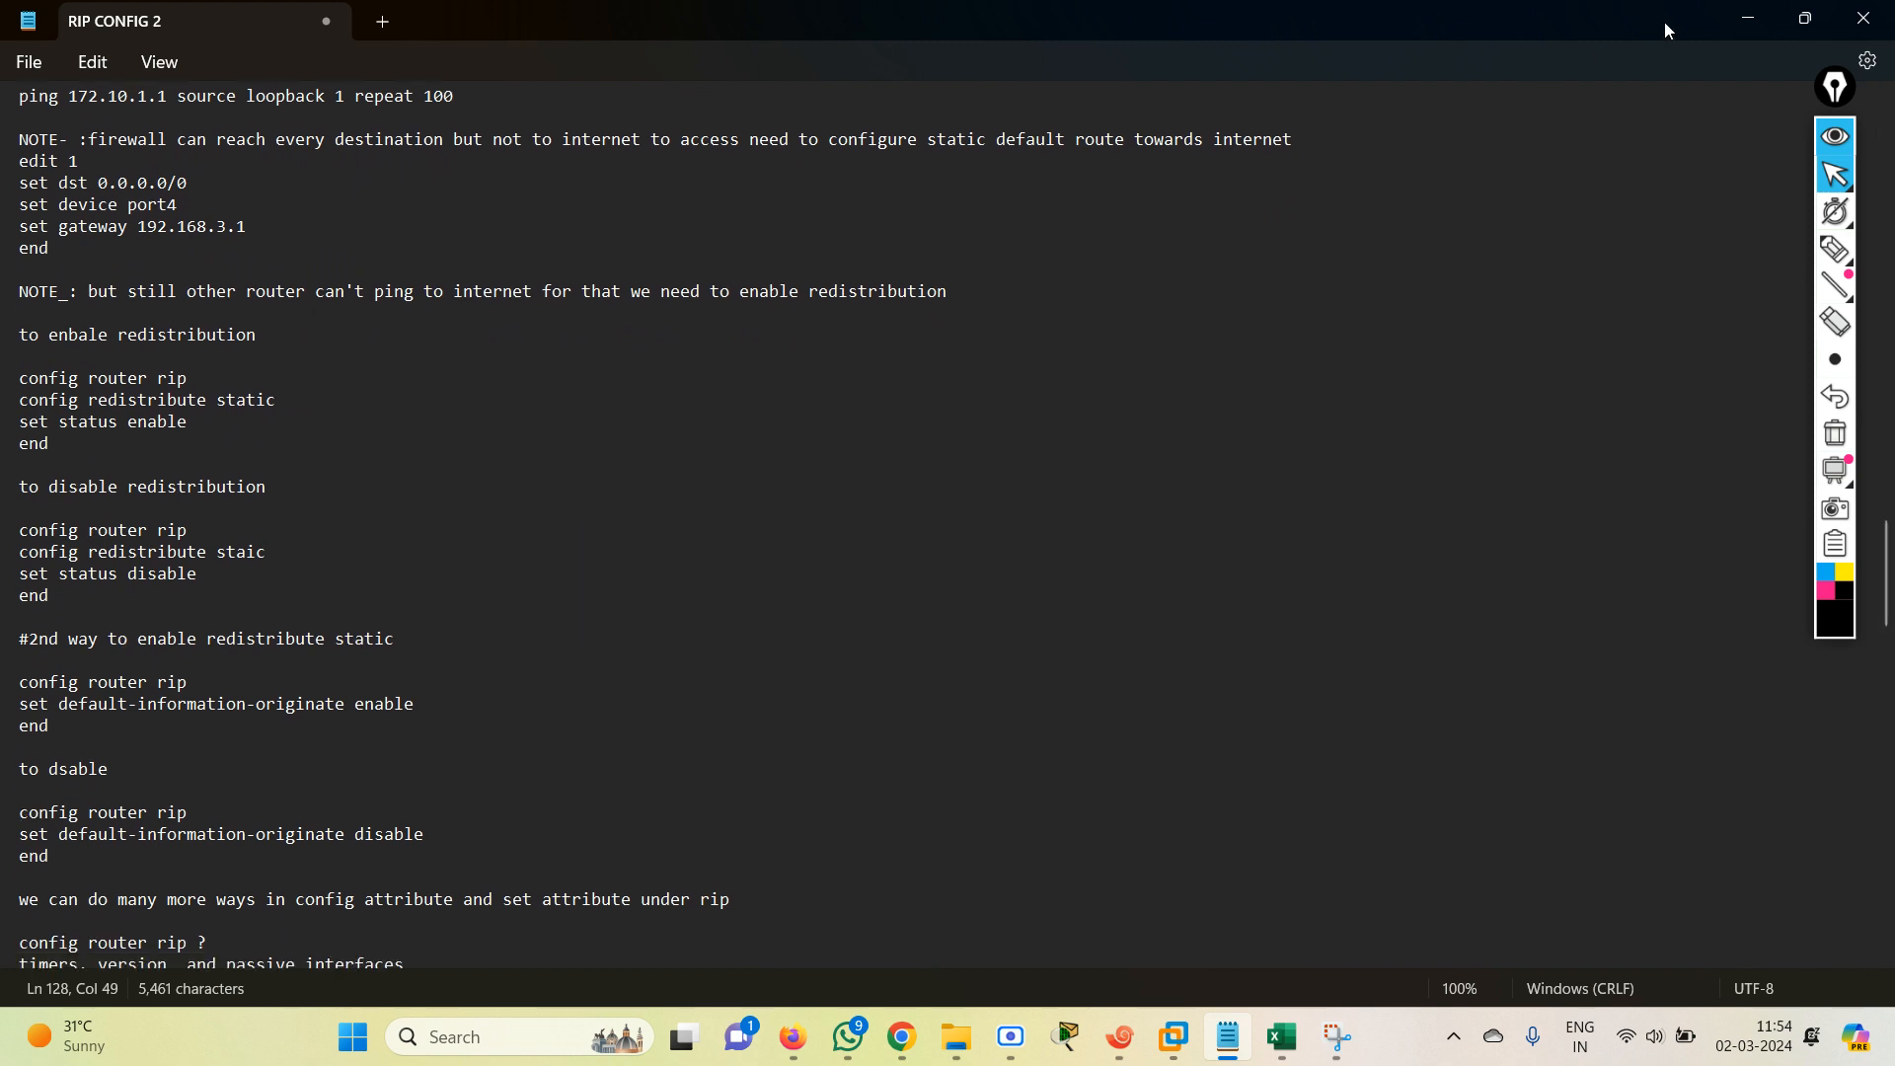
{"action": "left_click", "coordinate": [1748, 17]}
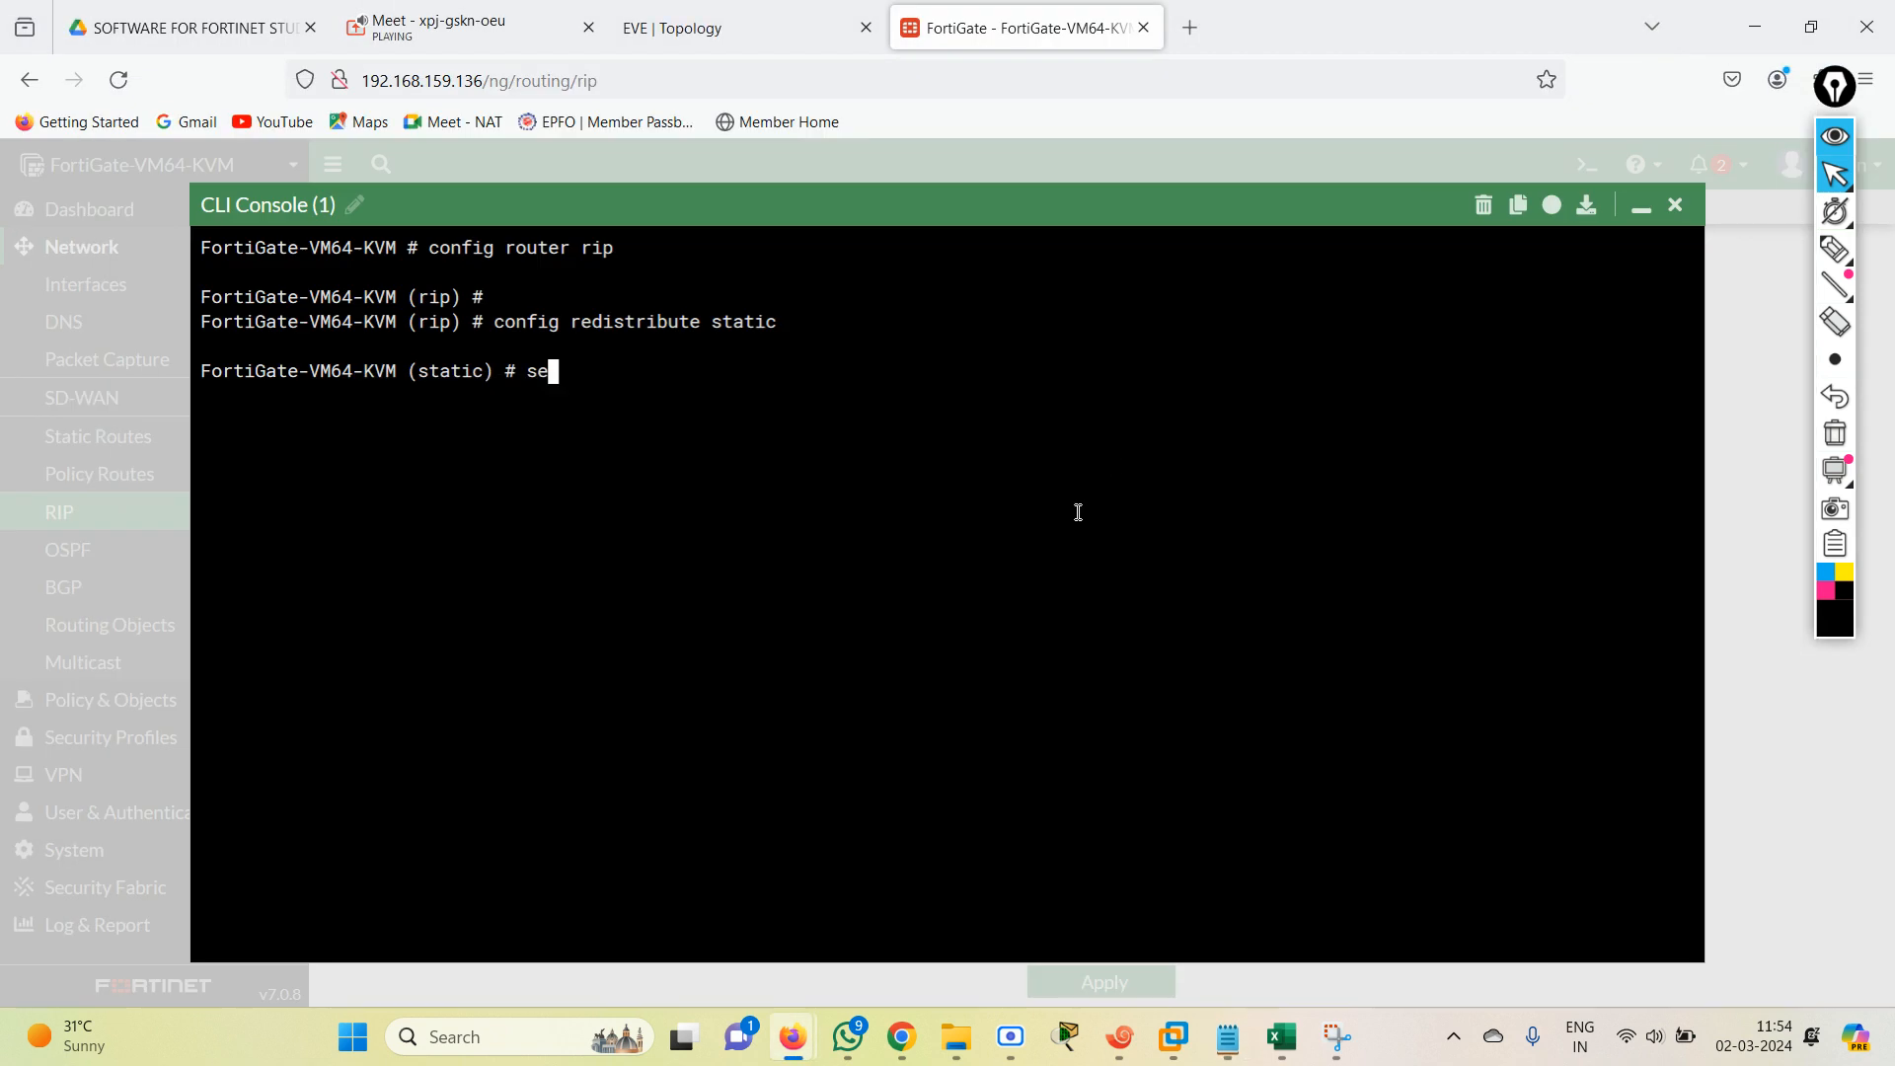
{"action": "type", "text": "t  status enable"}
{"action": "key", "text": "Return"}
{"action": "key", "text": "Return"}
{"action": "key", "text": "Return"}
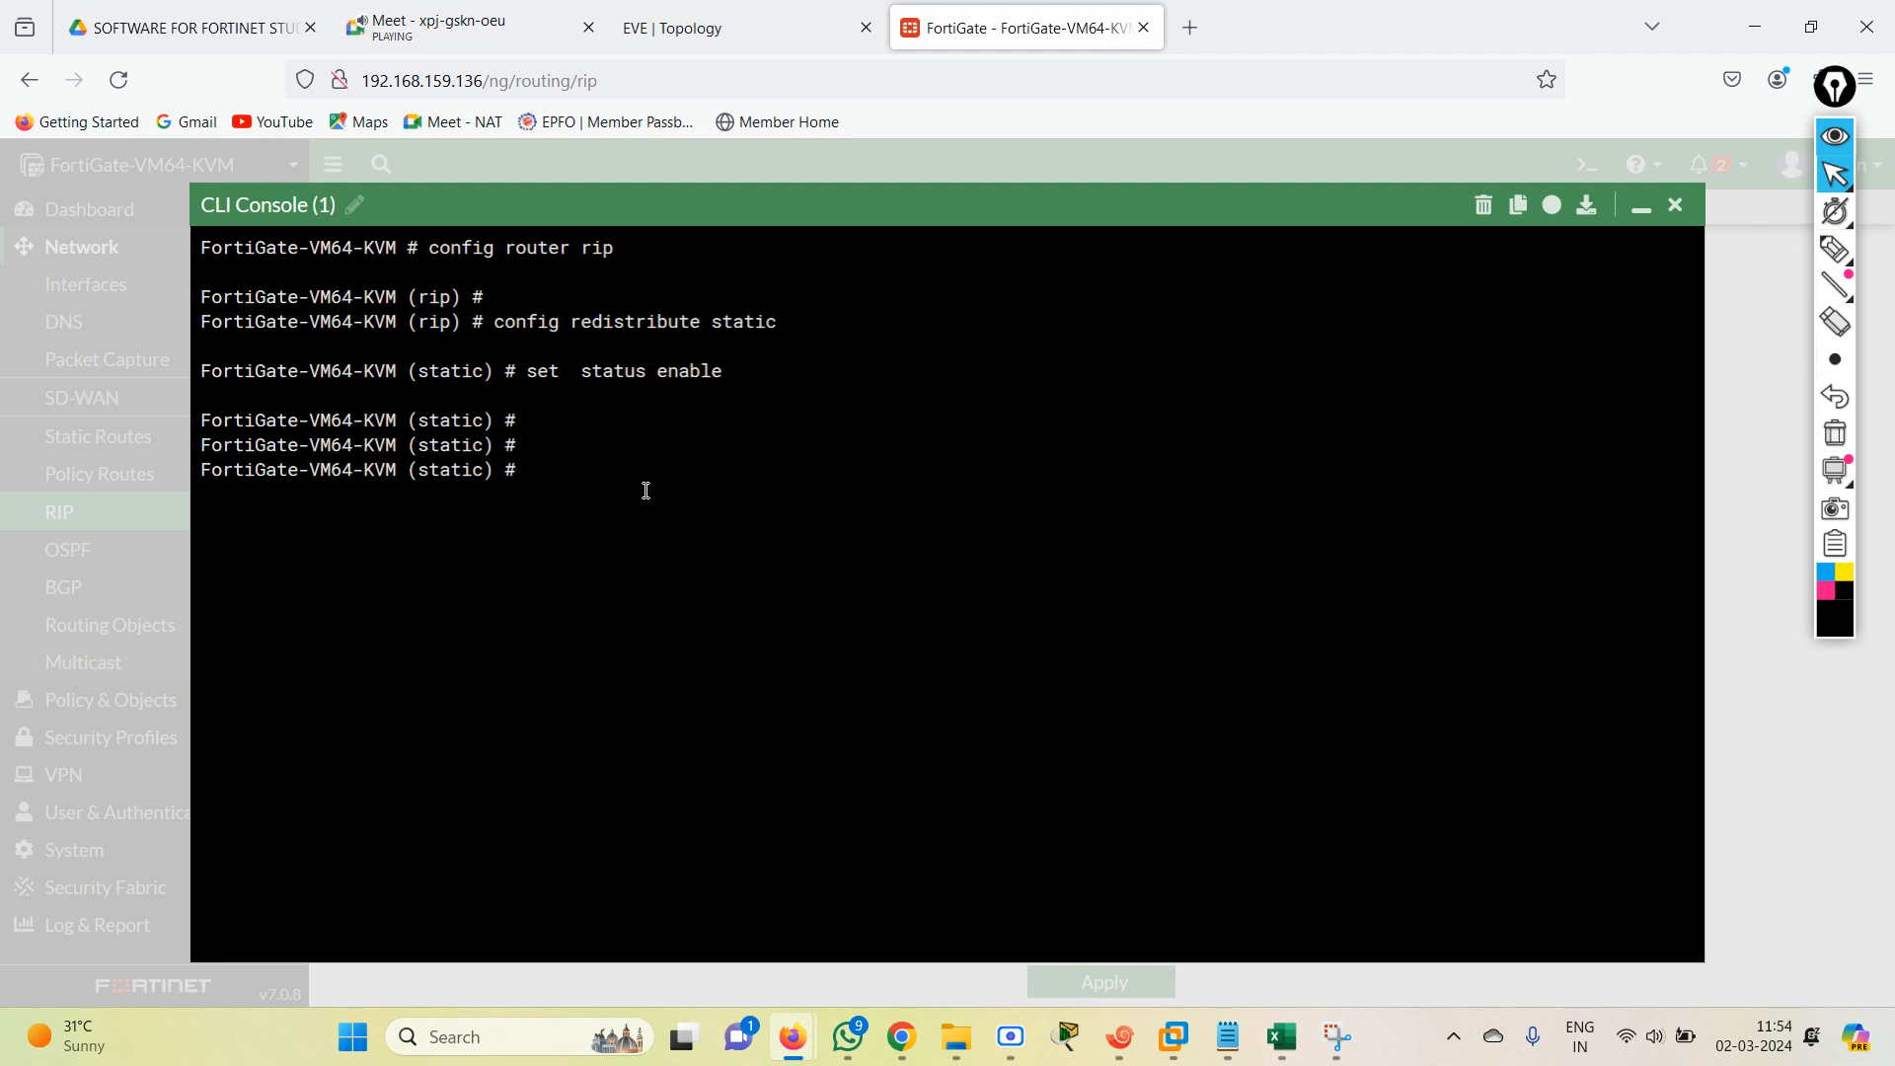
Save the redistribution change by ending both the static and rip configuration levels, and close the CLI console.
{"action": "type", "text": "end"}
{"action": "key", "text": "Return"}
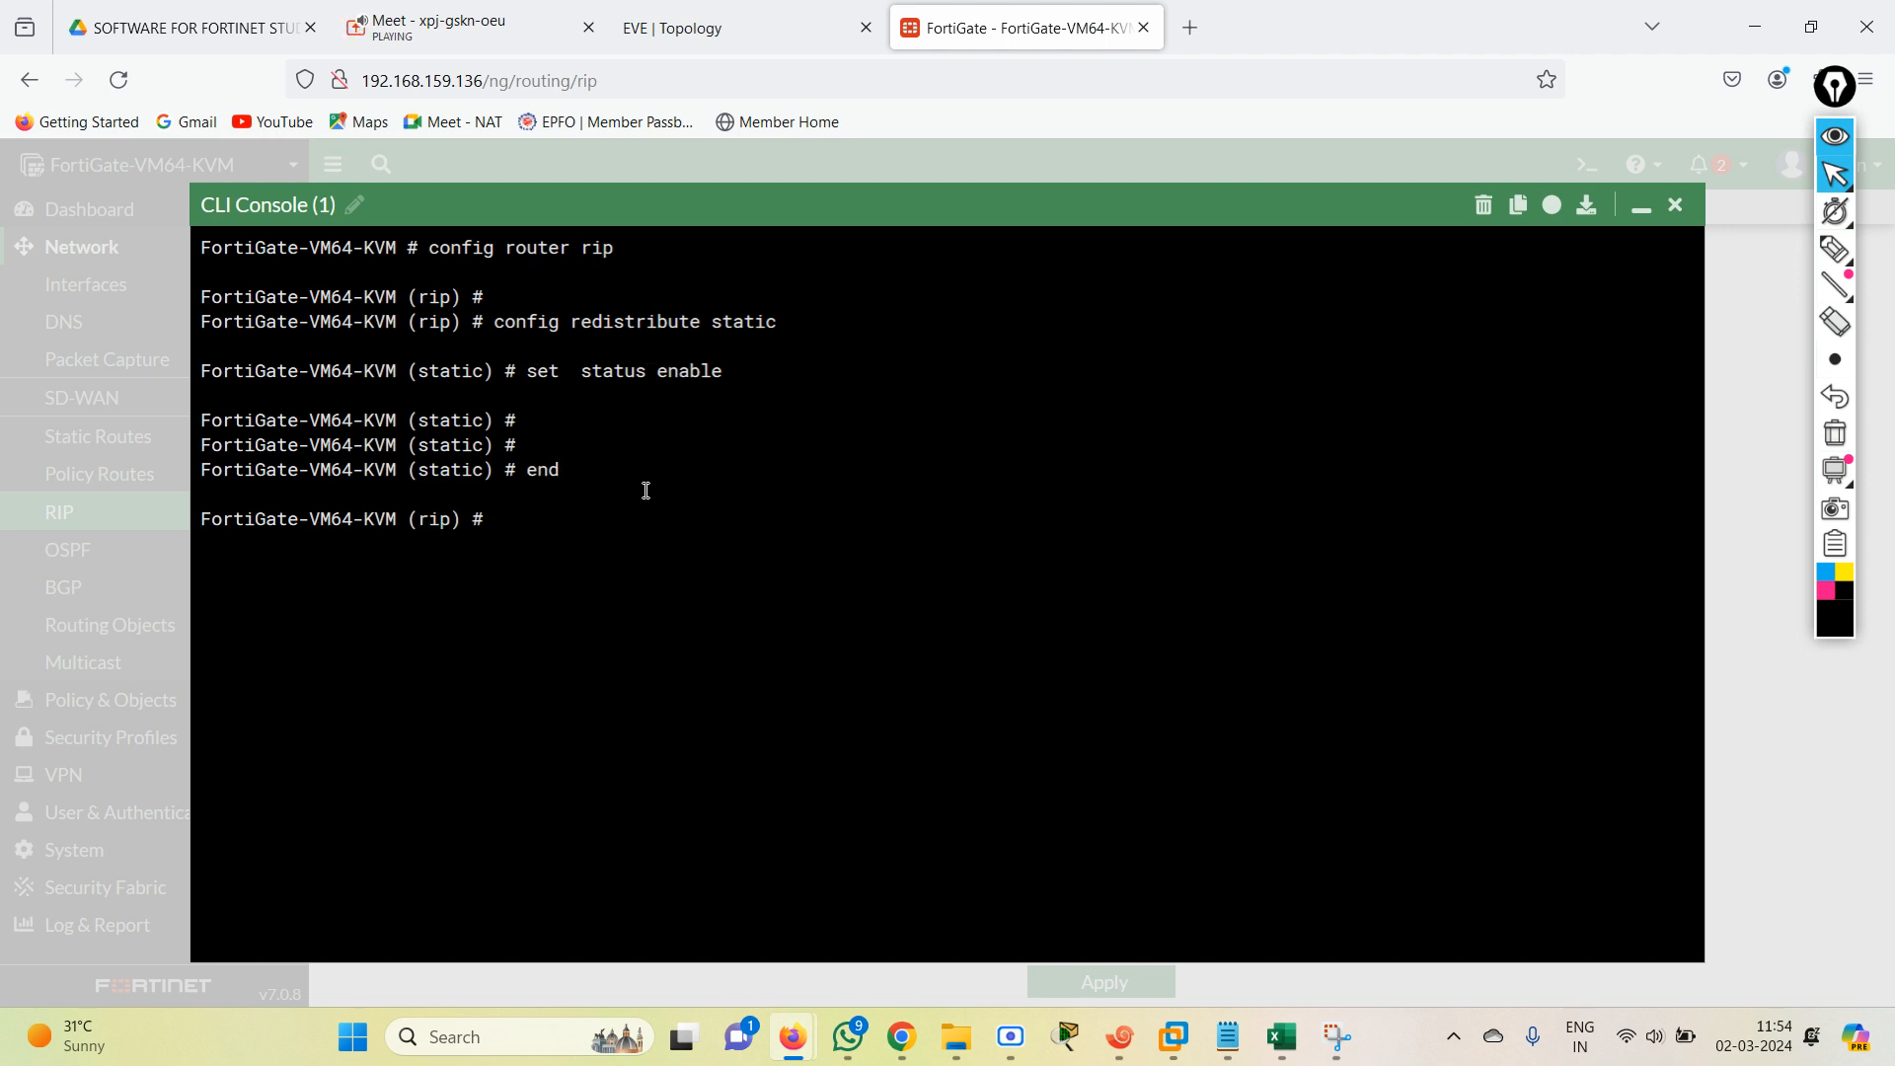
{"action": "type", "text": "end"}
{"action": "key", "text": "Return"}
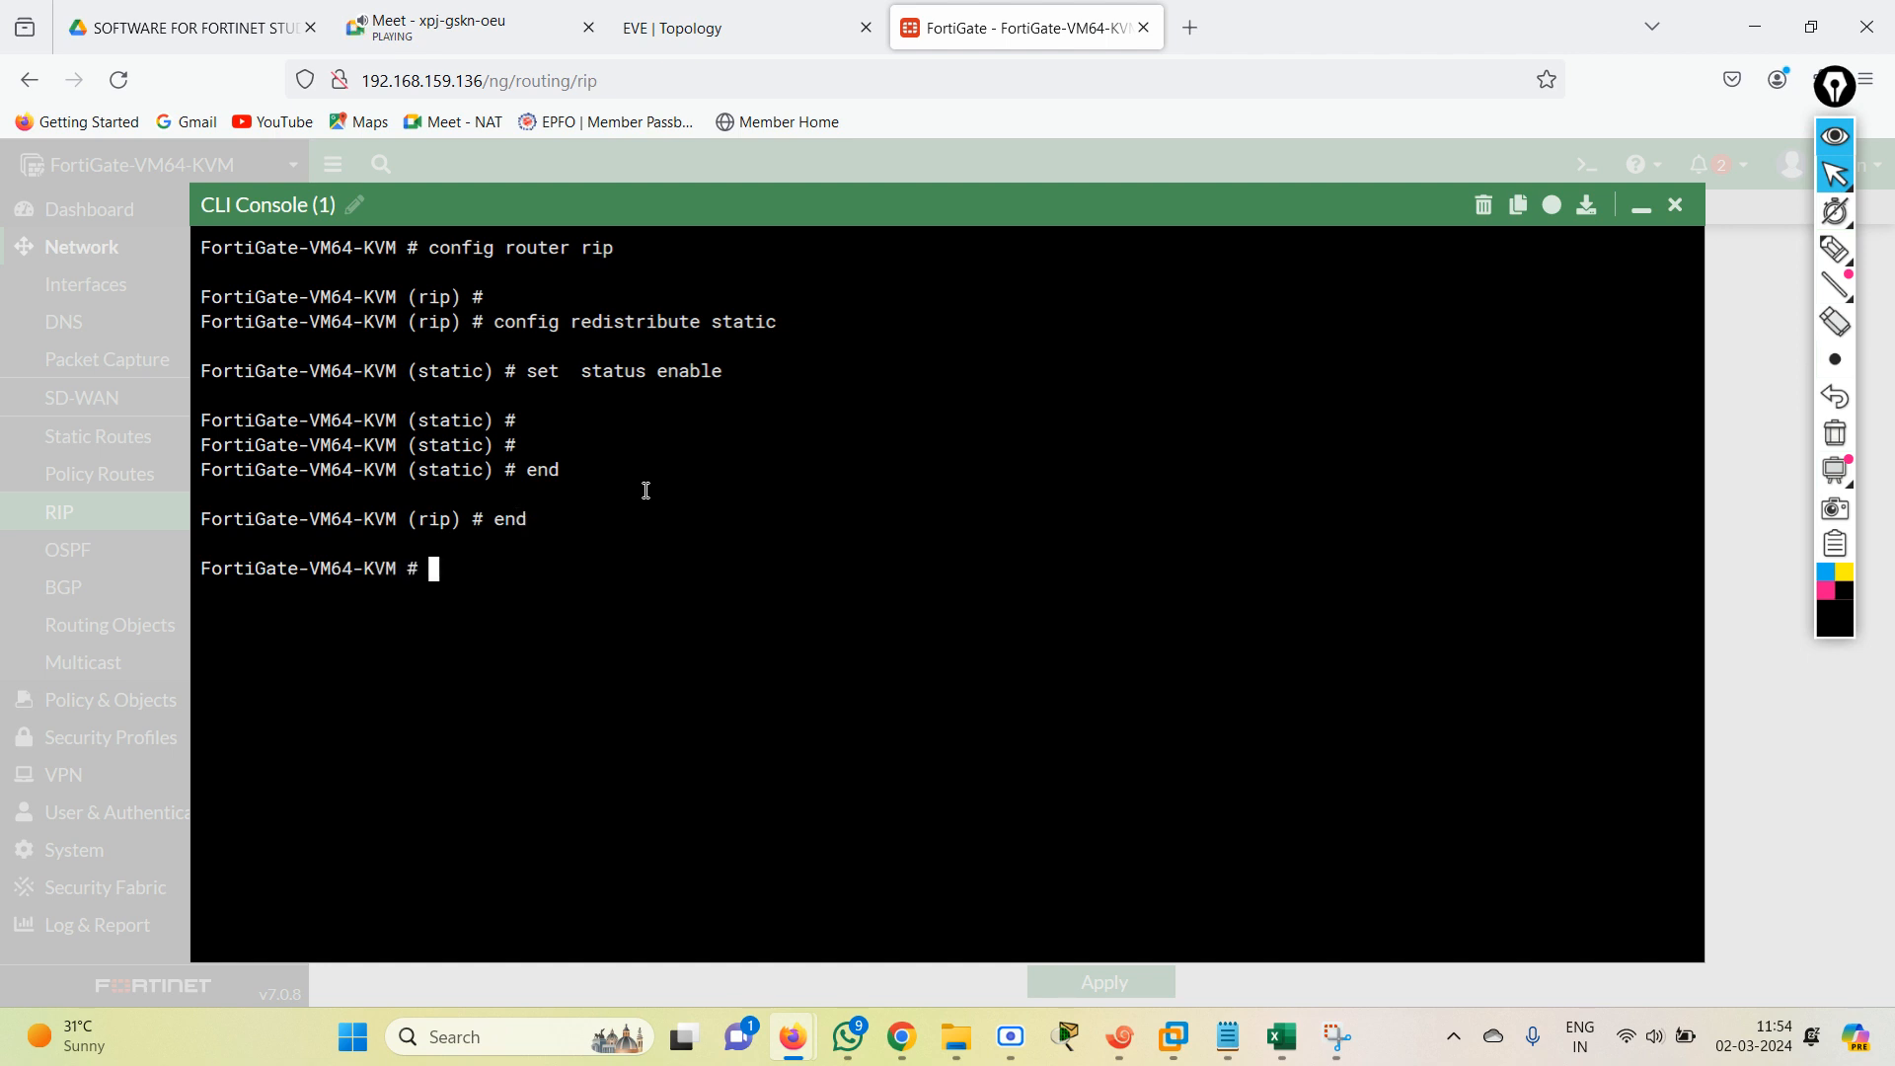
{"action": "left_click", "coordinate": [1675, 204]}
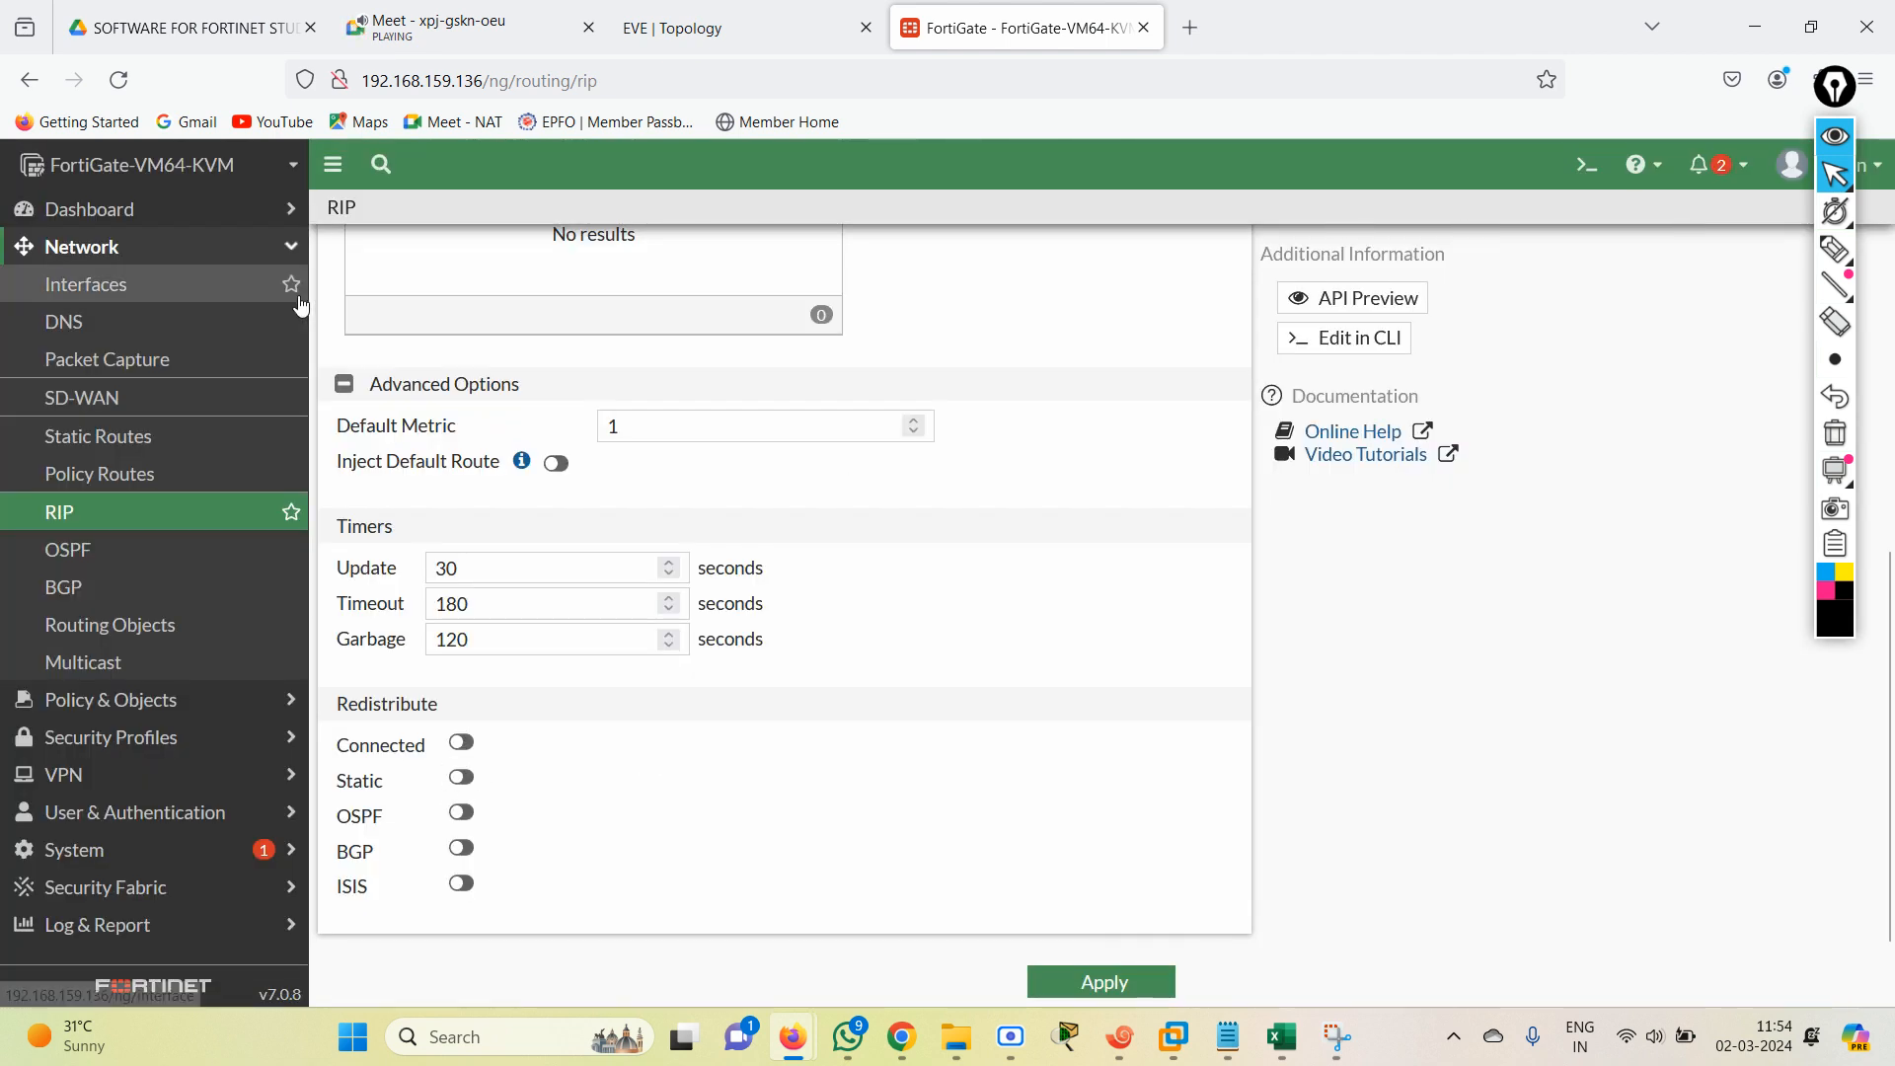
Reload the FortiGate RIP page and check the Static setting under Redistribute in Advanced Options.
{"action": "left_click", "coordinate": [119, 81]}
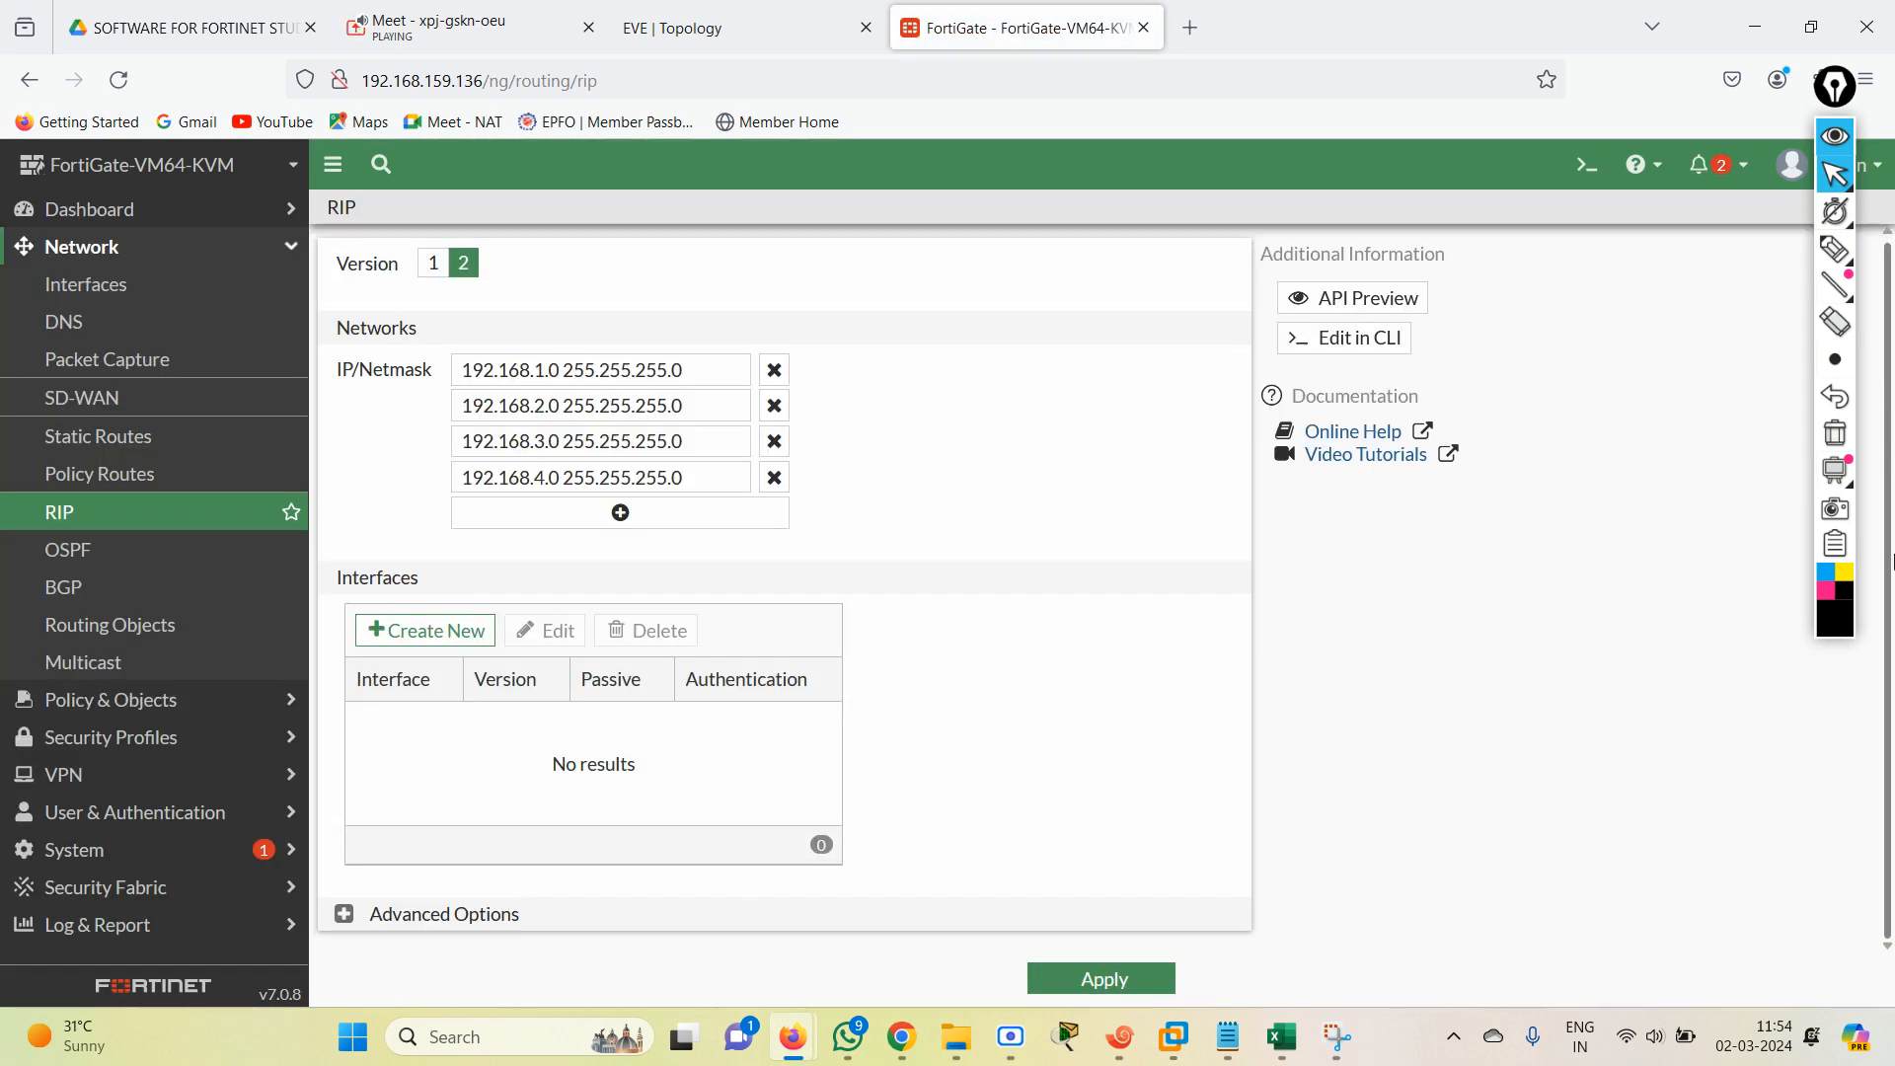
{"action": "left_click", "coordinate": [343, 914]}
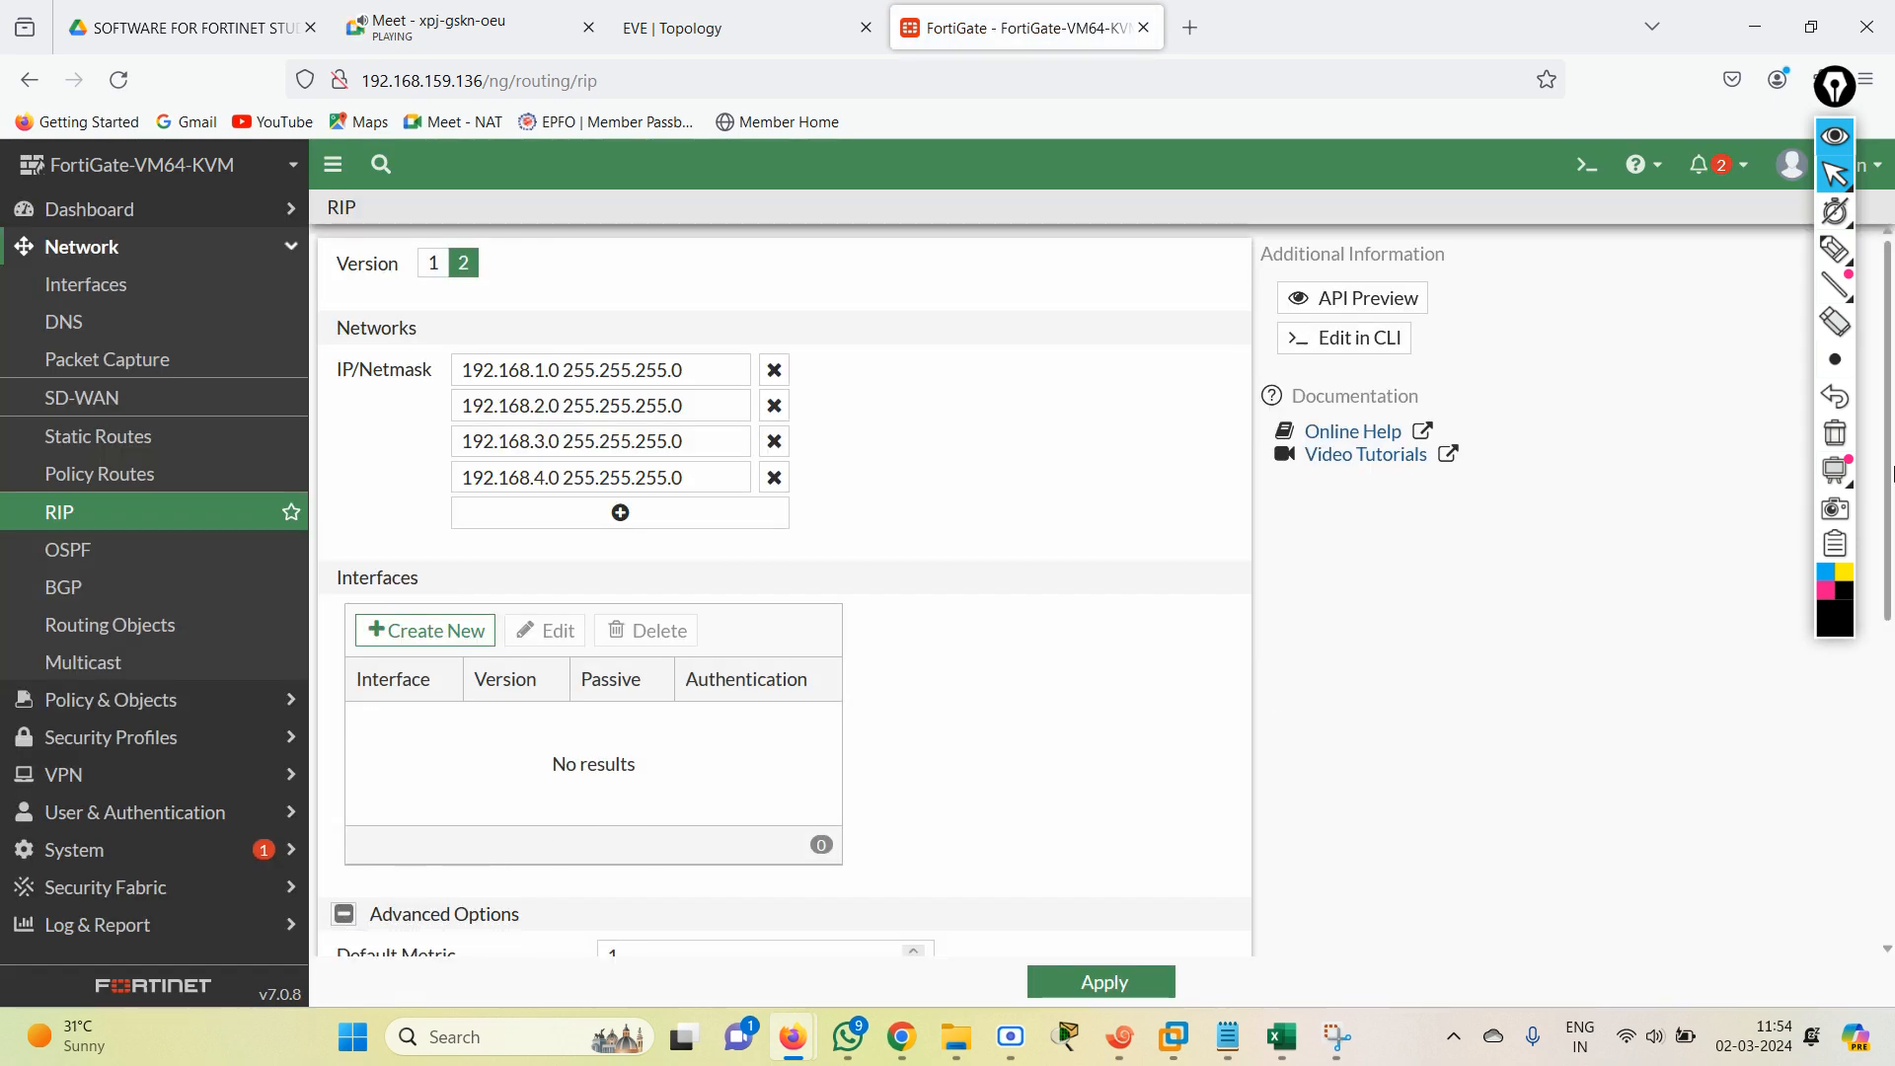
{"action": "left_click_drag", "start_coordinate": [1891, 474], "coordinate": [1892, 799]}
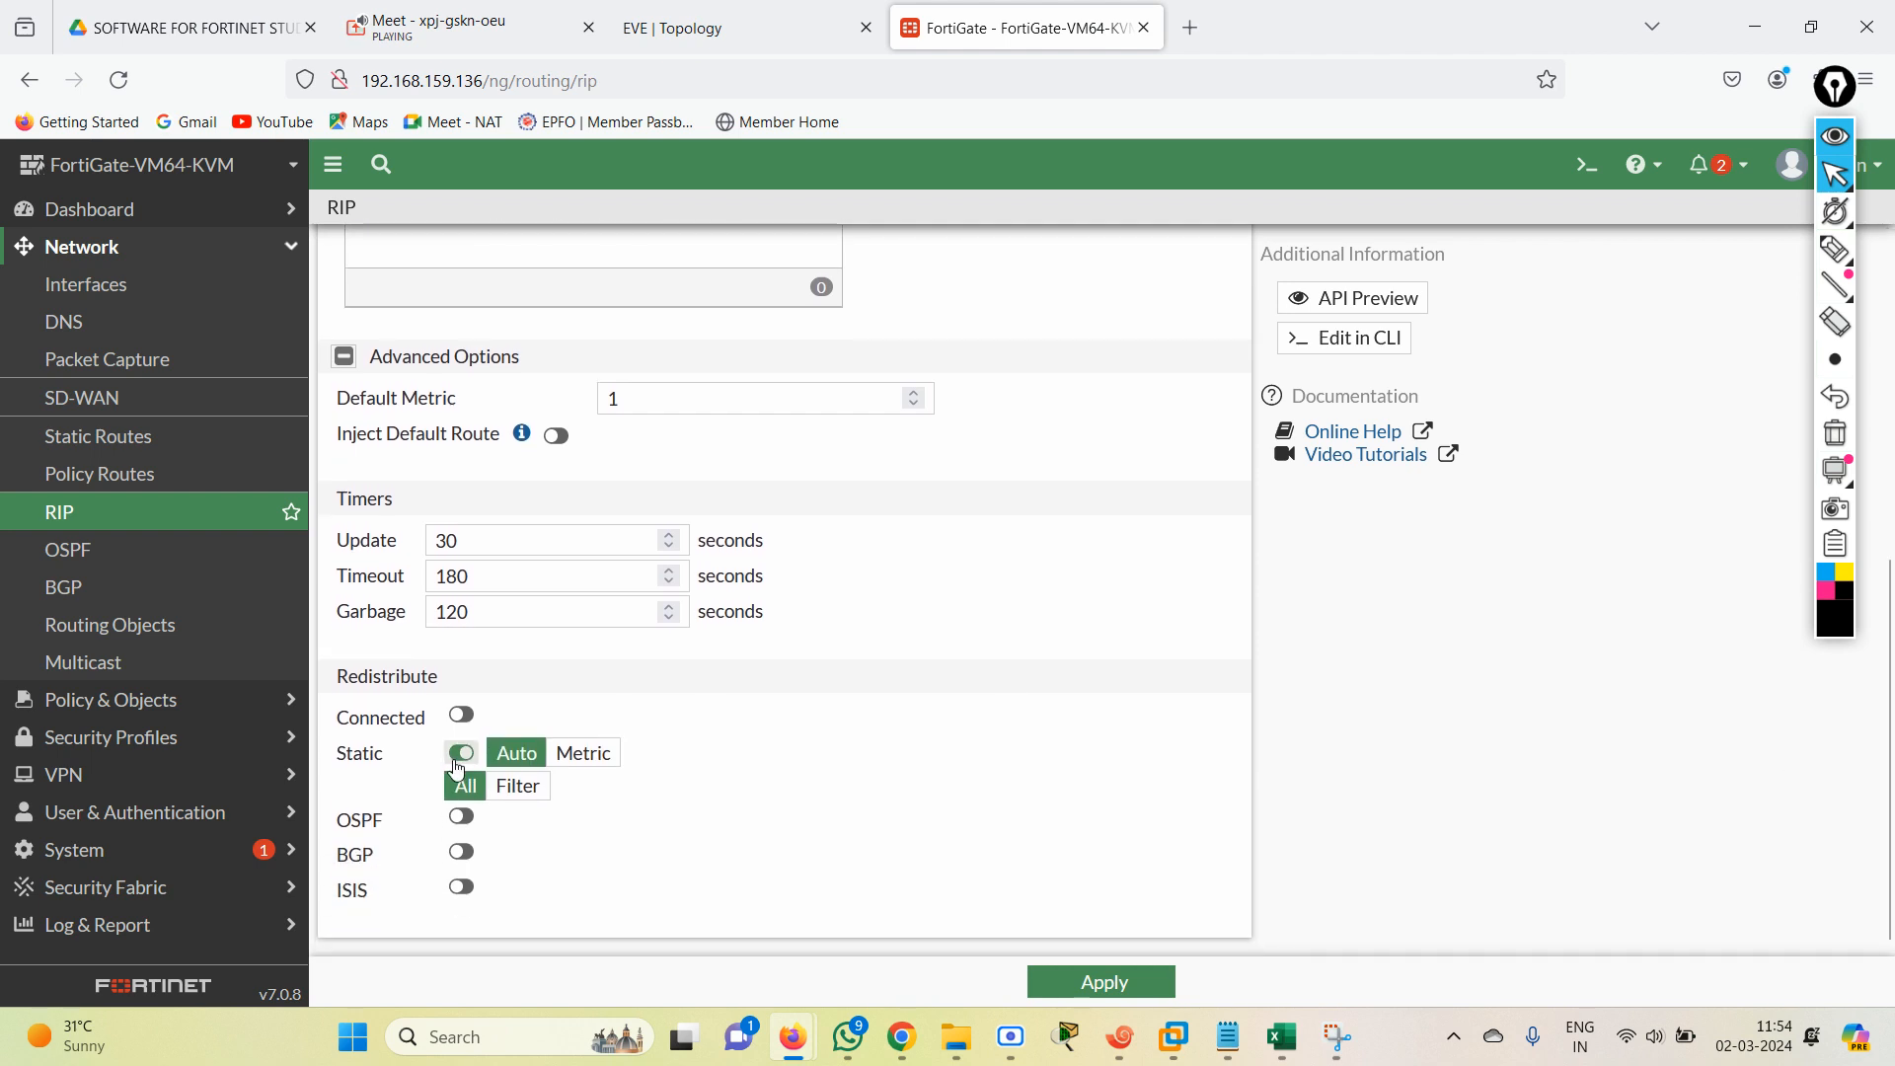
{"action": "left_click", "coordinate": [1161, 985]}
Repeat the ping to 1.1.1.1 from router R2 in Xshell and review the path in the EVE topology.
{"action": "left_click", "coordinate": [1119, 1036]}
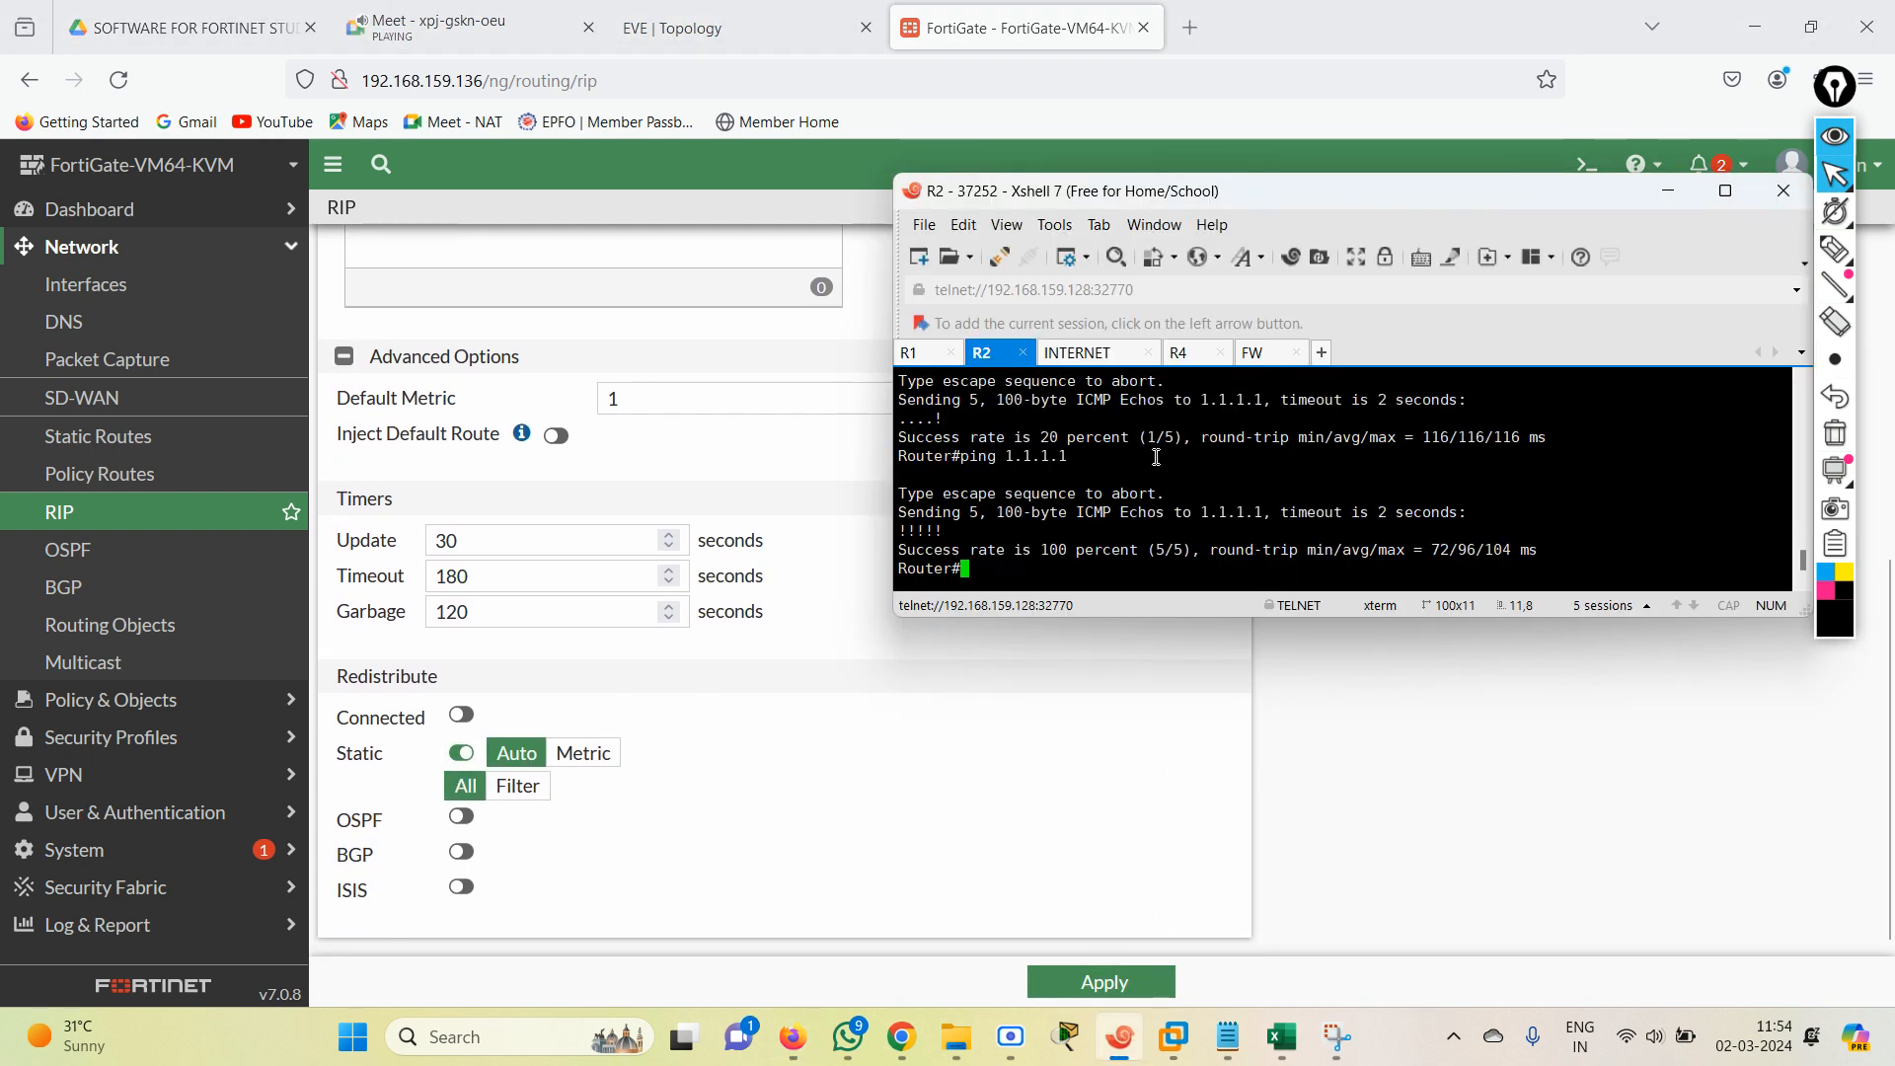
{"action": "key", "text": "Up"}
{"action": "key", "text": "Return"}
{"action": "left_click", "coordinate": [849, 801]}
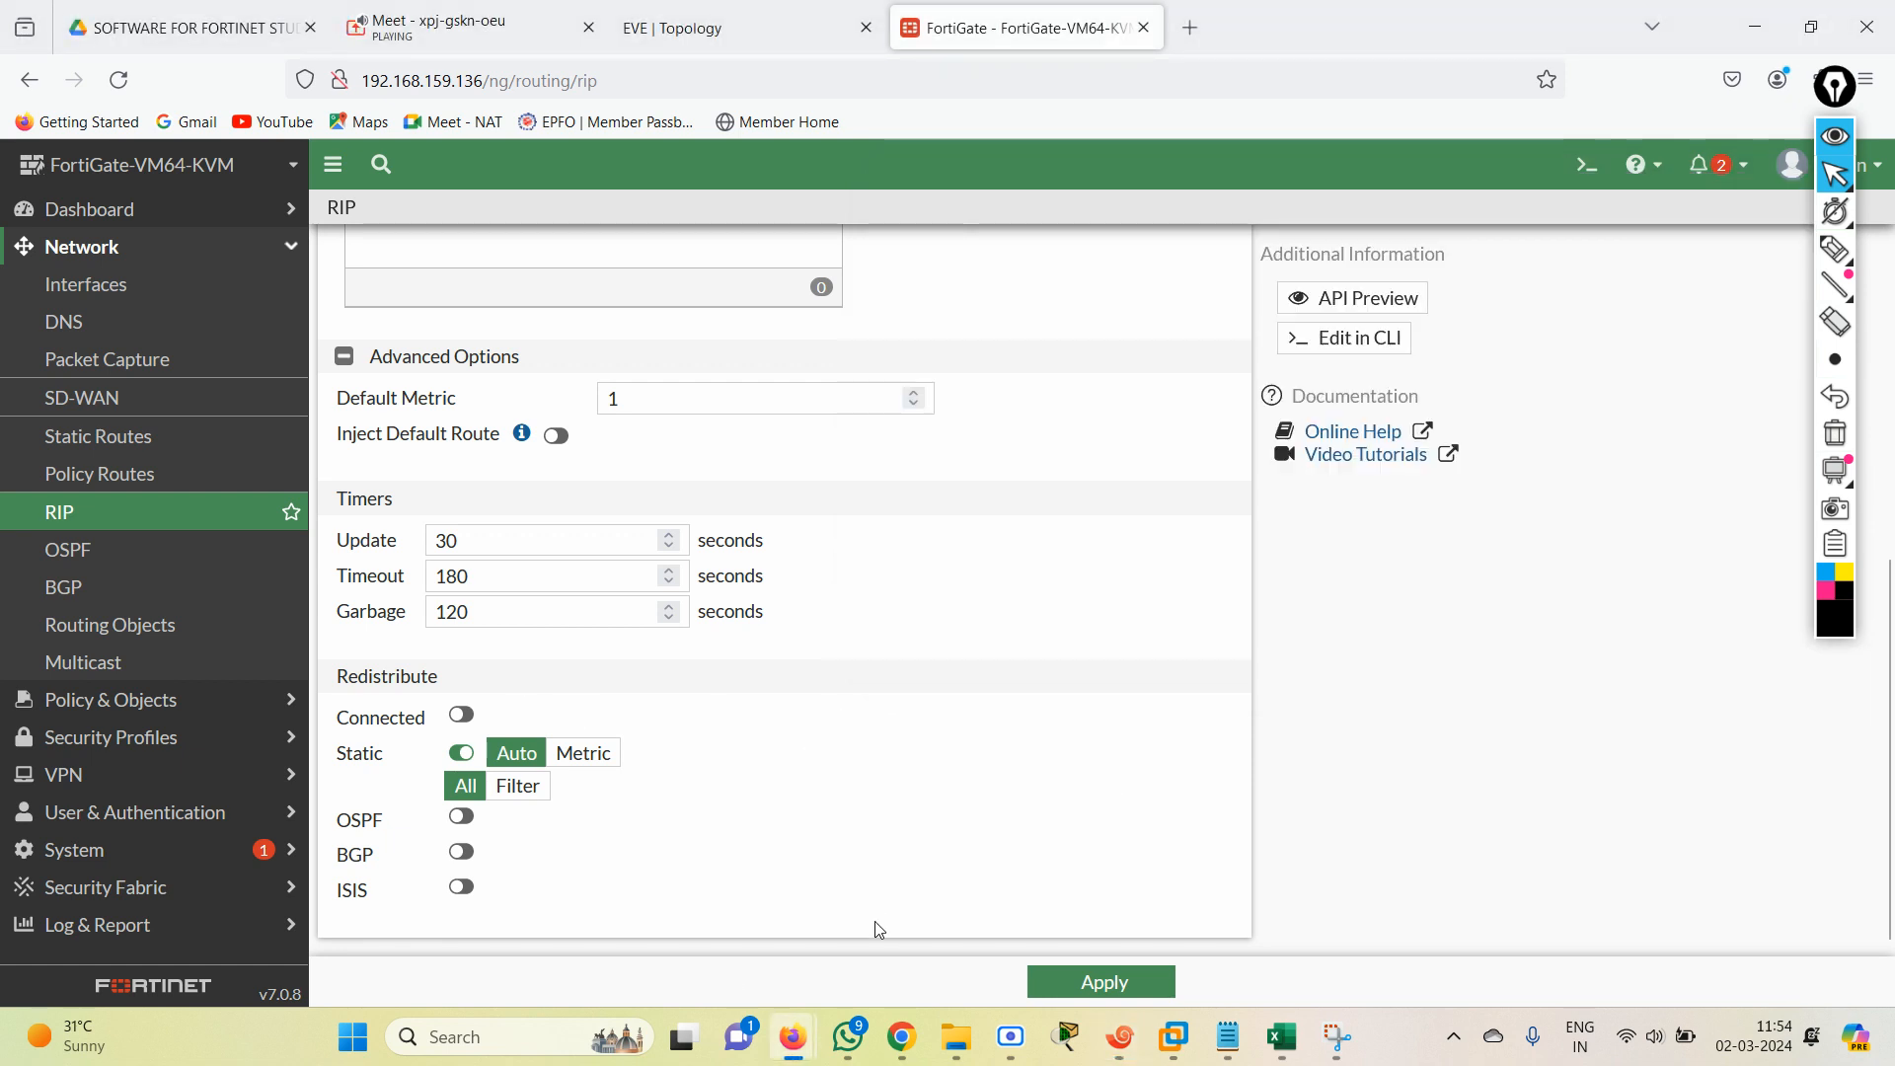
{"action": "left_click", "coordinate": [1120, 1052]}
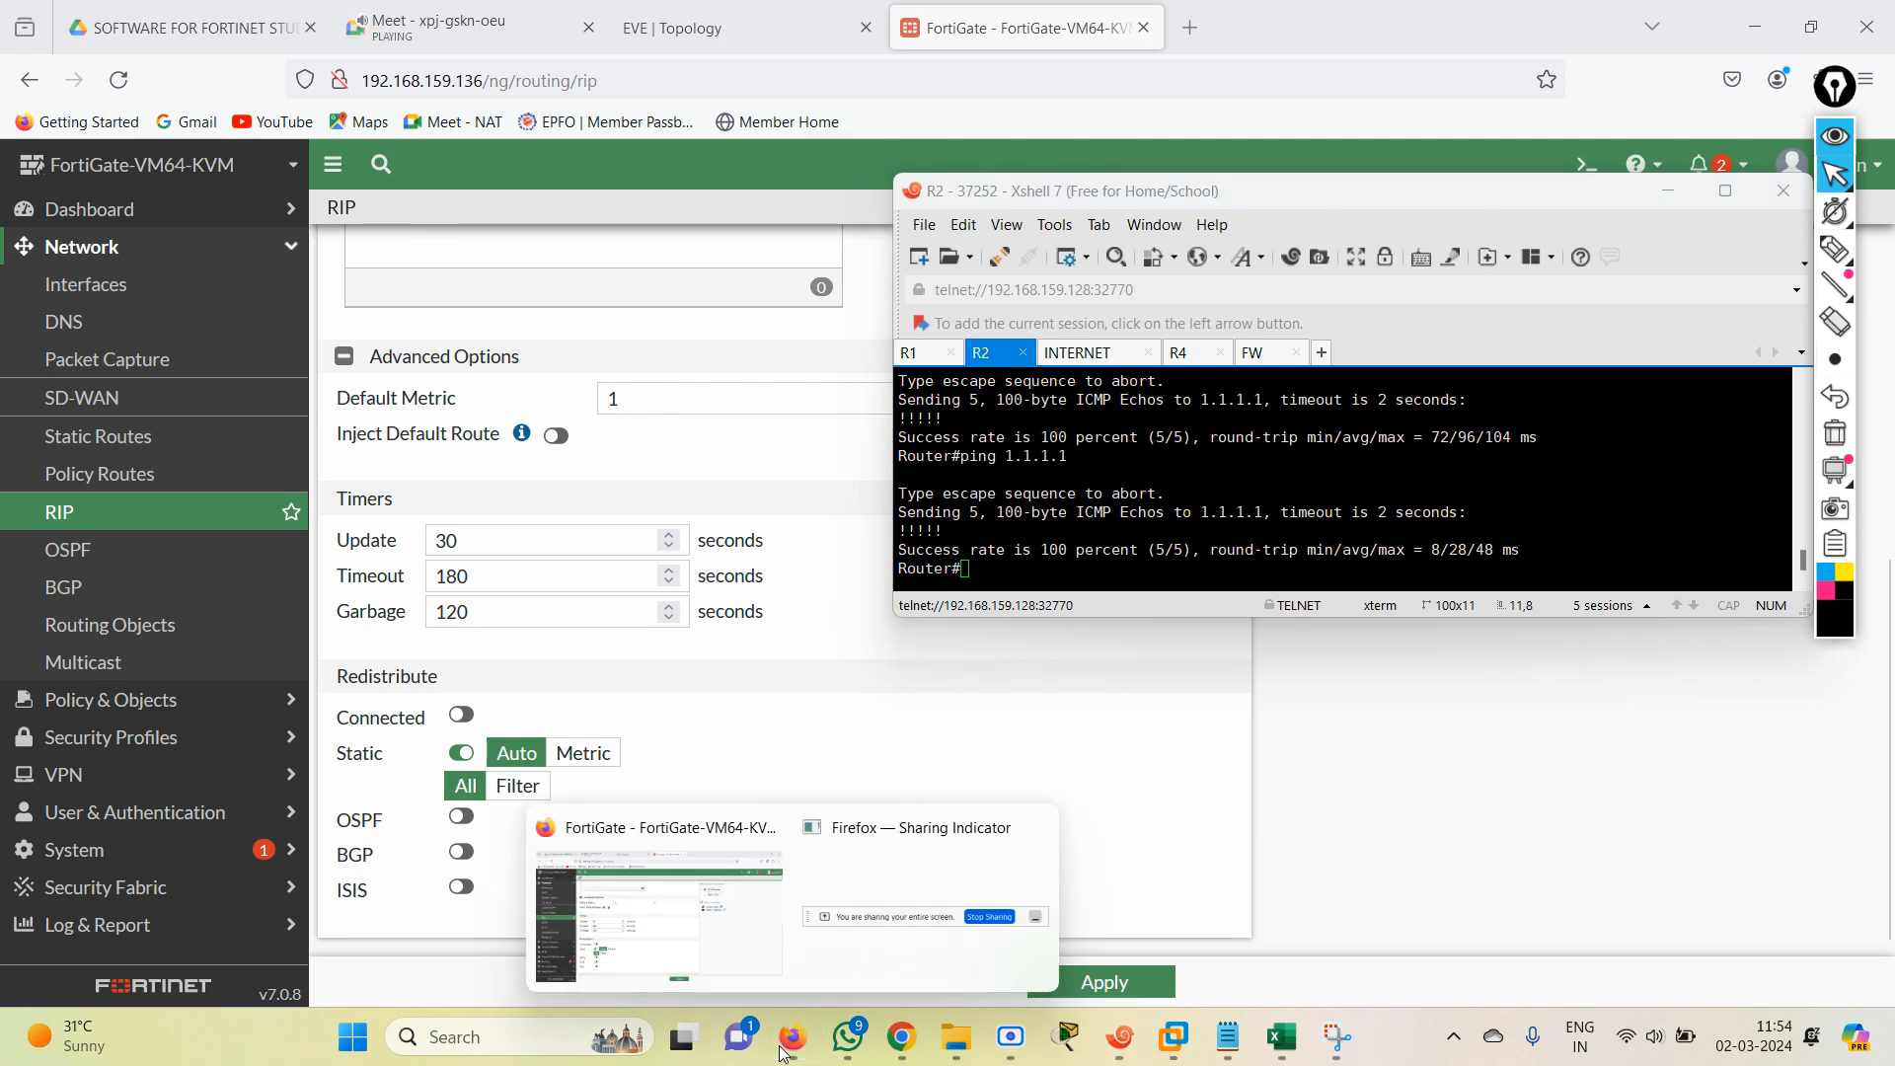
{"action": "left_click", "coordinate": [695, 24]}
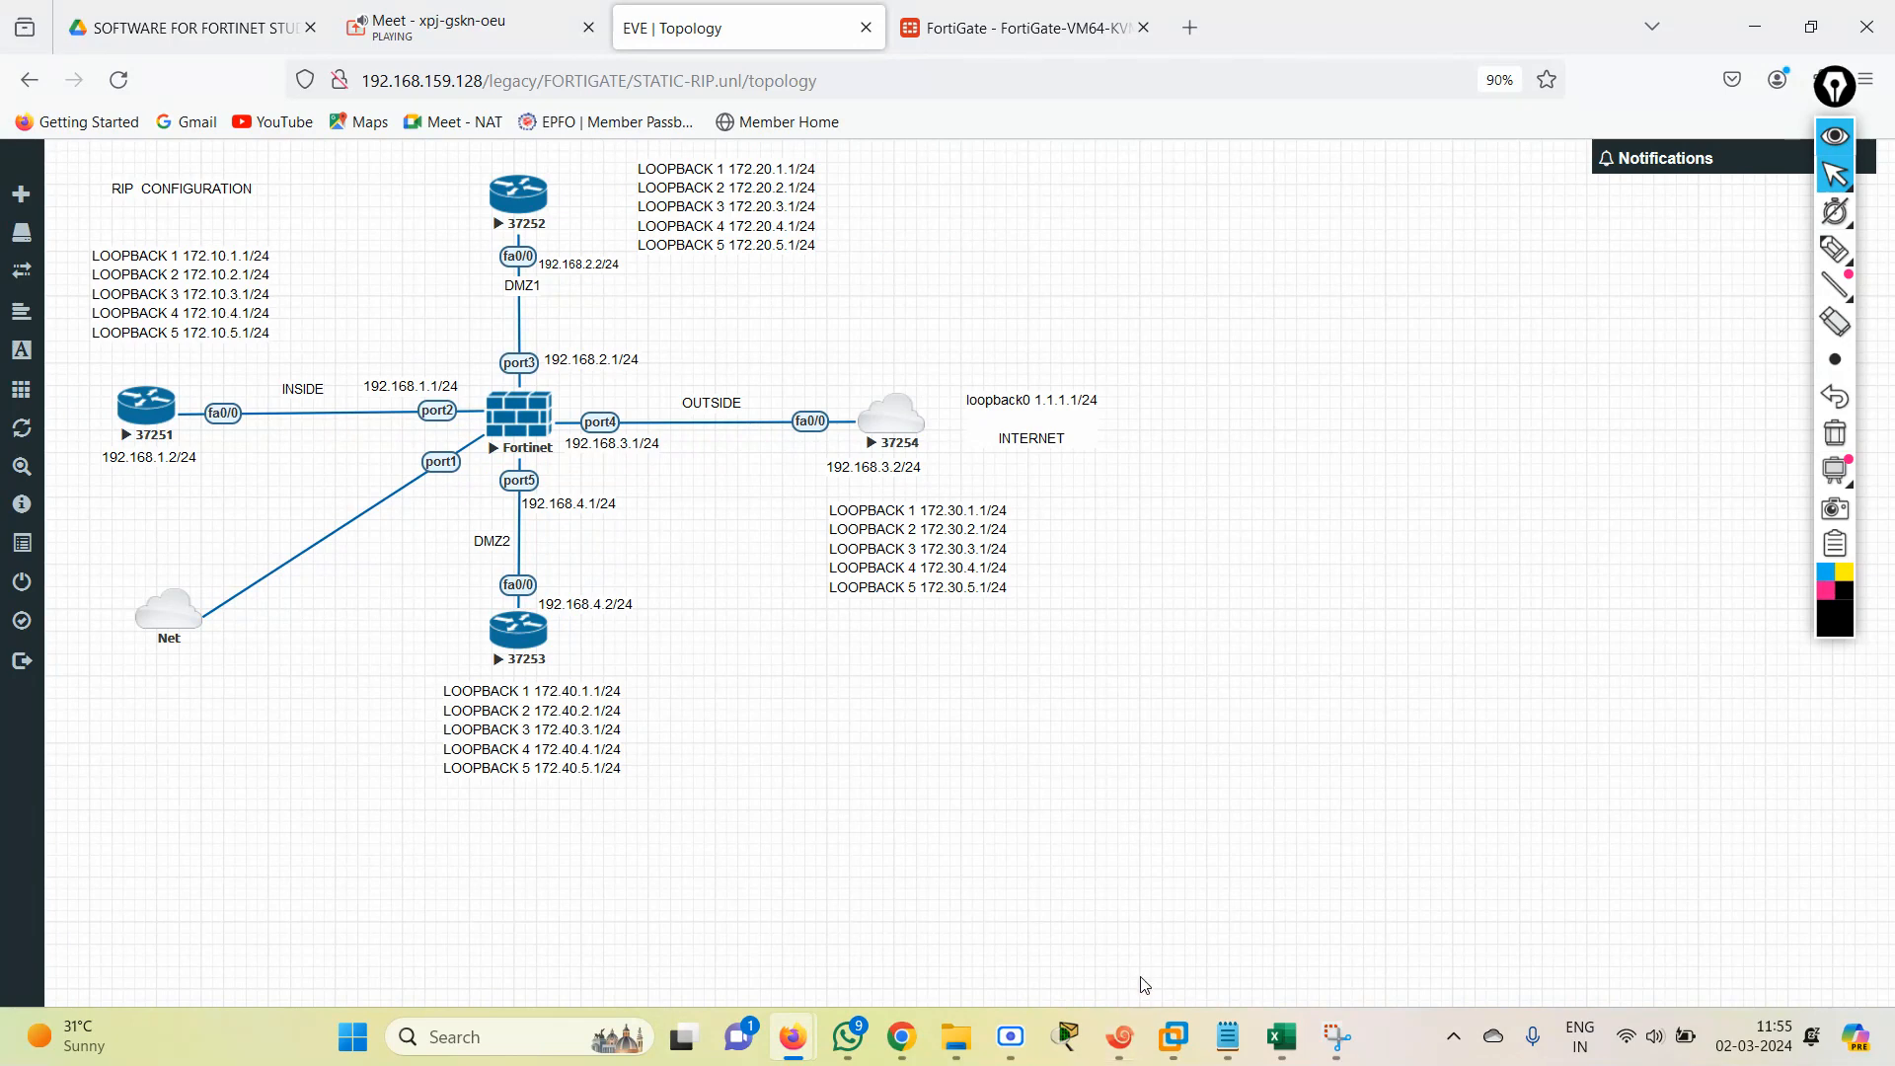
{"action": "left_click", "coordinate": [1123, 1054]}
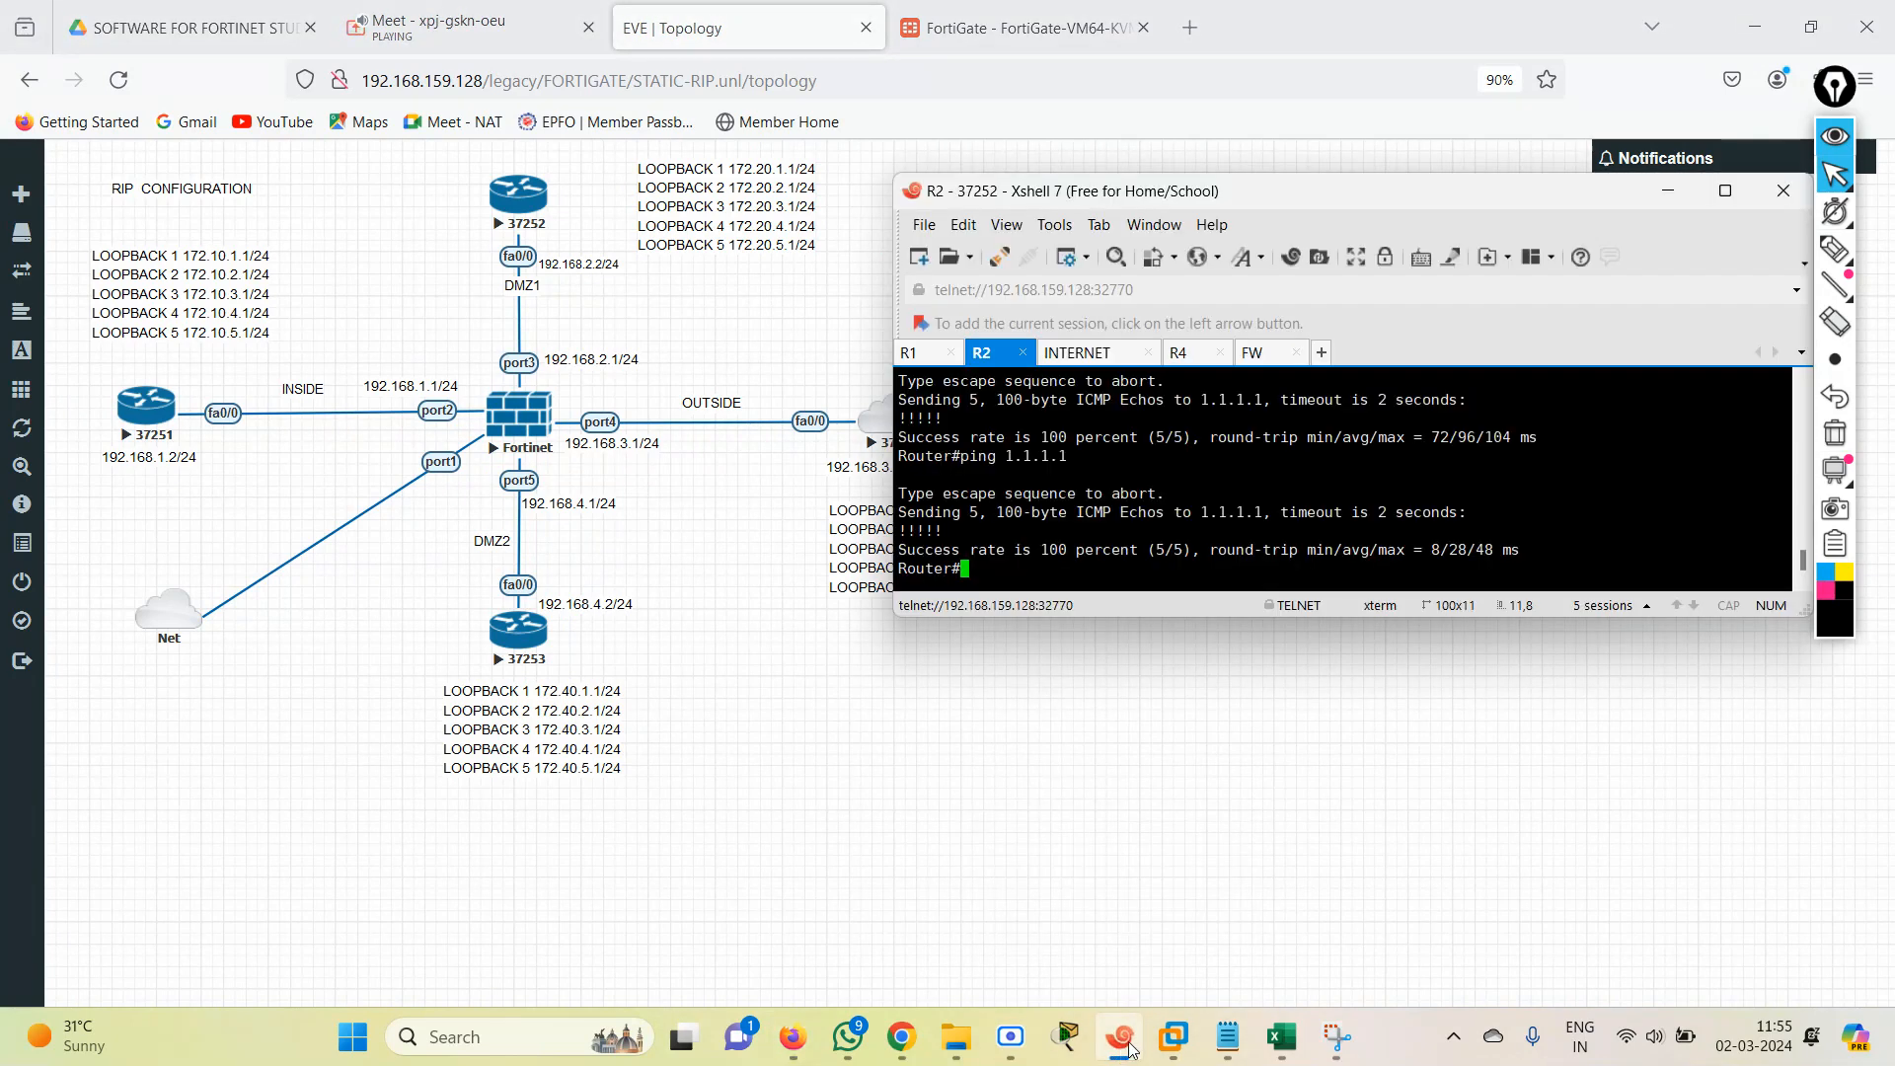
In the FortiGate CLI, enter router rip configuration, list the redistribute options, and open "config redistribute static".
{"action": "left_click", "coordinate": [939, 38]}
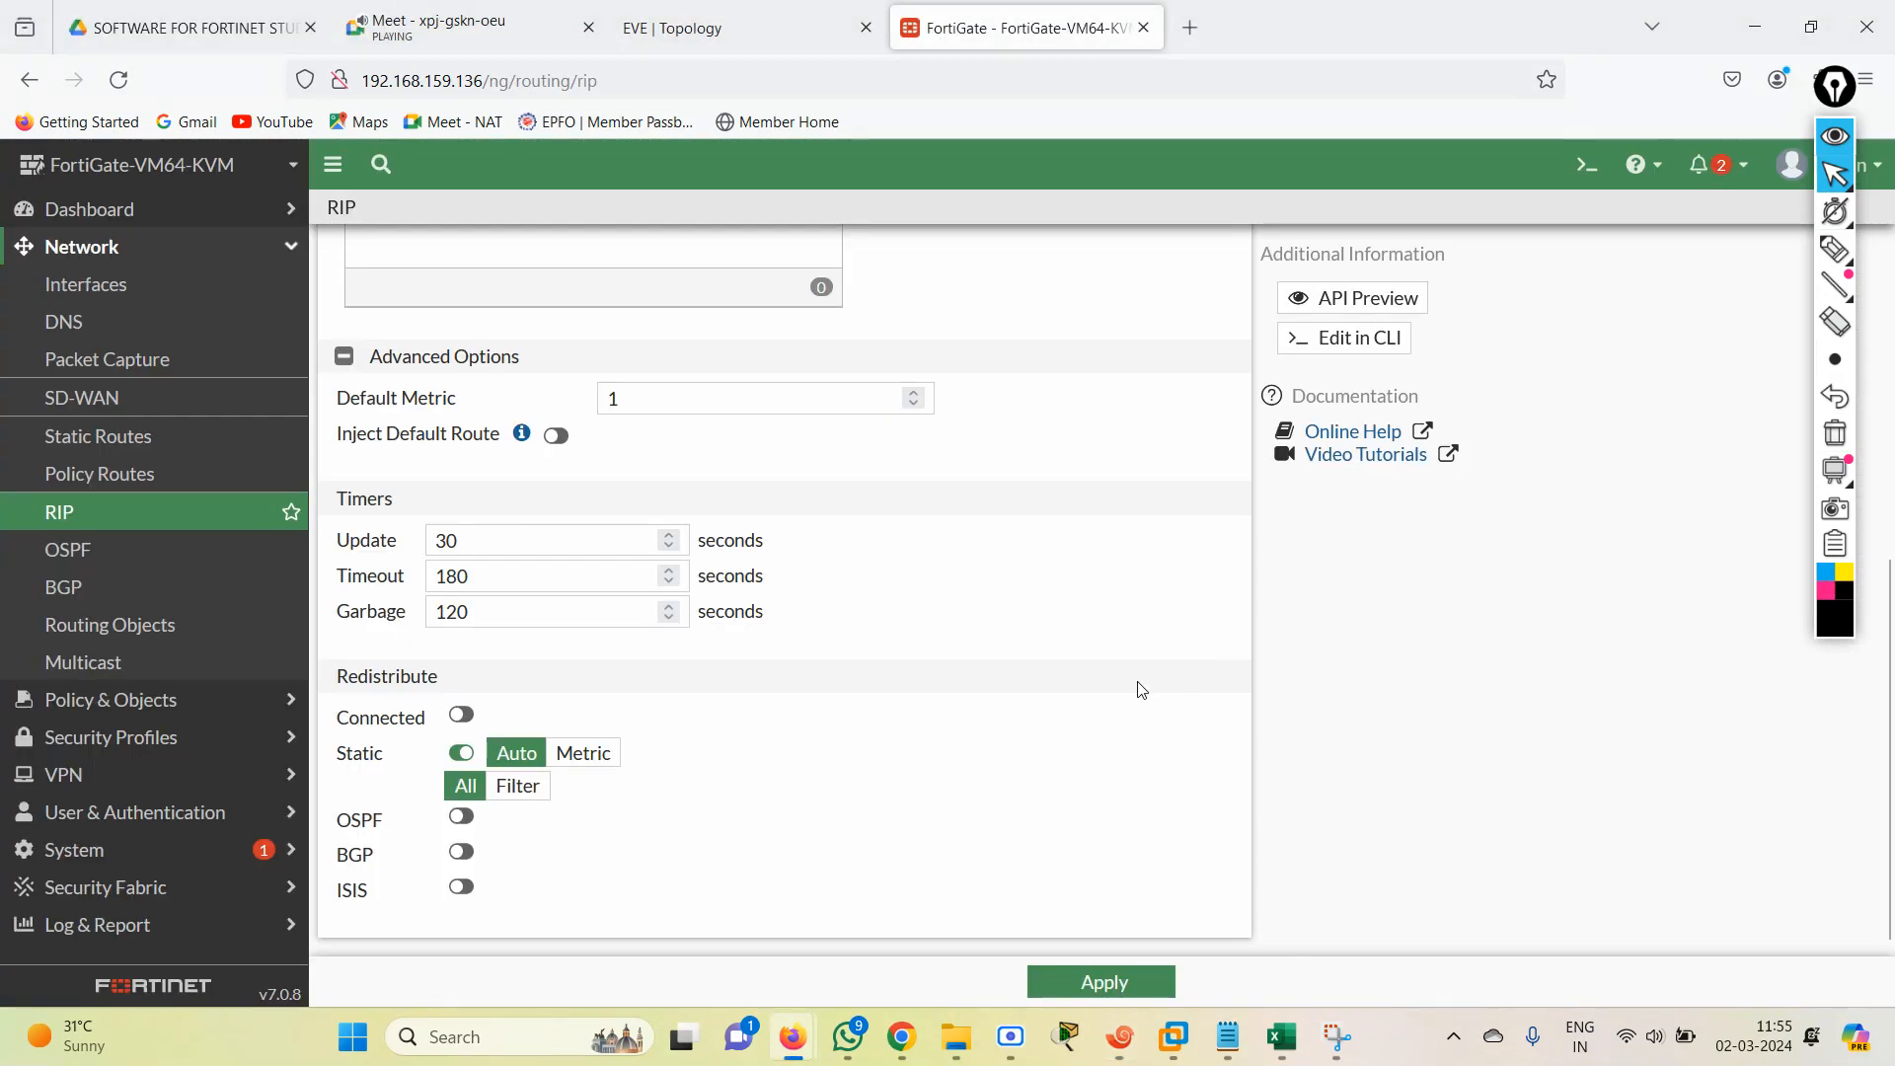
{"action": "left_click", "coordinate": [1586, 166]}
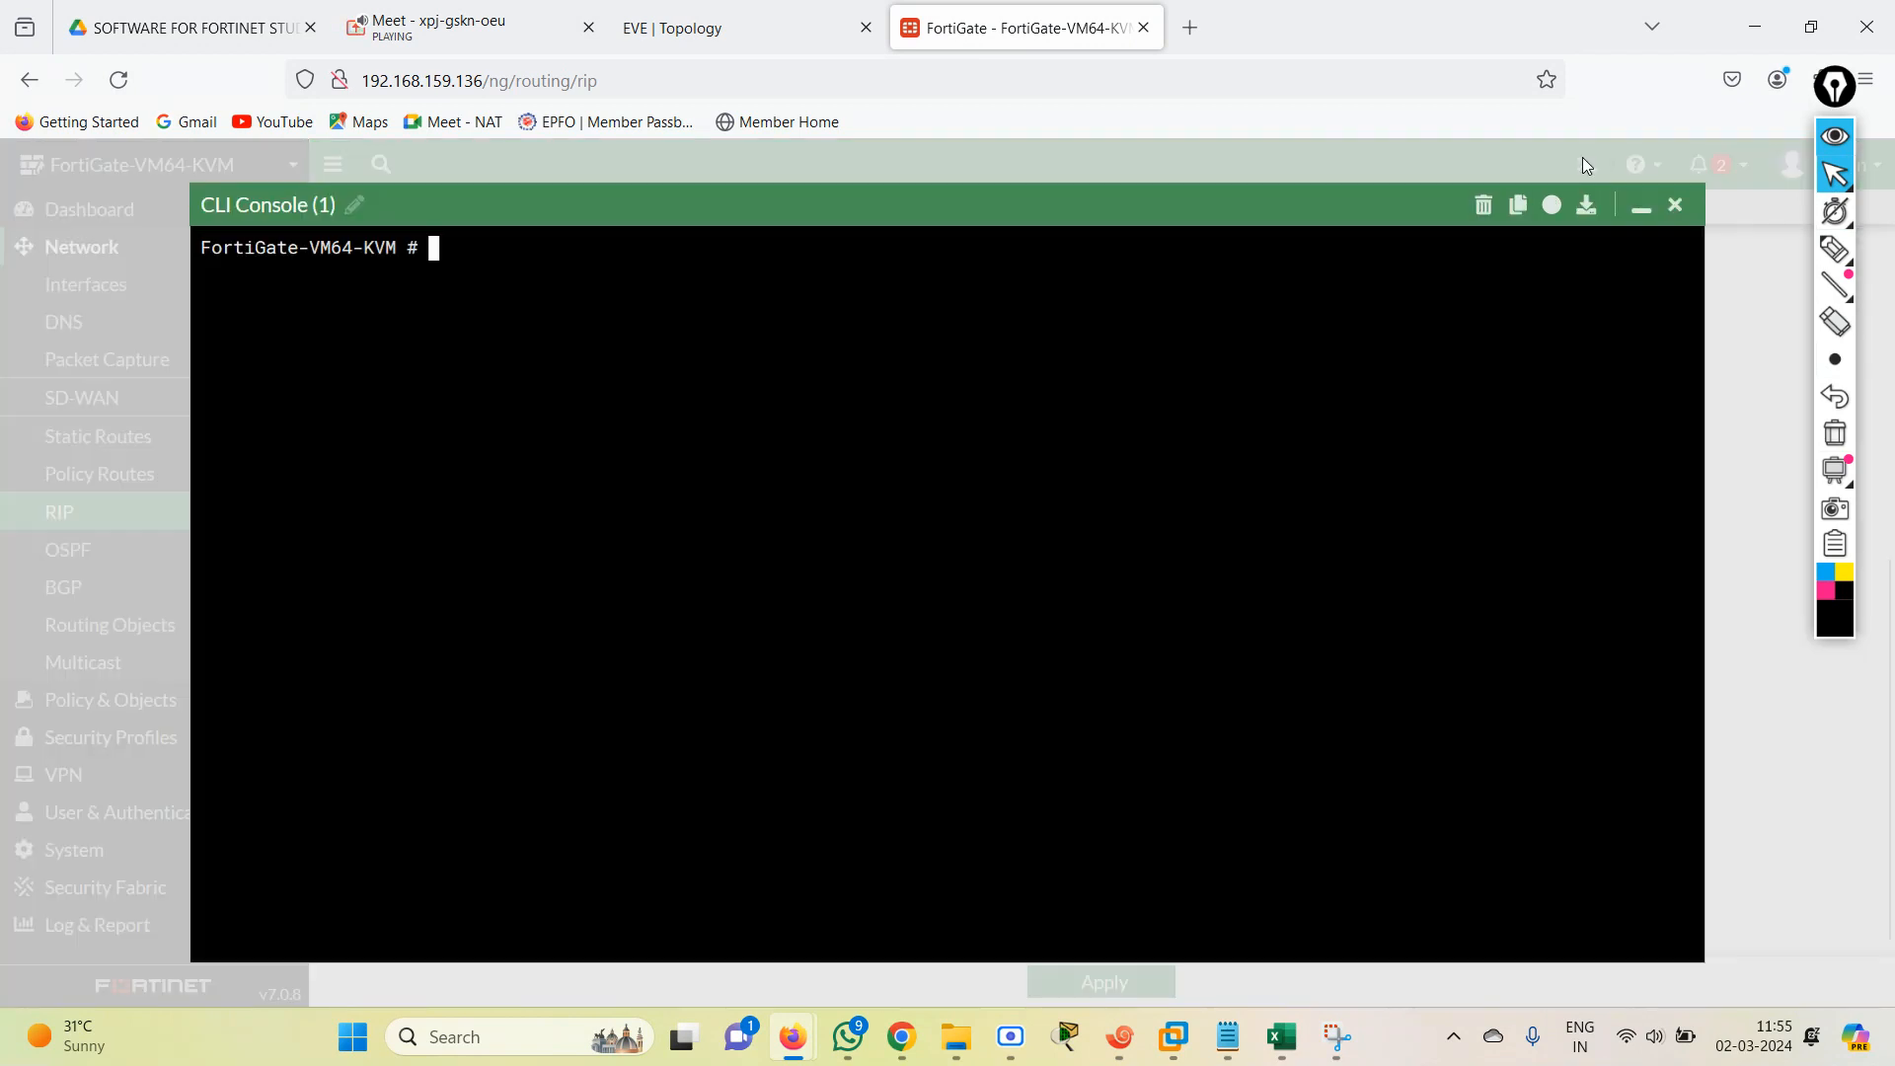
{"action": "type", "text": "config router rip"}
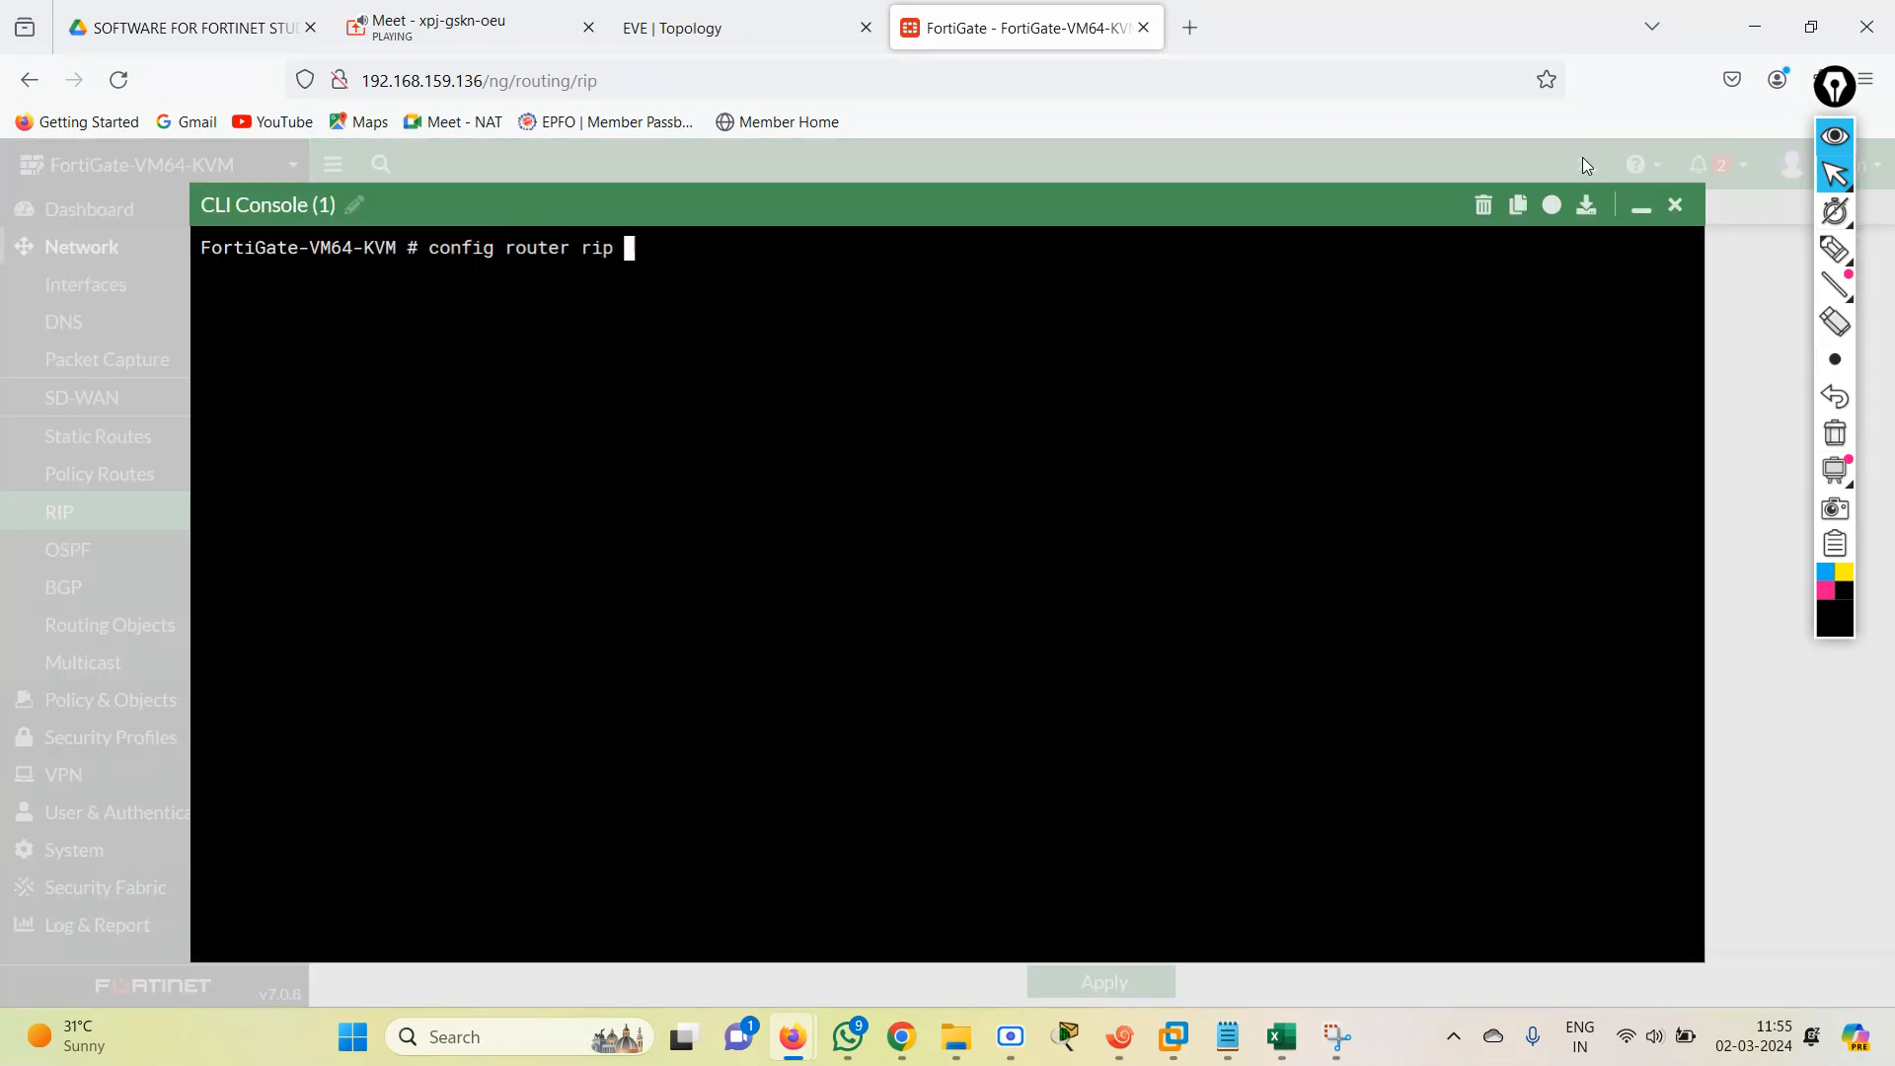
{"action": "key", "text": "Return"}
{"action": "type", "text": "config redistribute"}
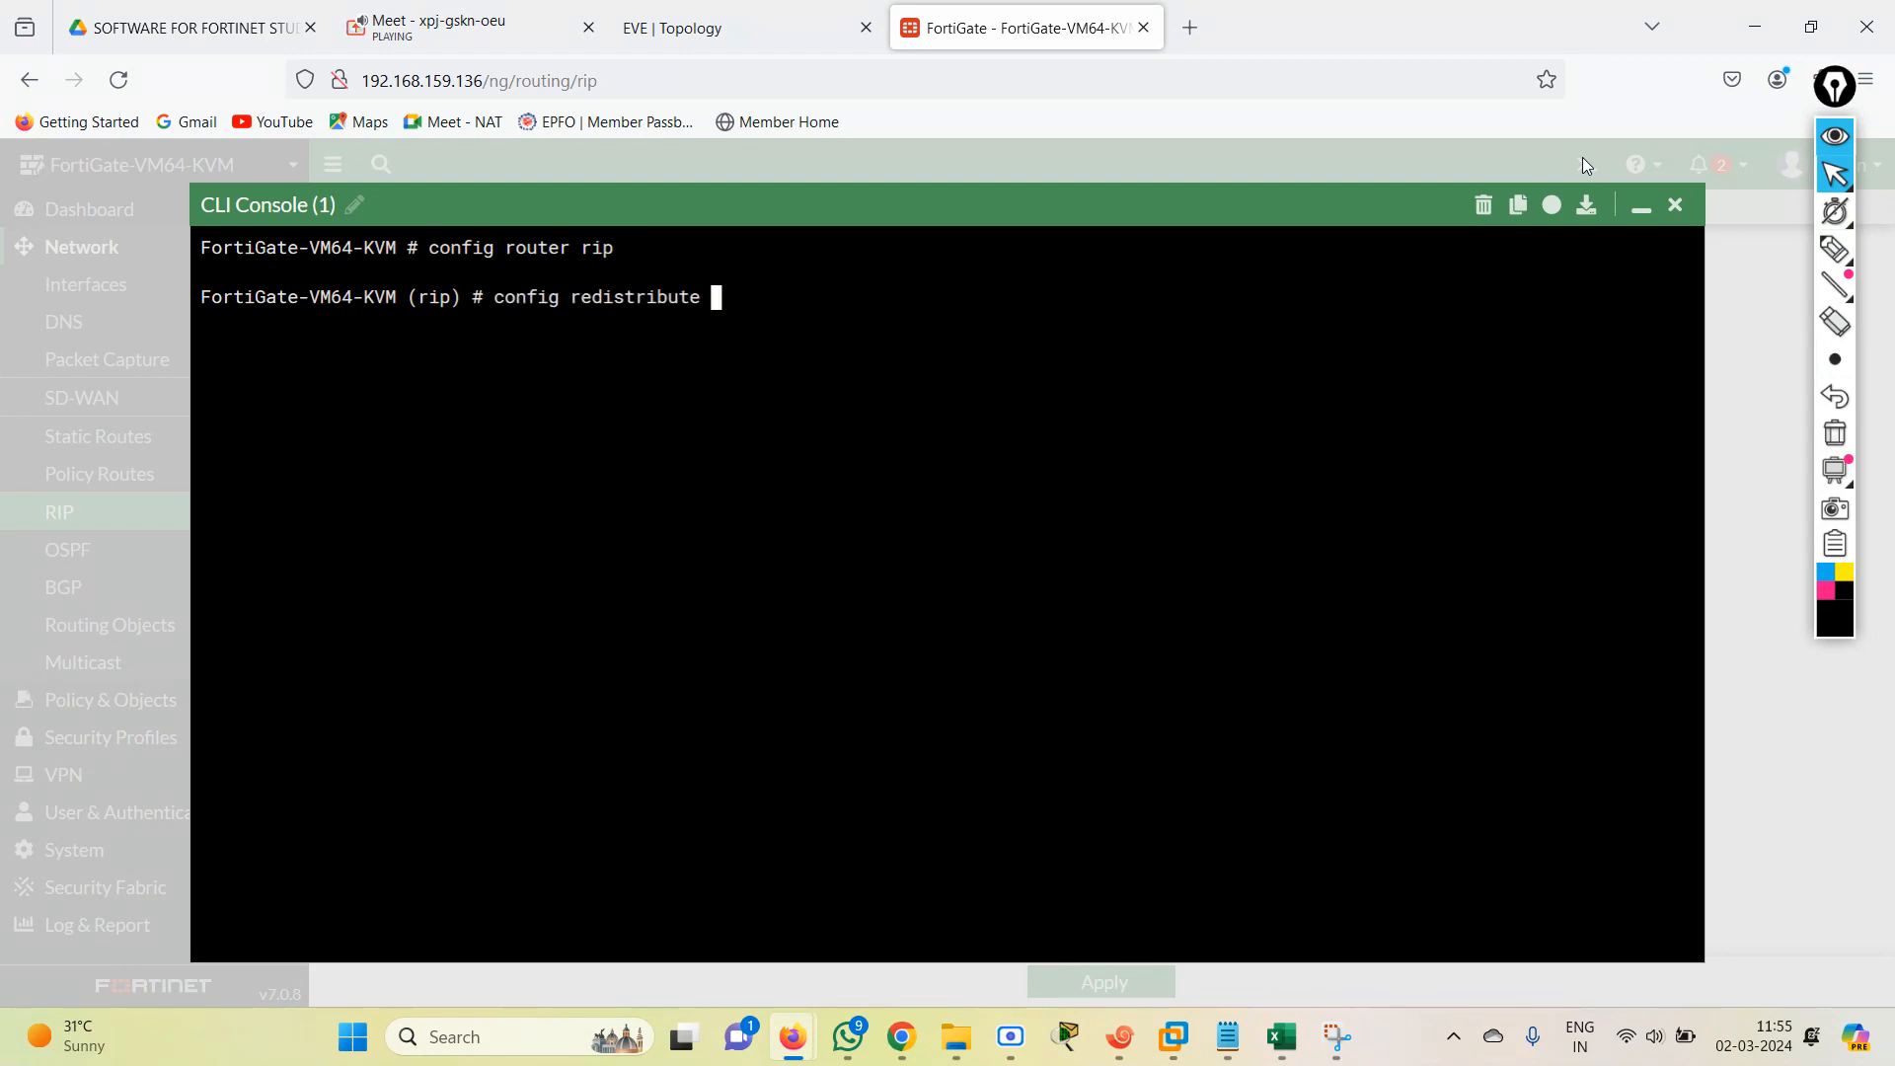
{"action": "key", "text": "question"}
{"action": "type", "text": "static"}
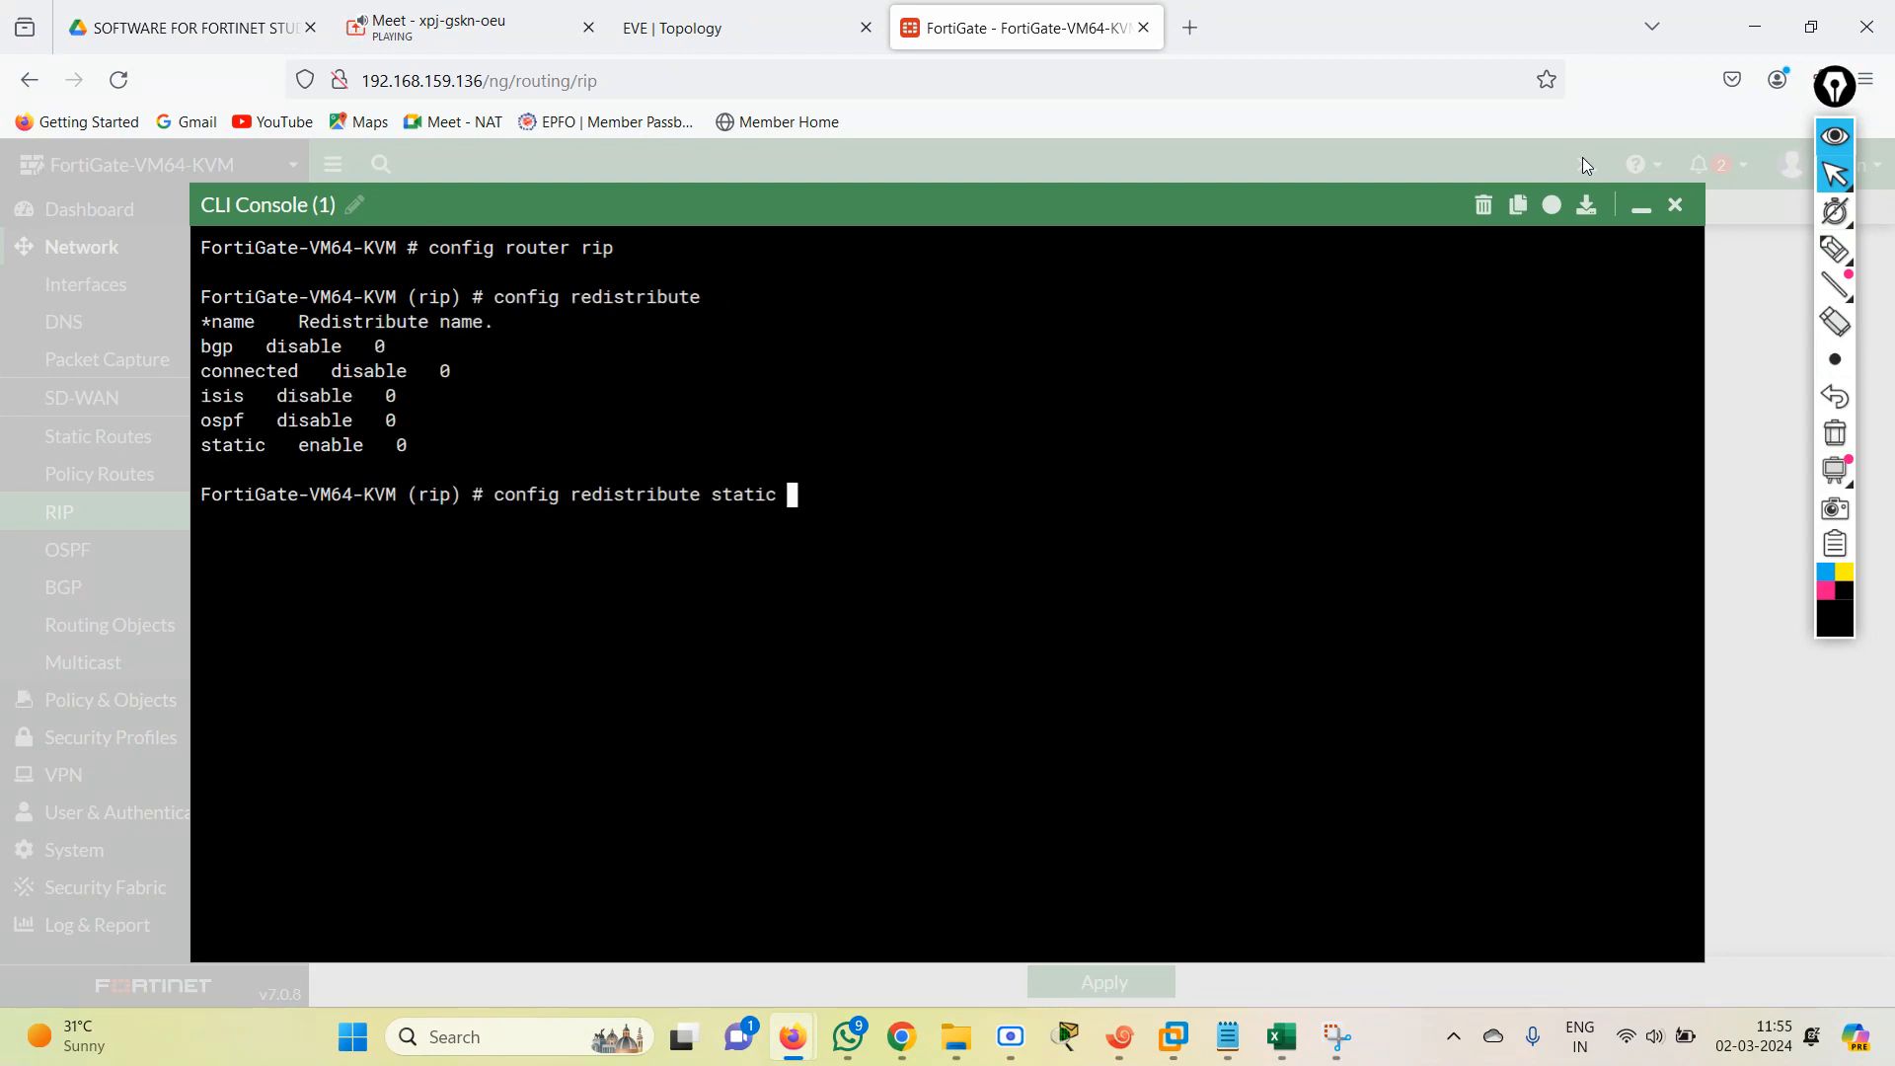
{"action": "key", "text": "Return"}
Disable static redistribution with "set status disable" and end both the static and rip configuration levels.
{"action": "type", "text": "set  status "}
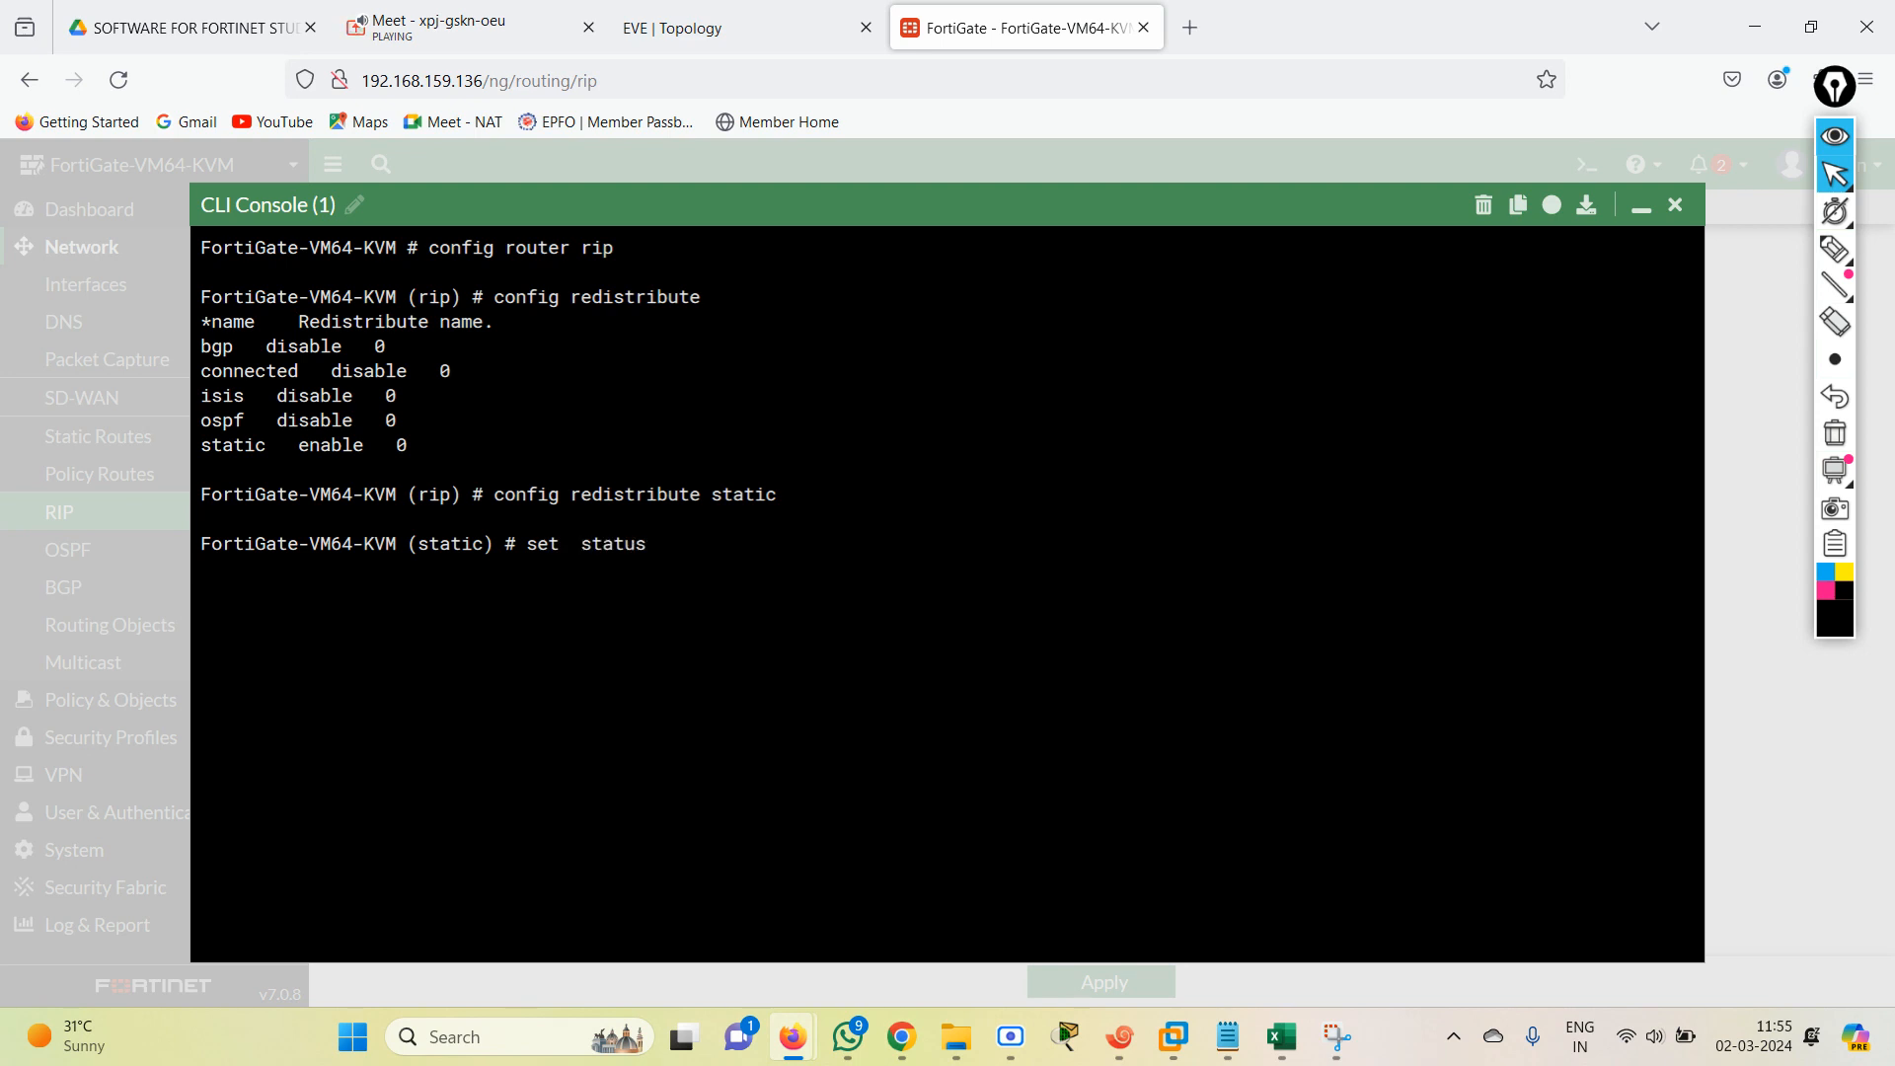
{"action": "type", "text": "disable"}
{"action": "key", "text": "Return"}
{"action": "key", "text": "Return"}
{"action": "type", "text": "end"}
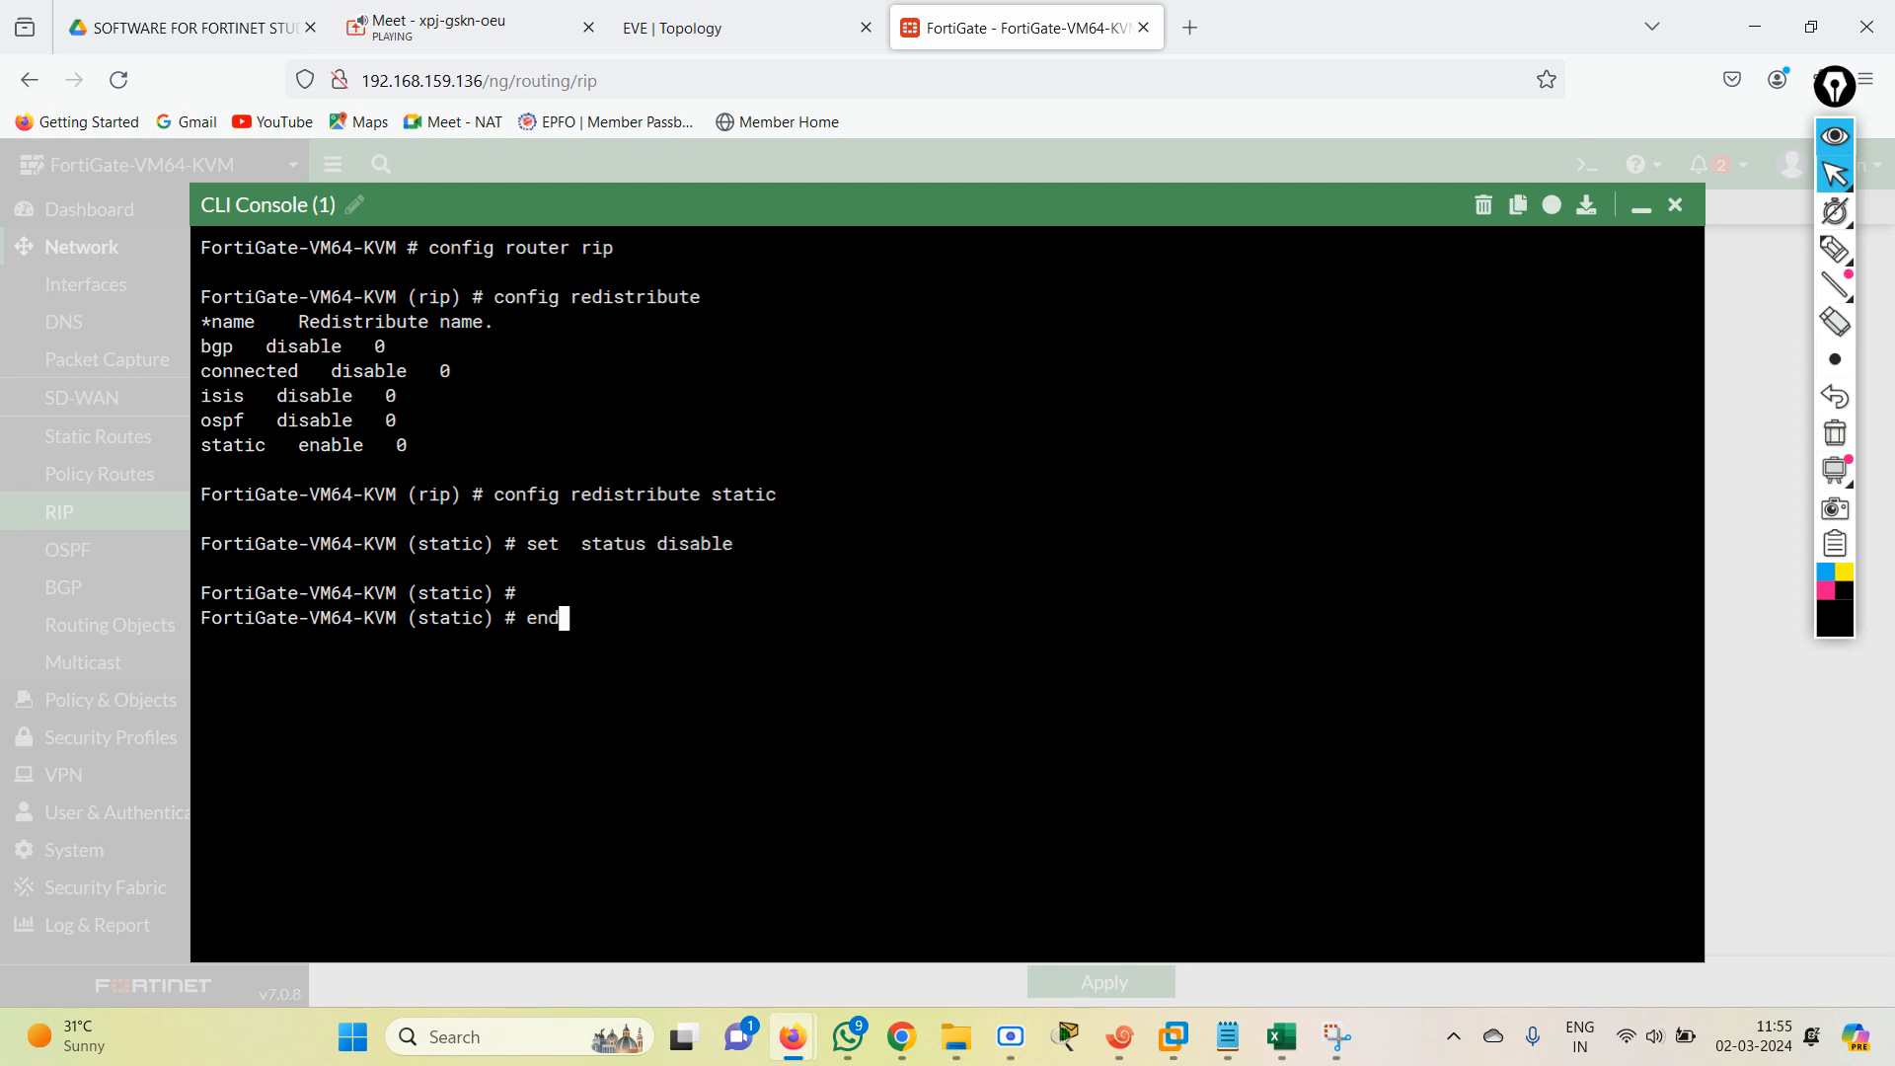
{"action": "key", "text": "Return"}
{"action": "type", "text": "end"}
{"action": "key", "text": "Return"}
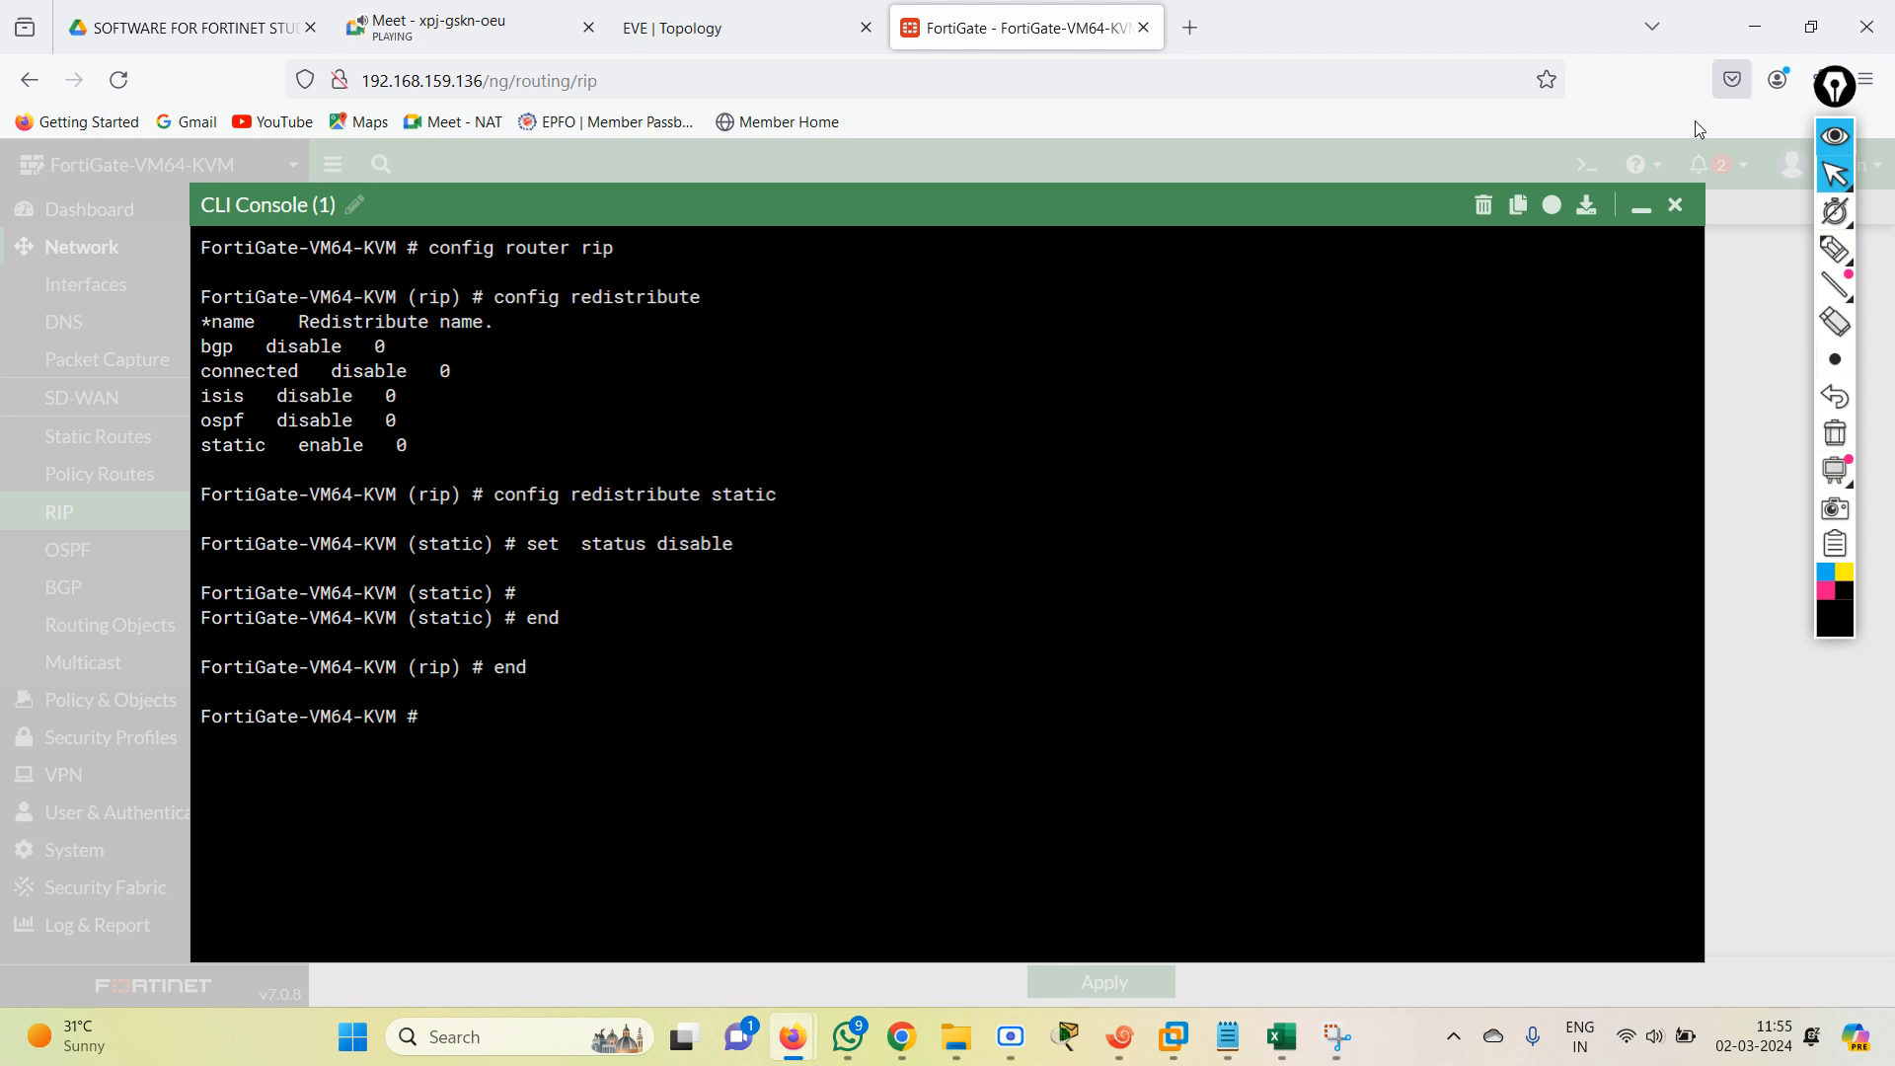
Close the CLI console, check Static under Redistribute in the RIP Advanced Options, and apply the RIP settings.
{"action": "left_click", "coordinate": [1674, 204]}
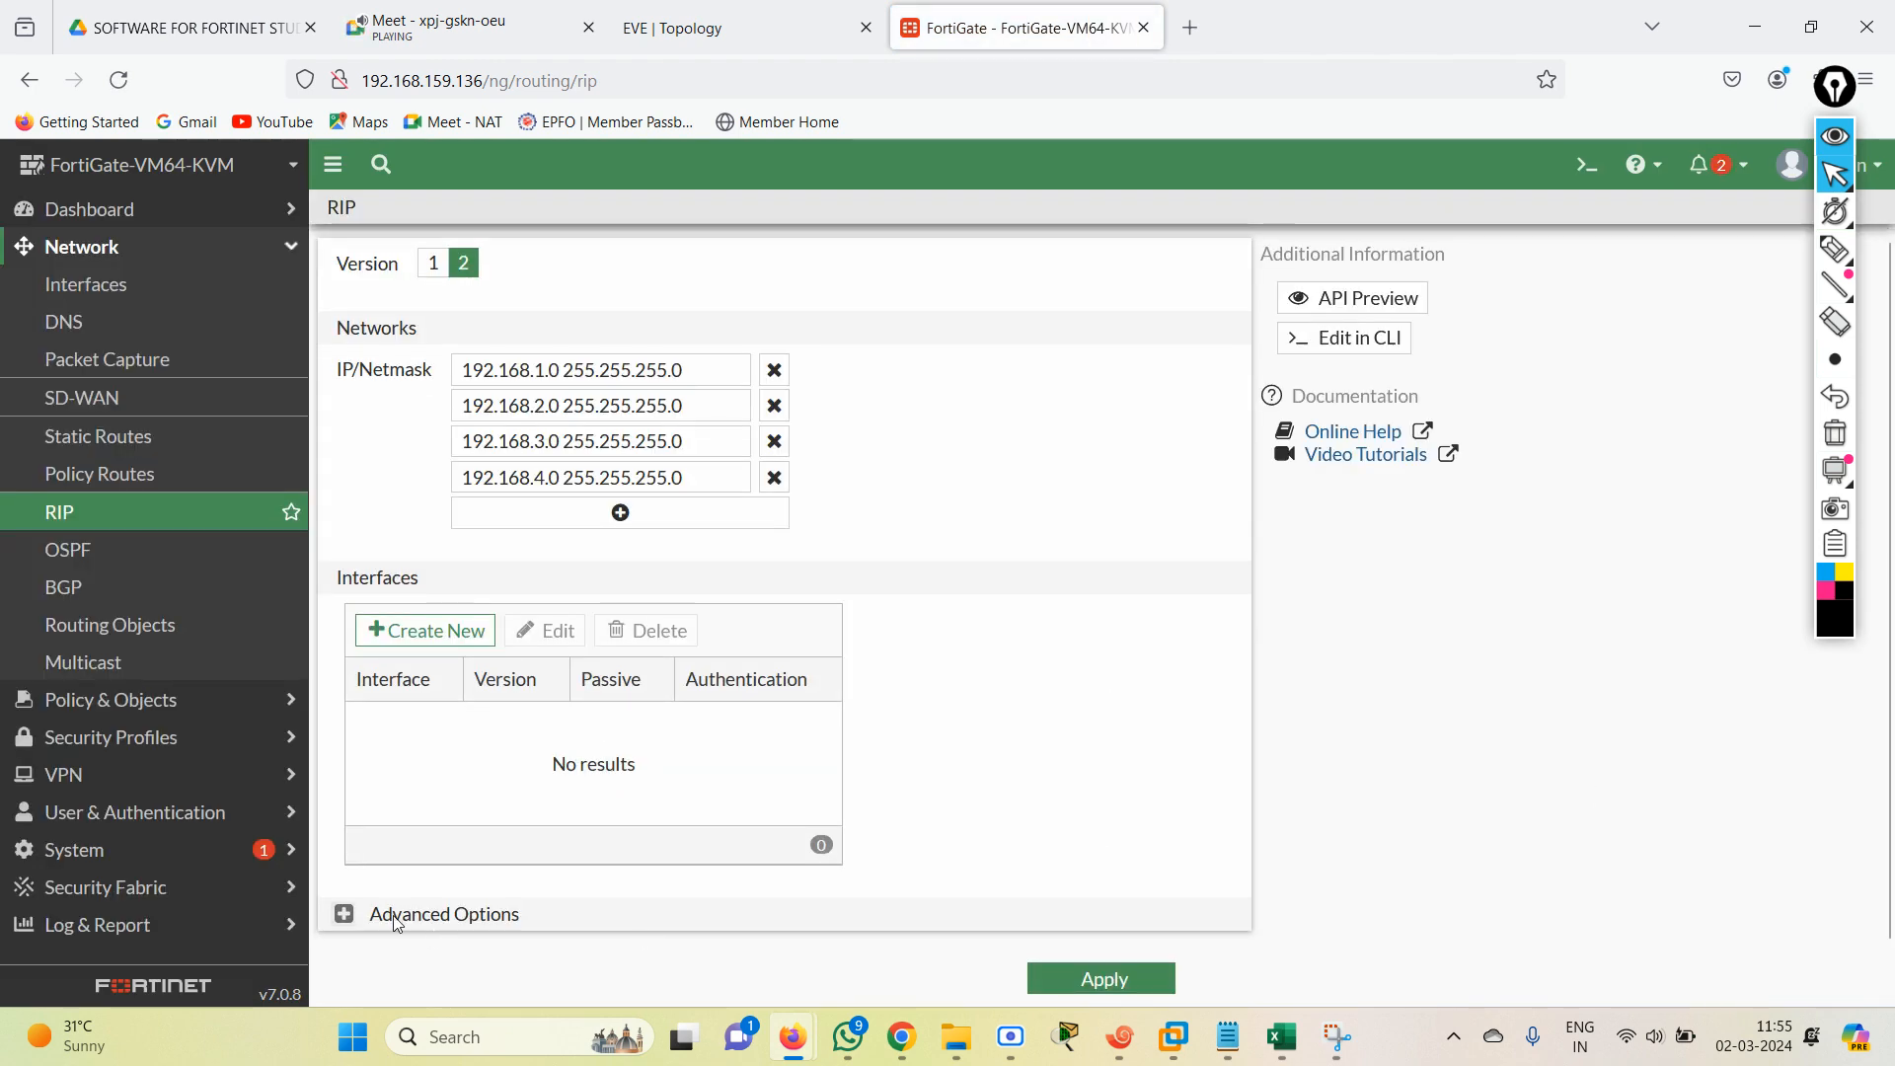
{"action": "scroll", "coordinate": [1892, 584], "scroll_direction": "down", "scroll_amount": 5}
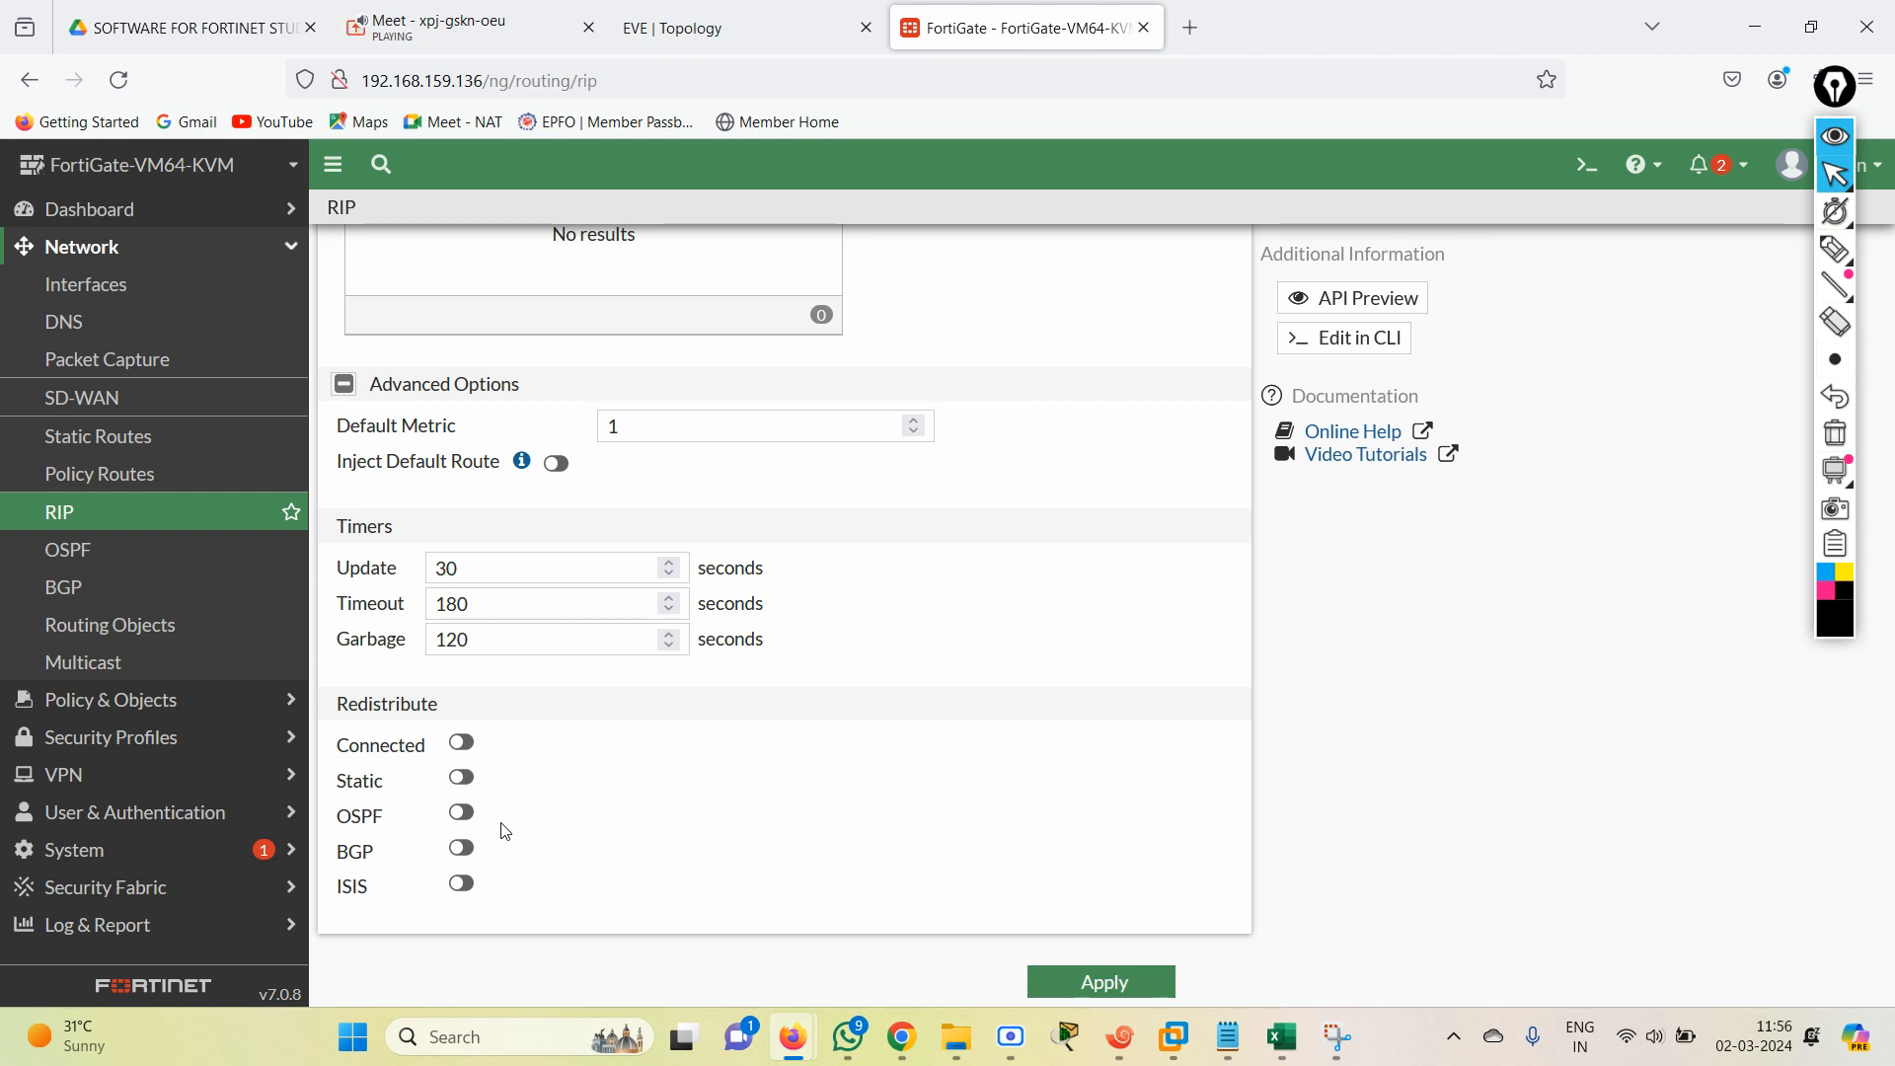
{"action": "left_click", "coordinate": [1095, 983]}
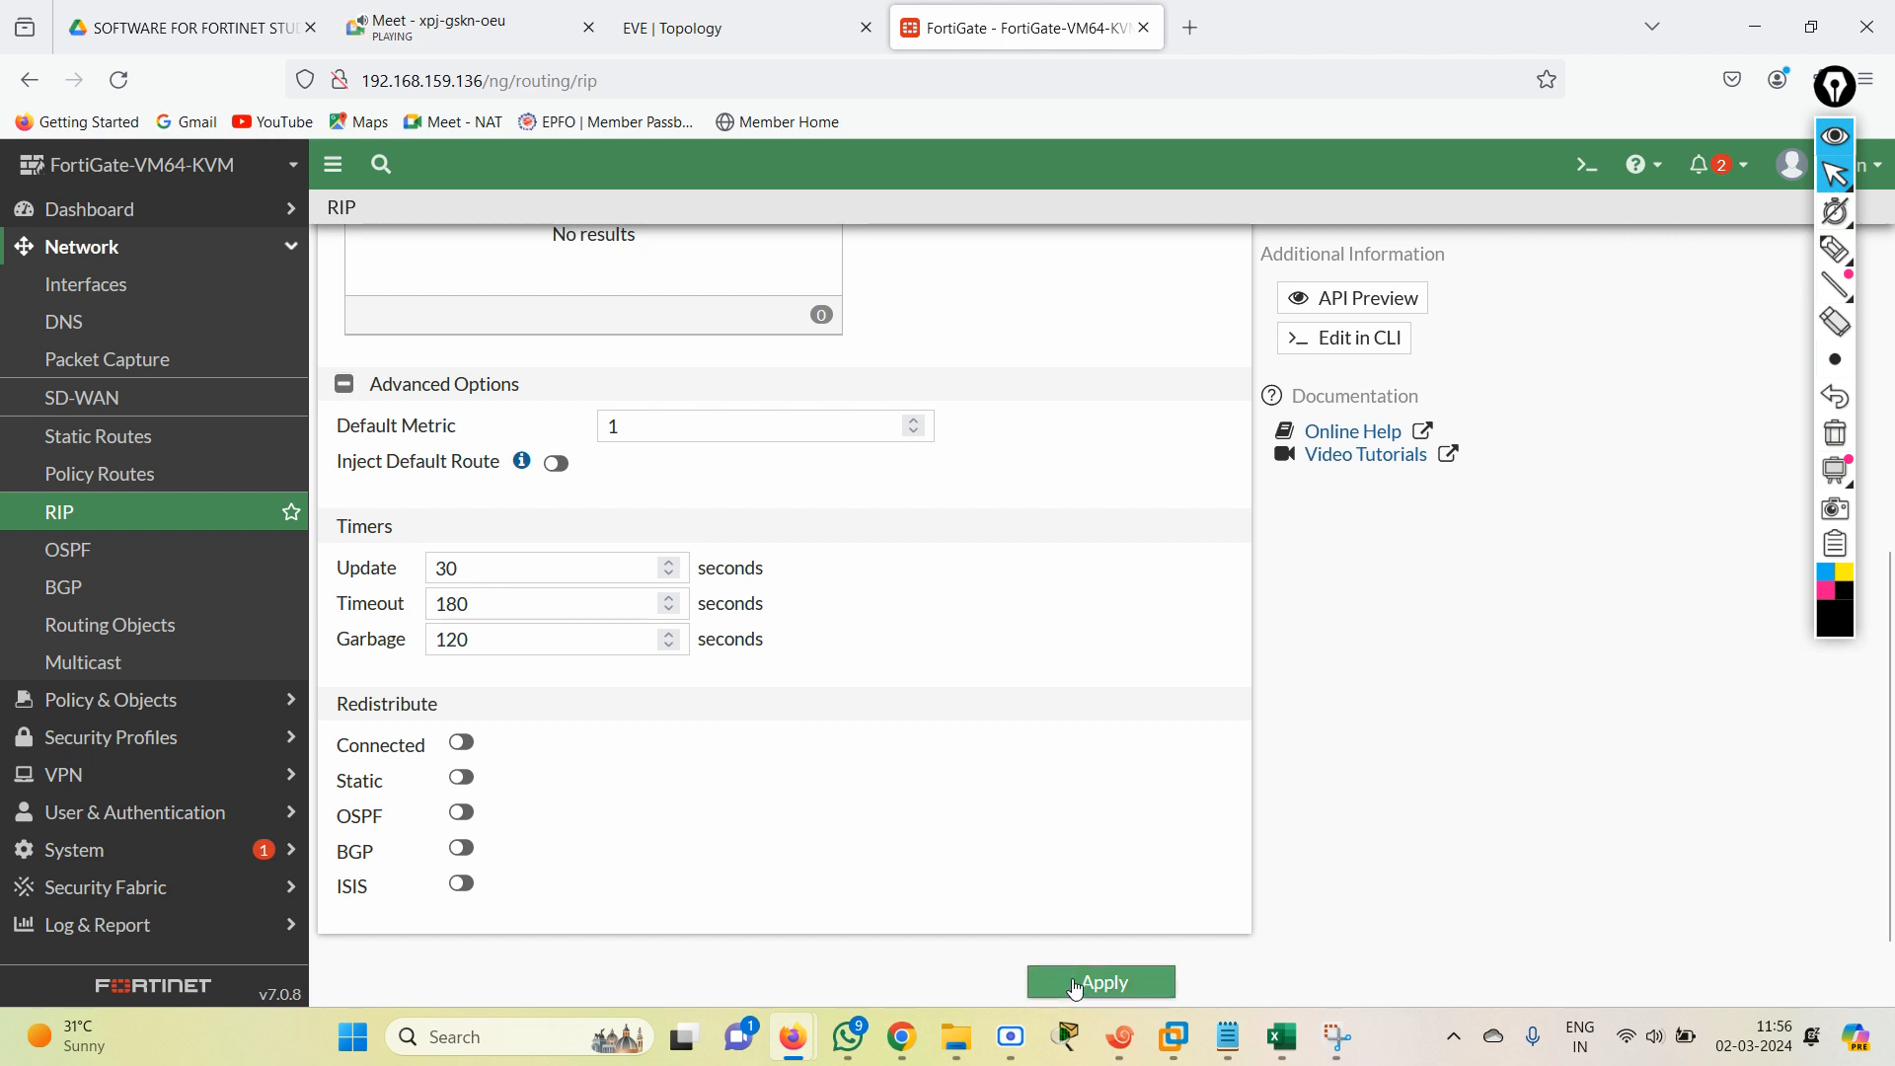
In the EVE topology, shift the 172.20.x.1 and 172.30.x.1 loopback address labels slightly left and down.
{"action": "left_click", "coordinate": [708, 40]}
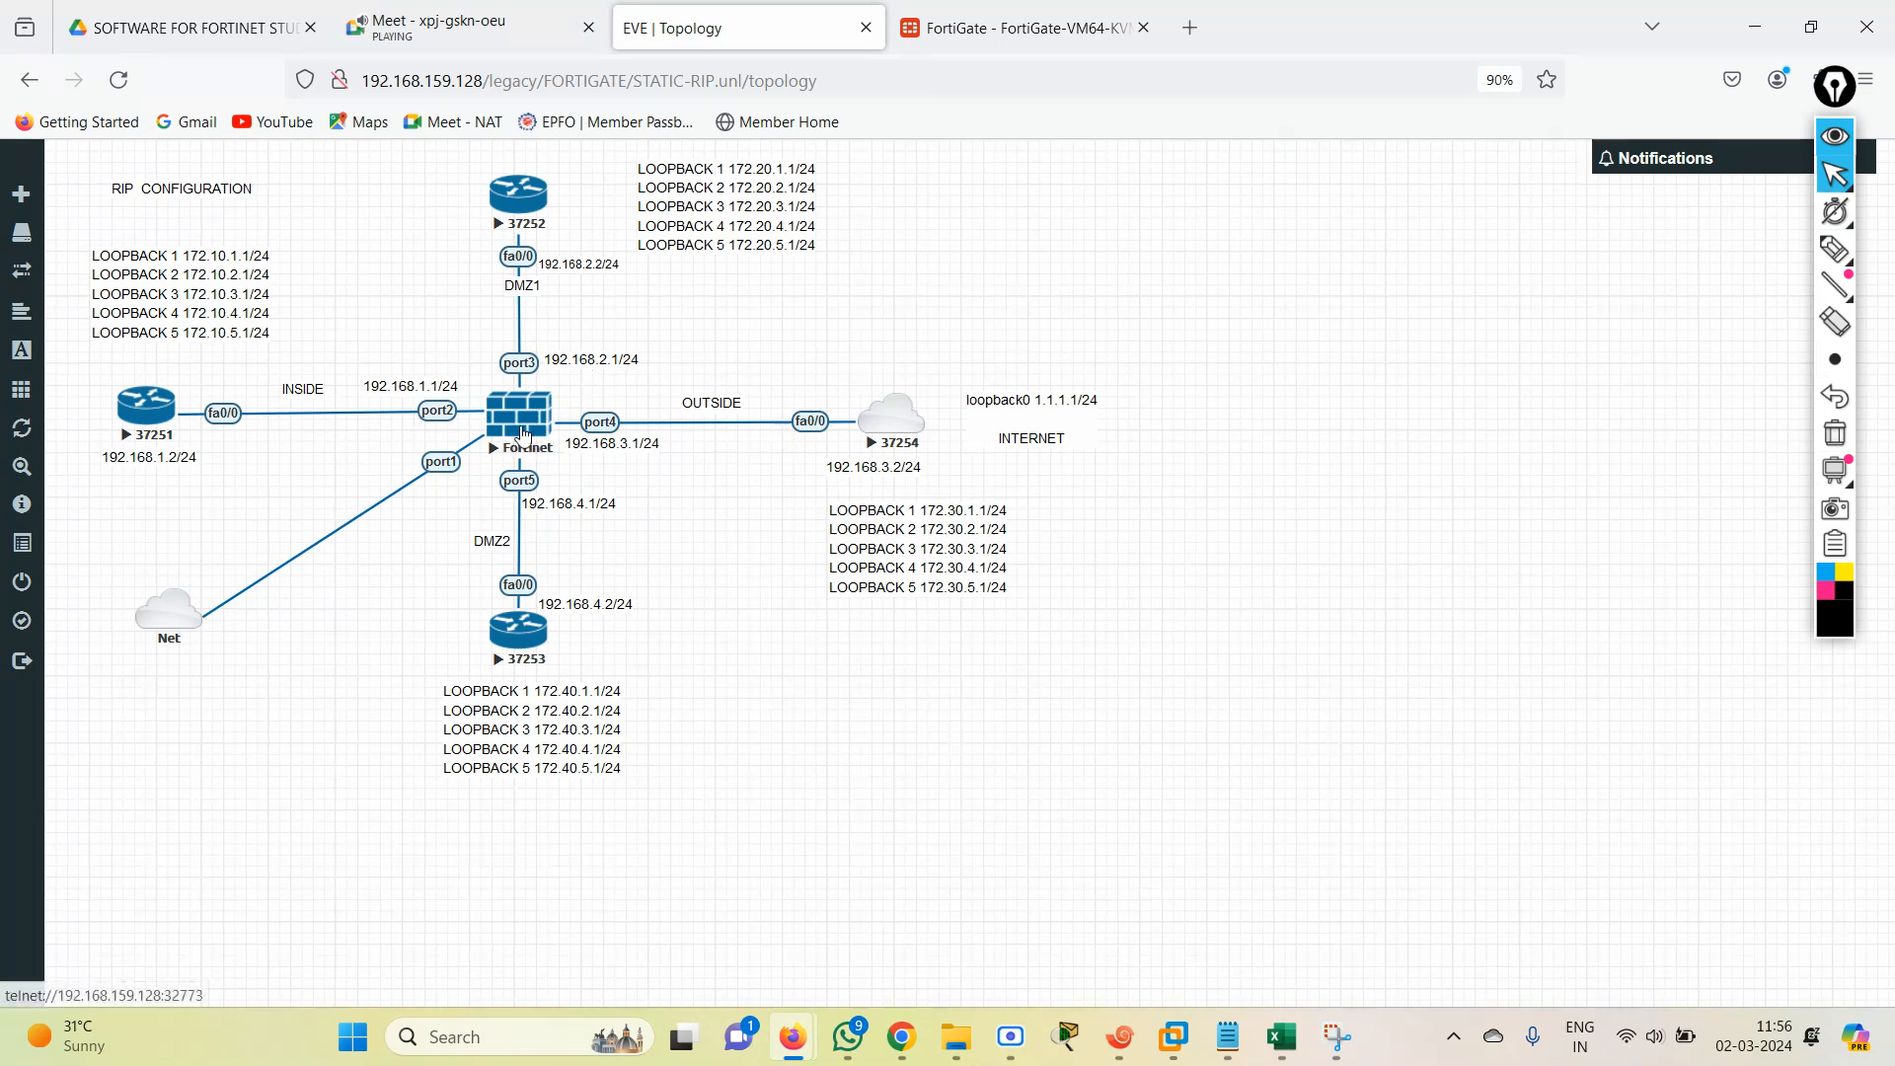
{"action": "mouse_move", "coordinate": [725, 236]}
{"action": "left_mouse_down"}
{"action": "mouse_move", "coordinate": [721, 279]}
{"action": "mouse_move", "coordinate": [707, 246]}
{"action": "left_mouse_up"}
{"action": "left_click_drag", "start_coordinate": [876, 548], "coordinate": [866, 551]}
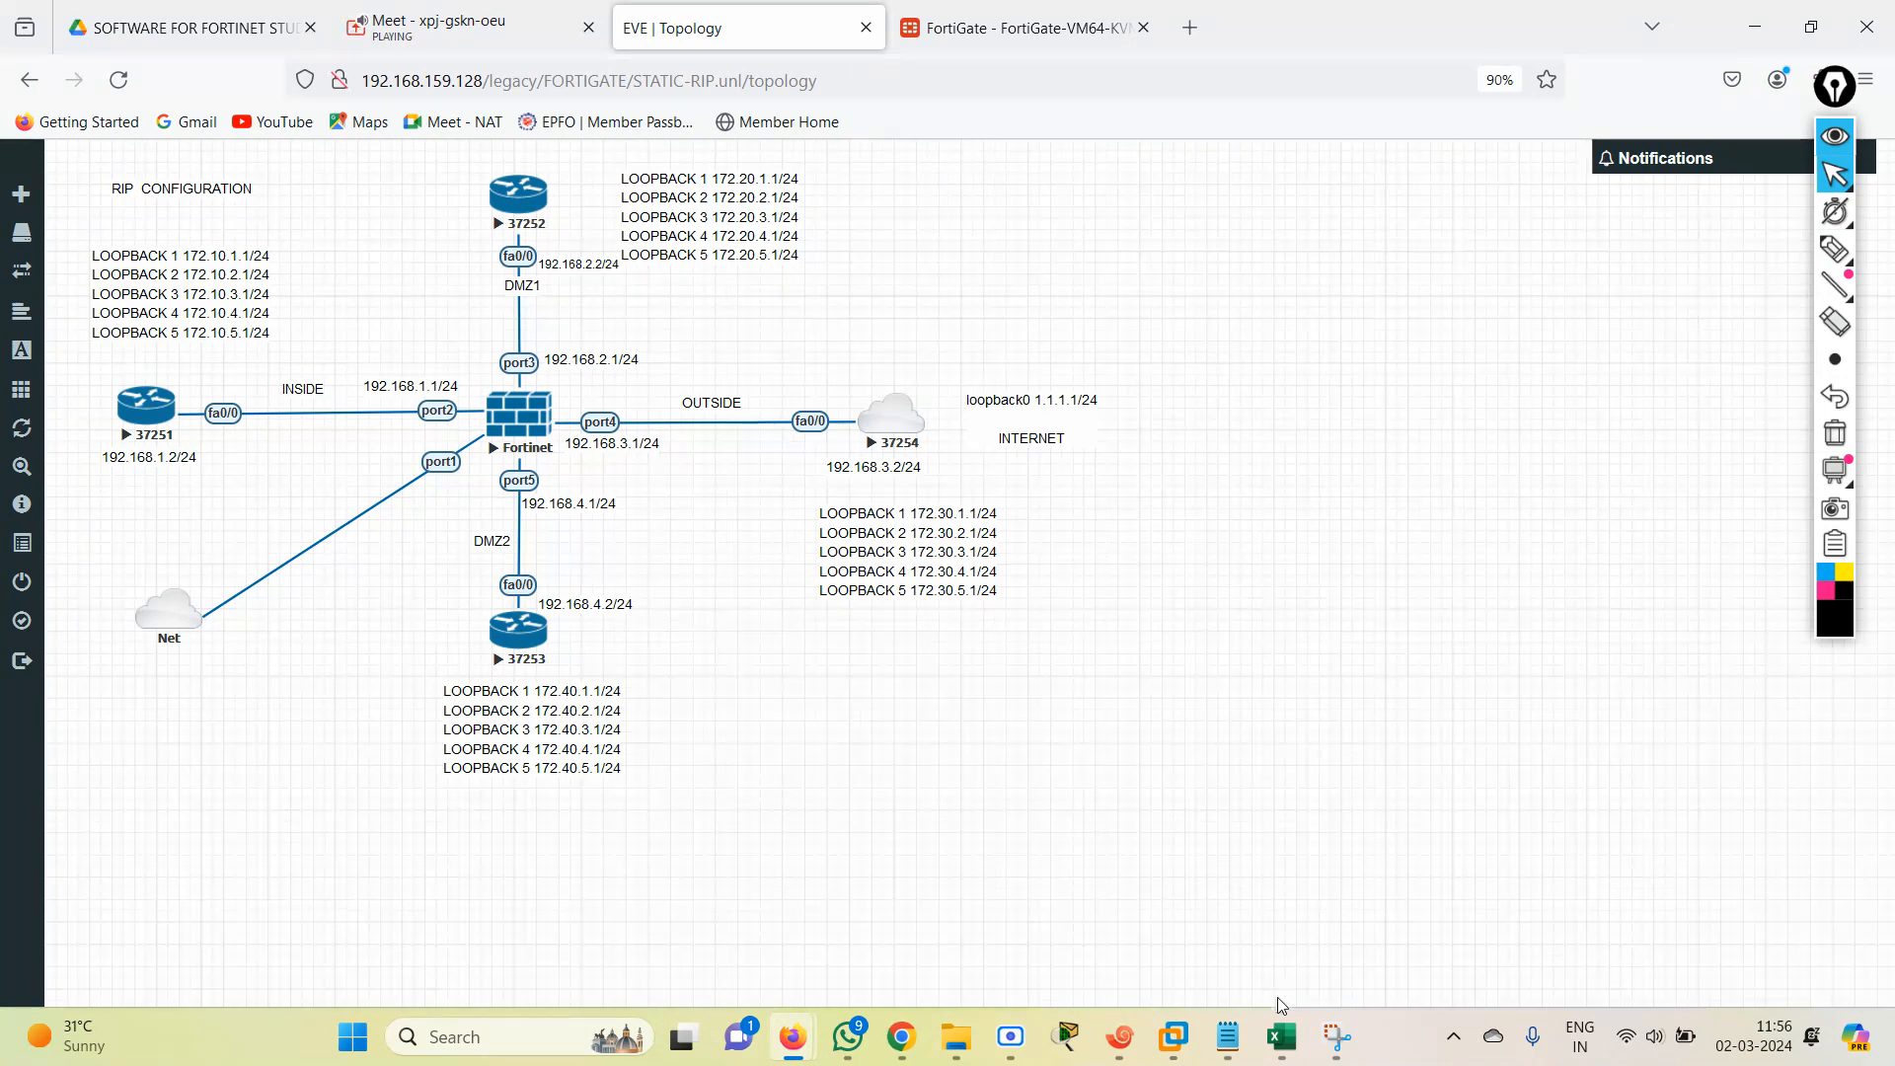
Switch to the NSE4 workbook in Excel, mark IPV4 RIP IMPLEMENTATION GUI/CLI as DONE in the Comment column, and save and minimize the workbook.
{"action": "left_click", "coordinate": [1281, 1036]}
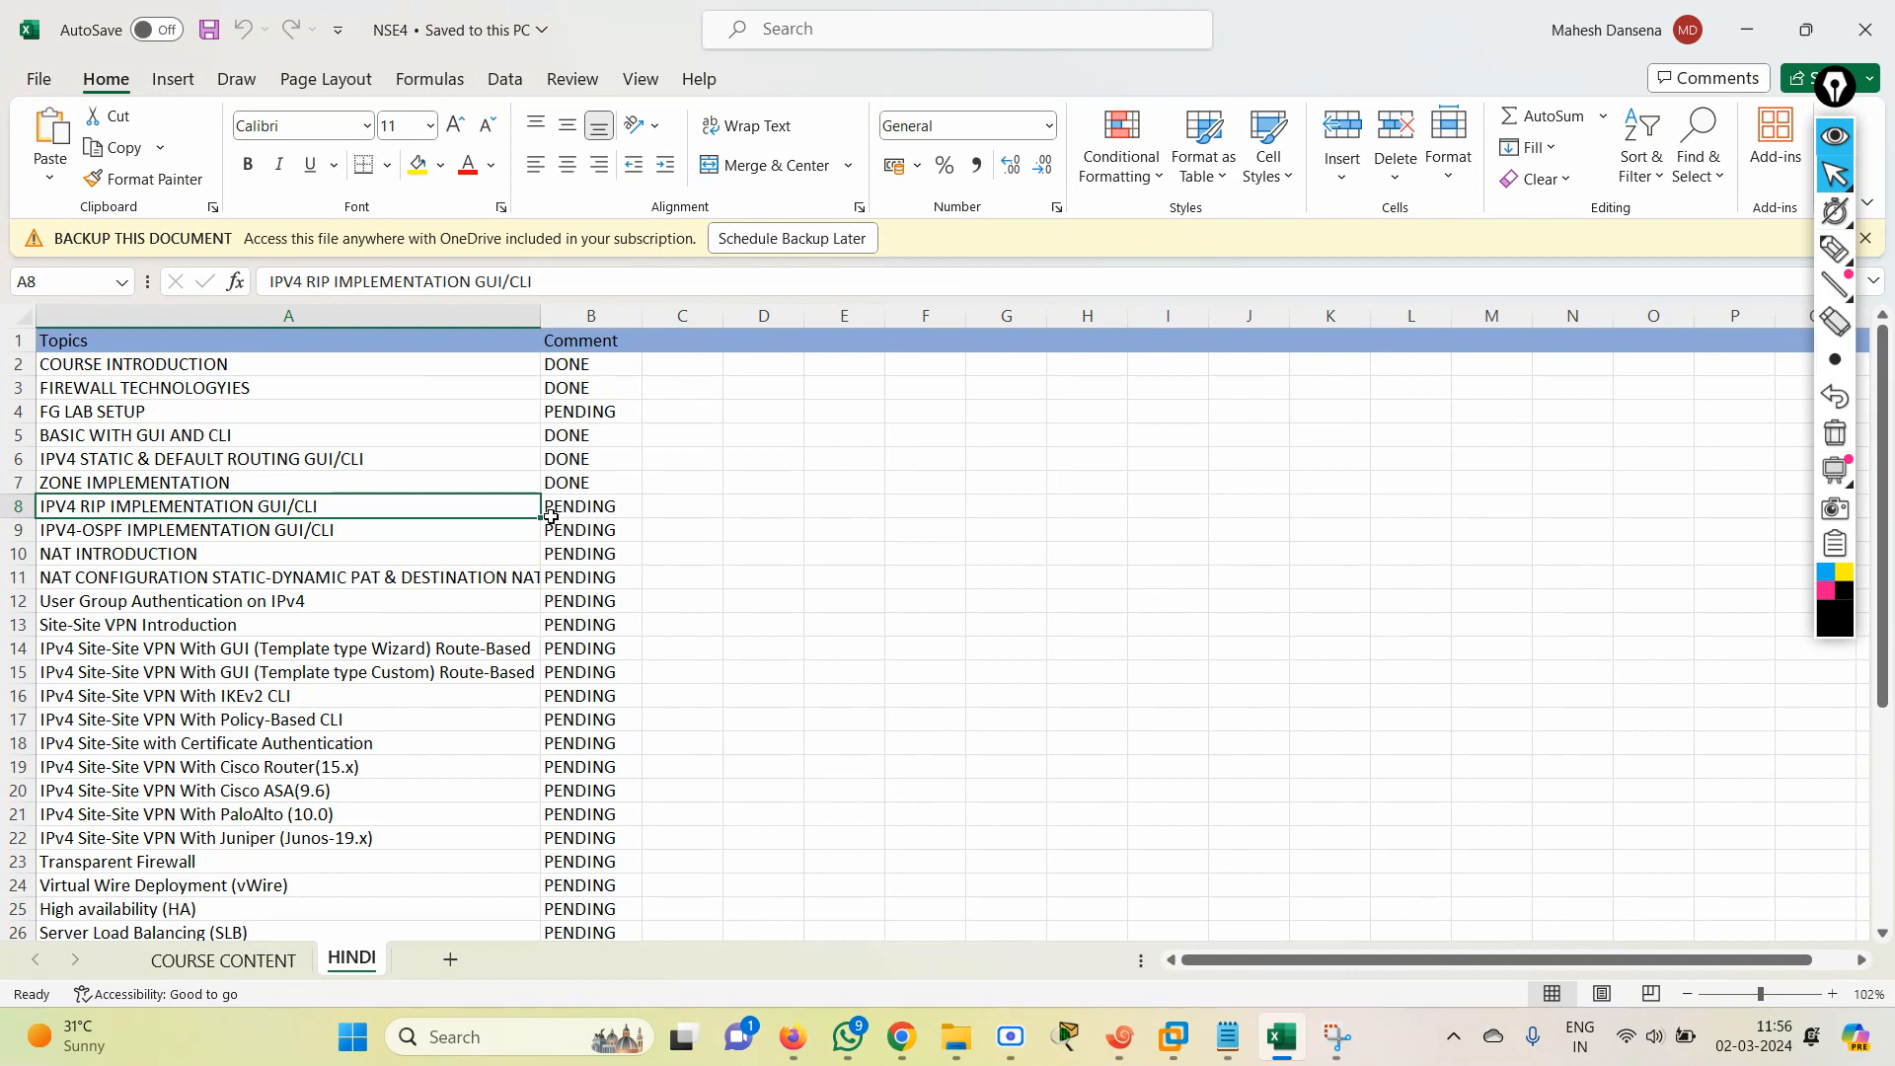
{"action": "key", "text": "Down"}
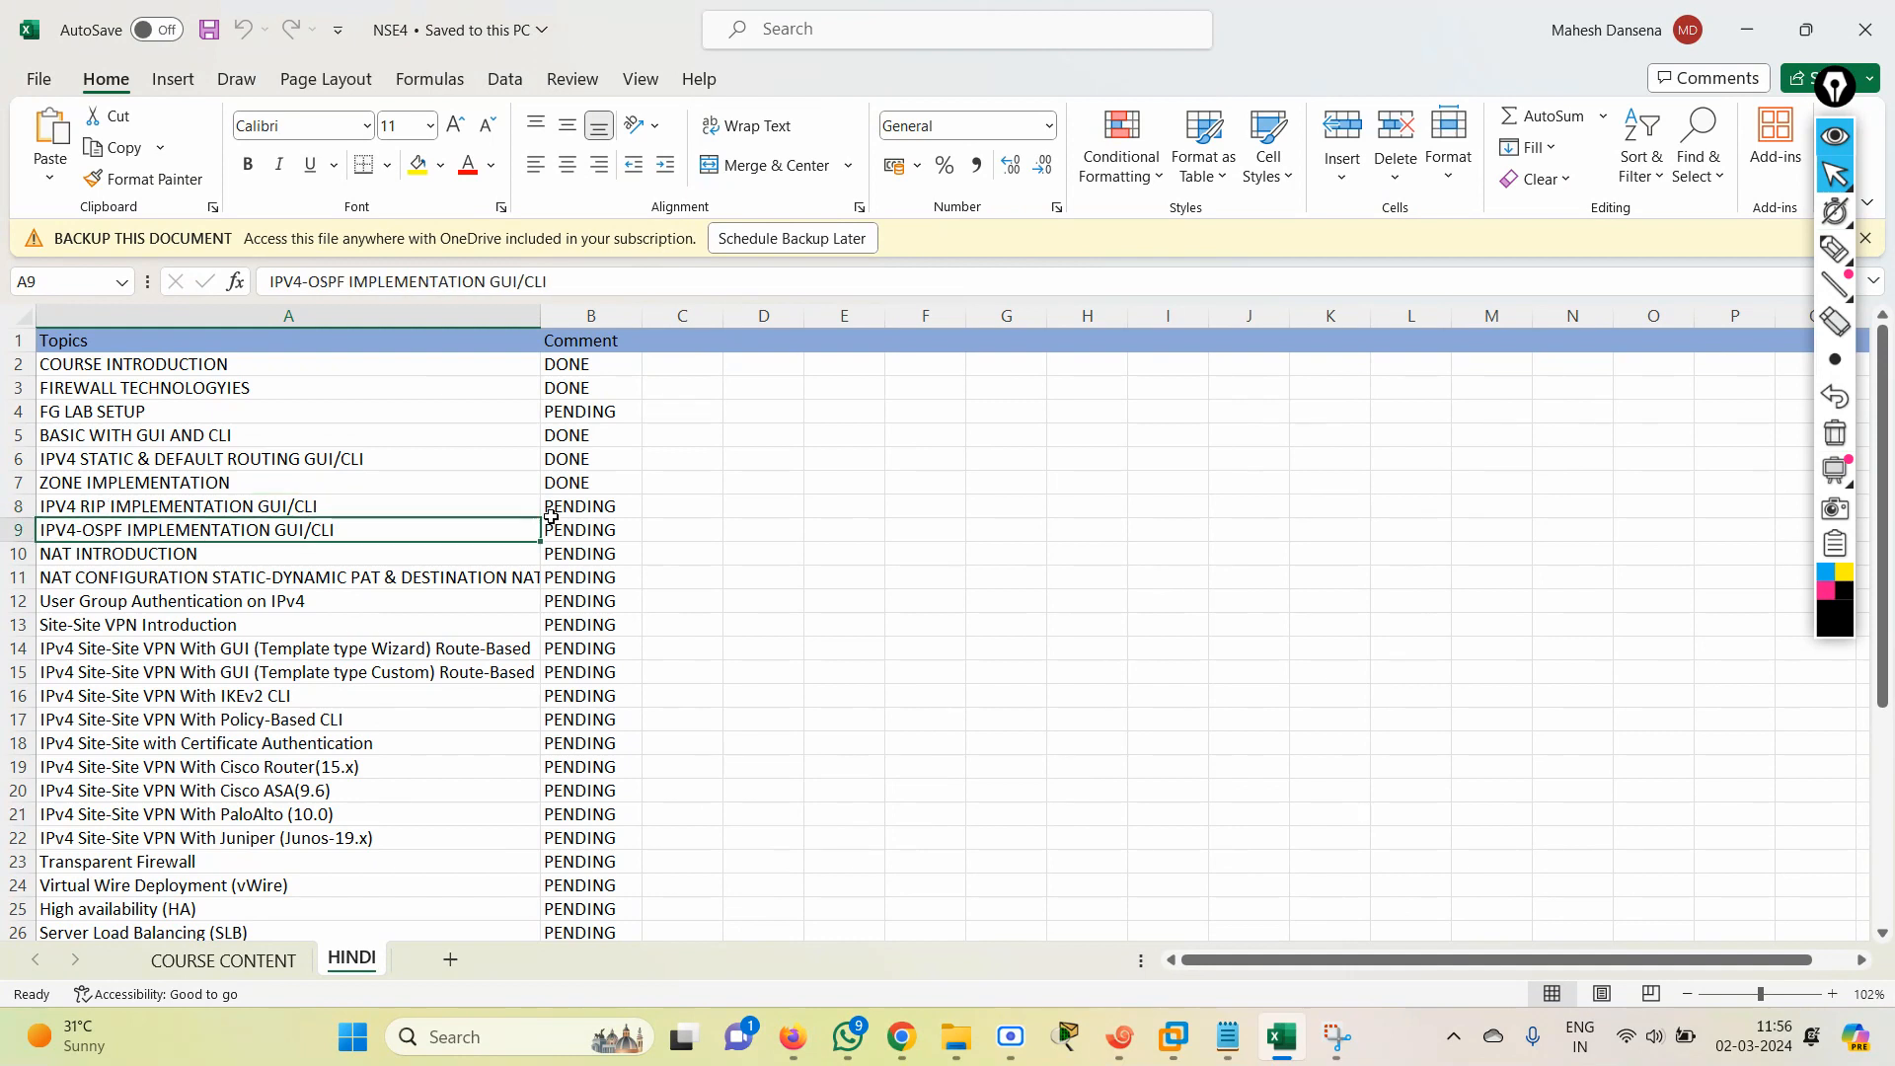
{"action": "key", "text": "Up"}
{"action": "key", "text": "Up"}
{"action": "key", "text": "Right"}
{"action": "key", "text": "Down"}
{"action": "type", "text": "DONE"}
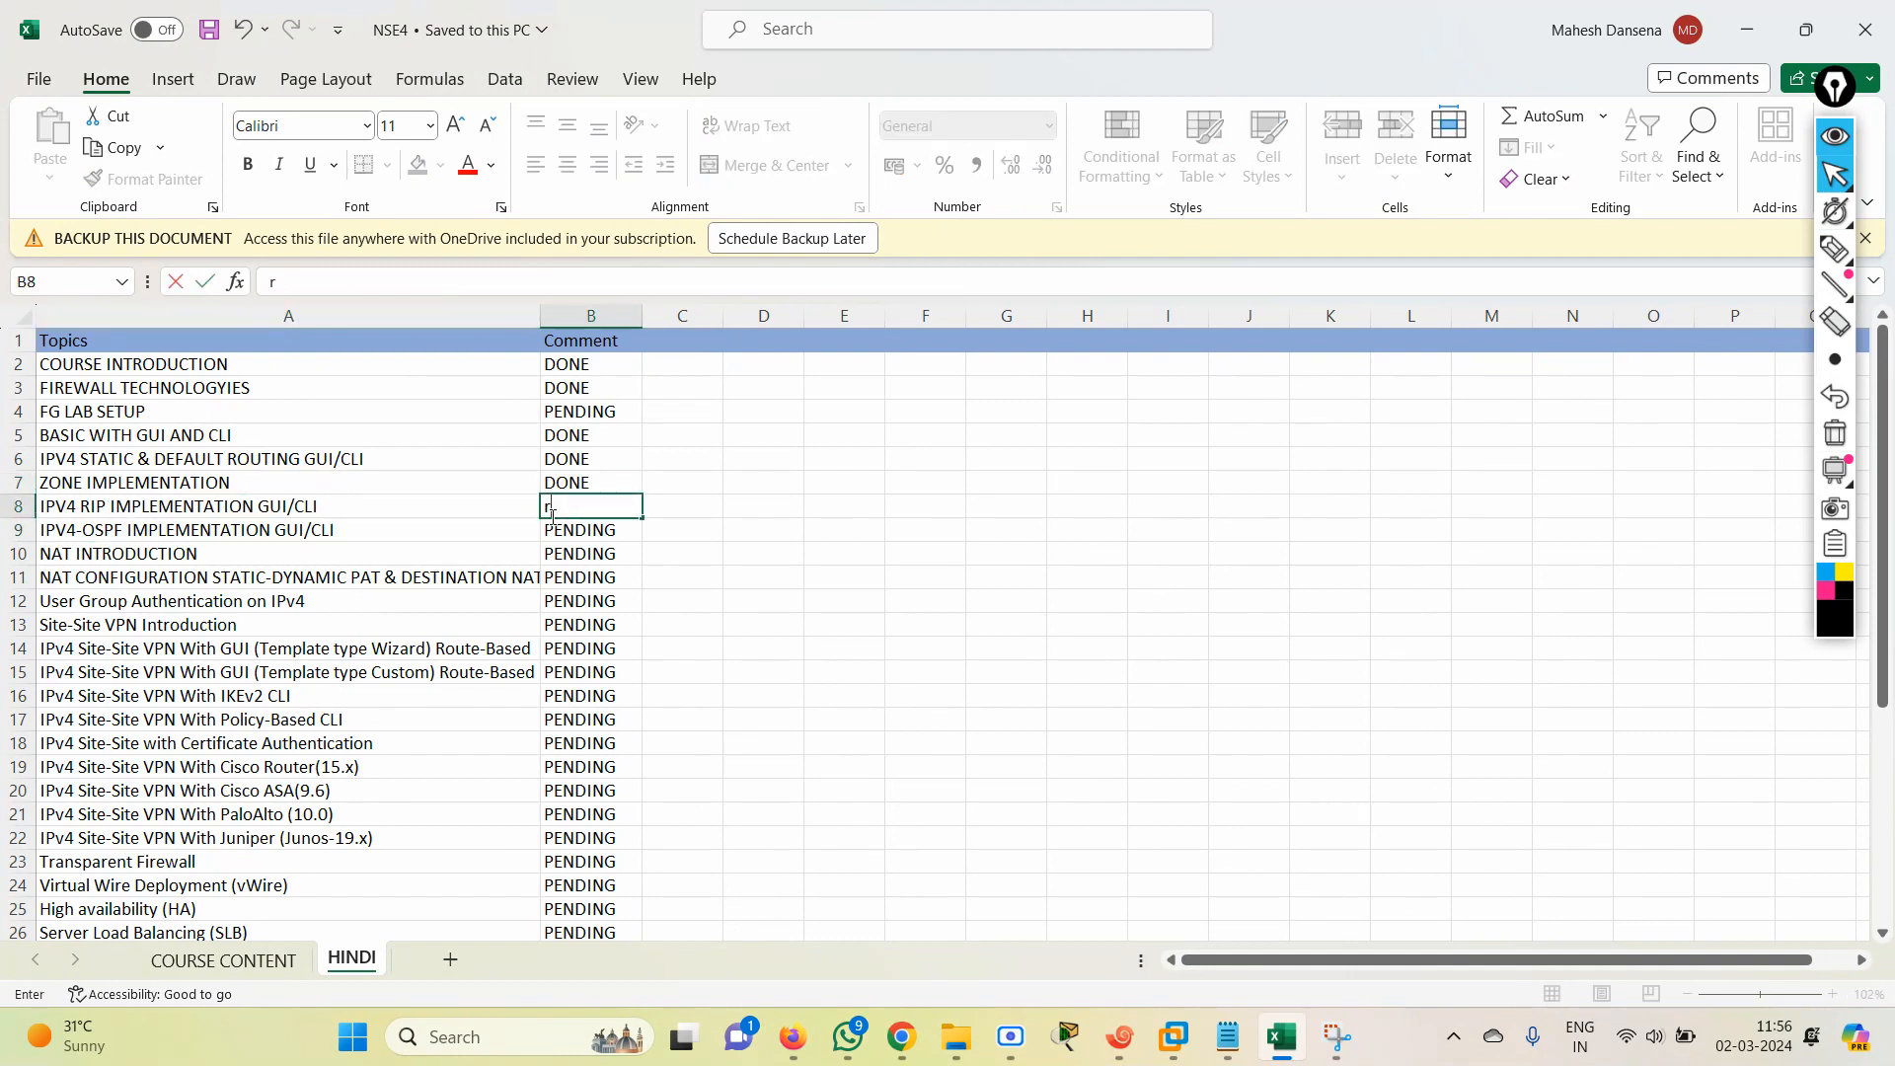
{"action": "key", "text": "Return"}
{"action": "key", "text": "Left"}
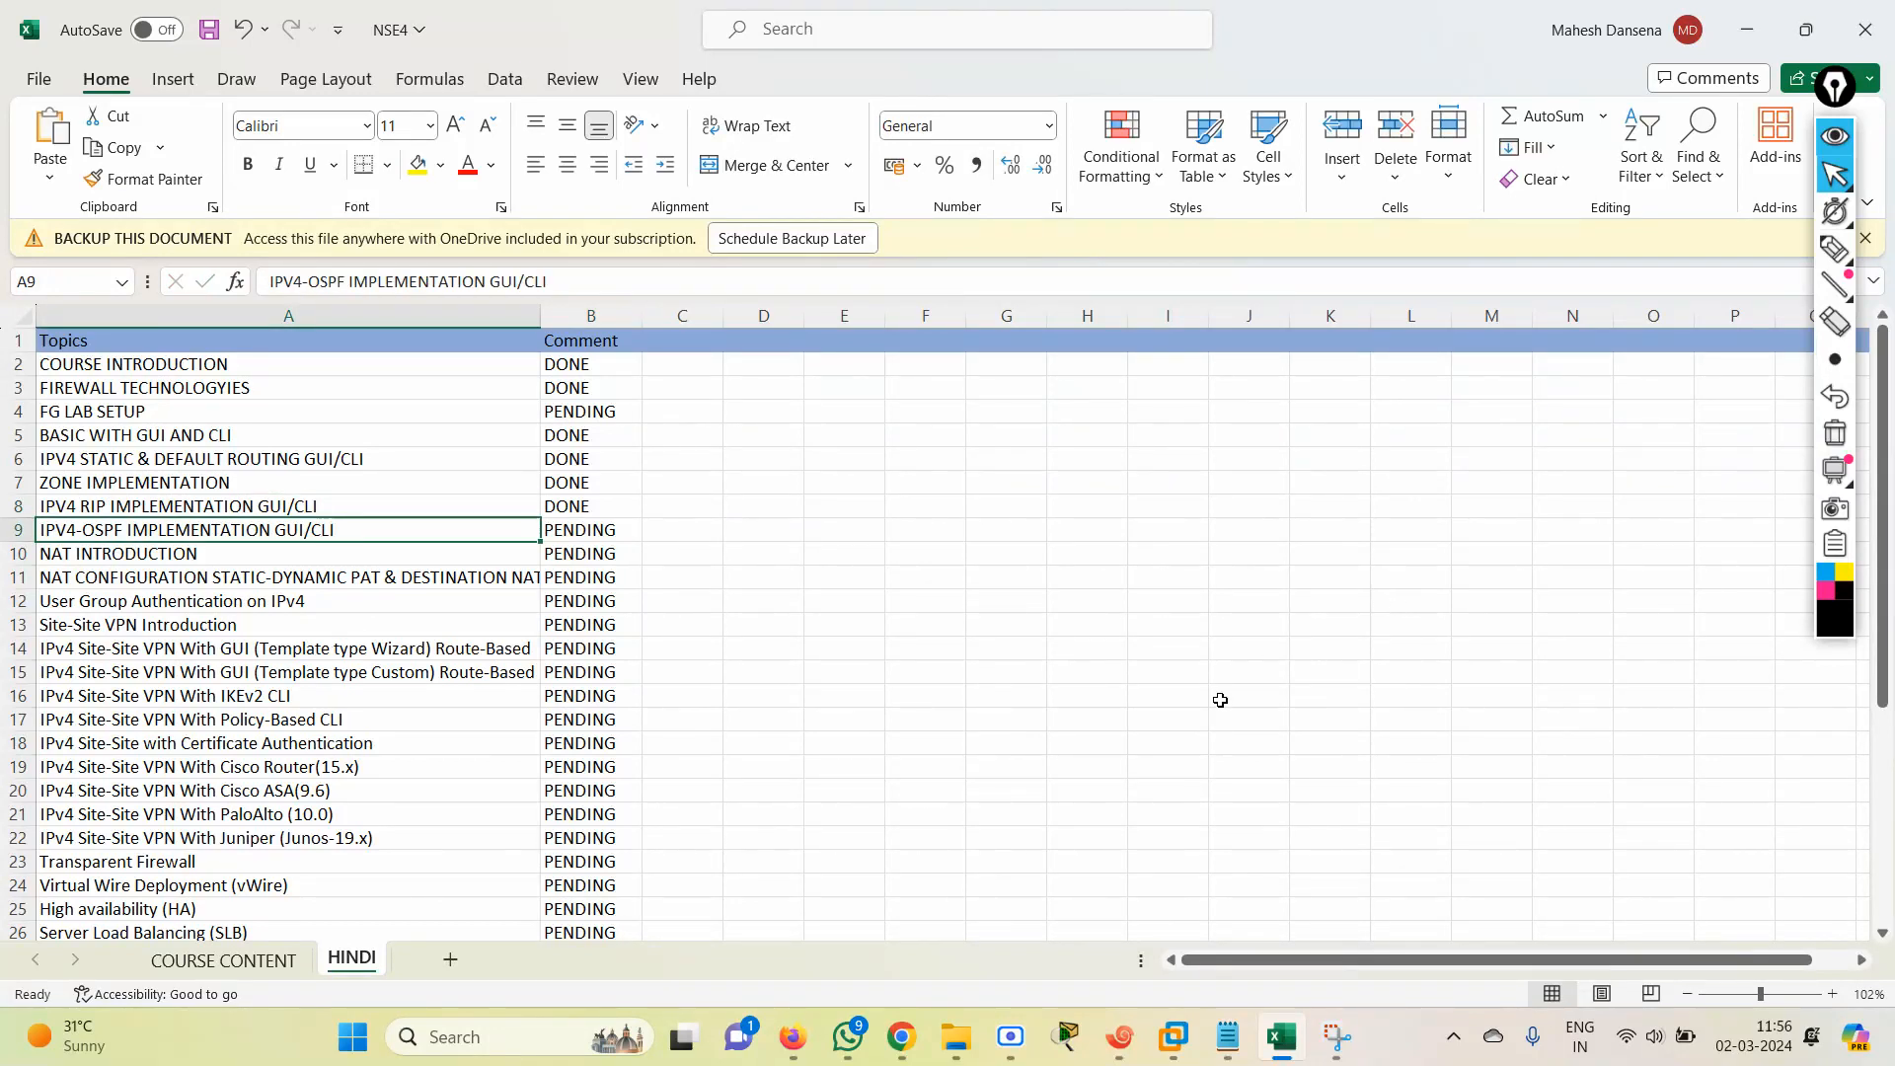
{"action": "left_click", "coordinate": [207, 37]}
{"action": "left_click", "coordinate": [1746, 29]}
{"action": "left_click", "coordinate": [1010, 1036]}
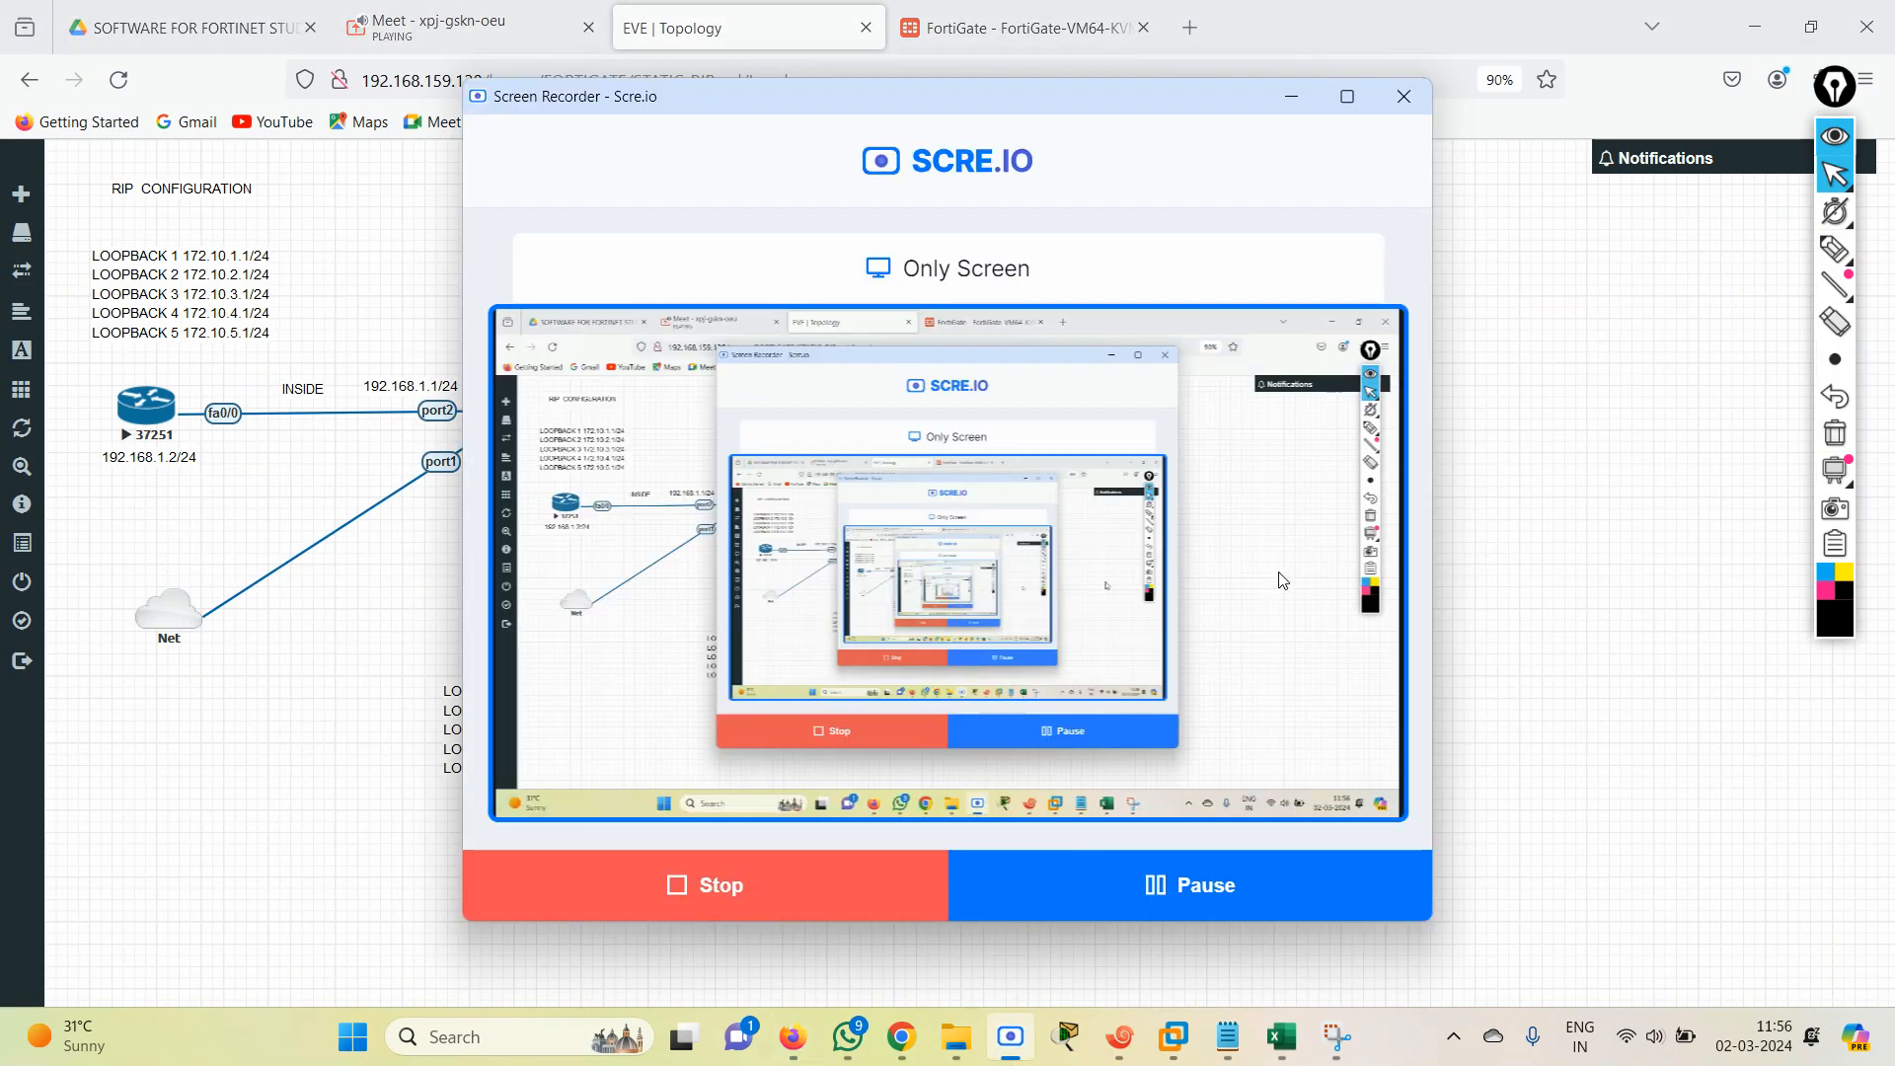